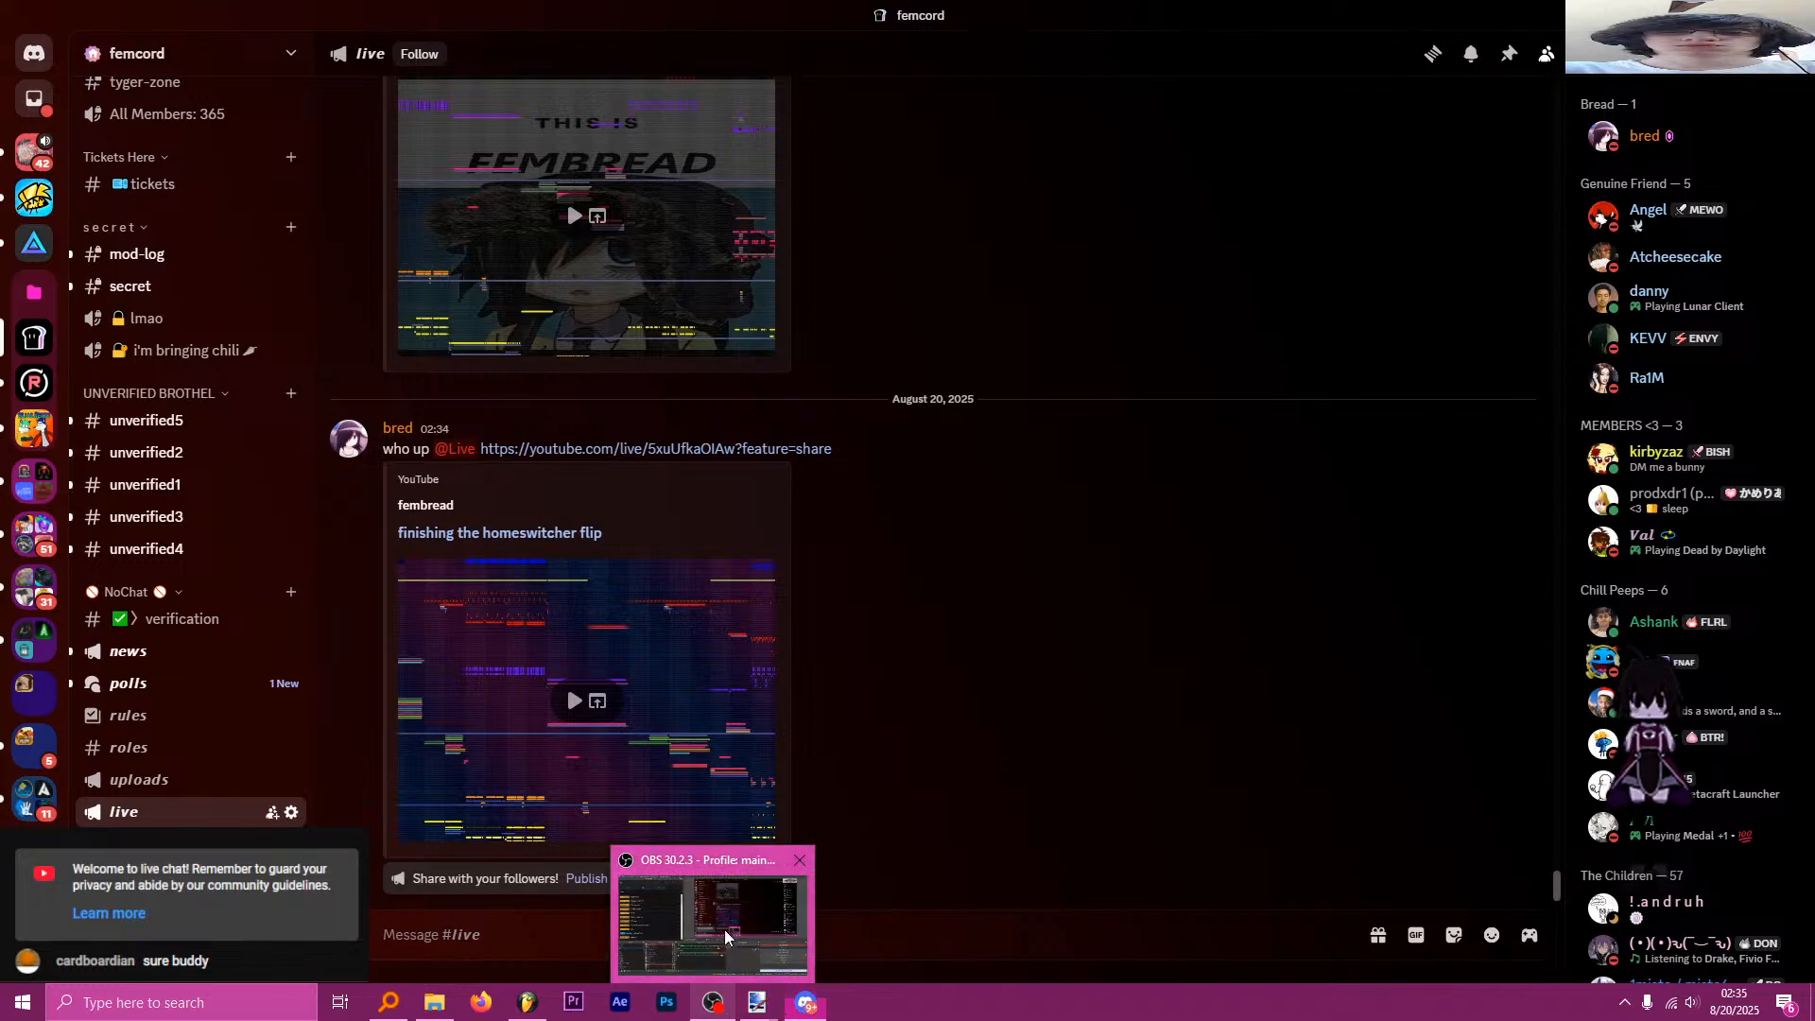
# Bring up OBS to check the stream, and switch to the open FL Studio project.
pyautogui.click(712, 1002)
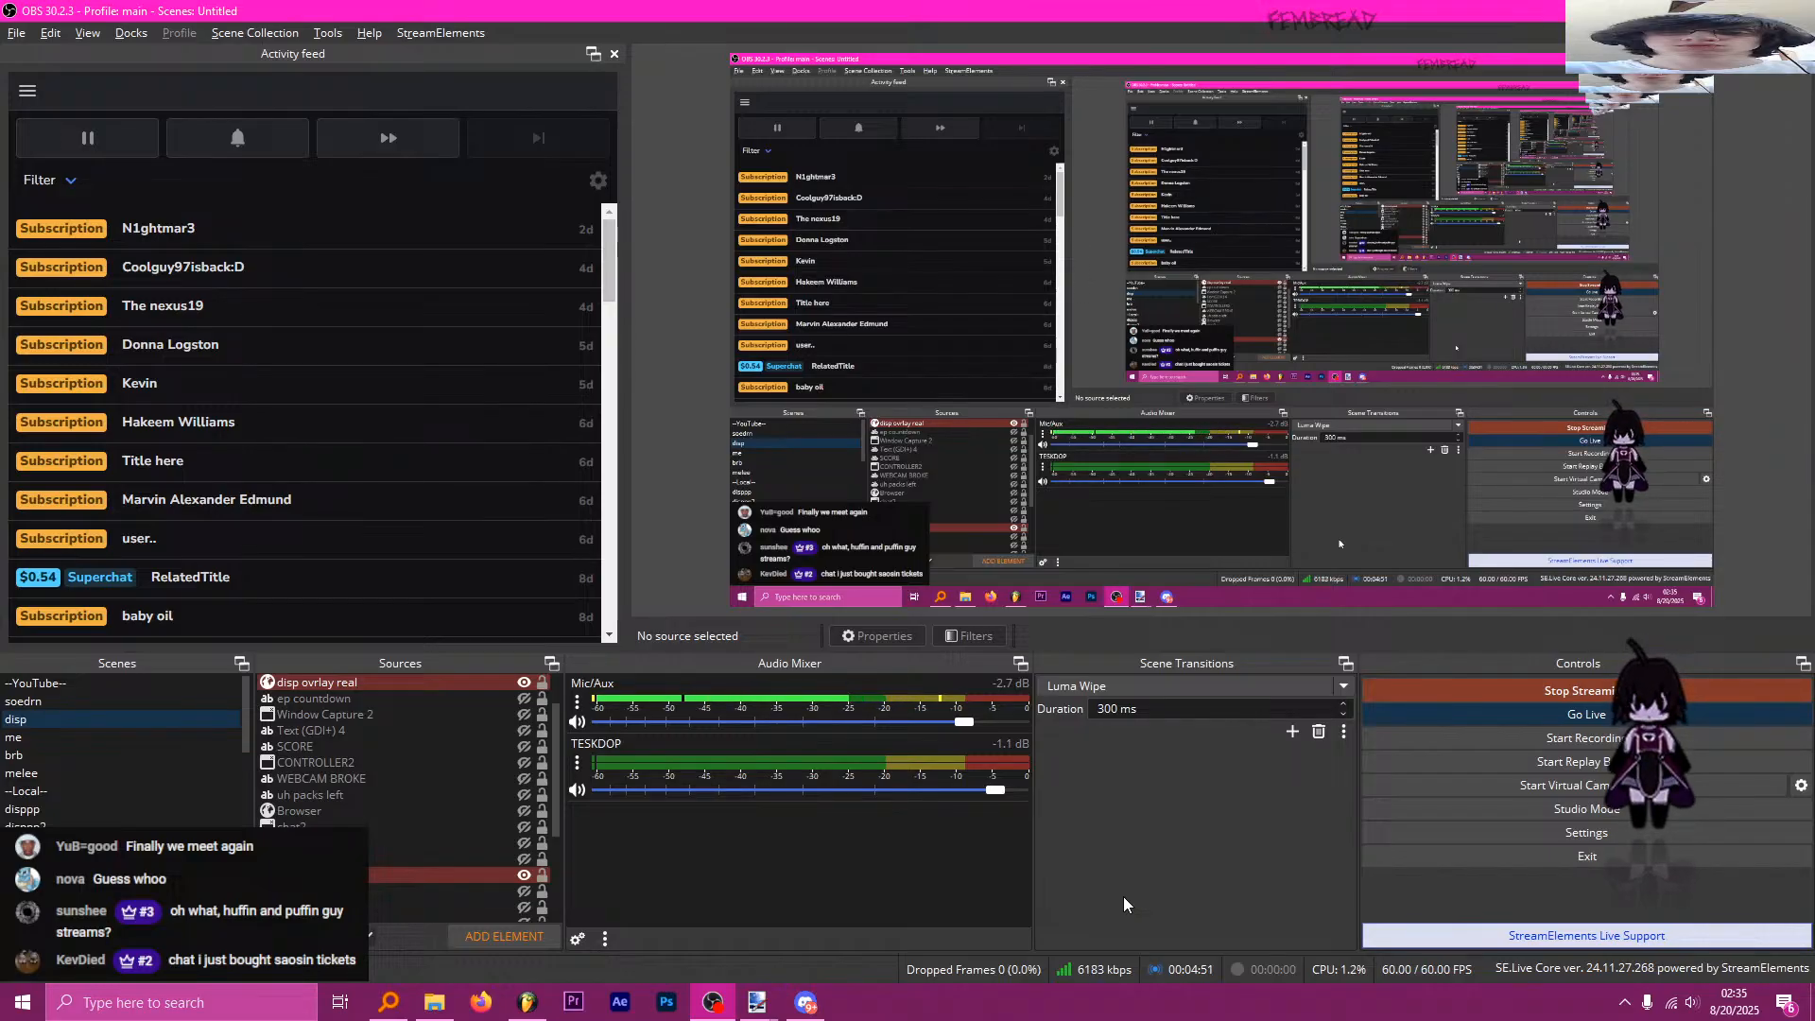
pyautogui.moveTo(537, 1015)
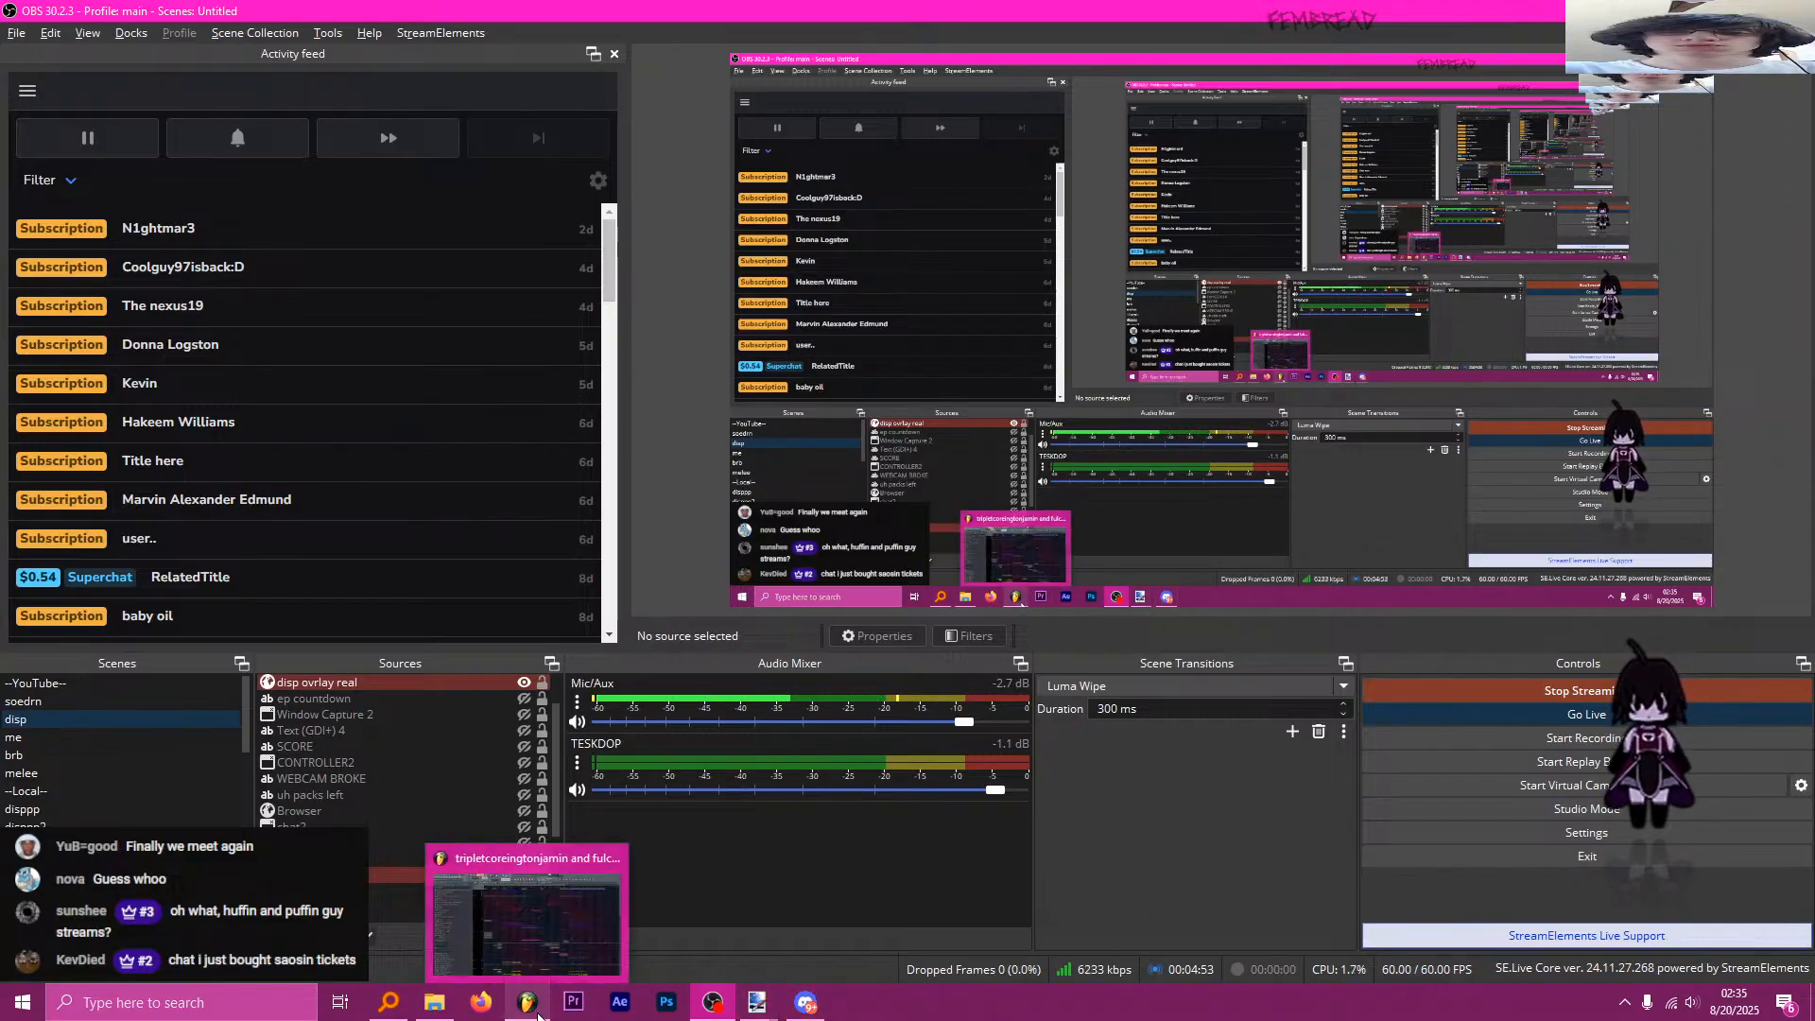
pyautogui.click(553, 934)
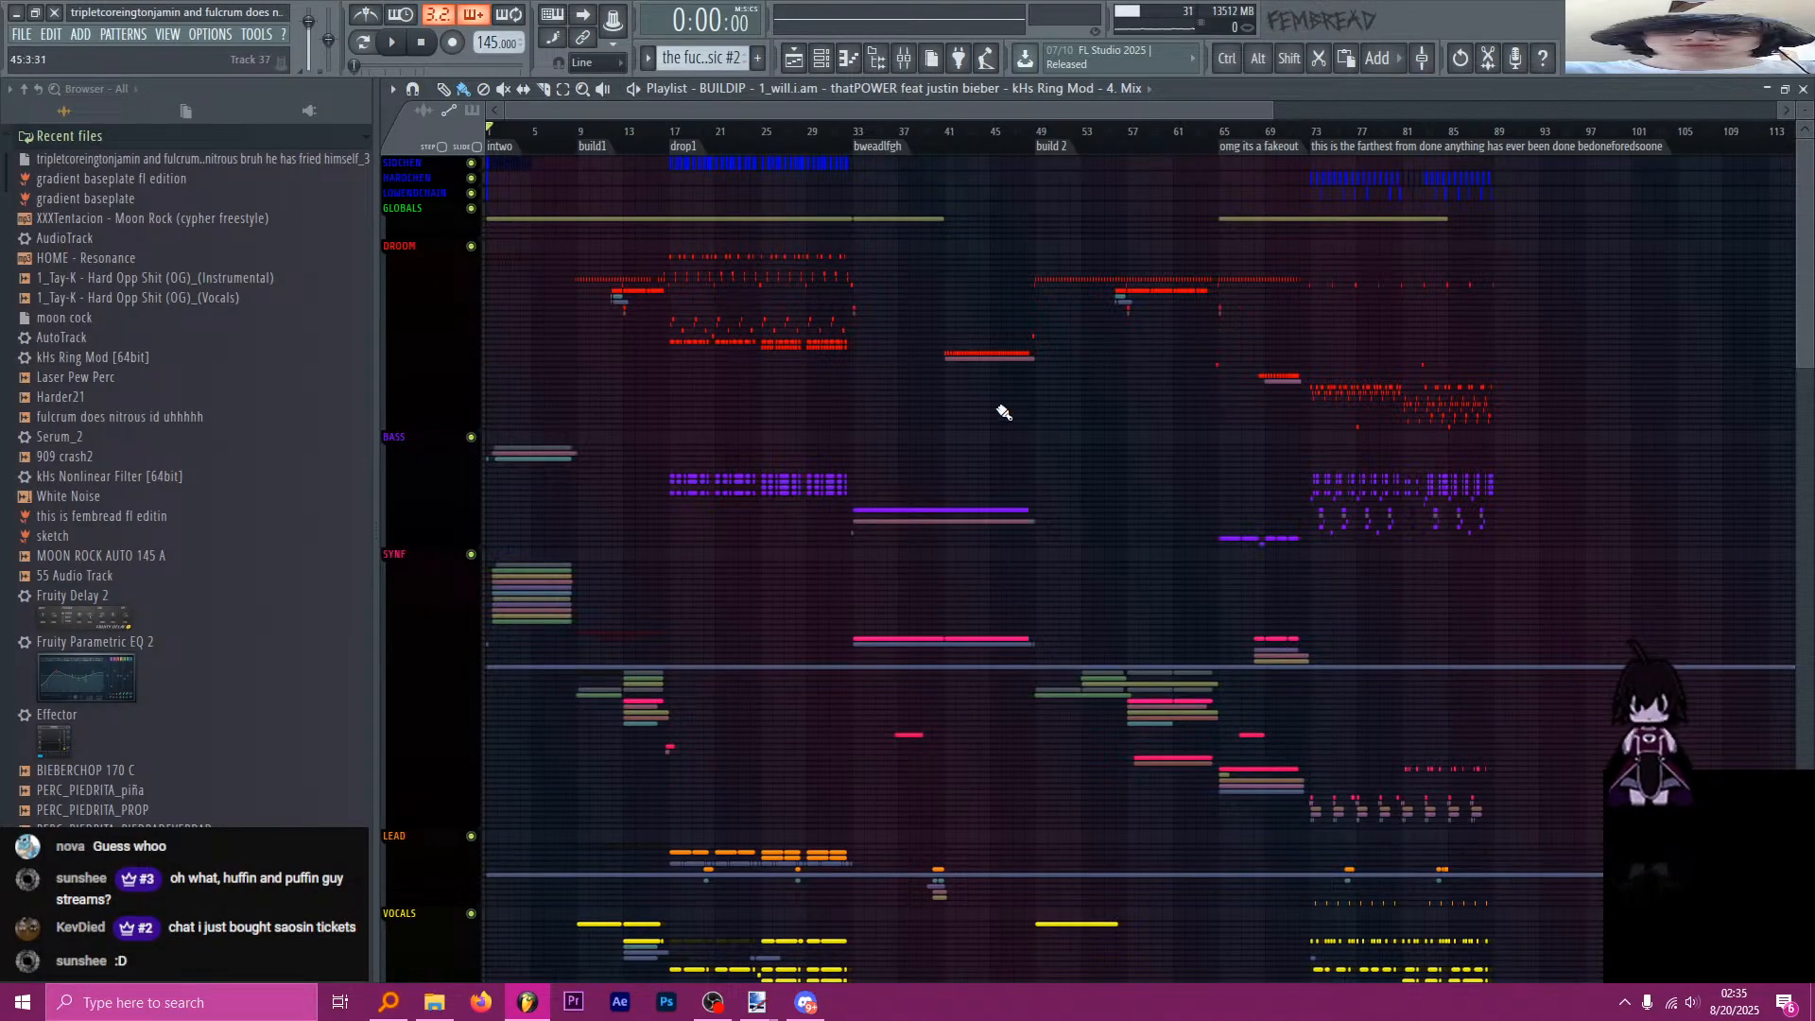
# Look over the playlist arrangement across all track groups, through the end of the final section.
pyautogui.scroll(-10, 1004, 413)
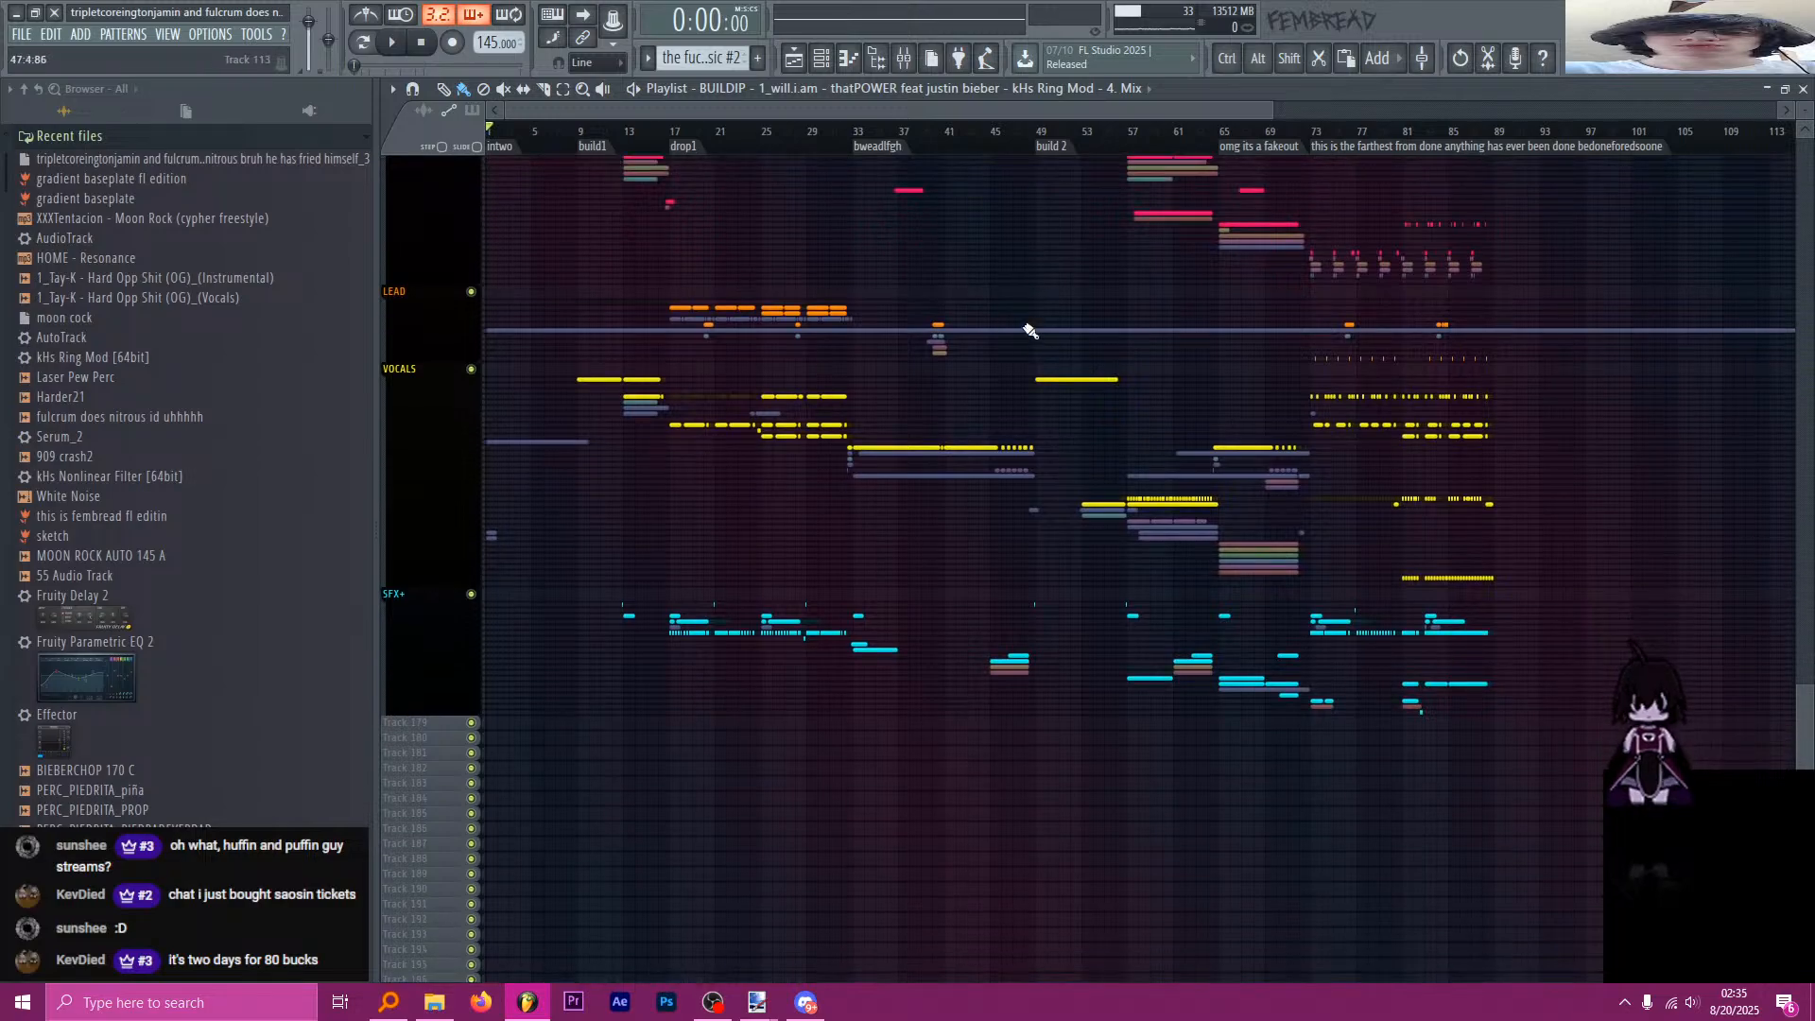
pyautogui.hscroll(6, 1231, 233)
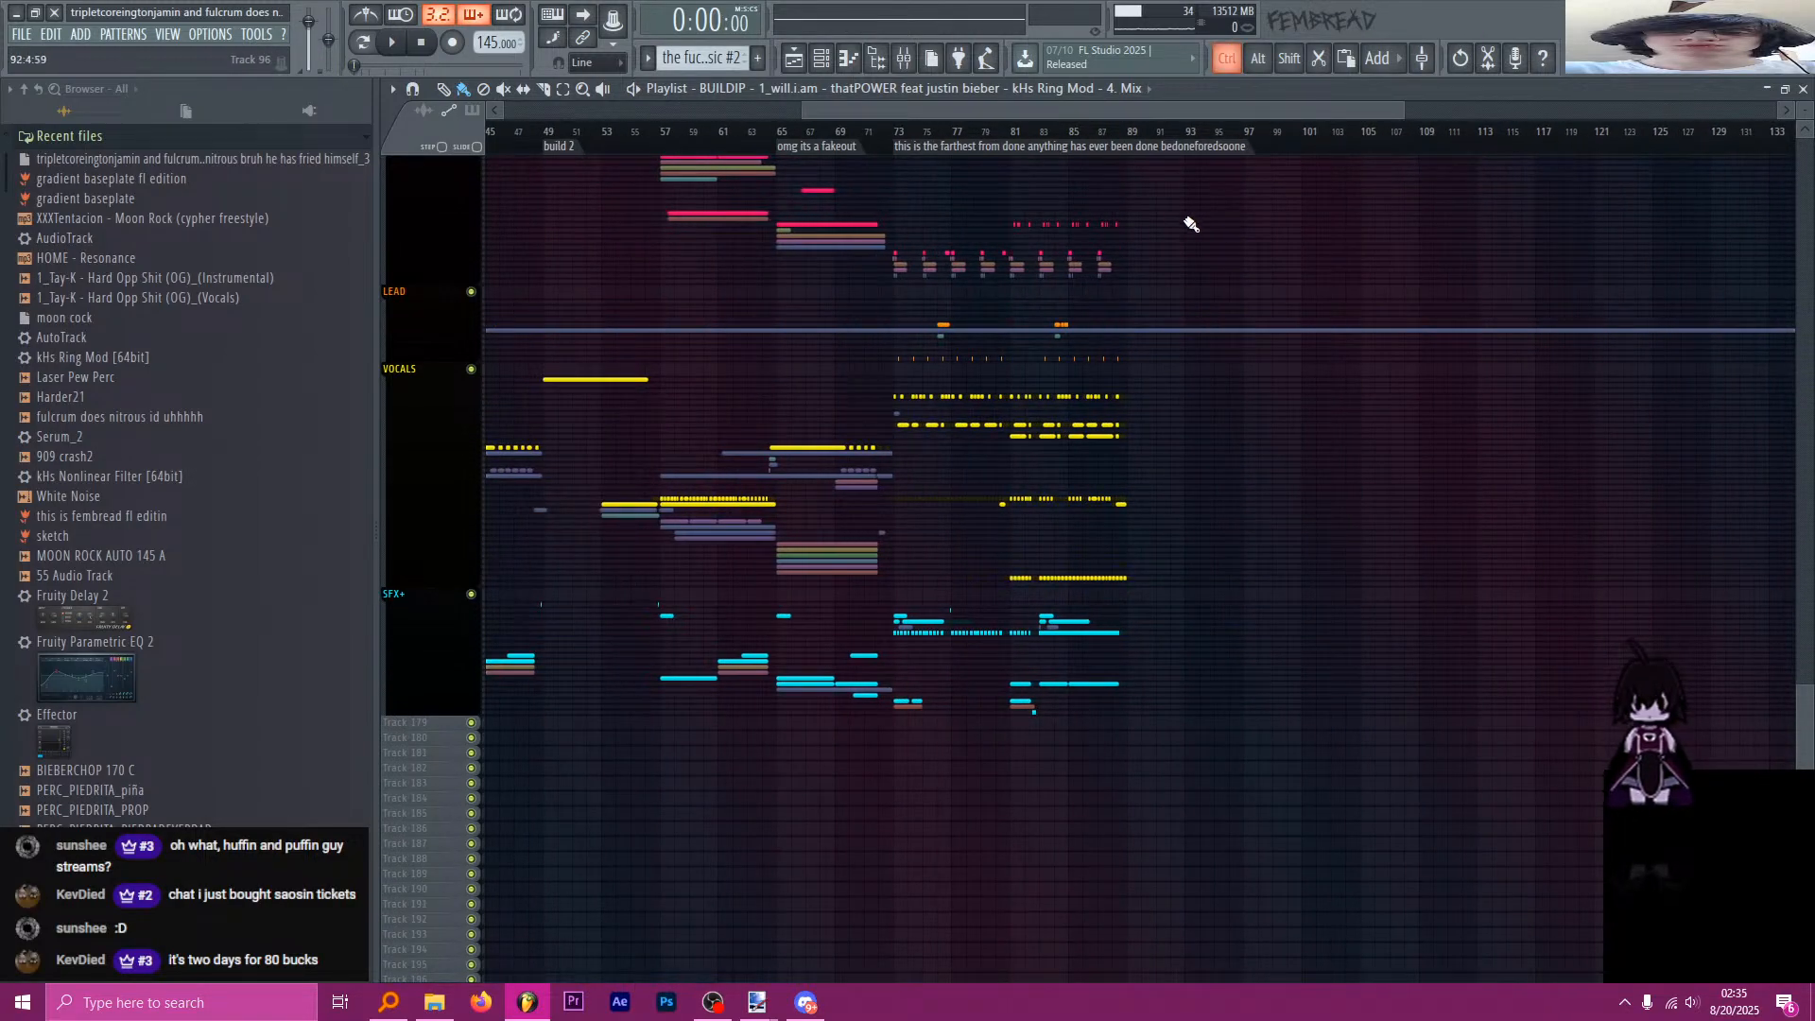
pyautogui.scroll(2, 1190, 224)
pyautogui.moveTo(749, 130); pyautogui.dragTo(1120, 137)
pyautogui.scroll(7, 1170, 237)
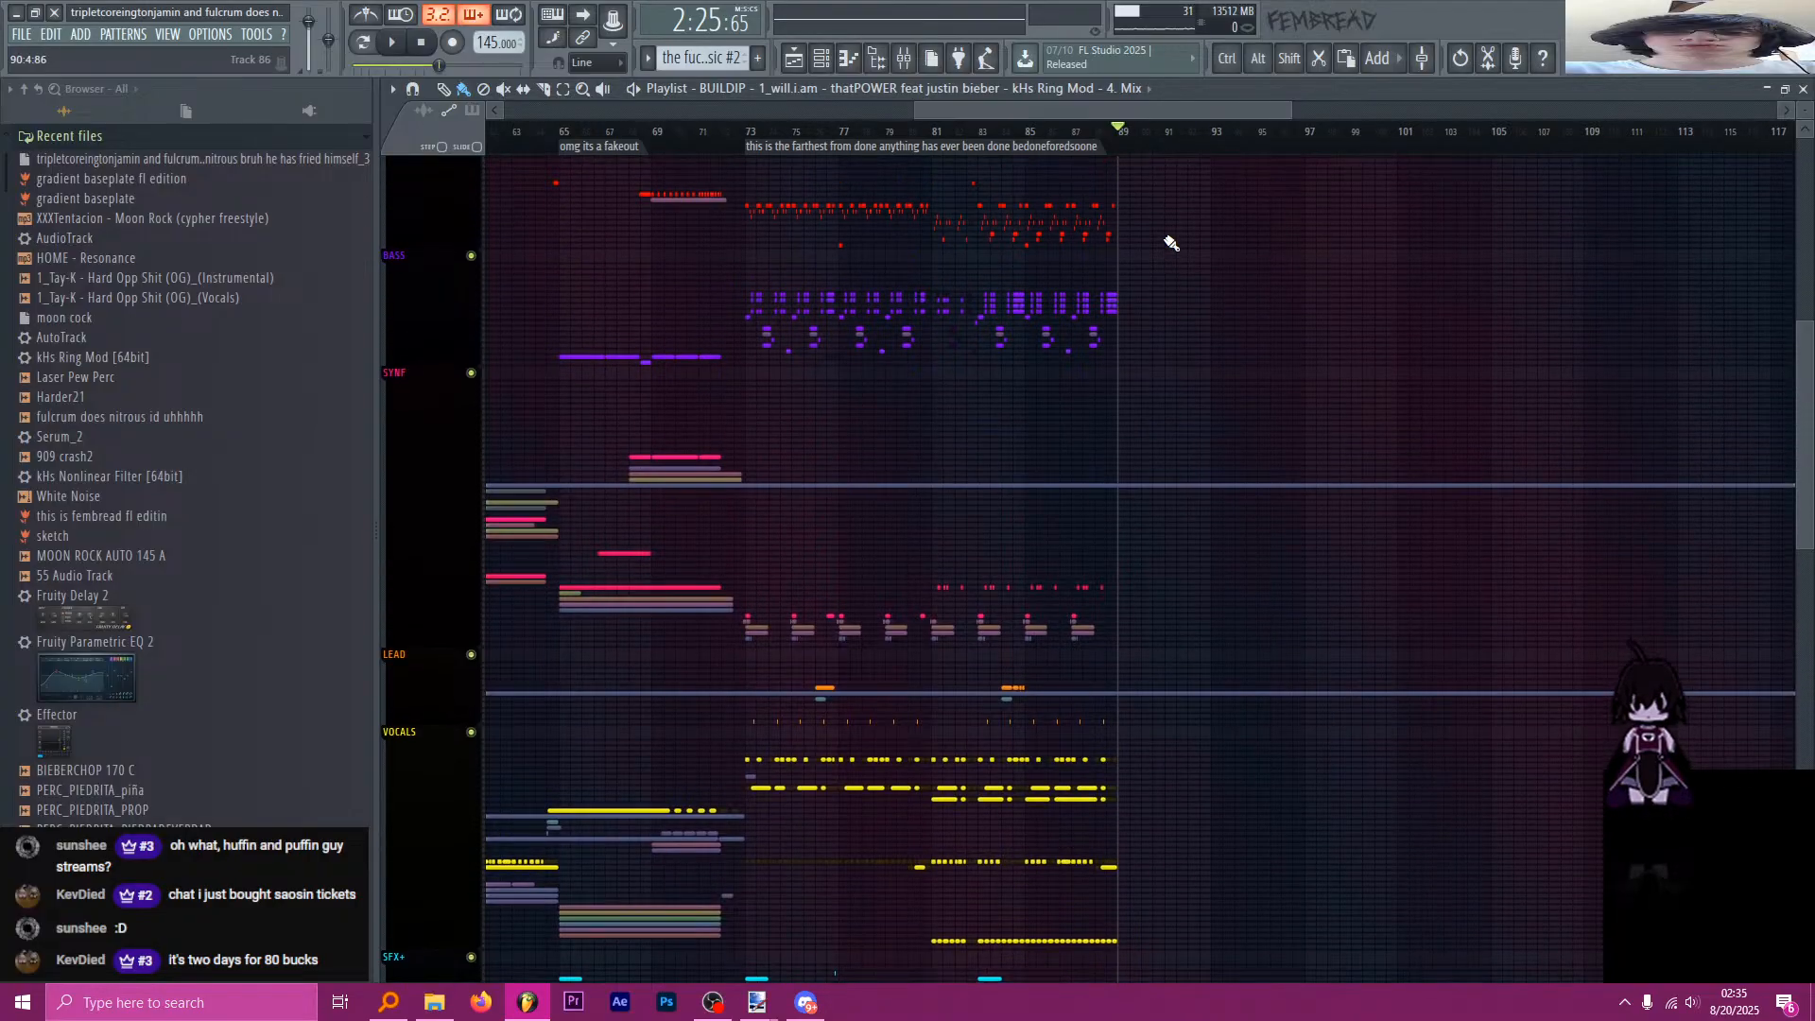
pyautogui.scroll(4, 1172, 241)
pyautogui.moveTo(1135, 137); pyautogui.dragTo(1212, 397)
pyautogui.scroll(-12, 1125, 458)
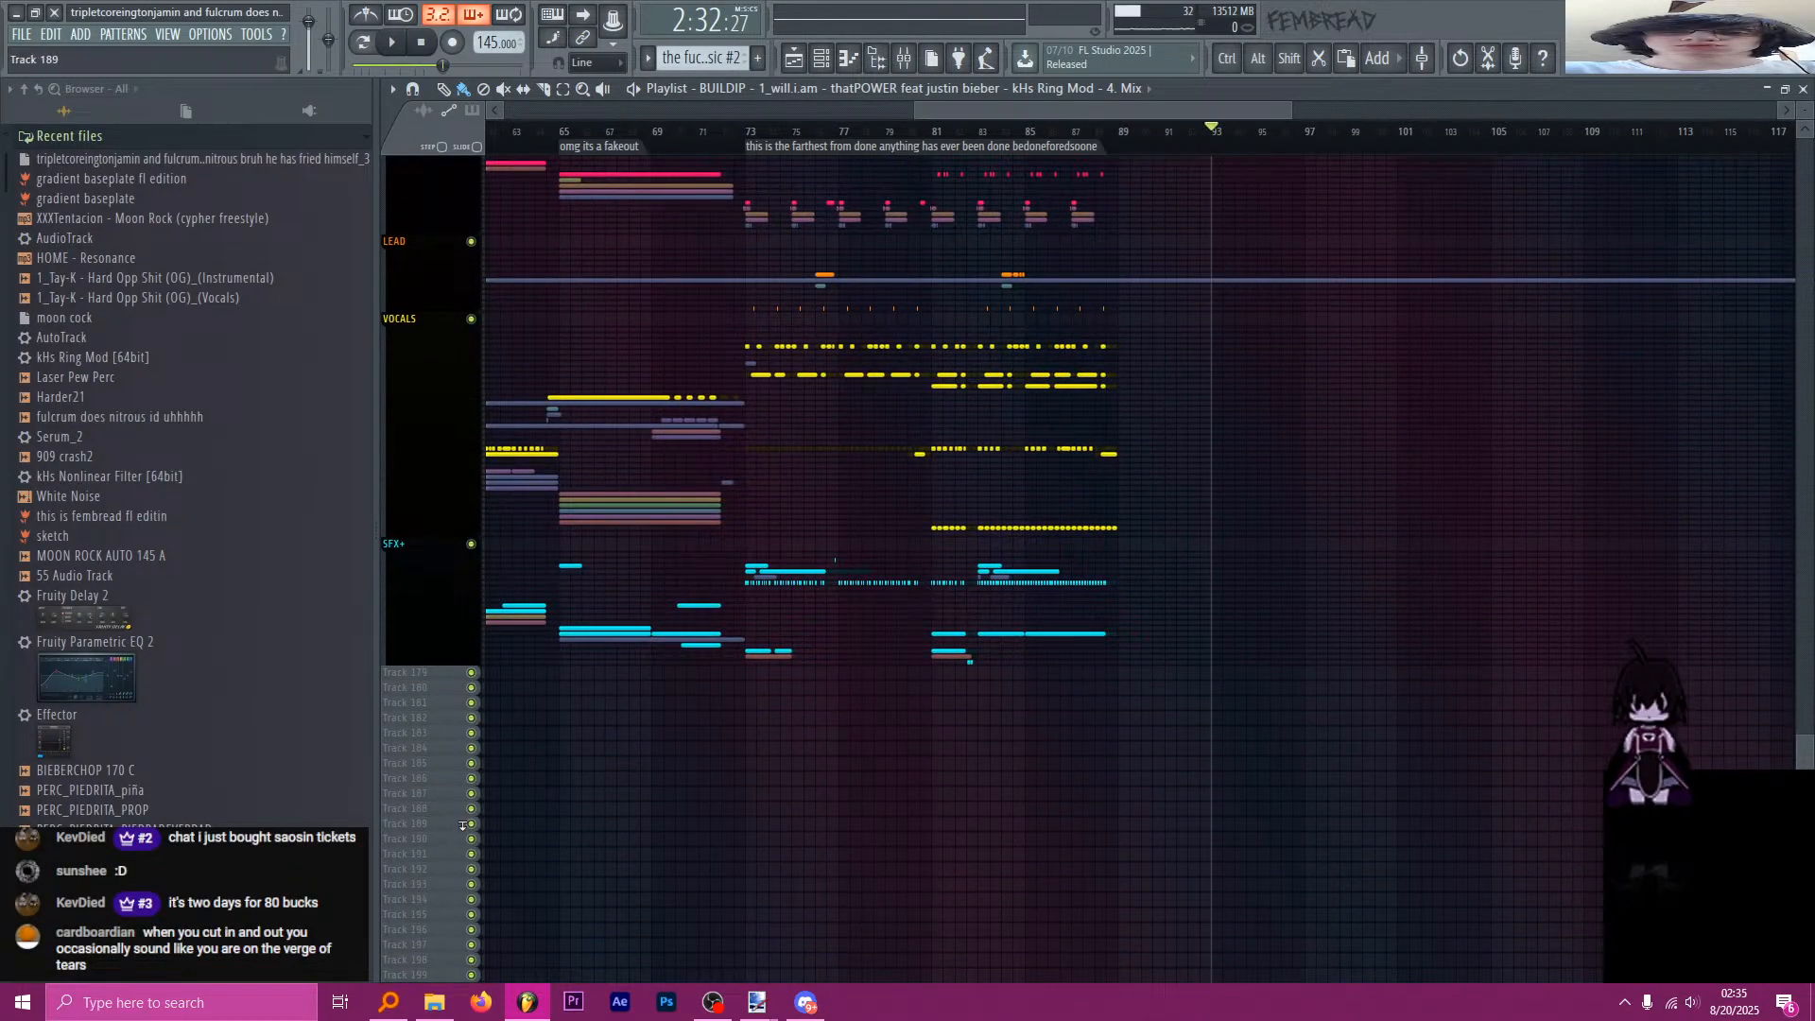
pyautogui.scroll(2, 463, 825)
# Look through the mixer's insert tracks and return the playlist playhead to the start of the song.
pyautogui.press('F9')
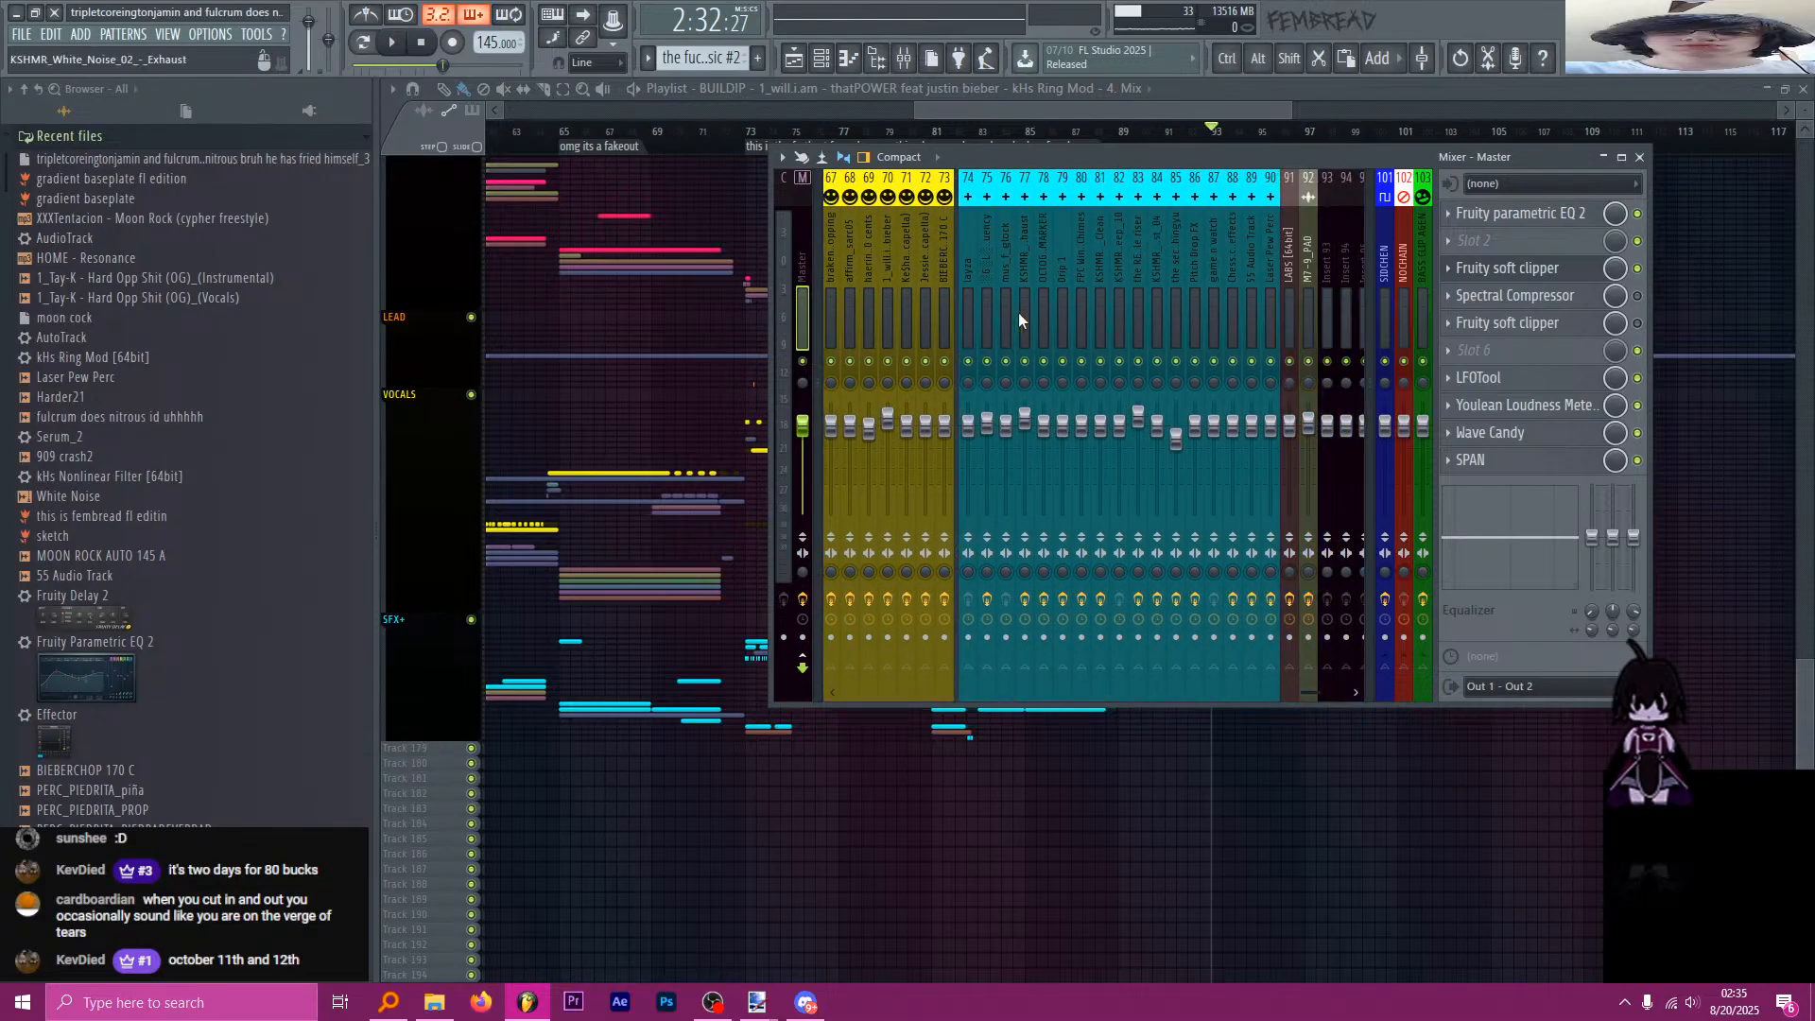
pyautogui.scroll(10, 1017, 308)
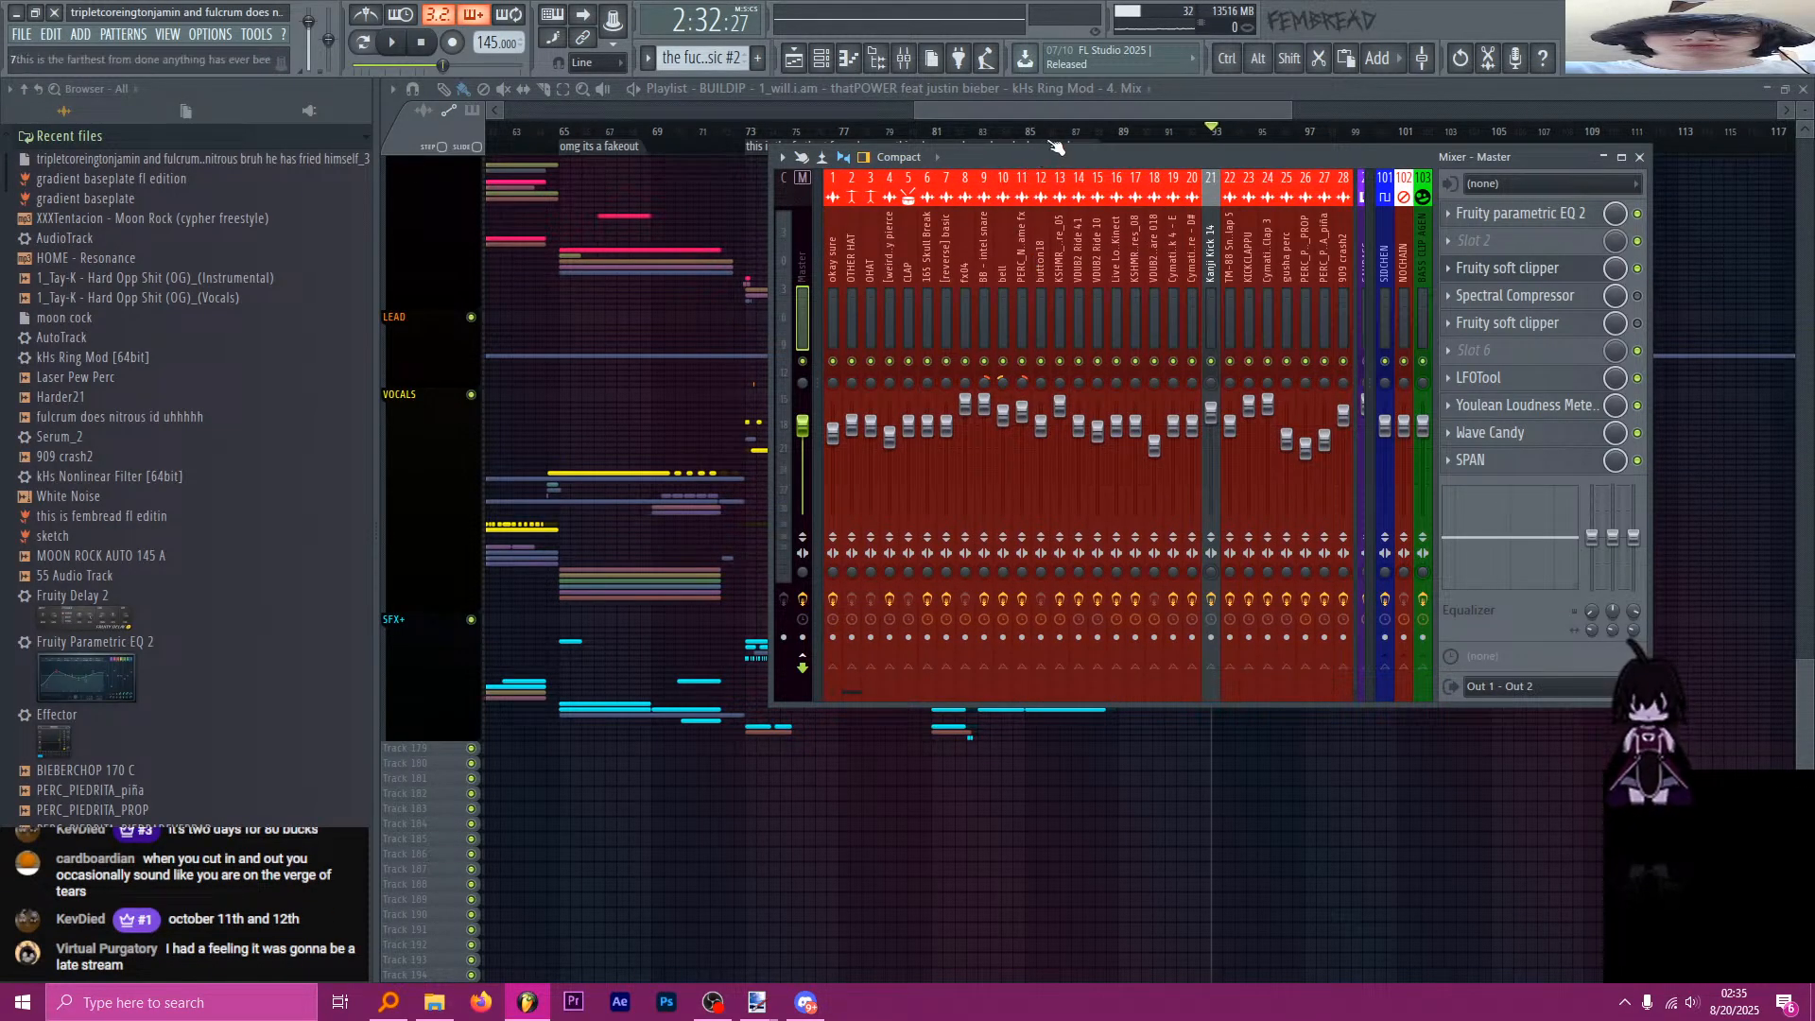
pyautogui.moveTo(1054, 112); pyautogui.dragTo(494, 119)
pyautogui.moveTo(612, 135); pyautogui.dragTo(437, 138)
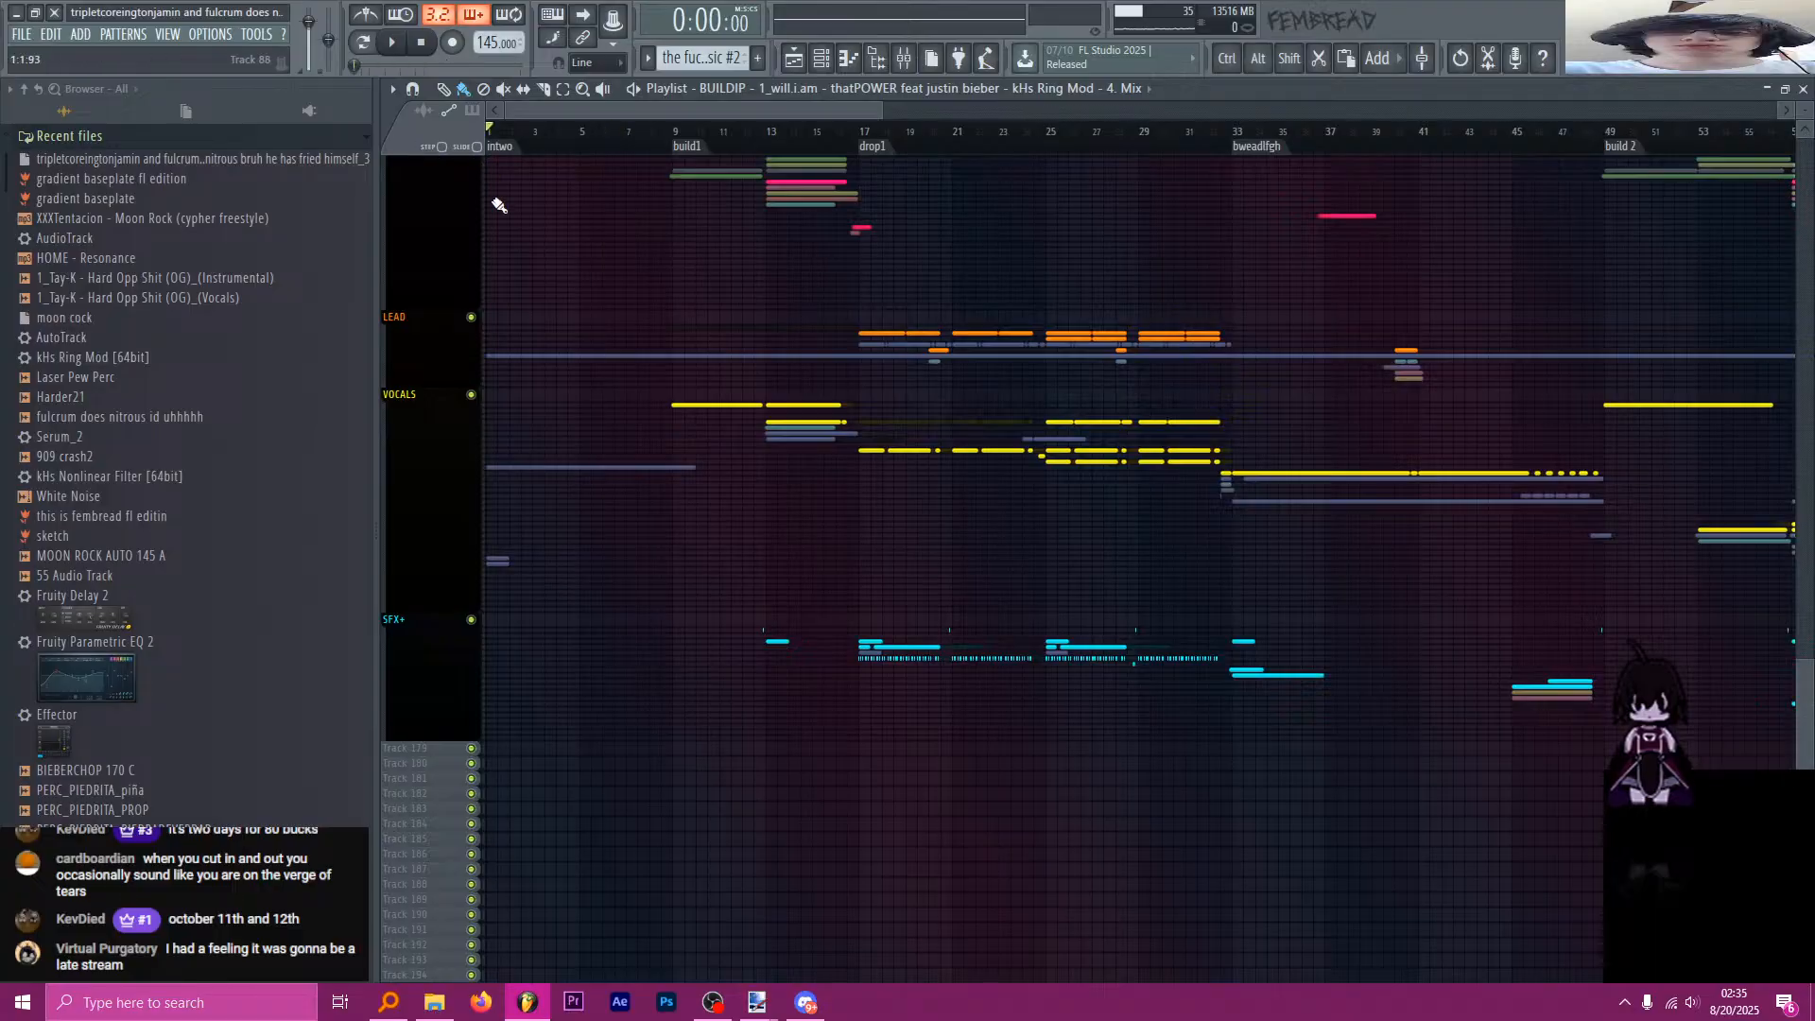
# Expand the DROOM, BASS, SYNF and LEAD track groups in the playlist.
pyautogui.scroll(8, 543, 246)
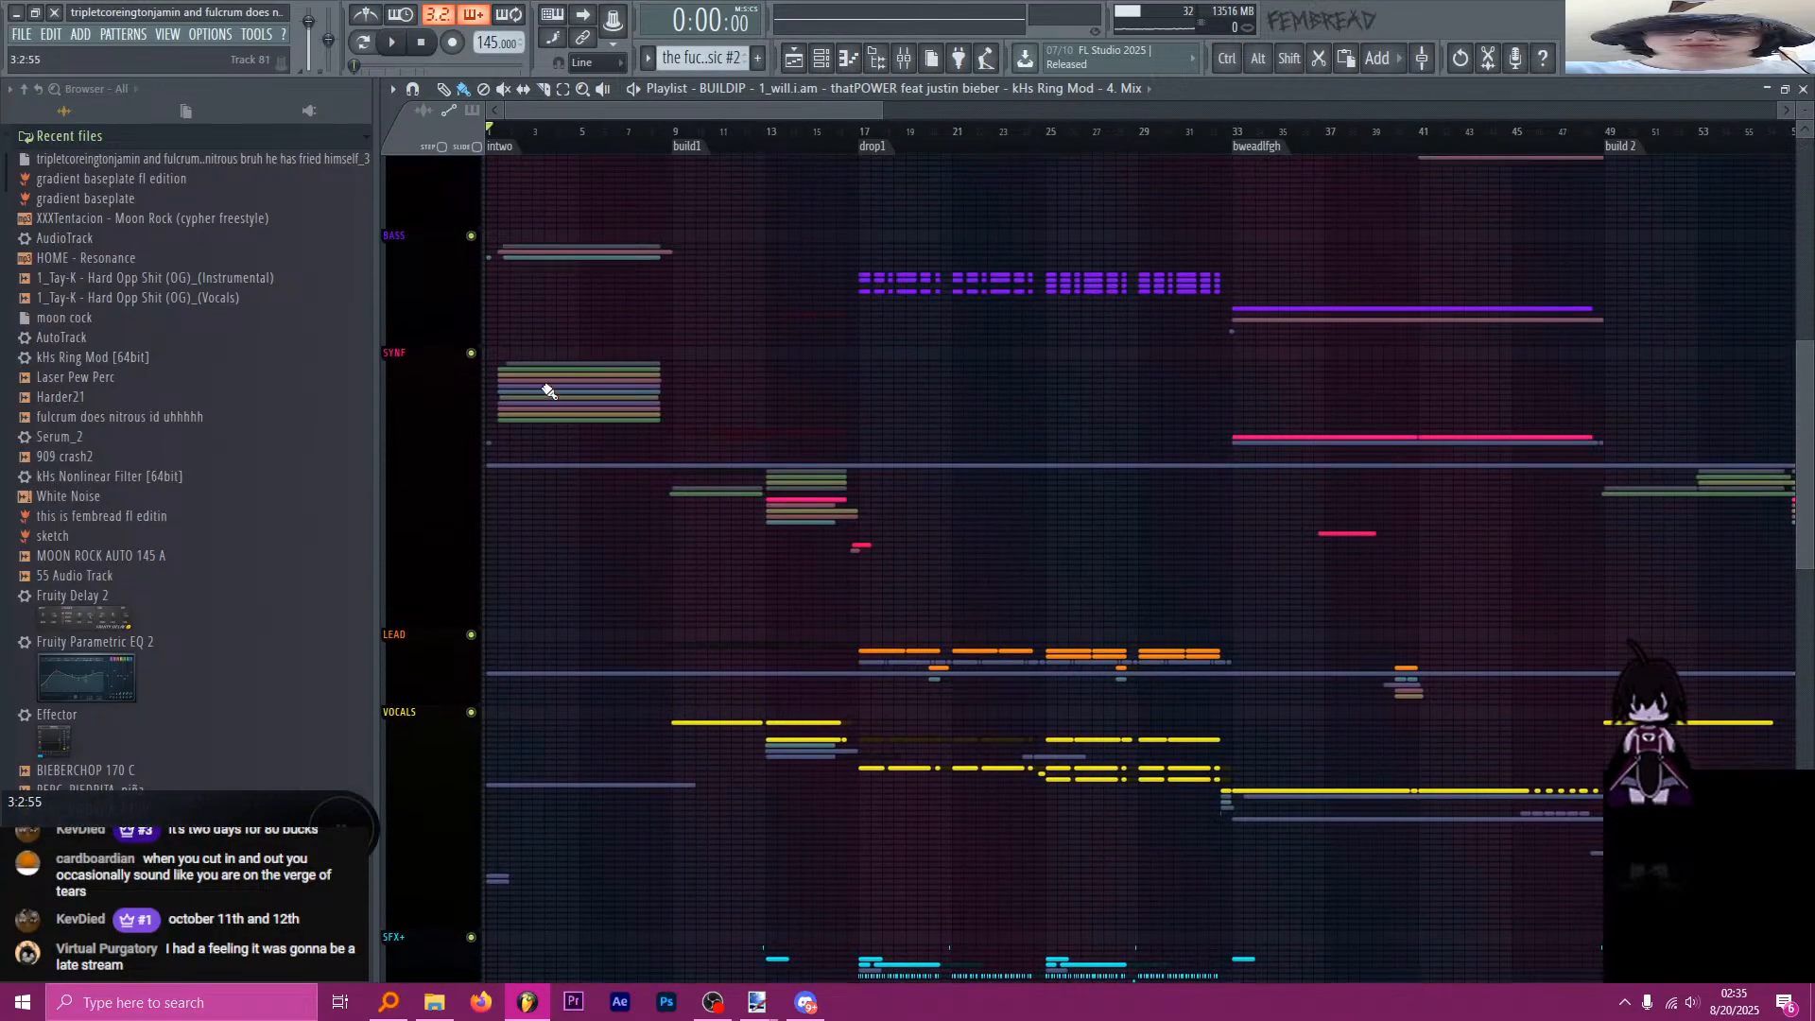
pyautogui.scroll(1, 549, 390)
pyautogui.scroll(3, 428, 326)
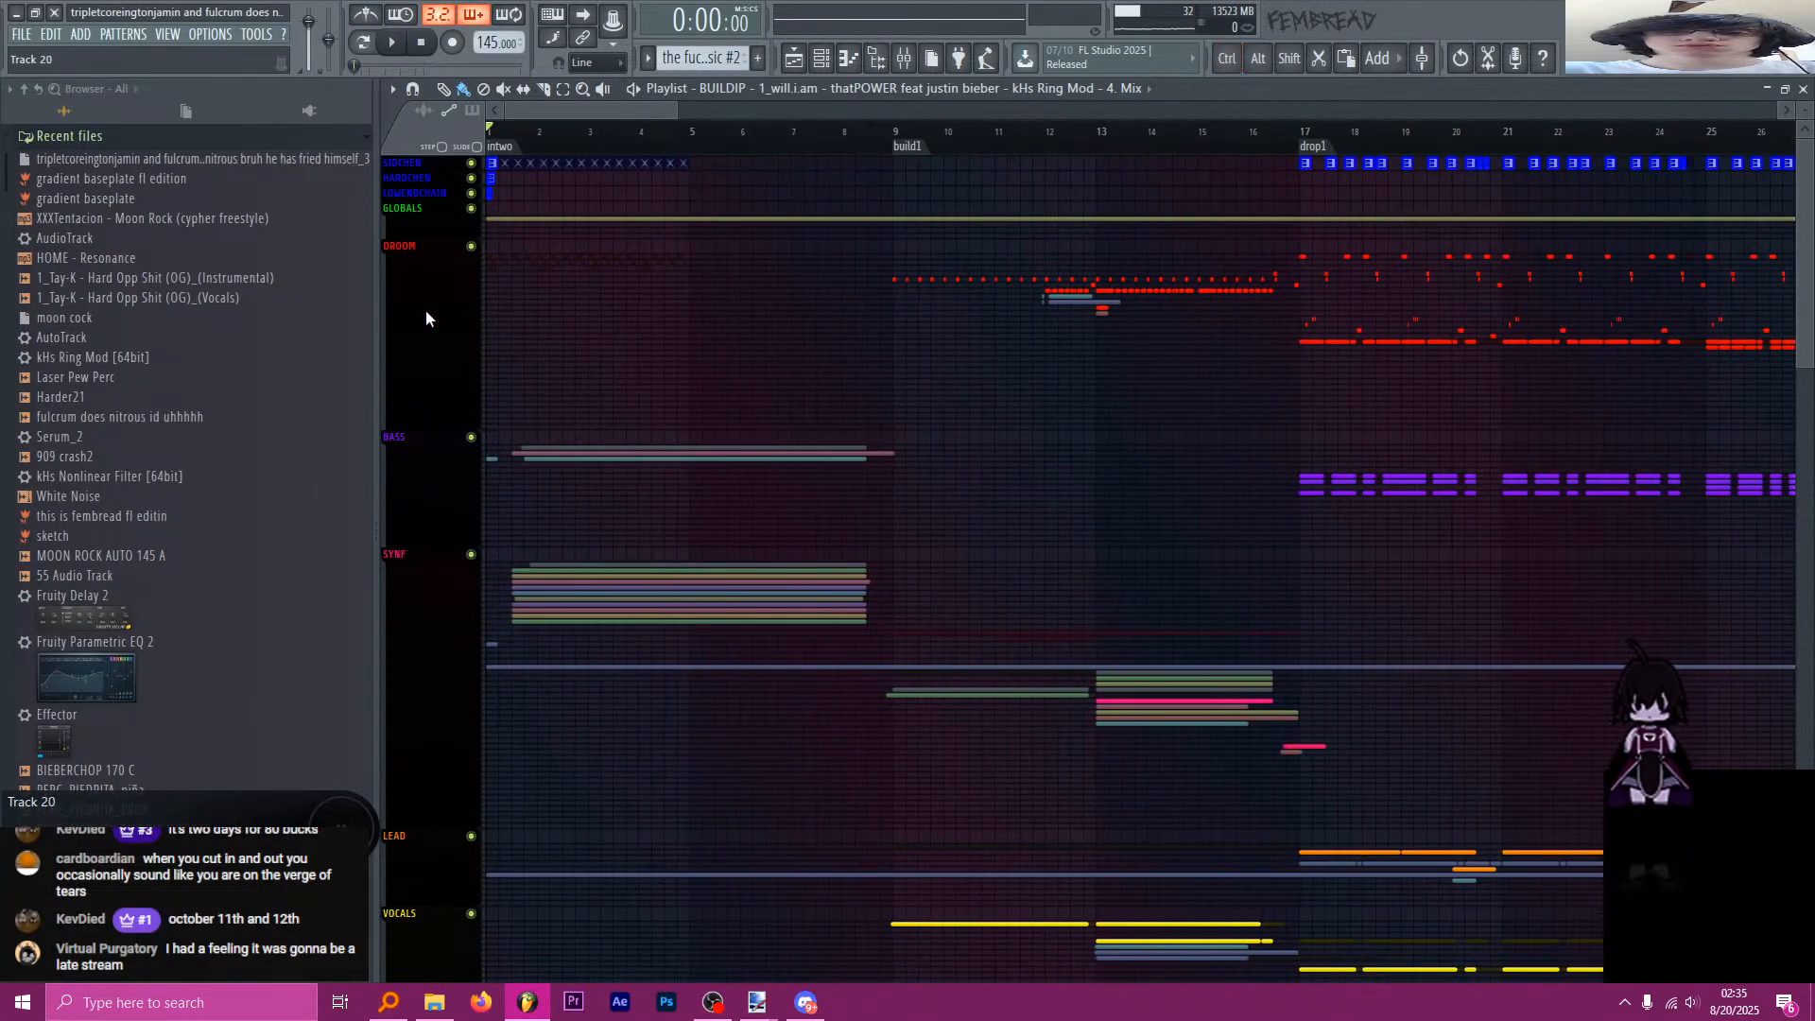
pyautogui.click(411, 255)
pyautogui.scroll(-3, 427, 368)
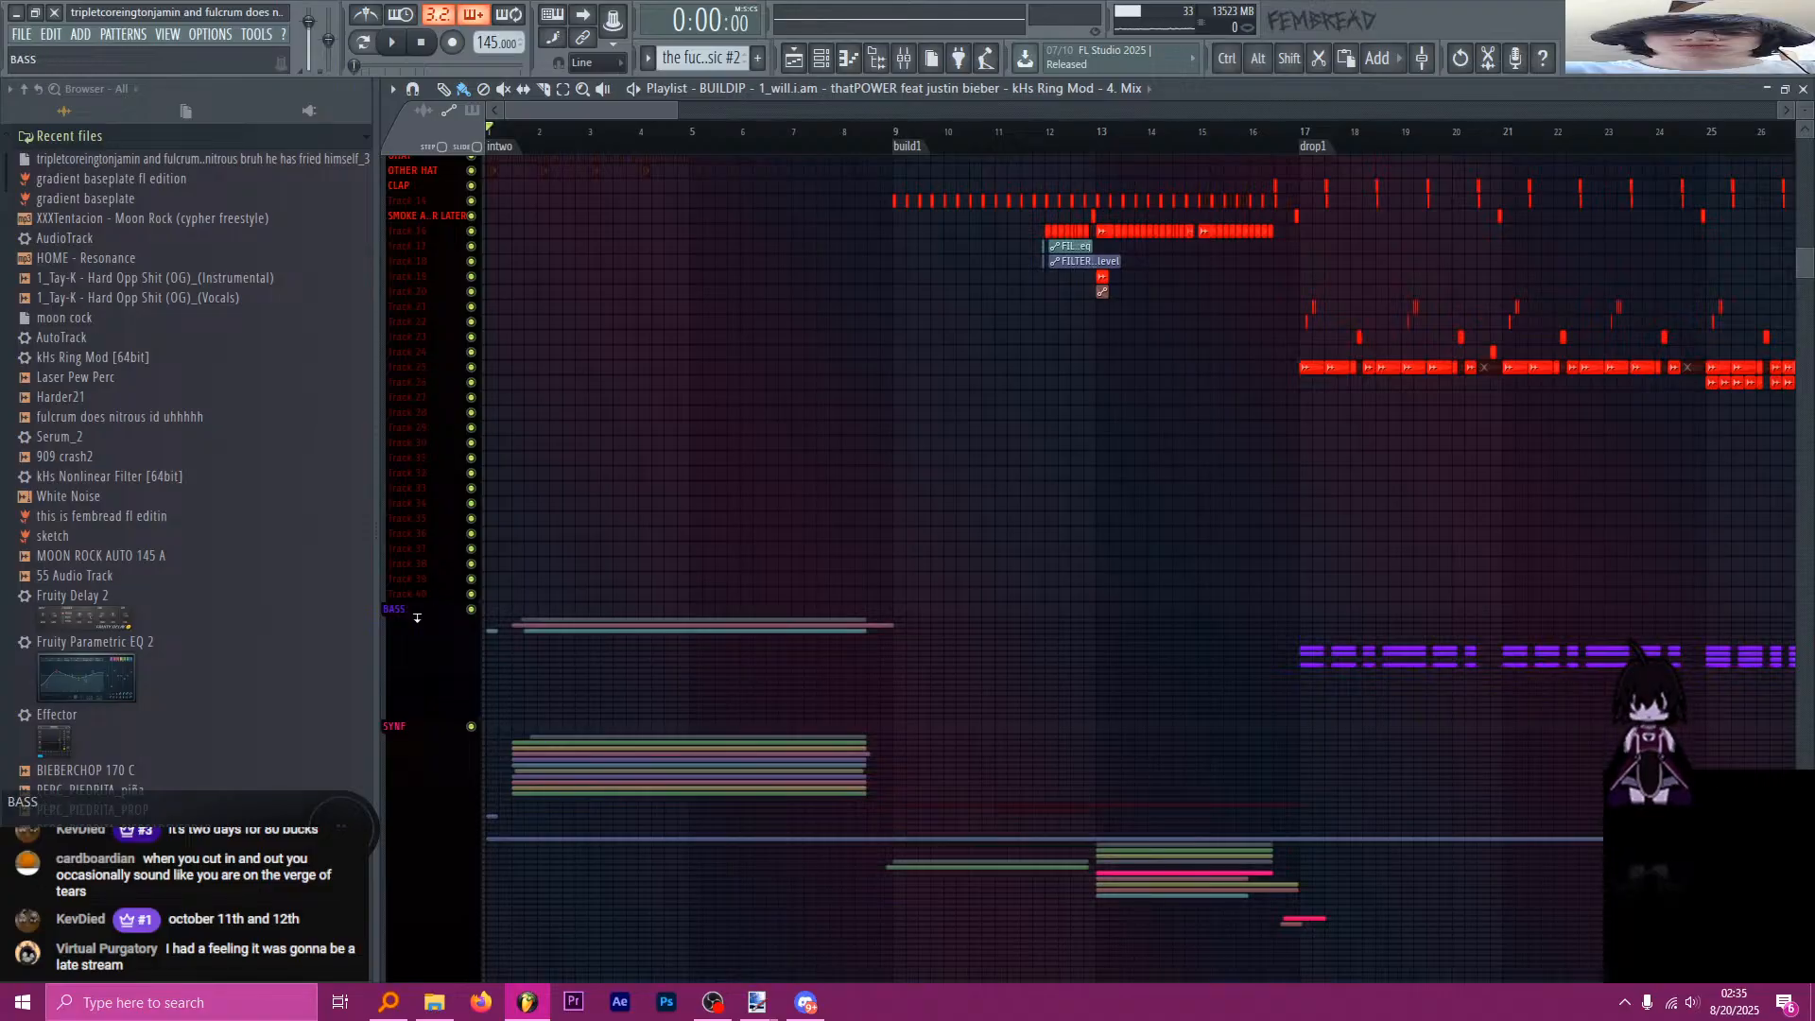
pyautogui.scroll(-2, 431, 491)
pyautogui.scroll(-5, 434, 600)
pyautogui.scroll(-8, 417, 567)
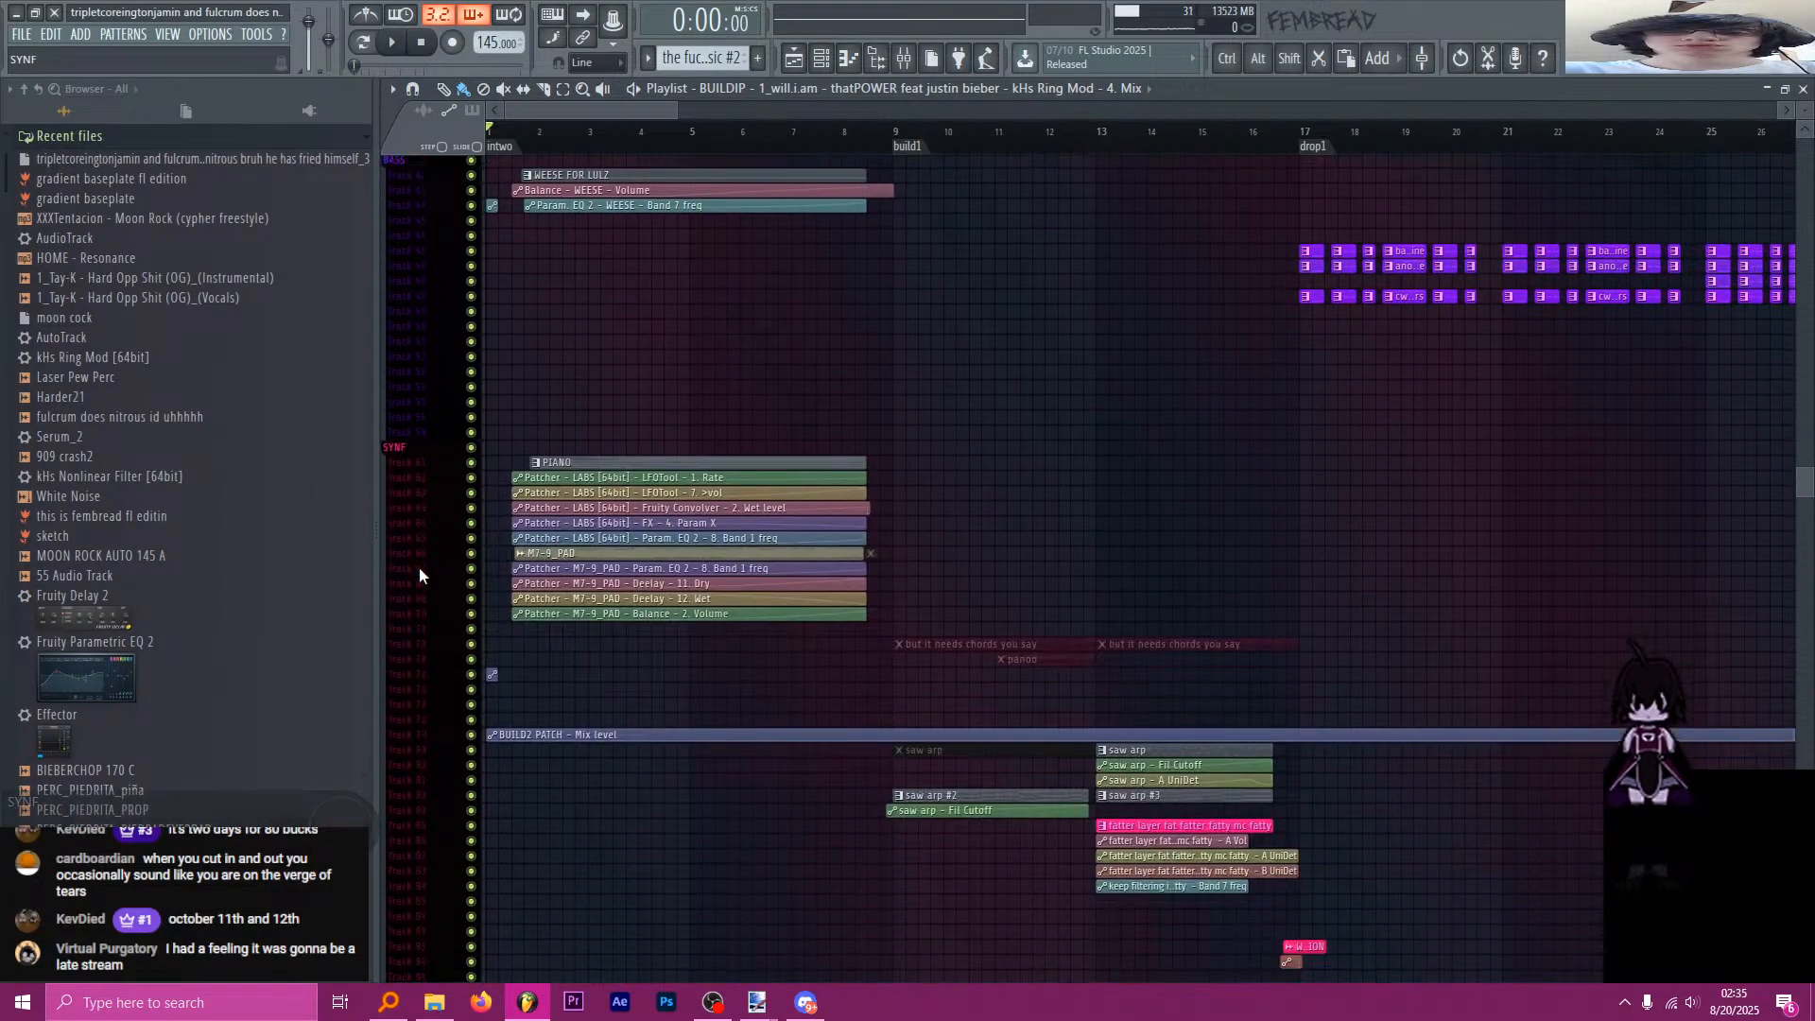
pyautogui.scroll(-10, 423, 560)
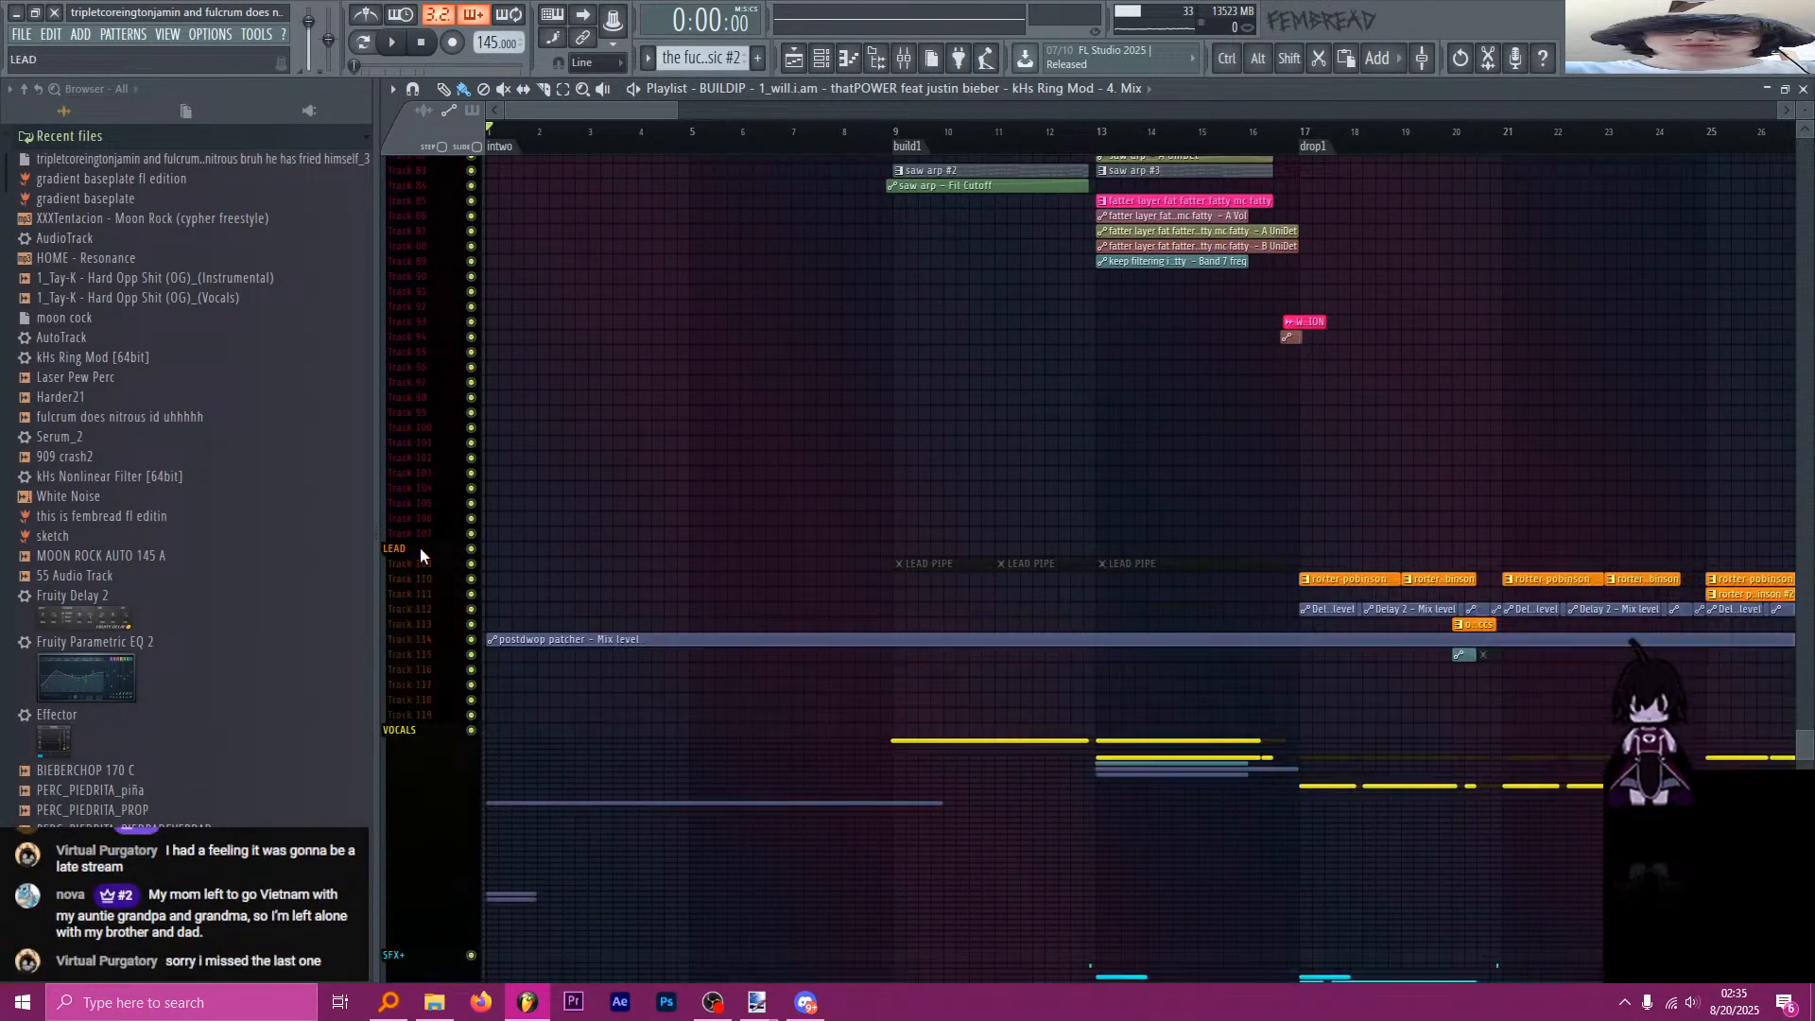
pyautogui.scroll(-6, 430, 537)
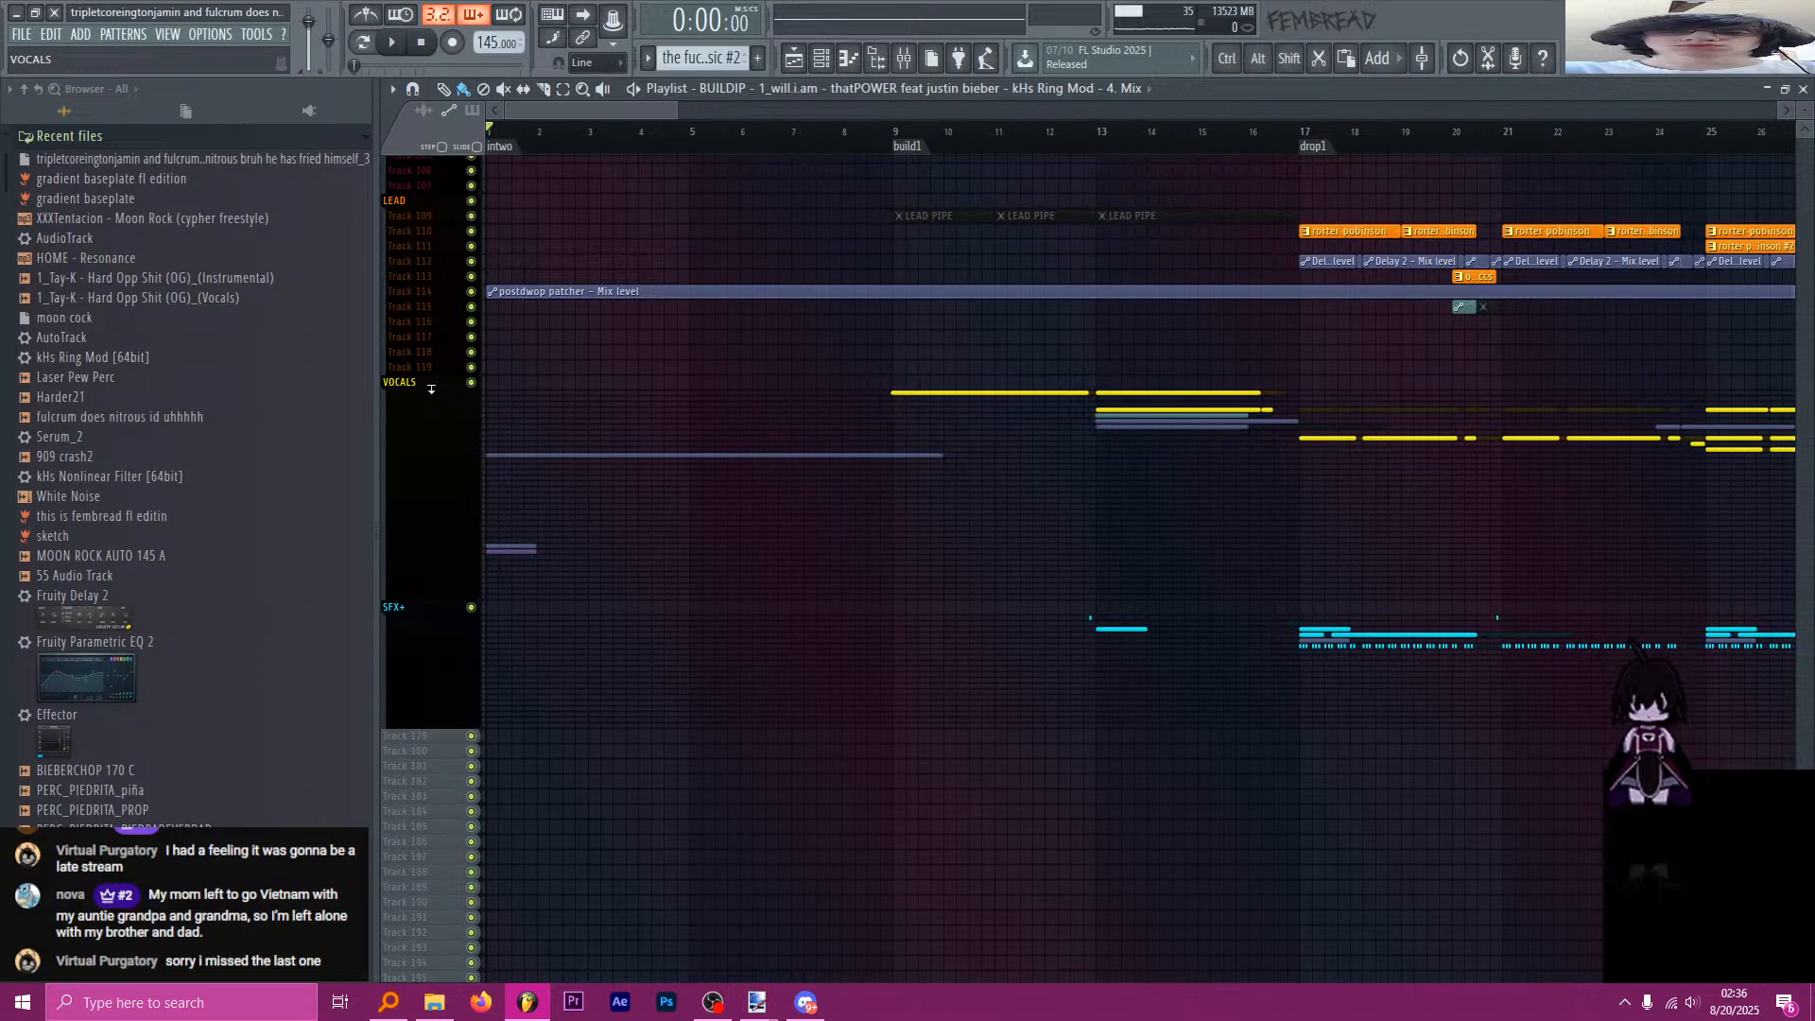
# Expand the VOCALS and SFX+ track groups in the playlist.
pyautogui.click(429, 385)
pyautogui.scroll(-1, 427, 543)
pyautogui.scroll(-8, 420, 542)
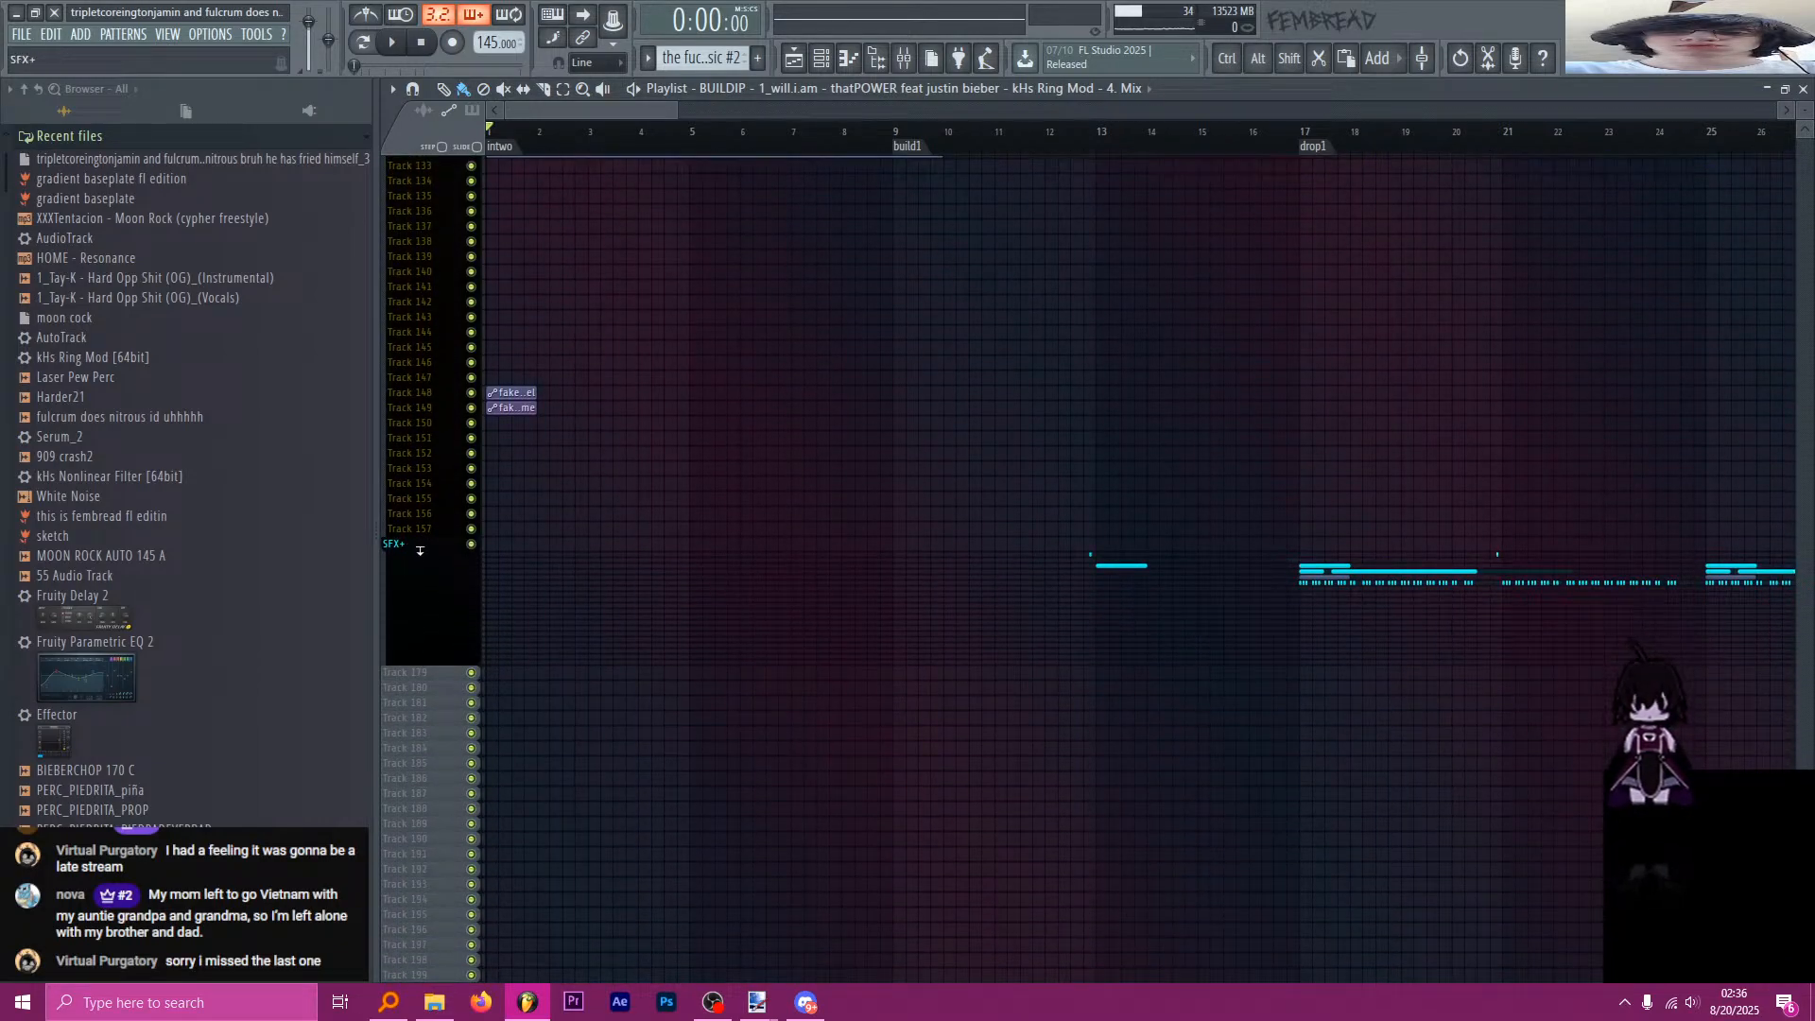
pyautogui.click(421, 544)
pyautogui.scroll(9, 424, 557)
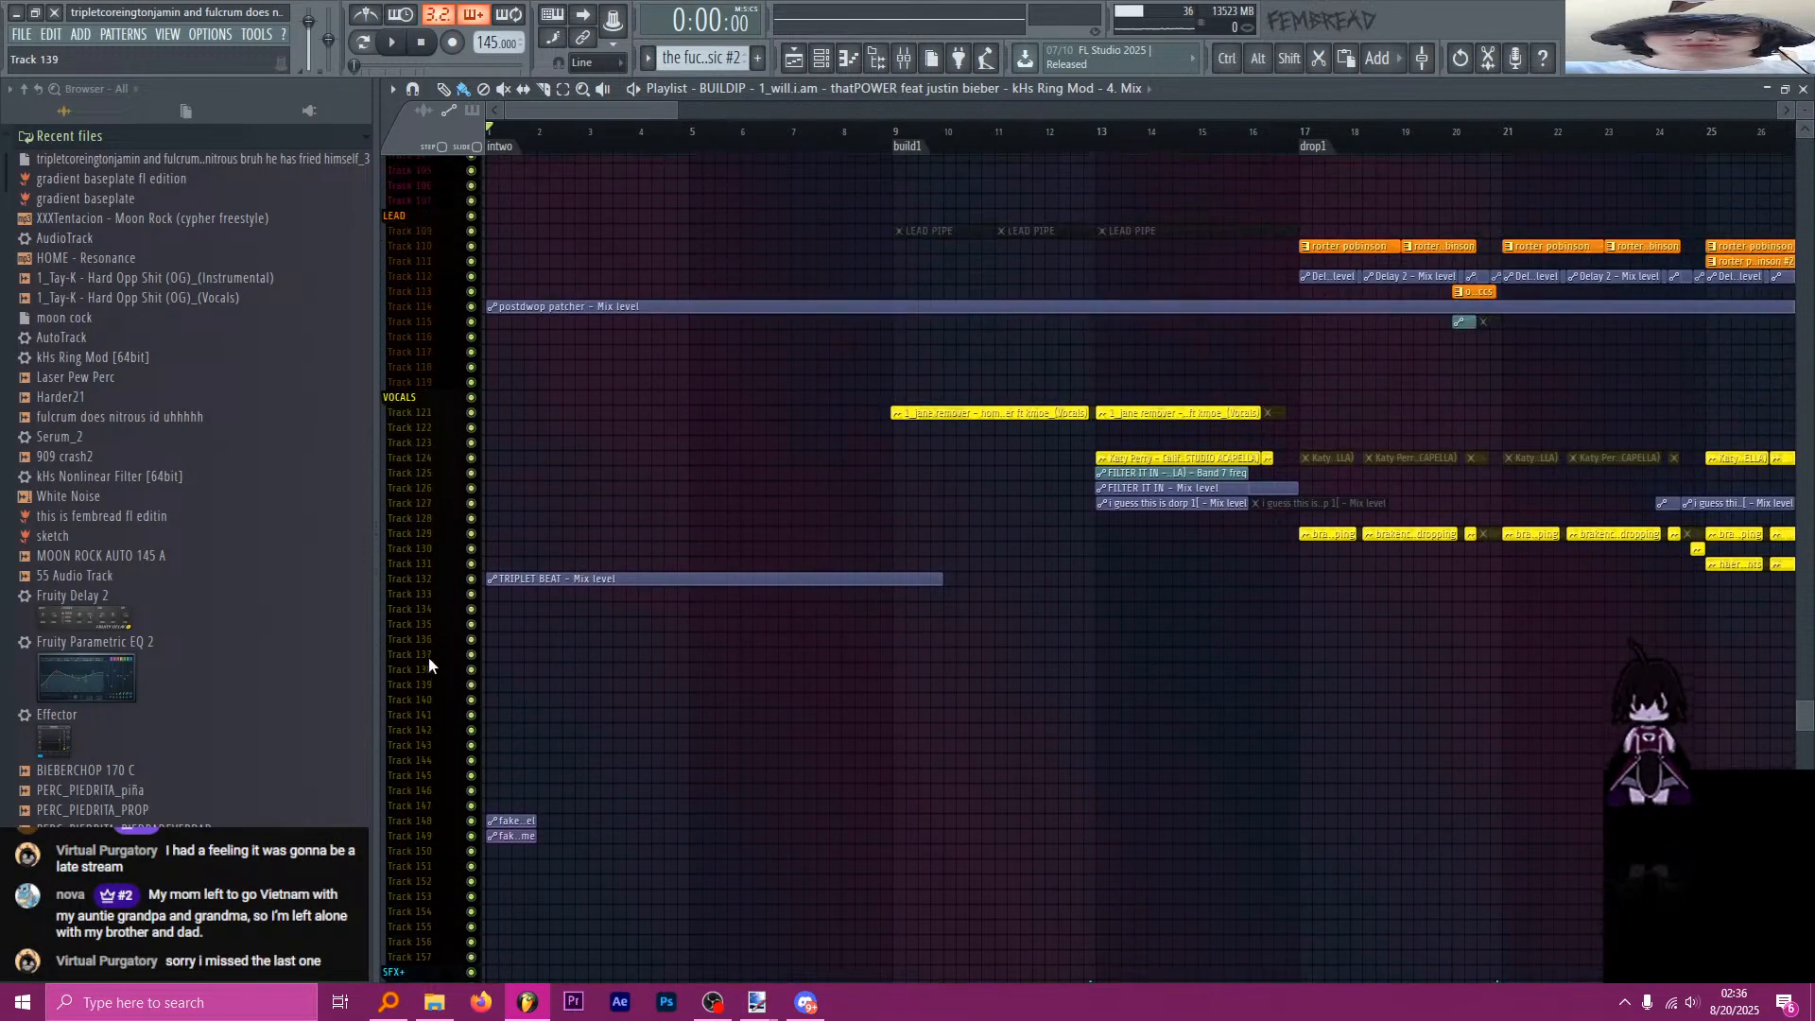
# Examine the clips on the expanded synth, bass and drum tracks across the whole arrangement.
pyautogui.scroll(16, 420, 654)
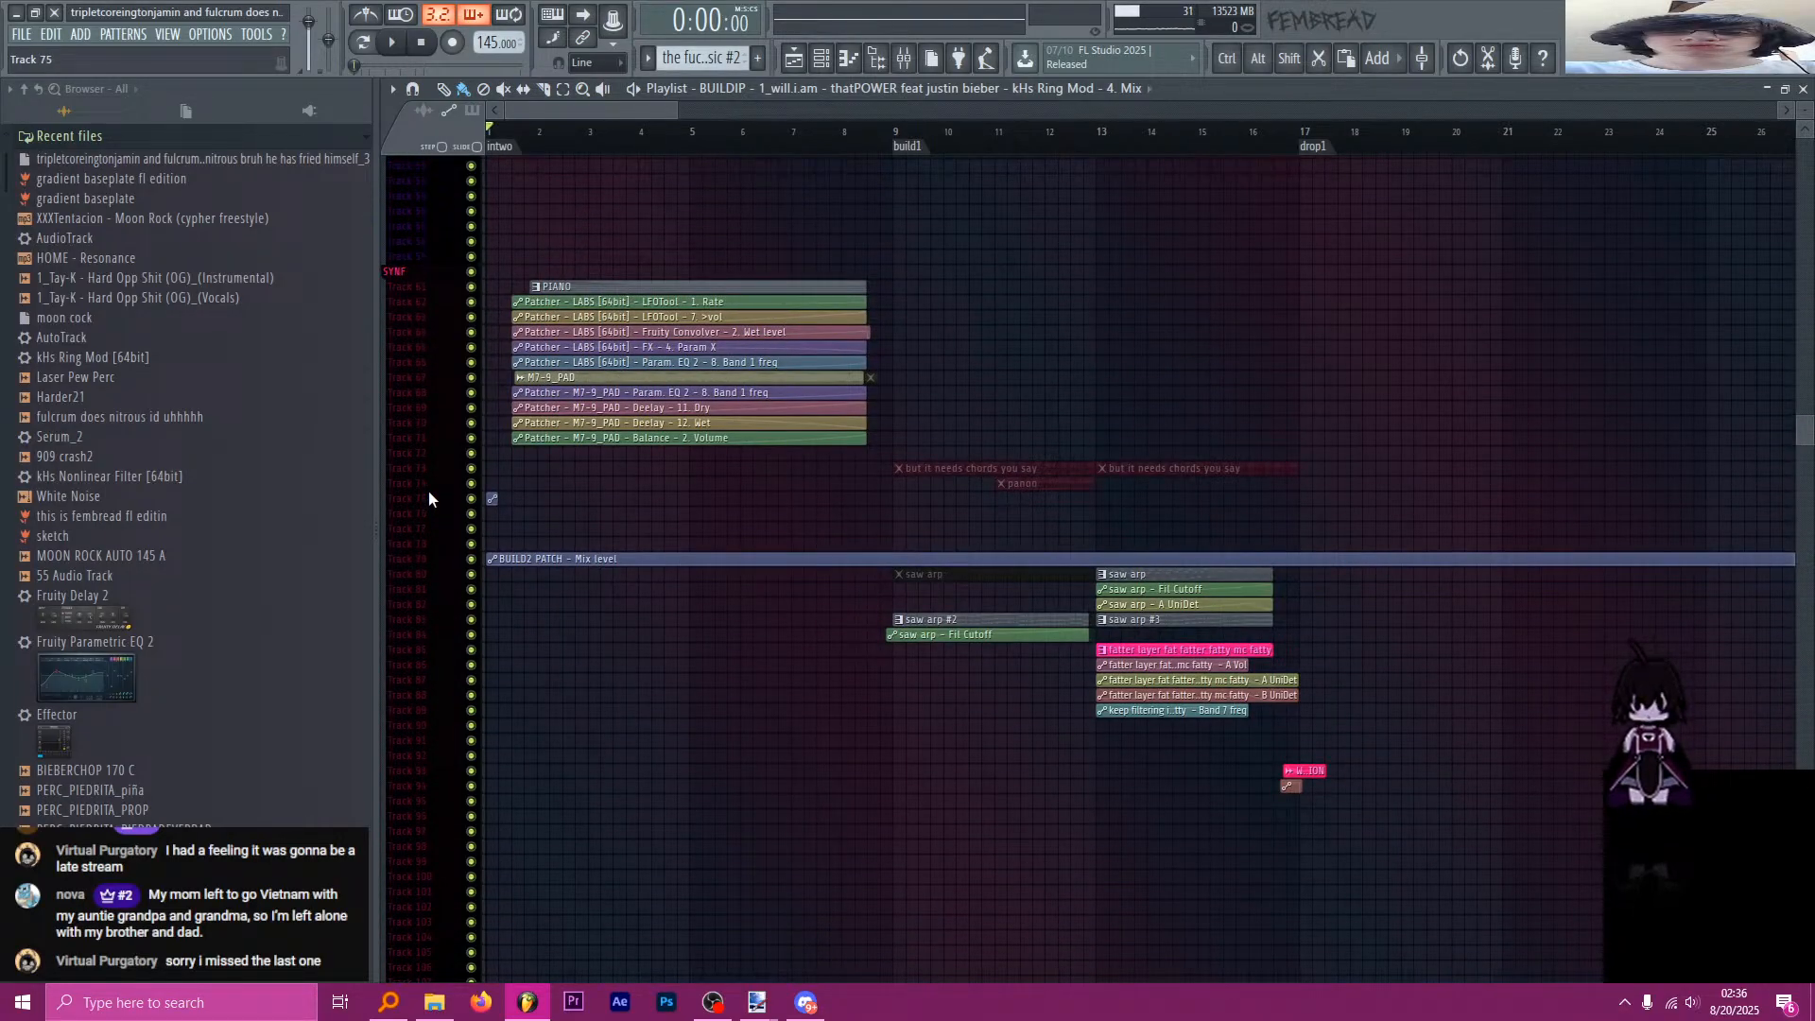
pyautogui.scroll(3, 429, 494)
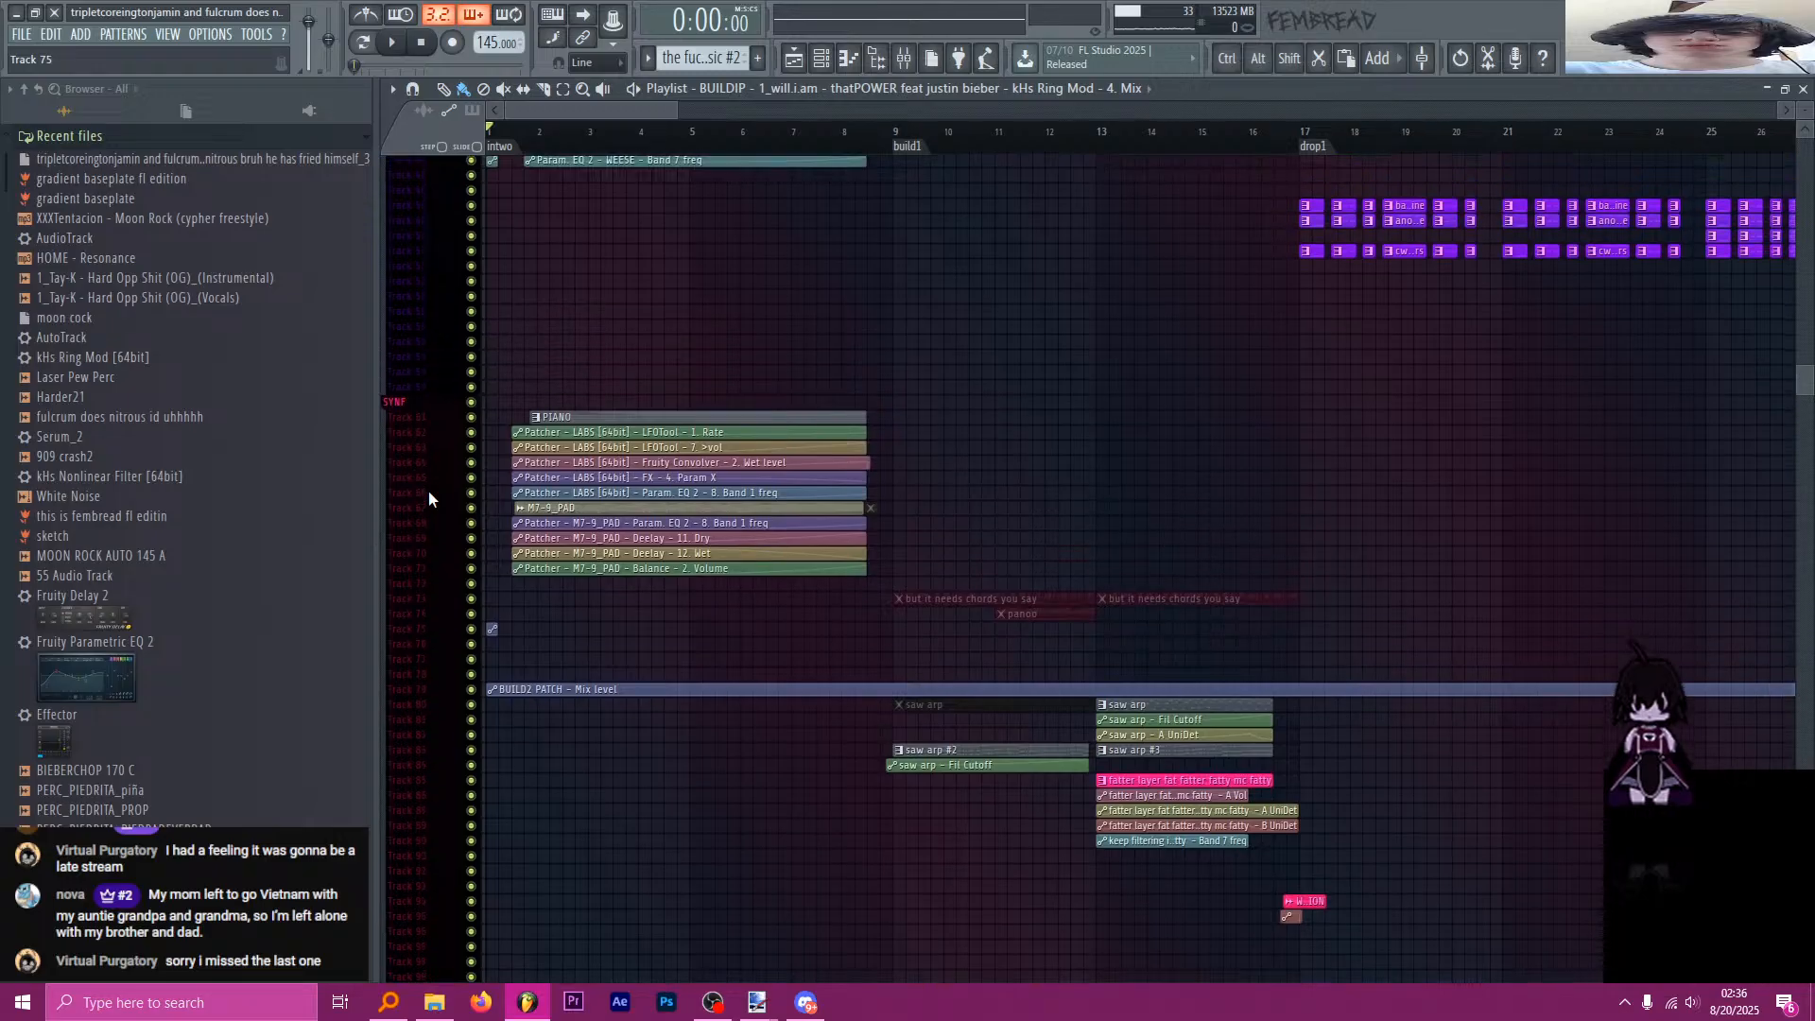
pyautogui.scroll(9, 429, 488)
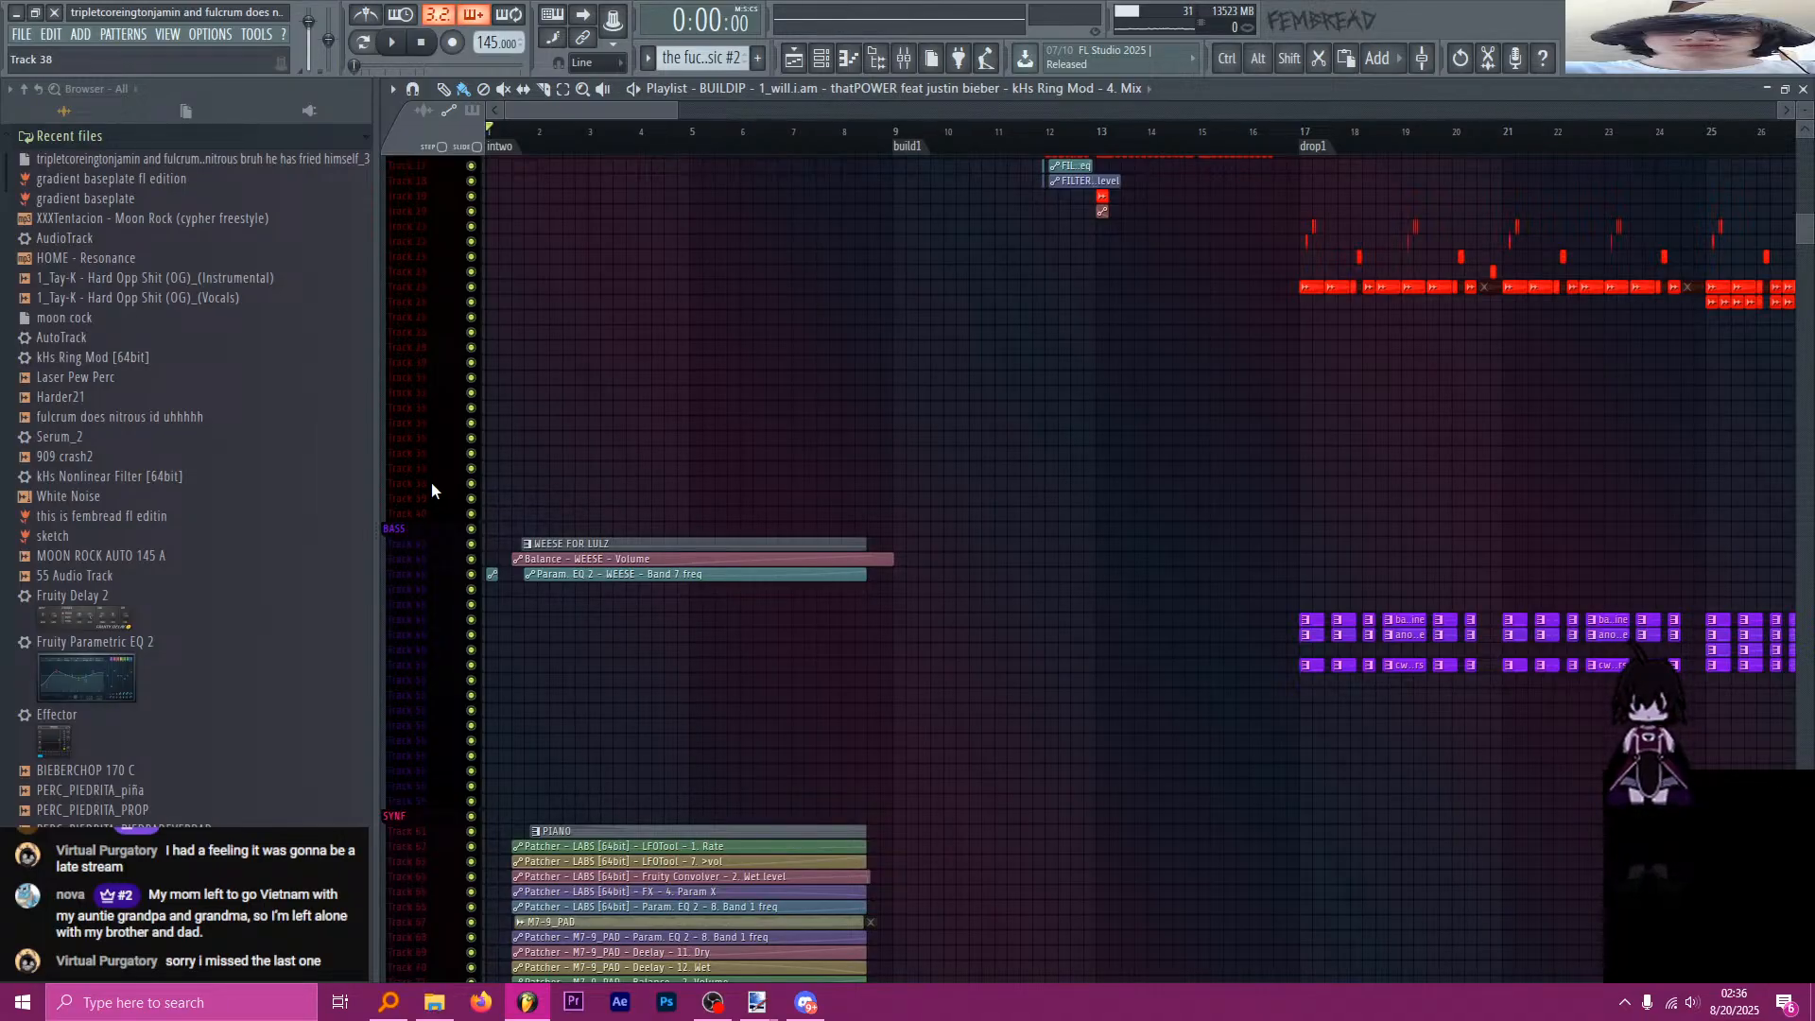
pyautogui.scroll(-6, 426, 463)
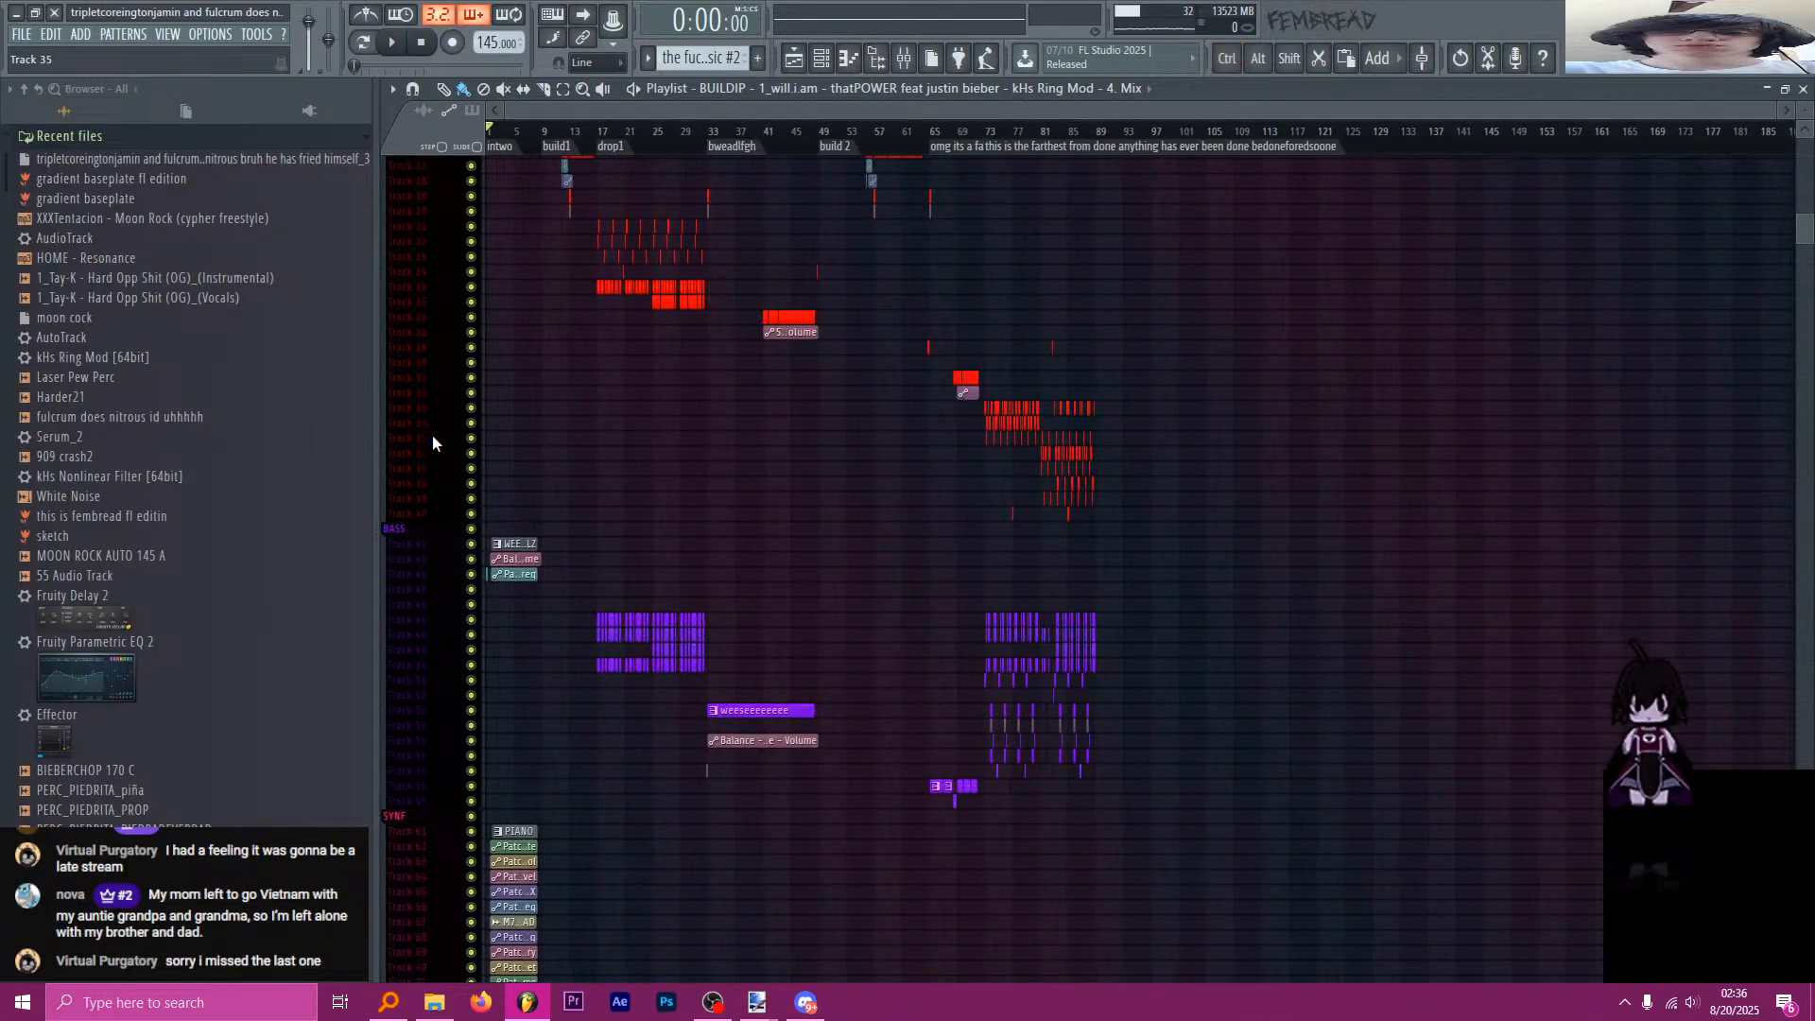
pyautogui.scroll(2, 1049, 276)
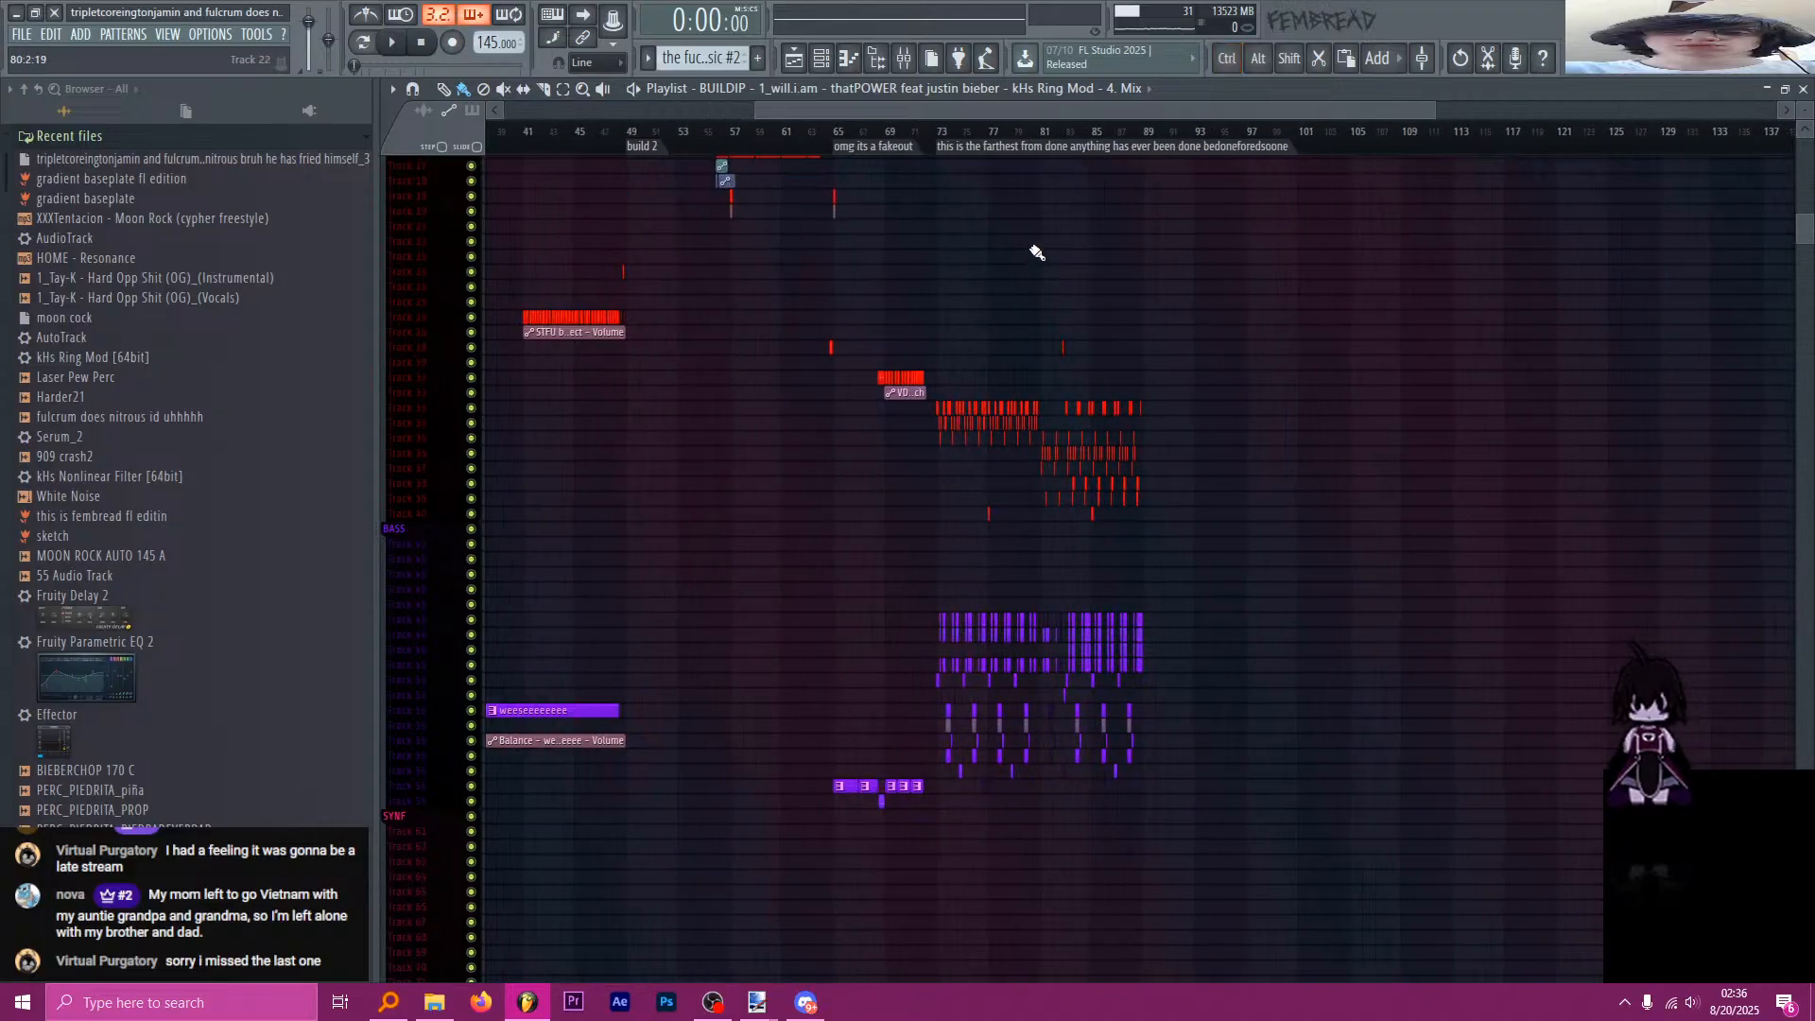
pyautogui.scroll(2, 1278, 268)
# Inspect the fakeout and final drop sections by moving the playhead between their markers.
pyautogui.moveTo(750, 142); pyautogui.dragTo(740, 203)
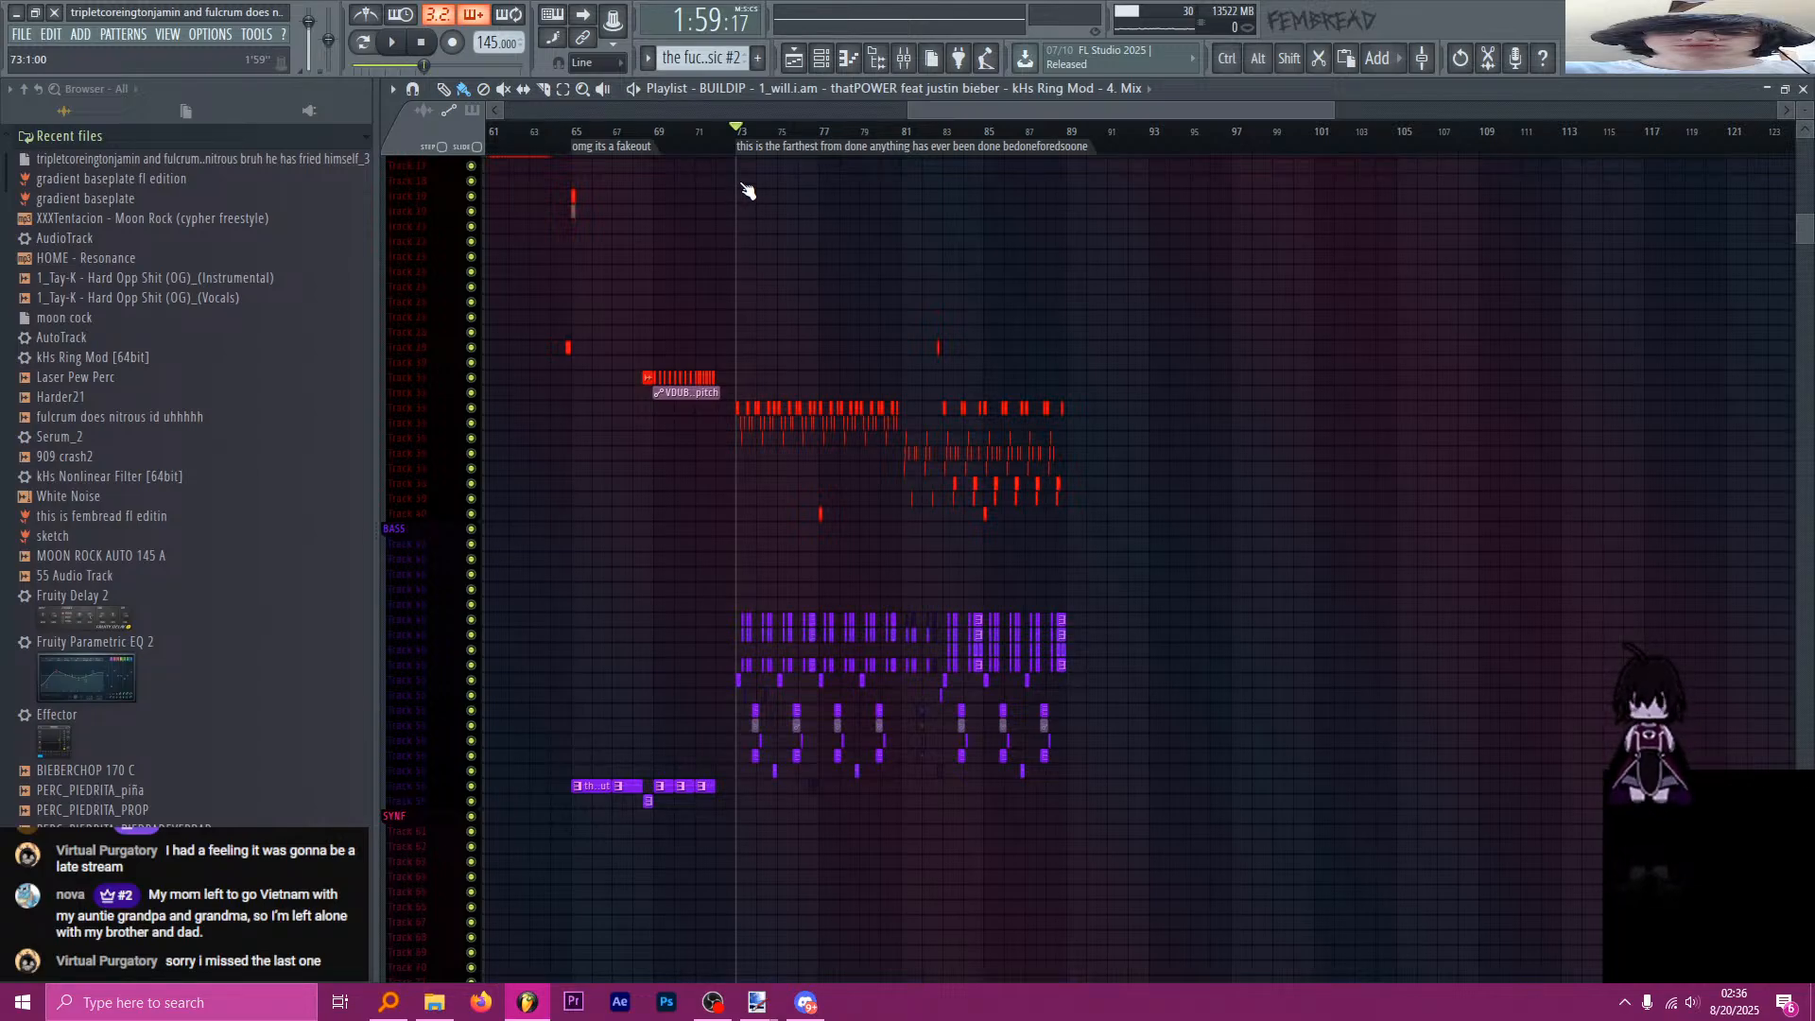
pyautogui.moveTo(747, 192)
pyautogui.mouseDown()
pyautogui.moveTo(1013, 195)
pyautogui.moveTo(741, 194)
pyautogui.mouseUp()
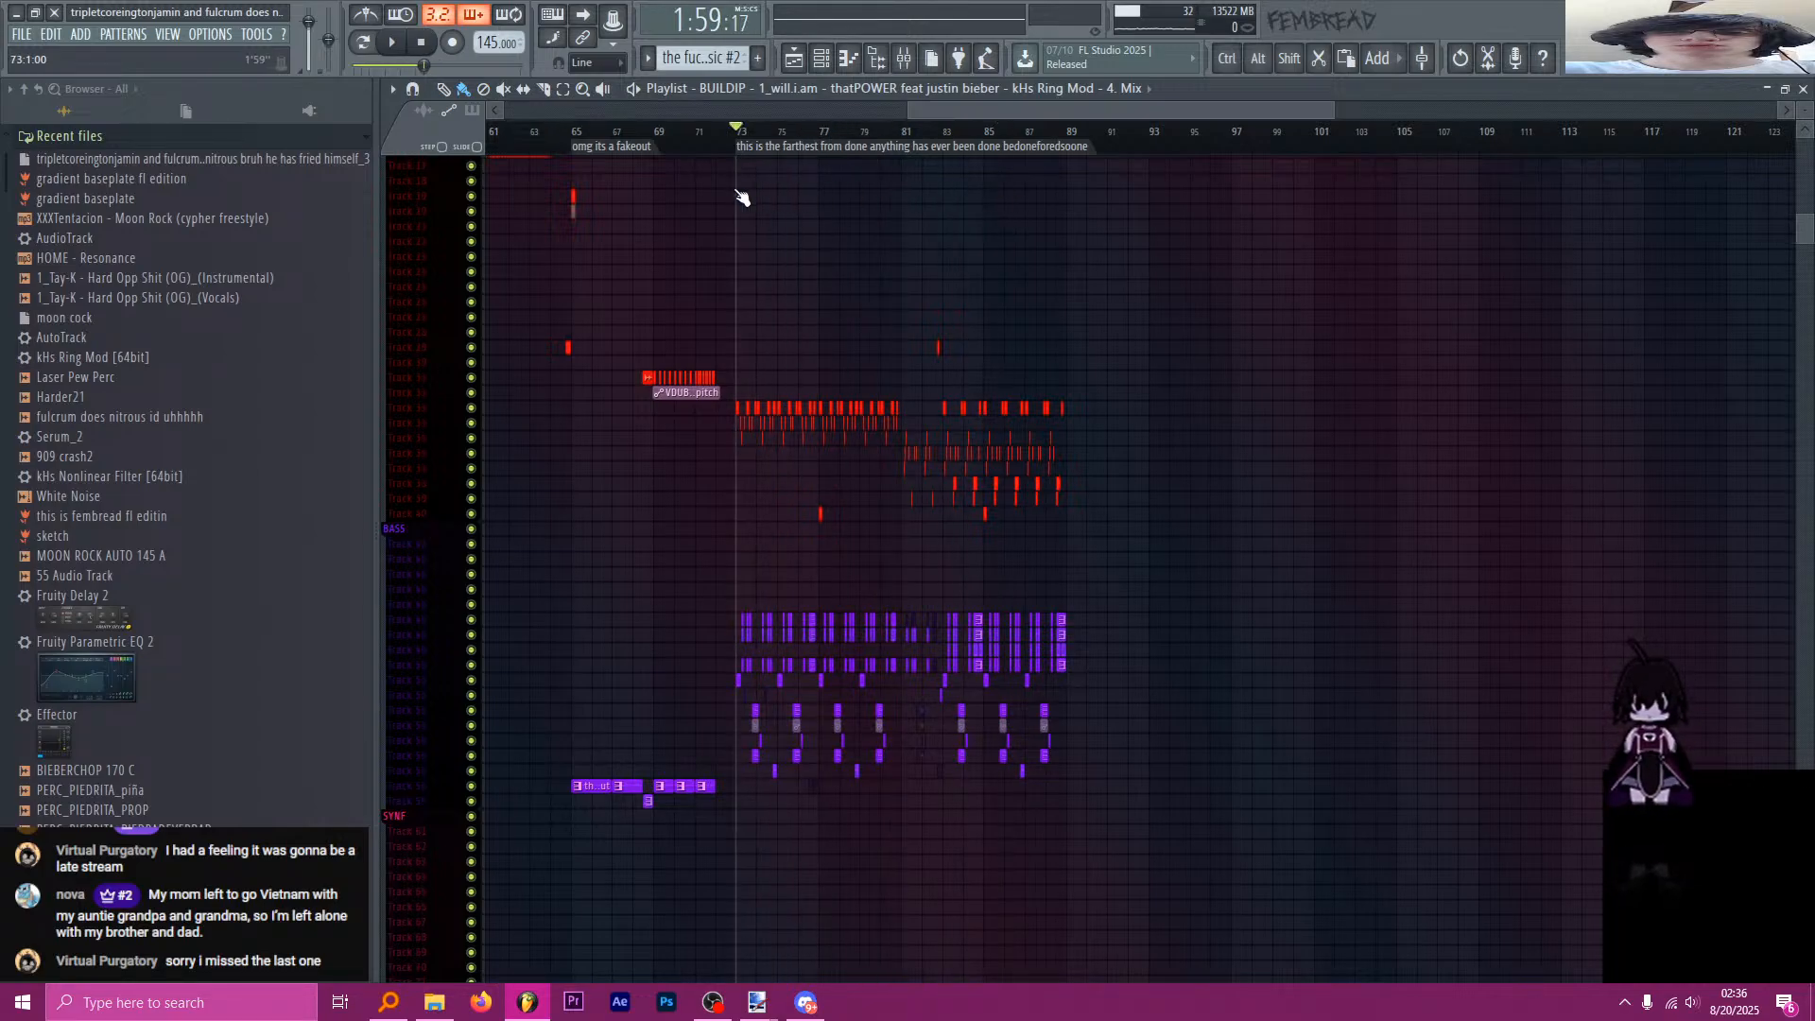
pyautogui.scroll(-2, 879, 217)
pyautogui.scroll(-2, 983, 312)
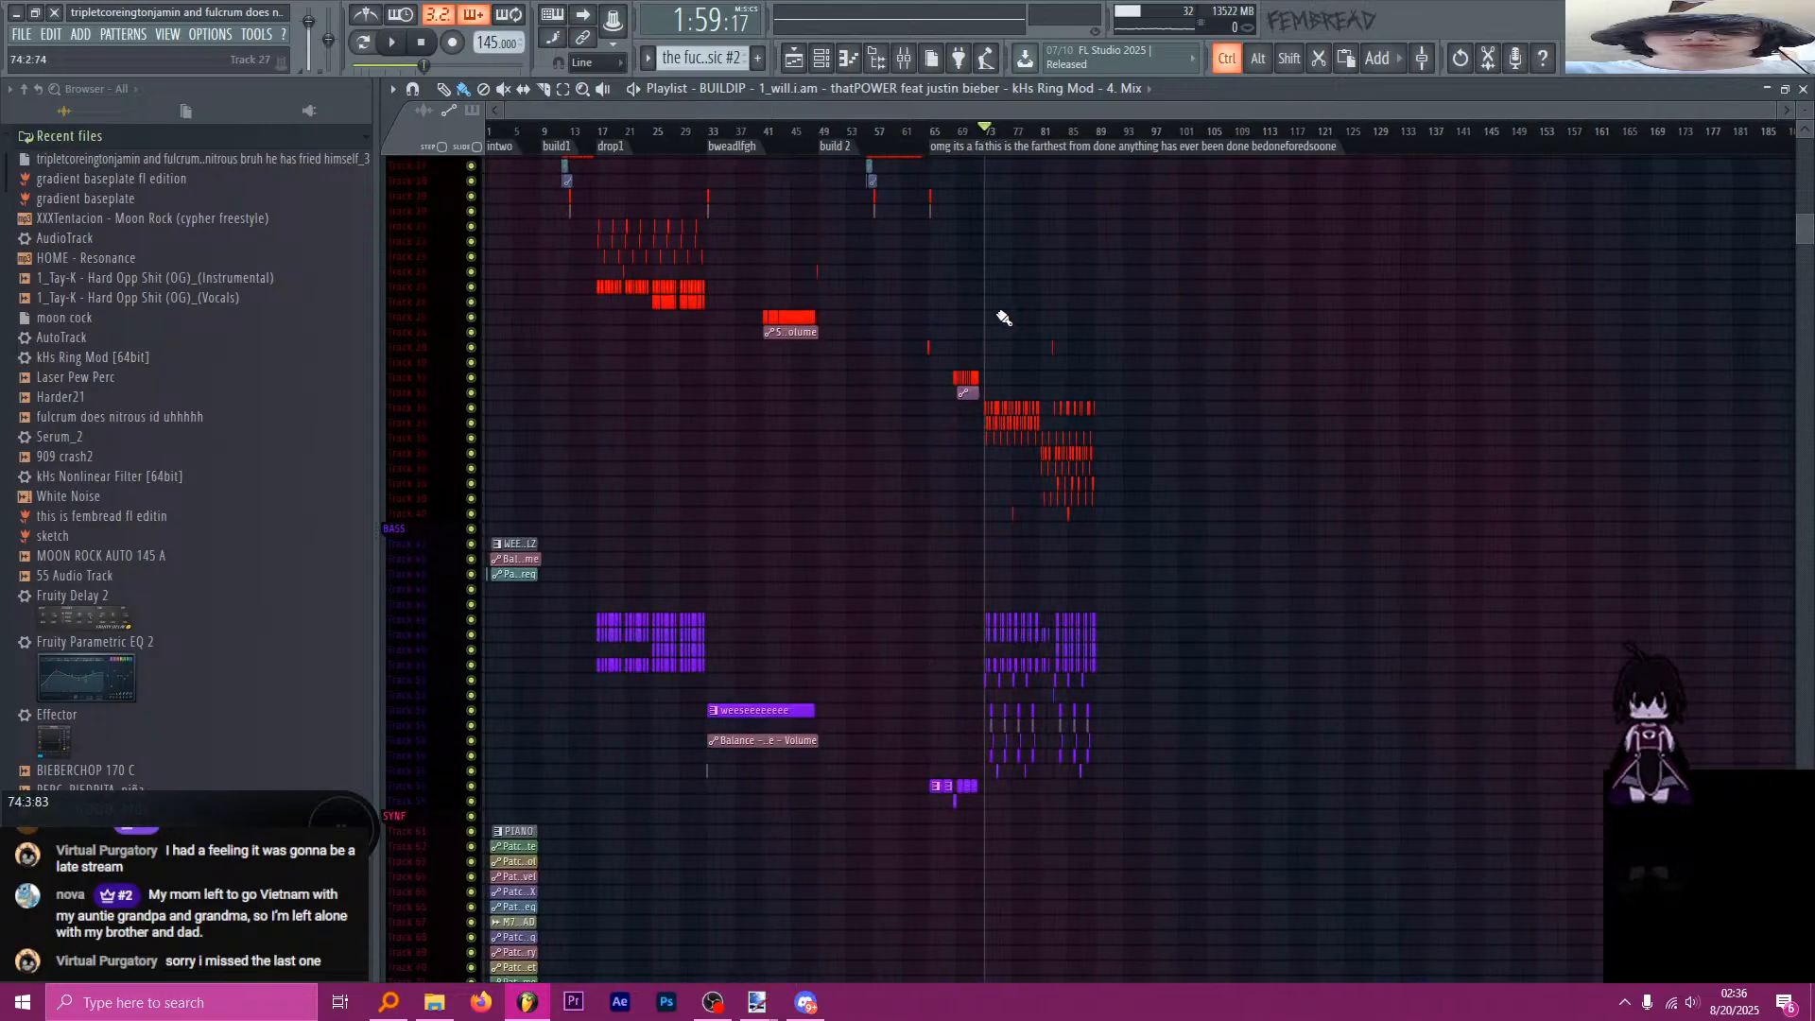
pyautogui.moveTo(644, 168); pyautogui.dragTo(940, 215)
pyautogui.scroll(5, 996, 263)
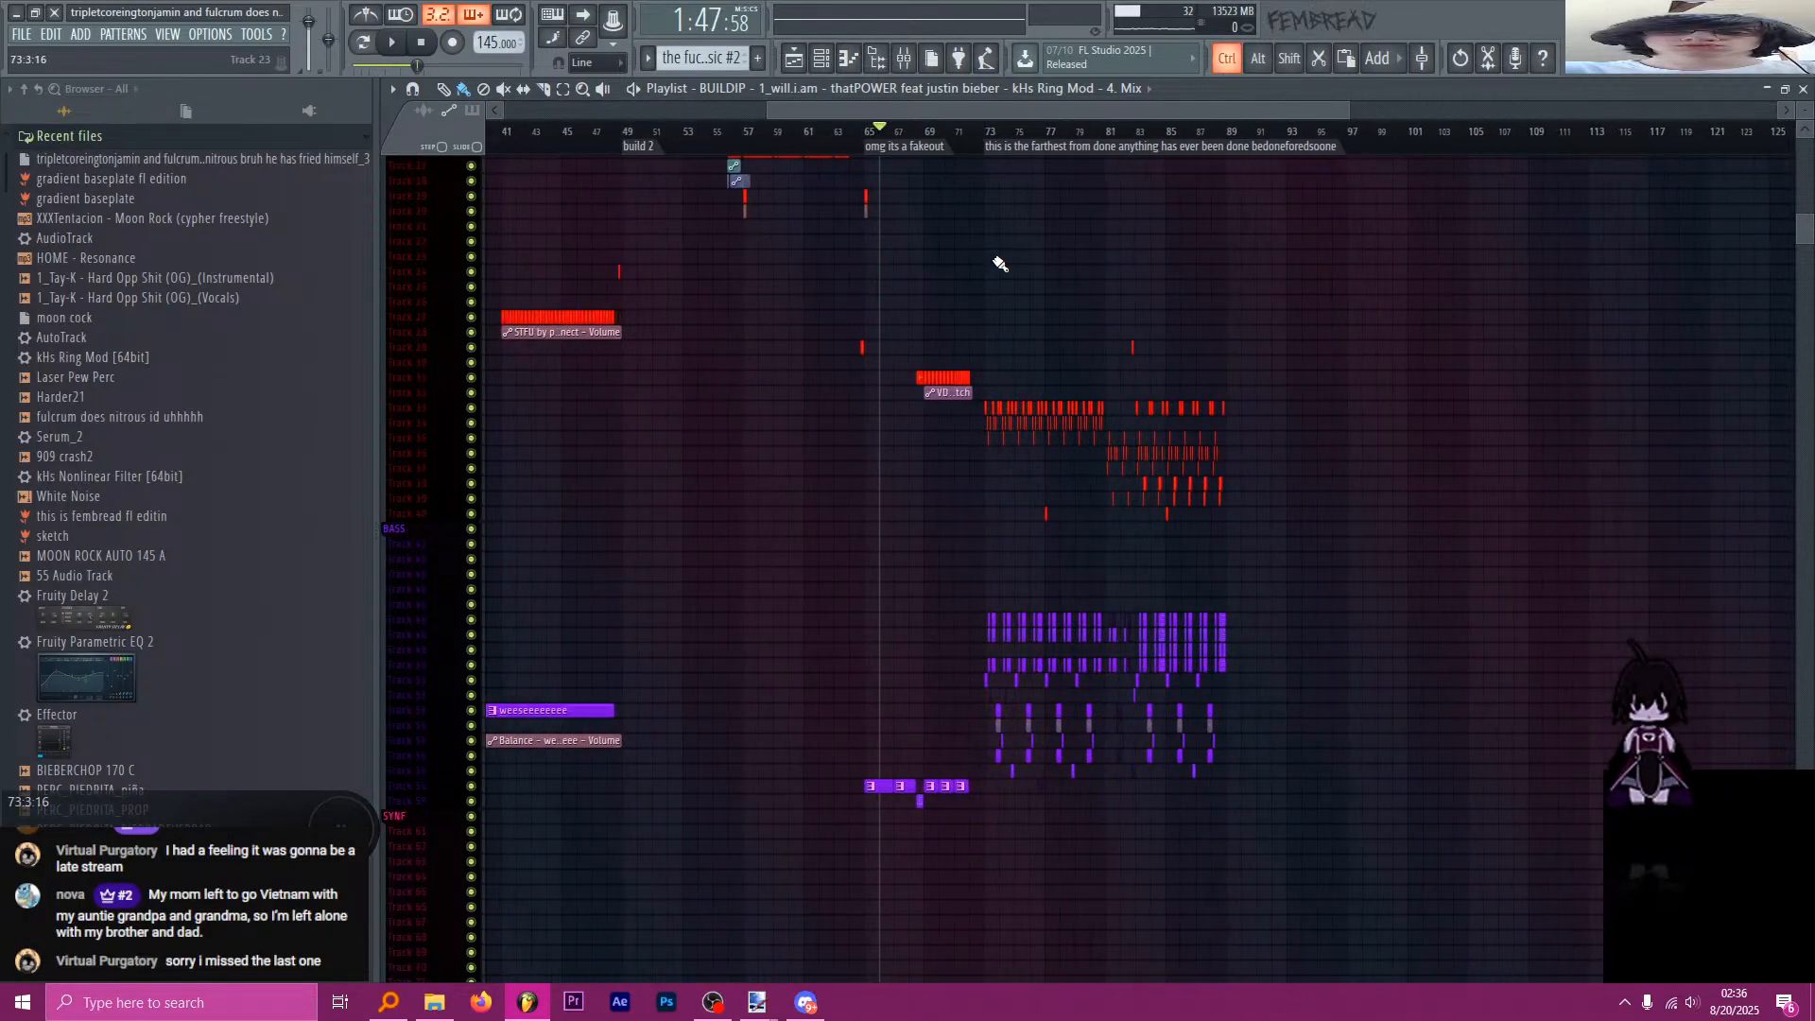
pyautogui.moveTo(540, 136)
pyautogui.mouseDown()
pyautogui.moveTo(855, 176)
pyautogui.moveTo(857, 139)
pyautogui.moveTo(884, 146)
pyautogui.mouseUp()
pyautogui.scroll(-3, 959, 146)
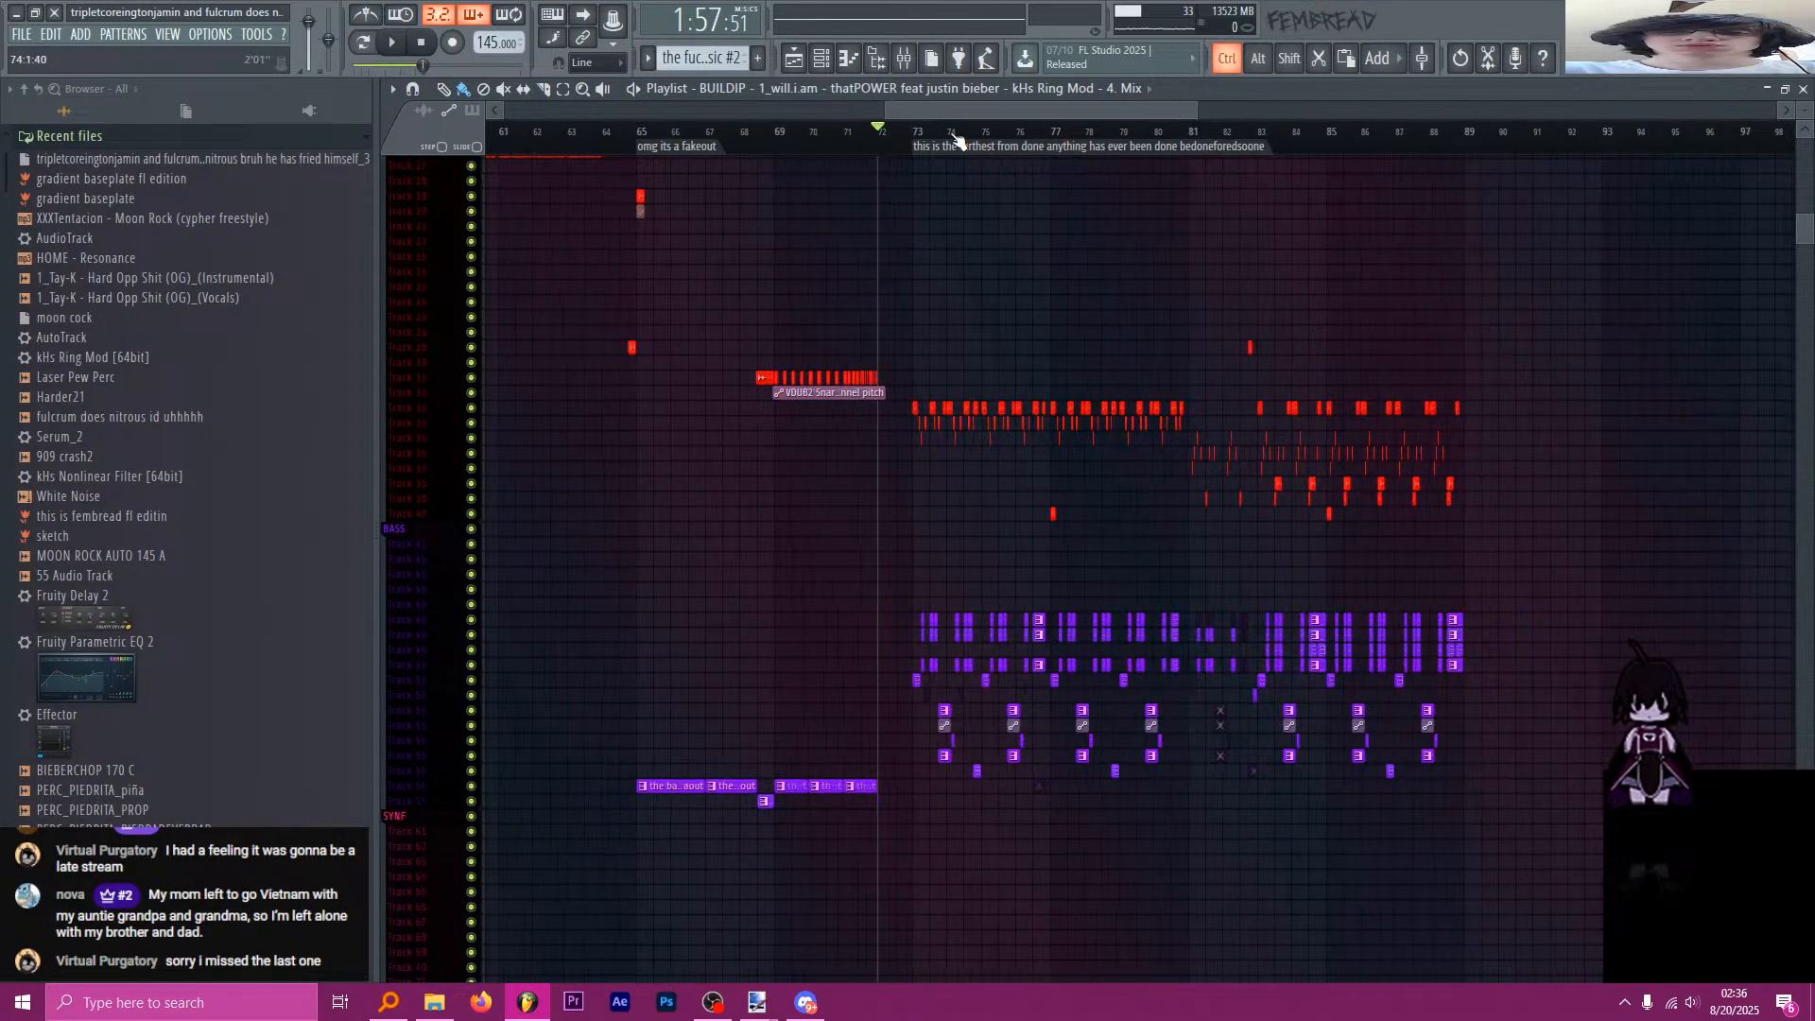
# Place the playhead at bar 89, where the last section ends, and add a marker there named "potential outwo".
pyautogui.moveTo(928, 142); pyautogui.dragTo(1320, 145)
pyautogui.click(1316, 144)
pyautogui.scroll(3, 1345, 190)
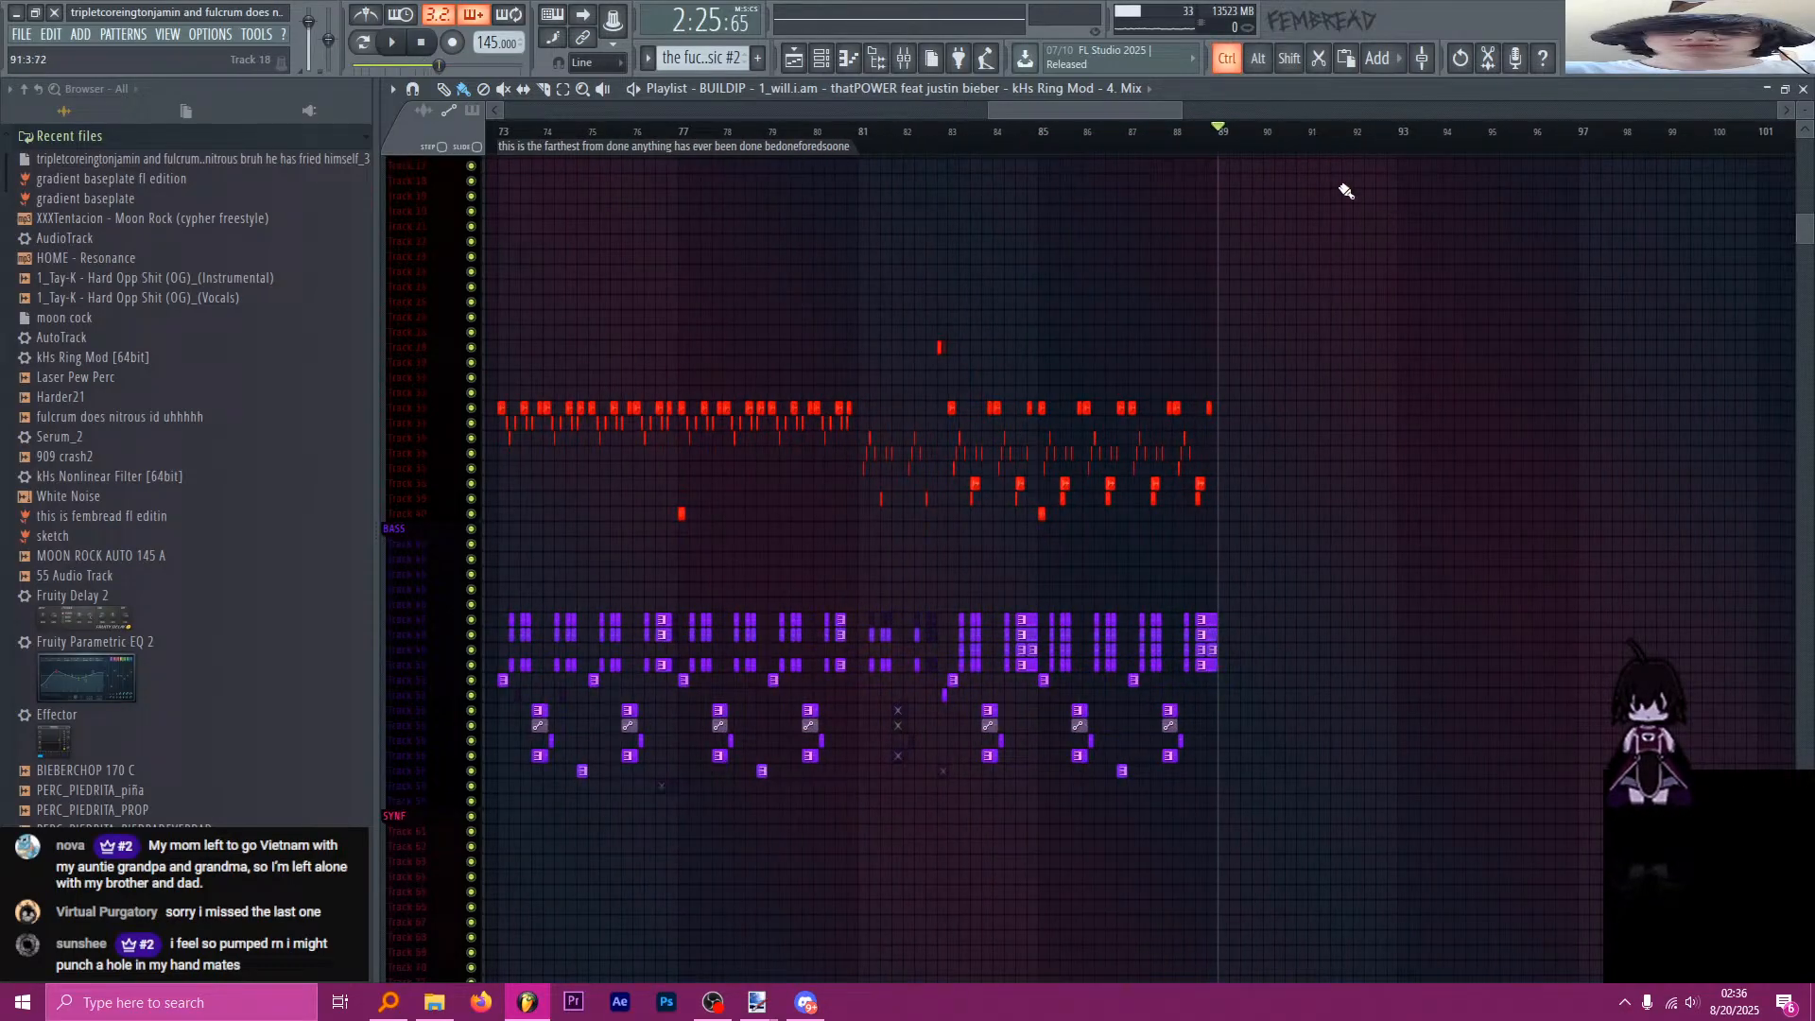
pyautogui.rightClick(1234, 154)
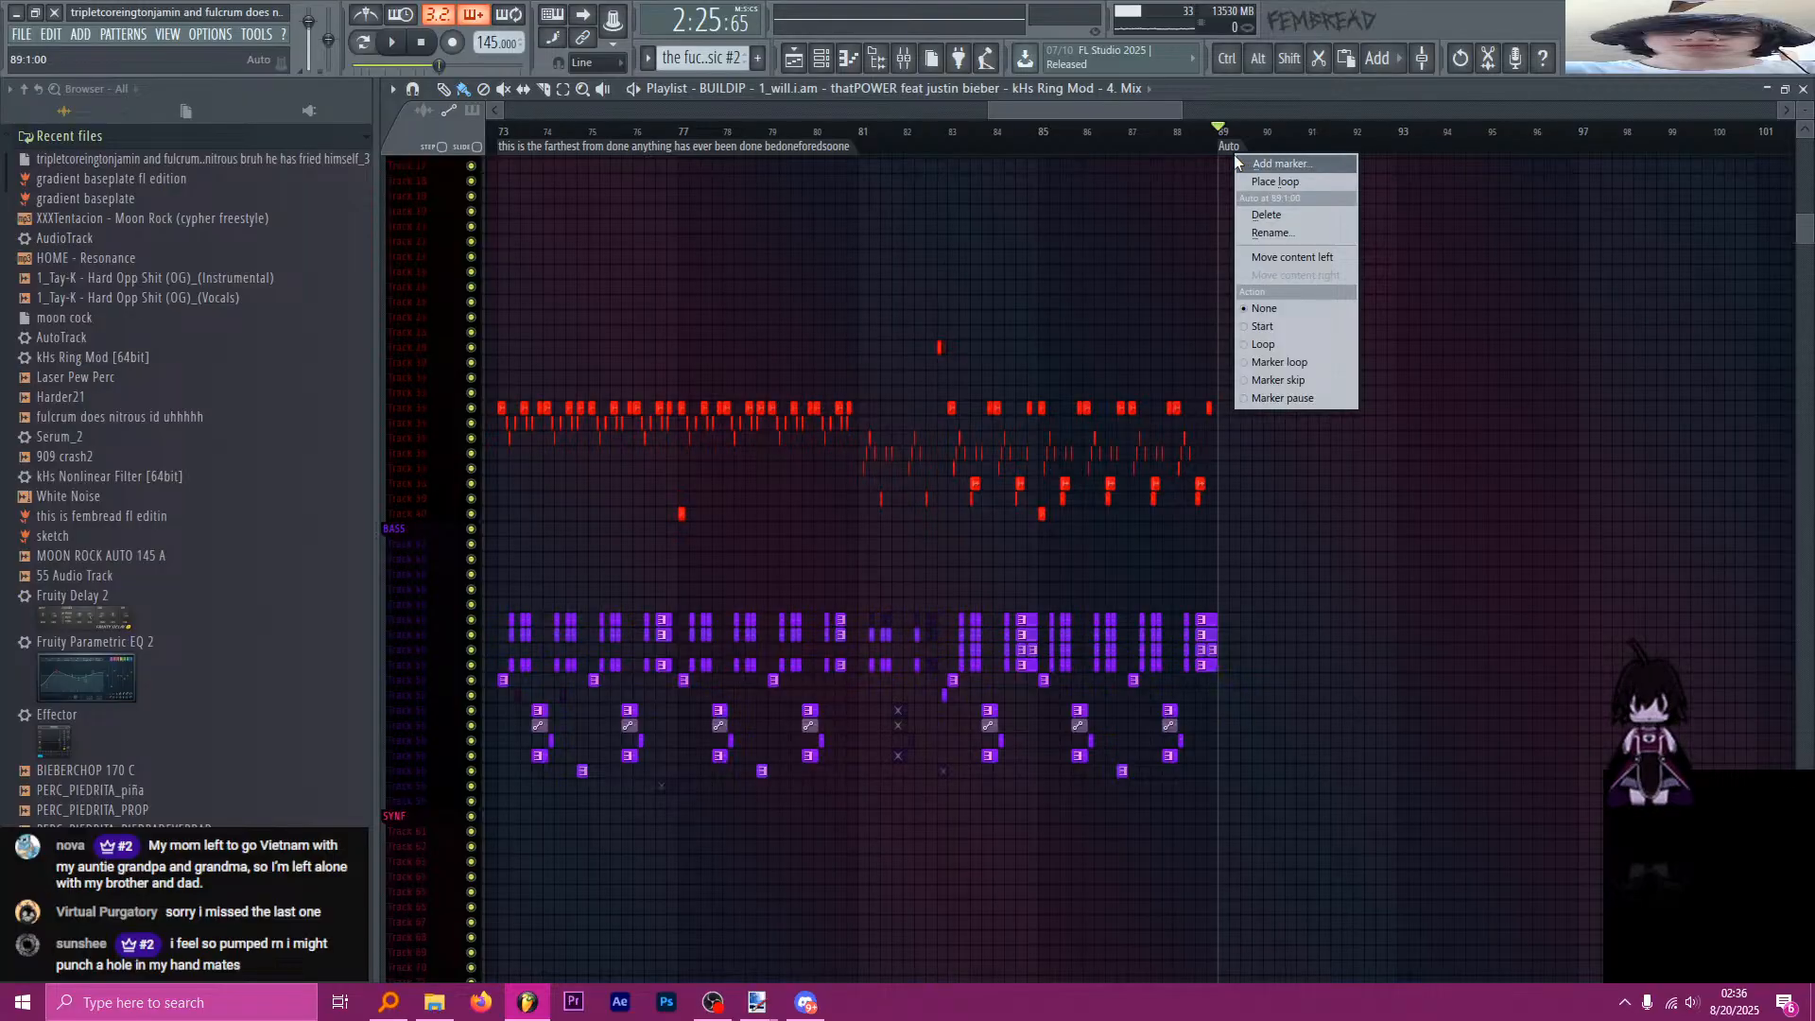
pyautogui.click(1238, 162)
pyautogui.write('potential ')
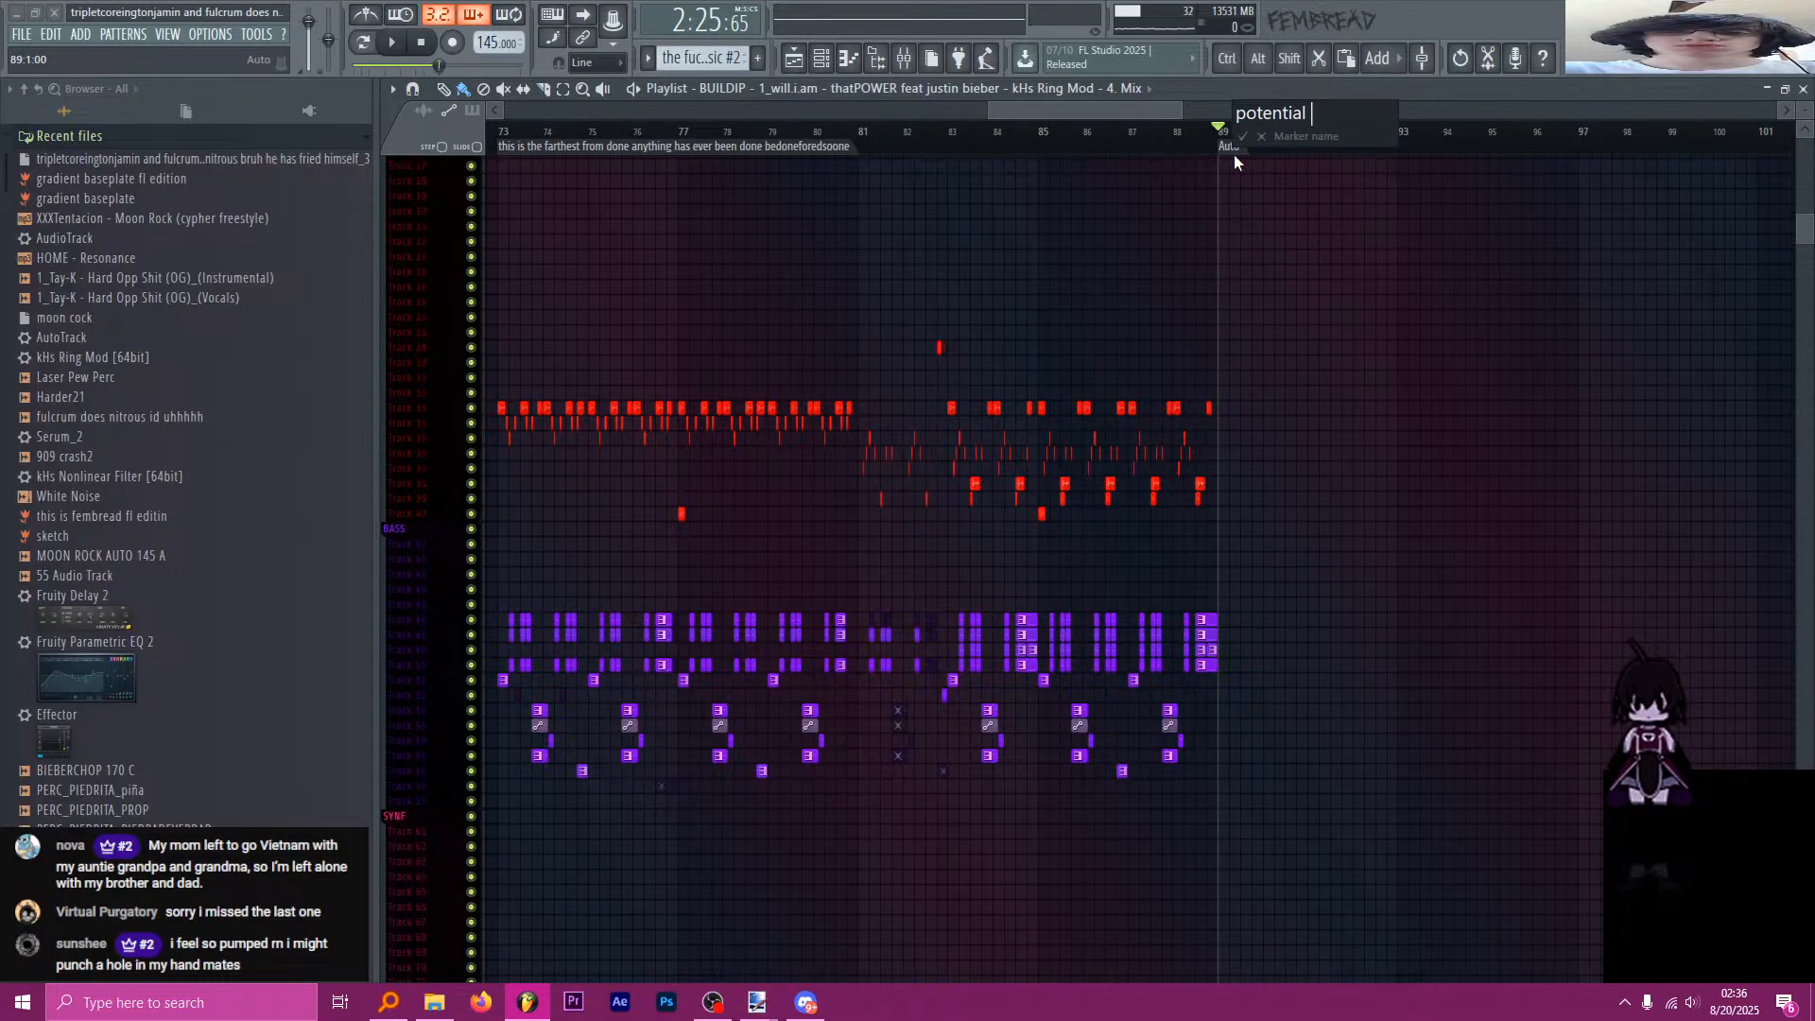
pyautogui.write('owtwo')
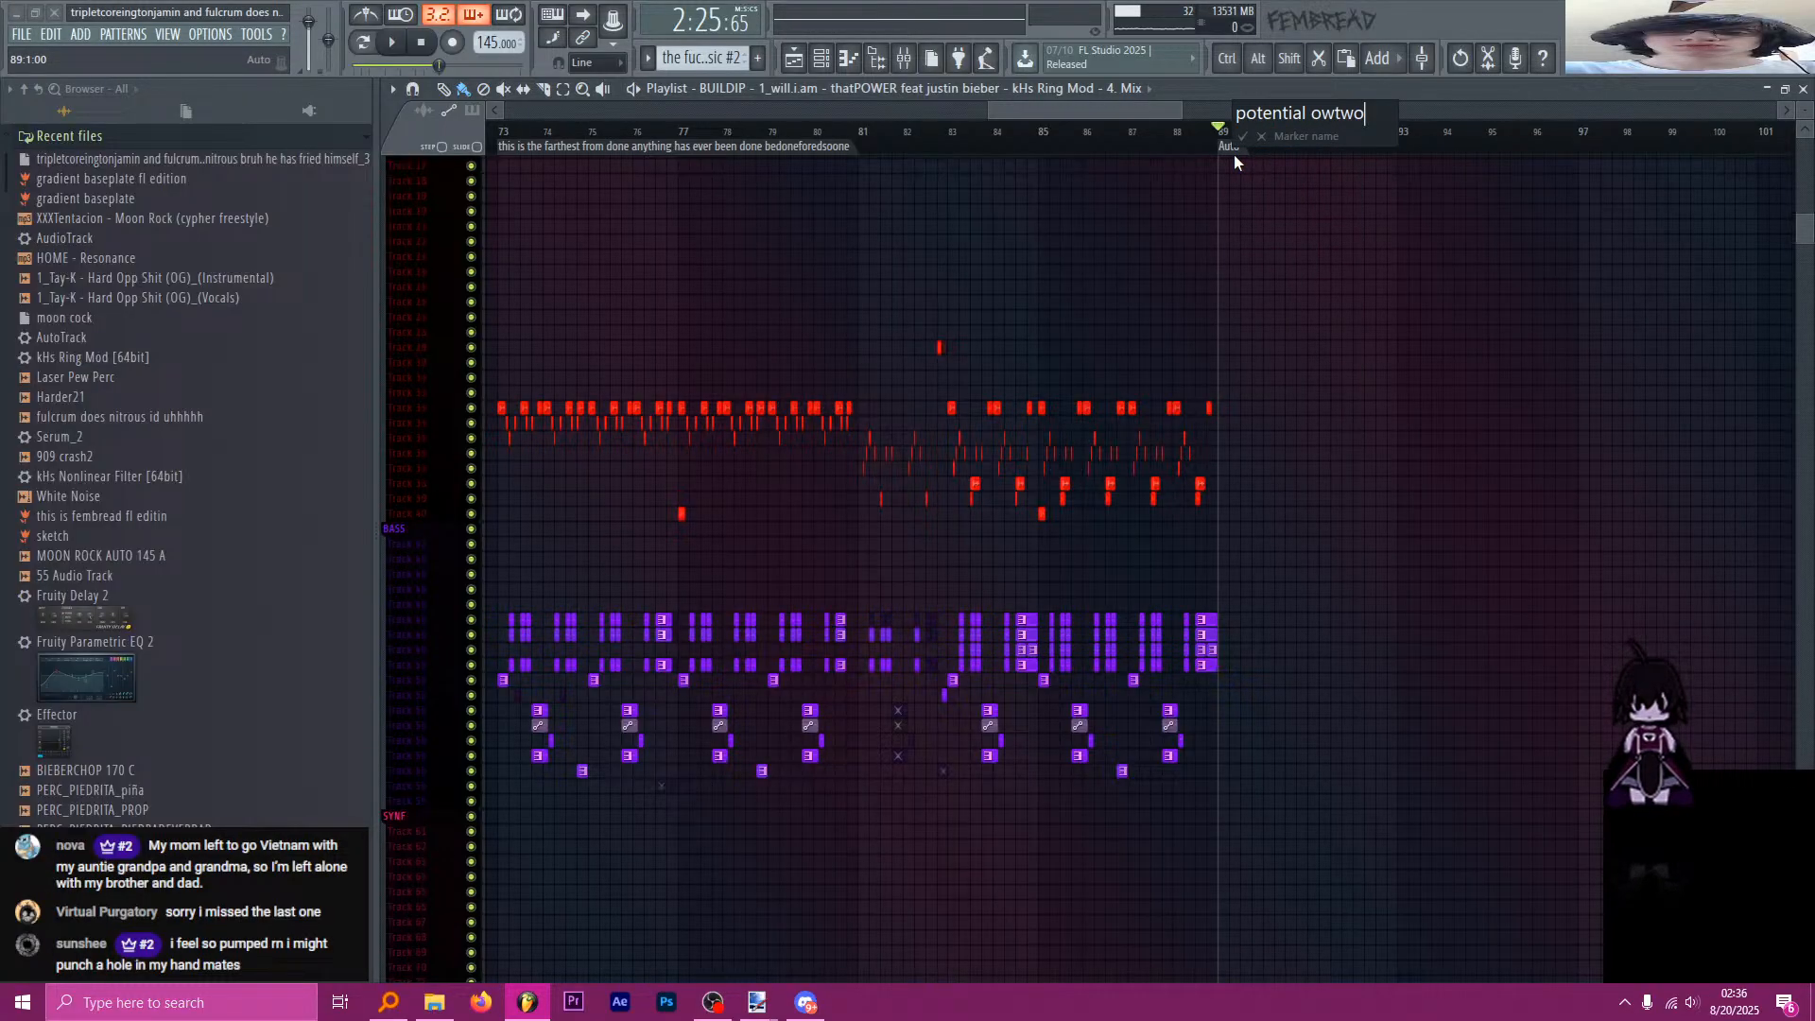
pyautogui.press('Left')
pyautogui.press('Left')
pyautogui.press('Left')
pyautogui.press('BackSpace')
pyautogui.write('u')
pyautogui.press('Return')
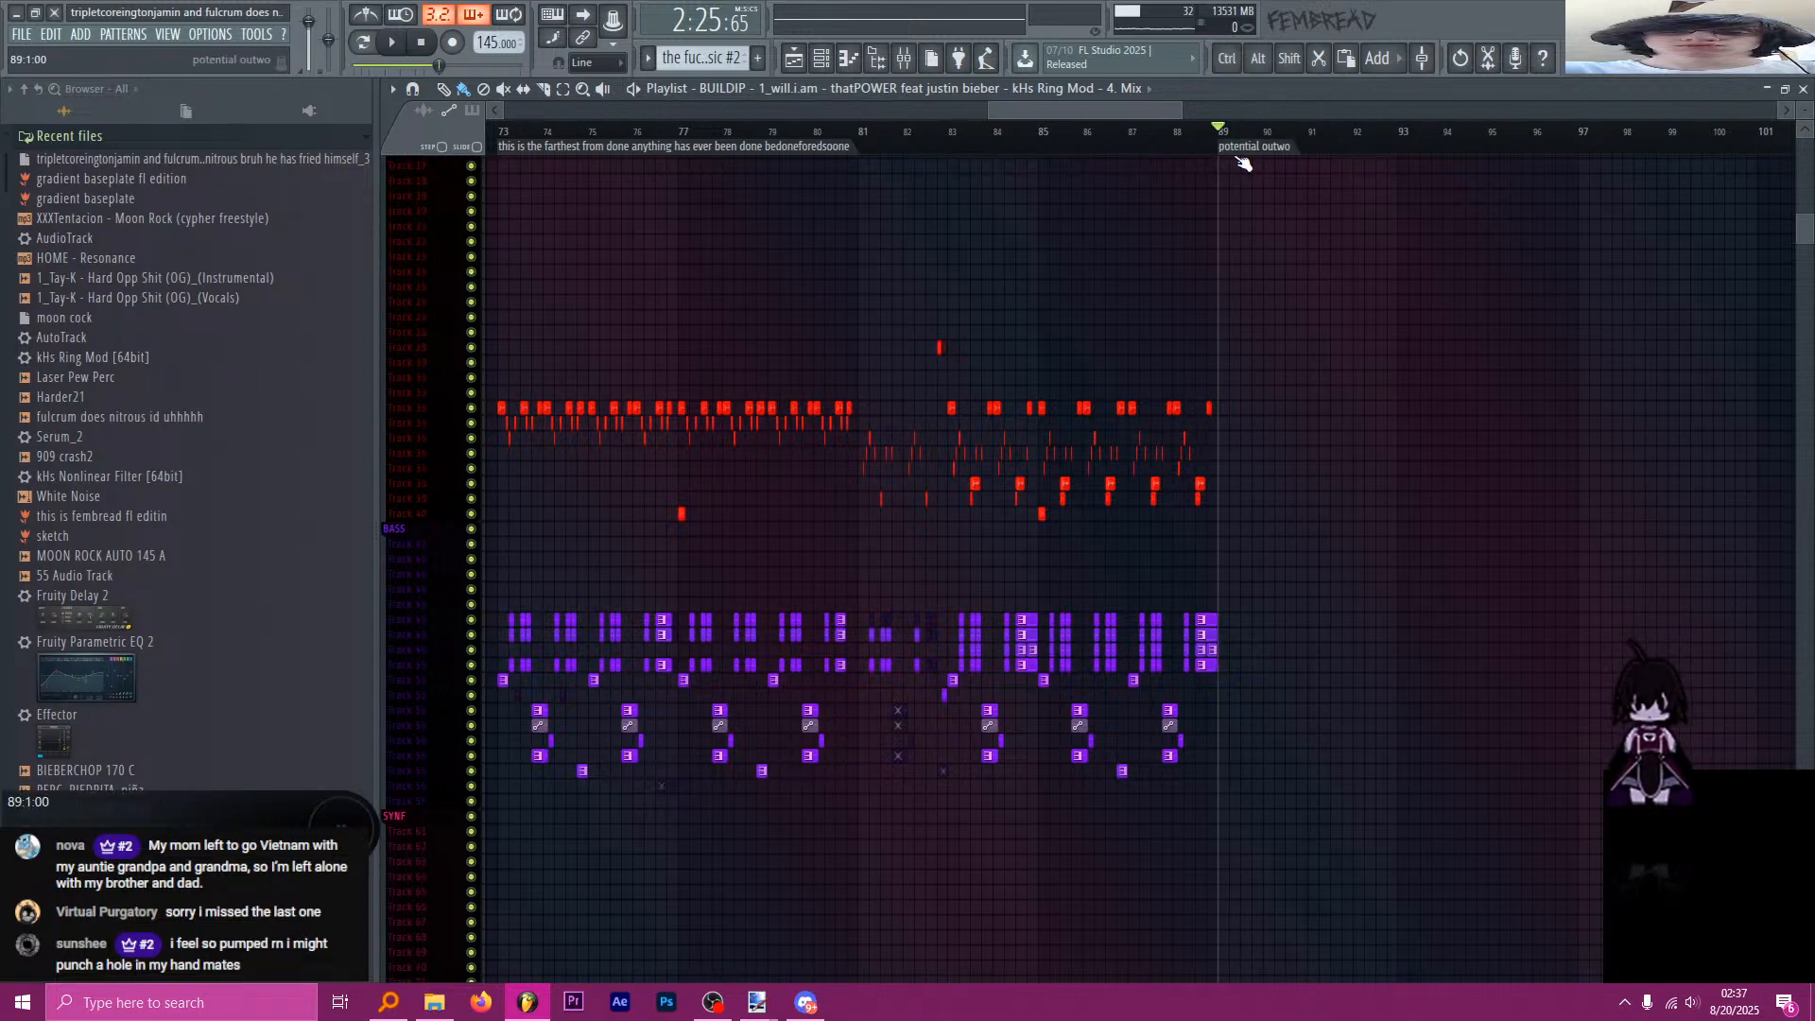
# Play the song from the beginning of the intro.
pyautogui.scroll(-5, 1260, 247)
pyautogui.scroll(-2, 1260, 246)
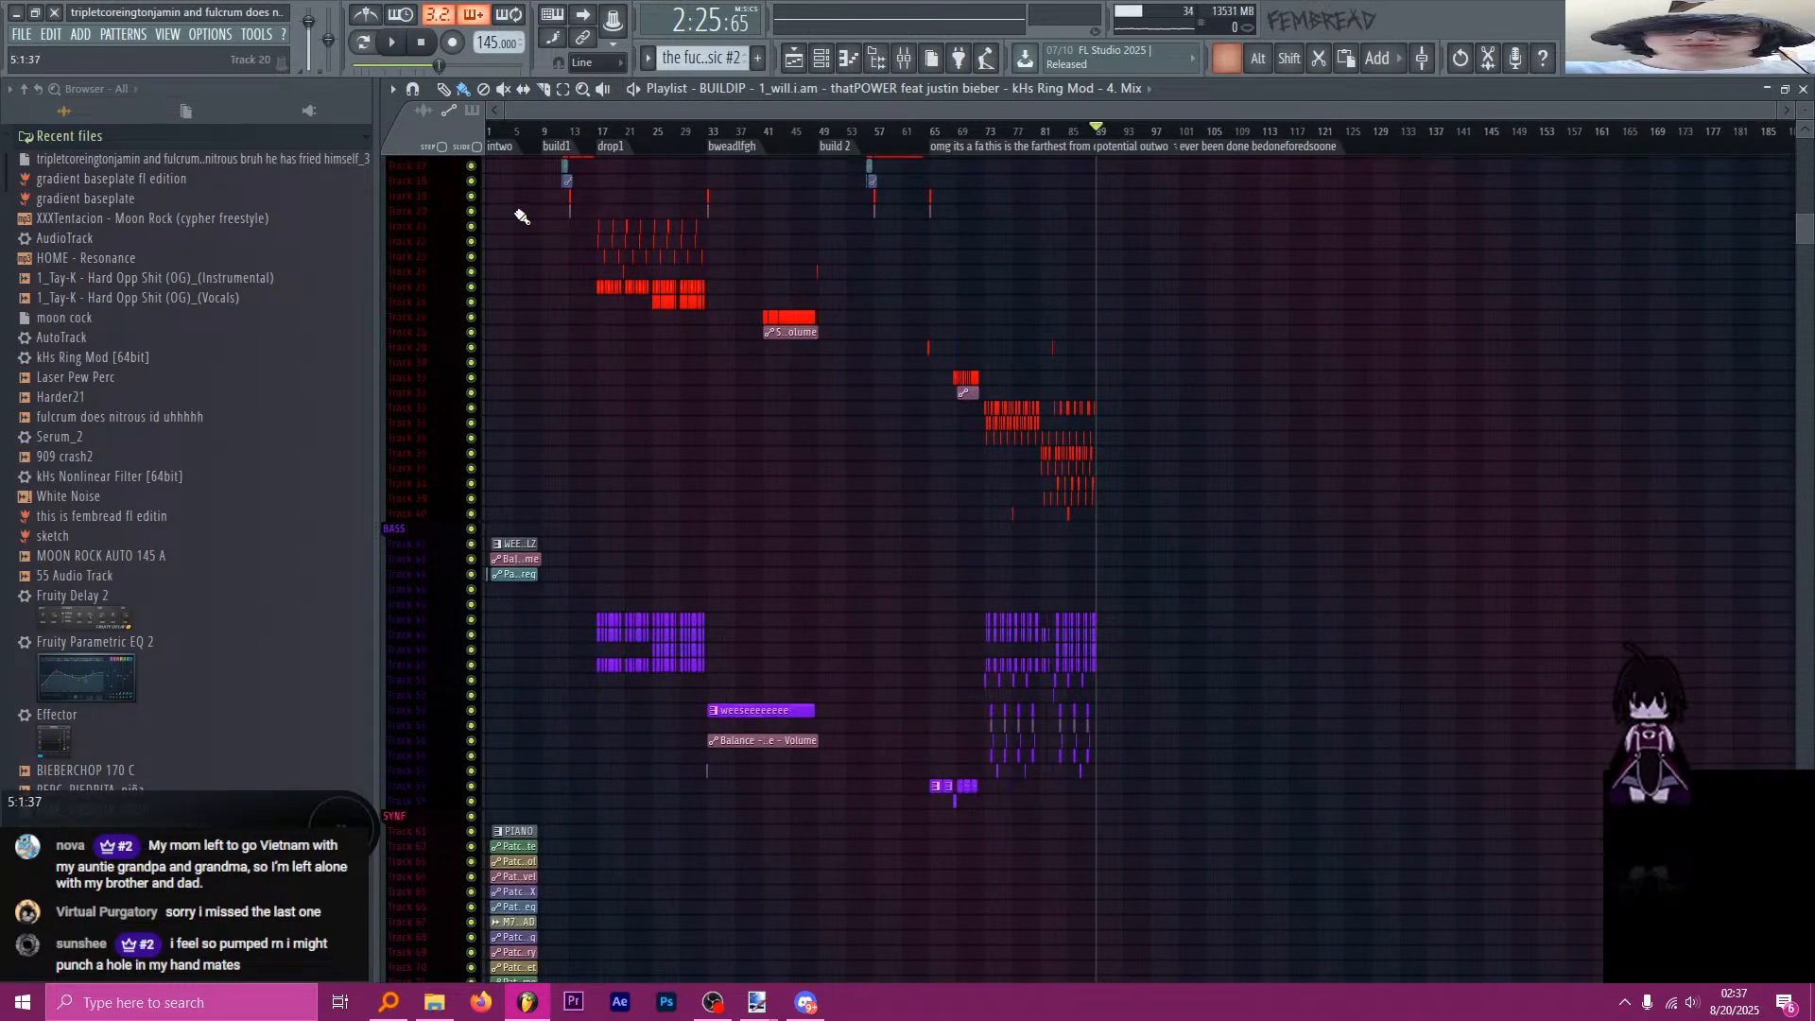
pyautogui.scroll(4, 433, 230)
pyautogui.press('space')
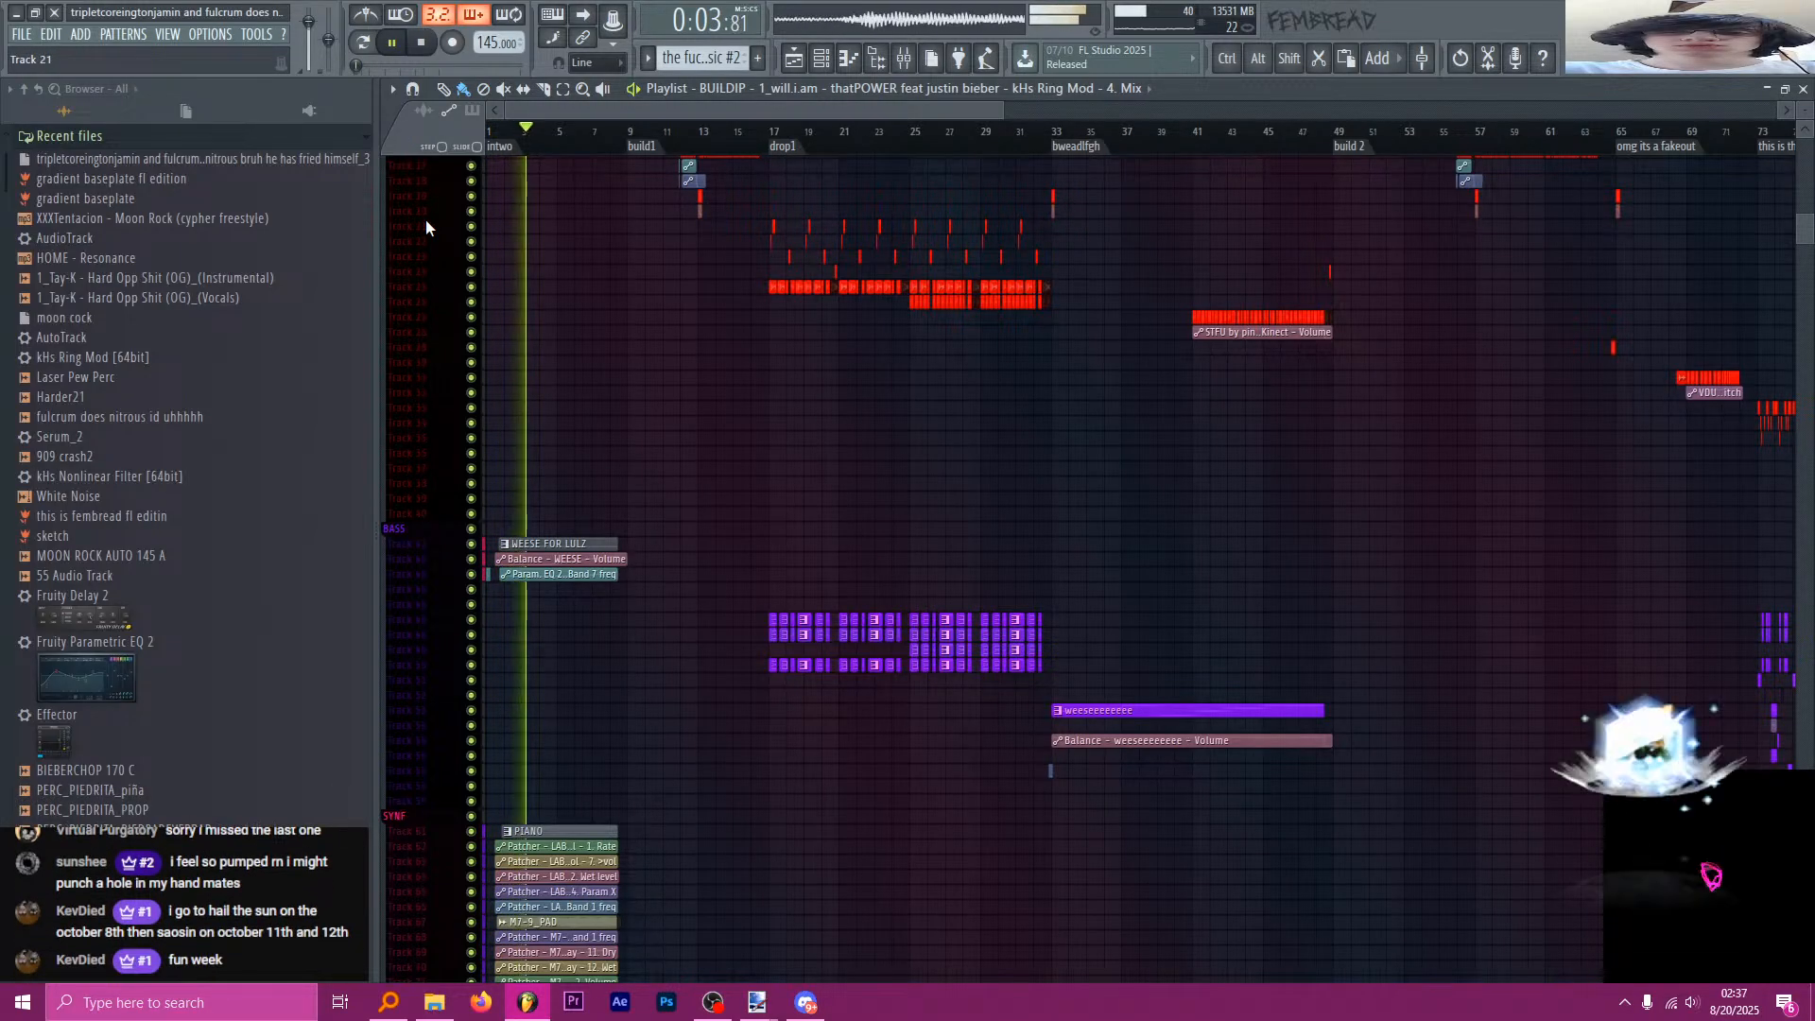
# Turn on playlist auto-scrolling so the view follows the playhead during playback of the intro.
pyautogui.scroll(-1, 426, 226)
pyautogui.scroll(-6, 427, 223)
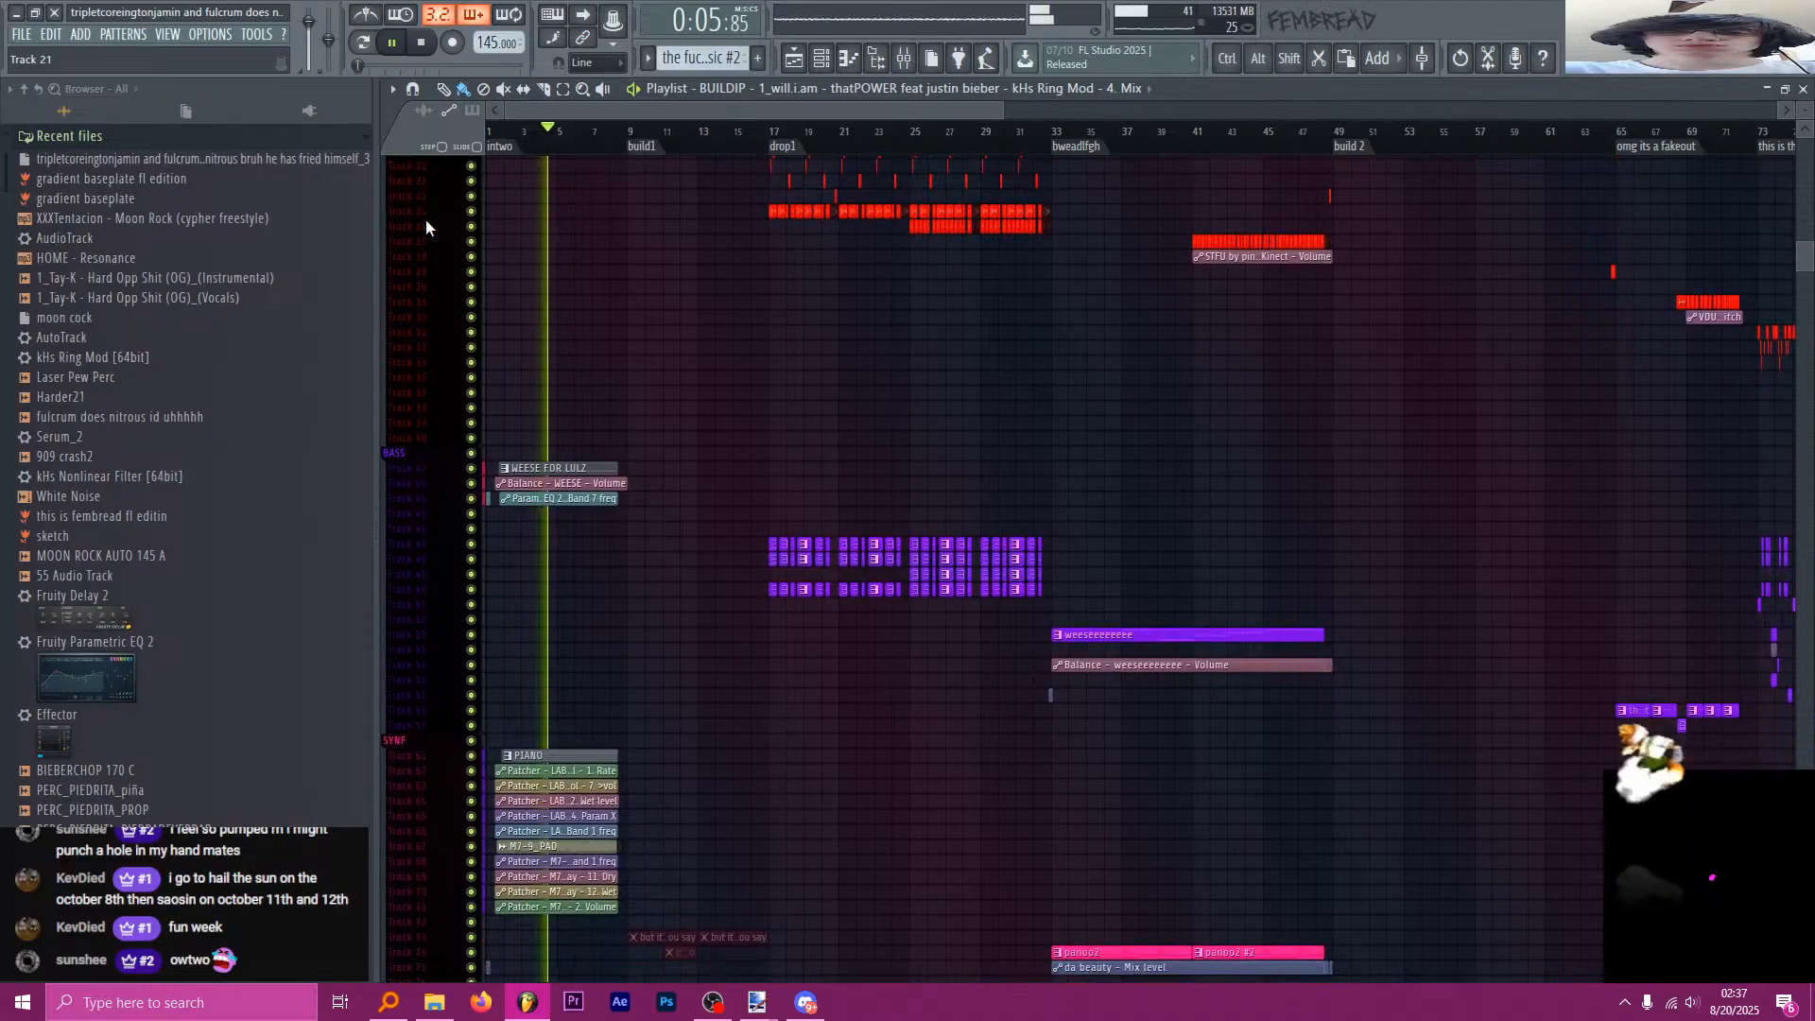
pyautogui.scroll(-4, 434, 240)
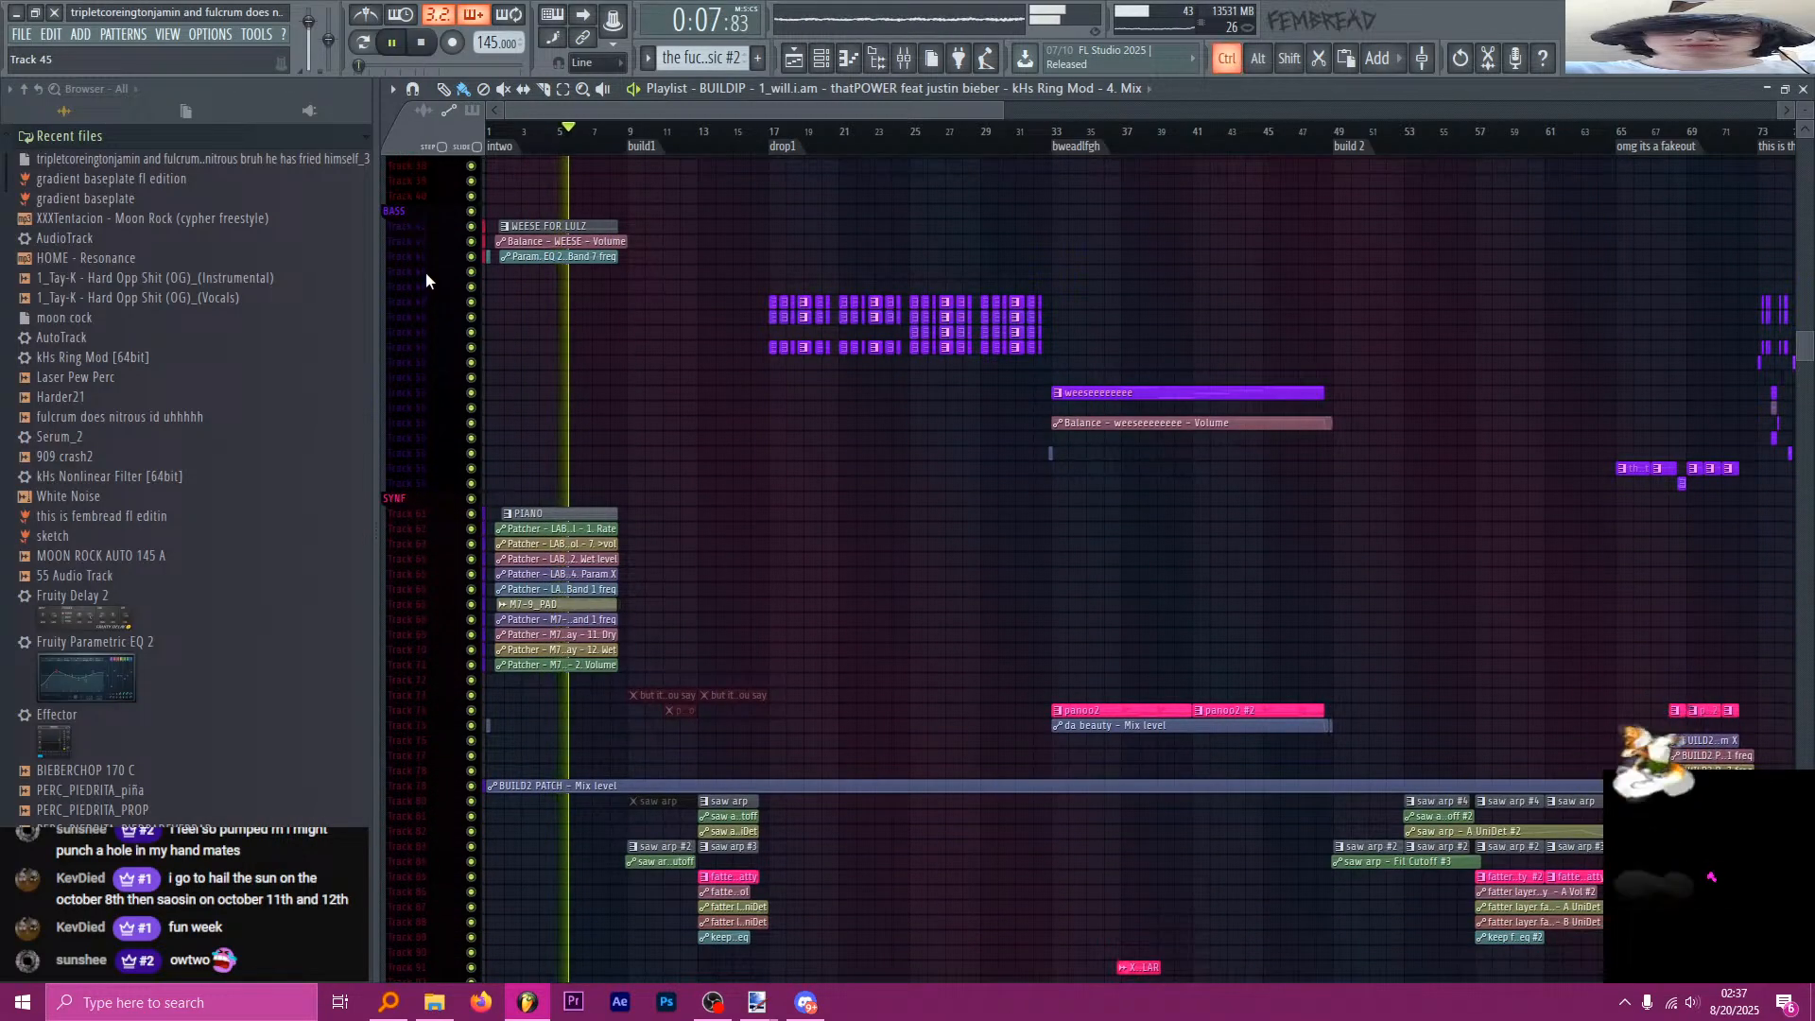
pyautogui.scroll(3, 640, 149)
pyautogui.click(586, 15)
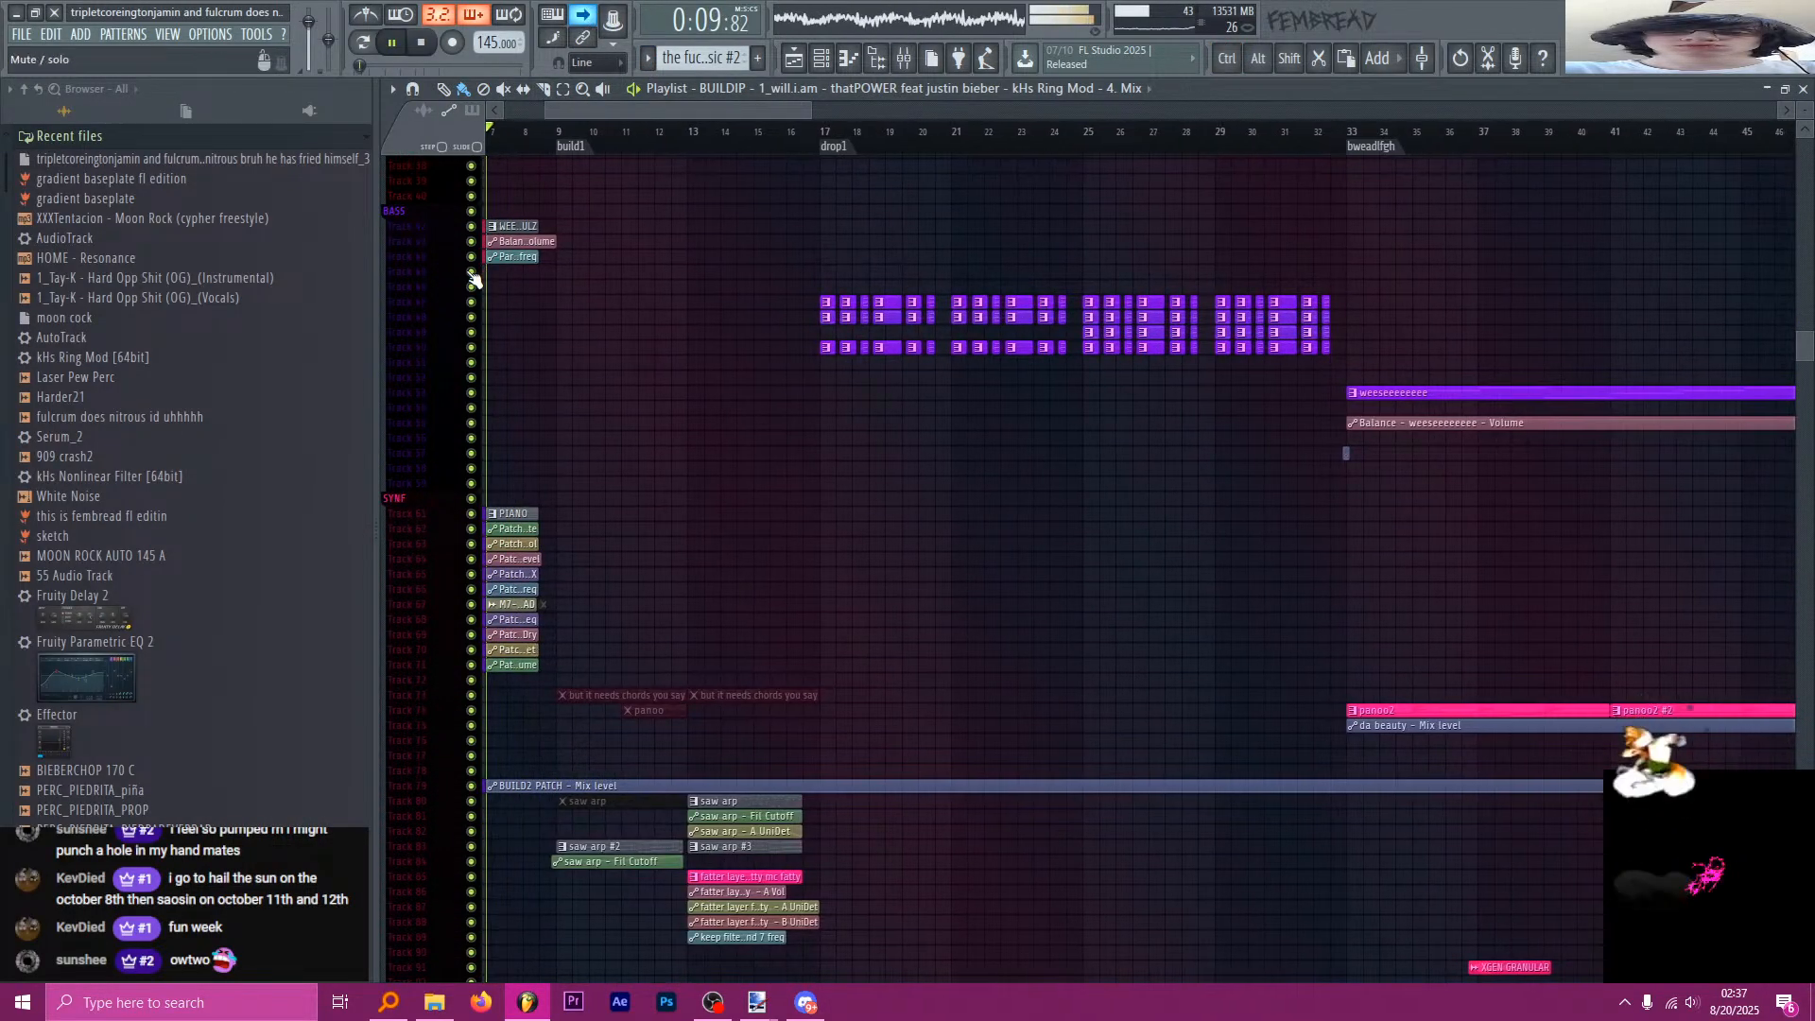
# Examine the bass, synth, lead and vocal clips of the build1 and drop1 sections while the song plays.
pyautogui.scroll(-2, 474, 288)
pyautogui.scroll(-3, 558, 341)
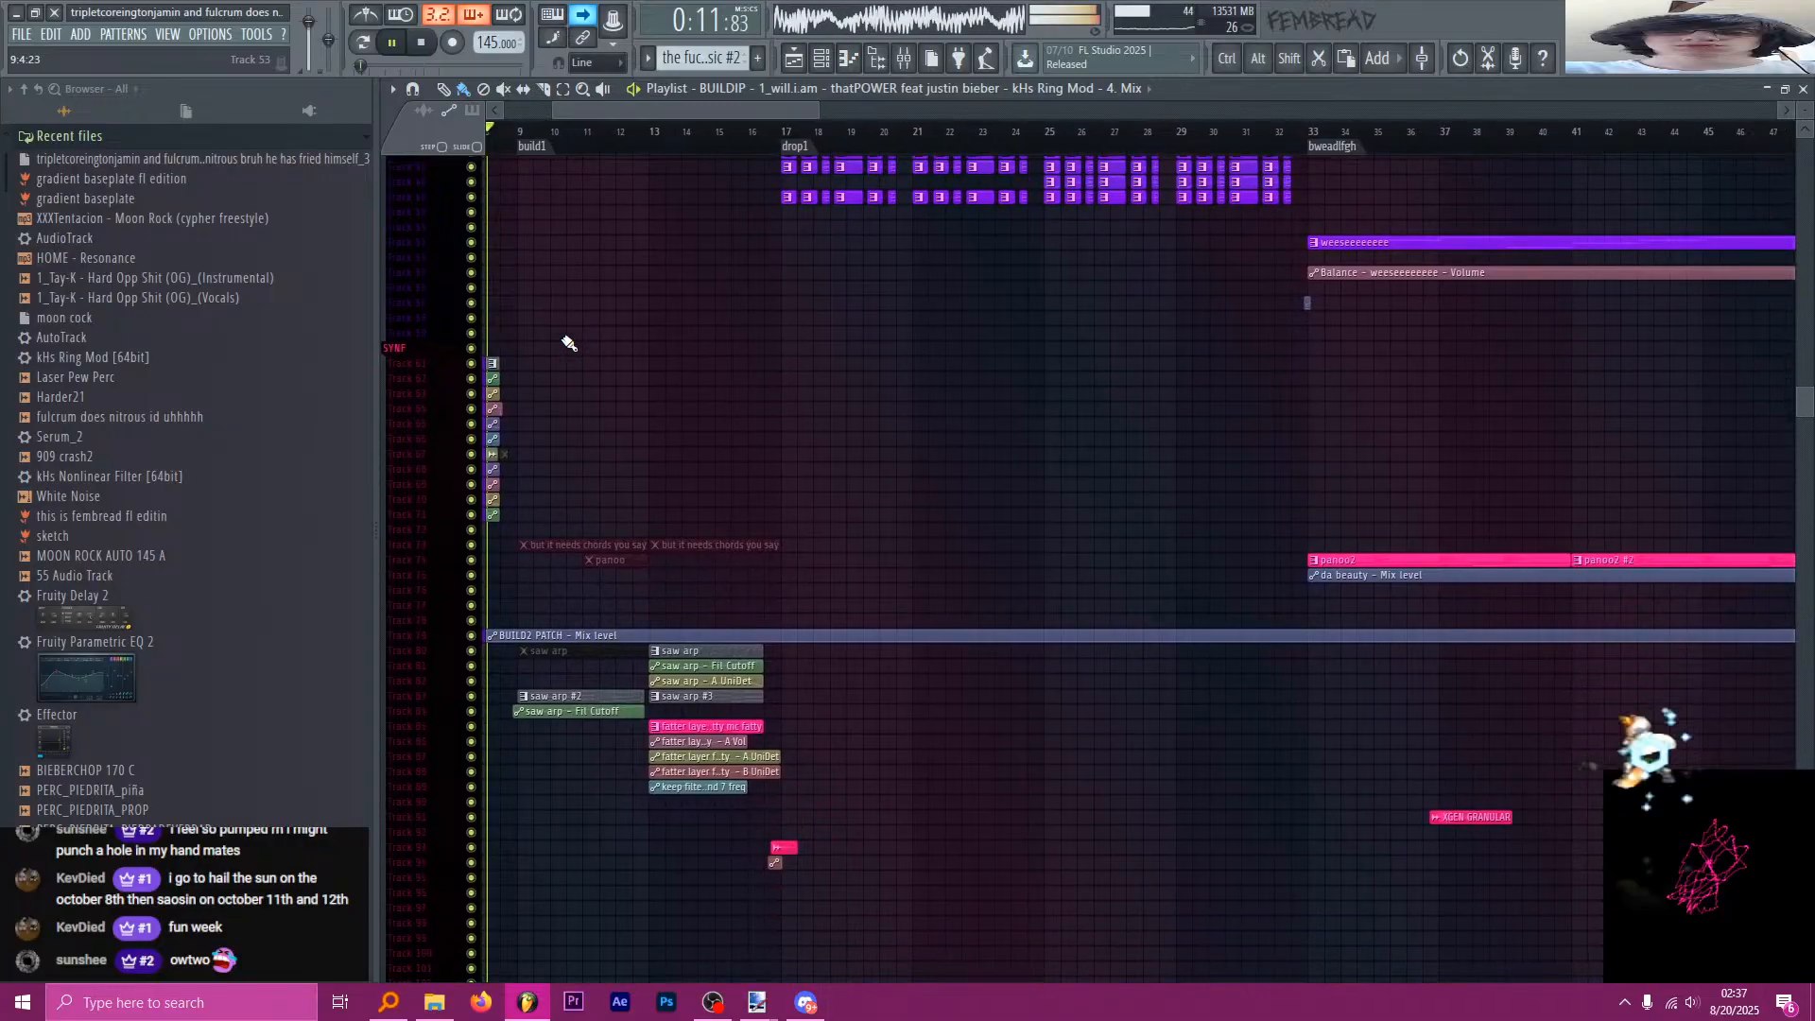
pyautogui.scroll(-12, 561, 412)
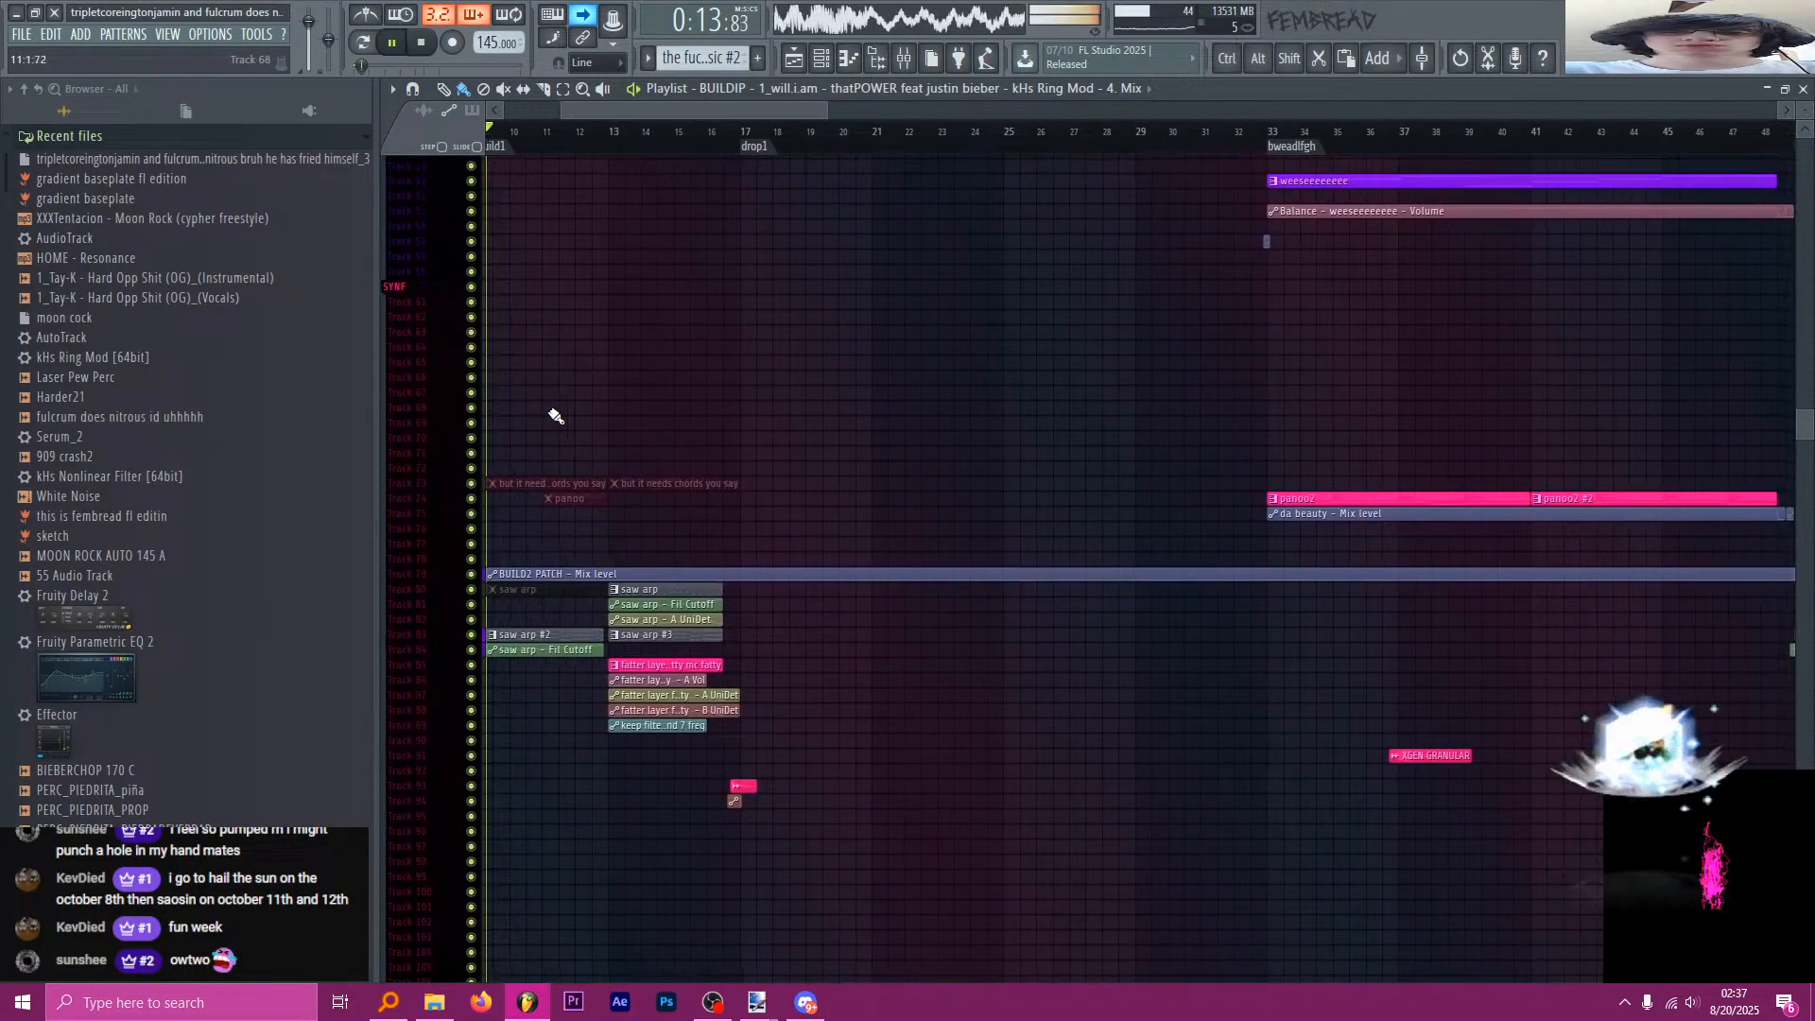
pyautogui.scroll(-7, 530, 448)
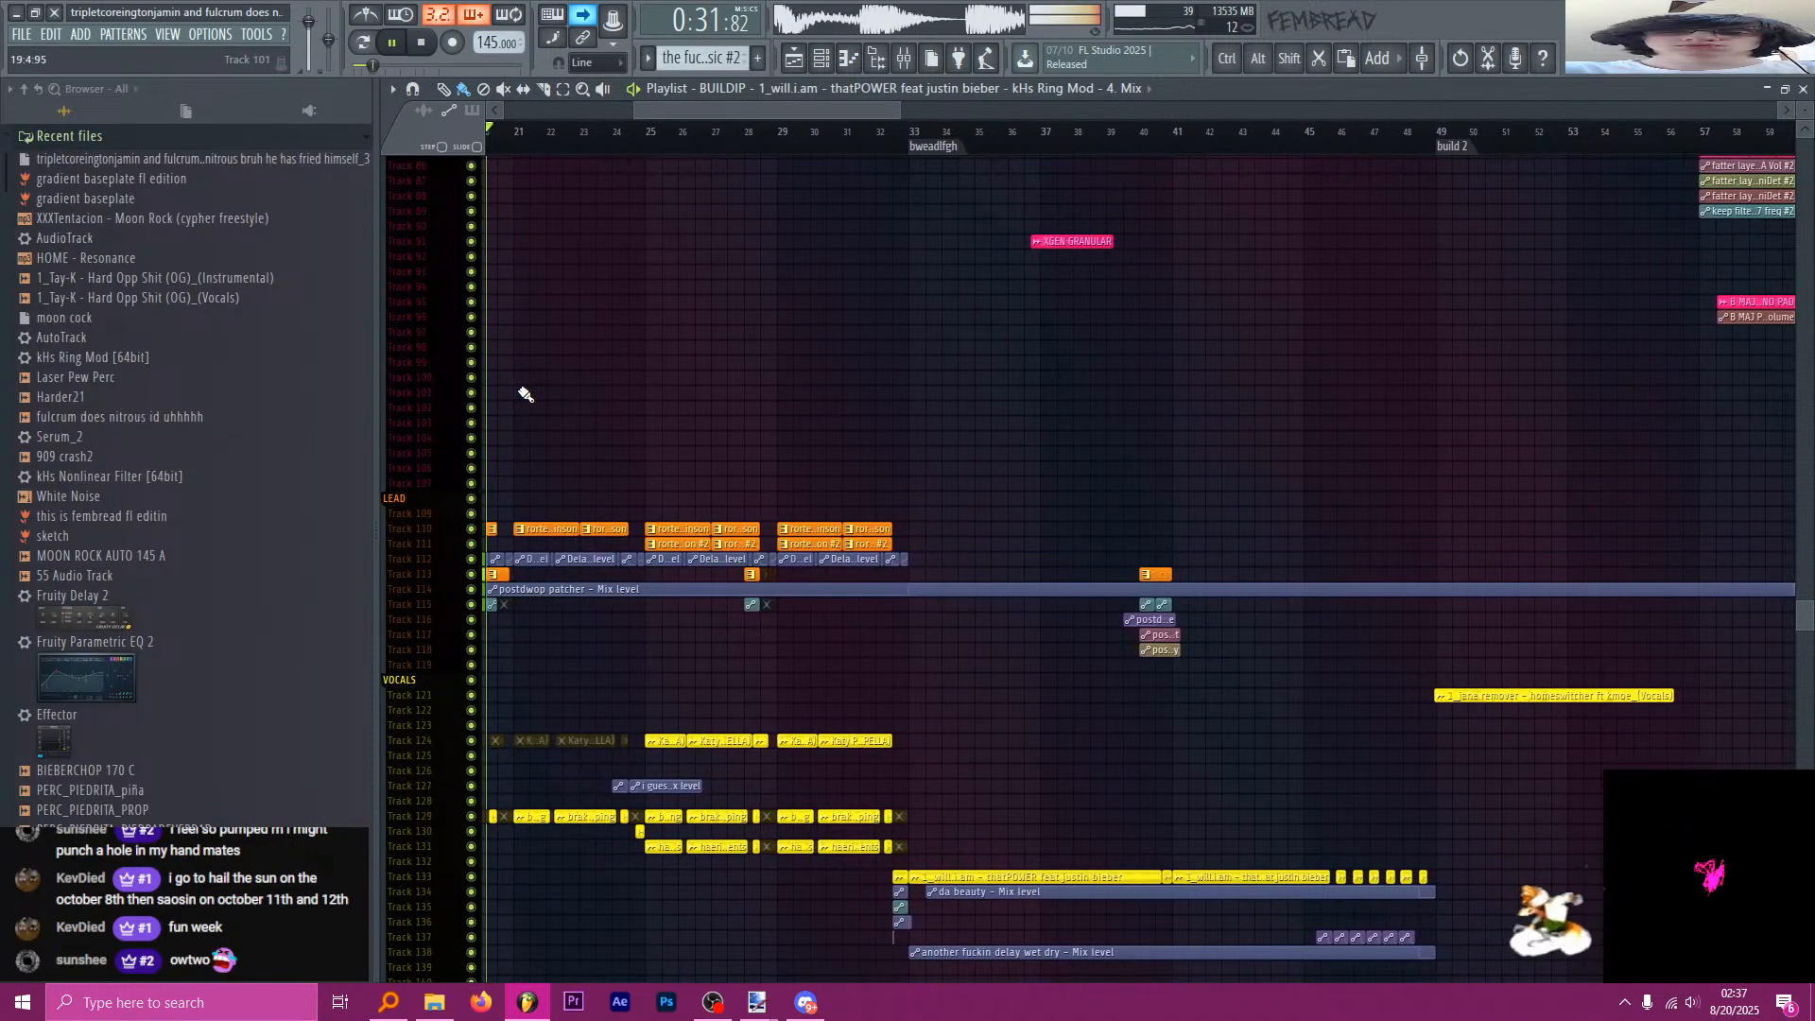
pyautogui.scroll(-1, 521, 385)
pyautogui.scroll(20, 529, 387)
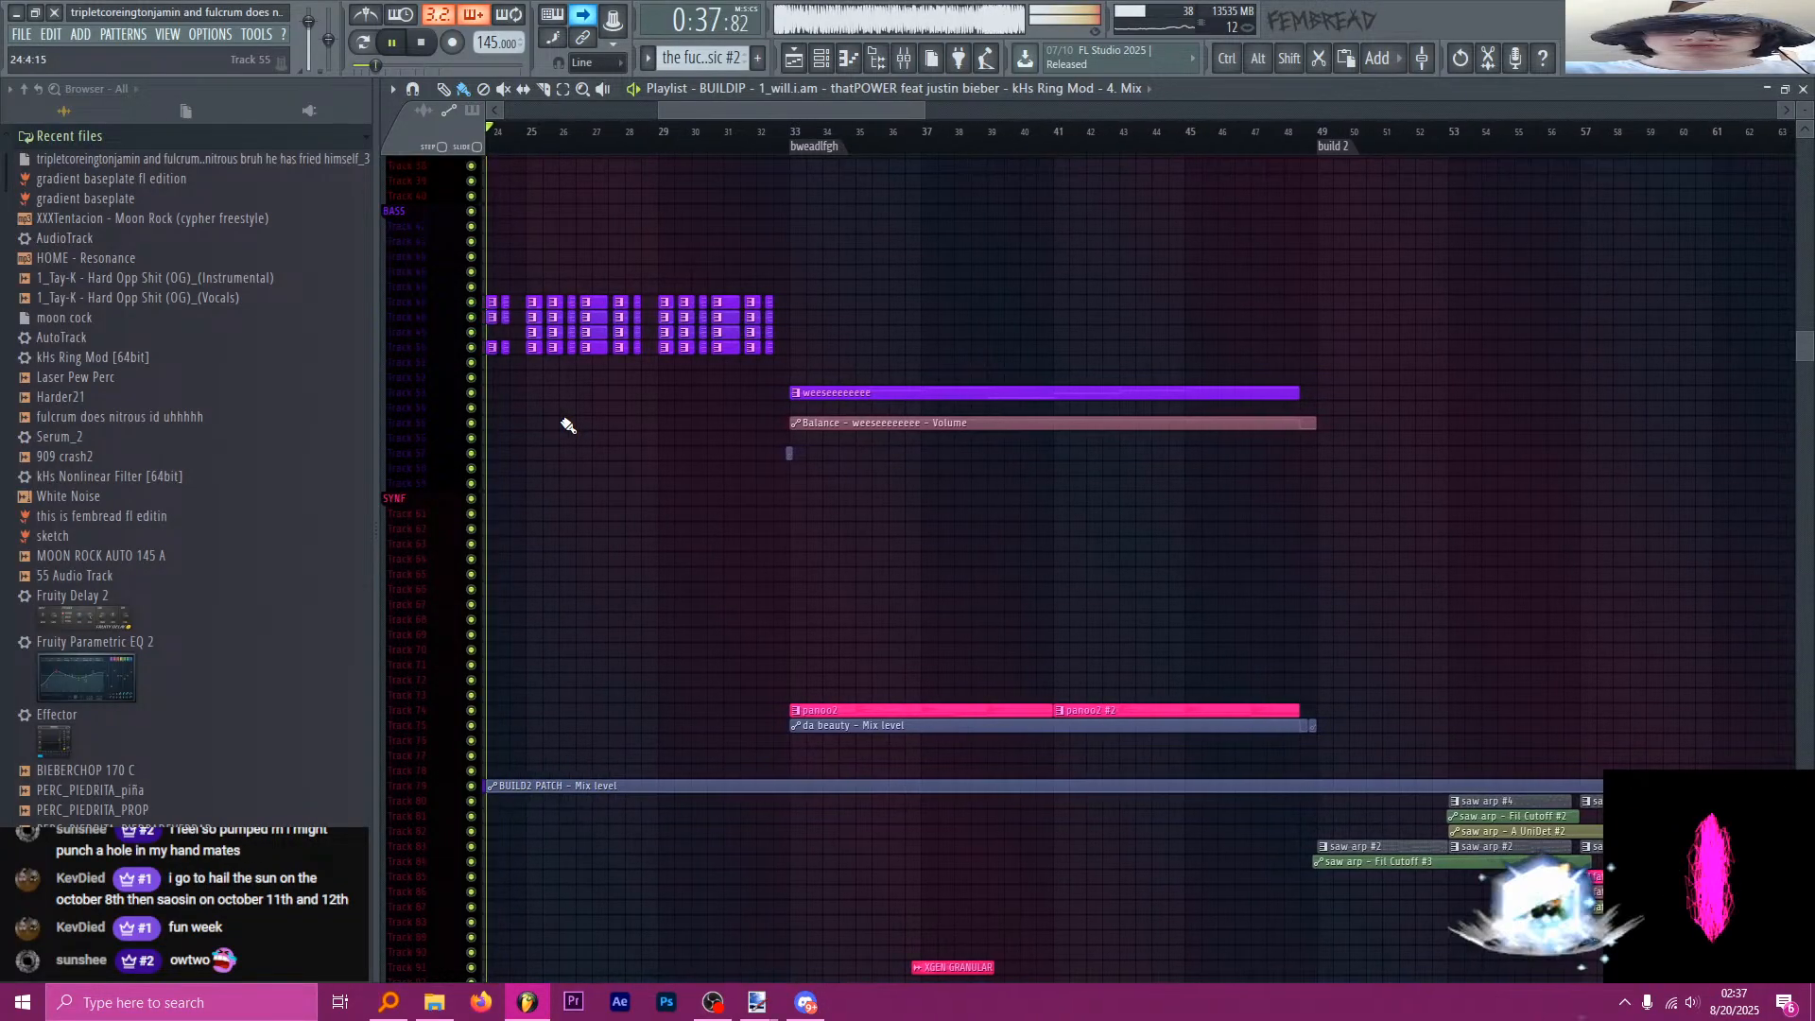
pyautogui.scroll(3, 564, 428)
pyautogui.scroll(2, 572, 453)
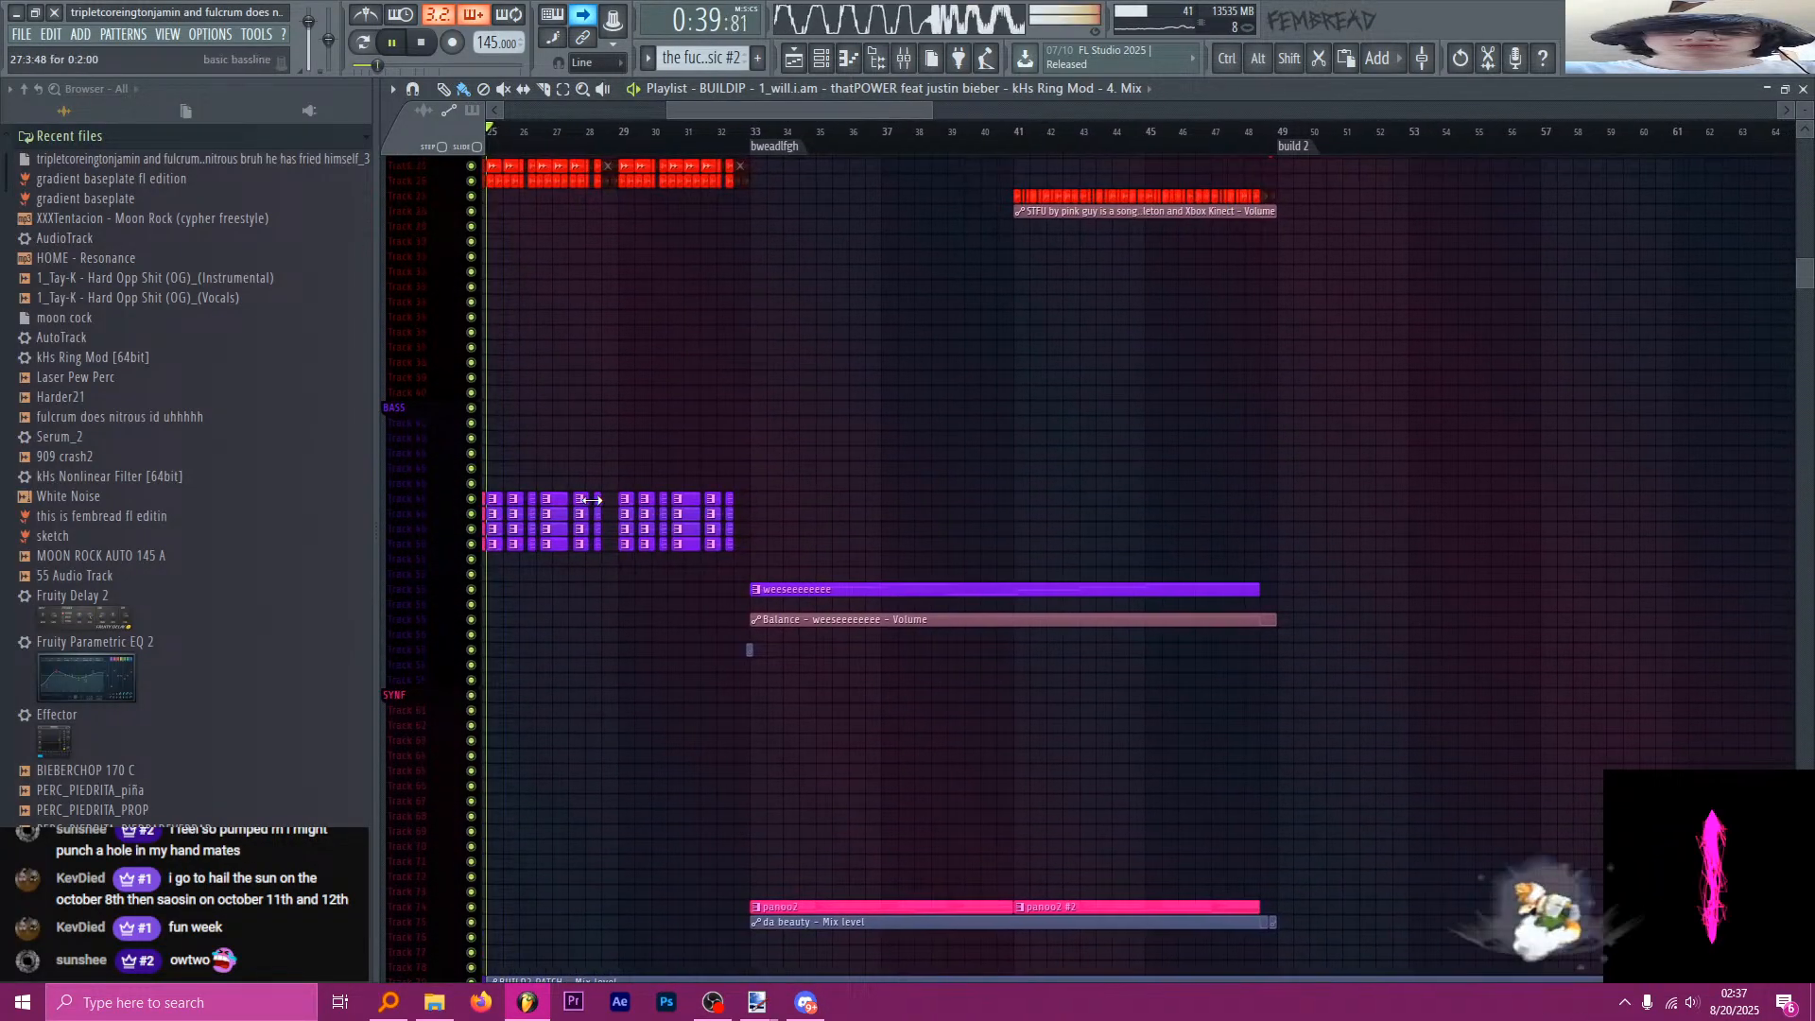
pyautogui.scroll(-12, 586, 492)
pyautogui.scroll(-15, 588, 506)
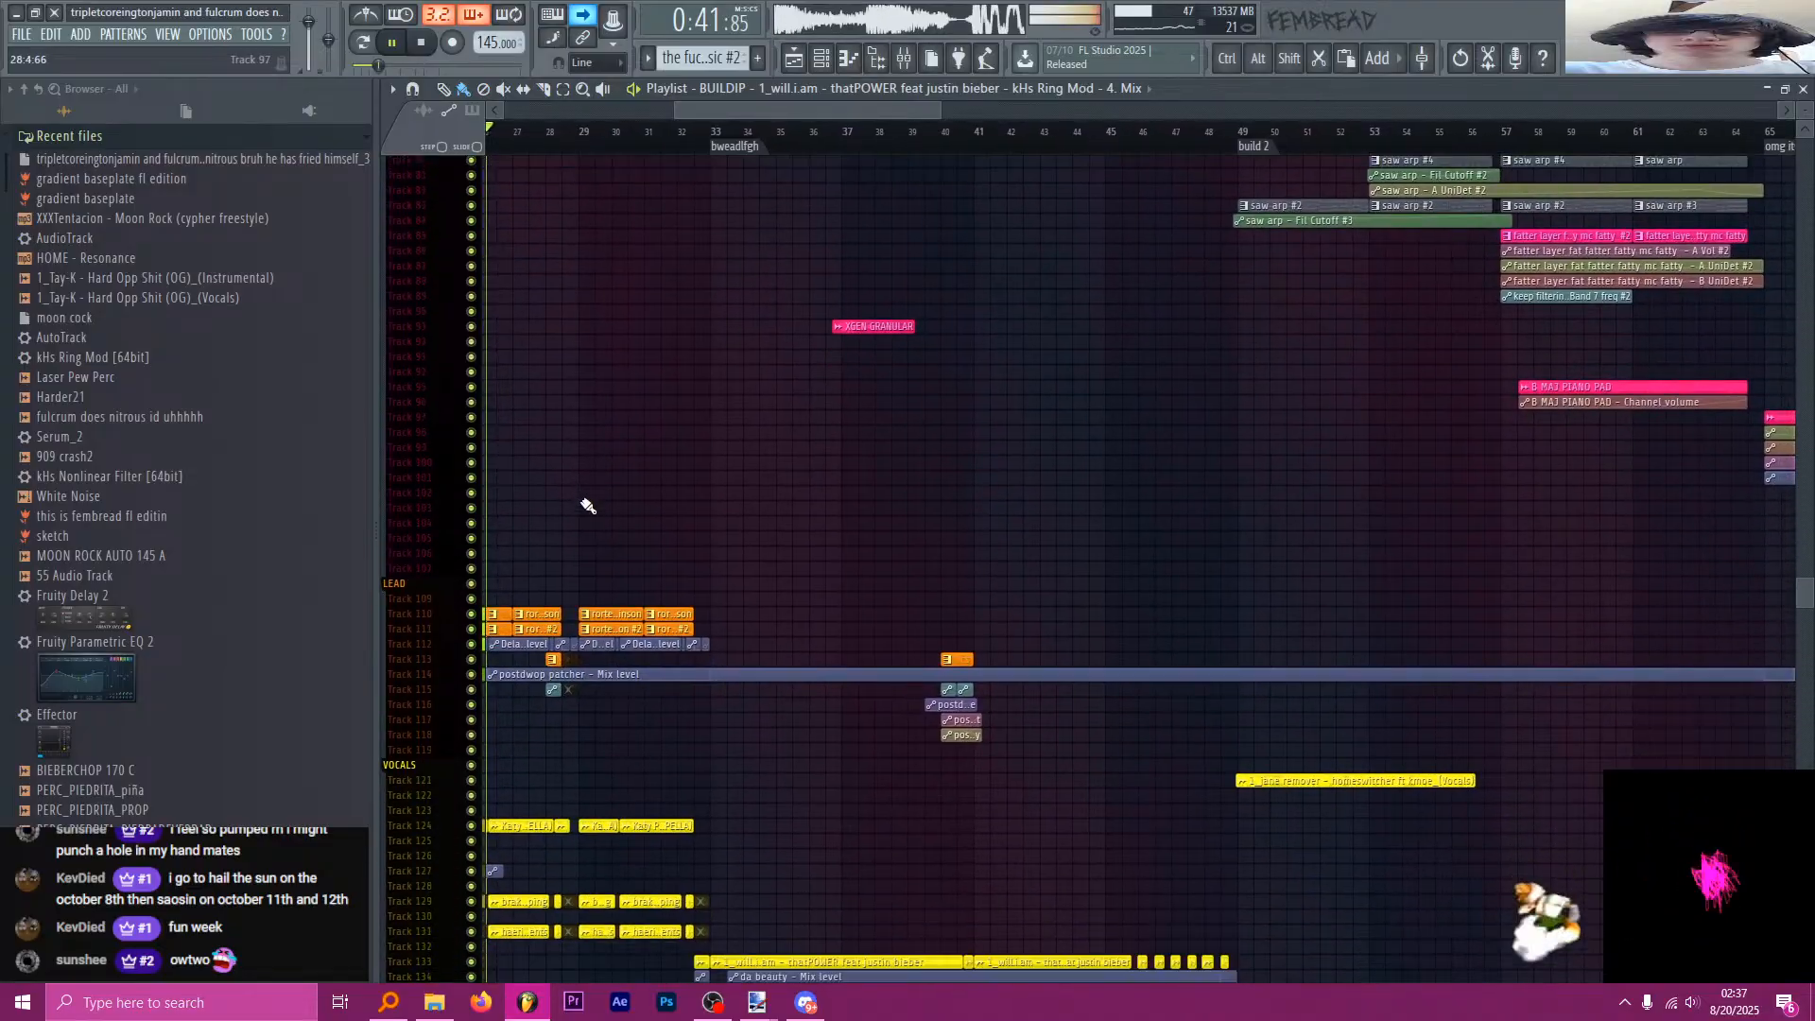
# Lower the system volume and examine the vocal, synth and drum clips of the breakdown after drop1 as it plays.
pyautogui.press('XF86AudioLowerVolume')
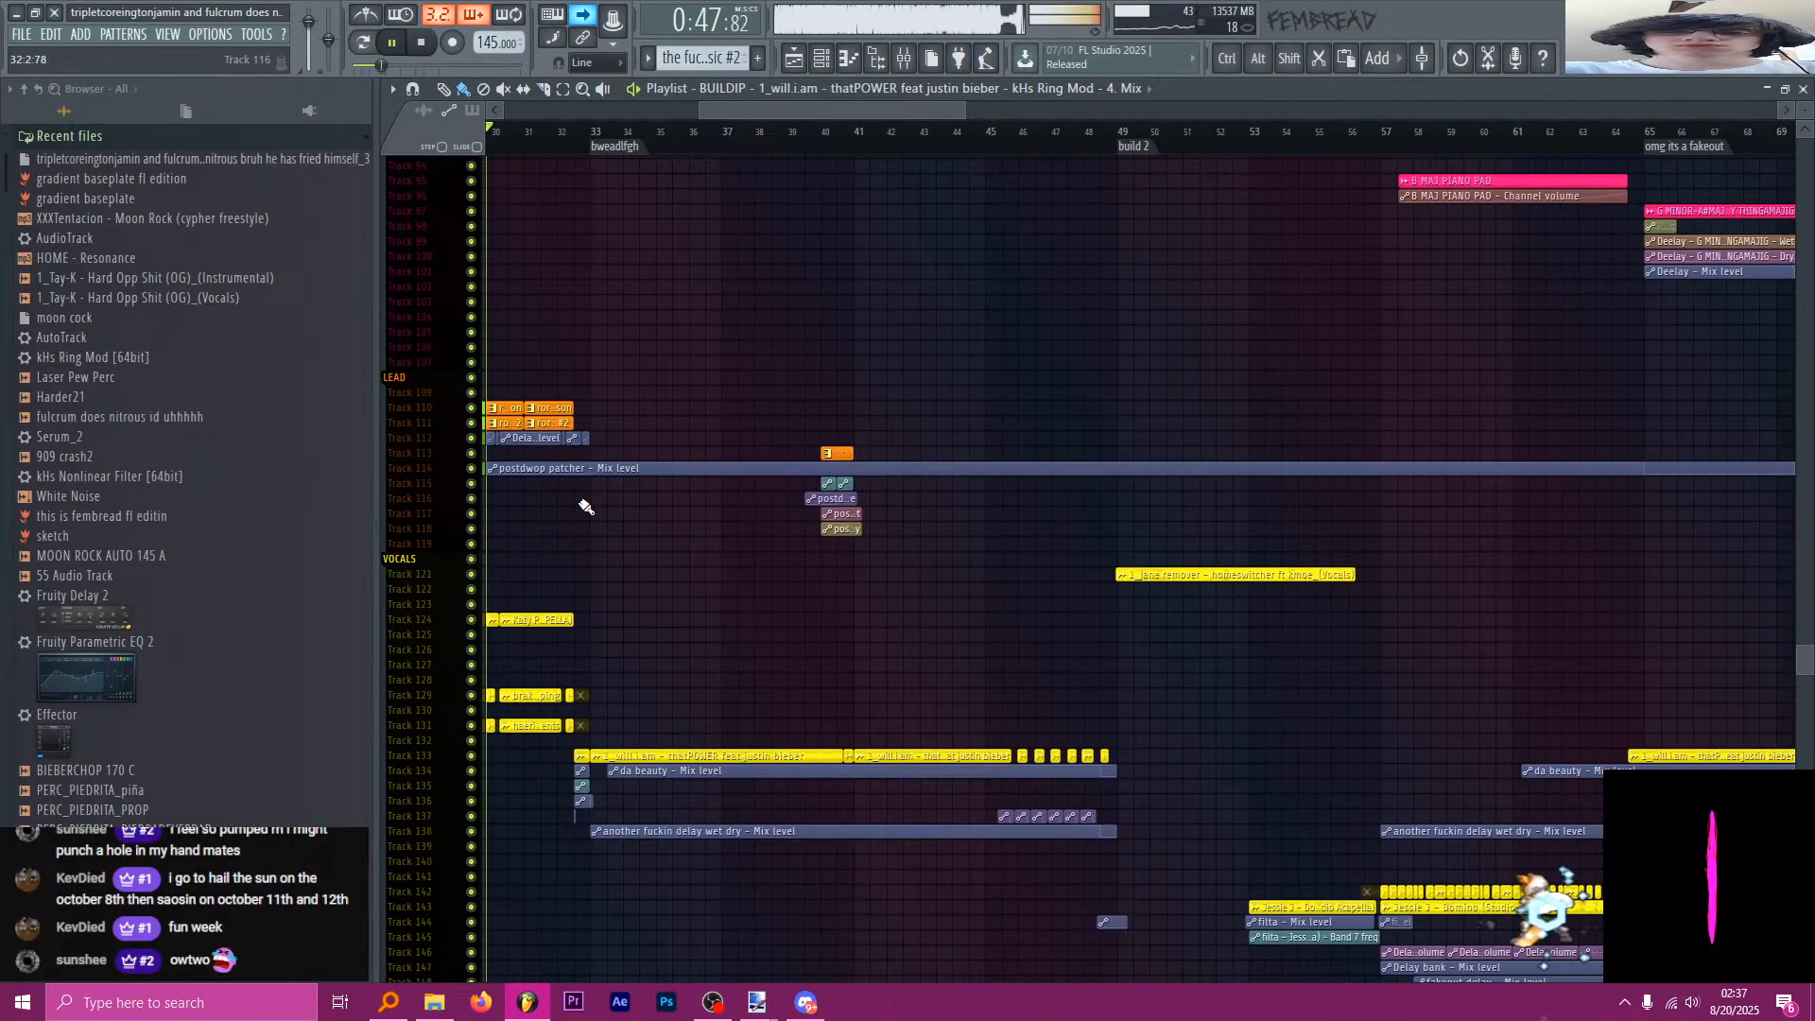
pyautogui.scroll(-1, 586, 506)
pyautogui.scroll(-1, 567, 506)
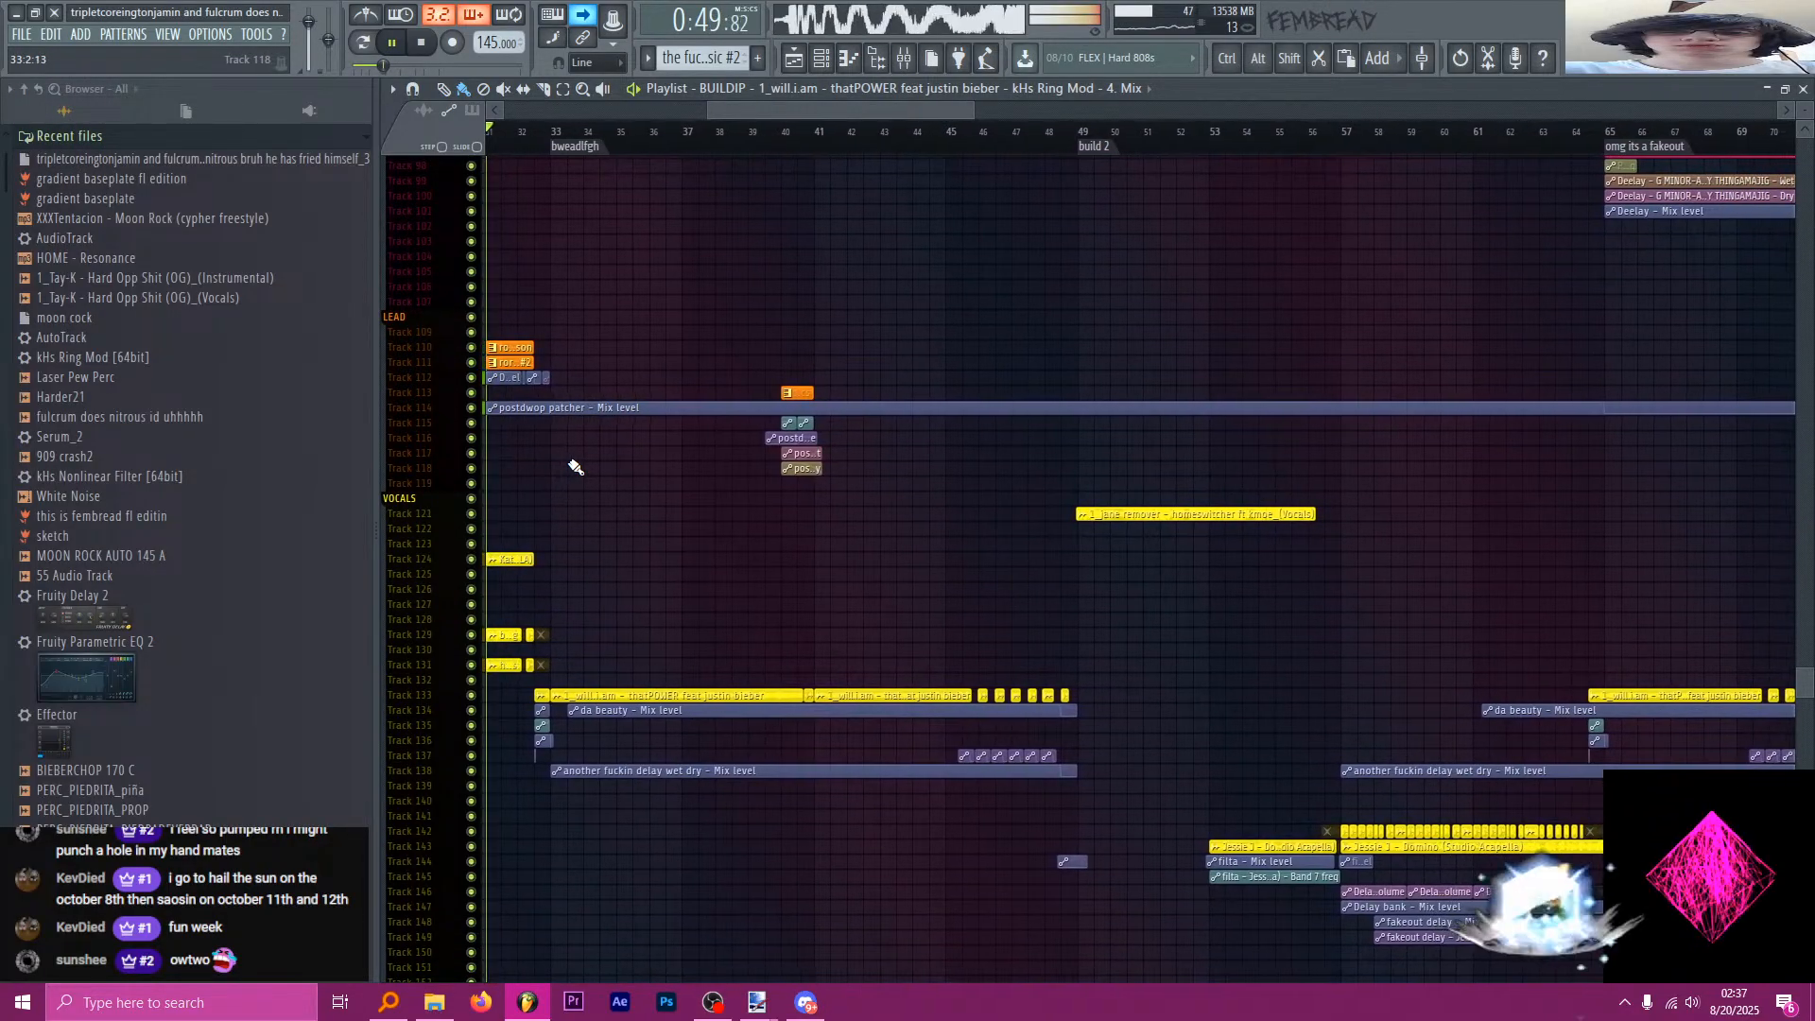
pyautogui.scroll(-4, 567, 486)
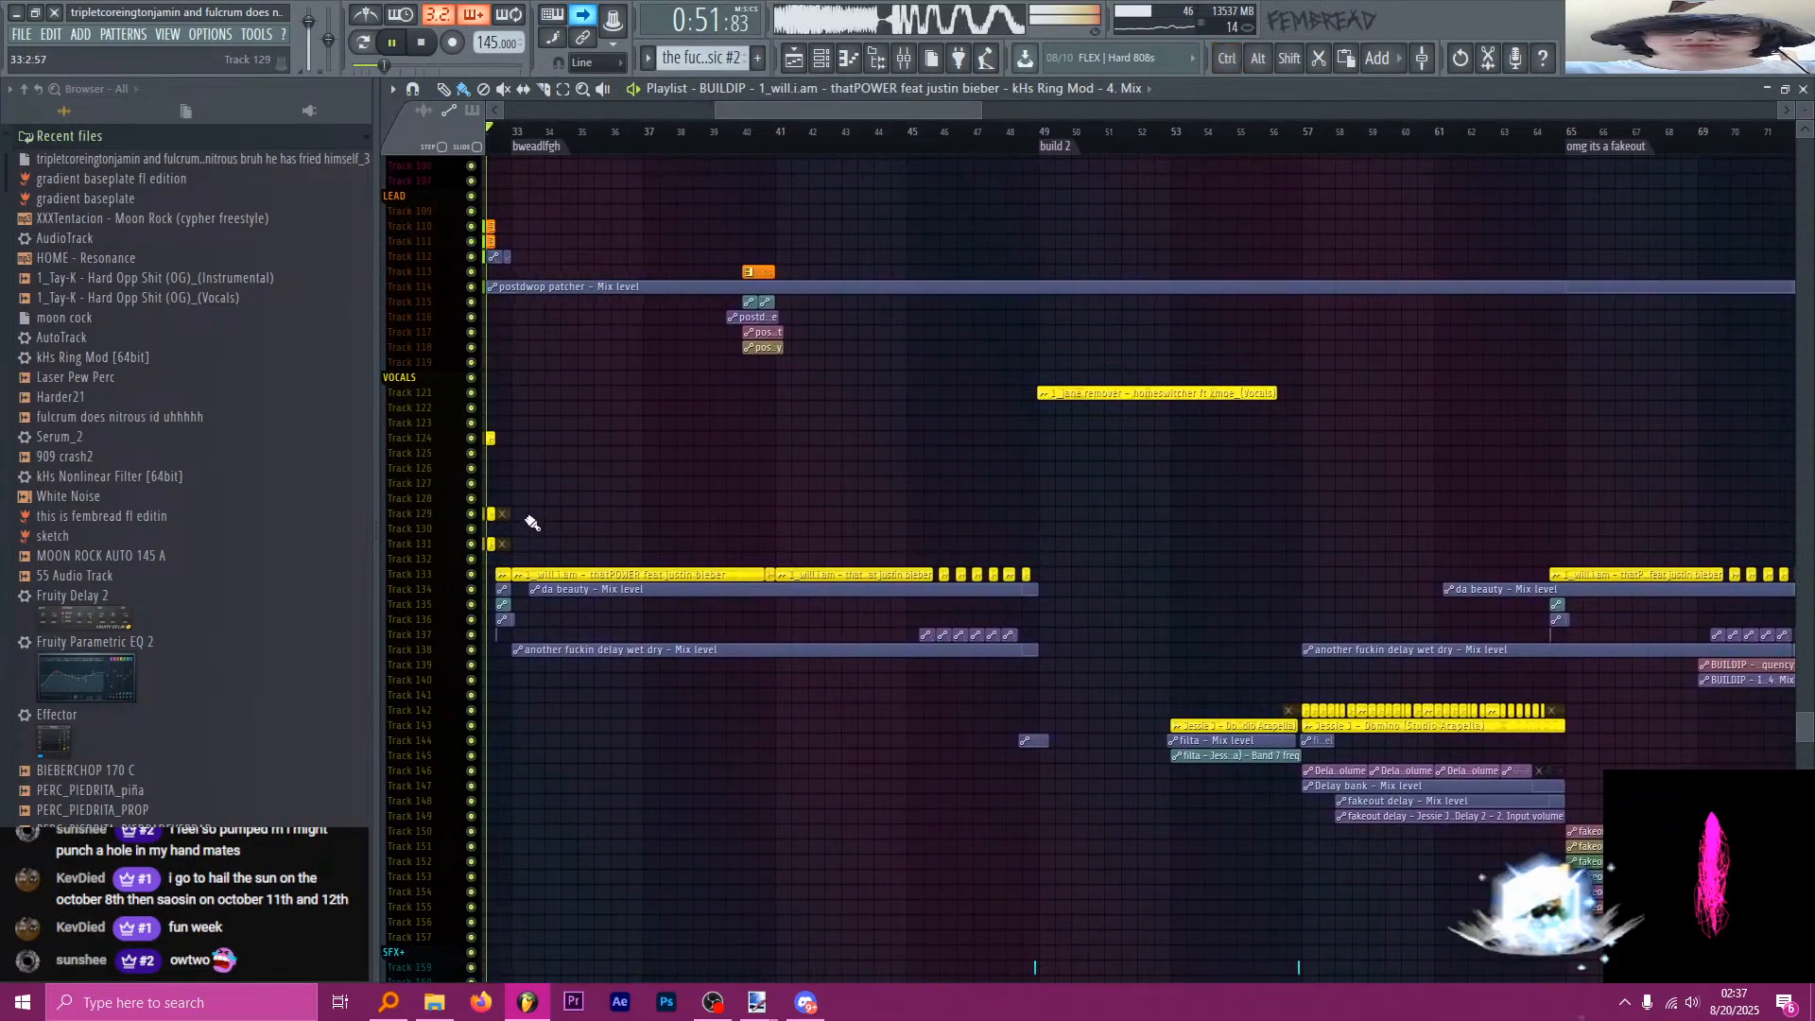
pyautogui.scroll(5, 529, 520)
pyautogui.moveTo(531, 527); pyautogui.dragTo(563, 506)
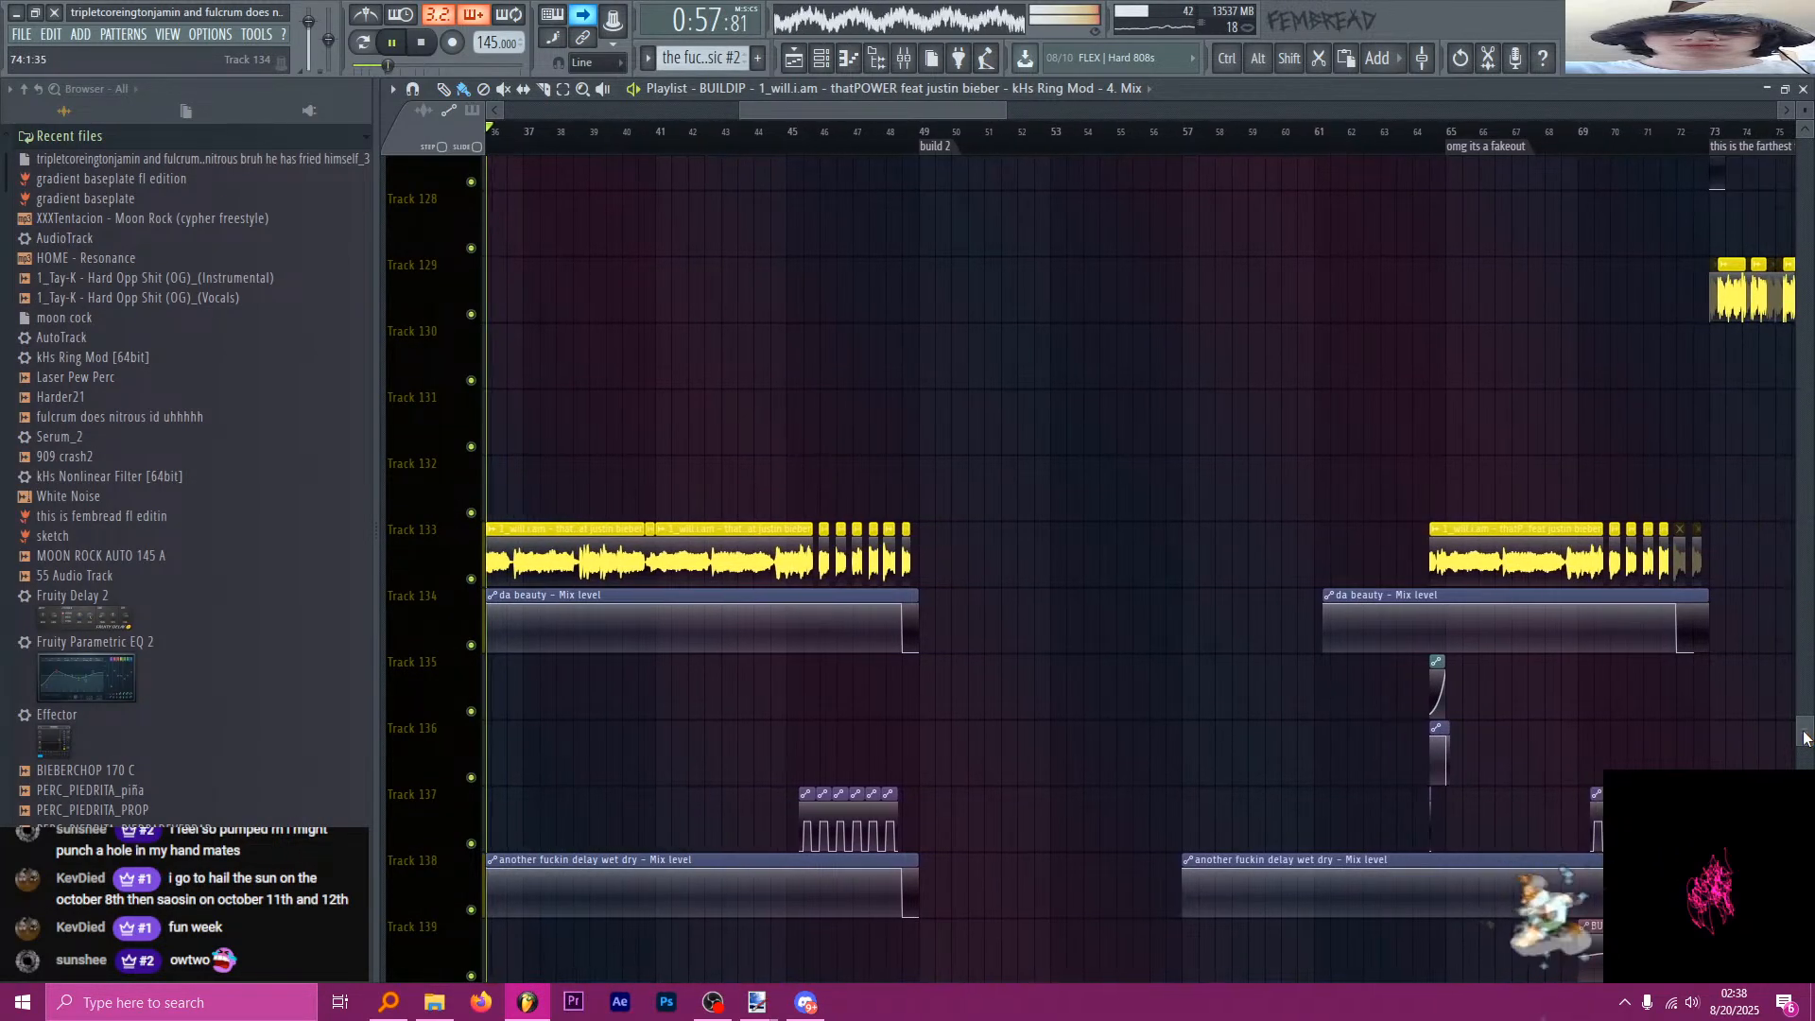
pyautogui.moveTo(1803, 737); pyautogui.dragTo(1780, 458)
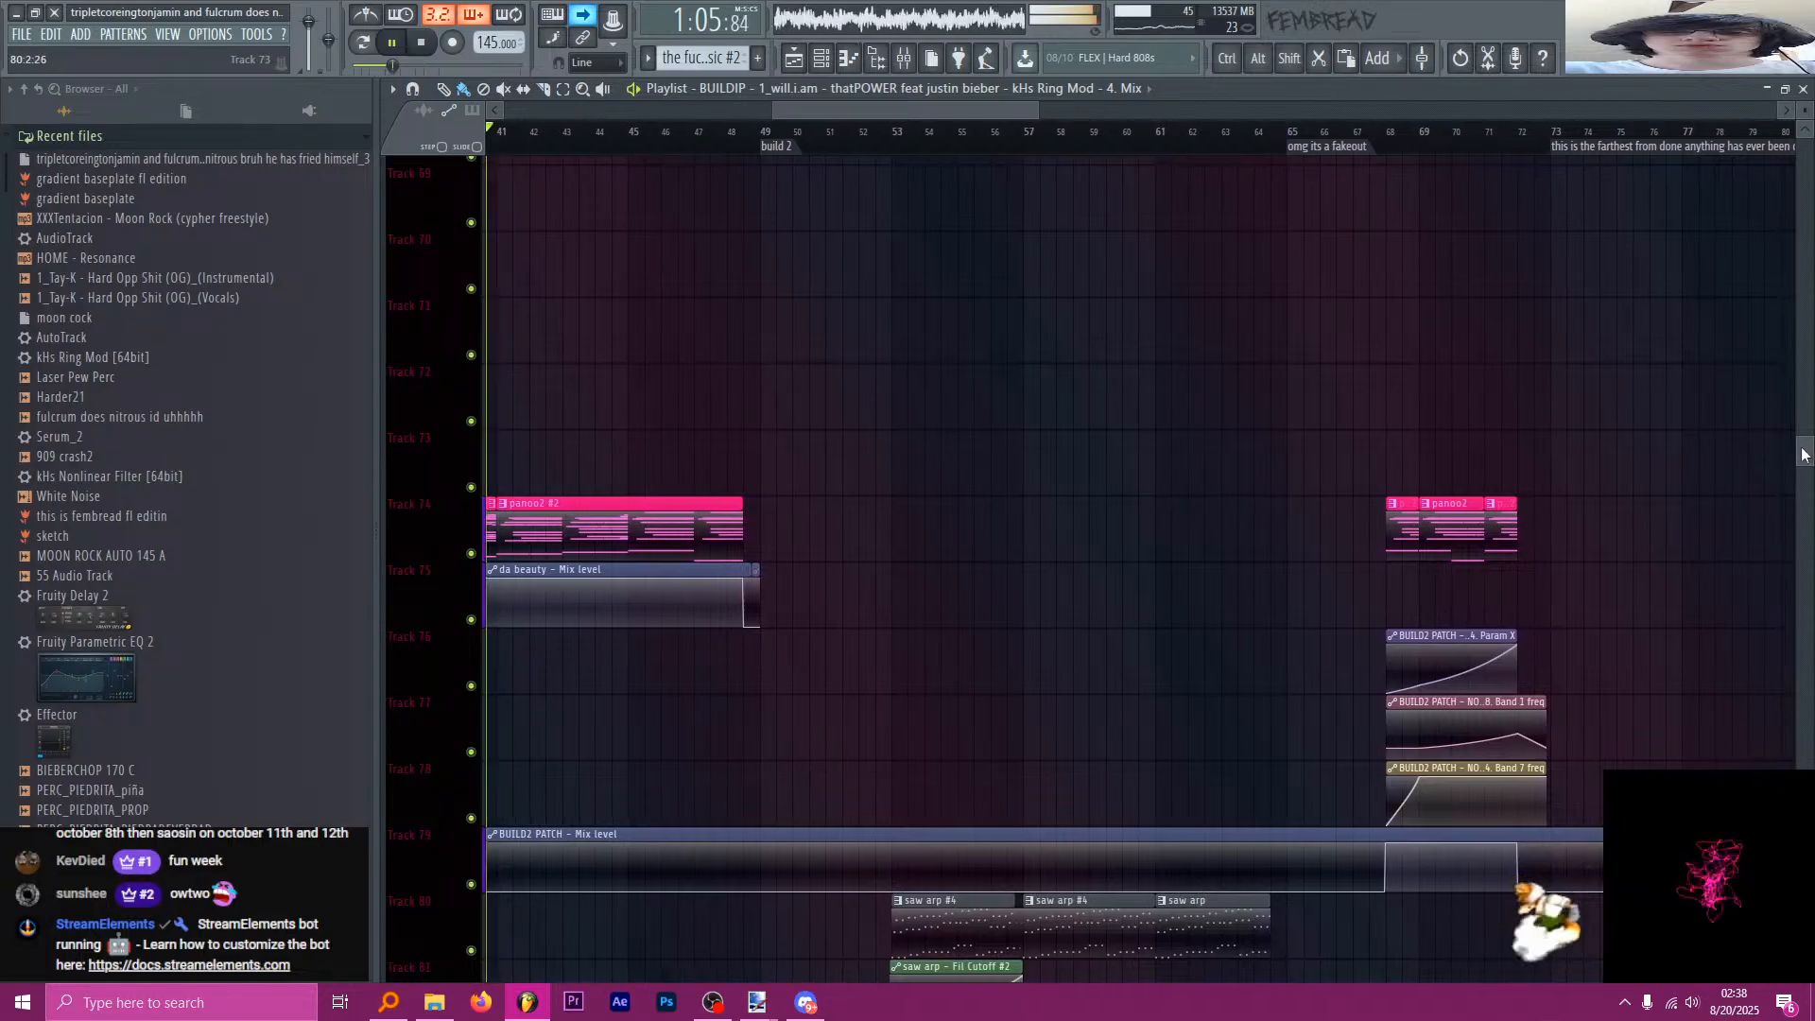
pyautogui.moveTo(1801, 451); pyautogui.dragTo(1800, 239)
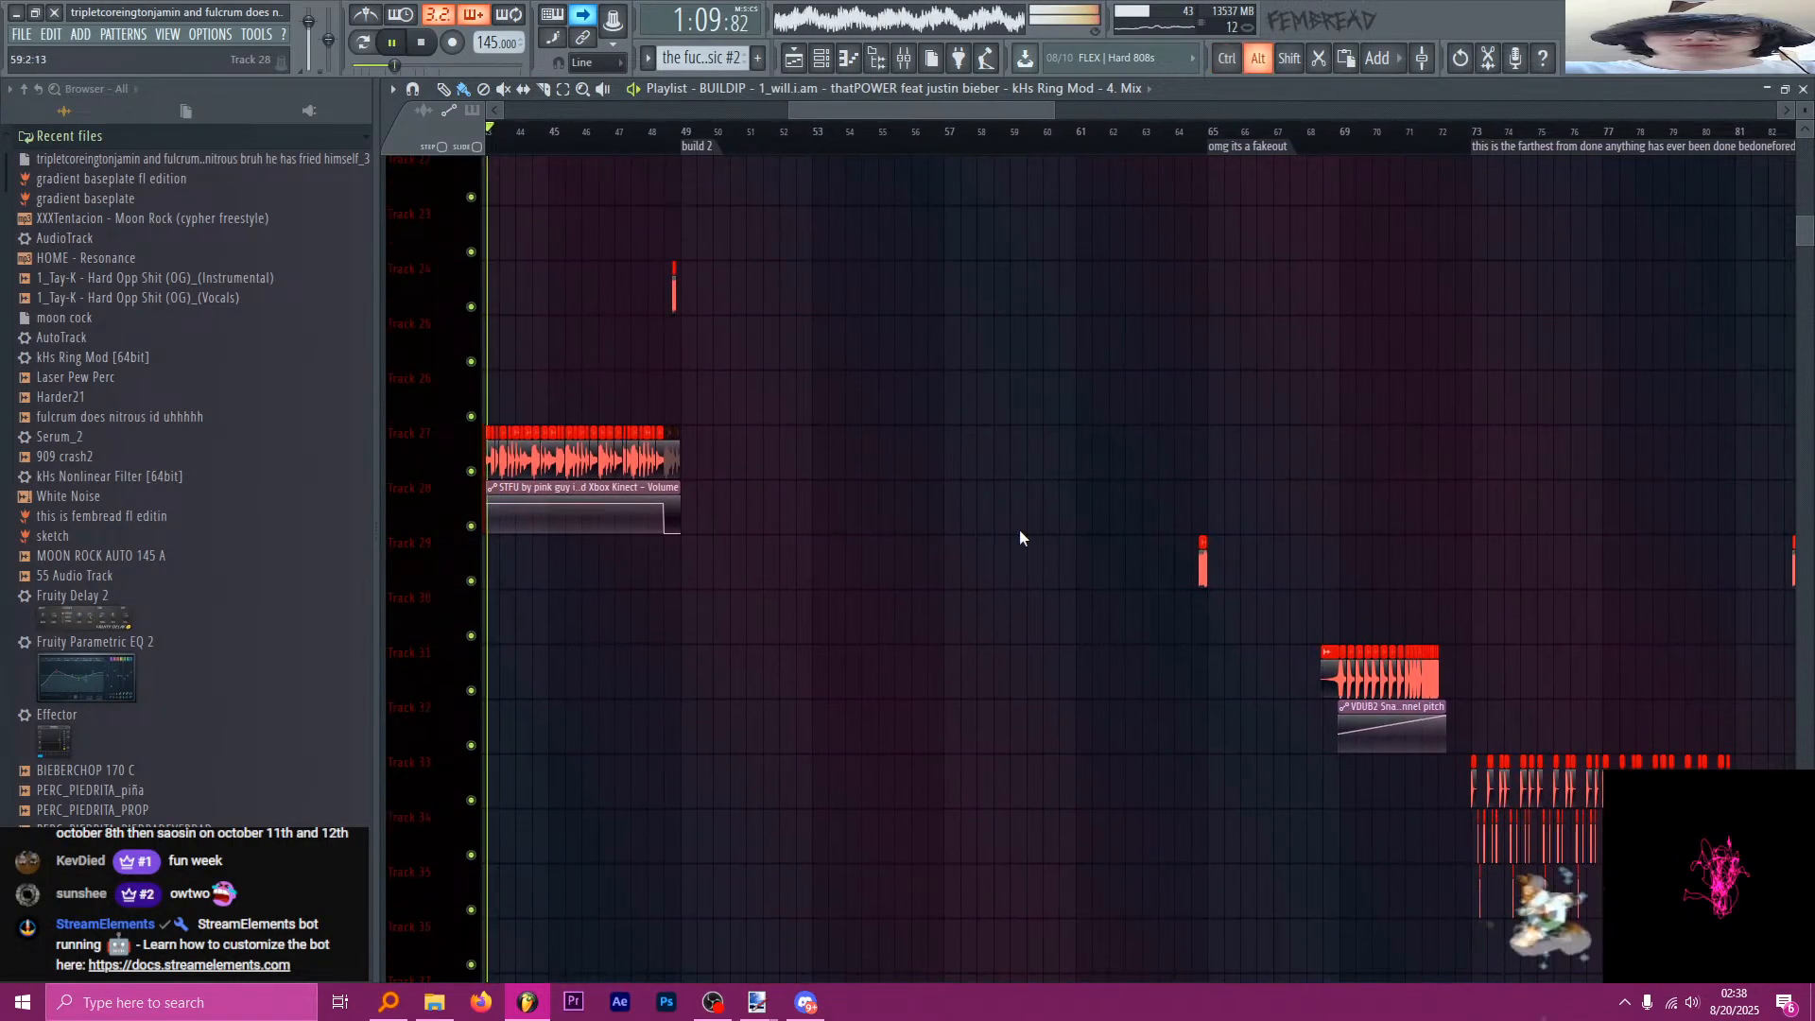
# Shrink the track height and inspect the drum, saw arp and pad layers of the build 2 section during playback.
pyautogui.keyDown('alt'); pyautogui.scroll(-5, 1024, 535); pyautogui.keyUp('alt')
pyautogui.scroll(-2, 1011, 530)
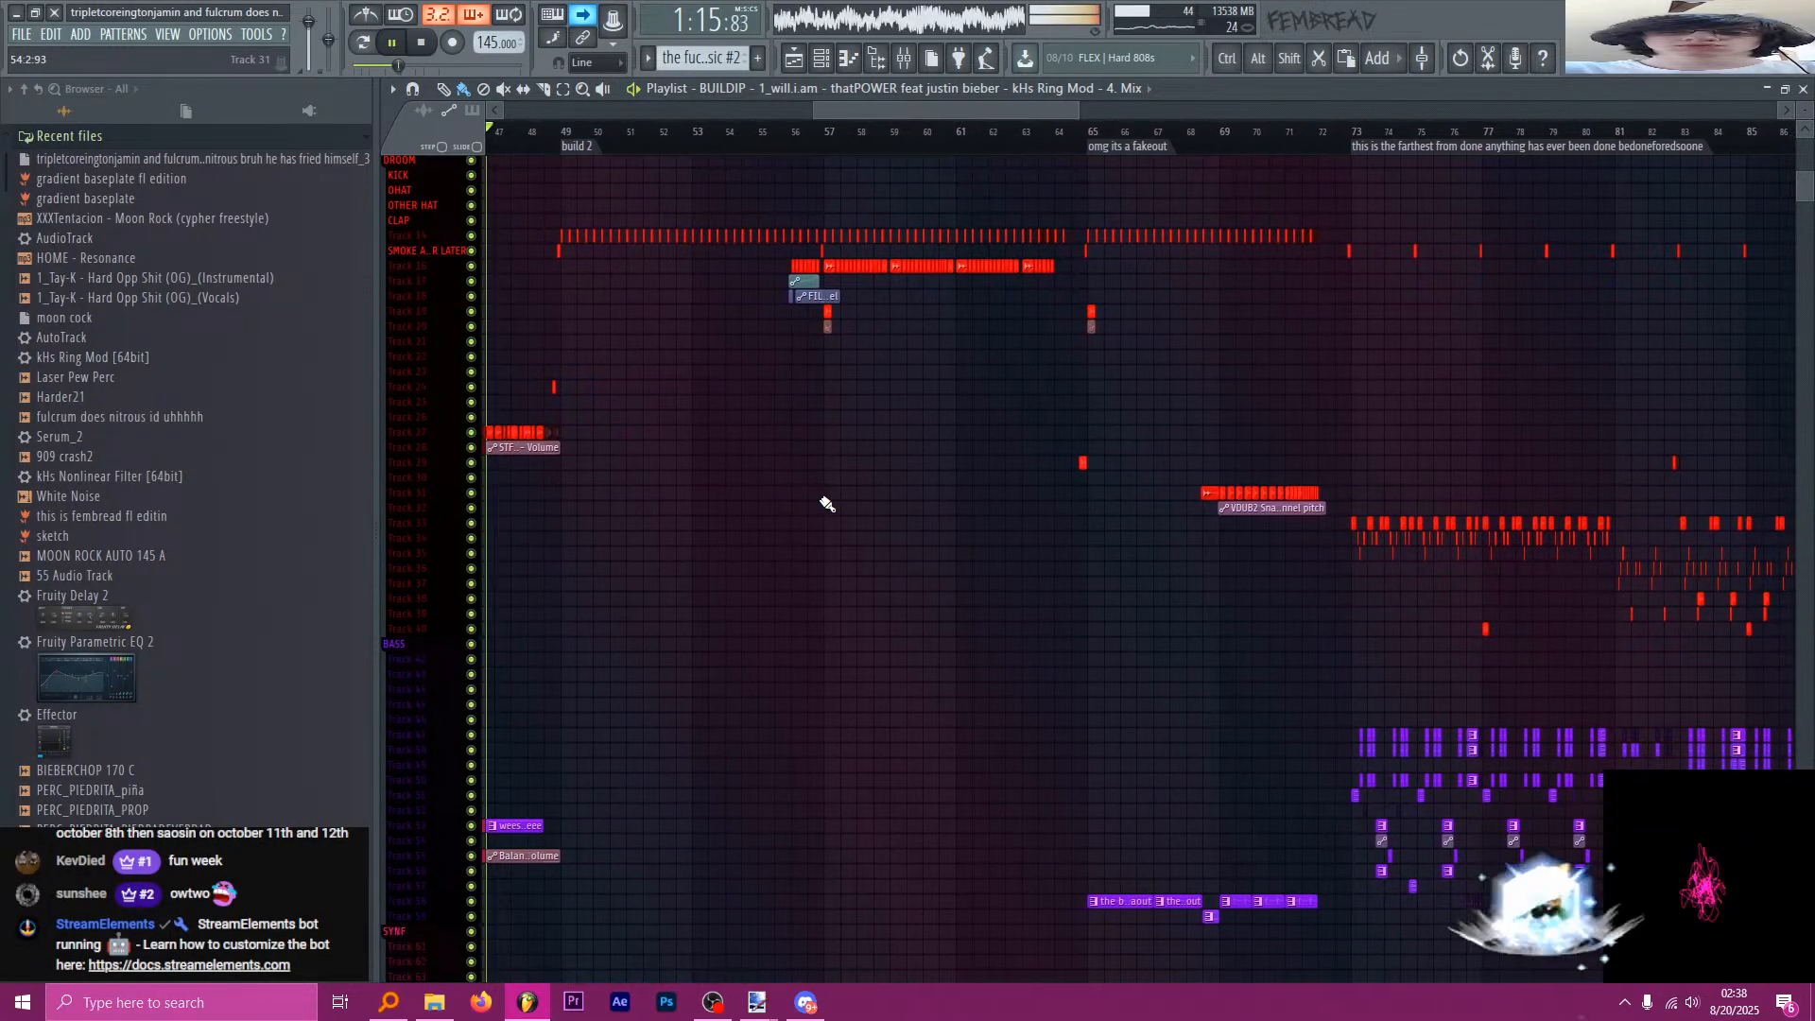
pyautogui.scroll(-1, 793, 505)
pyautogui.scroll(-15, 765, 541)
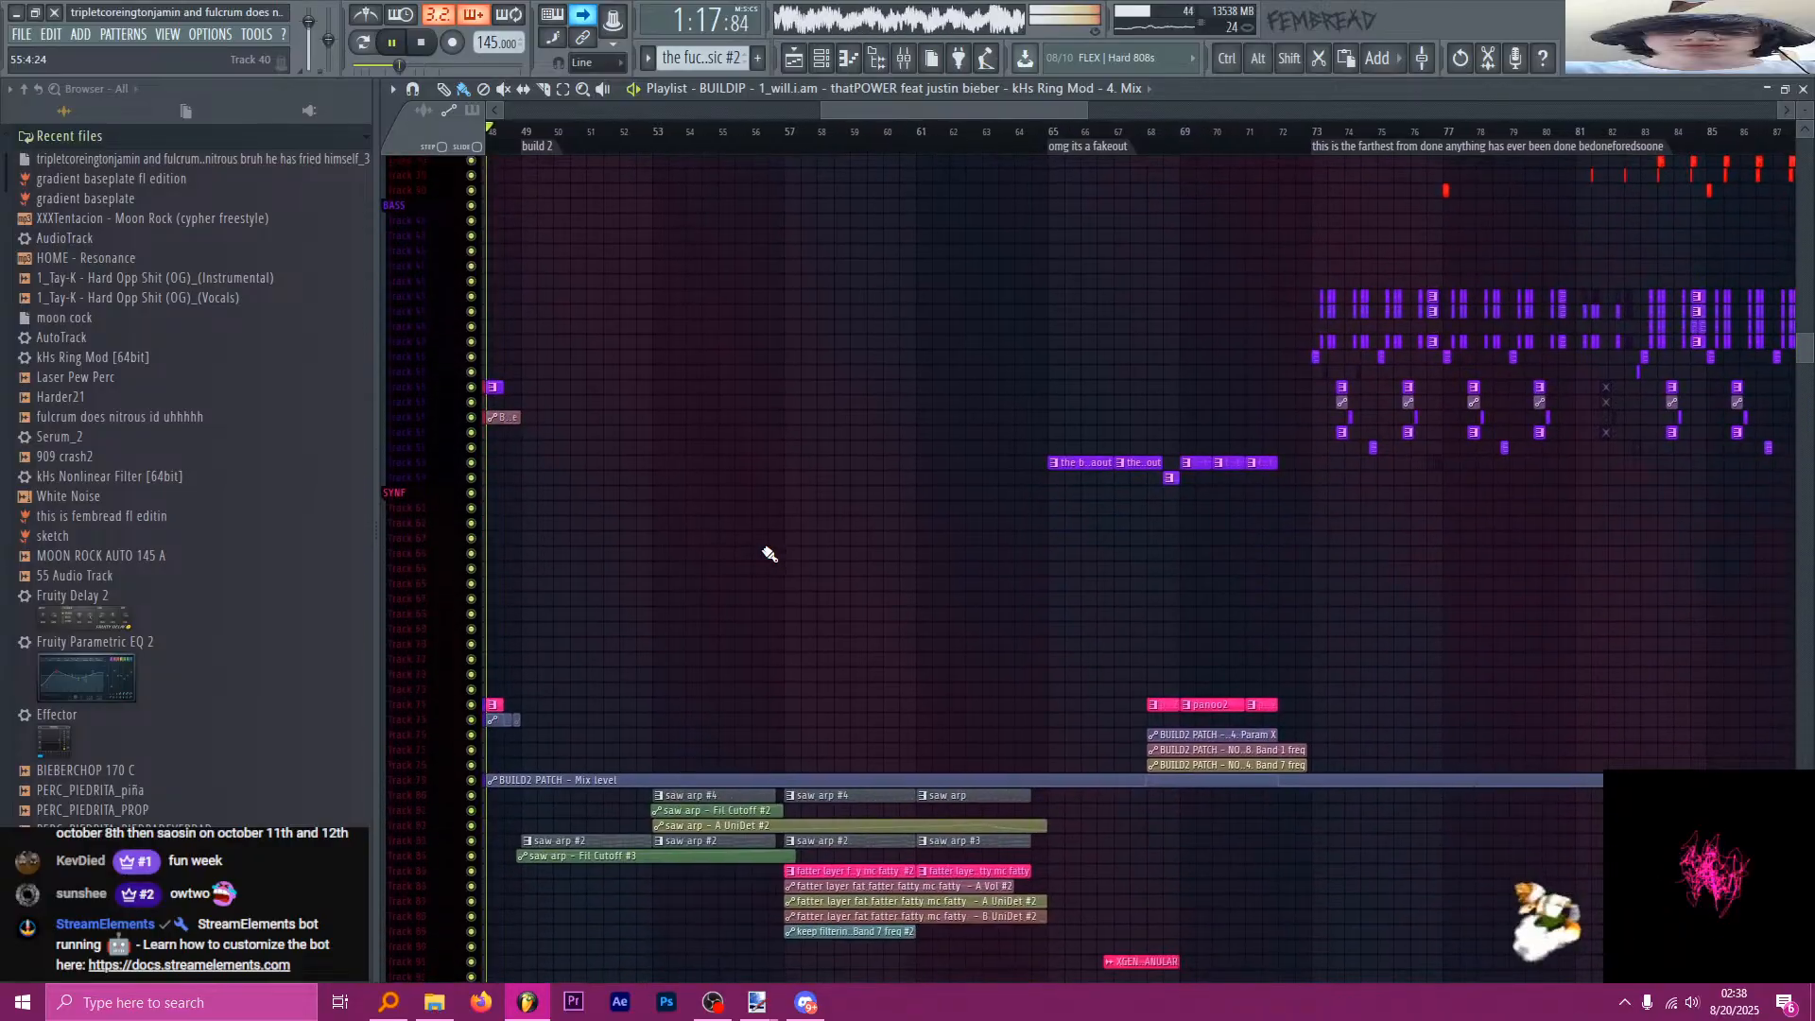
pyautogui.scroll(-6, 676, 572)
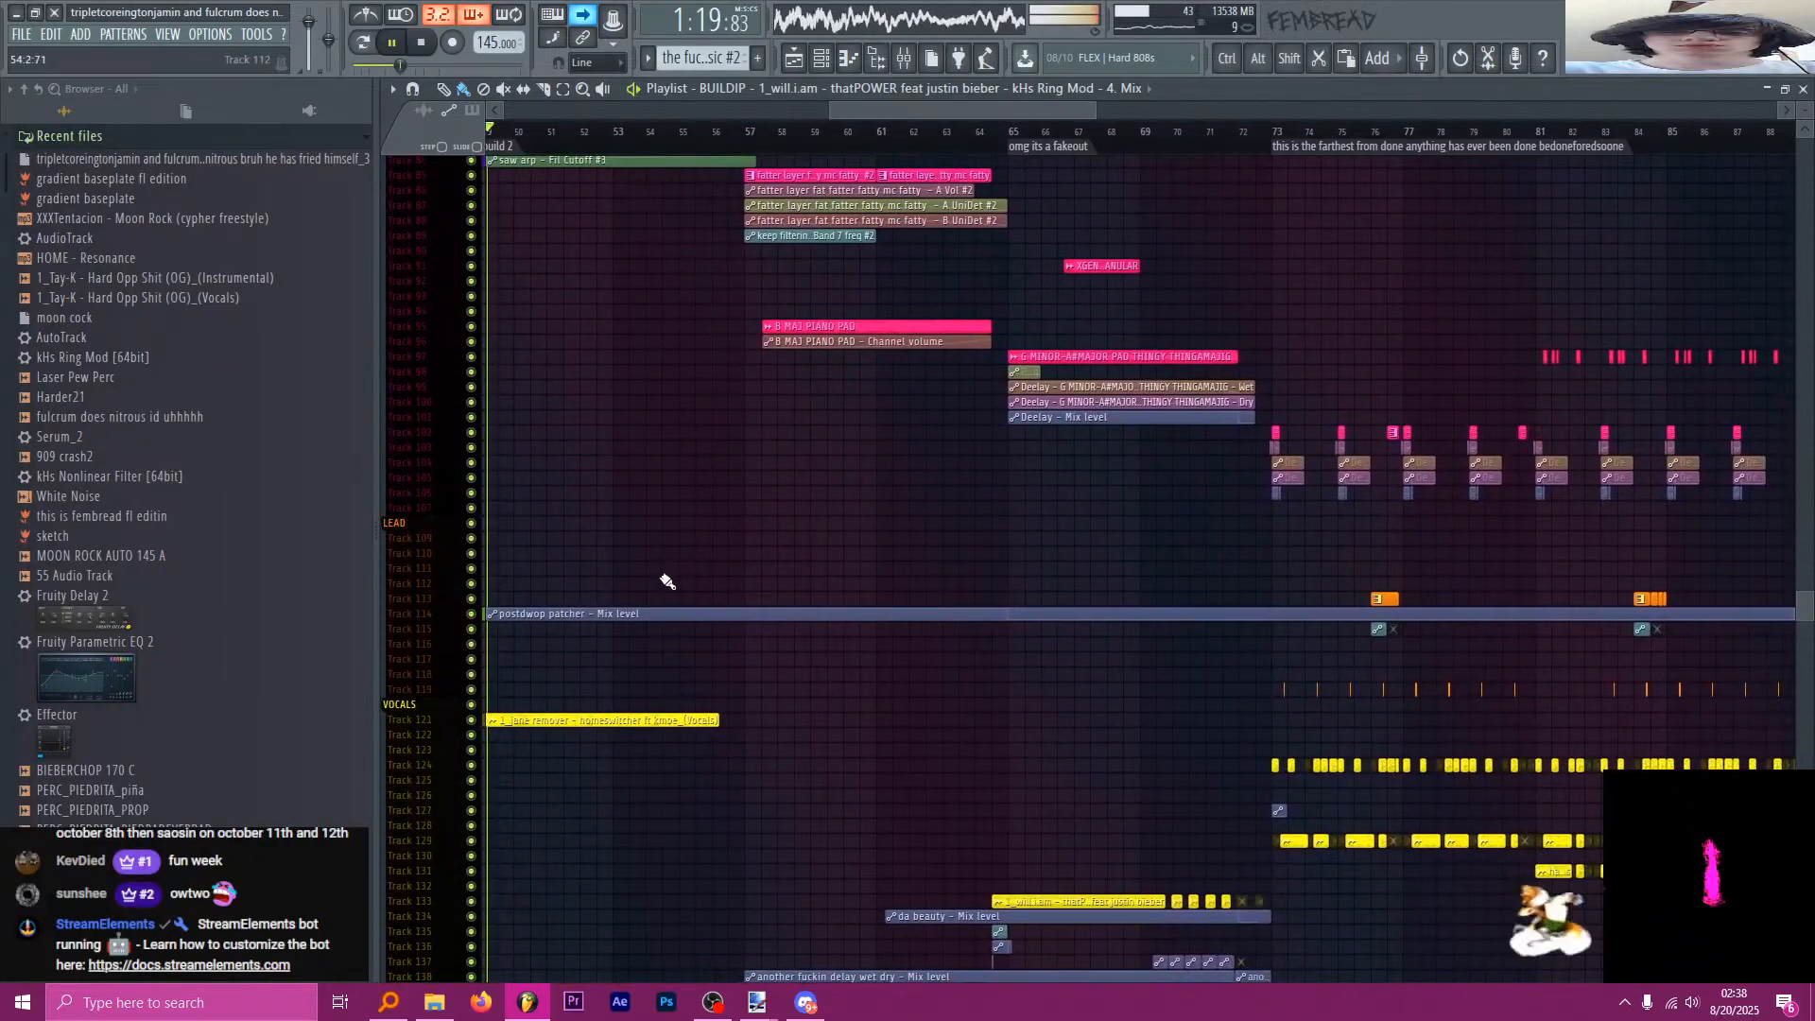
pyautogui.scroll(-1, 667, 577)
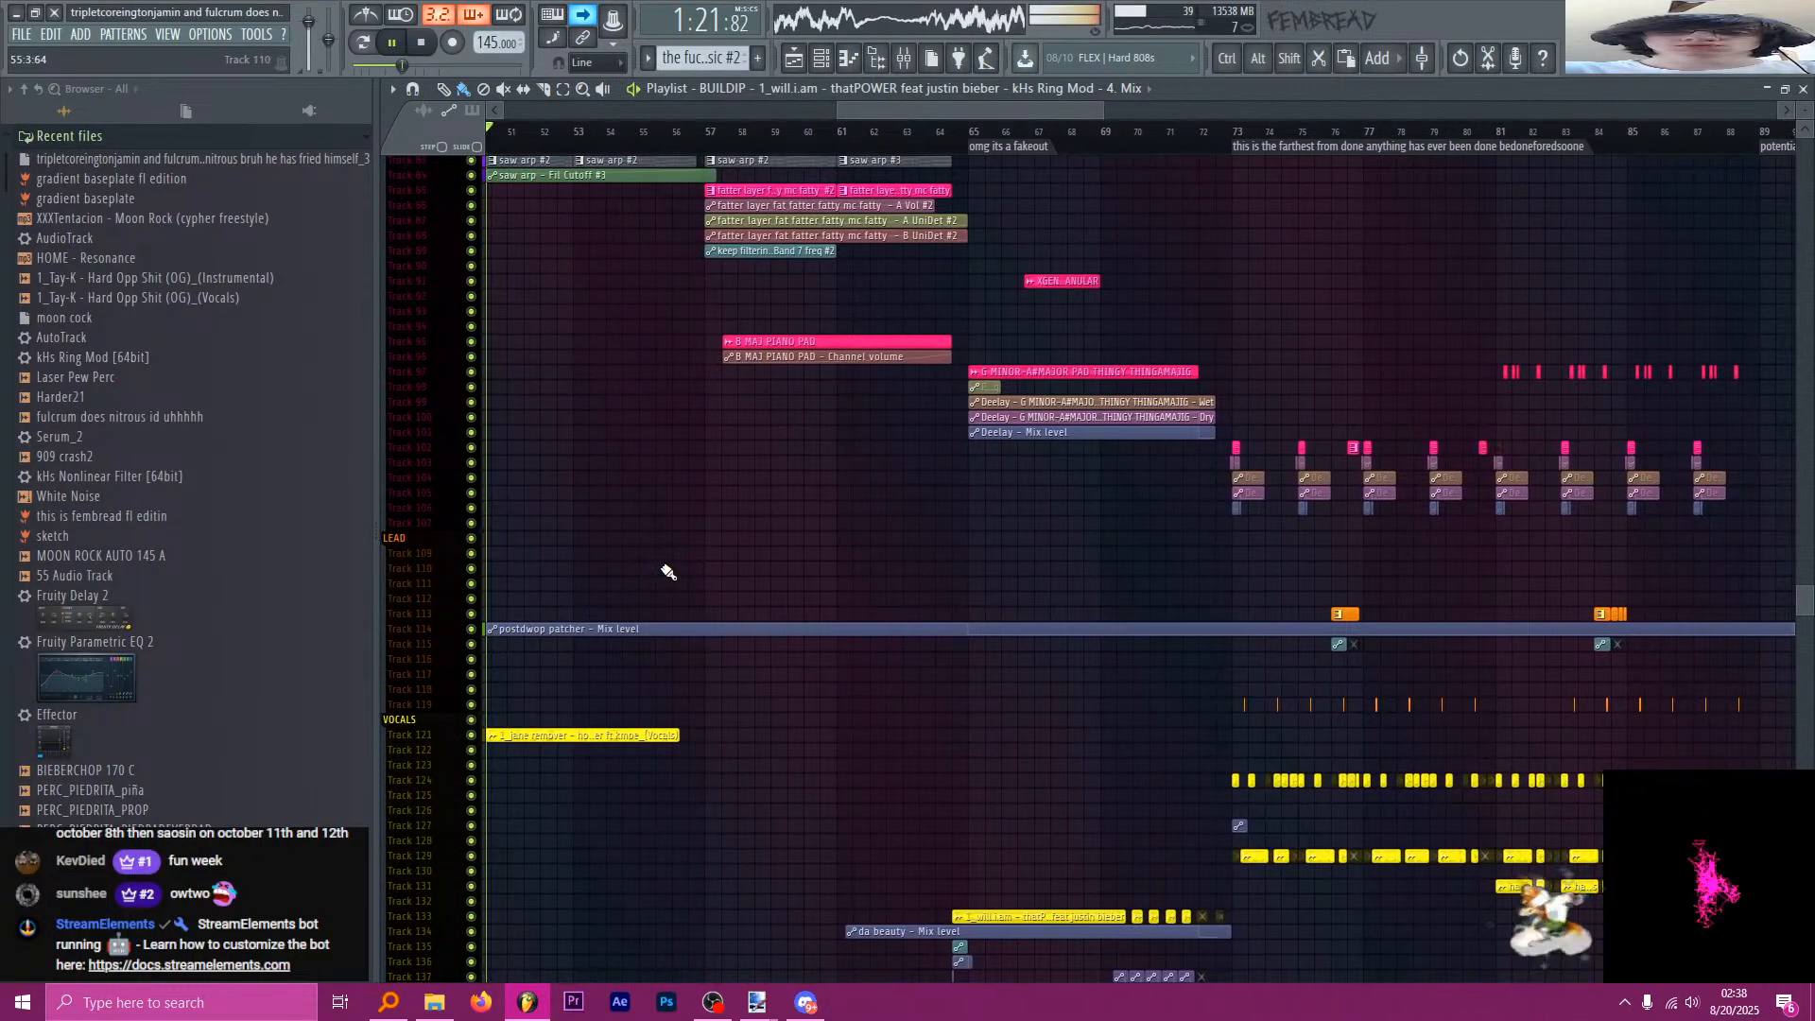
pyautogui.keyDown('alt'); pyautogui.scroll(4, 632, 572); pyautogui.keyUp('alt')
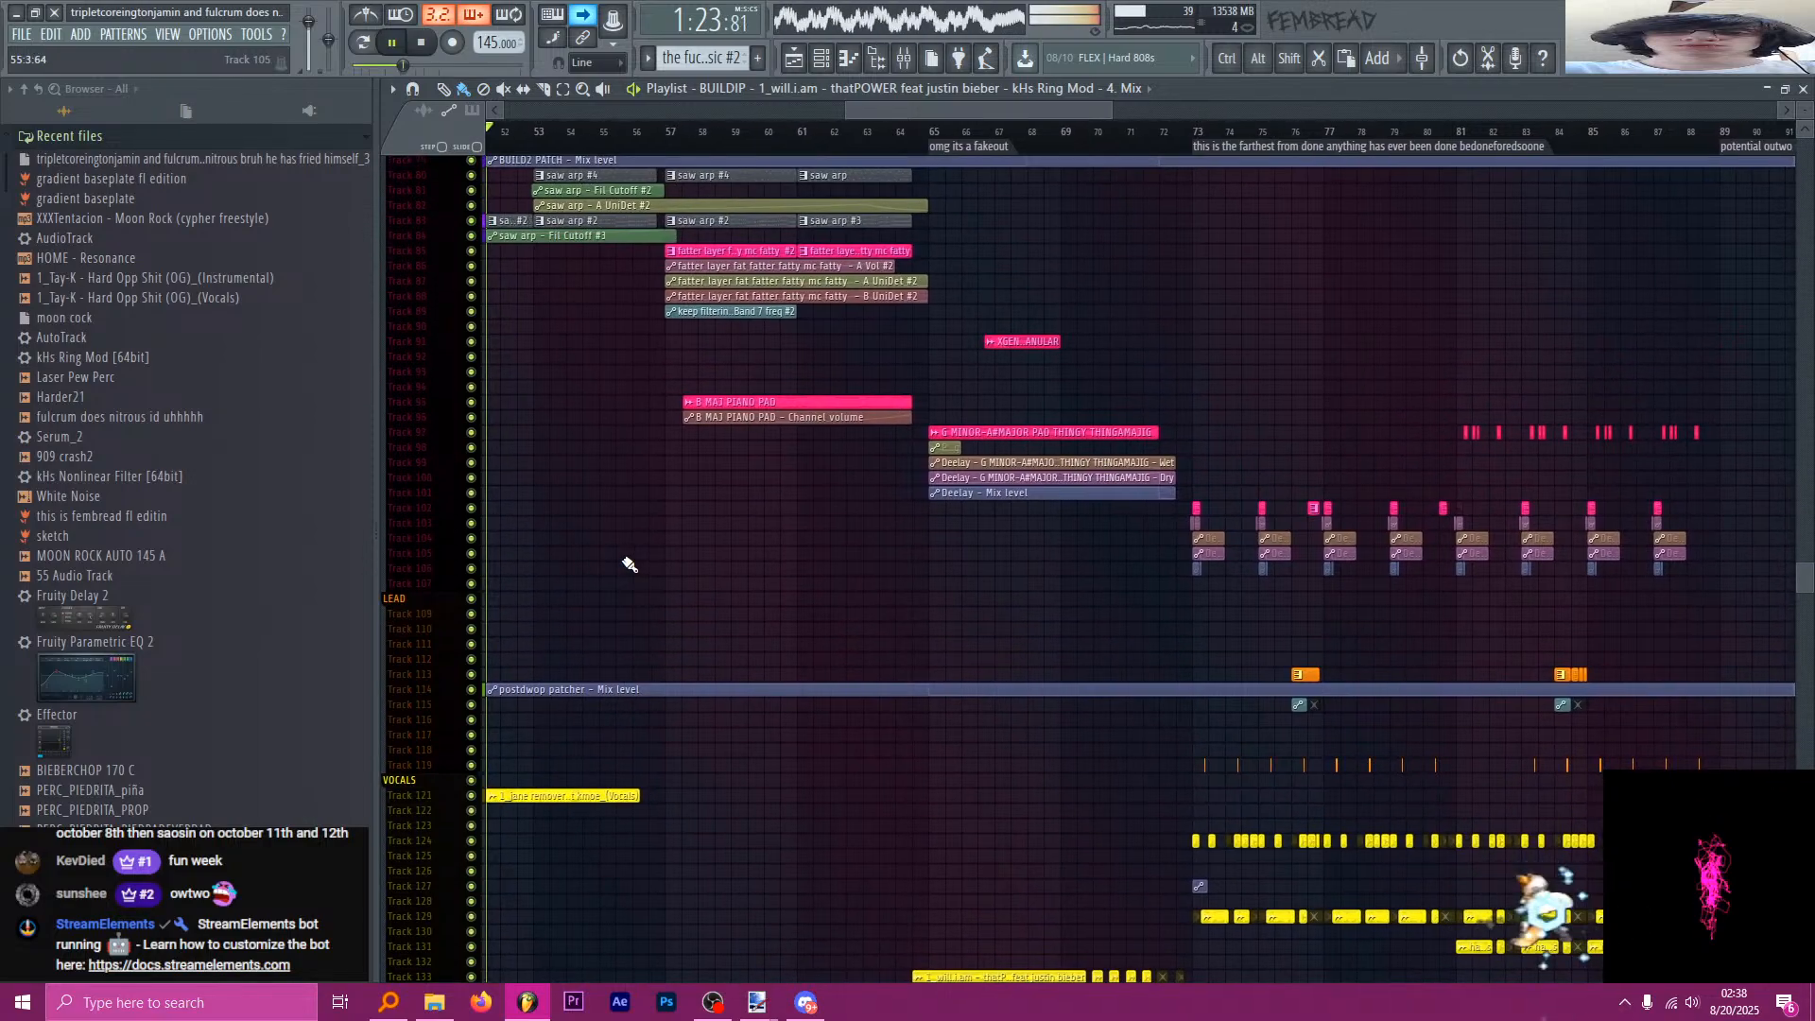
pyautogui.scroll(4, 630, 563)
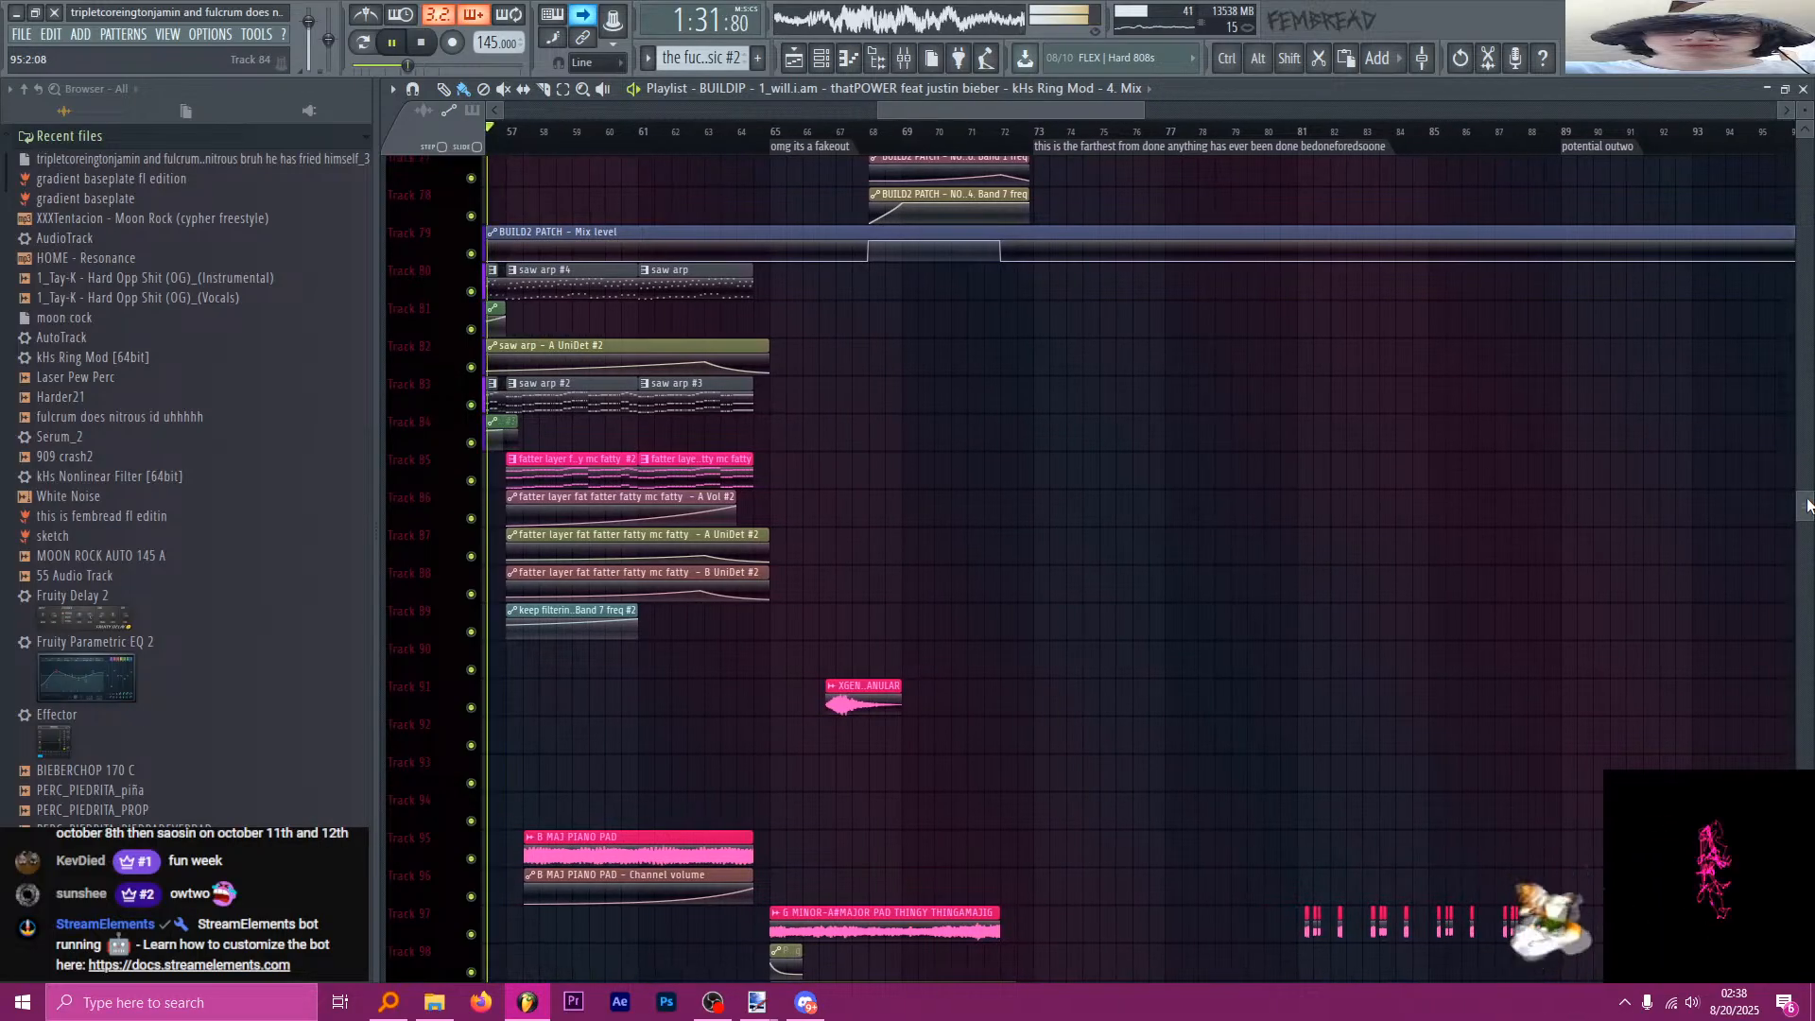
# Follow the vocal and delay automation tracks through the fakeout and final drop until the song reaches the potential outro.
pyautogui.moveTo(1807, 506); pyautogui.dragTo(1807, 766)
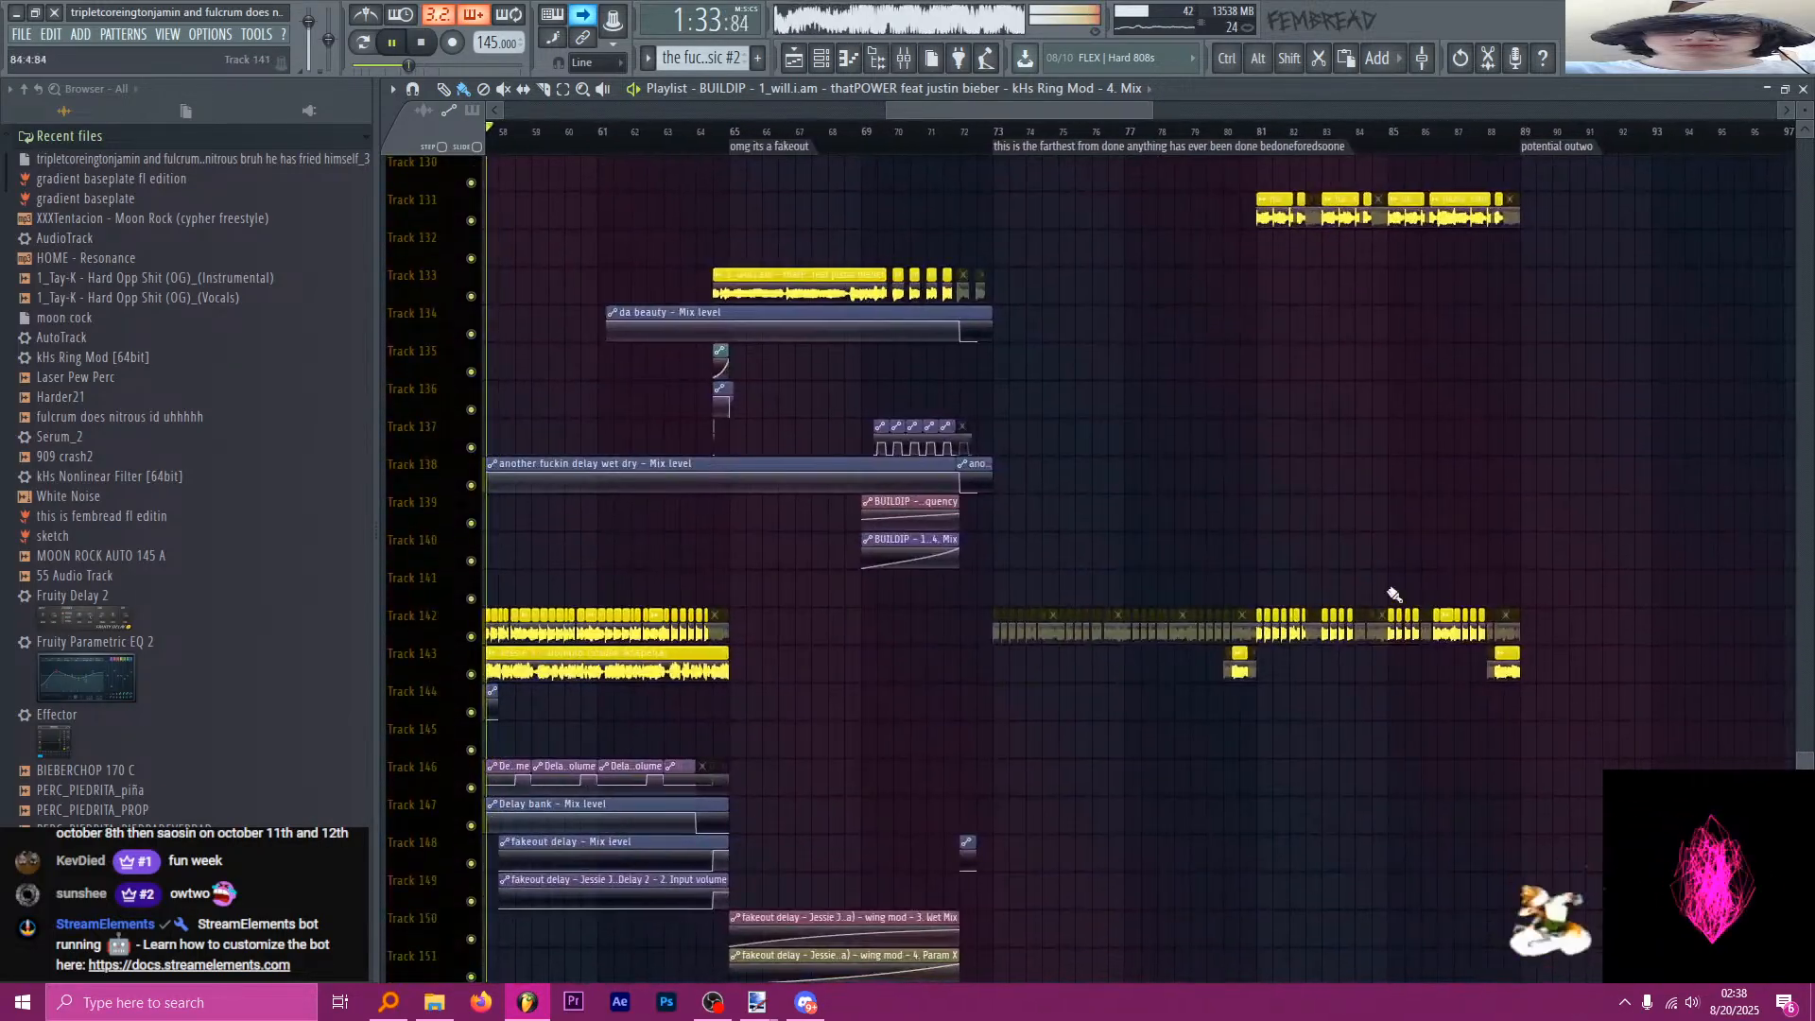
pyautogui.scroll(-3, 1086, 539)
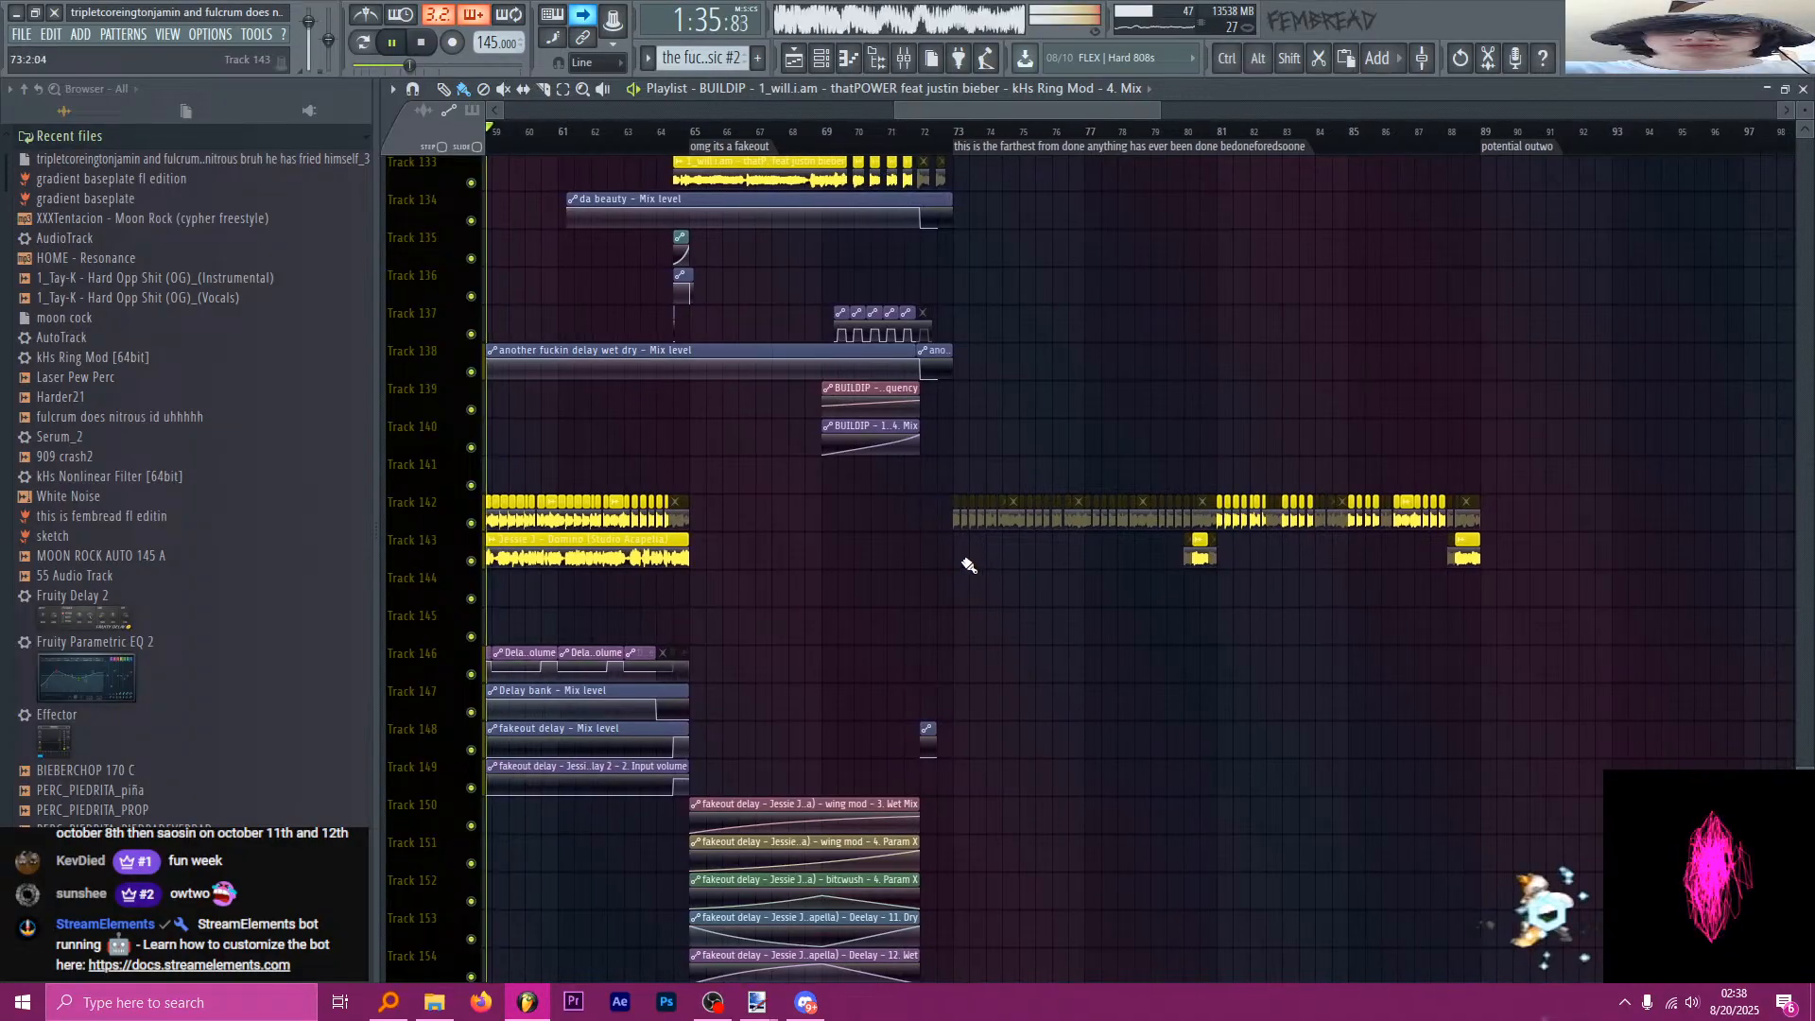
pyautogui.scroll(-1, 964, 564)
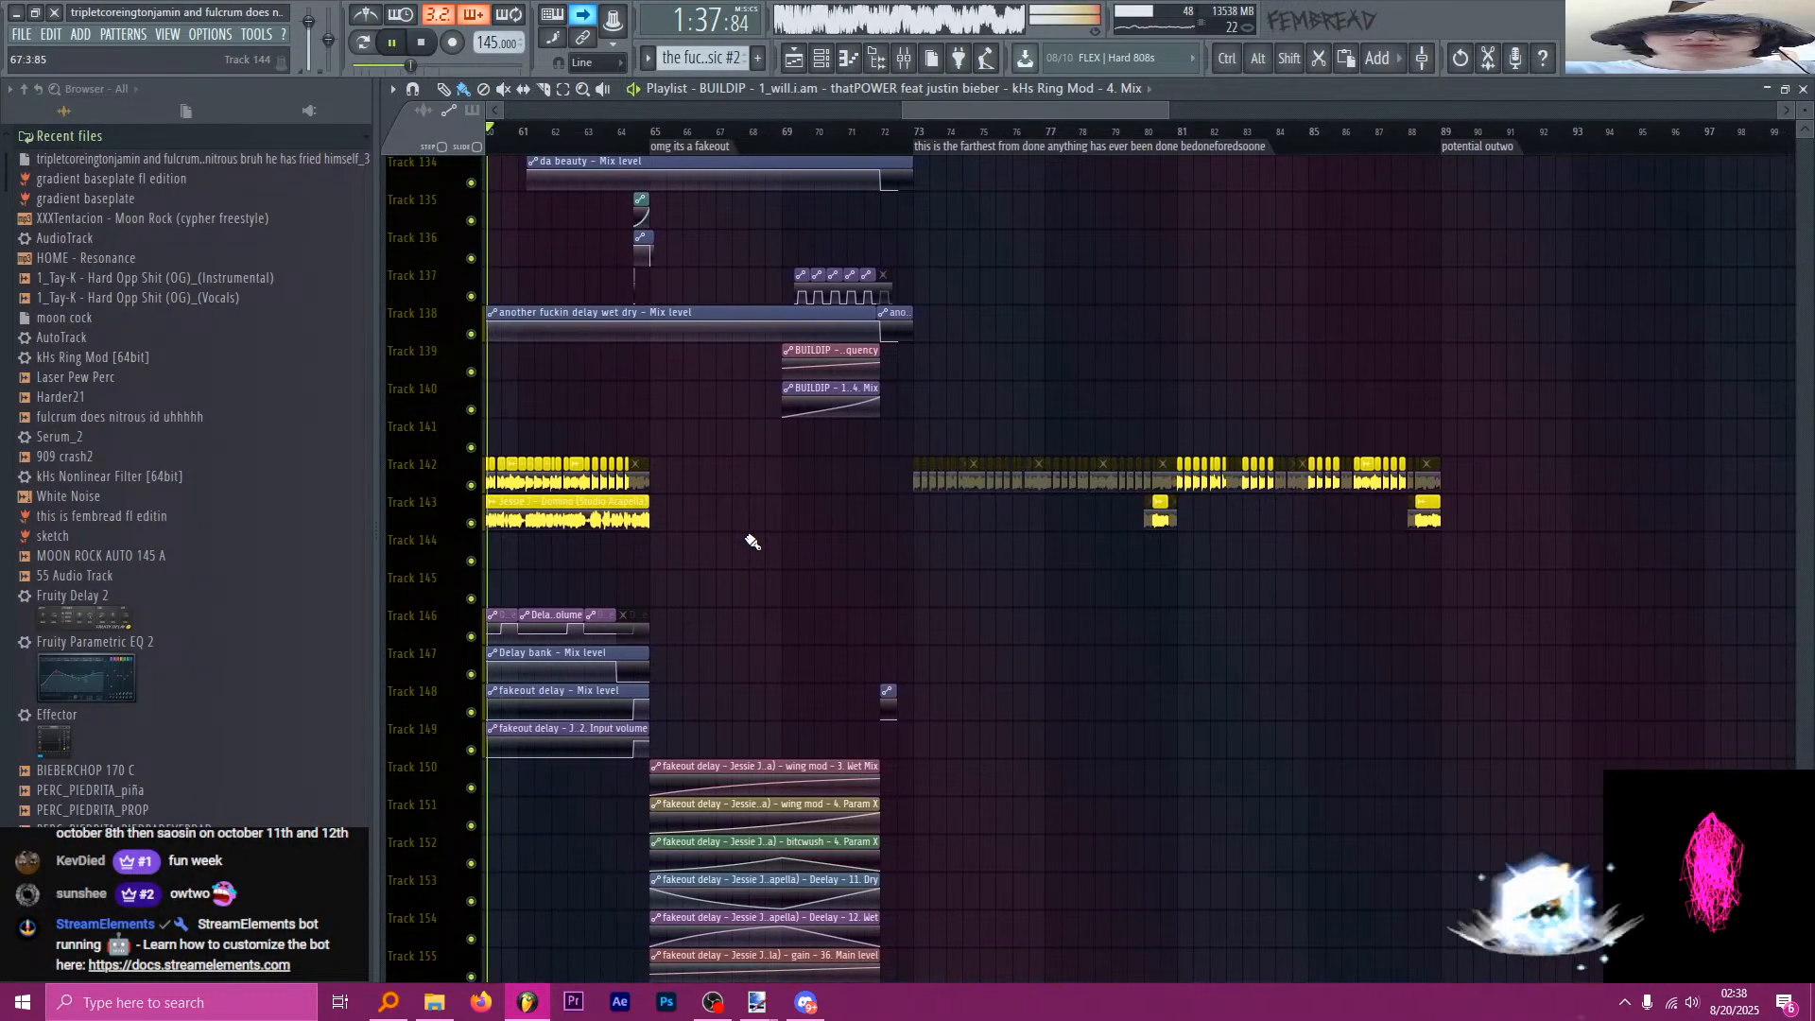
pyautogui.scroll(-1, 746, 541)
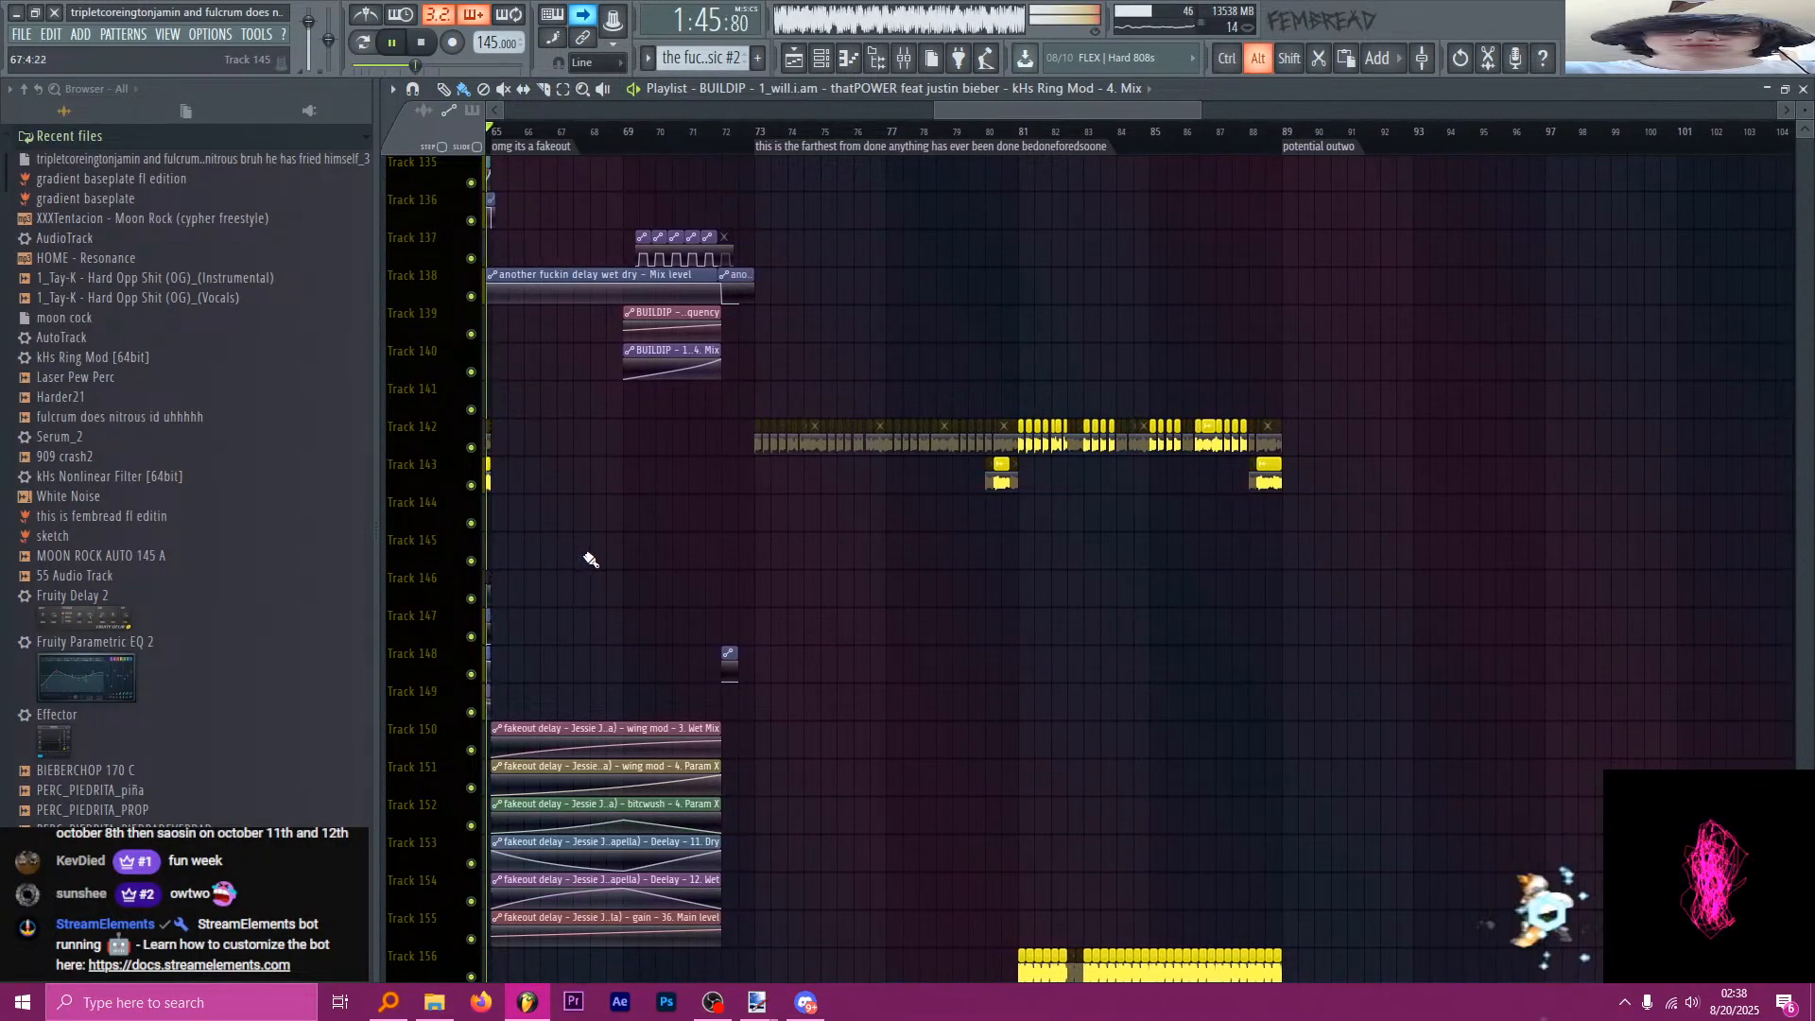
pyautogui.scroll(-4, 591, 560)
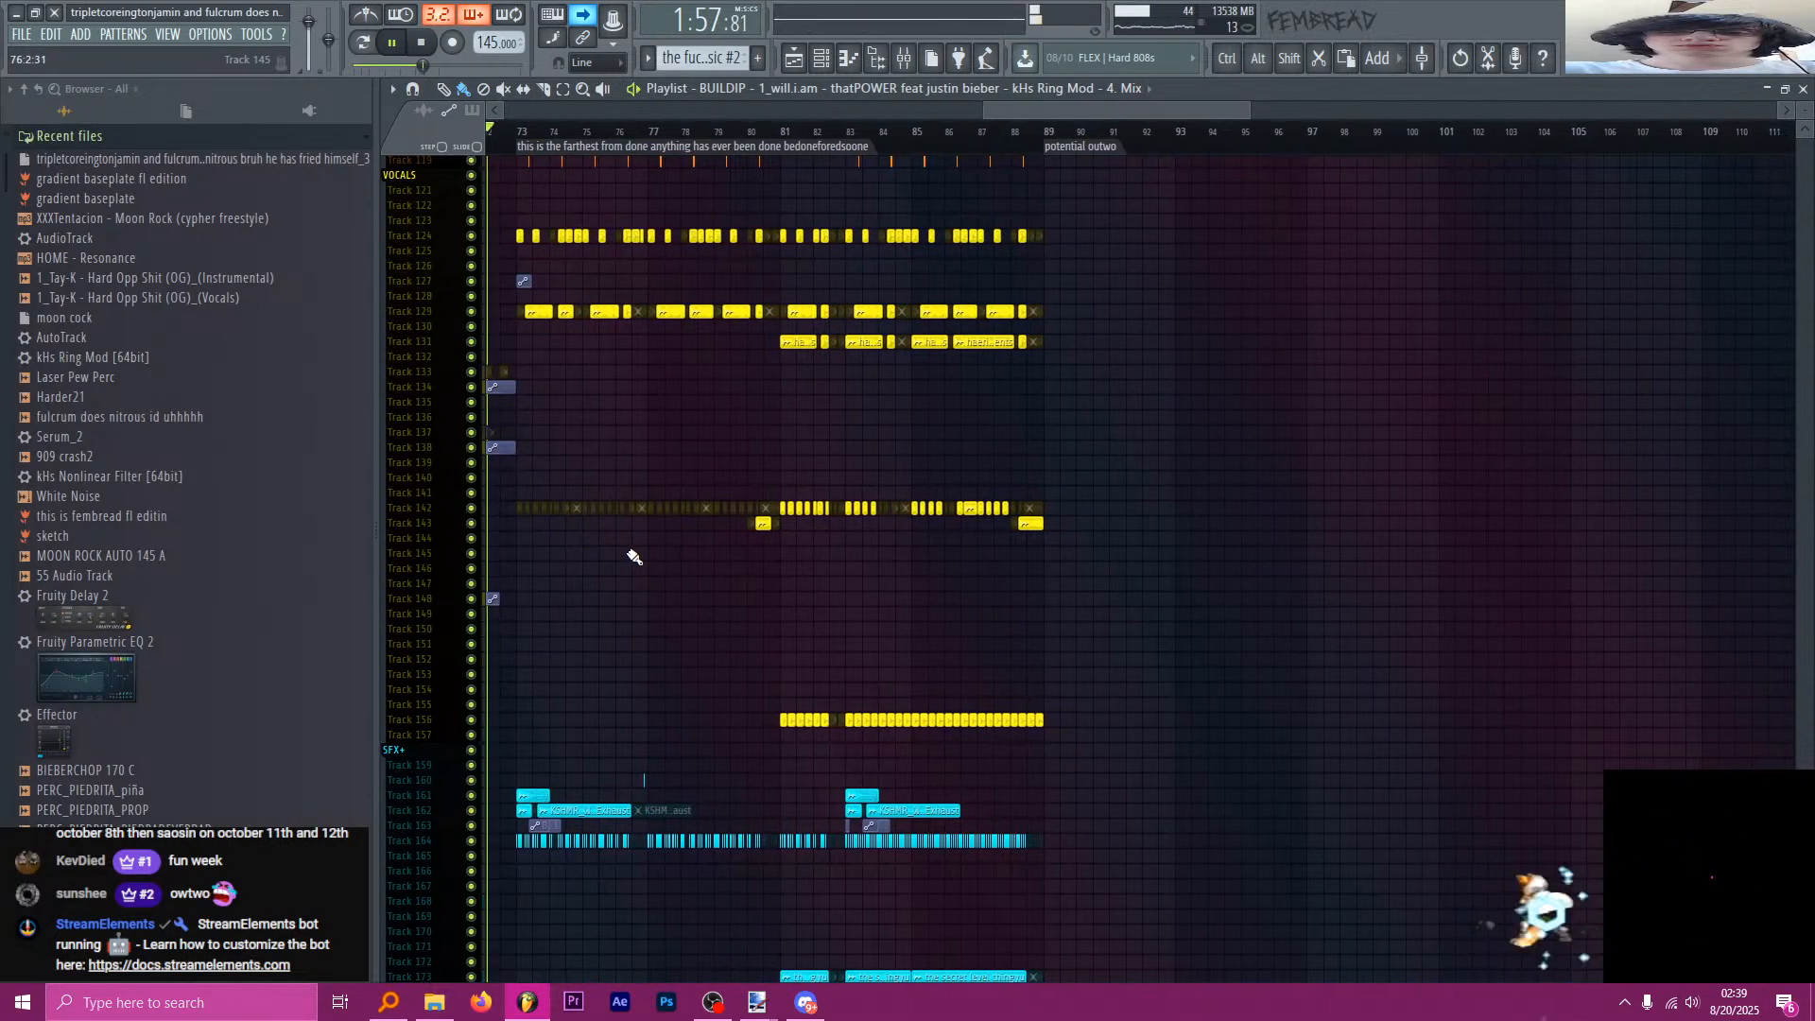
pyautogui.scroll(4, 623, 539)
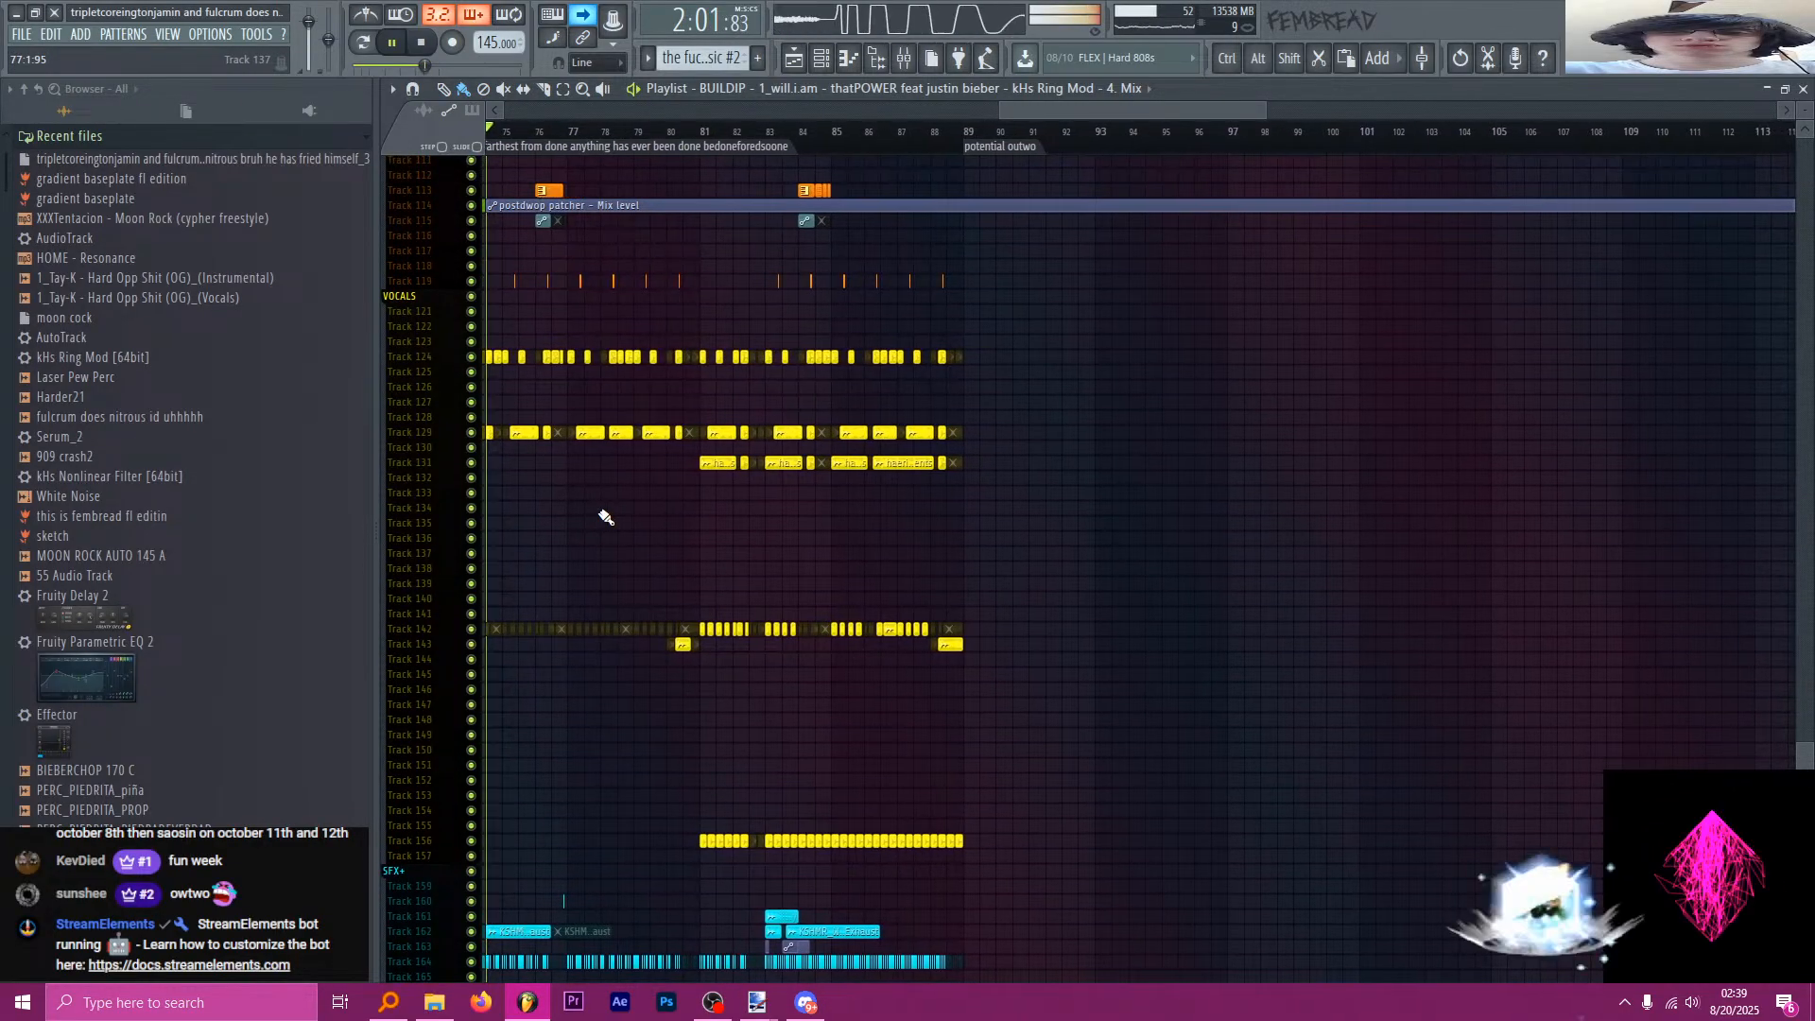
pyautogui.scroll(2, 606, 517)
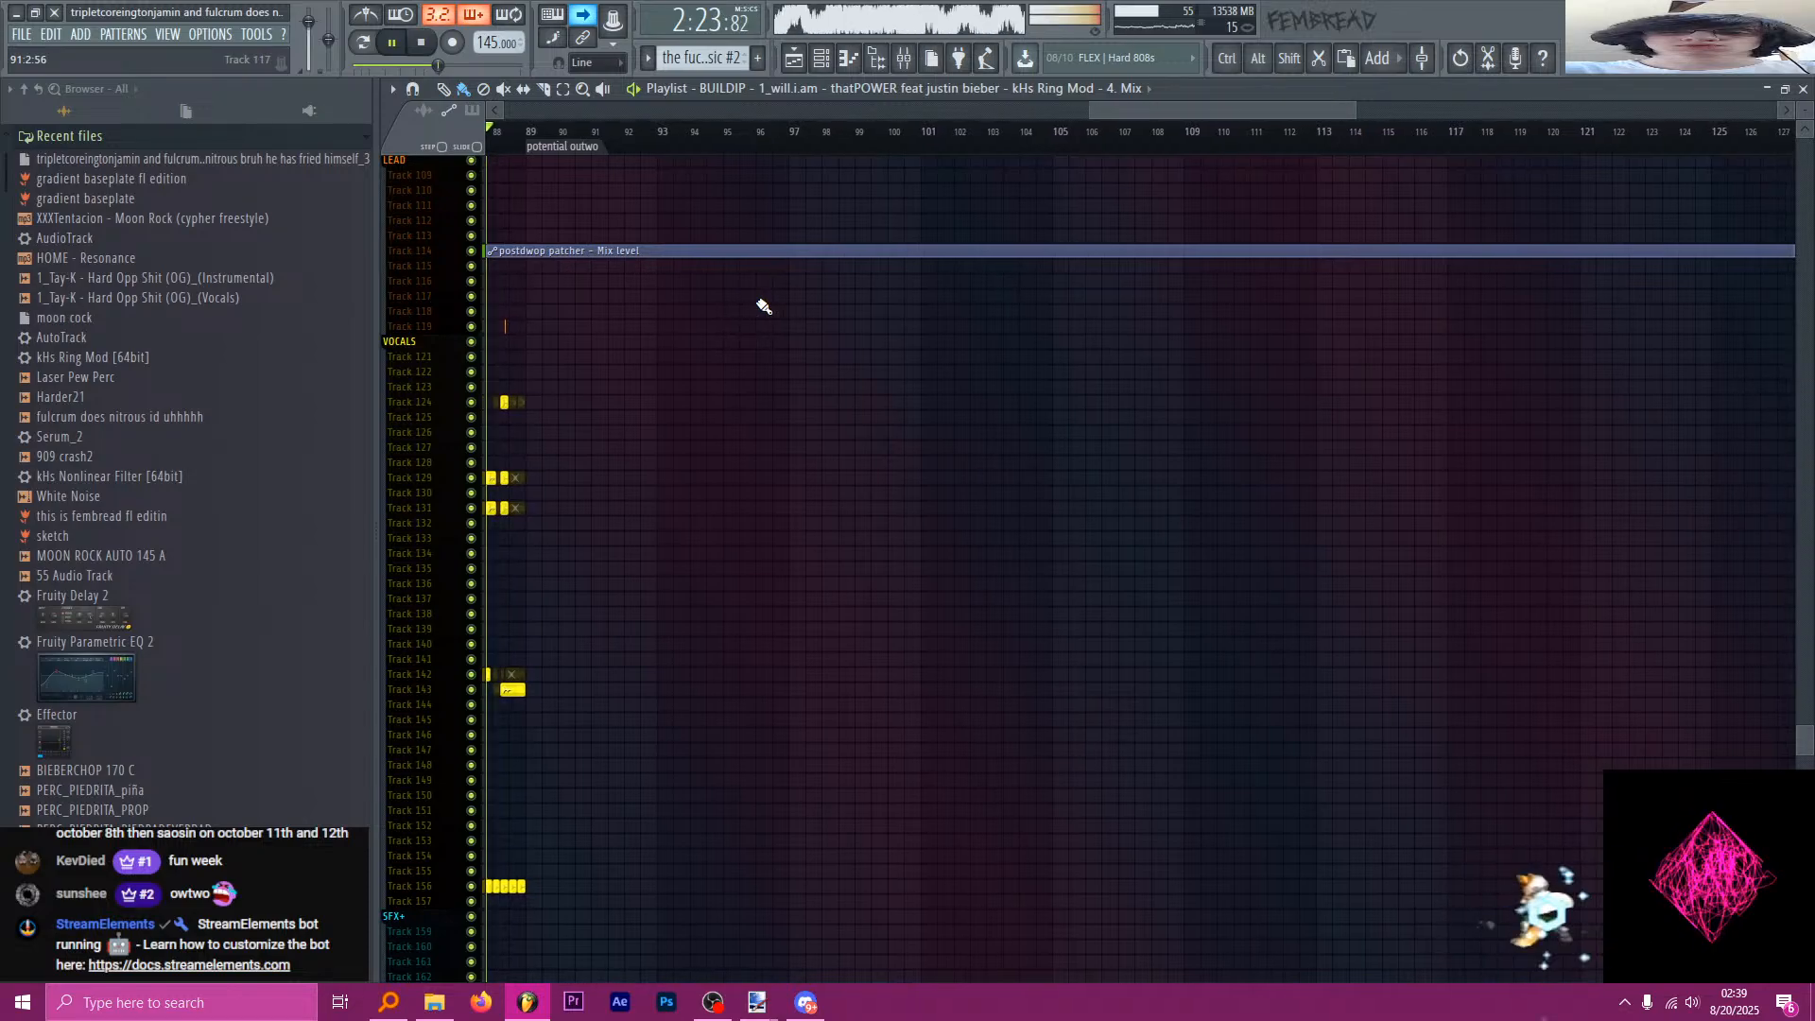
# Stop playback and save the project.
pyautogui.press('space')
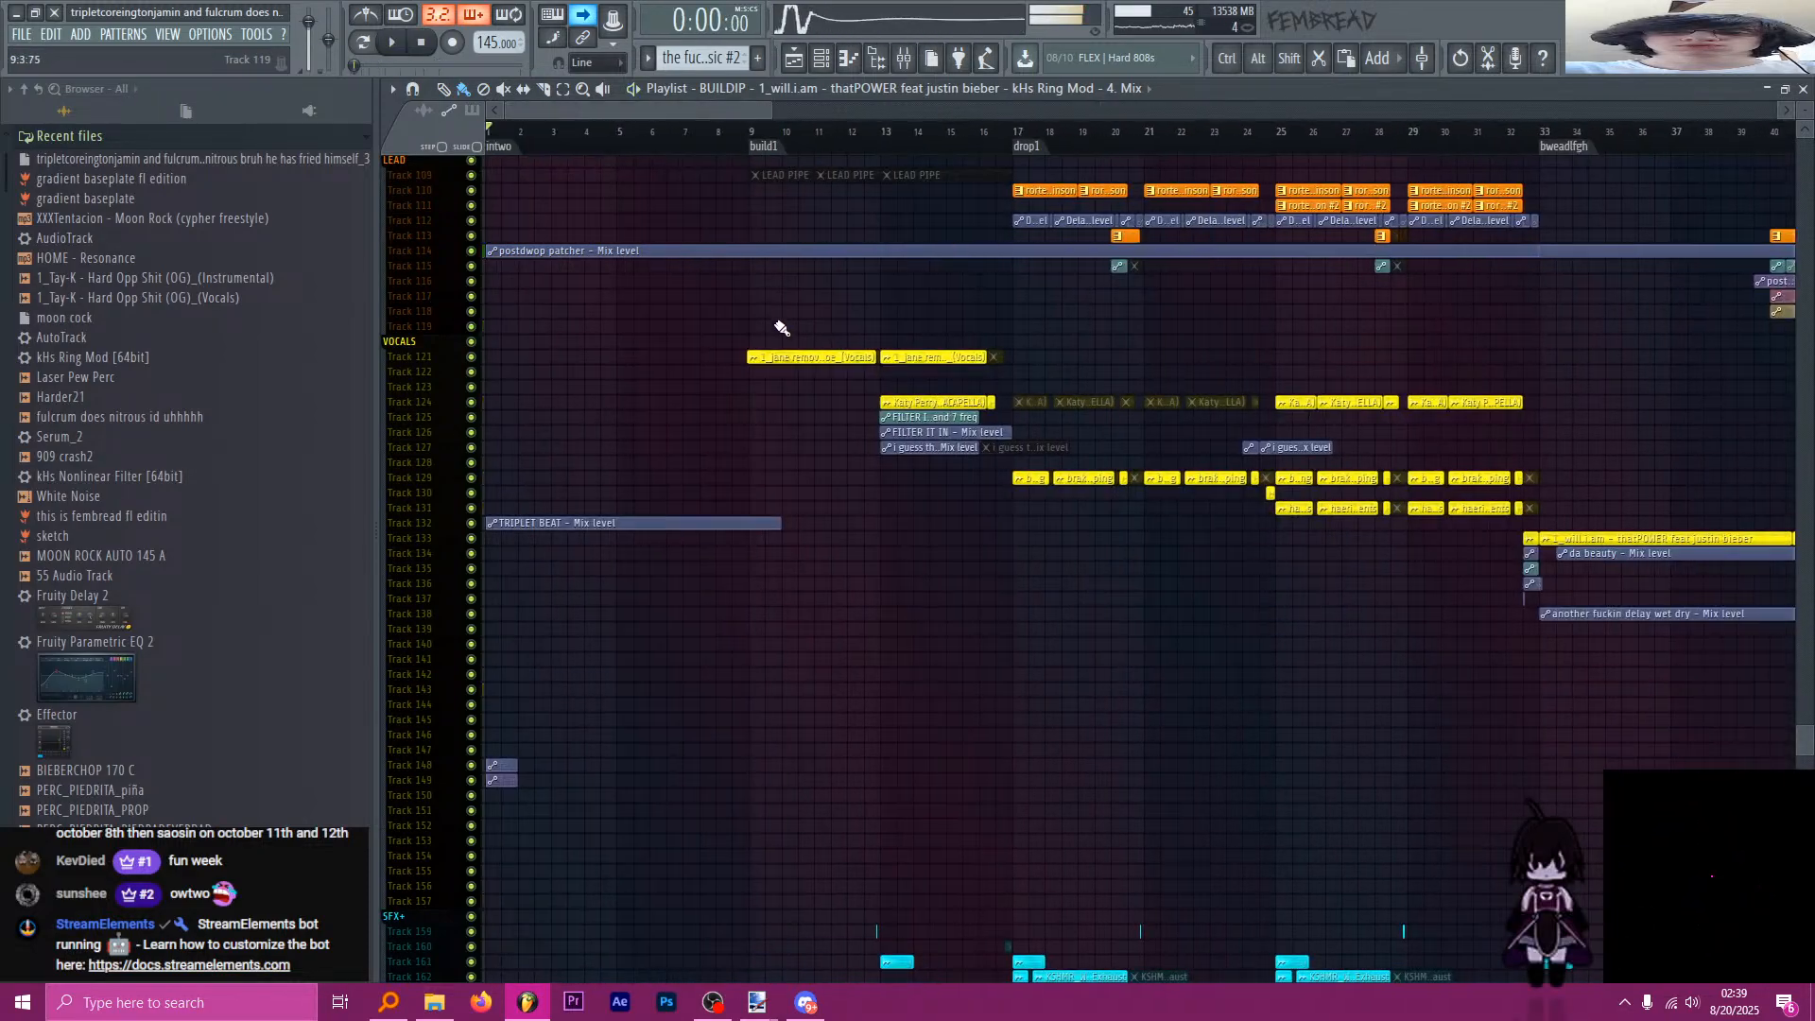
pyautogui.hotkey('ctrl', 's')
# Select the one-bar range from bar 72 to bar 73, directly before the final drop's marker.
pyautogui.scroll(-4, 723, 326)
pyautogui.scroll(-3, 830, 223)
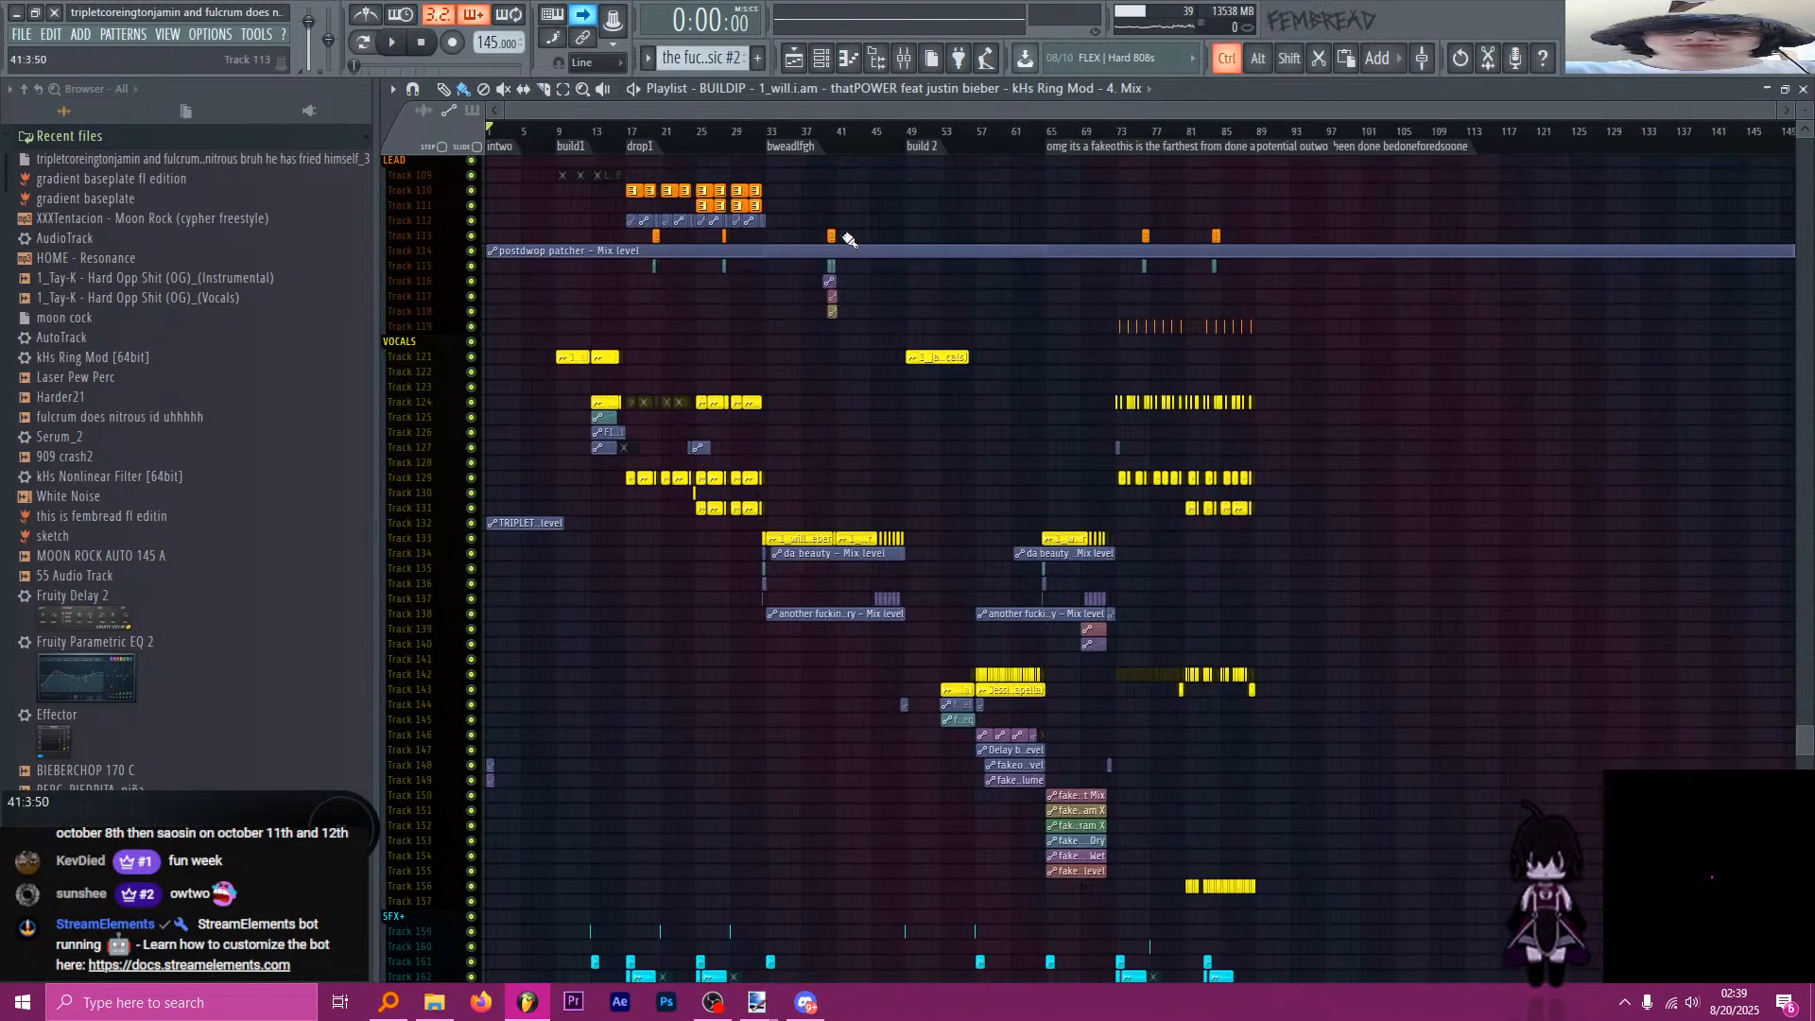
pyautogui.scroll(3, 1154, 344)
pyautogui.scroll(2, 1175, 345)
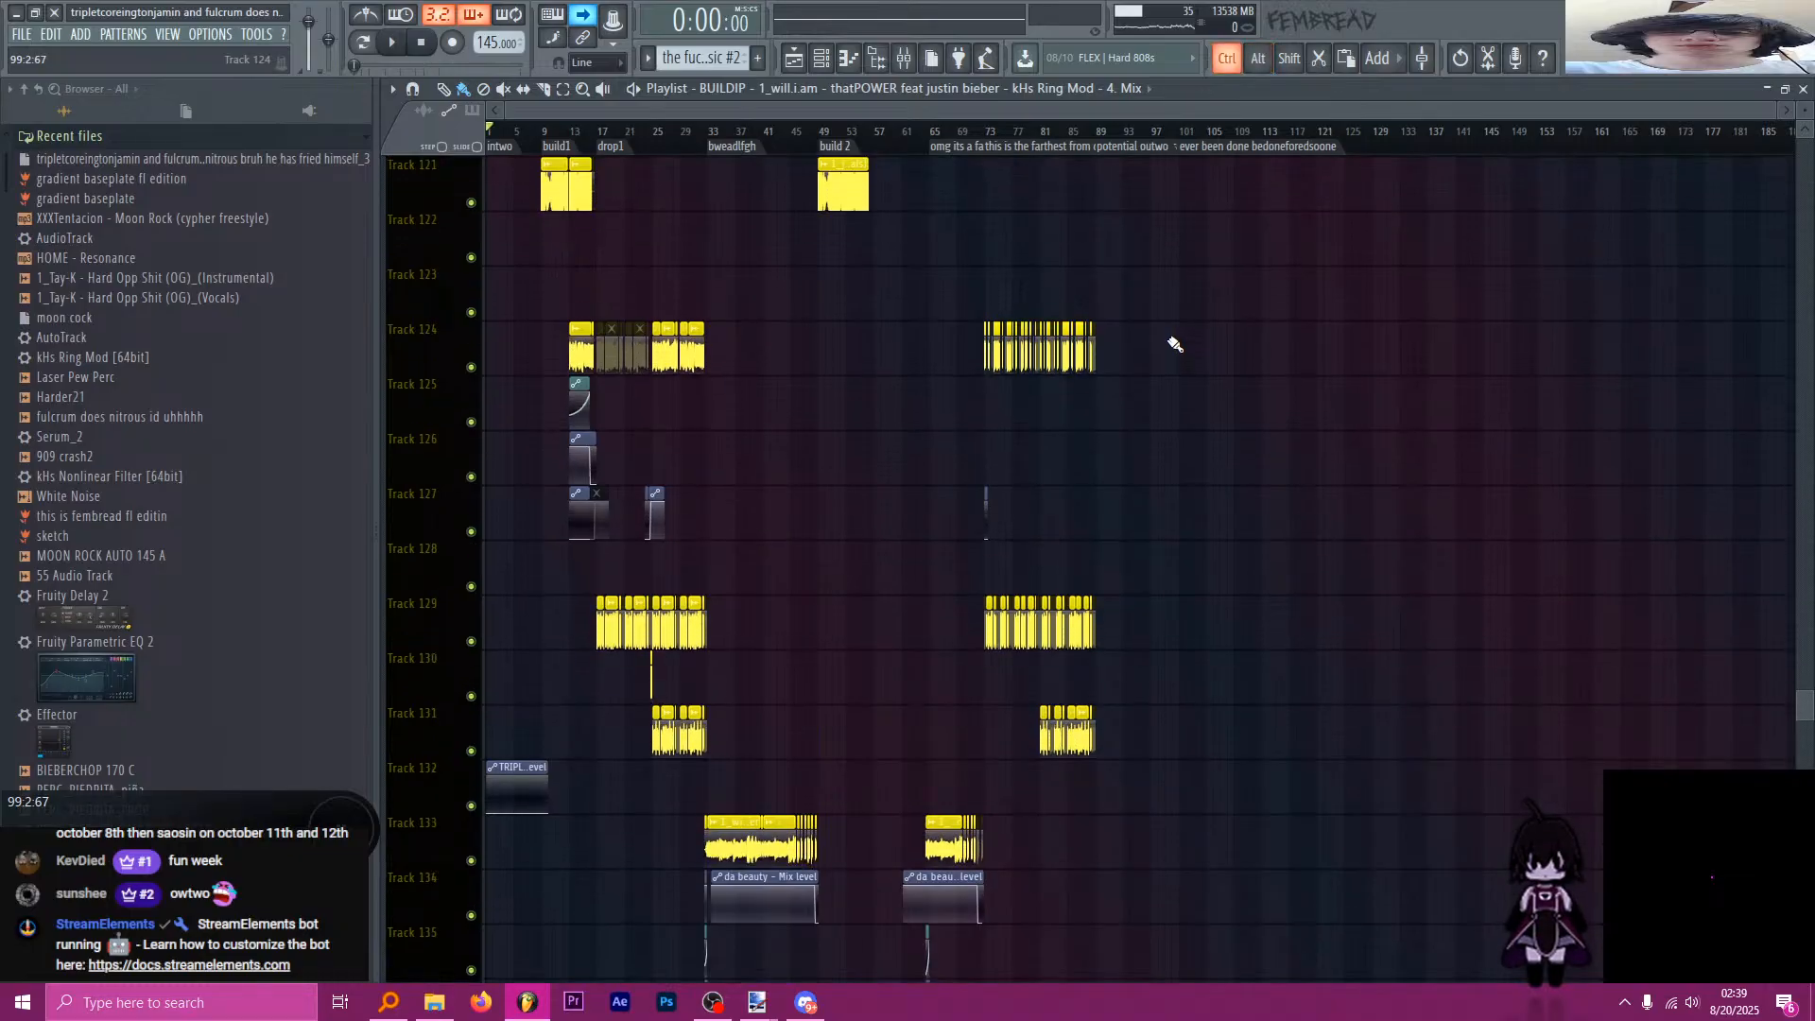
pyautogui.scroll(5, 956, 276)
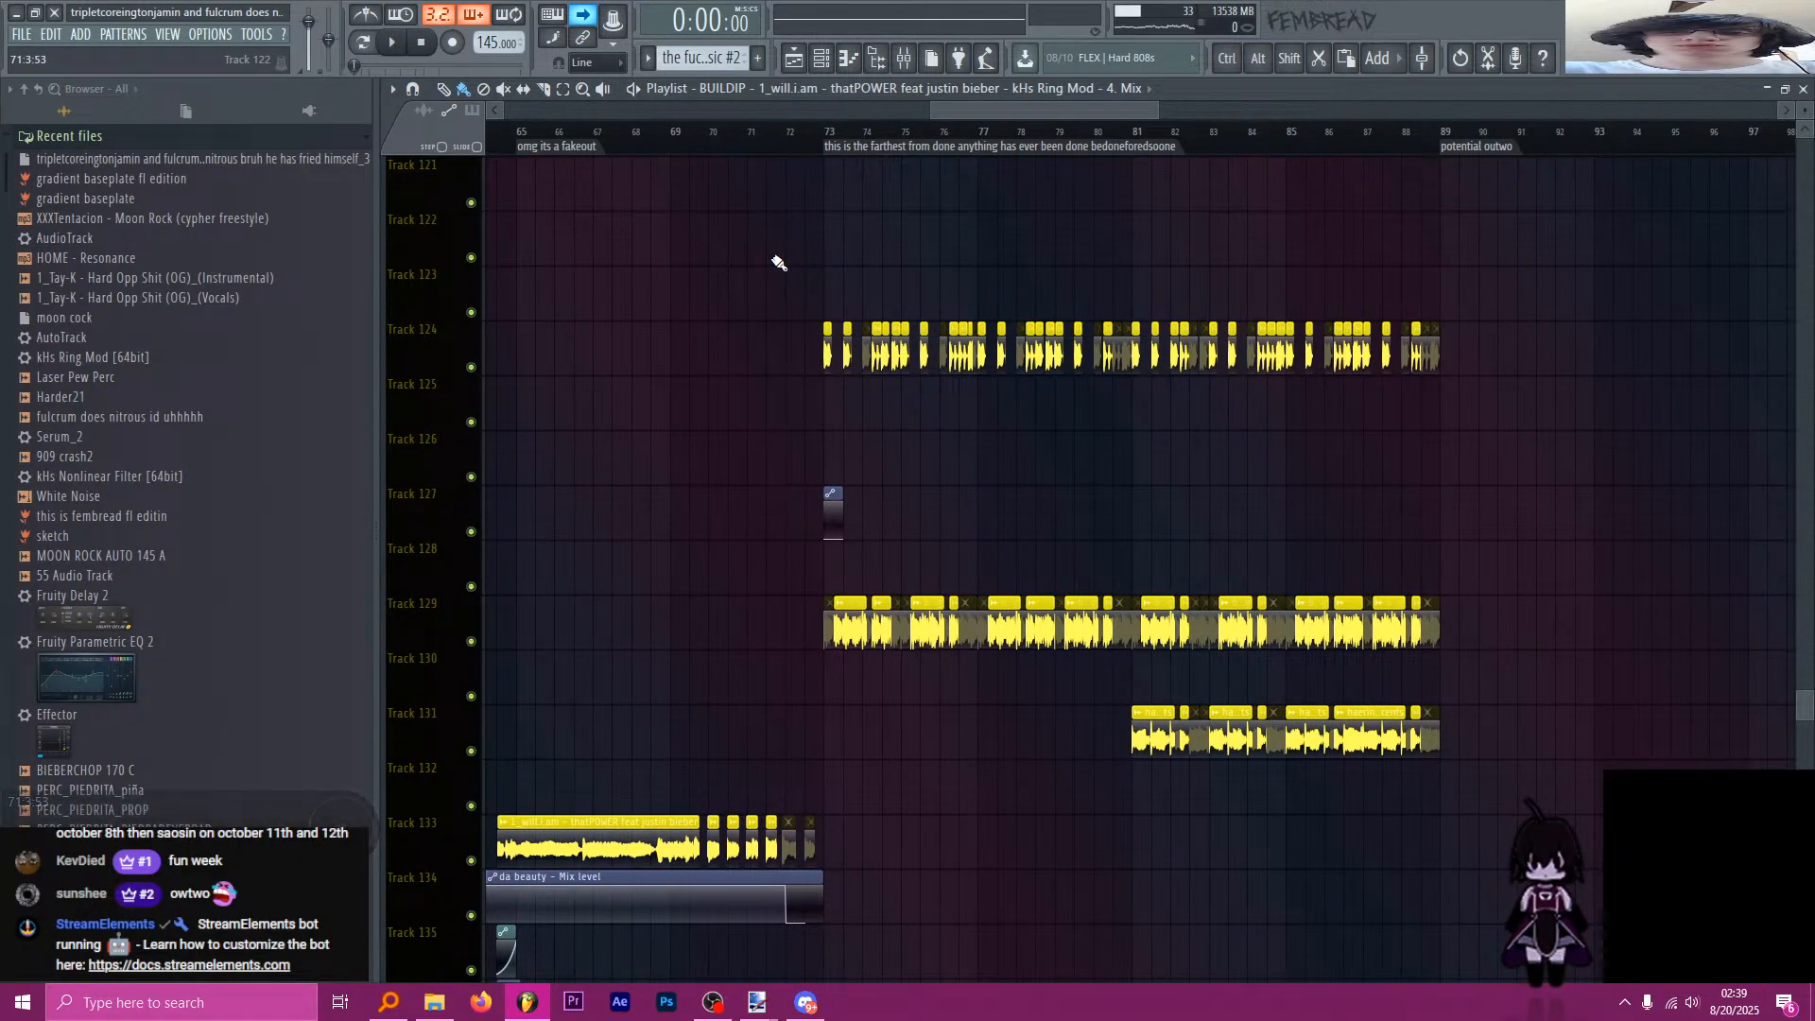
pyautogui.scroll(2, 945, 207)
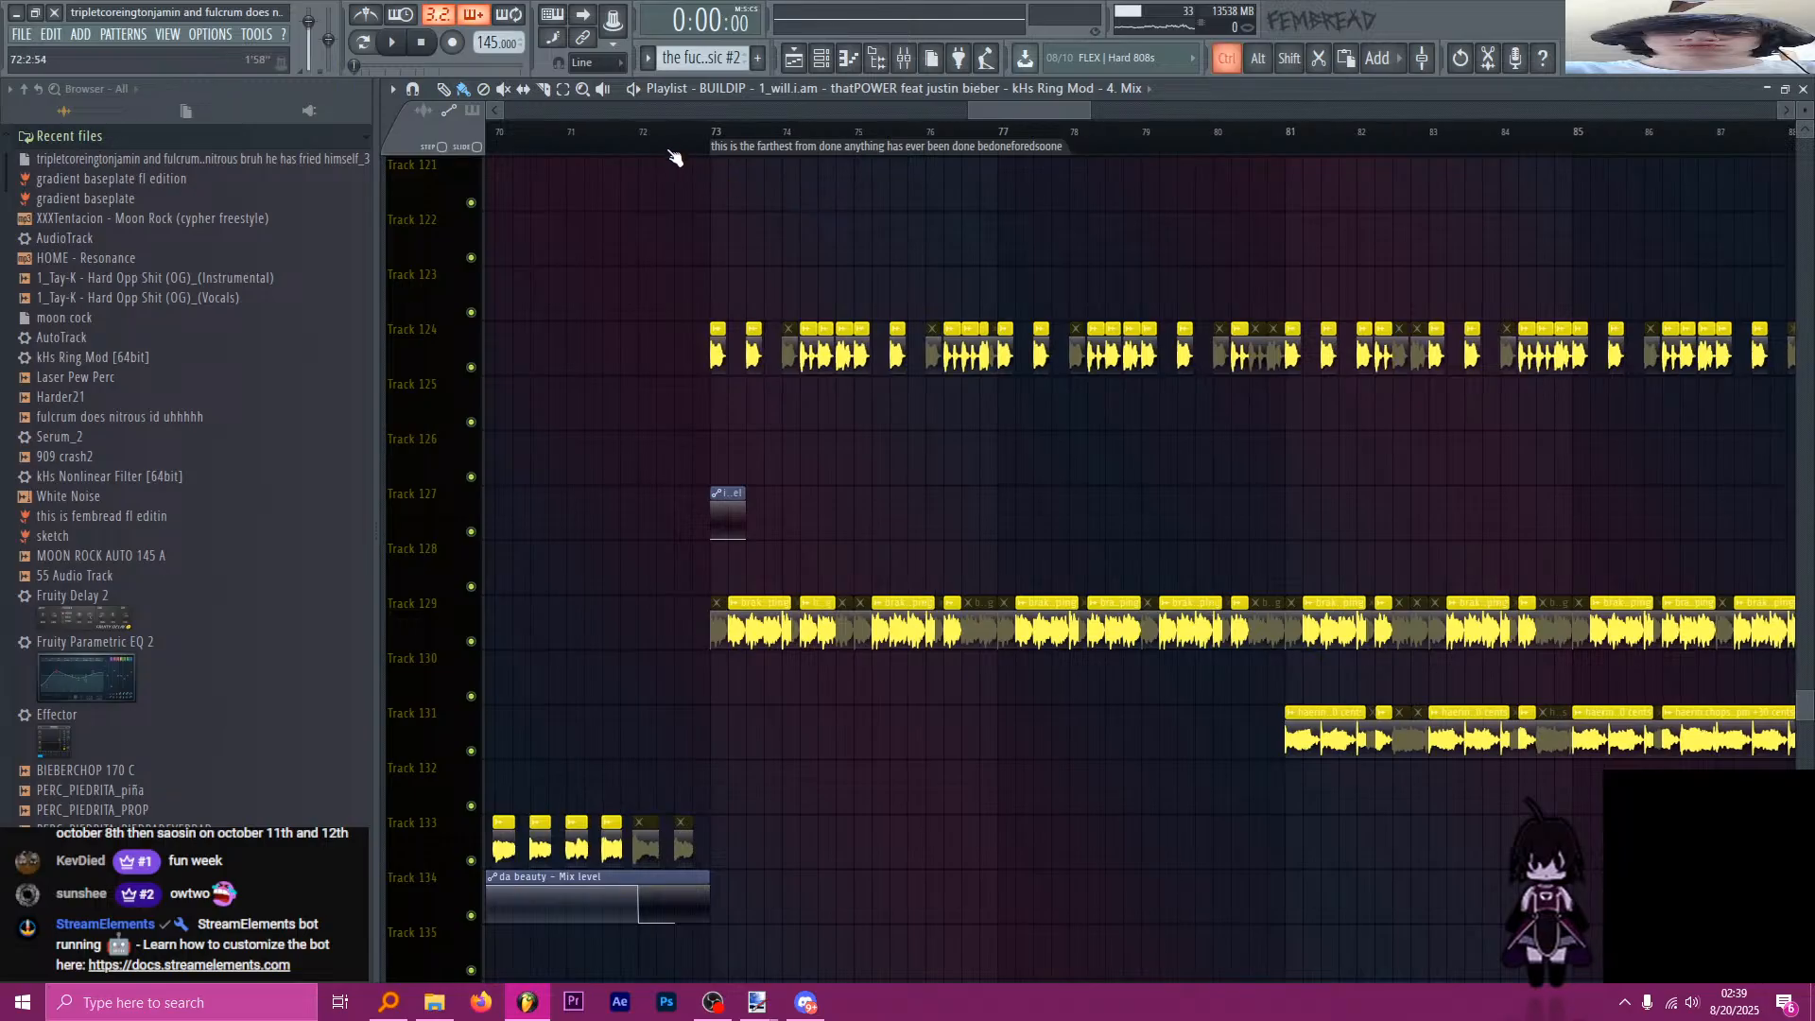
pyautogui.moveTo(645, 140); pyautogui.dragTo(718, 147)
# Place the playhead just after the start of bar 80, midway through the final drop.
pyautogui.scroll(-2, 708, 144)
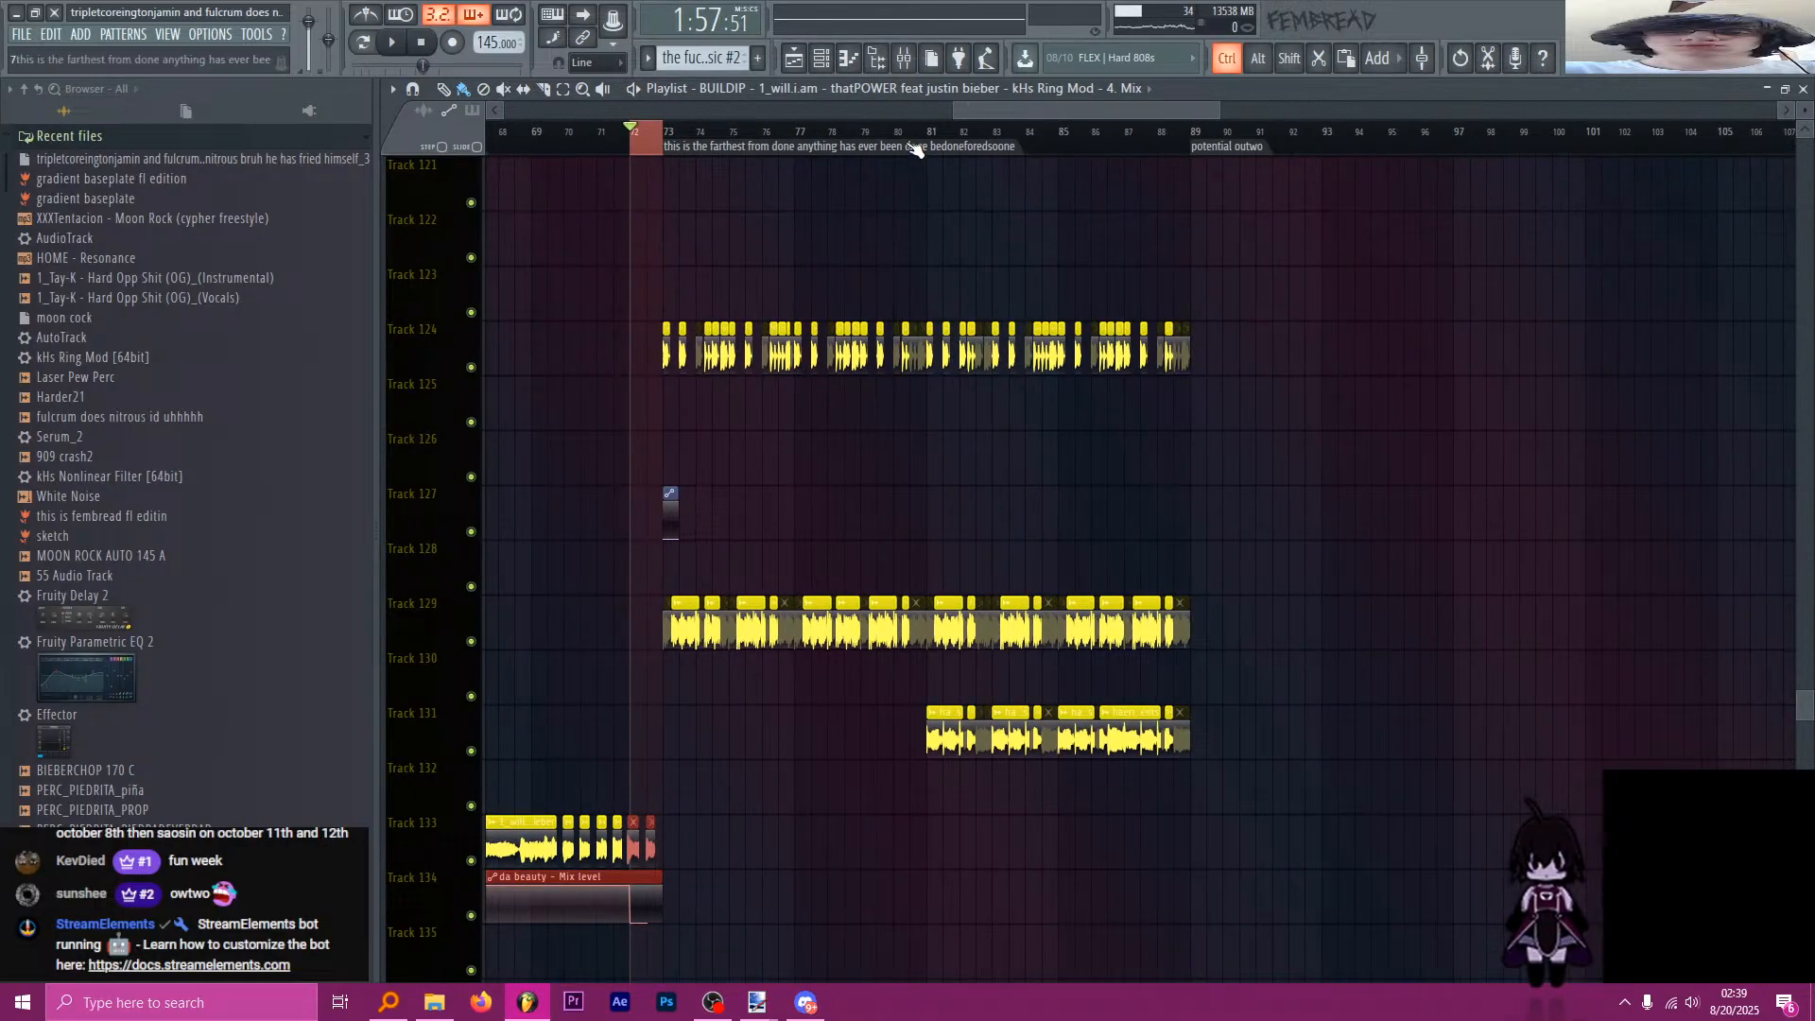
pyautogui.scroll(2, 921, 151)
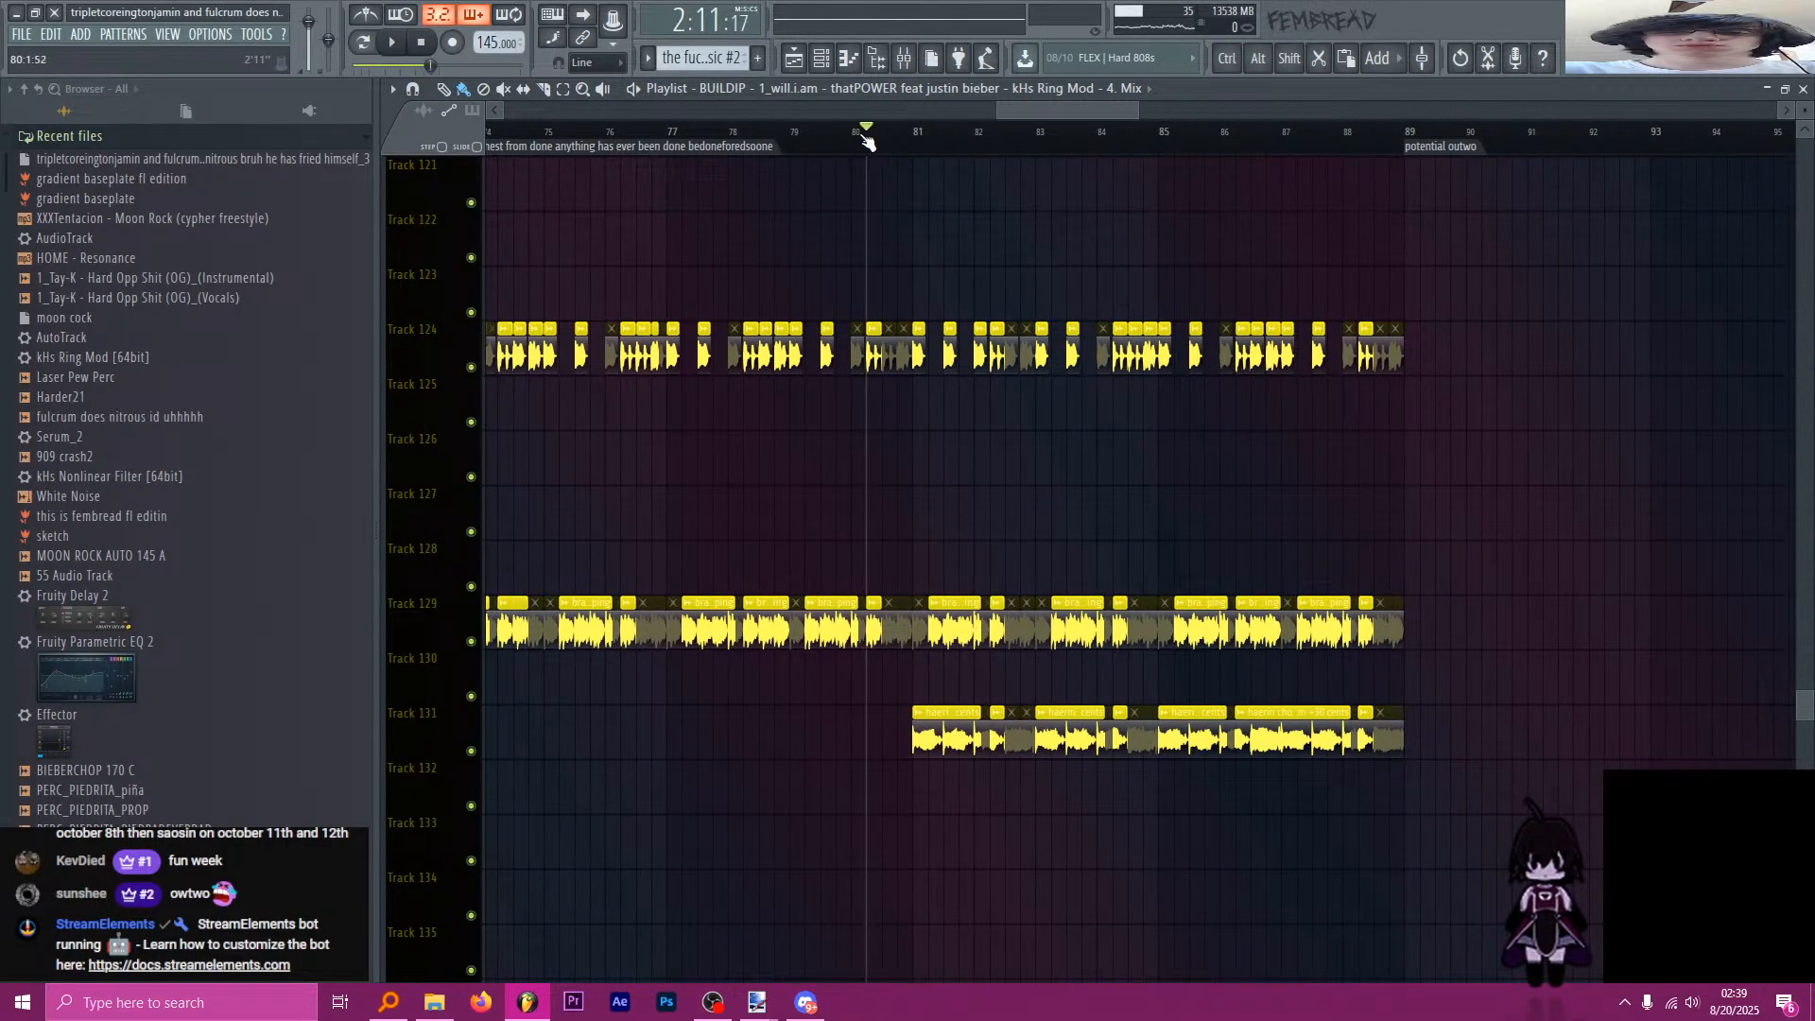
# Audition the final drop from just after bar 80, stop playback, and set the playhead at the start of bar 80.
pyautogui.press('space')
pyautogui.scroll(2, 951, 308)
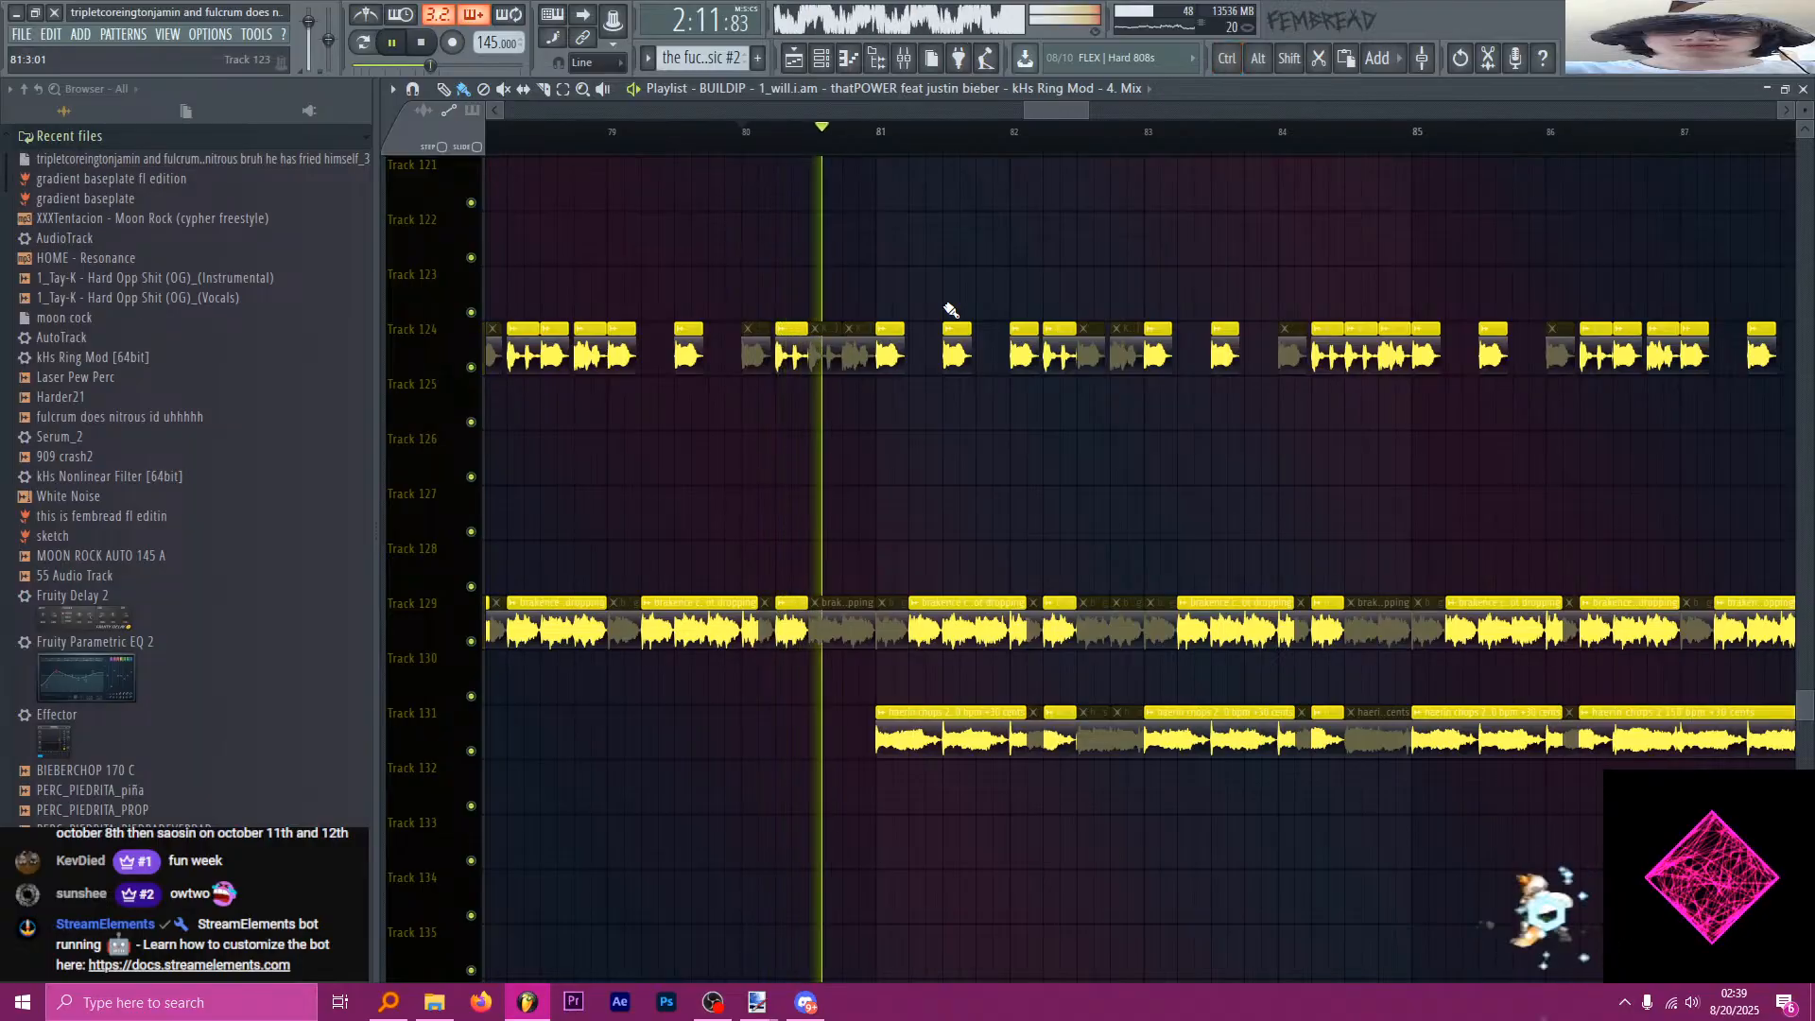
pyautogui.press('space')
pyautogui.hotkey('ctrl', 'h')
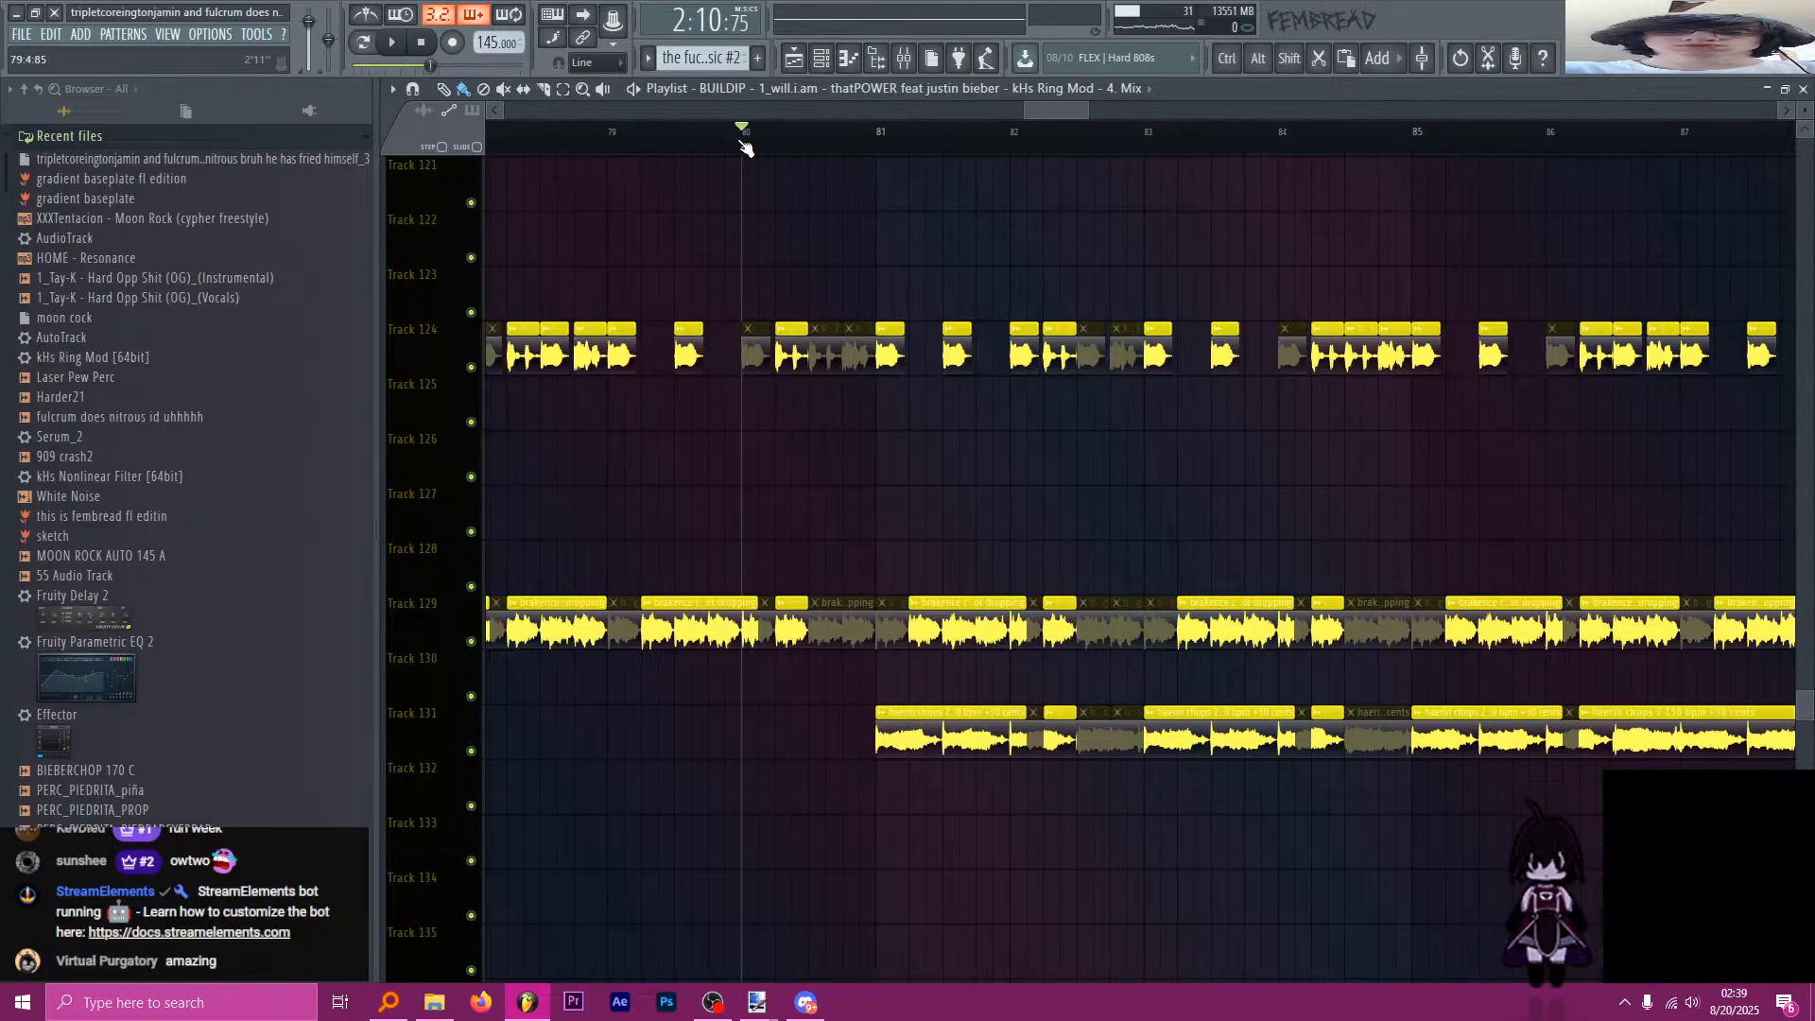
# Examine the vocal chop and SFX tracks from track 134 down to 178 around bars 73 to 89.
pyautogui.scroll(-15, 973, 393)
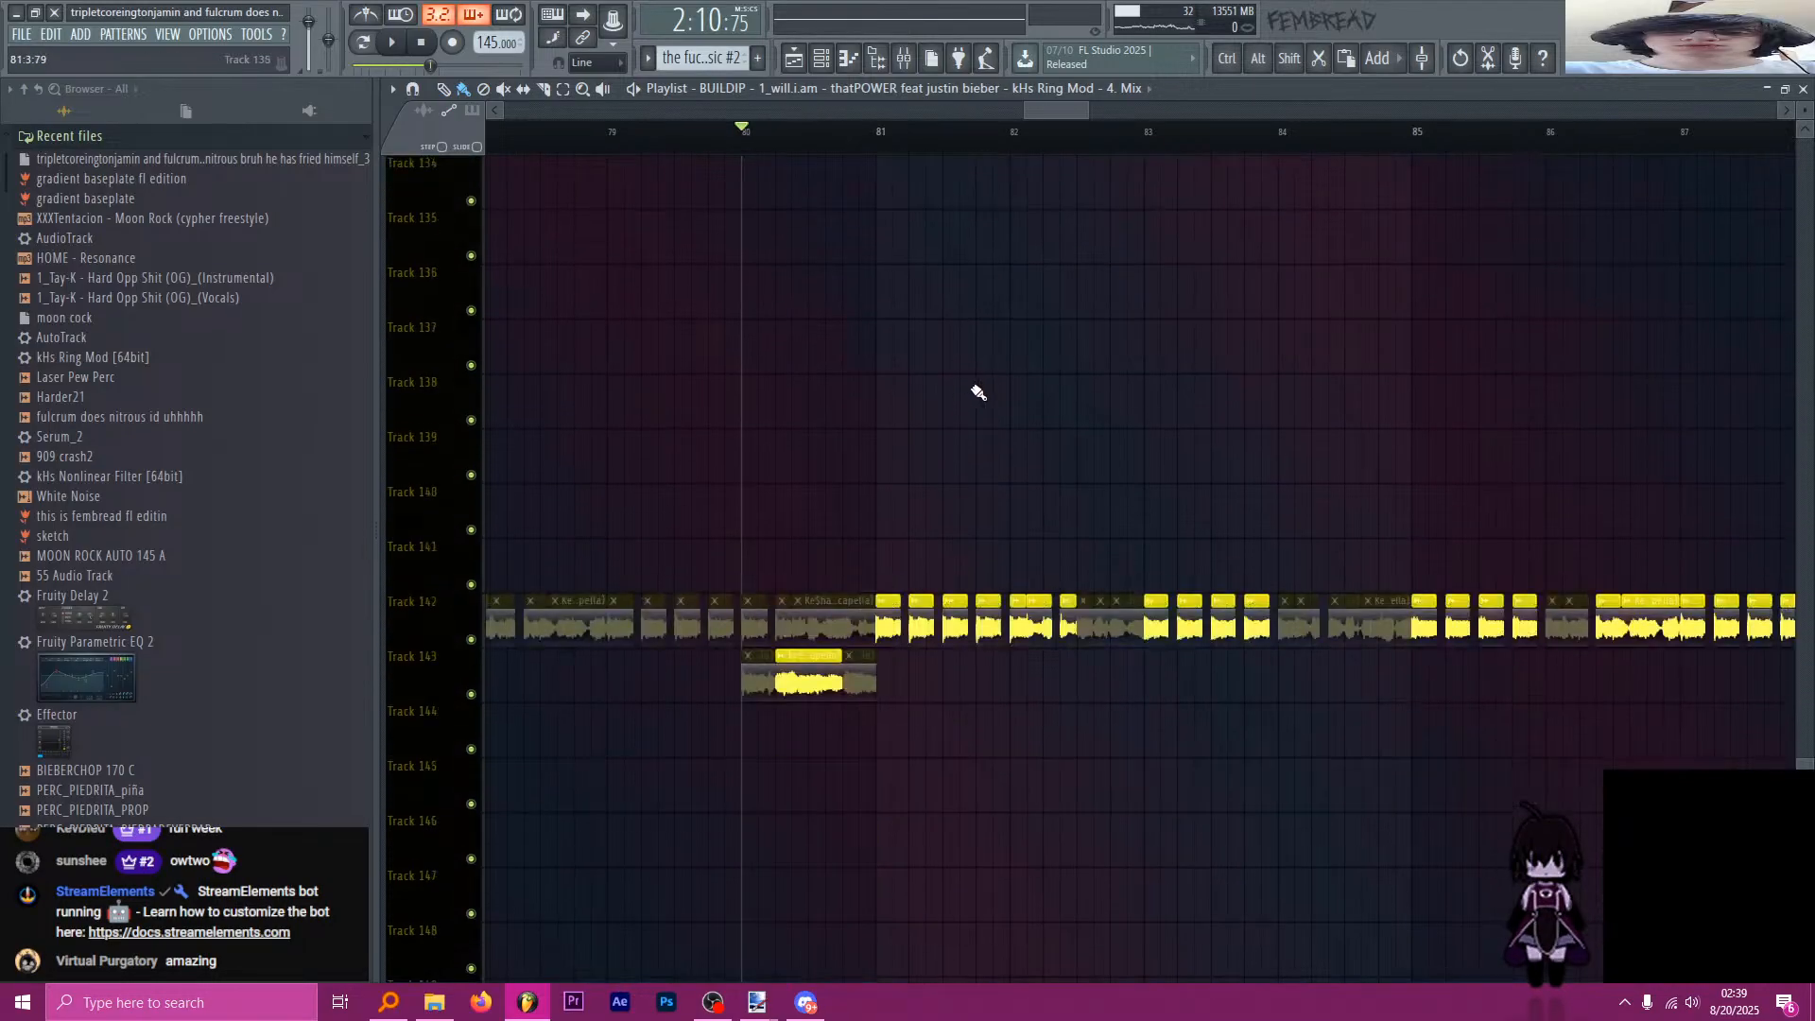
pyautogui.scroll(-10, 1059, 469)
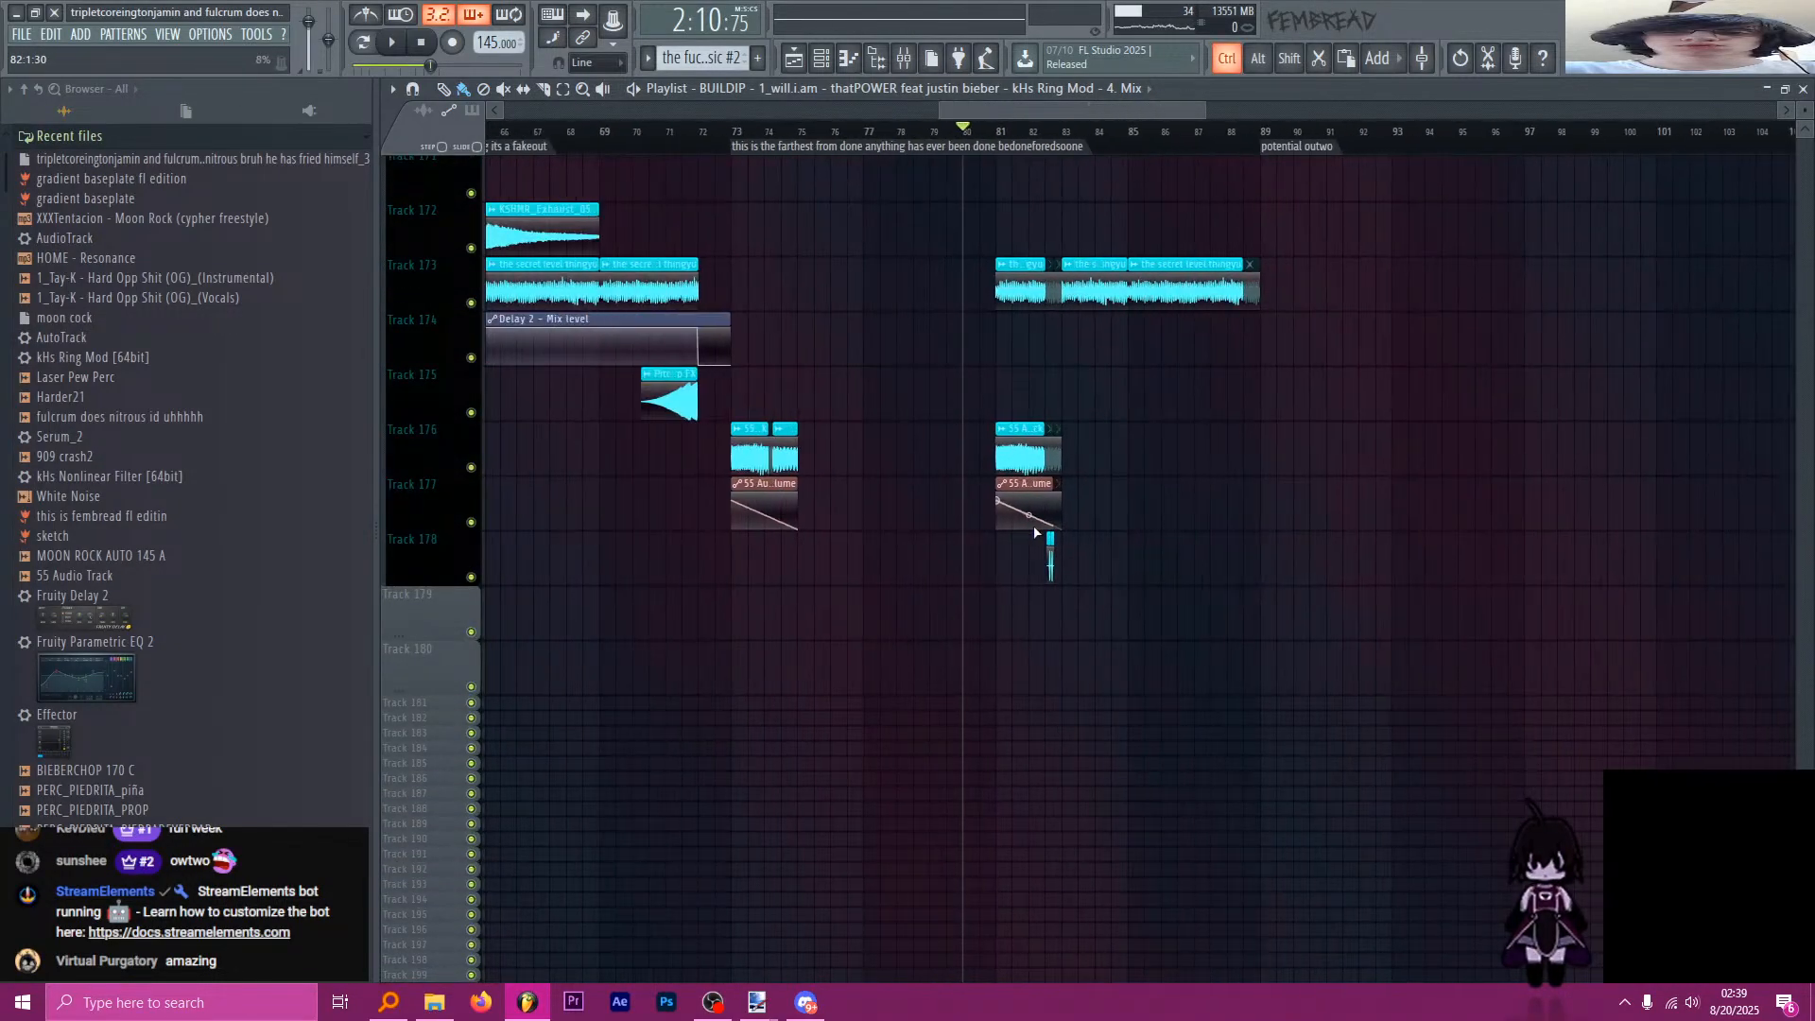
pyautogui.scroll(5, 1078, 476)
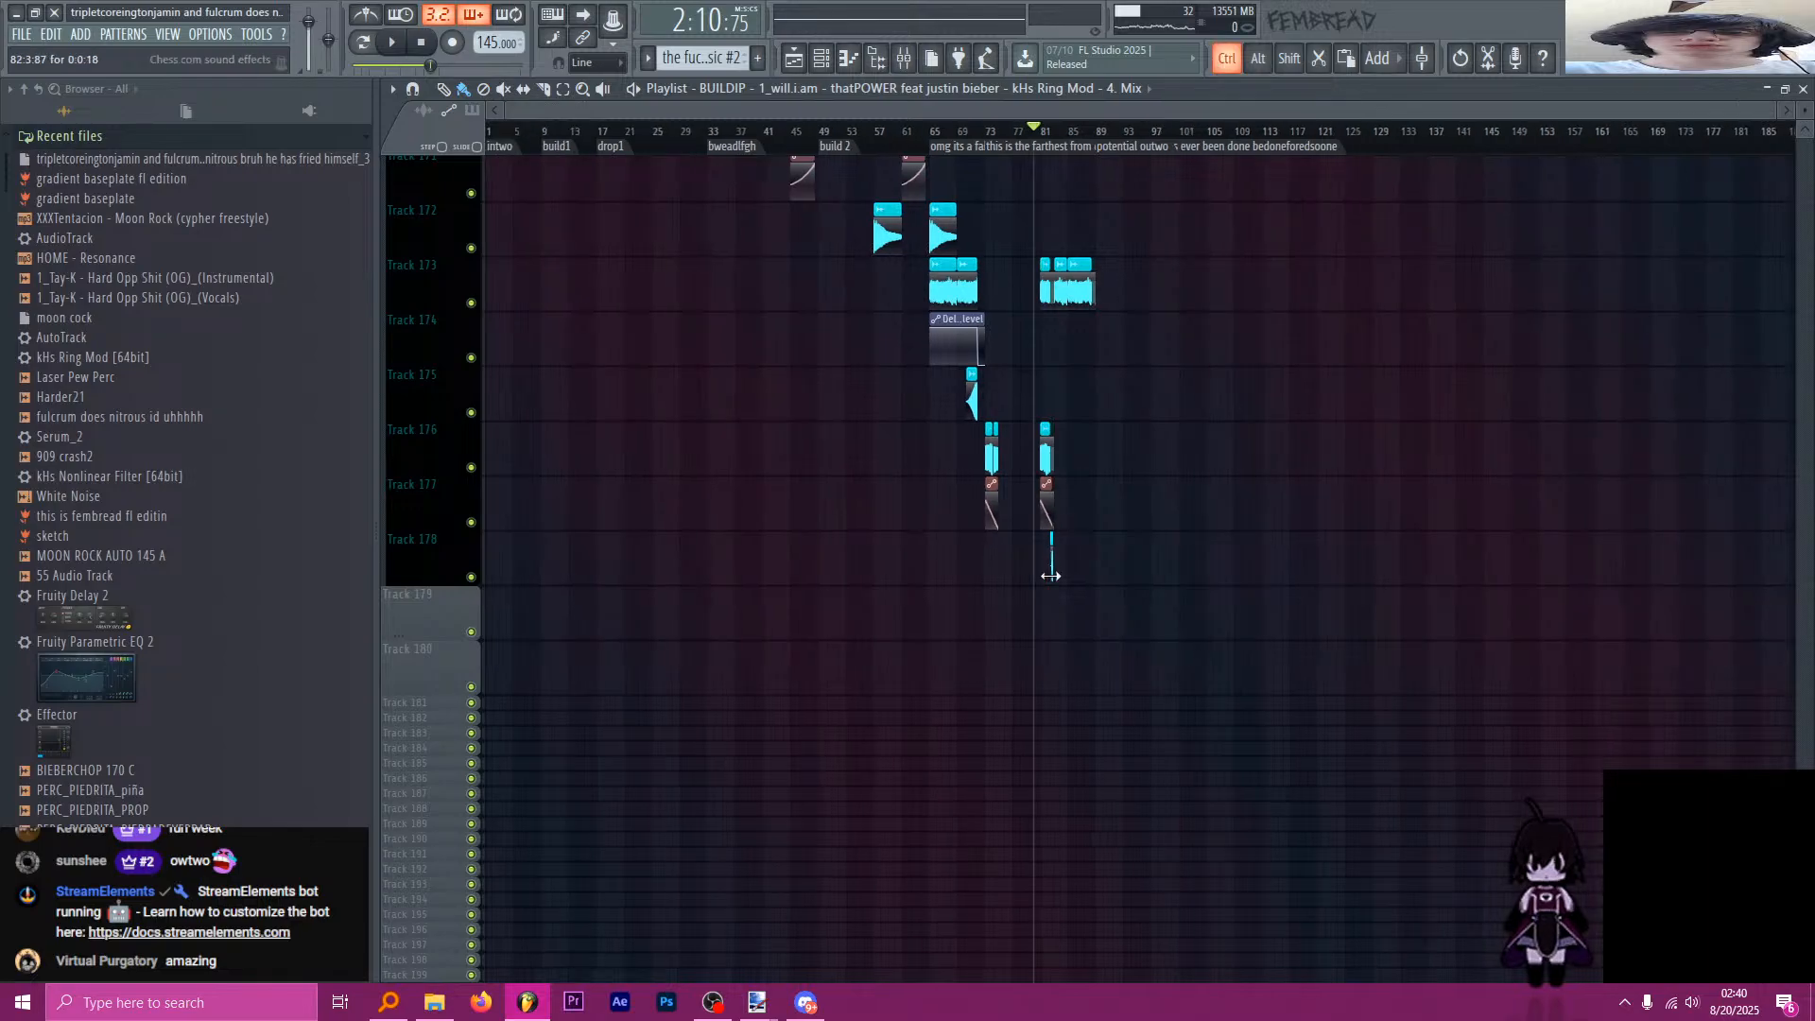
pyautogui.scroll(2, 1004, 573)
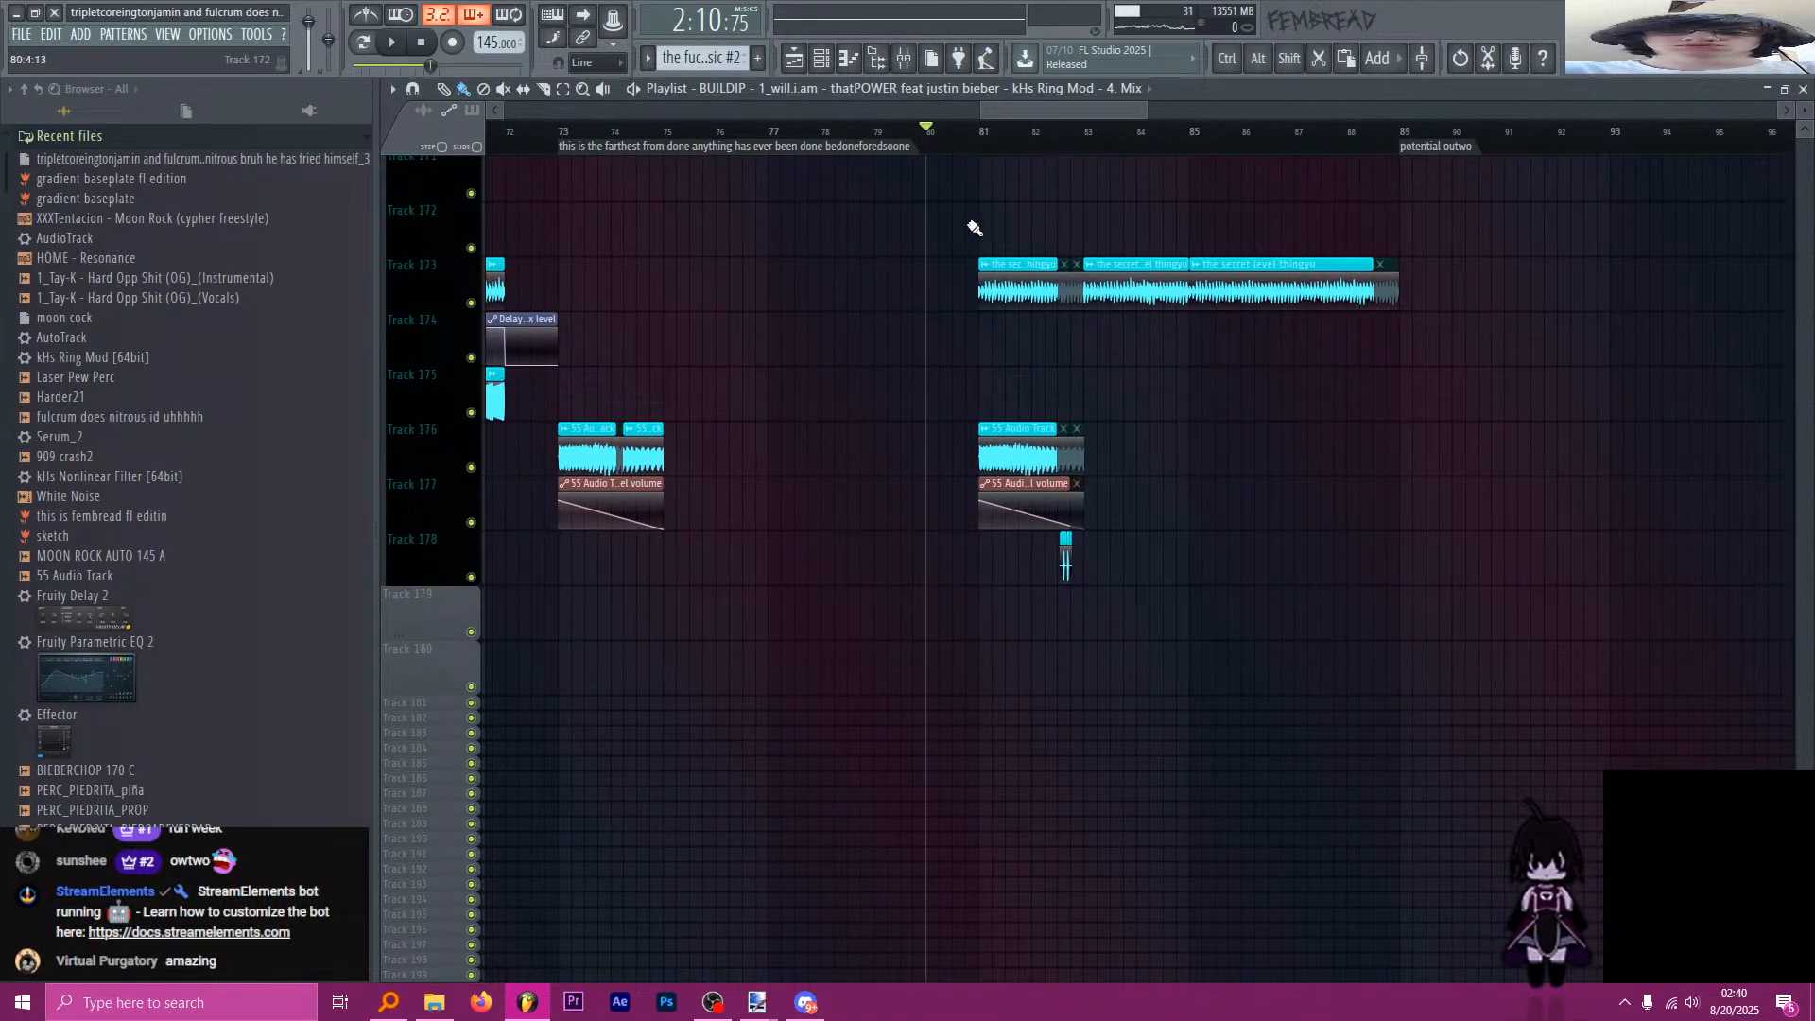
pyautogui.scroll(10, 992, 274)
pyautogui.scroll(-7, 1006, 334)
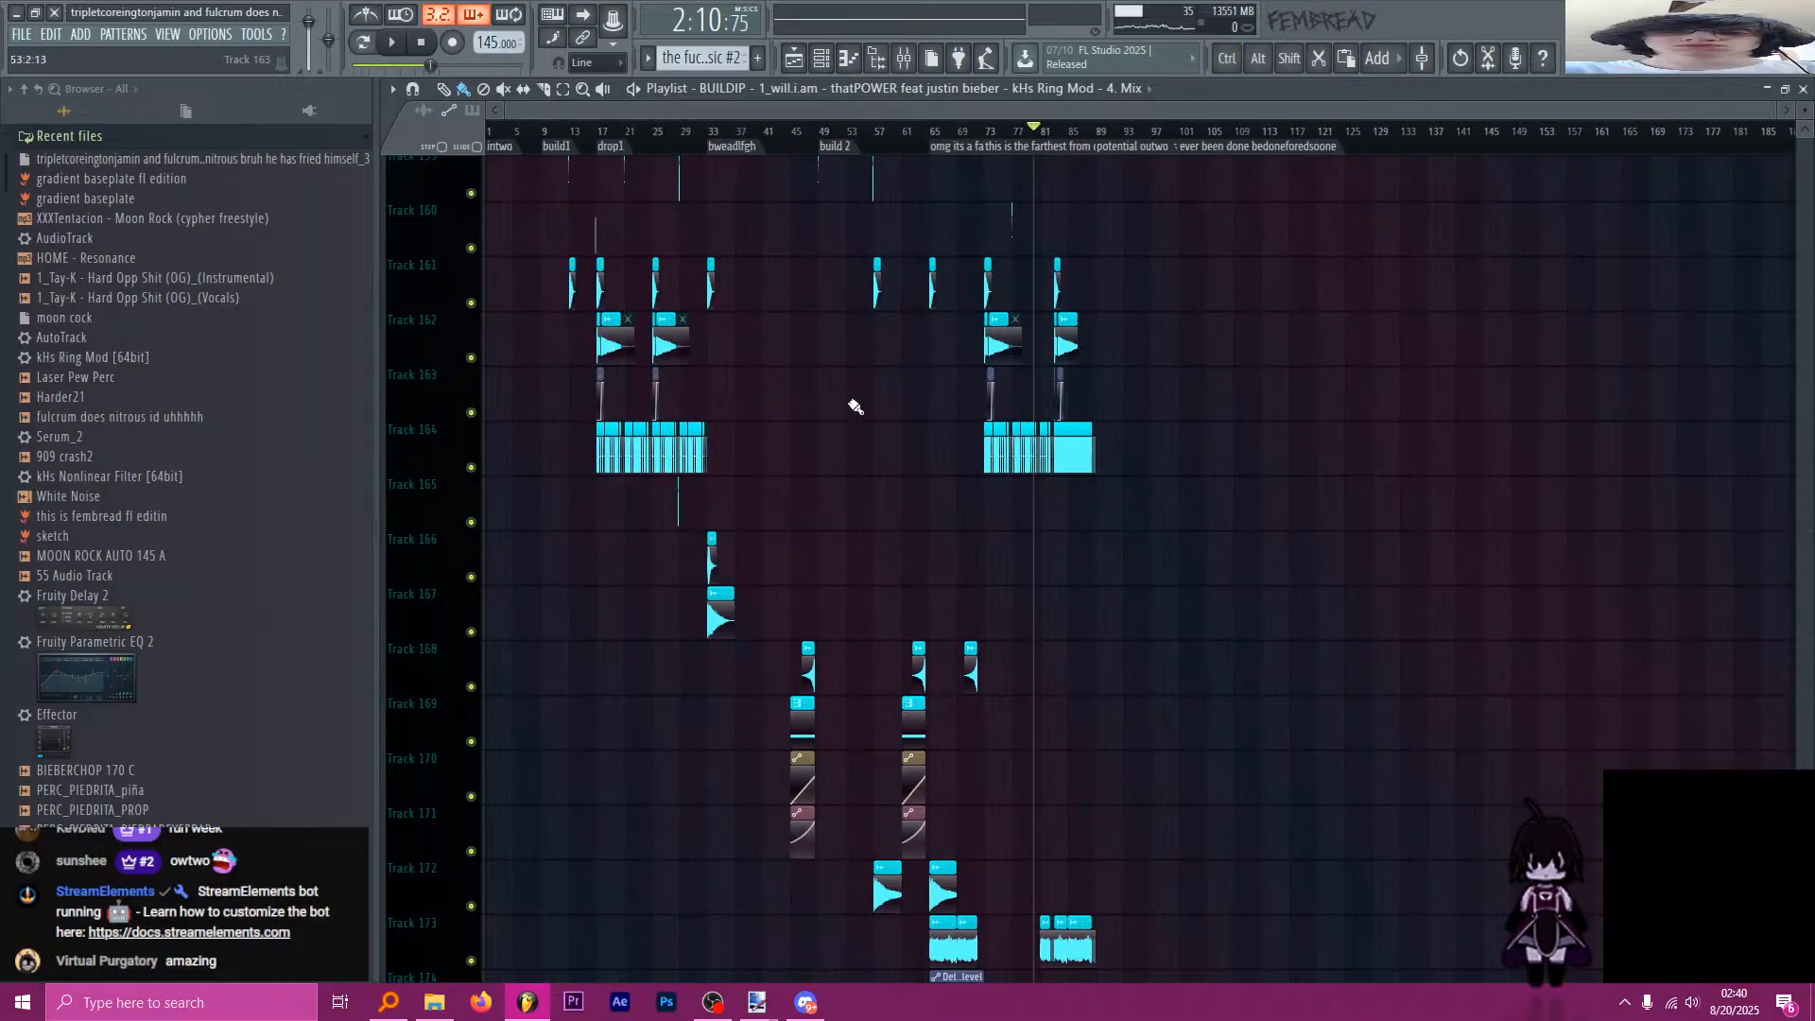
pyautogui.scroll(1, 680, 516)
pyautogui.scroll(-1, 1086, 510)
pyautogui.scroll(-10, 1104, 557)
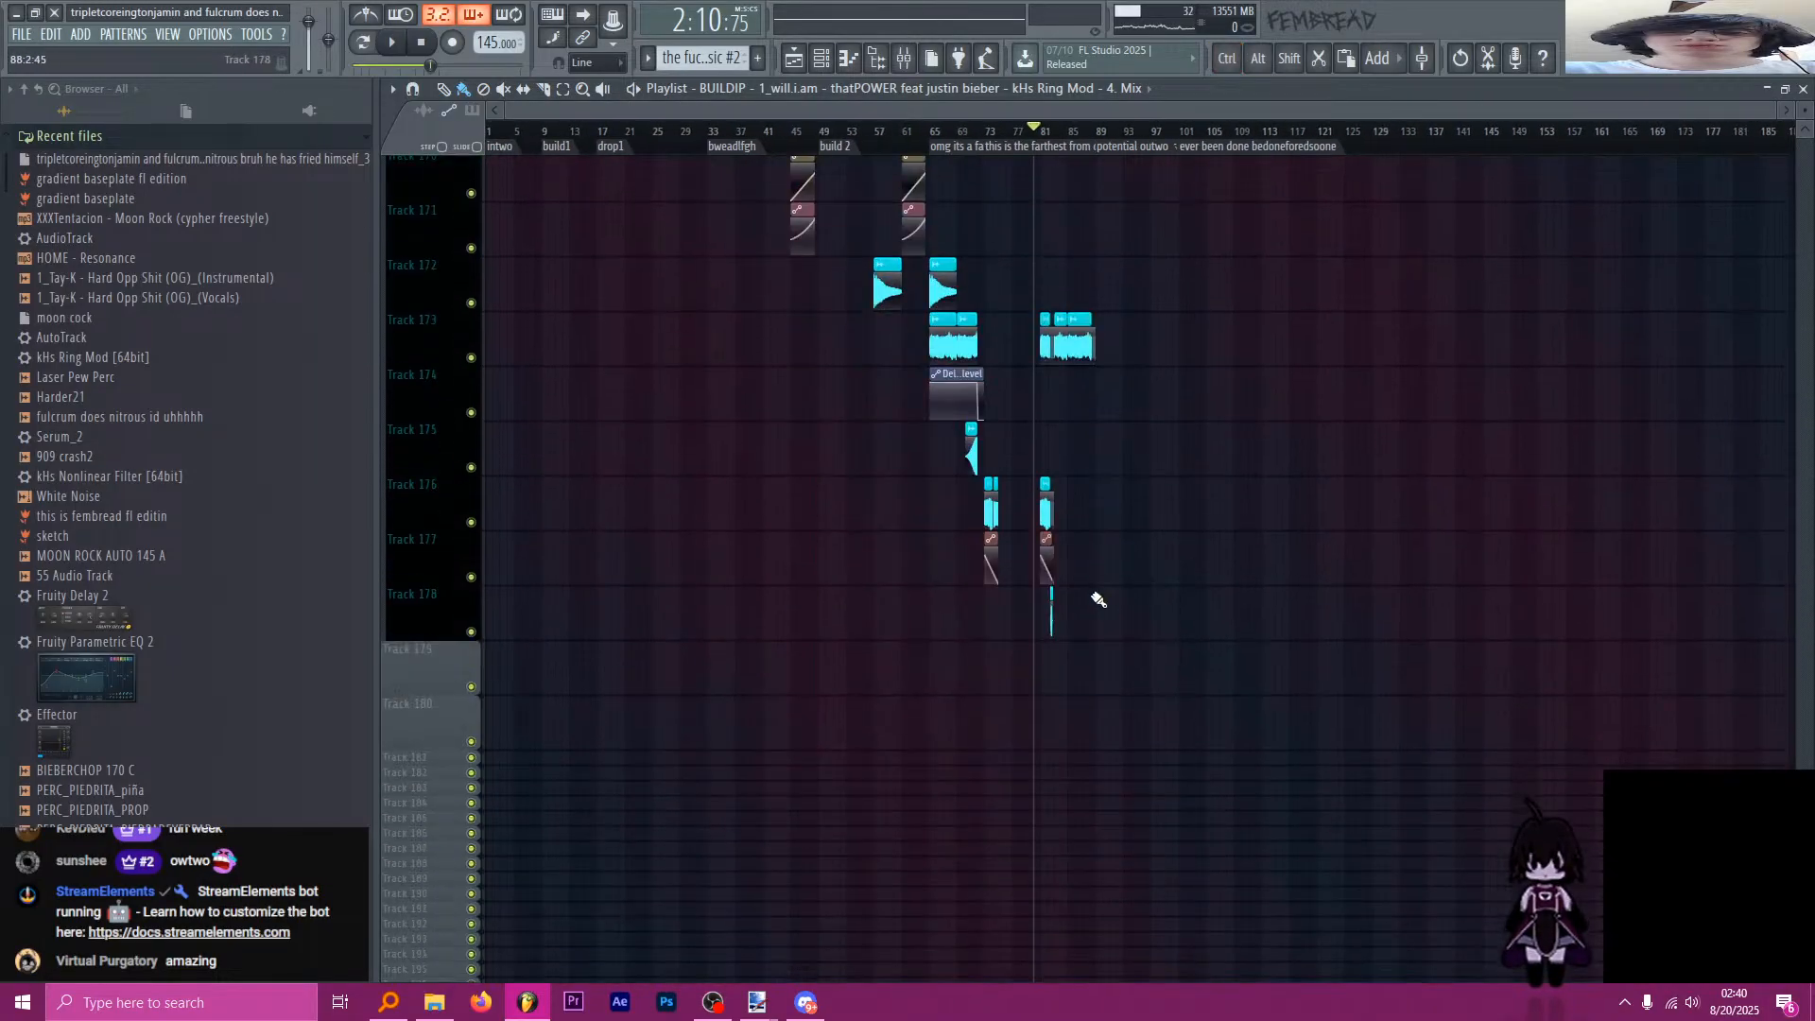
pyautogui.scroll(4, 1088, 594)
pyautogui.scroll(4, 1040, 482)
# Filter the channel rack to the SFX group and look over its samples against the SFX clips around bar 81.
pyautogui.click(823, 61)
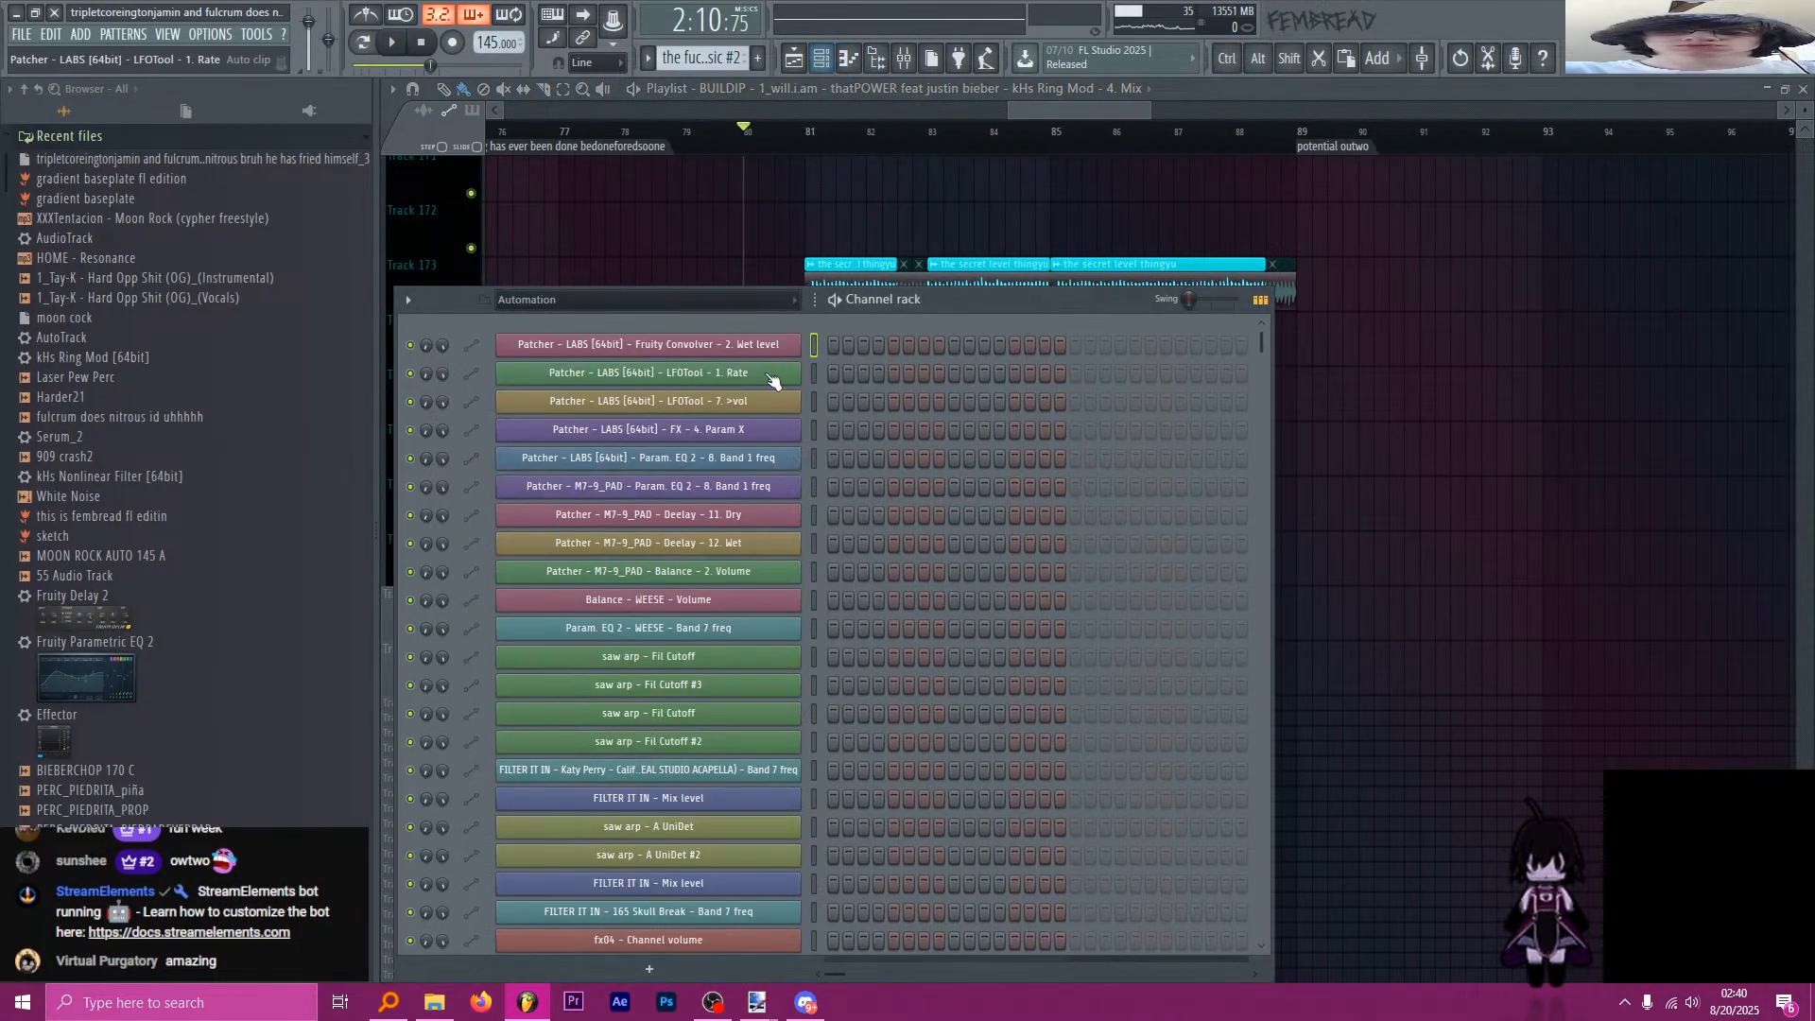
pyautogui.click(667, 301)
pyautogui.click(610, 459)
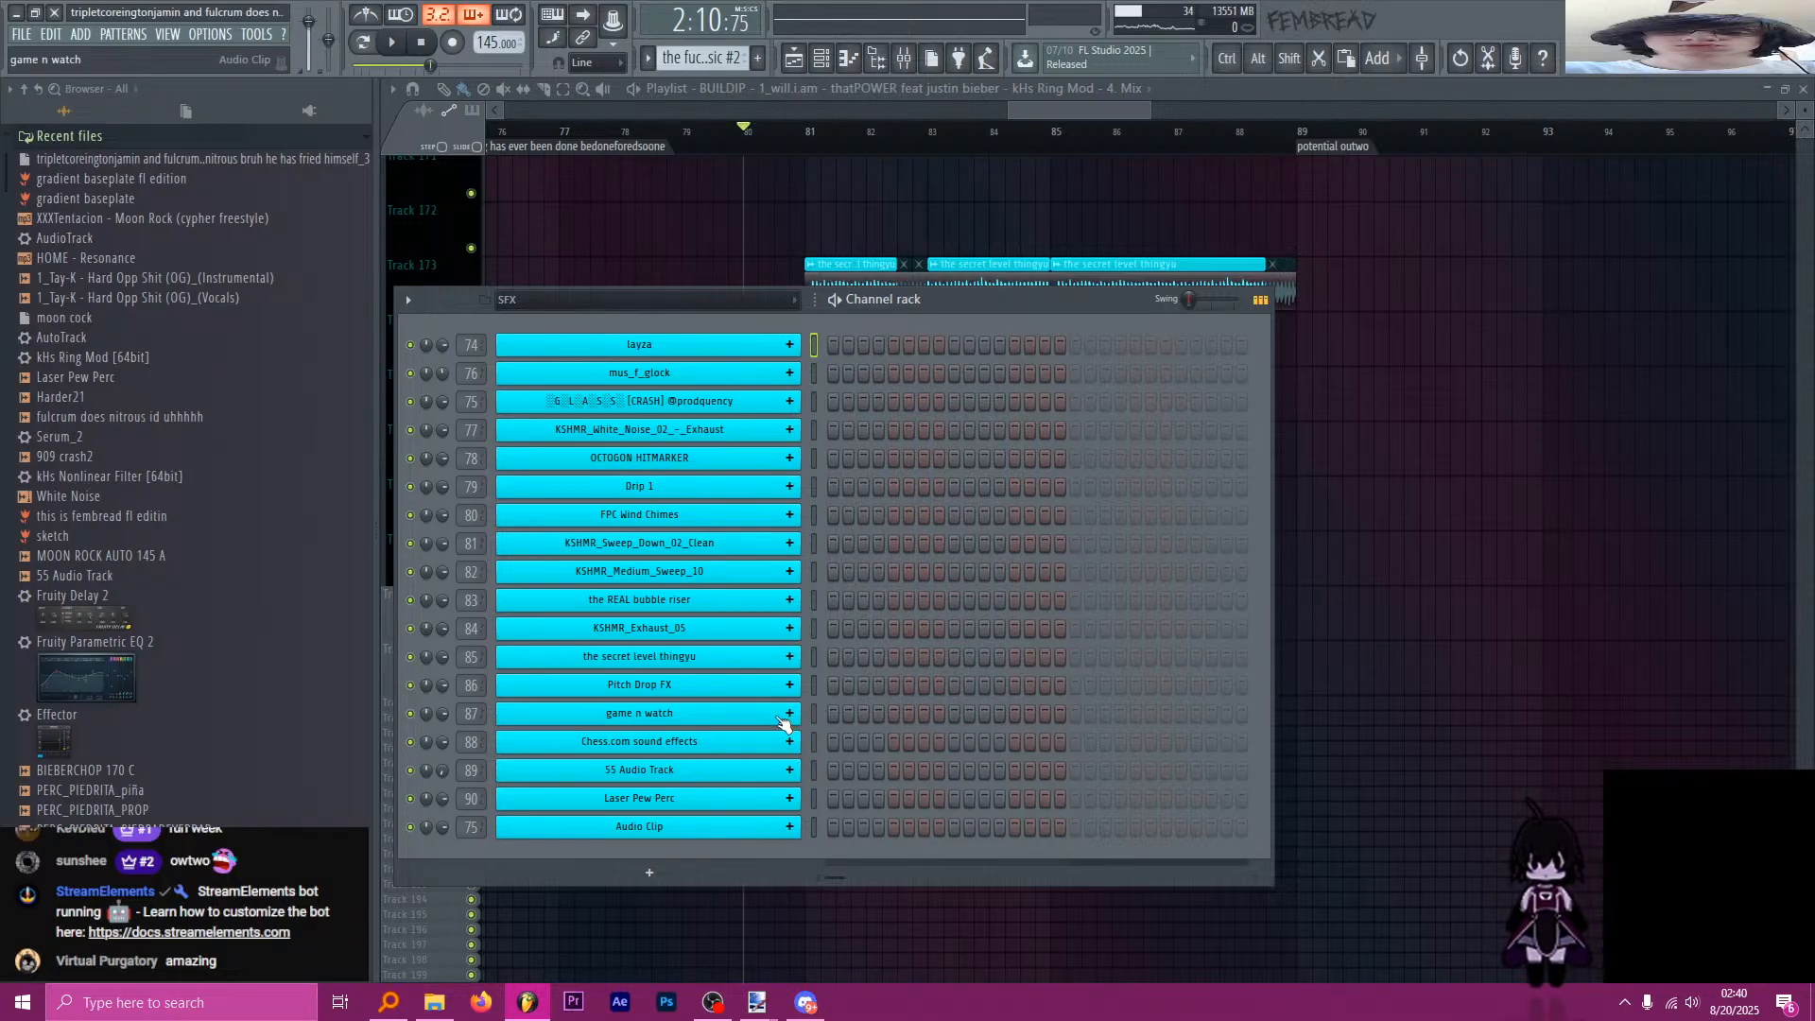
pyautogui.moveTo(1073, 111); pyautogui.dragTo(1073, 111)
pyautogui.scroll(-3, 833, 535)
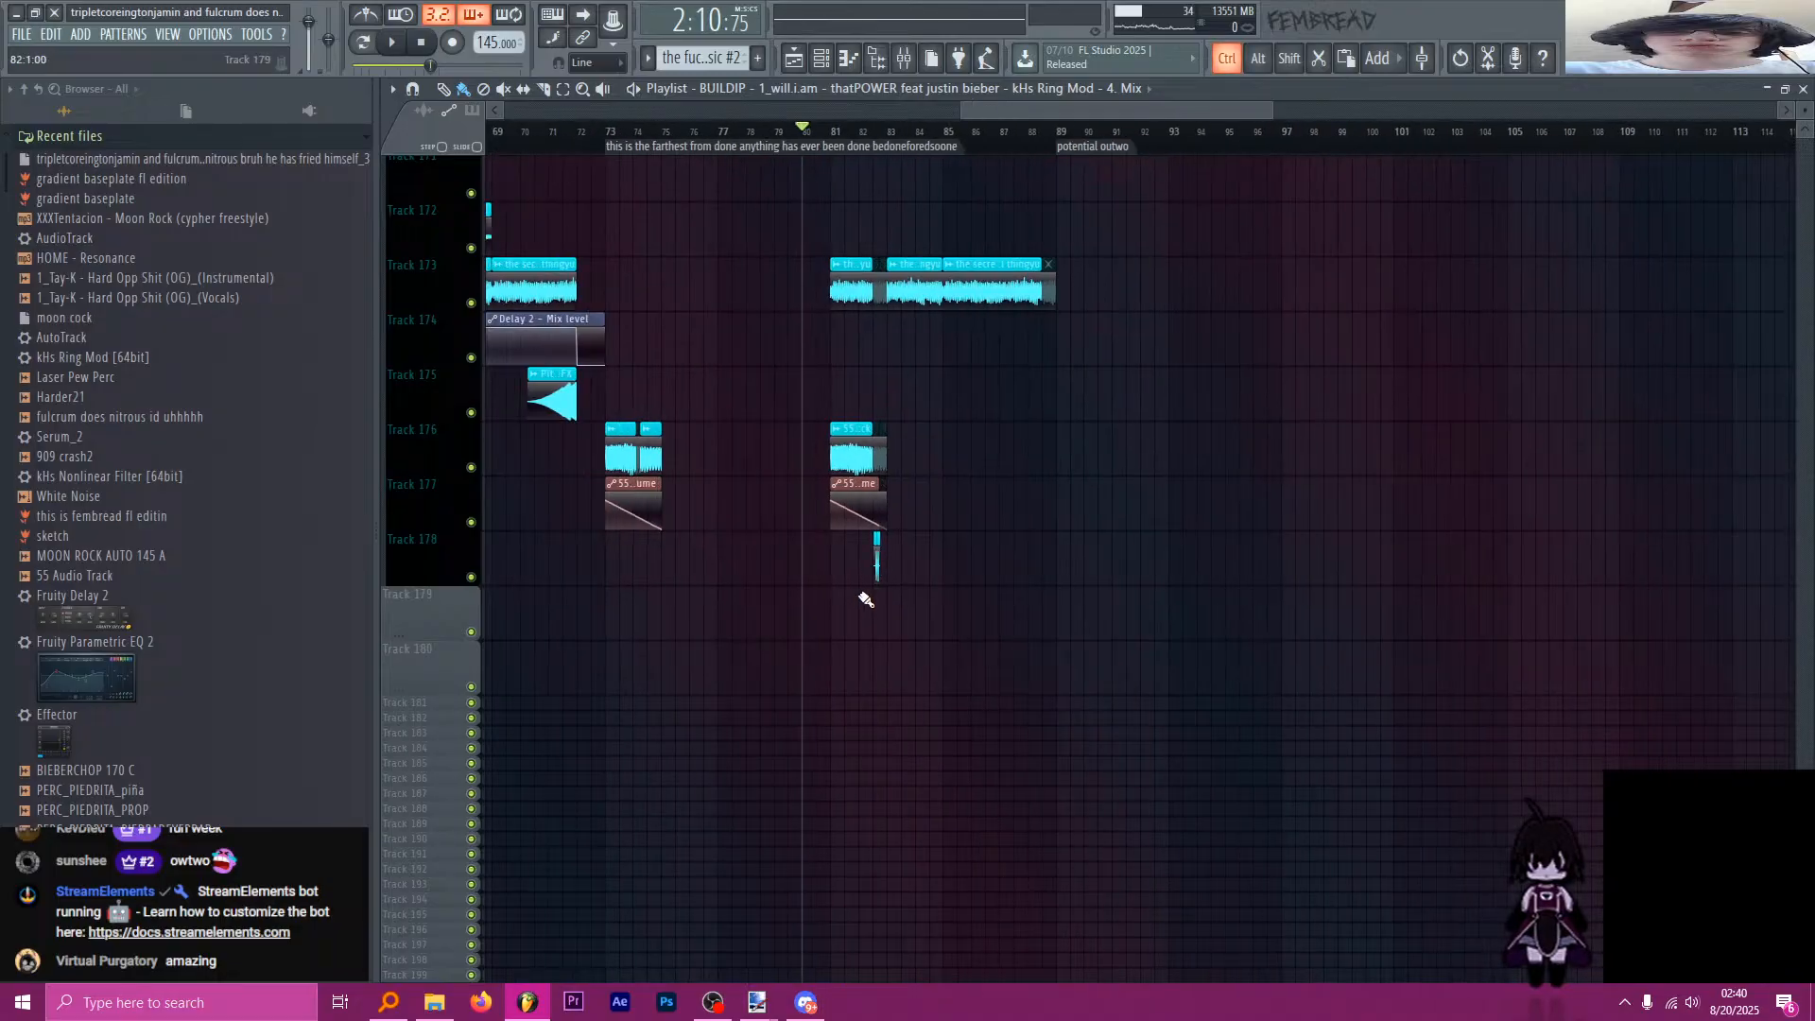
pyautogui.scroll(3, 839, 590)
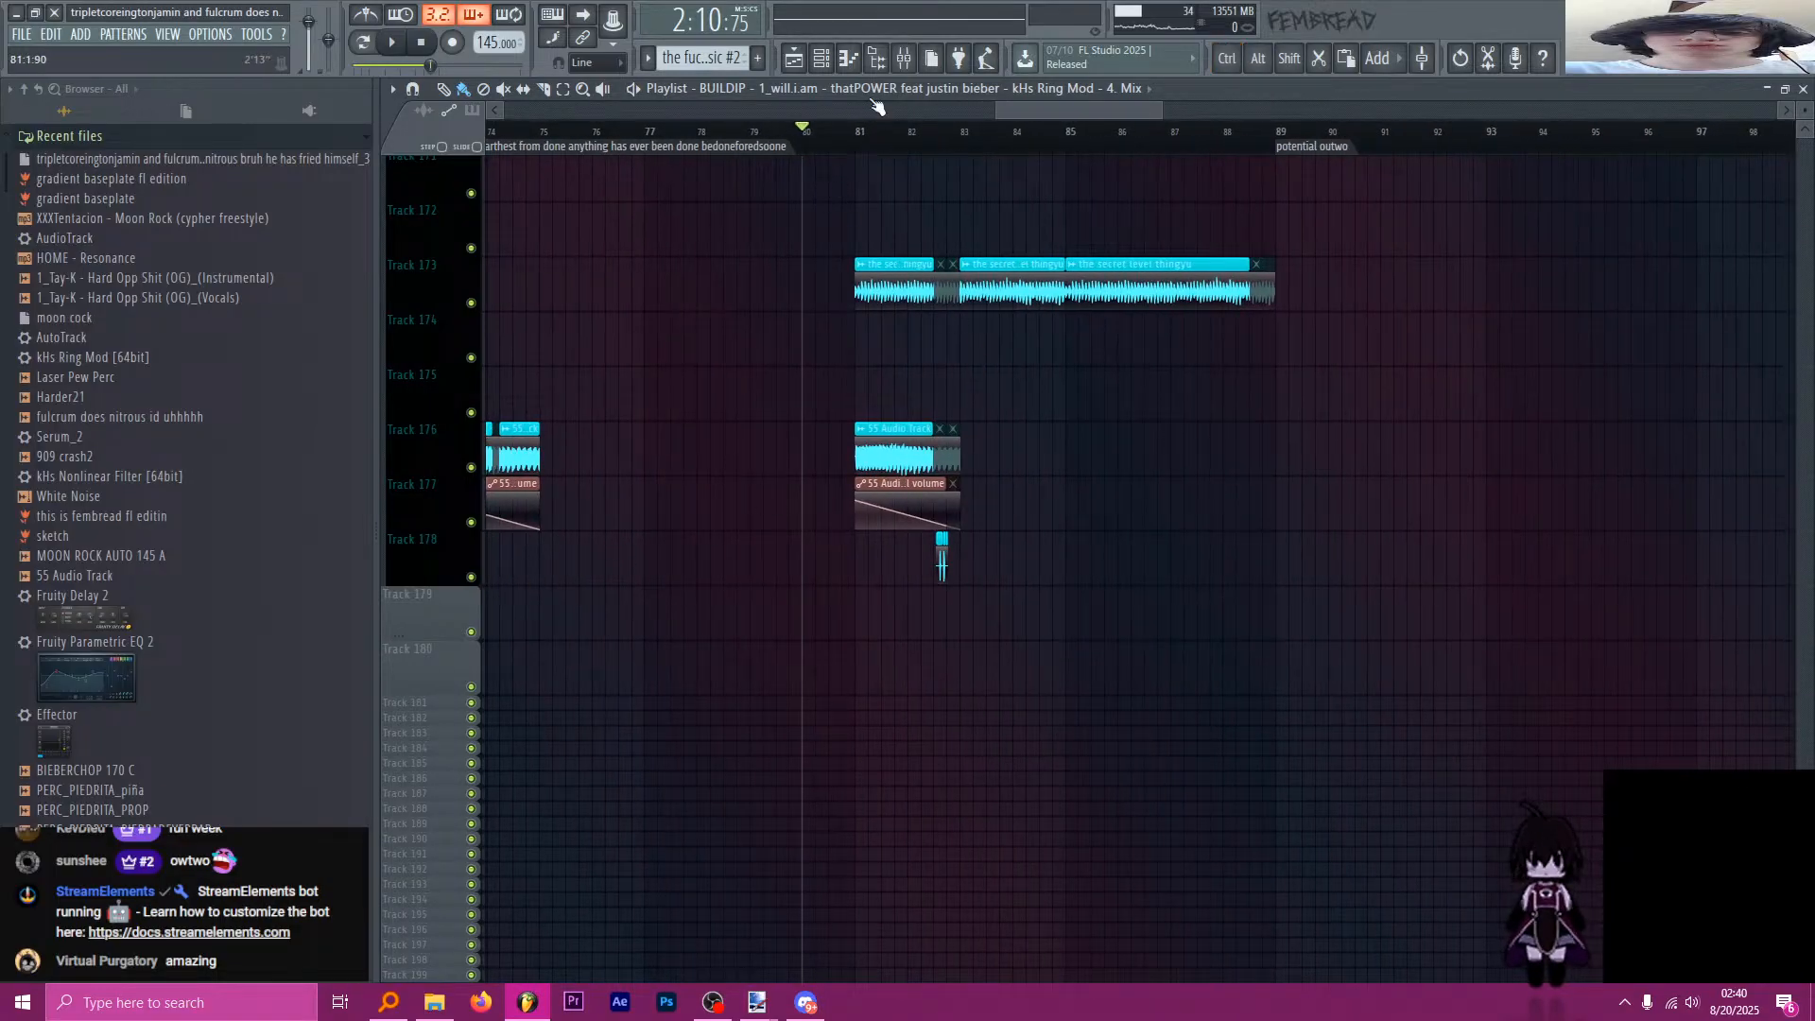
# Check the Pitch Drop FX channel's settings and choose the game n watch sample as the clip to place in the playlist.
pyautogui.click(821, 58)
pyautogui.click(707, 686)
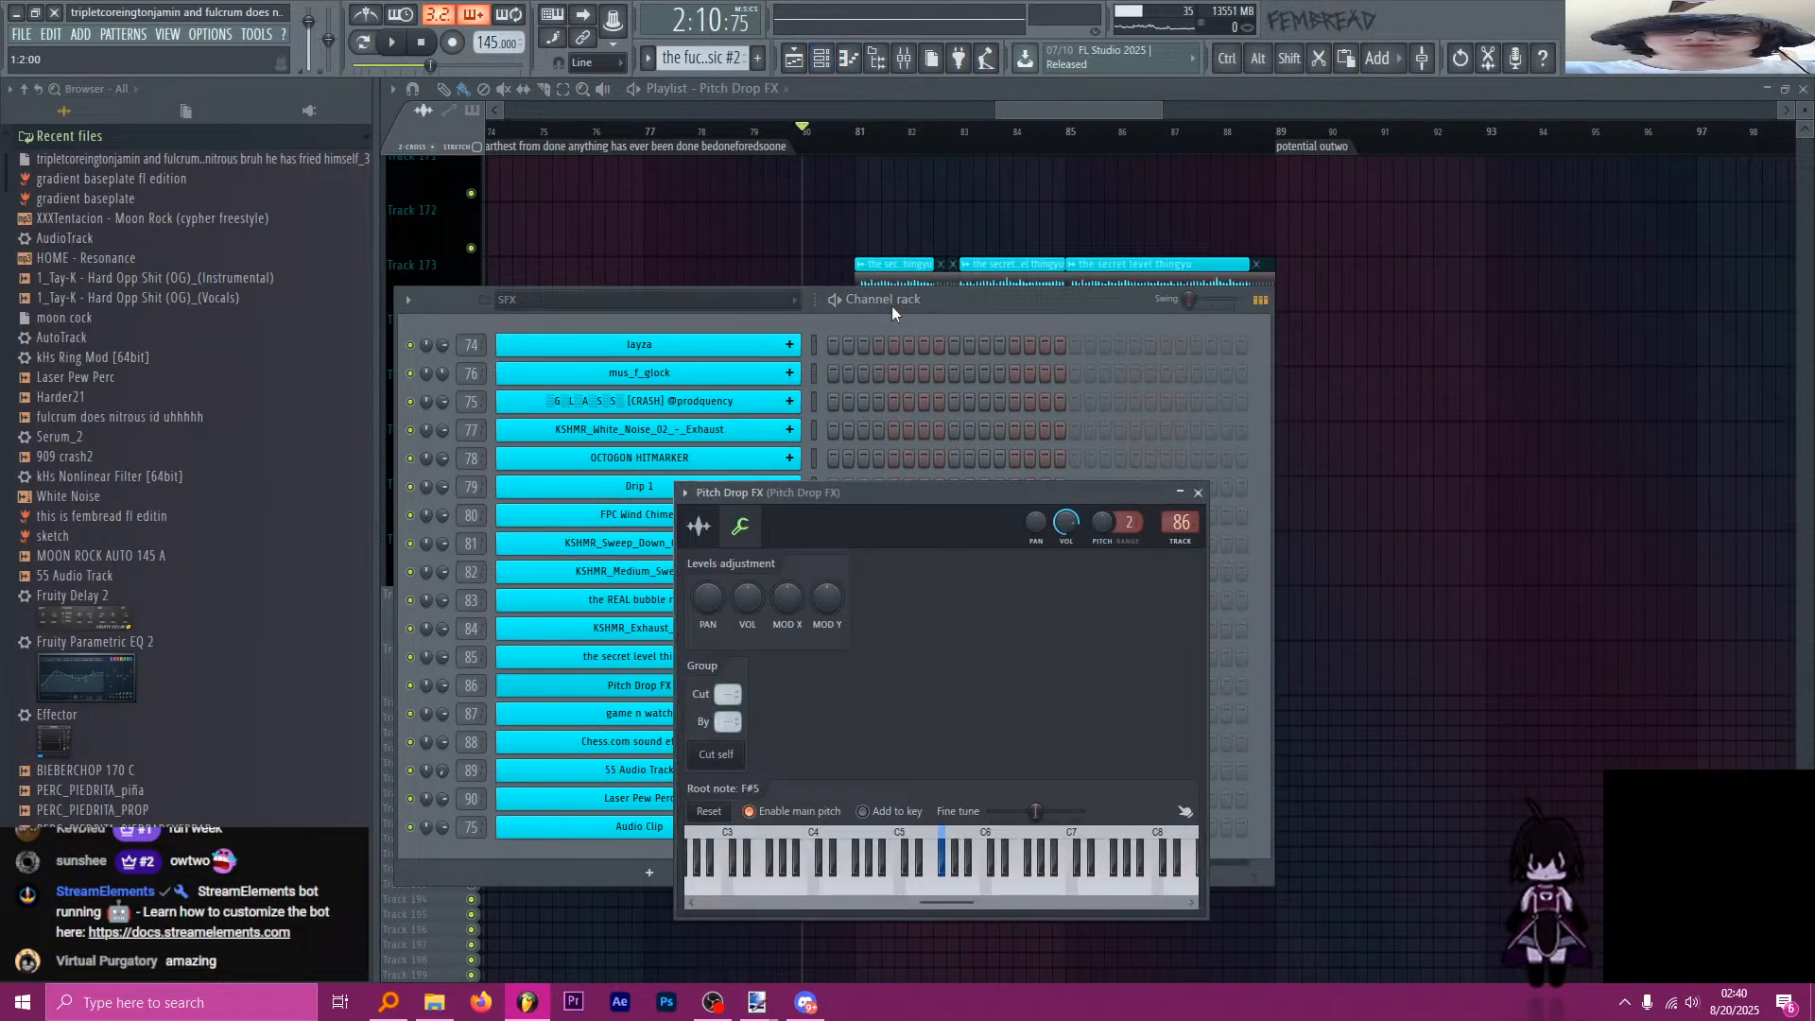
pyautogui.click(1046, 107)
pyautogui.click(795, 58)
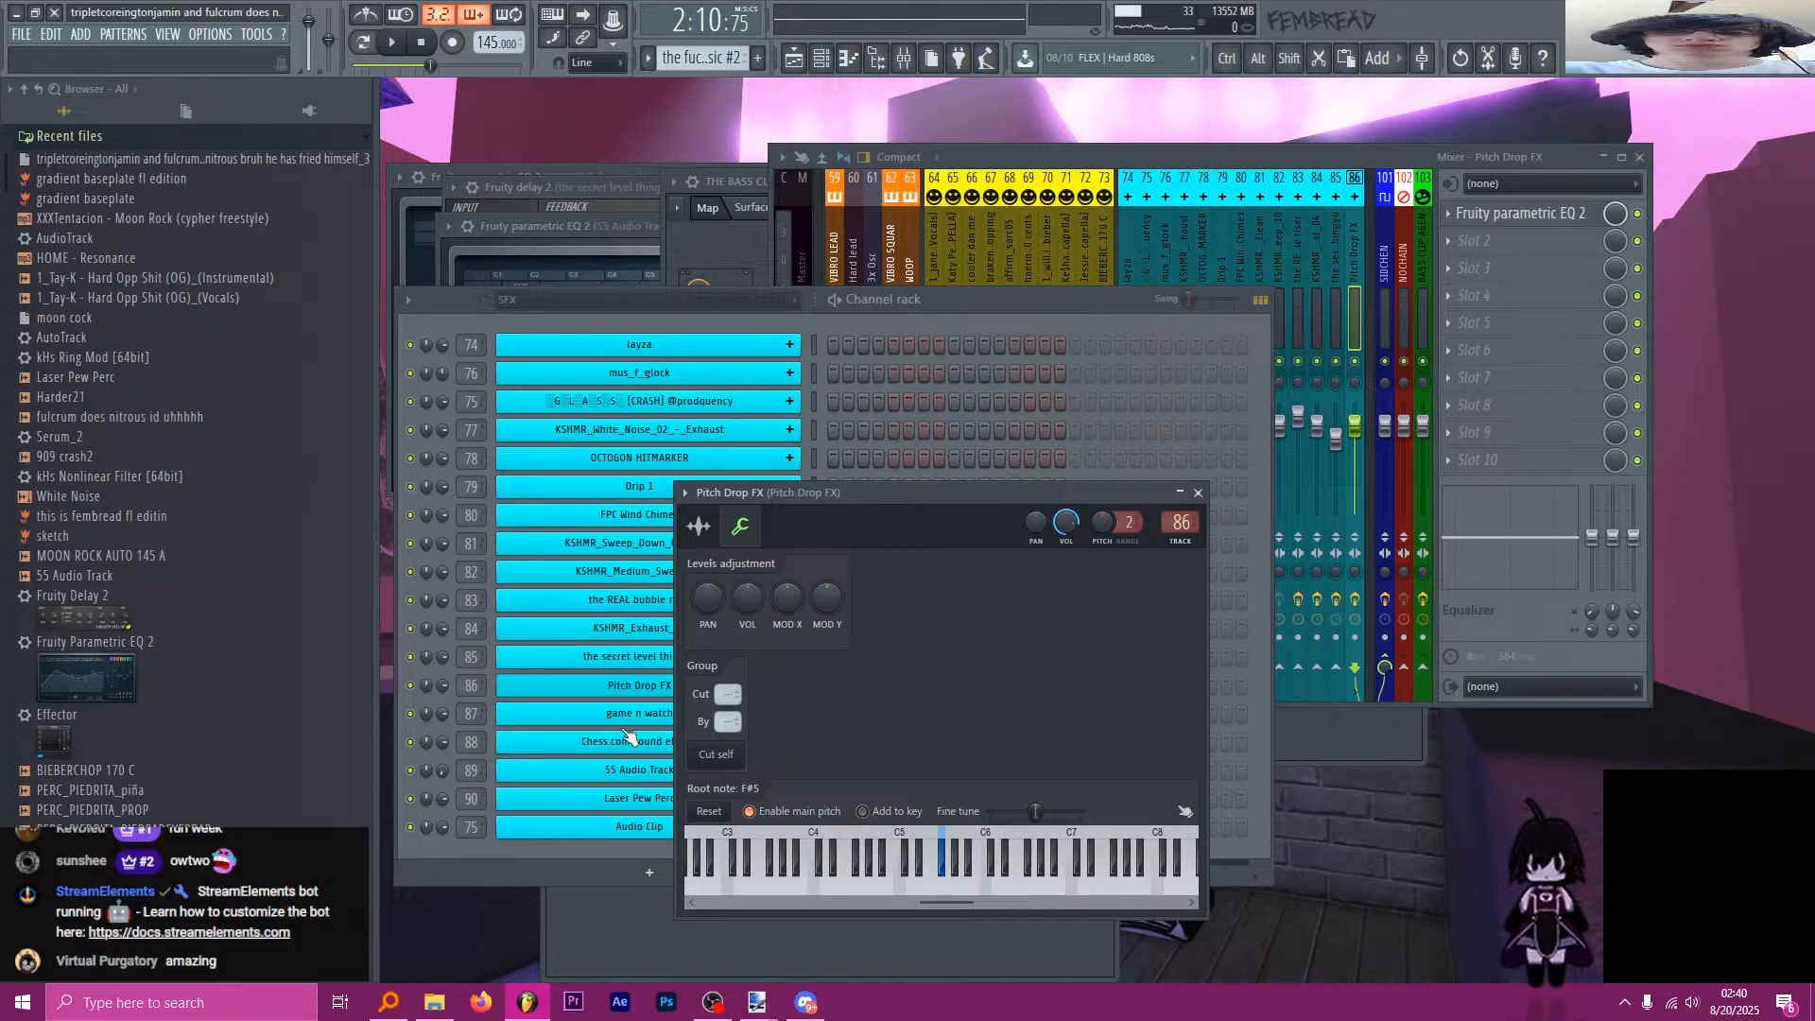
pyautogui.click(698, 525)
pyautogui.click(794, 58)
# Listen to the SFX section leading into bar 82, replay it from bar 80, and stop playback.
pyautogui.scroll(3, 961, 606)
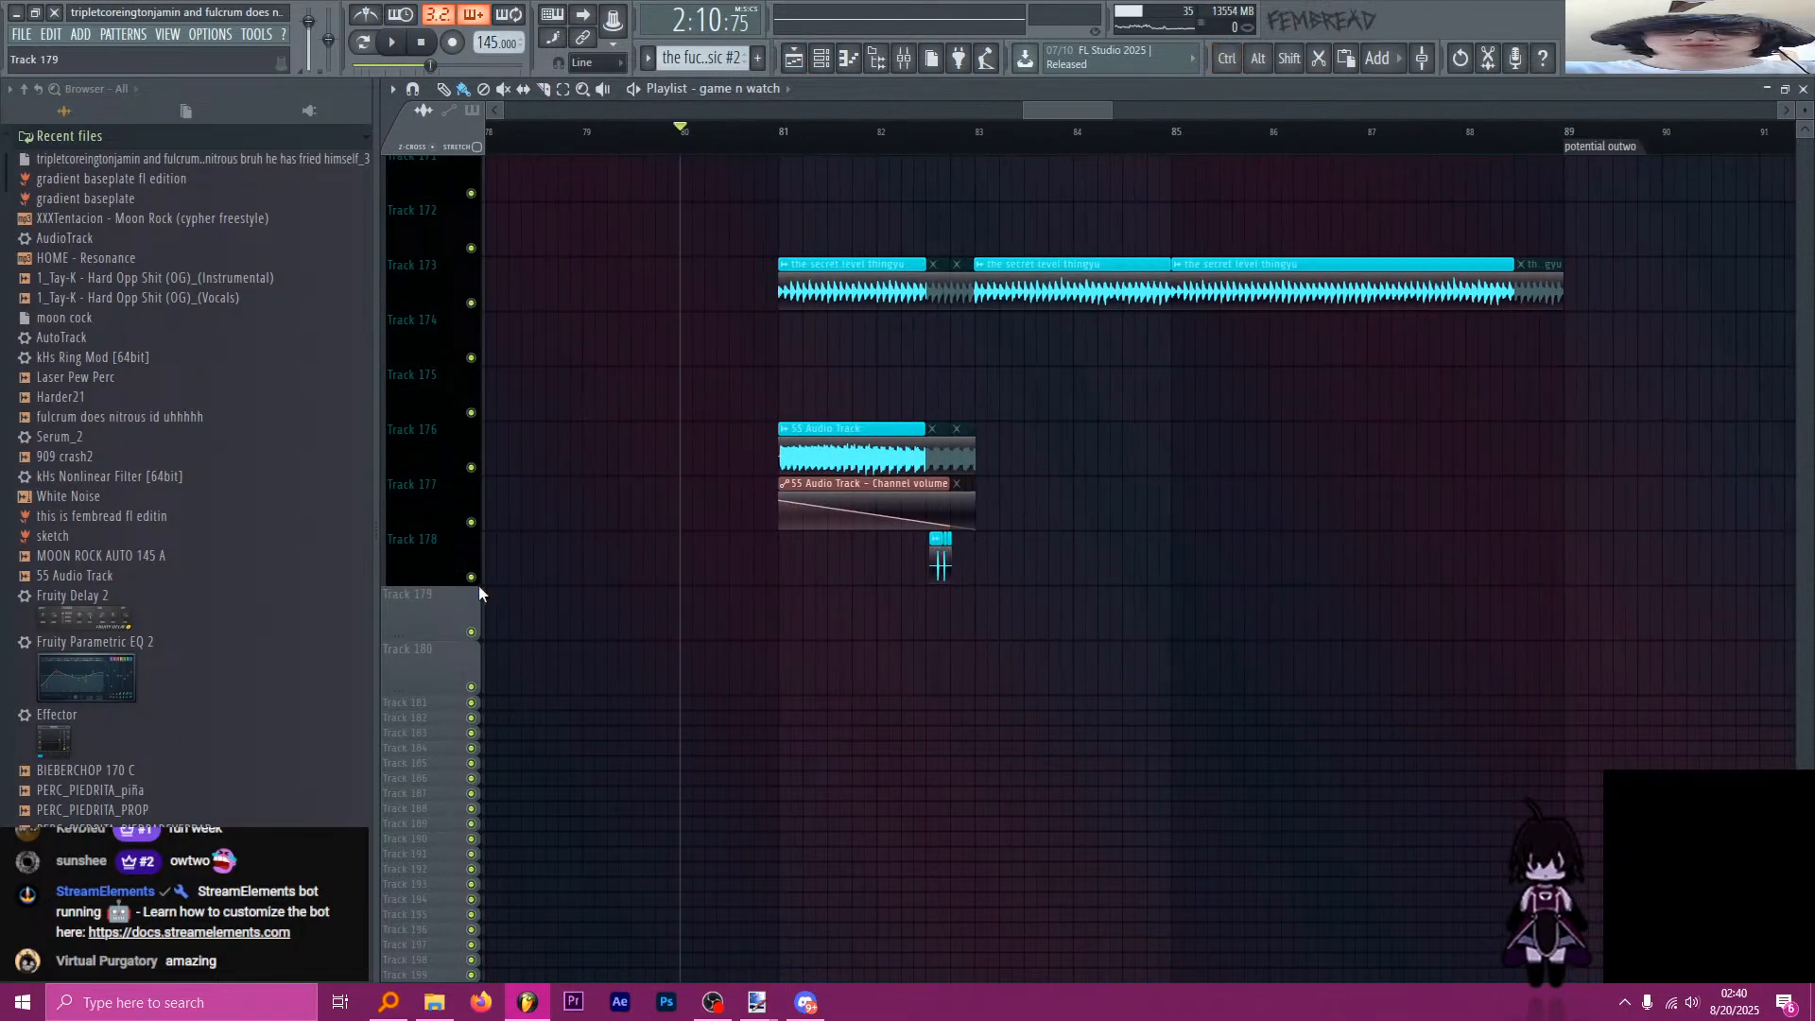
pyautogui.scroll(4, 956, 623)
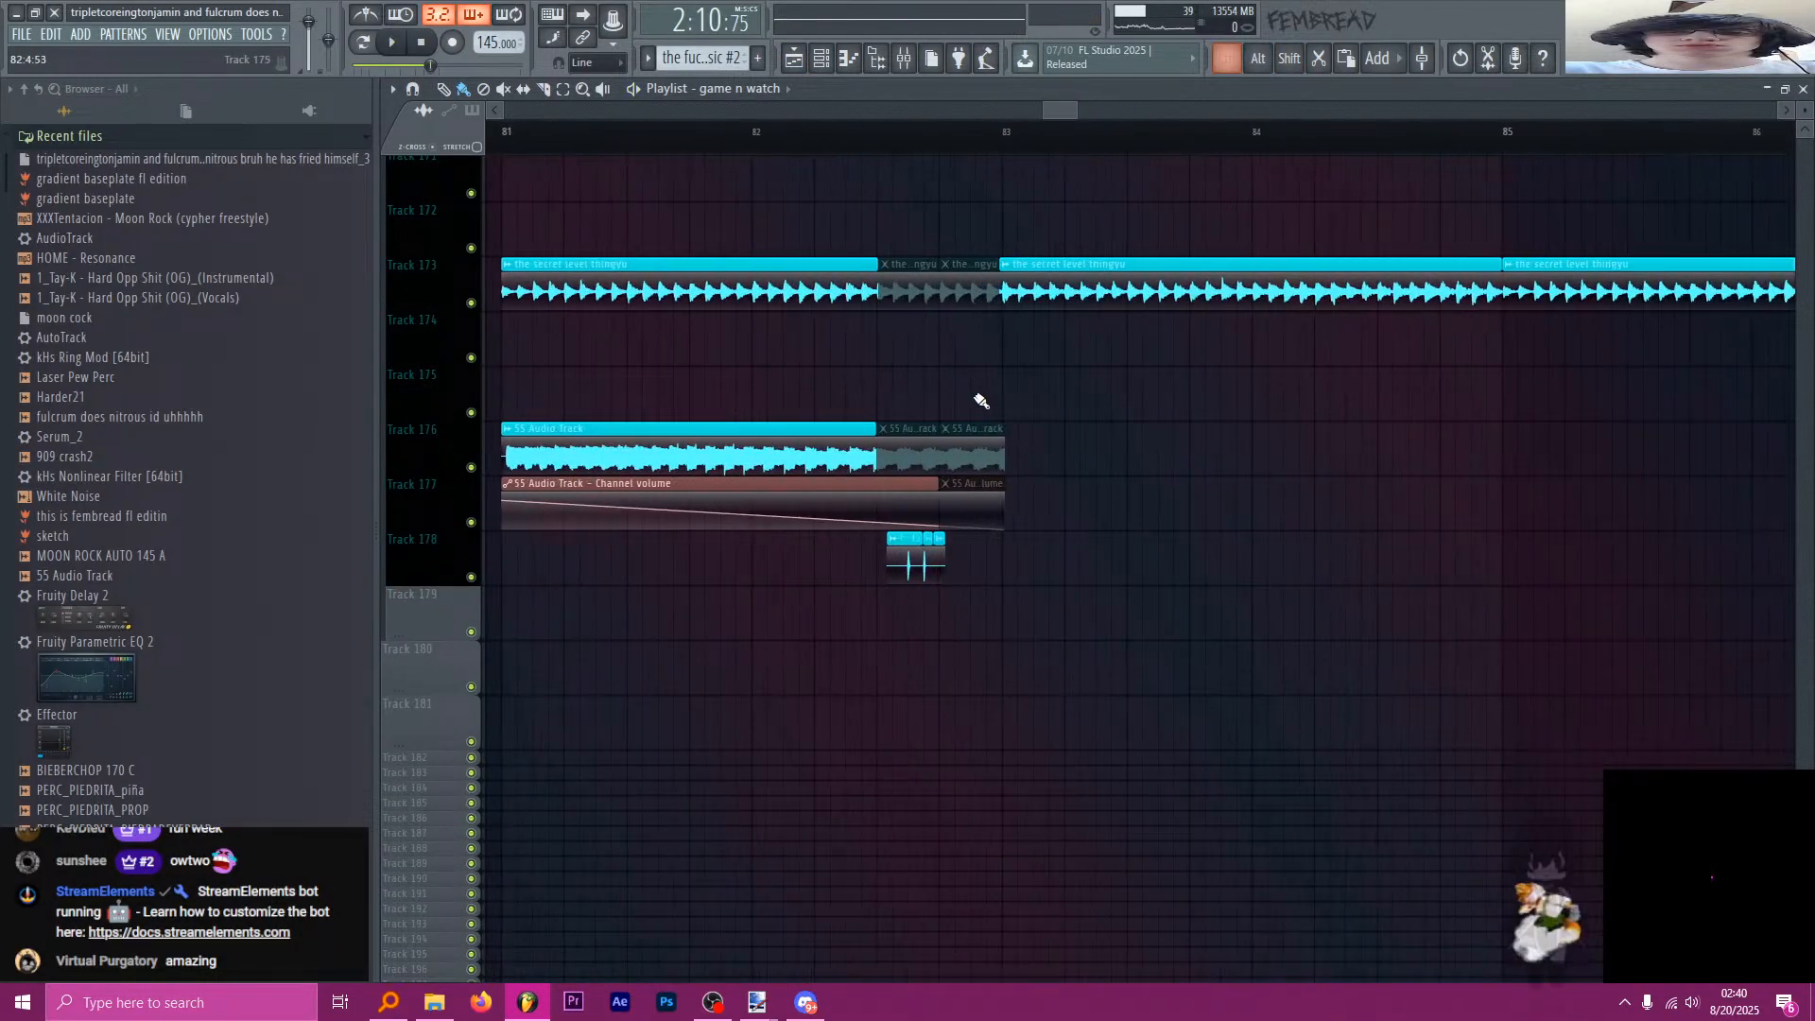
pyautogui.click(881, 140)
pyautogui.click(695, 139)
pyautogui.press('space')
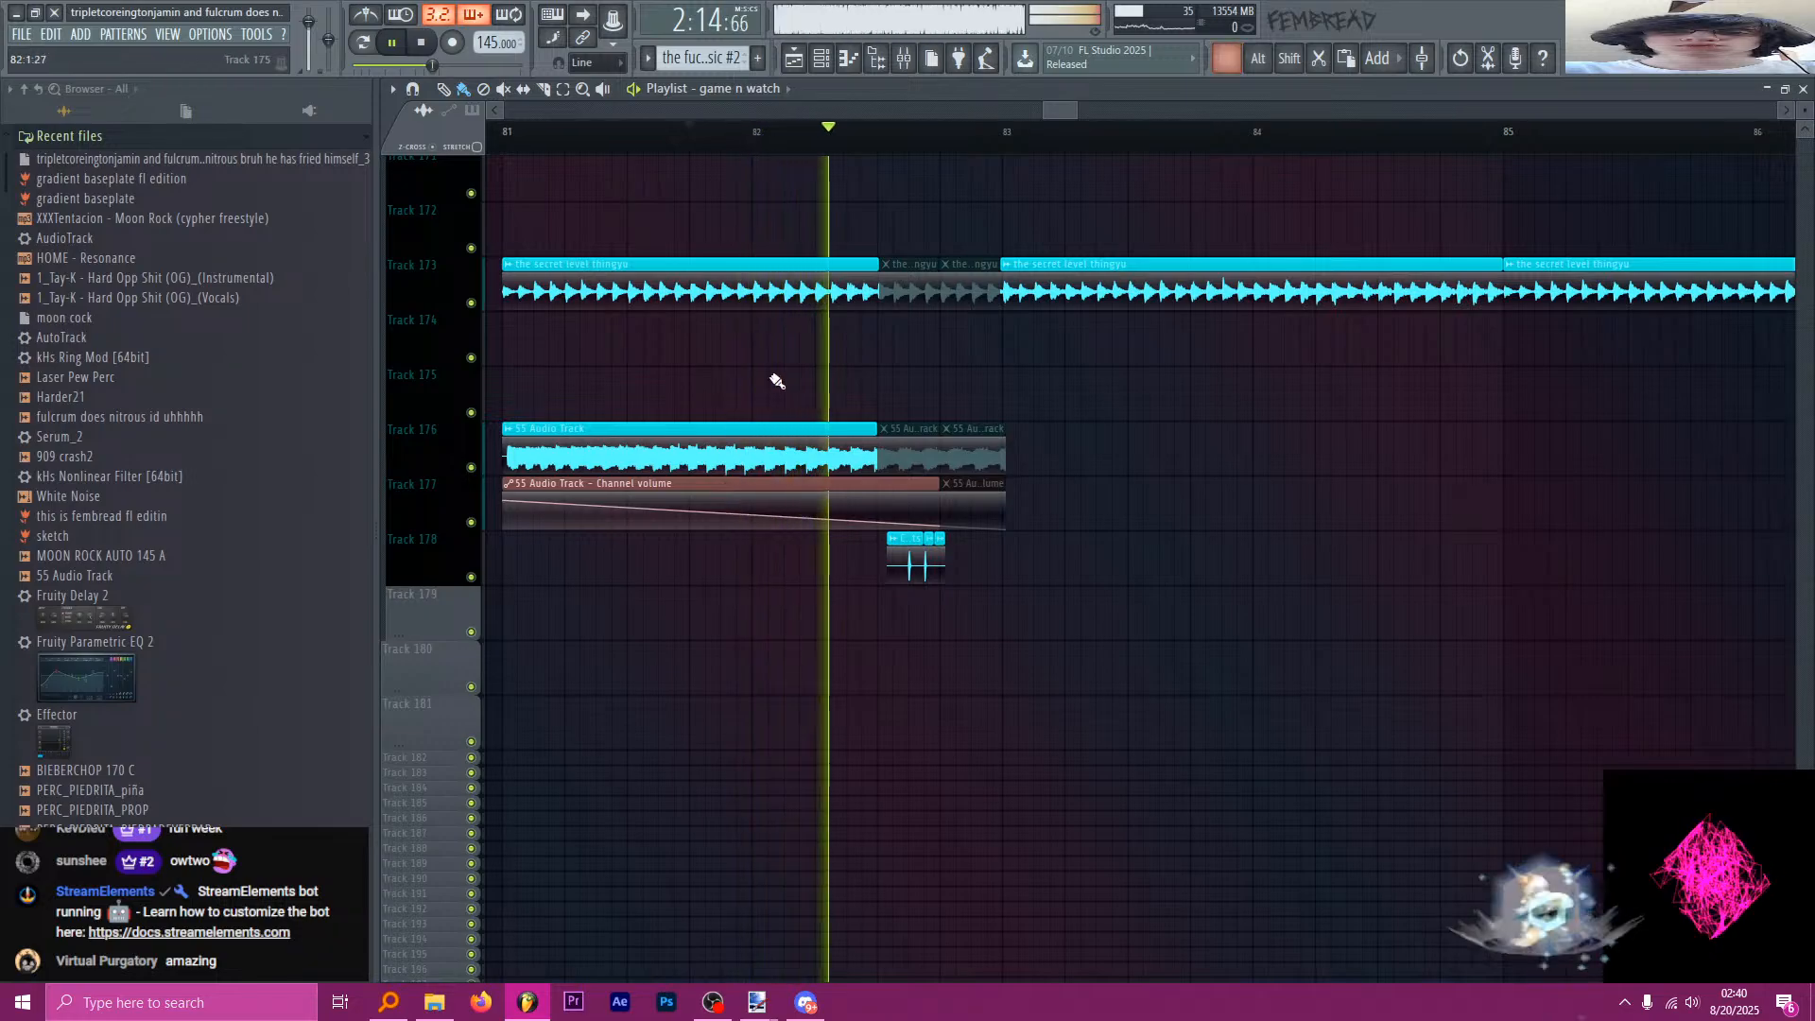
pyautogui.scroll(-4, 831, 279)
pyautogui.click(668, 133)
pyautogui.scroll(4, 762, 567)
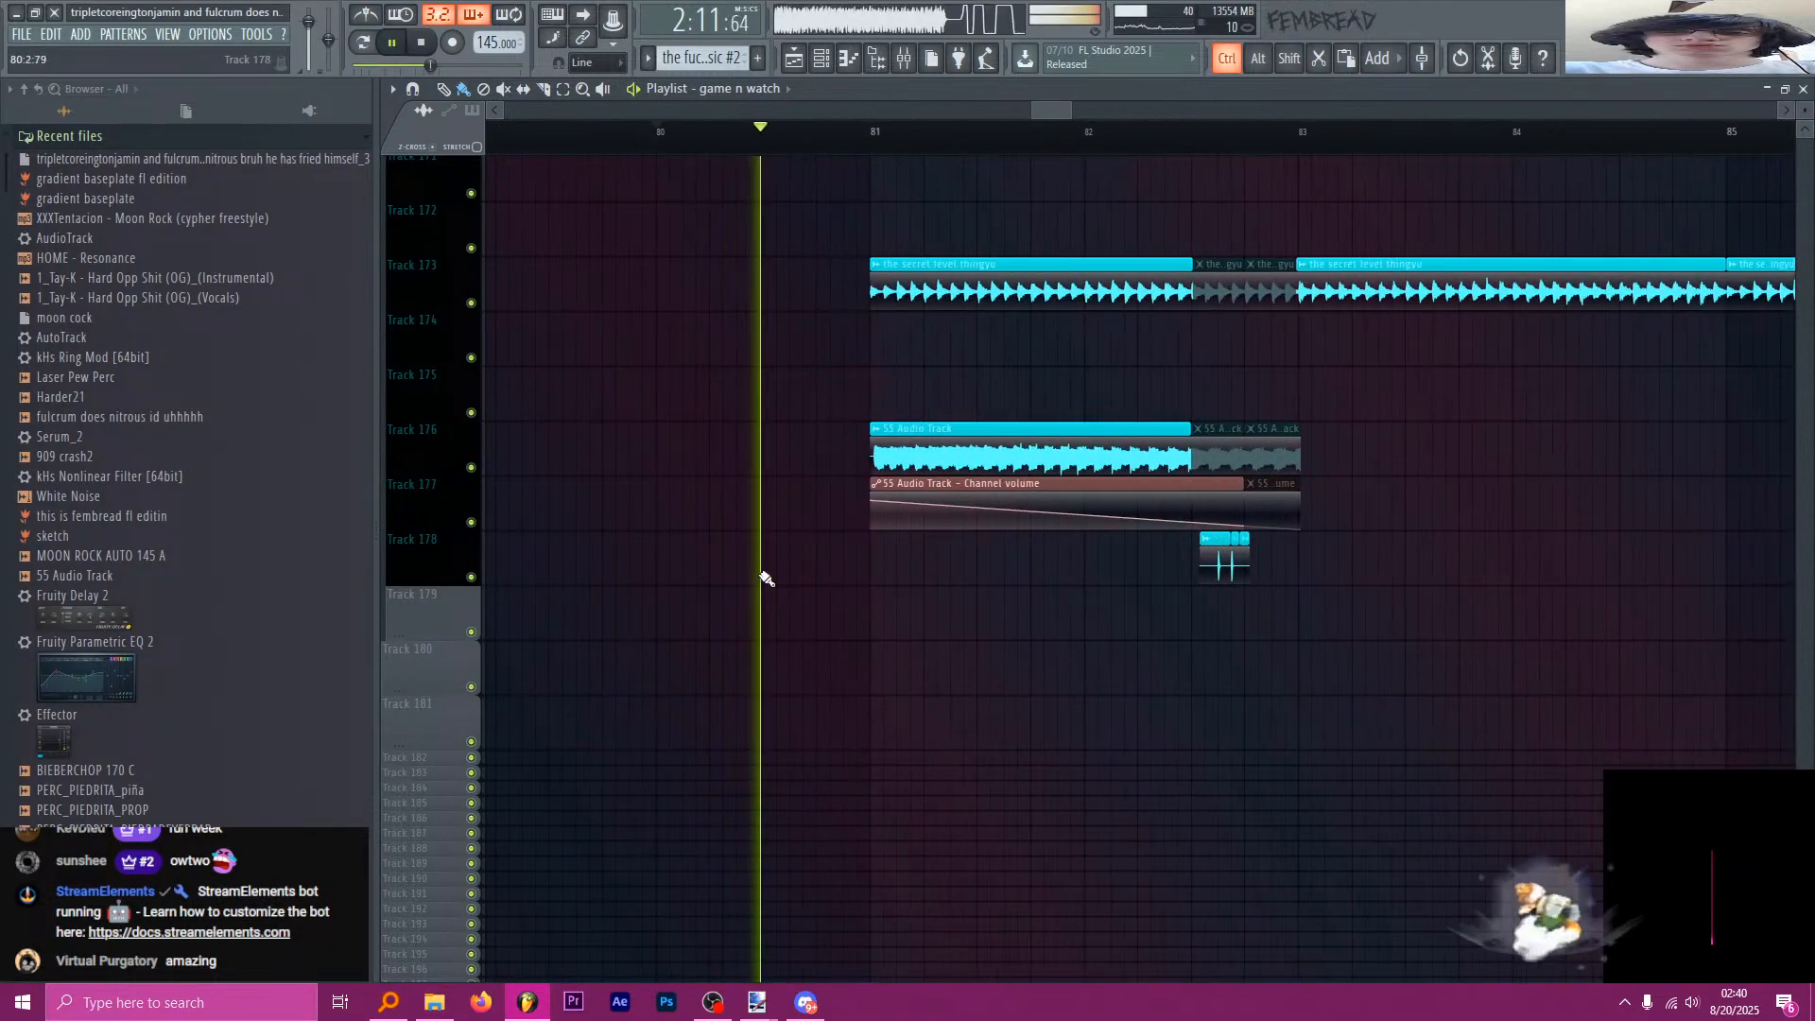
pyautogui.press('space')
# Place a game n watch clip on track 179 at beat 4 of bar 80.
pyautogui.scroll(3, 838, 619)
pyautogui.click(724, 624)
pyautogui.scroll(2, 789, 634)
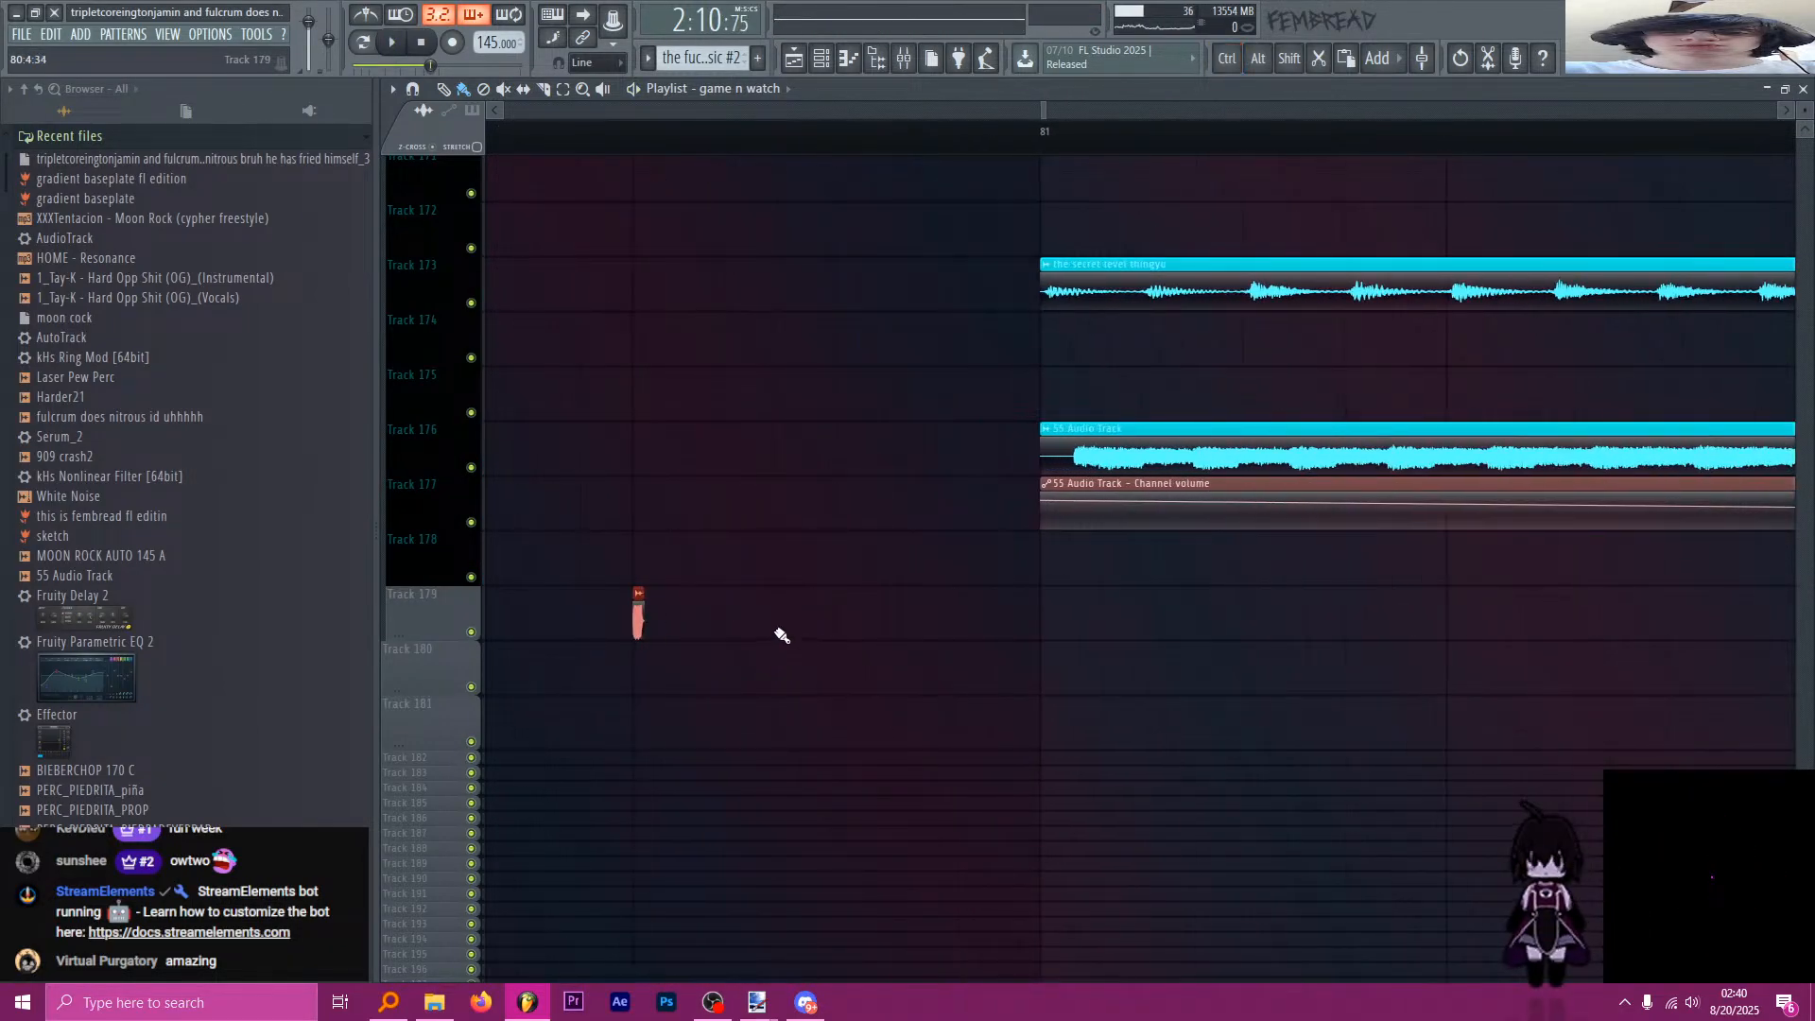
# Set the playlist snap to 1/2 step and repeat the game n watch clip on track 179 within the last beat of bar 80.
pyautogui.click(582, 64)
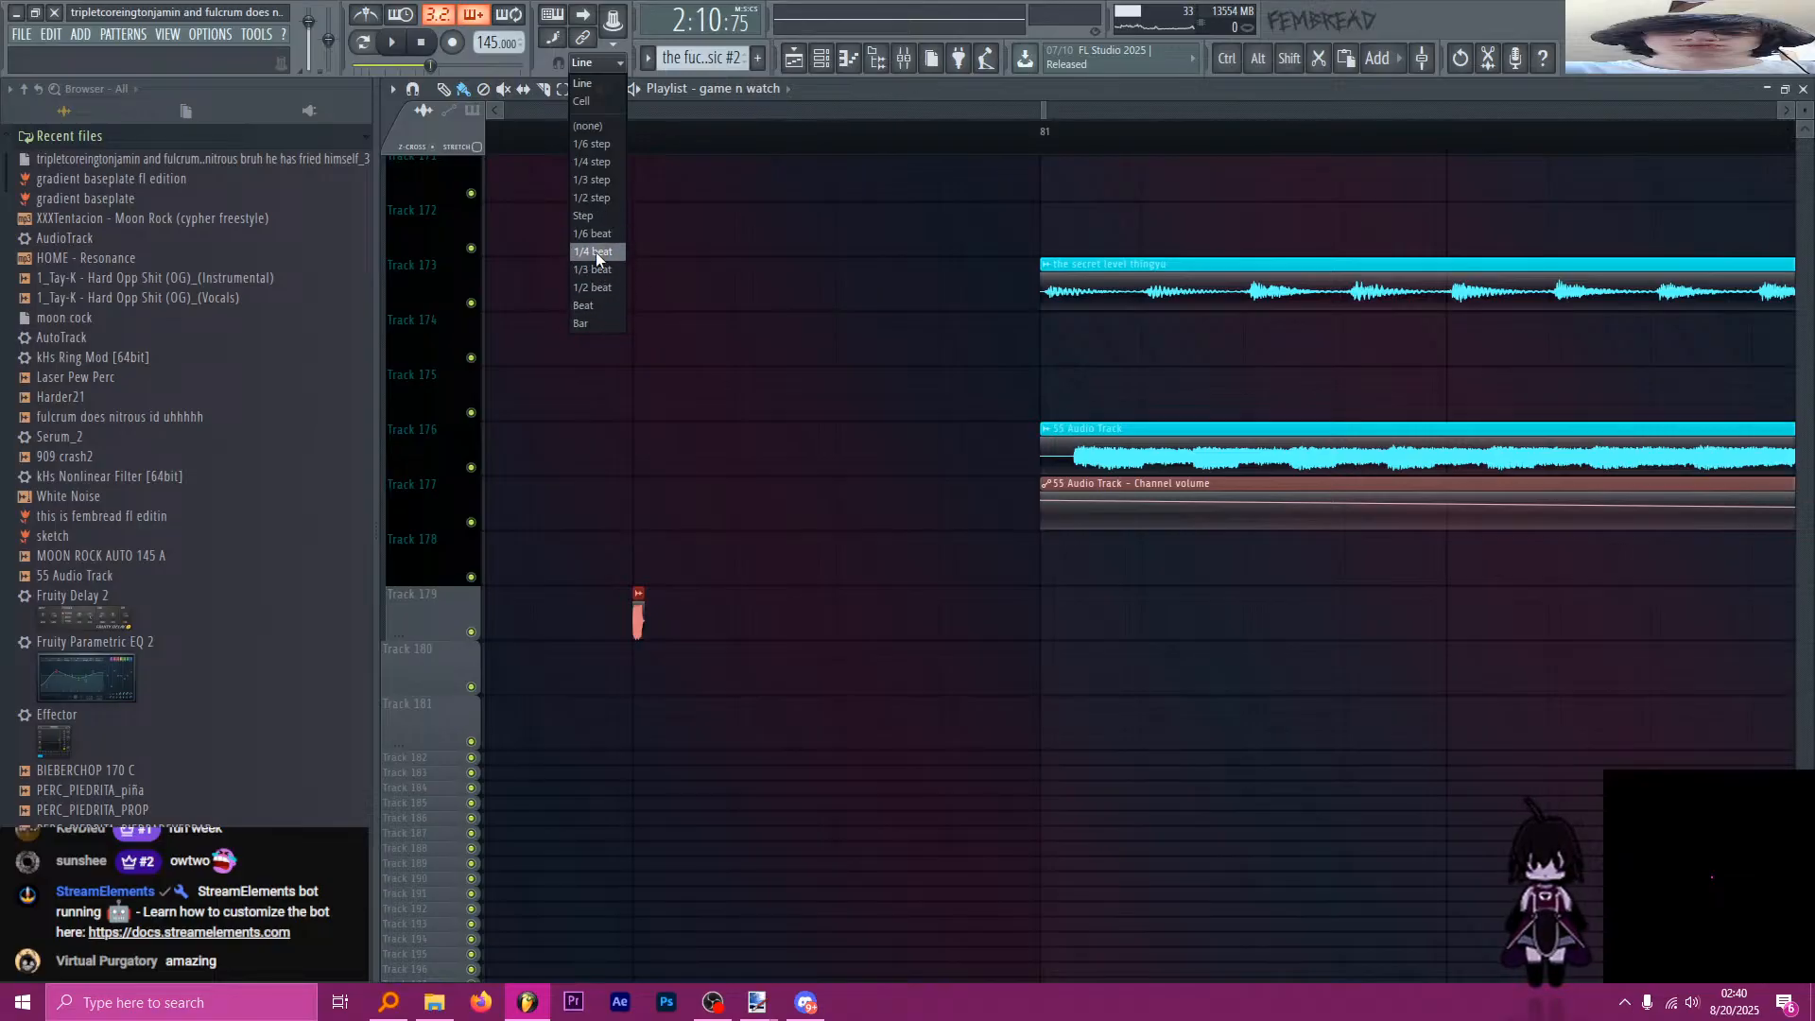
pyautogui.click(609, 286)
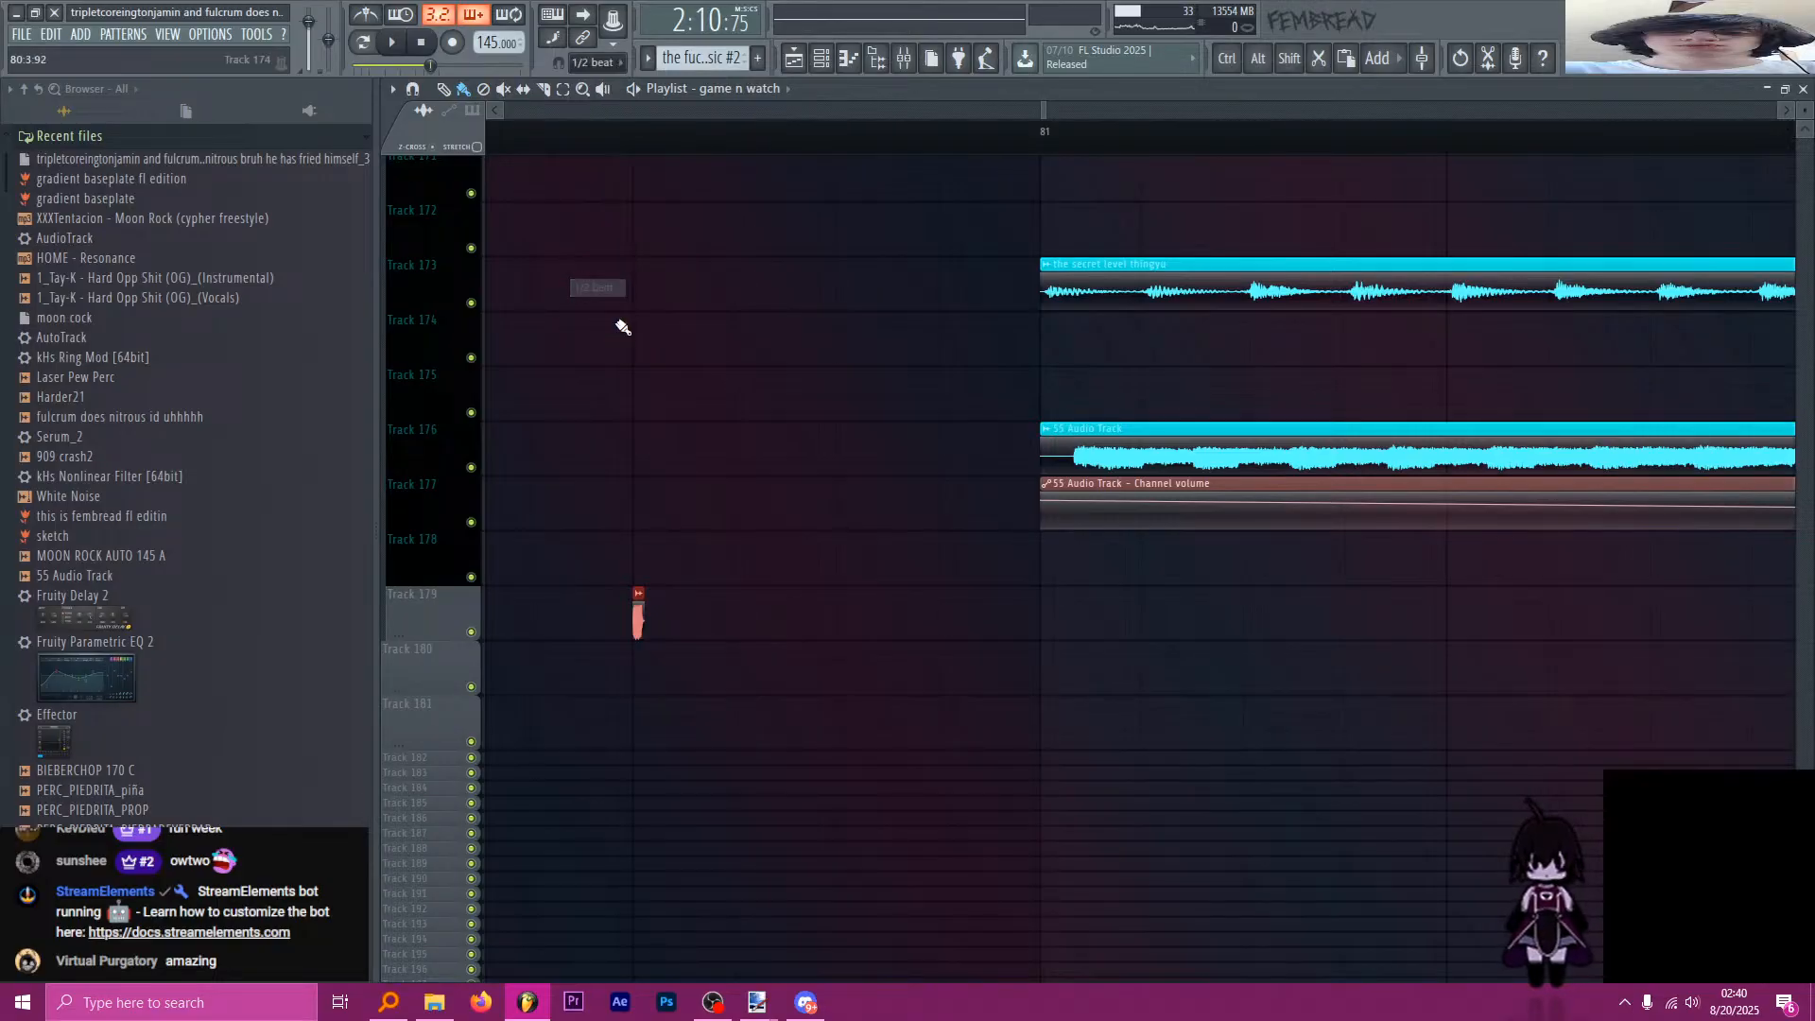
pyautogui.click(605, 62)
pyautogui.click(599, 196)
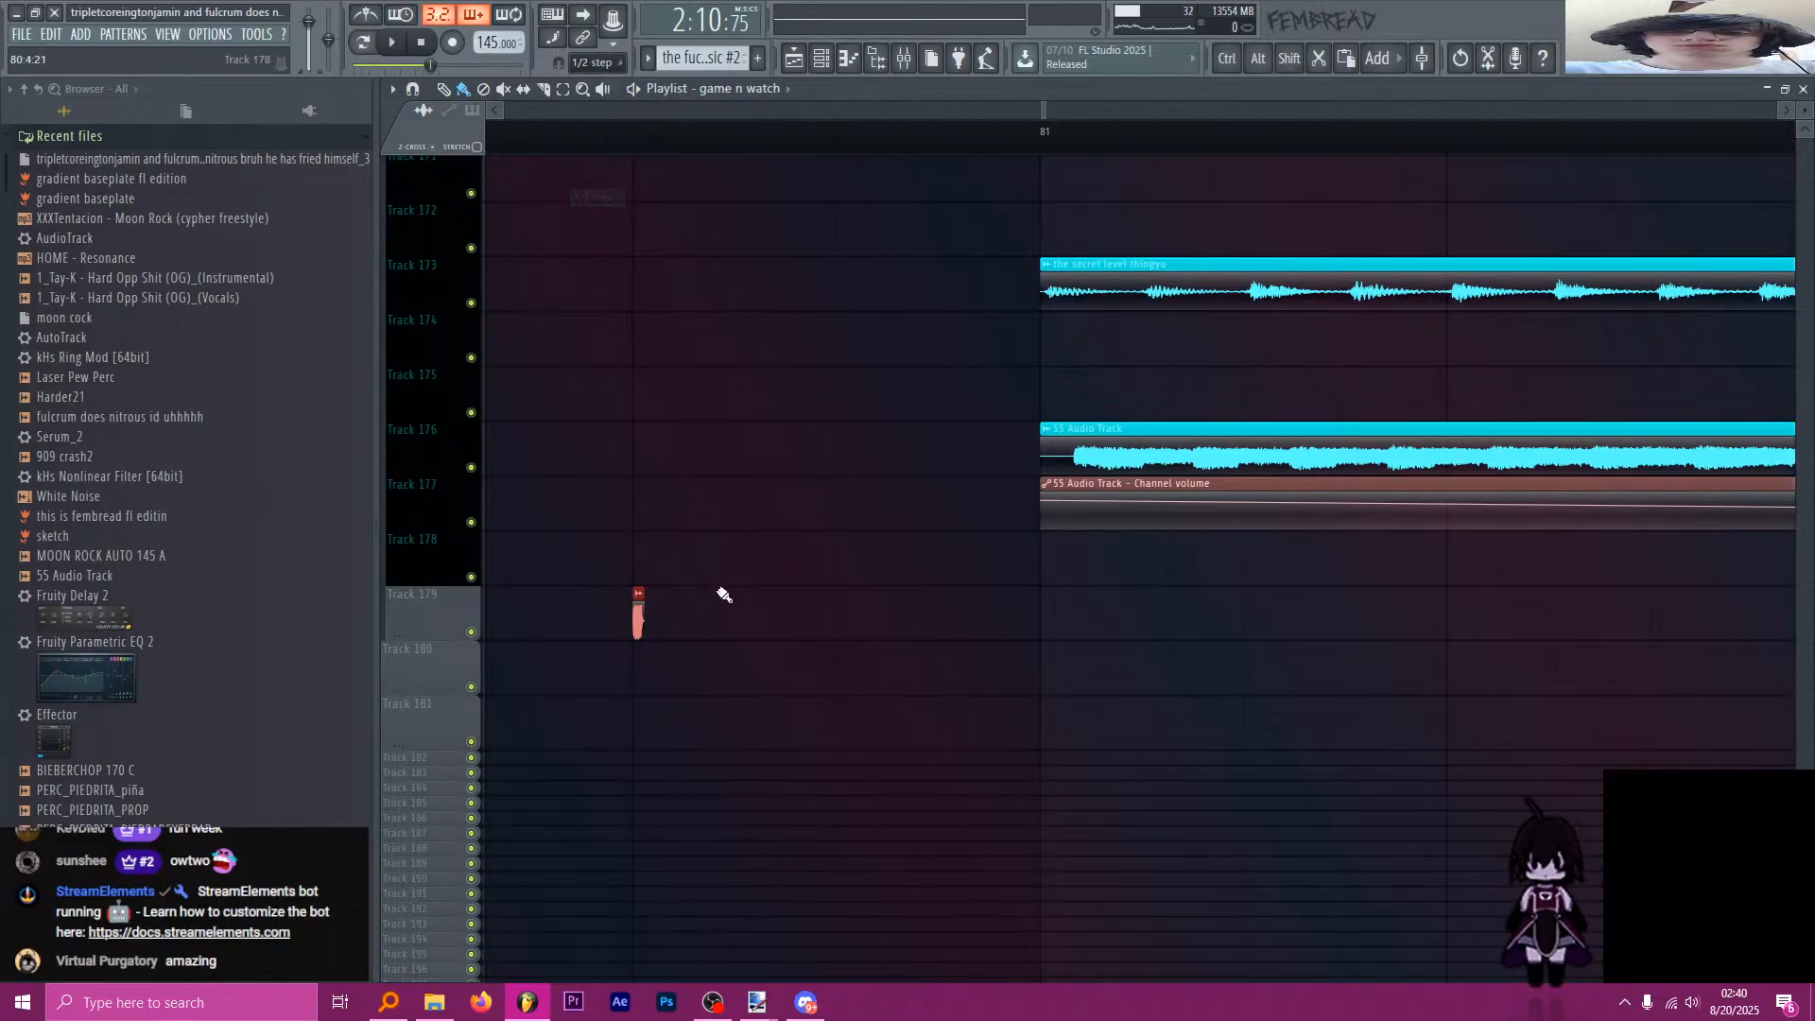
# Pick up the layza clip before bar 77 and place another one on track 160 just before bar 81.
pyautogui.scroll(8, 863, 570)
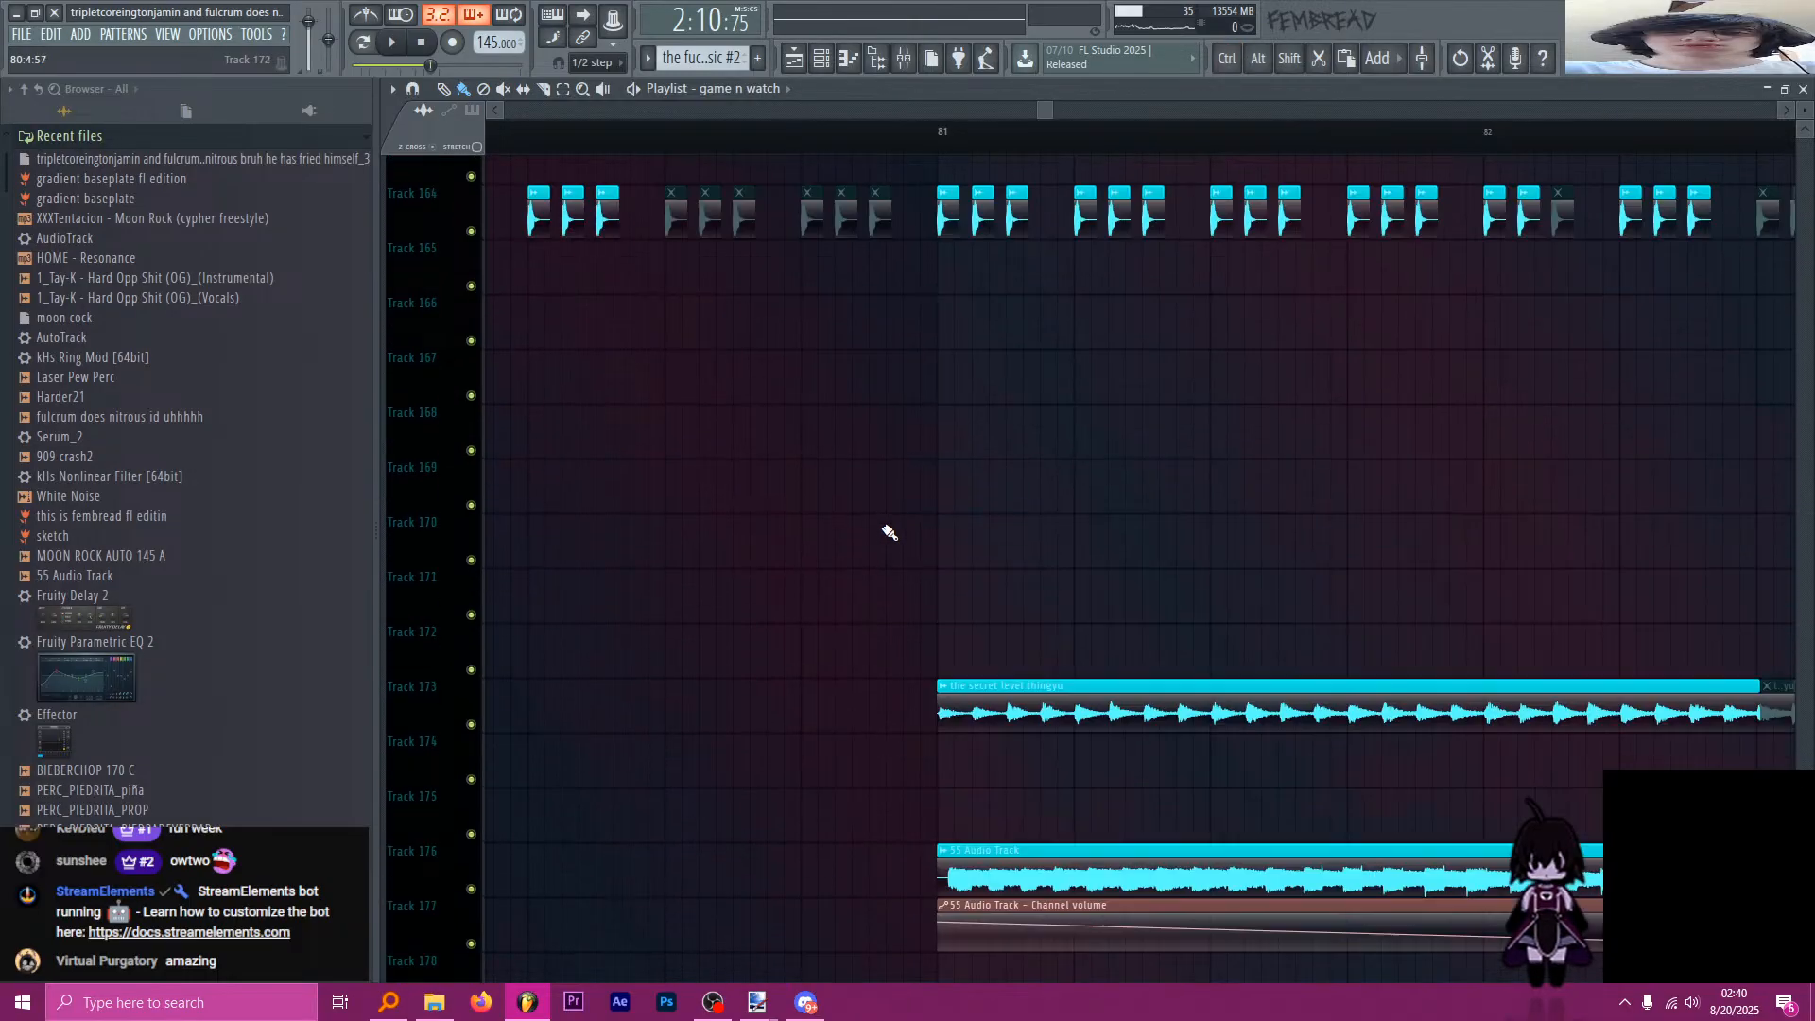
pyautogui.scroll(-10, 894, 544)
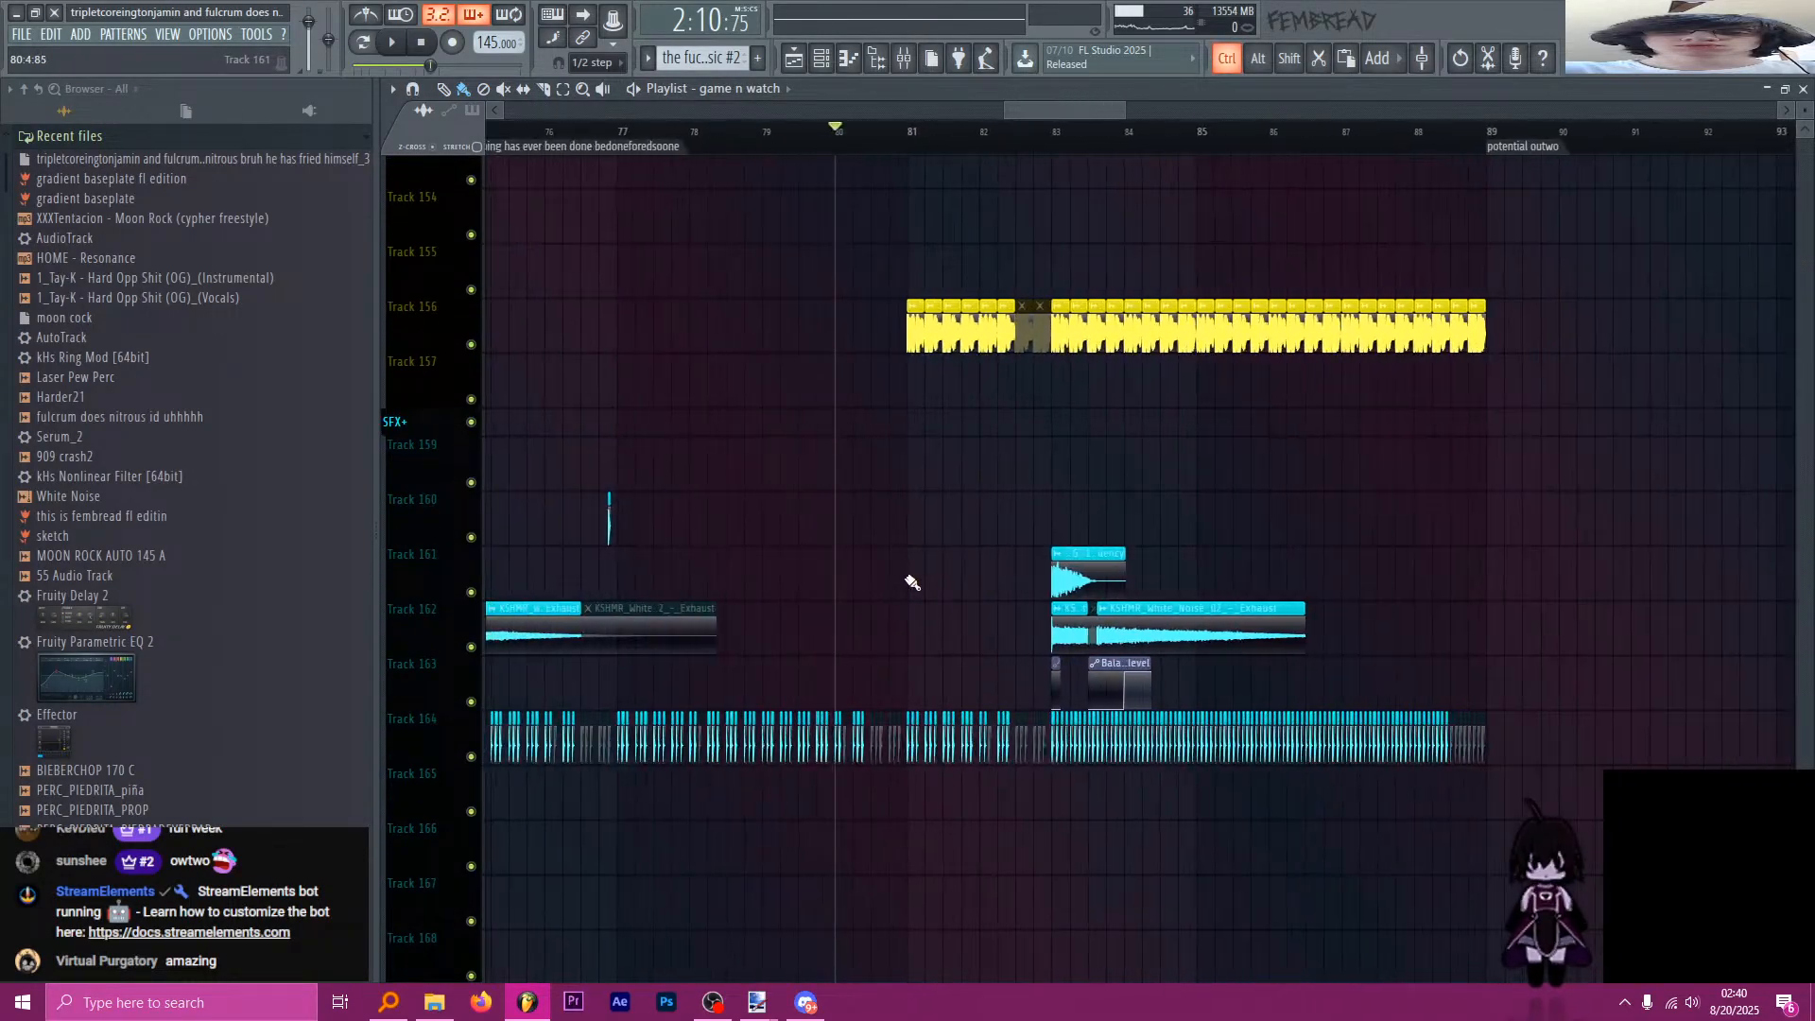
pyautogui.scroll(4, 617, 522)
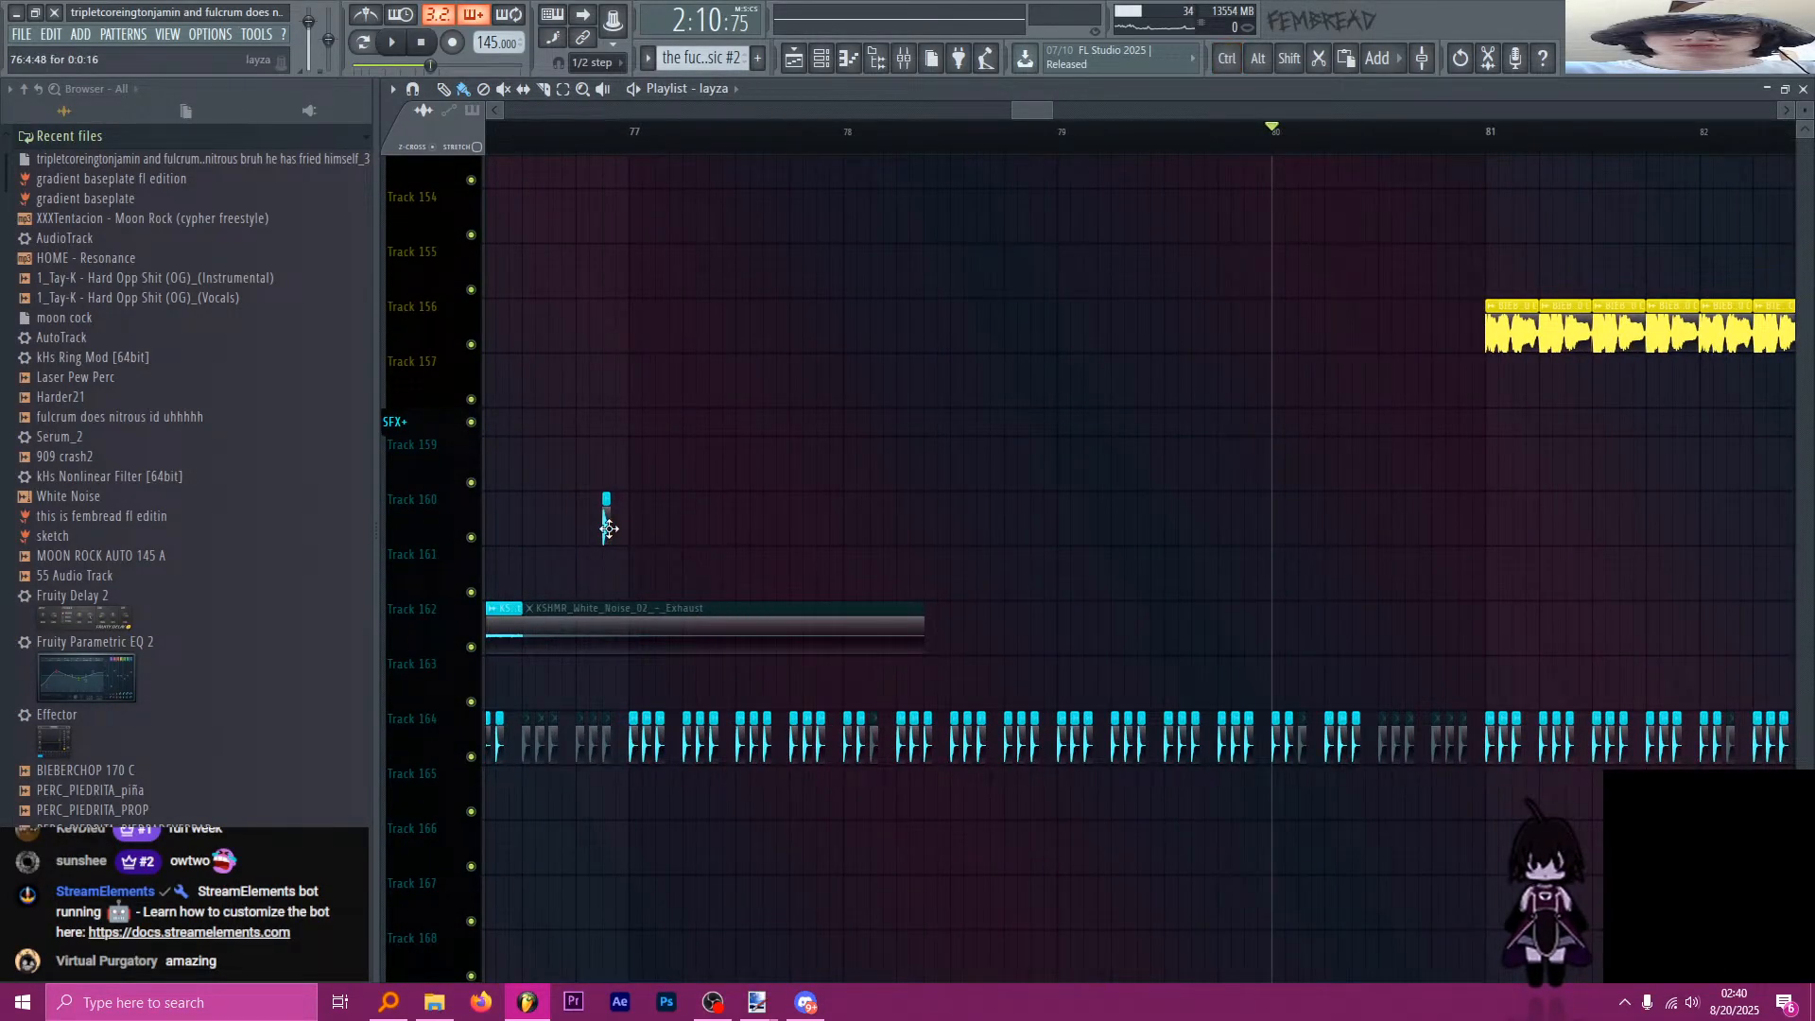
pyautogui.keyDown('ctrl'); pyautogui.scroll(4, 899, 567); pyautogui.keyUp('ctrl')
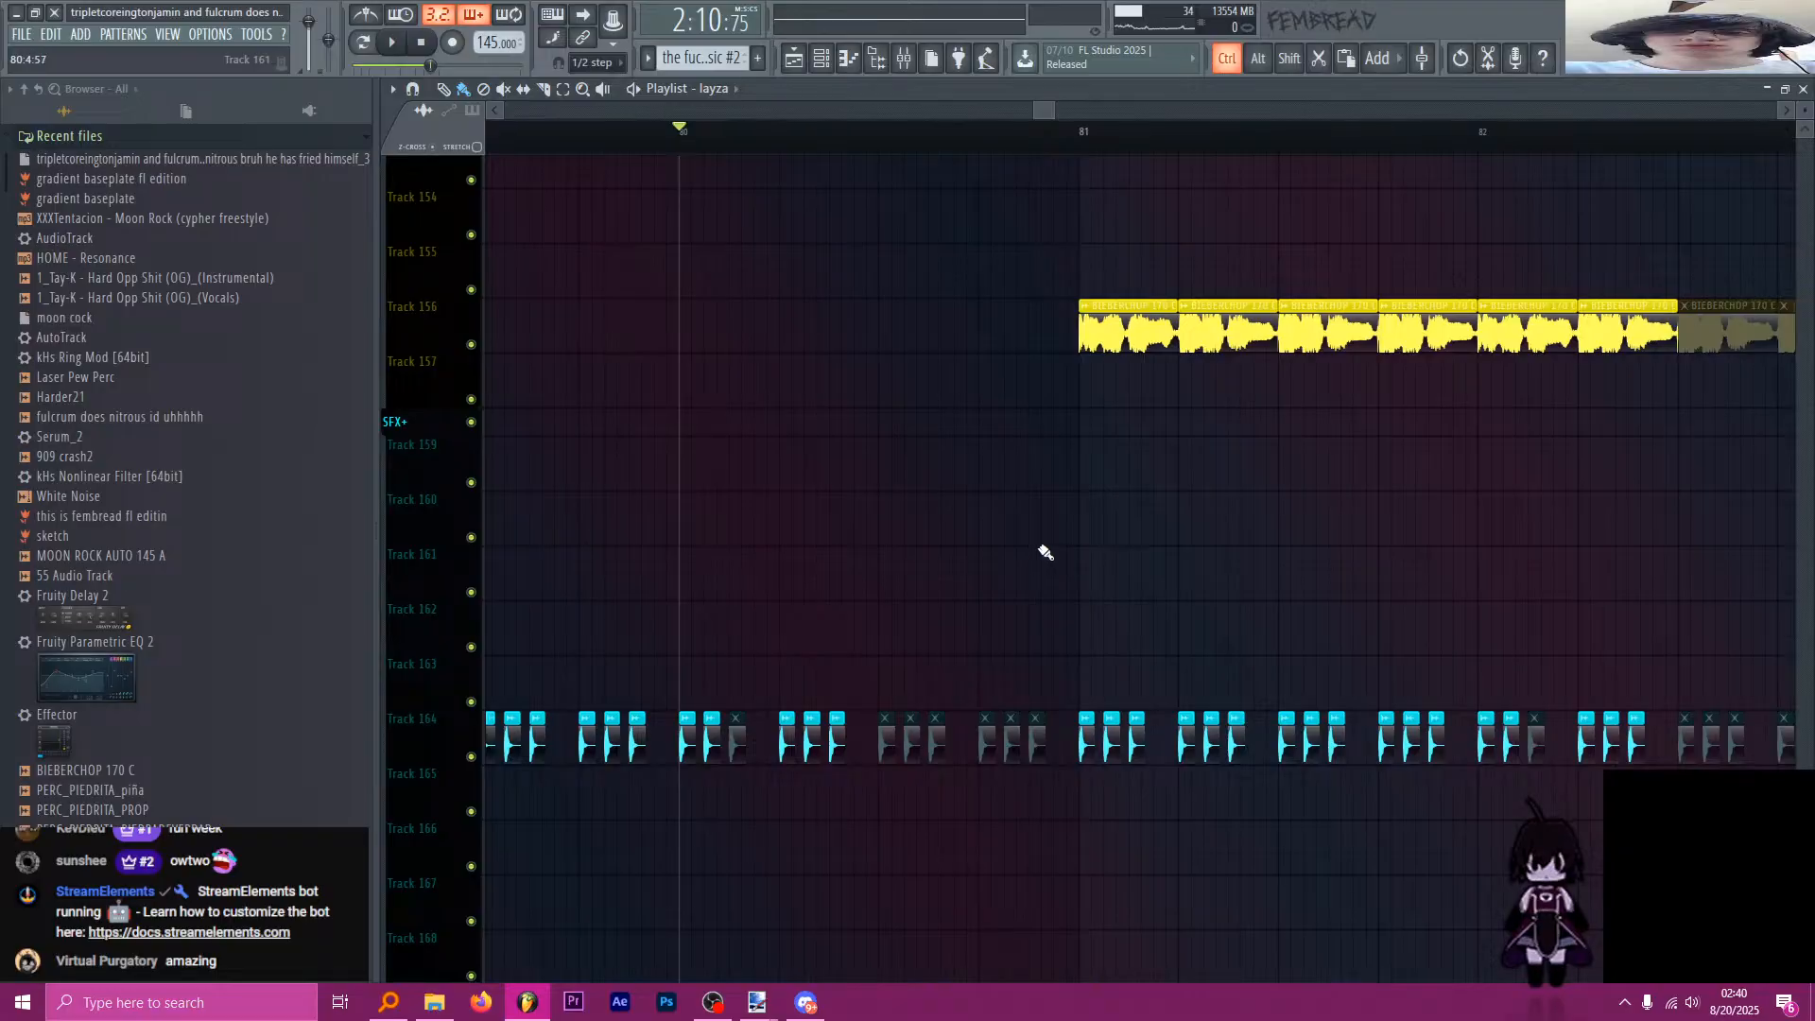
pyautogui.keyDown('ctrl'); pyautogui.scroll(-1, 1045, 552); pyautogui.keyUp('ctrl')
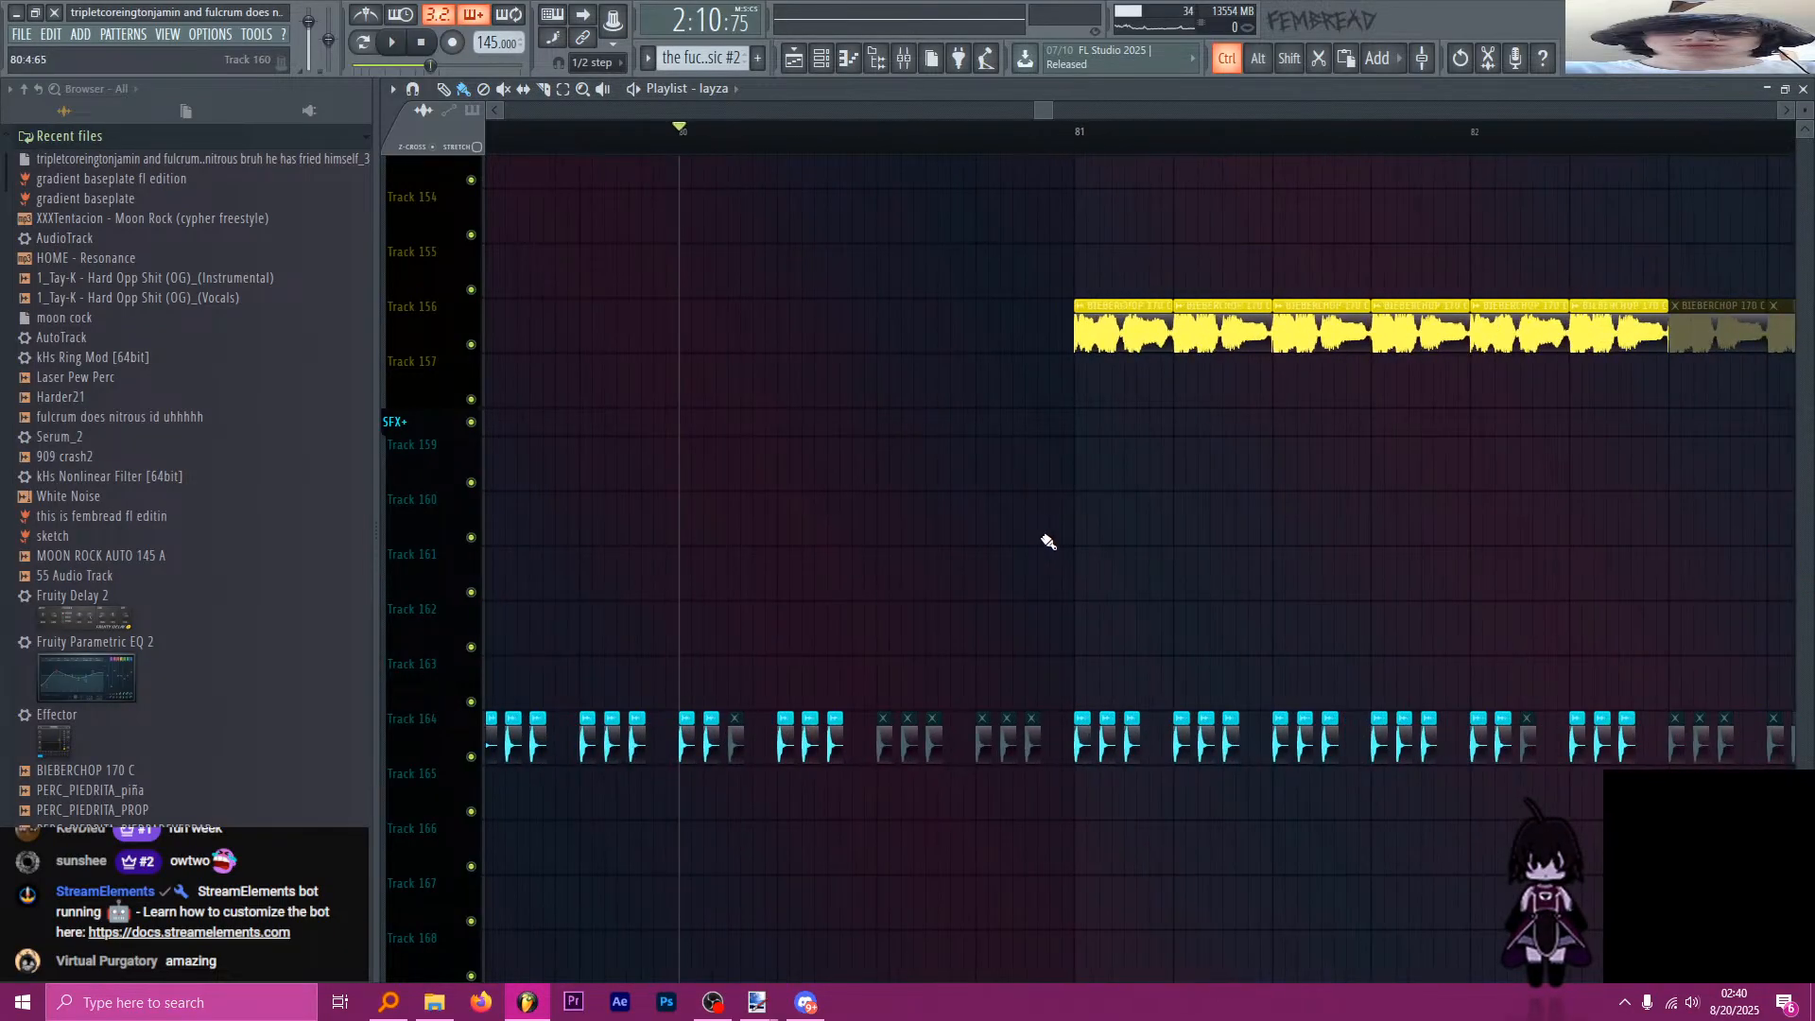
pyautogui.keyDown('ctrl'); pyautogui.scroll(-6, 1039, 544); pyautogui.keyUp('ctrl')
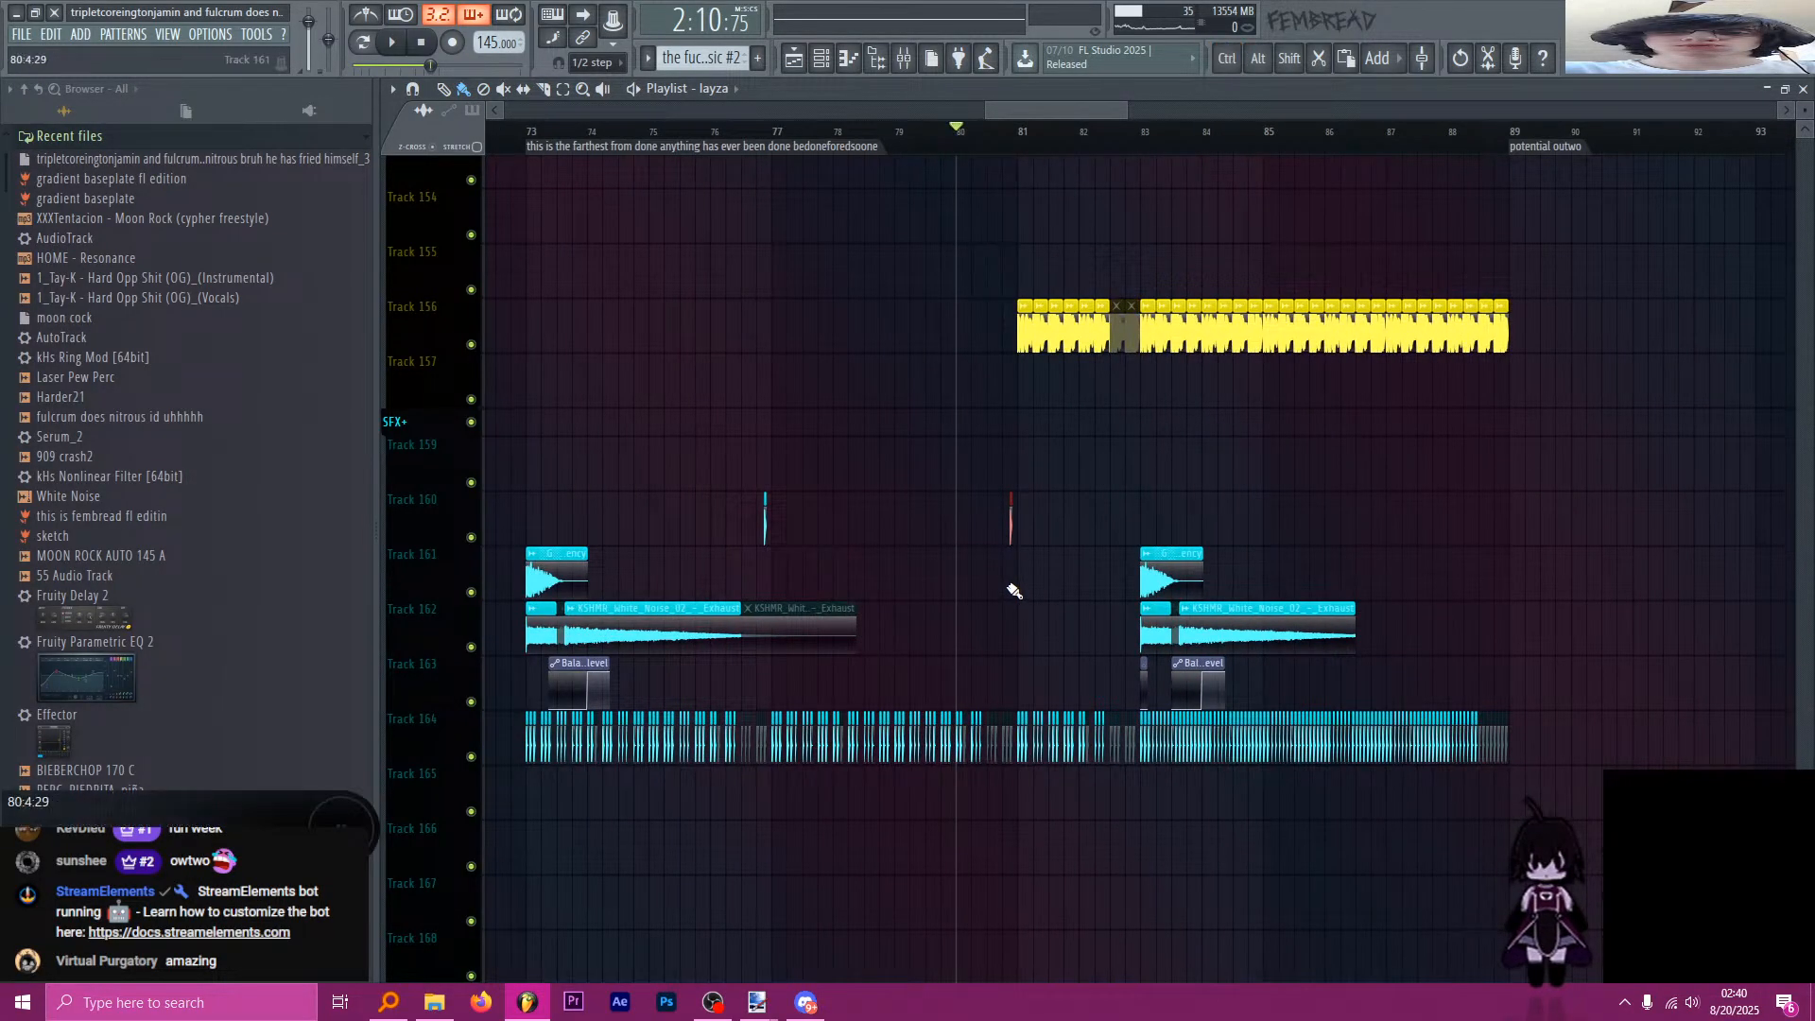
# Play from bar 80 to hear the new game n watch and layza clips leading into bar 81, and stop playback.
pyautogui.scroll(-5, 1013, 591)
pyautogui.keyDown('ctrl'); pyautogui.scroll(3, 1030, 473); pyautogui.keyUp('ctrl')
pyautogui.press('space')
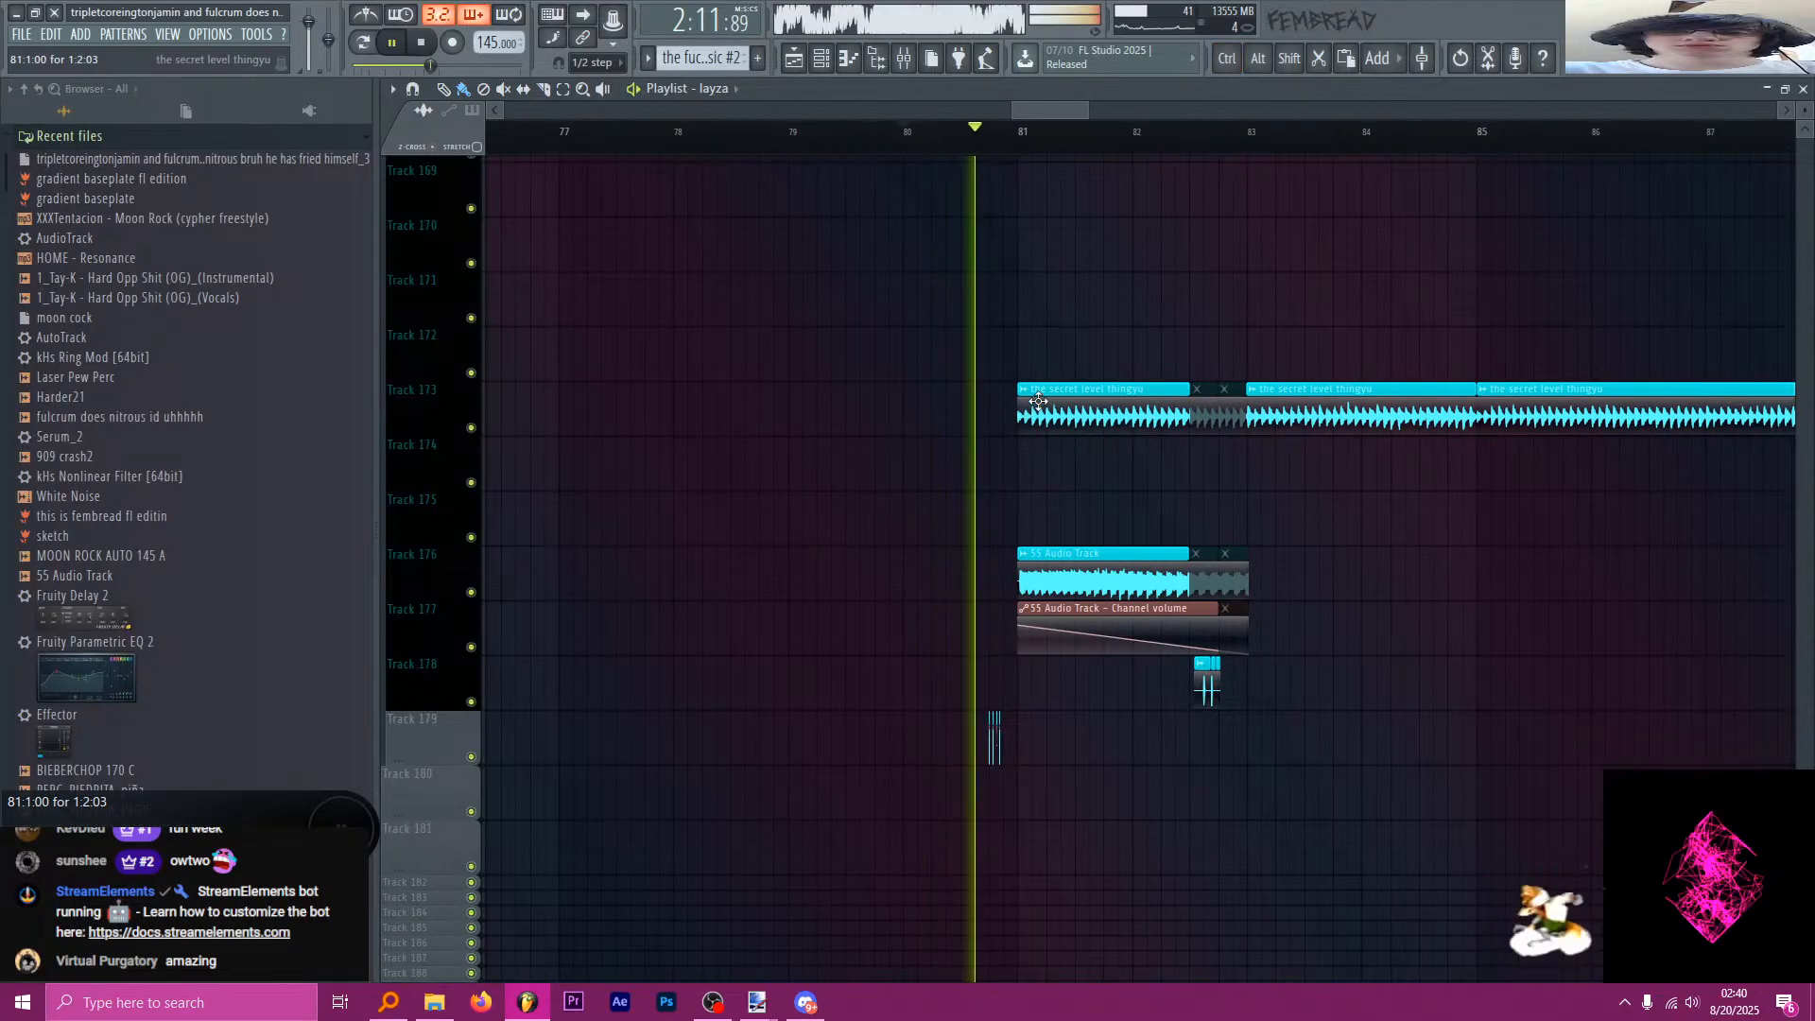
pyautogui.scroll(13, 1008, 372)
pyautogui.press('space')
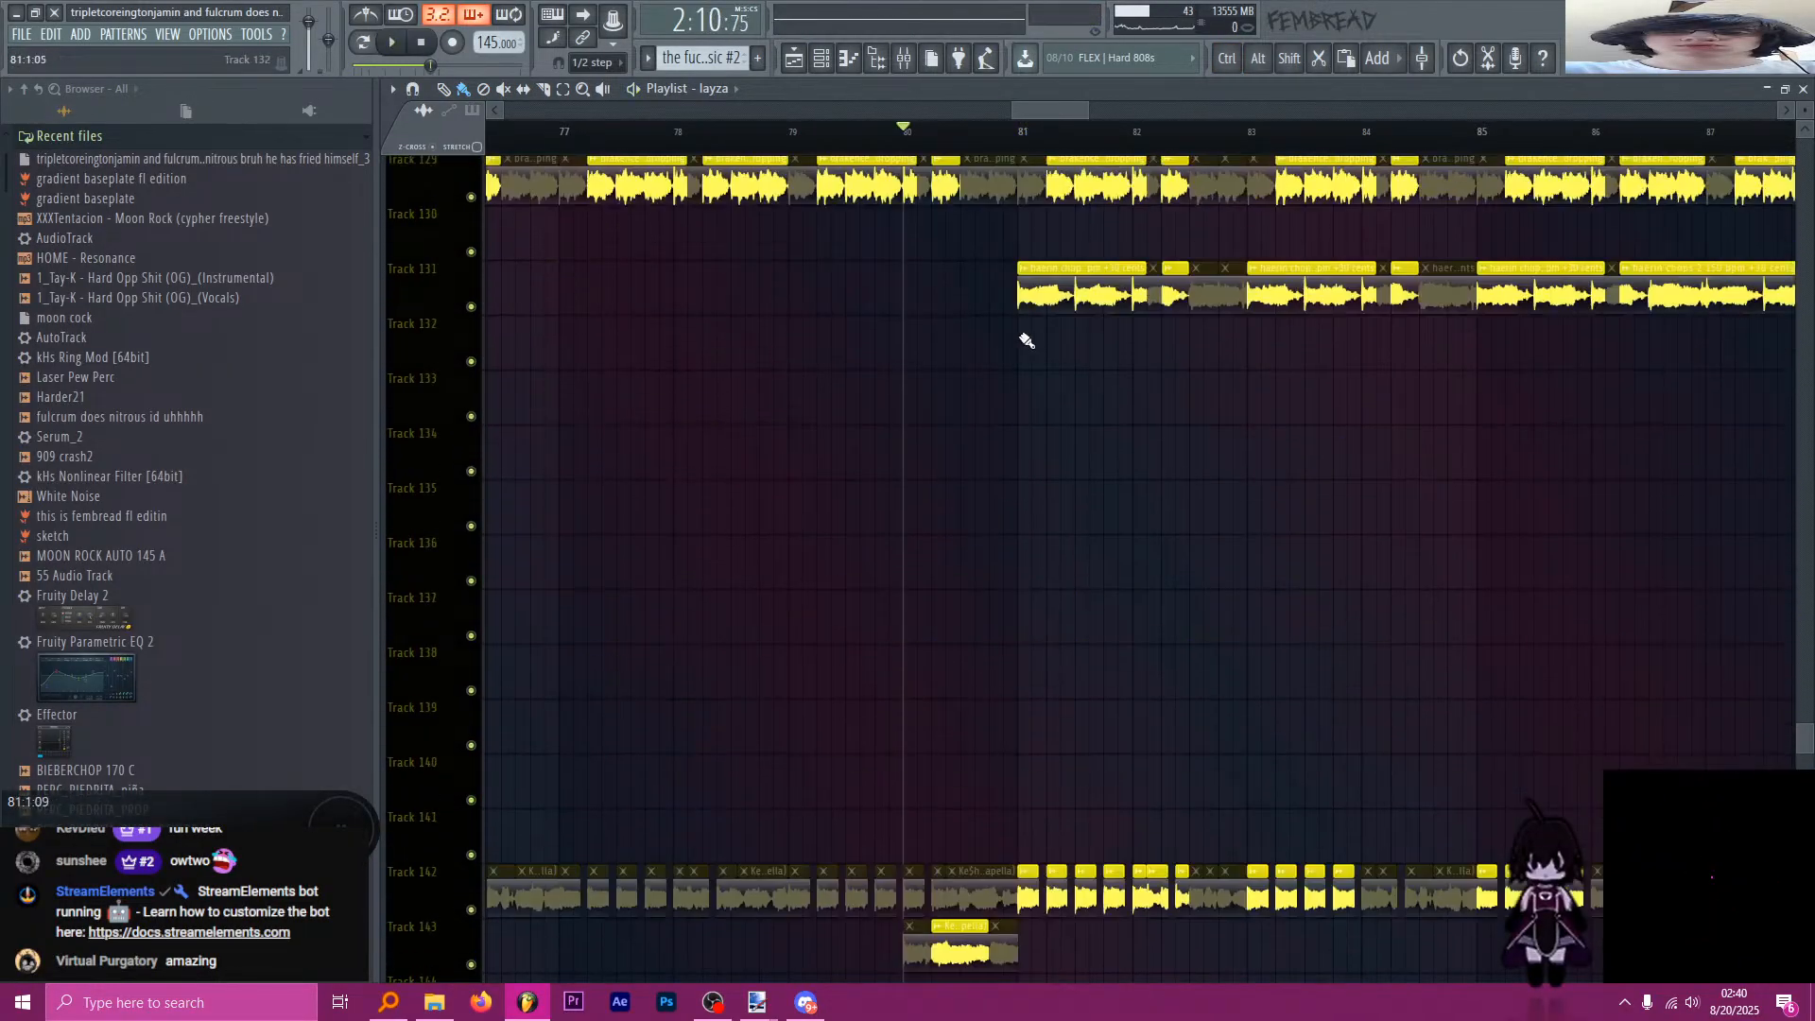
# Mute the Eminem Kick 10db clip on track 33 at beat 4 of bar 80 and play the transition into bar 81.
pyautogui.scroll(17, 1012, 360)
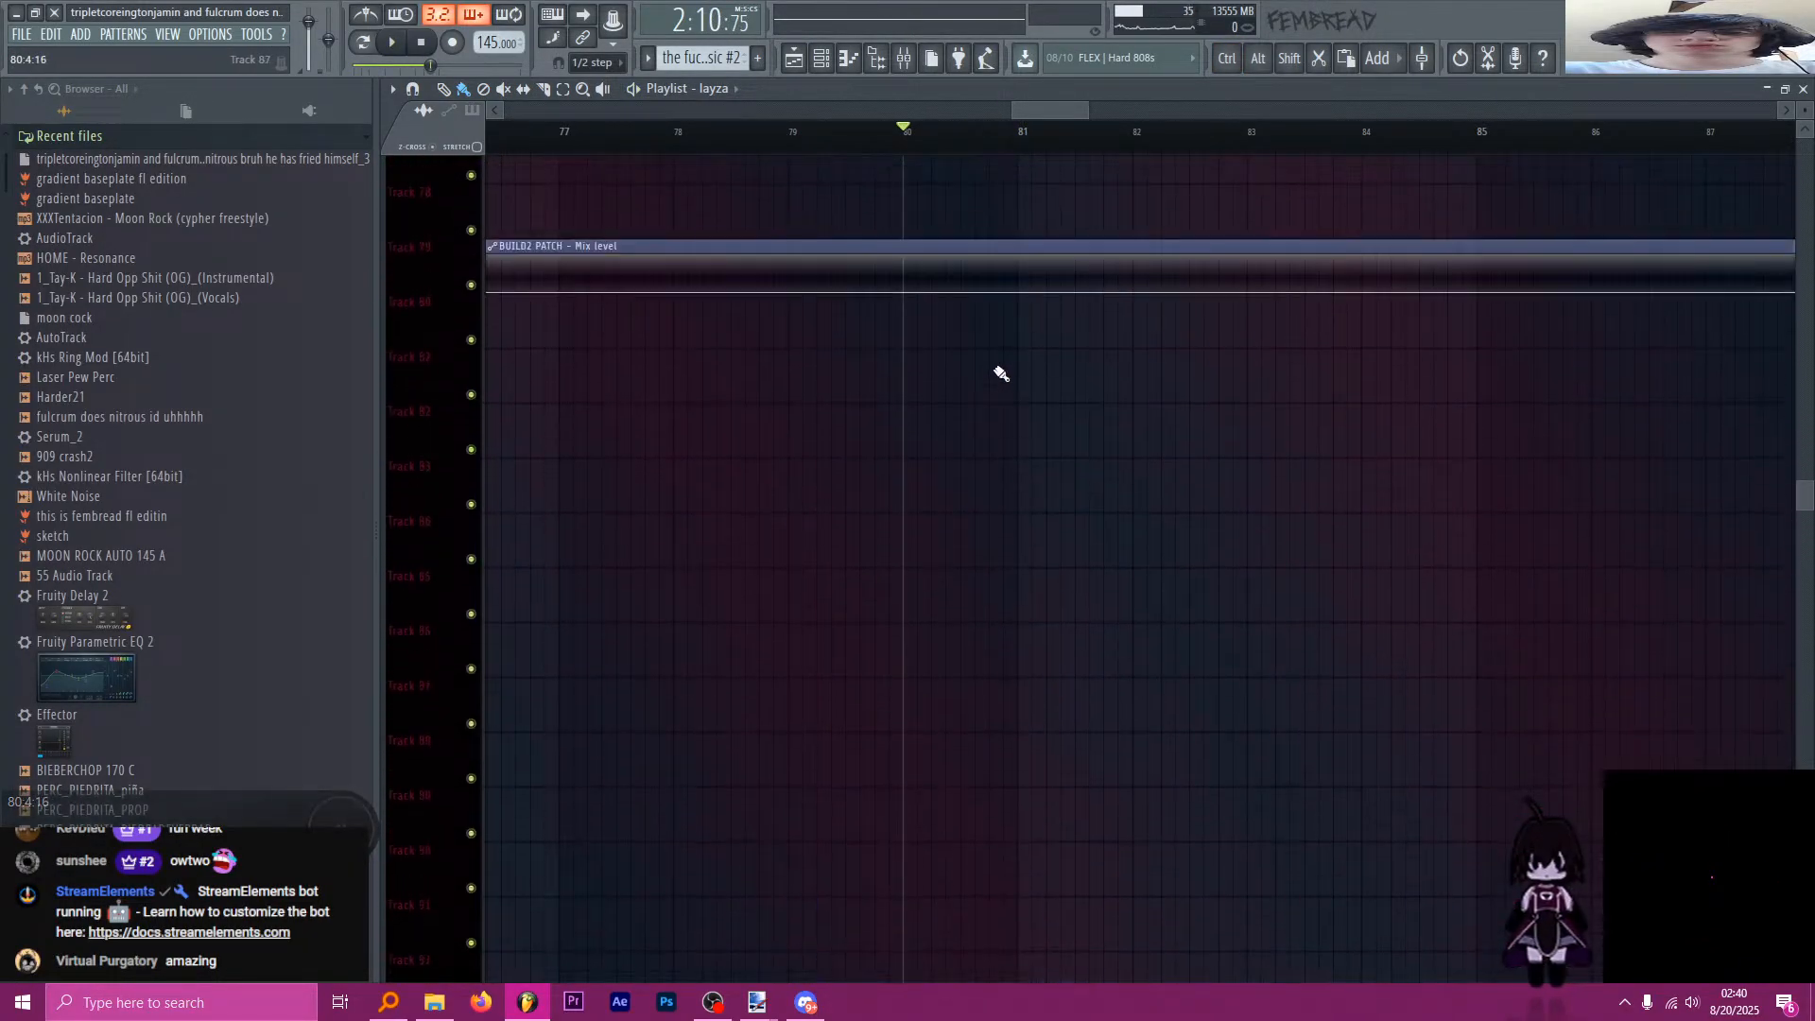
pyautogui.scroll(8, 1004, 383)
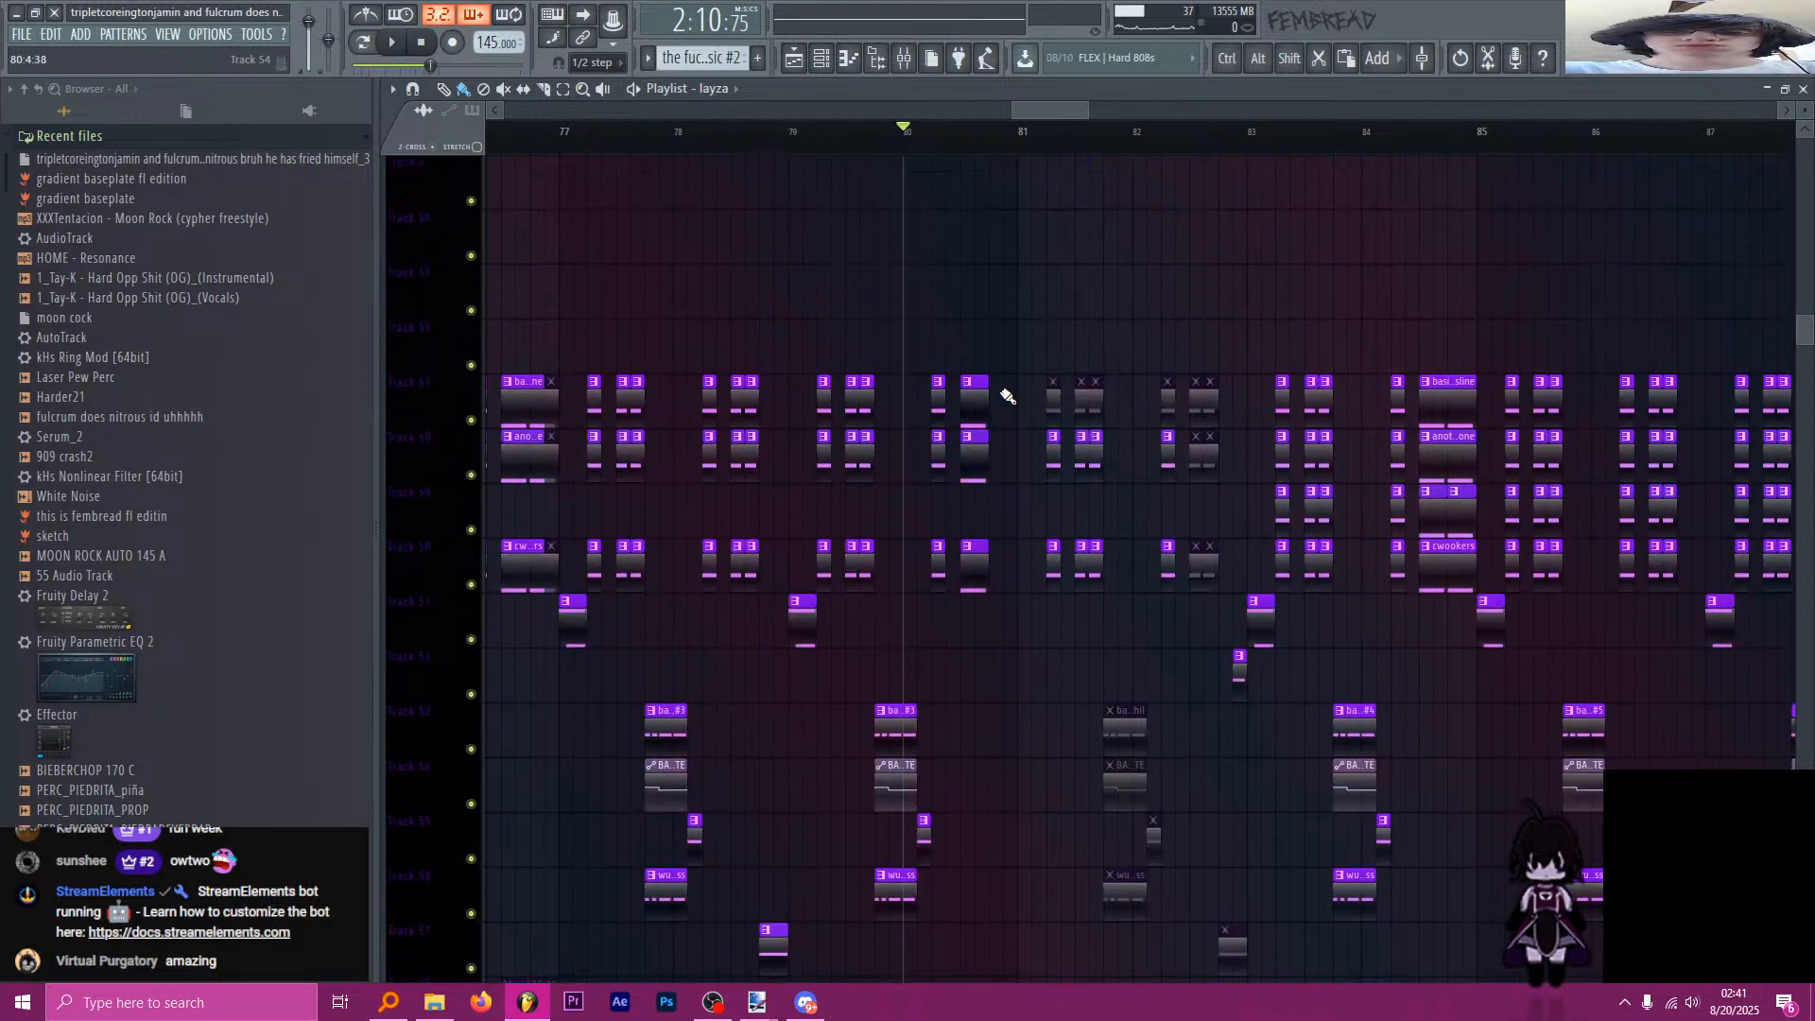
pyautogui.scroll(10, 1004, 393)
pyautogui.keyDown('ctrl'); pyautogui.scroll(3, 931, 385); pyautogui.keyUp('ctrl')
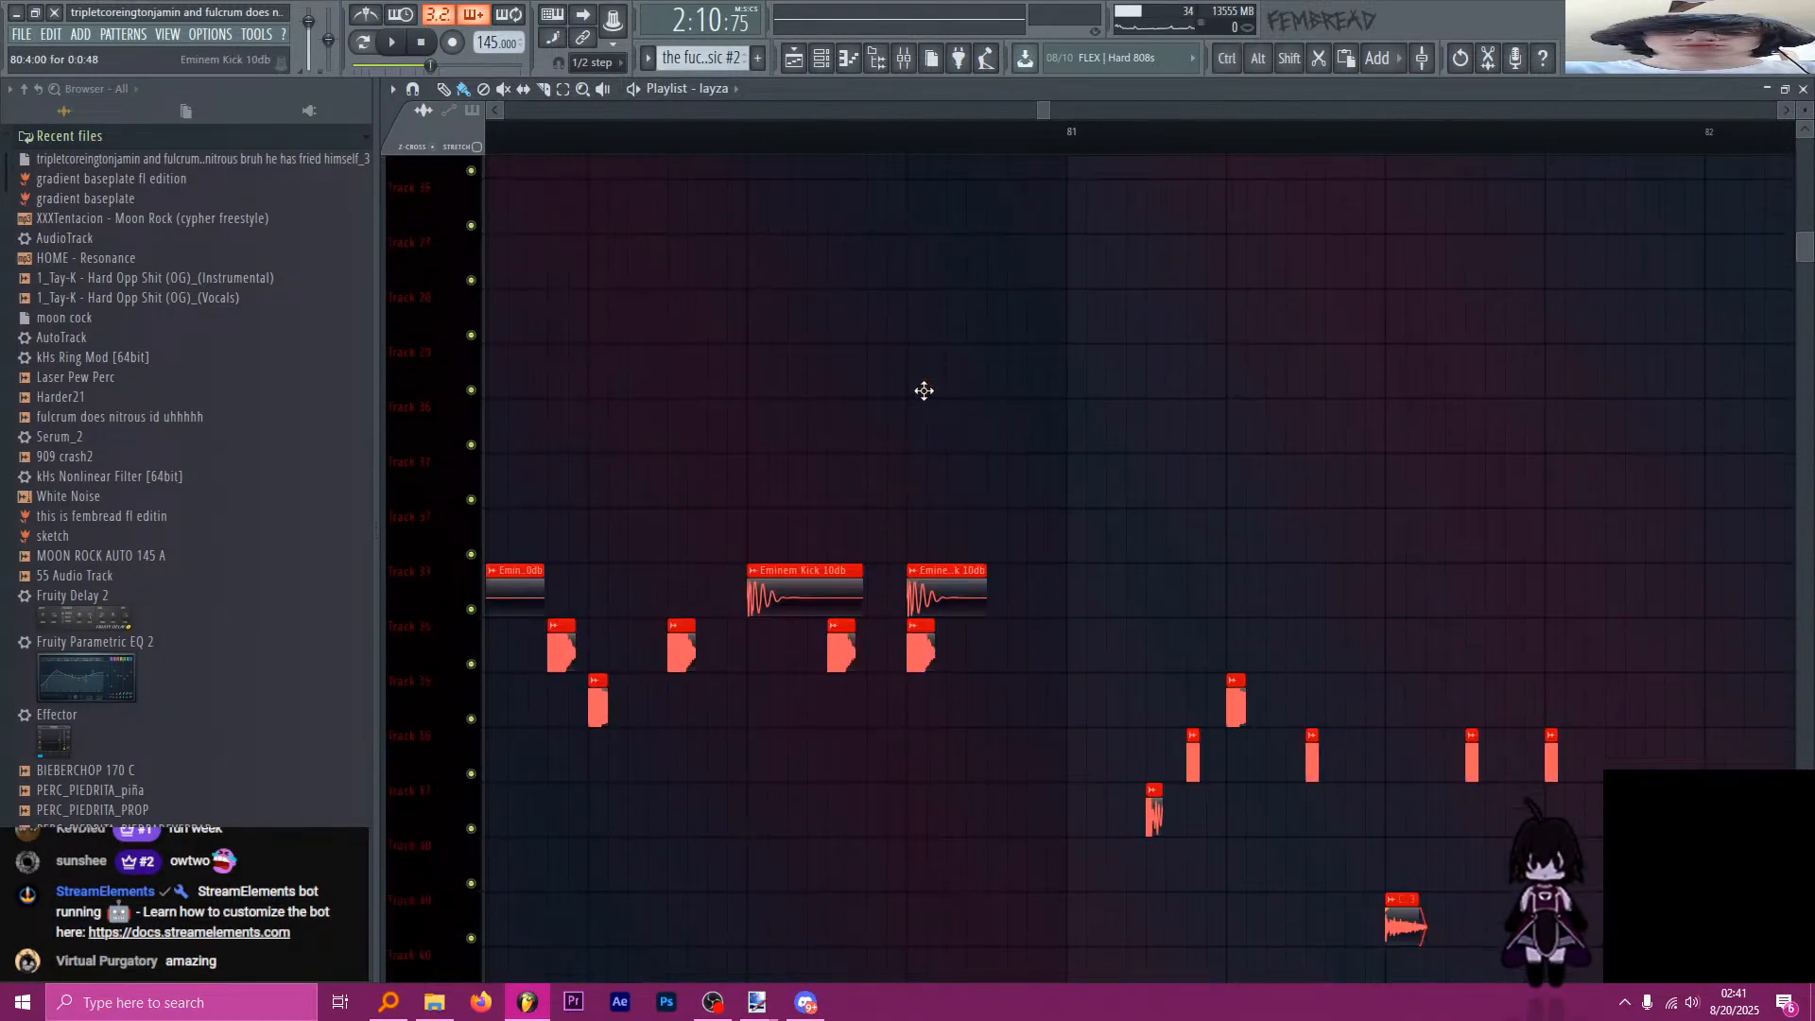
pyautogui.scroll(-2, 926, 461)
pyautogui.keyDown('ctrl'); pyautogui.scroll(-3, 926, 460); pyautogui.keyUp('ctrl')
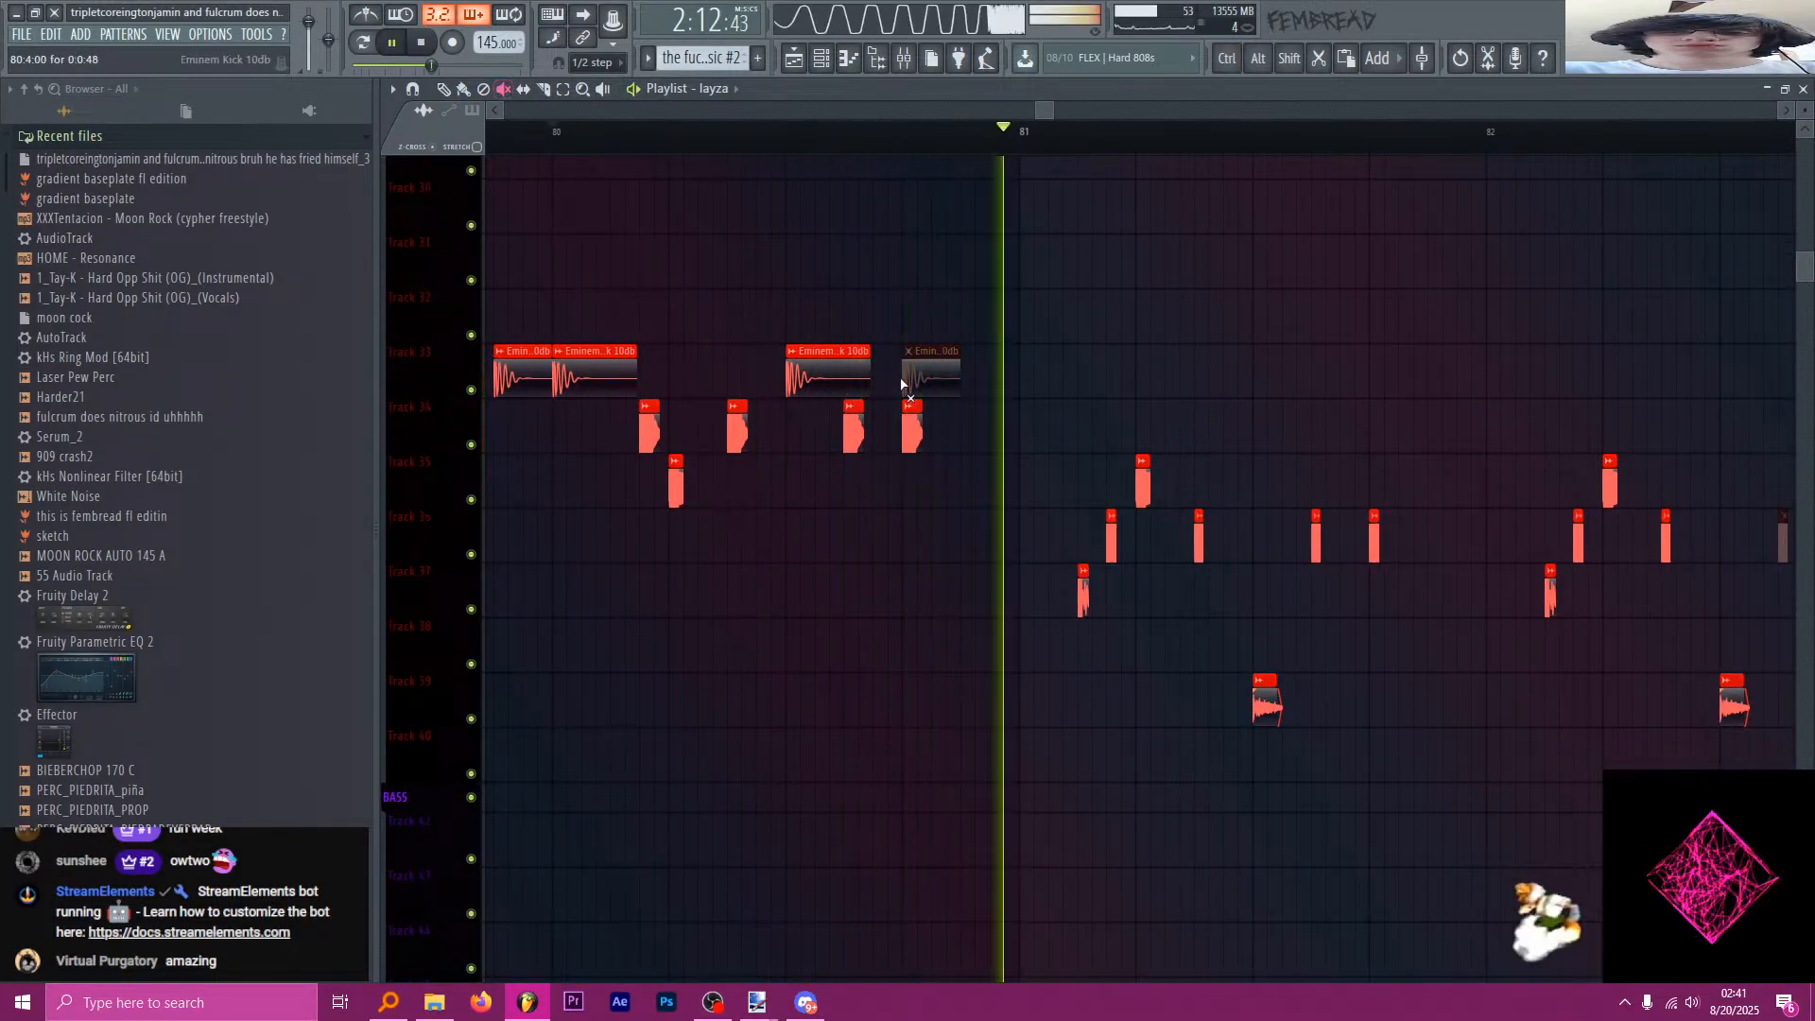
pyautogui.keyDown('ctrl'); pyautogui.scroll(-3, 902, 504); pyautogui.keyUp('ctrl')
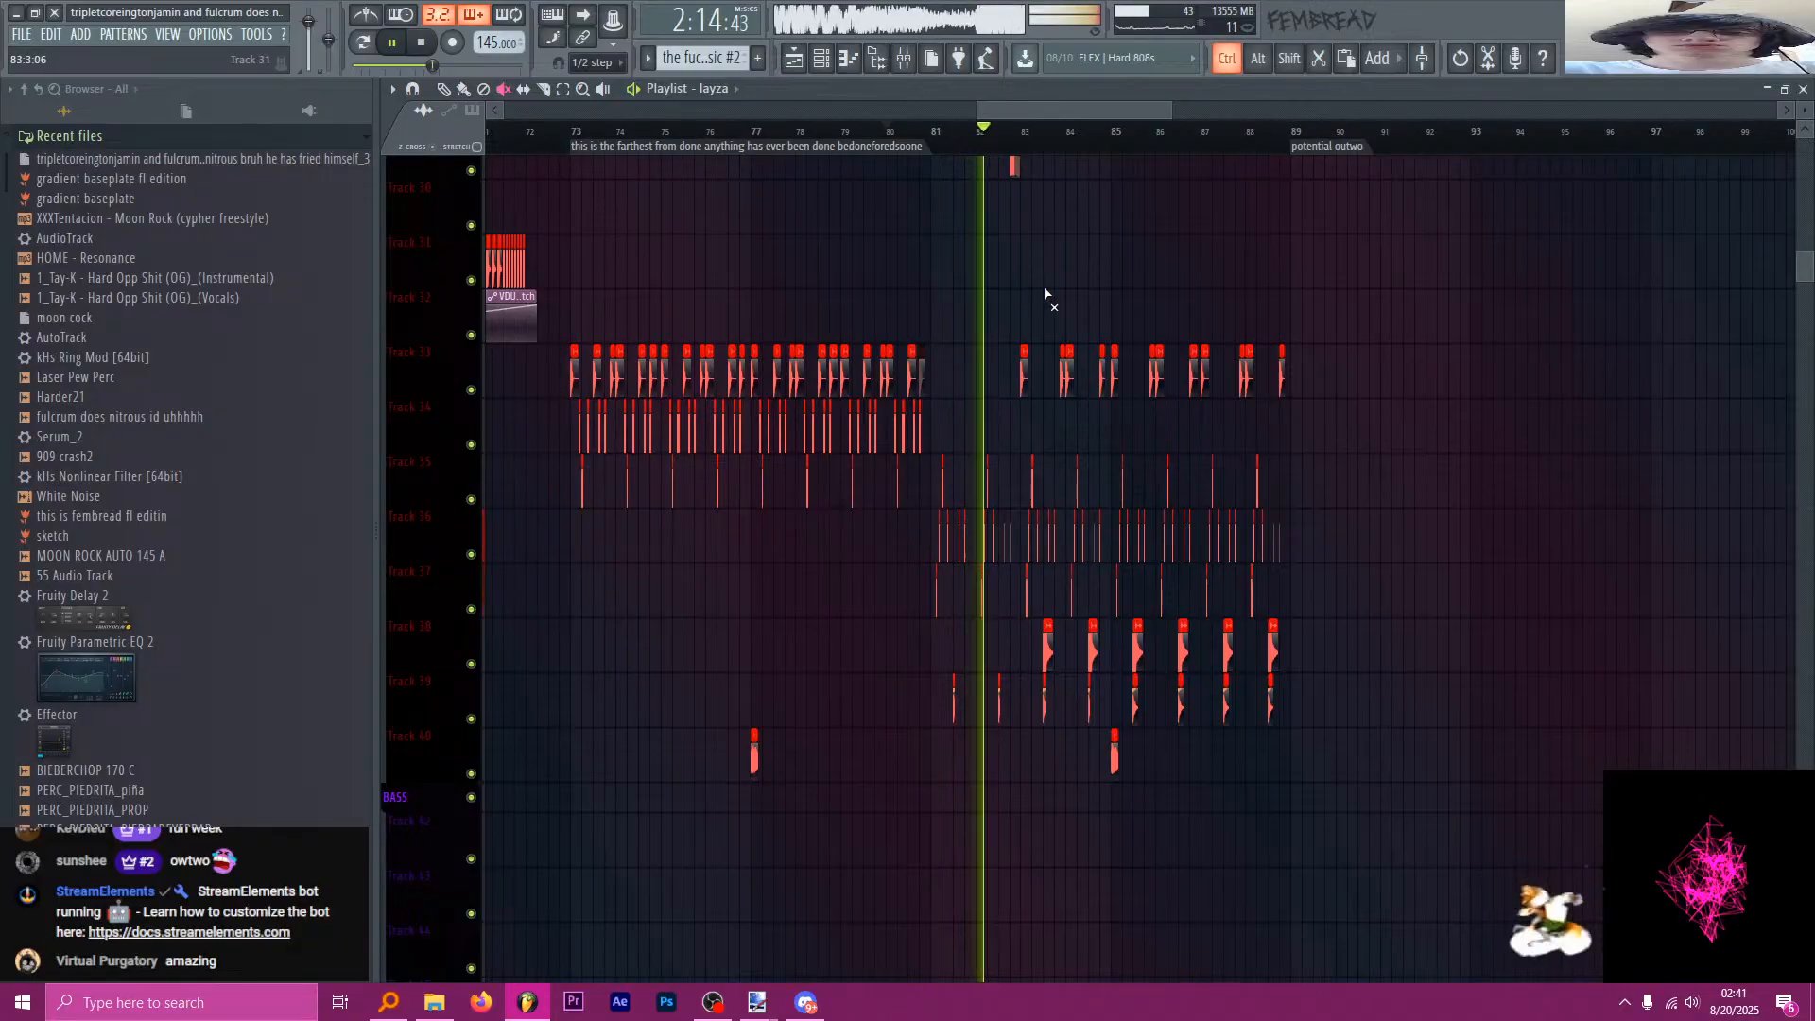
# Set the playlist snap to Line.
pyautogui.keyDown('ctrl'); pyautogui.scroll(2, 1087, 293); pyautogui.keyUp('ctrl')
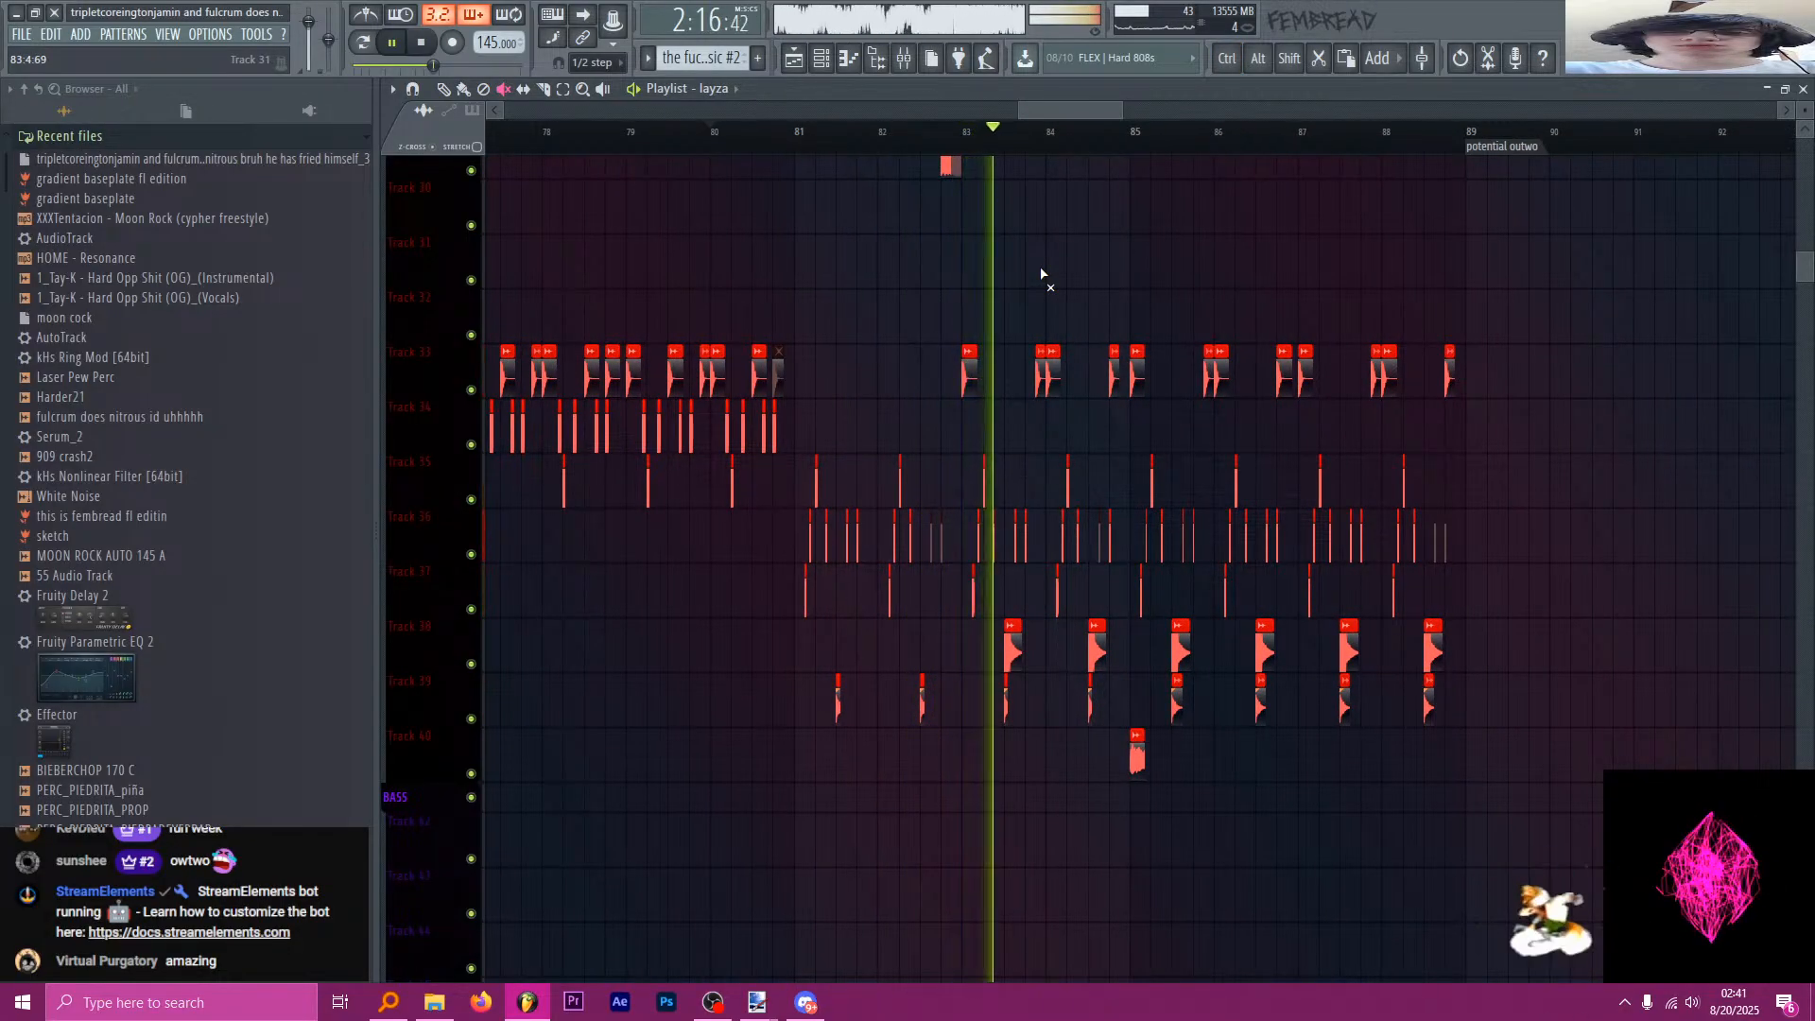
pyautogui.scroll(-3, 1000, 433)
pyautogui.click(593, 62)
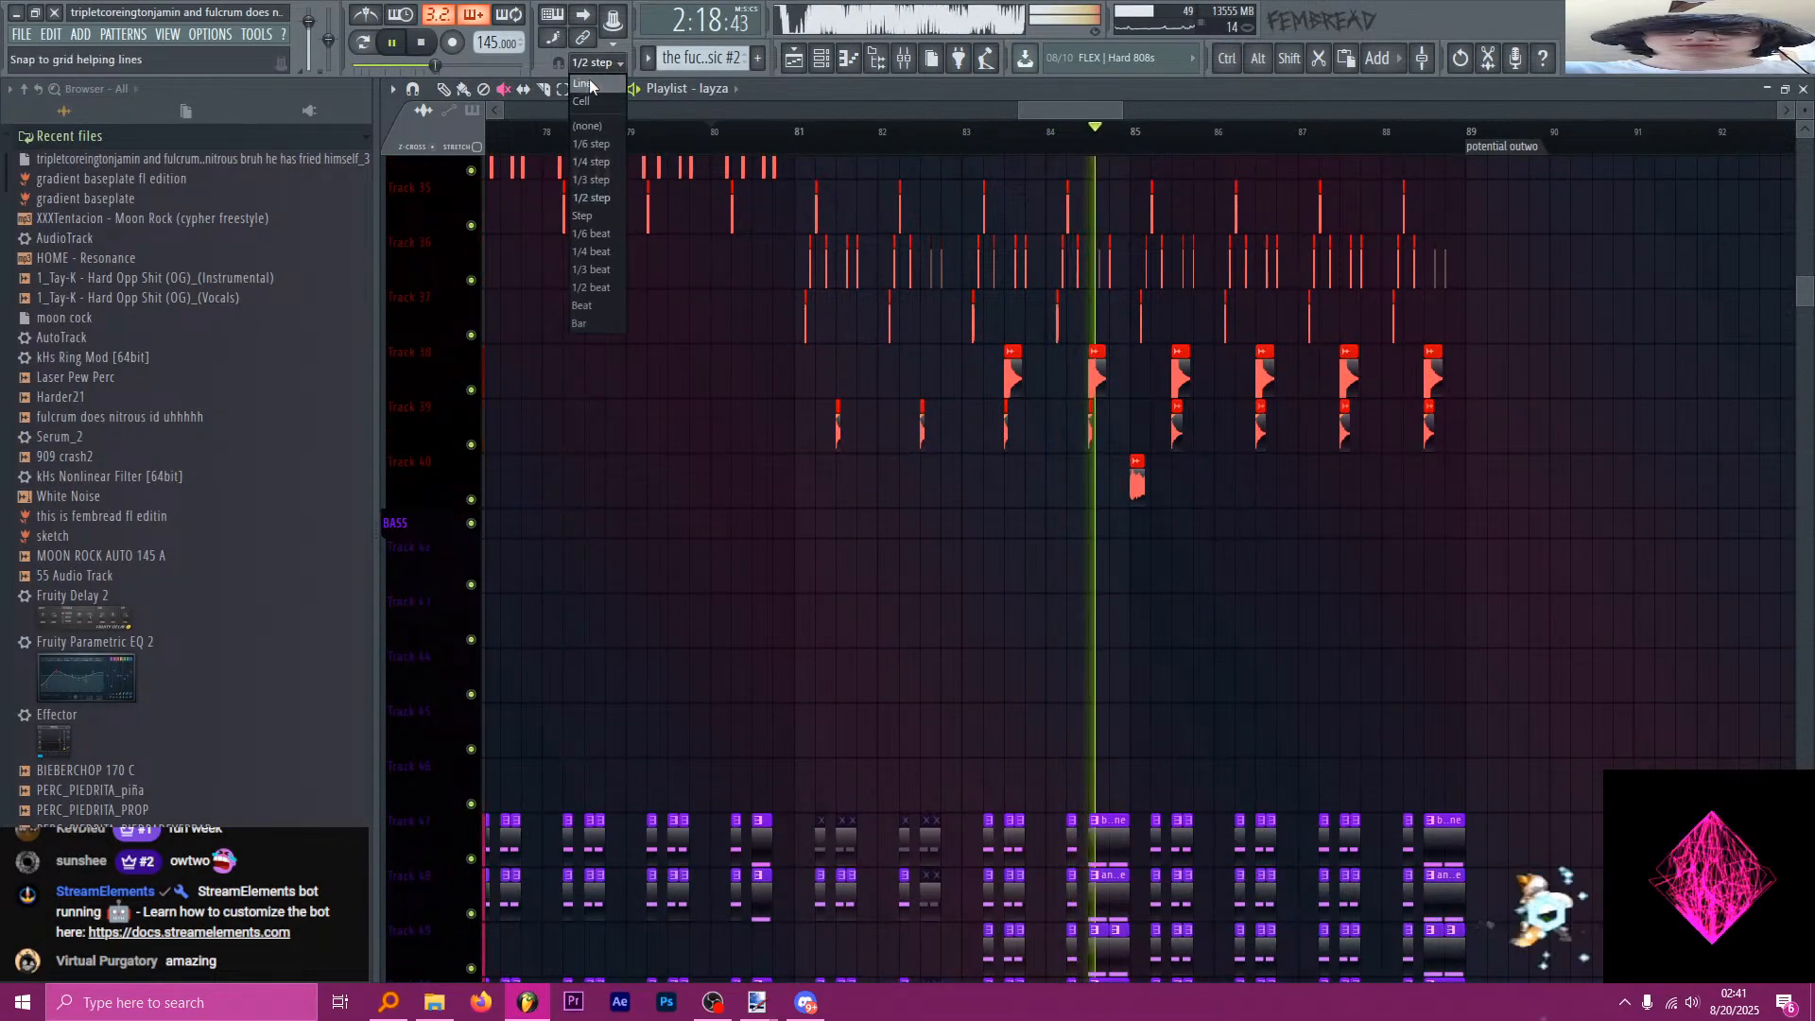
pyautogui.click(594, 142)
# Review the drum, bass and lead tracks of the final drop while it plays through bar 88, and stop playback.
pyautogui.keyDown('ctrl'); pyautogui.scroll(-3, 842, 289); pyautogui.keyUp('ctrl')
pyautogui.keyDown('ctrl'); pyautogui.scroll(2, 1121, 486); pyautogui.keyUp('ctrl')
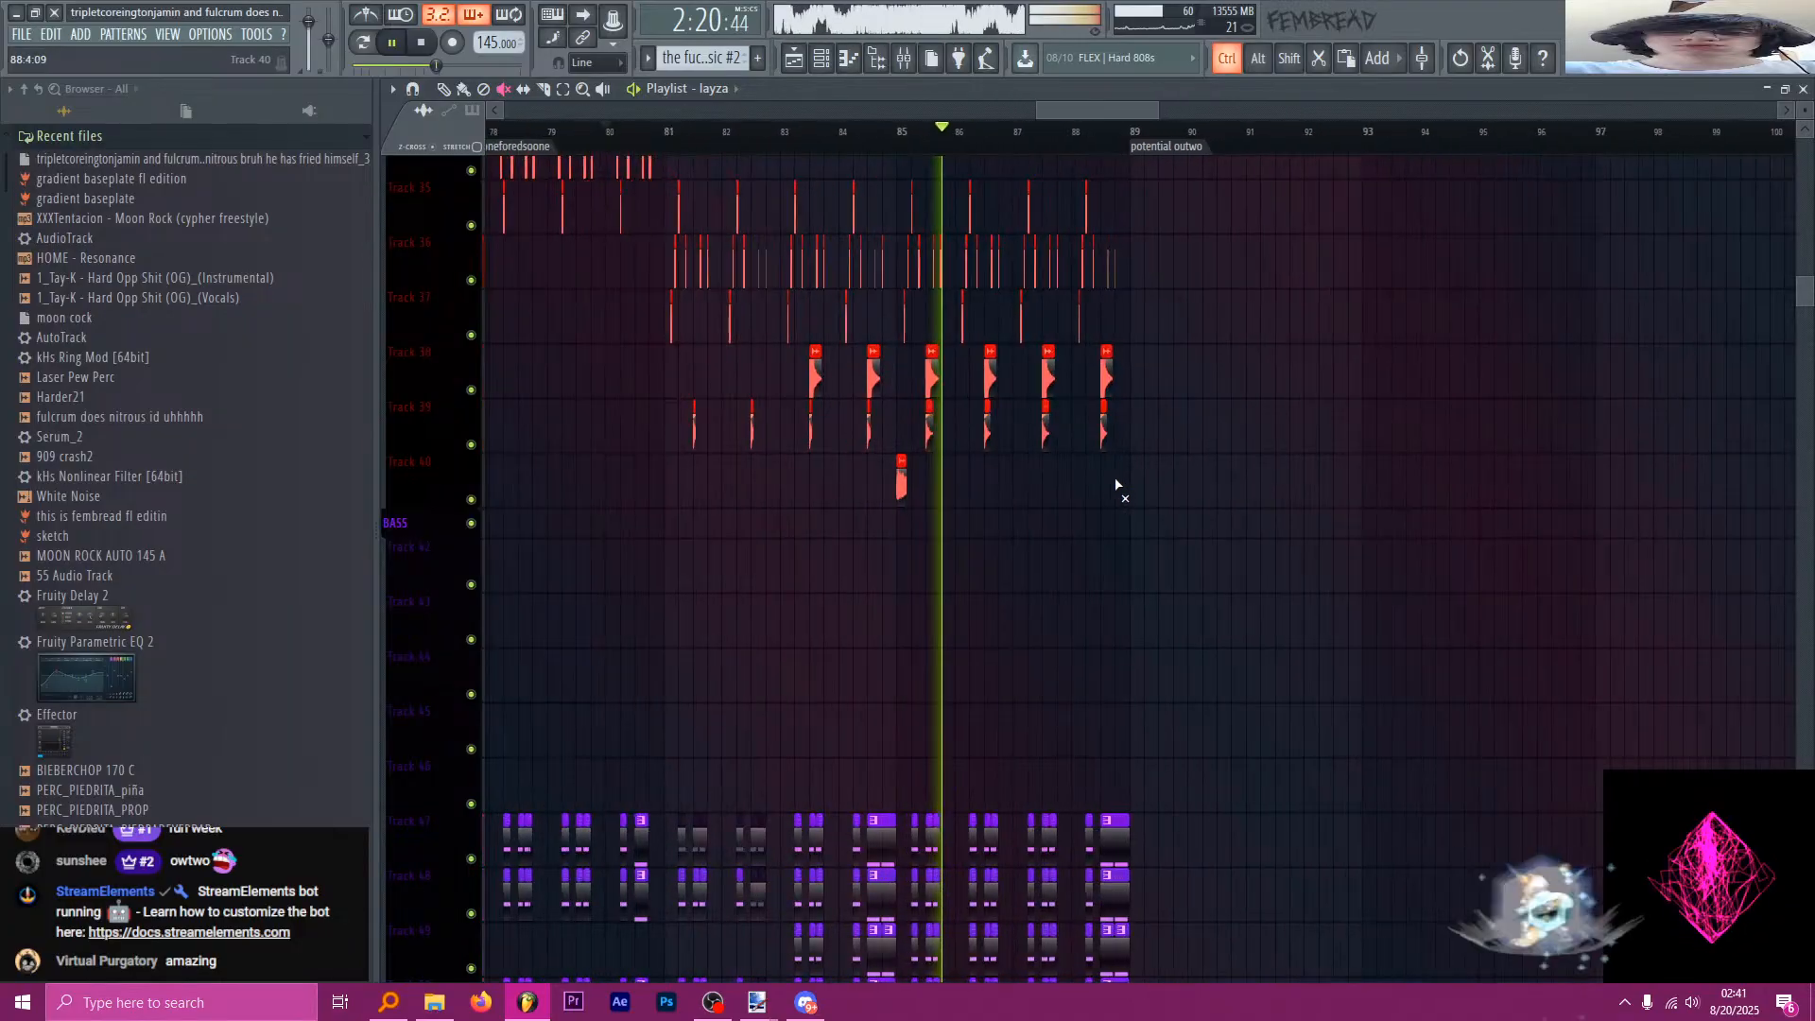
pyautogui.scroll(-8, 1069, 486)
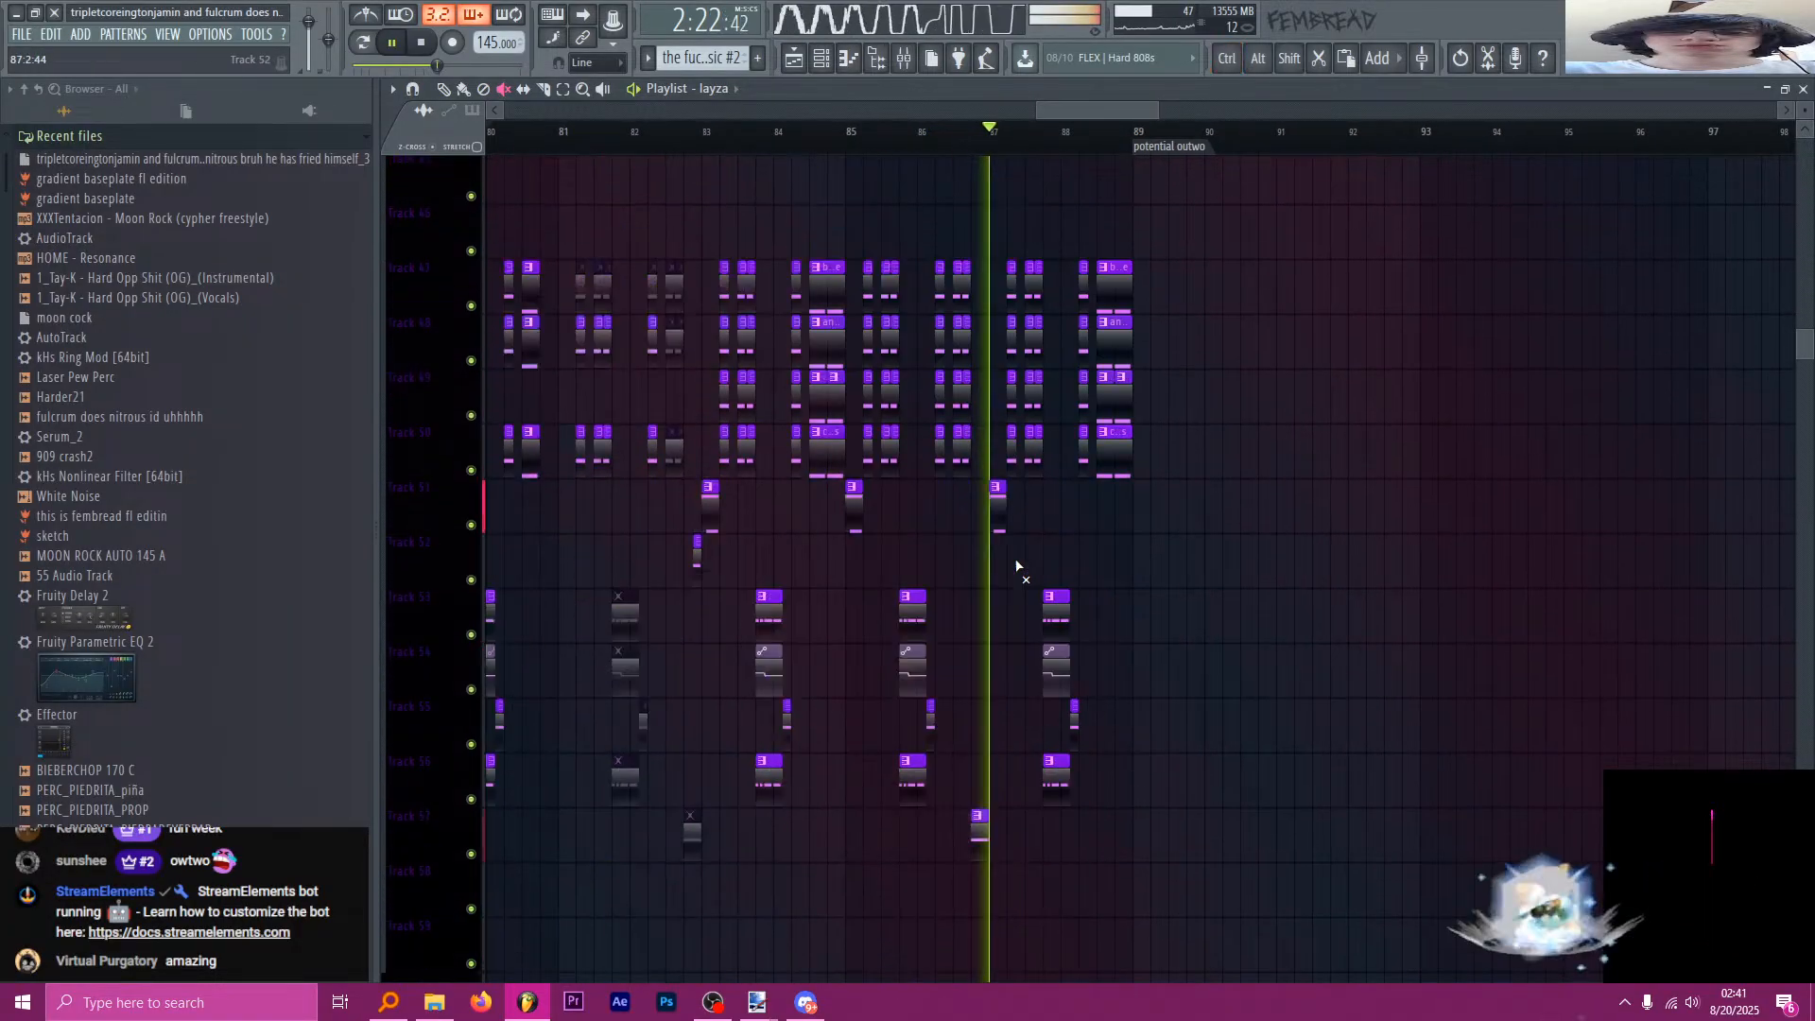
pyautogui.scroll(-18, 1009, 555)
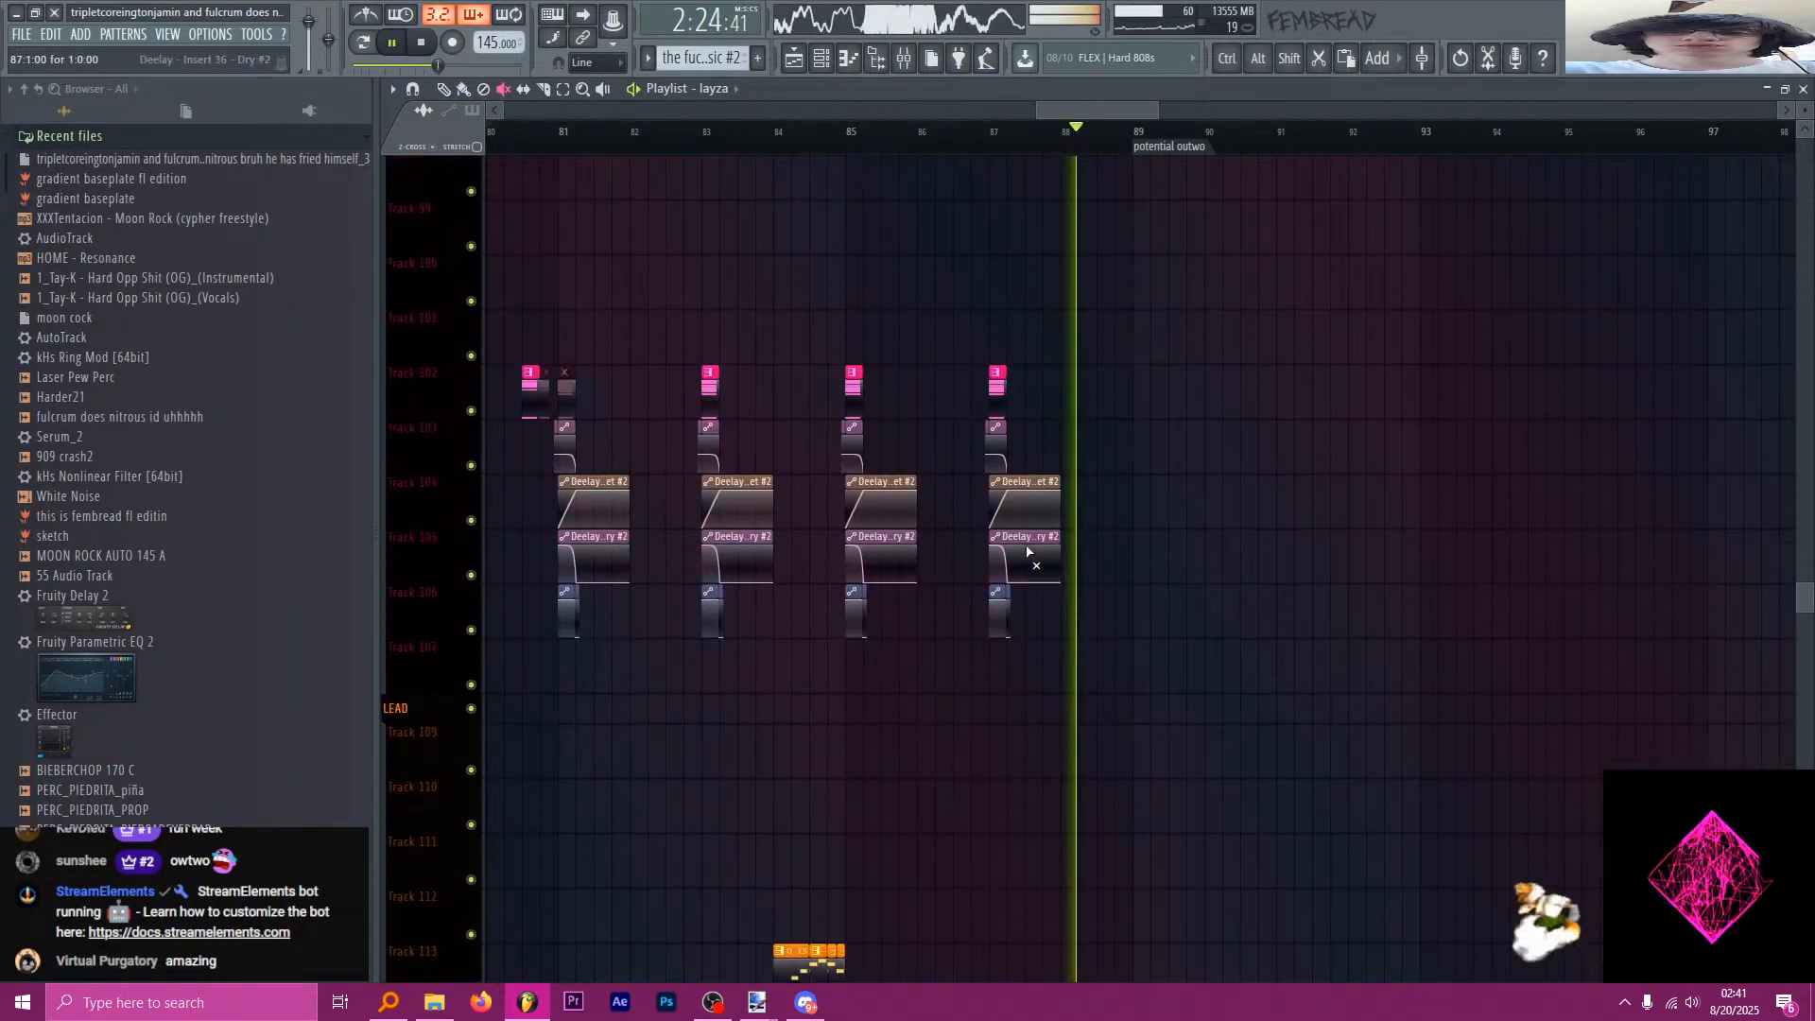
pyautogui.scroll(-2, 1044, 539)
pyautogui.press('space')
# Place the playhead at bar 81 and examine the vocal clips on tracks 124 to 131 up to the potential outro.
pyautogui.keyDown('ctrl'); pyautogui.scroll(-2, 1068, 454); pyautogui.keyUp('ctrl')
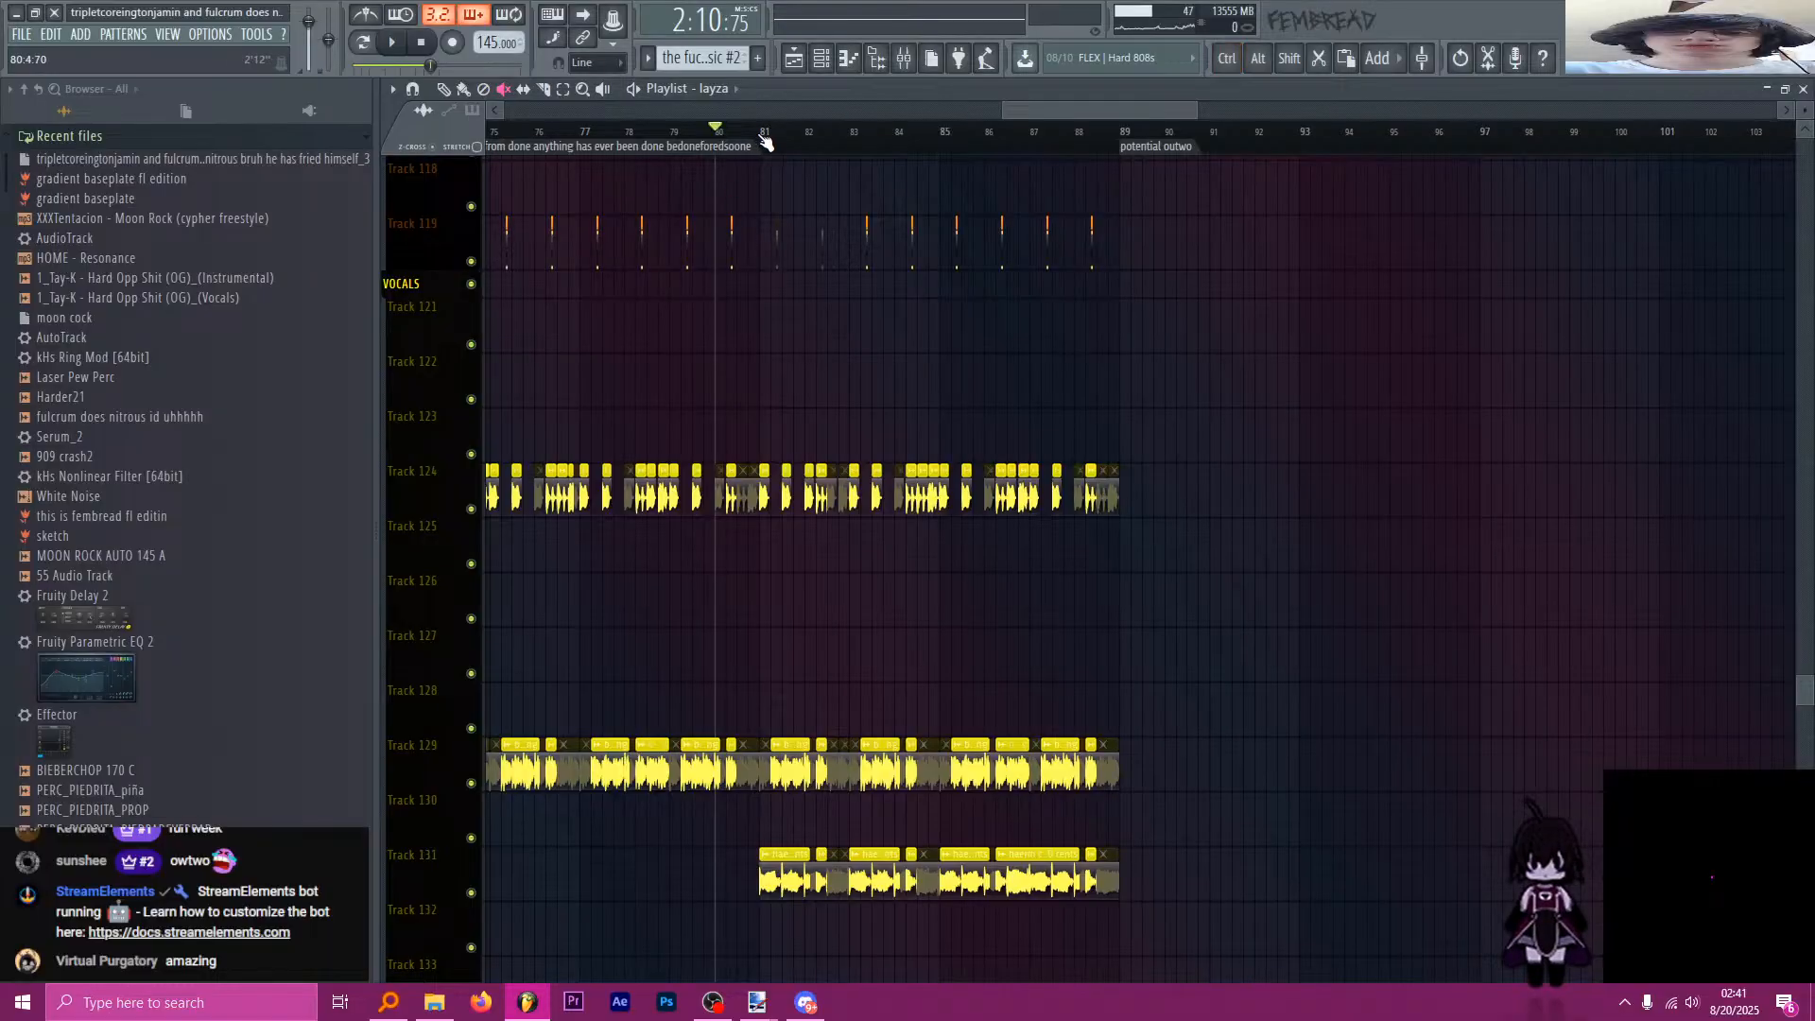
pyautogui.scroll(-3, 802, 315)
pyautogui.keyDown('ctrl'); pyautogui.scroll(-2, 907, 412); pyautogui.keyUp('ctrl')
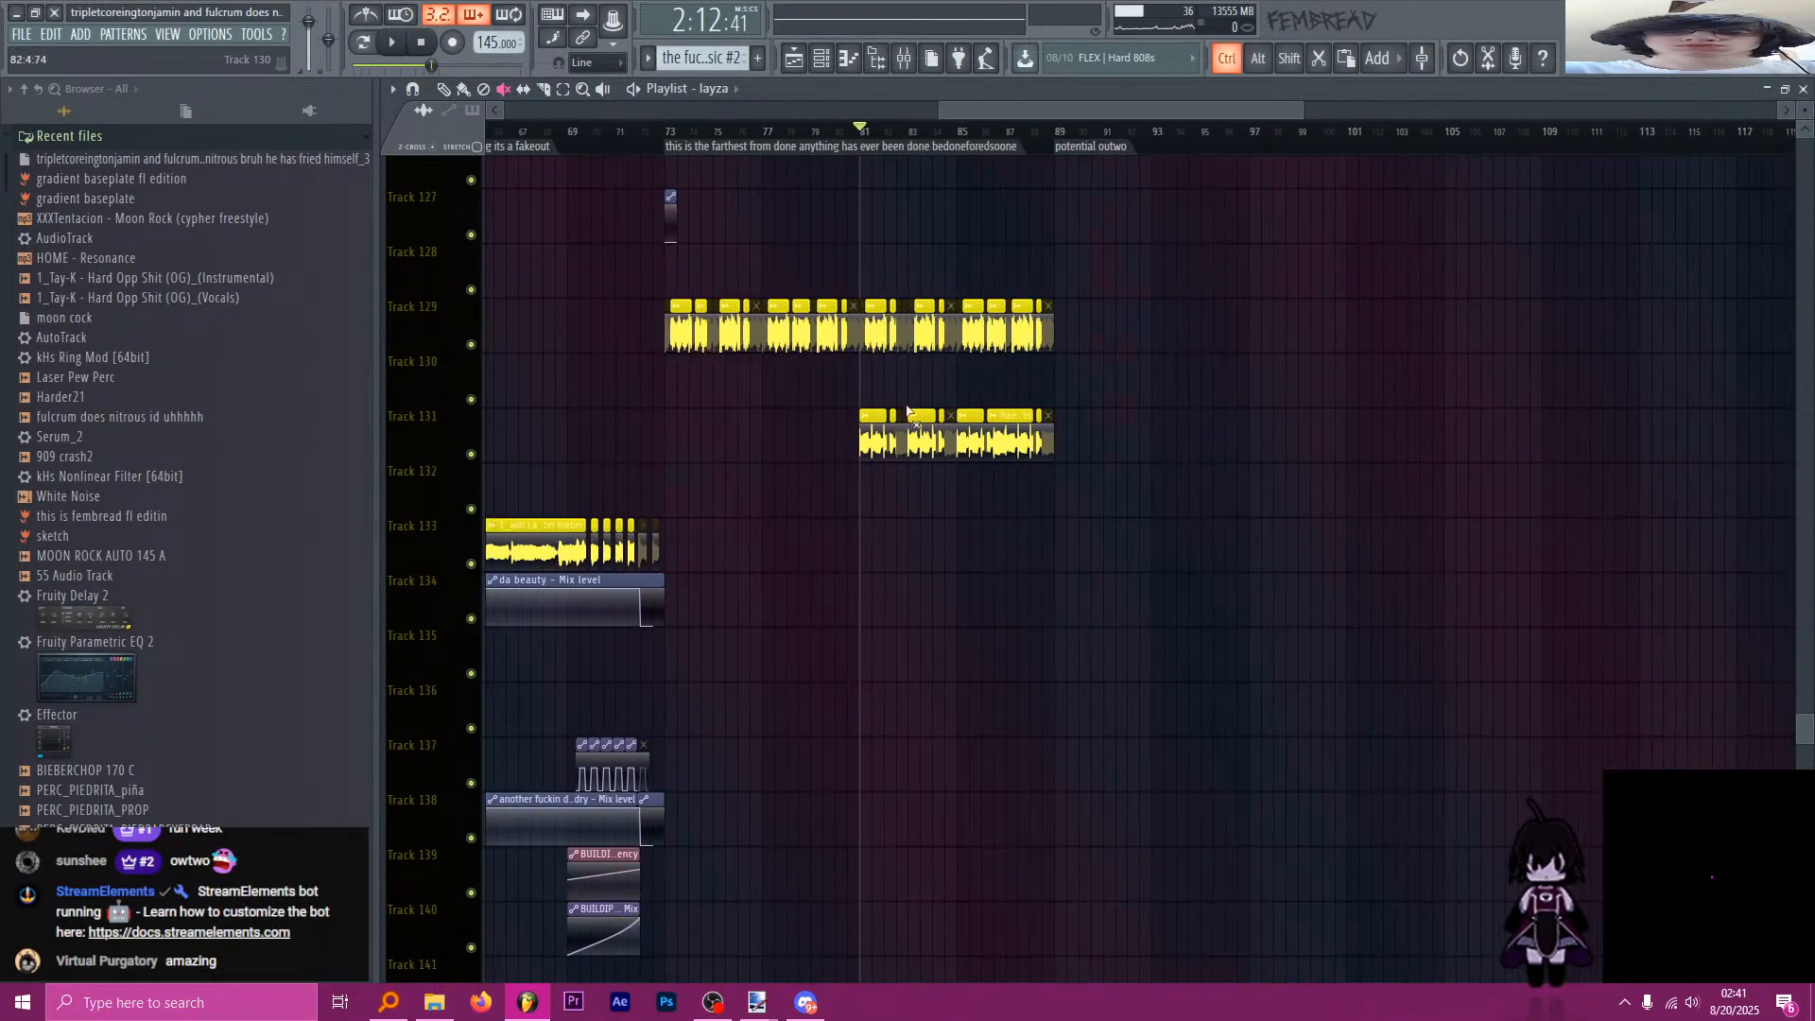
pyautogui.scroll(3, 913, 435)
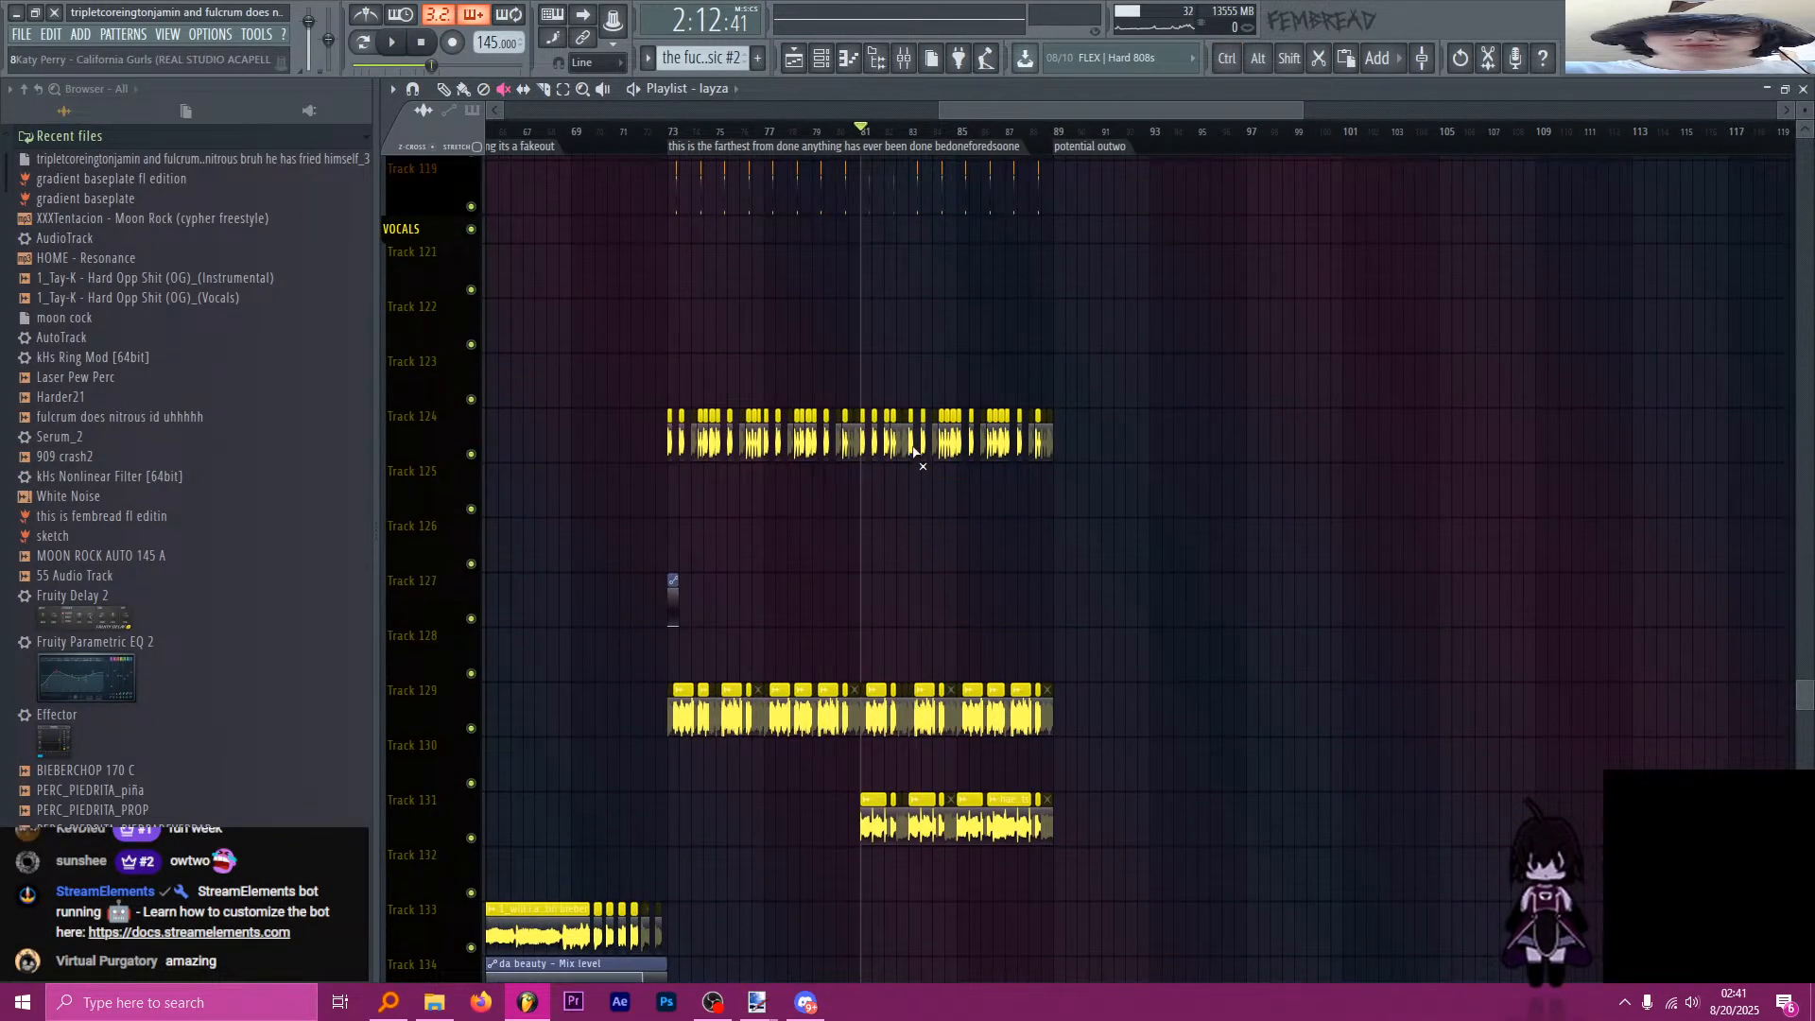
pyautogui.keyDown('ctrl'); pyautogui.scroll(5, 917, 423); pyautogui.keyUp('ctrl')
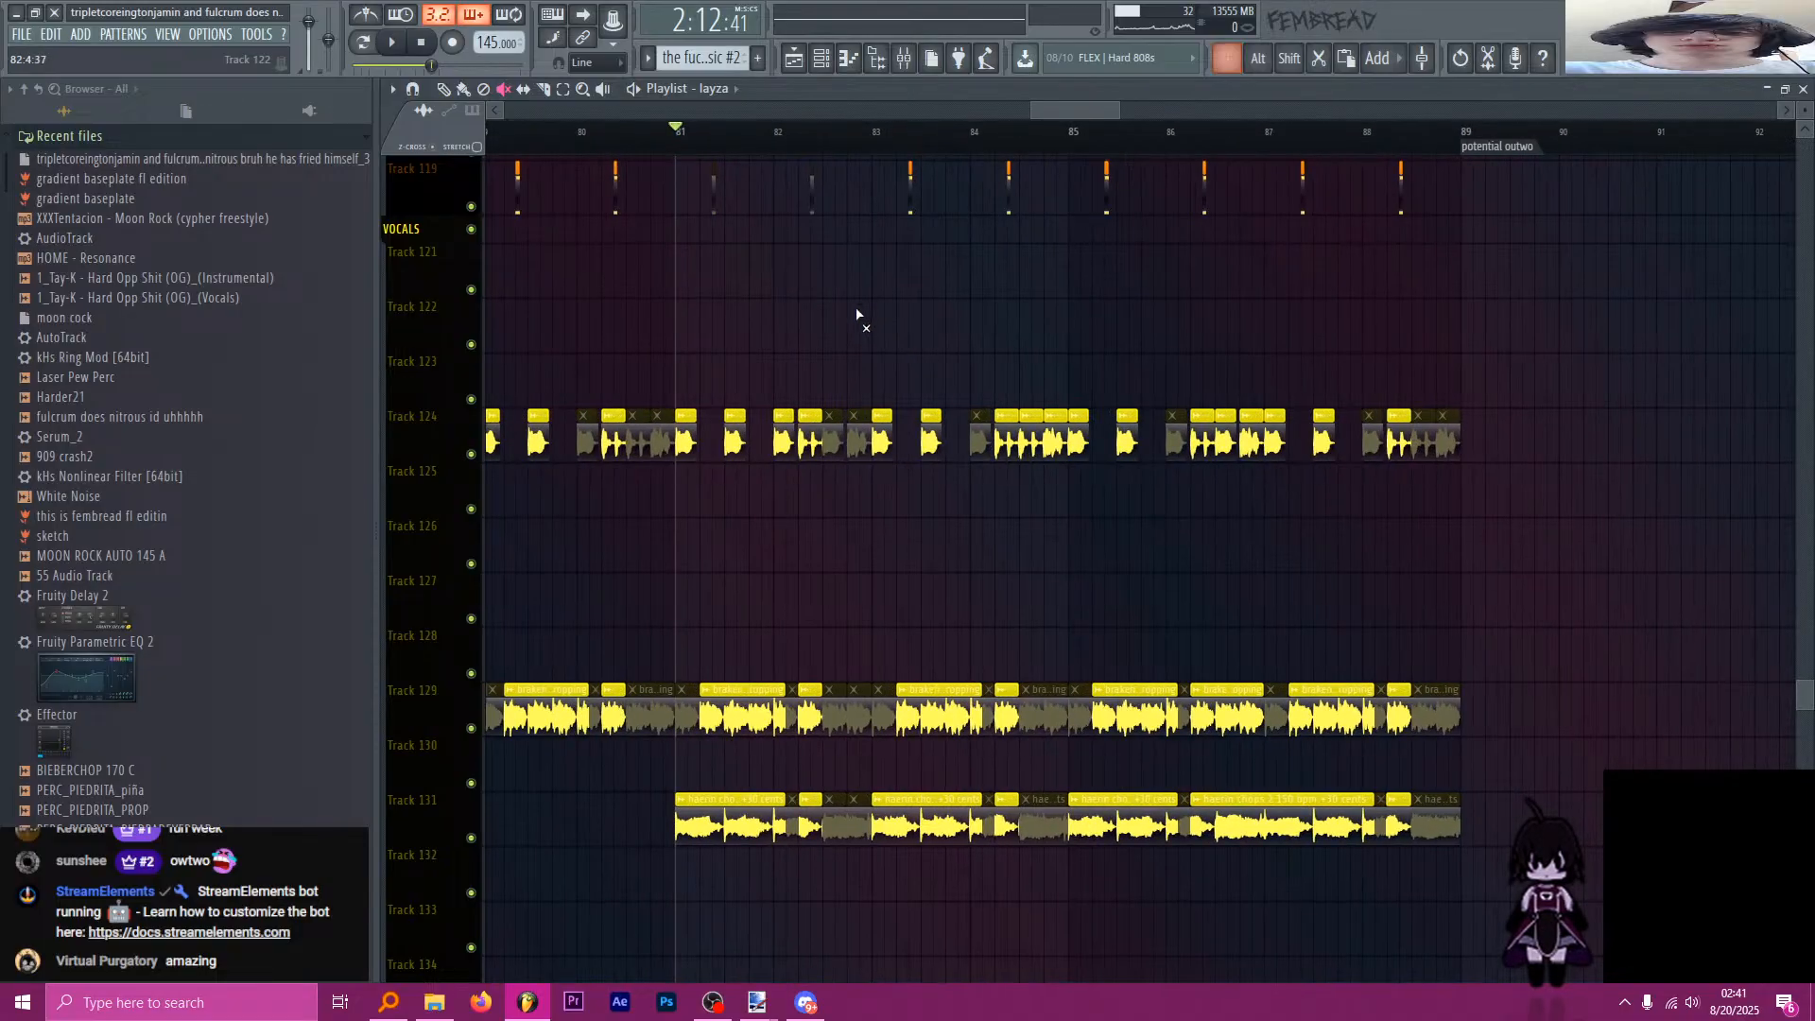
pyautogui.keyDown('ctrl'); pyautogui.scroll(1, 846, 241); pyautogui.keyUp('ctrl')
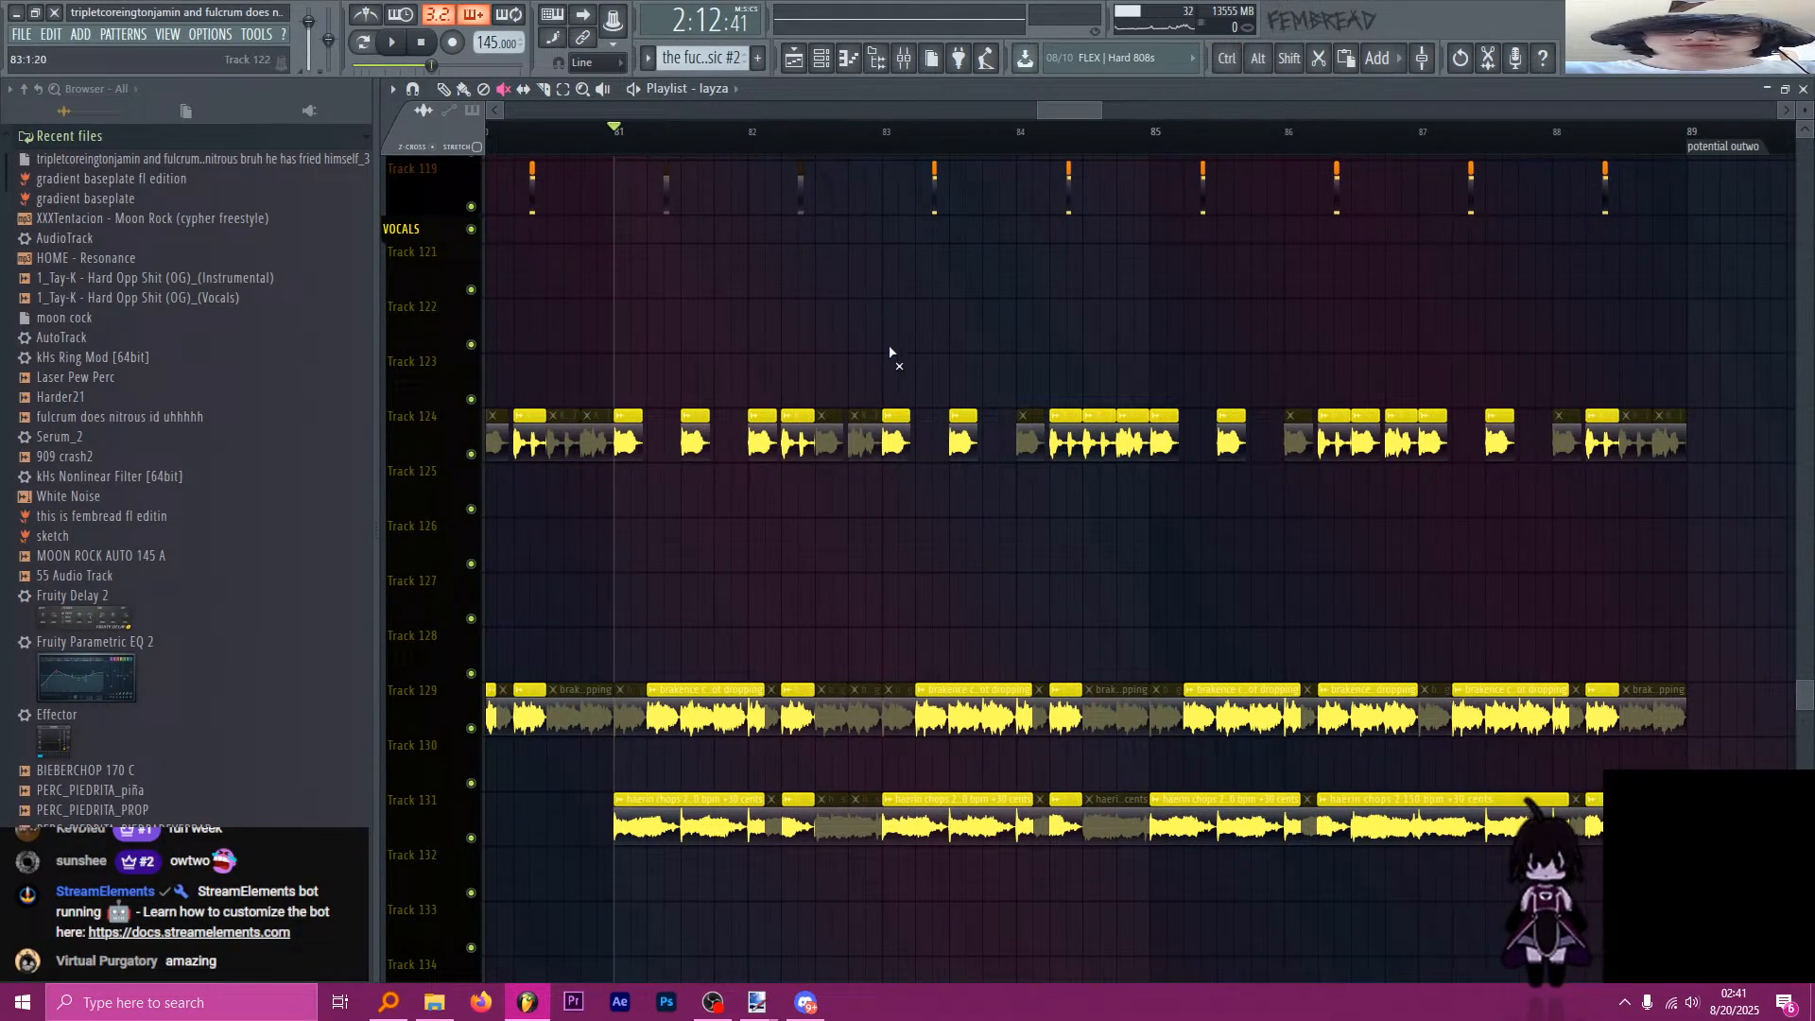
# Solo the vocal chops on track 124 and turn tracks 125 to 127 back on with them.
pyautogui.keyDown('ctrl'); pyautogui.click(470, 453); pyautogui.keyUp('ctrl')
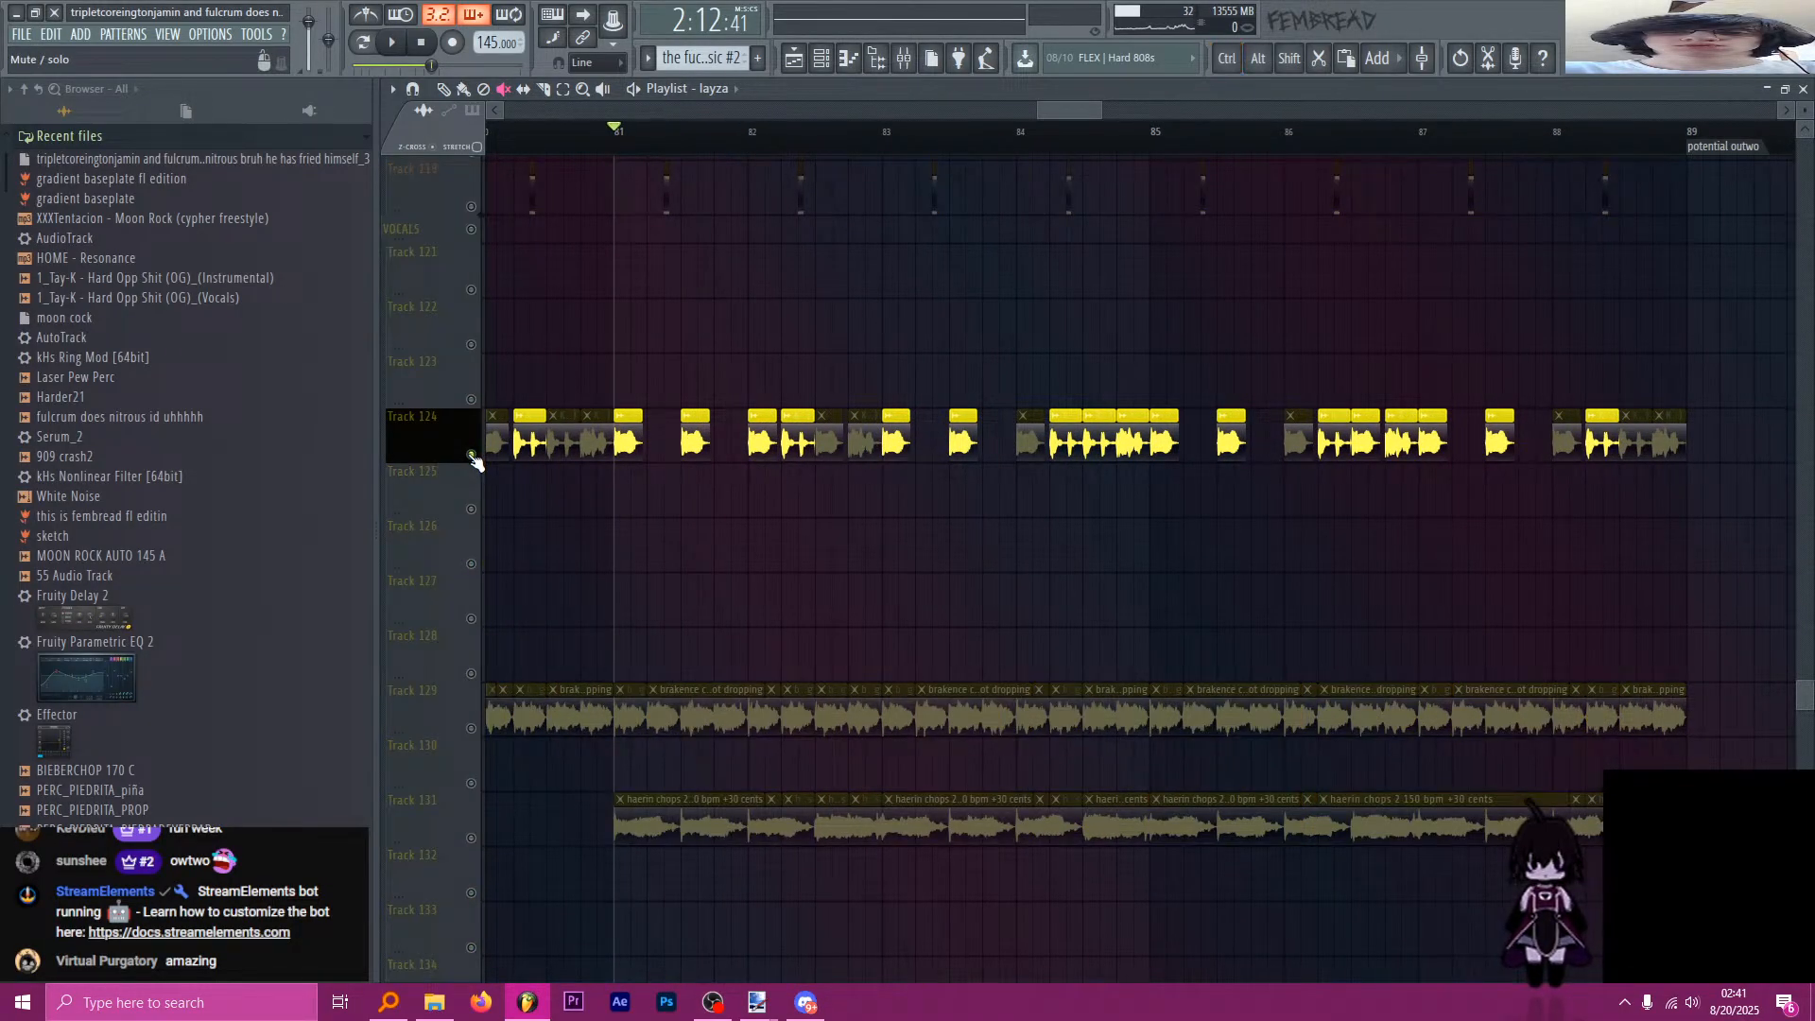
pyautogui.keyDown('ctrl'); pyautogui.scroll(-10, 911, 558); pyautogui.keyUp('ctrl')
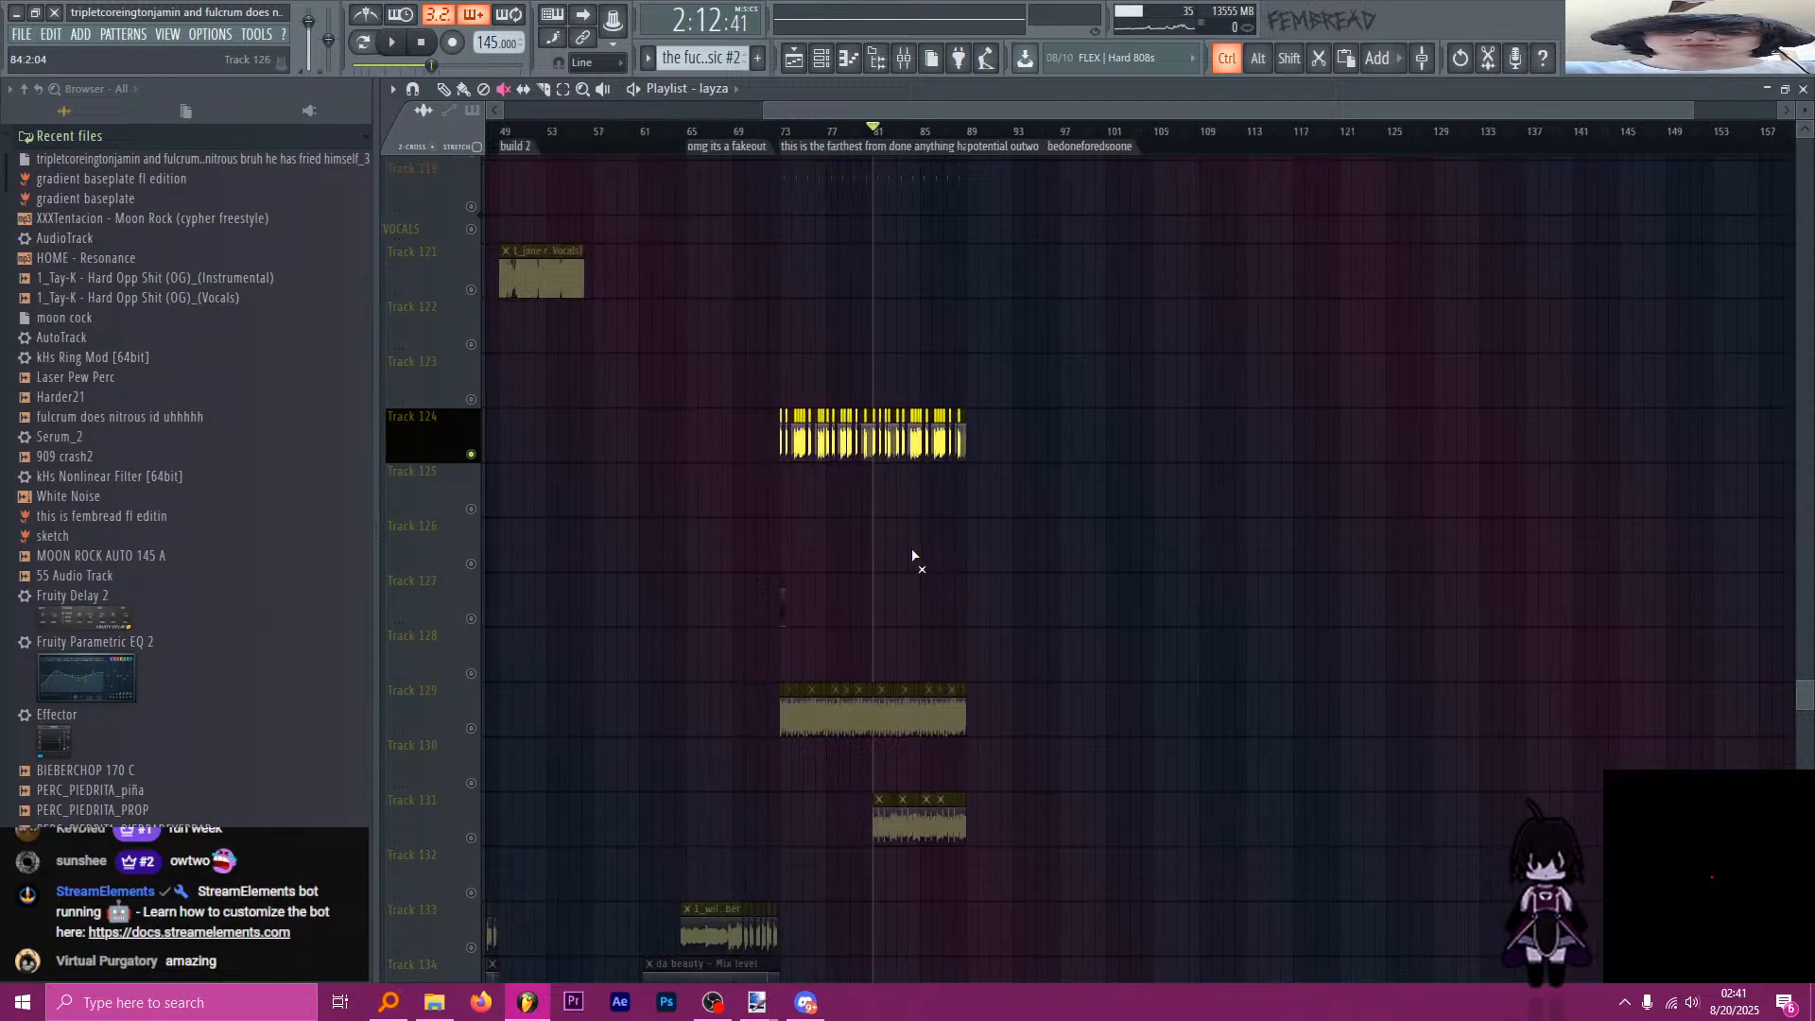
pyautogui.click(471, 508)
pyautogui.click(470, 563)
pyautogui.keyDown('ctrl'); pyautogui.scroll(3, 1041, 498); pyautogui.keyUp('ctrl')
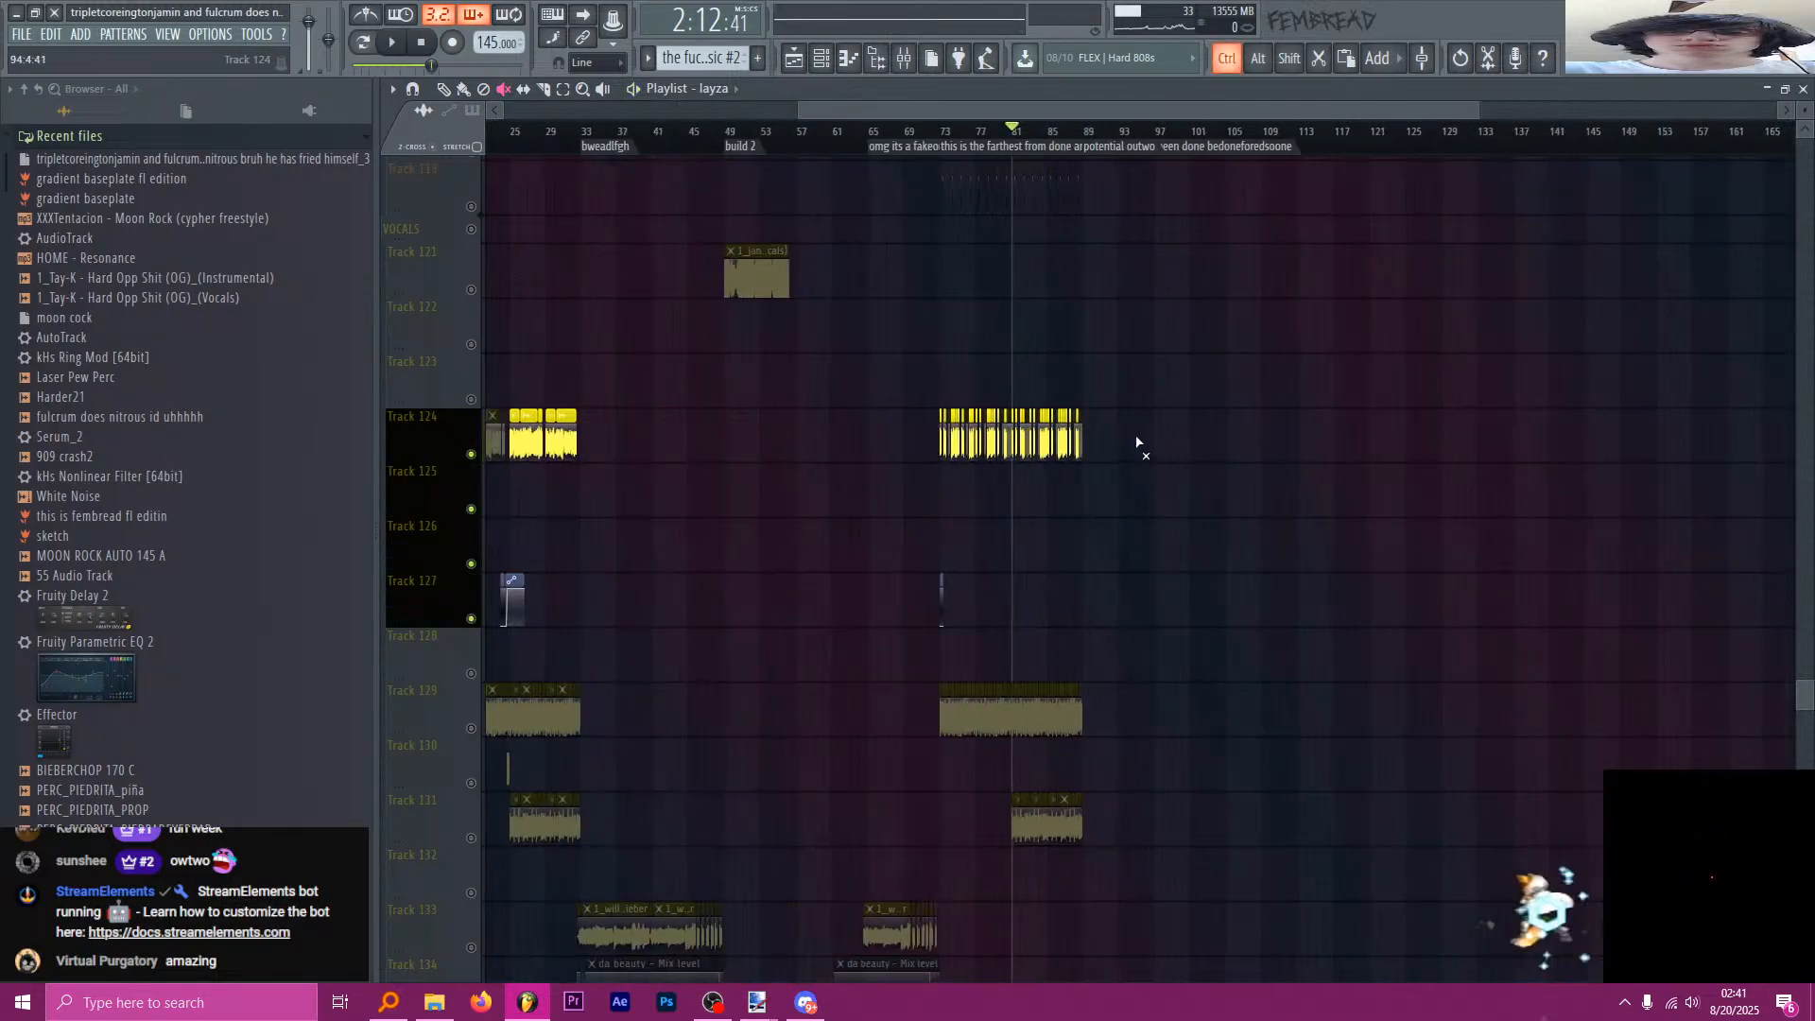
# Turn the bass tracks on with the soloed vocals, play from bar 83, and stop playback.
pyautogui.scroll(8, 1016, 474)
pyautogui.scroll(15, 905, 478)
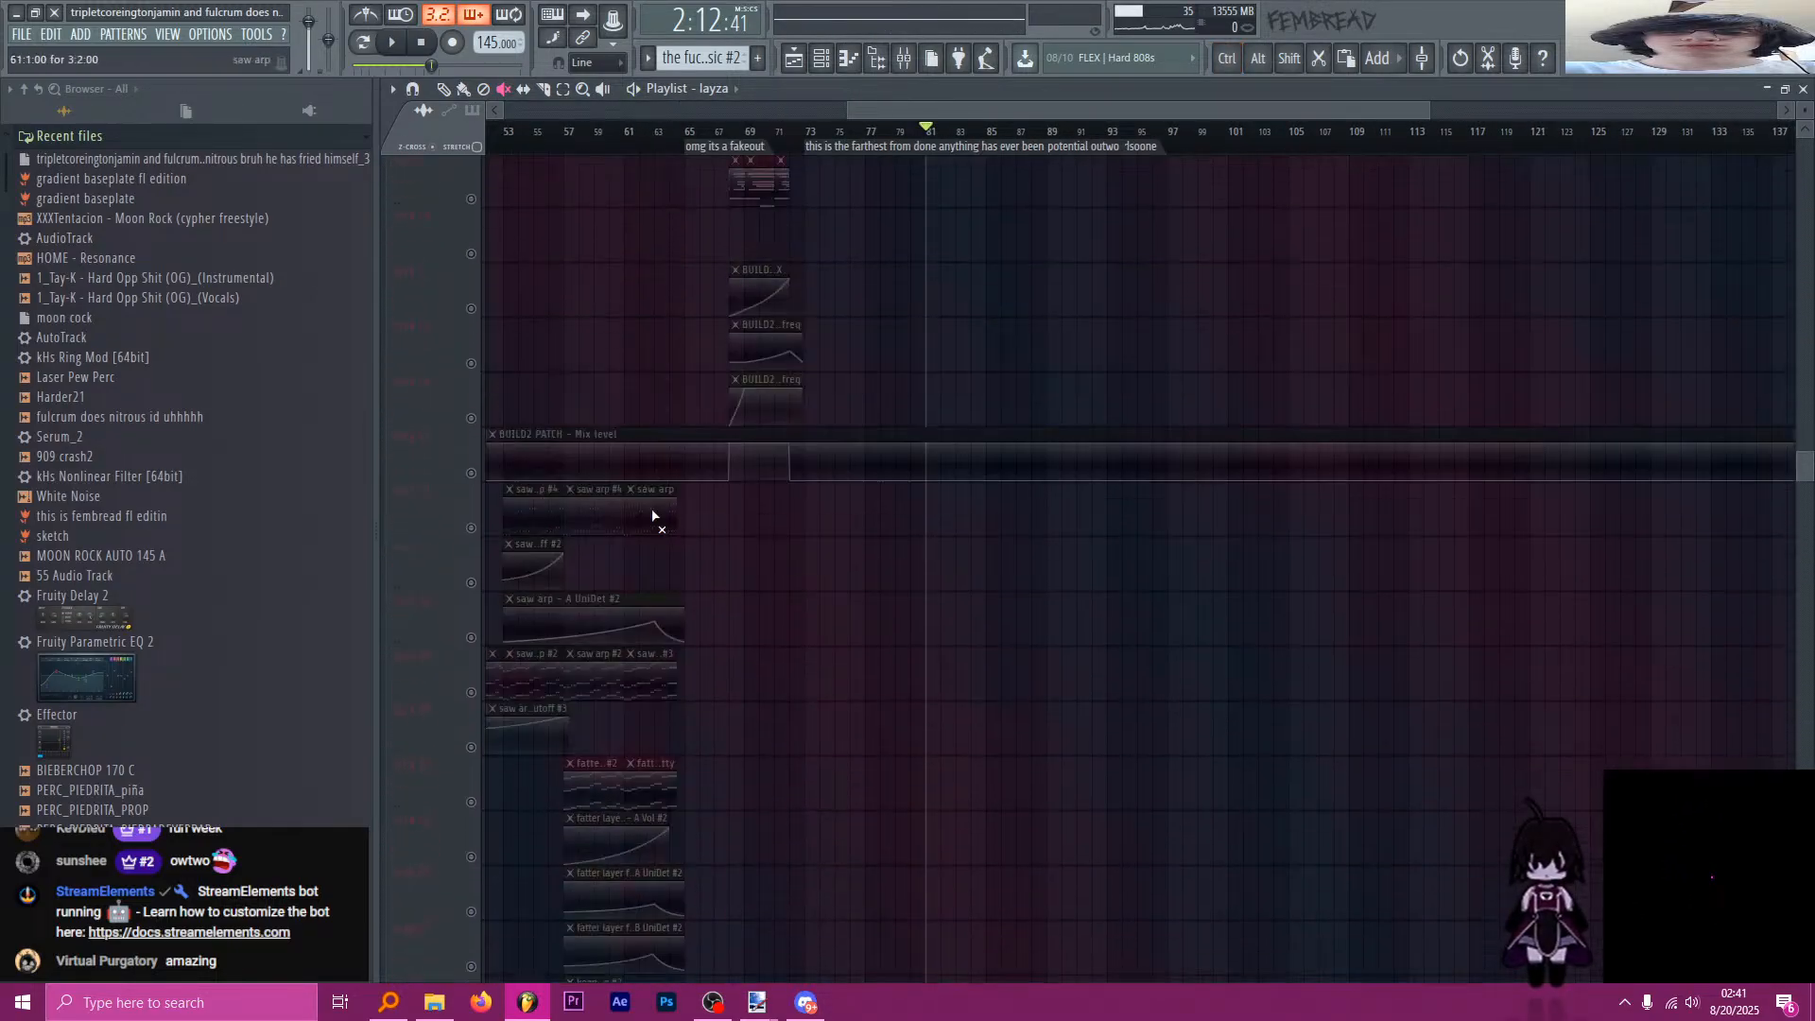
pyautogui.scroll(5, 511, 463)
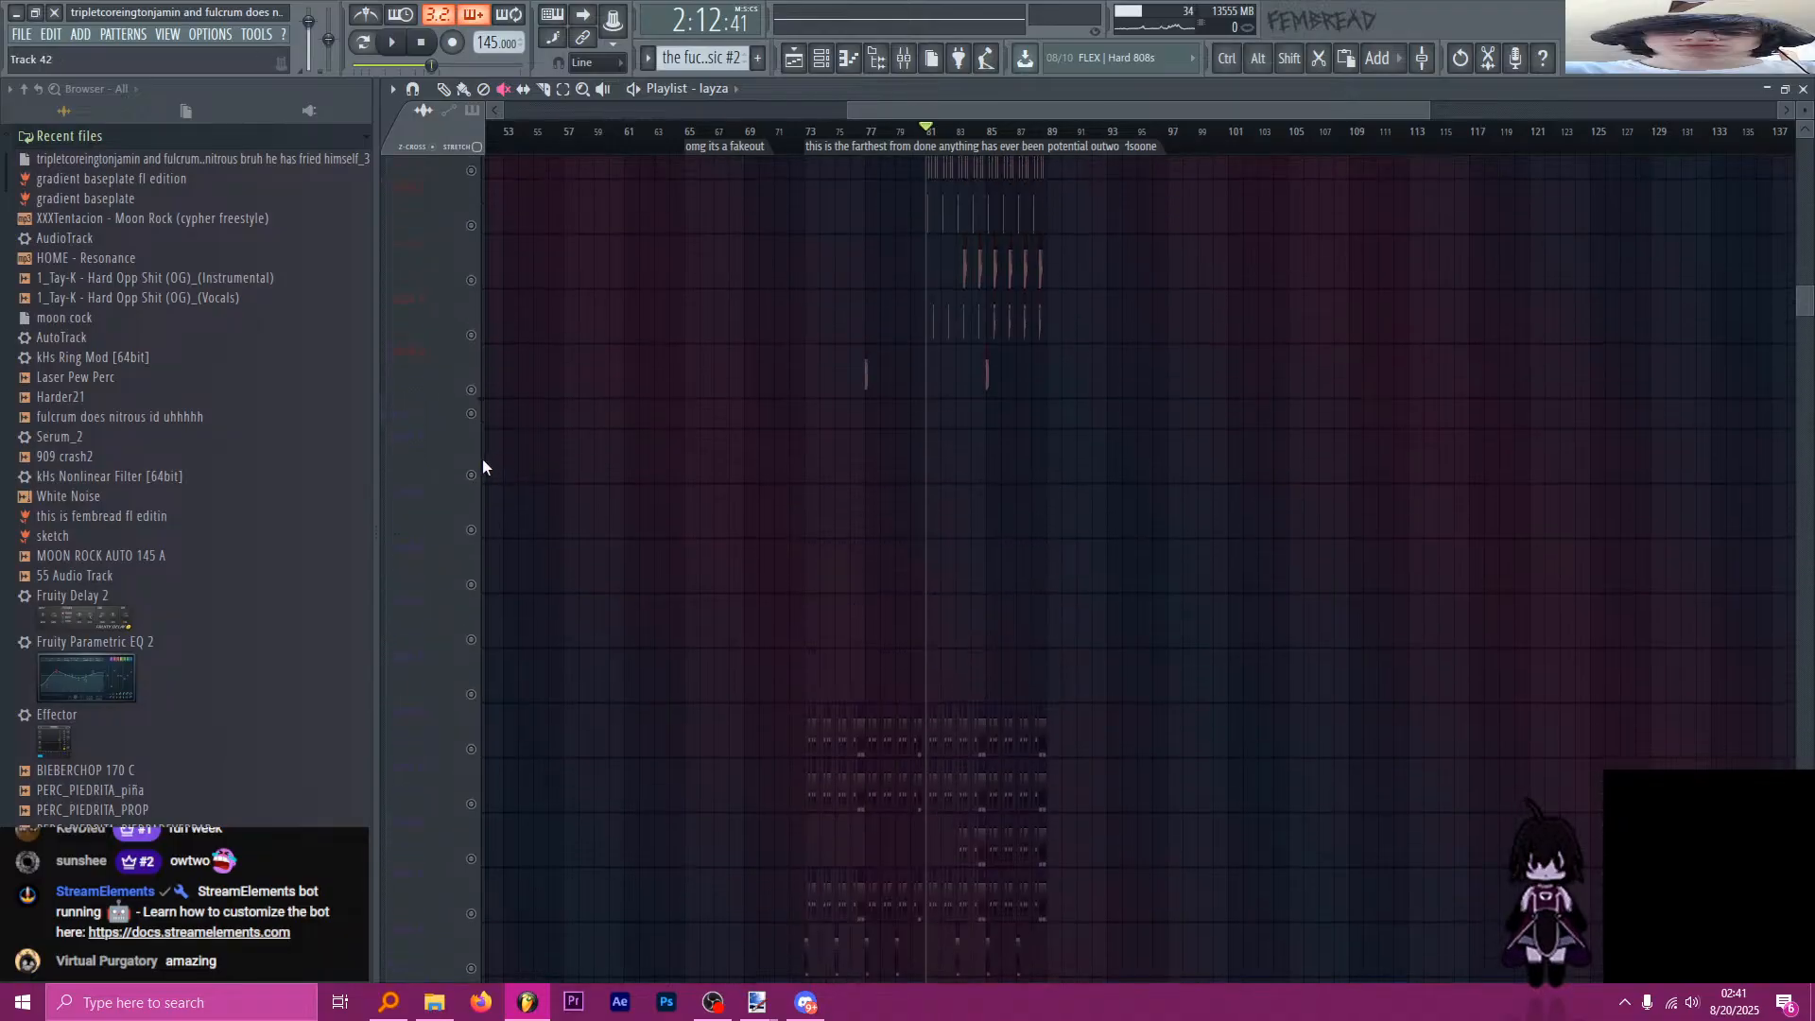
pyautogui.keyDown('ctrl'); pyautogui.scroll(3, 925, 585); pyautogui.keyUp('ctrl')
pyautogui.press('space')
pyautogui.scroll(-3, 925, 585)
pyautogui.keyDown('ctrl'); pyautogui.scroll(3, 842, 518); pyautogui.keyUp('ctrl')
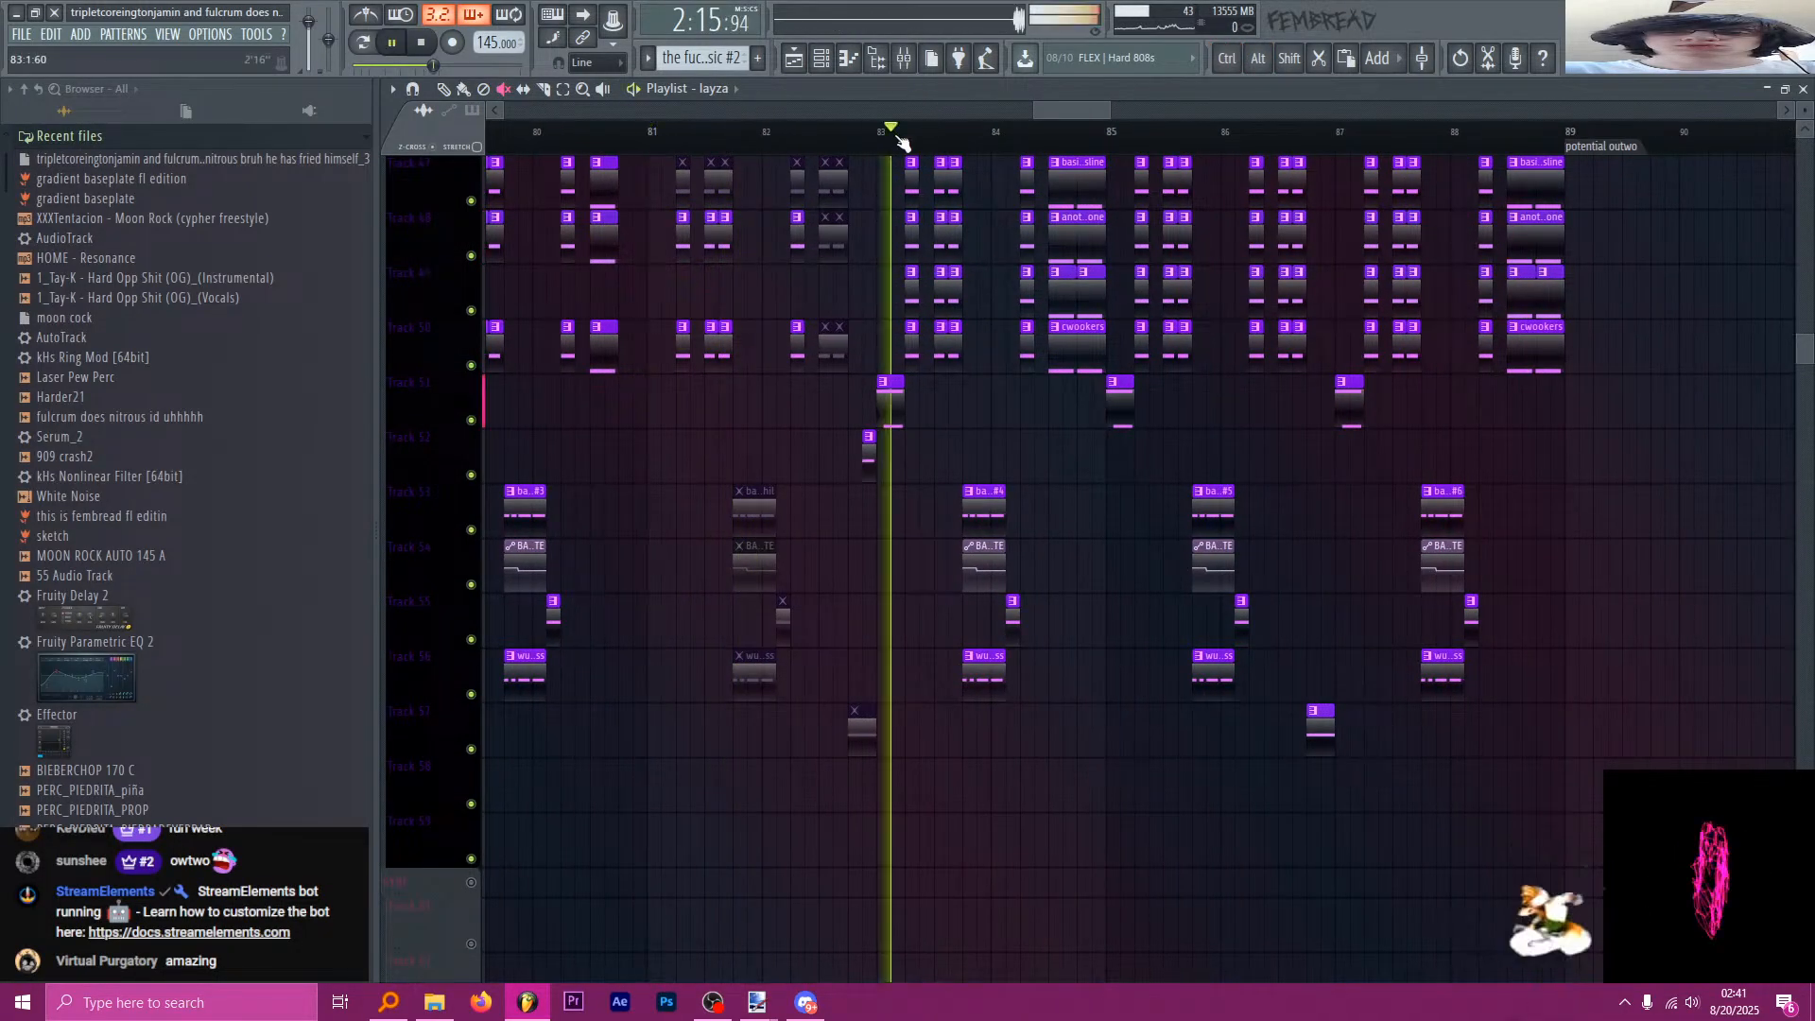
pyautogui.keyDown('ctrl'); pyautogui.scroll(3, 913, 483); pyautogui.keyUp('ctrl')
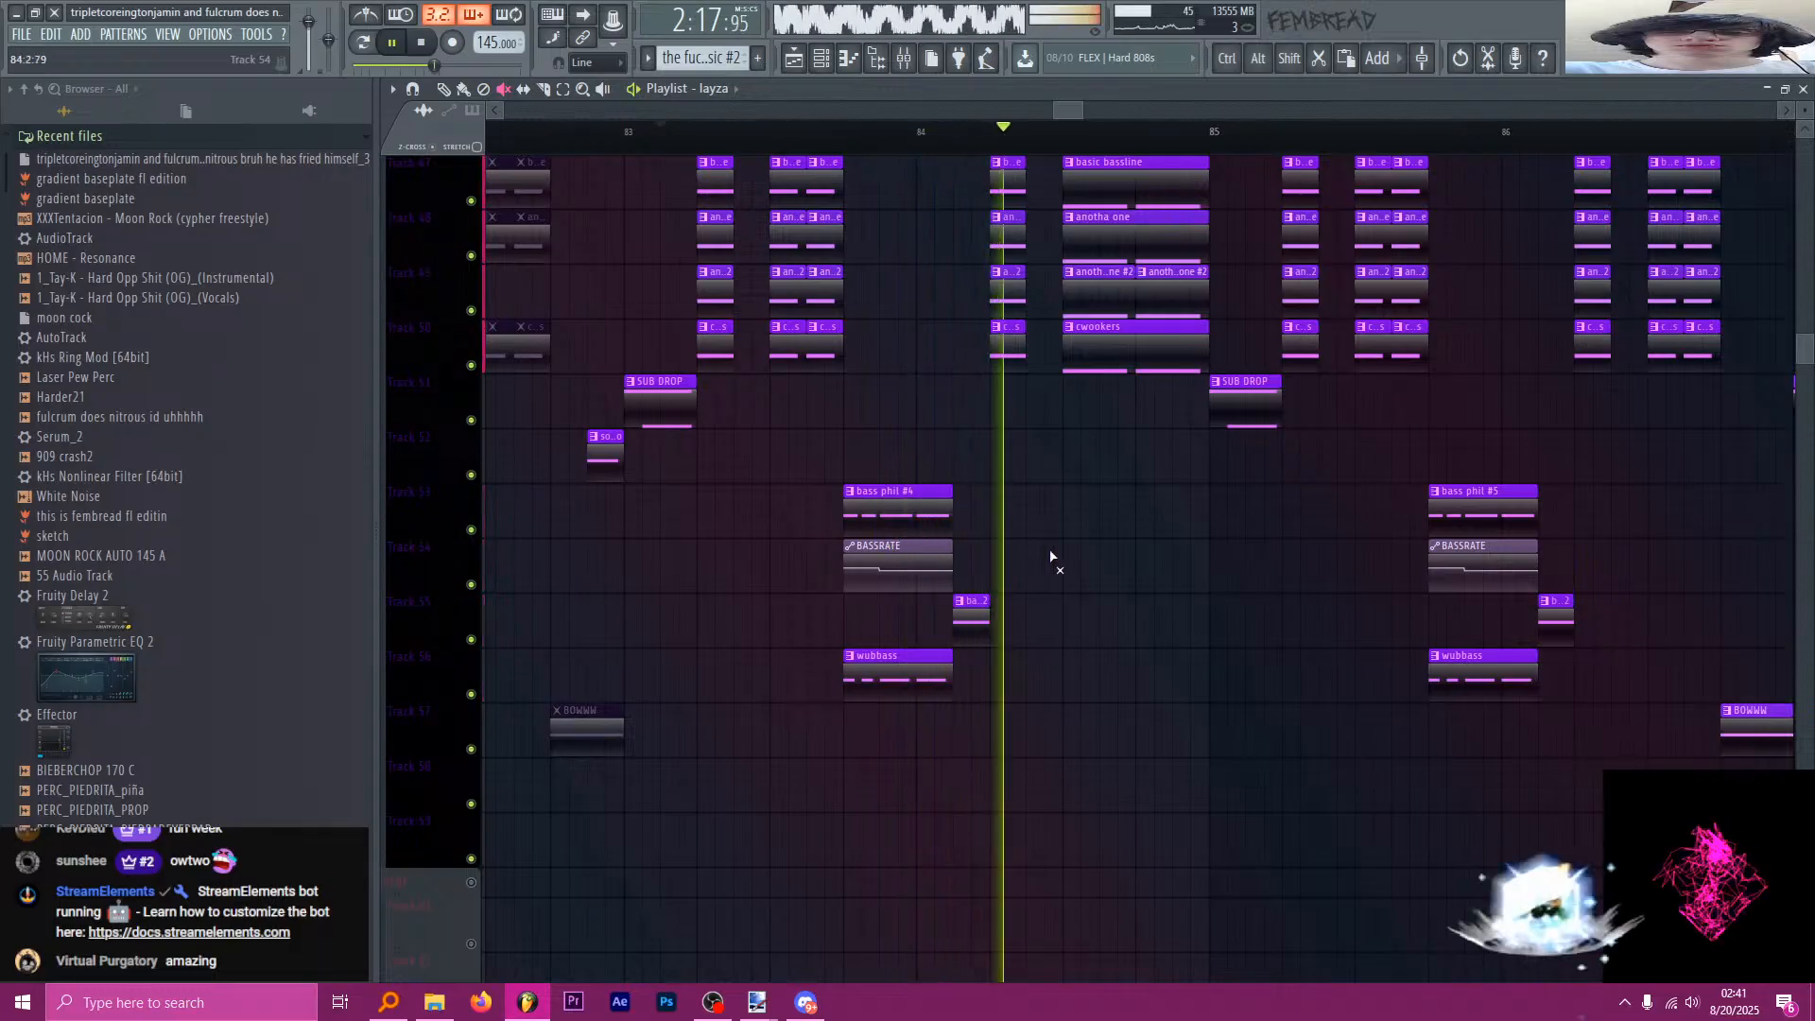
pyautogui.keyDown('ctrl'); pyautogui.scroll(-3, 927, 284); pyautogui.keyUp('ctrl')
pyautogui.press('space')
# Turn all the muted playlist tracks back on.
pyautogui.scroll(-2, 1045, 563)
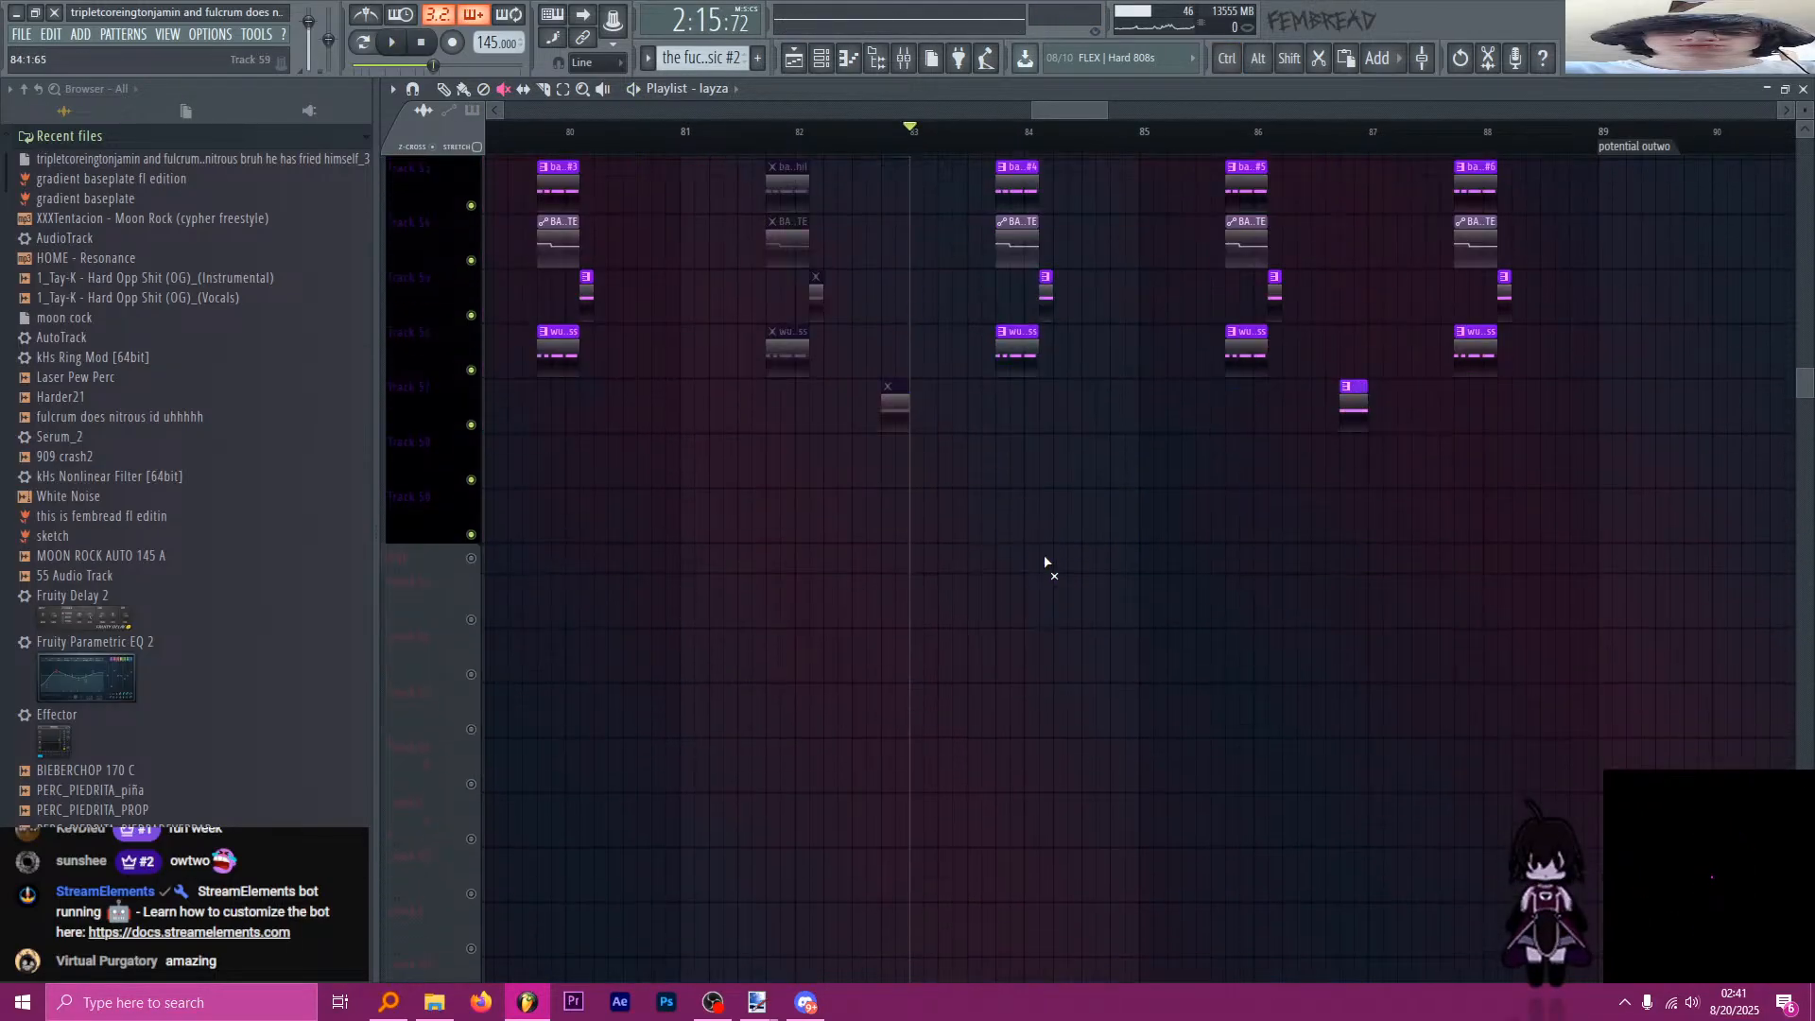
pyautogui.scroll(-15, 883, 599)
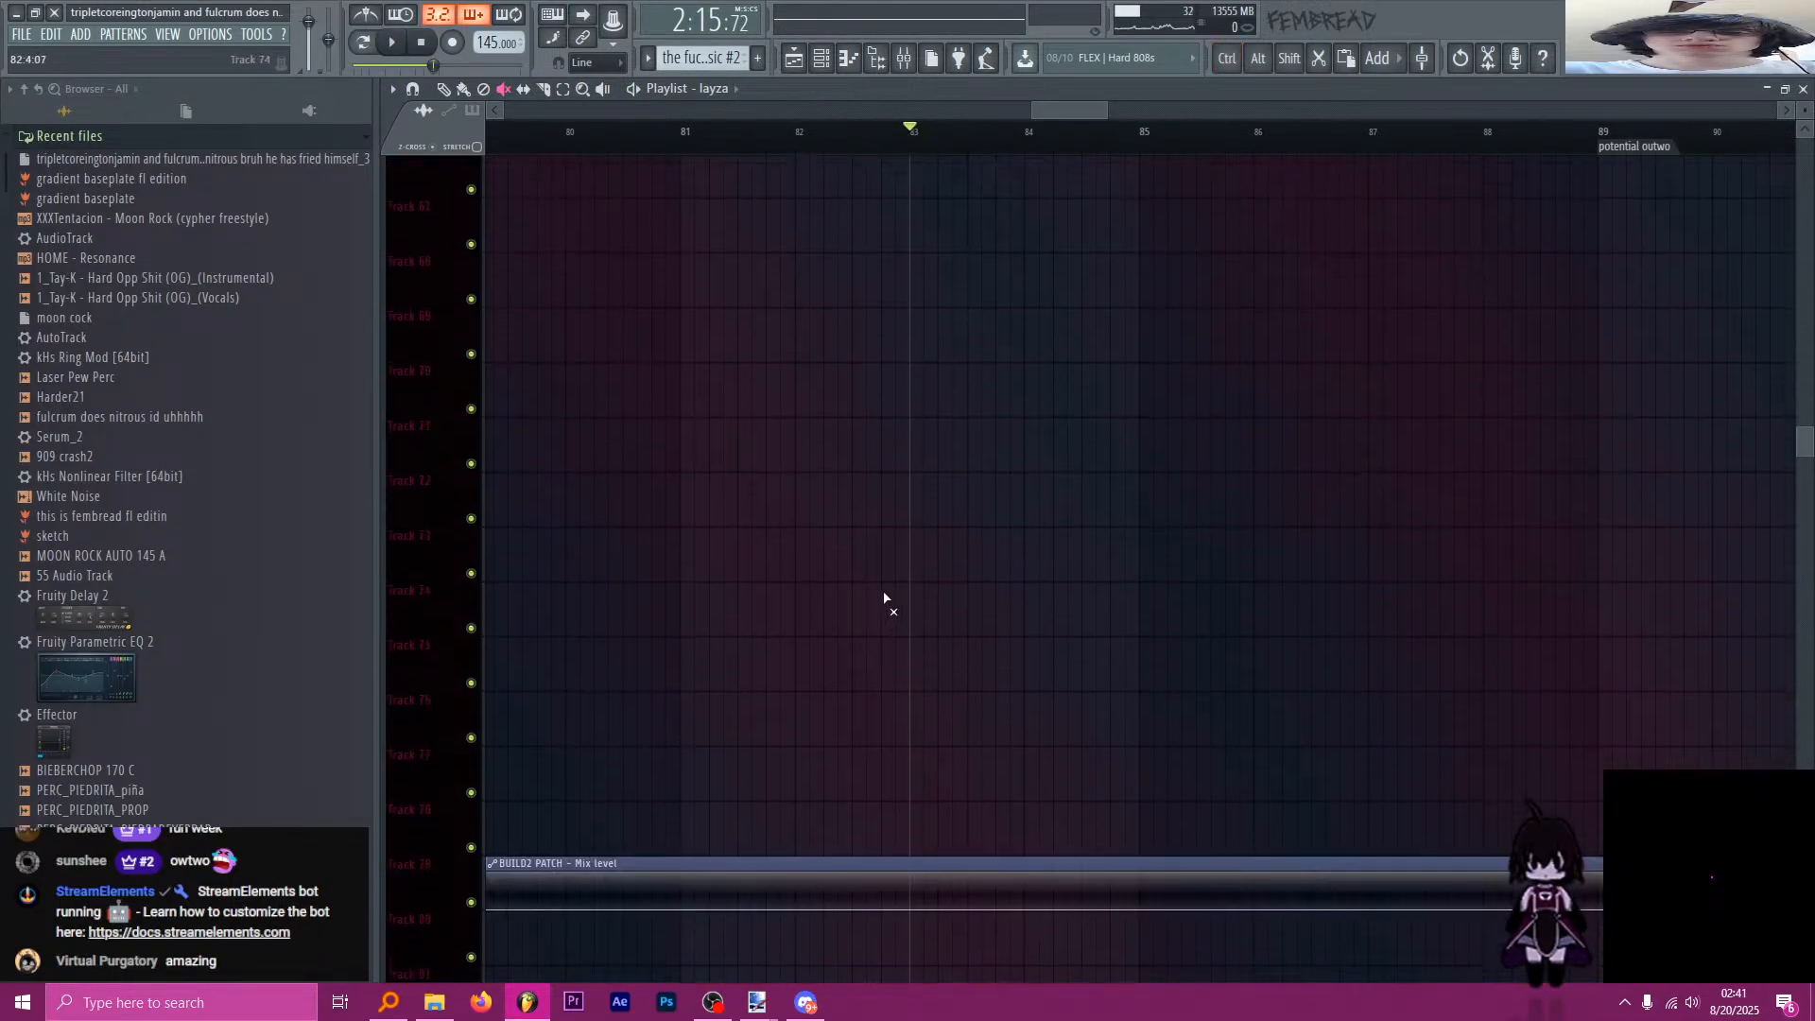
pyautogui.scroll(-6, 932, 601)
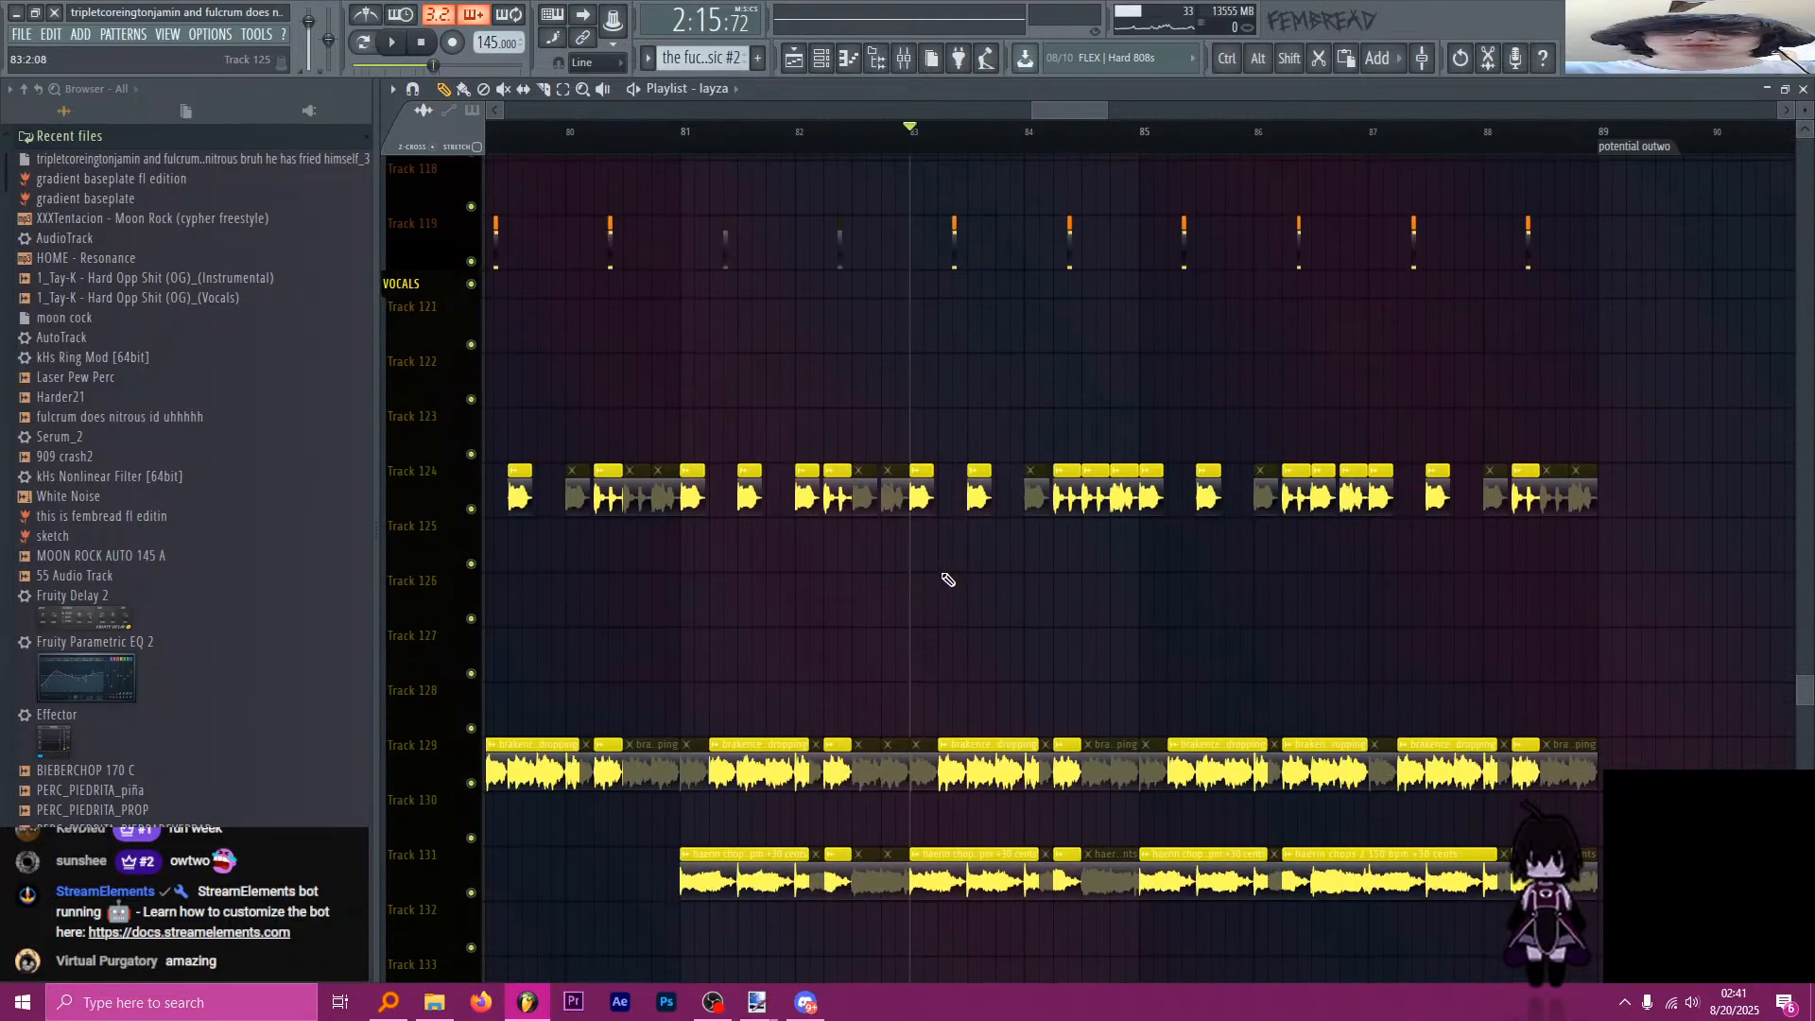
# Unmute the vocal clip on track 129 at the start of bar 83 and play from just before bar 81.
pyautogui.click(666, 153)
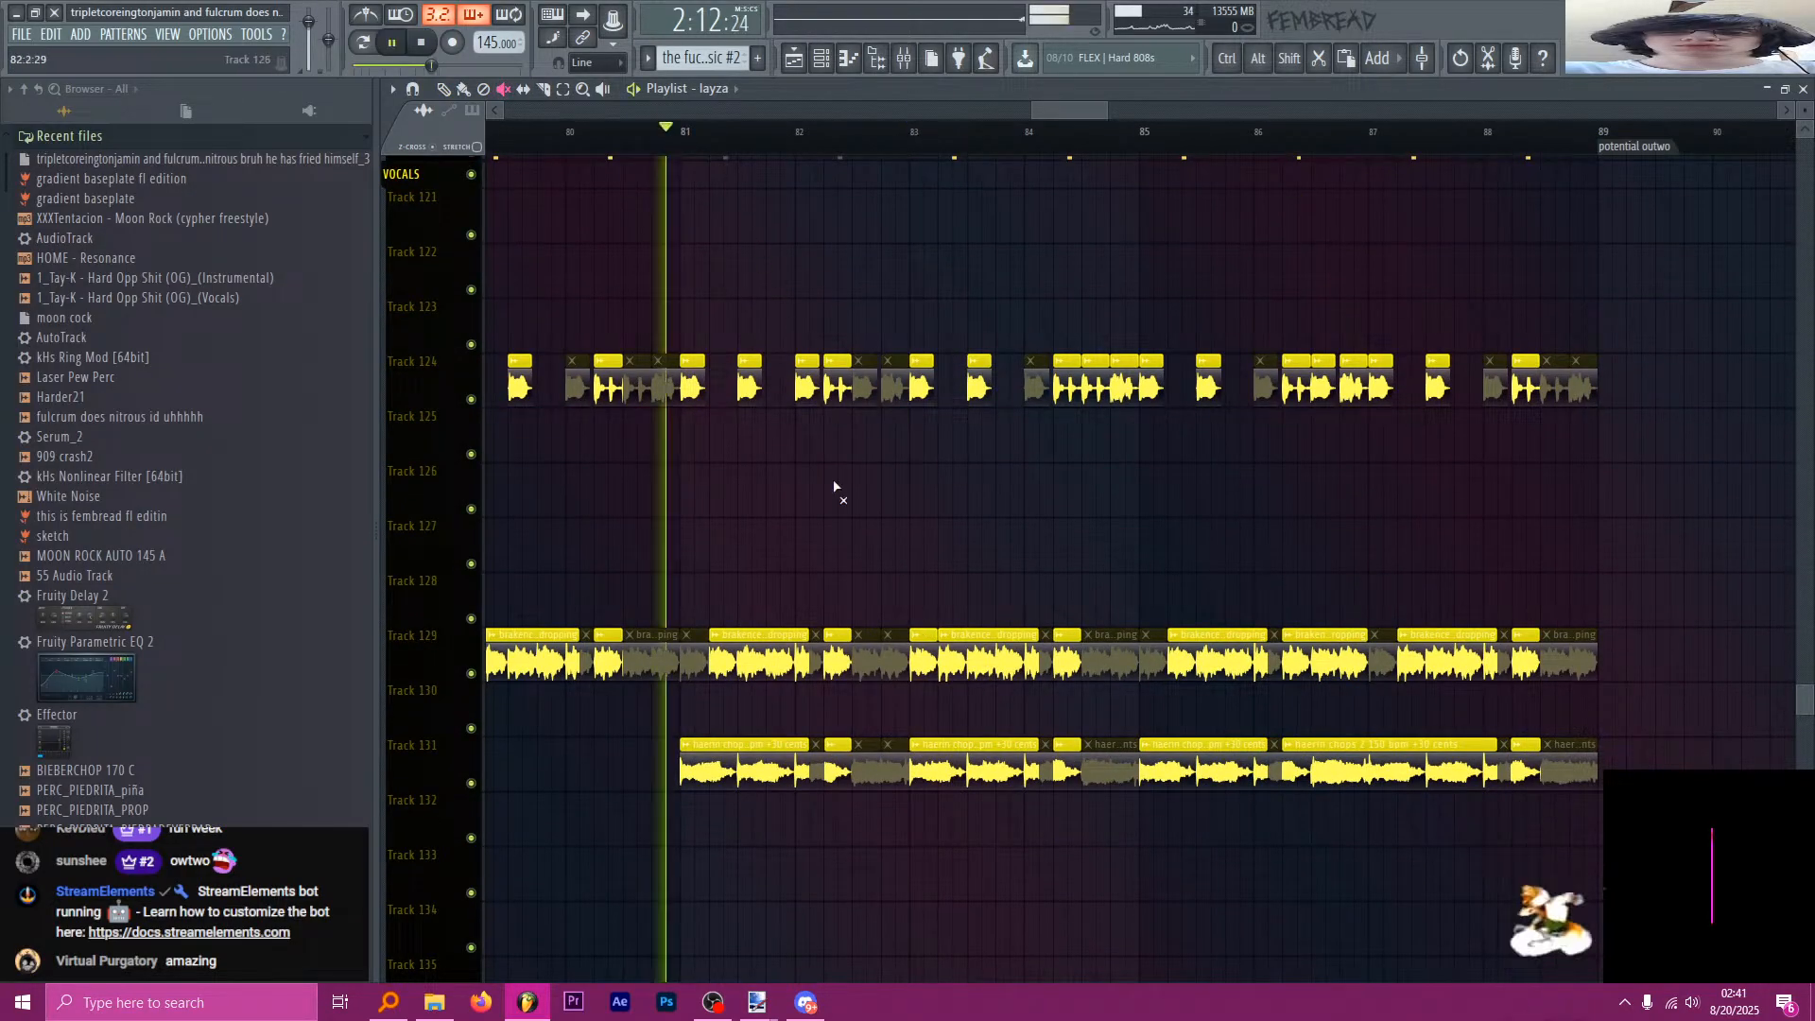
pyautogui.press('space')
pyautogui.scroll(-5, 851, 529)
pyautogui.scroll(6, 945, 501)
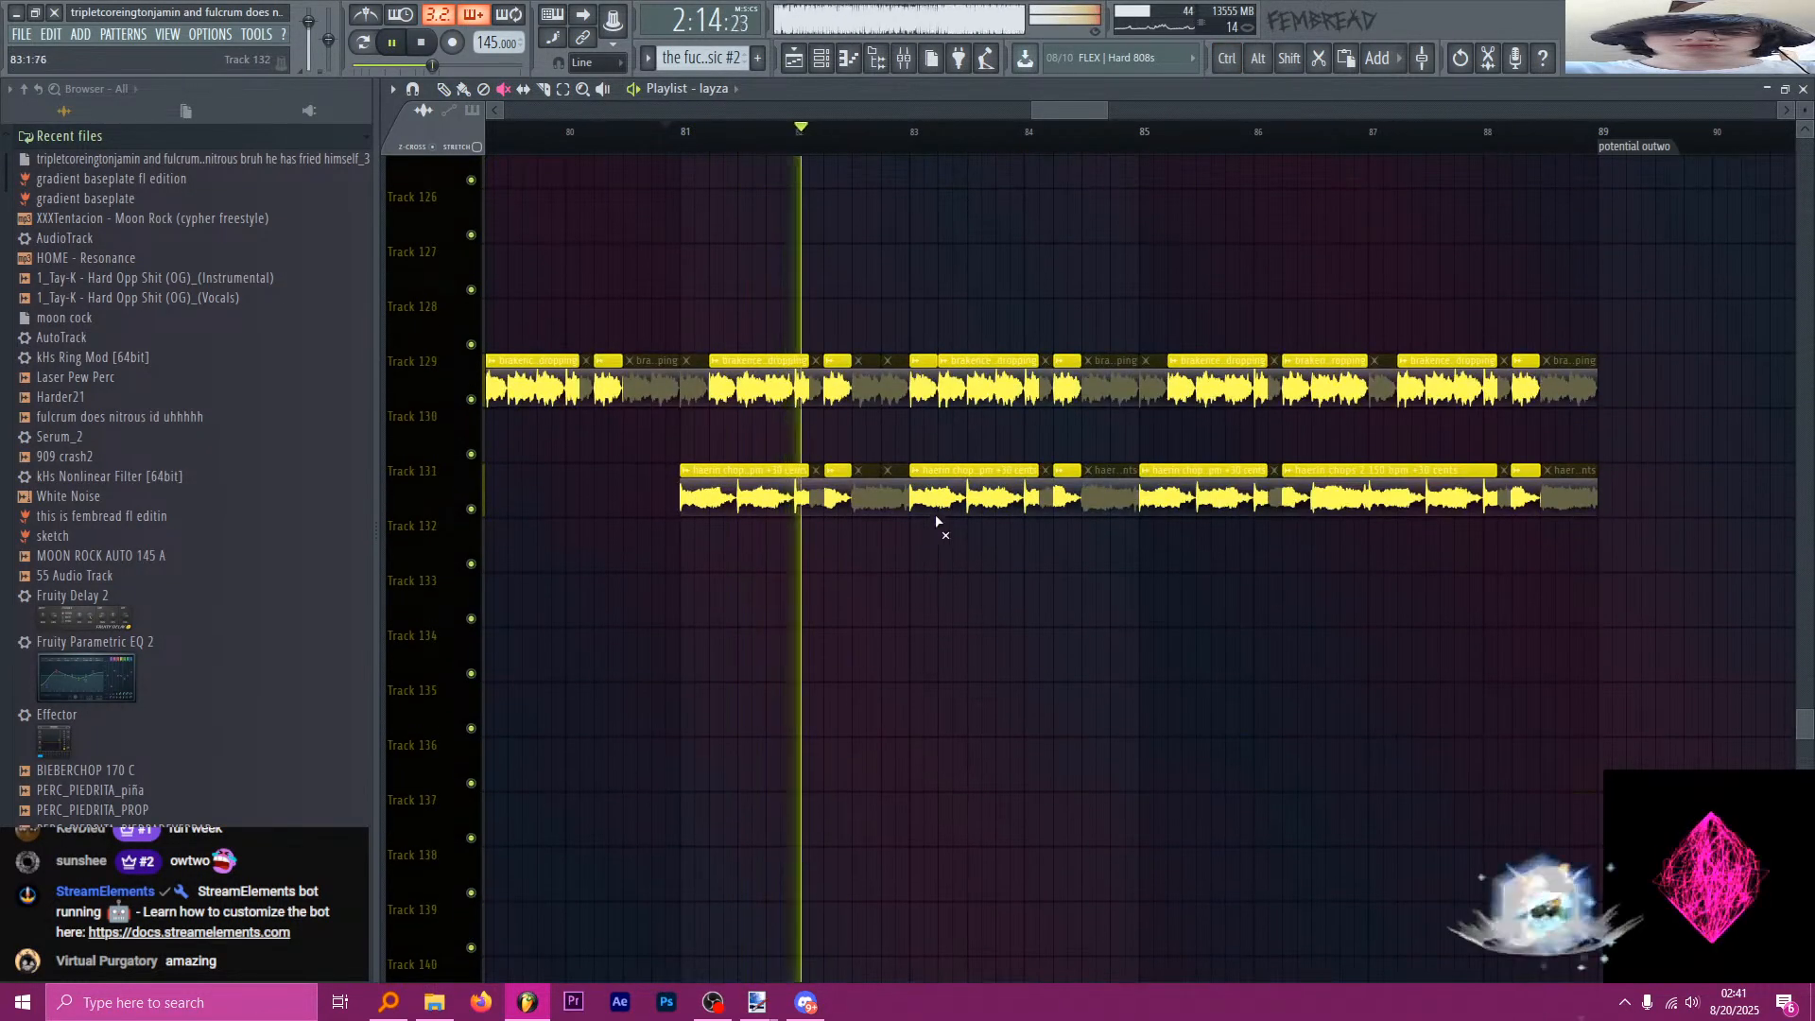
pyautogui.scroll(-2, 1059, 545)
pyautogui.scroll(2, 1060, 546)
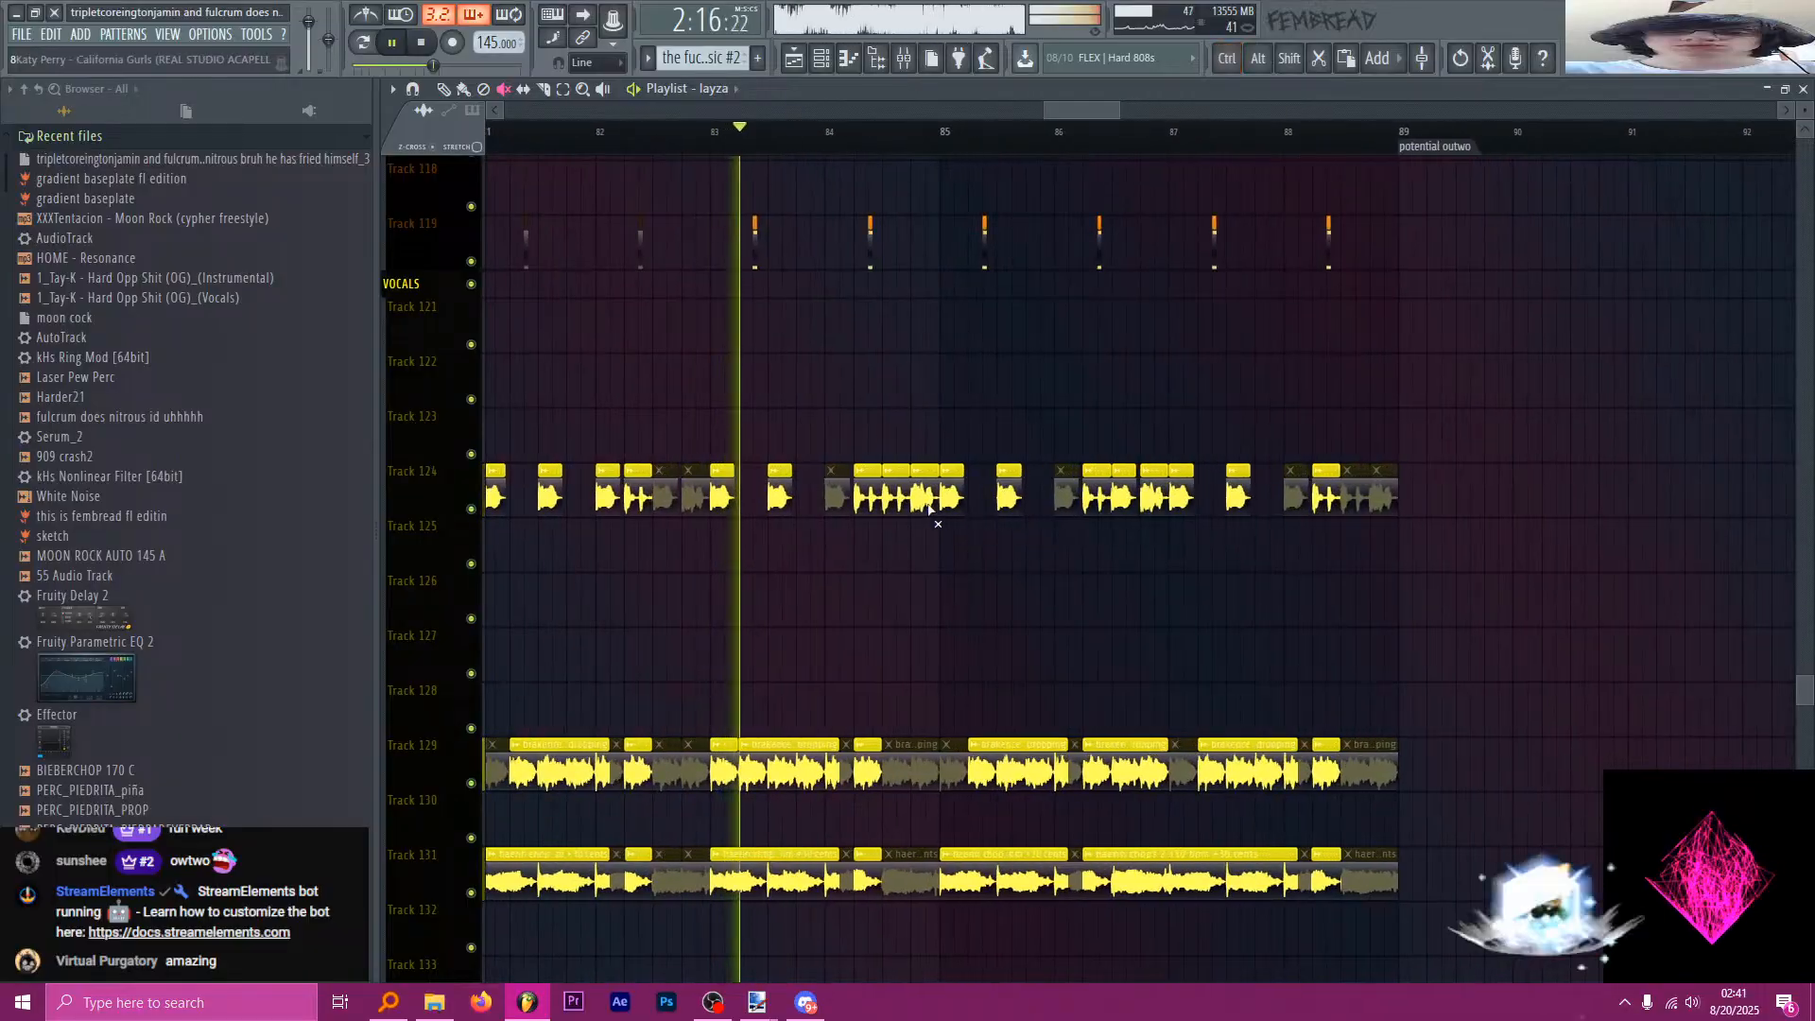
# Unmute the vocal chops on track 124 at the start of bars 84, 86 and 88.
pyautogui.scroll(-2, 849, 589)
pyautogui.scroll(-4, 849, 591)
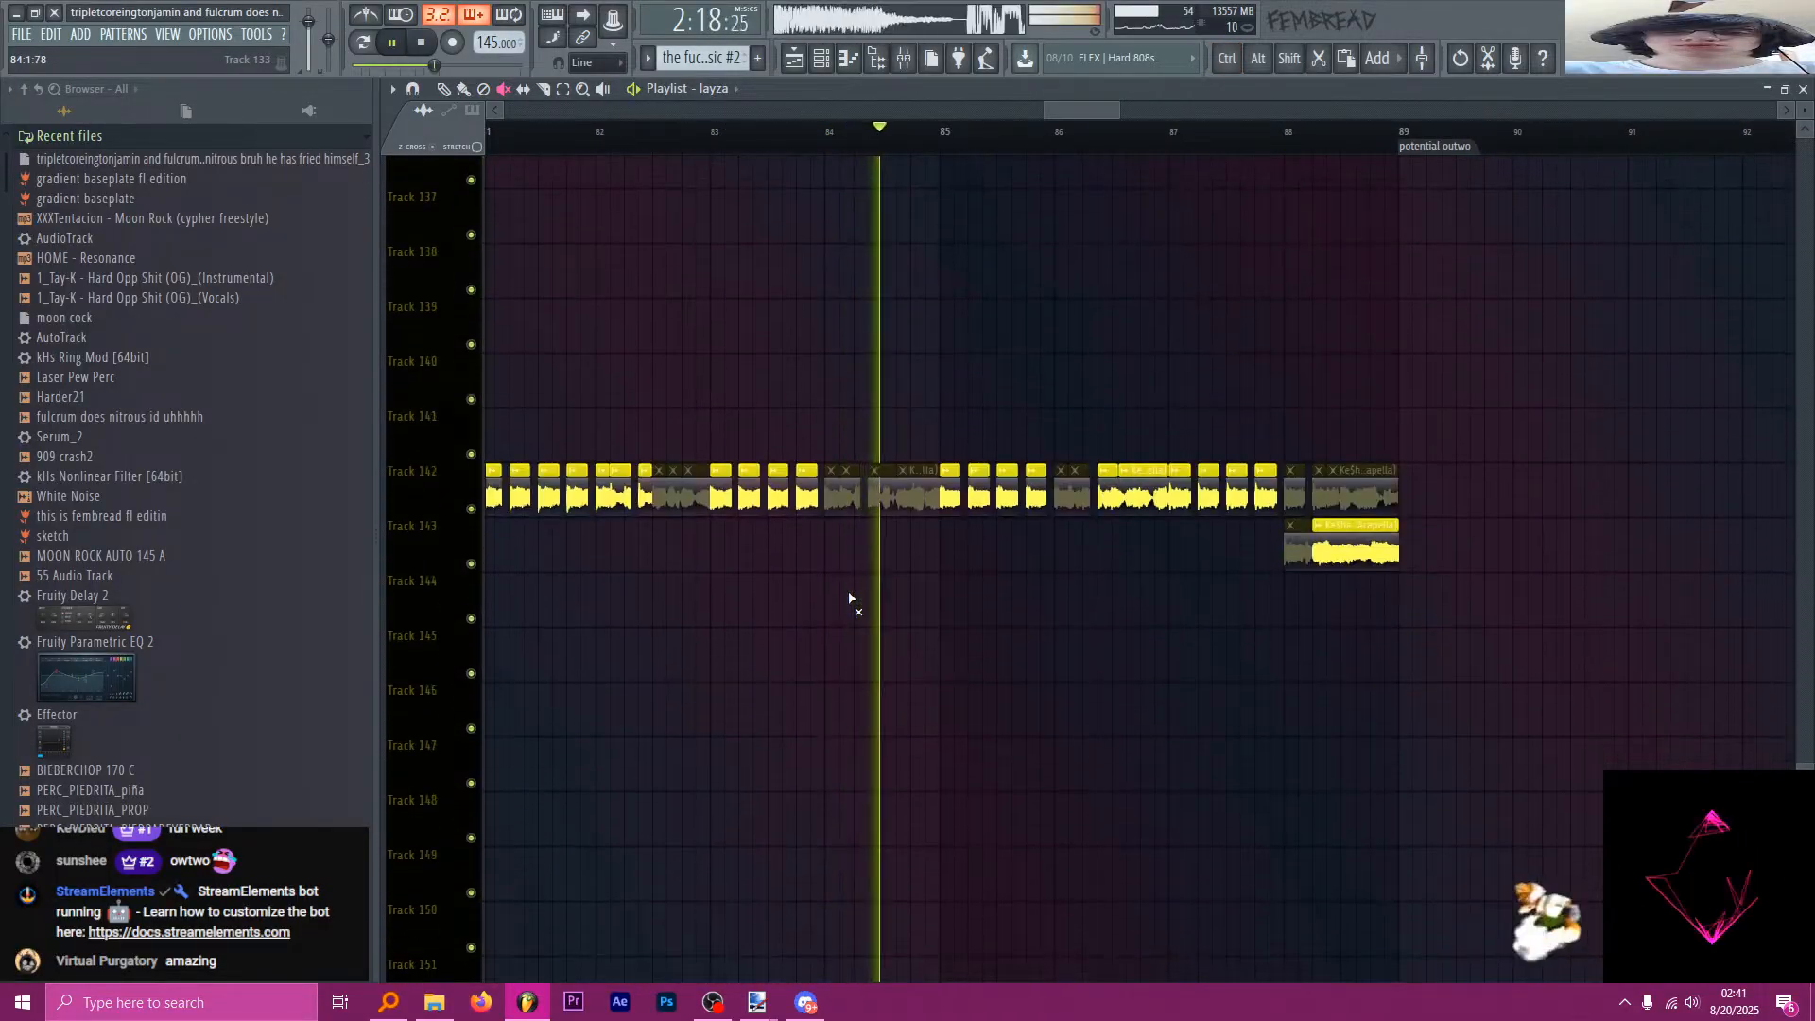
pyautogui.scroll(5, 1002, 464)
pyautogui.scroll(1, 1087, 453)
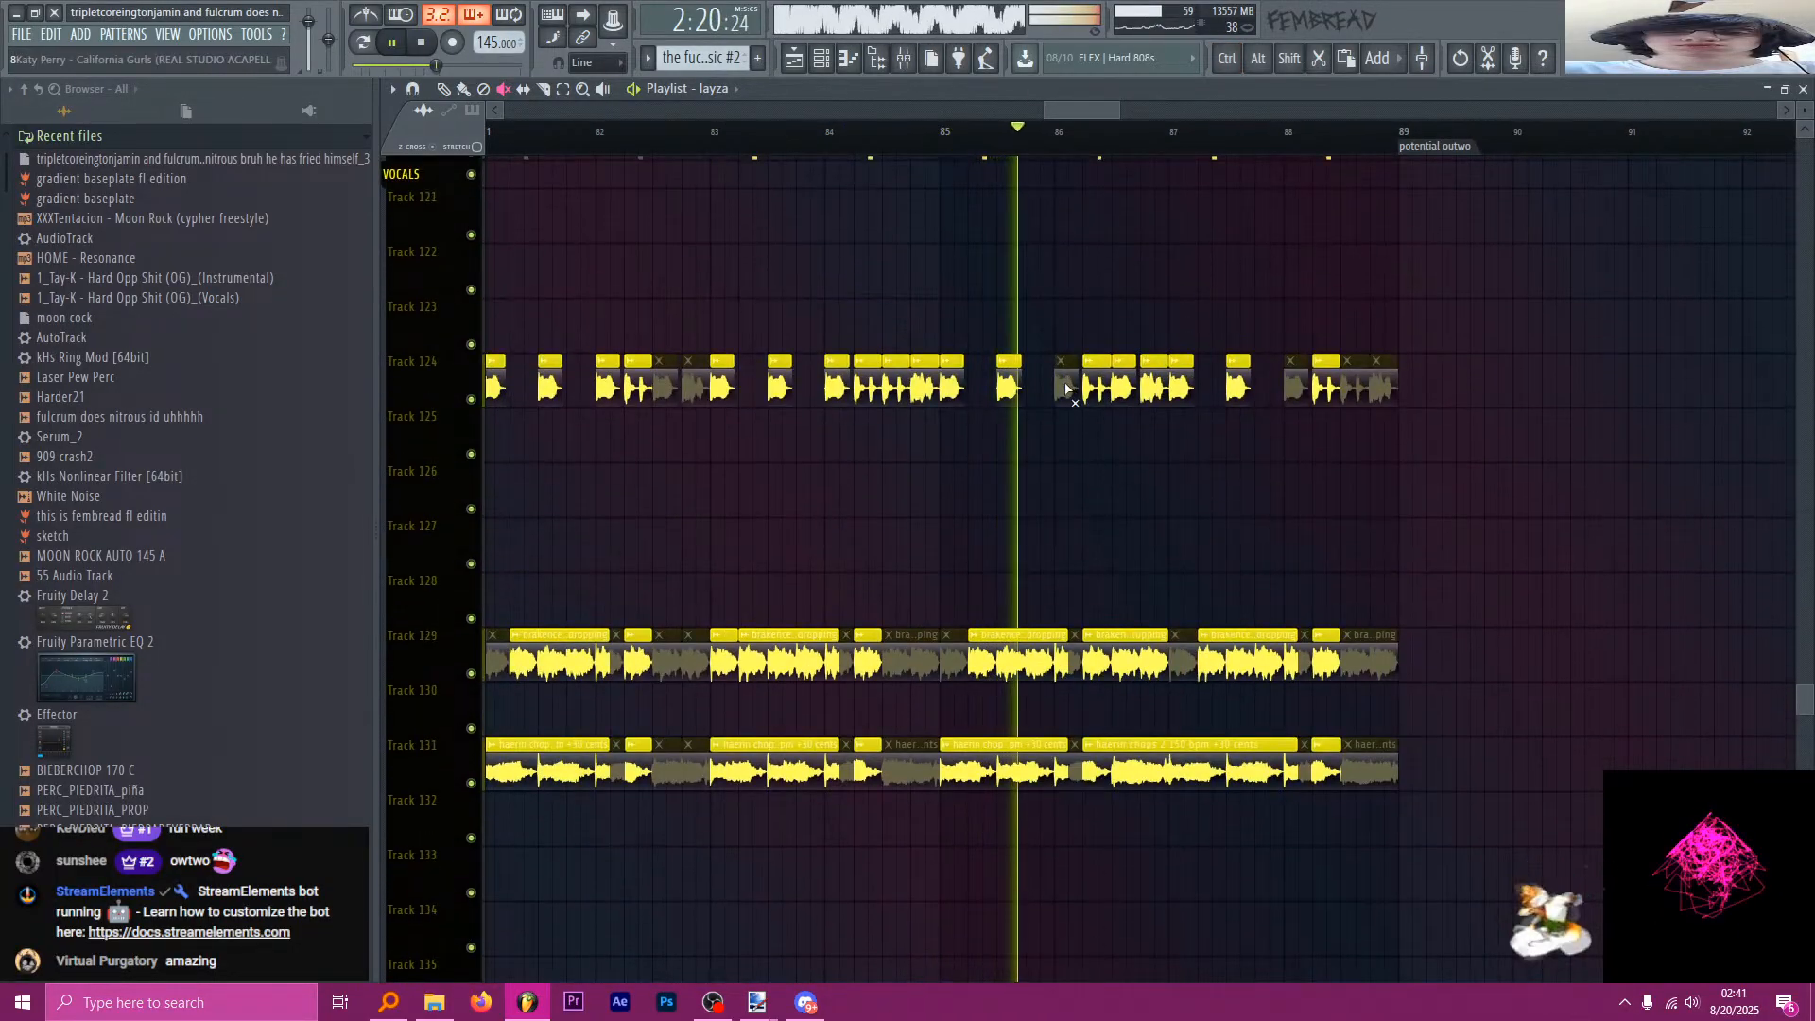
pyautogui.scroll(-1, 1073, 442)
pyautogui.scroll(2, 1073, 442)
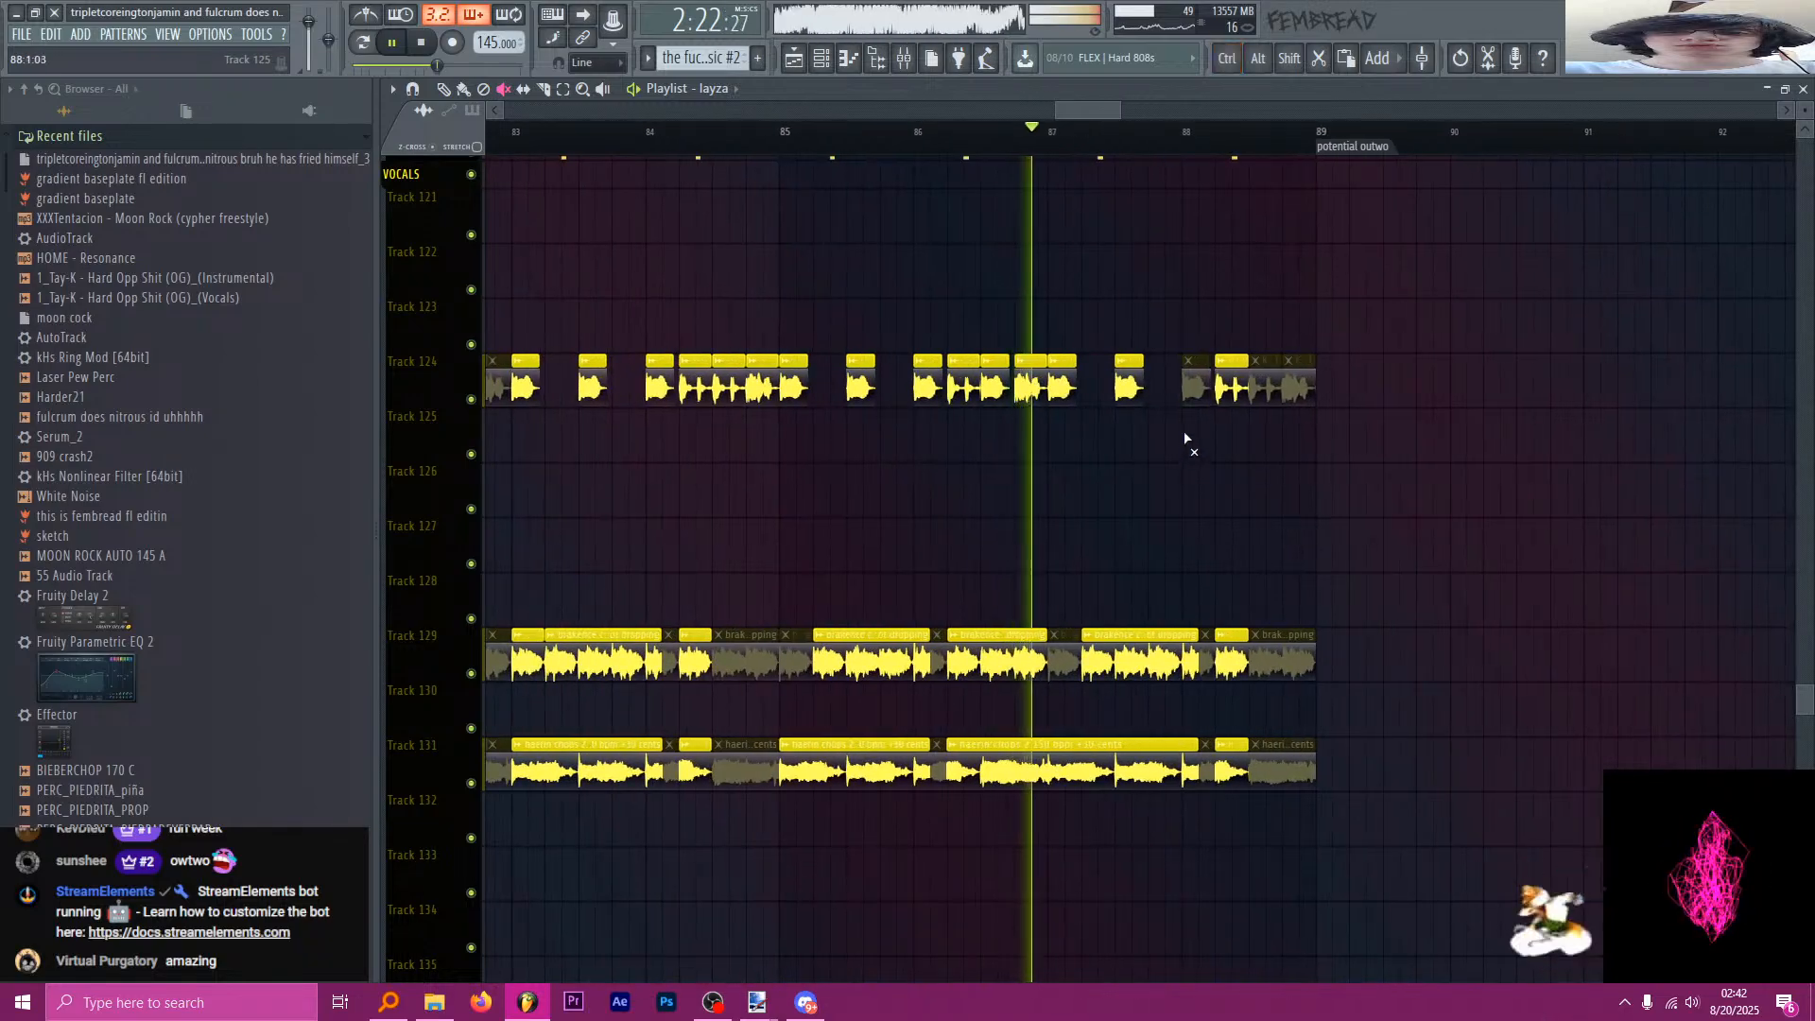
pyautogui.scroll(-6, 1125, 486)
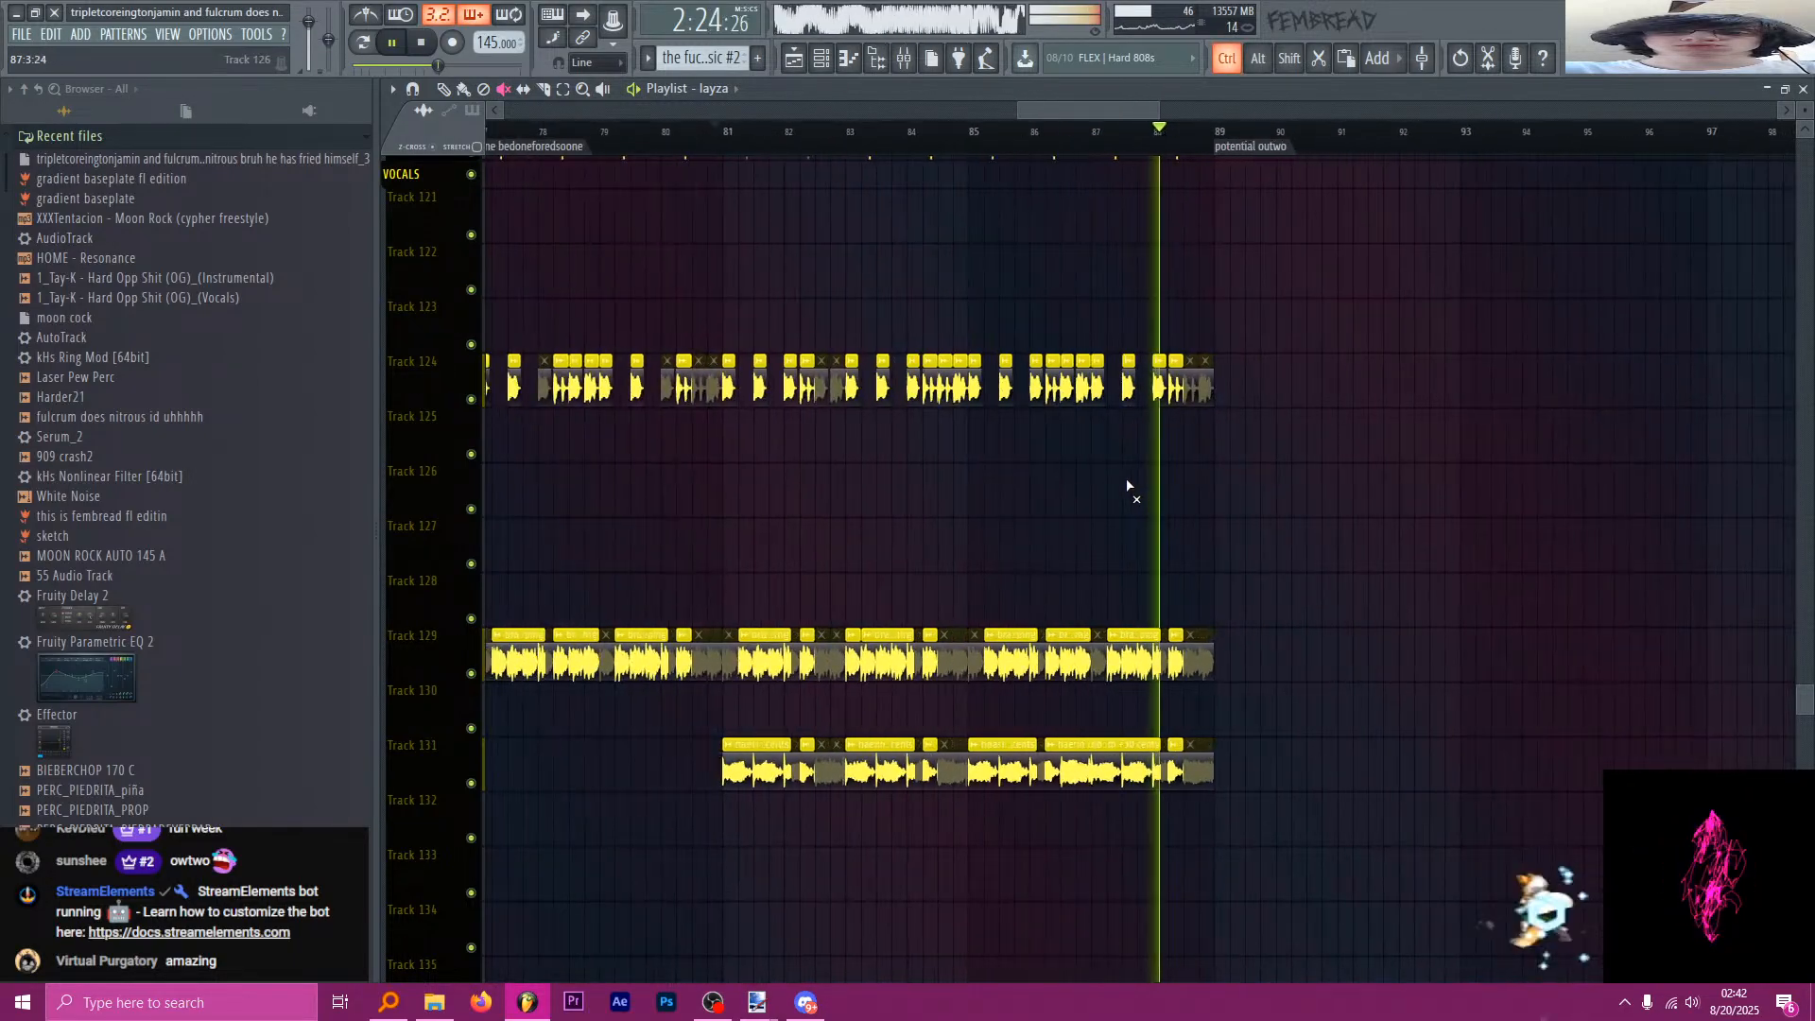
# Stop playback, return the playhead to the start of bar 73, and save the project.
pyautogui.press('space')
pyautogui.click(916, 148)
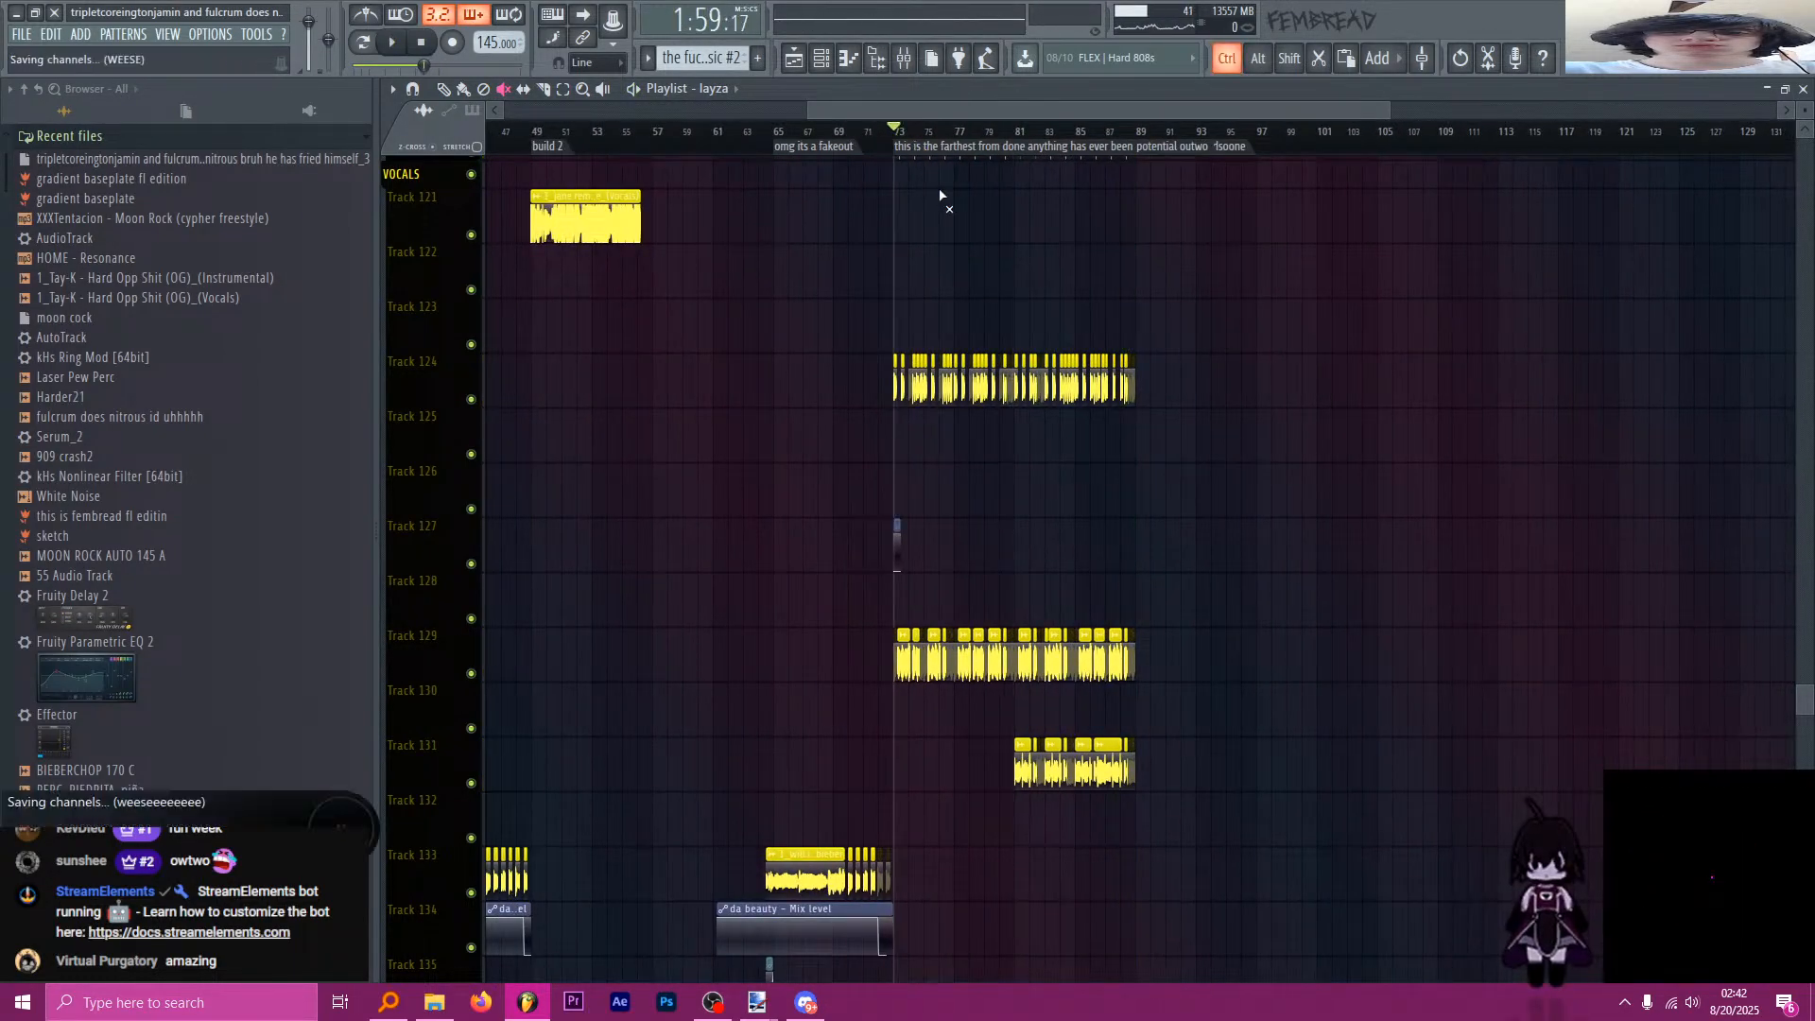
pyautogui.scroll(4, 887, 340)
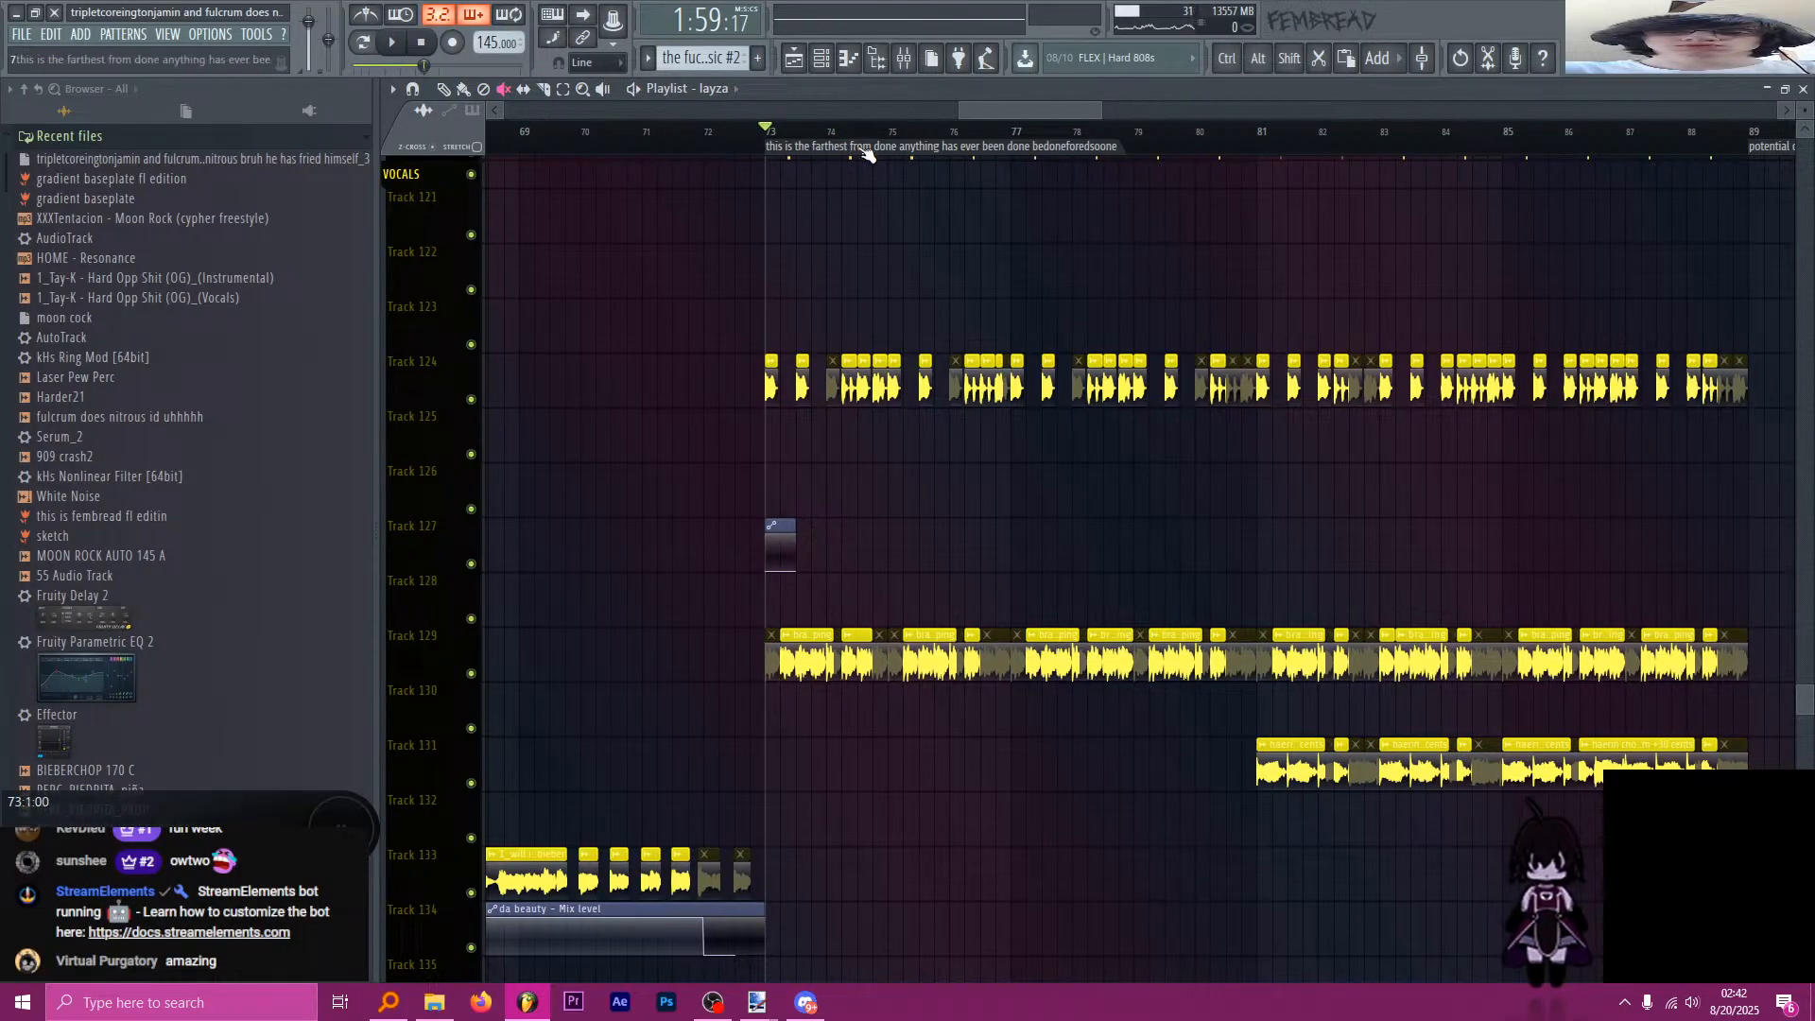
# Play the final drop from bar 77 and examine the vocal and SFX tracks up to the potential outro at bar 89.
pyautogui.click(1014, 154)
pyautogui.press('space')
pyautogui.scroll(2, 1096, 274)
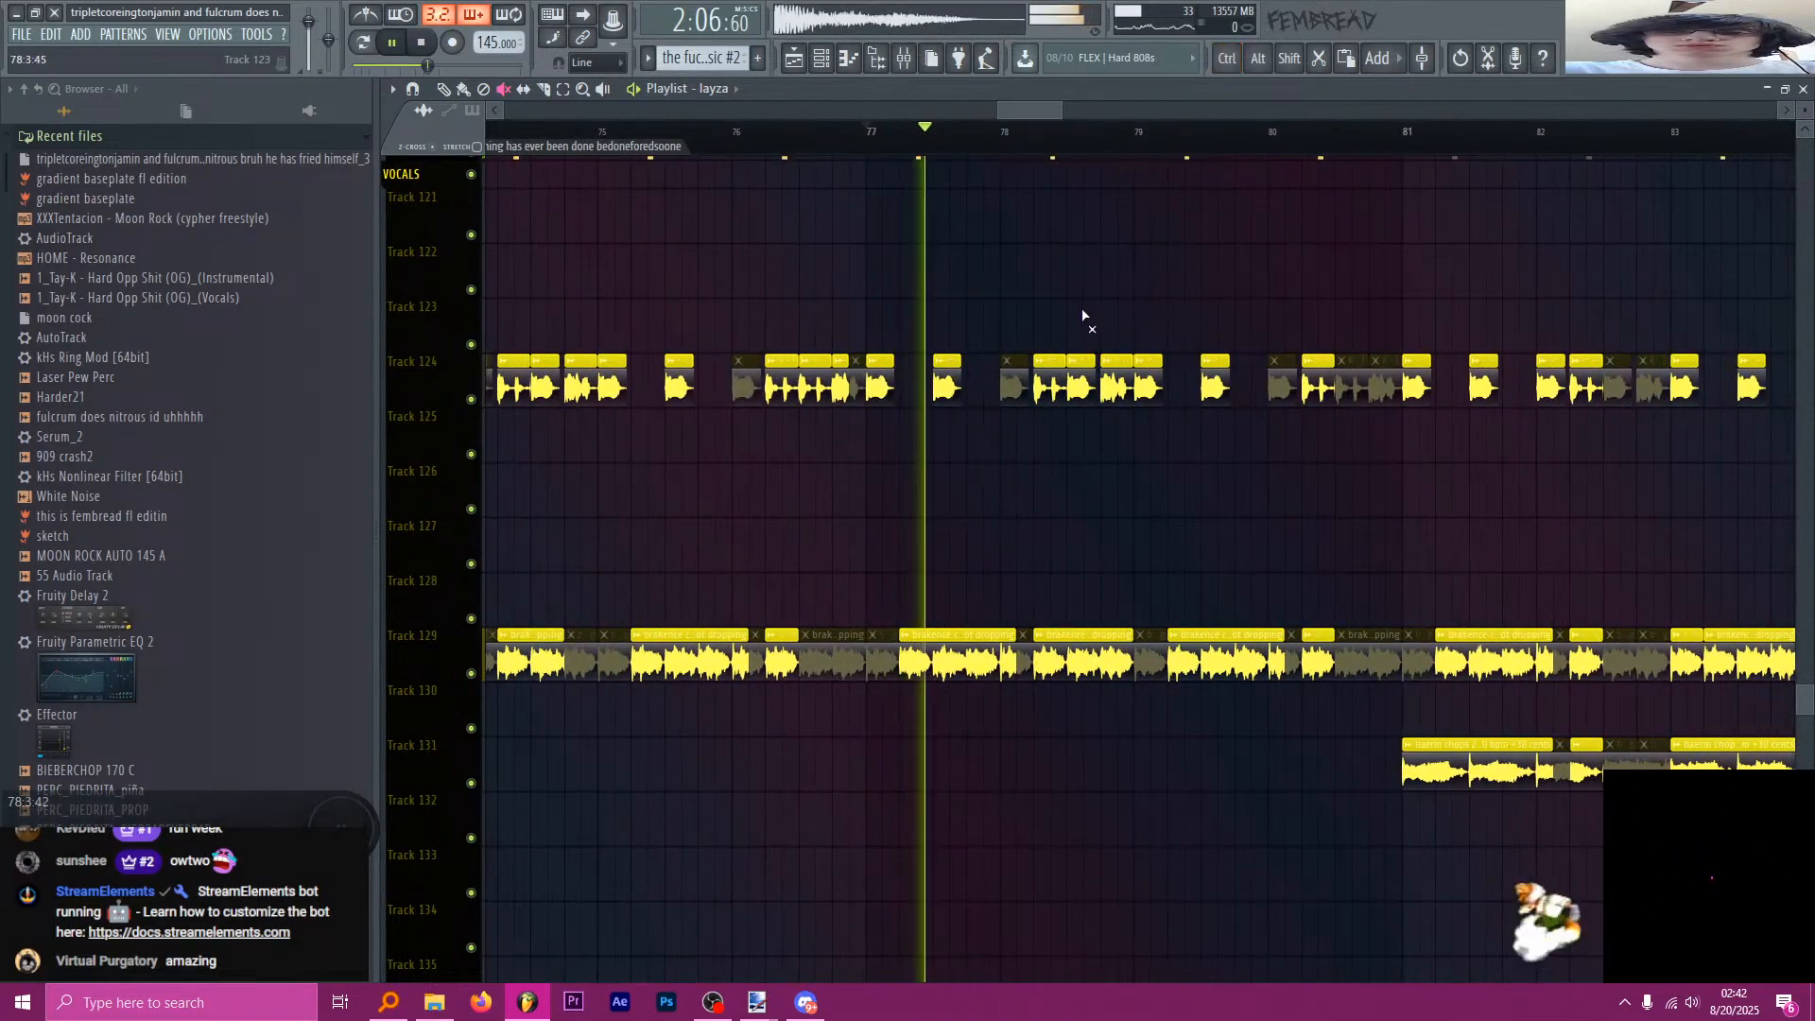
pyautogui.scroll(-2, 1087, 331)
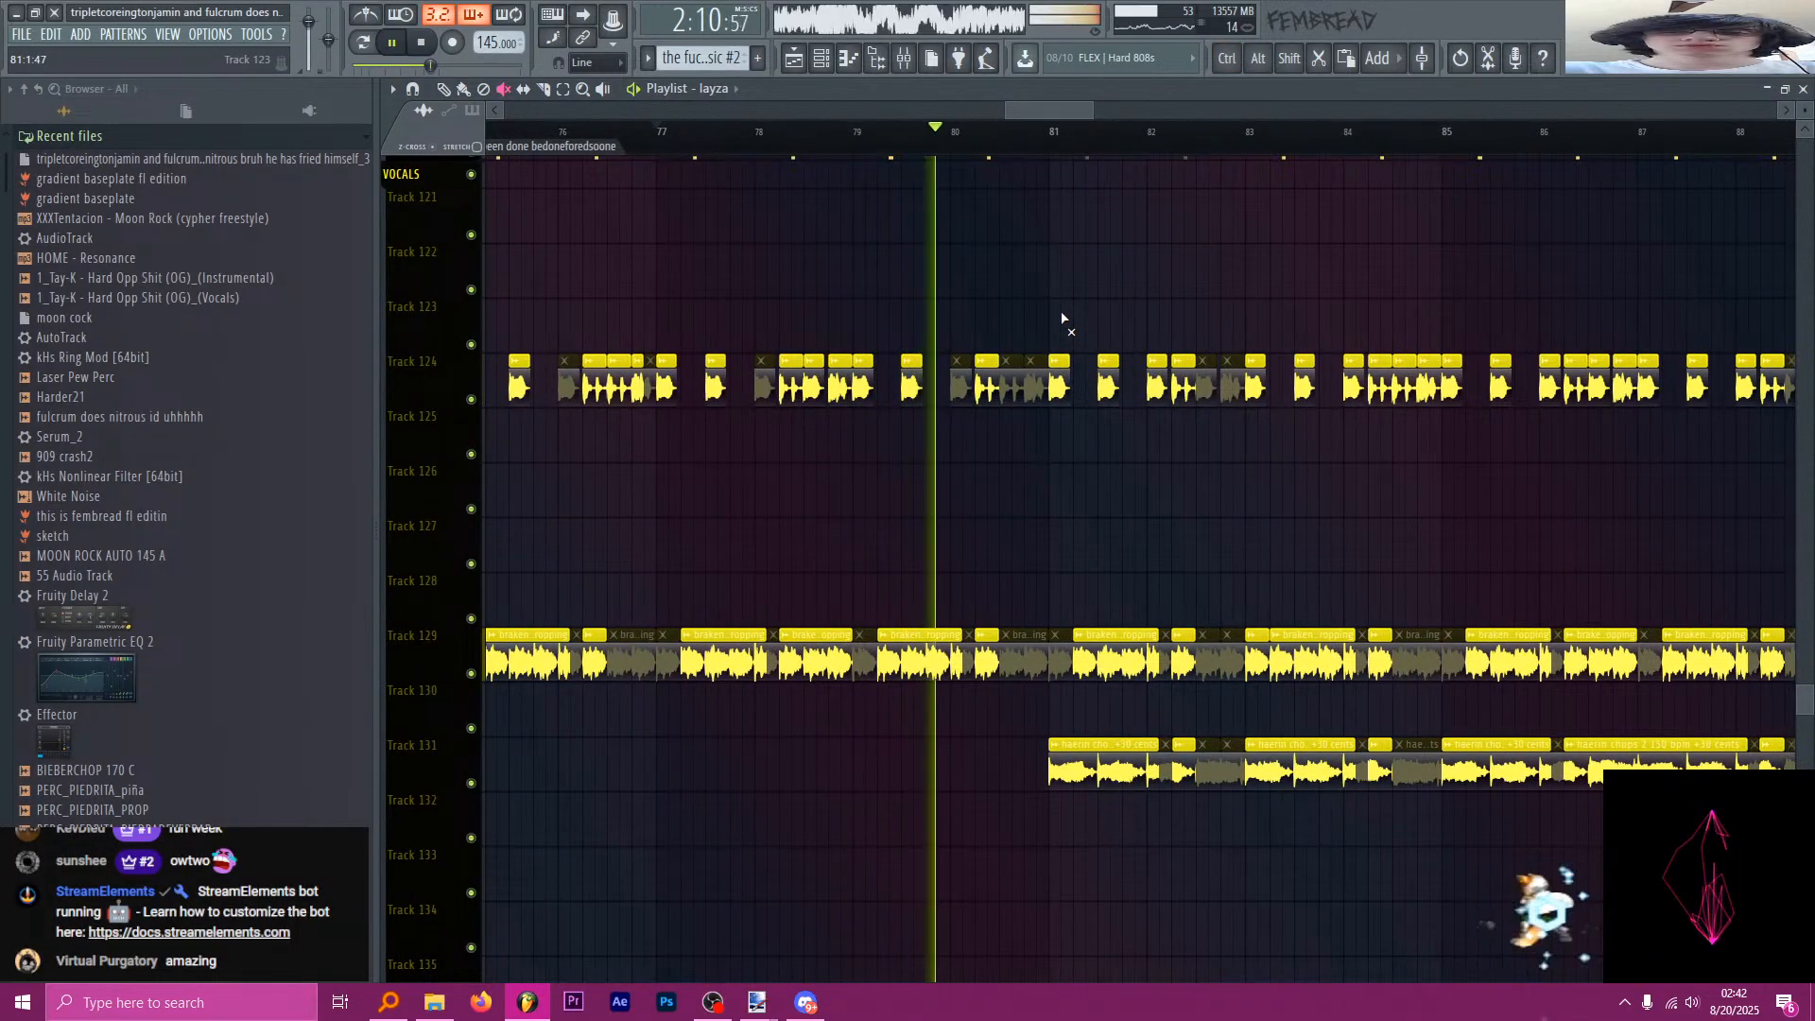
pyautogui.scroll(2, 1160, 328)
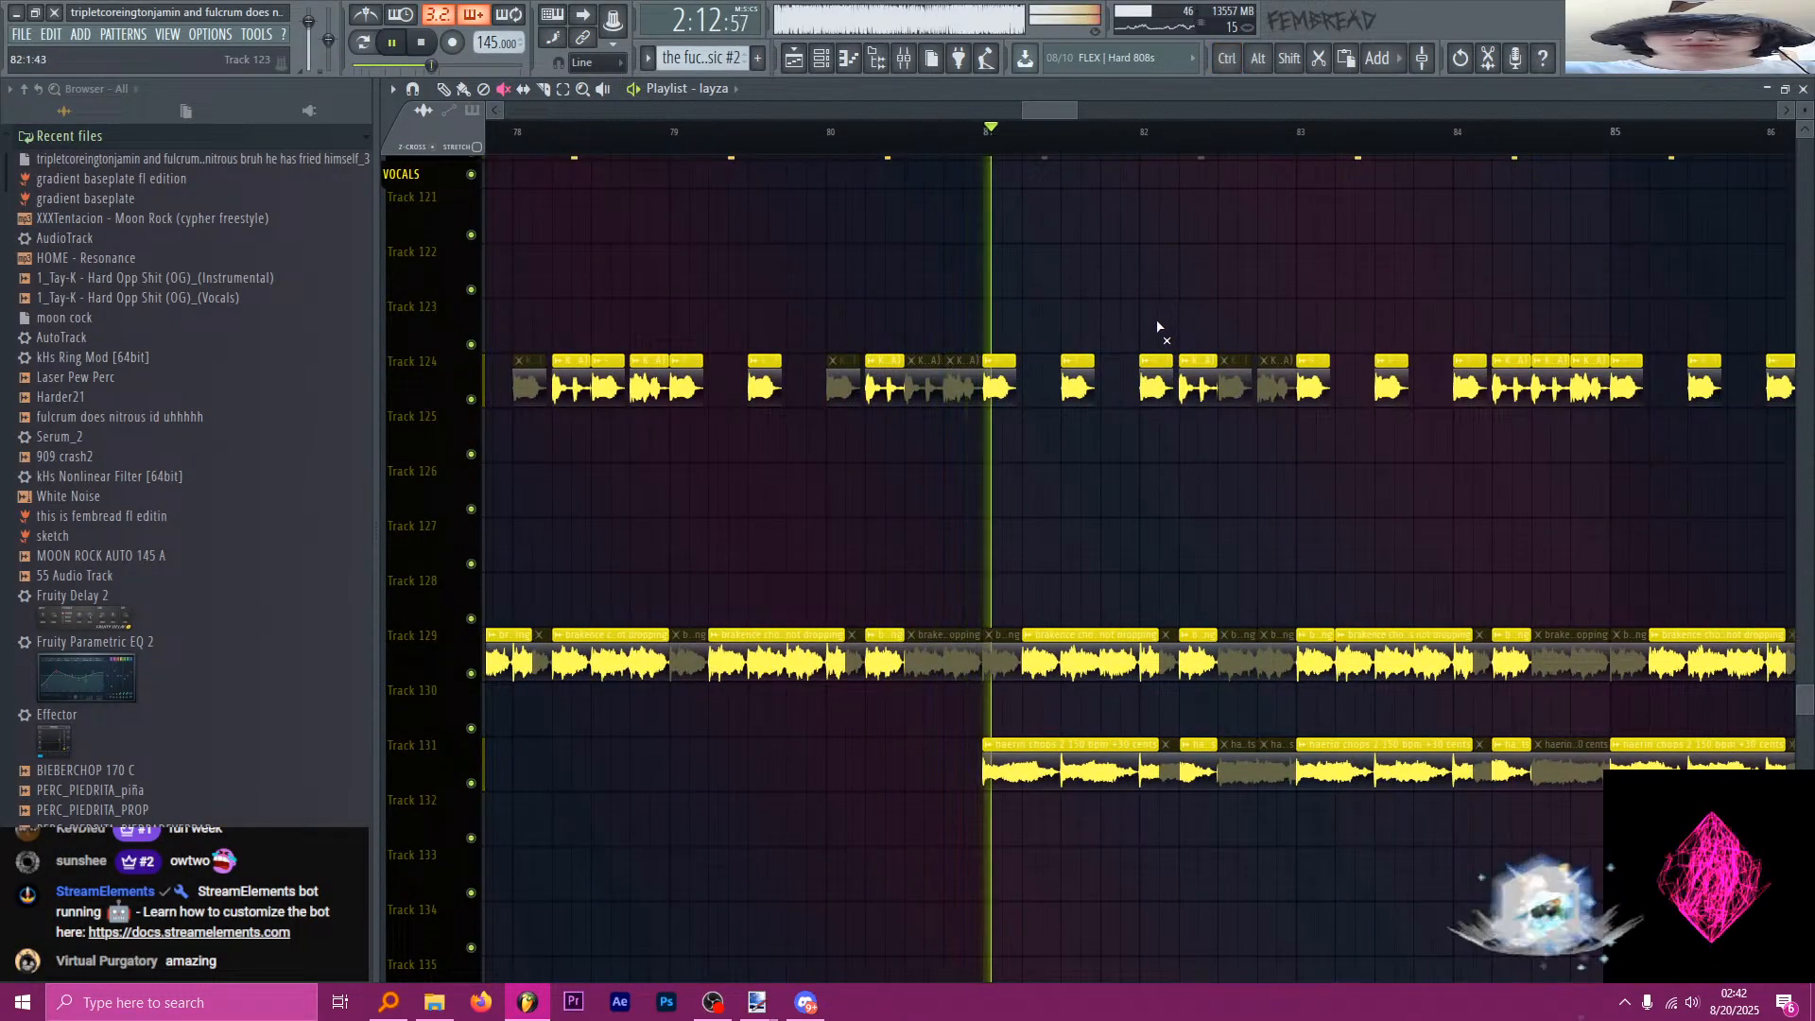
pyautogui.scroll(-1, 949, 265)
pyautogui.scroll(2, 949, 270)
pyautogui.scroll(-6, 946, 378)
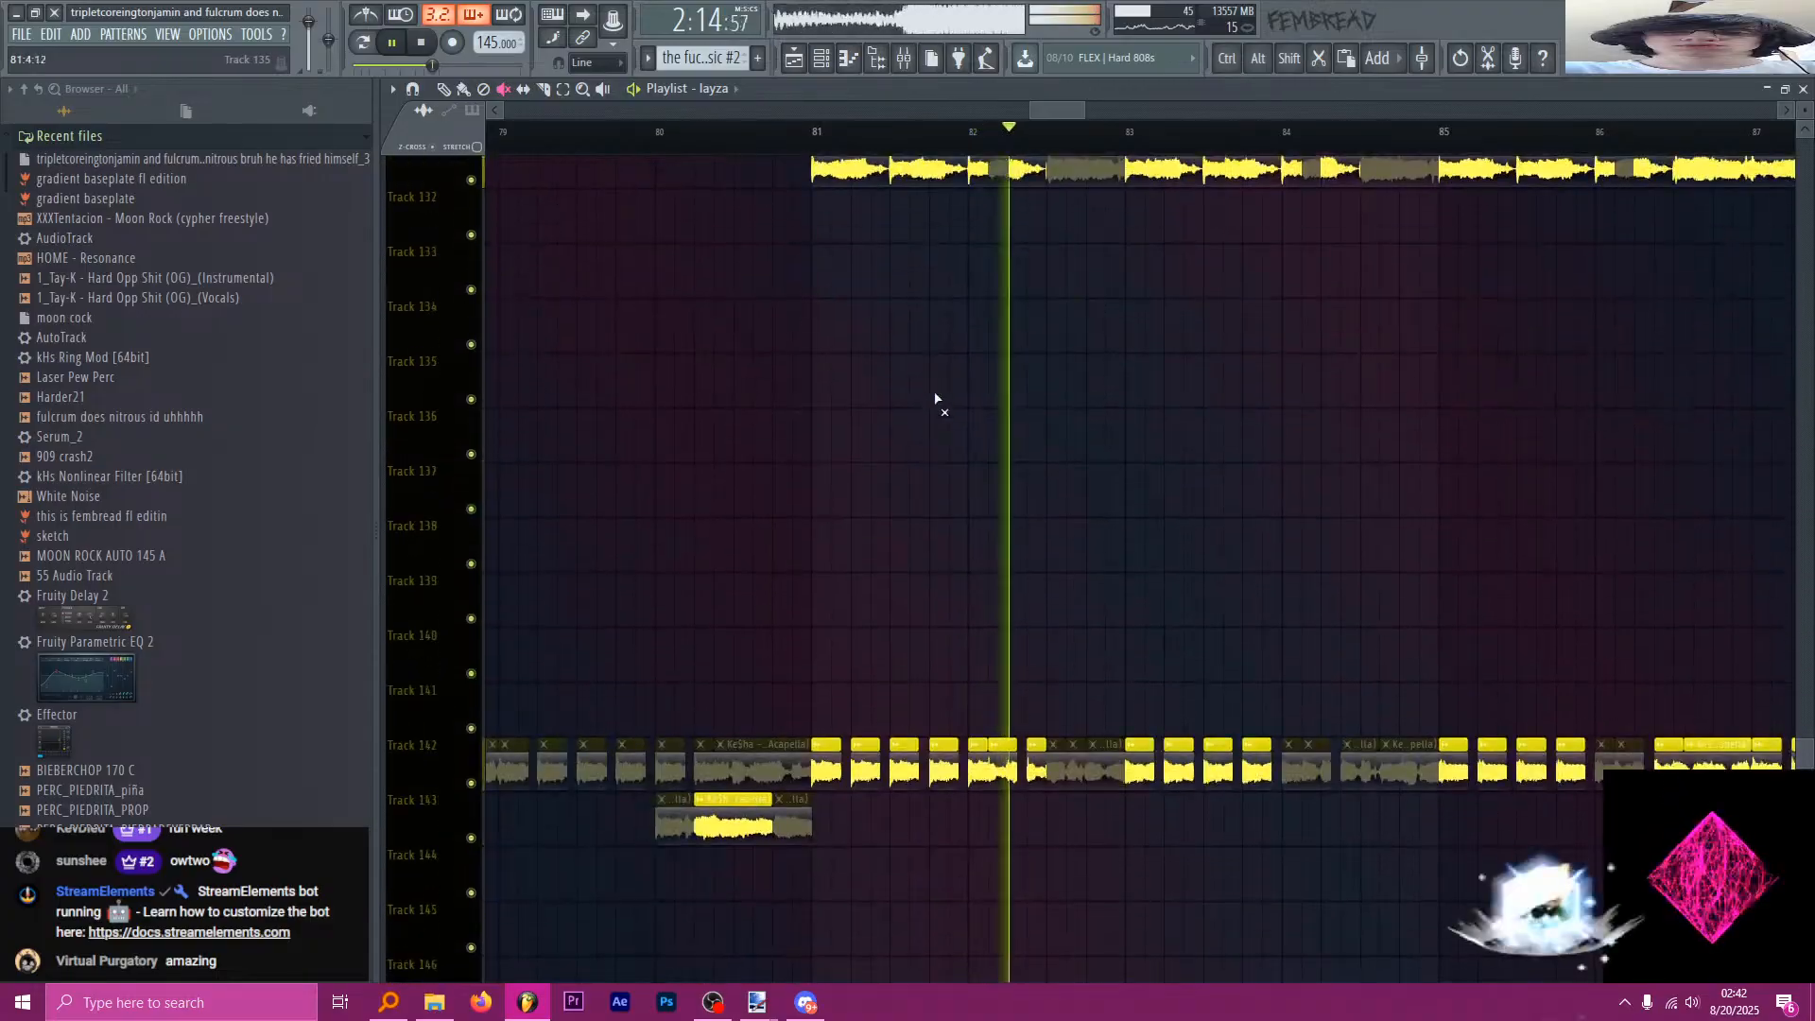
pyautogui.scroll(-8, 980, 458)
pyautogui.scroll(-4, 936, 407)
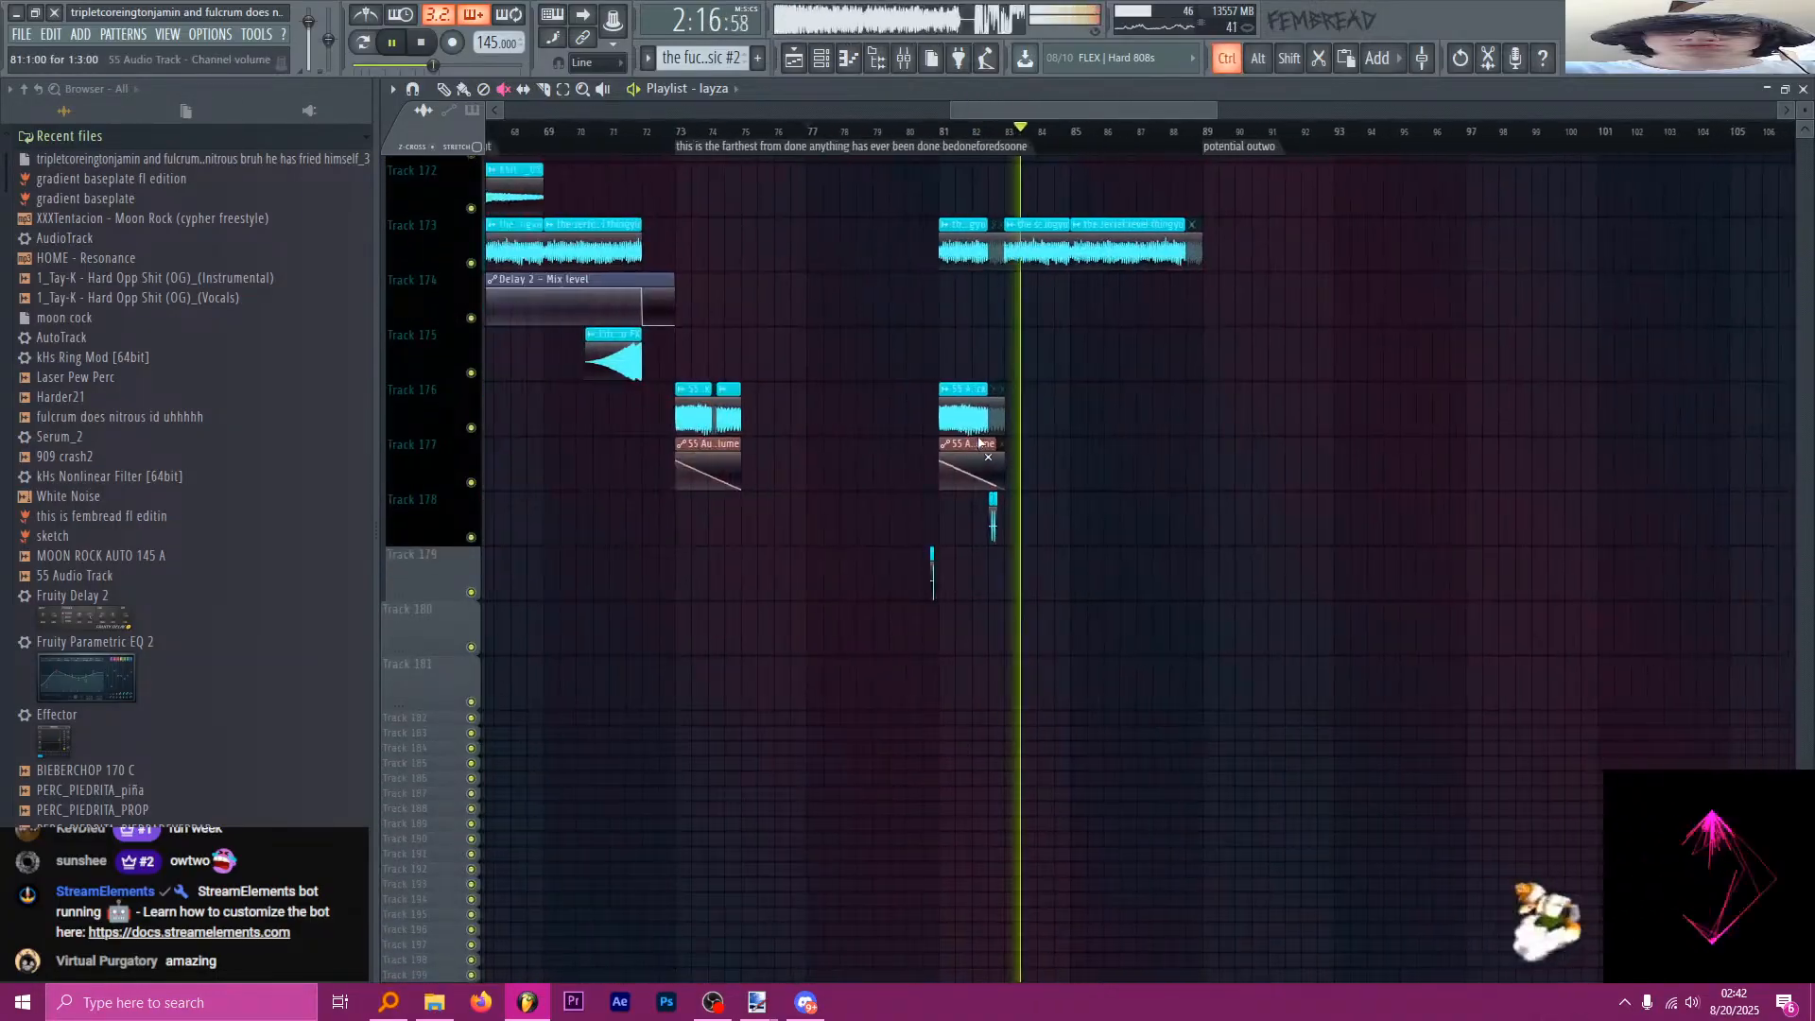
pyautogui.scroll(4, 864, 357)
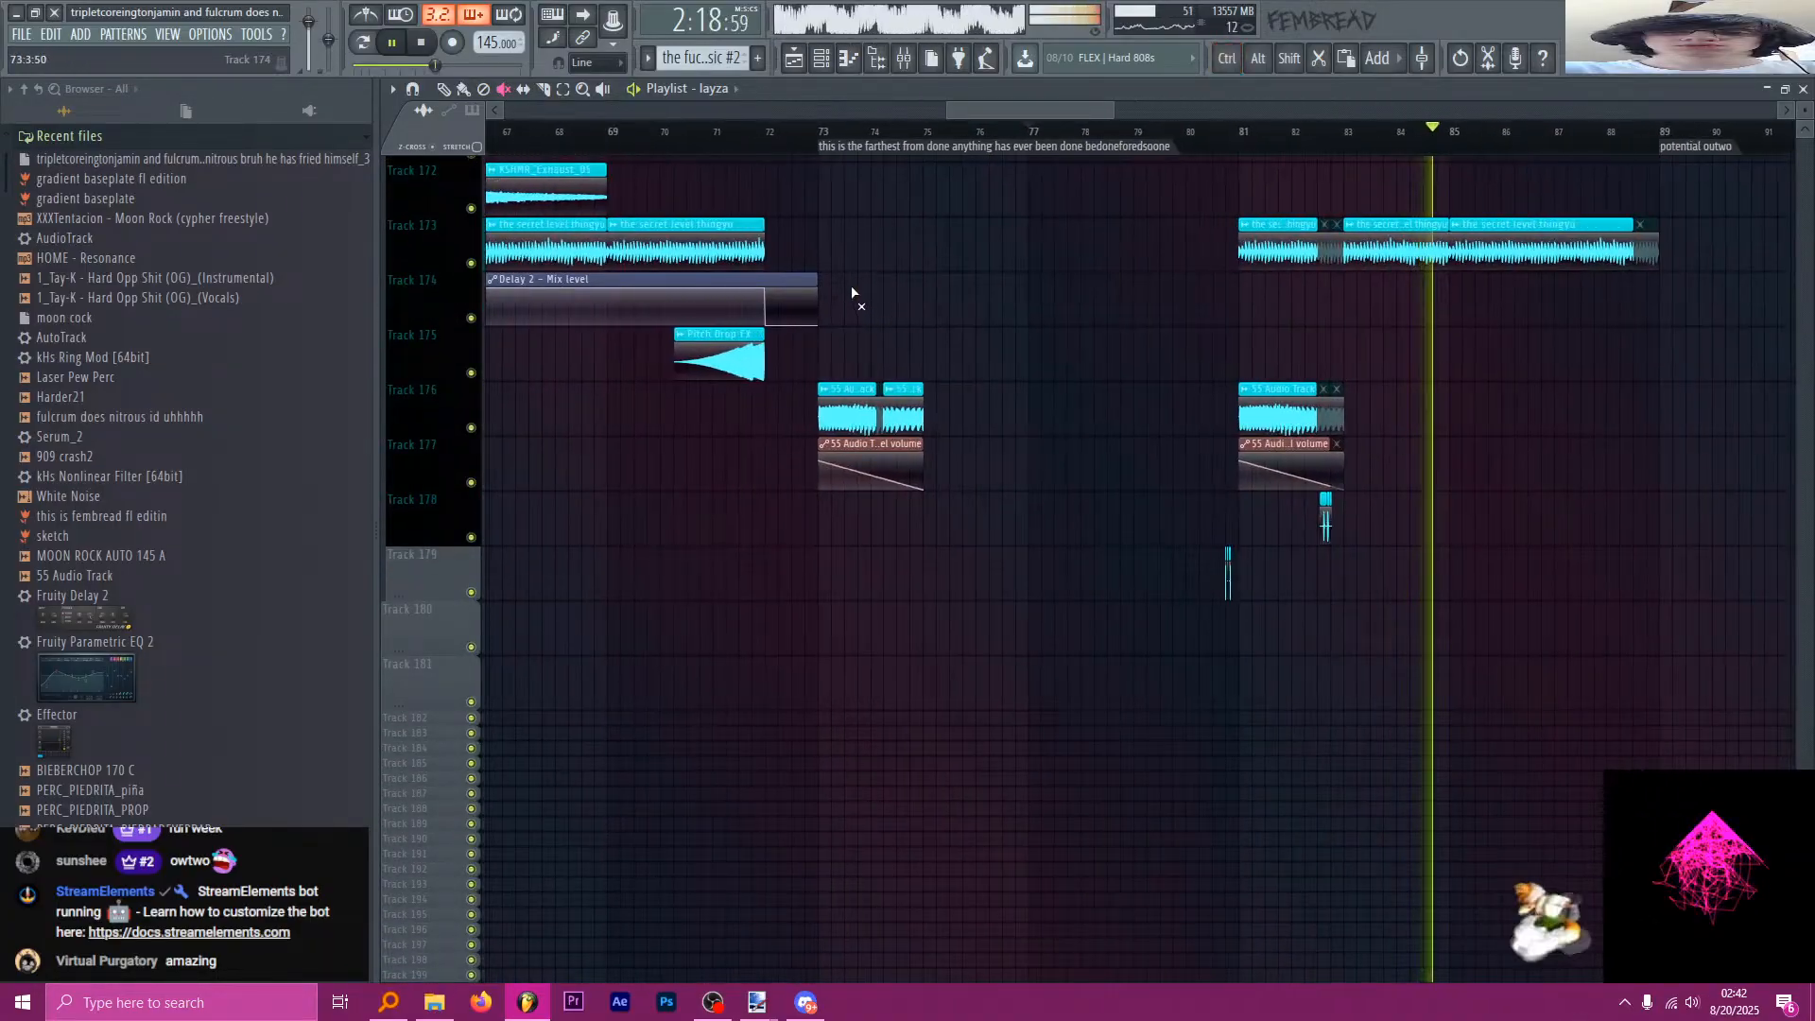
pyautogui.scroll(3, 1134, 322)
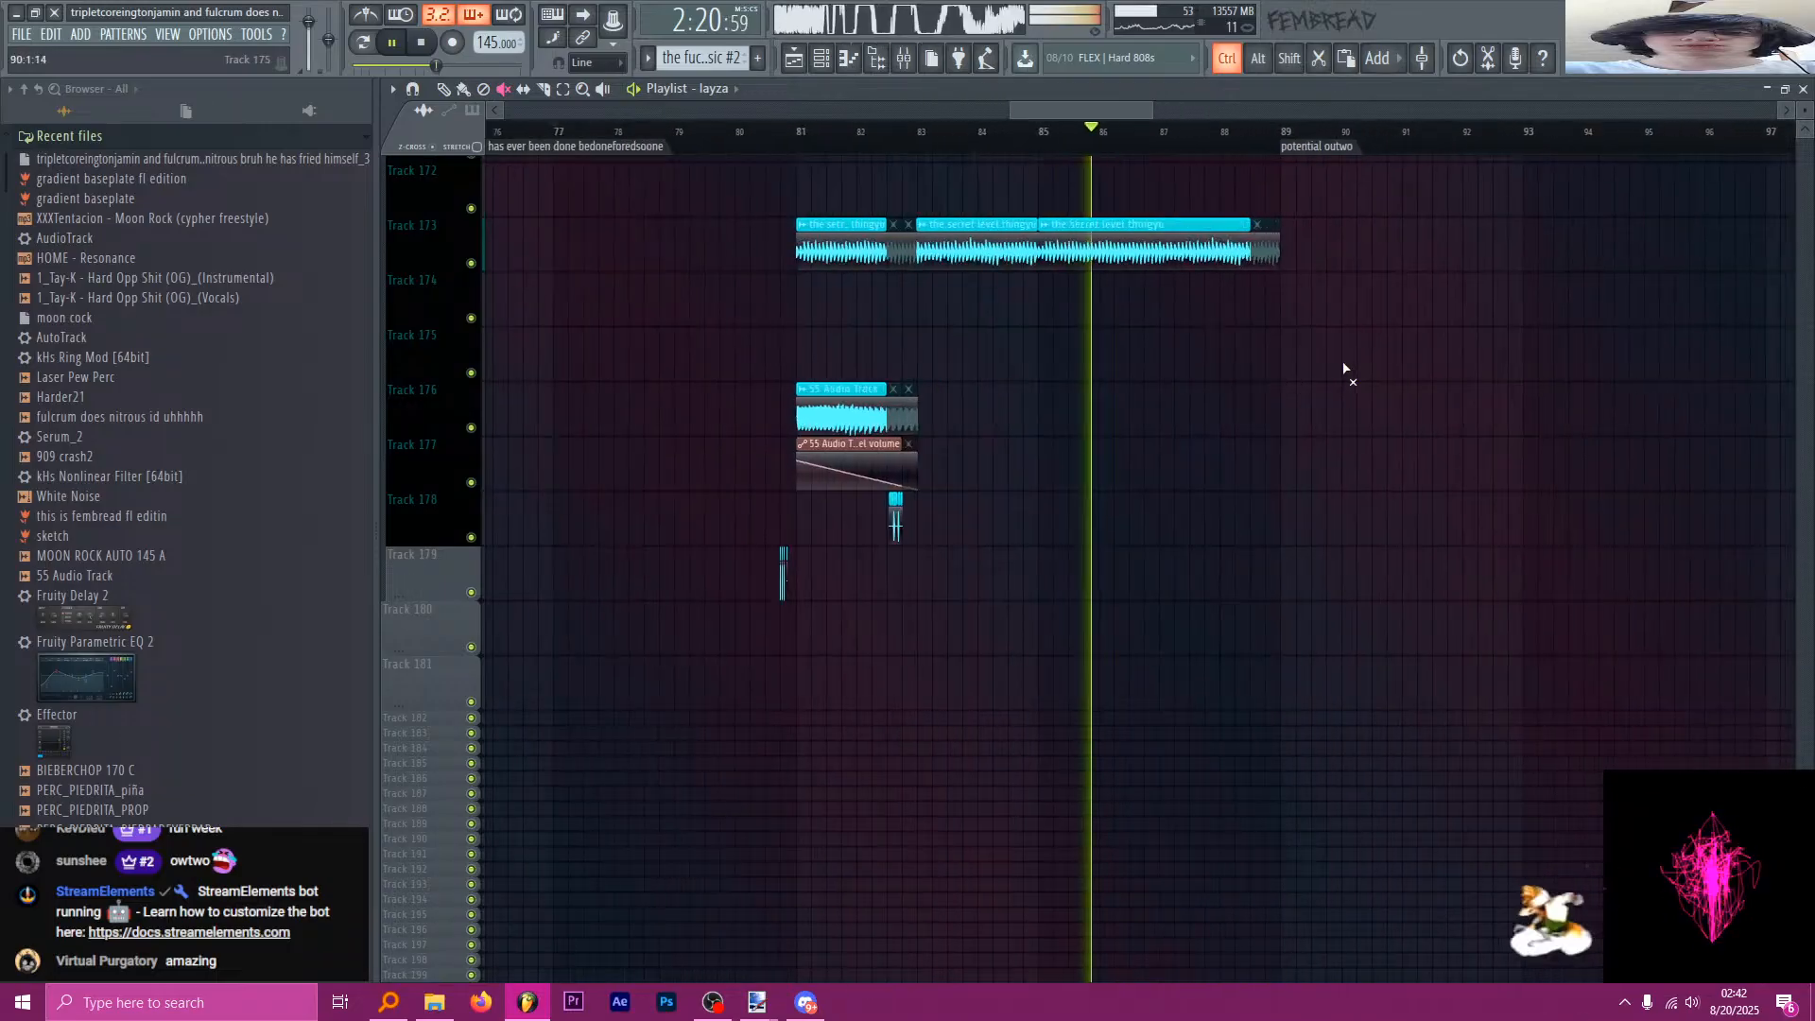
pyautogui.scroll(2, 1323, 376)
pyautogui.scroll(5, 1323, 376)
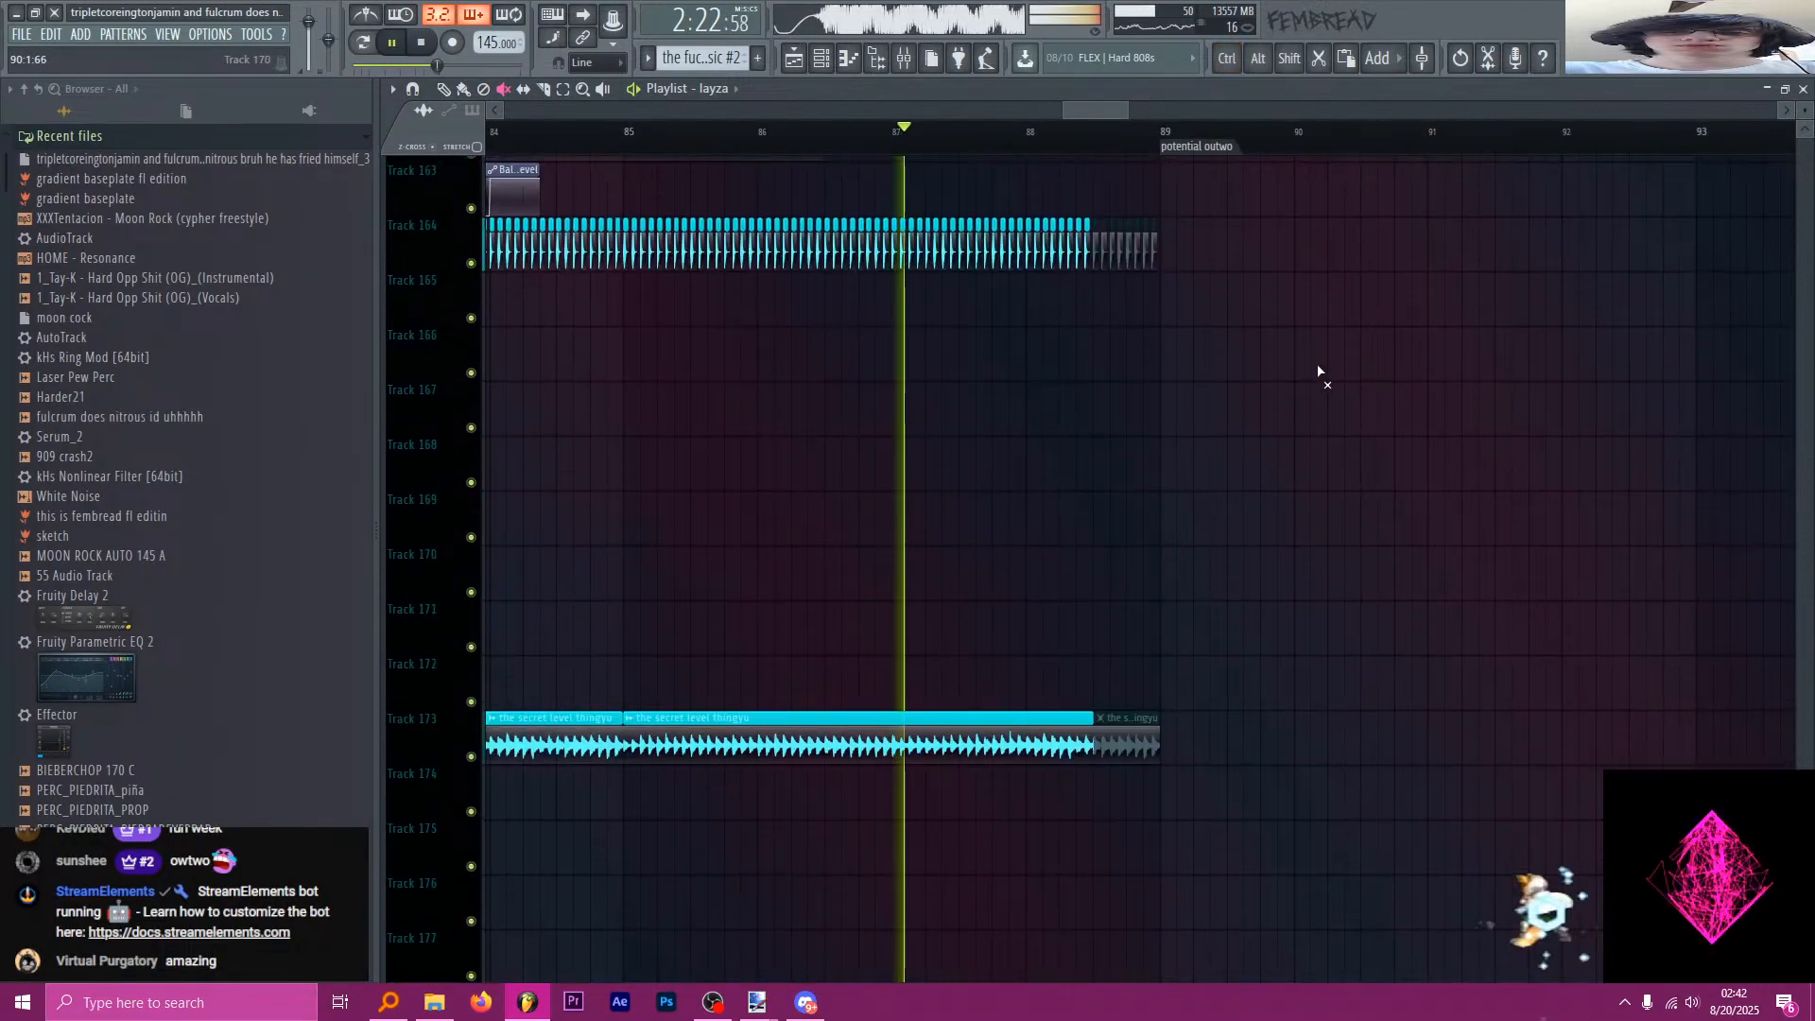
pyautogui.scroll(5, 1318, 373)
pyautogui.scroll(2, 1153, 359)
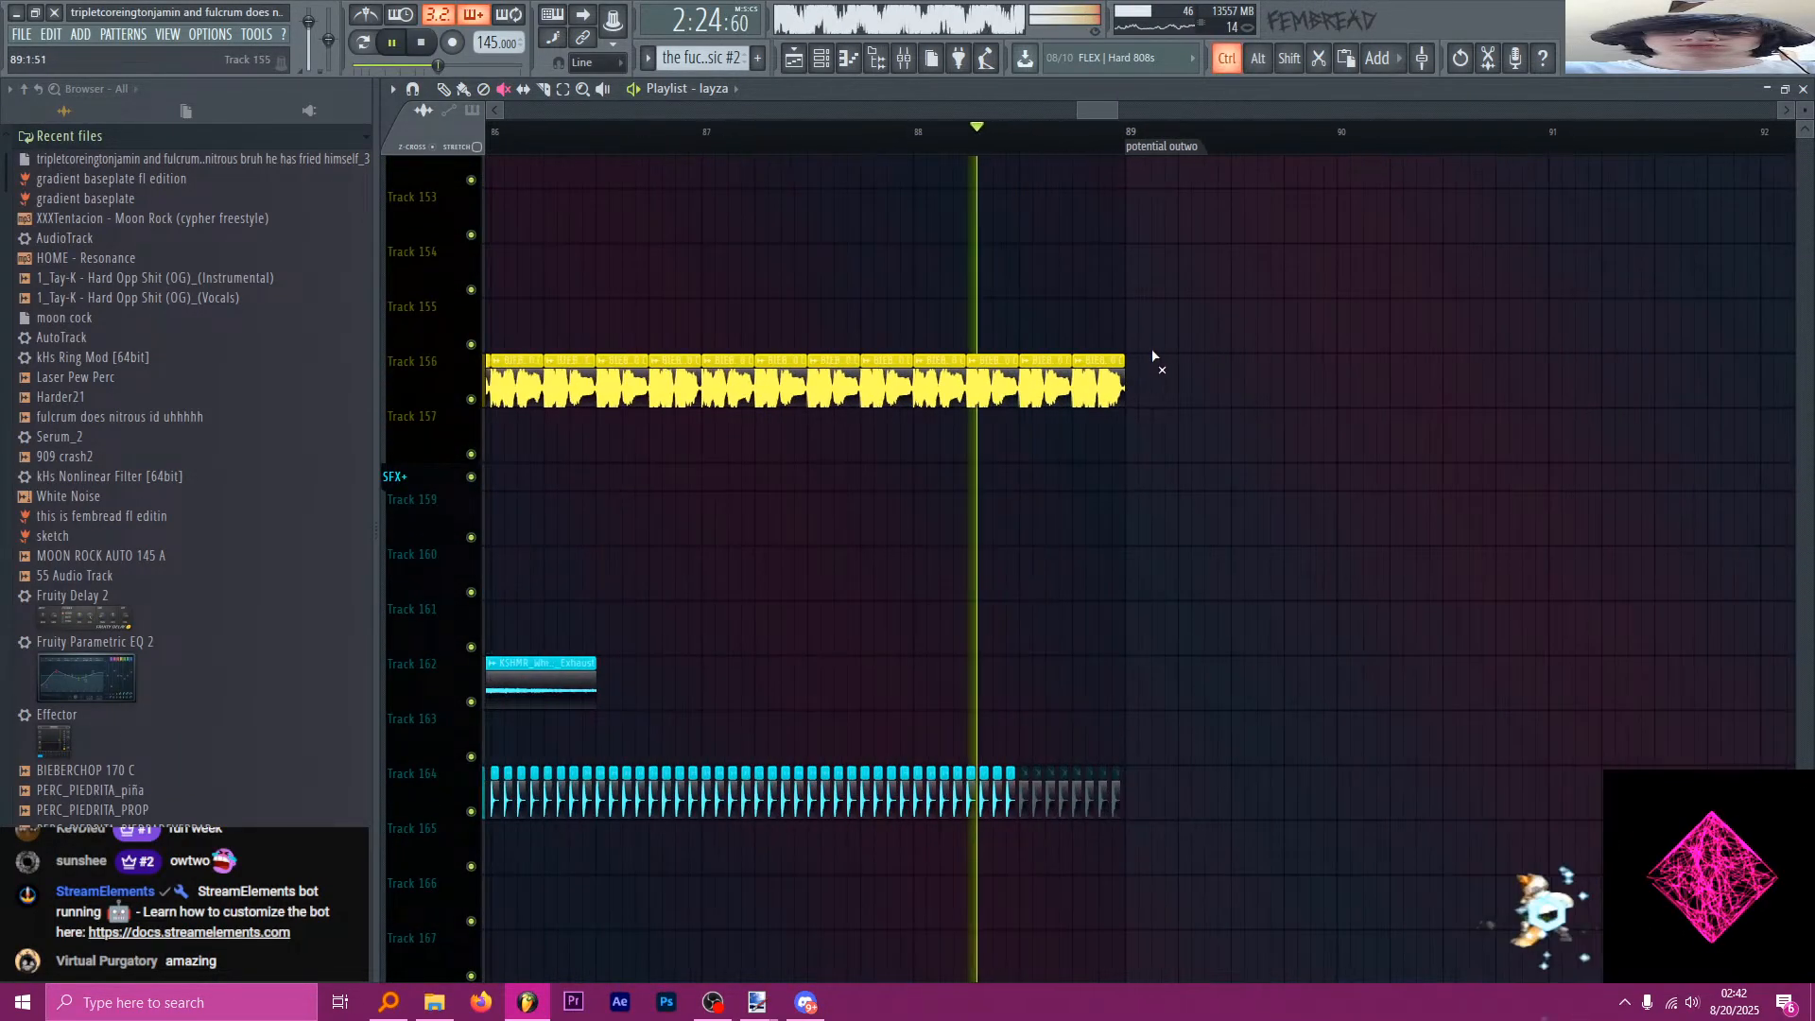
# Stop playback and try muting the last BIEBERCHOP 170 C clip on track 156, just before bar 89.
pyautogui.press('space')
pyautogui.click(1018, 144)
pyautogui.scroll(2, 1083, 312)
pyautogui.click(1128, 388)
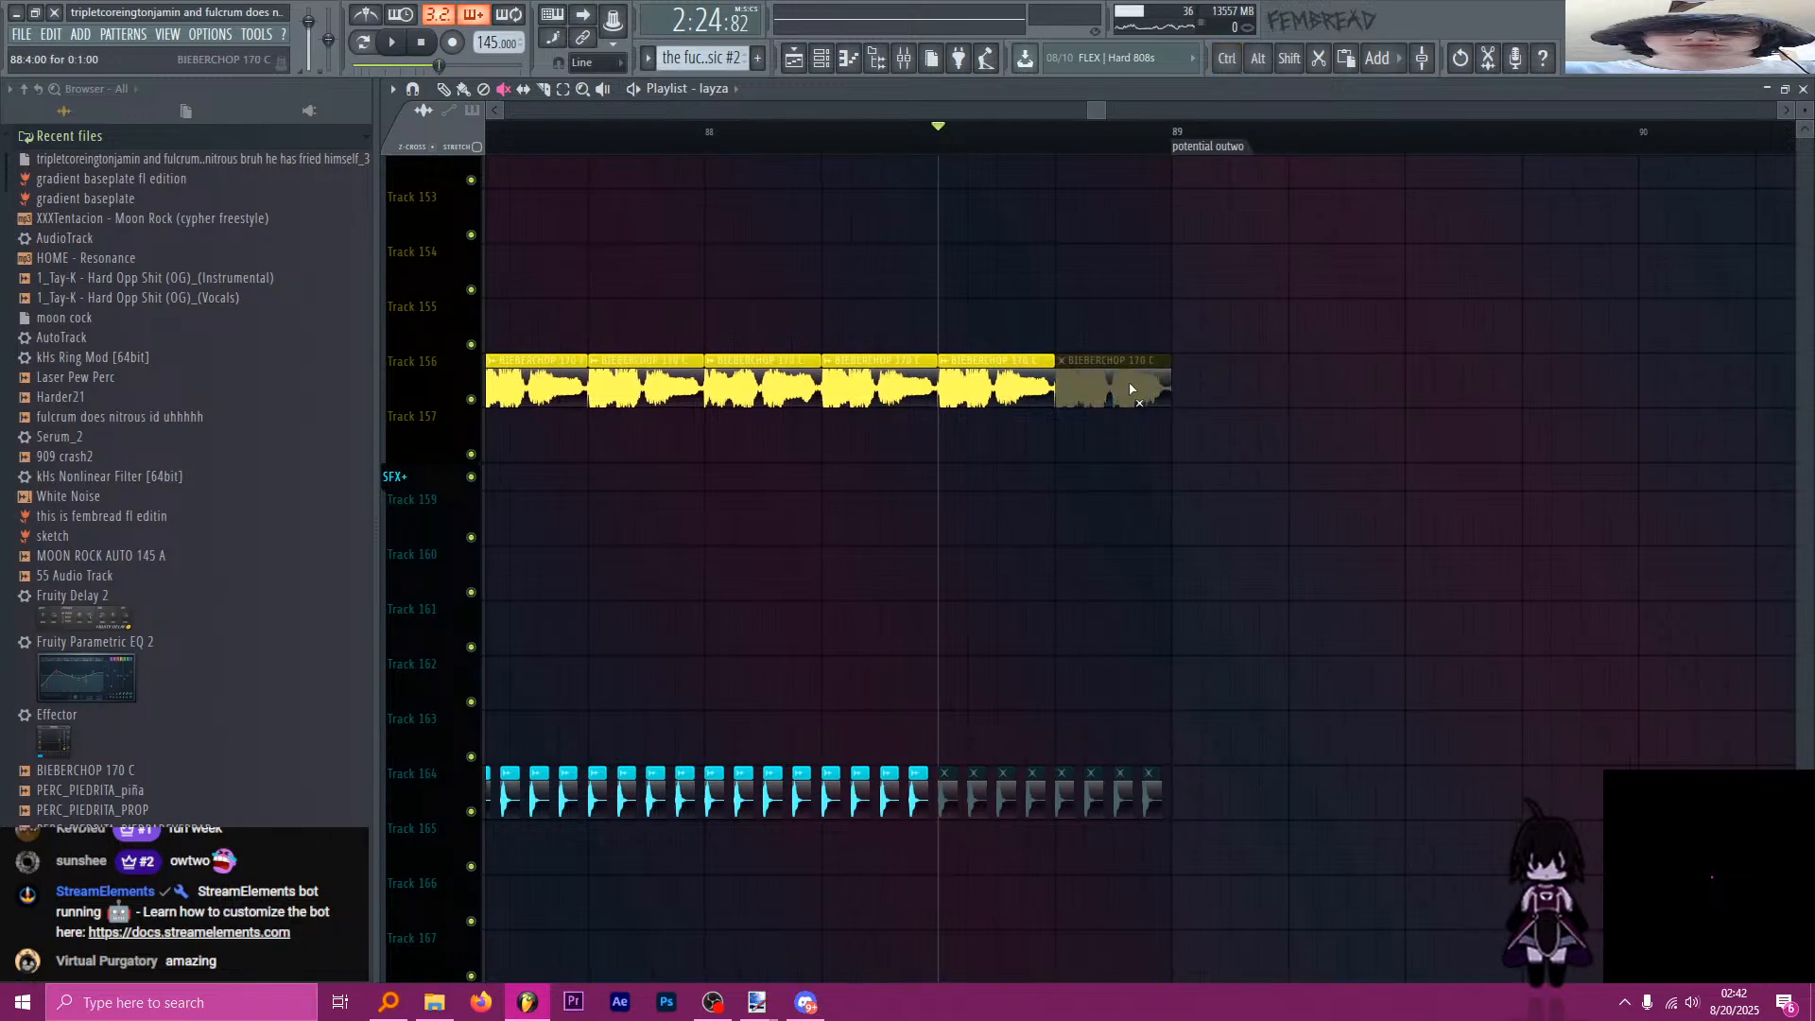
pyautogui.scroll(5, 1140, 401)
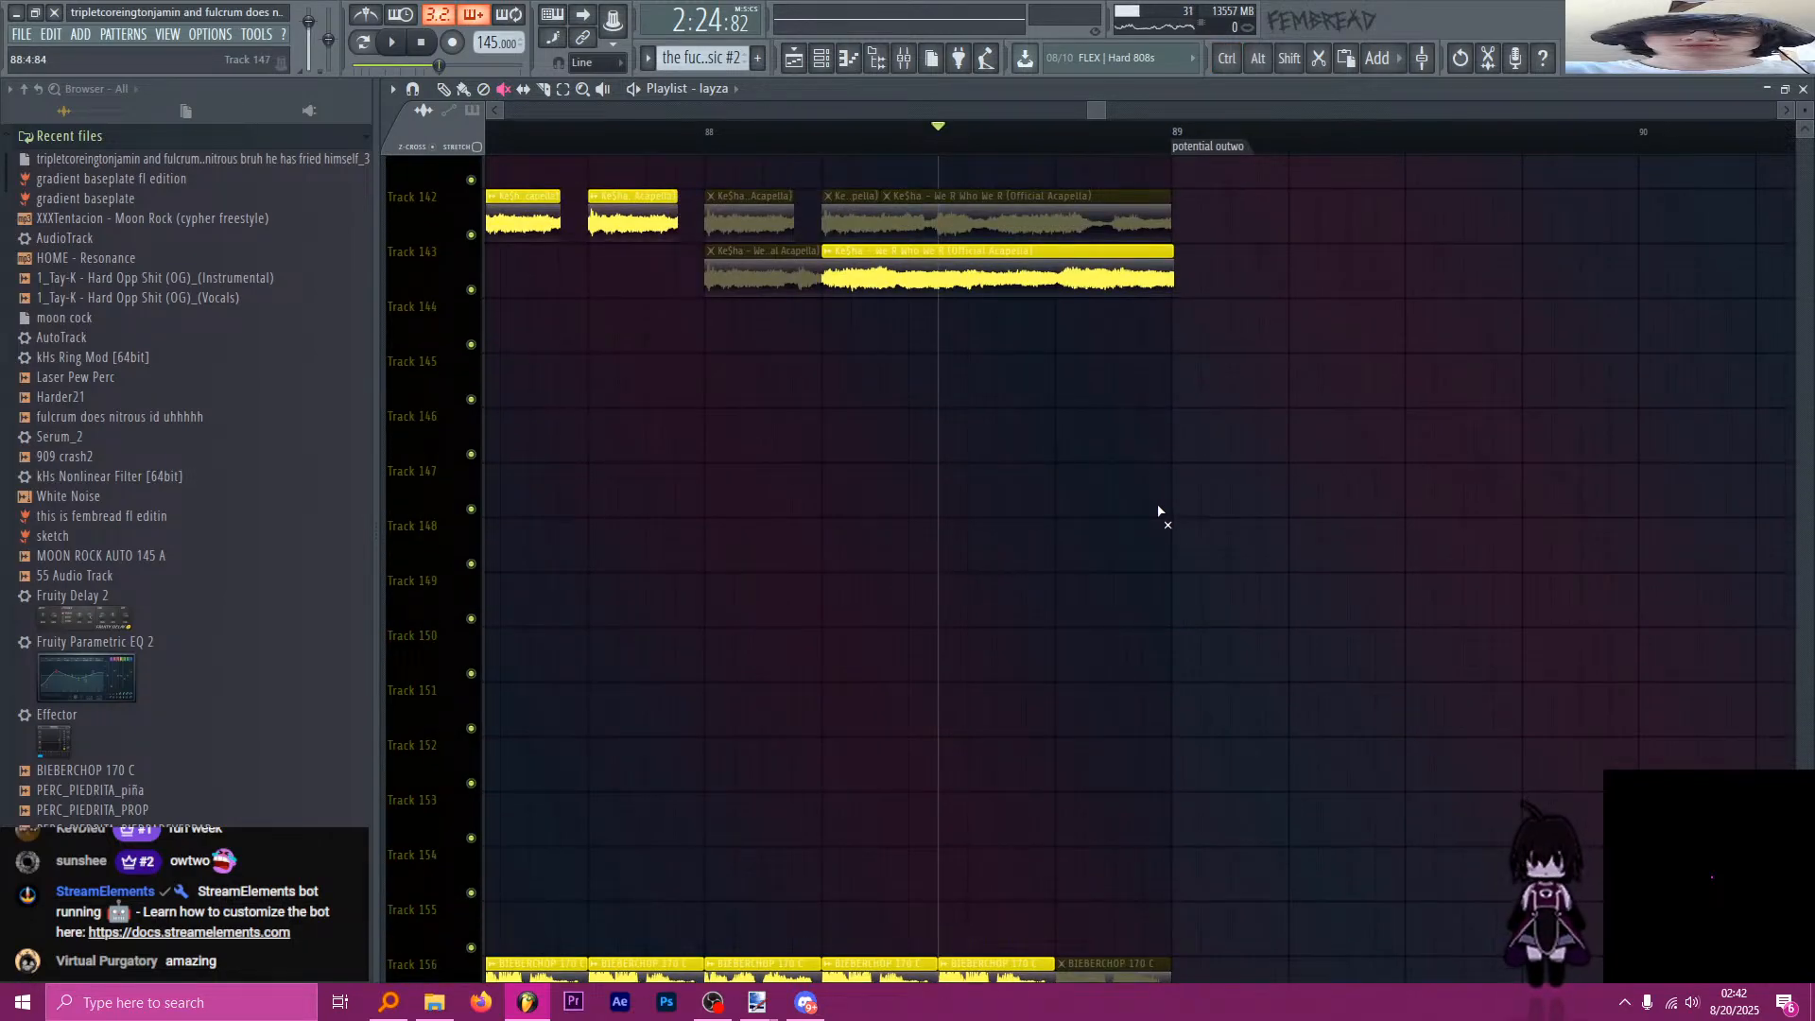
pyautogui.scroll(-5, 1200, 531)
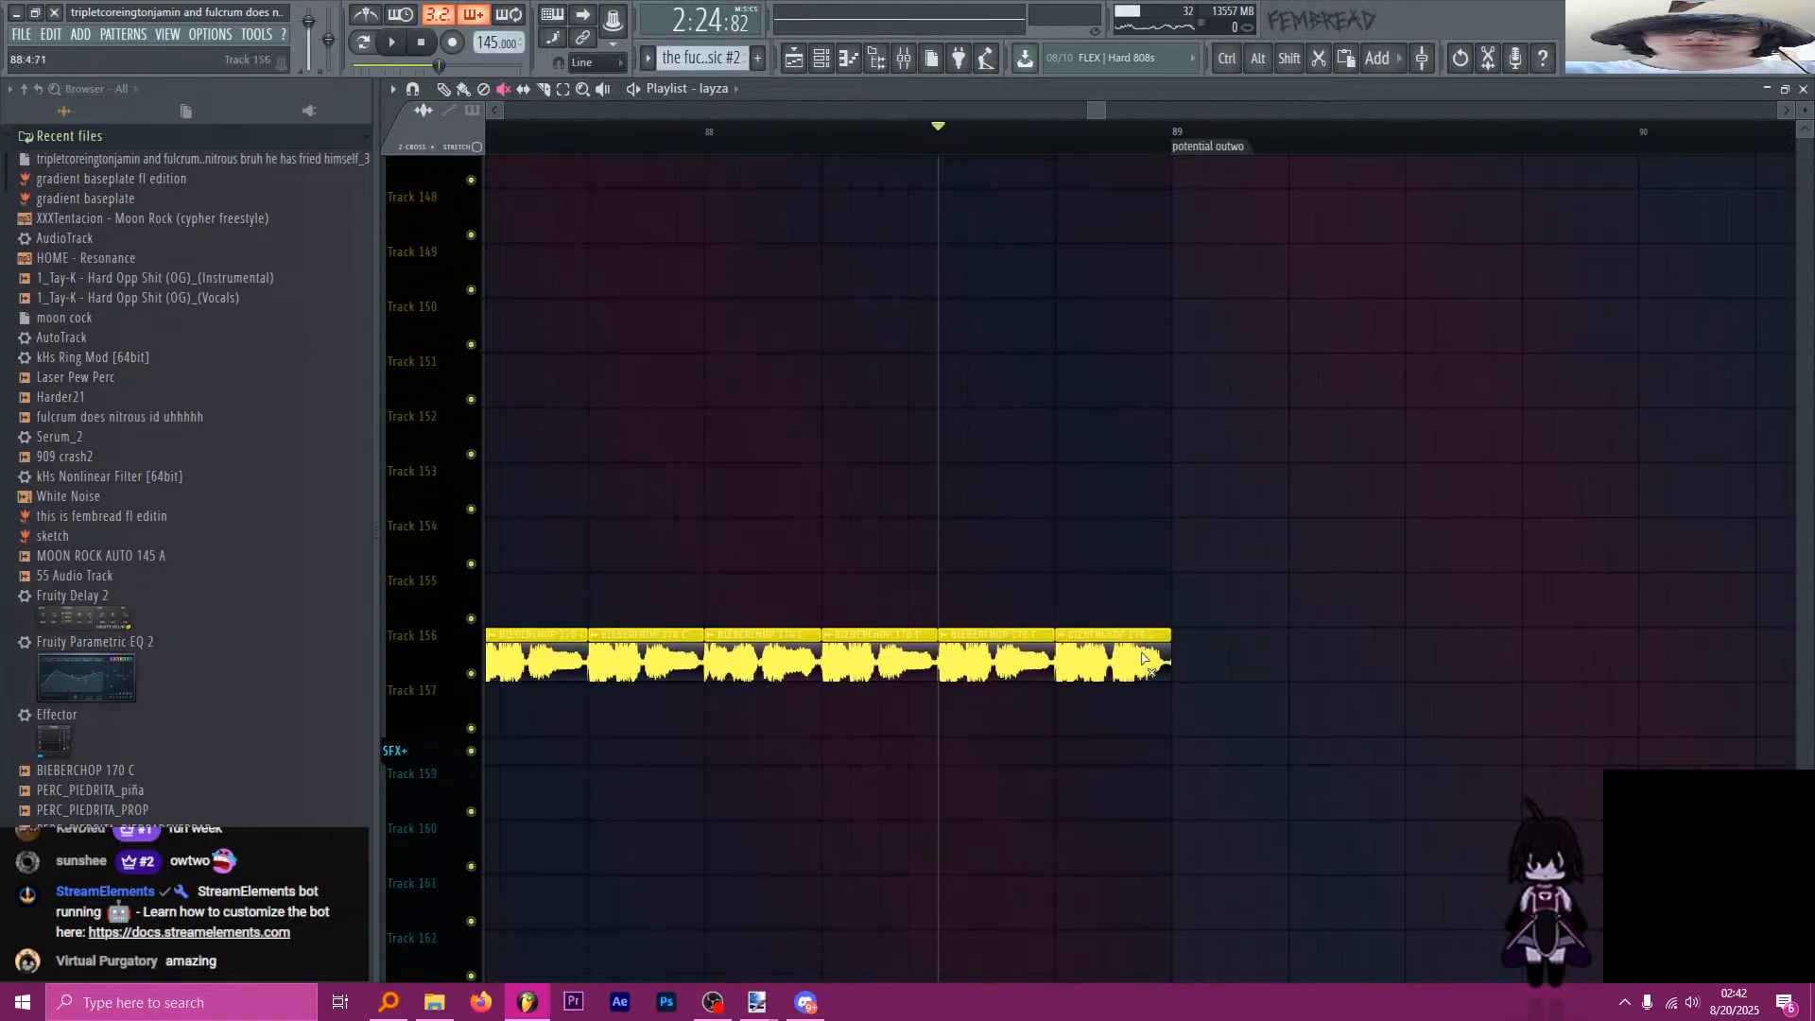
# Play the transition into the drop from about bar 71 and stop playback.
pyautogui.keyDown('ctrl'); pyautogui.scroll(-8, 1228, 500); pyautogui.keyUp('ctrl')
pyautogui.keyDown('ctrl'); pyautogui.scroll(3, 962, 223); pyautogui.keyUp('ctrl')
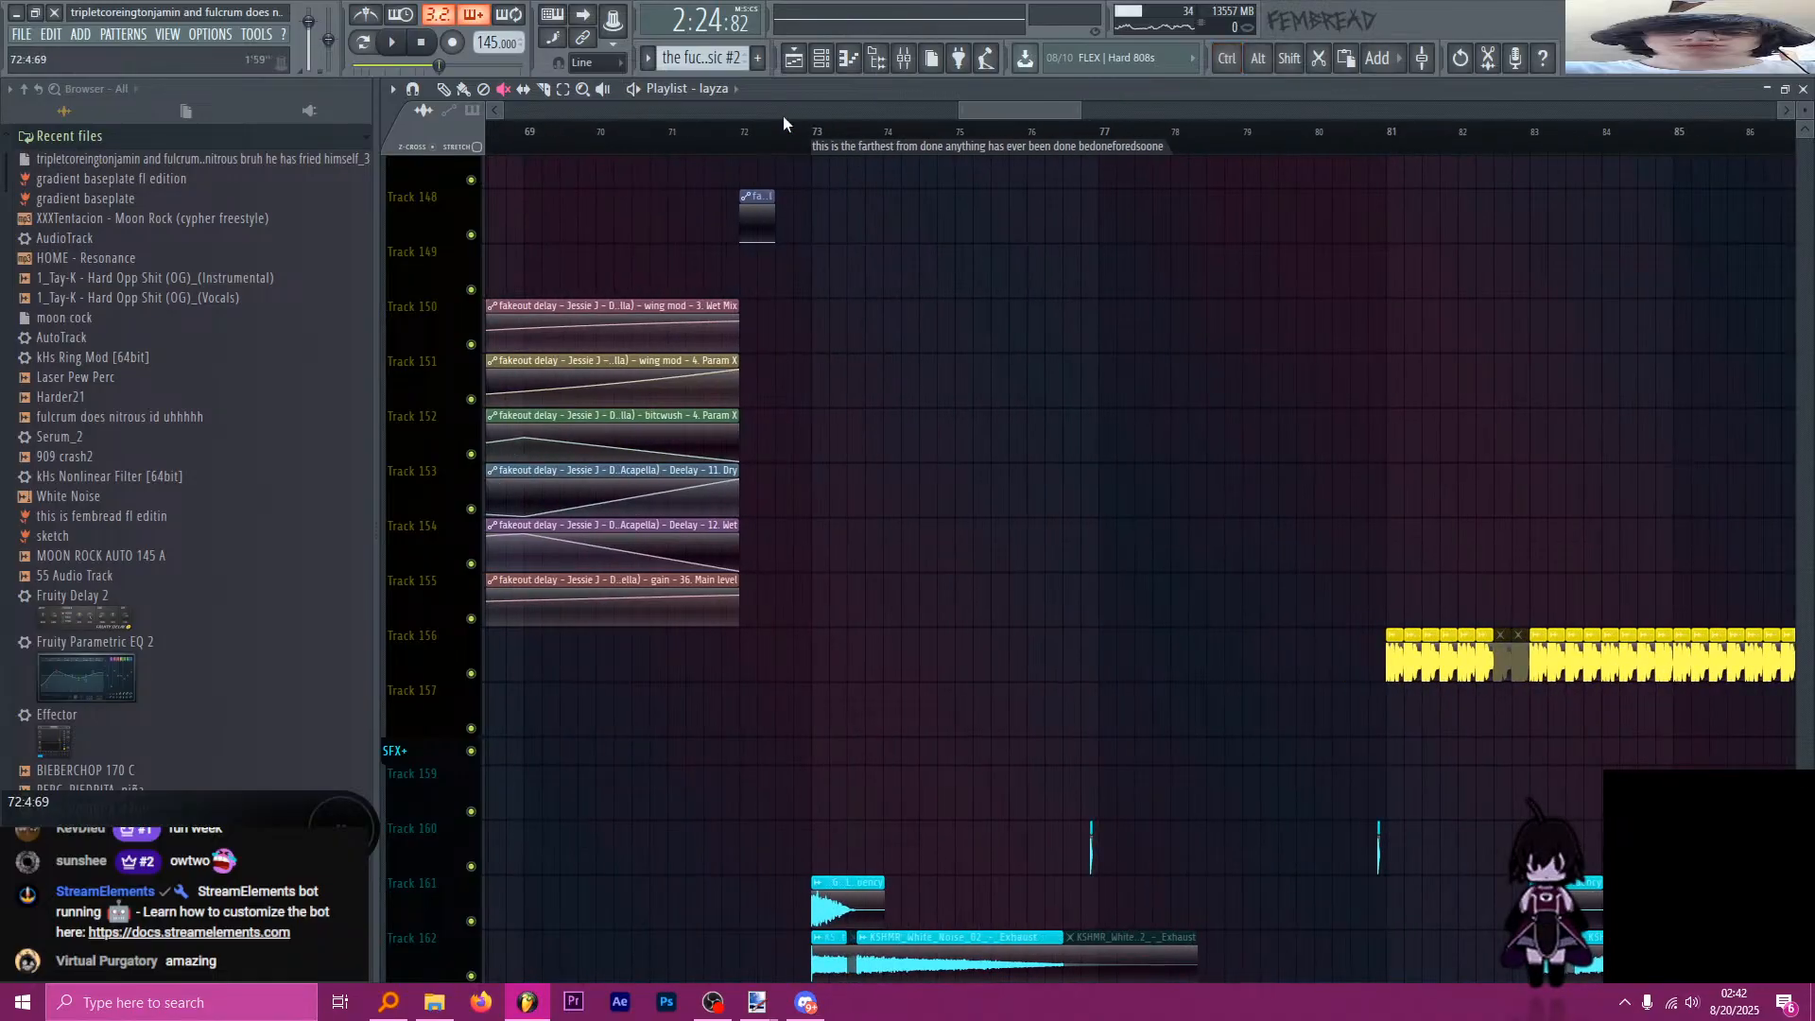
pyautogui.moveTo(744, 133); pyautogui.dragTo(673, 132)
pyautogui.press('space')
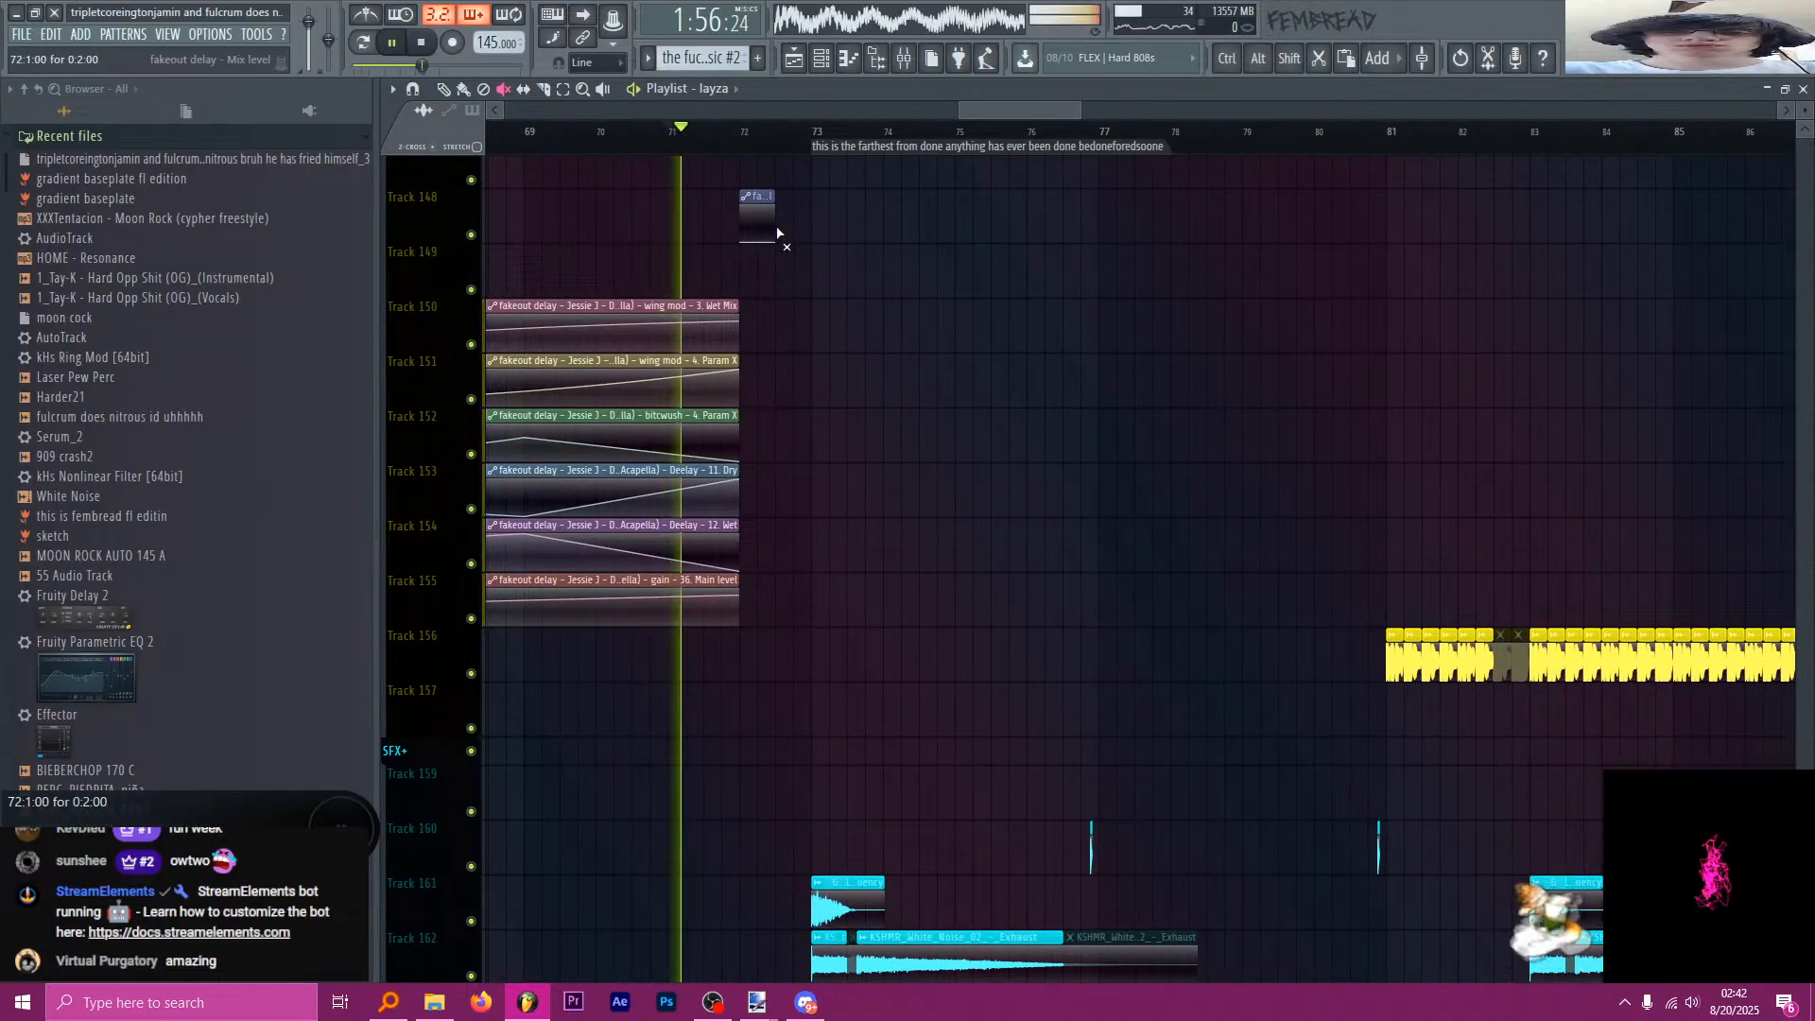
pyautogui.keyDown('ctrl'); pyautogui.scroll(2, 762, 246); pyautogui.keyUp('ctrl')
pyautogui.press('space')
pyautogui.keyDown('ctrl'); pyautogui.scroll(-1, 893, 312); pyautogui.keyUp('ctrl')
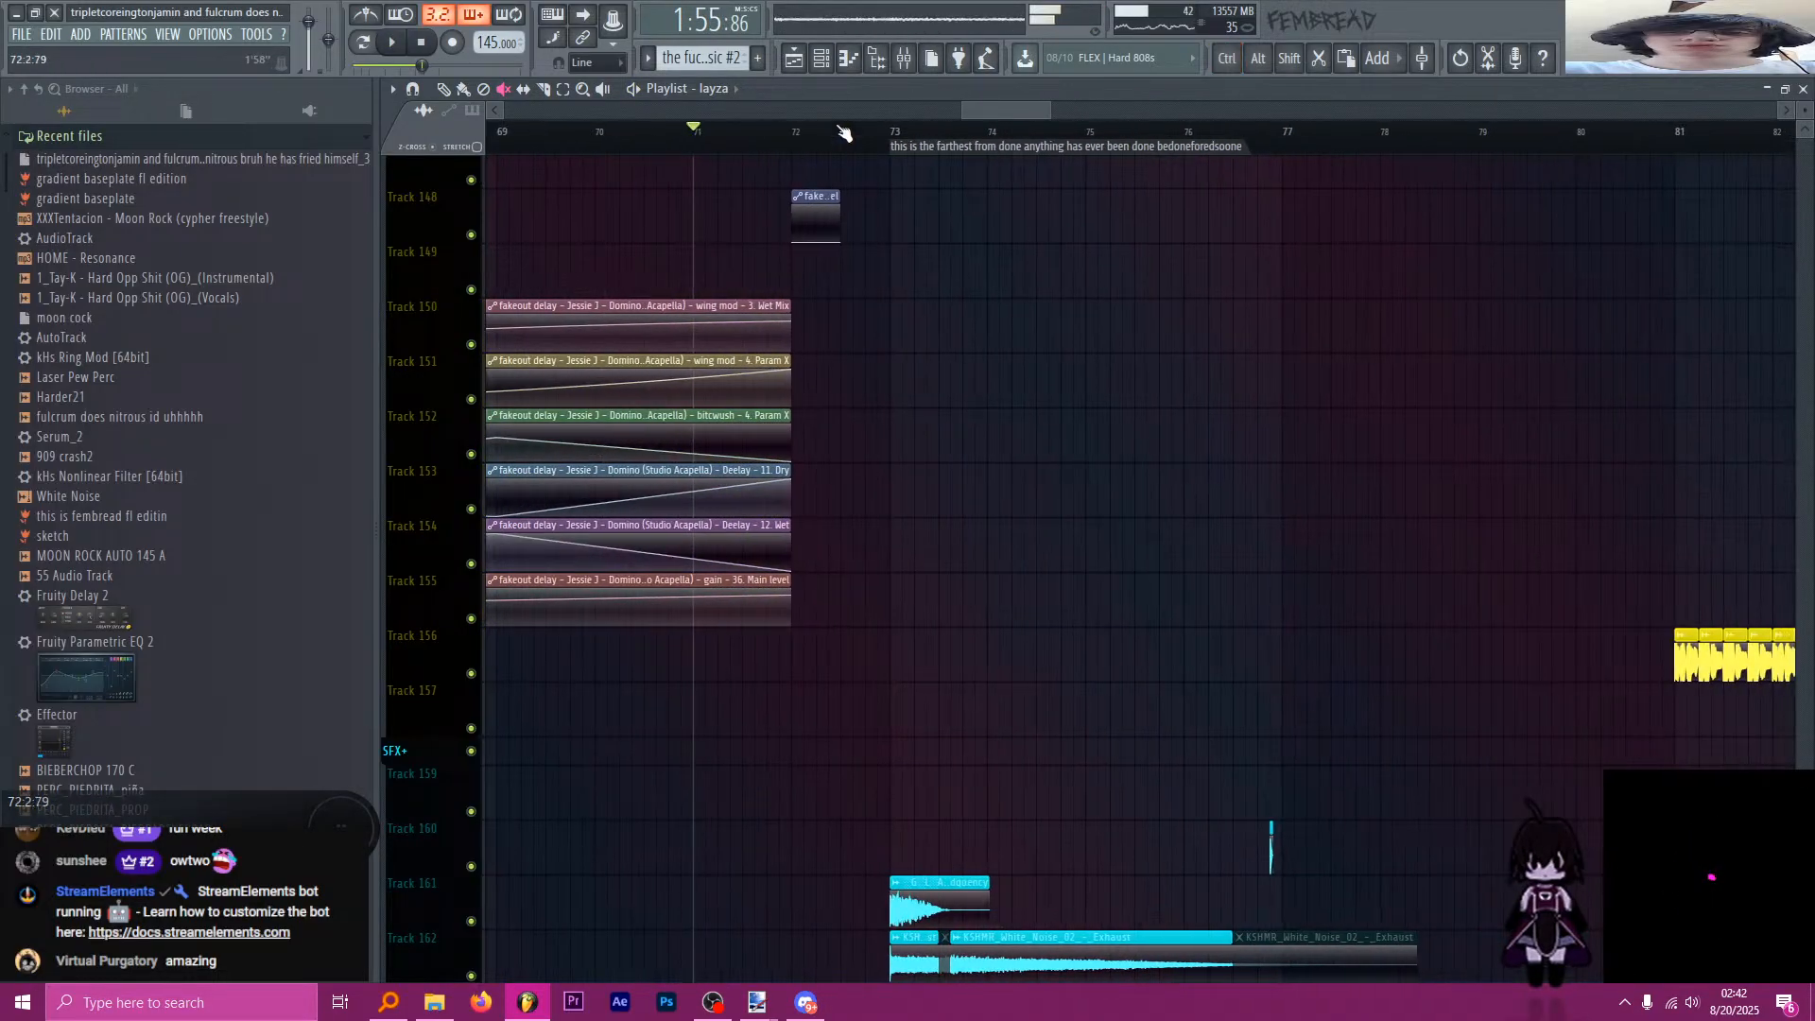
# Collapse the Recent files folder in the sample browser.
pyautogui.scroll(3, 952, 422)
pyautogui.scroll(12, 954, 430)
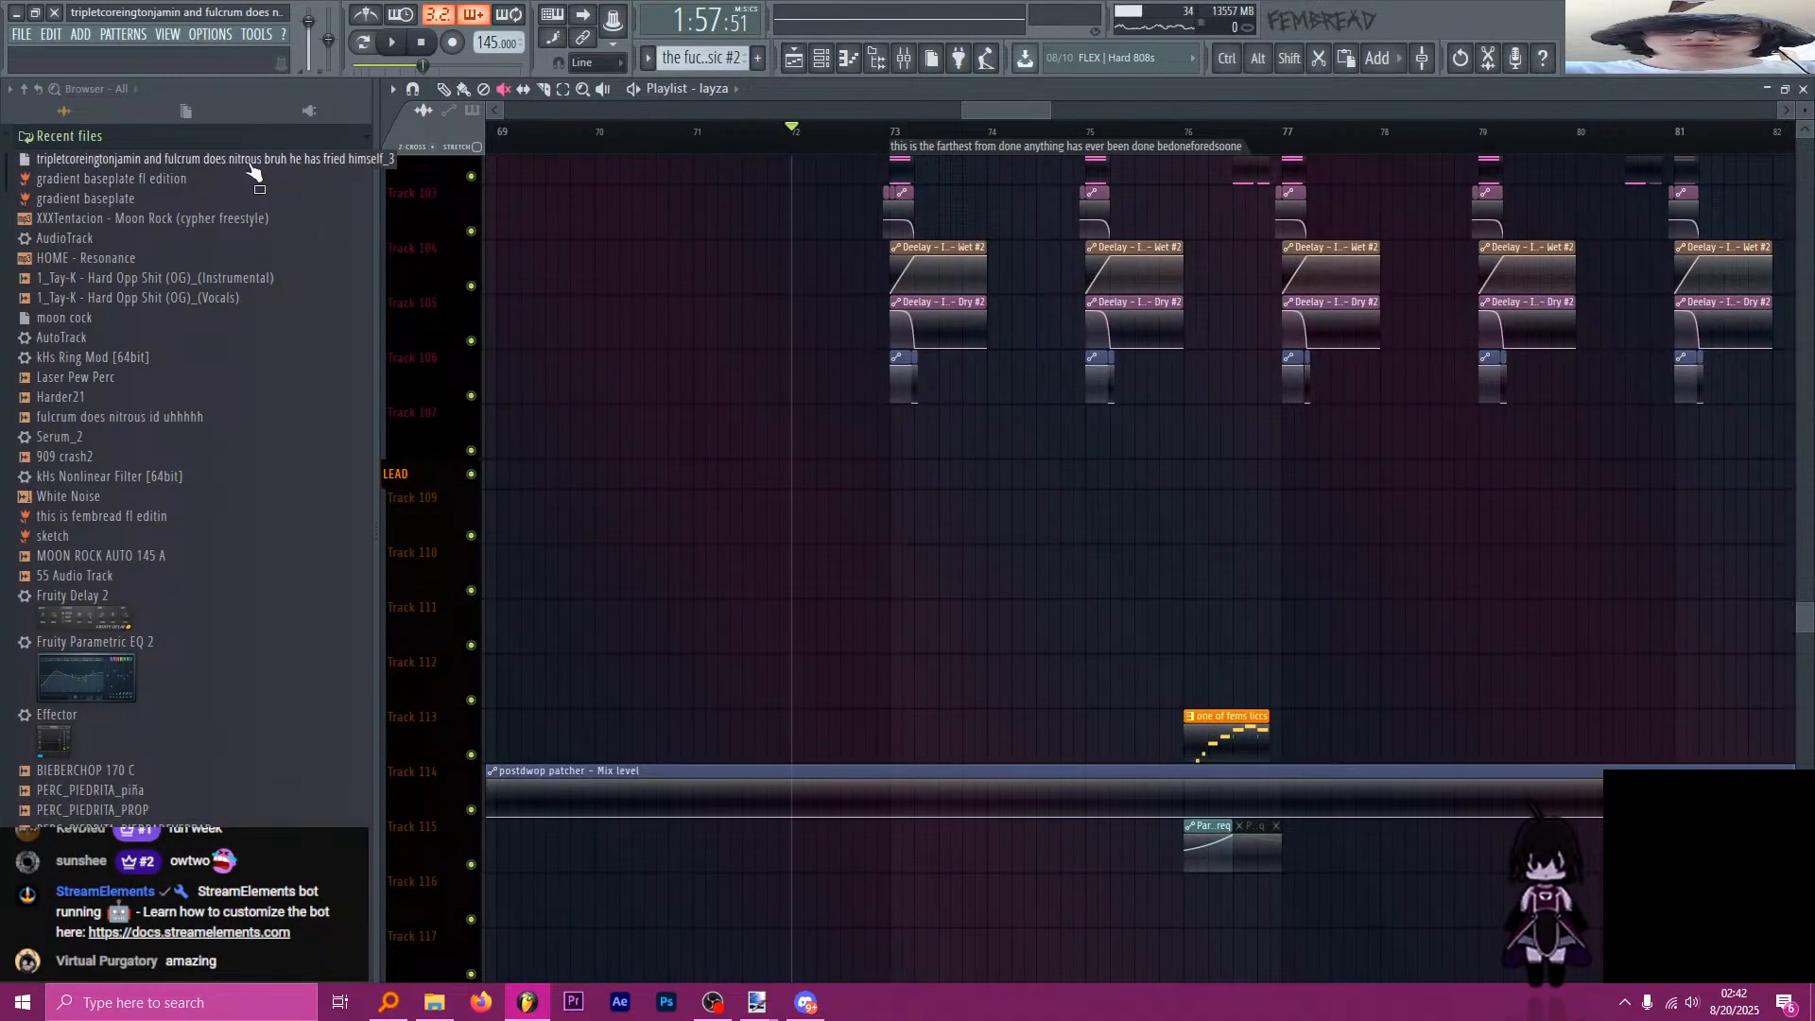
pyautogui.click(231, 143)
# Examine the lead, vocal and SFX tracks around the bar 73 transition for gaps to fill.
pyautogui.keyDown('ctrl'); pyautogui.scroll(4, 855, 378); pyautogui.keyUp('ctrl')
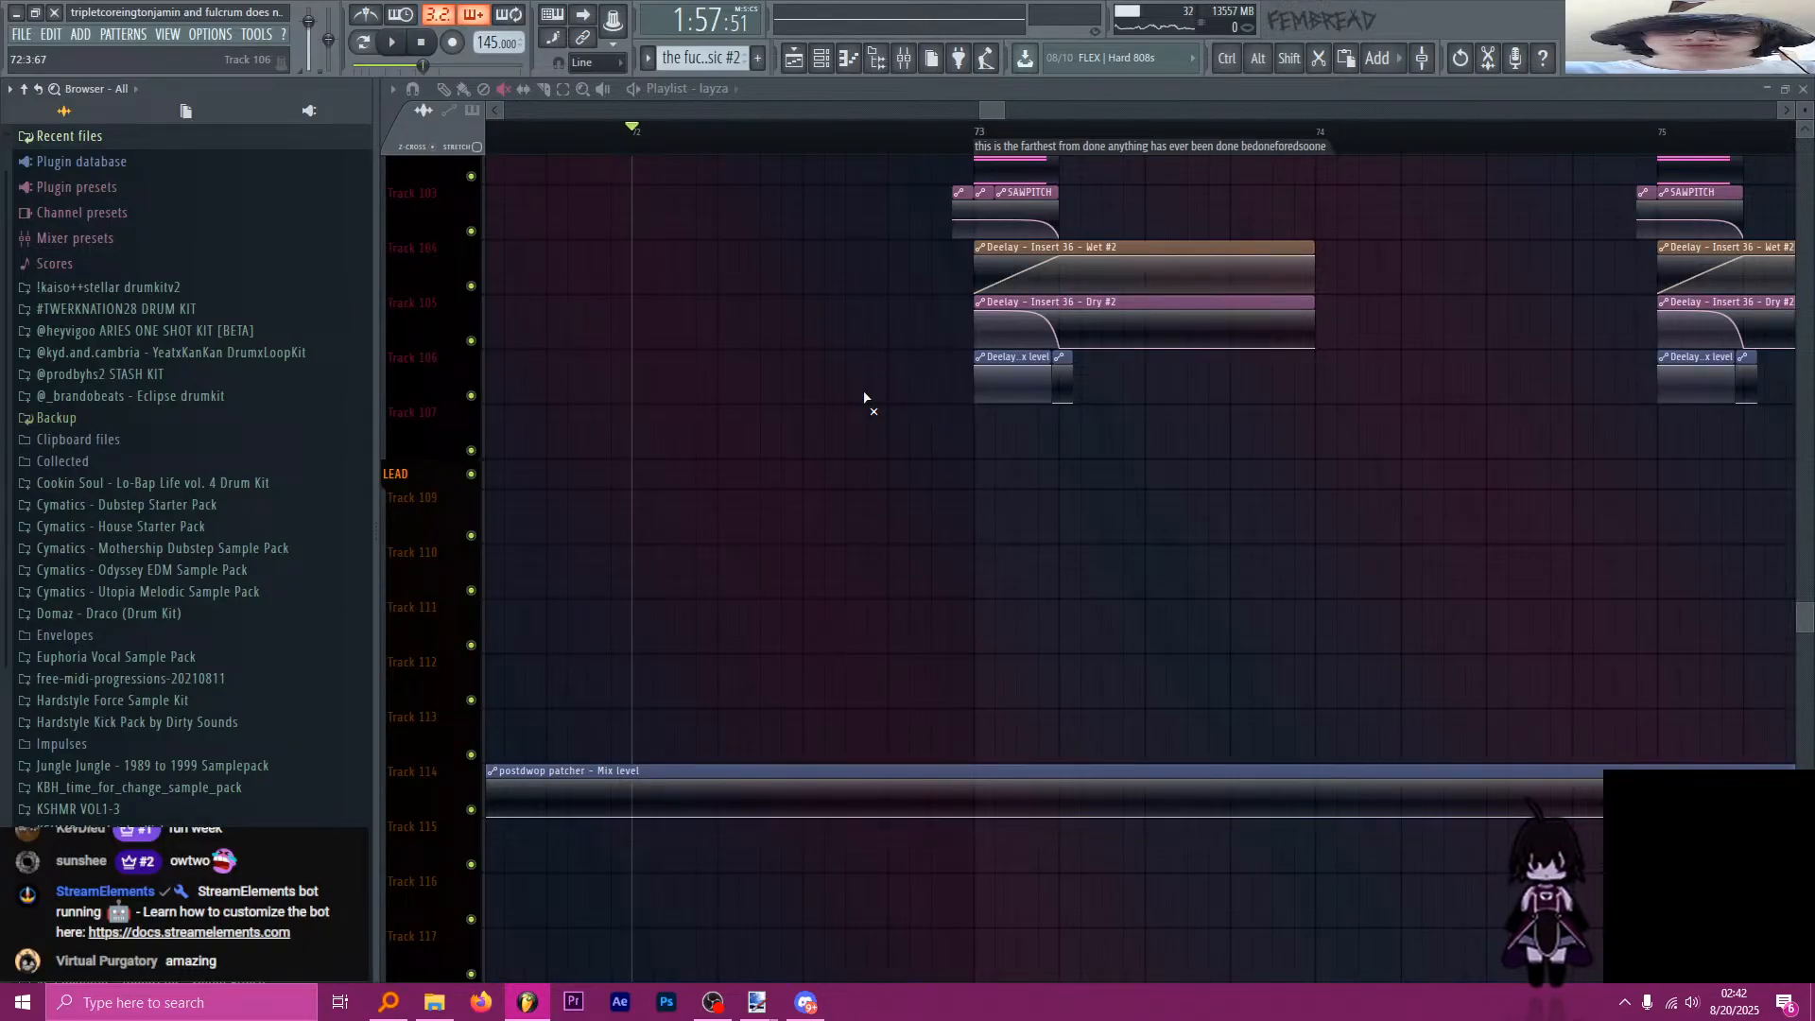
pyautogui.keyDown('ctrl'); pyautogui.scroll(-7, 864, 463); pyautogui.keyUp('ctrl')
pyautogui.scroll(-10, 870, 473)
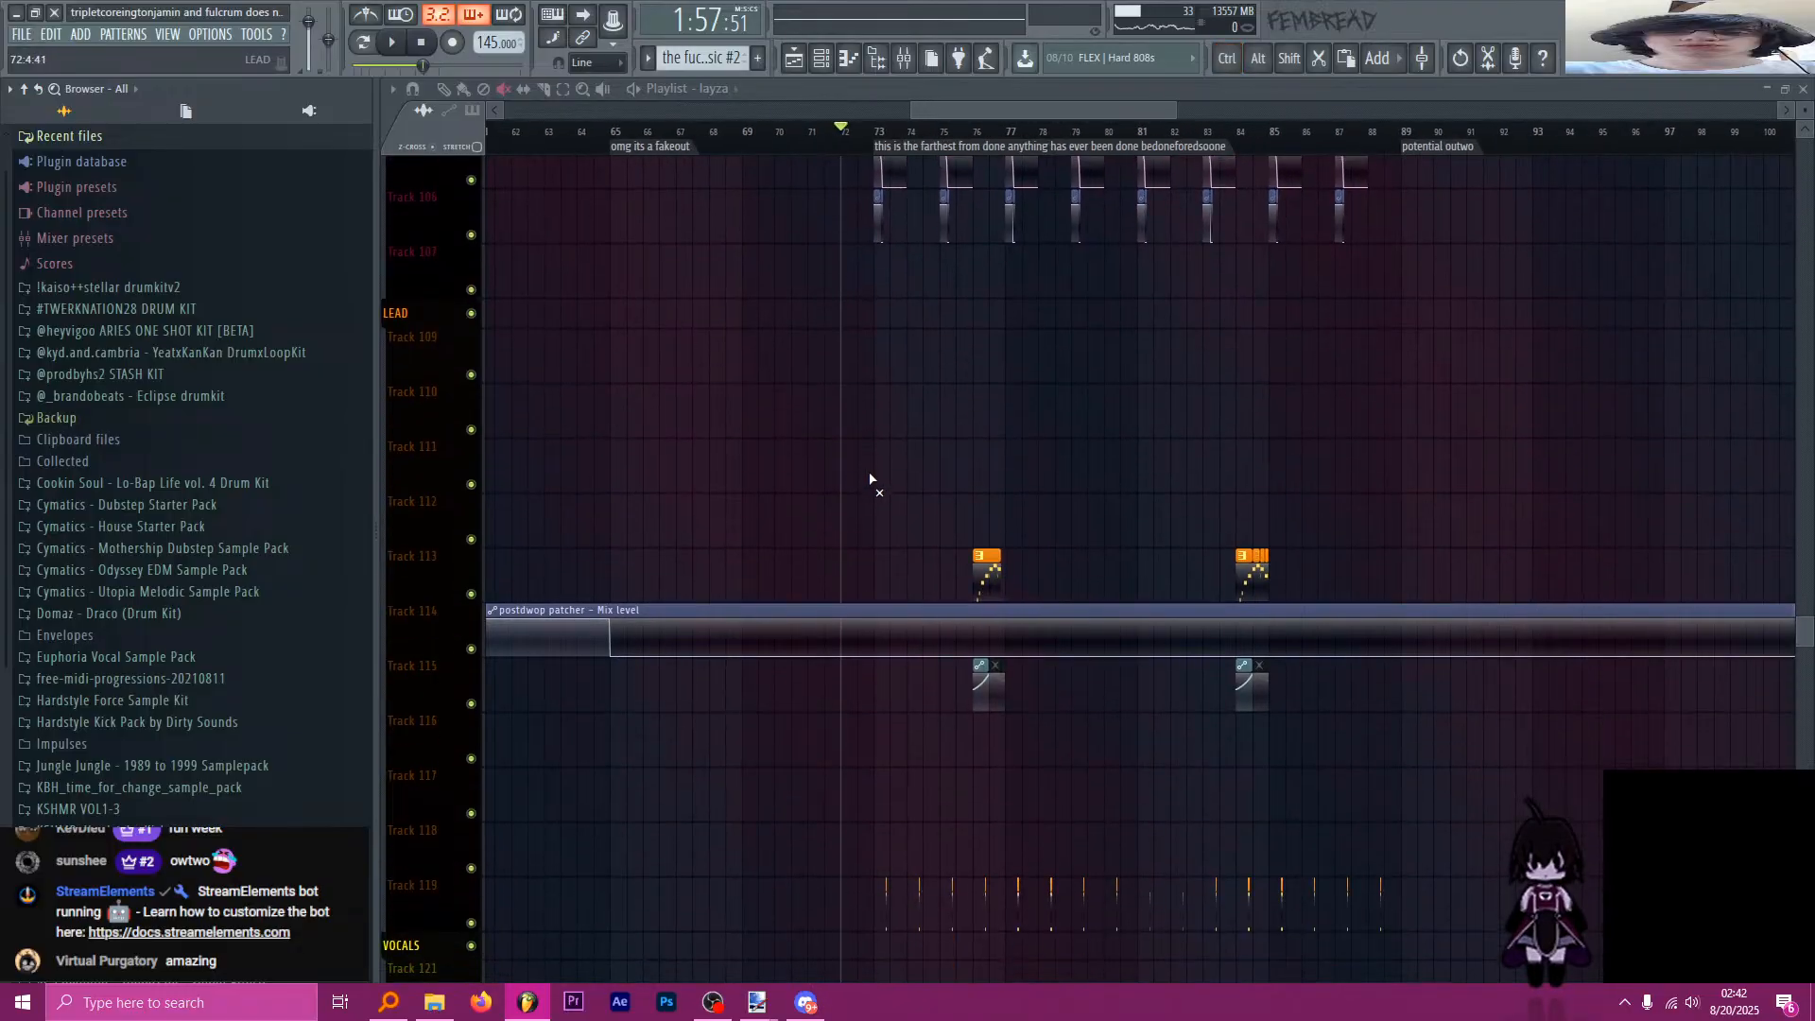
pyautogui.keyDown('ctrl'); pyautogui.scroll(-5, 881, 474); pyautogui.keyUp('ctrl')
pyautogui.scroll(-6, 946, 406)
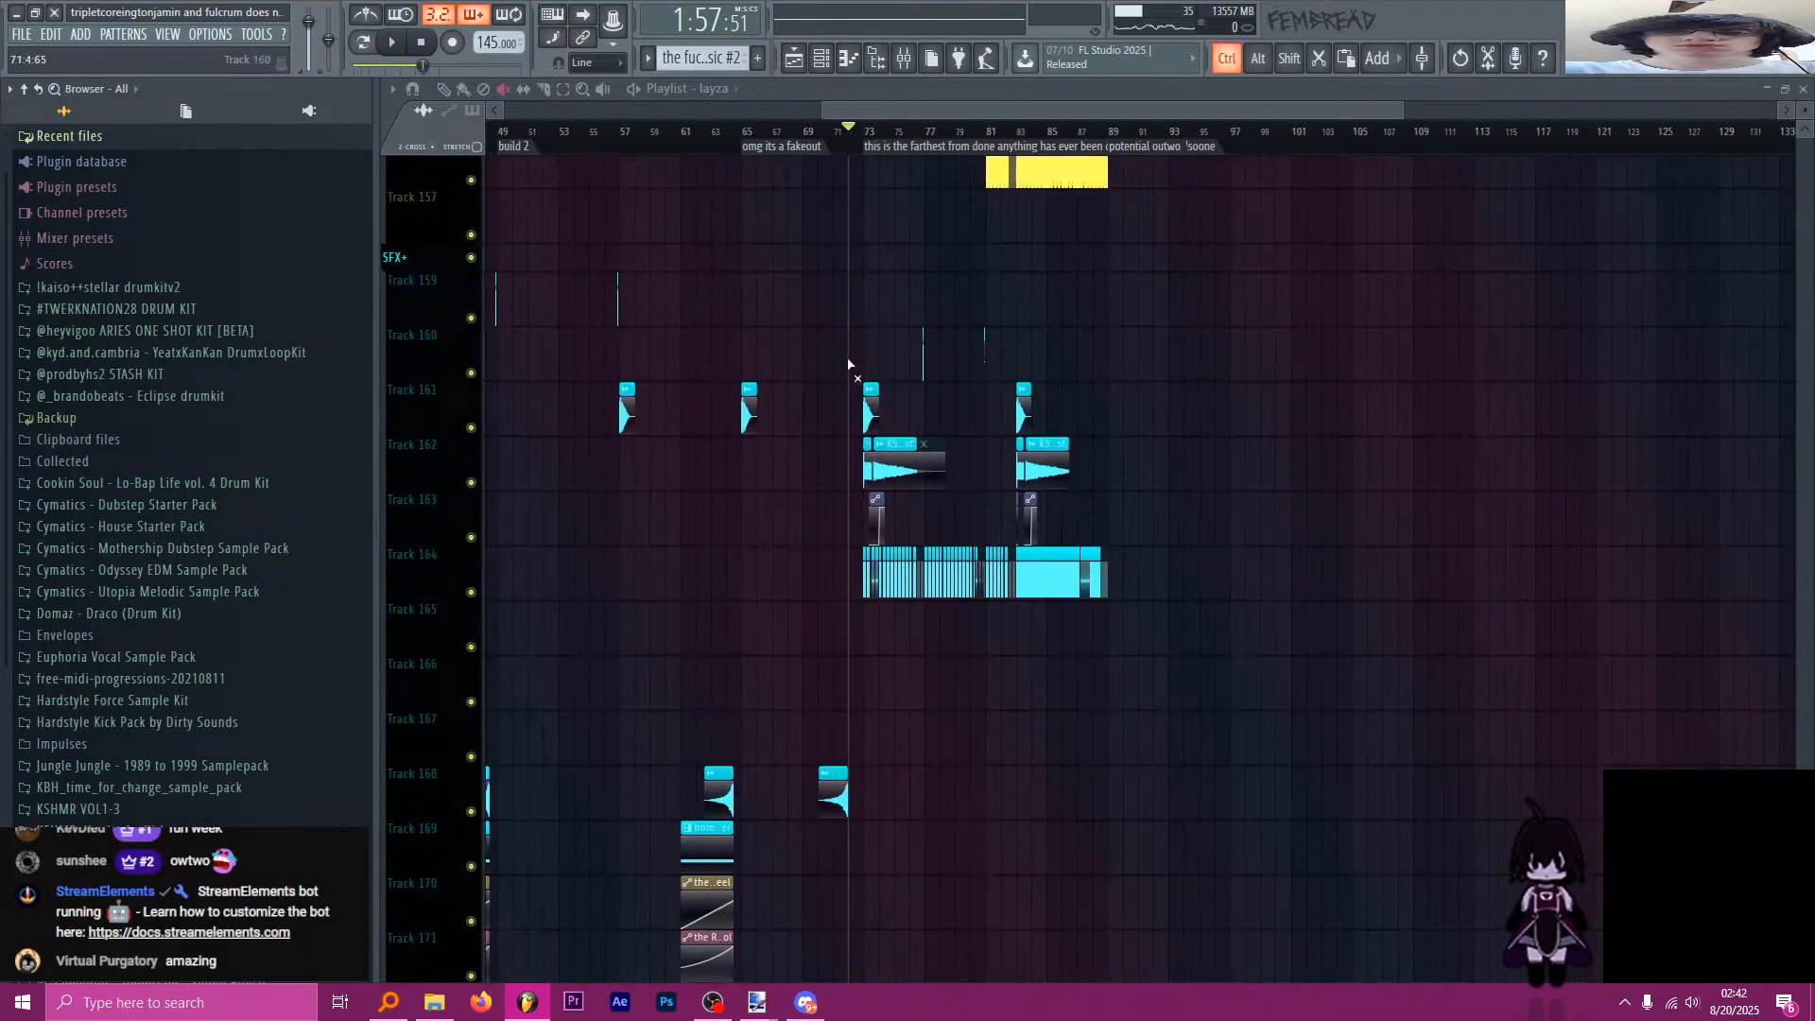
pyautogui.keyDown('ctrl'); pyautogui.scroll(6, 988, 397); pyautogui.keyUp('ctrl')
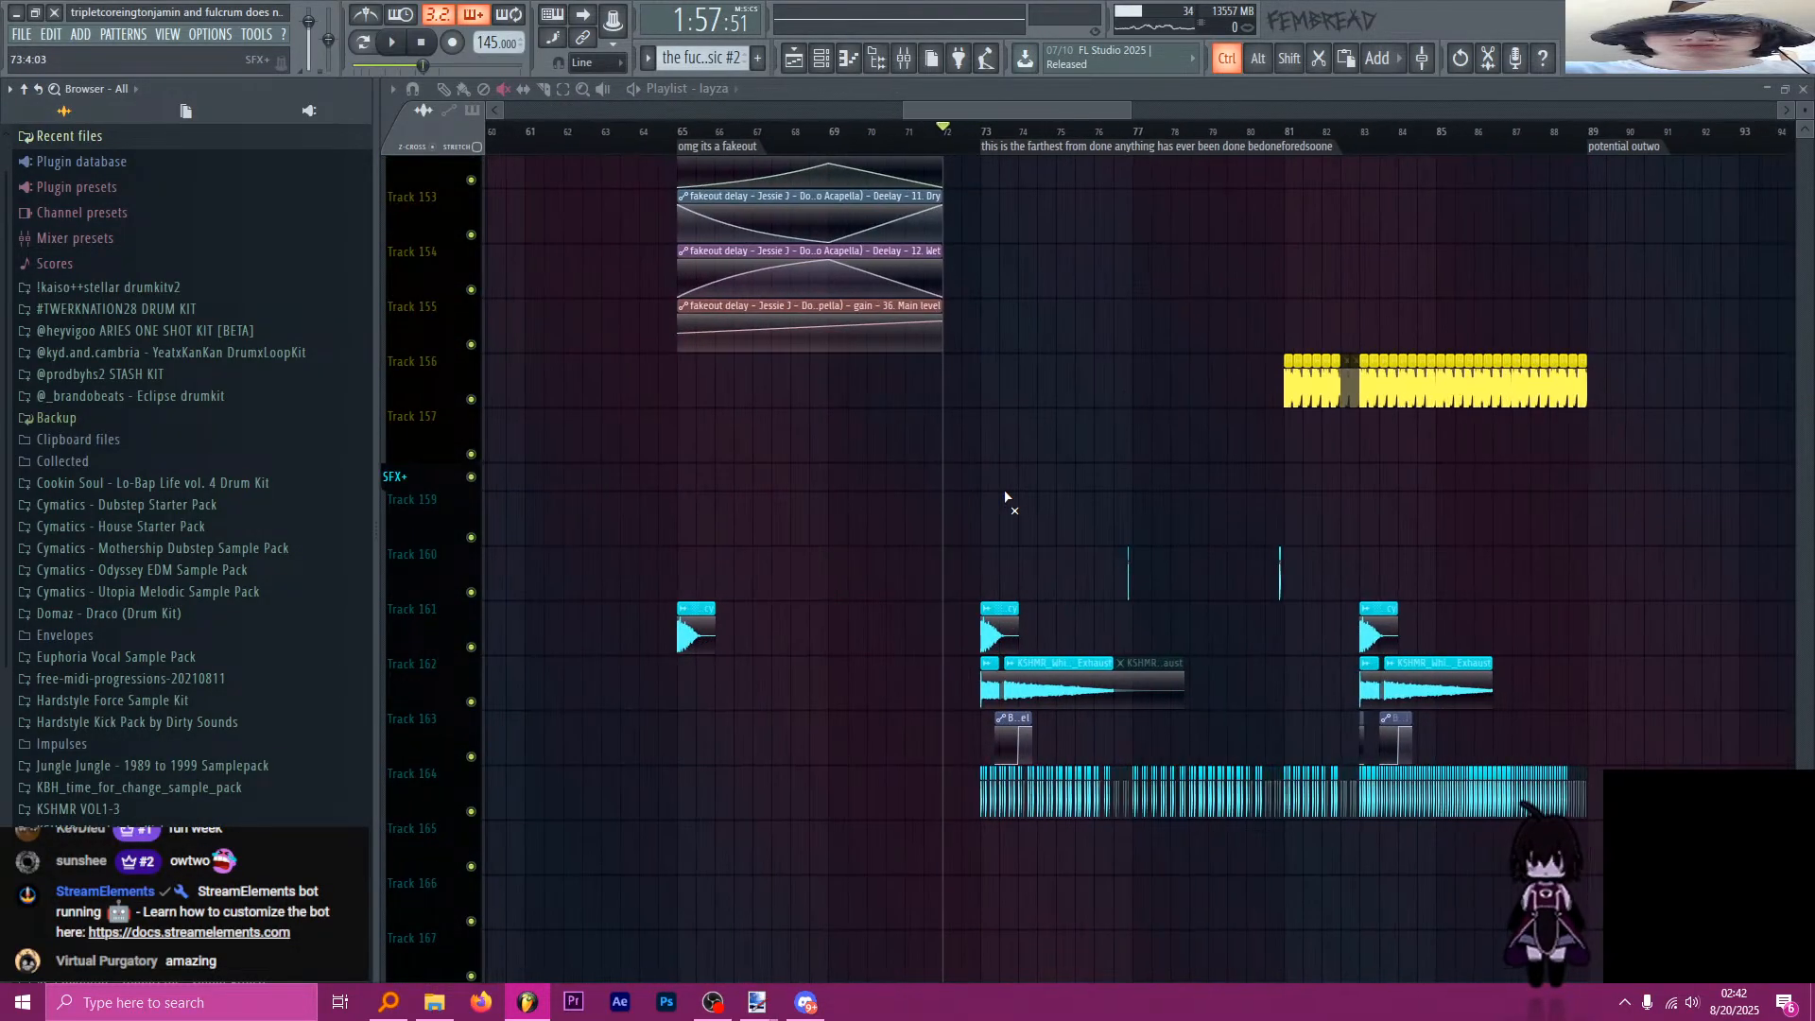
pyautogui.scroll(2, 1007, 444)
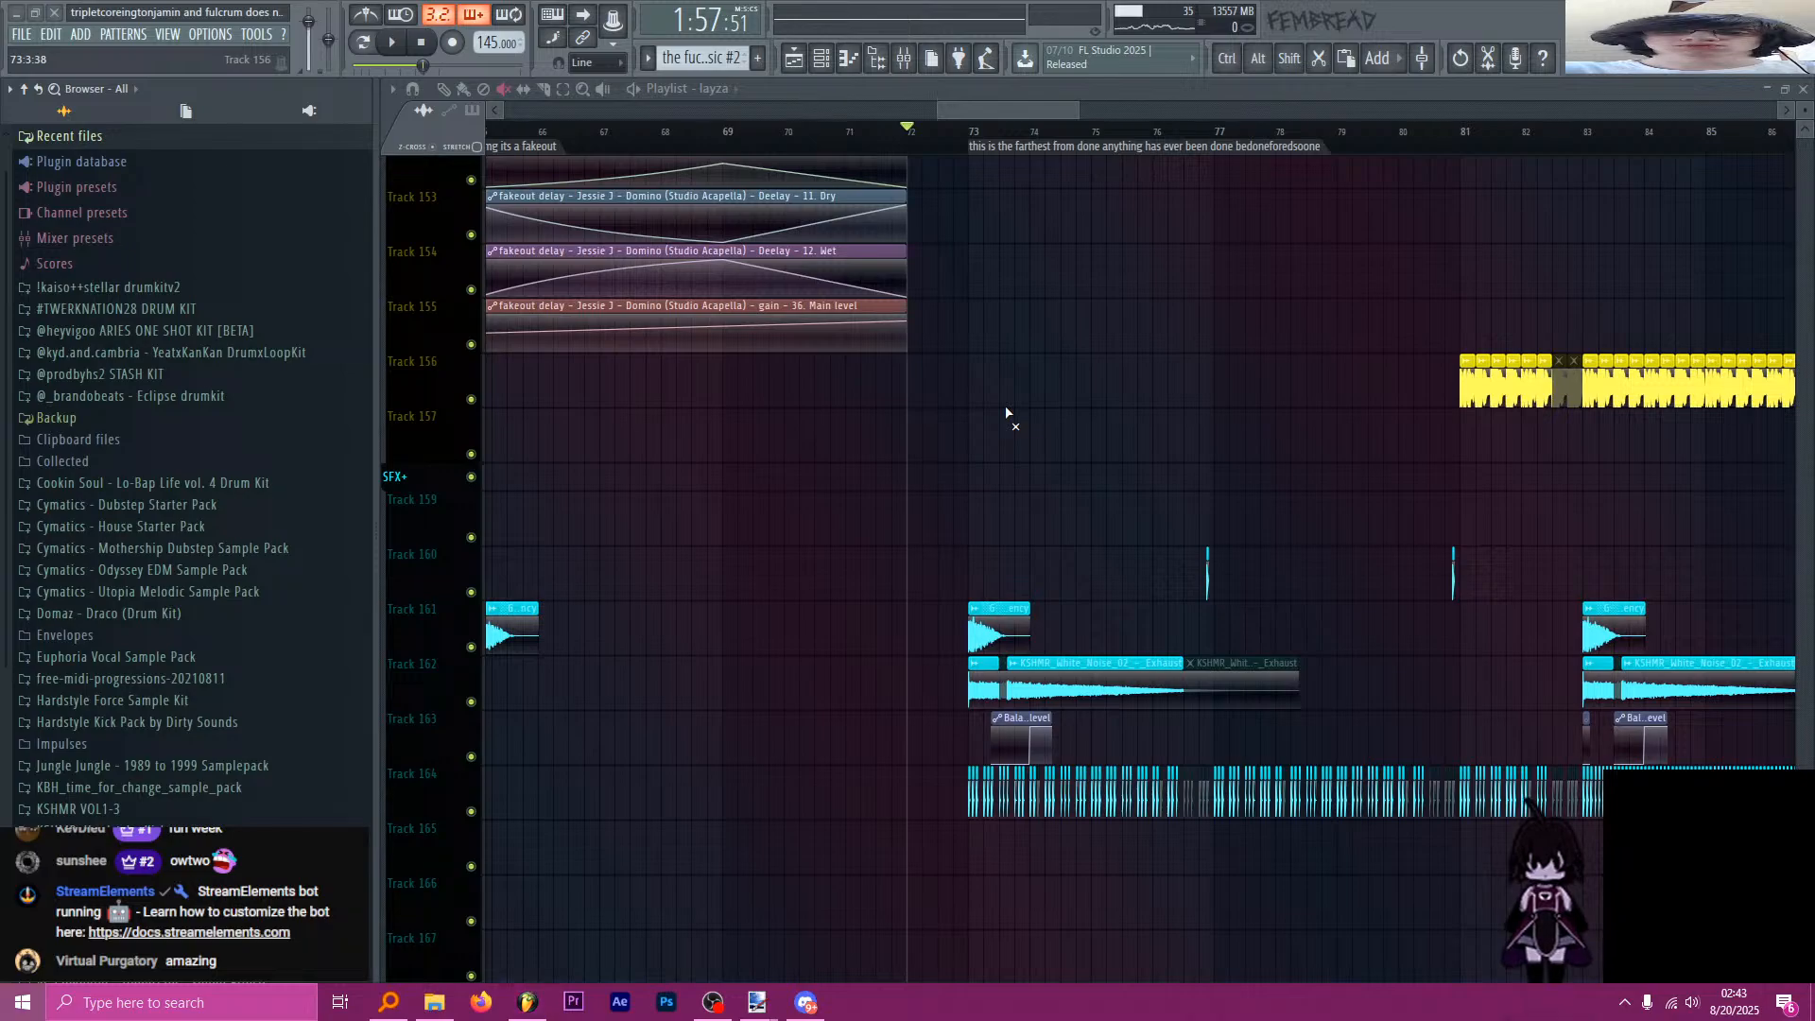
# Switch to Mullvad Browser by launching a new window of it.
pyautogui.press('super')
pyautogui.write('mul')
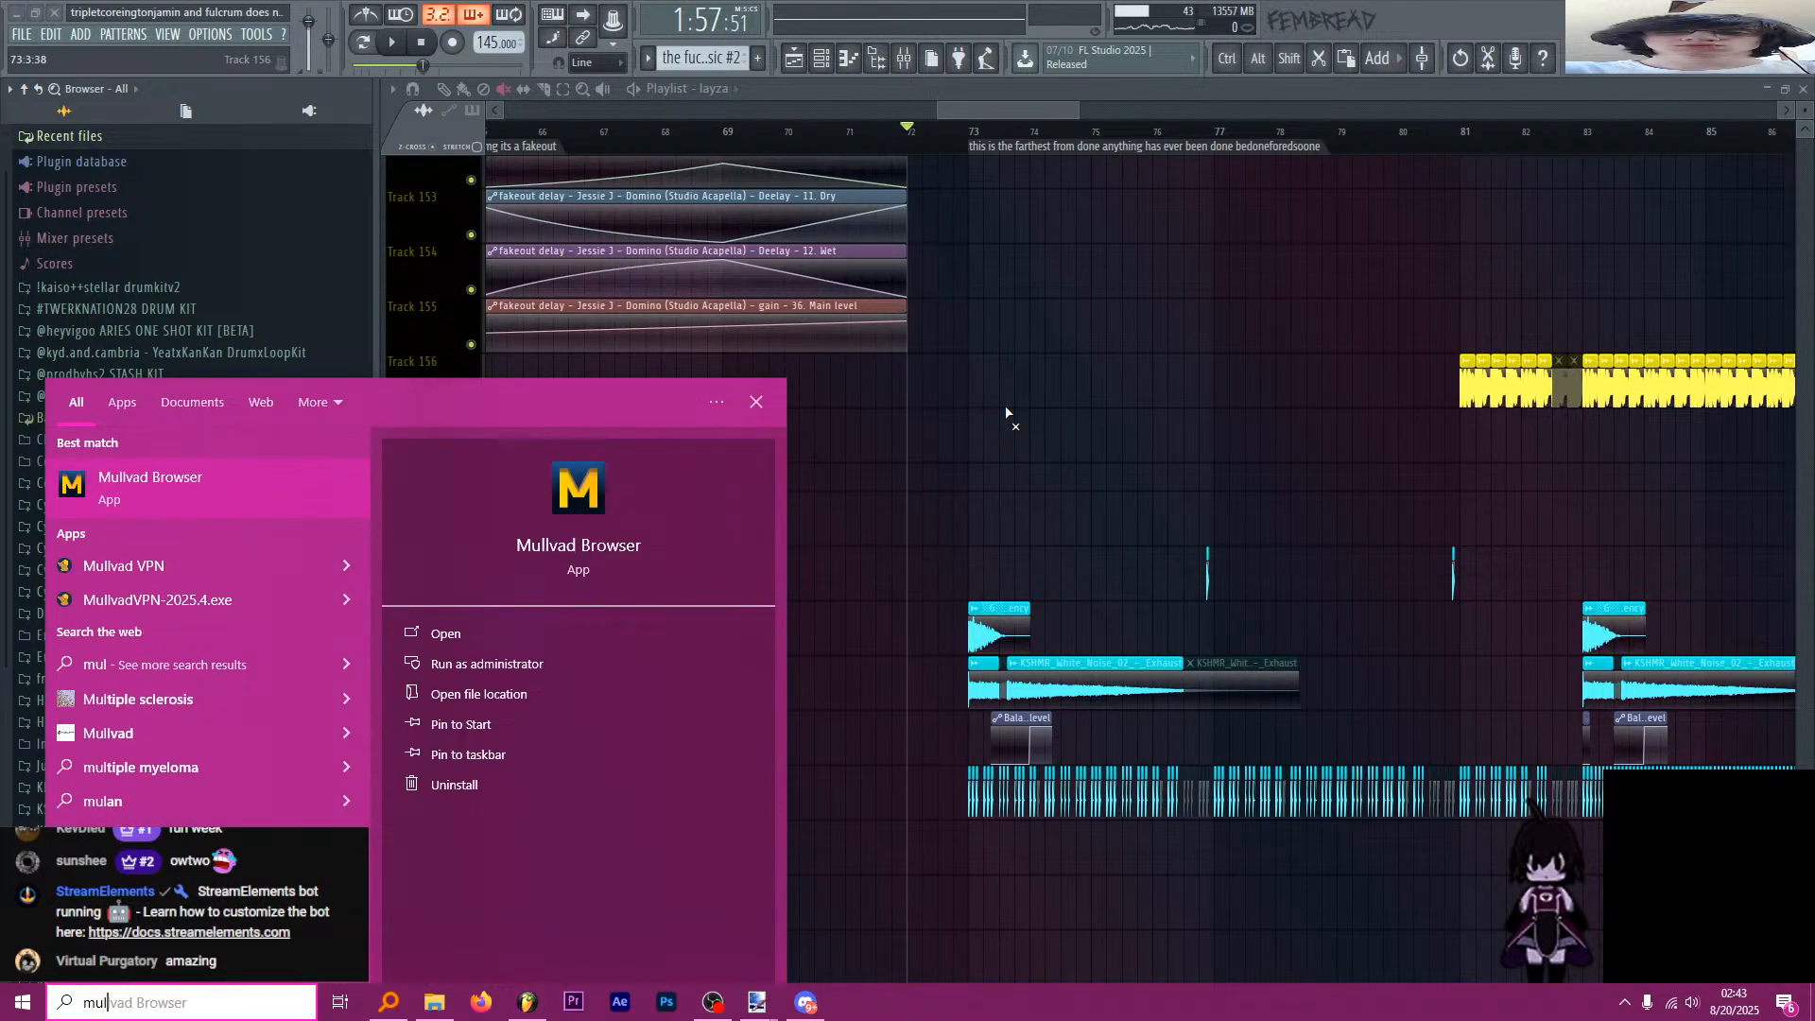
pyautogui.press('Return')
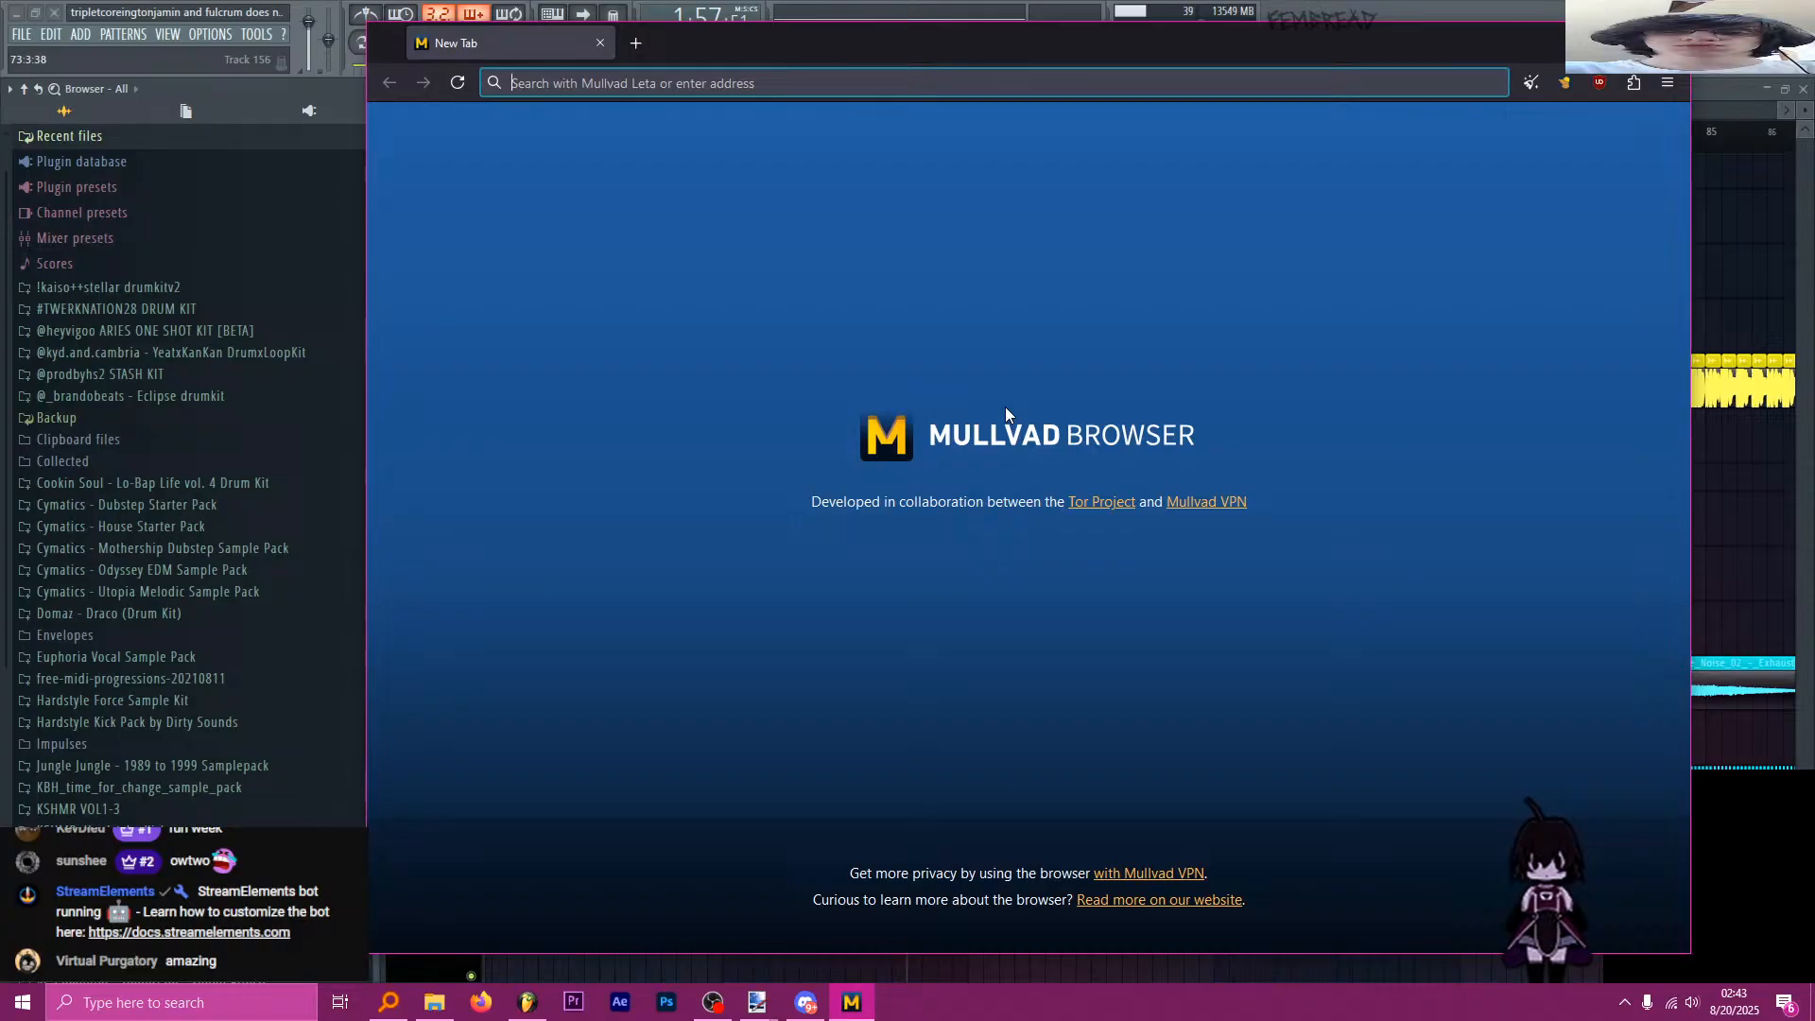
# Search the web for "zomboy terror squad".
pyautogui.write('to')
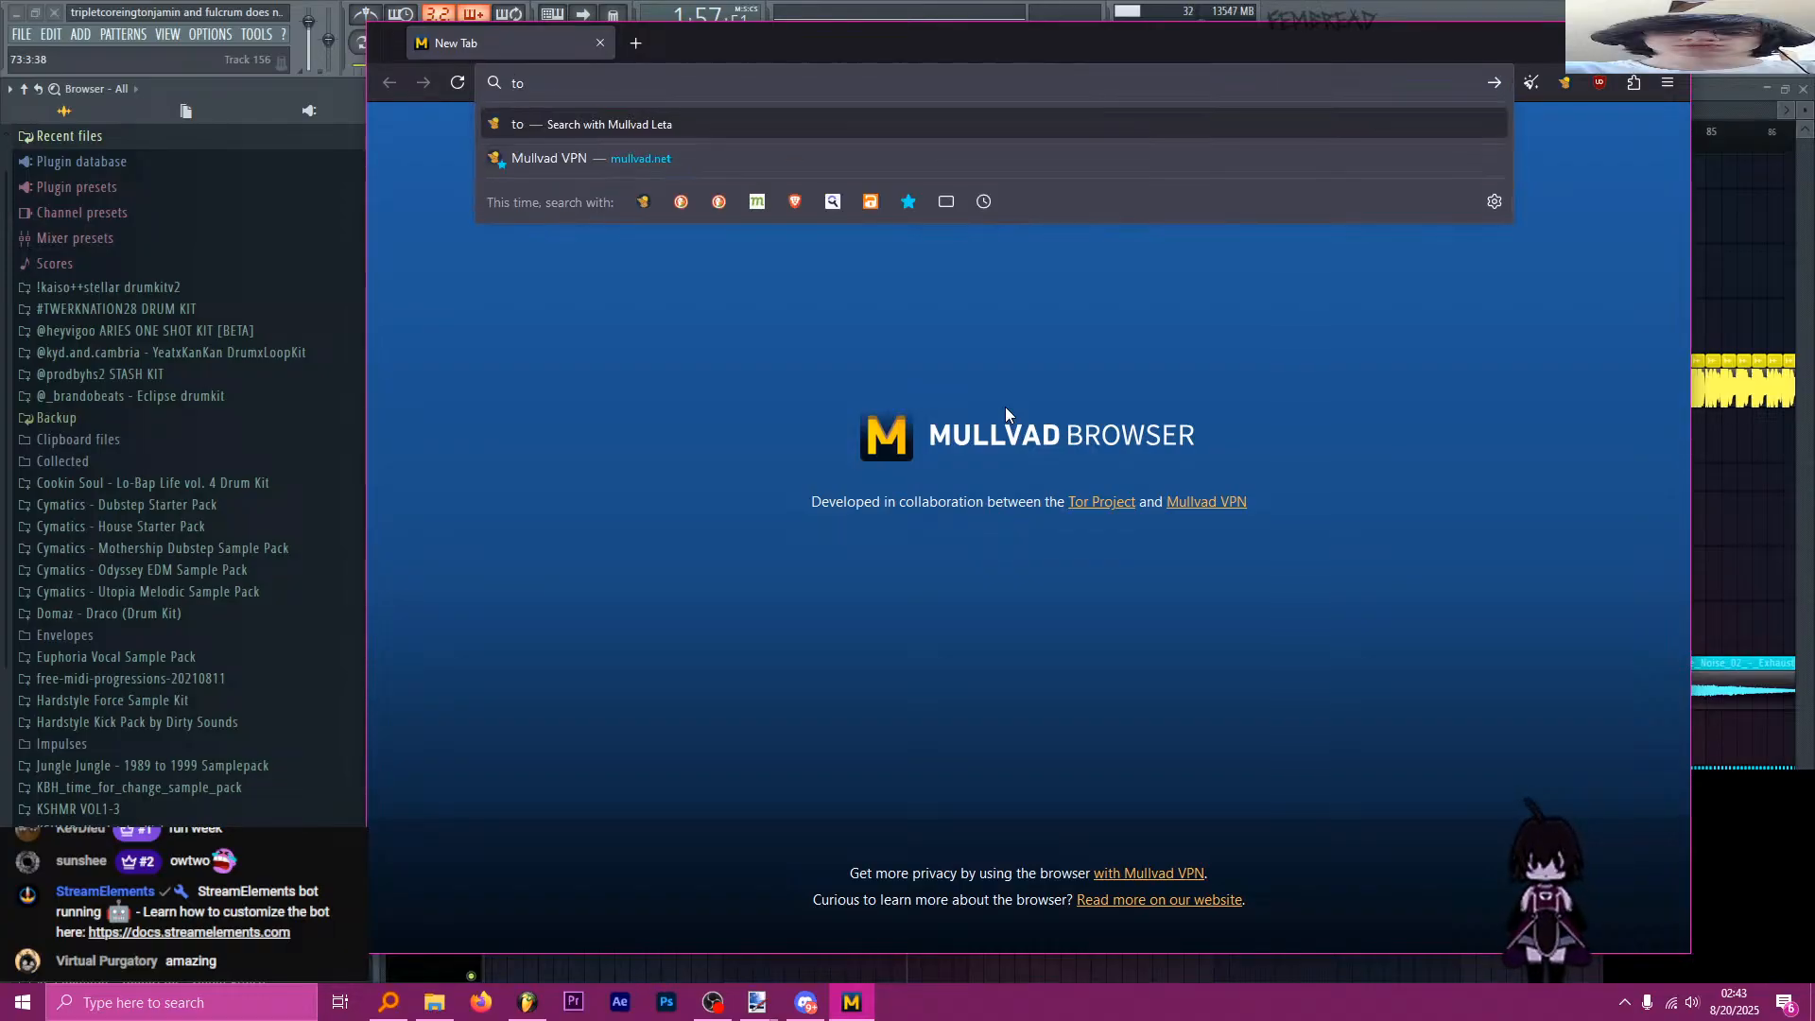
pyautogui.press('BackSpace')
pyautogui.press('BackSpace')
pyautogui.write('zomboy te')
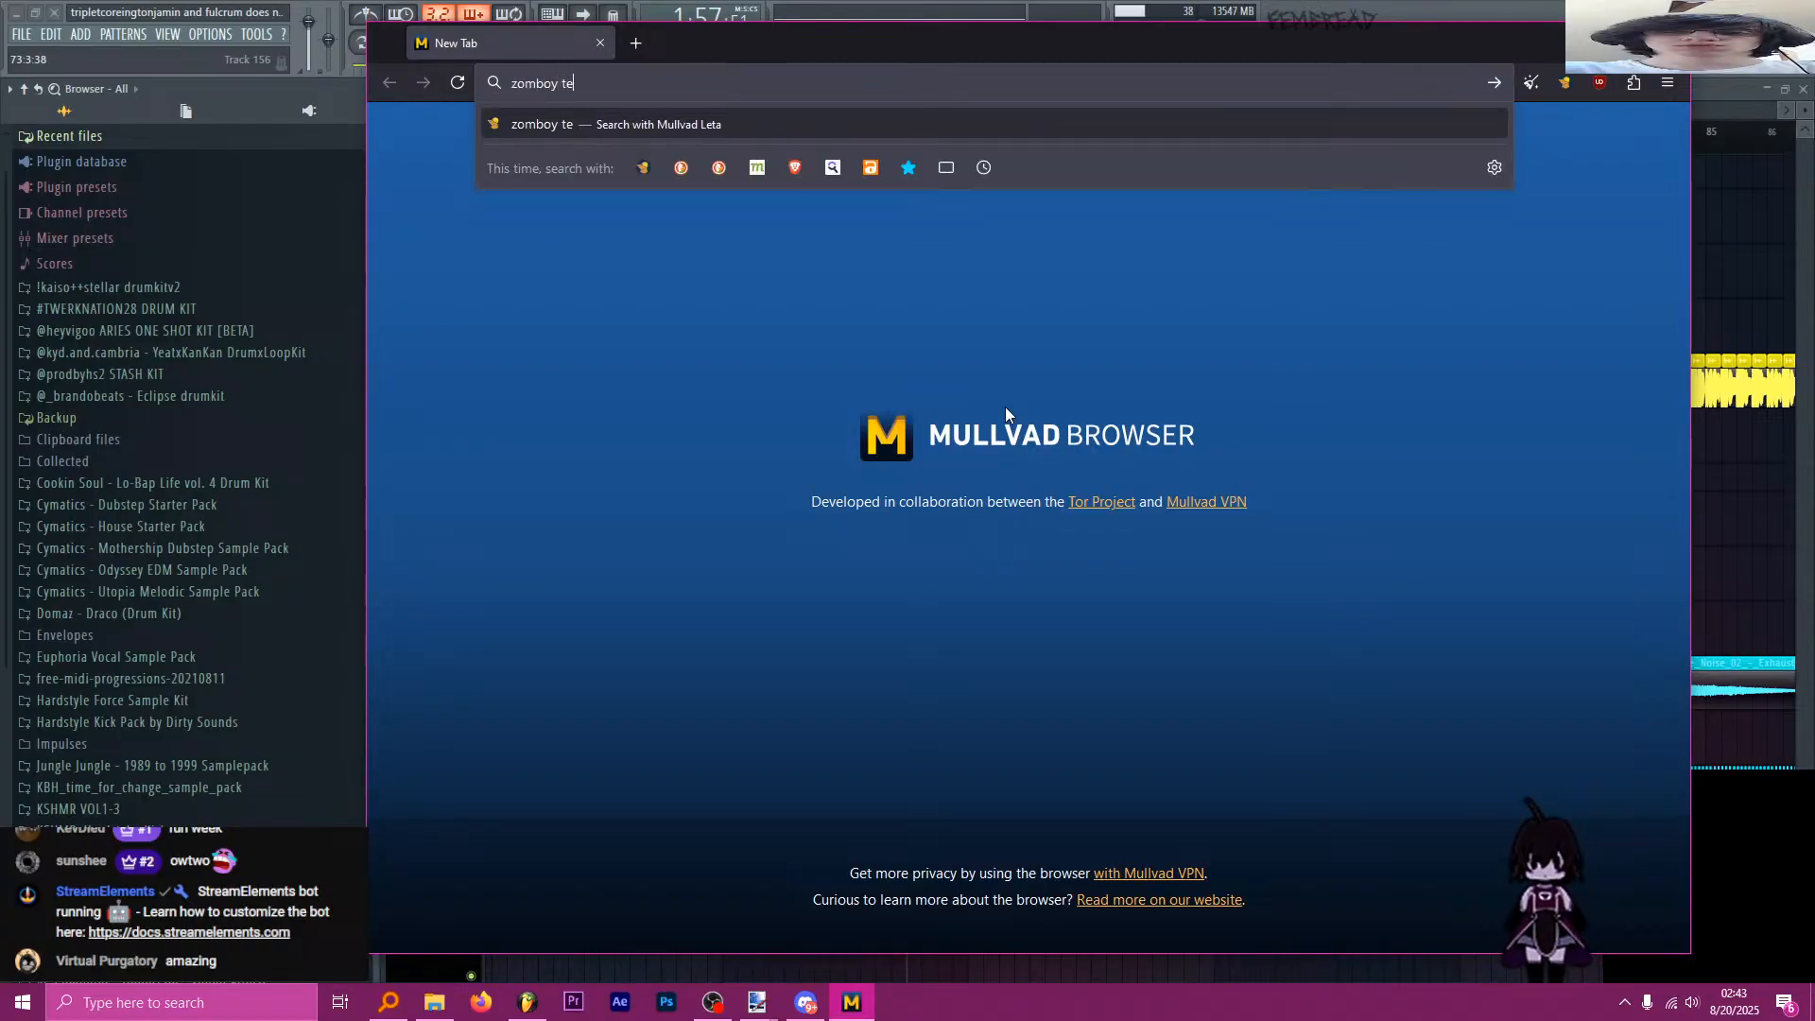
pyautogui.write('rror squad')
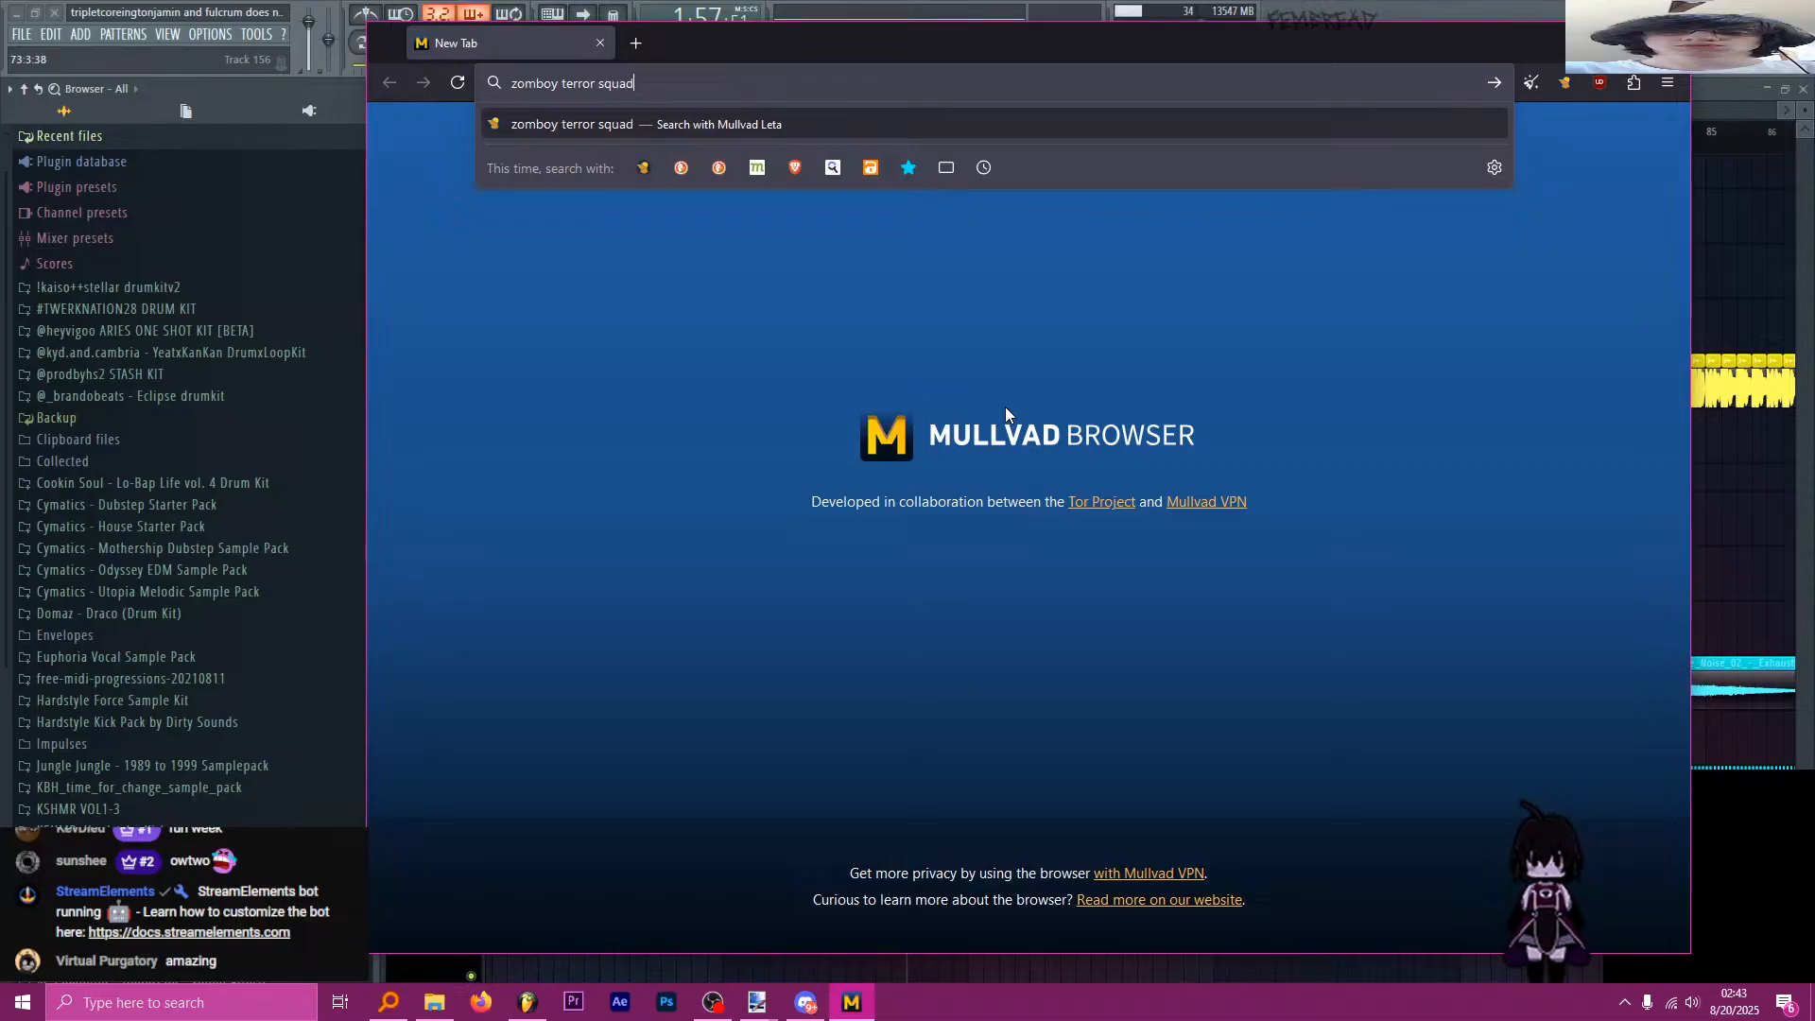
pyautogui.press('Return')
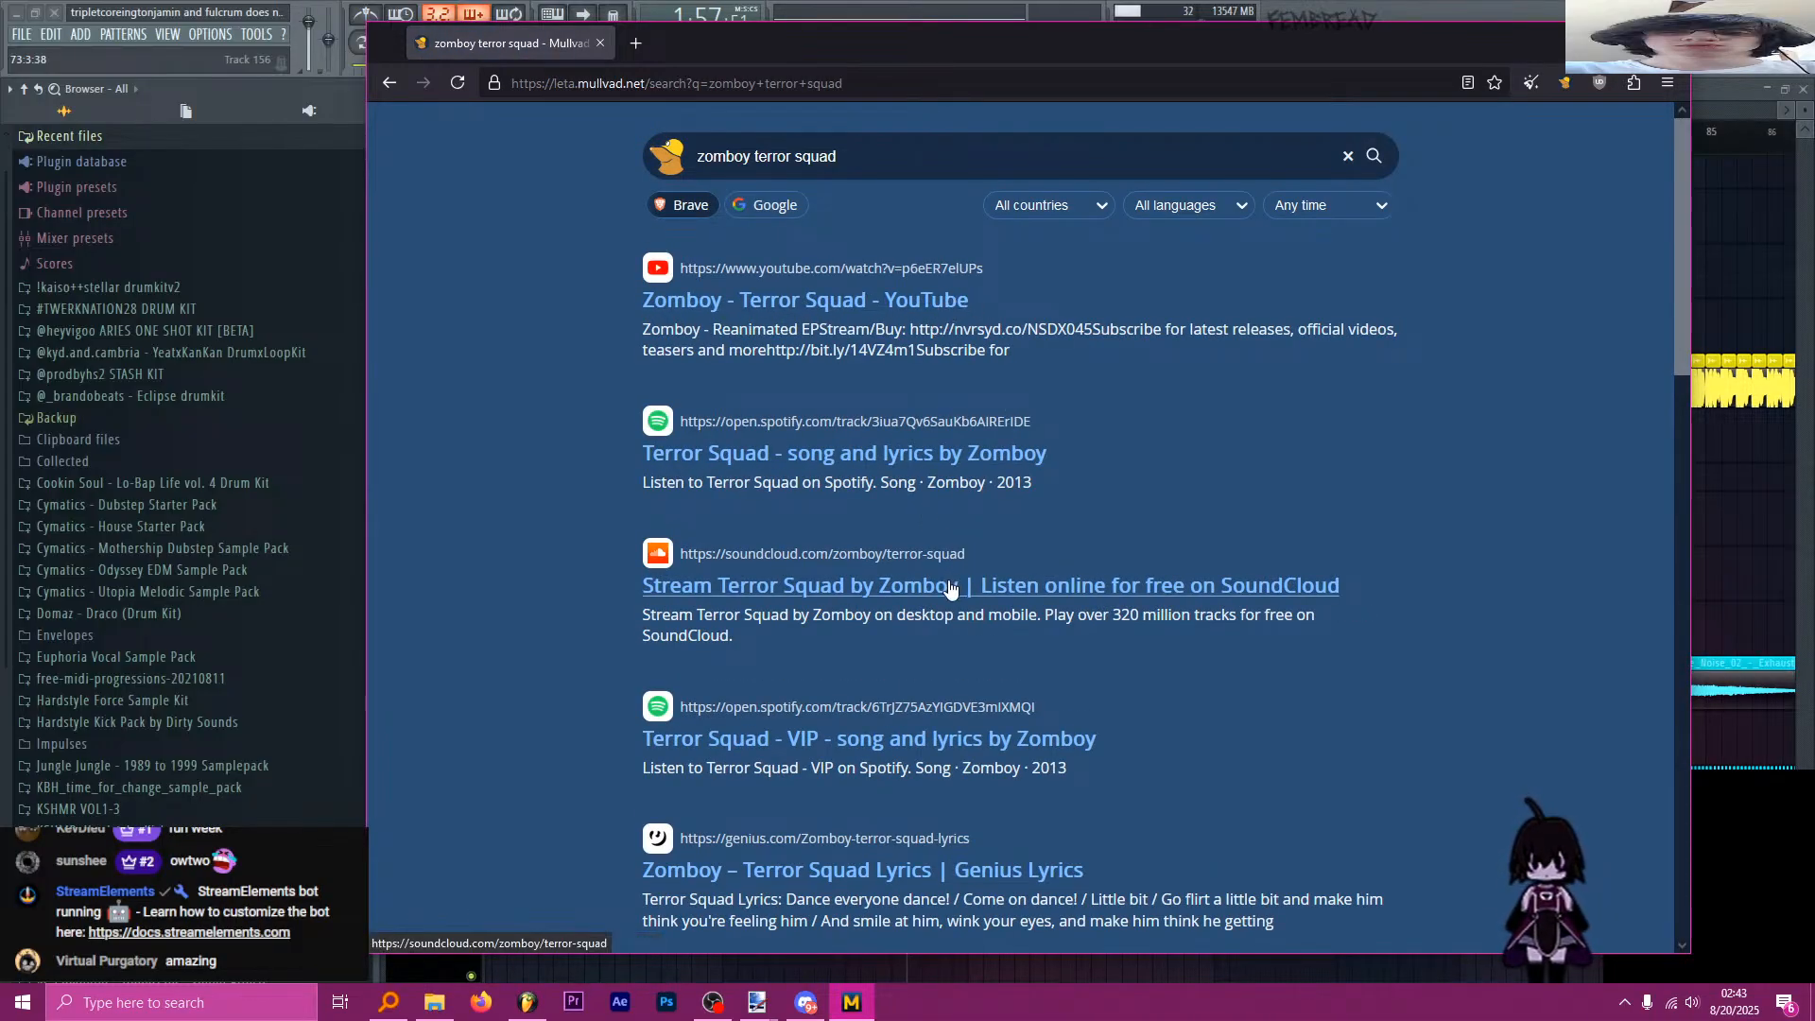
# Open Zomboy's Terror Squad on SoundCloud past the sign-in prompt and cue the track at about 0:49.
pyautogui.click(728, 42)
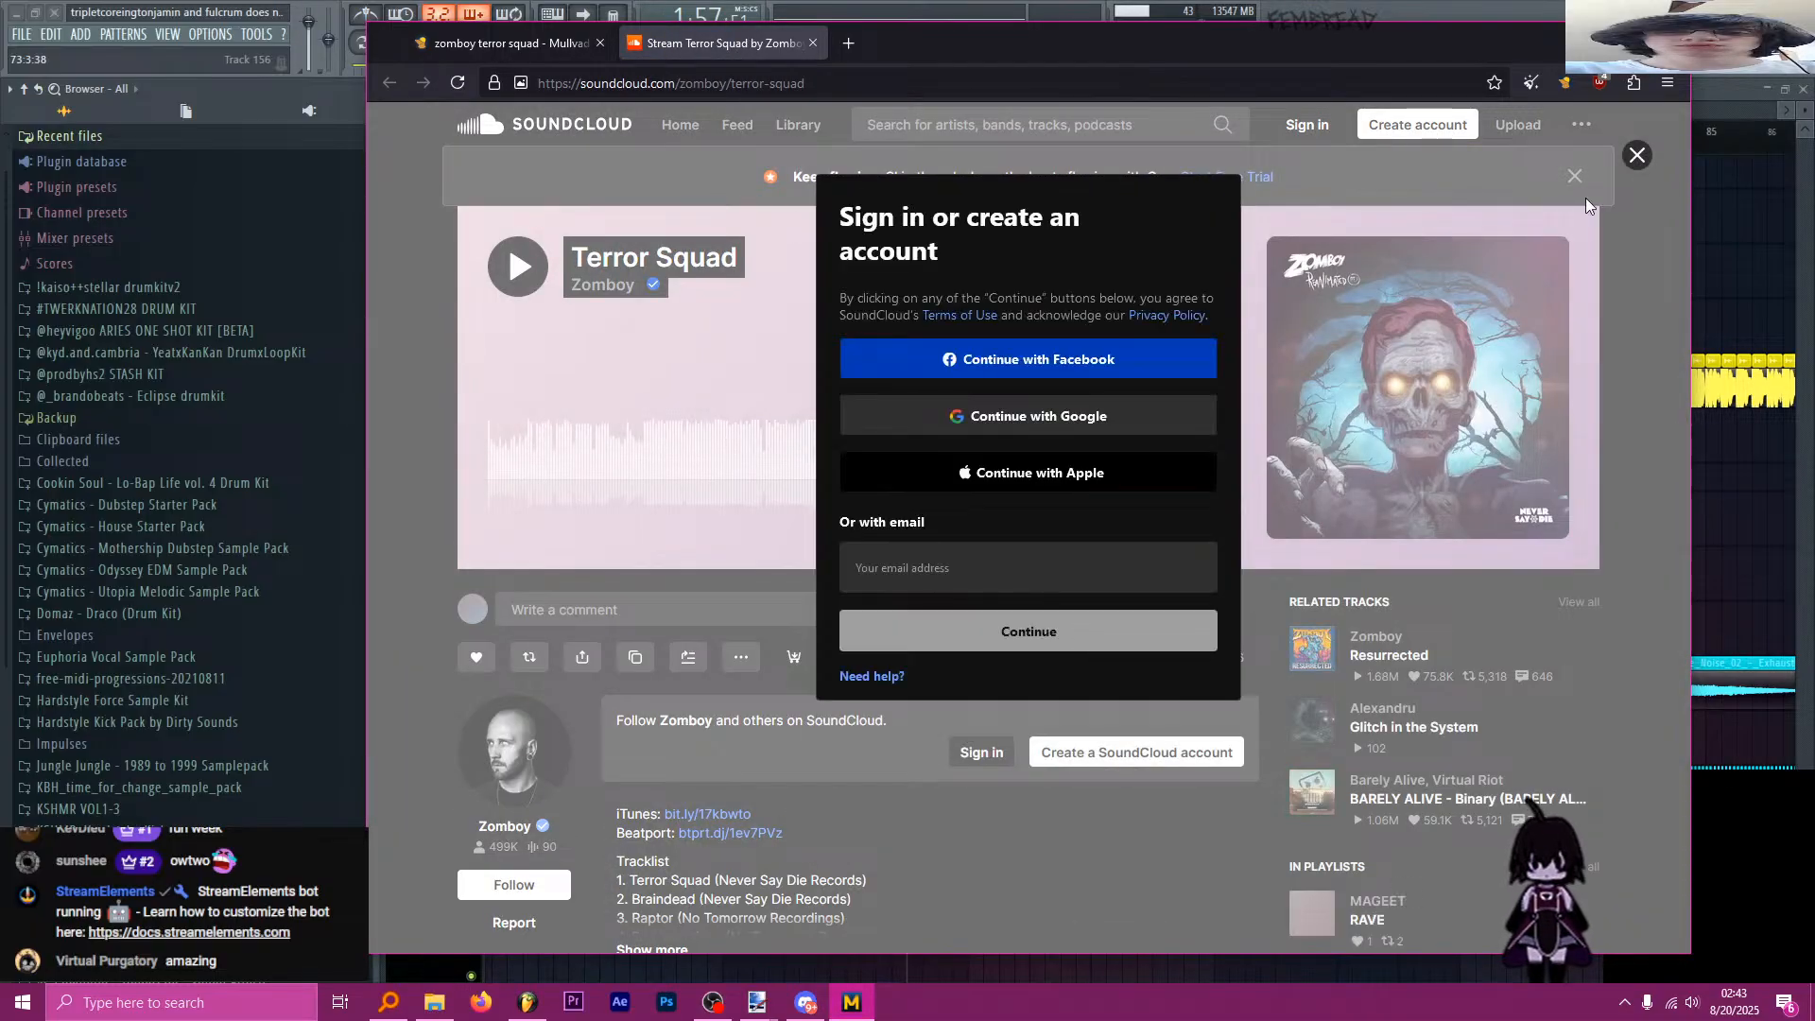
pyautogui.click(1640, 157)
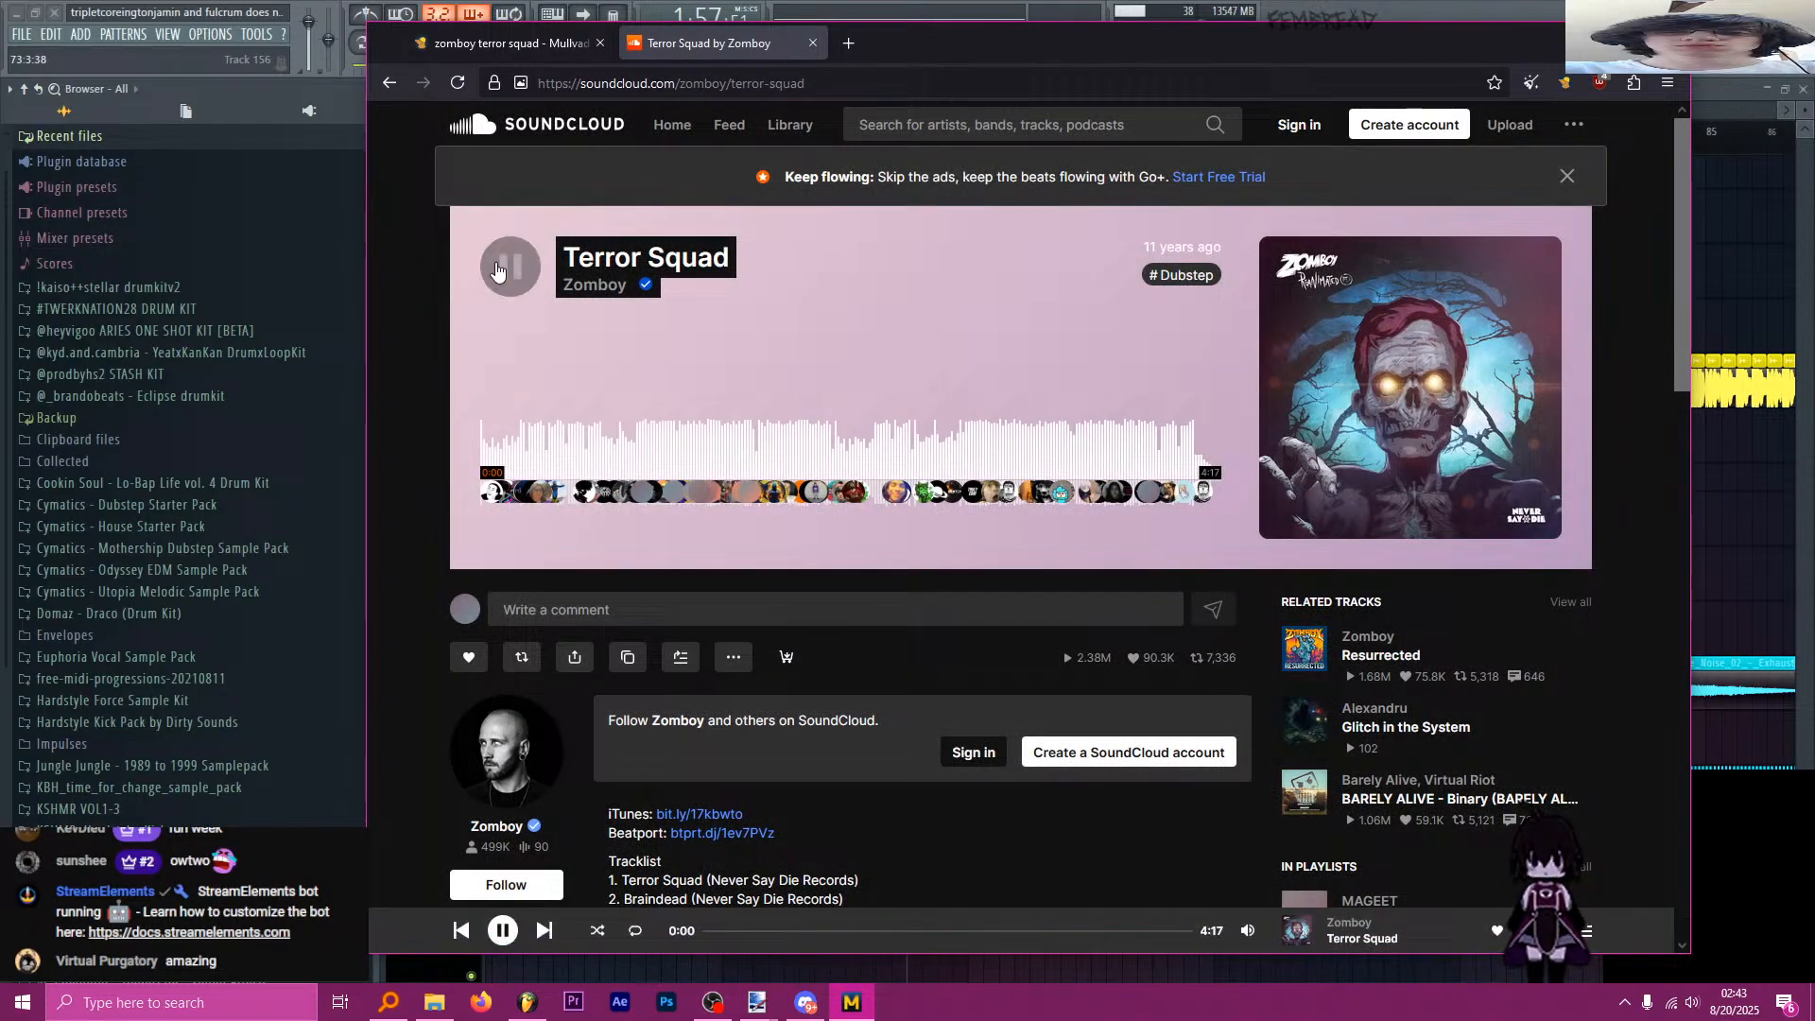
pyautogui.click(622, 445)
pyautogui.click(514, 272)
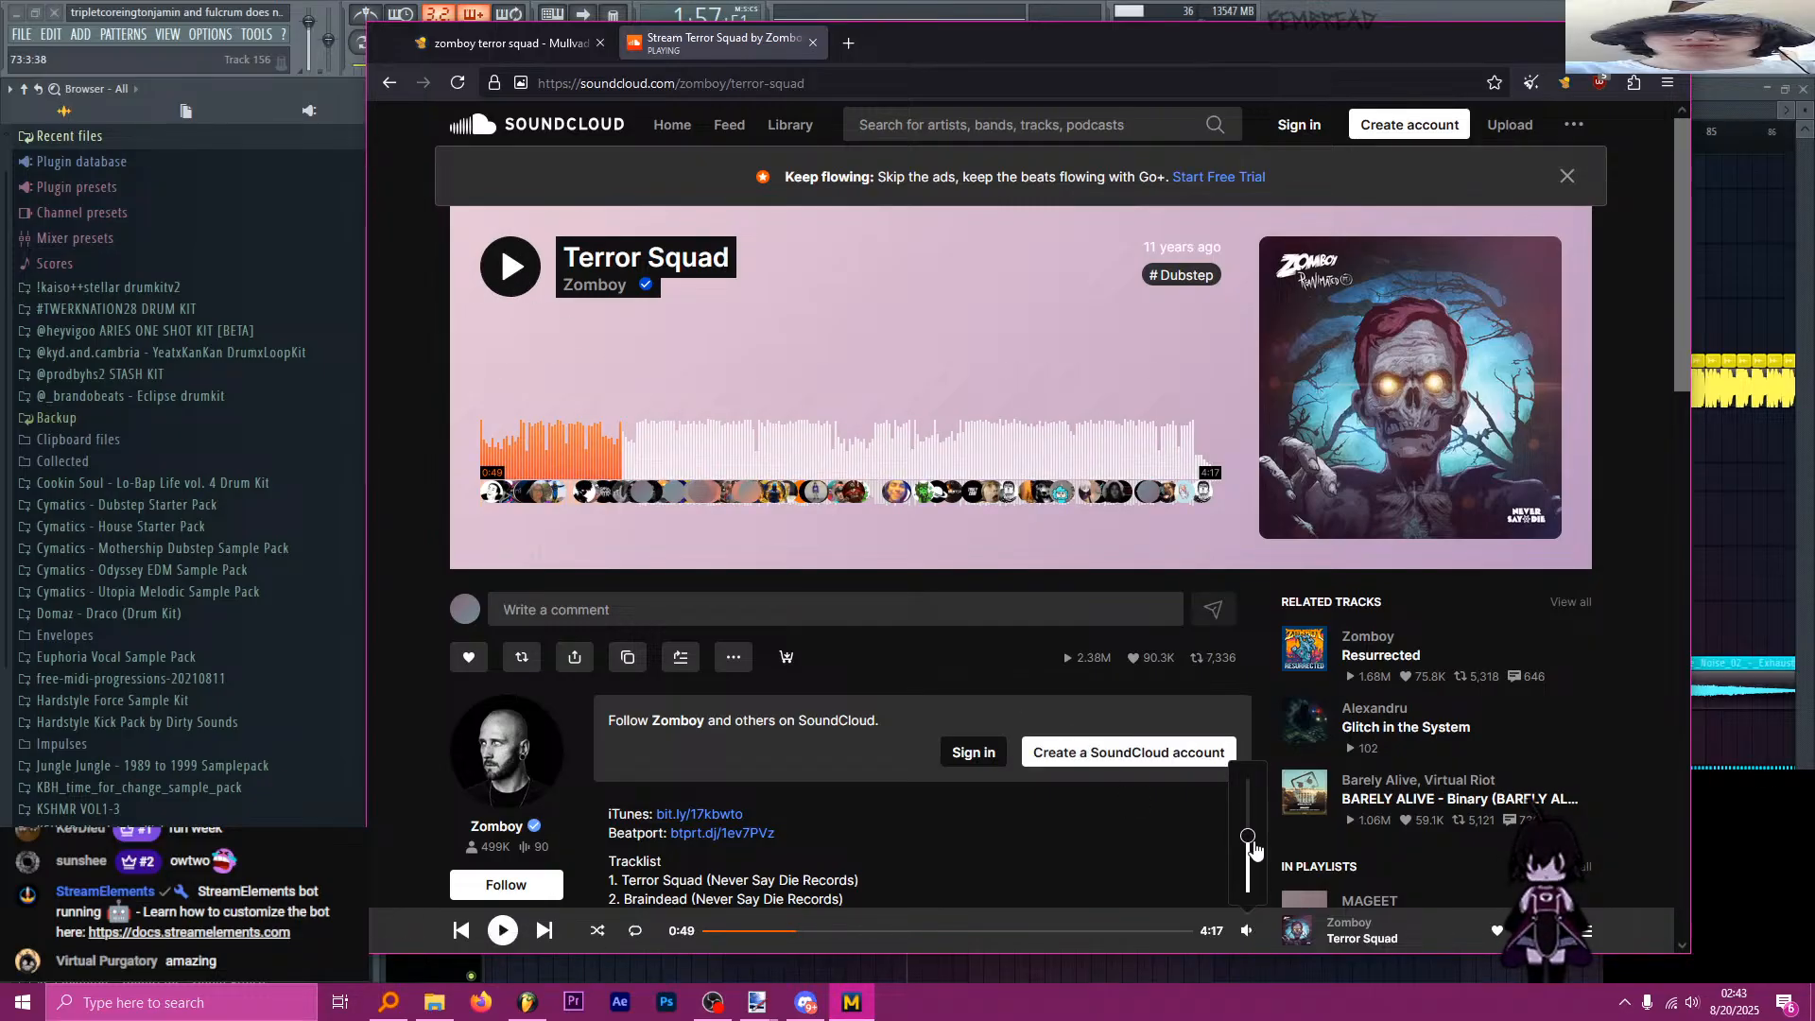
# Play Terror Squad and audition it at about 1:30, 2:04 and 2:45.
pyautogui.click(501, 285)
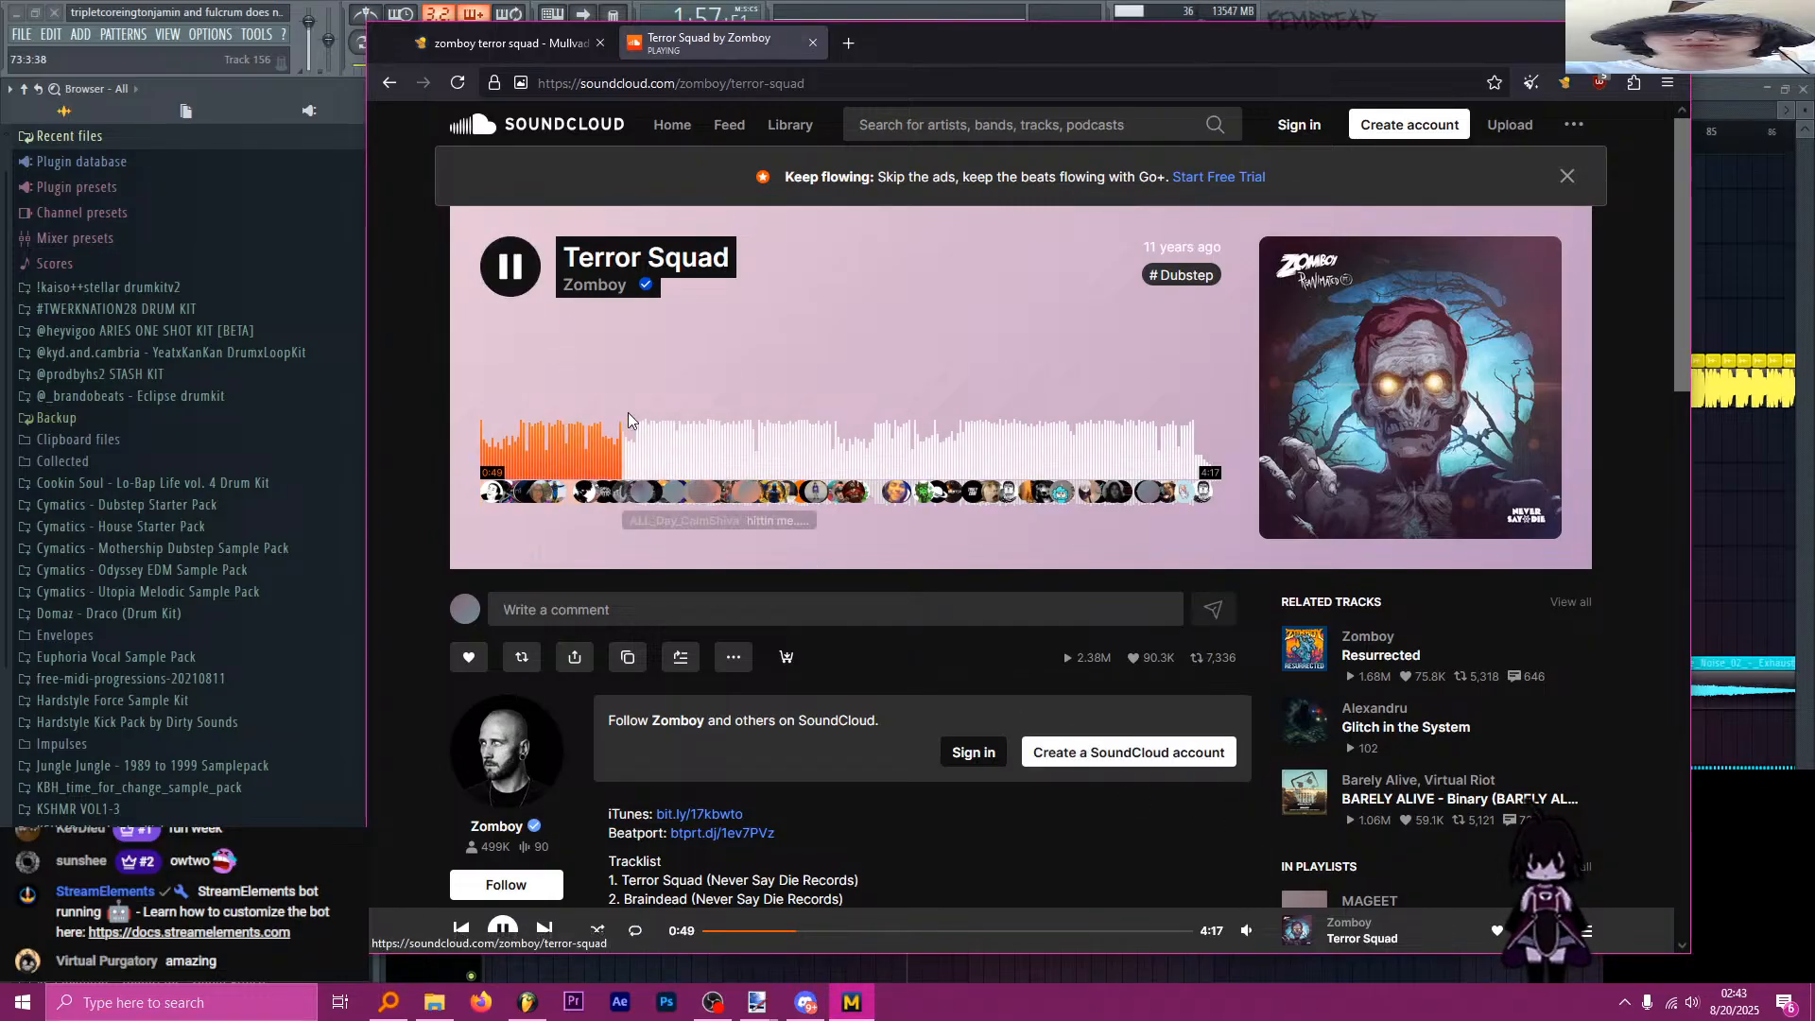
pyautogui.click(733, 444)
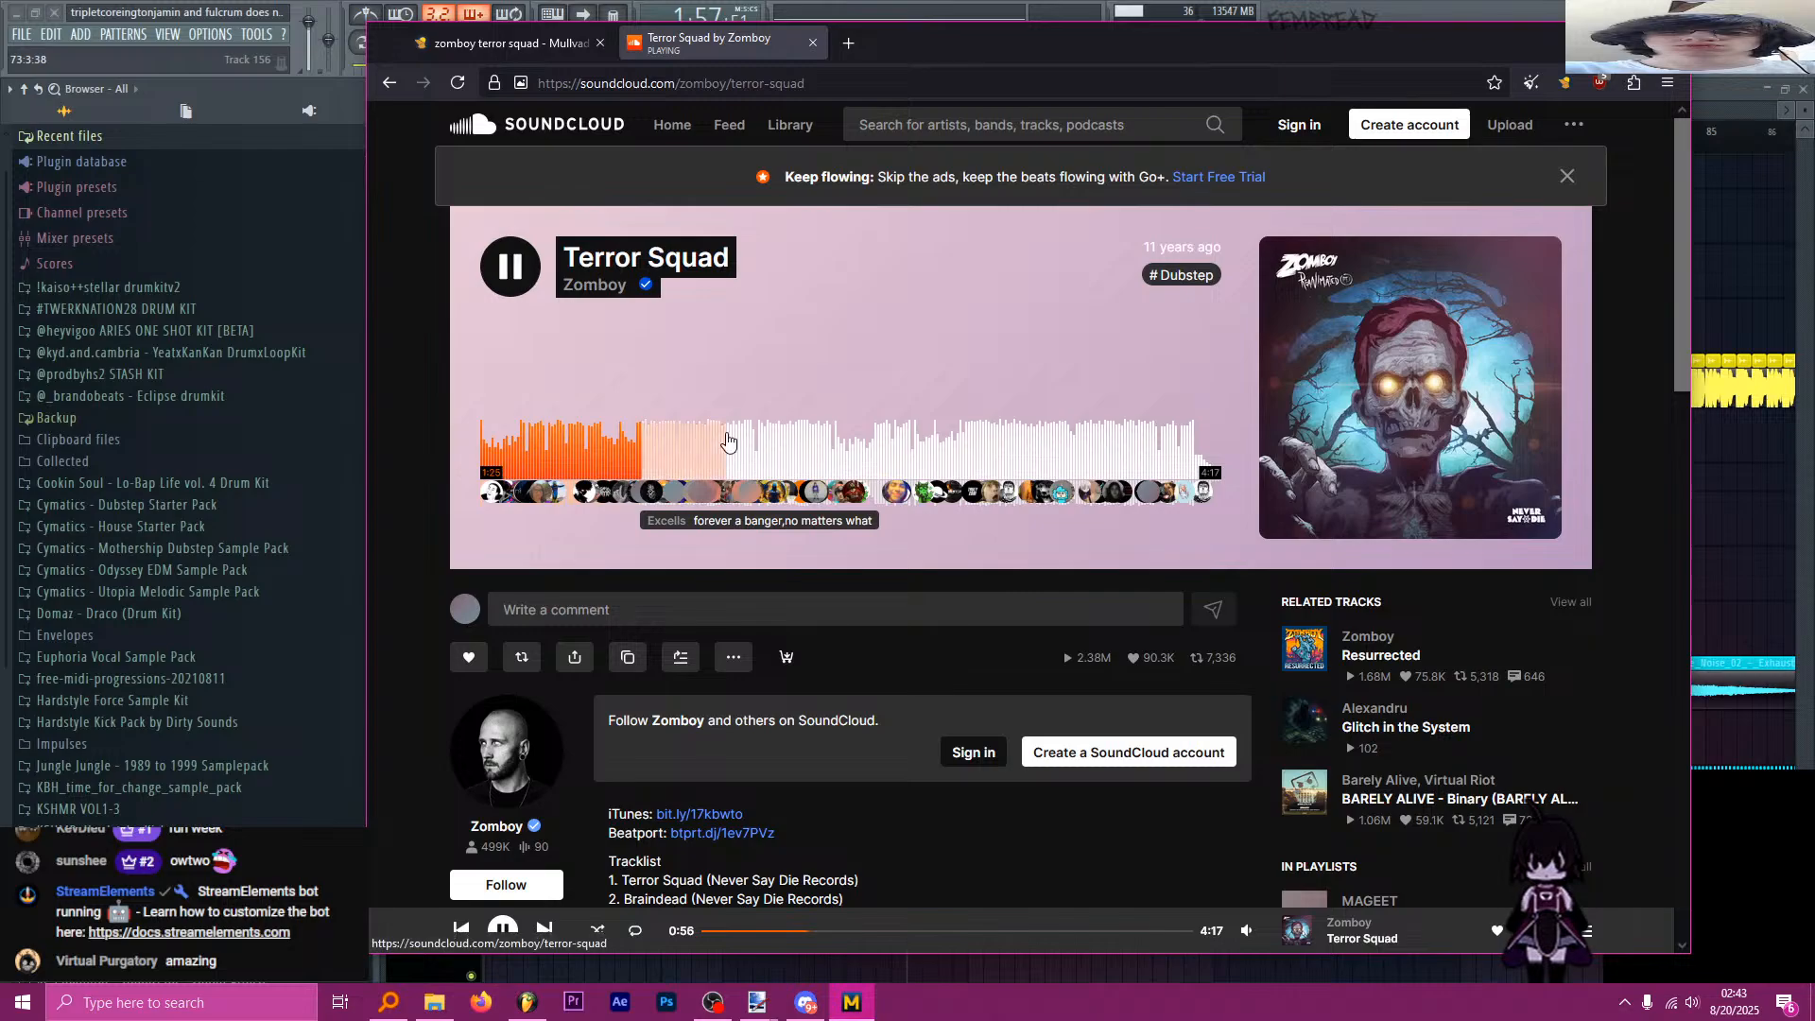
pyautogui.press('space')
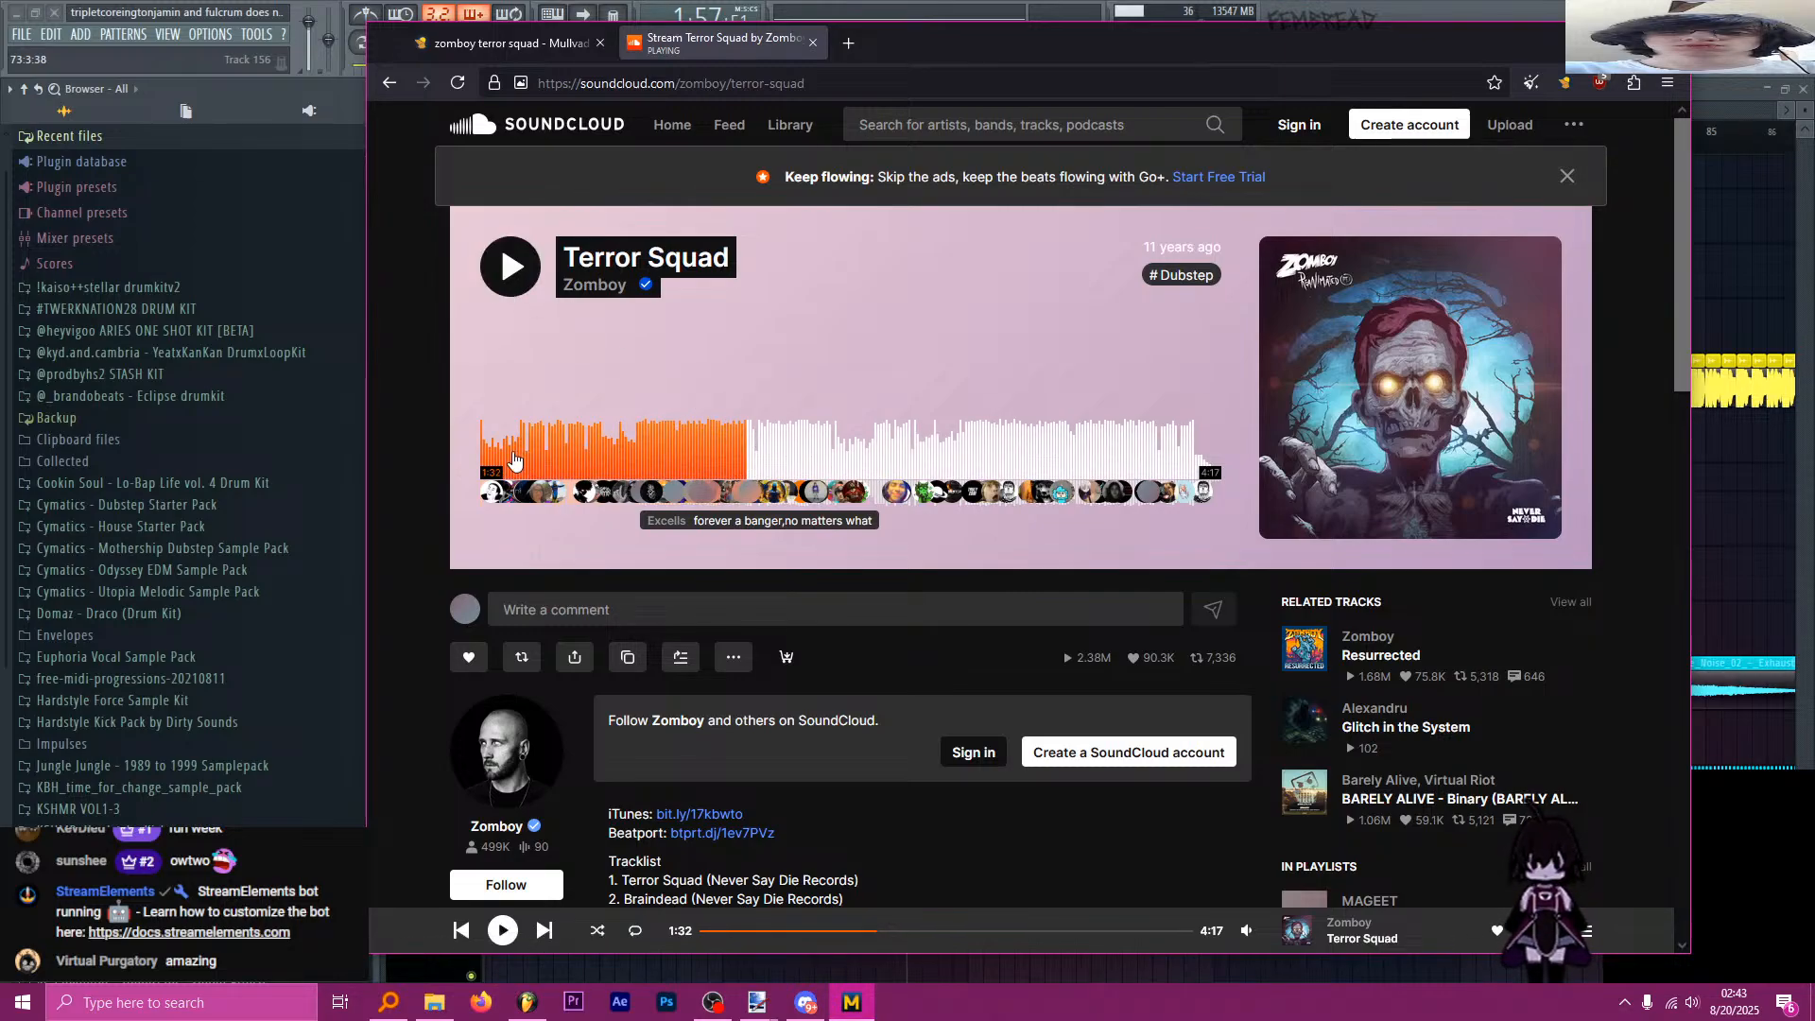
pyautogui.click(838, 460)
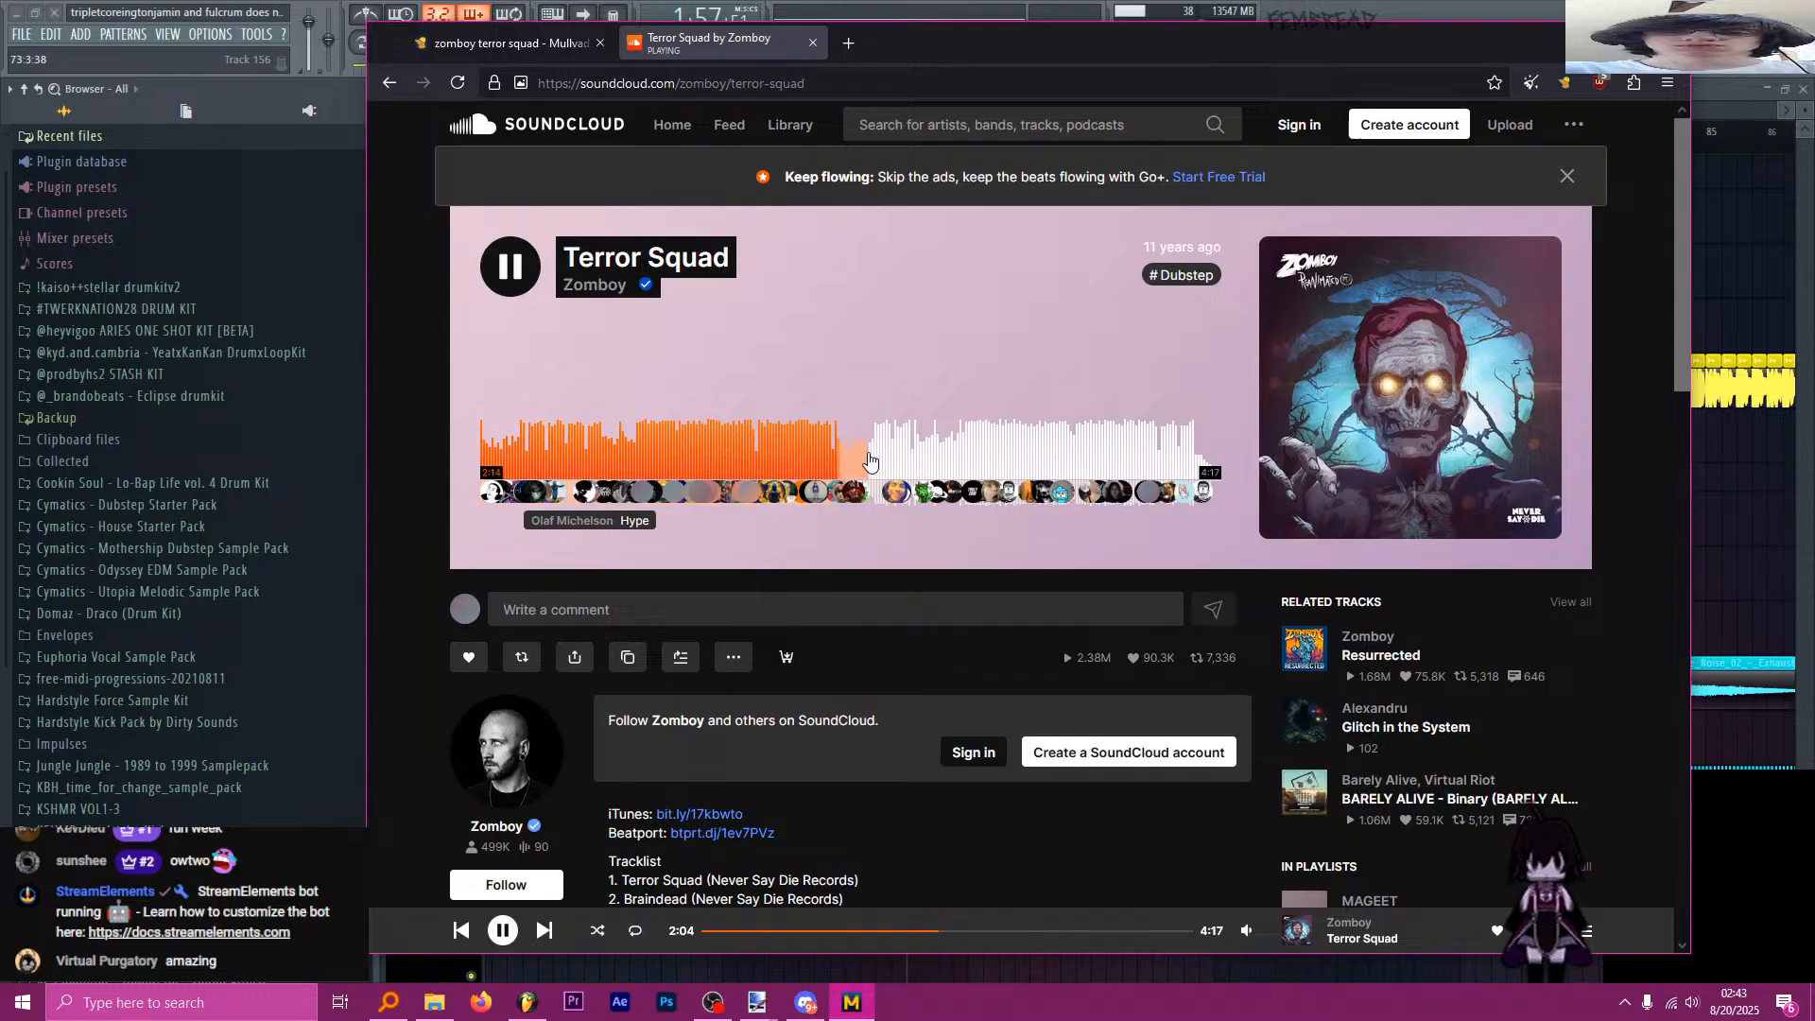
pyautogui.click(947, 465)
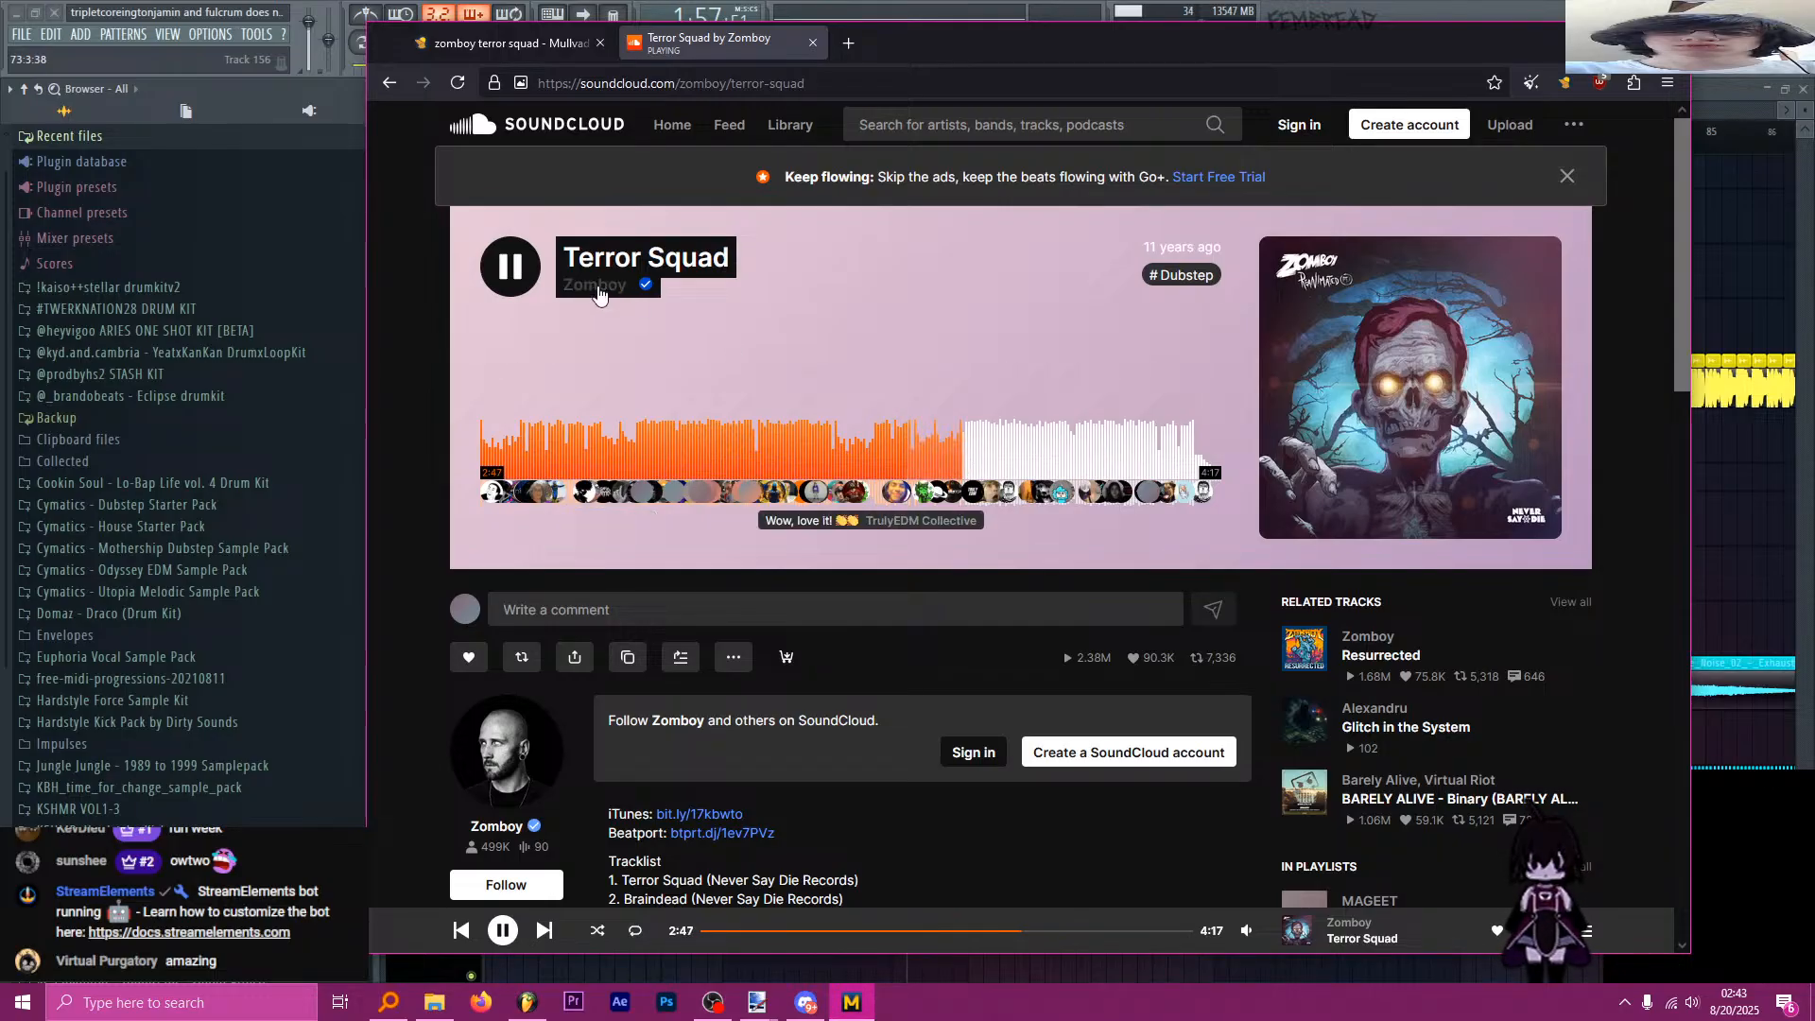
# Pause Terror Squad and browse Zomboy's SoundCloud profile, from his full track list to his popular tracks.
pyautogui.press('space')
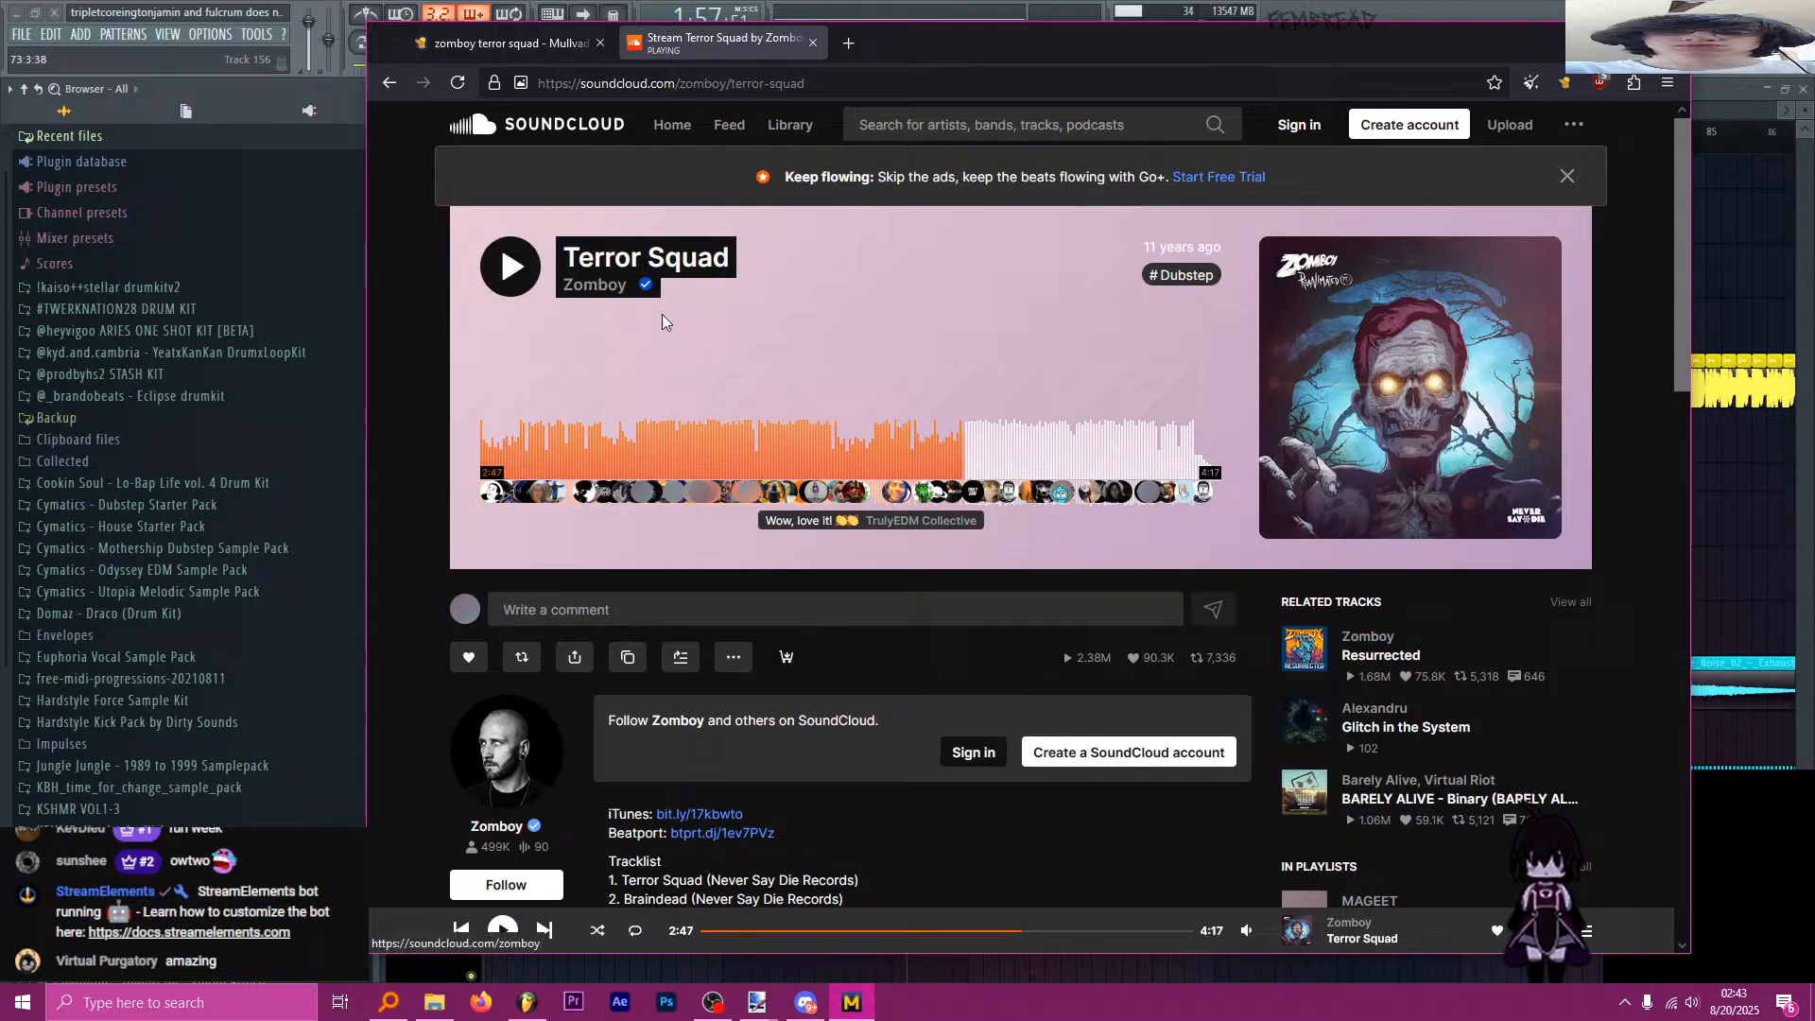
pyautogui.click(599, 290)
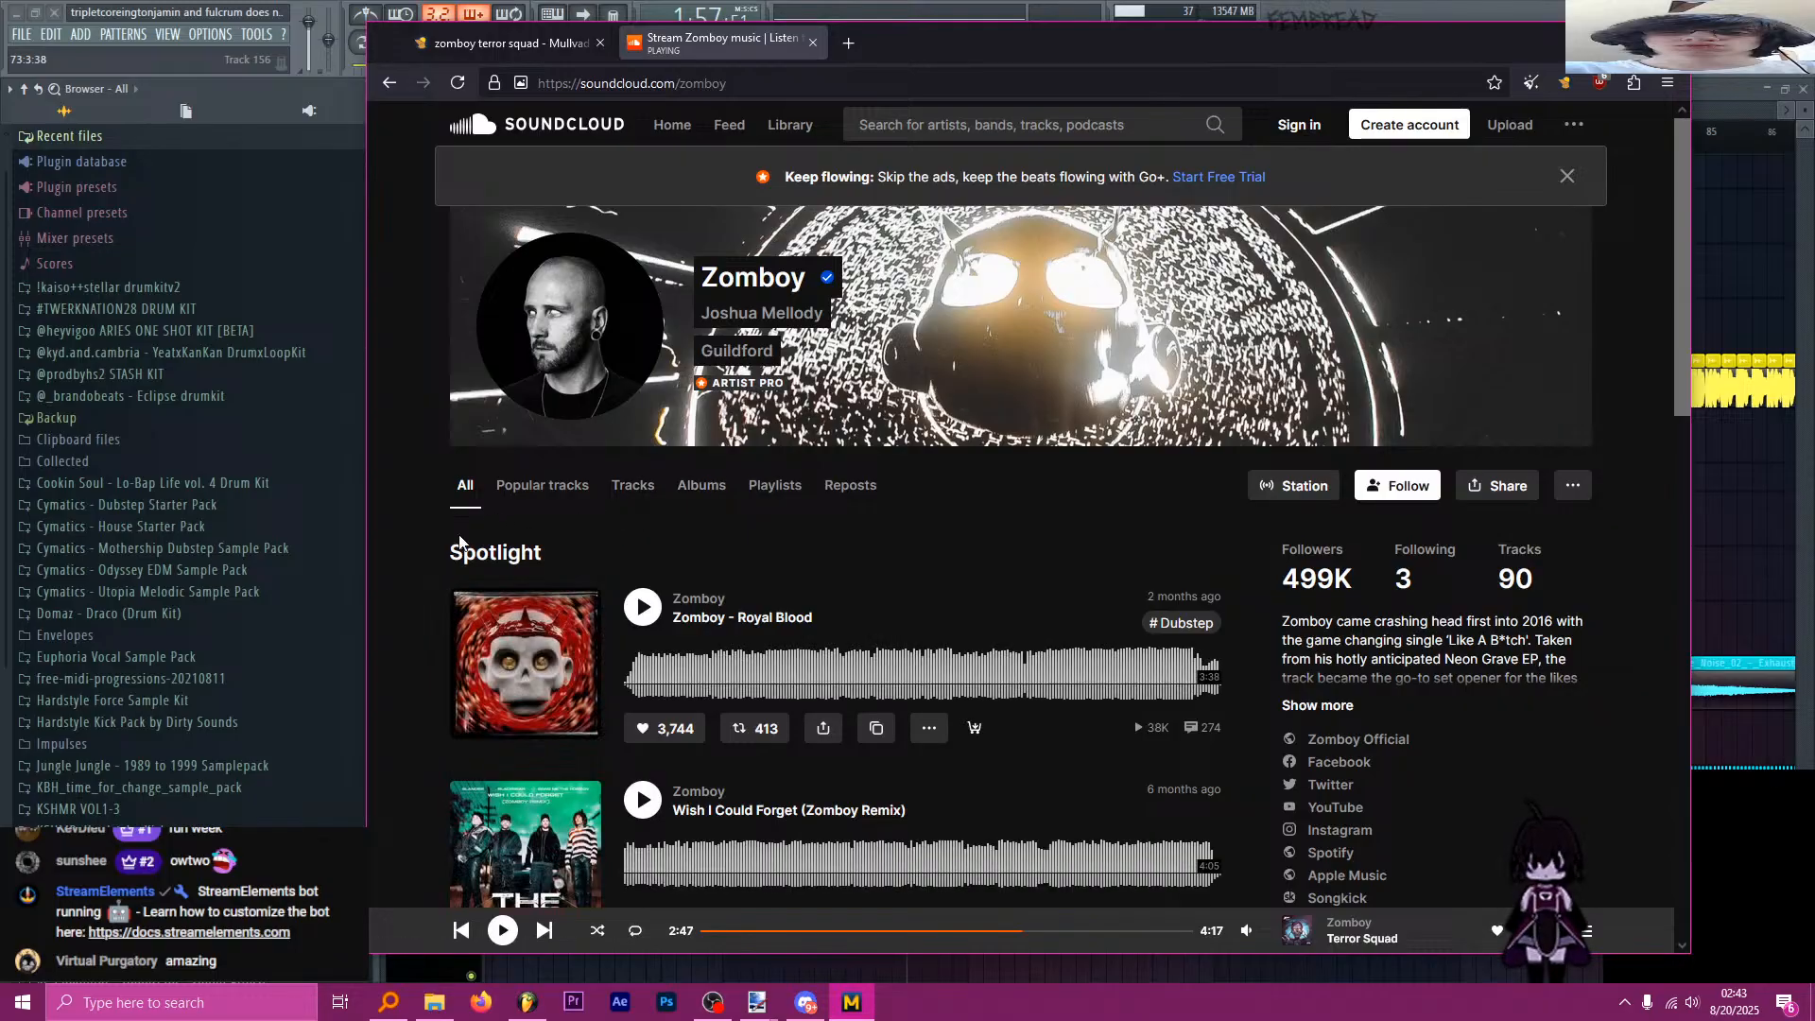
pyautogui.scroll(-10, 553, 619)
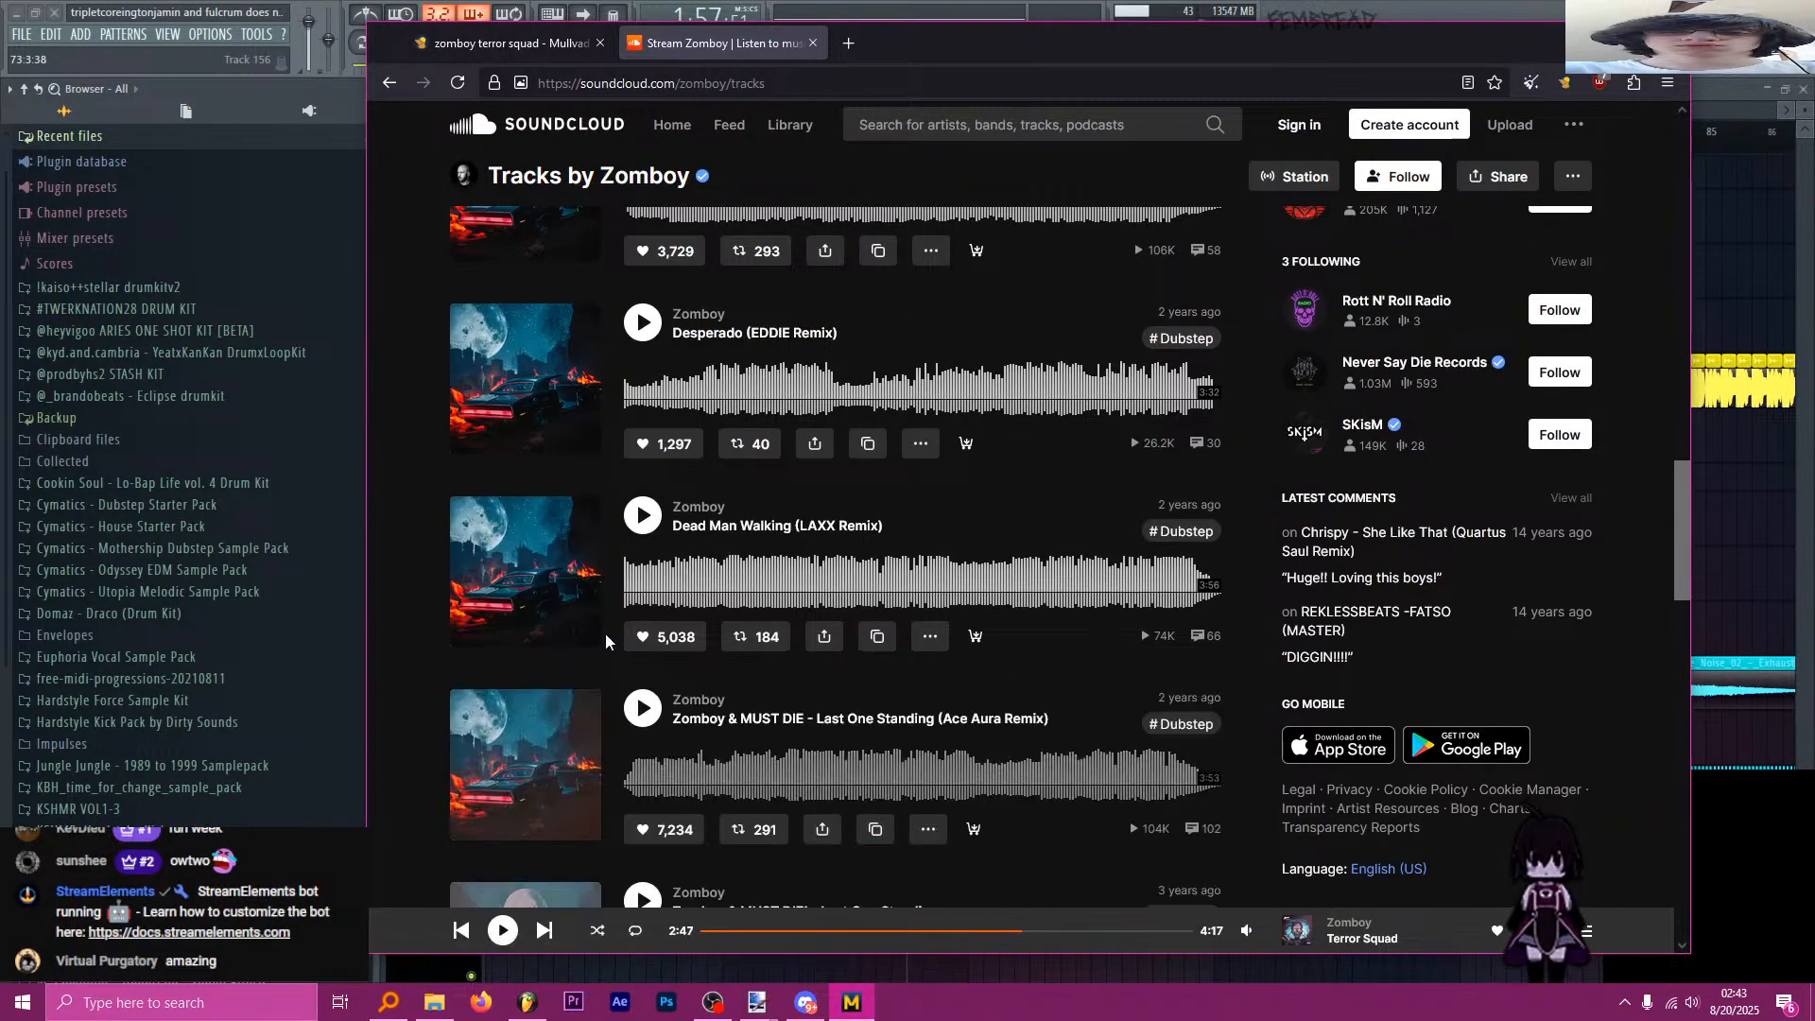
pyautogui.scroll(-5, 605, 632)
pyautogui.scroll(15, 594, 624)
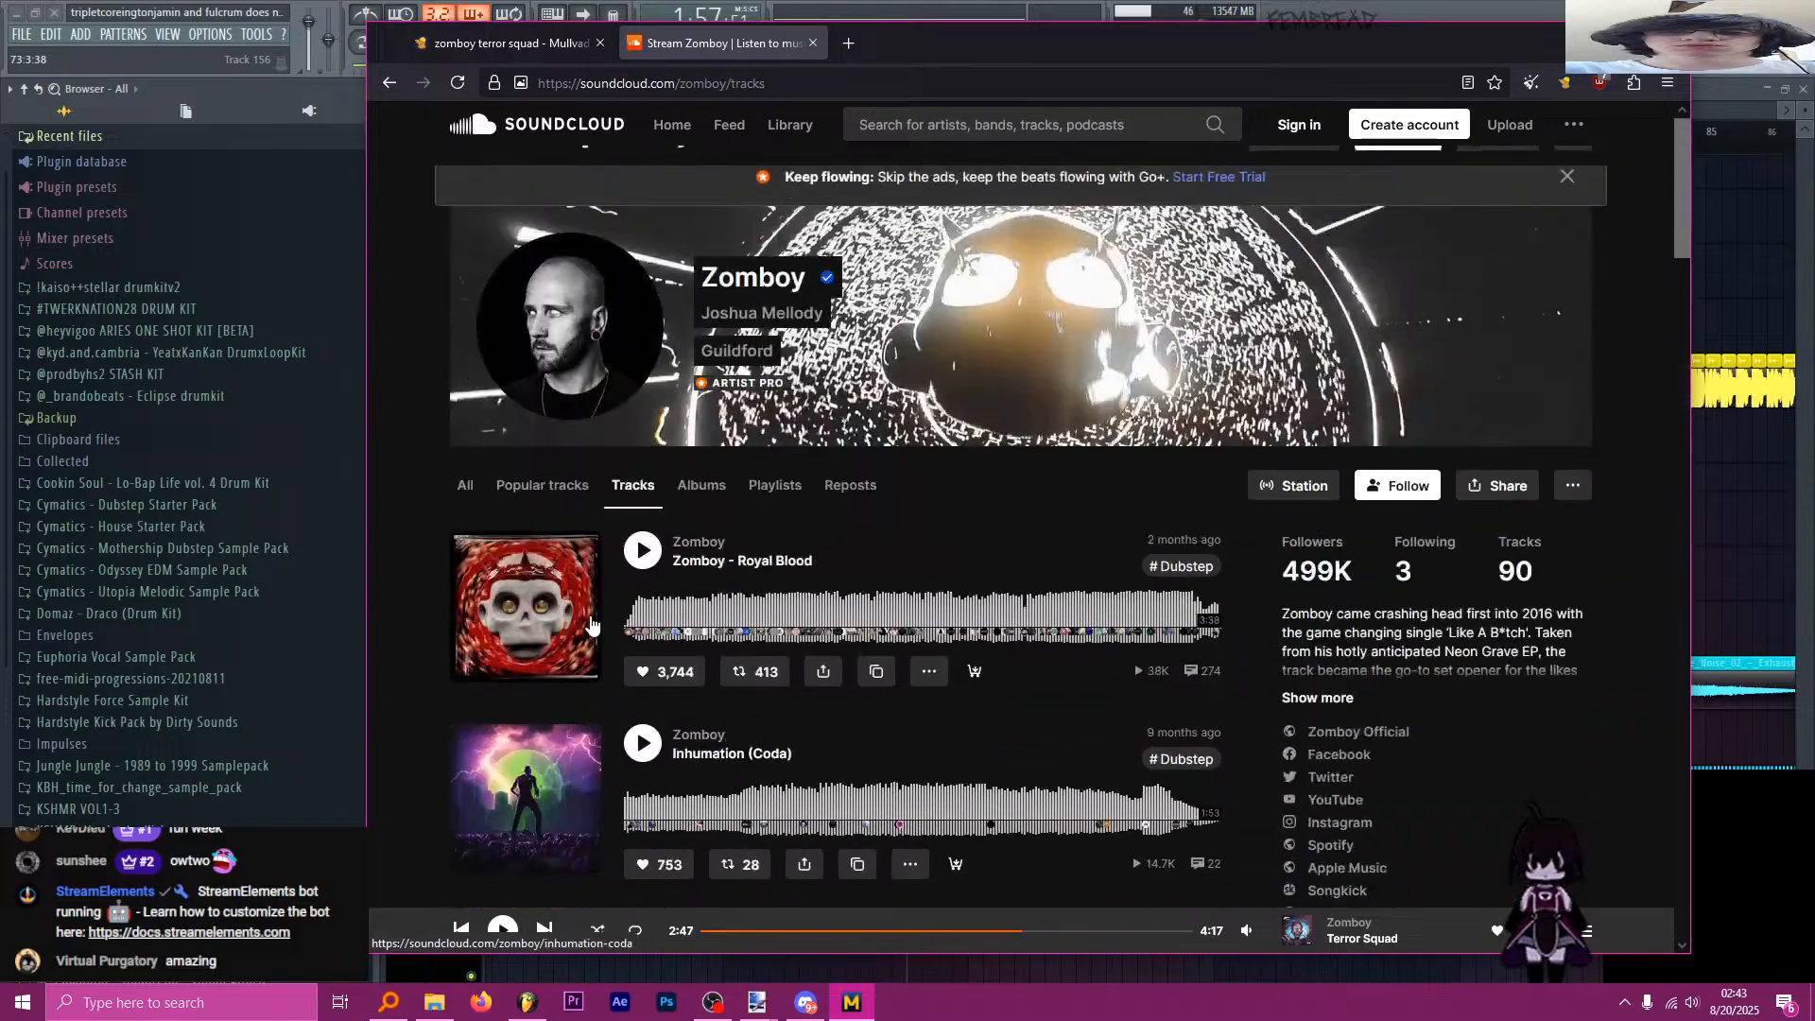
pyautogui.click(570, 488)
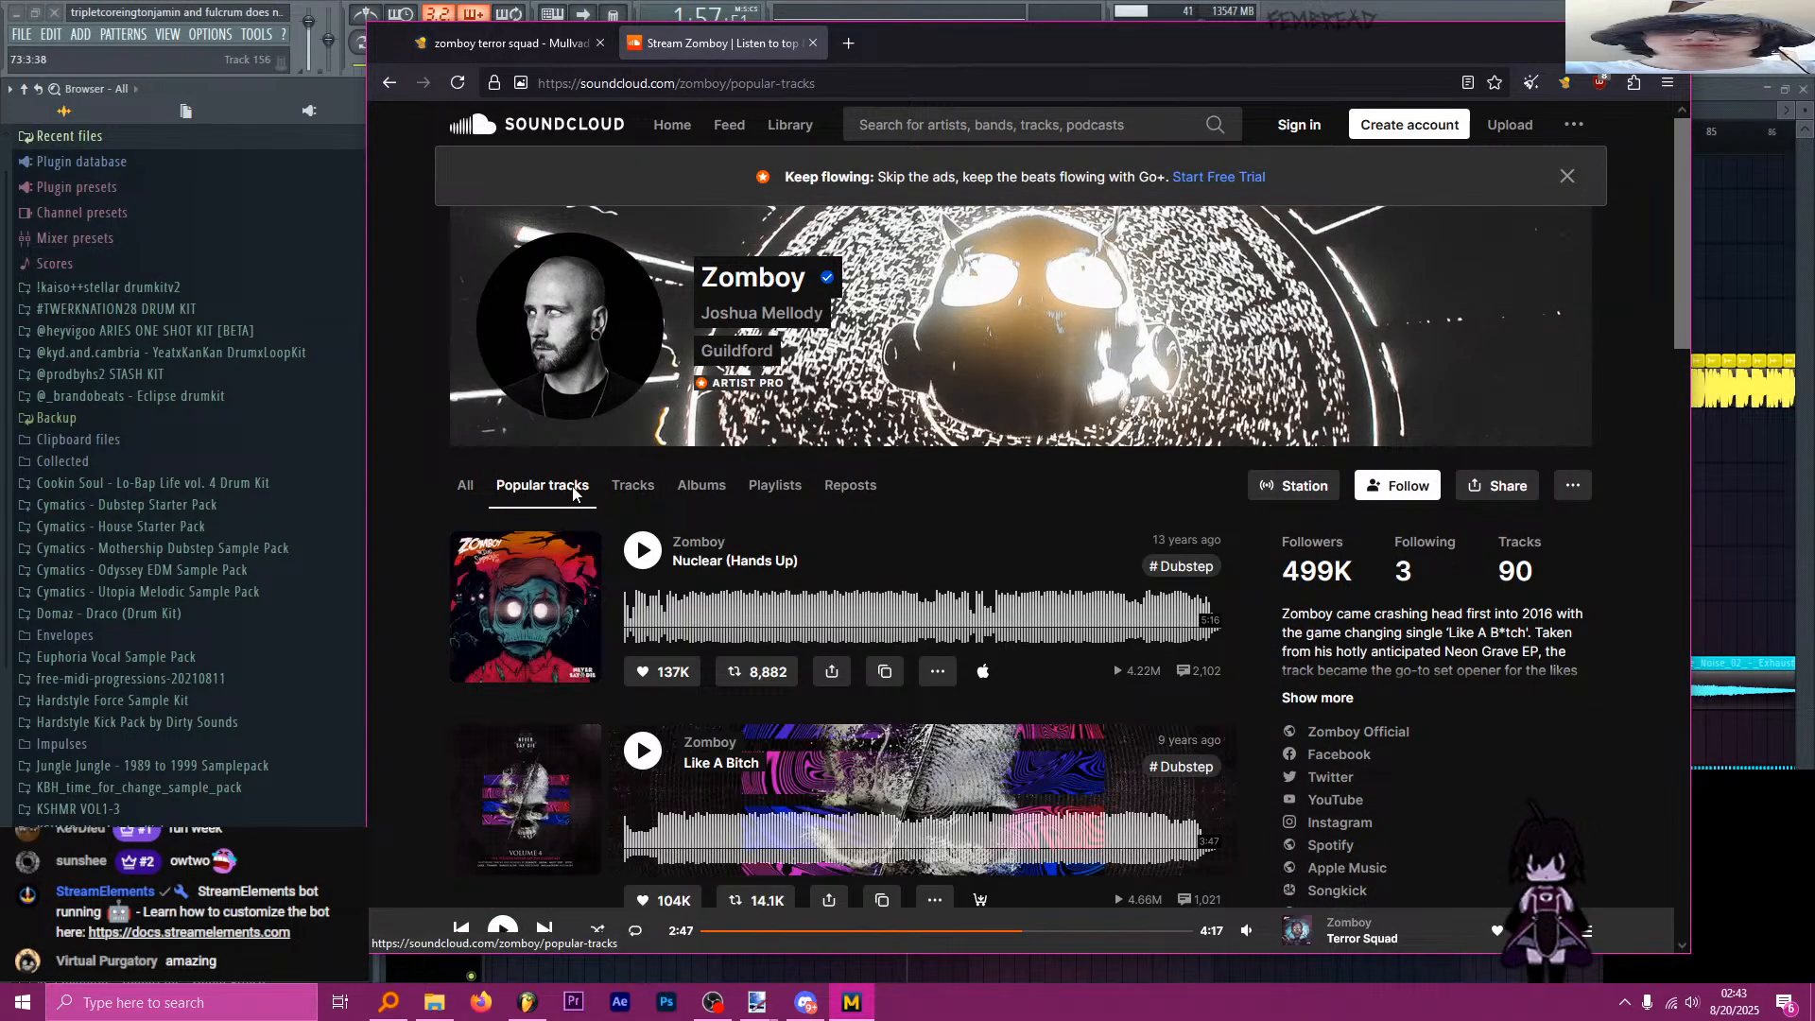
# Play Nuclear (Hands Up) and audition it at about 0:36 and 3:10.
pyautogui.click(687, 614)
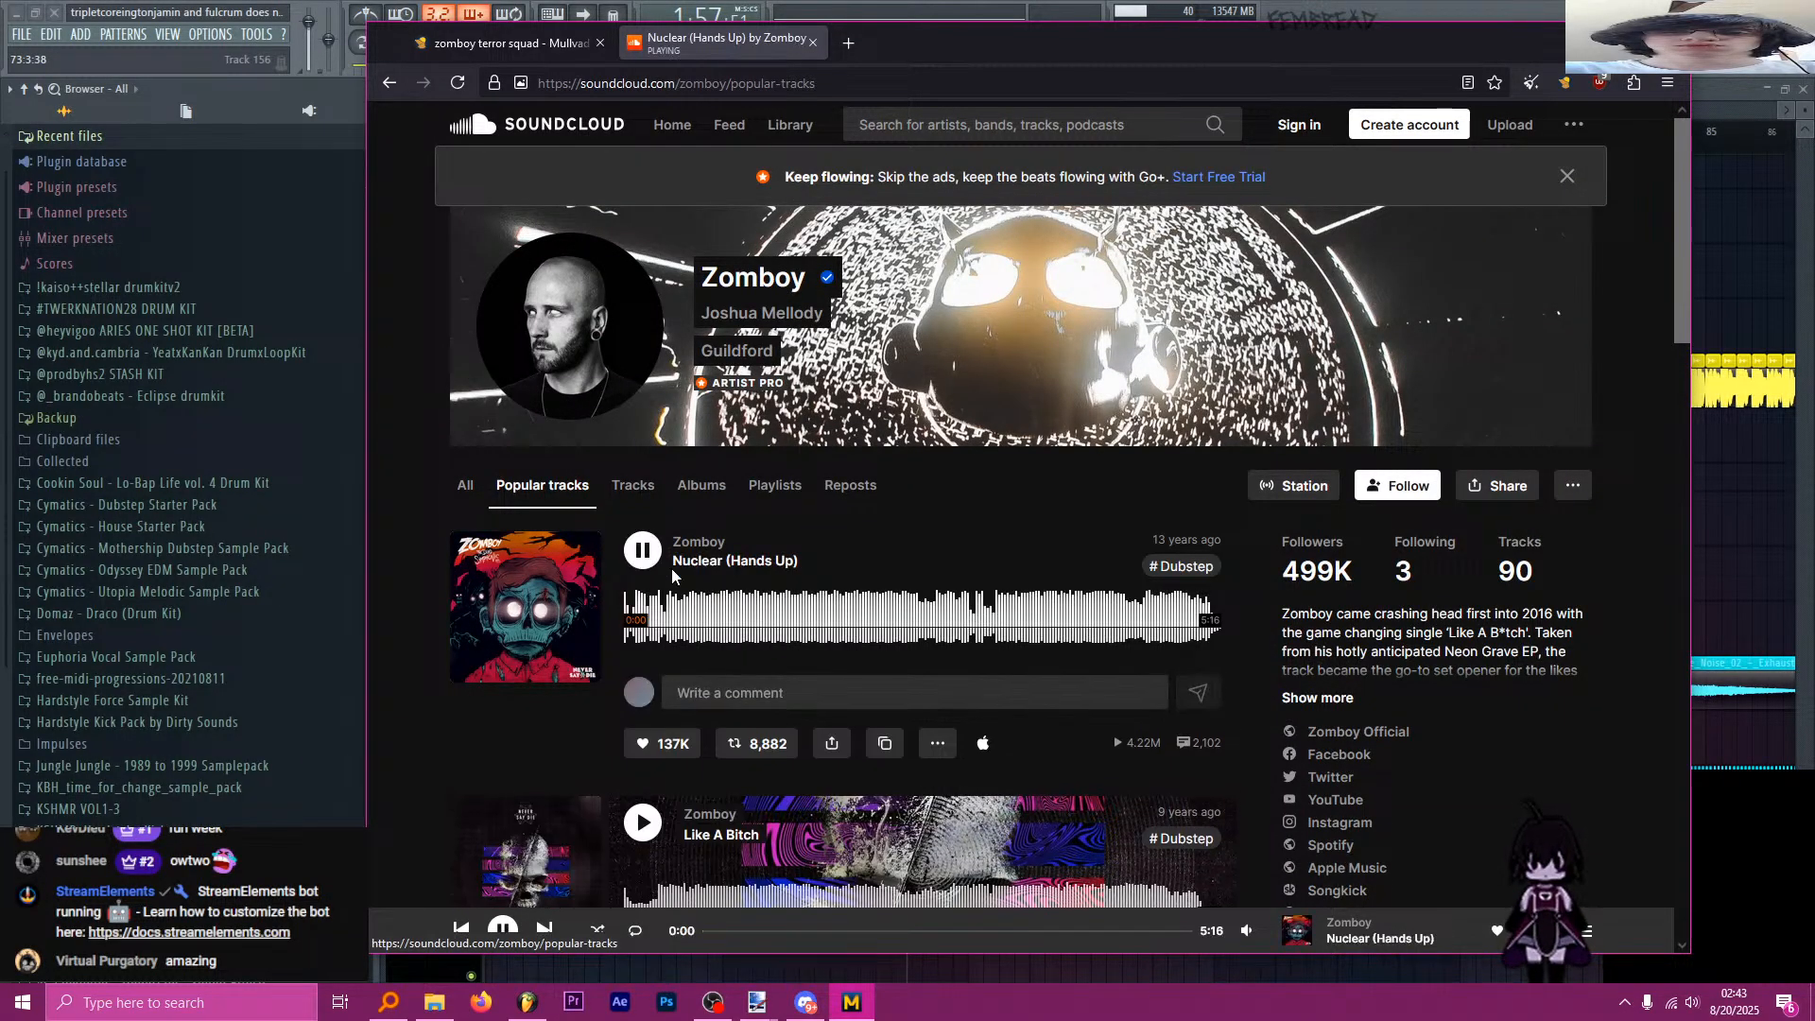
pyautogui.click(746, 612)
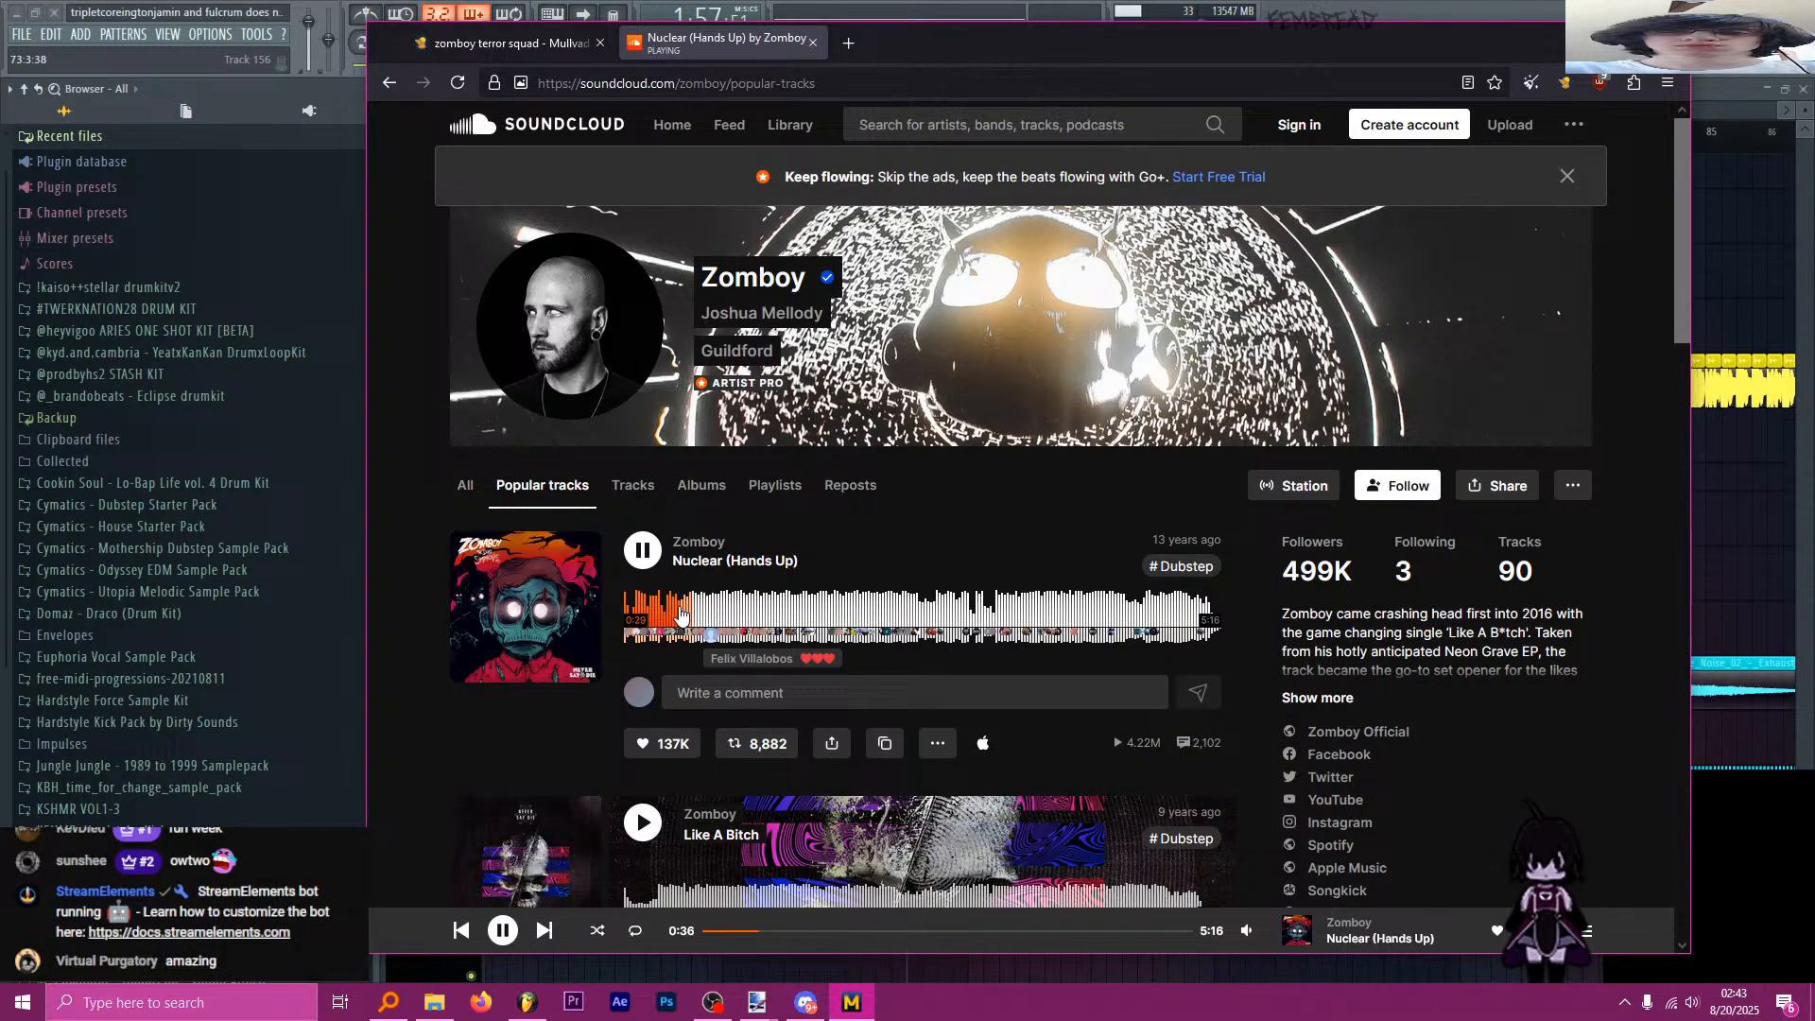
pyautogui.click(767, 613)
pyautogui.click(985, 617)
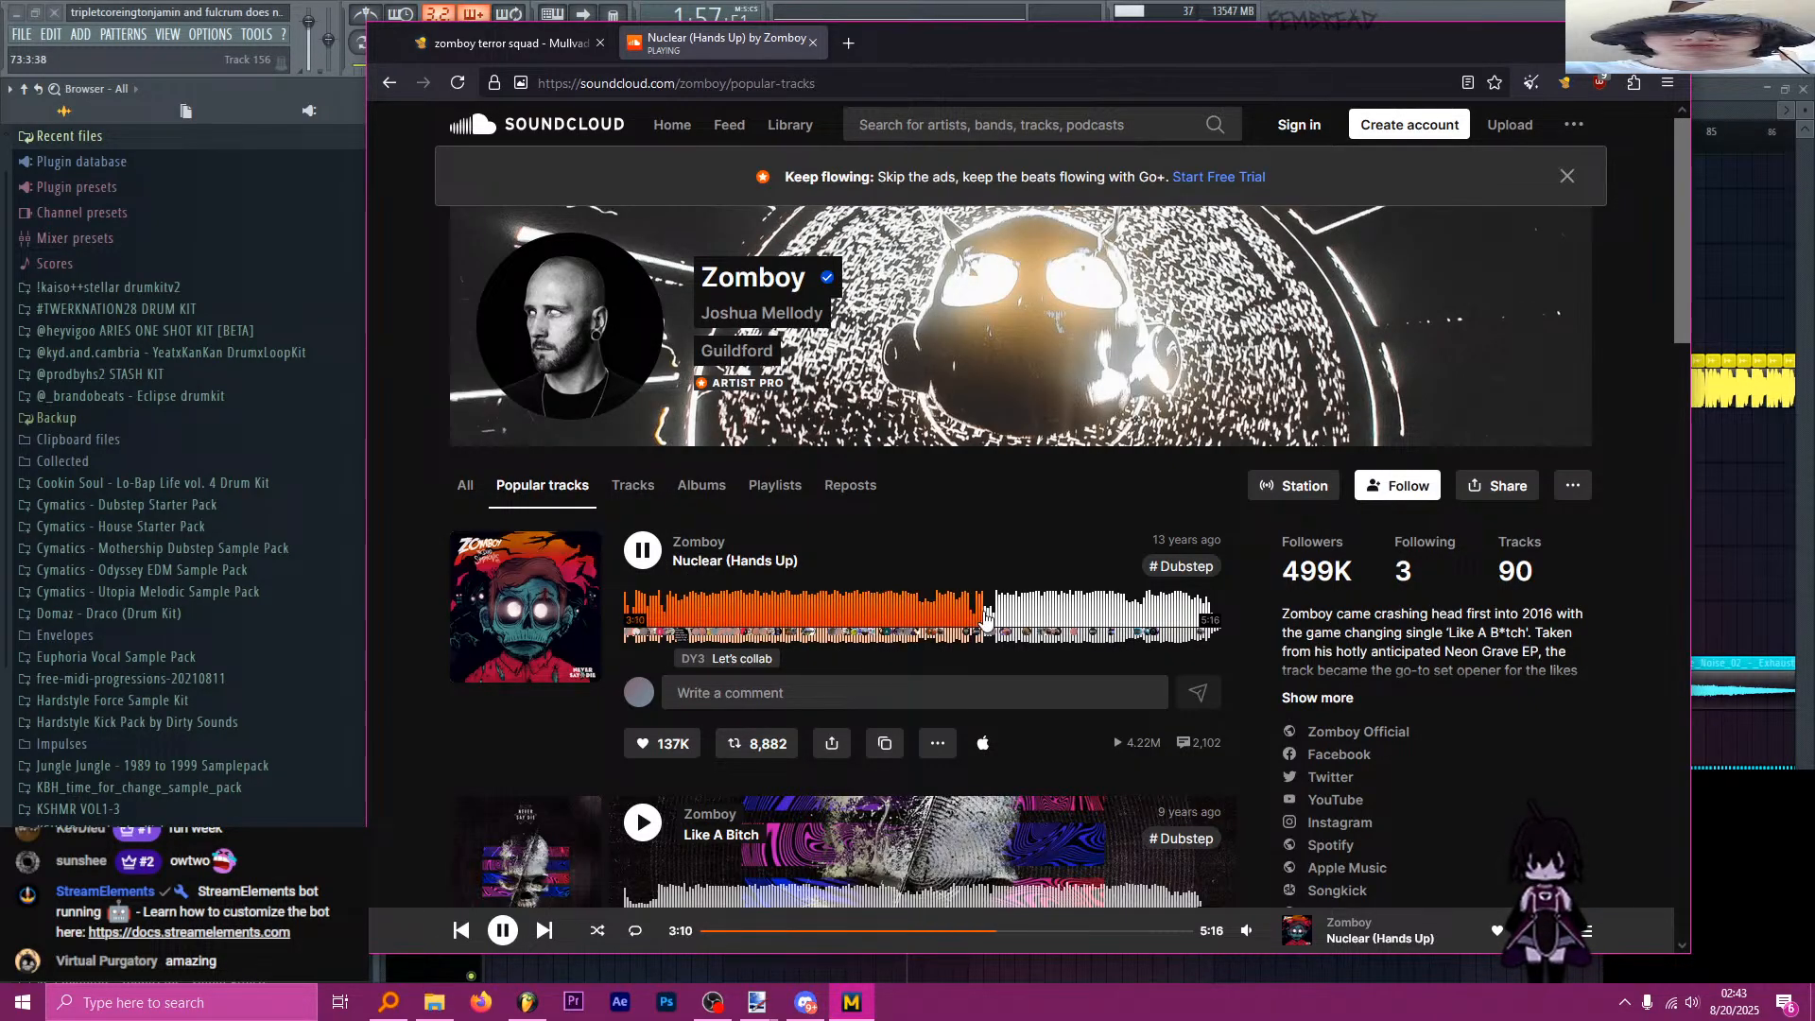
# Audition Zomboy's Like A Bitch around 0:20, pause it and open its track page.
pyautogui.scroll(-3, 652, 562)
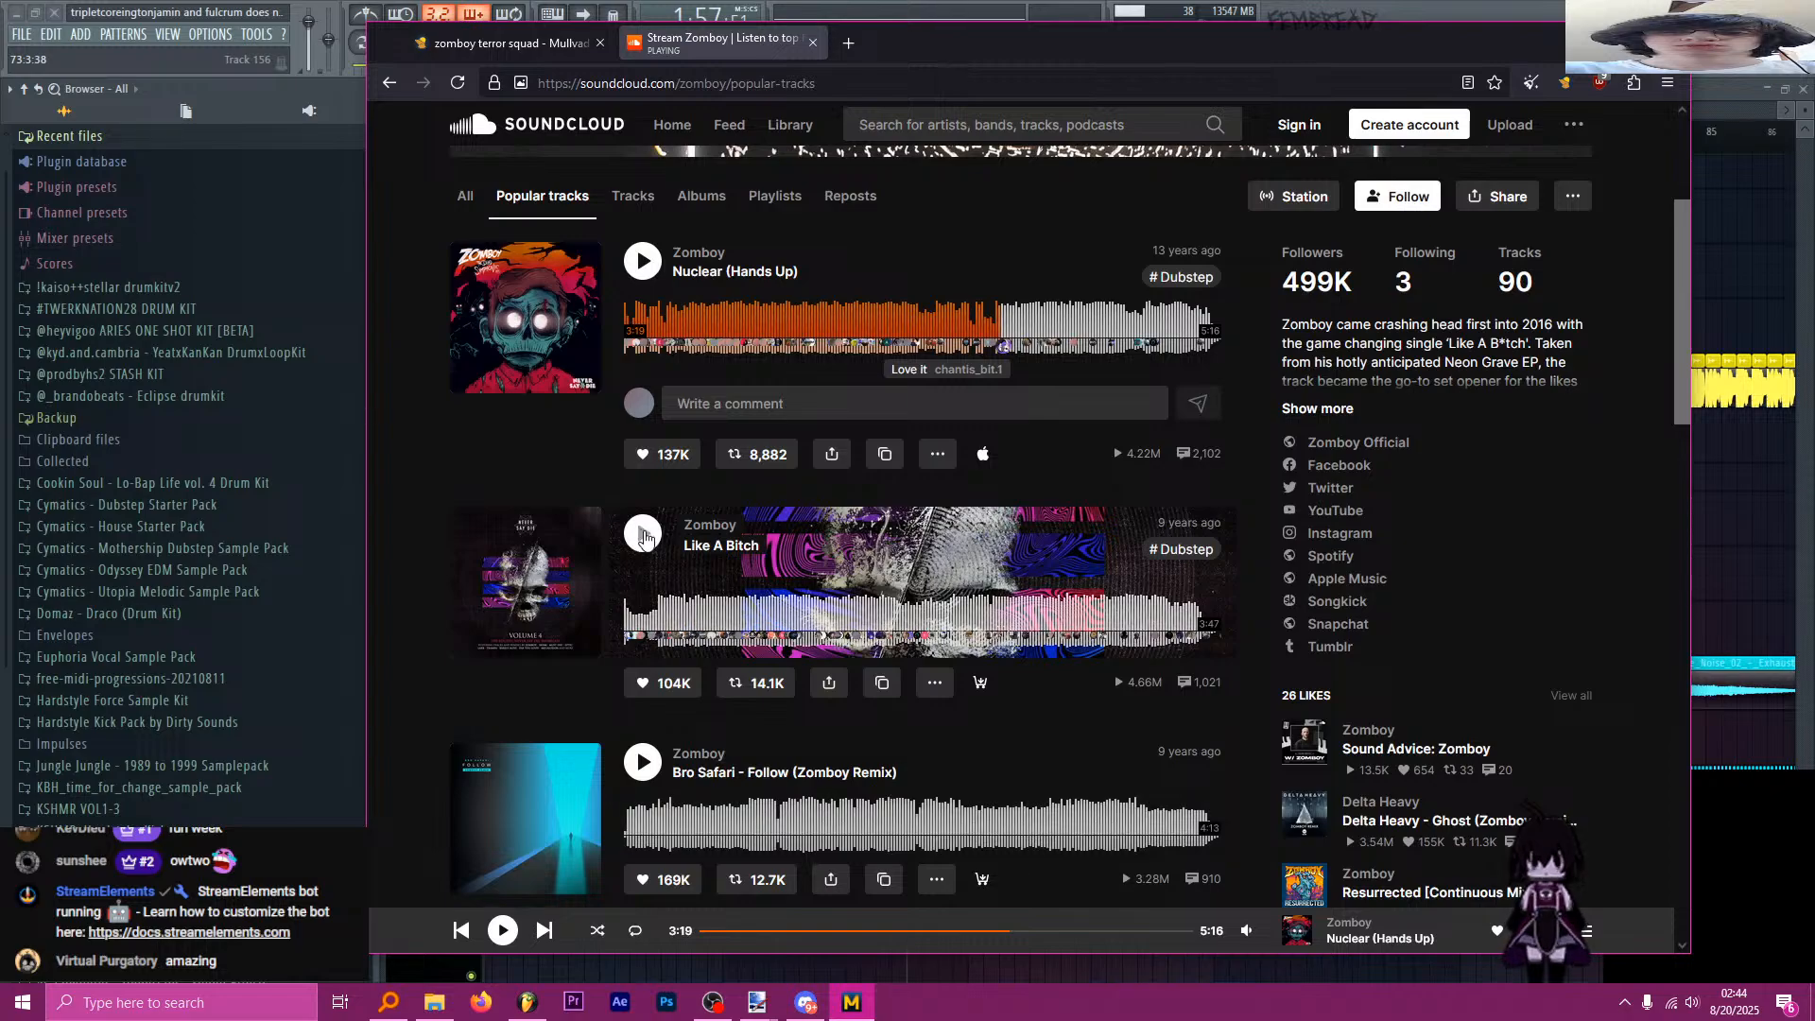
pyautogui.click(643, 533)
pyautogui.scroll(-3, 631, 534)
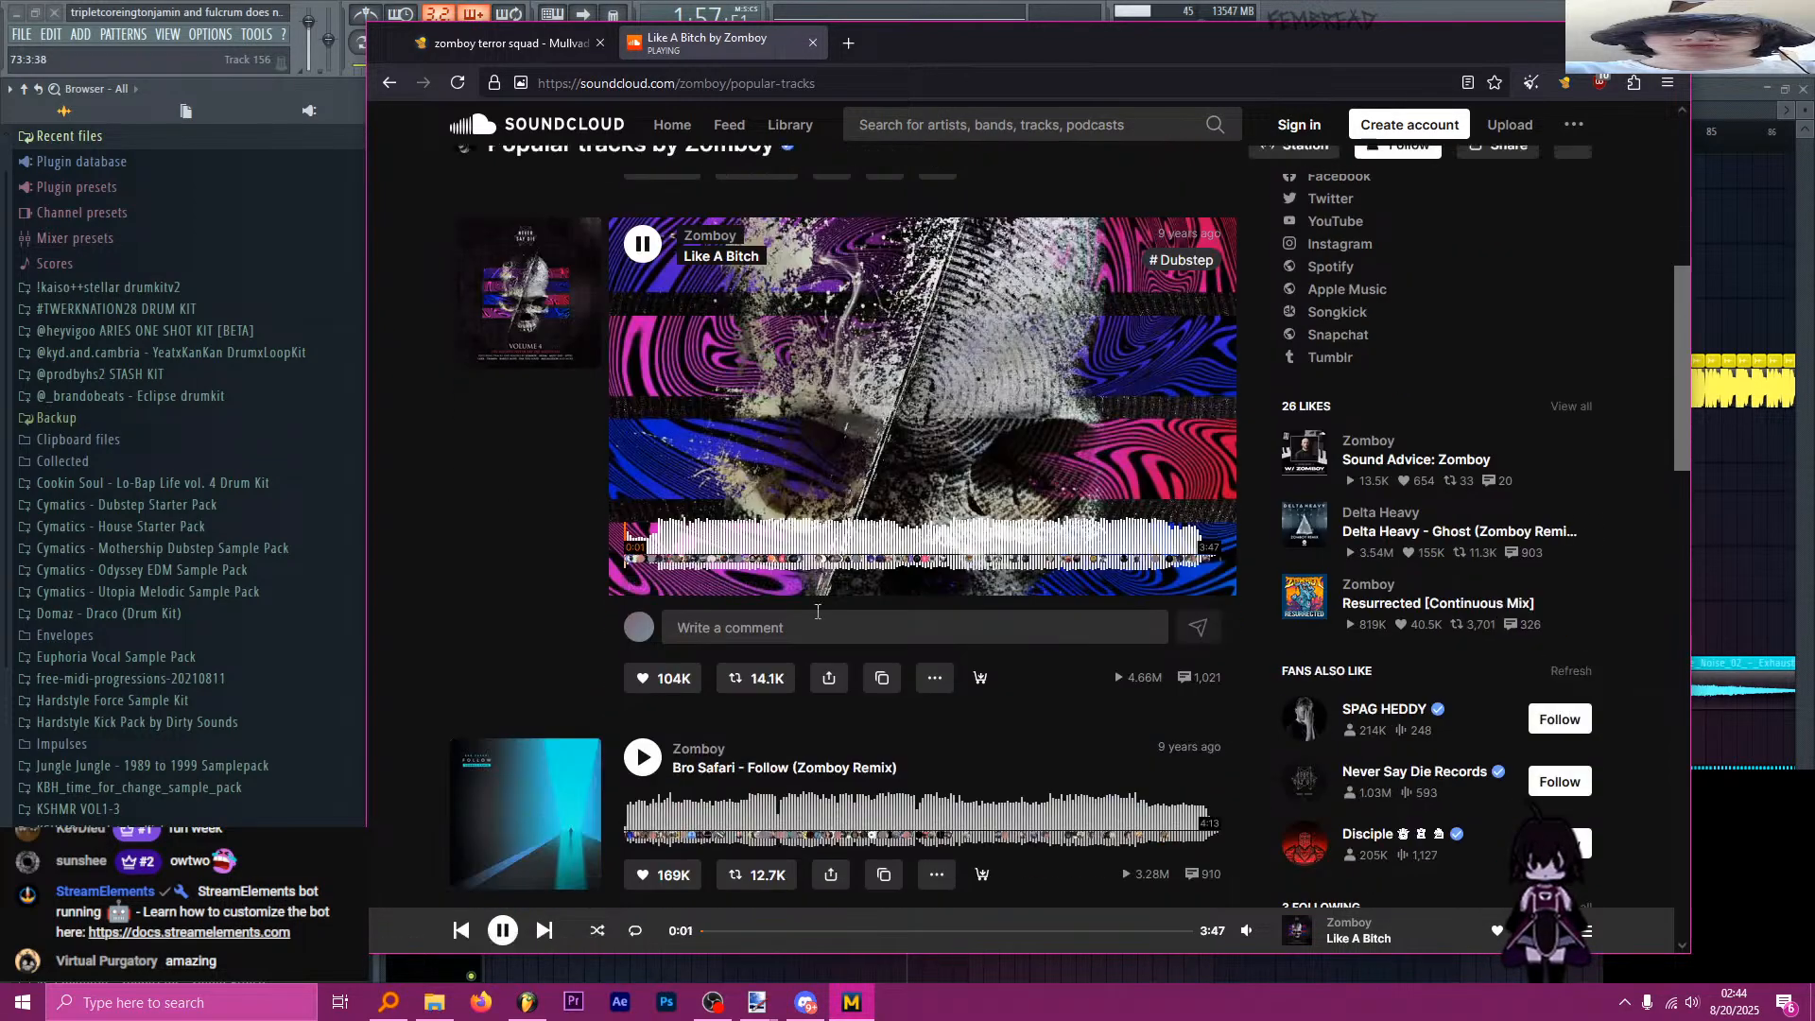
pyautogui.click(662, 551)
pyautogui.click(693, 540)
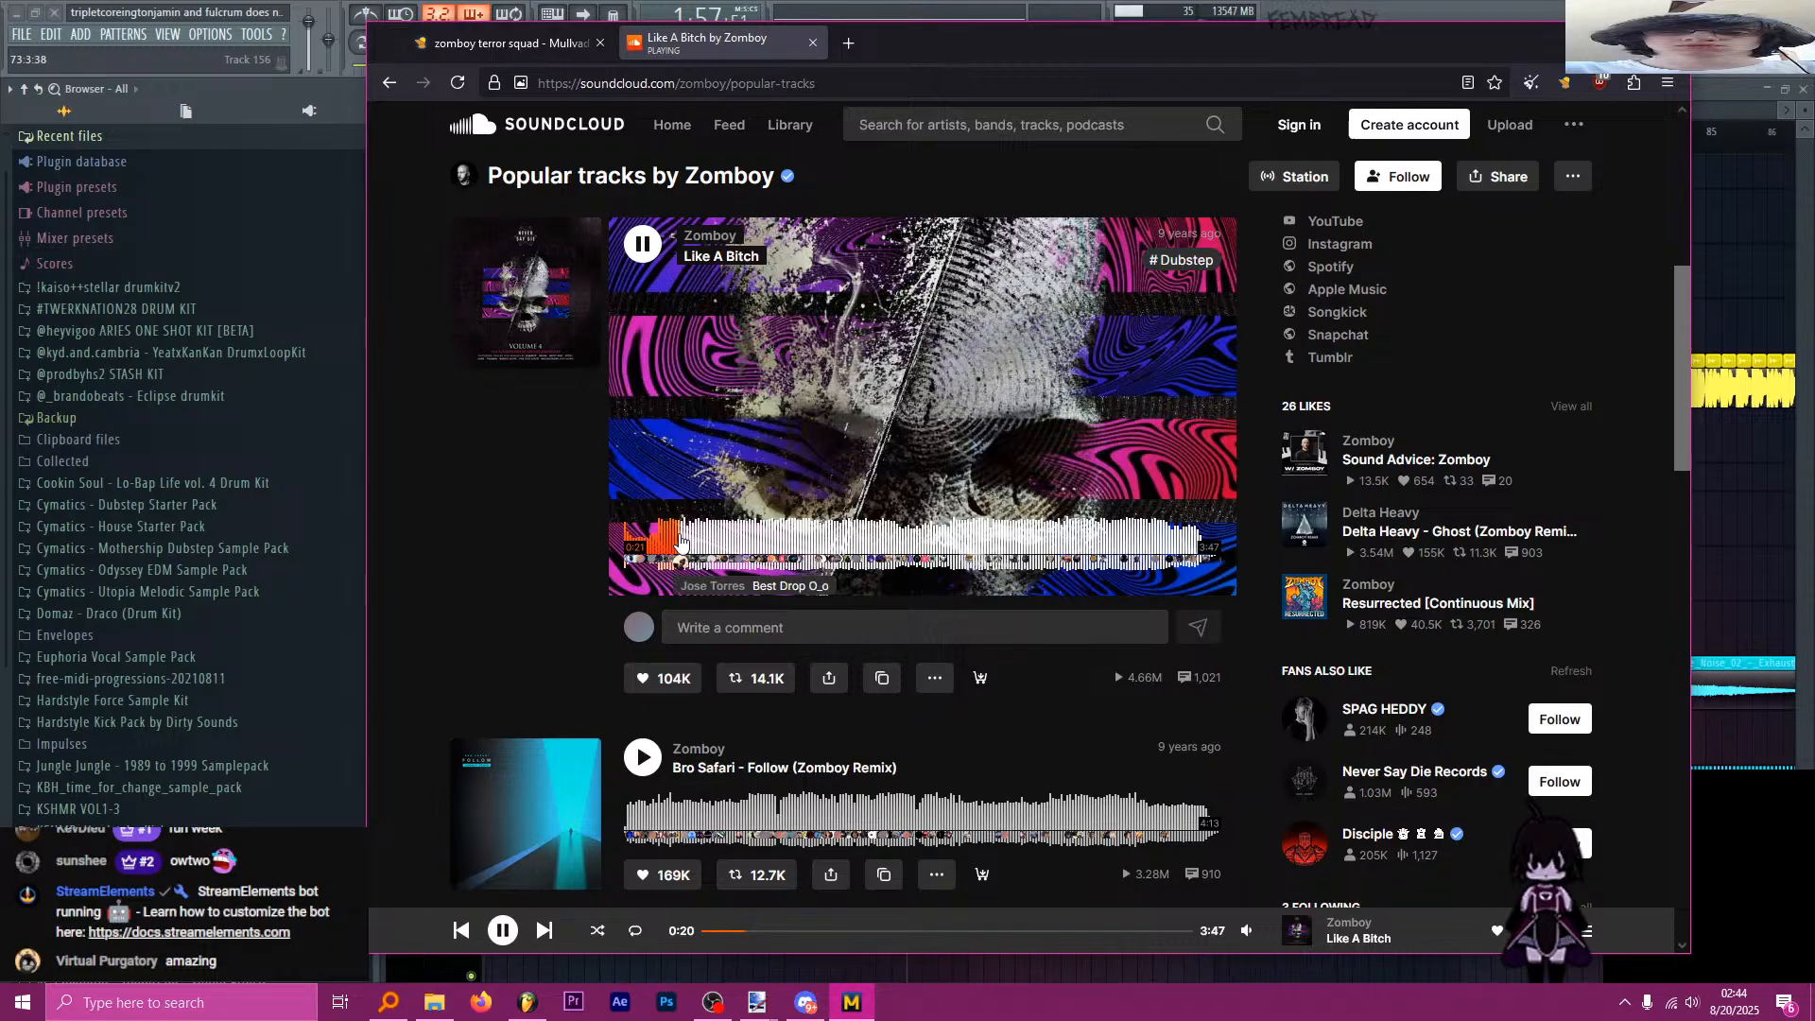
pyautogui.click(644, 249)
pyautogui.click(546, 275)
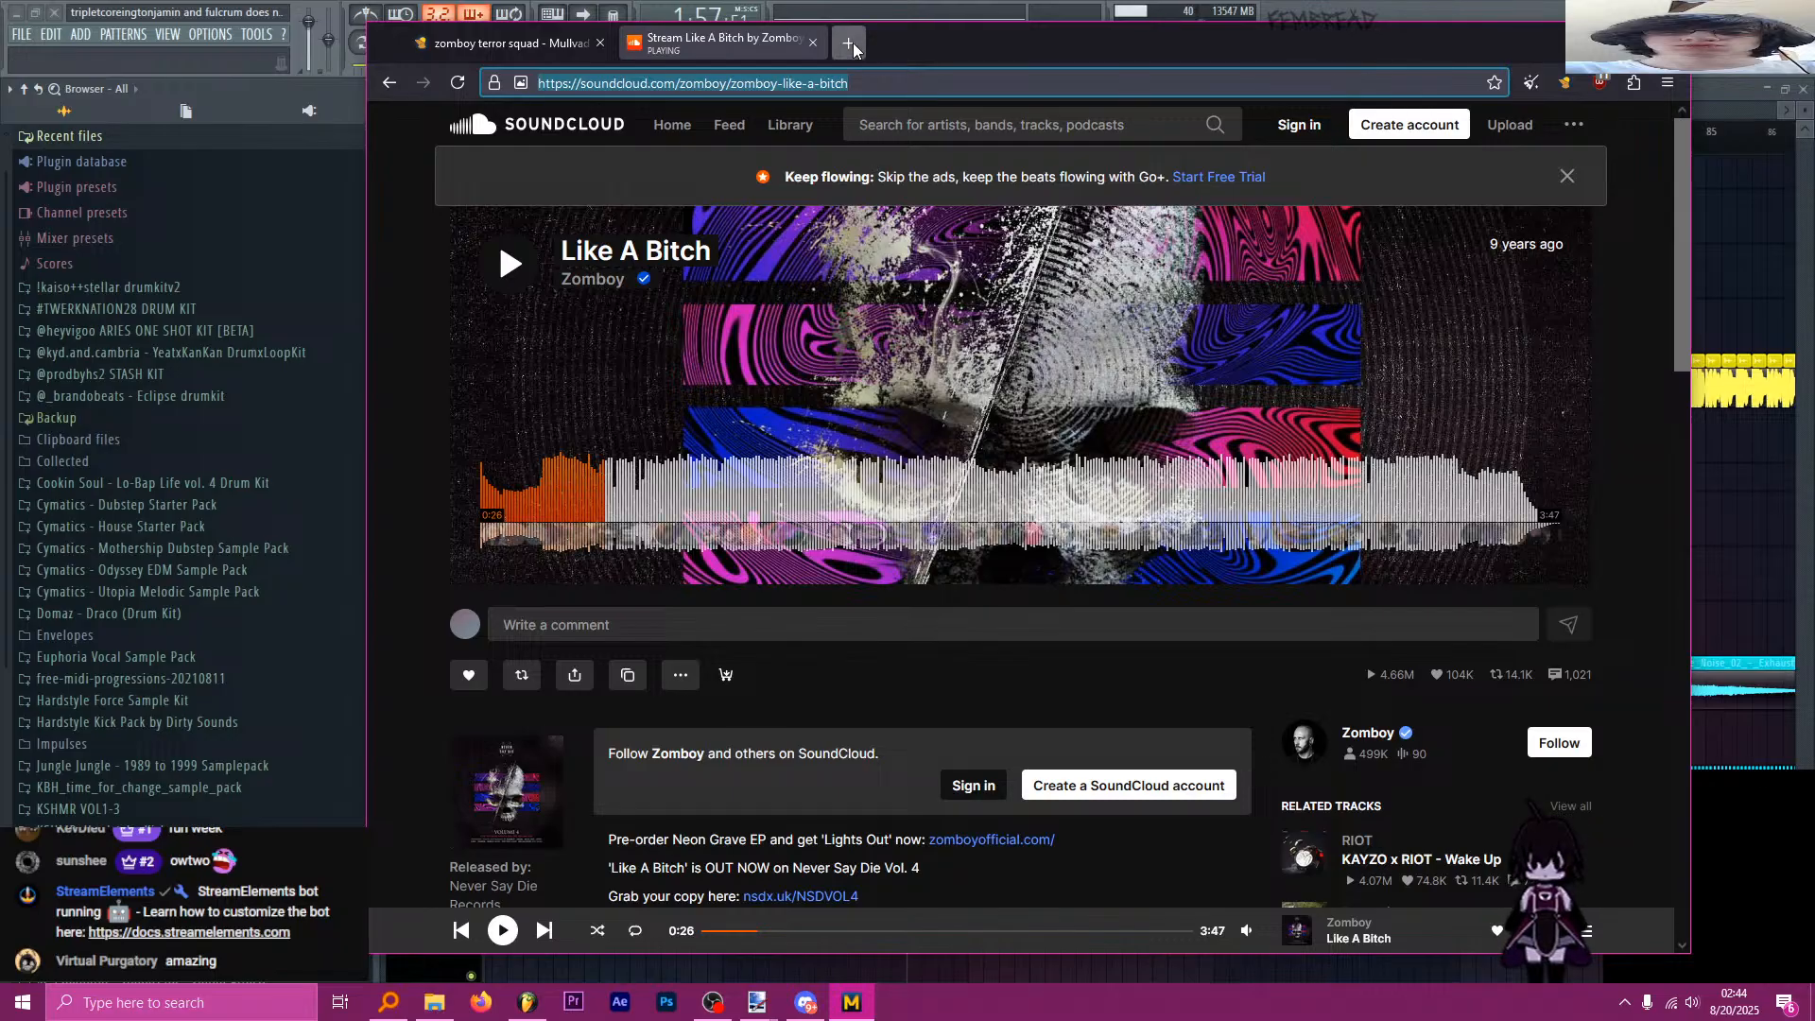
# Search the web in a new tab for "soundcloud to mp3" and open the SoundCloudMate downloader.
pyautogui.hotkey('ctrl', 't')
pyautogui.write('soundcloud')
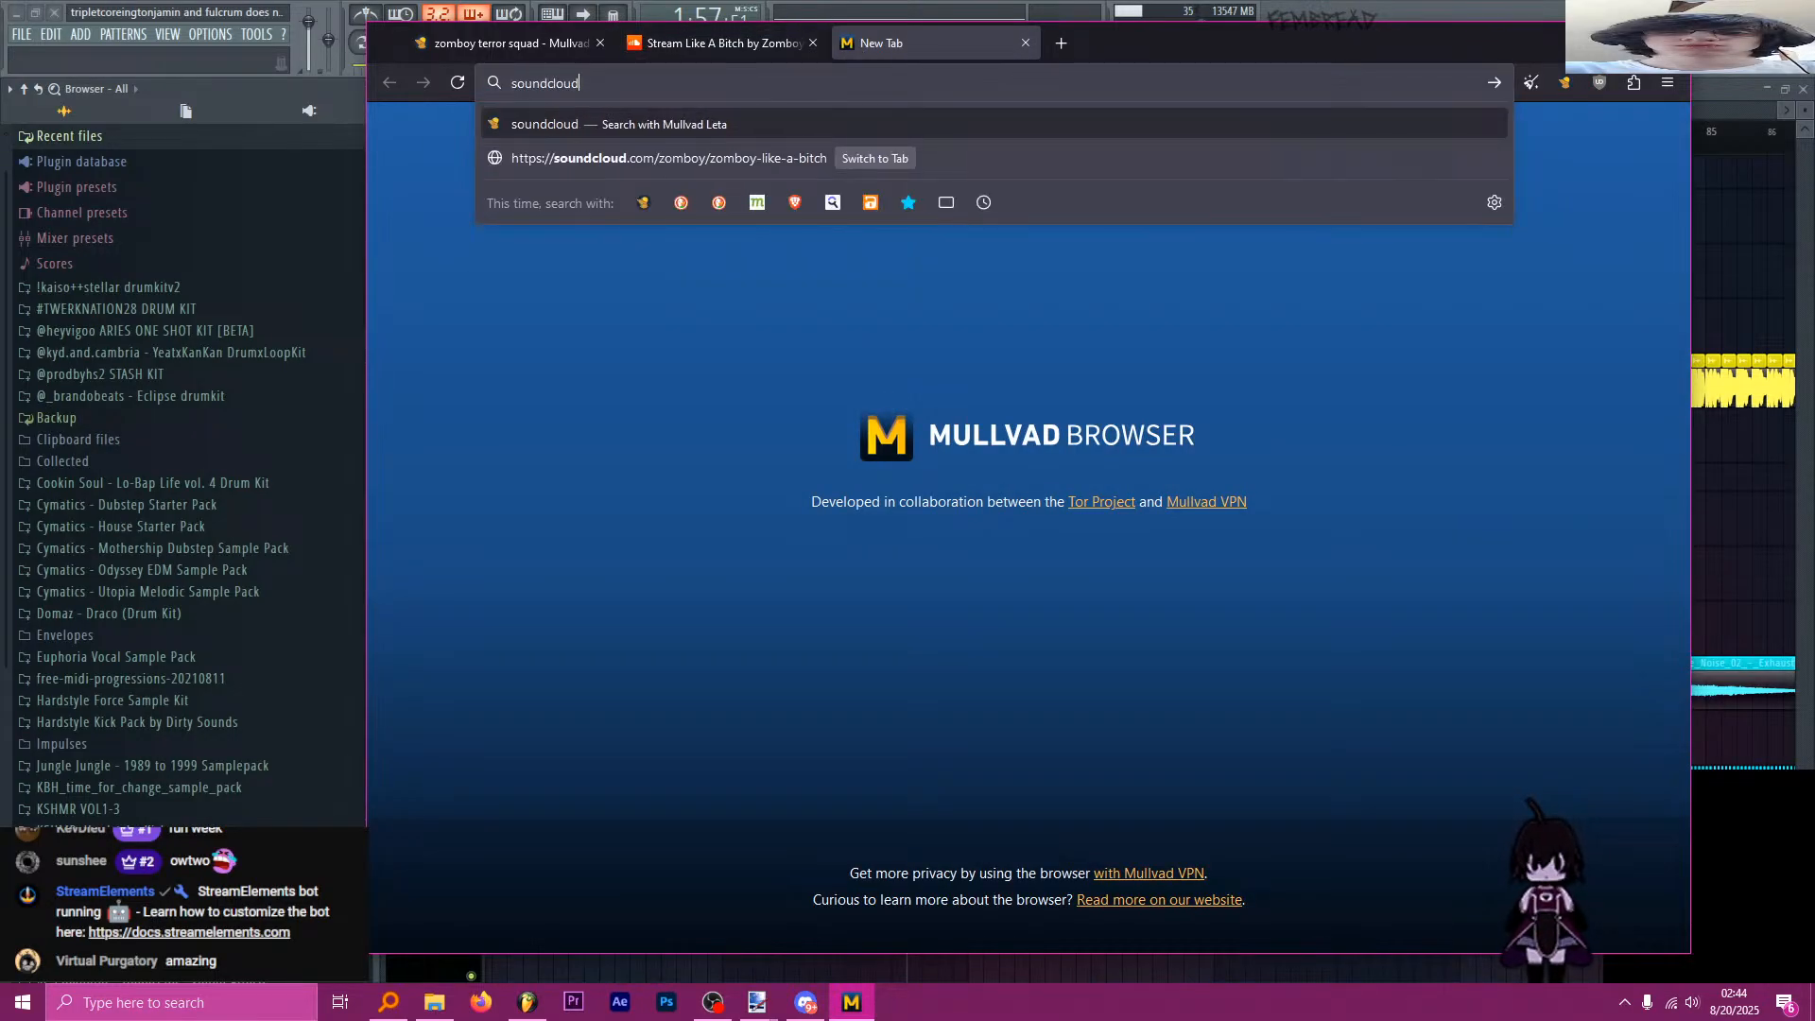
pyautogui.write(' to mp3')
pyautogui.press('Return')
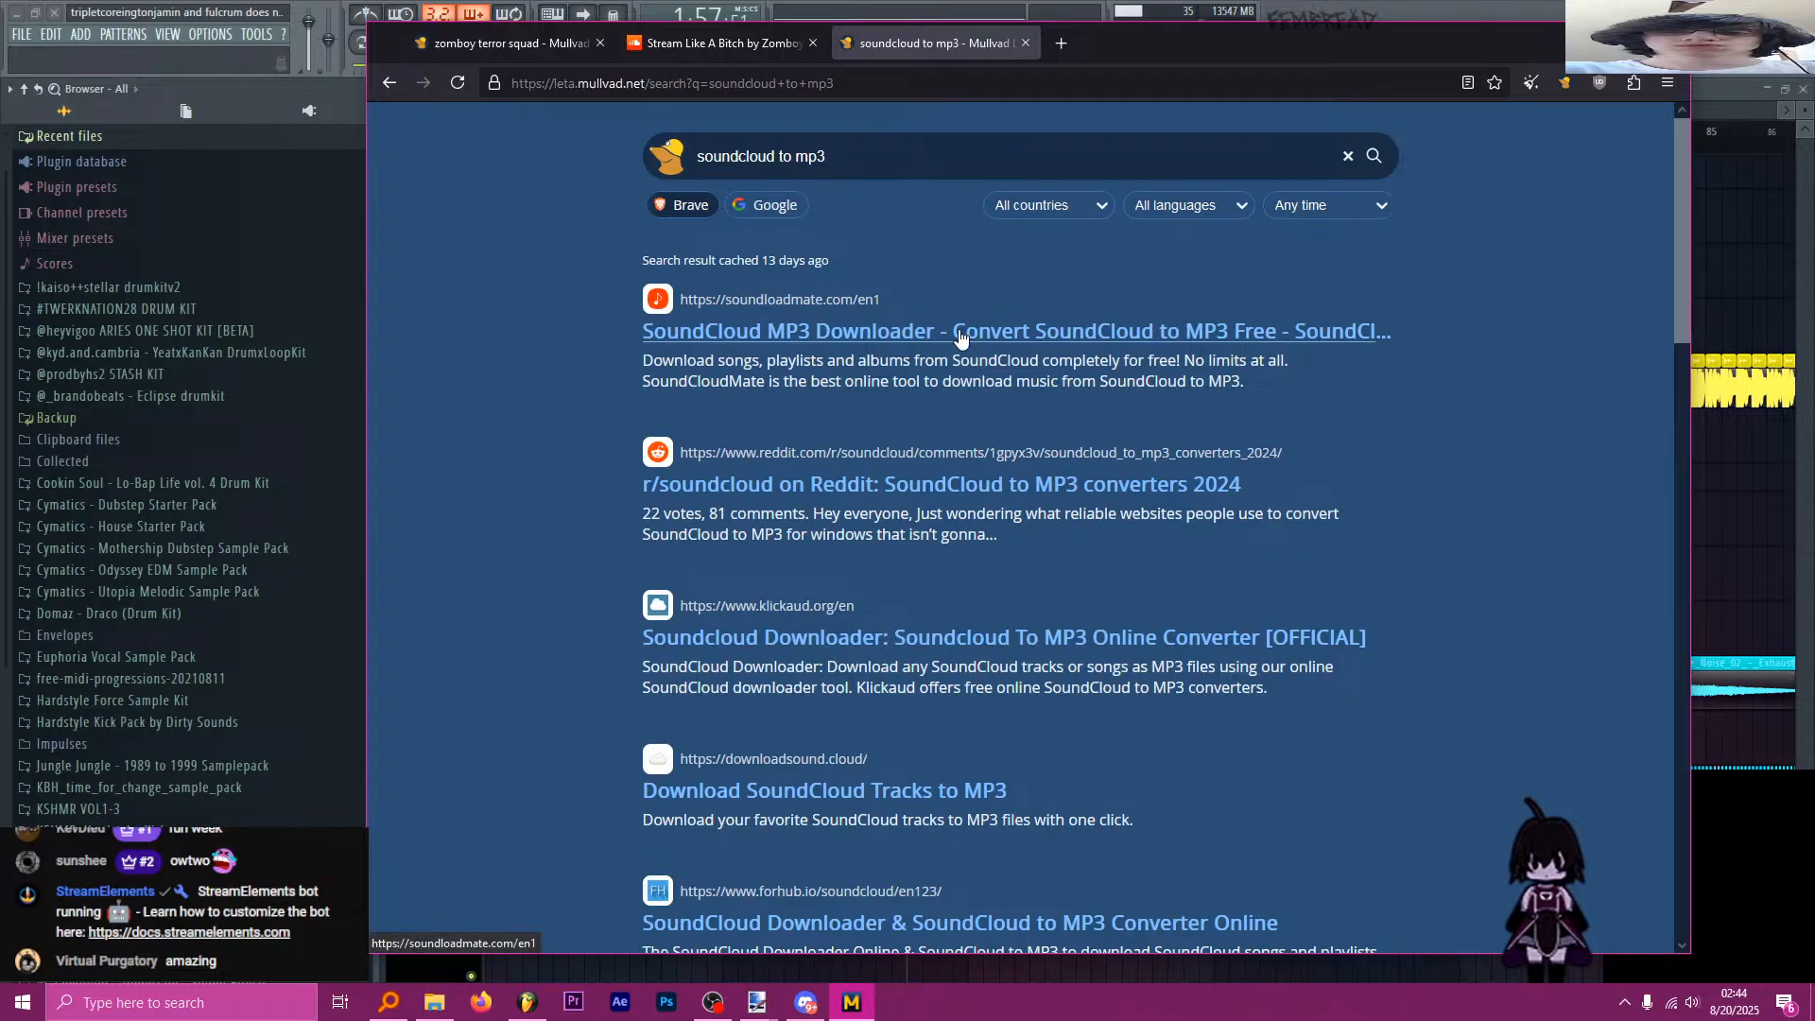
pyautogui.click(960, 338)
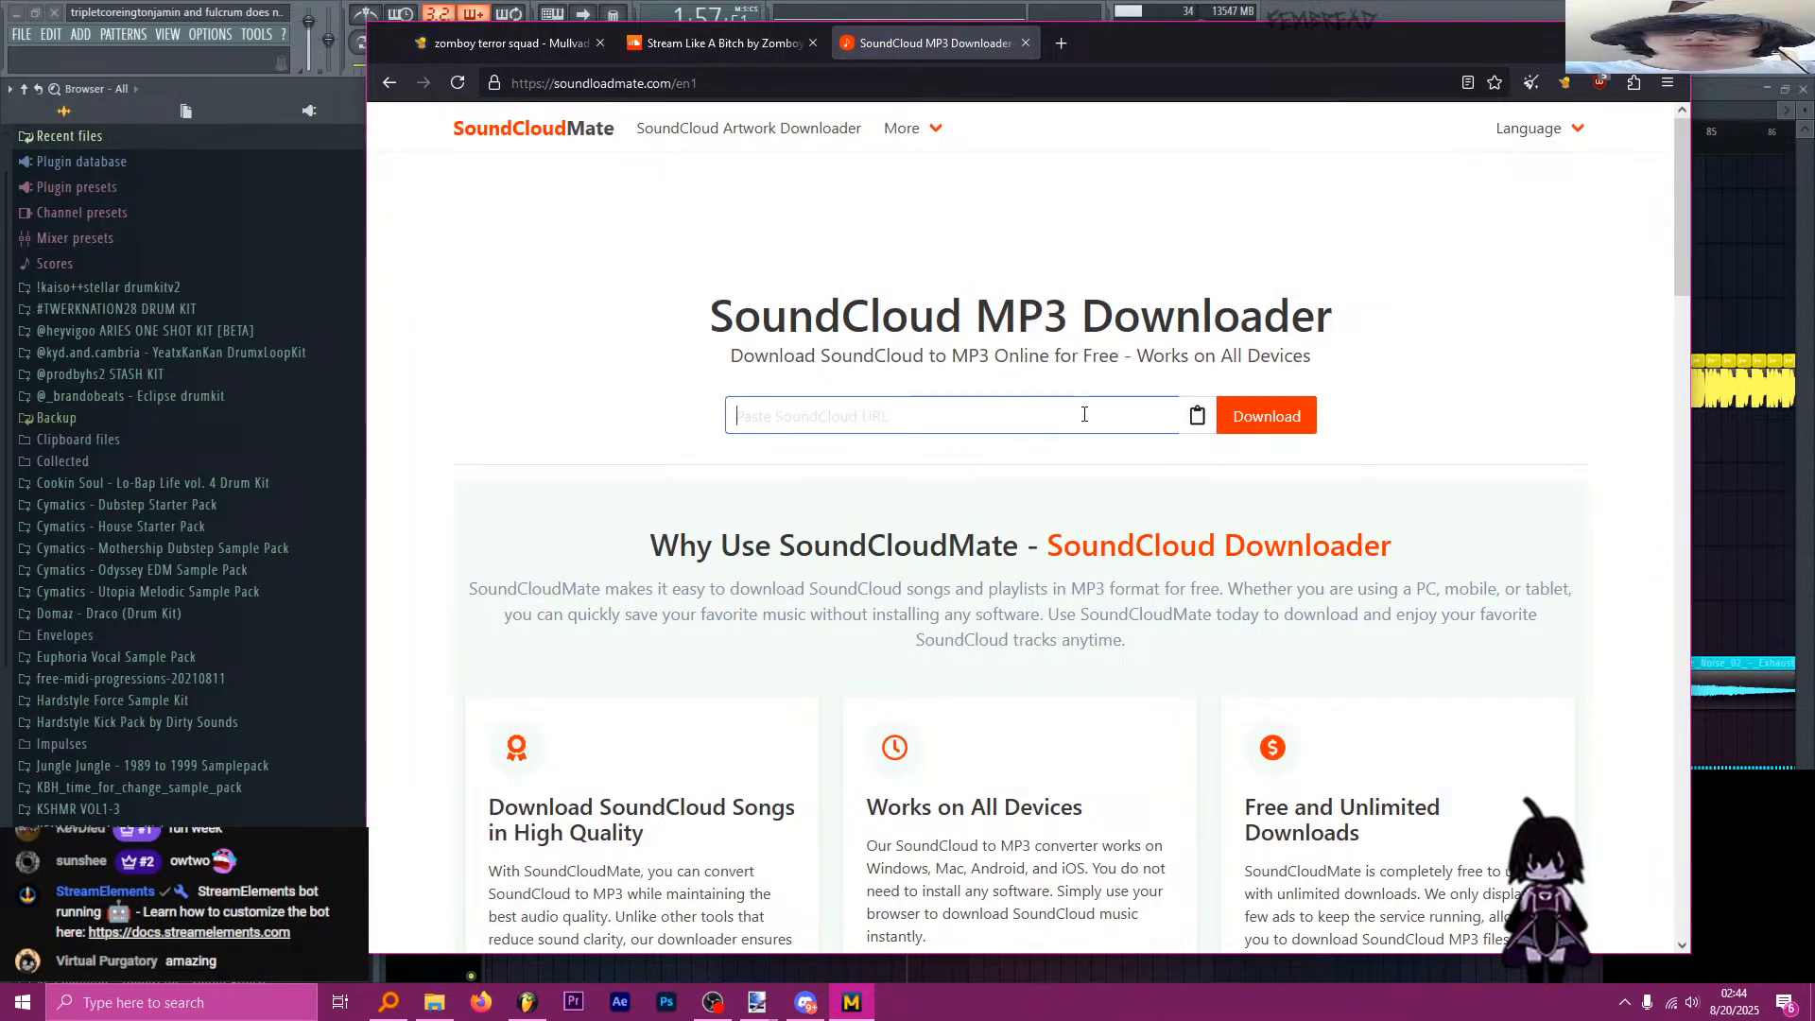
# Submit the Like A Bitch track link to SoundCloudMate and start its MP3 download.
pyautogui.click(1291, 430)
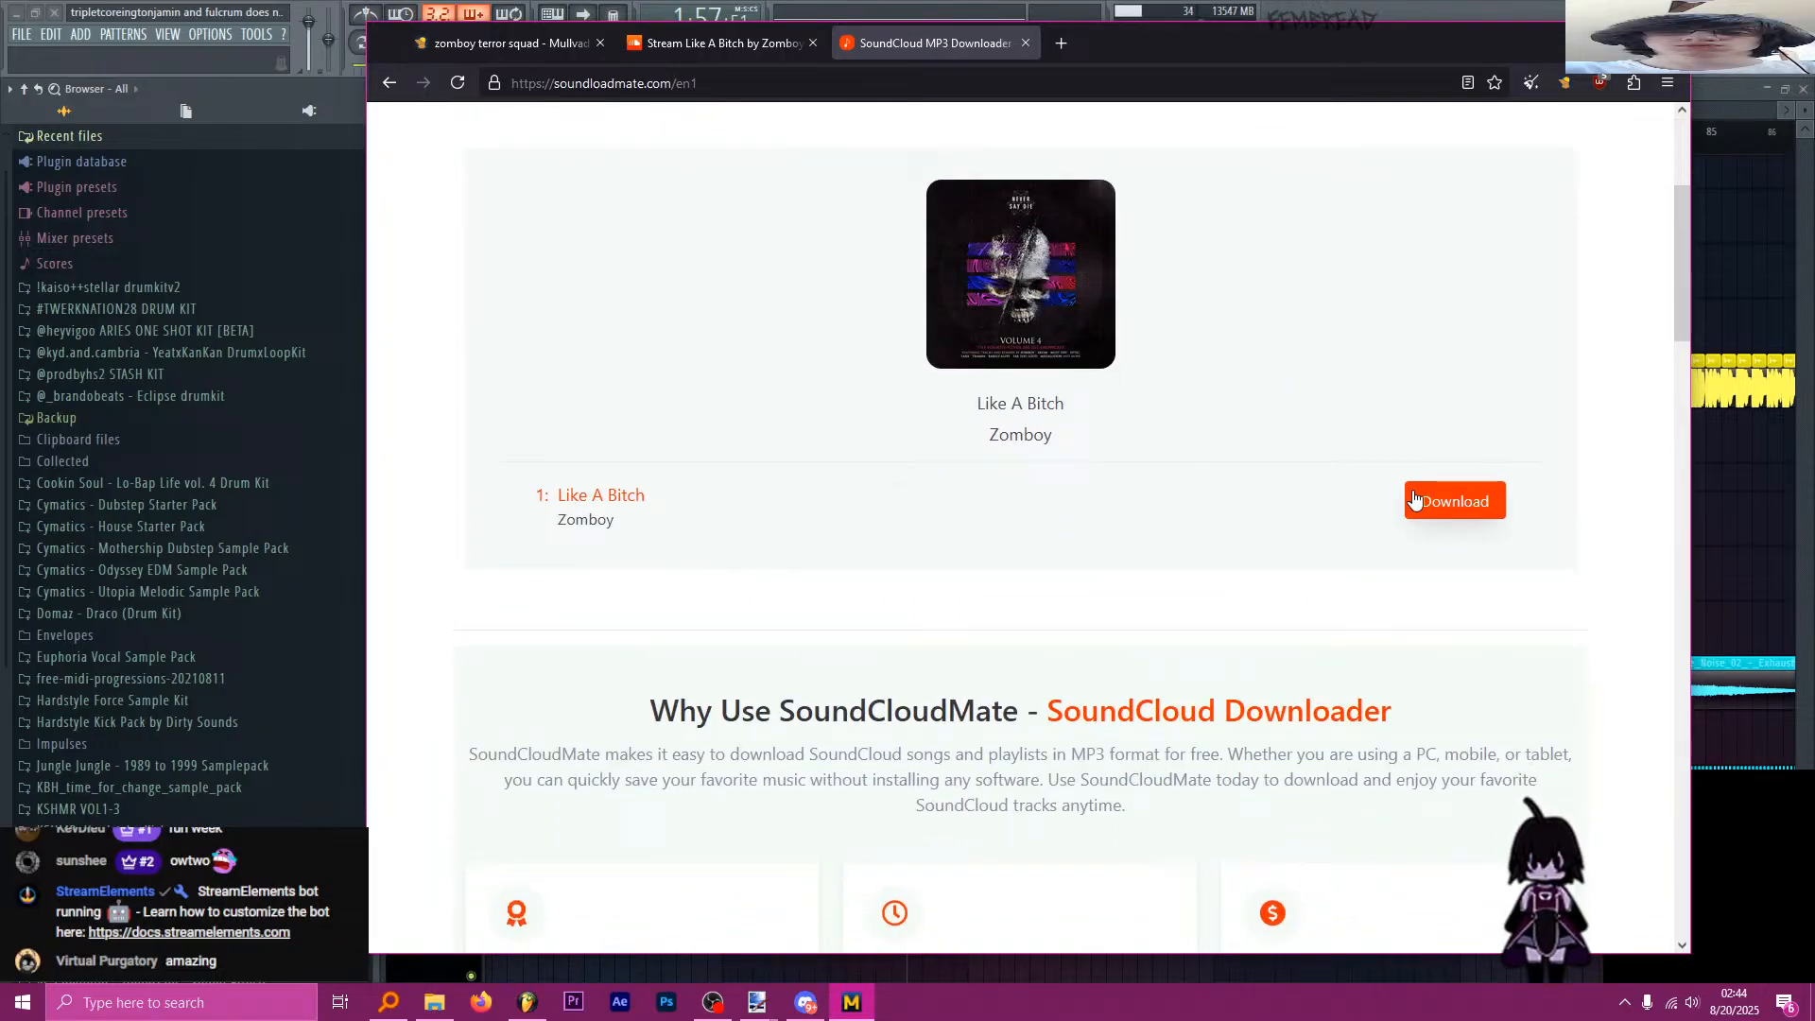
pyautogui.click(1417, 500)
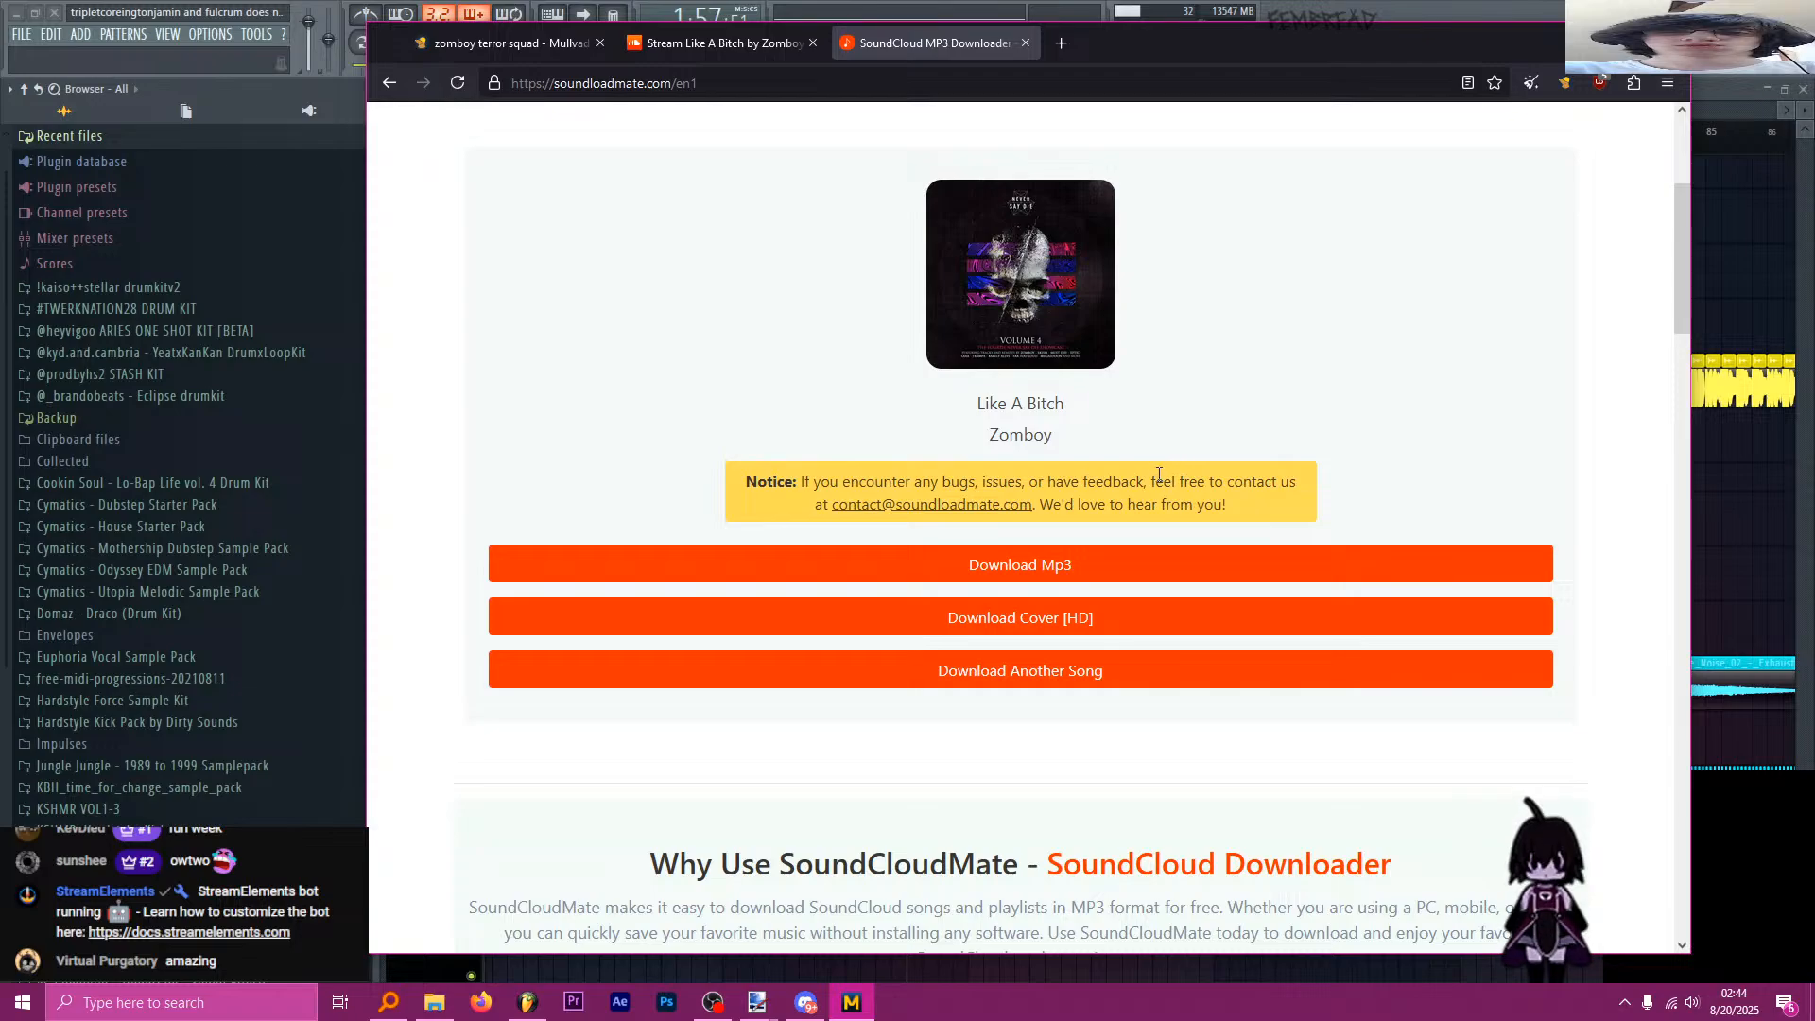
pyautogui.click(1030, 567)
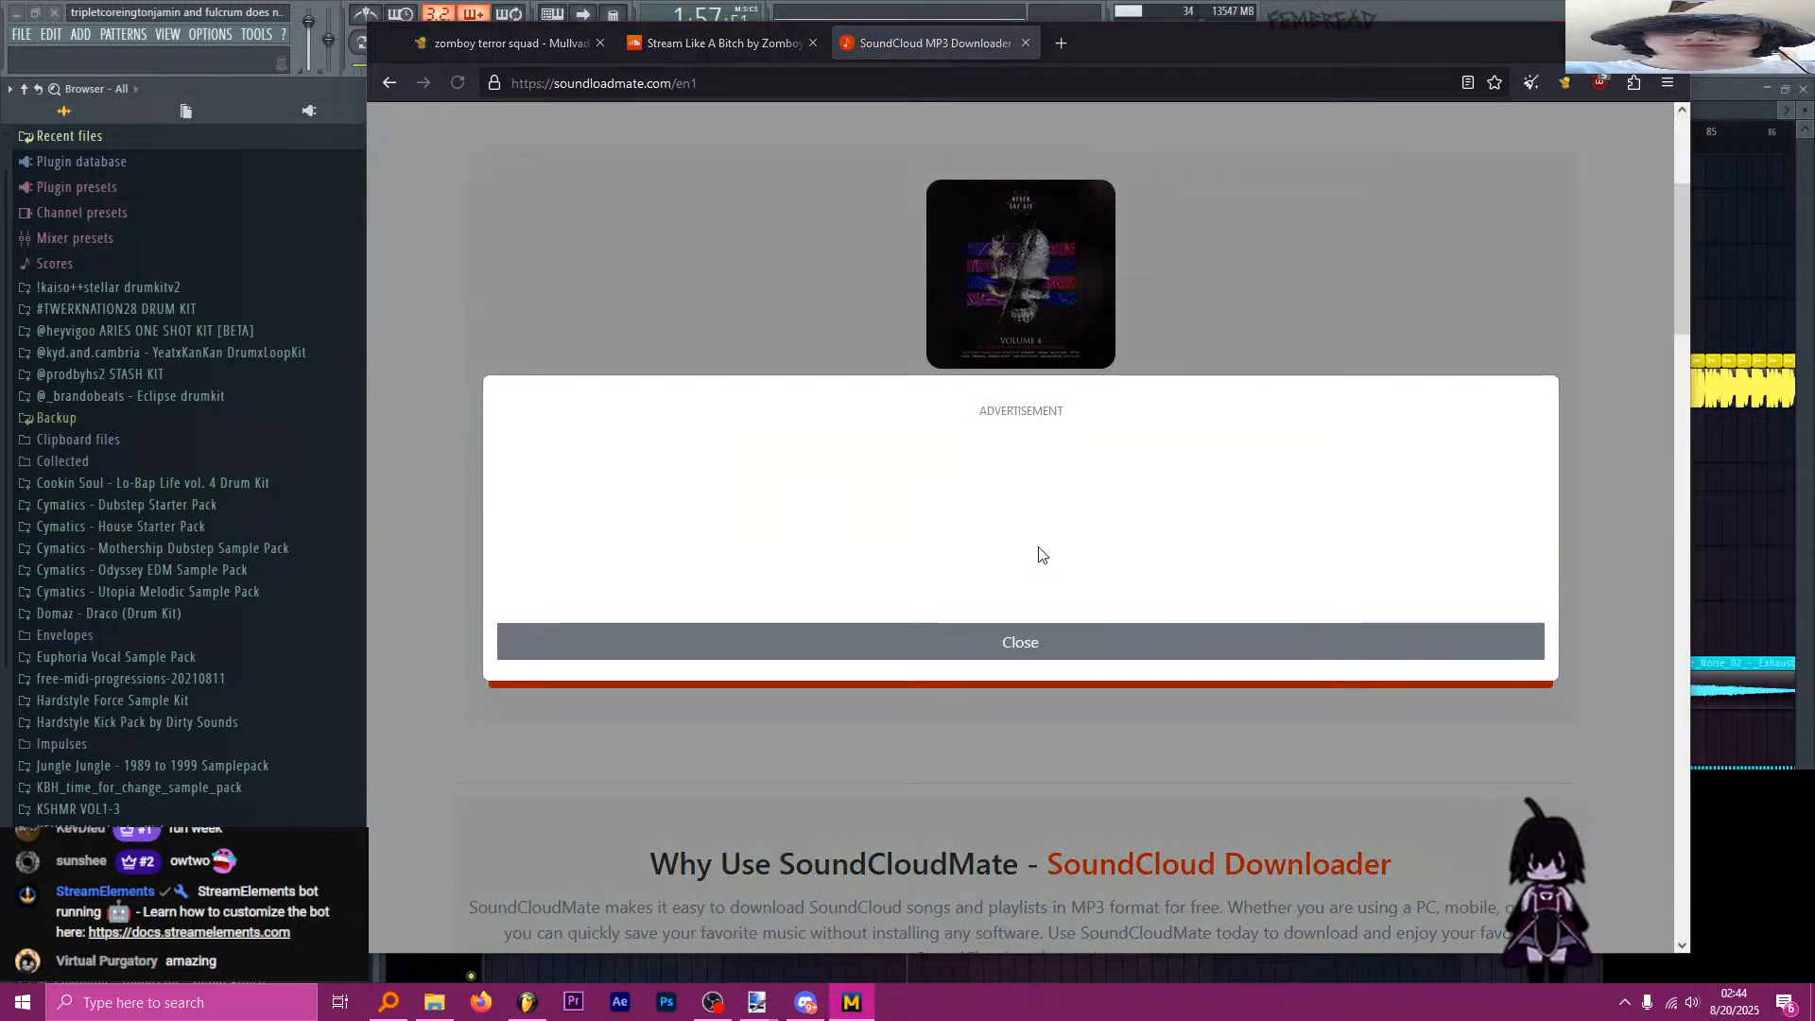
# Choose the Songs folder inside Music as the download's save location.
pyautogui.click(656, 68)
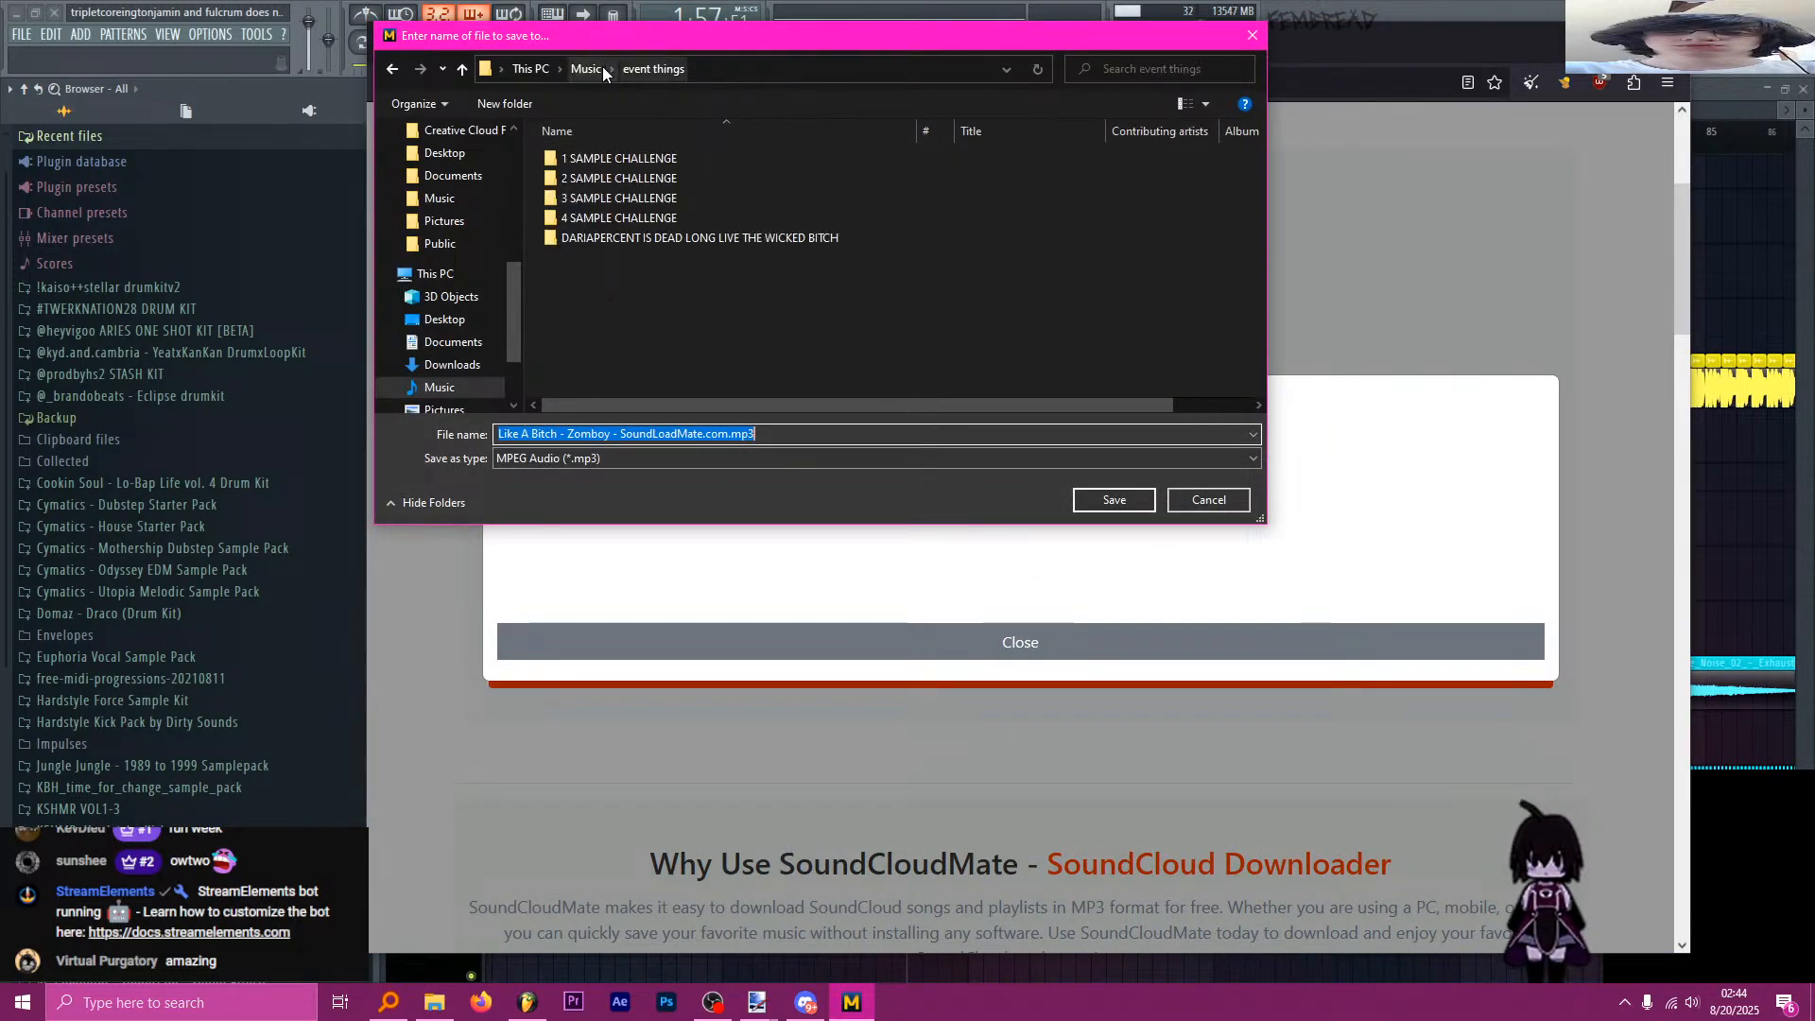
pyautogui.click(597, 67)
pyautogui.scroll(-3, 660, 331)
pyautogui.doubleClick(657, 362)
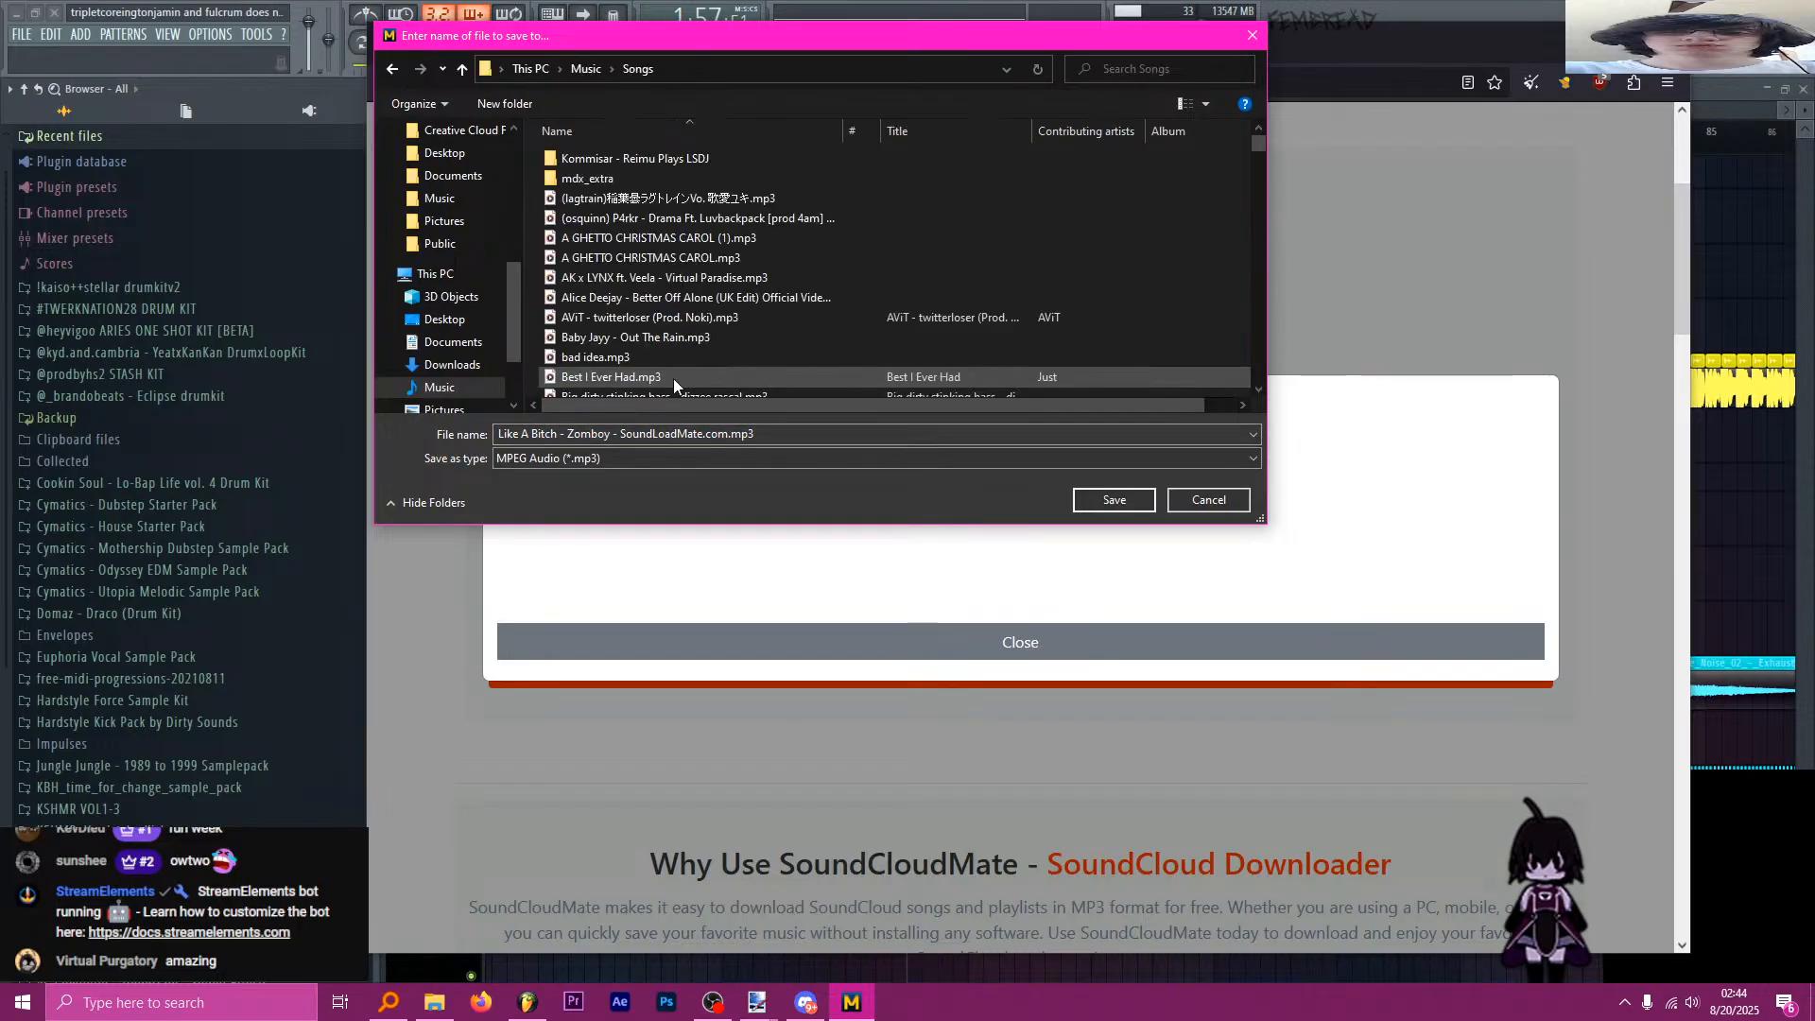
# Rename the download "Zomboy - Like A Bitch" and save it.
pyautogui.click(782, 433)
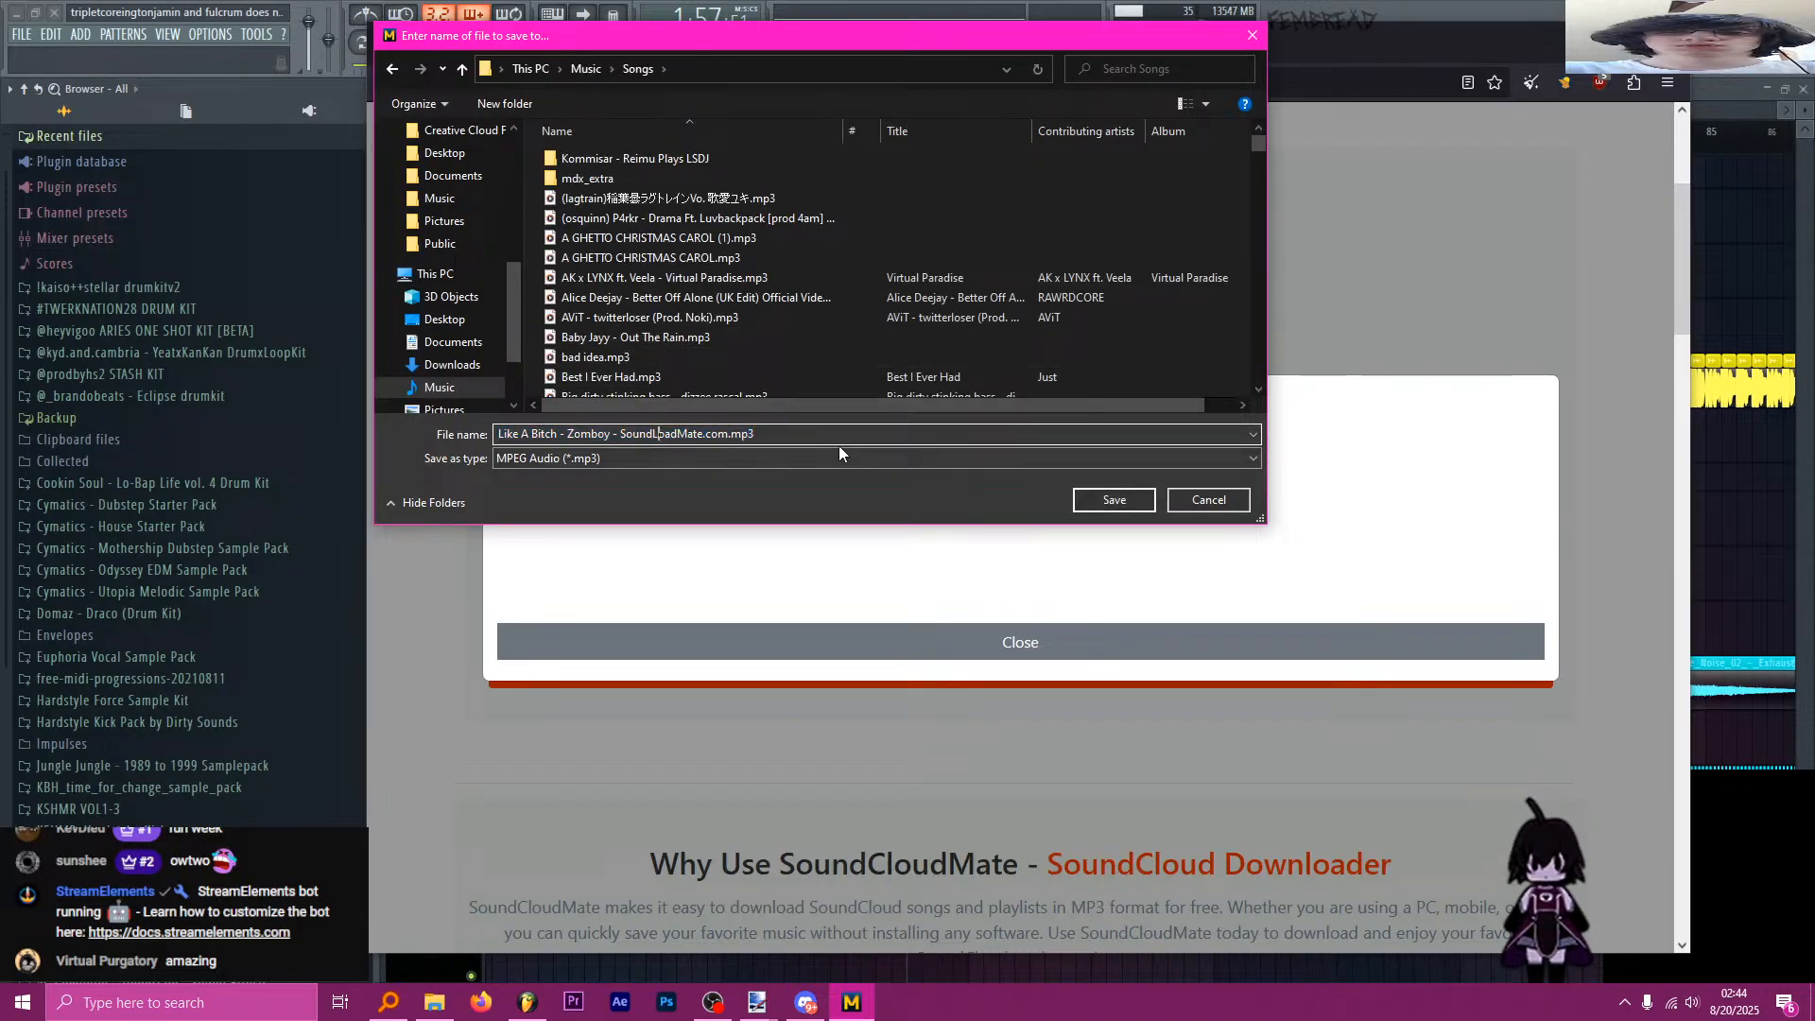
pyautogui.hotkey('ctrl', 'a')
pyautogui.write('z')
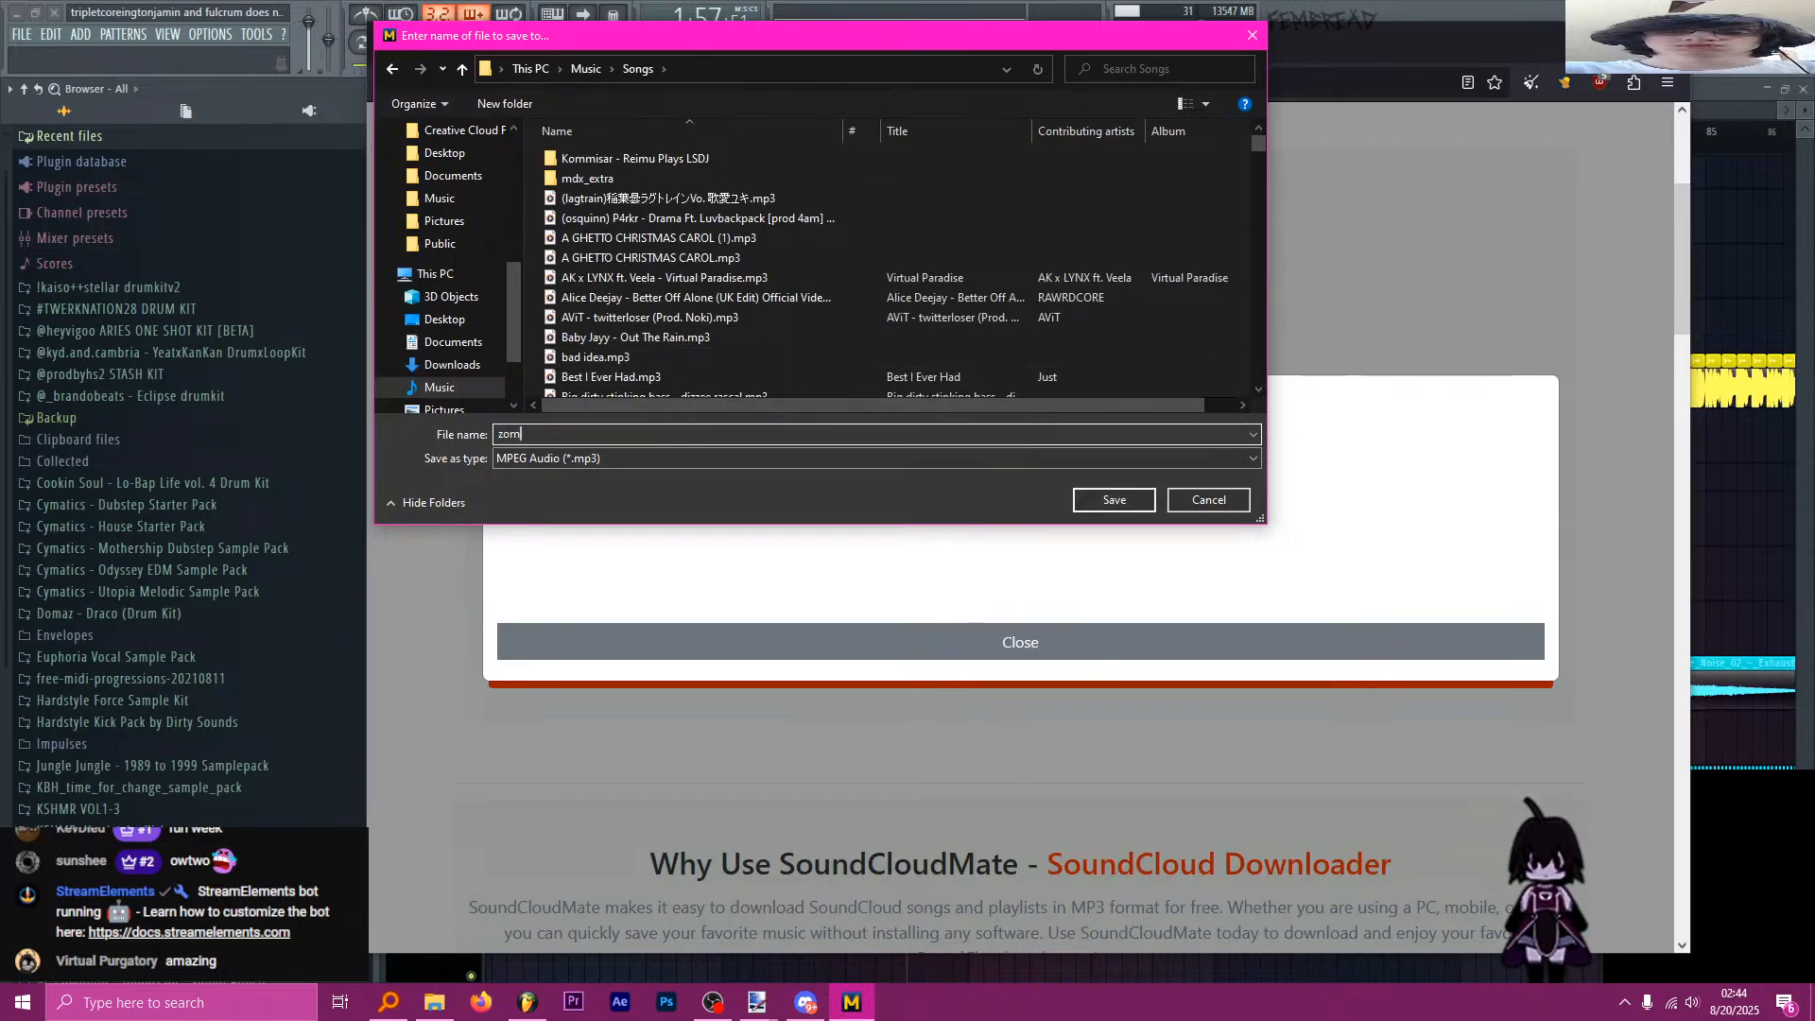
pyautogui.write('Zomboy -')
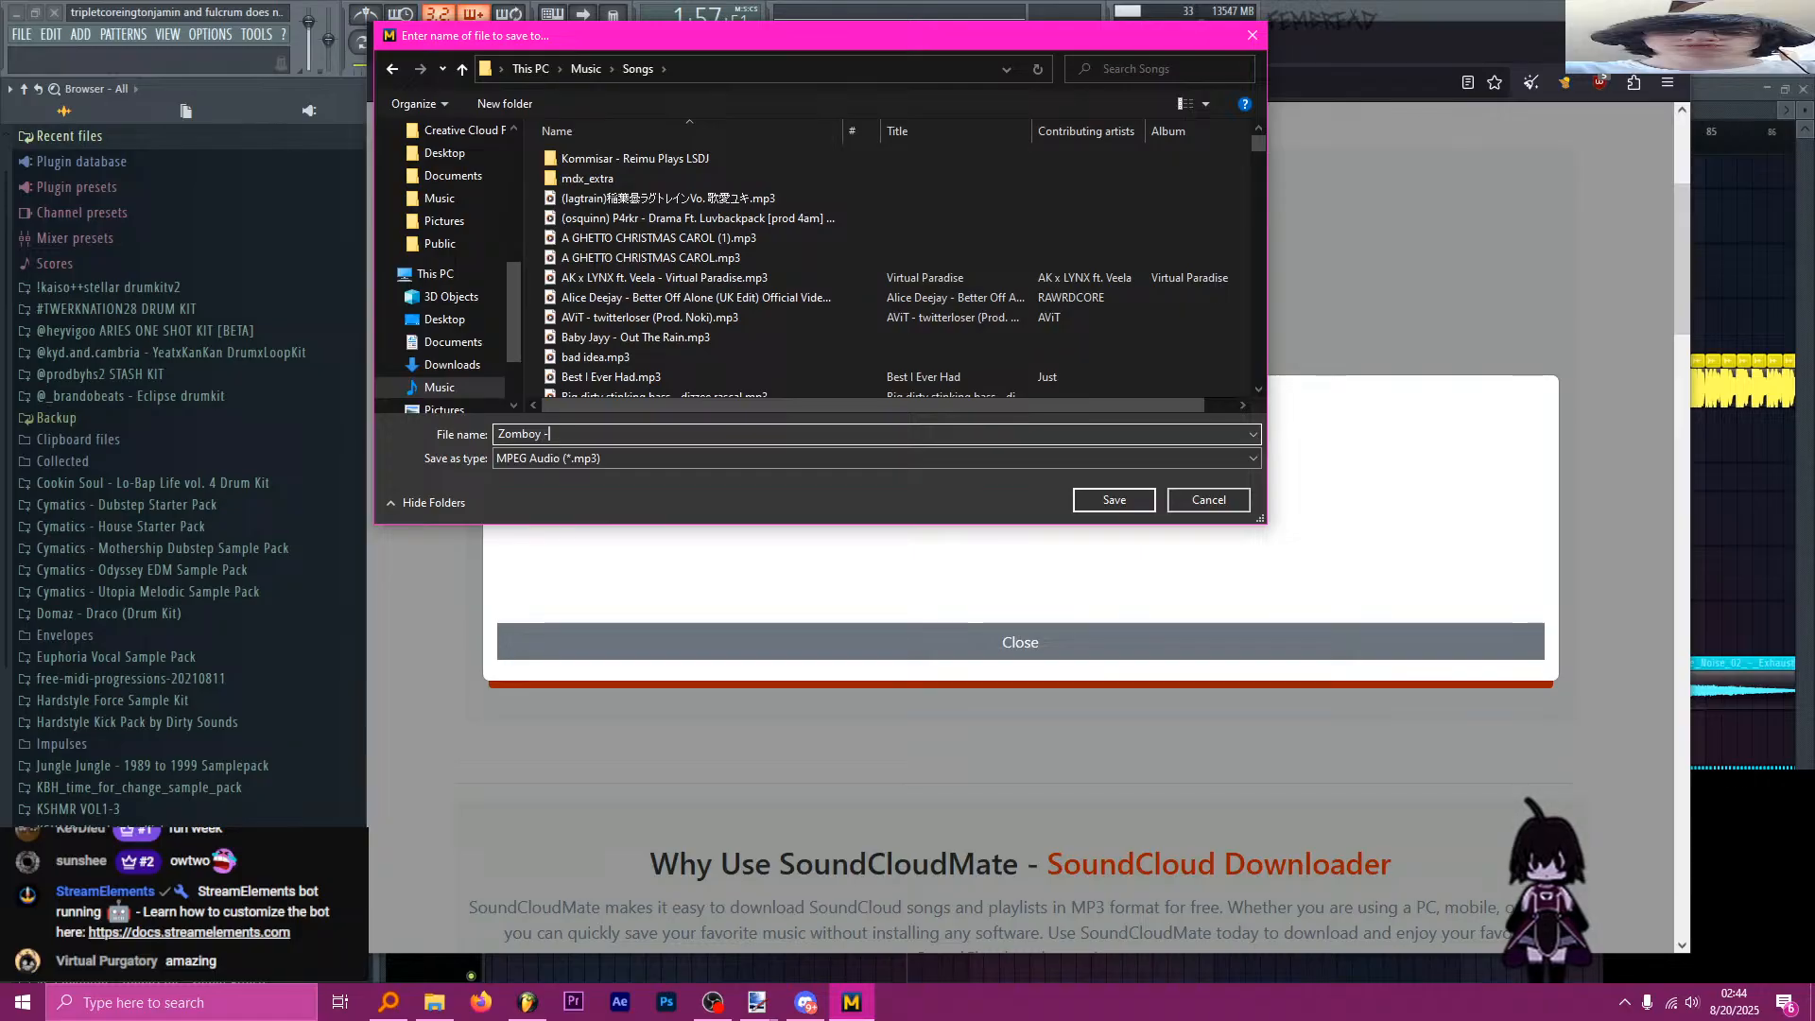
pyautogui.write('Like A Bitc')
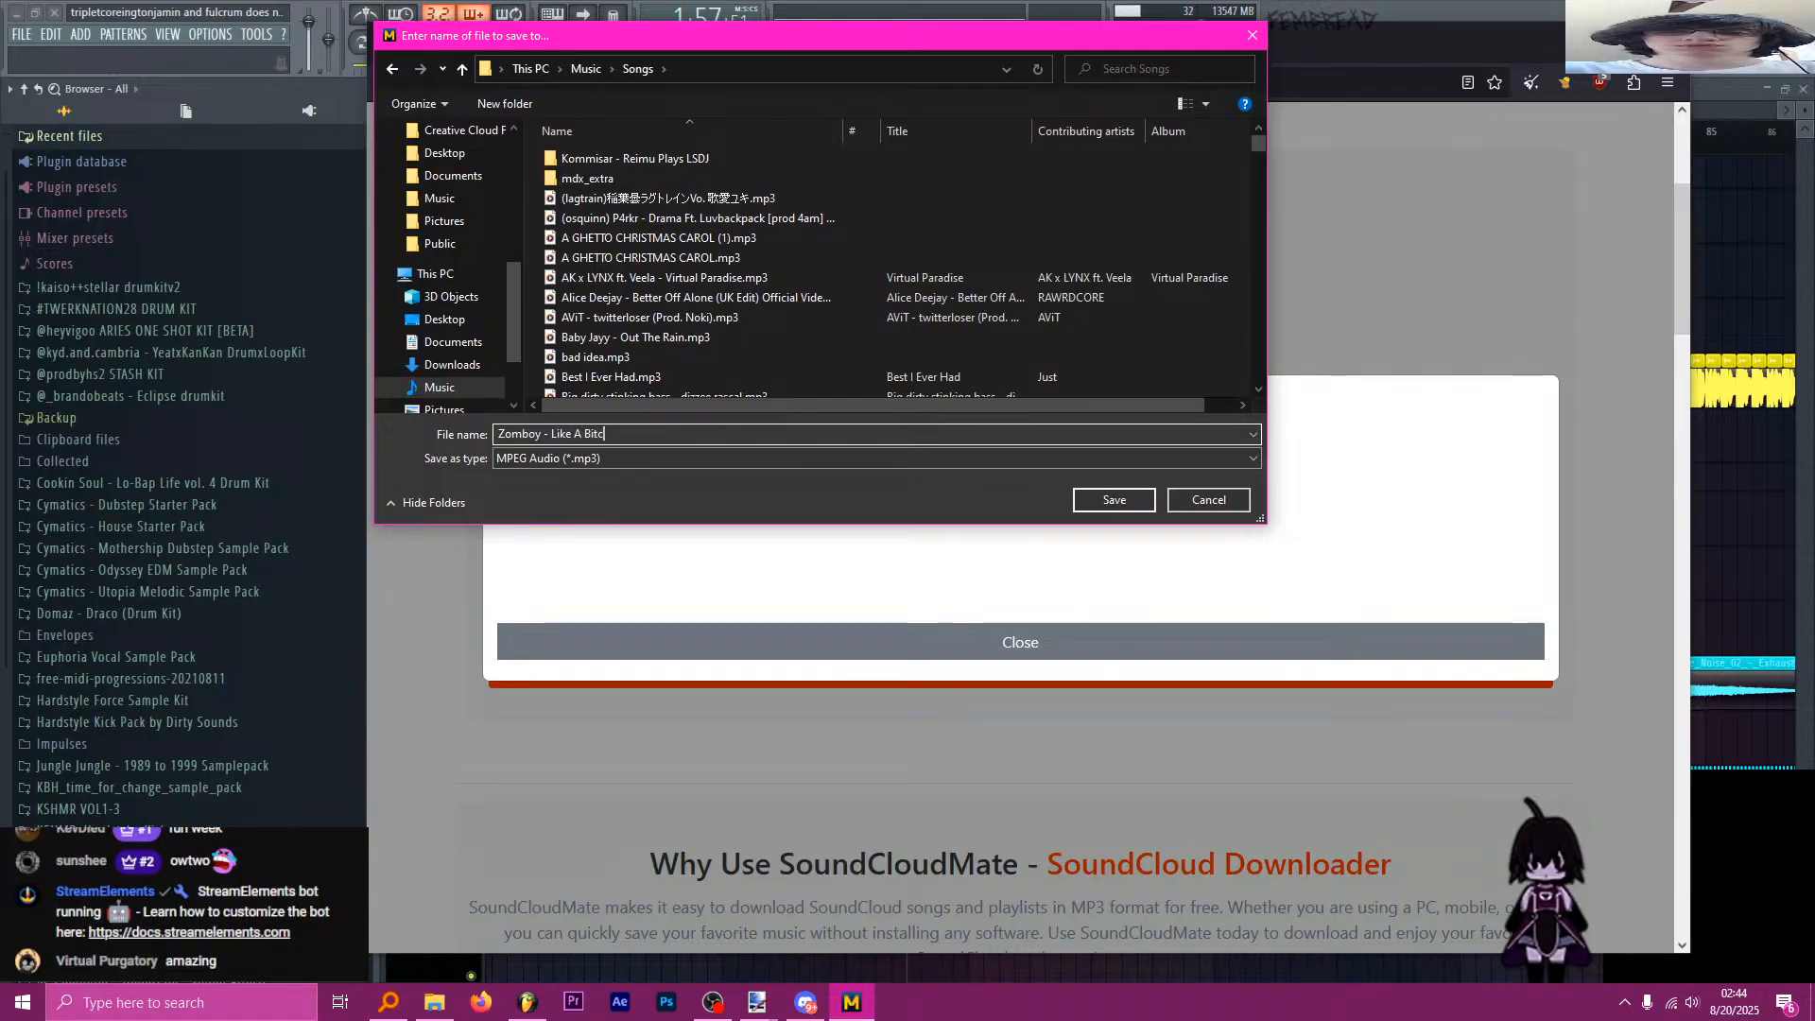
pyautogui.write('h')
pyautogui.press('Return')
pyautogui.click(1210, 493)
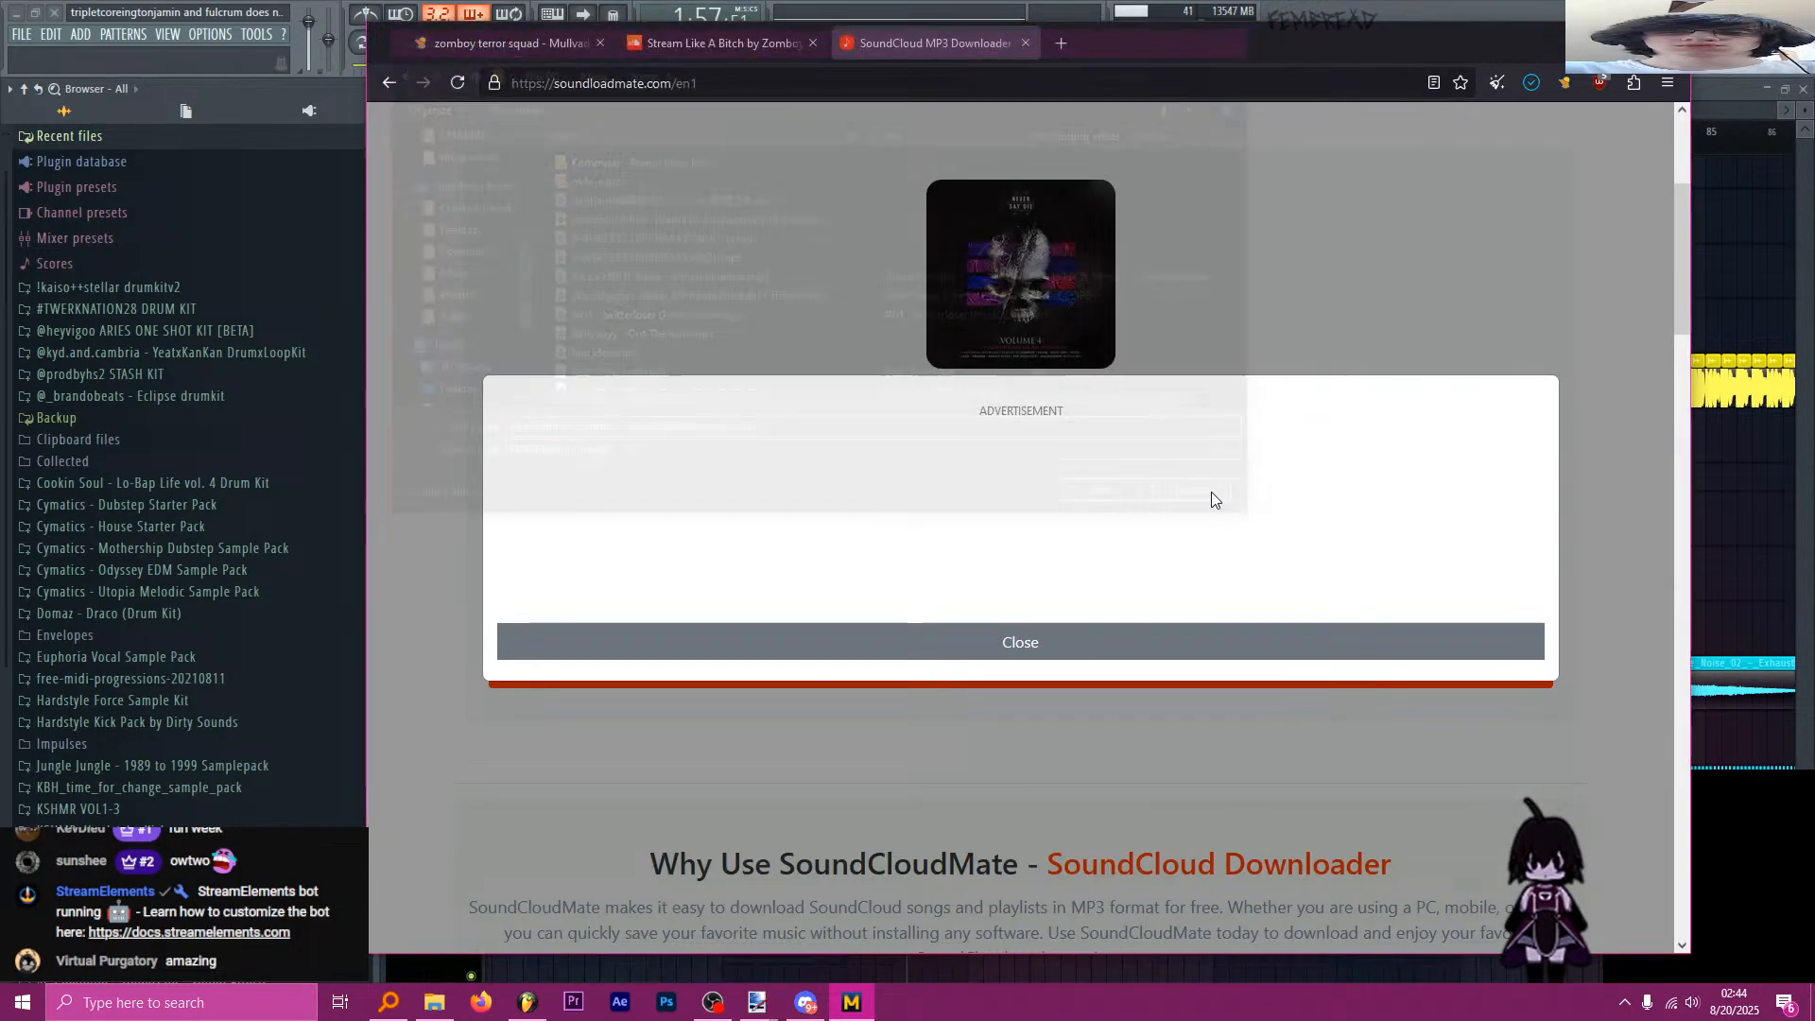
# Switch to File Explorer and open the samples folder inside Music.
pyautogui.click(743, 39)
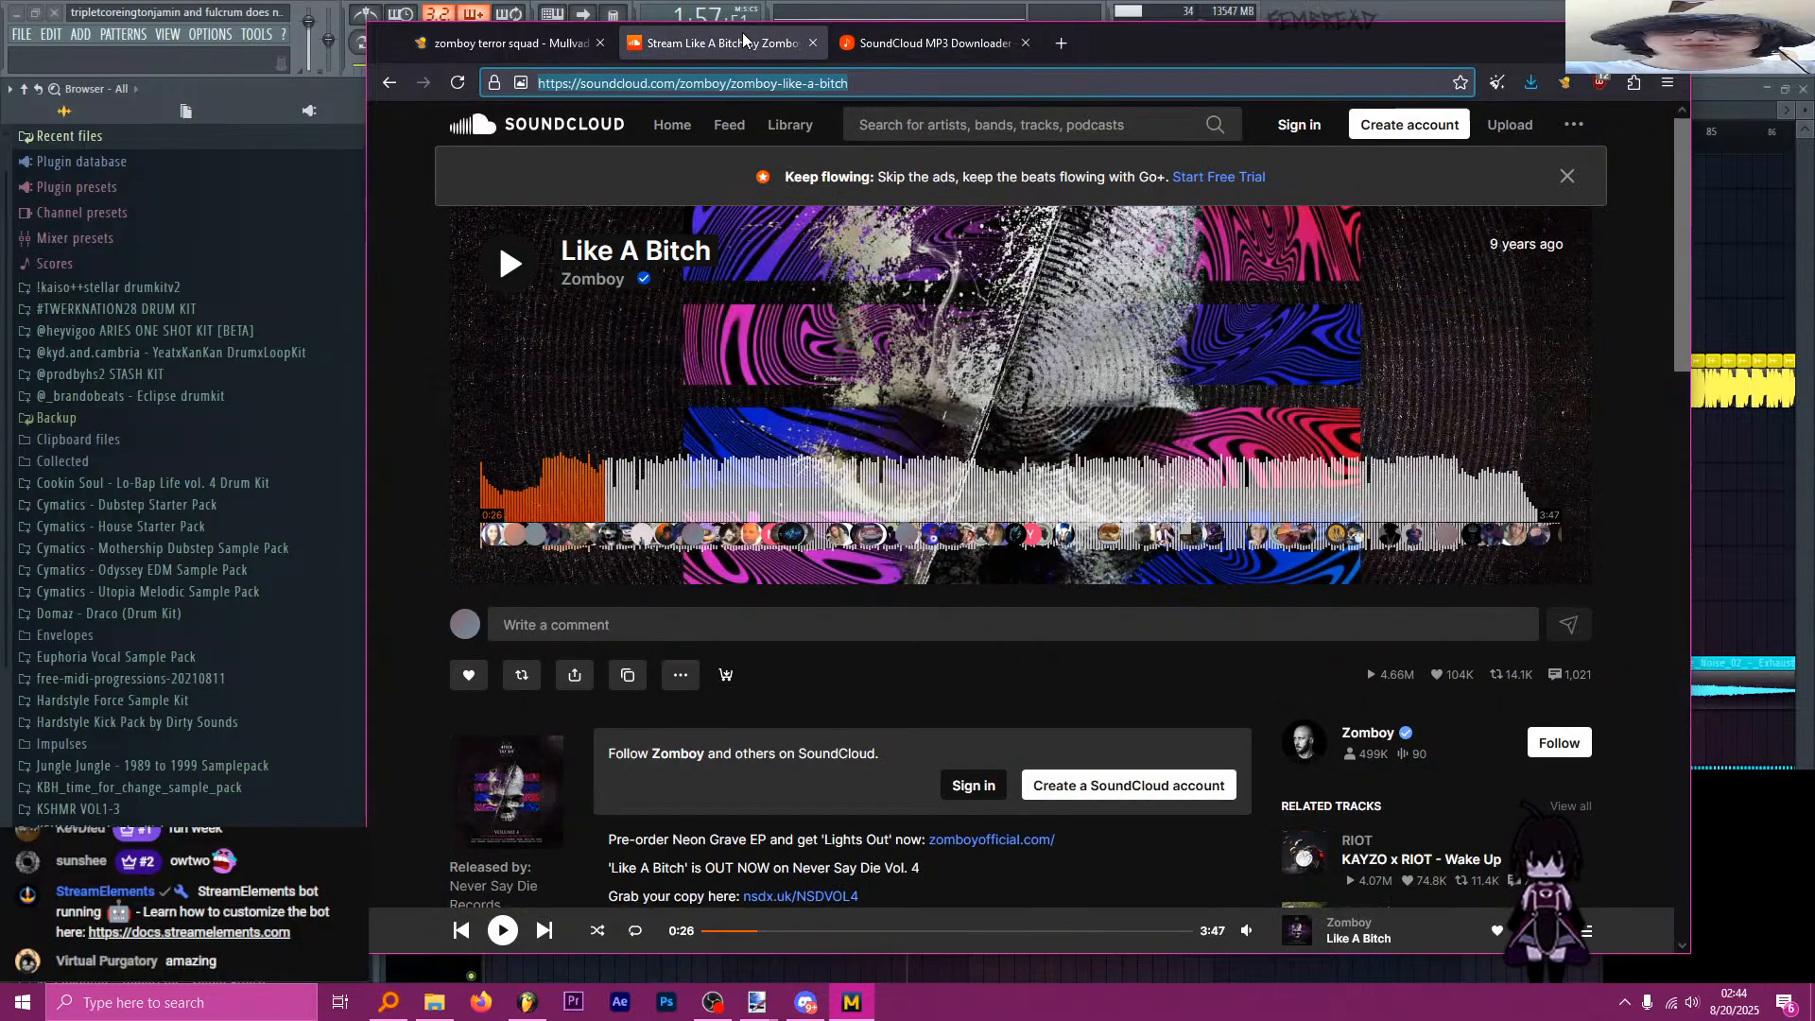
pyautogui.press('super')
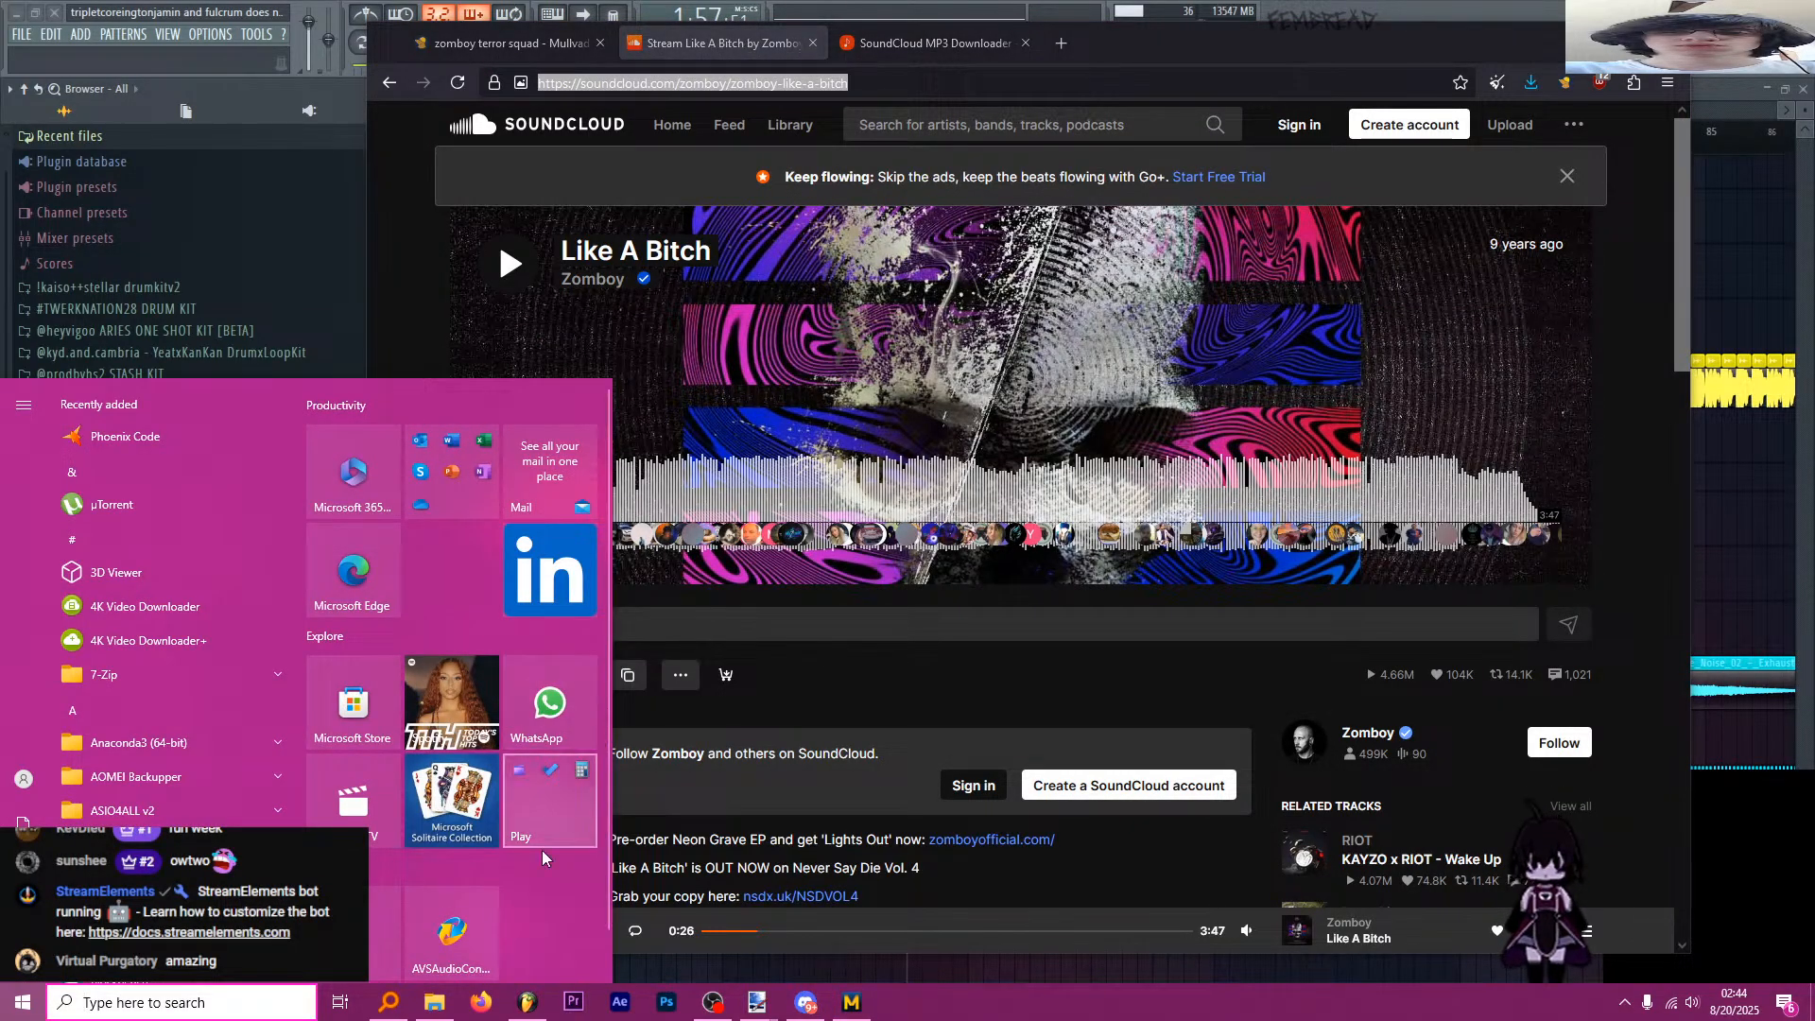
pyautogui.click(434, 1002)
pyautogui.click(605, 786)
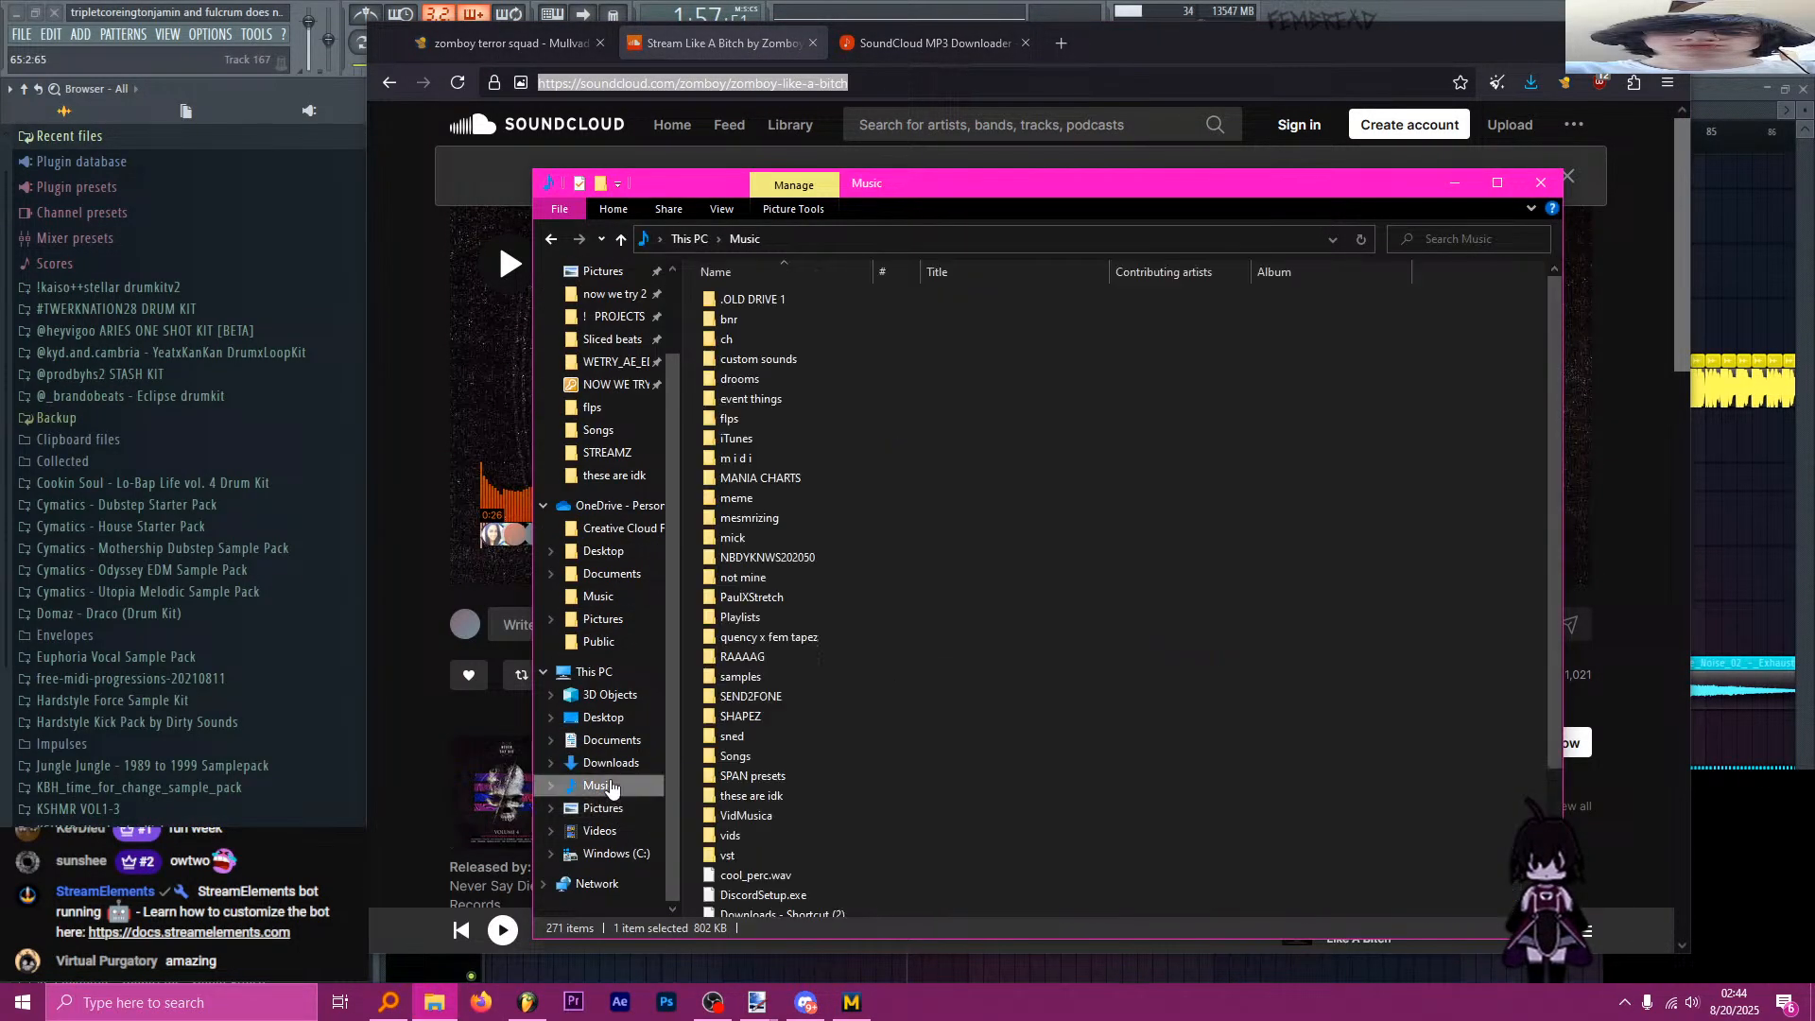
pyautogui.doubleClick(795, 677)
# Create a folder named LIKE A BITC in samples and open it.
pyautogui.hotkey('ctrl', 'shift', 'n')
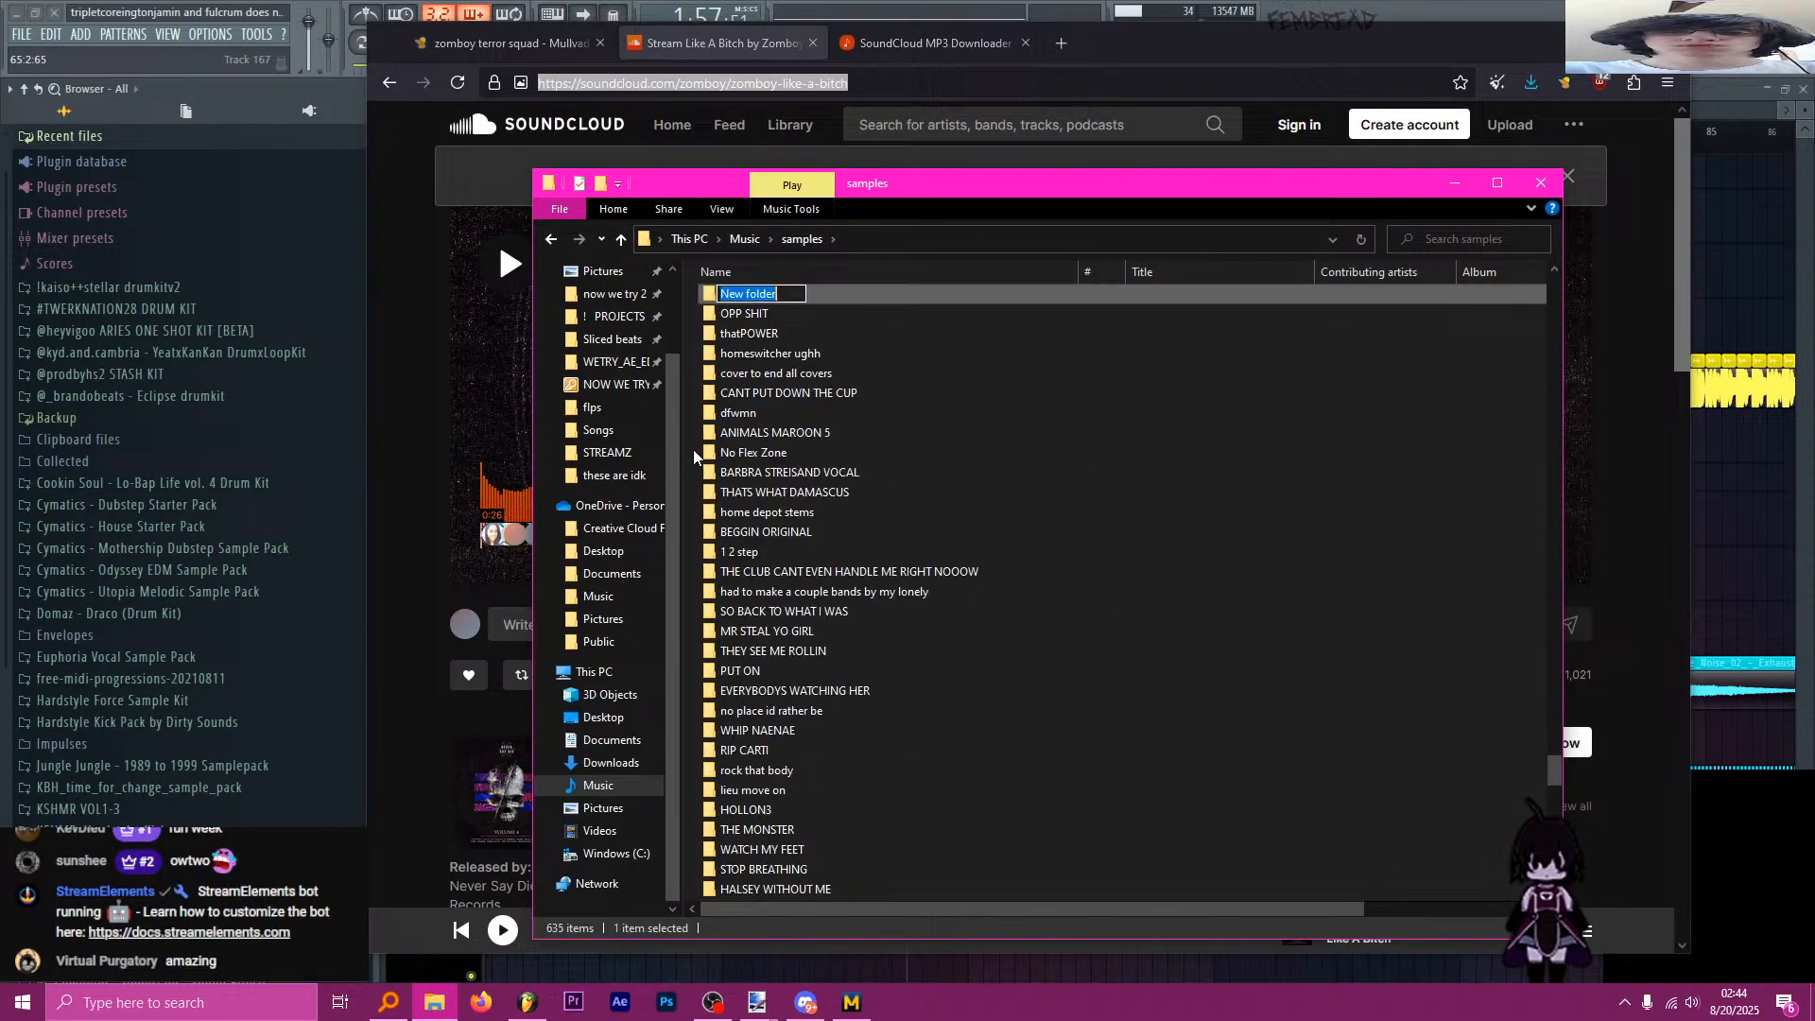
pyautogui.write('lkdjhgdkfjgh')
pyautogui.hotkey('ctrl', 'a')
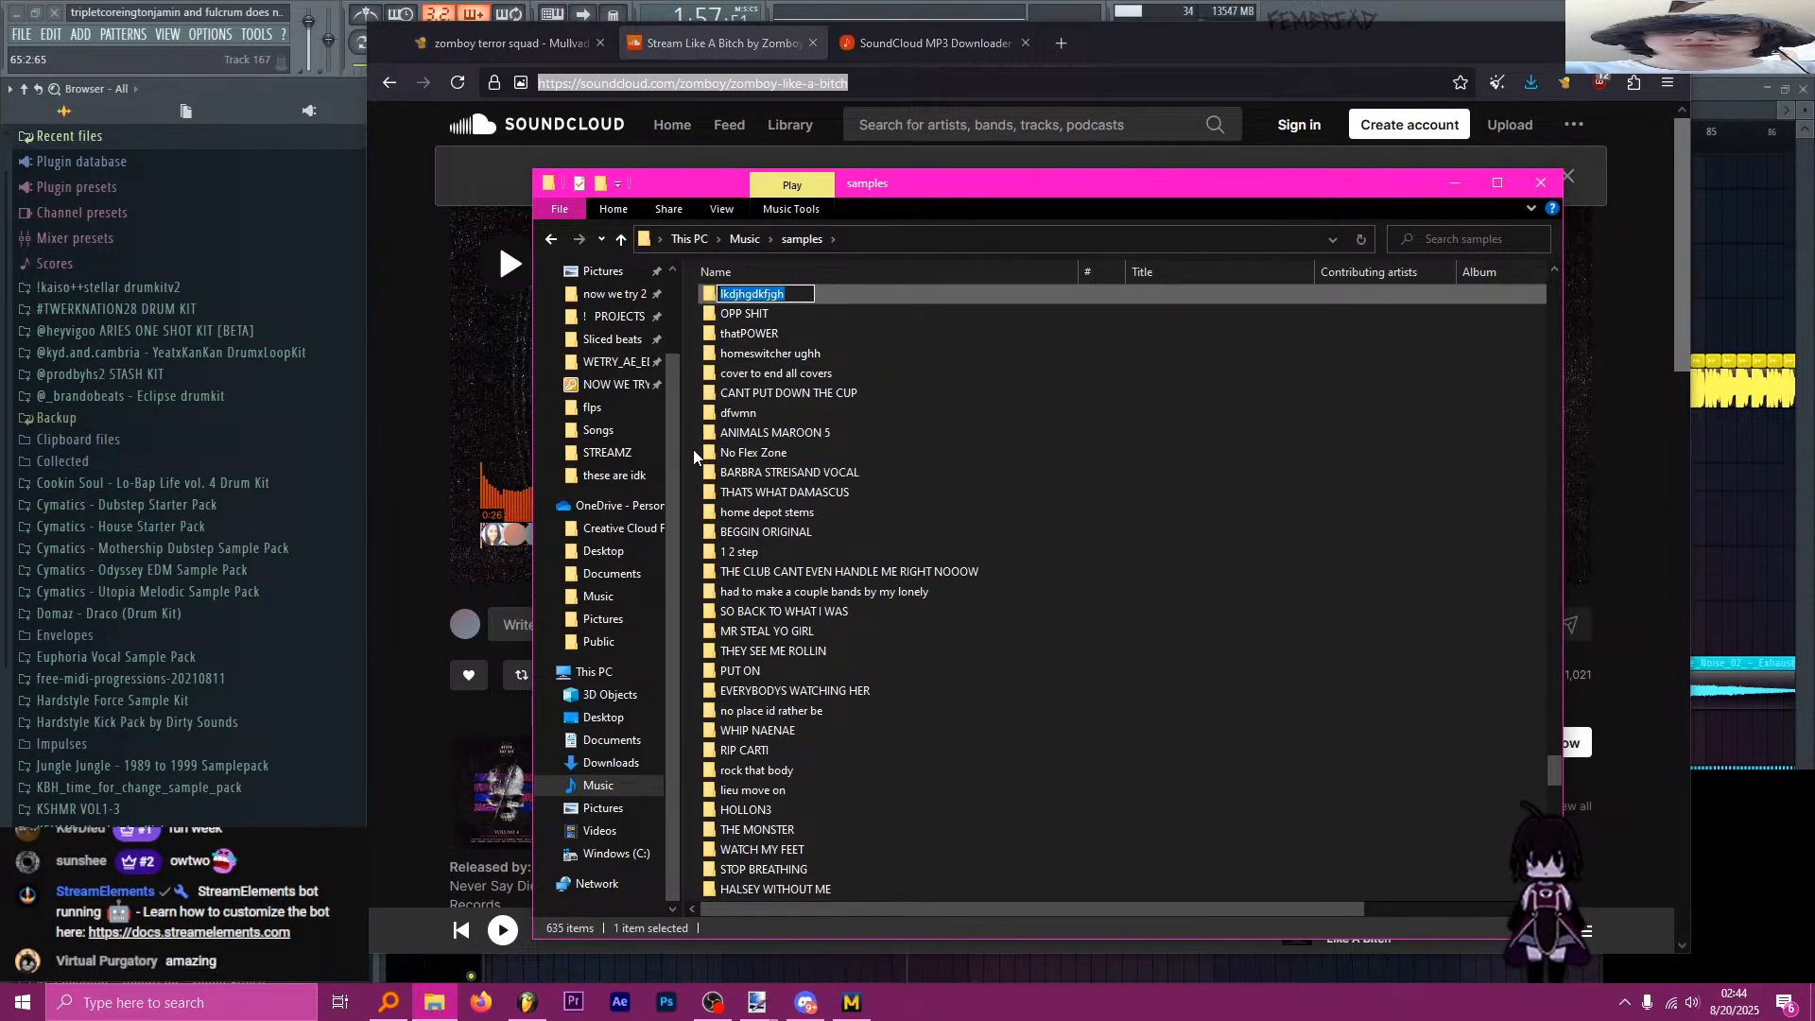
pyautogui.write('LIKE A BITC')
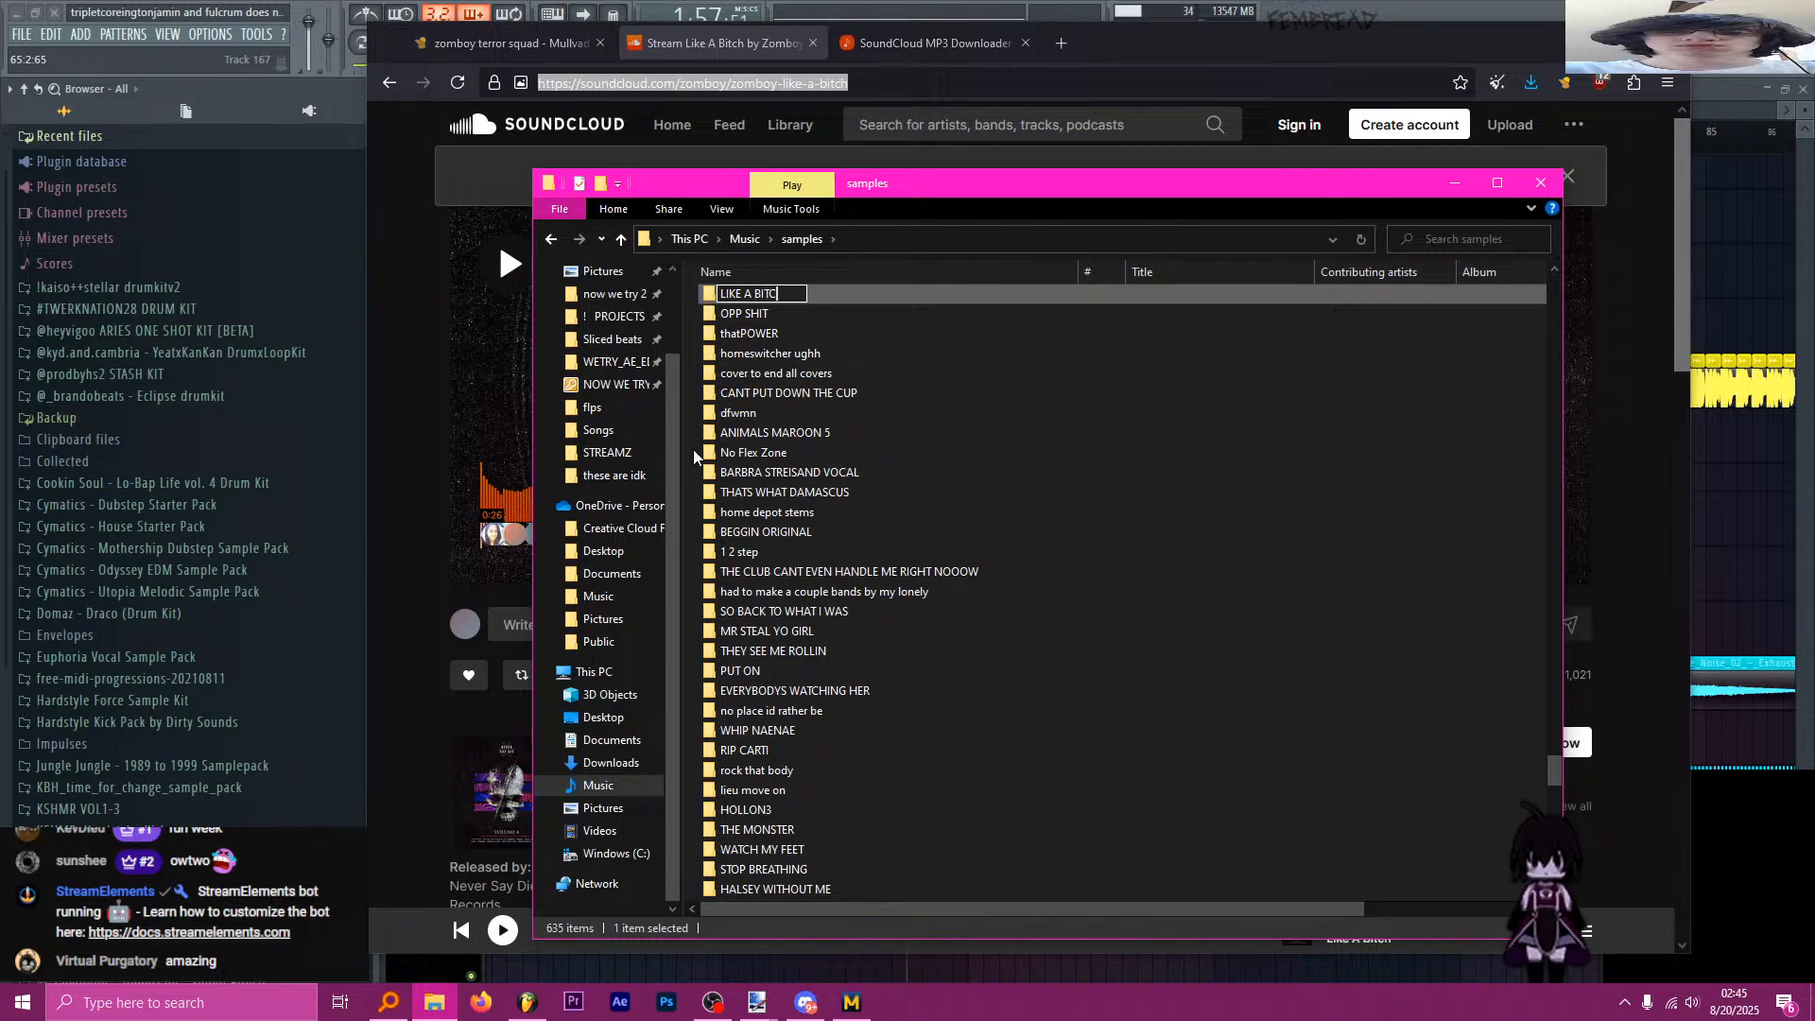
pyautogui.press('Return')
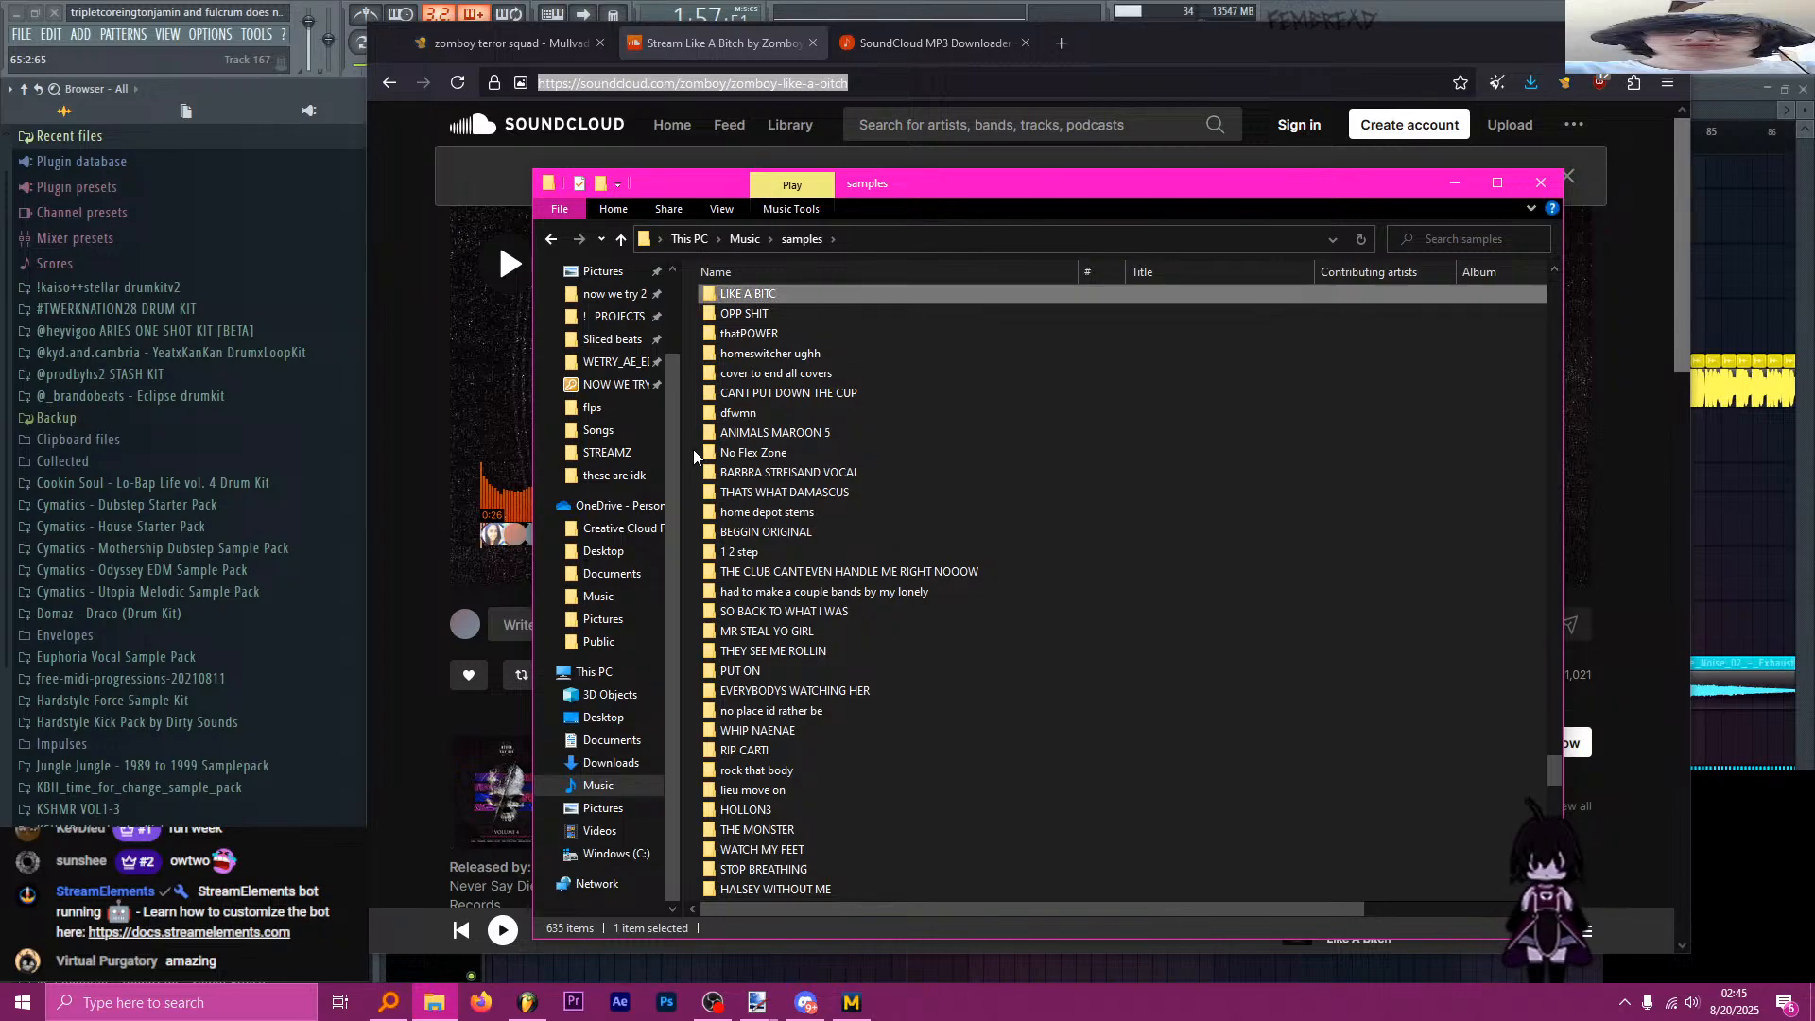
pyautogui.doubleClick(808, 296)
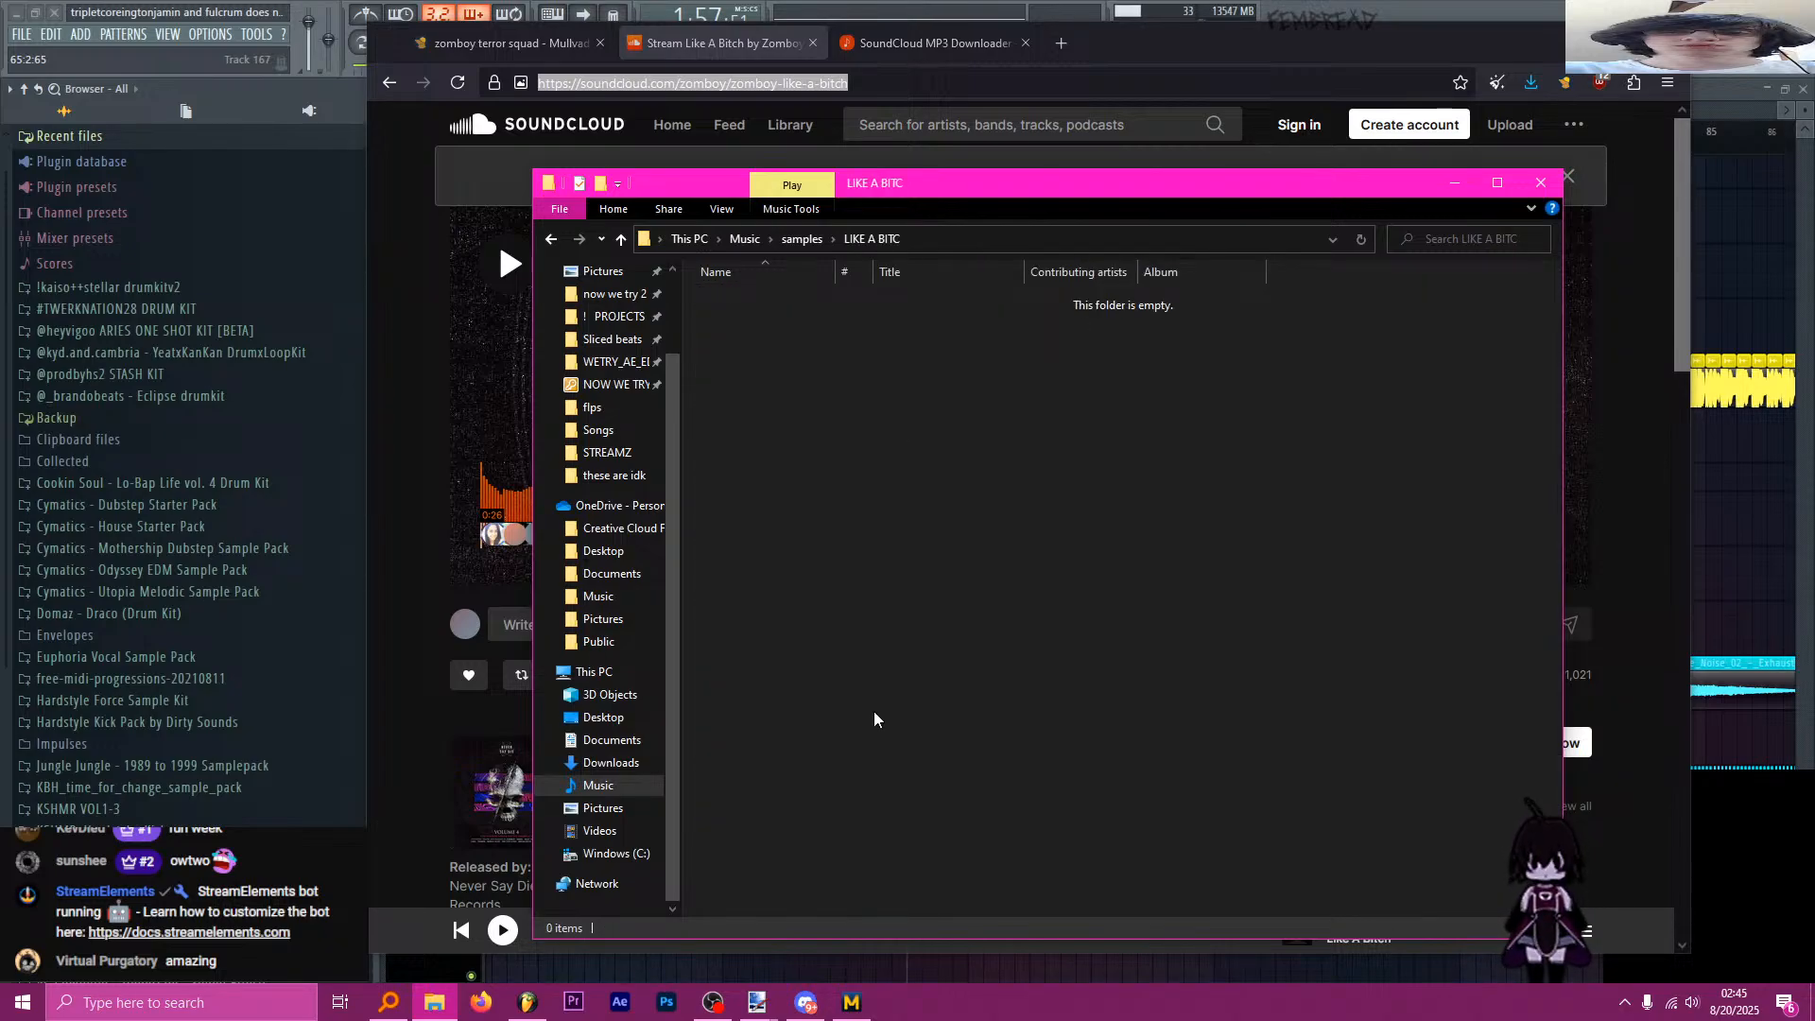
# Find the vocal remover by searching for "vocal" and launch Ultimate Vocal Remover.
pyautogui.press('super')
pyautogui.write('vocal')
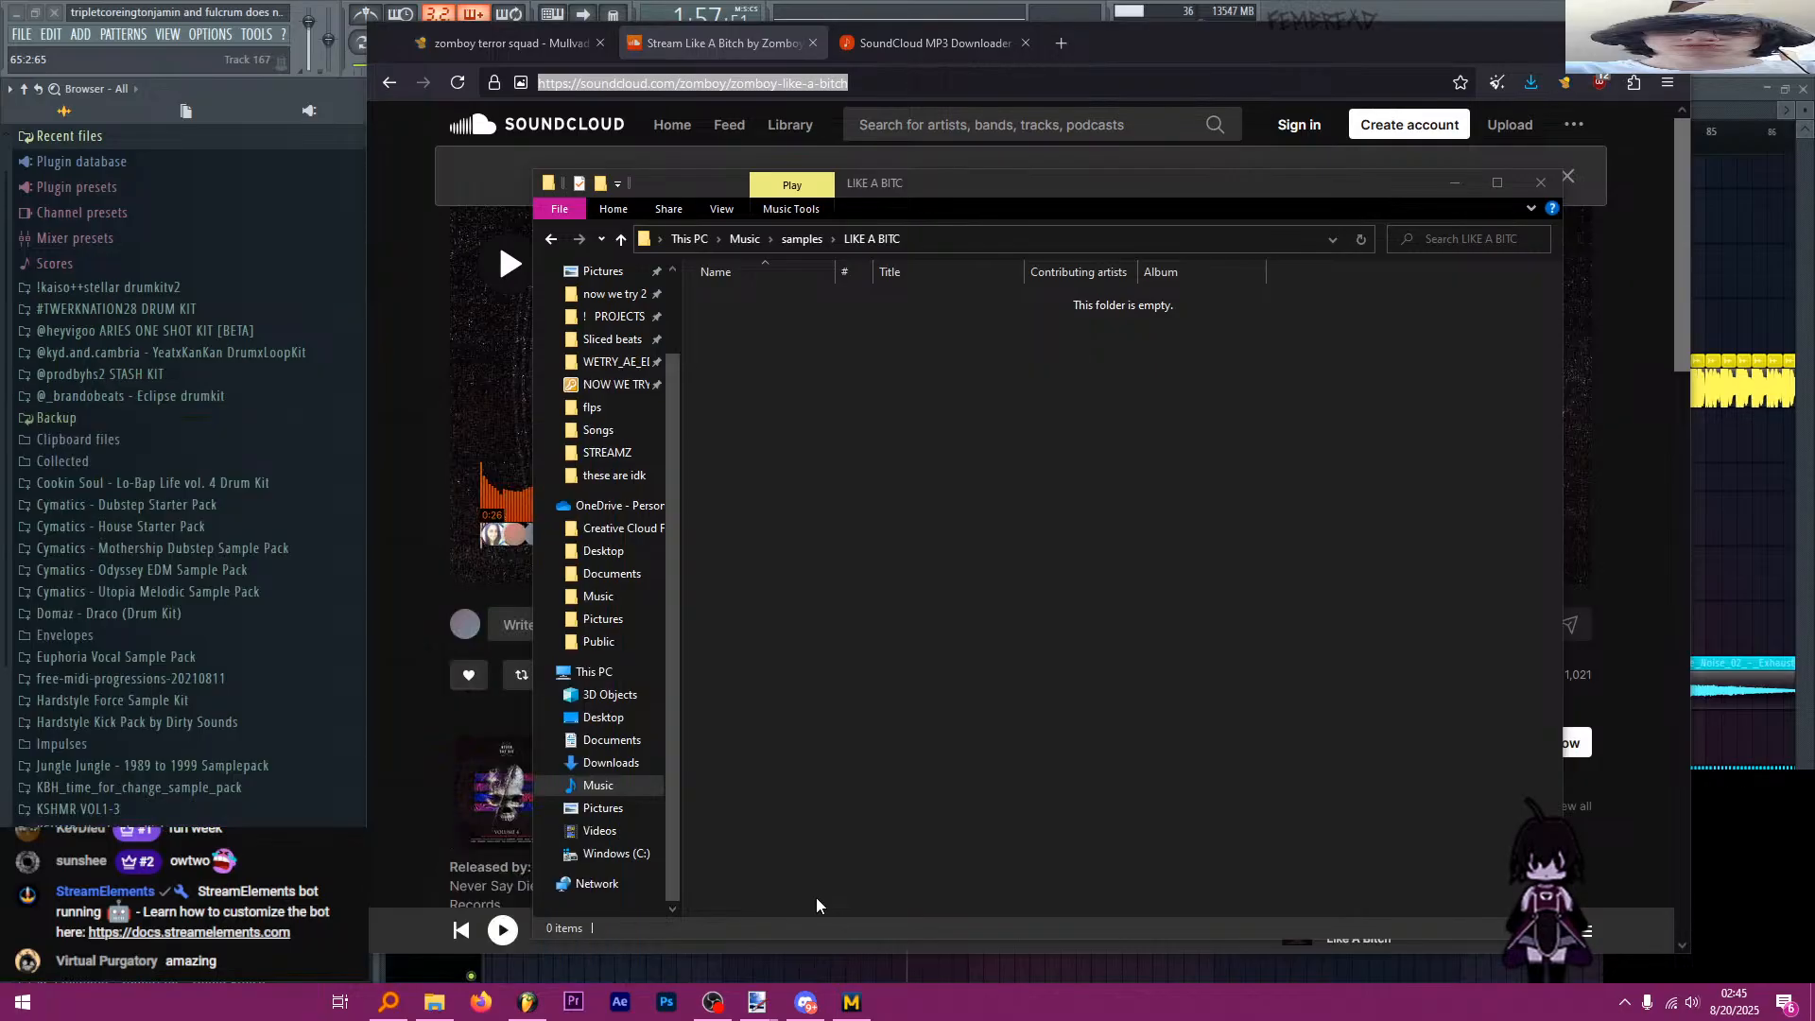
pyautogui.press('Return')
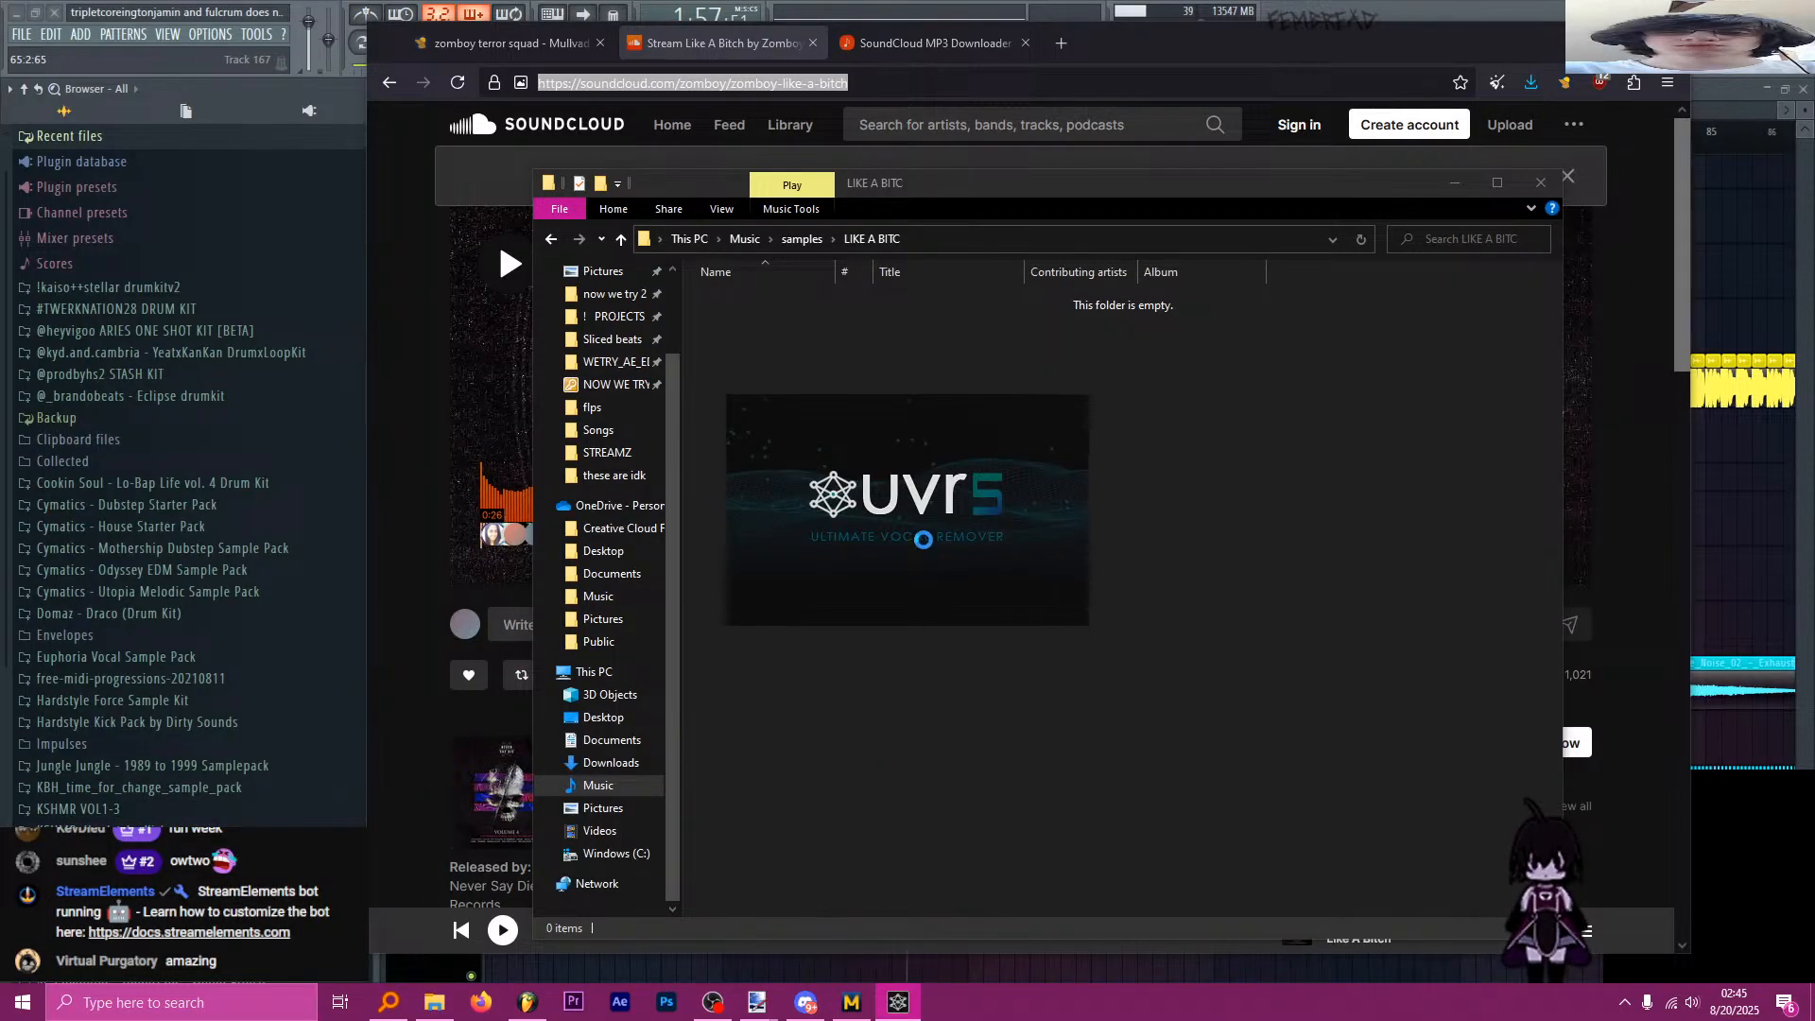
# Choose Zomboy - Like A Bitch.mp3 from the Songs folder as the input audio in Ultimate Vocal Remover.
pyautogui.click(931, 243)
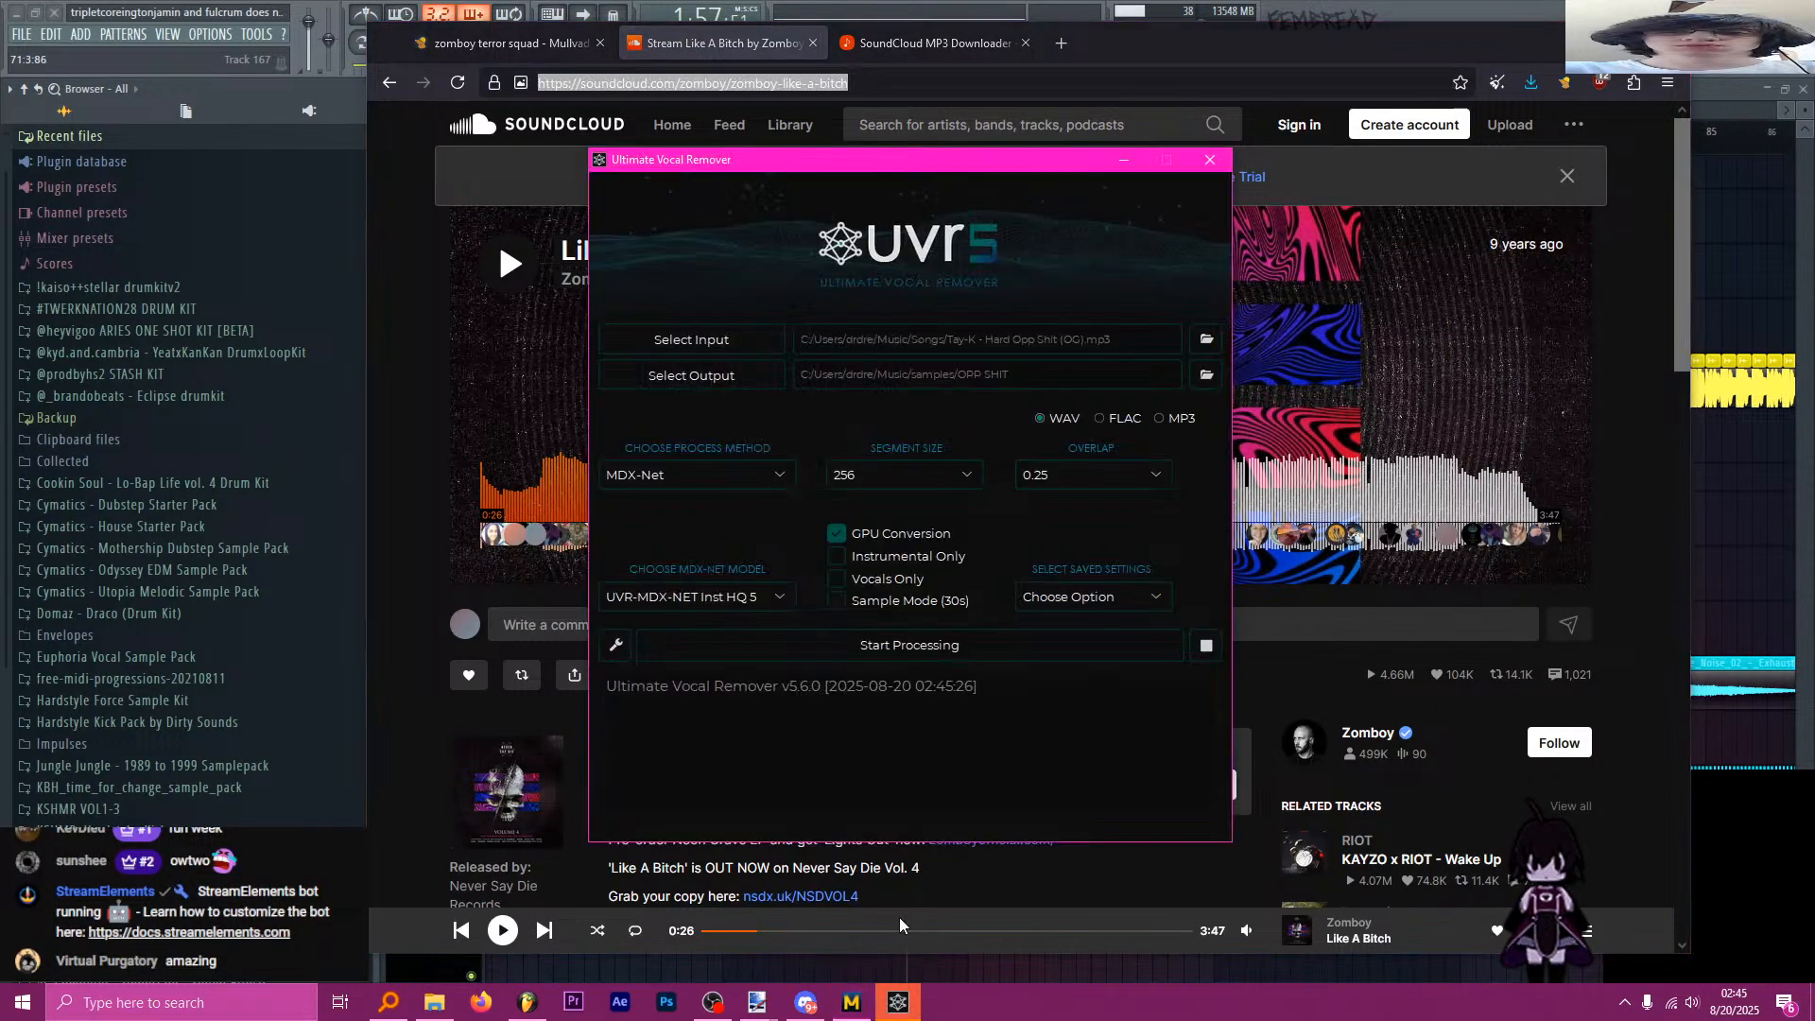
pyautogui.click(711, 336)
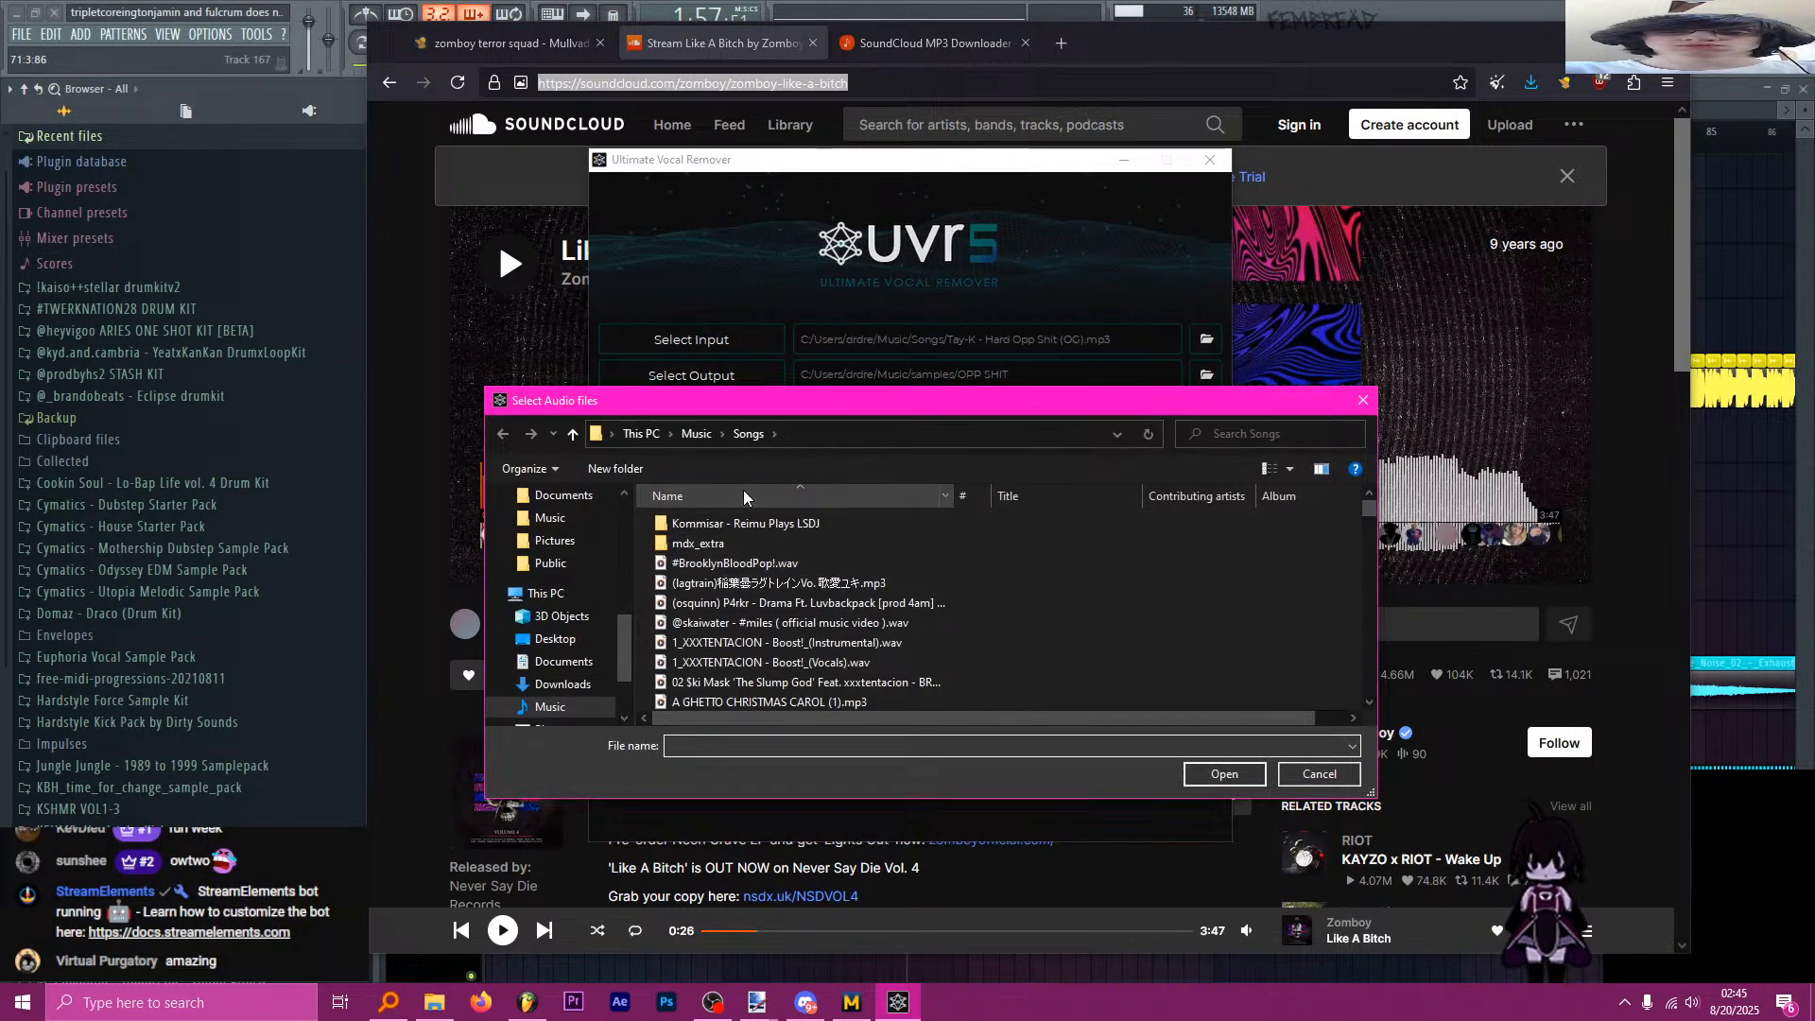
pyautogui.write('zo')
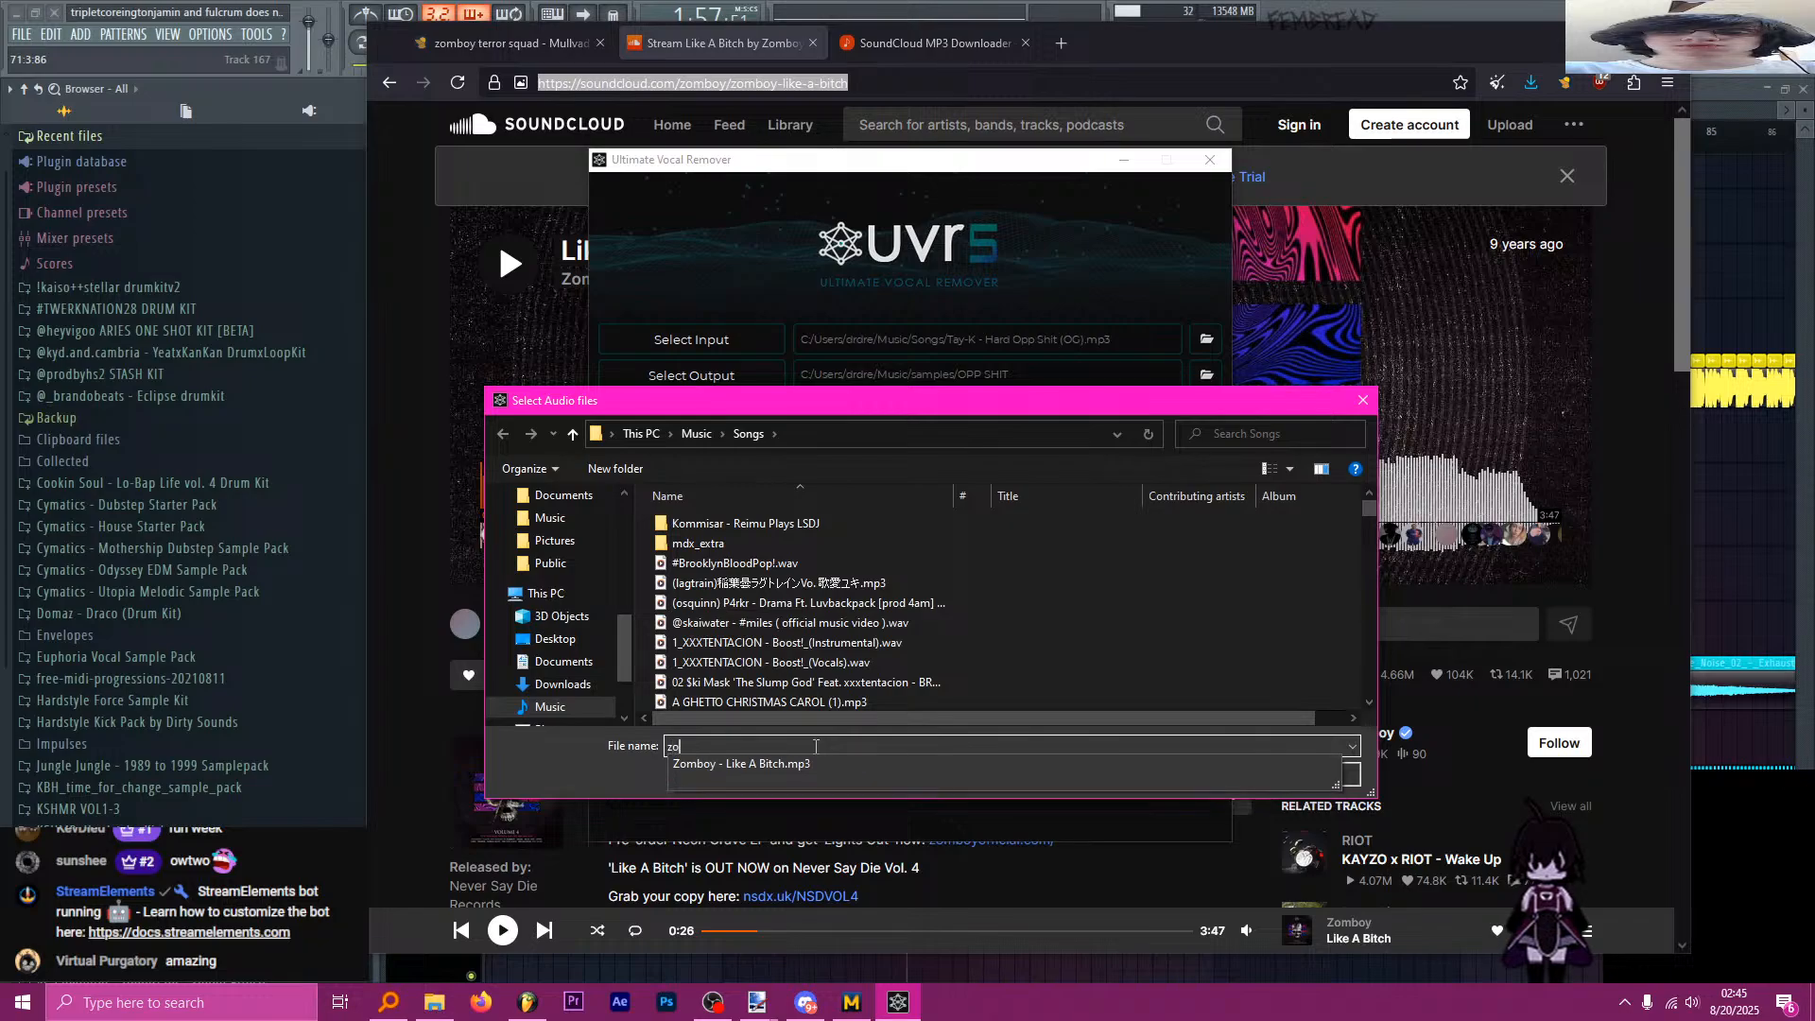
pyautogui.press('Down')
pyautogui.press('Return')
# Set the output folder to Music/samples/LIKE A BITC and process the song into vocal and instrumental stems.
pyautogui.click(705, 373)
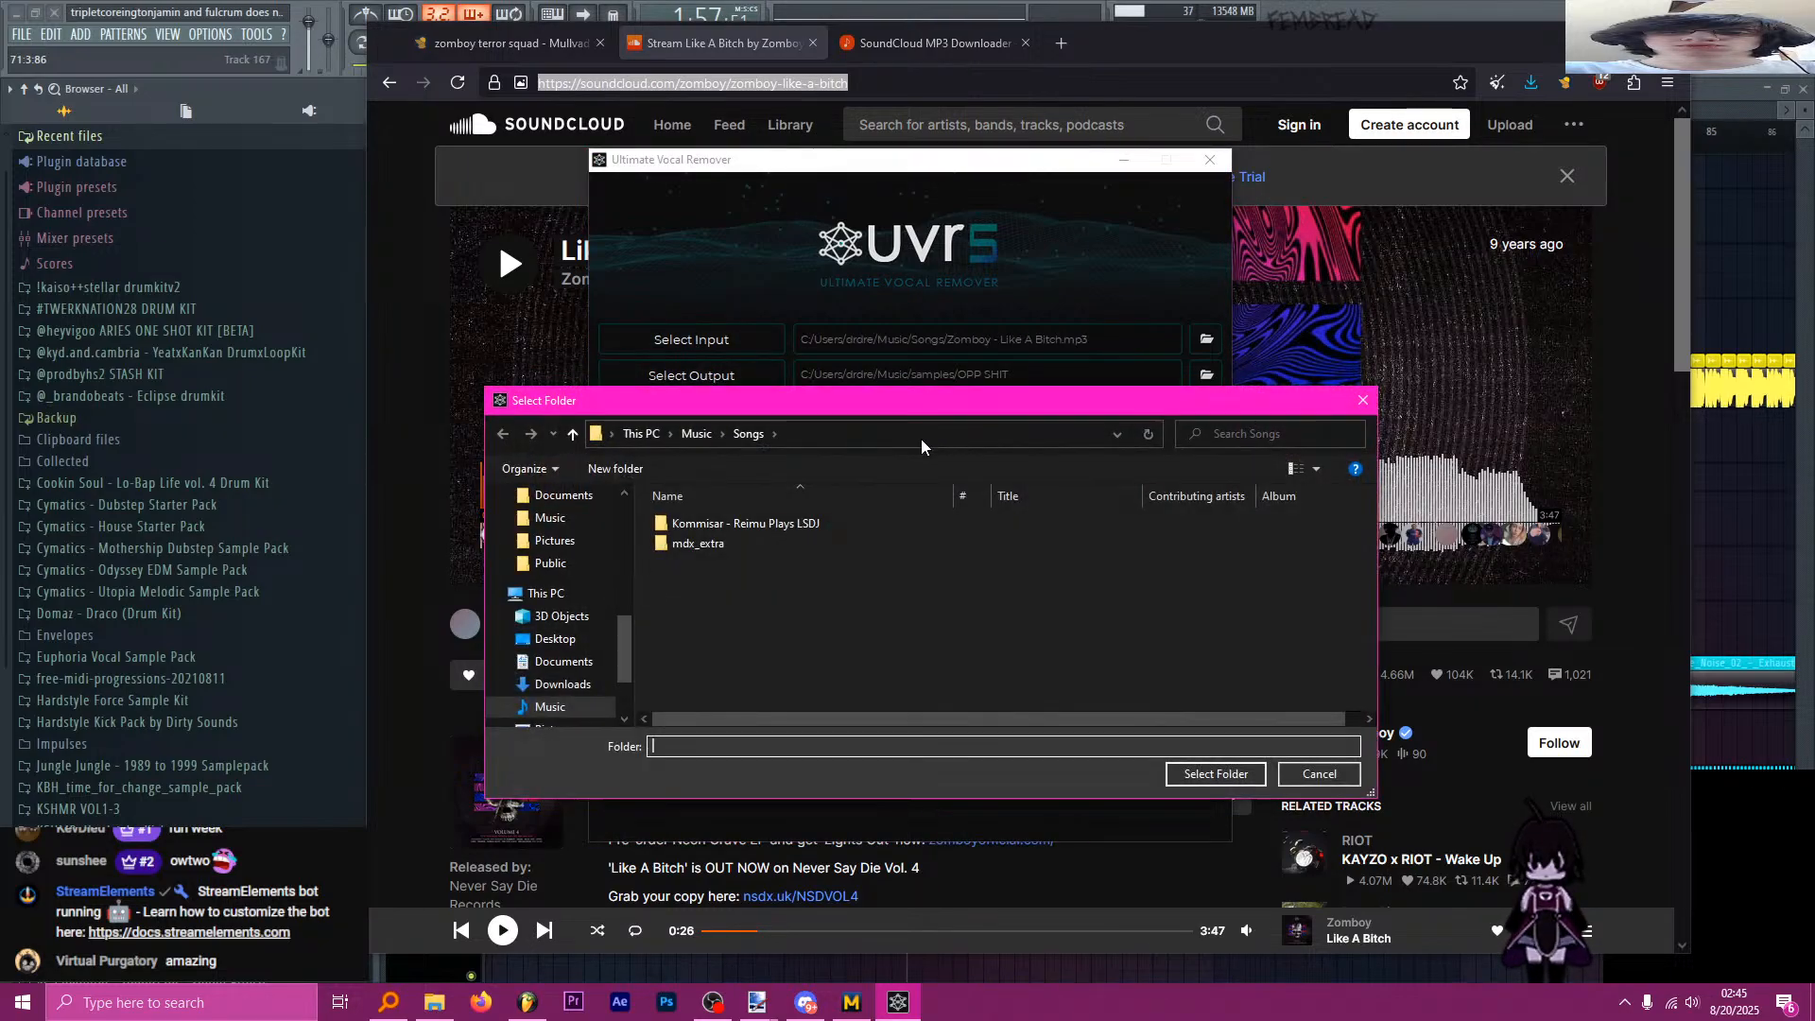
pyautogui.click(1215, 773)
pyautogui.click(972, 658)
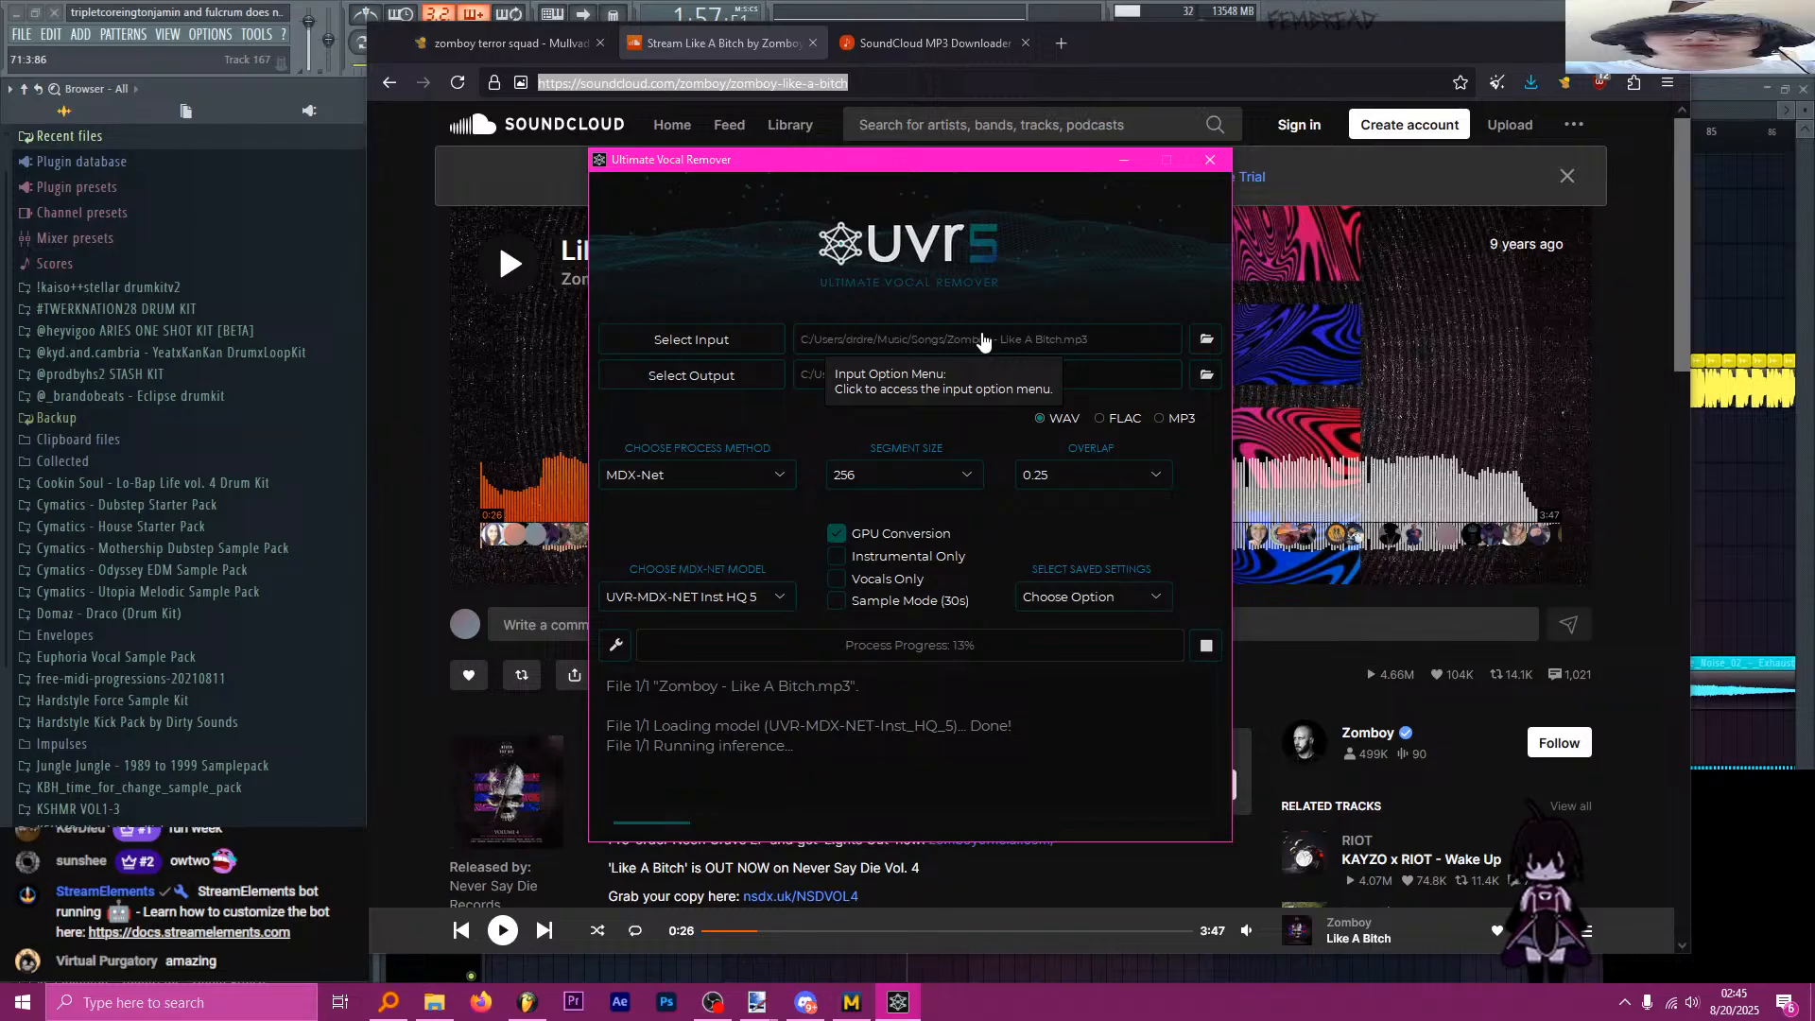
pyautogui.moveTo(1000, 171); pyautogui.dragTo(988, 165)
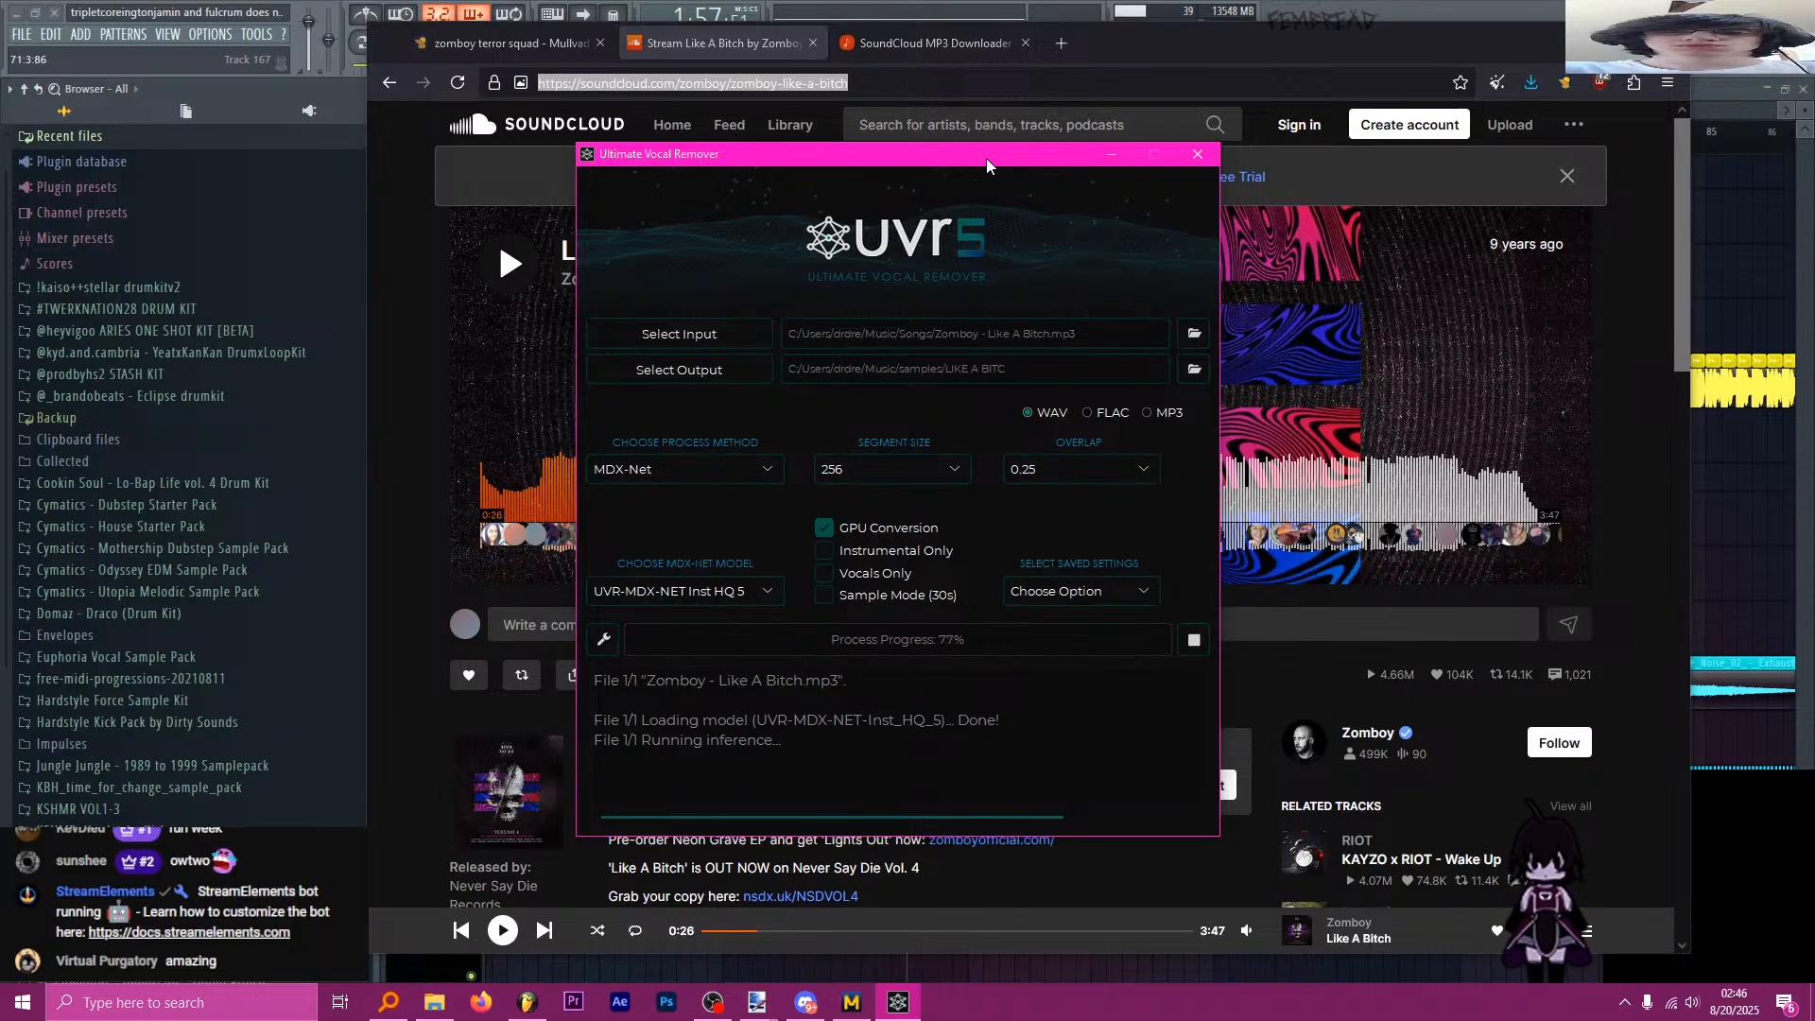
pyautogui.moveTo(945, 161); pyautogui.dragTo(1063, 147)
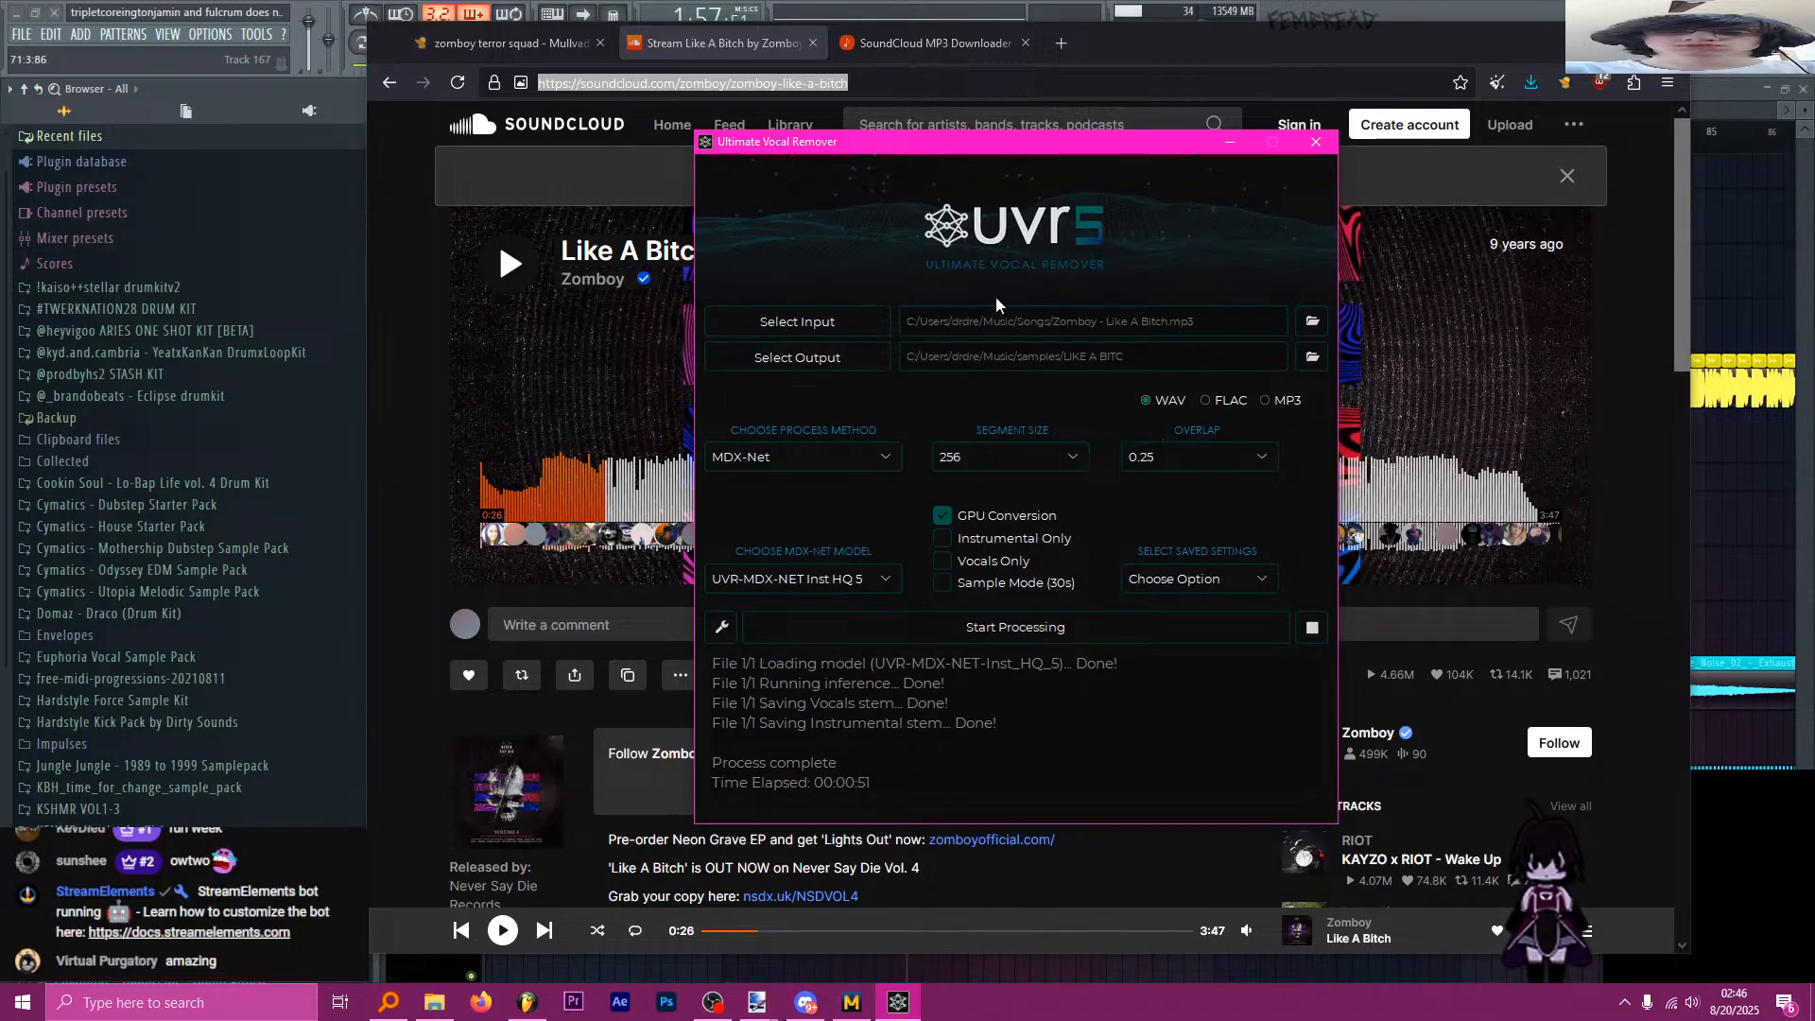
# Switch to File Explorer, reopen the LIKE A BITC folder in samples, and select the separated vocals file.
pyautogui.click(1667, 42)
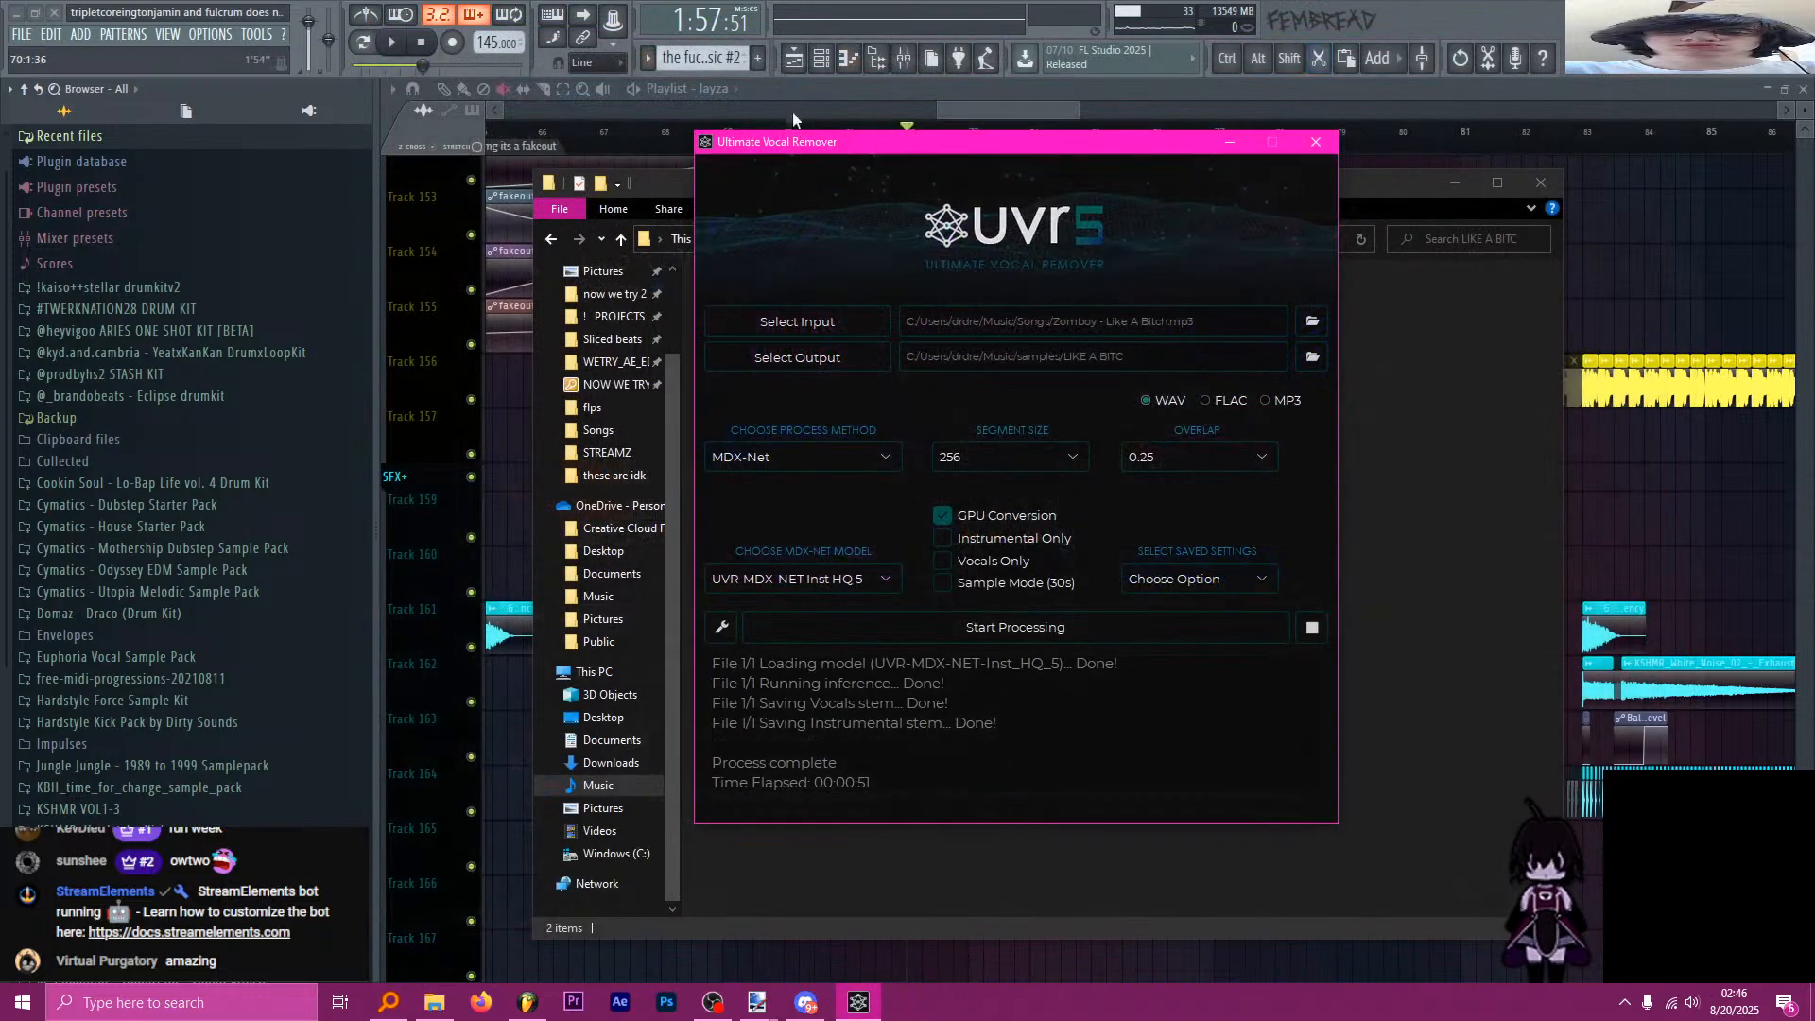
pyautogui.click(664, 212)
pyautogui.click(804, 240)
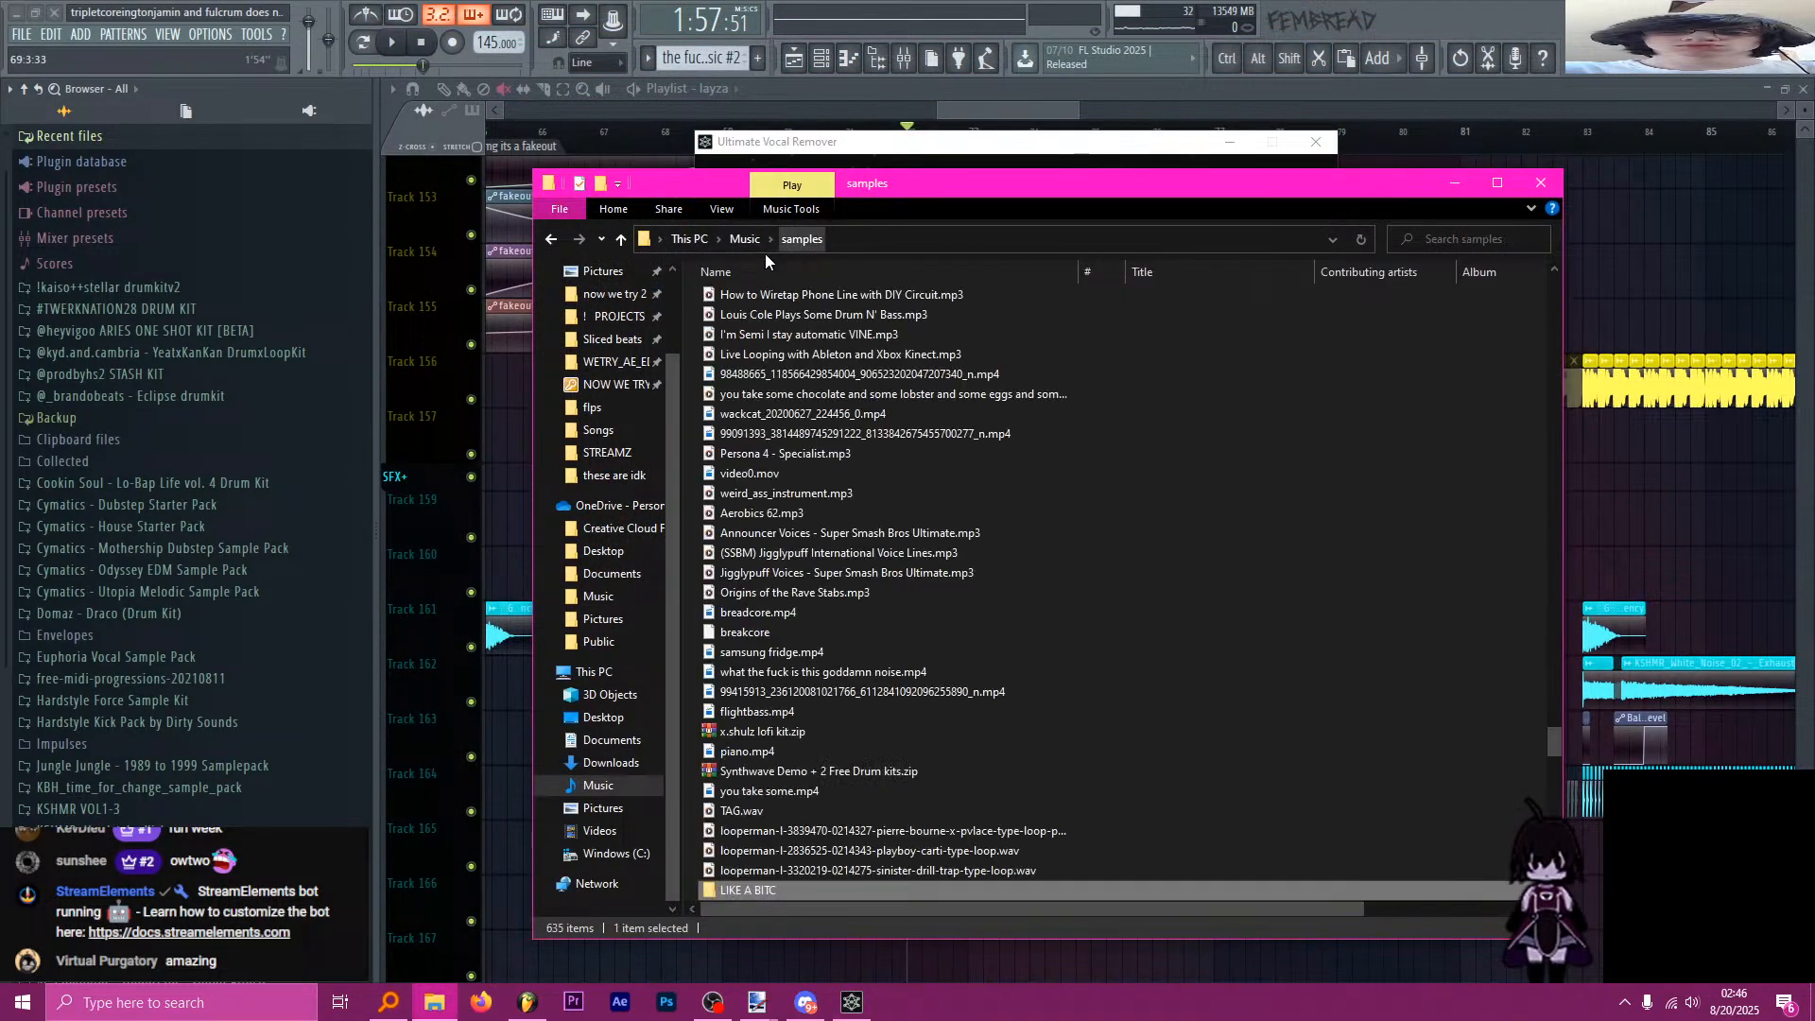
pyautogui.doubleClick(754, 890)
pyautogui.moveTo(842, 272); pyautogui.dragTo(1044, 272)
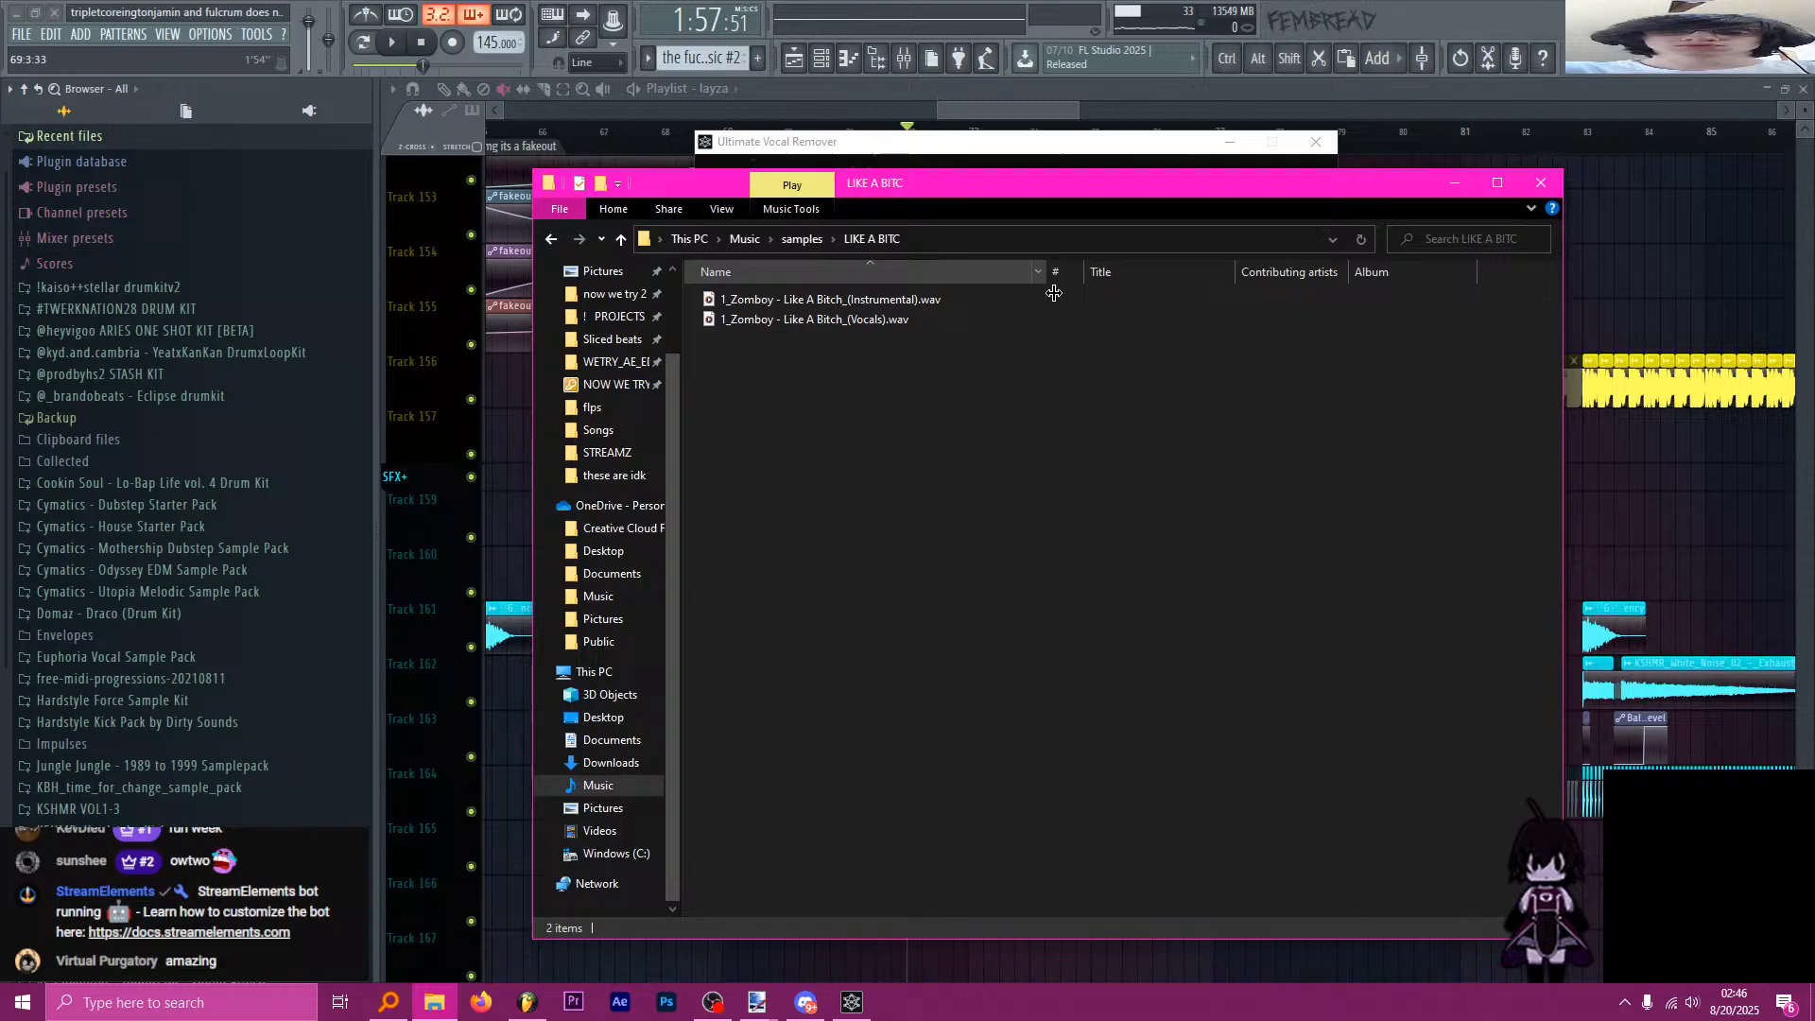
pyautogui.click(953, 321)
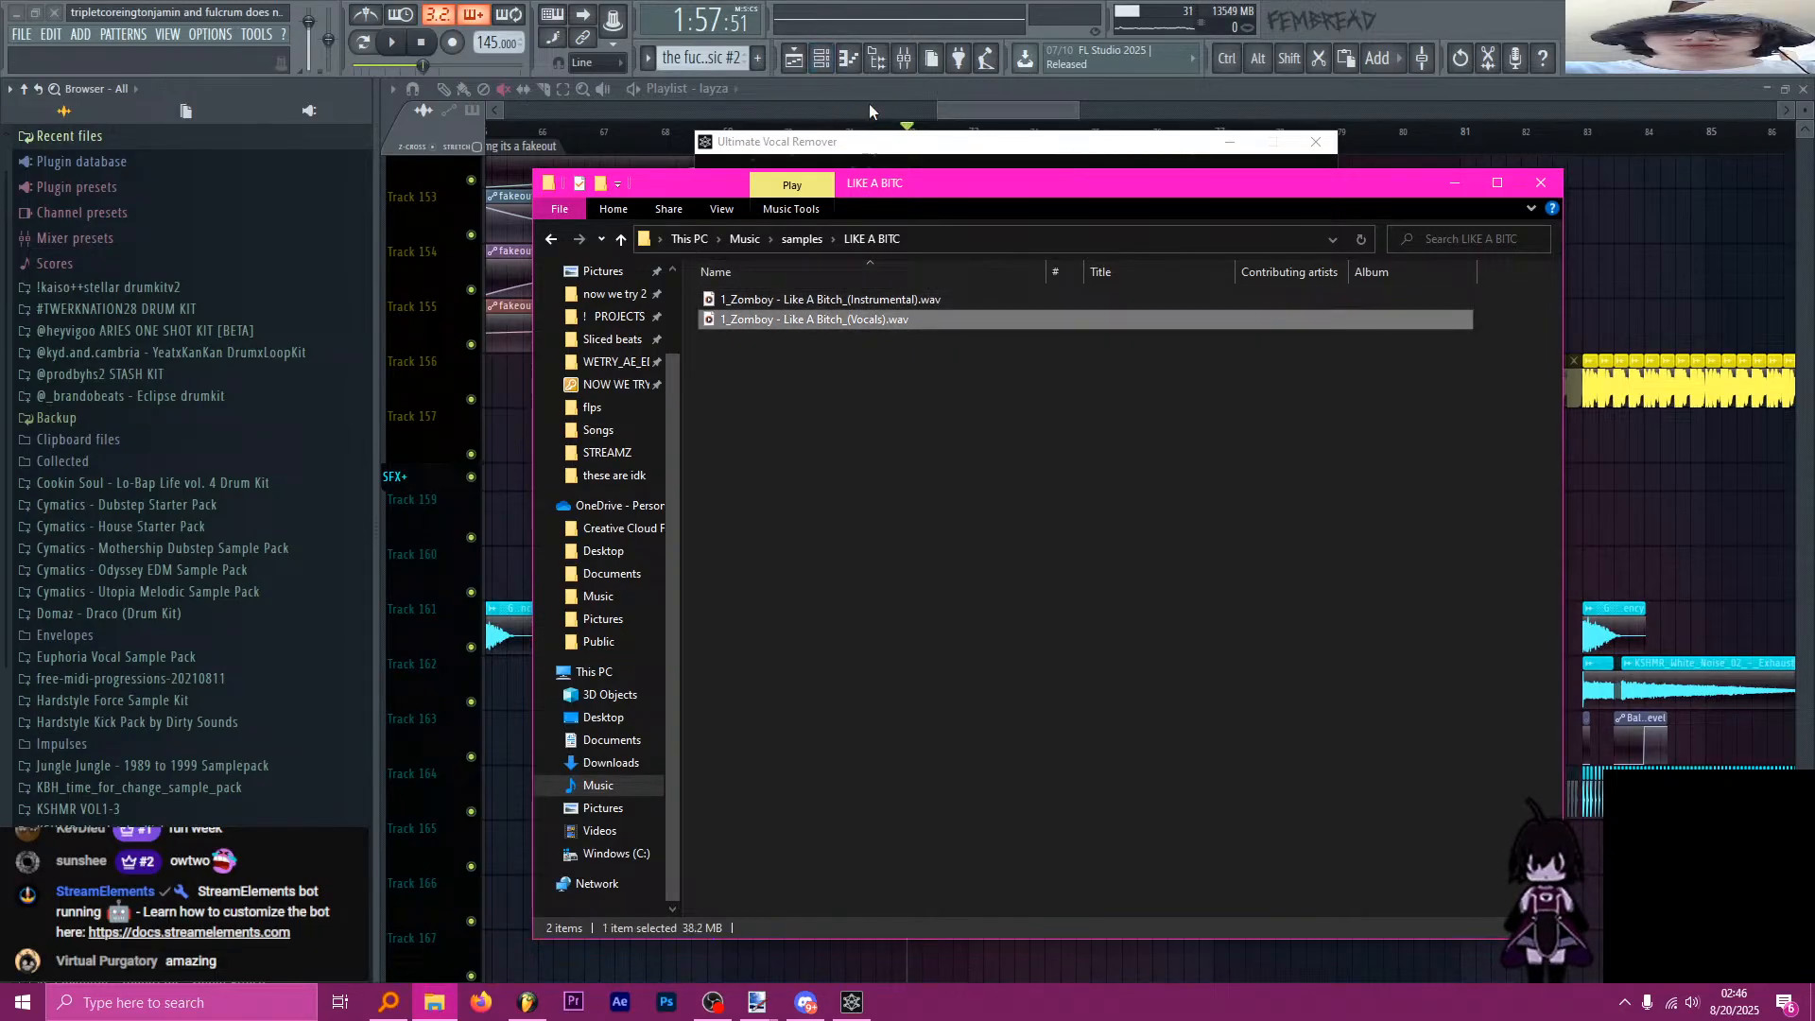
# Switch to FL Studio, show the VOX channels in the Channel rack, and delete the MOON ROCK AUTO 145 A channel.
pyautogui.click(822, 59)
pyautogui.click(600, 298)
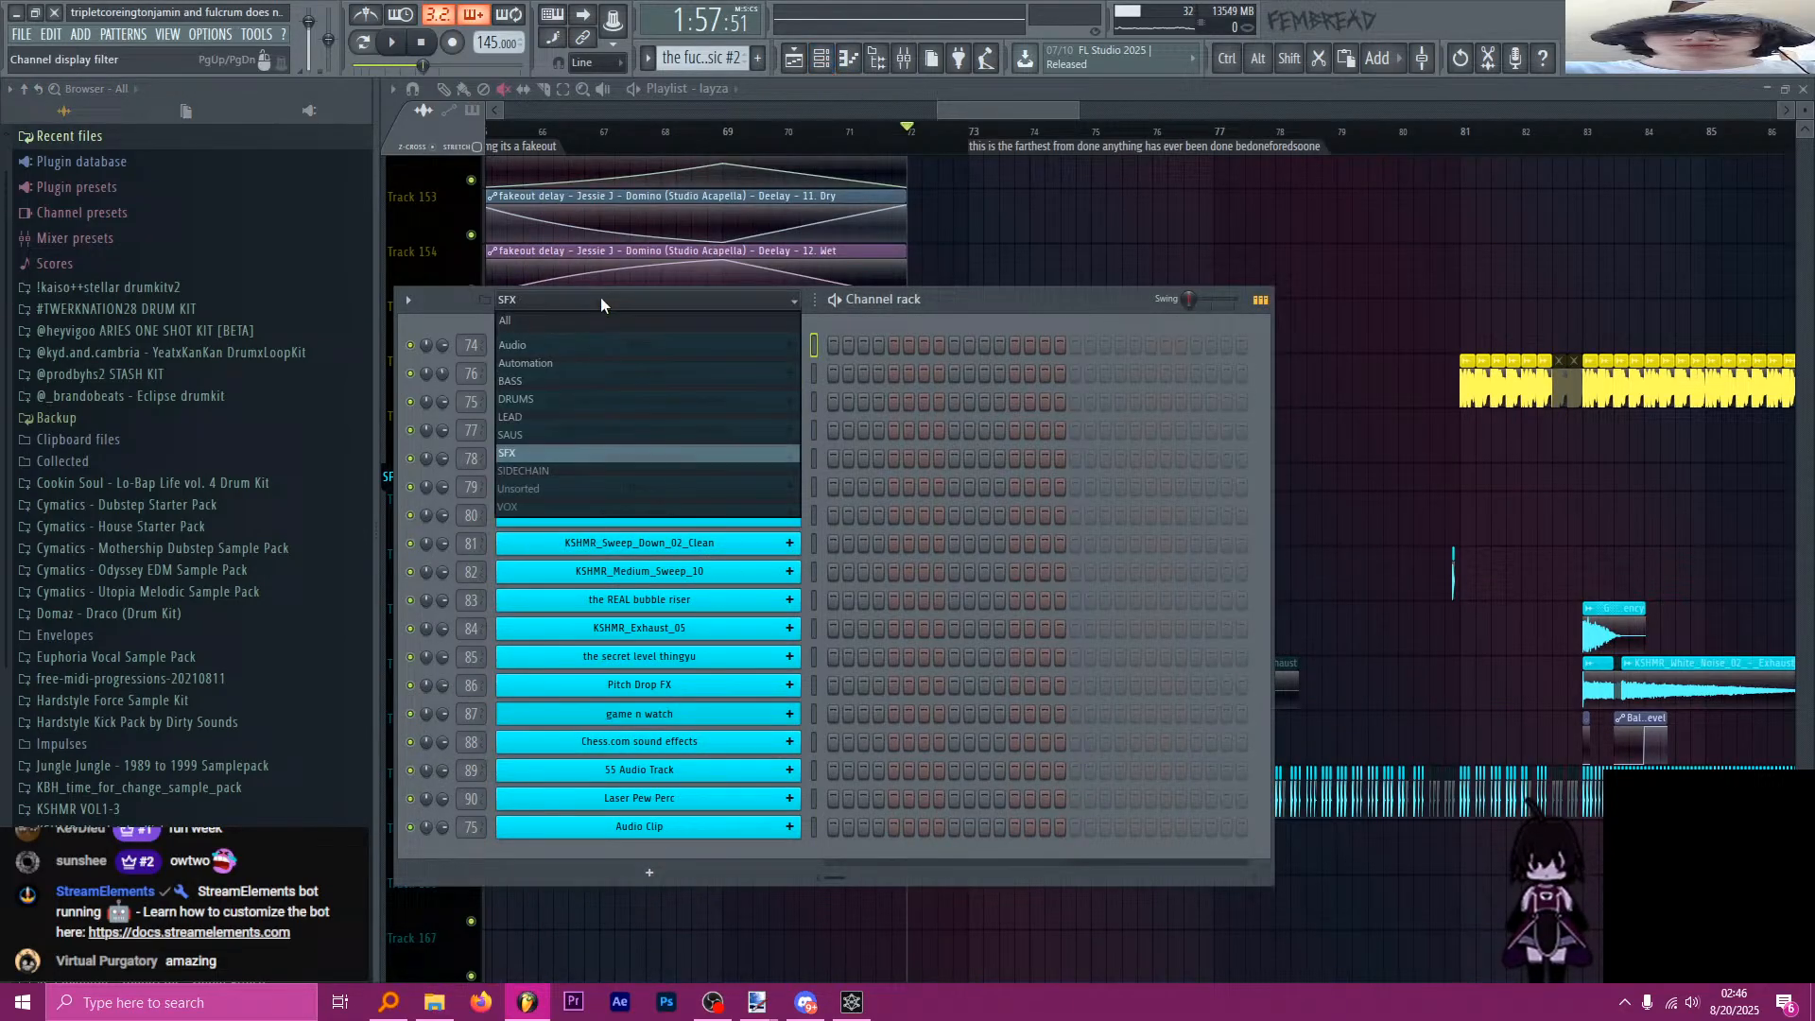
pyautogui.click(592, 512)
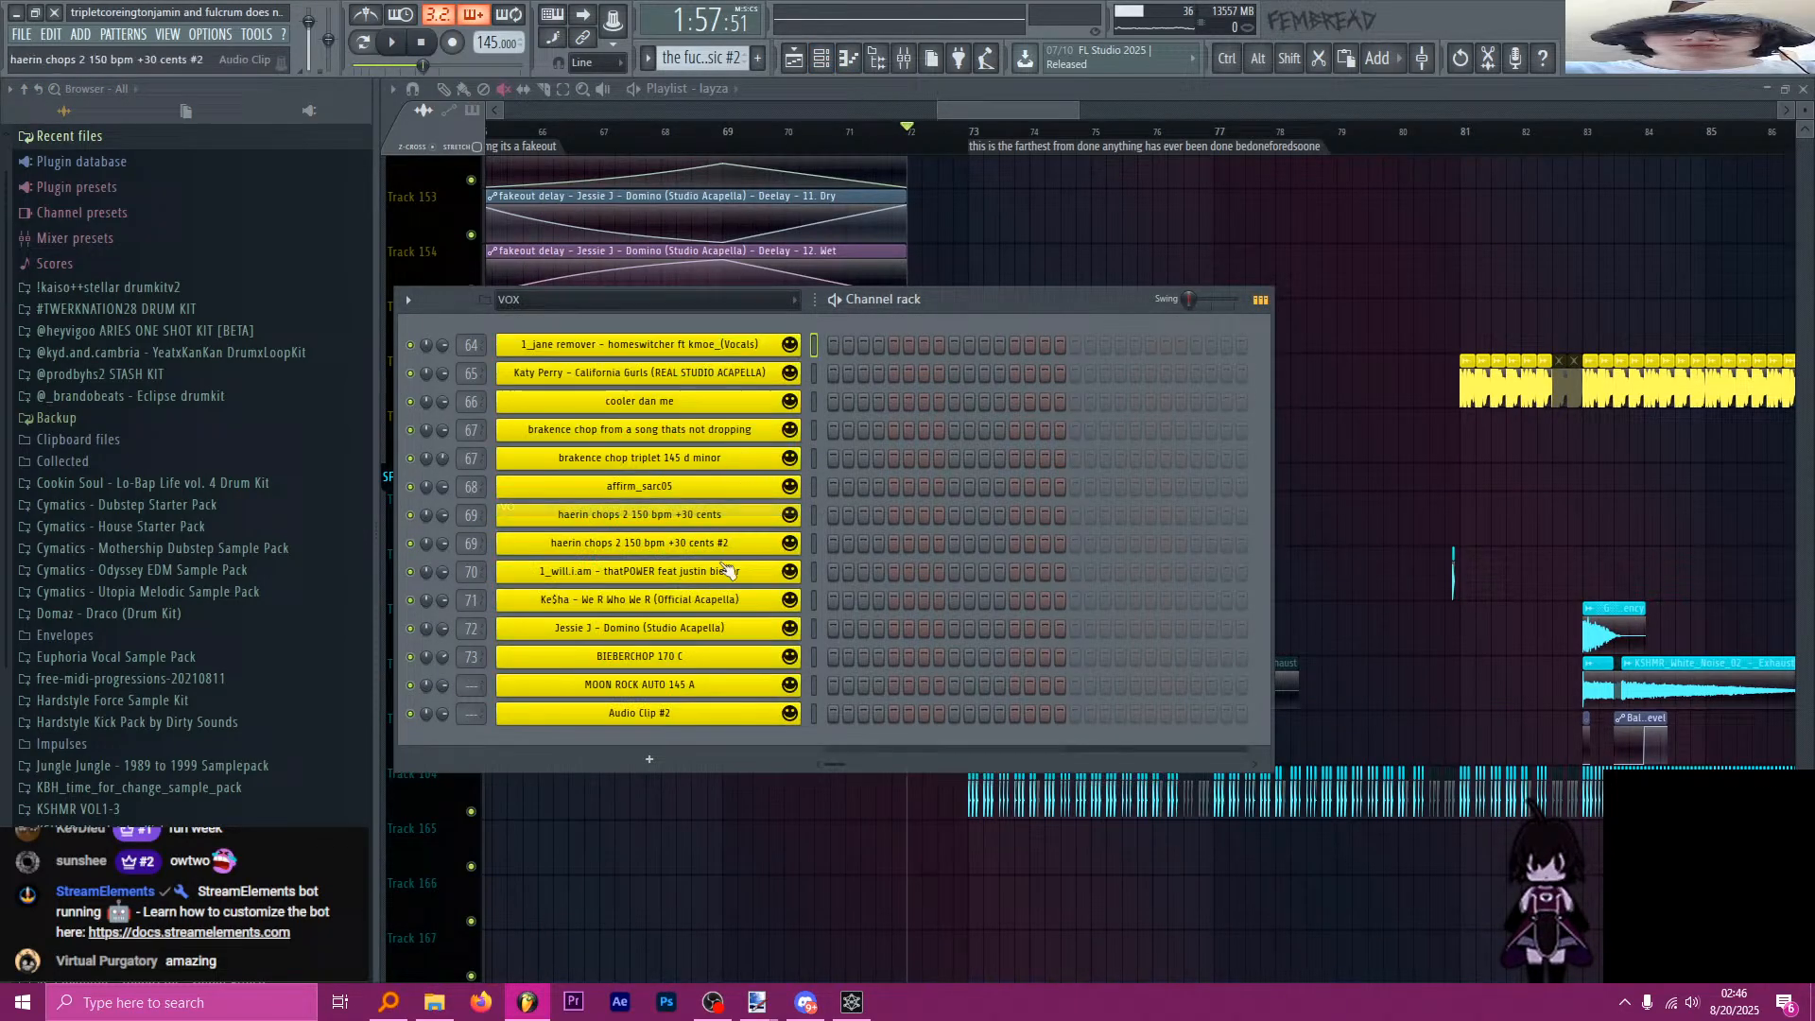
pyautogui.click(812, 687)
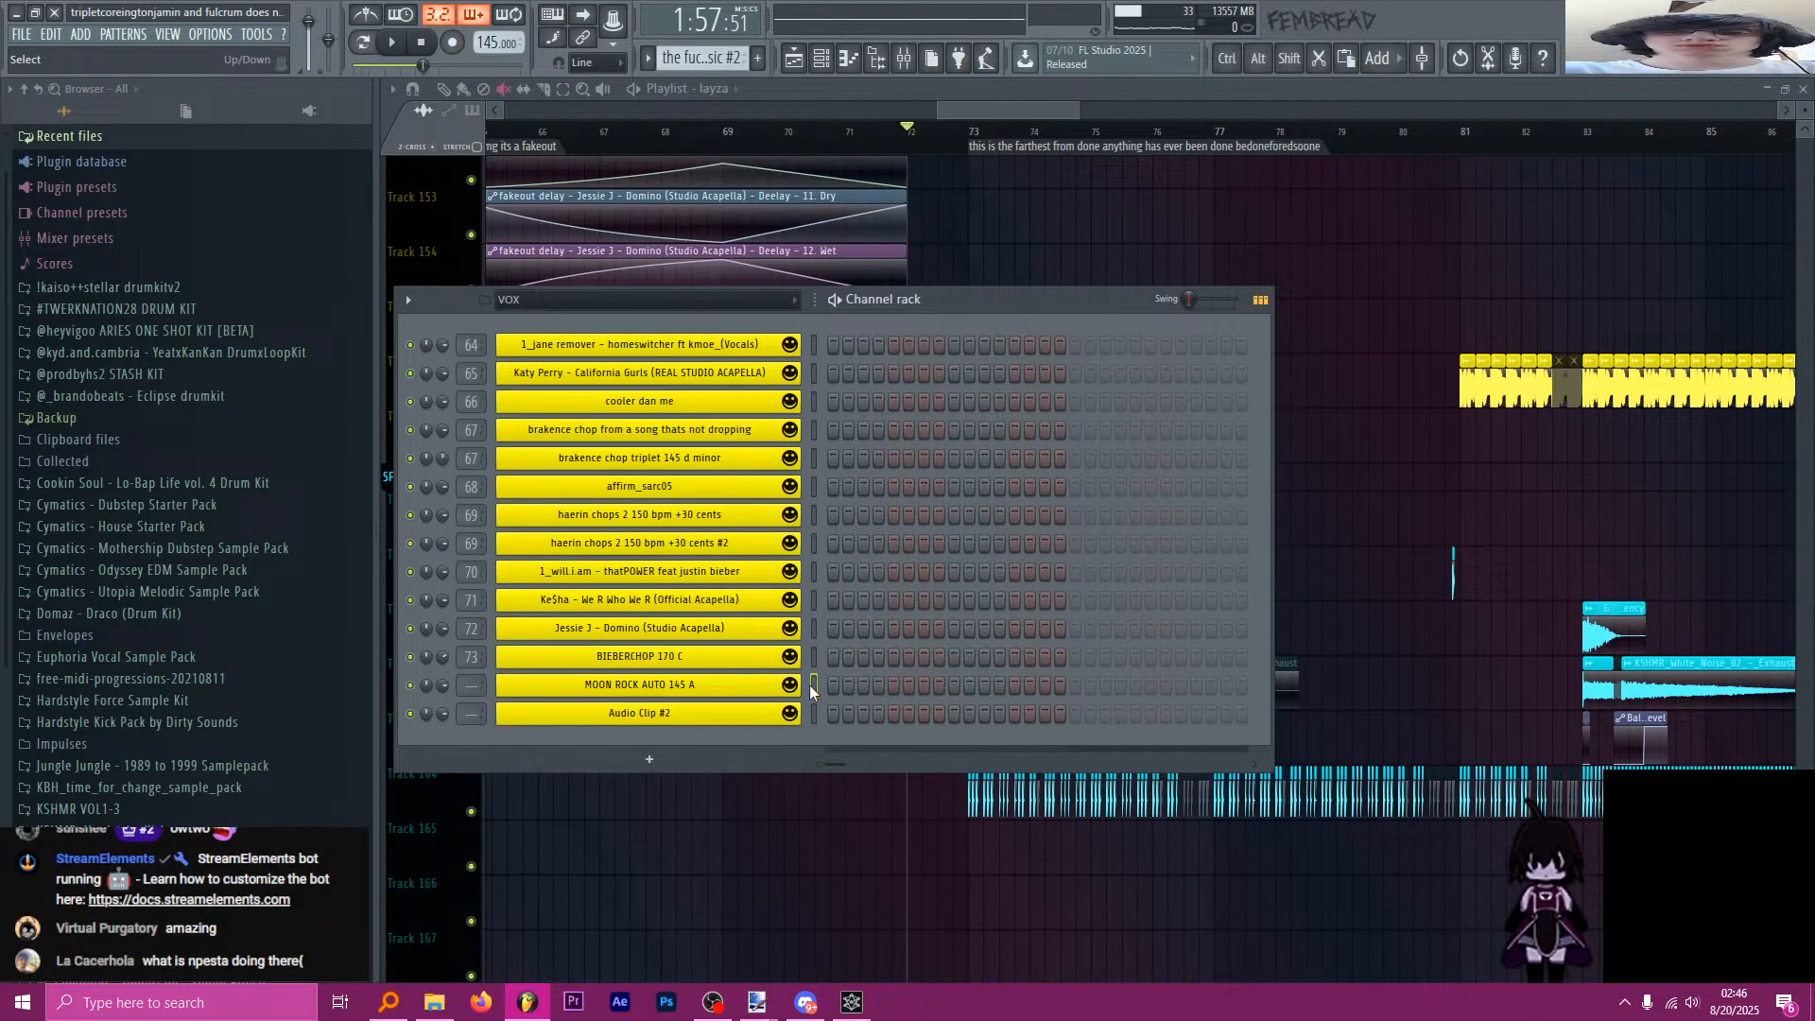
pyautogui.hotkey('alt', 'Delete')
pyautogui.press('Return')
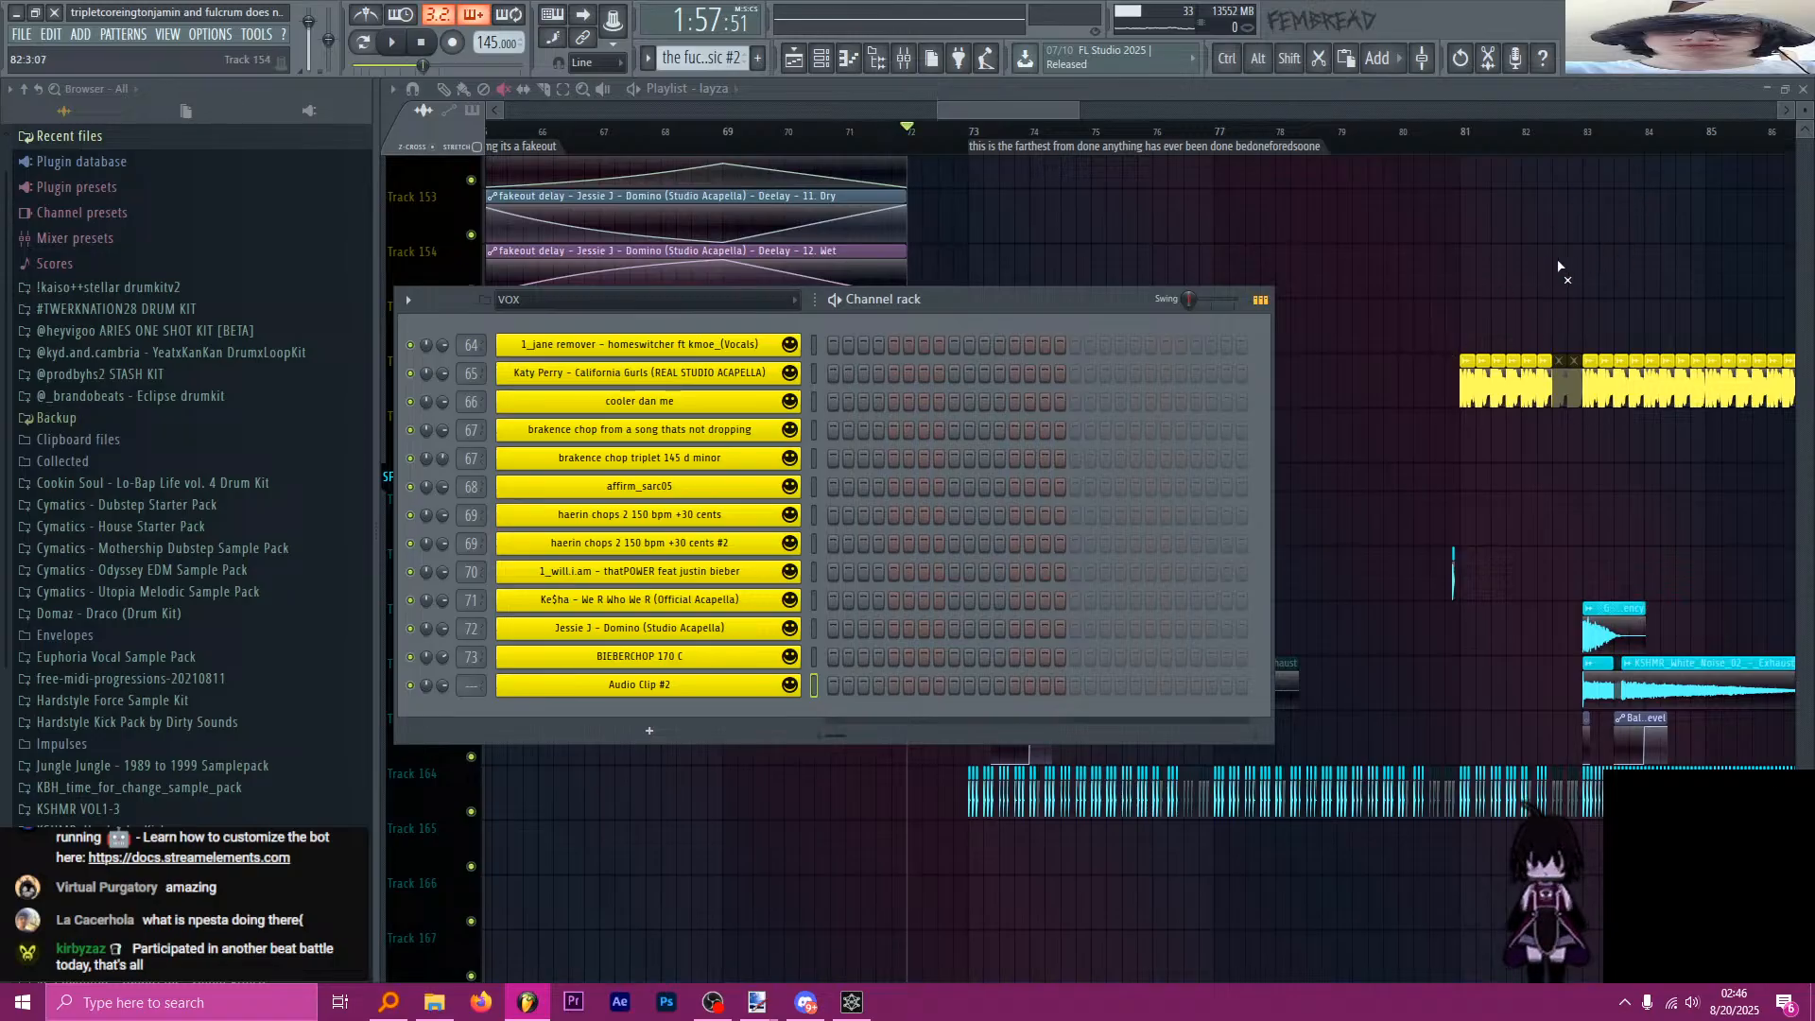
# Clone the Audio Clip #2 channel twice and load 1_Zomboy - Like A Bitch_(Vocals).wav into the original channel.
pyautogui.hotkey('alt', 'c')
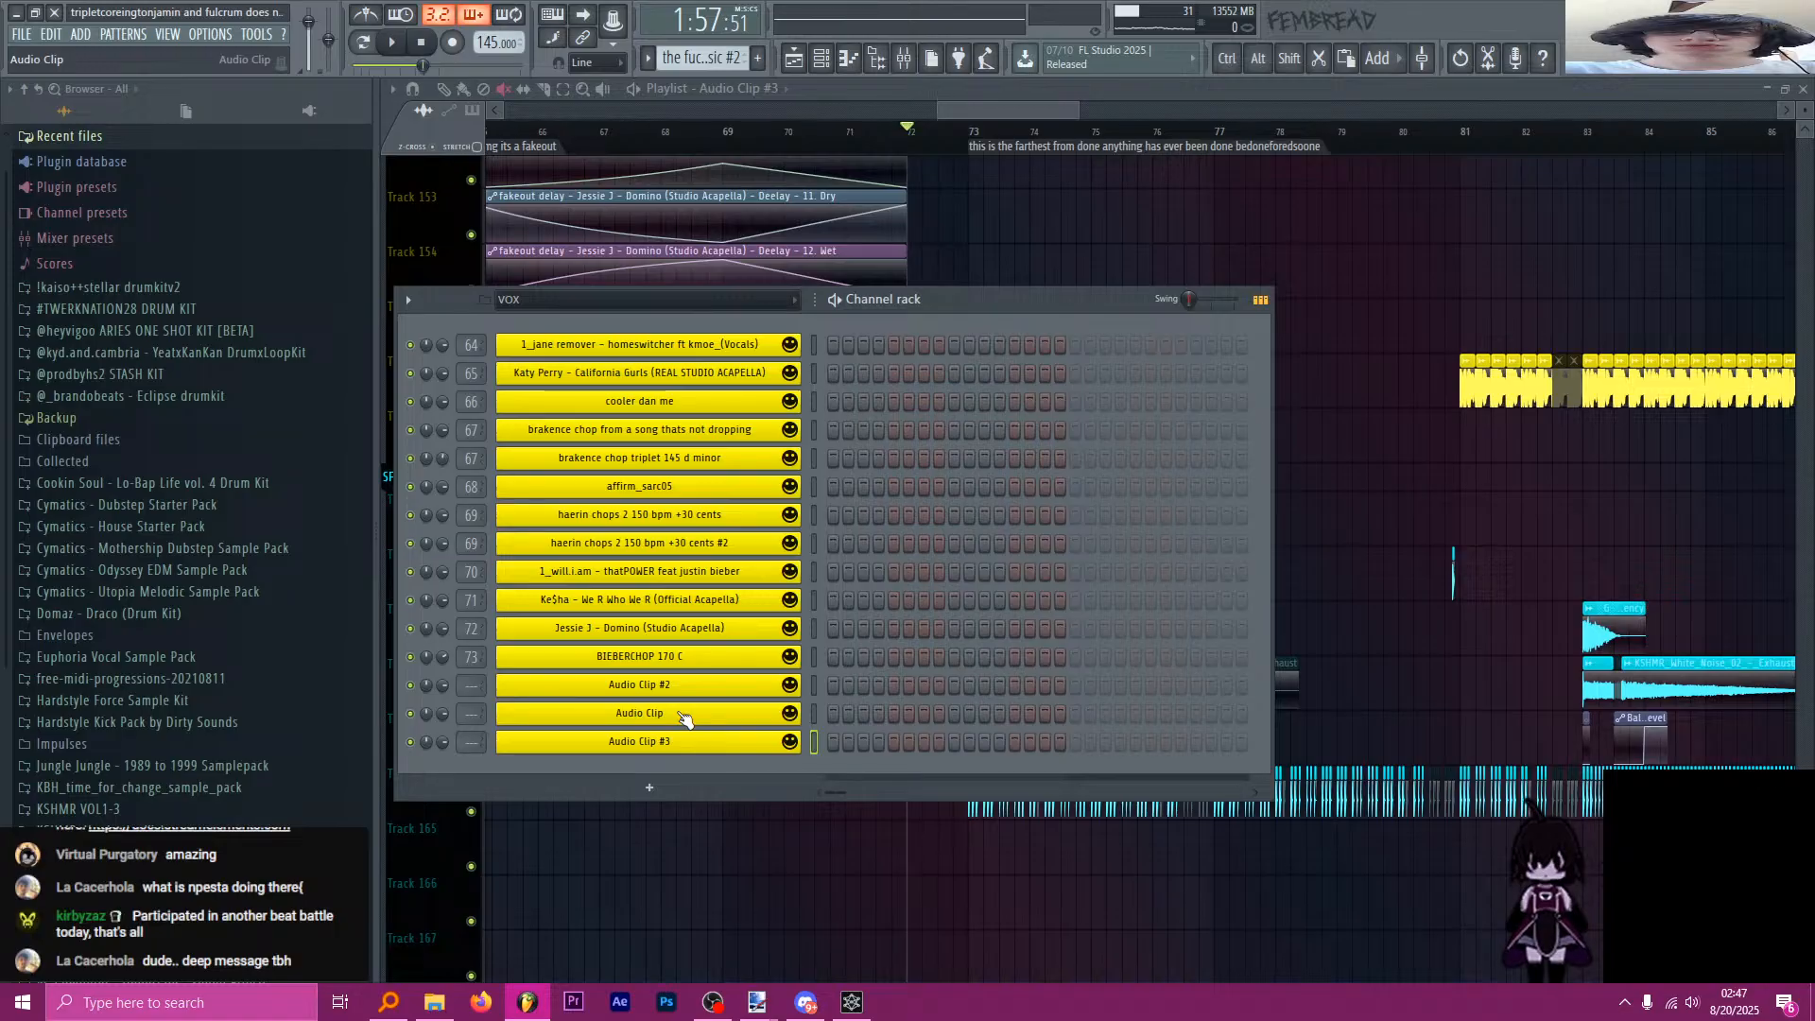
pyautogui.click(433, 1001)
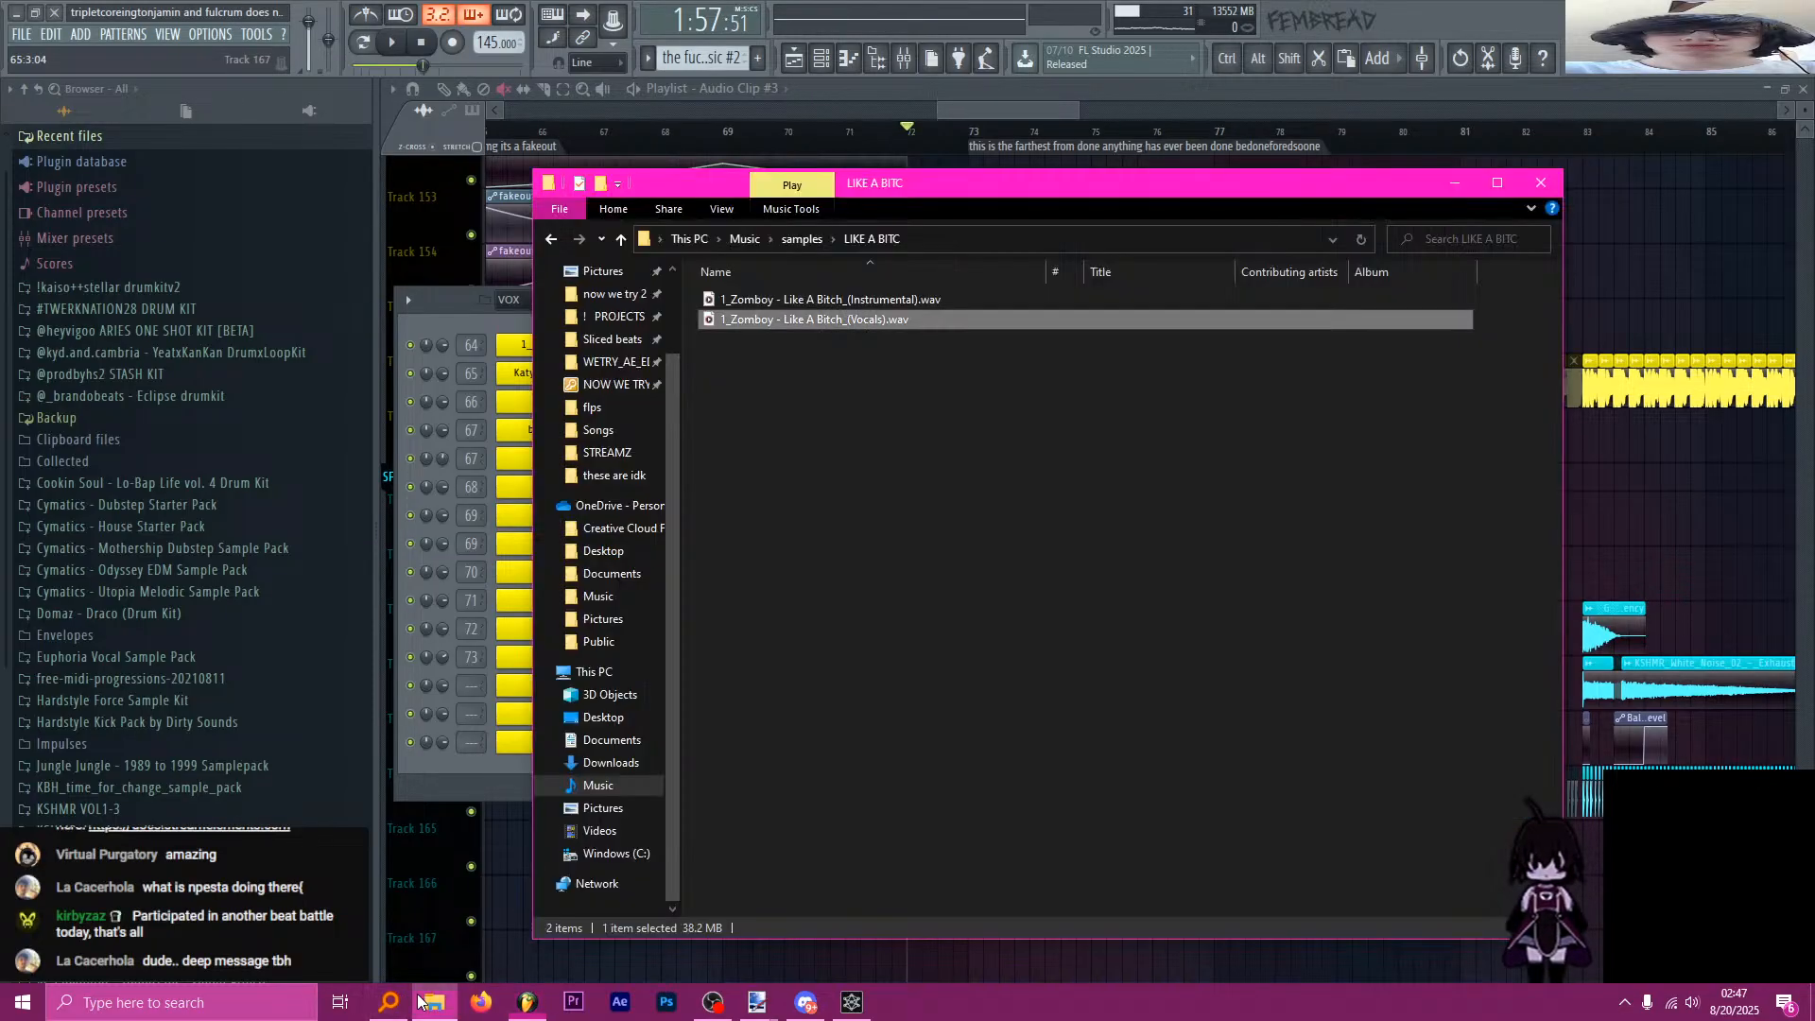
pyautogui.moveTo(977, 188); pyautogui.dragTo(1317, 187)
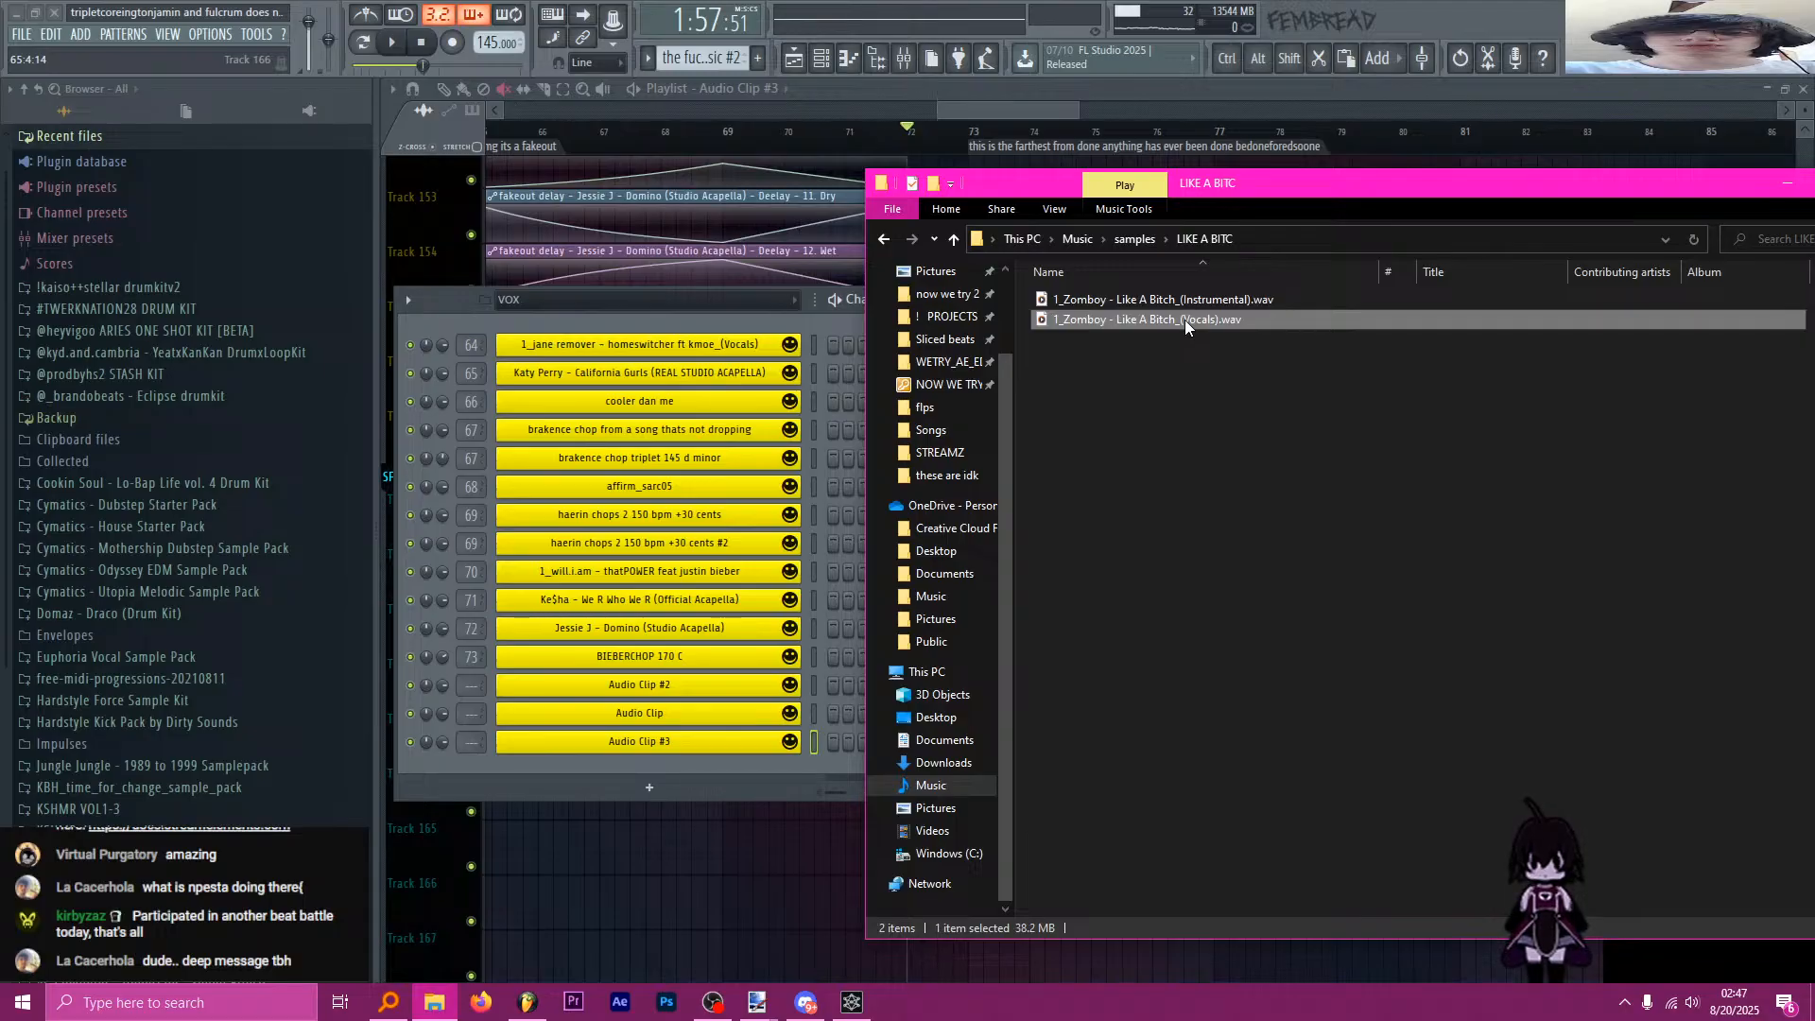
pyautogui.moveTo(1183, 320); pyautogui.dragTo(662, 684)
pyautogui.click(639, 685)
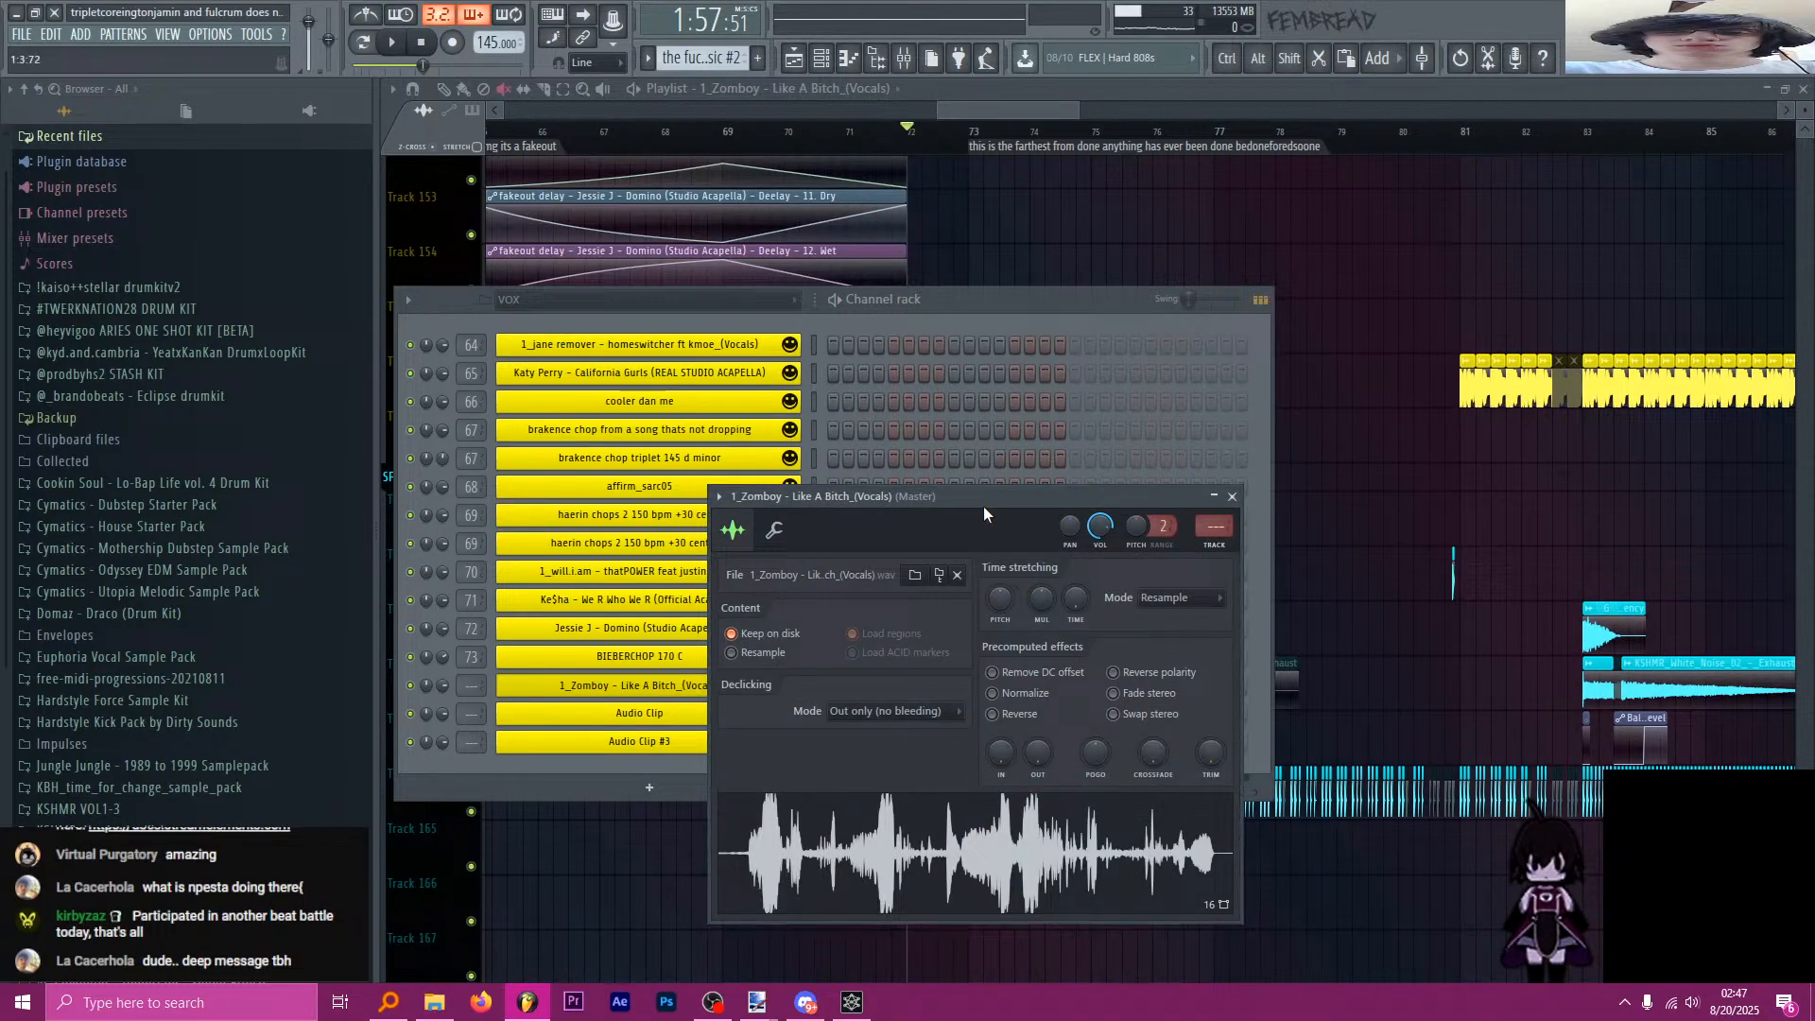
pyautogui.moveTo(964, 500); pyautogui.dragTo(953, 492)
# Place the Like A Bitch vocals clip on Track 157 at about bar 113 and play it from about bar 123.
pyautogui.click(1069, 112)
pyautogui.scroll(-6, 915, 402)
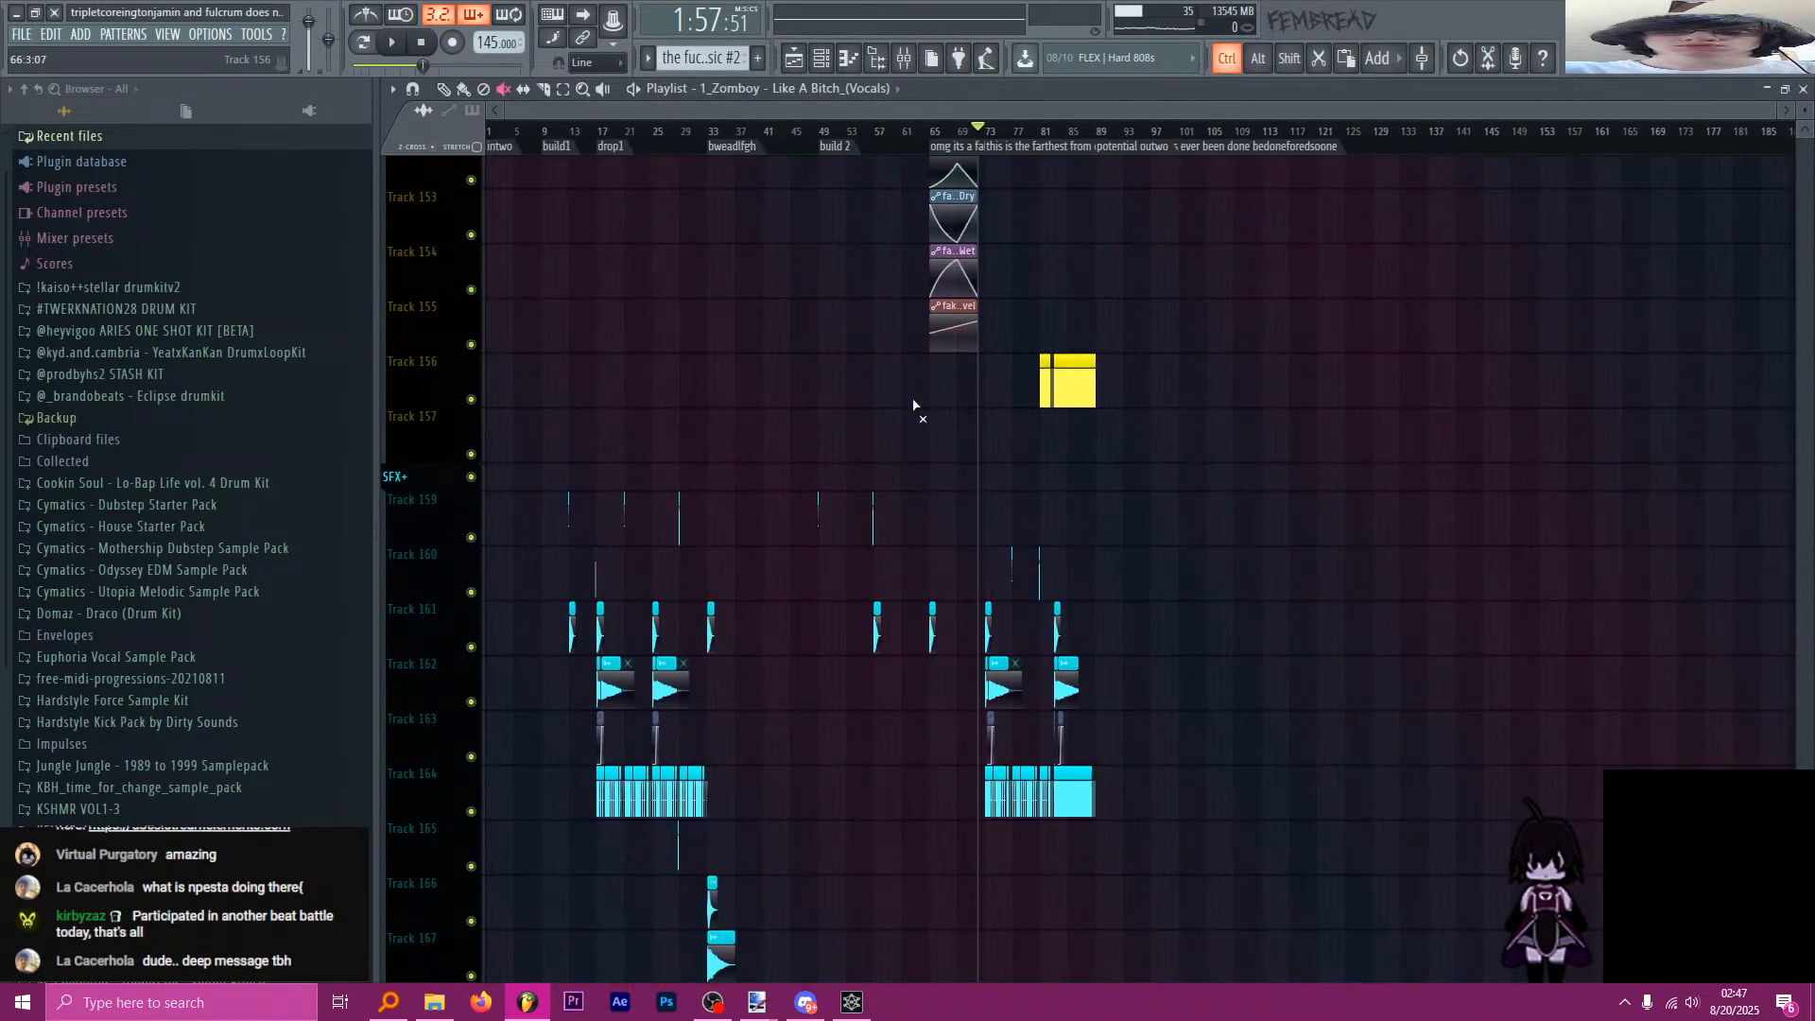
pyautogui.click(1253, 430)
pyautogui.scroll(4, 1295, 264)
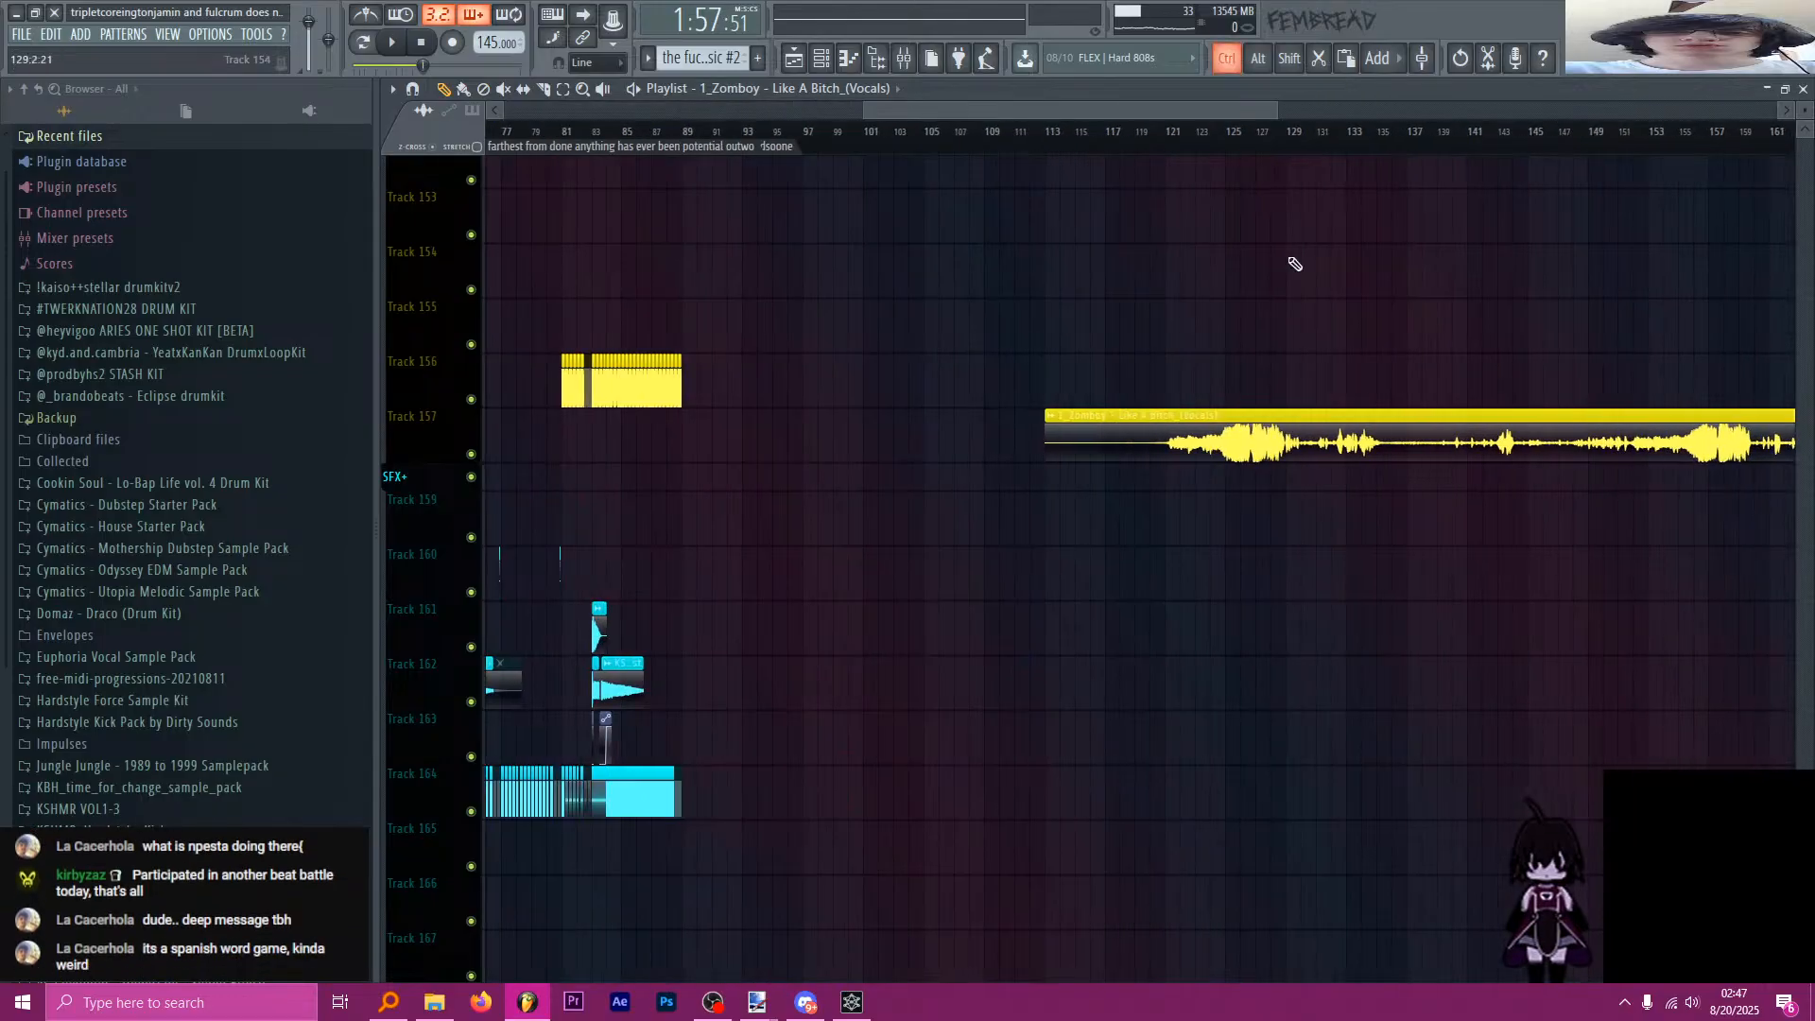
pyautogui.click(1196, 132)
pyautogui.press('space')
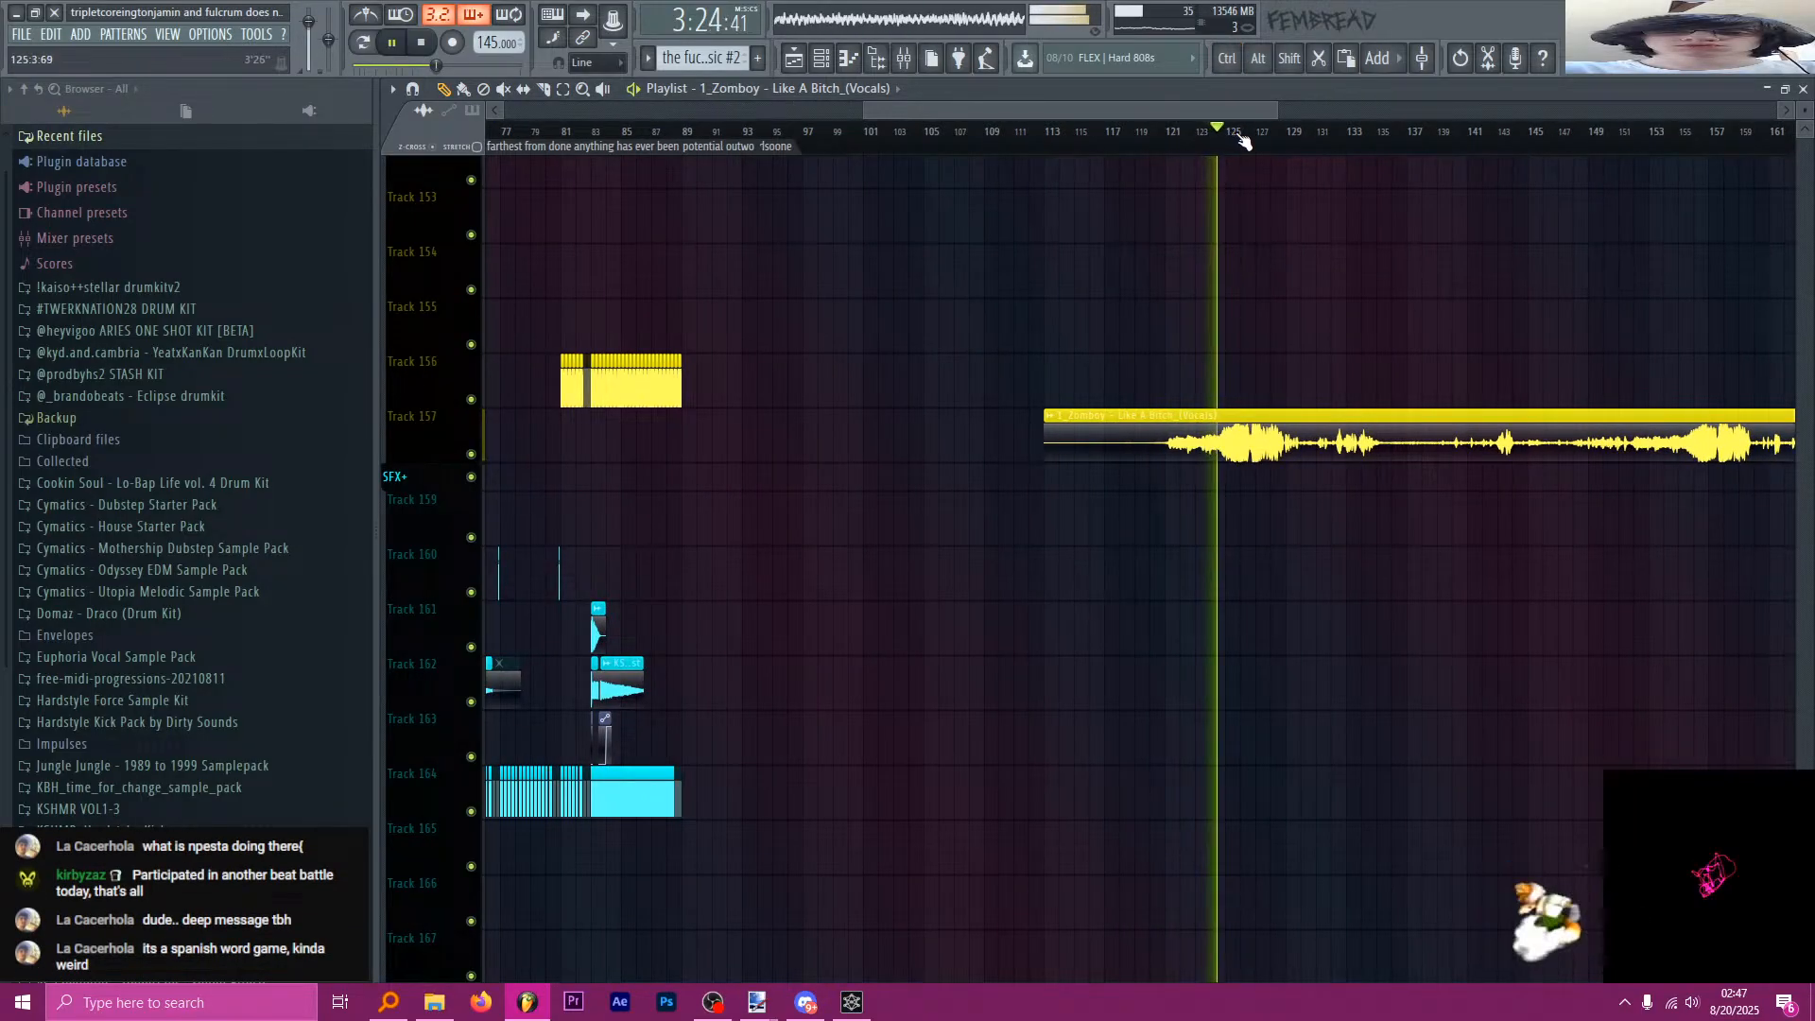
# Find the start of the loud vocal phrase by ear and slice the clip there, shortly before bar 127.
pyautogui.scroll(6, 1304, 312)
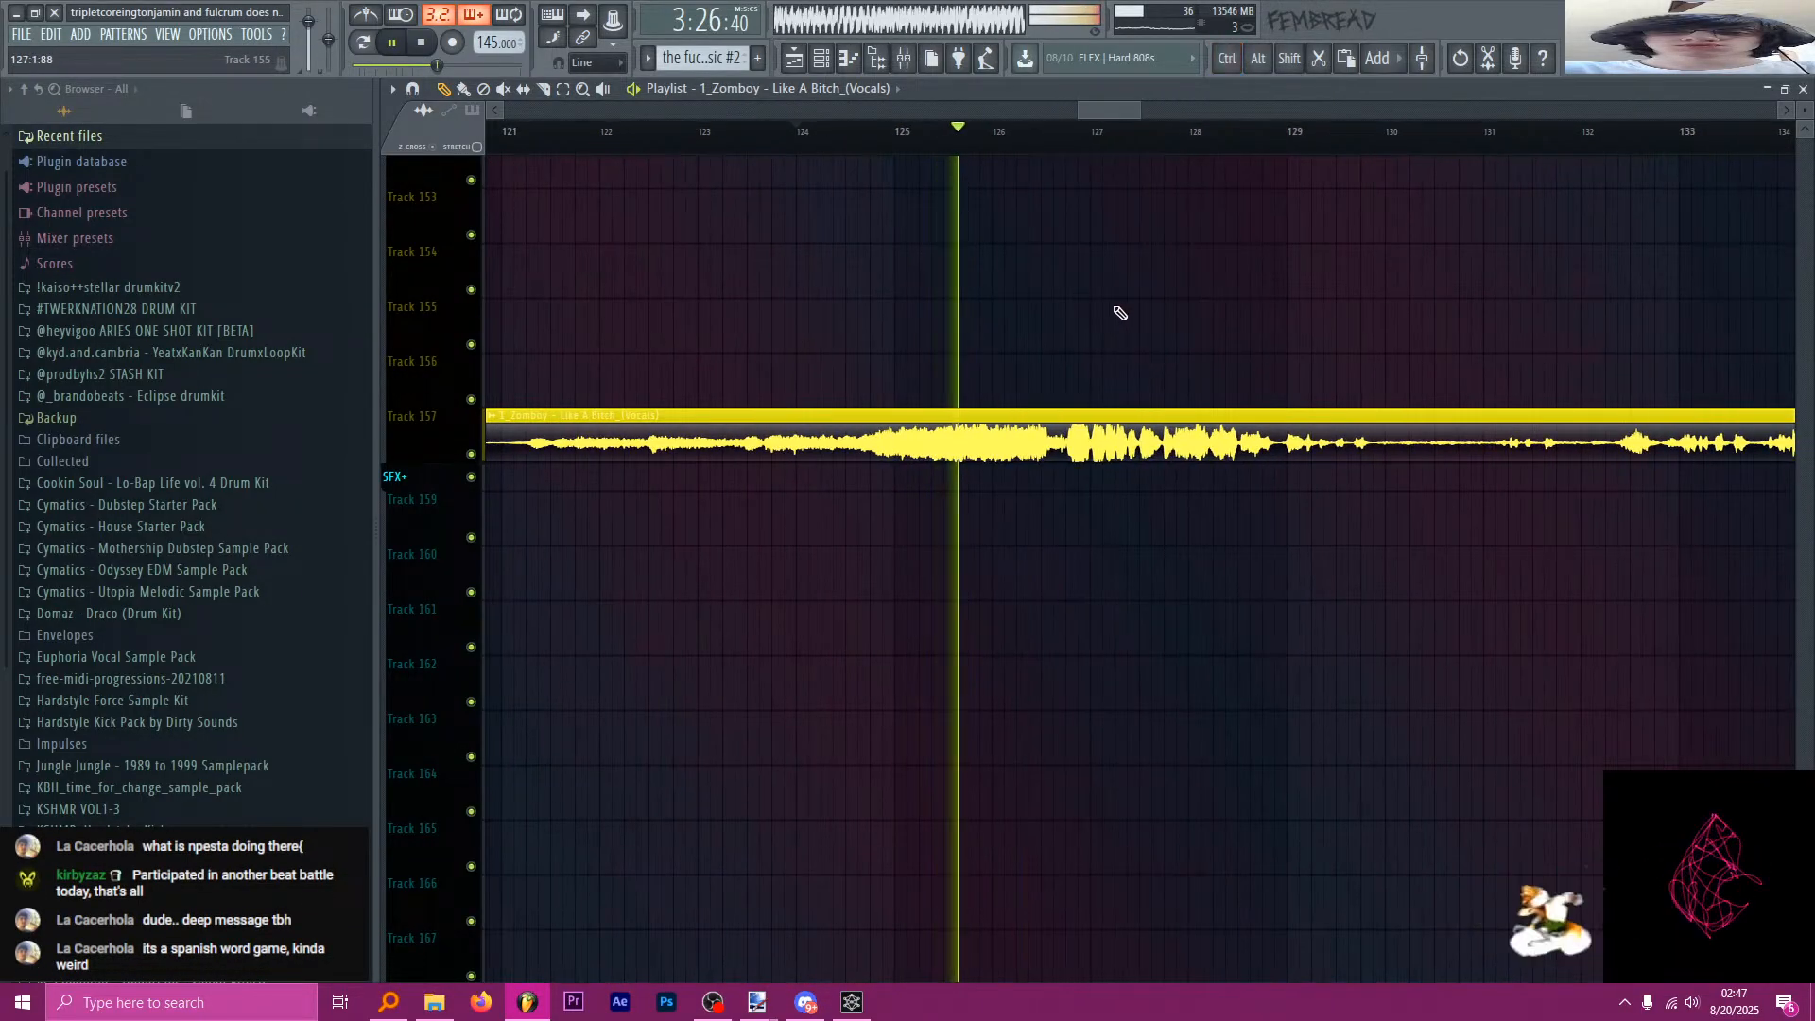
pyautogui.press('ctrl')
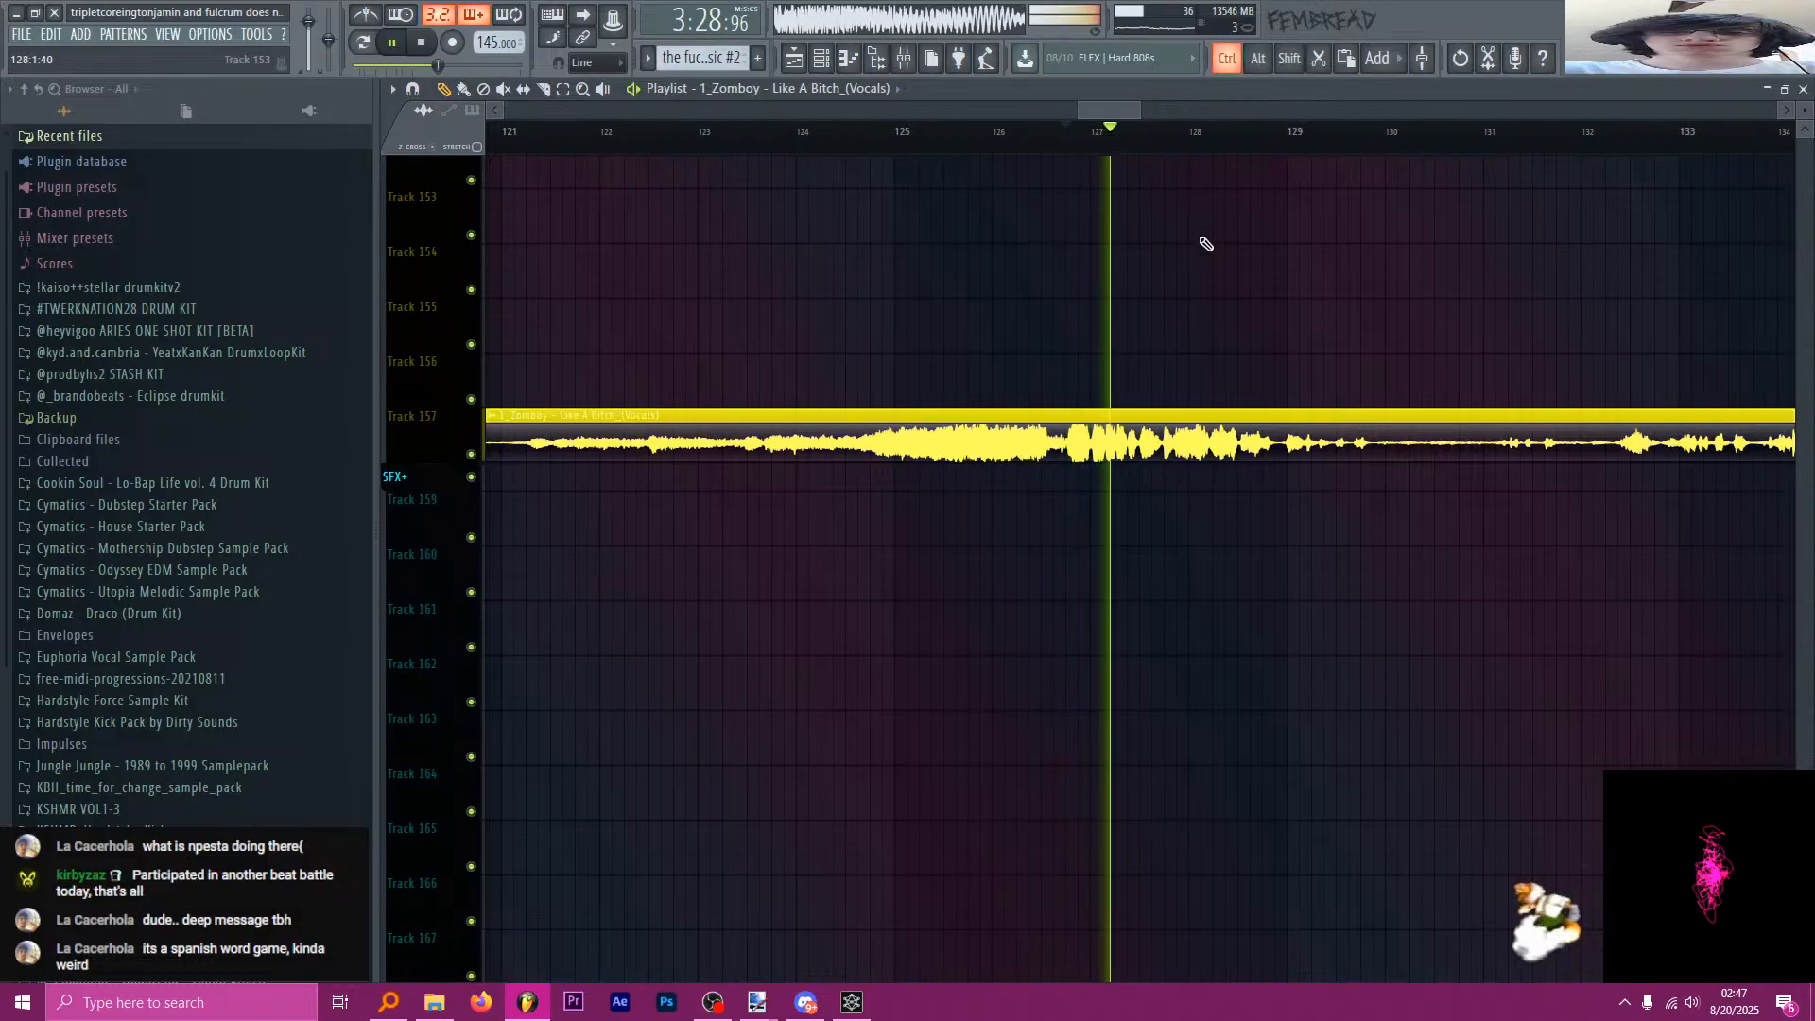
pyautogui.press('space')
pyautogui.scroll(3, 996, 314)
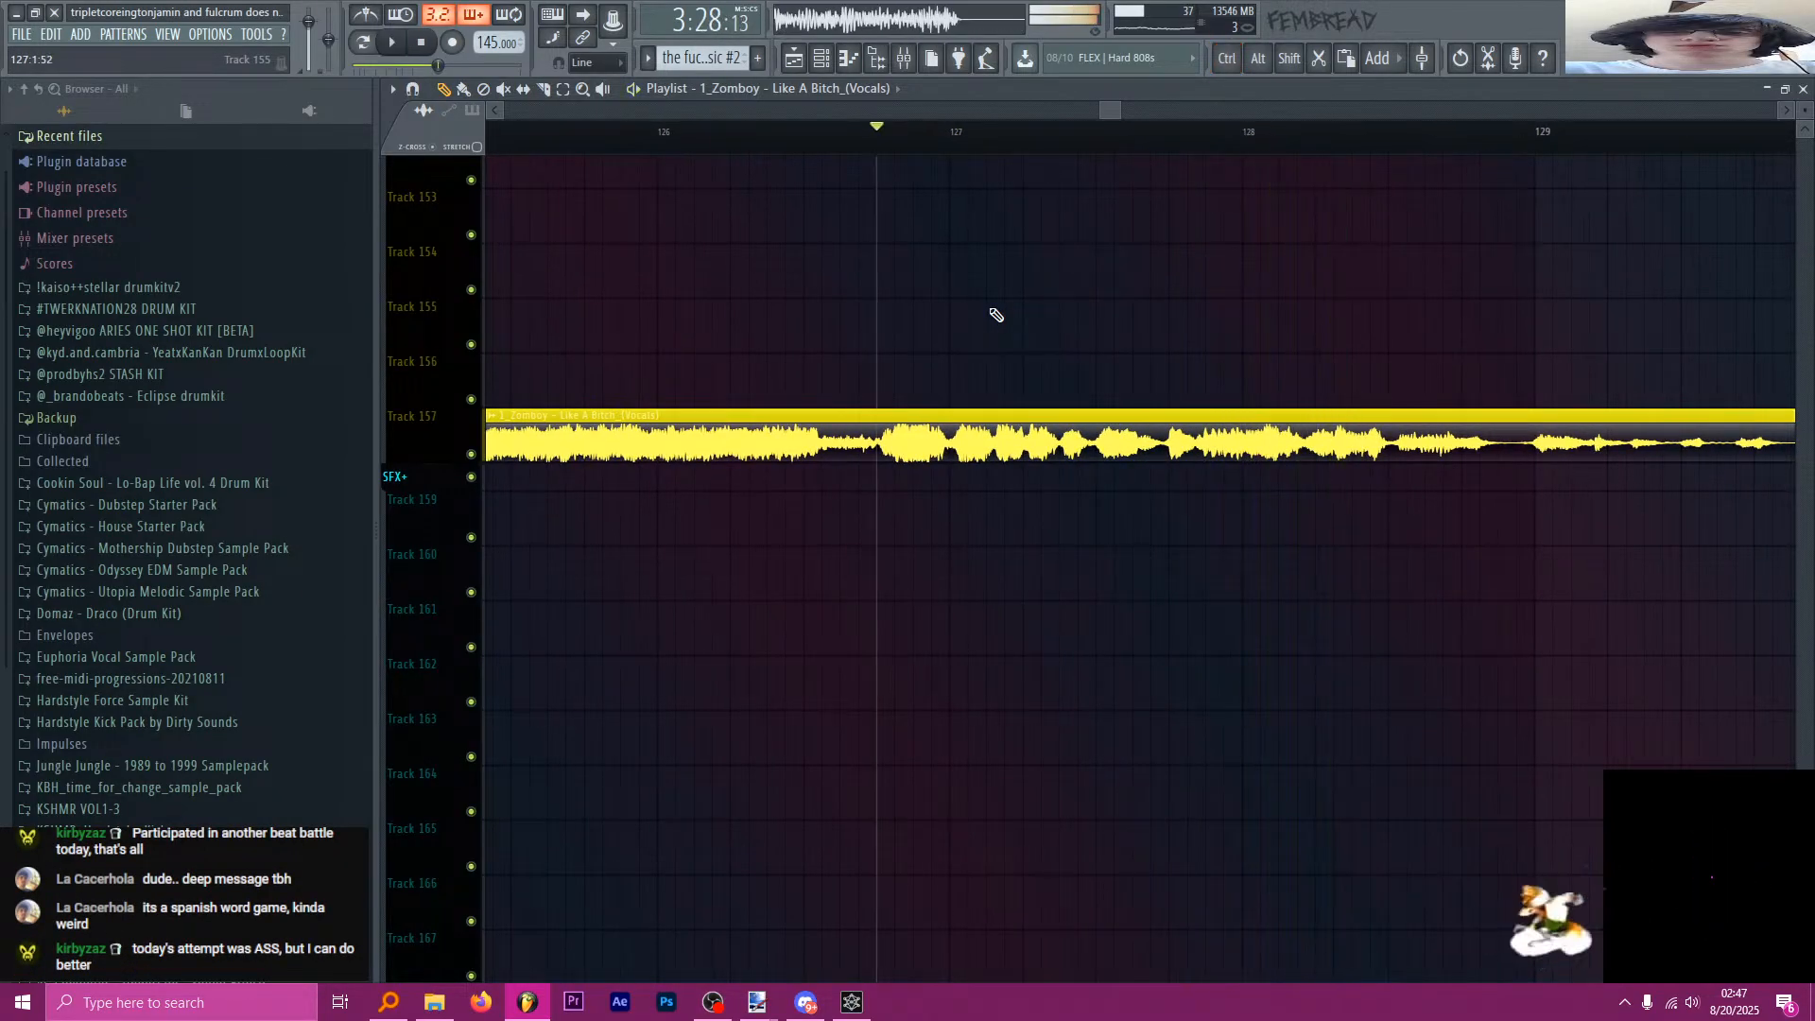
pyautogui.scroll(2, 955, 463)
pyautogui.hotkey('shift', 'alt')
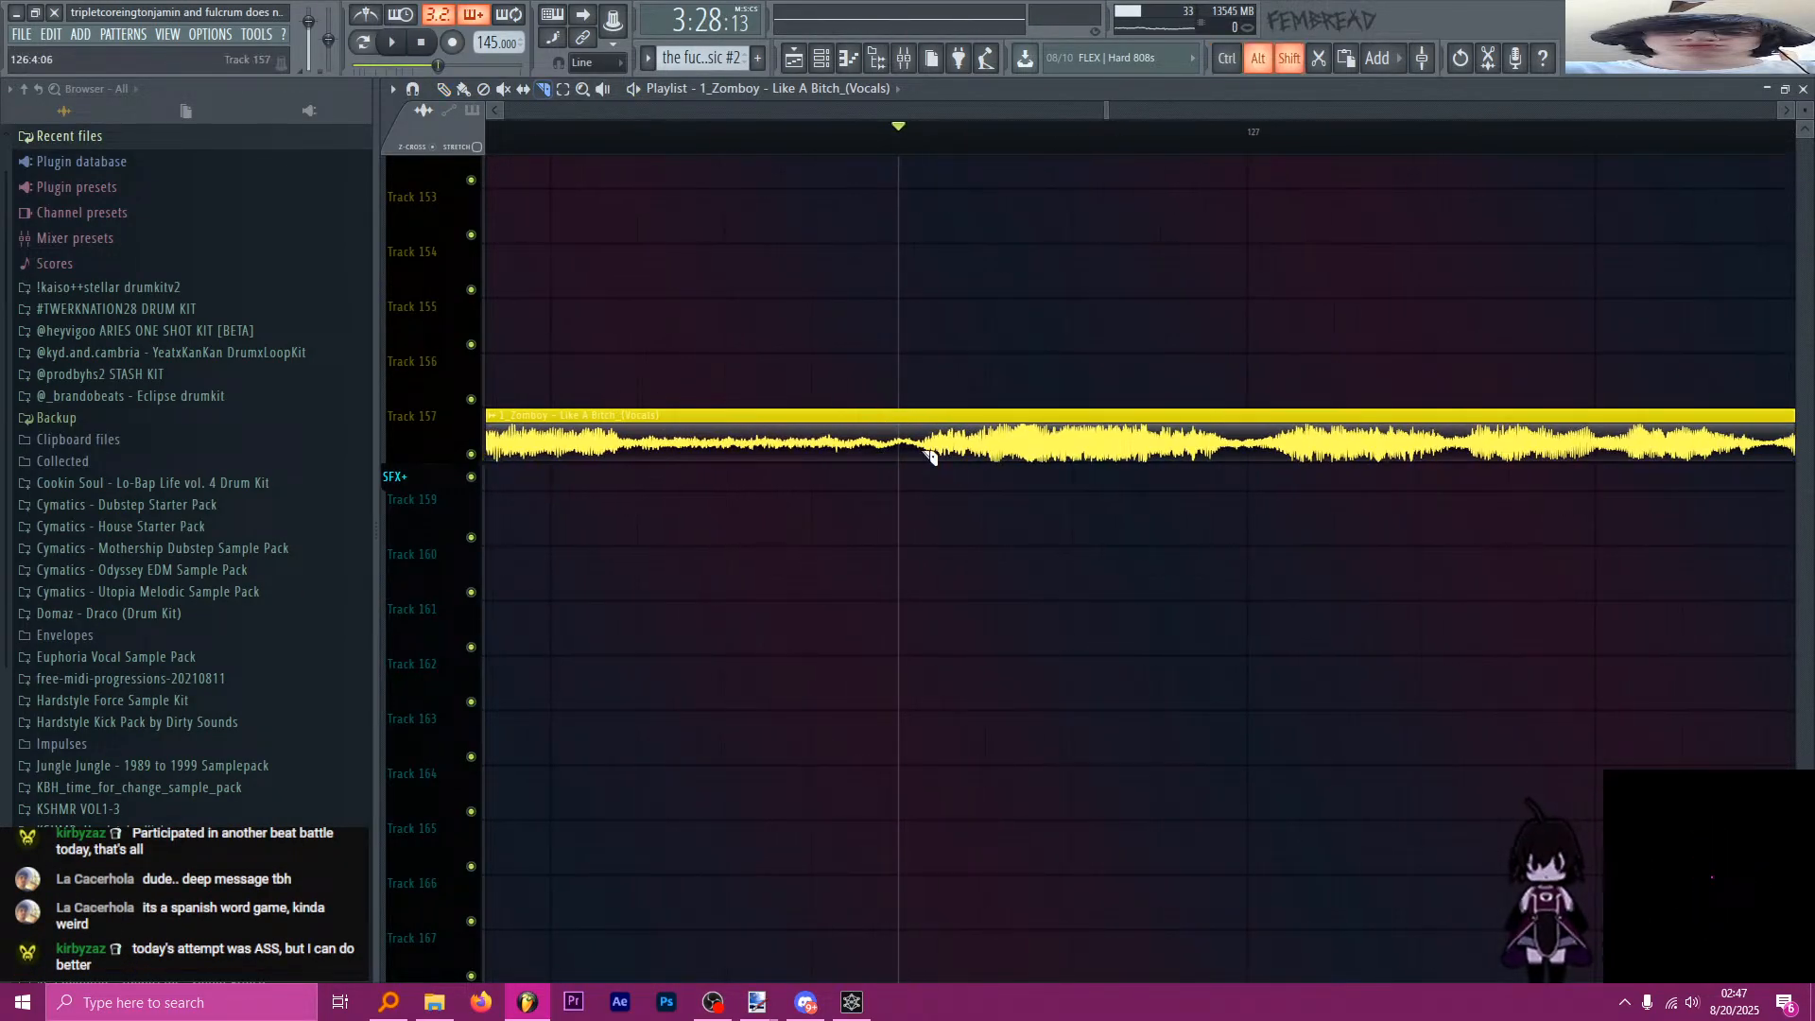
pyautogui.keyDown('alt'); pyautogui.keyDown('shift'); pyautogui.click(930, 456); pyautogui.keyUp('shift'); pyautogui.keyUp('alt')
# Find where the vocal phrase ends by ear and slice the clip there, midway between bars 128 and 129.
pyautogui.scroll(-5, 917, 457)
pyautogui.moveTo(1077, 137); pyautogui.dragTo(1139, 148)
pyautogui.press('space')
pyautogui.press('space')
pyautogui.scroll(4, 1127, 444)
pyautogui.keyDown('alt'); pyautogui.keyDown('shift'); pyautogui.click(1172, 451); pyautogui.keyUp('shift'); pyautogui.keyUp('alt')
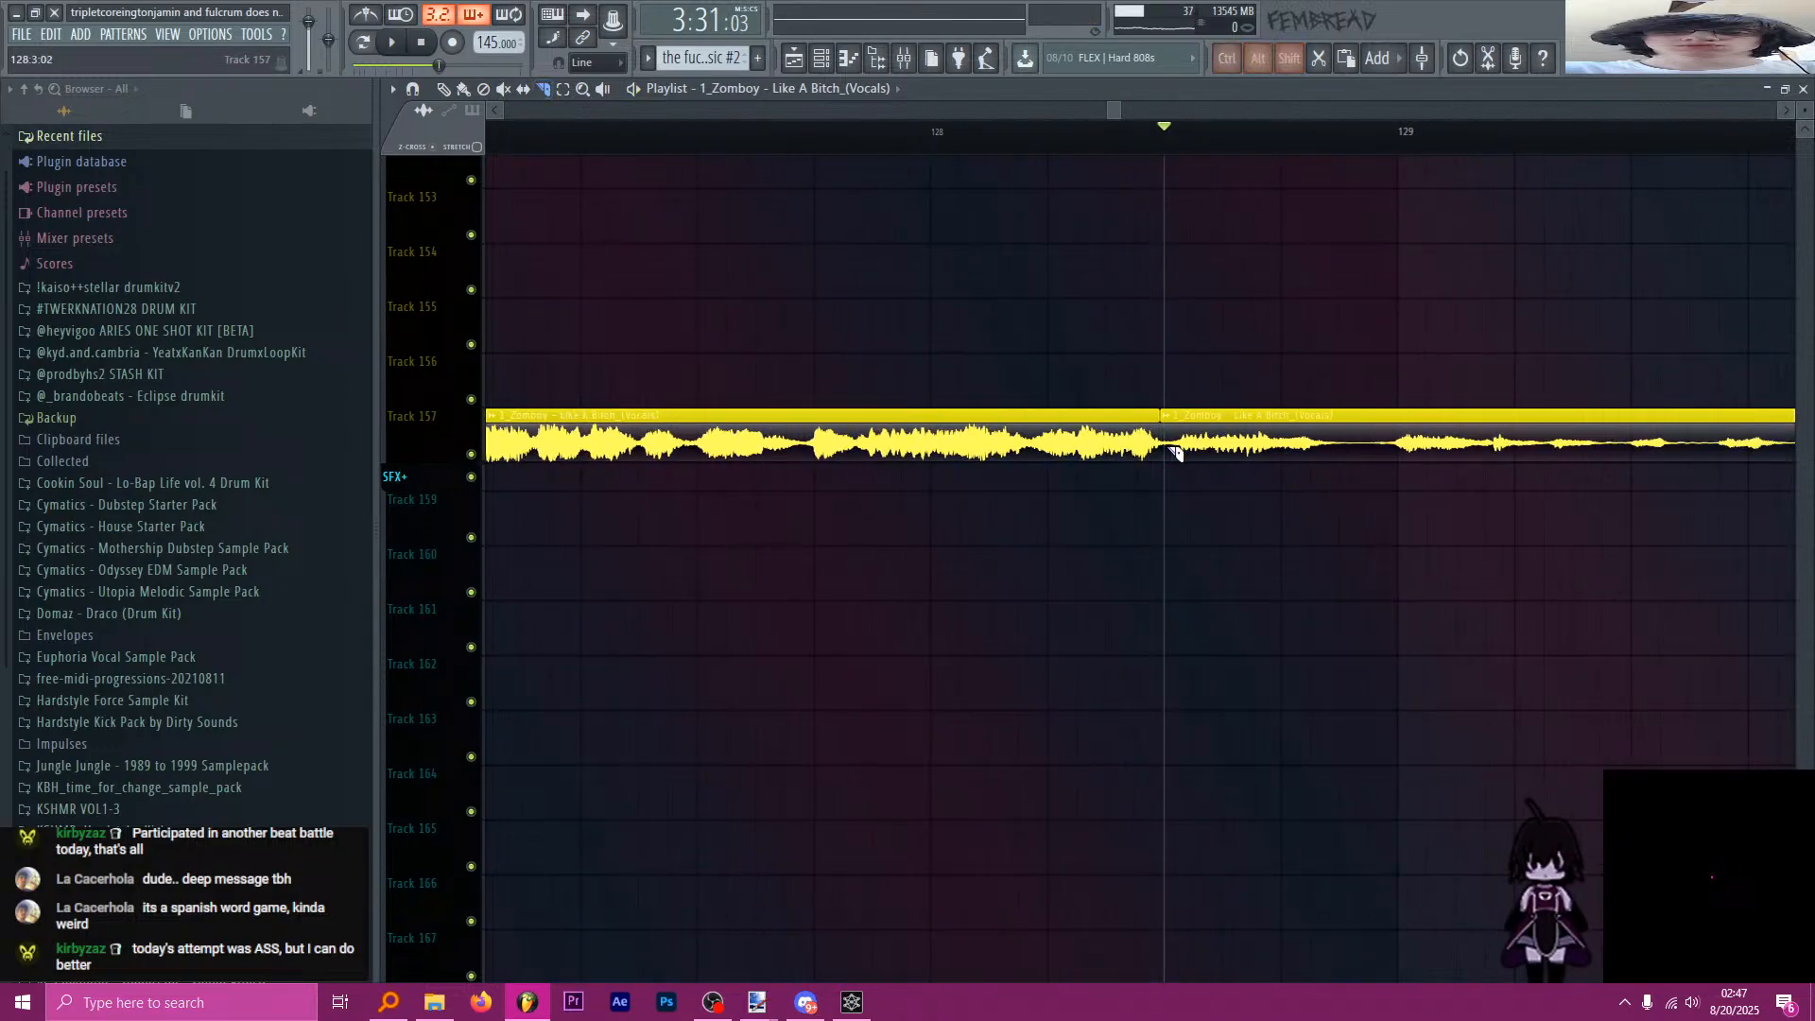
pyautogui.scroll(-3, 1172, 452)
pyautogui.scroll(2, 1178, 448)
pyautogui.keyDown('alt'); pyautogui.keyDown('shift'); pyautogui.click(1157, 436); pyautogui.keyUp('shift'); pyautogui.keyUp('alt')
# Delete the vocals pieces before and after the sliced phrase on Track 157.
pyautogui.scroll(-1, 1187, 444)
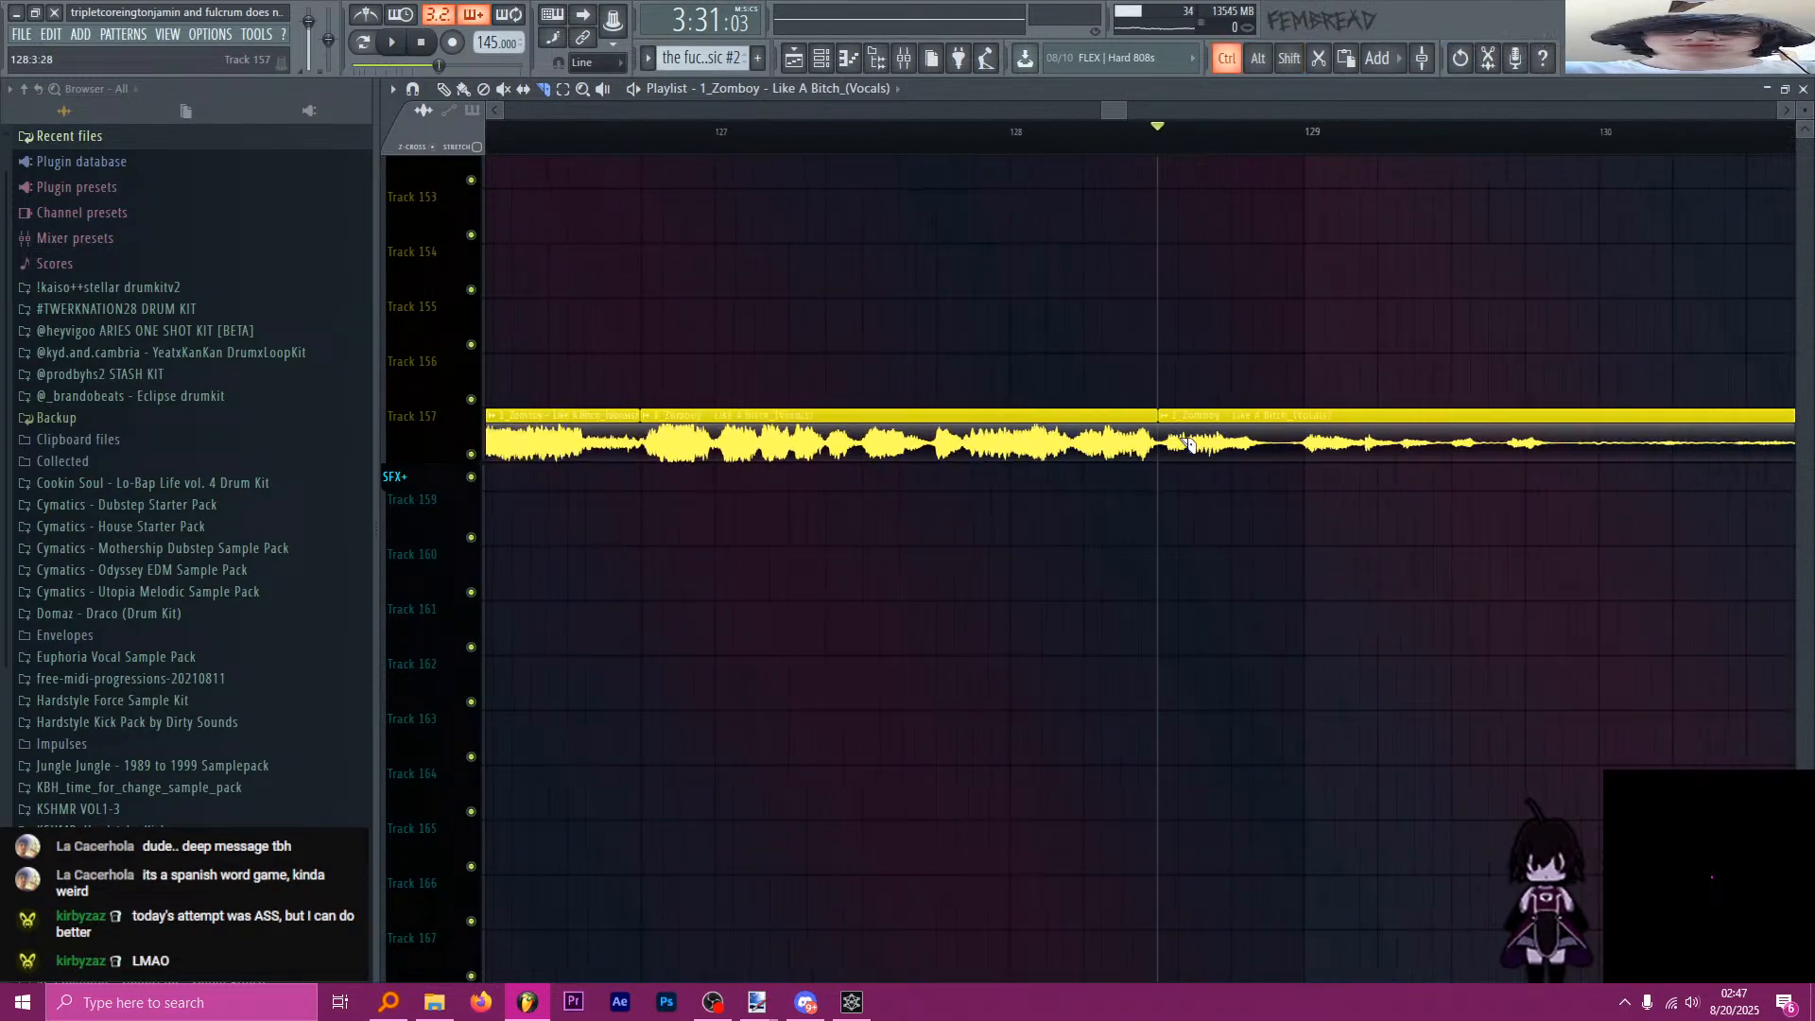
pyautogui.scroll(-2, 1183, 445)
pyautogui.press('p')
pyautogui.rightClick(926, 458)
pyautogui.rightClick(1279, 457)
pyautogui.scroll(-1, 1126, 460)
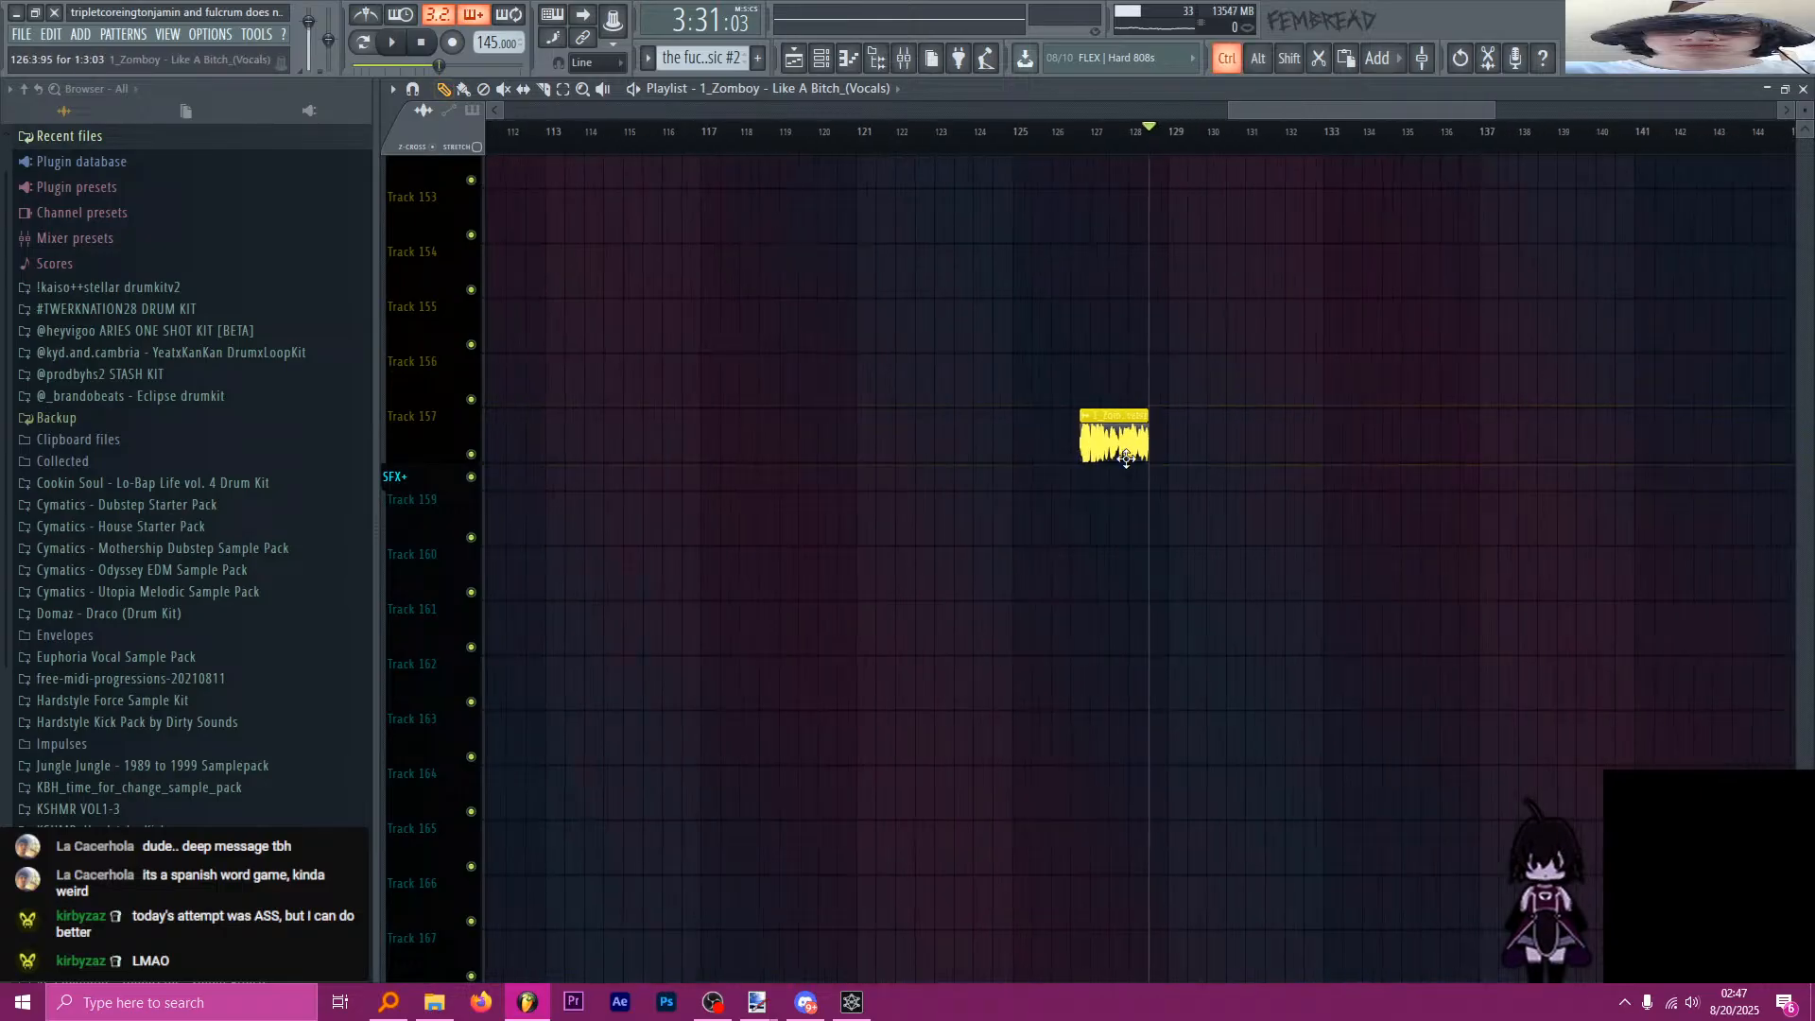
# Insert an empty playlist track between Track 157 and the SFX+ group.
pyautogui.scroll(-3, 1125, 460)
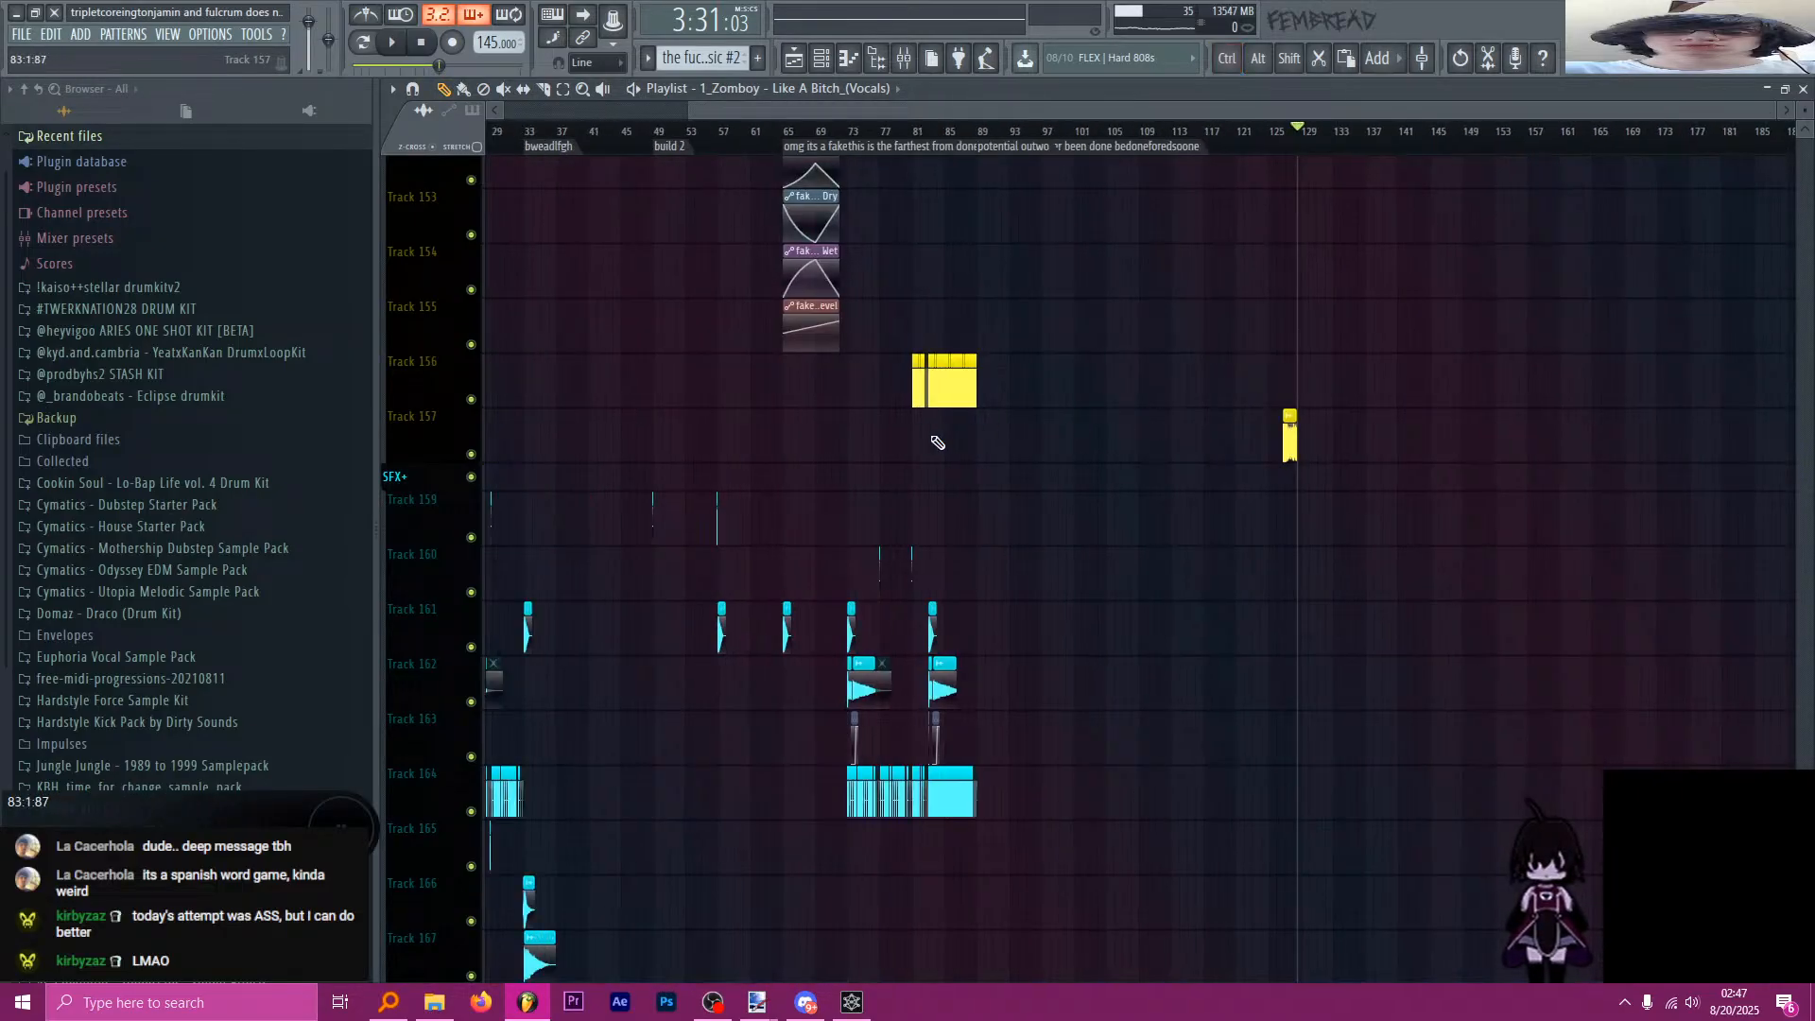
pyautogui.rightClick(436, 432)
pyautogui.press('i')
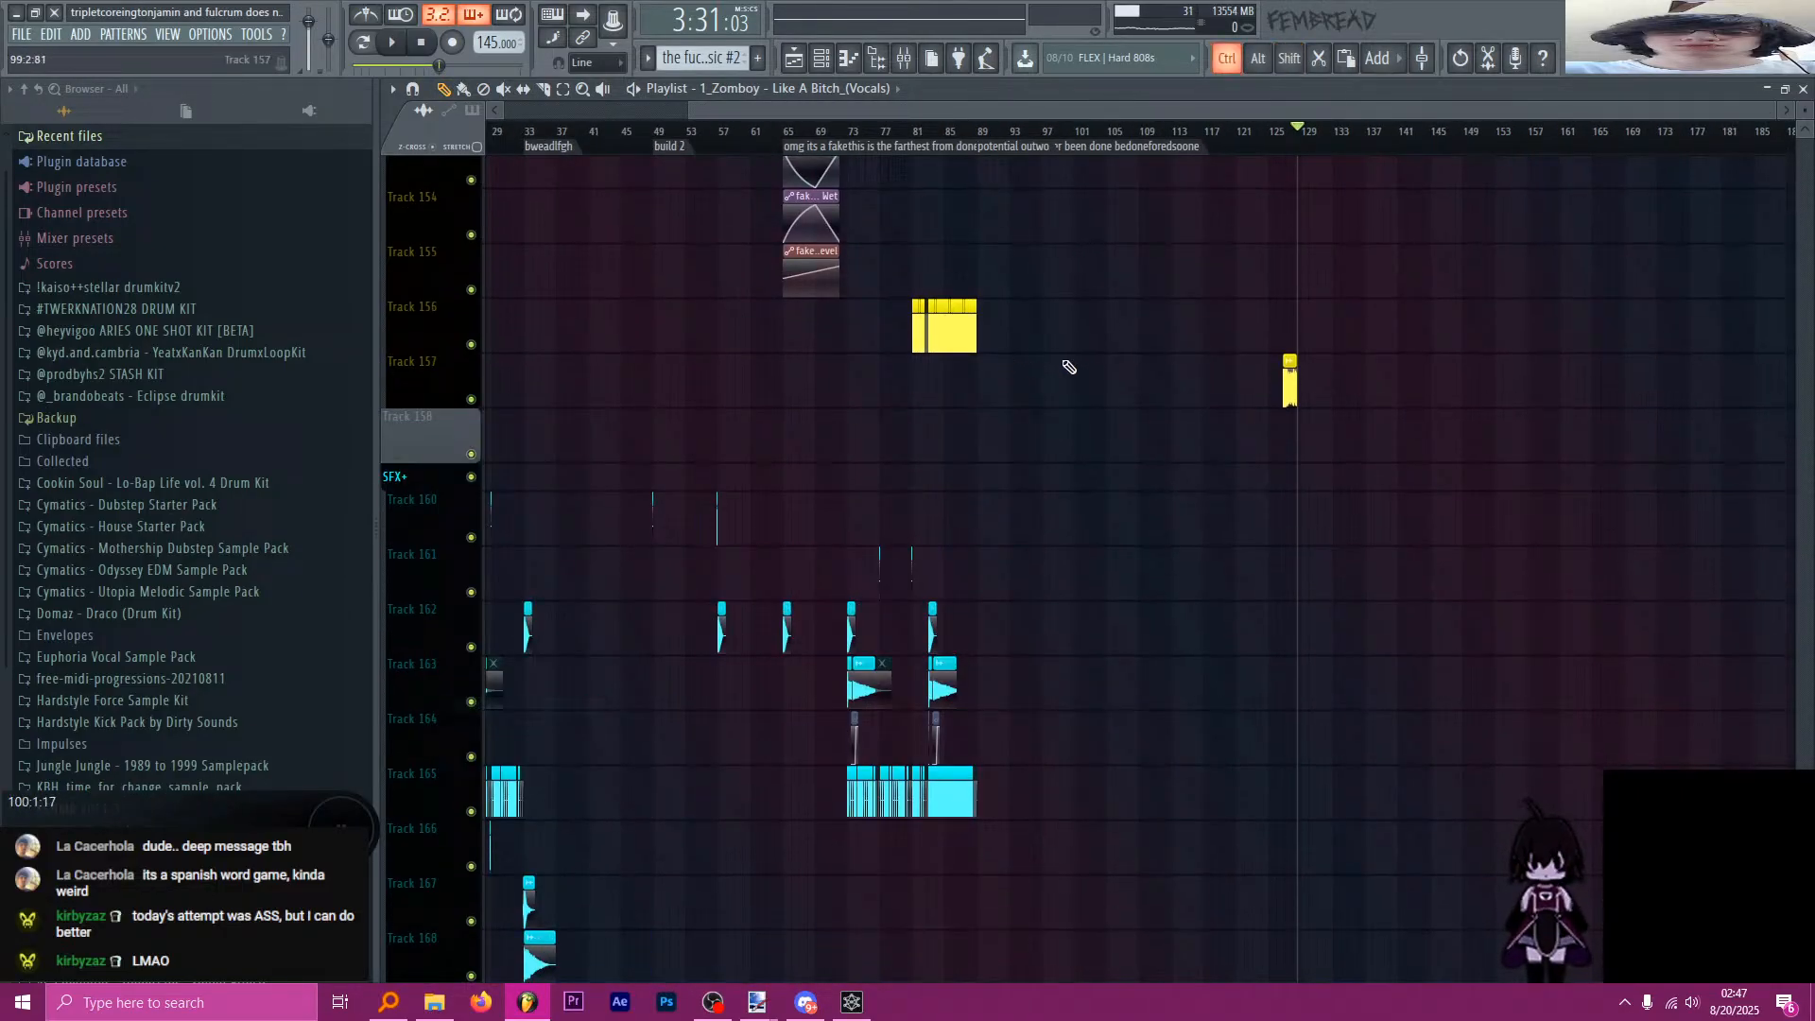
pyautogui.scroll(1, 1068, 366)
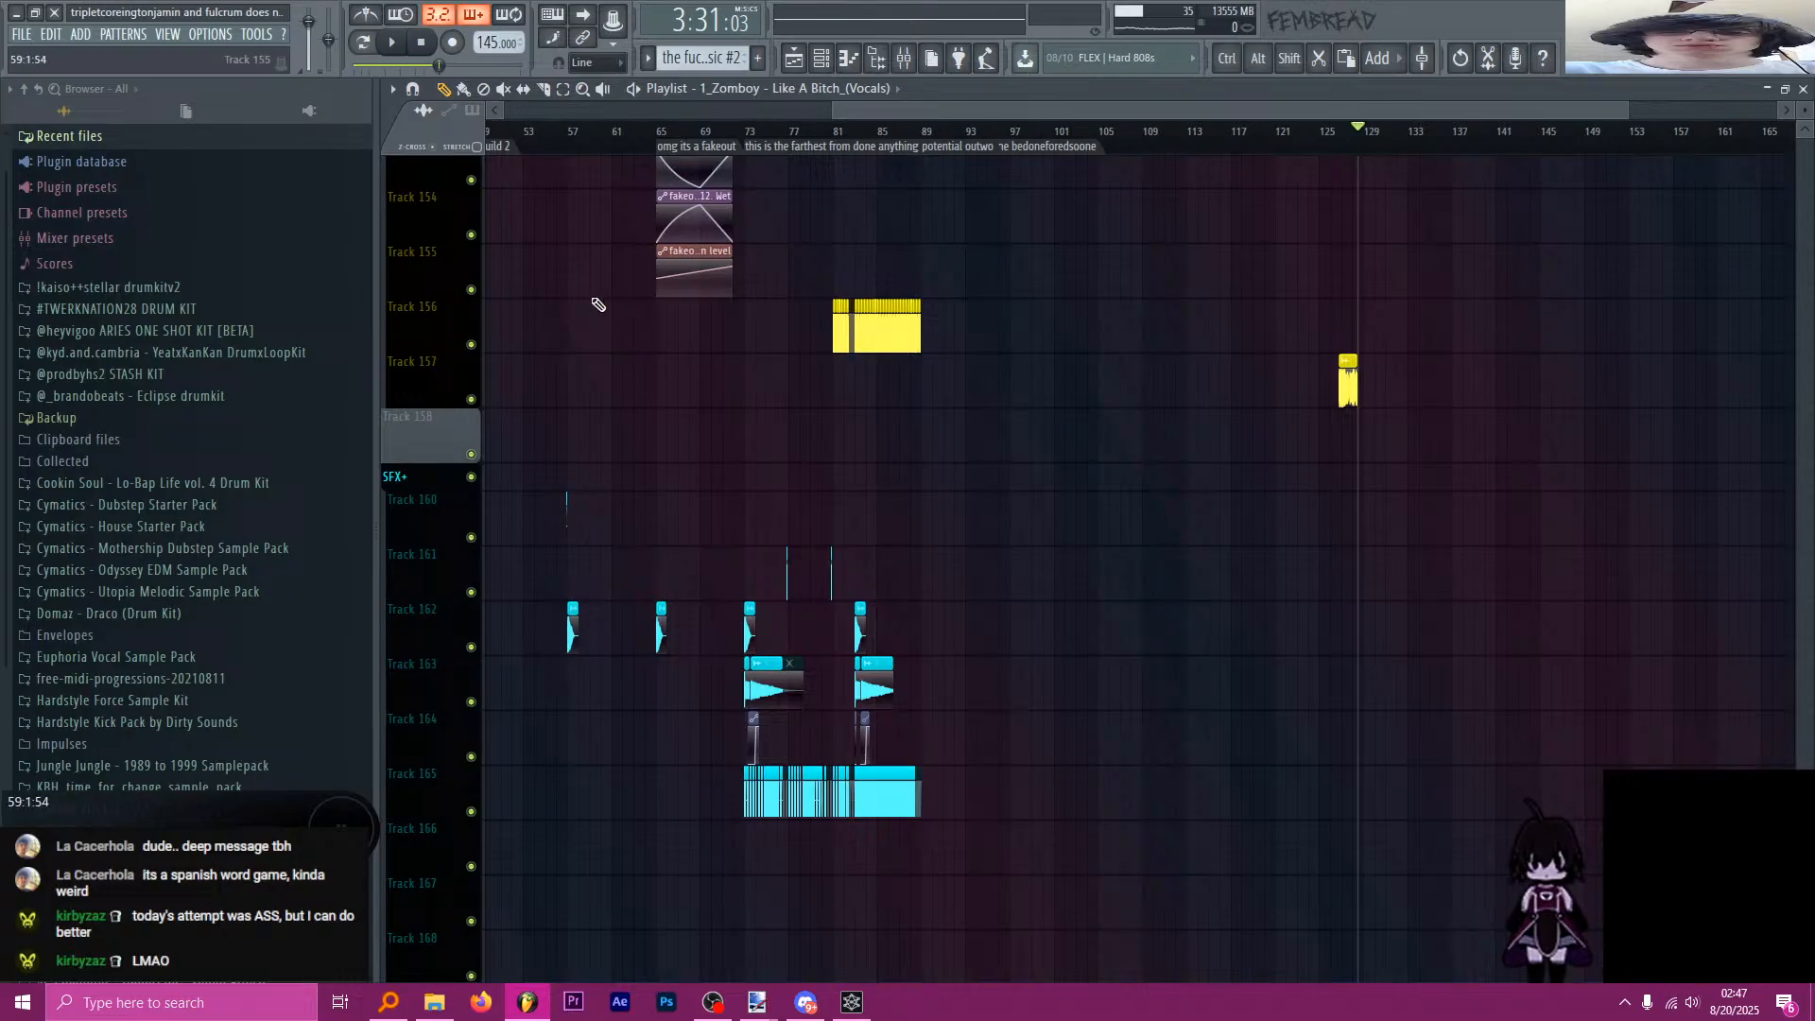
# Load 1_Zomboy - Like A Bitch_(Instrumental).wav into the Audio Clip channel and place it on Track 158 at about bar 129.
pyautogui.click(825, 58)
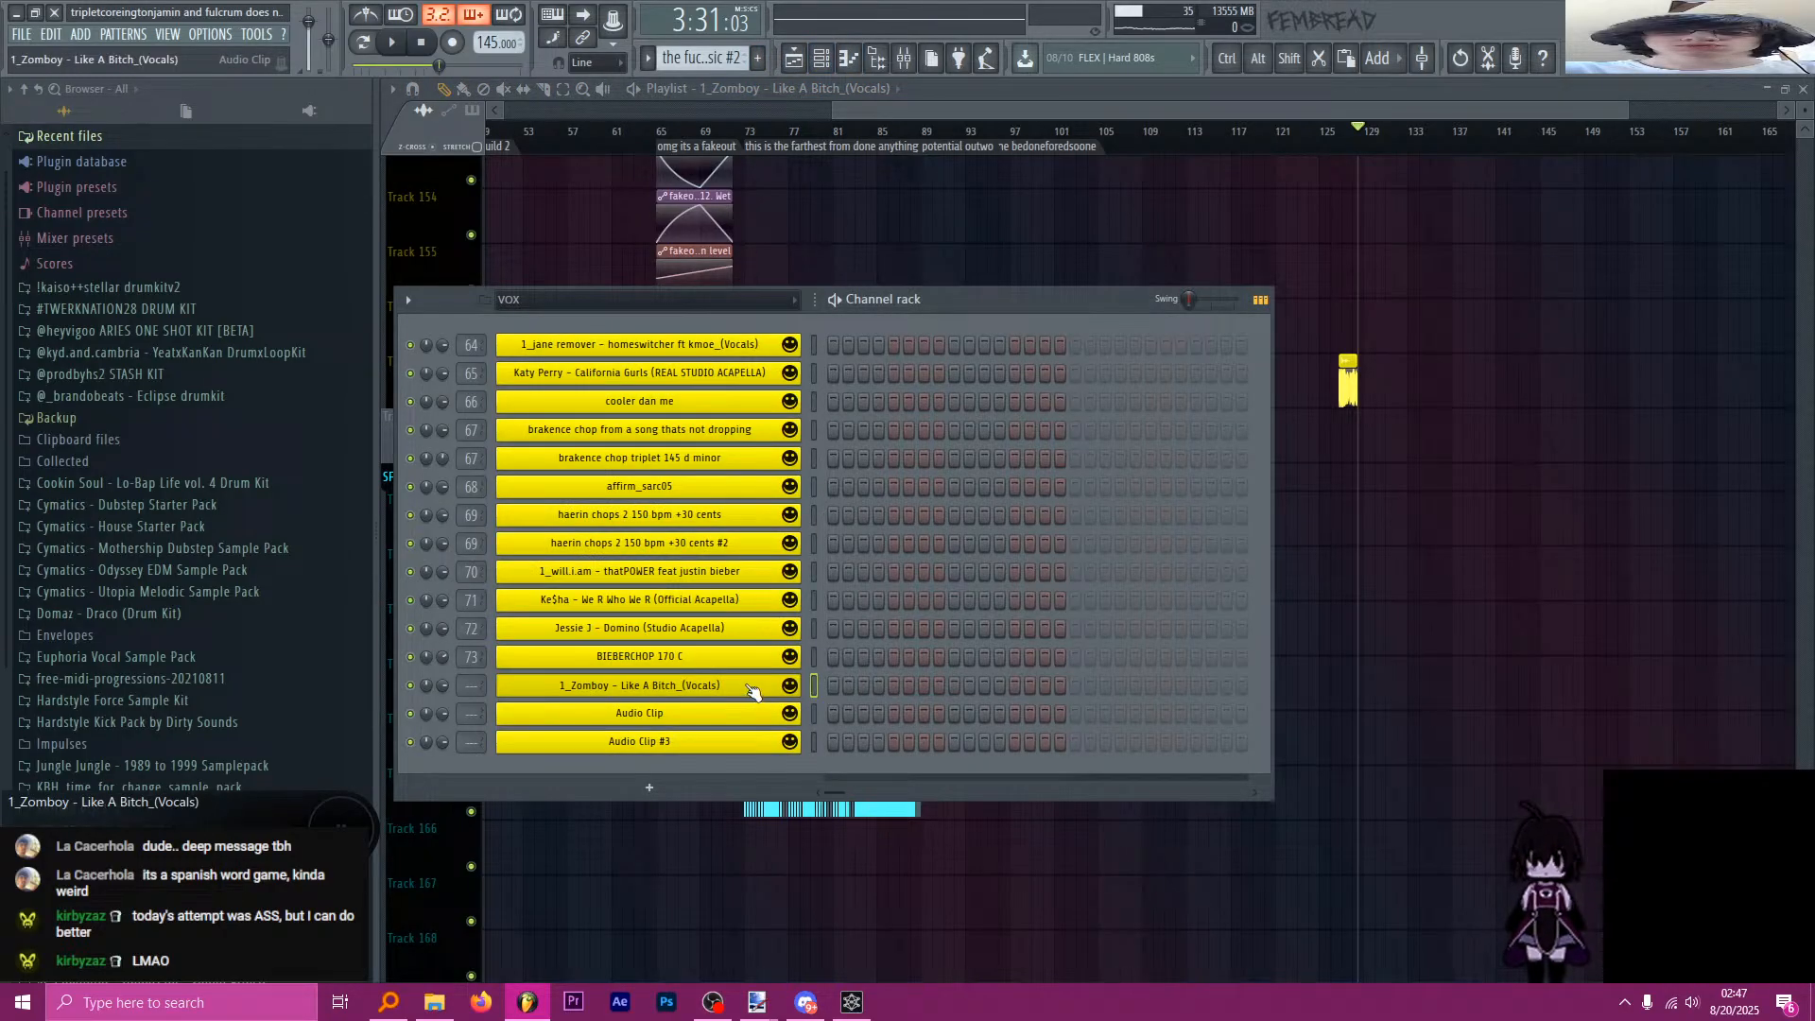
pyautogui.click(435, 1013)
pyautogui.moveTo(1163, 300); pyautogui.dragTo(703, 717)
pyautogui.moveTo(936, 878); pyautogui.dragTo(1386, 439)
pyautogui.press('space')
# Detect the tempo of the instrumental clip on Track 158, declining to apply it to the project.
pyautogui.scroll(-3, 1399, 434)
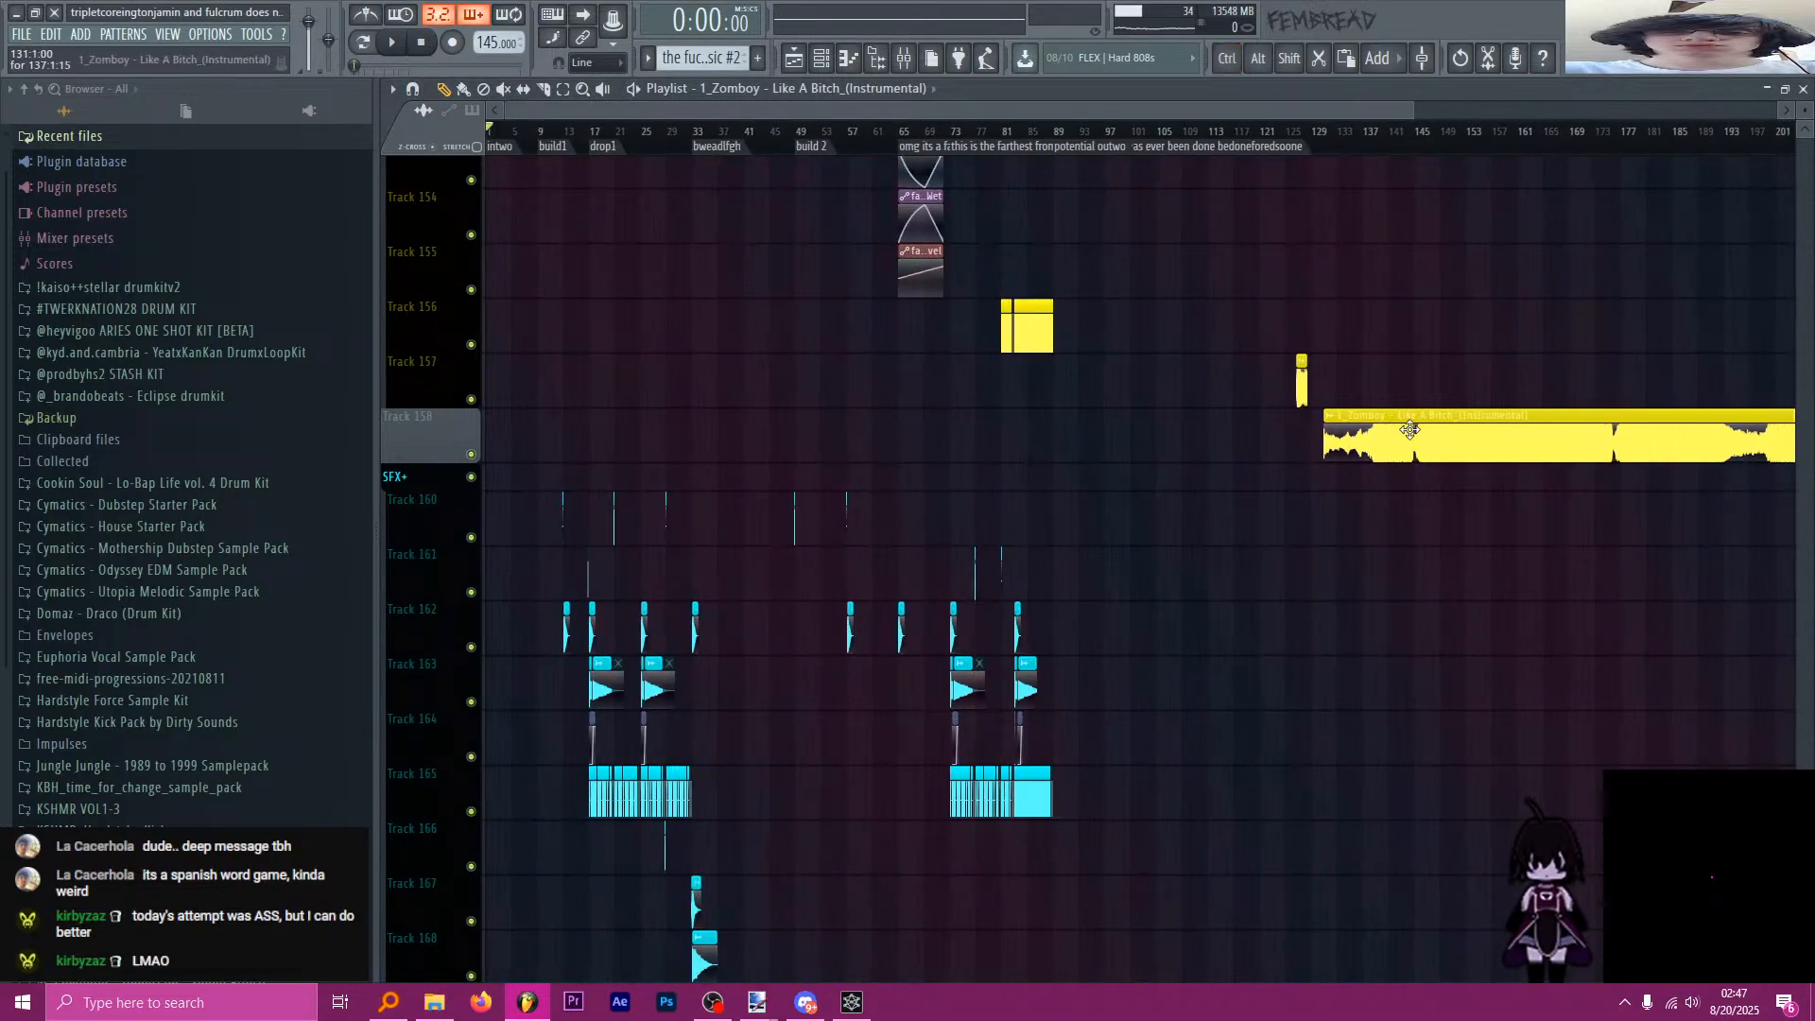
pyautogui.click(1409, 416)
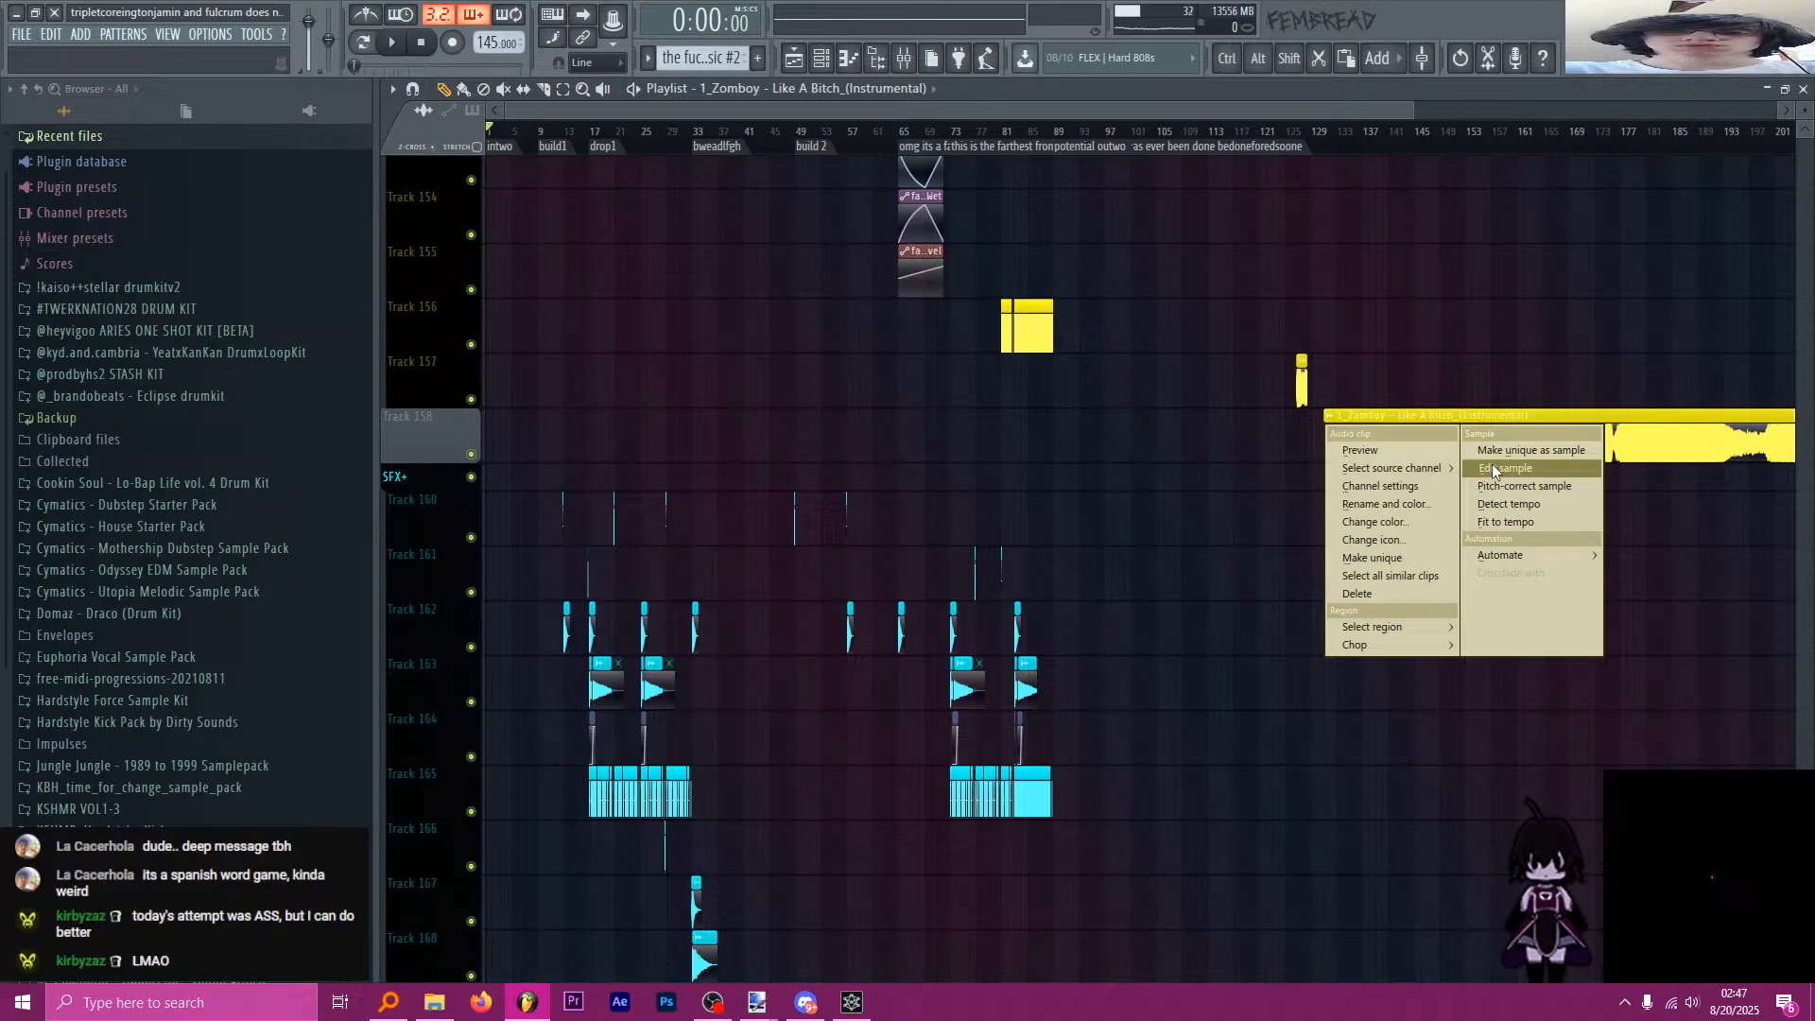
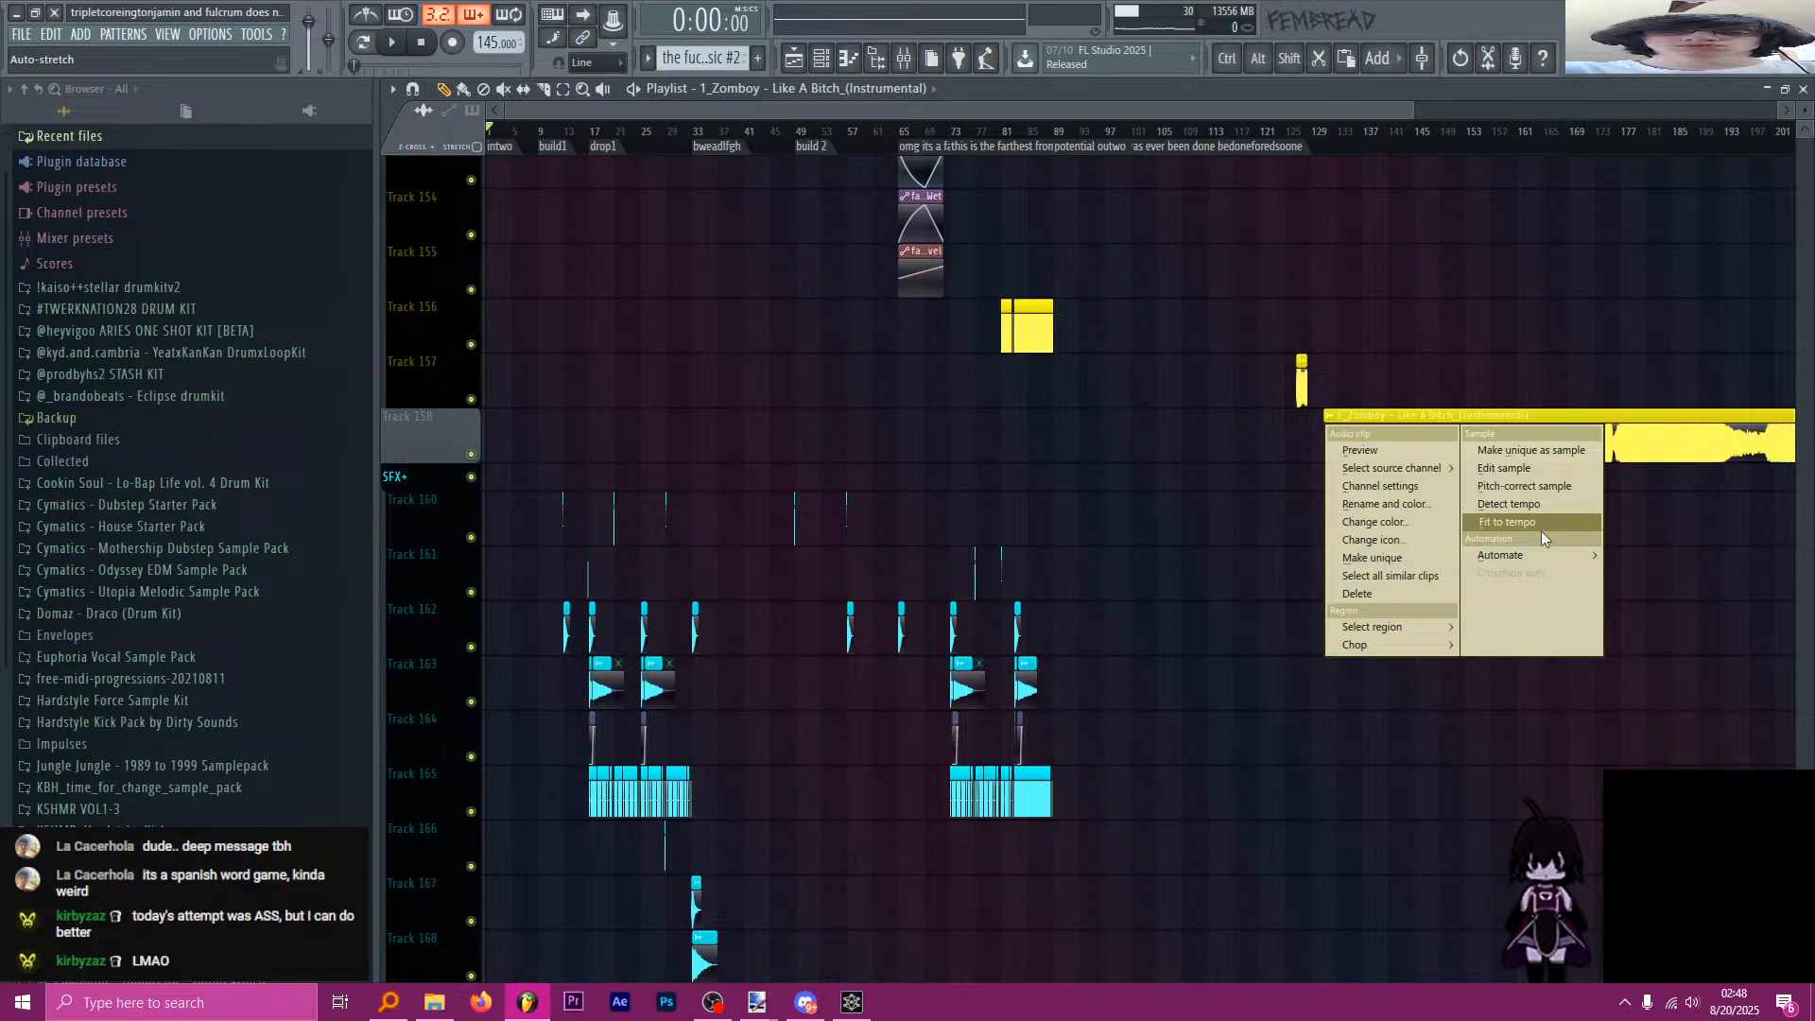
pyautogui.click(1503, 521)
pyautogui.click(928, 654)
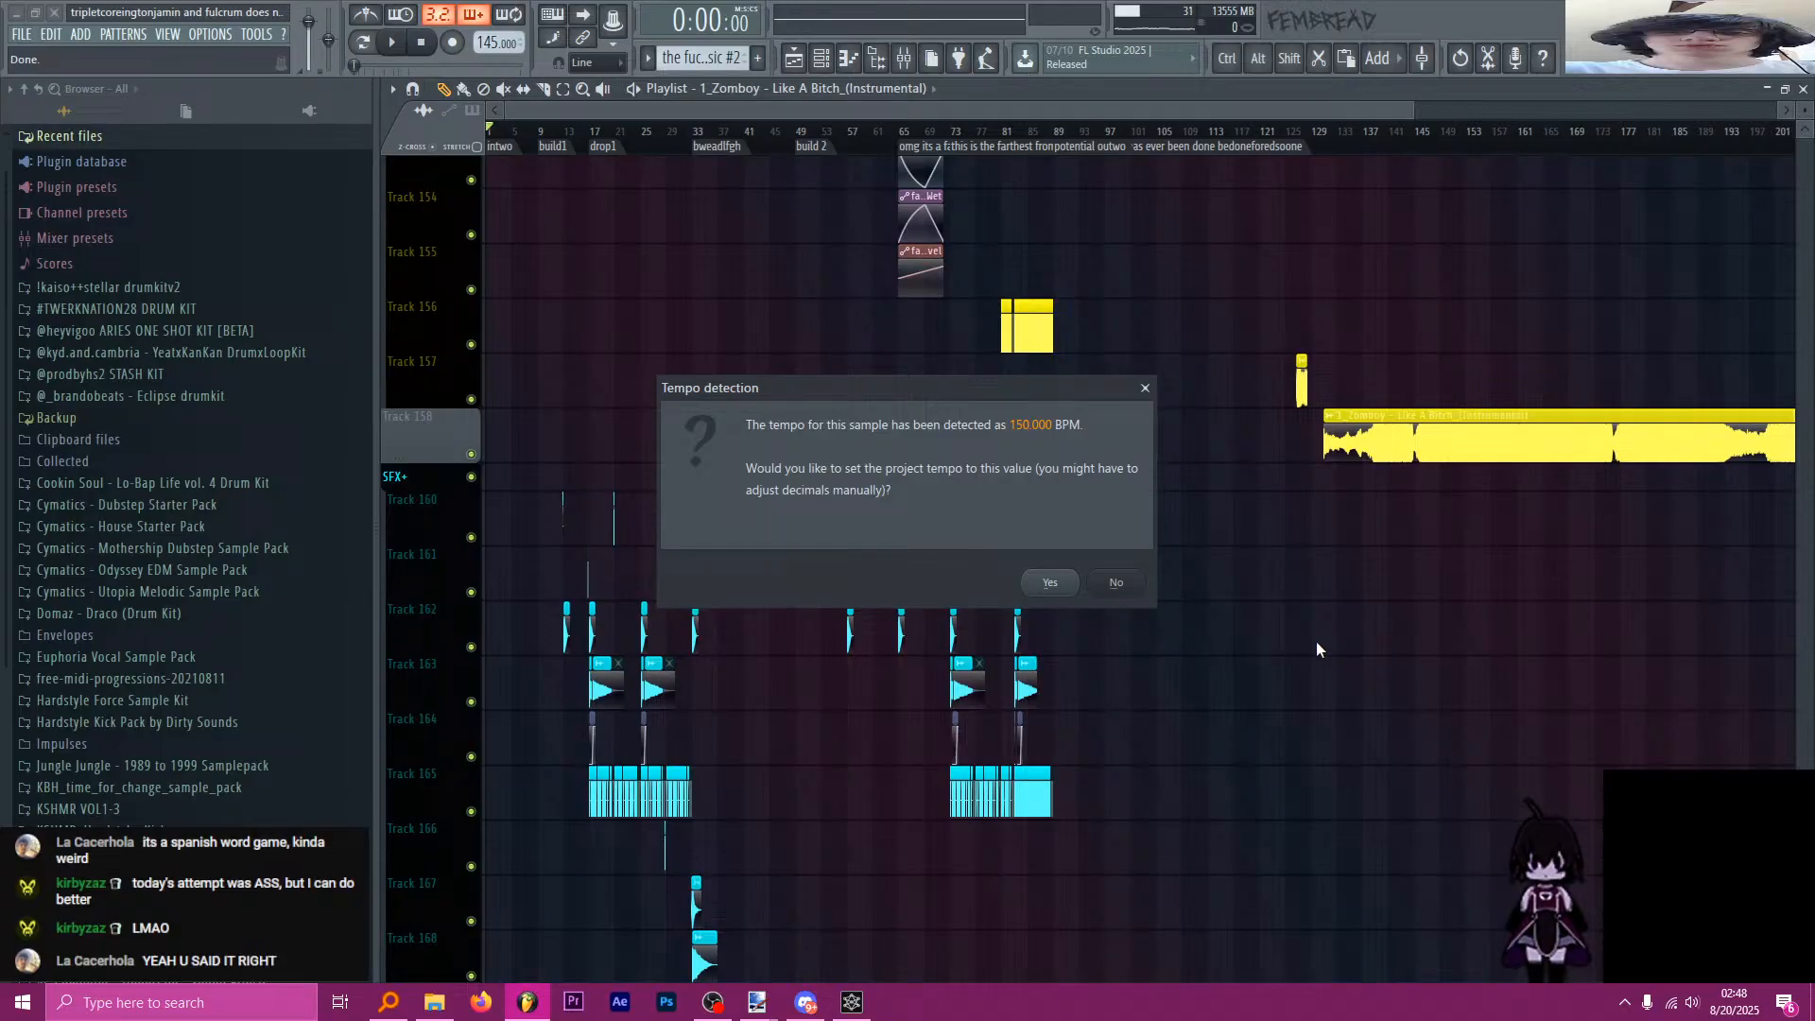
pyautogui.moveTo(1027, 396); pyautogui.dragTo(1063, 380)
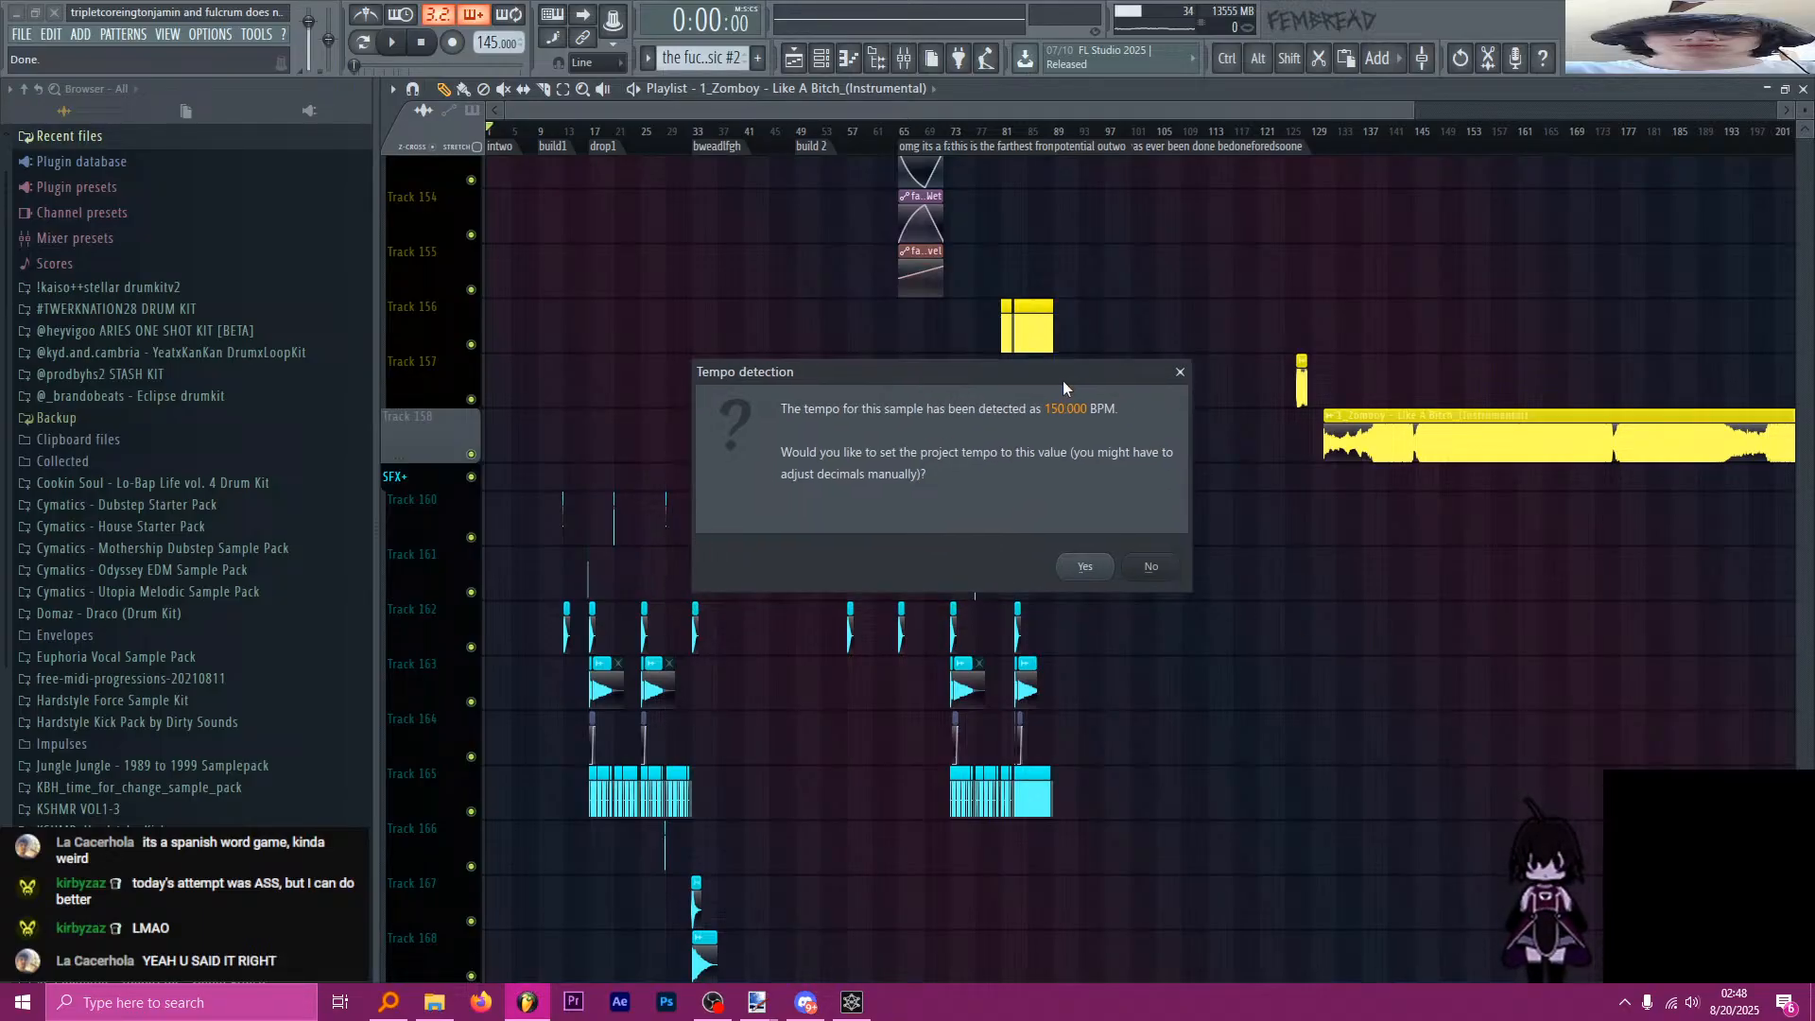
pyautogui.click(1150, 568)
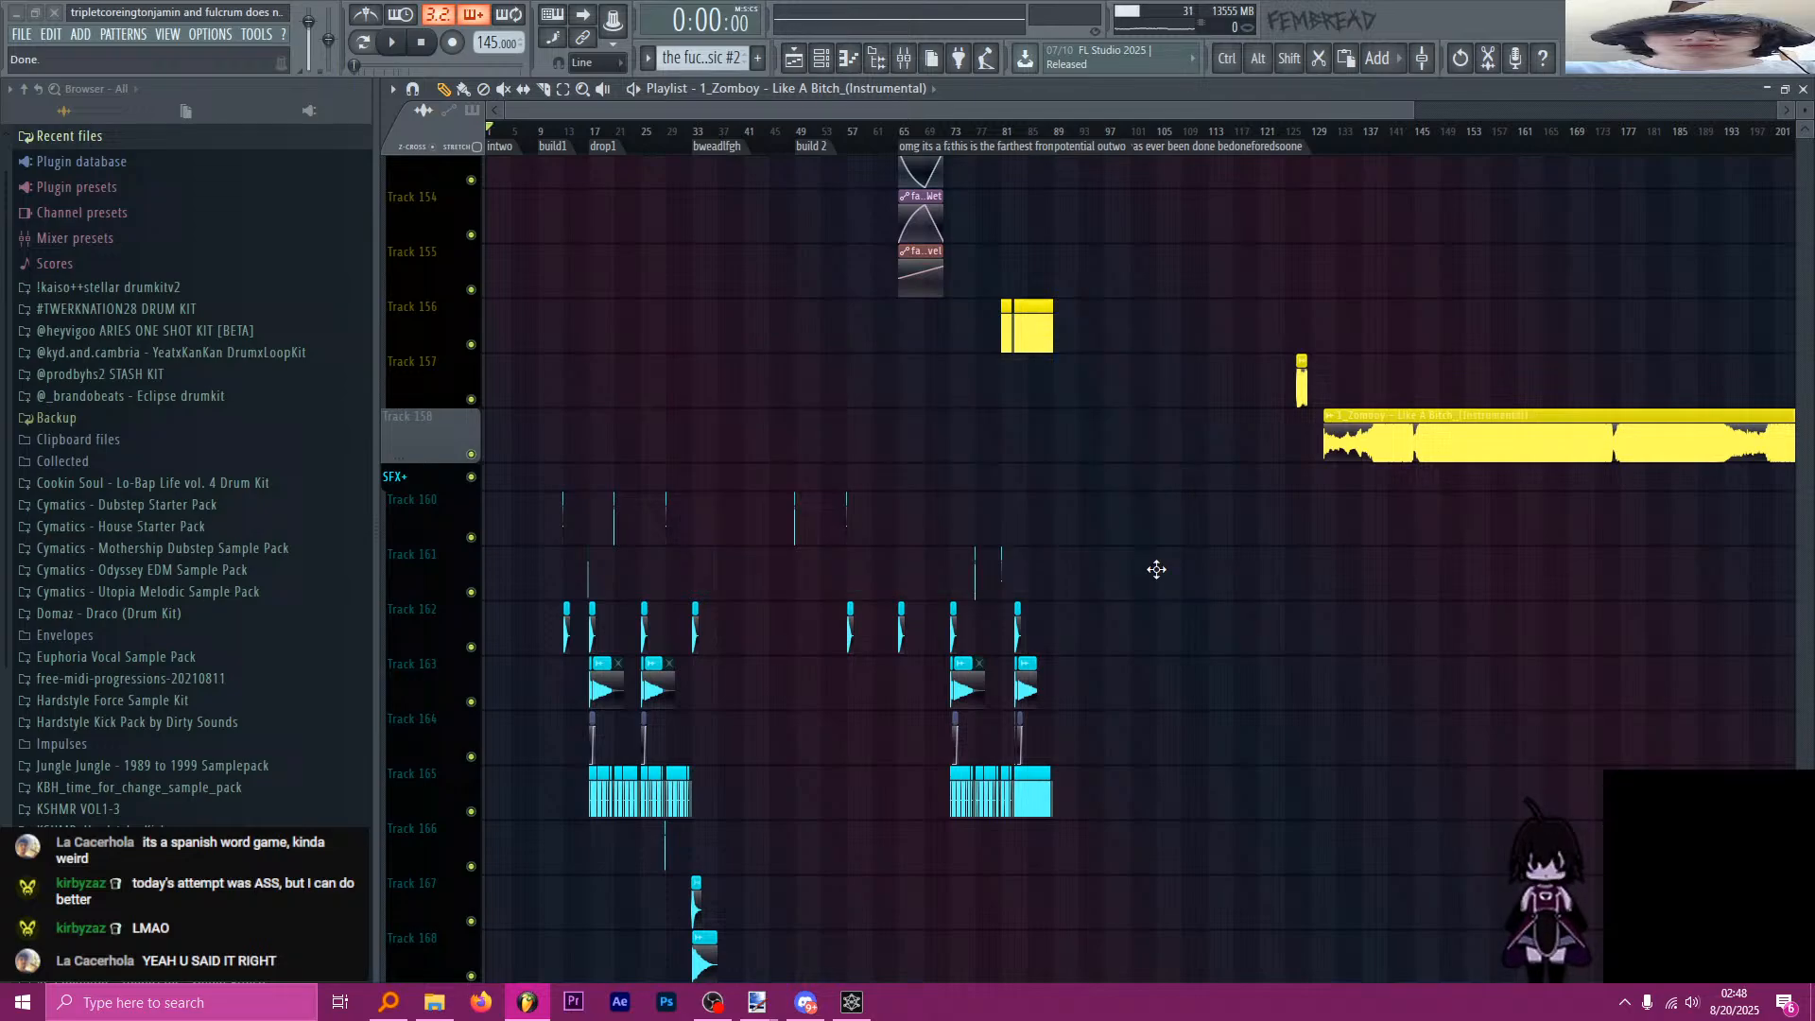
# Unload the instrumental sample from its Audio Clip channel and delete playlist Track 158.
pyautogui.doubleClick(1506, 438)
pyautogui.click(981, 599)
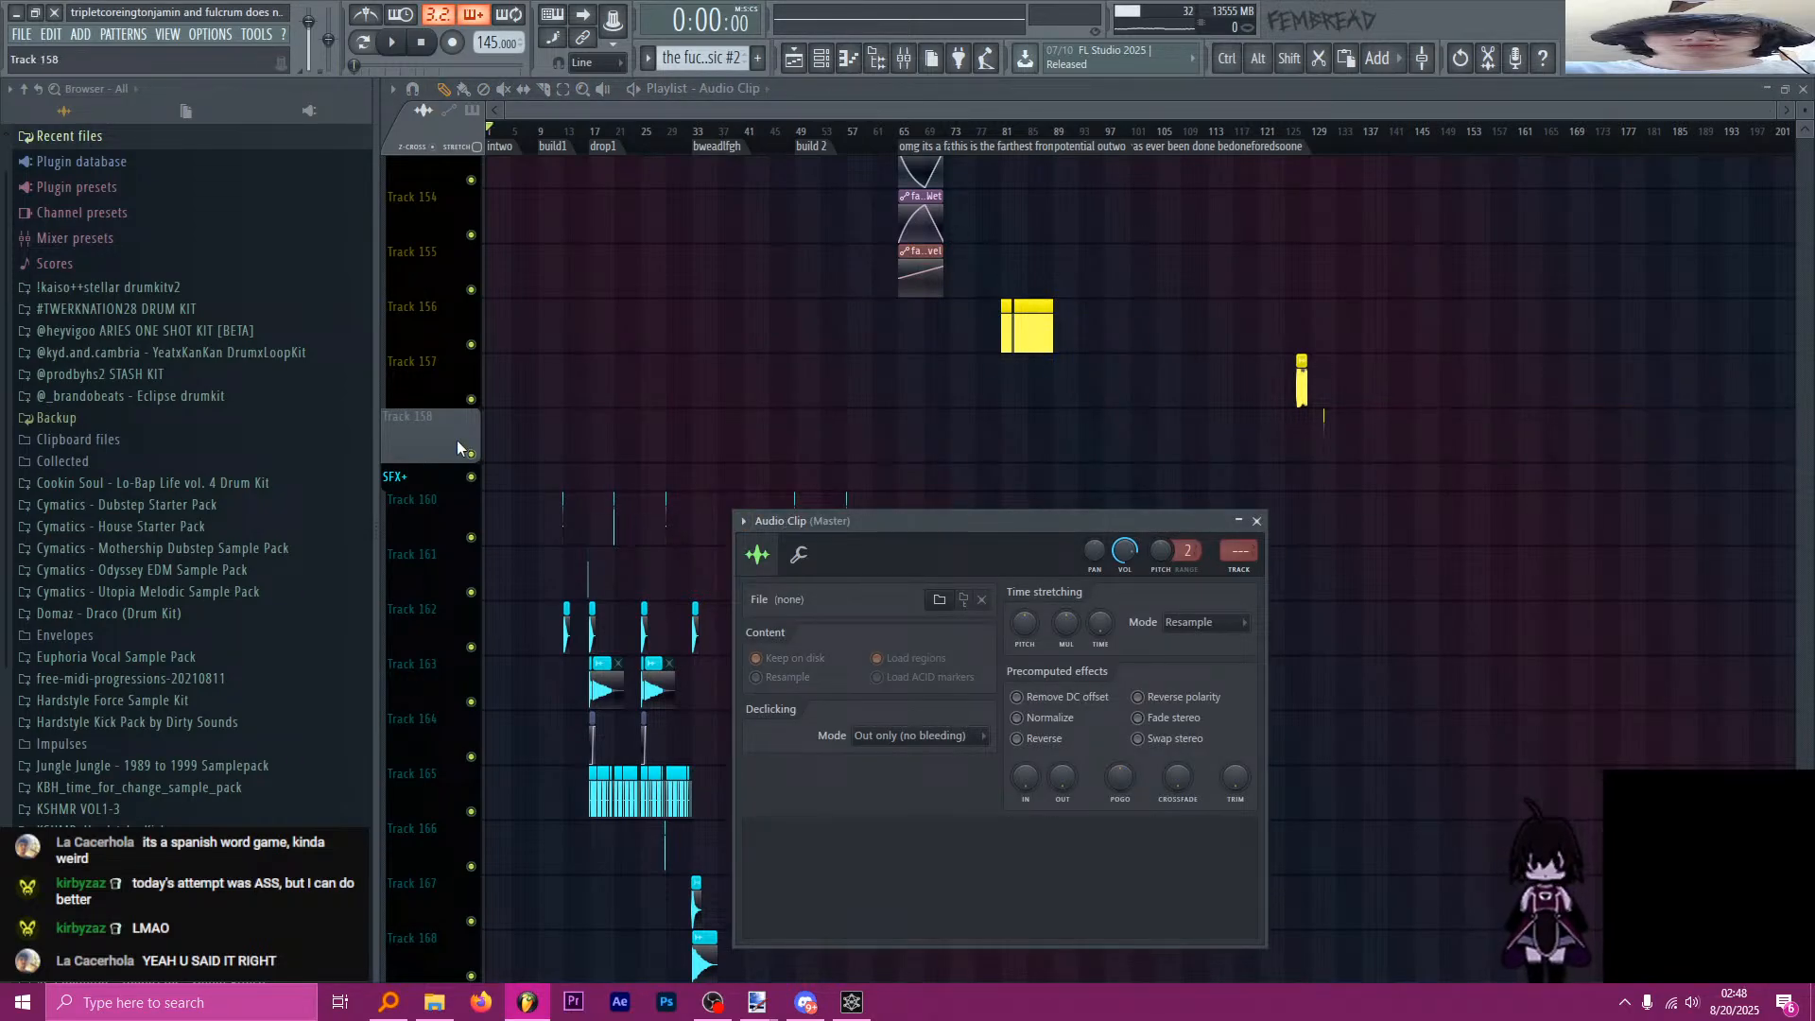
pyautogui.rightClick(456, 447)
pyautogui.click(527, 723)
pyautogui.click(988, 549)
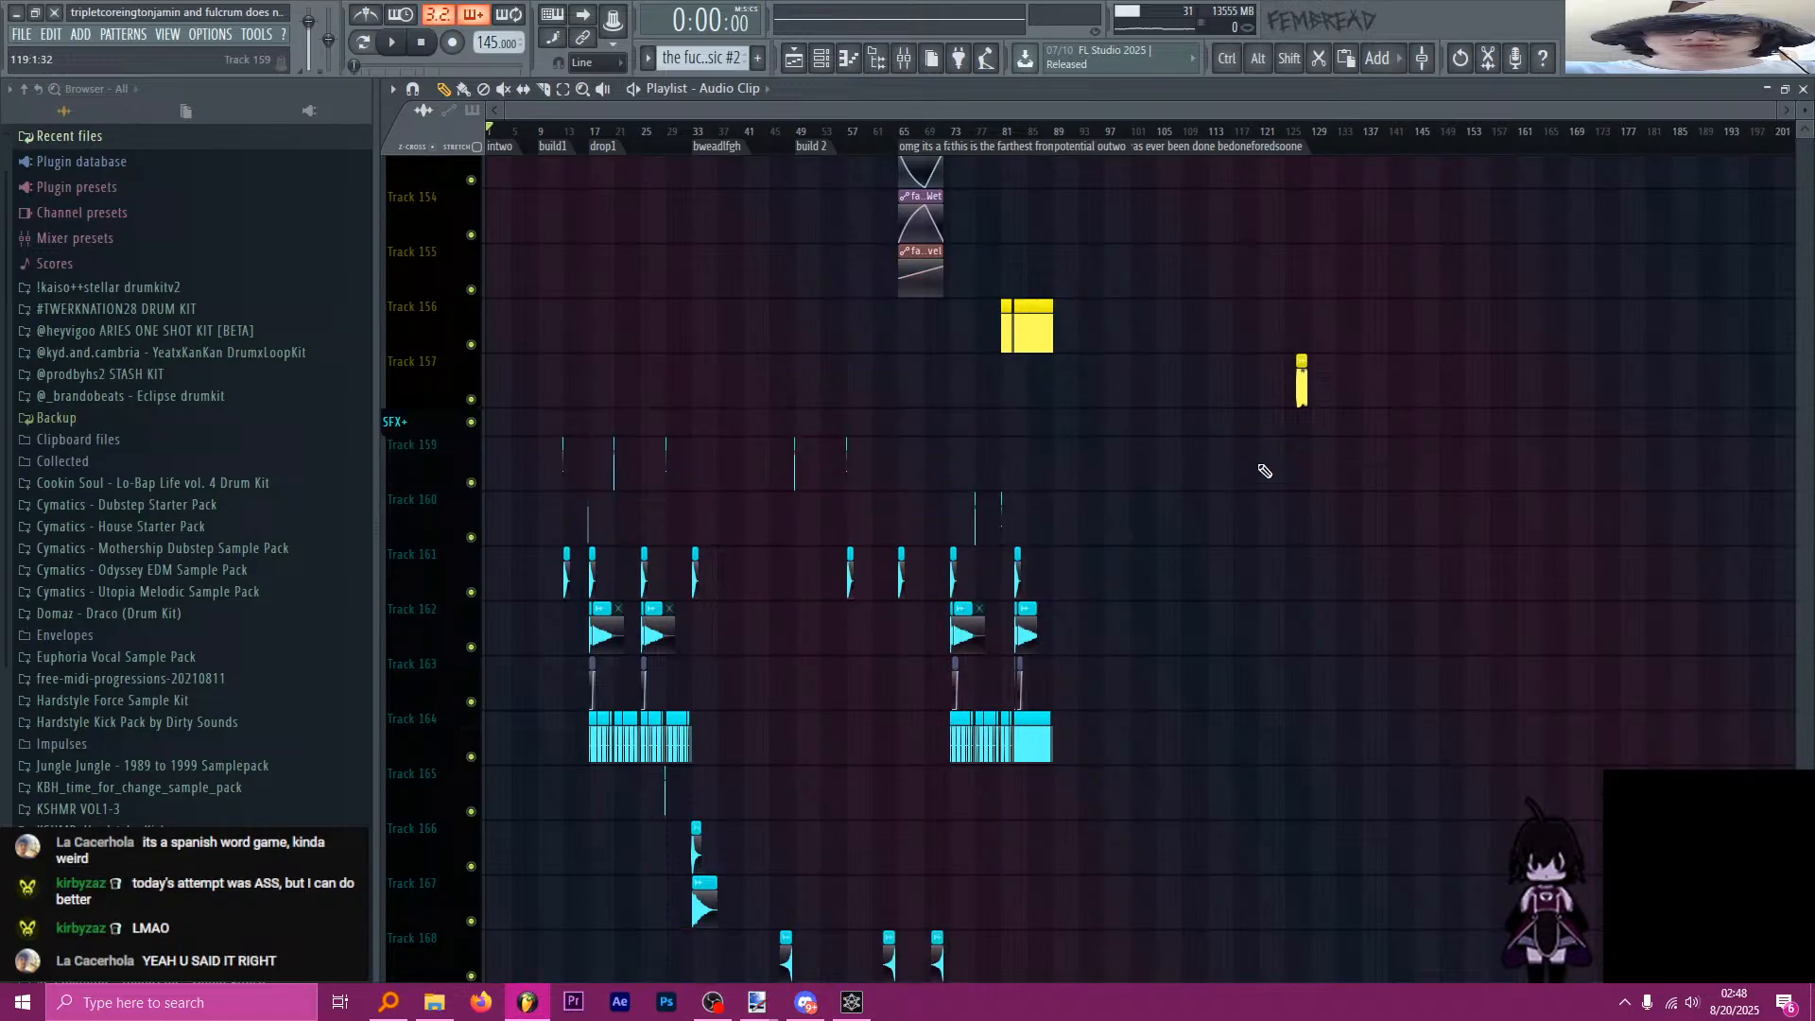
# Fit the sliced vocal phrase on Track 157 to the project tempo, using 150 BPM as its original tempo.
pyautogui.scroll(3, 1347, 376)
pyautogui.click(1325, 388)
pyautogui.scroll(-3, 1347, 412)
pyautogui.scroll(3, 1352, 416)
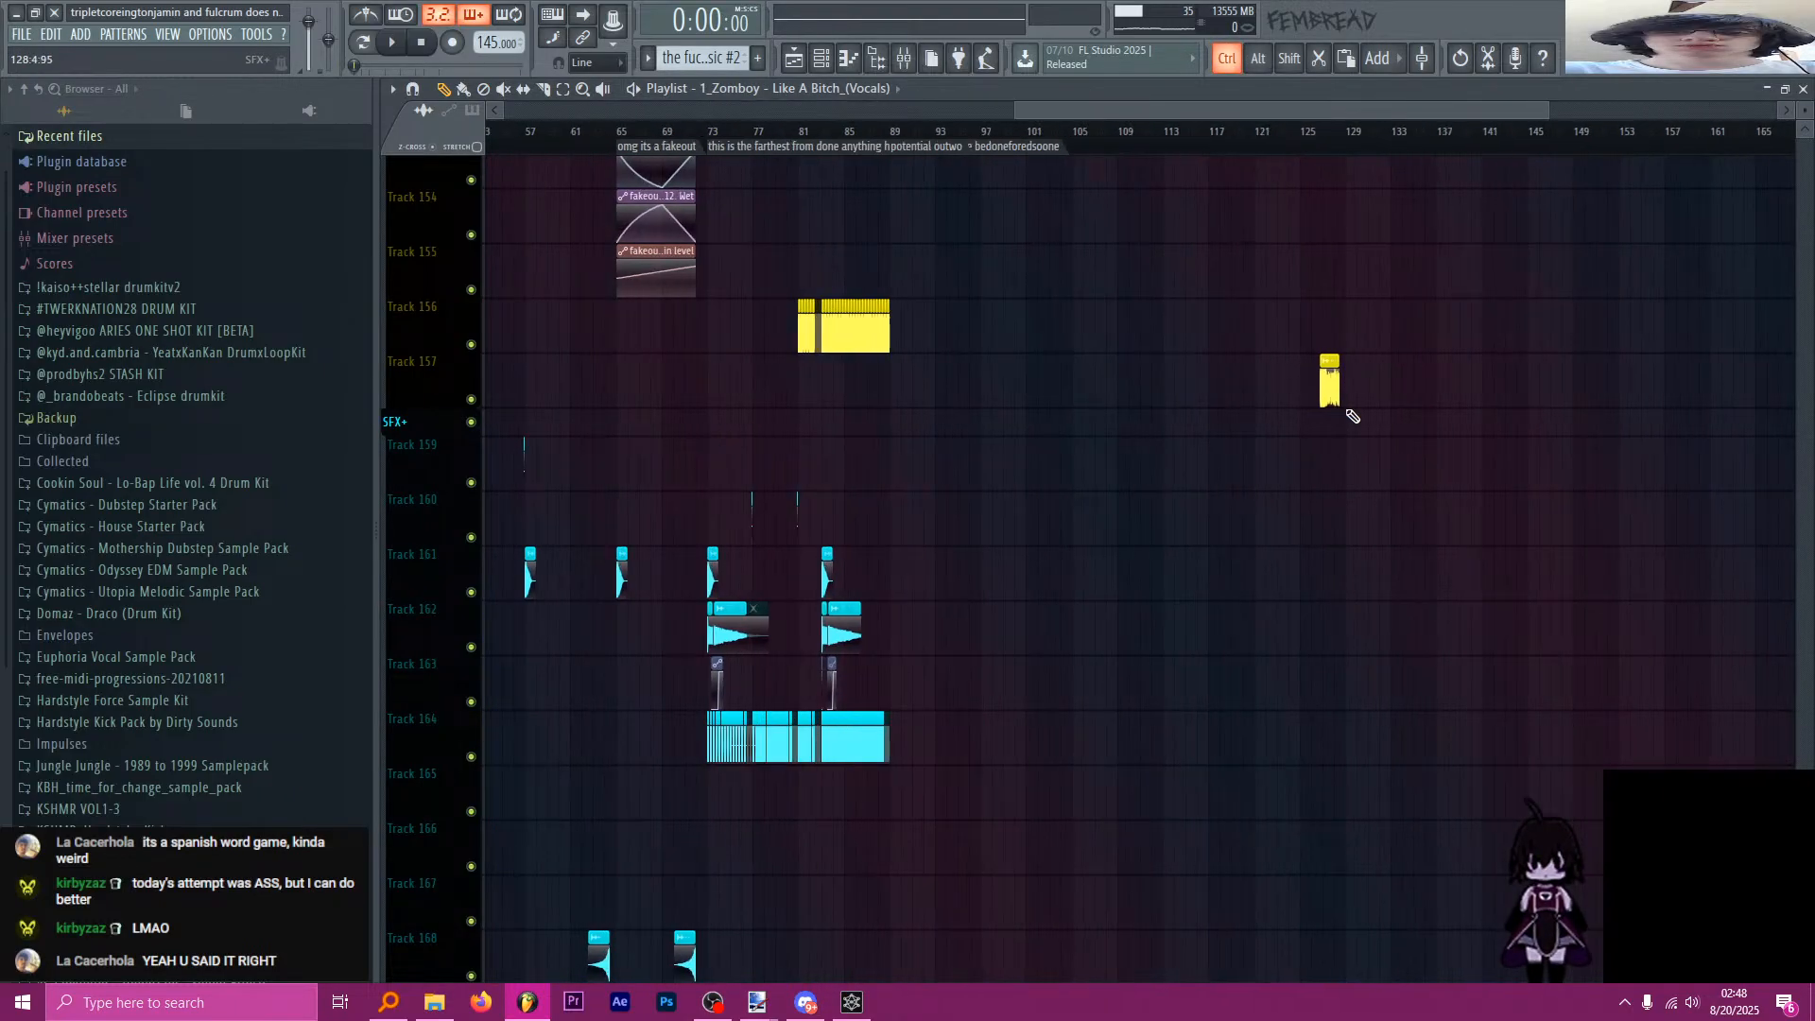
pyautogui.click(1308, 361)
pyautogui.click(1448, 462)
pyautogui.click(886, 690)
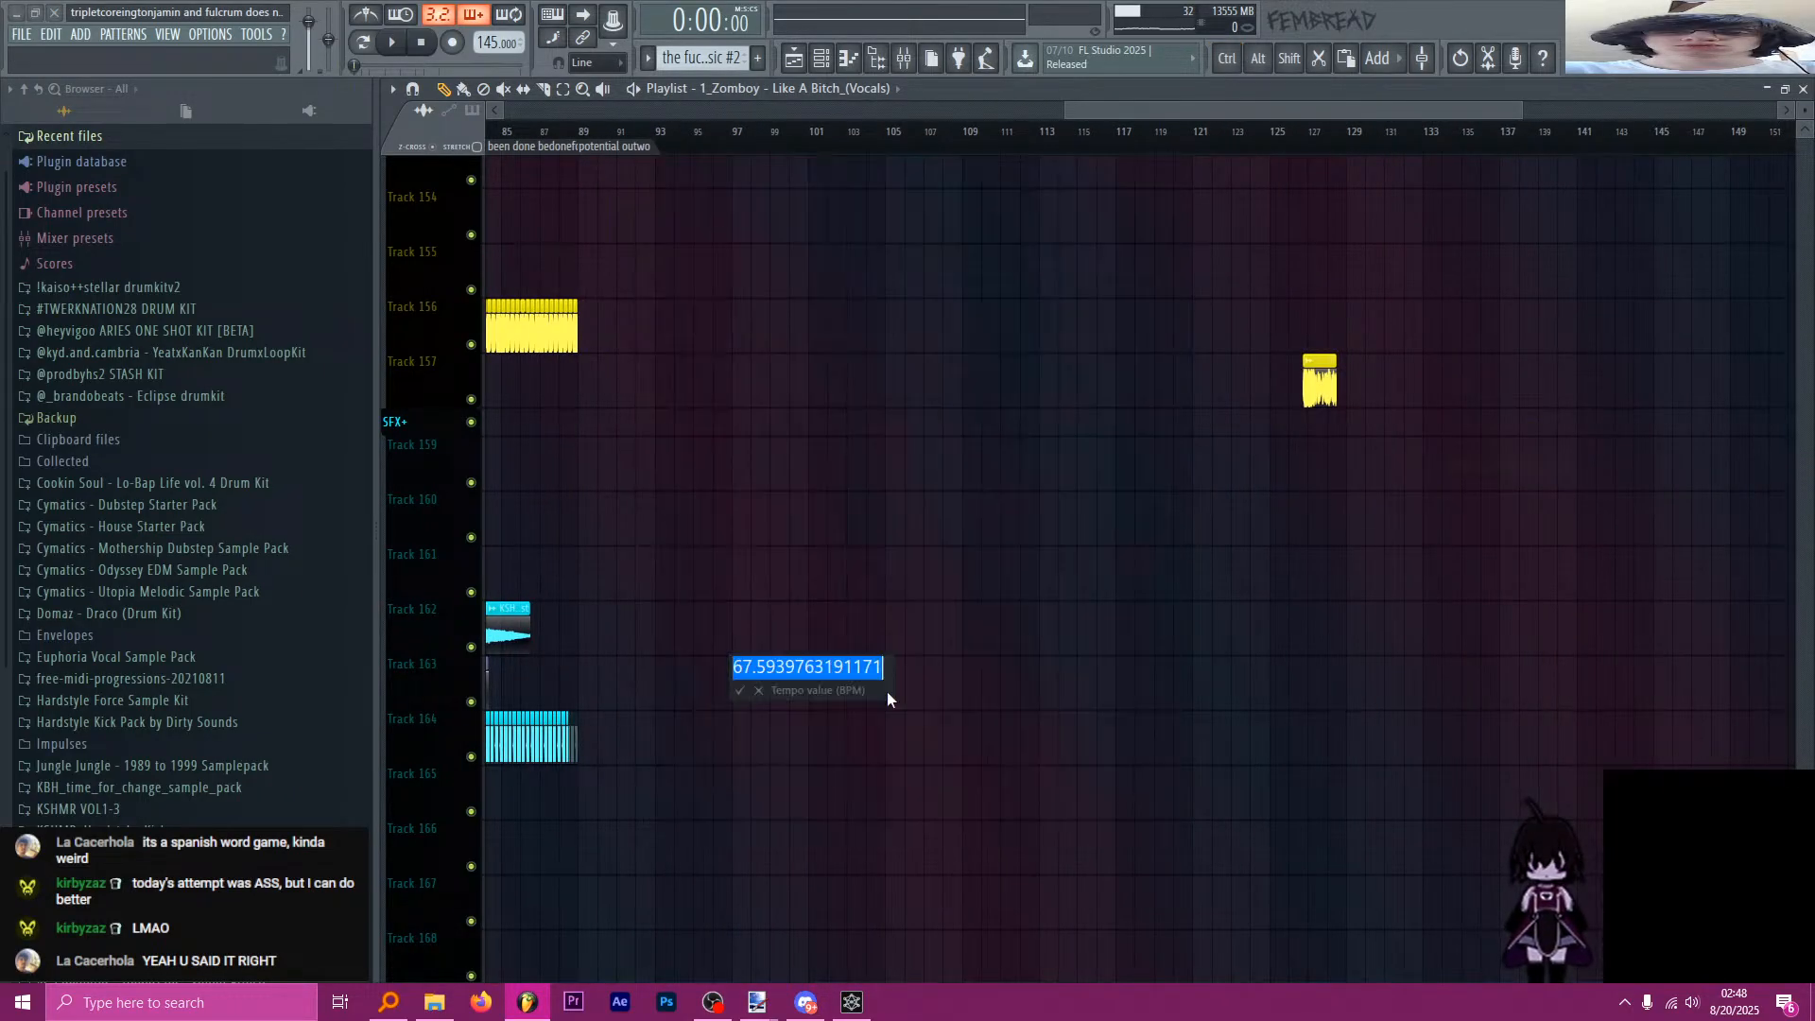
pyautogui.write('150')
pyautogui.press('Return')
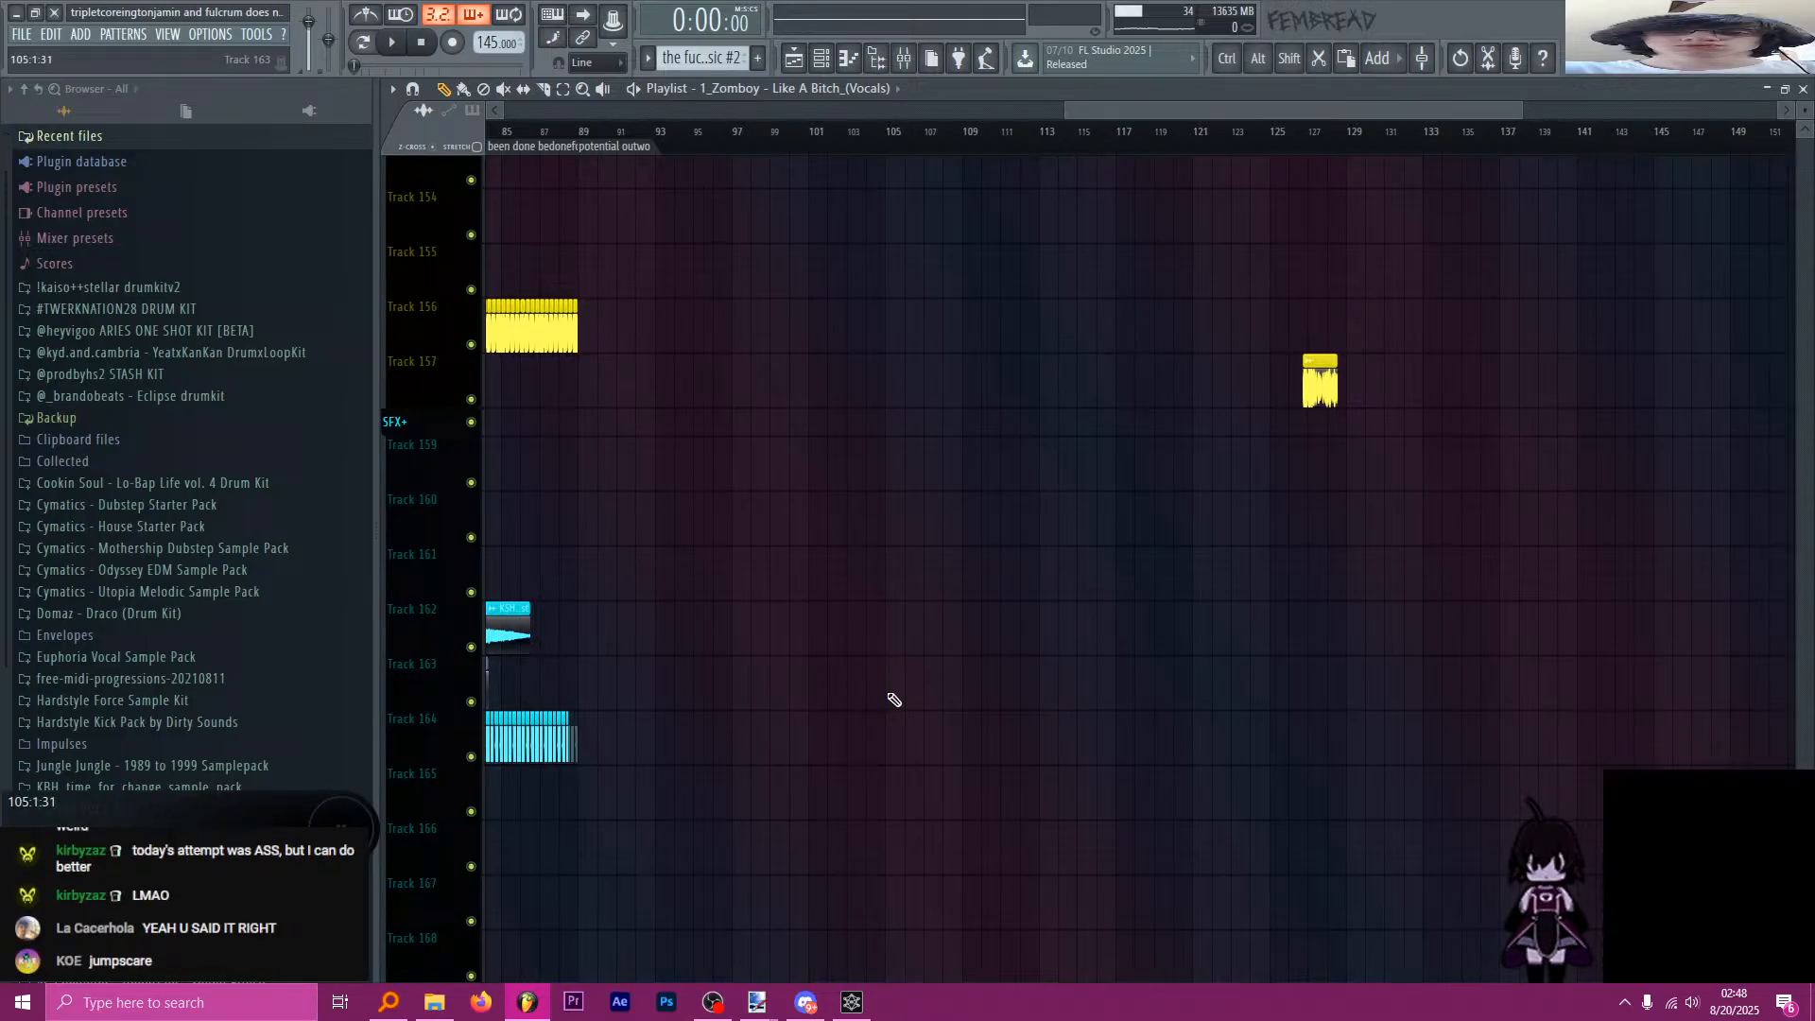
# Audition the arrangement from build 2 through the fakeout to find the spot for the vocal phrase.
pyautogui.scroll(-6, 1066, 649)
pyautogui.moveTo(865, 129); pyautogui.dragTo(821, 130)
pyautogui.press('space')
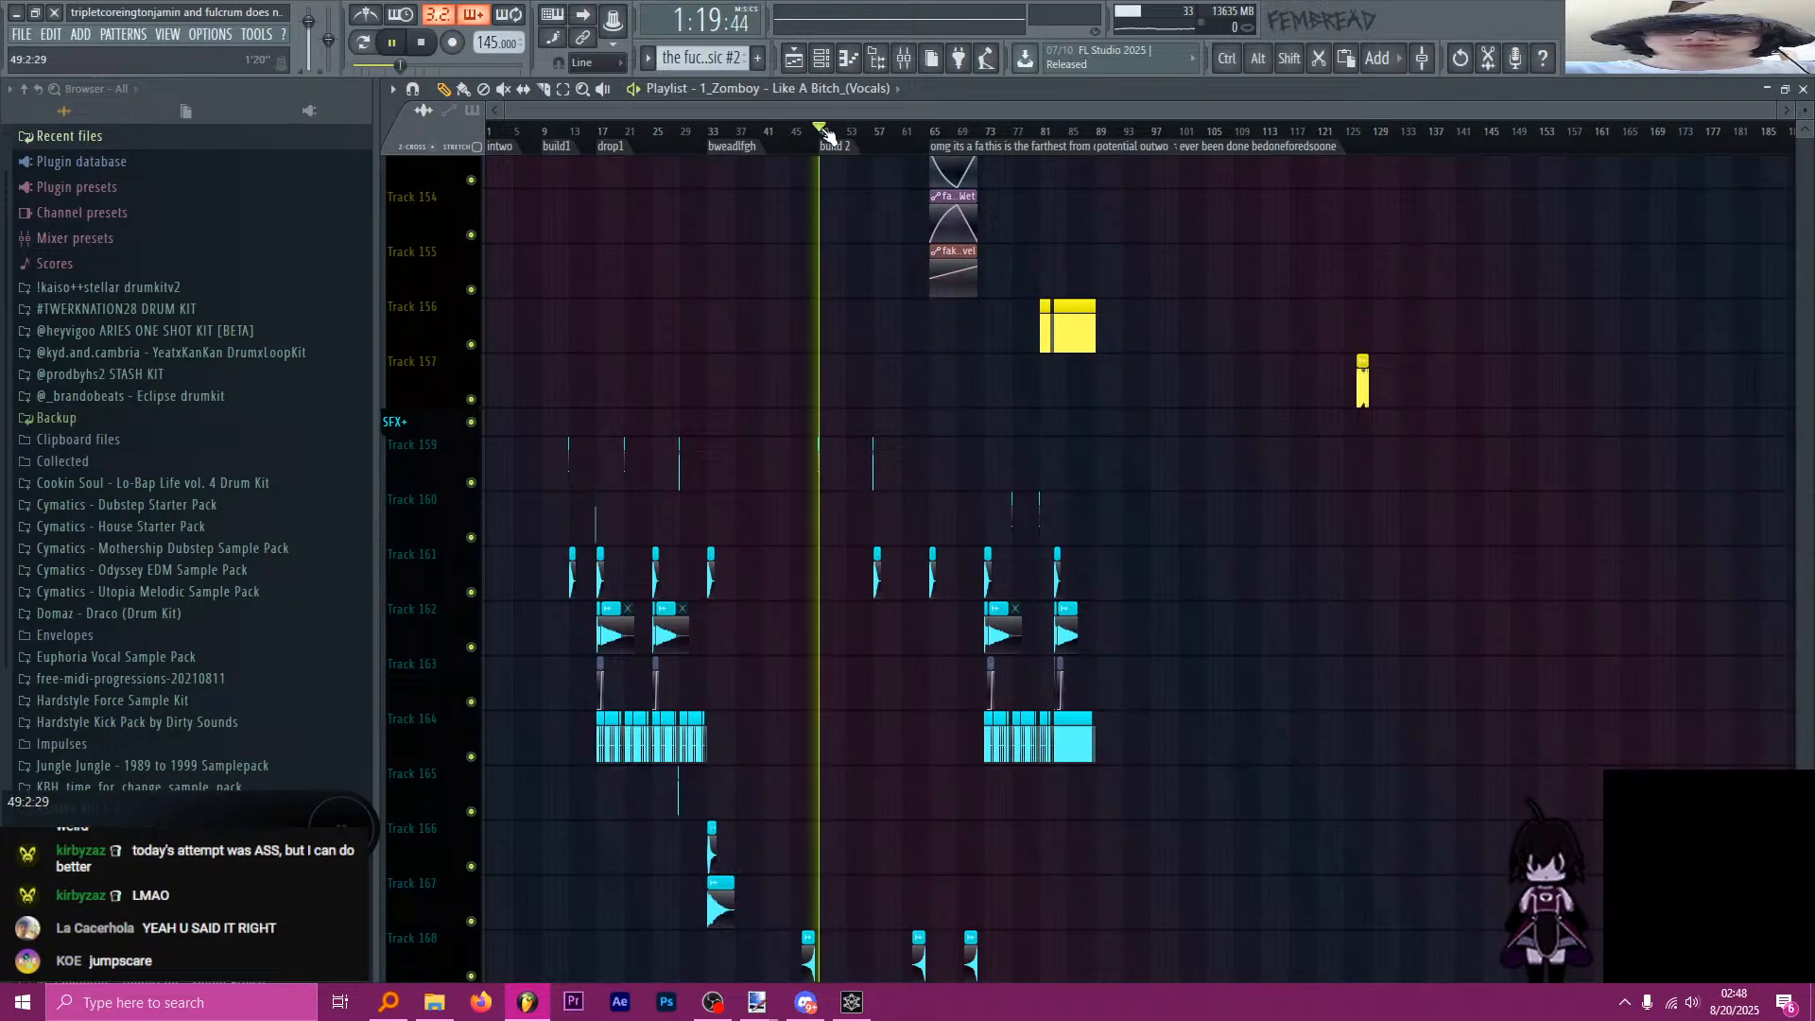
pyautogui.click(909, 134)
pyautogui.scroll(4, 981, 146)
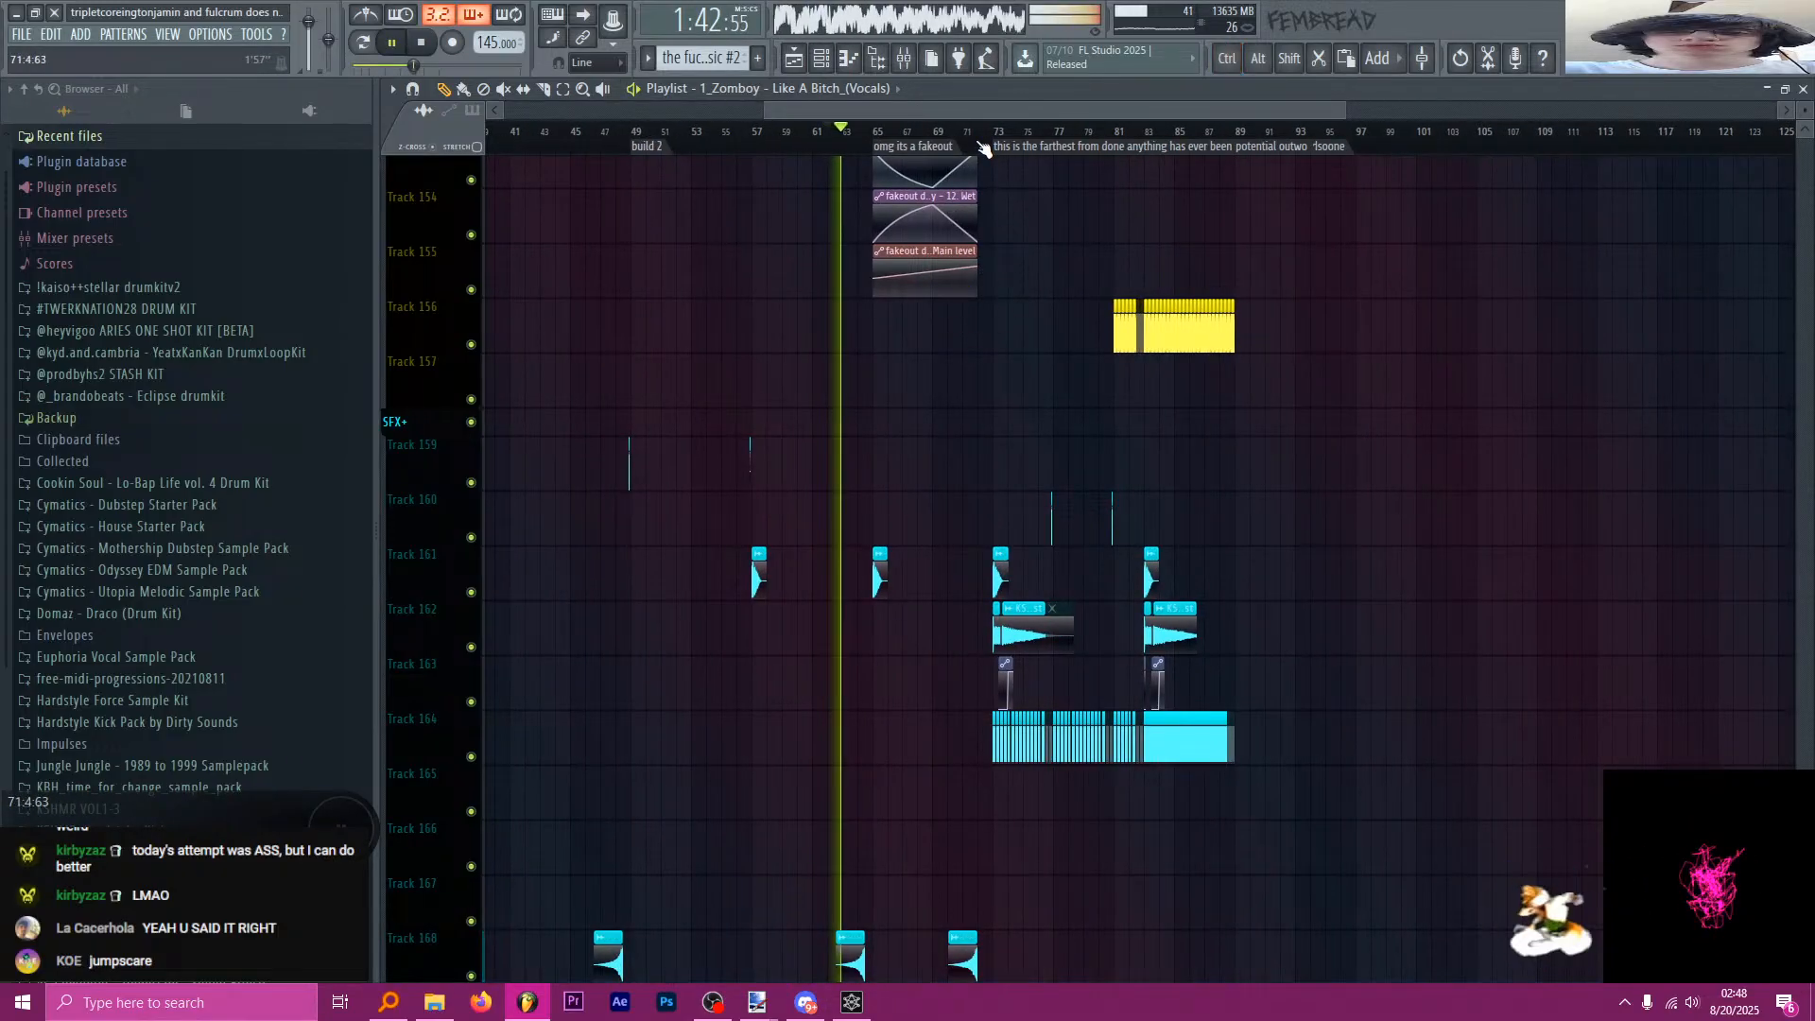
pyautogui.click(962, 132)
pyautogui.scroll(-4, 964, 138)
pyautogui.scroll(4, 1363, 389)
pyautogui.press('space')
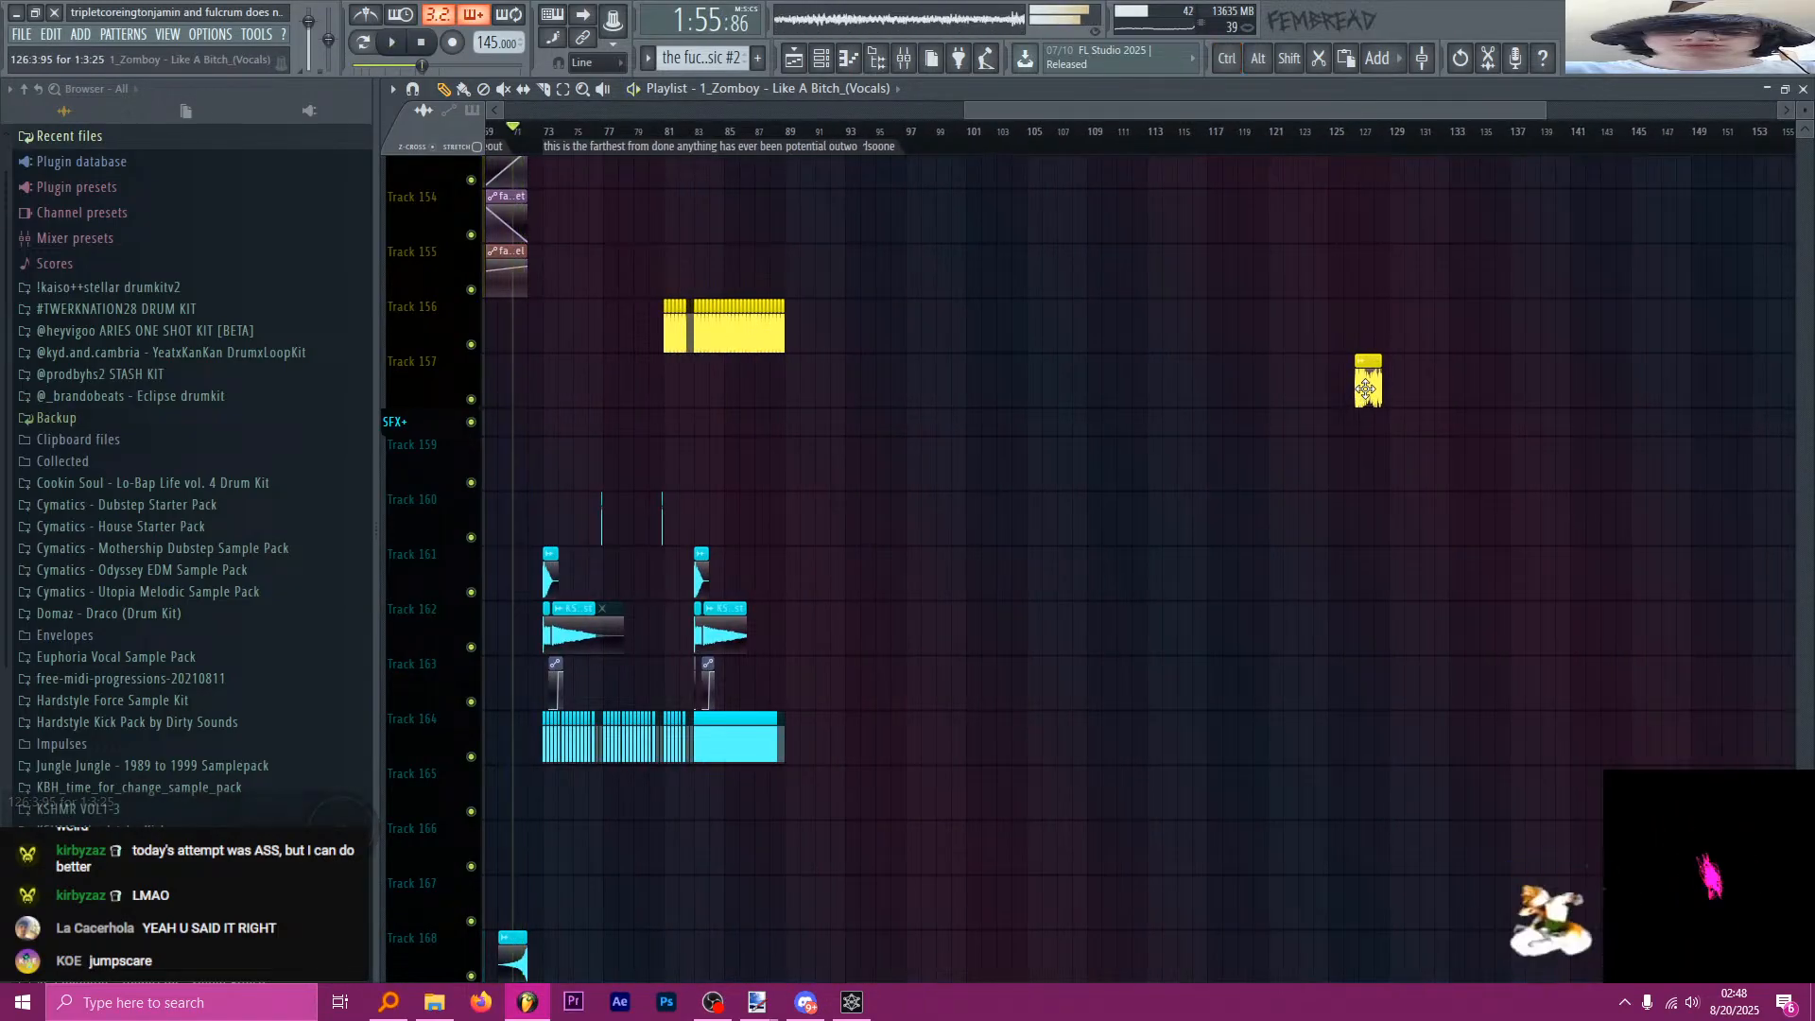
# Move the vocal phrase on Track 157 back to the end of the fakeout, so it finishes at bar 73.
pyautogui.moveTo(1365, 388); pyautogui.dragTo(532, 389)
pyautogui.scroll(5, 534, 390)
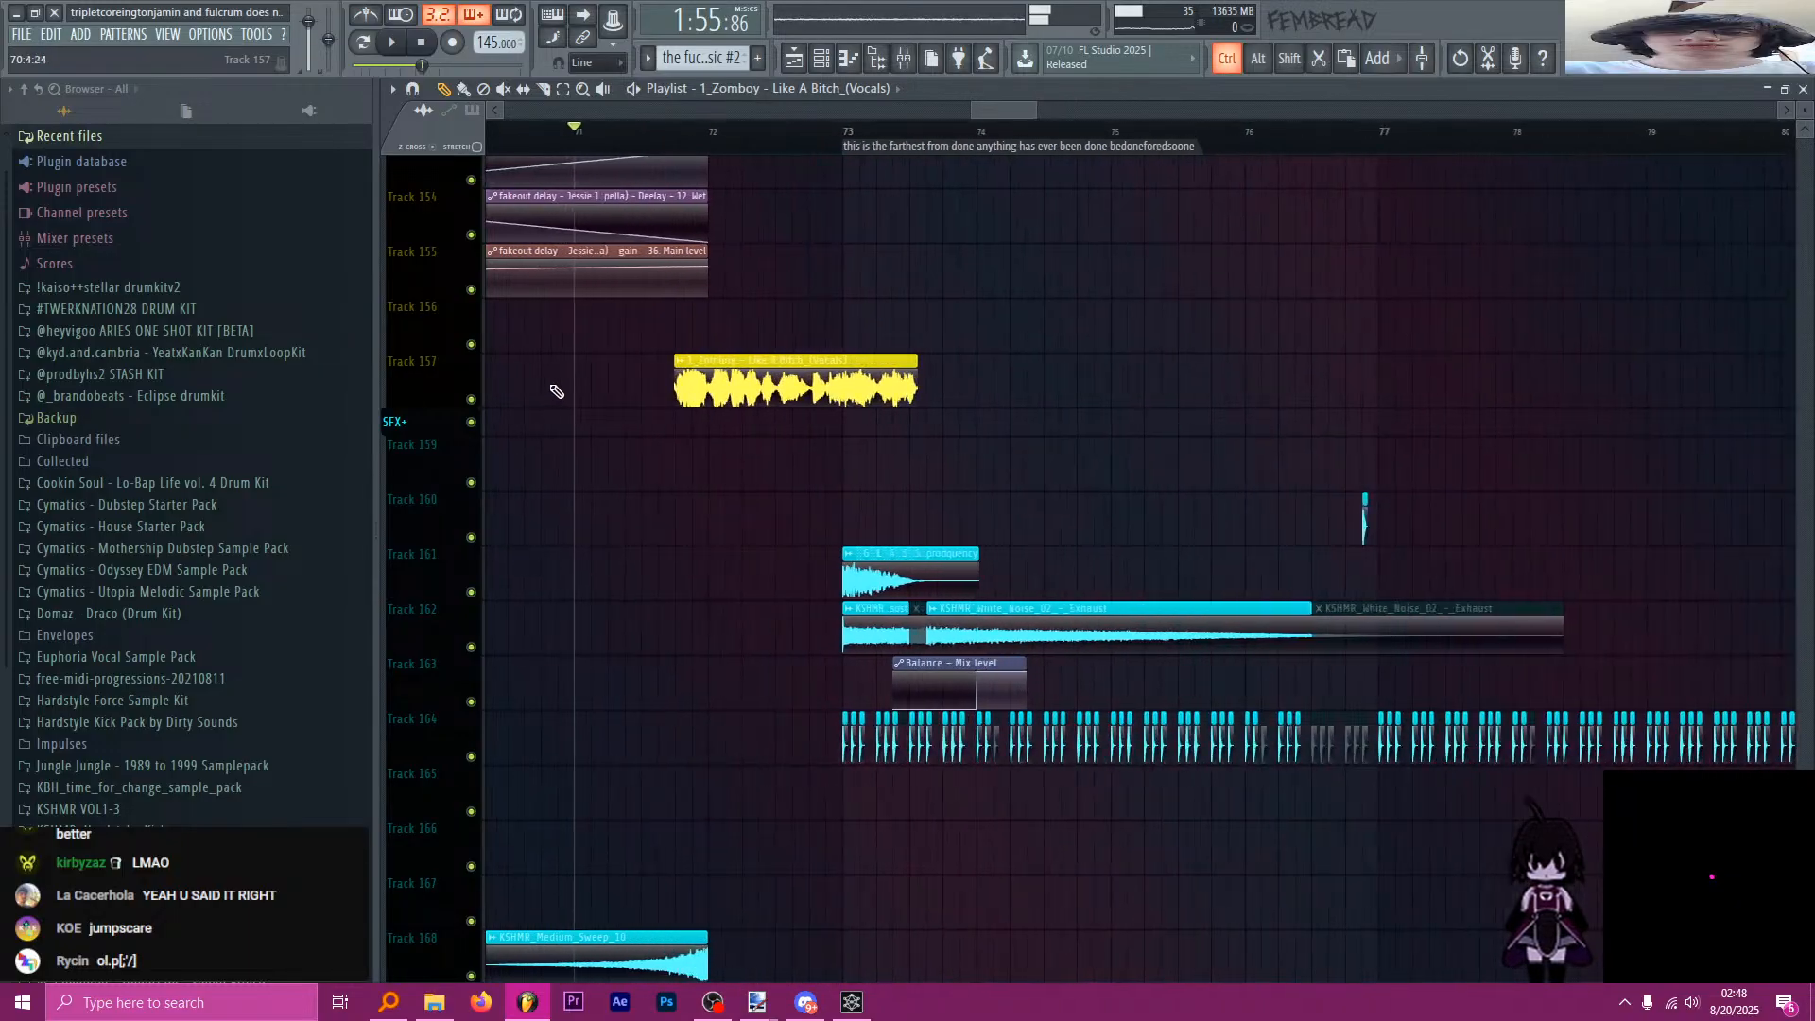
pyautogui.scroll(3, 556, 391)
pyautogui.moveTo(856, 389); pyautogui.dragTo(710, 392)
# Solo Track 157, listen to the vocal phrase with the metronome, and cut off its tail at bar 73.
pyautogui.click(471, 399)
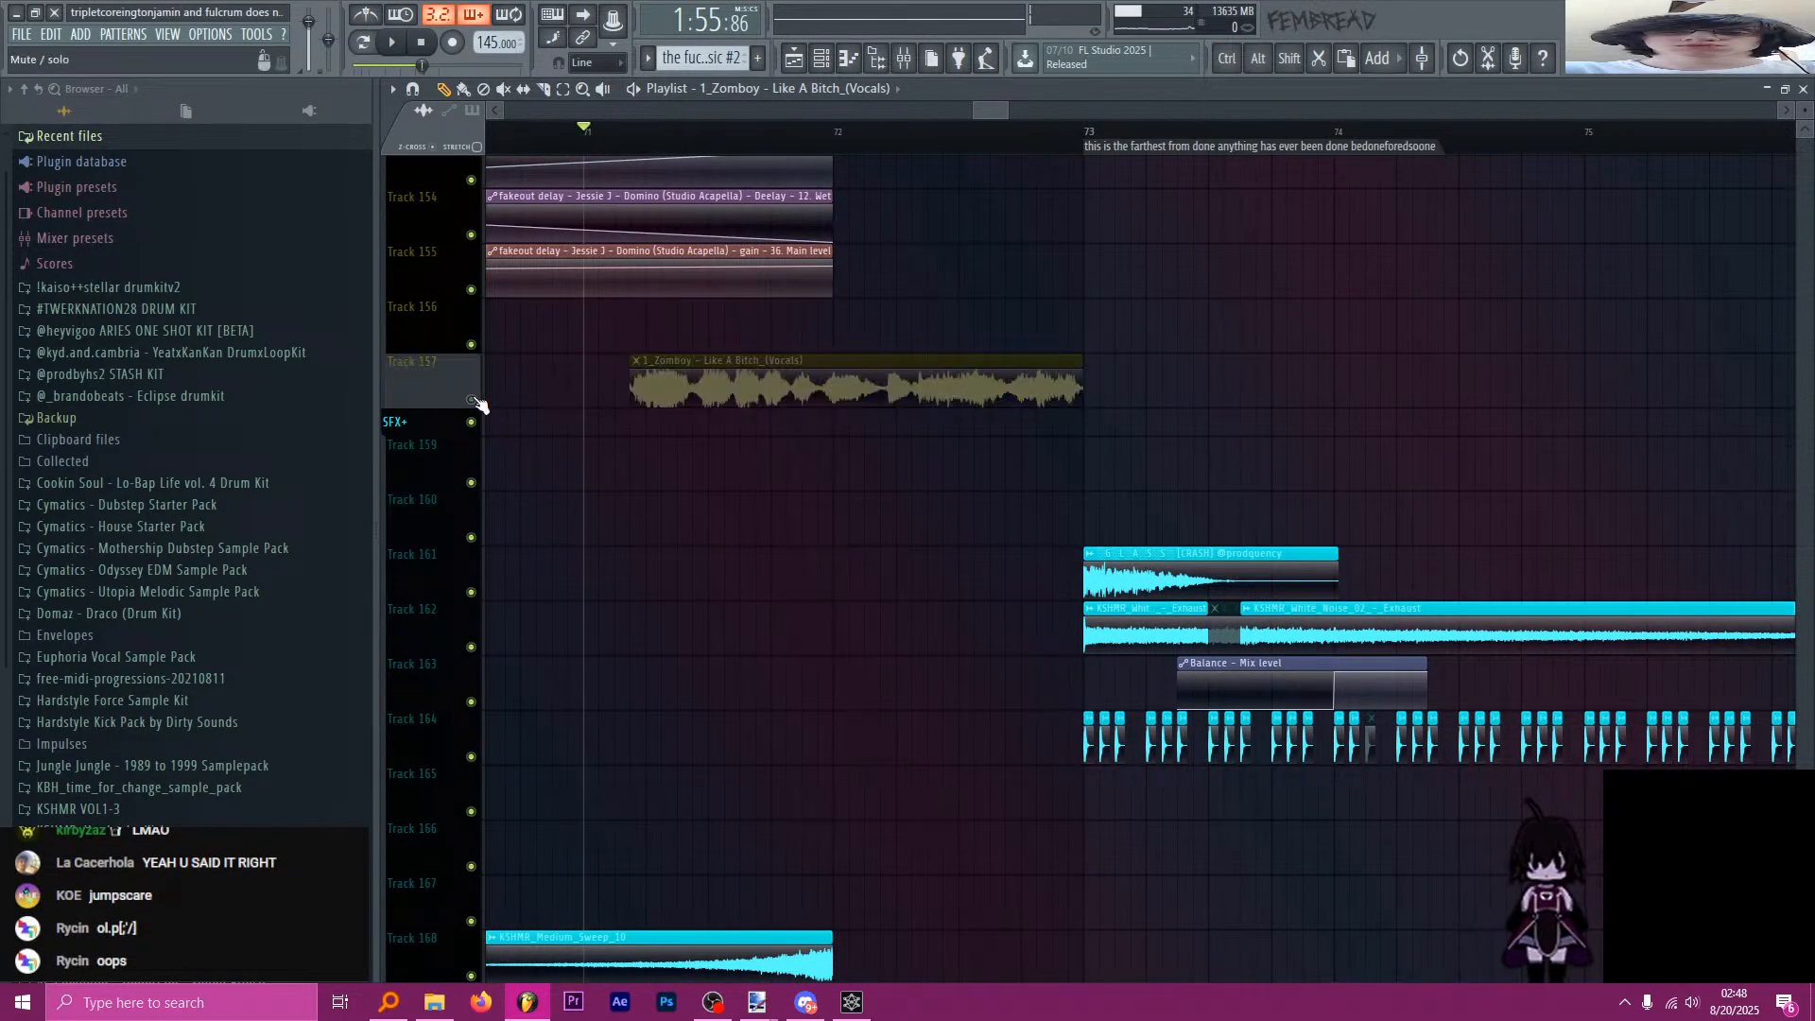
pyautogui.keyDown('ctrl'); pyautogui.click(473, 399); pyautogui.keyUp('ctrl')
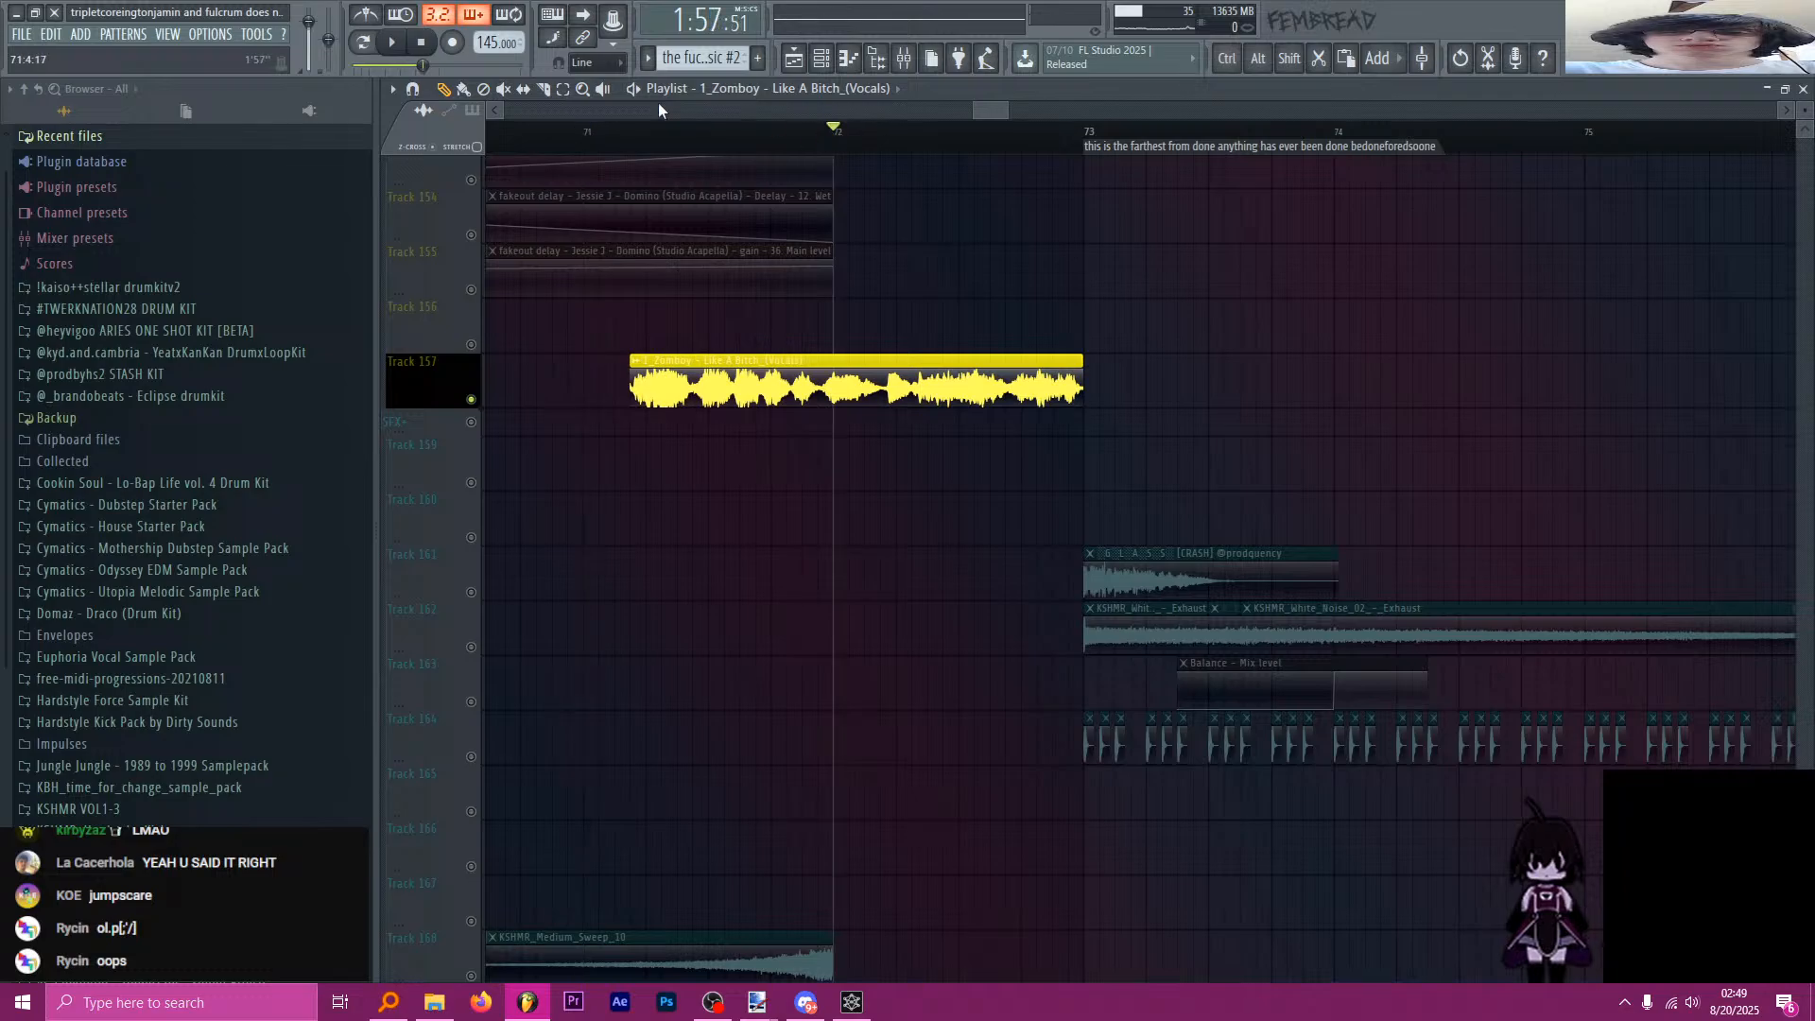
pyautogui.press('space')
pyautogui.scroll(4, 864, 378)
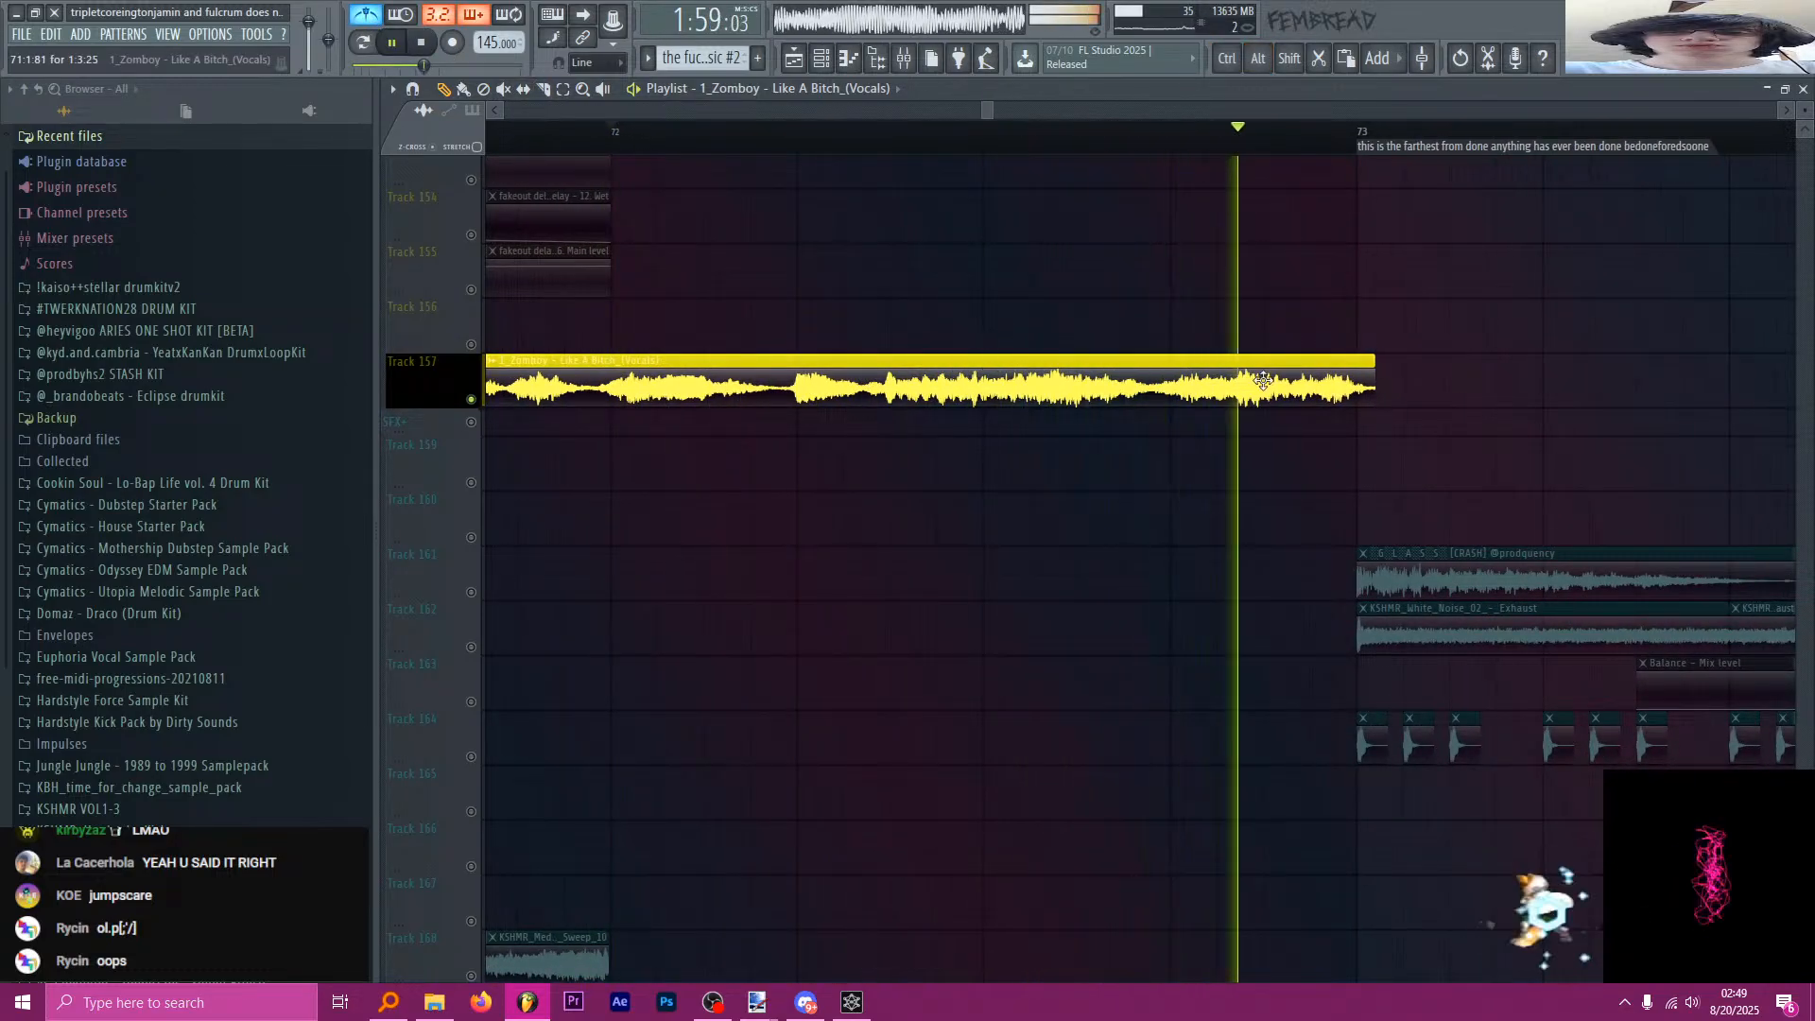
pyautogui.press('space')
pyautogui.scroll(2, 1368, 433)
pyautogui.keyDown('alt'); pyautogui.keyDown('shift'); pyautogui.rightClick(1362, 434); pyautogui.keyUp('shift'); pyautogui.keyUp('alt')
pyautogui.scroll(-4, 1331, 454)
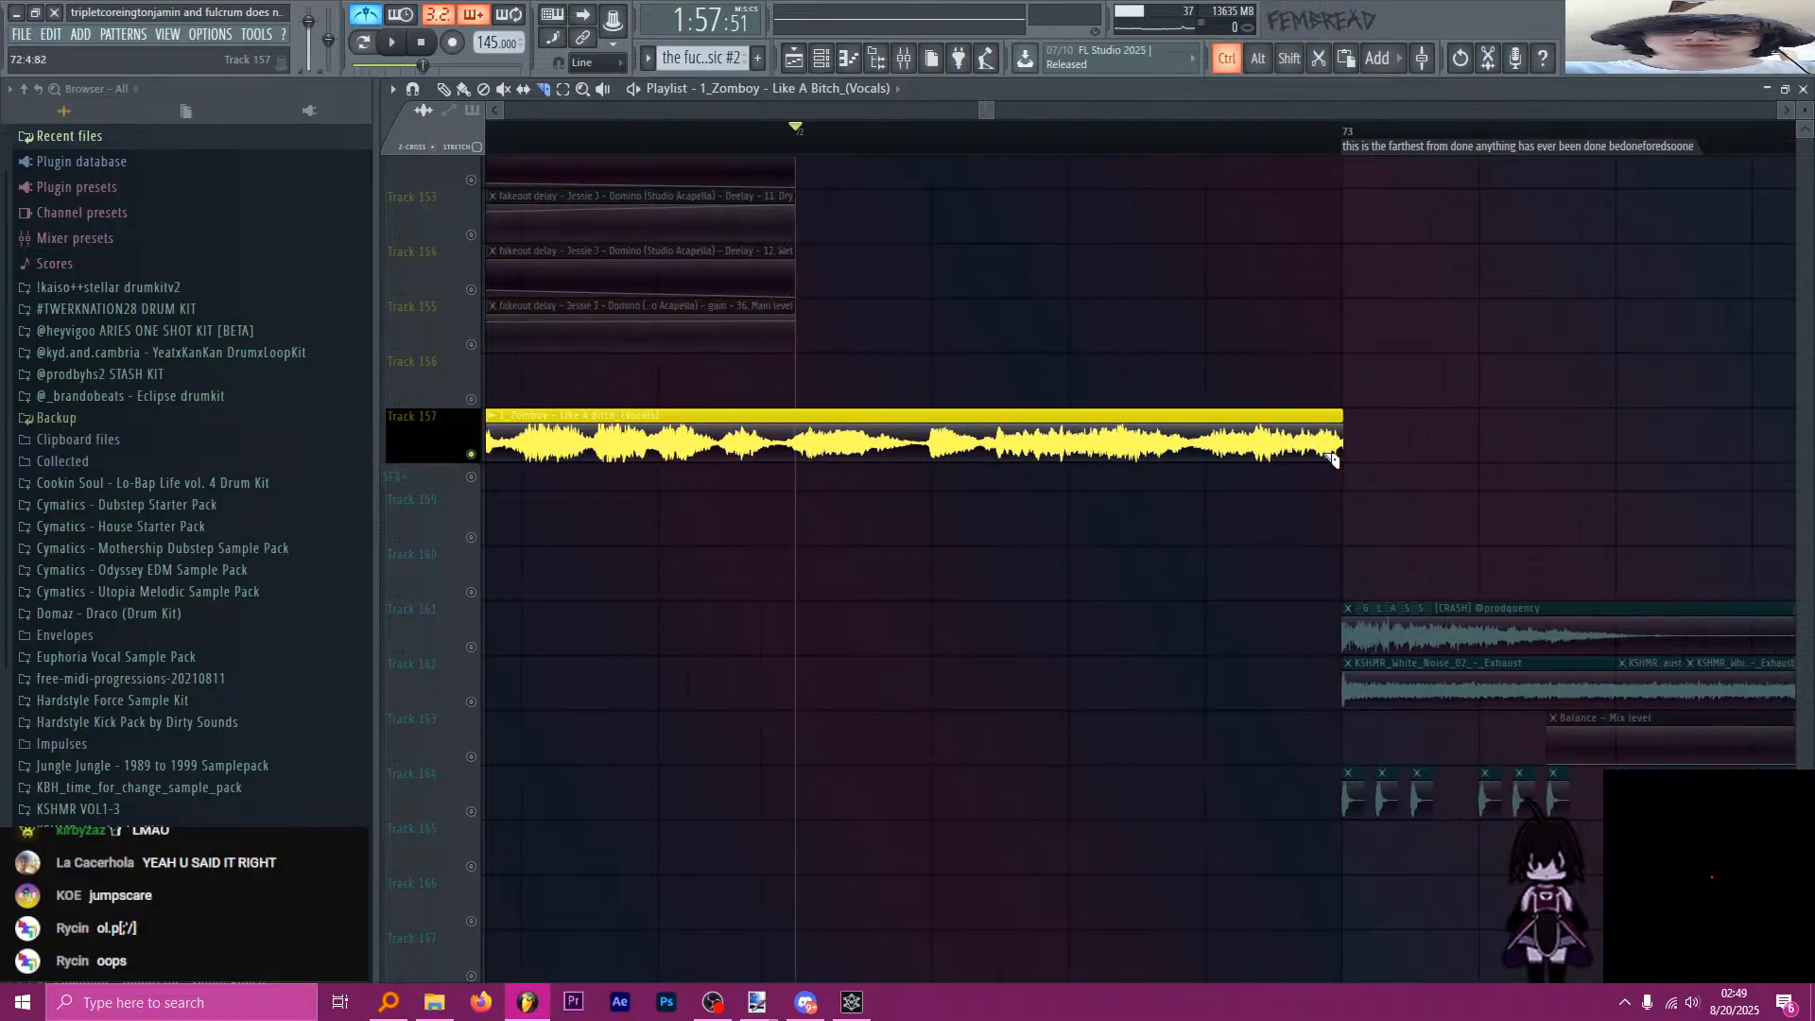
pyautogui.scroll(1, 812, 429)
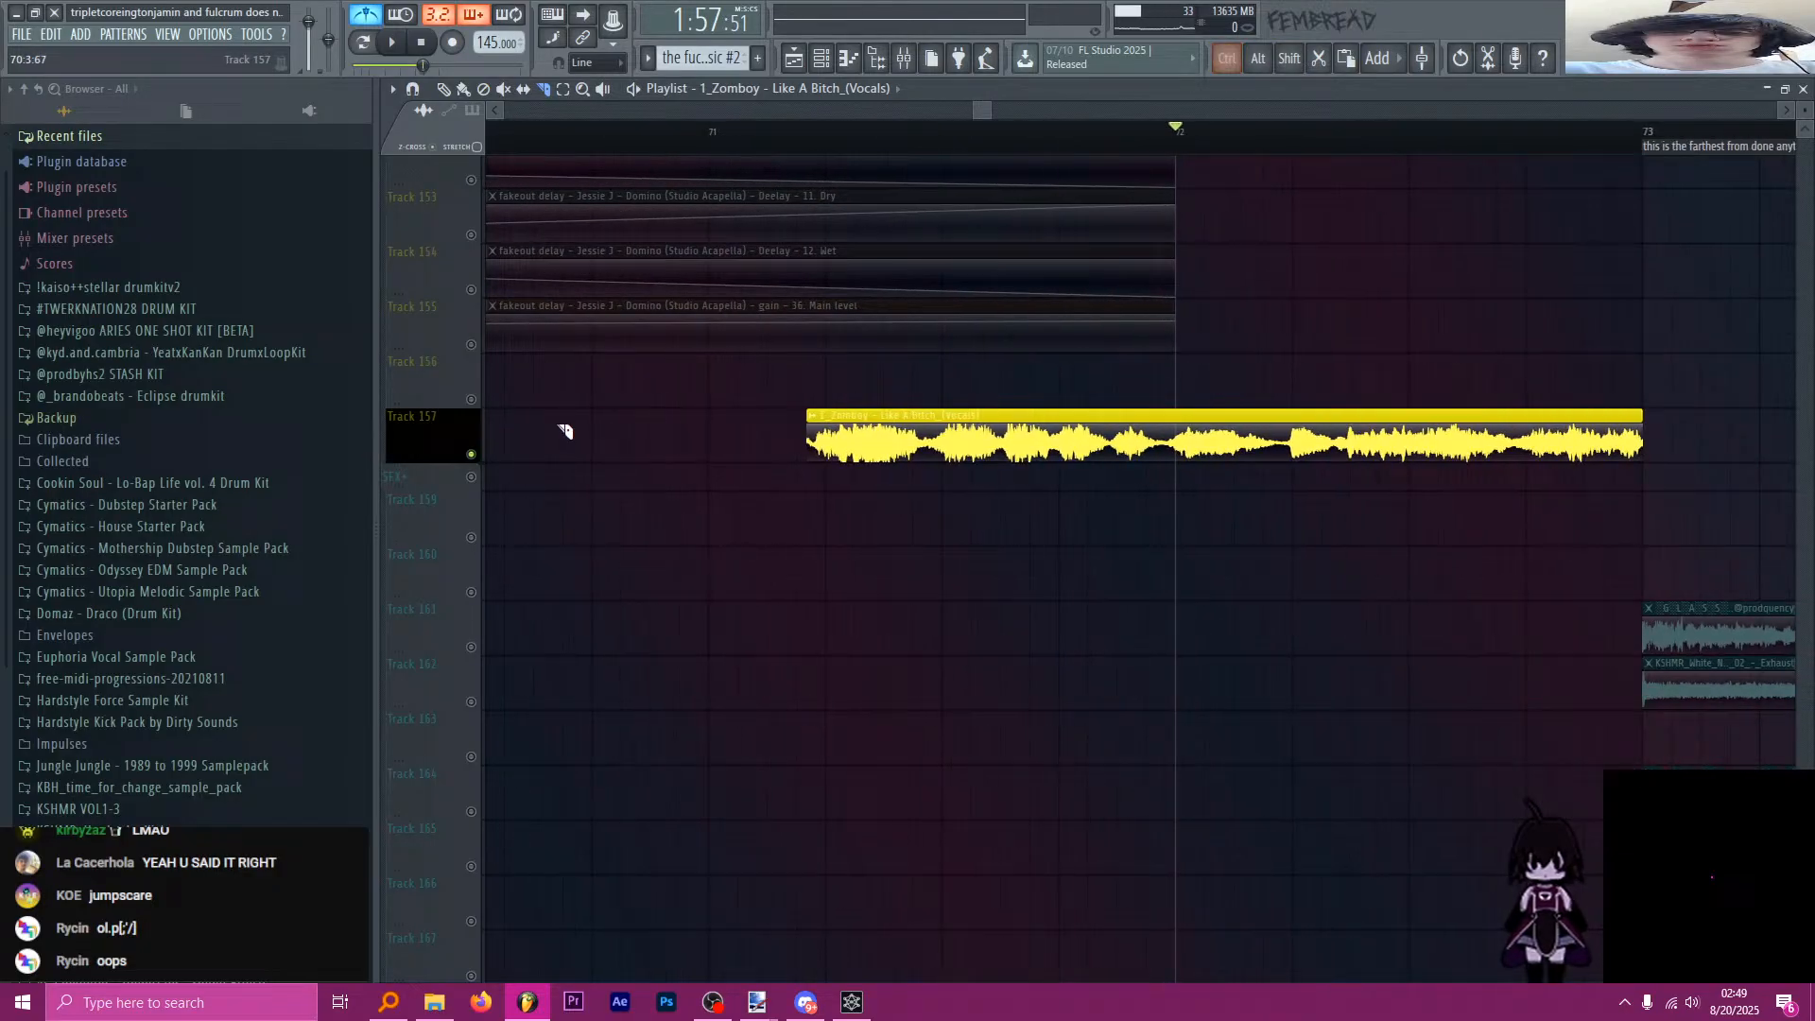
# Insert an empty playlist track between Track 157 and the SFX+ group, below the shortened vocal phrase.
pyautogui.rightClick(448, 431)
pyautogui.press('i')
pyautogui.scroll(1, 449, 491)
pyautogui.scroll(-3, 810, 501)
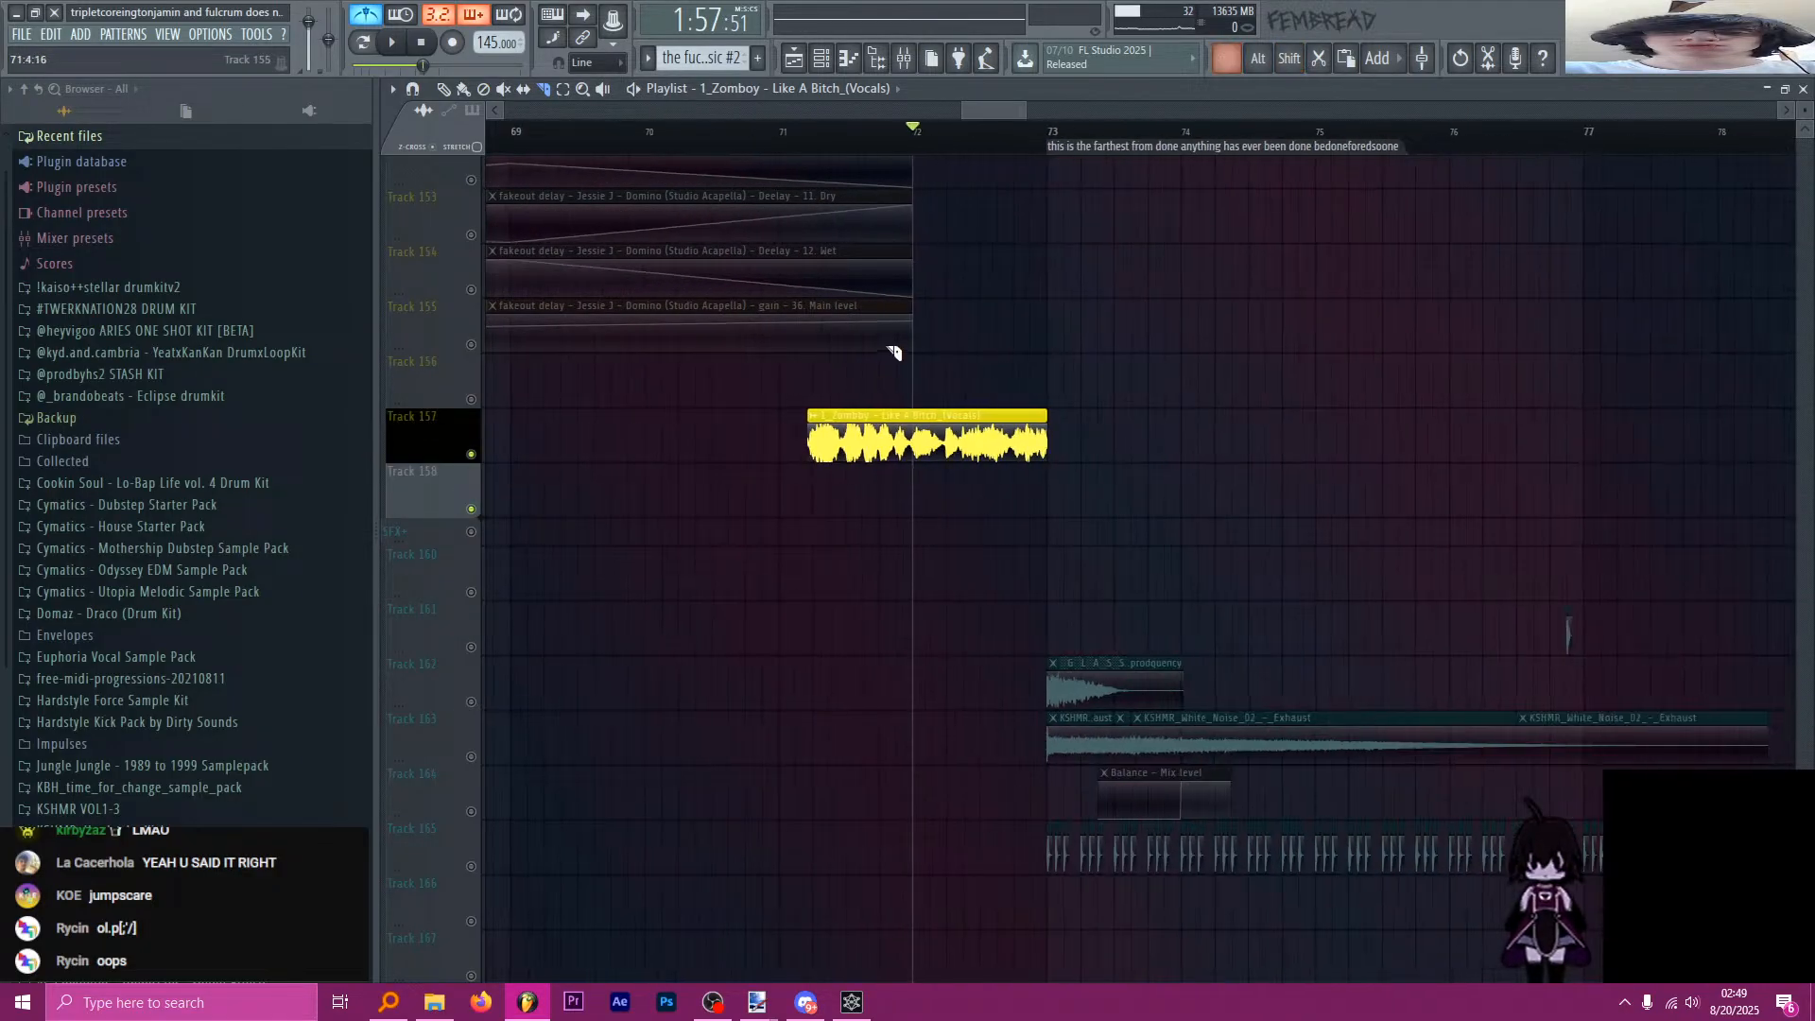
pyautogui.scroll(1, 913, 321)
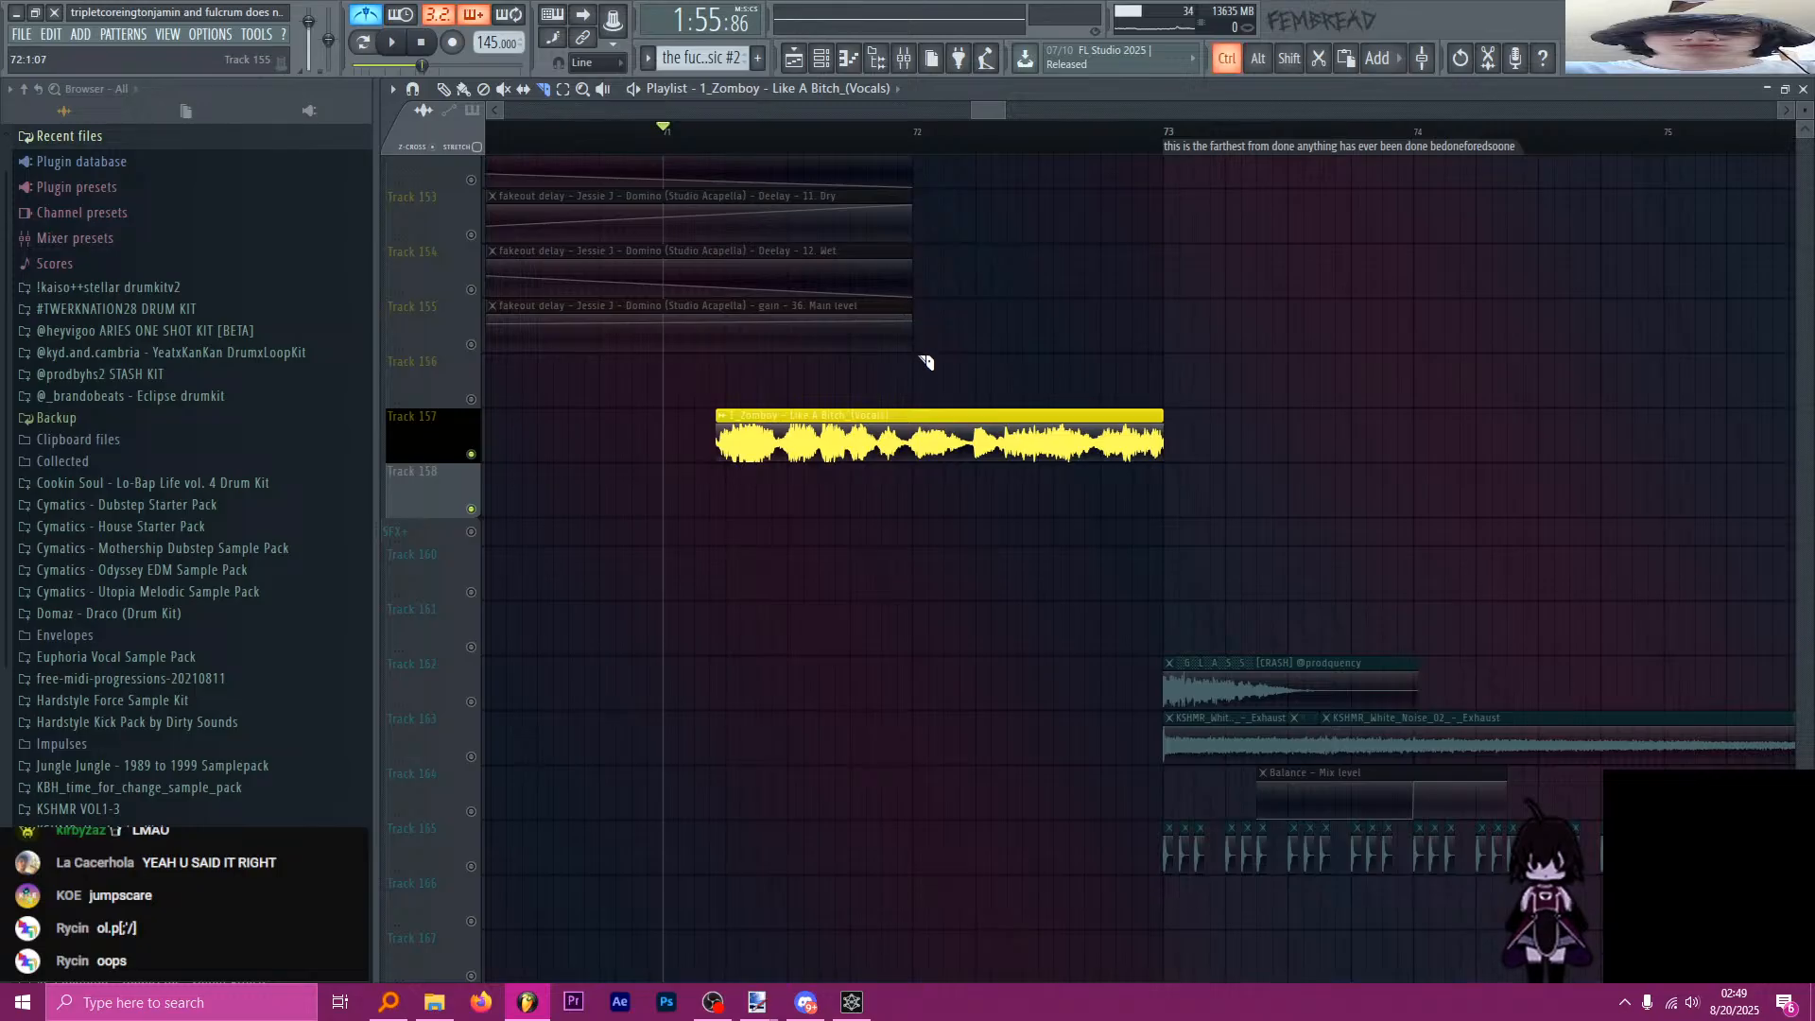
pyautogui.scroll(1, 926, 397)
pyautogui.scroll(-1, 933, 439)
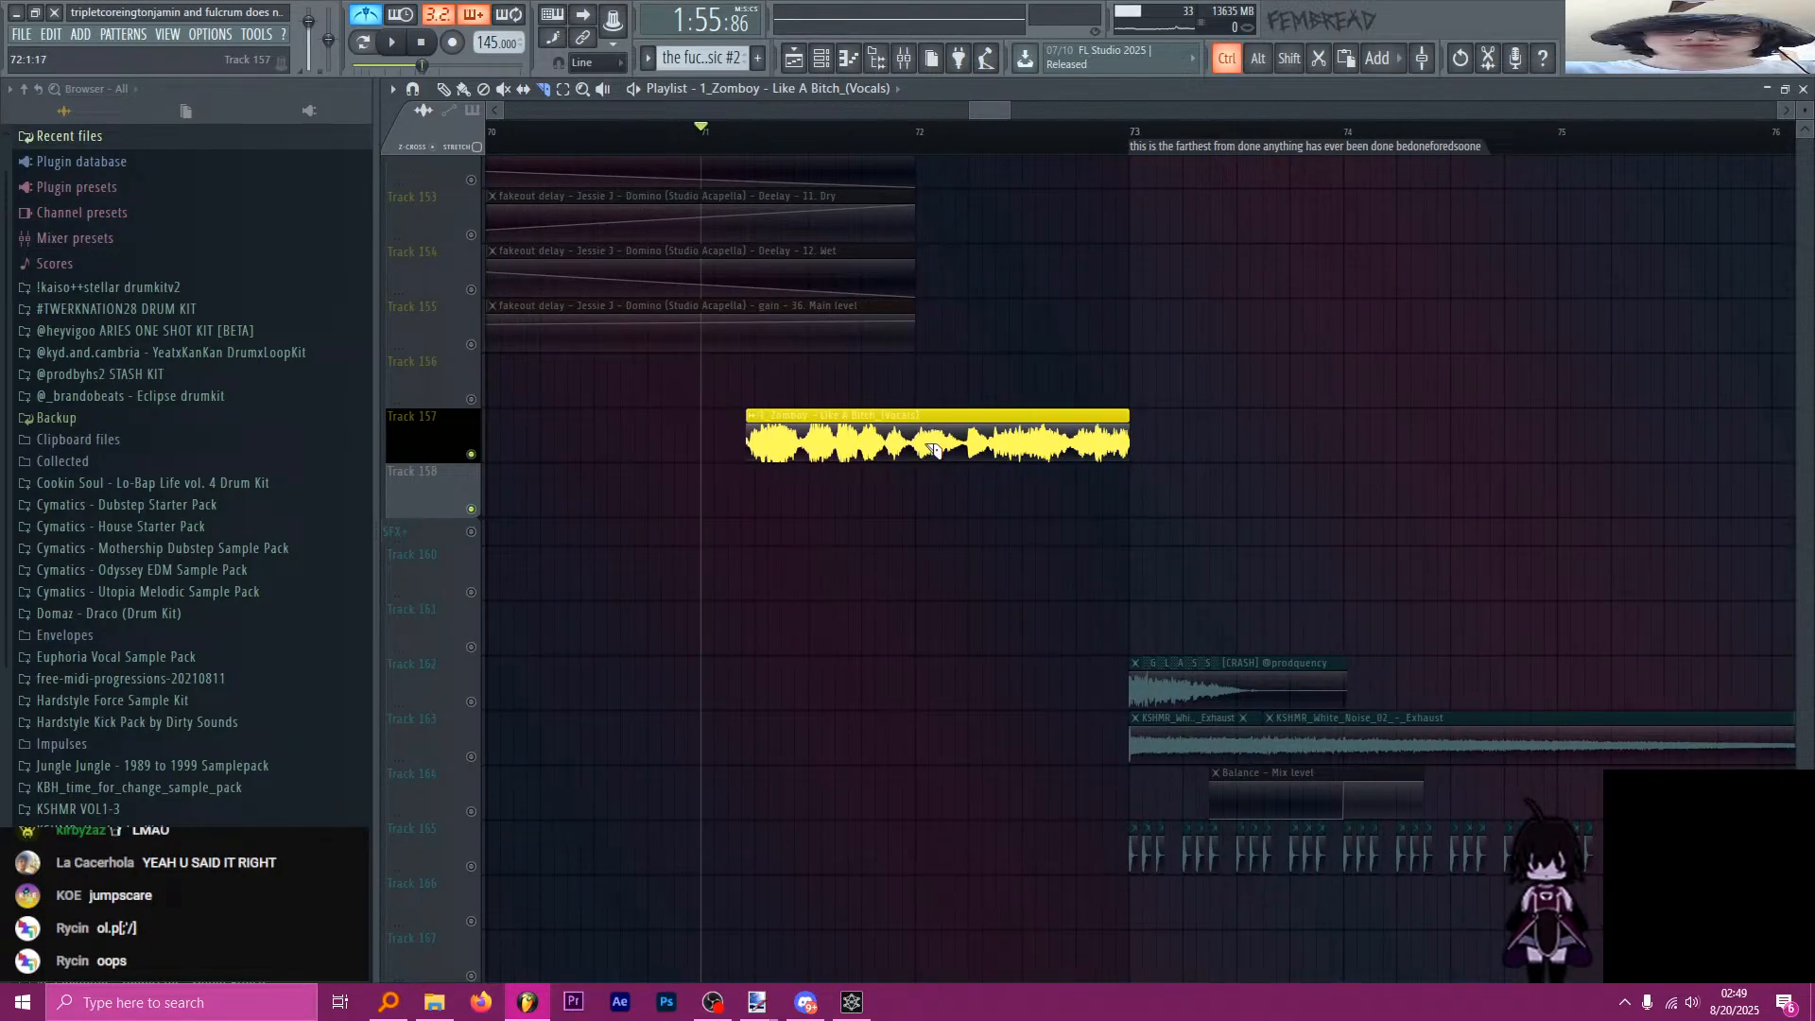
# Slice the vocal phrase at beat 3 of bar 72 and mute the piece after the cut.
pyautogui.scroll(-2, 933, 449)
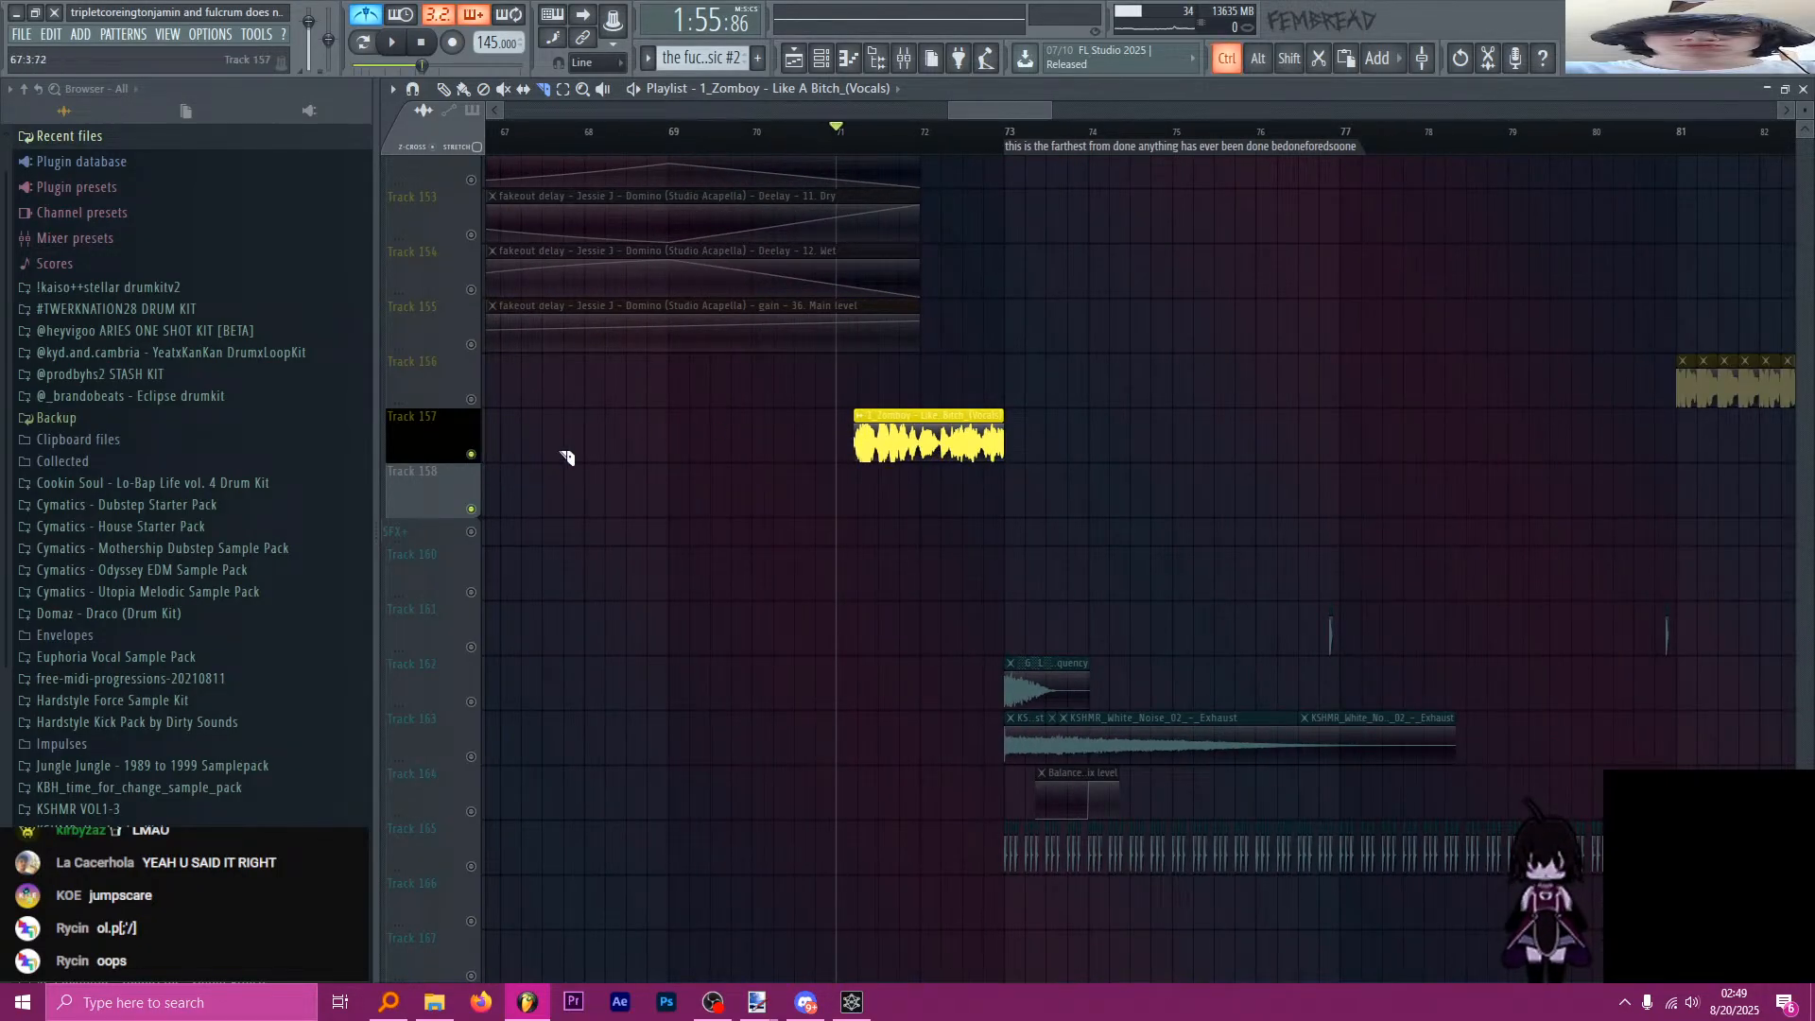
pyautogui.scroll(4, 1002, 458)
pyautogui.scroll(1, 976, 519)
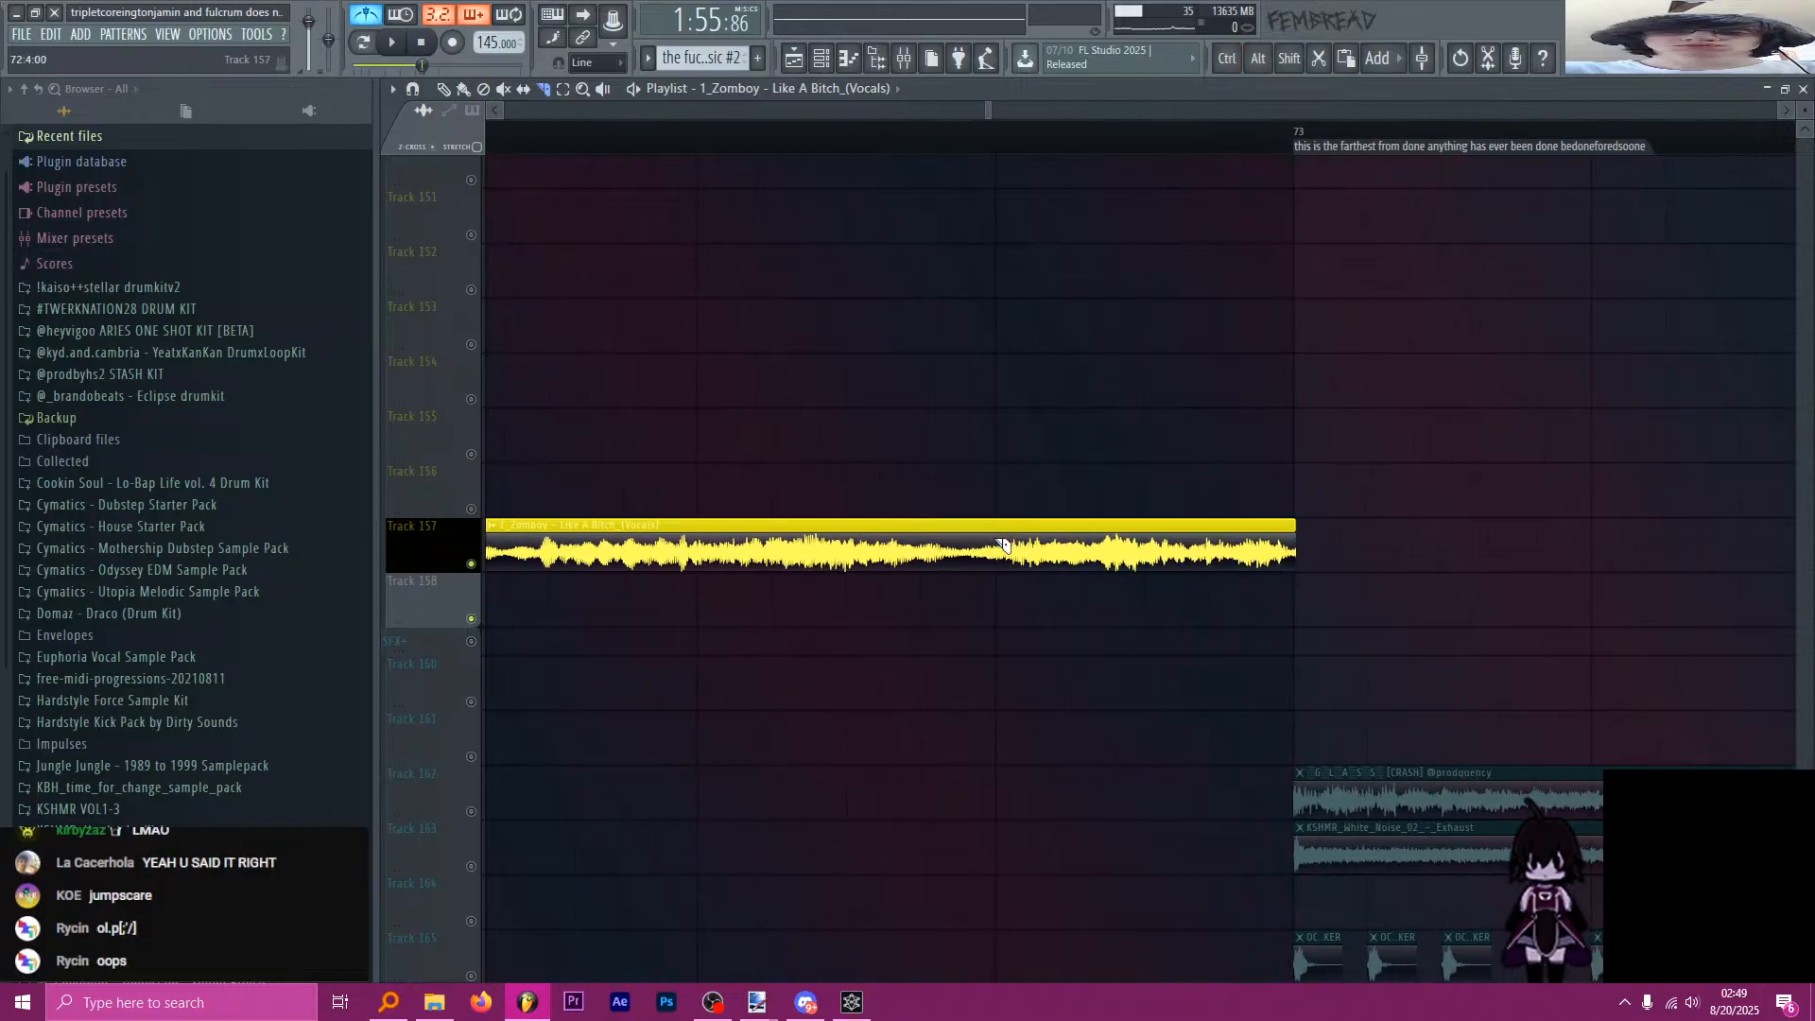
pyautogui.keyDown('shift'); pyautogui.click(702, 542); pyautogui.keyUp('shift')
pyautogui.press('t')
pyautogui.click(881, 560)
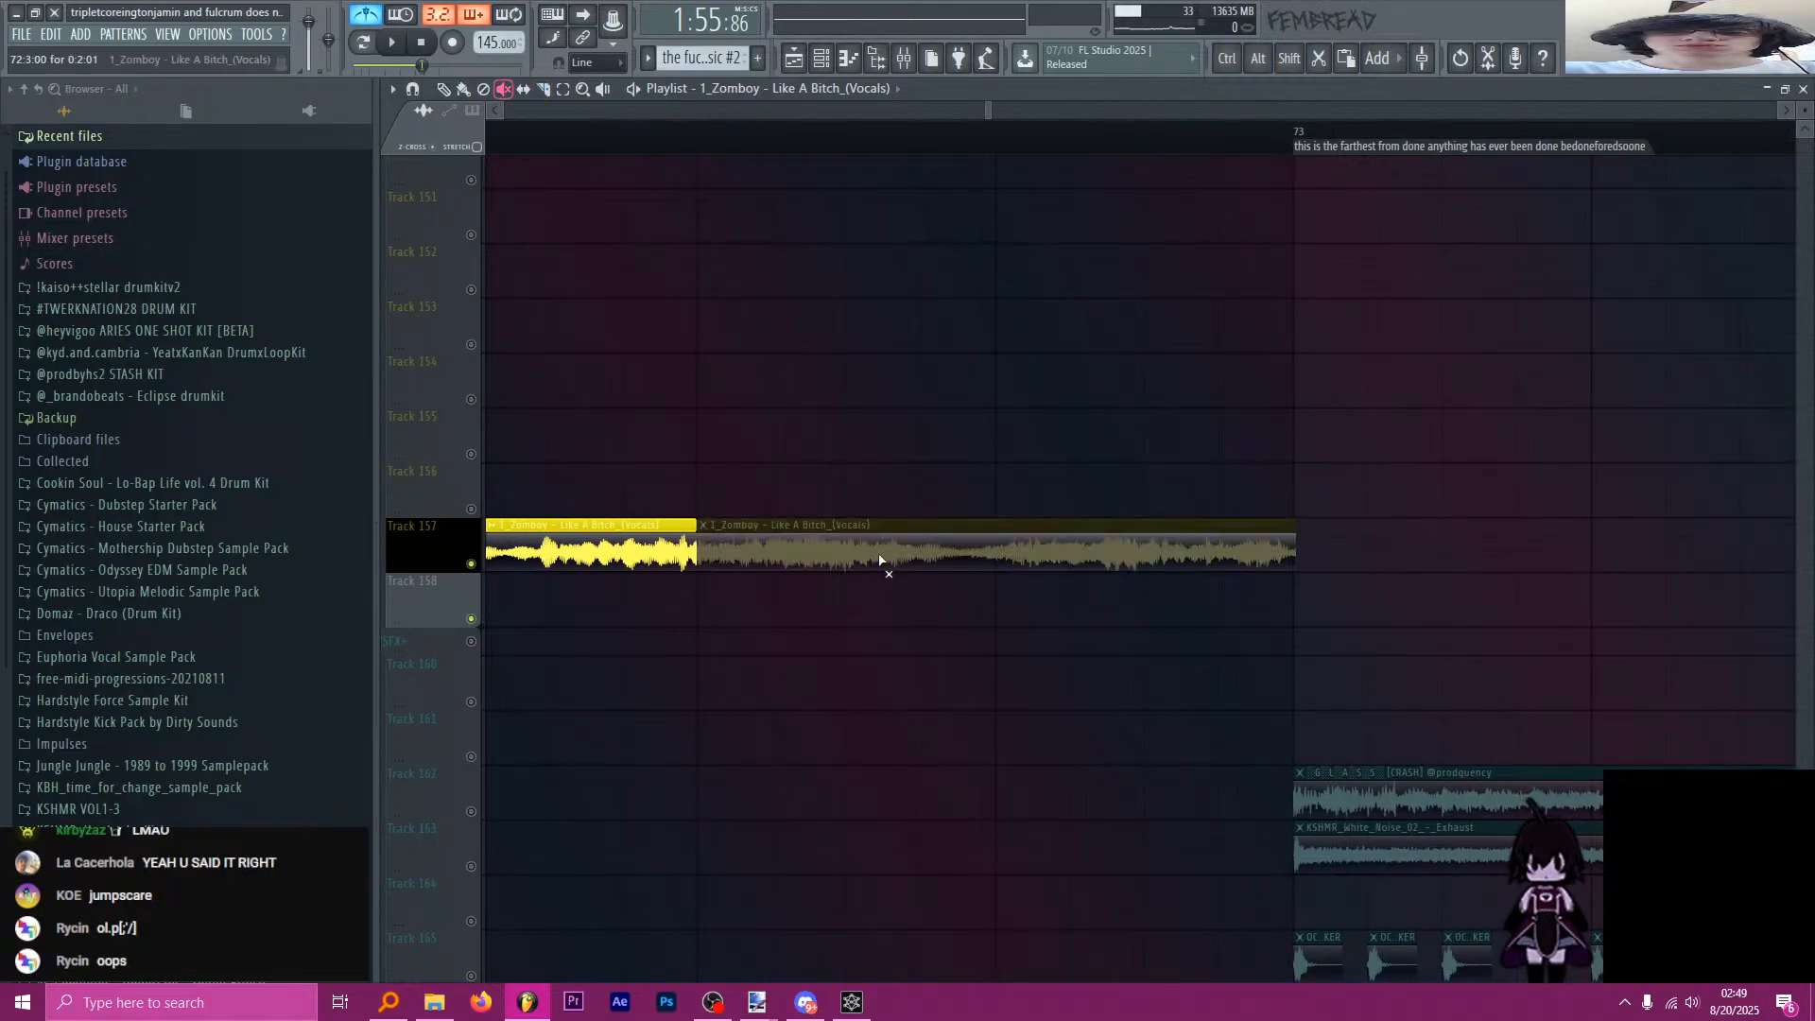
# Save the project, set the playback position to bar 72, and unsolo Track 157.
pyautogui.scroll(-2, 889, 563)
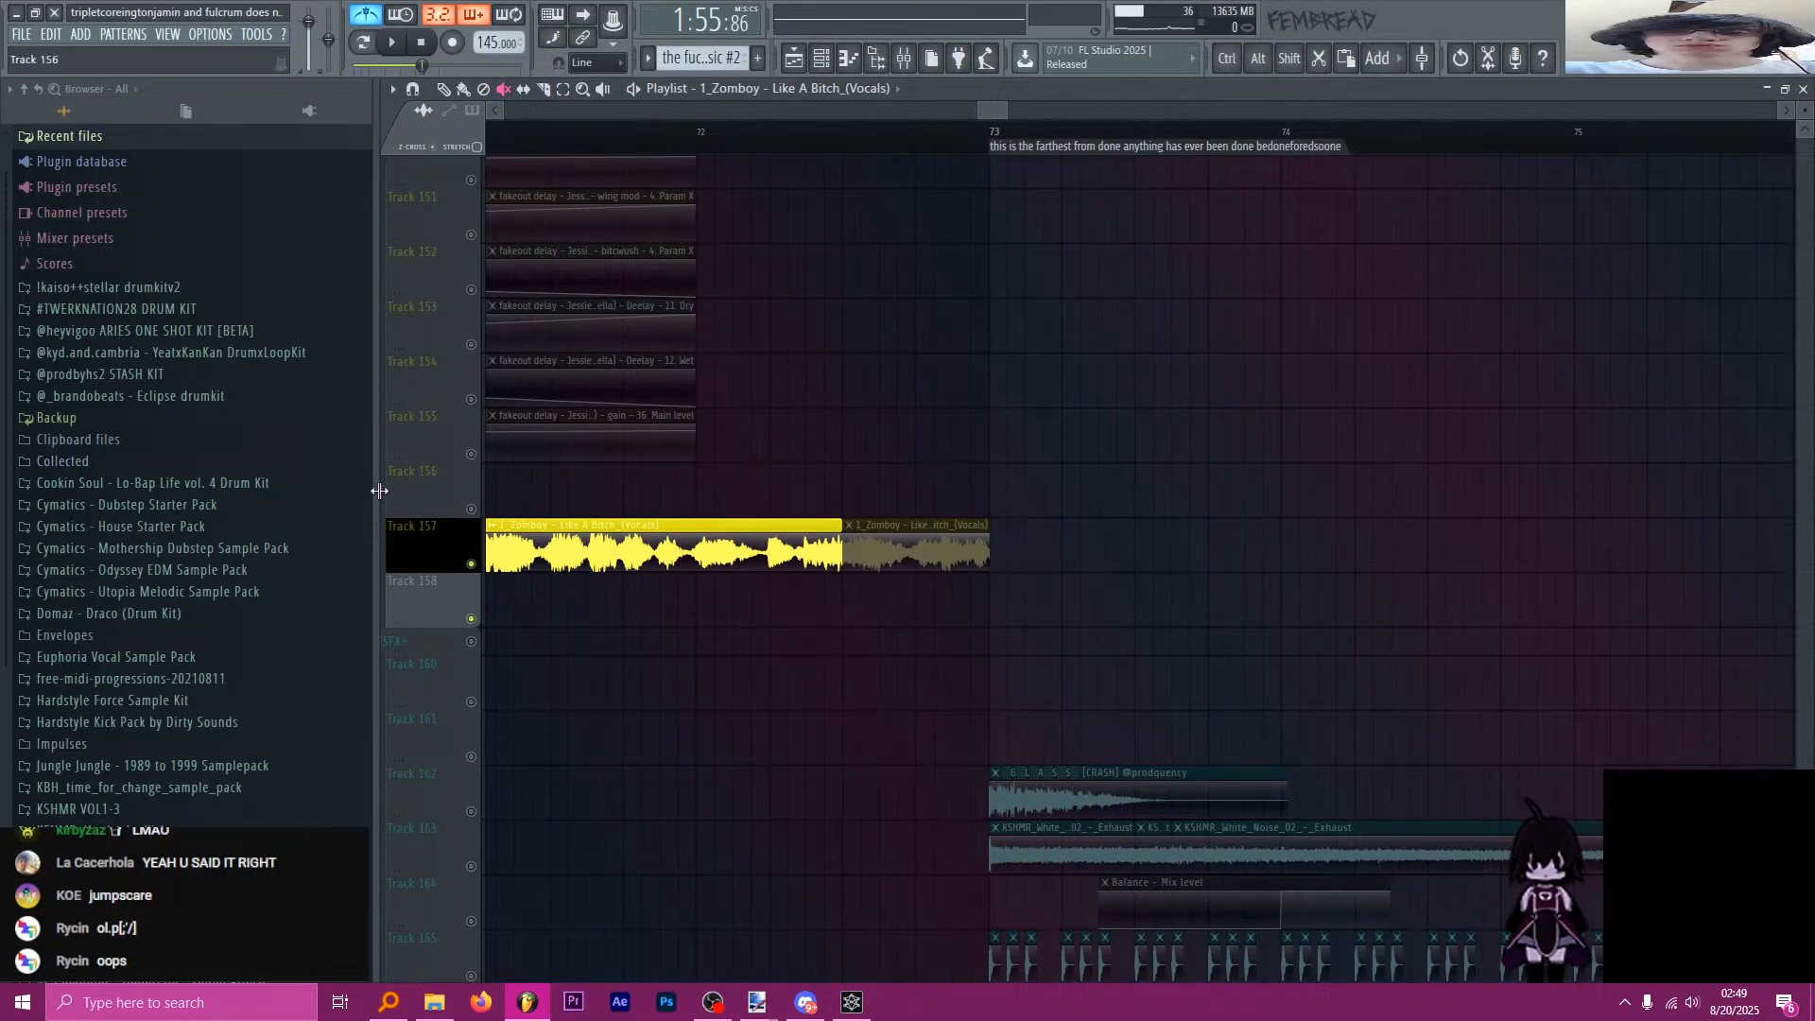
pyautogui.scroll(-5, 223, 577)
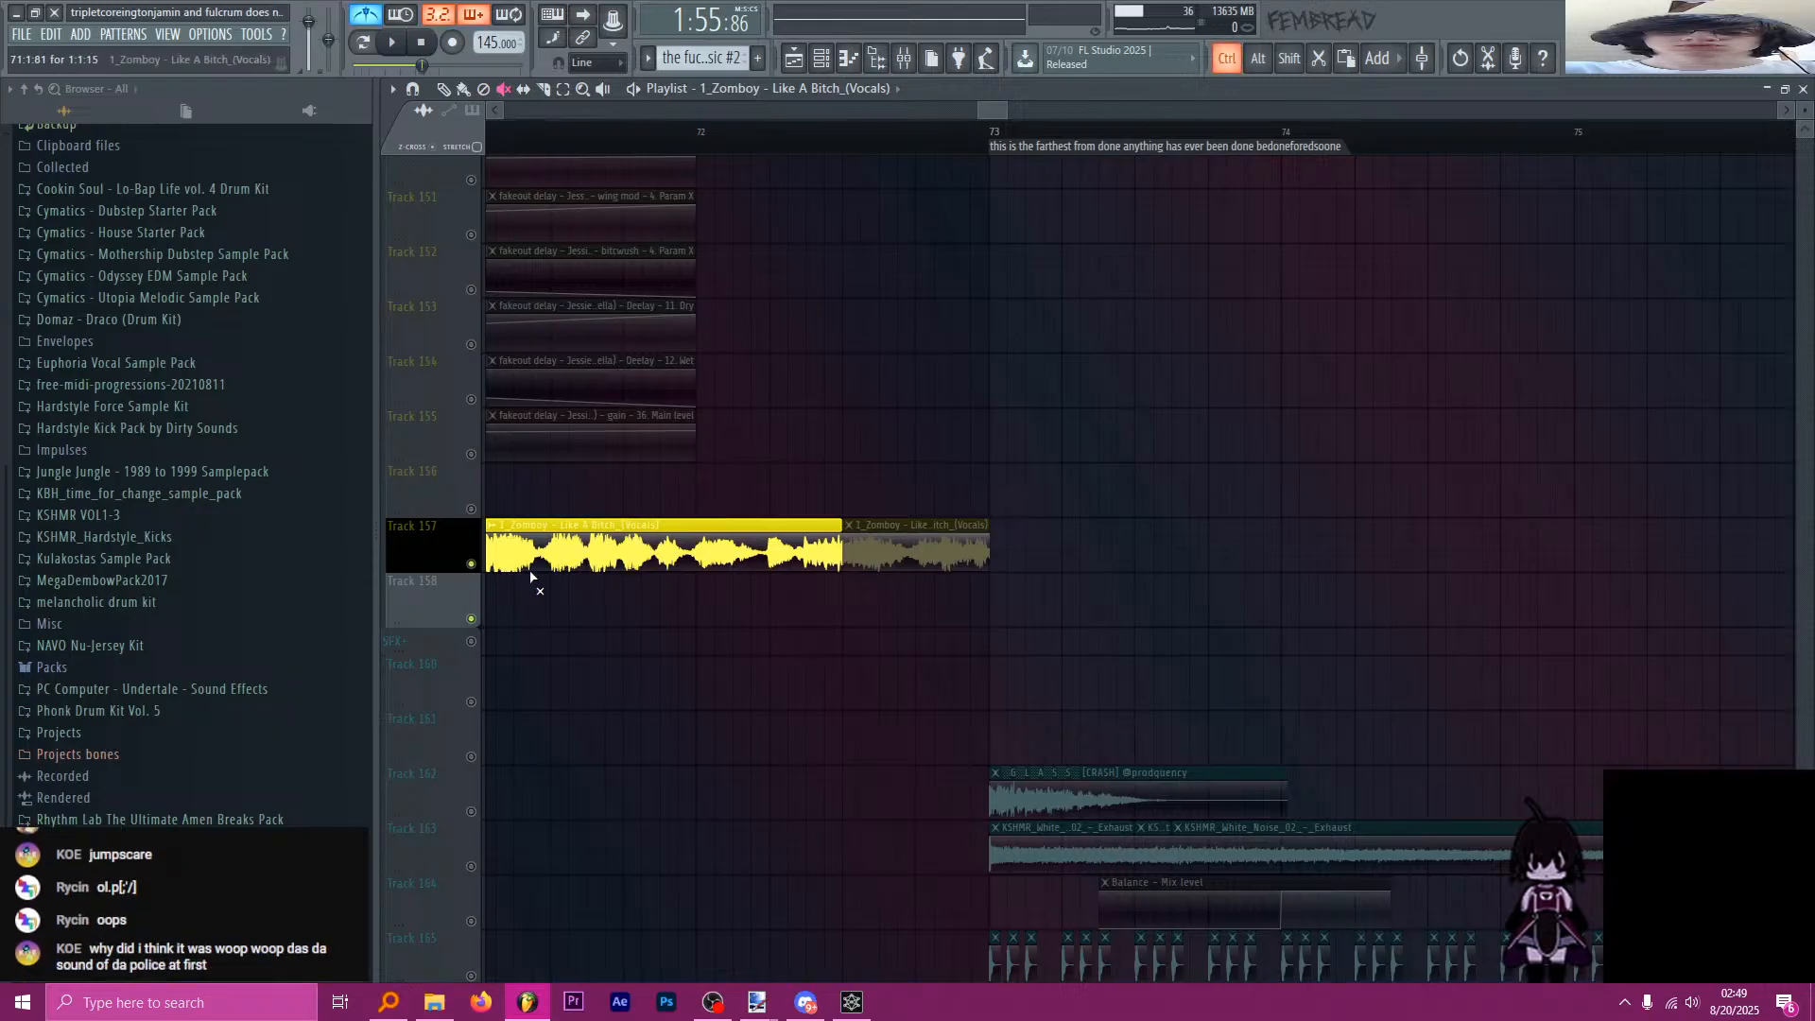
pyautogui.scroll(-2, 599, 570)
pyautogui.hotkey('ctrl', 's')
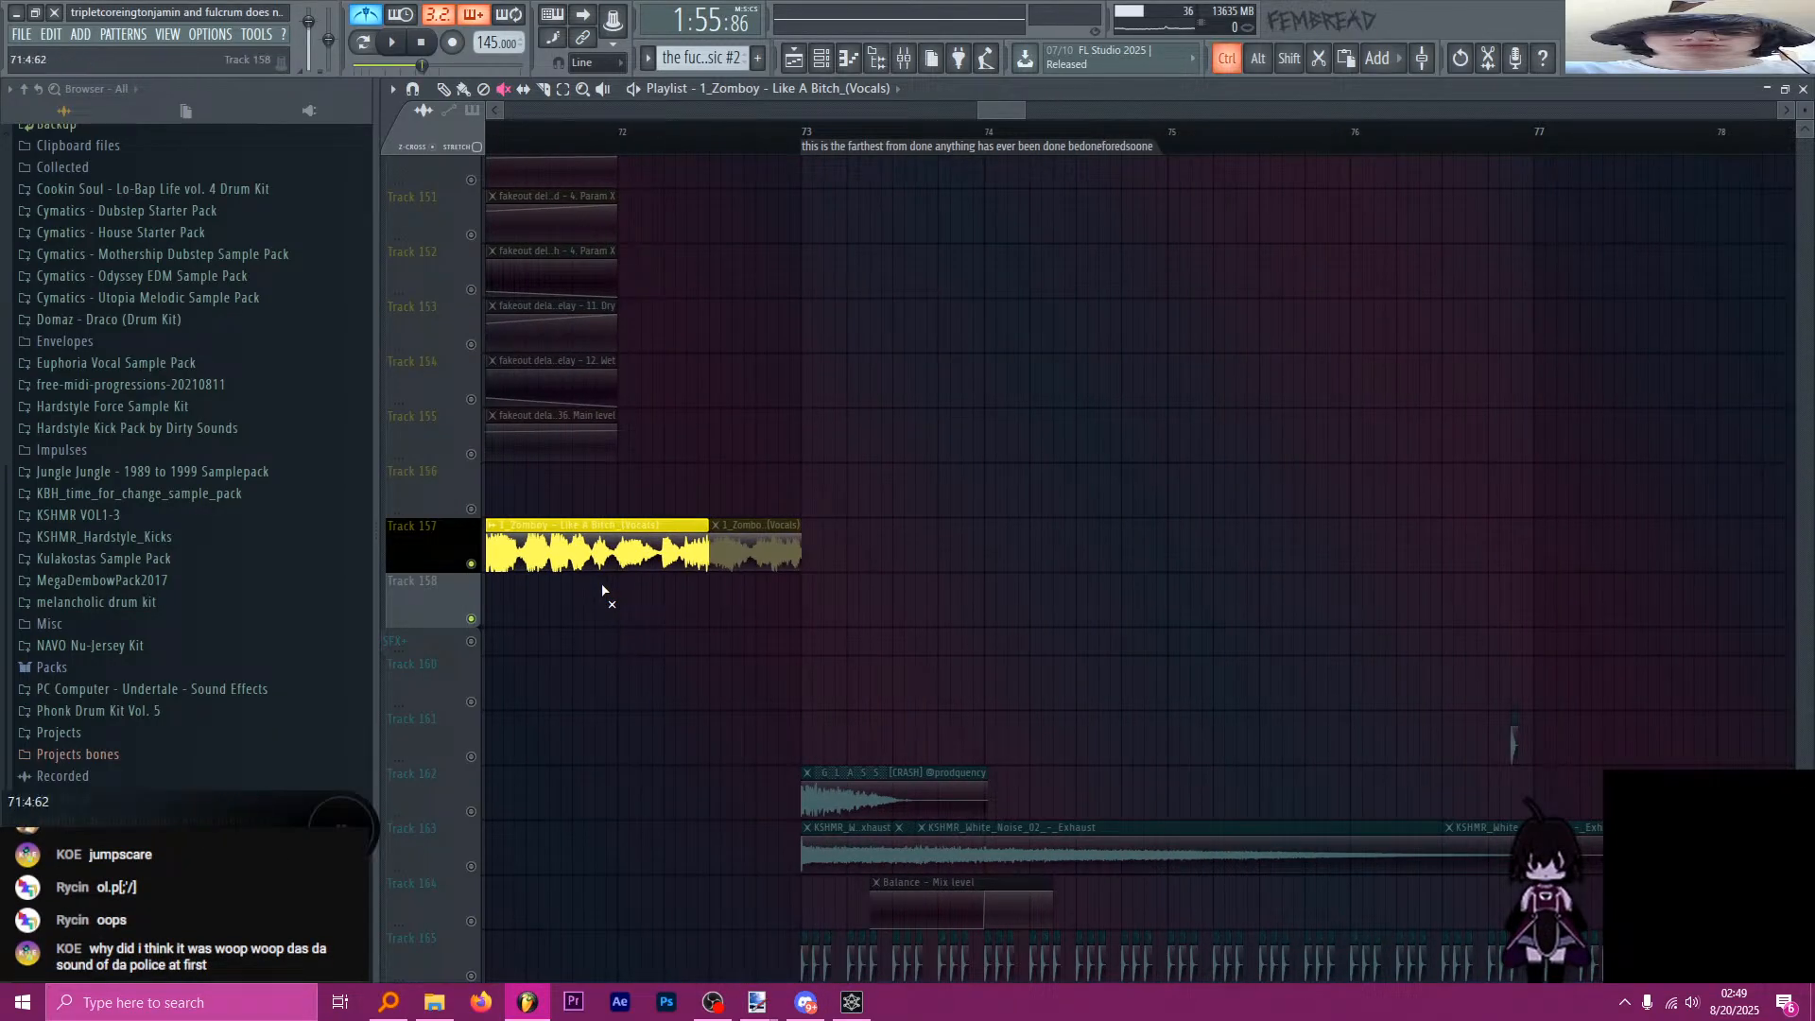
pyautogui.scroll(3, 610, 592)
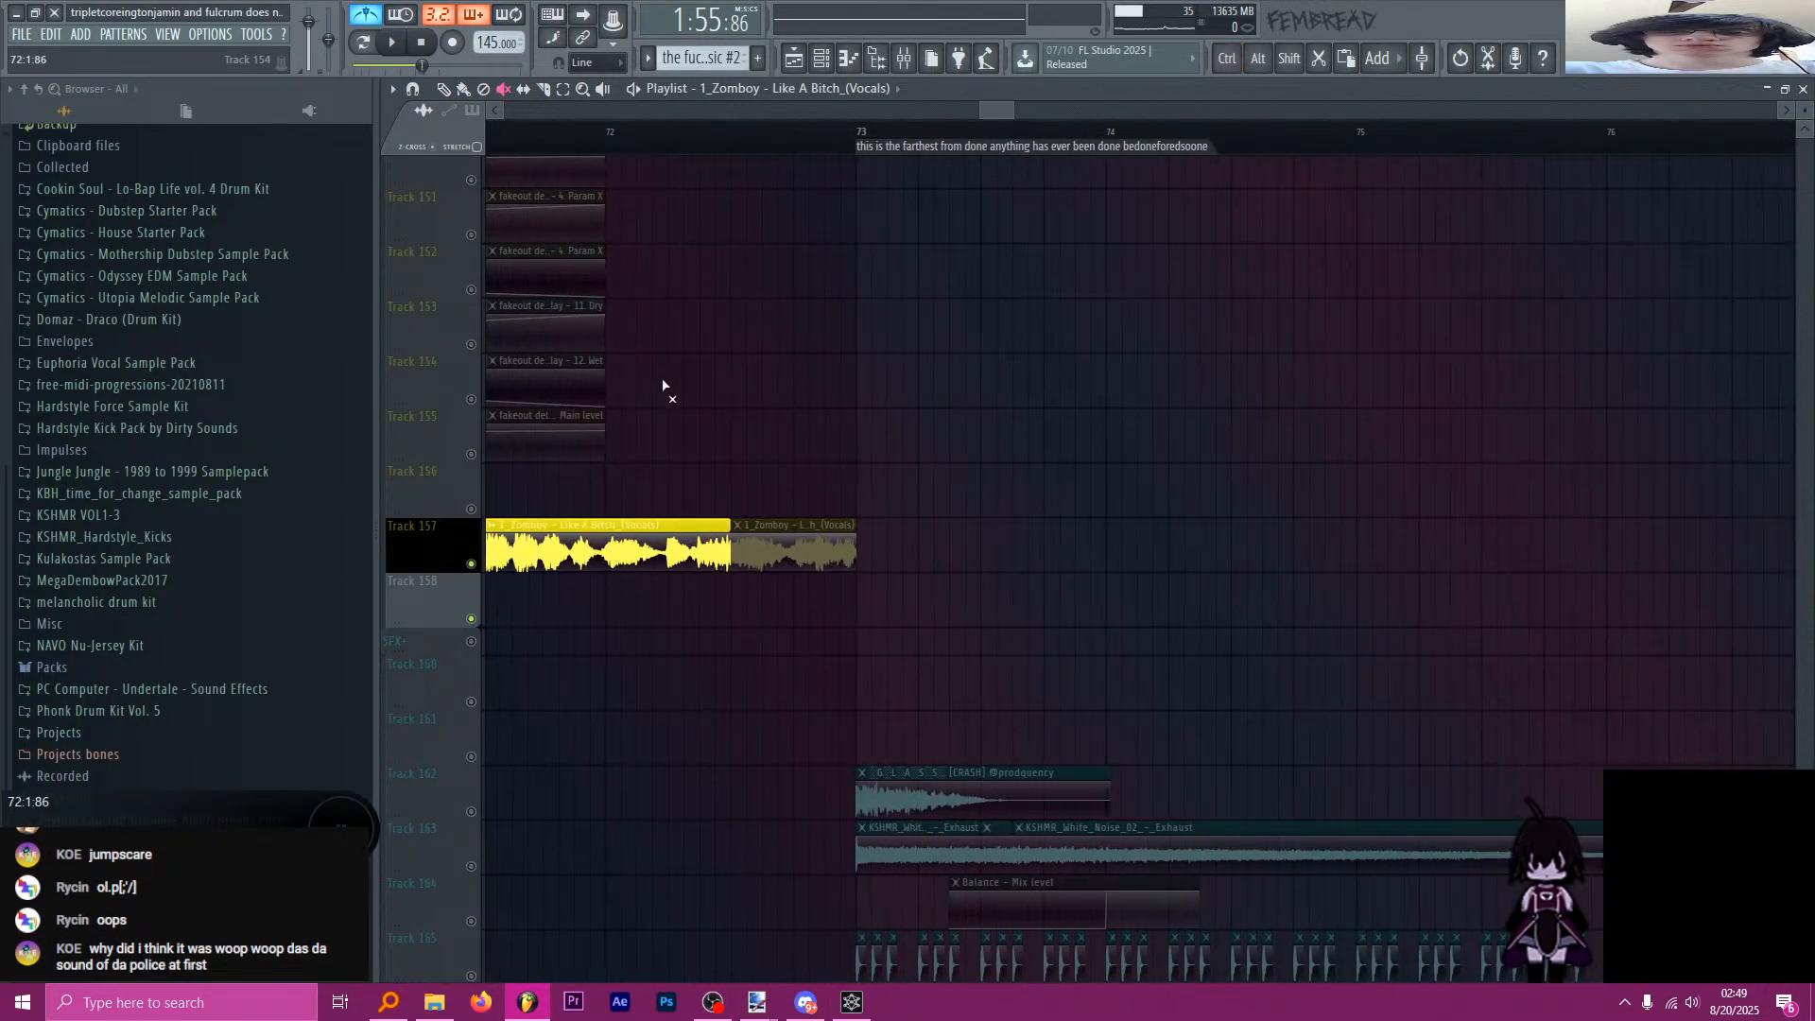
pyautogui.click(606, 130)
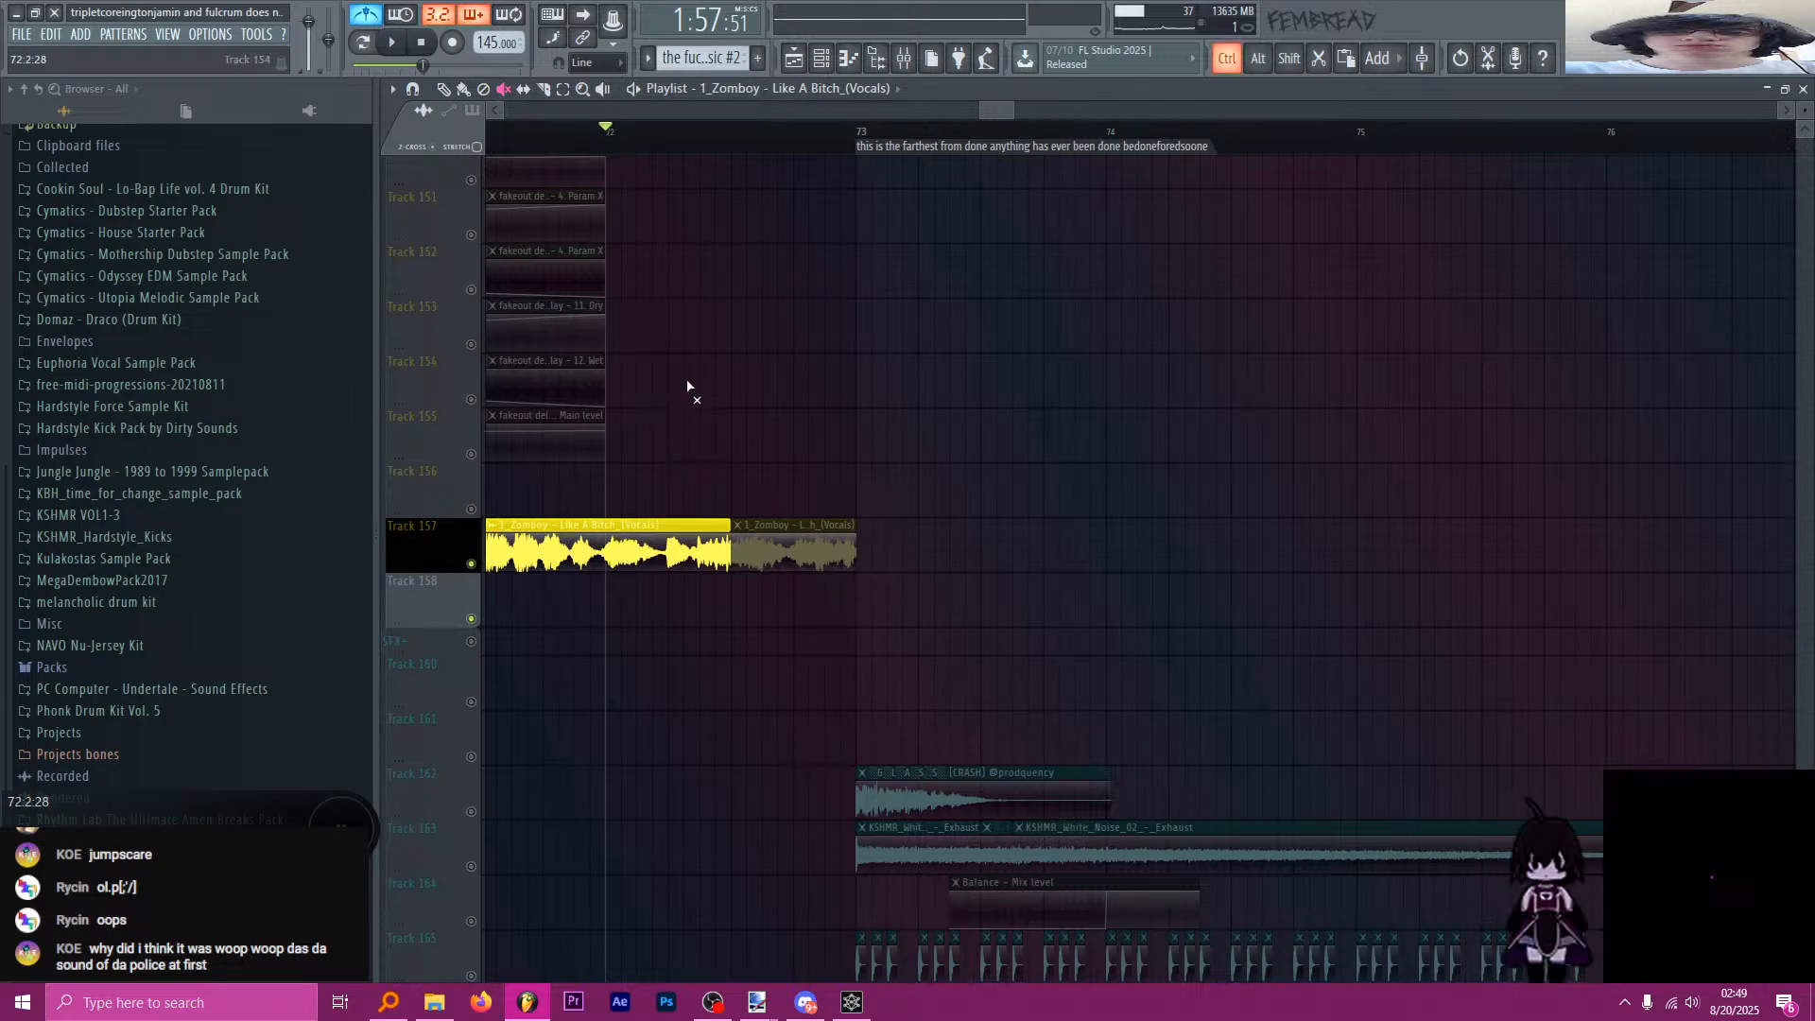
pyautogui.scroll(-4, 661, 460)
pyautogui.scroll(4, 662, 461)
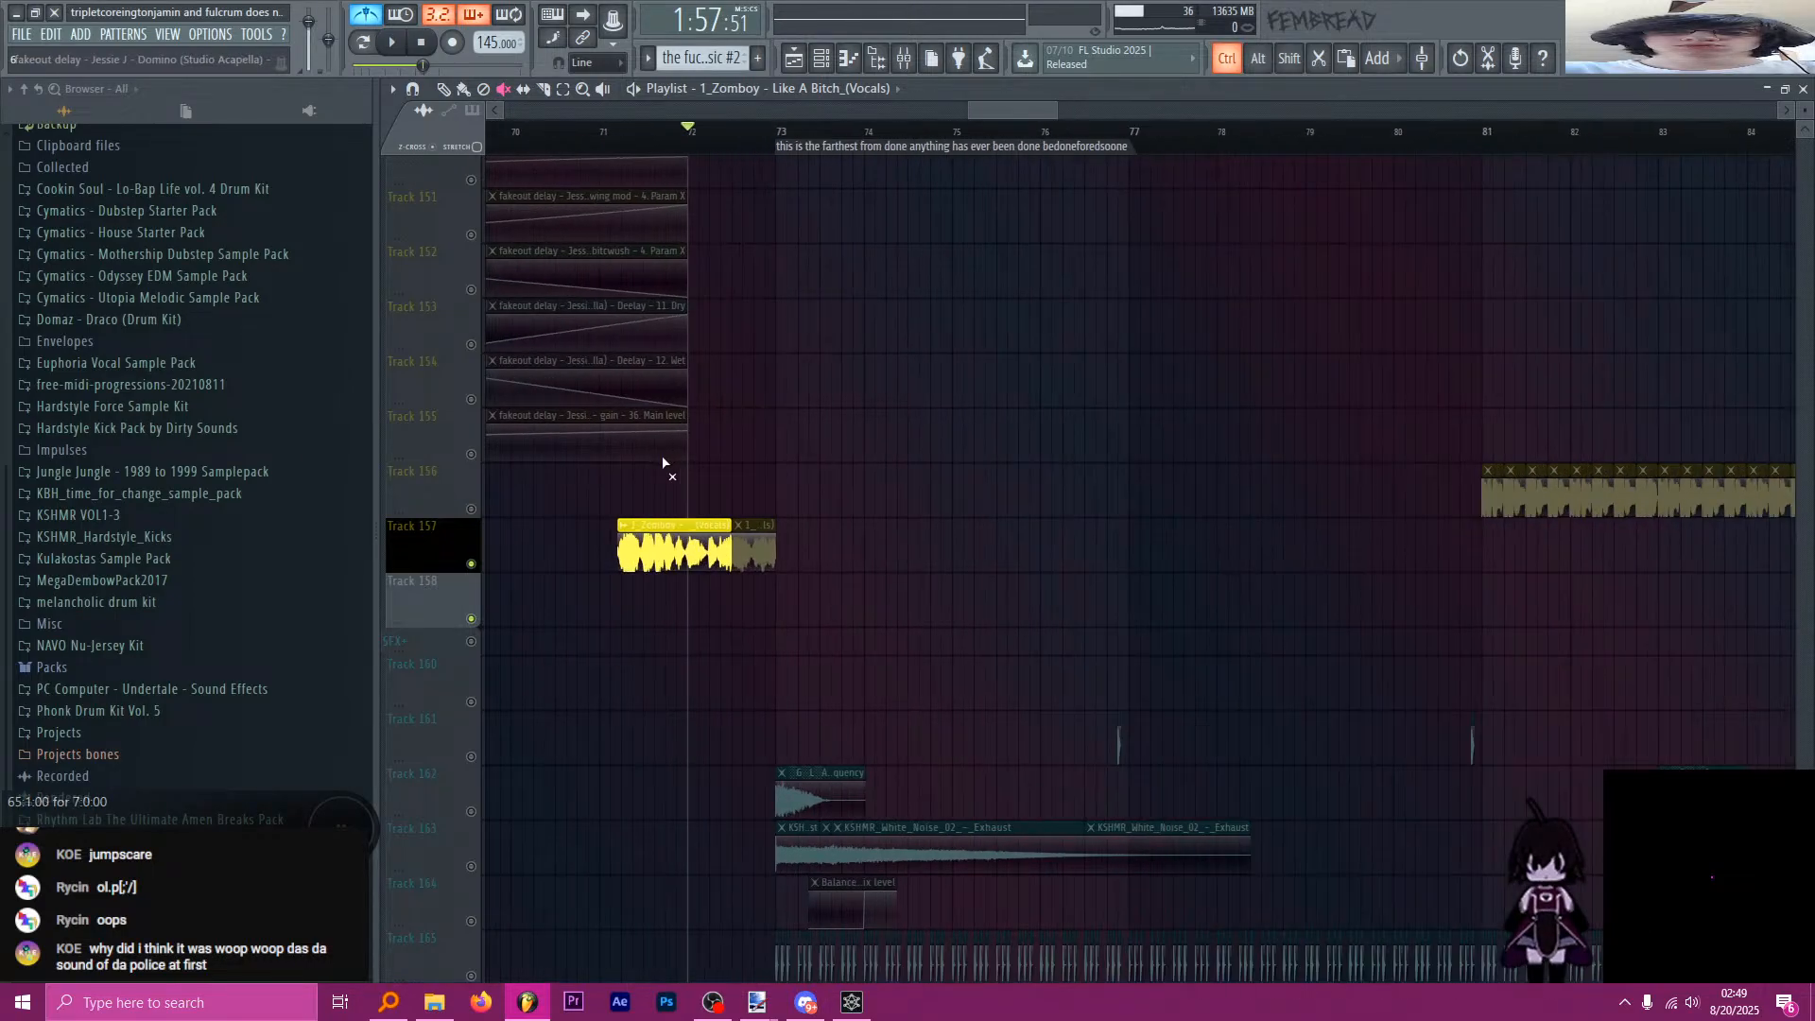
pyautogui.keyDown('ctrl'); pyautogui.click(472, 565); pyautogui.keyUp('ctrl')
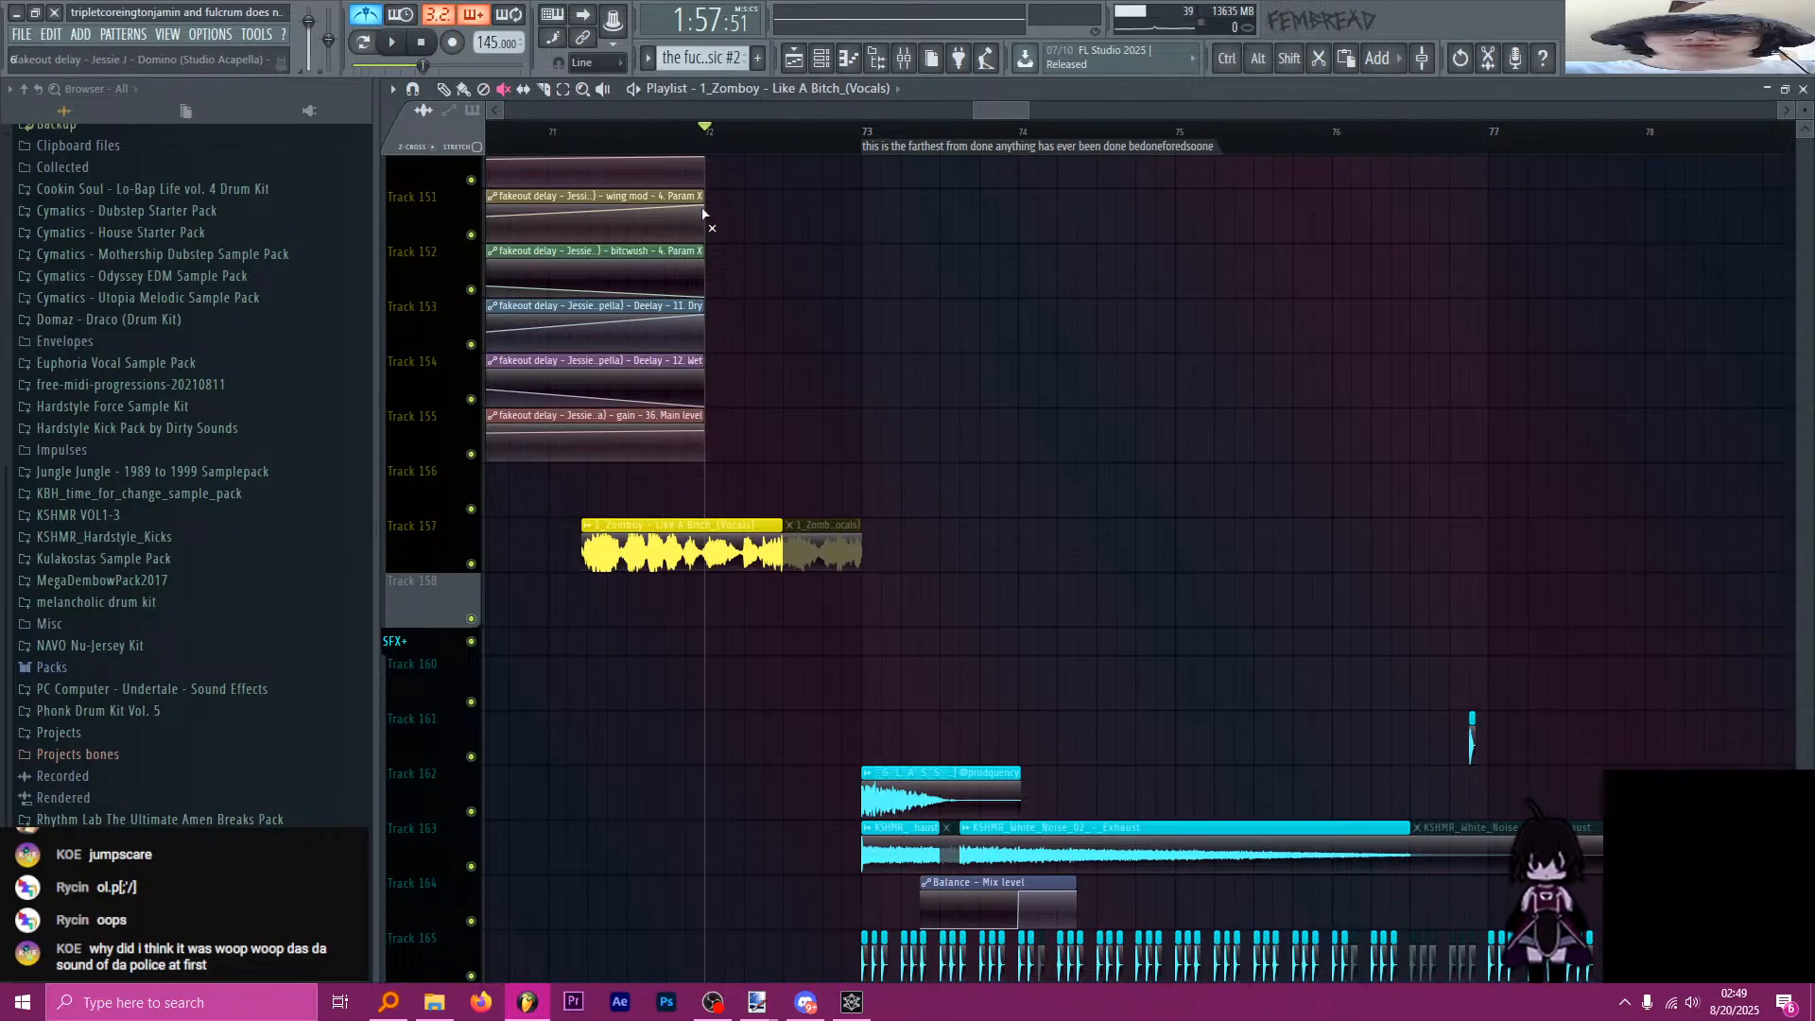
# Route the 1_Zomboy - Like A Bitch_(Vocals) channel to mixer track 93.
pyautogui.press('F6')
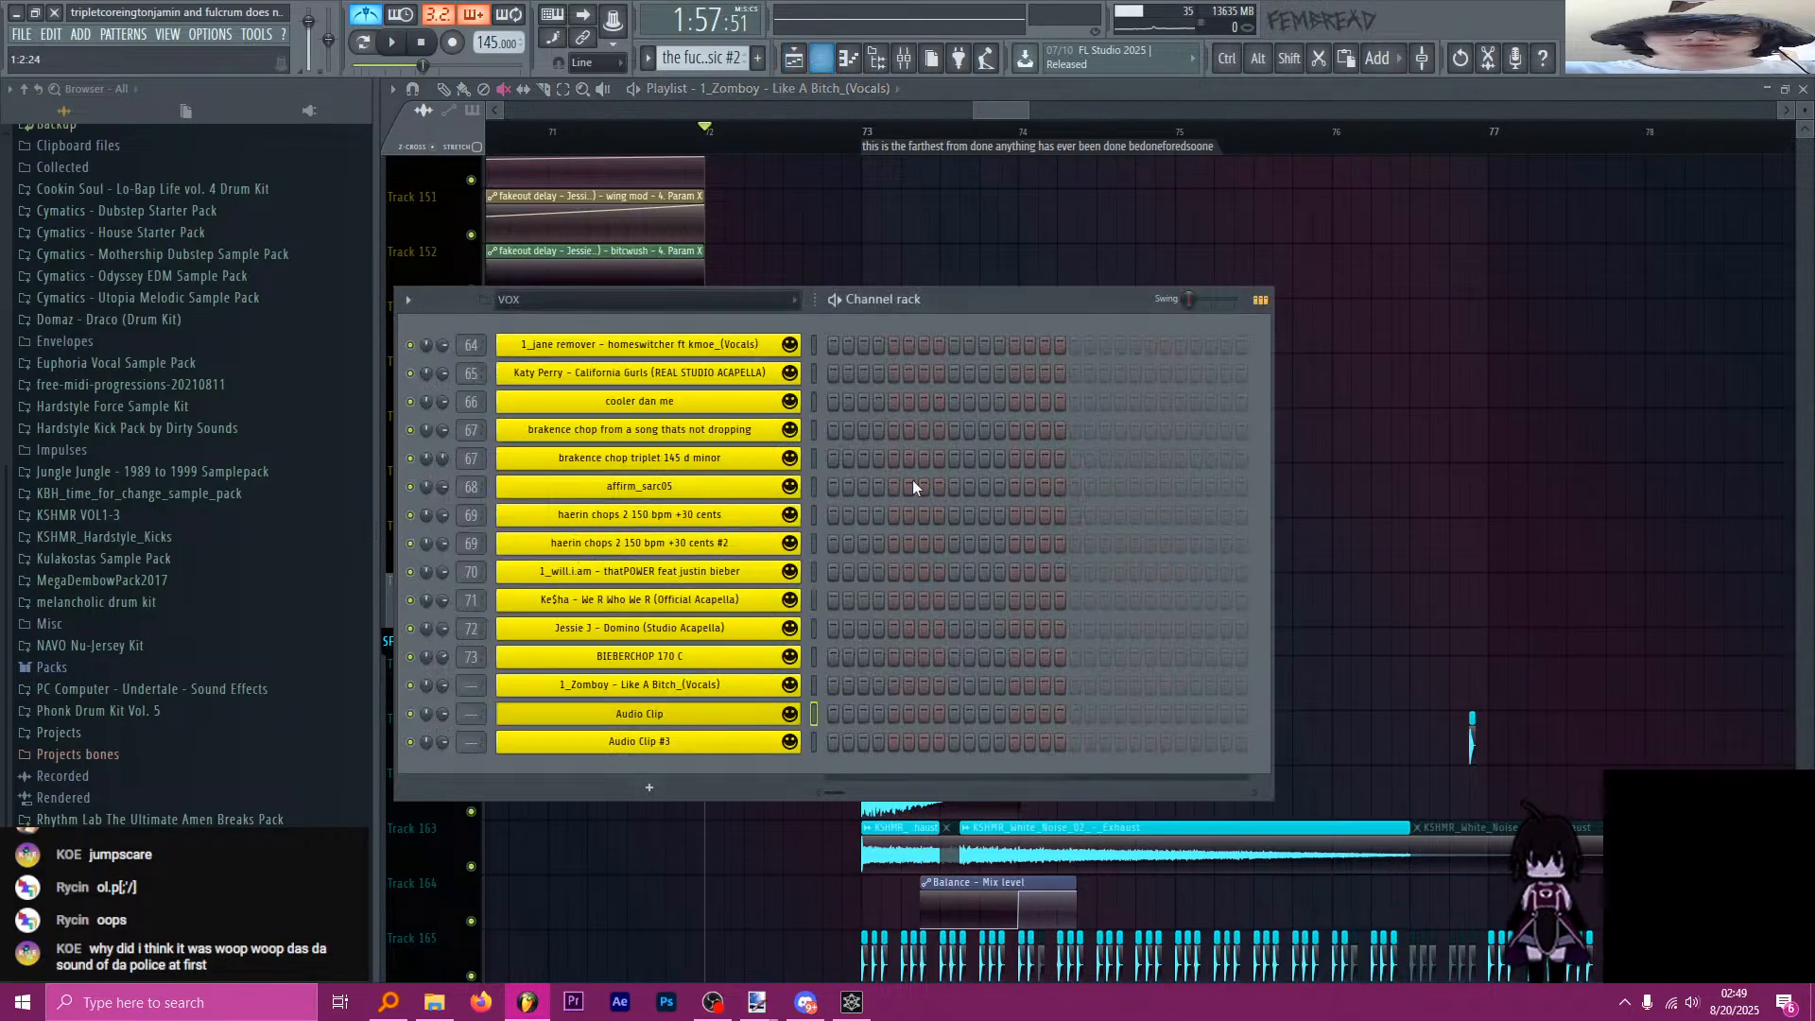
pyautogui.click(761, 697)
pyautogui.hotkey('ctrl', 'l')
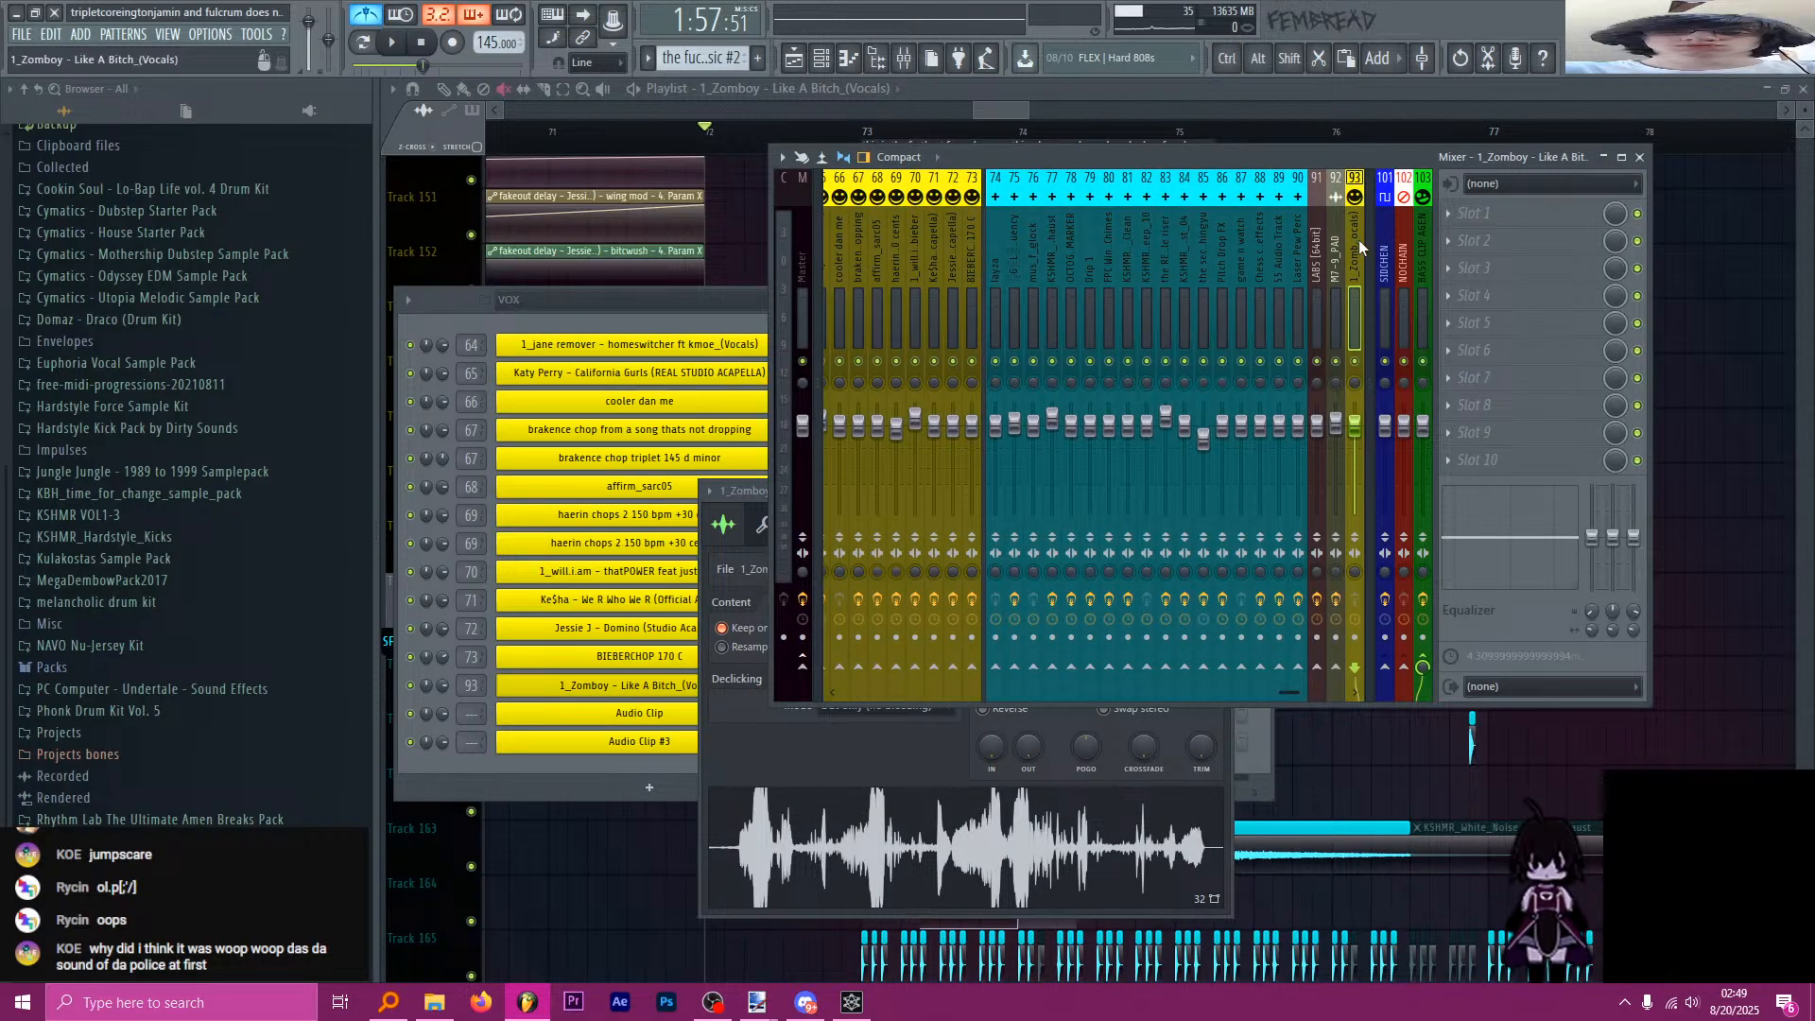
# Move the Zomboy vocal's mixer track to position 74 beside the other vocal tracks and load Fruity Parametric EQ 2 in its first slot.
pyautogui.moveTo(1359, 240); pyautogui.dragTo(991, 240)
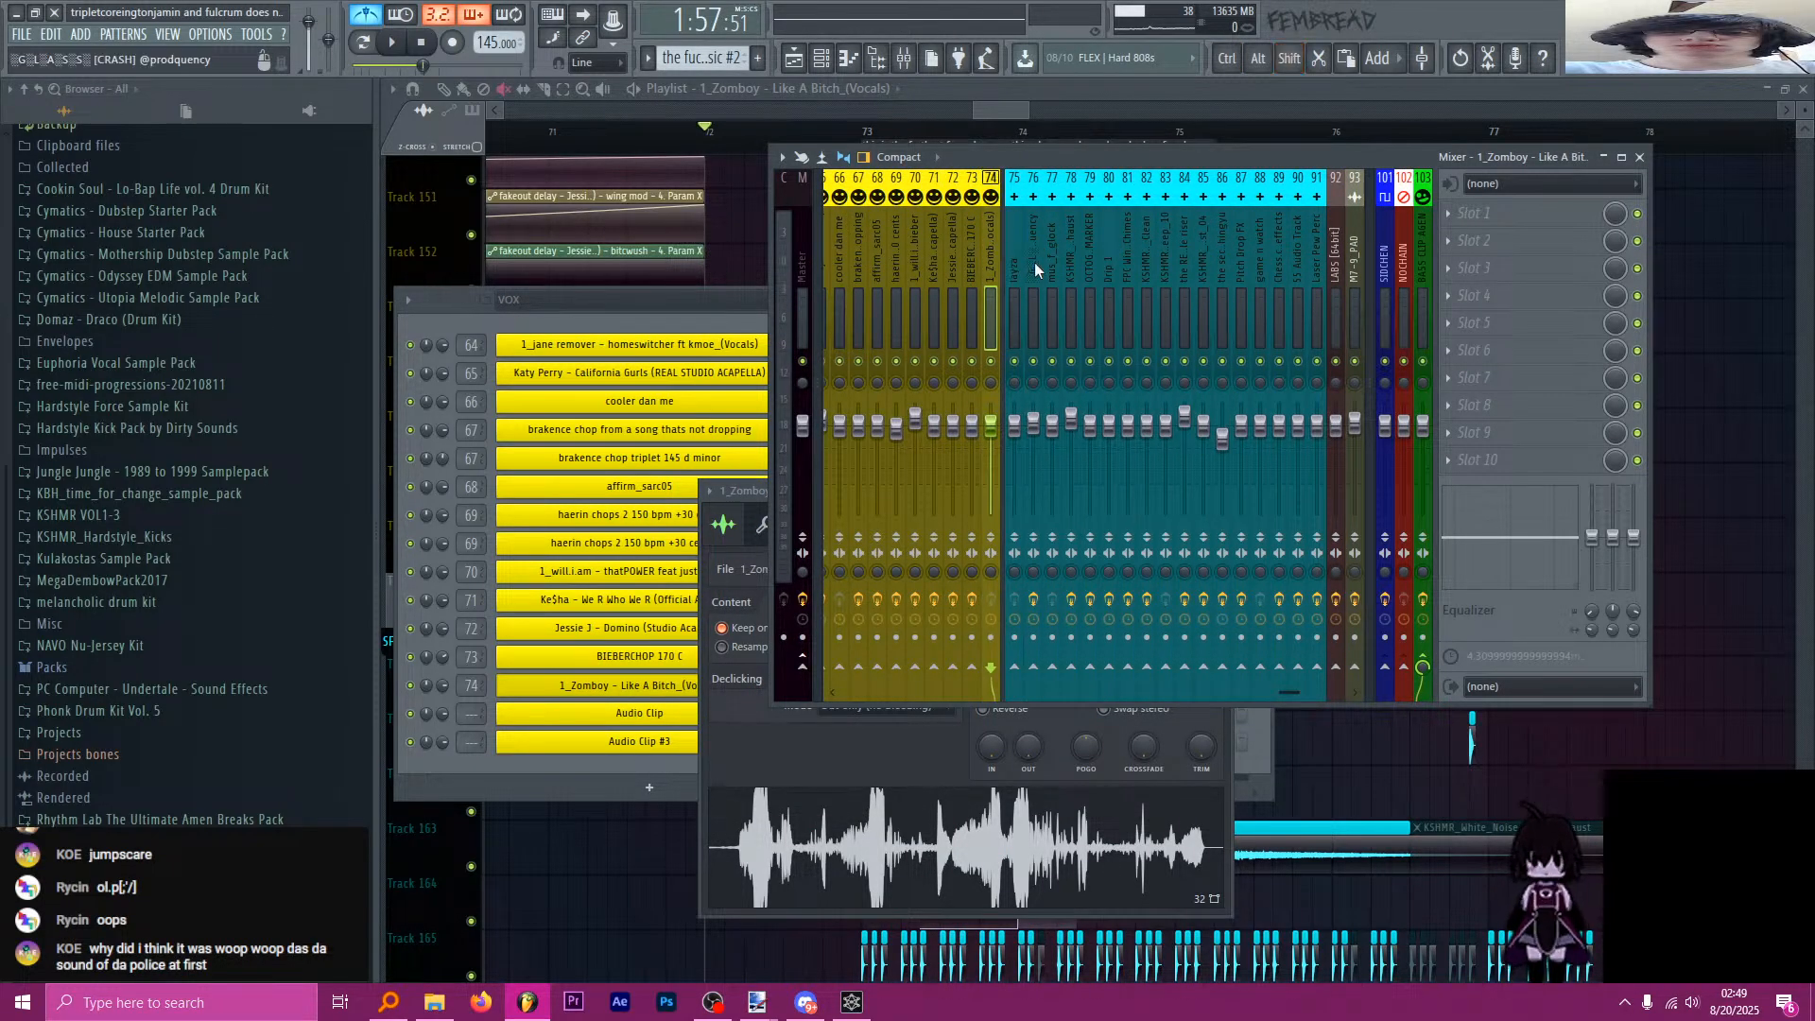
pyautogui.click(1509, 216)
pyautogui.moveTo(1488, 243)
pyautogui.click(1198, 649)
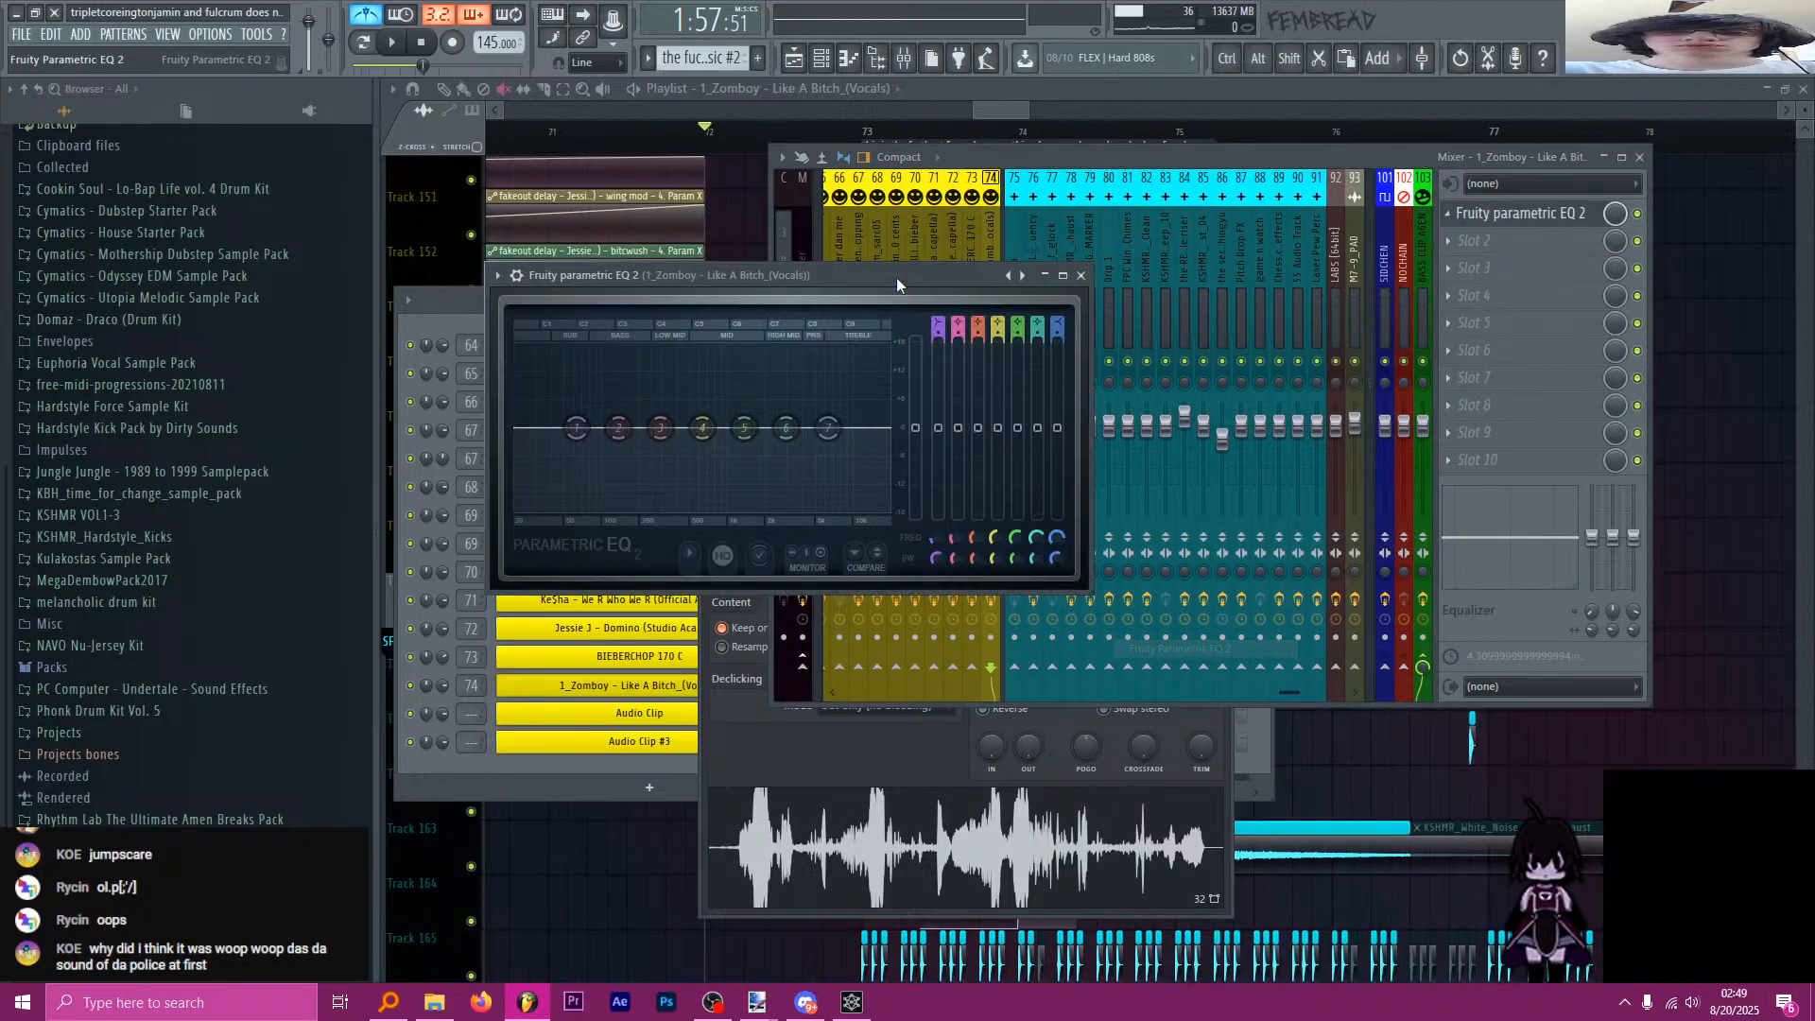
# Shape the slot 1 EQ into a steep low cut using bands 1 and 2.
pyautogui.rightClick(1024, 276)
pyautogui.click(1087, 303)
pyautogui.moveTo(618, 429); pyautogui.dragTo(610, 460)
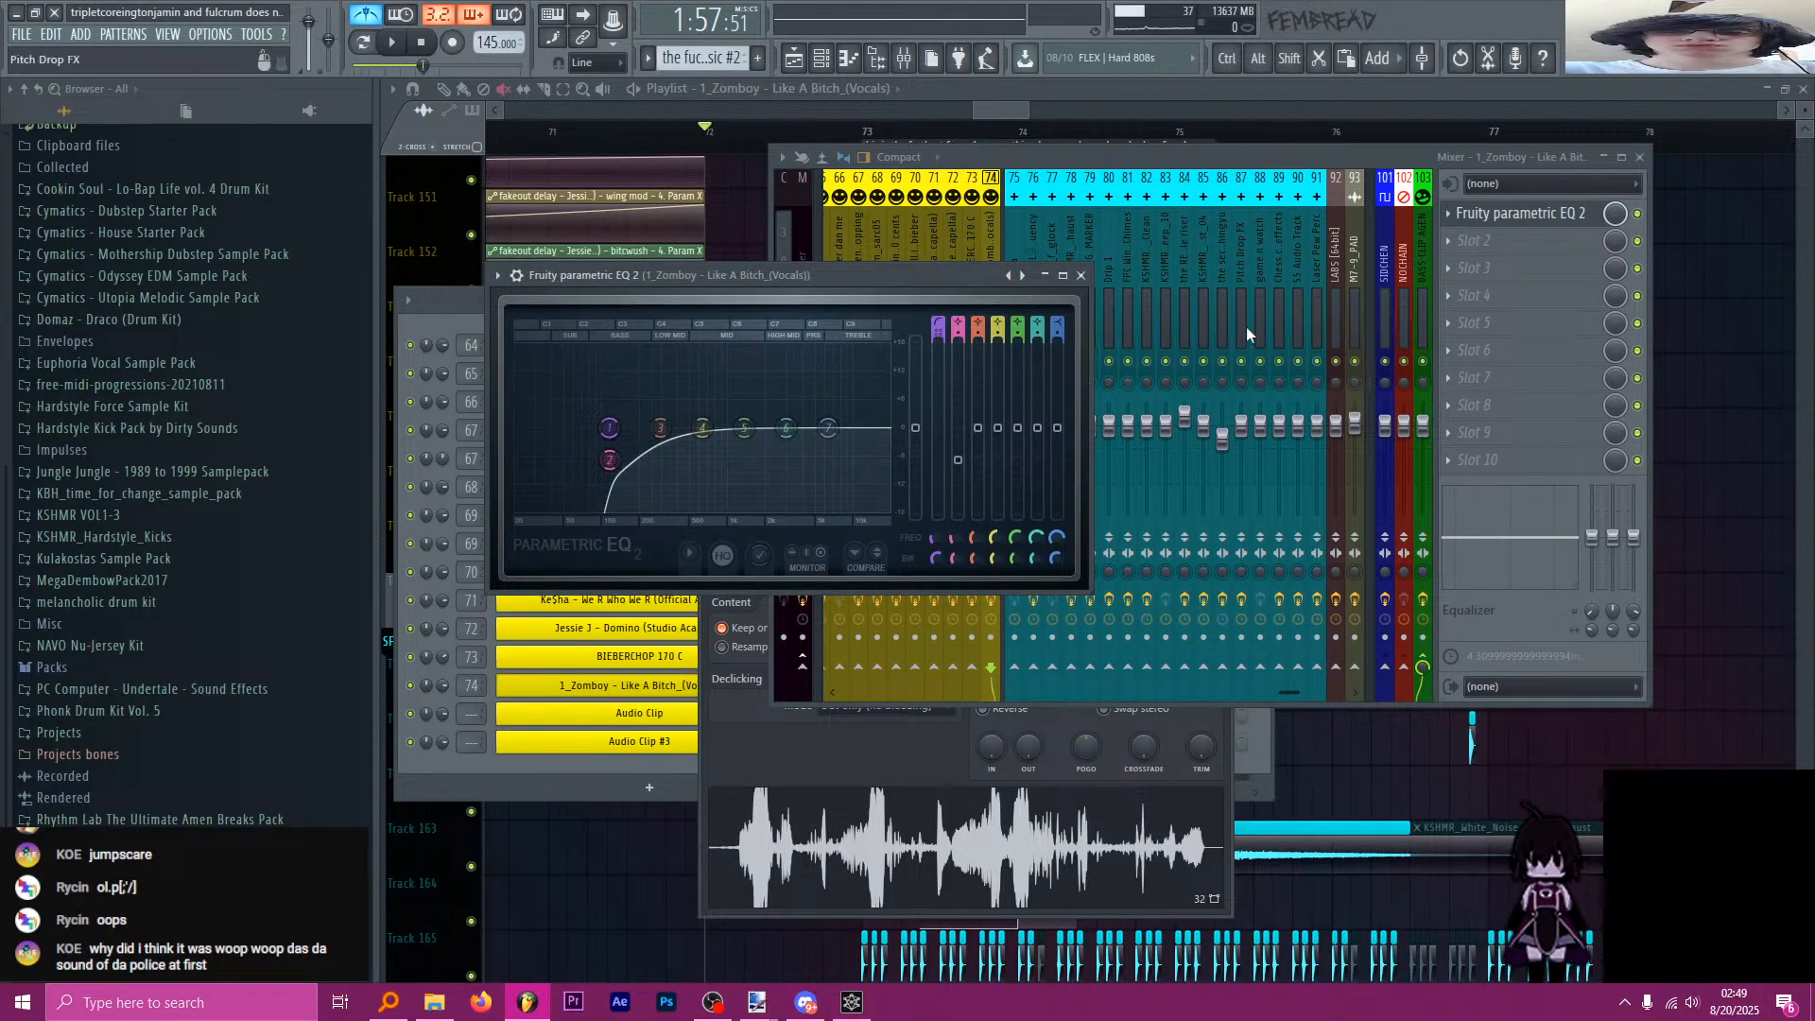
pyautogui.click(1082, 275)
pyautogui.click(992, 108)
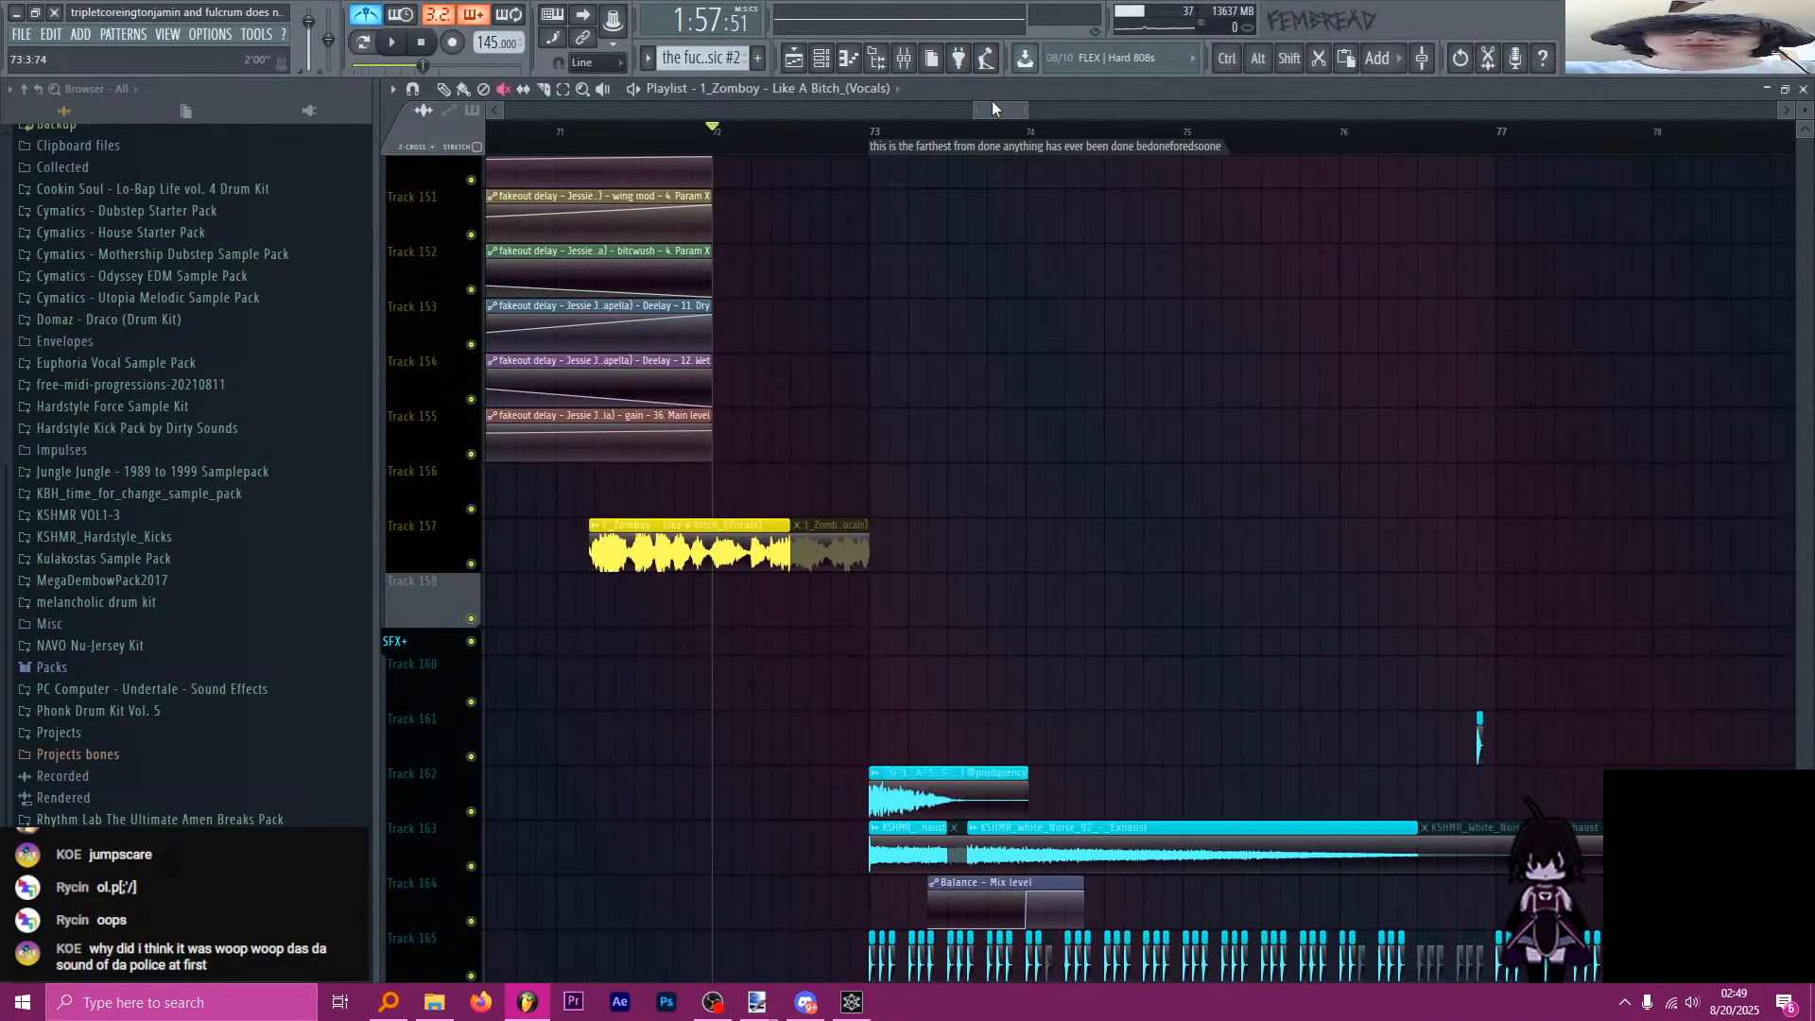
# Unmute the end piece of the vocal phrase on Track 157 and set the playback position near the start of bar 71.
pyautogui.click(836, 58)
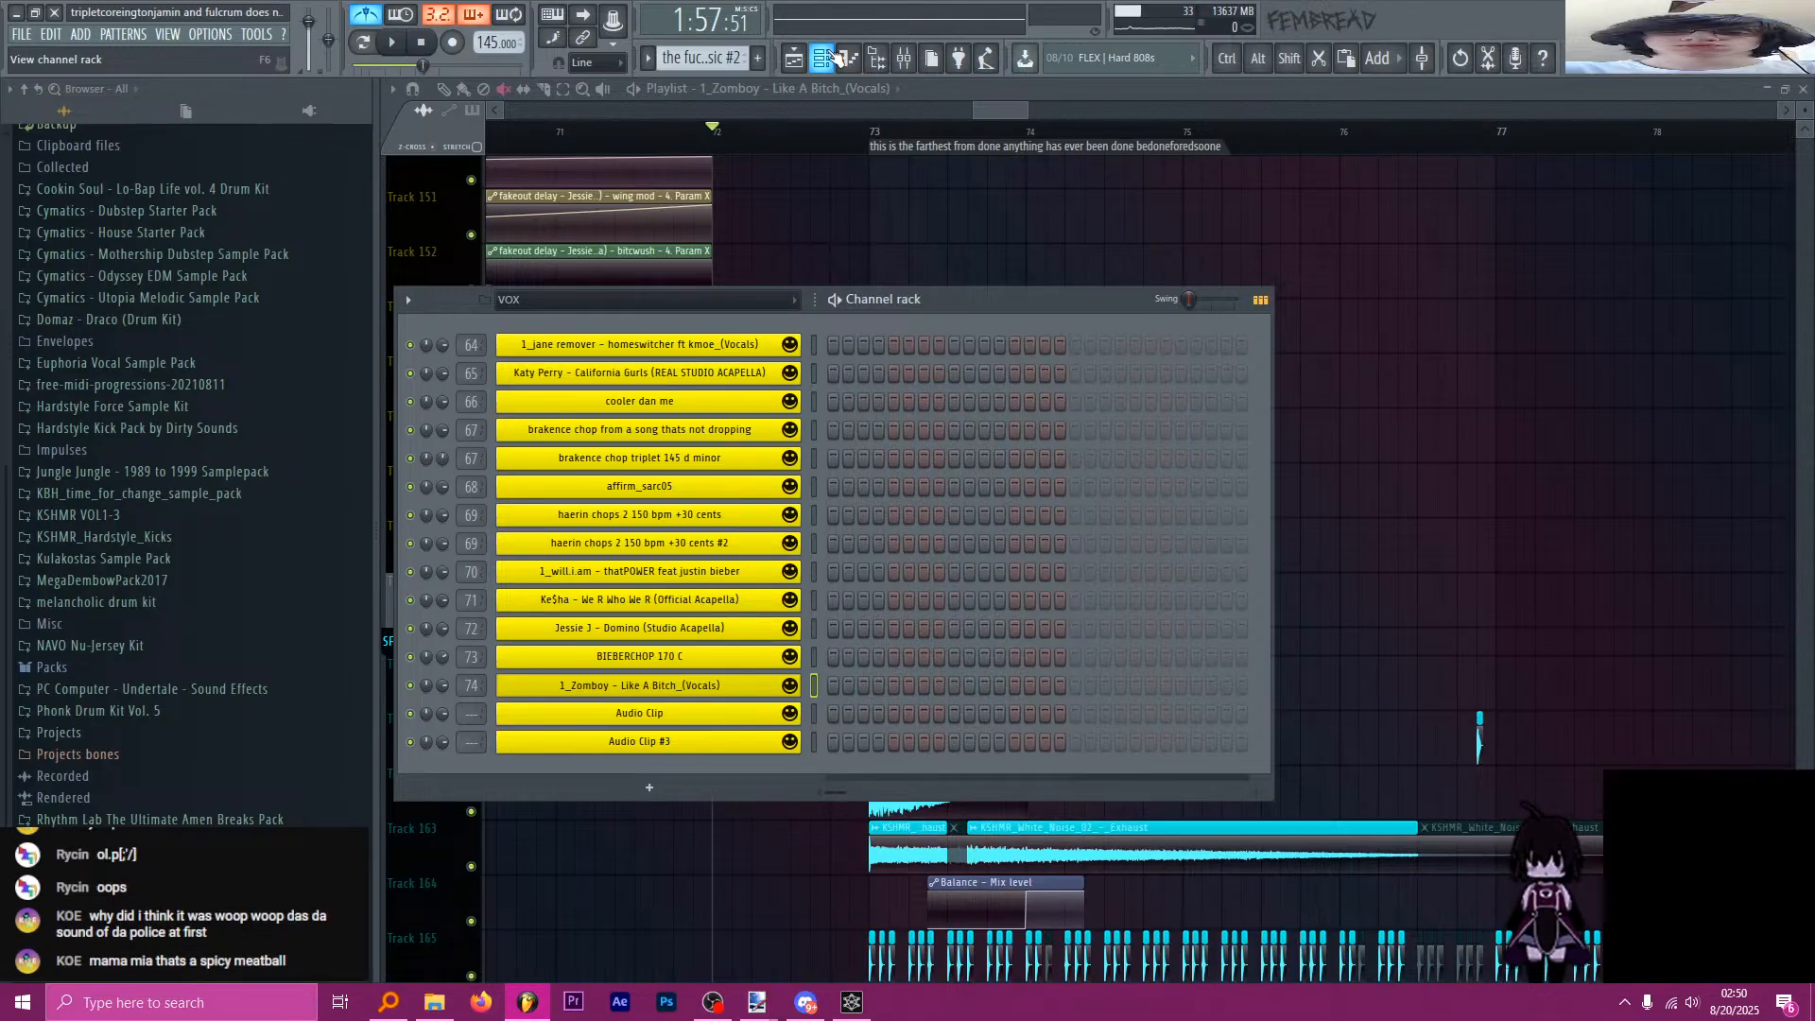
pyautogui.click(835, 59)
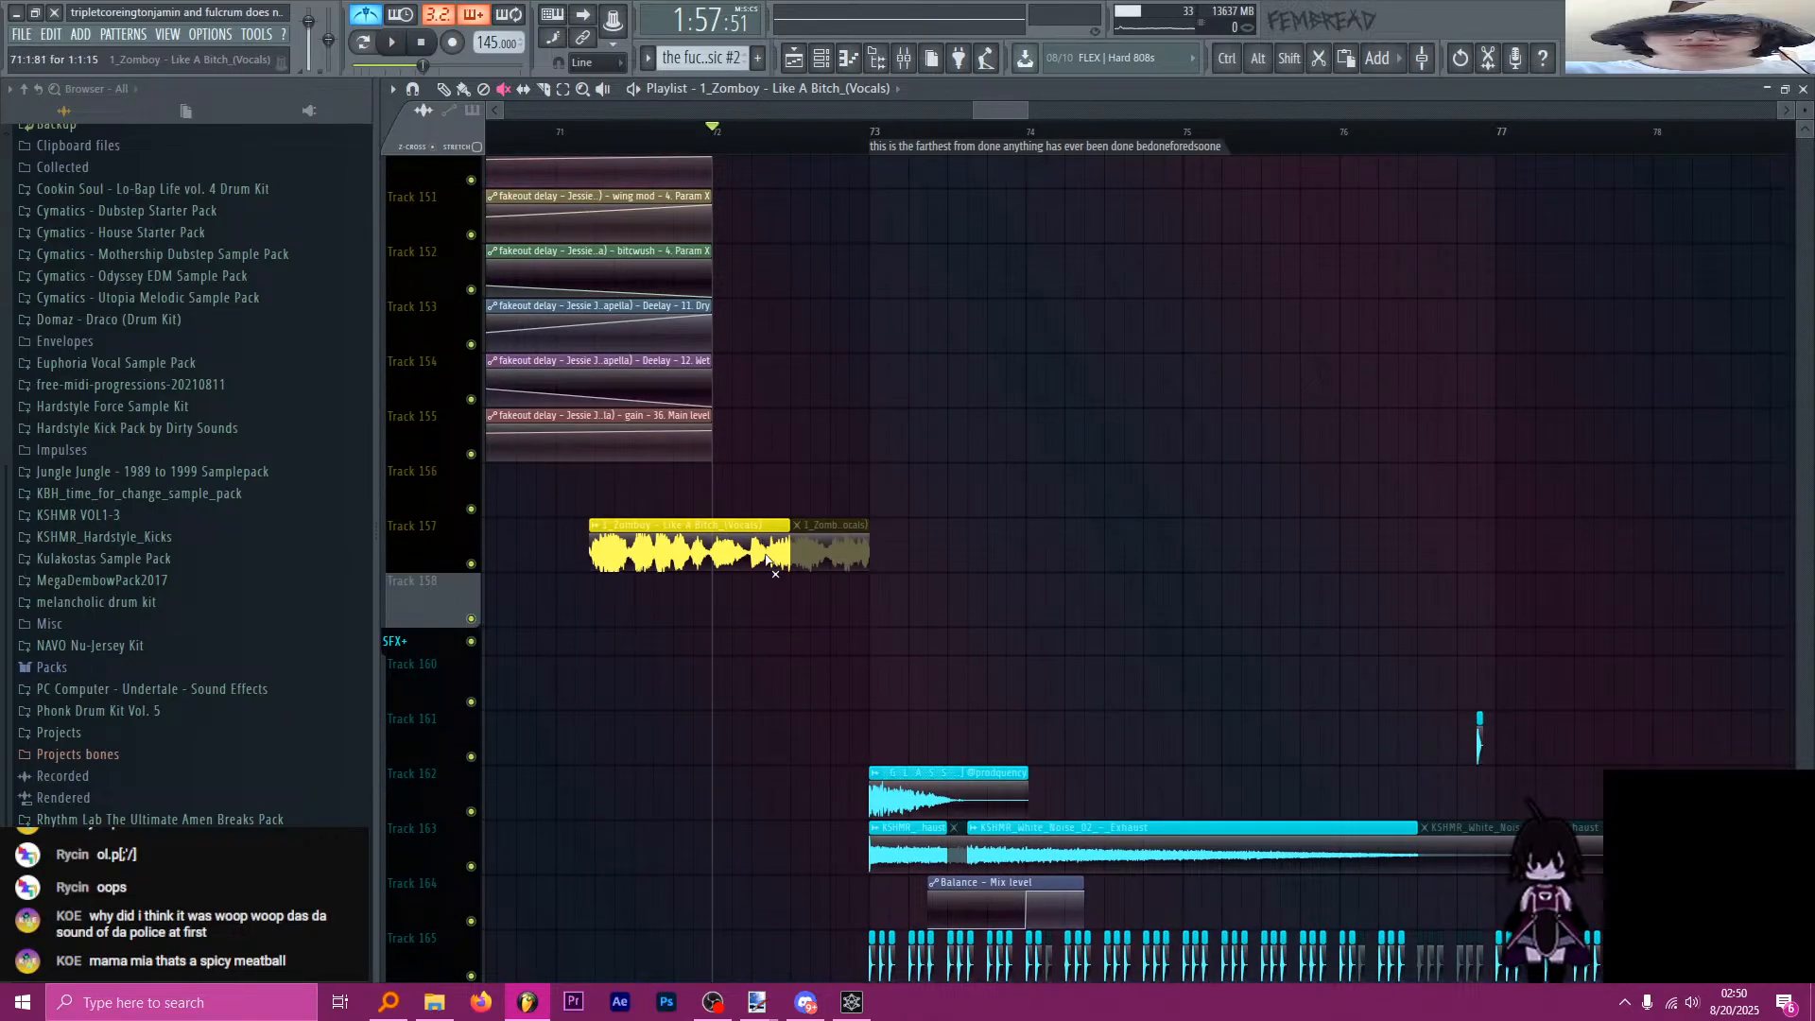
pyautogui.click(821, 560)
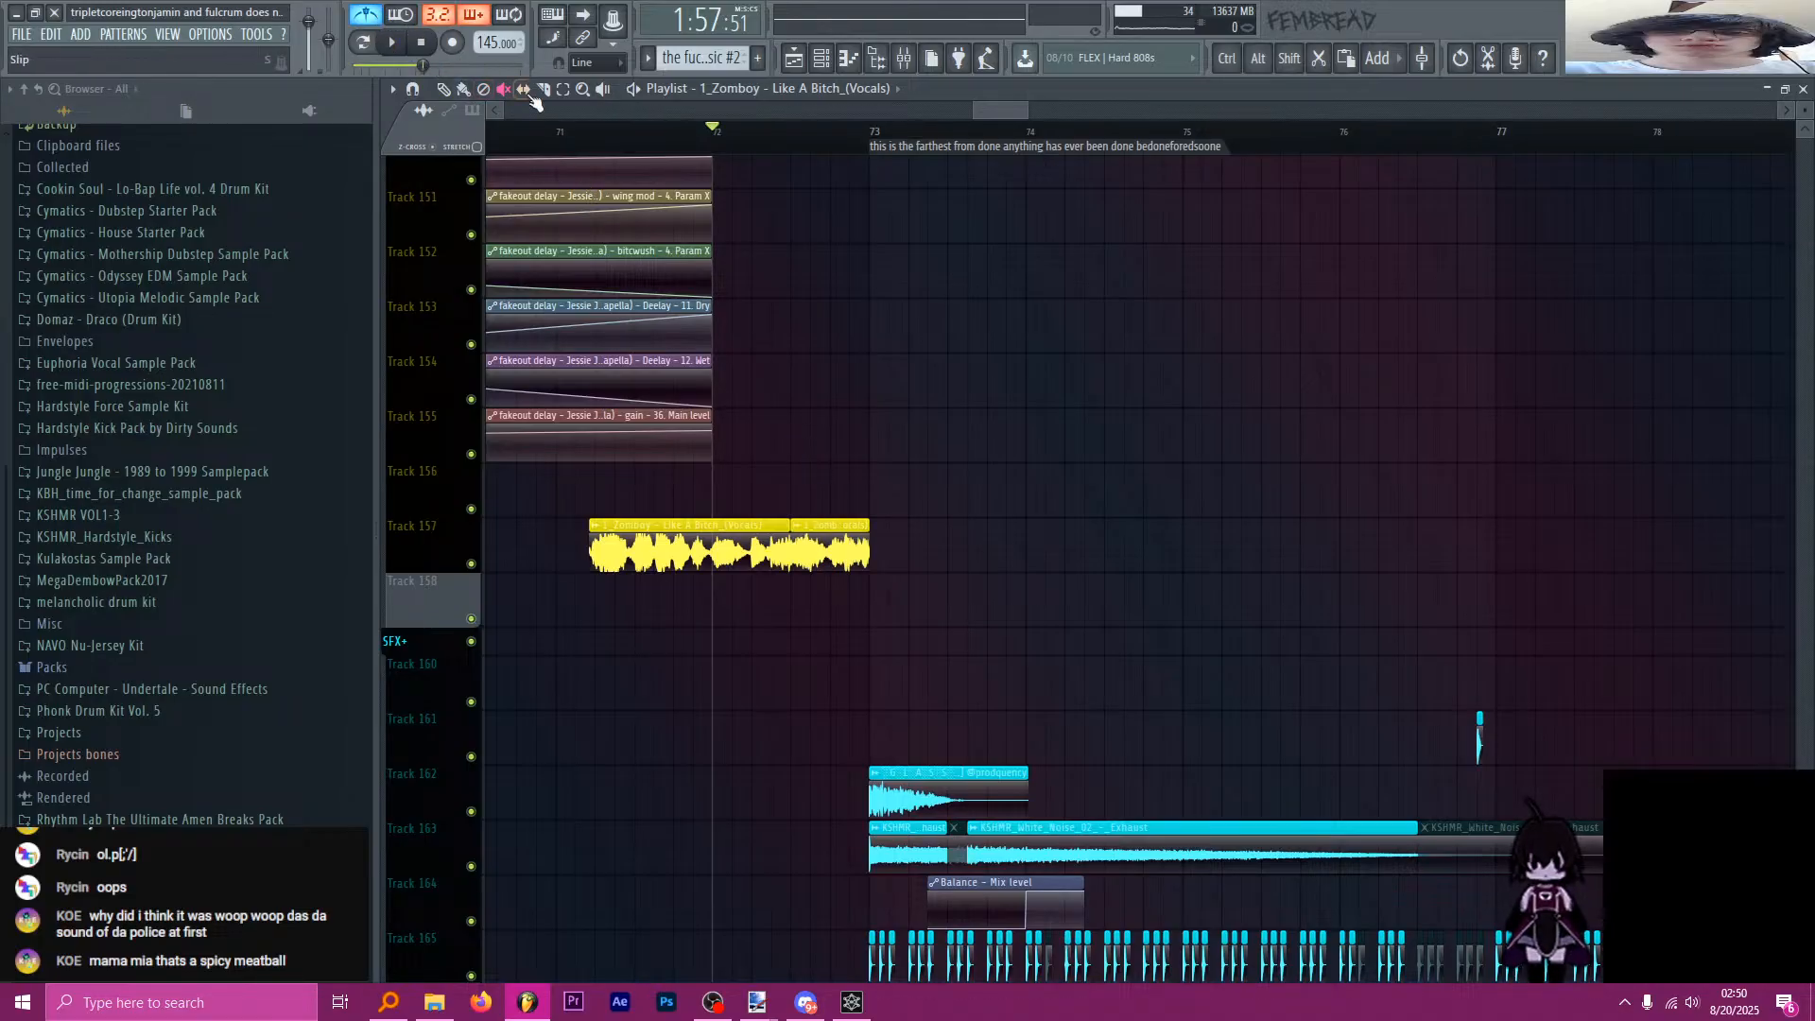
pyautogui.scroll(-2, 828, 202)
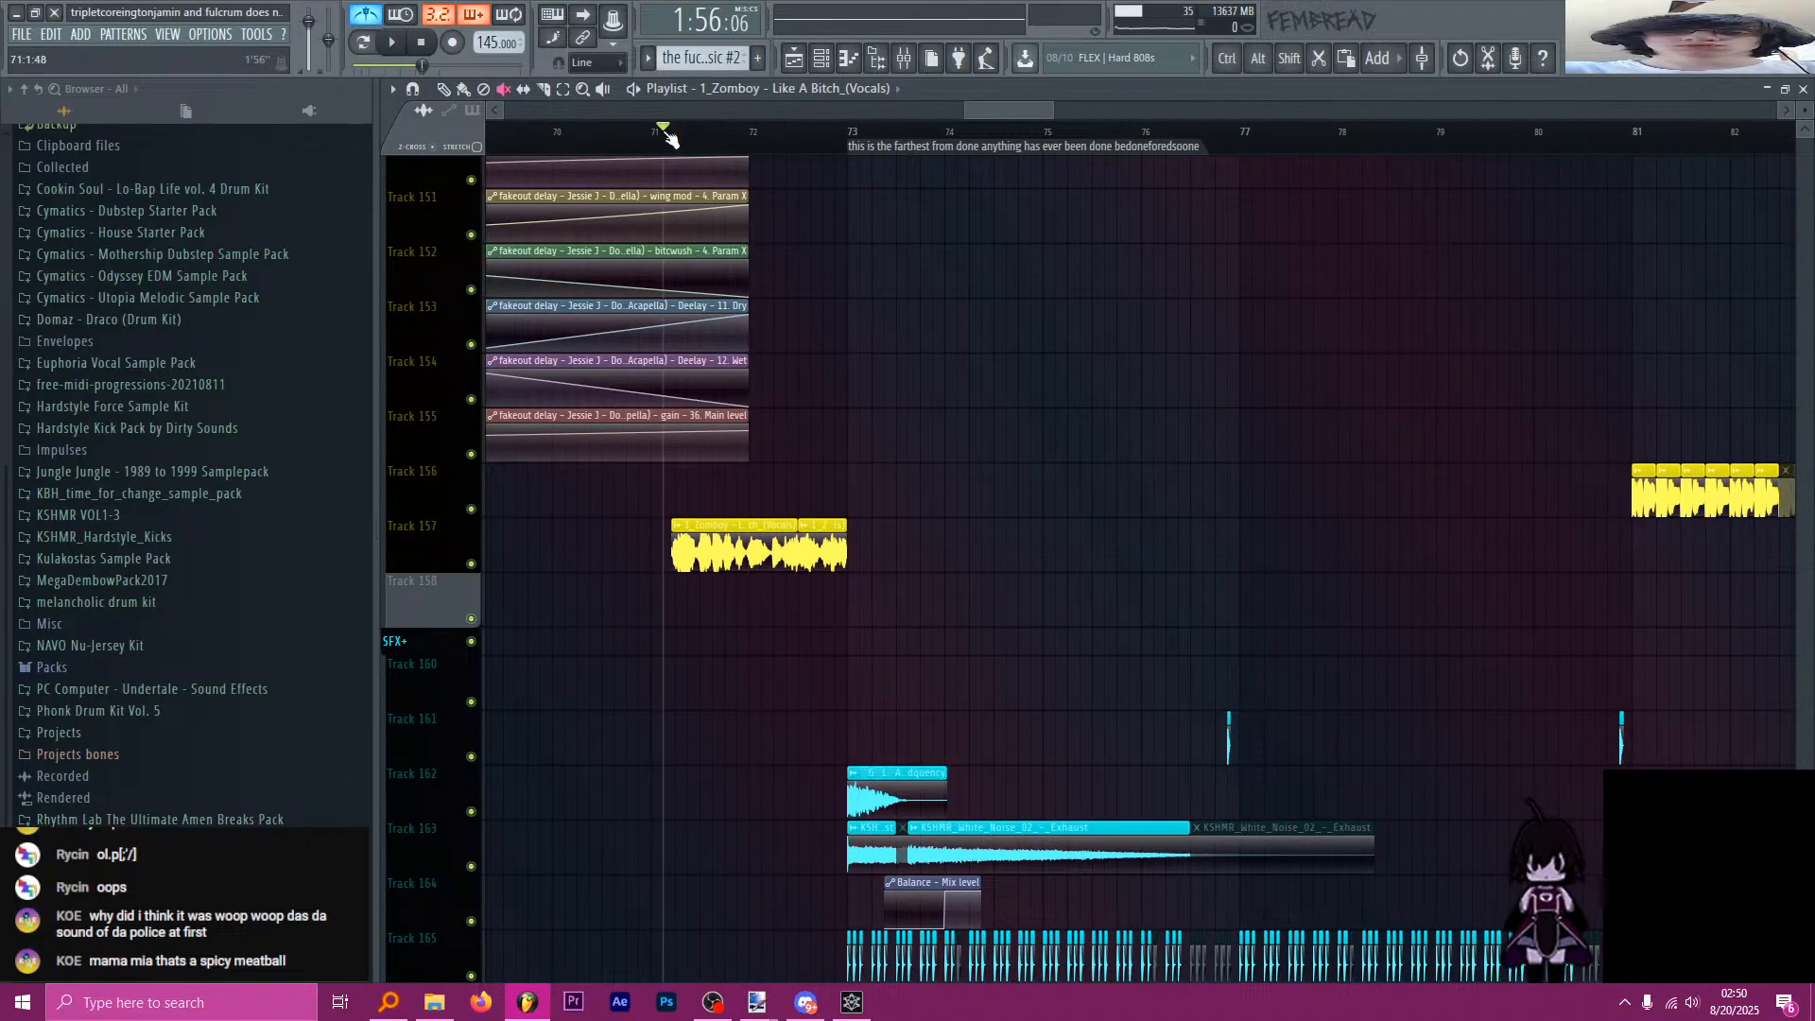
# Load a second Fruity Parametric EQ 2 in slot 2, make band 7 a steep low pass, and lower its frequency to the low mids.
pyautogui.click(905, 58)
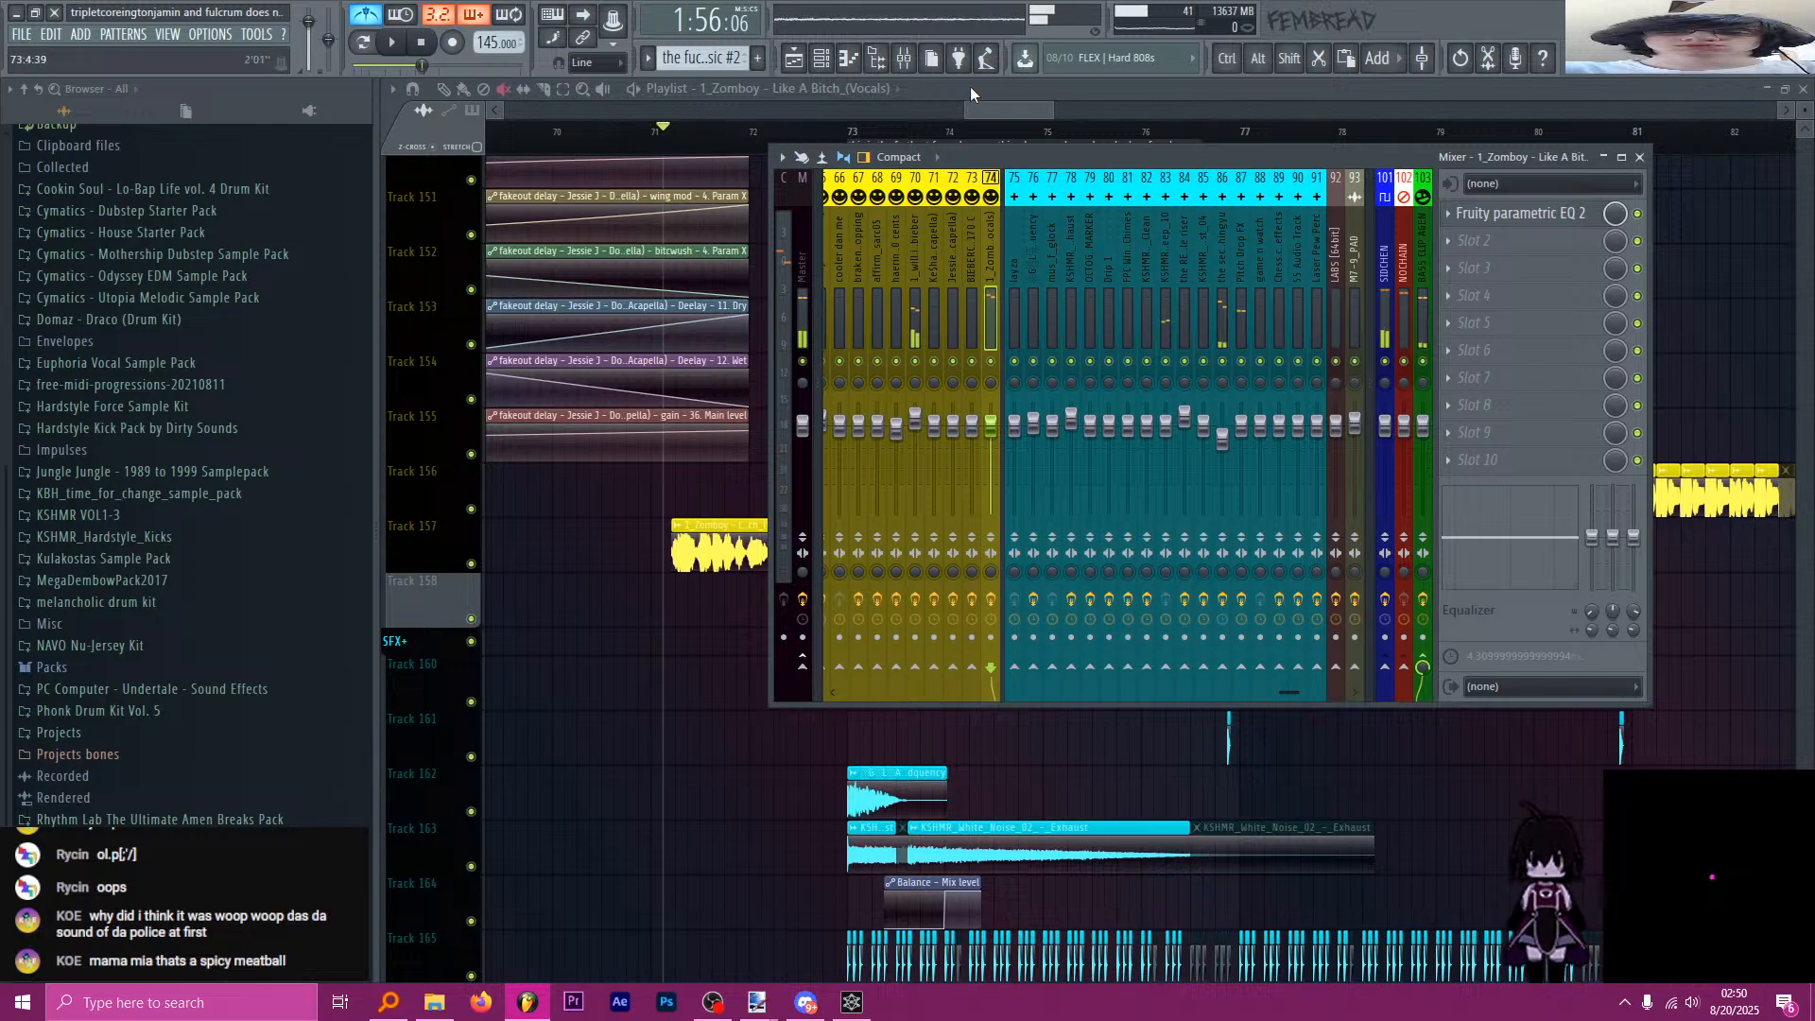
pyautogui.click(1519, 246)
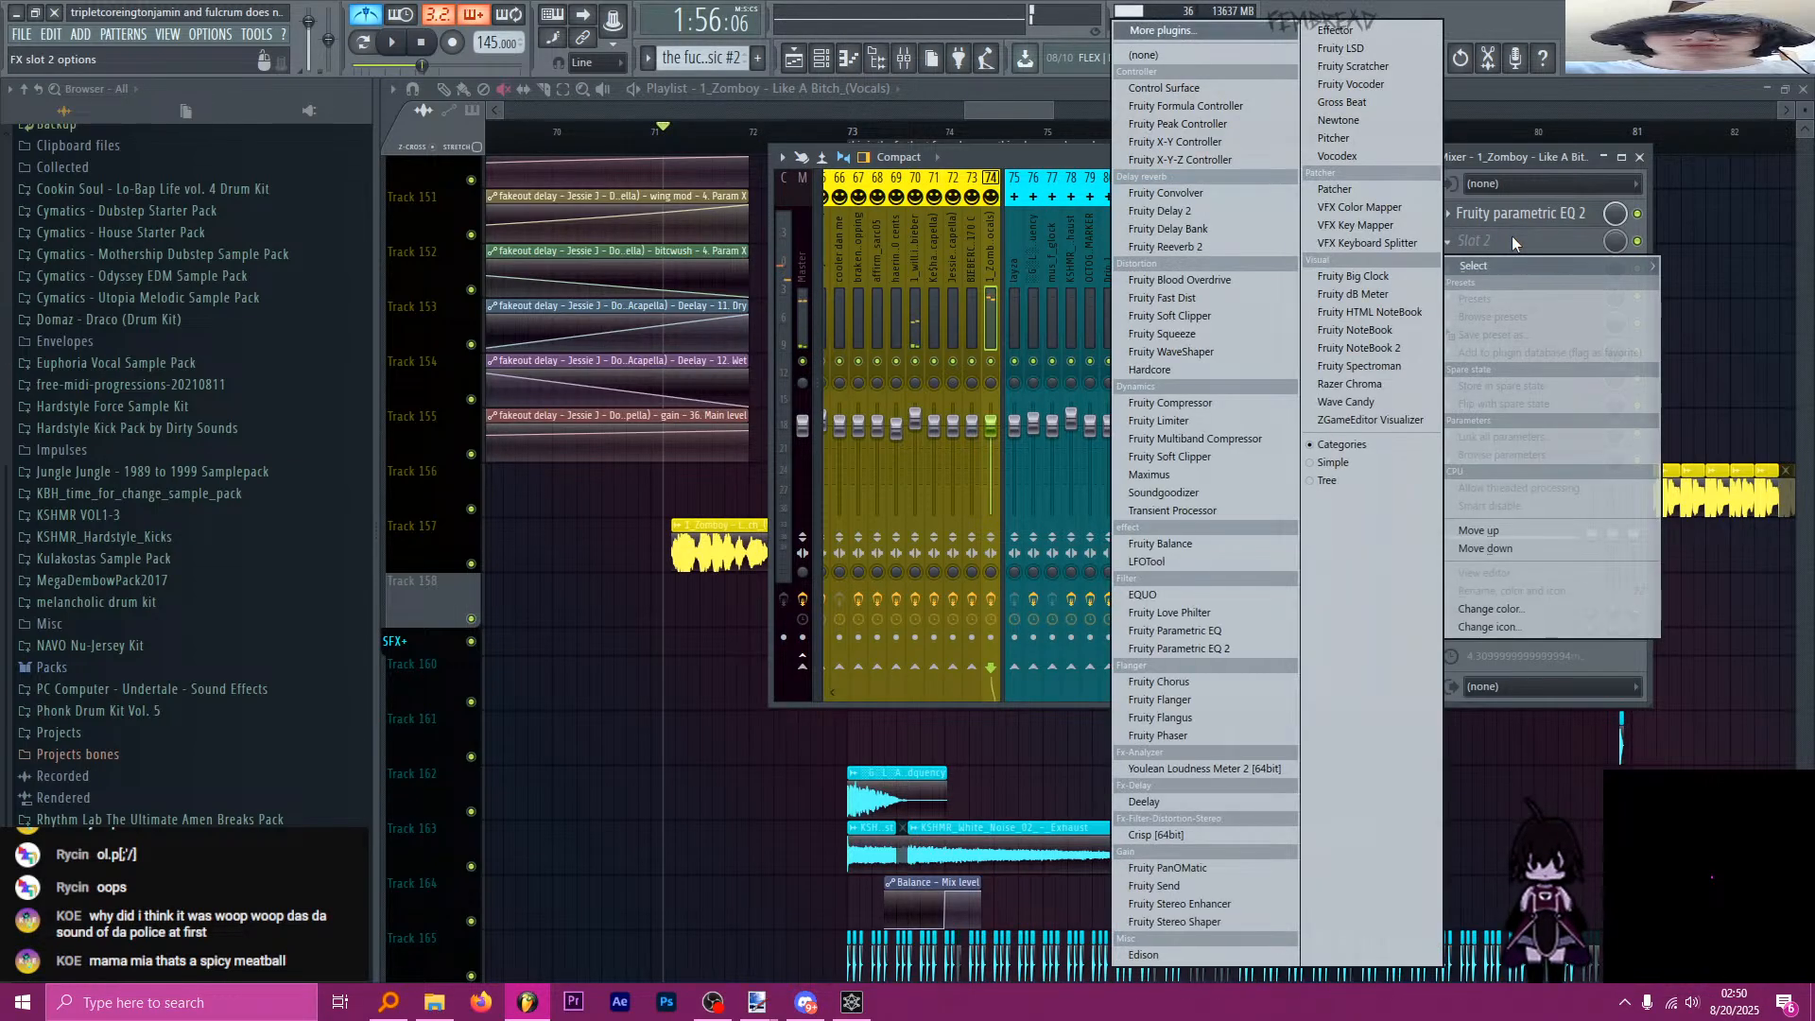
pyautogui.click(1120, 346)
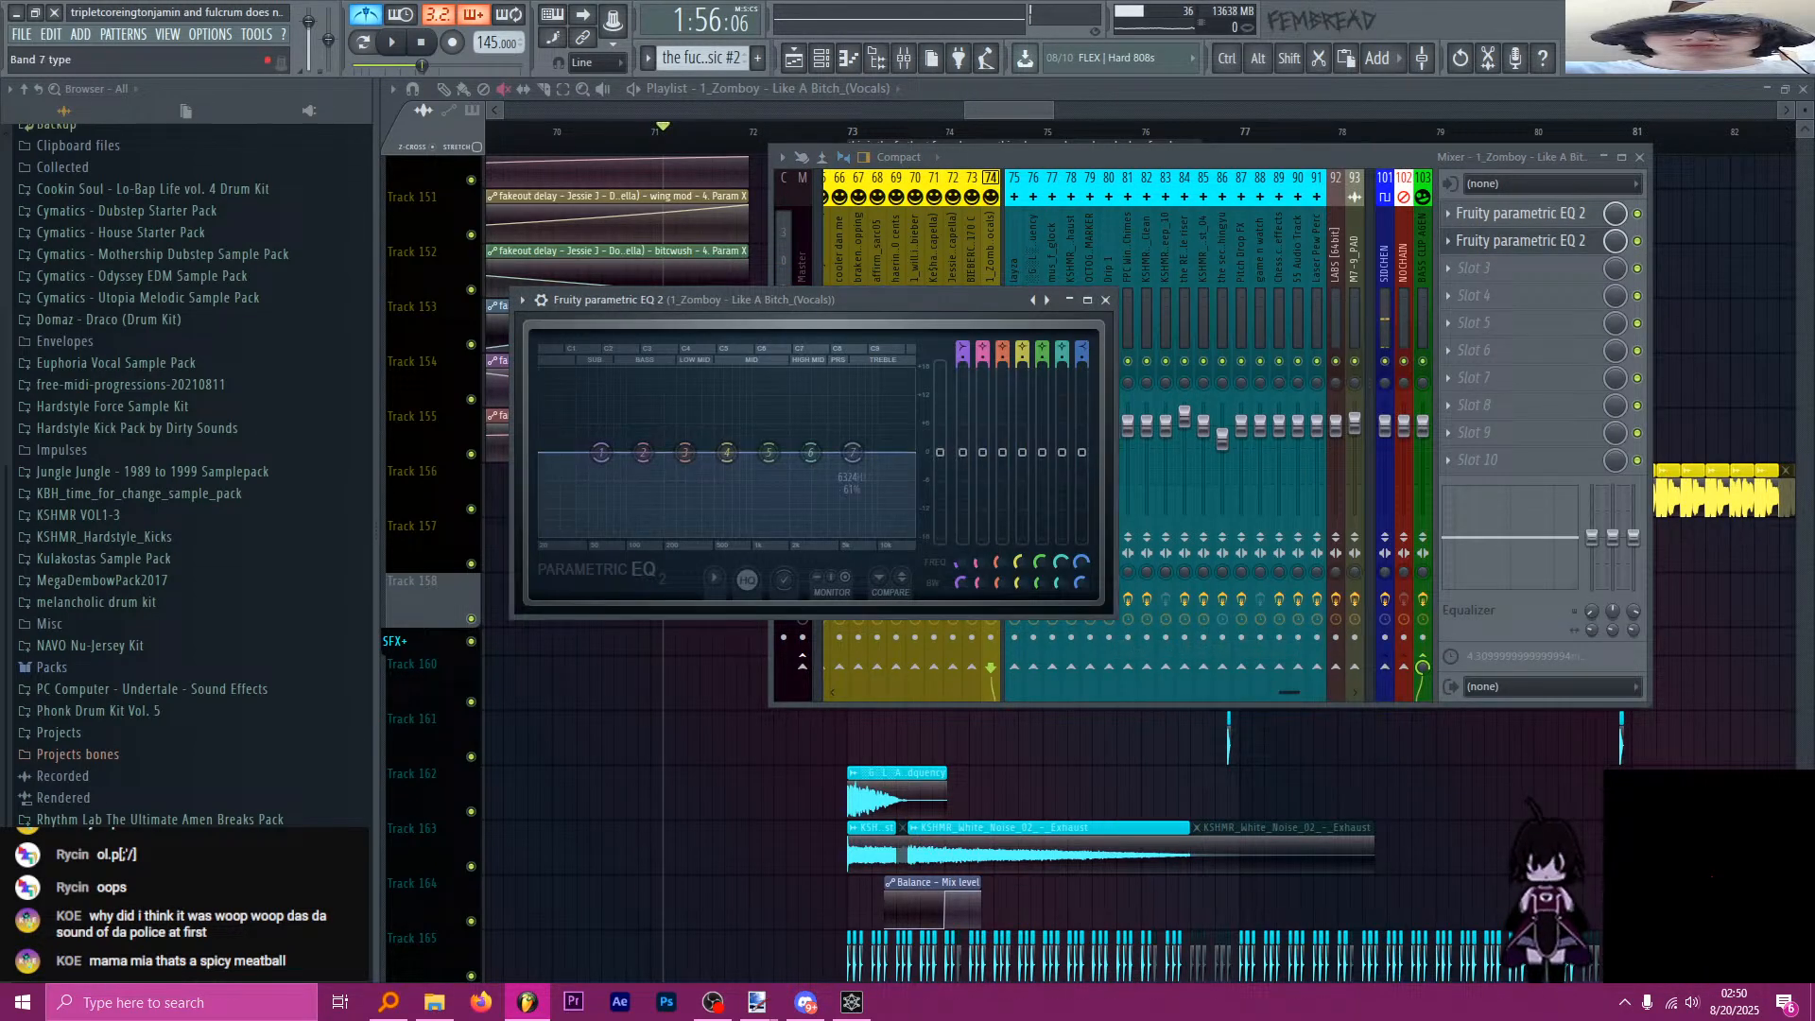
pyautogui.middleClick(852, 453)
pyautogui.middleClick(852, 453)
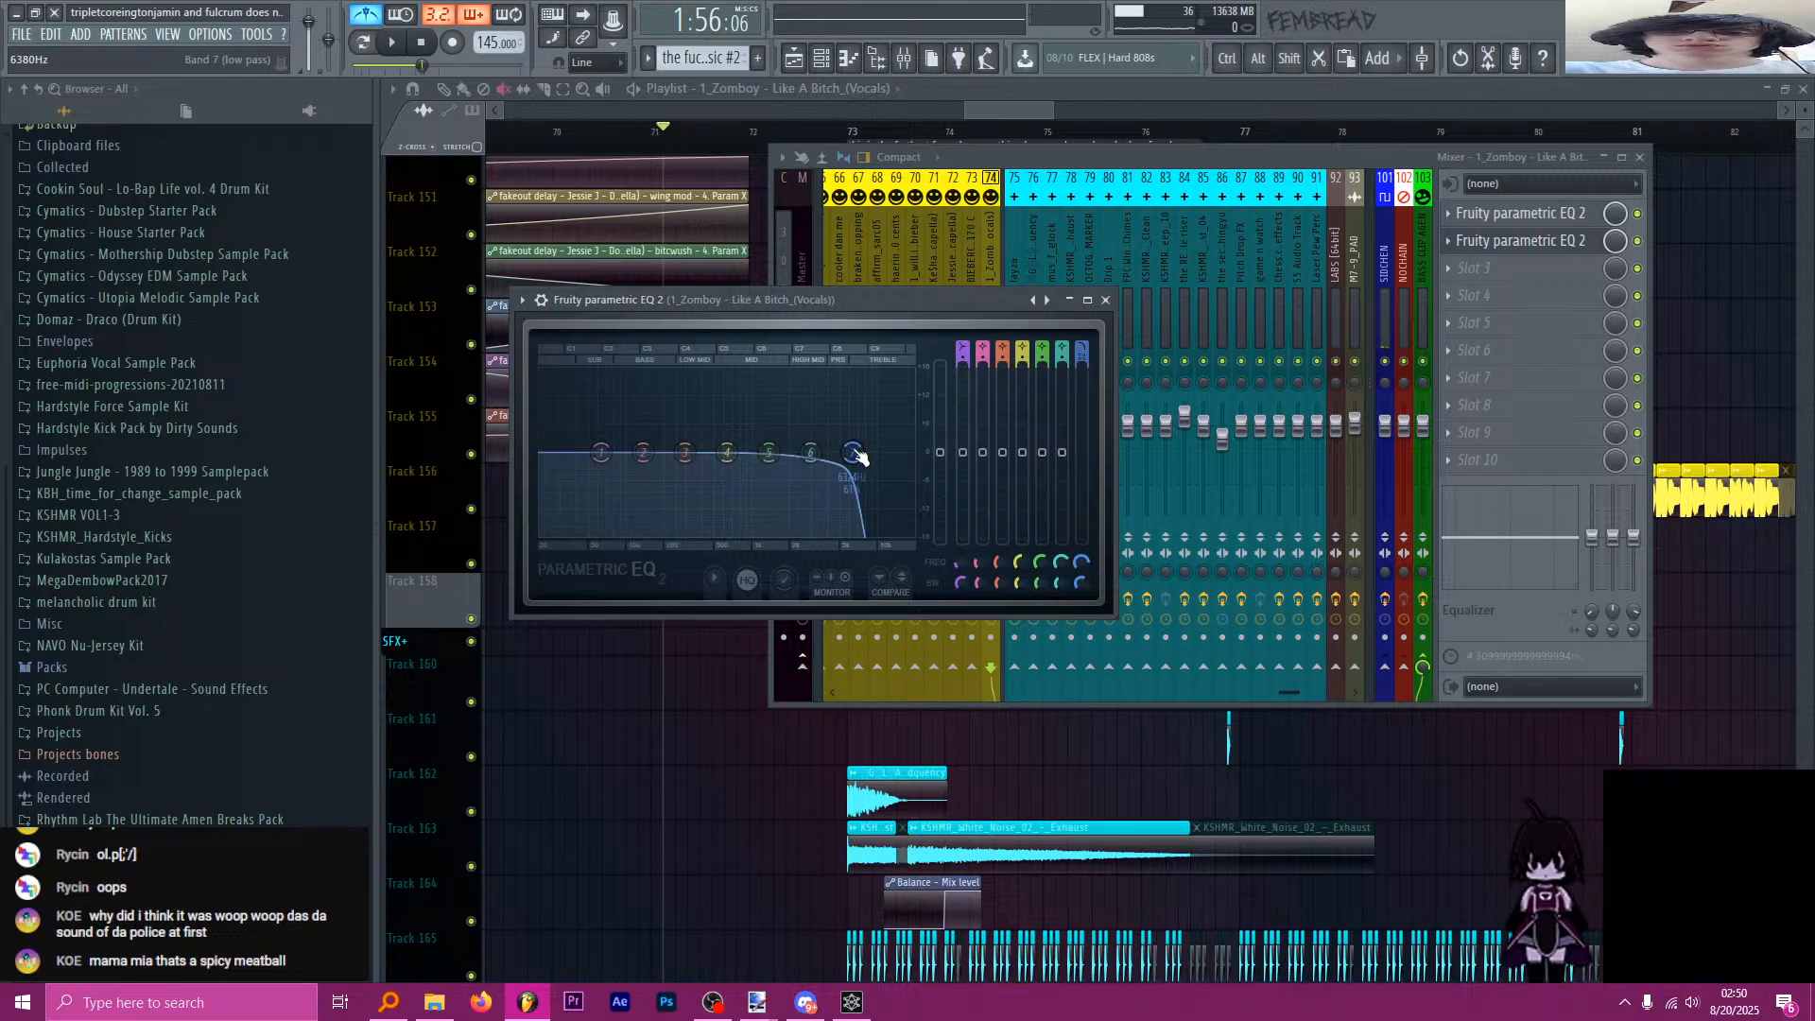
pyautogui.moveTo(853, 453); pyautogui.dragTo(696, 452)
pyautogui.middleClick(959, 126)
# Create an automation clip for the slot 2 EQ's band 7 frequency spanning bars 71 to 73.
pyautogui.scroll(1, 623, 221)
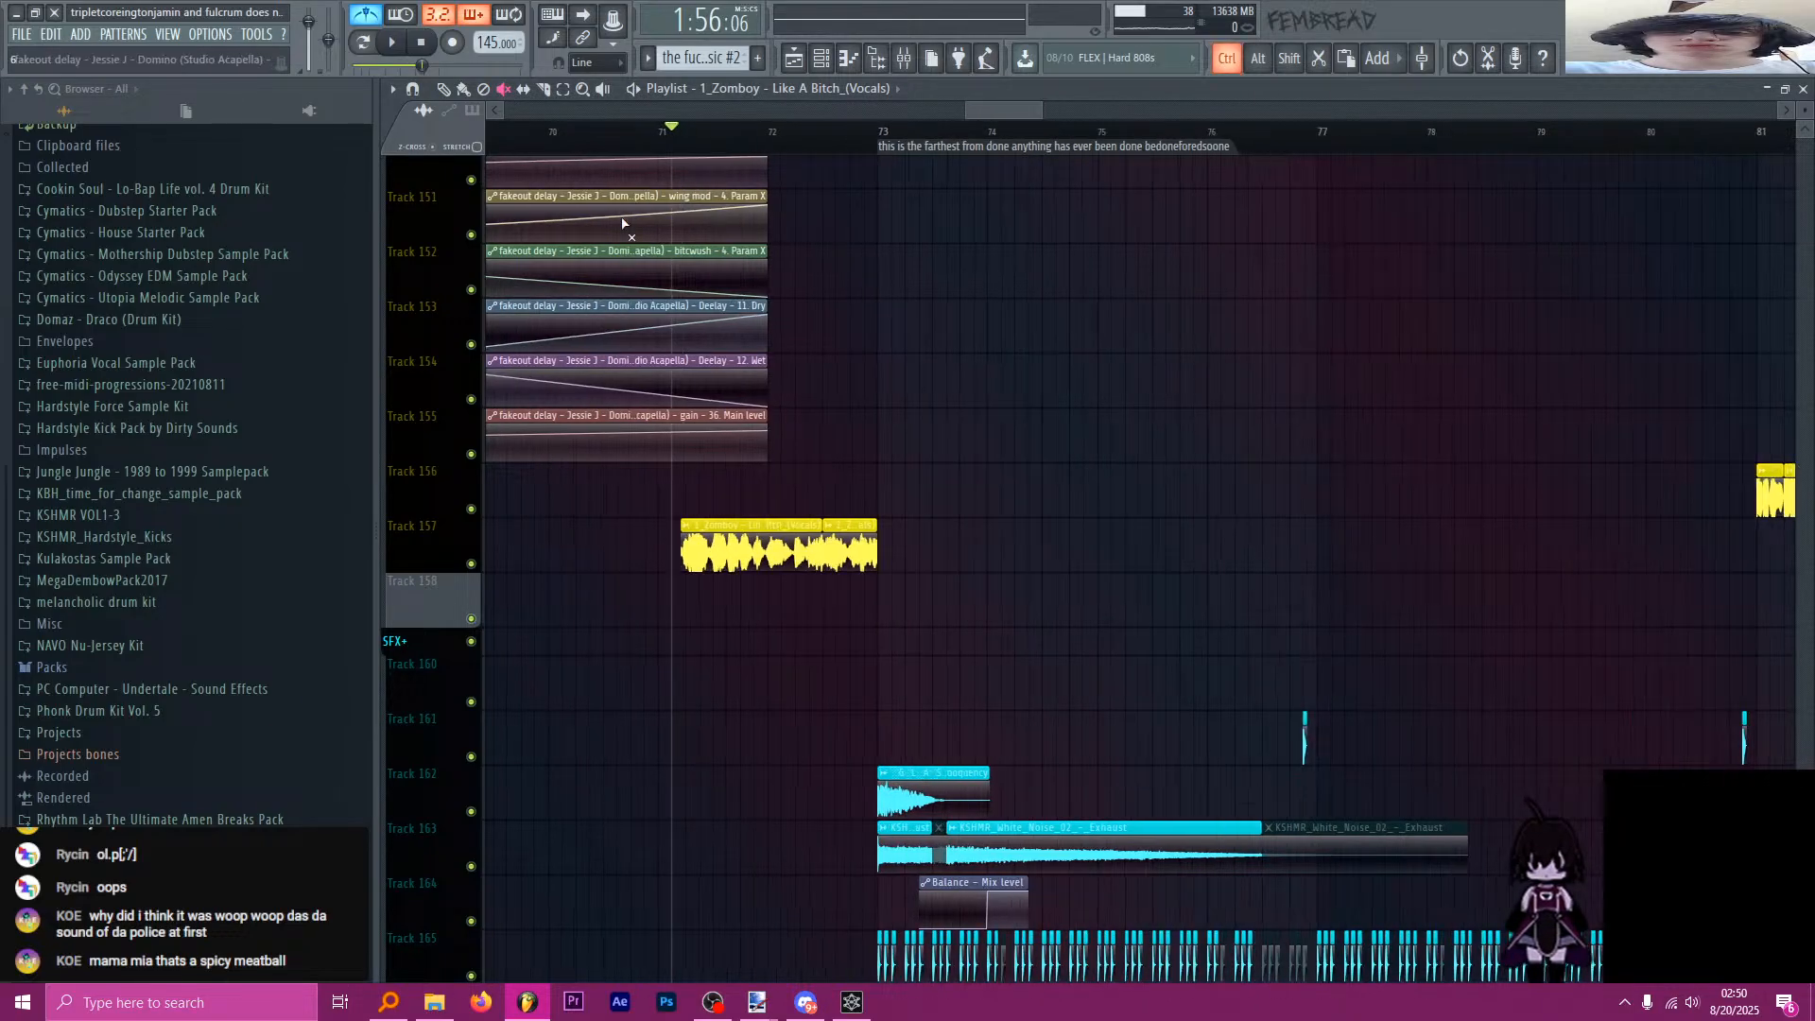
pyautogui.moveTo(892, 138); pyautogui.dragTo(675, 147)
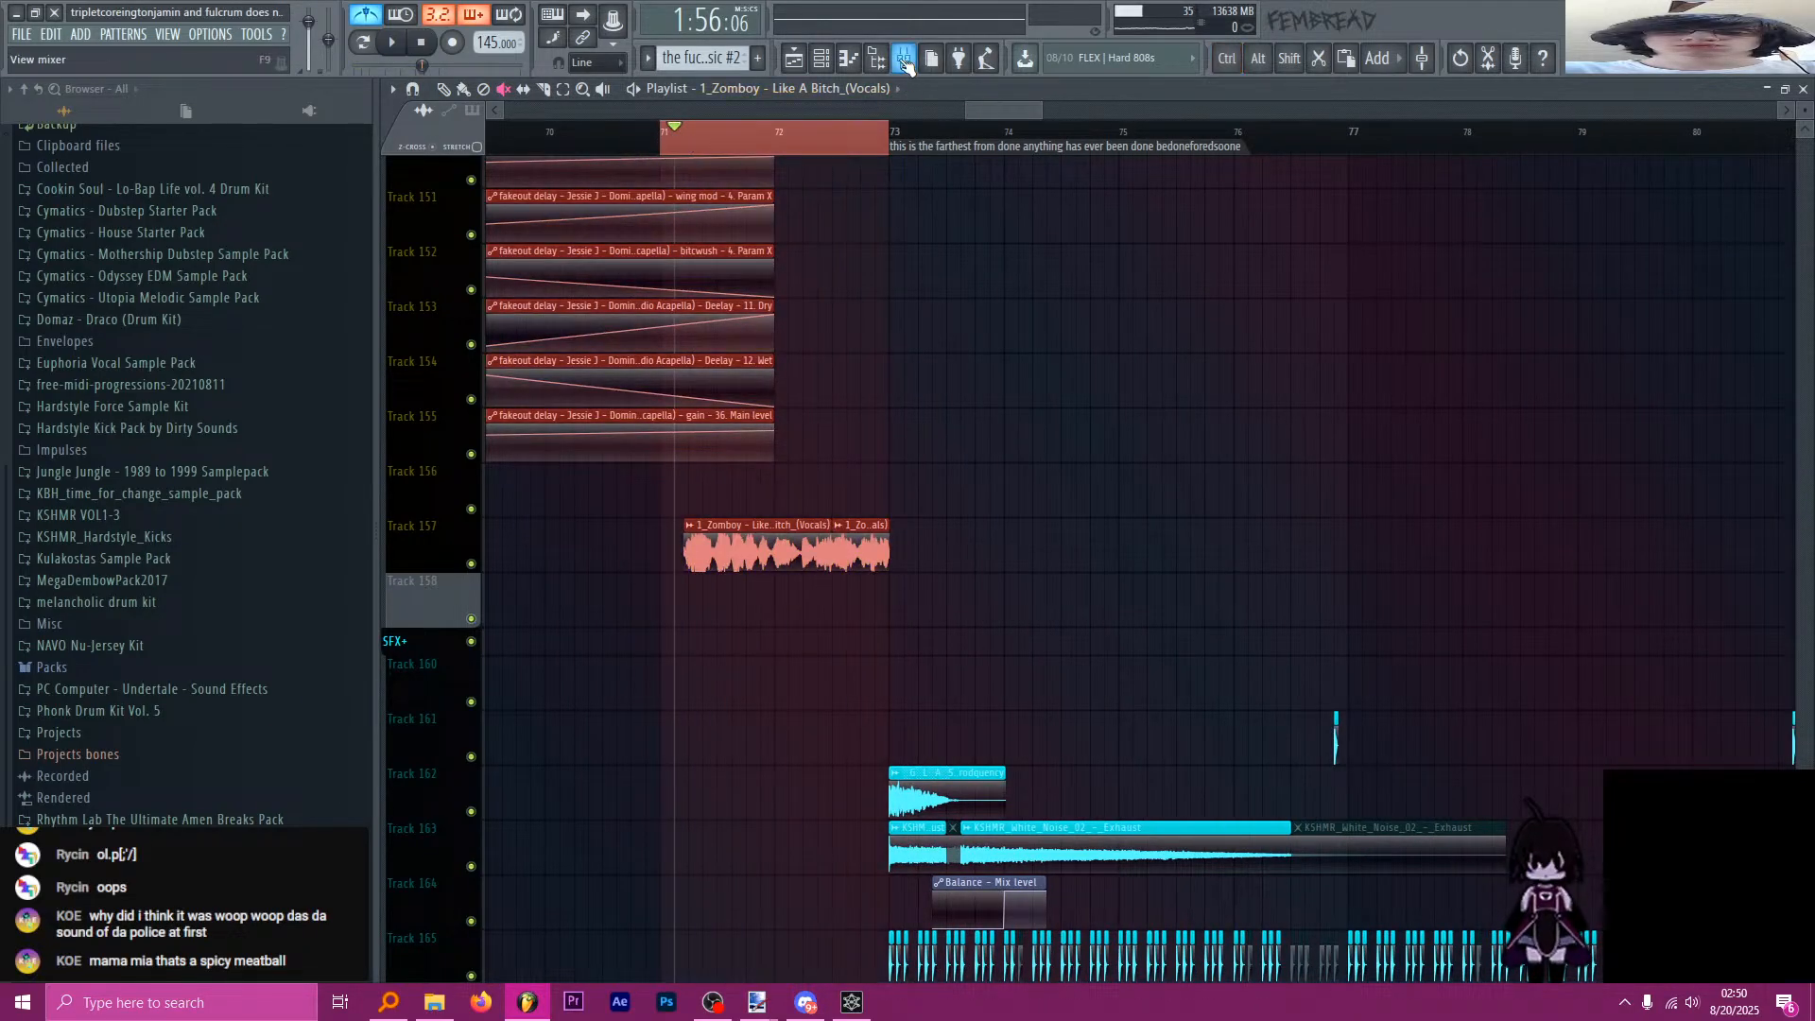
pyautogui.click(903, 58)
pyautogui.click(1512, 240)
pyautogui.rightClick(1079, 562)
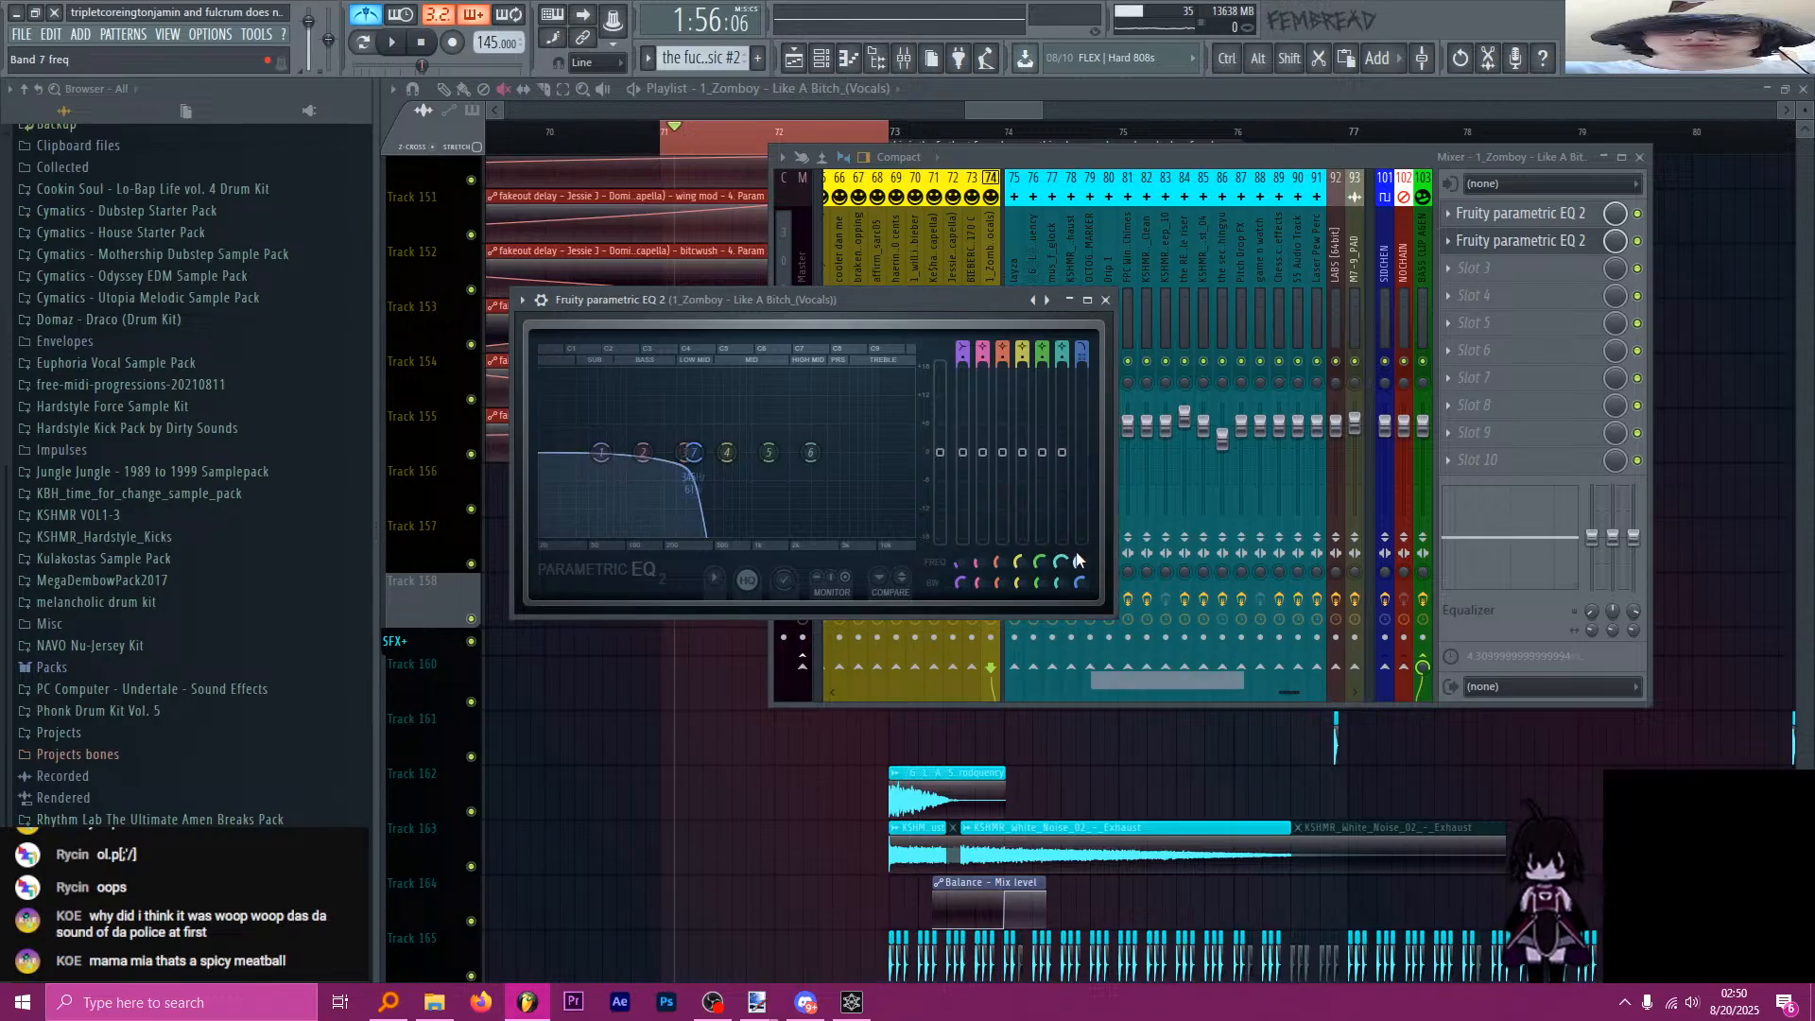
pyautogui.click(1142, 679)
pyautogui.middleClick(945, 126)
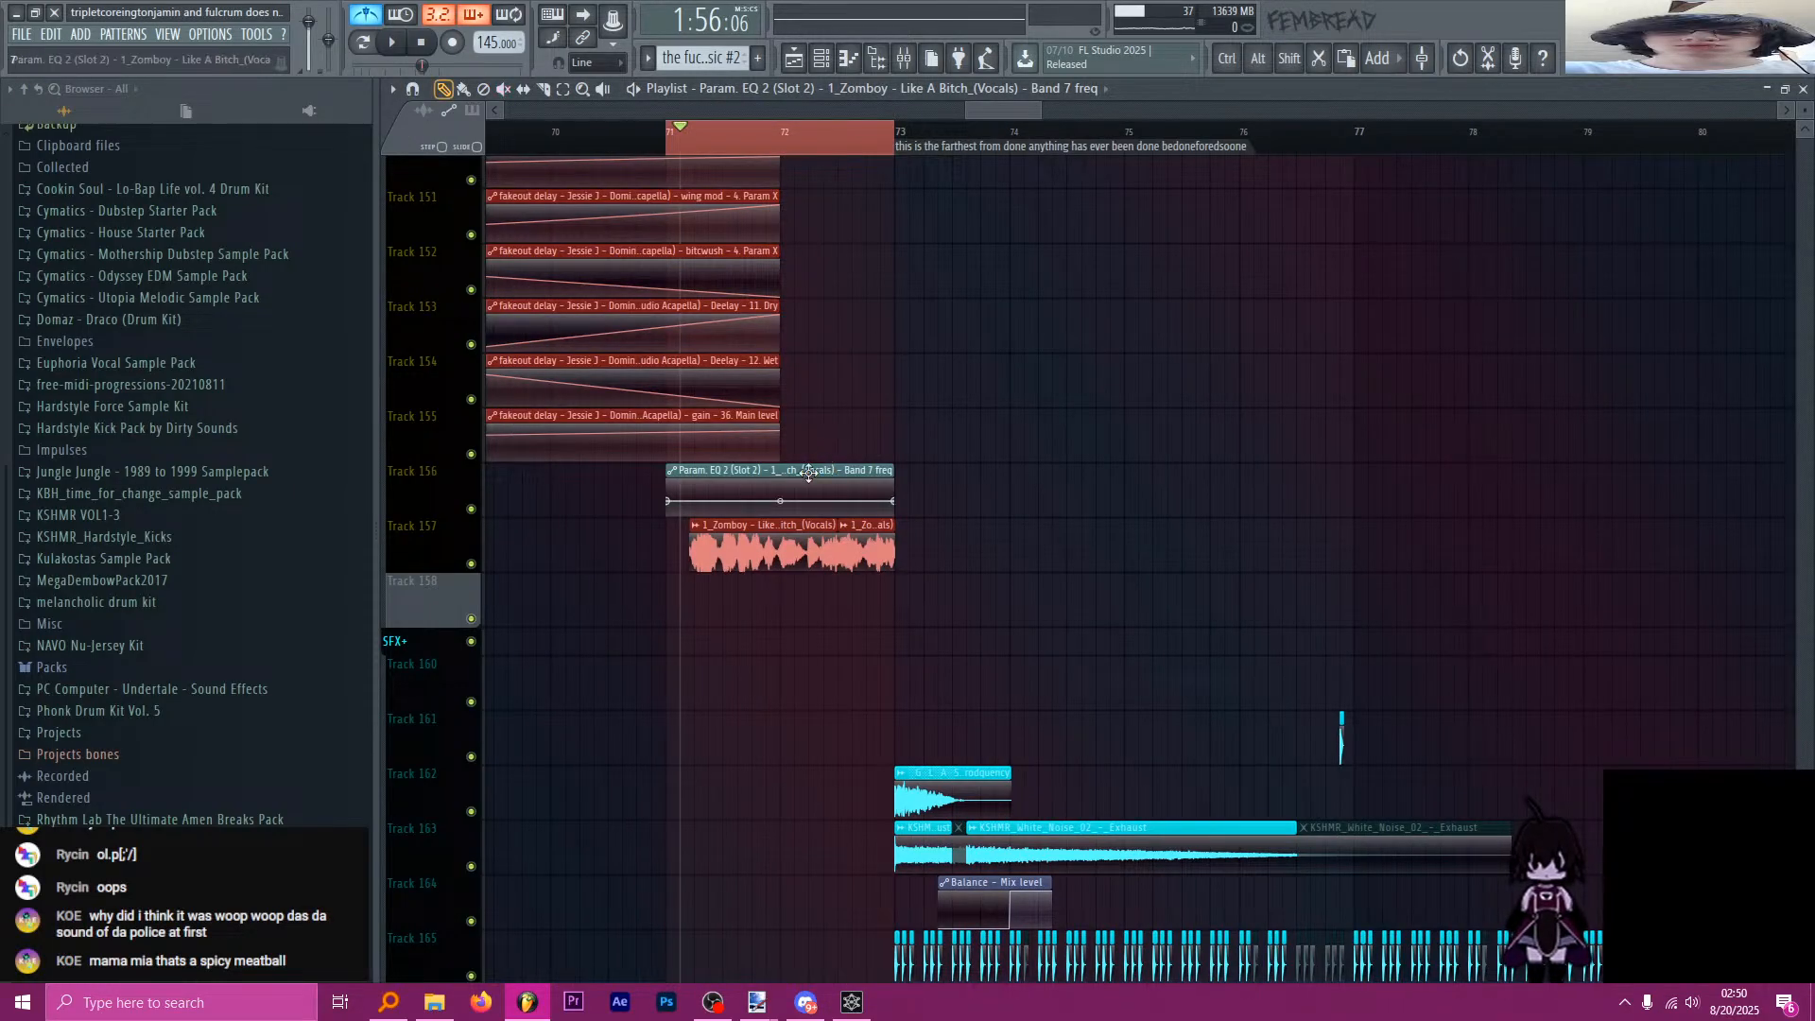
# Move the band 7 frequency clip to Track 158, shape it into a fast-rising curve opening the filter, and audition it.
pyautogui.press('p')
pyautogui.moveTo(806, 471)
pyautogui.mouseDown()
pyautogui.moveTo(802, 620)
pyautogui.moveTo(893, 591)
pyautogui.mouseUp()
pyautogui.press('space')
pyautogui.moveTo(780, 601); pyautogui.dragTo(780, 607)
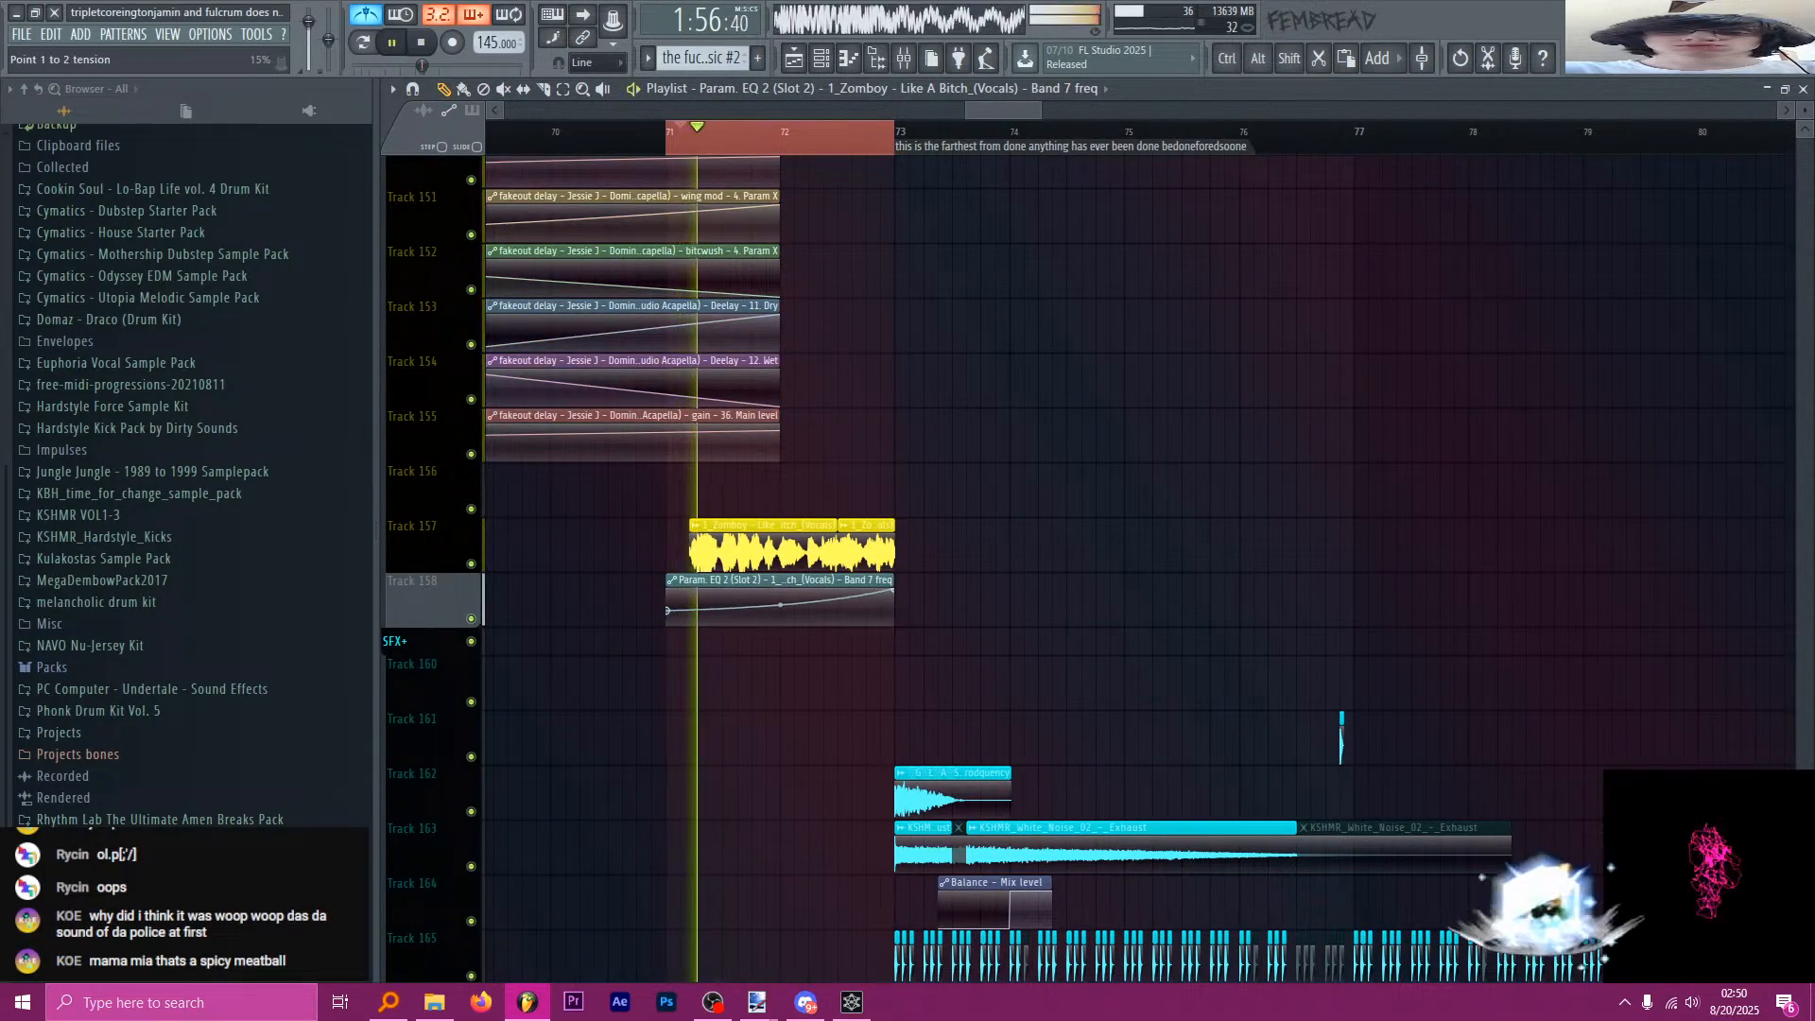
pyautogui.press('space')
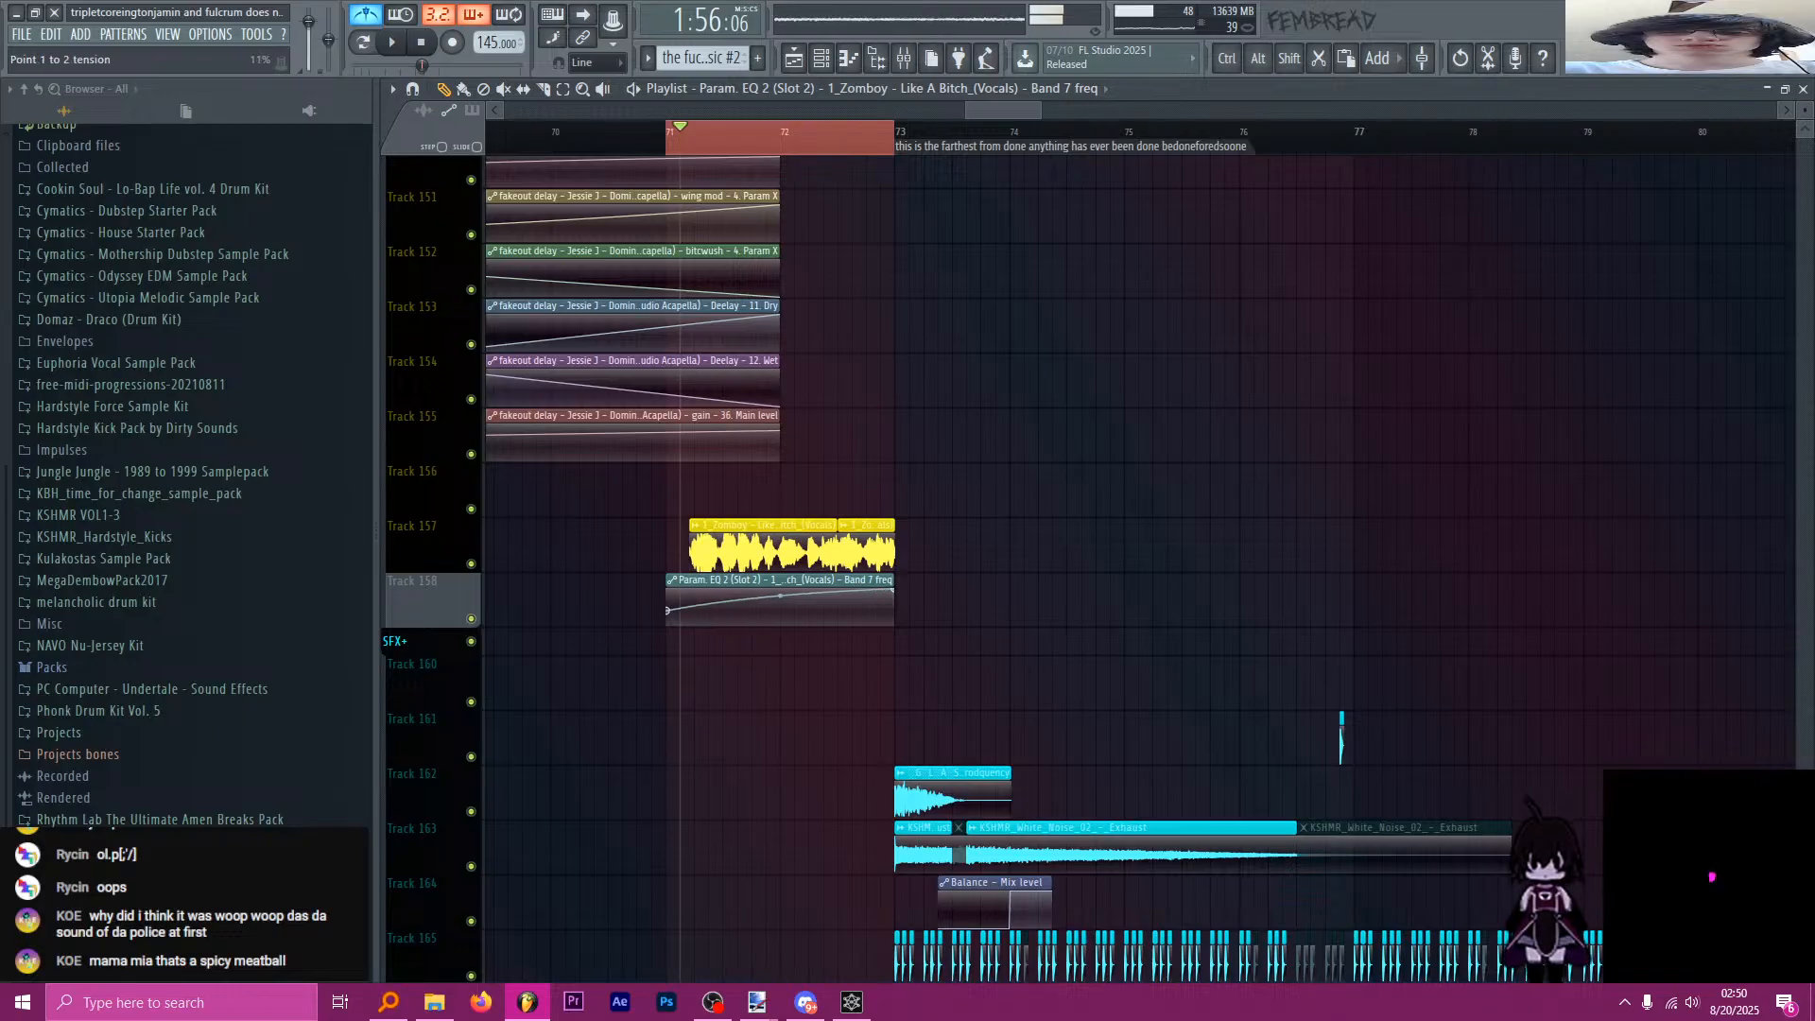
pyautogui.press('space')
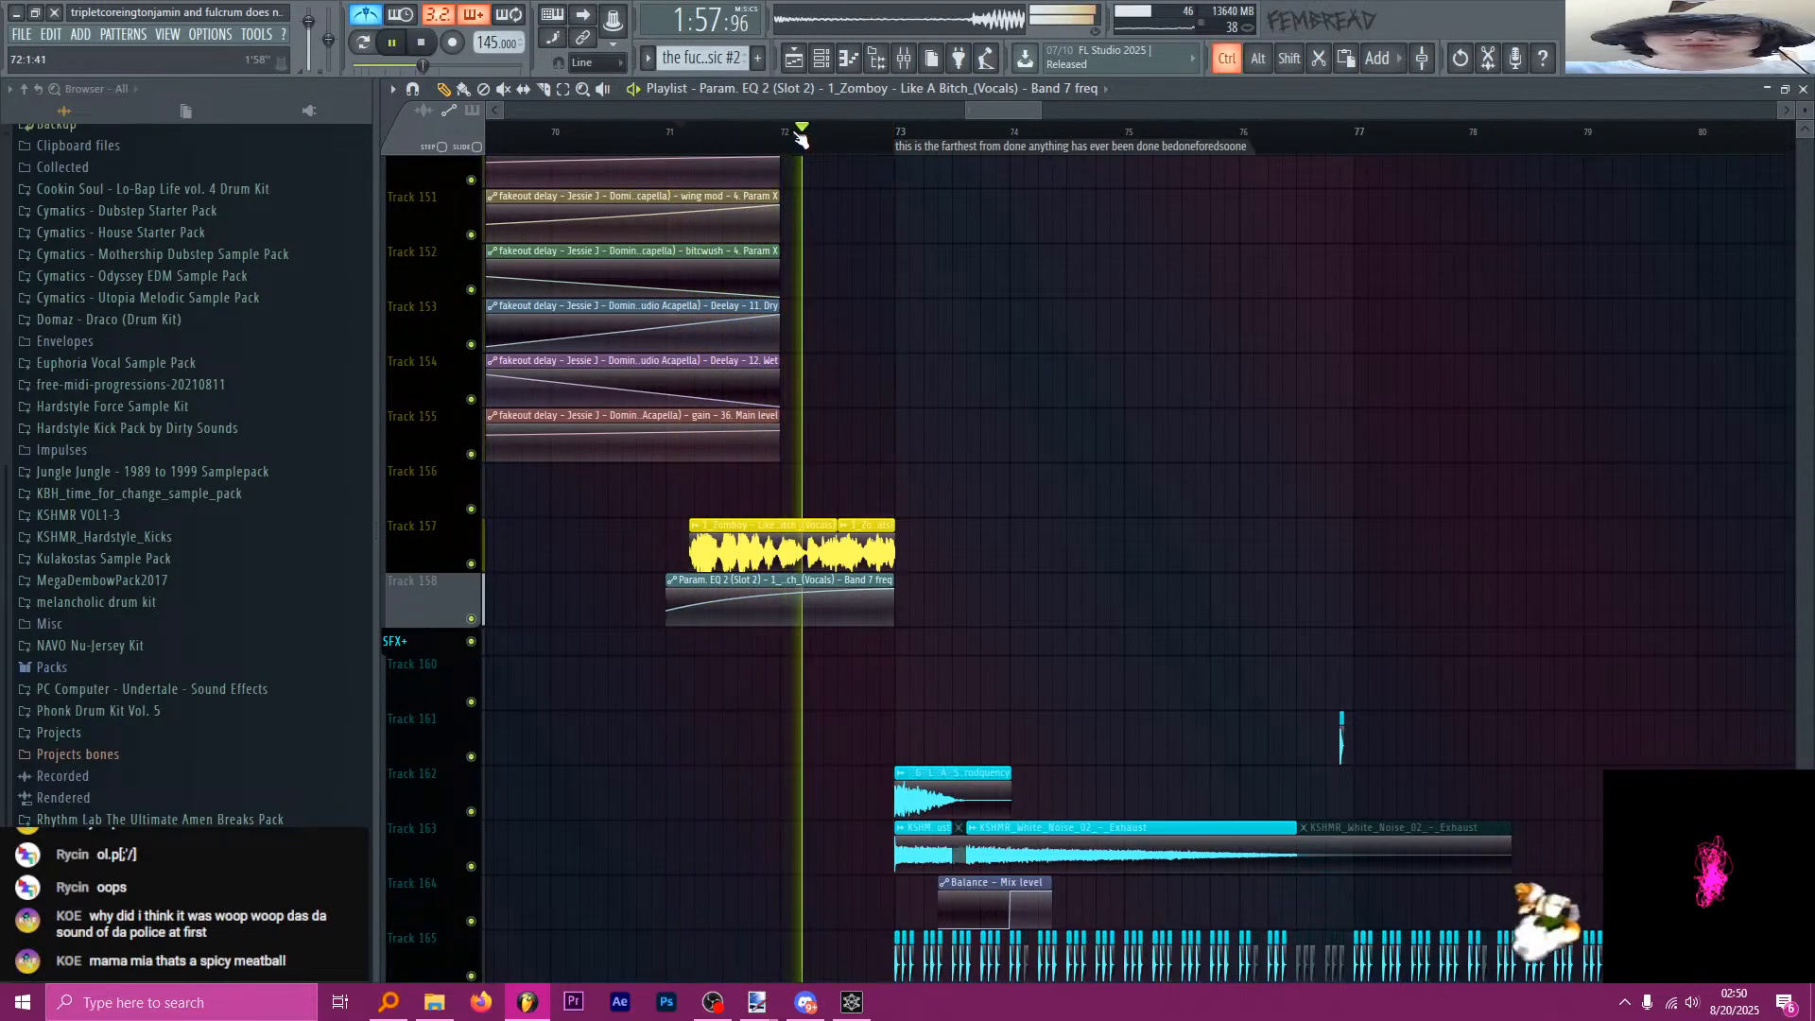
pyautogui.press('space')
# Insert an empty playlist track between Track 40 and the BASS group and set the playback position to bar 72.
pyautogui.scroll(3, 773, 555)
pyautogui.scroll(1, 773, 556)
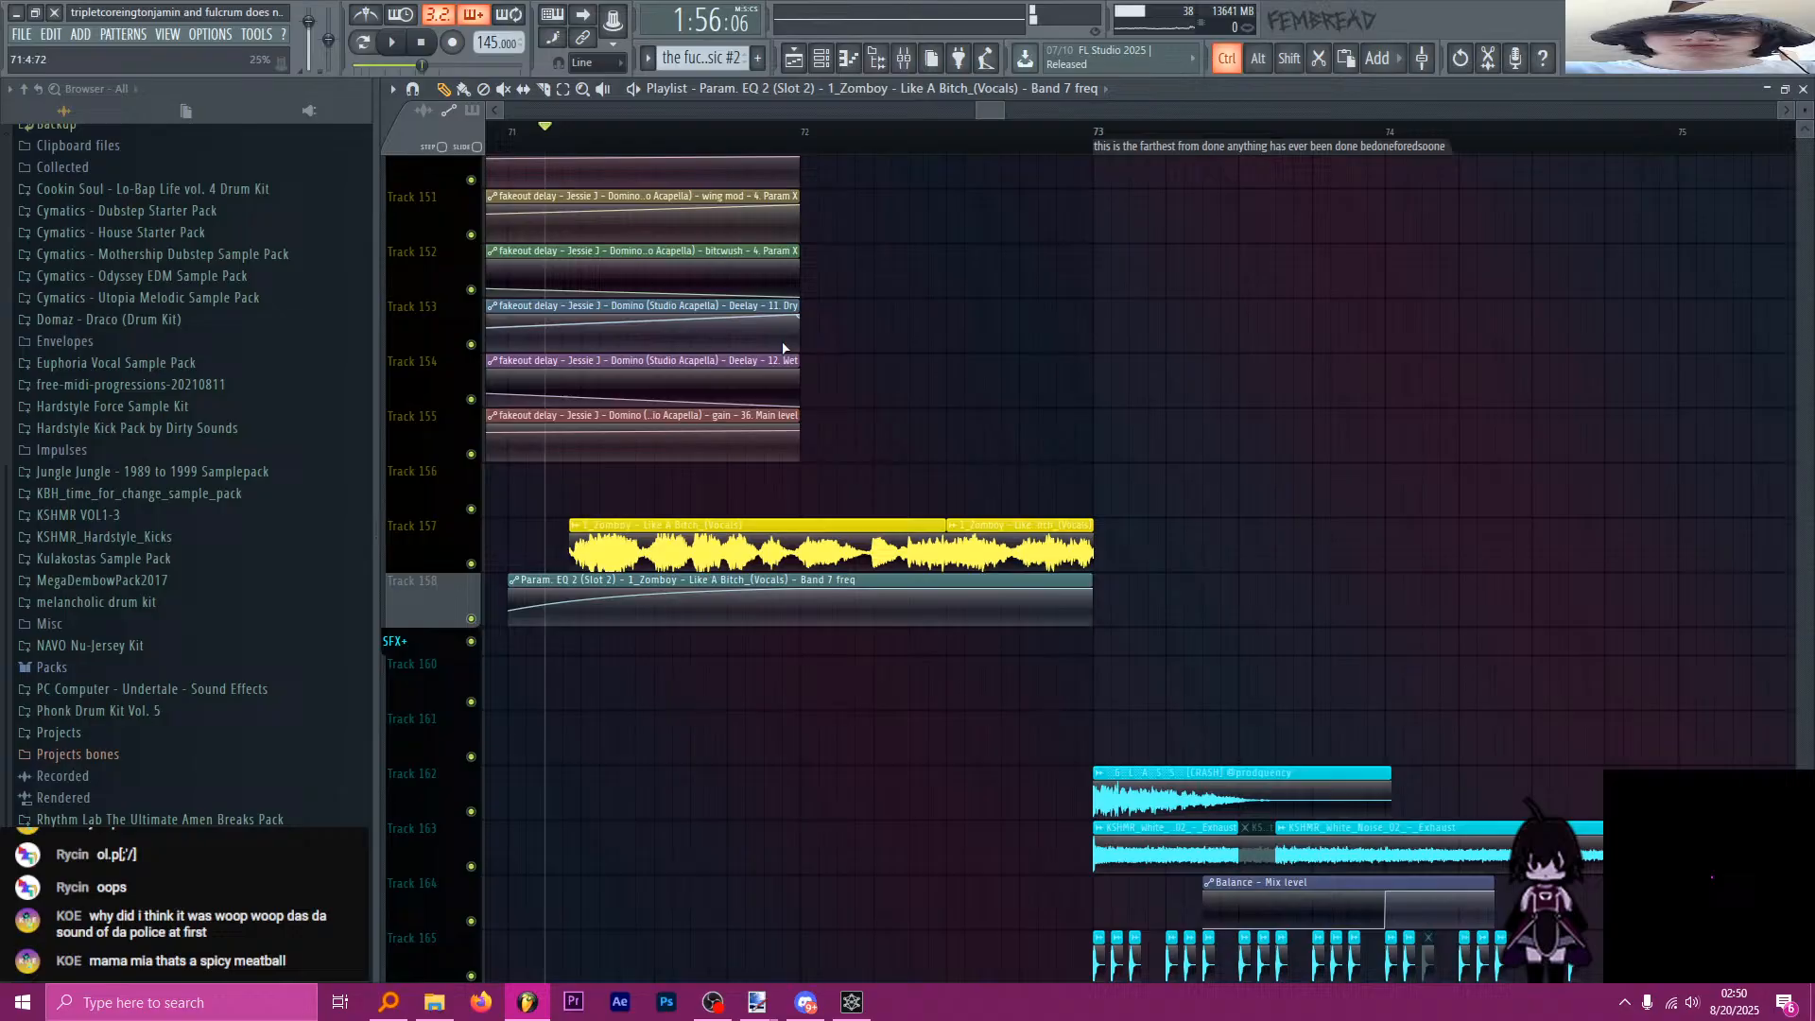
pyautogui.scroll(-5, 788, 378)
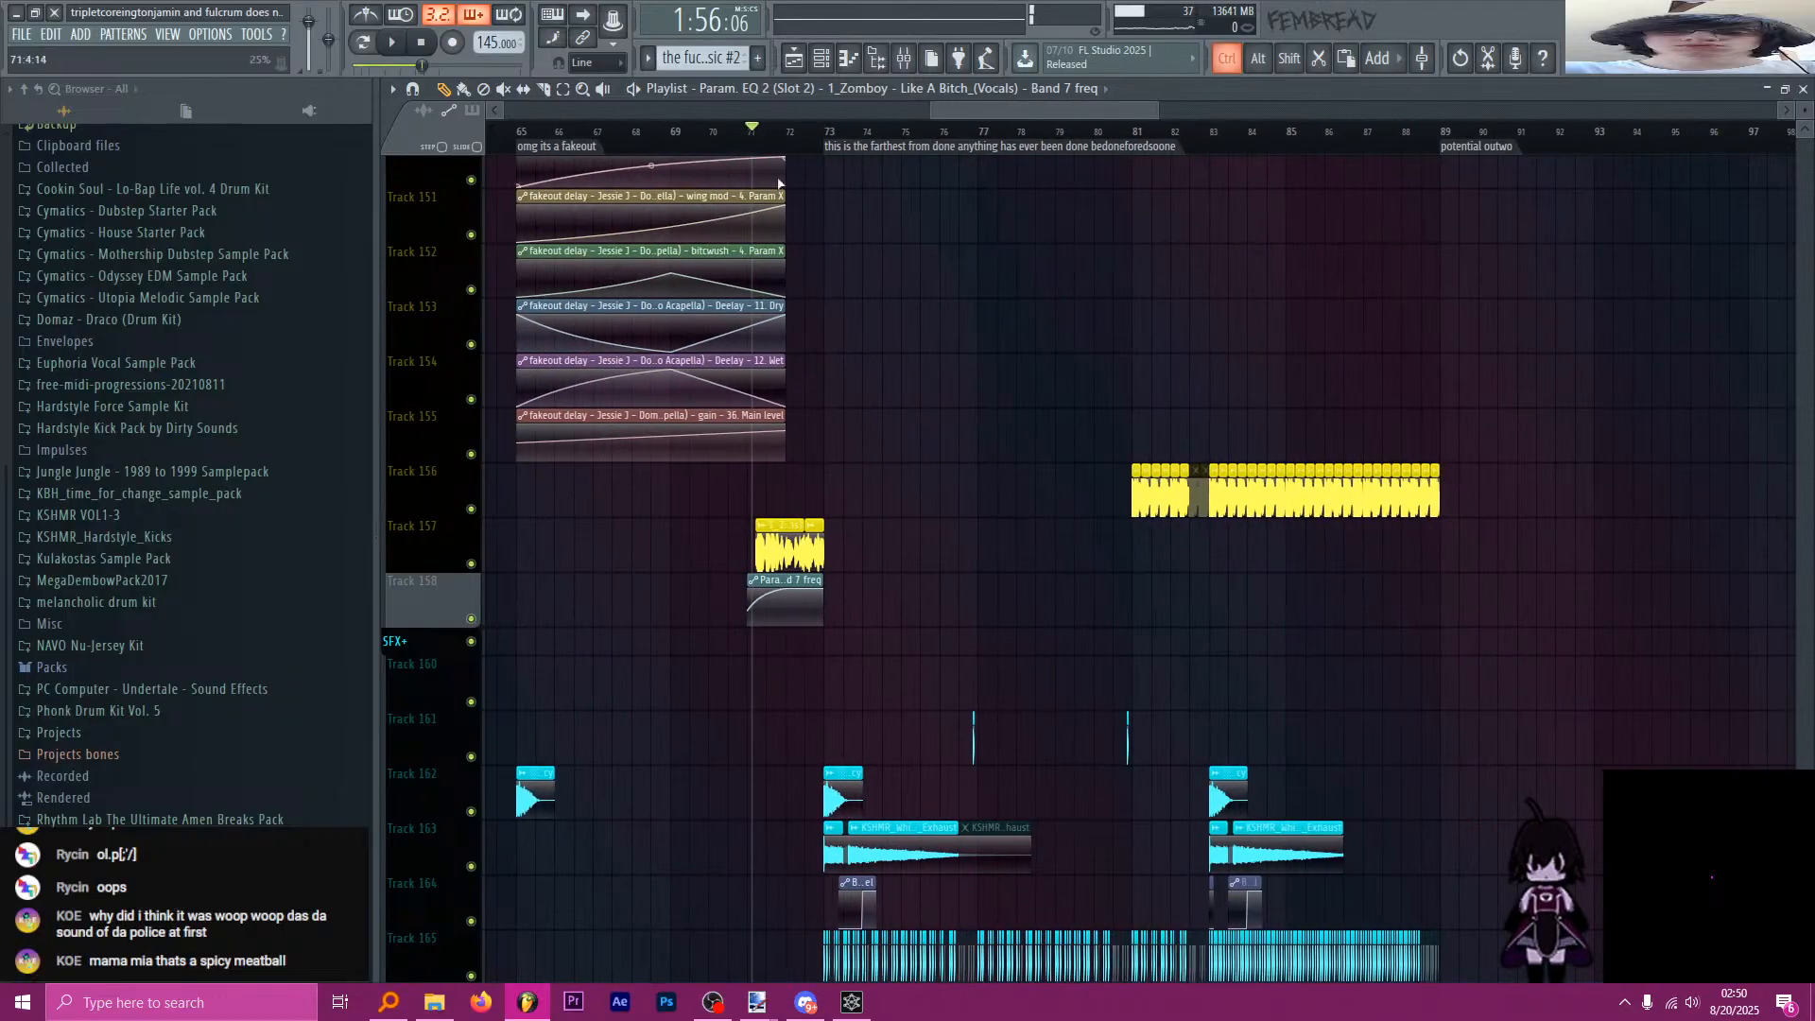
pyautogui.click(671, 132)
pyautogui.scroll(4, 803, 243)
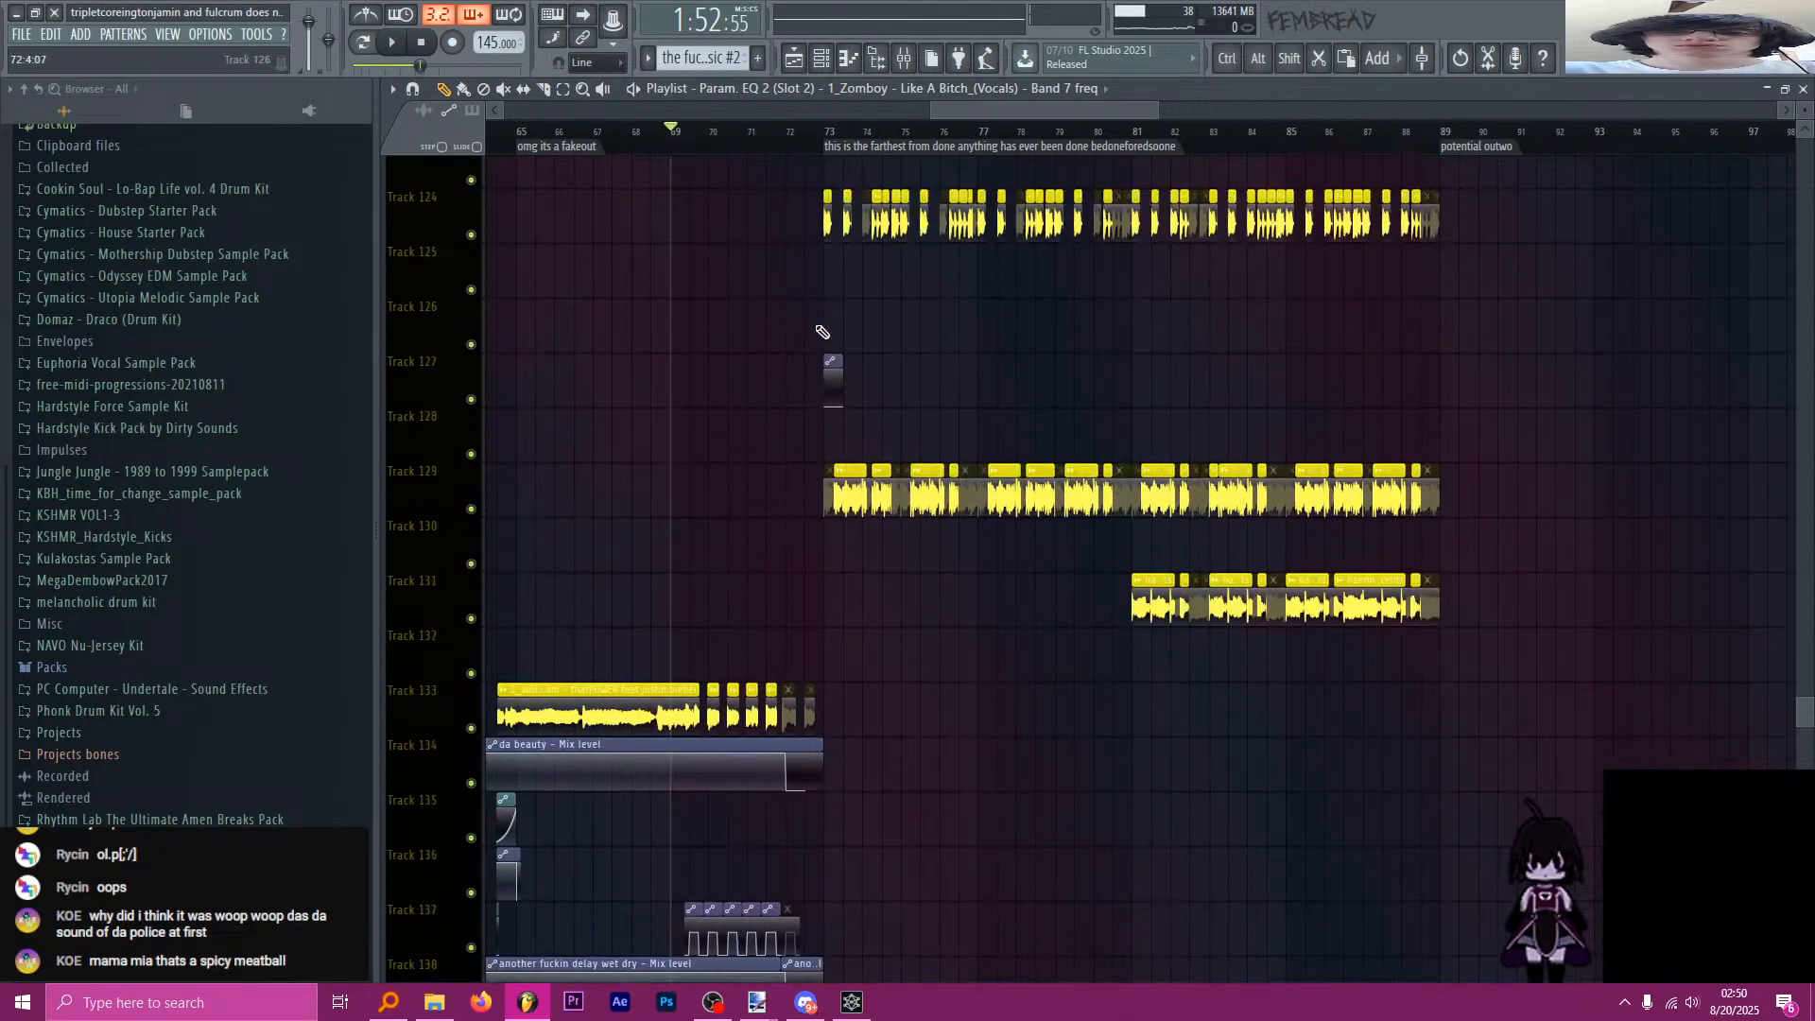
pyautogui.scroll(2, 753, 405)
pyautogui.scroll(2, 753, 406)
pyautogui.scroll(14, 976, 431)
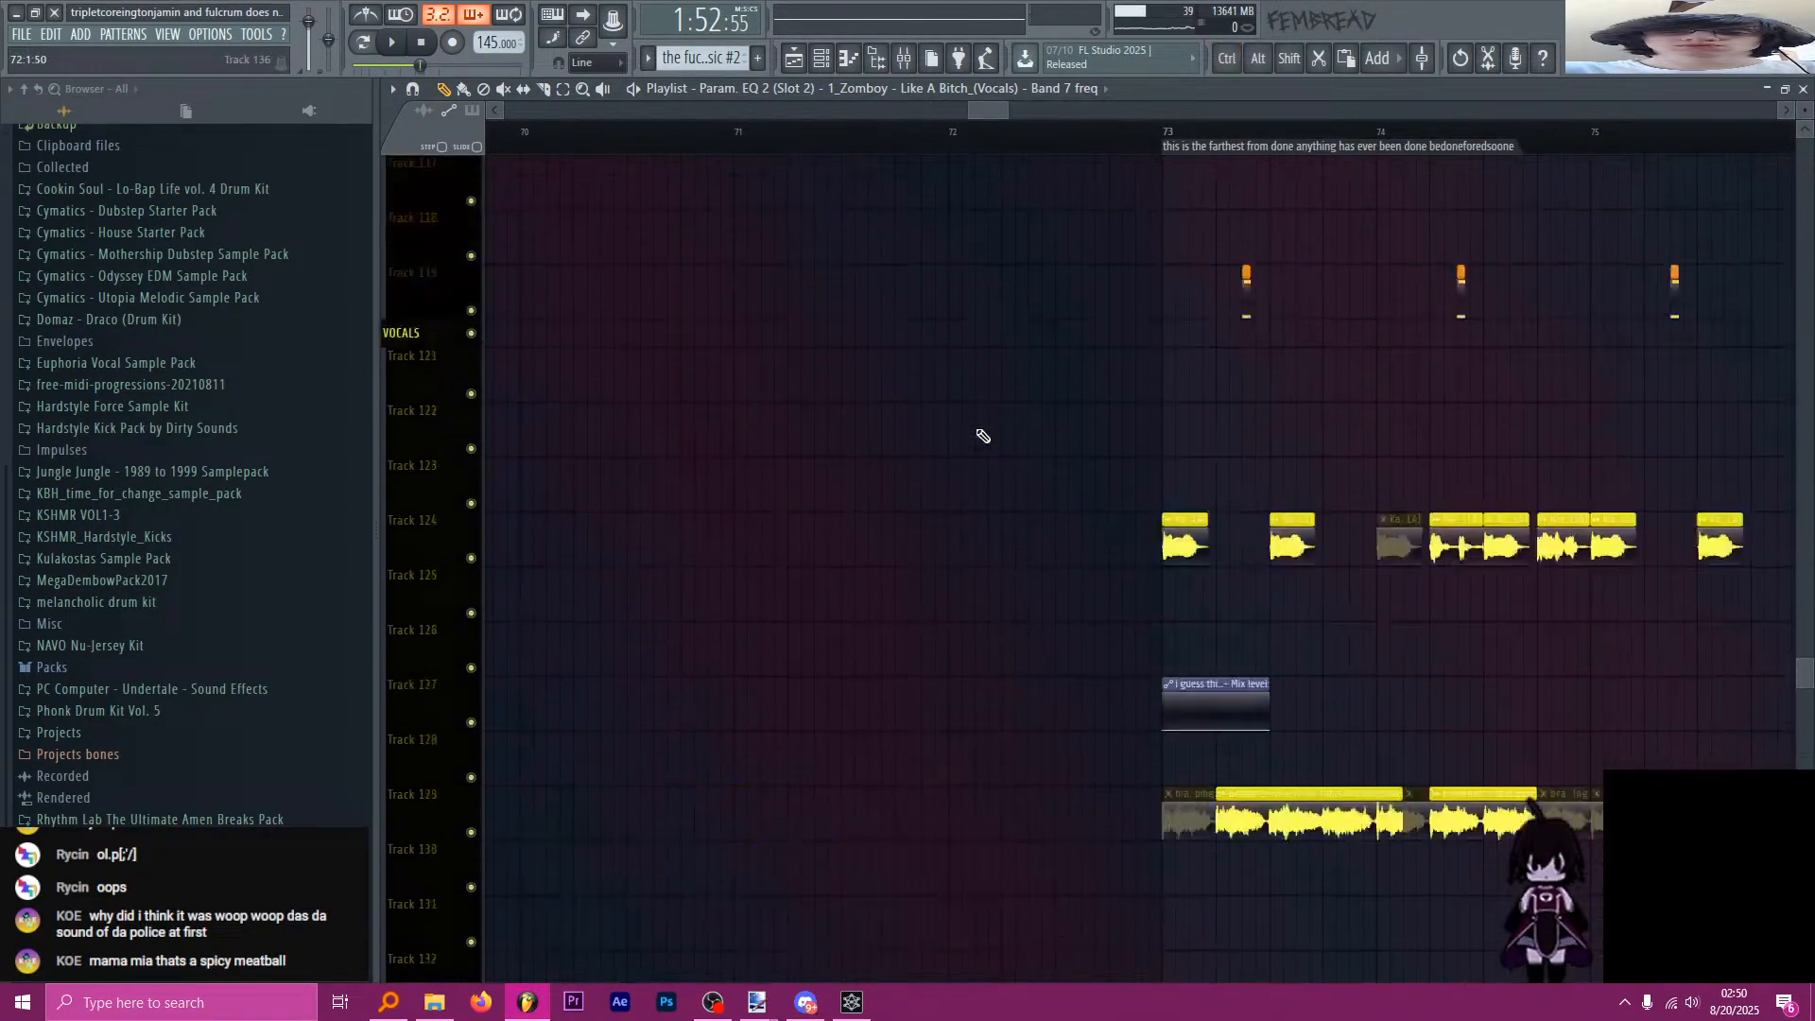
pyautogui.scroll(8, 976, 431)
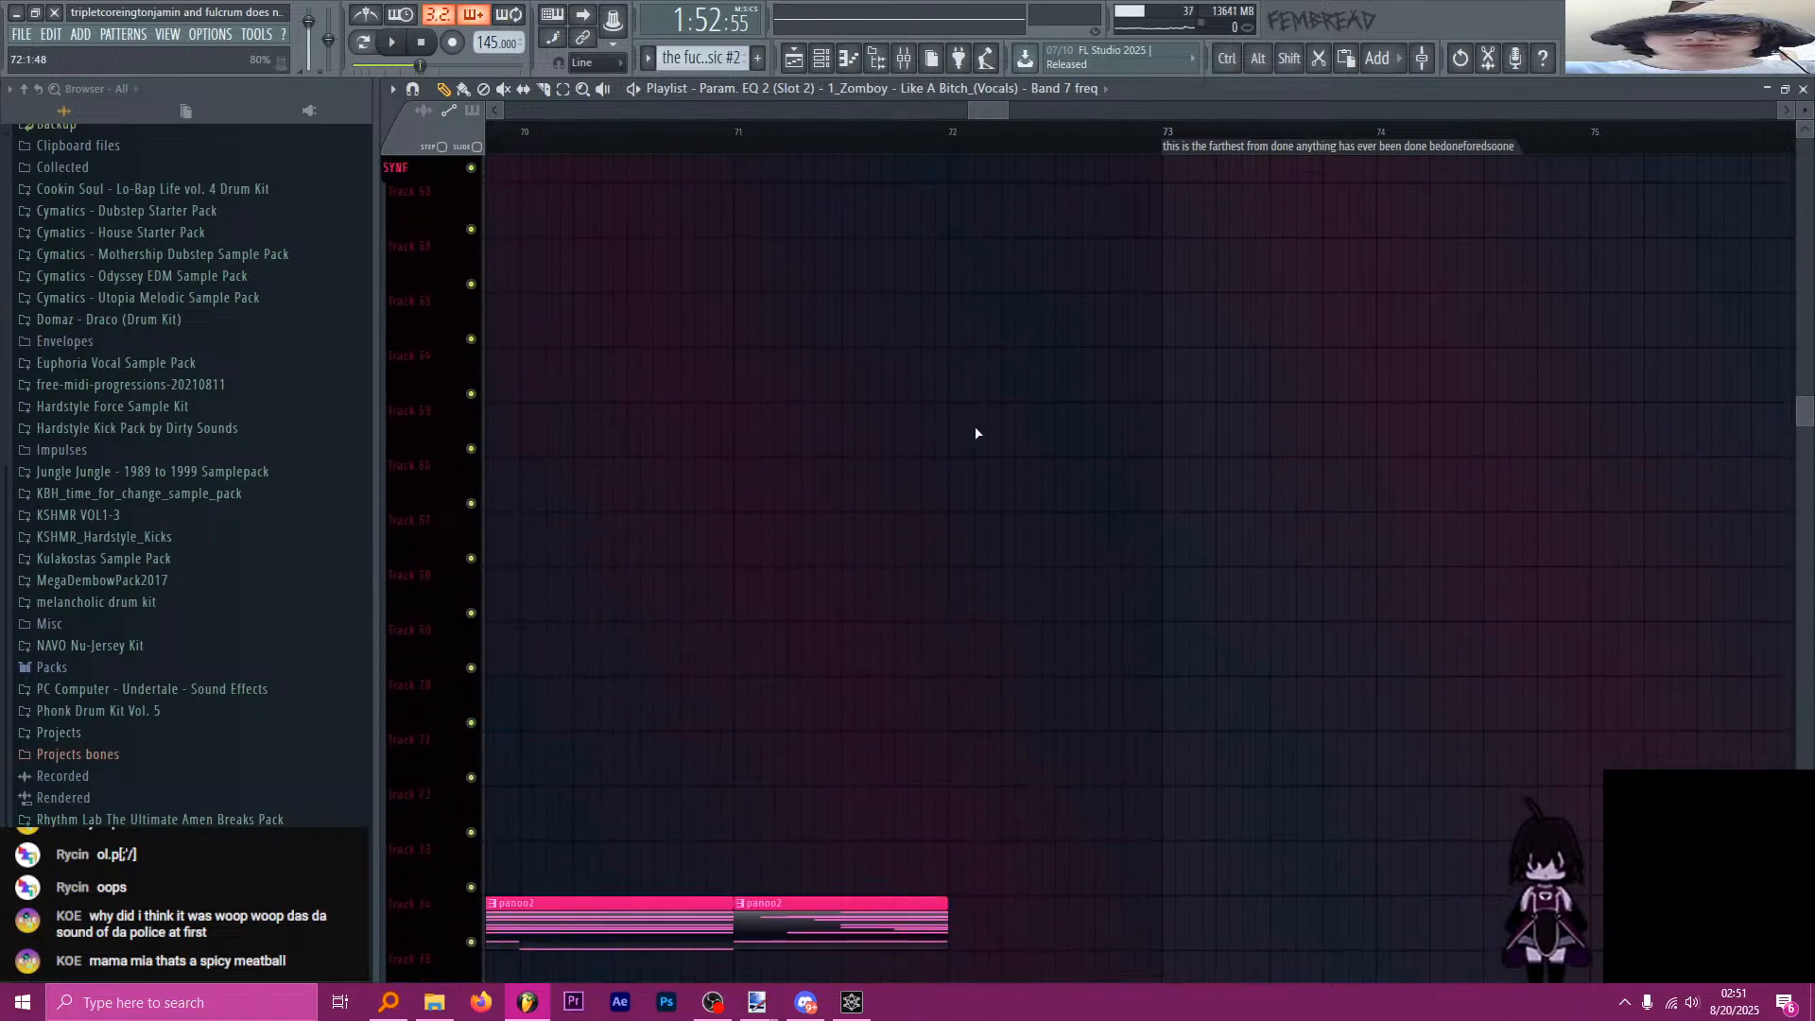
pyautogui.scroll(6, 976, 432)
pyautogui.scroll(-5, 983, 453)
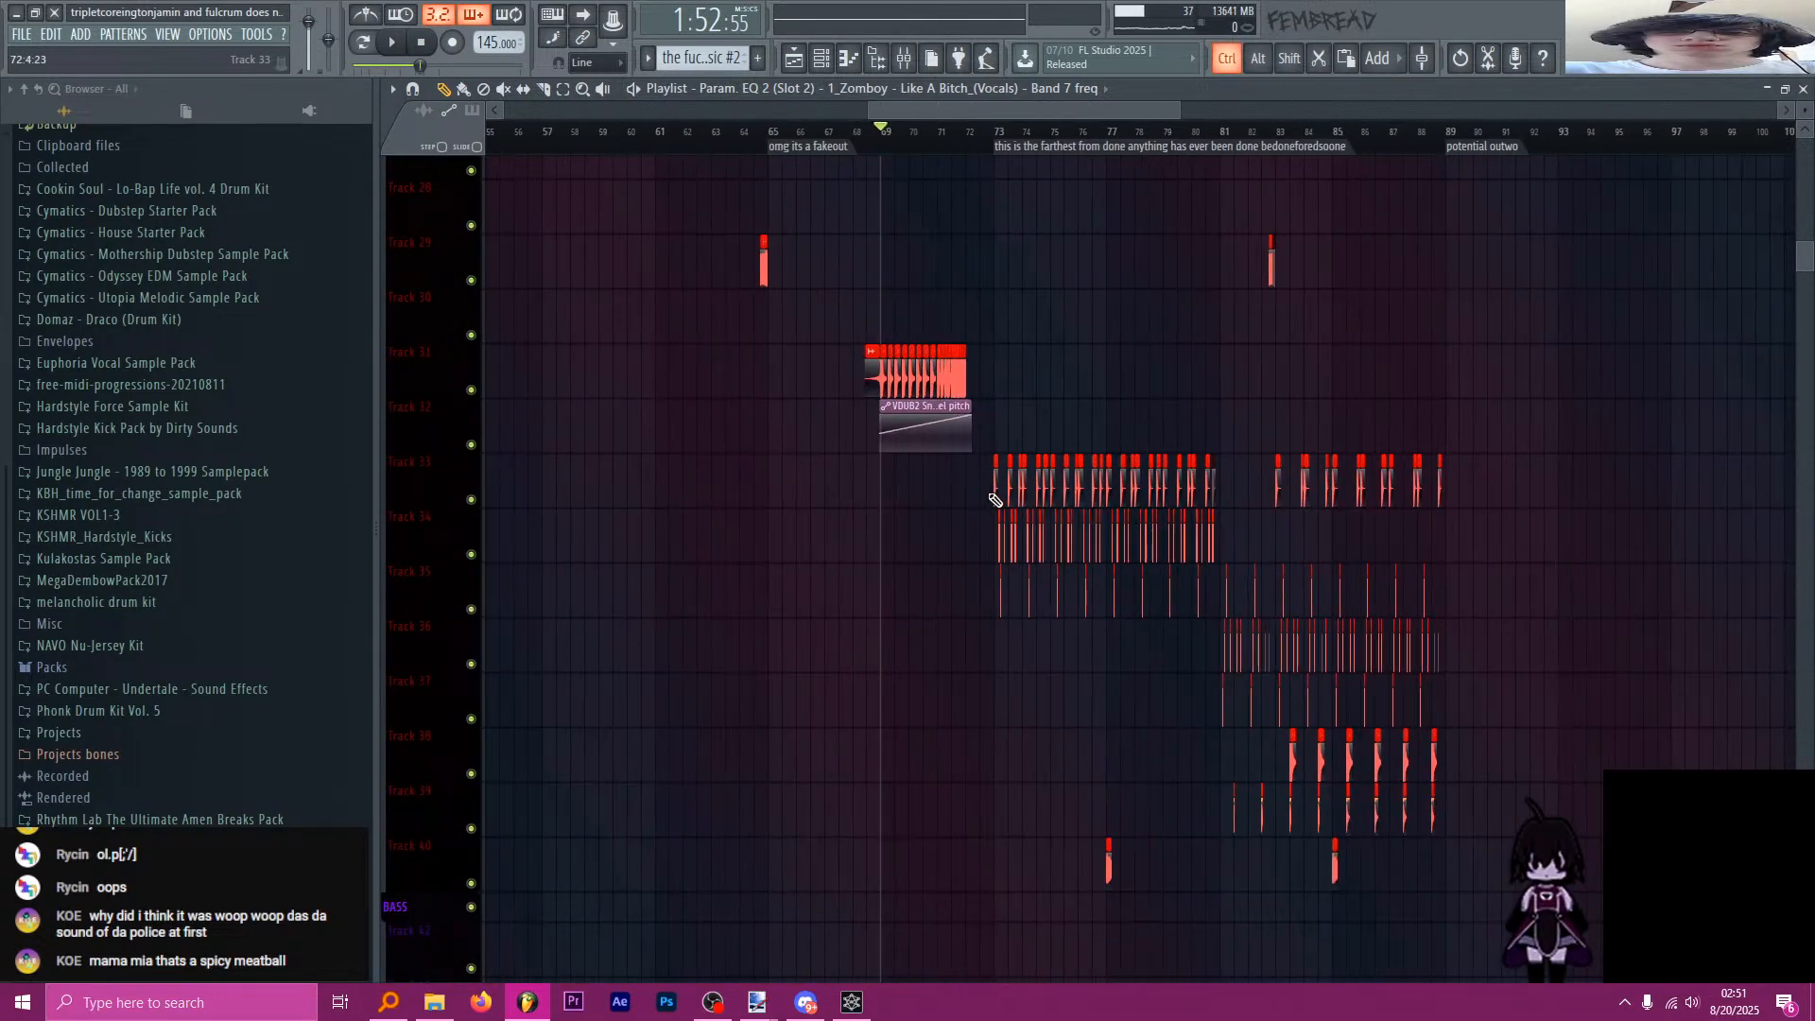
pyautogui.scroll(5, 999, 638)
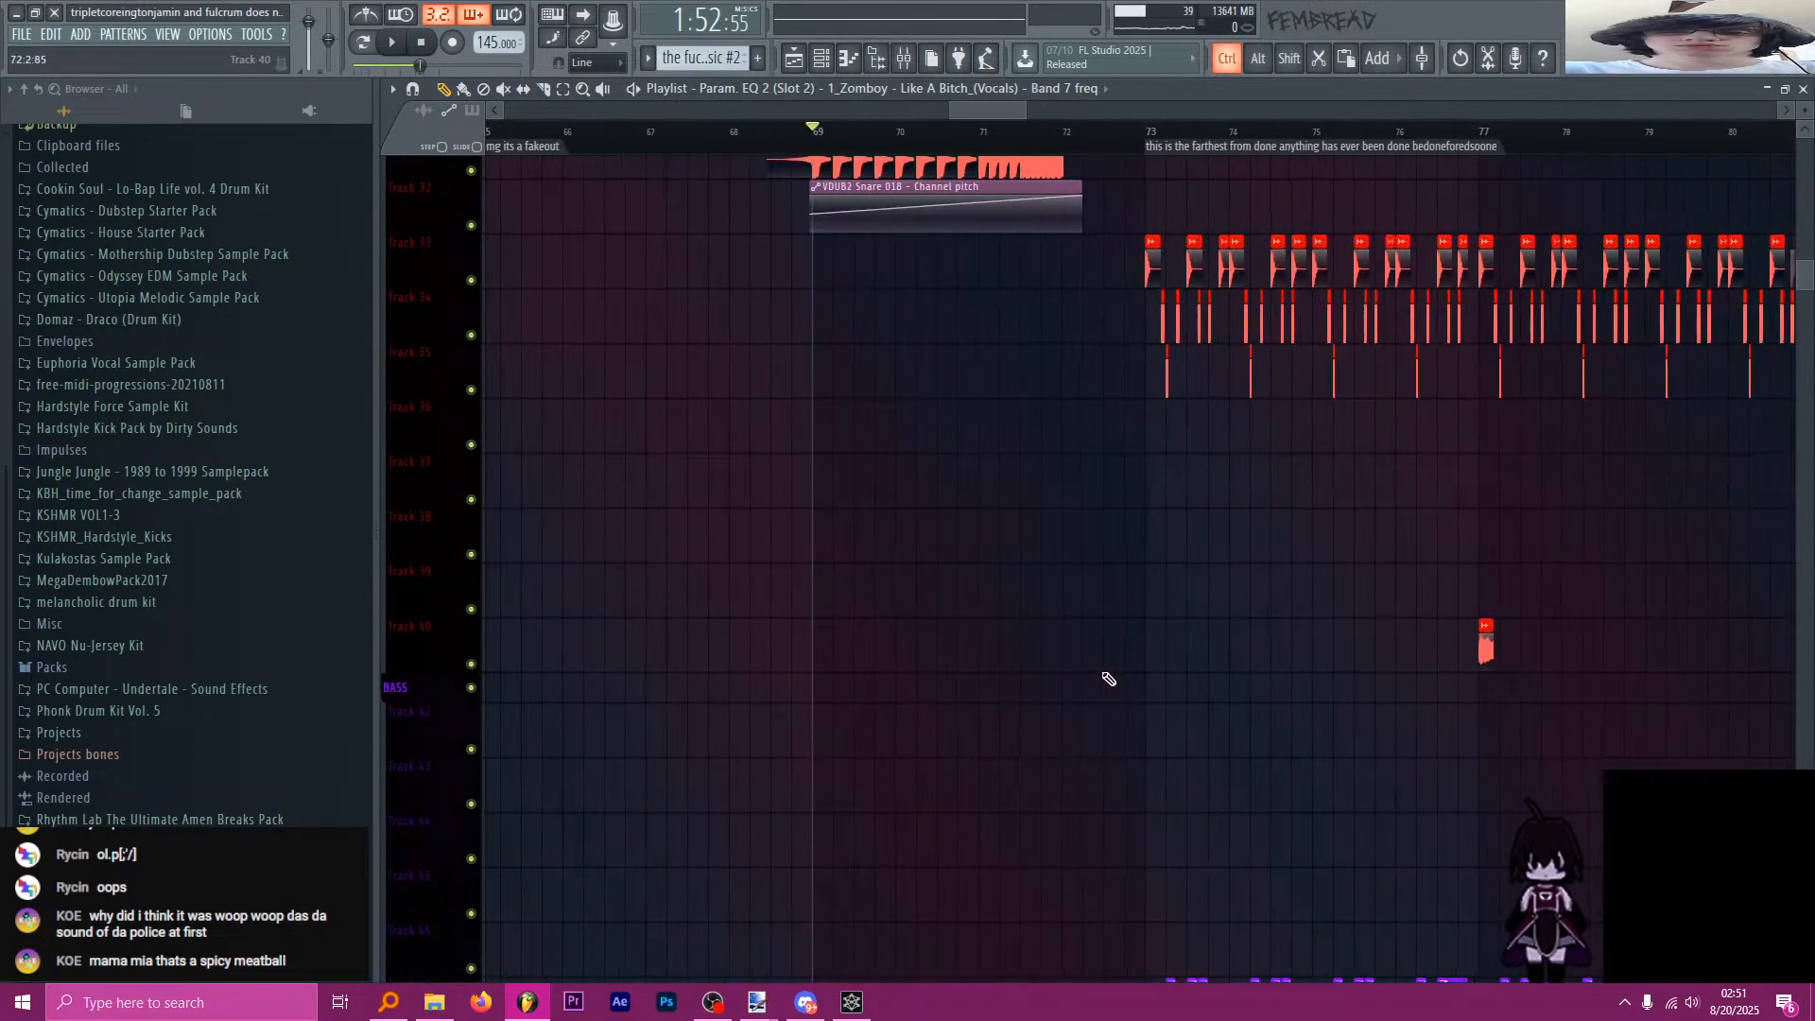
pyautogui.hscroll(3, 976, 692)
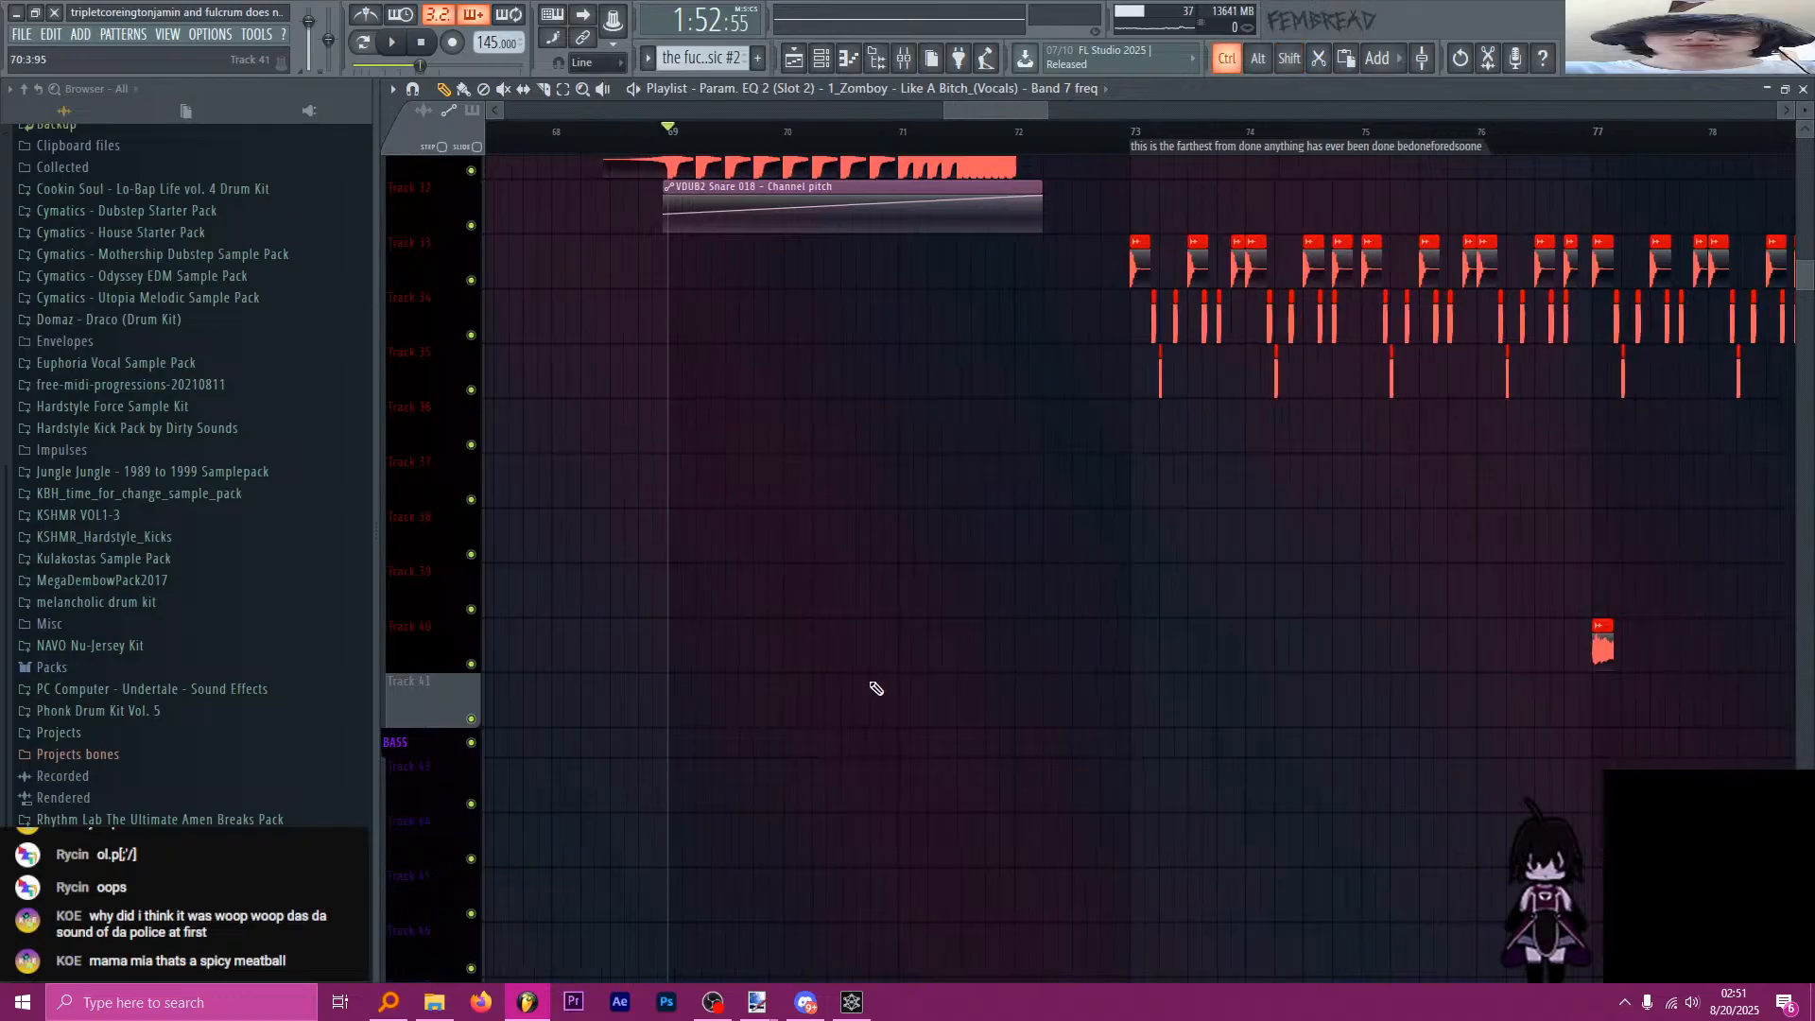
pyautogui.scroll(2, 907, 557)
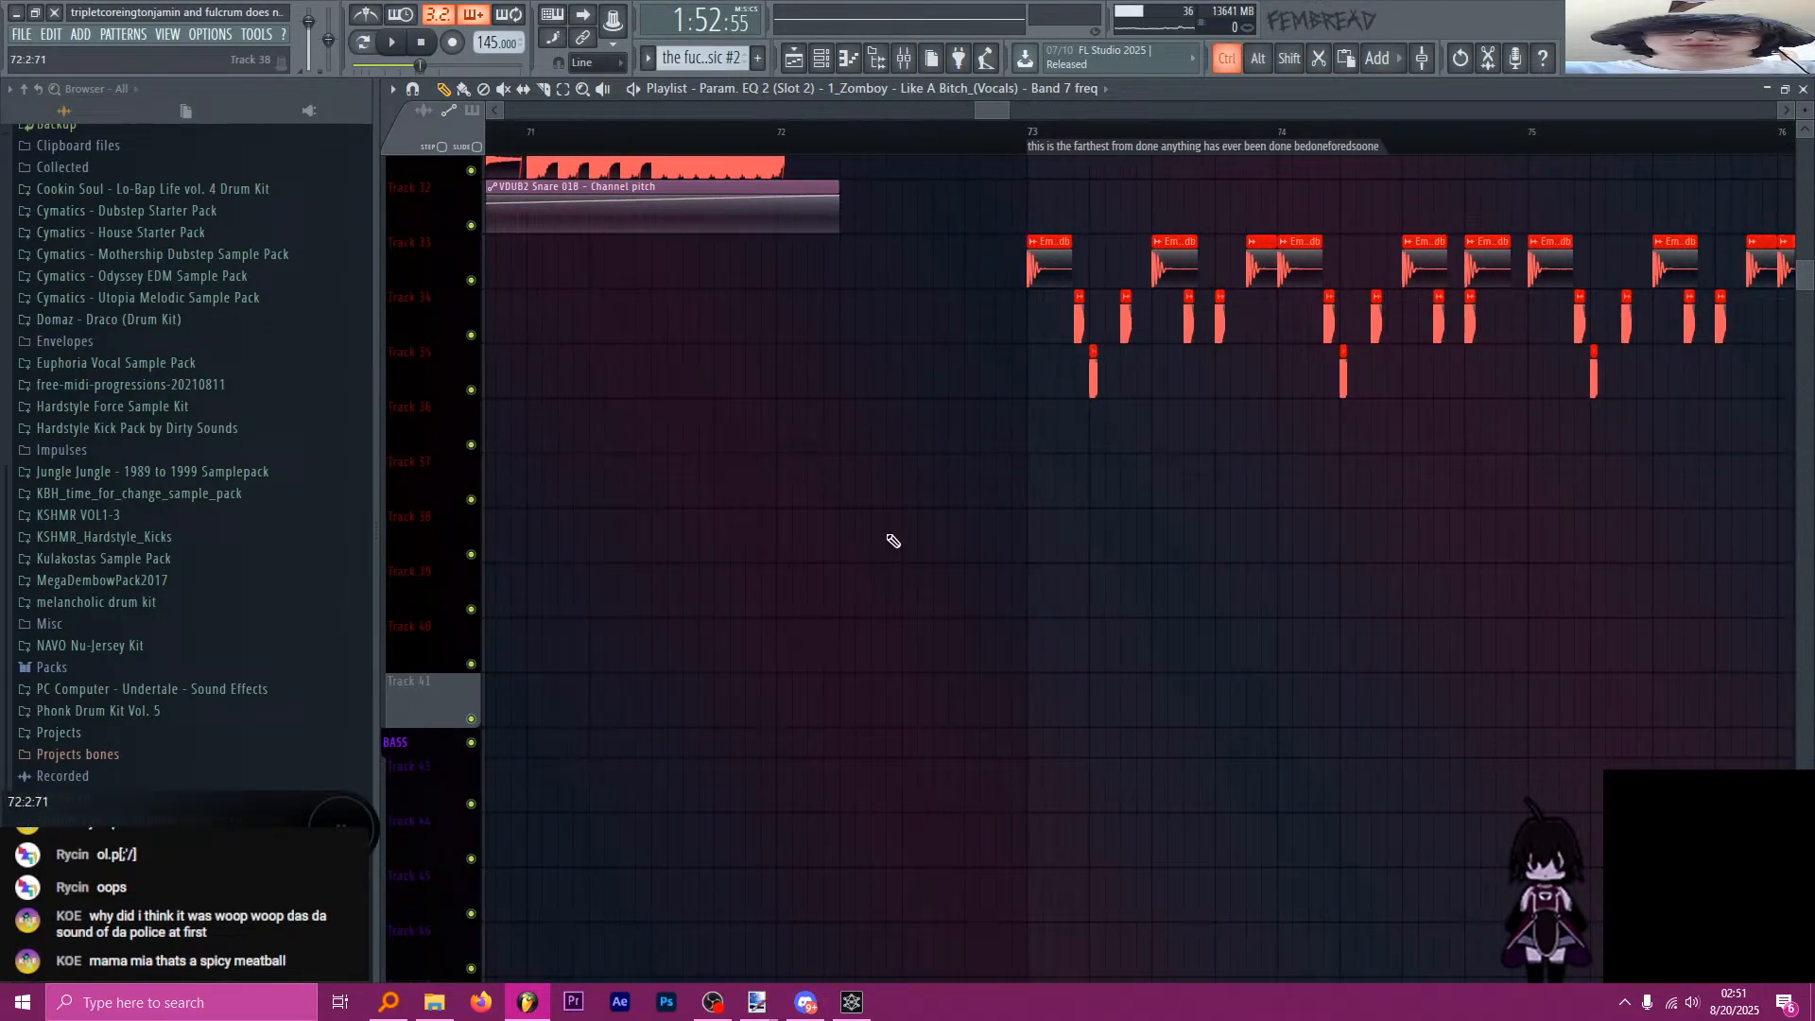
pyautogui.click(789, 132)
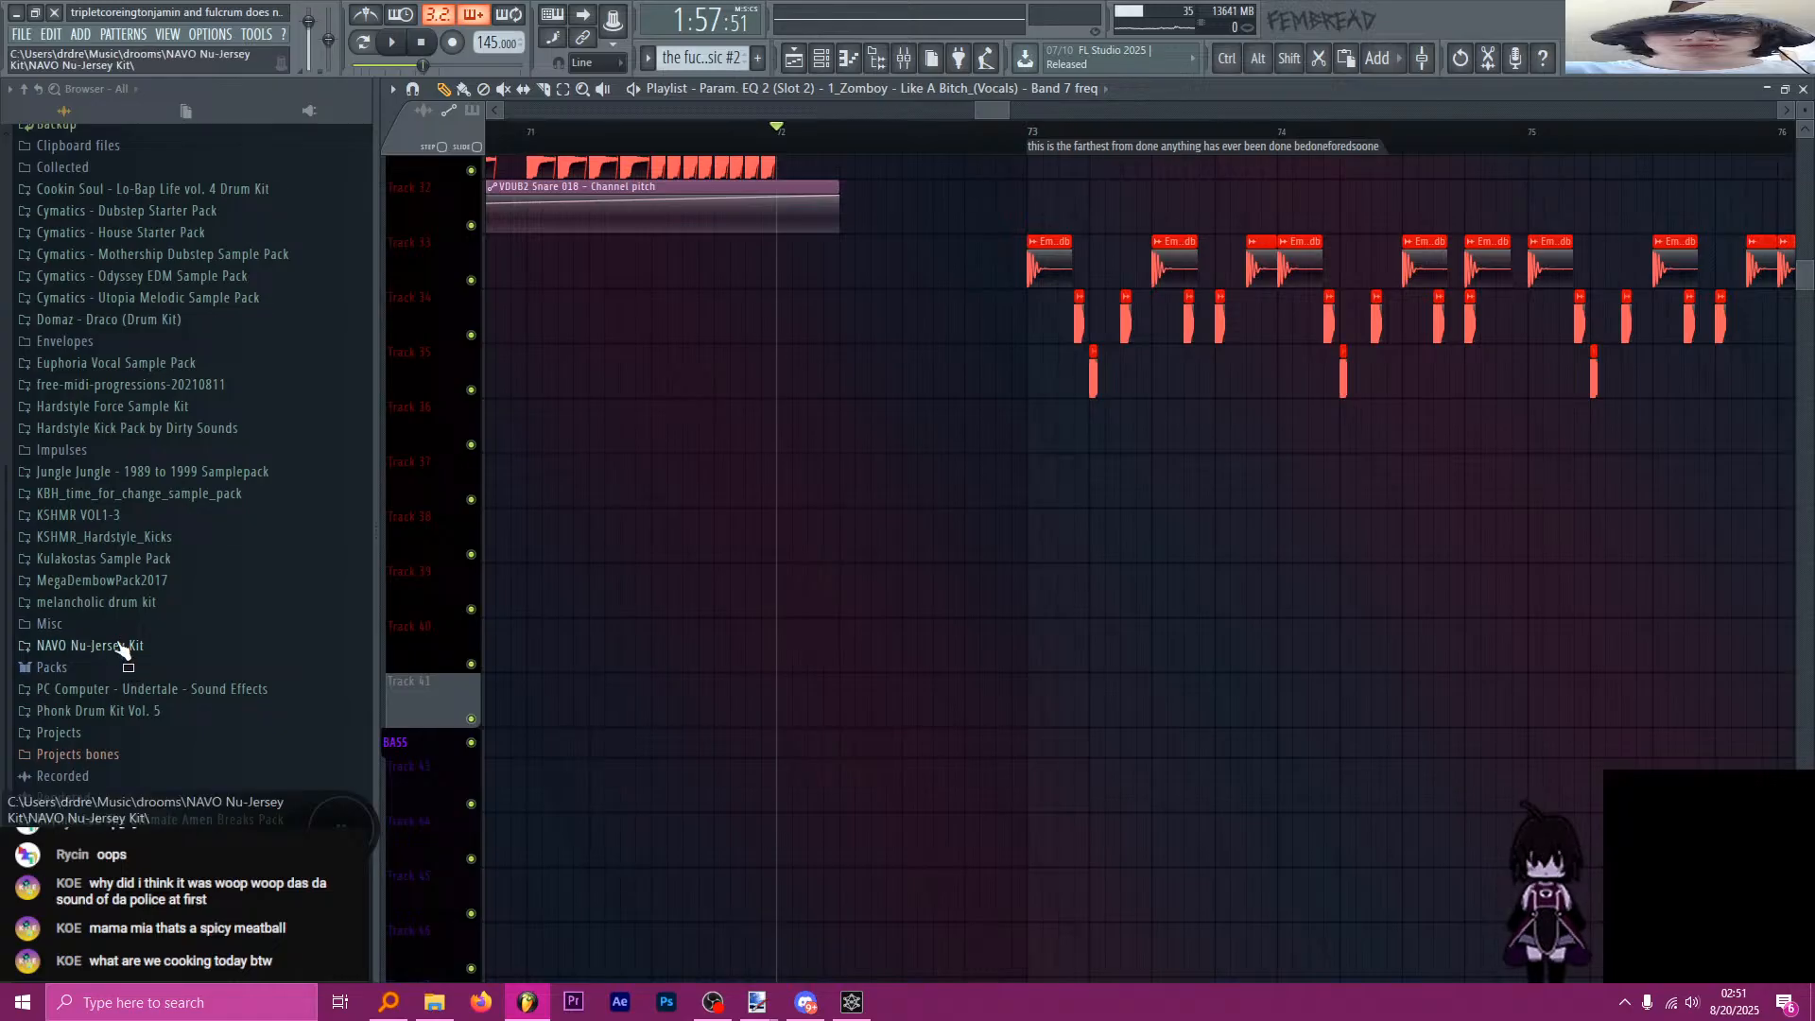
# Open the one shots folder of the fems kit inside Phonk Drum Kit Vol. 5 in the sample browser.
pyautogui.scroll(-3, 756, 370)
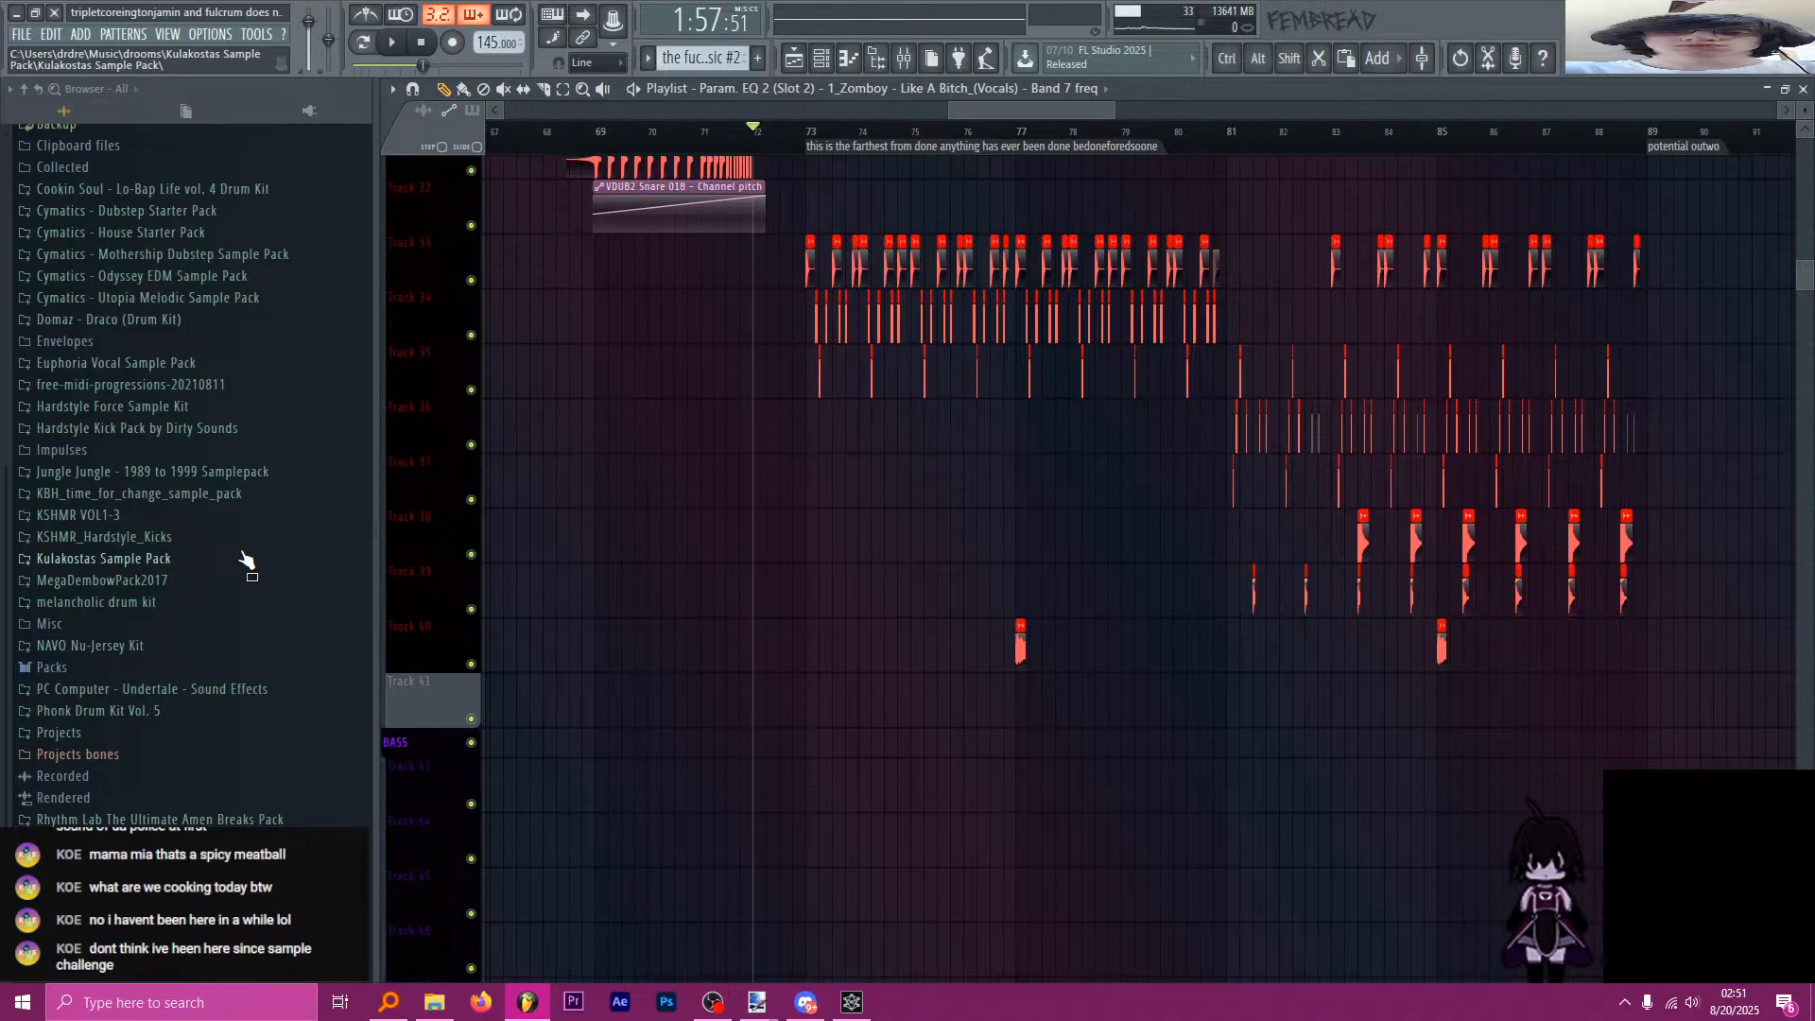
pyautogui.scroll(4, 579, 527)
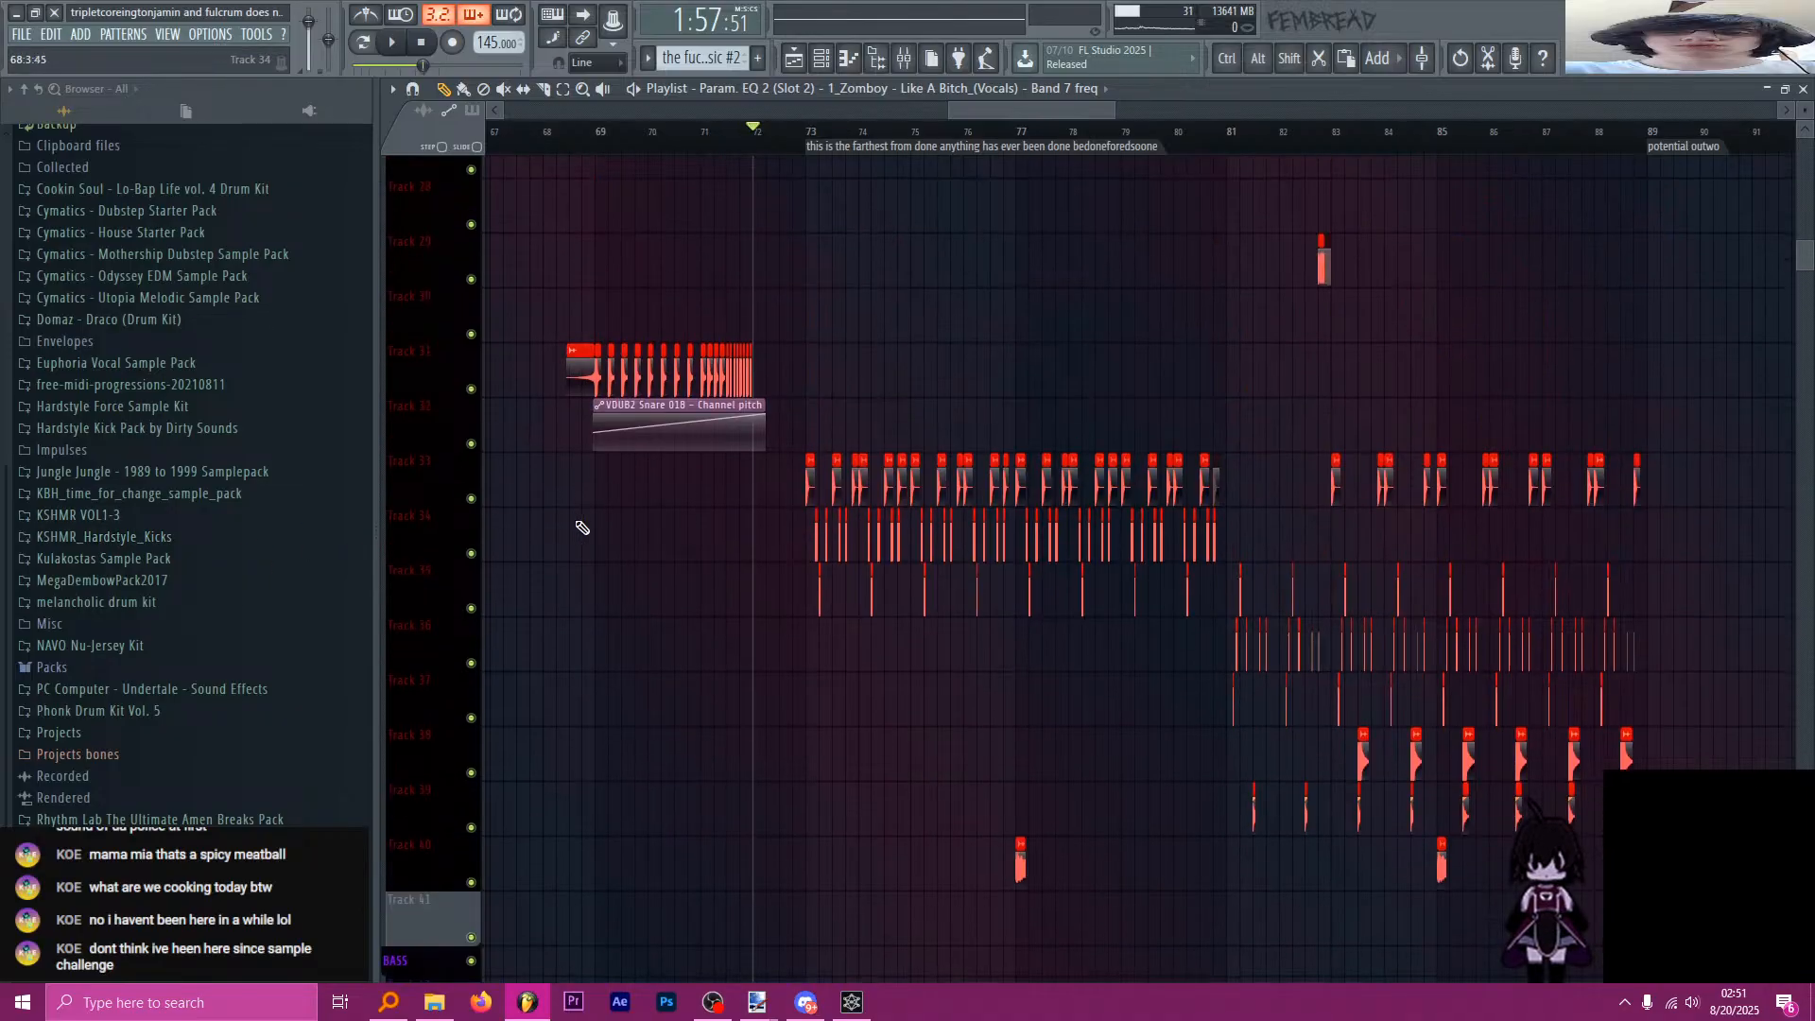
pyautogui.keyDown('ctrl'); pyautogui.scroll(-3, 579, 512); pyautogui.keyUp('ctrl')
pyautogui.scroll(-5, 579, 511)
pyautogui.keyDown('ctrl'); pyautogui.scroll(4, 605, 520); pyautogui.keyUp('ctrl')
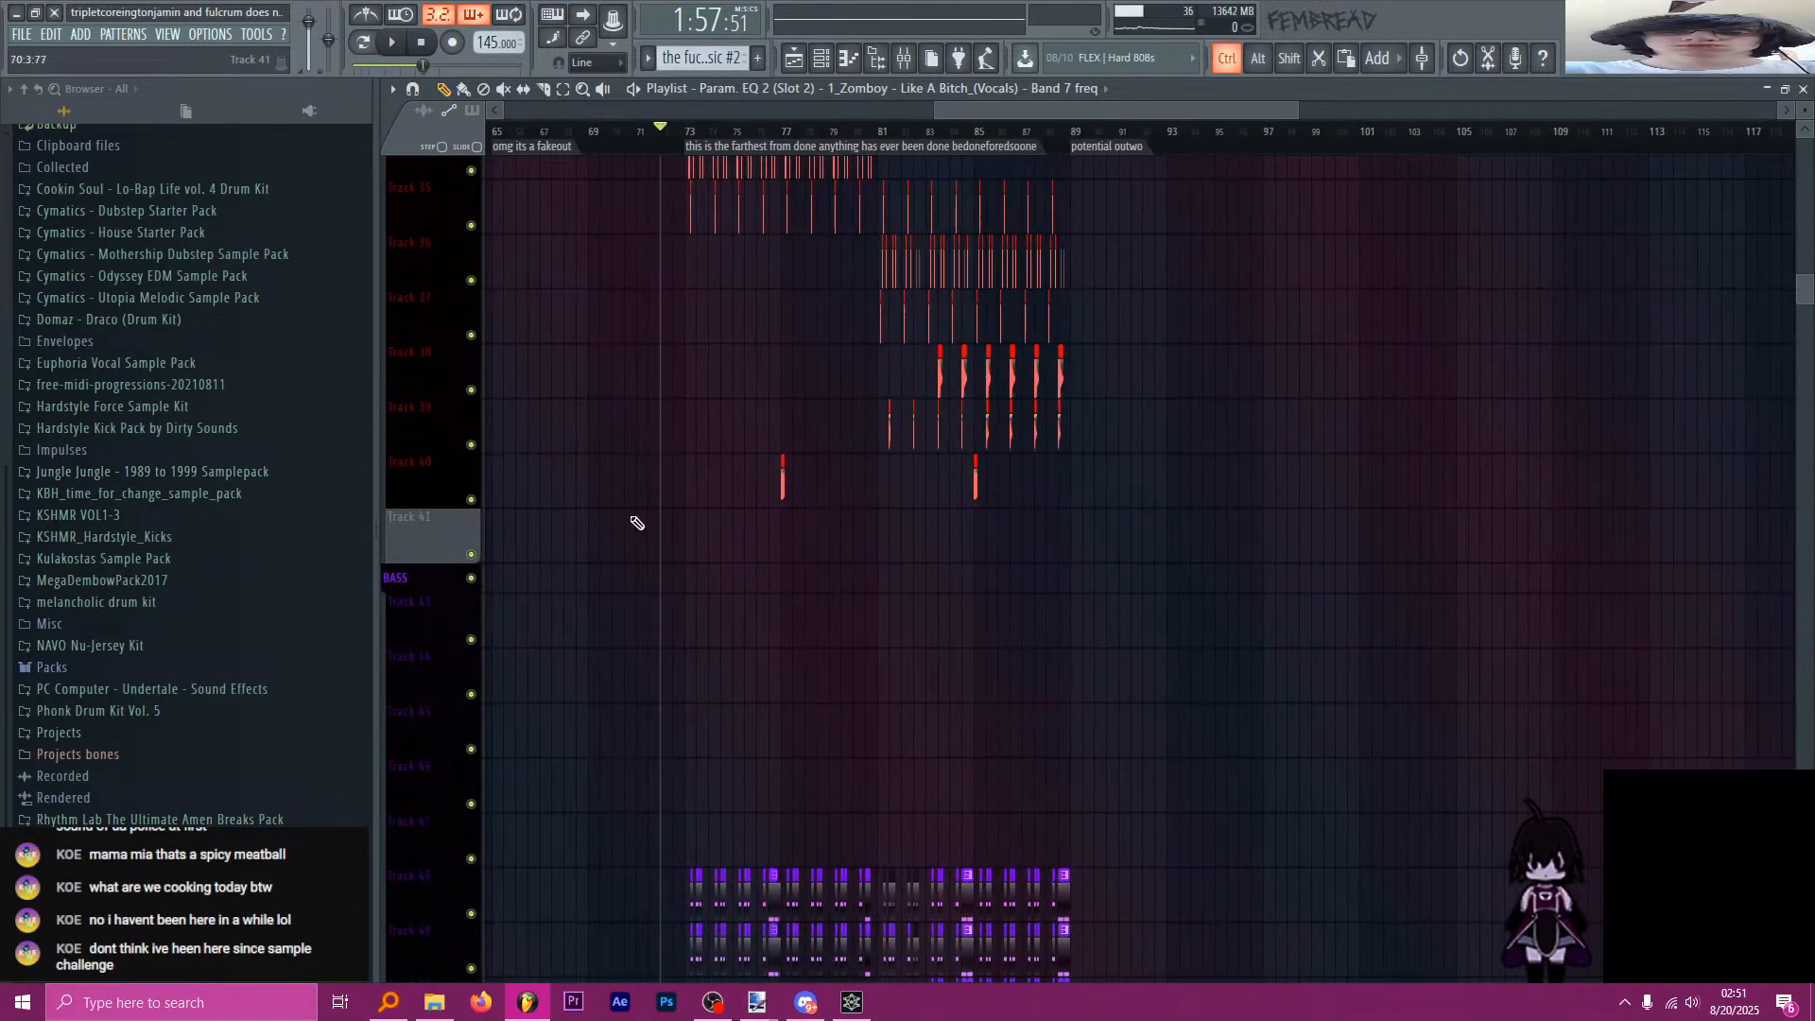
pyautogui.click(156, 710)
pyautogui.click(158, 754)
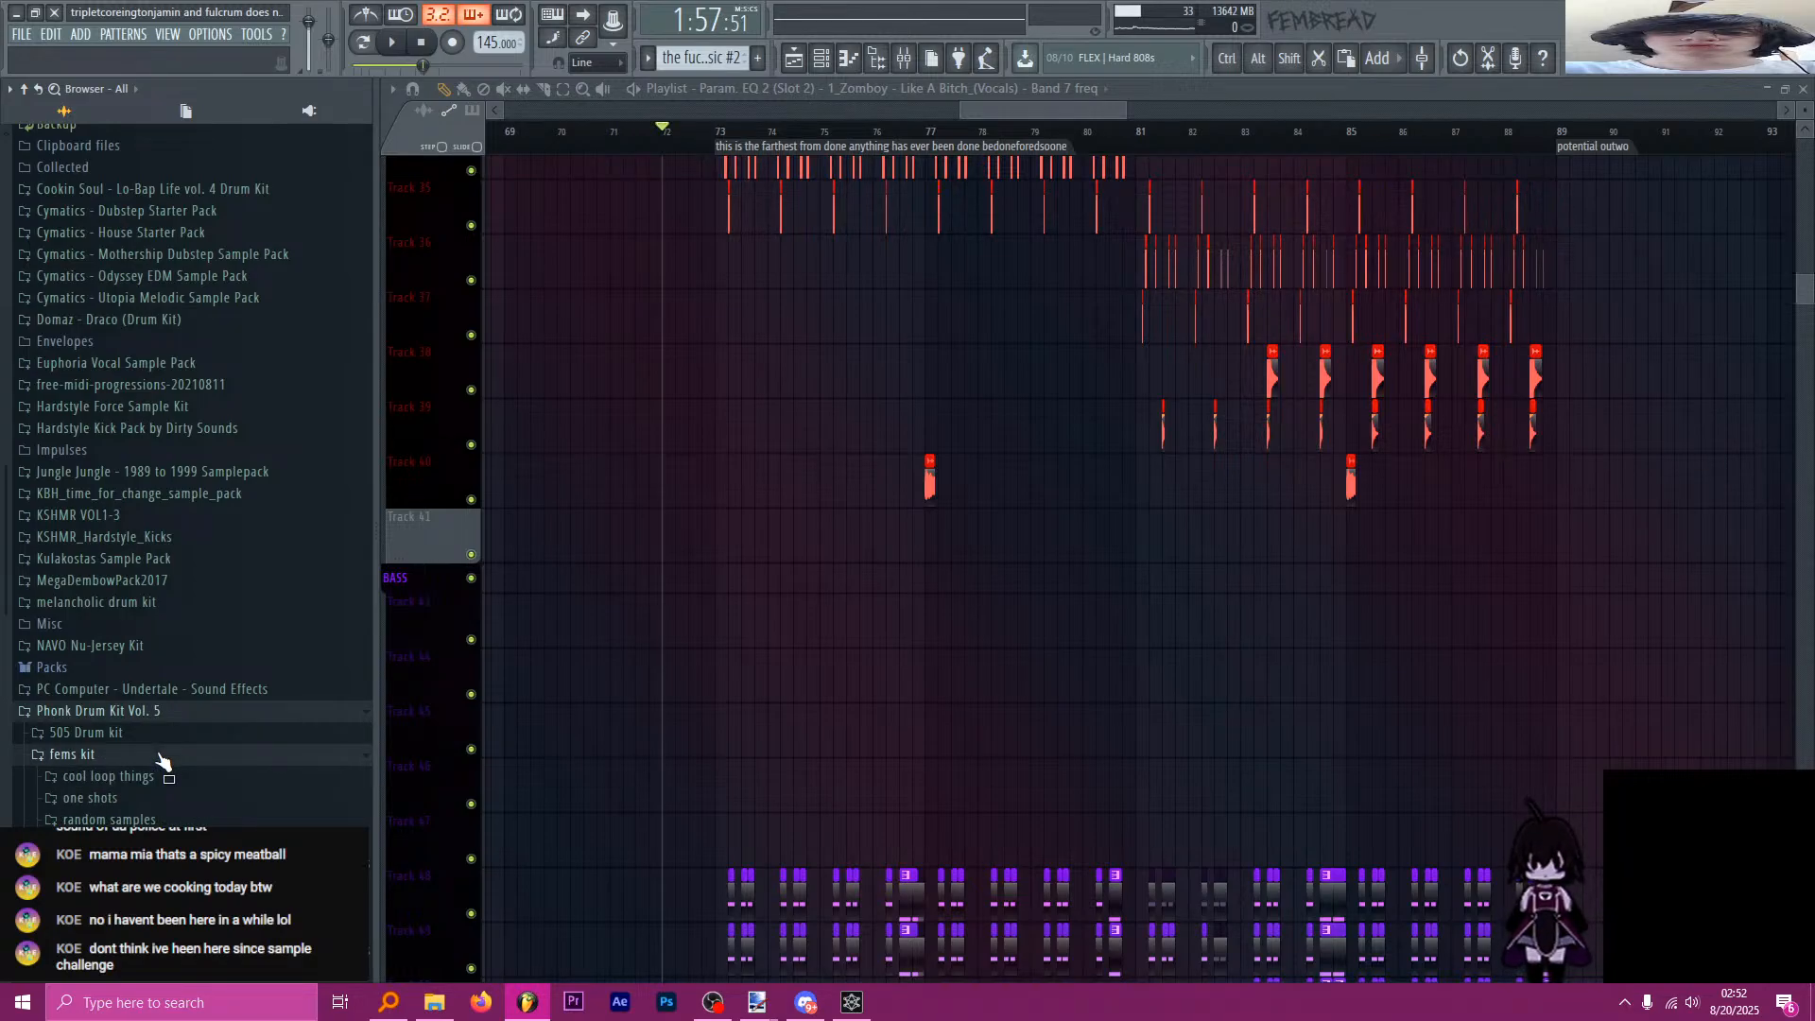
pyautogui.scroll(-3, 159, 759)
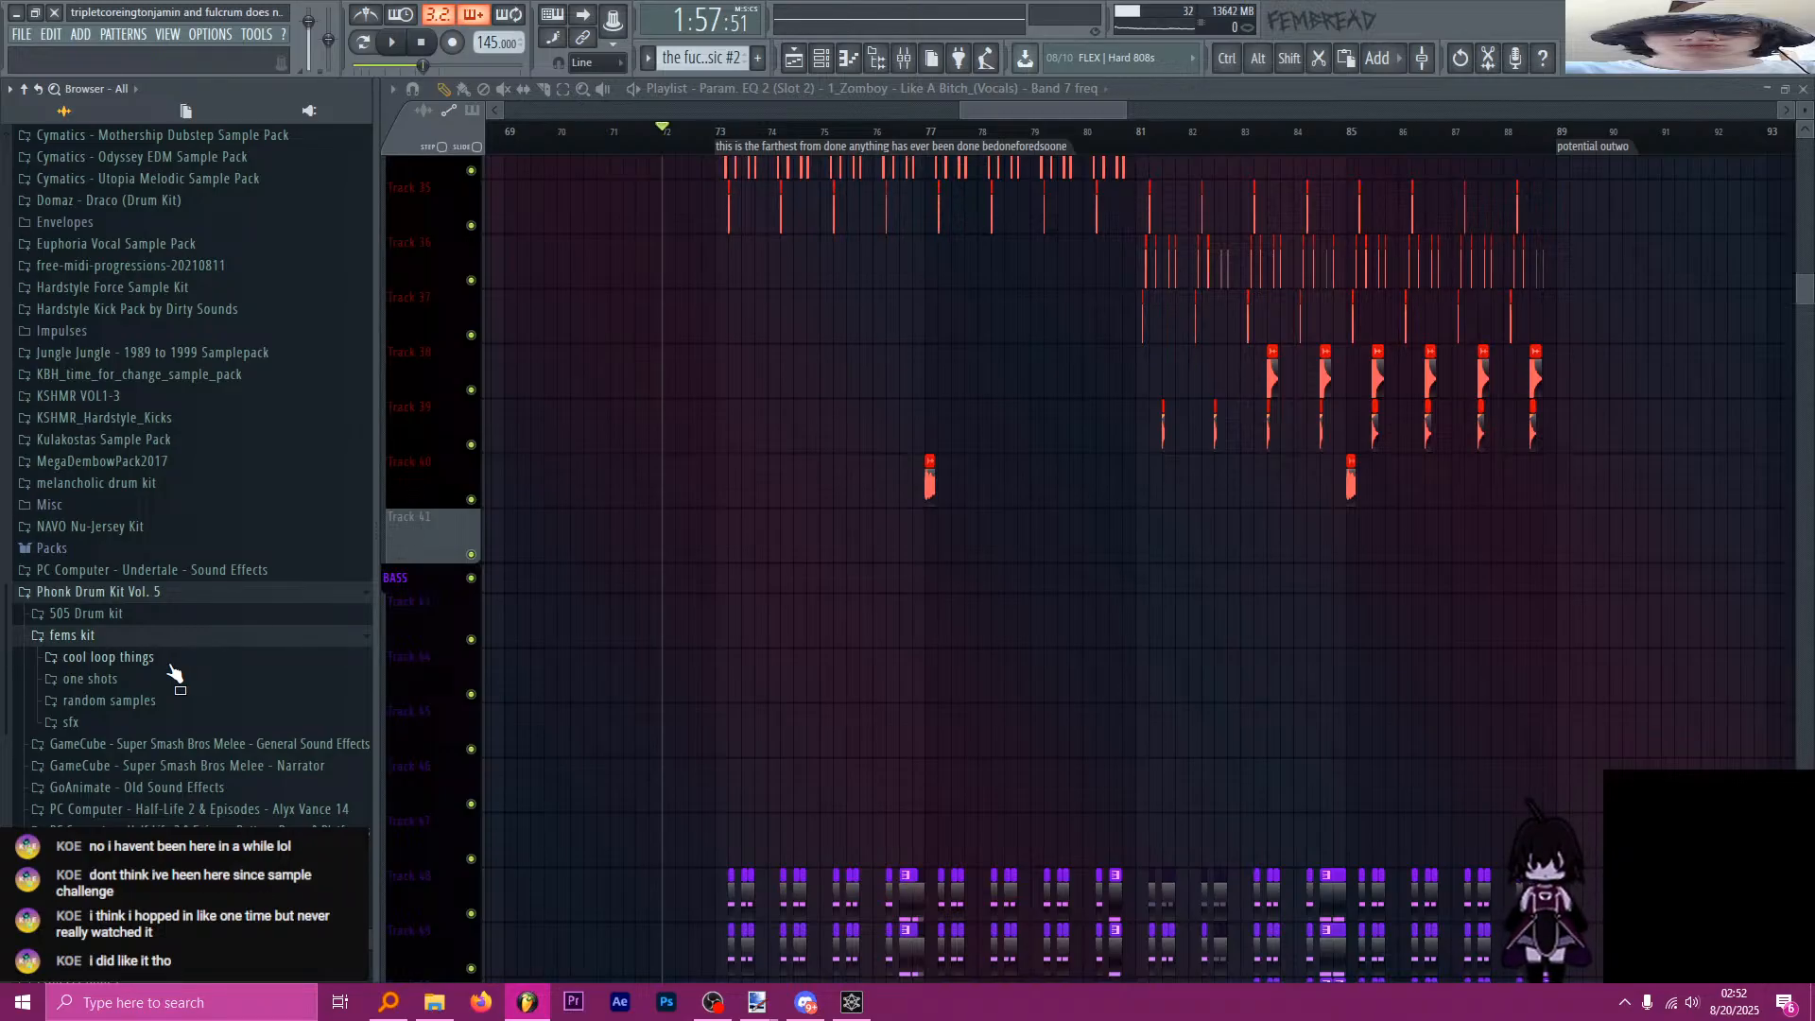
pyautogui.click(175, 680)
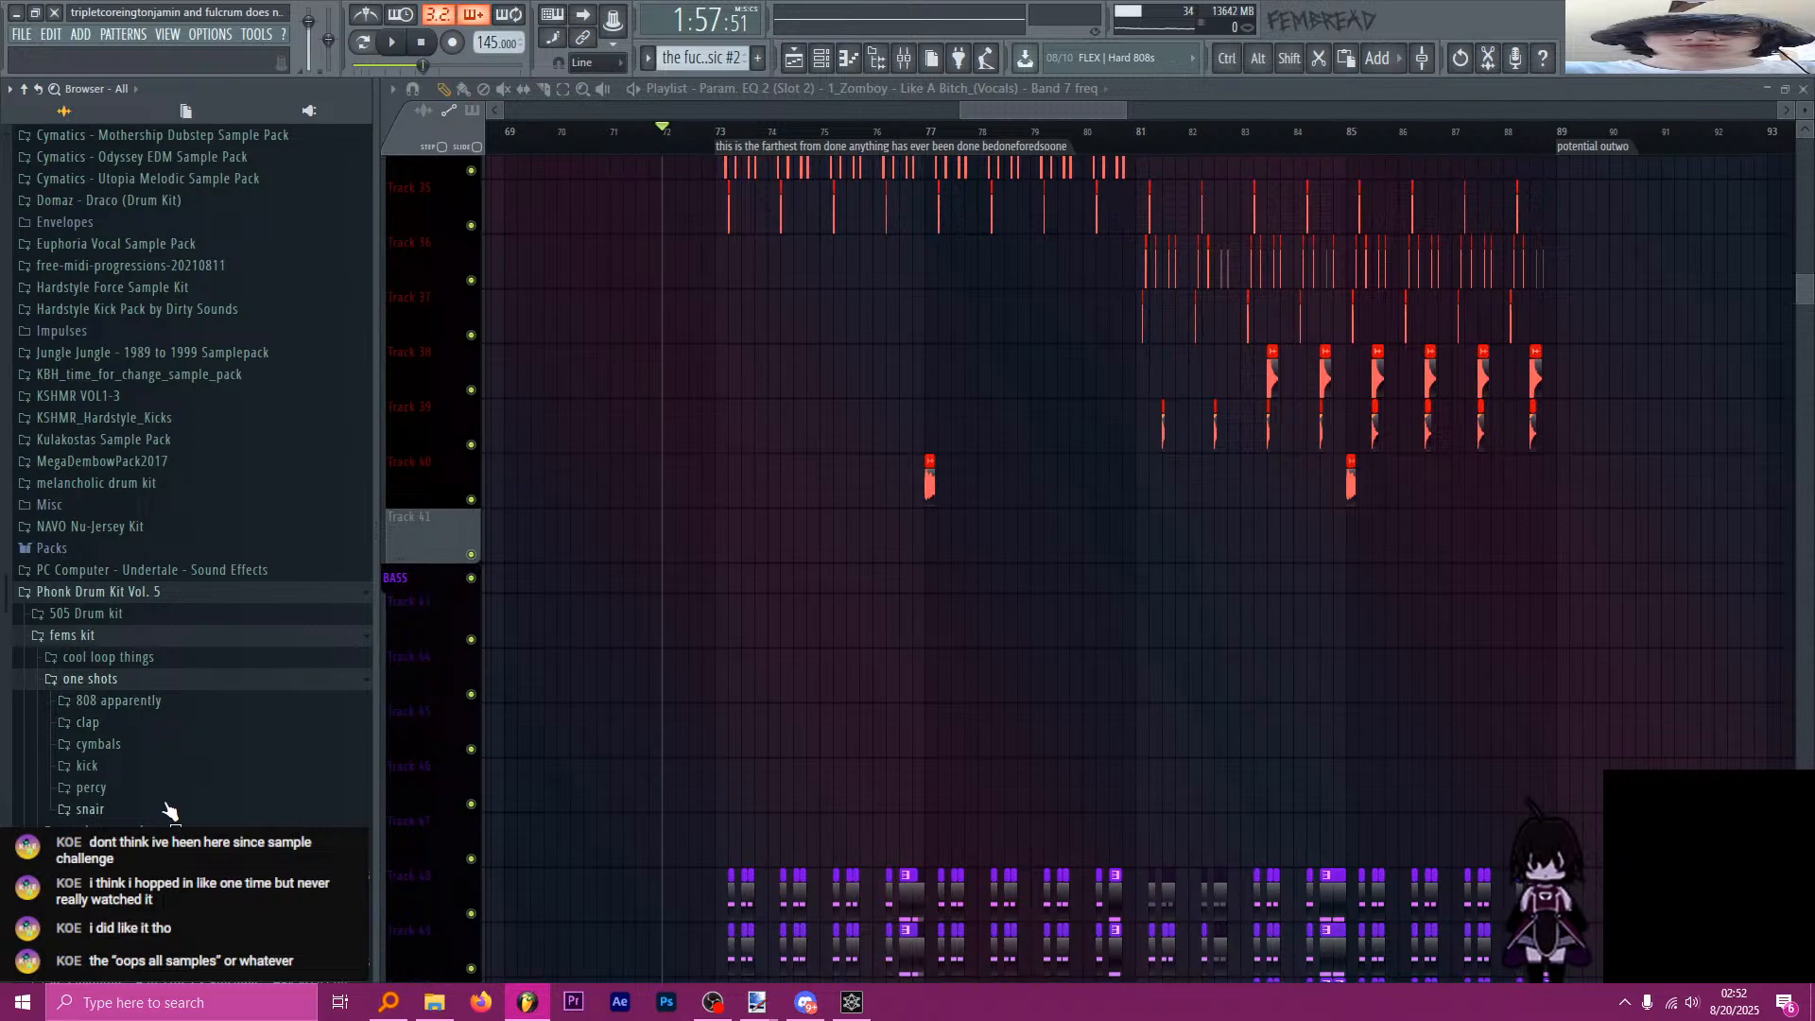
# Show only the DRUMS group in the channel rack and clone its empty Audio Clip channel twice.
pyautogui.scroll(2, 171, 812)
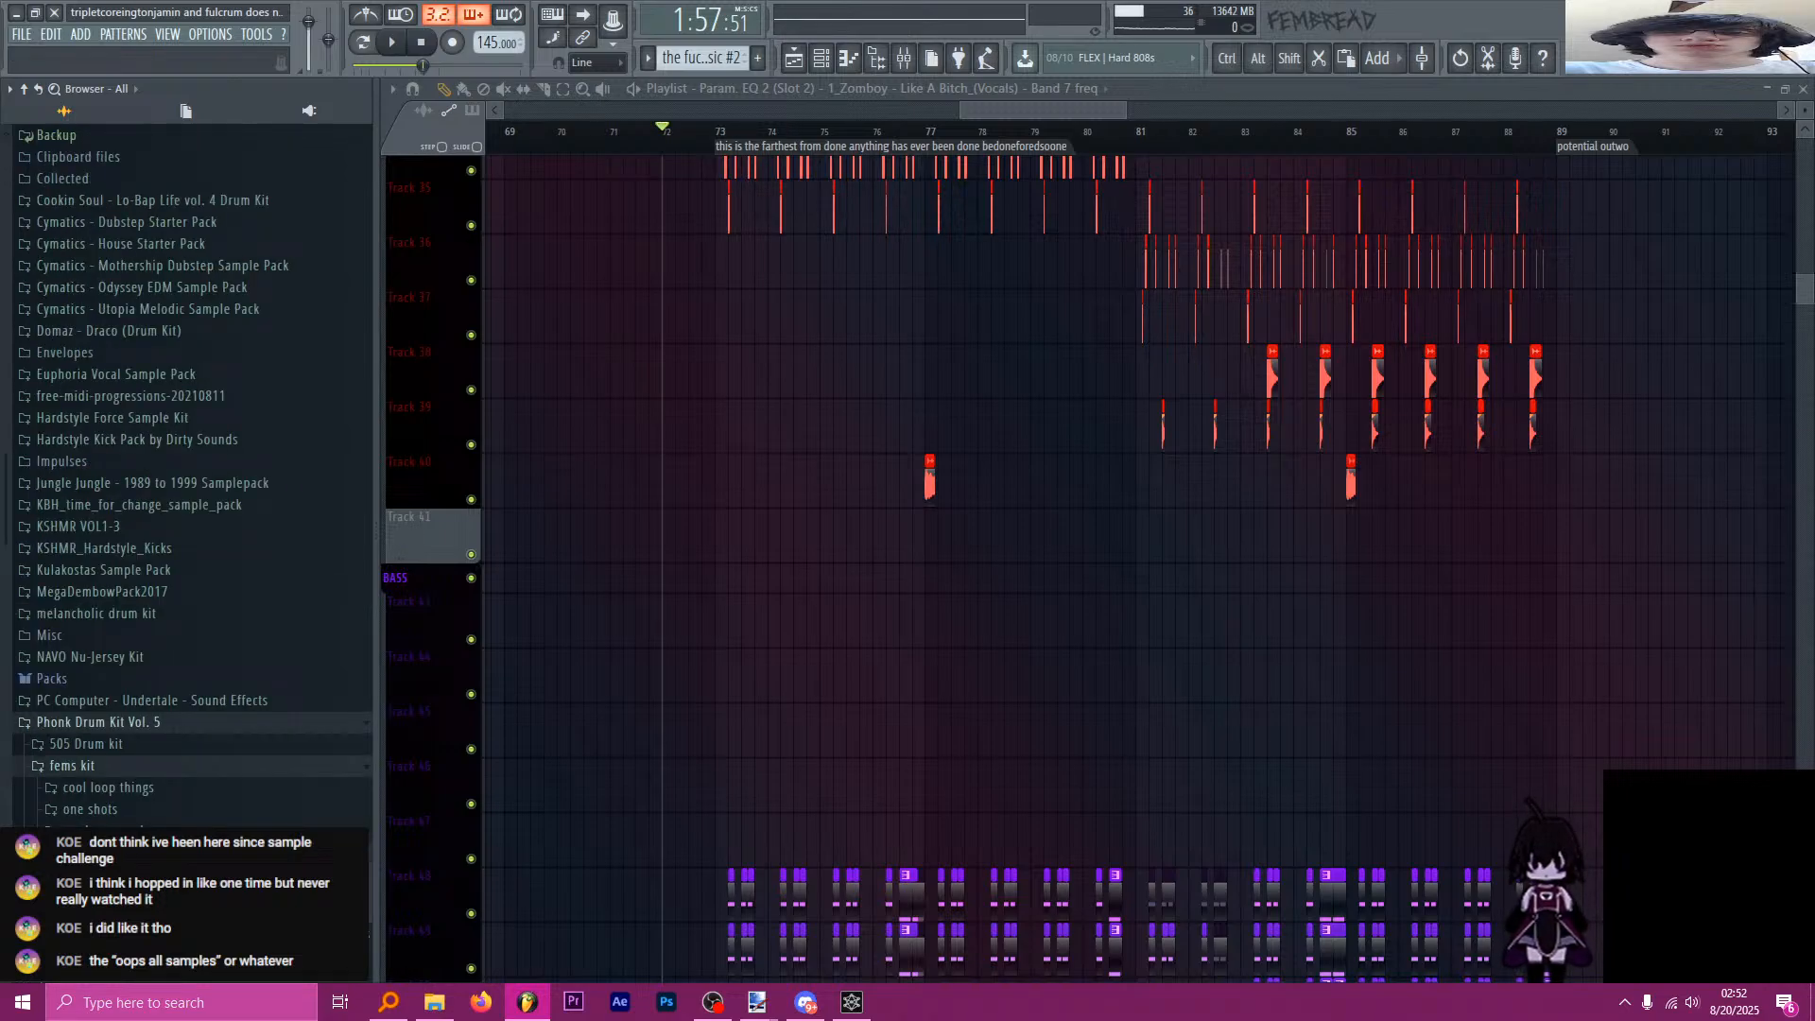
pyautogui.click(822, 57)
pyautogui.click(567, 300)
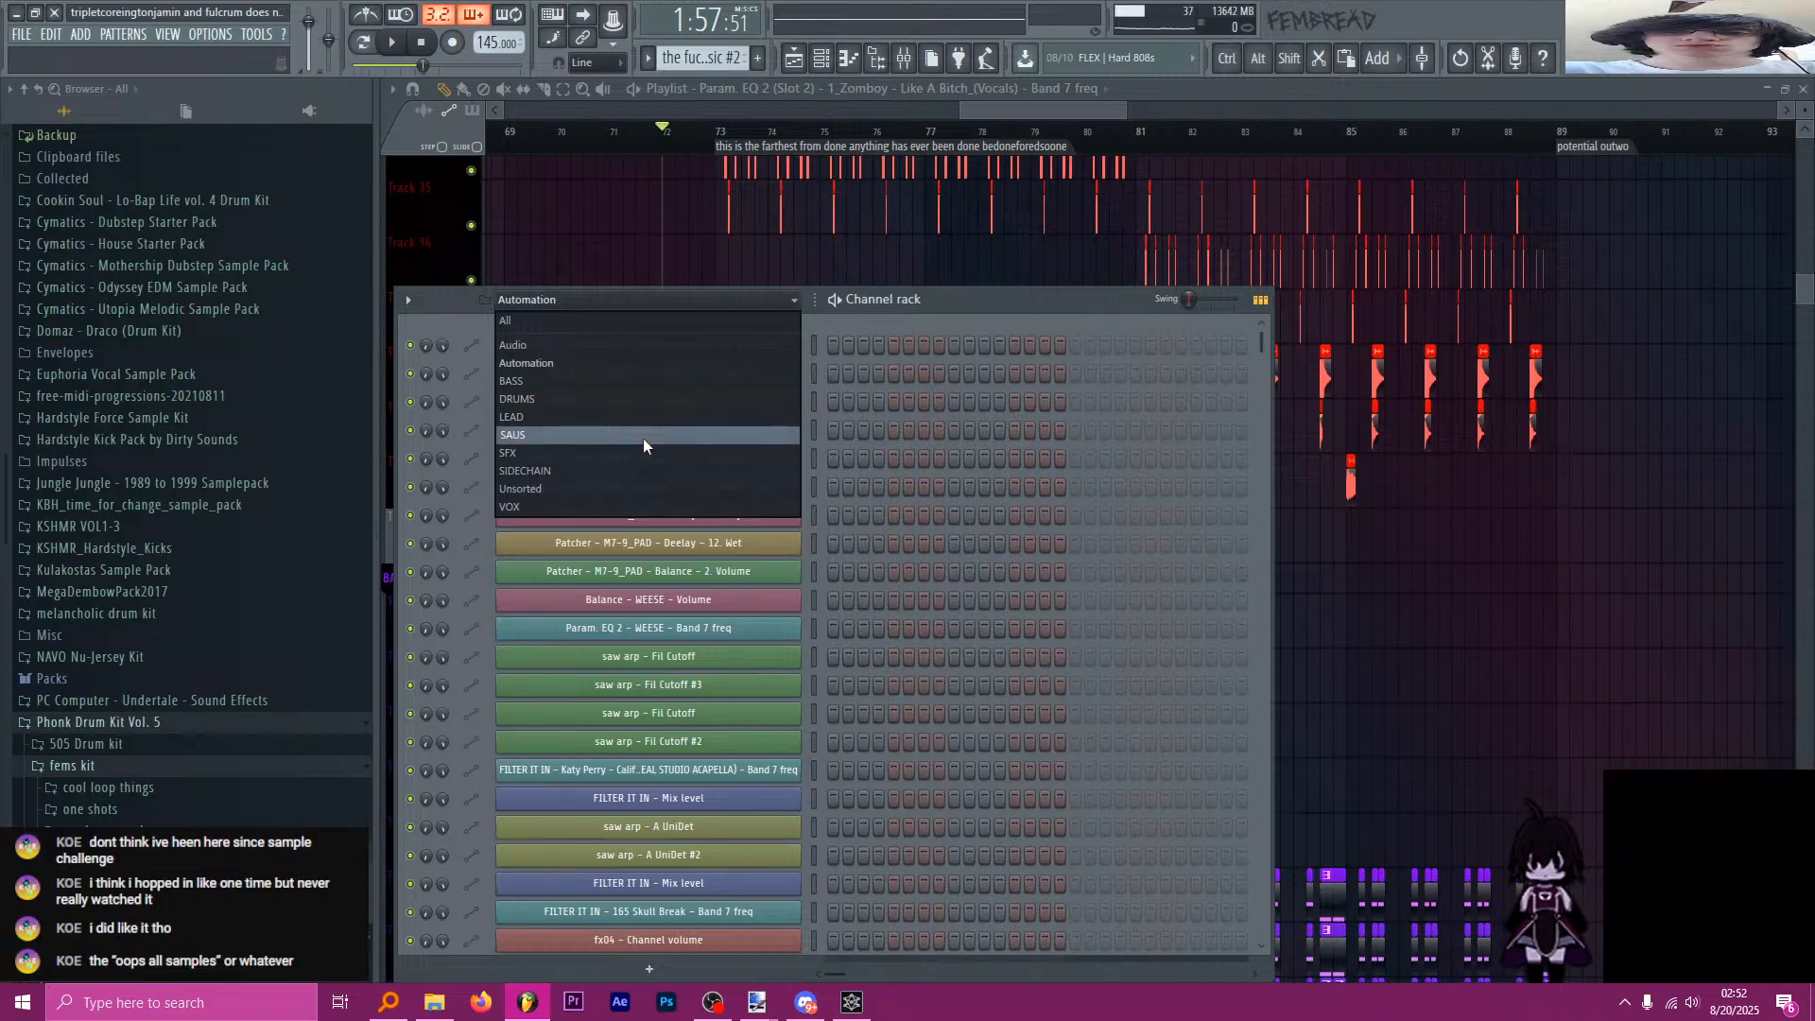
pyautogui.click(643, 437)
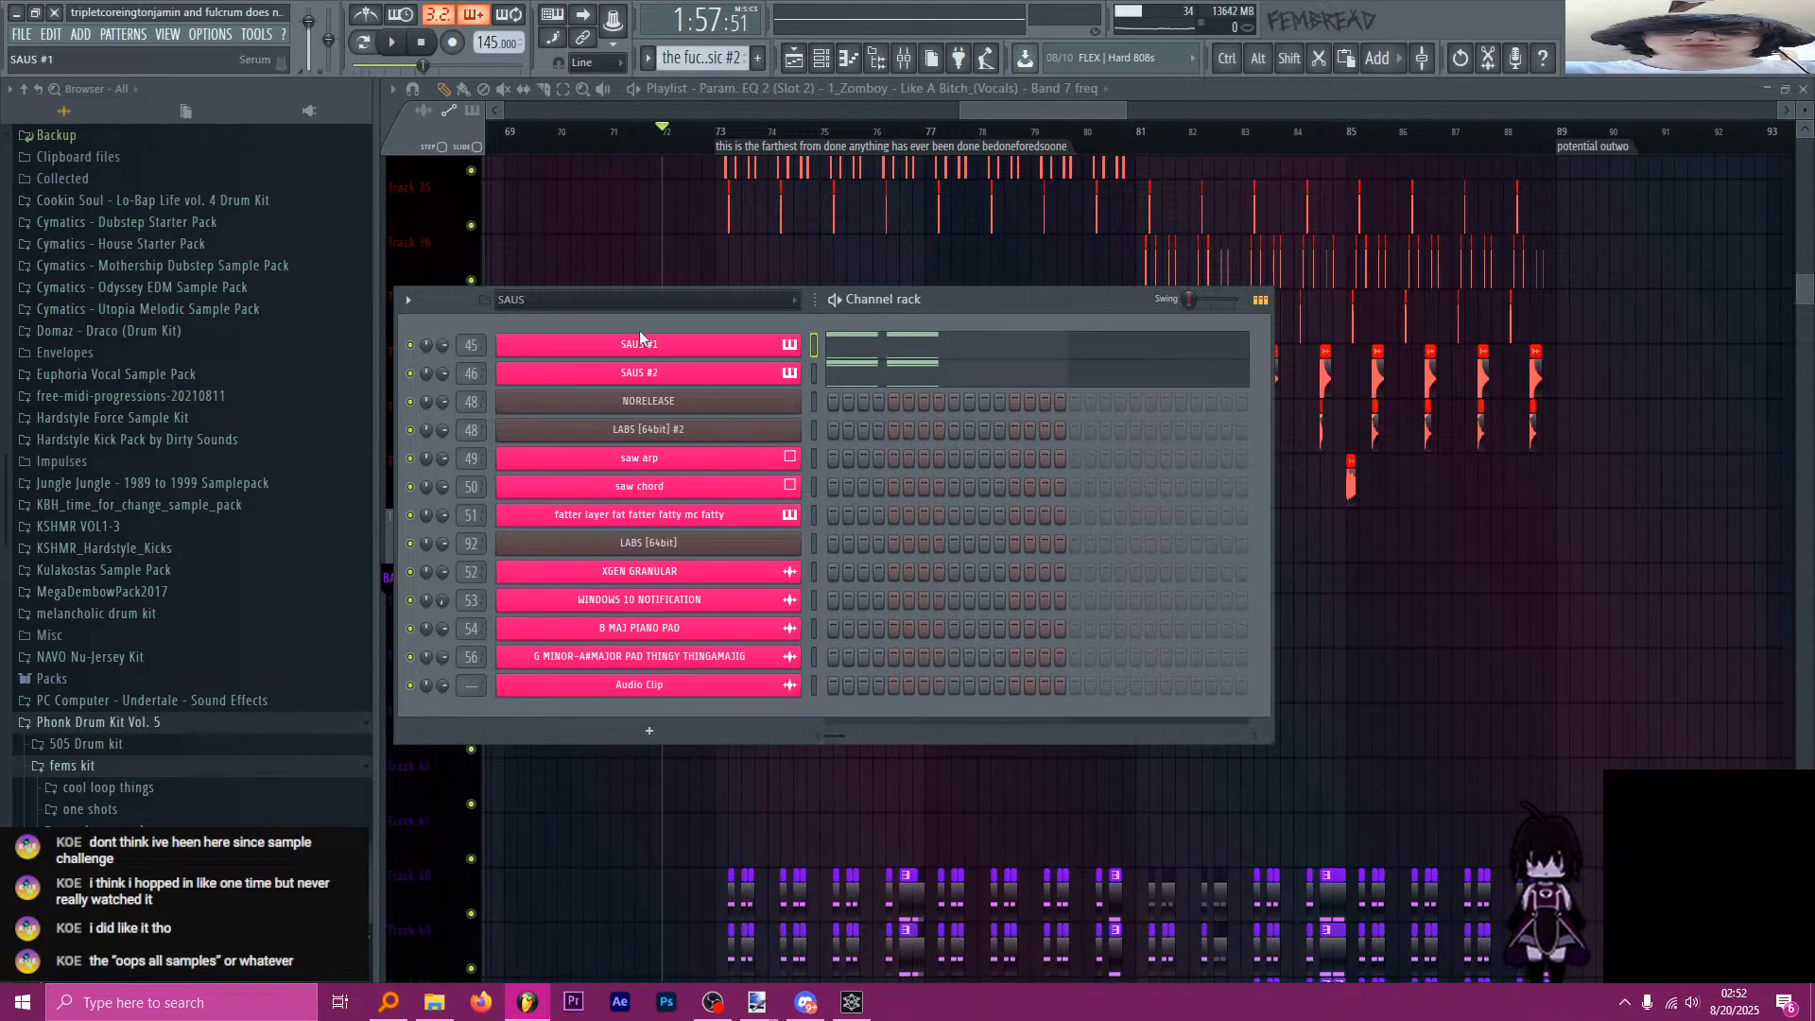
pyautogui.click(639, 301)
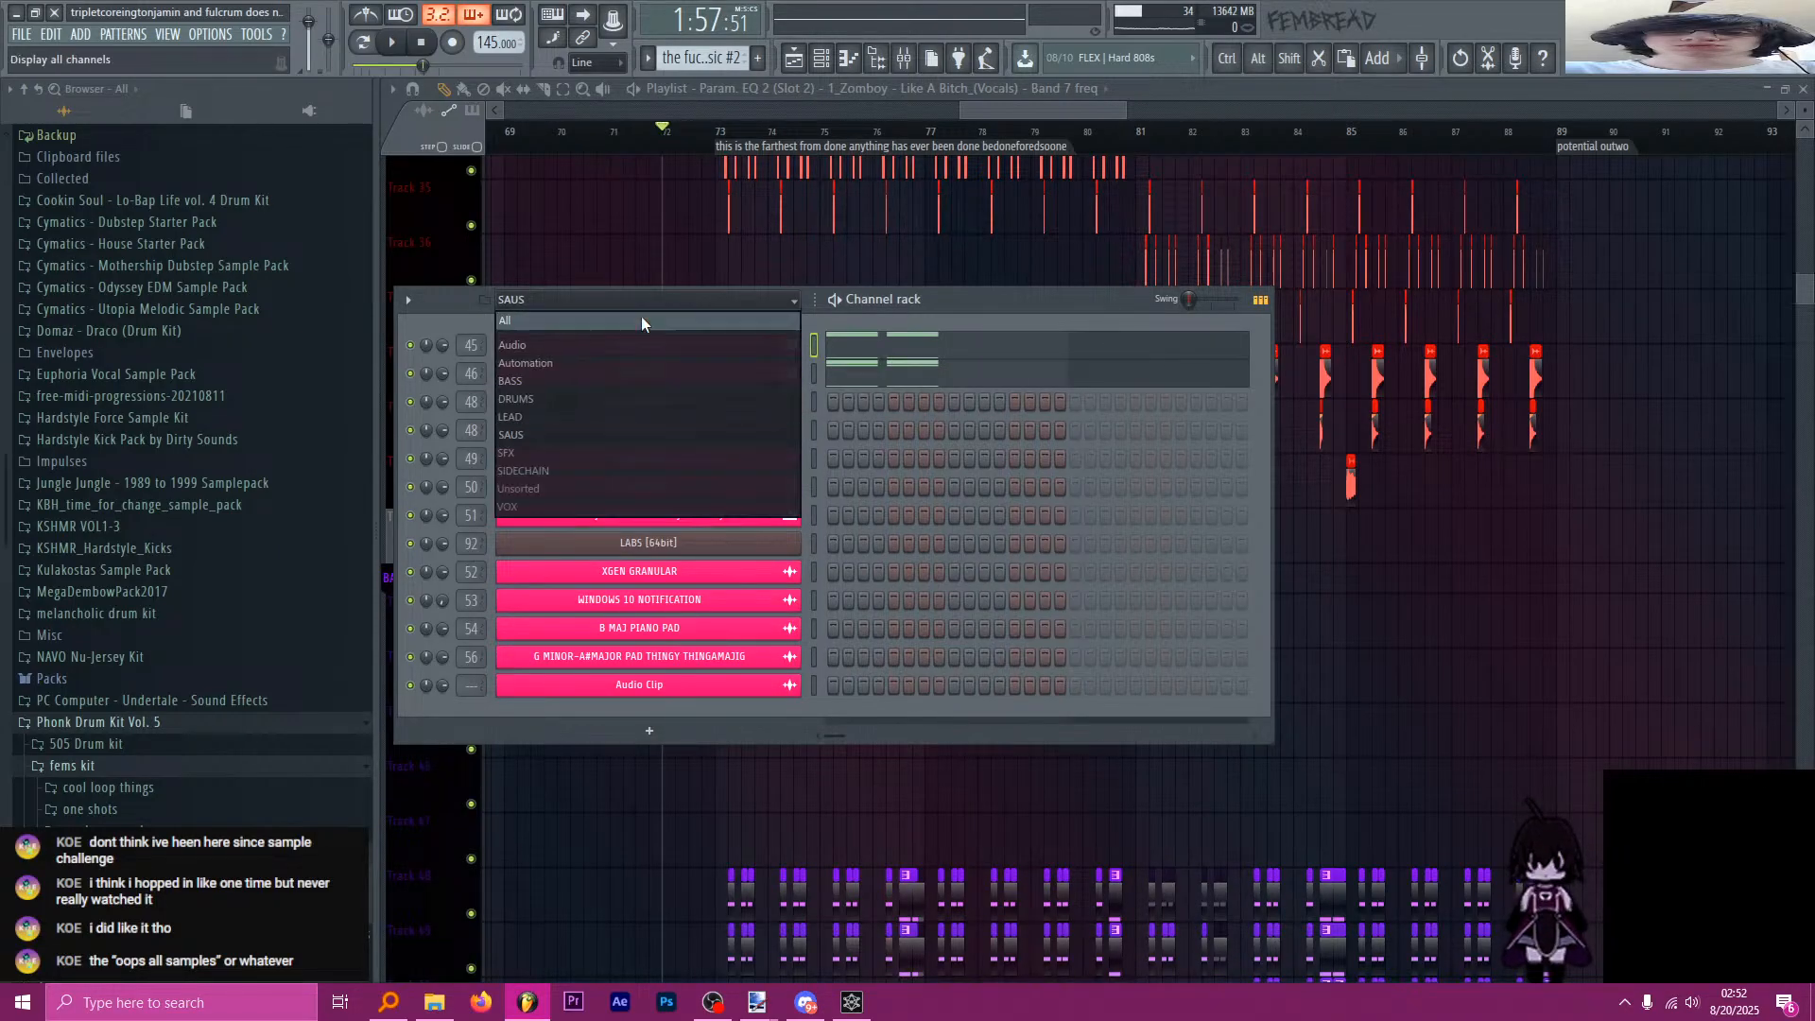
pyautogui.click(596, 398)
pyautogui.click(816, 923)
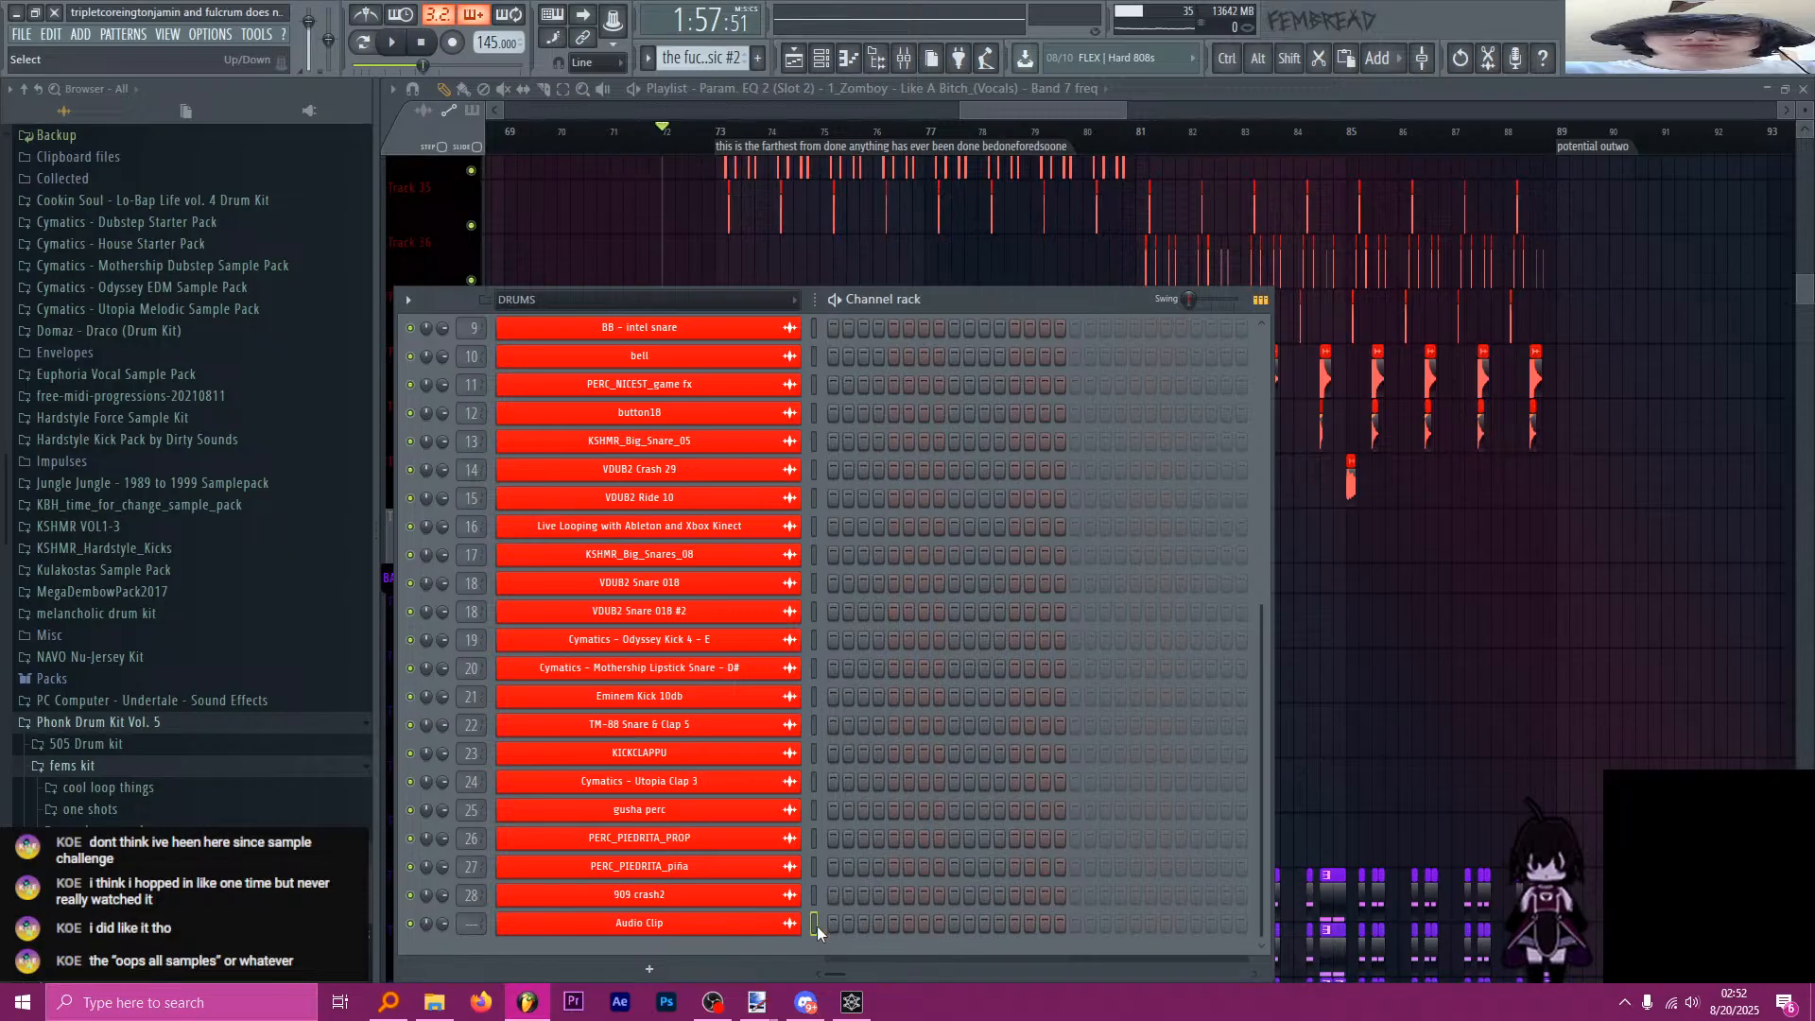
pyautogui.hotkey('alt', 'c')
pyautogui.hotkey('alt', 'c')
pyautogui.scroll(-2, 697, 834)
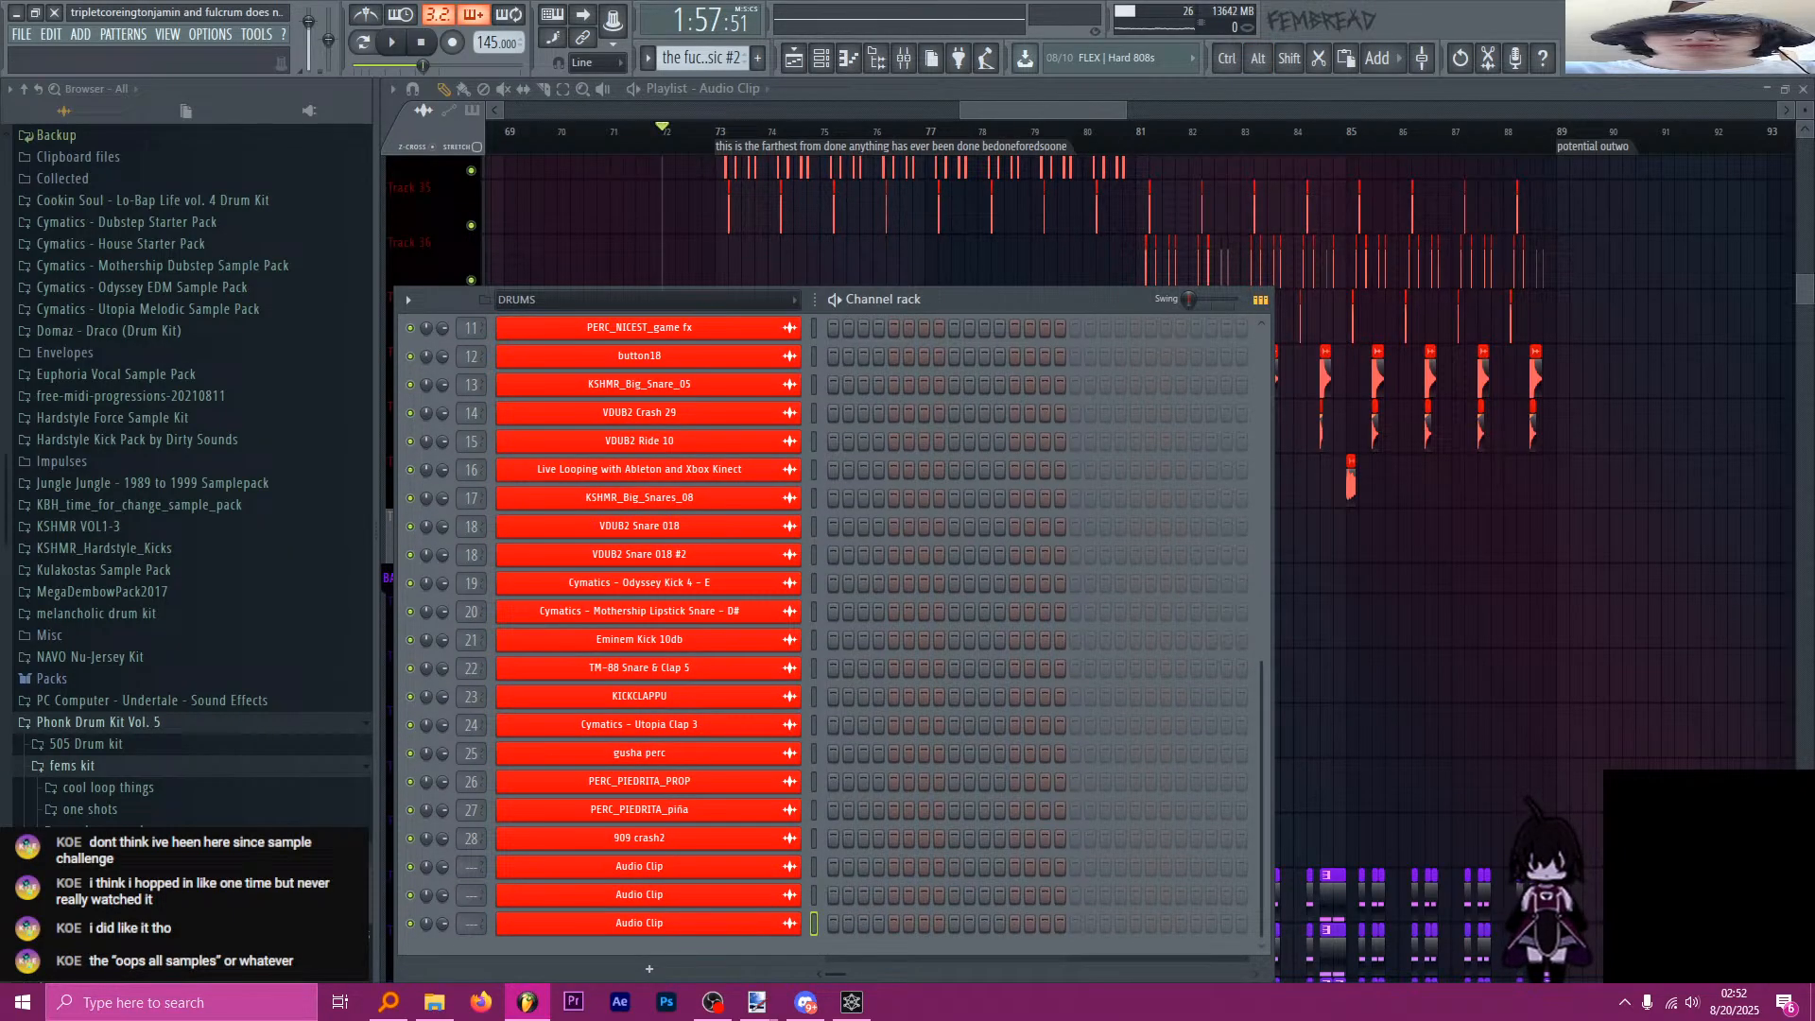
# Load the Gec Stomp sample into the first empty drum channel and route it to mixer track 29 beside 909 crash2.
pyautogui.moveTo(647, 875); pyautogui.dragTo(652, 866)
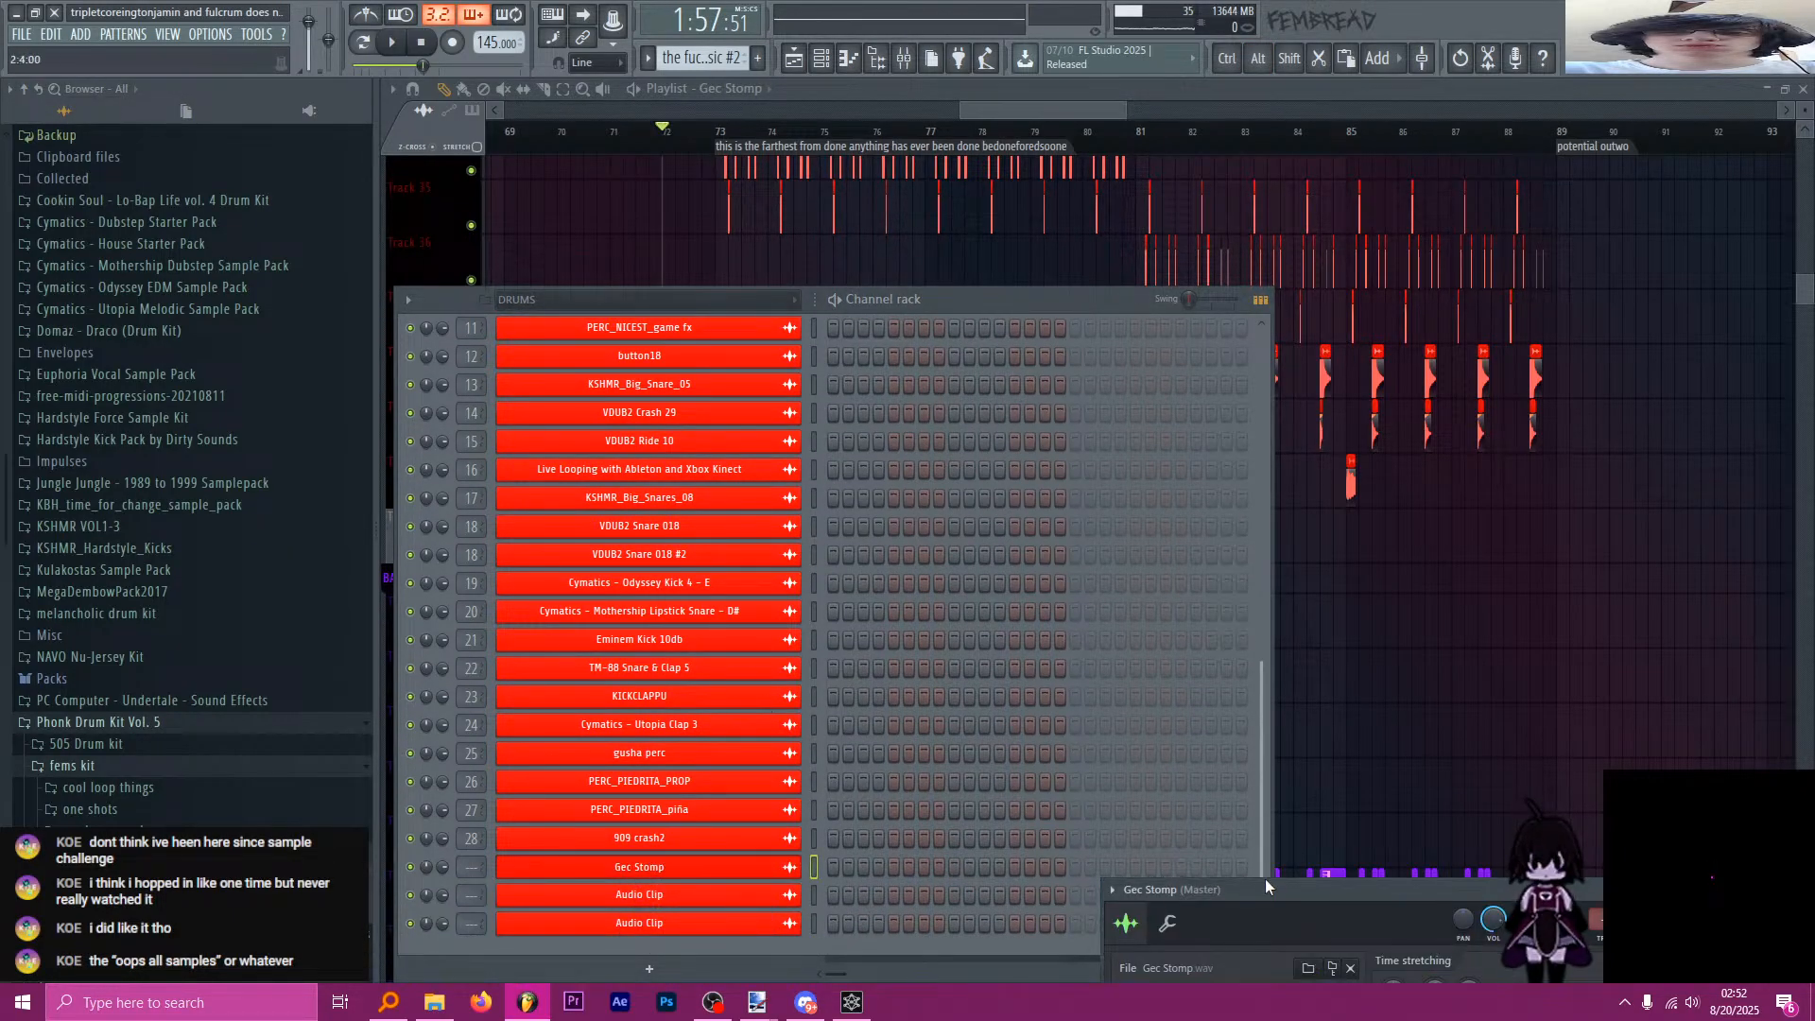
pyautogui.moveTo(1264, 877); pyautogui.dragTo(652, 333)
pyautogui.hotkey('ctrl', 'l')
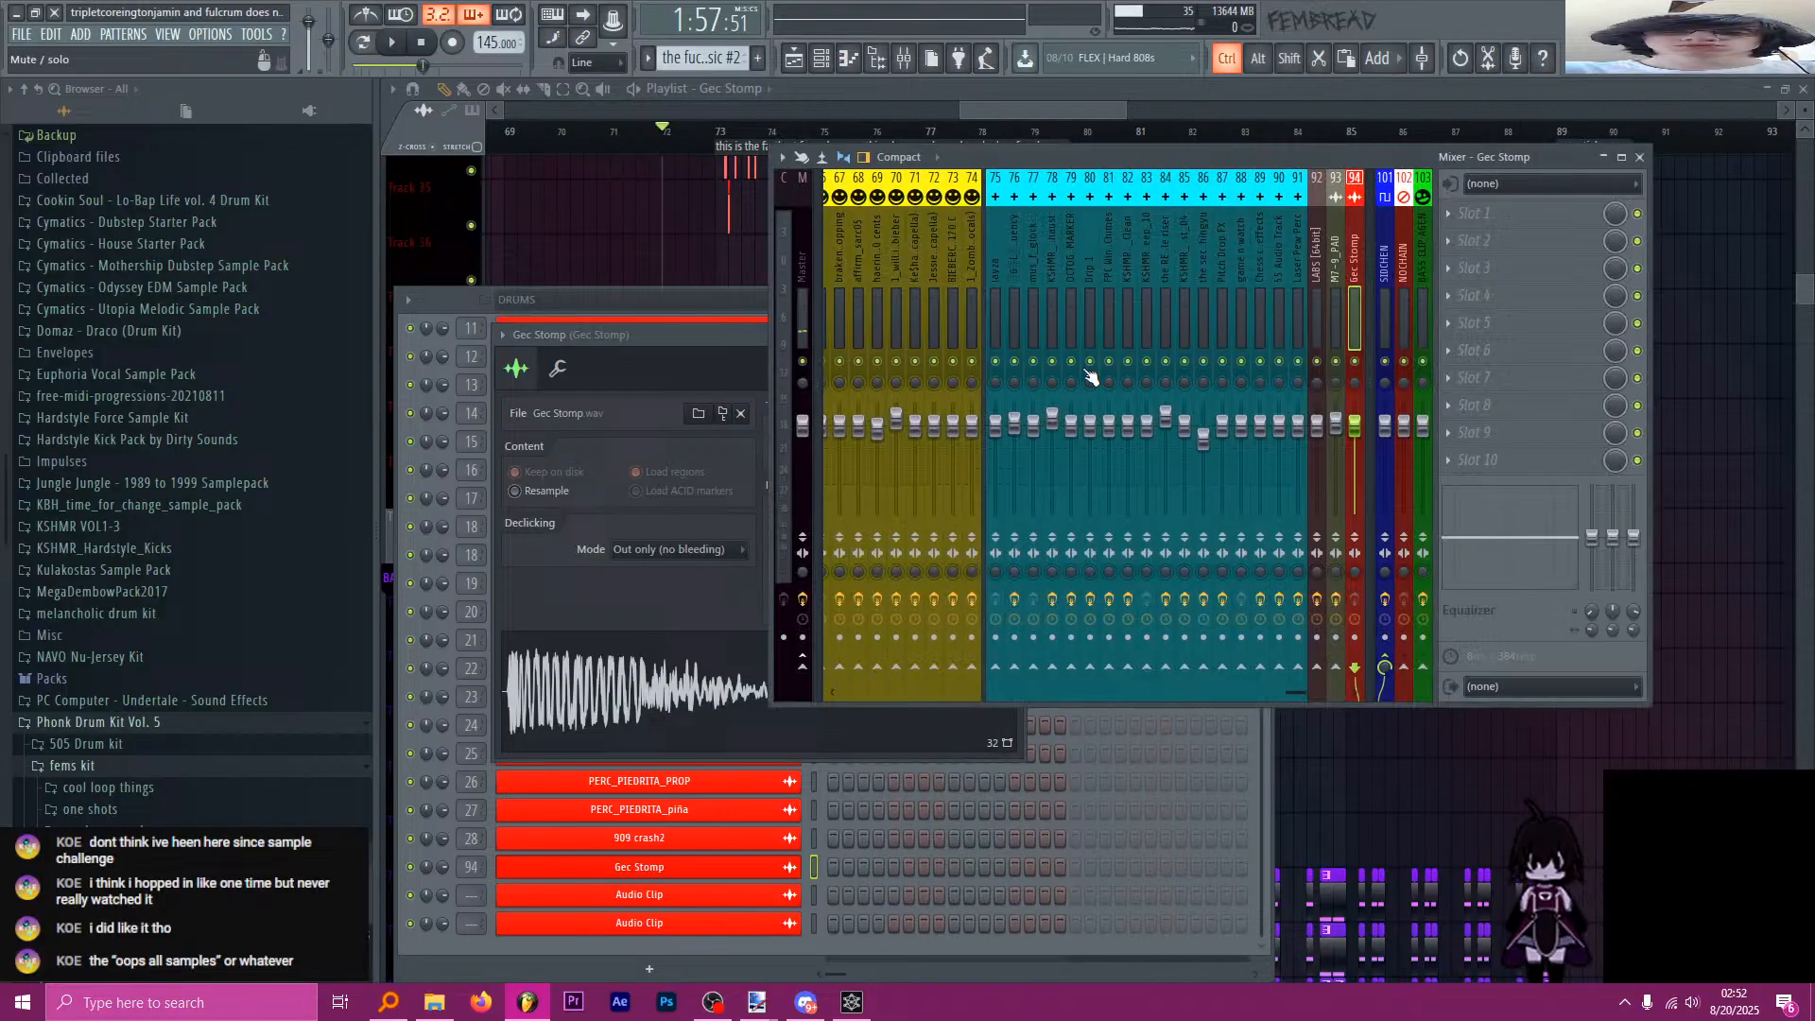
pyautogui.moveTo(1354, 201); pyautogui.dragTo(909, 203)
pyautogui.click(433, 297)
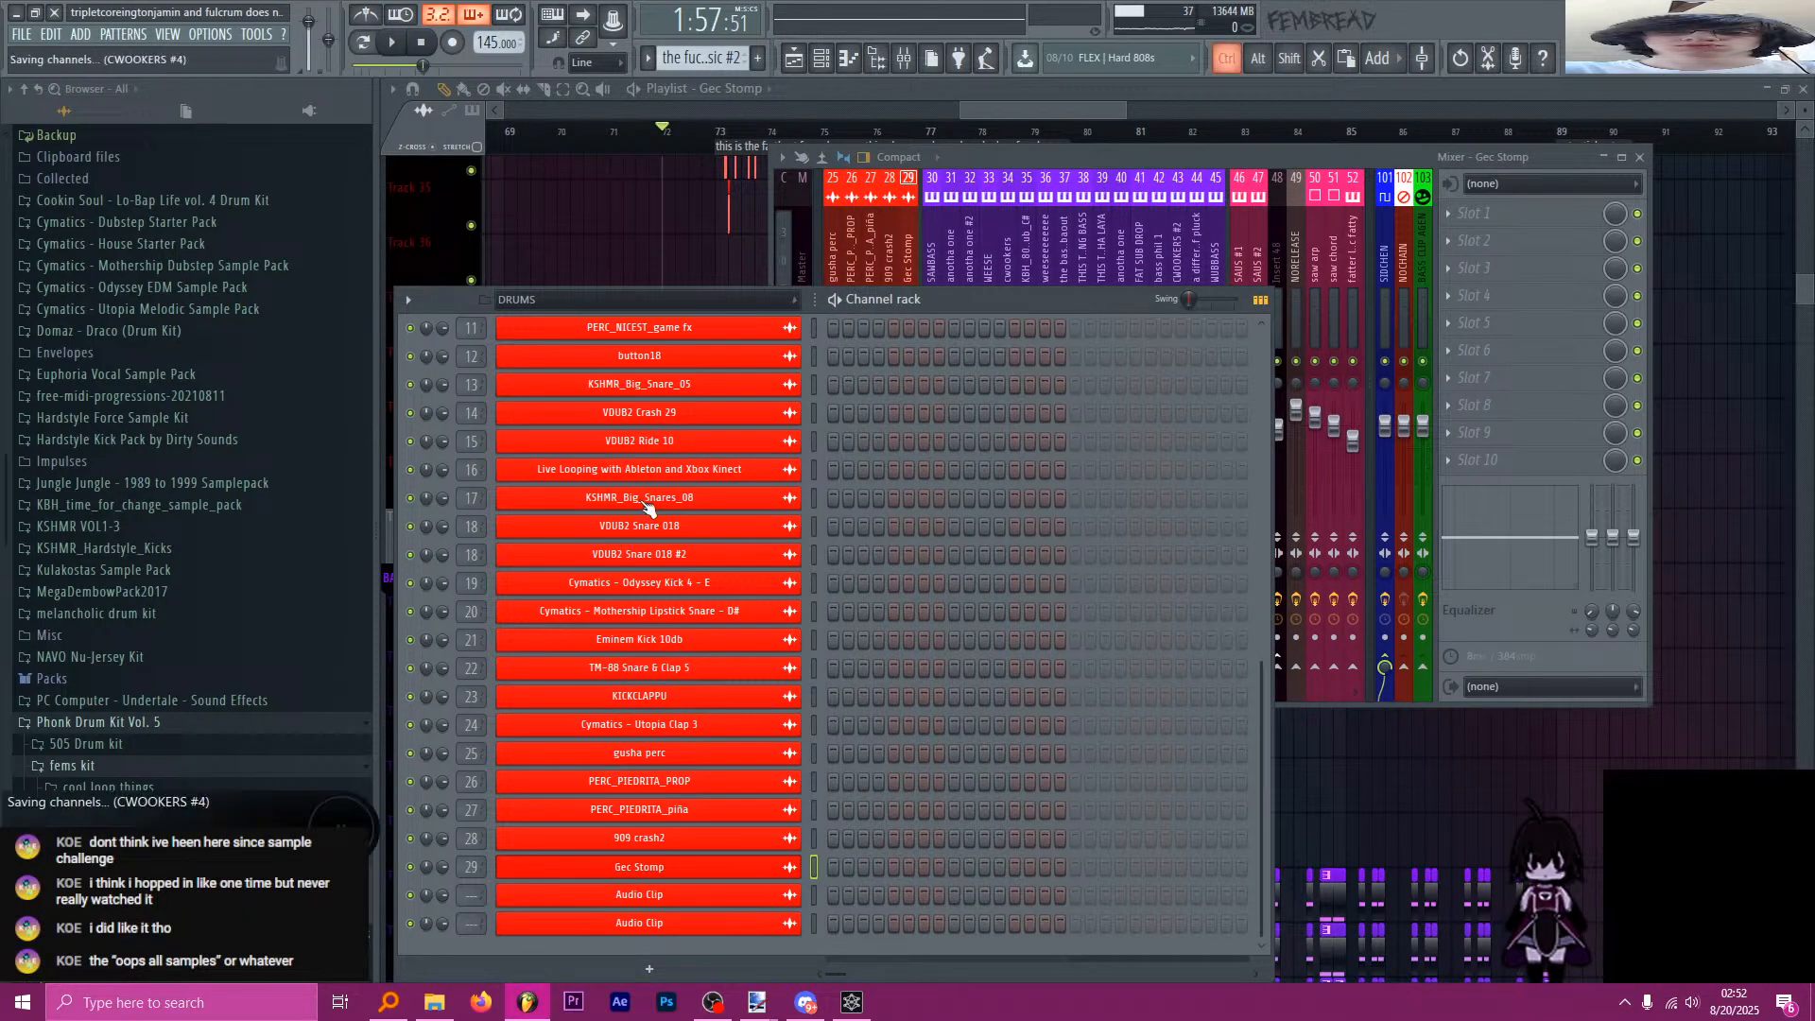
pyautogui.click(871, 85)
# Place Gec Stomp on Track 41 at bar 72, cut it to one beat, and repeat it on the next two beats.
pyautogui.scroll(6, 635, 504)
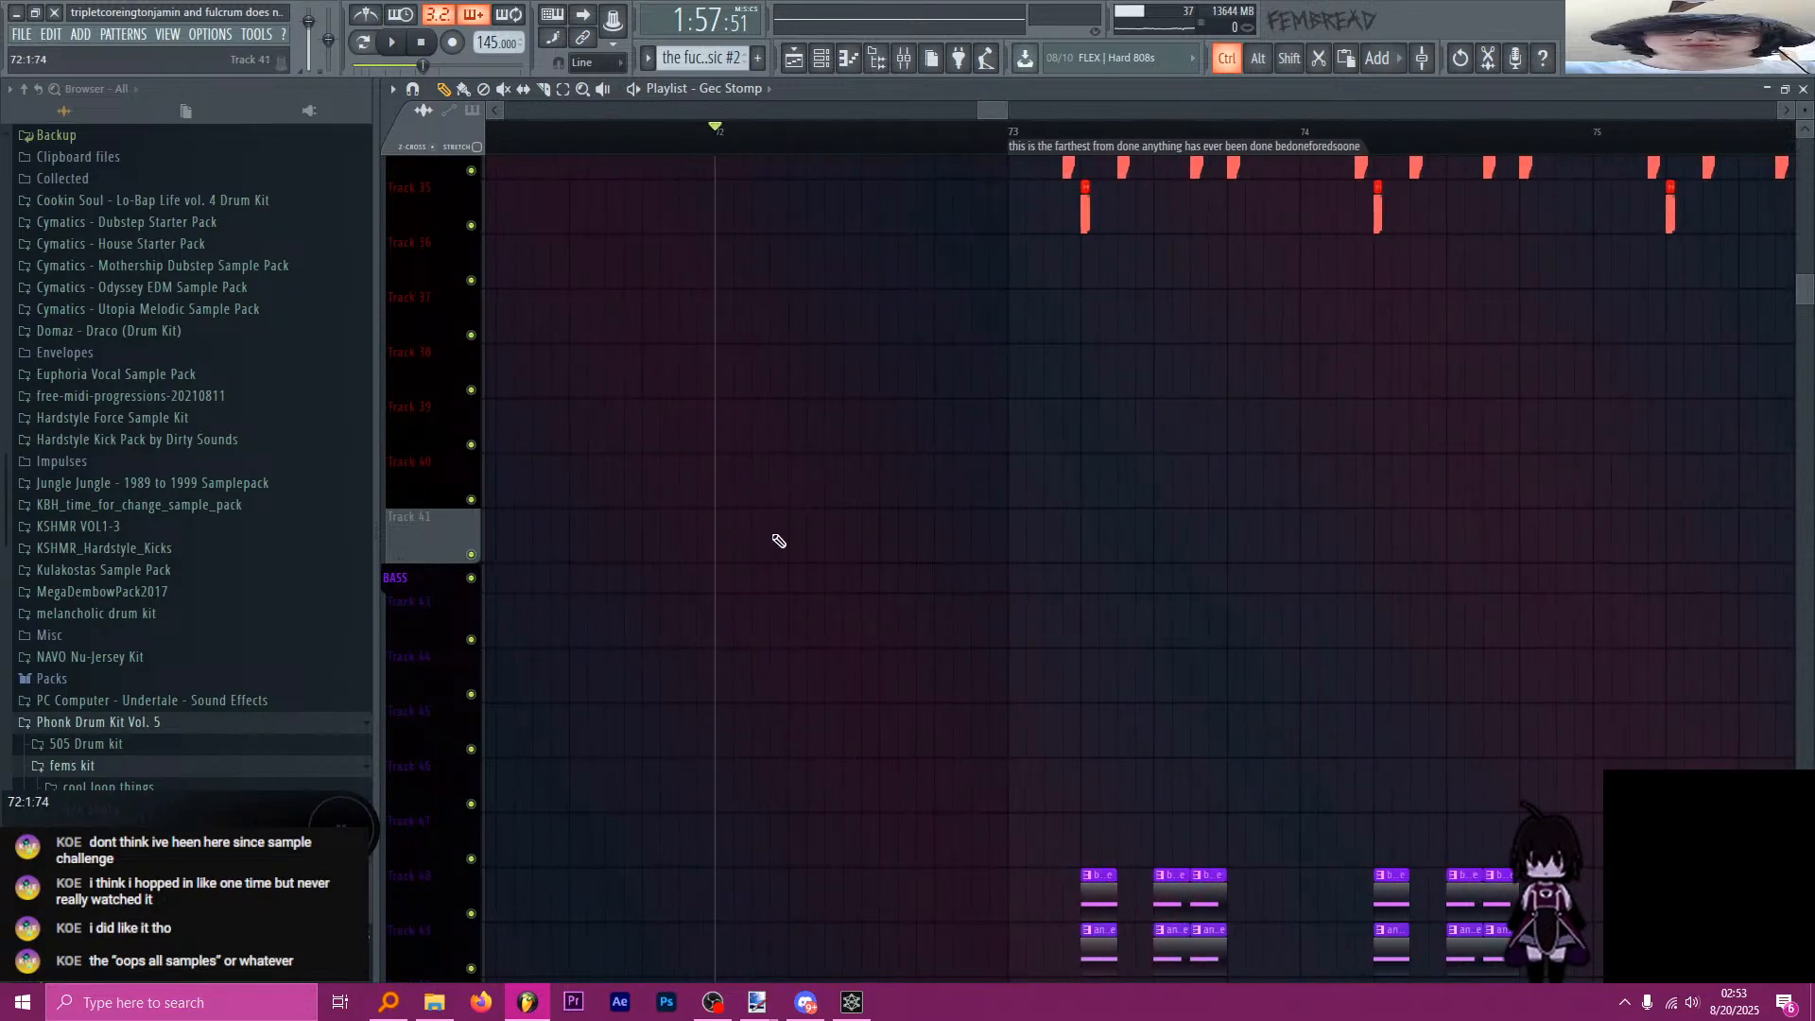
pyautogui.scroll(3, 756, 541)
pyautogui.click(718, 545)
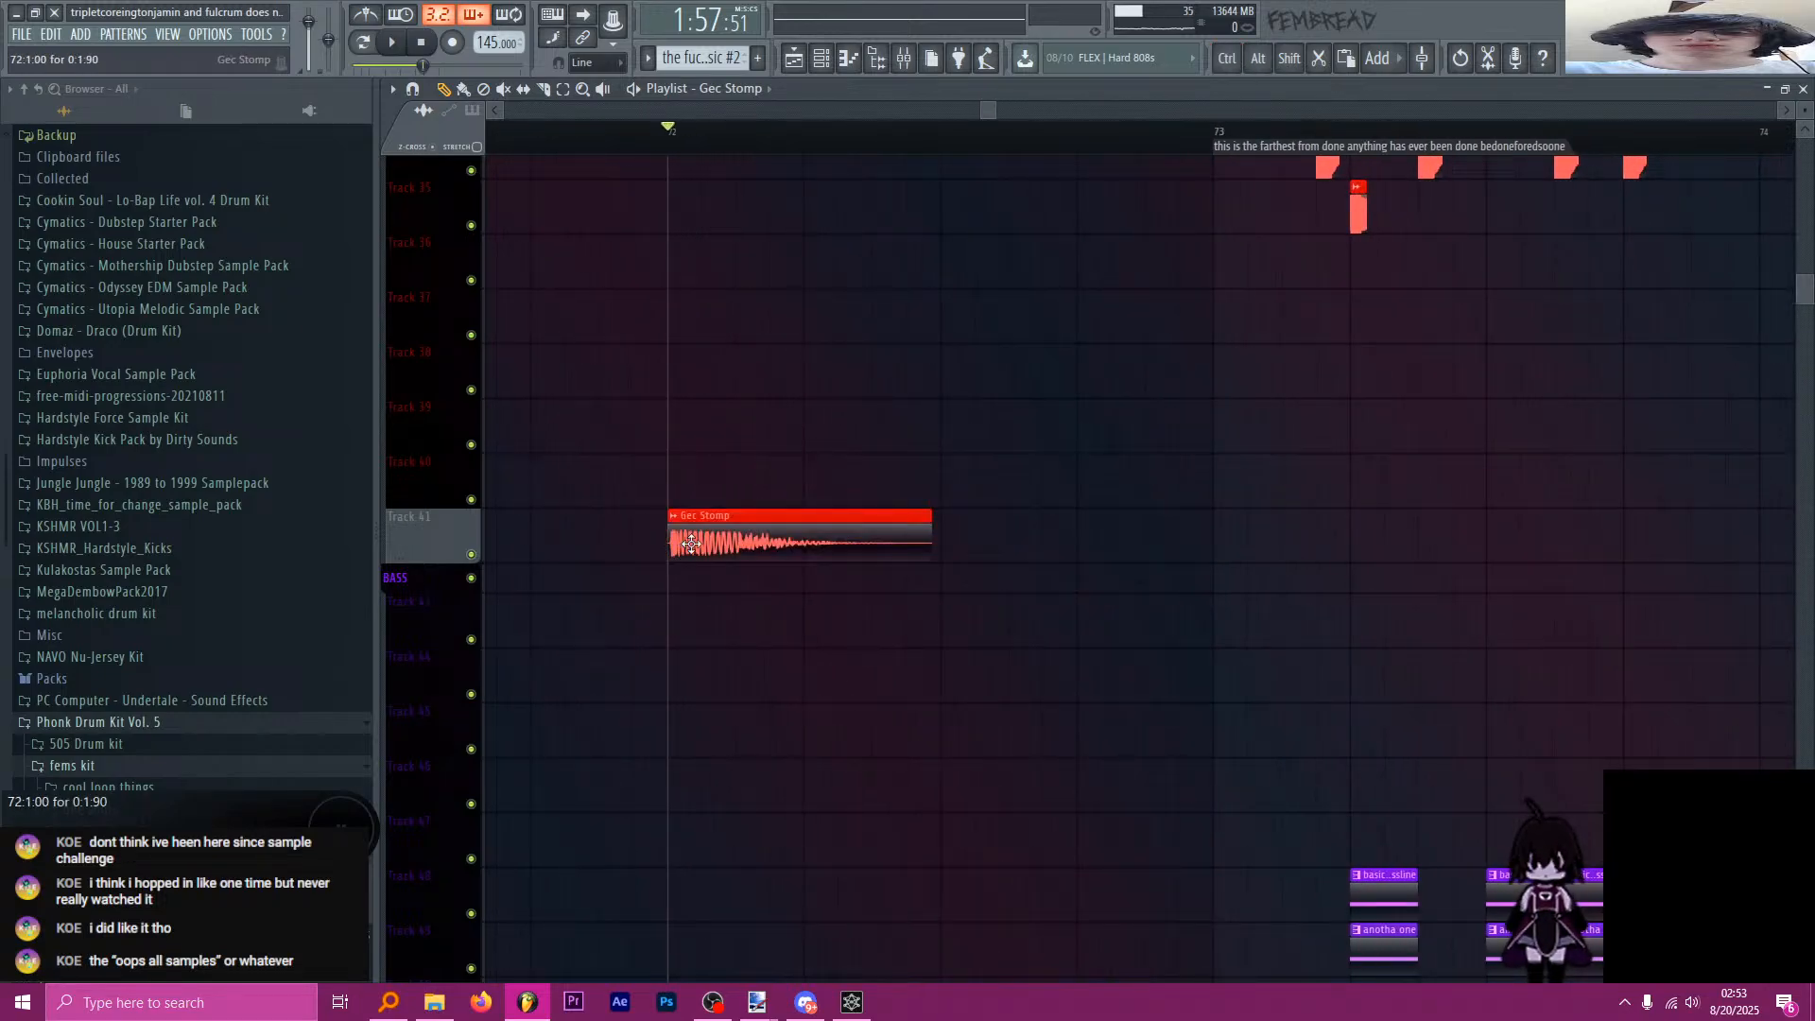
pyautogui.press('c')
pyautogui.keyDown('shift'); pyautogui.click(813, 544); pyautogui.keyUp('shift')
pyautogui.press('p')
pyautogui.rightClick(852, 551)
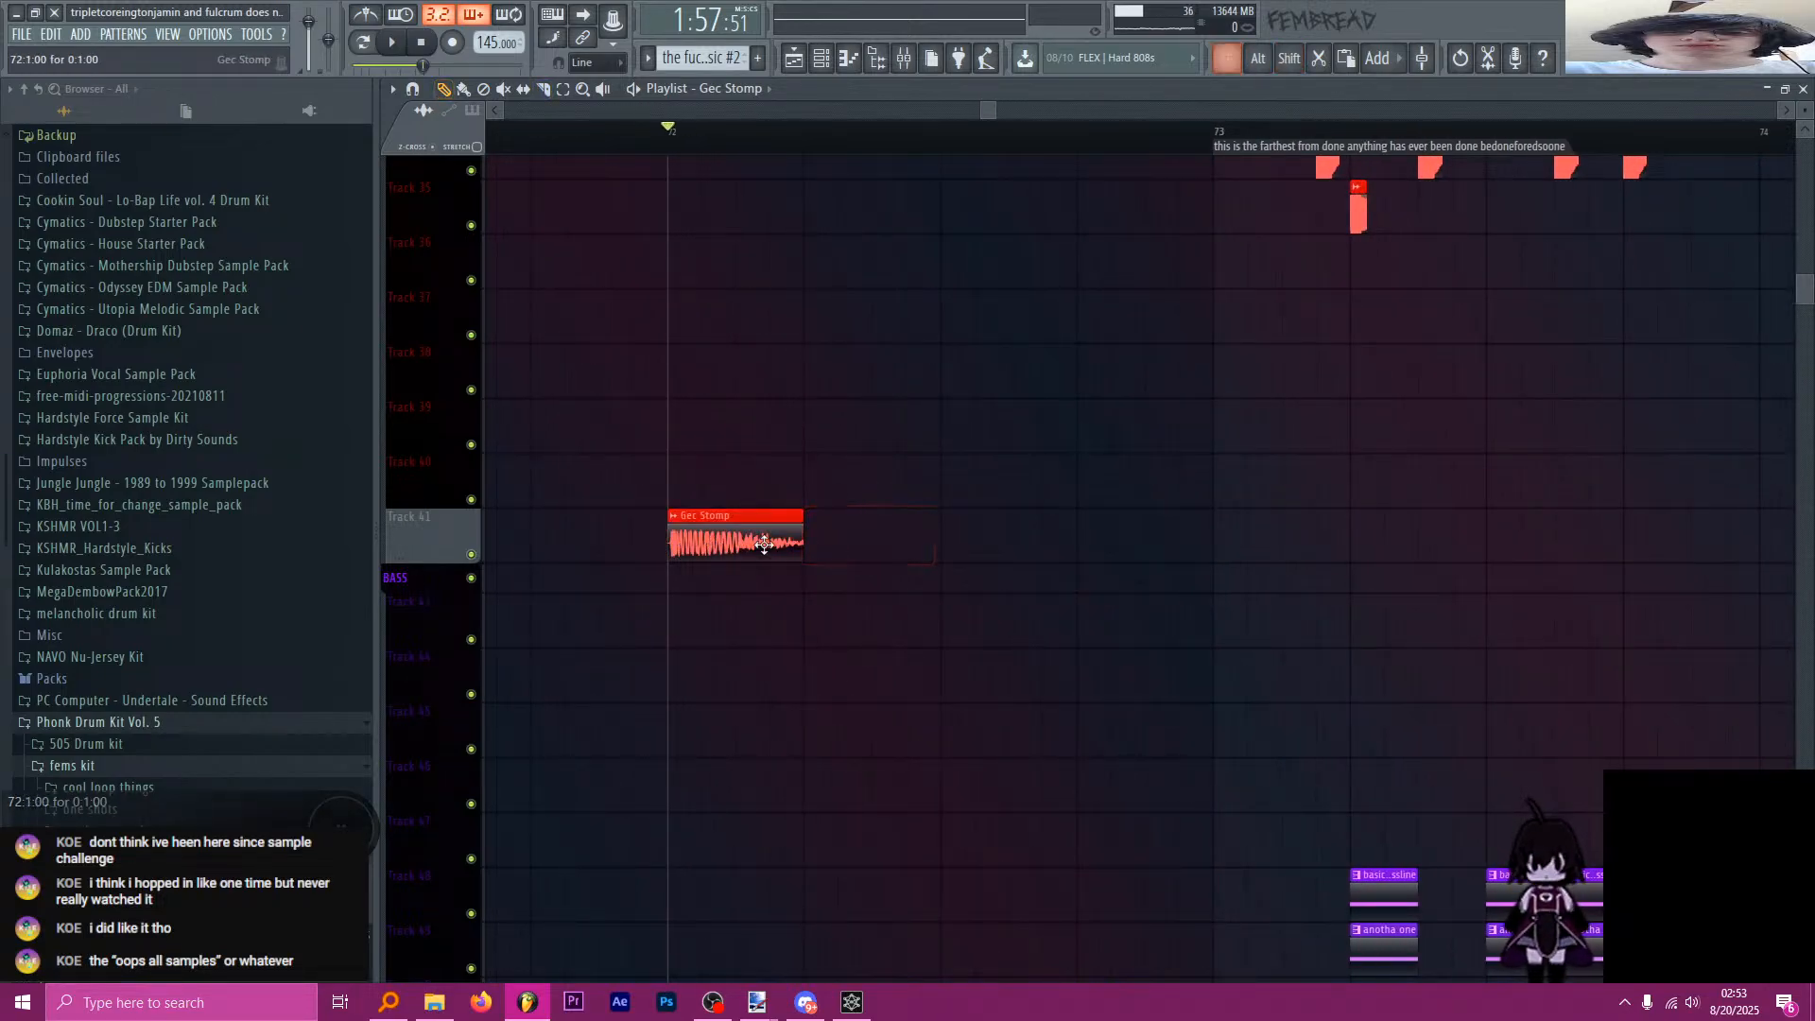
pyautogui.keyDown('ctrl'); pyautogui.click(745, 526); pyautogui.keyUp('ctrl')
pyautogui.hotkey('ctrl', 'b')
pyautogui.hotkey('ctrl', 'b')
# Slice the Zomboy vocal on Track 158 at the last beat of bar 72 and mute that final slice.
pyautogui.scroll(-6, 770, 553)
pyautogui.scroll(-3, 832, 574)
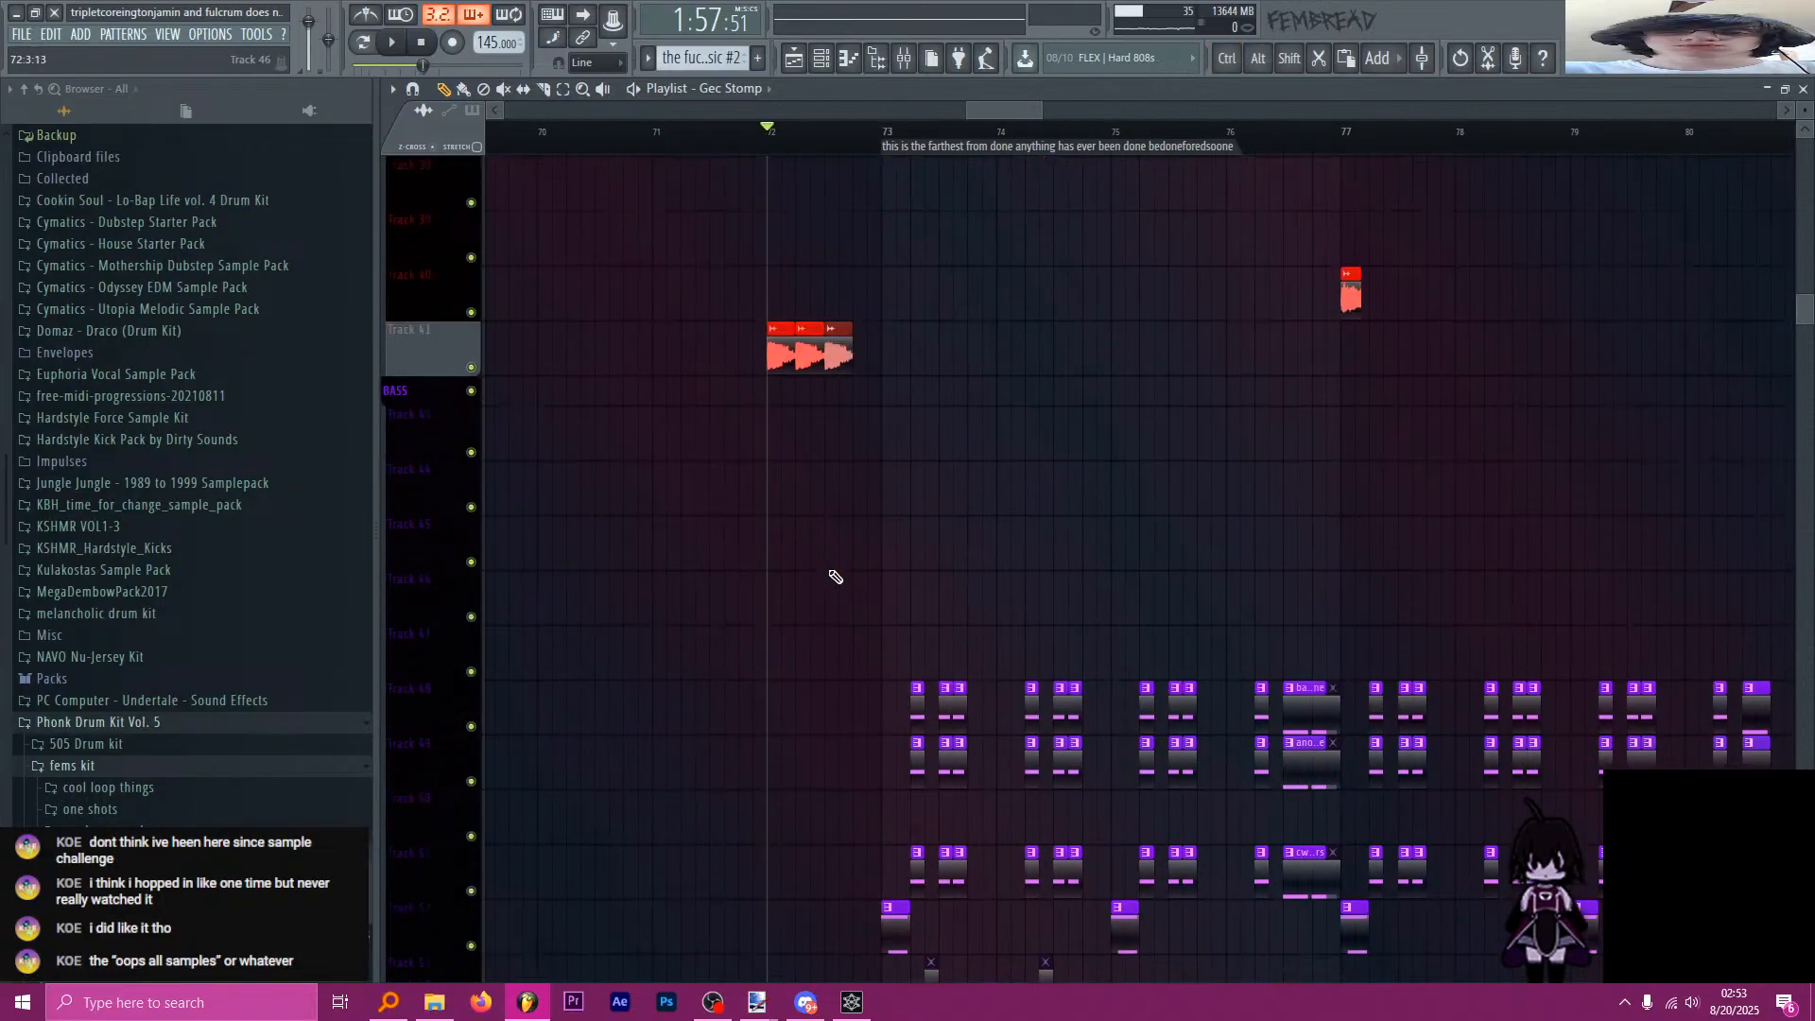
pyautogui.scroll(-18, 855, 600)
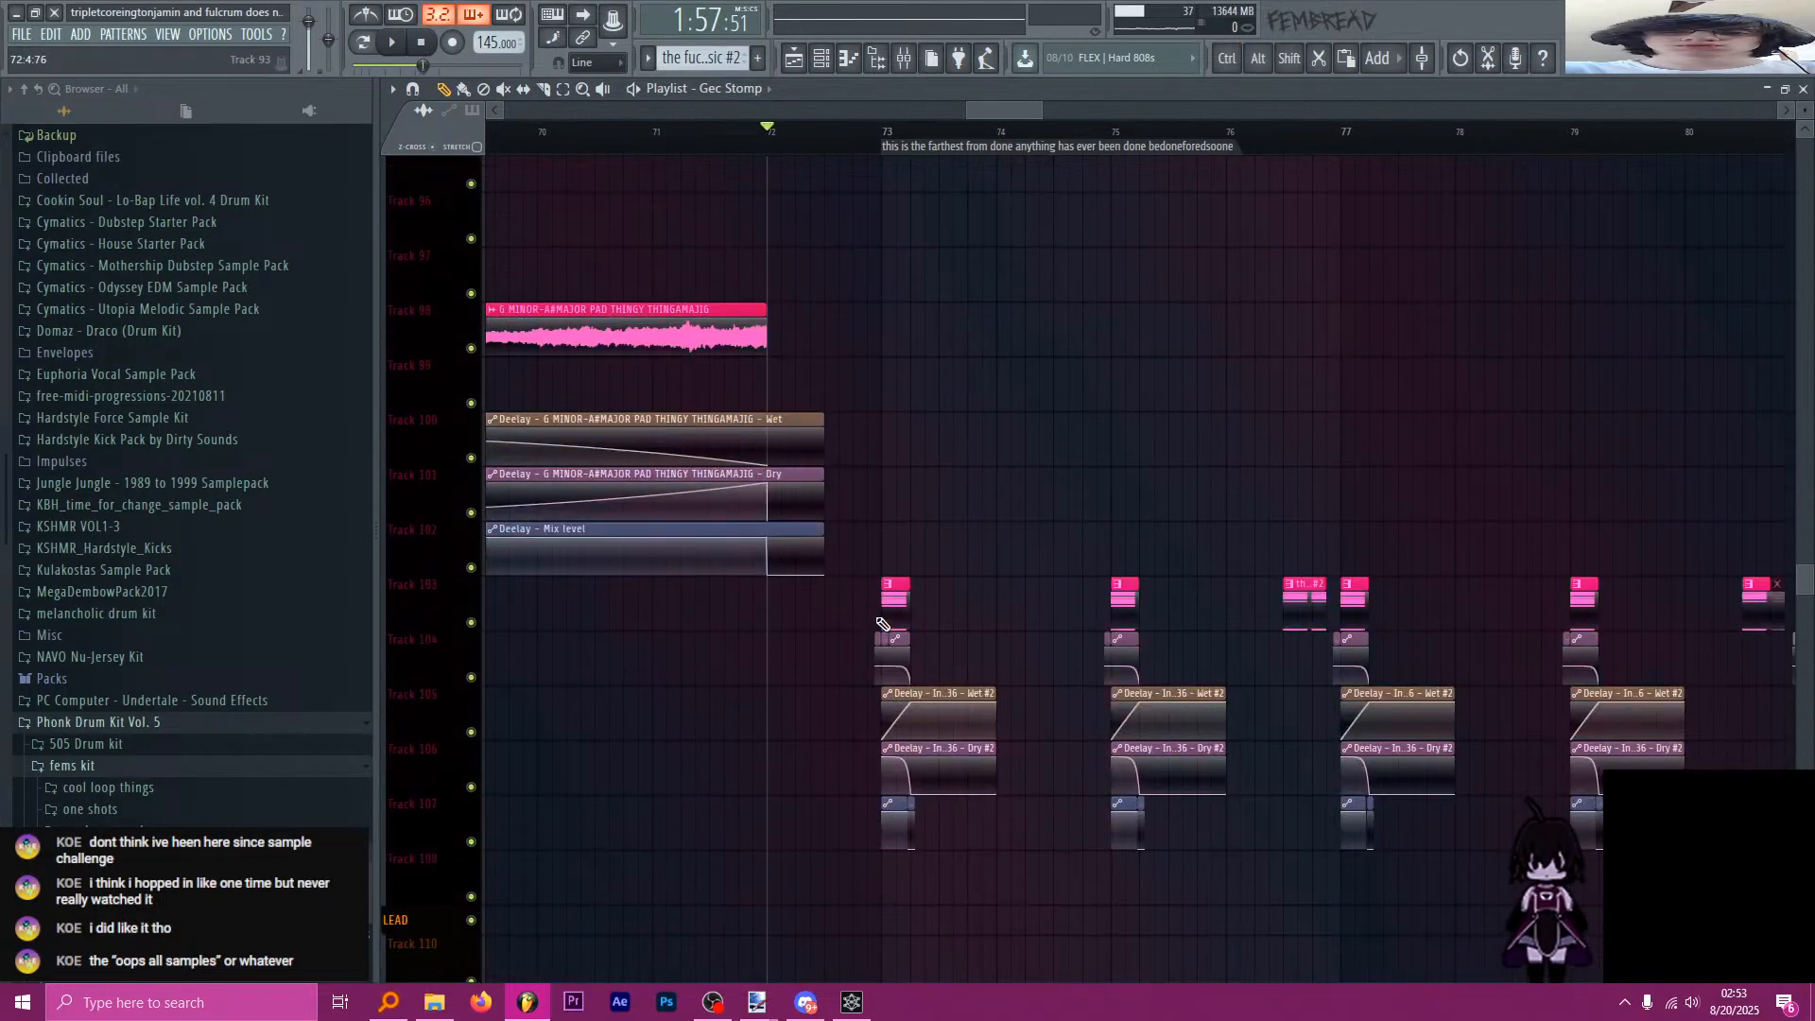
pyautogui.scroll(-18, 882, 619)
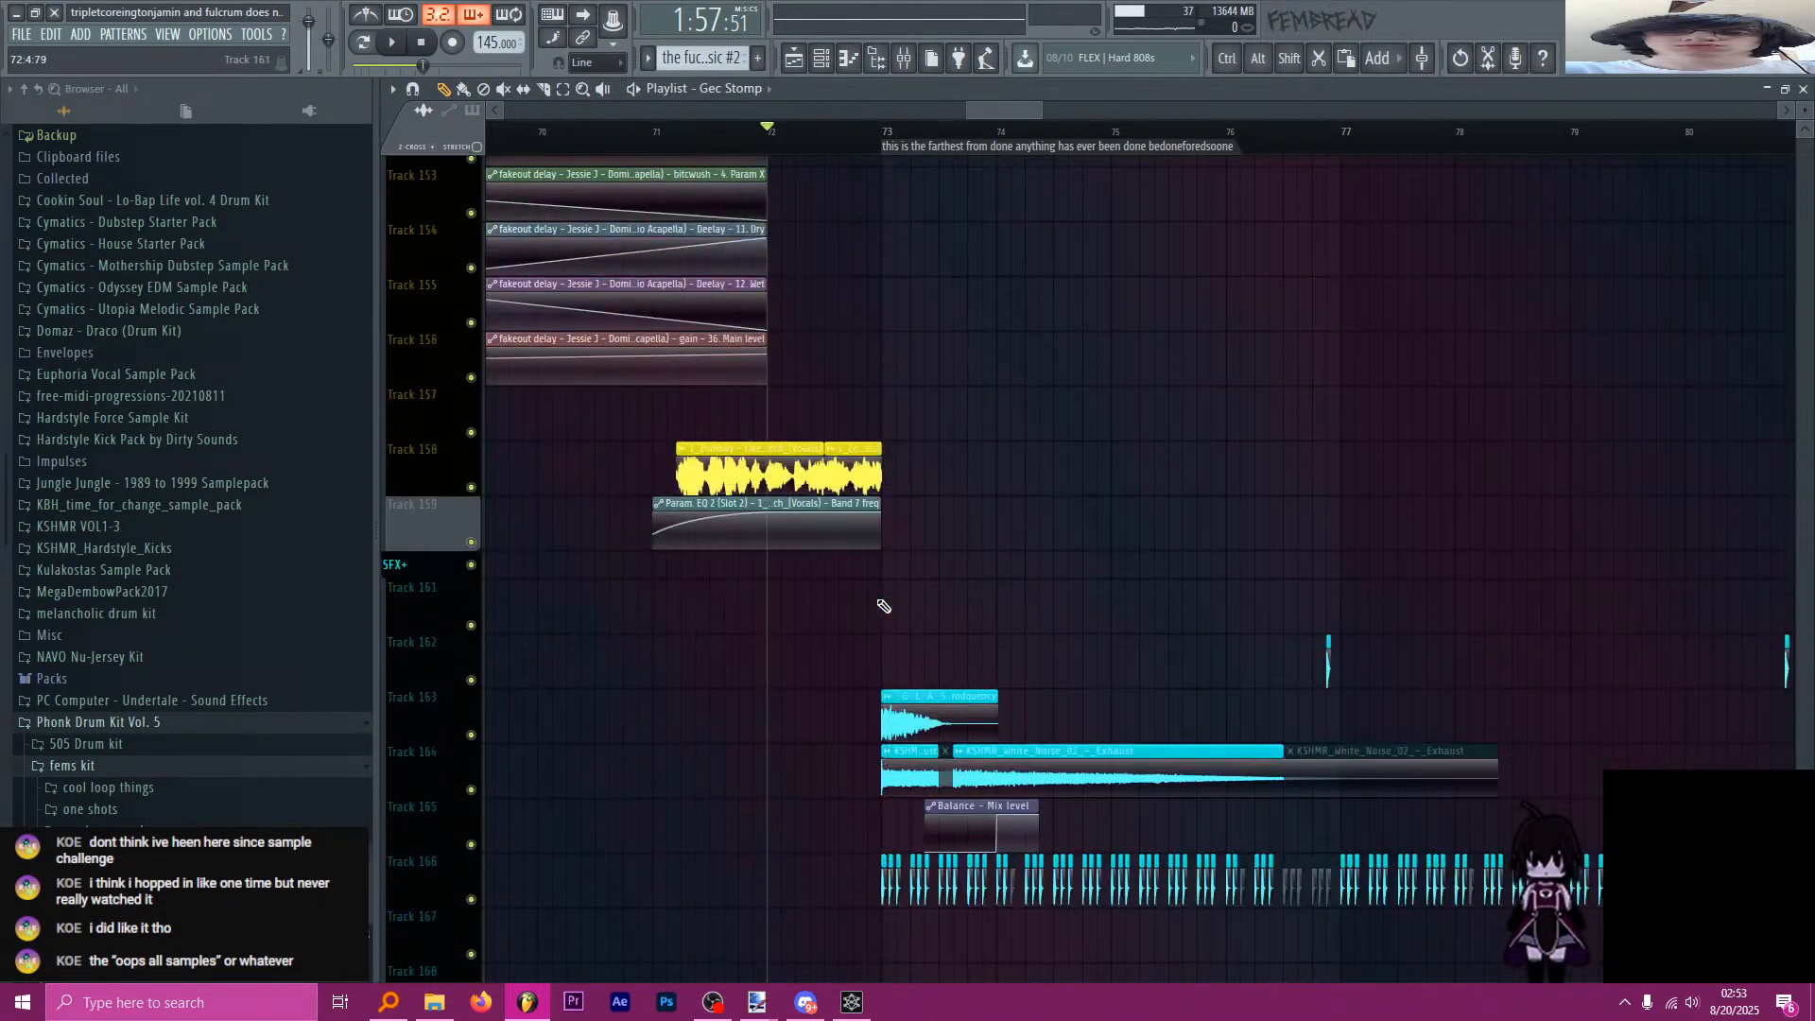
pyautogui.scroll(-6, 864, 613)
pyautogui.scroll(6, 855, 613)
pyautogui.scroll(3, 869, 607)
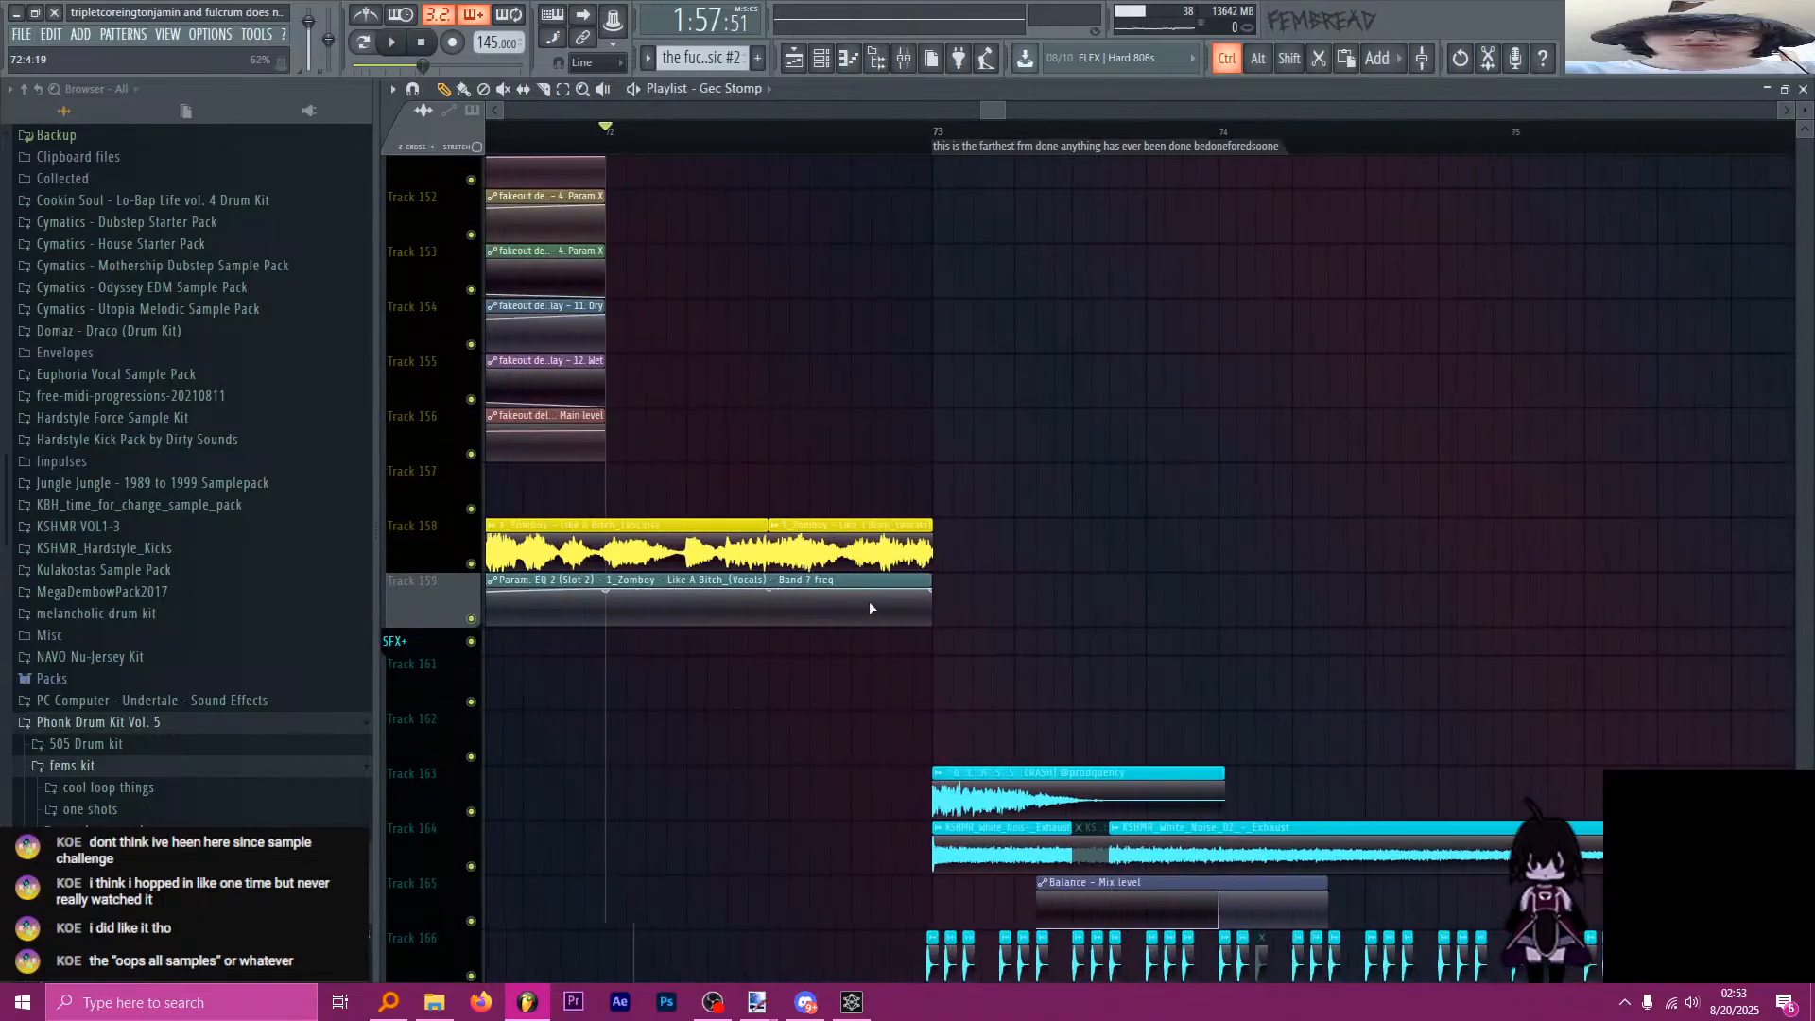
pyautogui.scroll(3, 871, 607)
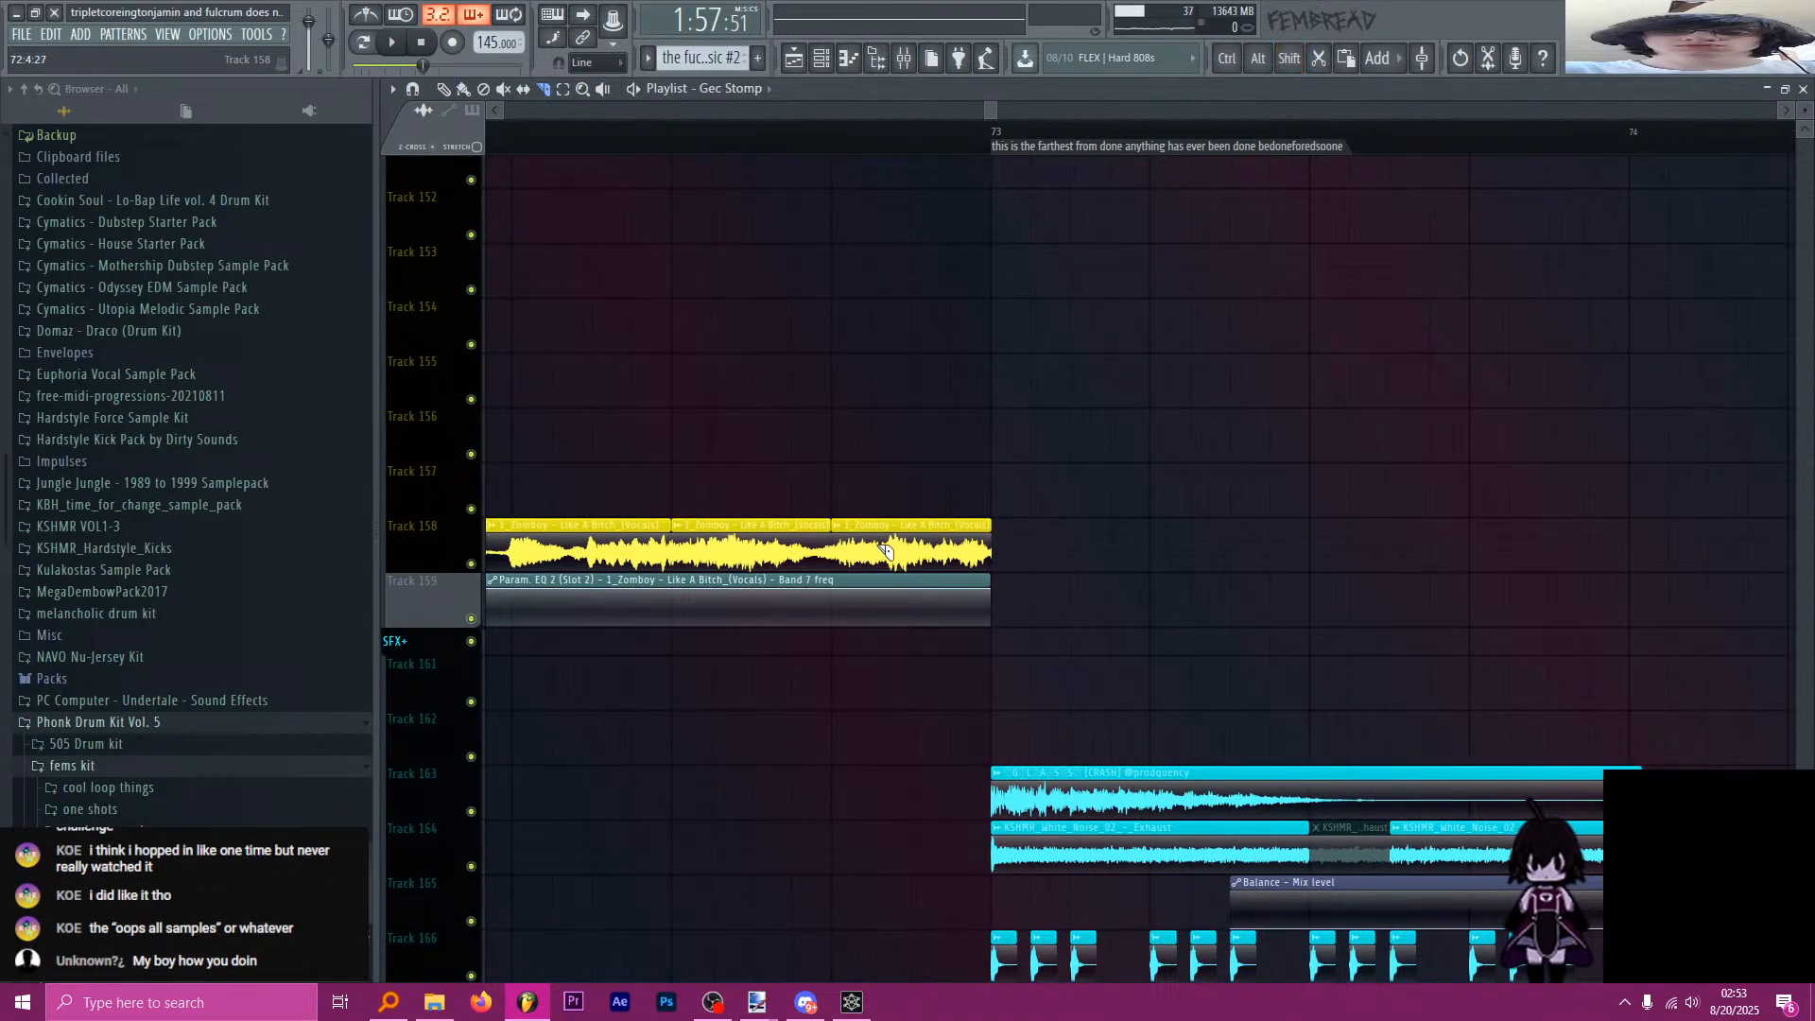
pyautogui.scroll(-6, 838, 369)
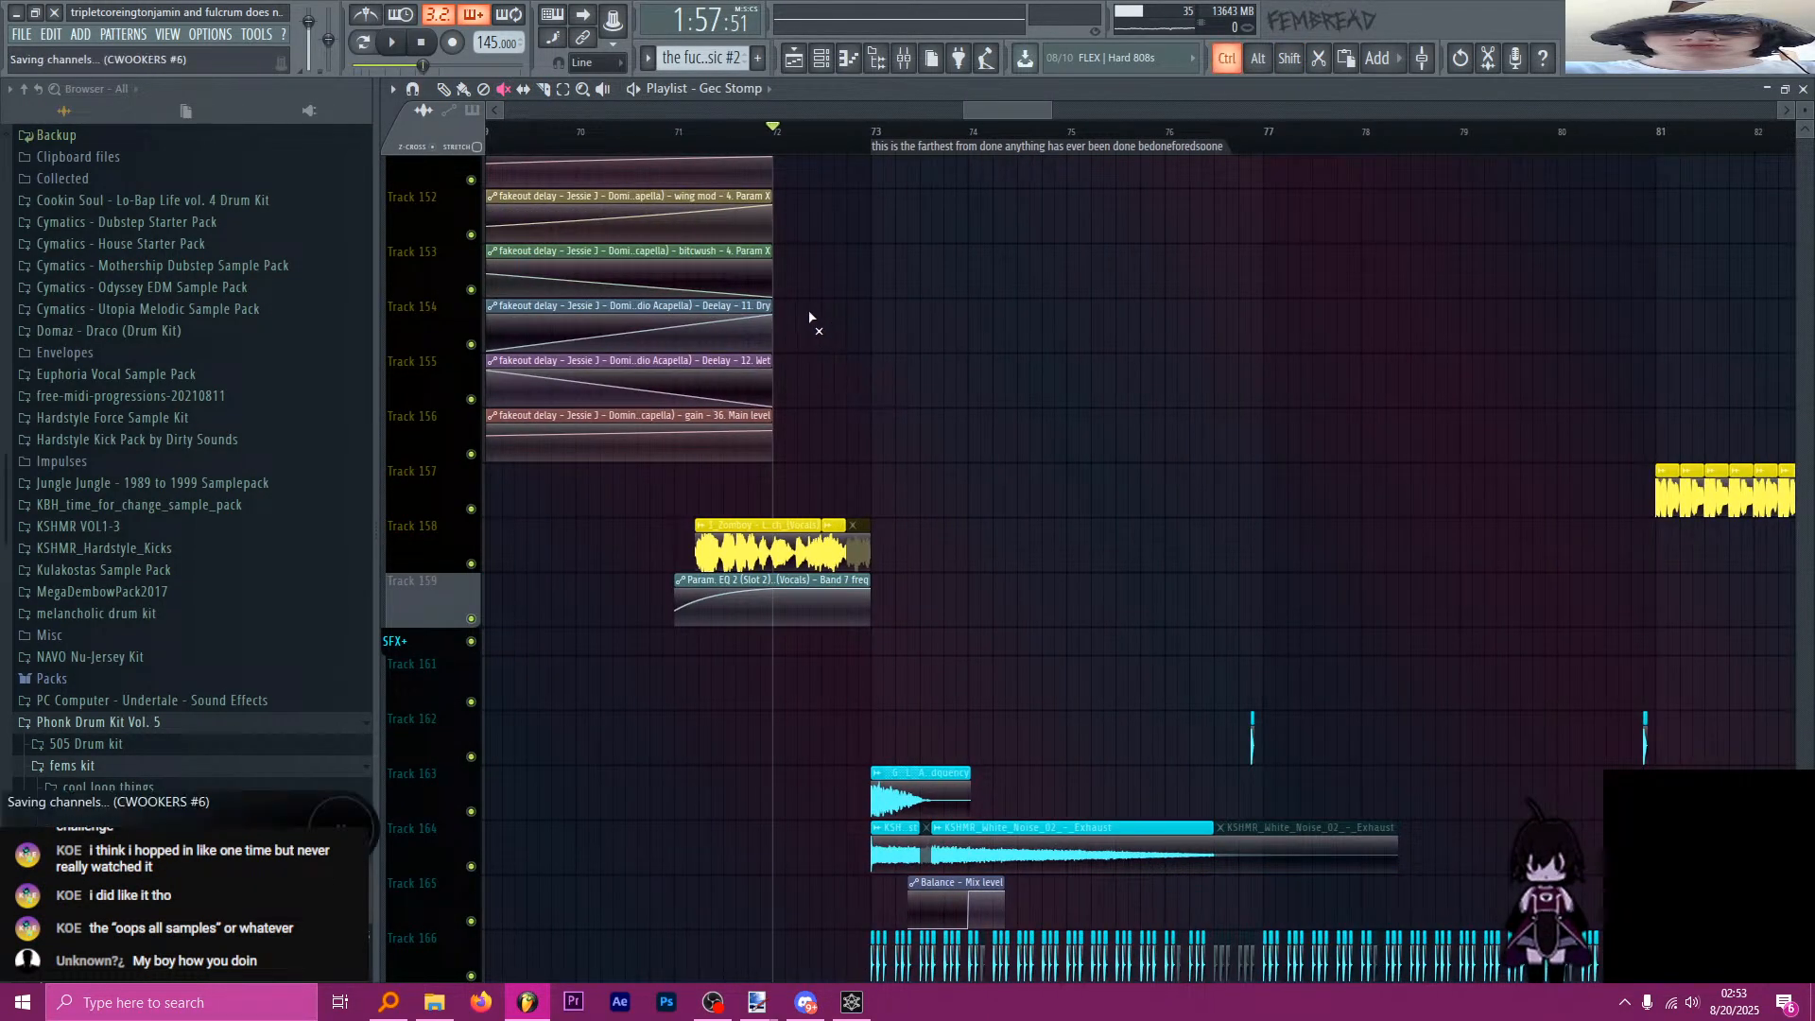
# Audition the transition into the drop from bar 71.
pyautogui.scroll(3, 810, 317)
pyautogui.click(572, 131)
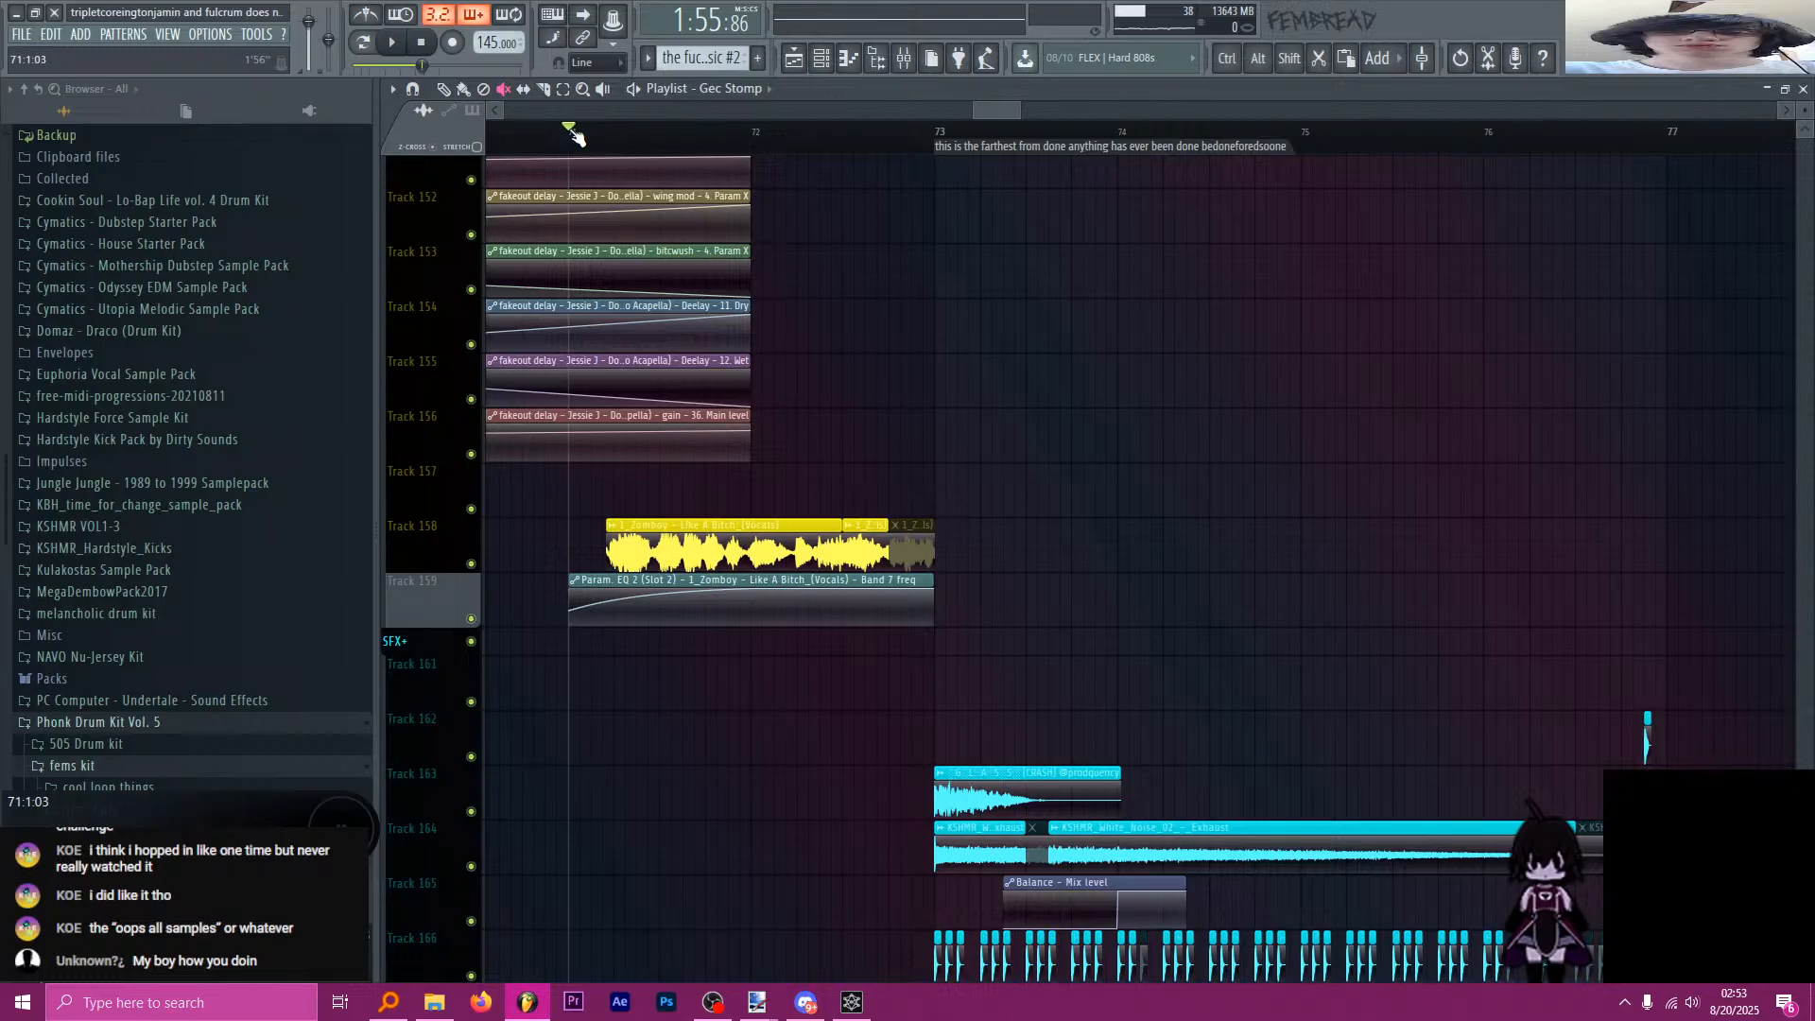
pyautogui.press('space')
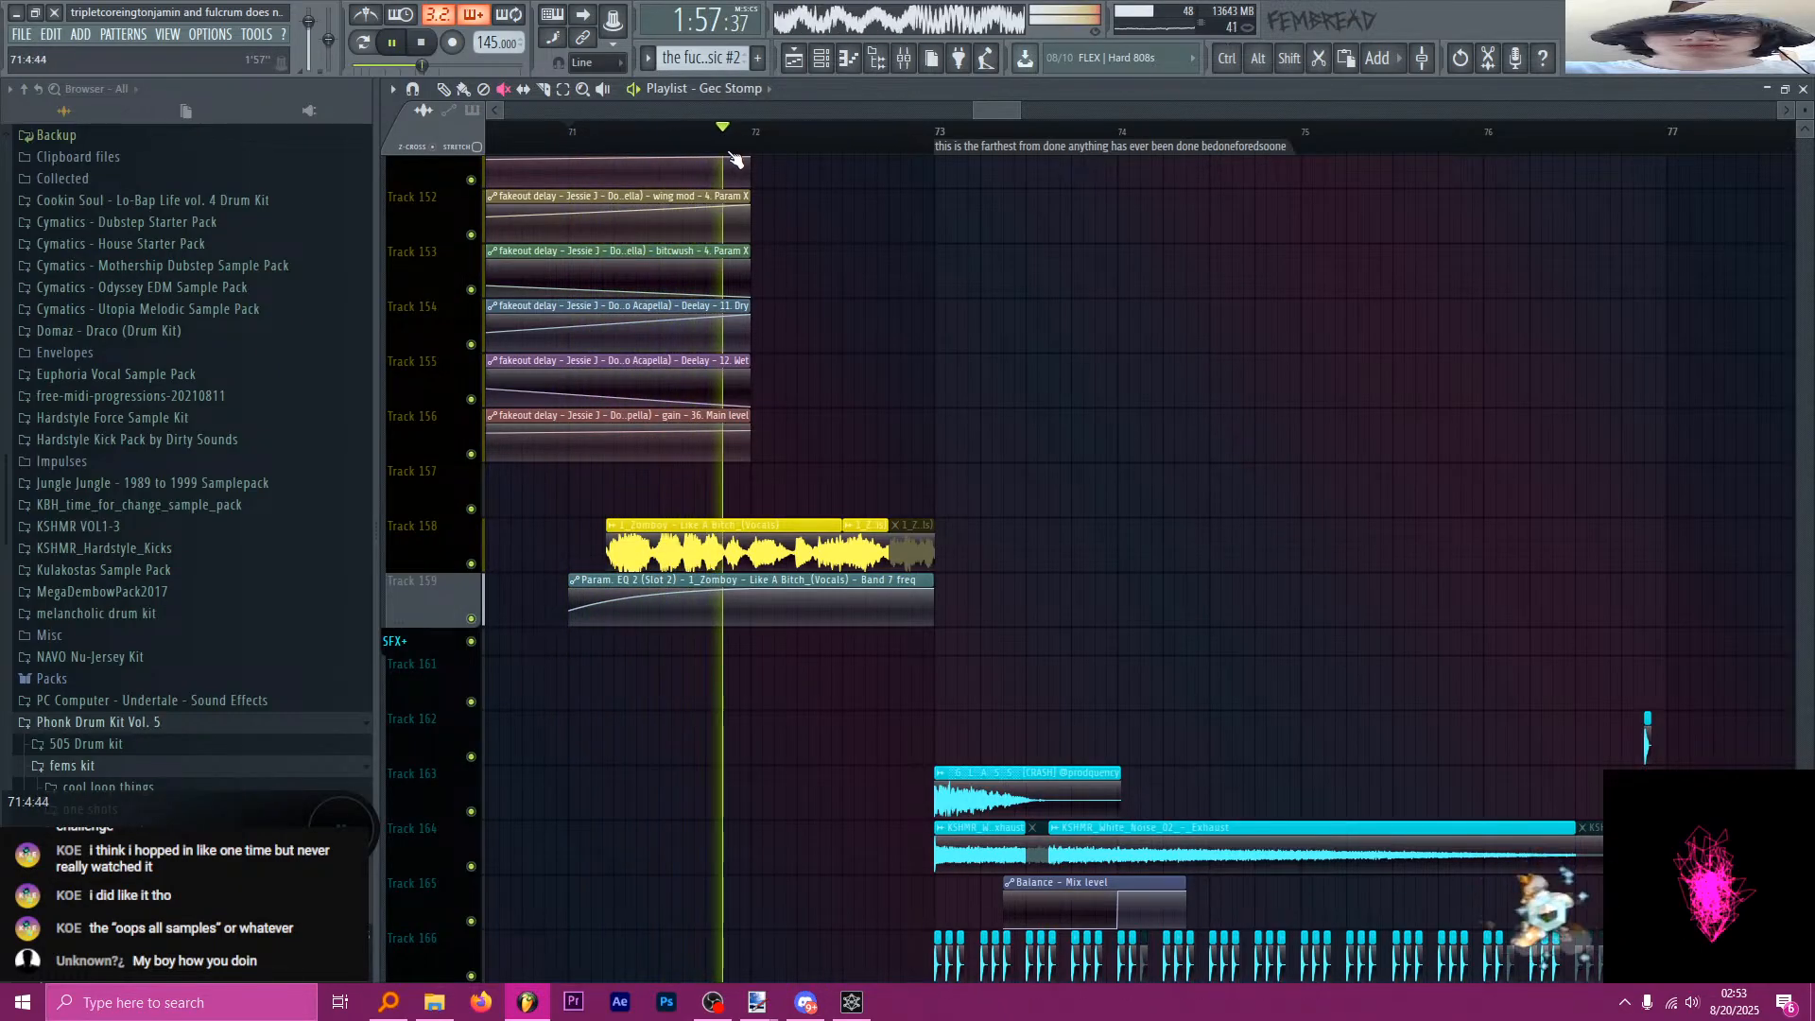
pyautogui.press('space')
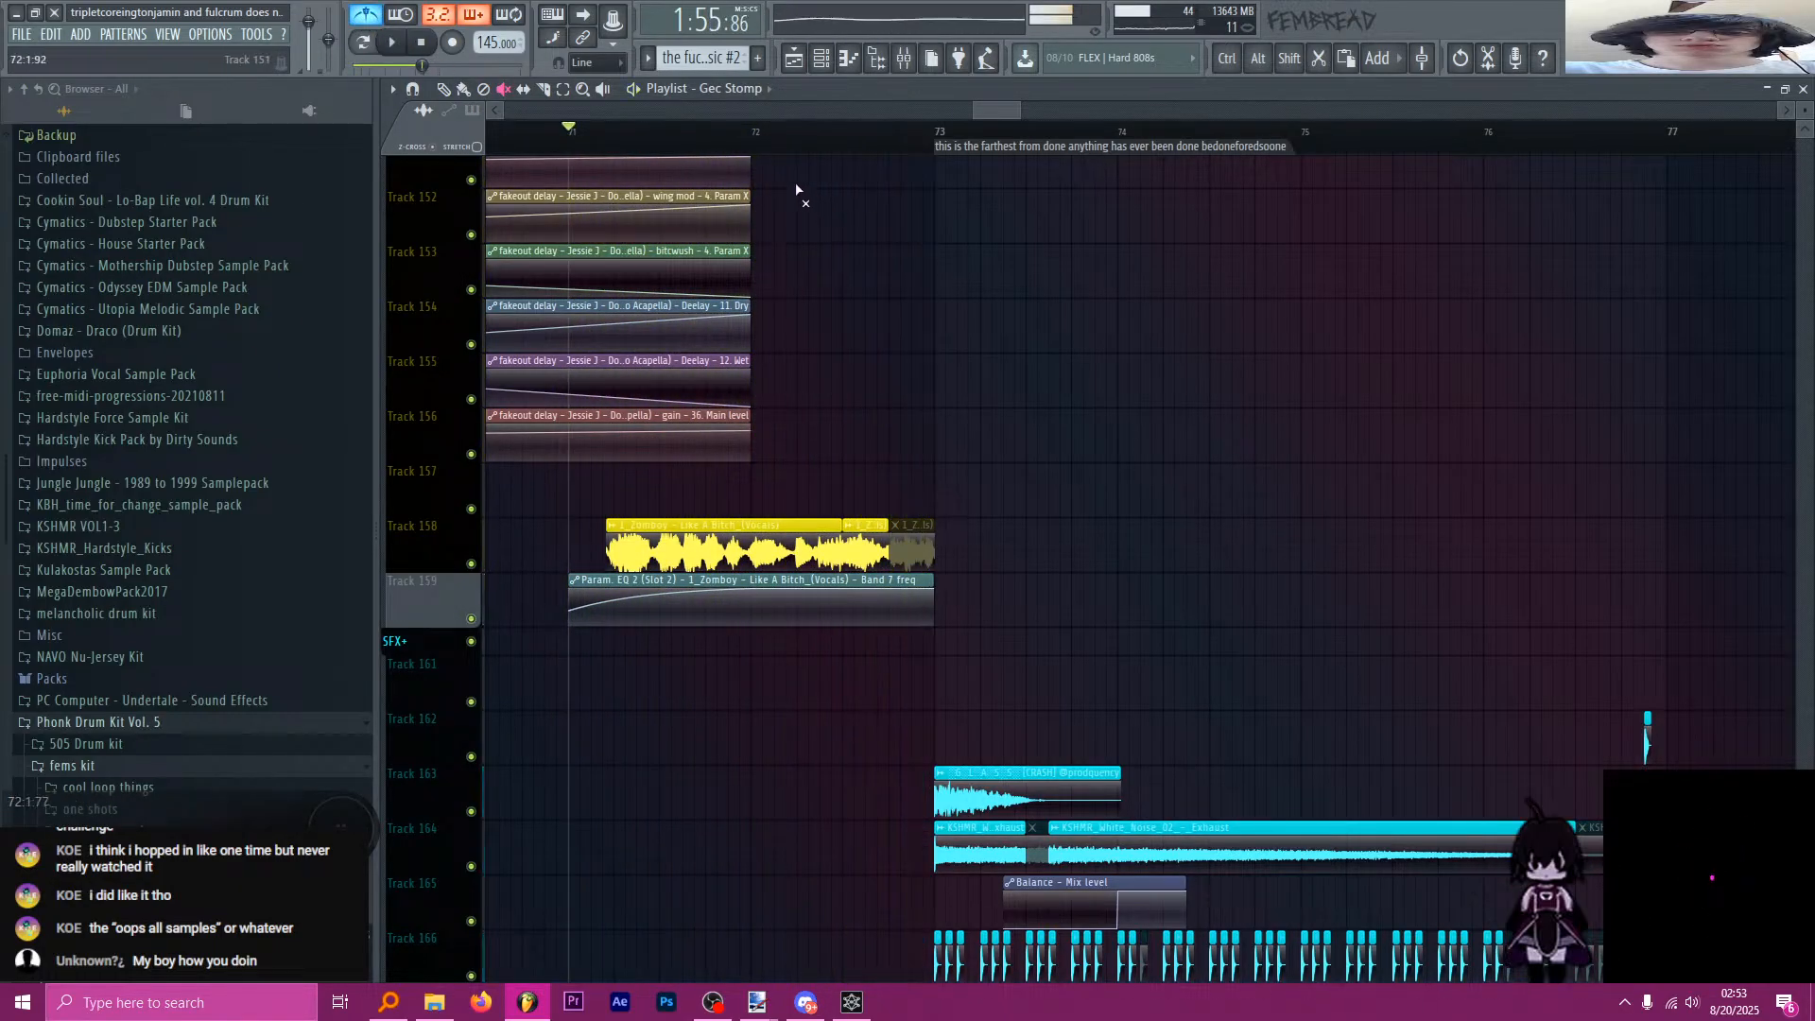
# Set the playback position to bar 72 and mute the third Gec Stomp clip on Track 41.
pyautogui.scroll(10, 833, 416)
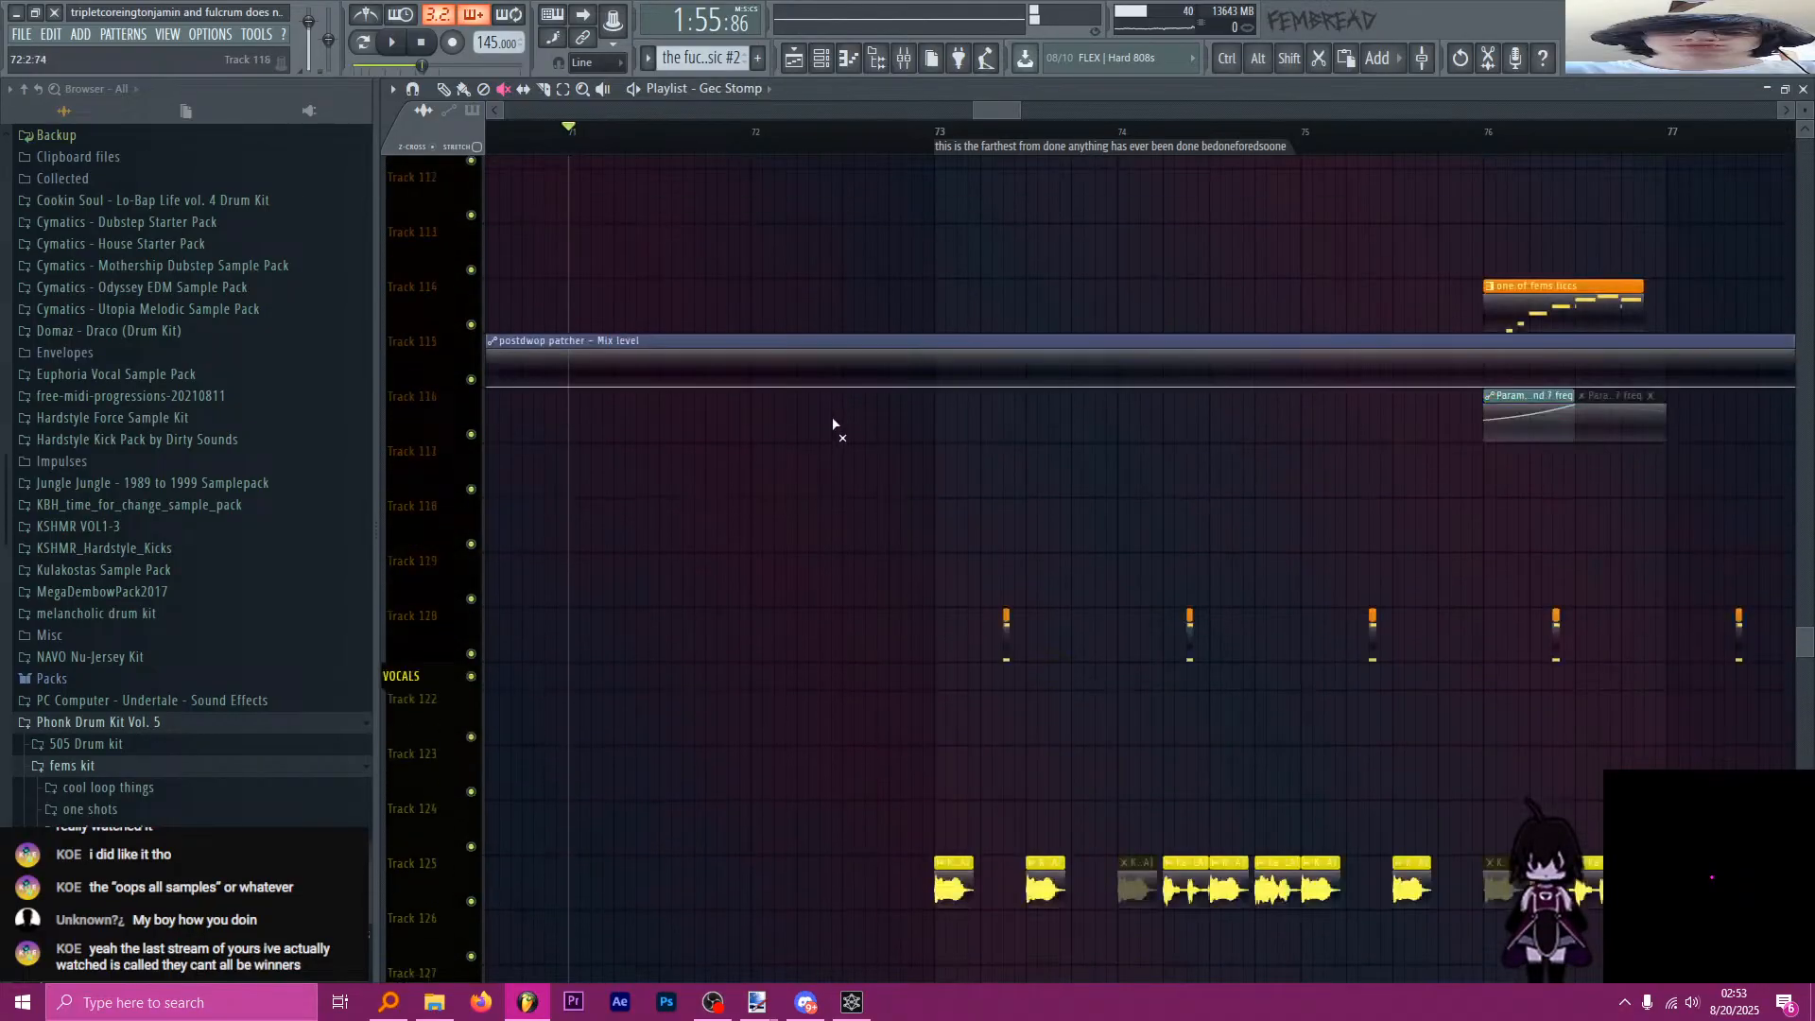
pyautogui.scroll(6, 832, 419)
pyautogui.click(762, 133)
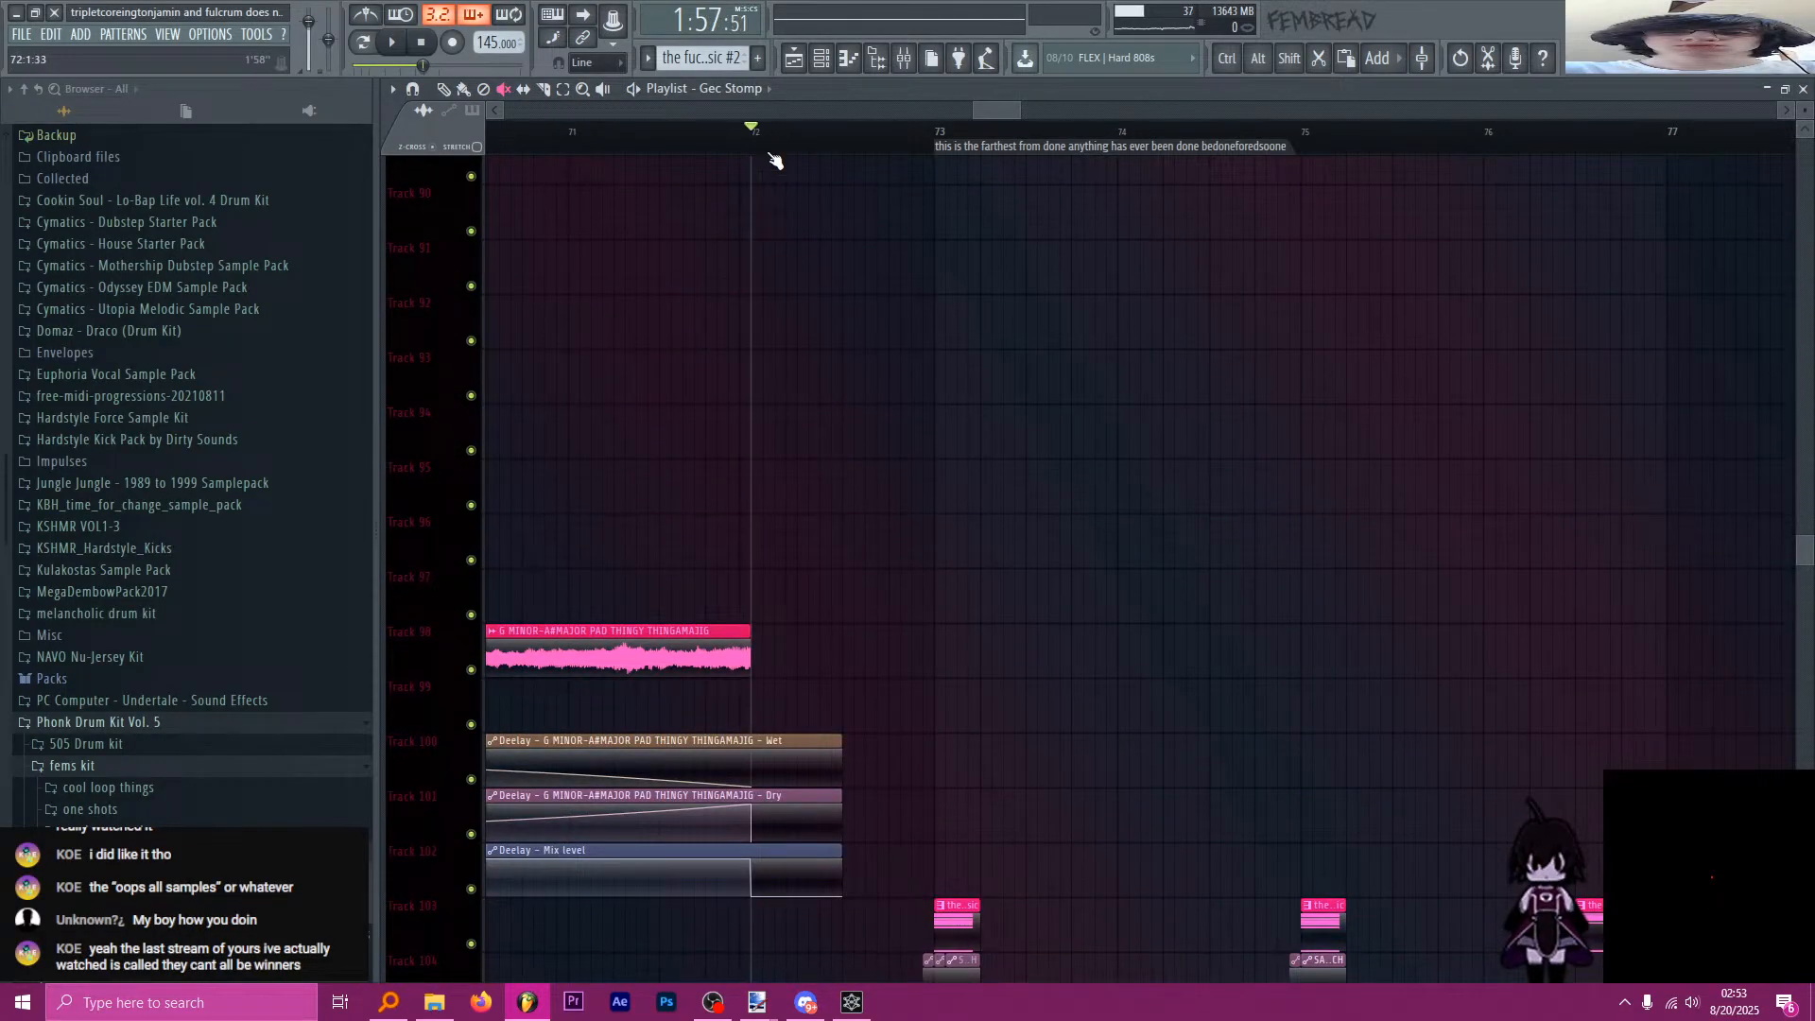
pyautogui.scroll(4, 870, 394)
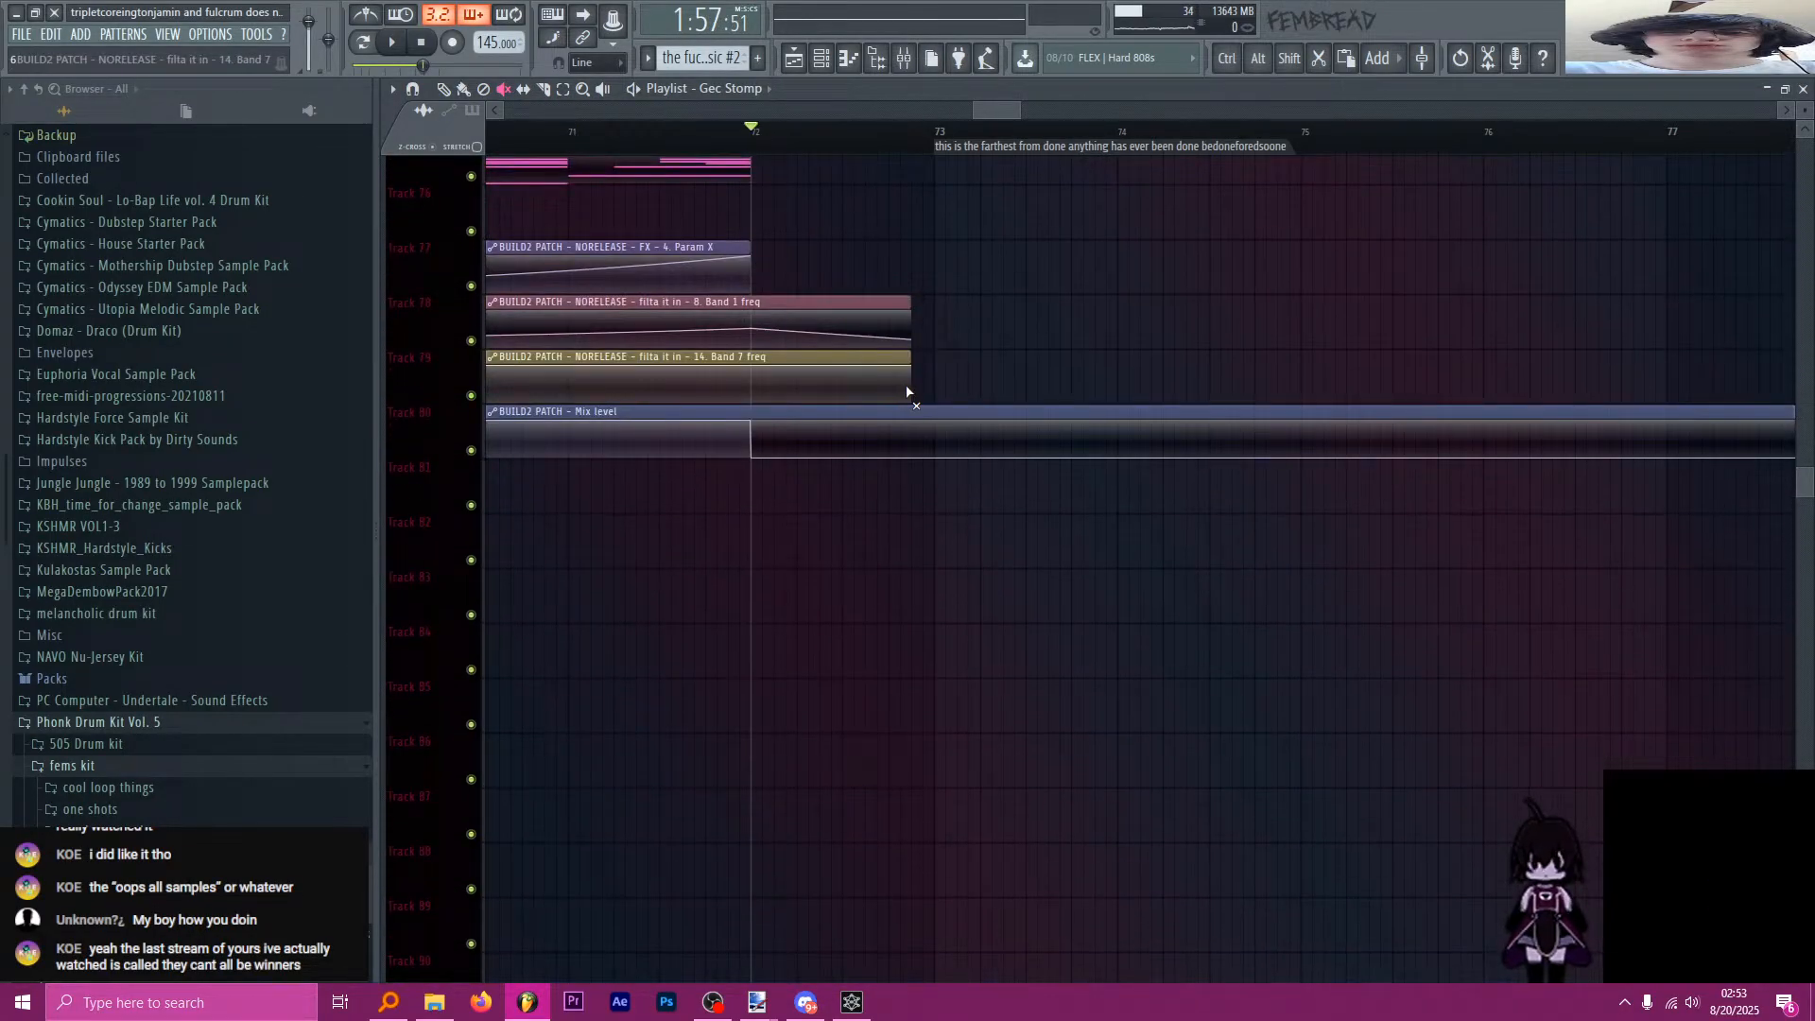
pyautogui.scroll(4, 906, 391)
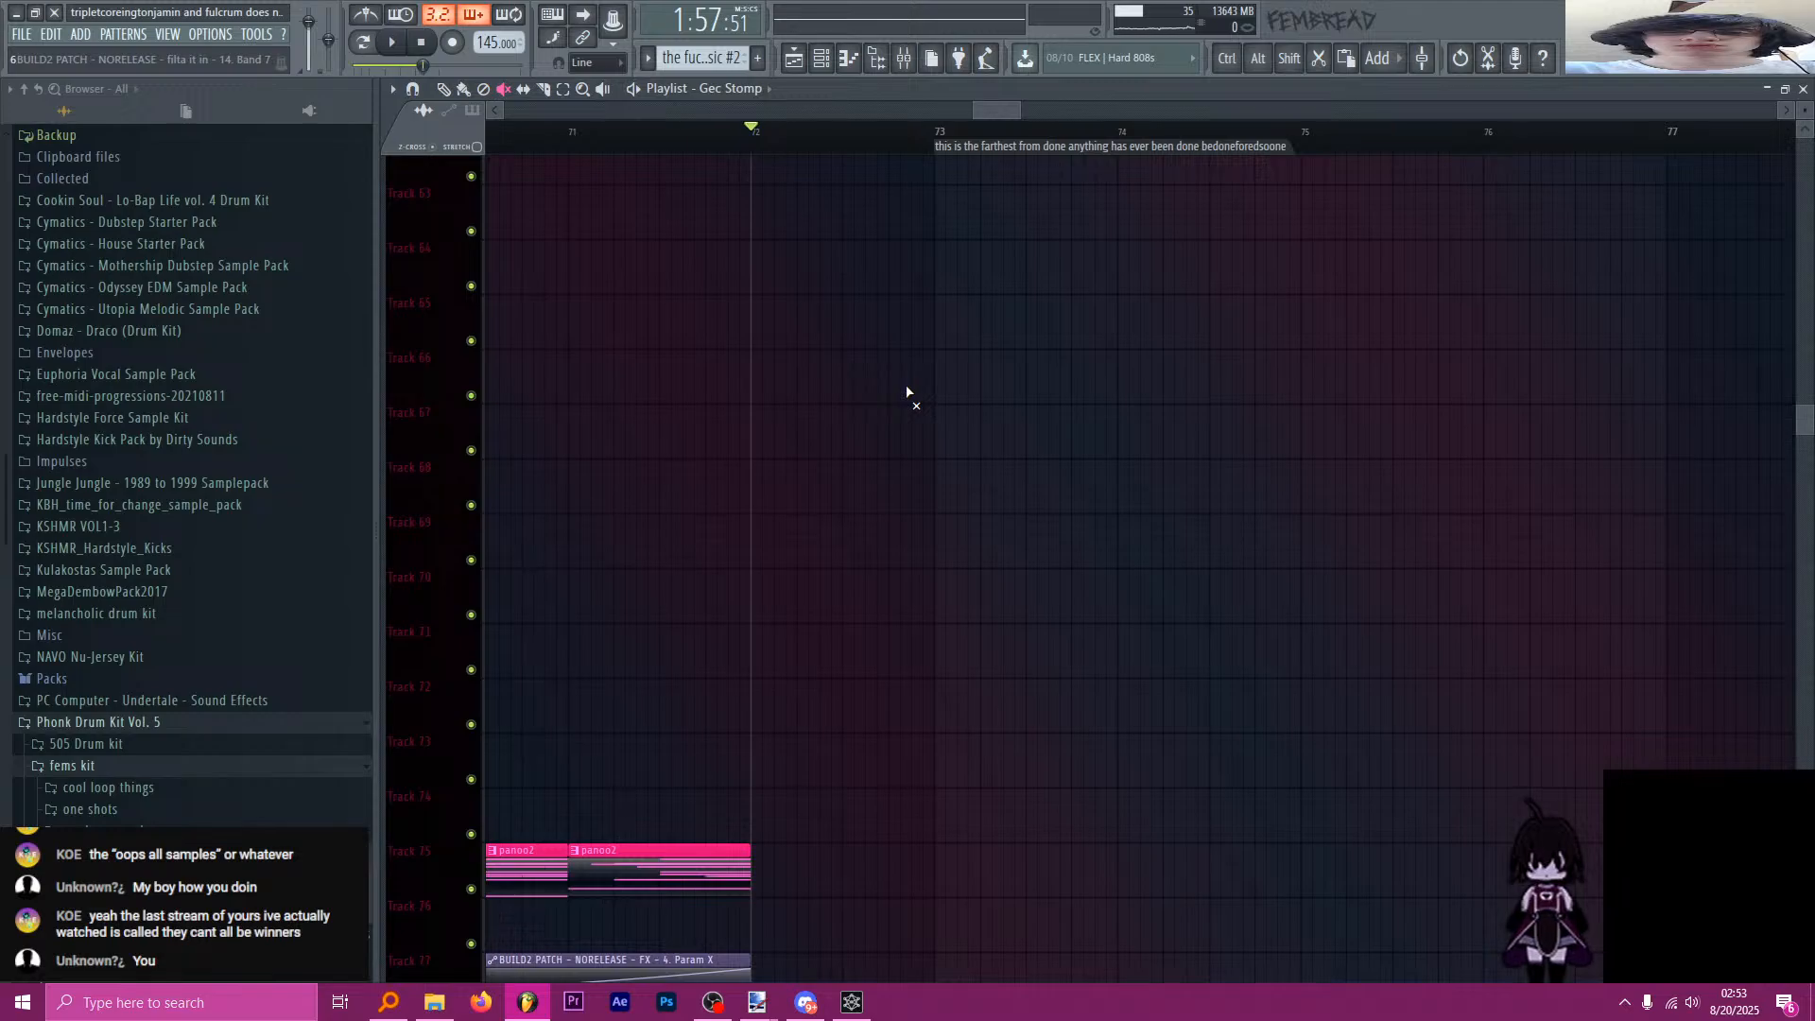
pyautogui.scroll(6, 906, 391)
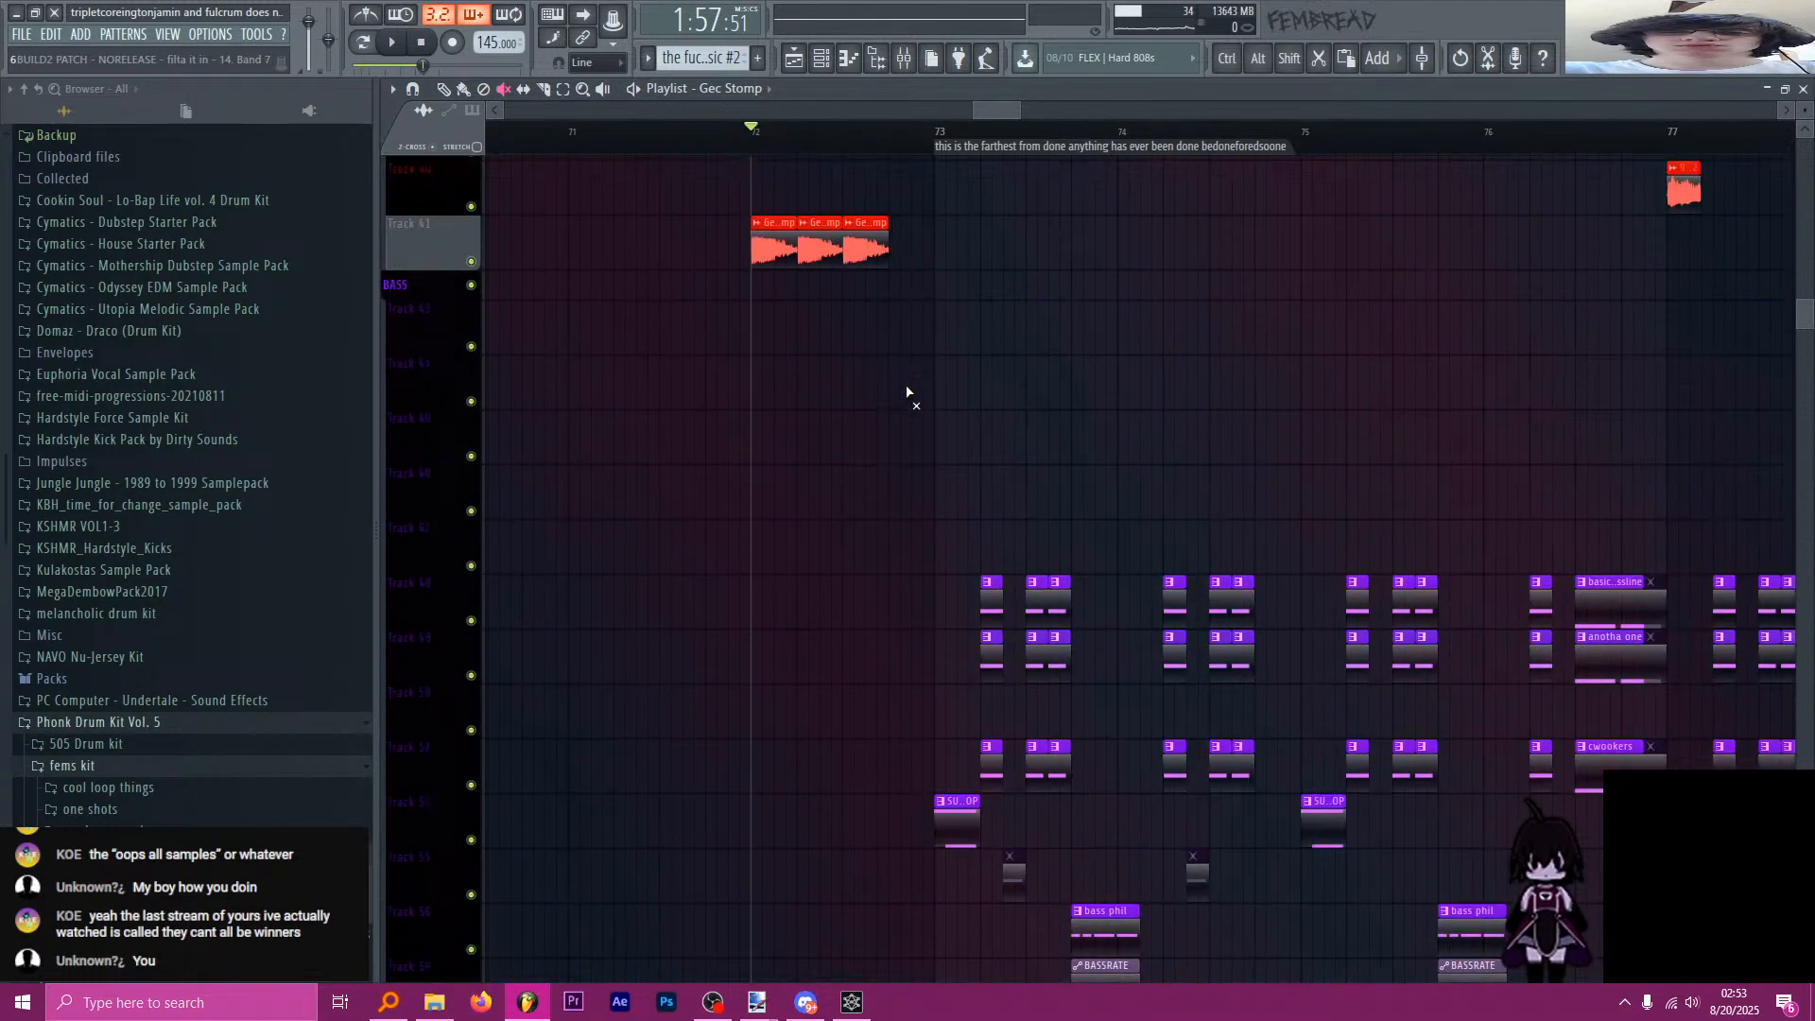
pyautogui.scroll(1, 906, 392)
pyautogui.click(873, 419)
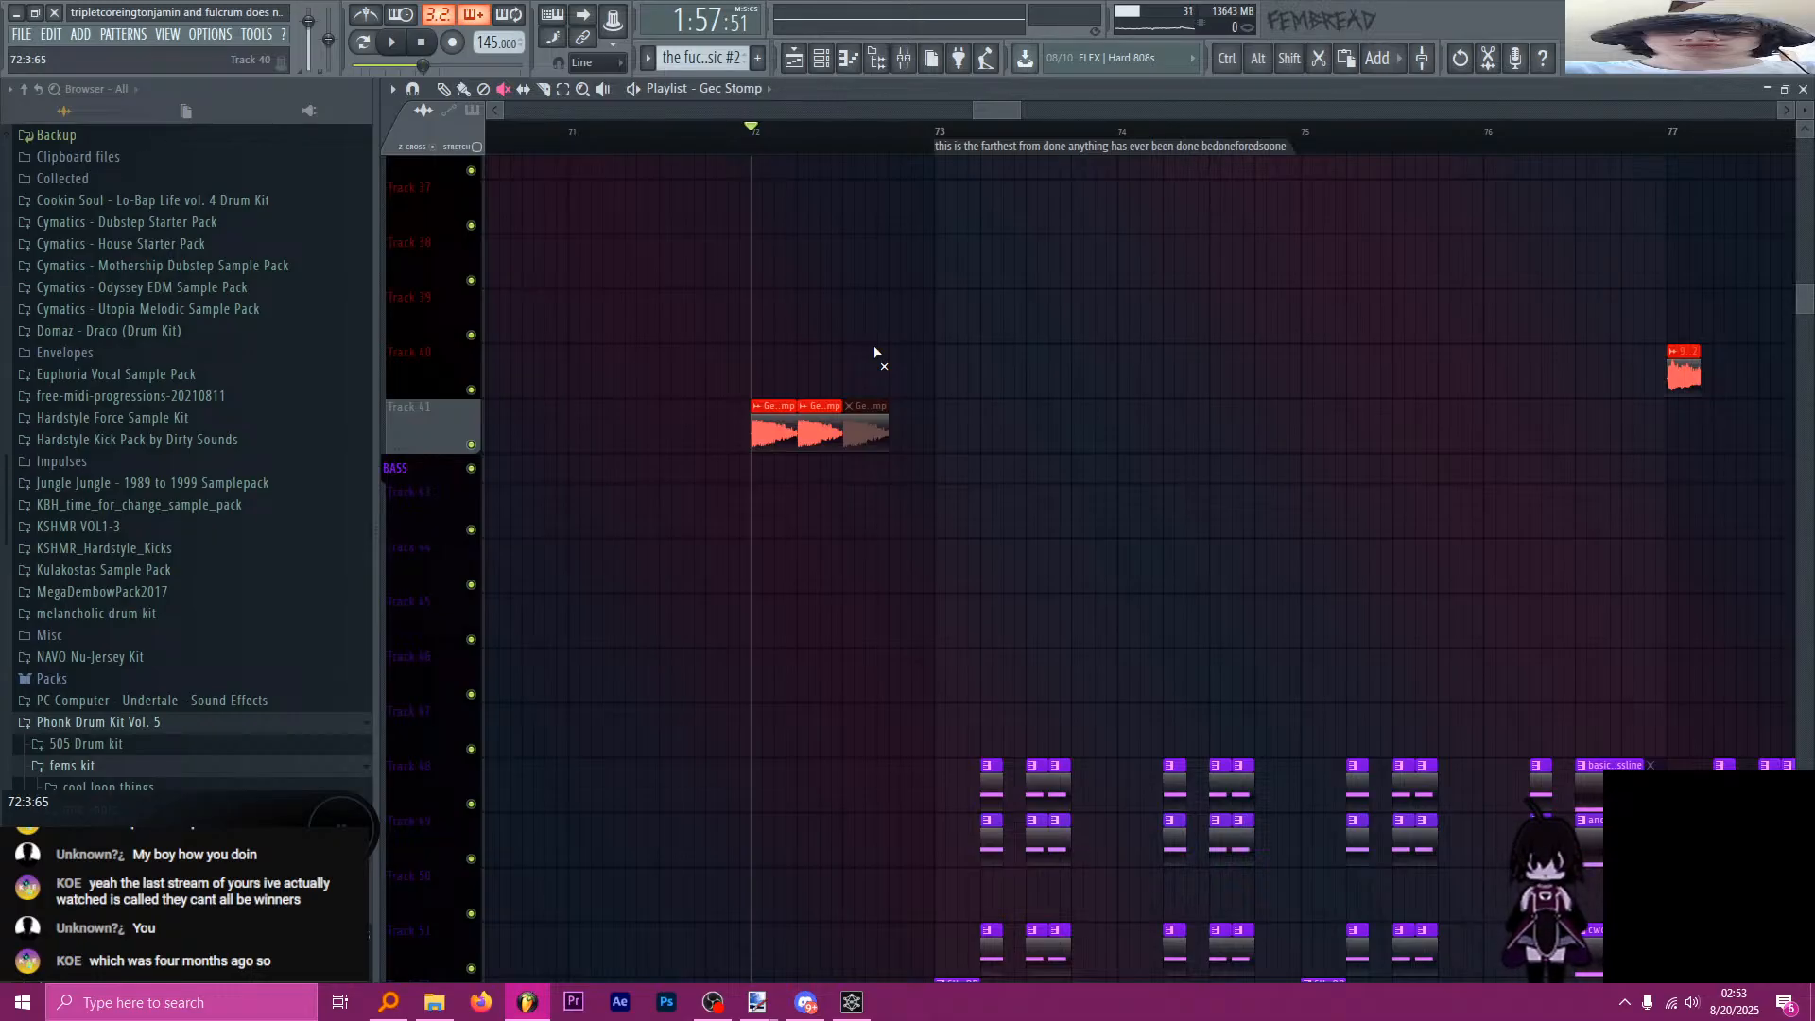
# Examine the kick, clap and percussion clips at the start of the drop and set the playback position to bar 73 beat 2.
pyautogui.scroll(3, 803, 284)
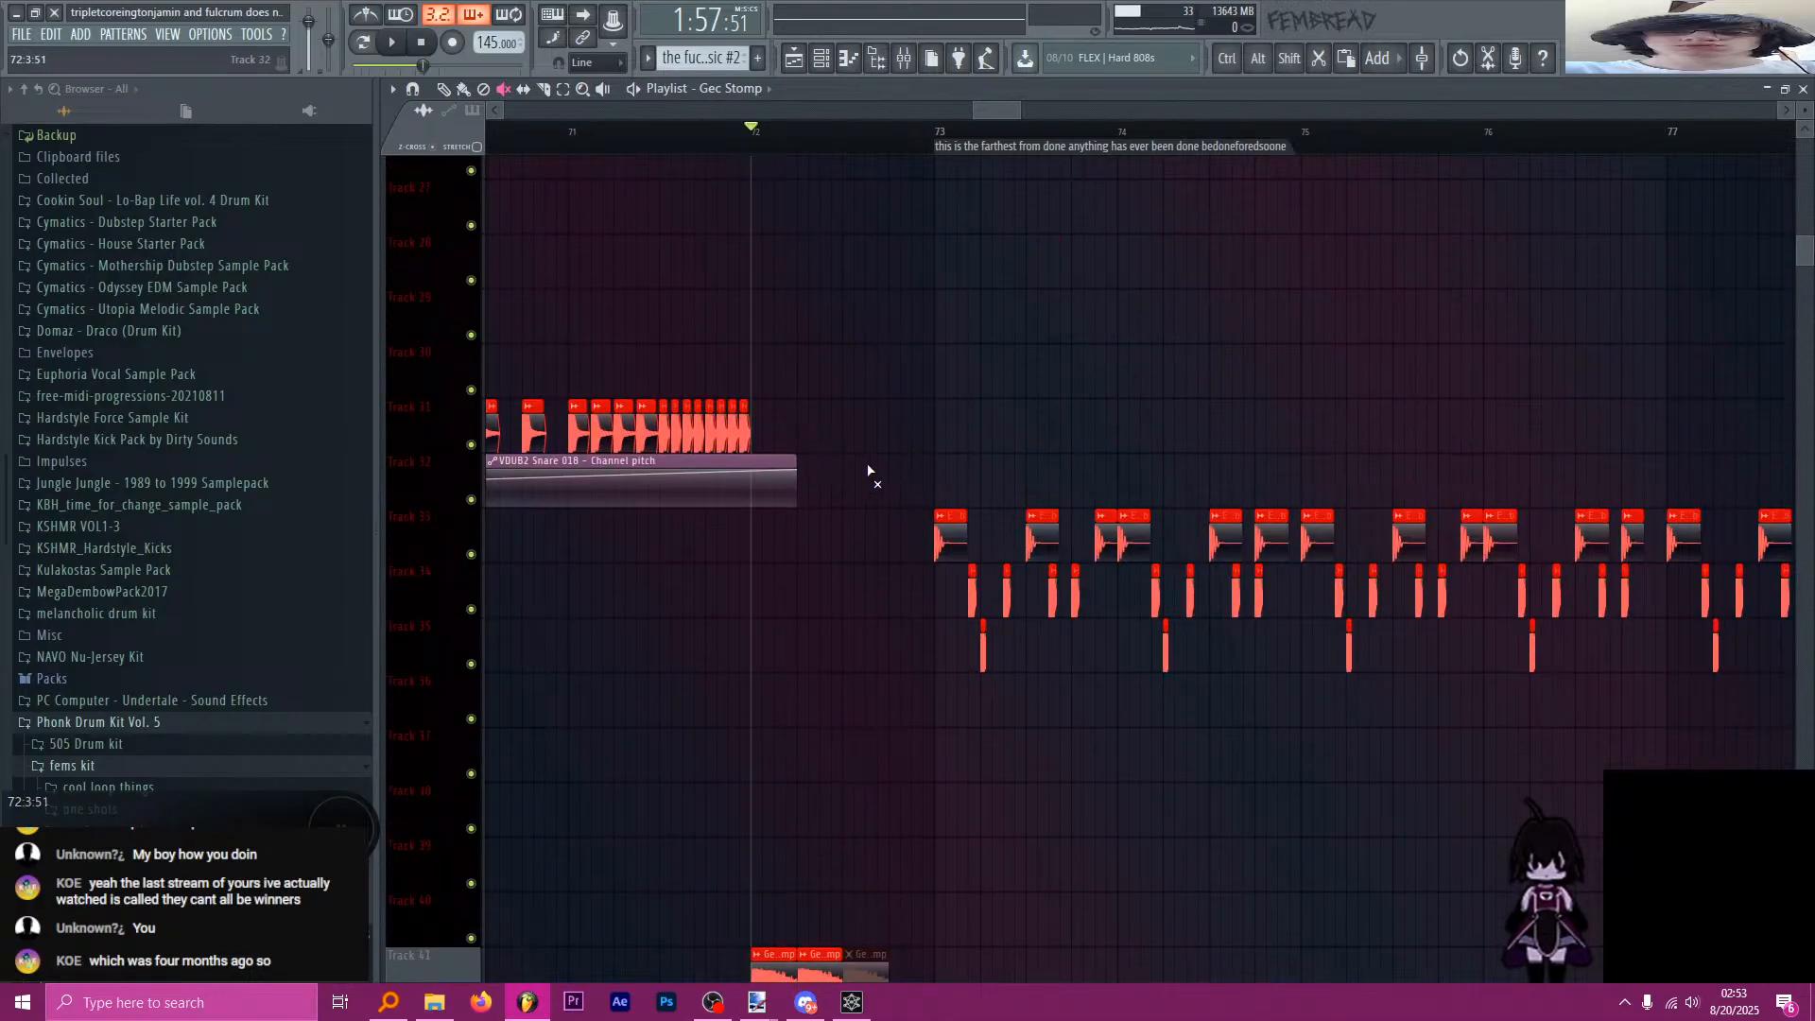
pyautogui.scroll(-5, 870, 468)
pyautogui.scroll(-3, 949, 411)
pyautogui.scroll(3, 955, 393)
pyautogui.scroll(3, 959, 421)
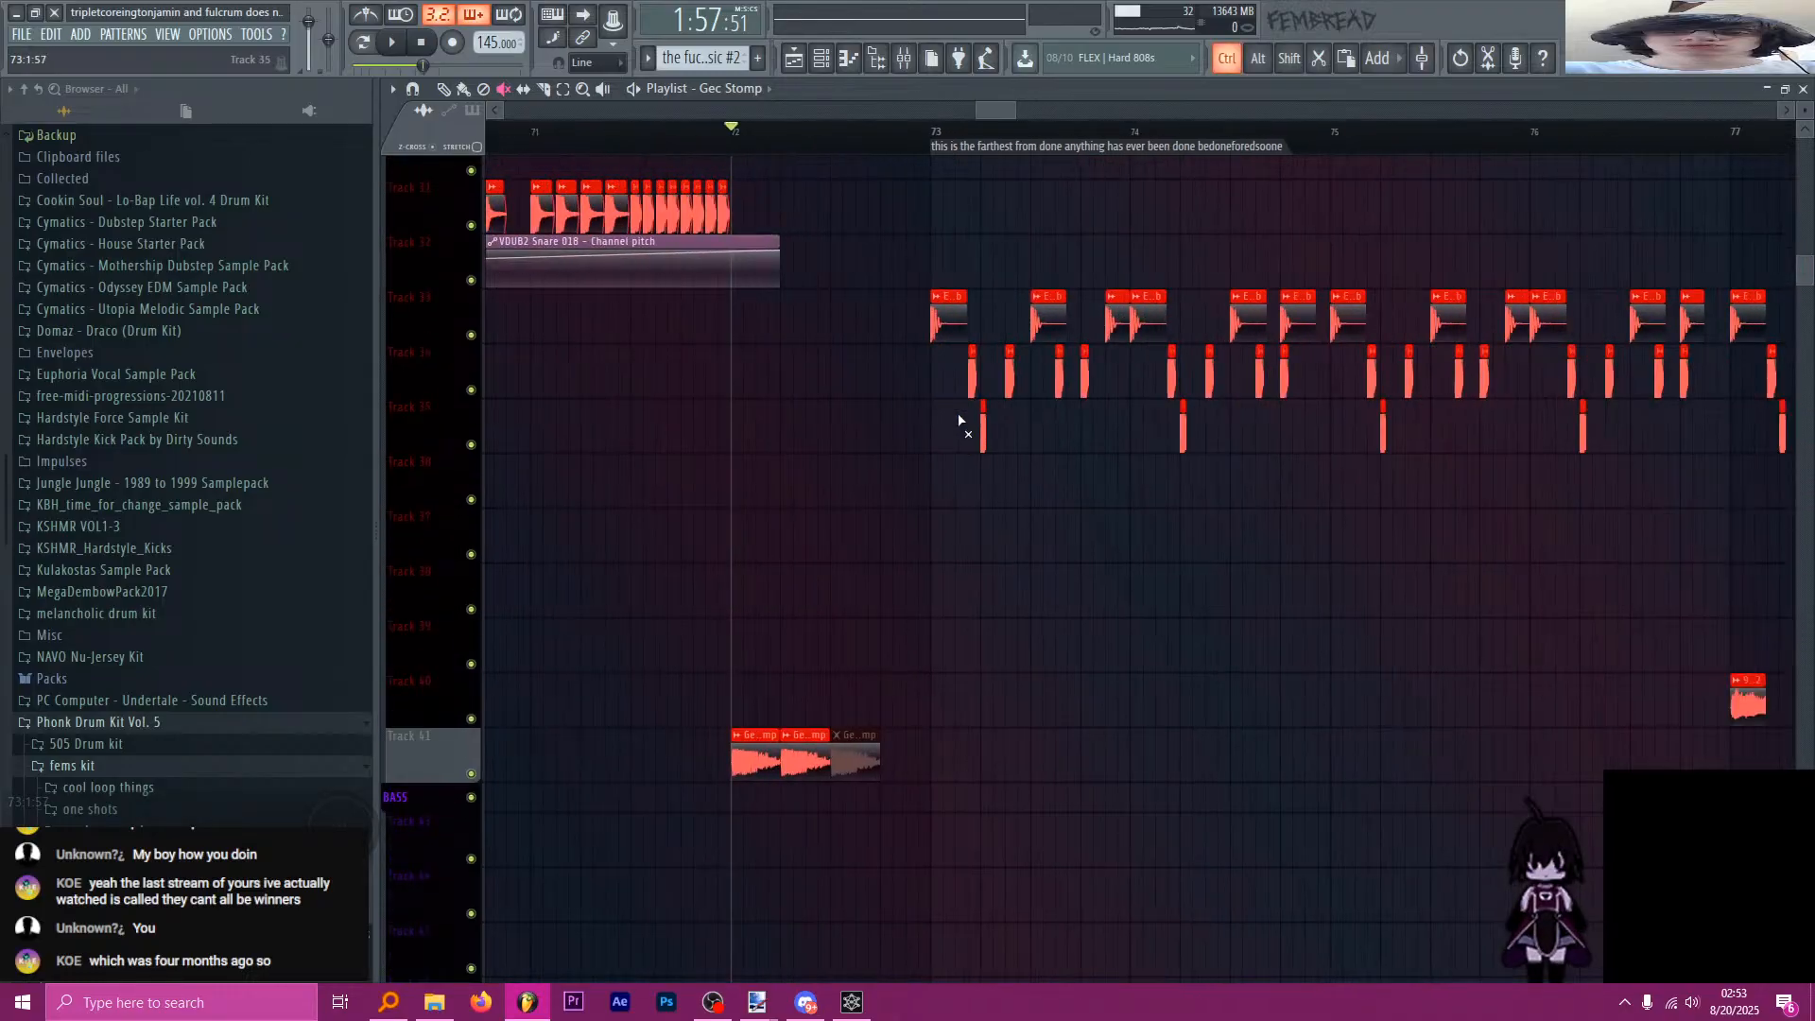
pyautogui.scroll(3, 959, 424)
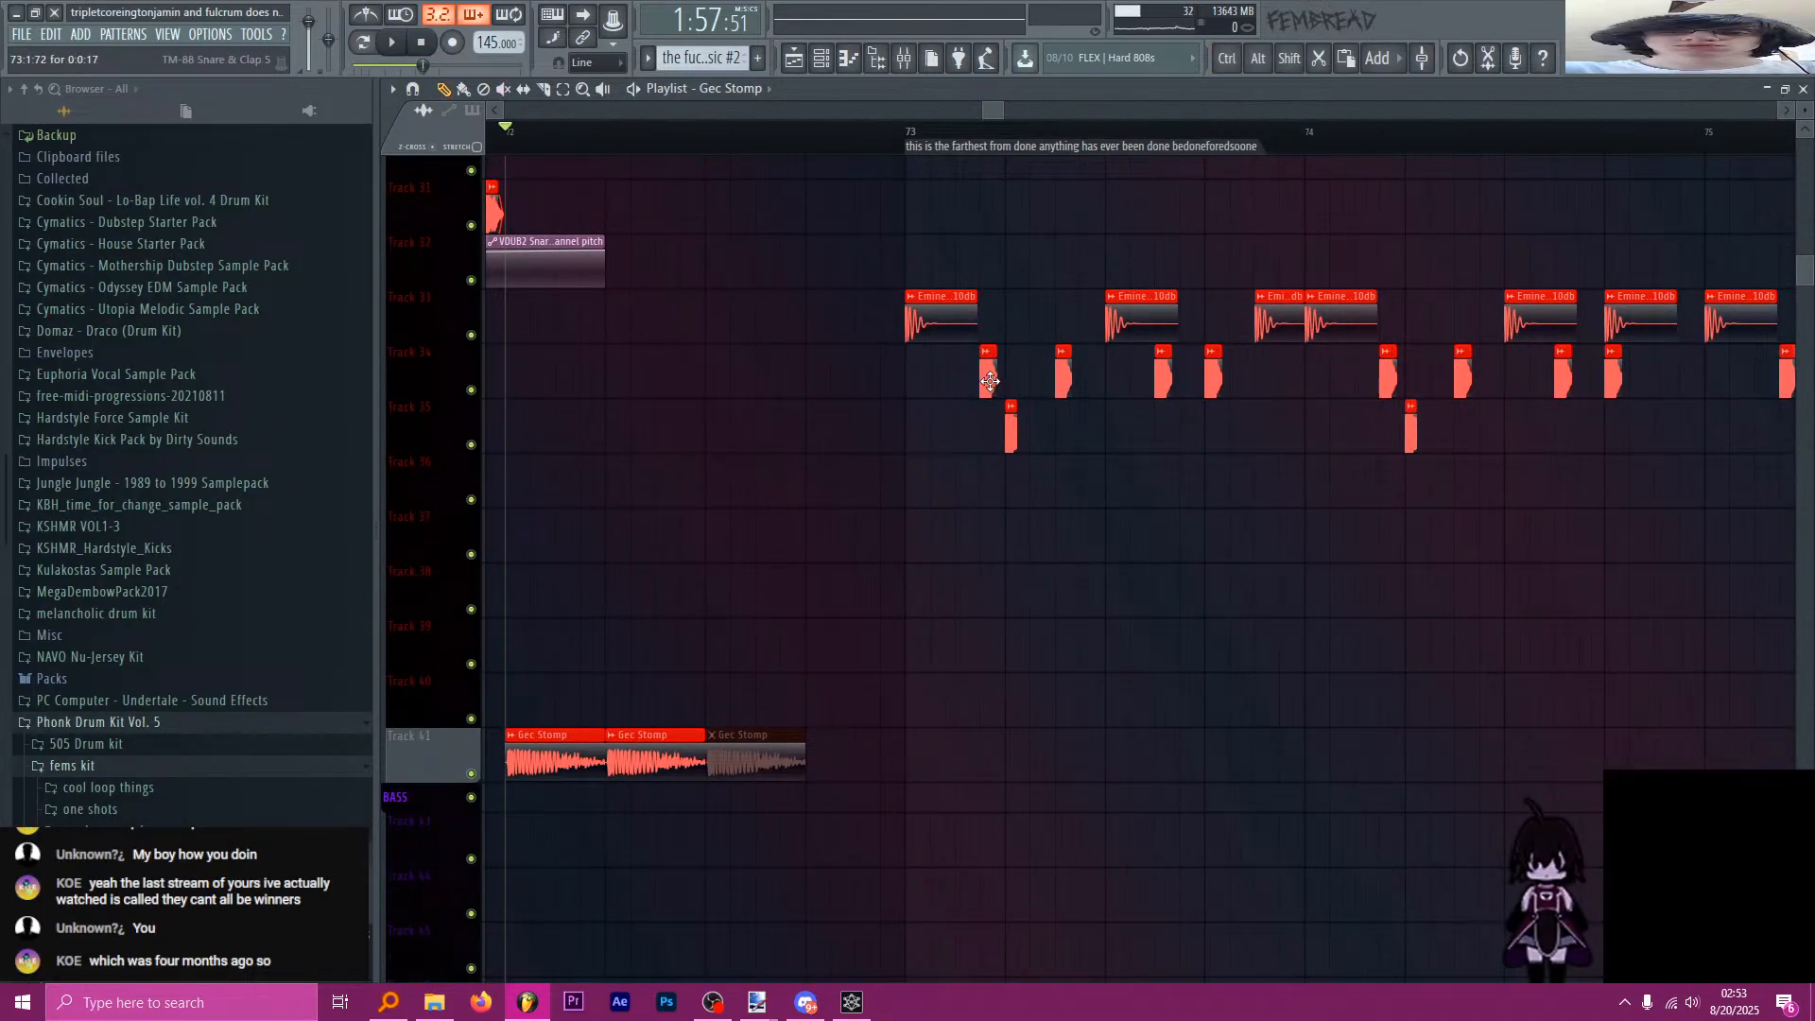
pyautogui.scroll(6, 1040, 449)
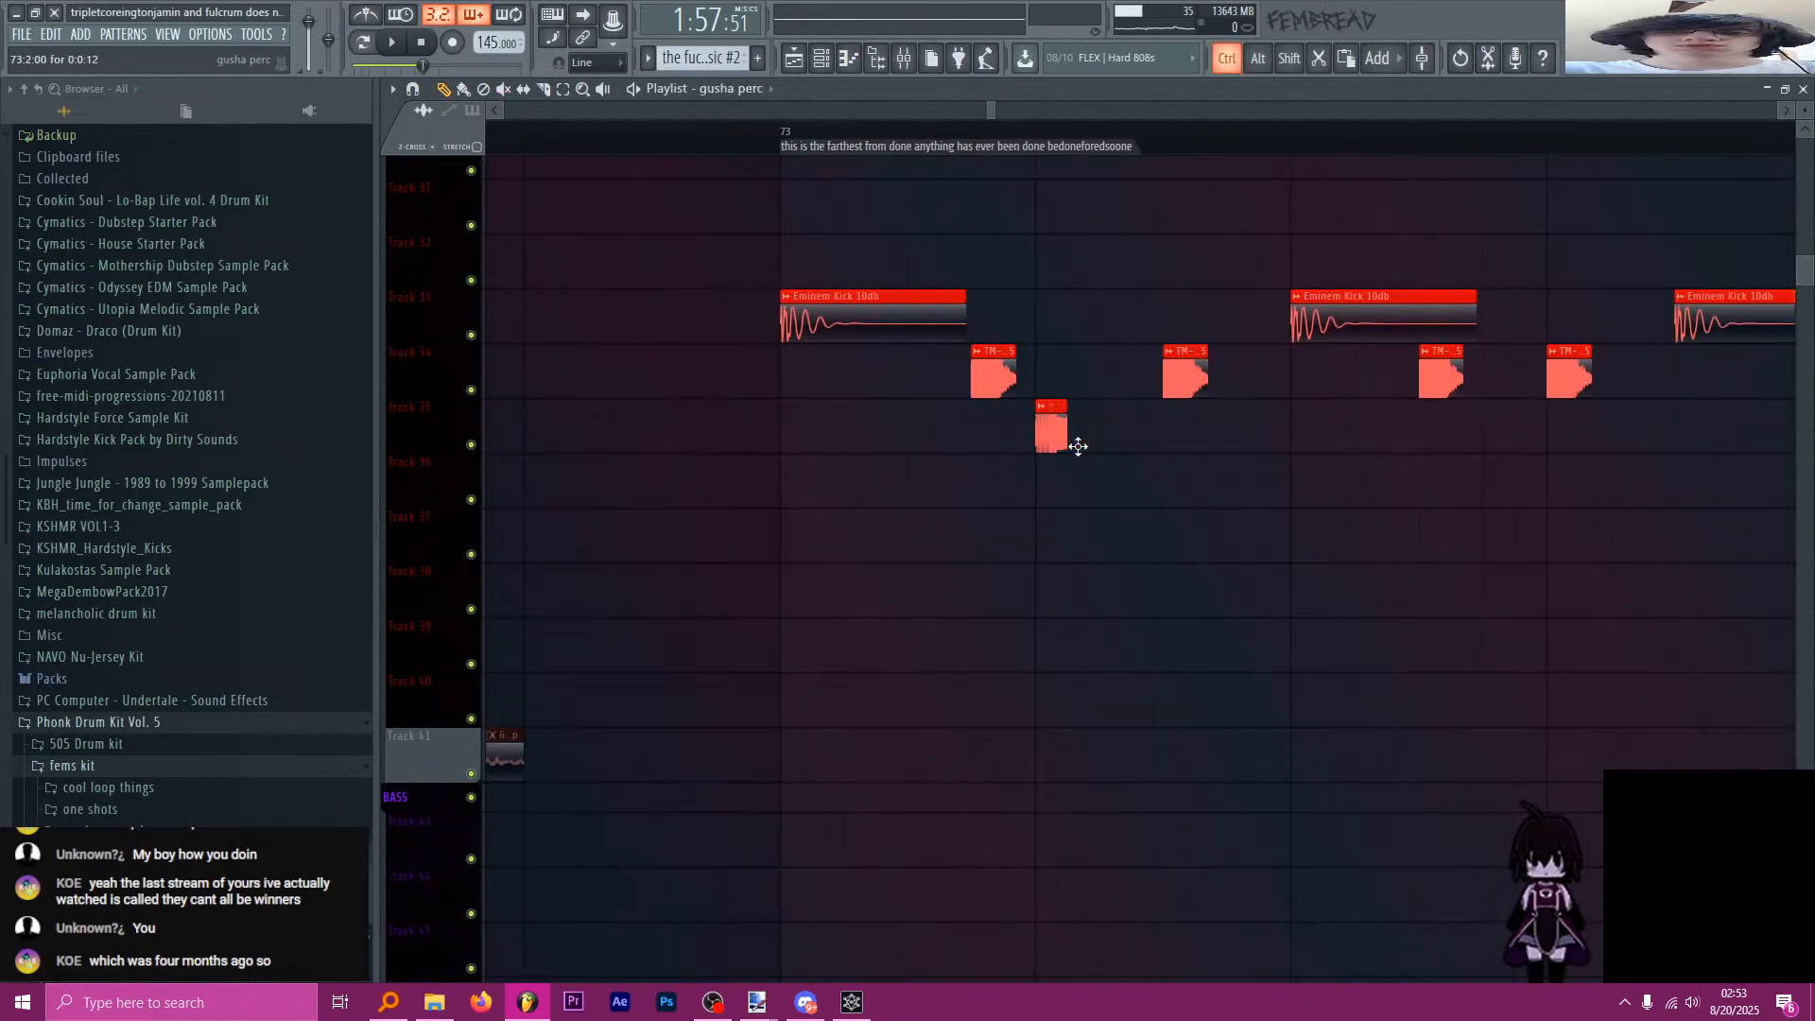
pyautogui.click(1036, 133)
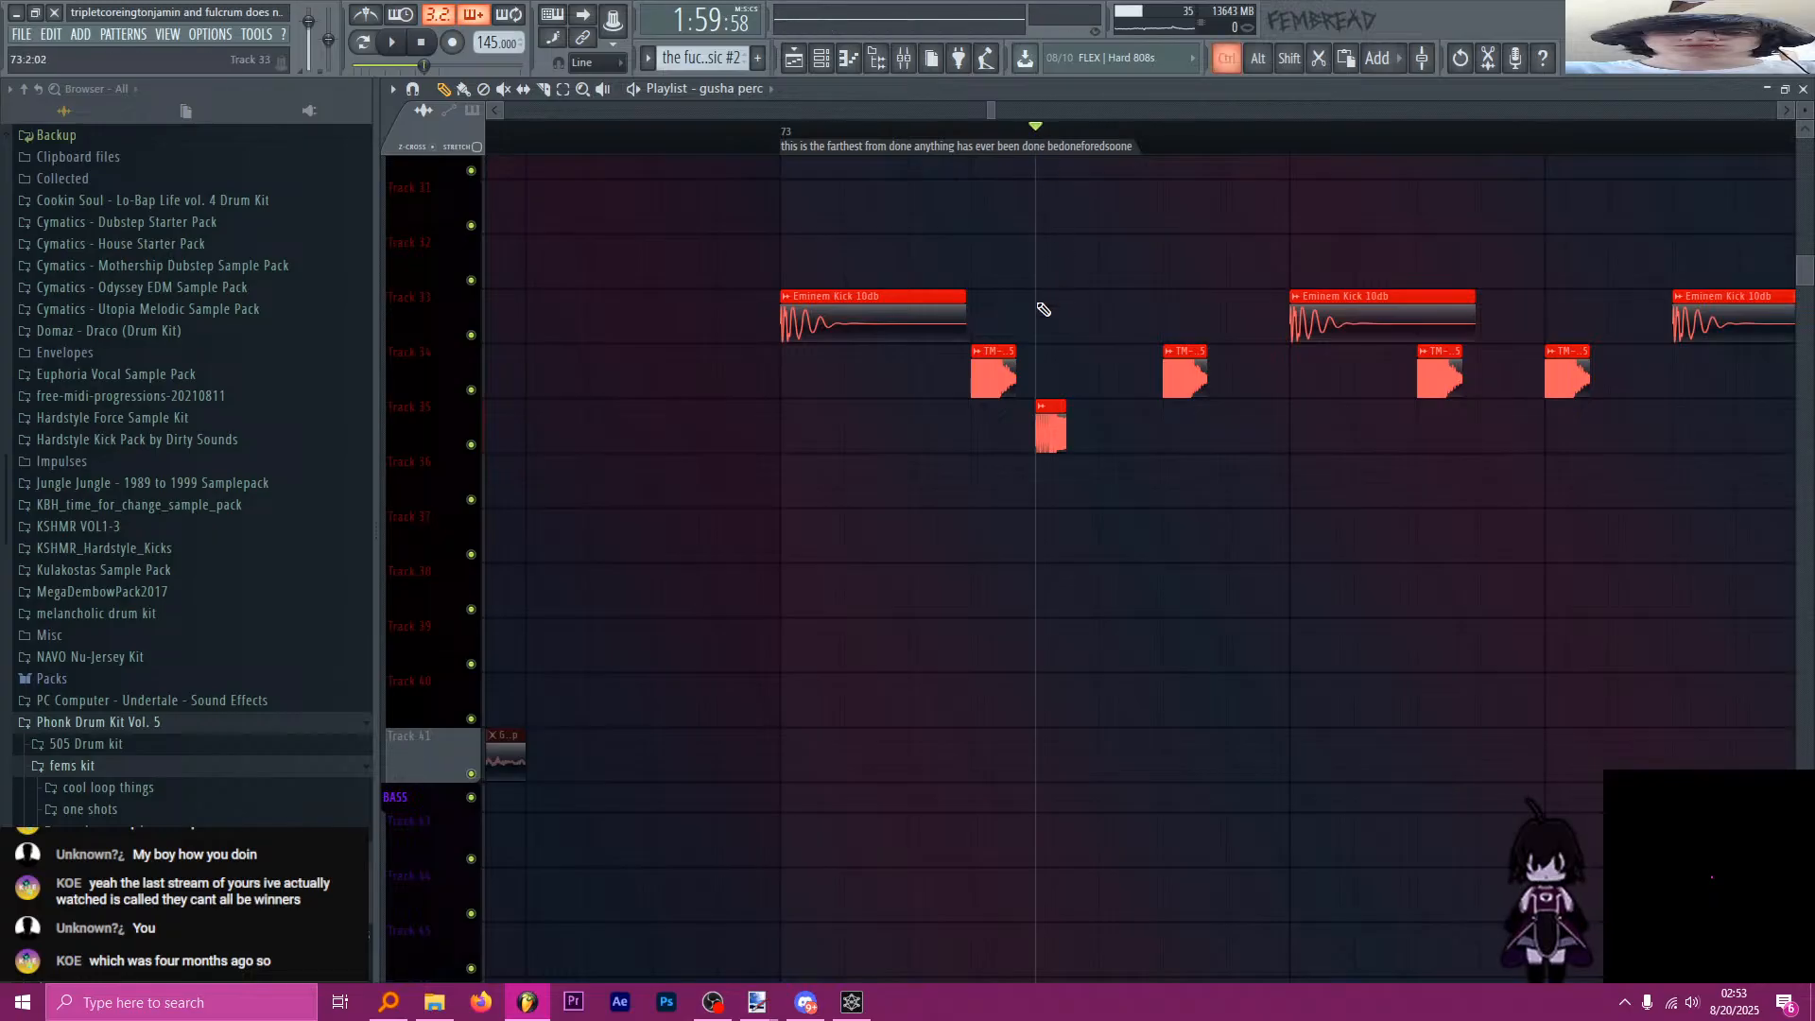
# Try a TM-88 Snare & Clap 5 hit on Track 34 at beat 4 of bar 72.
pyautogui.scroll(-3, 1043, 309)
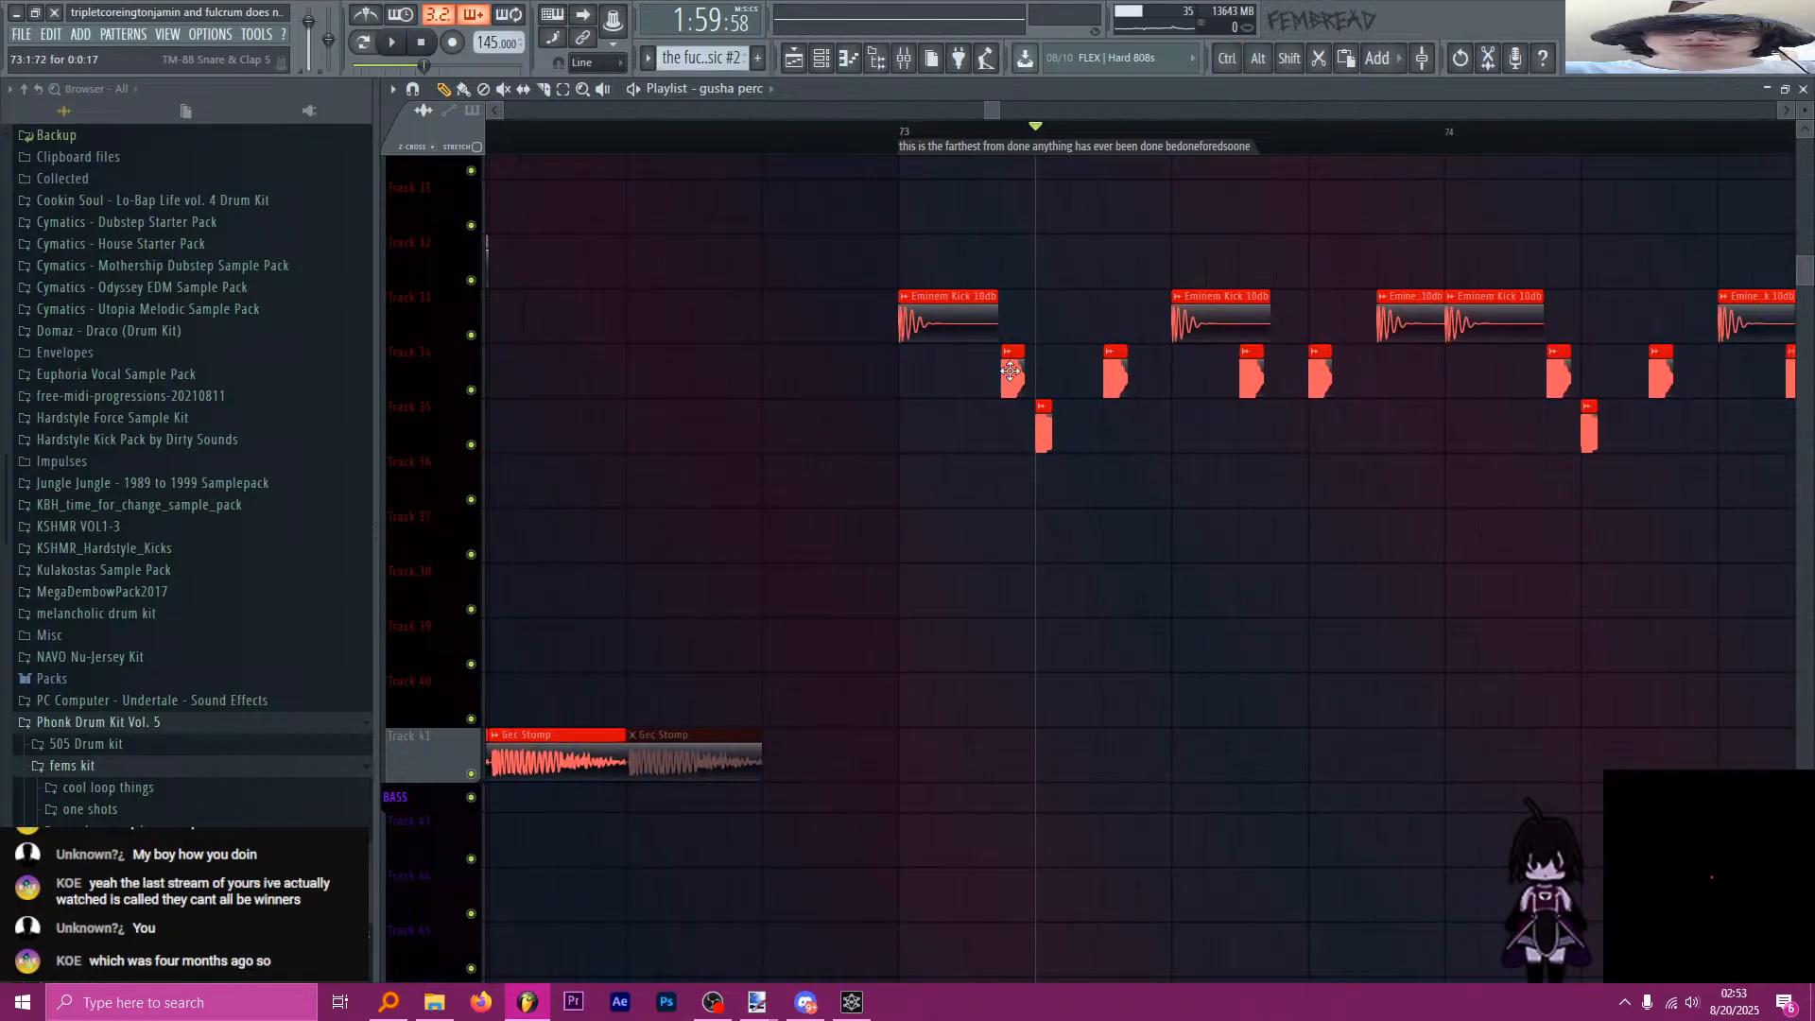
pyautogui.click(768, 377)
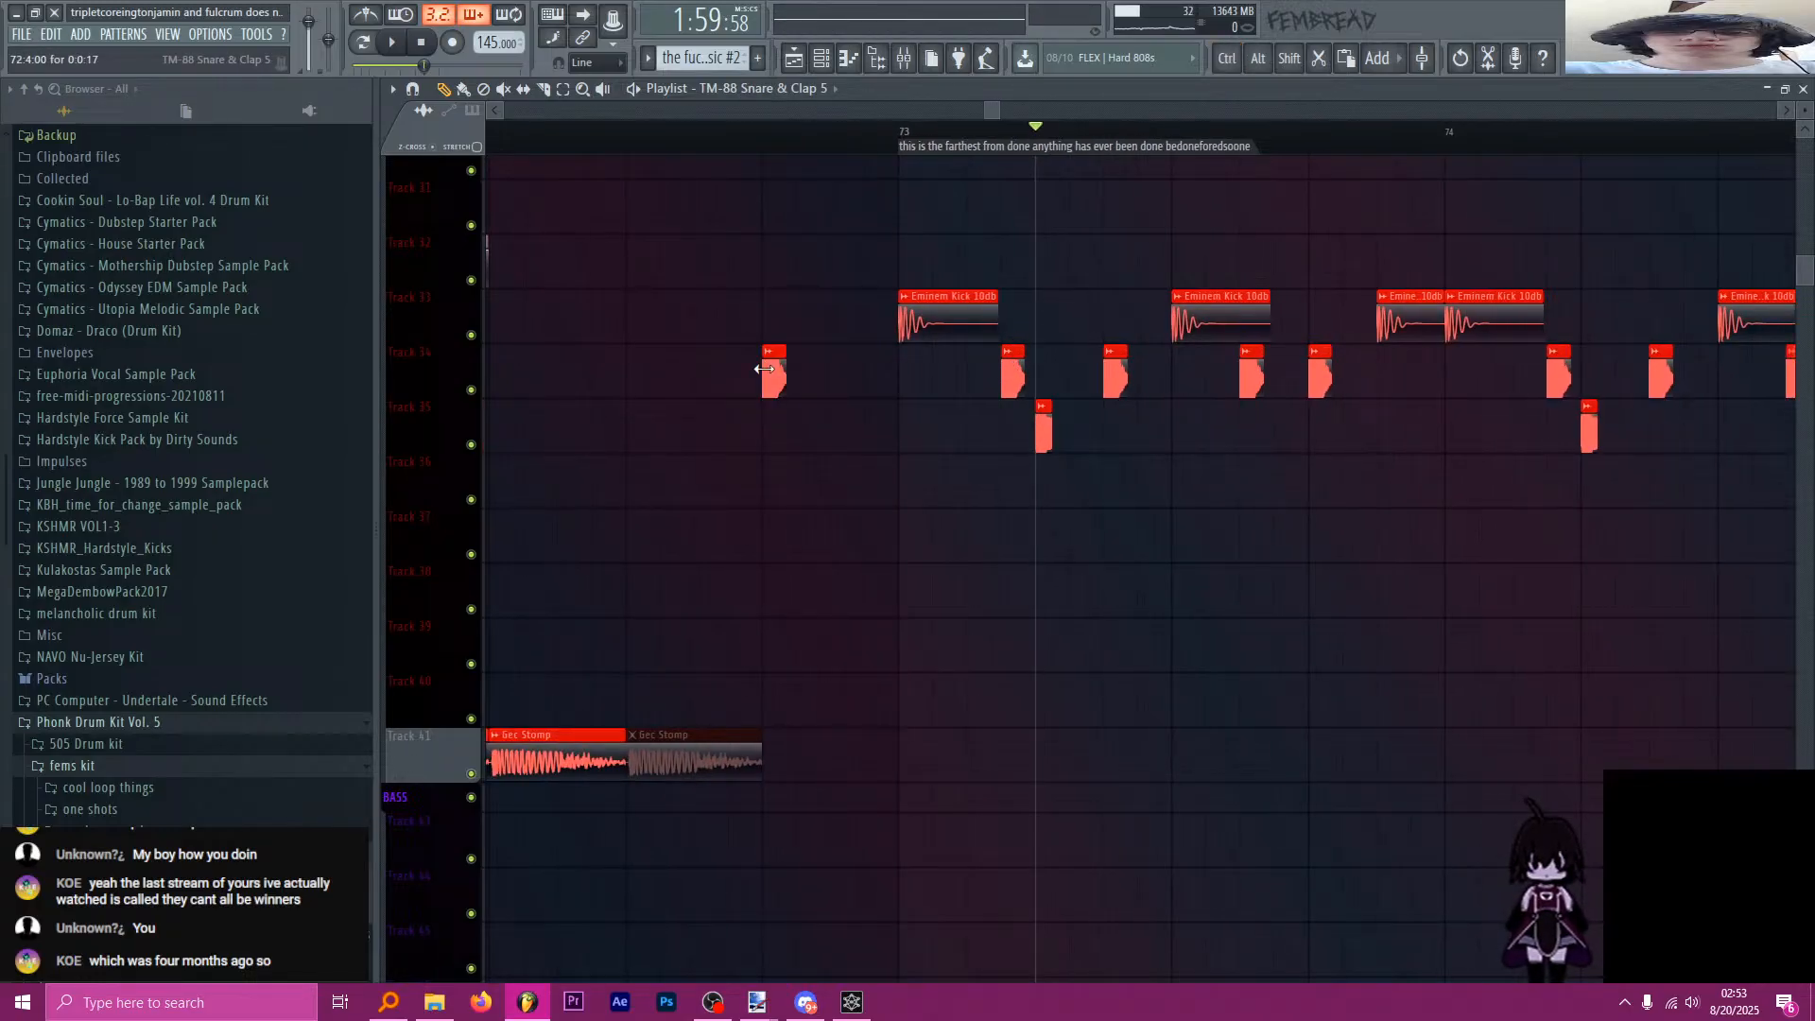
pyautogui.scroll(-5, 799, 444)
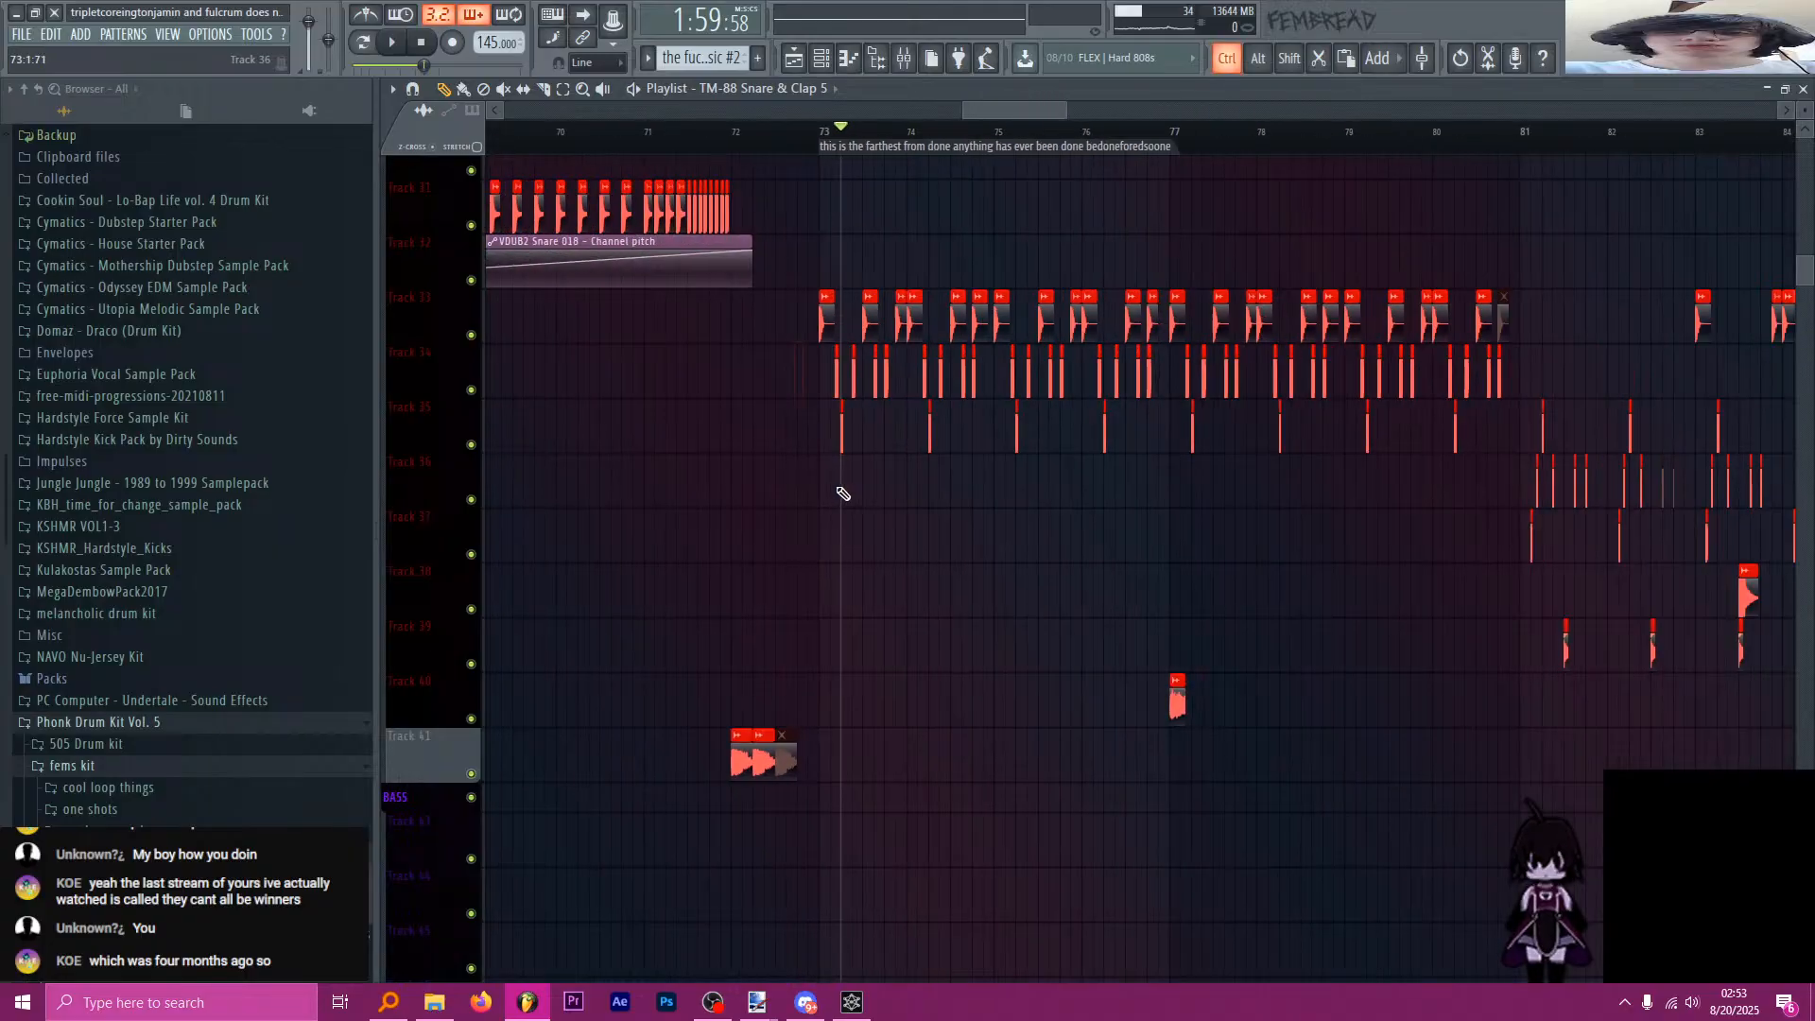
# Pick the KSHMR_Big_Snares_08 clip just before bar 65 on Track 29 as the active playlist sample.
pyautogui.scroll(-3, 842, 493)
pyautogui.scroll(-8, 842, 493)
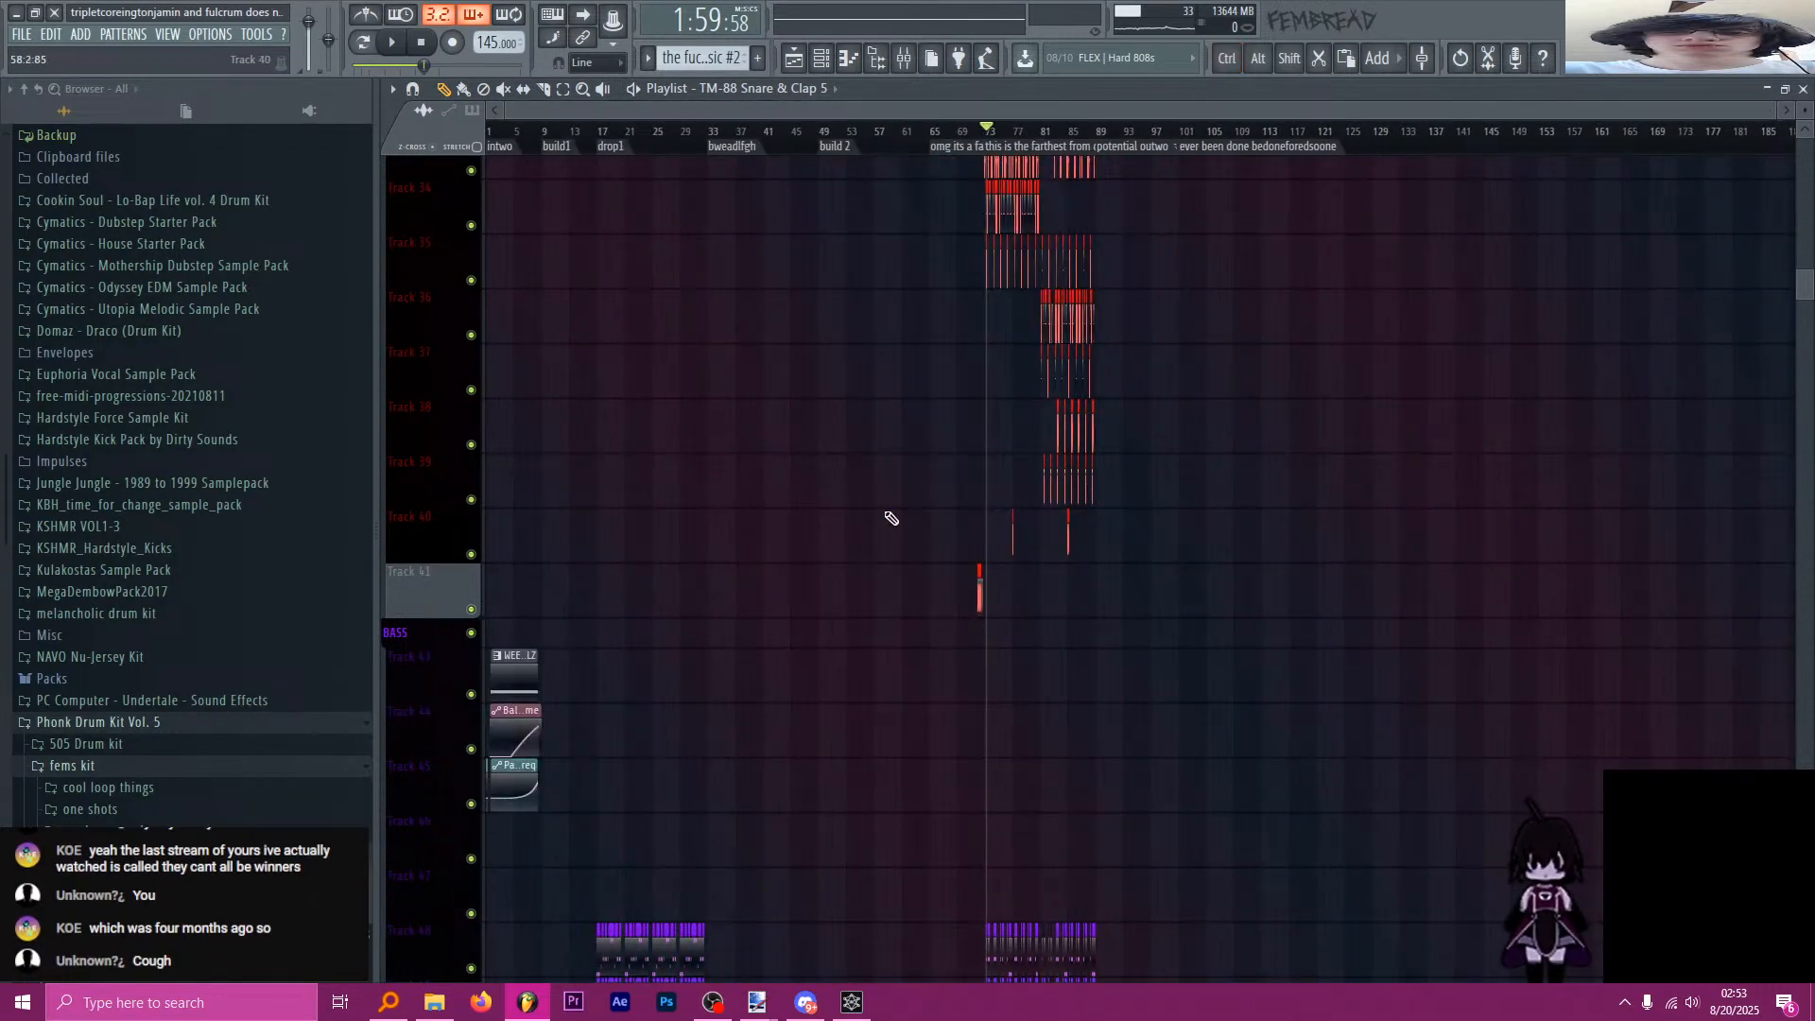
pyautogui.scroll(8, 993, 578)
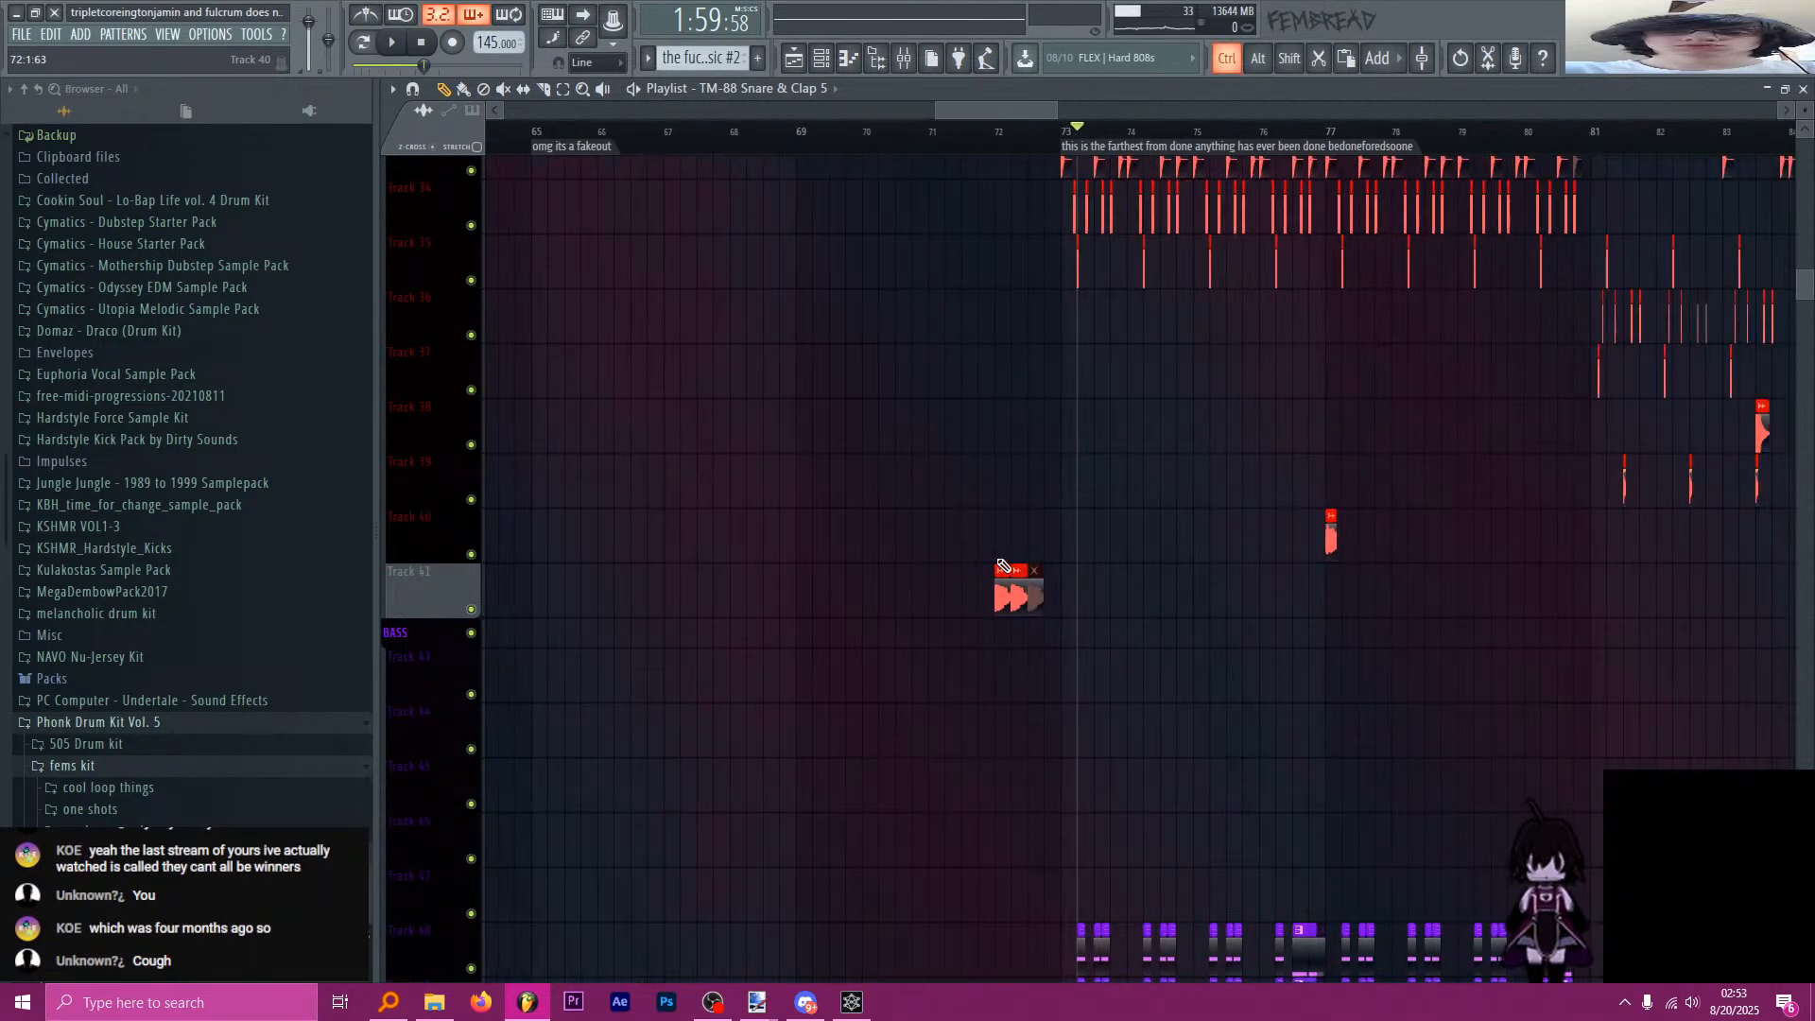
pyautogui.scroll(1, 1004, 565)
pyautogui.scroll(15, 718, 544)
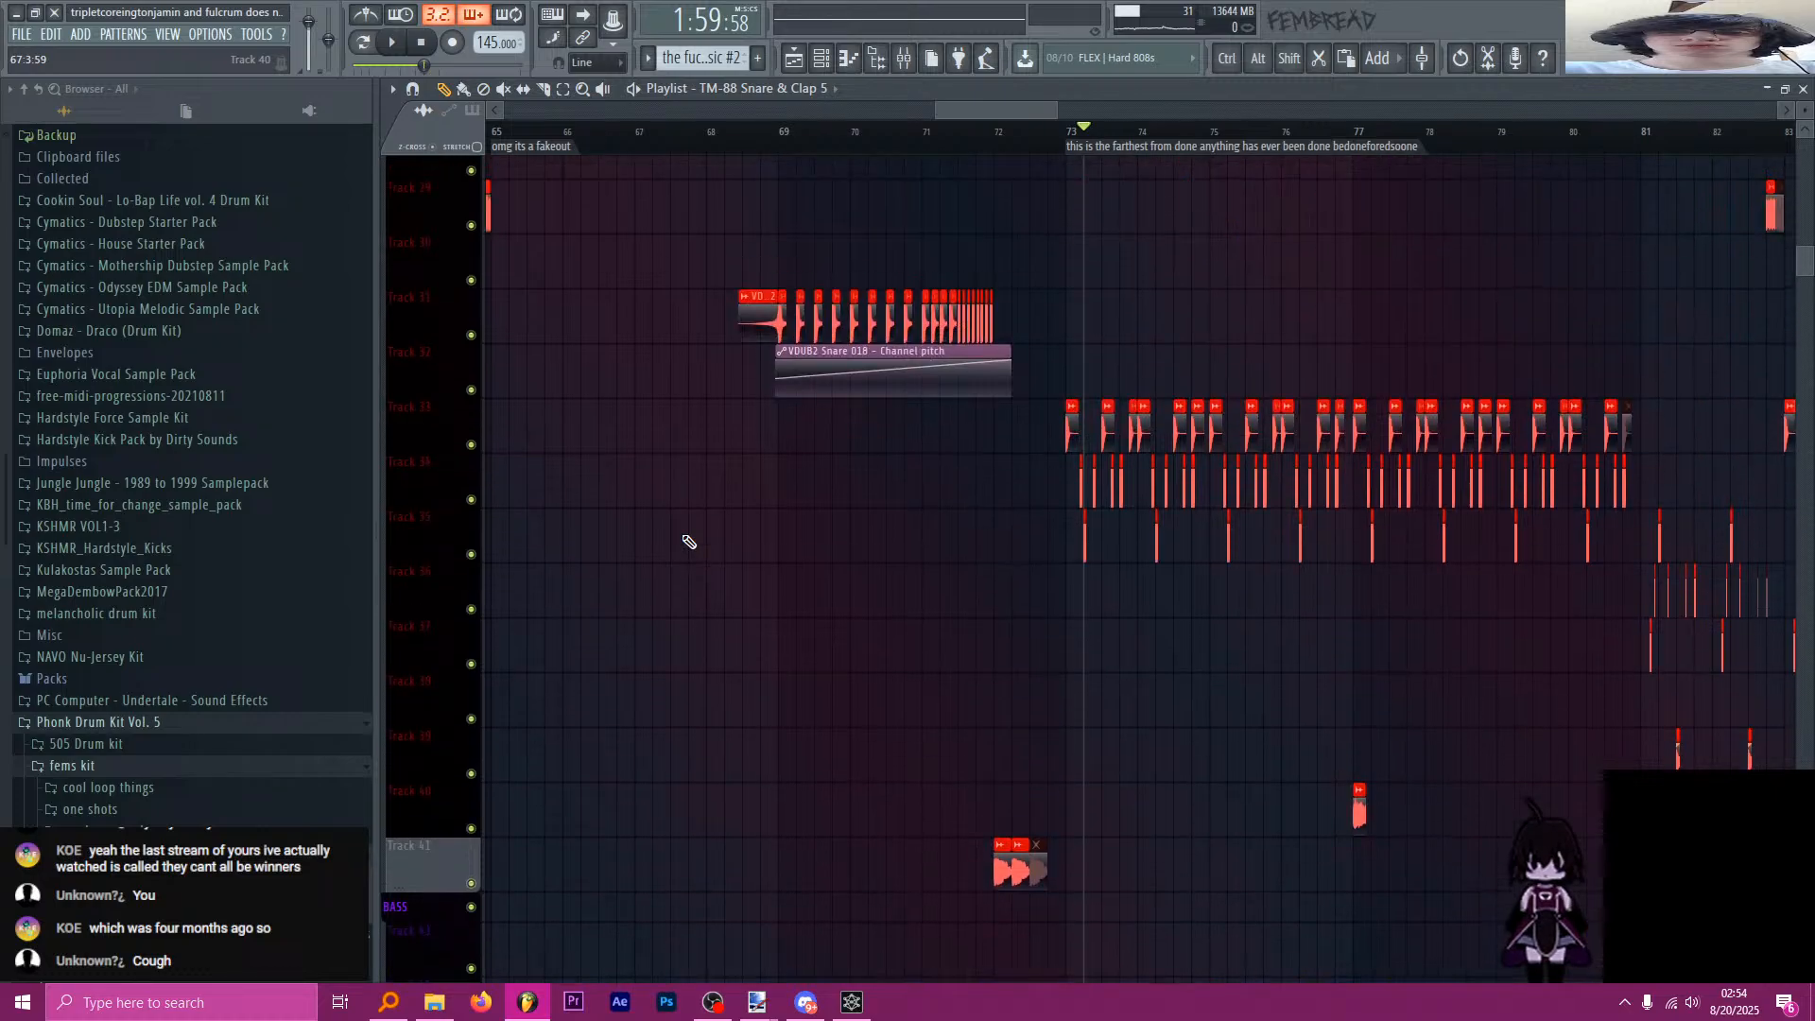
pyautogui.scroll(-3, 695, 538)
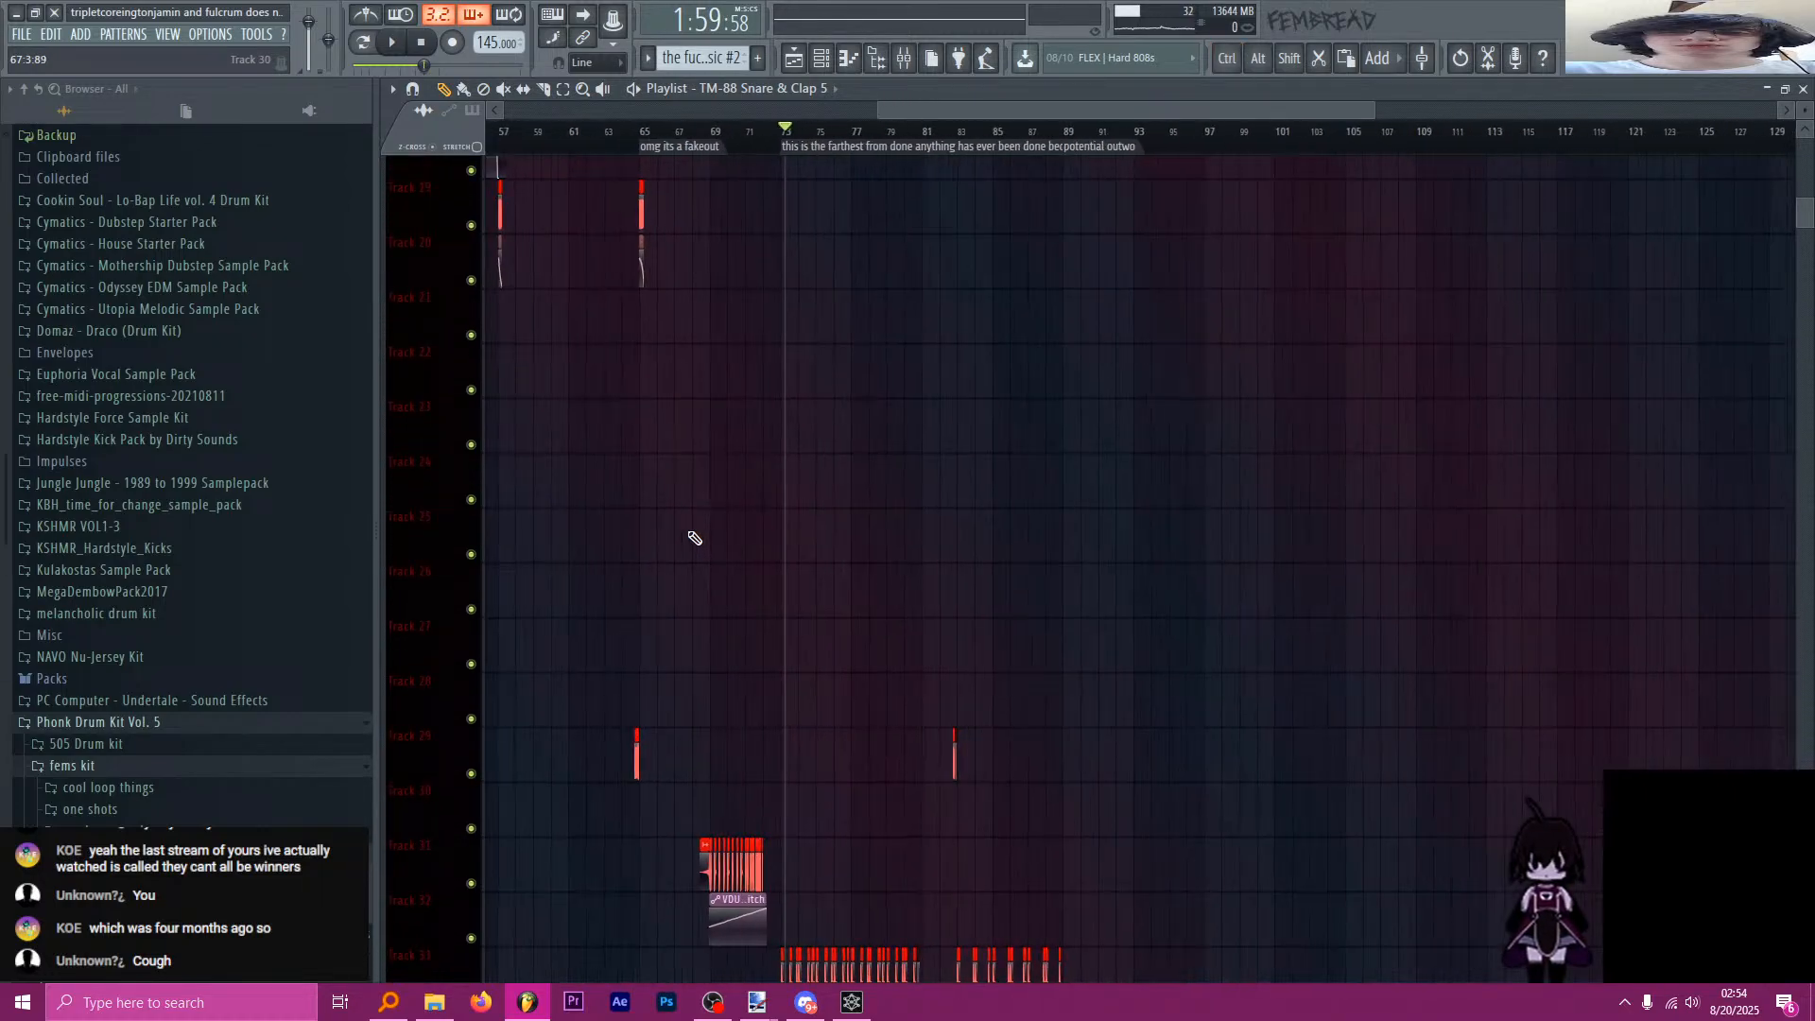
pyautogui.scroll(-5, 692, 531)
pyautogui.scroll(5, 643, 511)
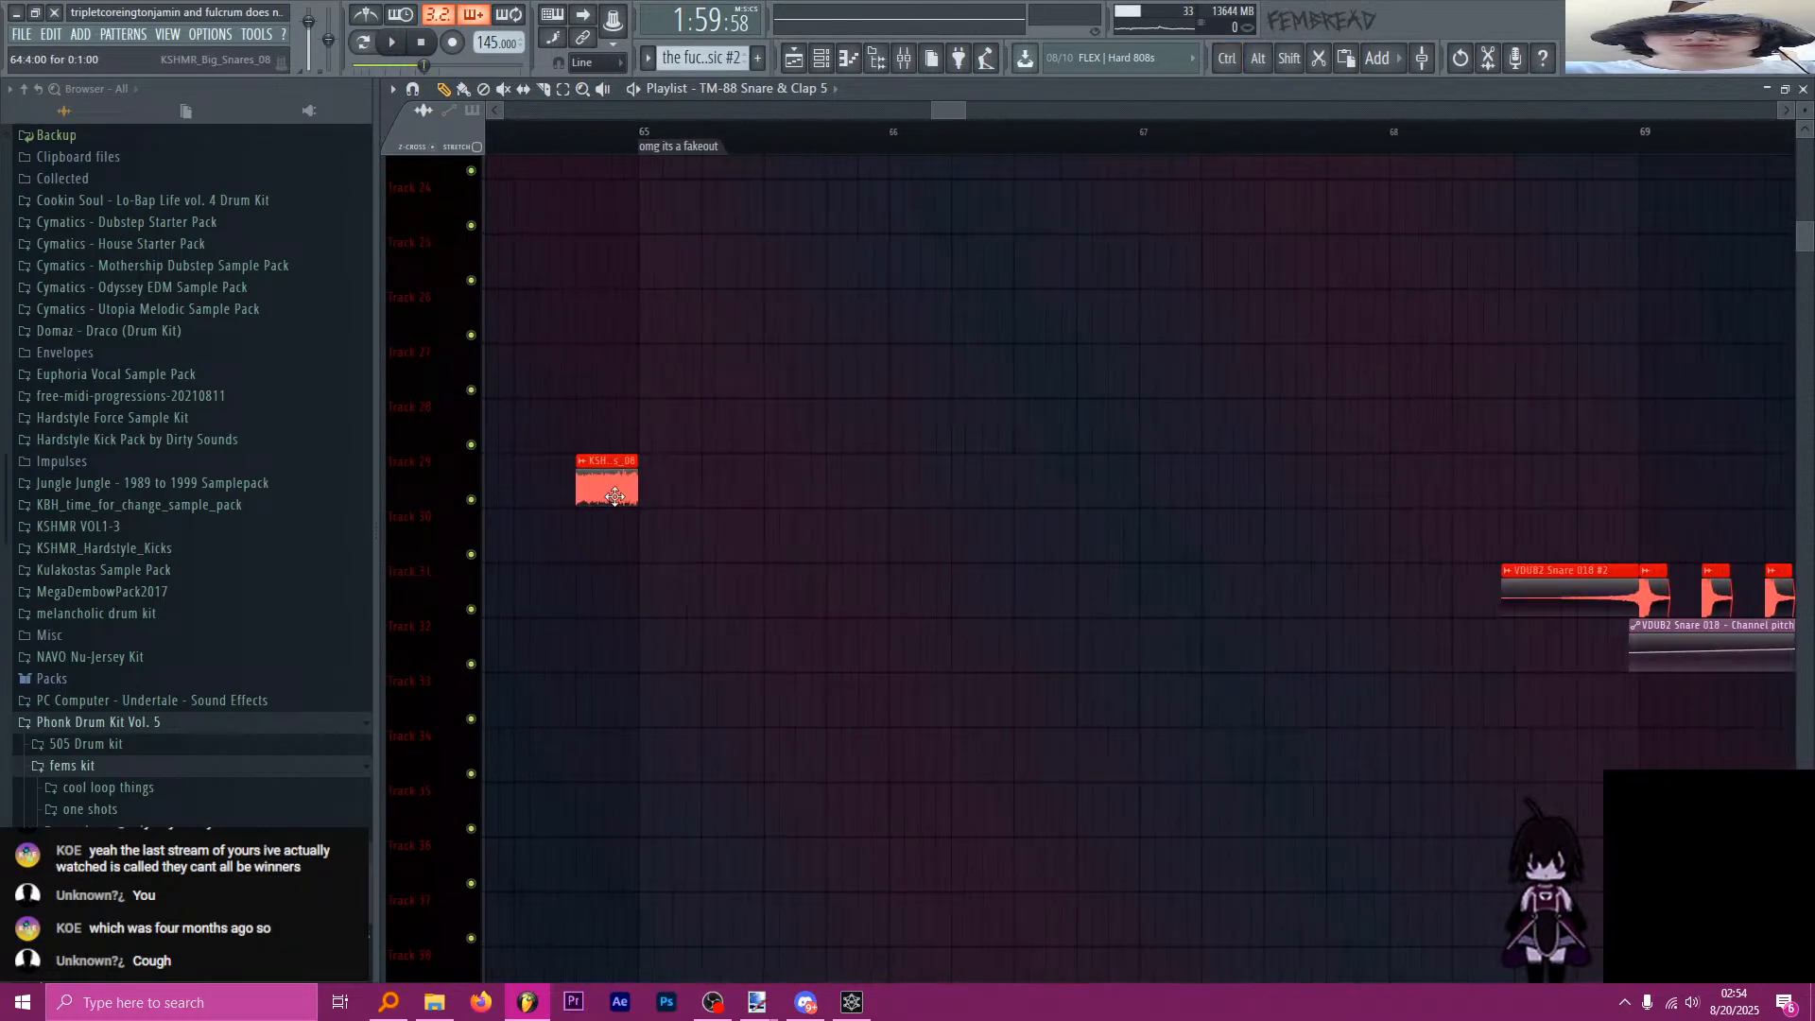
# Examine the drum arrangement around the bar 73 drop, from the snare build on Track 31 to the fill on Track 41.
pyautogui.scroll(-3, 624, 492)
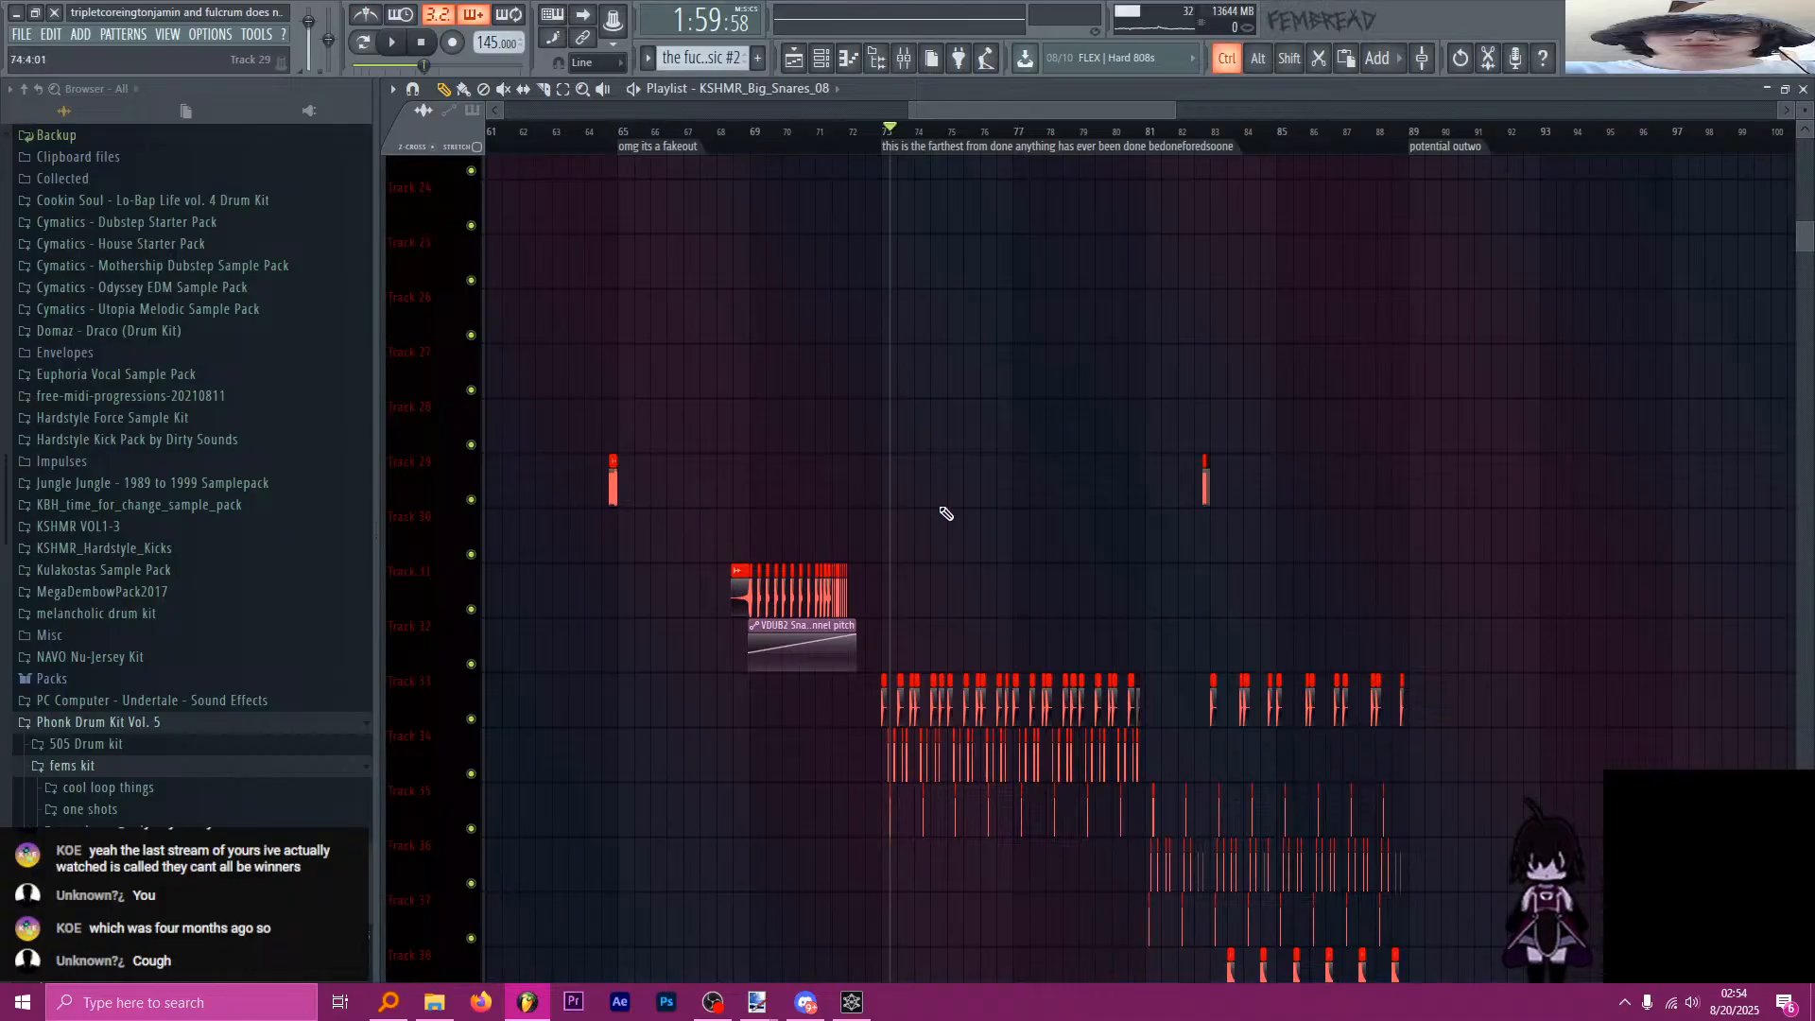
pyautogui.scroll(-10, 1116, 534)
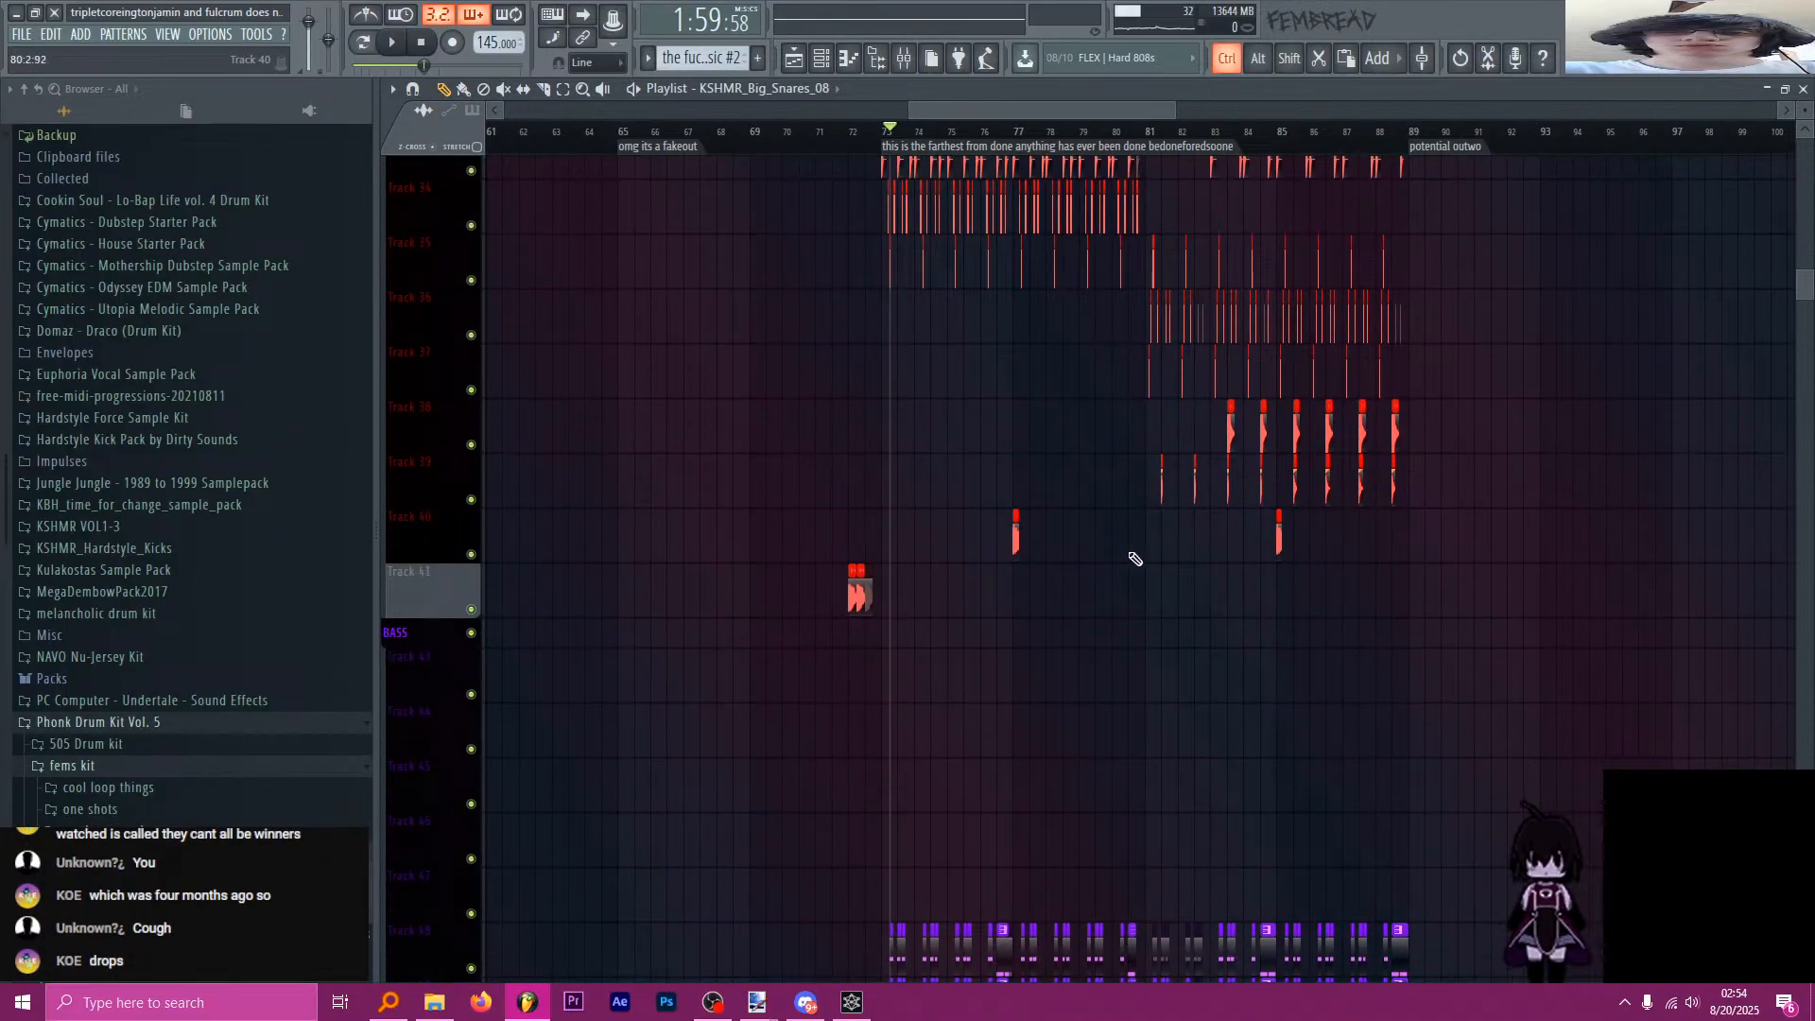
pyautogui.scroll(4, 1134, 558)
pyautogui.scroll(6, 1220, 562)
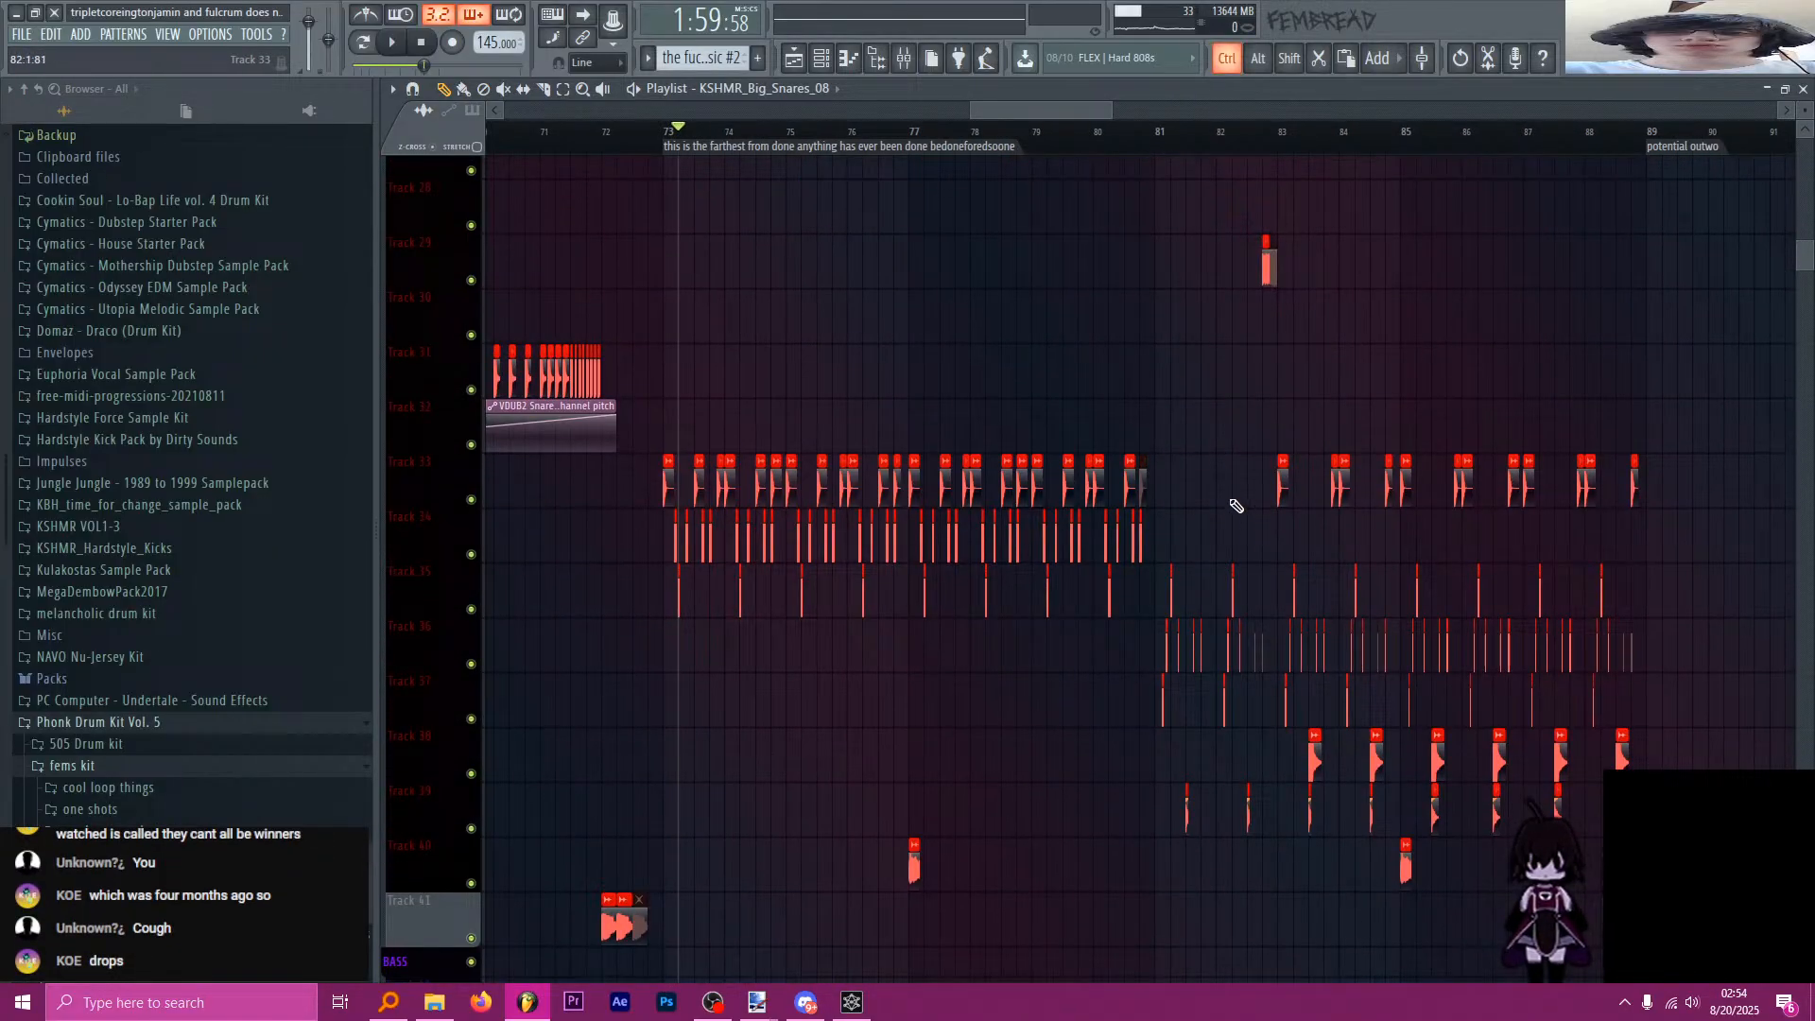
pyautogui.scroll(-4, 1234, 505)
pyautogui.scroll(4, 851, 323)
pyautogui.scroll(3, 846, 324)
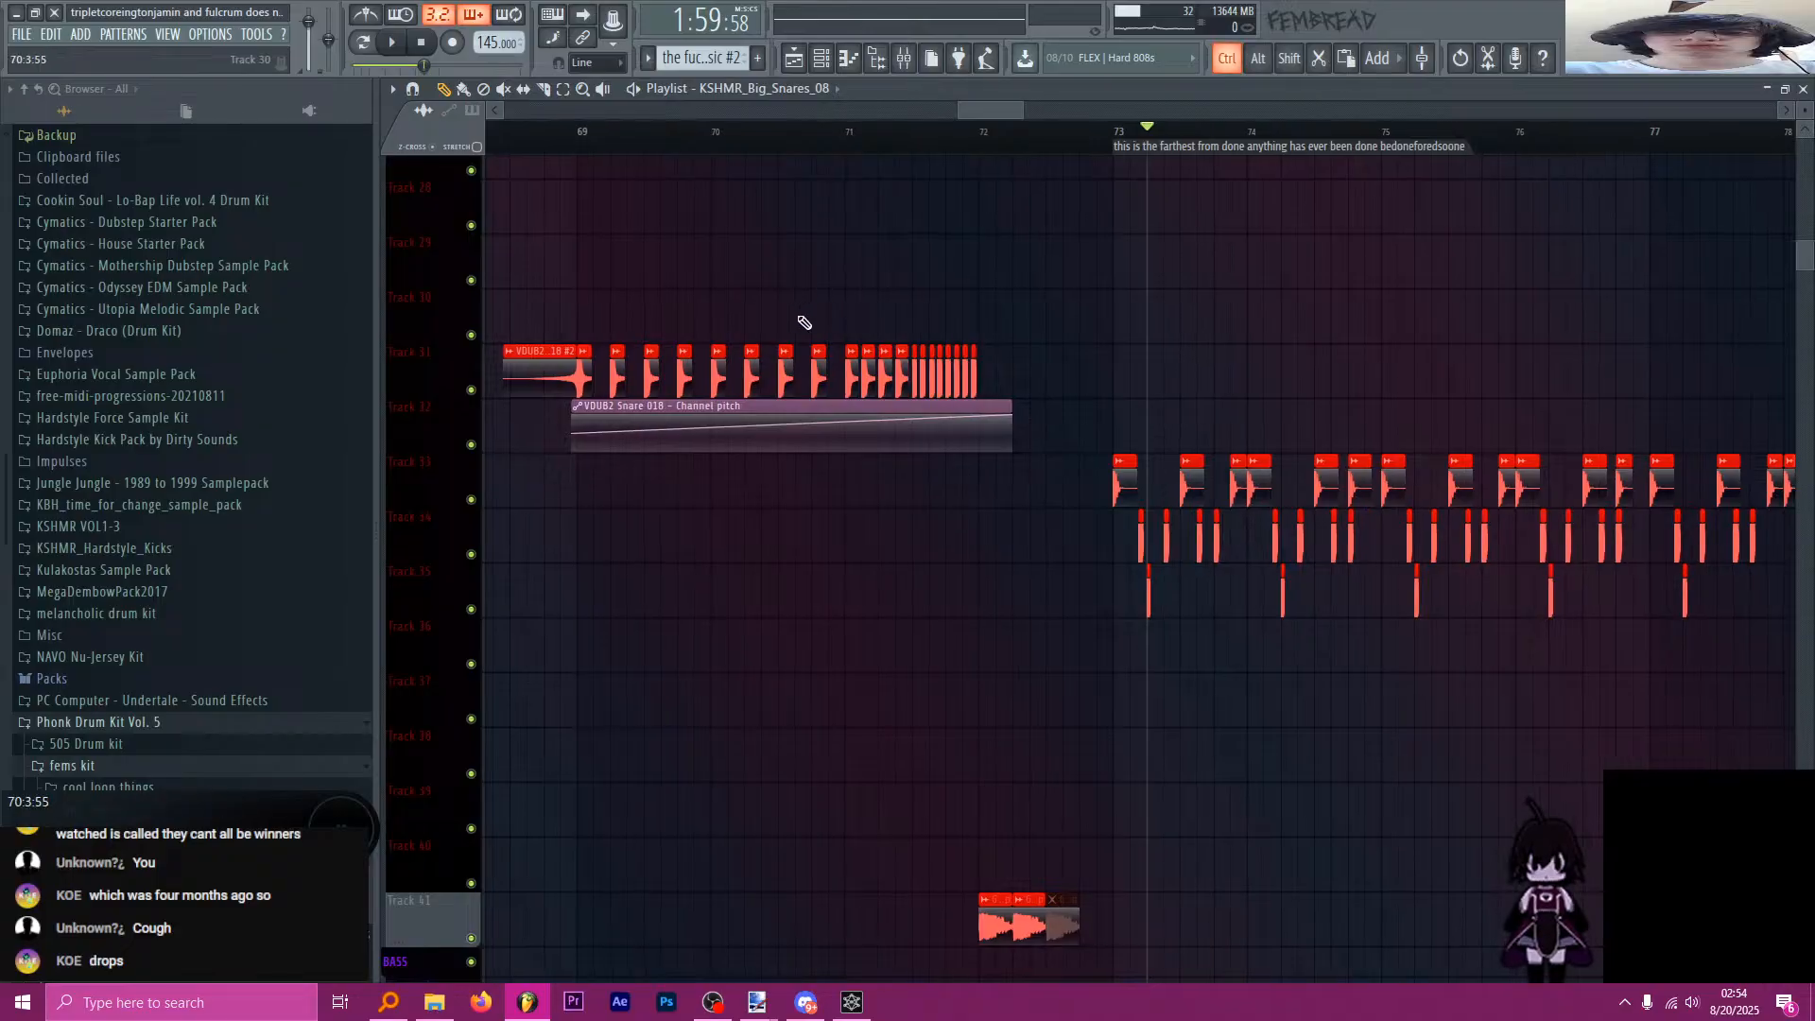
pyautogui.scroll(1, 945, 298)
pyautogui.scroll(-3, 912, 317)
pyautogui.scroll(-6, 907, 321)
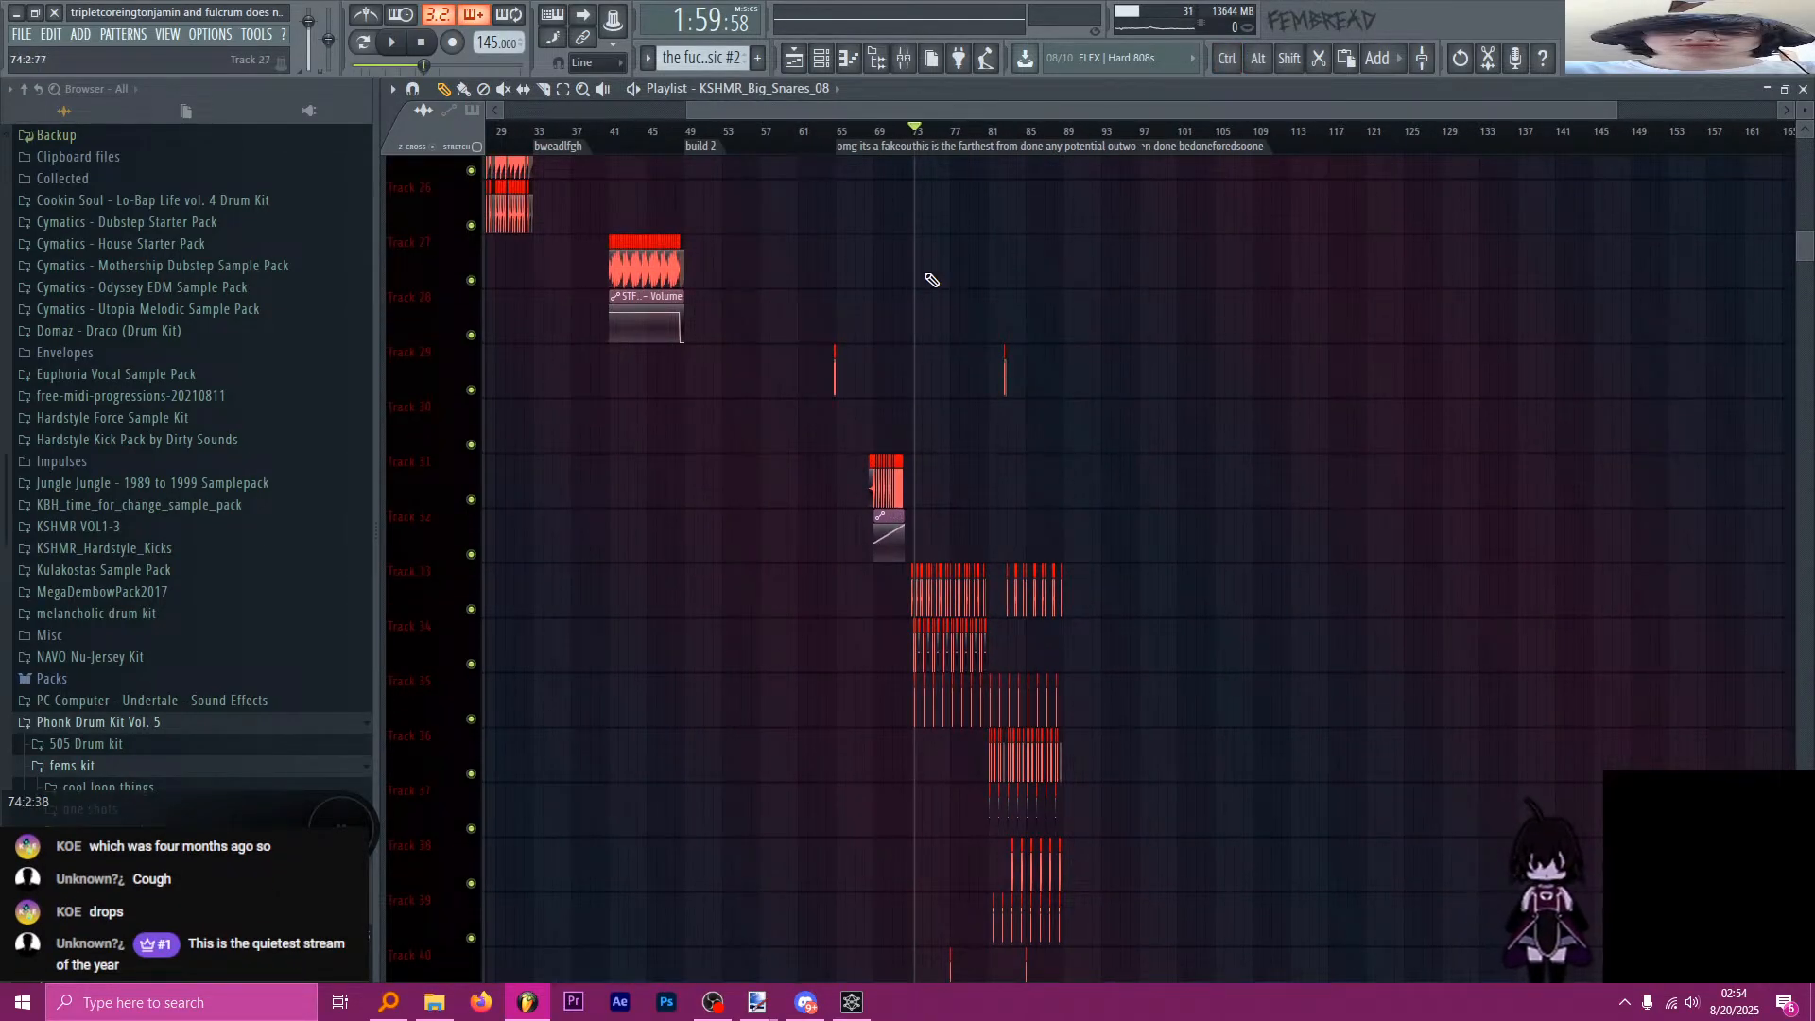
# Switch to OBS, raise the Mic/Aux level to -1.6 dB, and return to FL Studio.
pyautogui.click(713, 1000)
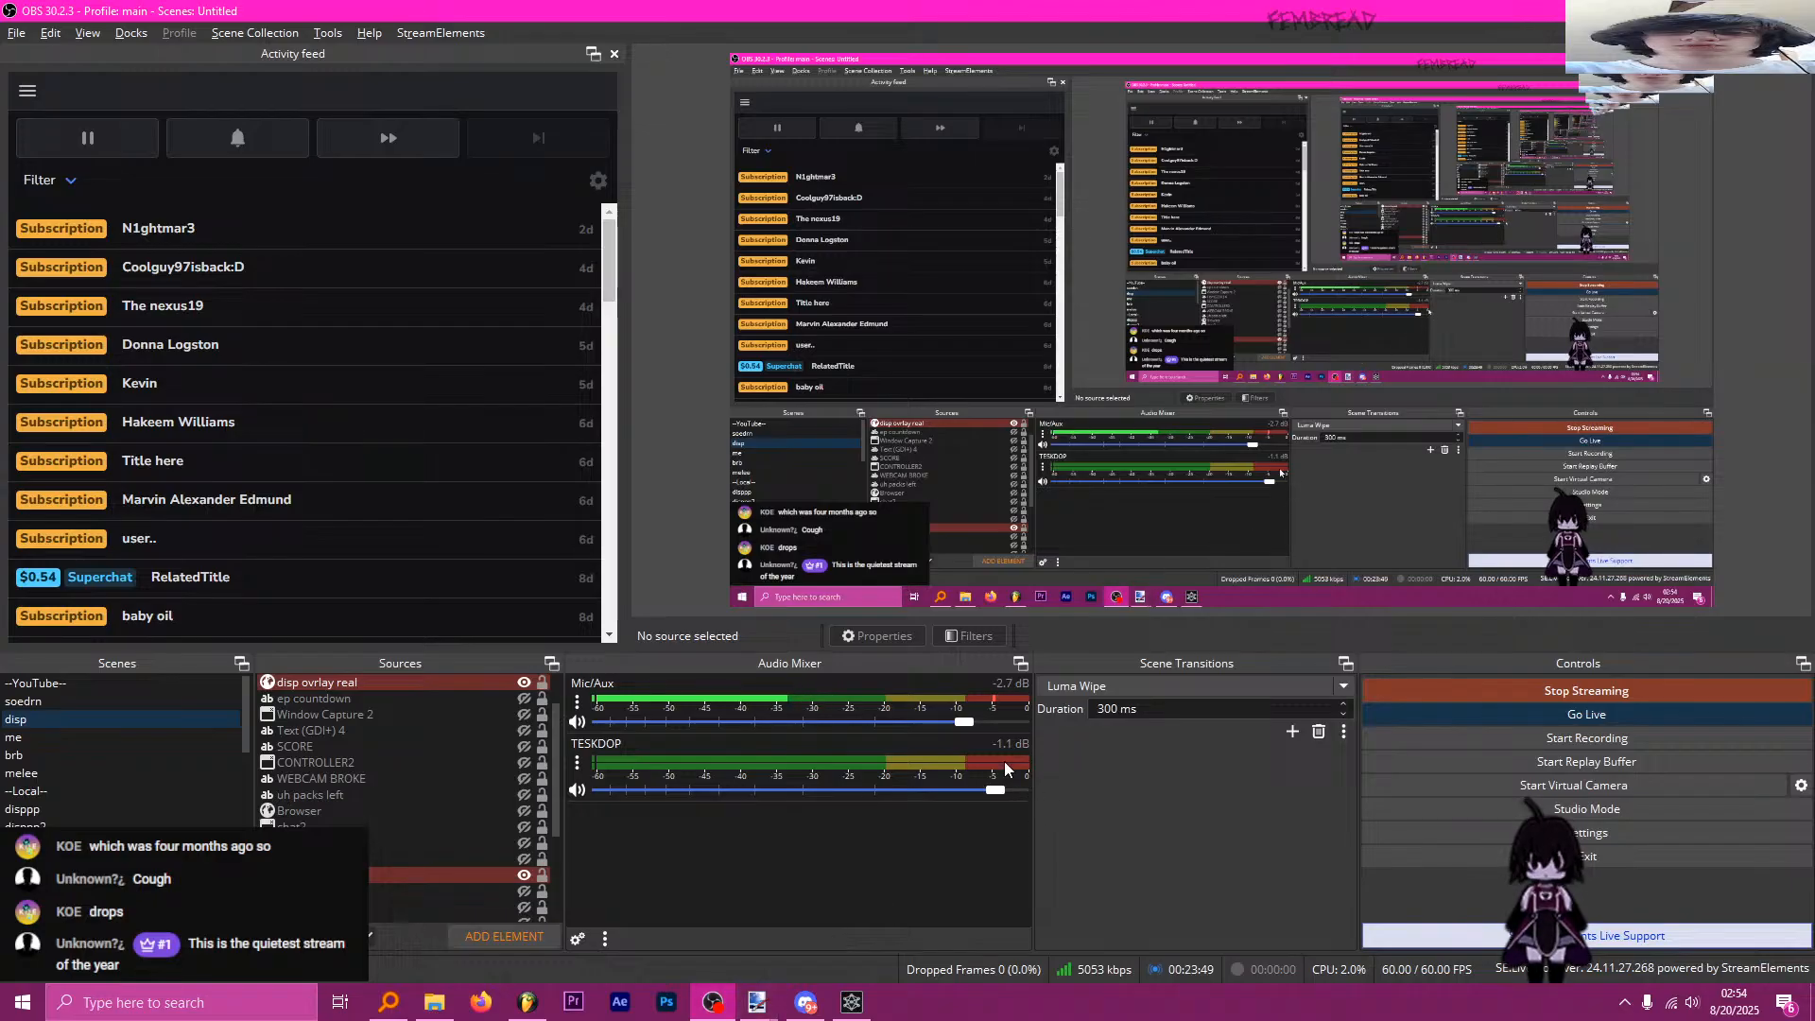
pyautogui.moveTo(973, 723); pyautogui.dragTo(987, 723)
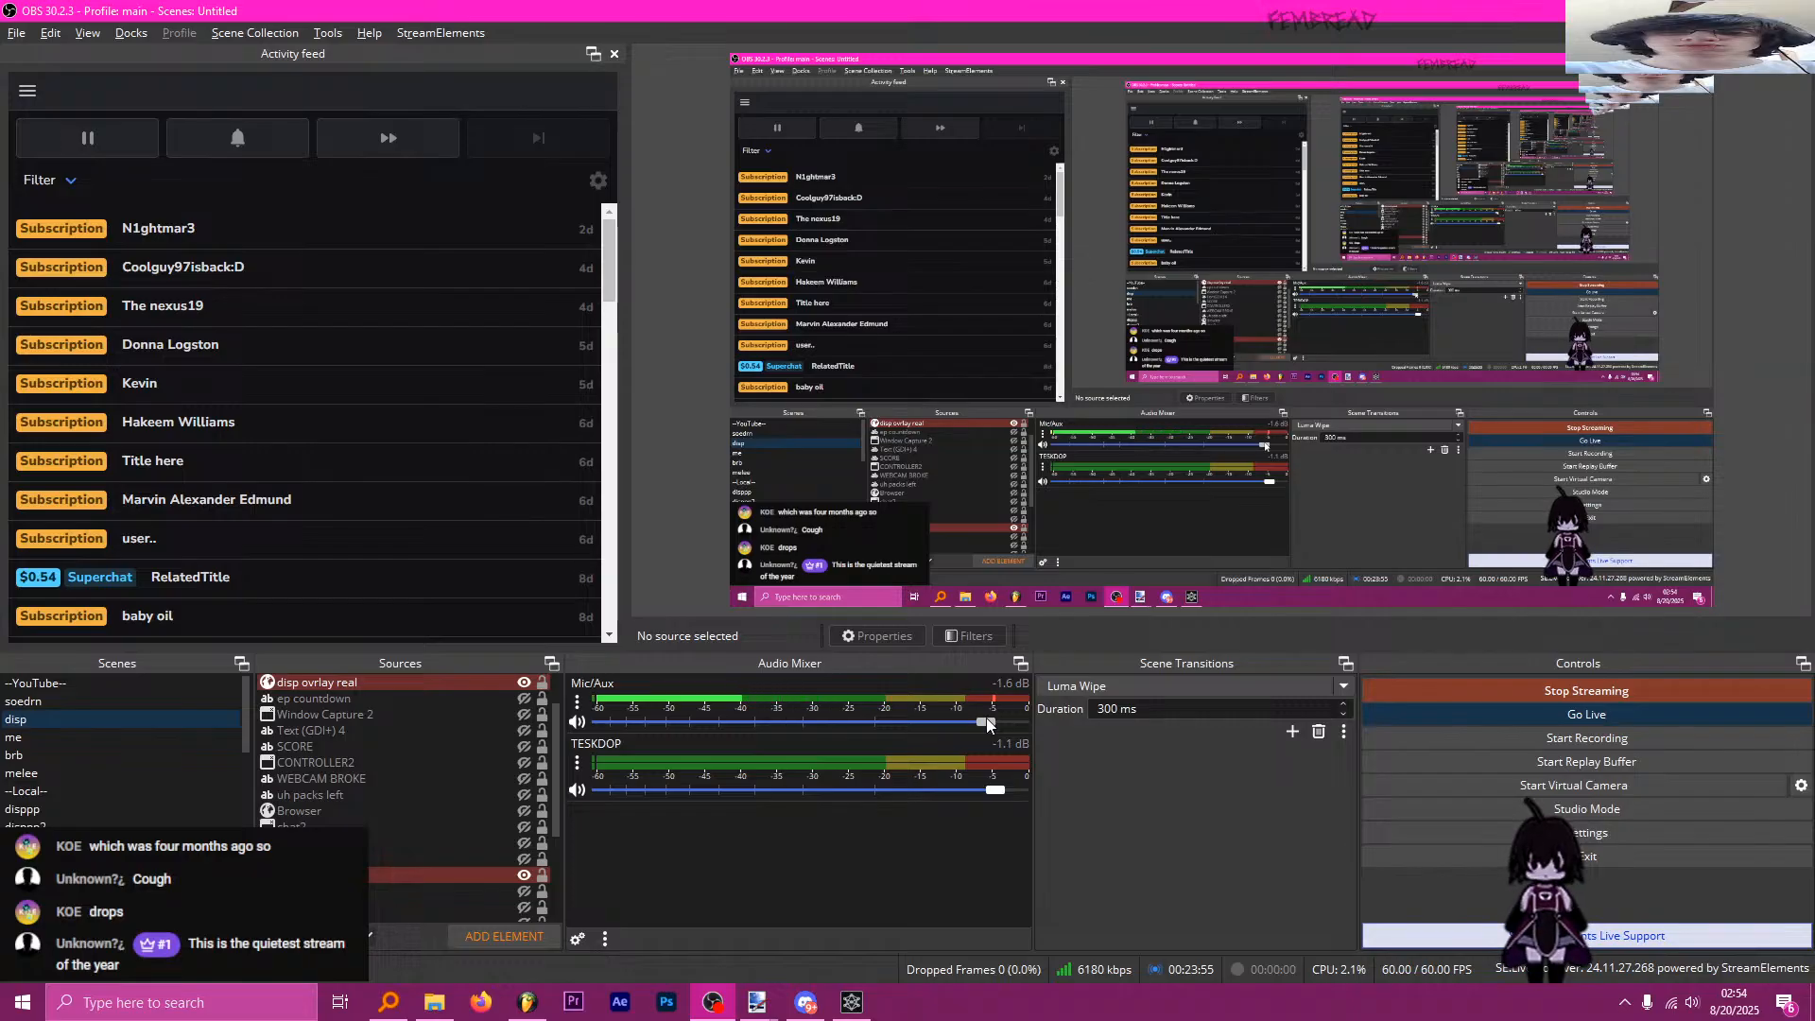
pyautogui.hotkey('alt', 'Tab')
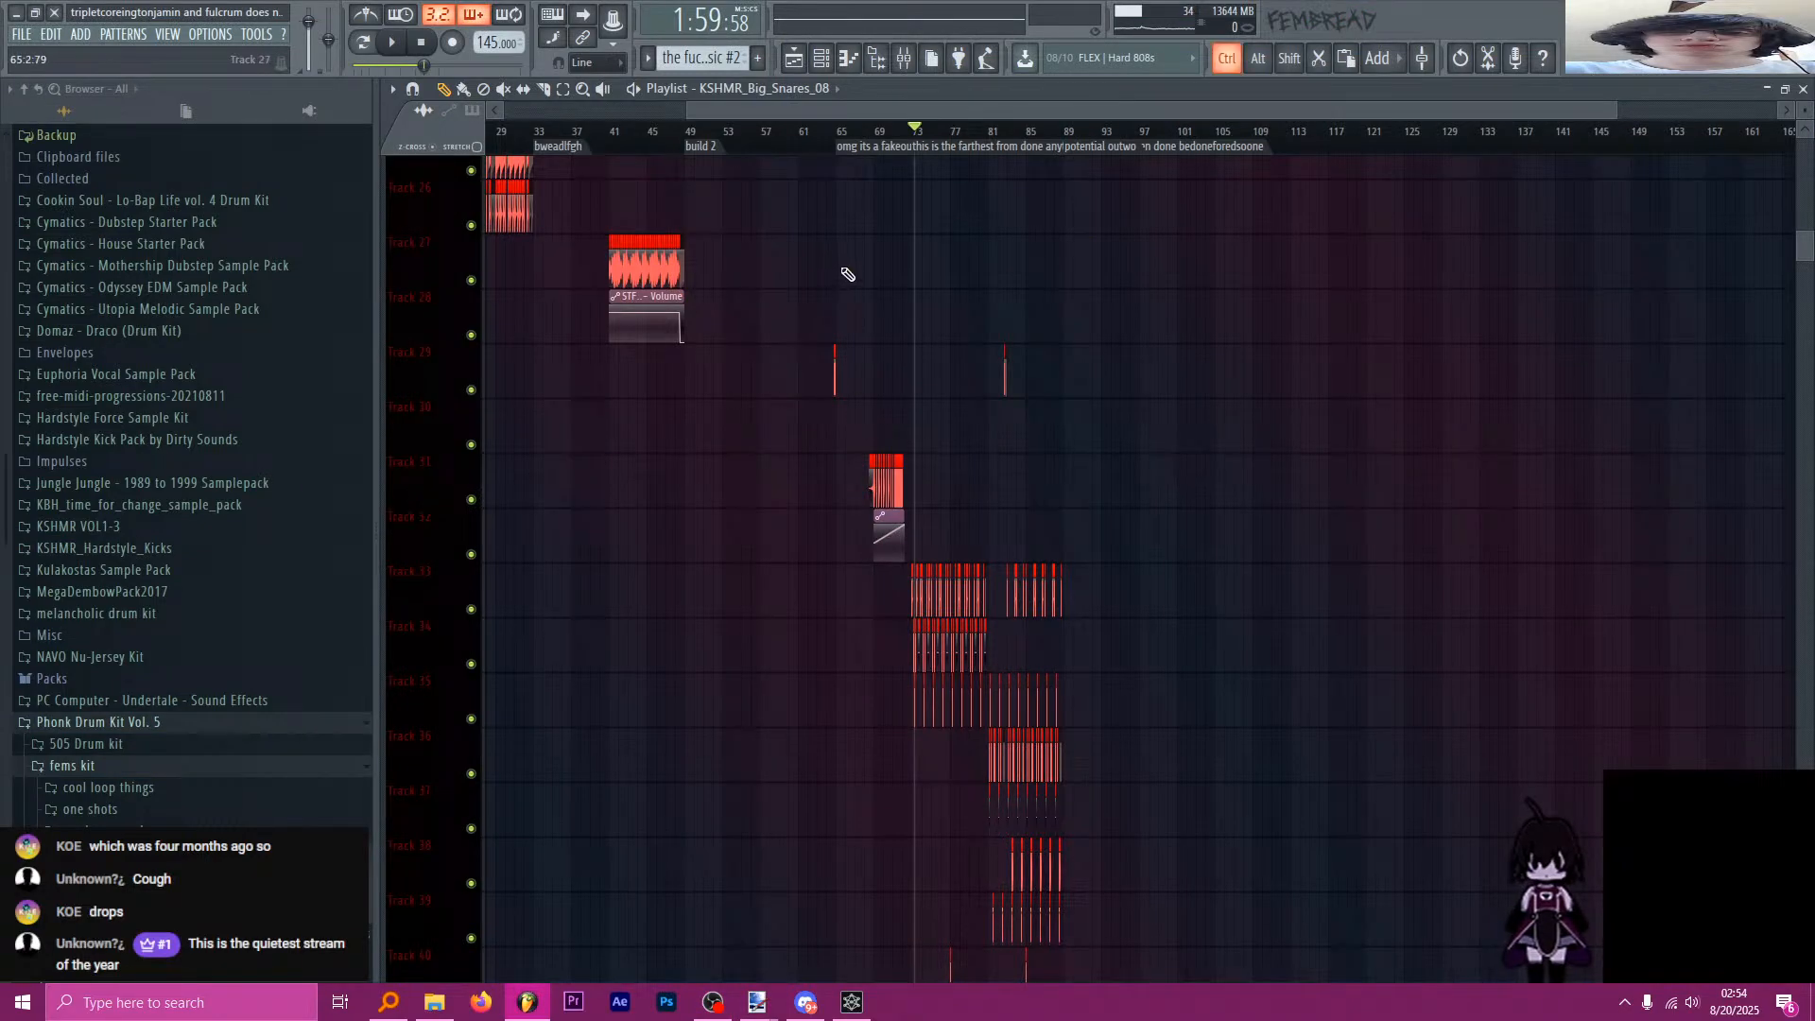
# Move the playback position to bar 69 and on to the start of bar 73.
pyautogui.scroll(3, 964, 267)
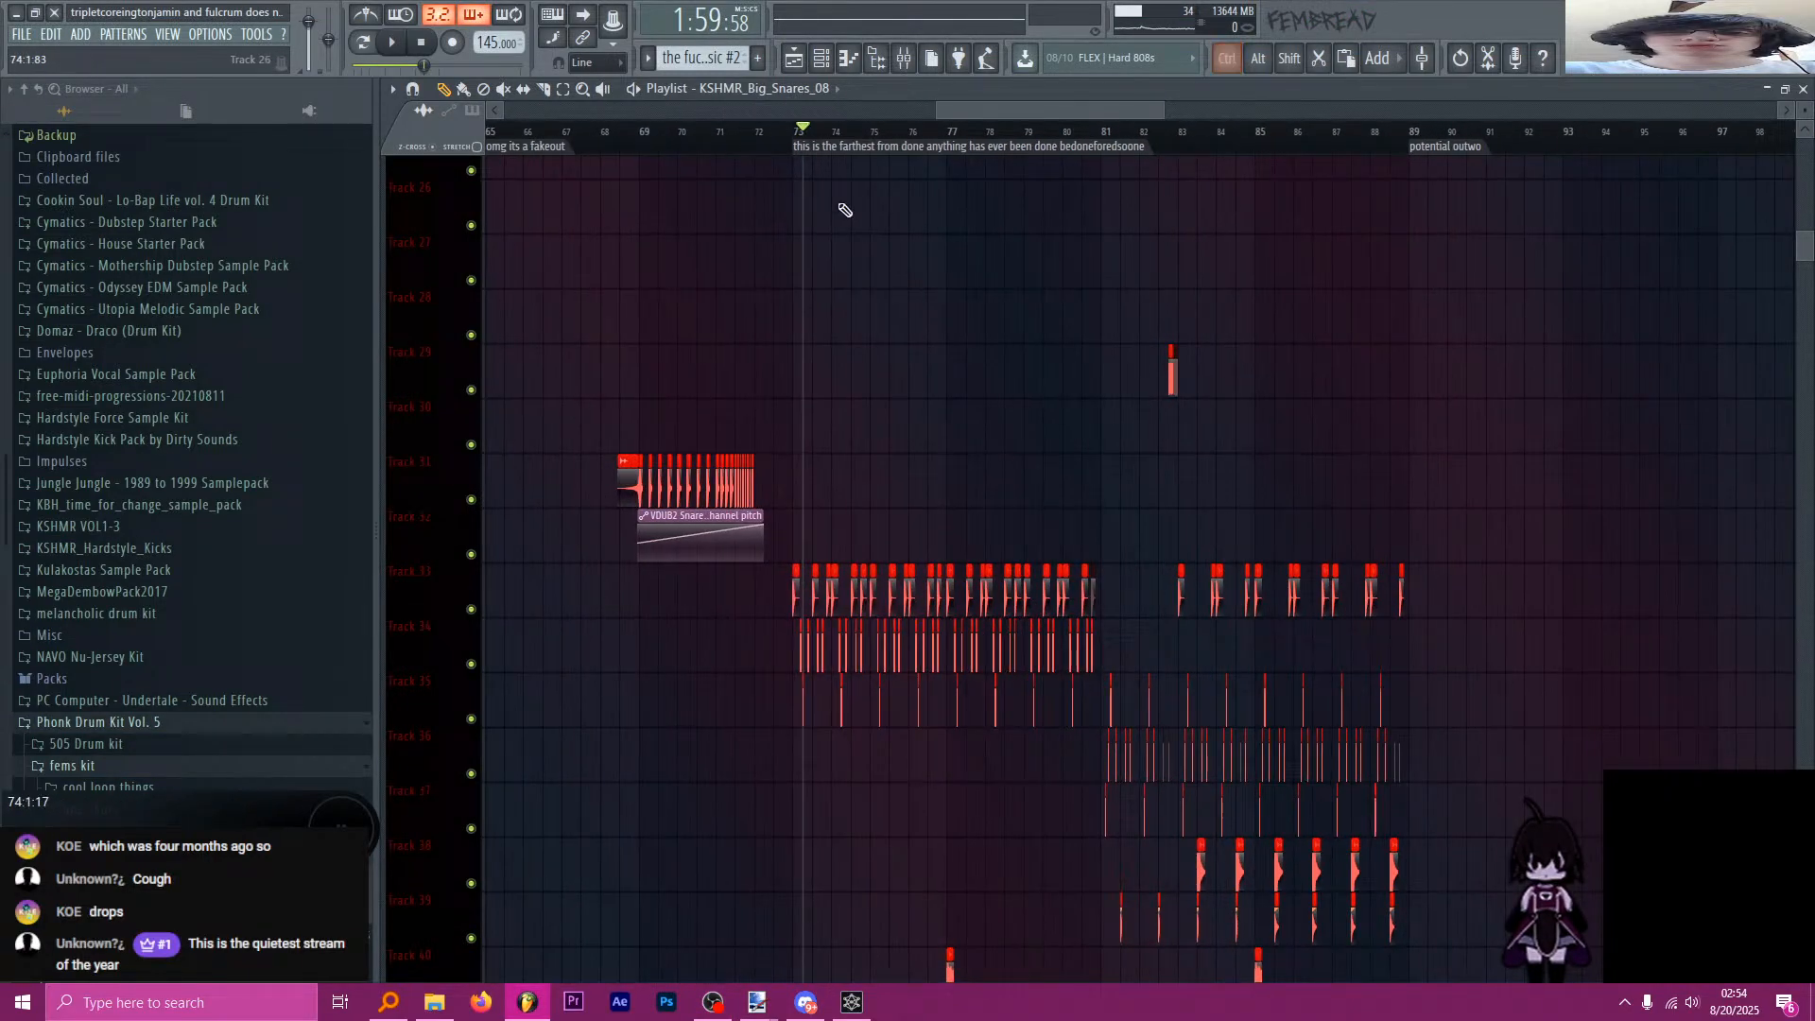
pyautogui.click(641, 131)
pyautogui.scroll(3, 792, 304)
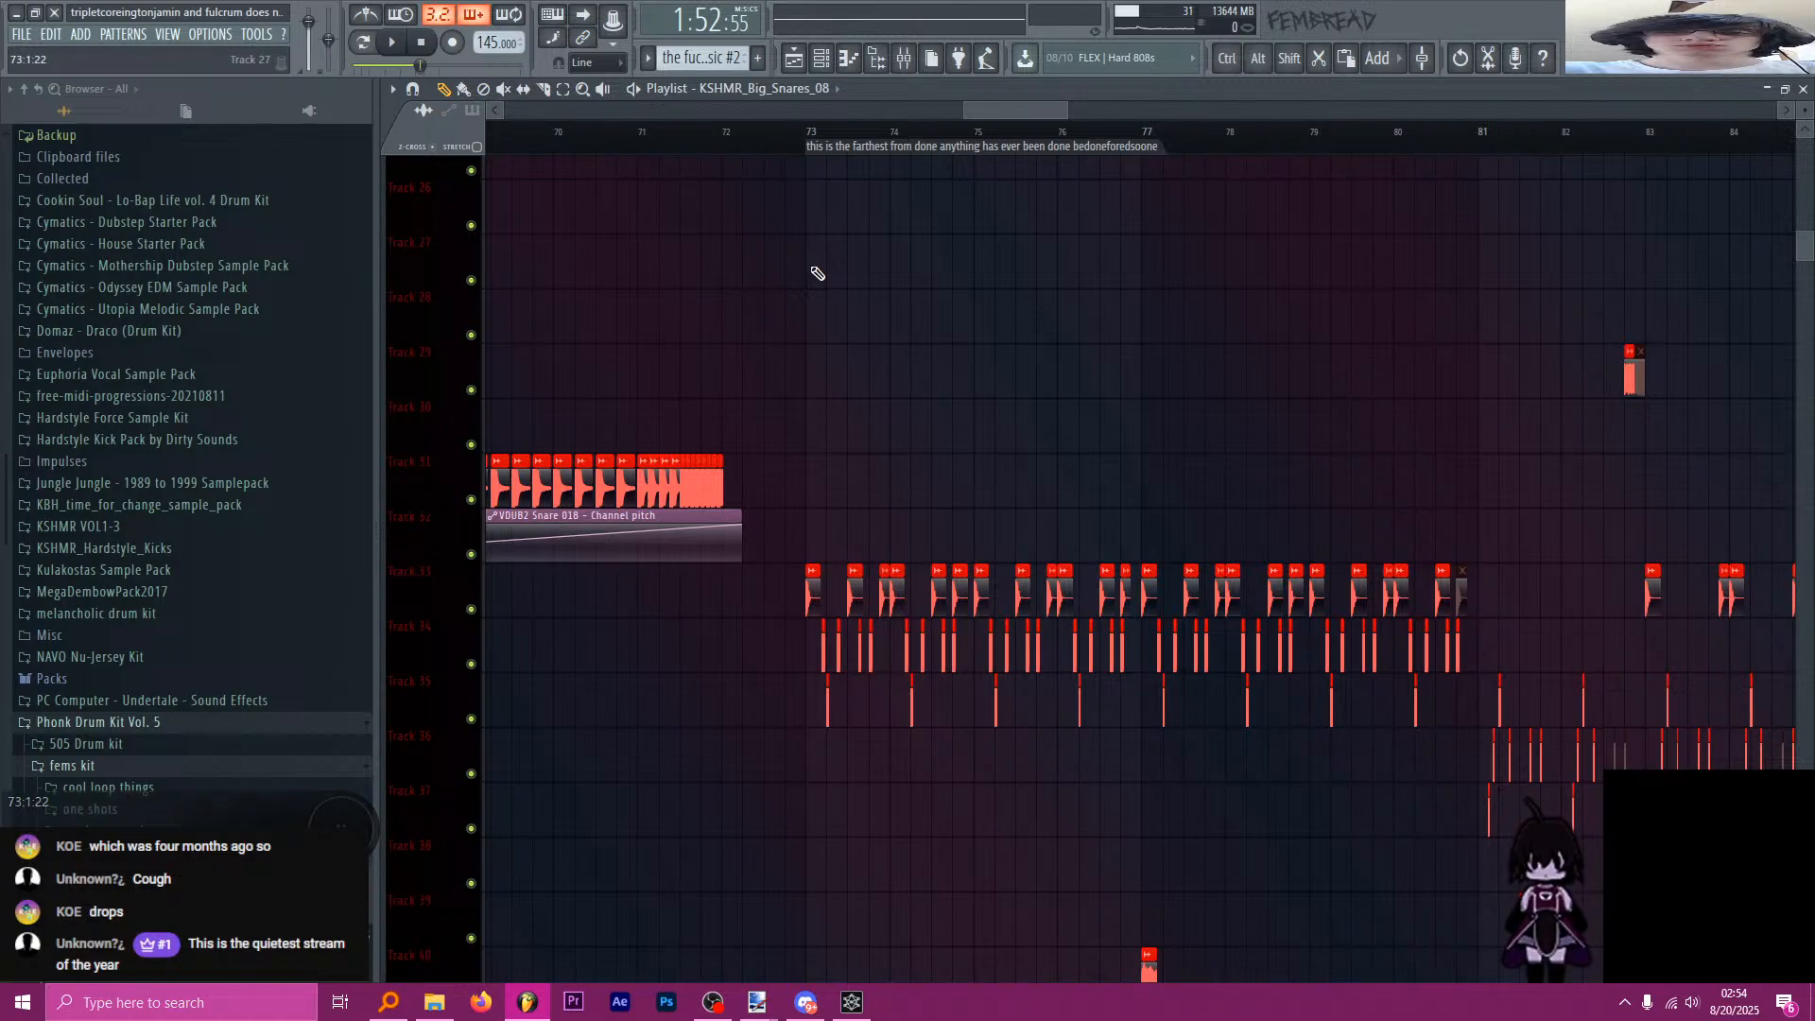
pyautogui.click(806, 131)
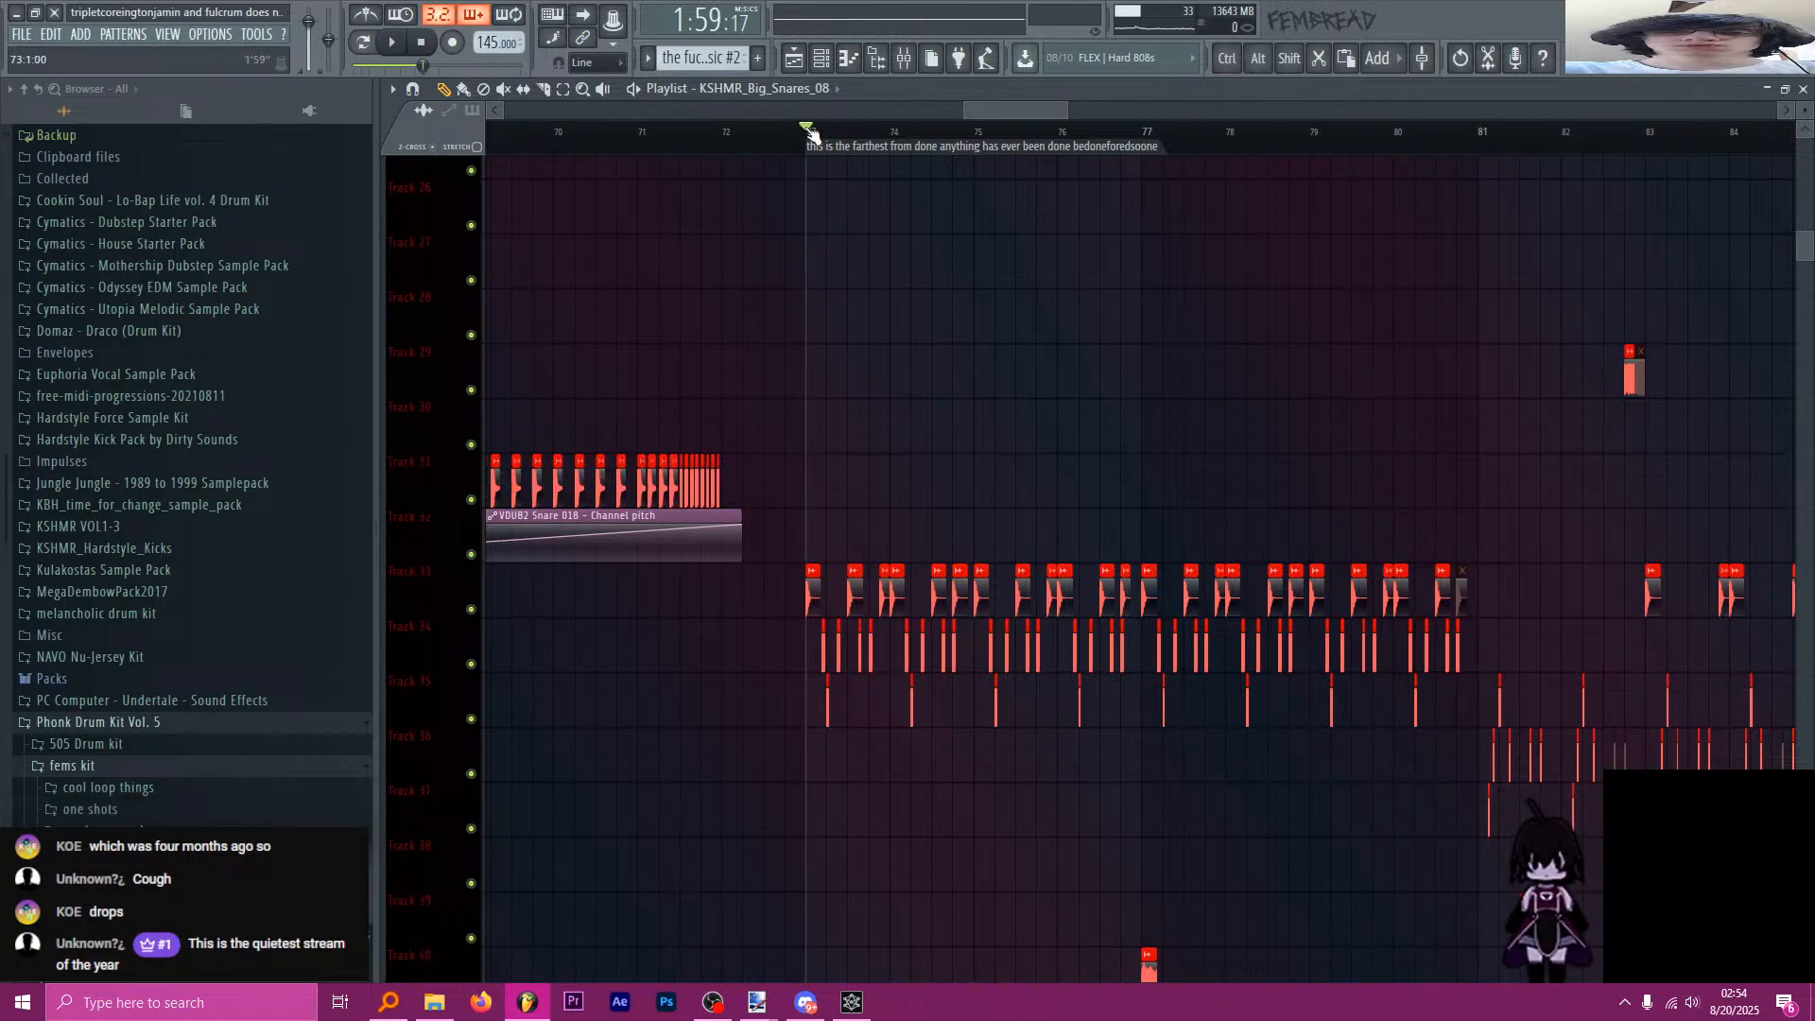
# Check the bass clips under the drop and set the playback position to bar 72 at the Track 41 fill.
pyautogui.scroll(-6, 973, 420)
pyautogui.scroll(-4, 992, 449)
pyautogui.scroll(-3, 992, 454)
pyautogui.scroll(5, 928, 388)
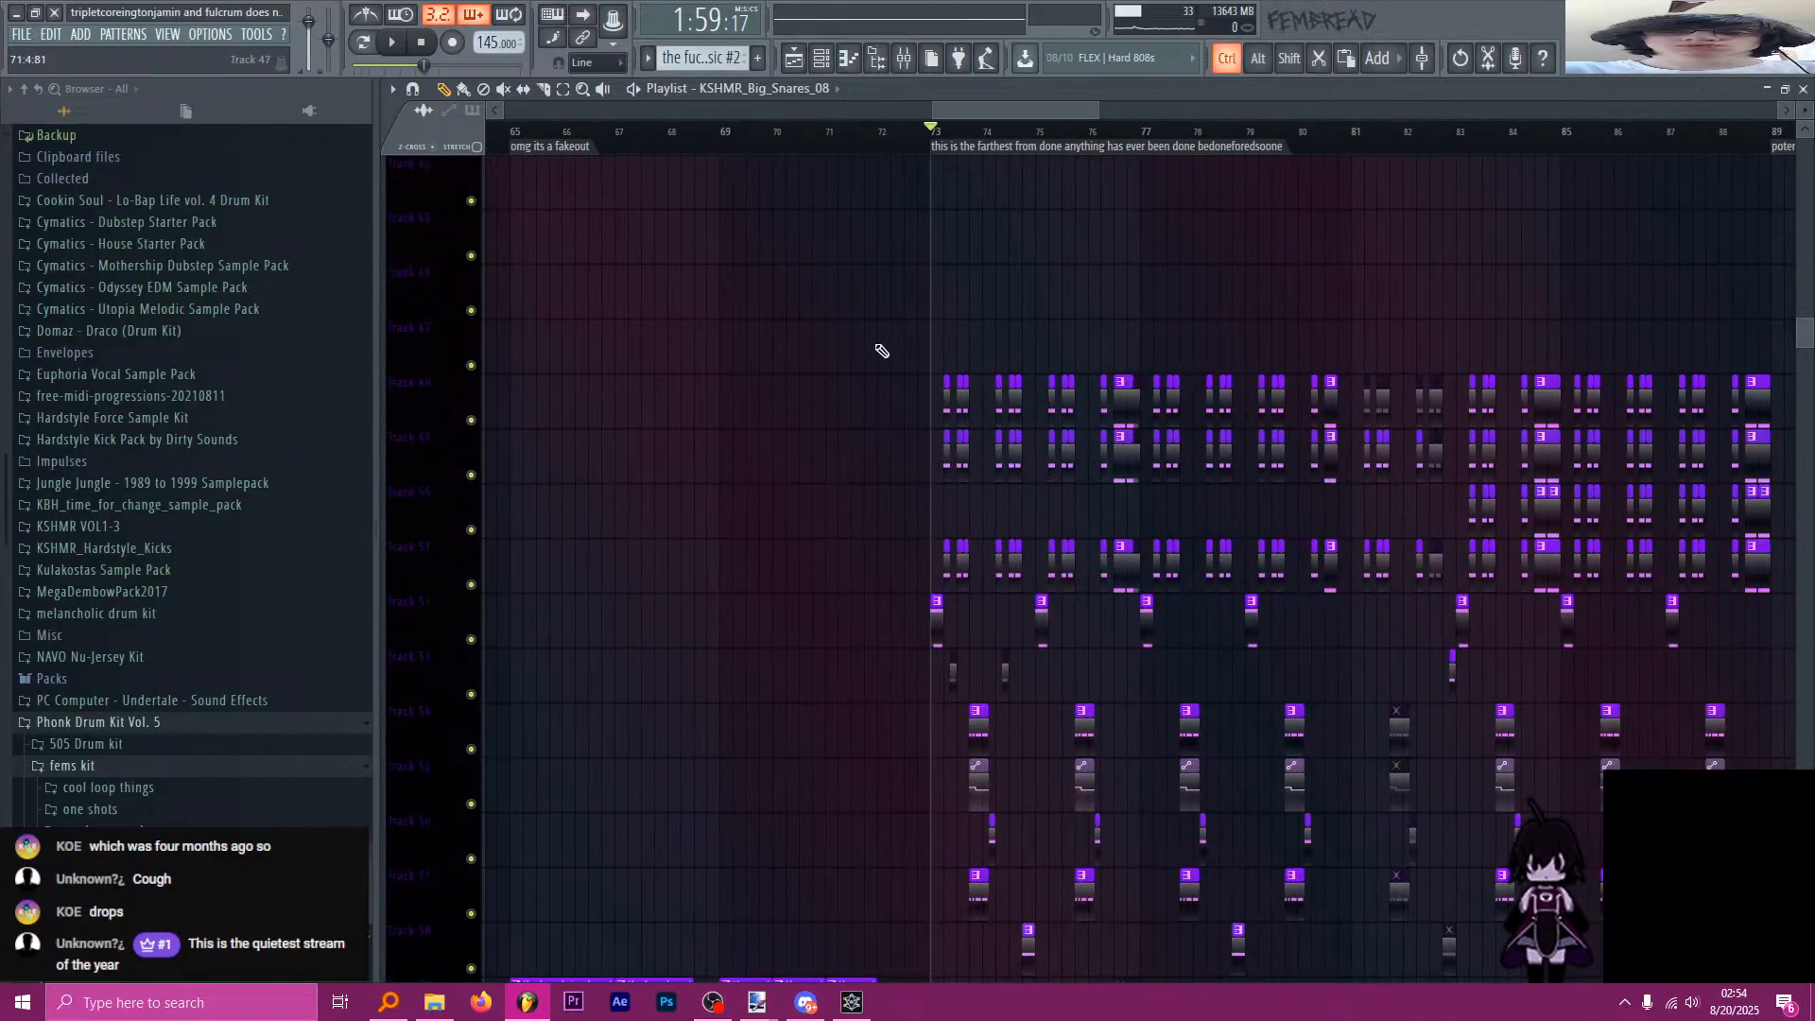
pyautogui.moveTo(862, 133); pyautogui.dragTo(879, 132)
pyautogui.scroll(2, 939, 290)
pyautogui.scroll(4, 945, 312)
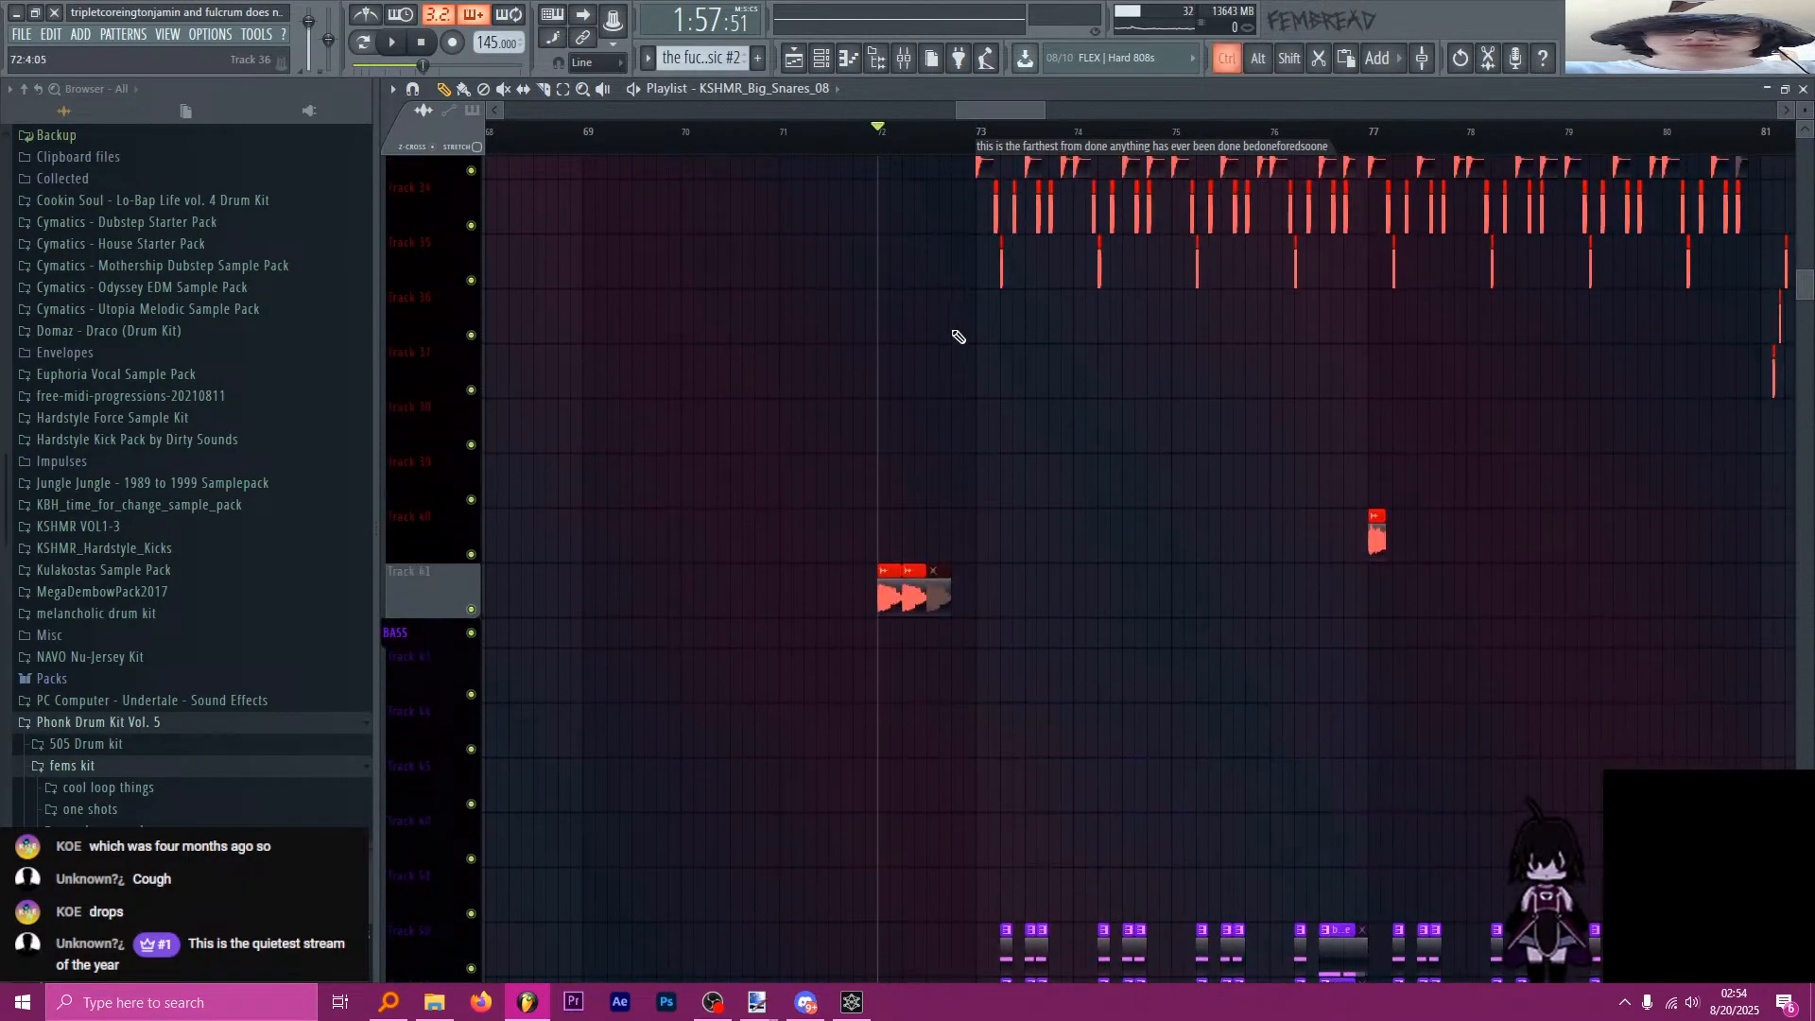
# Play back the stomp hits at bar 72 leading into the drop at bar 73.
pyautogui.scroll(3, 899, 427)
pyautogui.press('space')
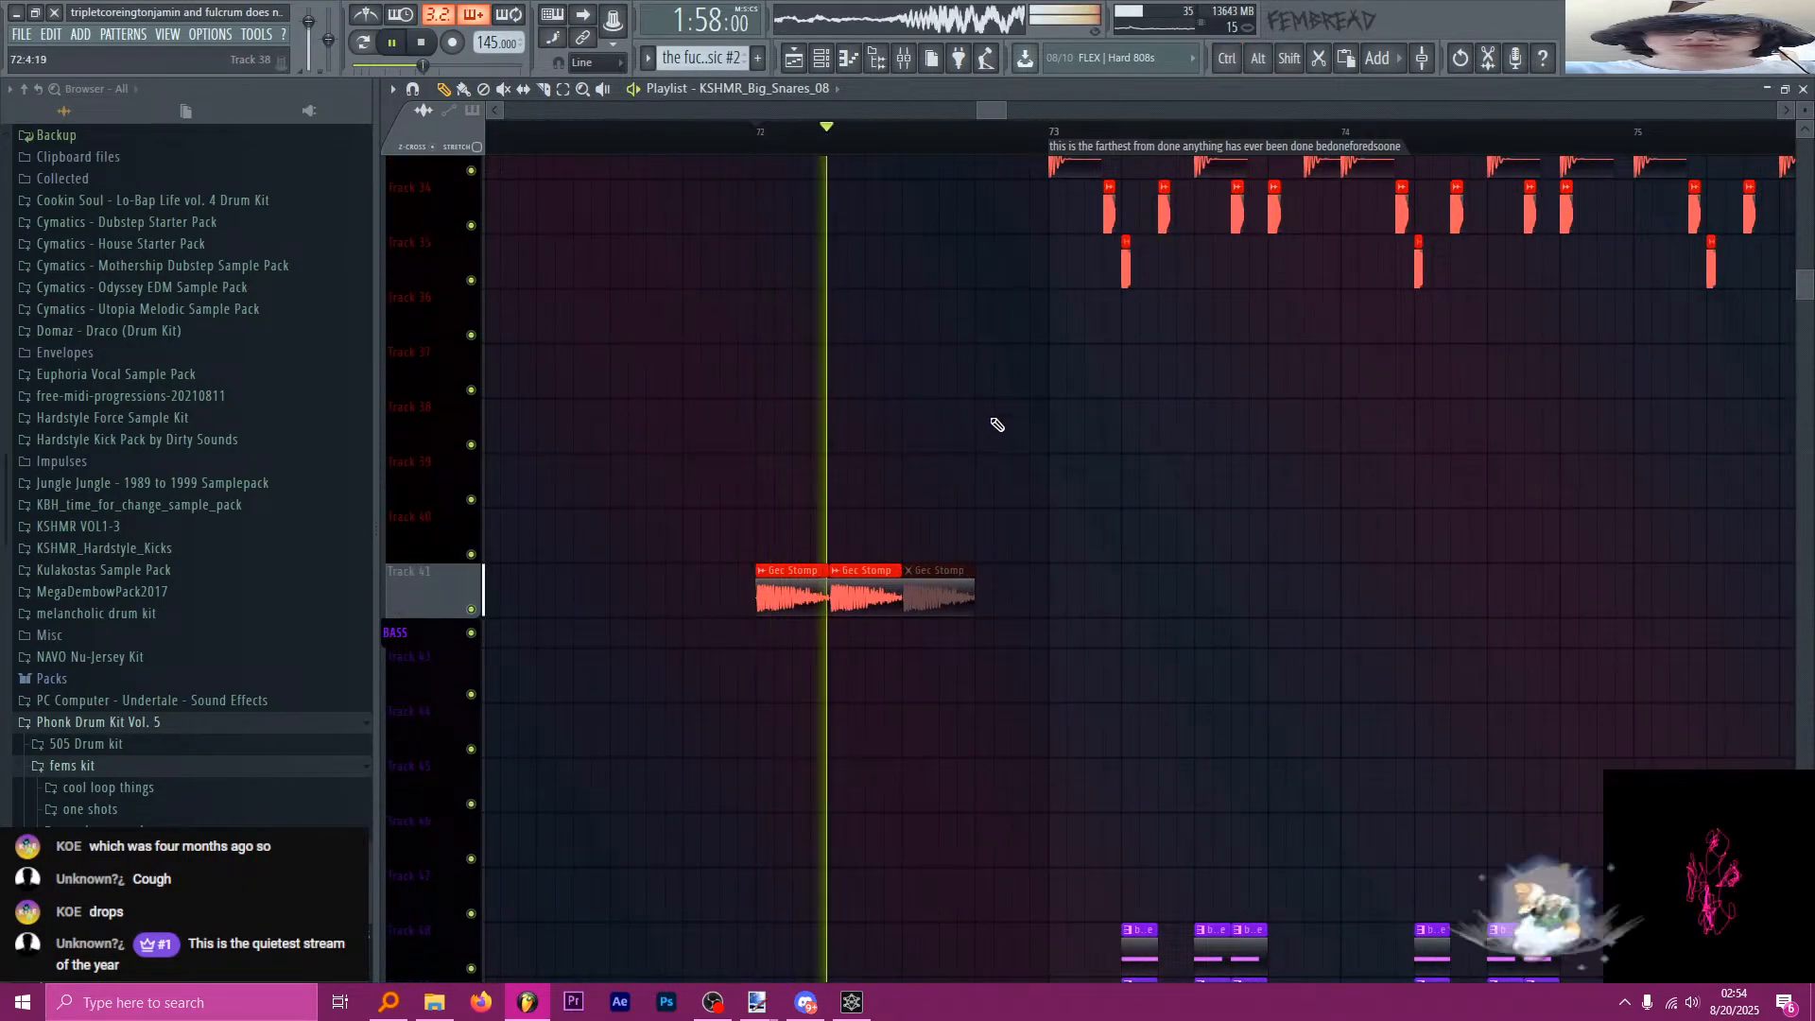
pyautogui.press('space')
# Look over the drum, melody, vocal and SFX tracks around bar 72 for gaps before the drop.
pyautogui.scroll(-5, 842, 454)
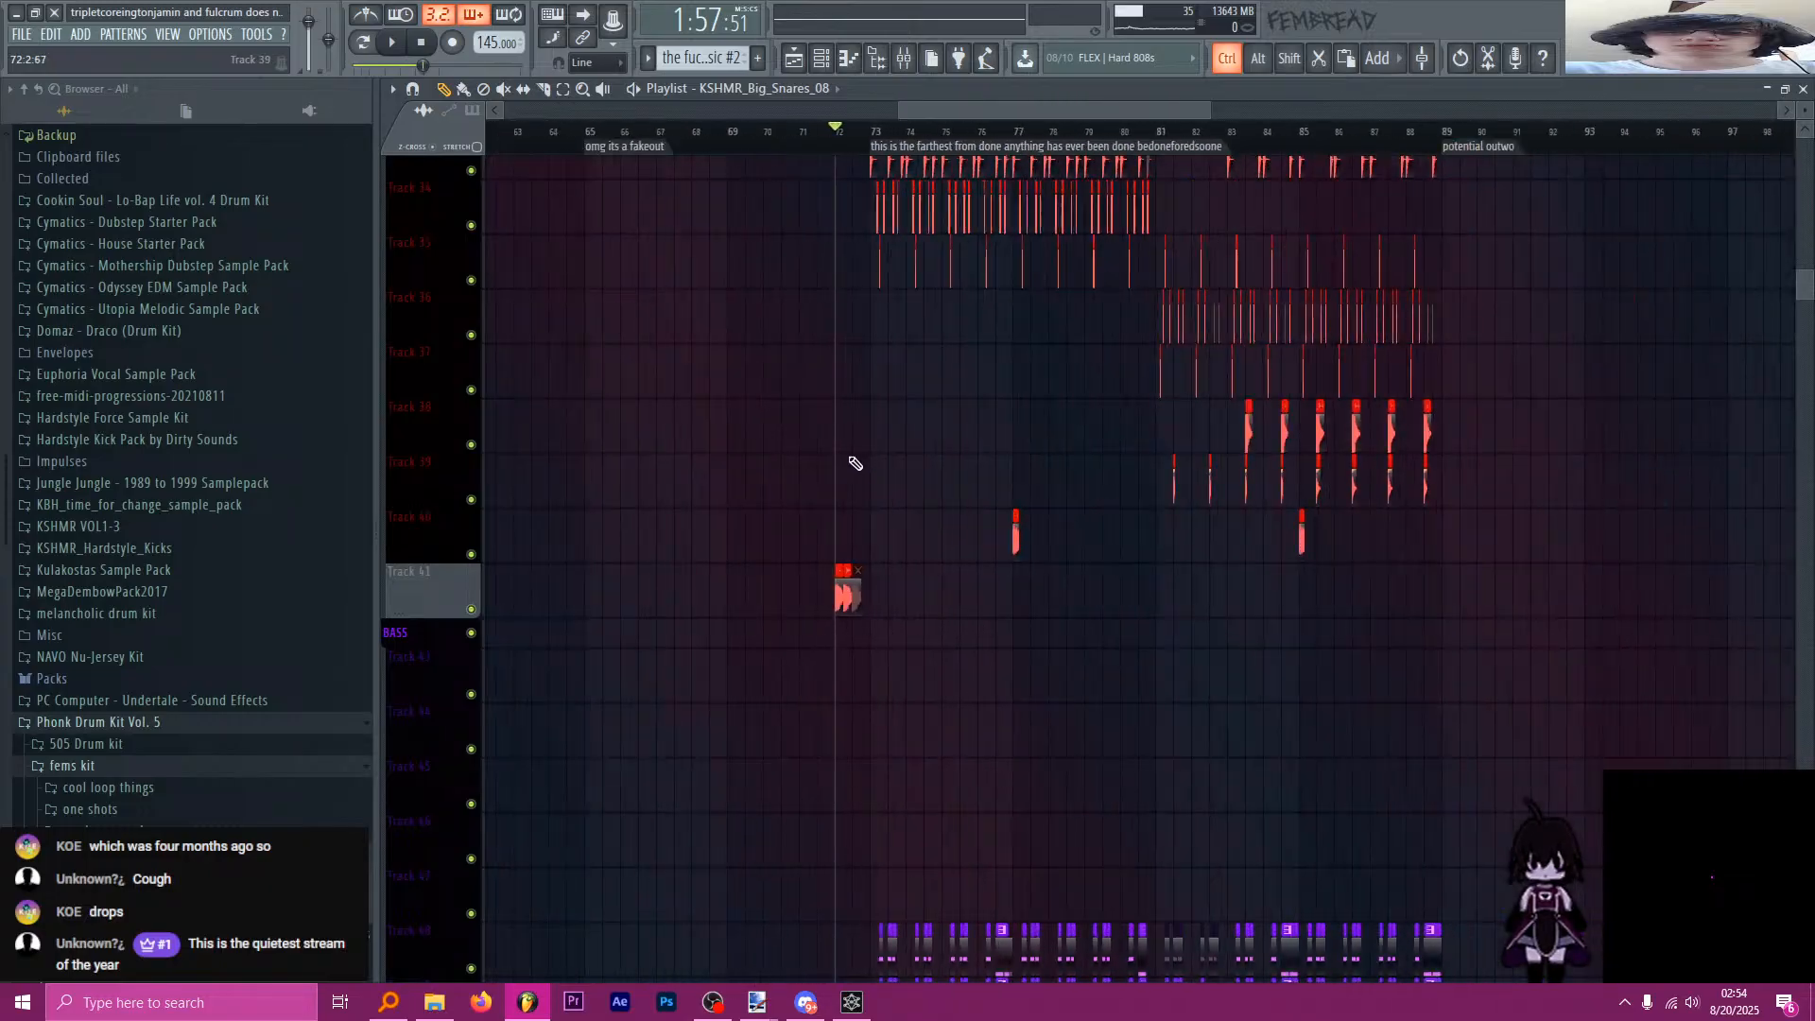
pyautogui.scroll(-3, 851, 458)
pyautogui.scroll(-12, 855, 487)
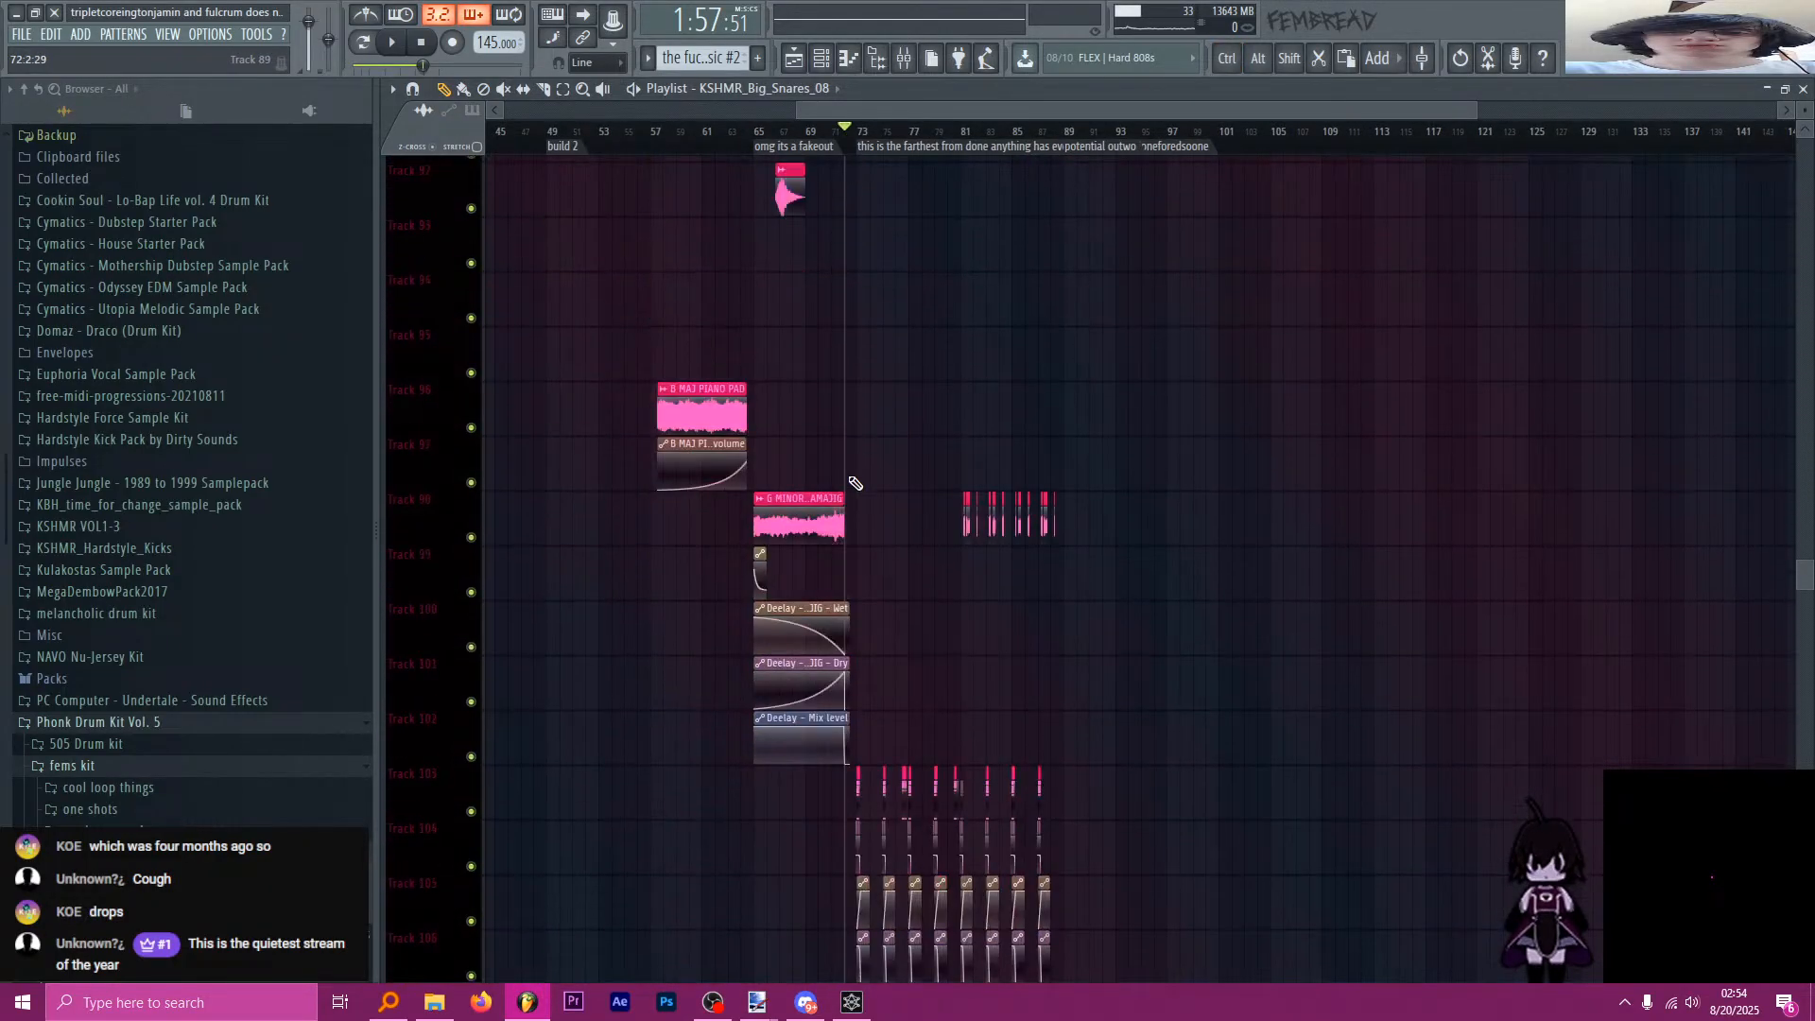
pyautogui.scroll(-4, 850, 479)
pyautogui.scroll(4, 854, 482)
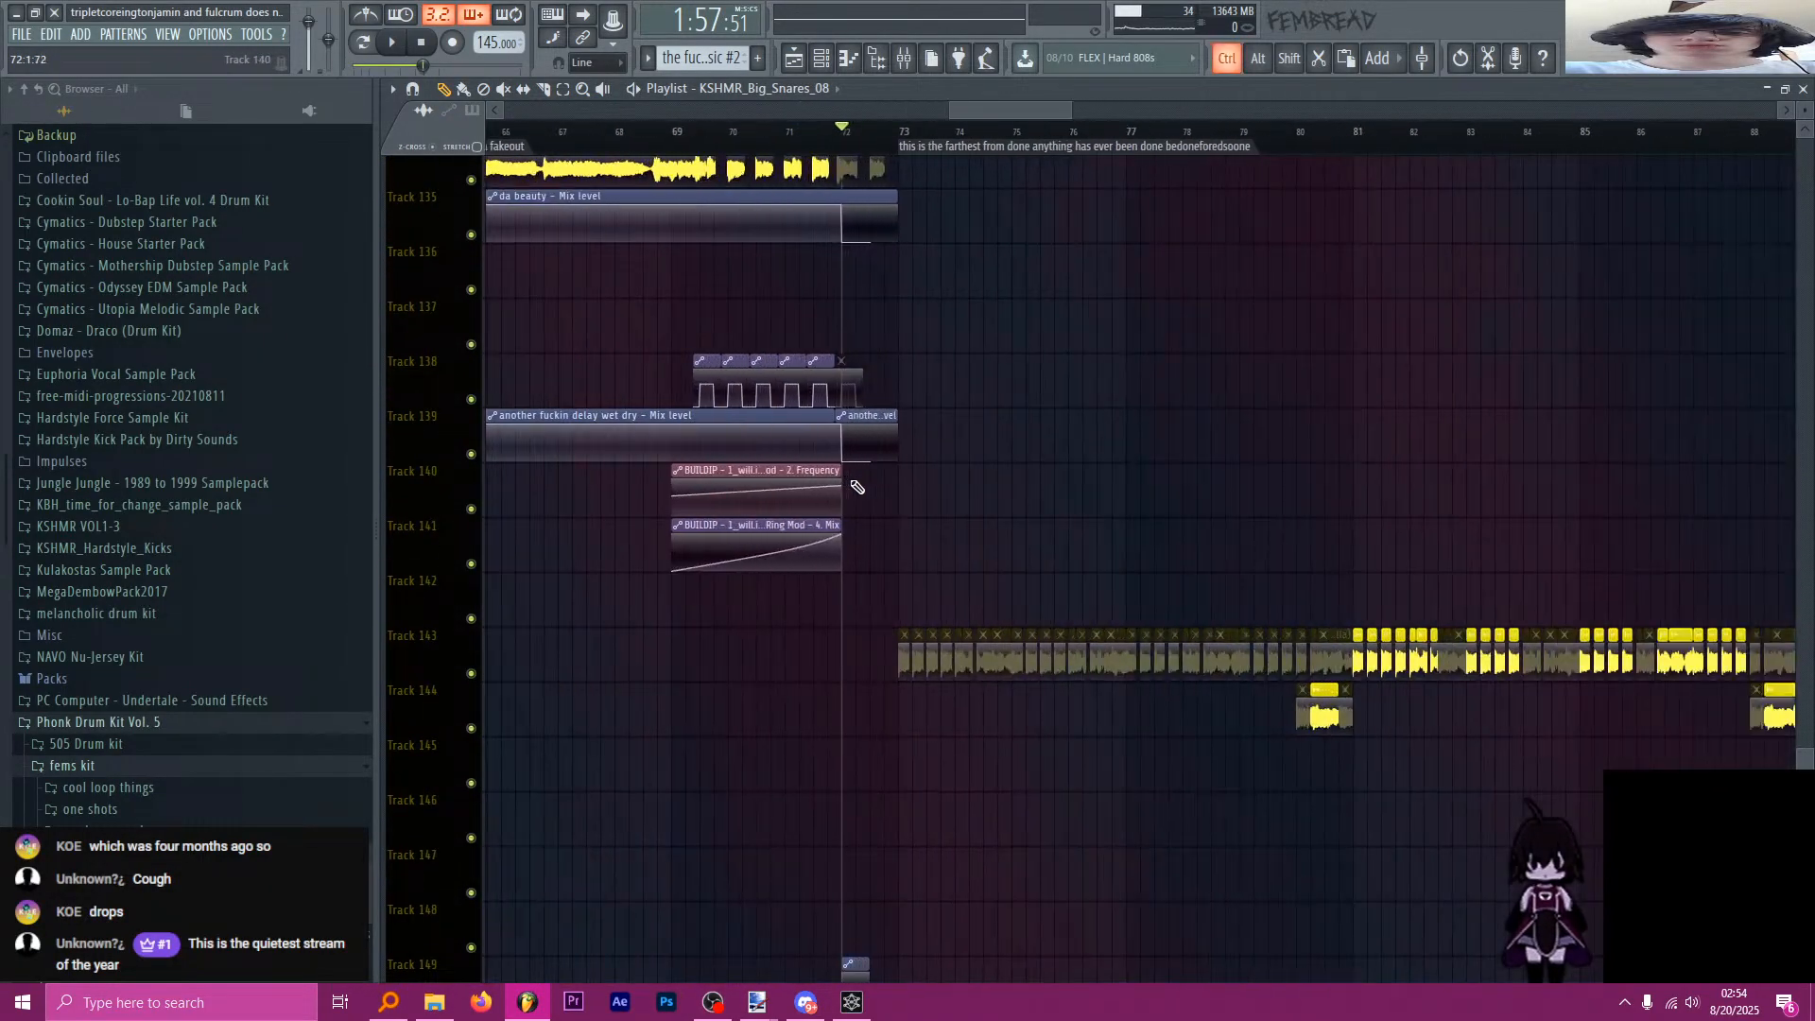
pyautogui.scroll(2, 848, 480)
pyautogui.scroll(-2, 901, 485)
pyautogui.scroll(-6, 893, 434)
pyautogui.scroll(6, 893, 478)
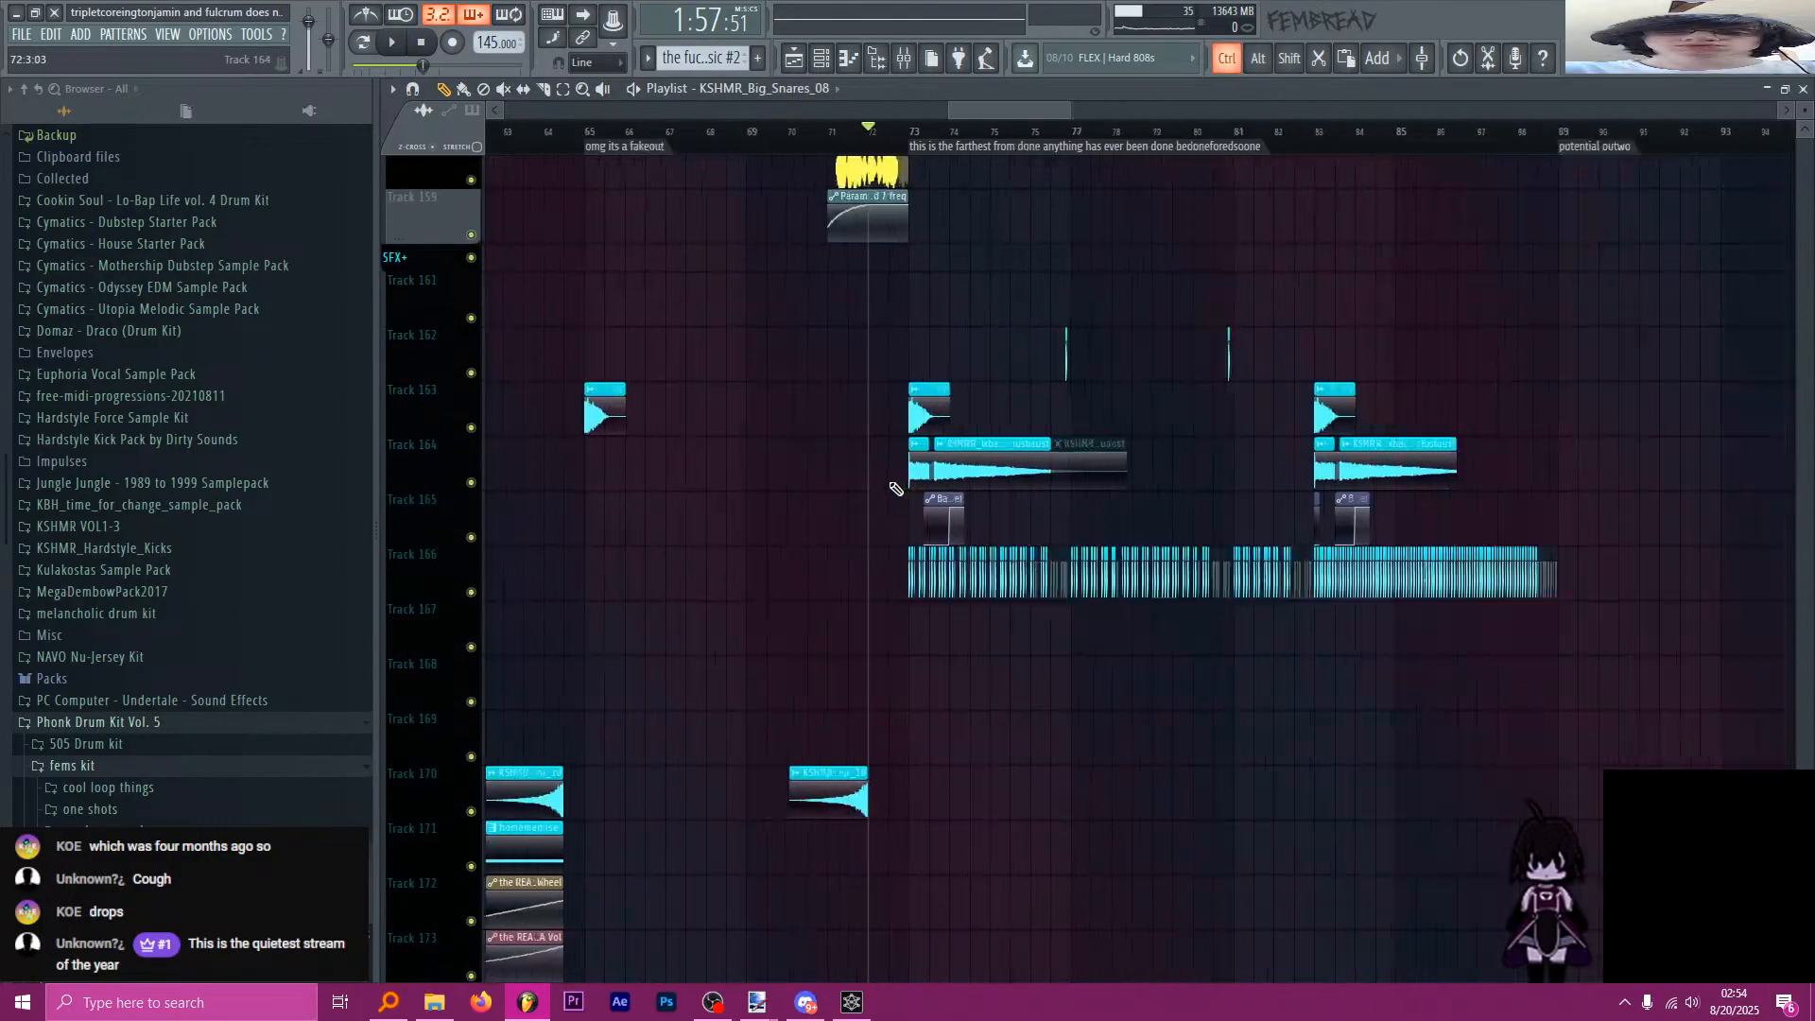
pyautogui.scroll(-8, 976, 483)
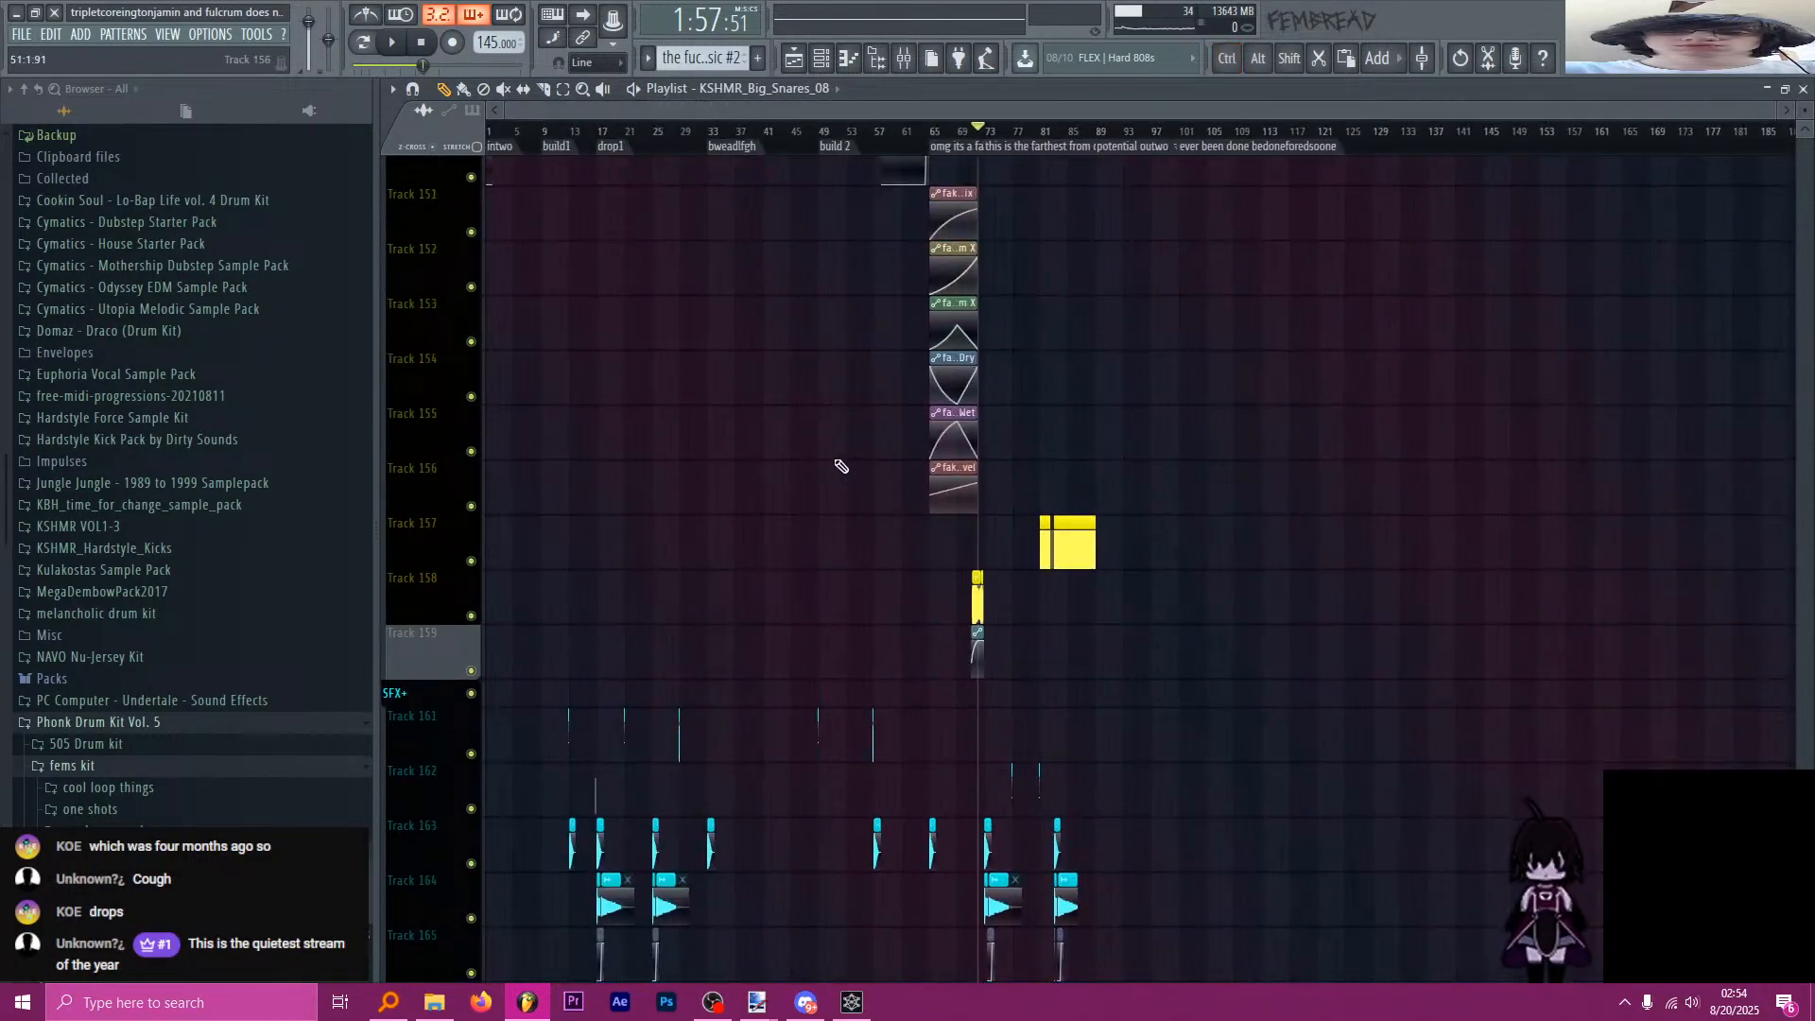
# Copy the affirm_sarc05 vocal clip from just before bar 25 to just before bar 73 on Track 131.
pyautogui.scroll(7, 851, 473)
pyautogui.scroll(5, 775, 465)
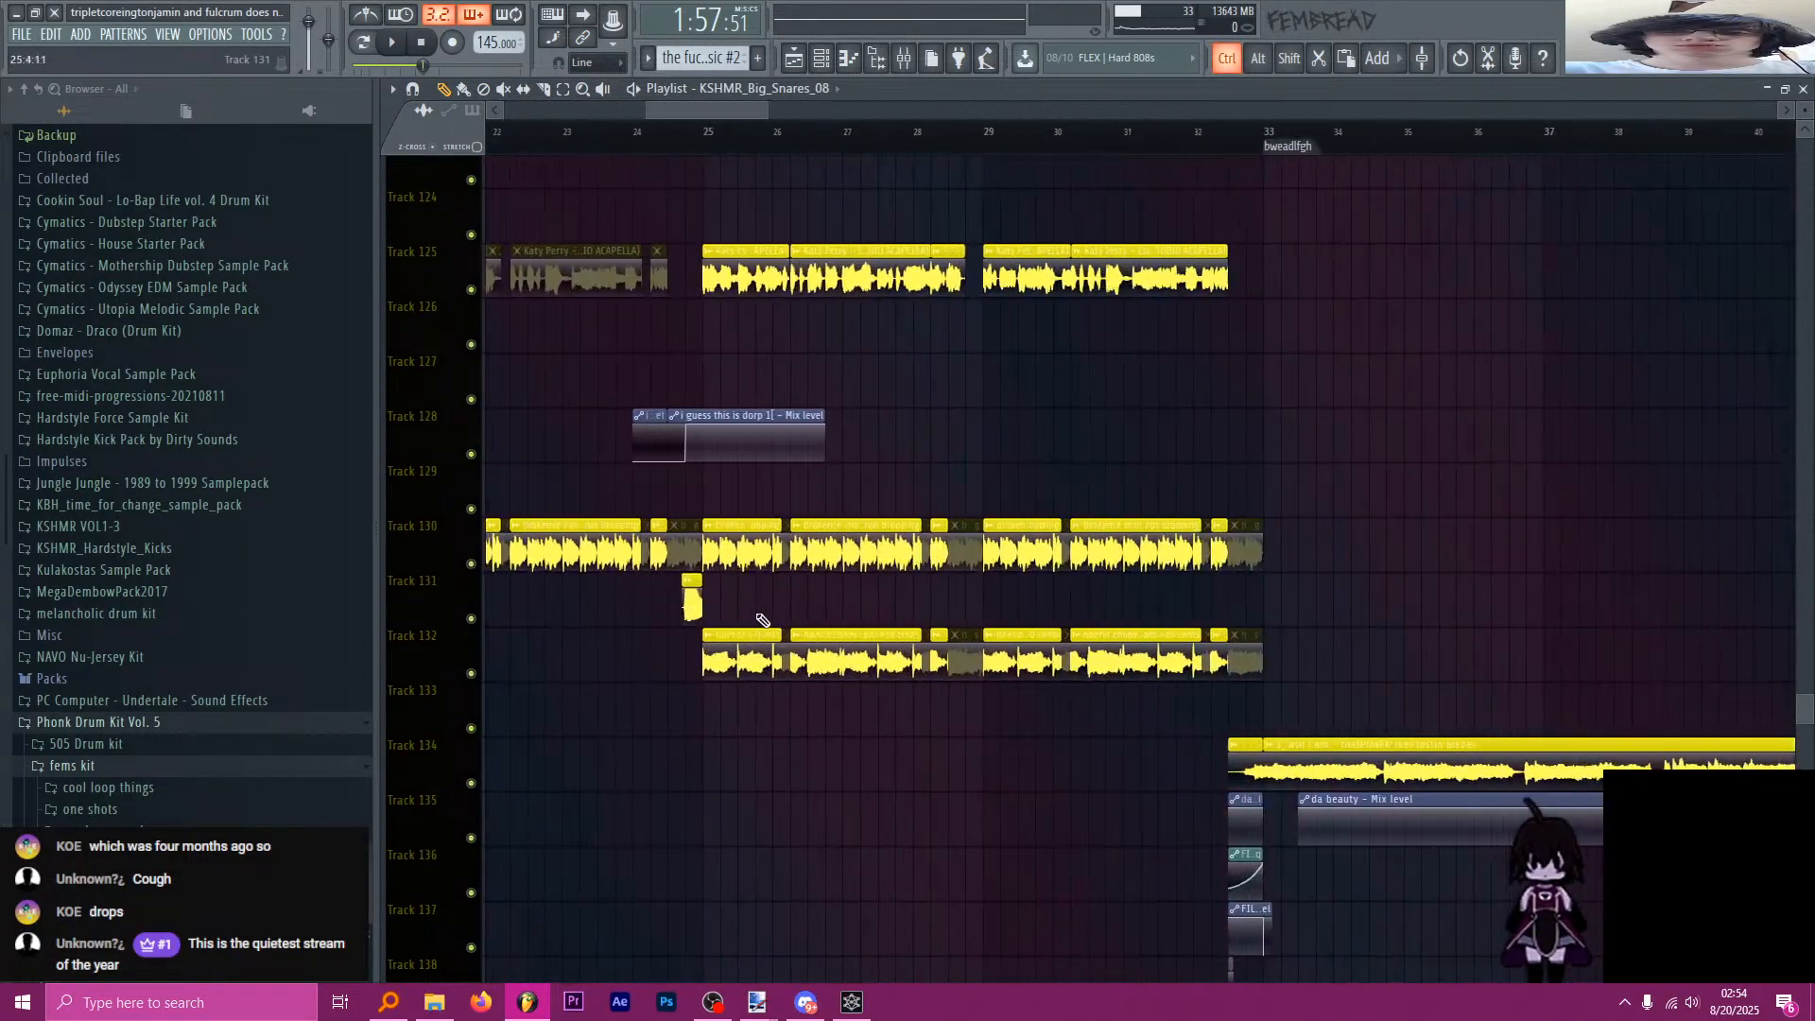
pyautogui.scroll(8, 1304, 627)
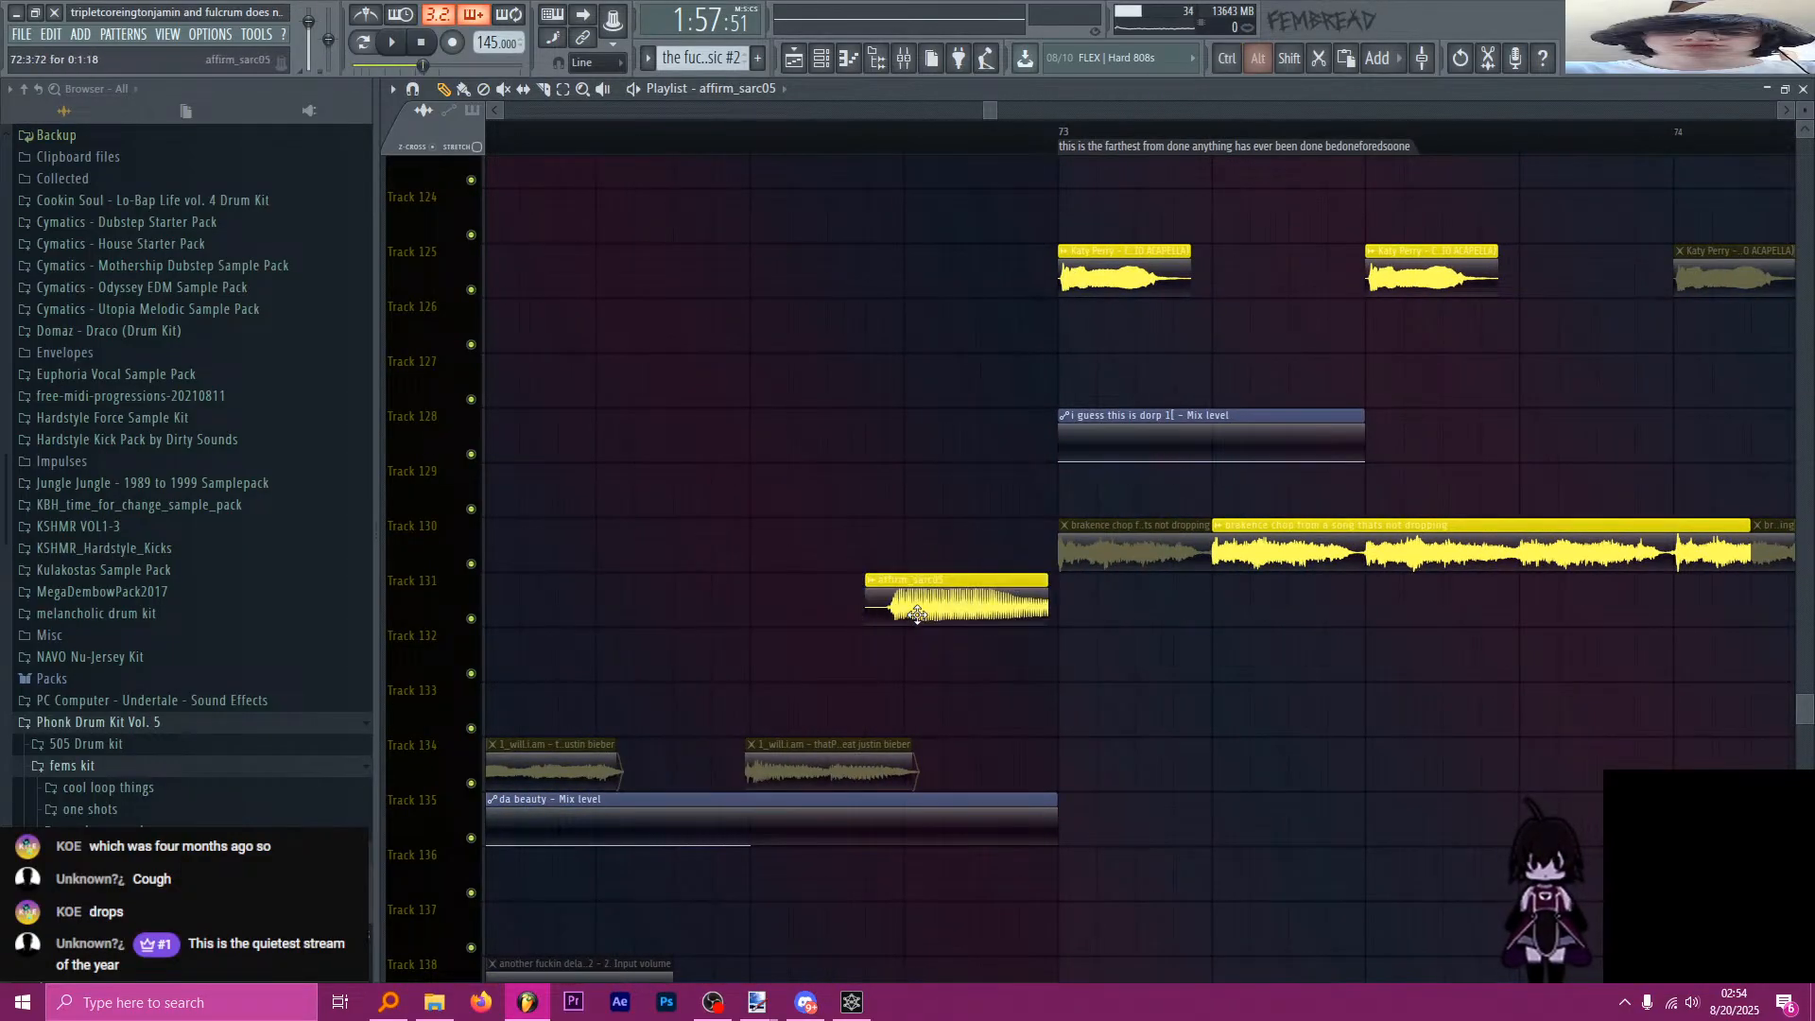
# Slice the affirm_sarc05 clip just before bar 73 and mute its tail.
pyautogui.scroll(3, 948, 615)
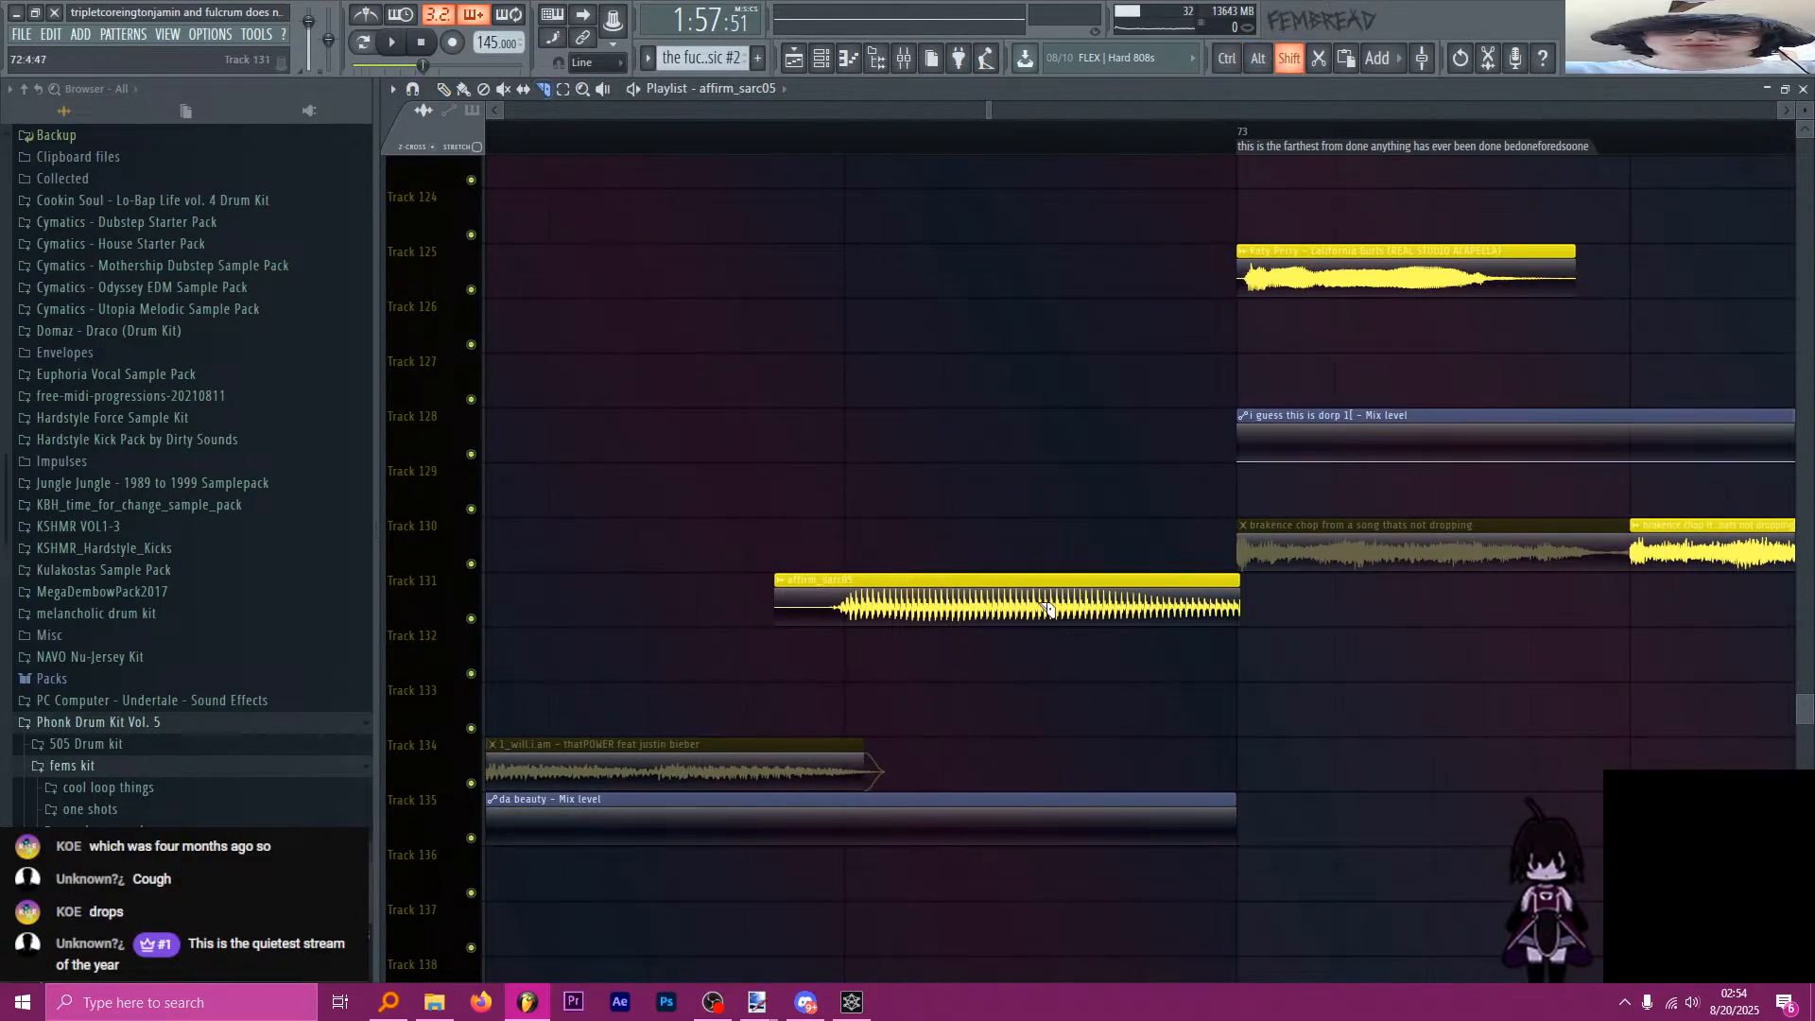
pyautogui.scroll(-4, 1047, 607)
pyautogui.scroll(-6, 1051, 600)
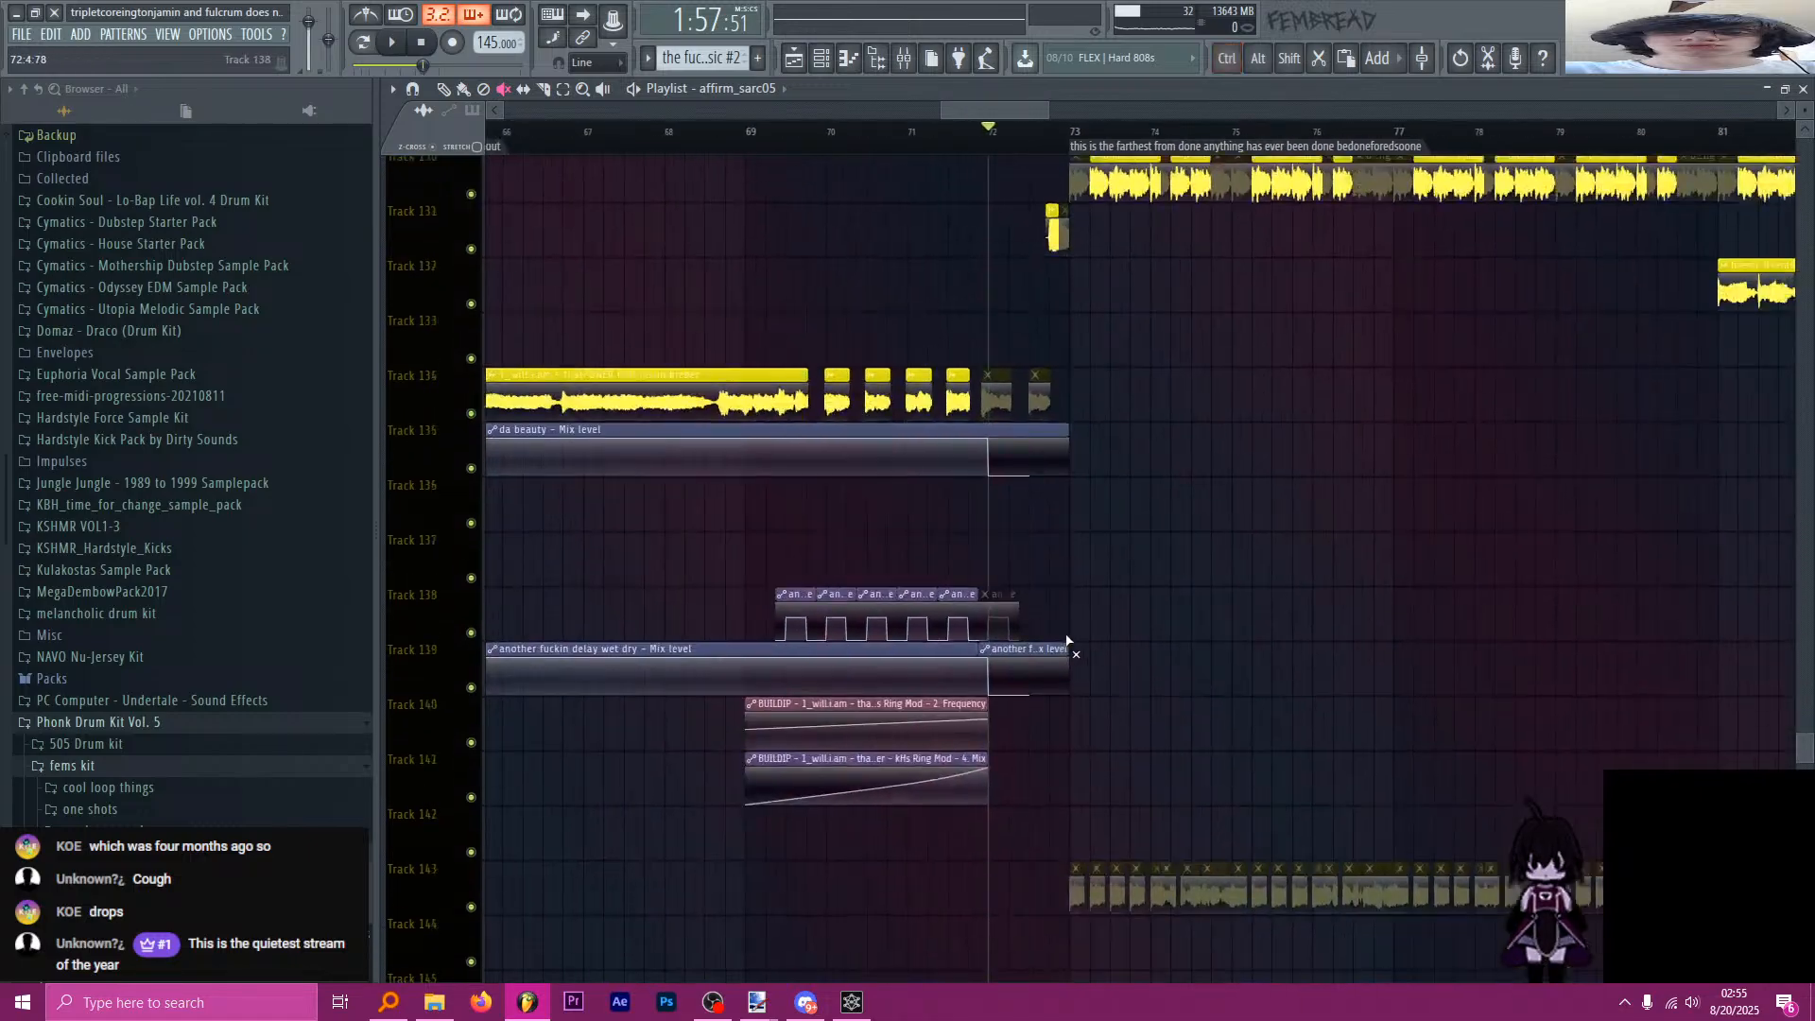
# Move the two layza clips just before bars 77 and 81 from Track 162 up to Track 161.
pyautogui.scroll(6, 1302, 491)
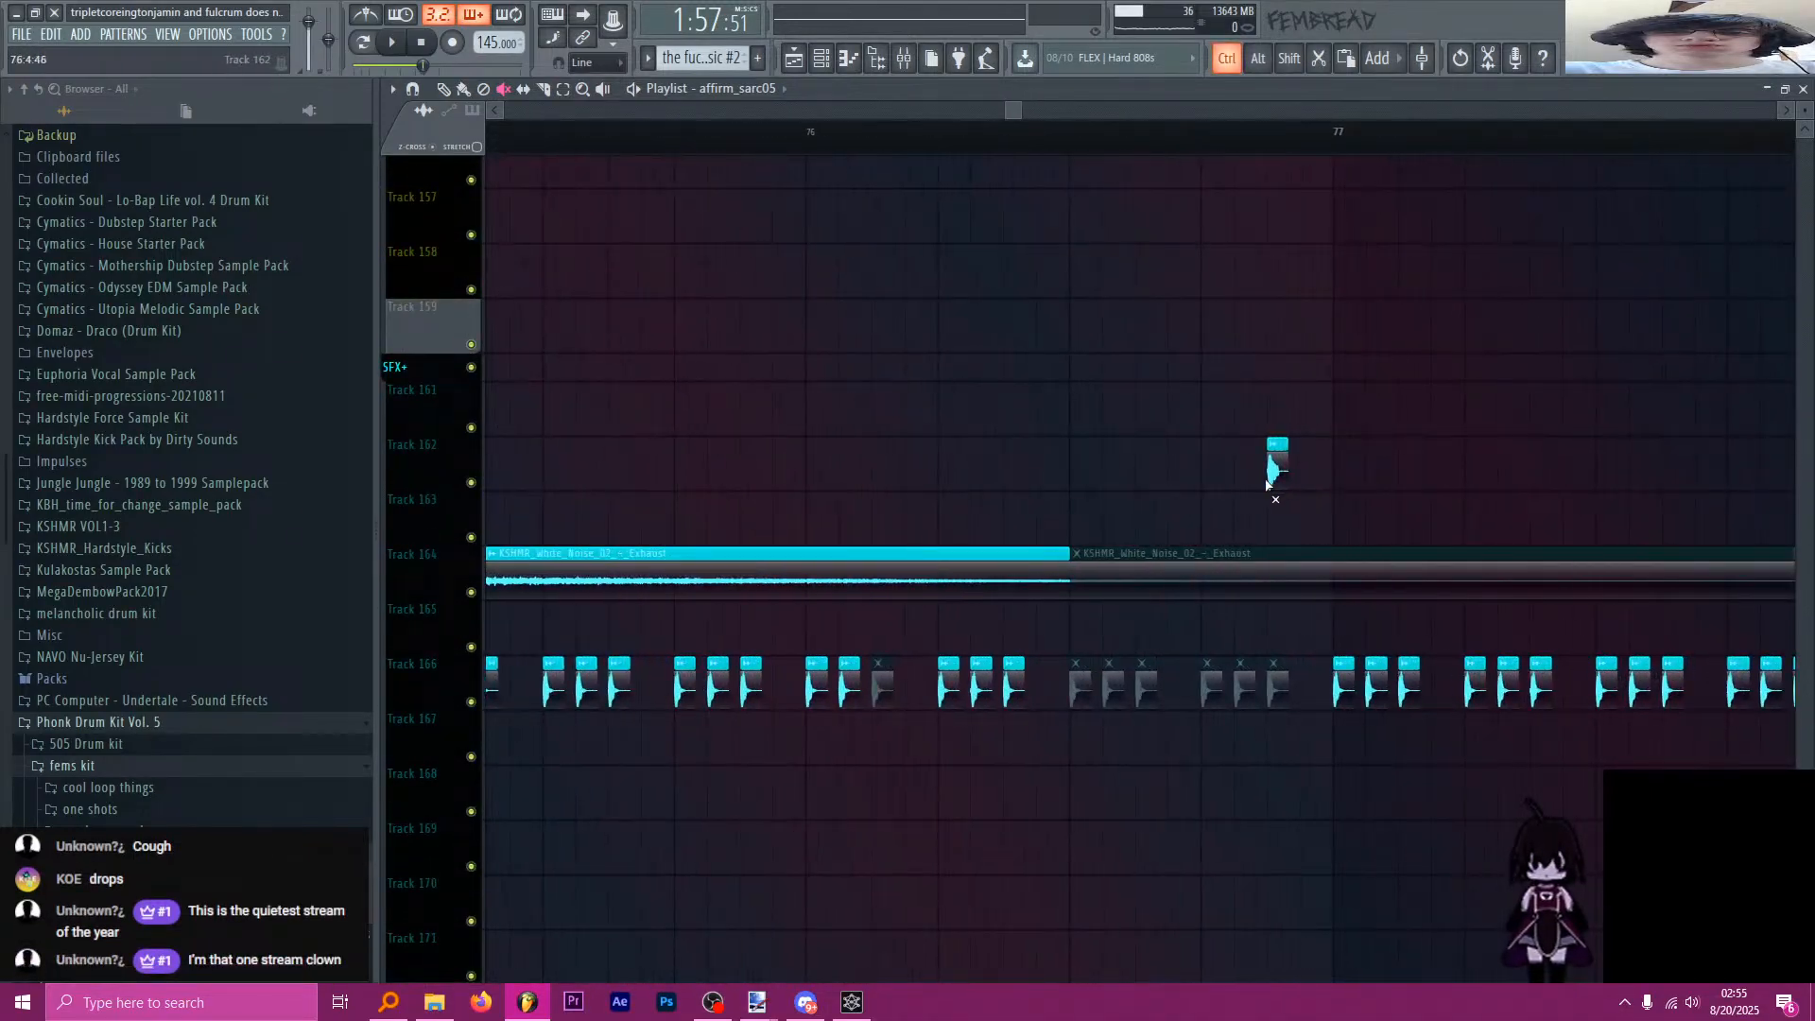
pyautogui.scroll(-6, 1303, 491)
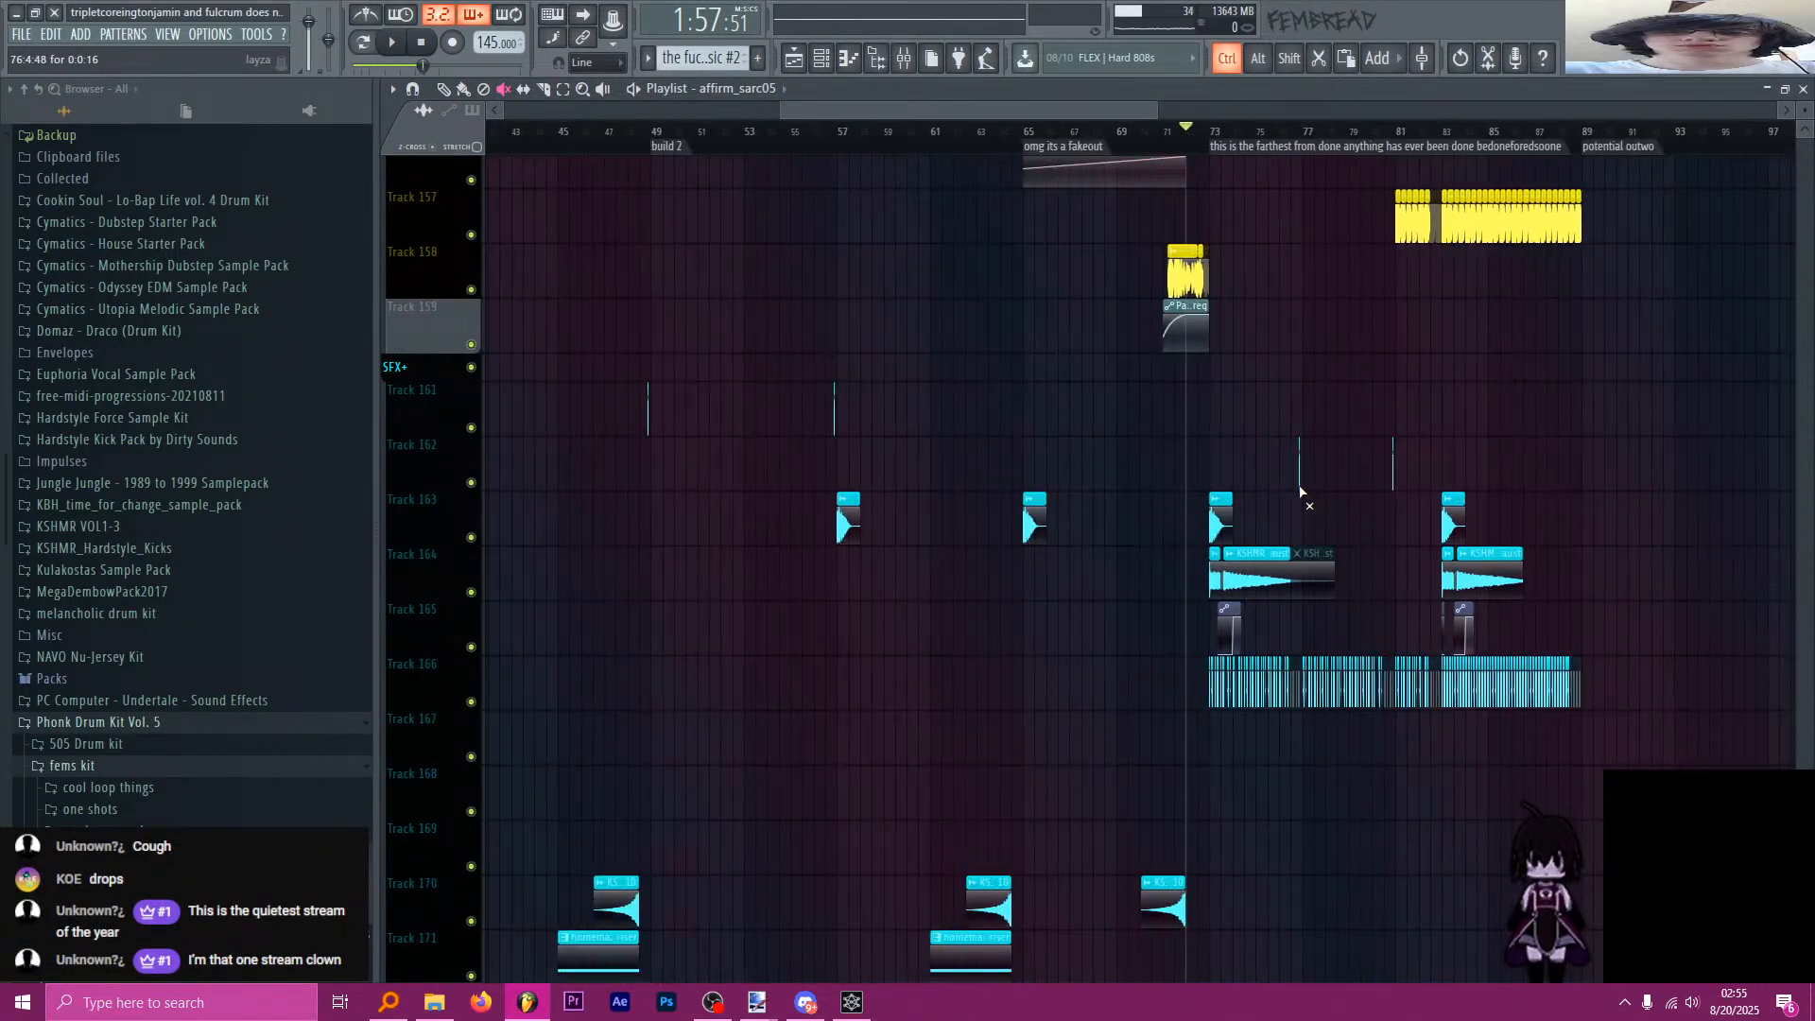
pyautogui.scroll(-4, 1266, 486)
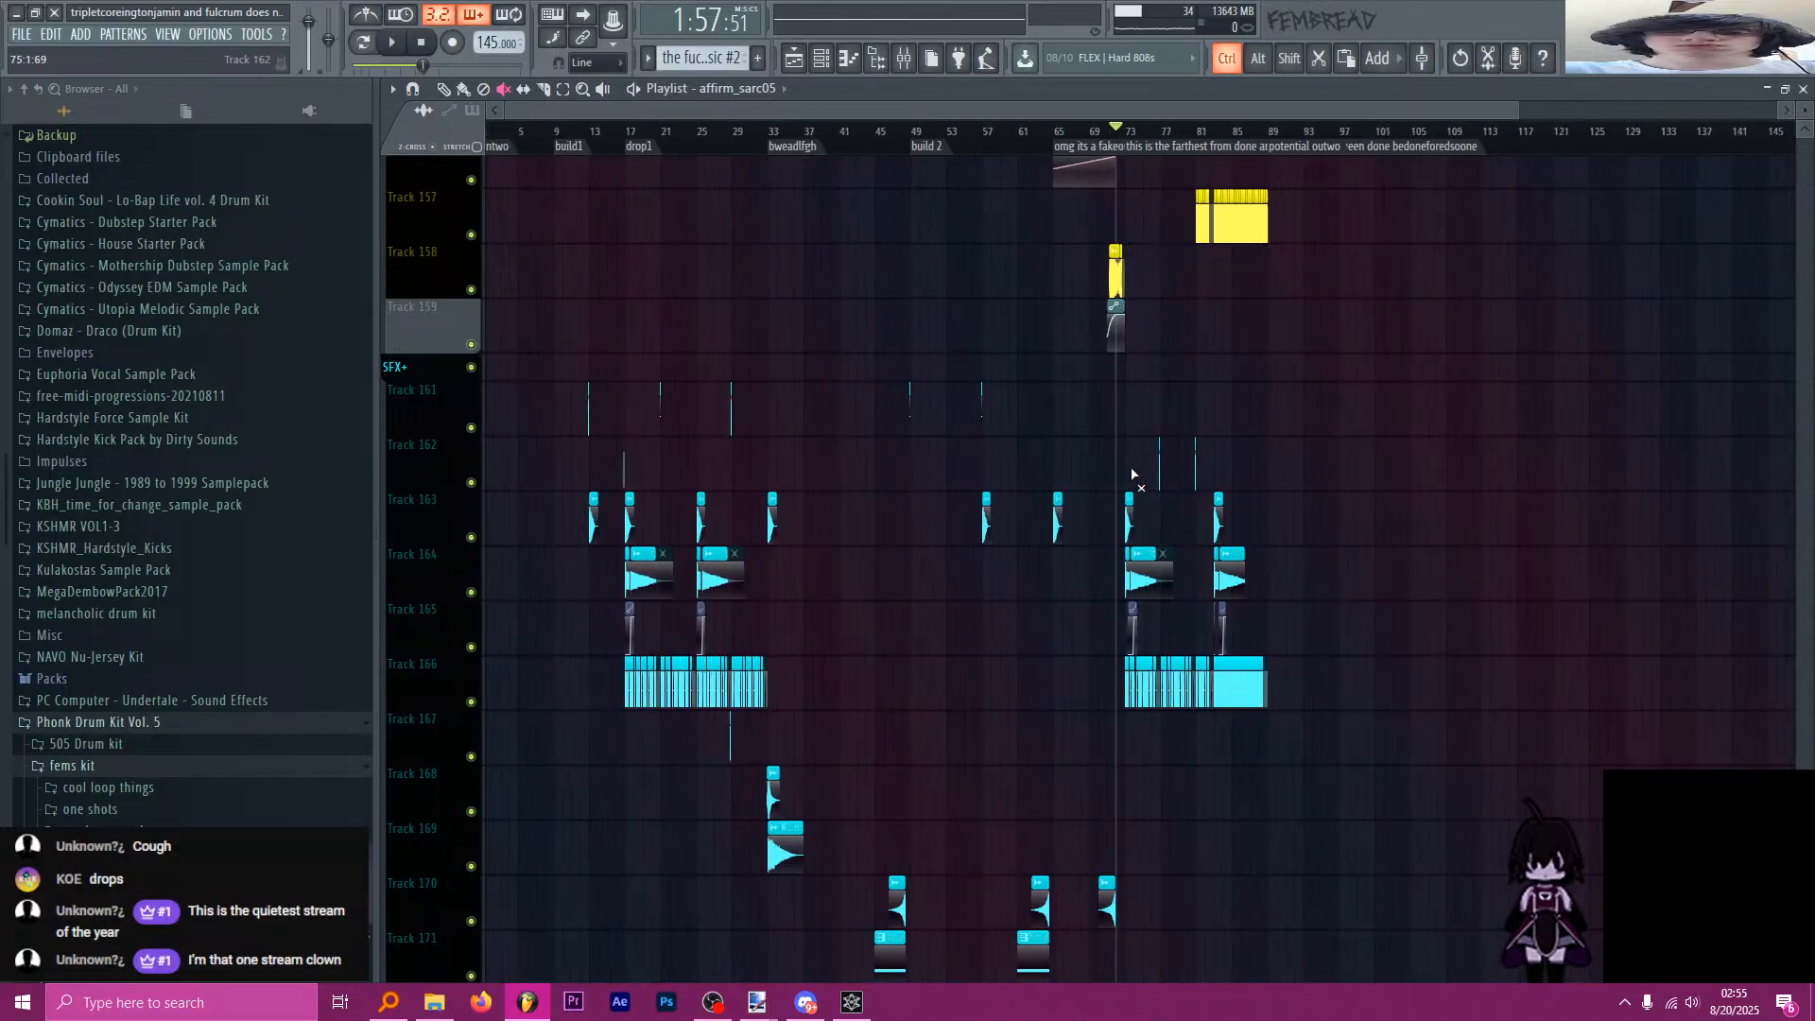
pyautogui.scroll(3, 841, 458)
pyautogui.scroll(-2, 800, 454)
pyautogui.scroll(6, 498, 461)
pyautogui.scroll(3, 590, 467)
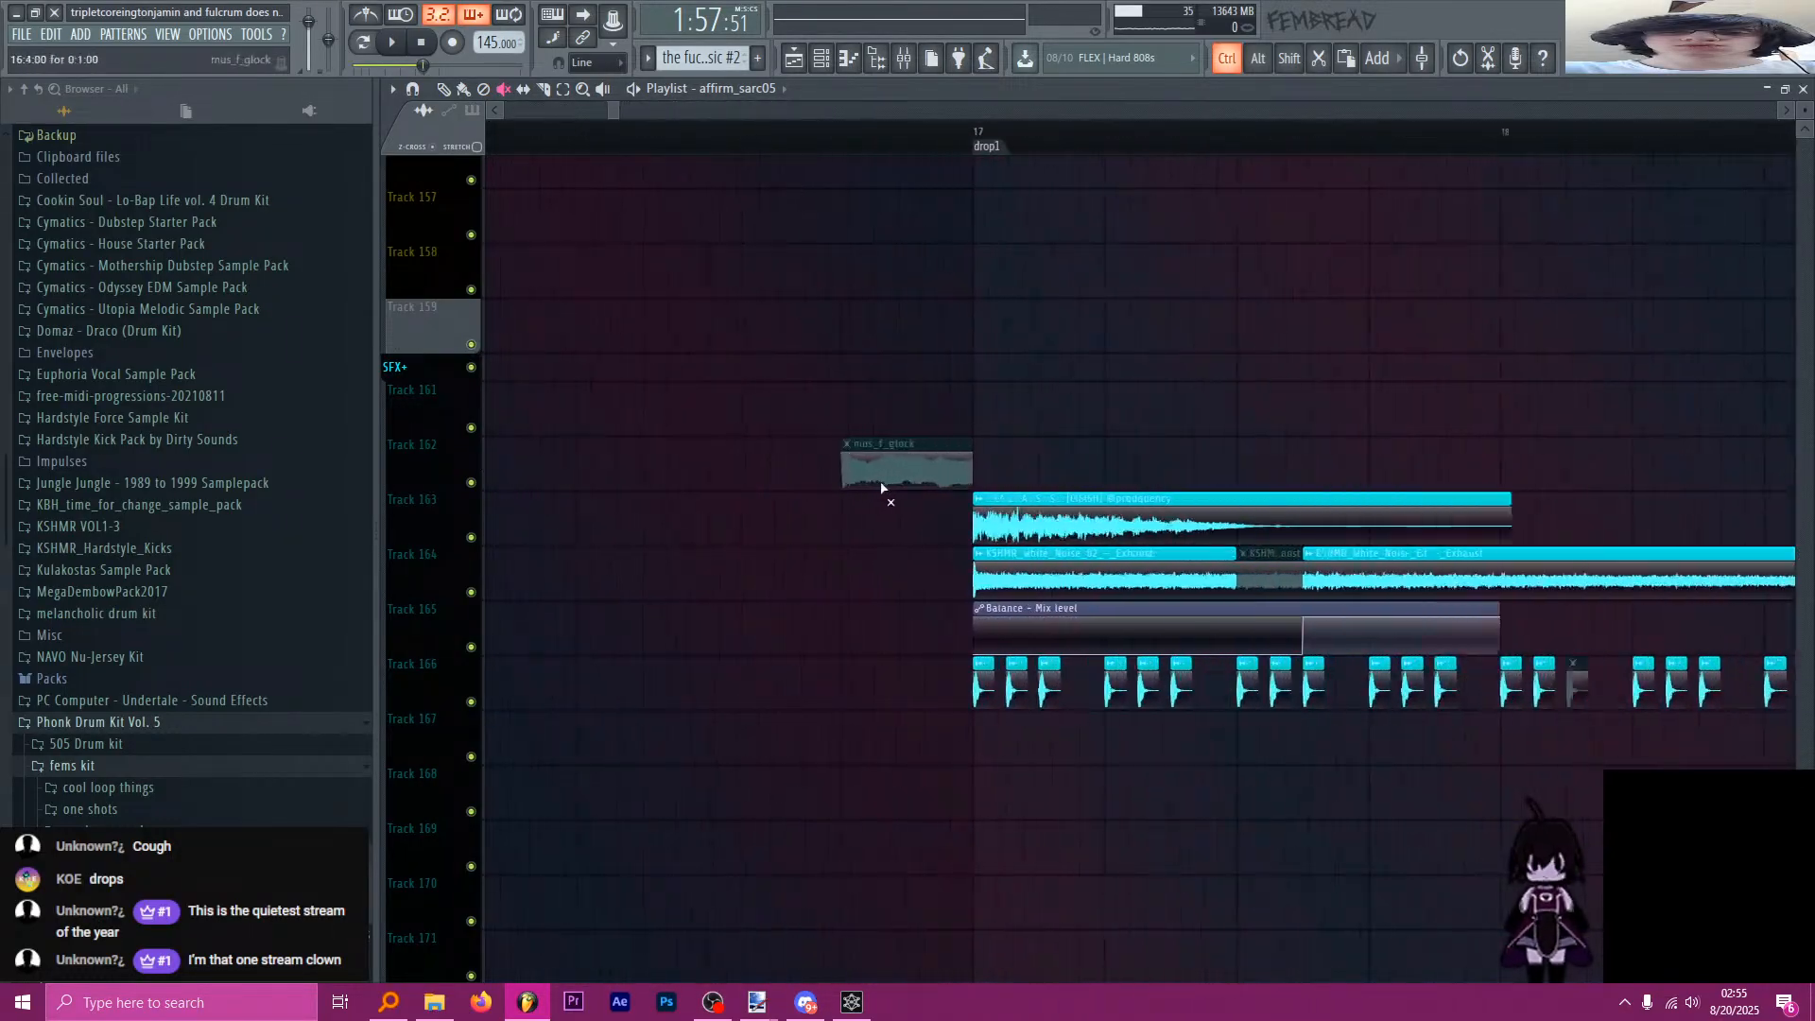
pyautogui.scroll(-8, 759, 485)
pyautogui.scroll(1, 964, 478)
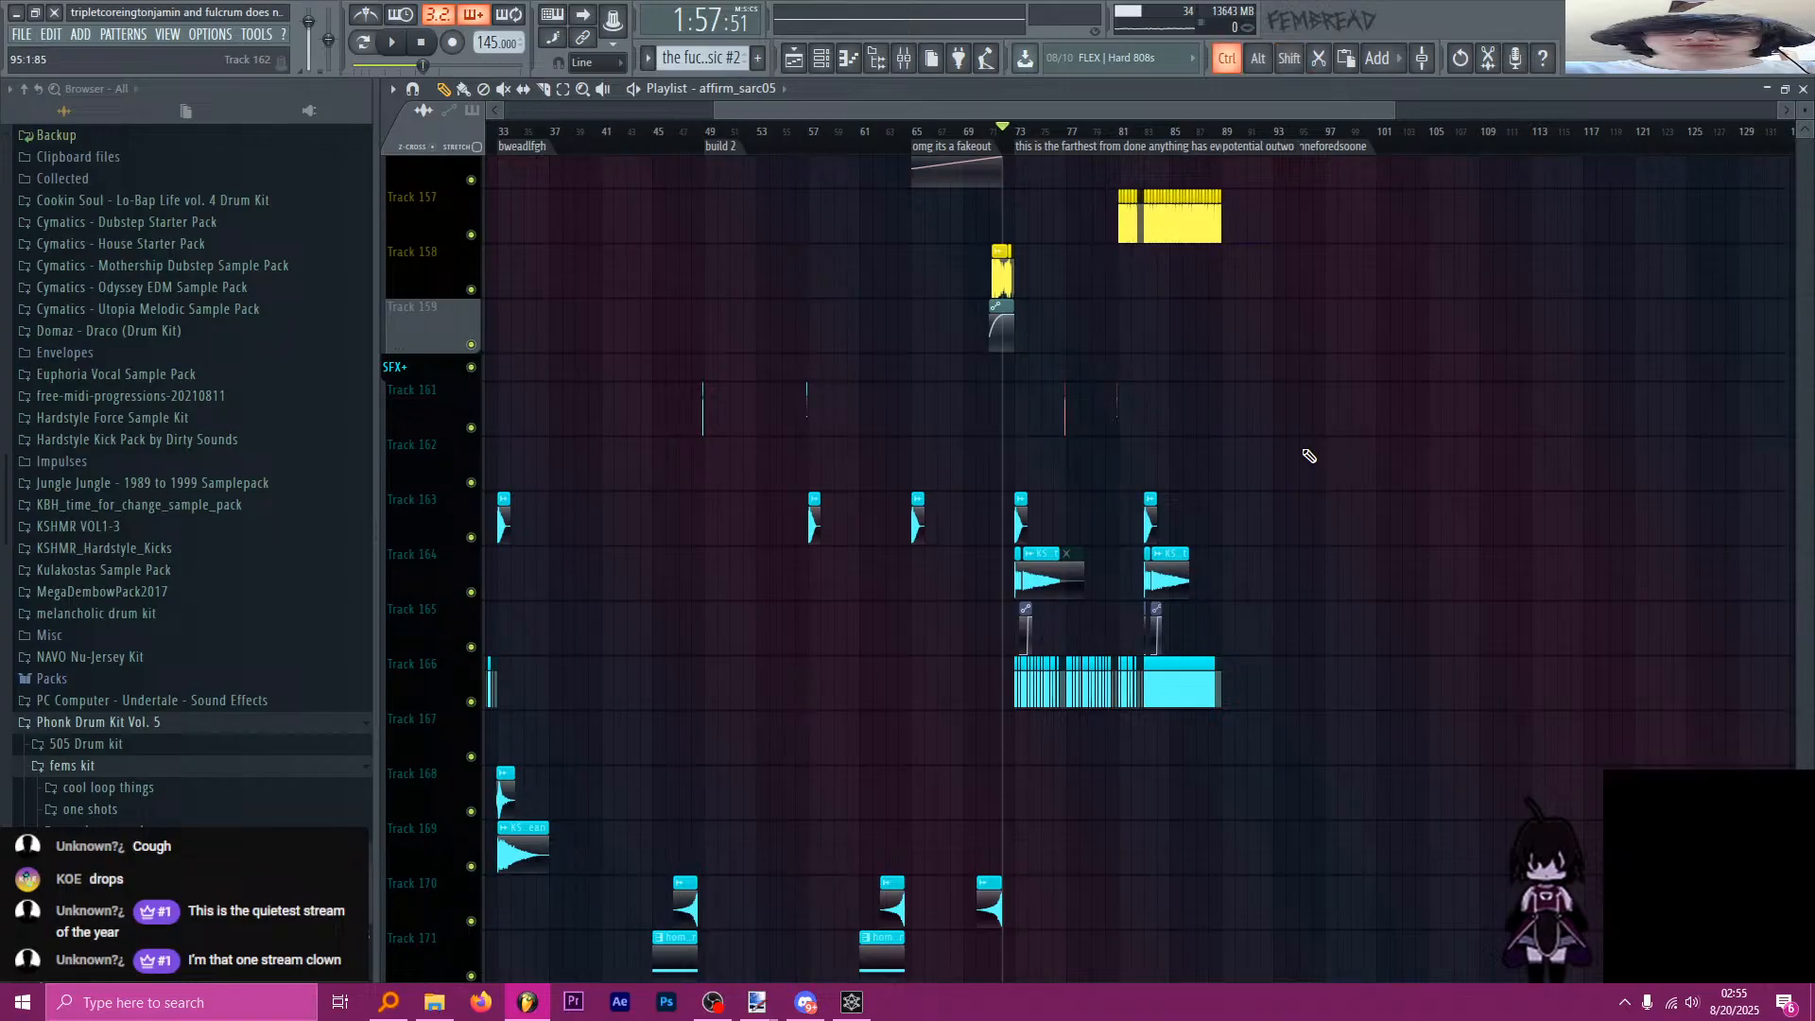
# Place a layza clip on Track 161 just before bar 73 and save the project.
pyautogui.scroll(8, 1053, 478)
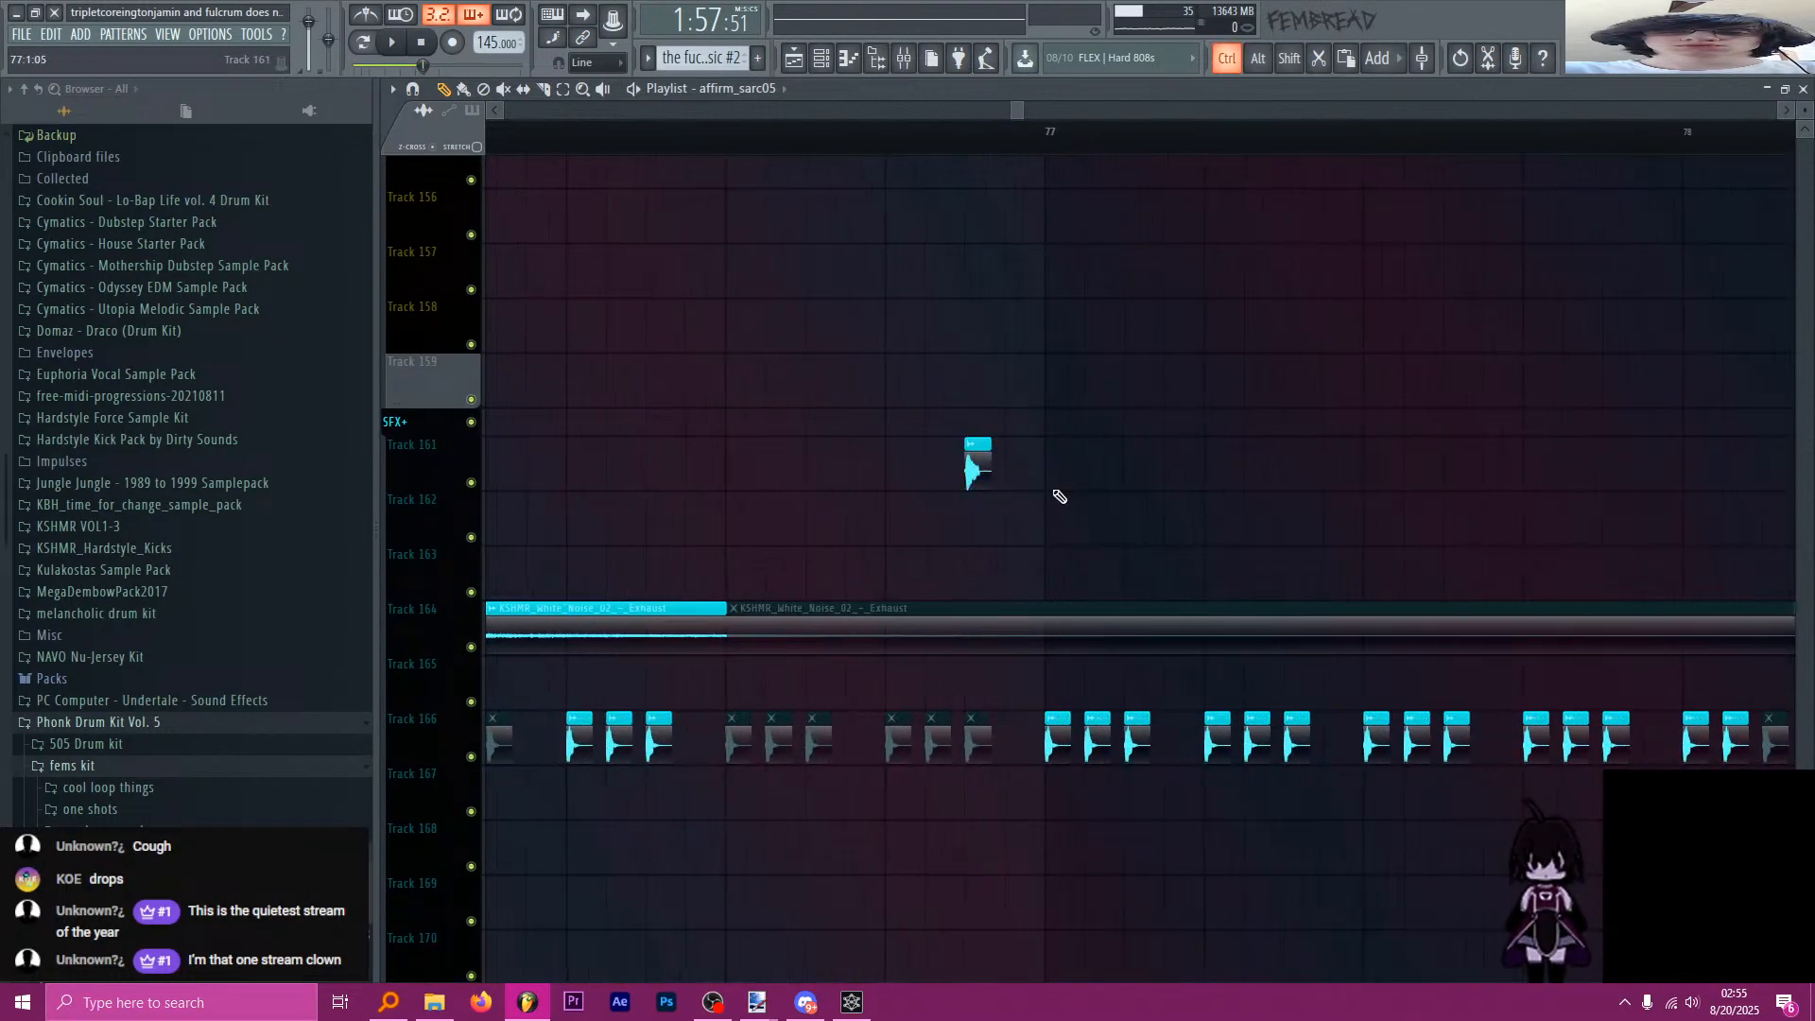
pyautogui.scroll(-6, 977, 473)
pyautogui.scroll(3, 1040, 491)
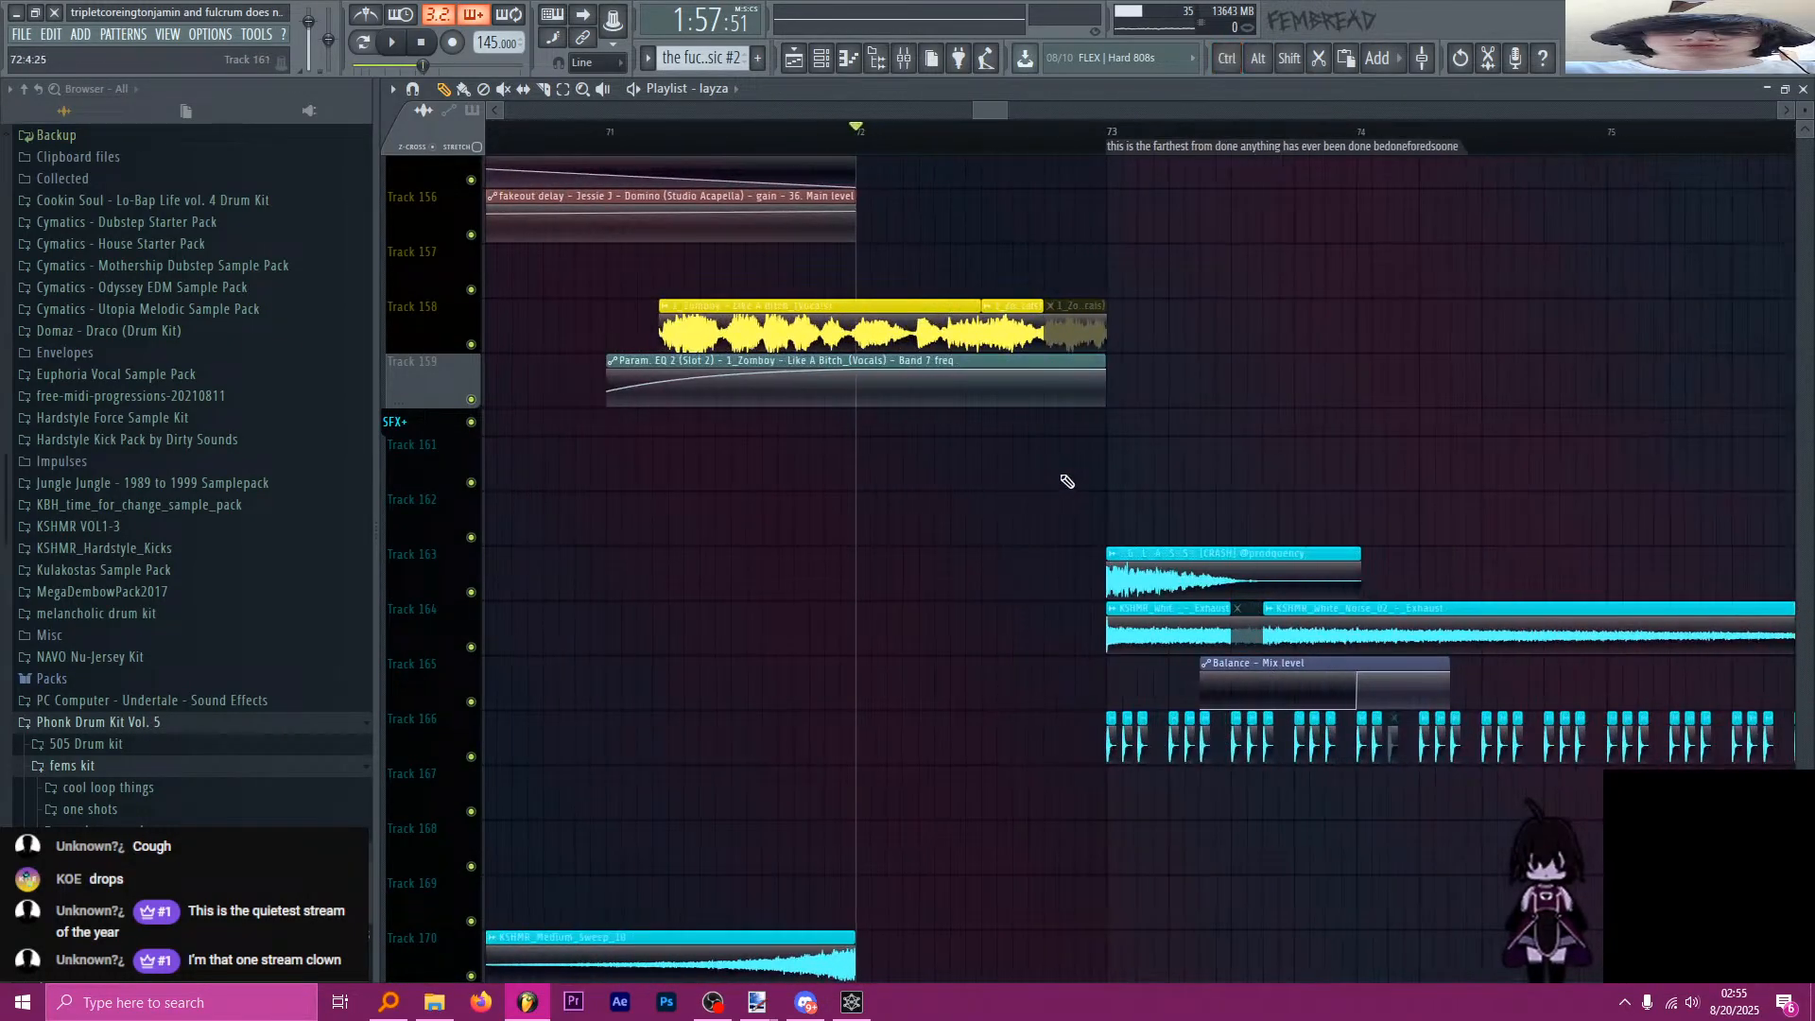
pyautogui.press('space')
pyautogui.scroll(2, 1082, 453)
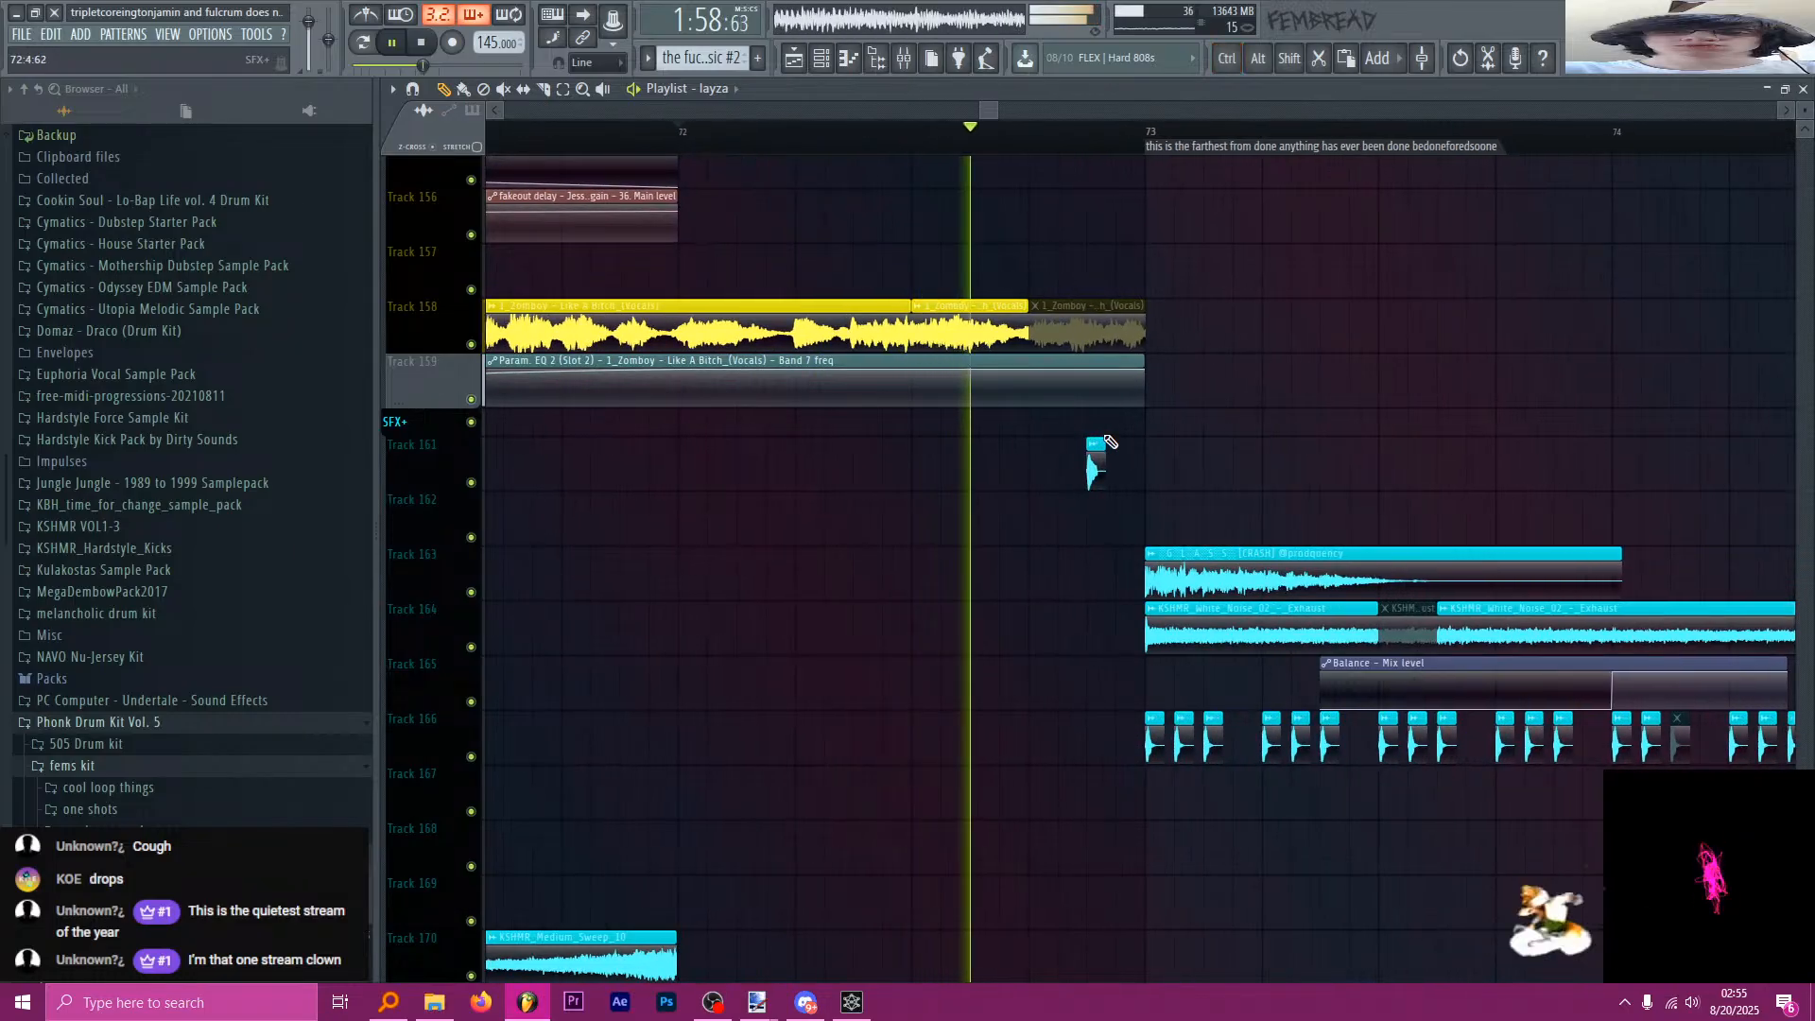
pyautogui.scroll(-4, 770, 454)
pyautogui.hotkey('ctrl', 's')
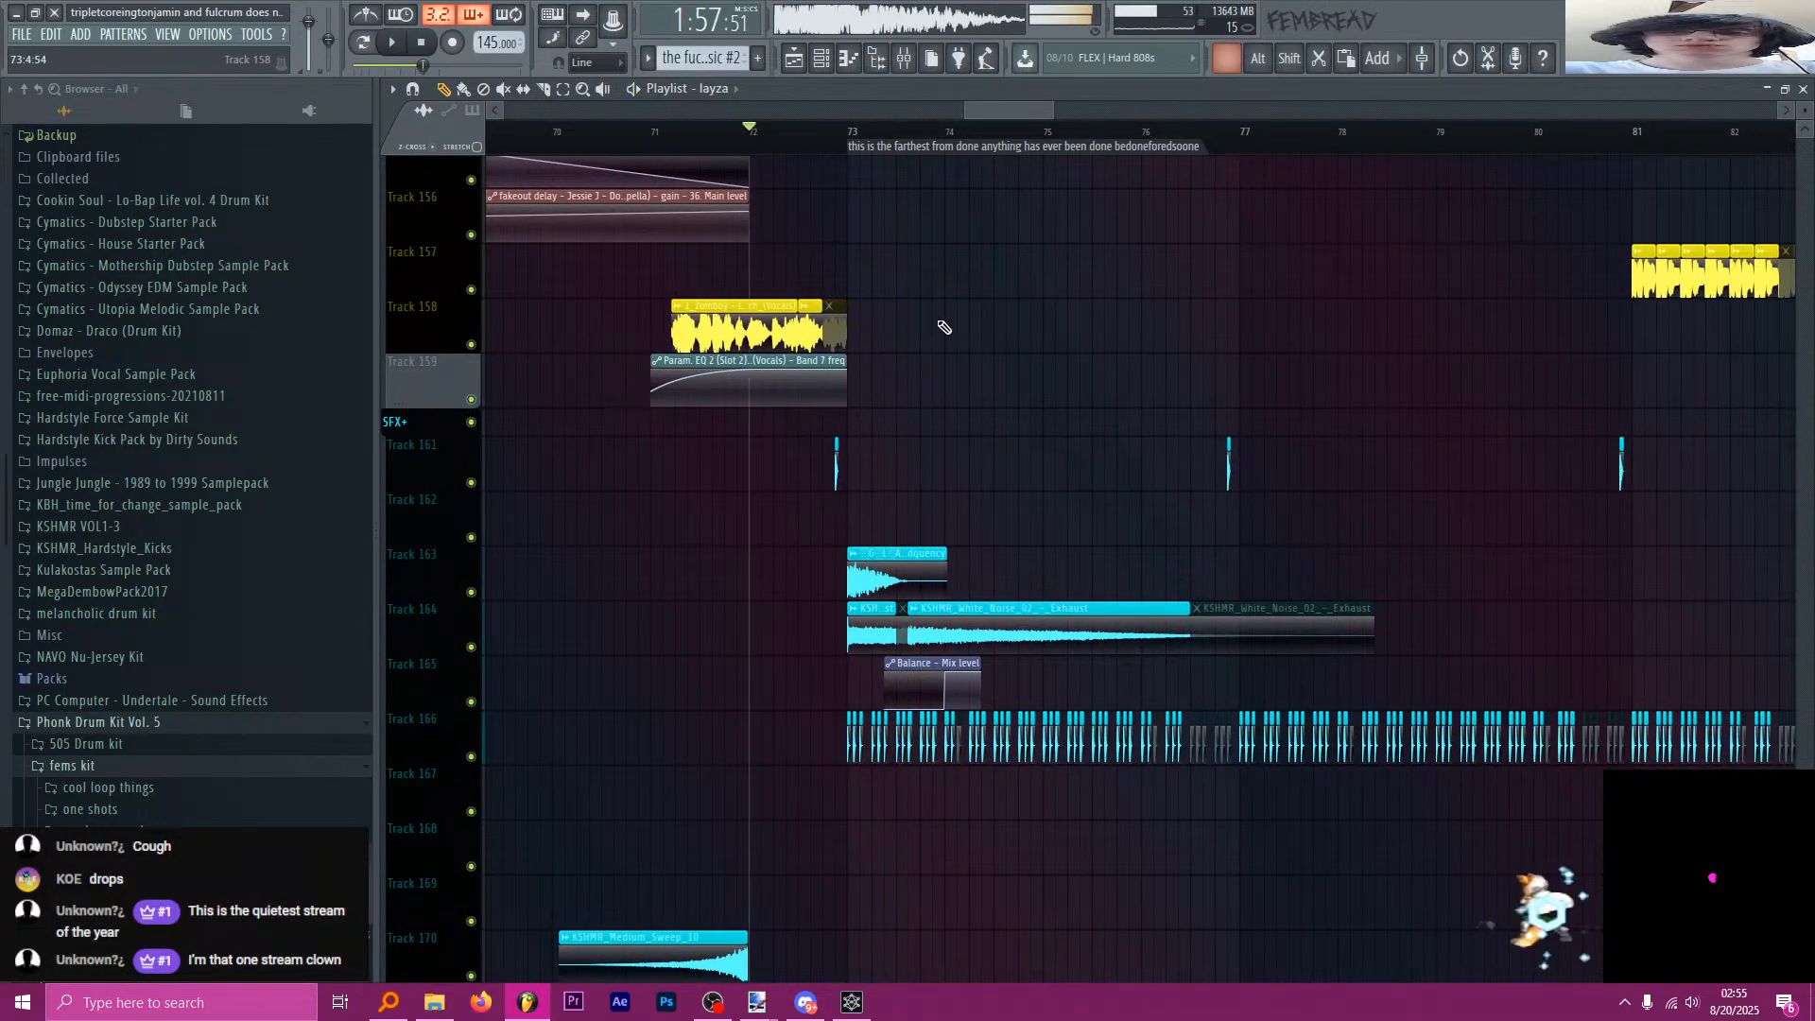
# Play the song from bar 65 into the drop at bar 73 while checking the vocal and automation tracks.
pyautogui.click(575, 133)
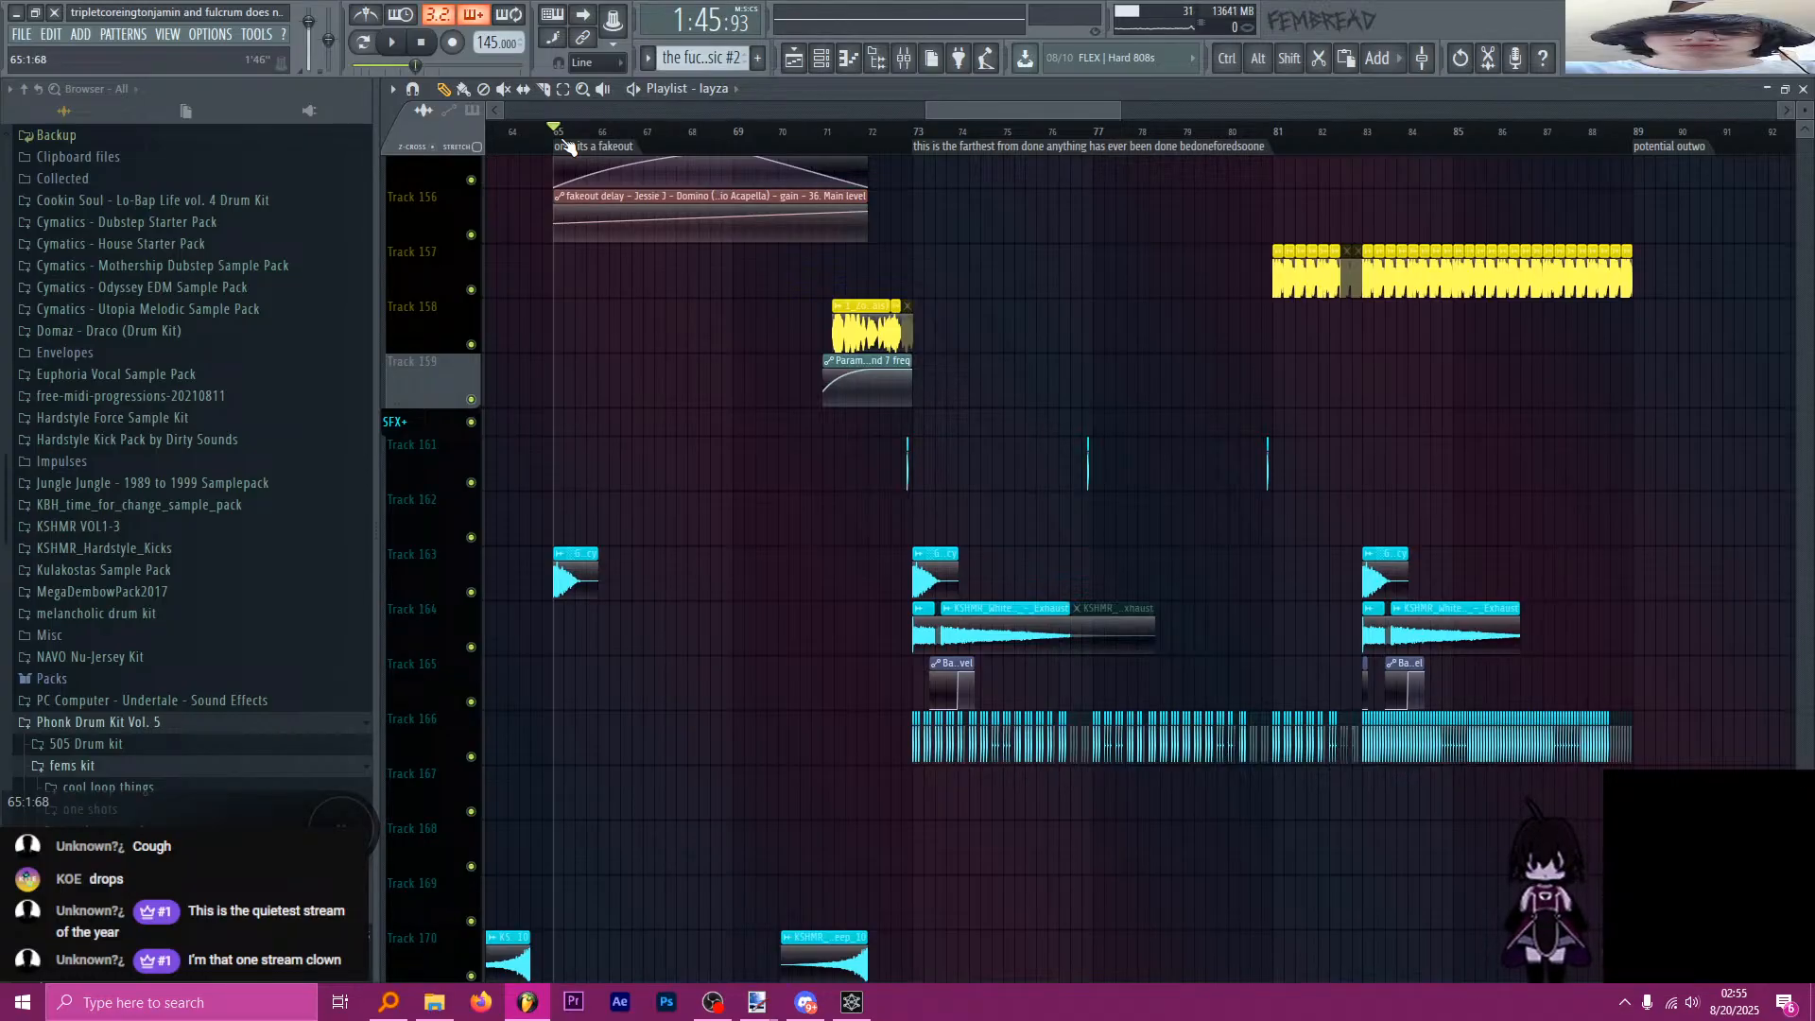
pyautogui.press('space')
pyautogui.scroll(-2, 629, 372)
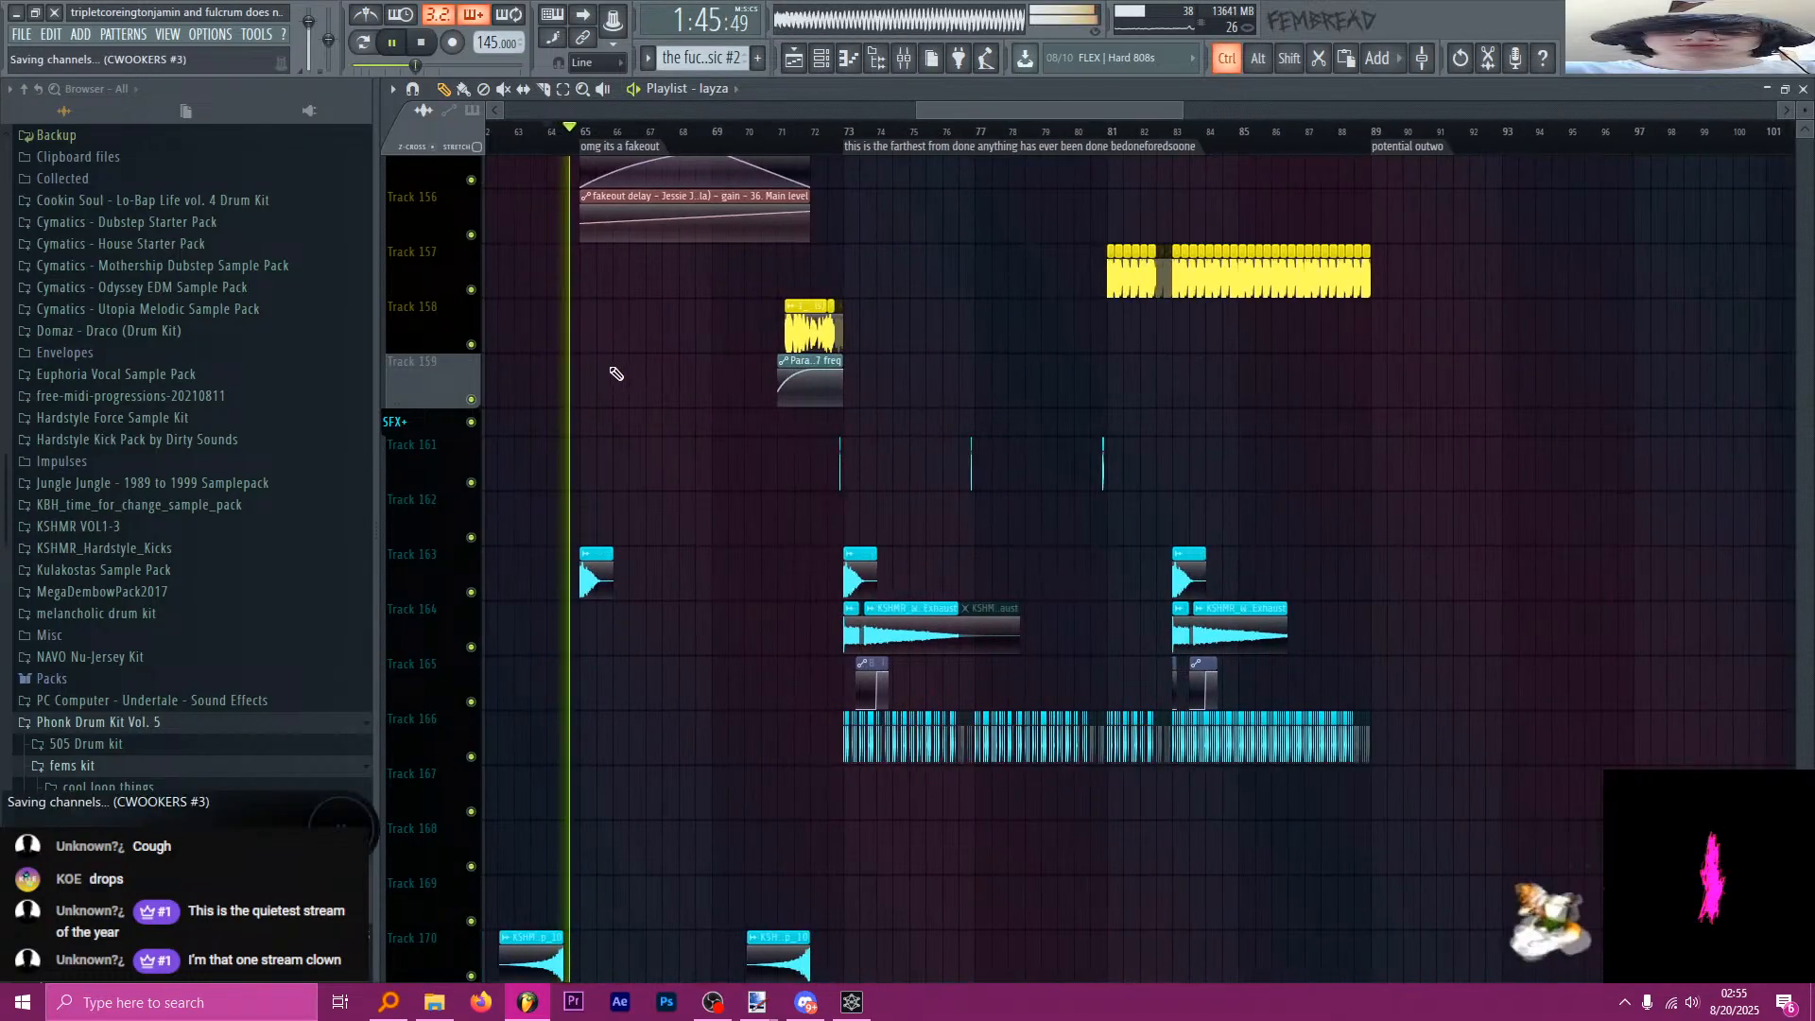
pyautogui.scroll(10, 614, 397)
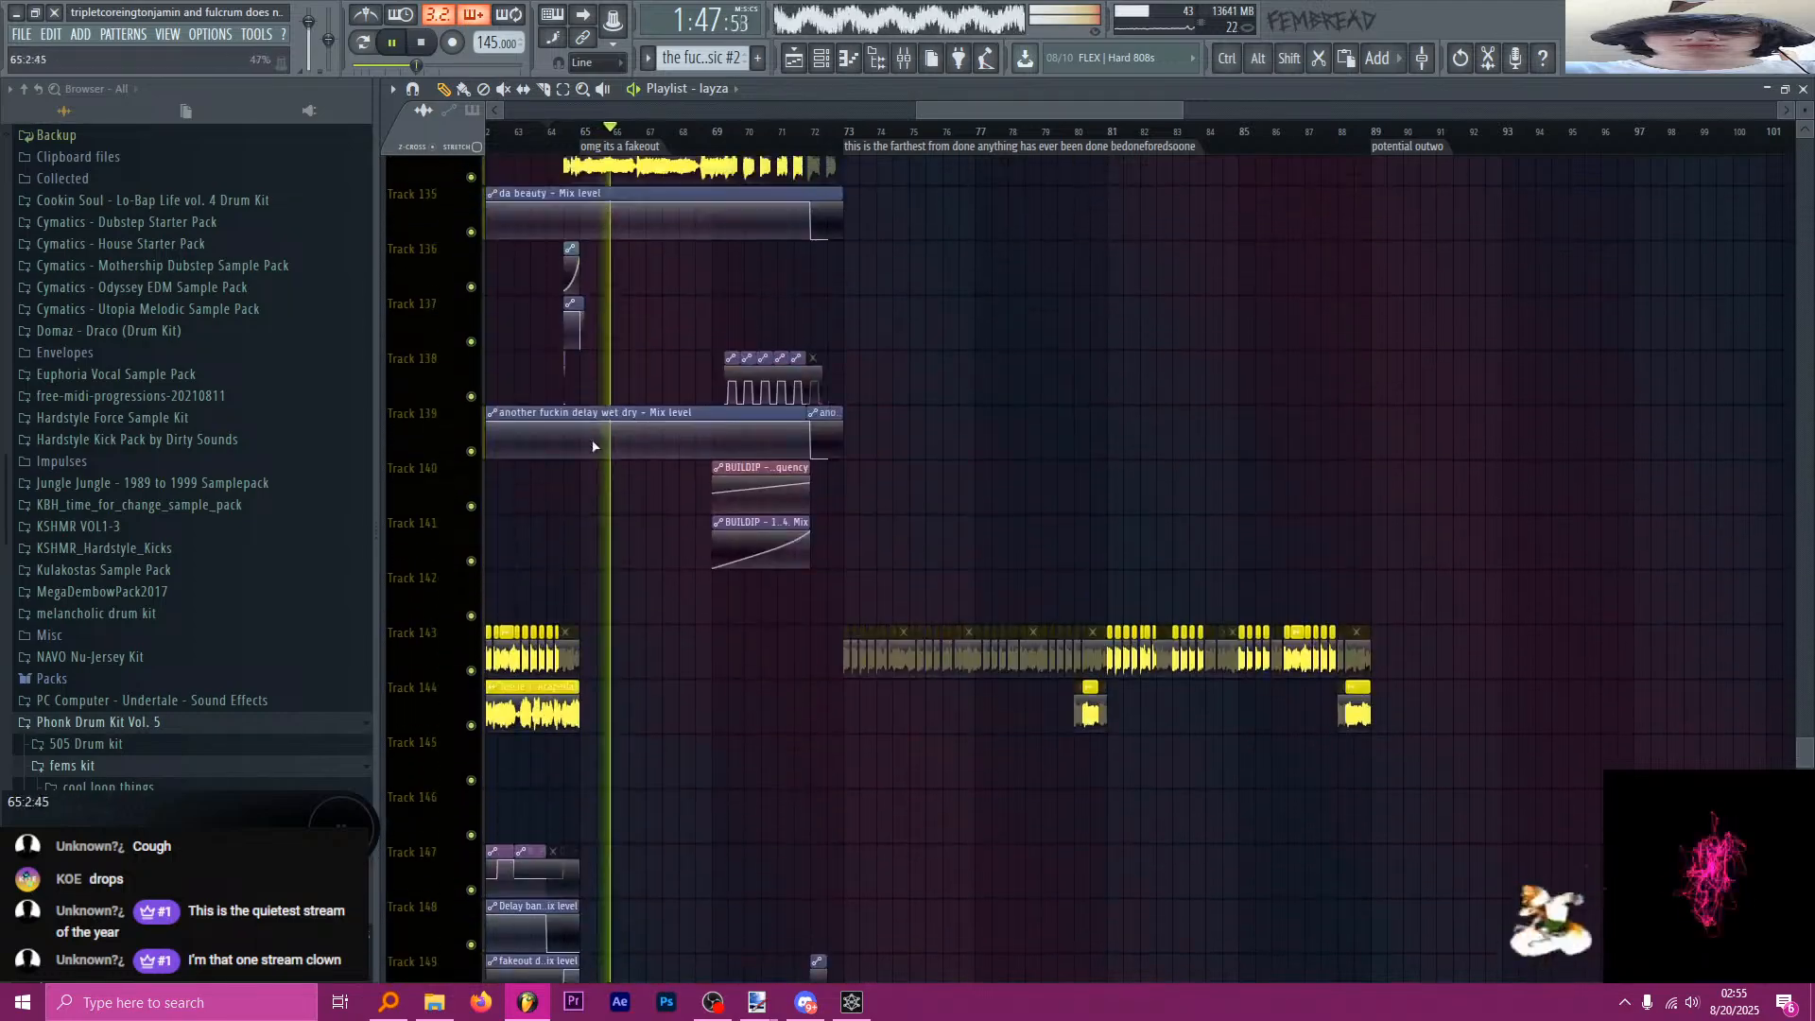
pyautogui.scroll(6, 561, 511)
pyautogui.scroll(-5, 666, 499)
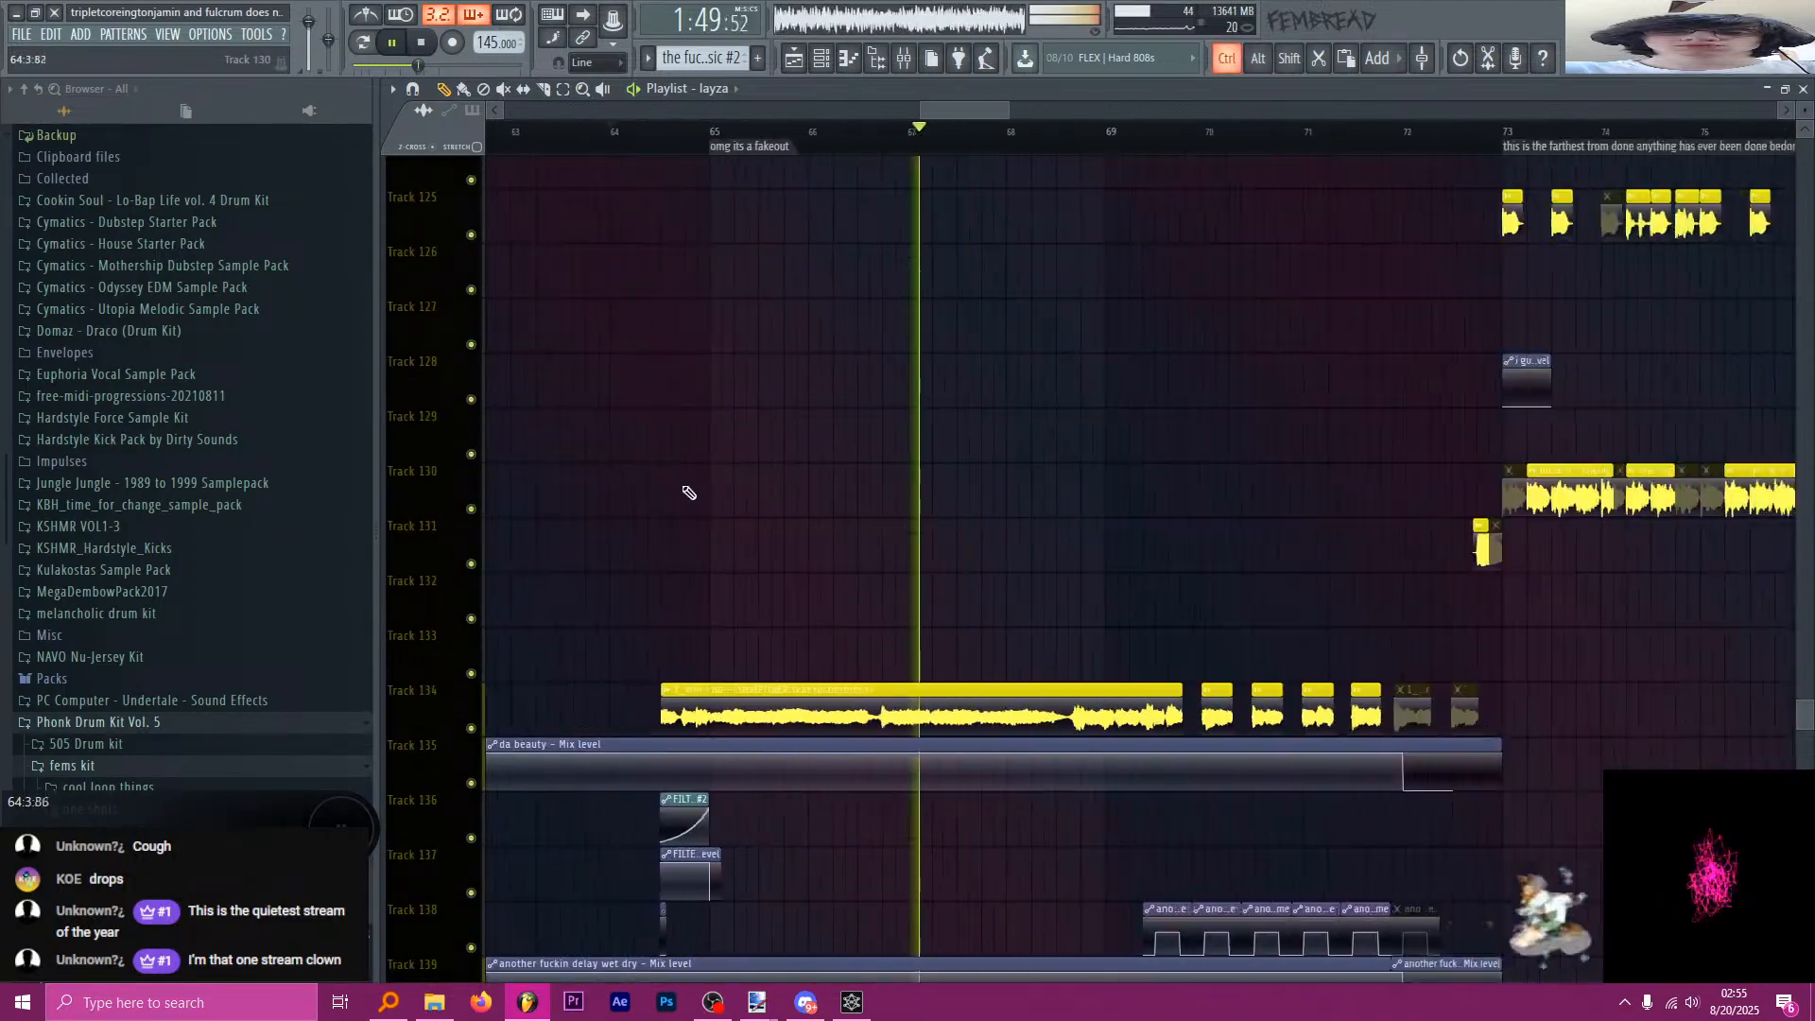
pyautogui.scroll(-3, 723, 492)
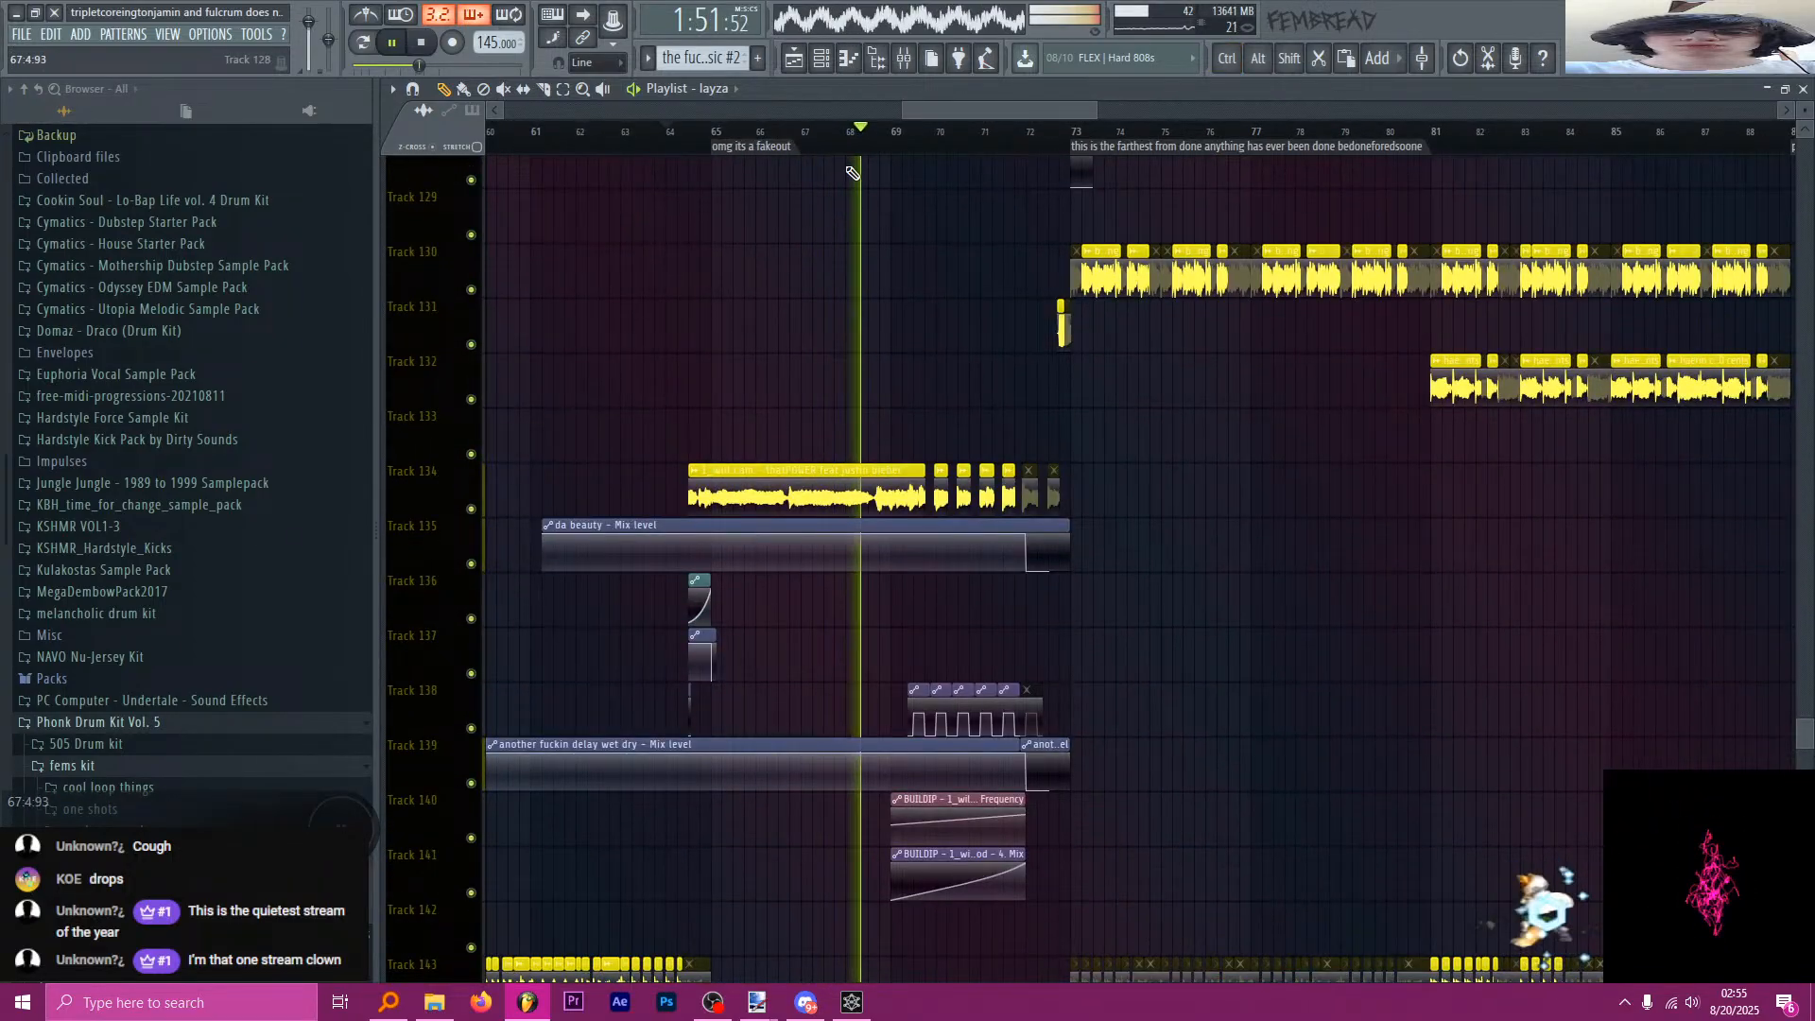
pyautogui.scroll(-3, 832, 237)
pyautogui.scroll(-2, 887, 264)
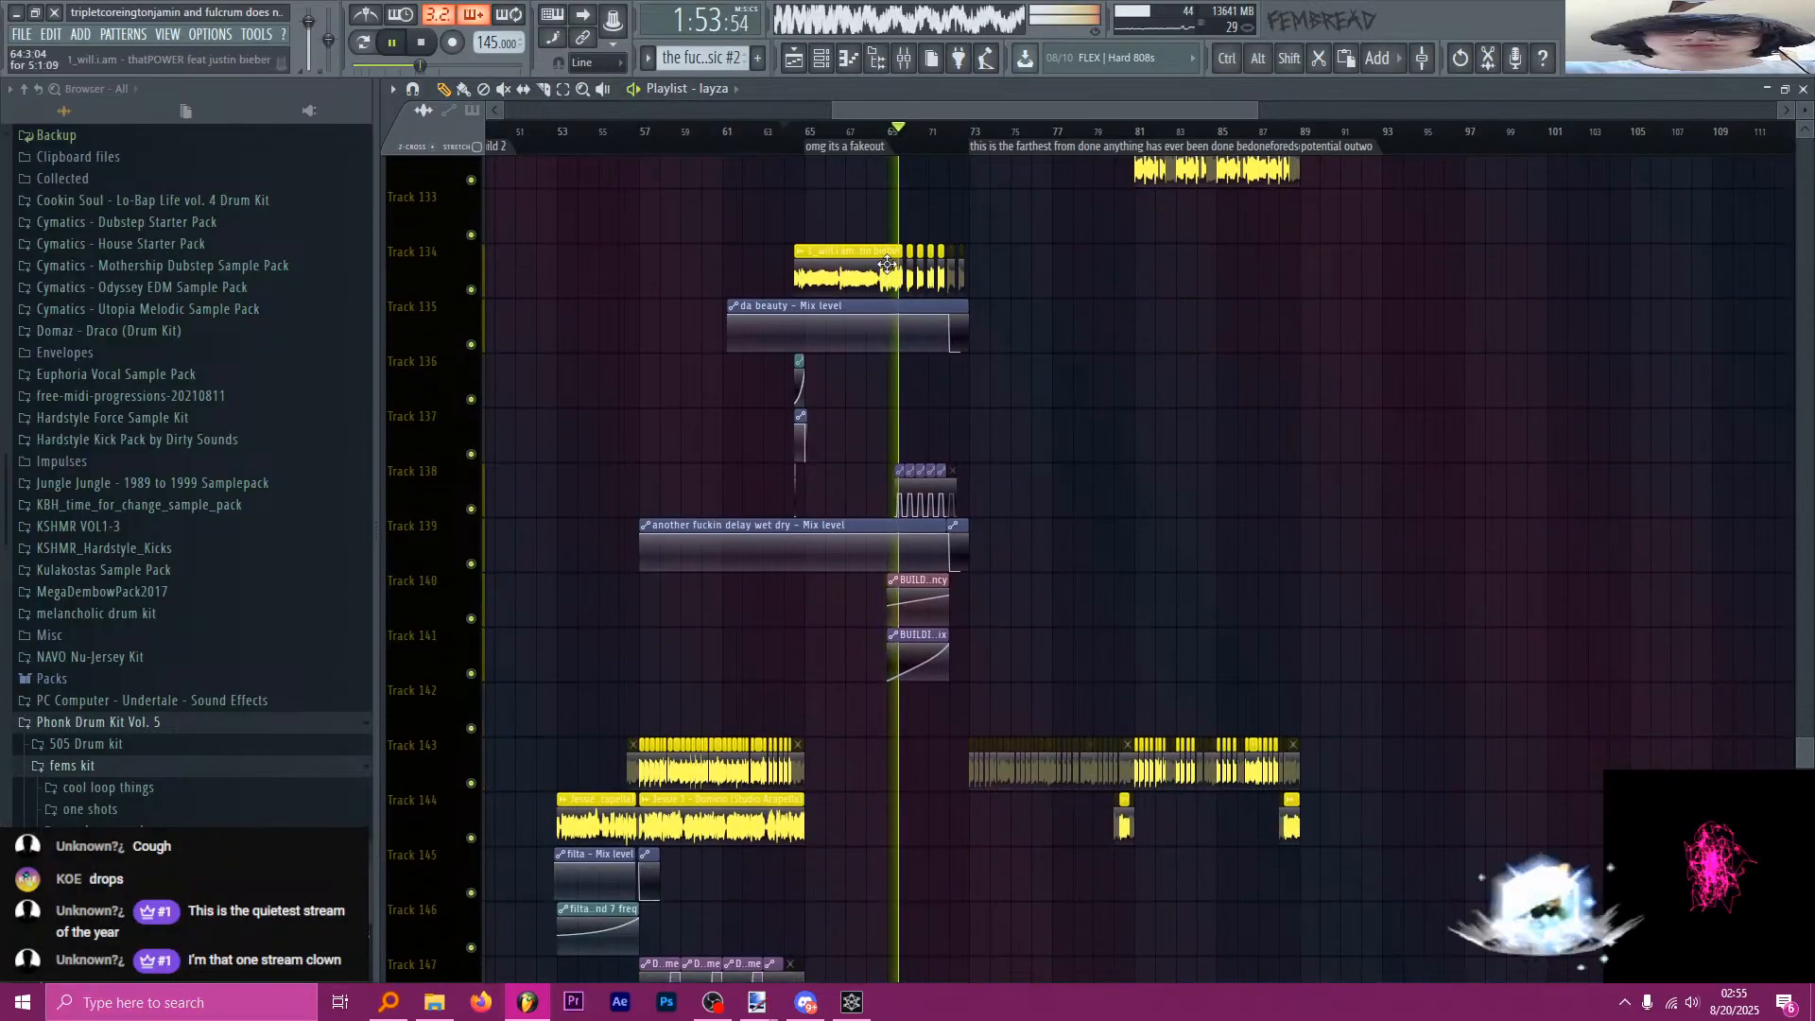
pyautogui.scroll(2, 886, 264)
pyautogui.scroll(-3, 887, 264)
pyautogui.scroll(-3, 885, 270)
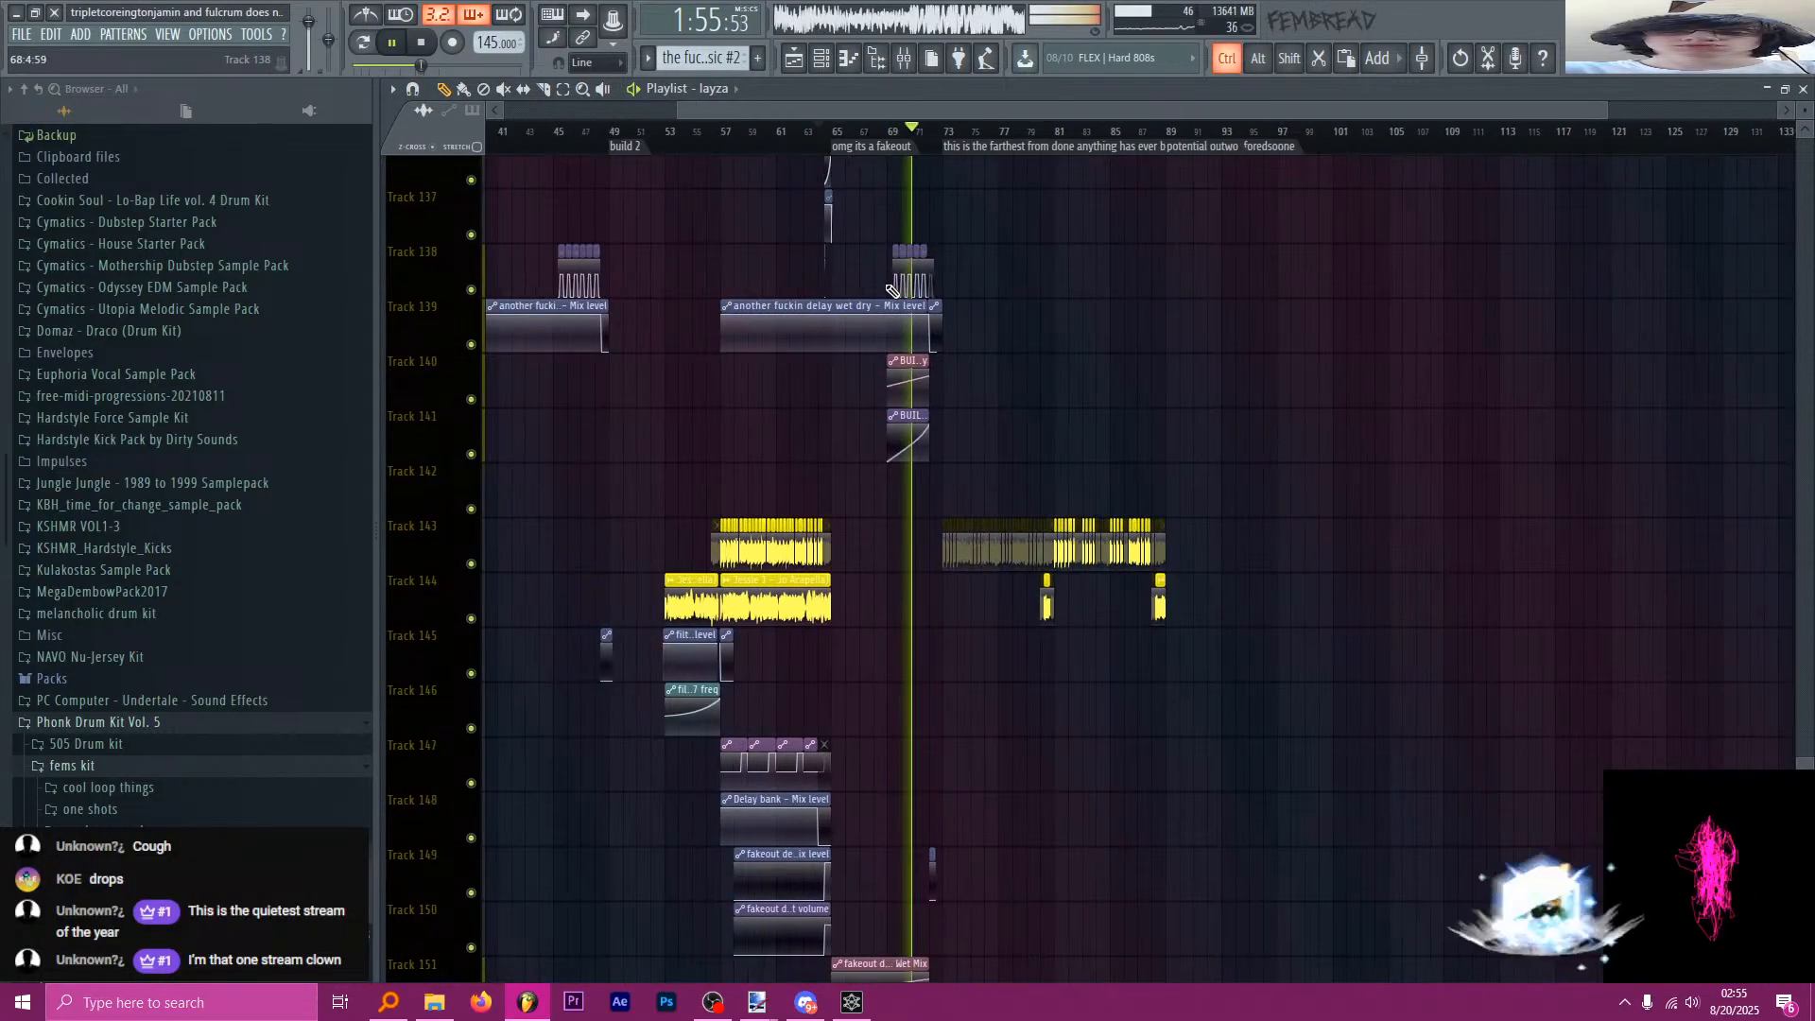
pyautogui.scroll(5, 874, 283)
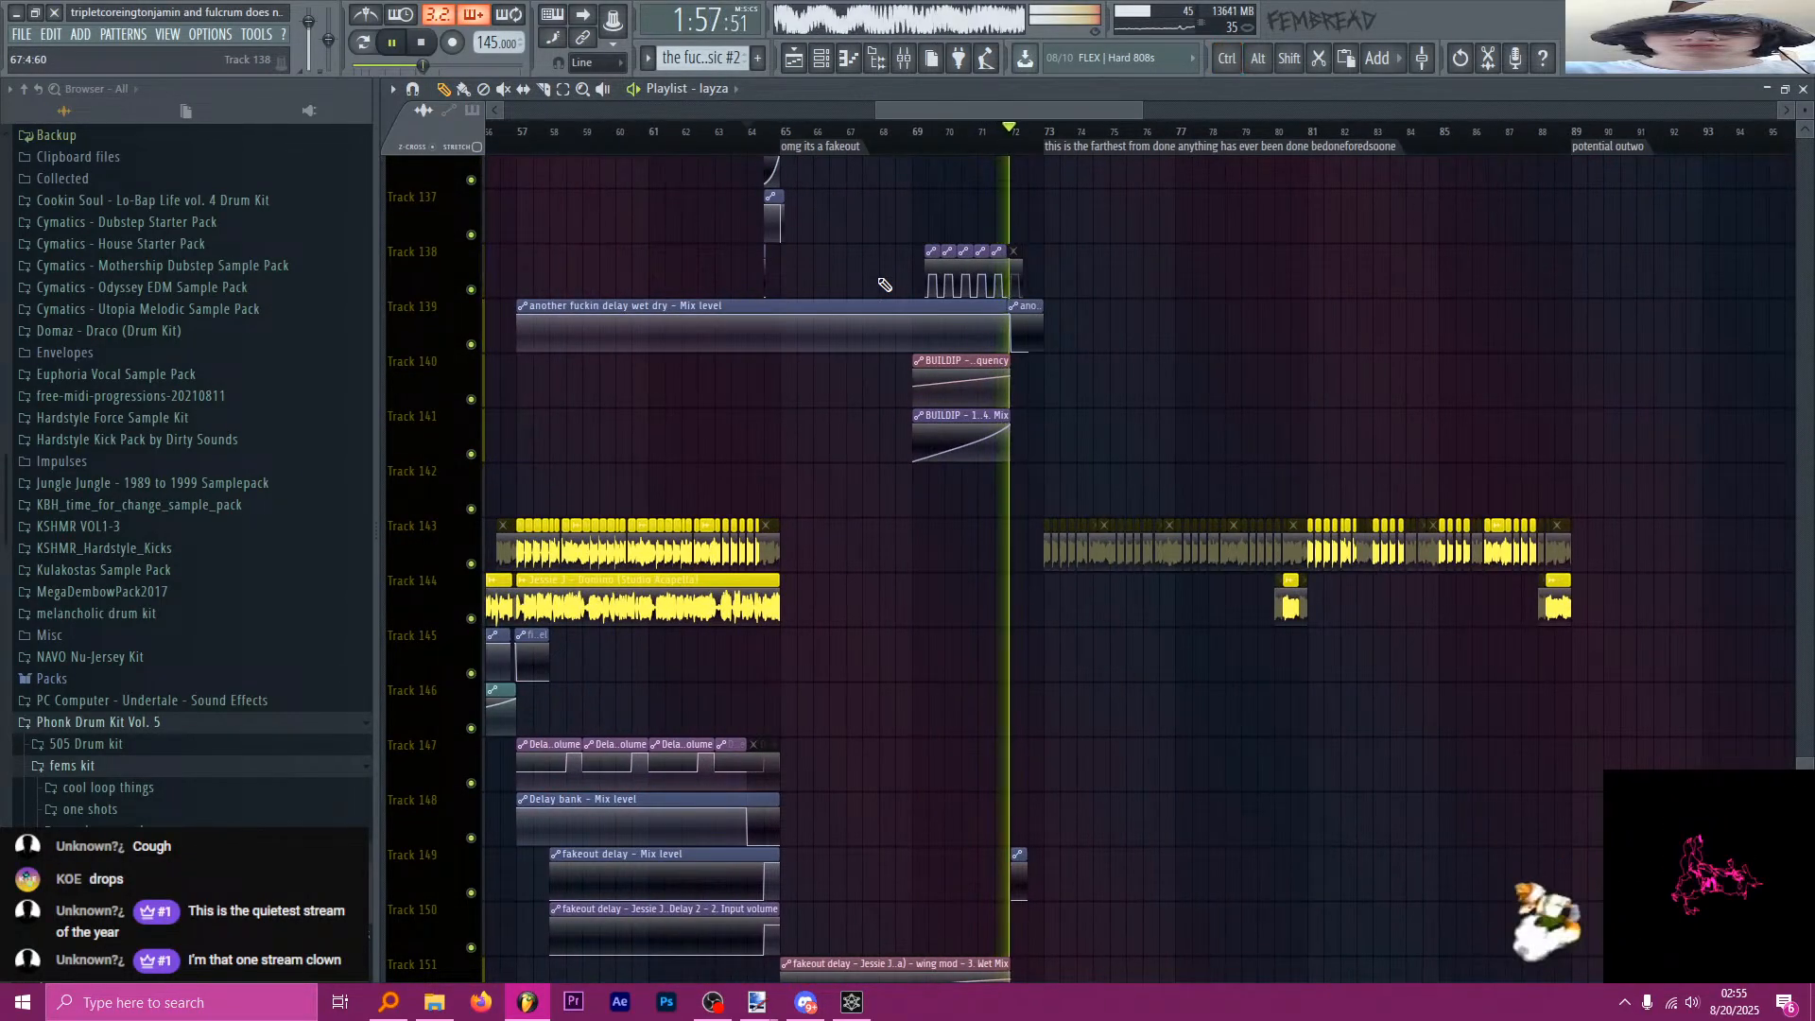
pyautogui.scroll(-3, 887, 265)
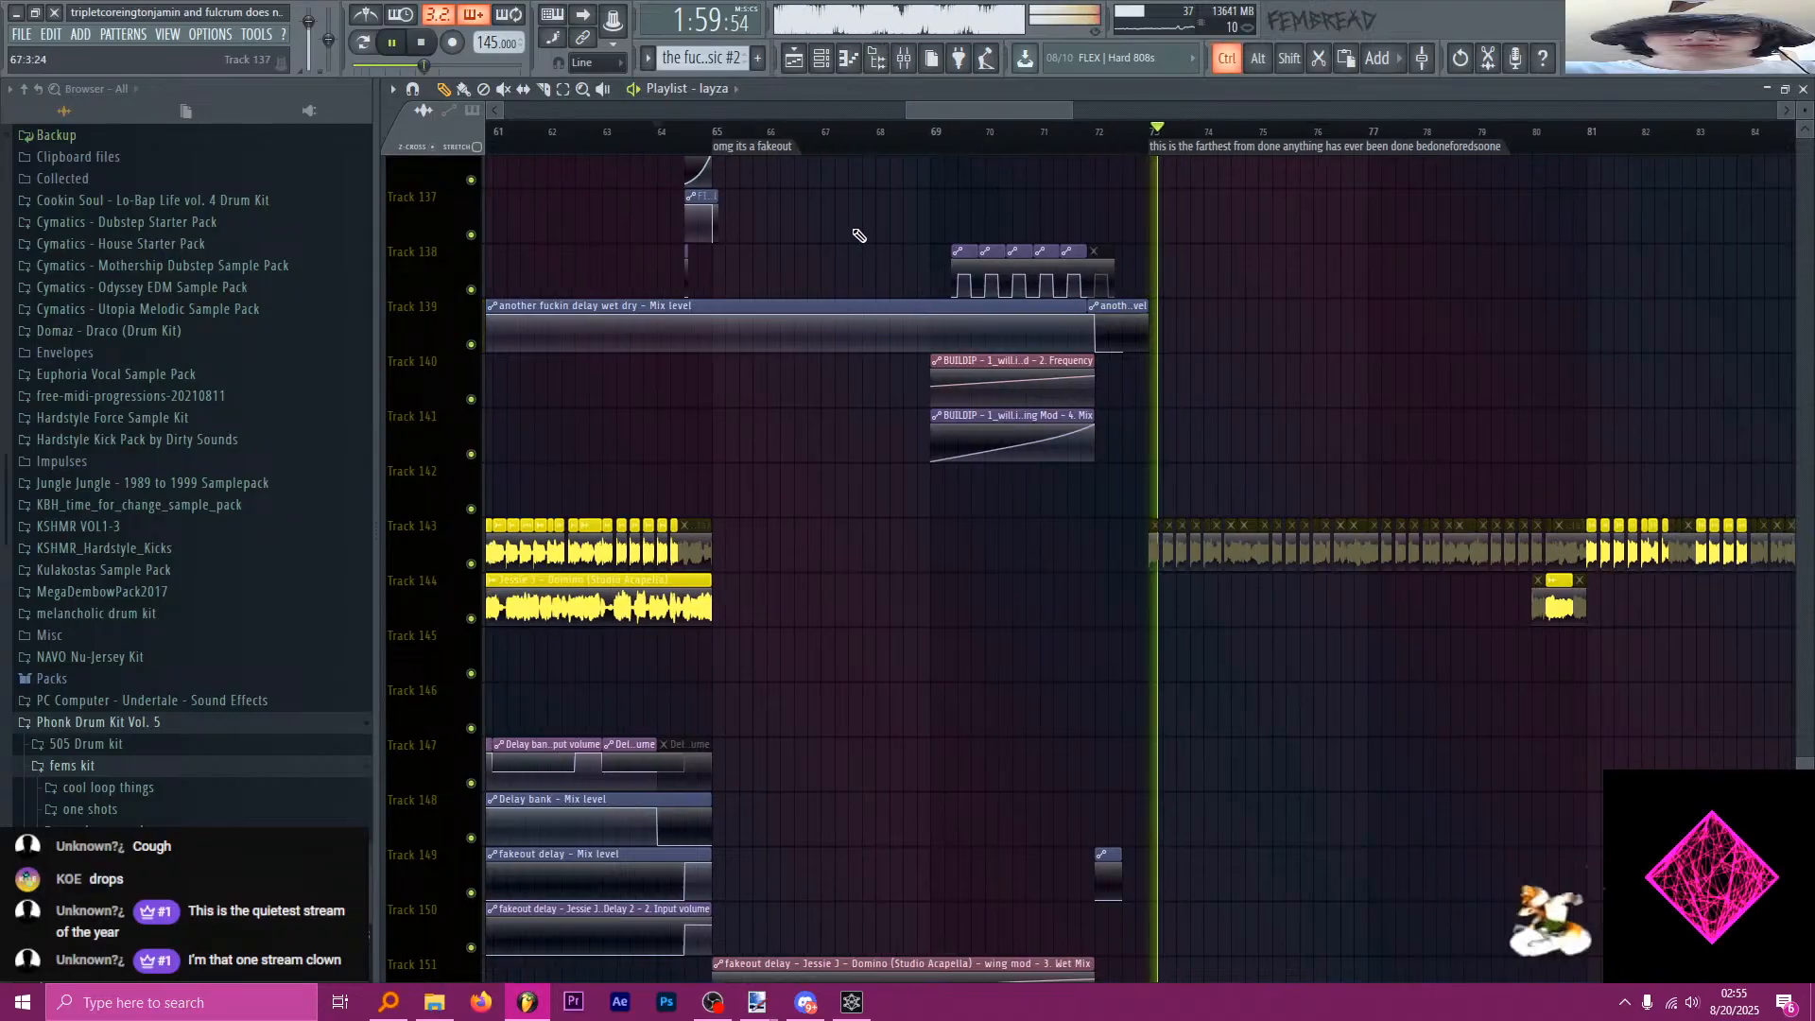
pyautogui.scroll(3, 888, 238)
# Stop playback, return the playhead to bar 72, and check the effects on the thatPOWER vocal's mixer track.
pyautogui.click(906, 58)
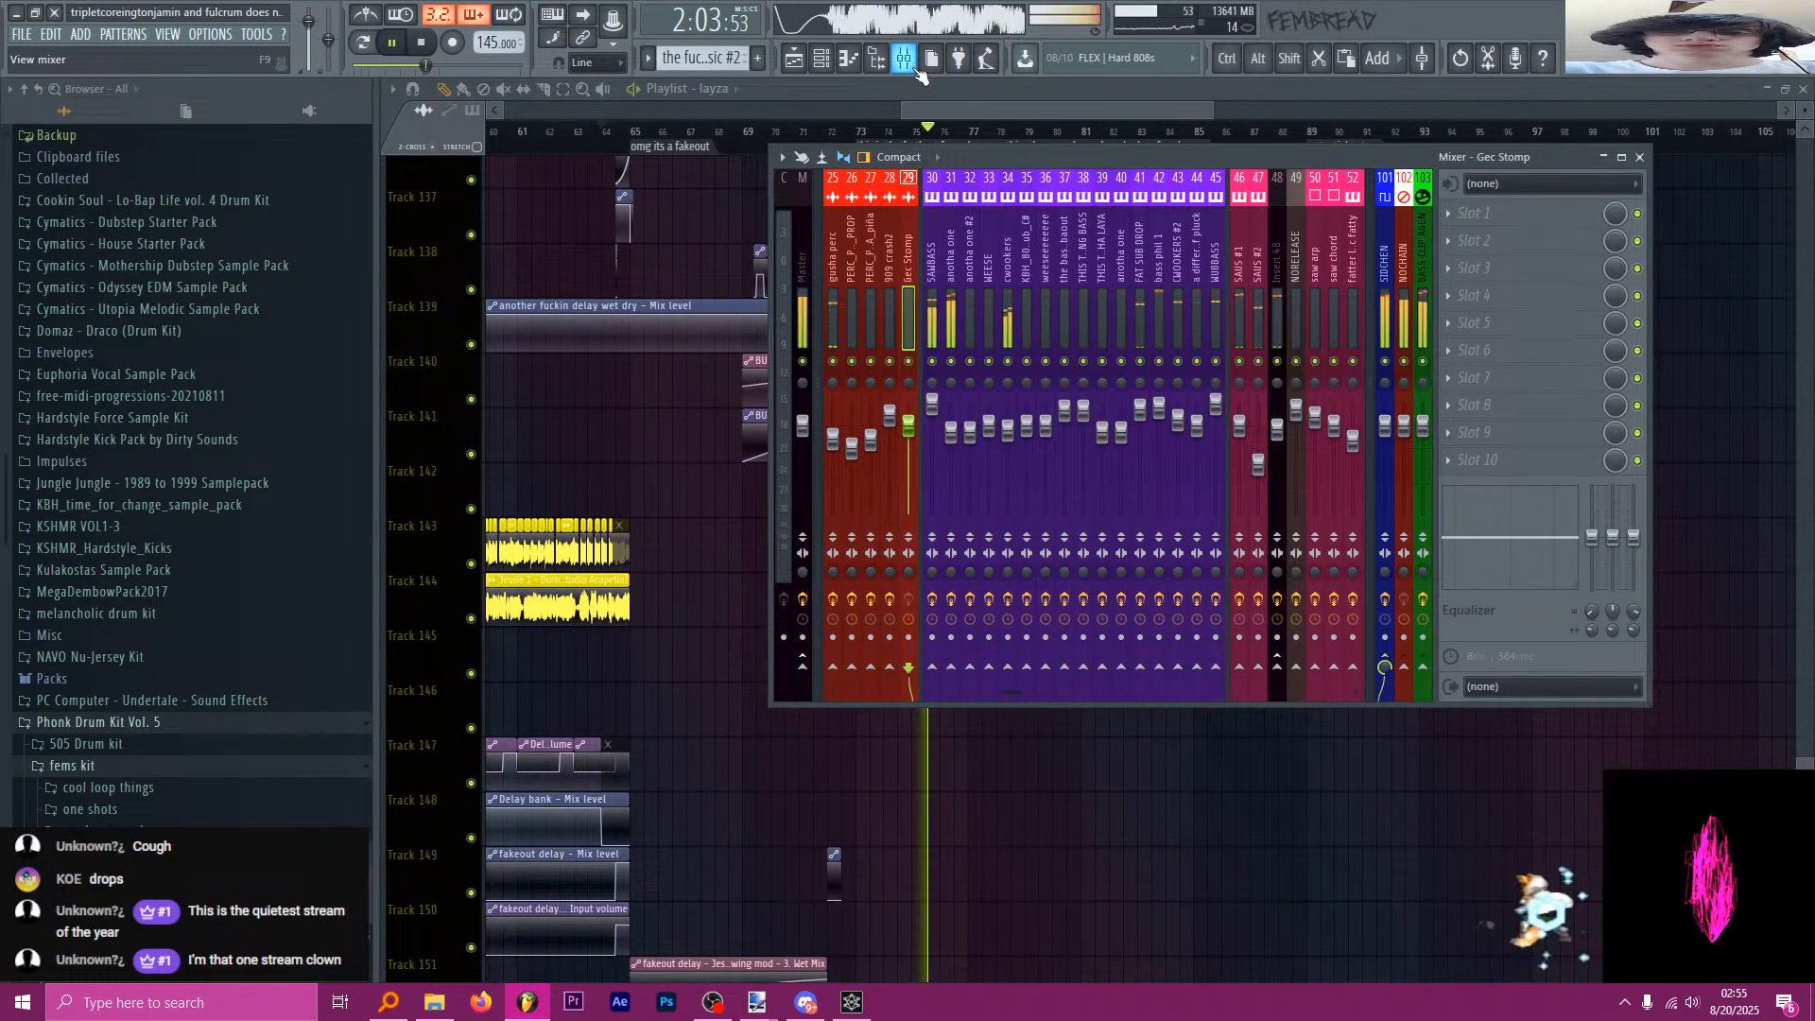
pyautogui.scroll(-10, 1109, 242)
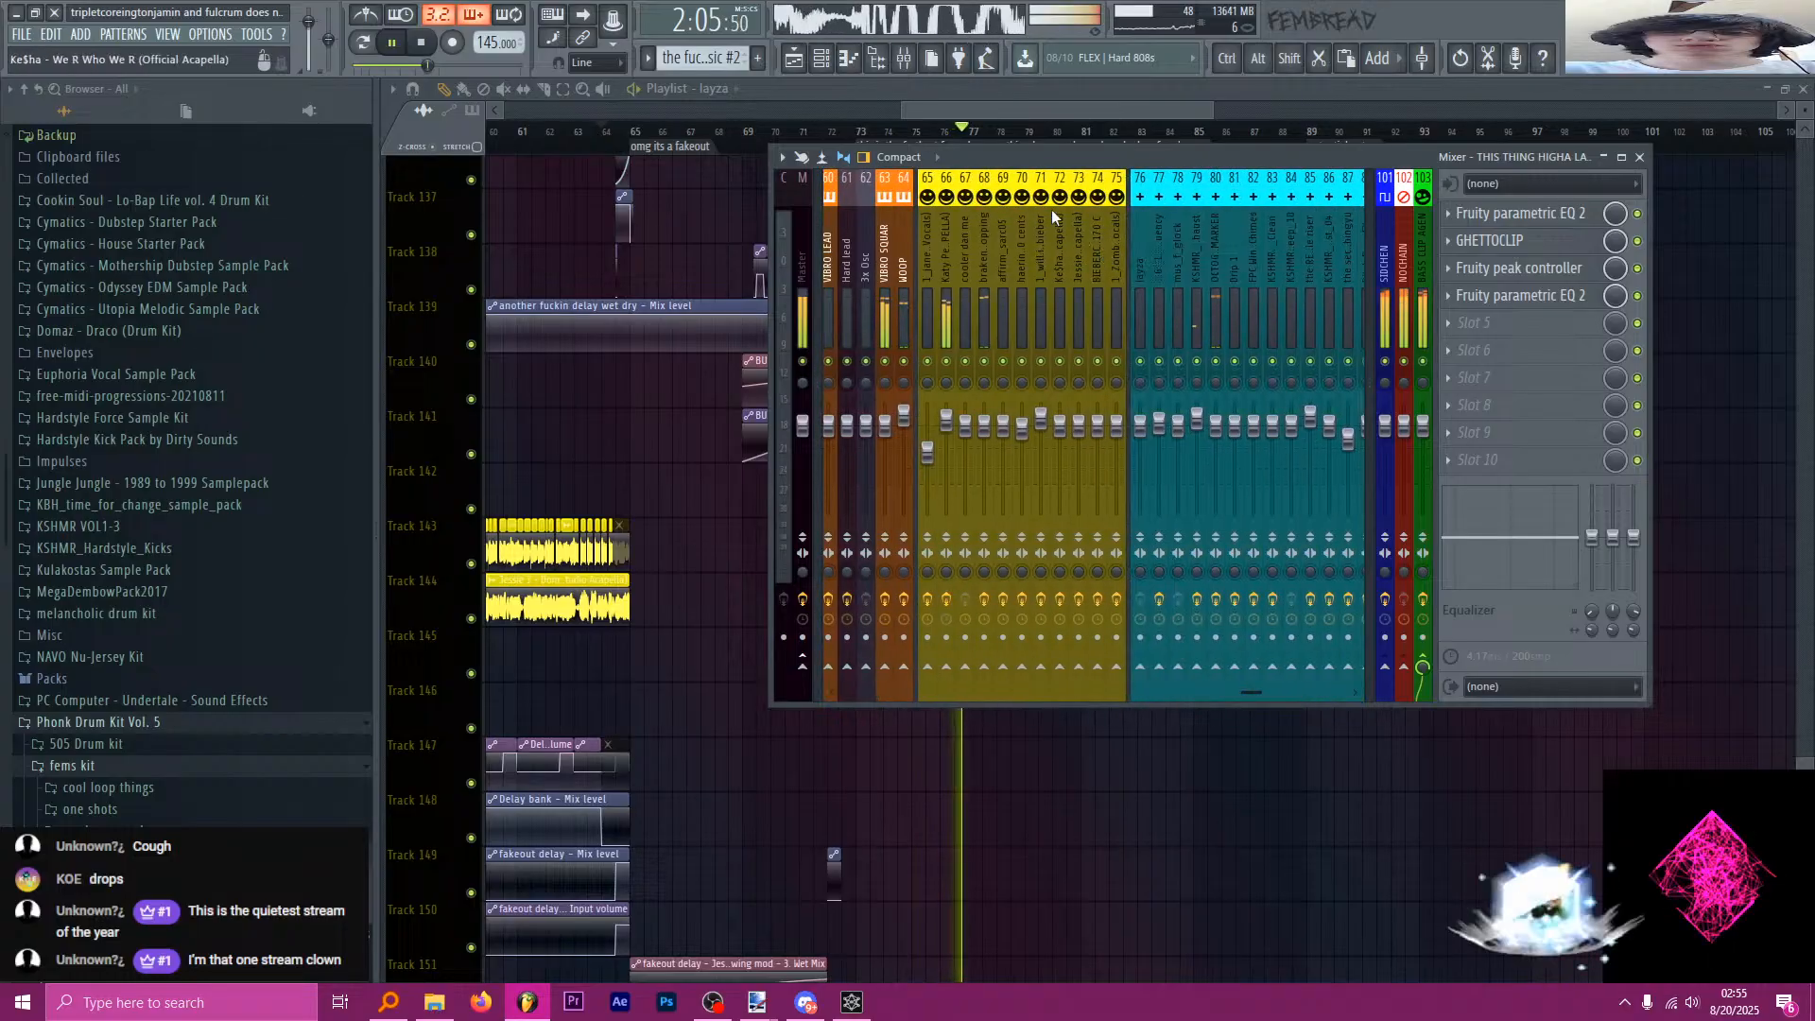
pyautogui.press('space')
pyautogui.click(818, 127)
pyautogui.scroll(2, 820, 137)
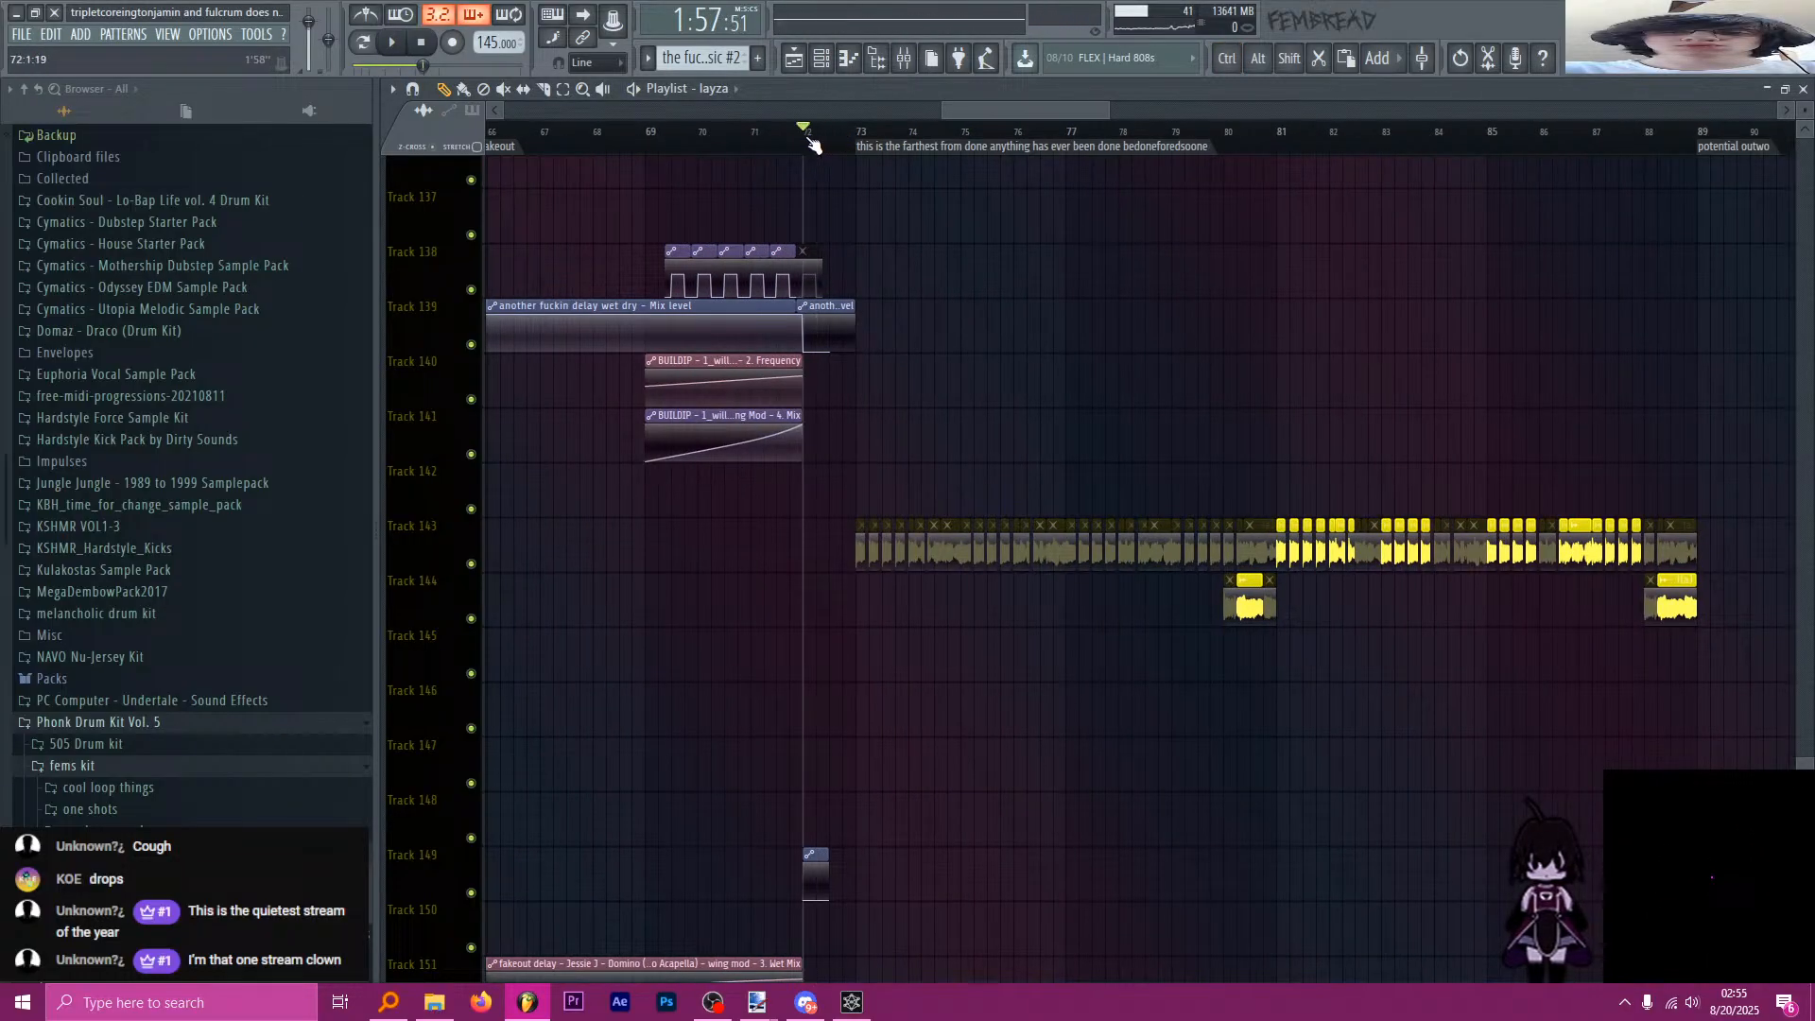
pyautogui.scroll(2, 811, 142)
pyautogui.click(902, 61)
pyautogui.click(1076, 265)
pyautogui.click(1038, 260)
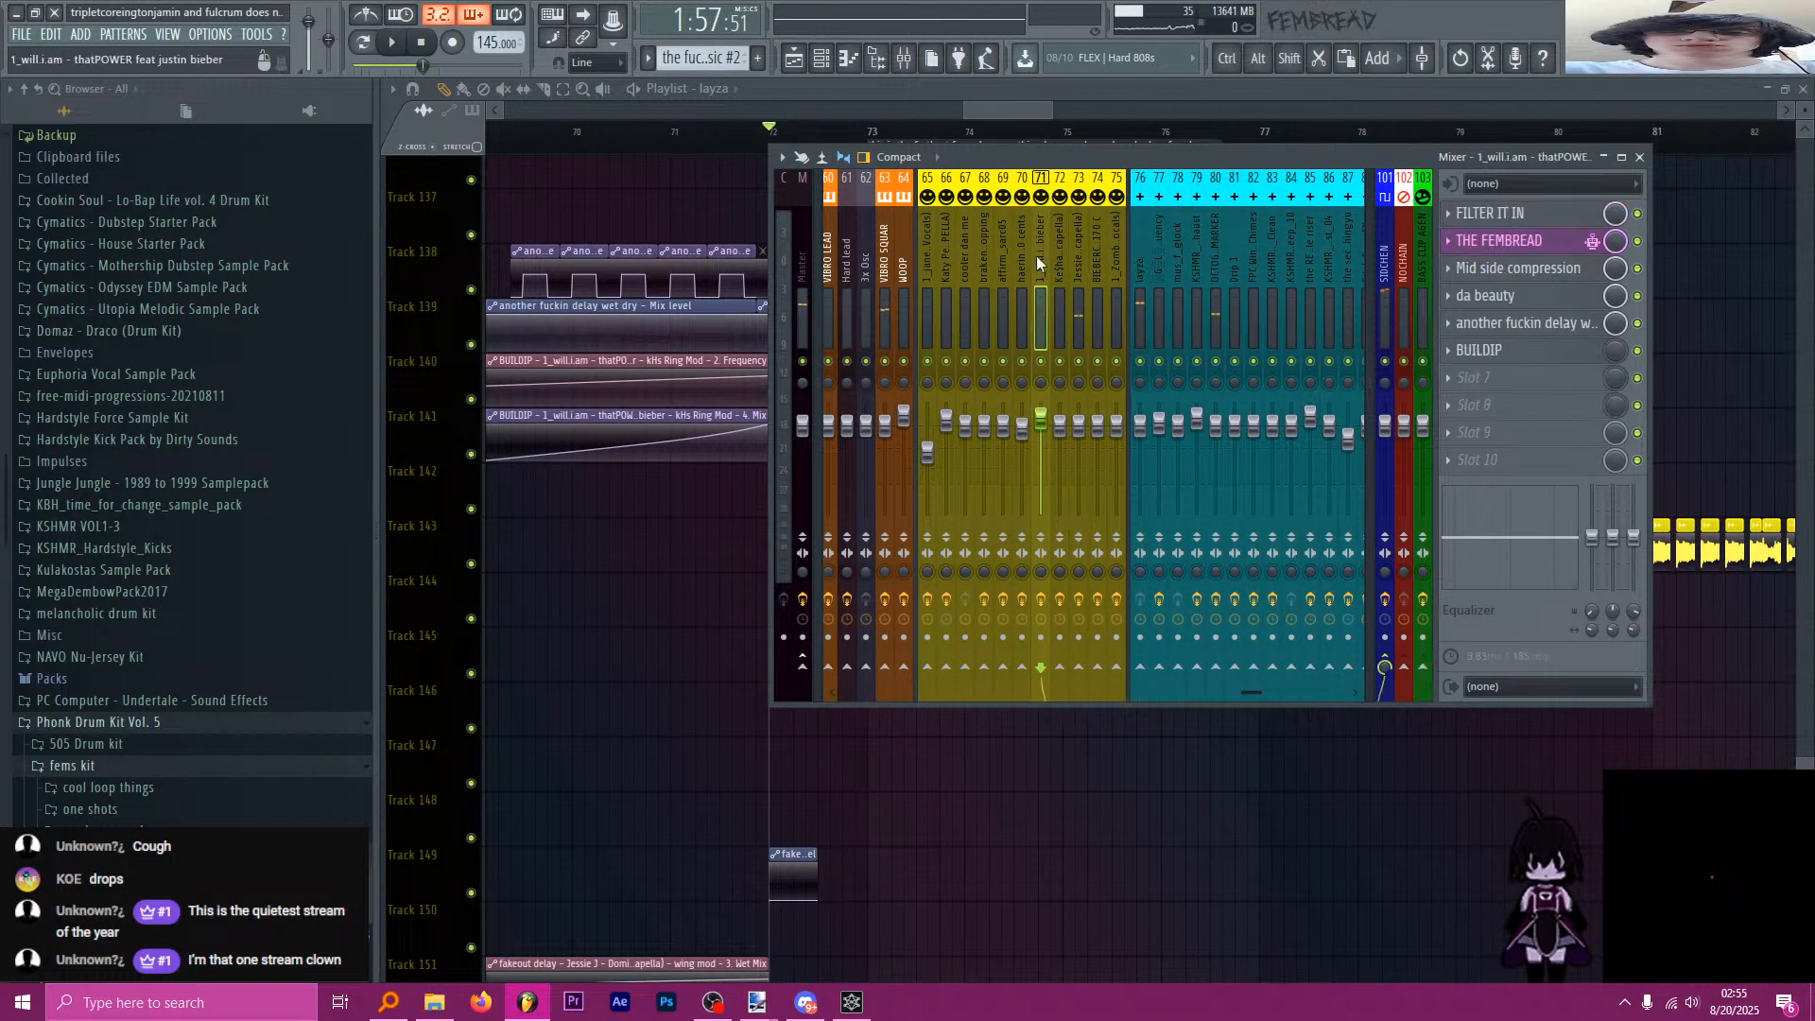
# Add Patcher with THE FEMBREAD preset to slot 3 of the Zomboy Like A Bitch vocal's mixer track.
pyautogui.click(1122, 252)
pyautogui.click(1547, 270)
pyautogui.click(1370, 188)
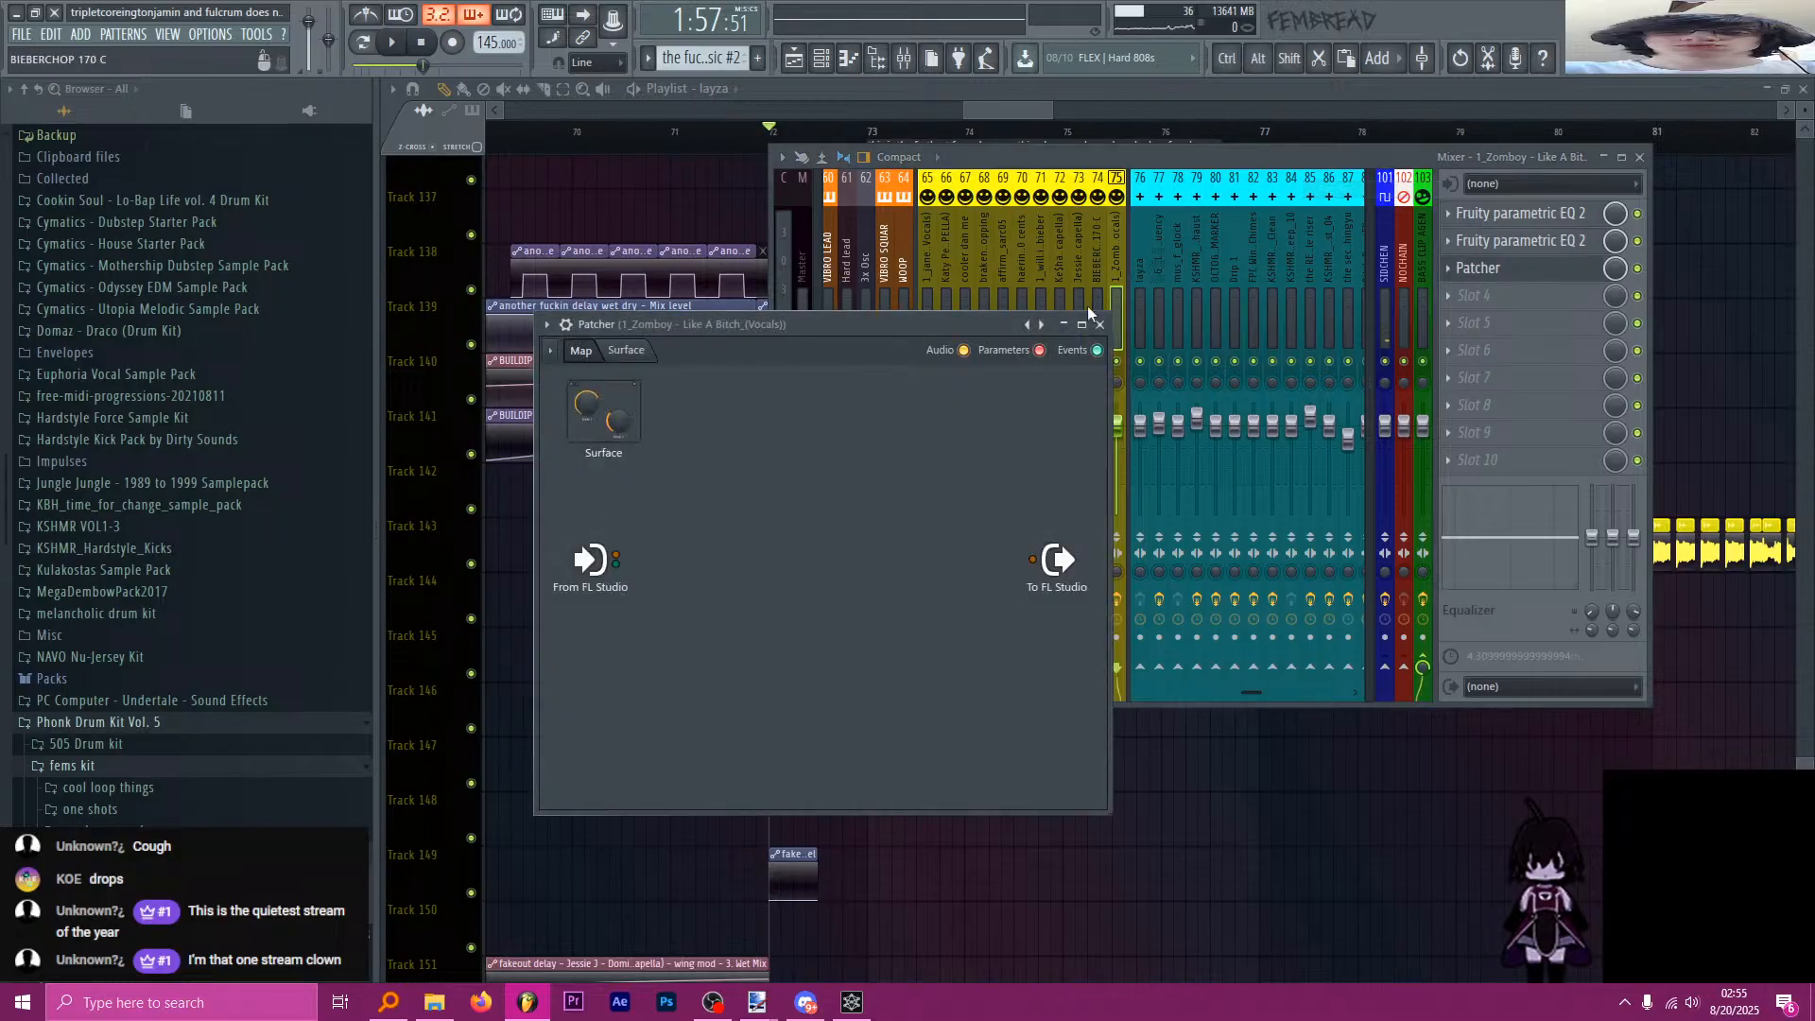
pyautogui.rightClick(1042, 325)
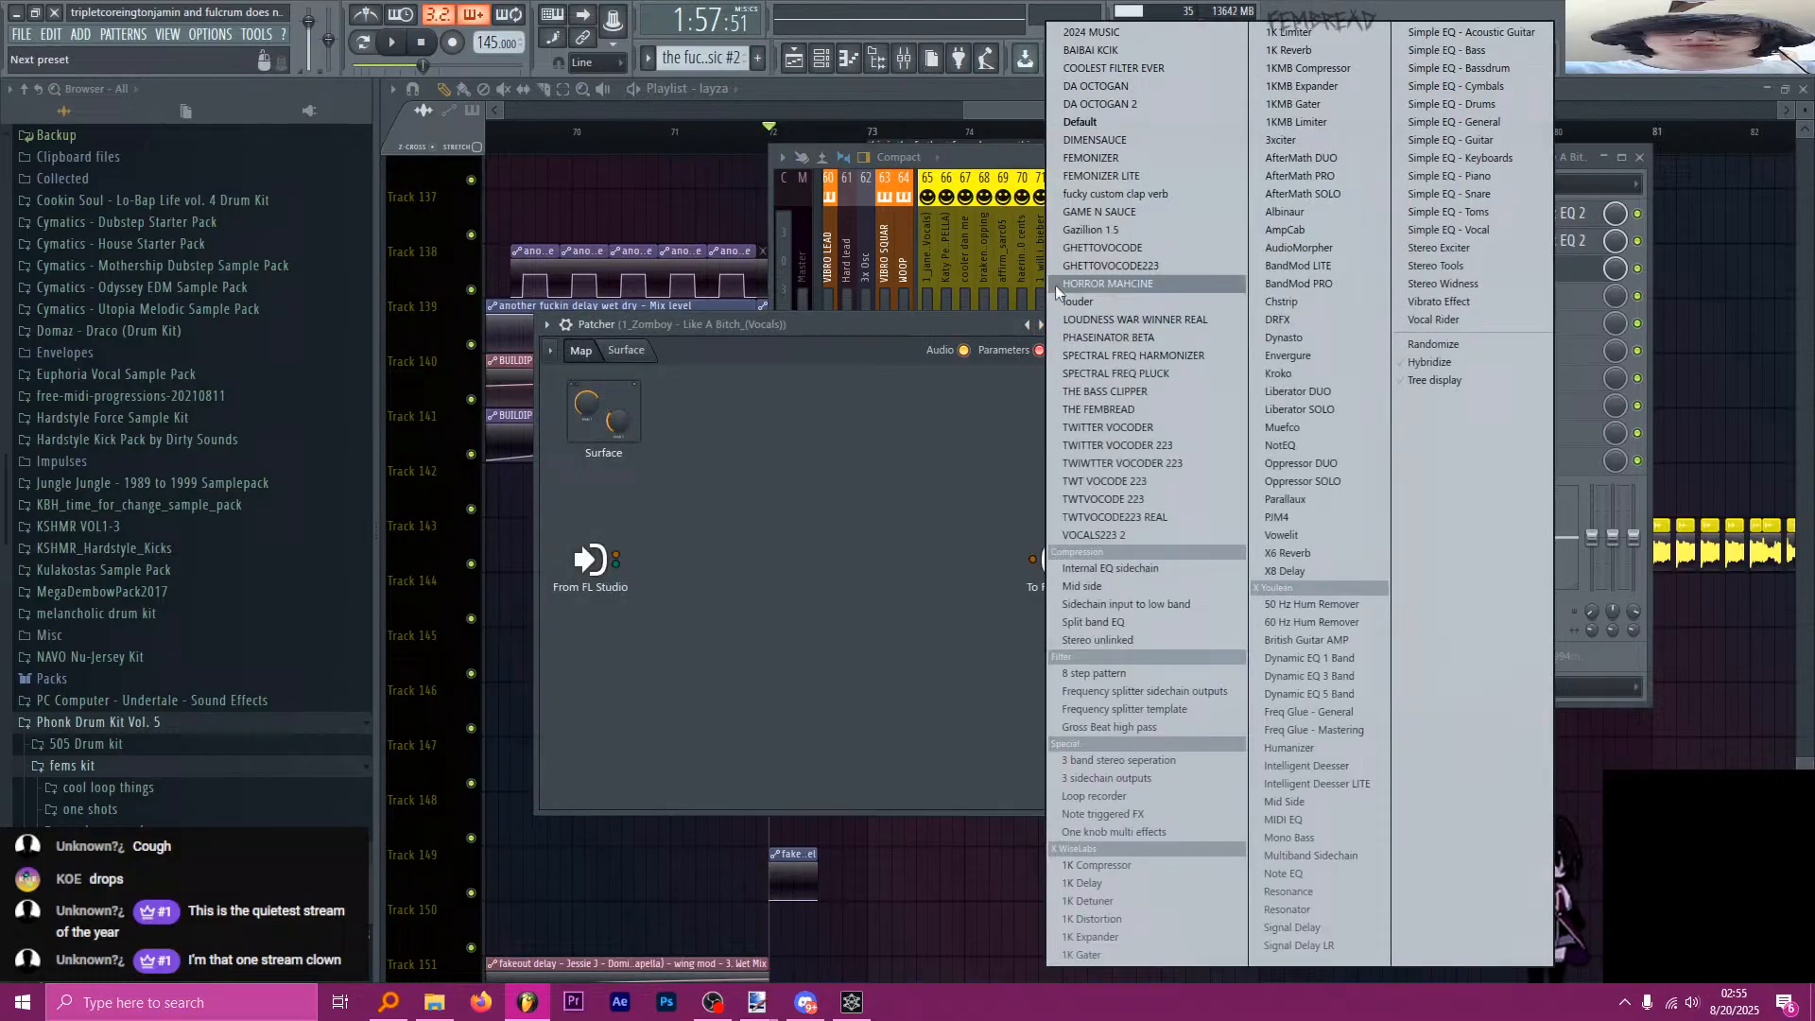
pyautogui.click(1126, 412)
pyautogui.click(1504, 269)
# Rename the Zomboy vocal track's second Fruity parametric EQ 2 to FILTA IT IN and move it below THE FEMBREAD.
pyautogui.click(1491, 243)
pyautogui.click(1486, 243)
pyautogui.click(1449, 241)
pyautogui.press('F2')
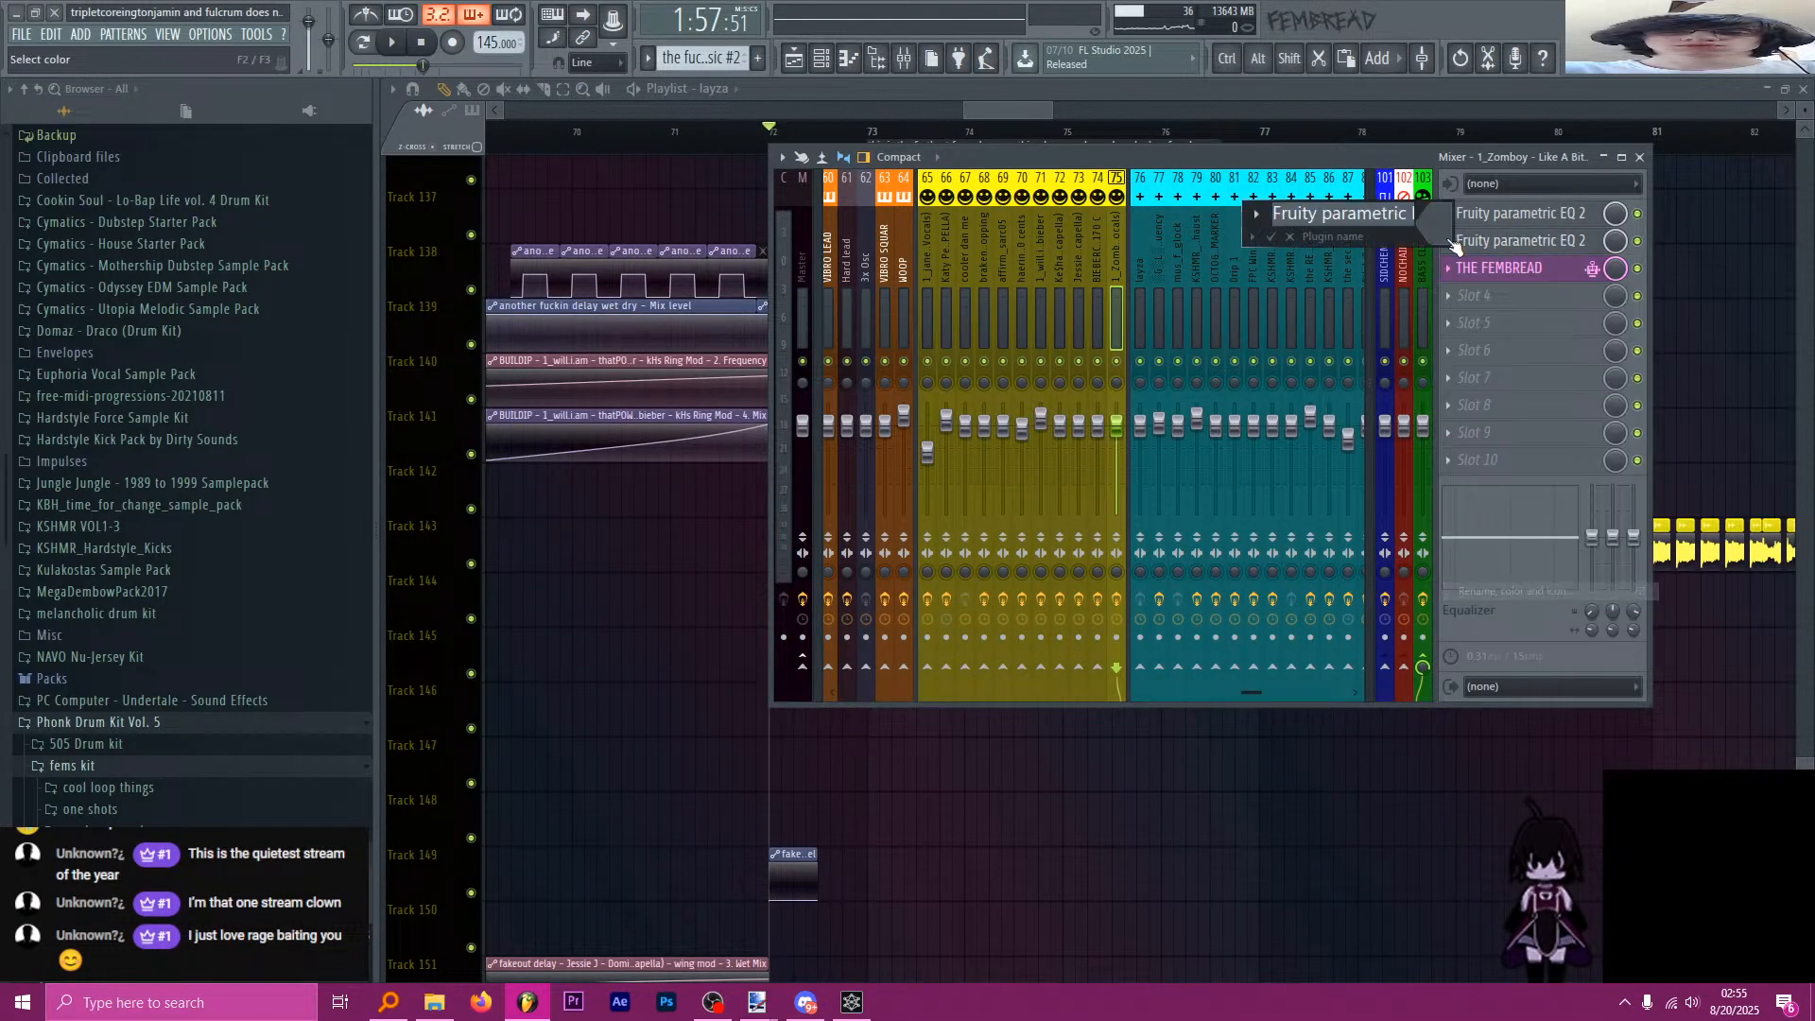
pyautogui.write('FILTA IT IN')
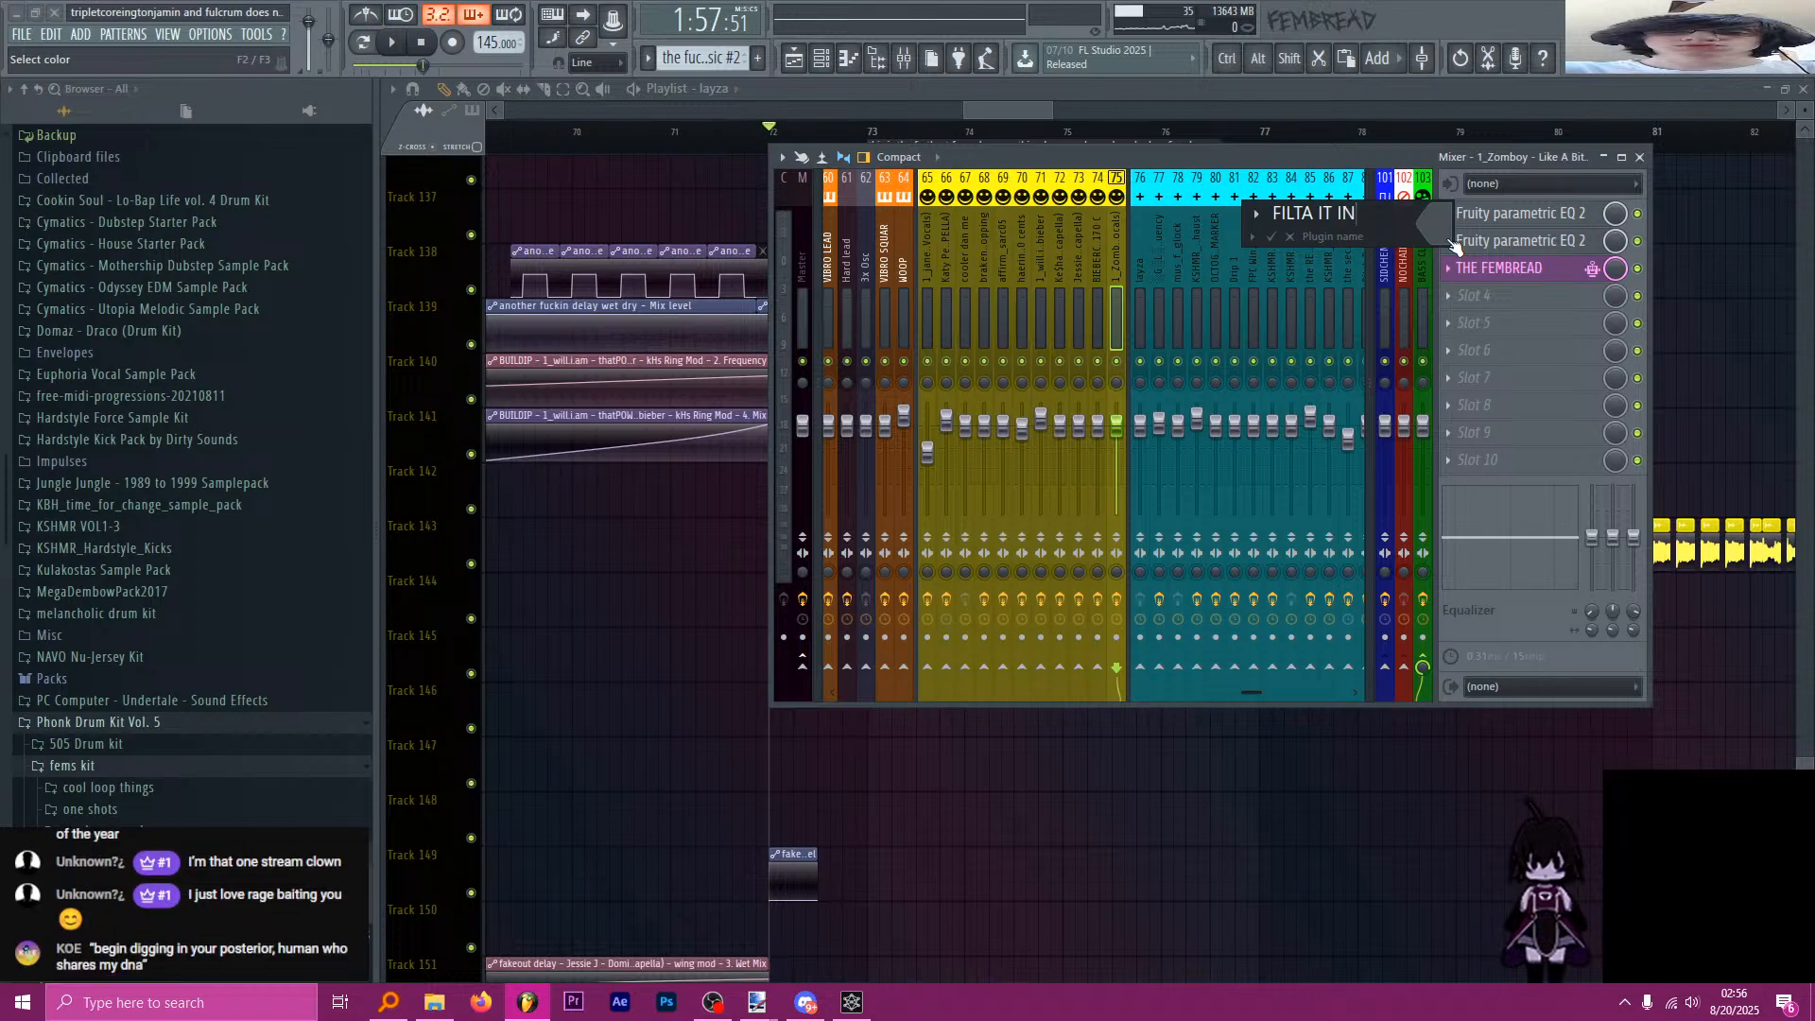
pyautogui.press('Return')
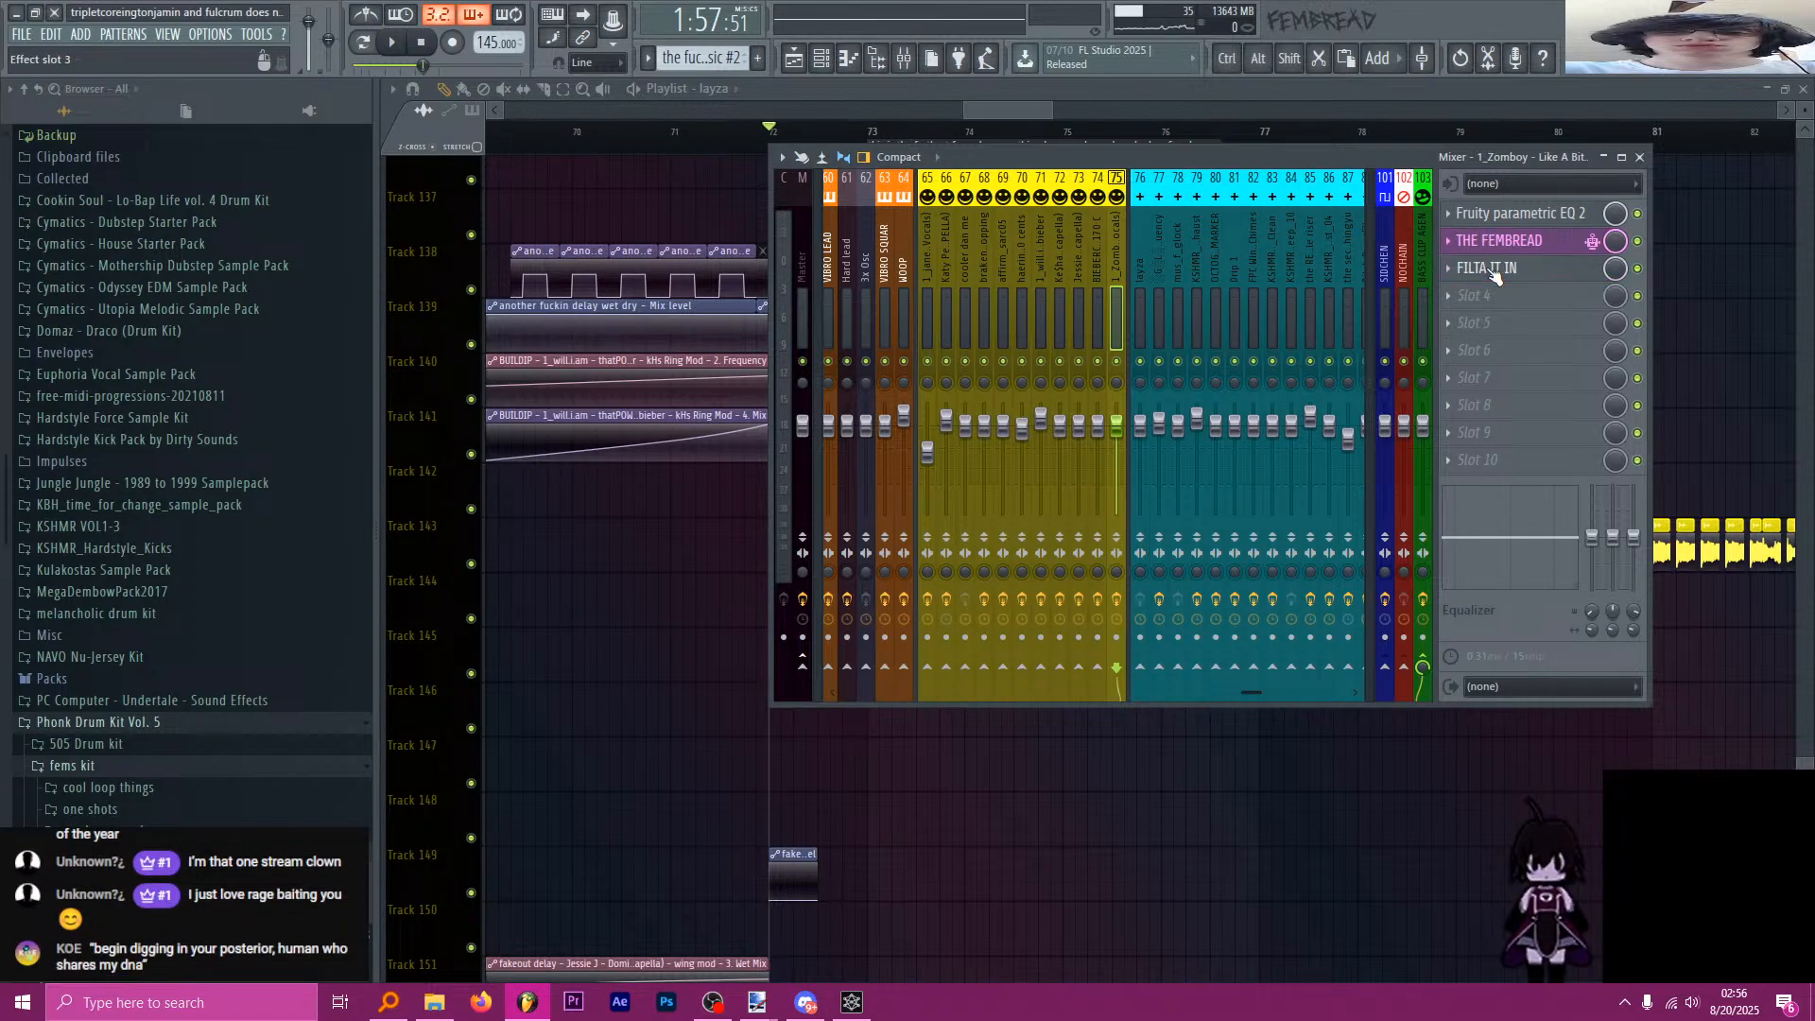
# Add Patcher with the GAME N SAUCE preset in slot 3, between THE FEMBREAD and FILTA IT IN.
pyautogui.click(1493, 276)
pyautogui.click(1364, 197)
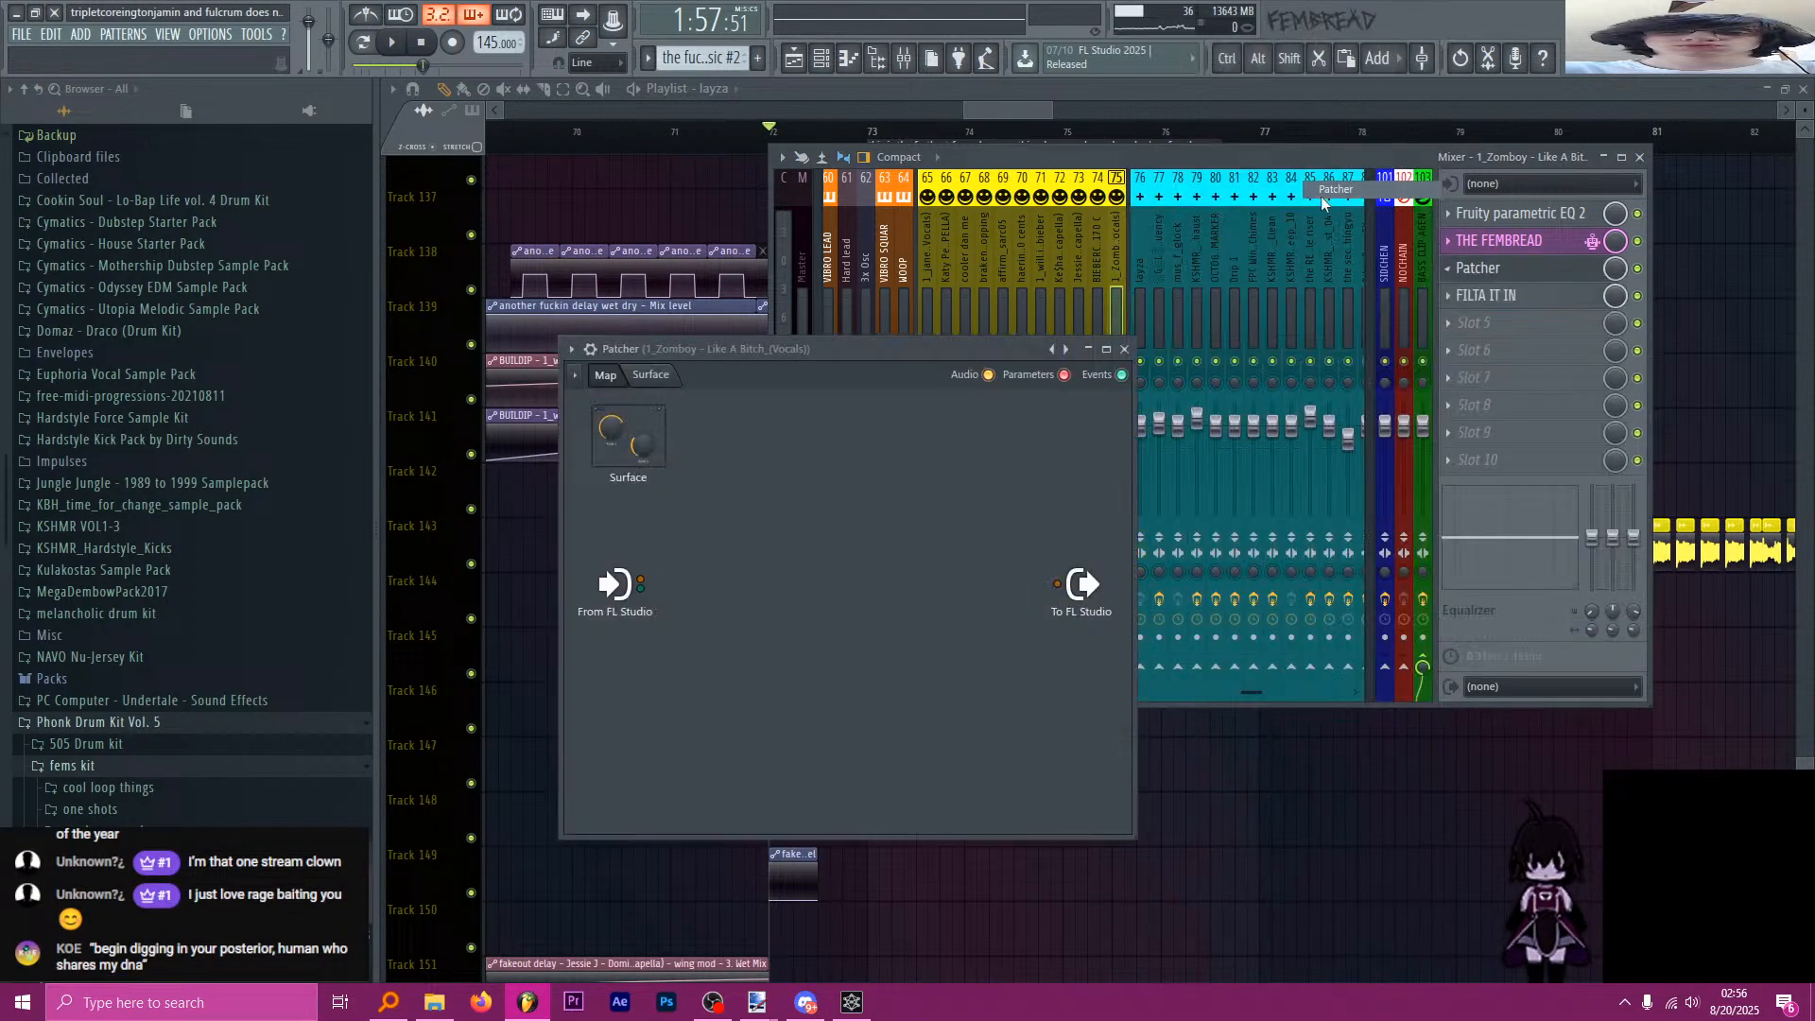
pyautogui.rightClick(1065, 355)
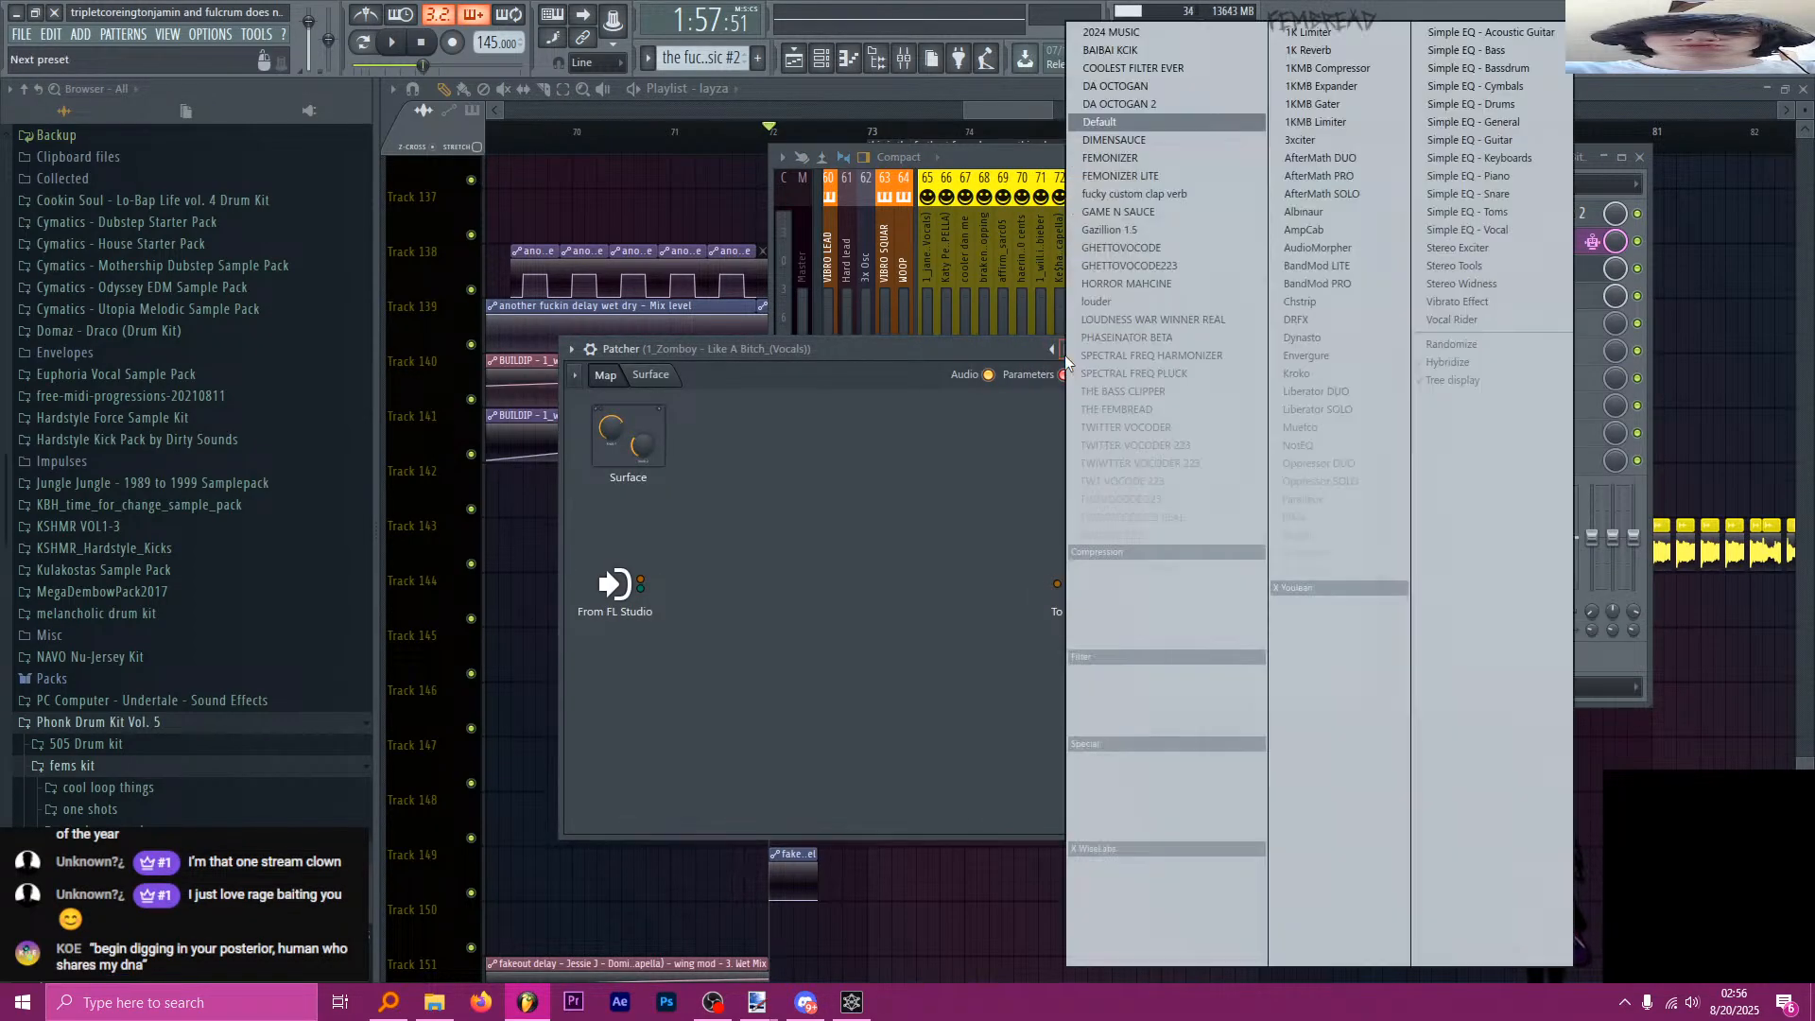
pyautogui.click(1158, 214)
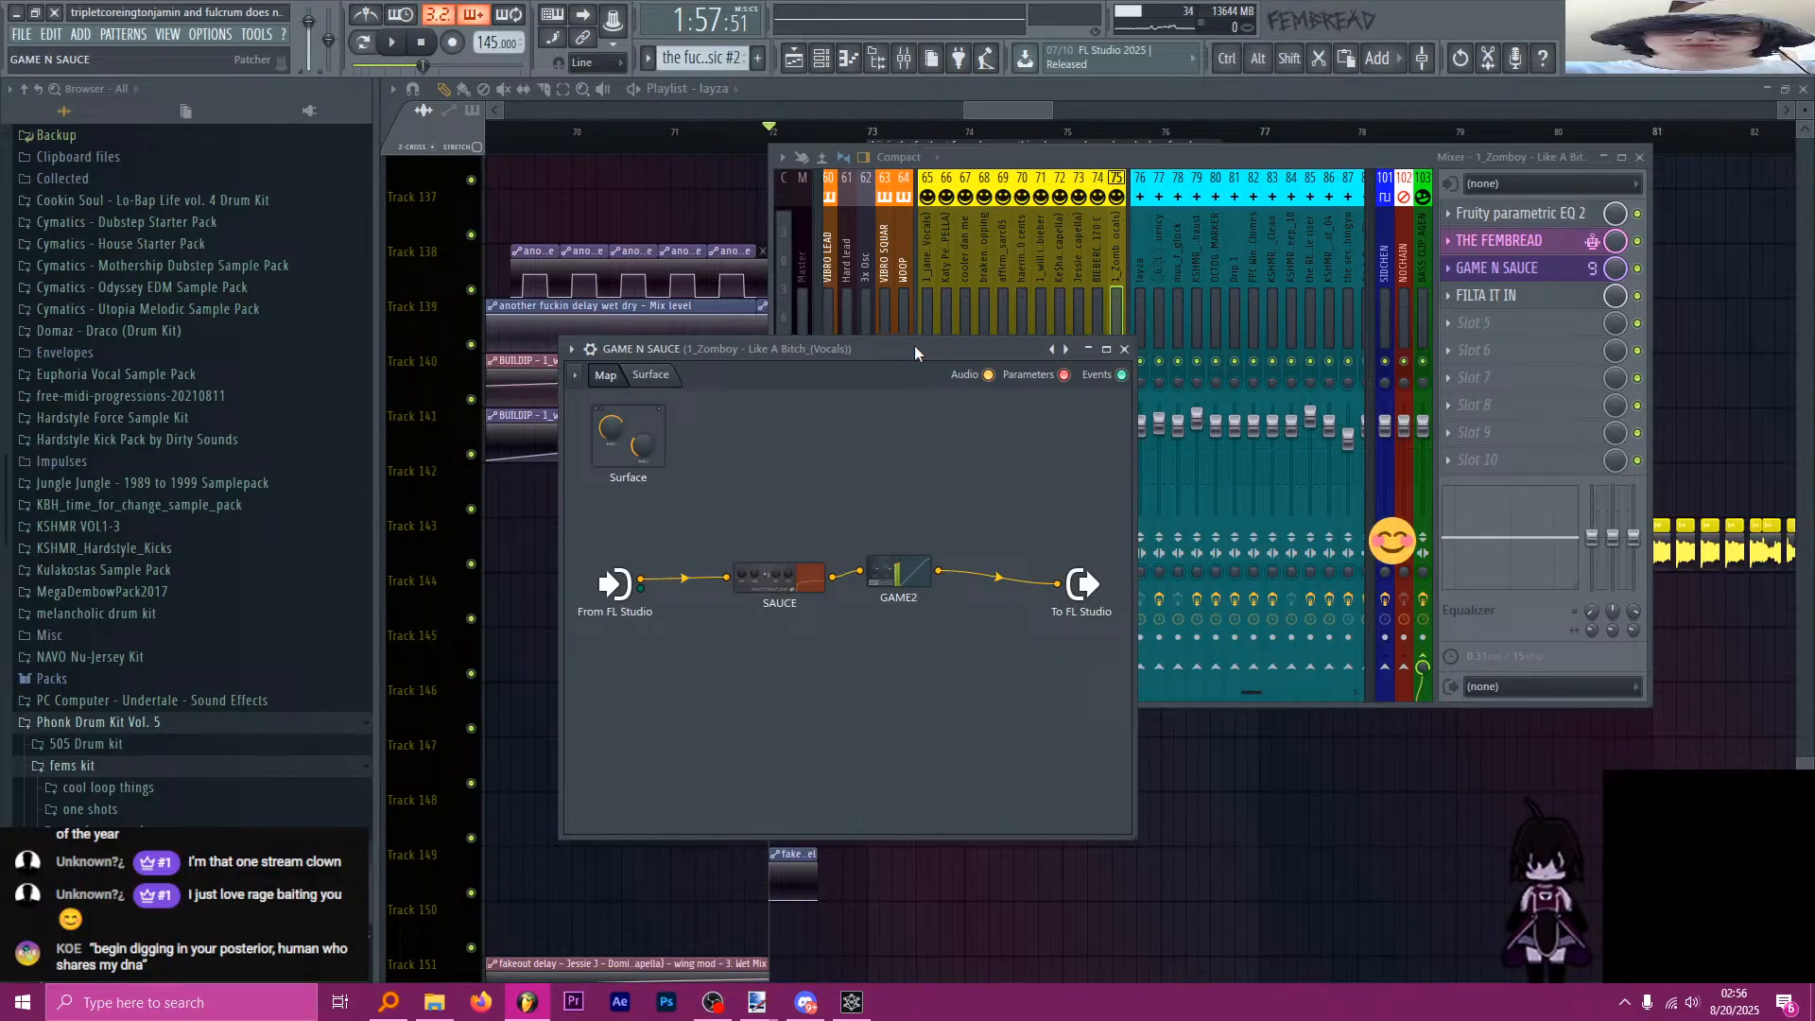
# Open THE FEMBREAD and spread out its Multiband Comp, bitcwush, Param. EQ 2 and de-esser modules on the map.
pyautogui.click(1502, 242)
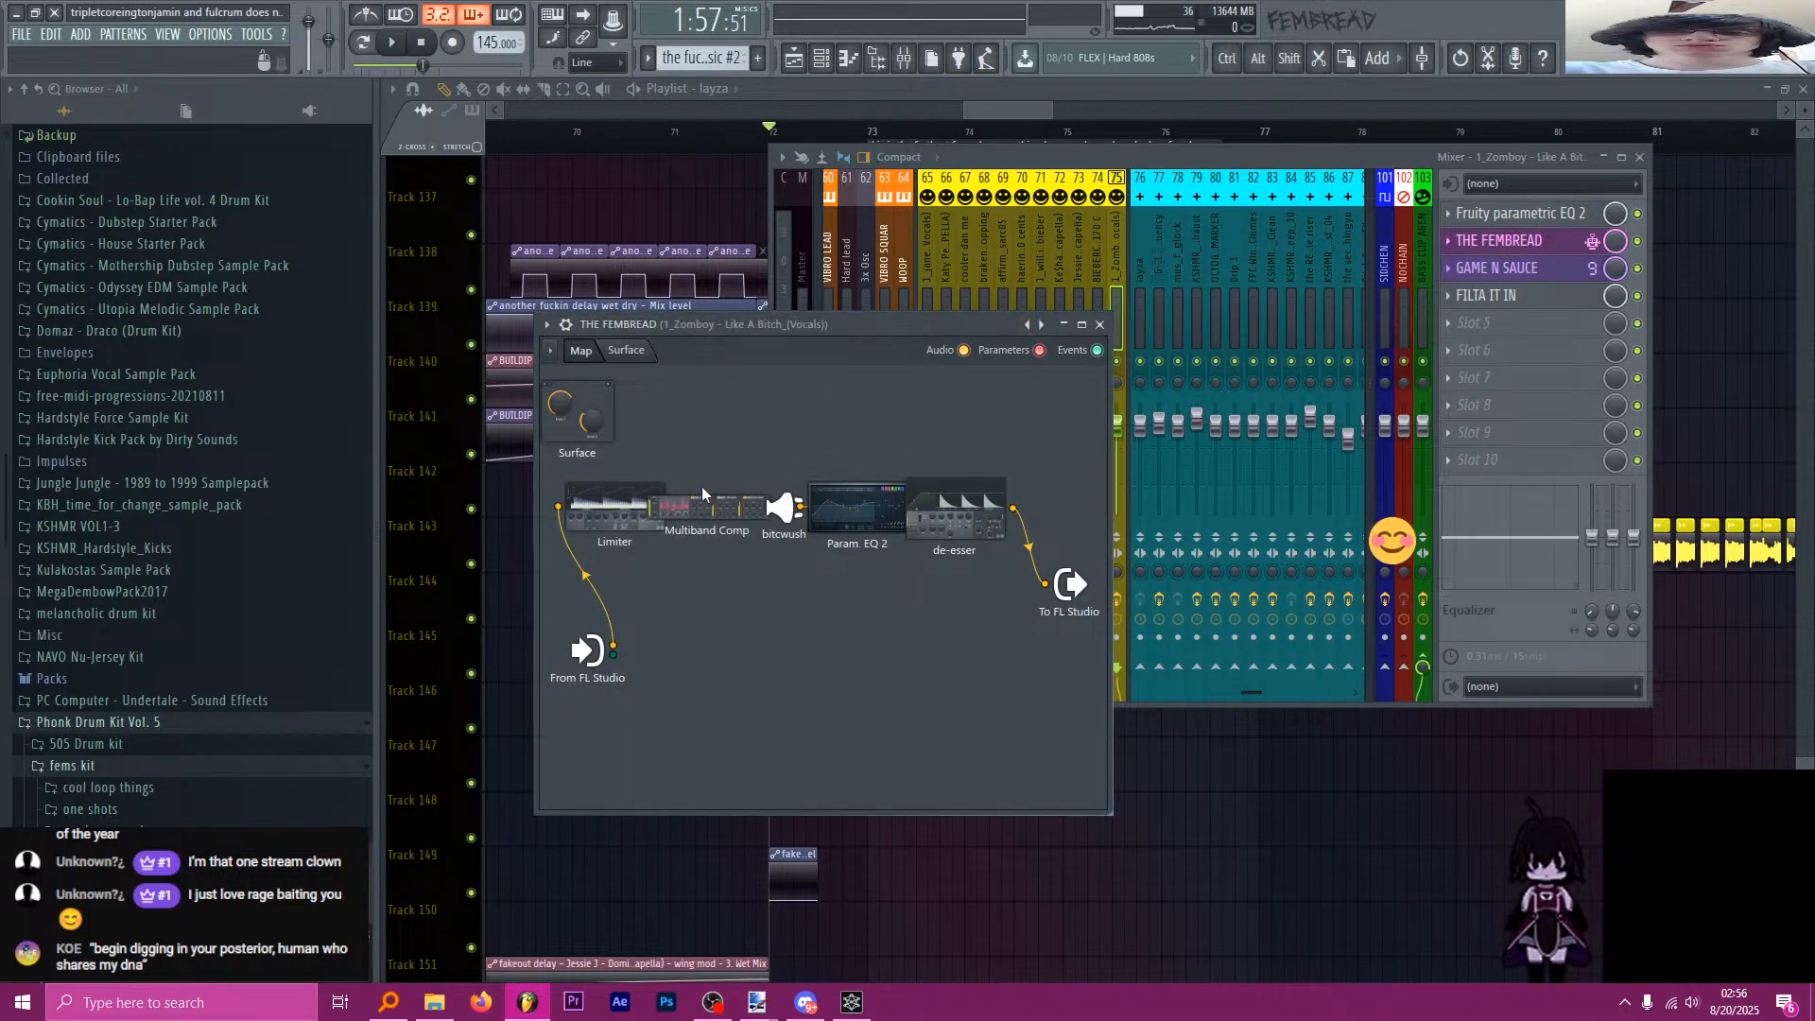
pyautogui.moveTo(701, 492); pyautogui.dragTo(718, 385)
pyautogui.moveTo(849, 510); pyautogui.dragTo(900, 438)
pyautogui.moveTo(950, 519); pyautogui.dragTo(971, 417)
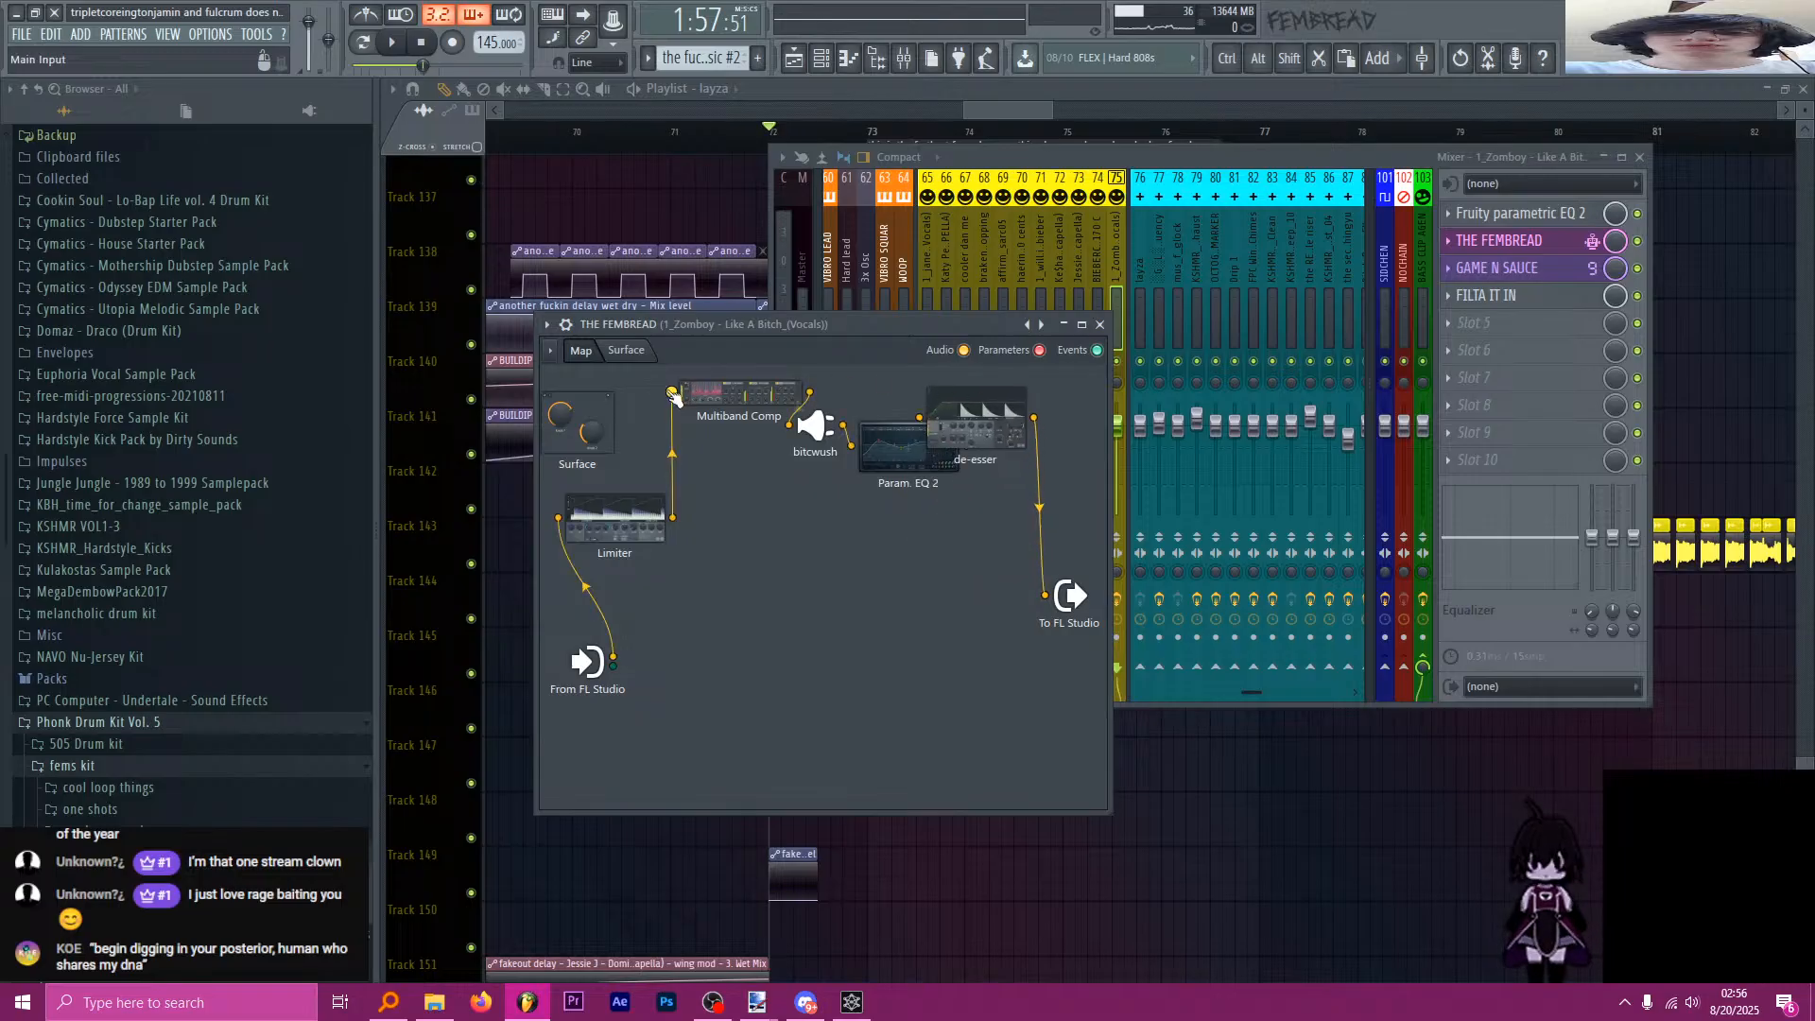
# Adjust the threshold of THE FEMBREAD's Limiter and set its gain to about -6.5 dB while auditioning from bar 72.
pyautogui.click(645, 537)
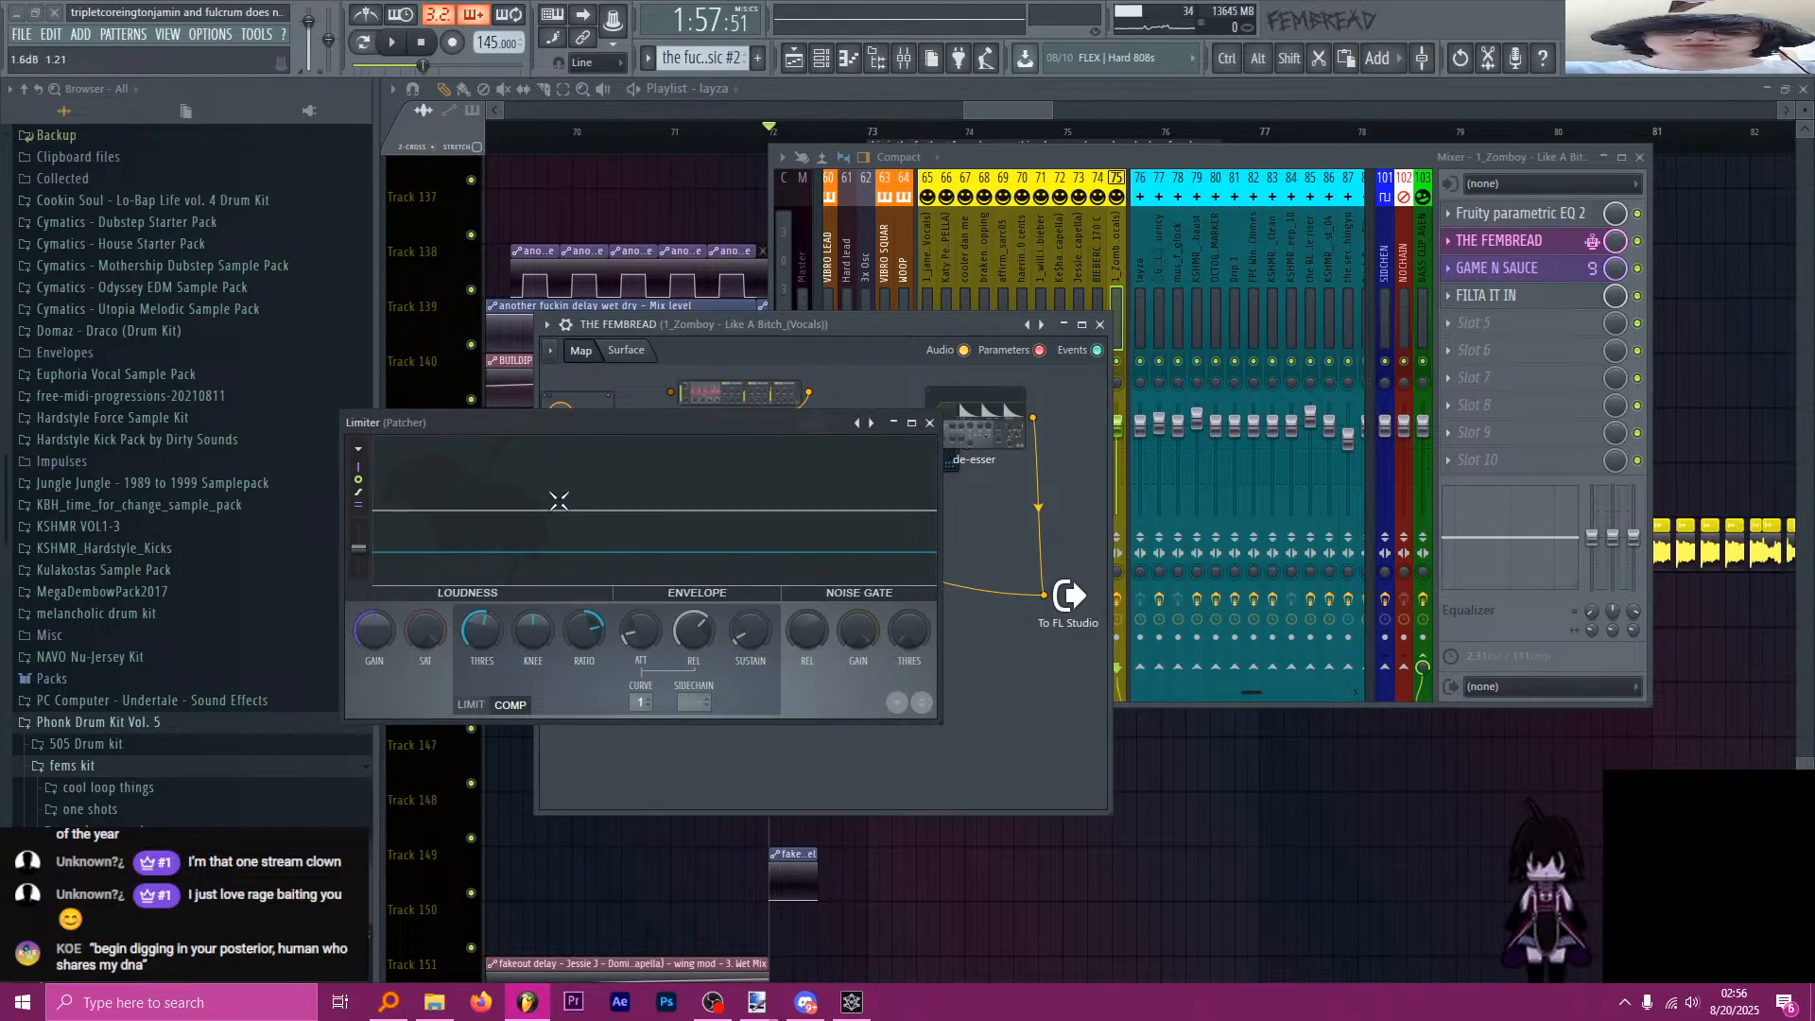
pyautogui.moveTo(562, 427); pyautogui.dragTo(606, 406)
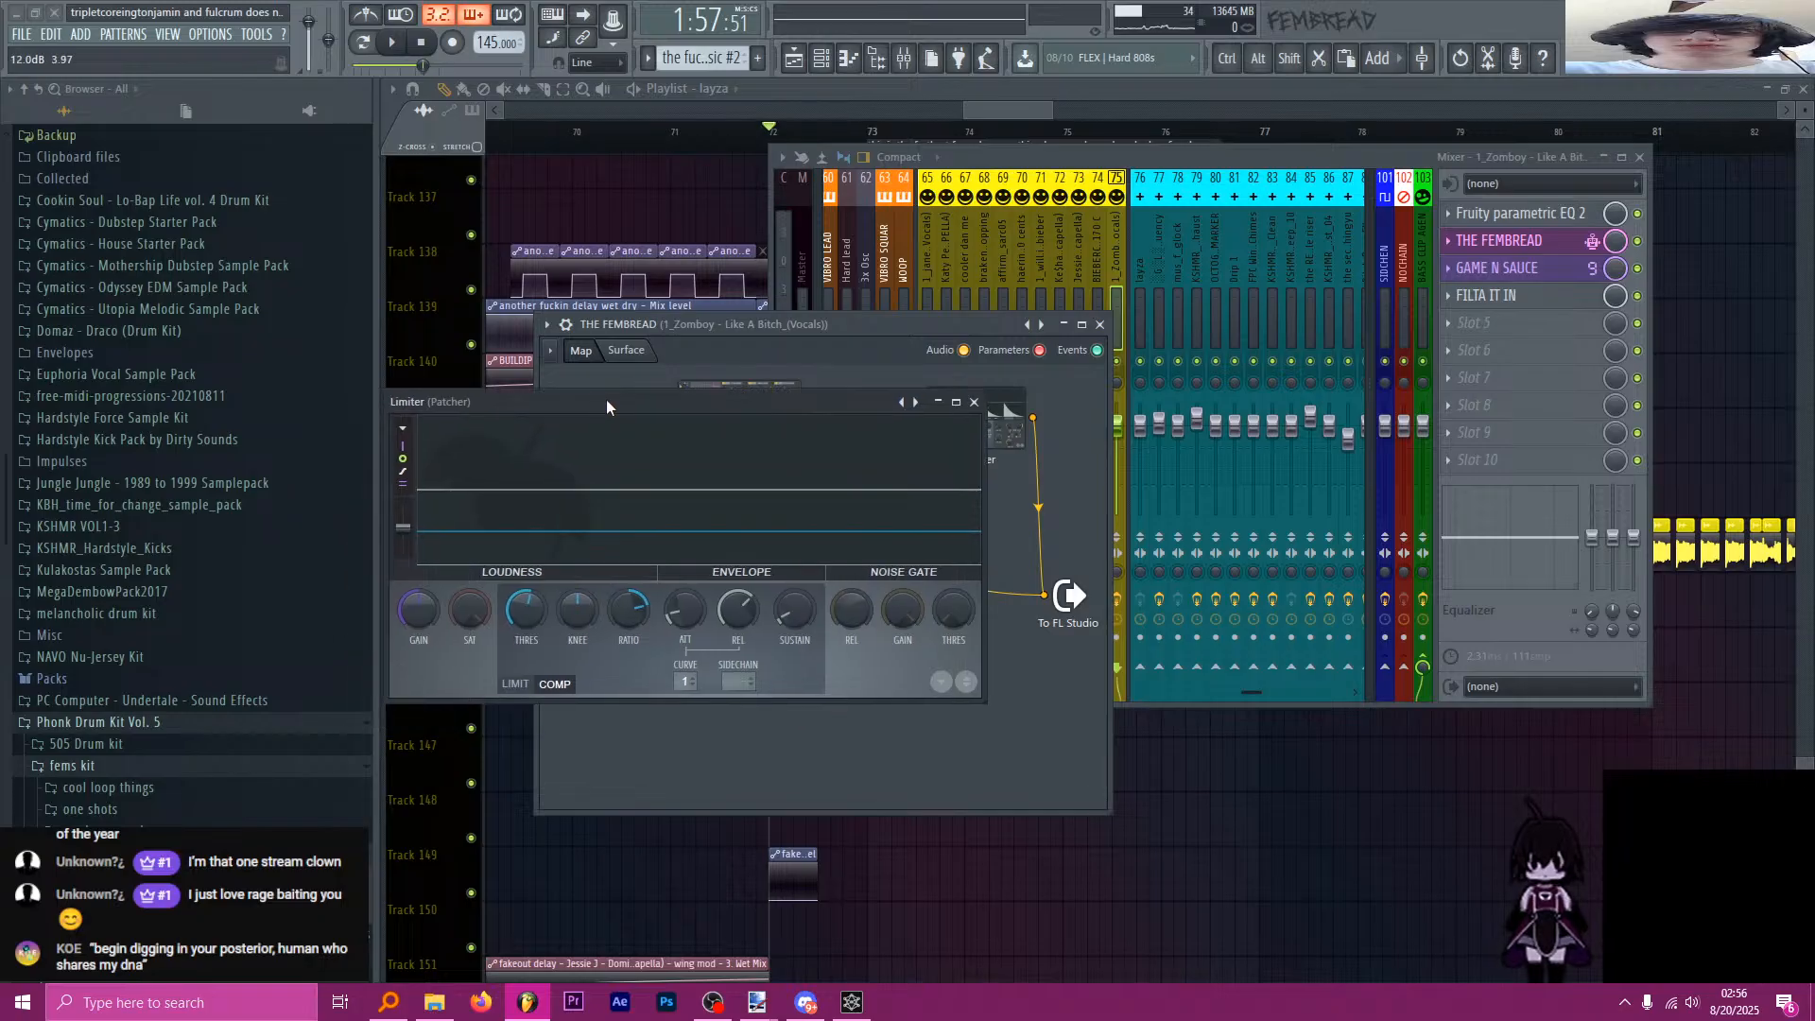
pyautogui.press('space')
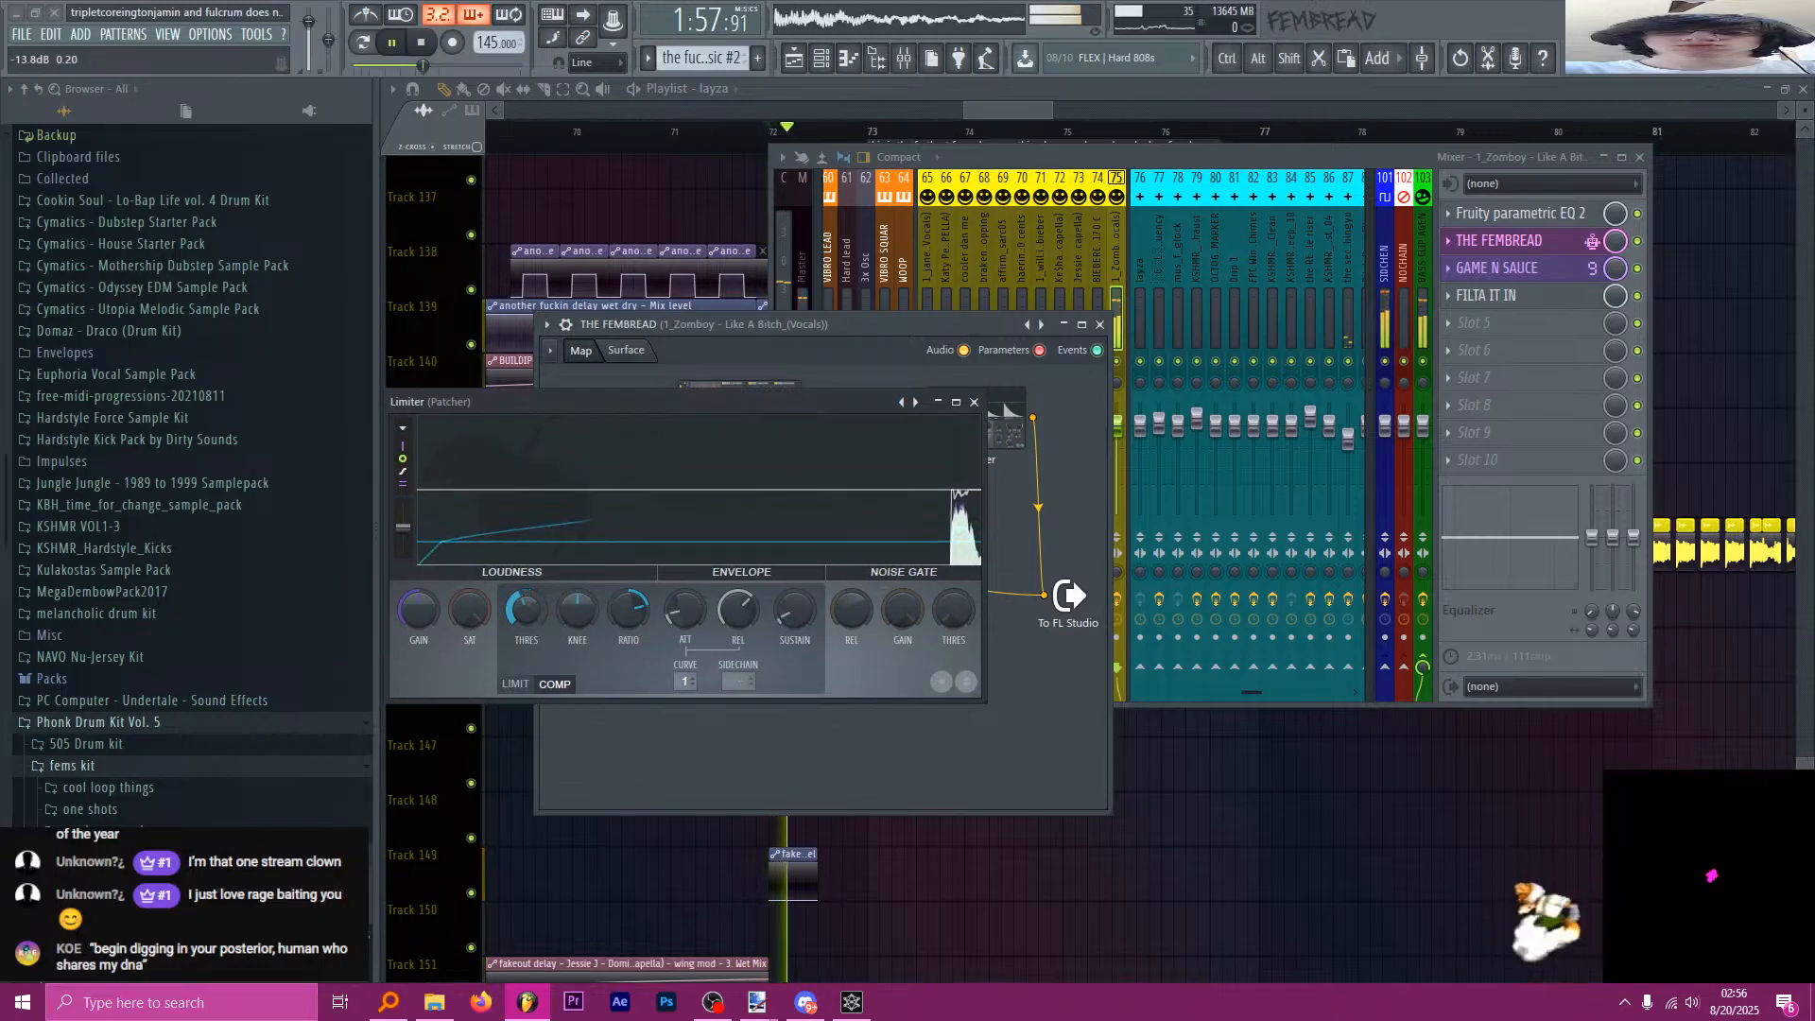
pyautogui.scroll(3, 685, 604)
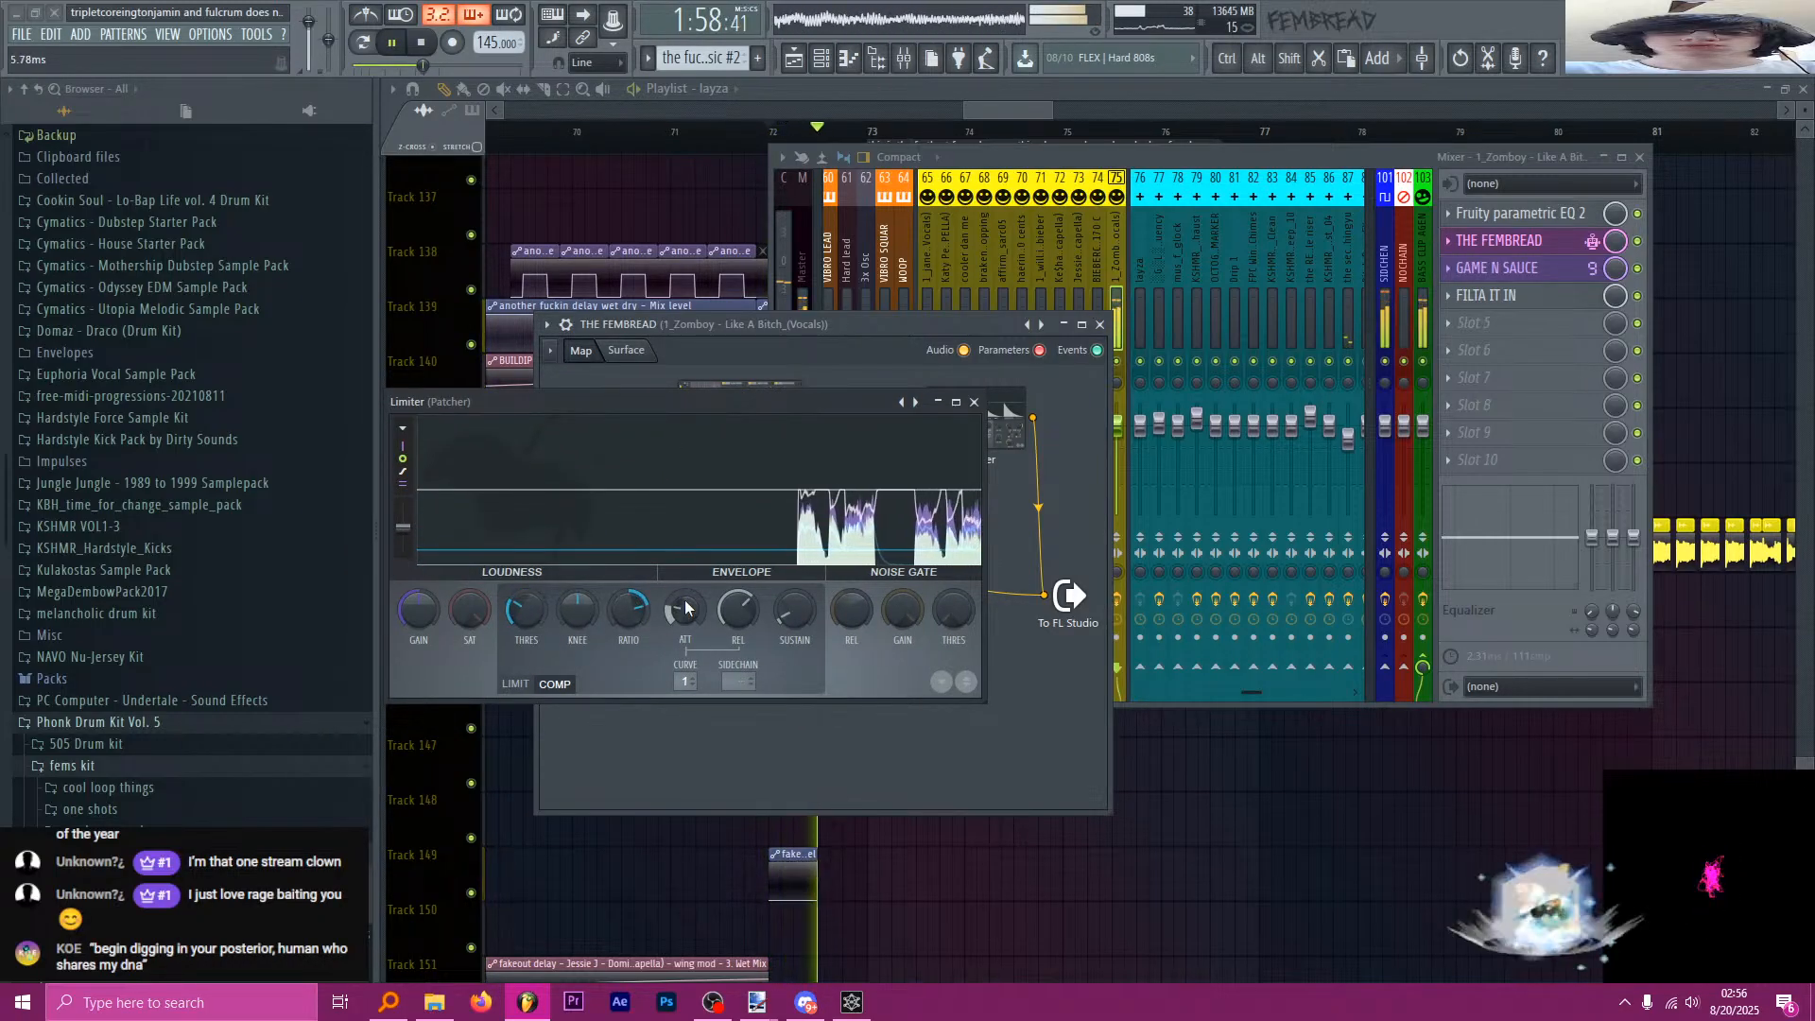
pyautogui.scroll(4, 501, 606)
pyautogui.scroll(4, 503, 612)
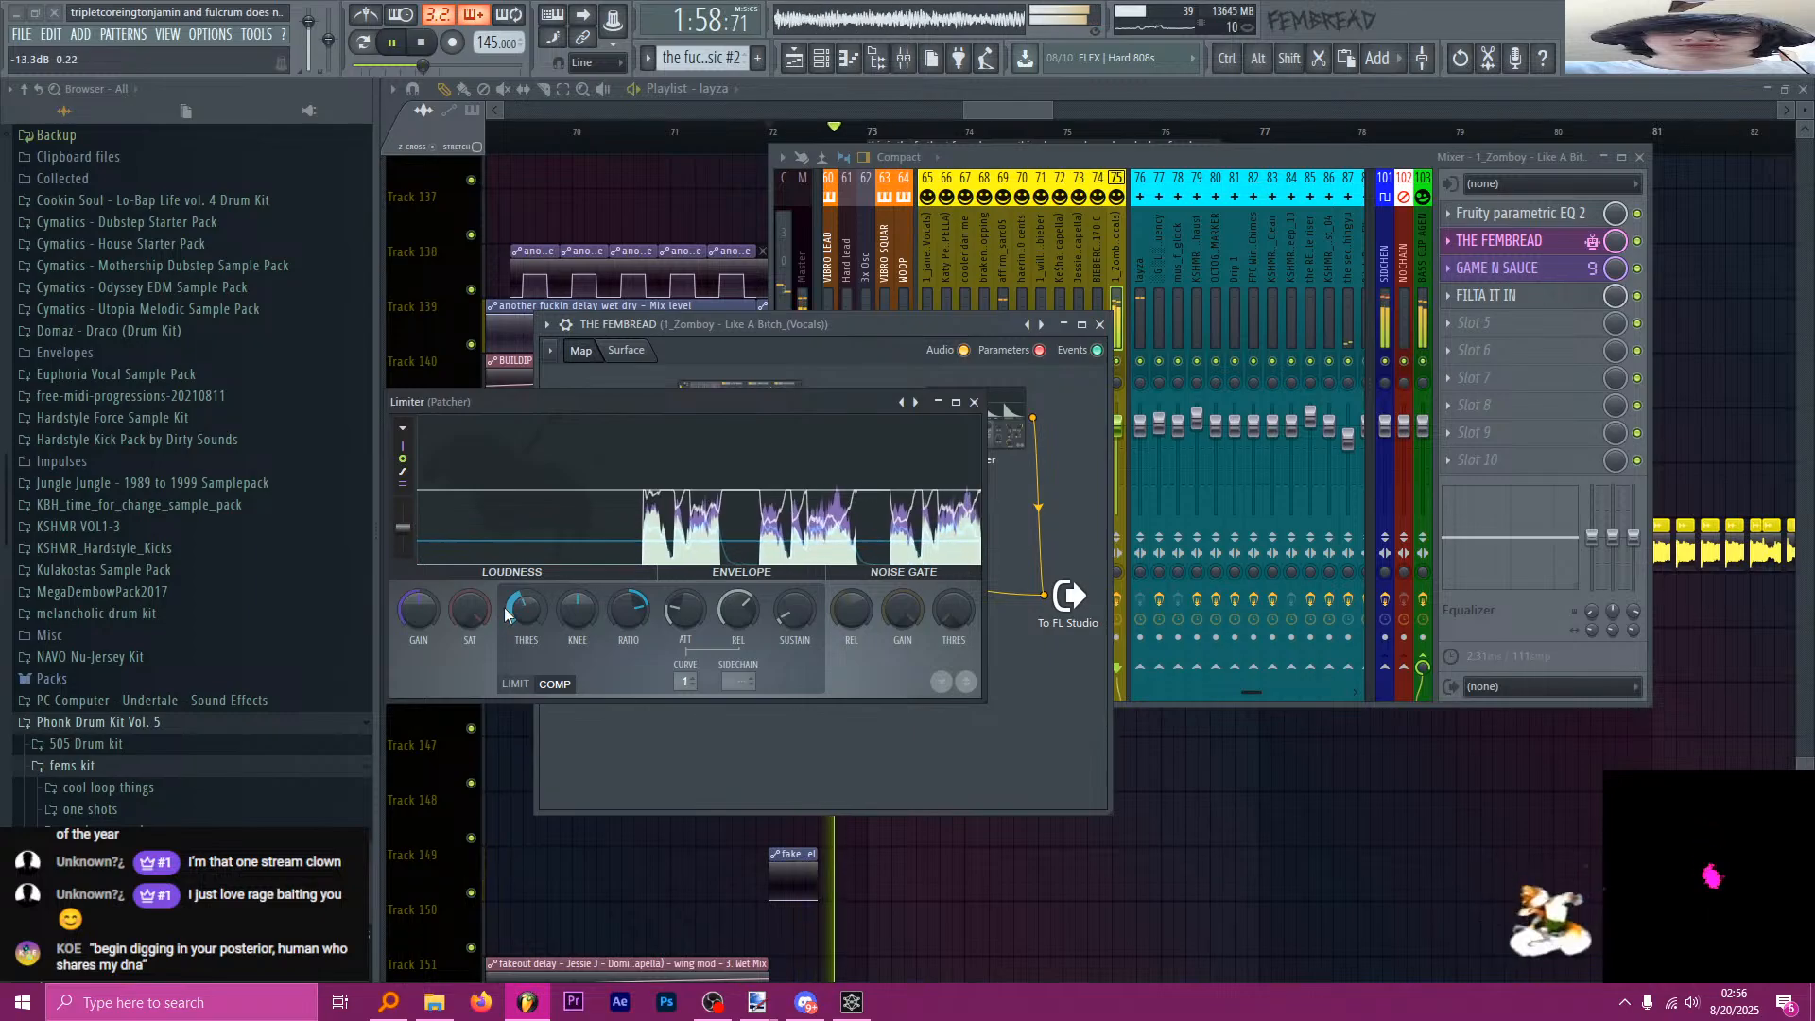
pyautogui.moveTo(419, 612); pyautogui.dragTo(418, 639)
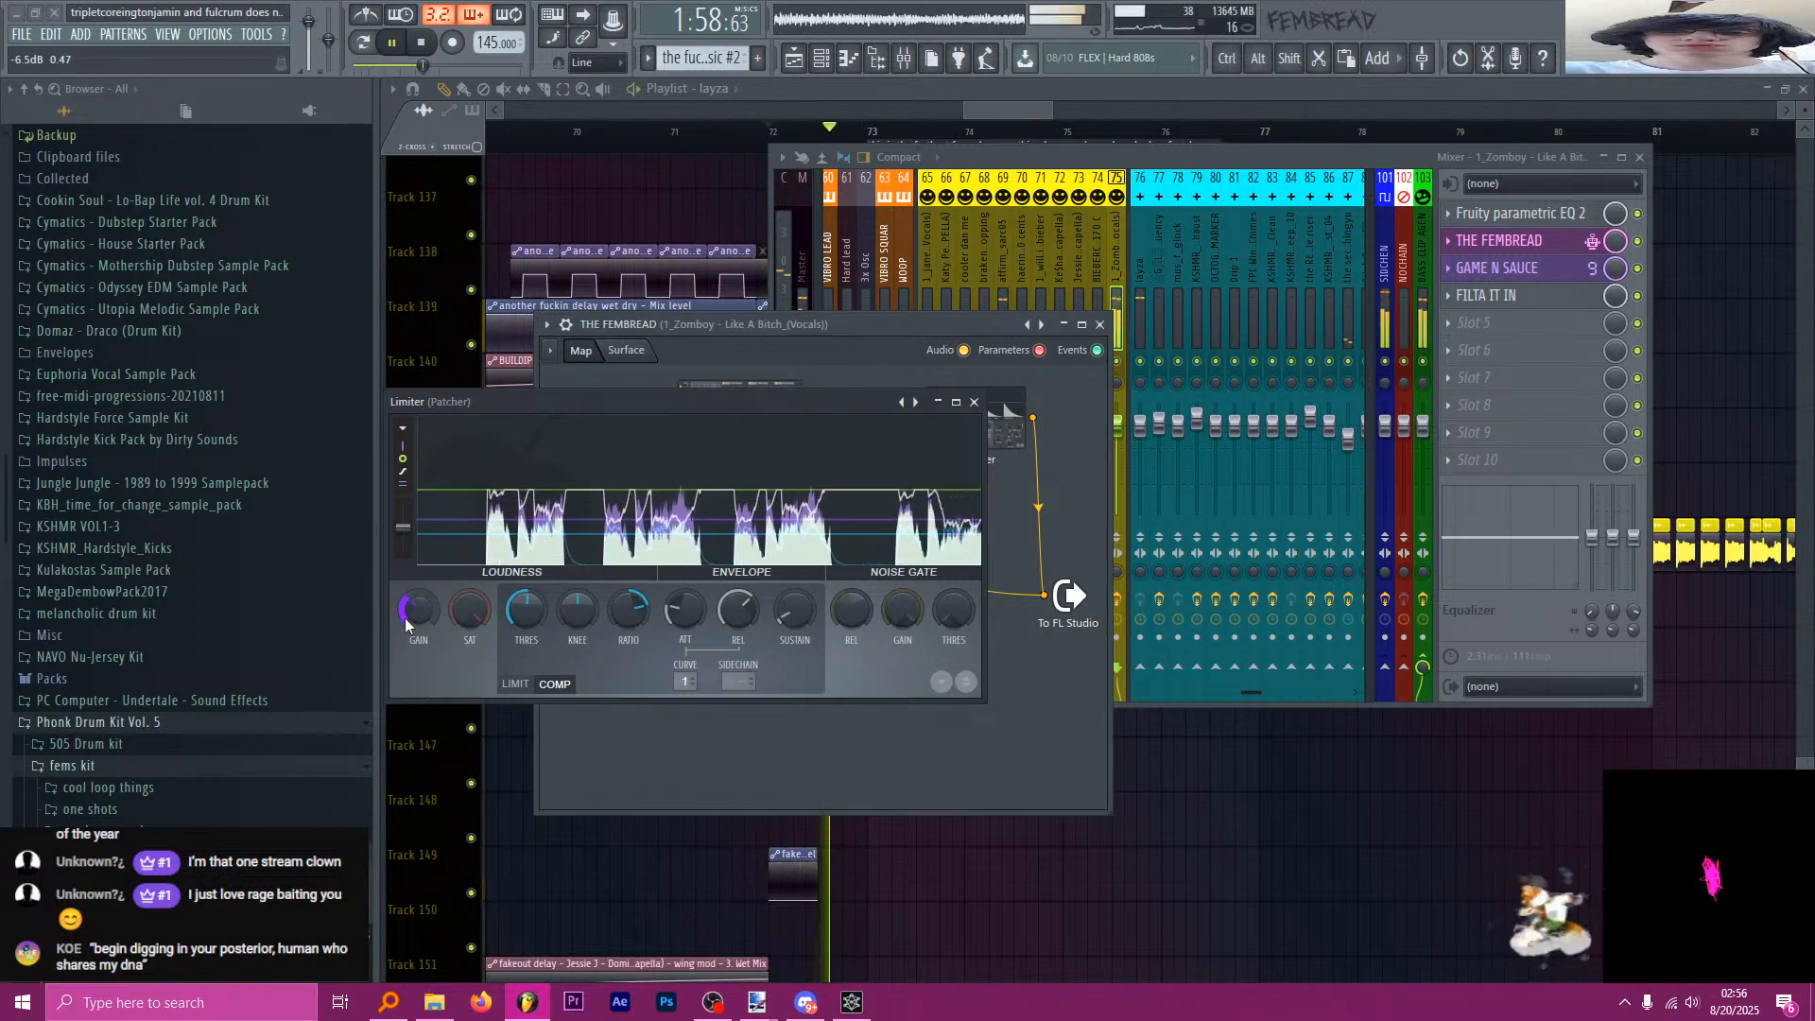
pyautogui.click(974, 402)
pyautogui.press('space')
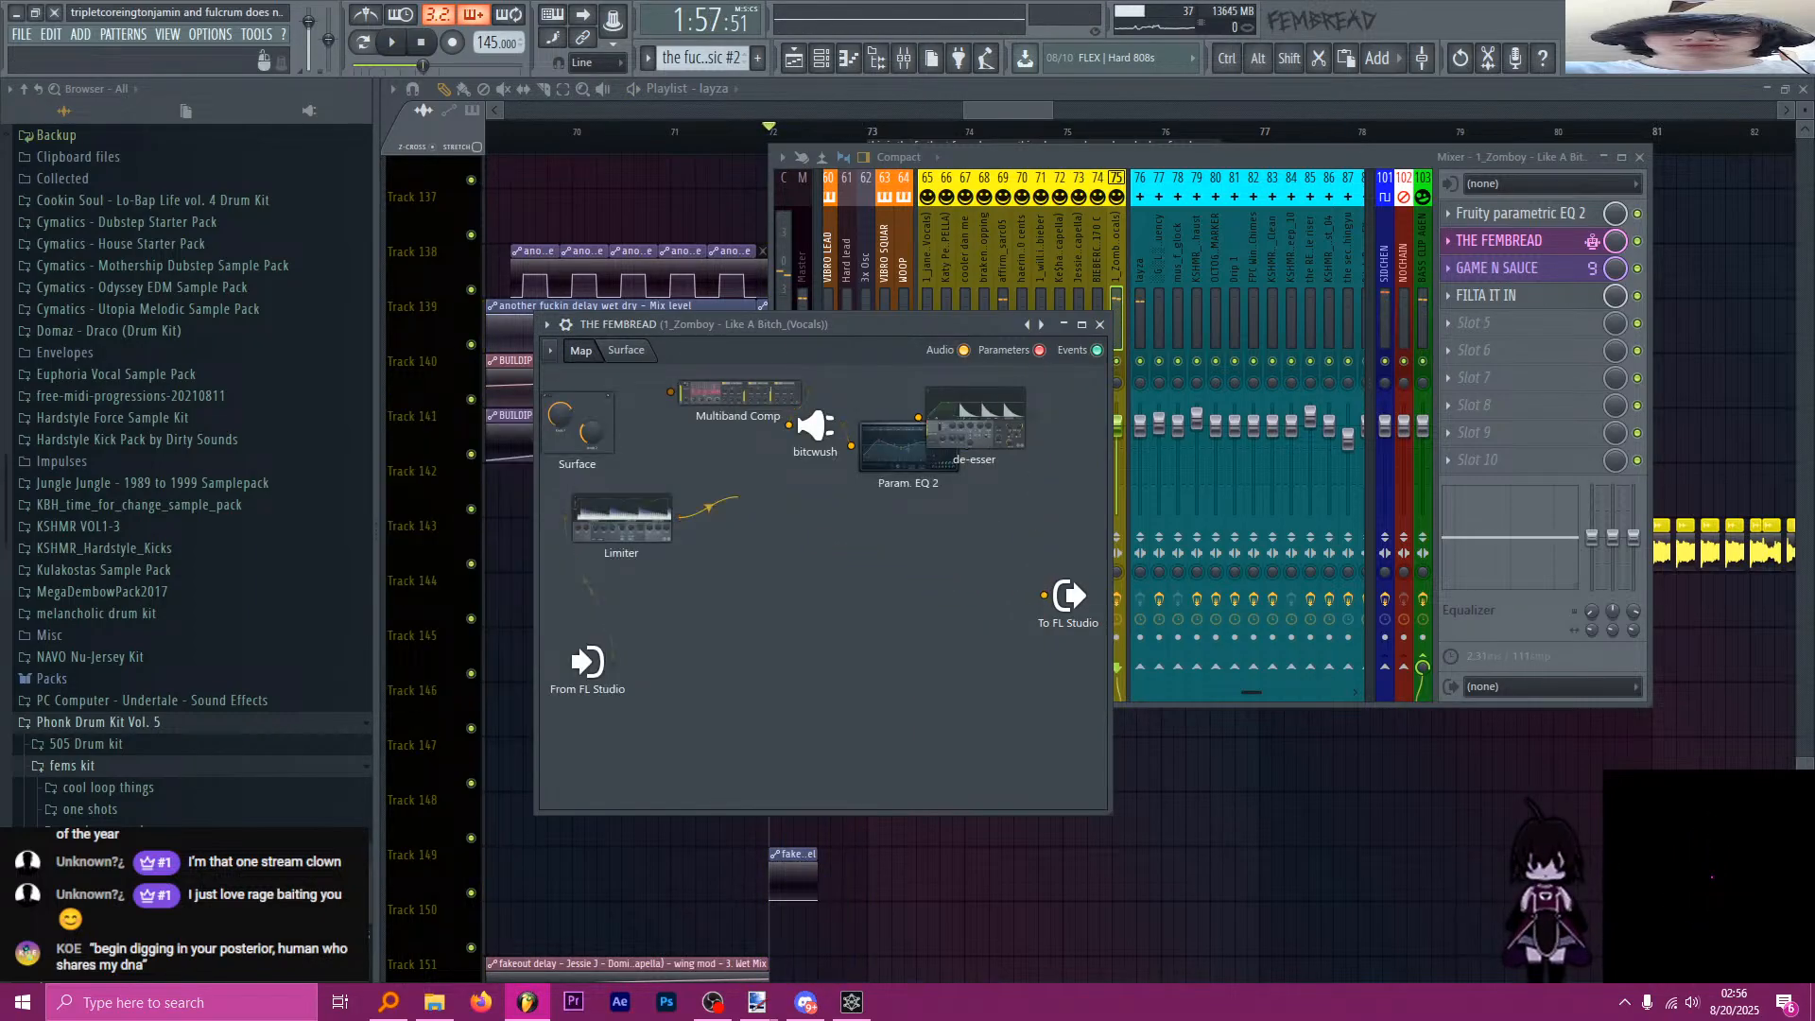
# Check the Multiband Comp and the Limiter's soft saturation in THE FEMBREAD while auditioning the vocal from bar 72.
pyautogui.moveTo(710, 405); pyautogui.dragTo(687, 398)
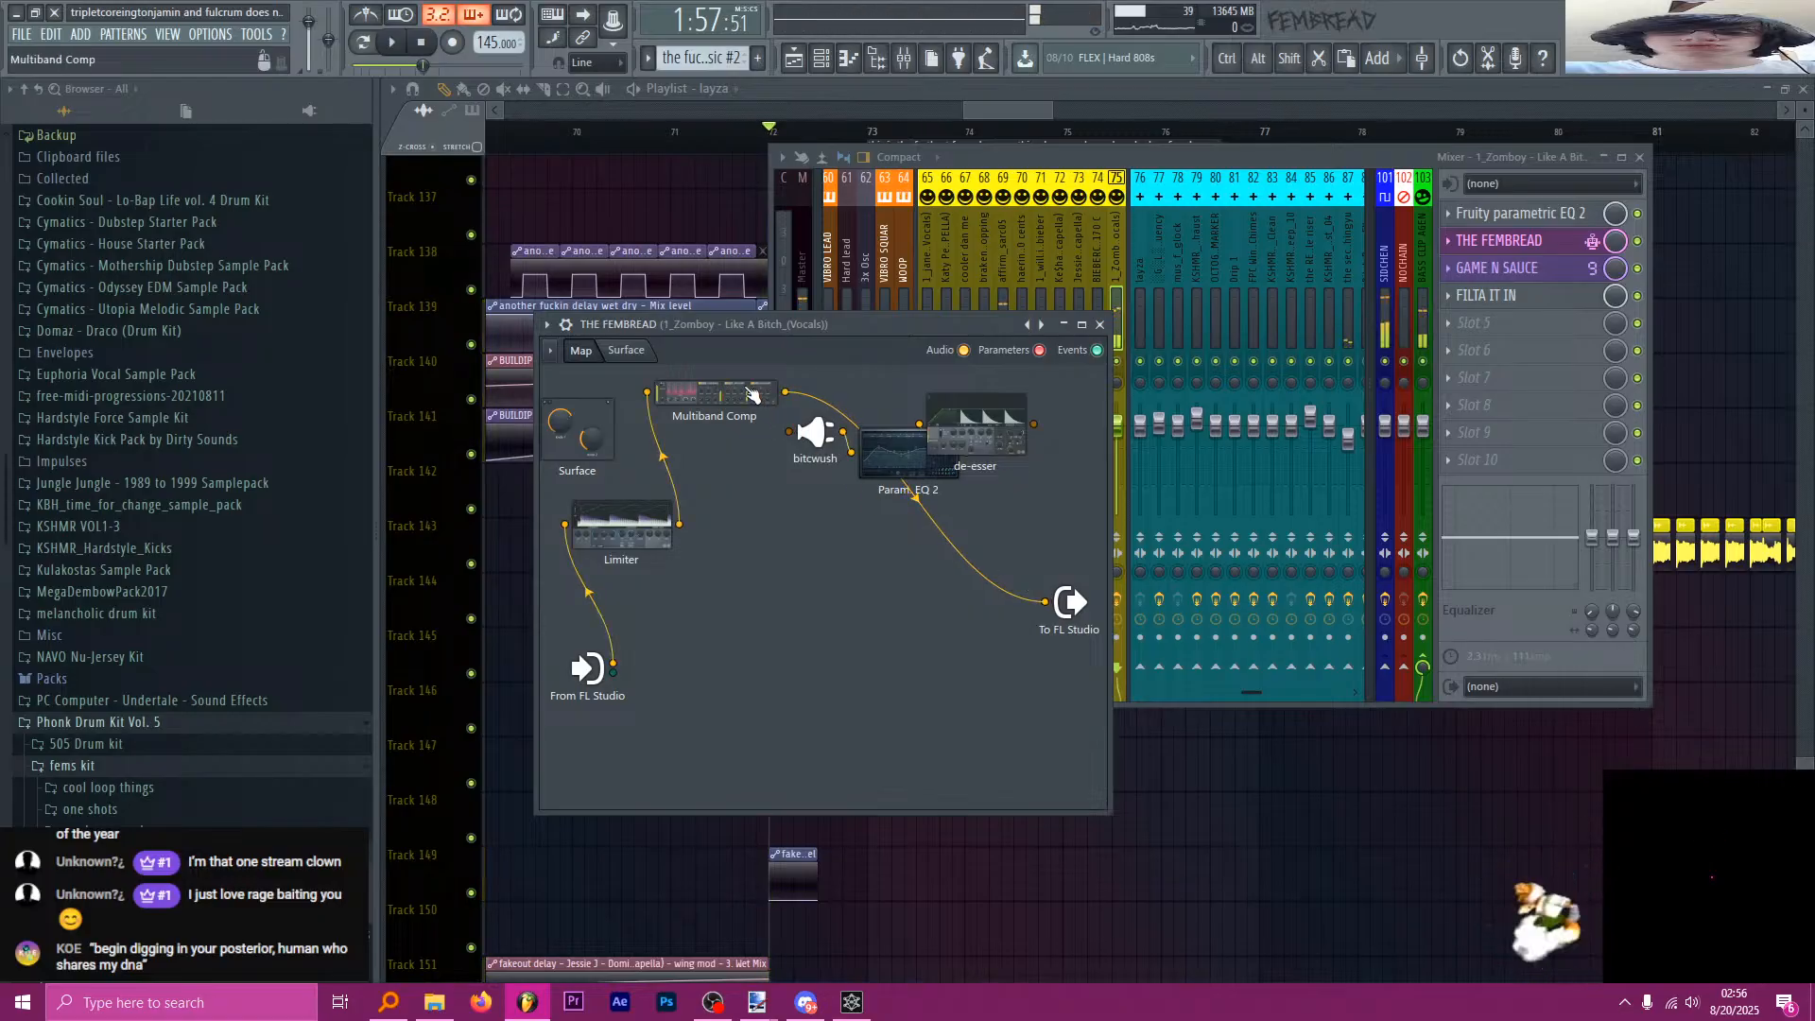
pyautogui.doubleClick(716, 392)
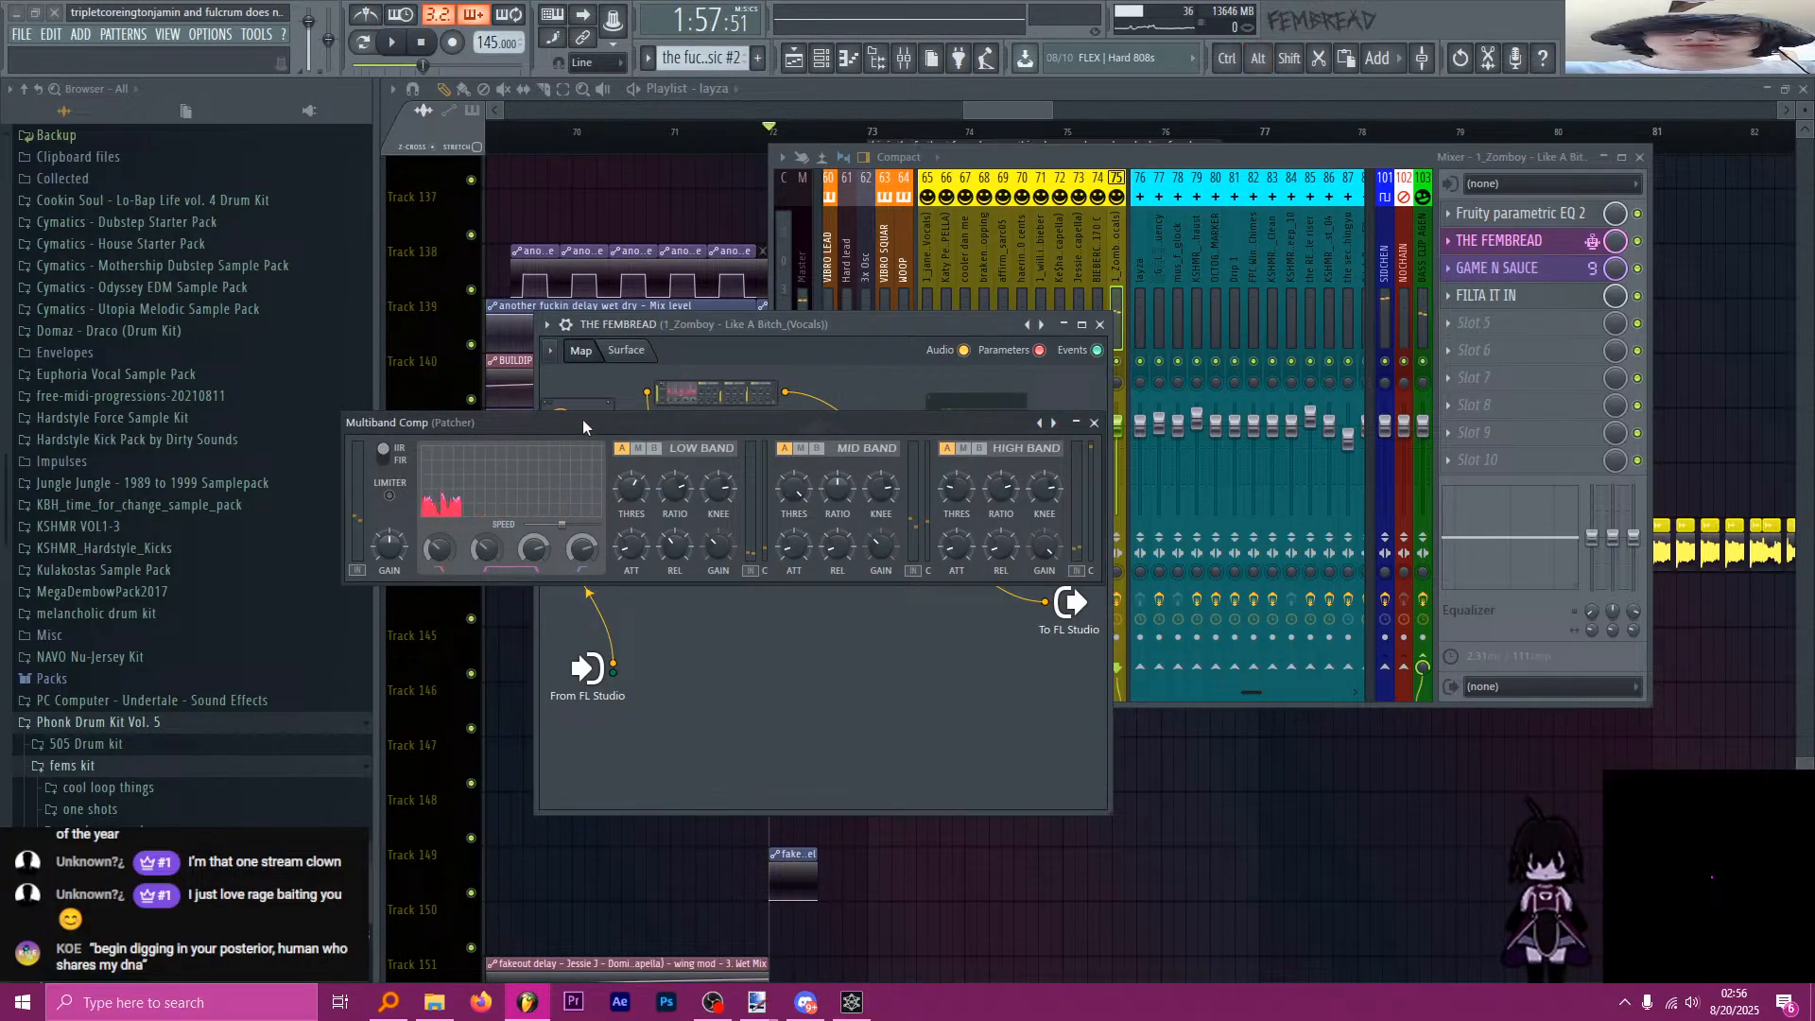
pyautogui.moveTo(583, 422); pyautogui.dragTo(664, 640)
pyautogui.doubleClick(639, 524)
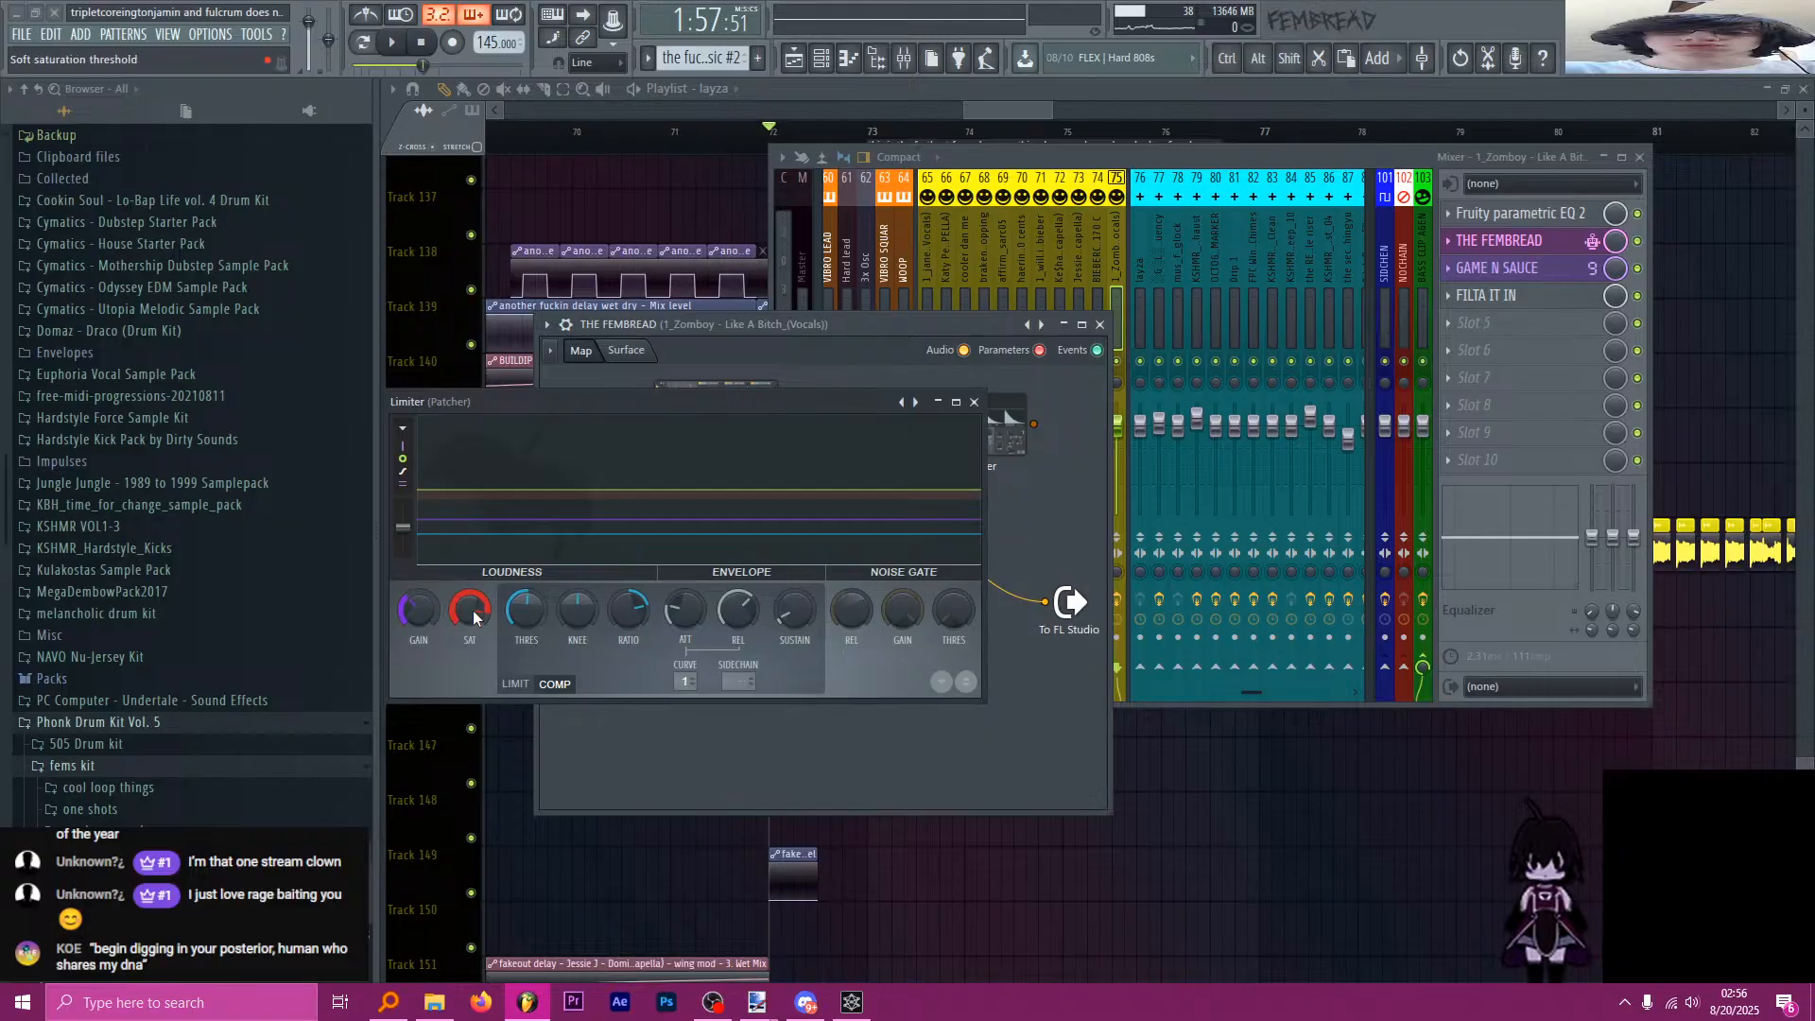
pyautogui.rightClick(474, 617)
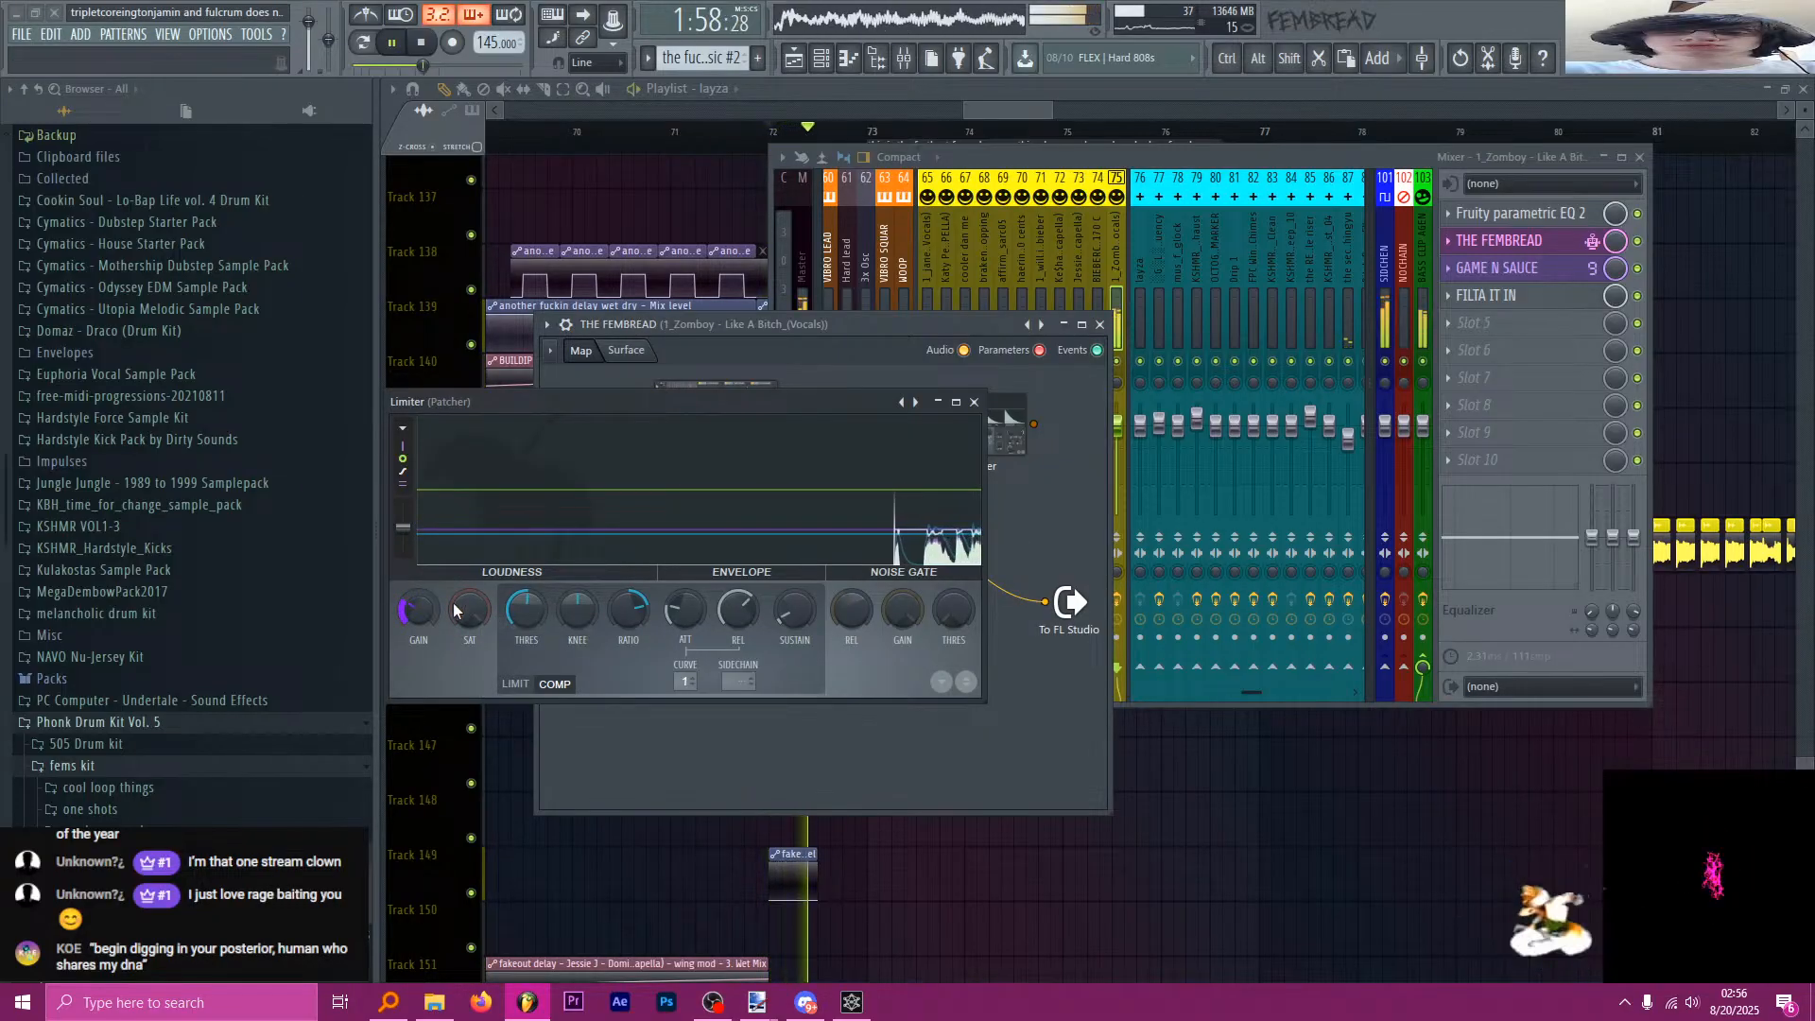
pyautogui.press('space')
pyautogui.click(975, 402)
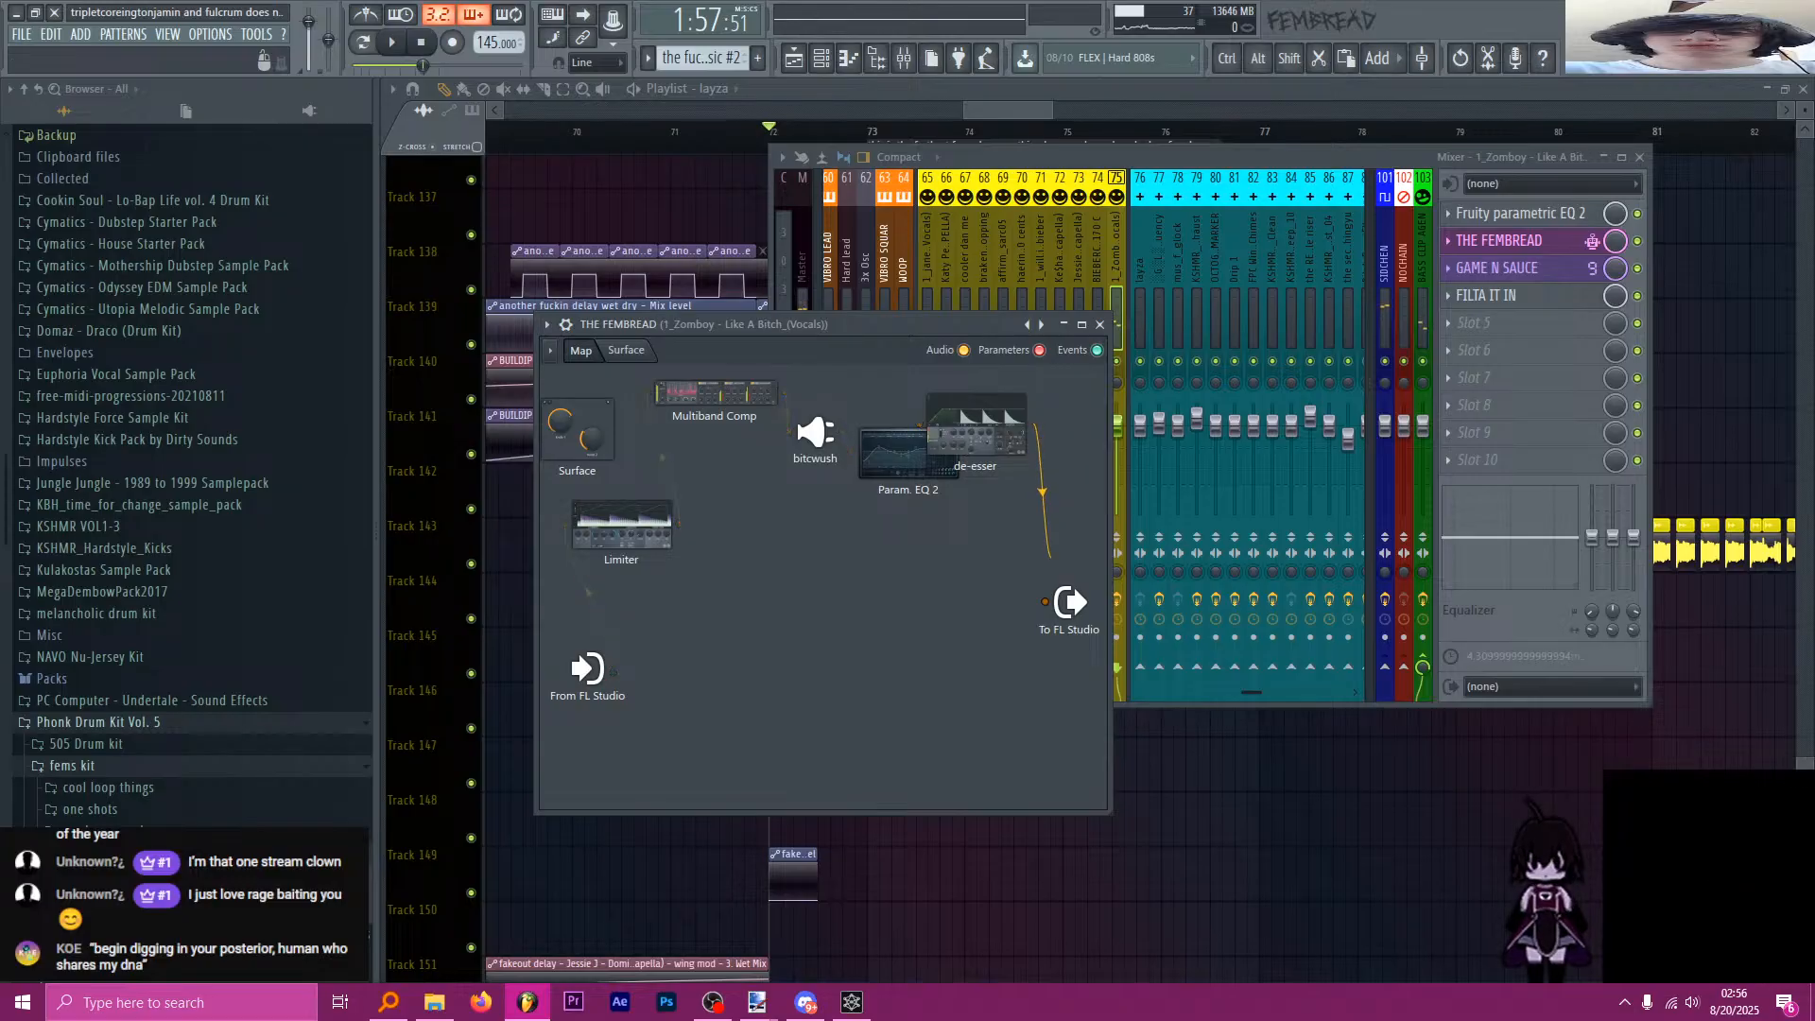
# Load the saved low-cut preset in THE FEMBREAD's Param. EQ 2 and audition the vocal.
pyautogui.doubleClick(895, 473)
pyautogui.rightClick(860, 424)
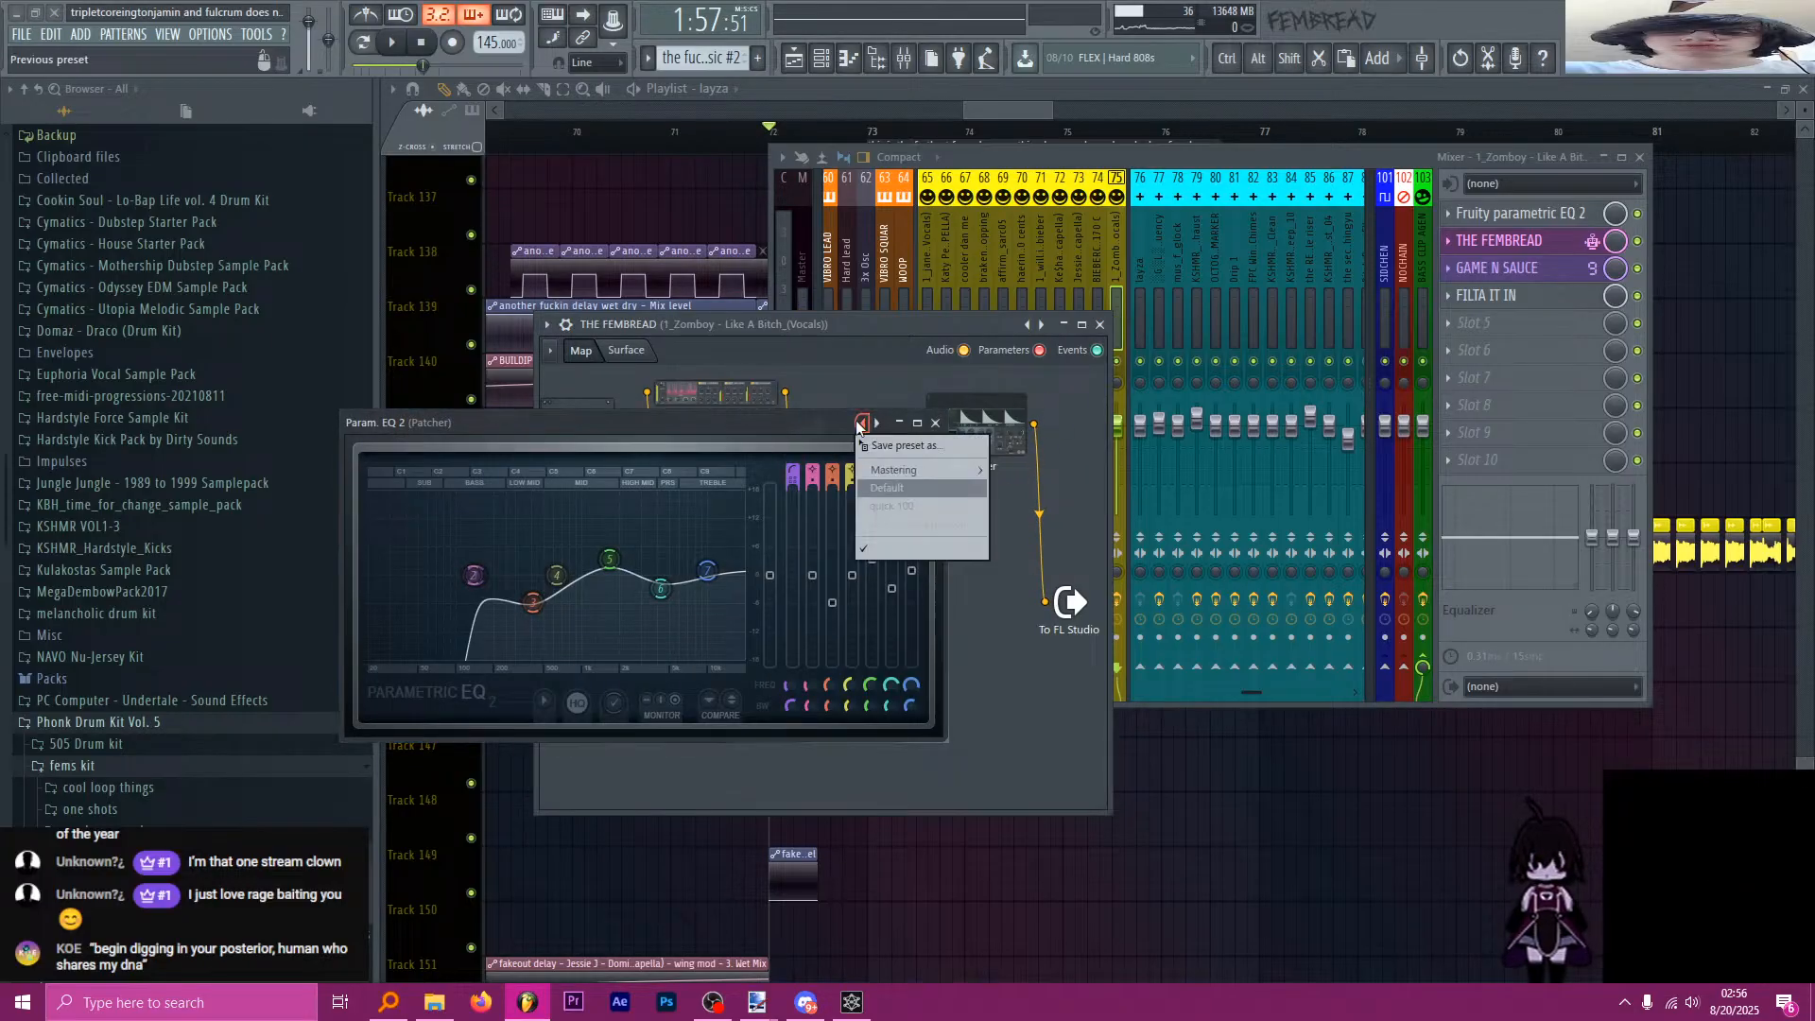
pyautogui.click(913, 511)
pyautogui.press('space')
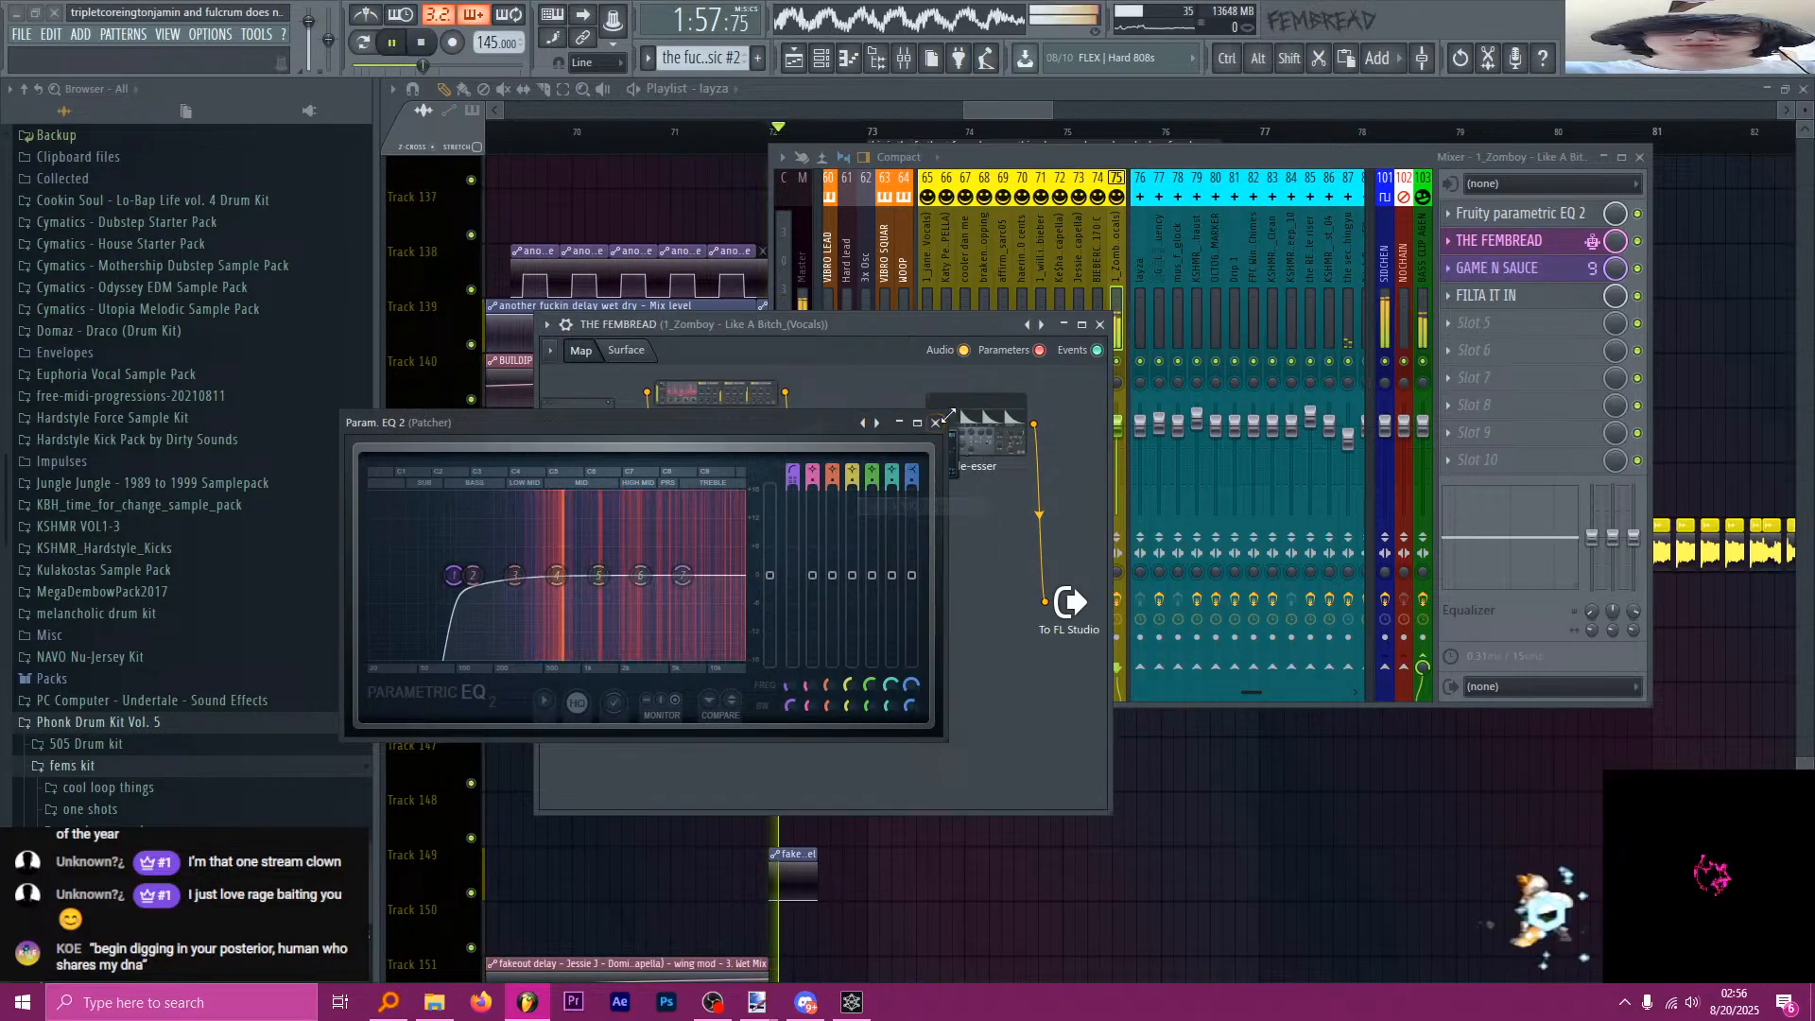
pyautogui.click(935, 423)
# Check the Multiband Comp and set the bitcwush module's Param X to about 18.5 while auditioning the vocal.
pyautogui.doubleClick(721, 399)
pyautogui.press('space')
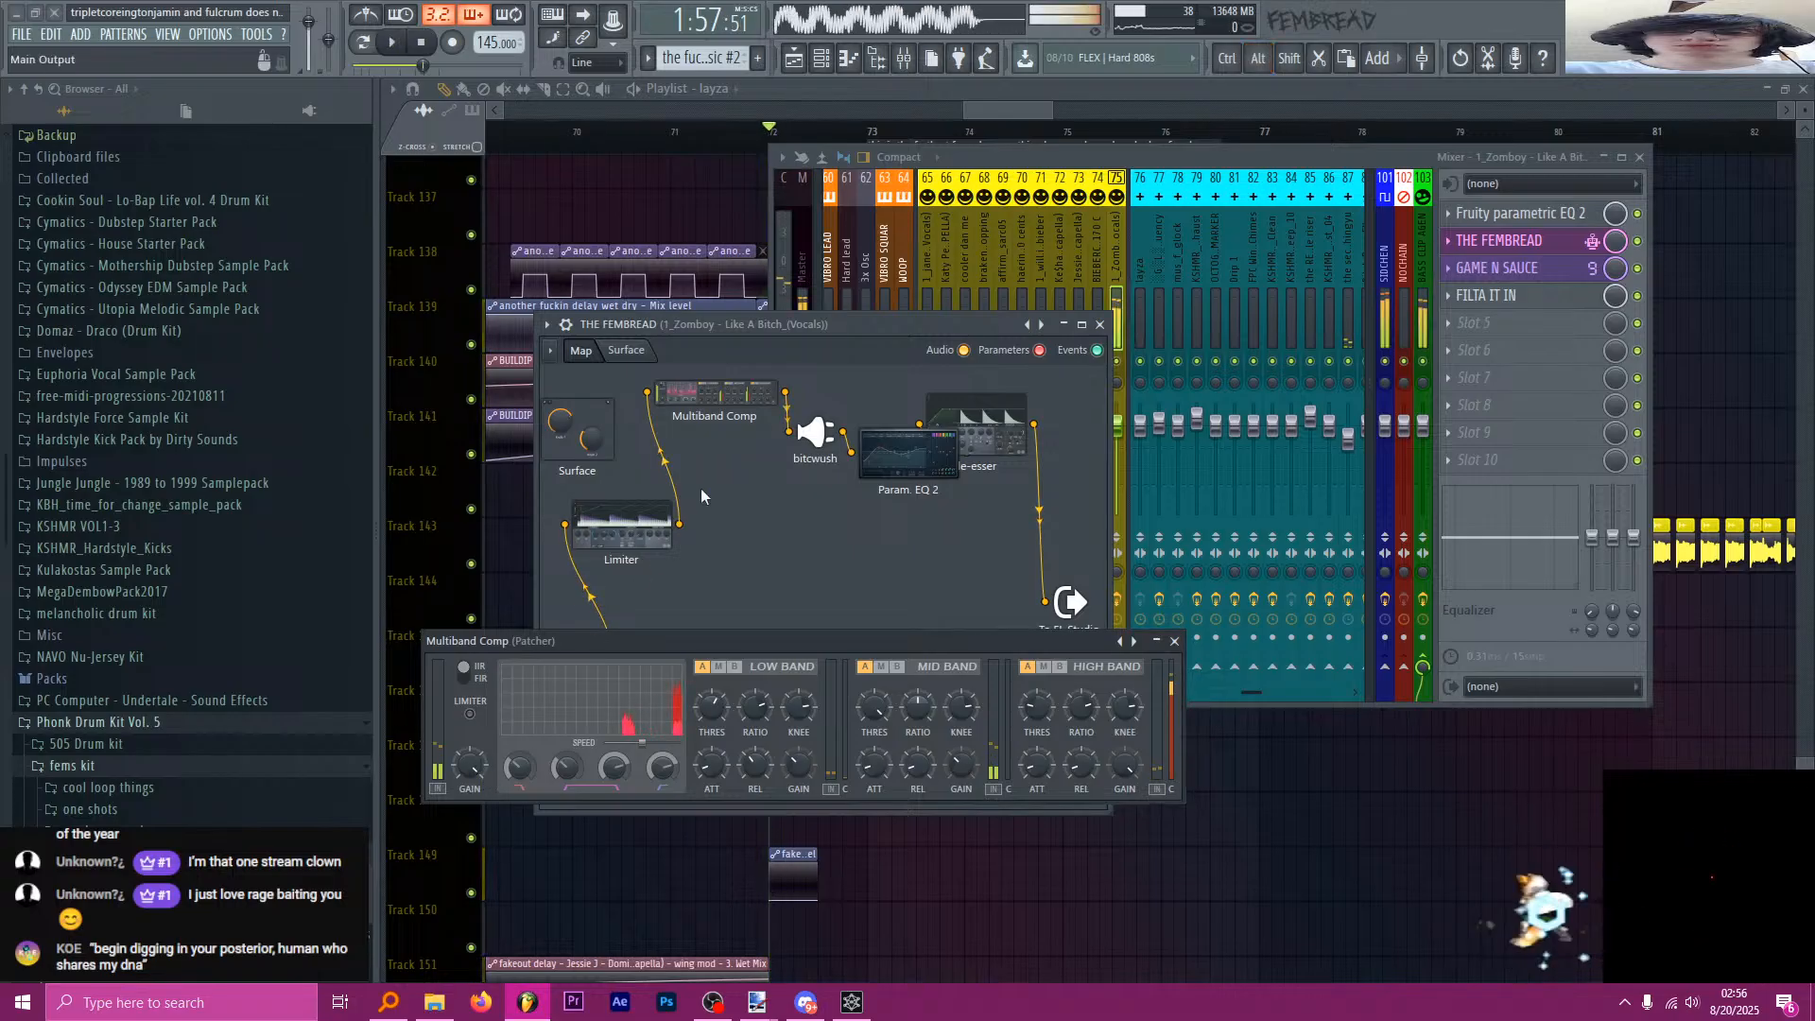
pyautogui.doubleClick(819, 434)
pyautogui.press('space')
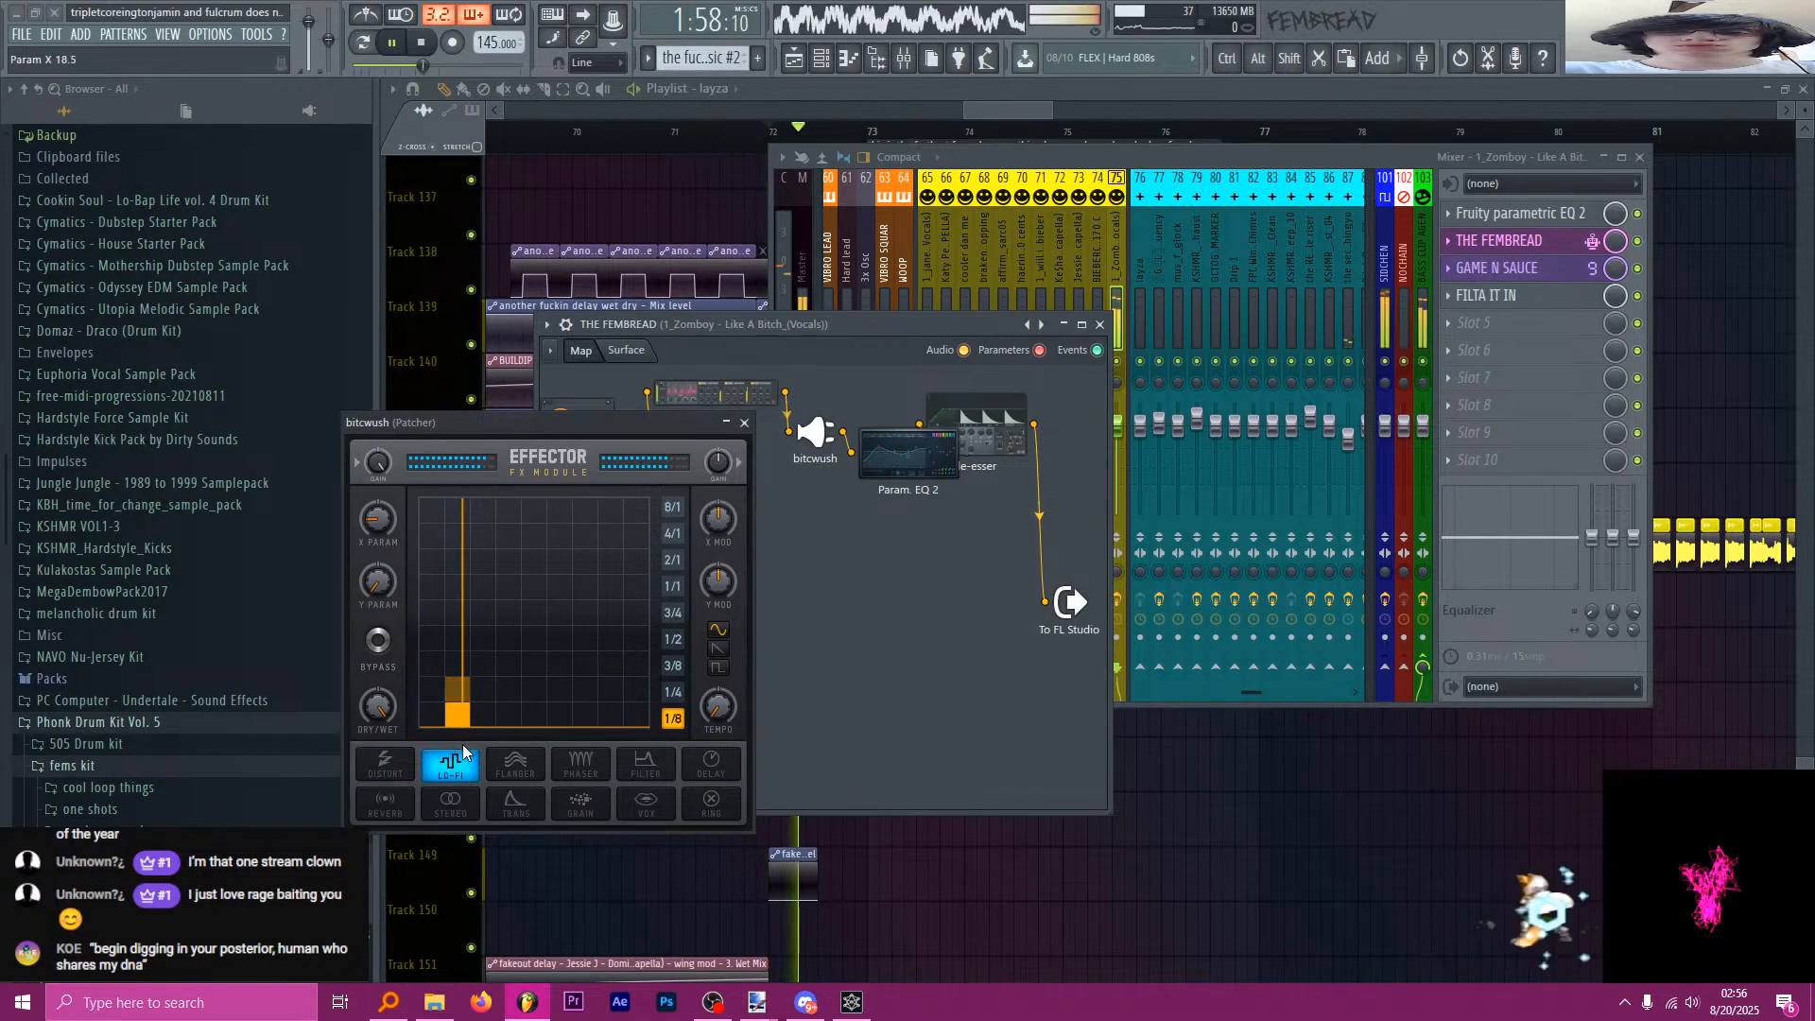
pyautogui.click(744, 422)
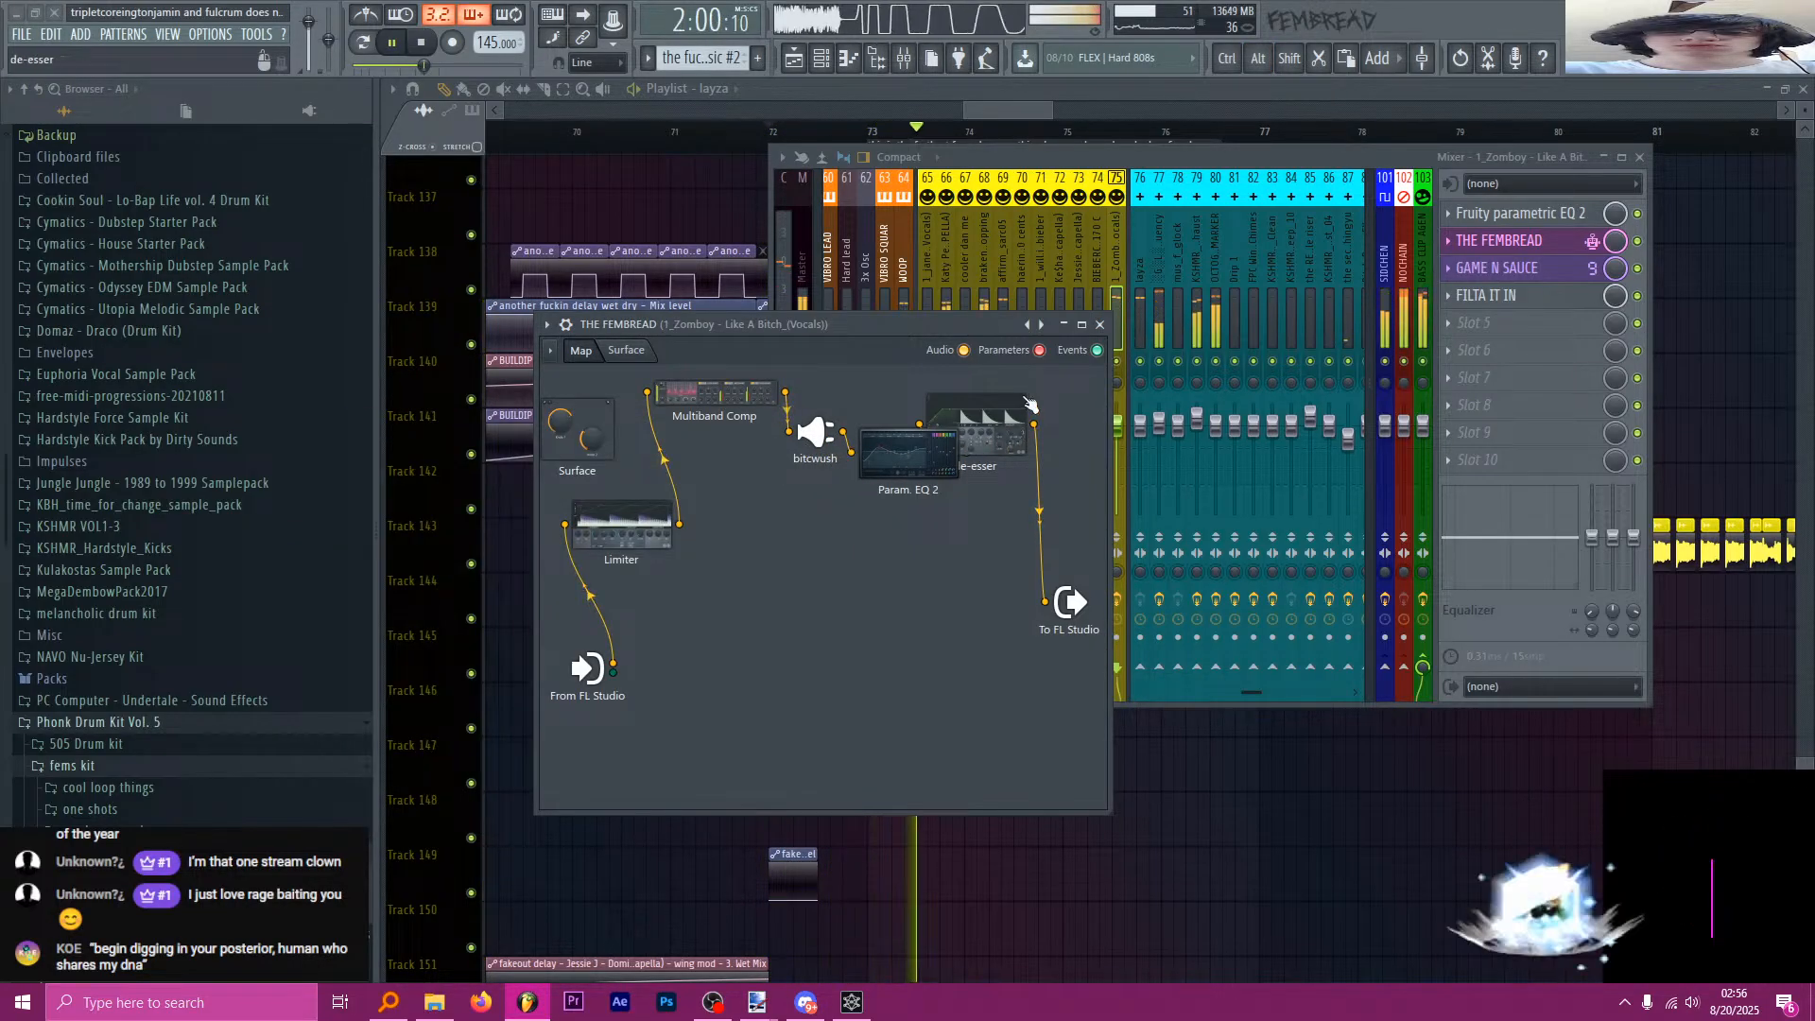
pyautogui.press('space')
pyautogui.click(1099, 324)
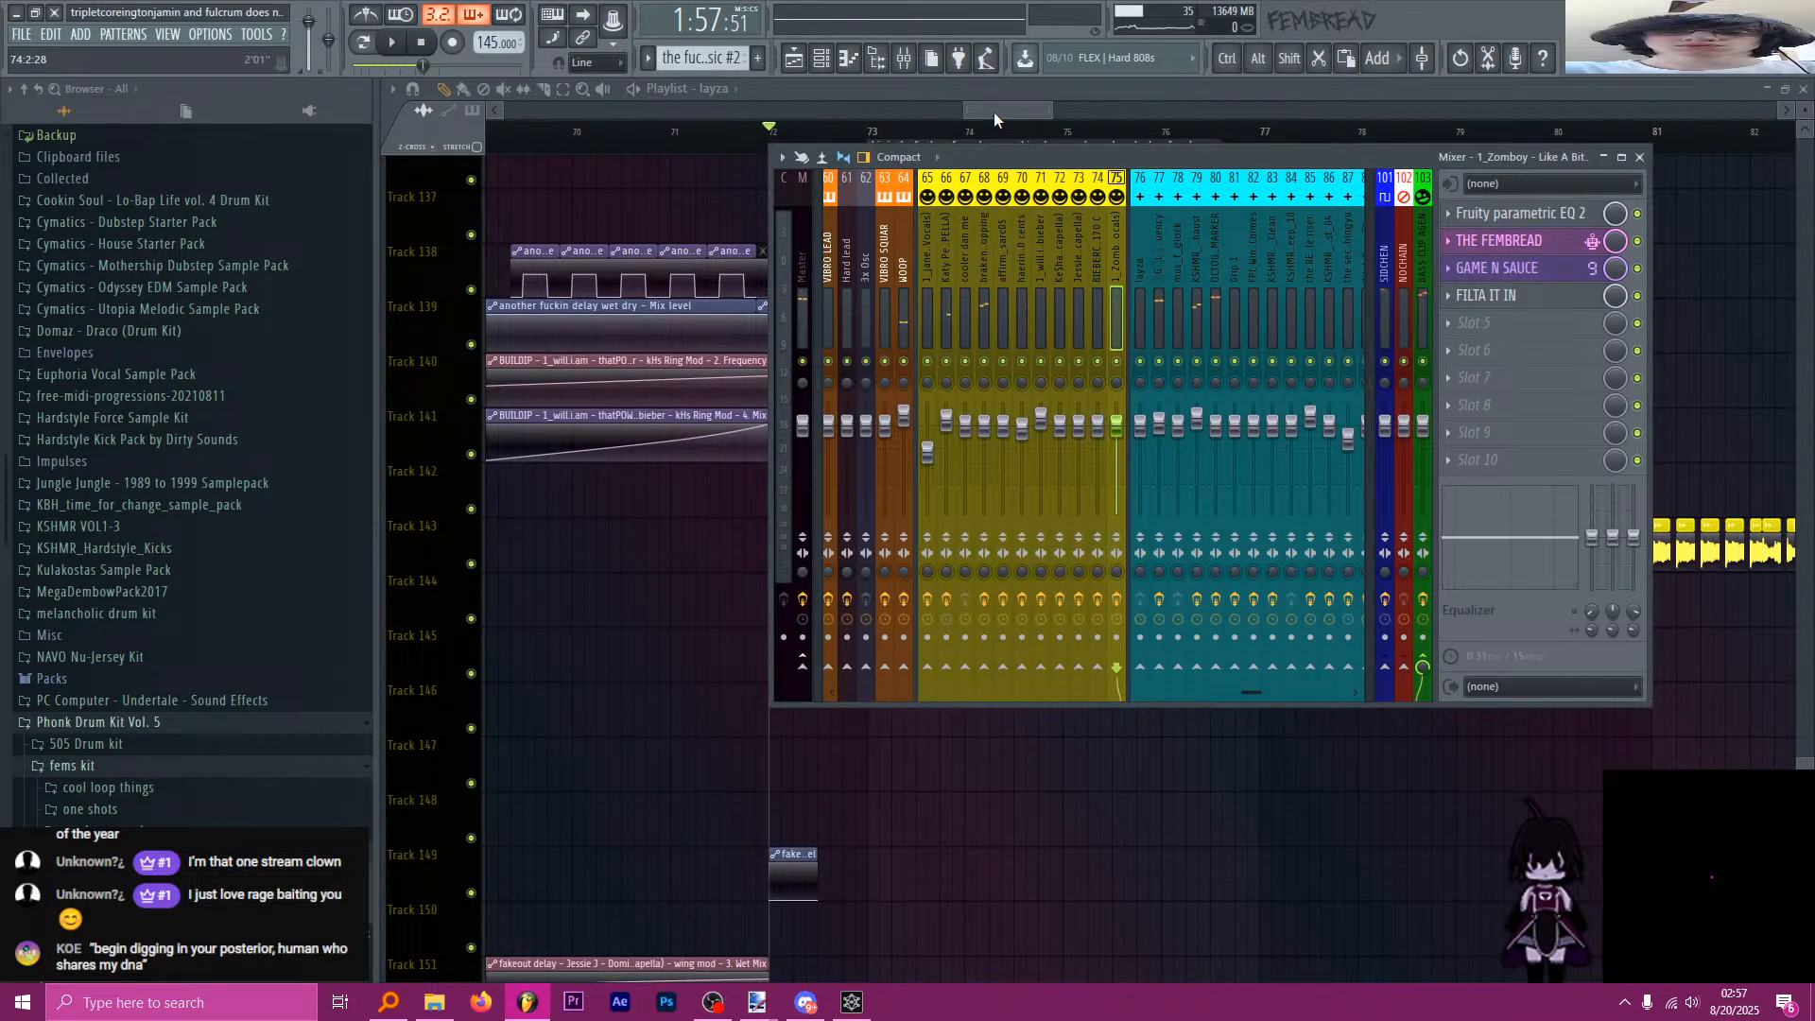
# In THE FEMBREAD's Param. EQ 2, raise the low cut, dip band 3 and boost the band 7 high shelf about 3.6 dB near 7 kHz.
pyautogui.click(1512, 241)
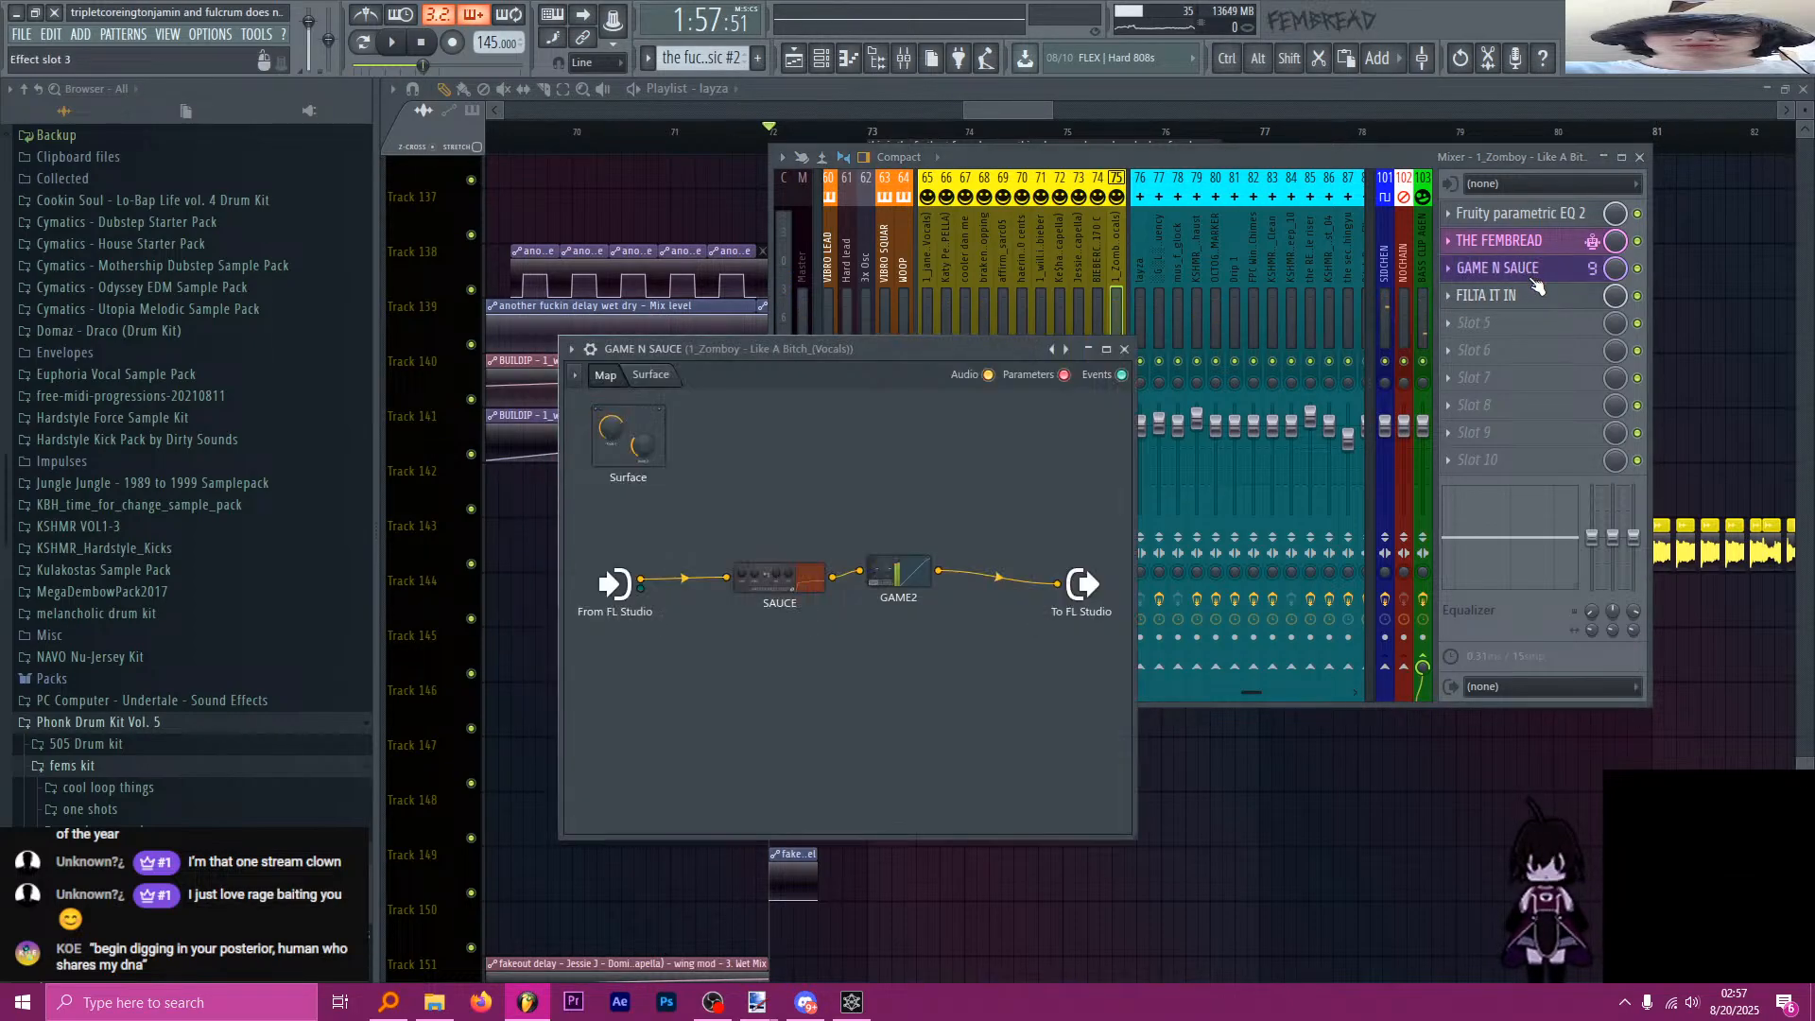
pyautogui.doubleClick(883, 475)
pyautogui.press('space')
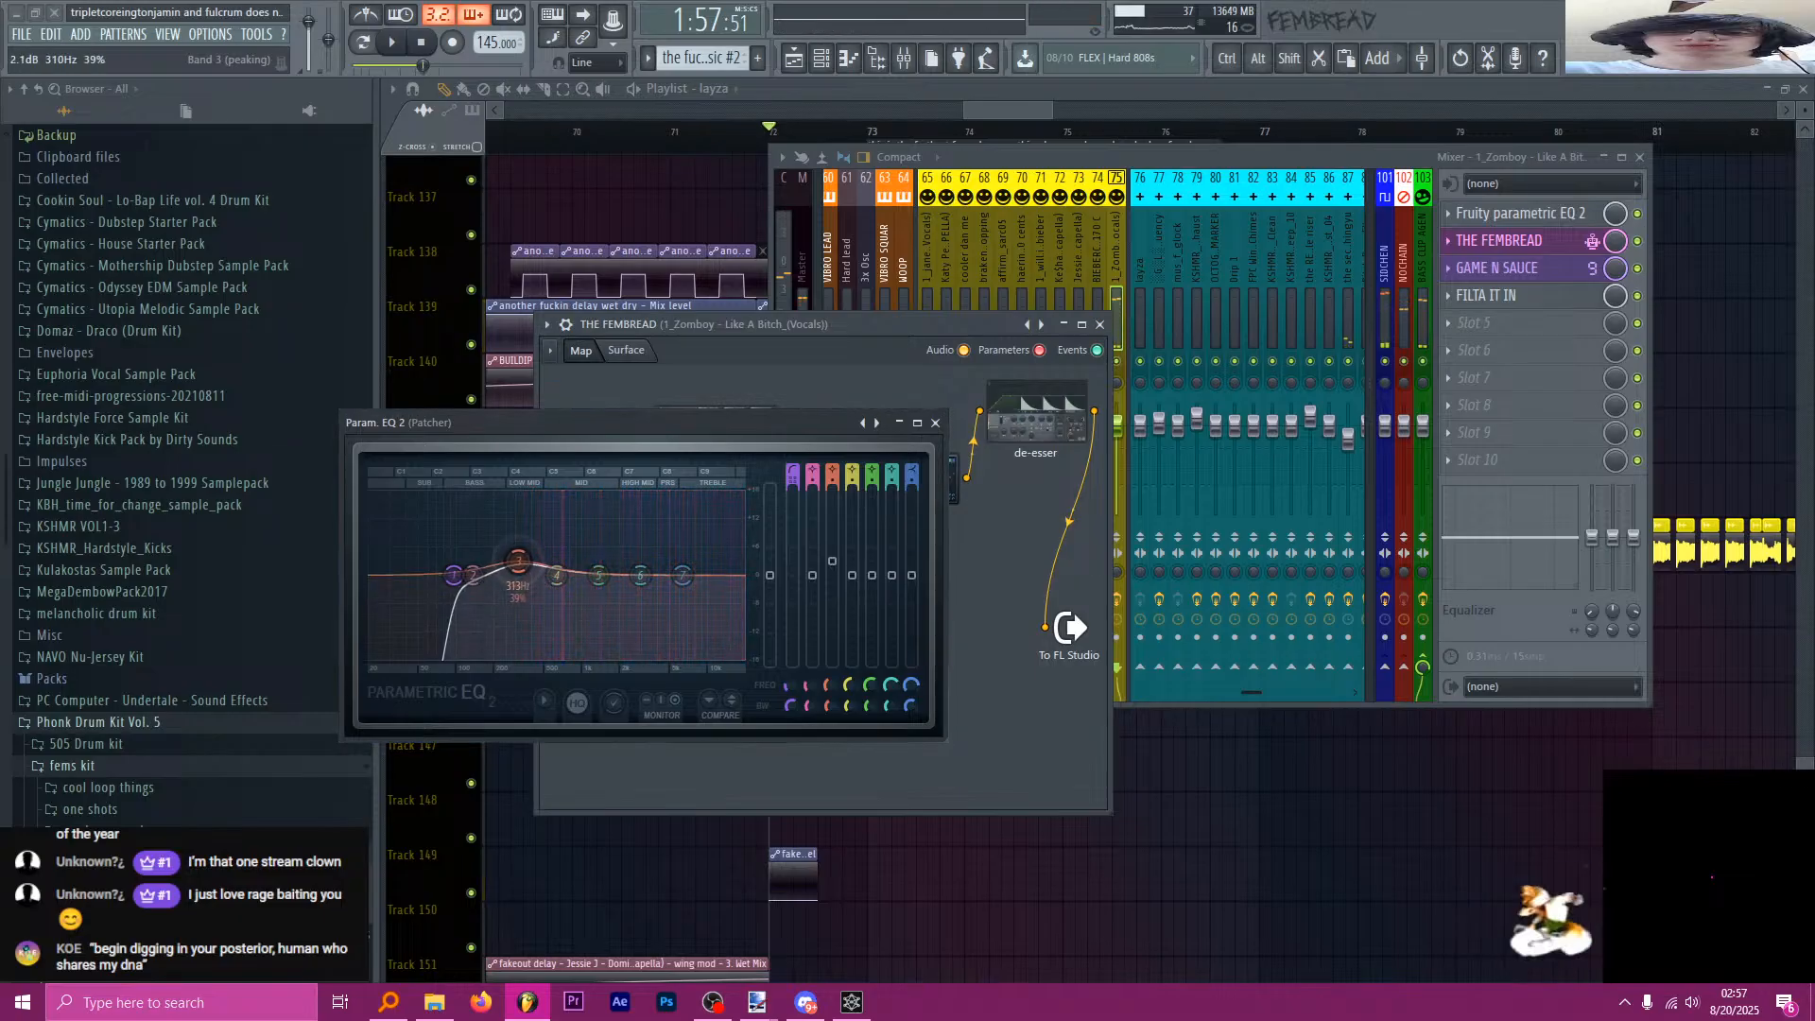
pyautogui.moveTo(475, 575); pyautogui.dragTo(488, 574)
pyautogui.moveTo(641, 574); pyautogui.dragTo(681, 550)
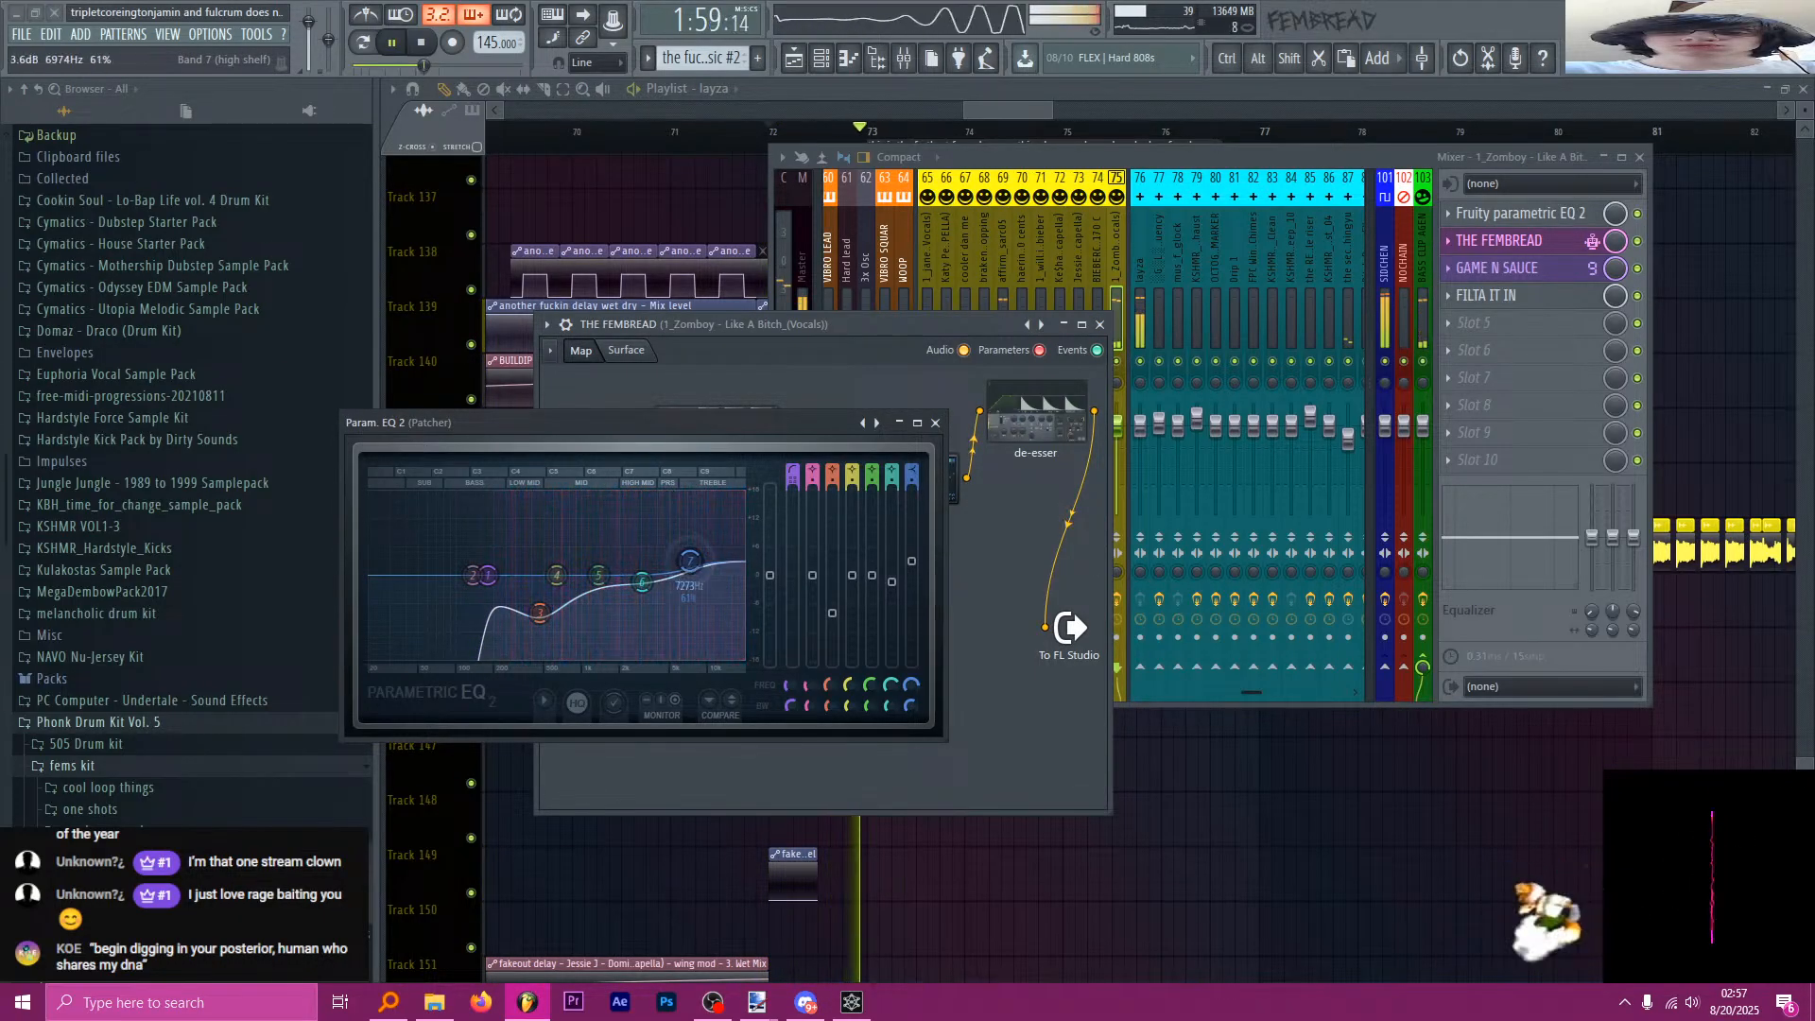
pyautogui.click(934, 422)
pyautogui.click(1100, 324)
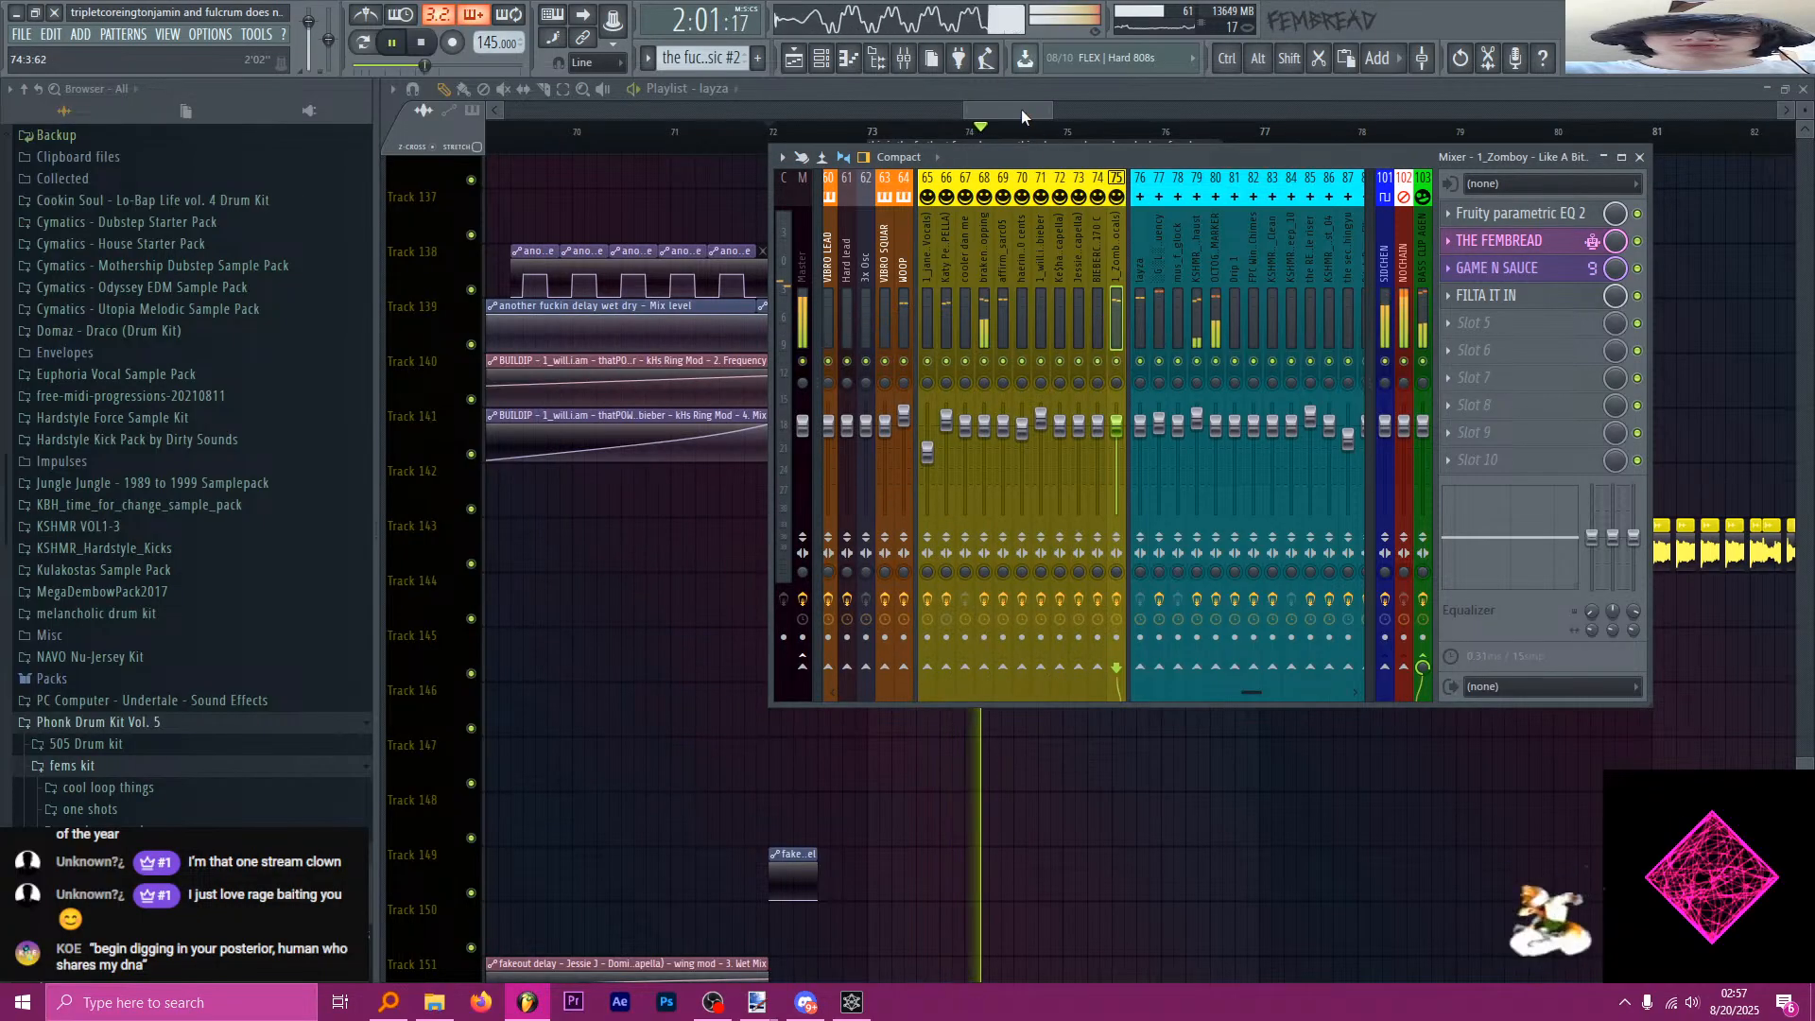
# Play the song from around bar 64 through the fakeout to hear the processed vocal in context.
pyautogui.click(1021, 111)
pyautogui.scroll(-3, 1013, 134)
pyautogui.press('space')
pyautogui.scroll(-2, 768, 137)
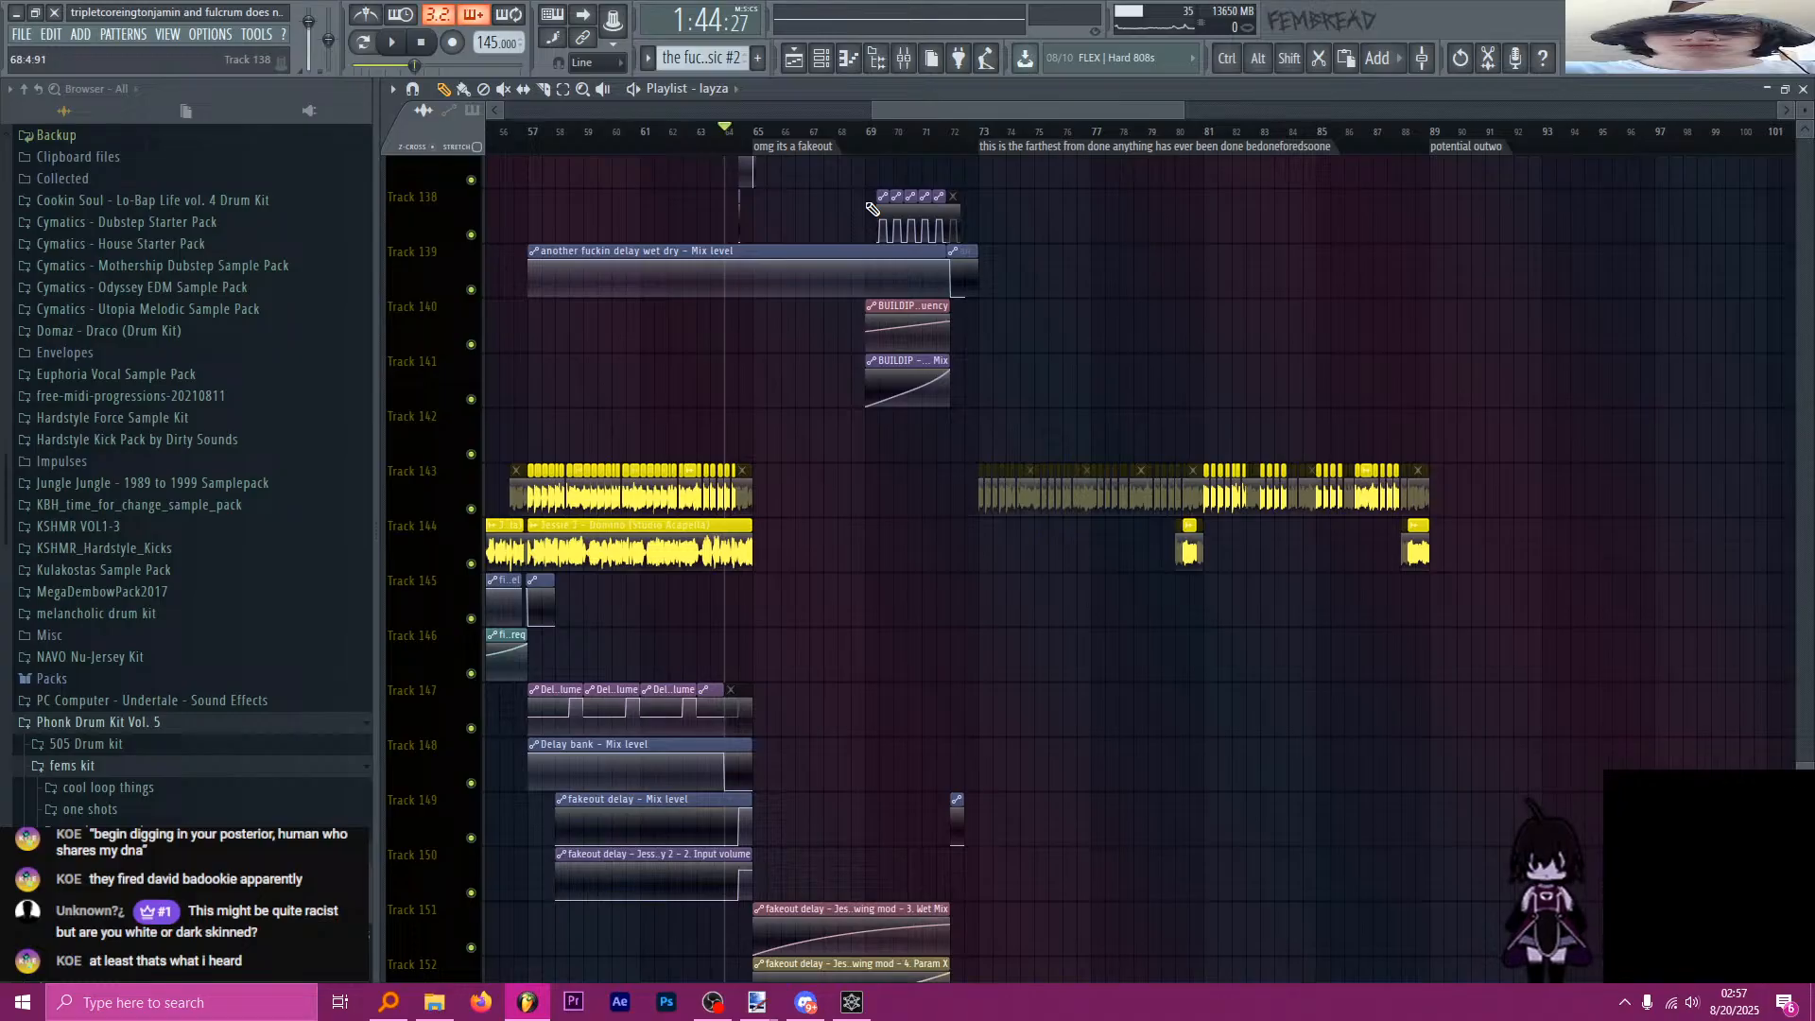
pyautogui.press('space')
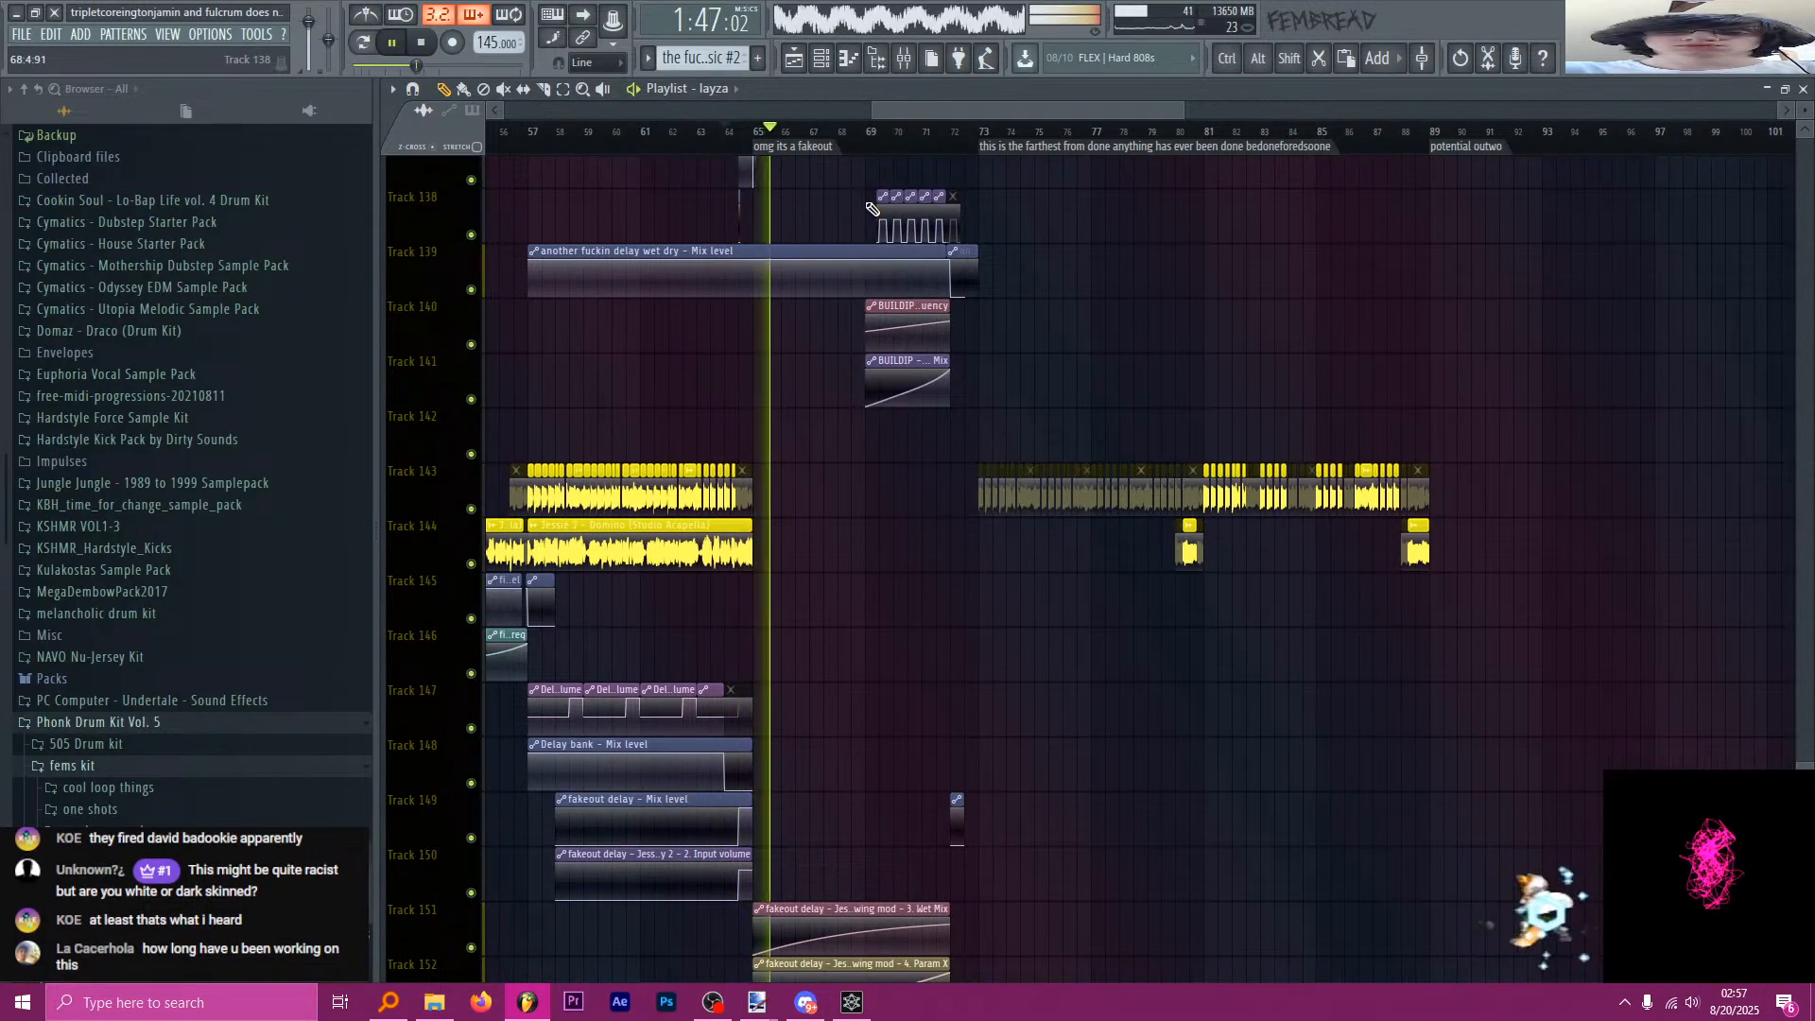
# Open the project info to check when the project was started and the total time spent on it.
pyautogui.click(256, 34)
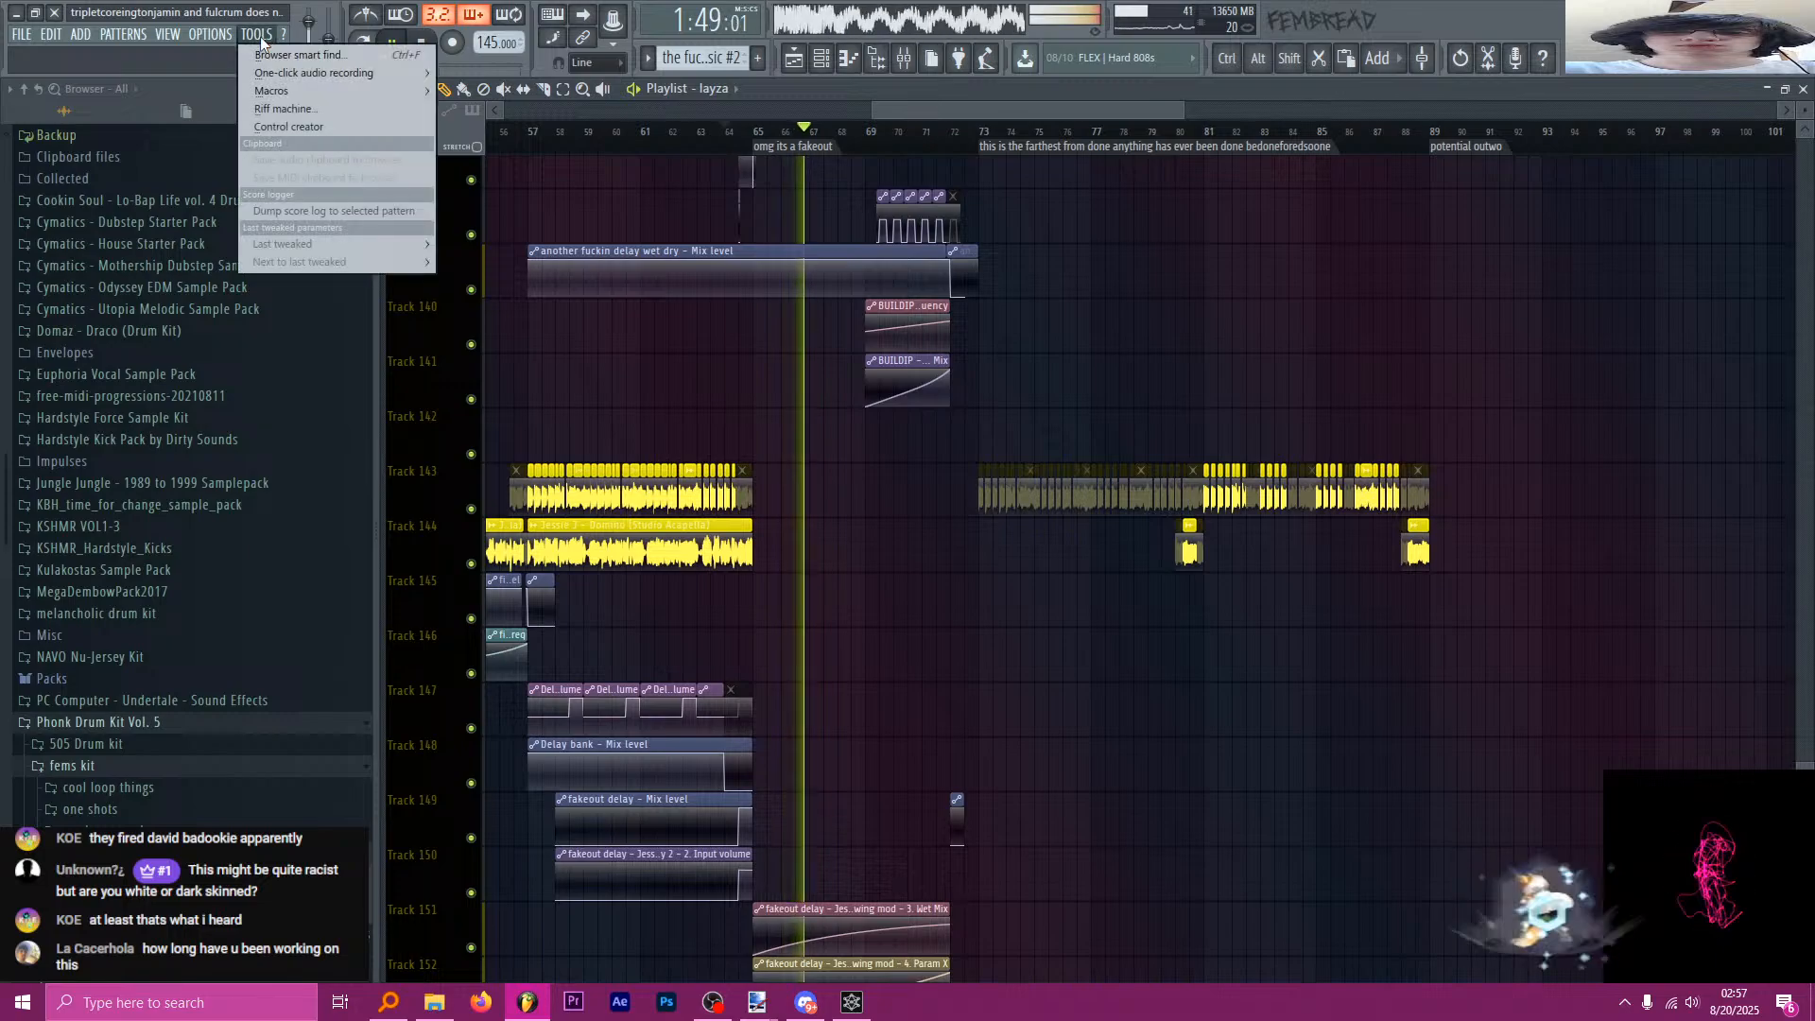
pyautogui.moveTo(217, 35)
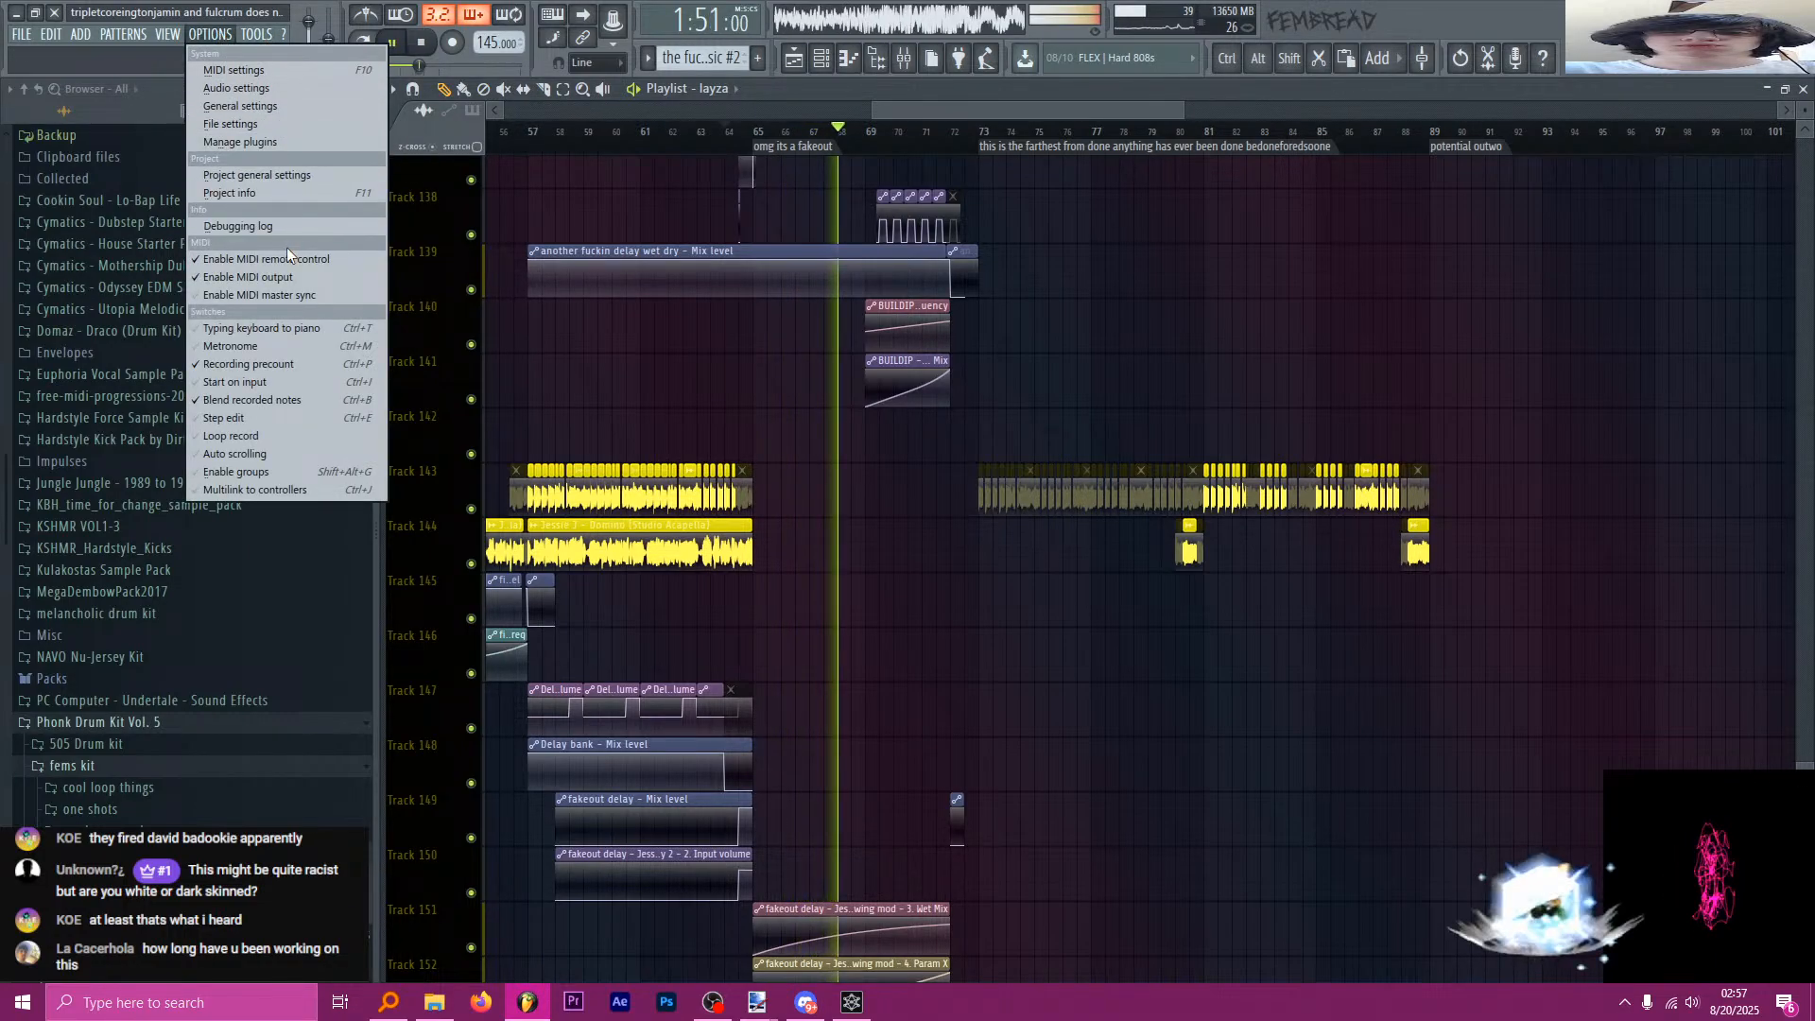
pyautogui.click(274, 194)
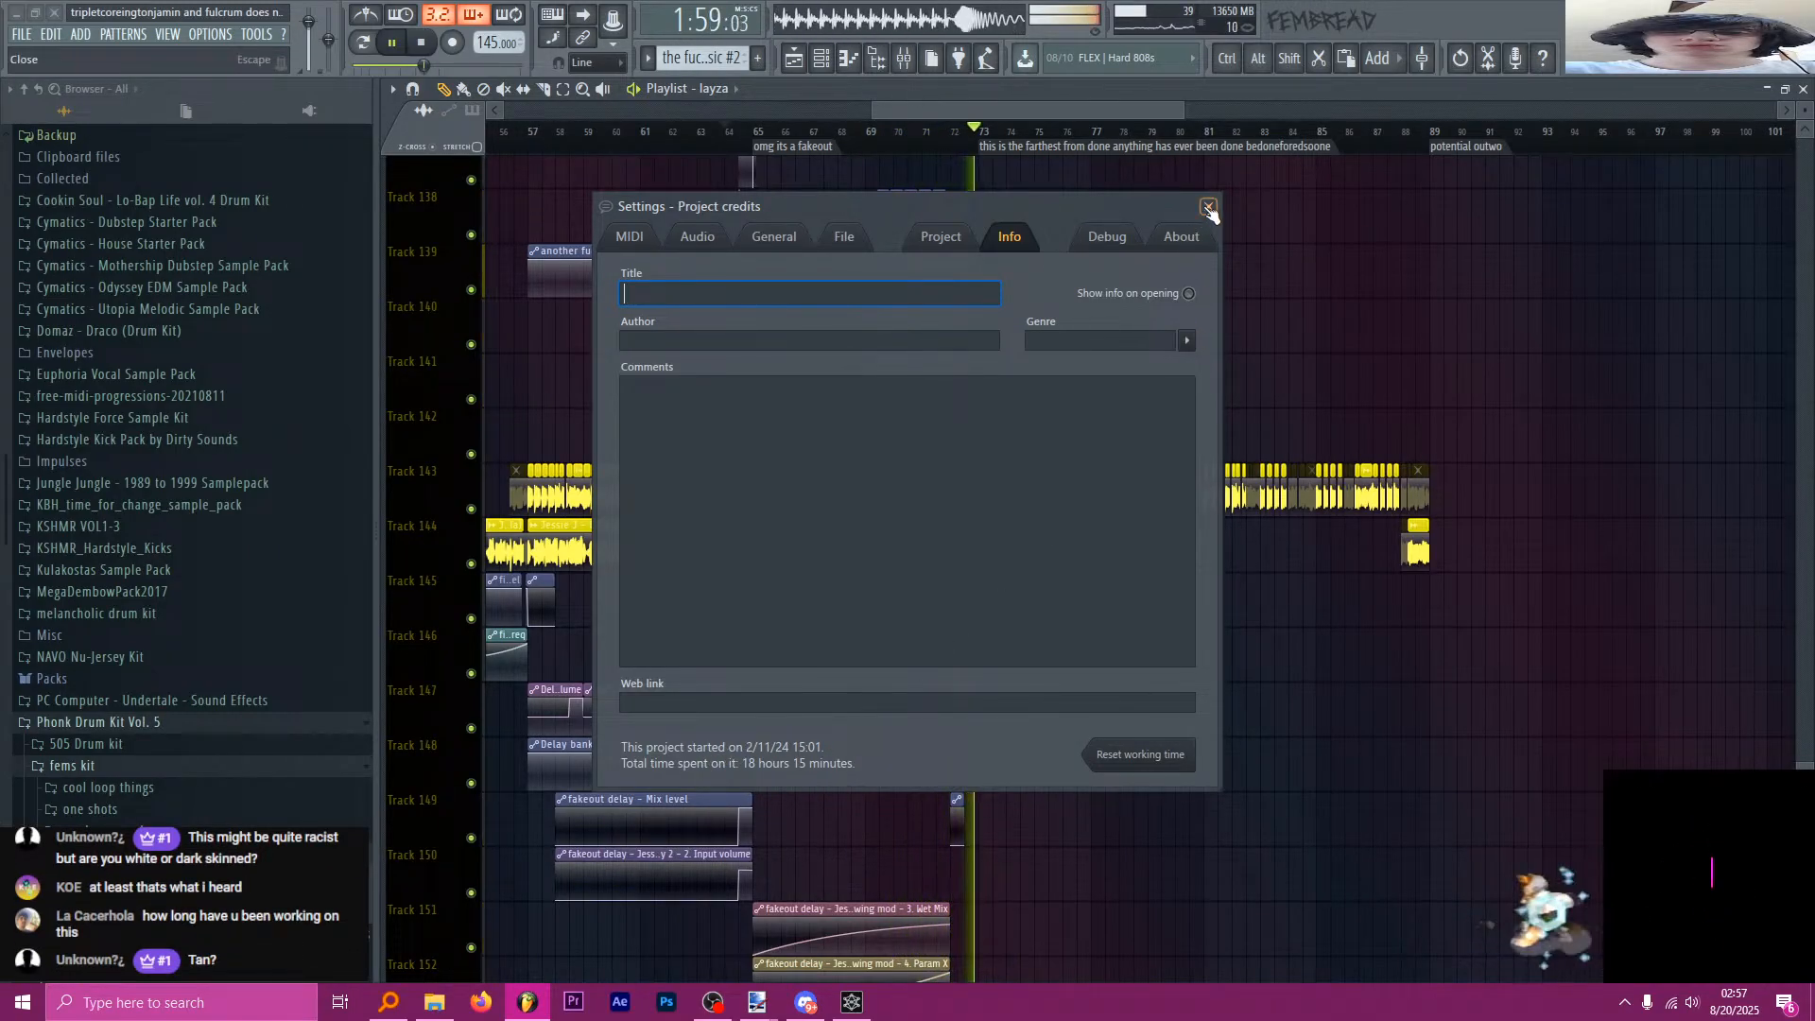
# Close the project info and check the FILTA IT IN and GAME N SAUCE effects on the Zomboy vocal's mixer track.
pyautogui.press('Escape')
pyautogui.click(908, 62)
pyautogui.click(1518, 298)
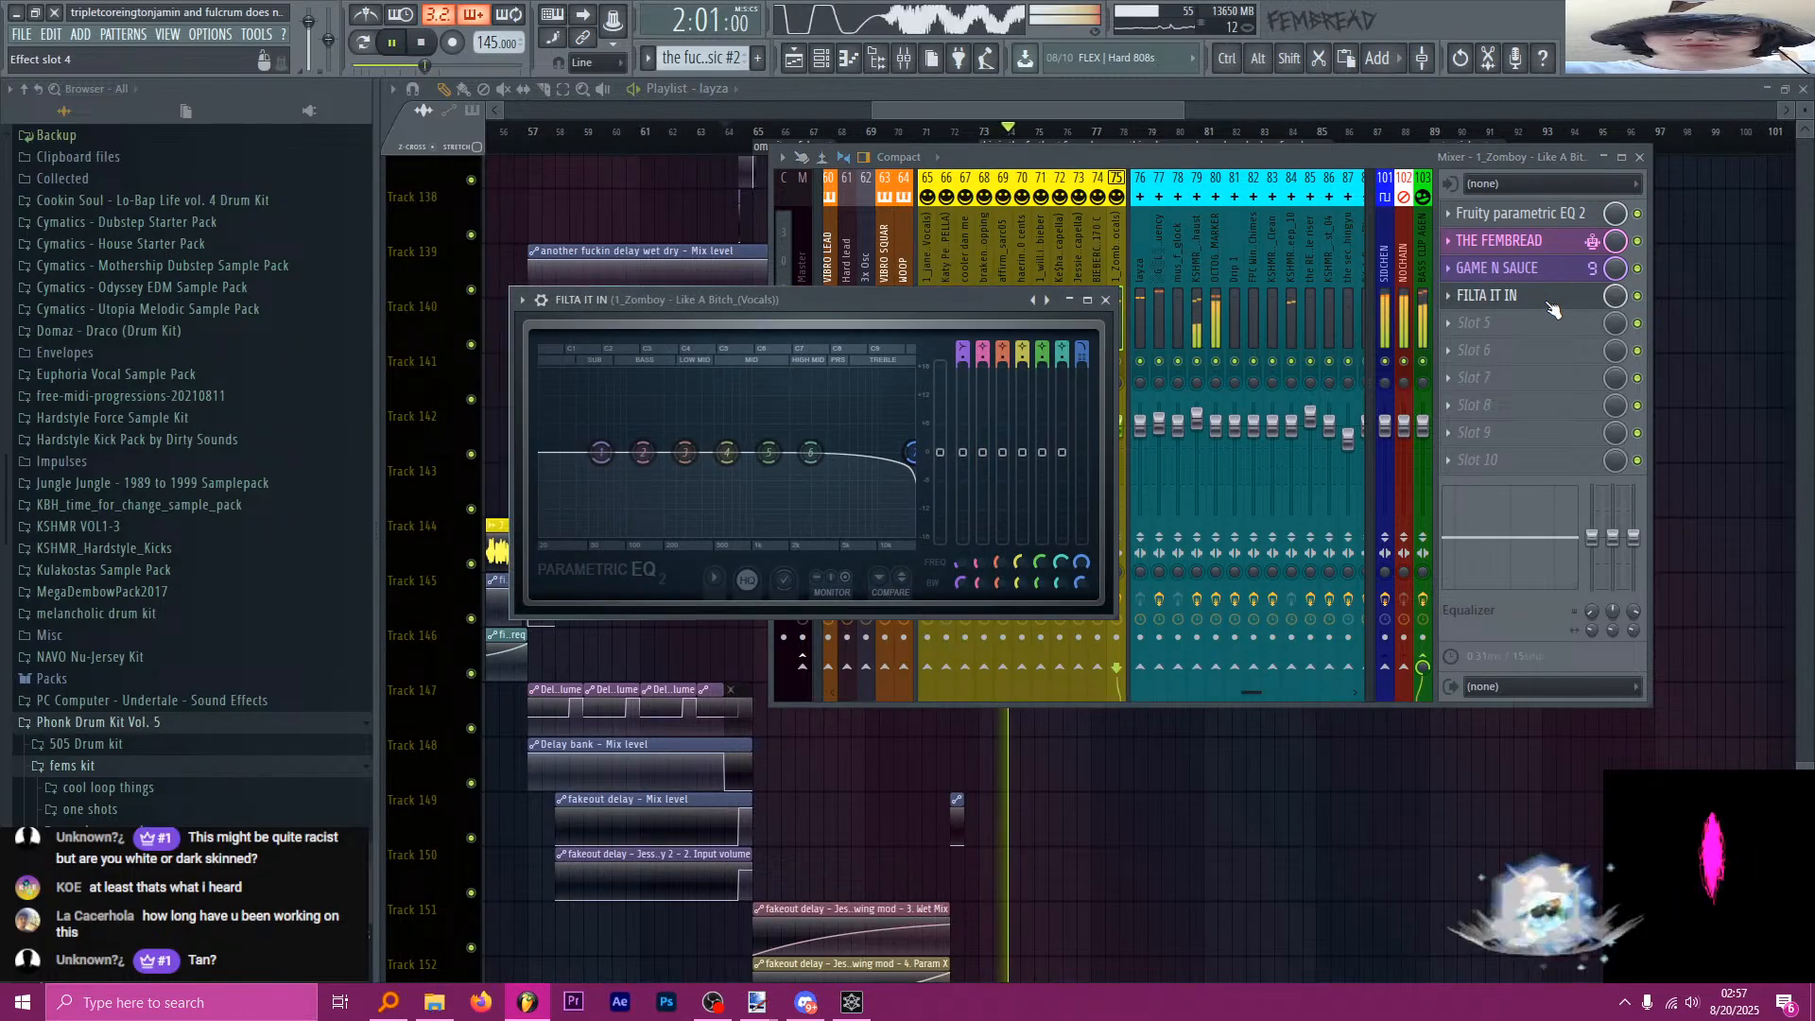
pyautogui.click(1547, 299)
pyautogui.click(1538, 270)
pyautogui.click(1536, 269)
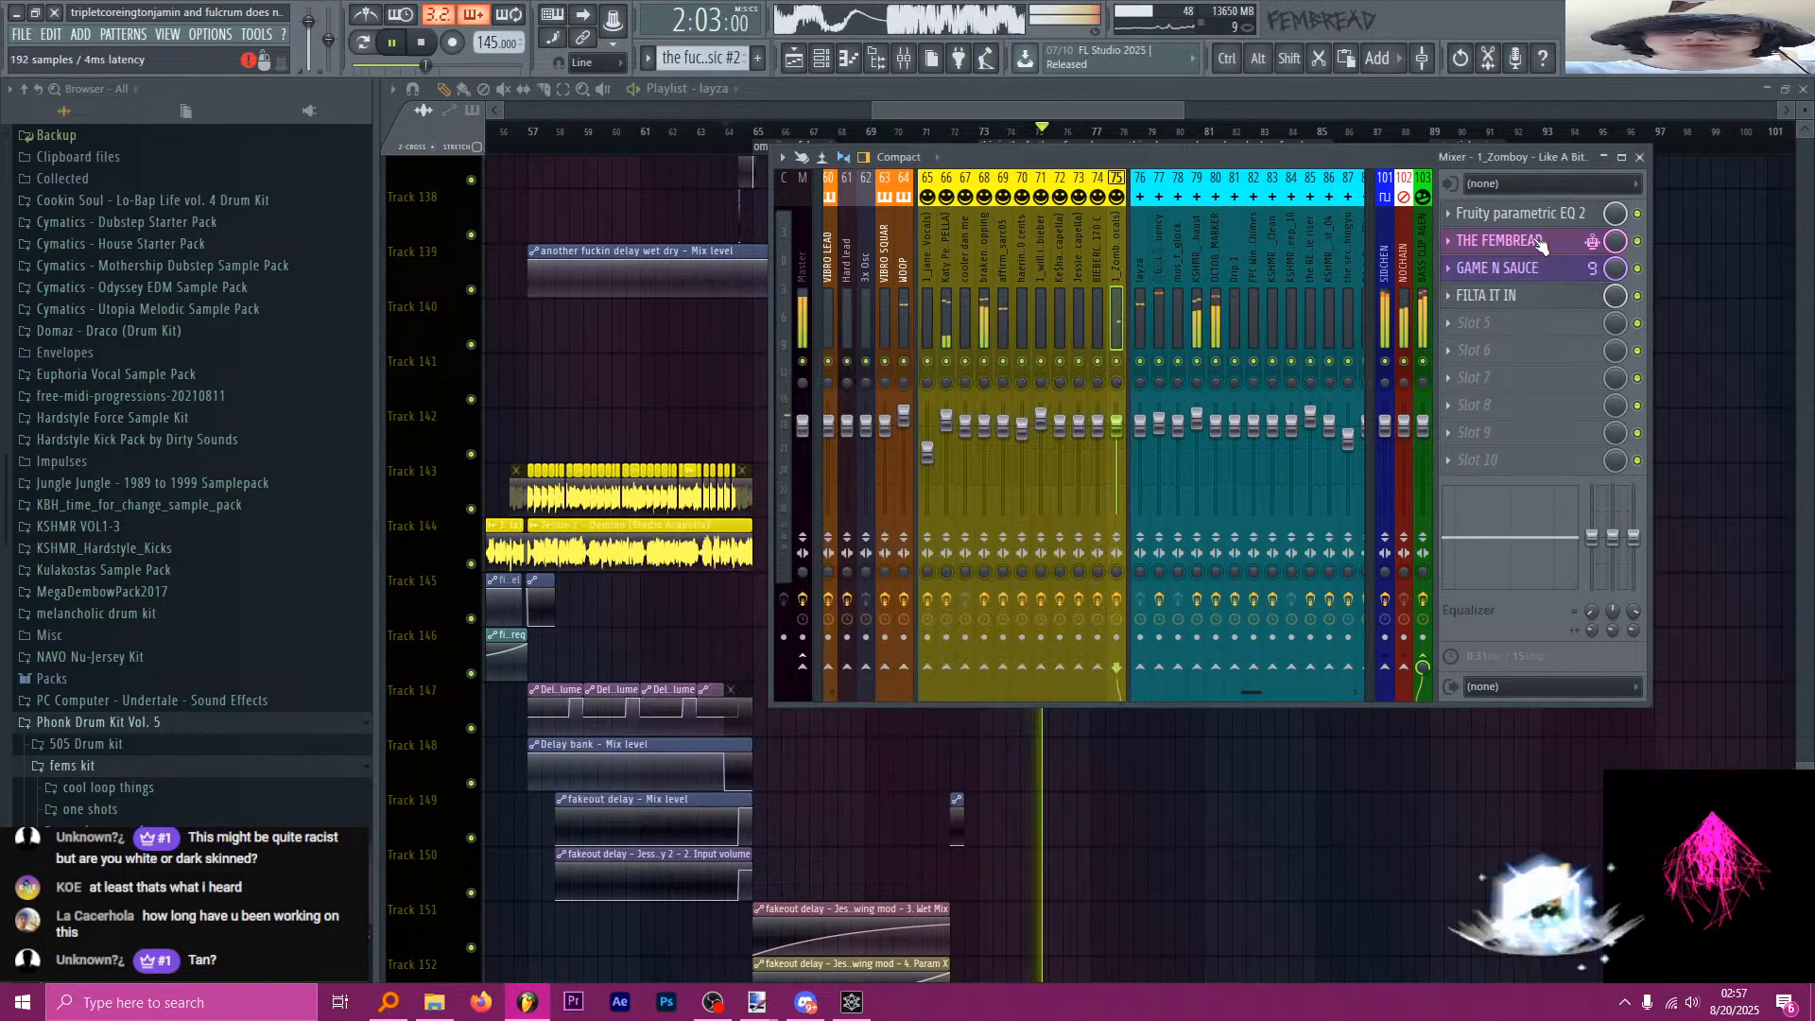
# Stop playback and pull THE FEMBREAD's Param. EQ 2 band 7 high shelf down to a cut of about 4 dB near 9 kHz.
pyautogui.press('space')
pyautogui.click(1537, 242)
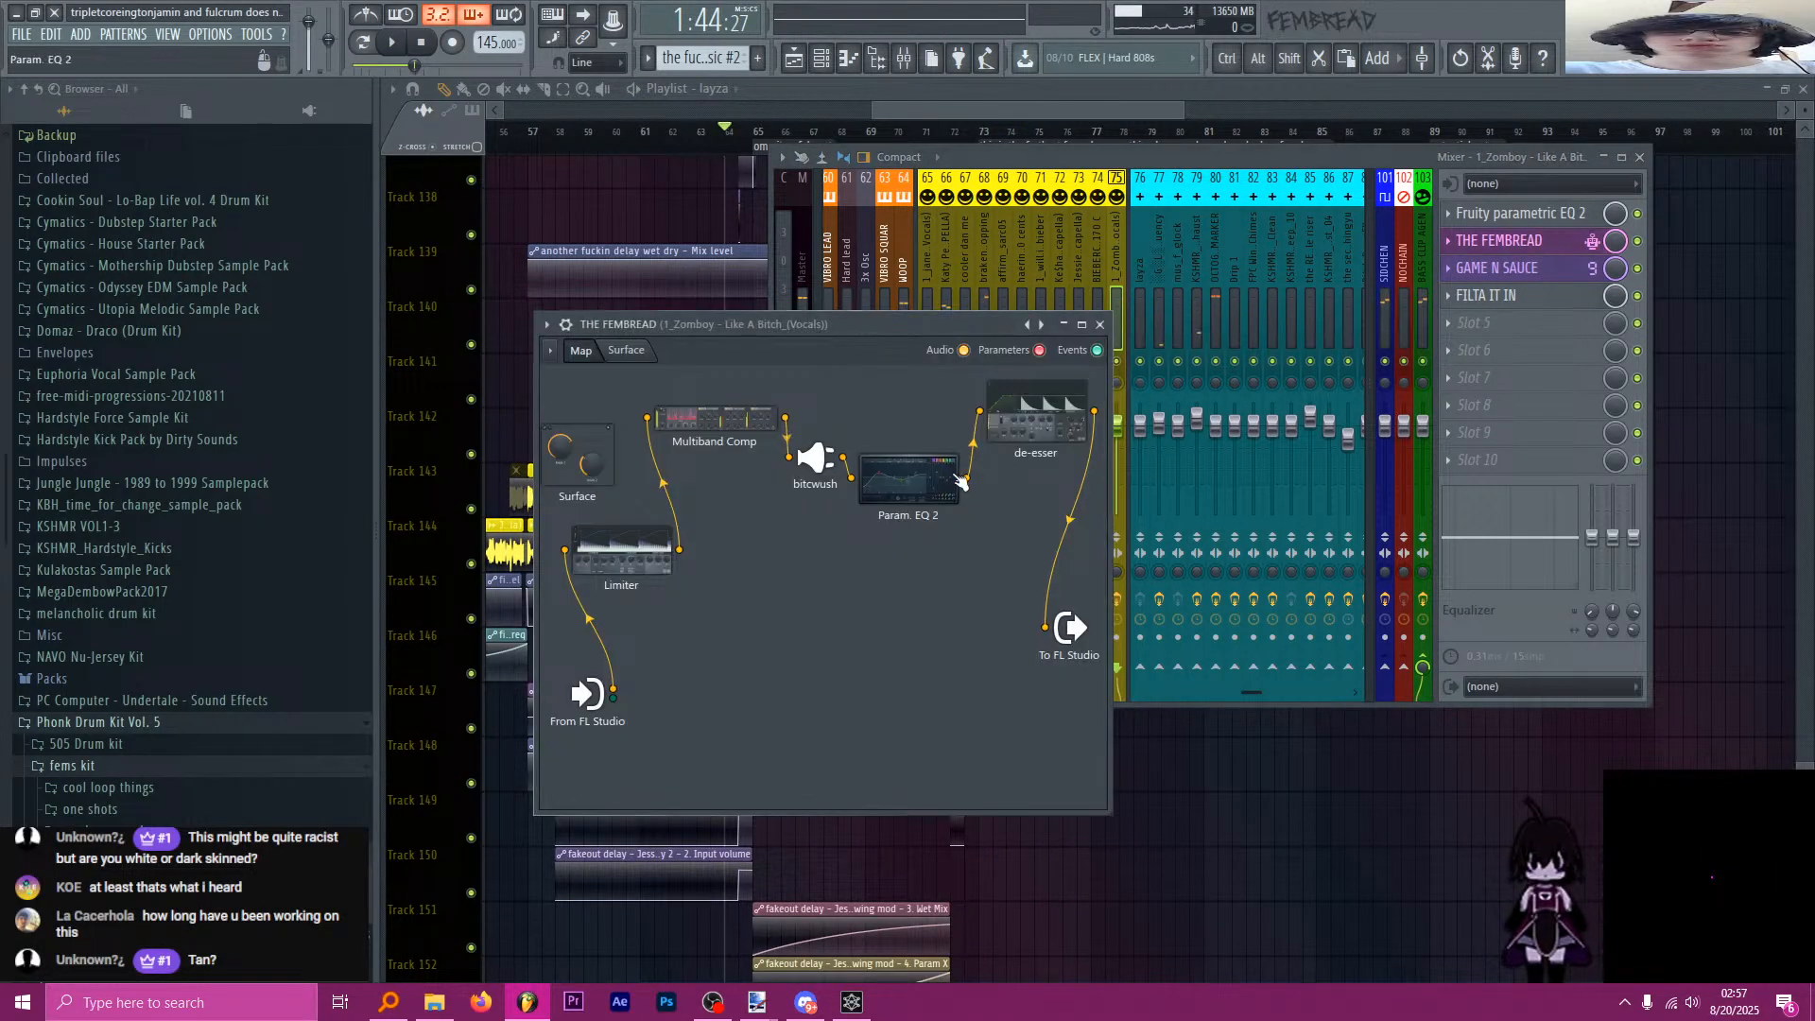
pyautogui.click(908, 481)
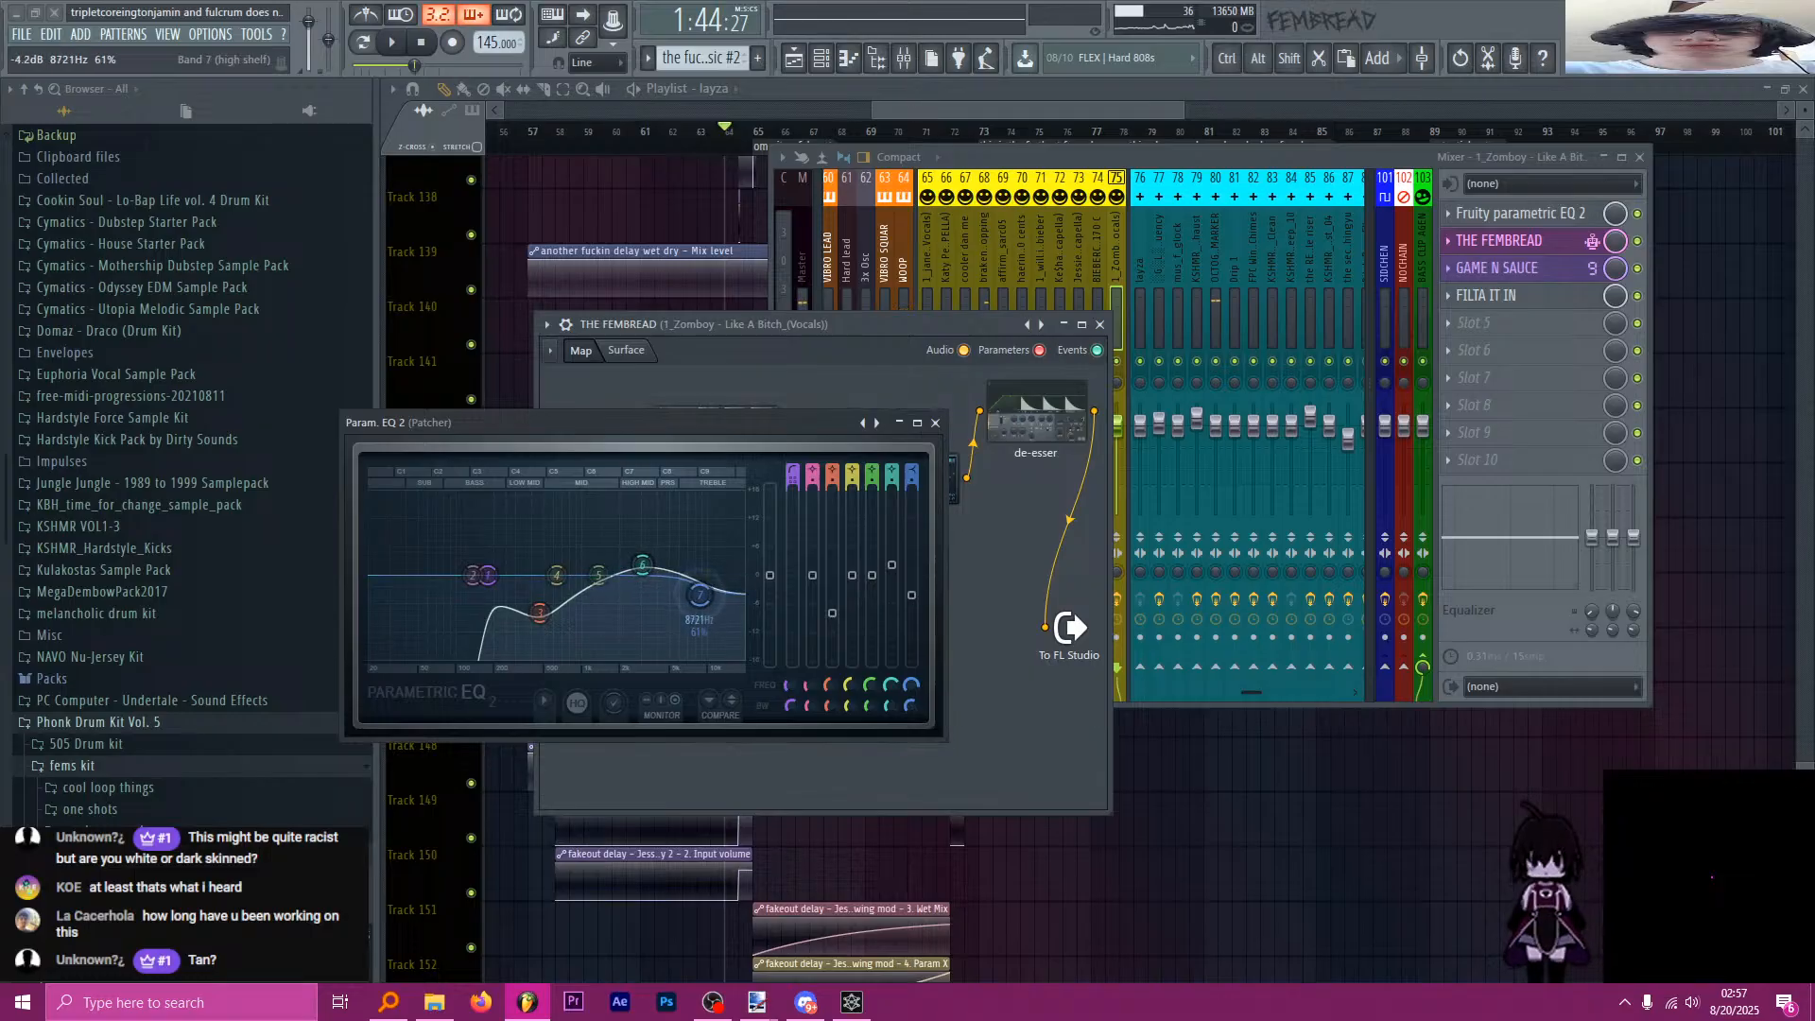
pyautogui.moveTo(700, 595); pyautogui.dragTo(746, 607)
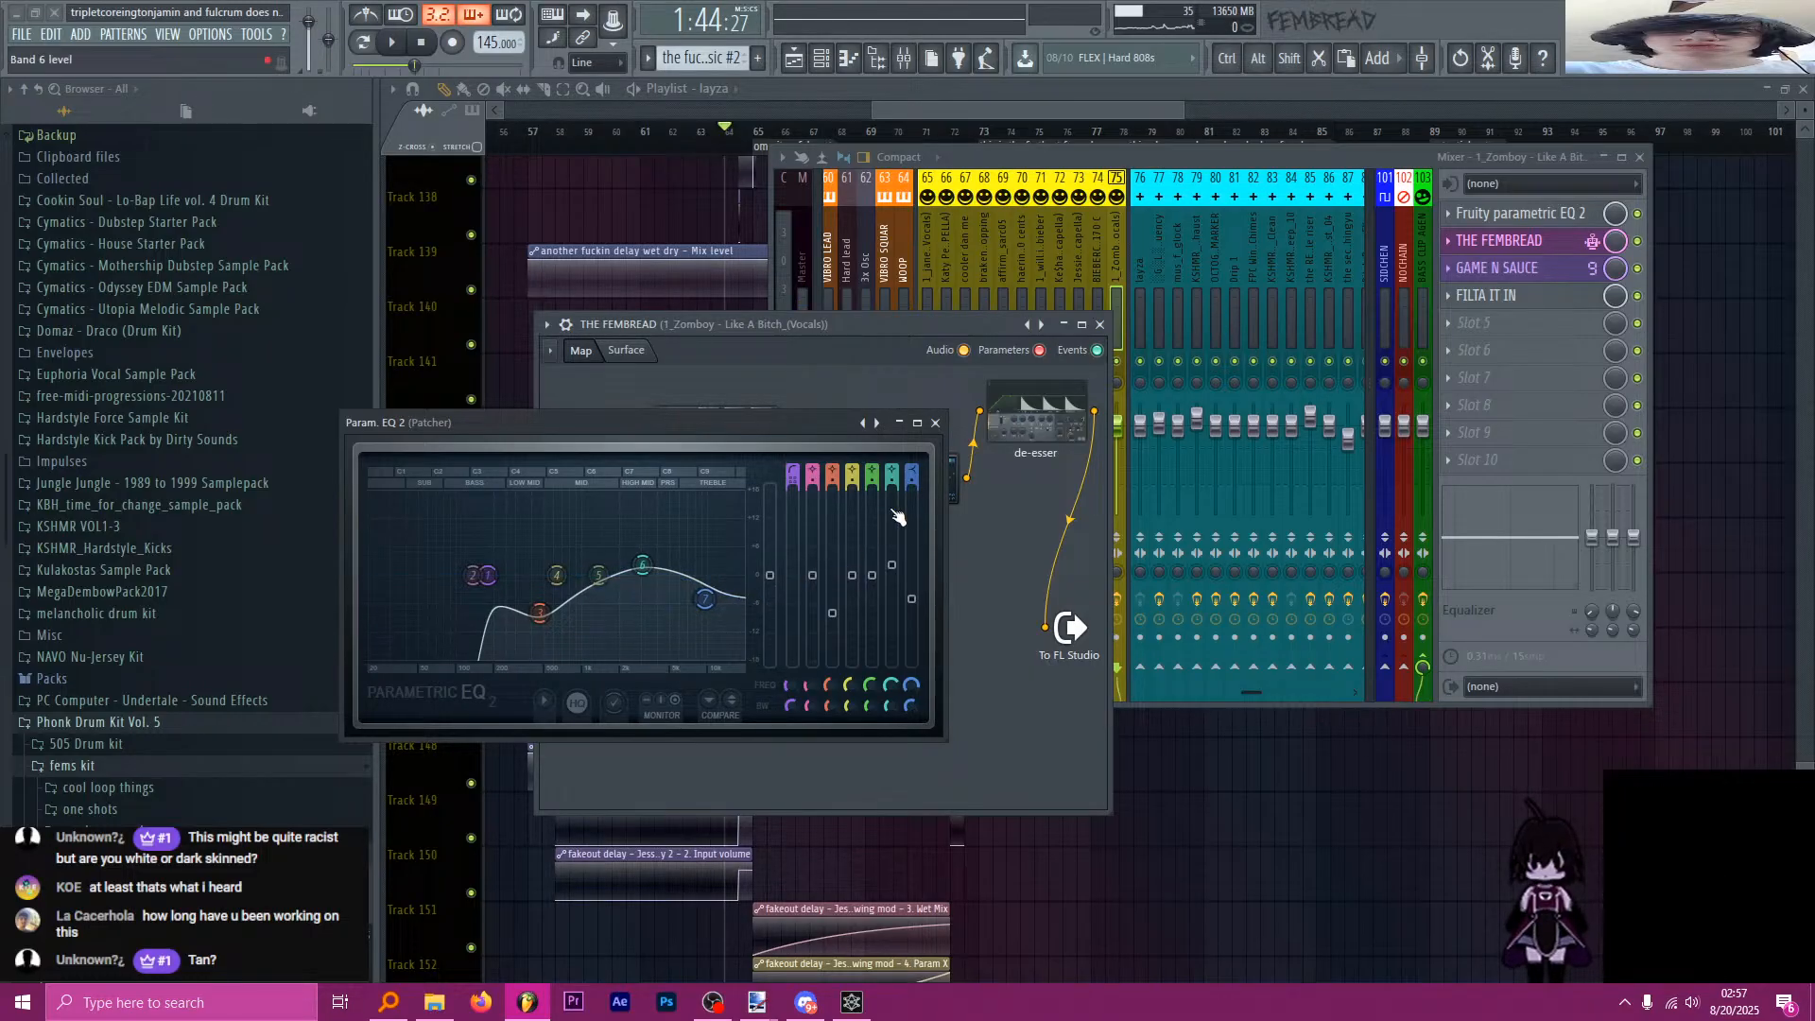
pyautogui.click(935, 423)
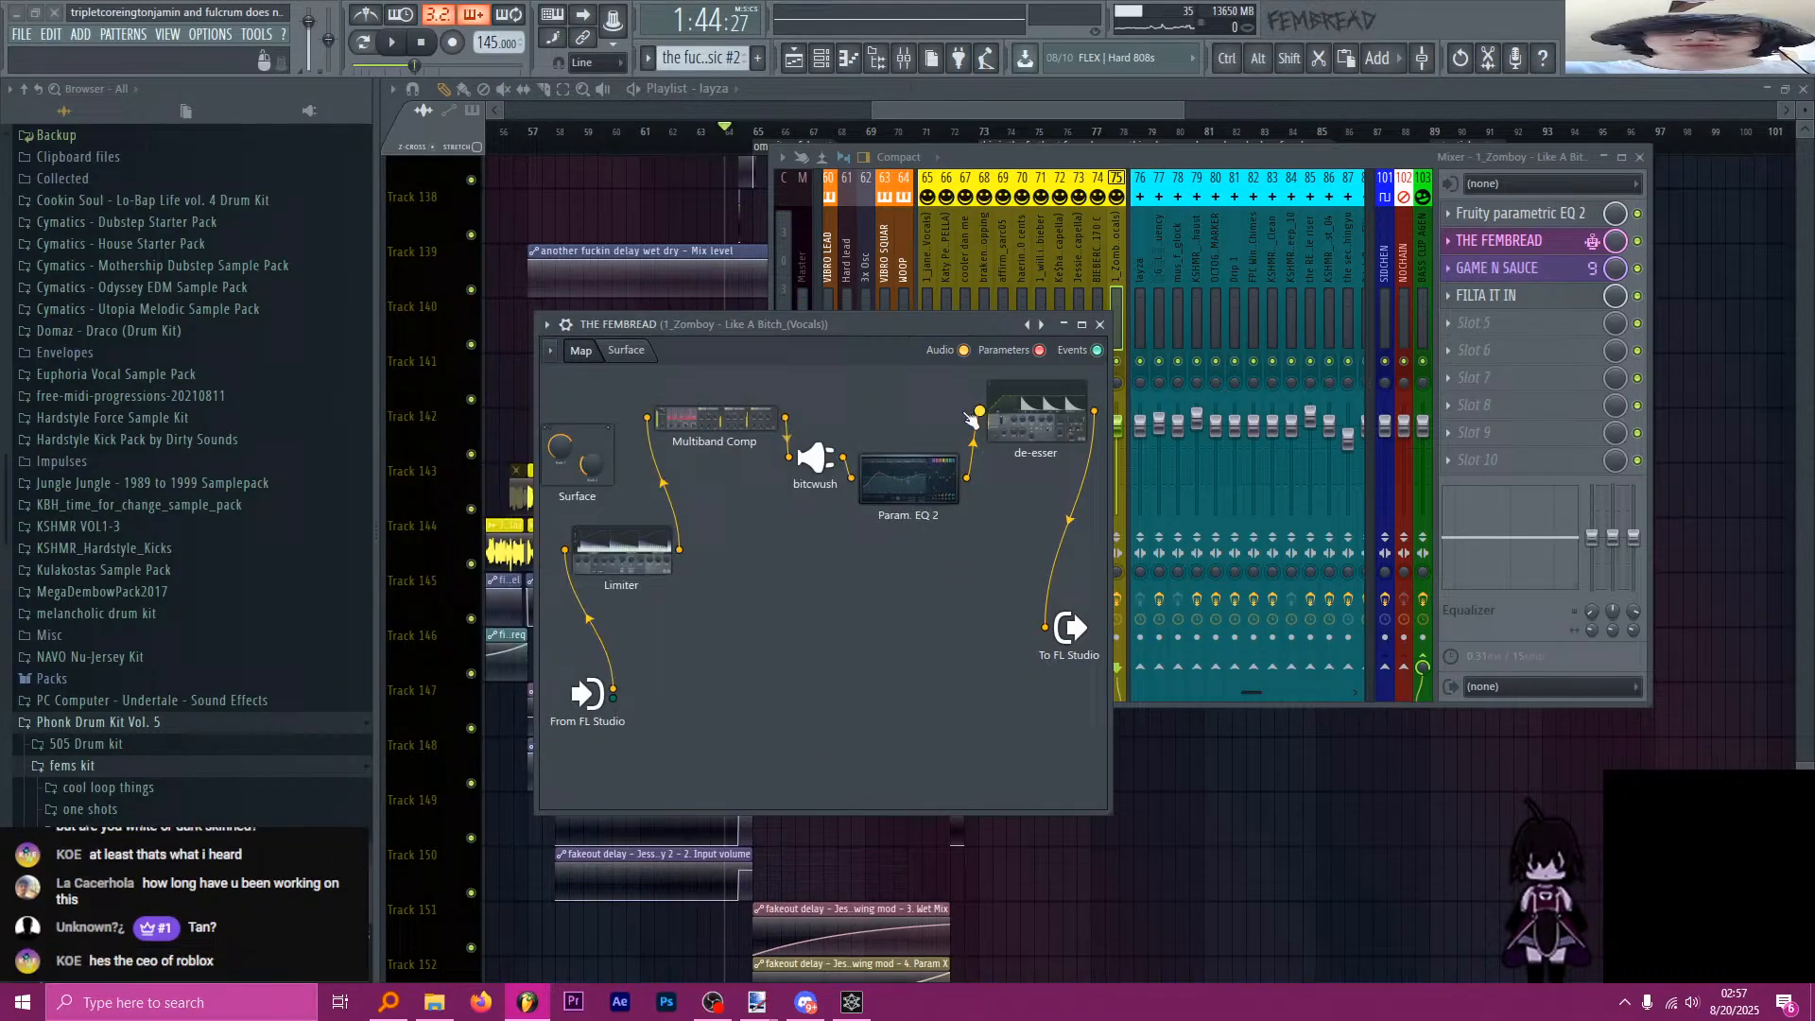
# Return to the playlist and briefly play the fakeout from bar 65.
pyautogui.click(1047, 113)
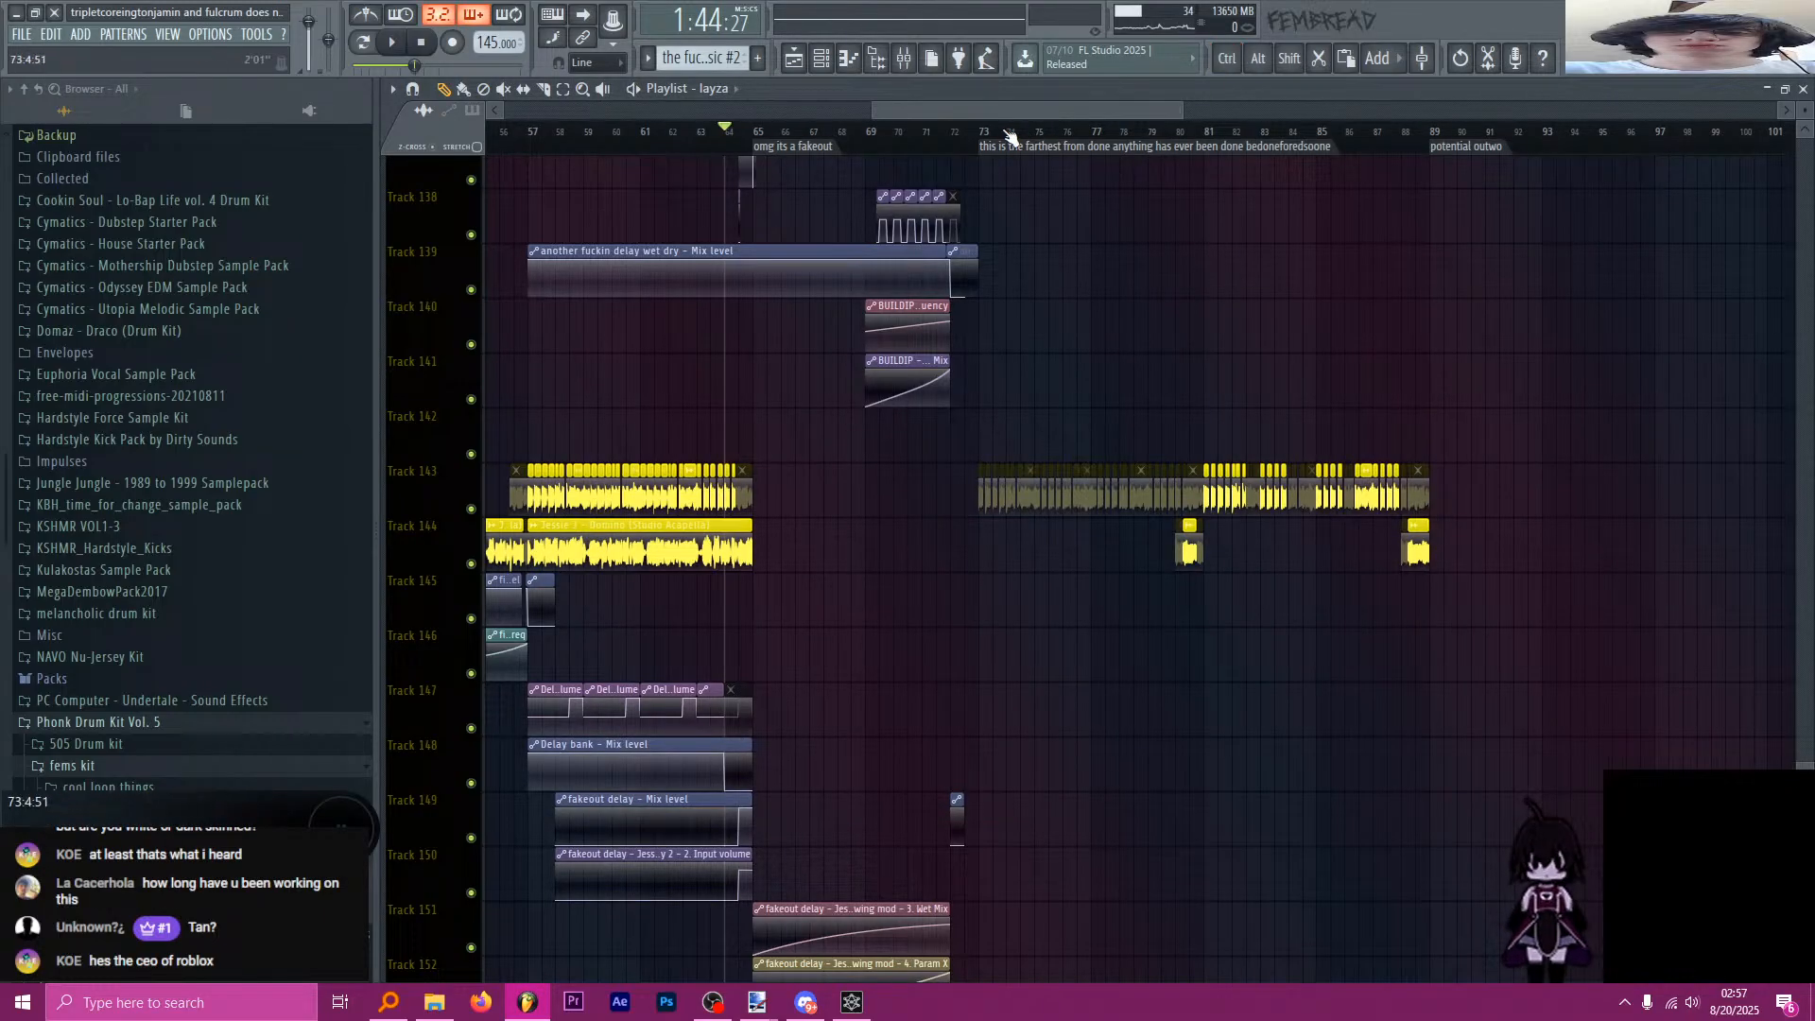
pyautogui.click(782, 133)
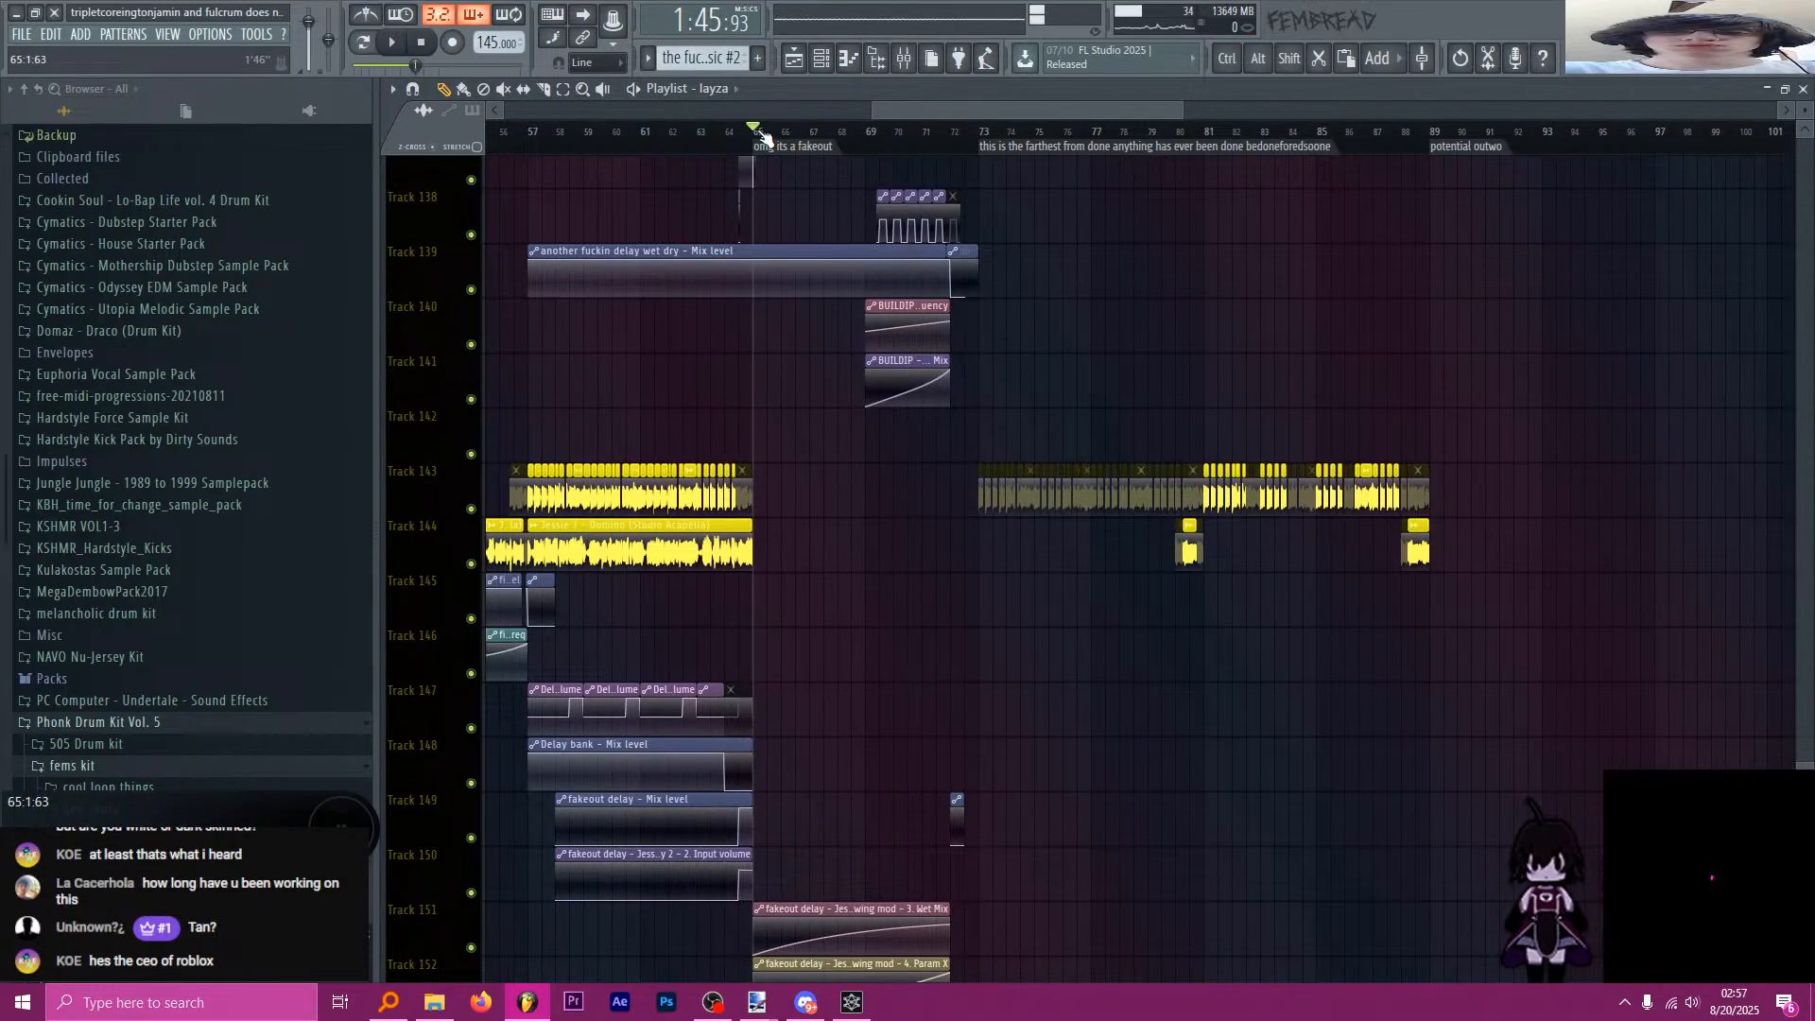
pyautogui.click(406, 46)
pyautogui.click(418, 43)
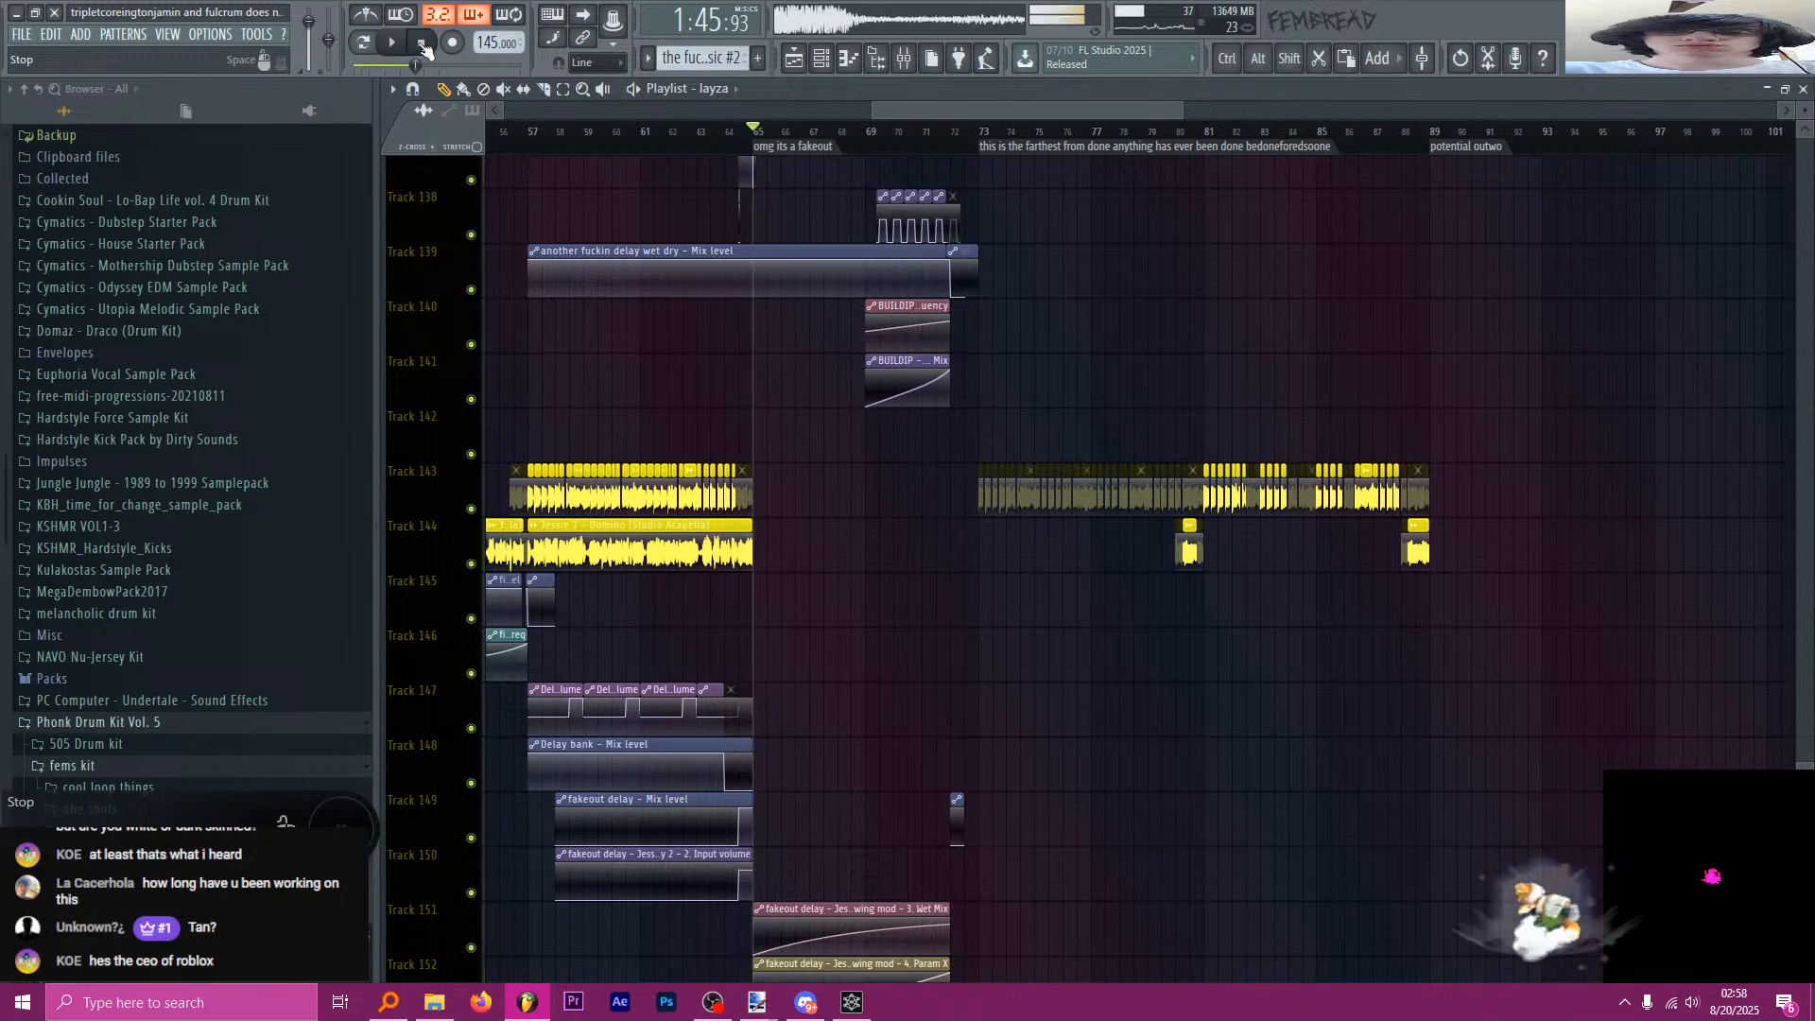
pyautogui.click(419, 43)
pyautogui.click(753, 129)
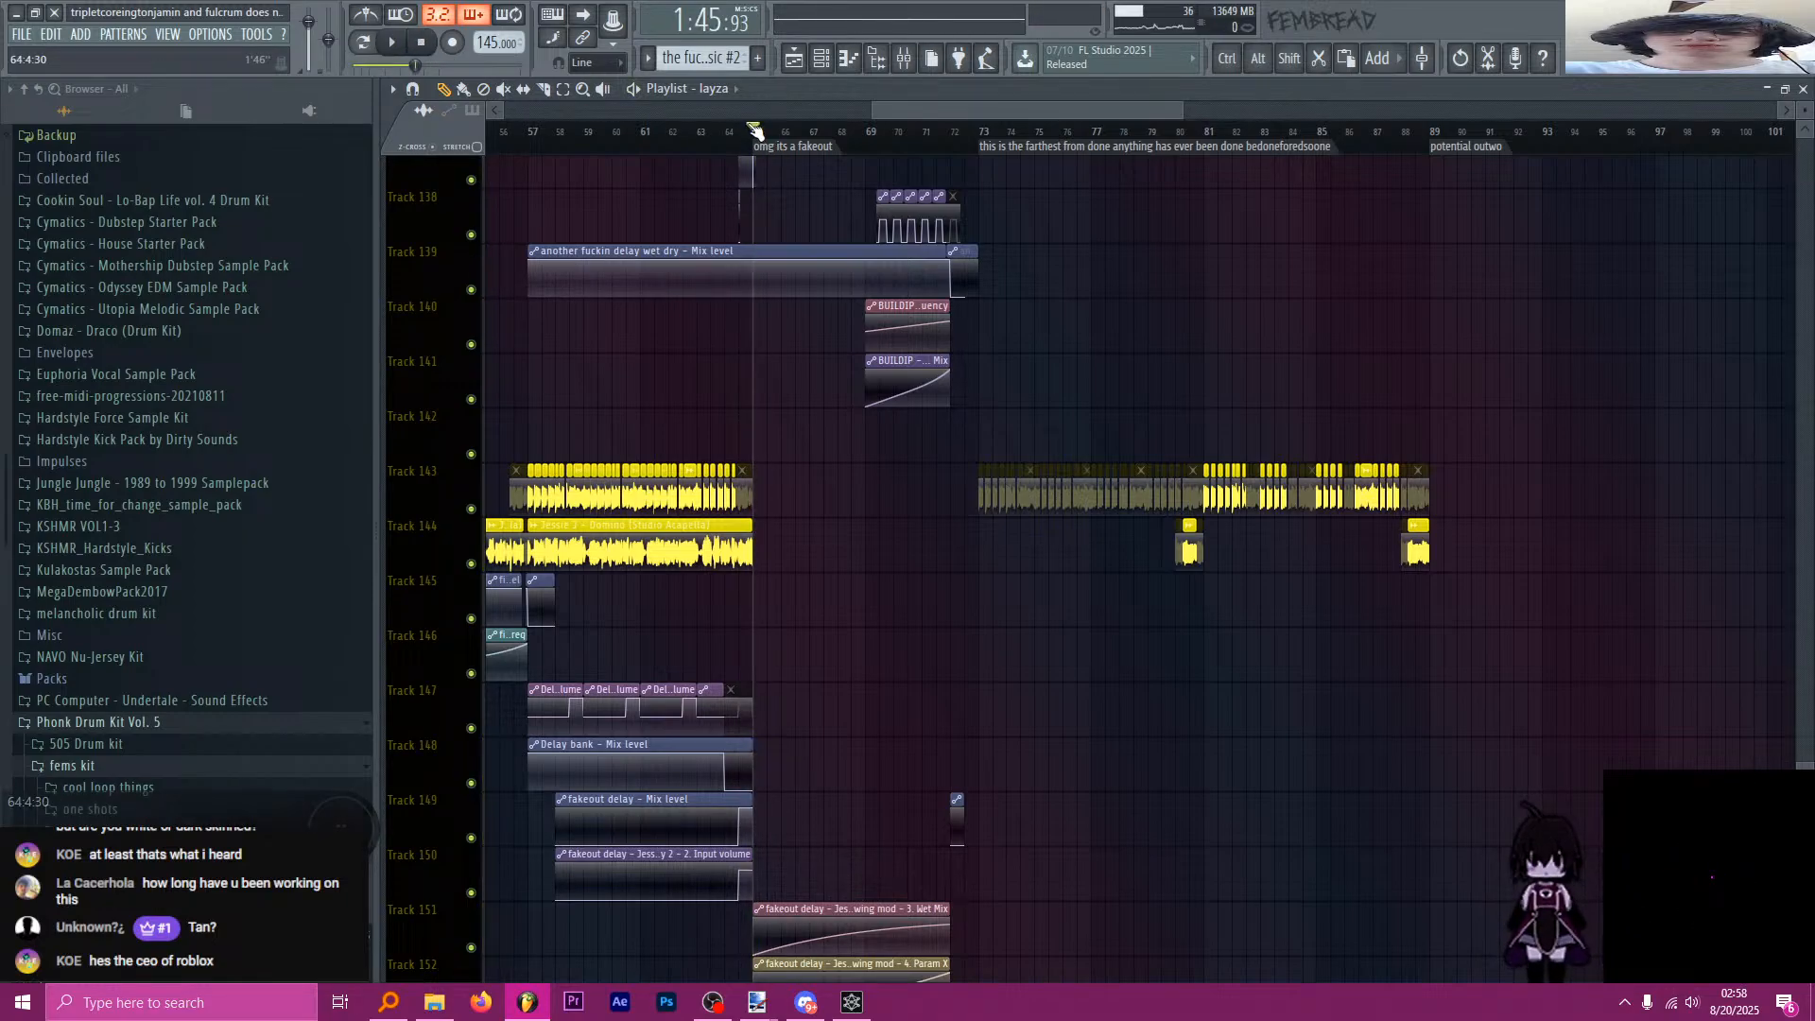
# Open the recent project version ending in himself_2.flp and audition the section from bar 97 to bar 112.
pyautogui.click(21, 34)
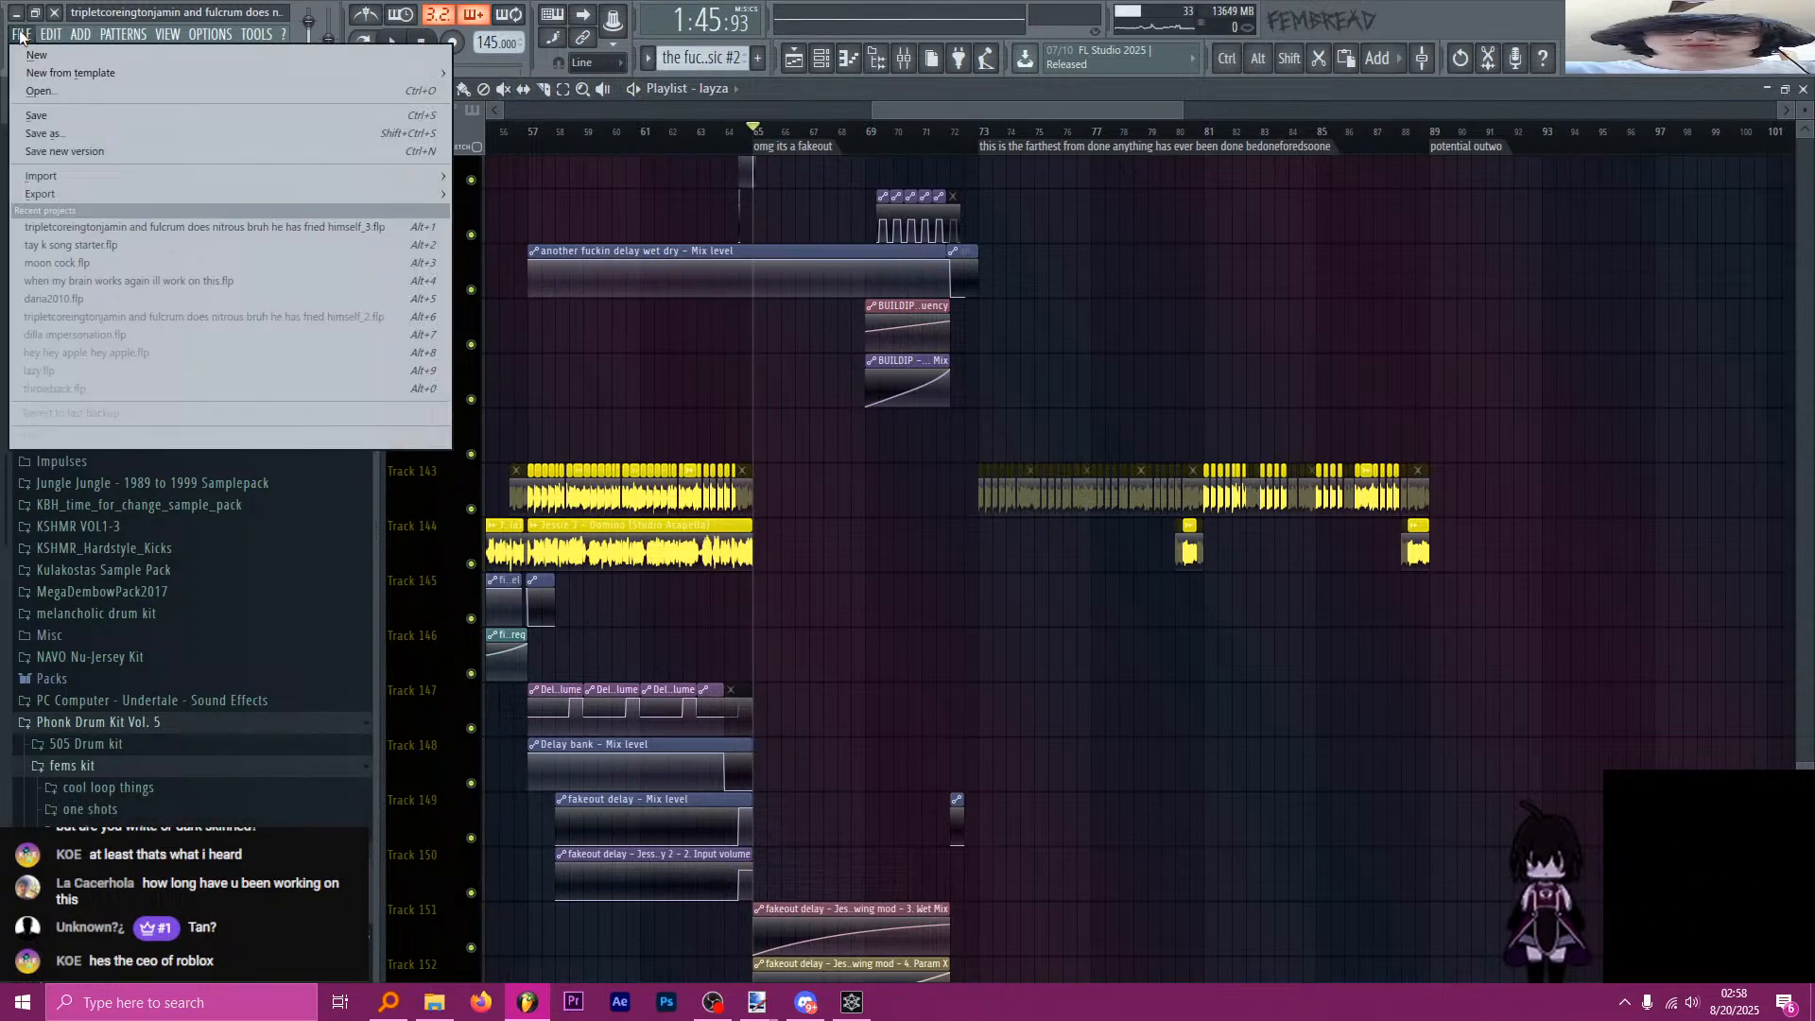
pyautogui.click(271, 315)
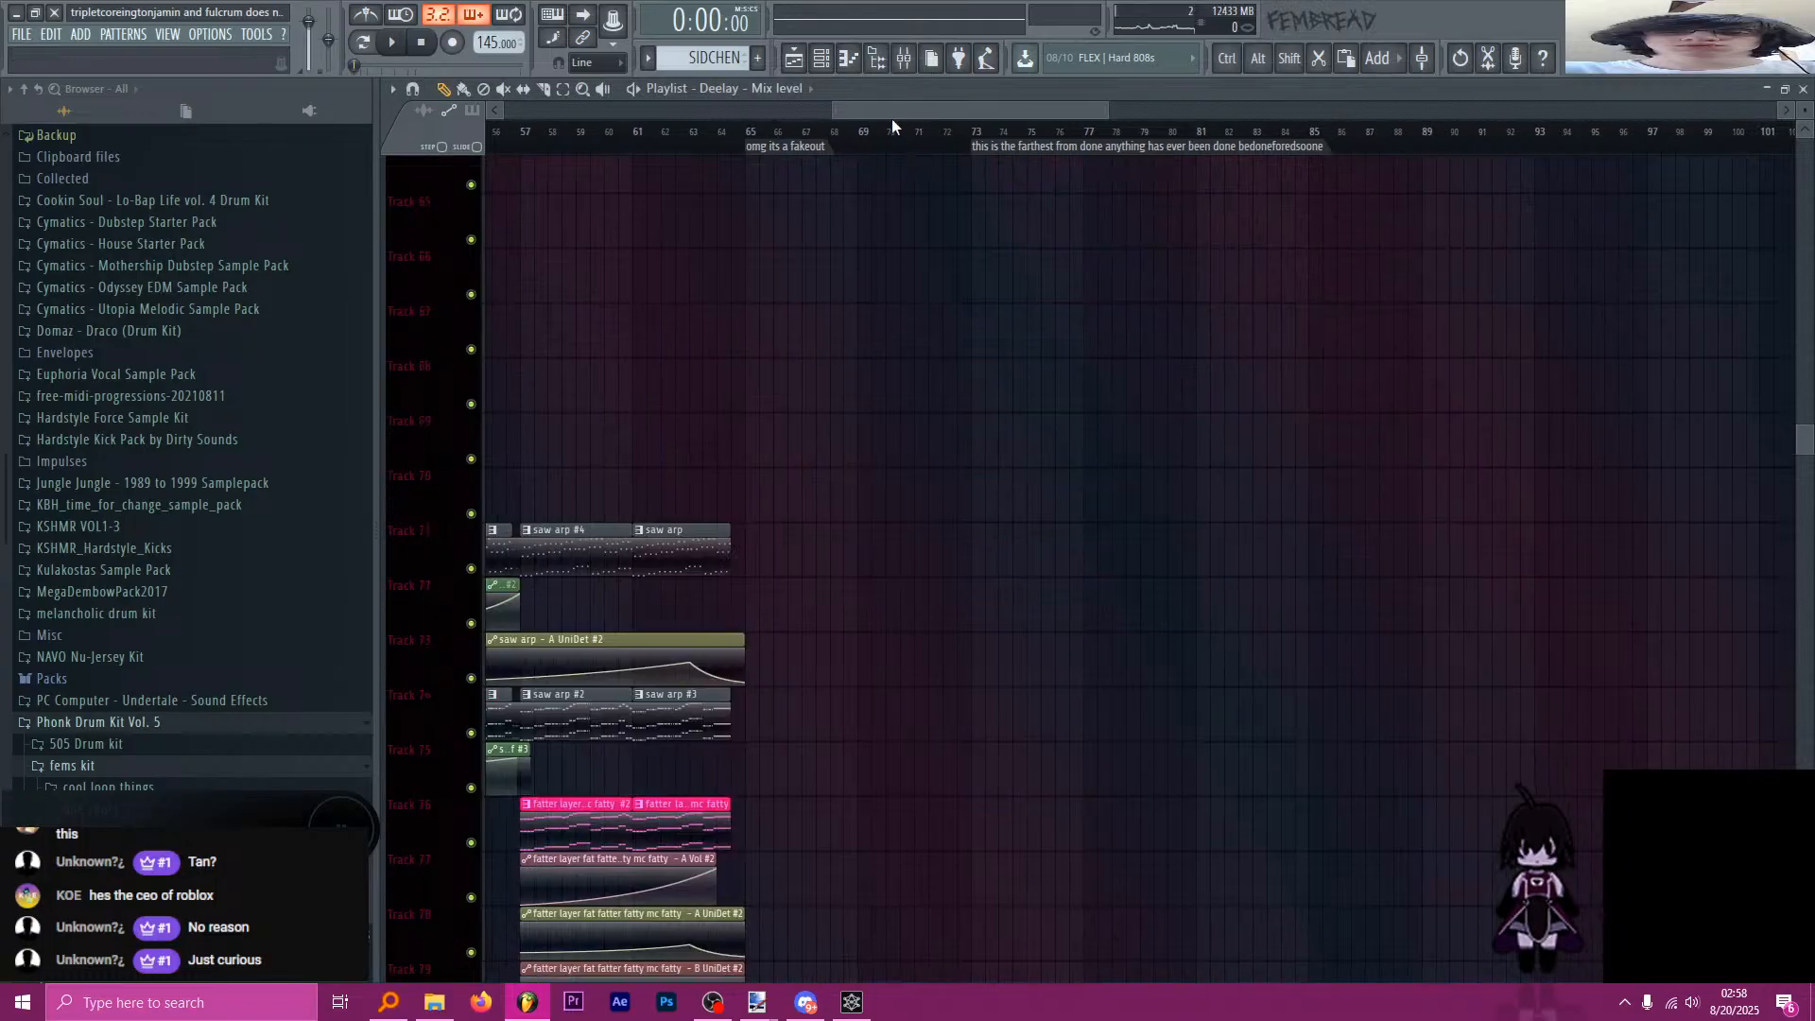
pyautogui.scroll(-8, 1038, 364)
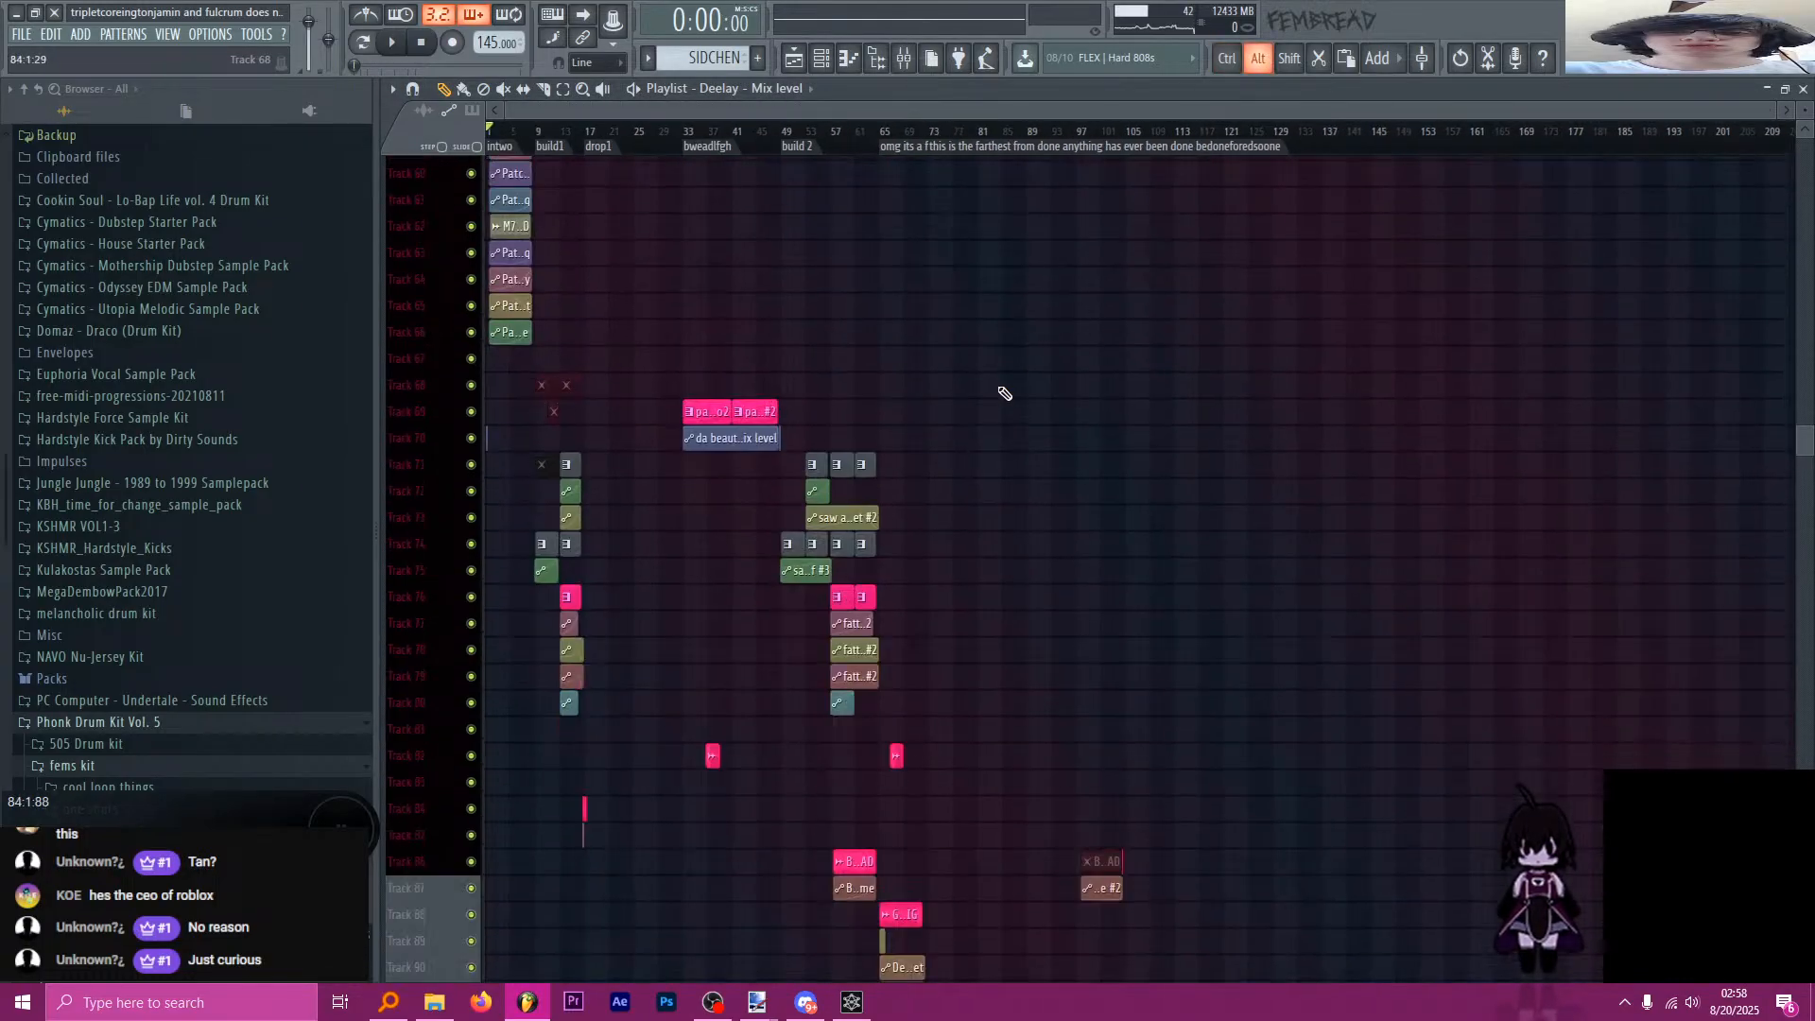
pyautogui.moveTo(1096, 151); pyautogui.dragTo(1172, 149)
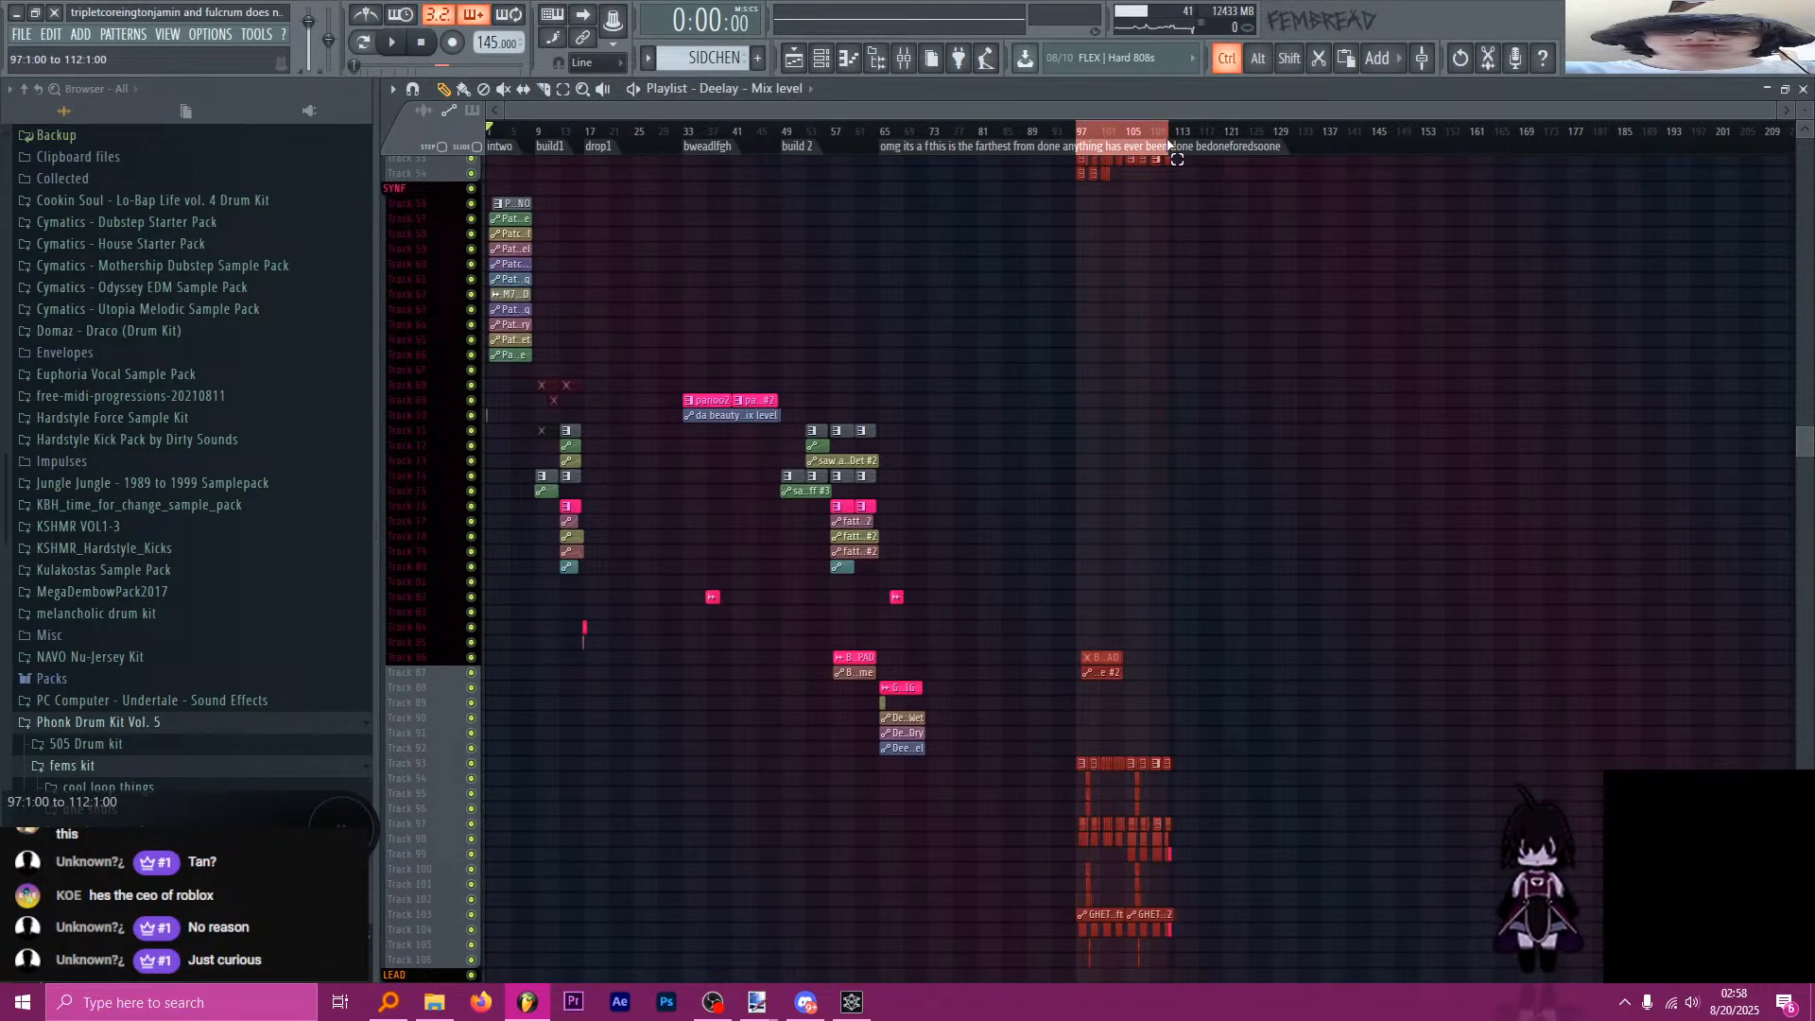
pyautogui.press('space')
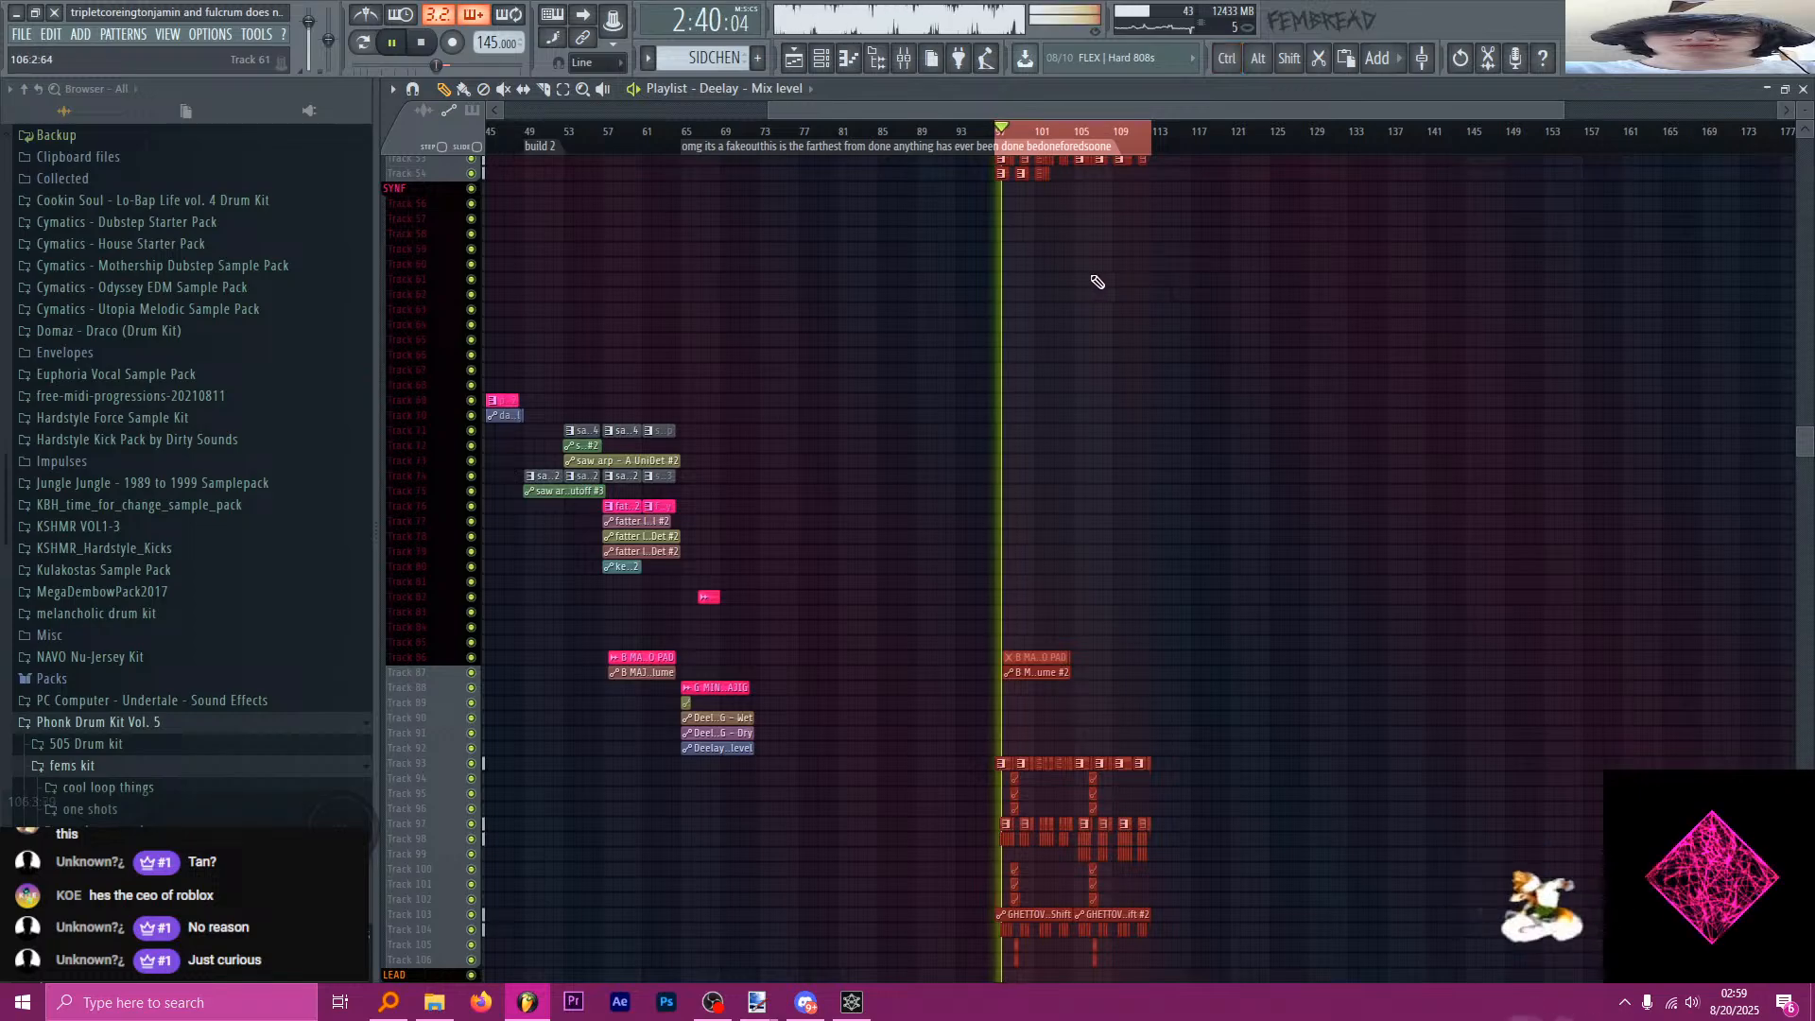
pyautogui.scroll(3, 1142, 175)
pyautogui.scroll(2, 1070, 271)
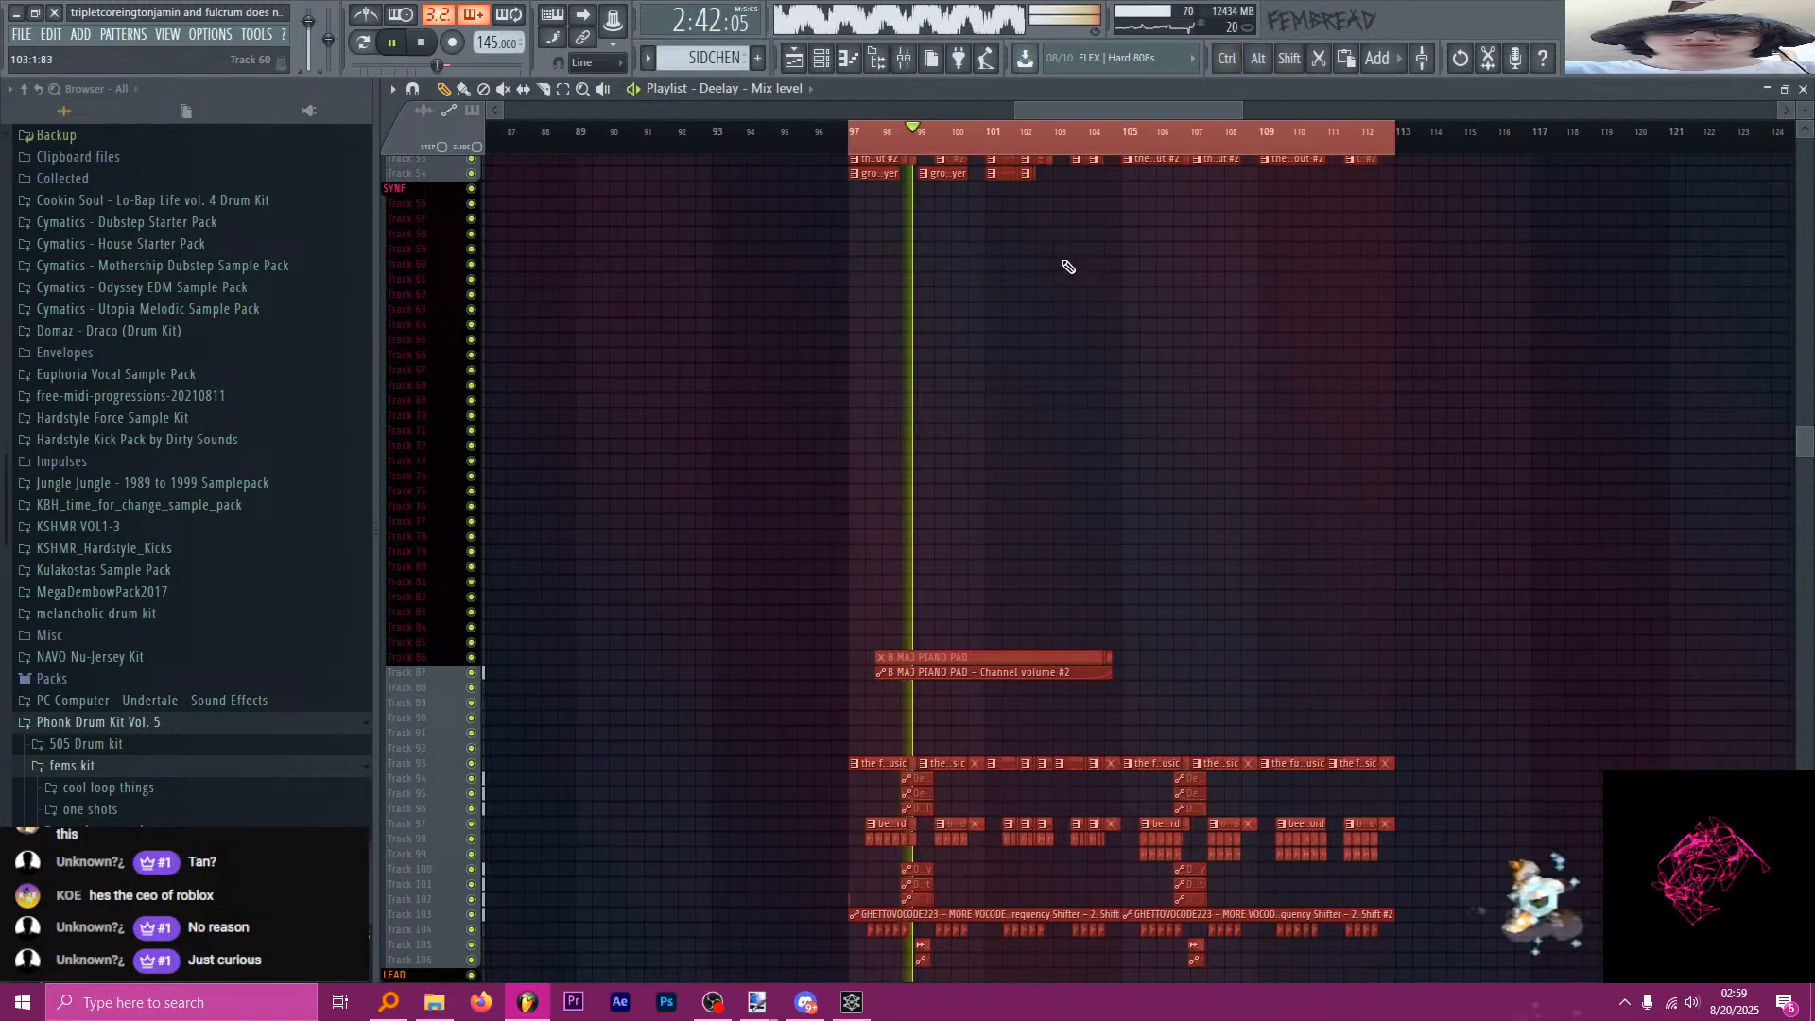
pyautogui.press('space')
pyautogui.scroll(-4, 1061, 324)
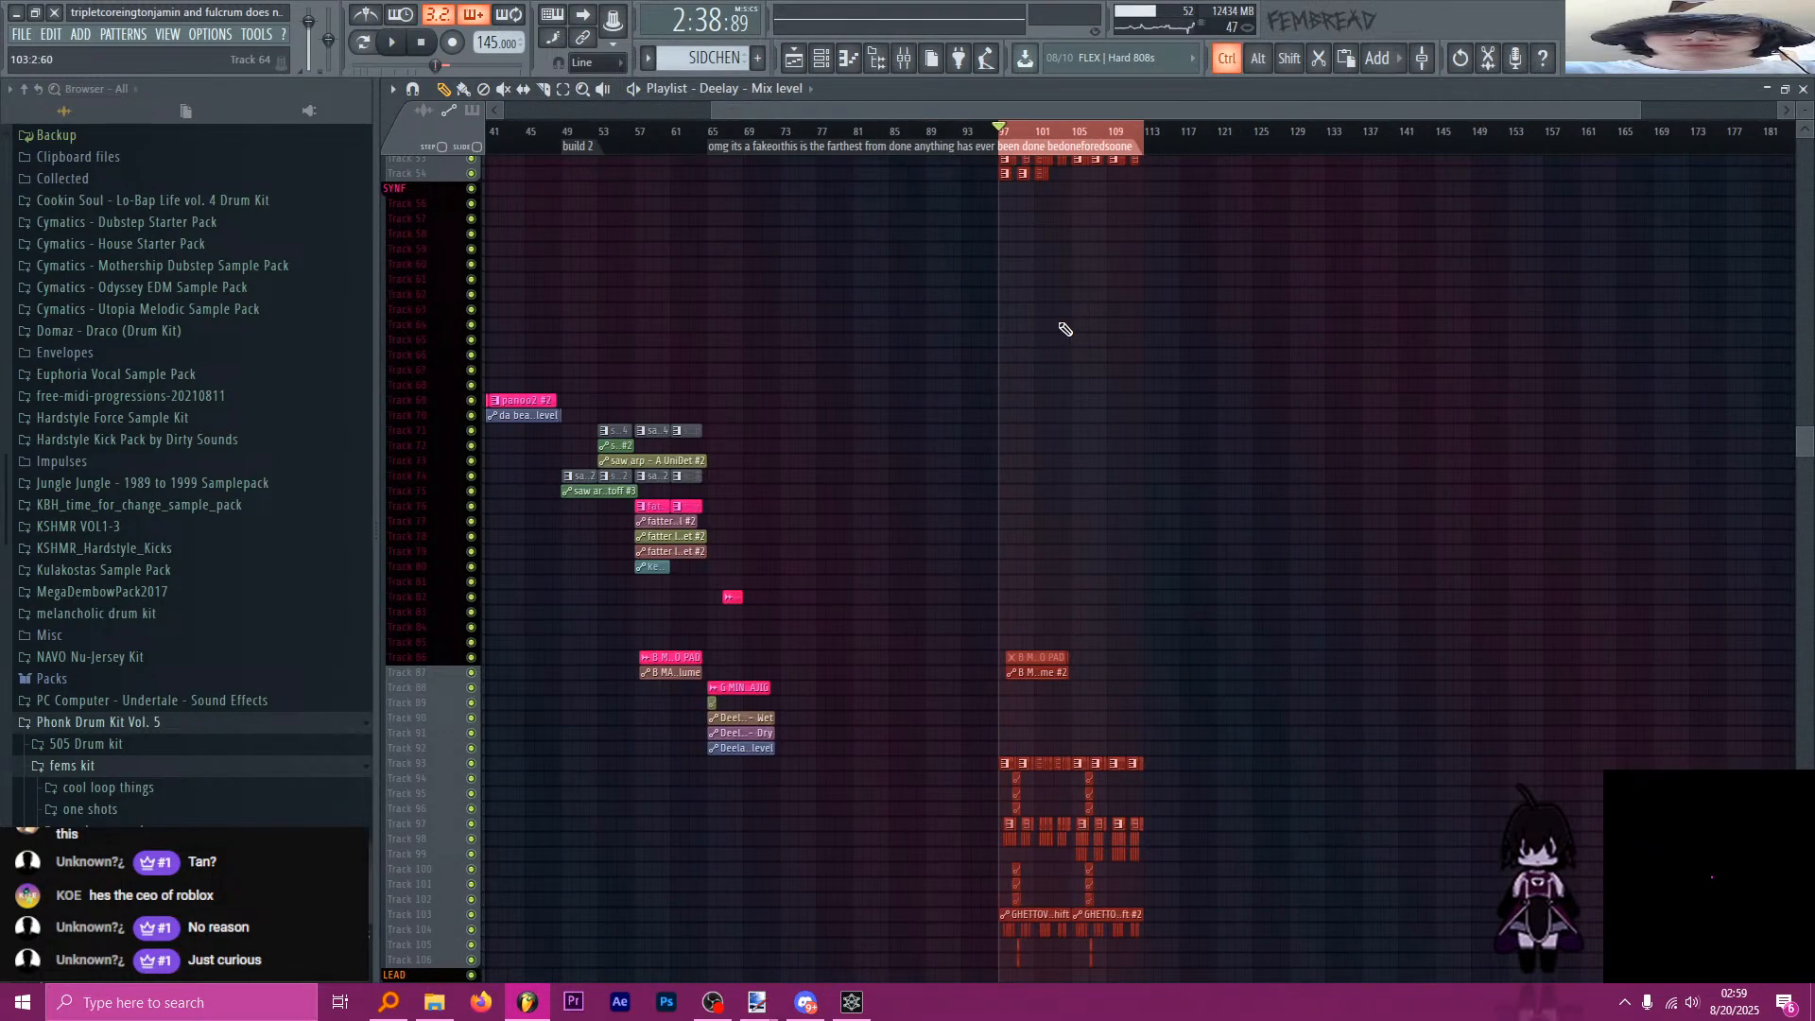
# Examine the older version's arrangement, covering the bass and synth tracks from the intro through drop1 to build 2.
pyautogui.scroll(2, 1084, 390)
pyautogui.scroll(2, 909, 243)
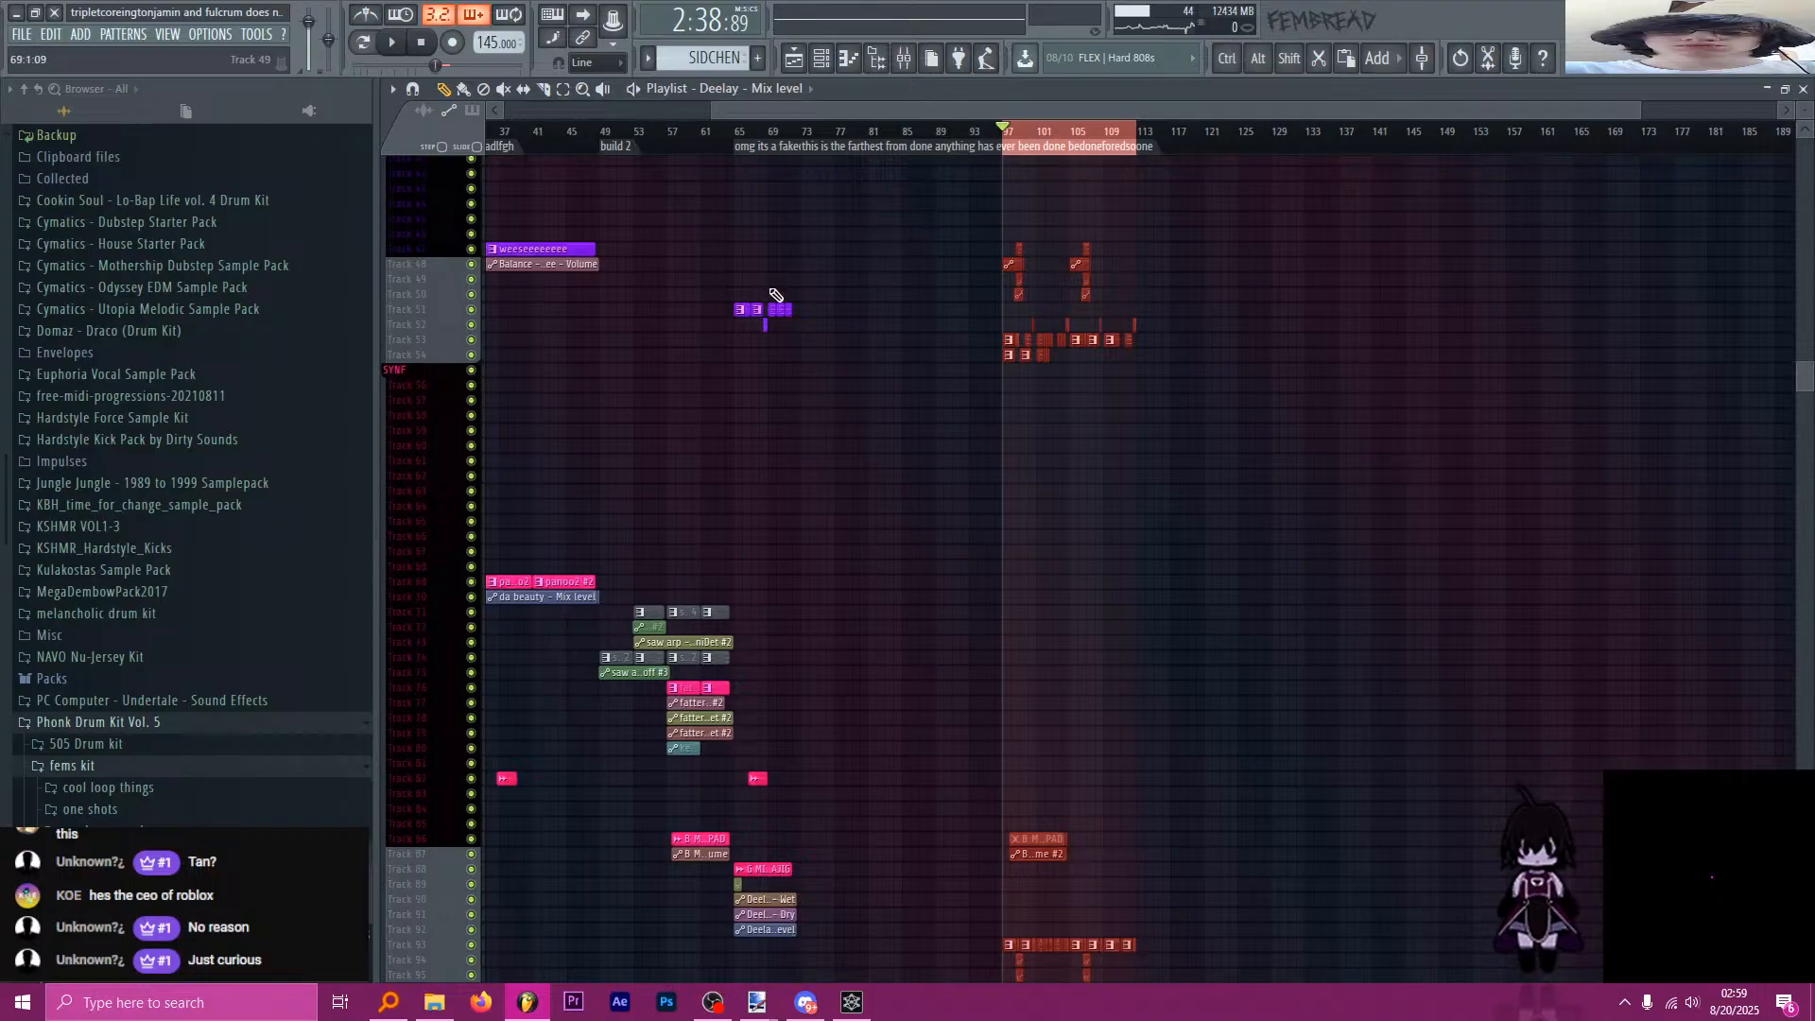
pyautogui.scroll(-1, 842, 352)
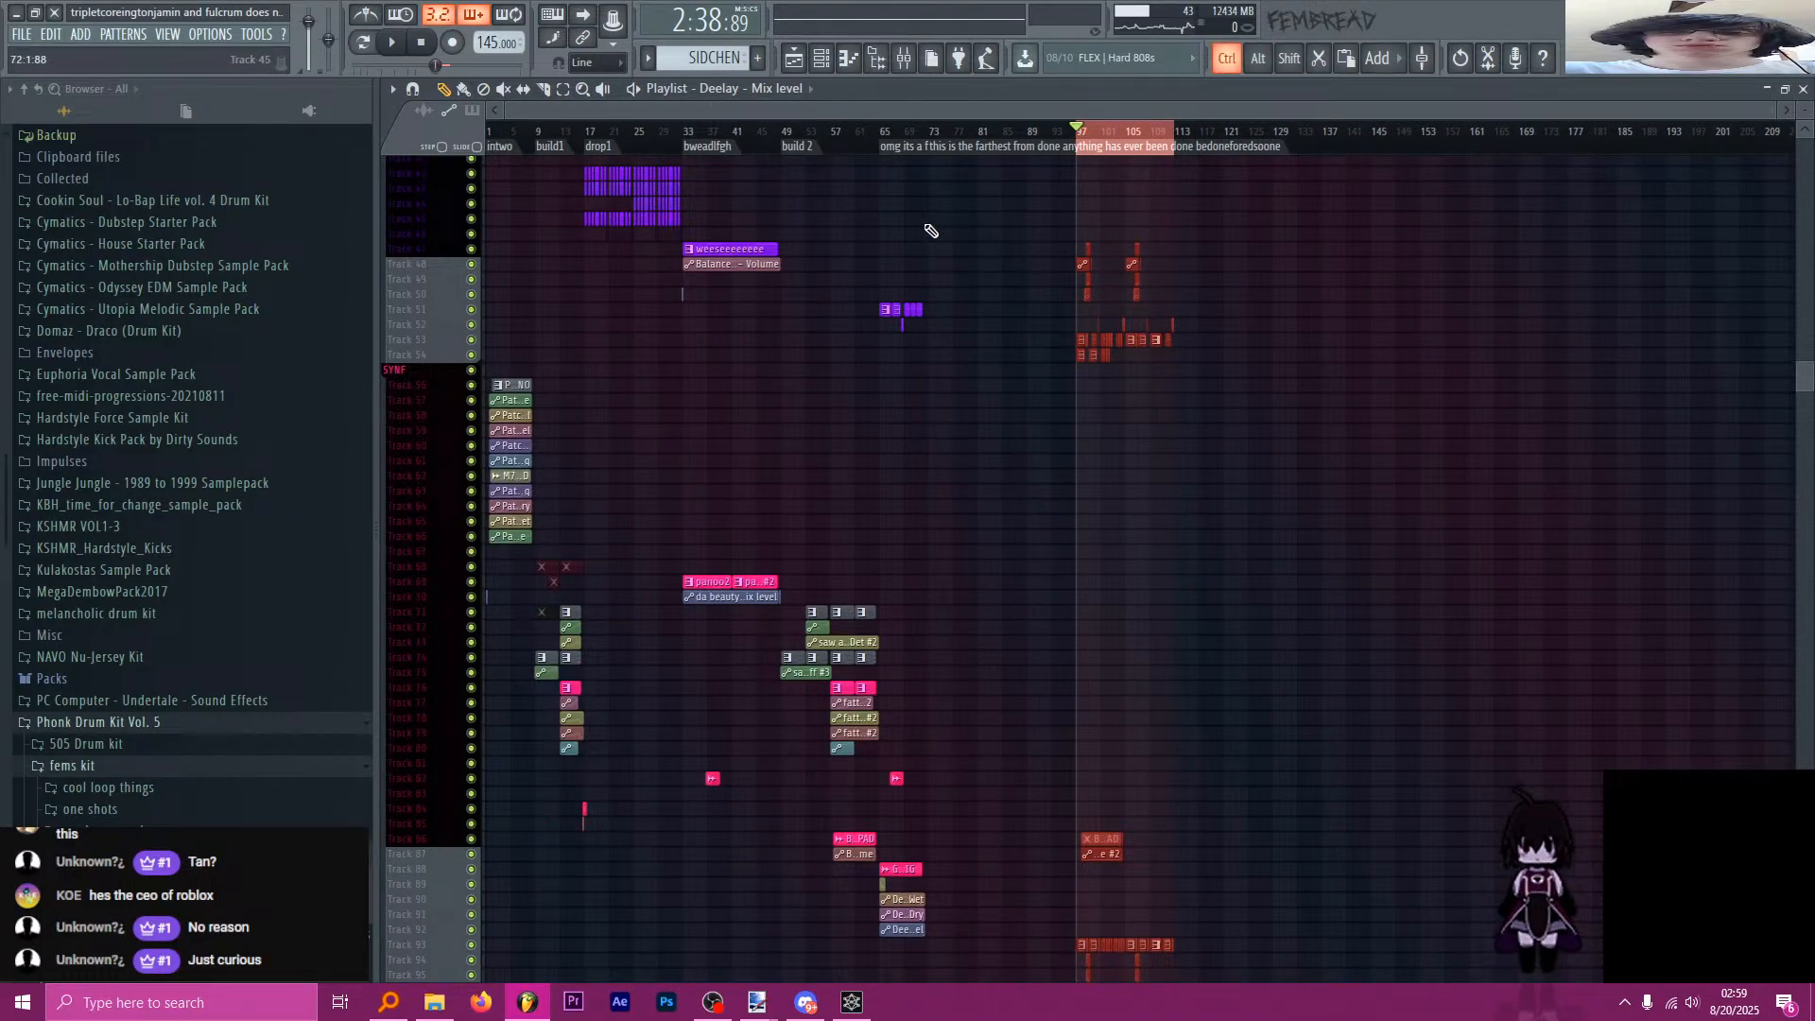
pyautogui.scroll(2, 908, 227)
pyautogui.scroll(-2, 726, 148)
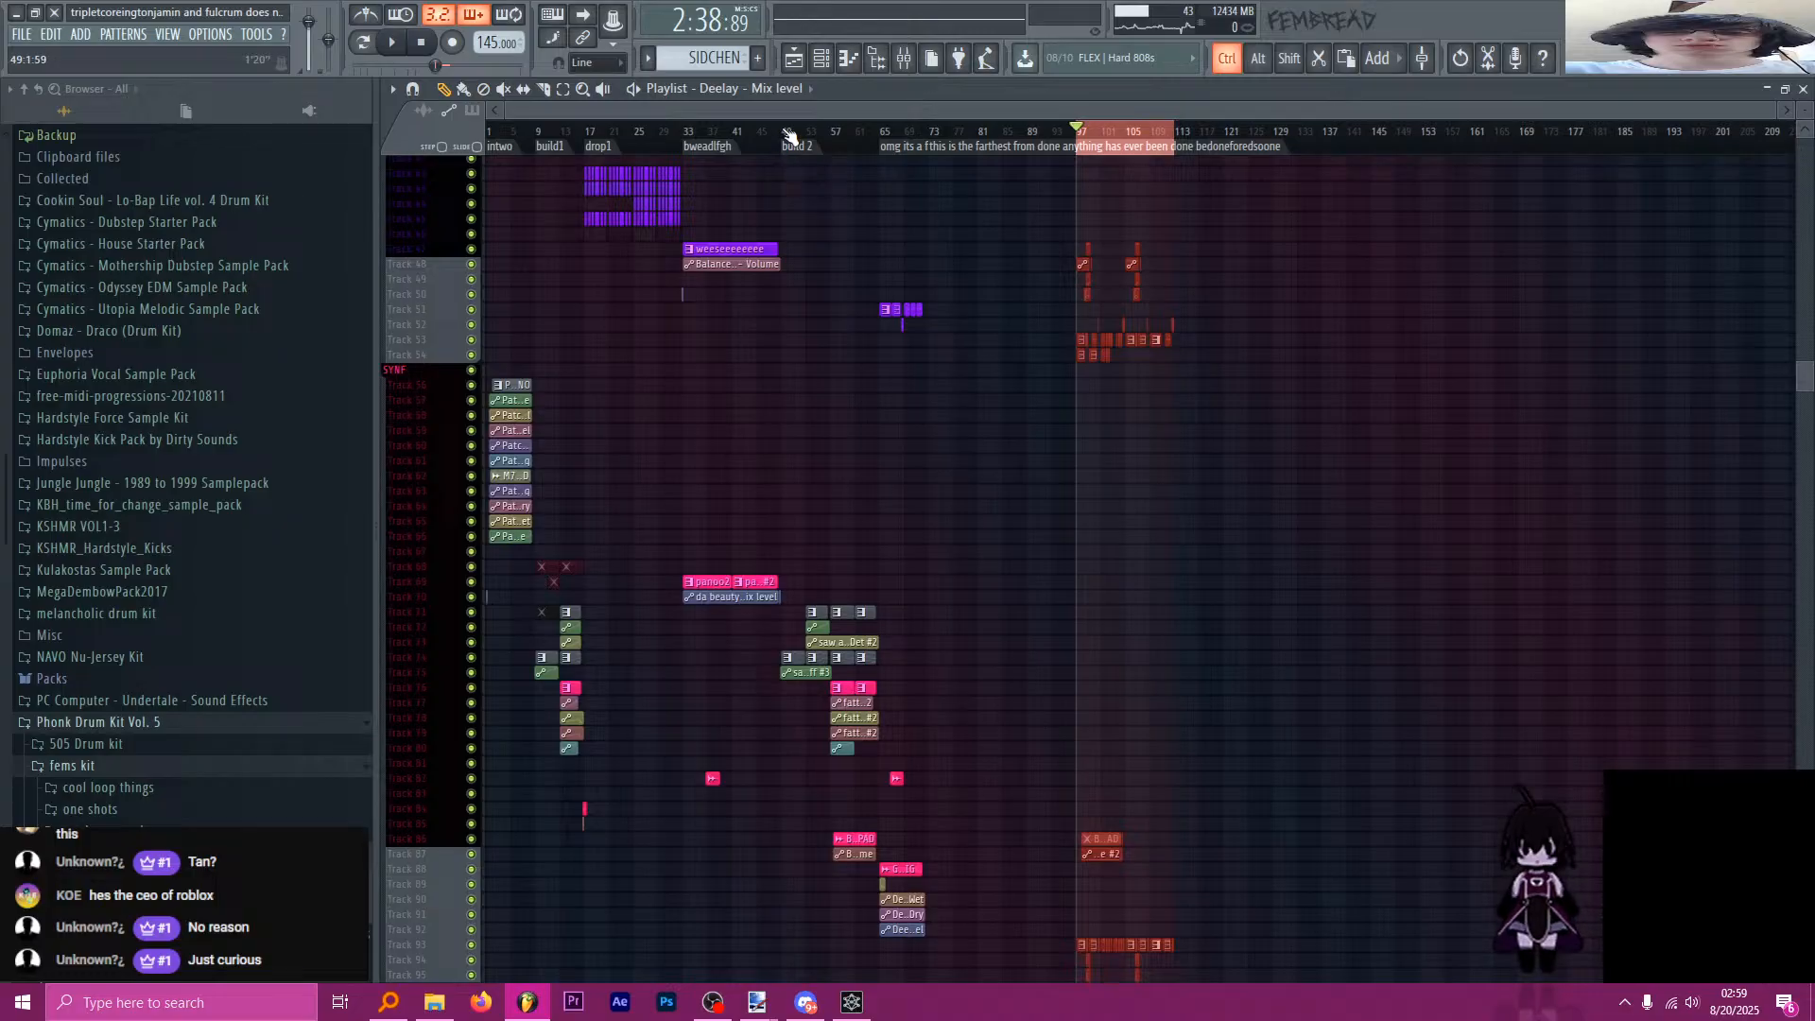
pyautogui.moveTo(792, 144); pyautogui.dragTo(870, 144)
pyautogui.click(787, 143)
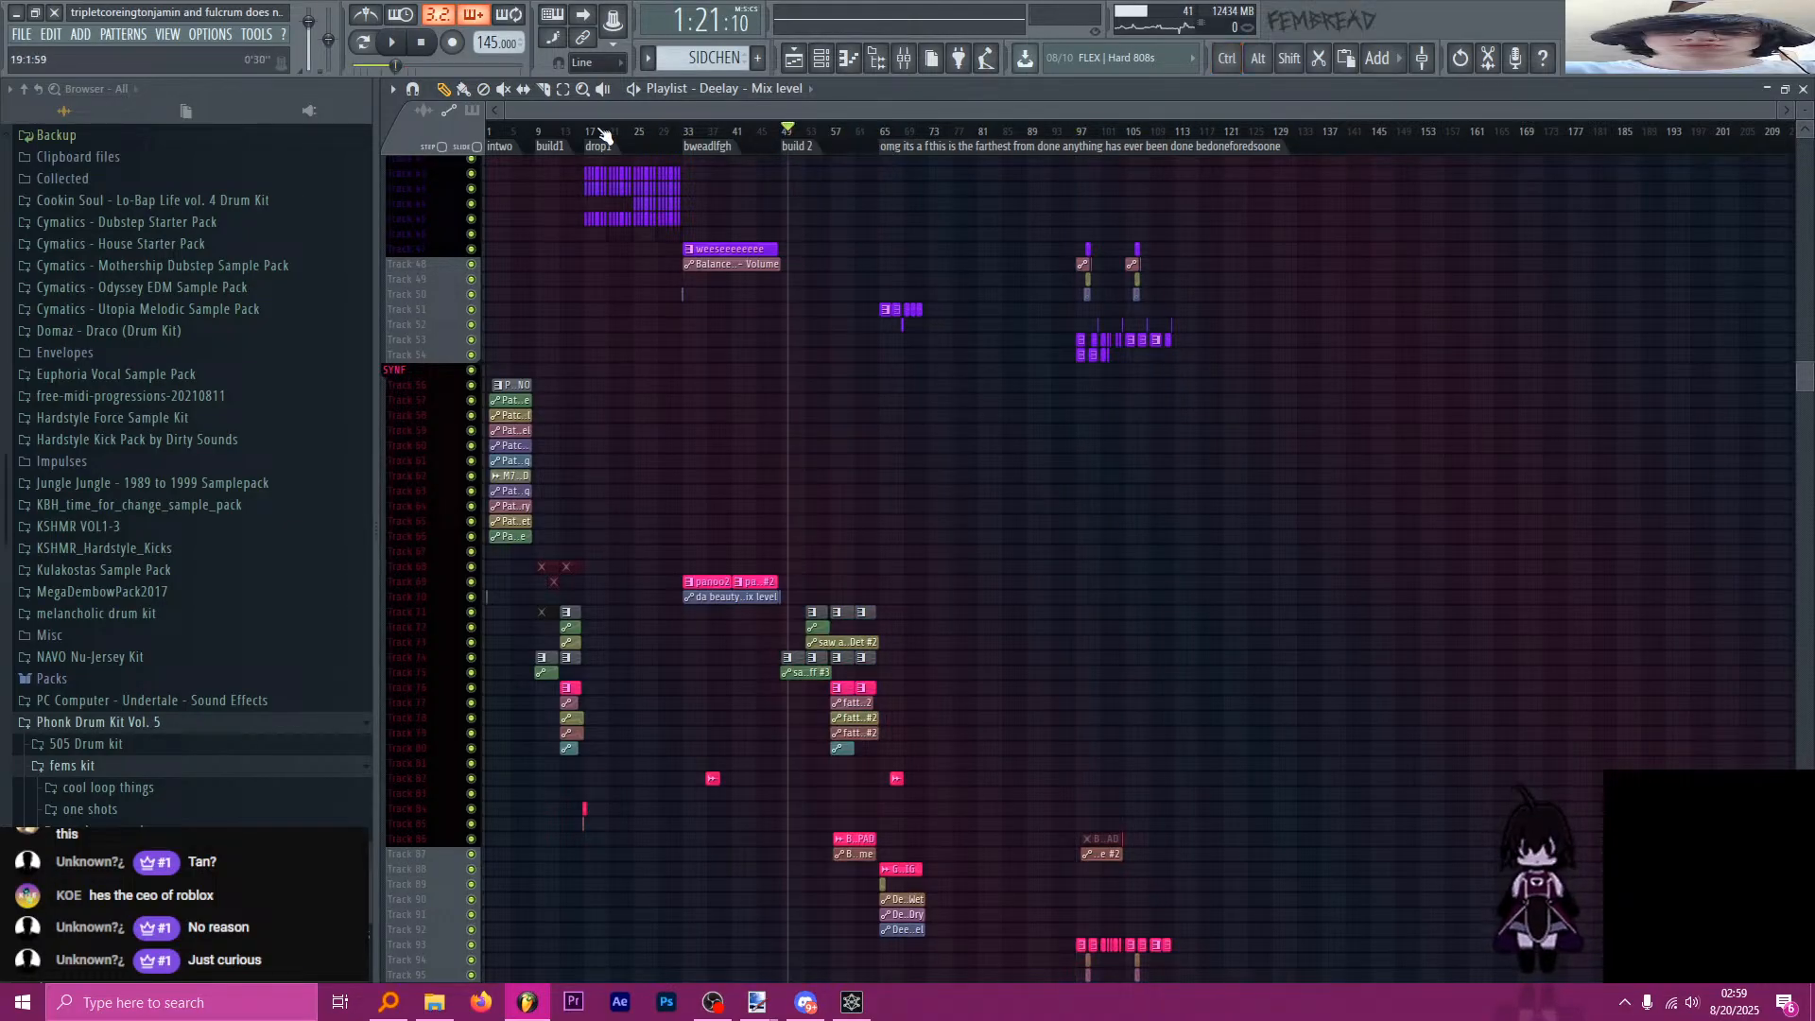
pyautogui.moveTo(584, 144); pyautogui.dragTo(793, 151)
pyautogui.click(583, 138)
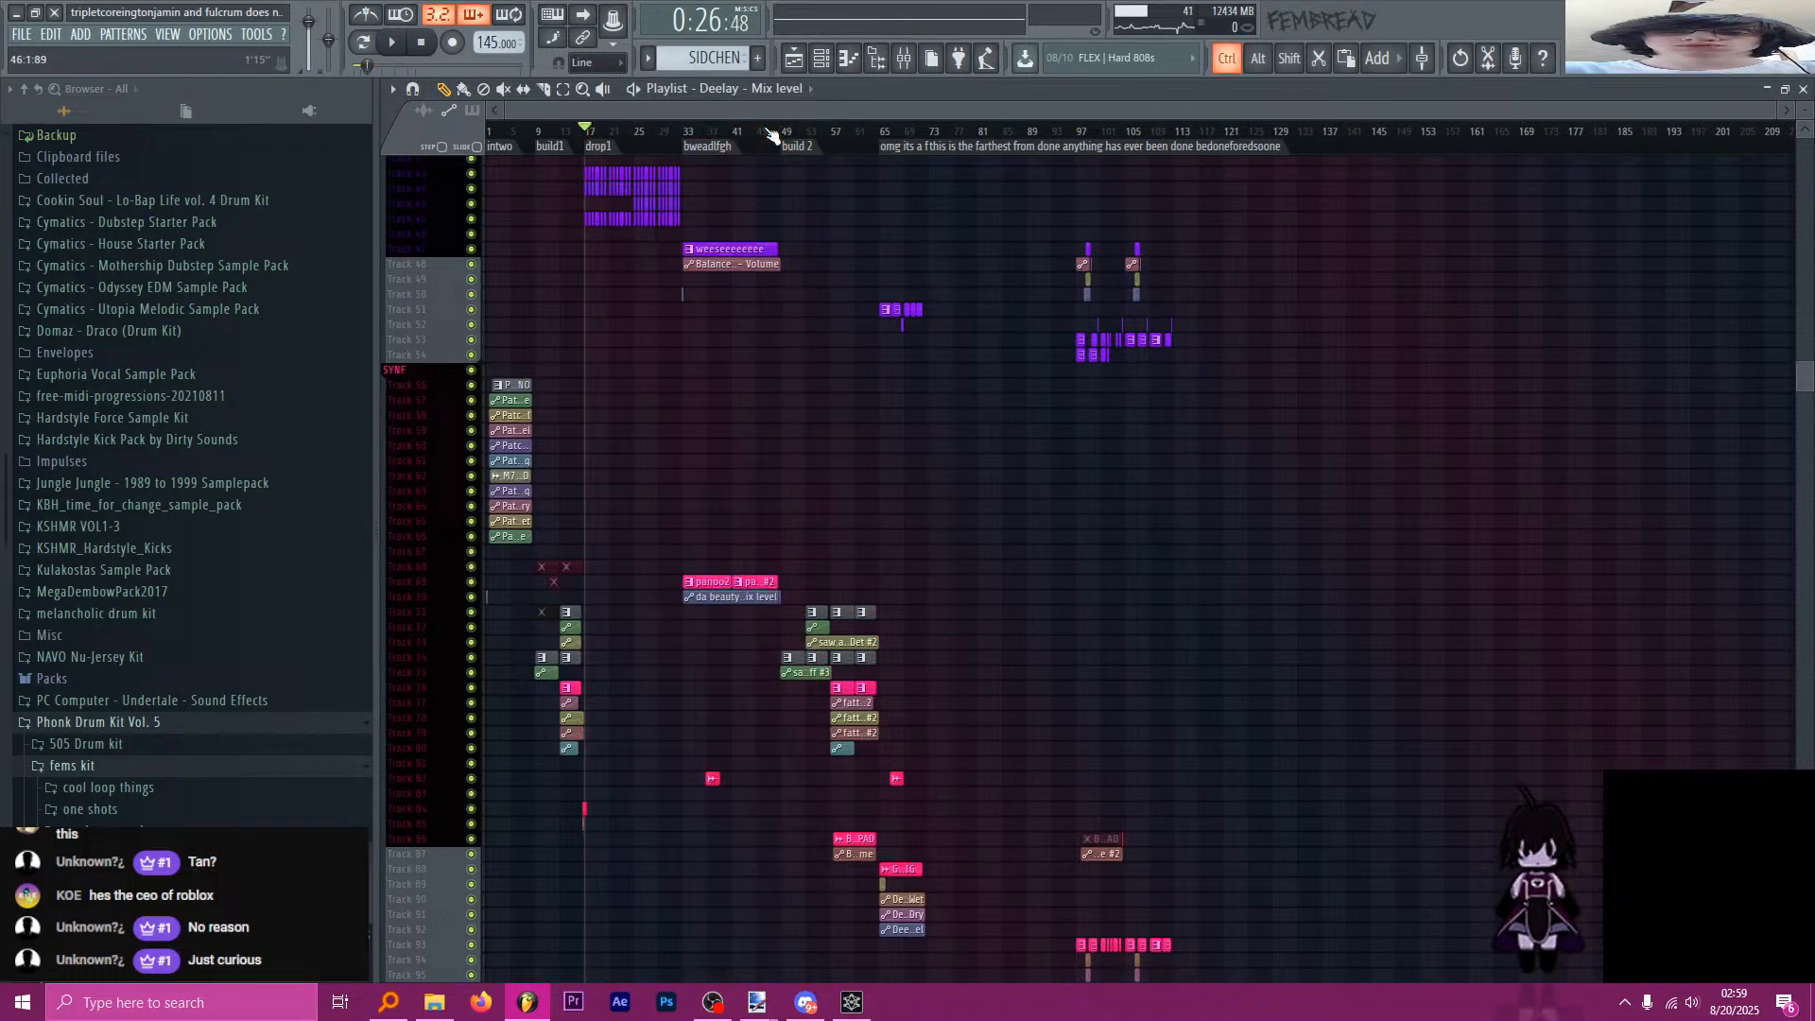
pyautogui.moveTo(579, 141); pyautogui.dragTo(494, 143)
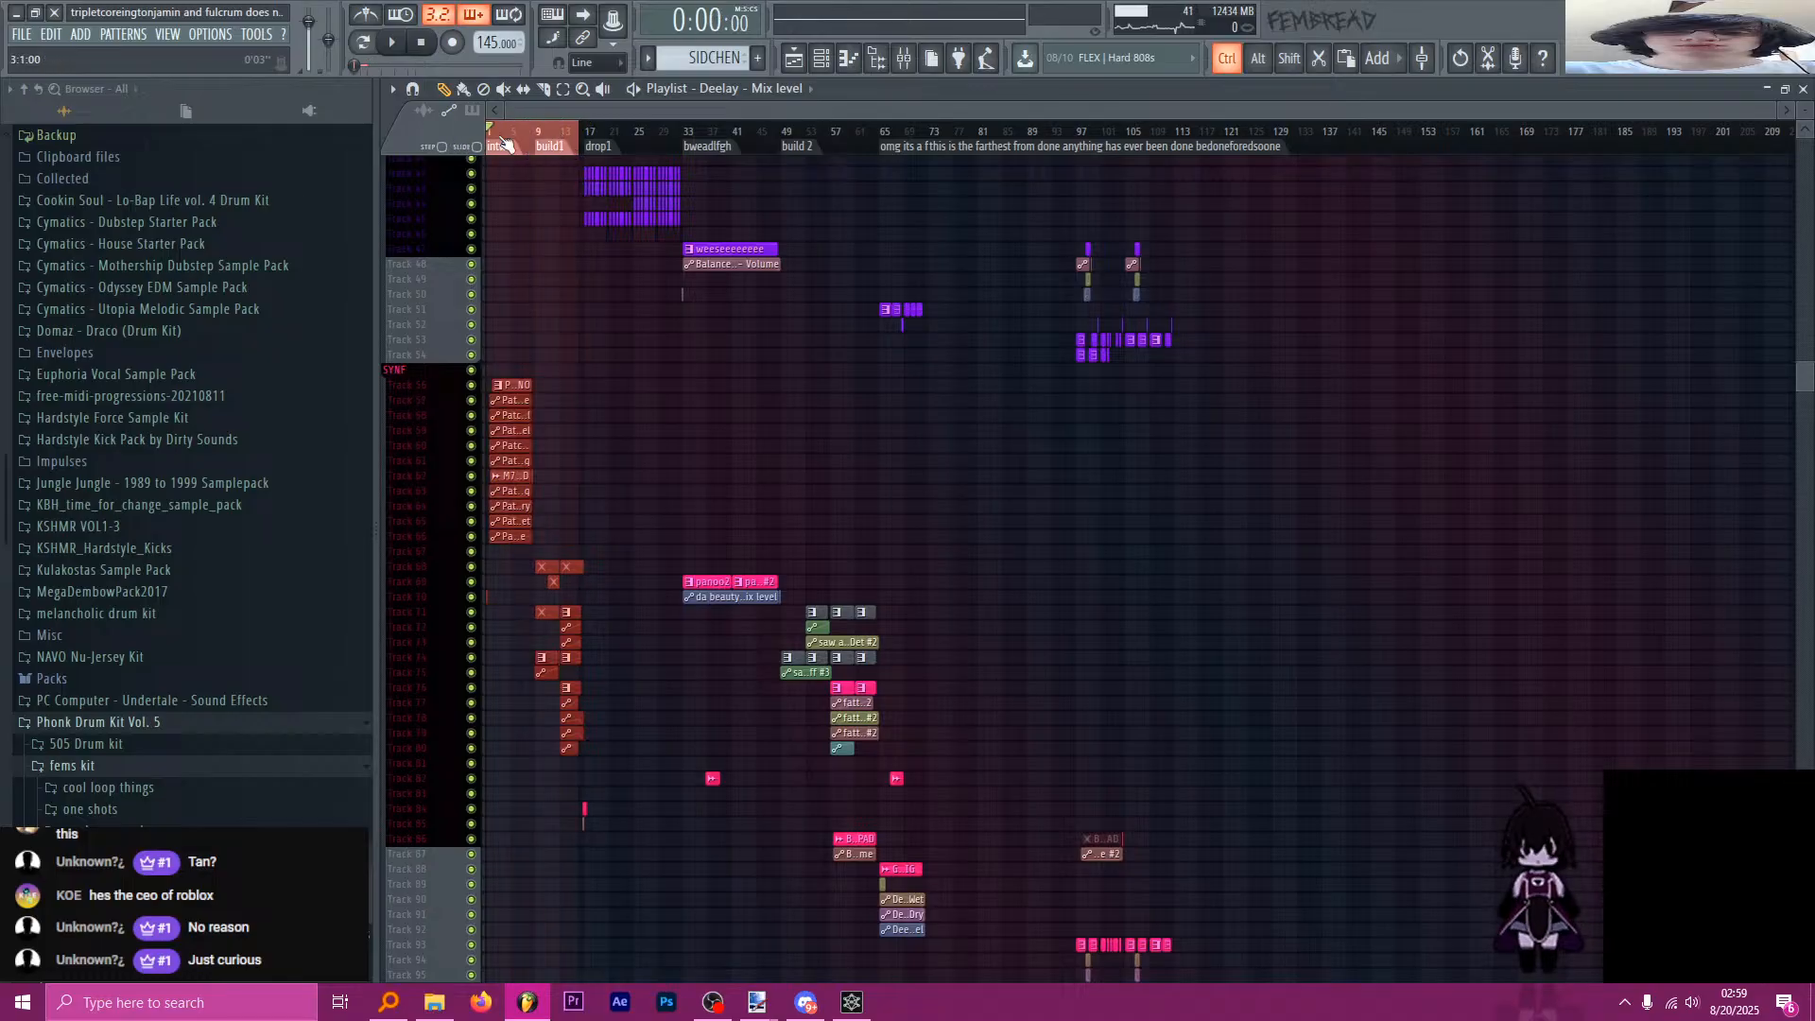
pyautogui.scroll(4, 454, 217)
pyautogui.scroll(1, 452, 219)
pyautogui.scroll(-2, 452, 219)
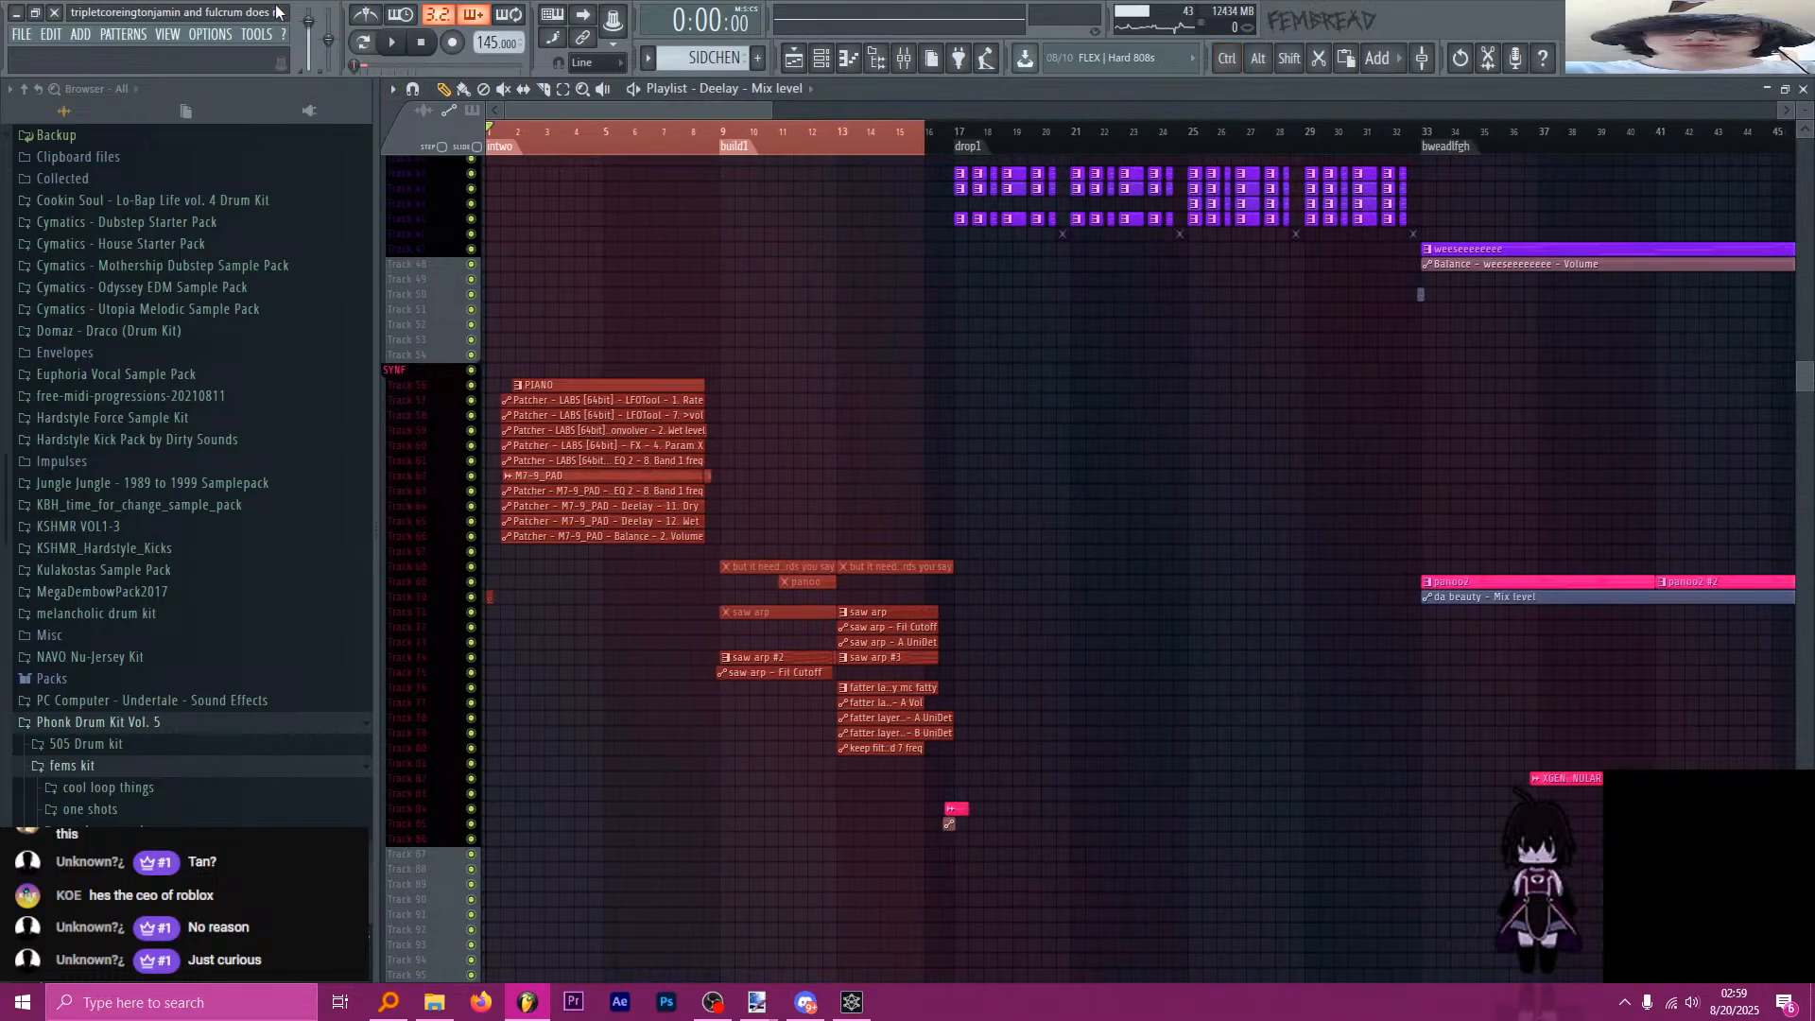
# Check the older version's project info for its start date and total working time.
pyautogui.click(269, 35)
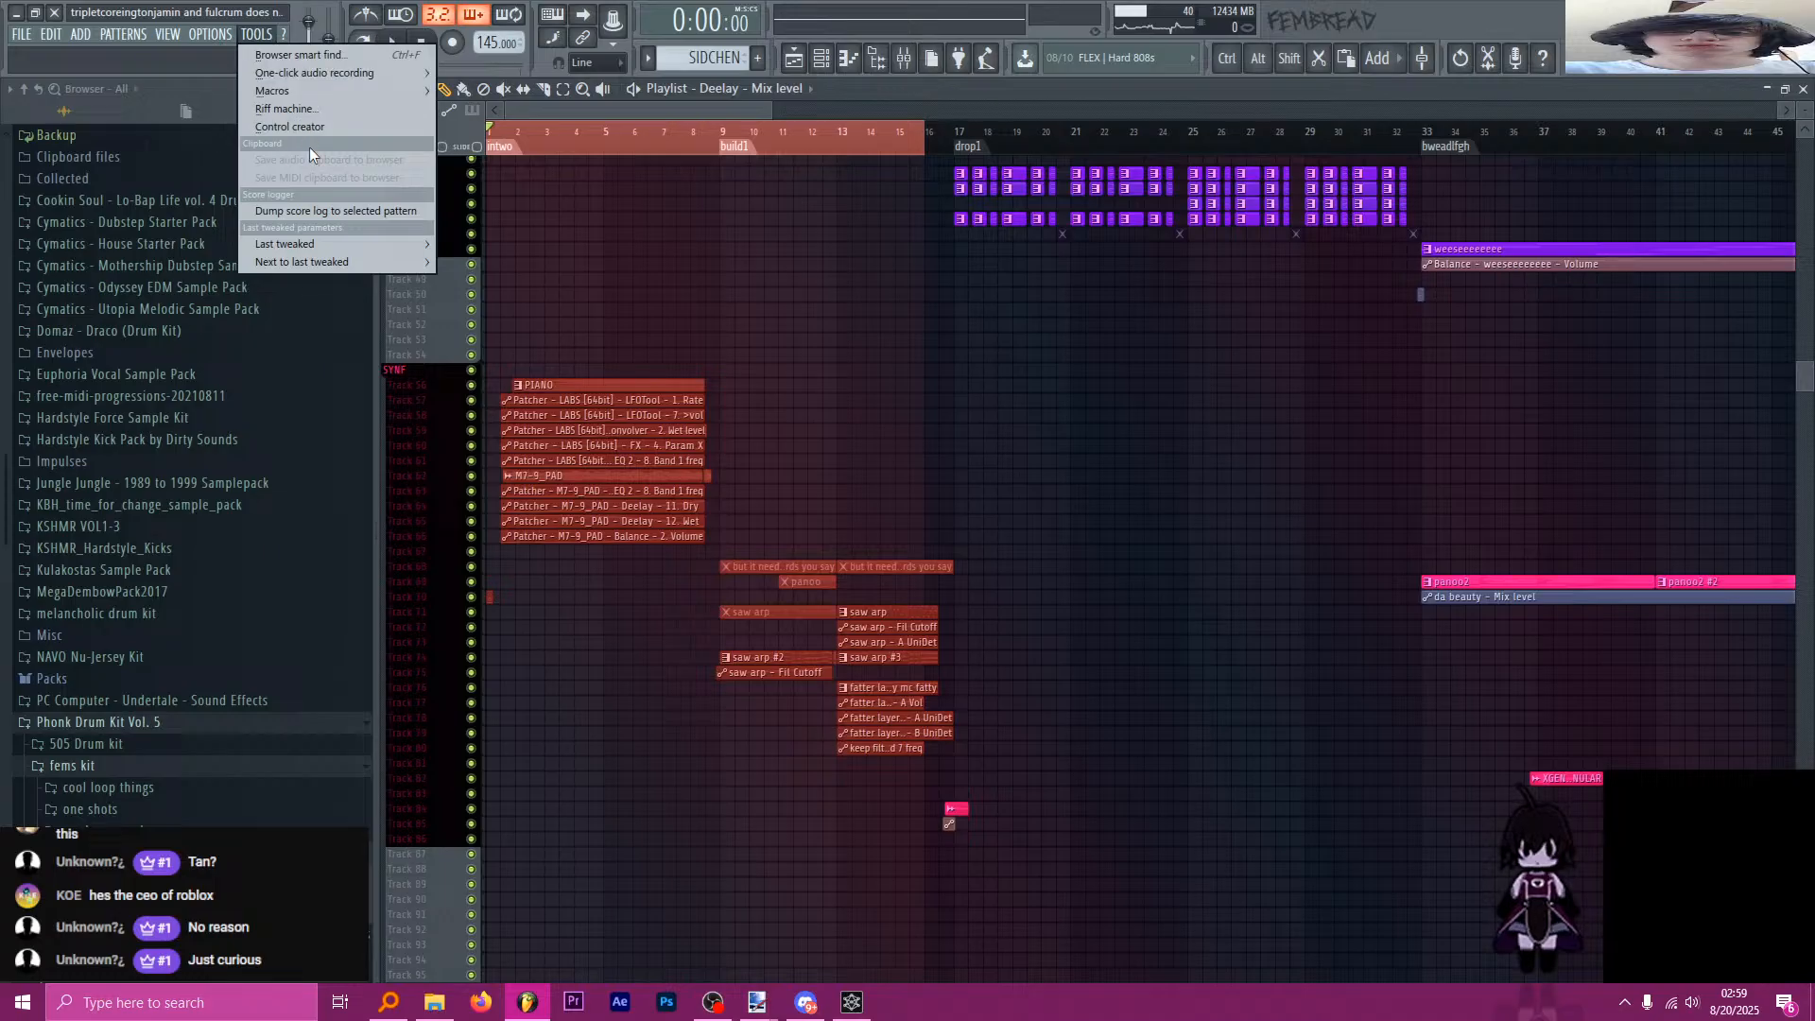
pyautogui.moveTo(168, 35)
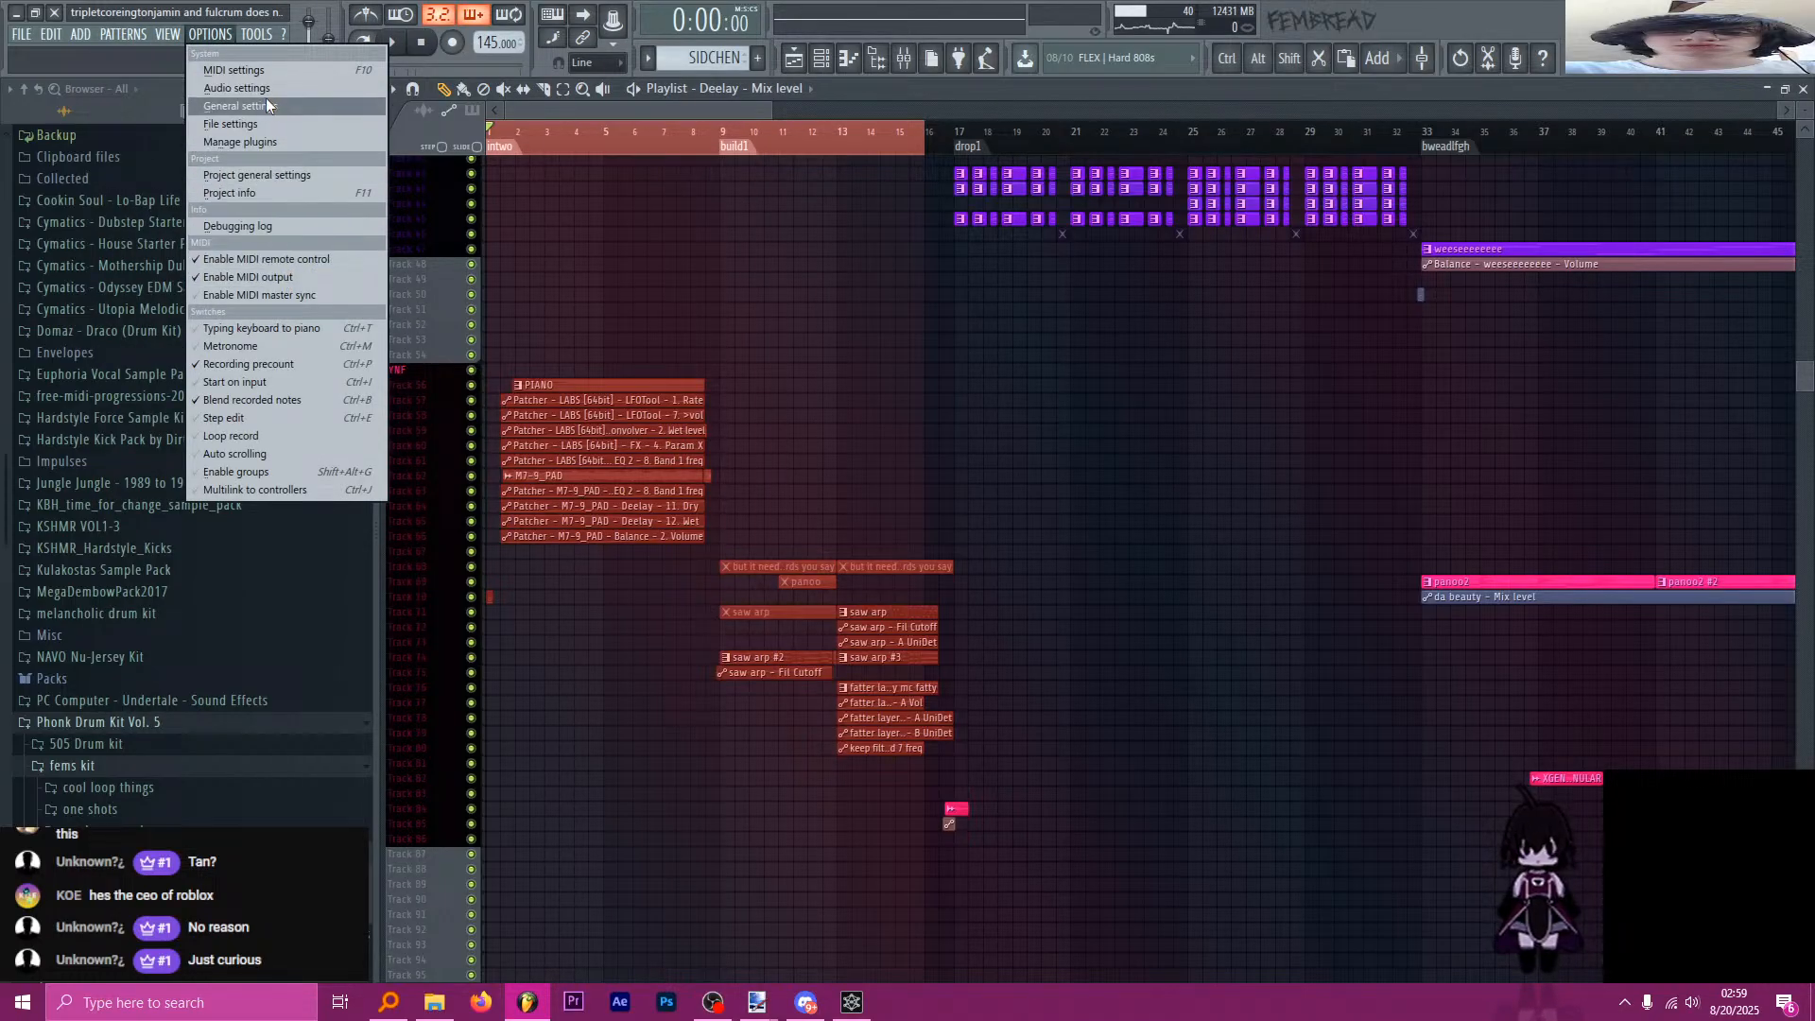
pyautogui.click(275, 192)
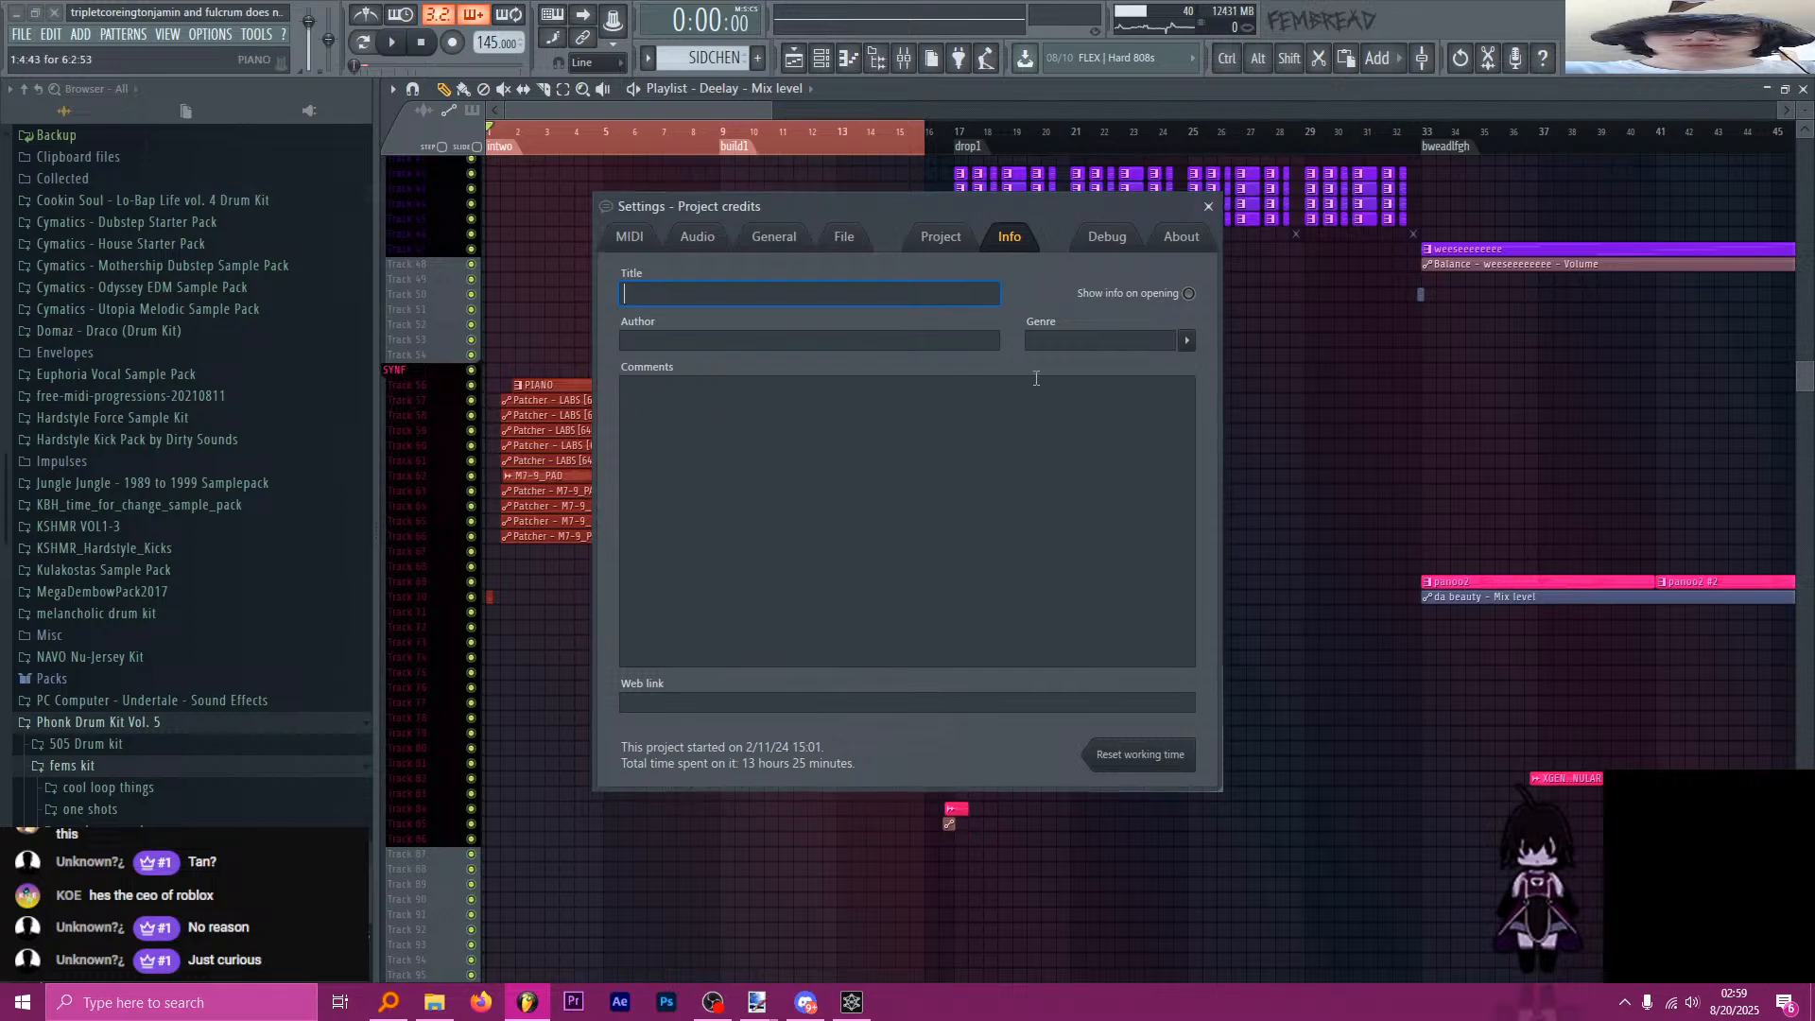
pyautogui.click(1208, 206)
# Reopen the project version ending in himself_3.flp and bring its playlist in front of the plugin windows.
pyautogui.click(20, 34)
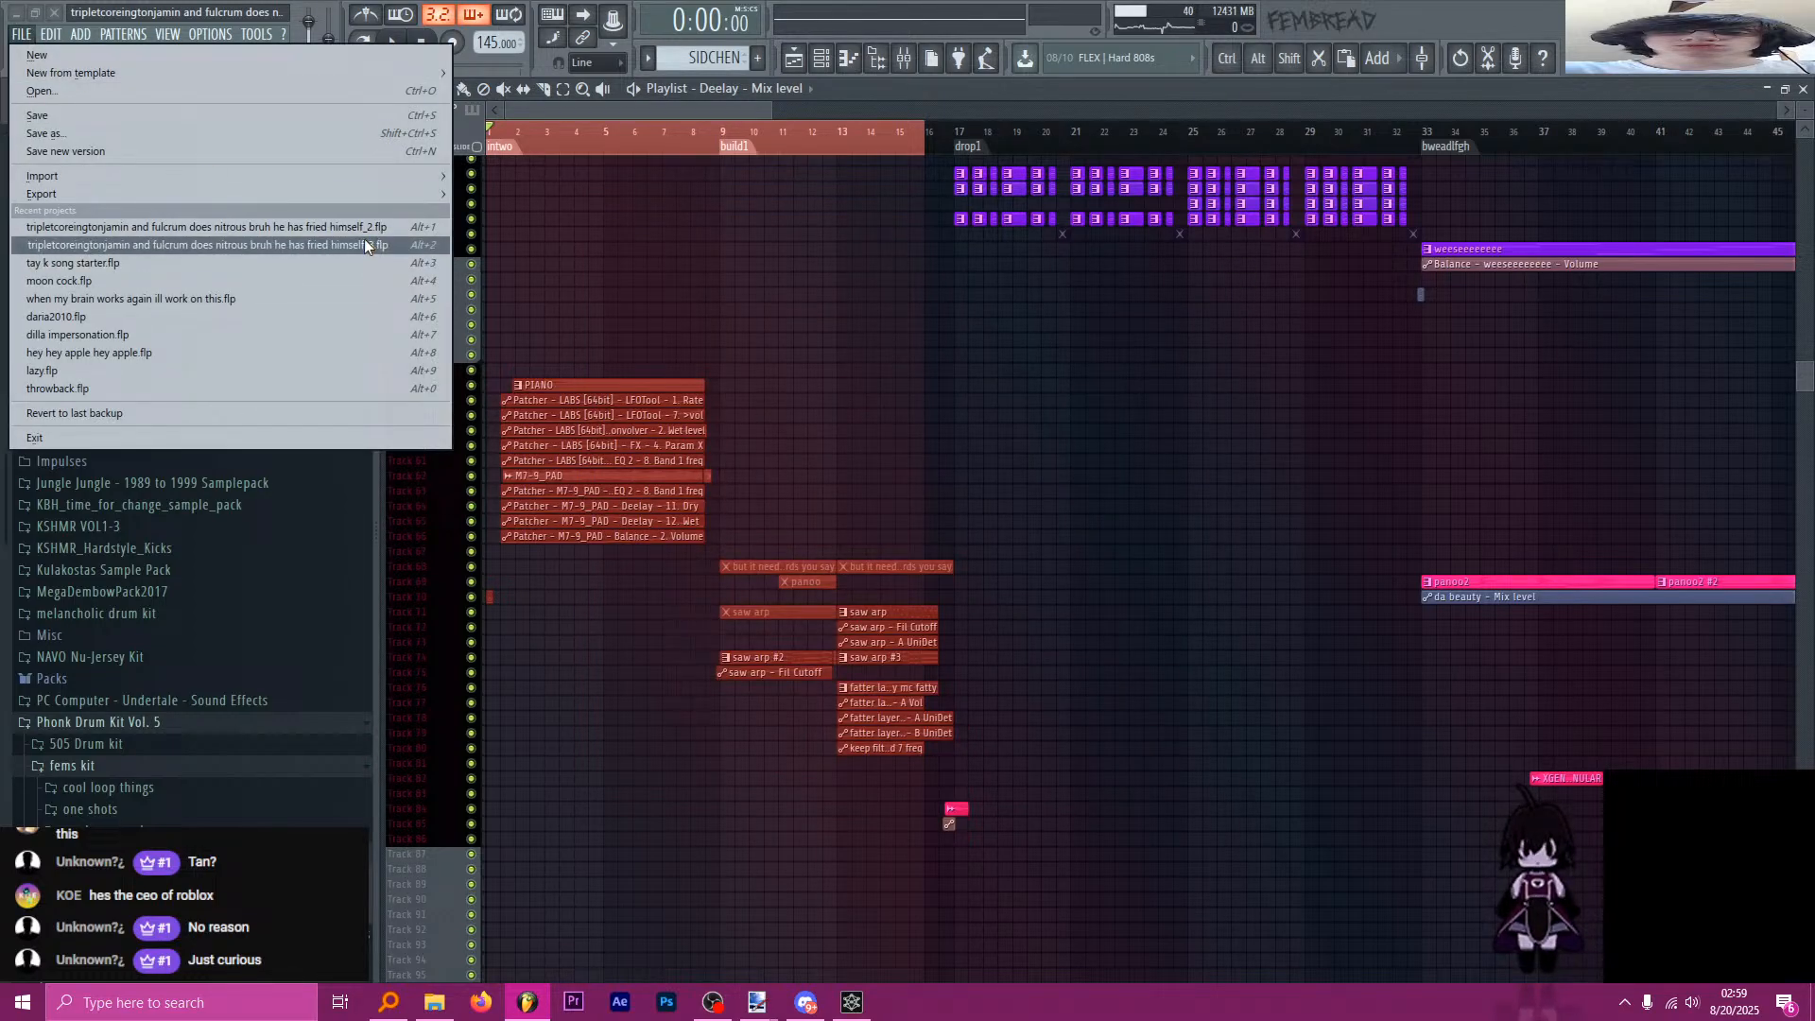
pyautogui.click(364, 242)
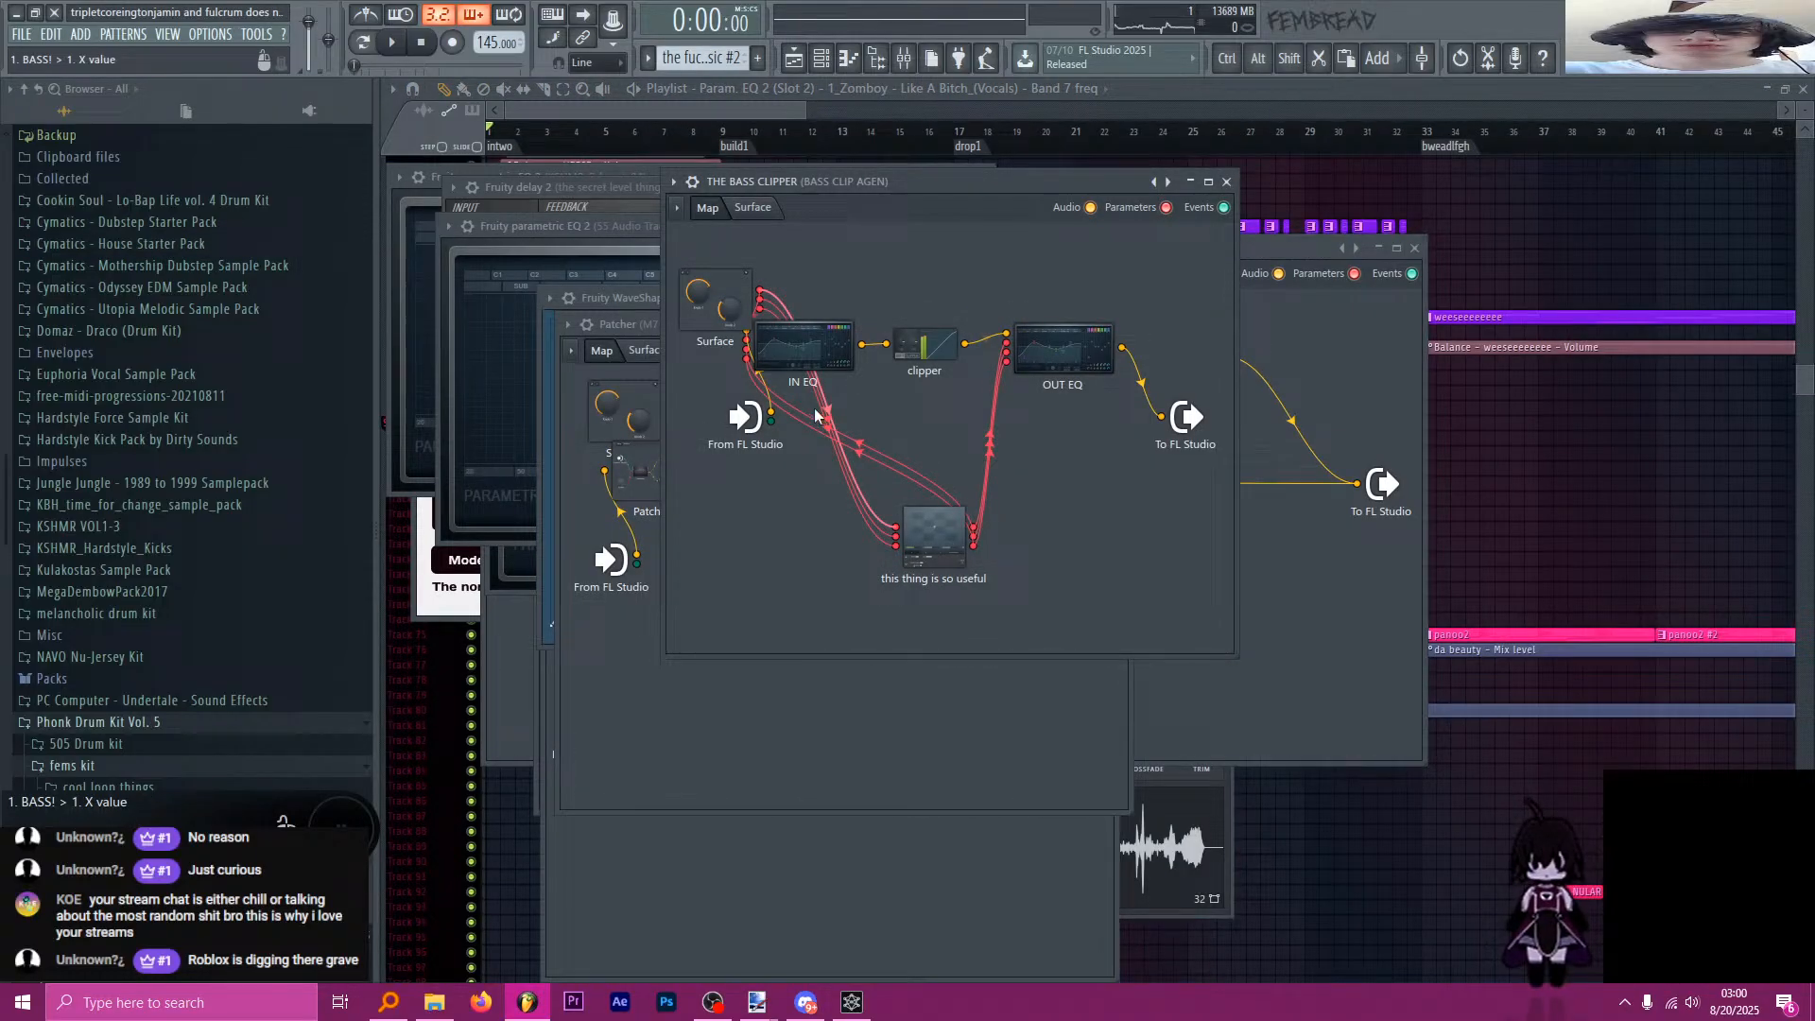
pyautogui.click(740, 113)
# Place the playhead at build1 on bar 9 and examine the arrangement across the drum, bass, synth, lead and vocal tracks.
pyautogui.scroll(5, 802, 271)
pyautogui.scroll(6, 933, 266)
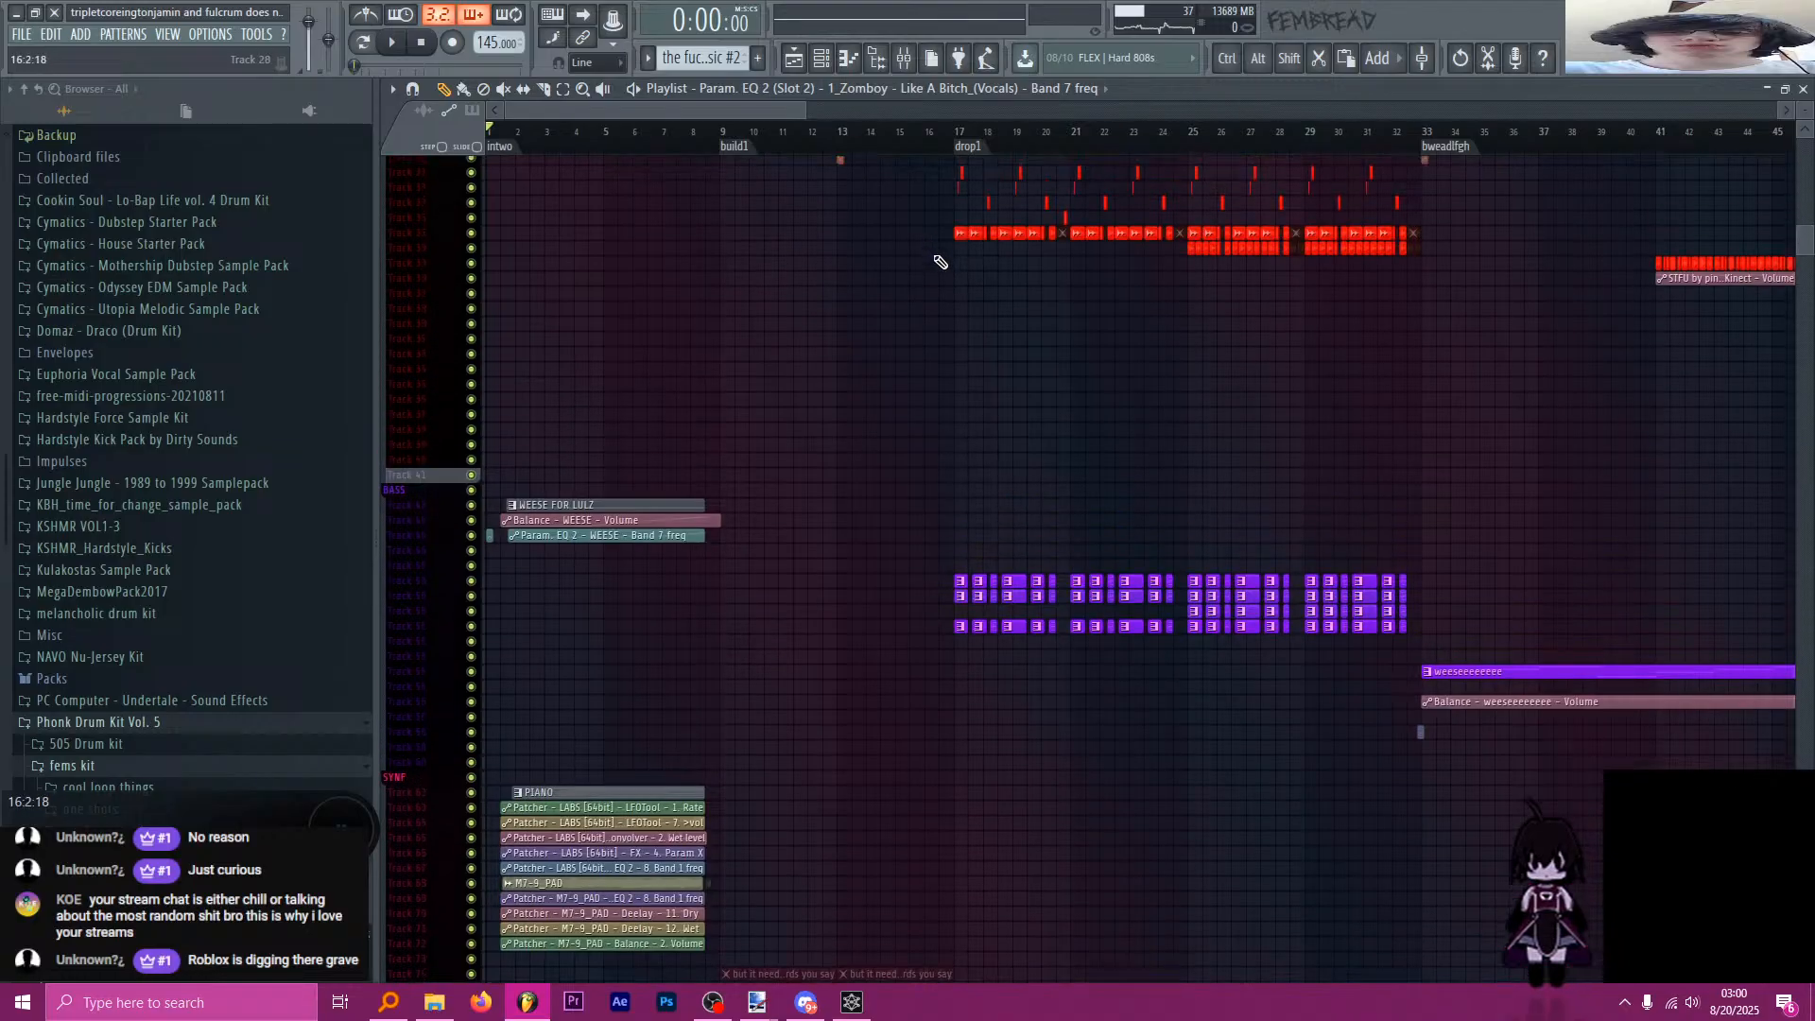
pyautogui.scroll(-6, 902, 316)
pyautogui.scroll(-12, 898, 302)
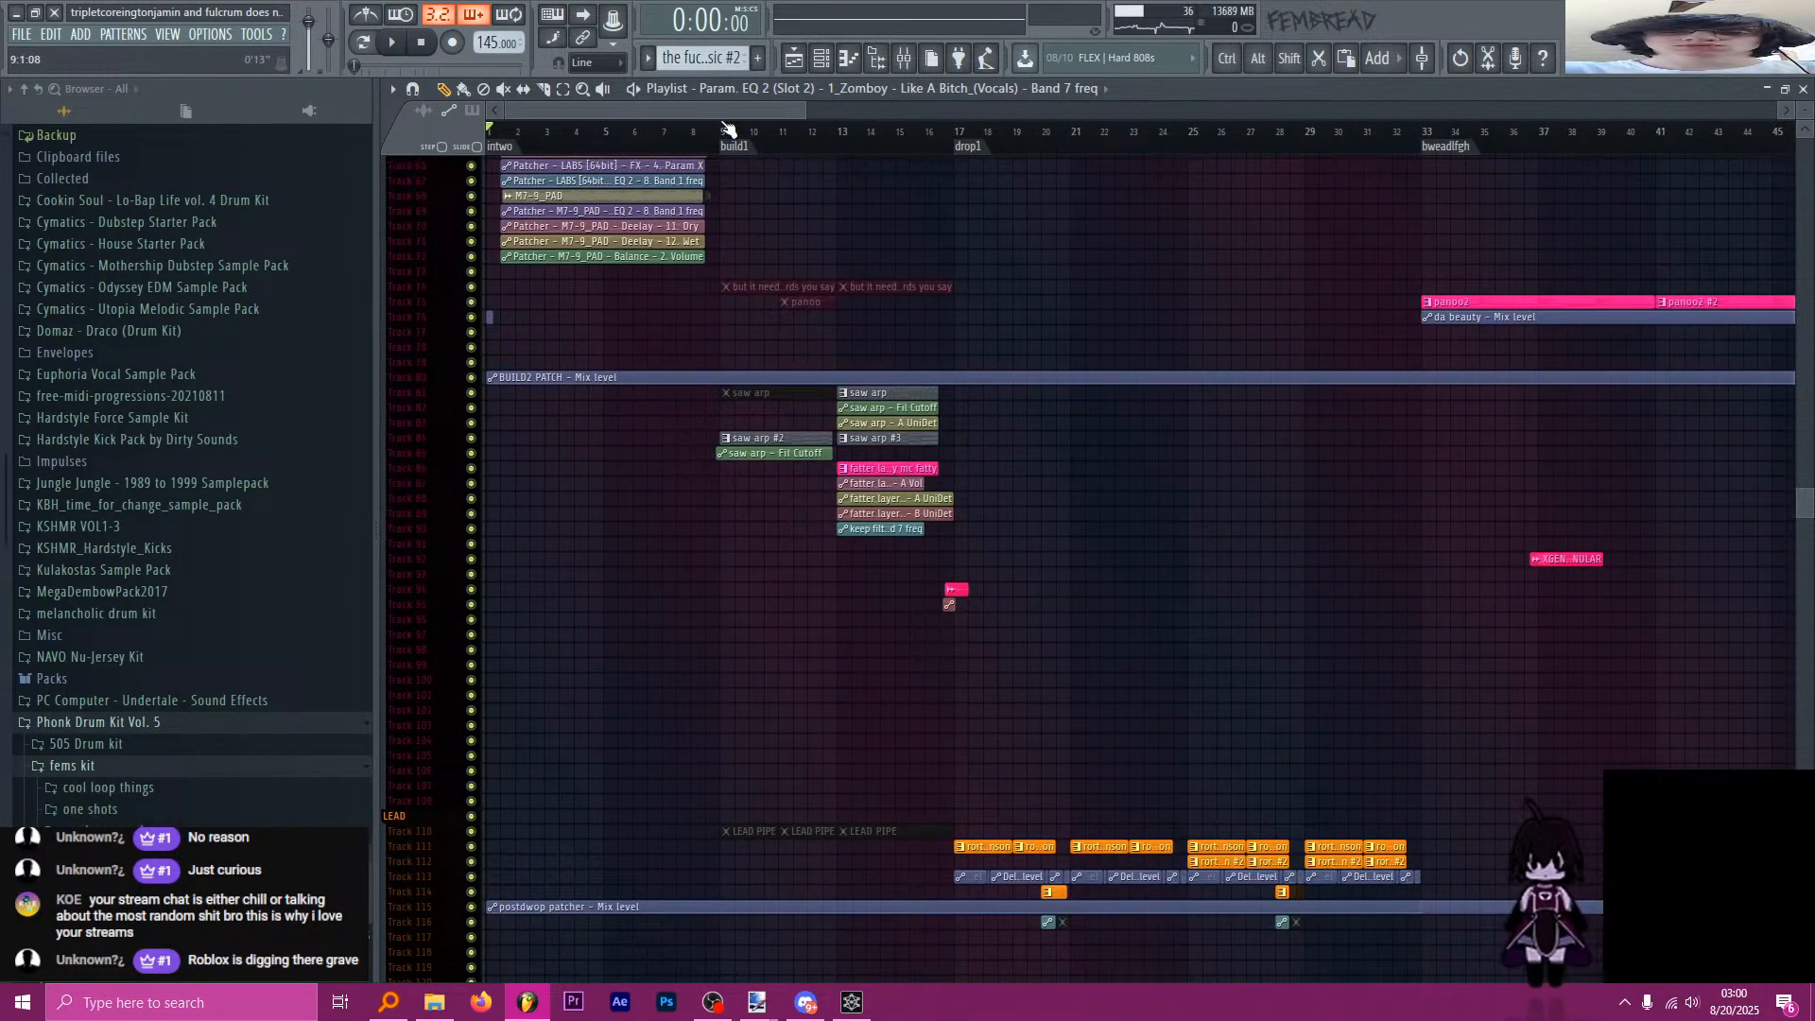
pyautogui.click(725, 130)
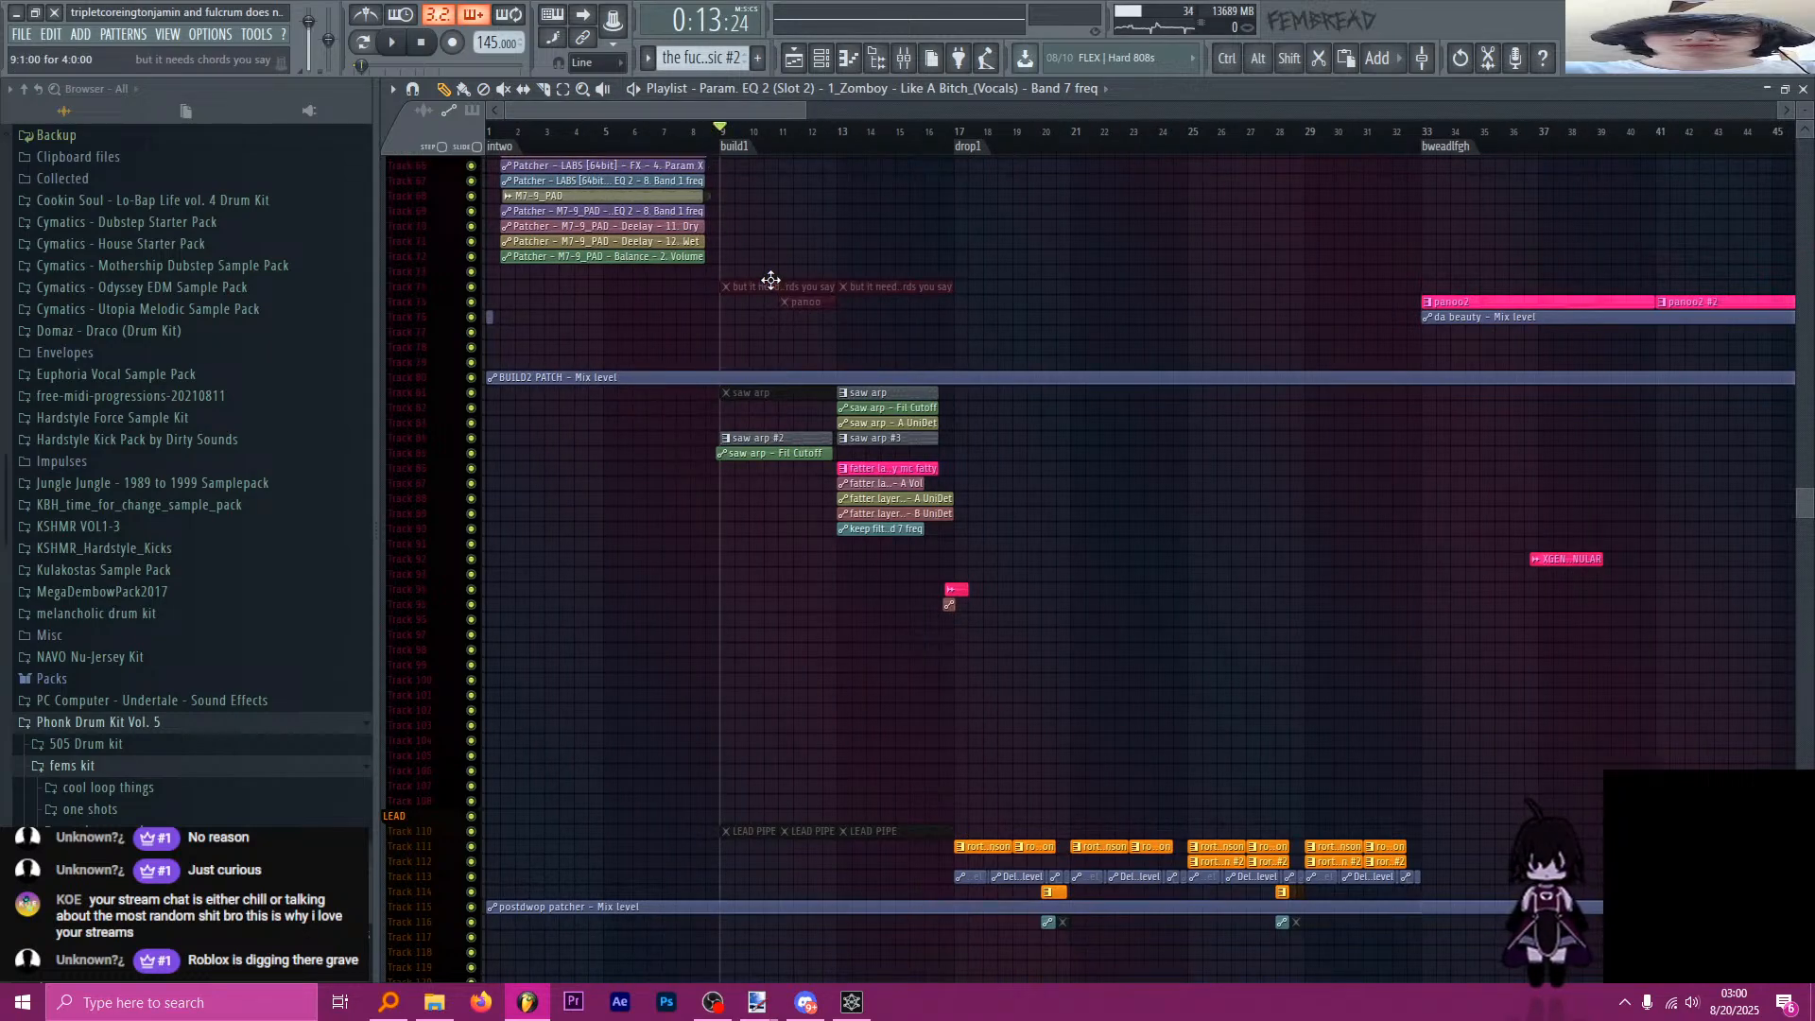
pyautogui.scroll(3, 751, 222)
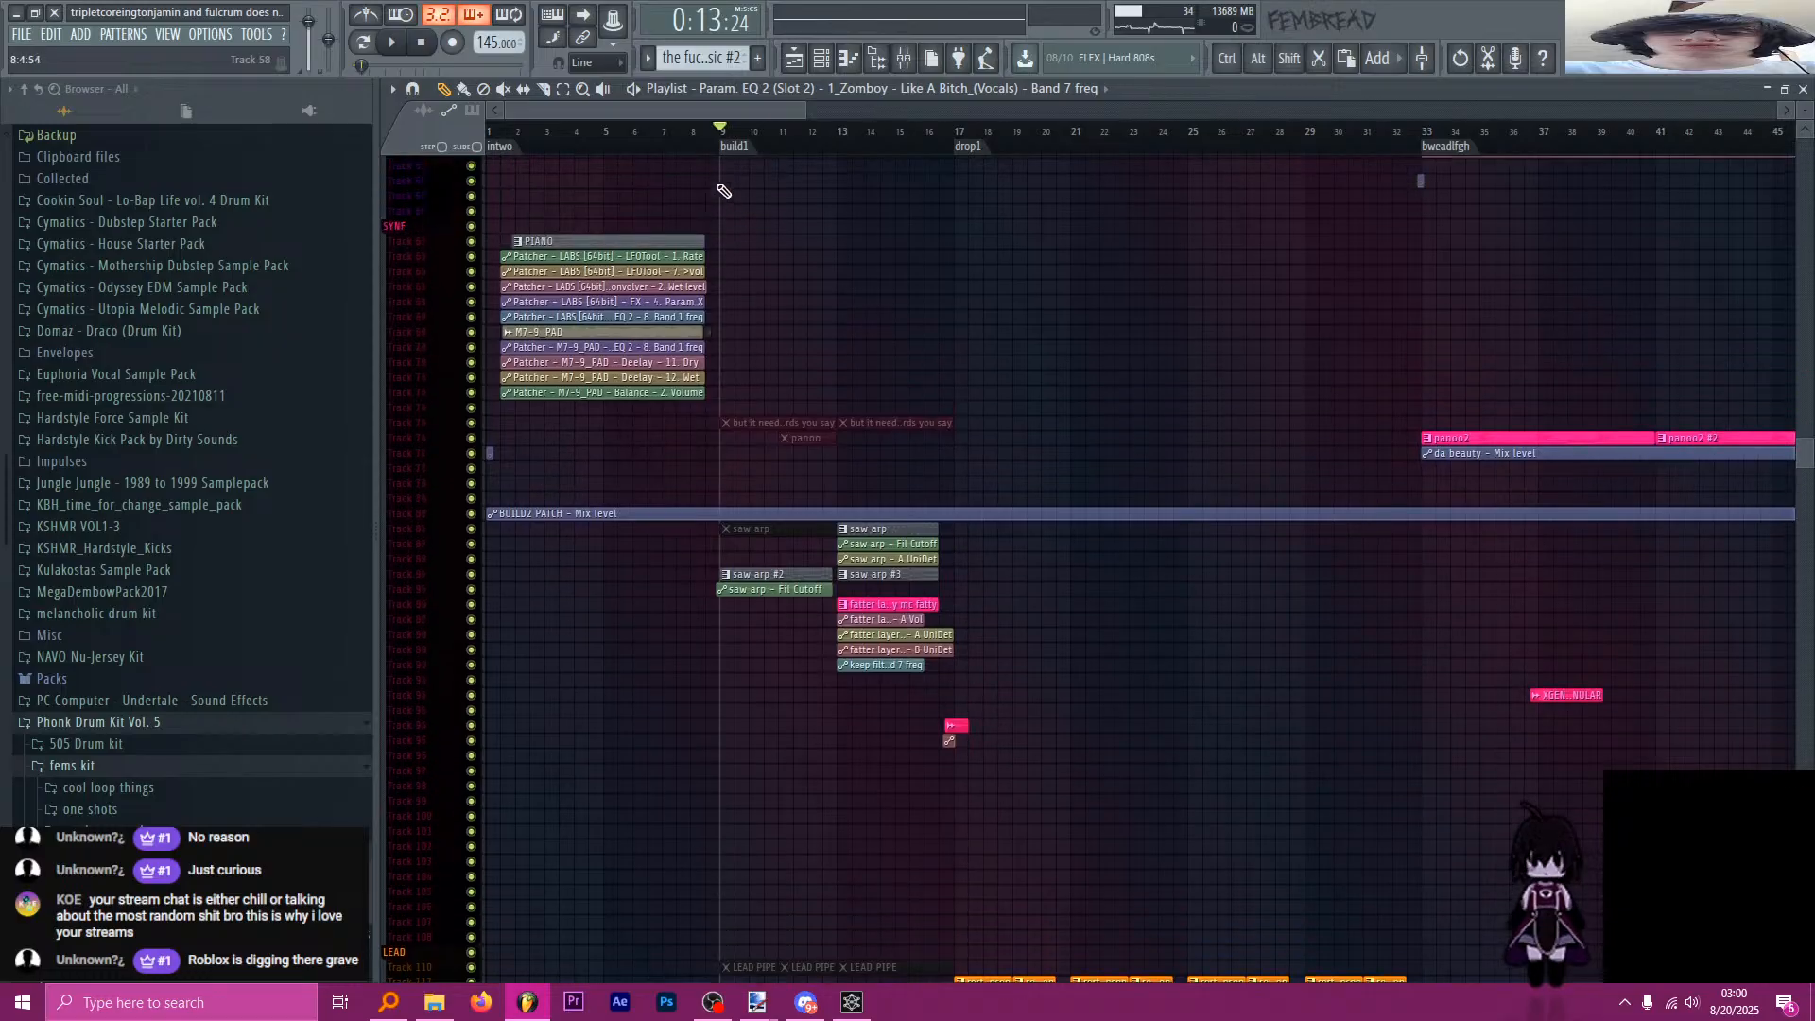
pyautogui.scroll(3, 767, 255)
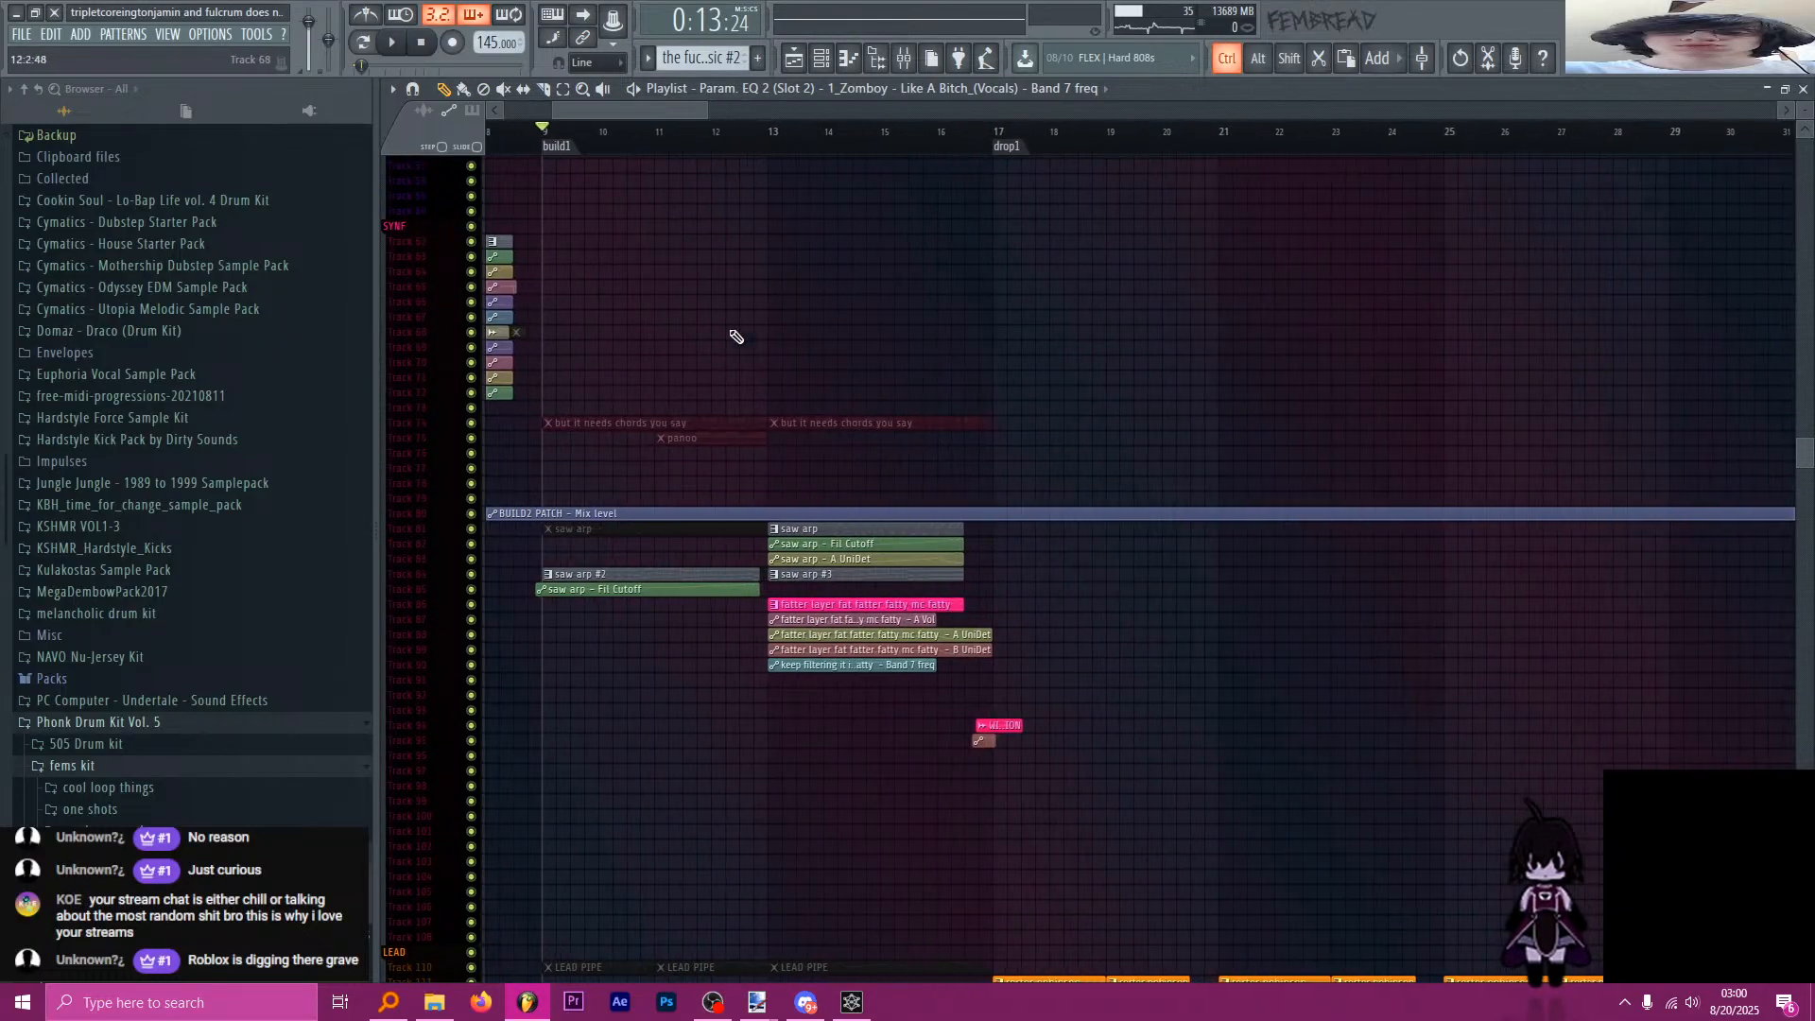
pyautogui.scroll(-5, 753, 417)
pyautogui.scroll(-6, 718, 511)
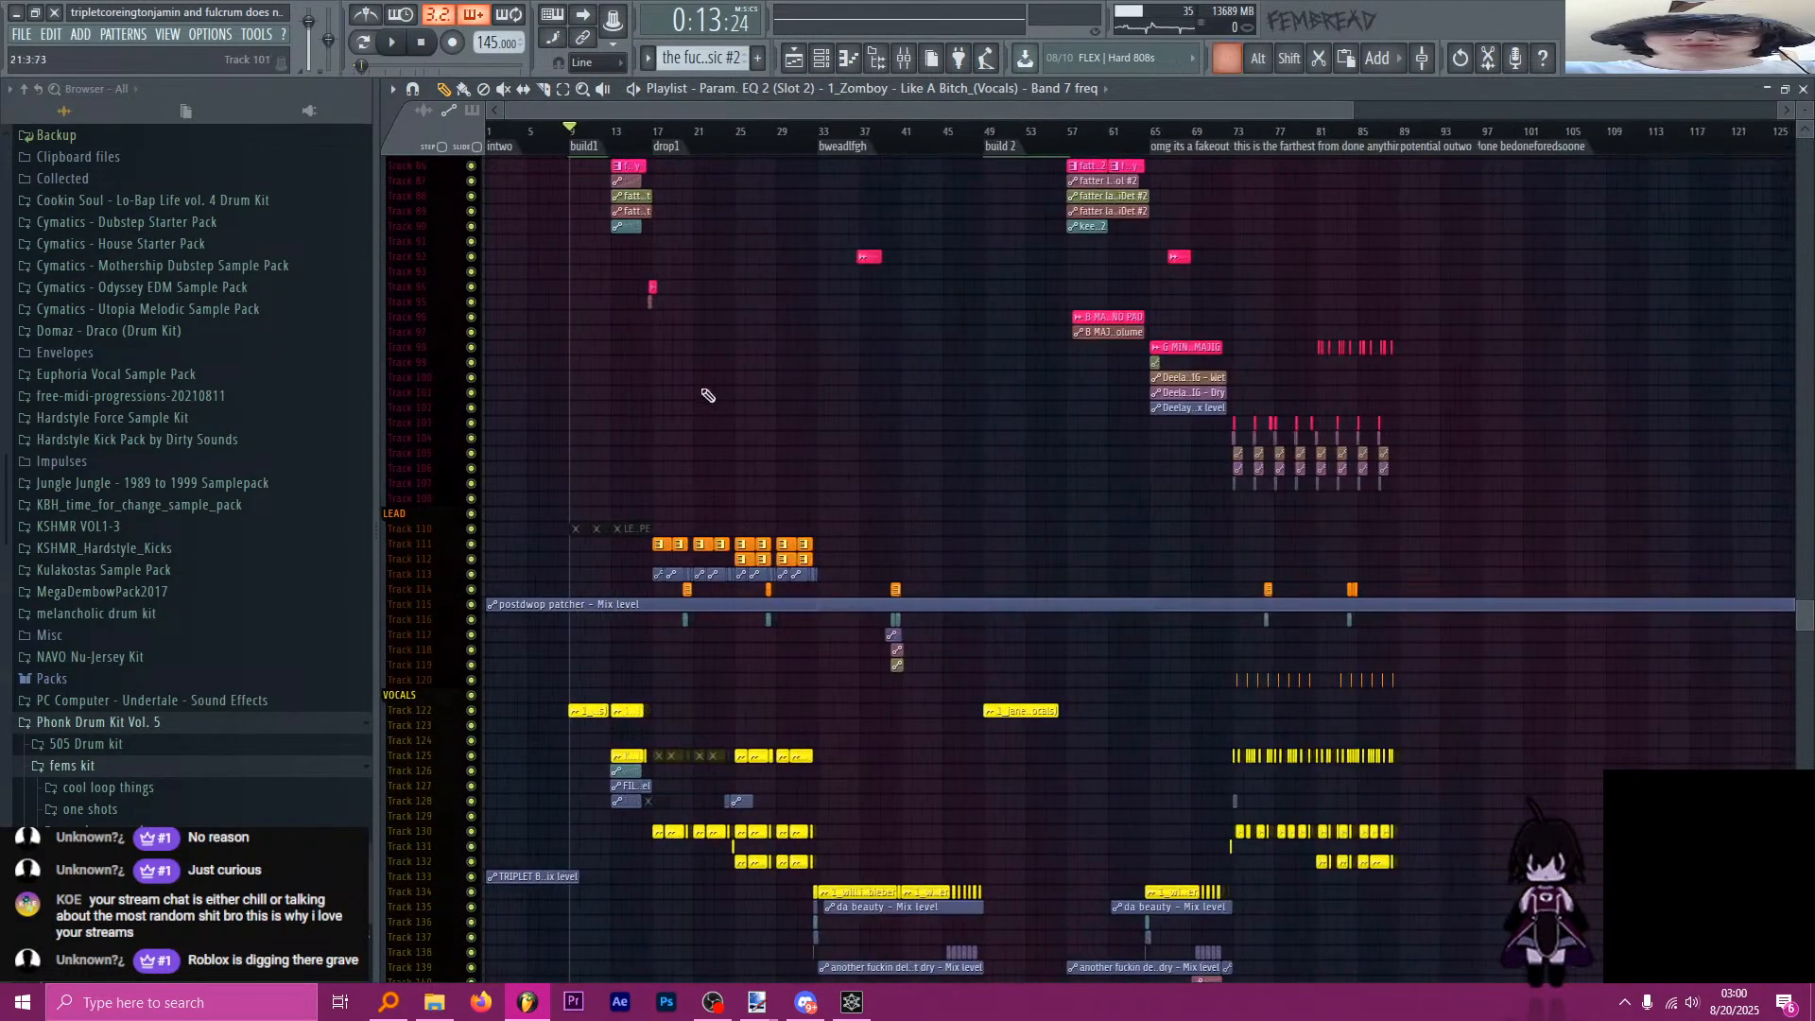
# Examine the bass and synth tracks from build1 through the breakdown and build 2 to the second drop.
pyautogui.moveTo(1161, 133); pyautogui.dragTo(813, 171)
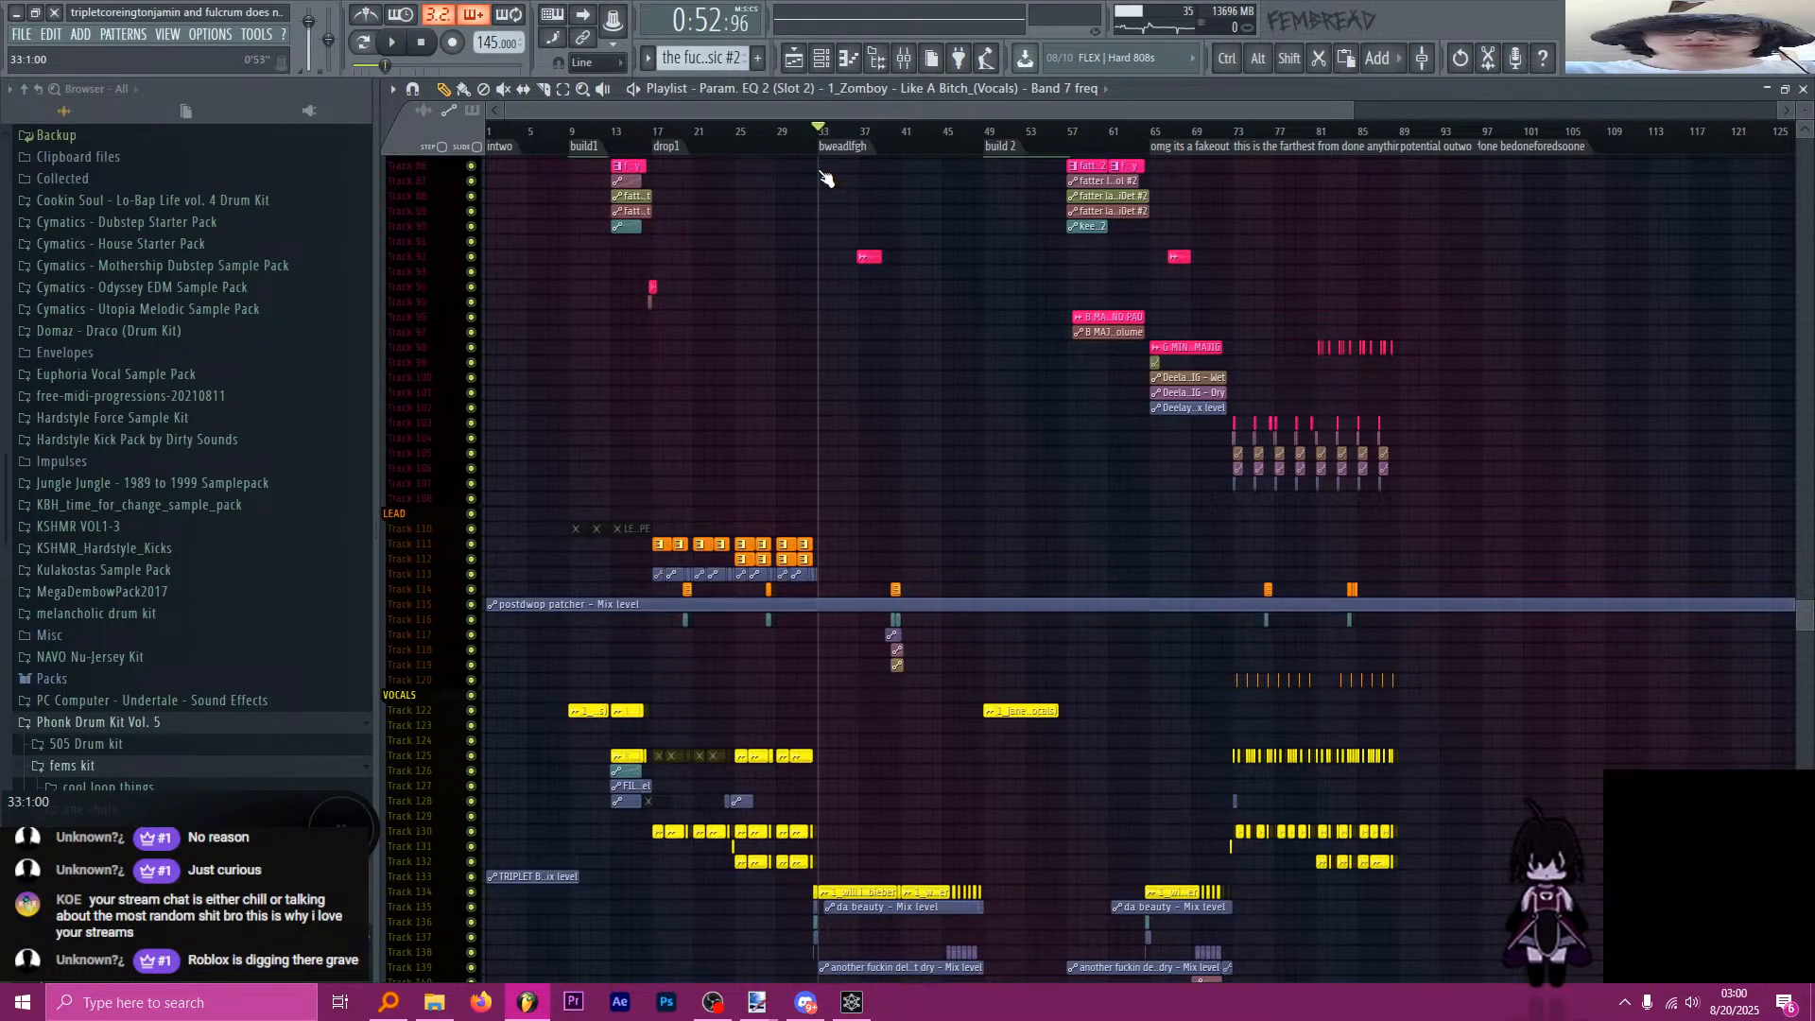
pyautogui.scroll(2, 747, 273)
pyautogui.scroll(12, 660, 397)
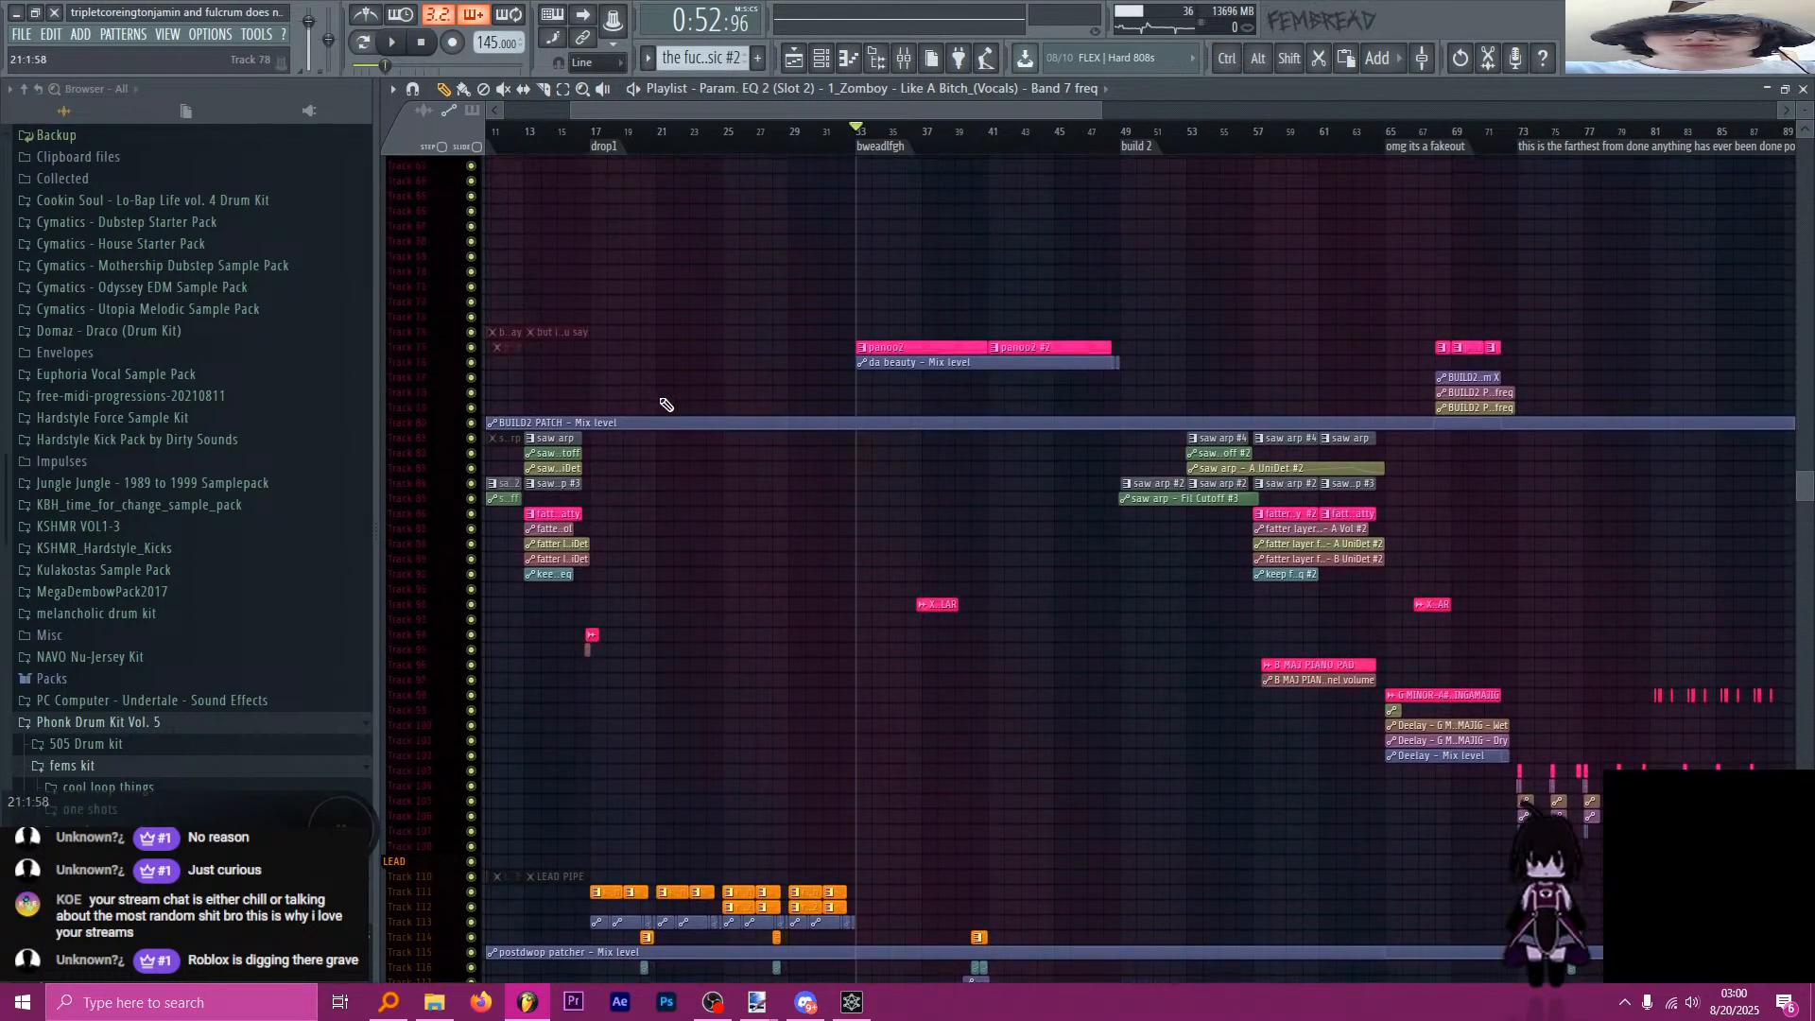
pyautogui.scroll(3, 673, 392)
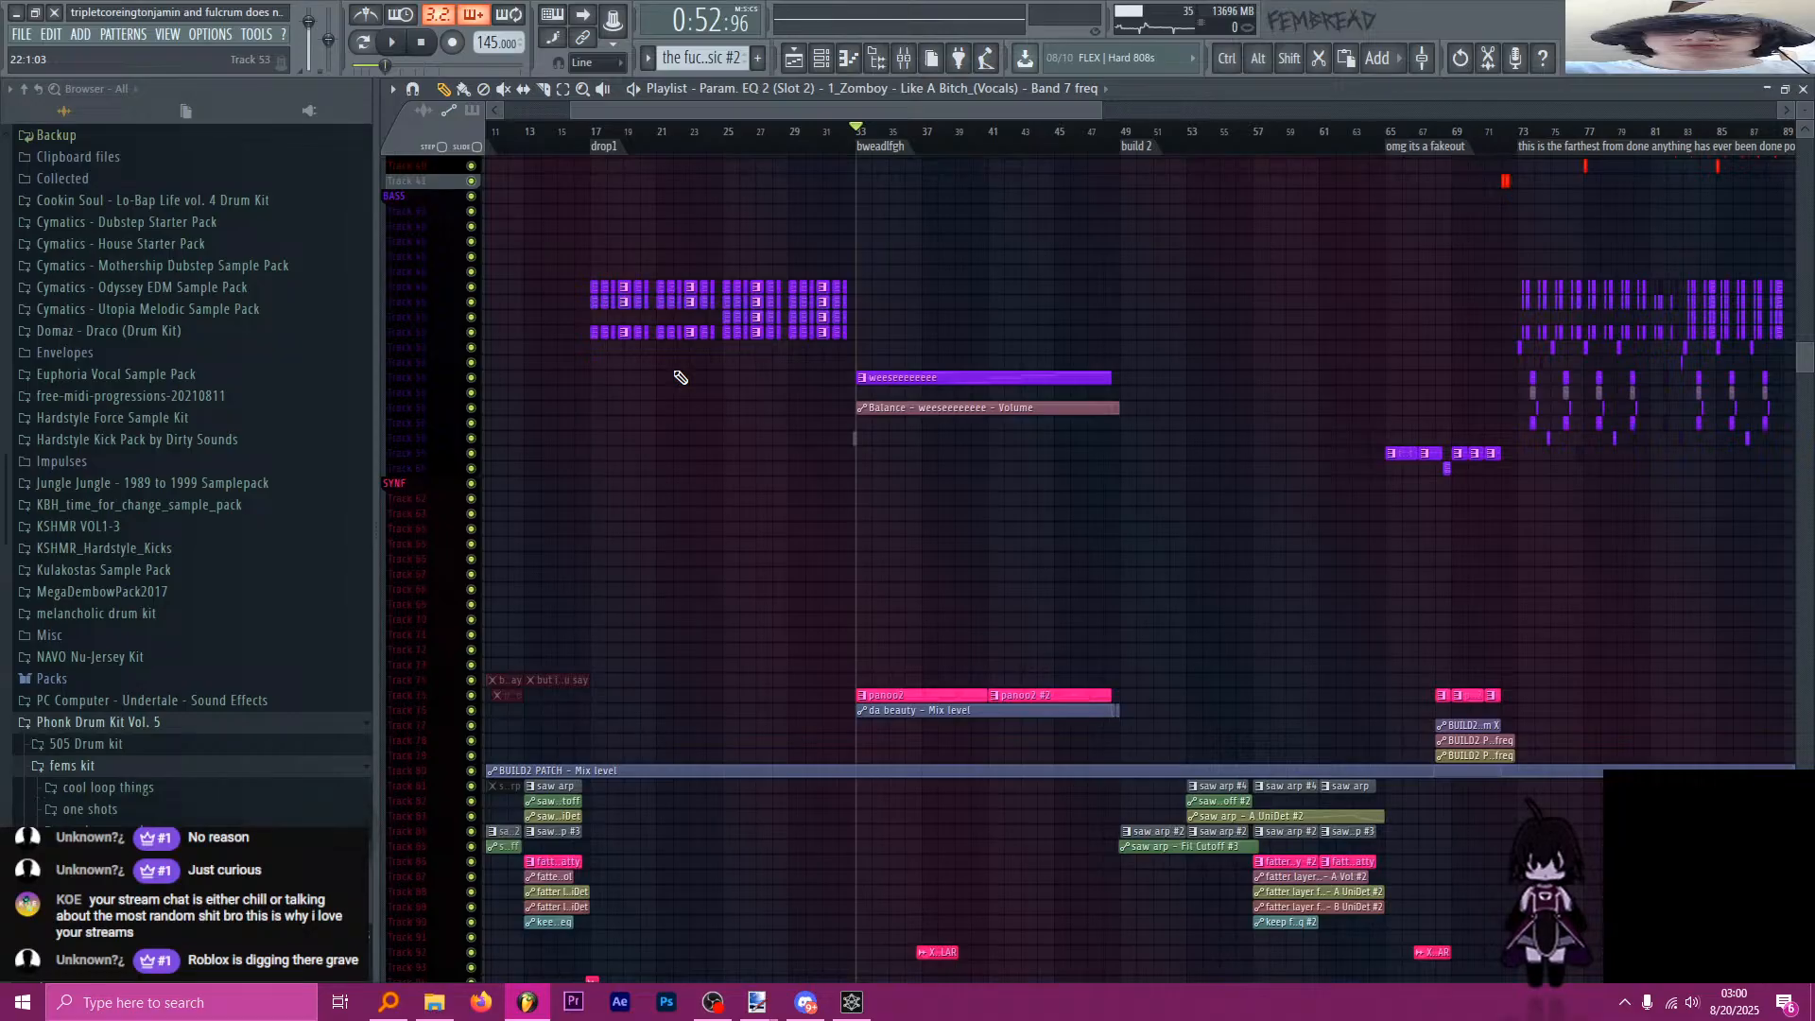
pyautogui.scroll(-3, 737, 247)
pyautogui.moveTo(570, 136); pyautogui.dragTo(1049, 193)
pyautogui.keyDown('ctrl'); pyautogui.click(568, 138); pyautogui.keyUp('ctrl')
pyautogui.keyDown('ctrl'); pyautogui.click(923, 141); pyautogui.keyUp('ctrl')
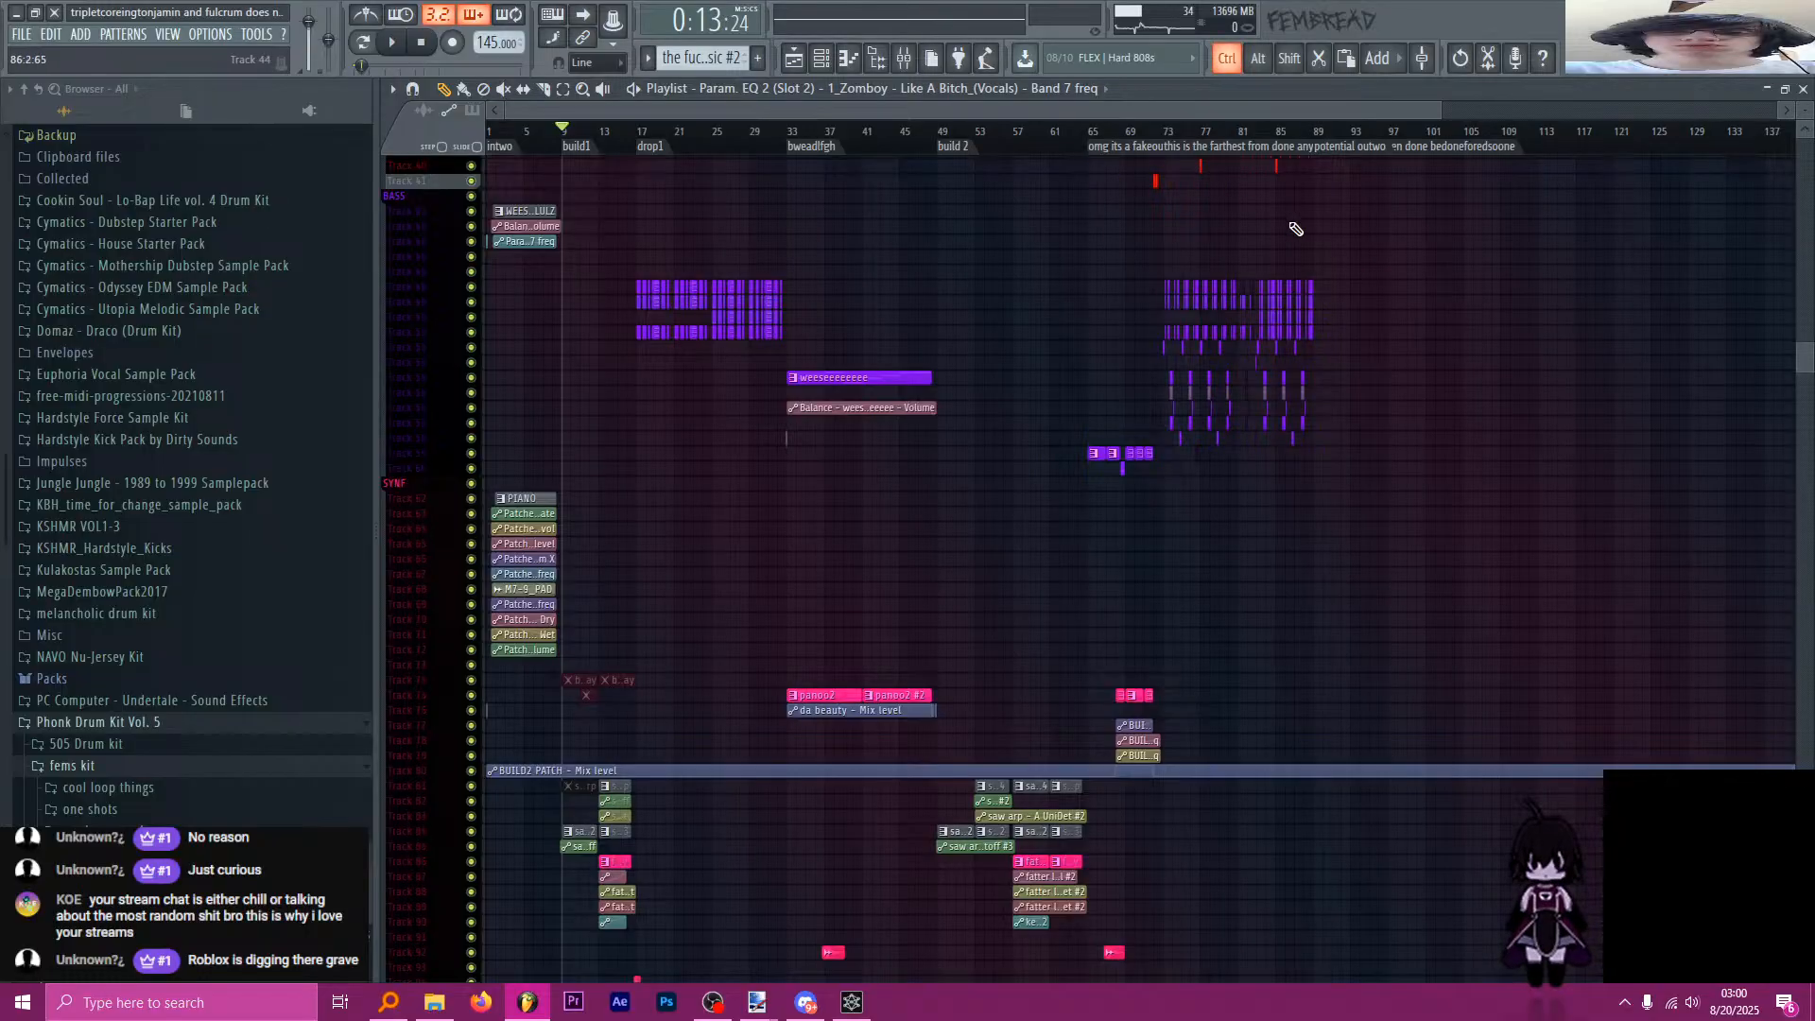
# Save the project.
pyautogui.scroll(4, 1294, 229)
pyautogui.hotkey('ctrl', 's')
pyautogui.scroll(-5, 1187, 249)
pyautogui.scroll(1, 620, 227)
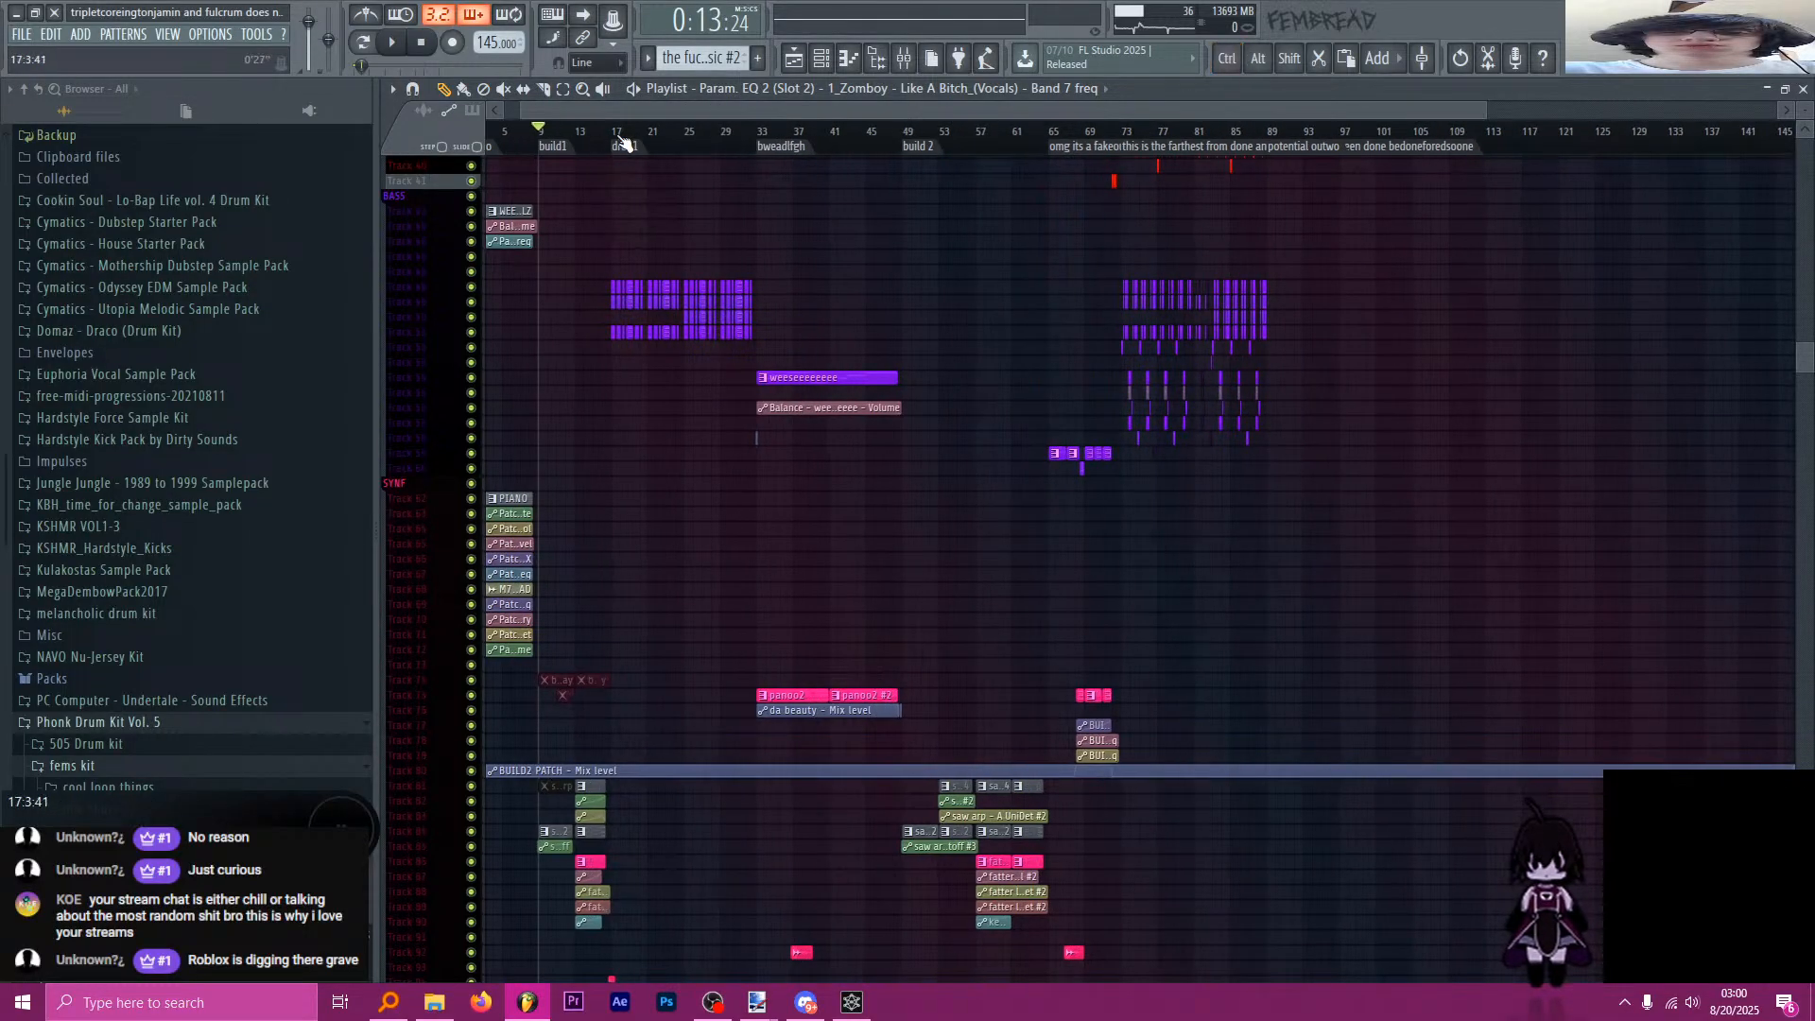
# Examine the synth, lead, vocal and SFX tracks from drop1 through the fakeout to the bar 73 drop.
pyautogui.moveTo(623, 141); pyautogui.dragTo(573, 138)
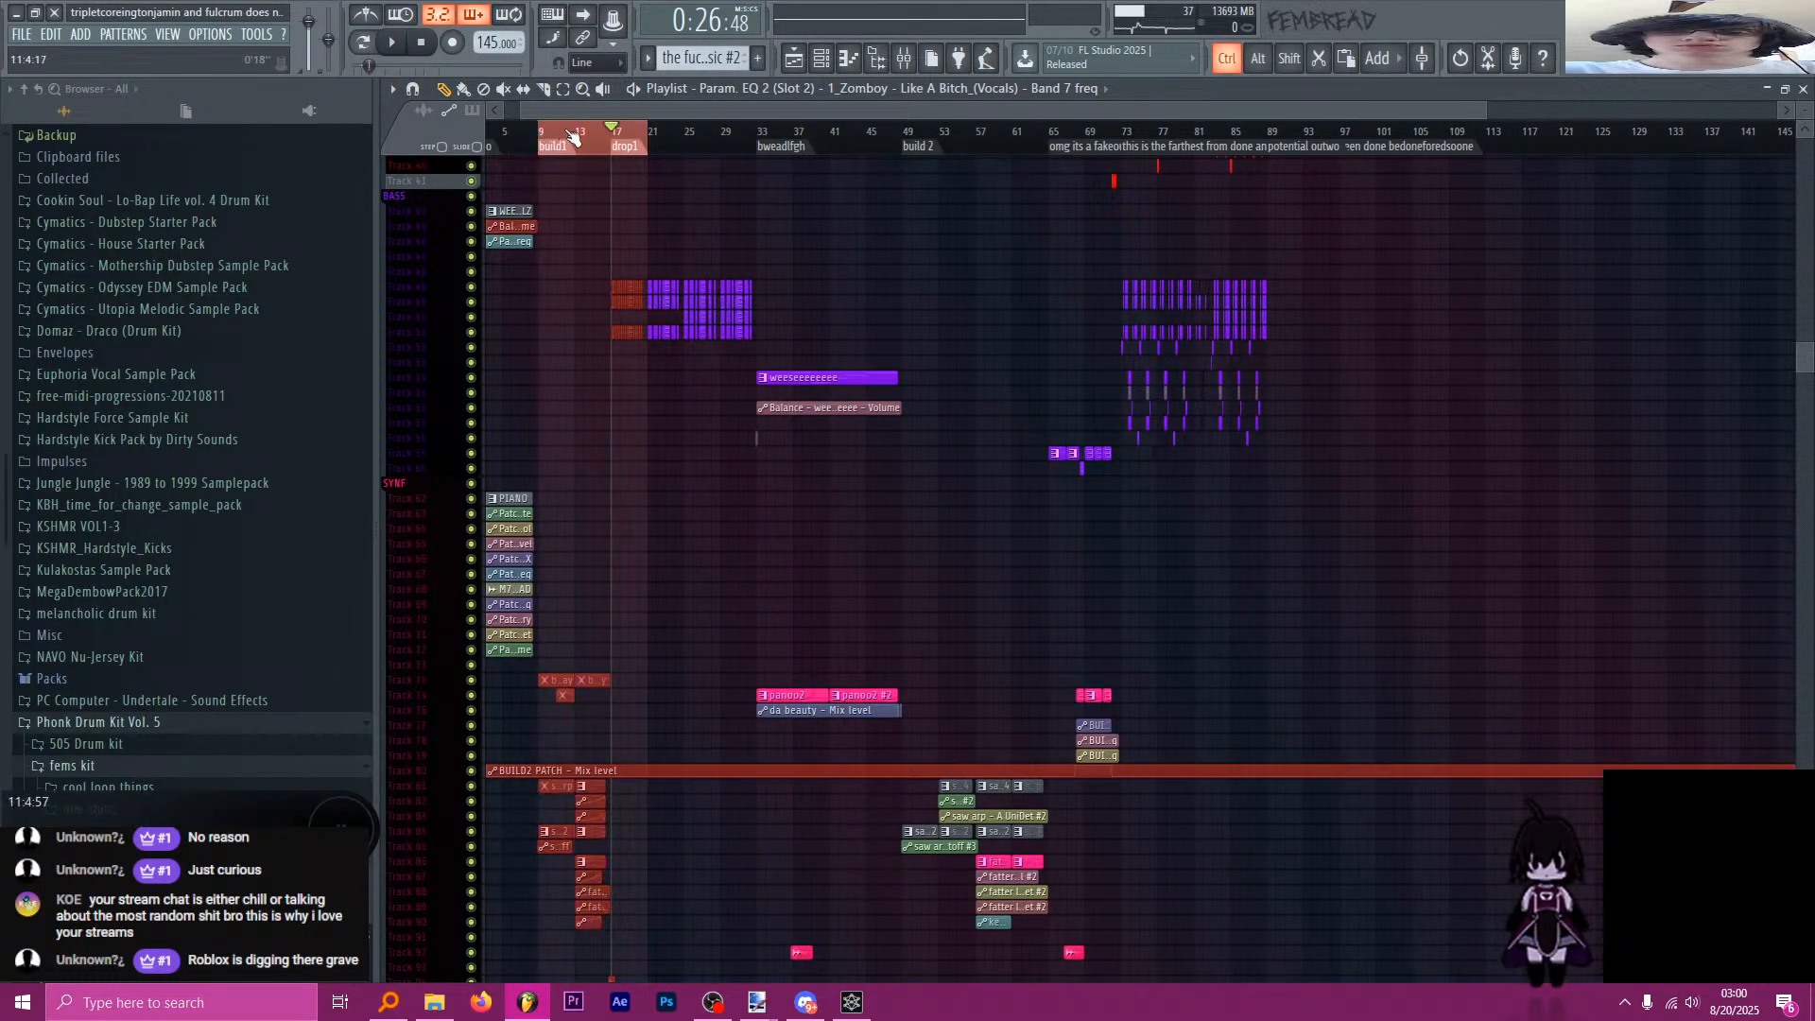
pyautogui.keyDown('ctrl'); pyautogui.click(655, 142); pyautogui.keyUp('ctrl')
pyautogui.scroll(-4, 1114, 446)
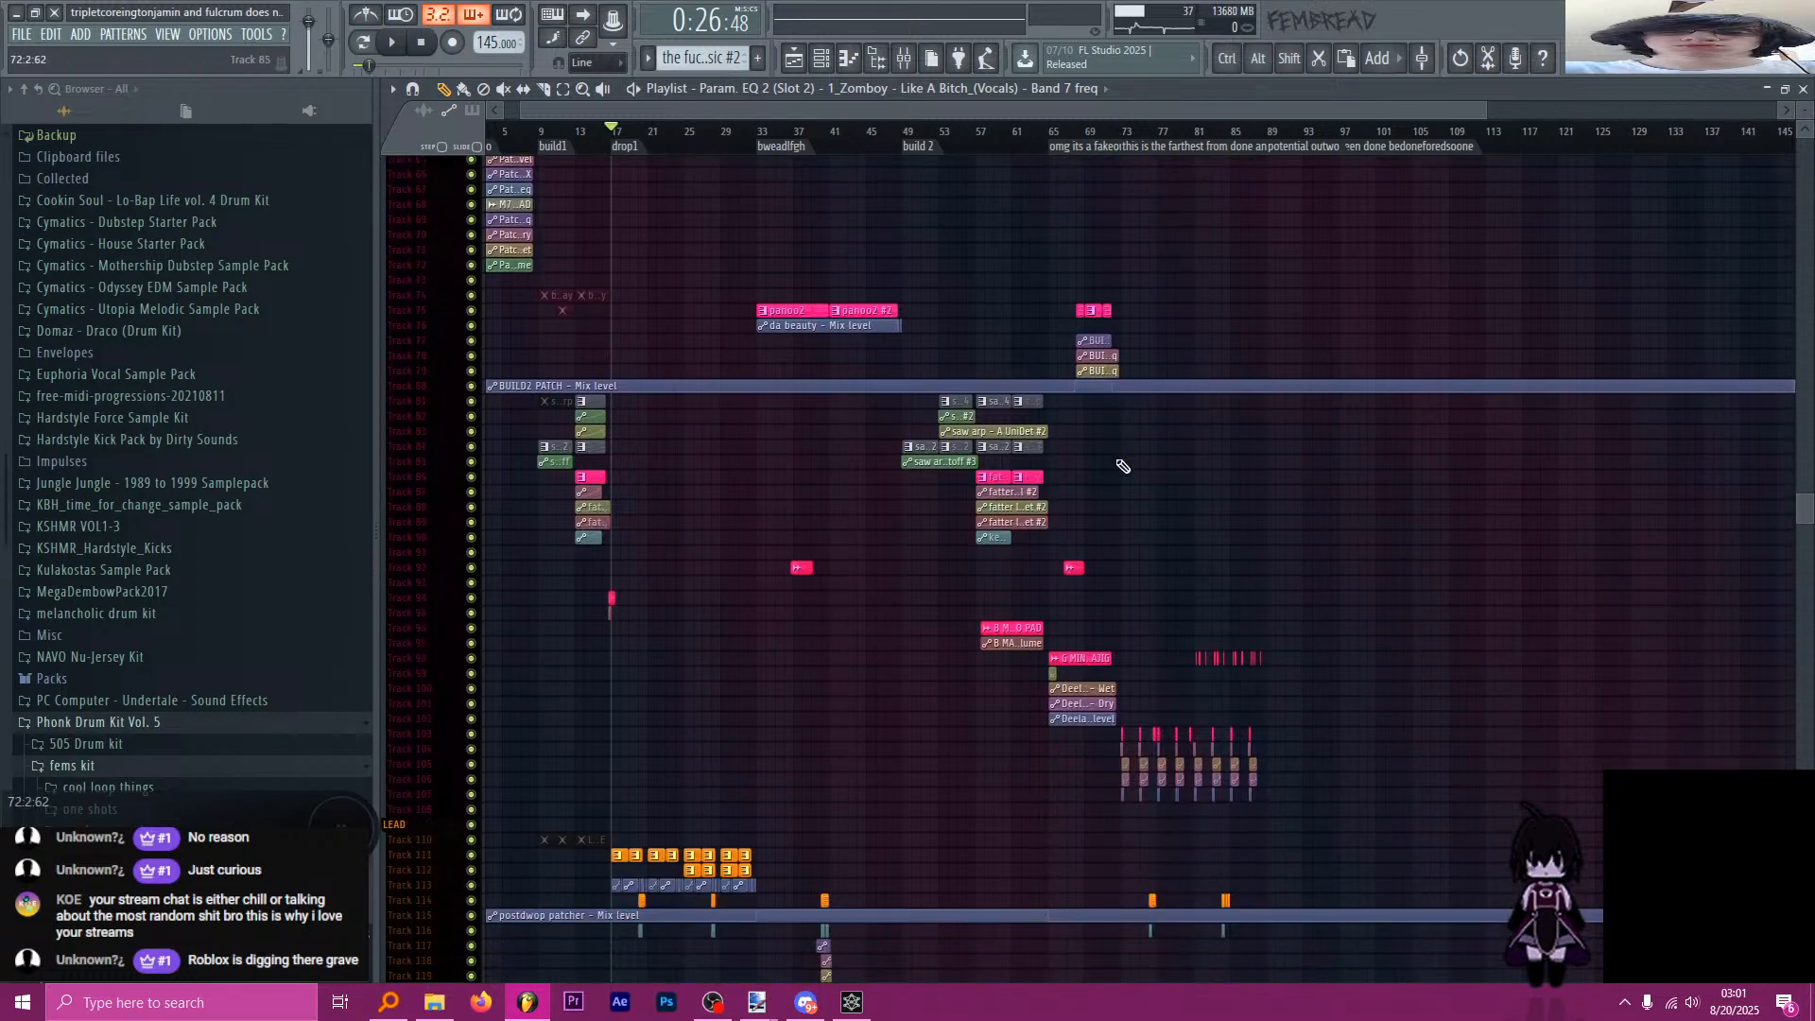
pyautogui.scroll(-7, 1122, 466)
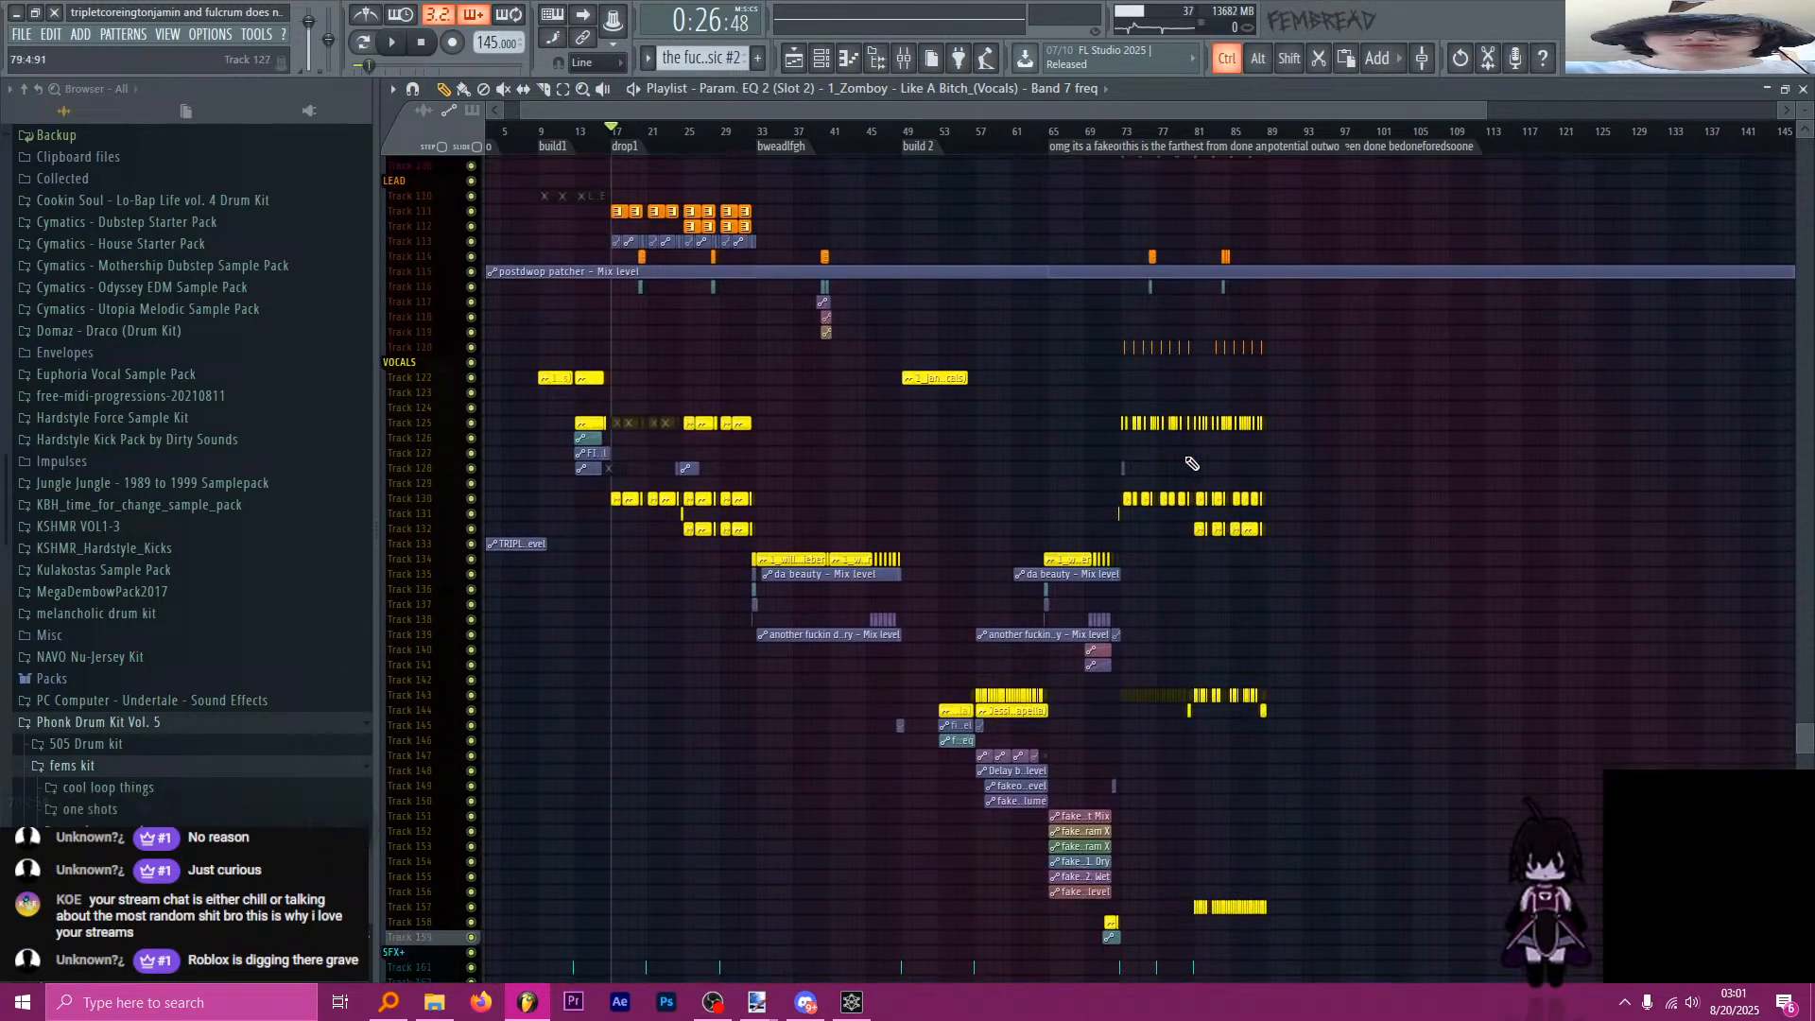
pyautogui.scroll(5, 1186, 464)
pyautogui.scroll(-4, 1153, 461)
pyautogui.scroll(-6, 1115, 455)
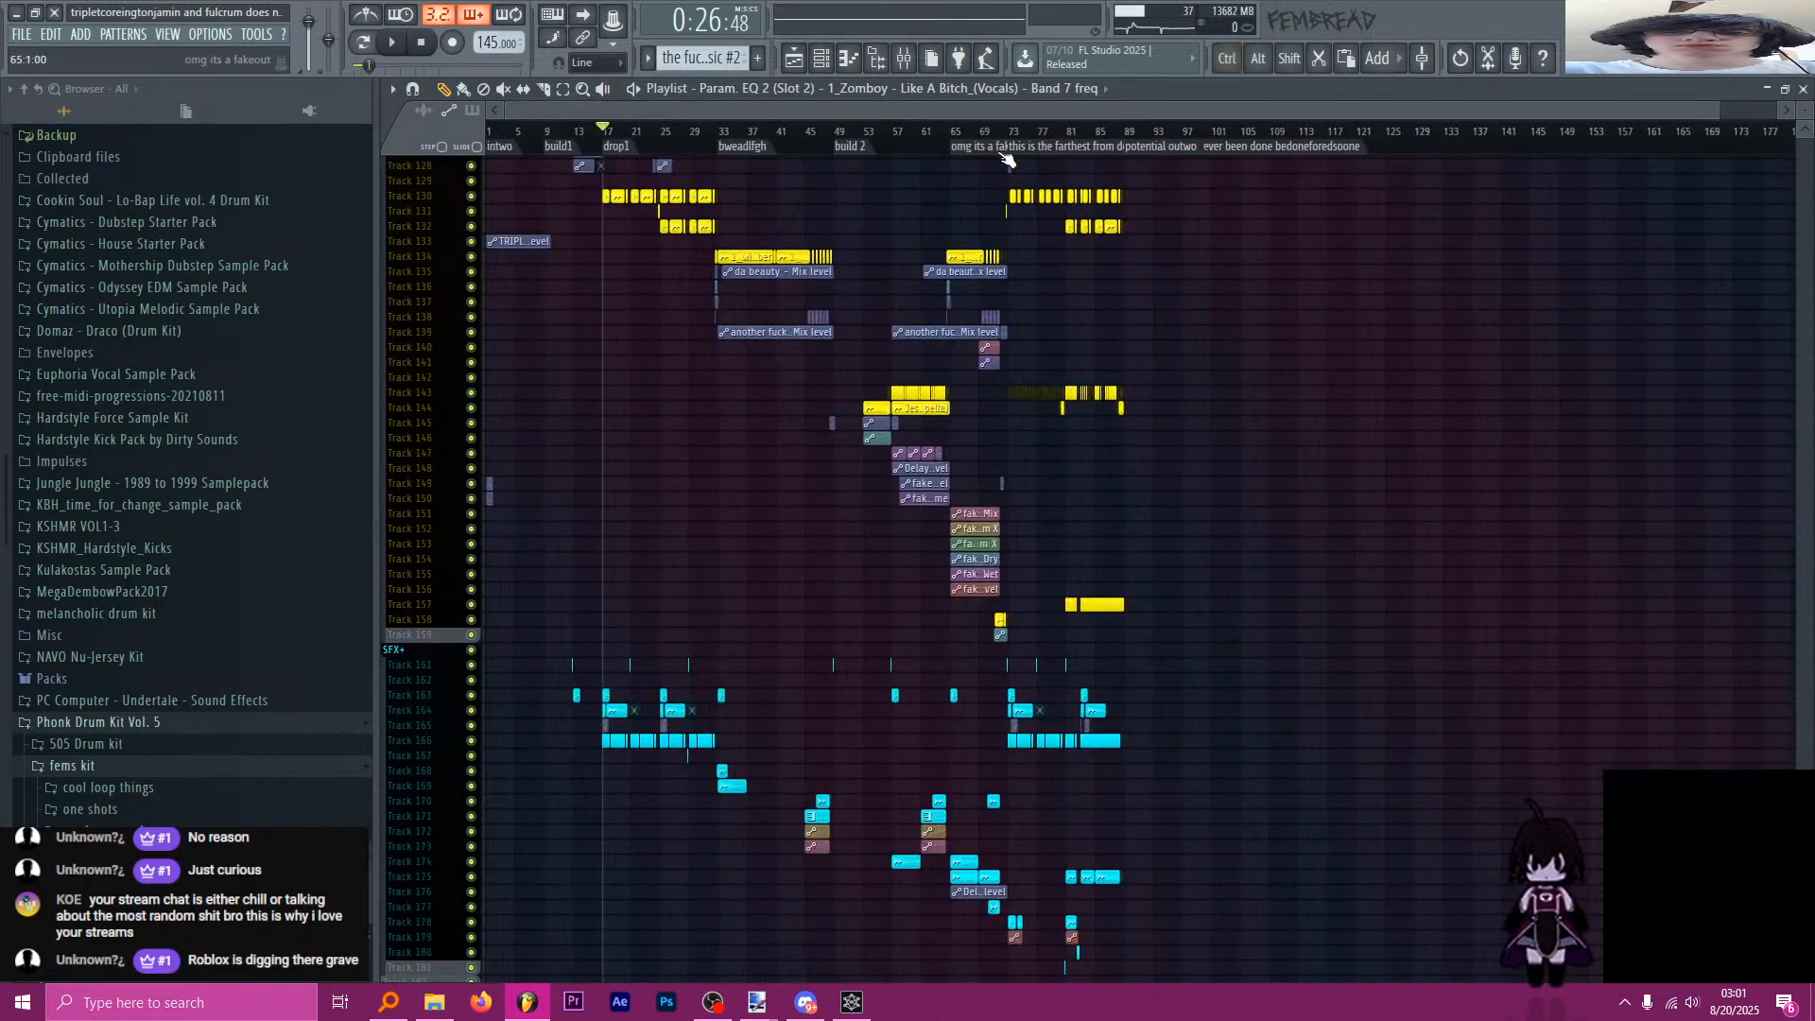
pyautogui.moveTo(956, 135); pyautogui.dragTo(988, 137)
pyautogui.scroll(4, 1083, 288)
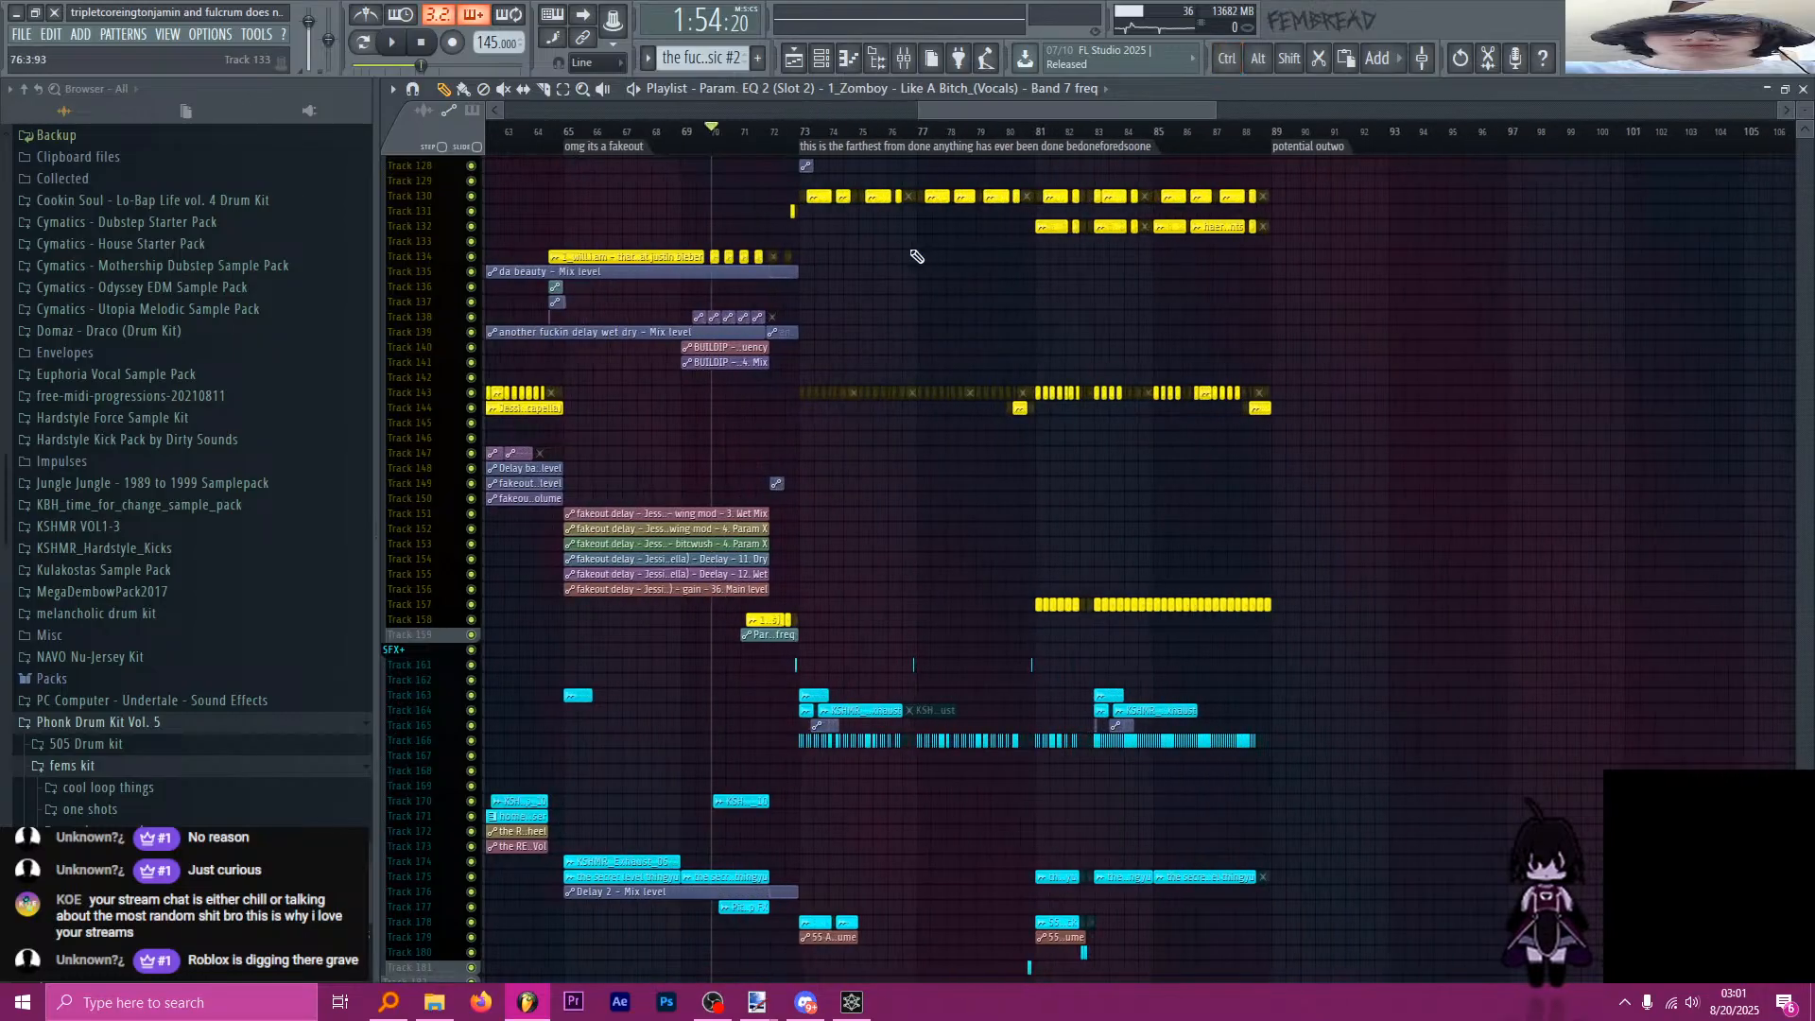
pyautogui.scroll(2, 916, 256)
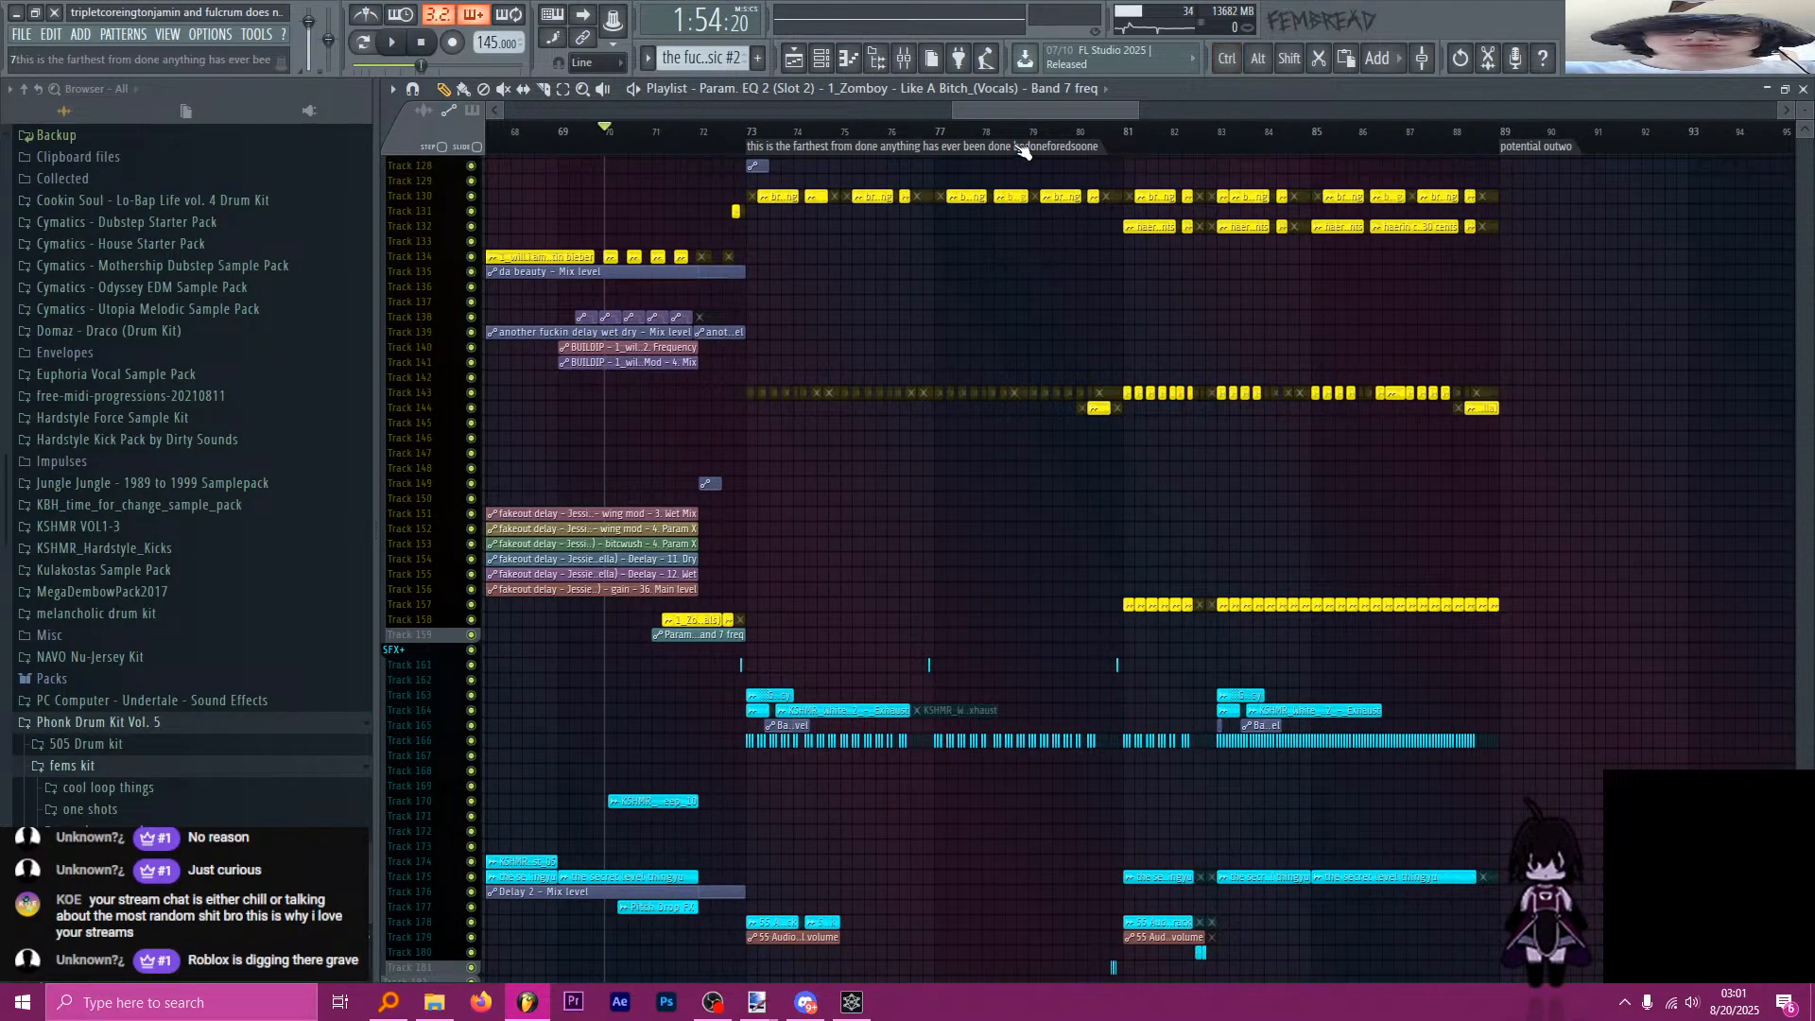
# Play the fakeout transition from bar 69 into the drop at bar 73.
pyautogui.click(761, 135)
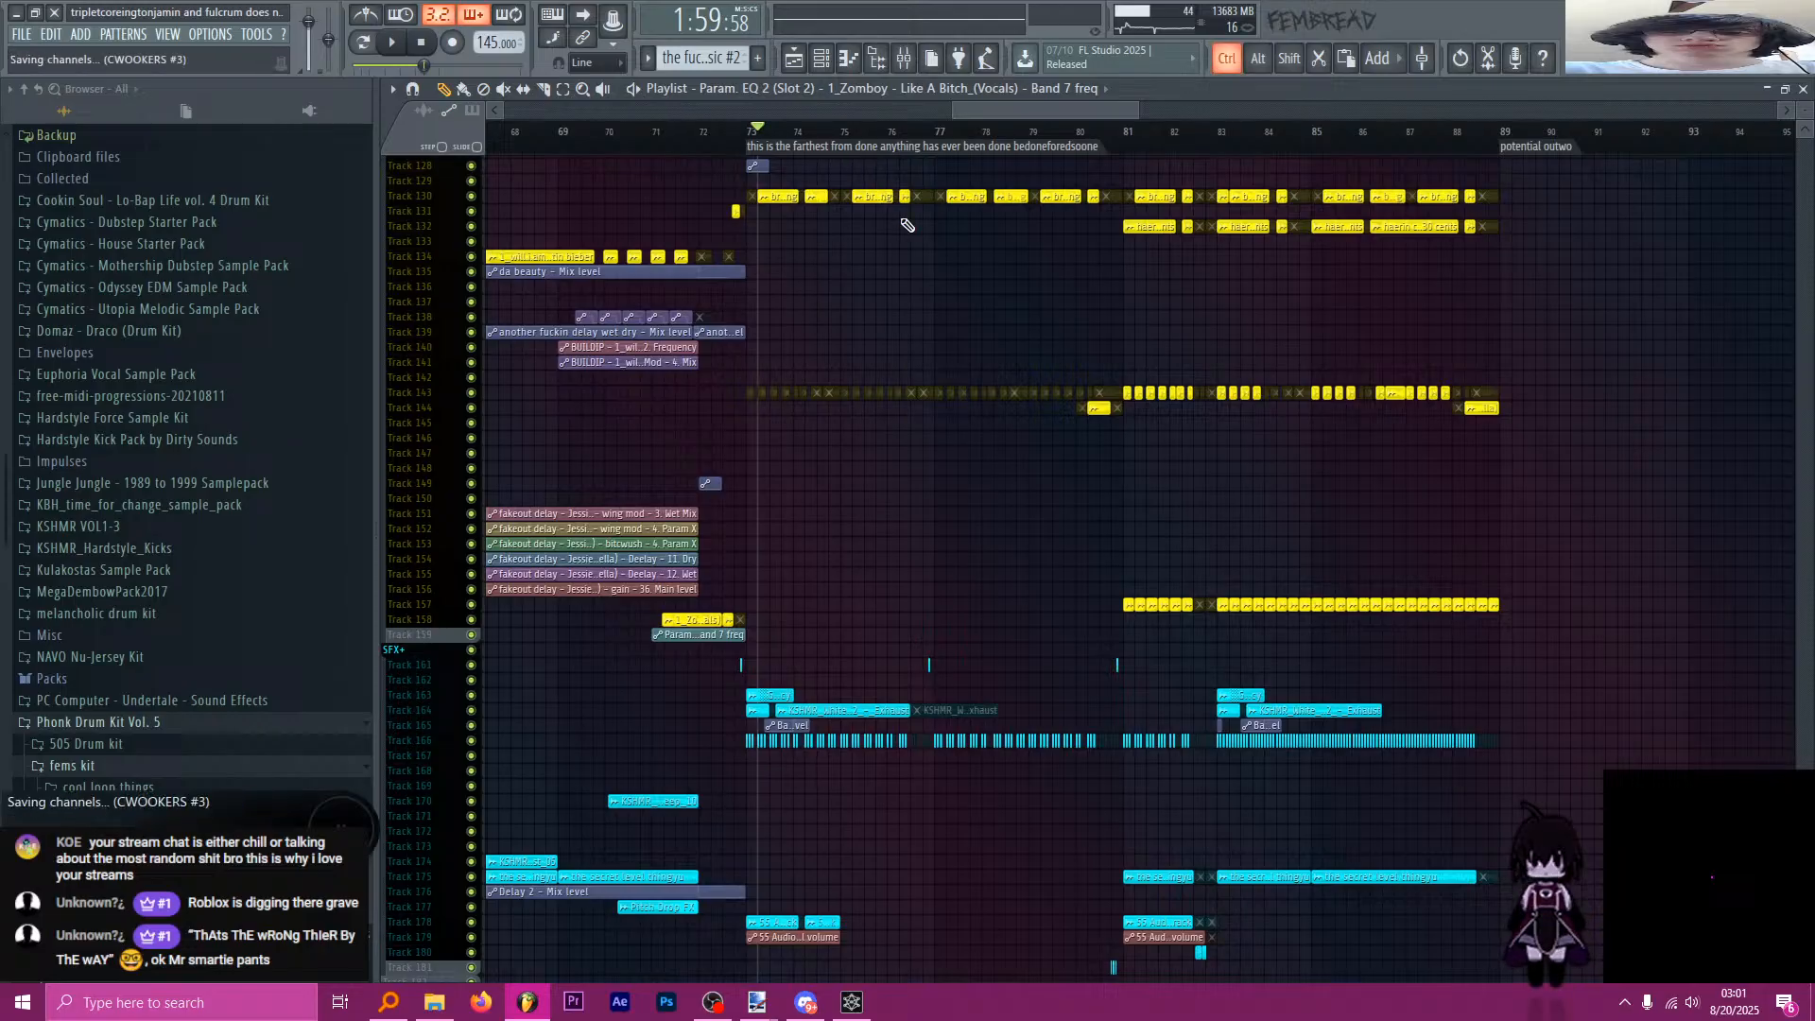
pyautogui.scroll(-2, 837, 197)
pyautogui.scroll(2, 804, 179)
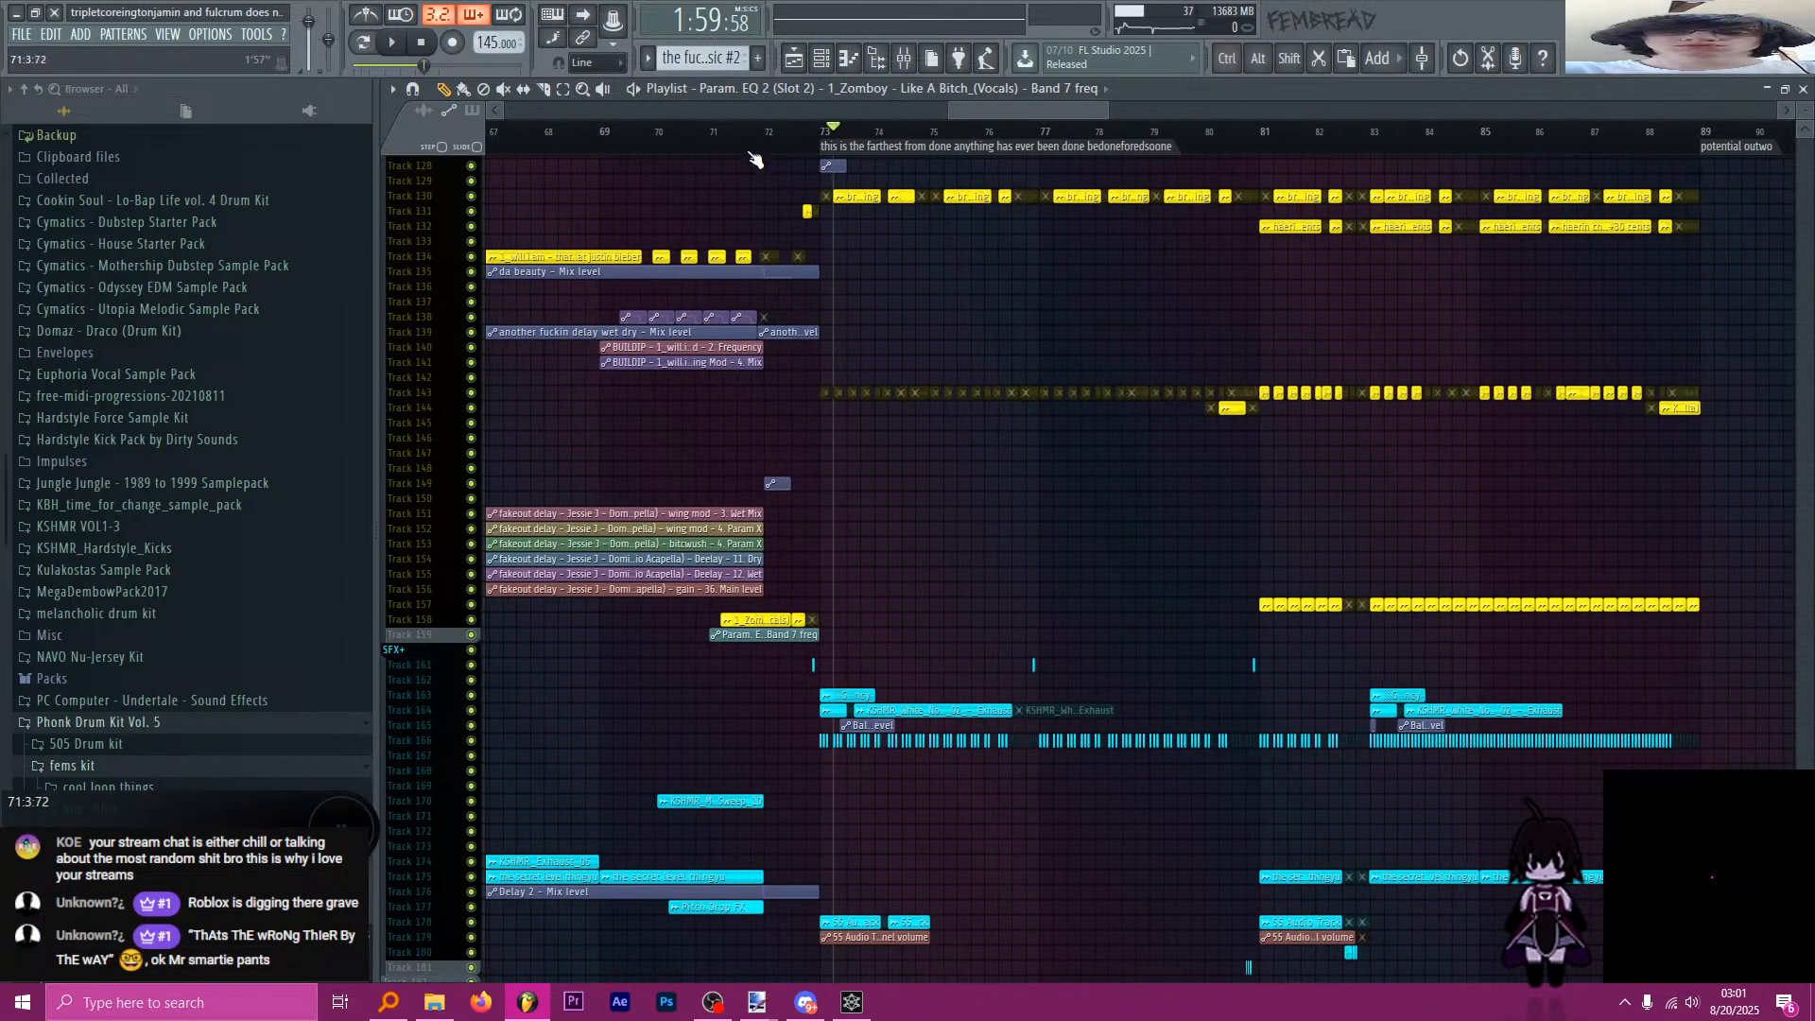
pyautogui.moveTo(654, 134); pyautogui.dragTo(605, 133)
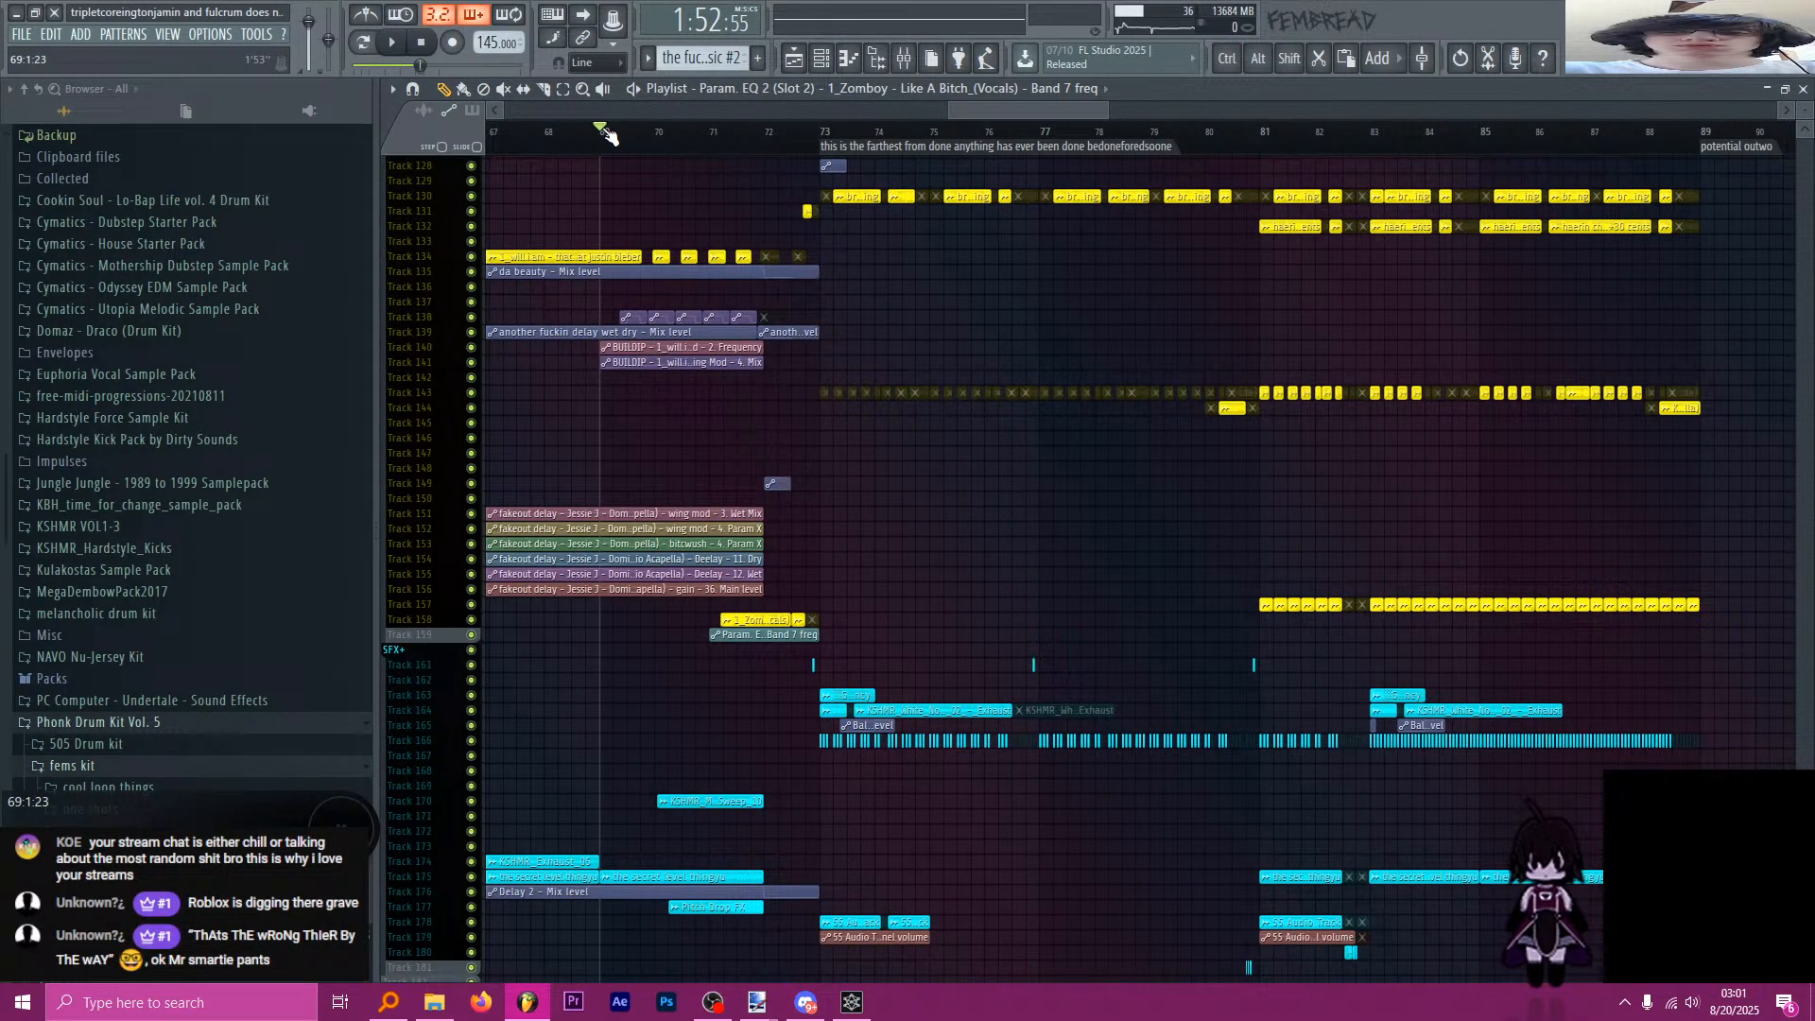
pyautogui.press('space')
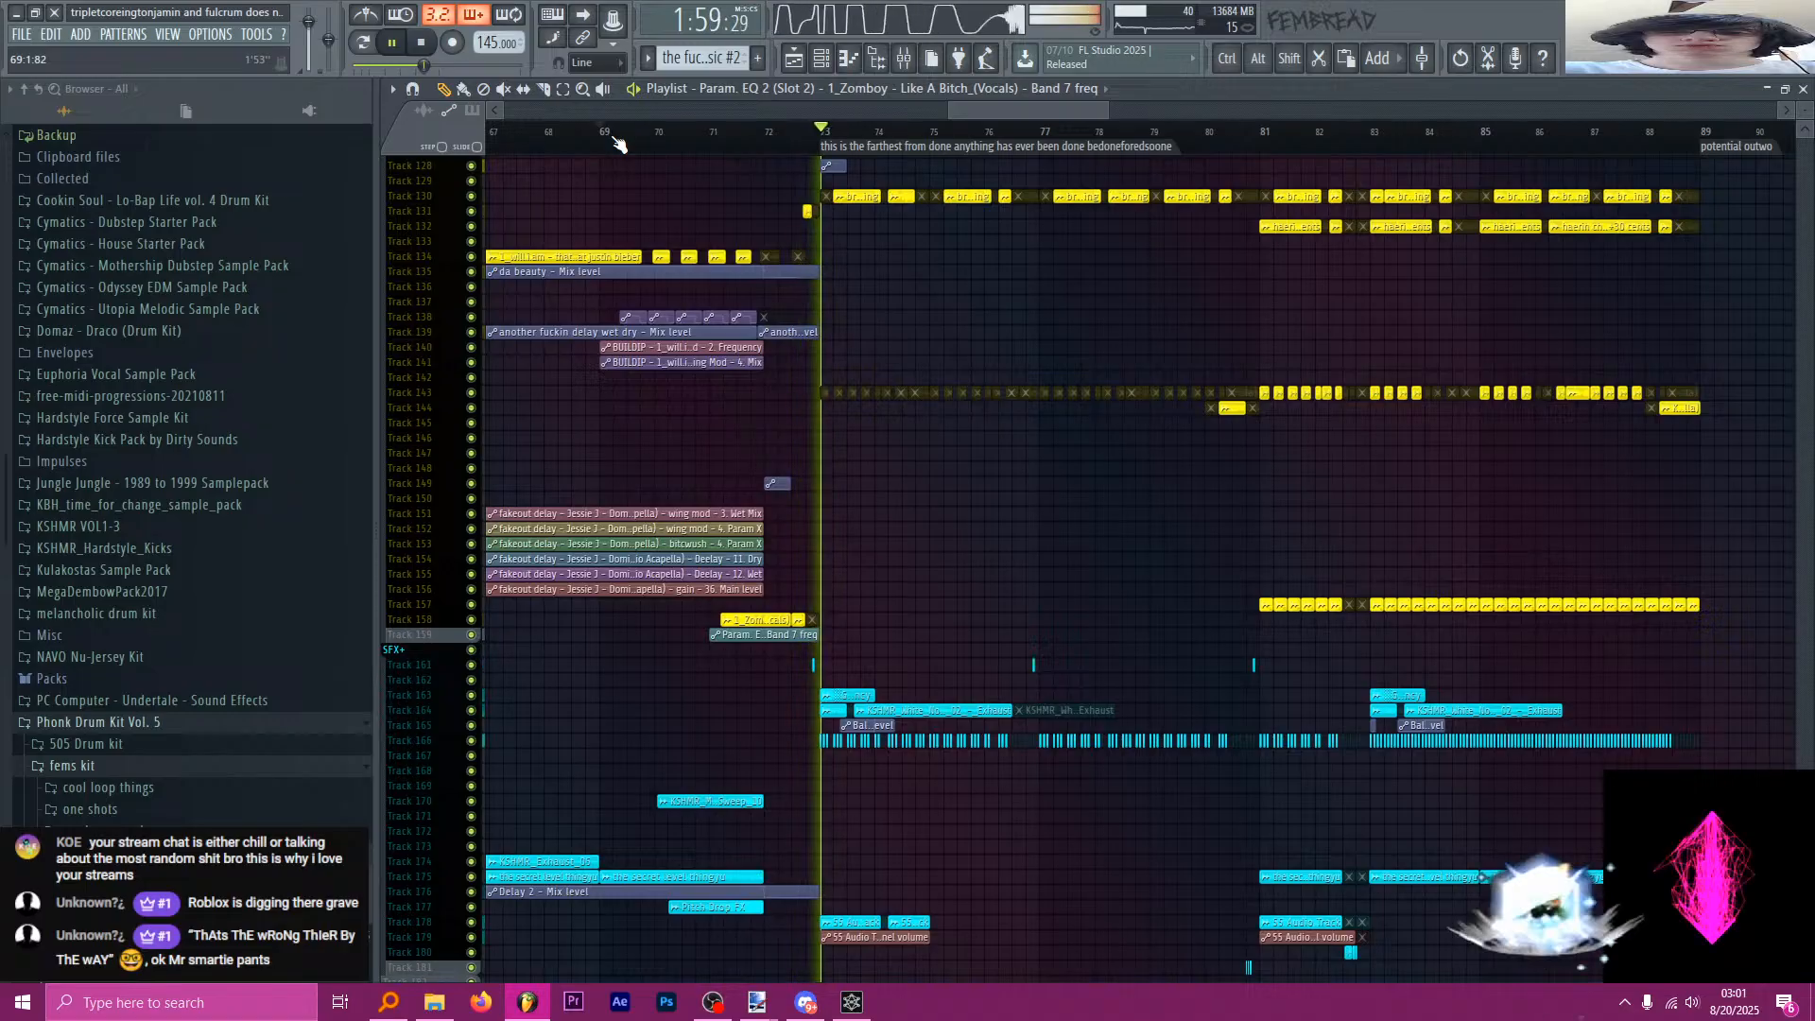
pyautogui.press('space')
# Inspect the Param. EQ 2 and bitcwush effects inside THE FEMBREAD patcher on the Zomboy vocal's mixer track while the transition plays.
pyautogui.scroll(2, 725, 133)
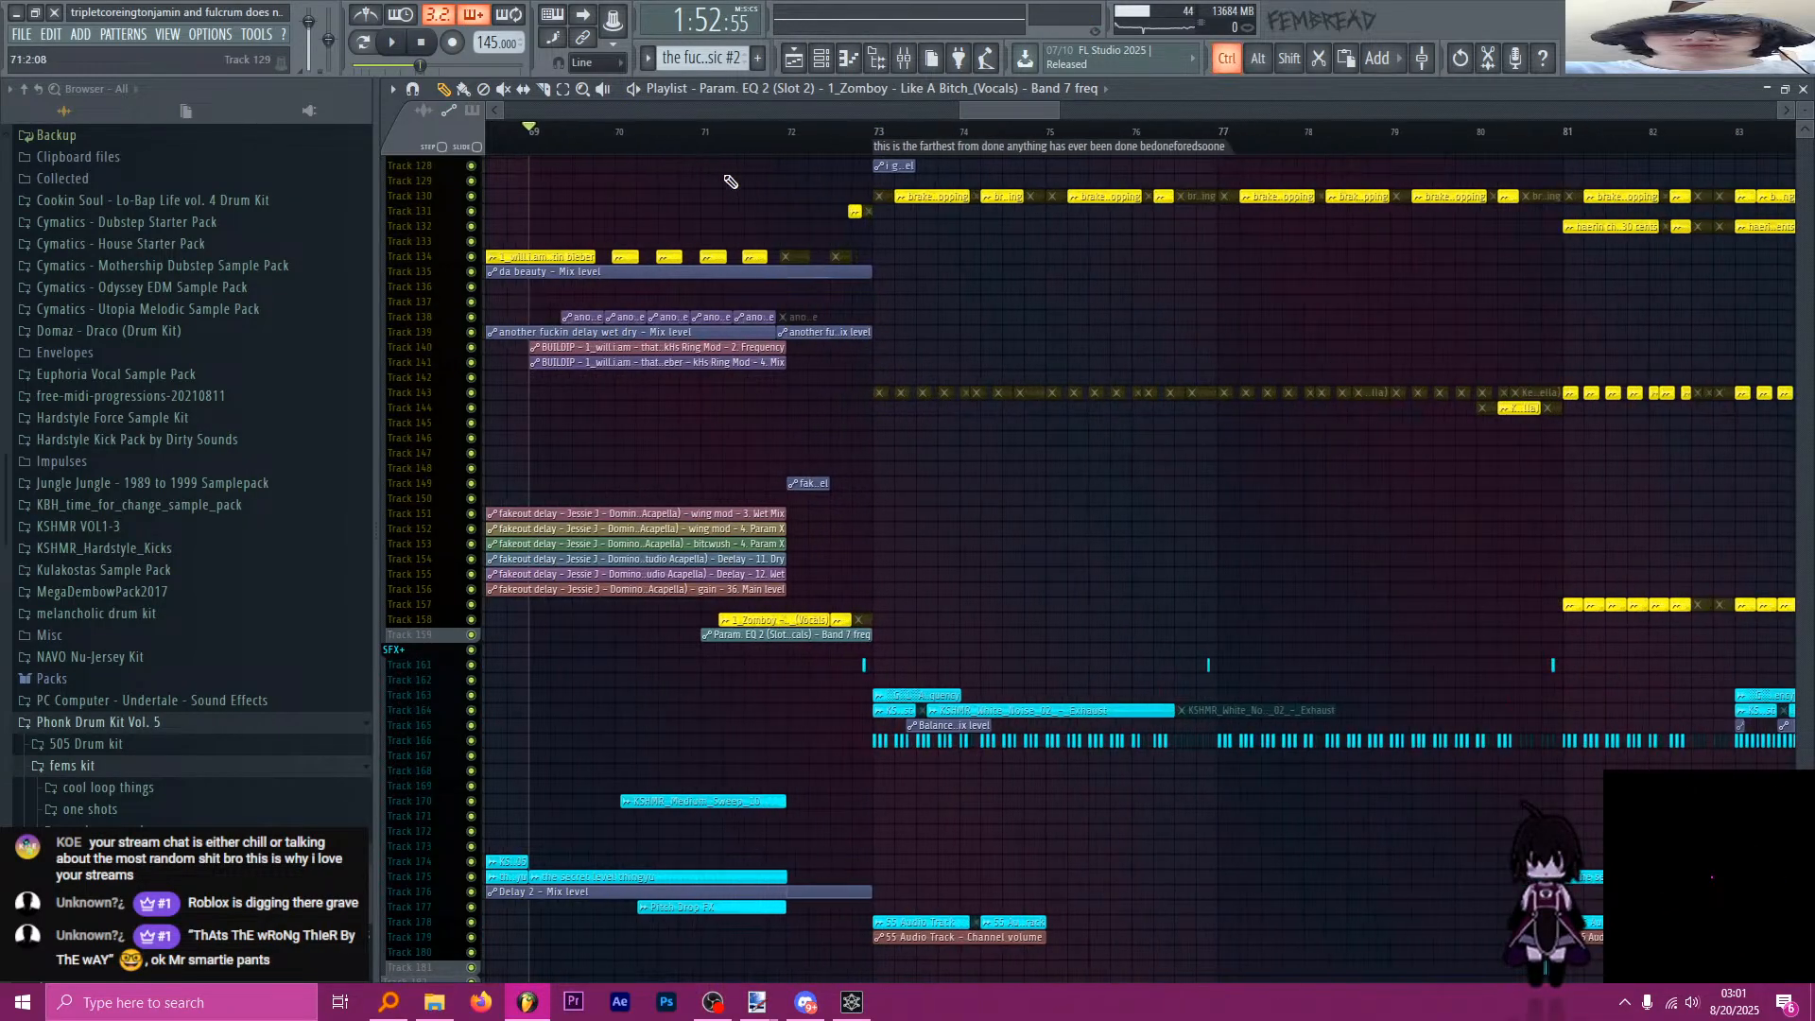
pyautogui.click(700, 133)
pyautogui.click(904, 58)
pyautogui.press('space')
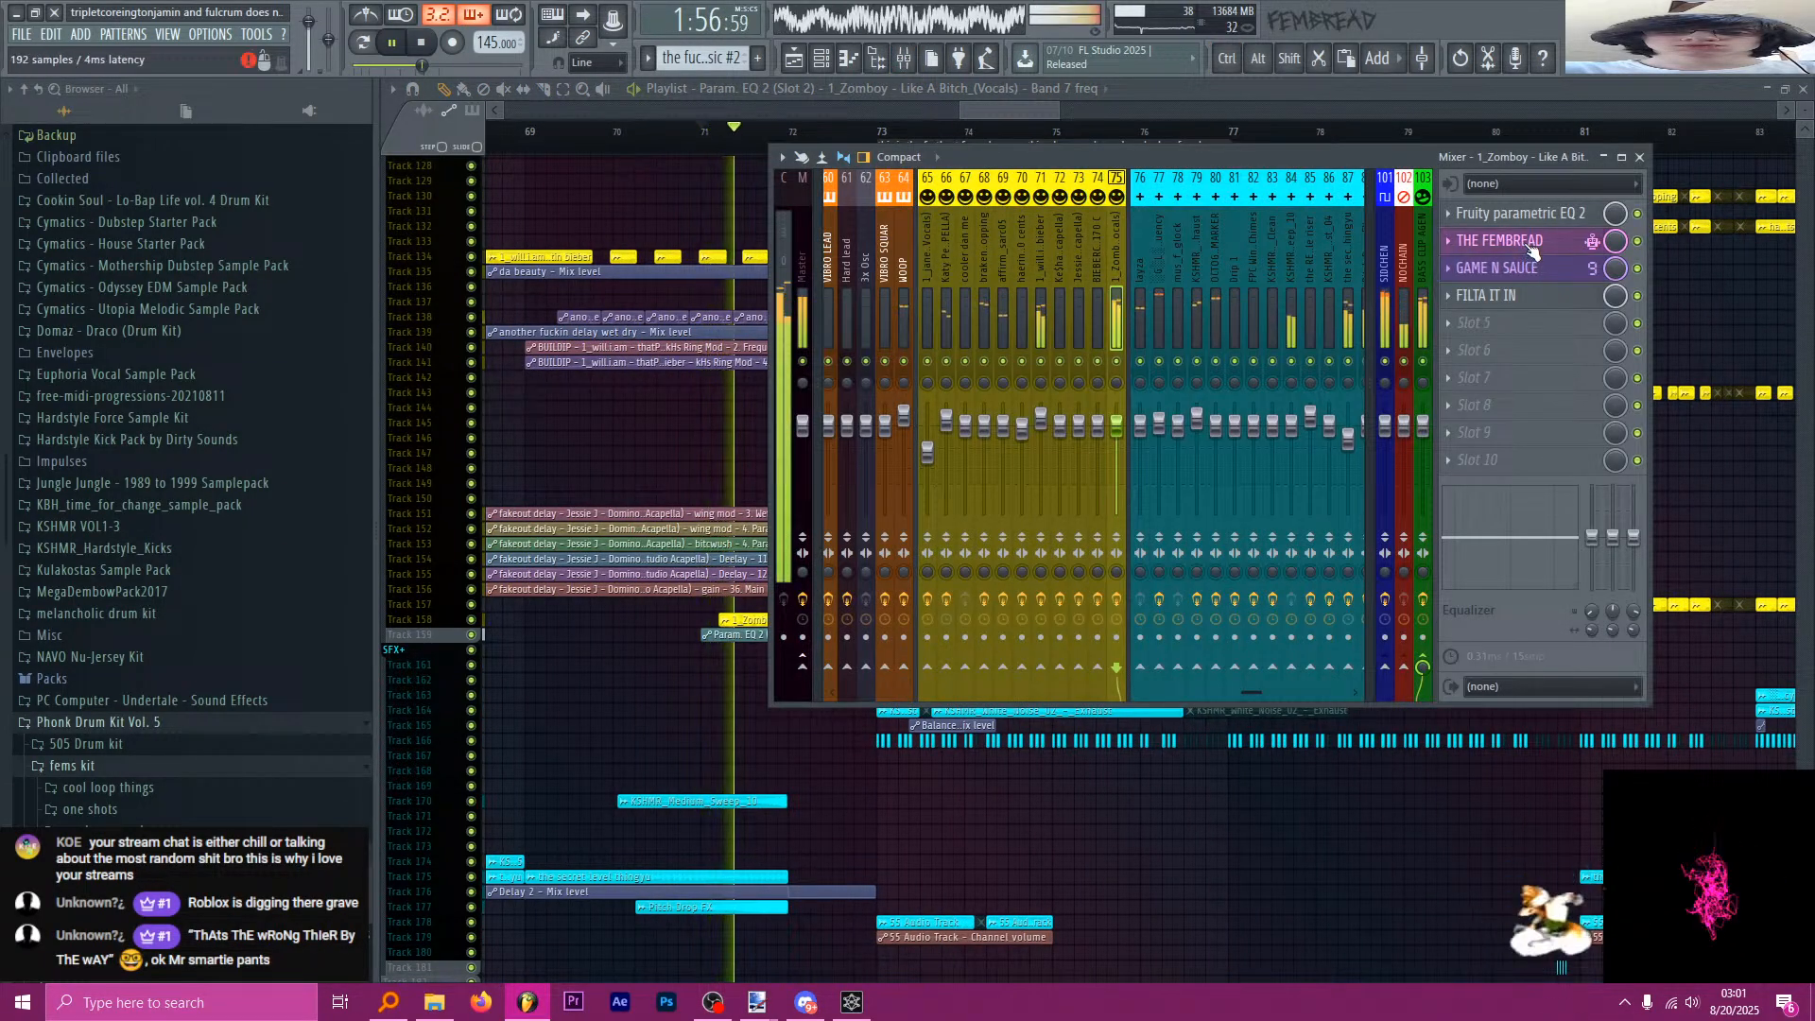
pyautogui.click(1498, 240)
pyautogui.doubleClick(886, 492)
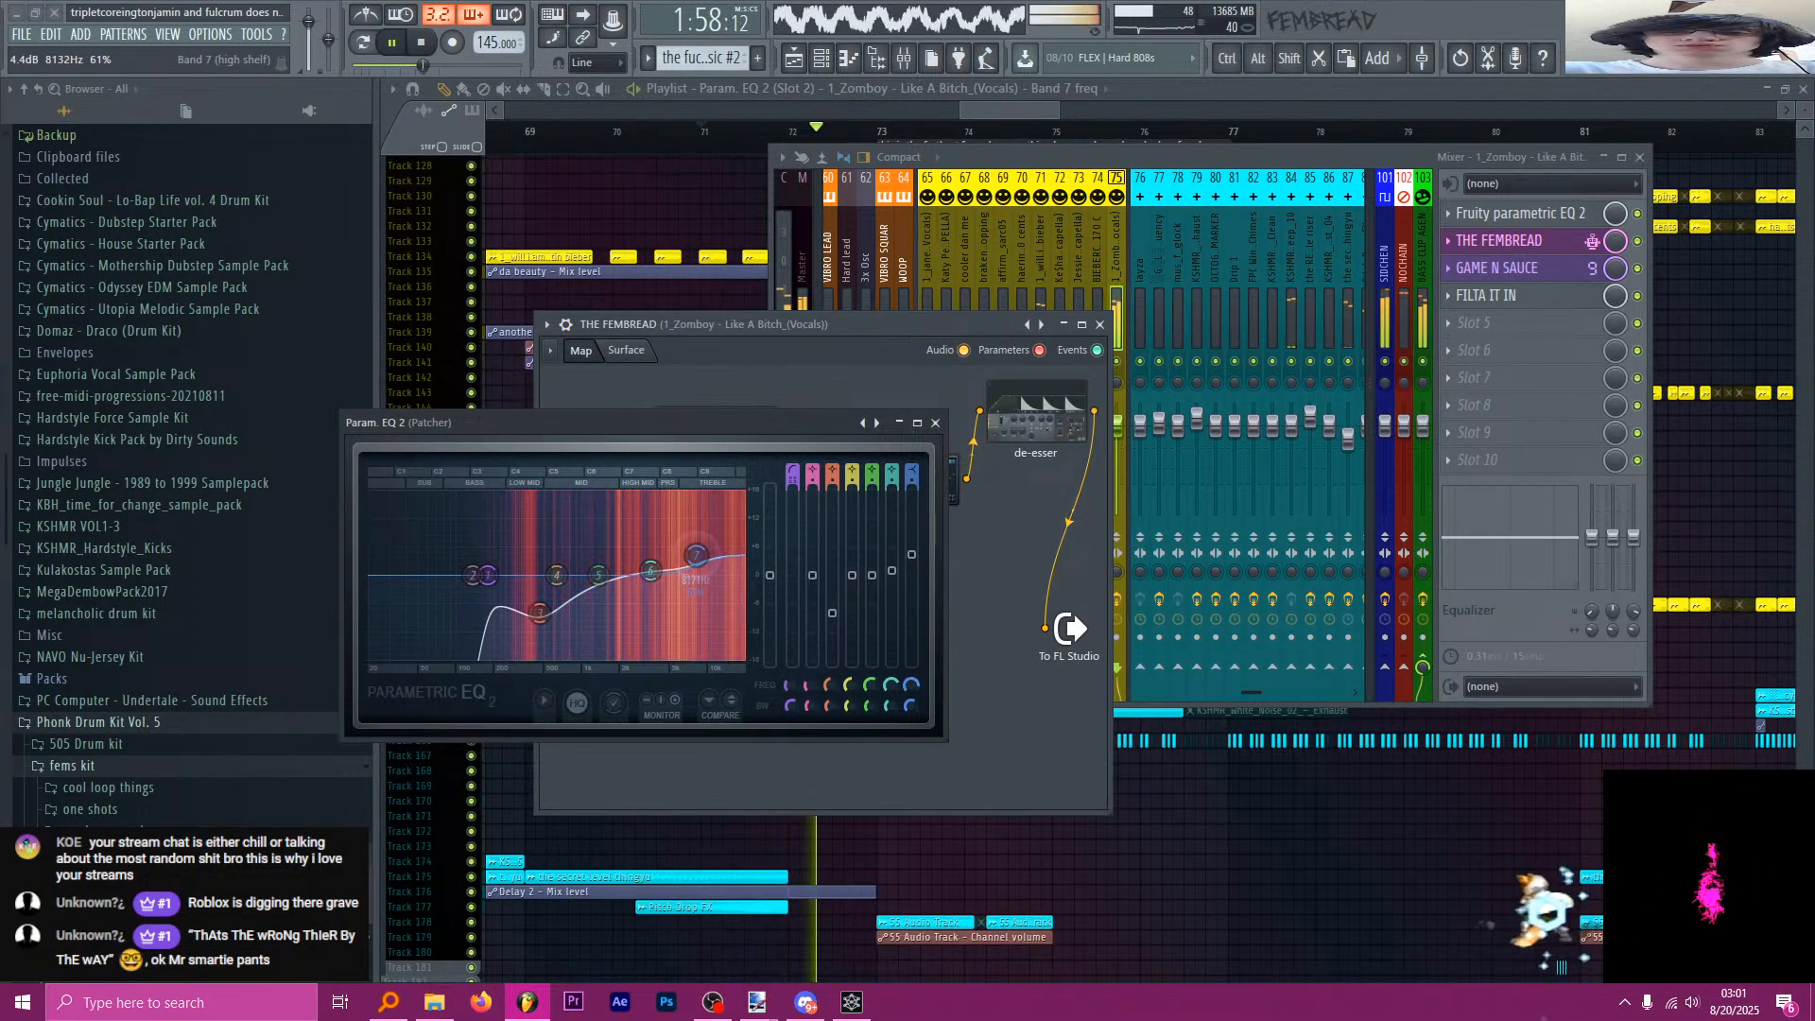
pyautogui.click(935, 424)
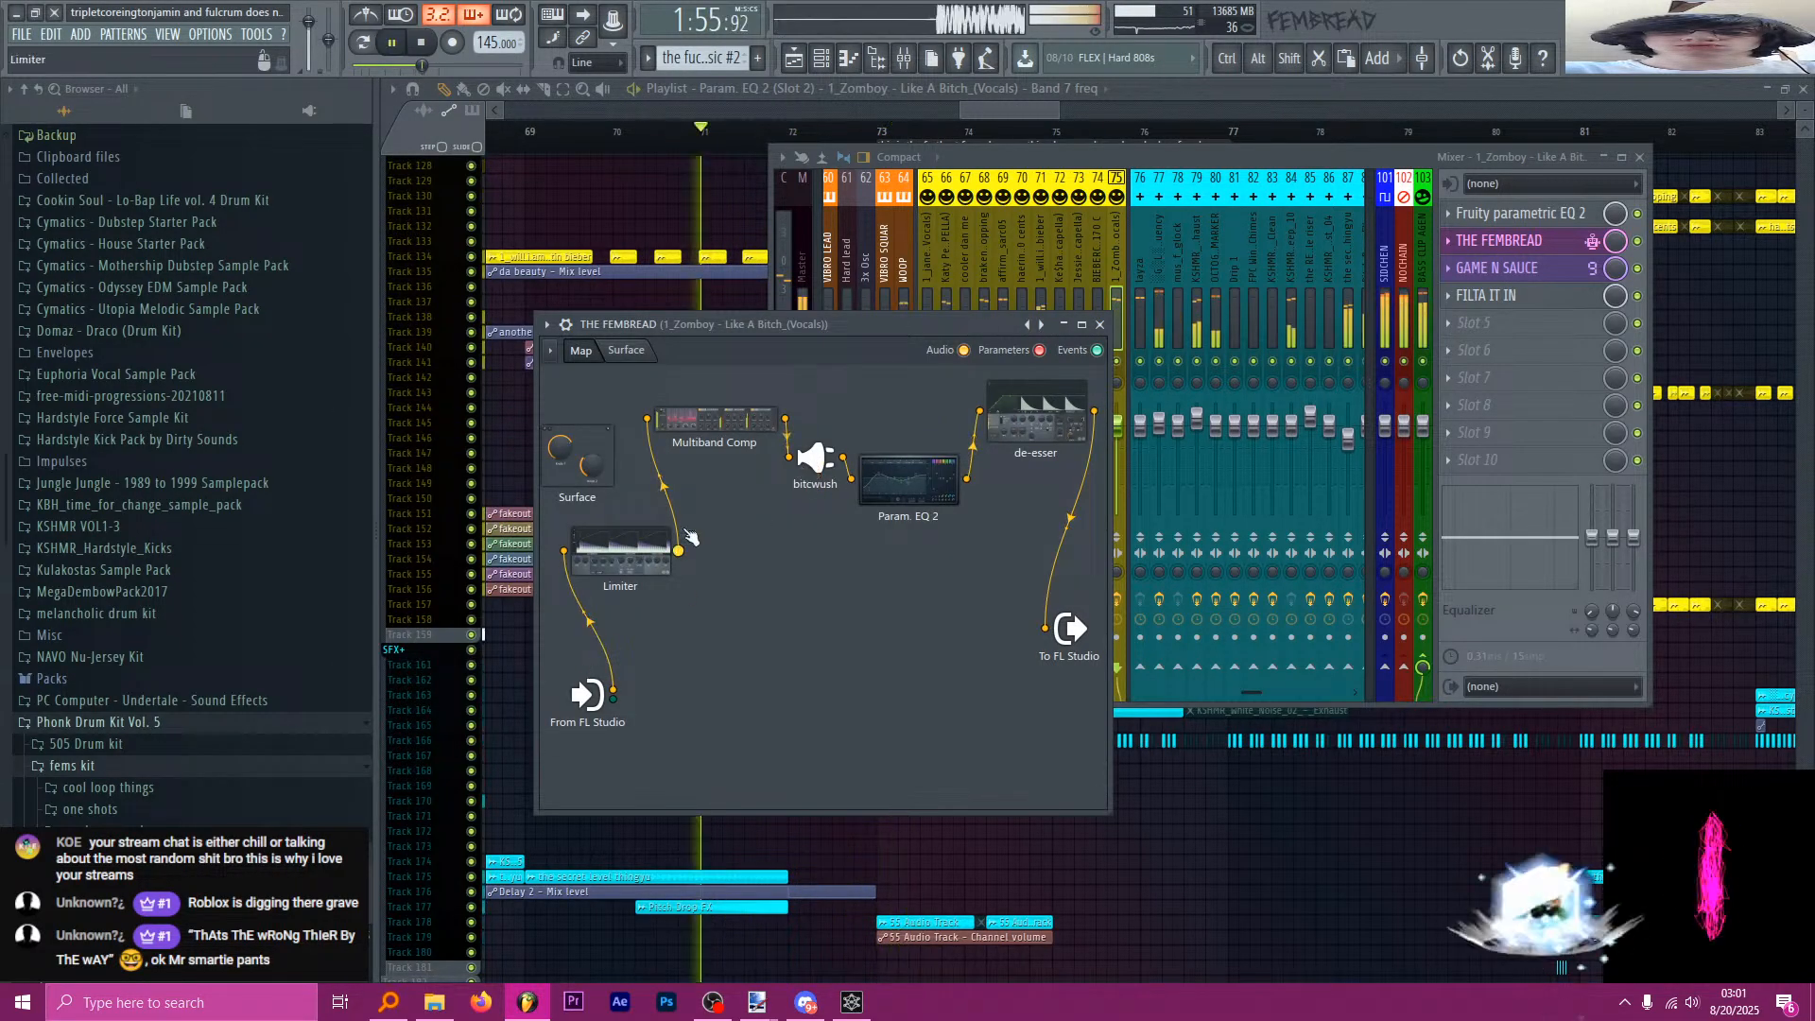
pyautogui.doubleClick(814, 459)
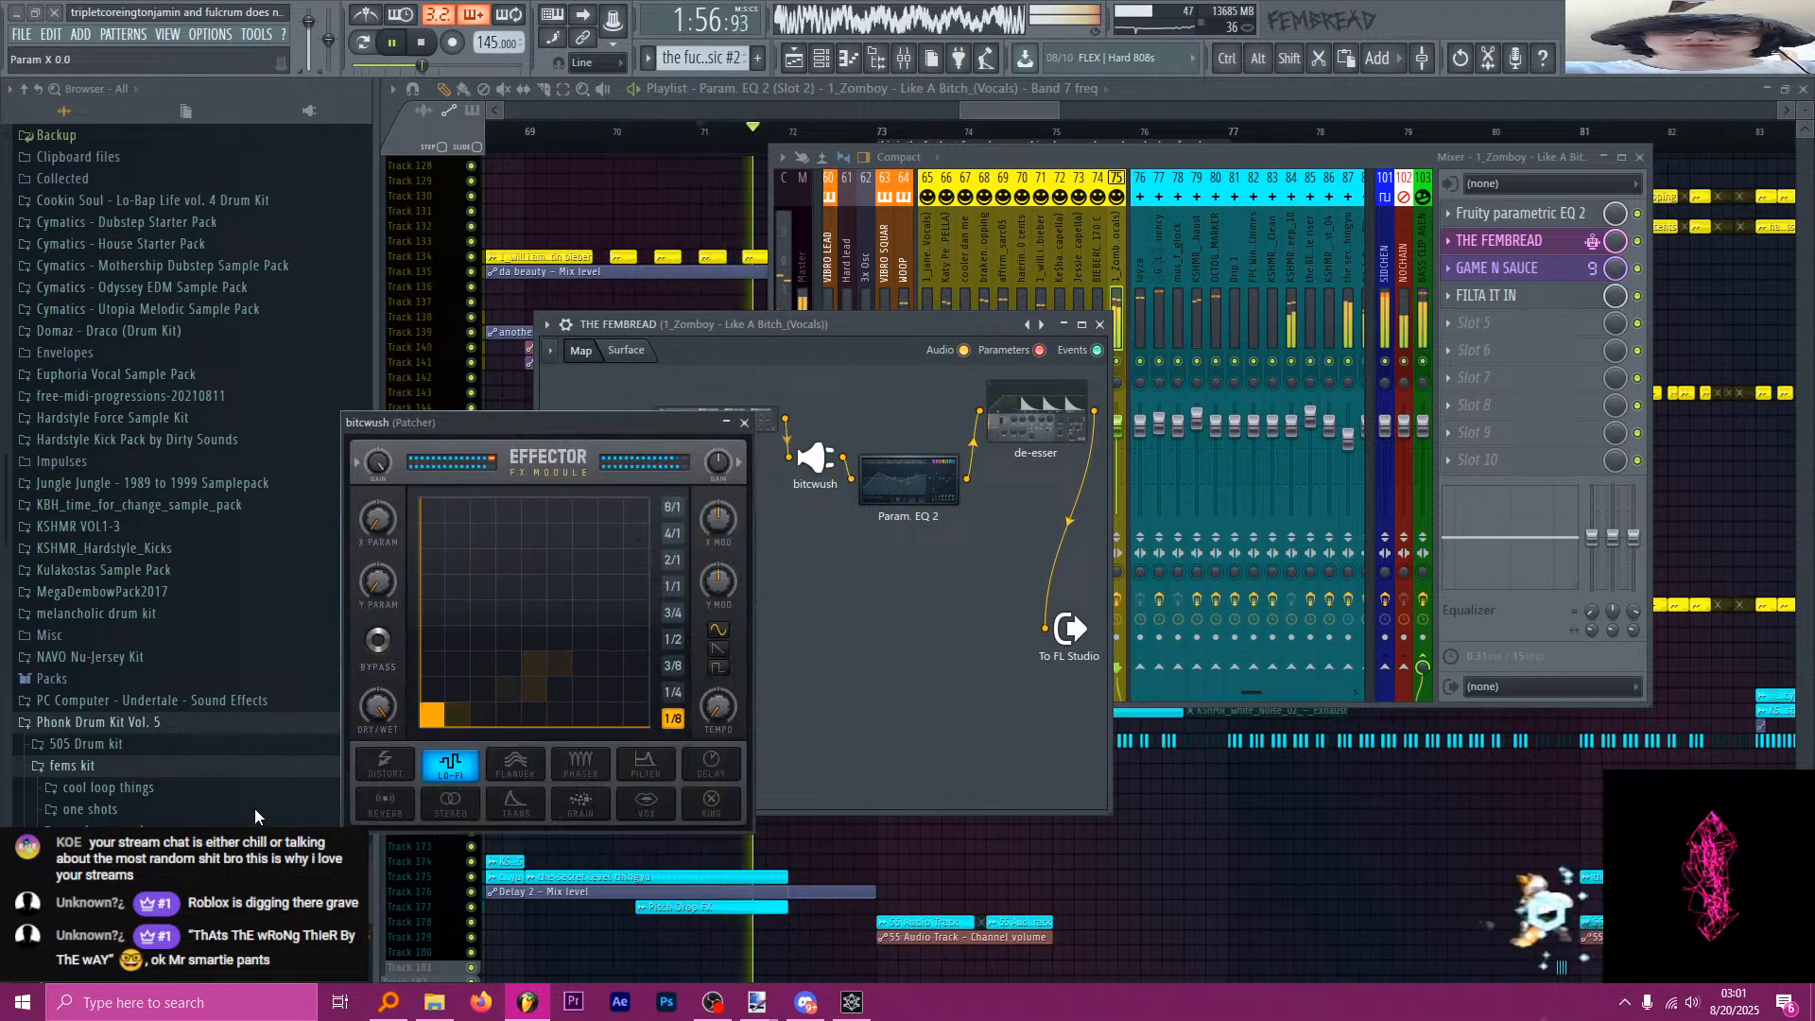
pyautogui.click(745, 423)
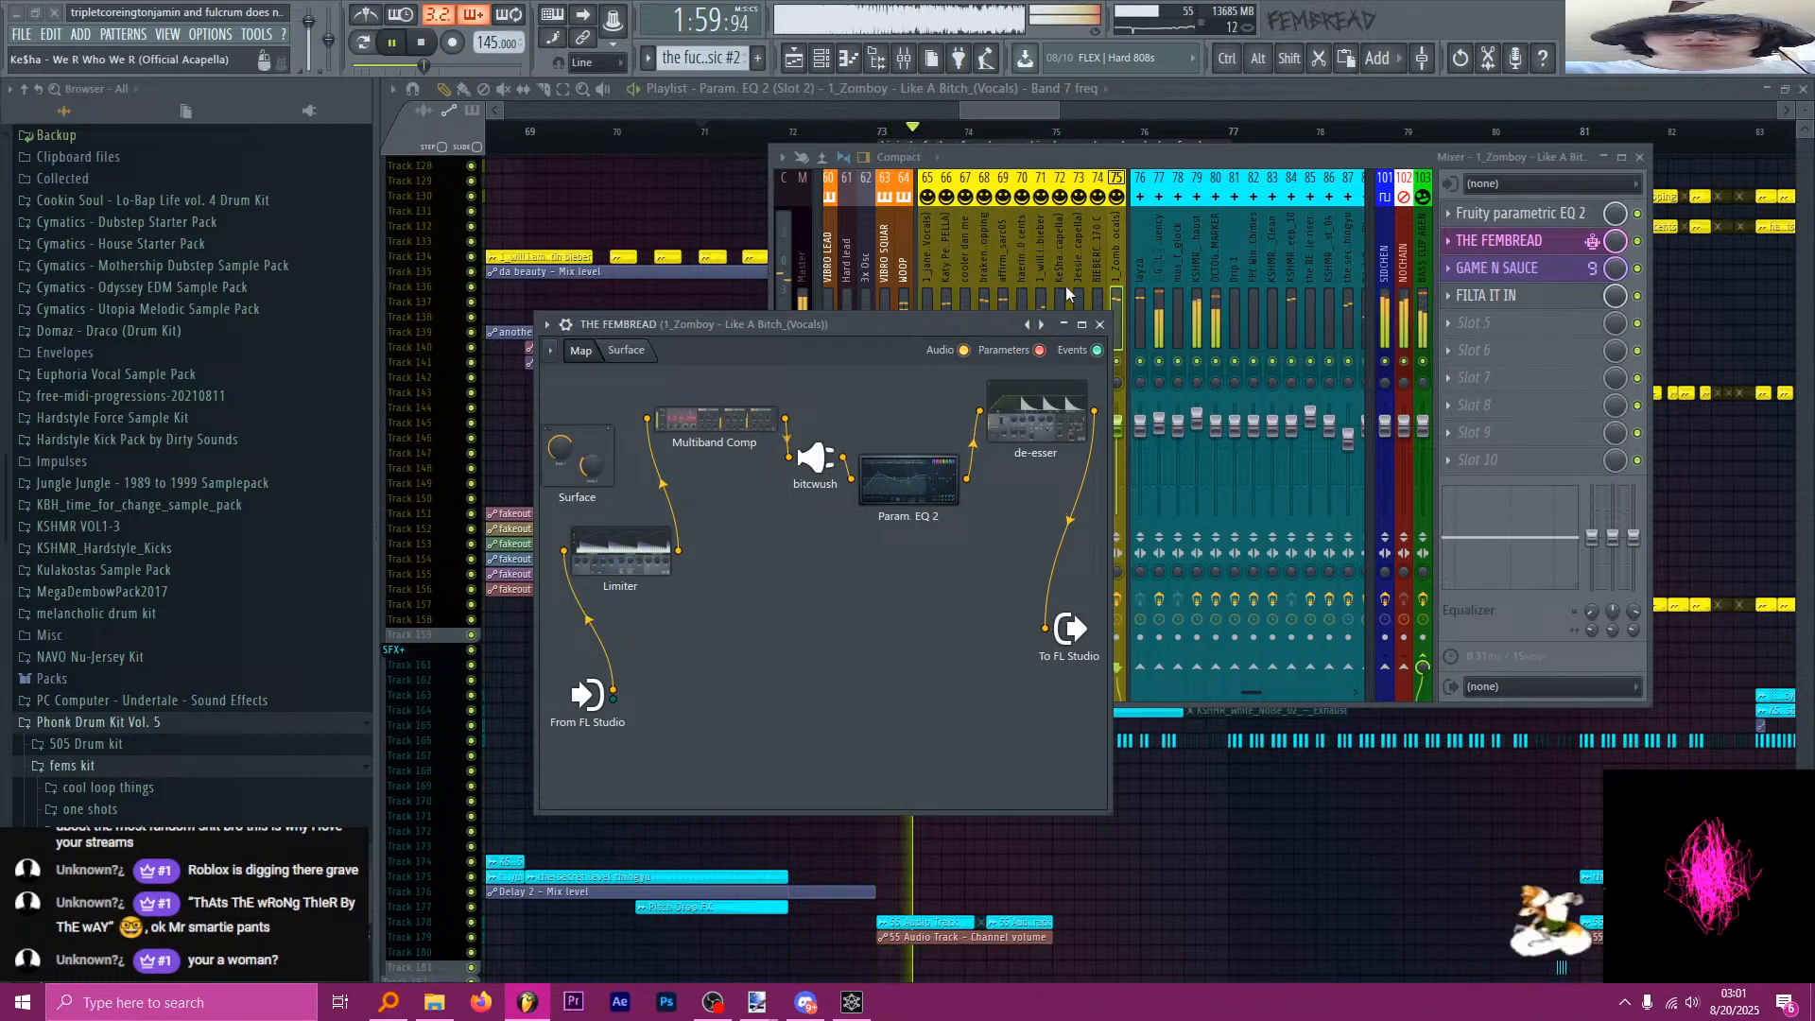
pyautogui.click(1099, 324)
pyautogui.click(1025, 92)
# Apply Auto color group to the playlist track group at Track 155.
pyautogui.scroll(-4, 832, 324)
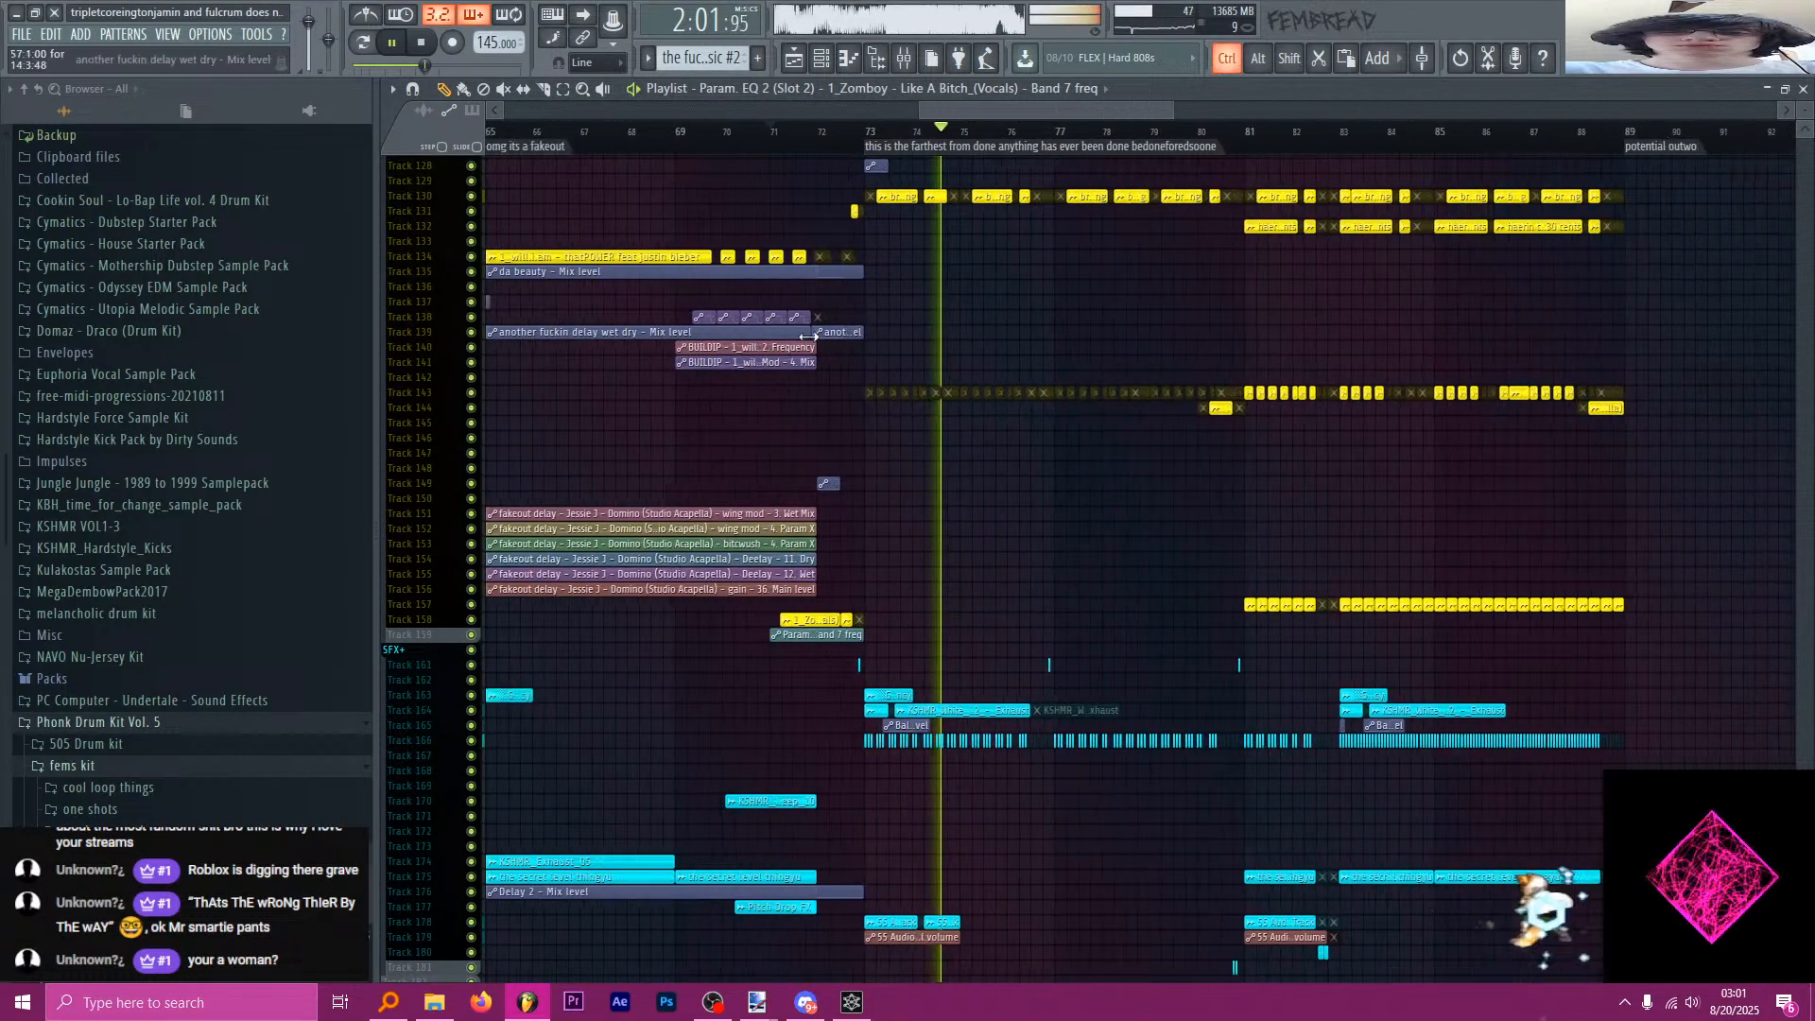
pyautogui.scroll(1, 1081, 363)
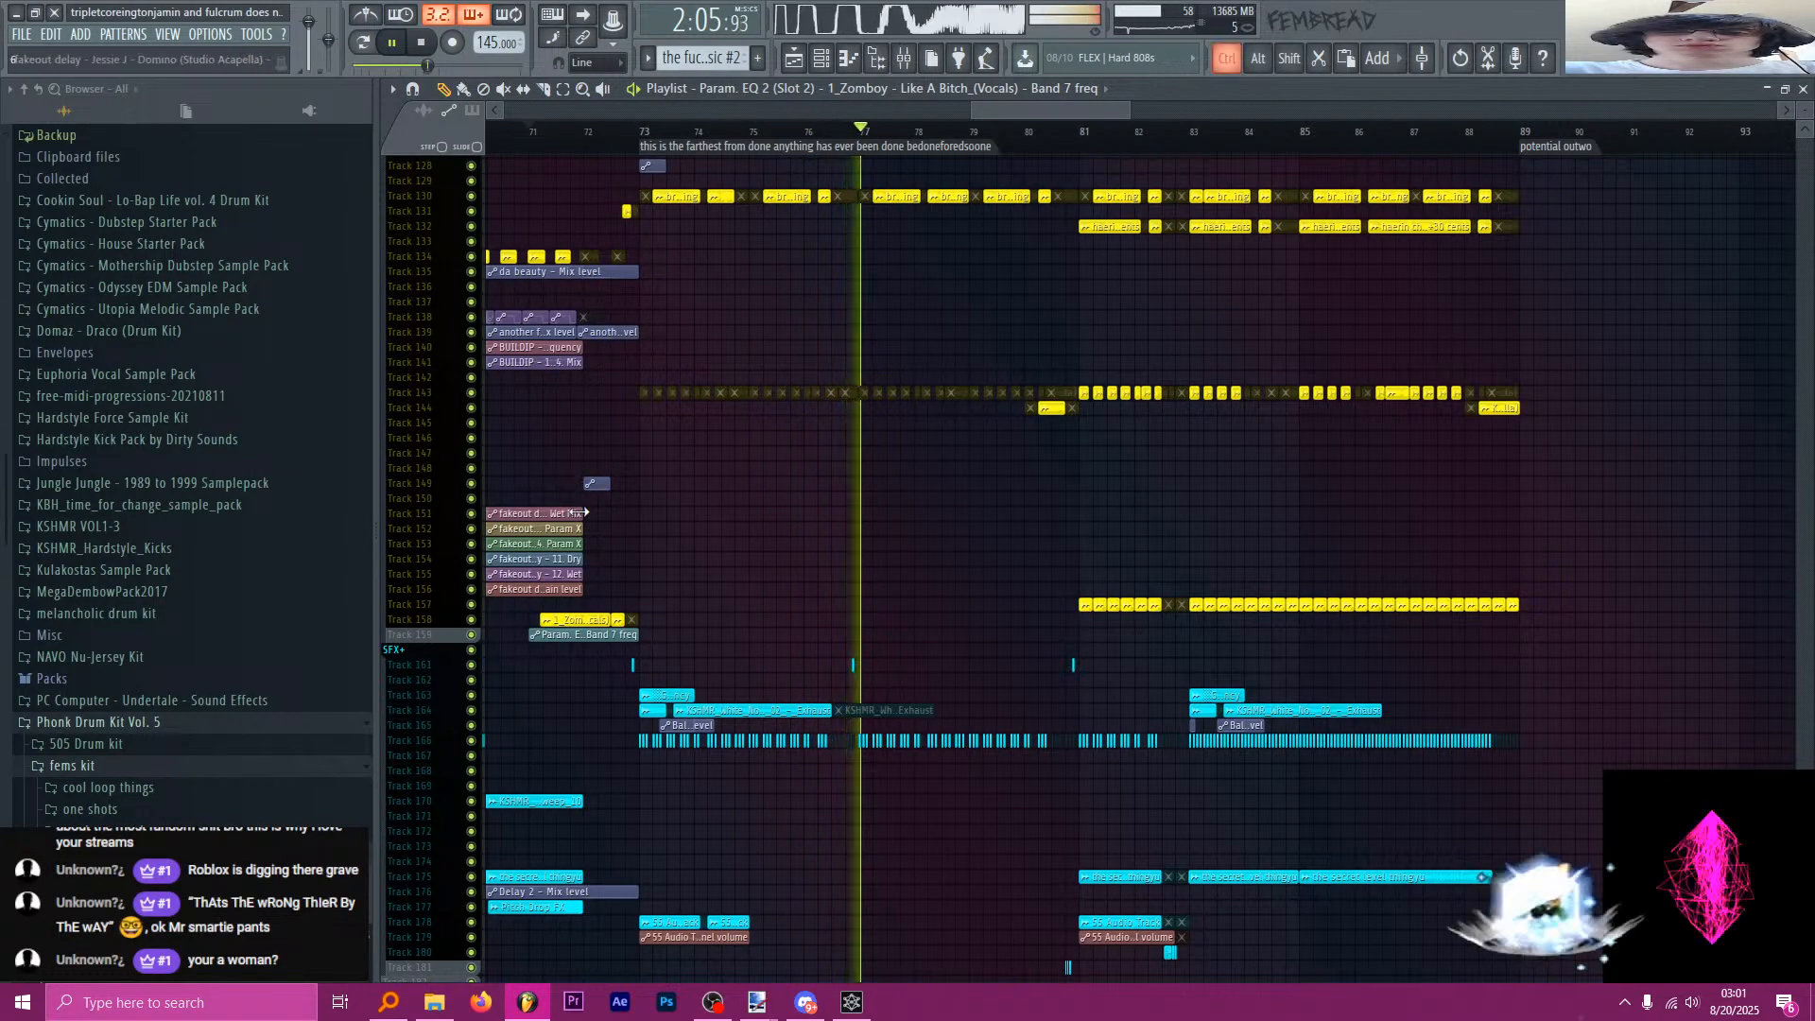
pyautogui.scroll(-4, 718, 397)
pyautogui.rightClick(441, 571)
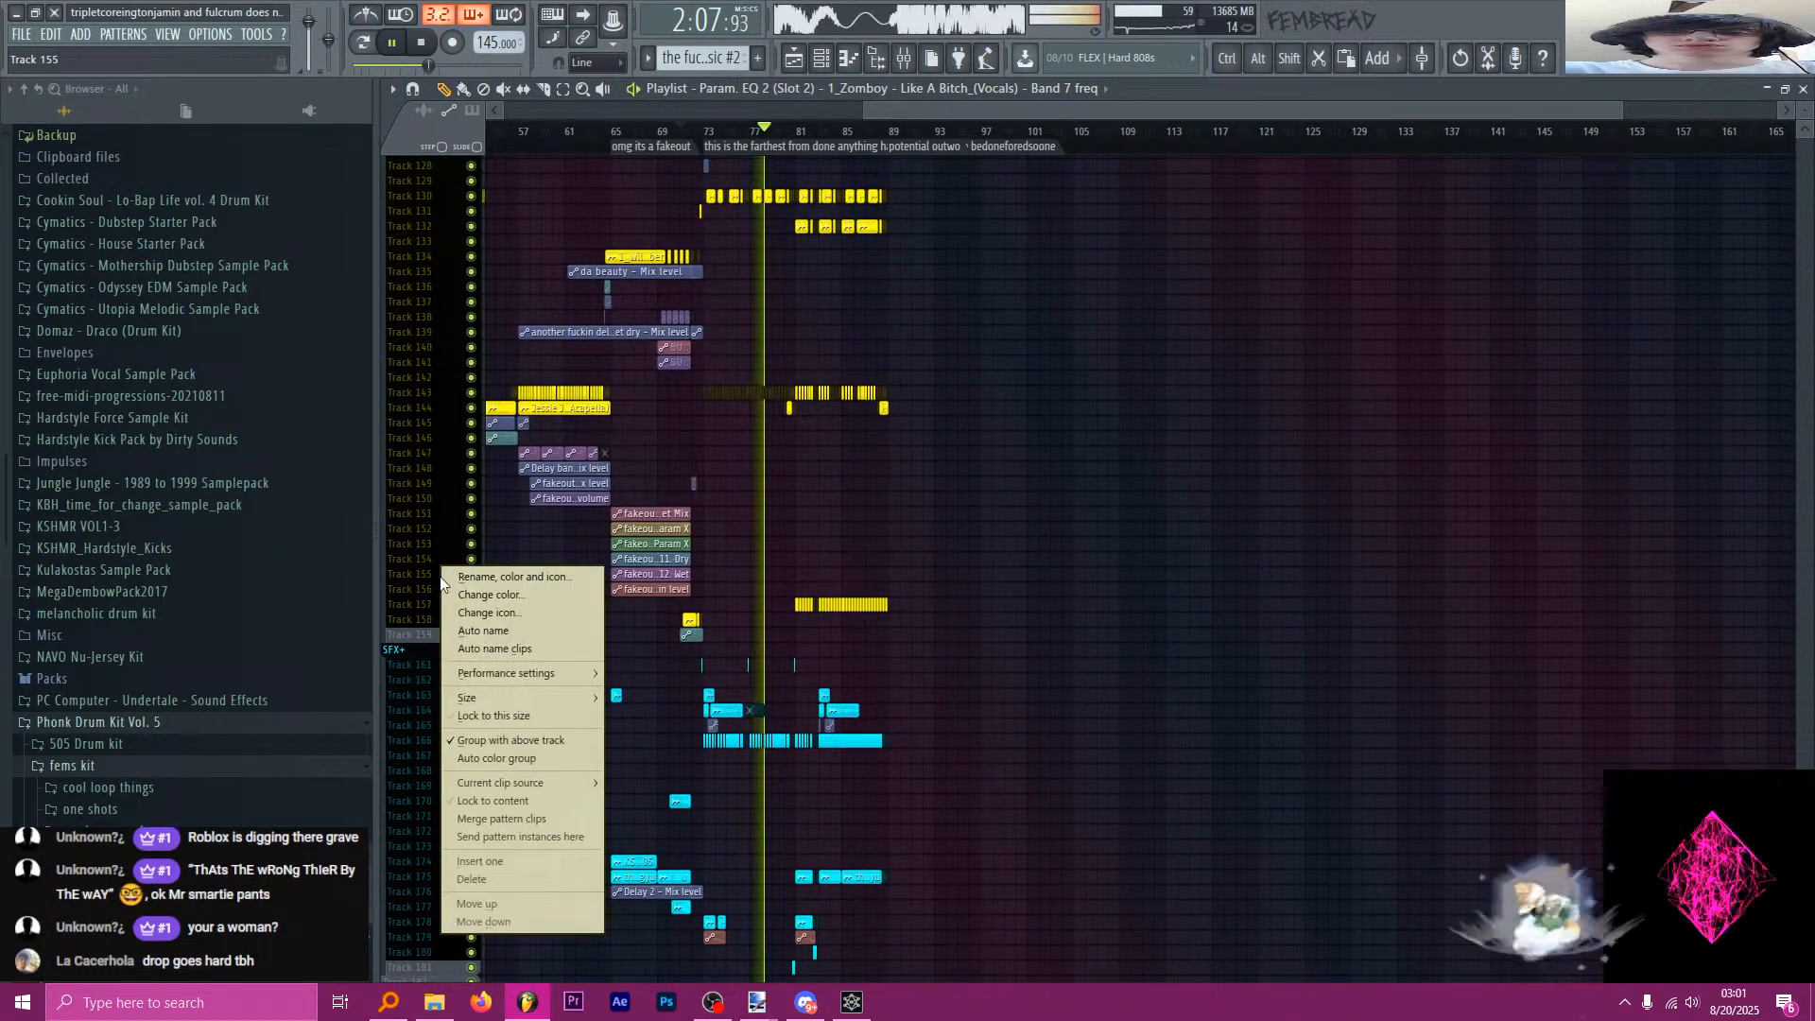
pyautogui.click(551, 762)
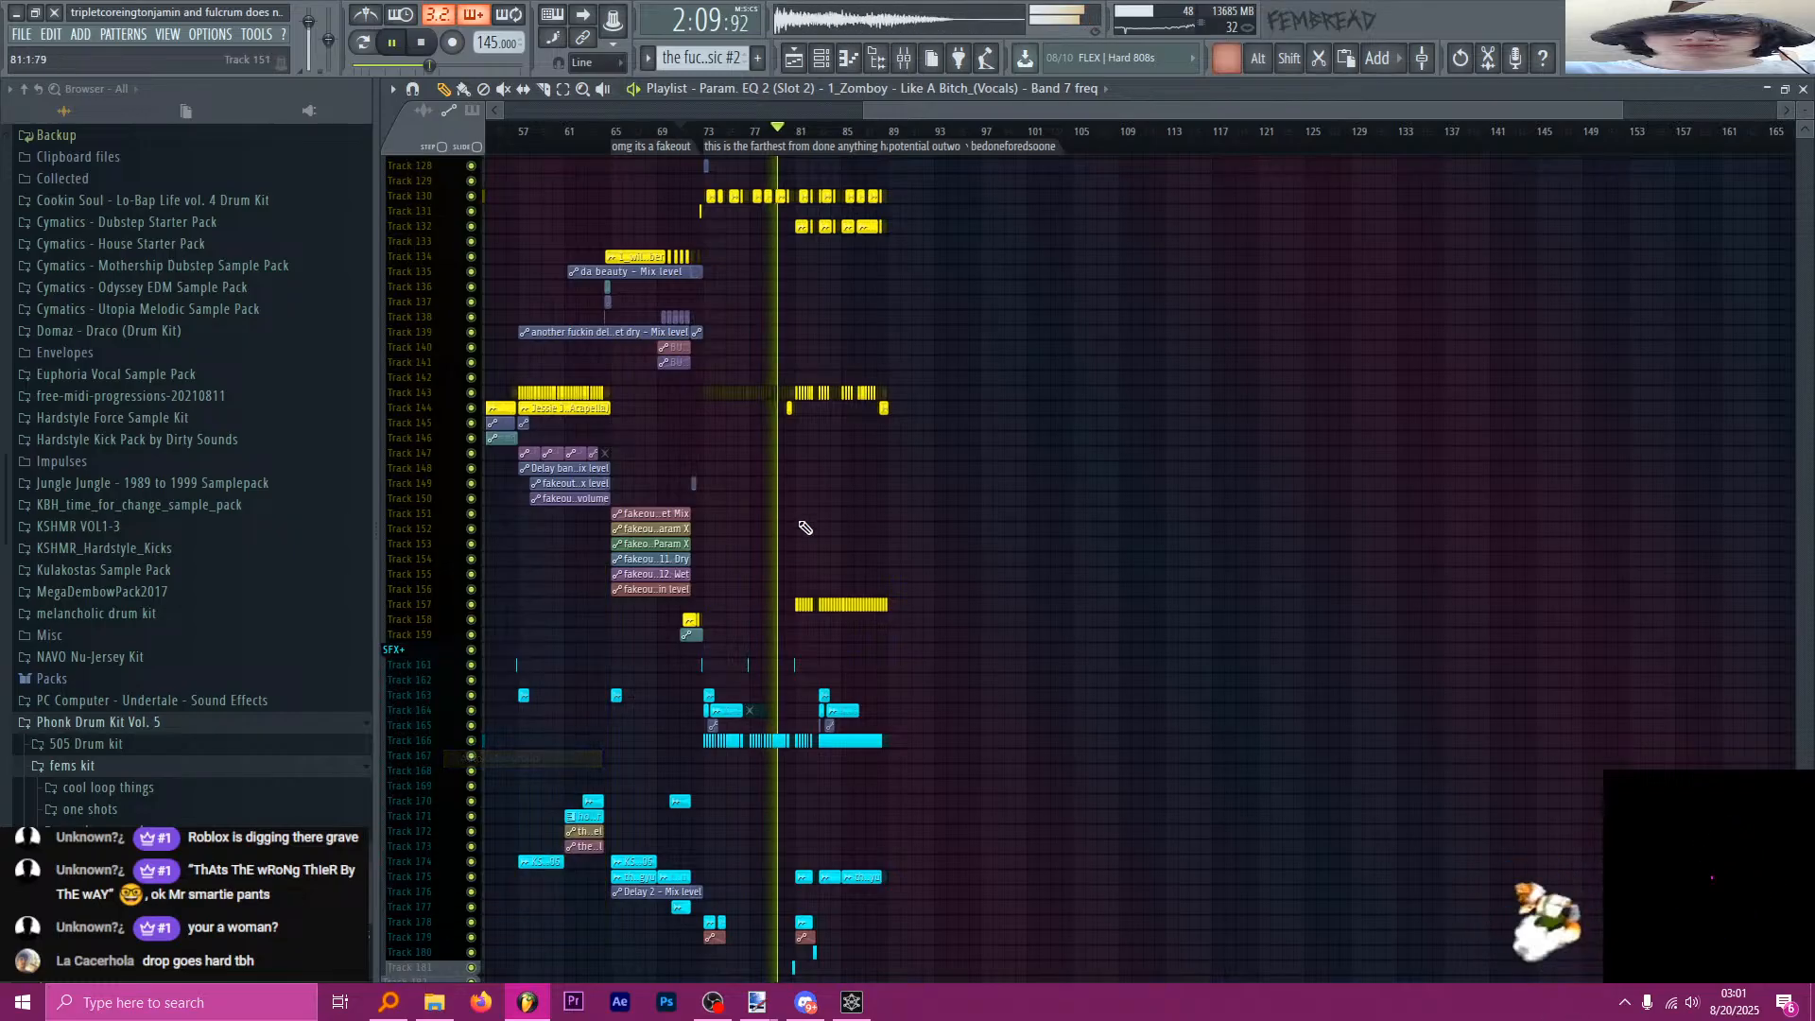
# Listen to the drop's second half from bar 81 and examine its vocal and SFX clips up to bar 89.
pyautogui.scroll(4, 802, 525)
pyautogui.scroll(3, 700, 462)
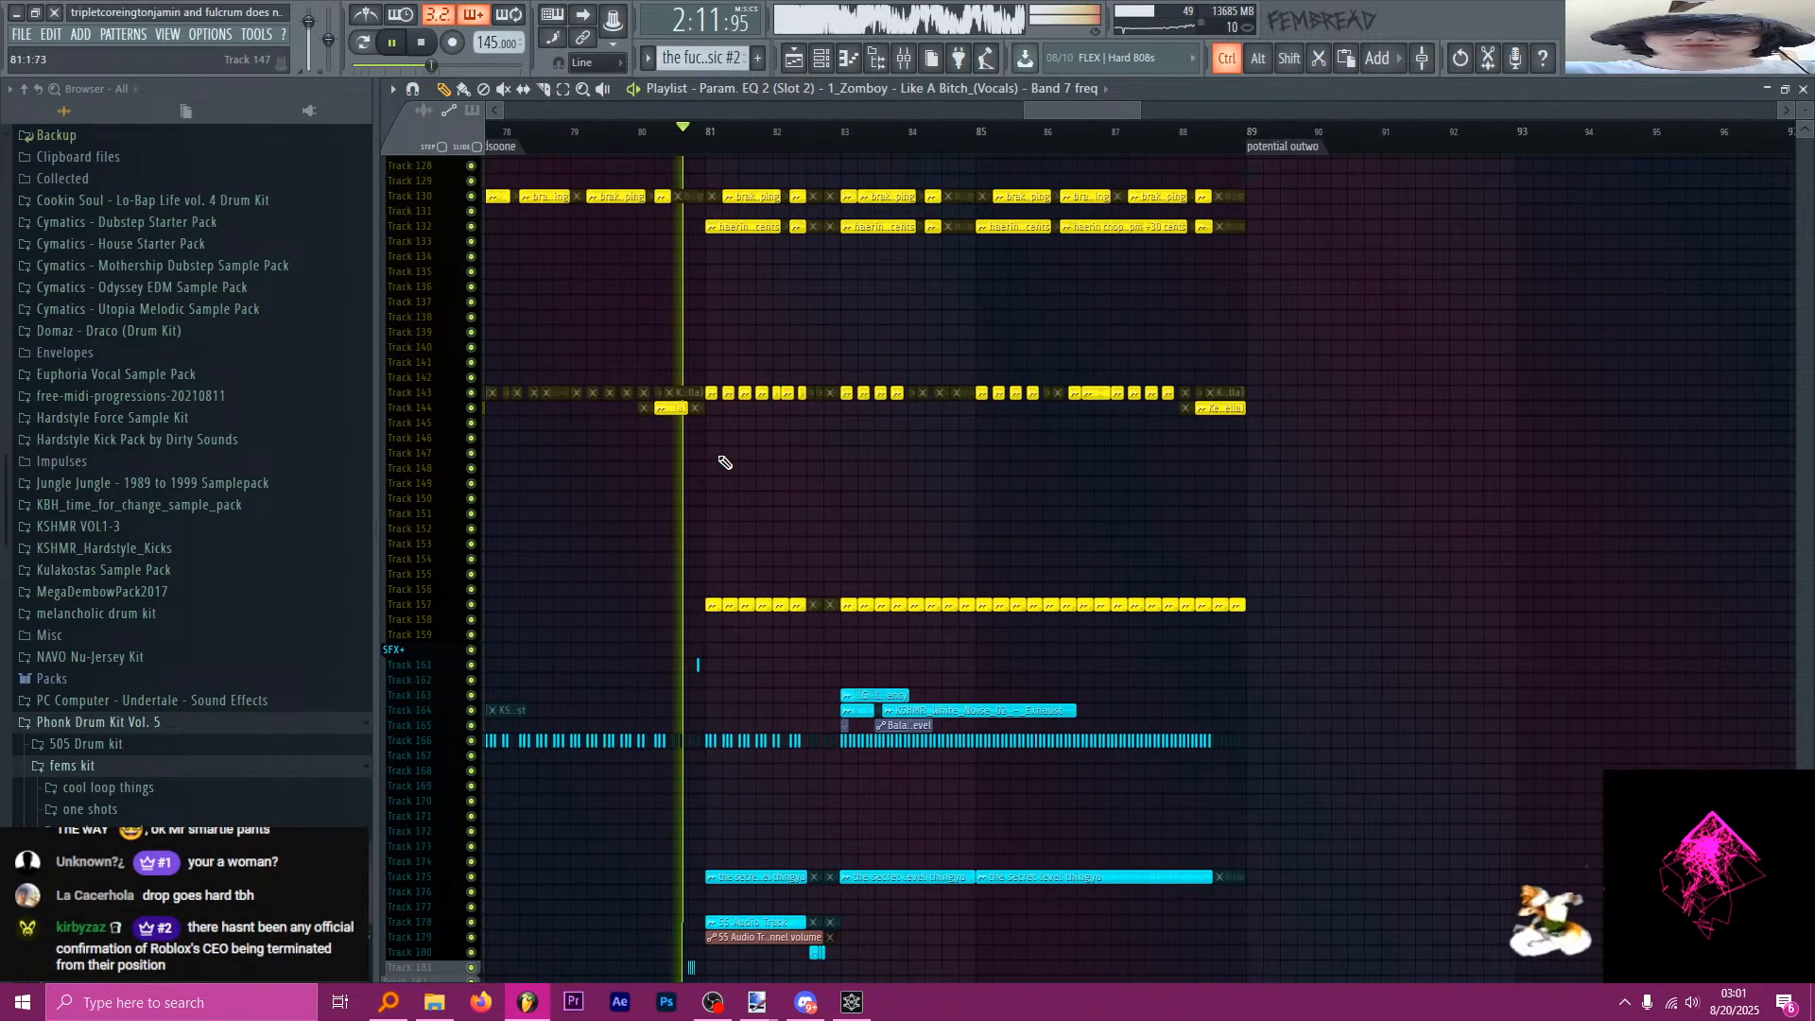
pyautogui.scroll(-1, 718, 465)
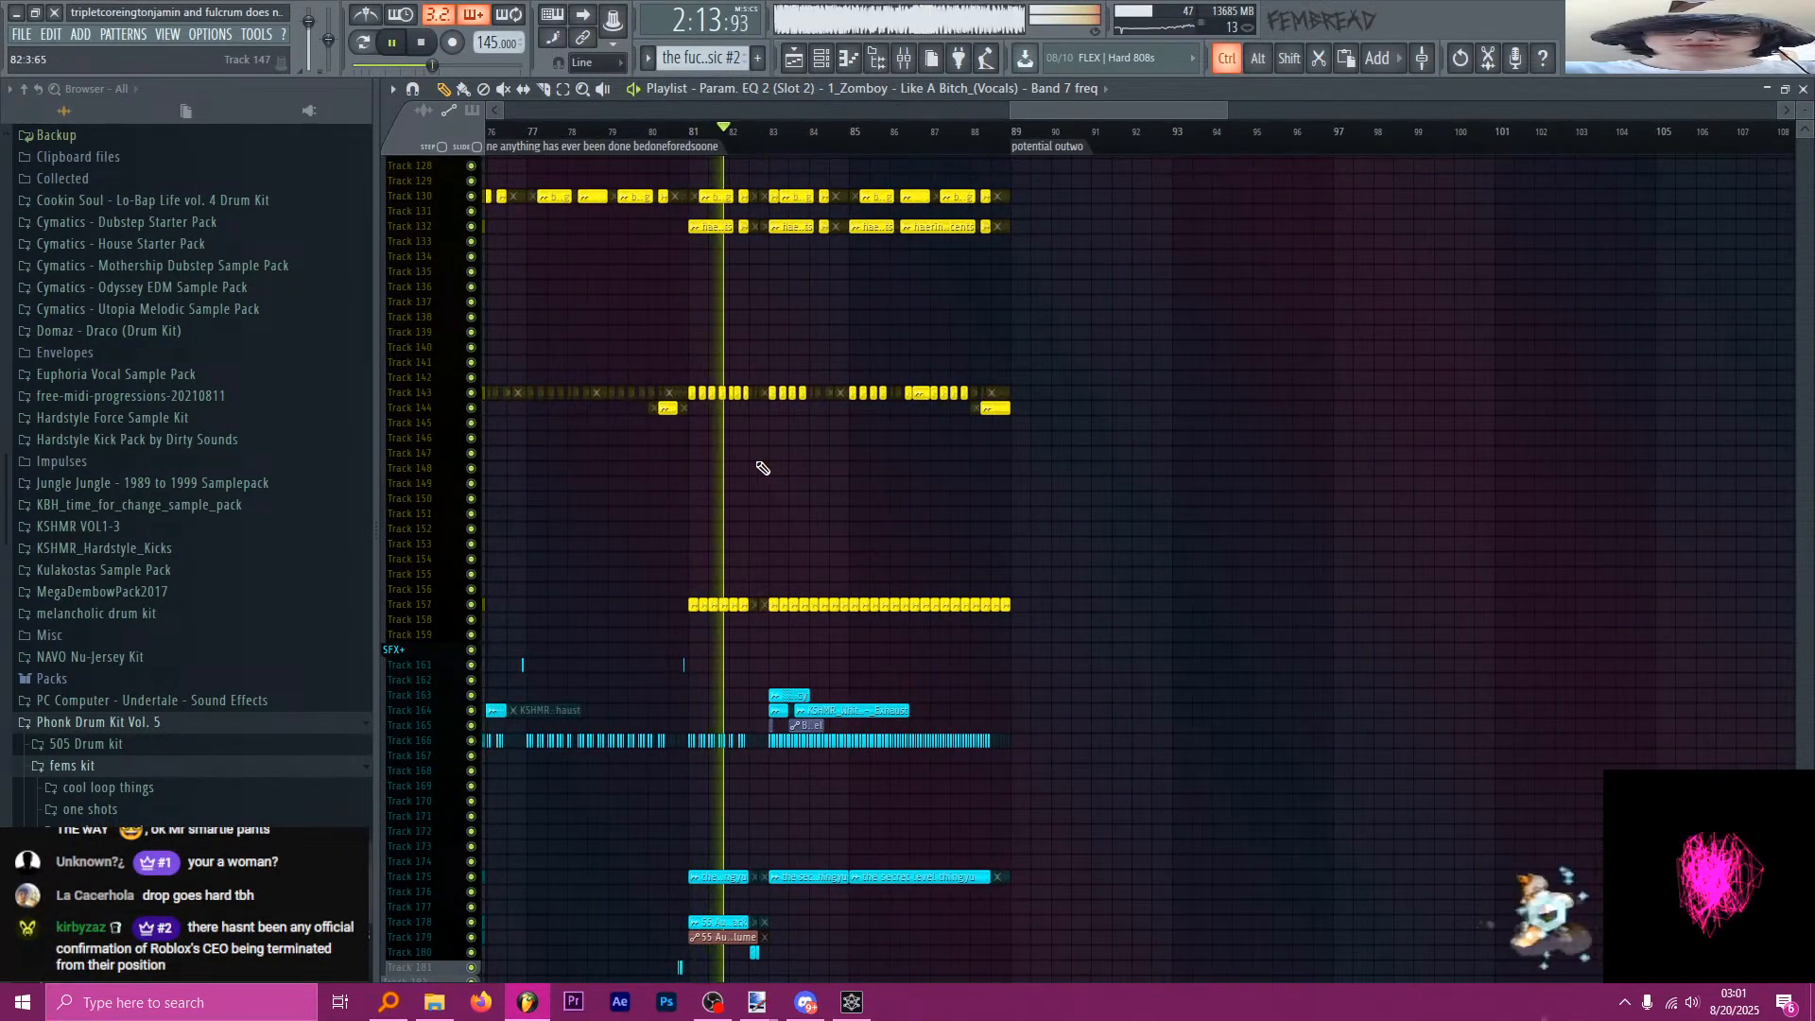
pyautogui.scroll(-1, 757, 470)
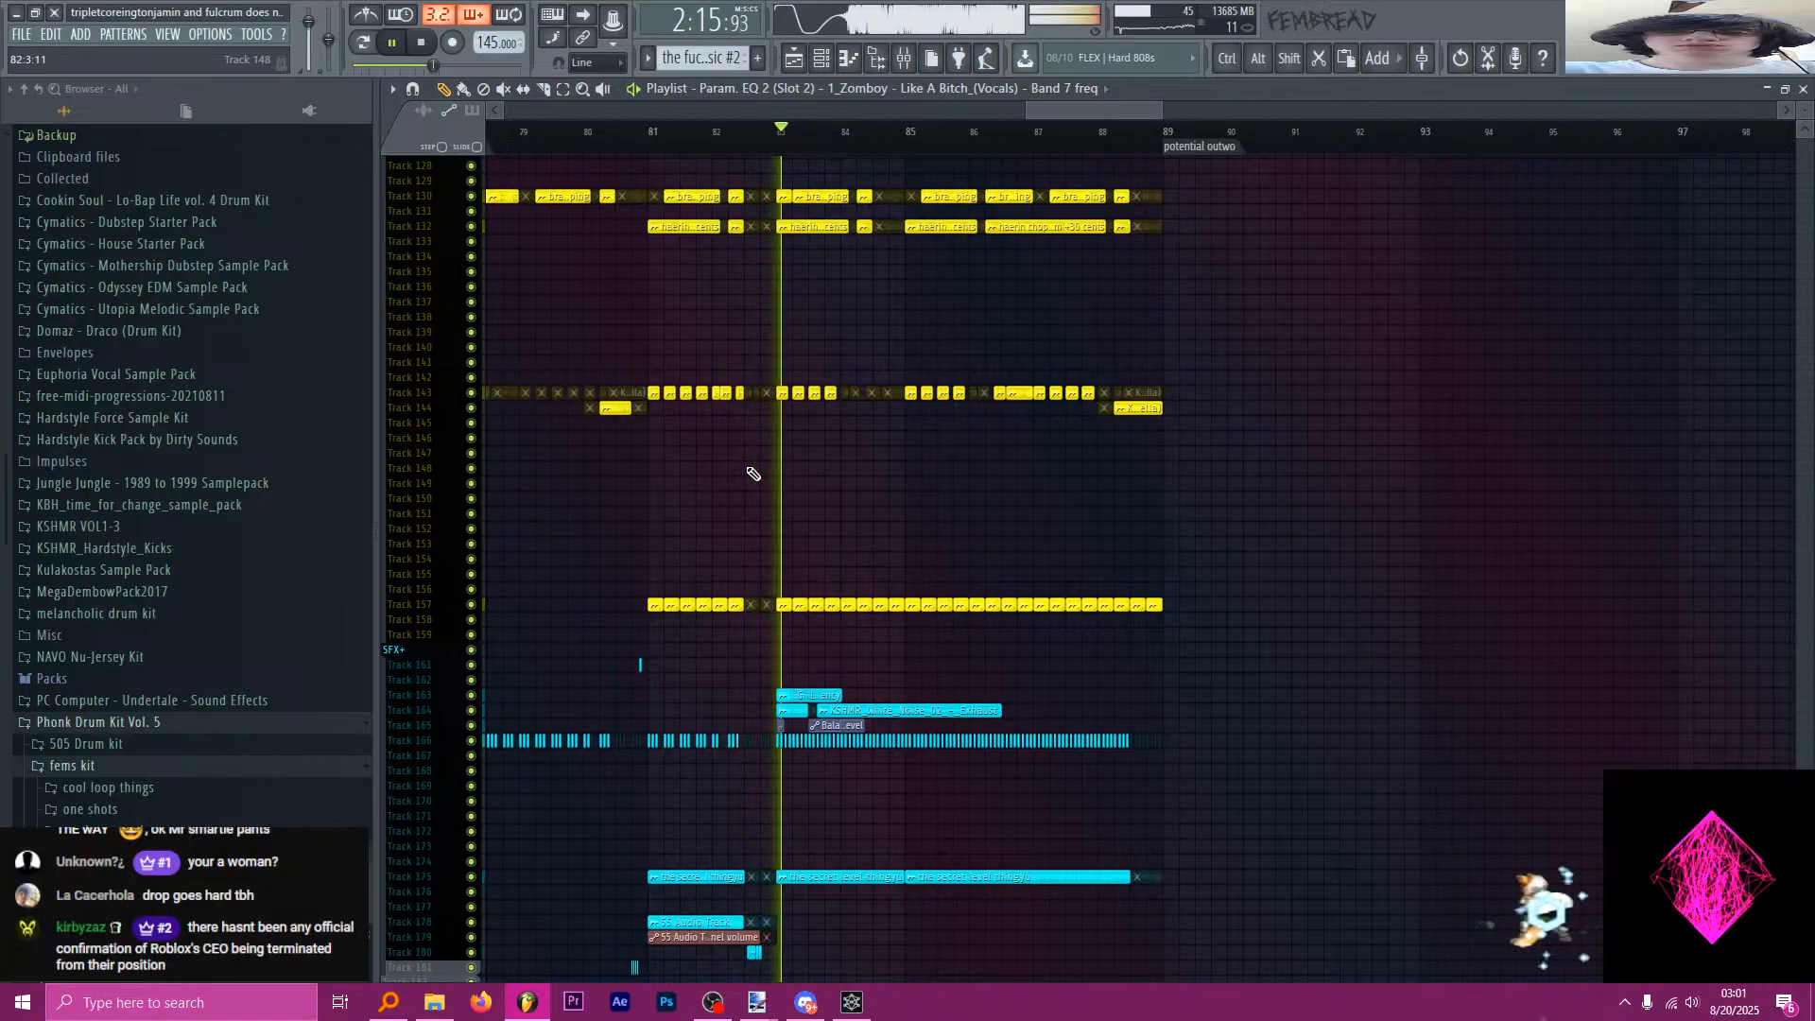
pyautogui.scroll(-2, 756, 479)
pyautogui.scroll(2, 926, 514)
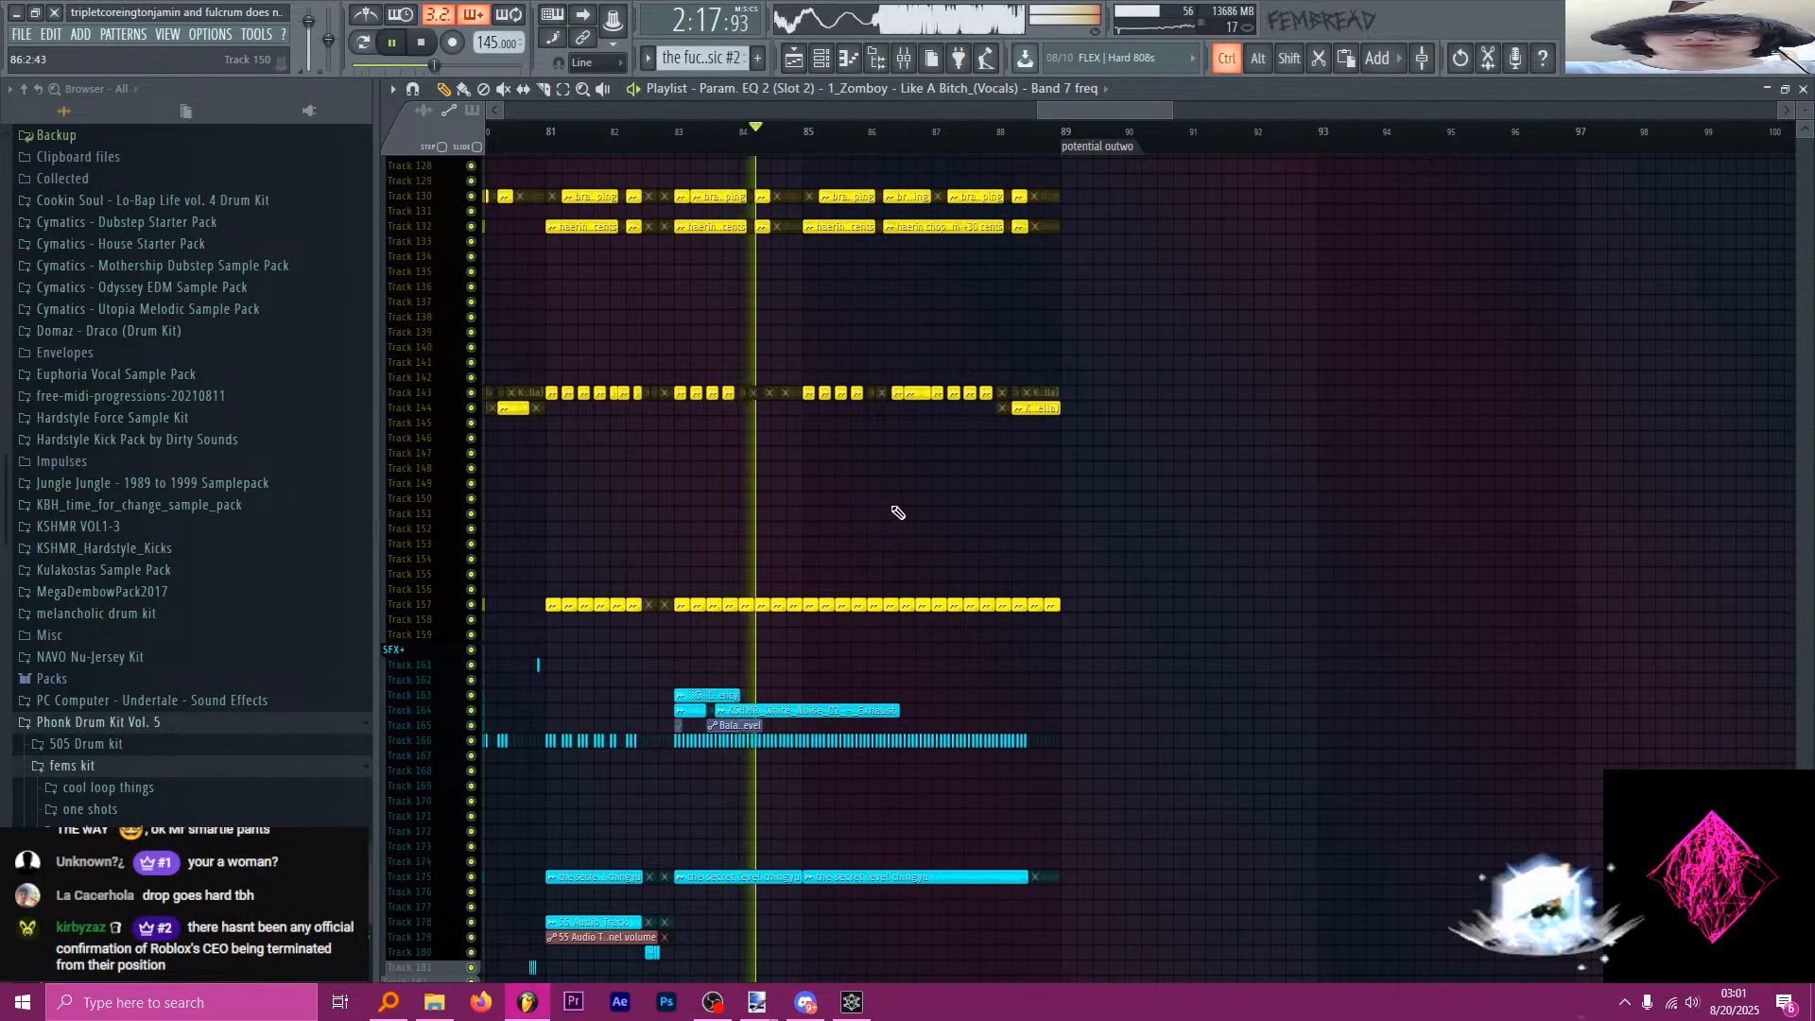
pyautogui.scroll(2, 892, 511)
pyautogui.scroll(-2, 932, 512)
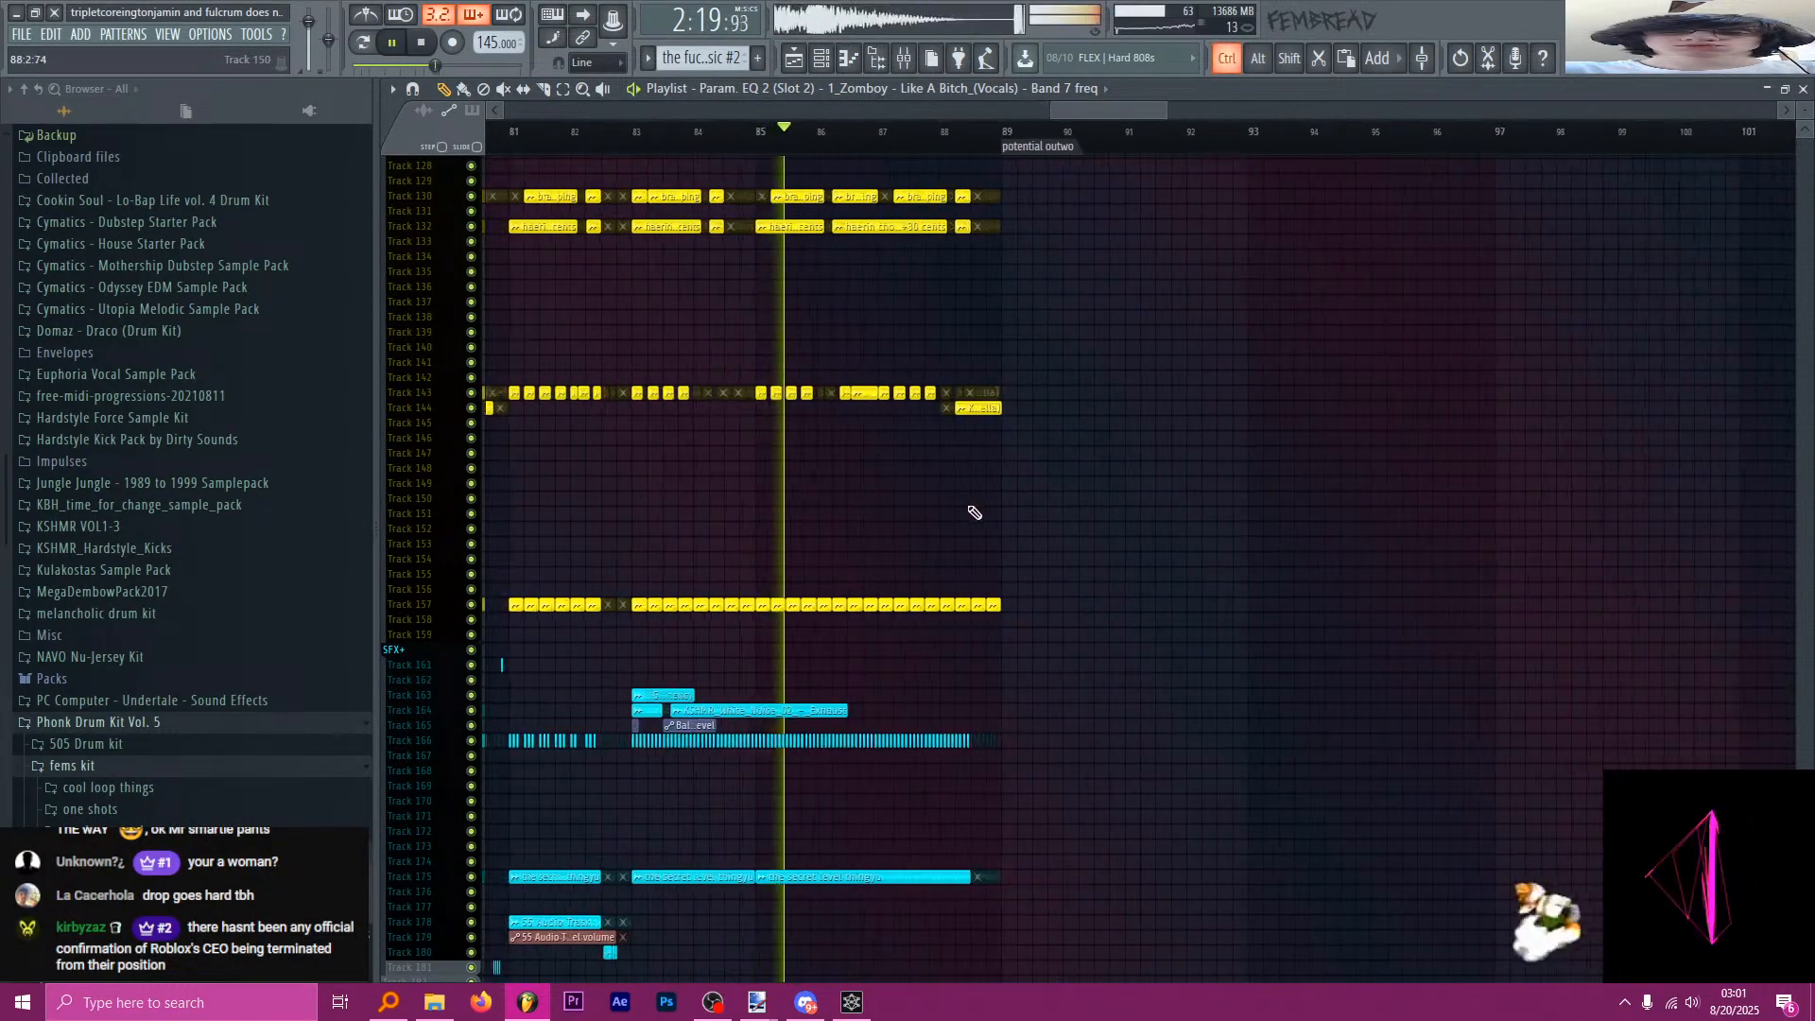
pyautogui.scroll(5, 983, 513)
pyautogui.scroll(3, 1021, 518)
pyautogui.scroll(5, 945, 652)
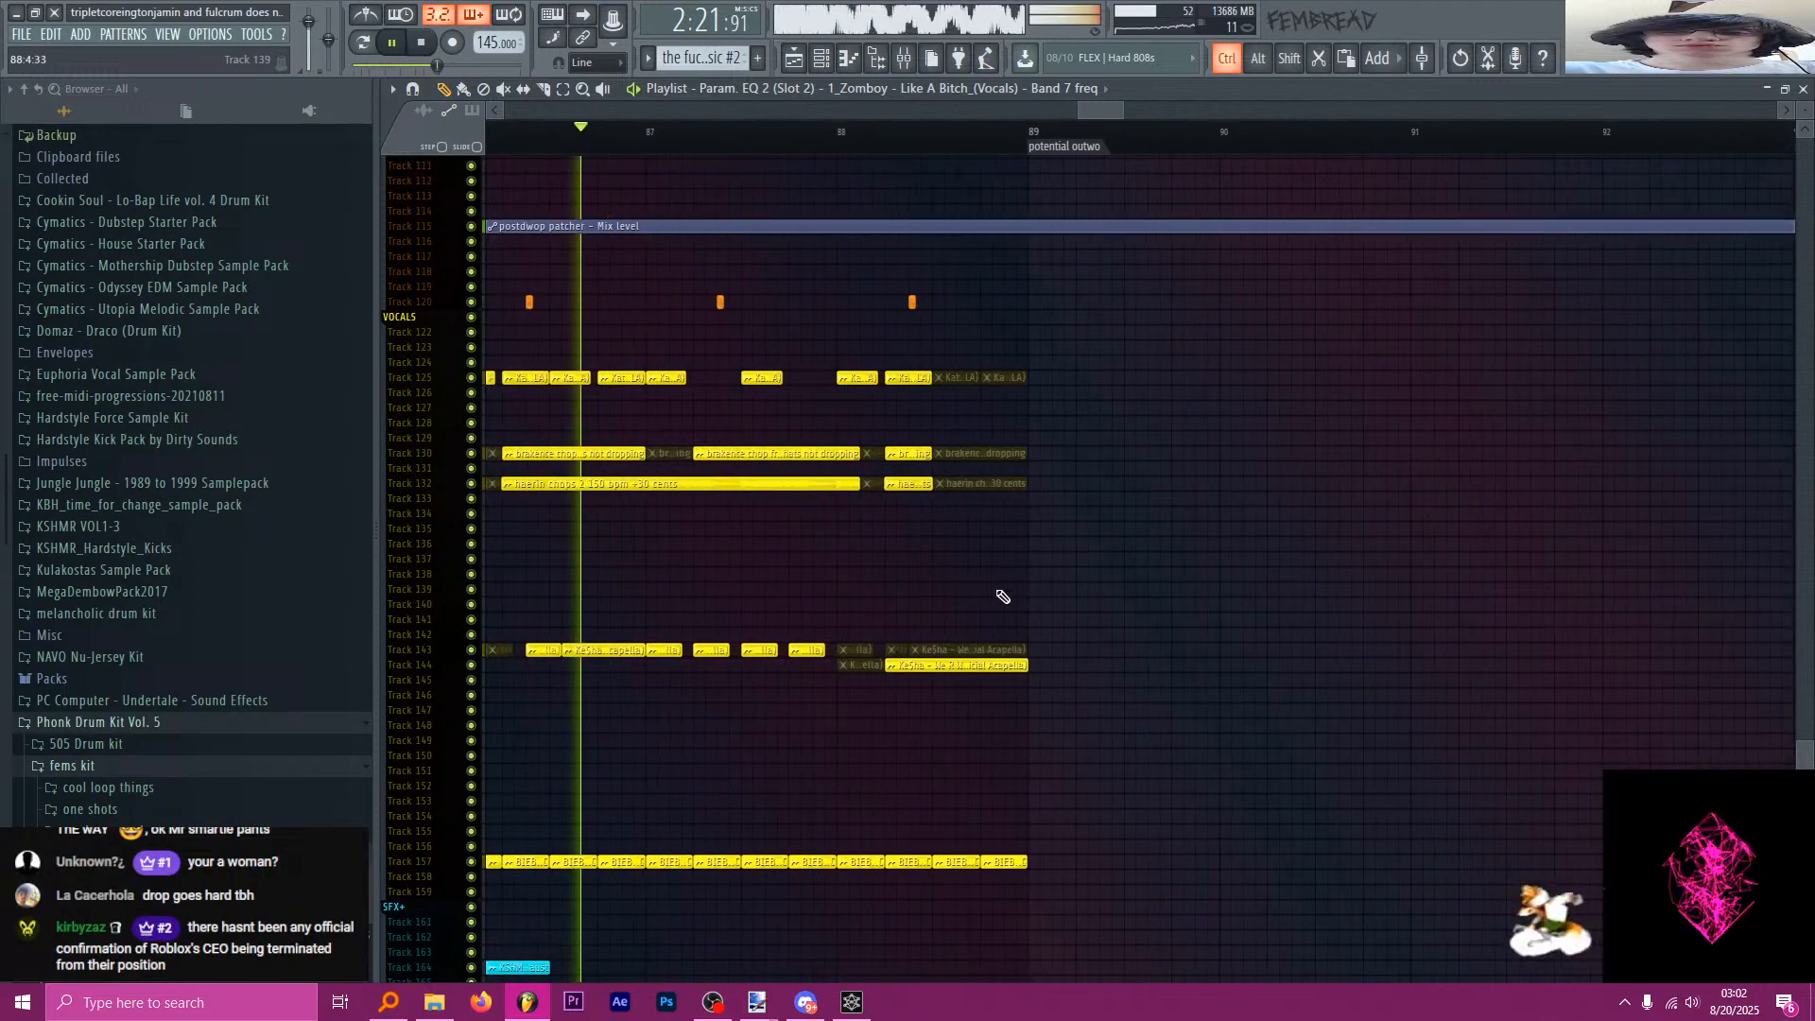
# Mute the last Ke$ha vocal clip on Track 144 just before bar 89 and play back the ending at bar 88.
pyautogui.press('t')
pyautogui.click(1019, 667)
pyautogui.press('space')
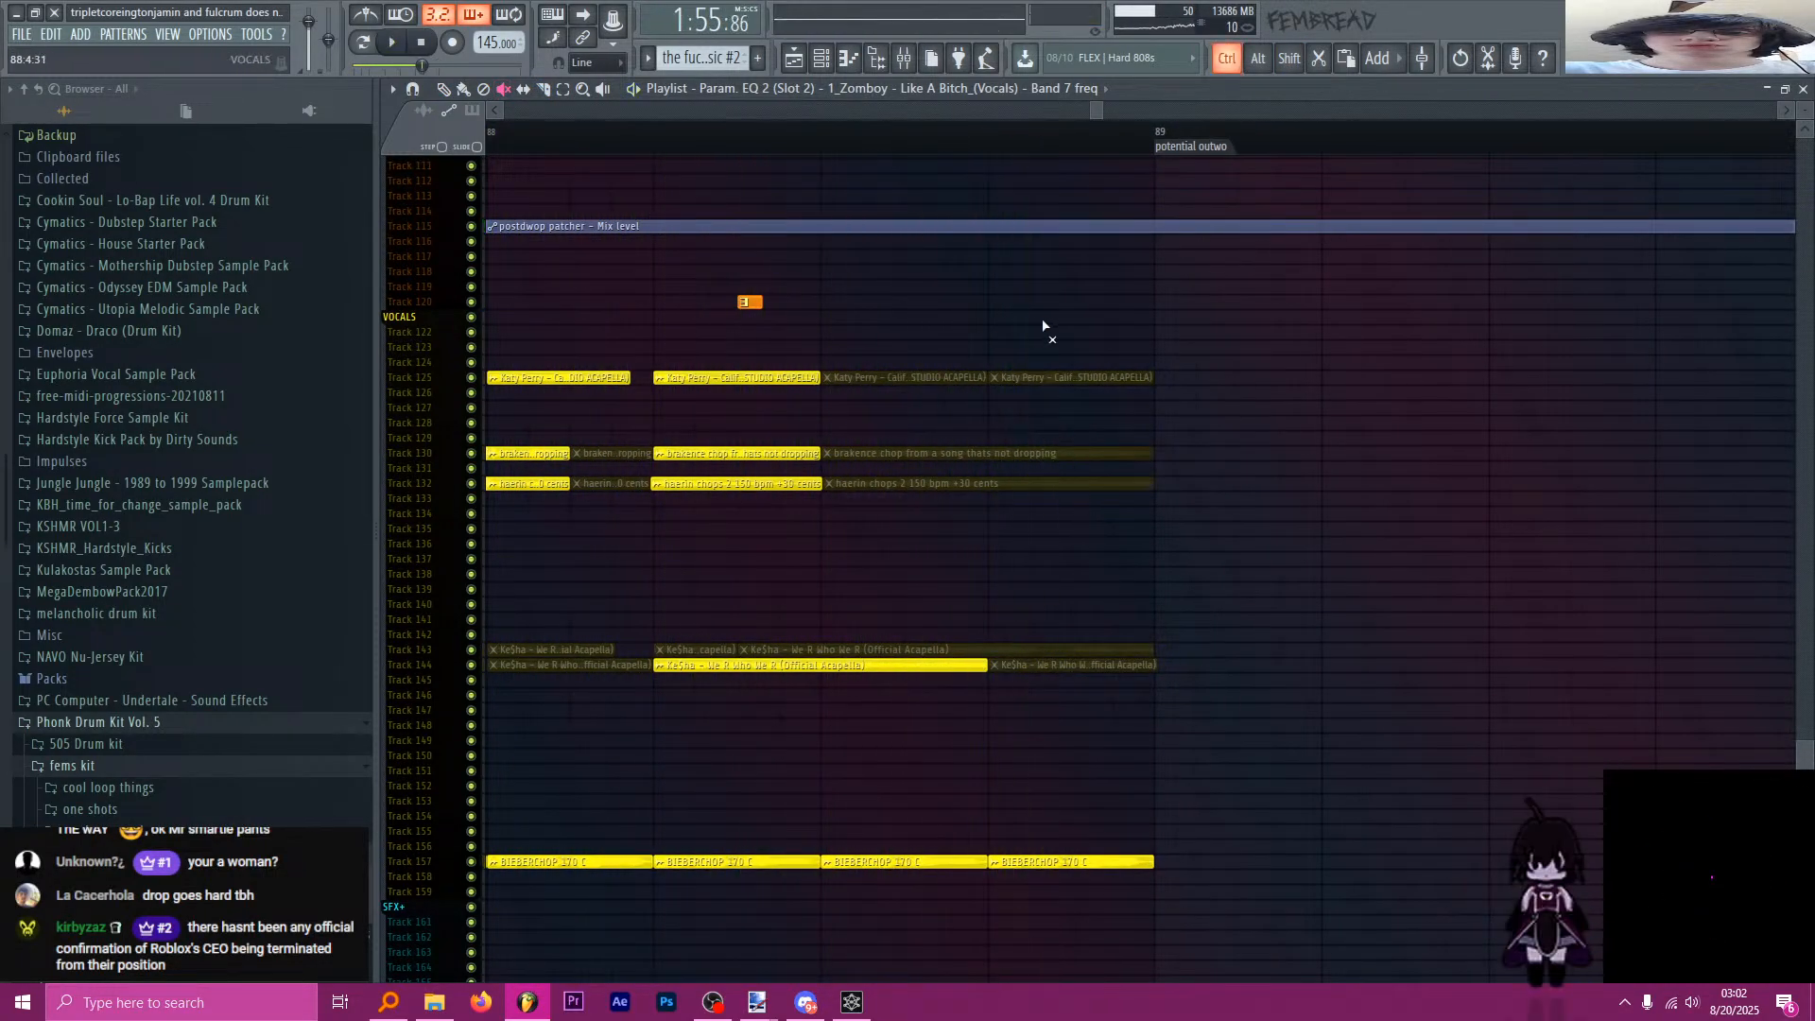
pyautogui.scroll(-1, 993, 274)
pyautogui.press('space')
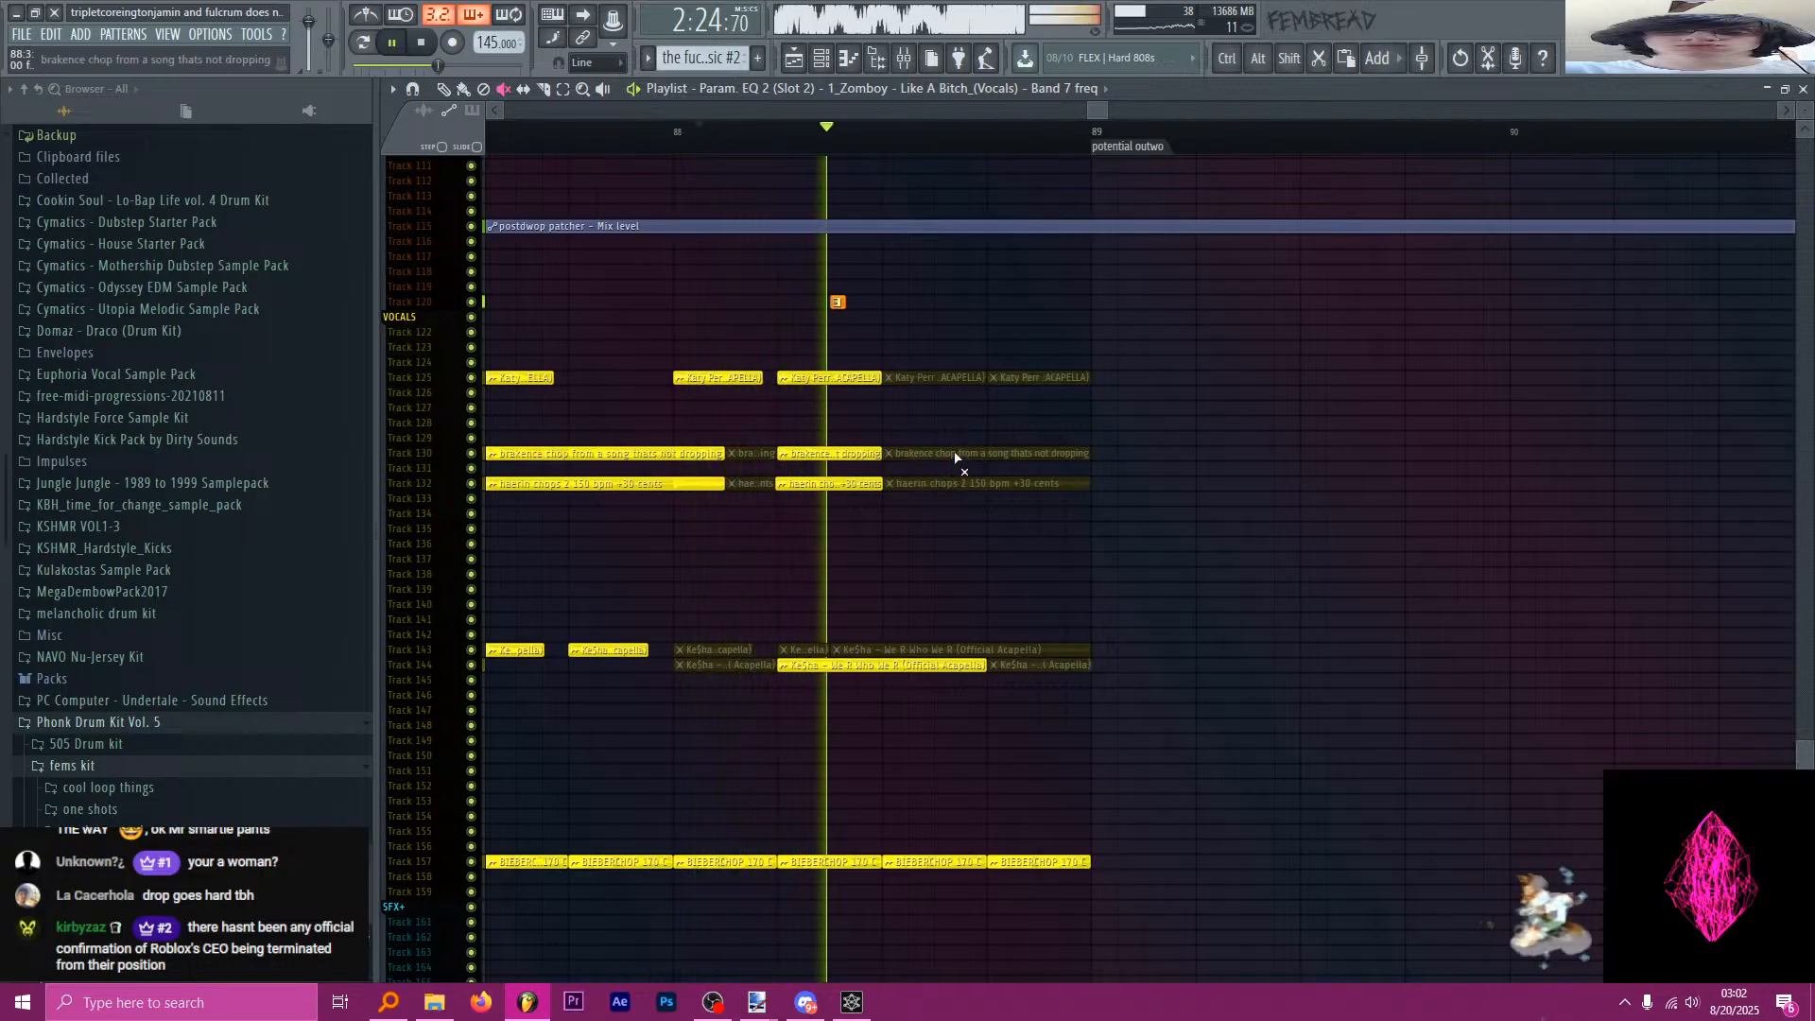
pyautogui.scroll(1, 958, 444)
pyautogui.press('space')
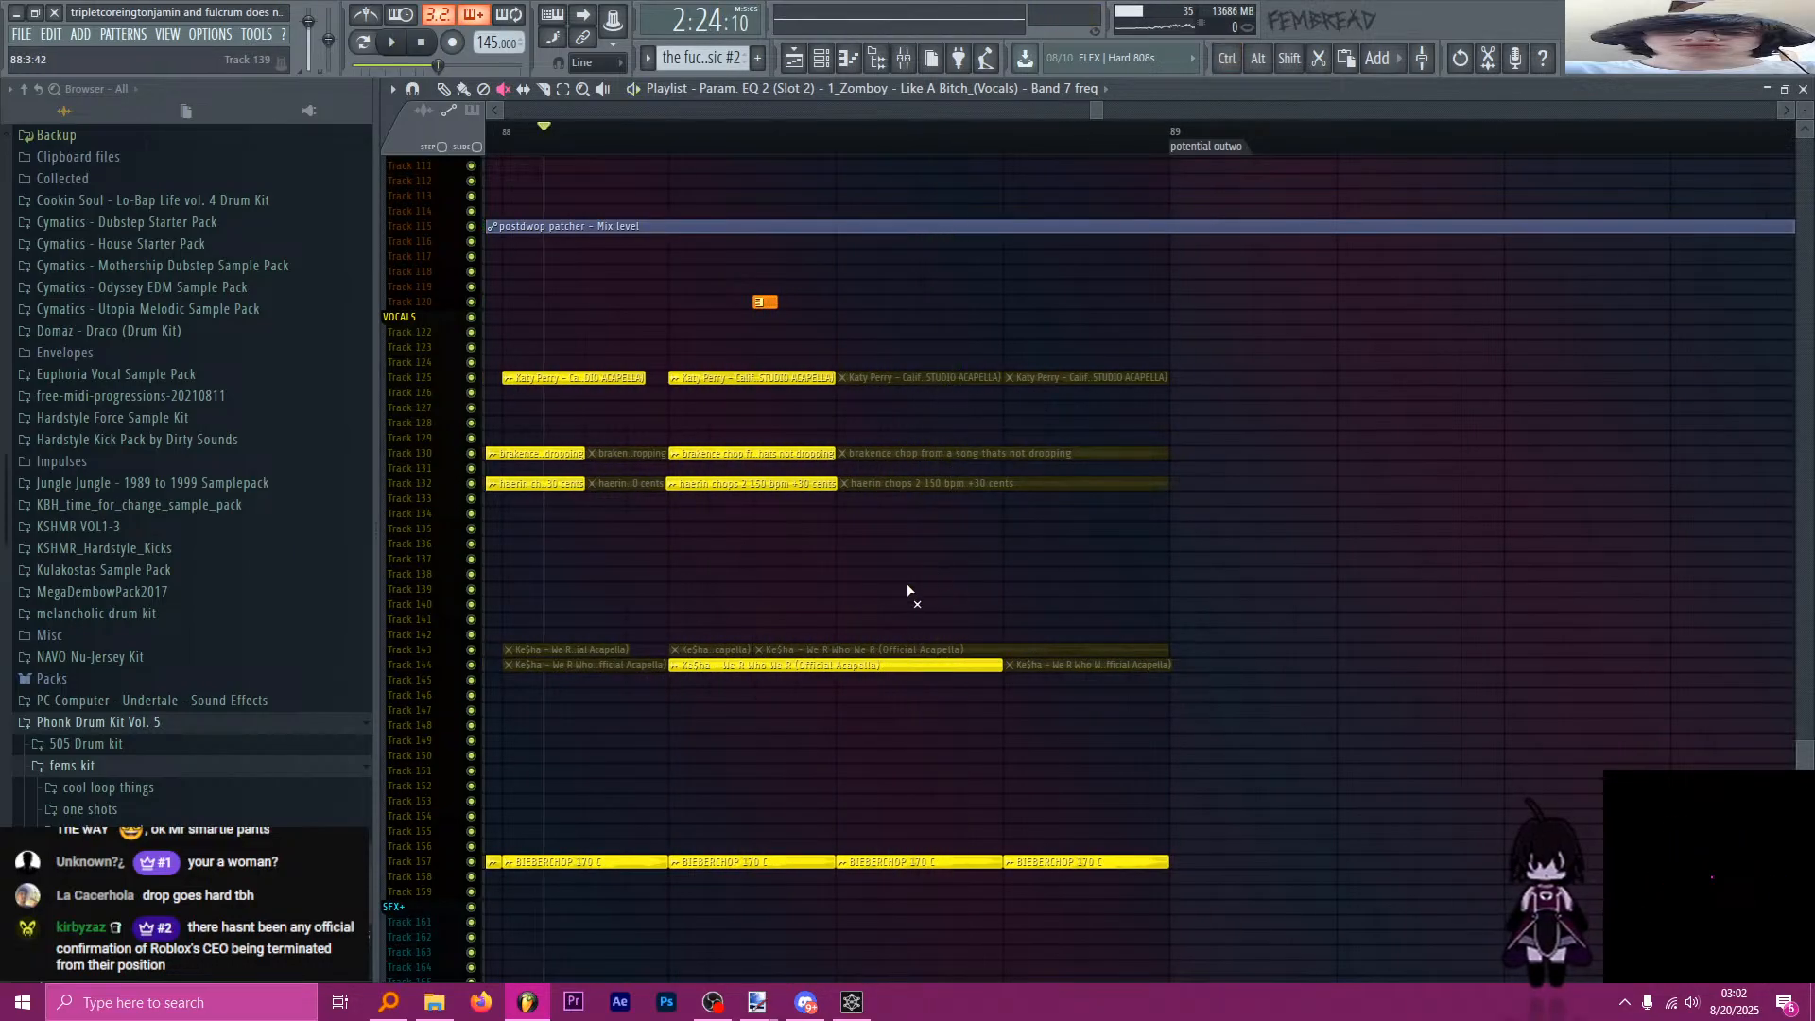
pyautogui.scroll(10, 907, 591)
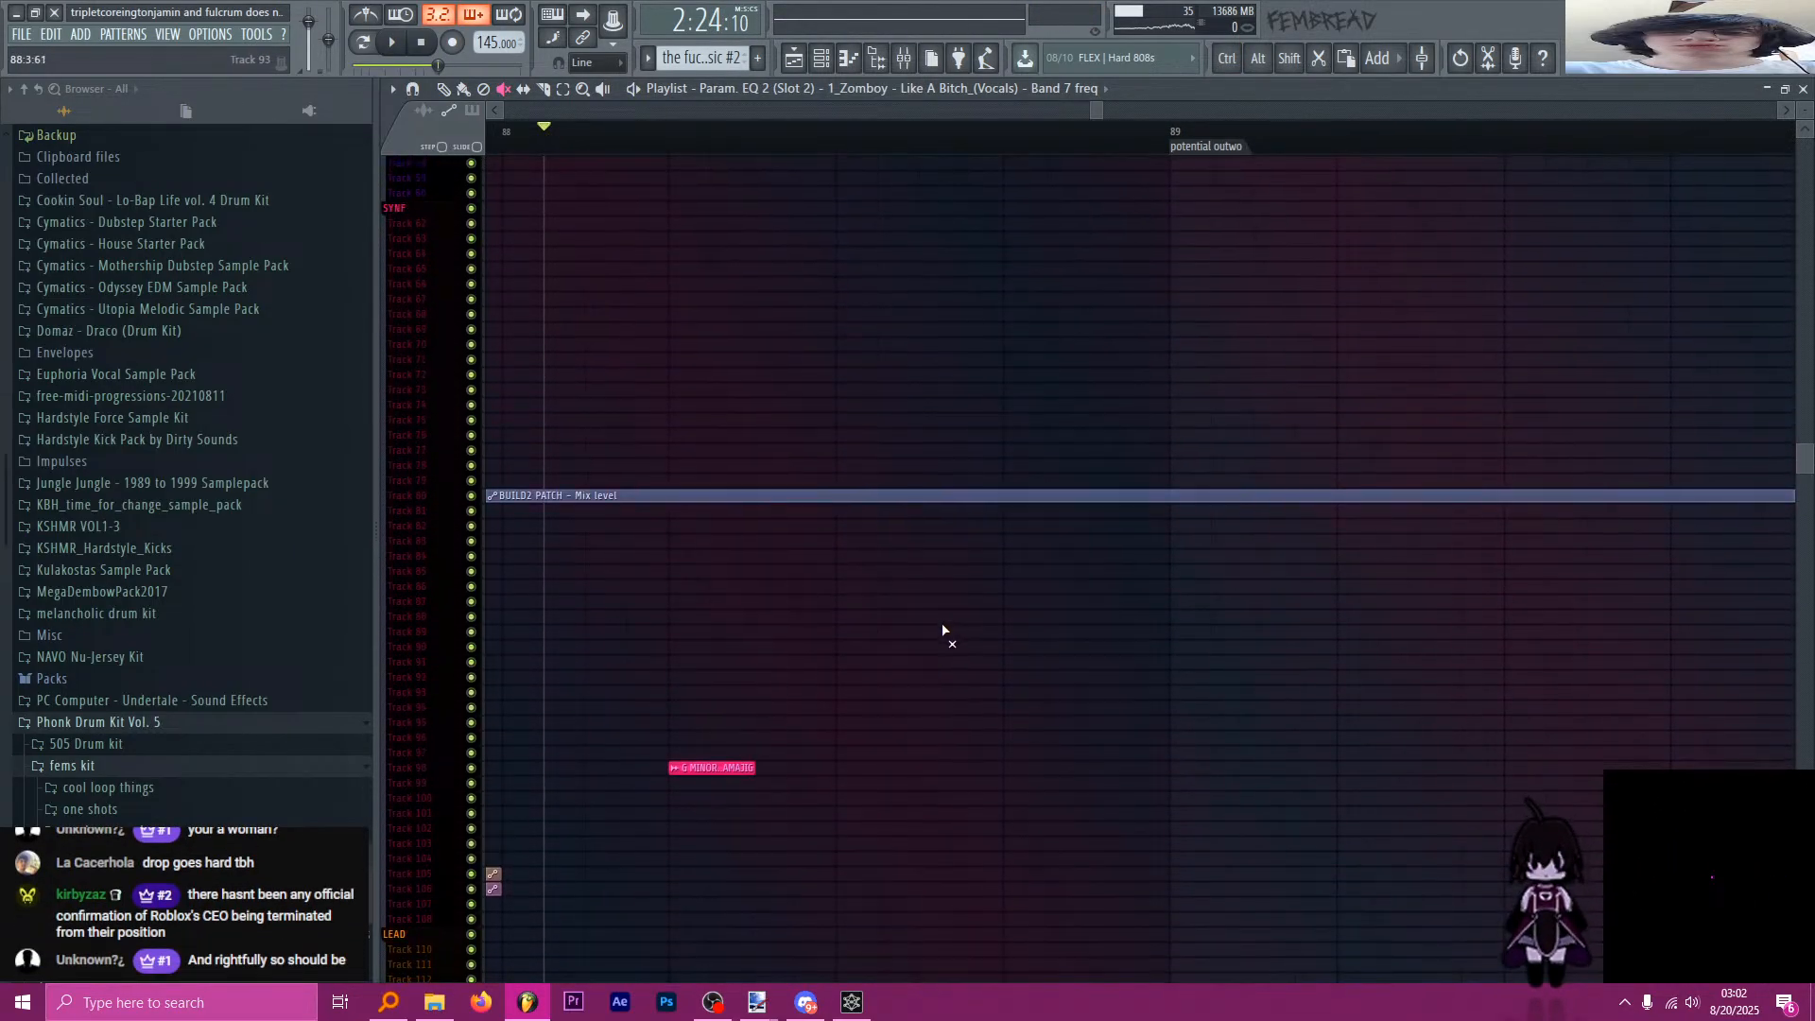
# Slice the basic bassline, anotha one, anotha one #2 and cwookers clips at bar 88 beat 4, mute their ends and play back from beat 3.
pyautogui.scroll(5, 943, 631)
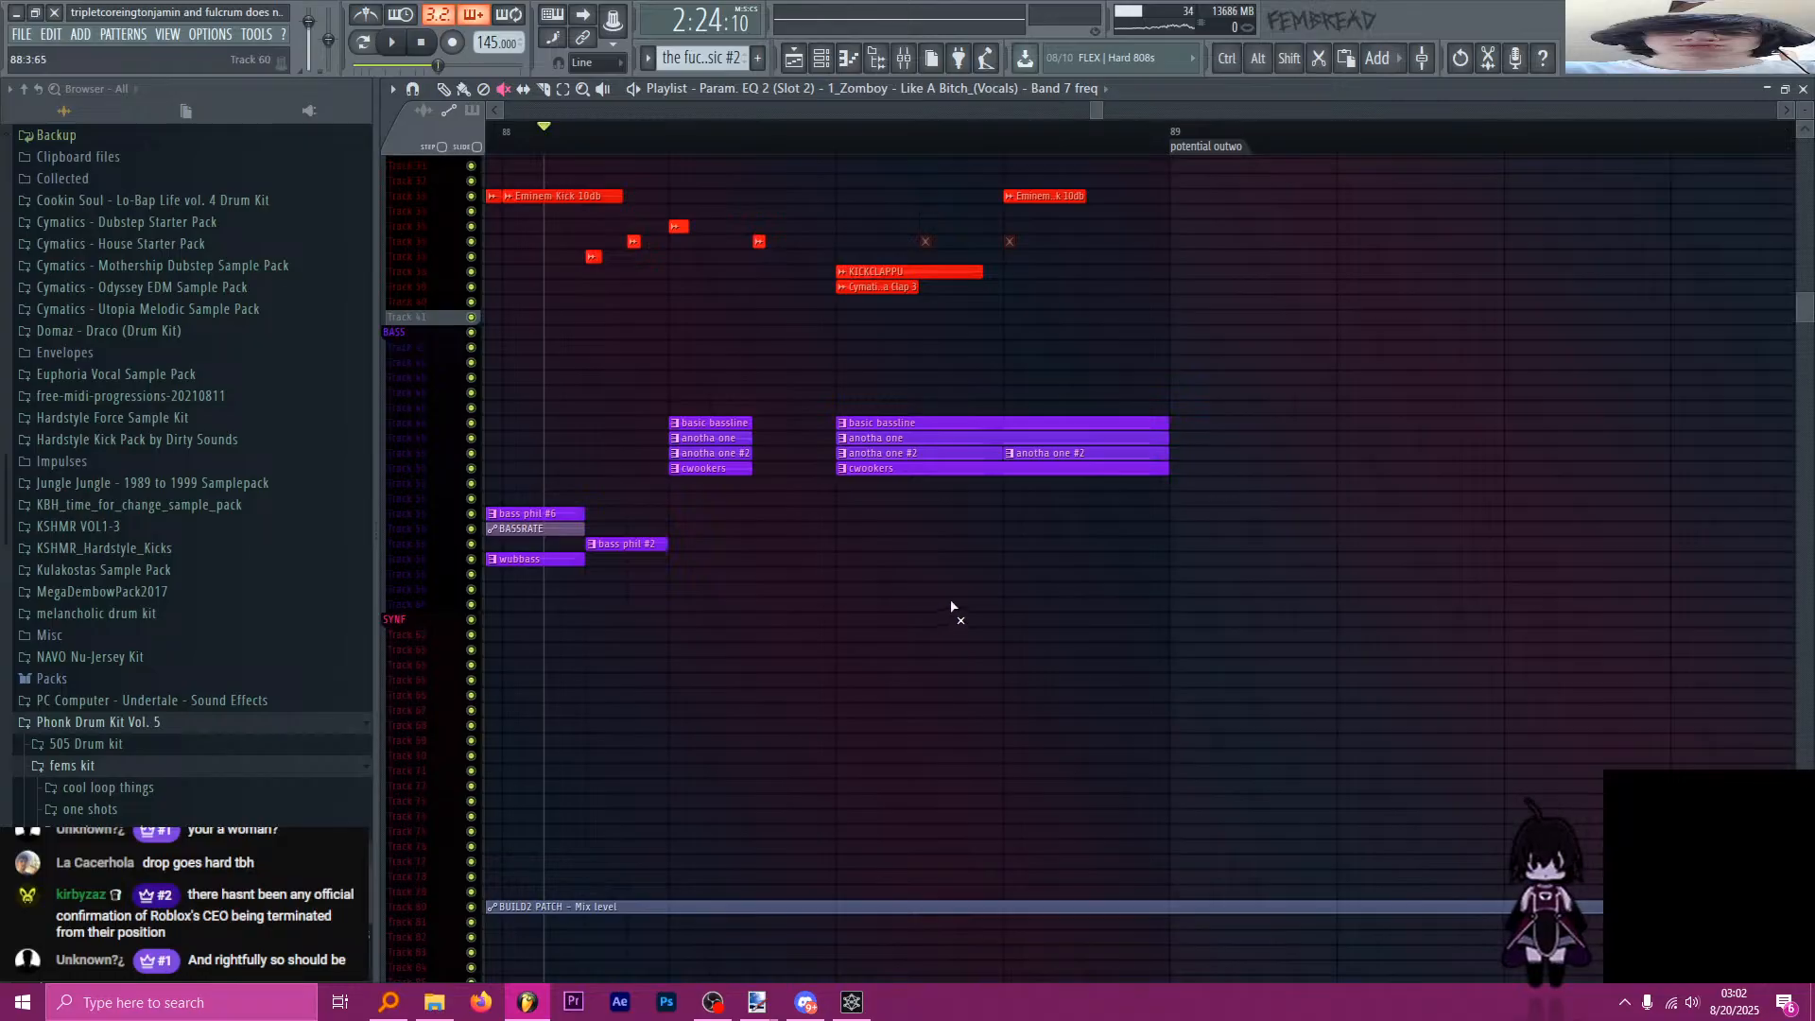
pyautogui.scroll(2, 990, 599)
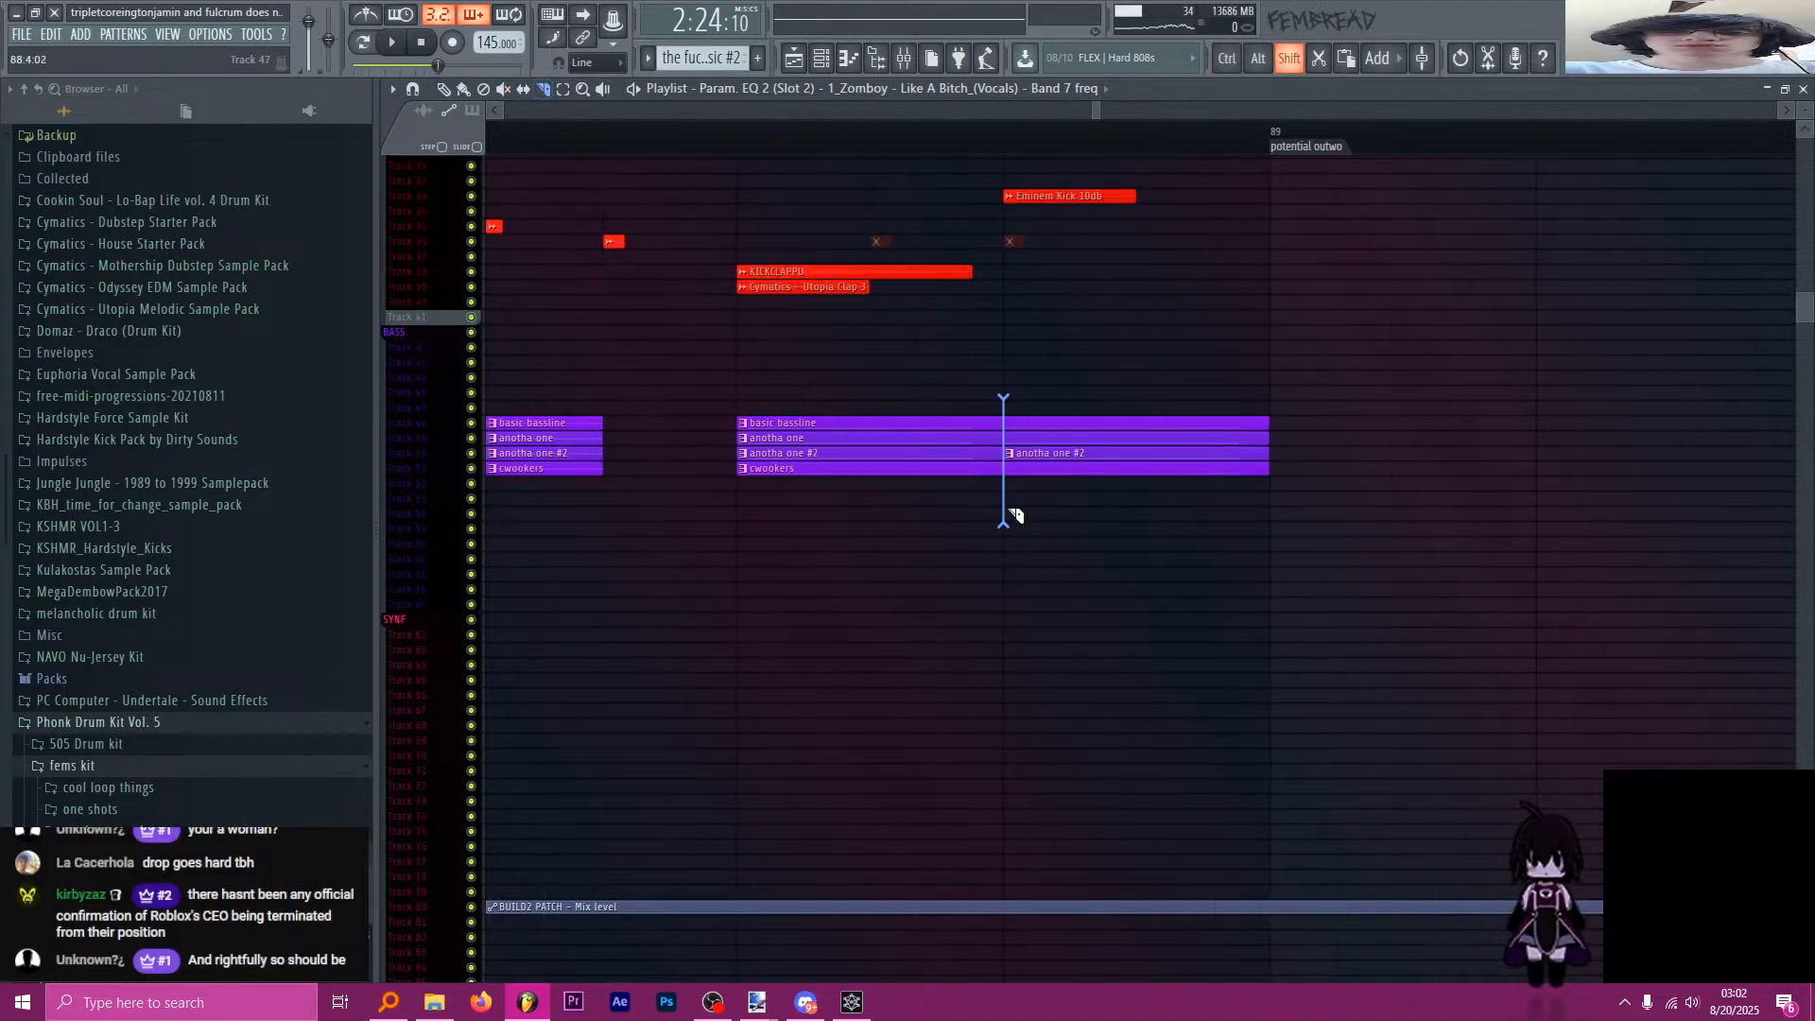
pyautogui.press('t')
pyautogui.moveTo(1068, 482); pyautogui.dragTo(1040, 337)
pyautogui.click(753, 140)
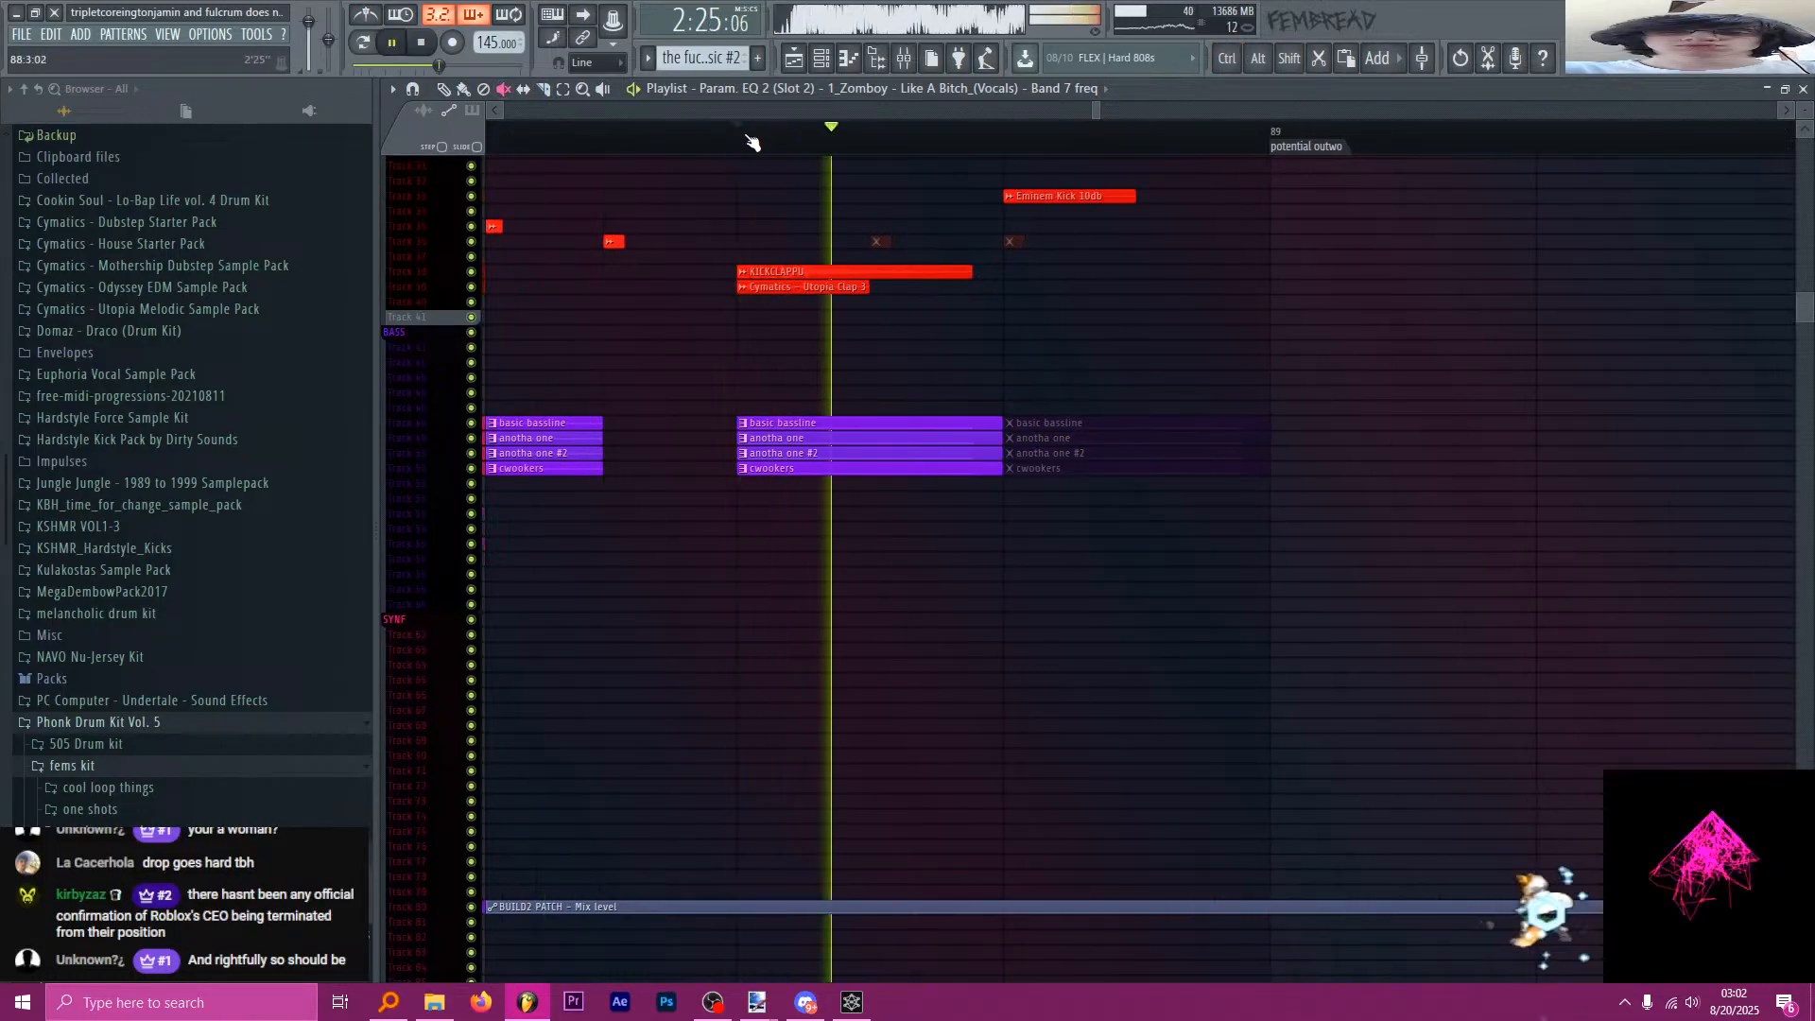
pyautogui.press('space')
pyautogui.scroll(1, 1100, 365)
pyautogui.click(1097, 272)
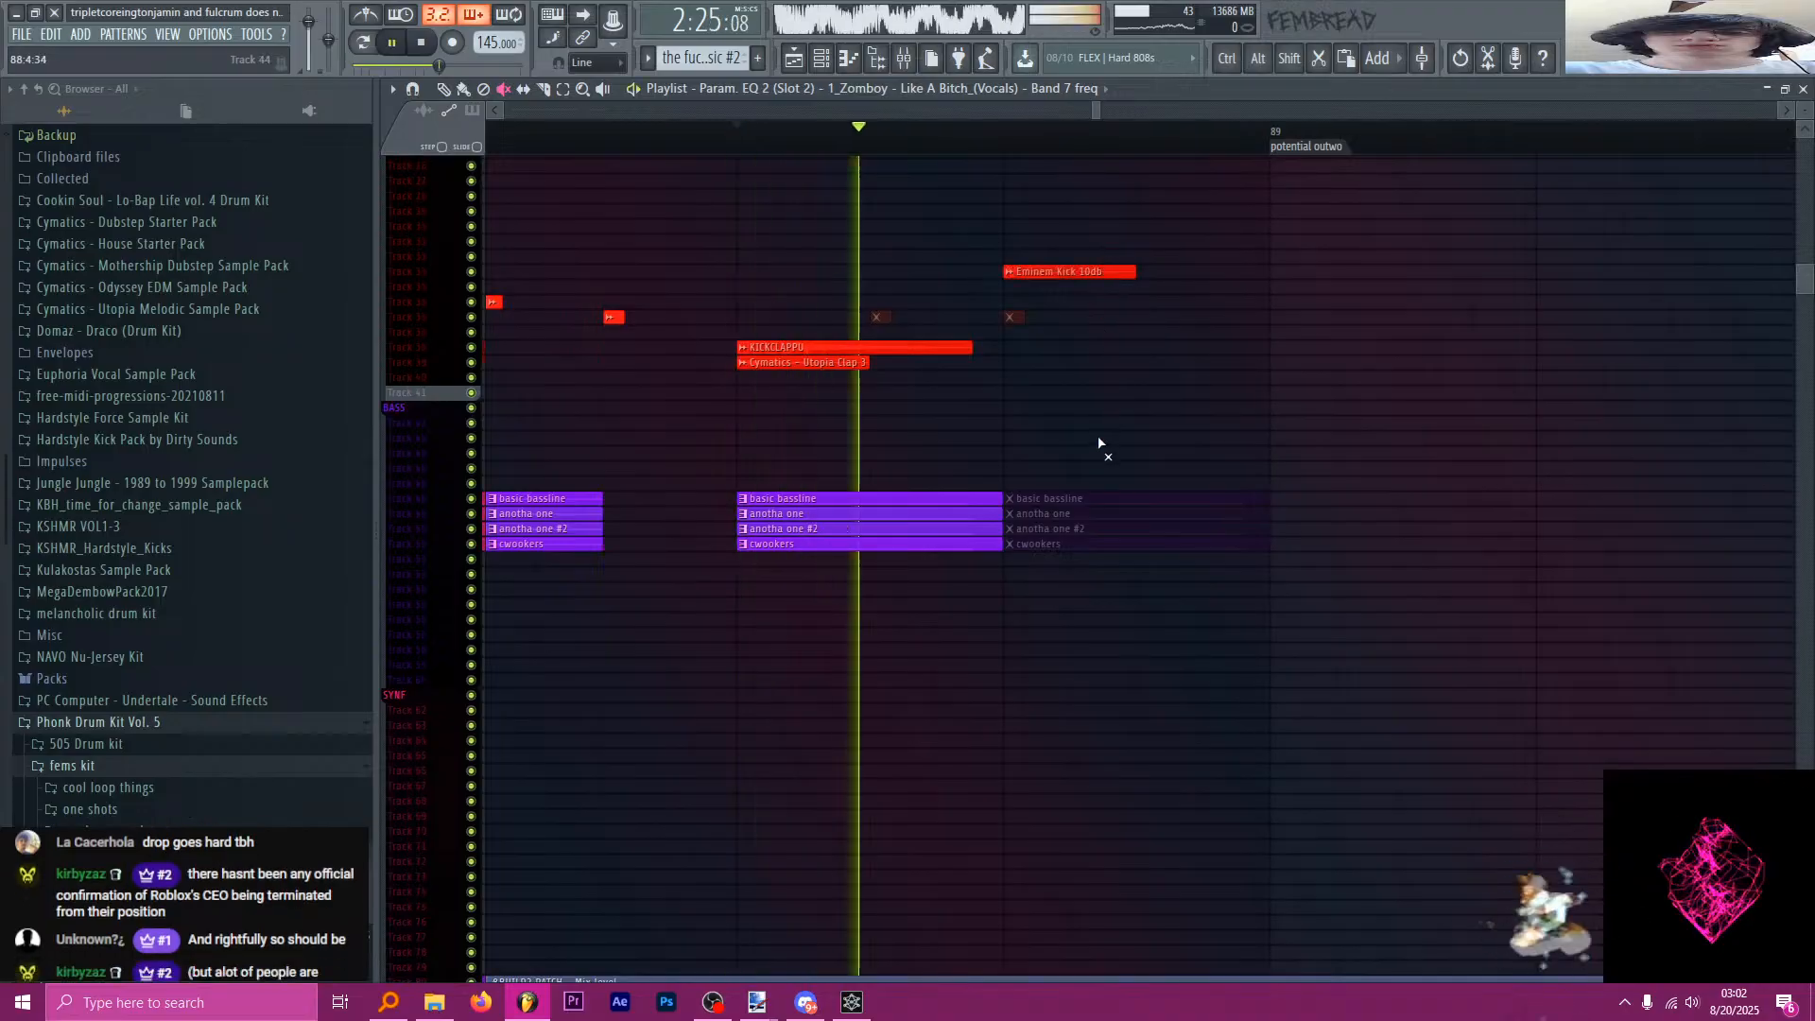
# Check the vocal and SFX clips leading up to bar 89 and save the project.
pyautogui.scroll(-6, 1089, 395)
pyautogui.scroll(-12, 1125, 412)
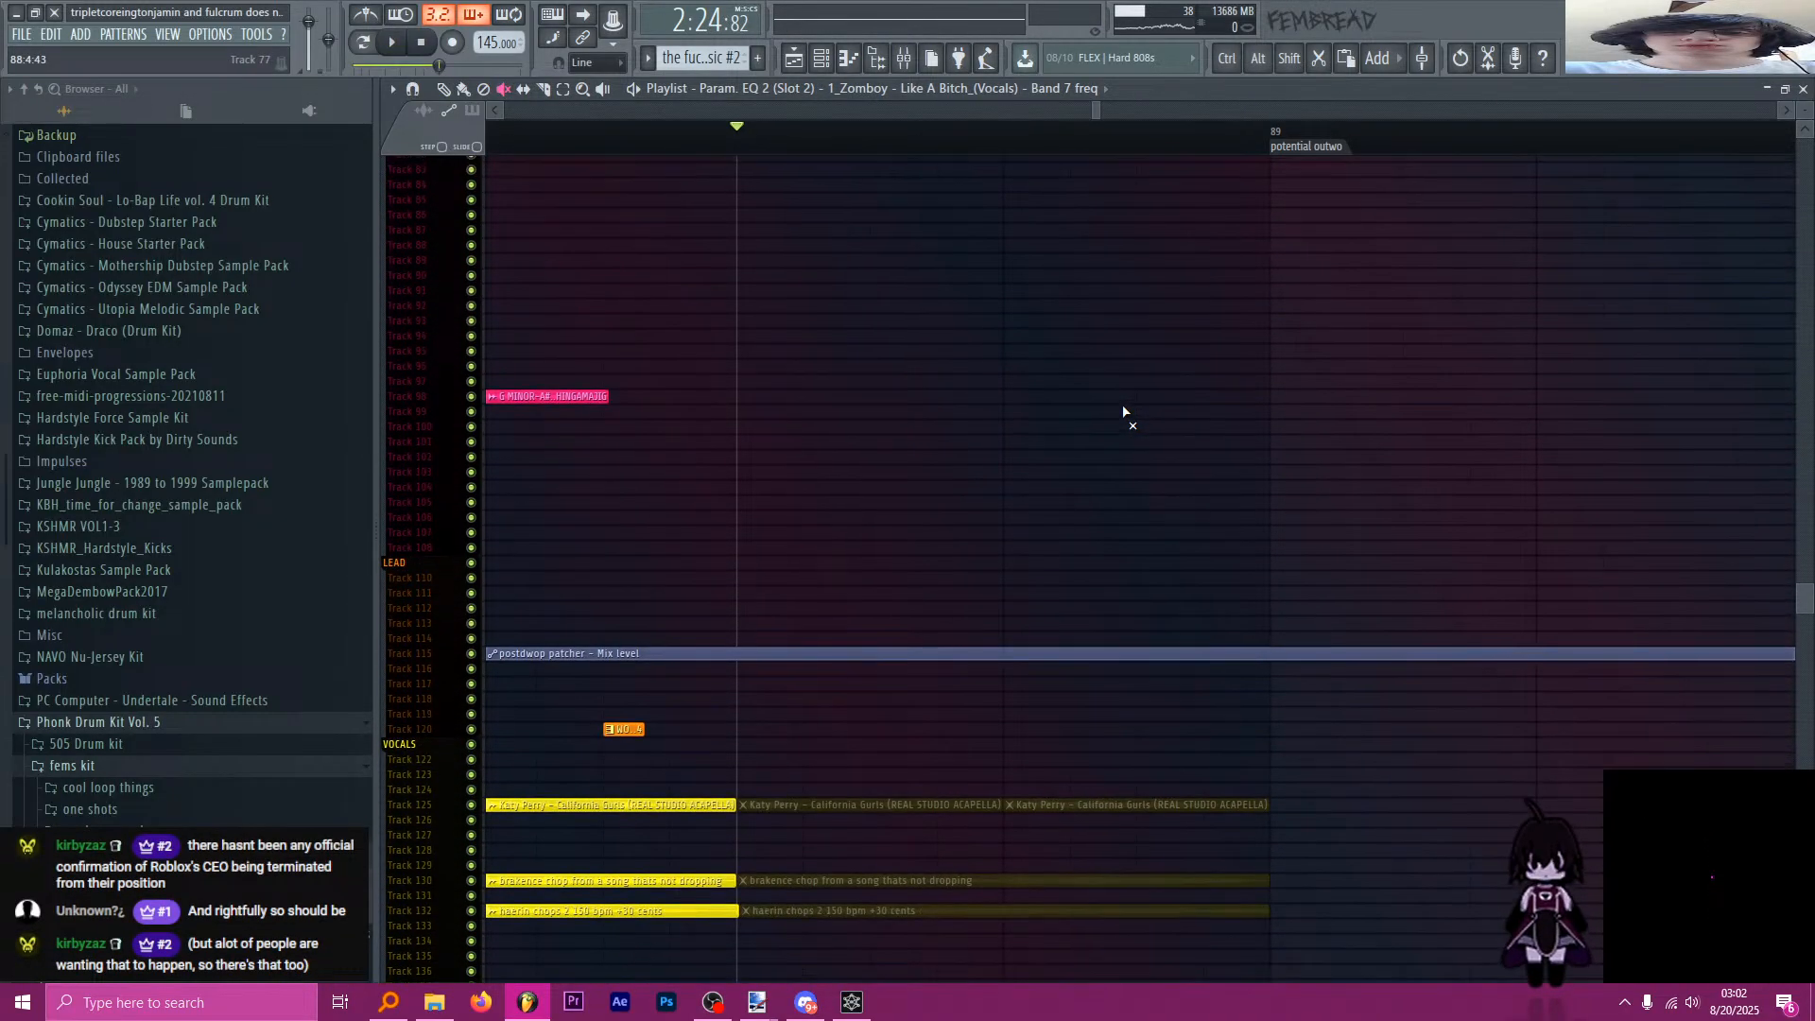
pyautogui.scroll(-6, 1137, 789)
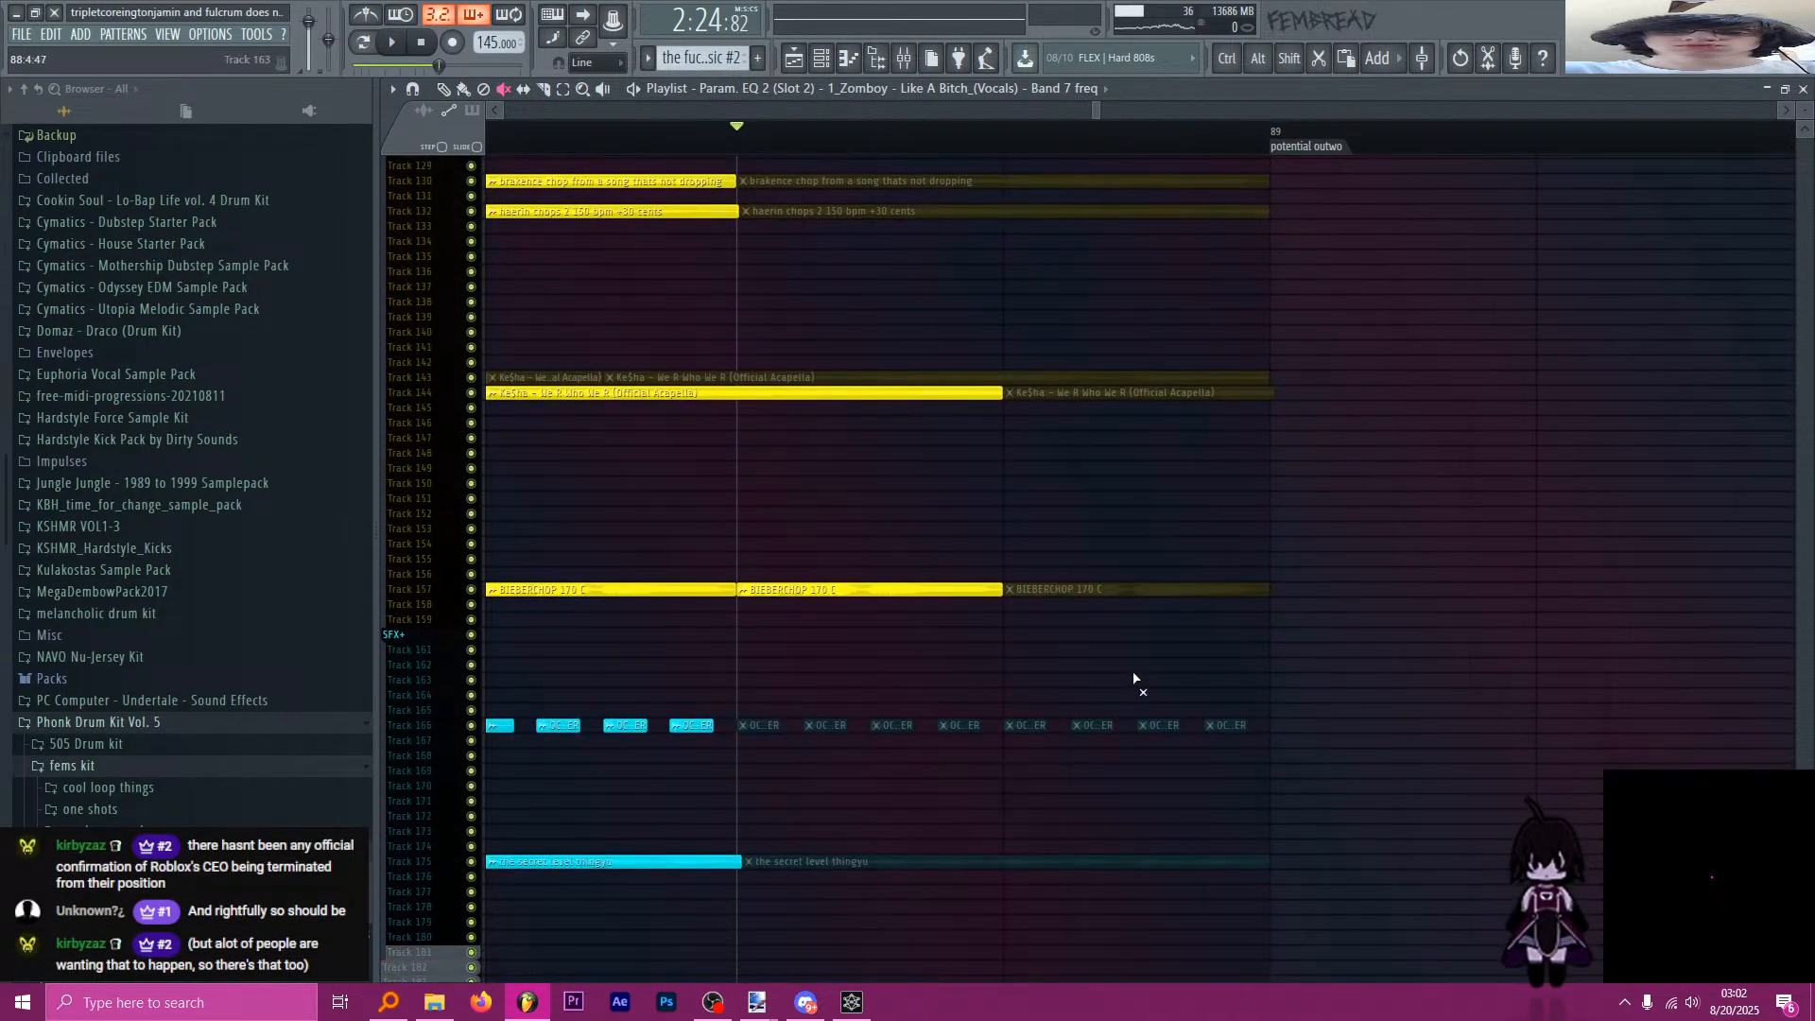
pyautogui.hotkey('ctrl', 's')
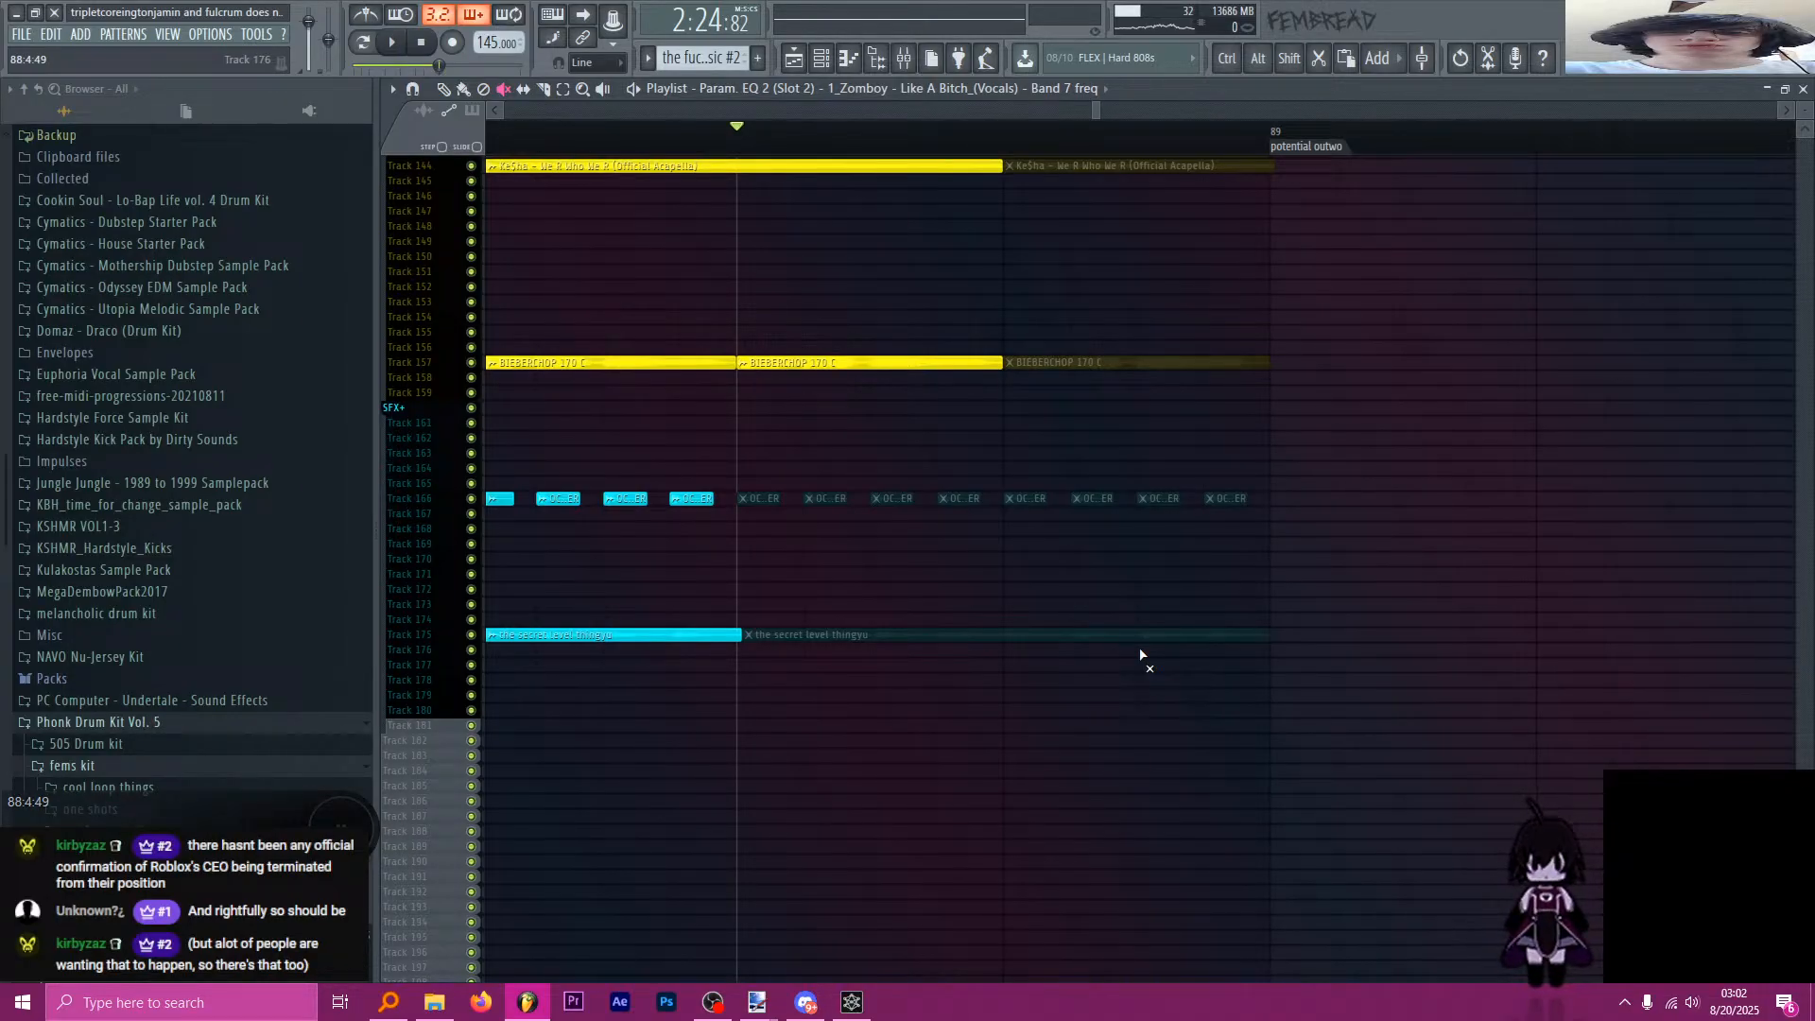
# Play back the ending from bar 88 beat 3 and examine the vocal, synth, bass and drum clips up to bar 89.
pyautogui.scroll(7, 1134, 642)
pyautogui.press('space')
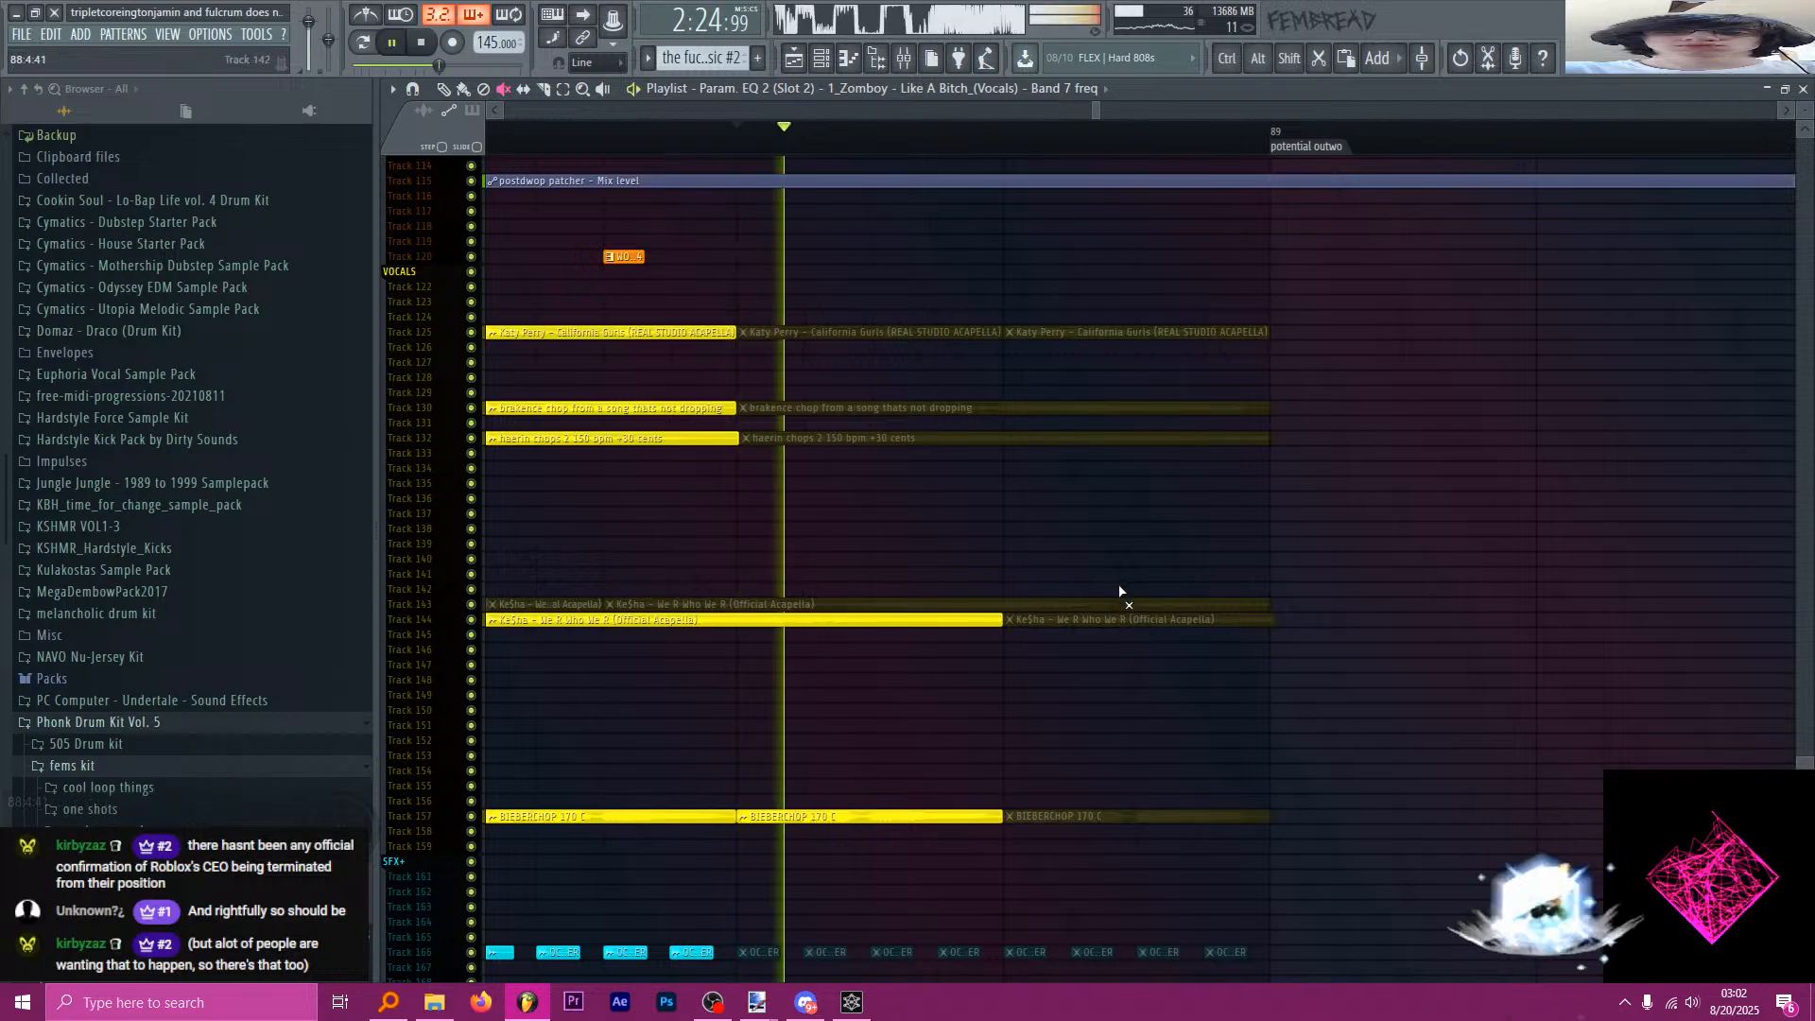
pyautogui.press('space')
pyautogui.scroll(3, 1095, 474)
pyautogui.scroll(4, 1030, 387)
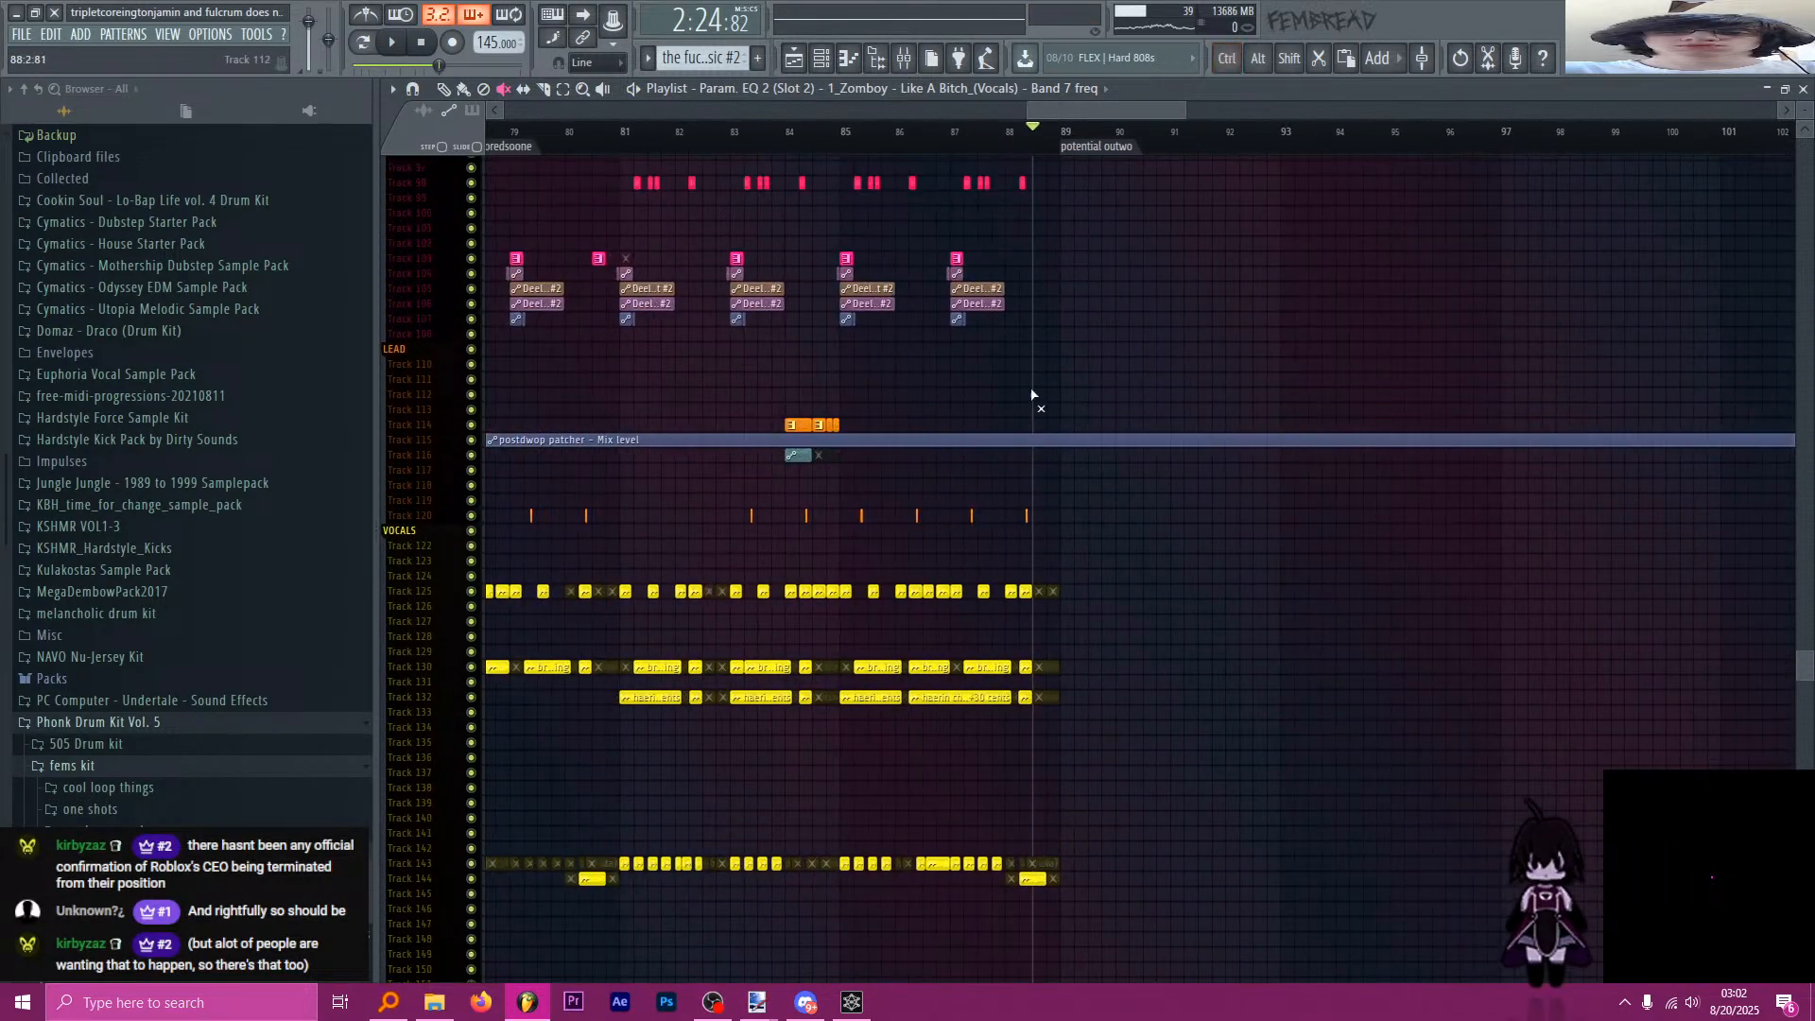
pyautogui.scroll(12, 1031, 394)
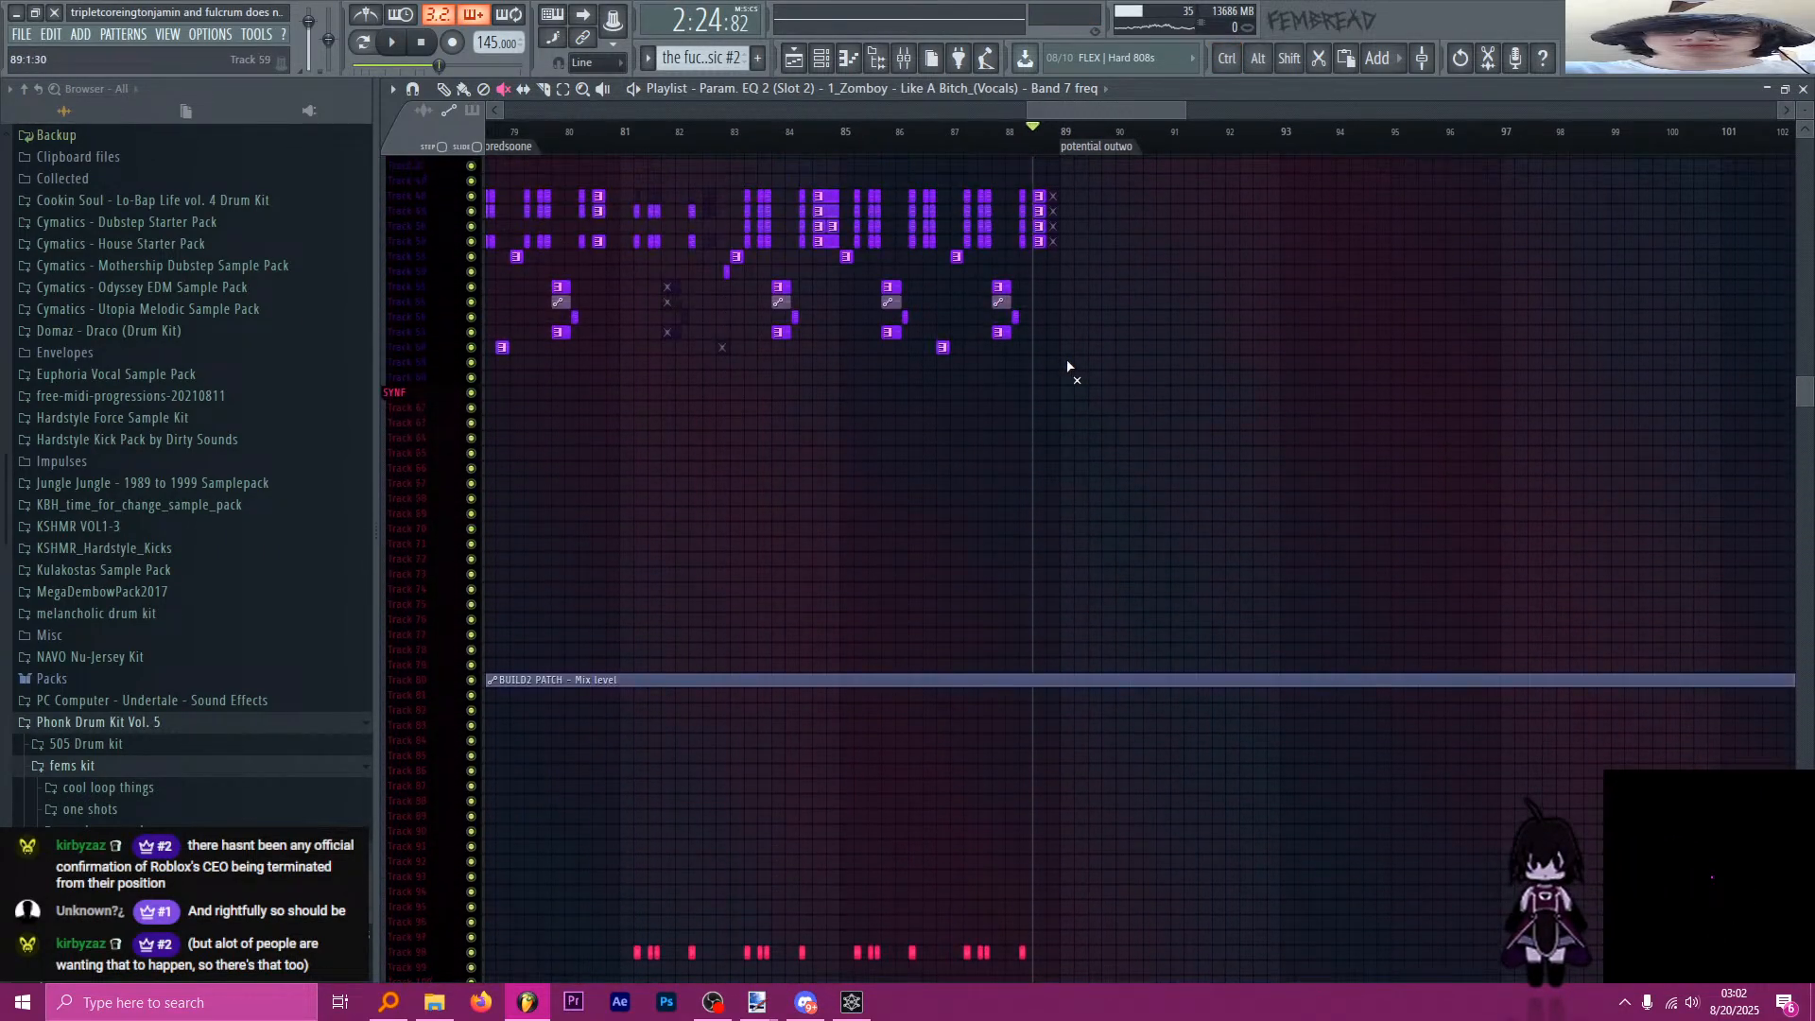
pyautogui.scroll(4, 1068, 367)
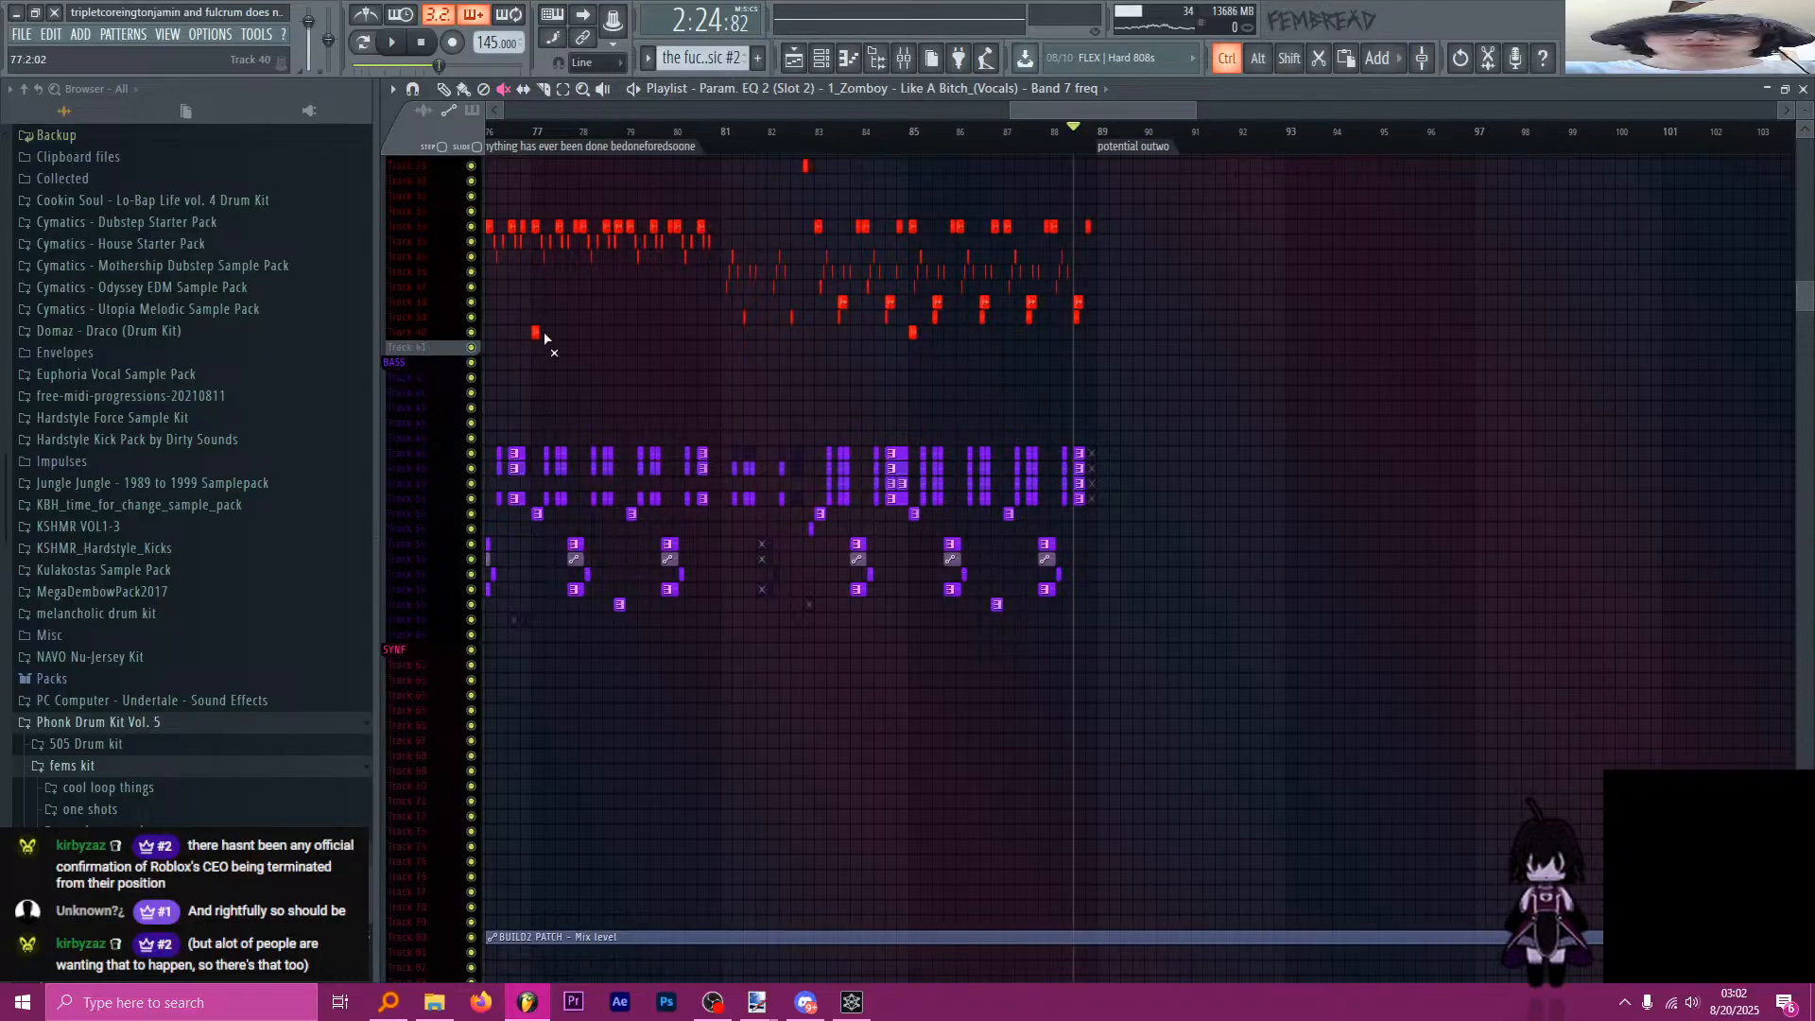
pyautogui.scroll(8, 607, 365)
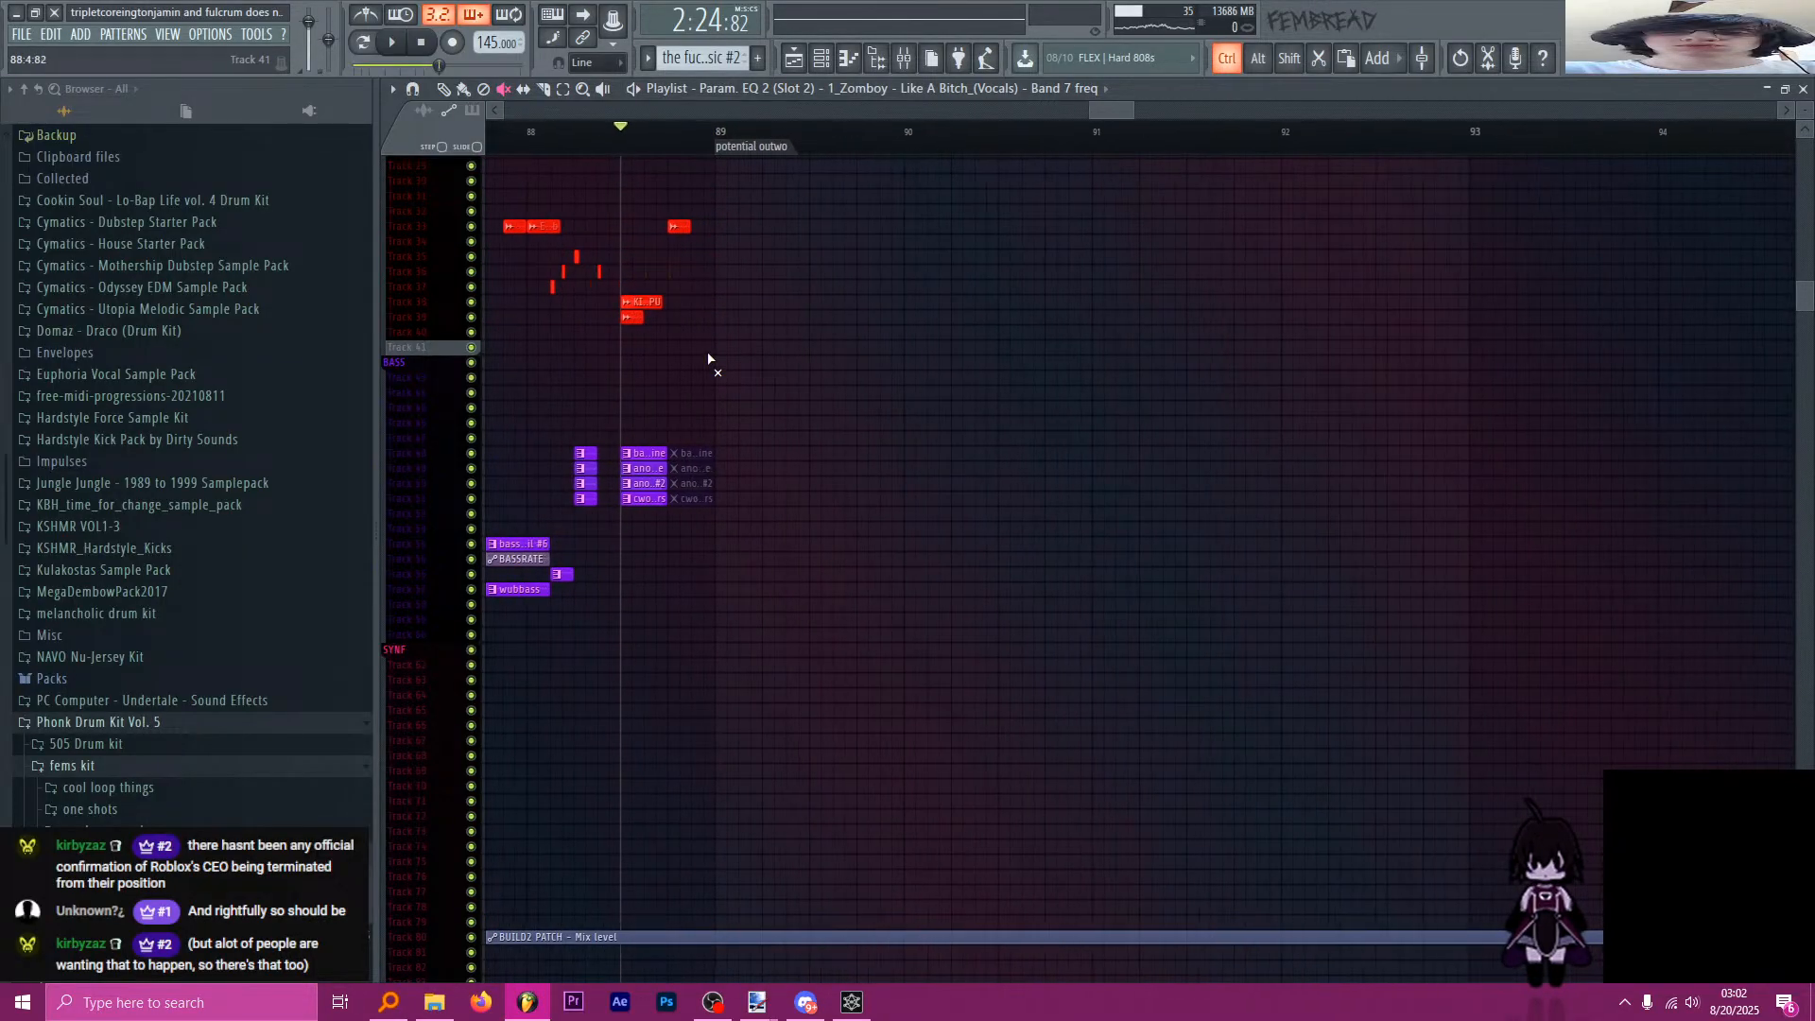
pyautogui.scroll(3, 706, 356)
# Insert a playlist track at Track 41 in the drum section and place the playhead at bar 88 beat 4.
pyautogui.rightClick(432, 344)
pyautogui.press('i')
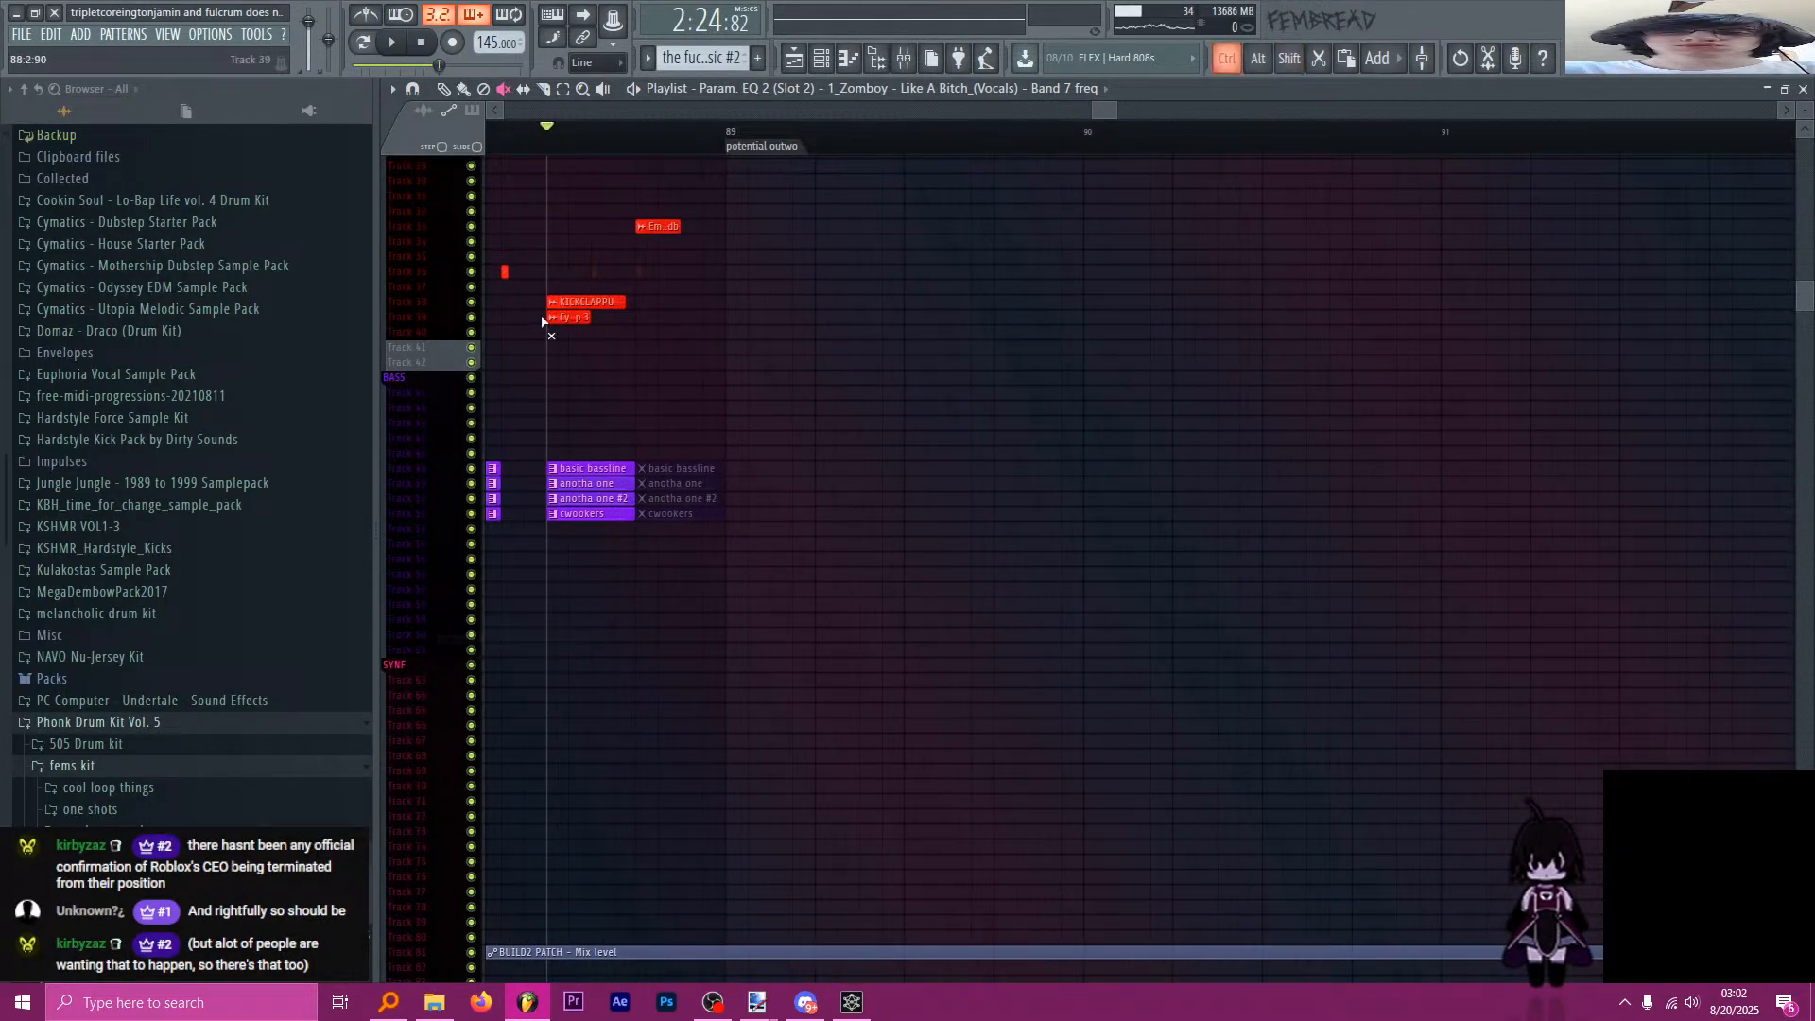
pyautogui.scroll(2, 615, 194)
pyautogui.click(700, 144)
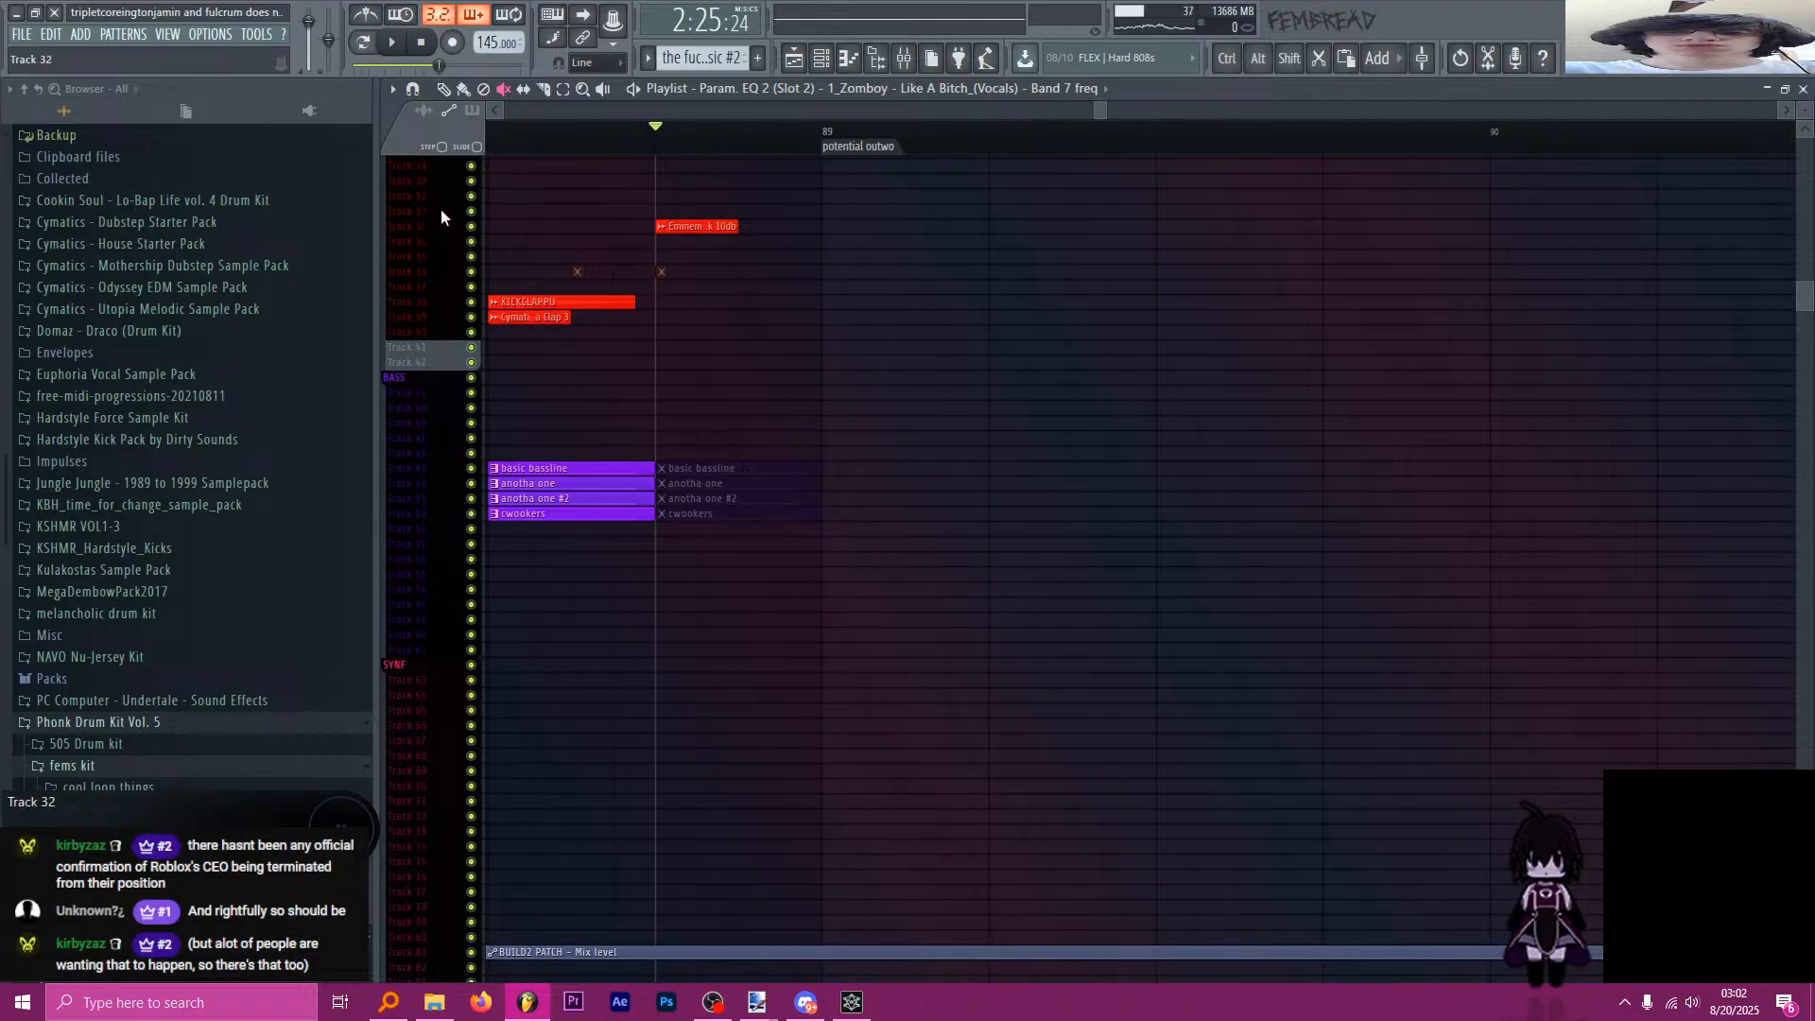
# Show the DRUMS channel group in the channel rack and look through its channels.
pyautogui.scroll(2, 440, 217)
pyautogui.press('F6')
pyautogui.click(622, 300)
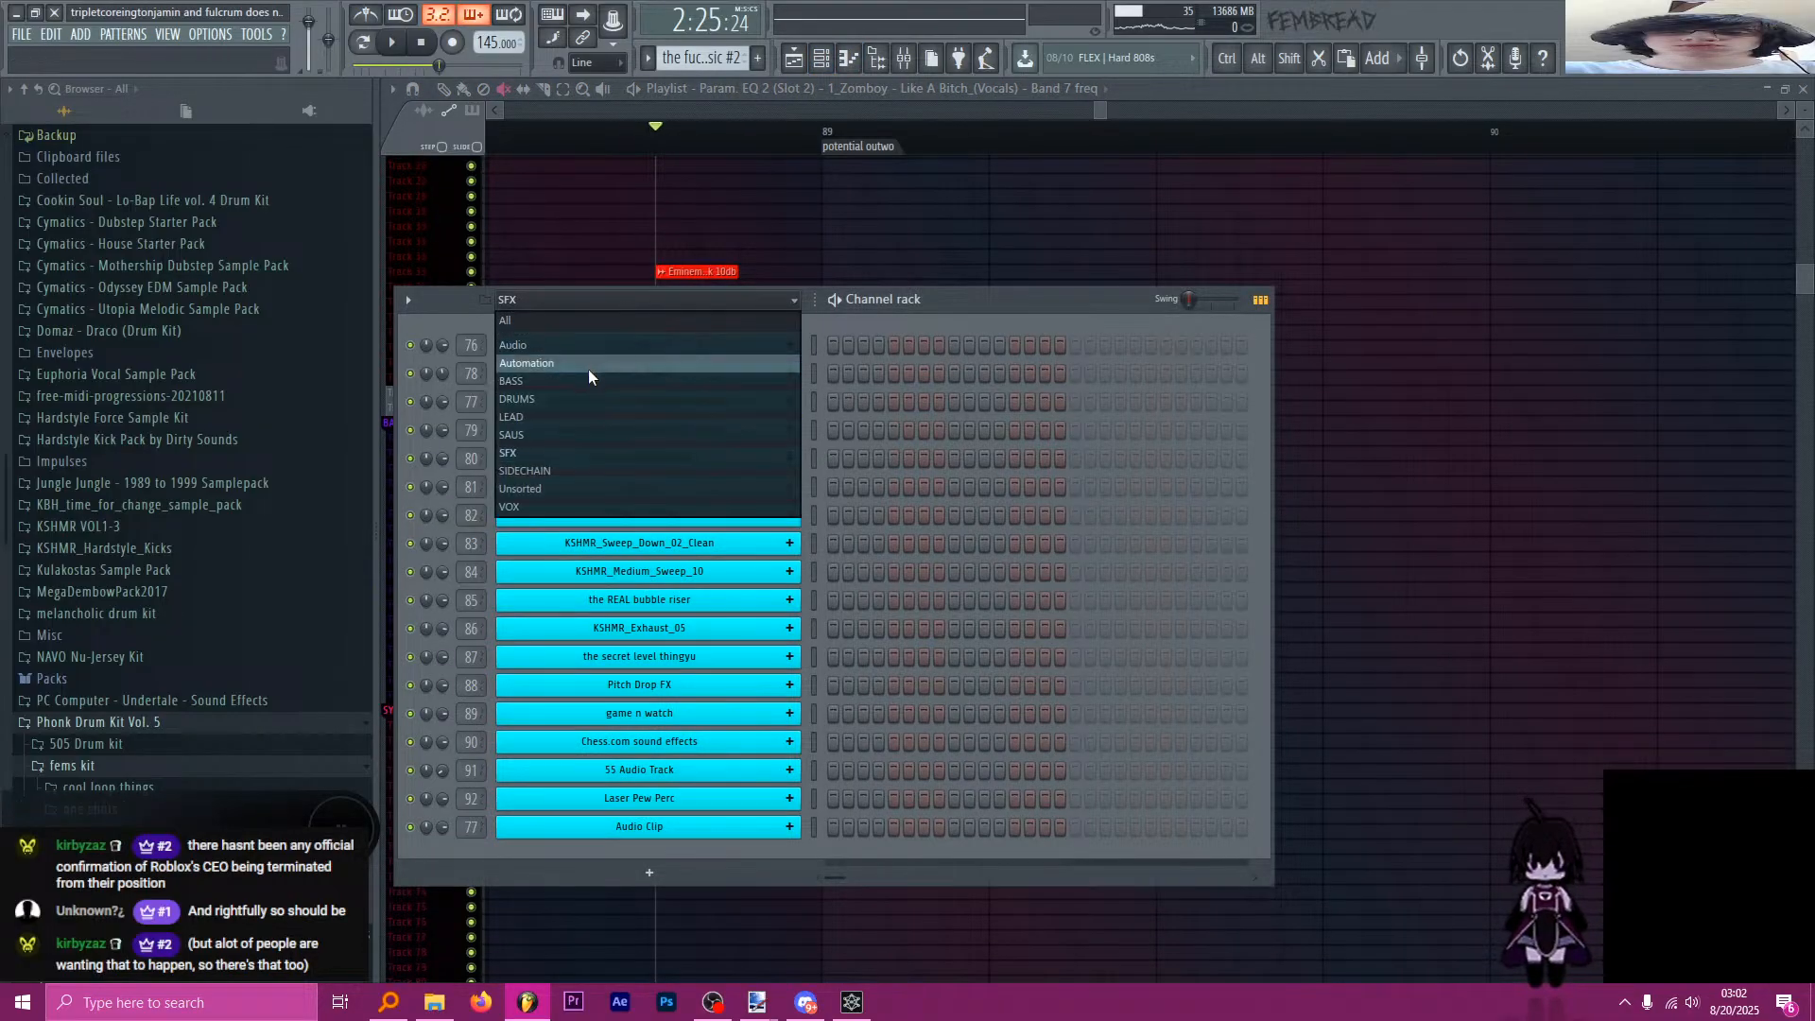
pyautogui.click(556, 397)
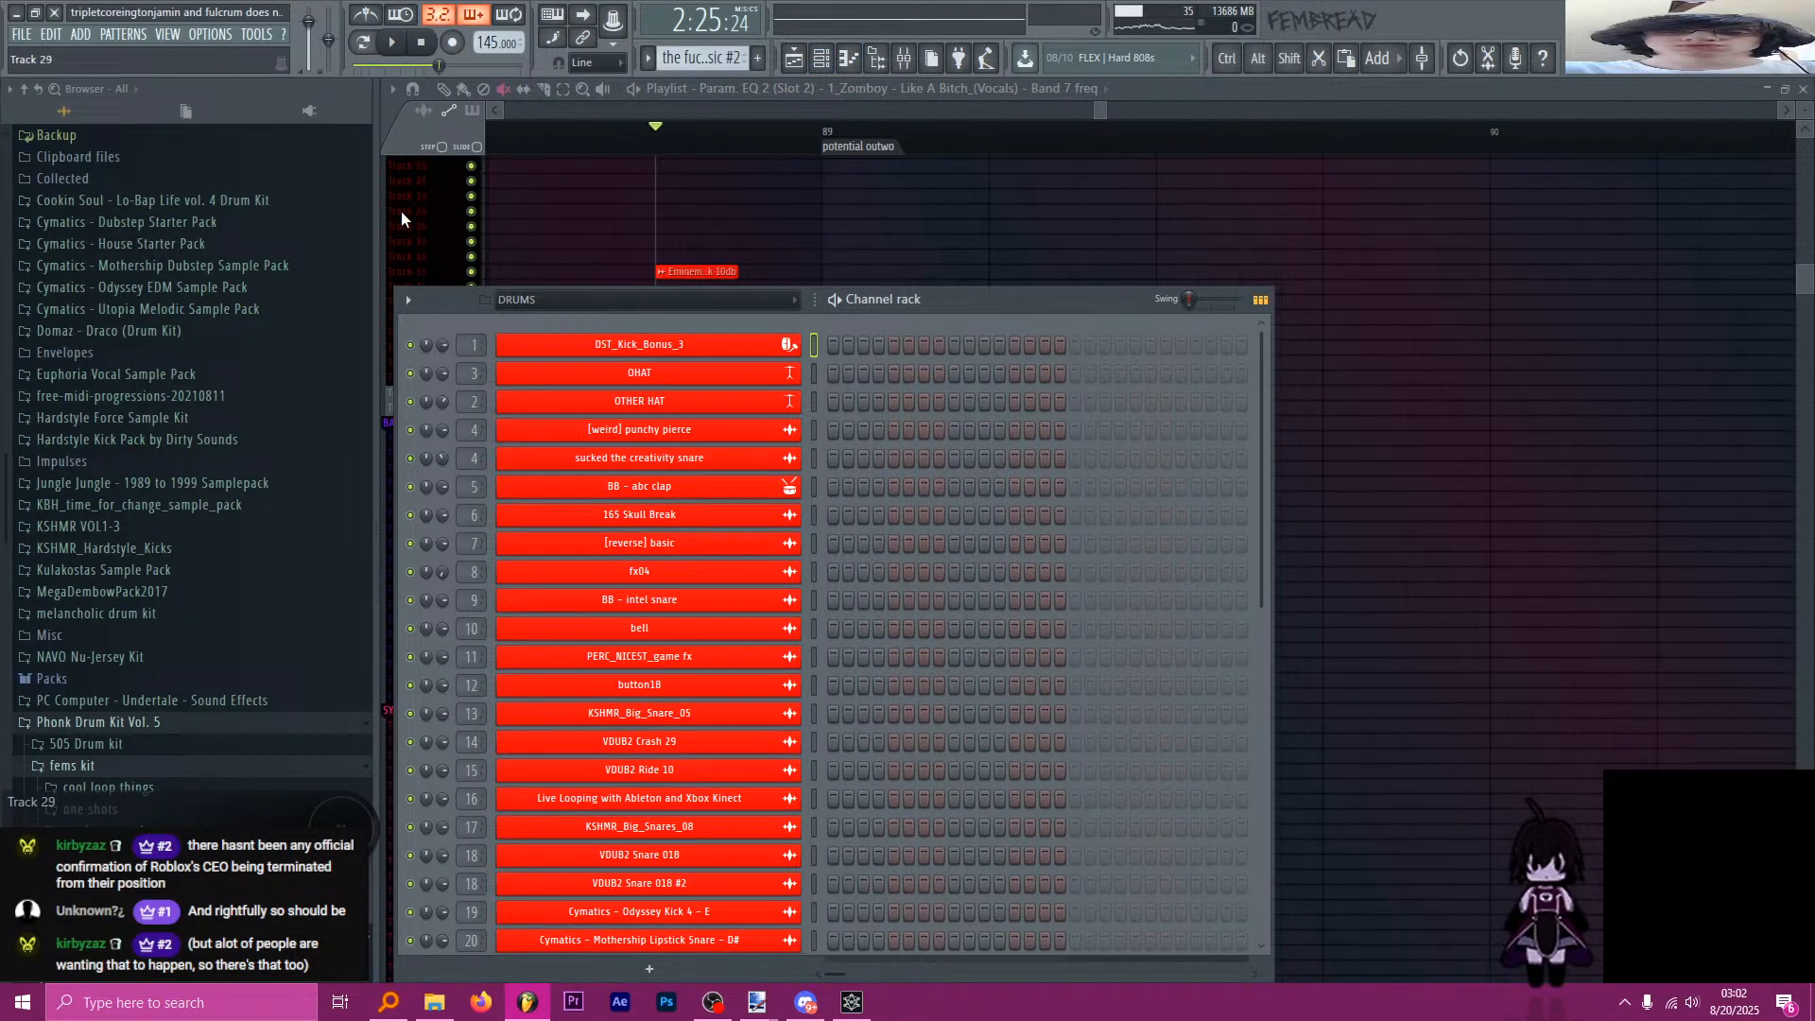
pyautogui.scroll(-5, 631, 499)
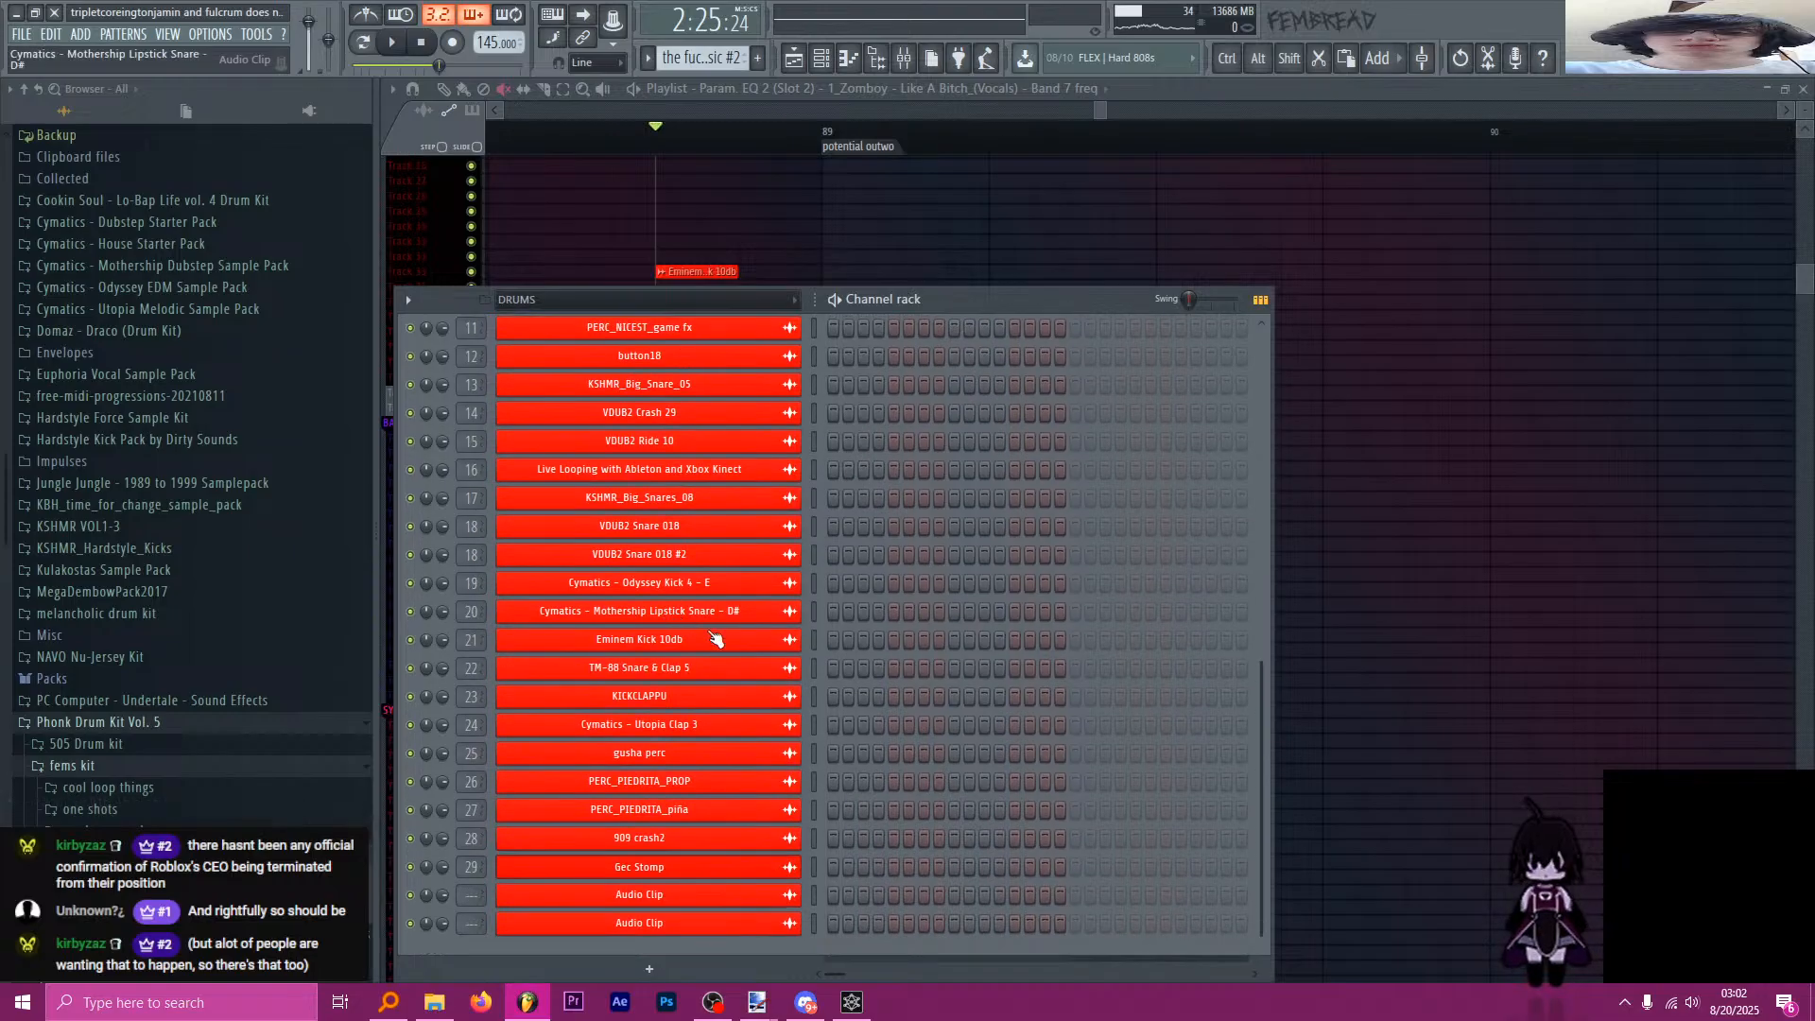
# Search the browser for "kickscr" and look through the Phonk Drum Kit Vol. 5 folder for the kick scratch sample.
pyautogui.hotkey('ctrl', 'f')
pyautogui.write('kickscr')
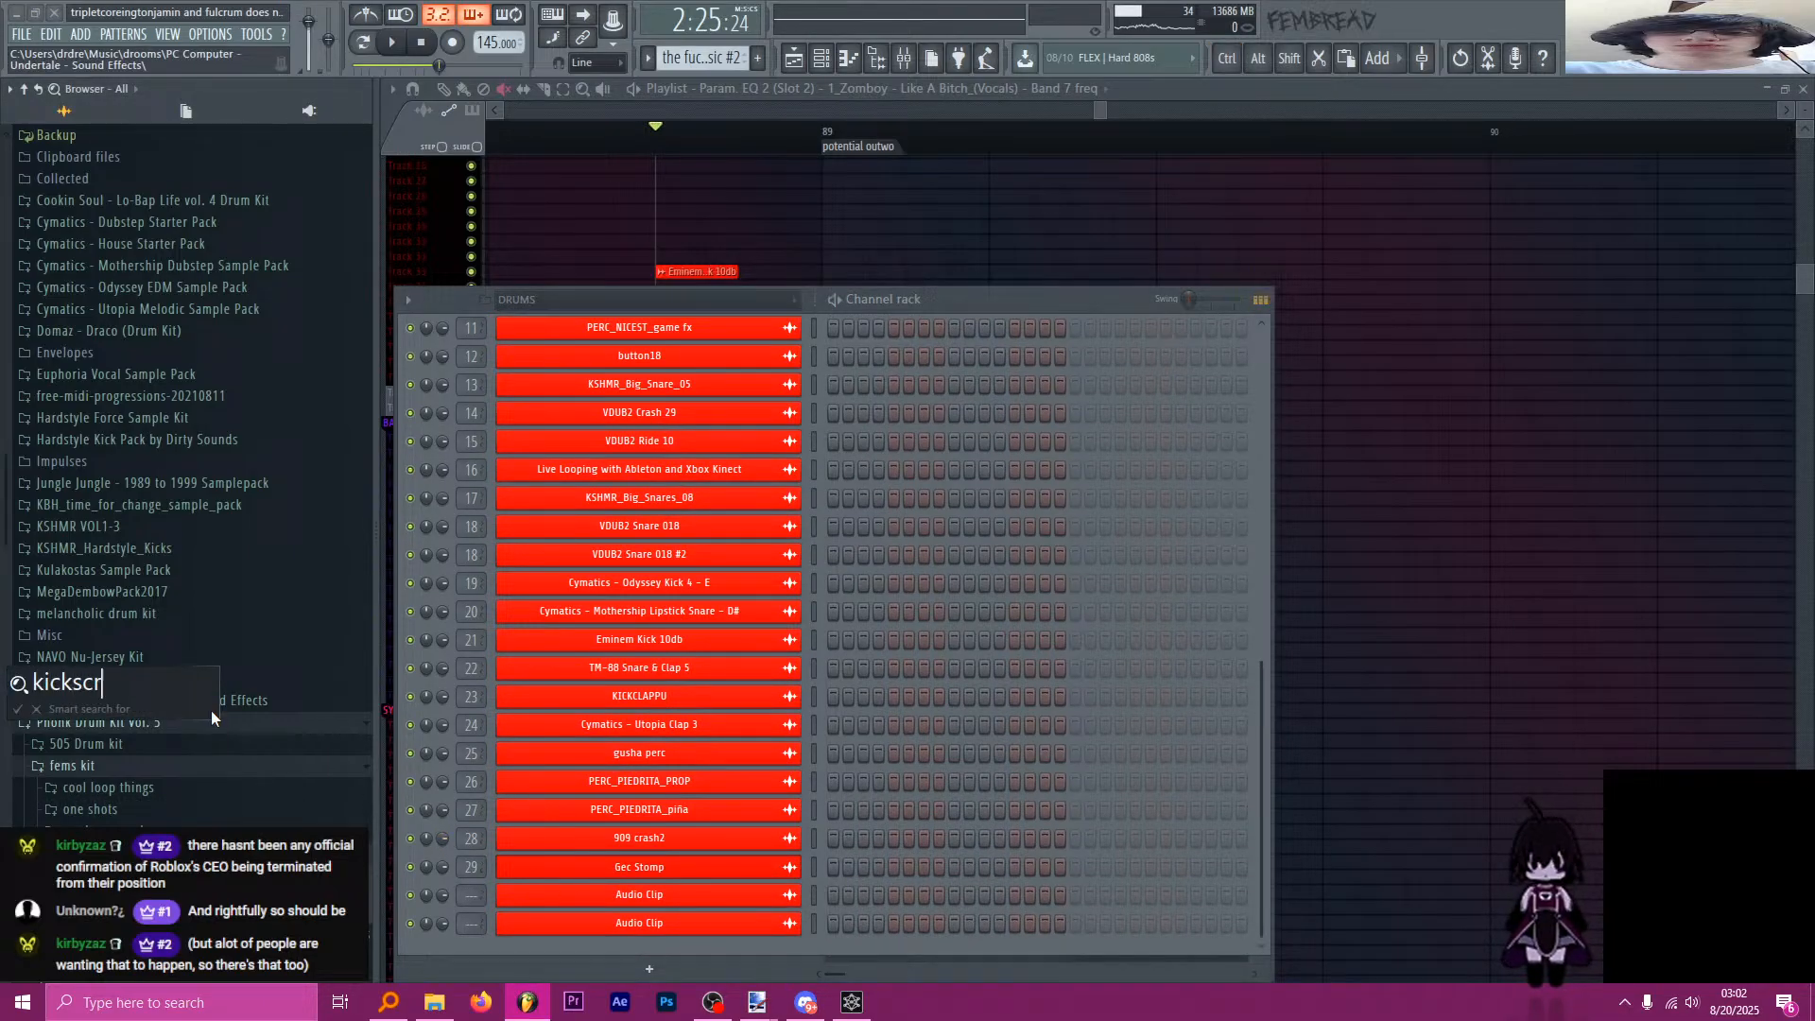
pyautogui.press('Return')
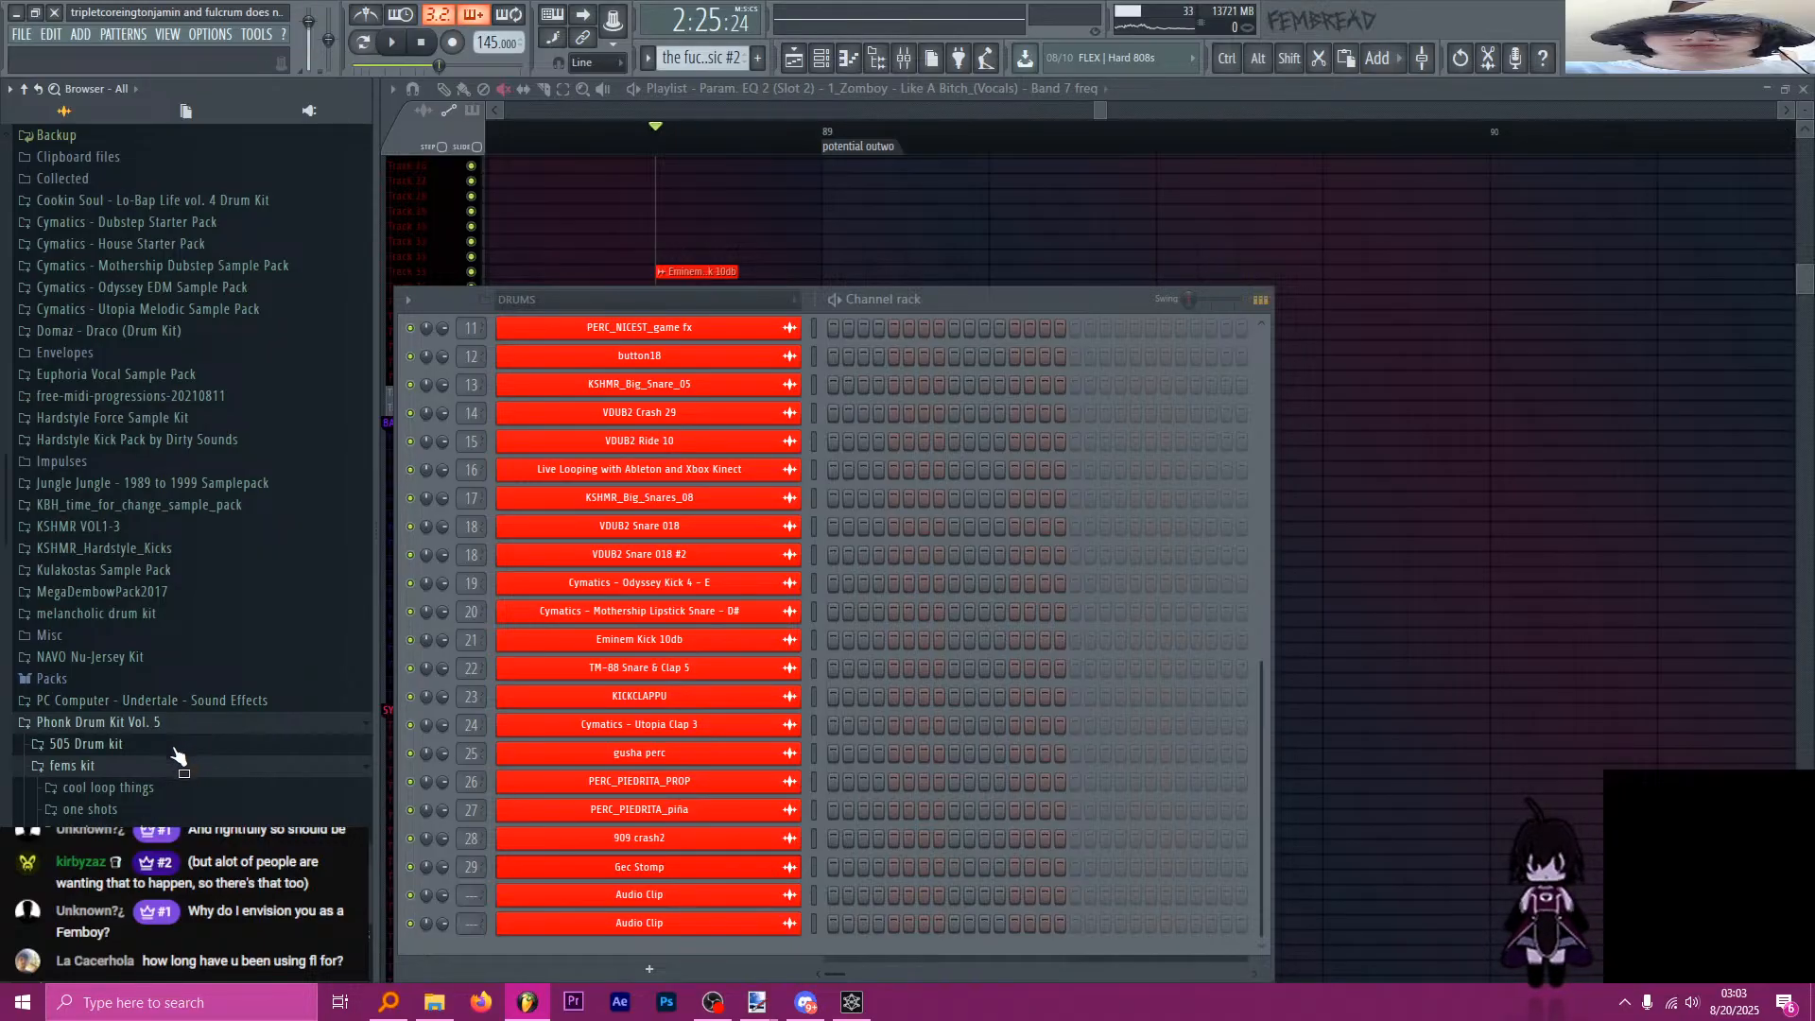
pyautogui.click(146, 723)
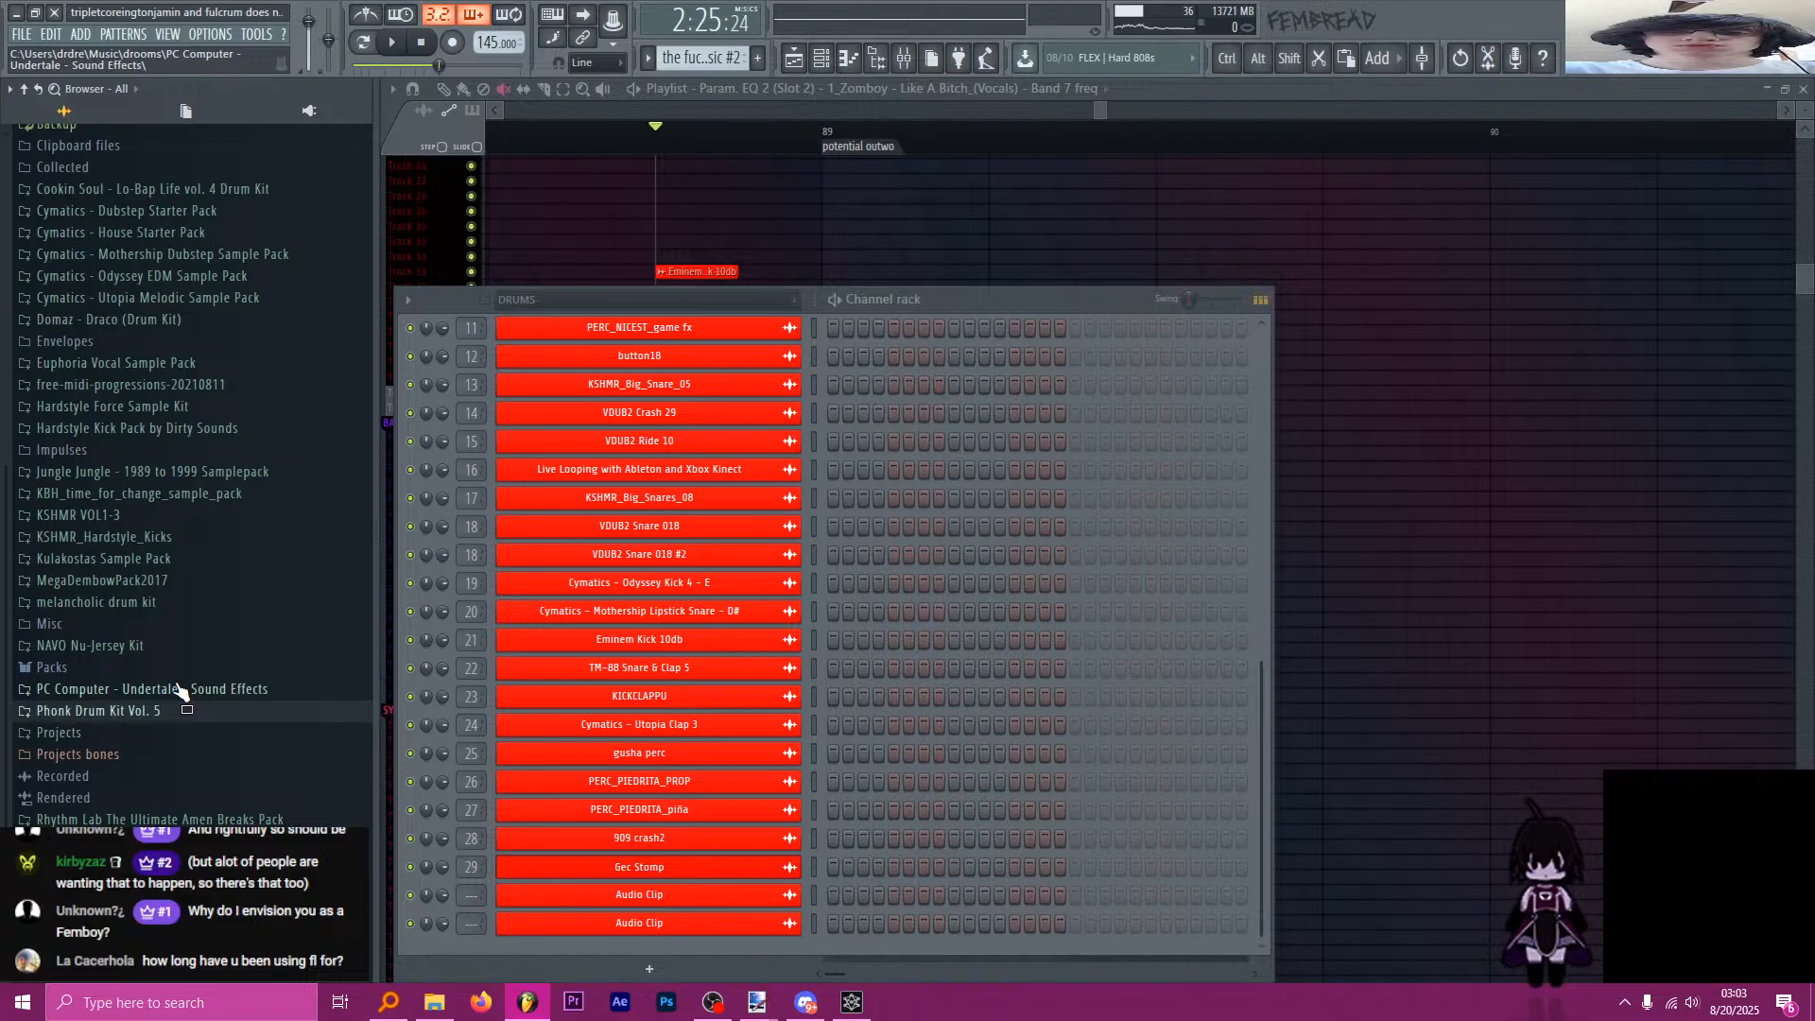
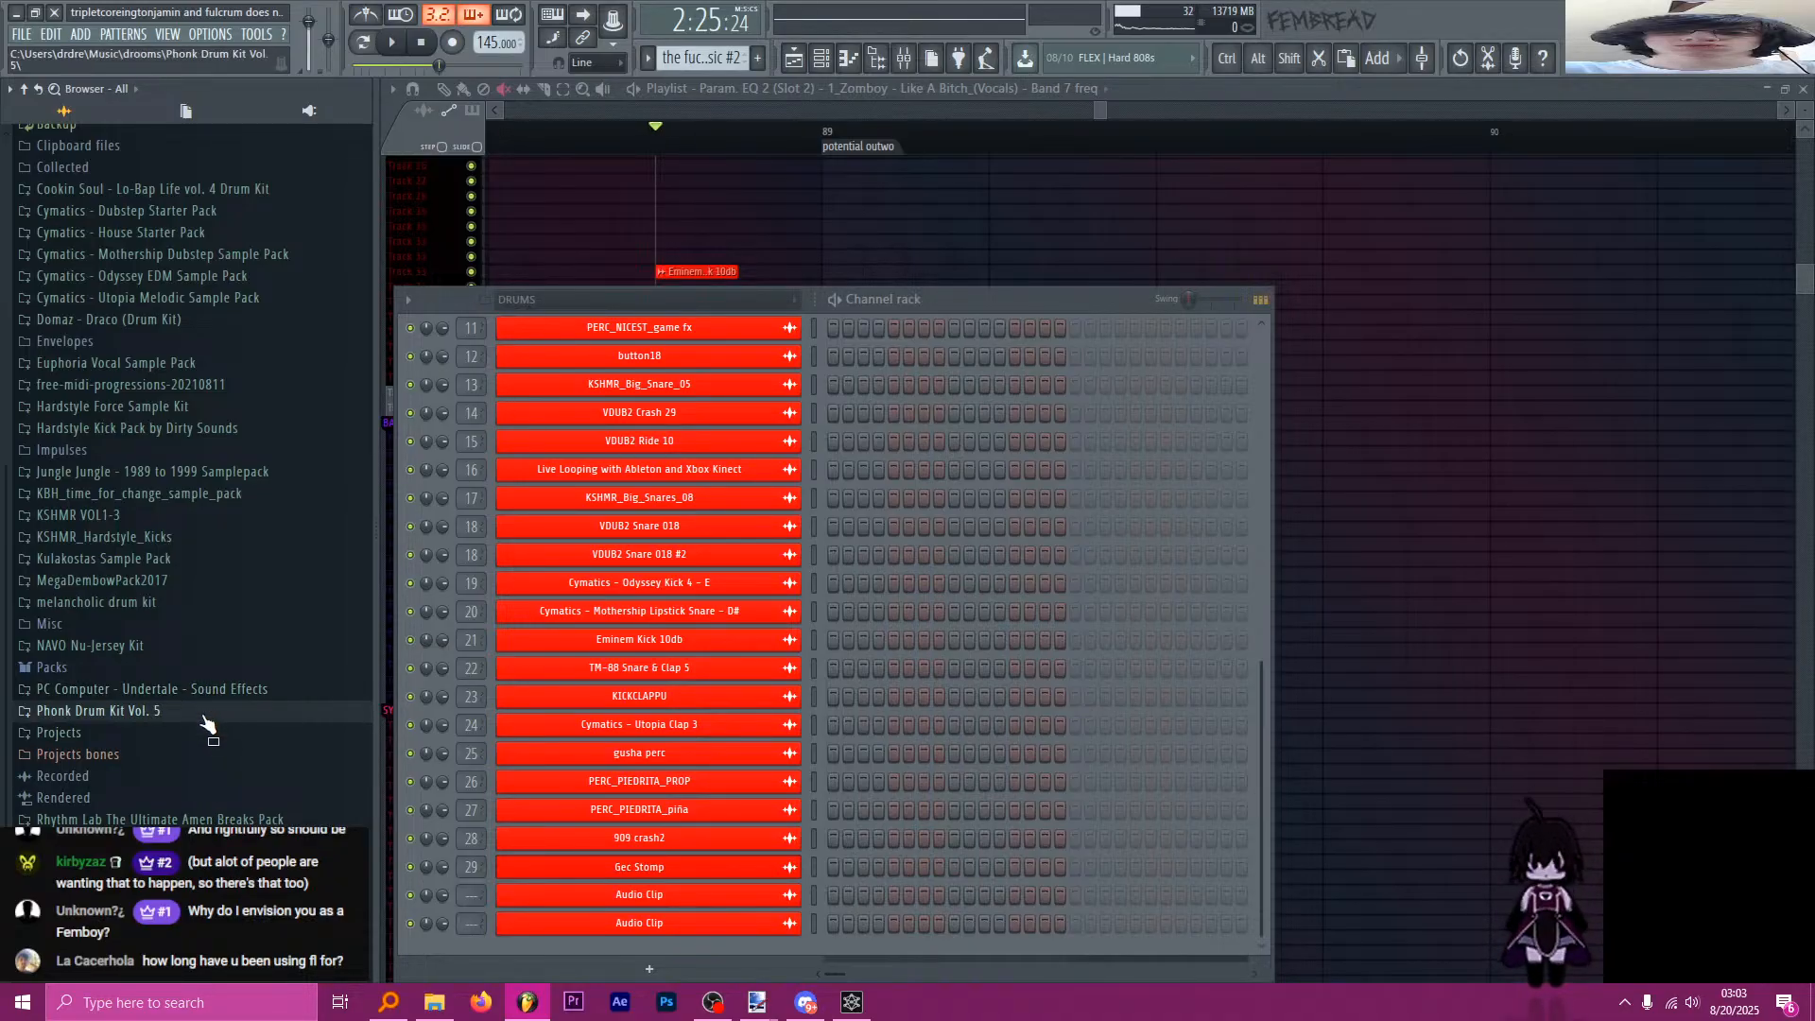
pyautogui.click(198, 711)
pyautogui.scroll(-4, 182, 819)
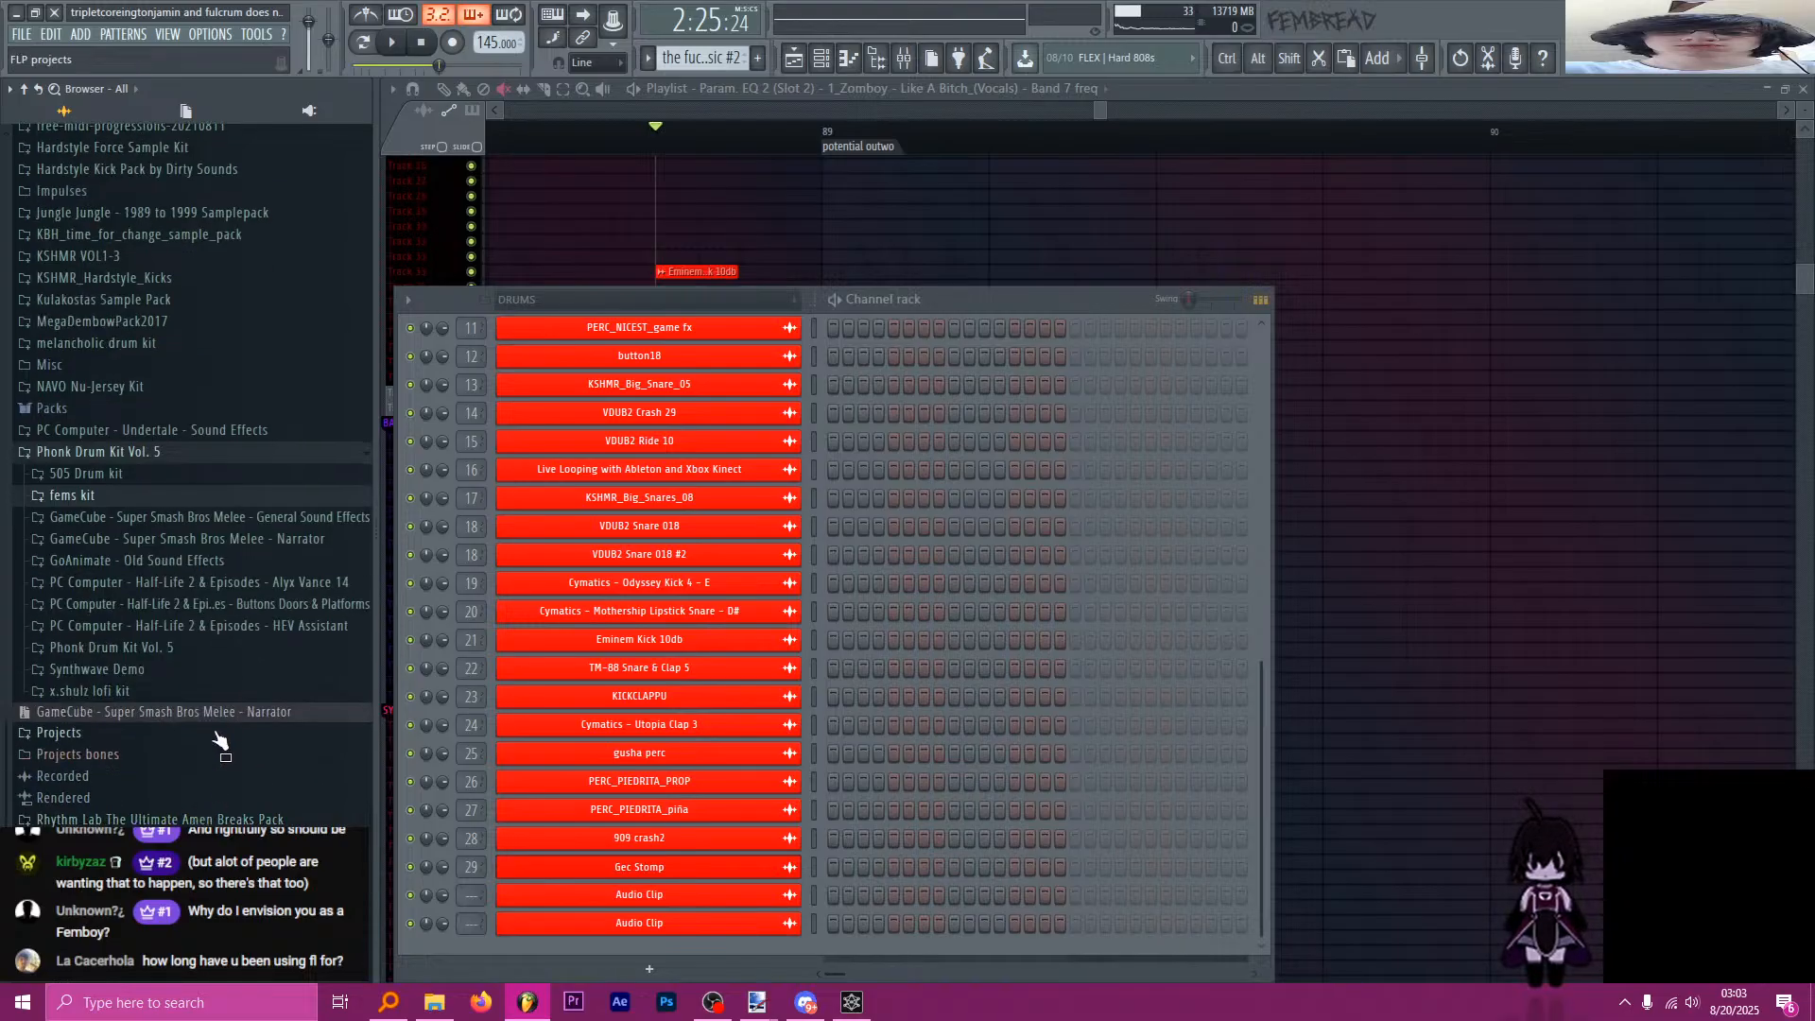
pyautogui.click(135, 457)
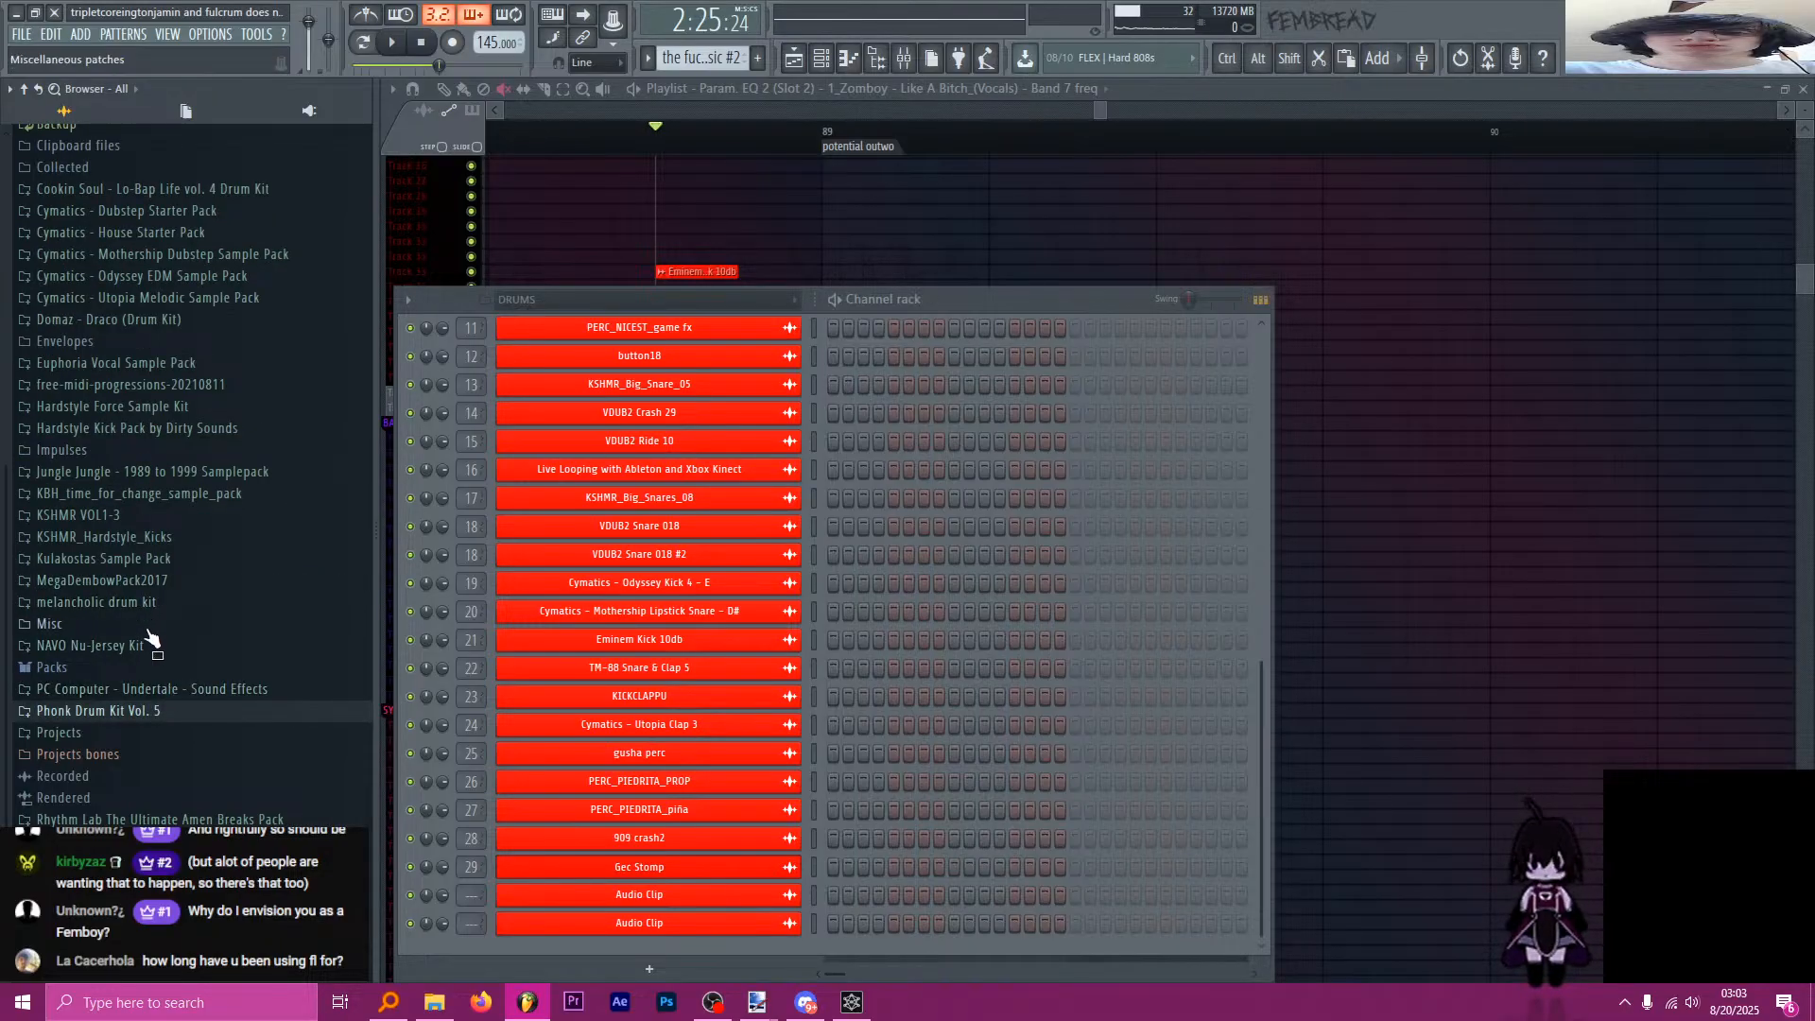
# Find and audition the karate_KICK SCRATCH AGAIM sample, and load it into the first Audio Clip channel of the DRUMS group.
pyautogui.click(122, 797)
pyautogui.scroll(-10, 142, 784)
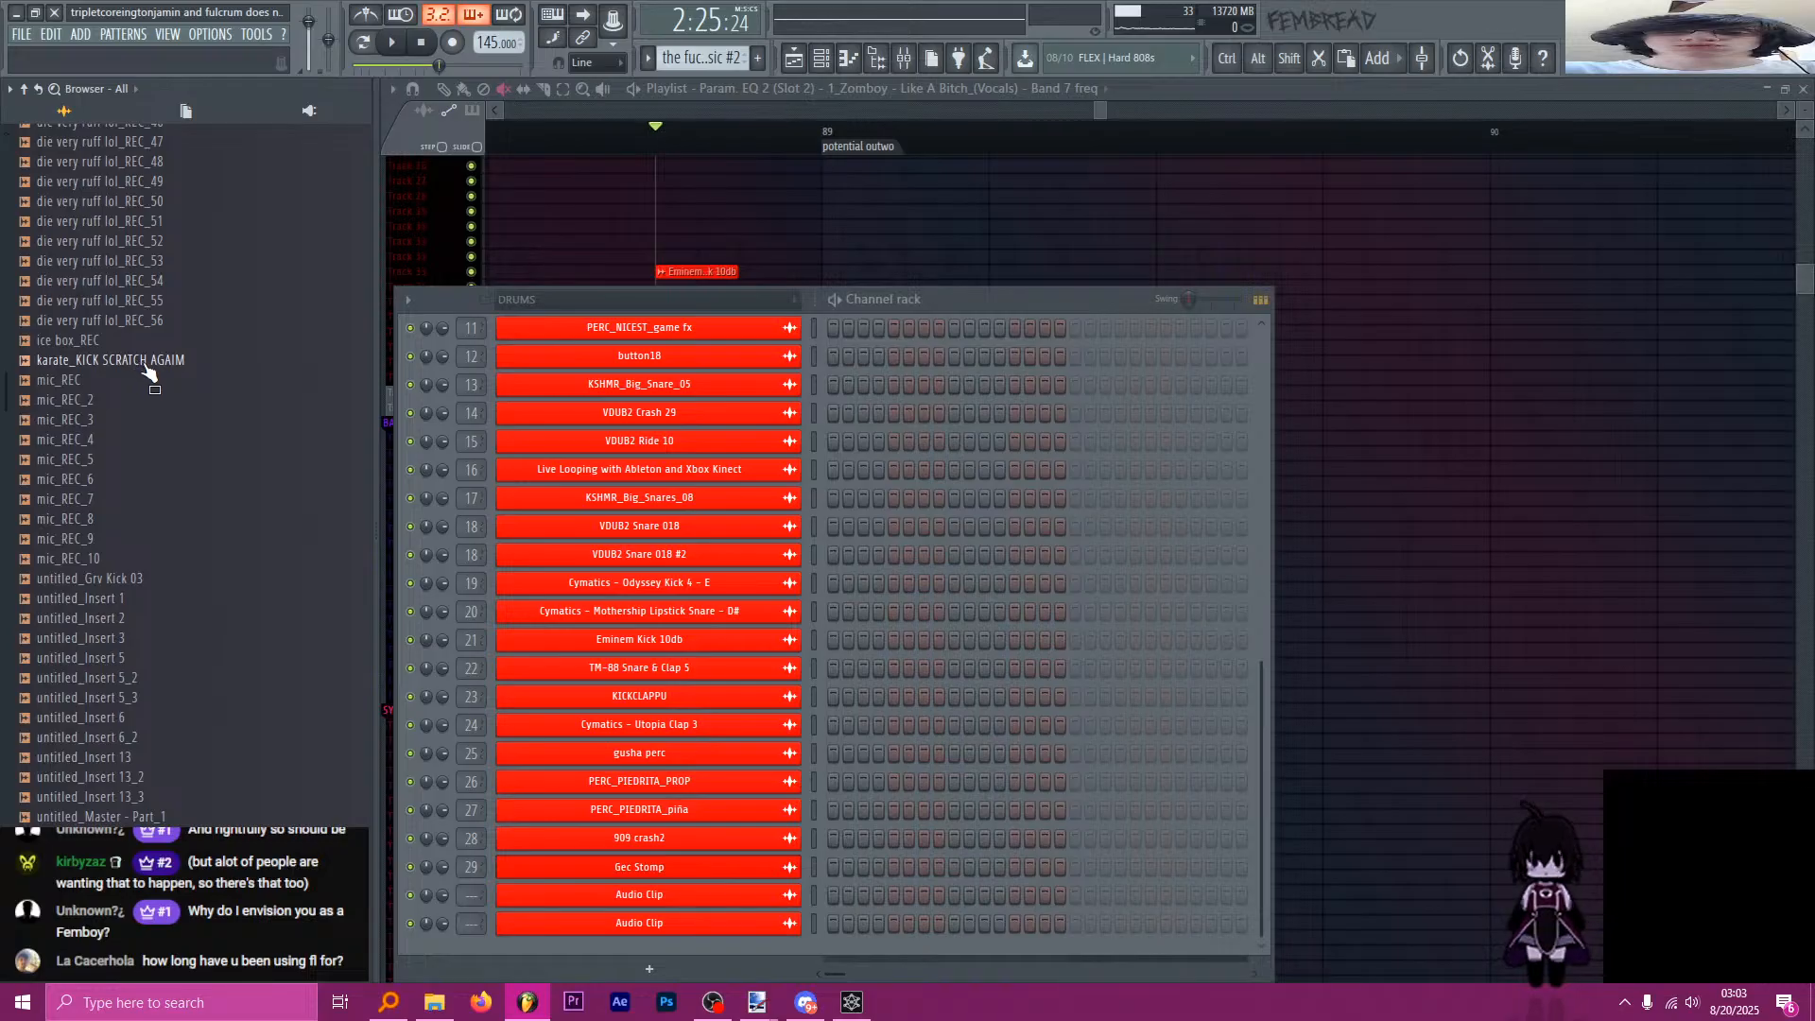
pyautogui.click(156, 361)
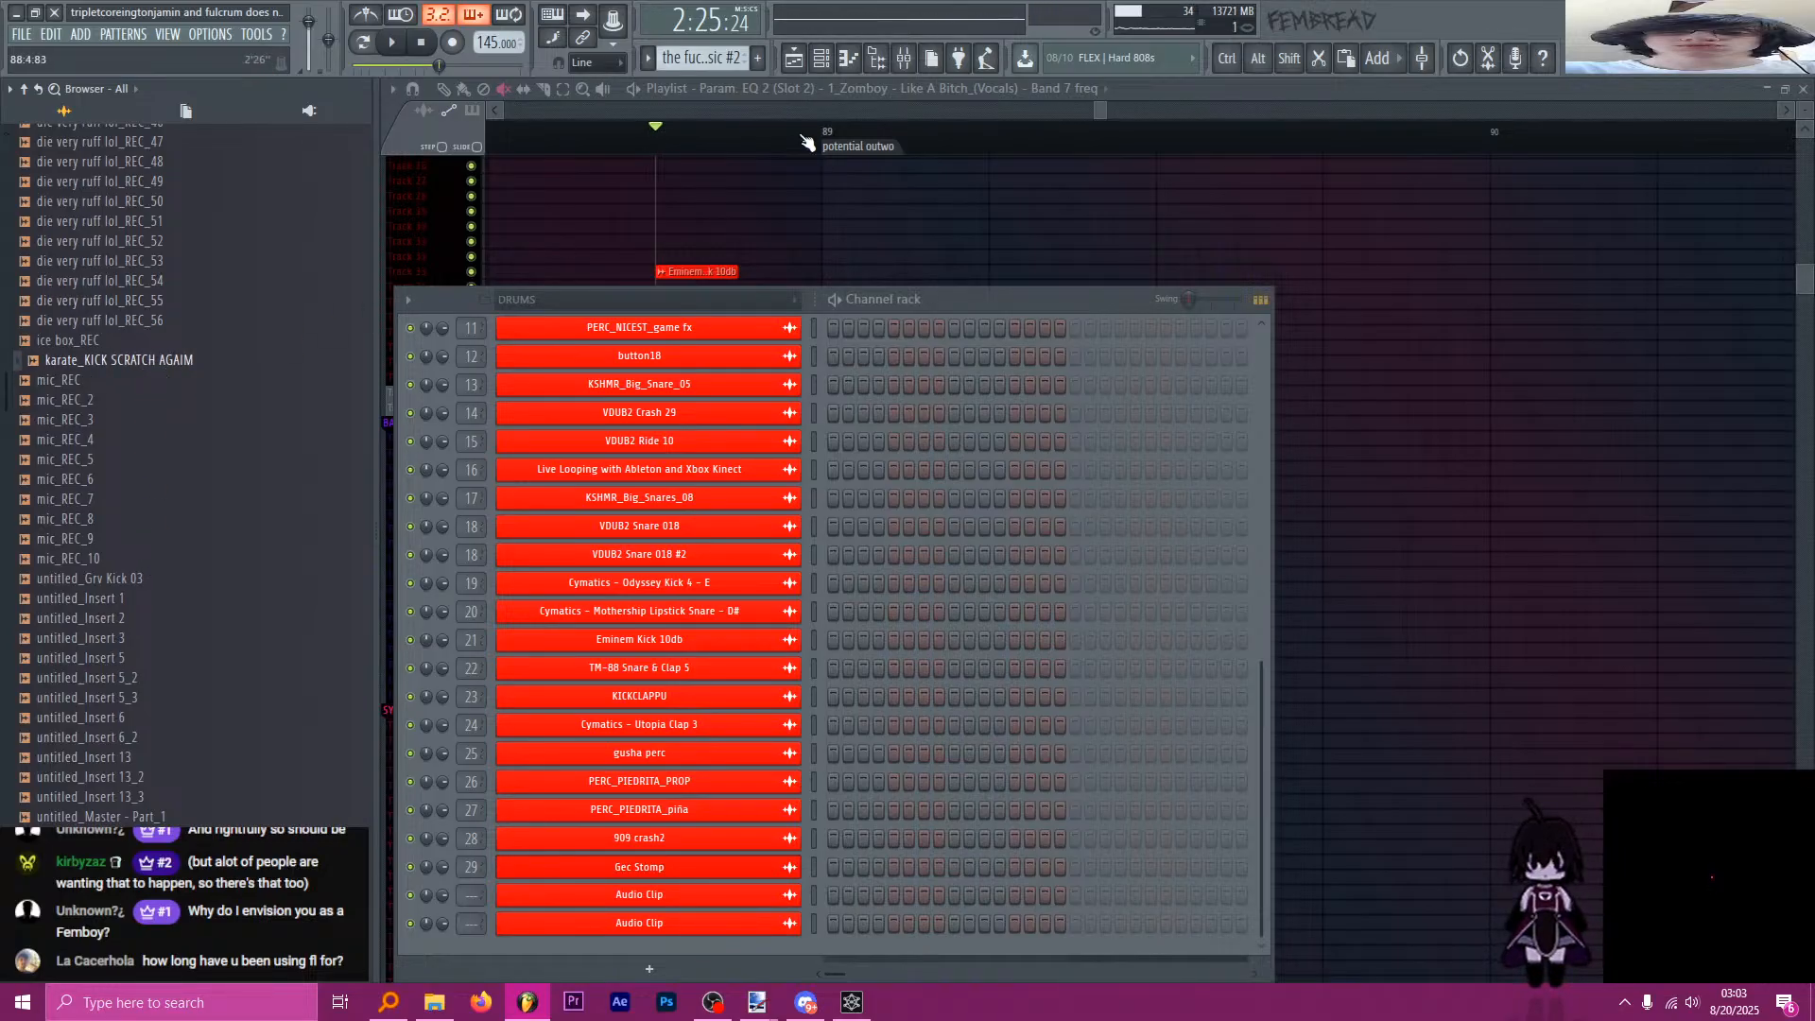
pyautogui.moveTo(149, 378); pyautogui.dragTo(677, 909)
pyautogui.moveTo(1232, 914); pyautogui.dragTo(635, 400)
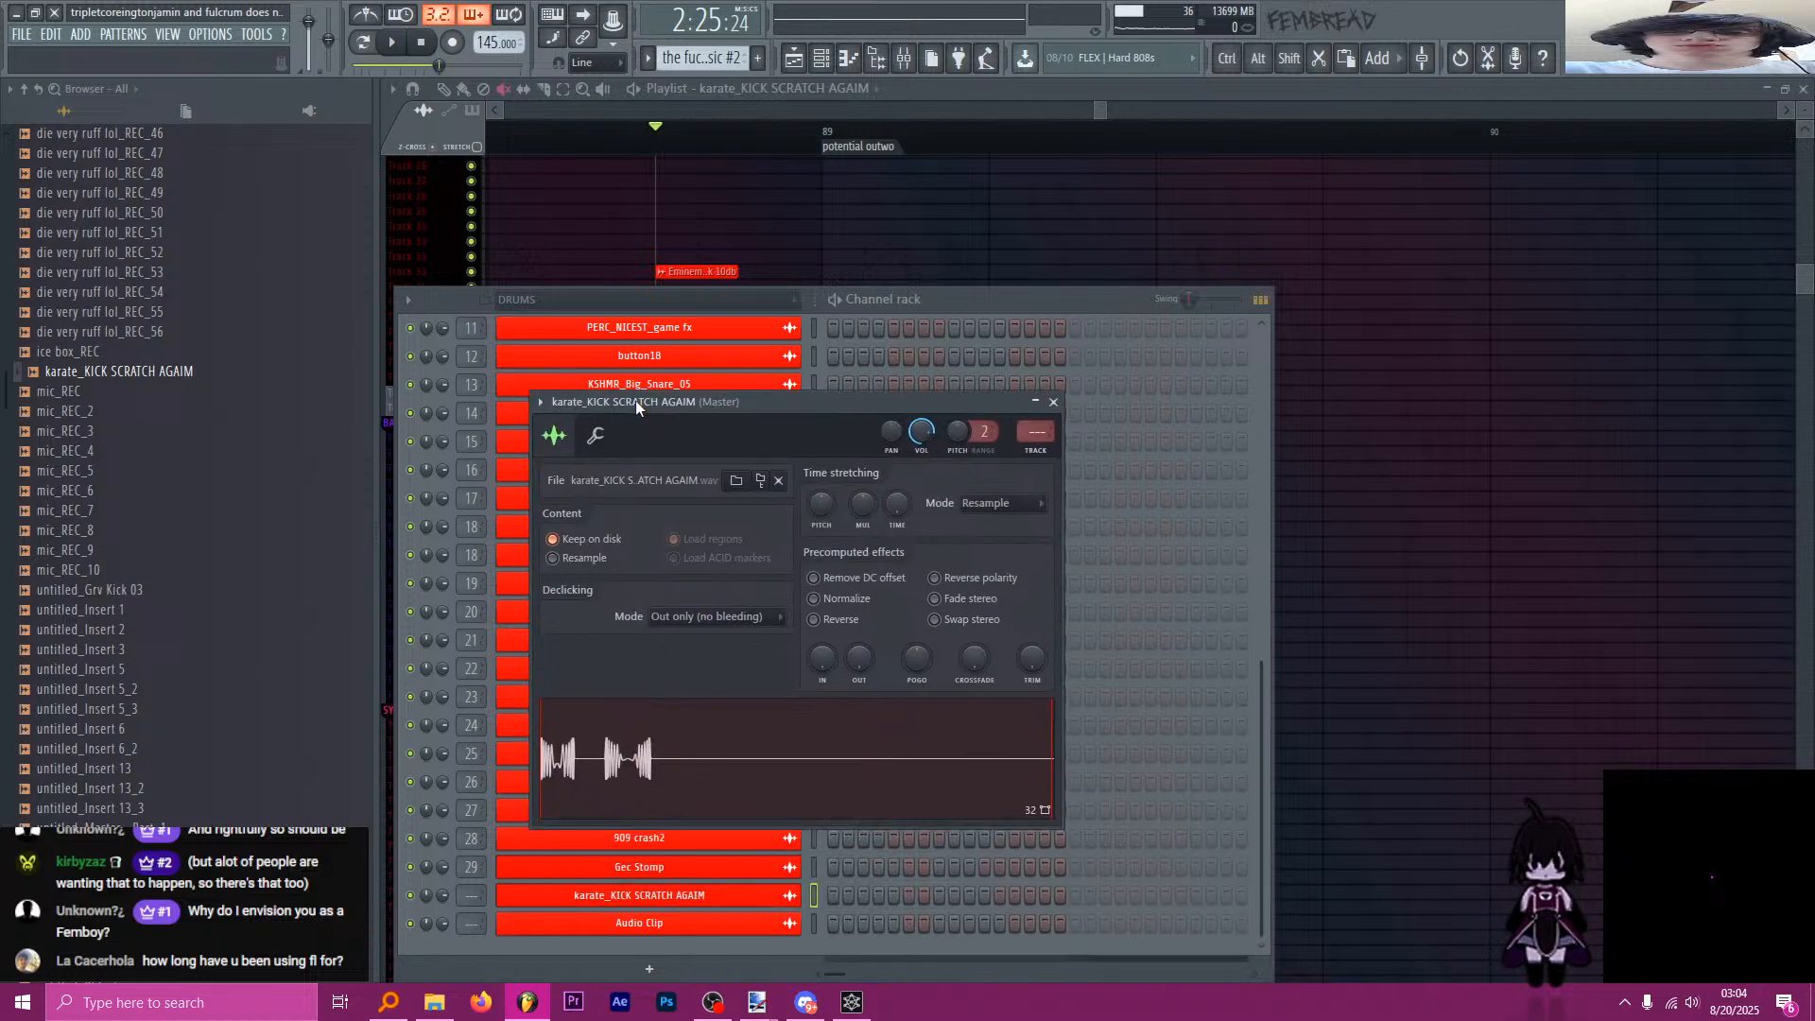
# Route the karate_KICK SCRATCH AGAIM channel to its own mixer track and move it next to Gec Stomp as track 30.
pyautogui.hotkey('ctrl', 'l')
pyautogui.moveTo(1354, 248); pyautogui.dragTo(889, 241)
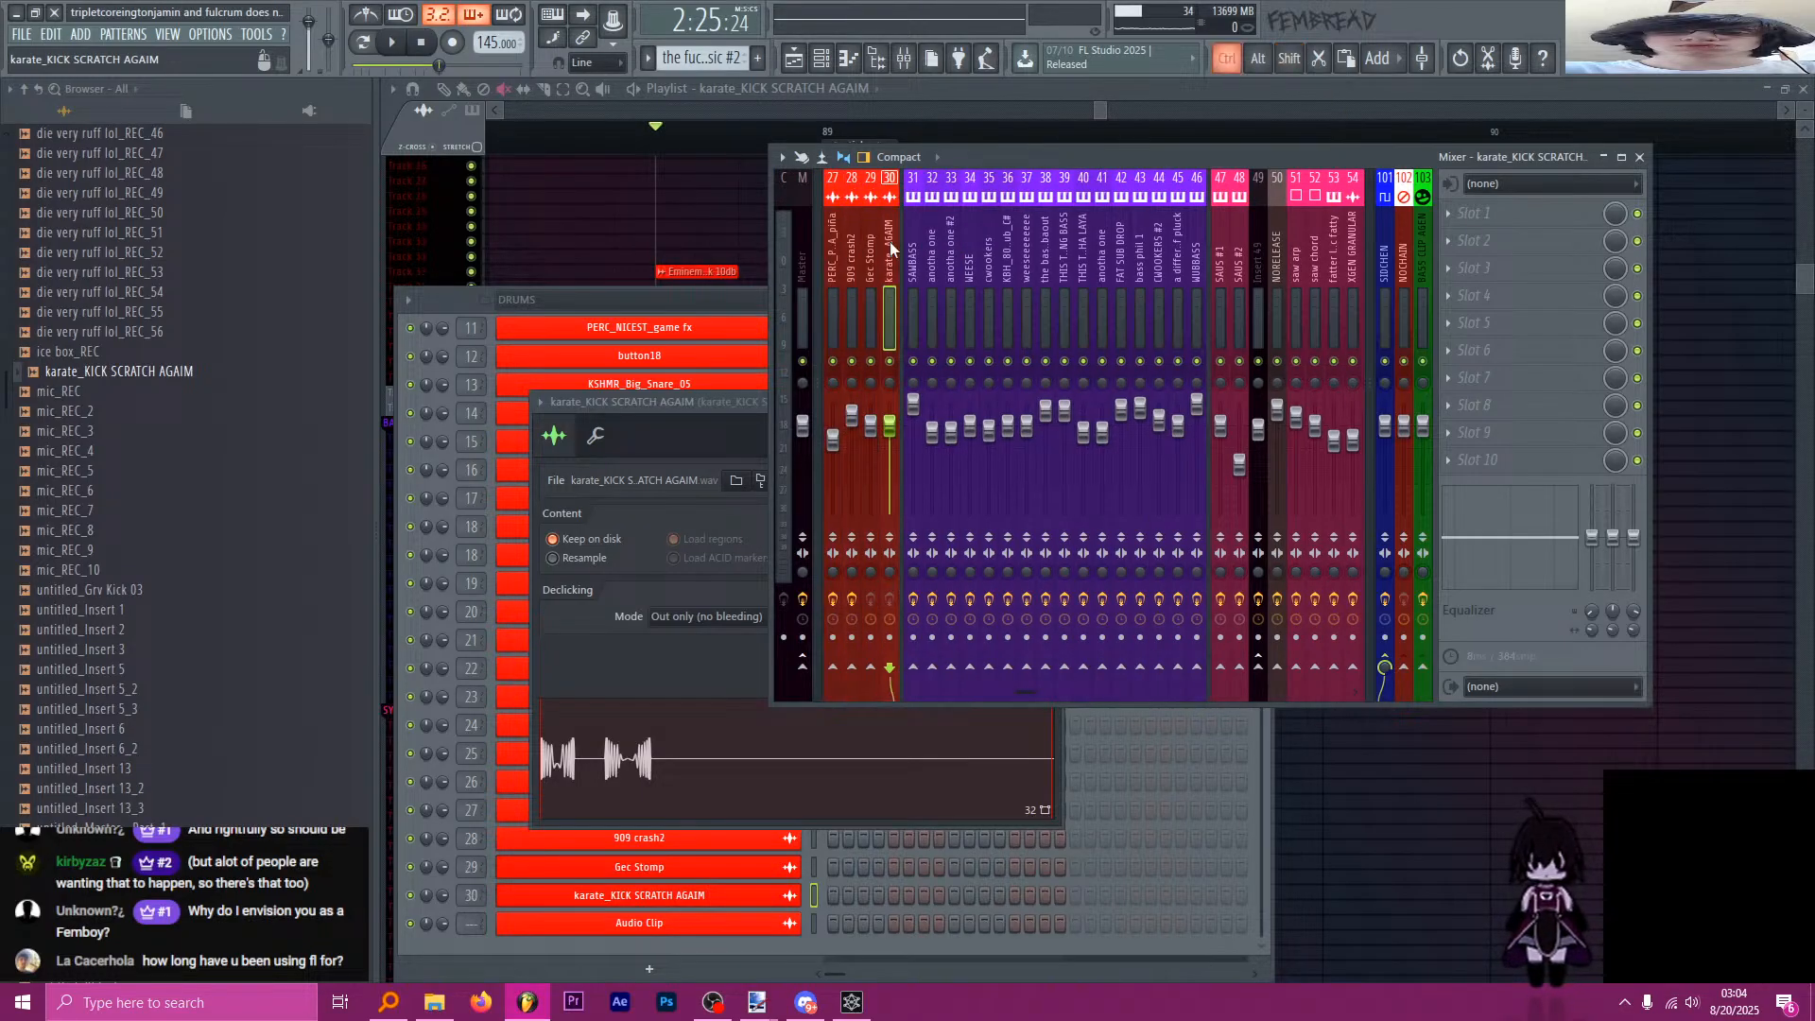
pyautogui.click(969, 101)
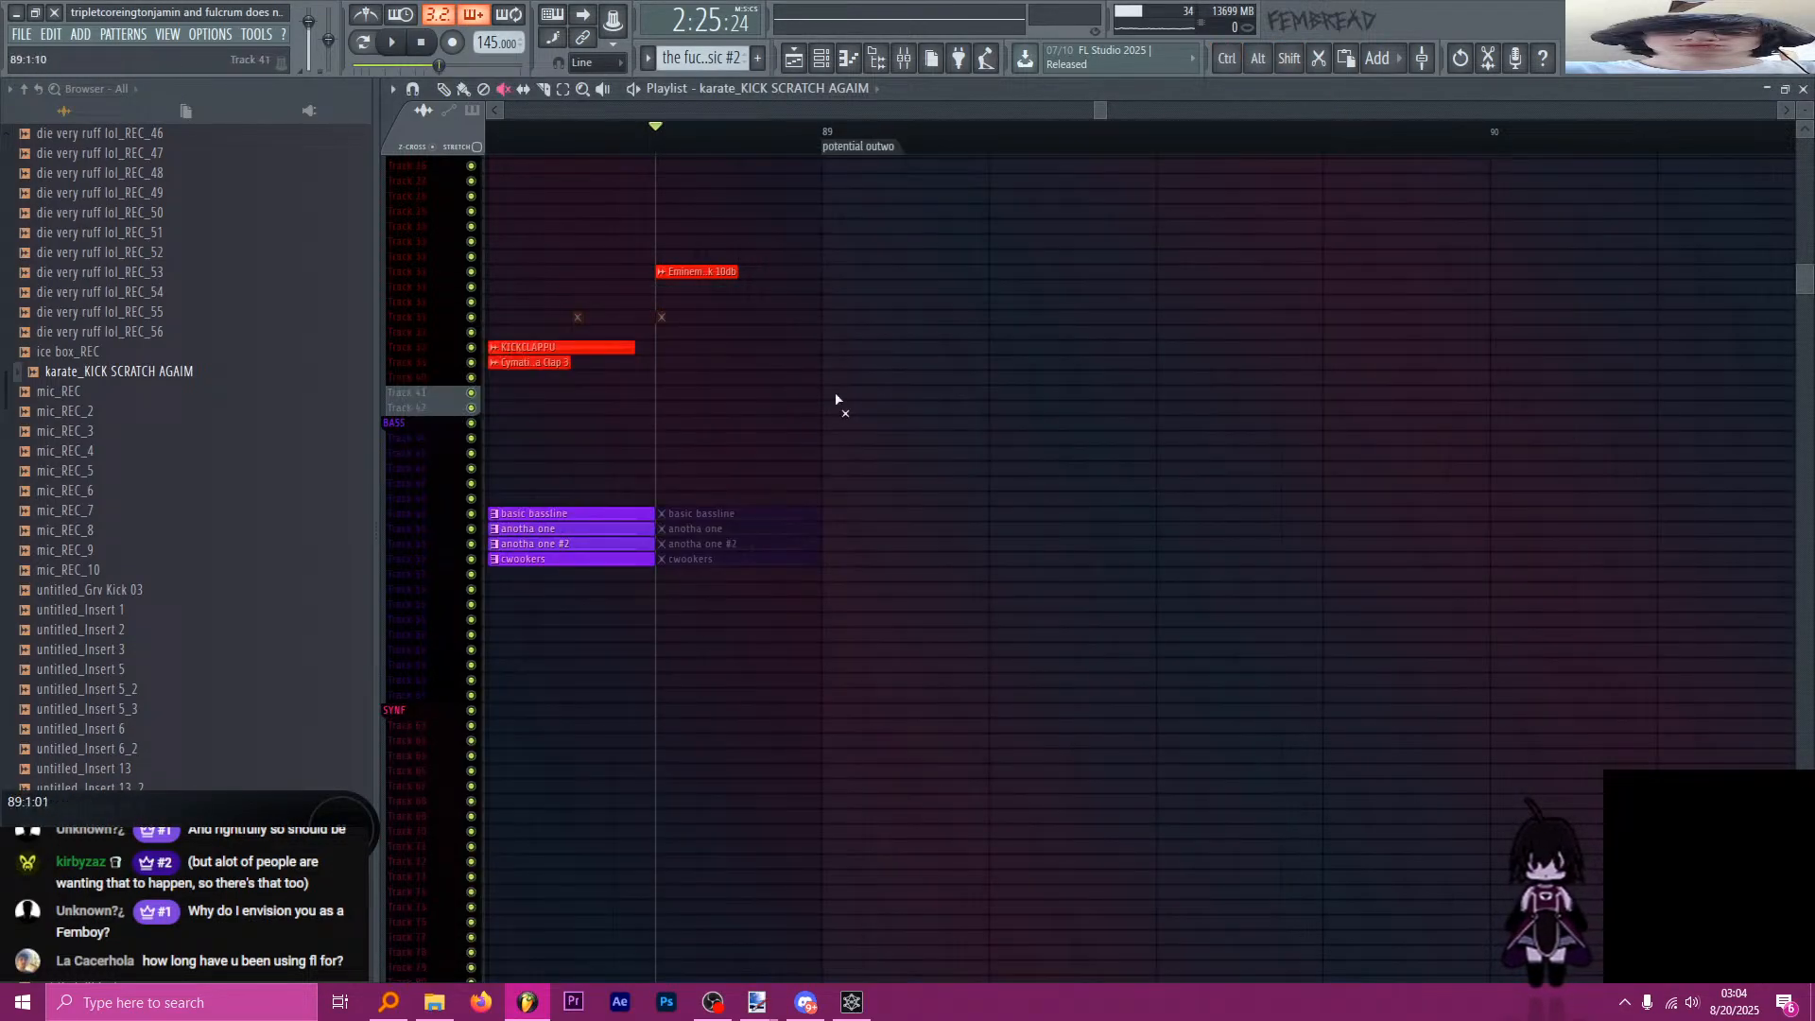
# Place the karate_KICK SCRATCH AGAIM clip on Track 42 at bar 88 beat 4, cut off everything from bar 89 and play it back.
pyautogui.click(666, 406)
pyautogui.scroll(5, 752, 426)
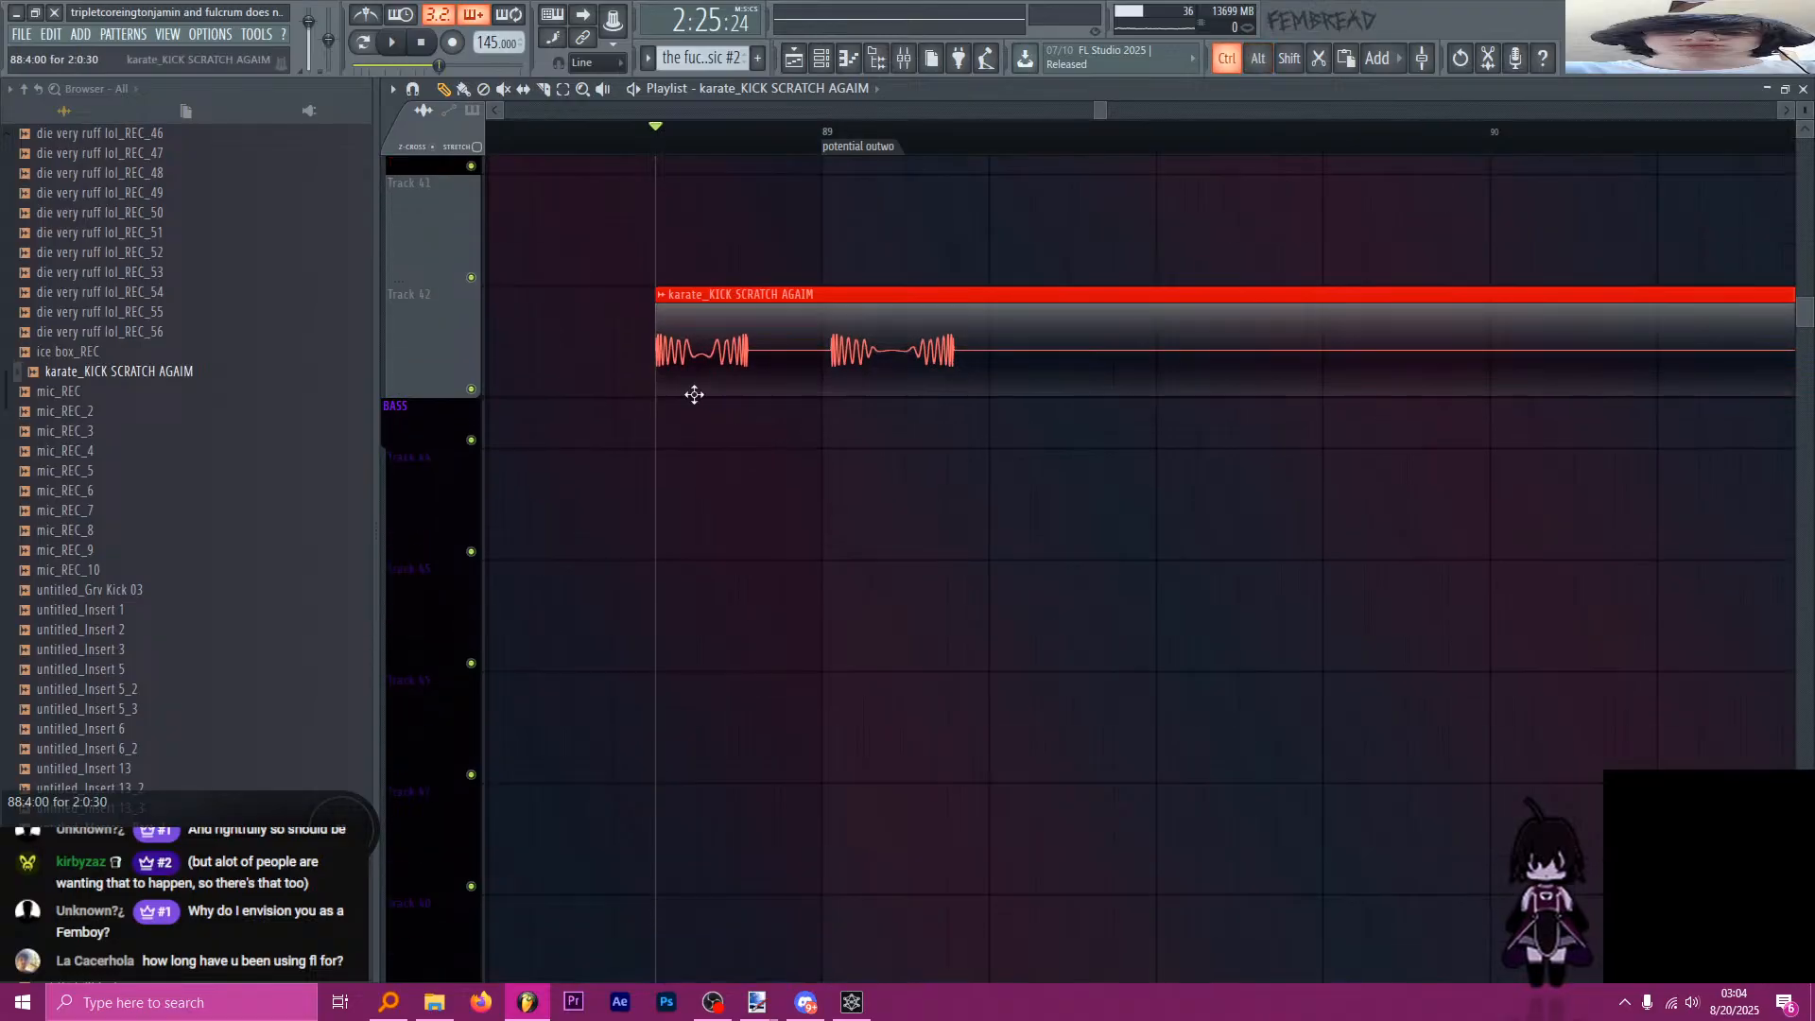
pyautogui.scroll(2, 693, 392)
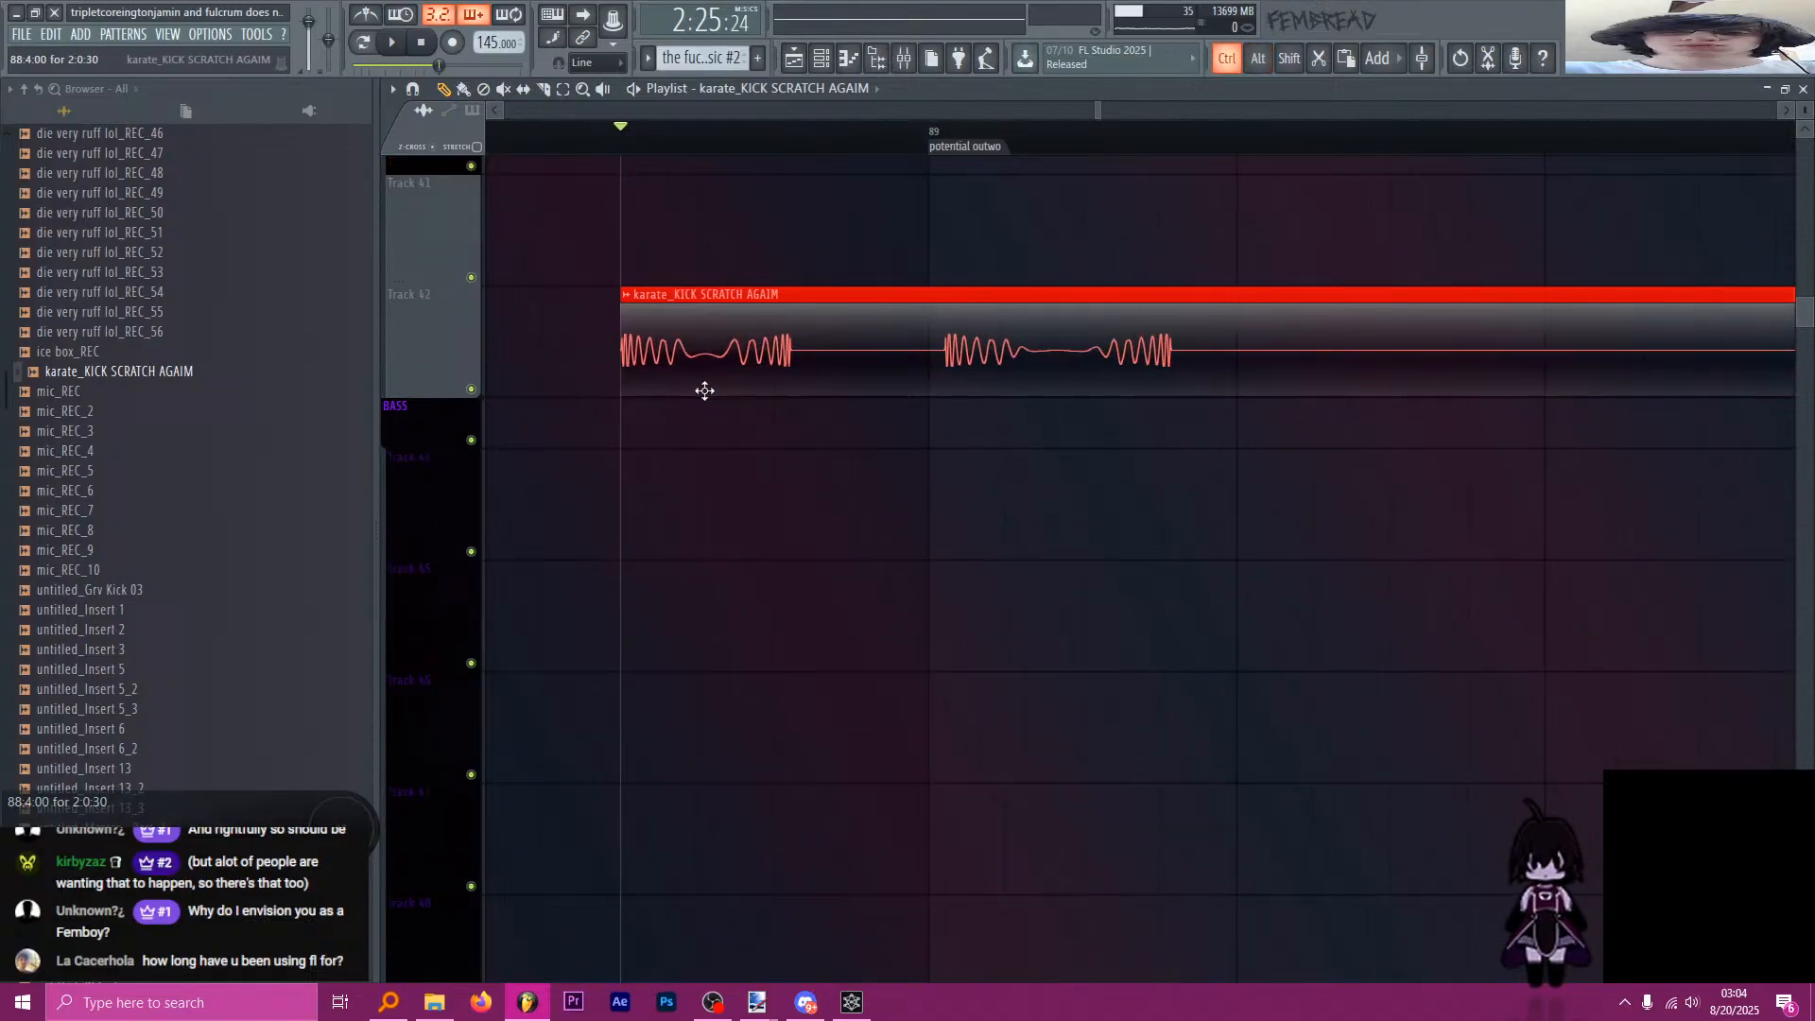
pyautogui.keyDown('alt'); pyautogui.keyDown('shift'); pyautogui.click(938, 354); pyautogui.keyUp('shift'); pyautogui.keyUp('alt')
pyautogui.rightClick(952, 353)
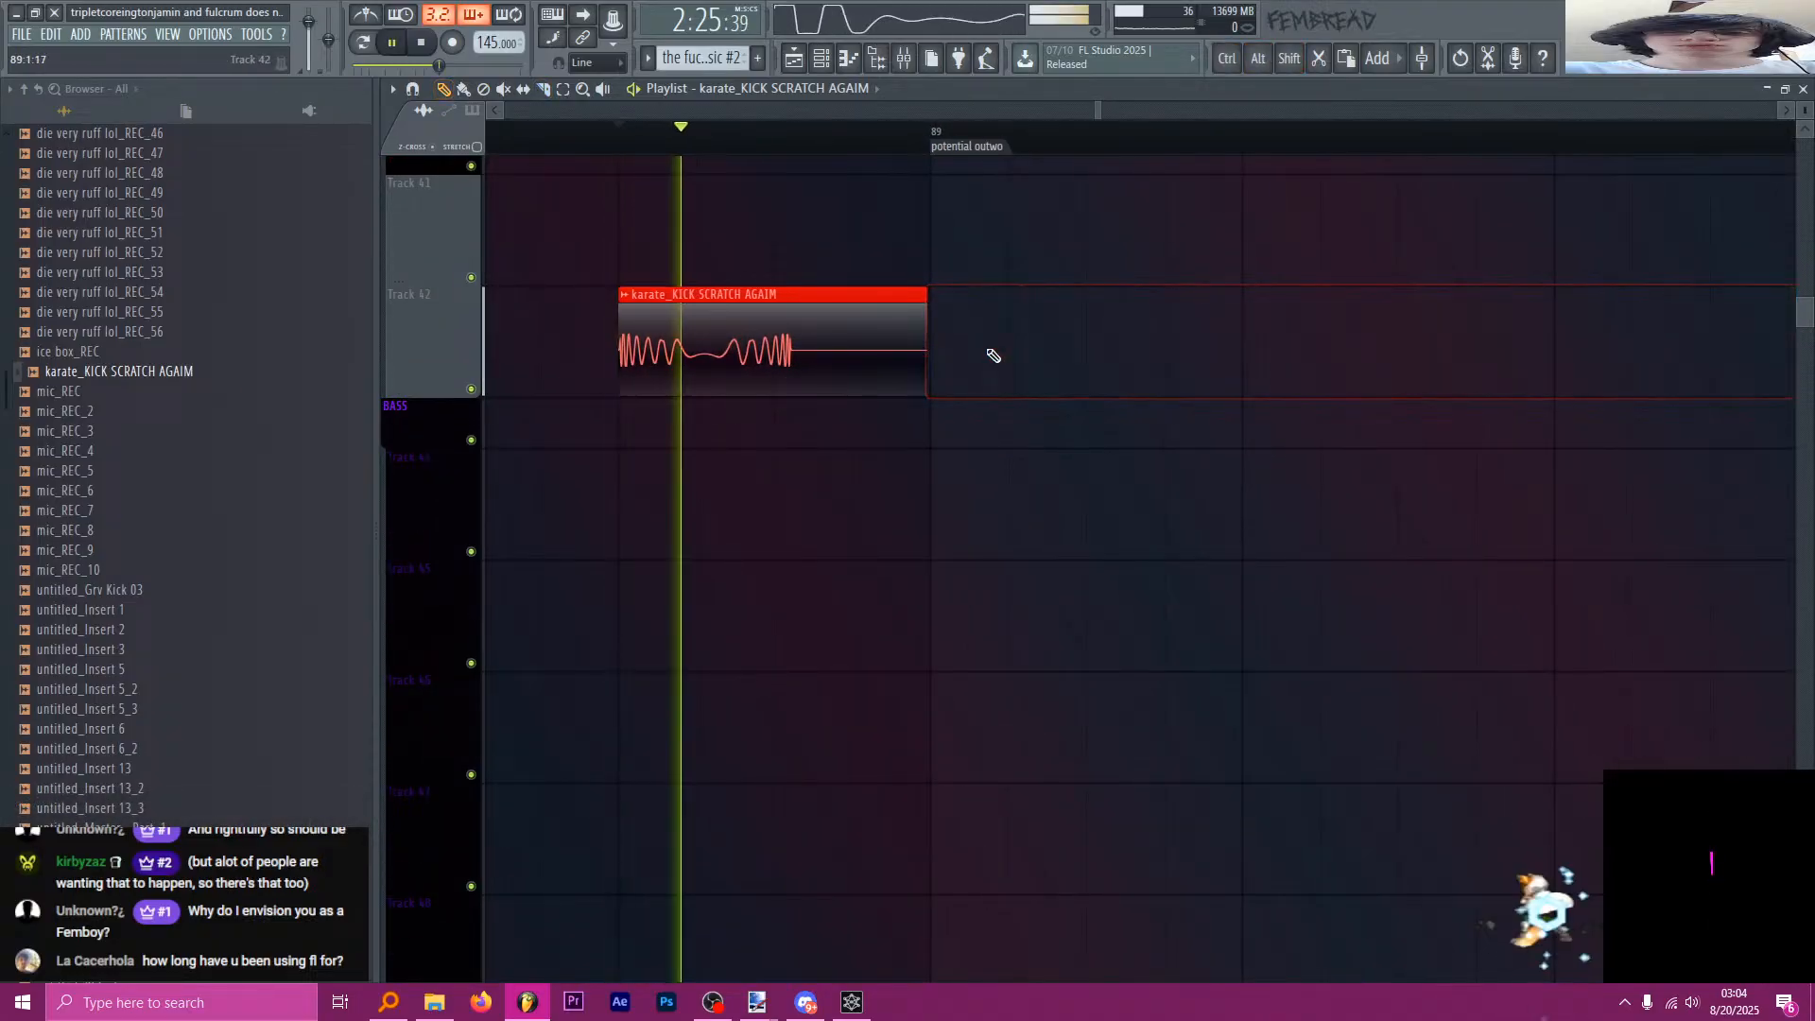
pyautogui.scroll(-2, 952, 336)
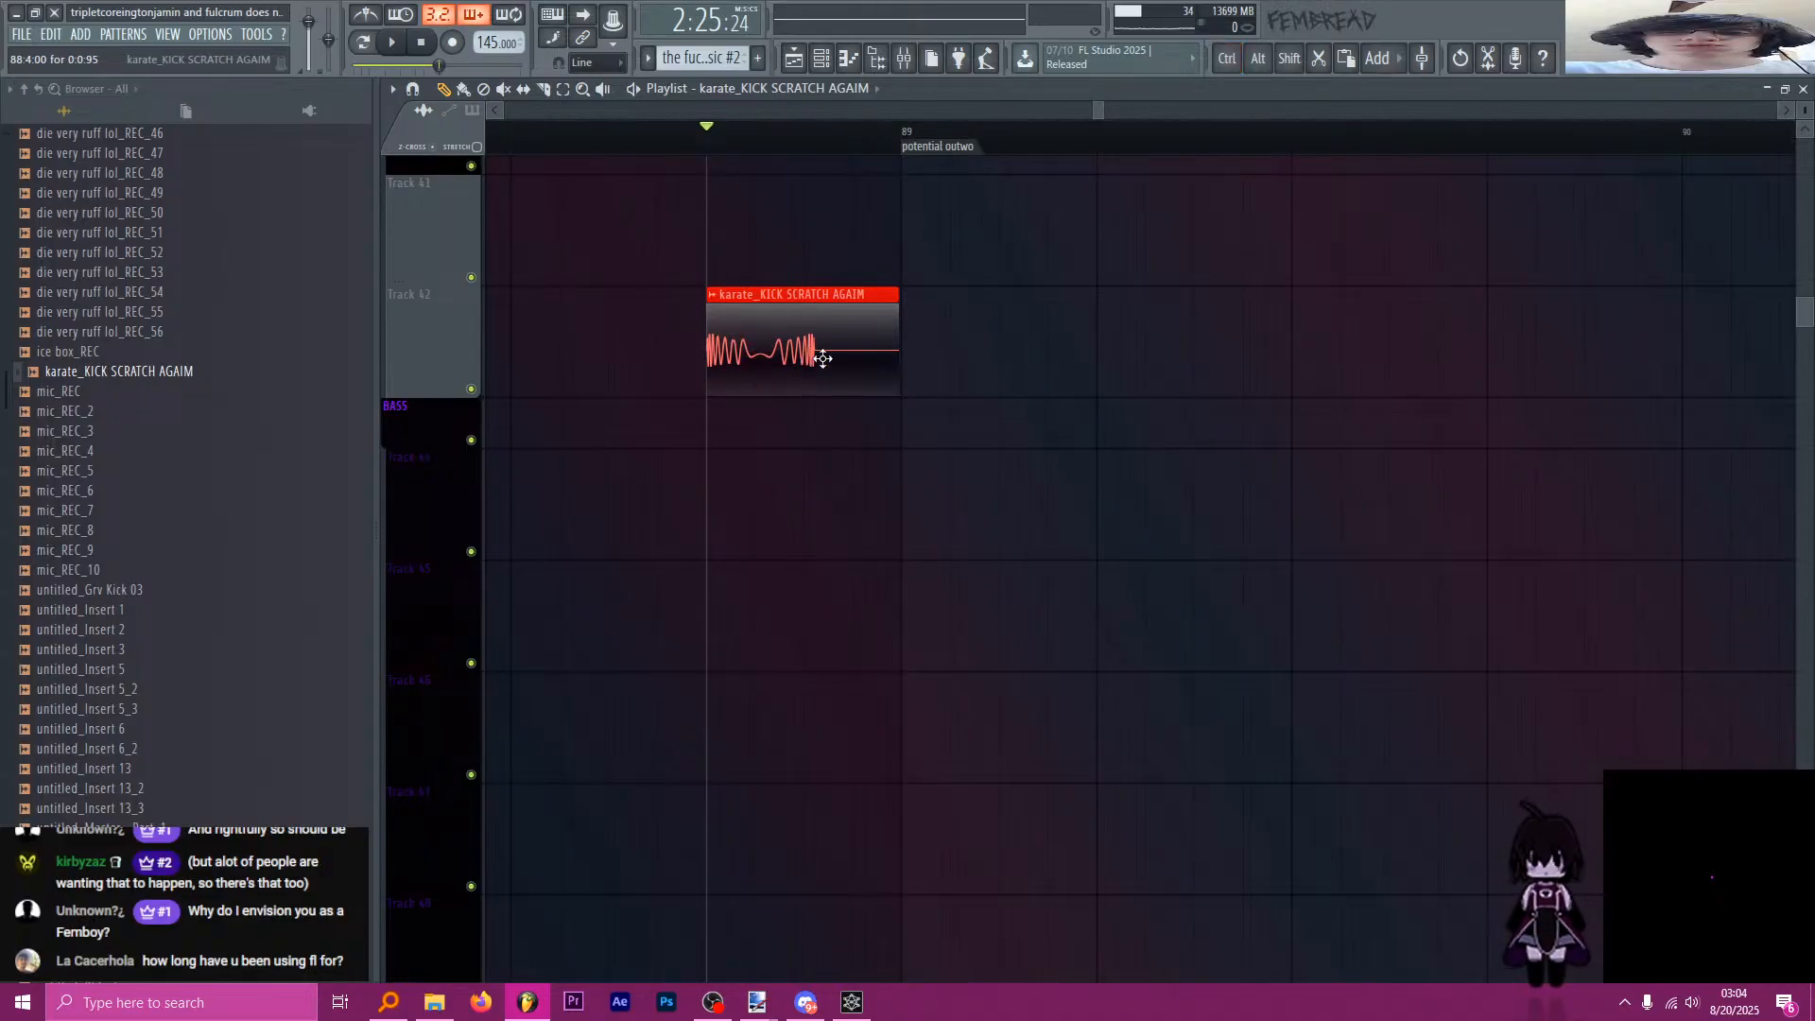
# Slice the [reverse] basic clip on the smoke alarm drum track just before bar 89 and mute its overhanging end.
pyautogui.scroll(10, 831, 387)
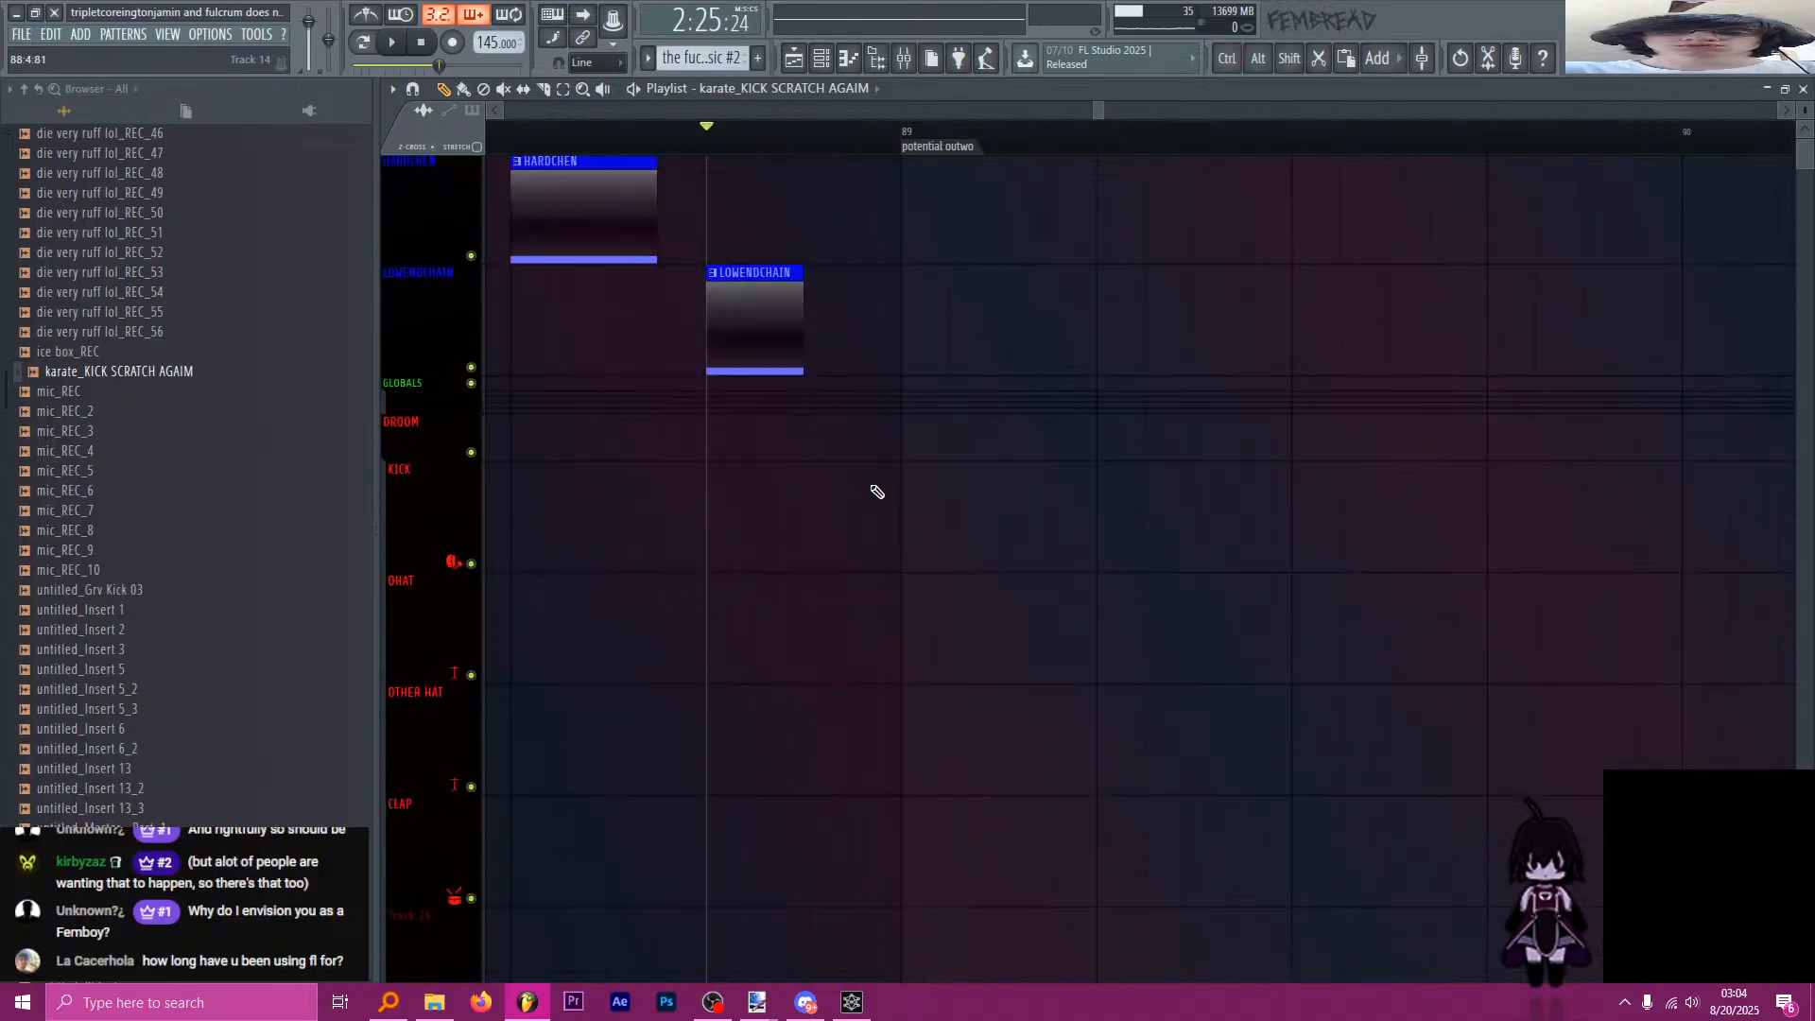
pyautogui.scroll(-6, 878, 484)
pyautogui.scroll(6, 879, 478)
pyautogui.scroll(2, 885, 467)
pyautogui.moveTo(889, 512); pyautogui.dragTo(924, 518)
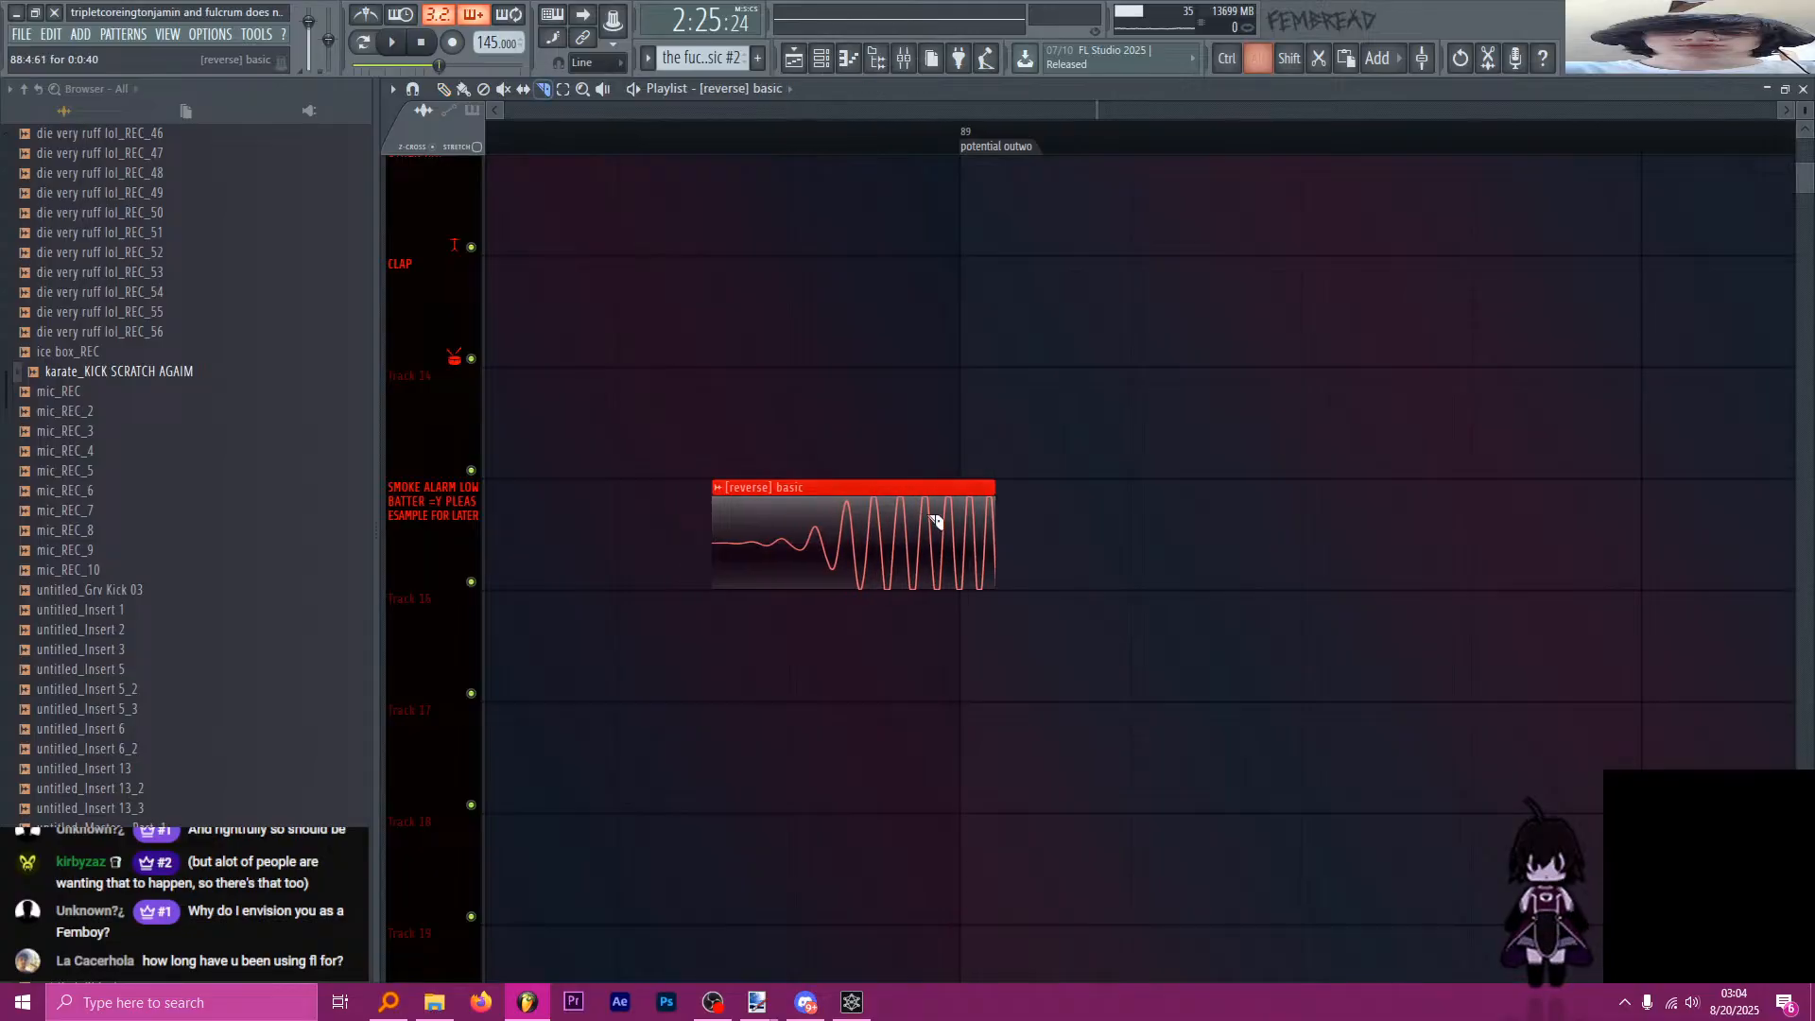
pyautogui.keyDown('alt'); pyautogui.keyDown('shift'); pyautogui.click(960, 516); pyautogui.keyUp('shift'); pyautogui.keyUp('alt')
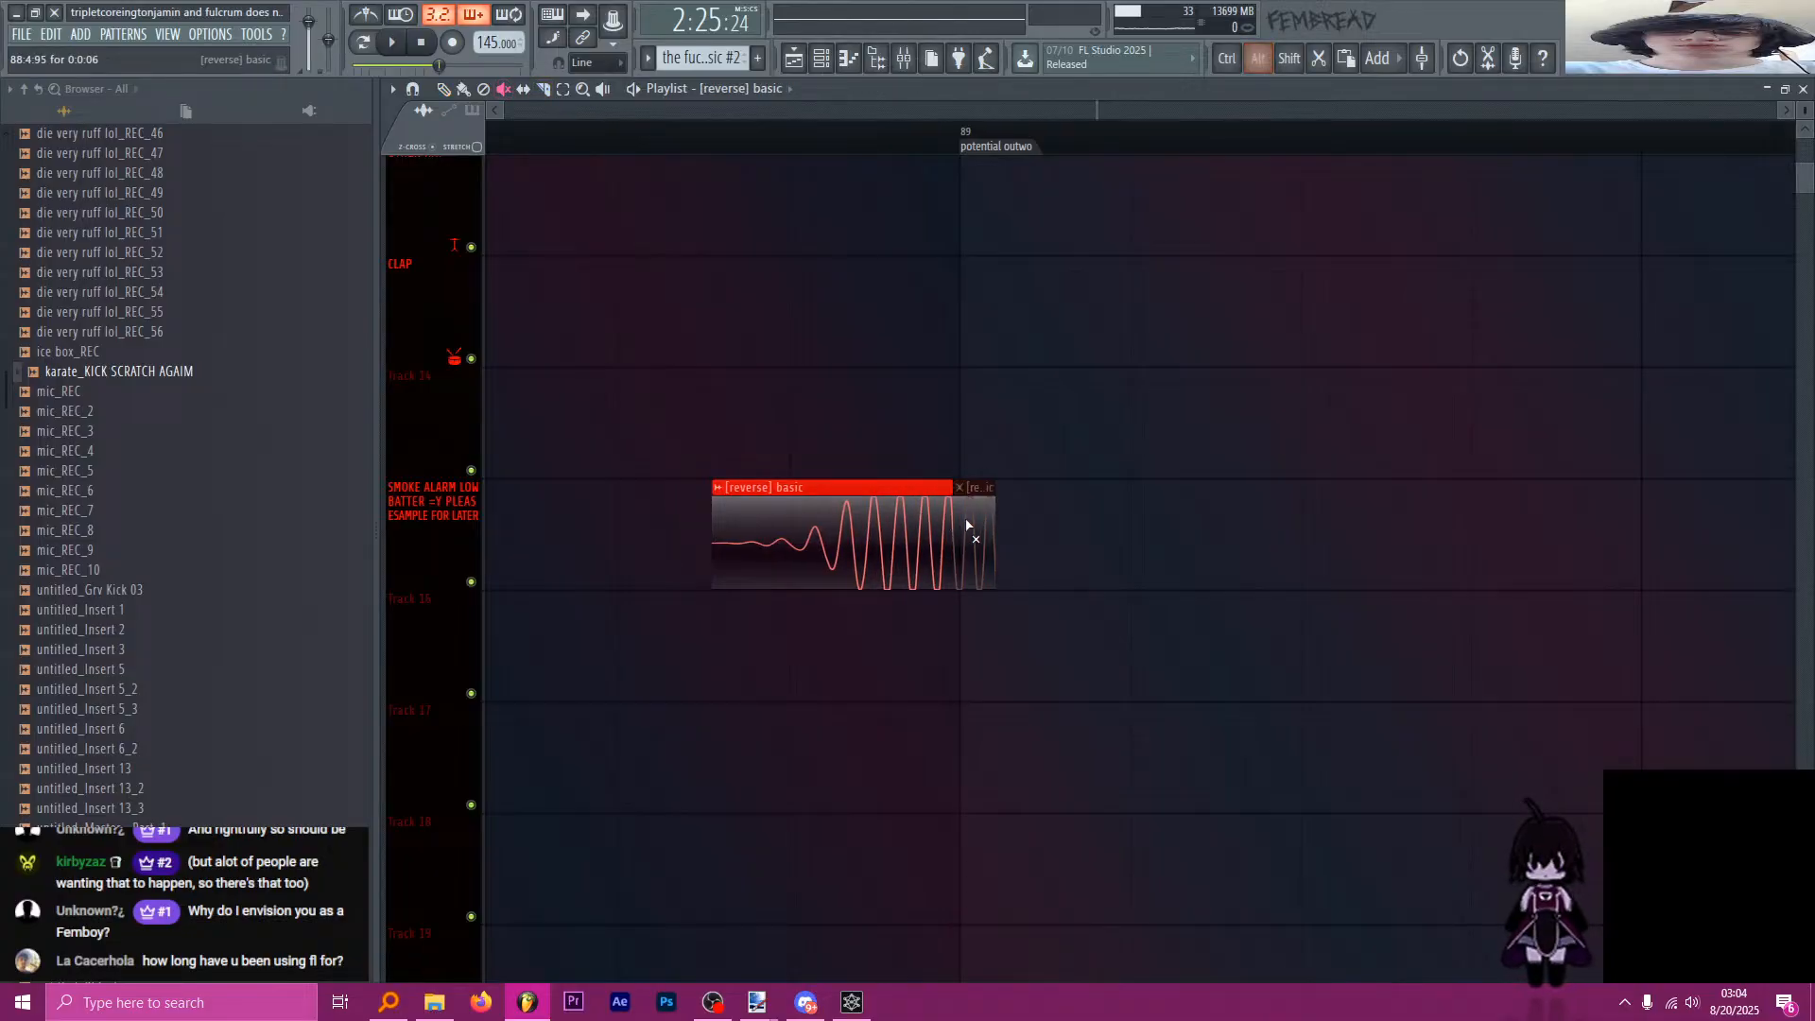
# Delete the muted remainder of the [reverse] basic clip after bar 89 on the smoke alarm track and play back the result.
pyautogui.rightClick(980, 526)
pyautogui.moveTo(932, 516); pyautogui.dragTo(940, 516)
pyautogui.press('space')
pyautogui.press('space')
pyautogui.scroll(-5, 941, 529)
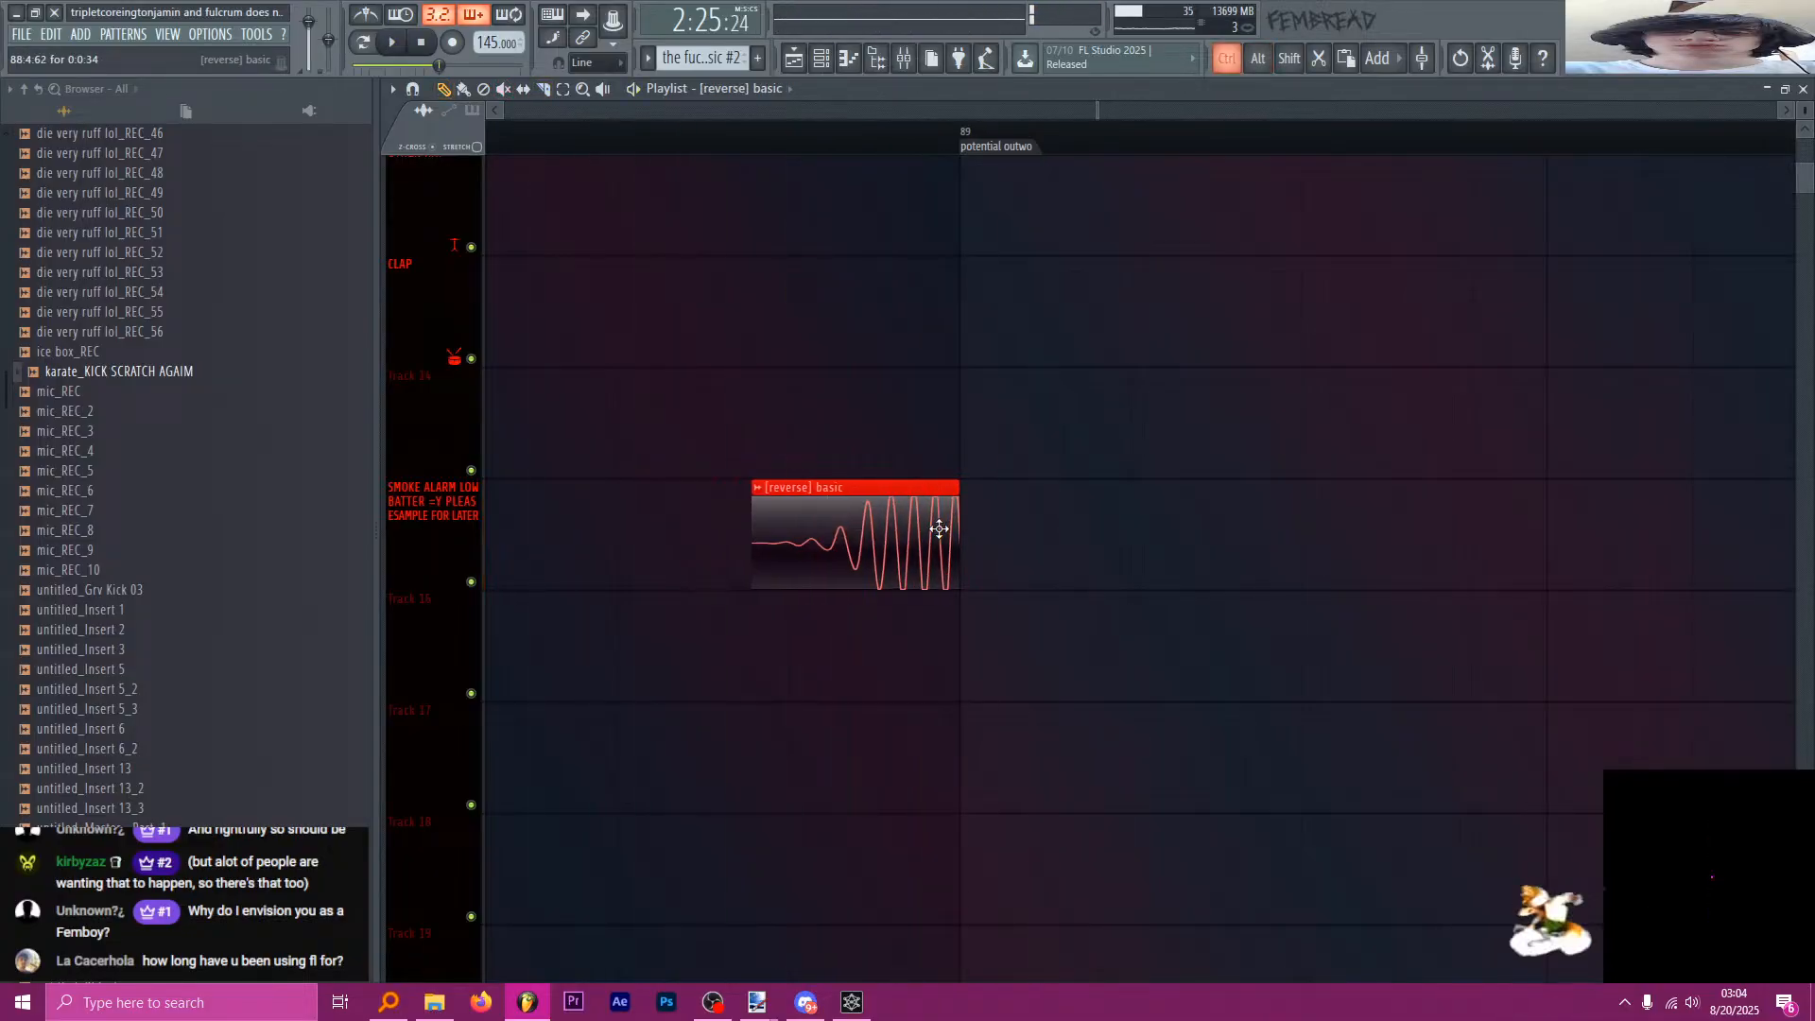
# Play back the end of the drop through bar 88 to check the drum hits leading into bar 89.
pyautogui.scroll(-10, 916, 472)
pyautogui.scroll(3, 879, 397)
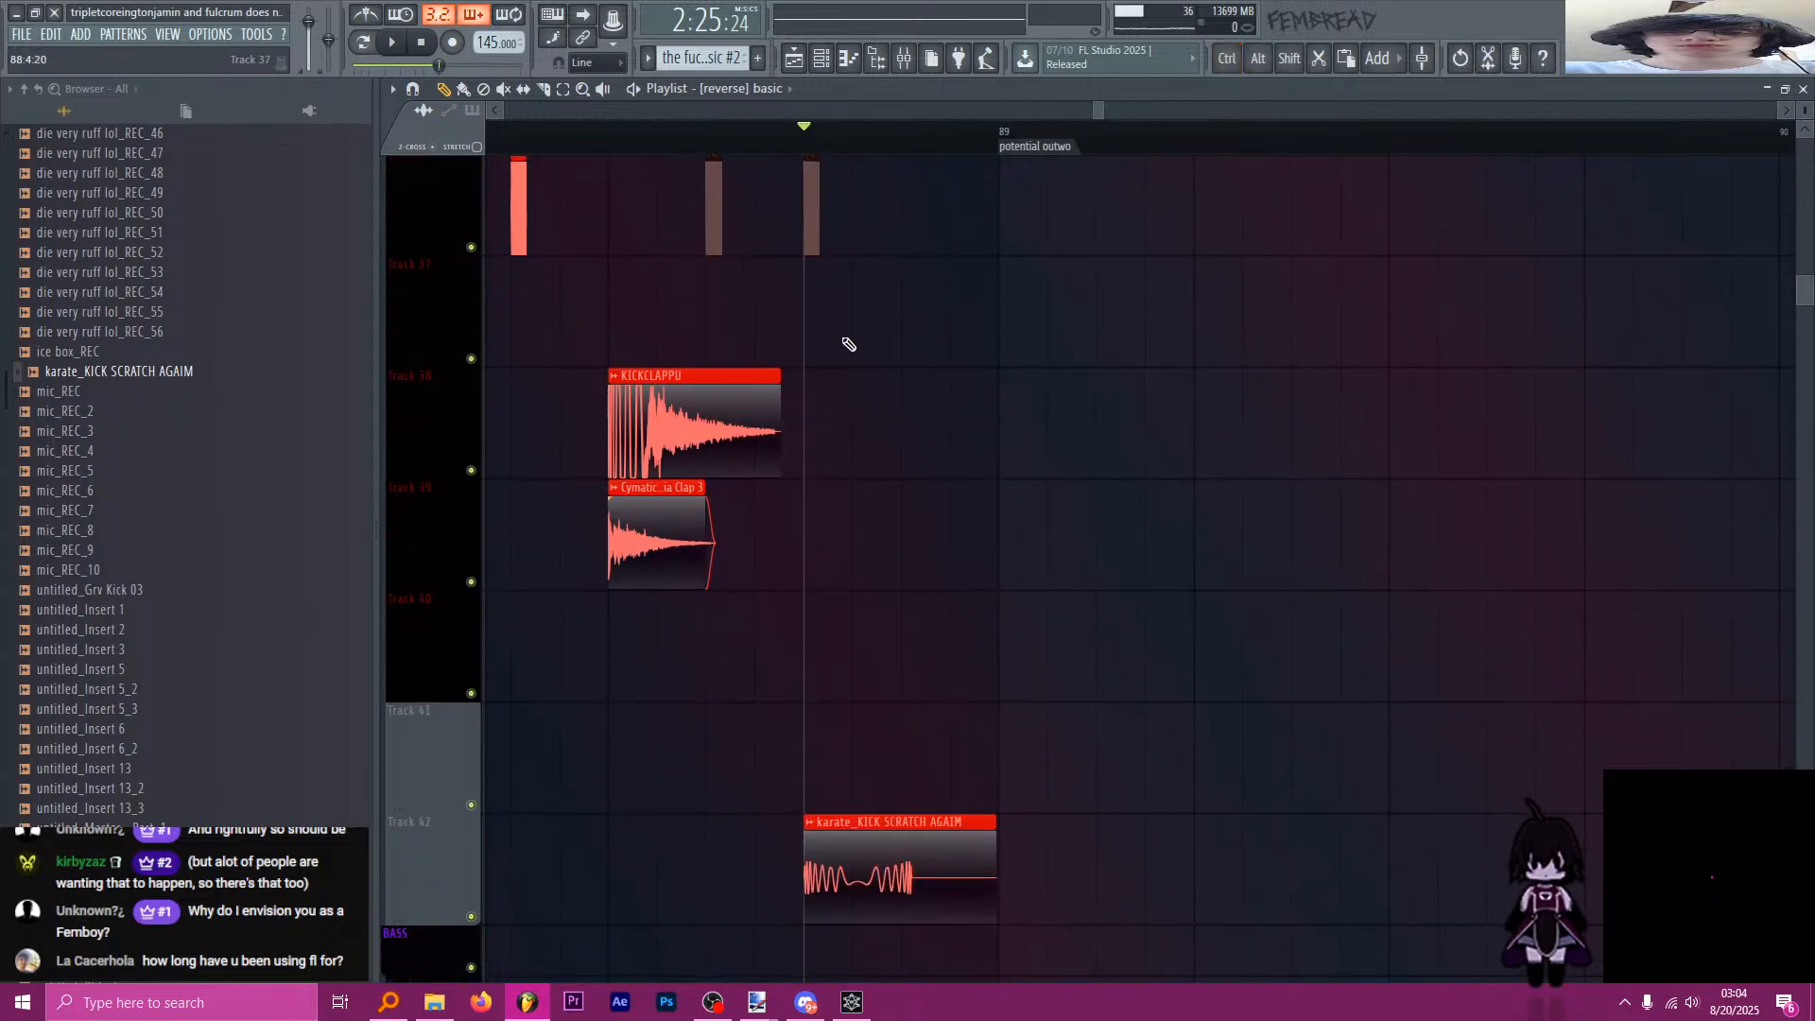
pyautogui.click(561, 132)
pyautogui.press('space')
pyautogui.scroll(-2, 877, 453)
pyautogui.press('space')
pyautogui.scroll(-3, 878, 529)
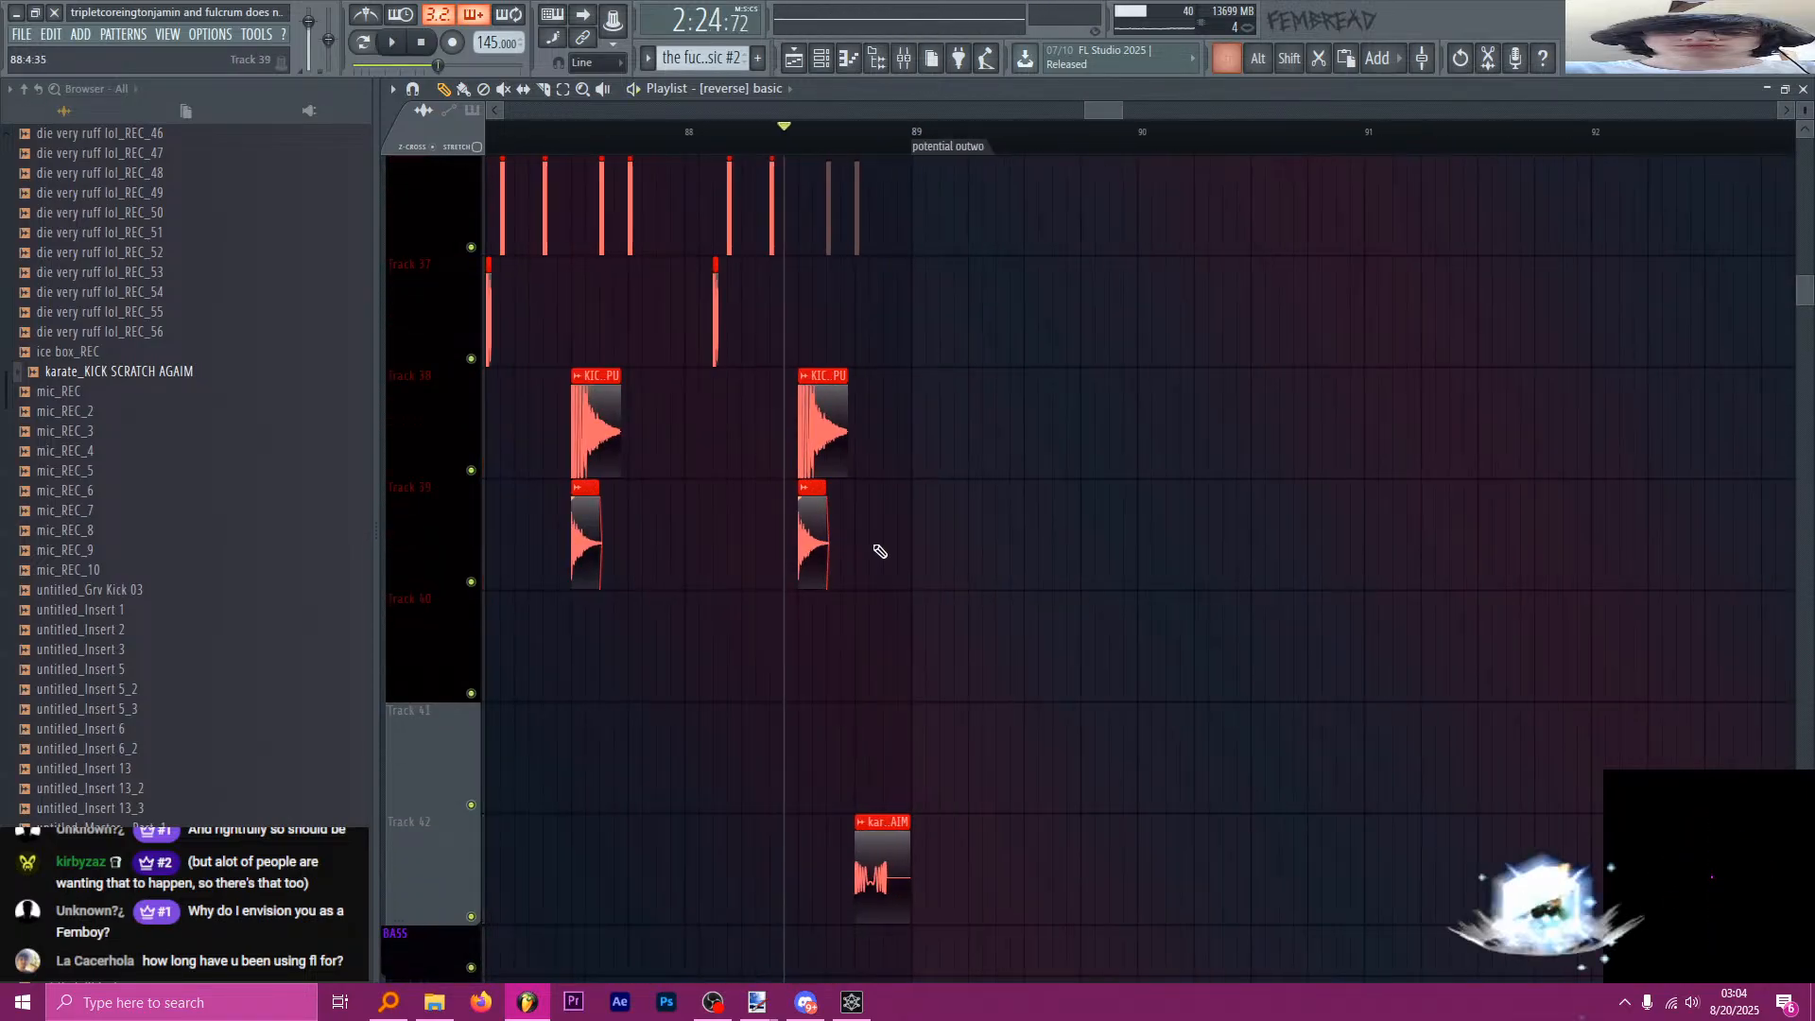
# Extend the karate_KICK SCRATCH AGAIM clip on Track 42 slightly past the start of bar 89 and play it back.
pyautogui.scroll(-3, 892, 624)
pyautogui.scroll(4, 902, 696)
pyautogui.scroll(2, 898, 425)
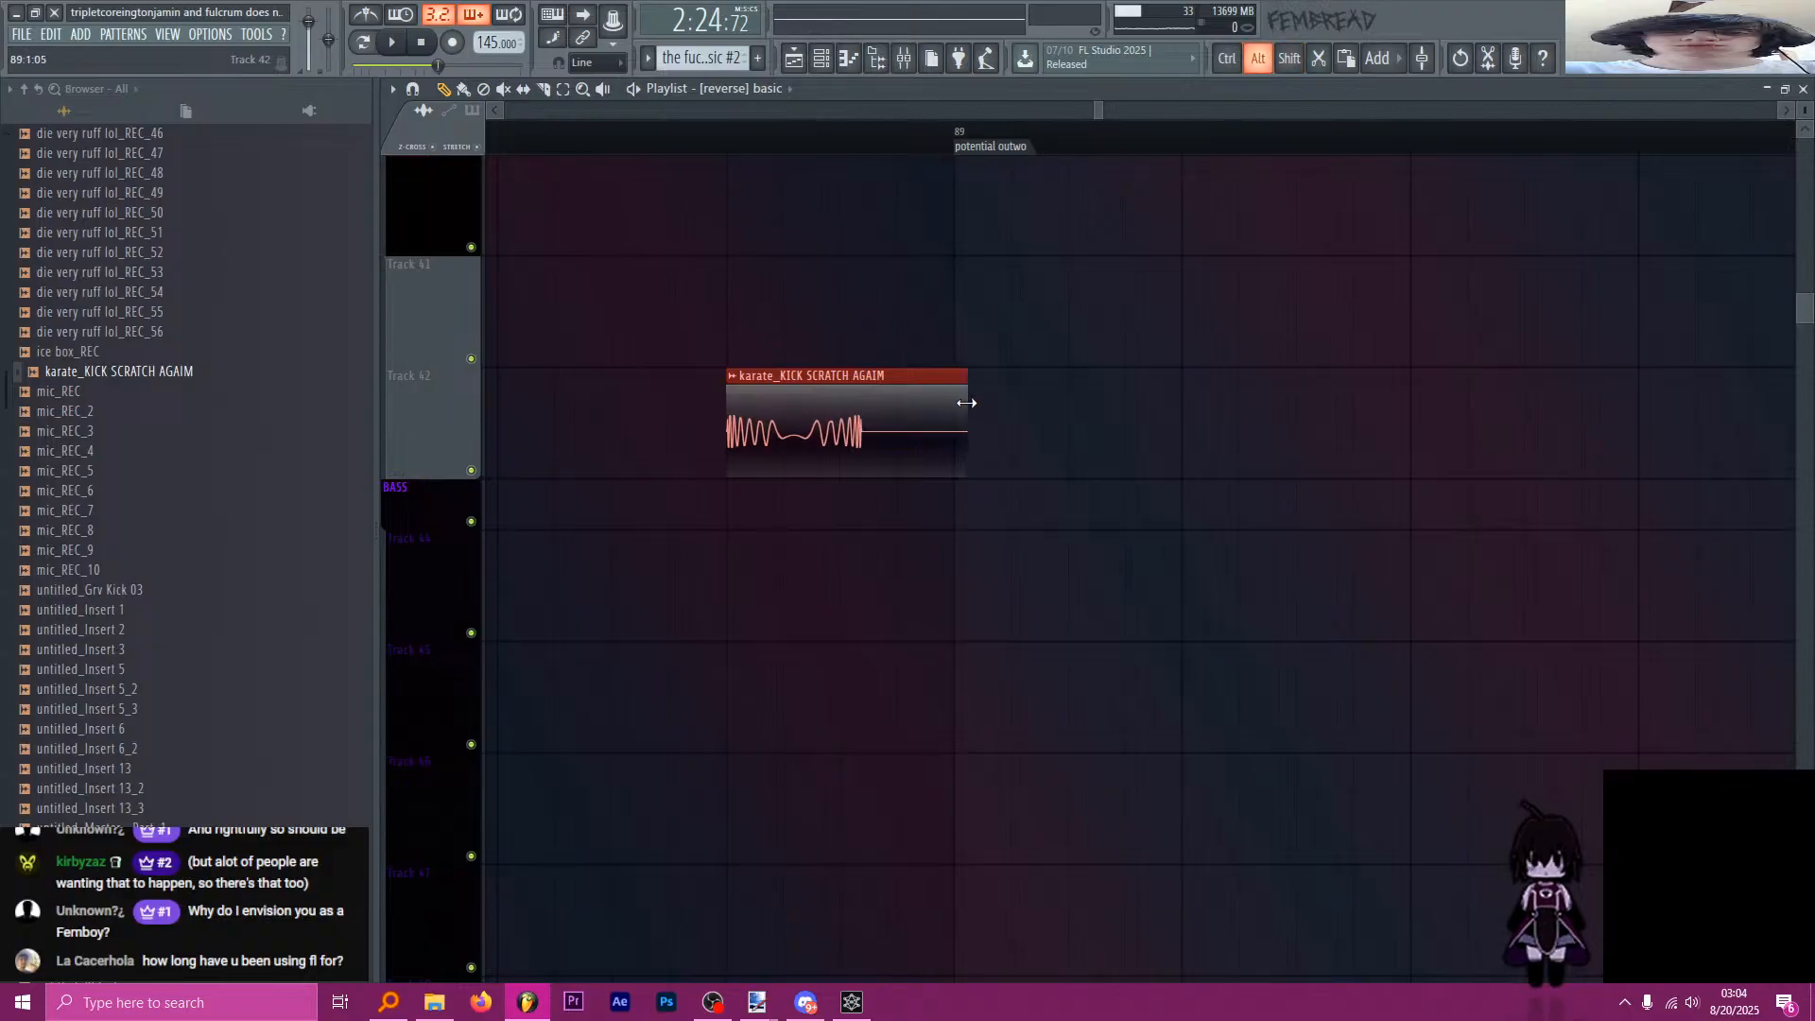
pyautogui.press('space')
pyautogui.press('space')
pyautogui.scroll(-3, 1014, 413)
pyautogui.scroll(-4, 1008, 413)
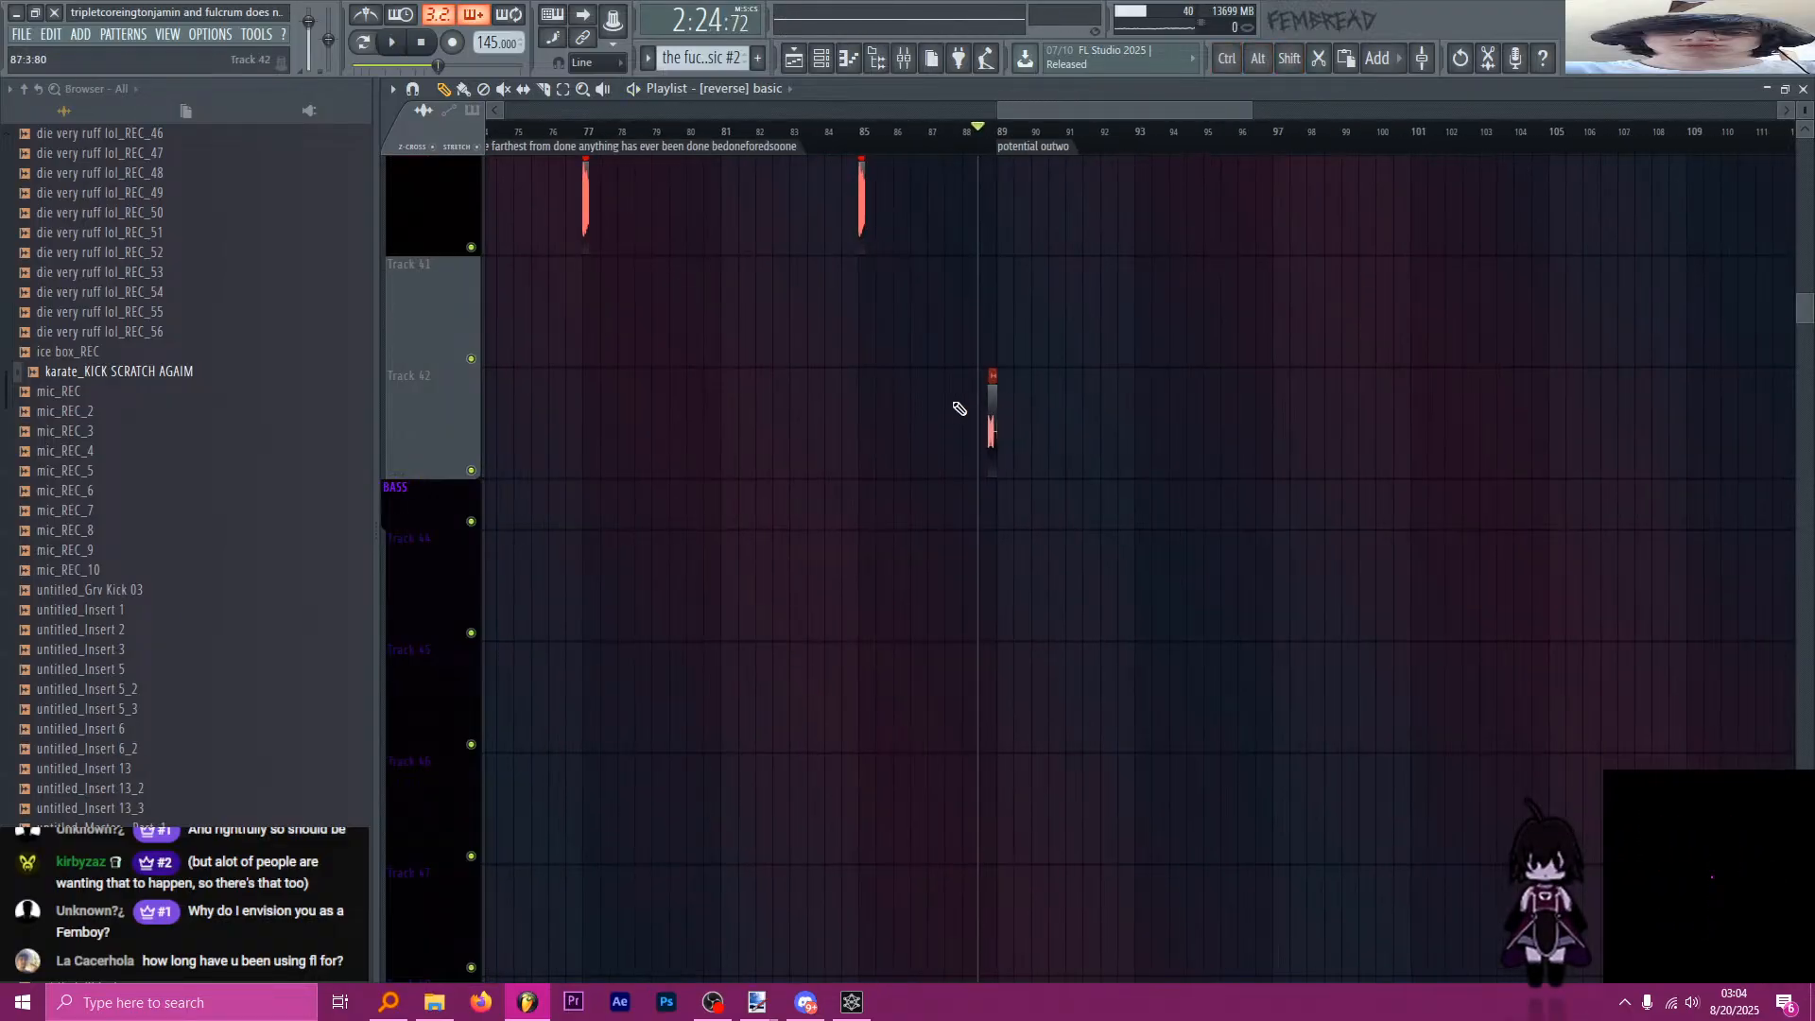
# Look over the drum tracks across the arrangement and locate the fx04 hit at bar 13 of build1.
pyautogui.scroll(4, 960, 409)
pyautogui.scroll(-2, 945, 421)
pyautogui.scroll(5, 931, 429)
pyautogui.scroll(-2, 930, 431)
pyautogui.scroll(3, 932, 433)
pyautogui.scroll(-5, 924, 397)
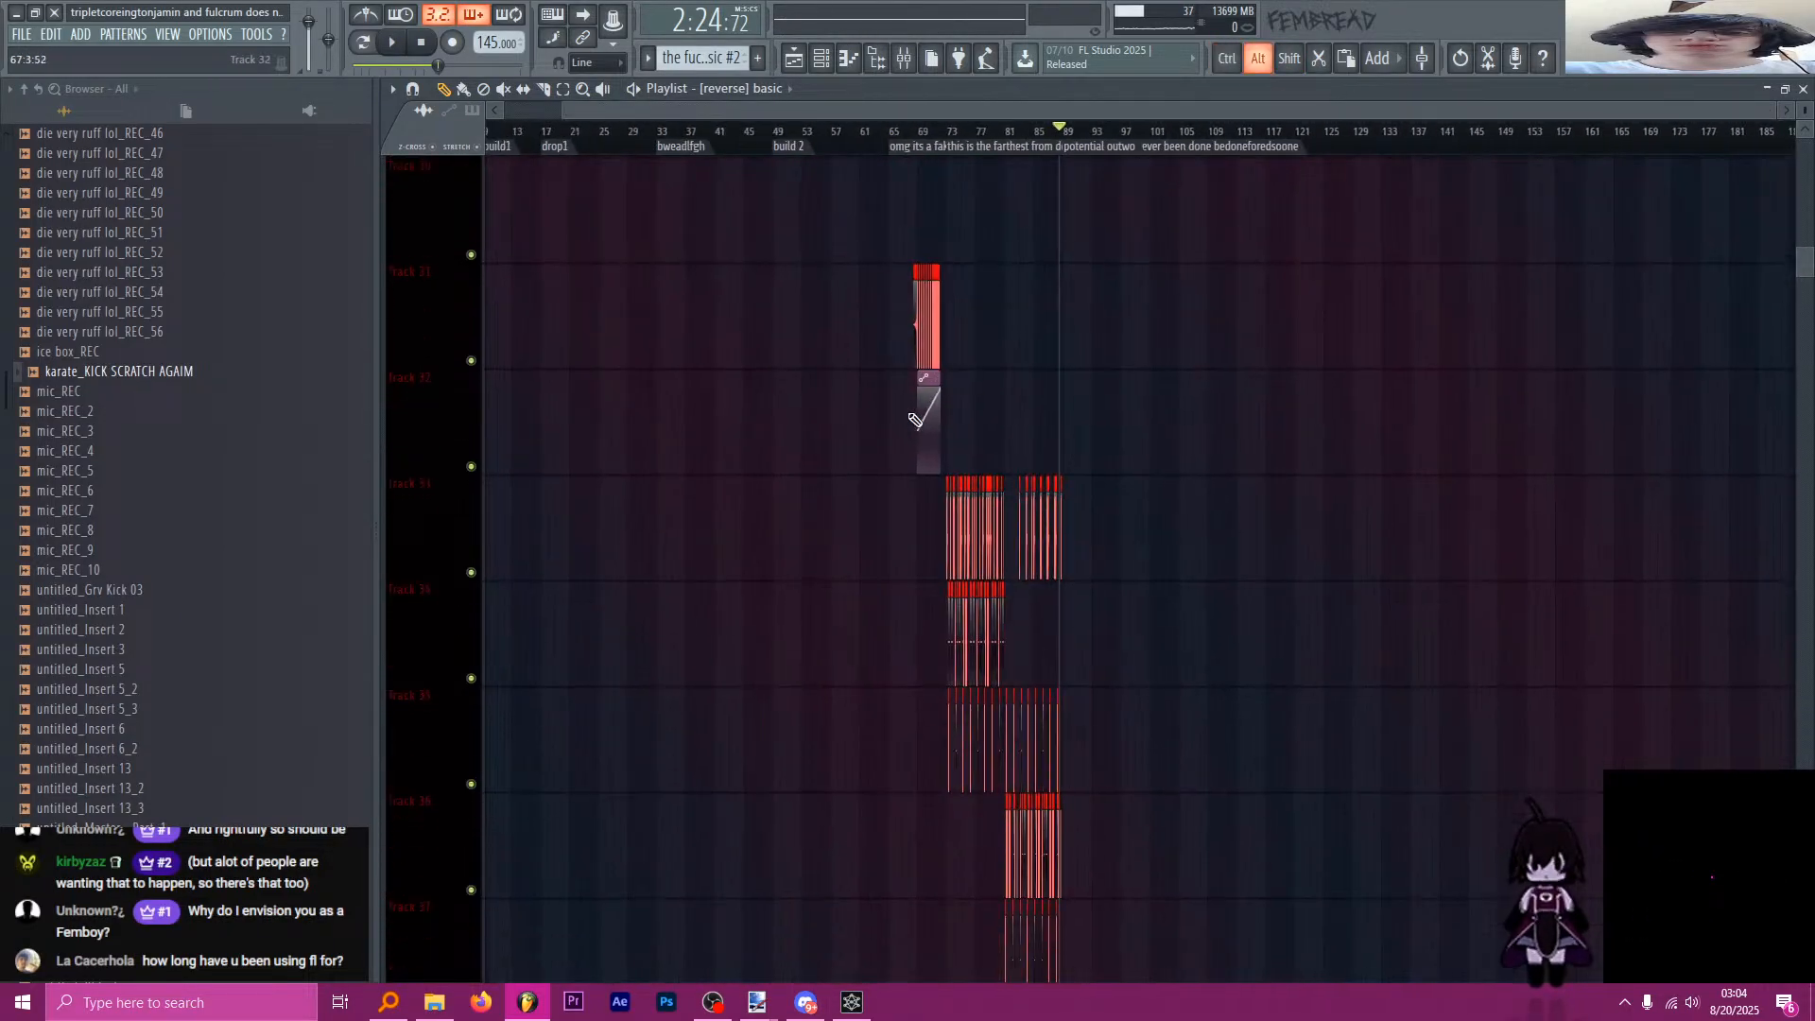
pyautogui.scroll(-2, 879, 373)
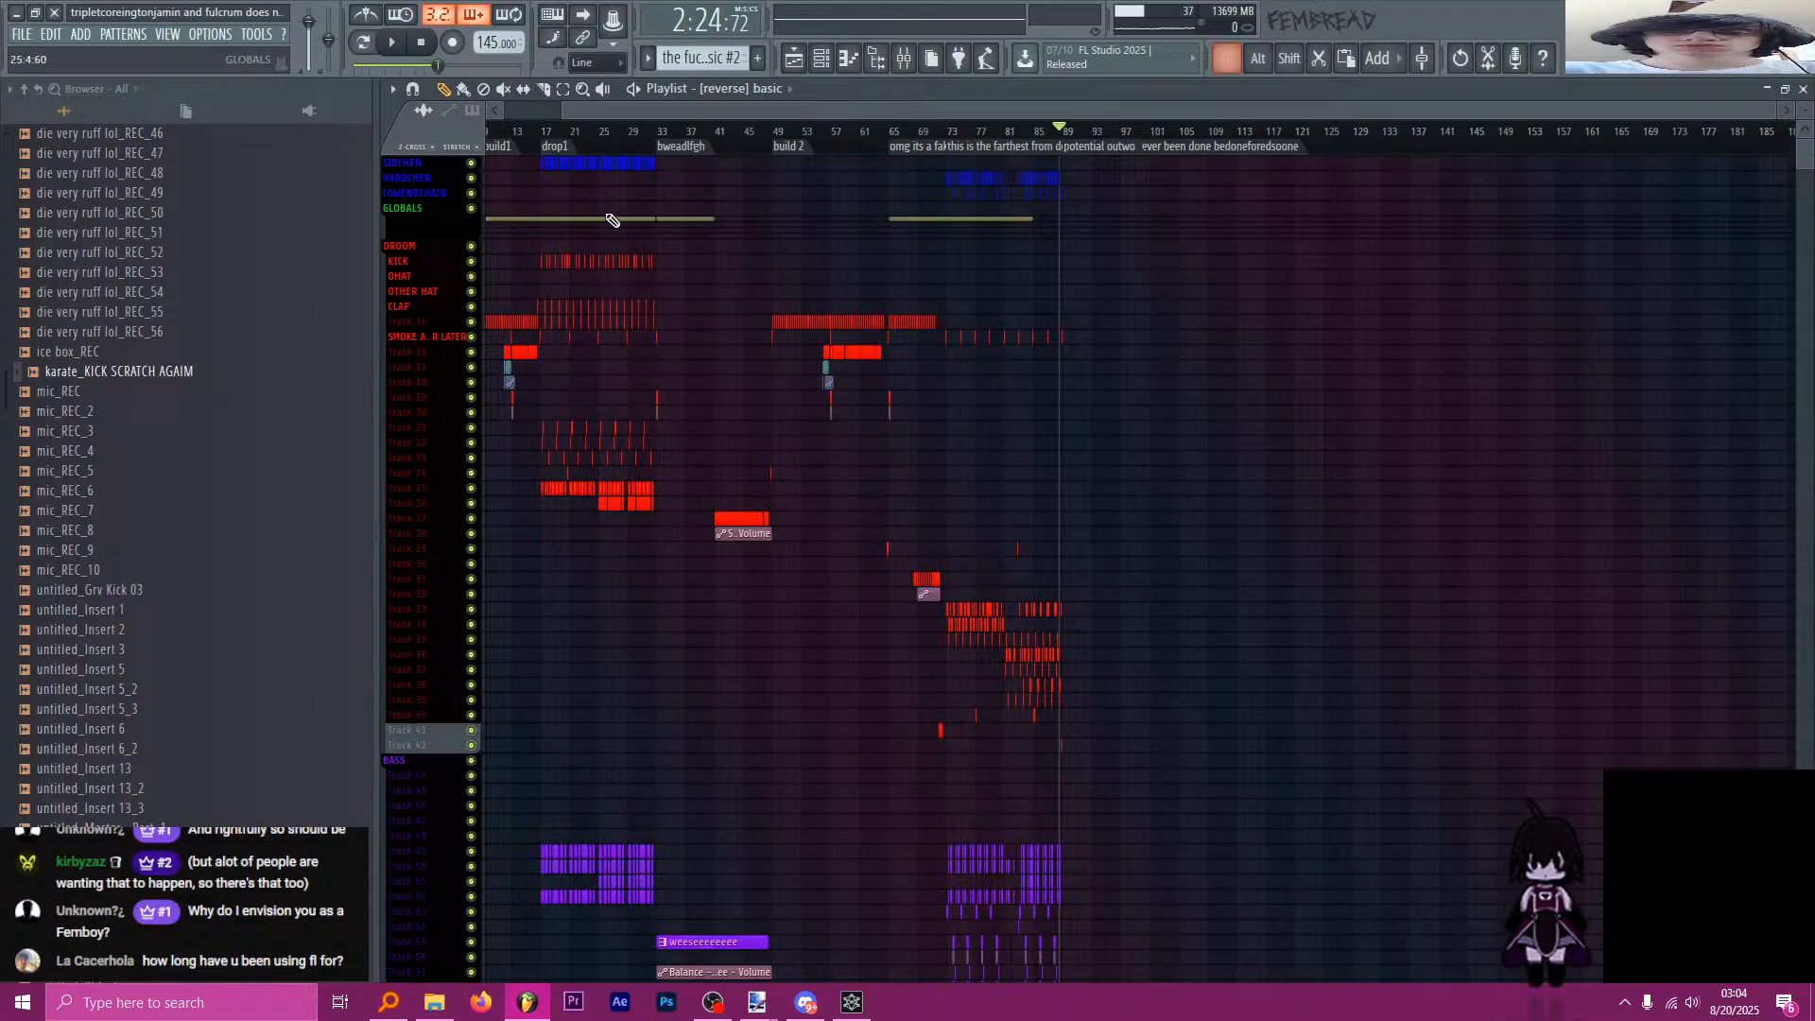
pyautogui.moveTo(901, 134); pyautogui.dragTo(943, 136)
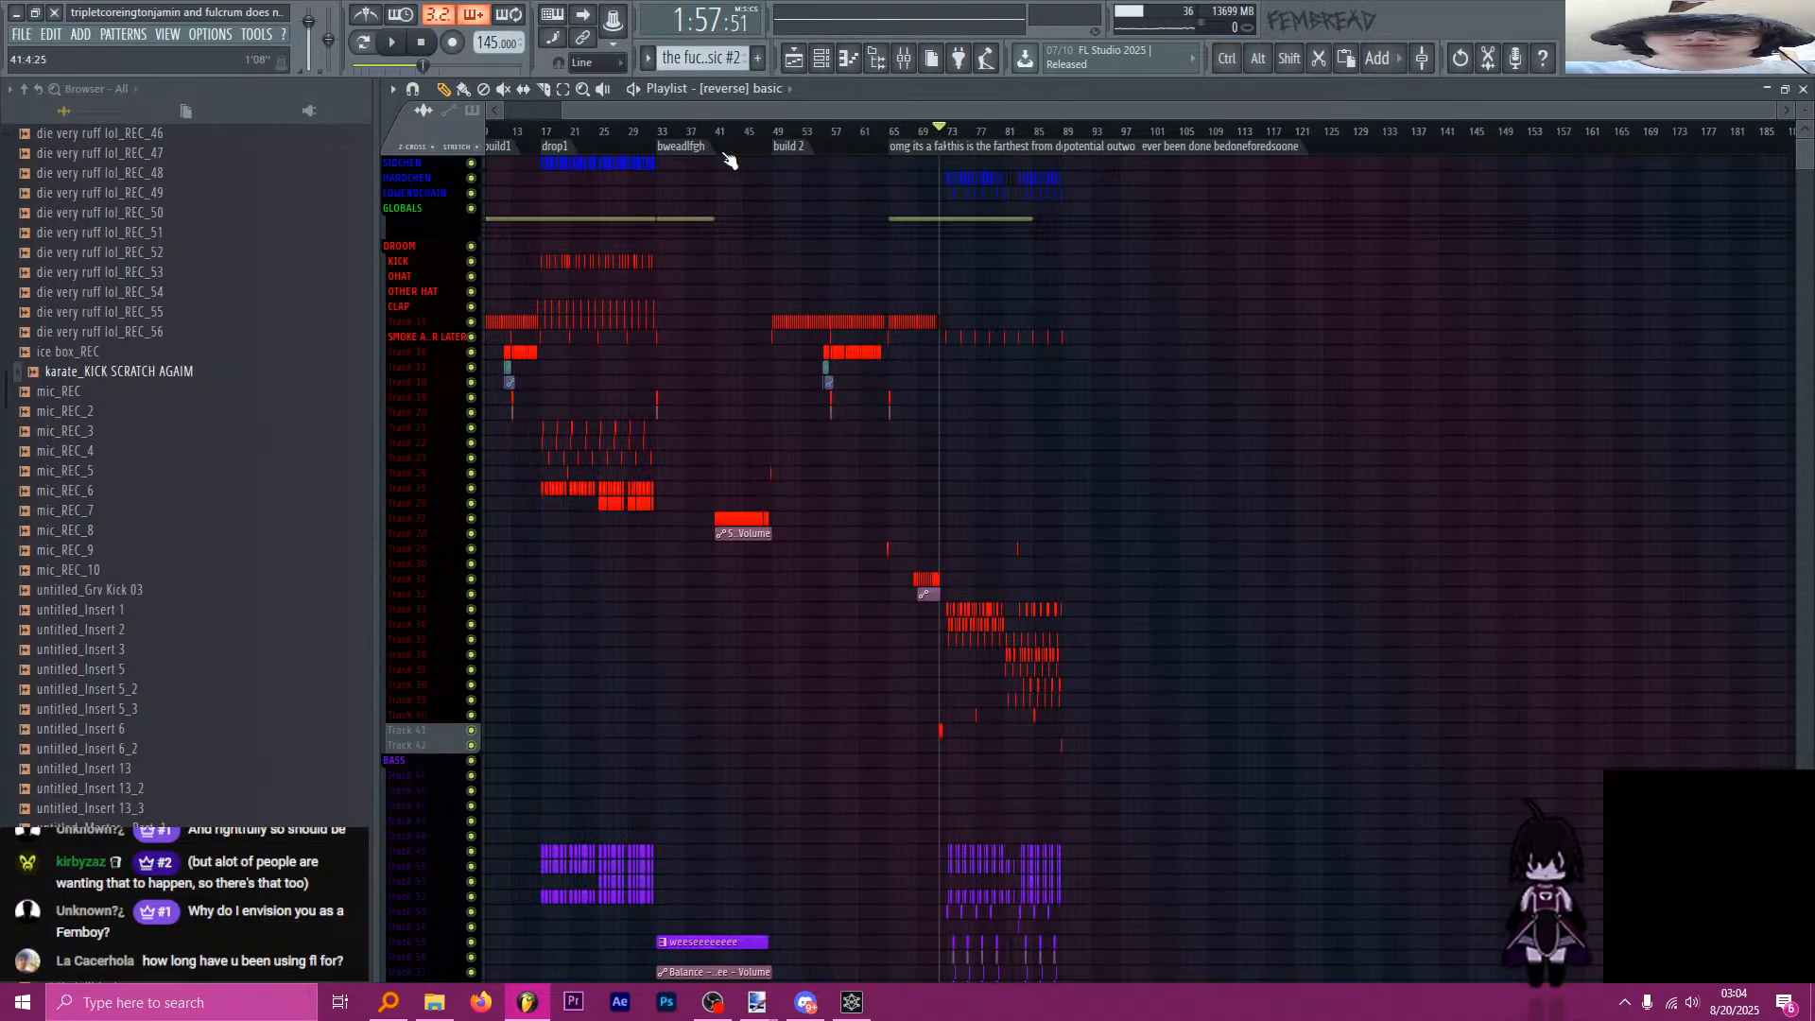
pyautogui.scroll(10, 489, 365)
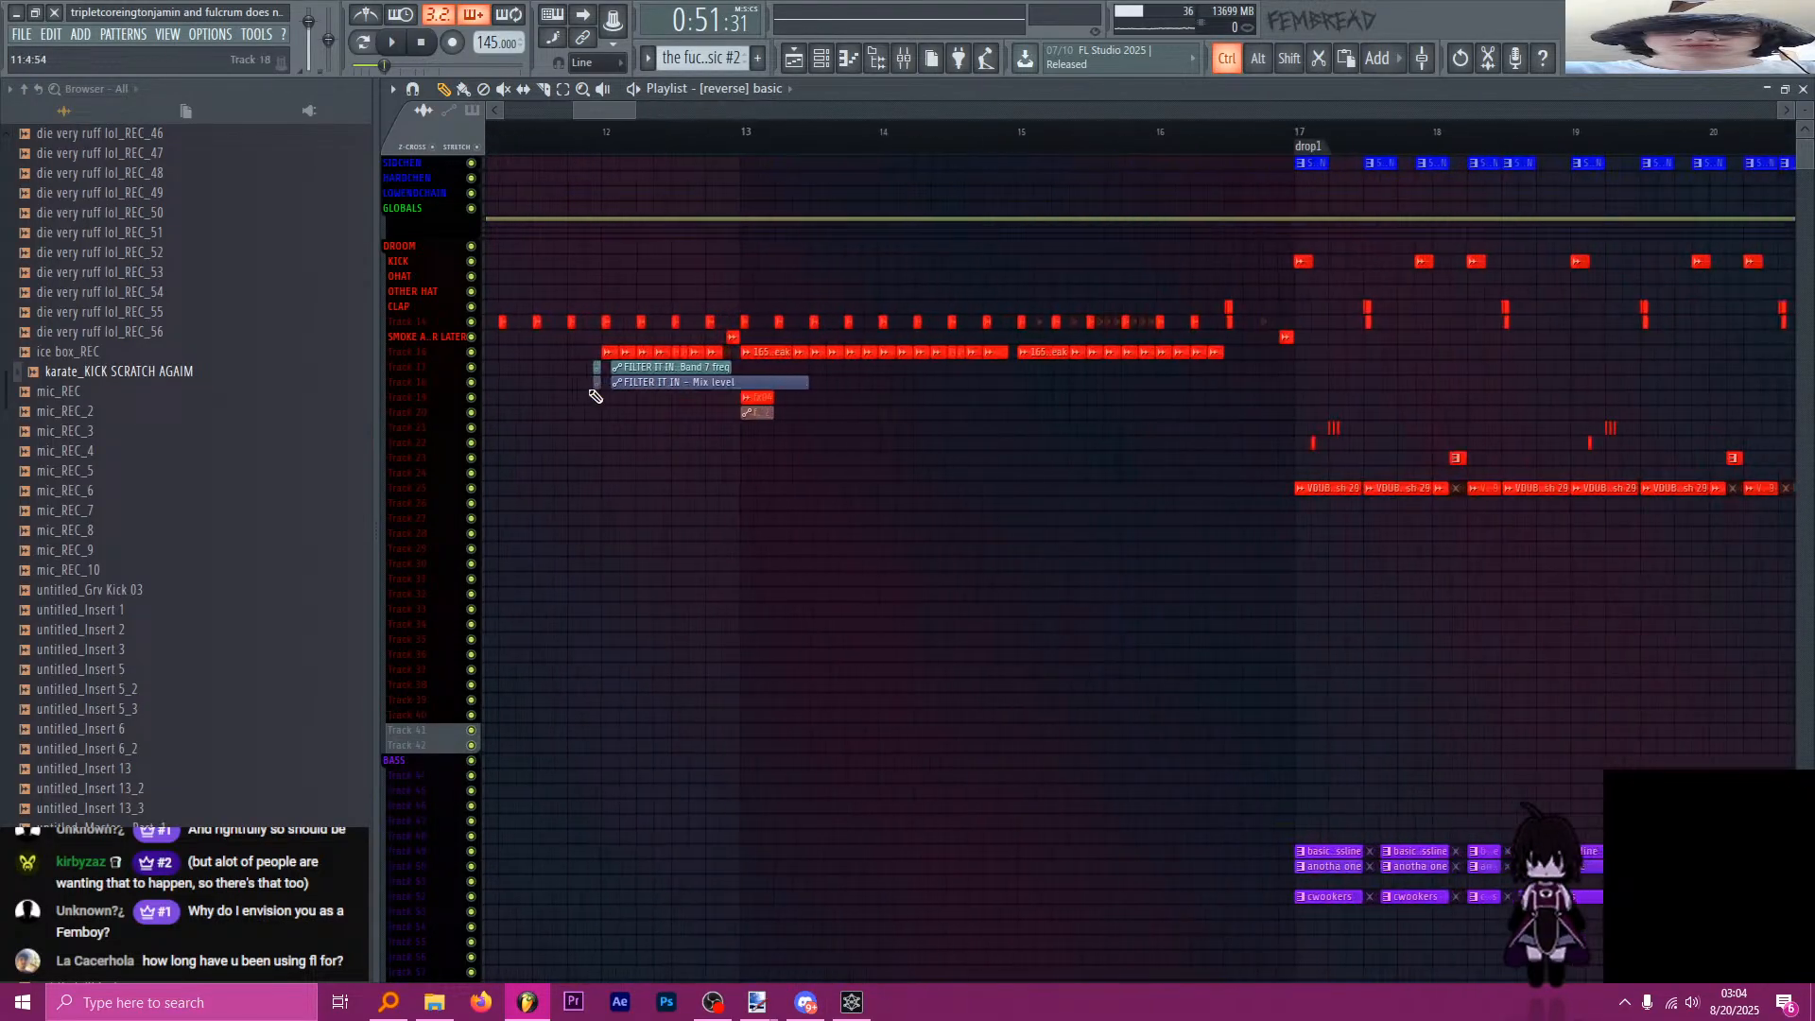
pyautogui.click(921, 136)
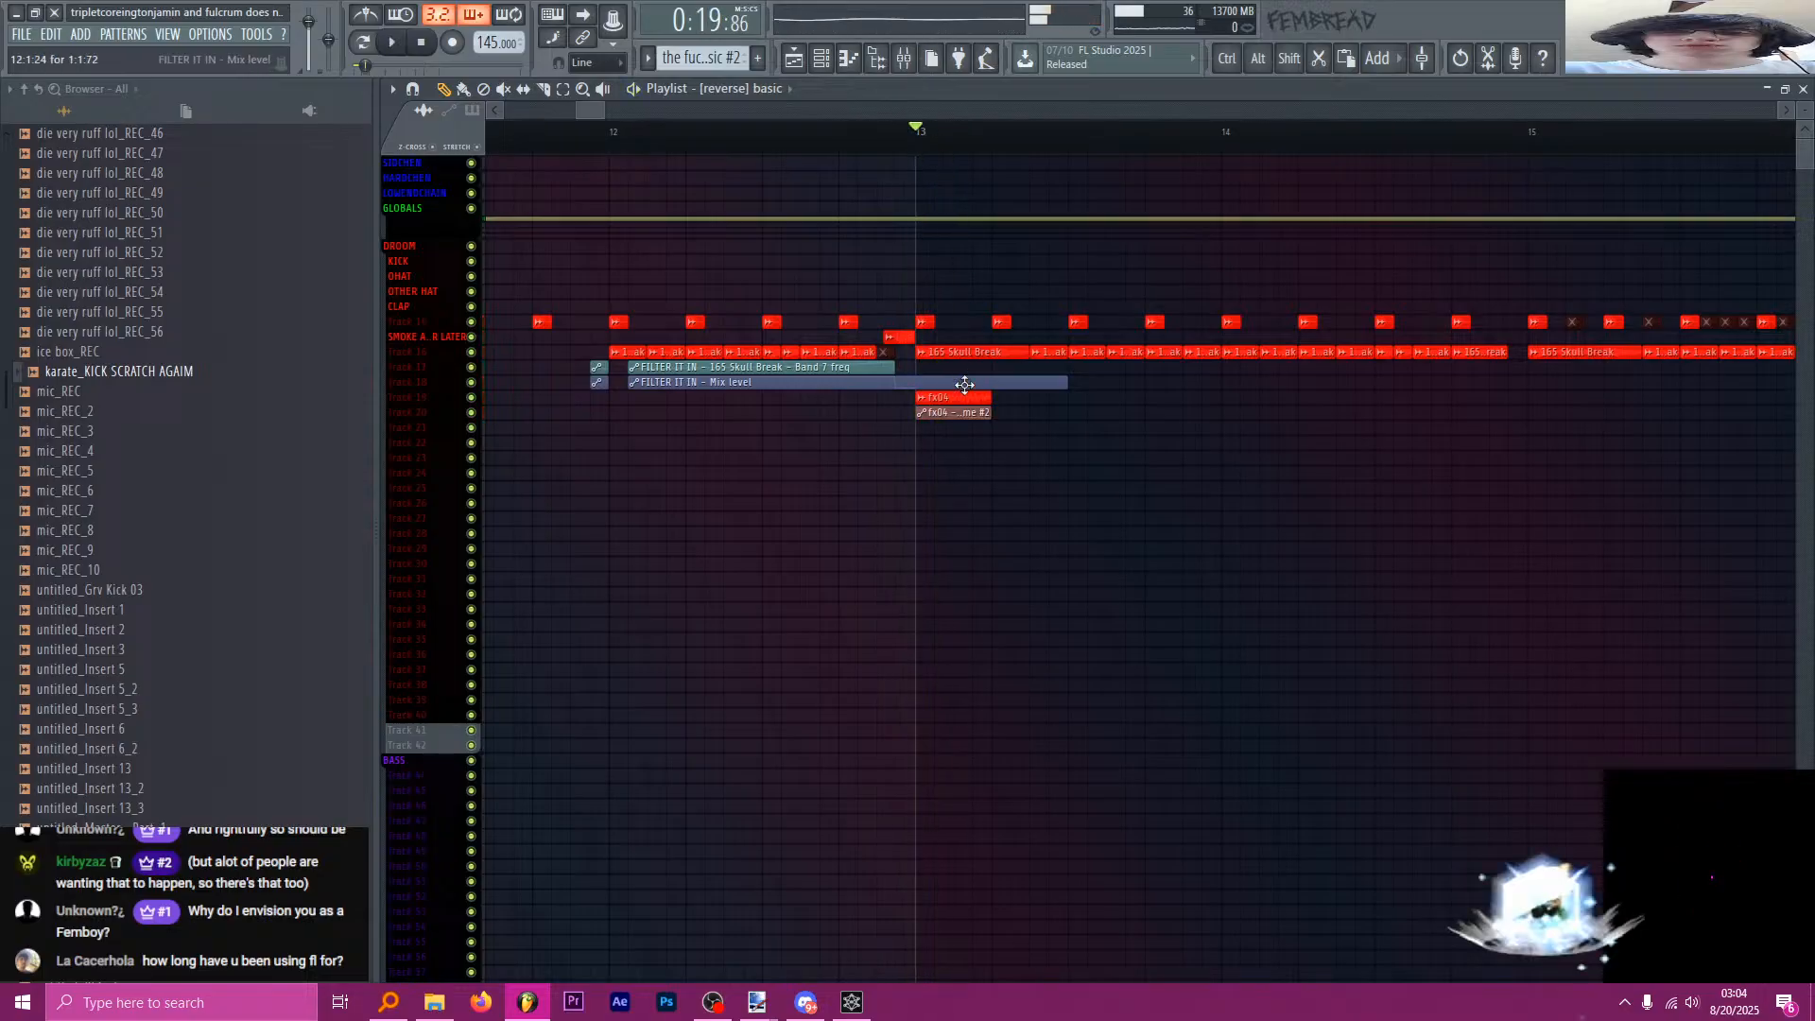
# Copy the fx04 clip and its channel volume automation from bar 13 to bar 87 on Tracks 19 and 20.
pyautogui.scroll(2, 974, 465)
pyautogui.moveTo(1012, 444); pyautogui.dragTo(978, 416)
pyautogui.scroll(-10, 761, 446)
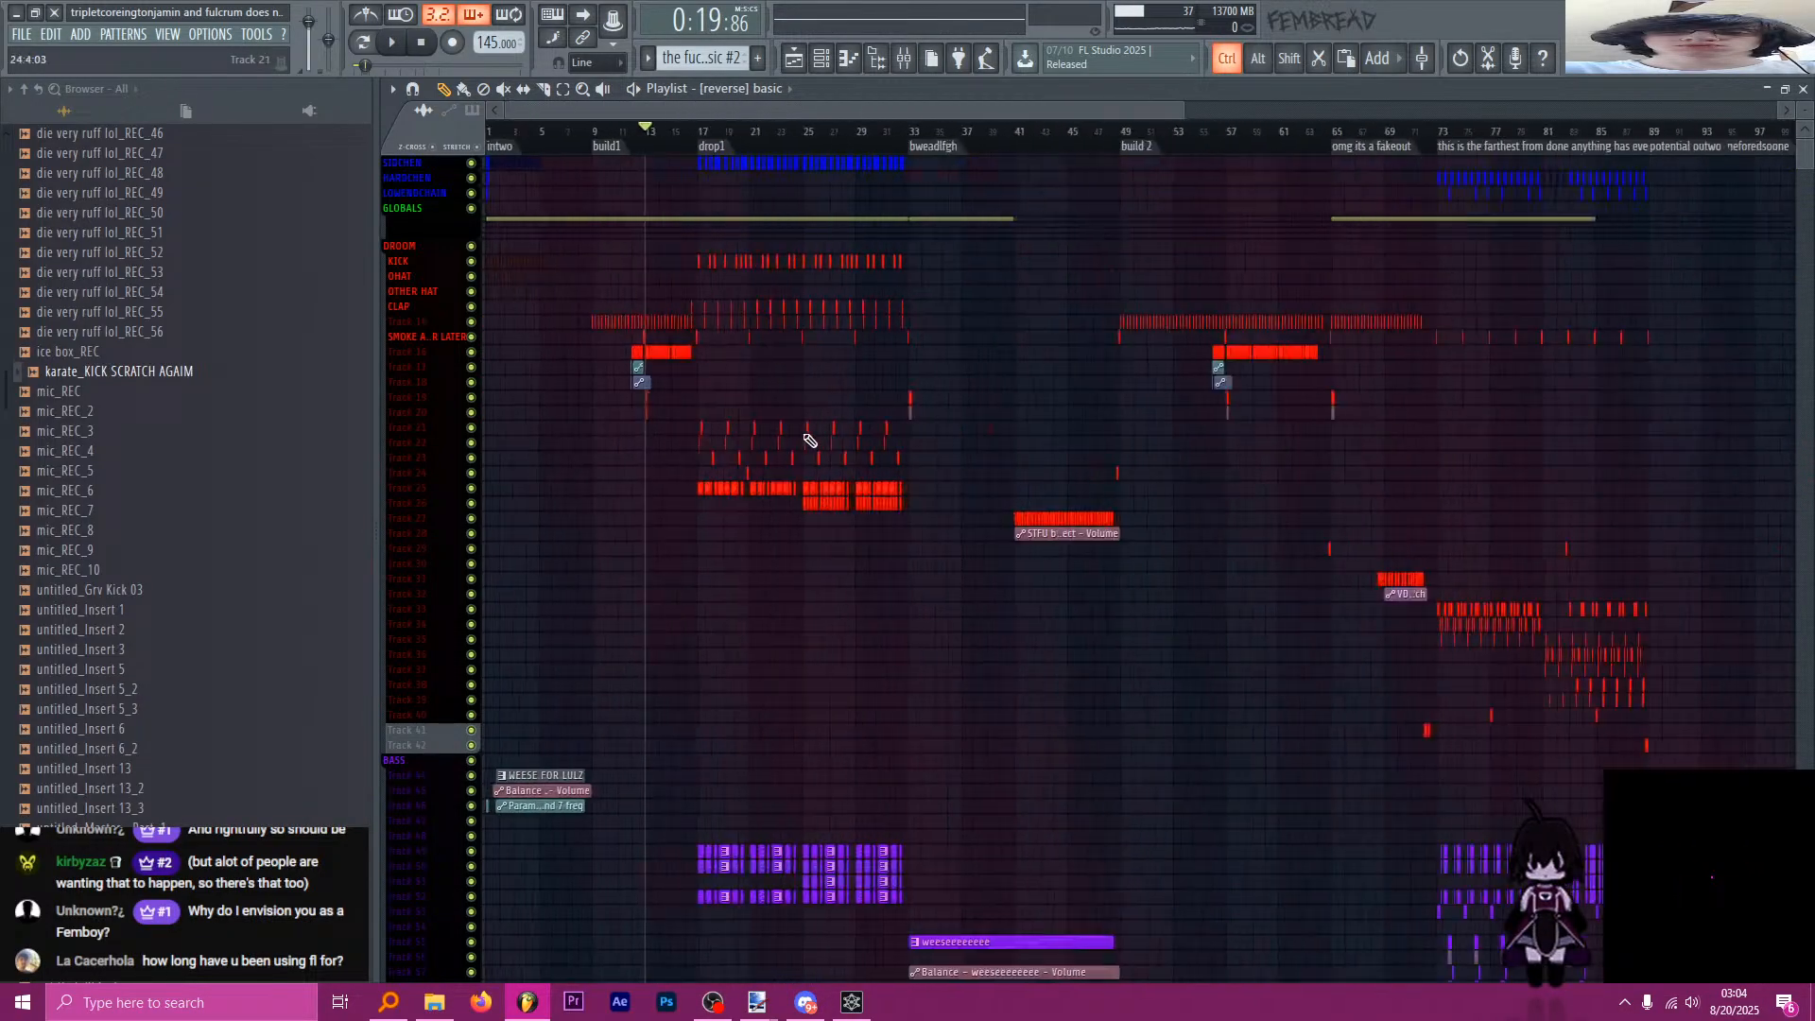
pyautogui.scroll(8, 1673, 436)
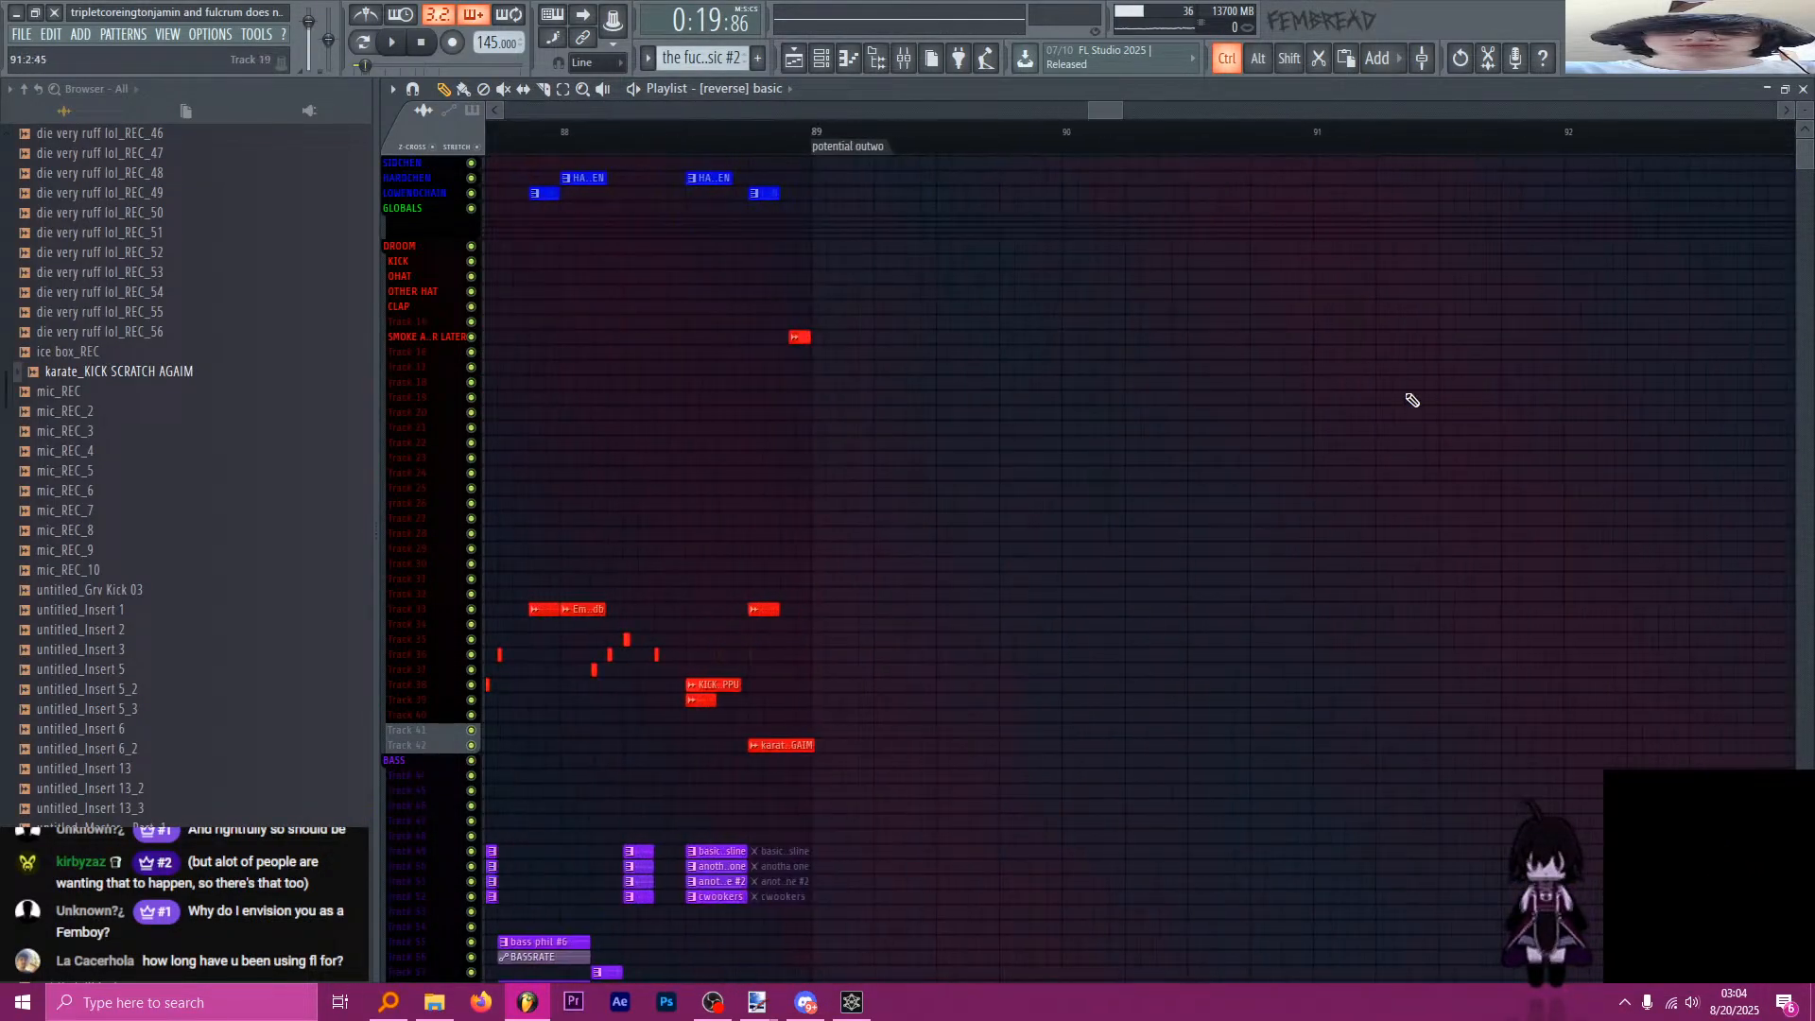
pyautogui.scroll(-3, 853, 394)
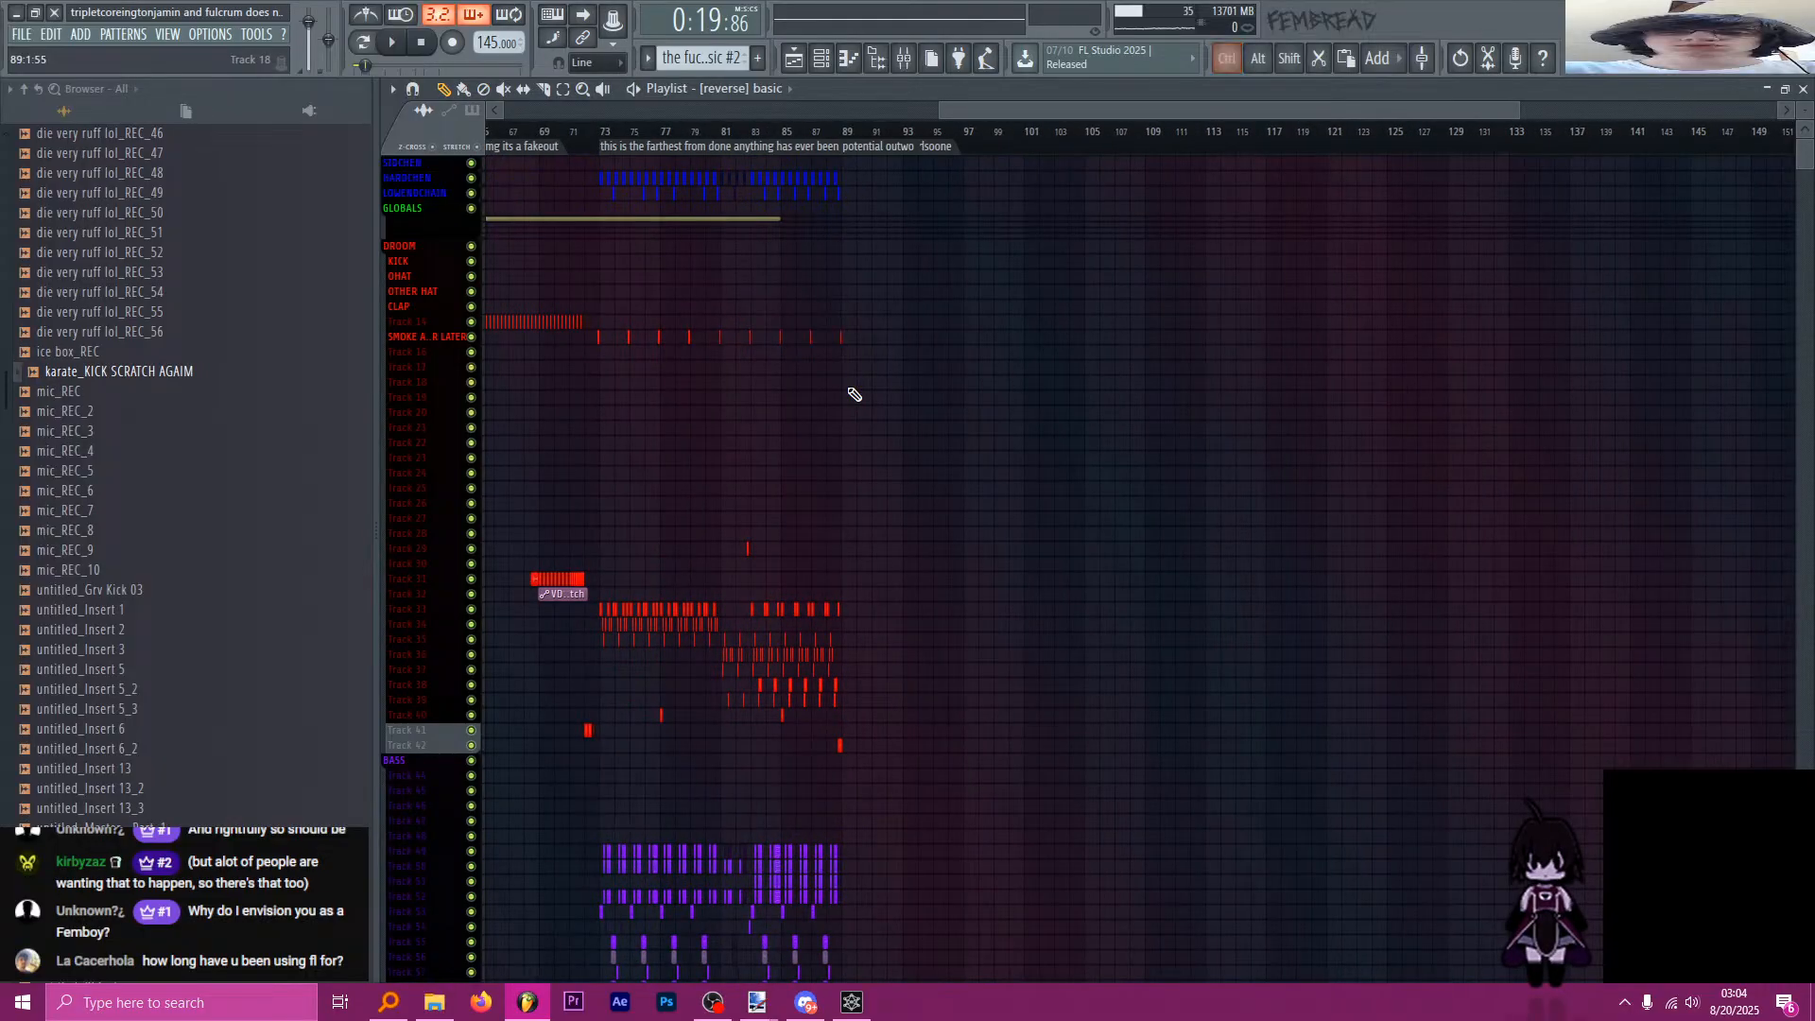
pyautogui.scroll(2, 882, 399)
pyautogui.scroll(-10, 884, 399)
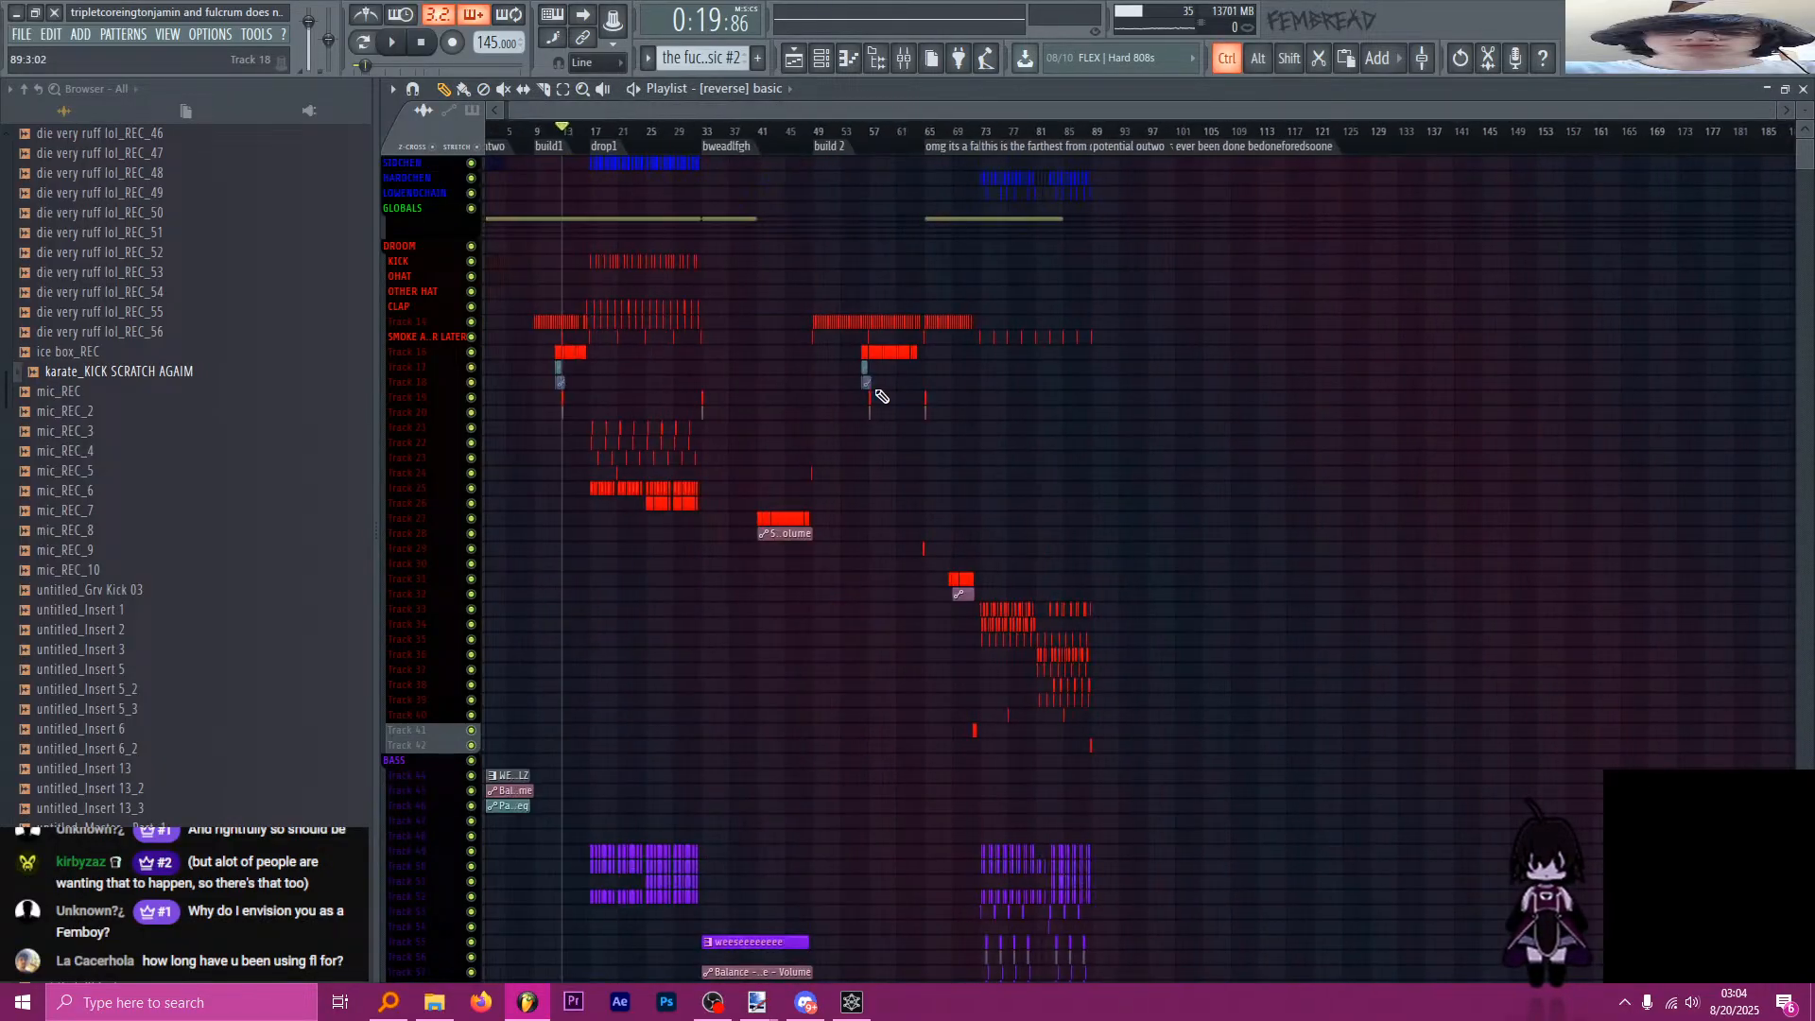
pyautogui.scroll(6, 558, 401)
pyautogui.scroll(2, 567, 426)
pyautogui.scroll(-5, 616, 417)
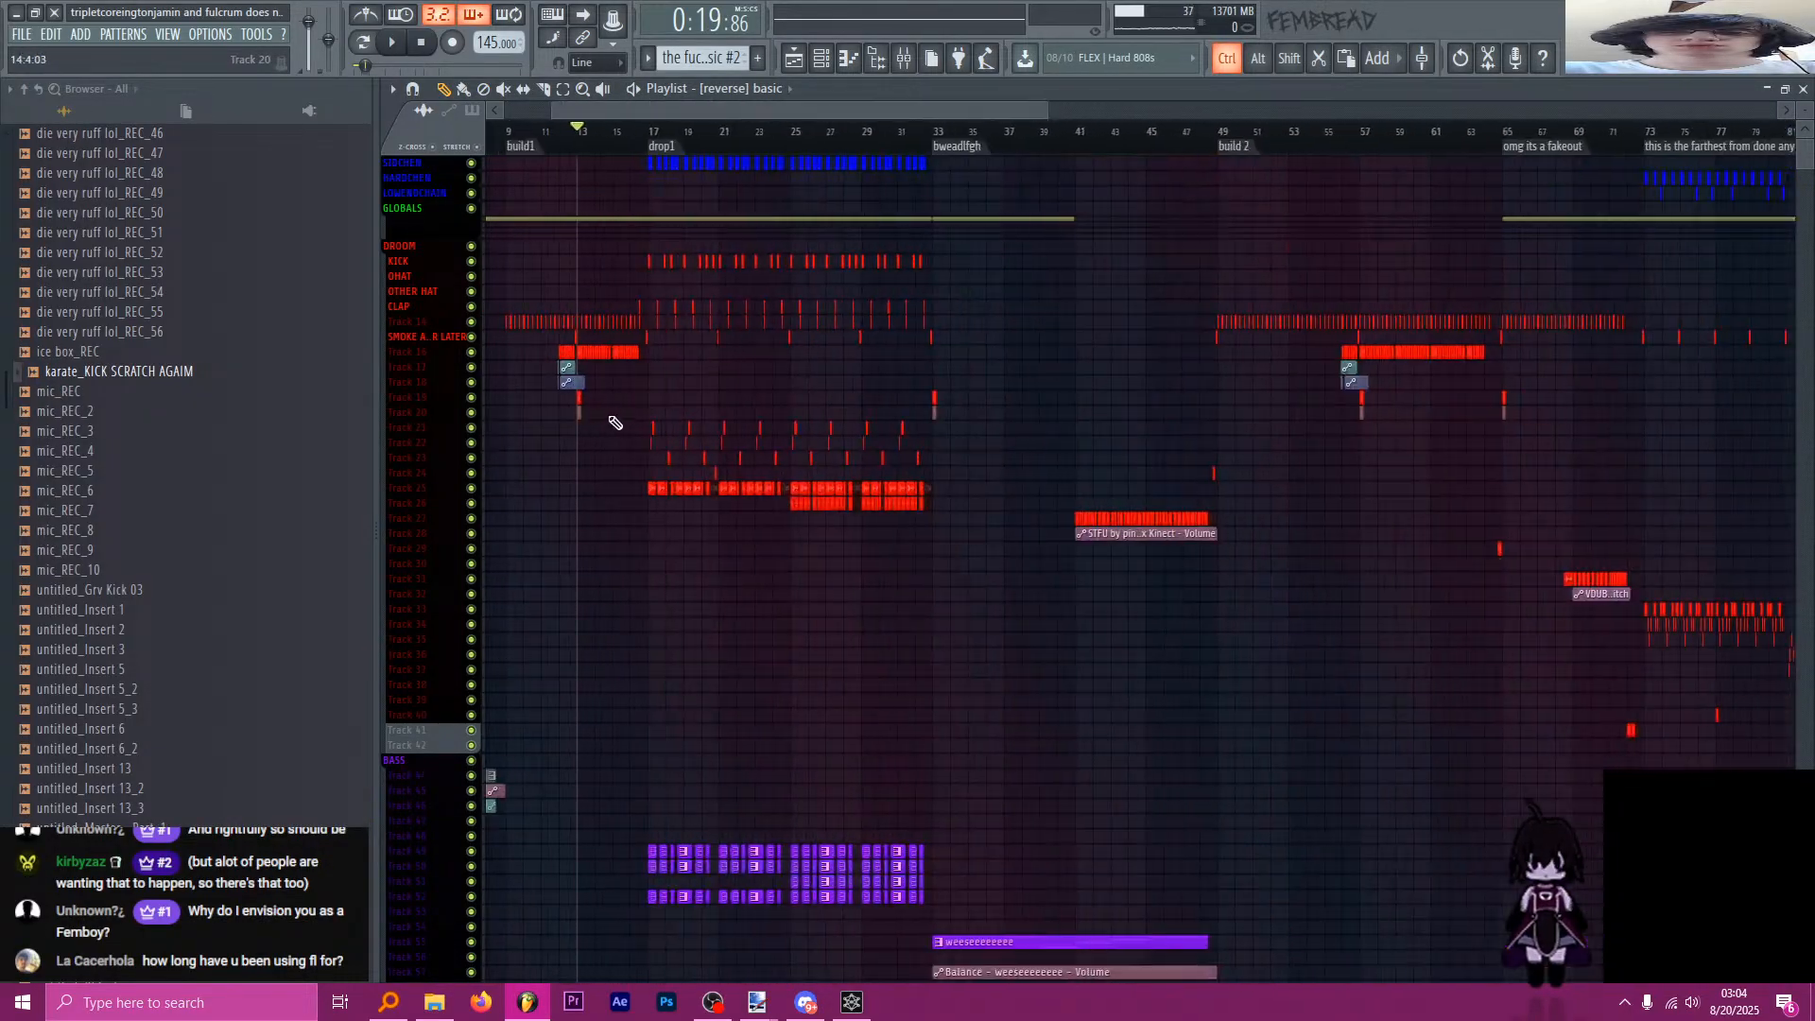
pyautogui.scroll(3, 1408, 444)
pyautogui.scroll(-4, 1125, 456)
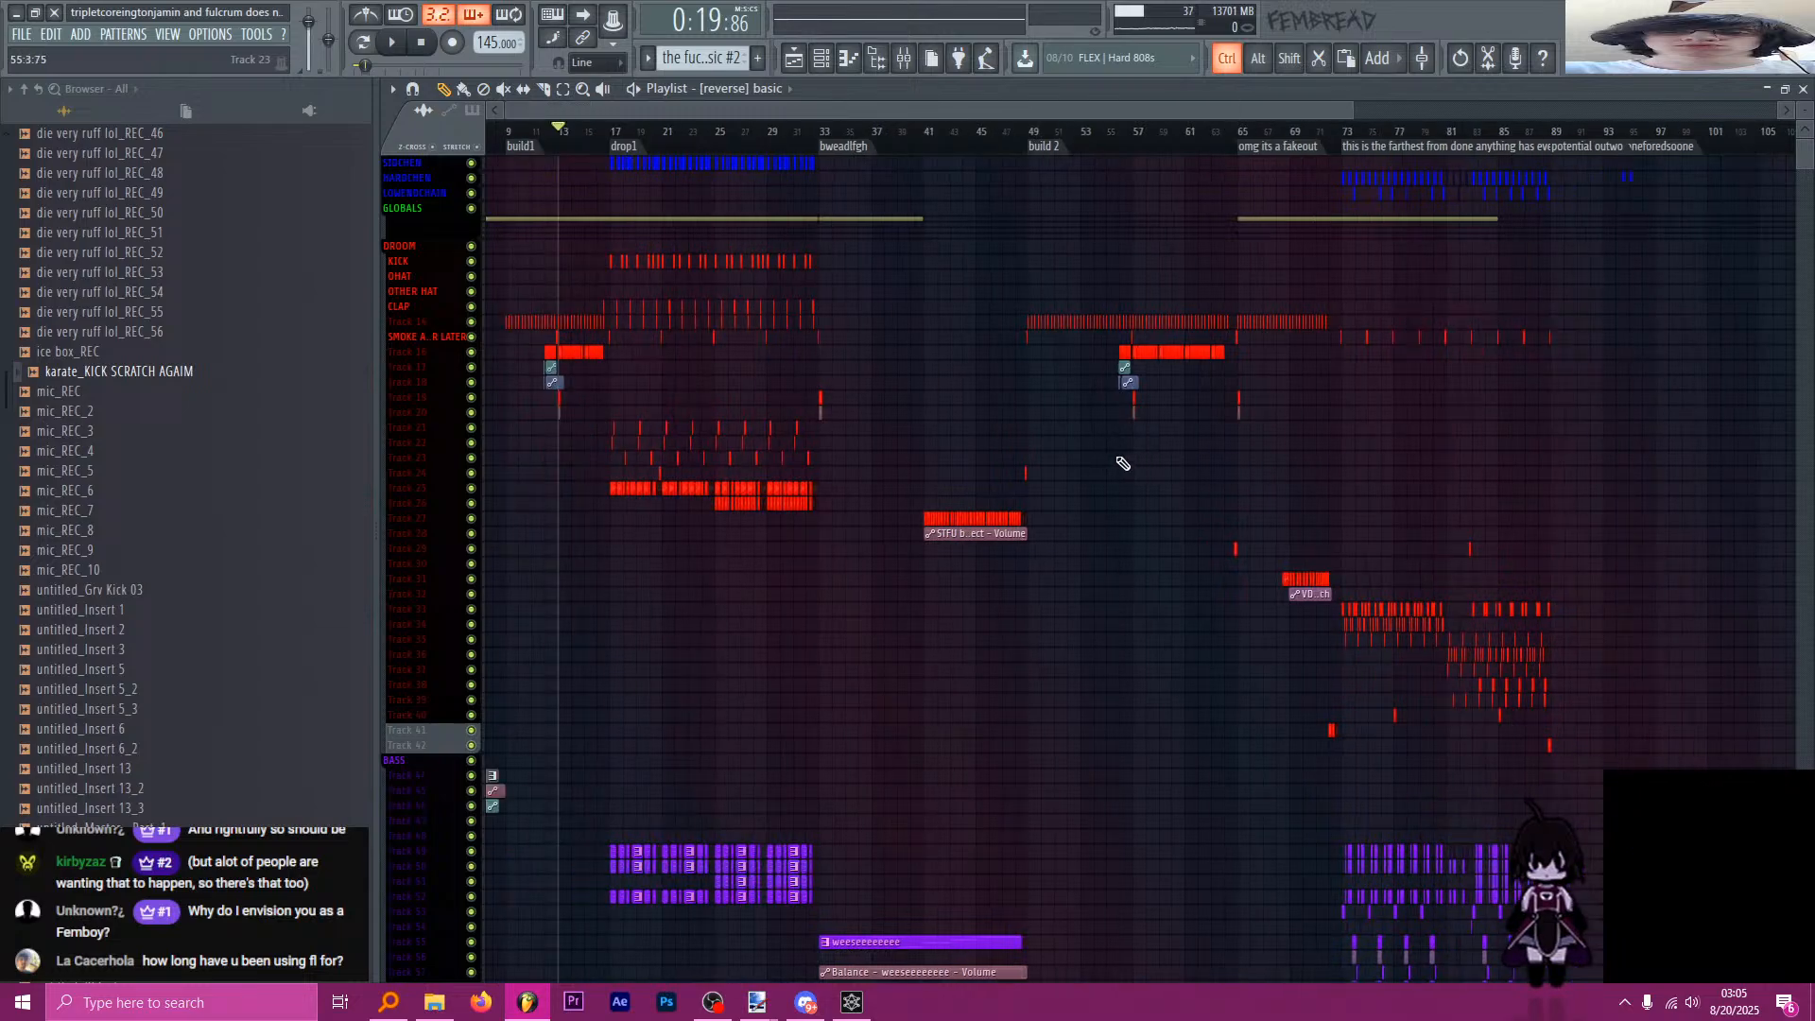
pyautogui.scroll(7, 693, 413)
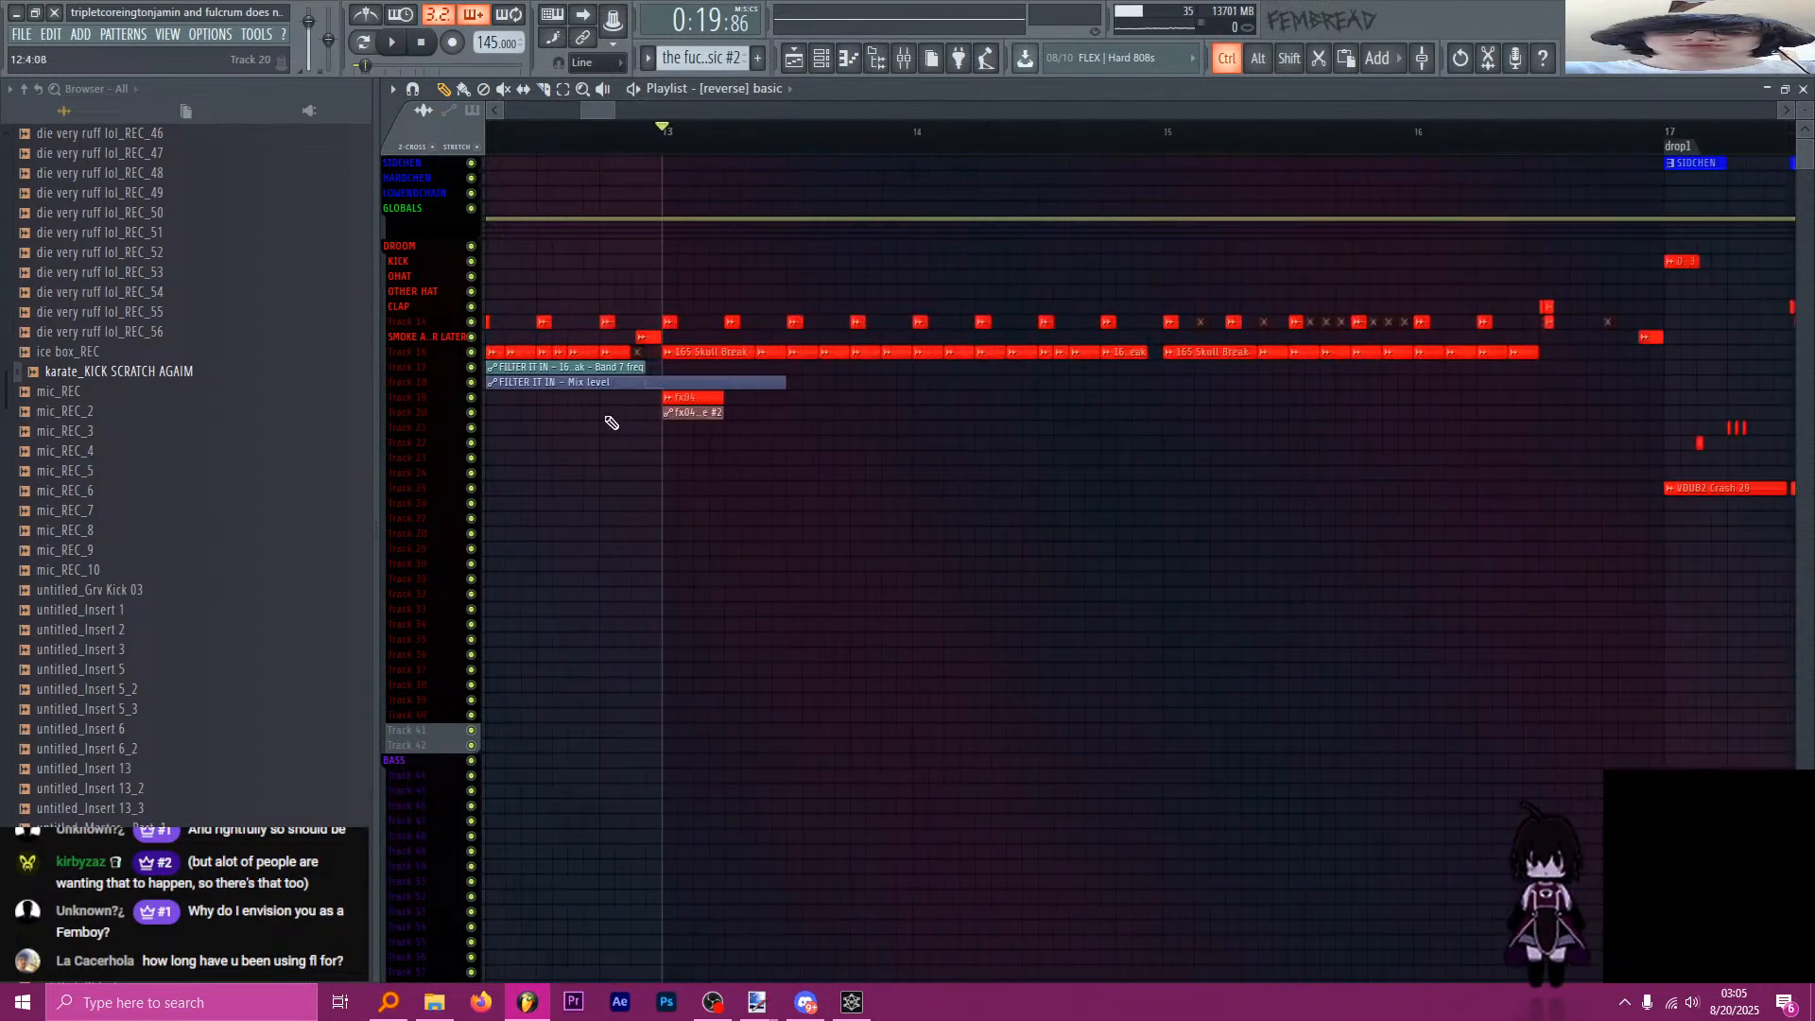
pyautogui.scroll(-4, 567, 492)
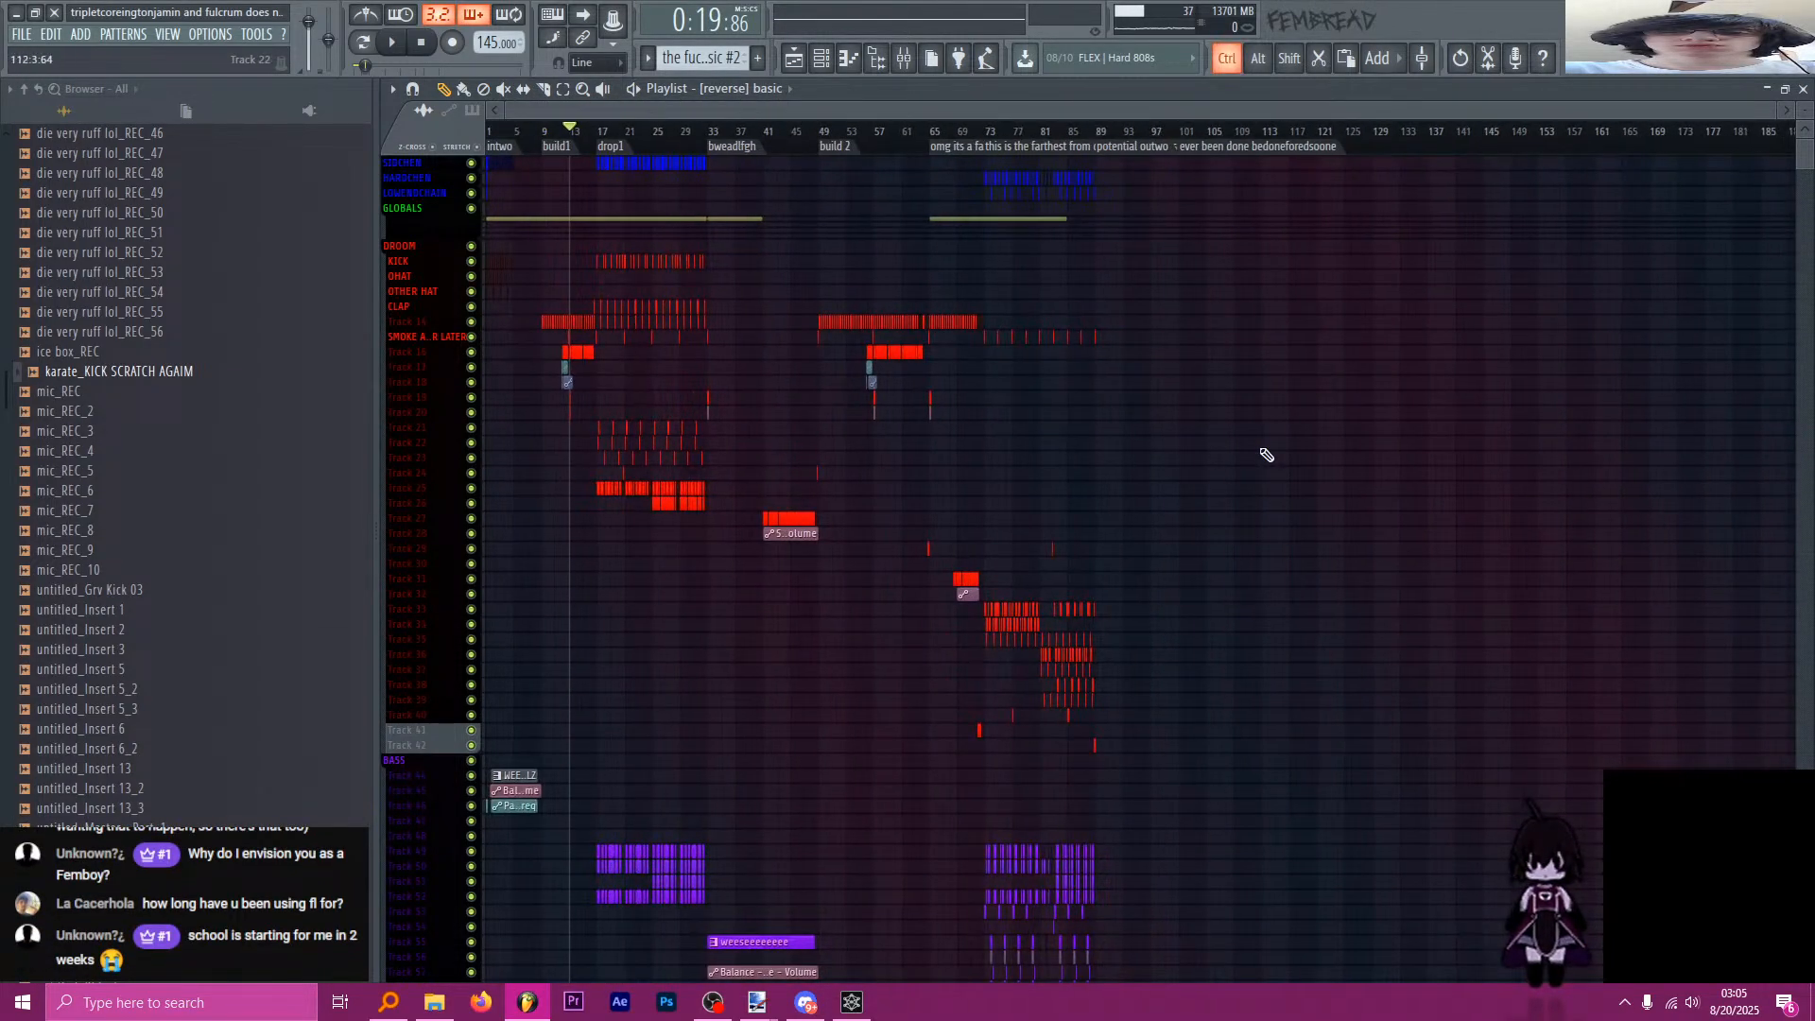
pyautogui.scroll(-2, 1229, 444)
pyautogui.scroll(5, 945, 416)
pyautogui.scroll(2, 506, 397)
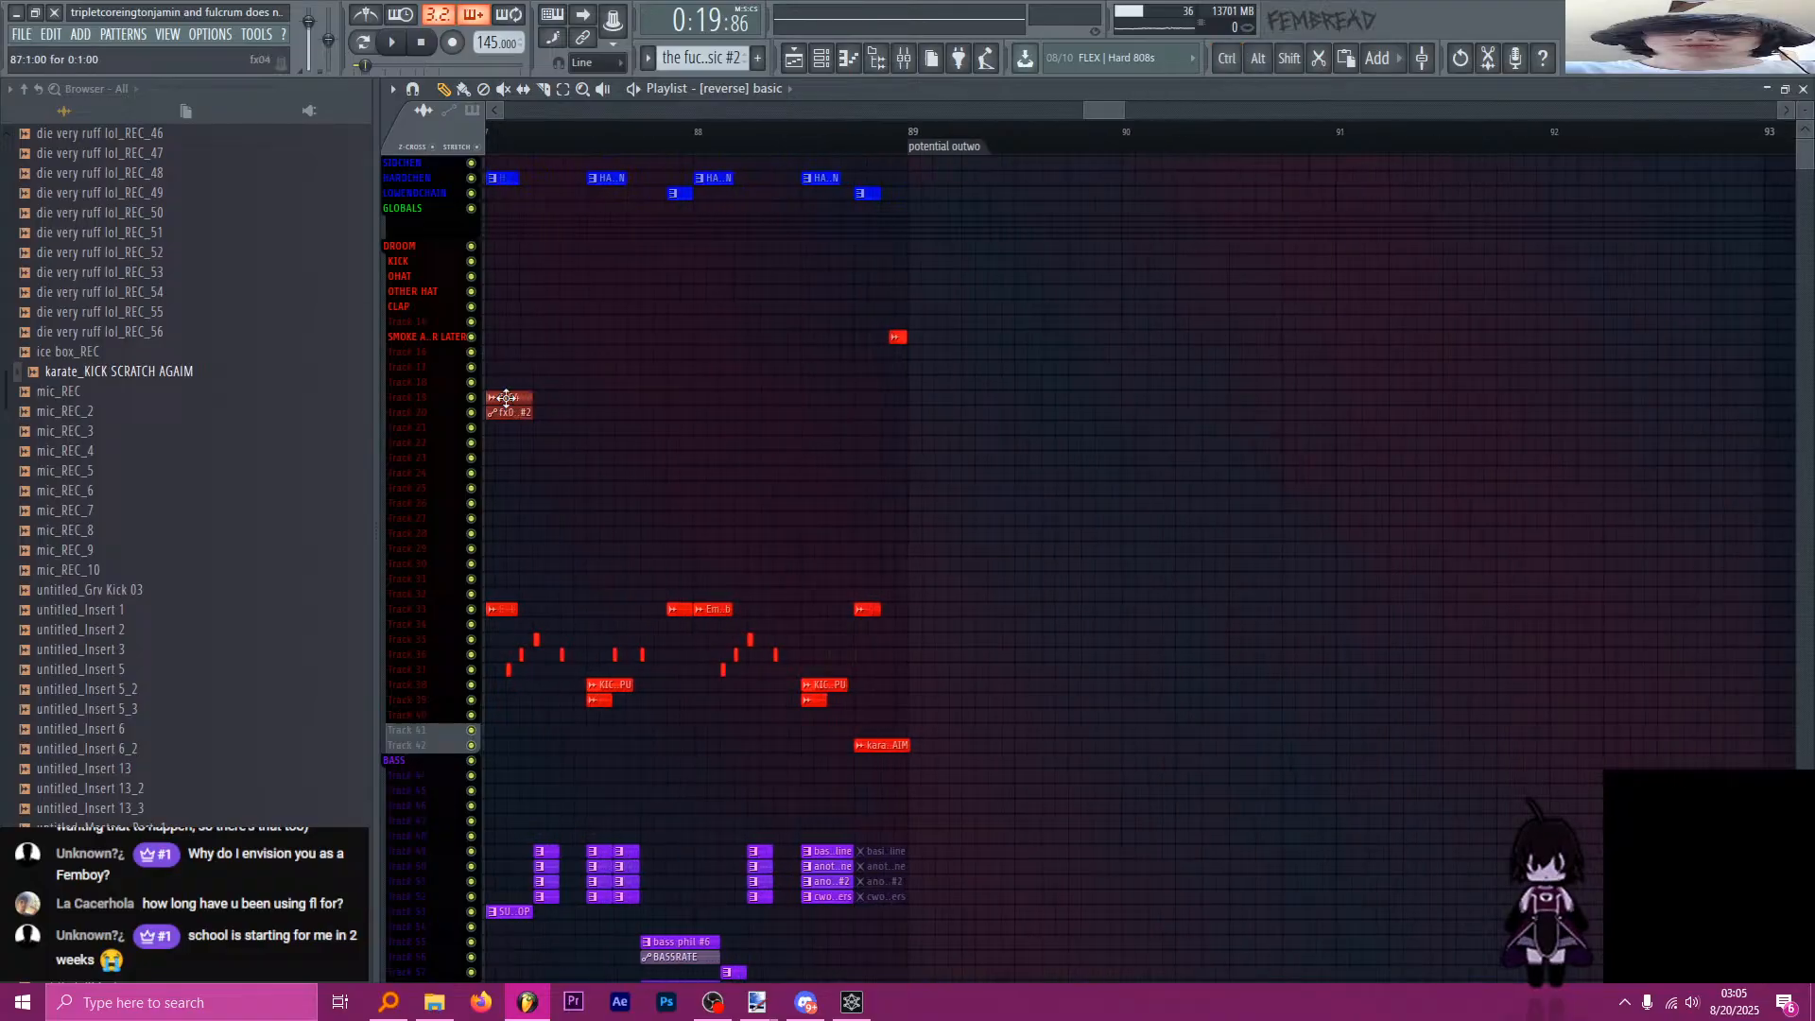
# Move the copied fx04 clip and its channel volume automation to bar 89 on Tracks 19 and 20 and play it back.
pyautogui.scroll(-3, 956, 388)
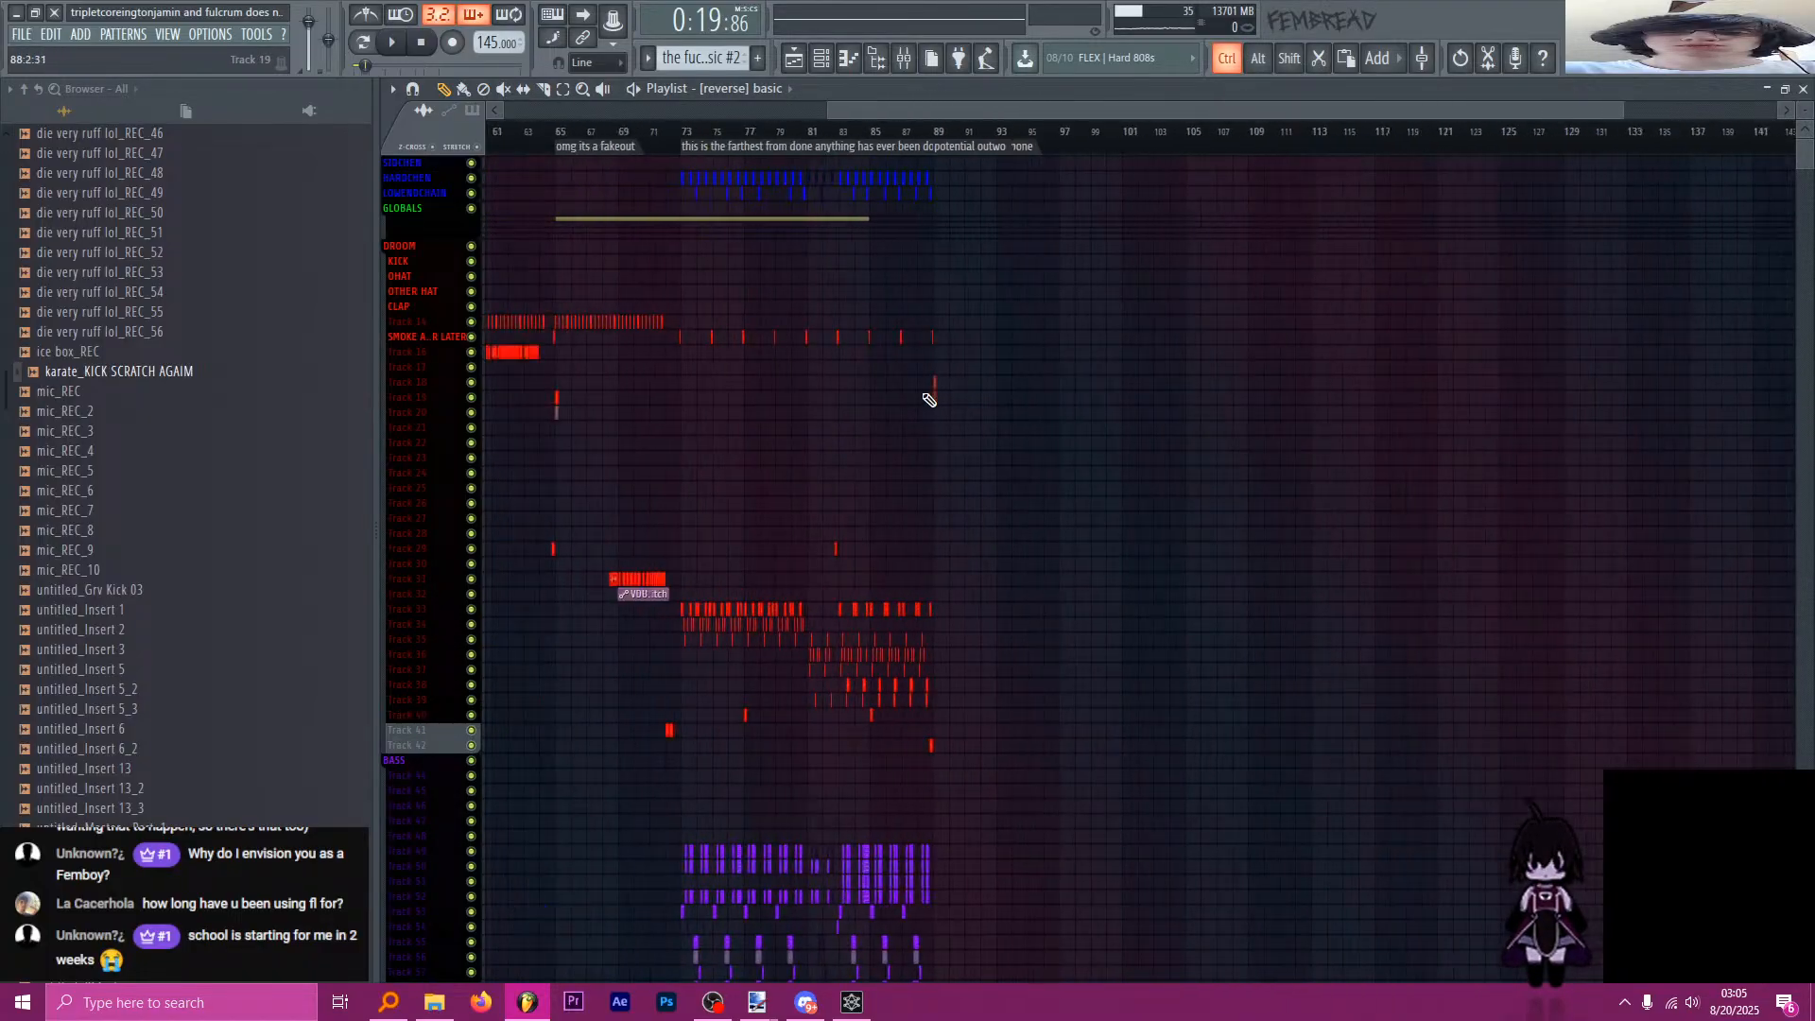
pyautogui.scroll(4, 1057, 454)
pyautogui.scroll(1, 1056, 428)
pyautogui.moveTo(972, 385); pyautogui.dragTo(972, 400)
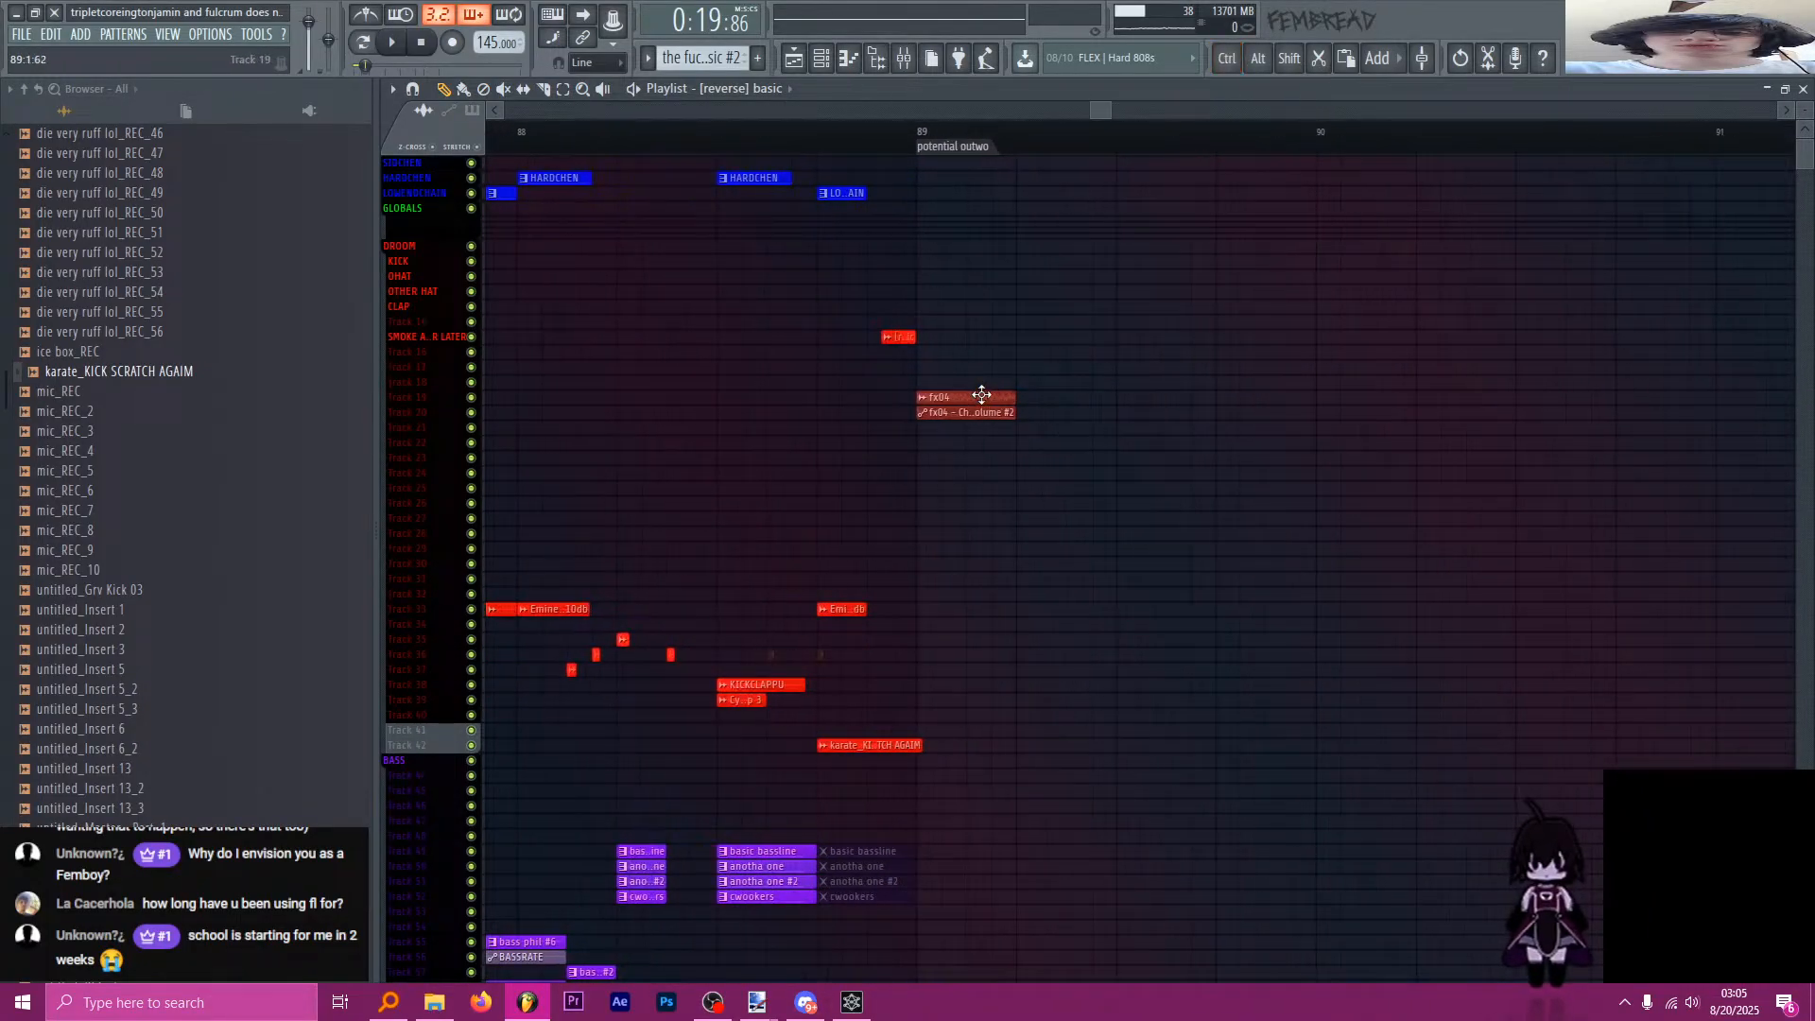
pyautogui.click(795, 130)
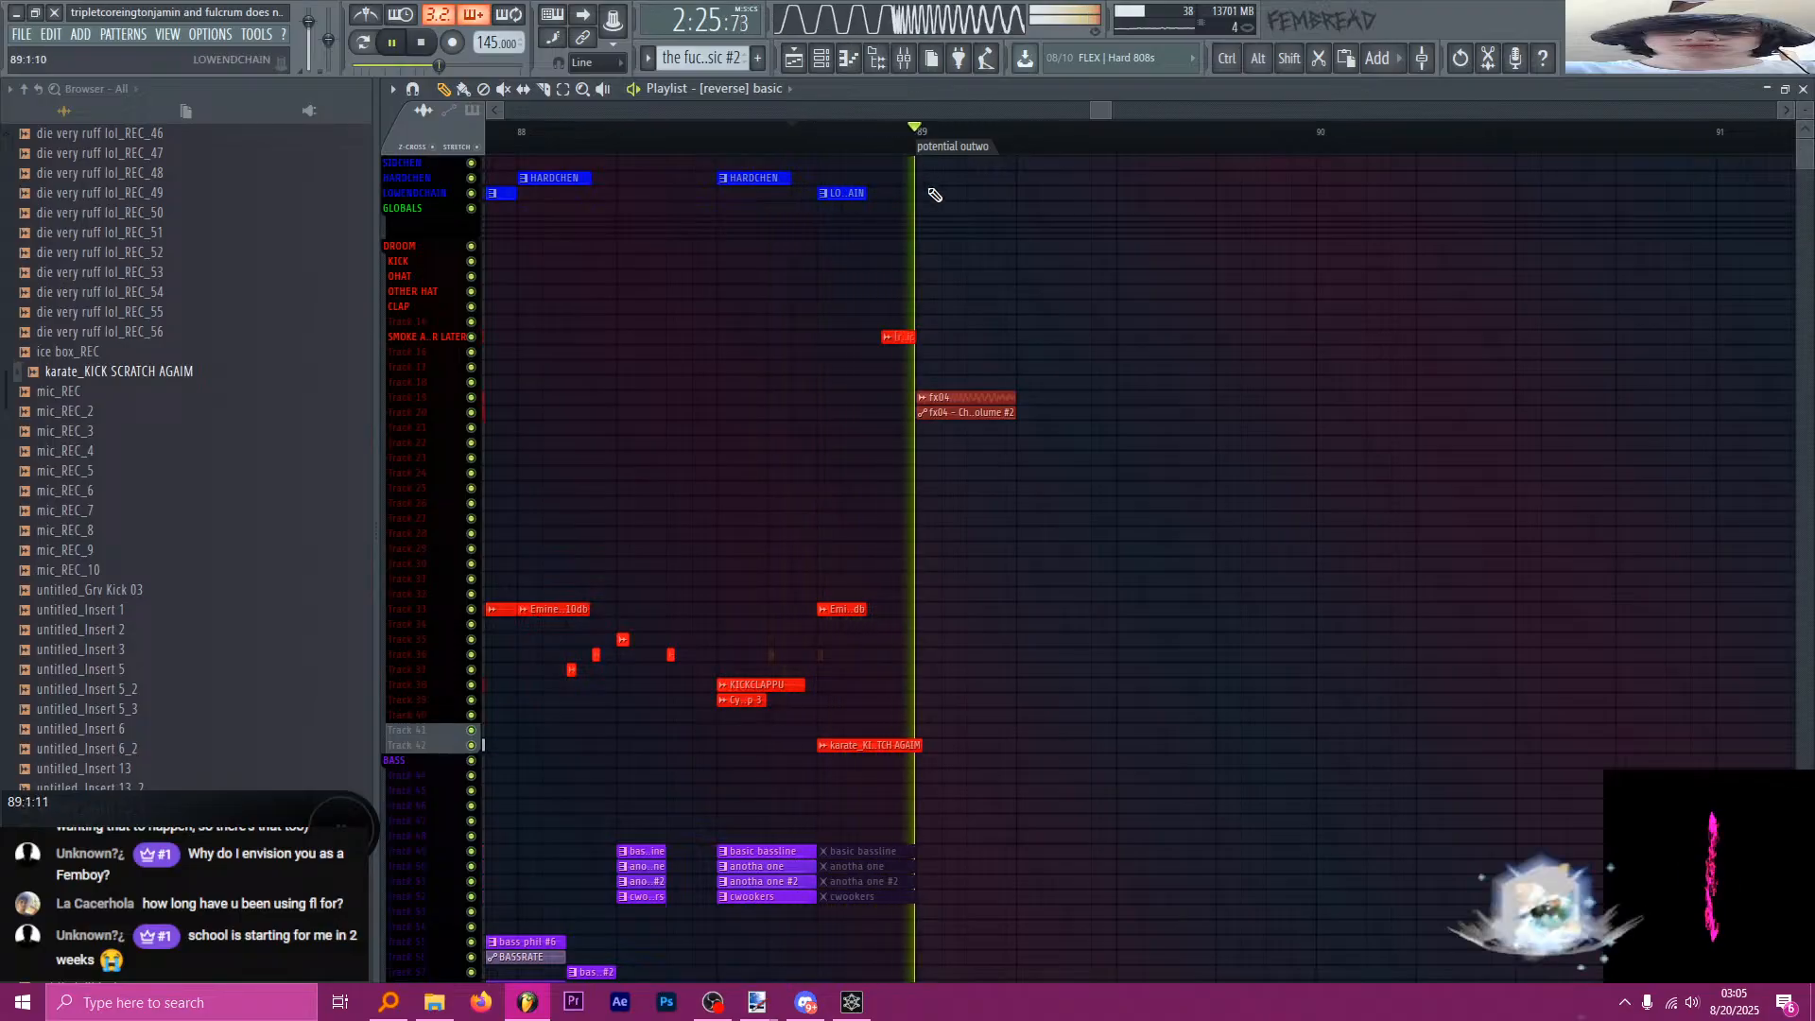
pyautogui.scroll(2, 1002, 450)
pyautogui.scroll(4, 1002, 450)
pyautogui.scroll(-1, 1066, 491)
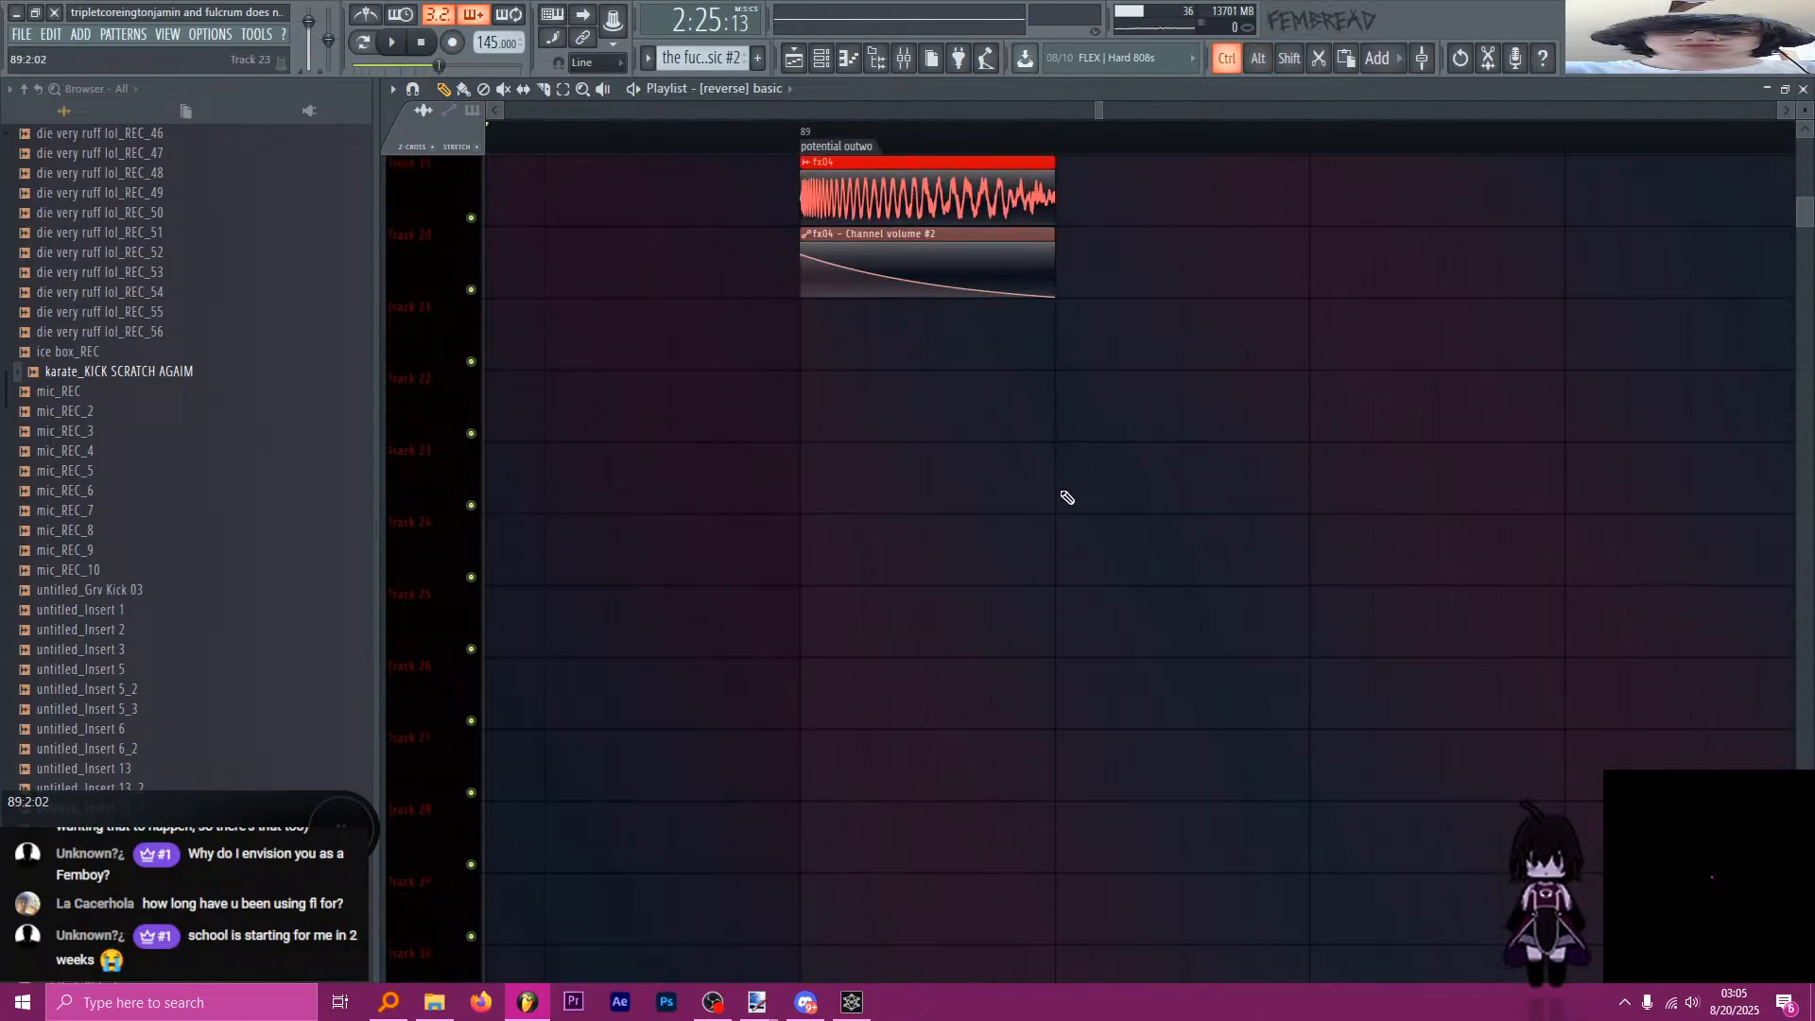
# Place the GLASS [CRASH] clip on Track 164 at bar 89 and a short KSHMR_White_Noise_02_-_Exhaust clip beneath it on Track 165.
pyautogui.scroll(-7, 1075, 529)
pyautogui.scroll(-4, 1124, 606)
pyautogui.scroll(-15, 1151, 610)
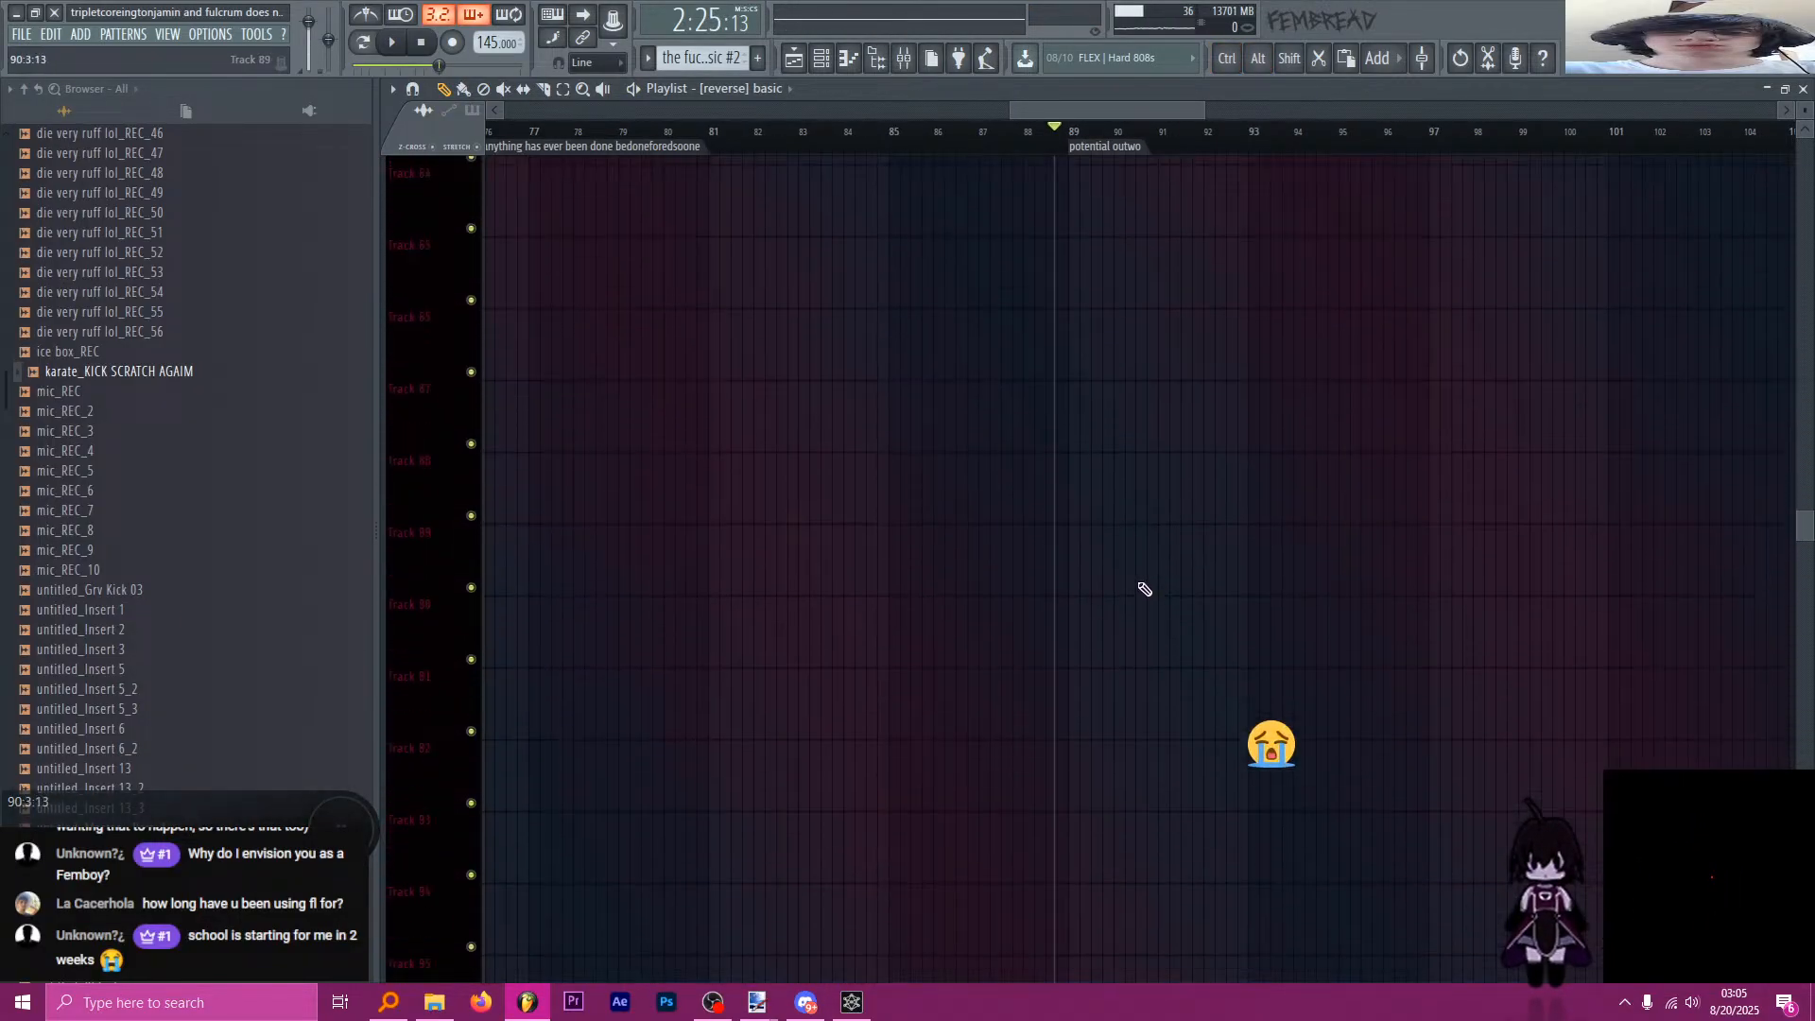
pyautogui.scroll(-7, 1087, 538)
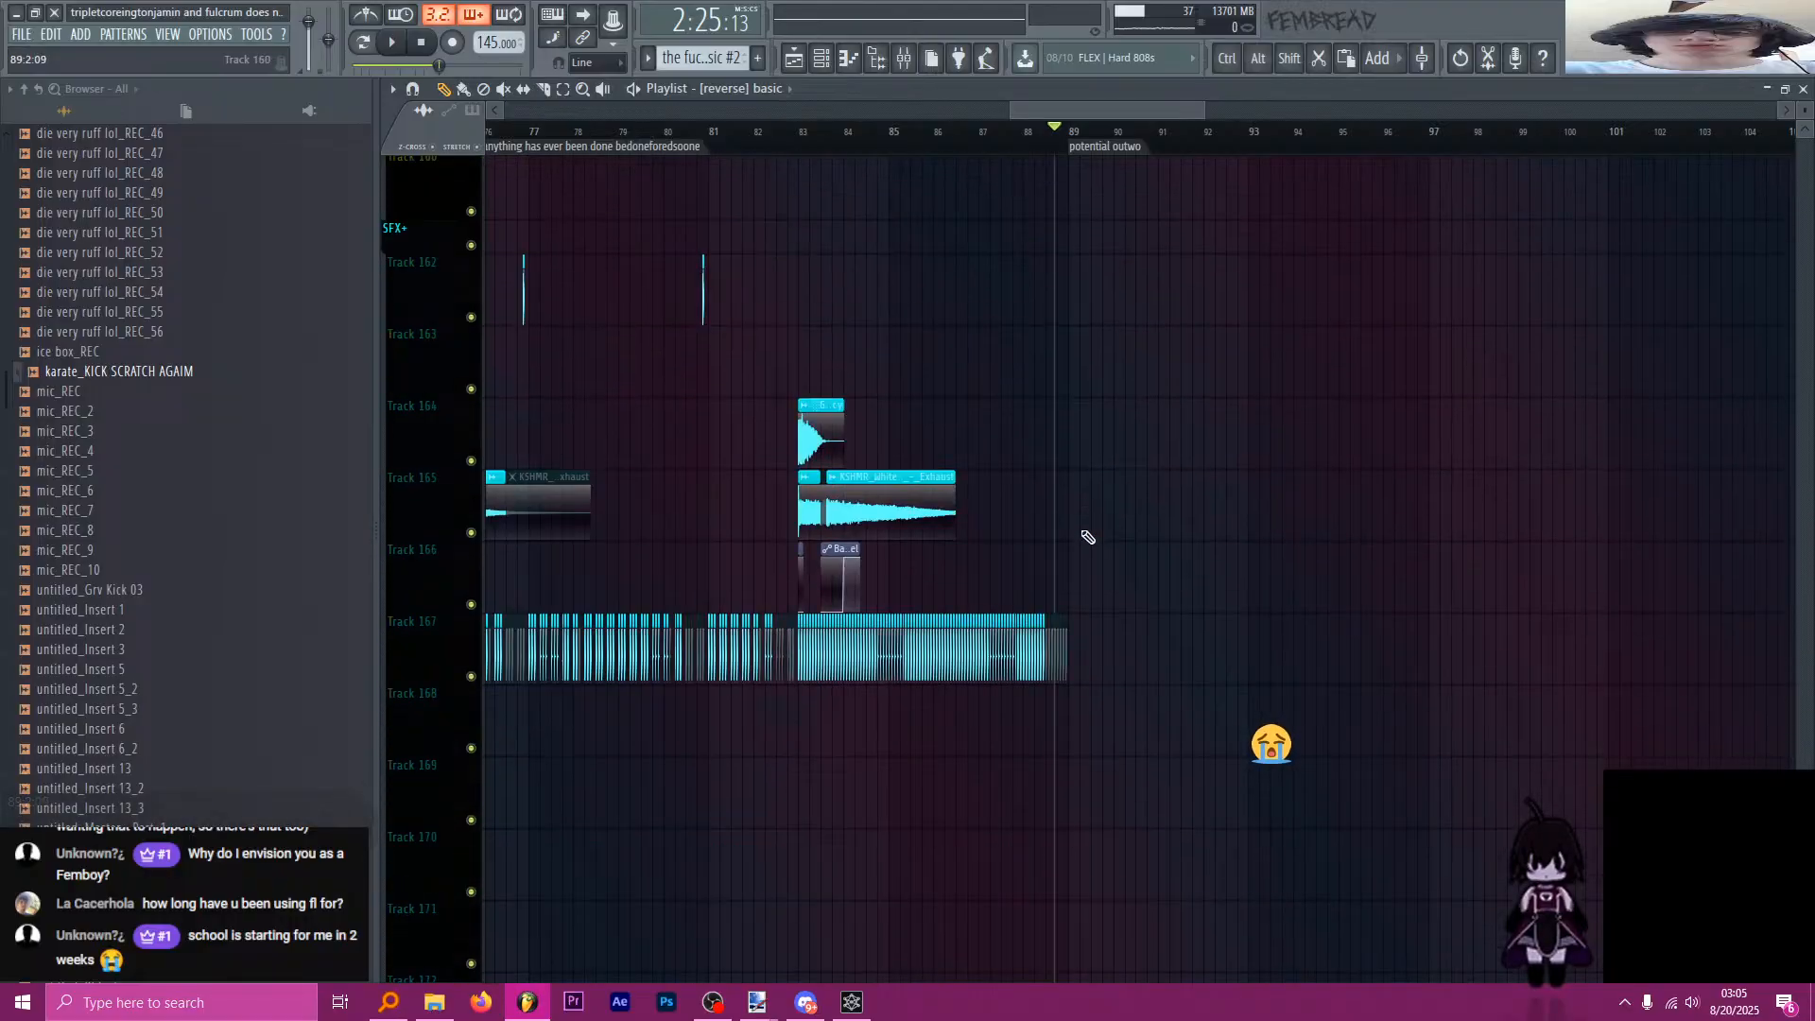
pyautogui.scroll(3, 821, 398)
pyautogui.click(883, 437)
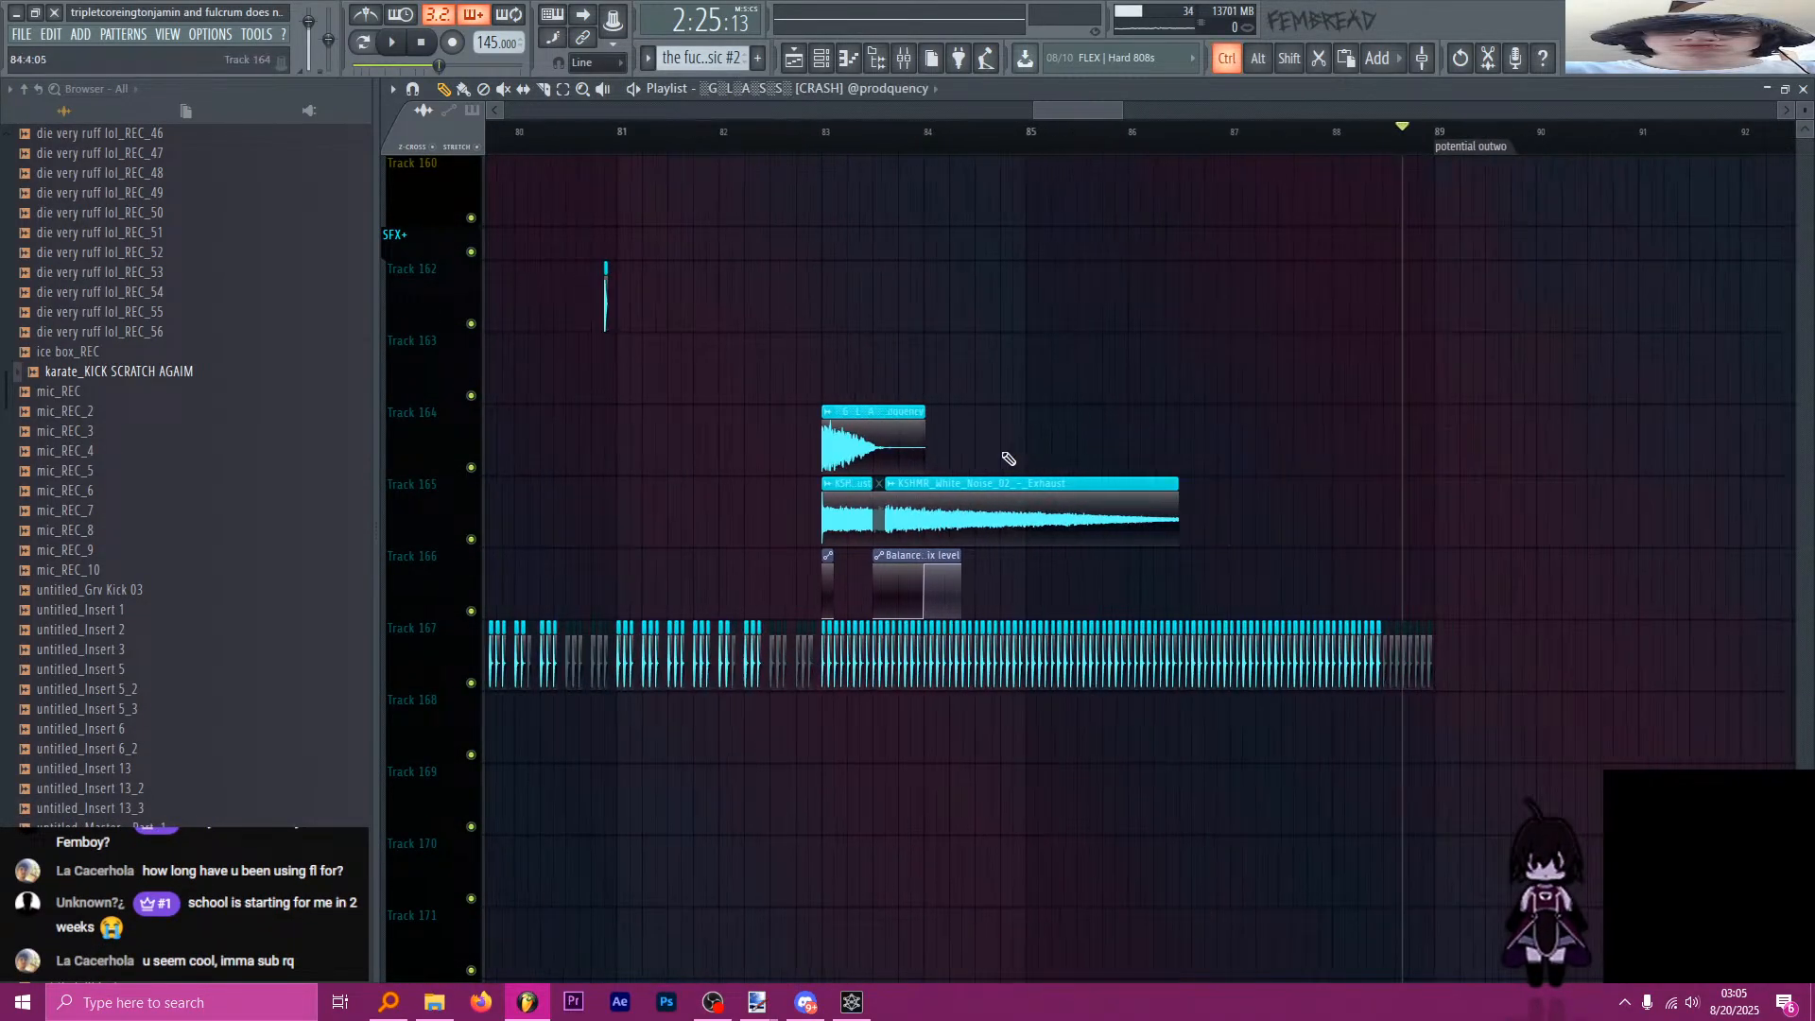
pyautogui.click(1418, 454)
pyautogui.press('space')
pyautogui.press('space')
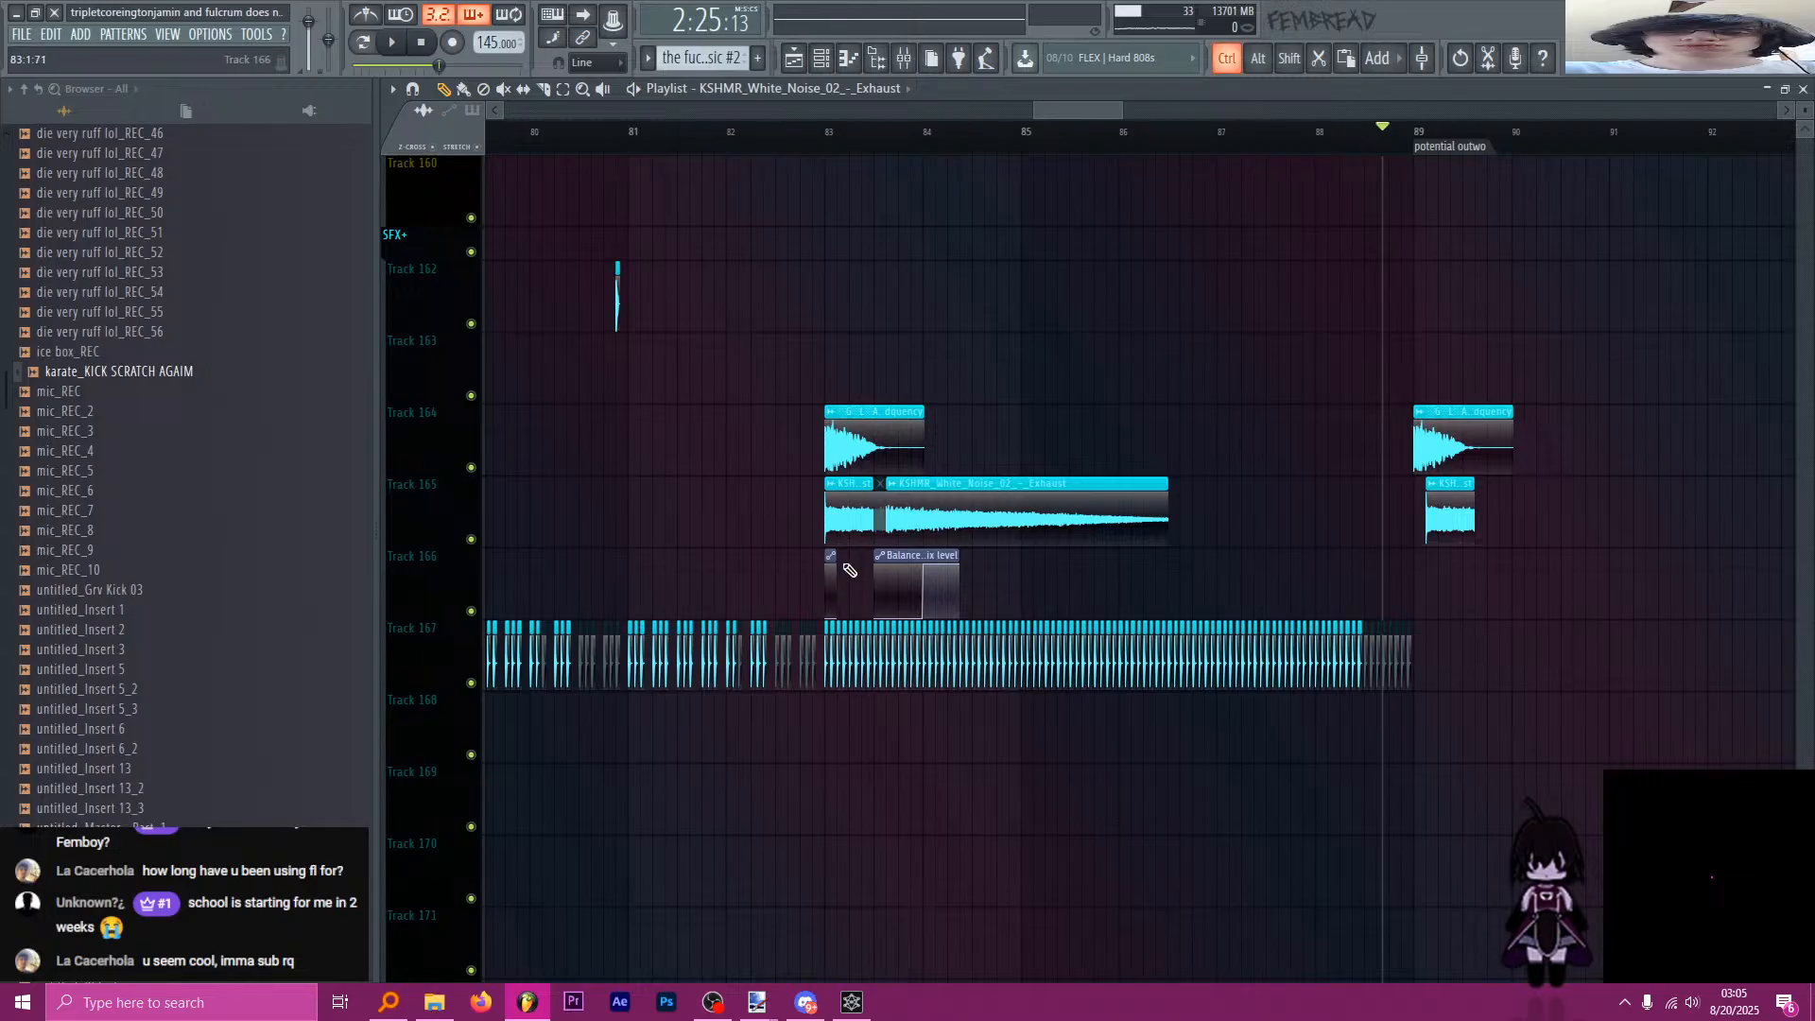
# Add the Balance - Mix level automation on Track 166, align it and the white noise clip to bar 89, and play them back.
pyautogui.scroll(5, 850, 570)
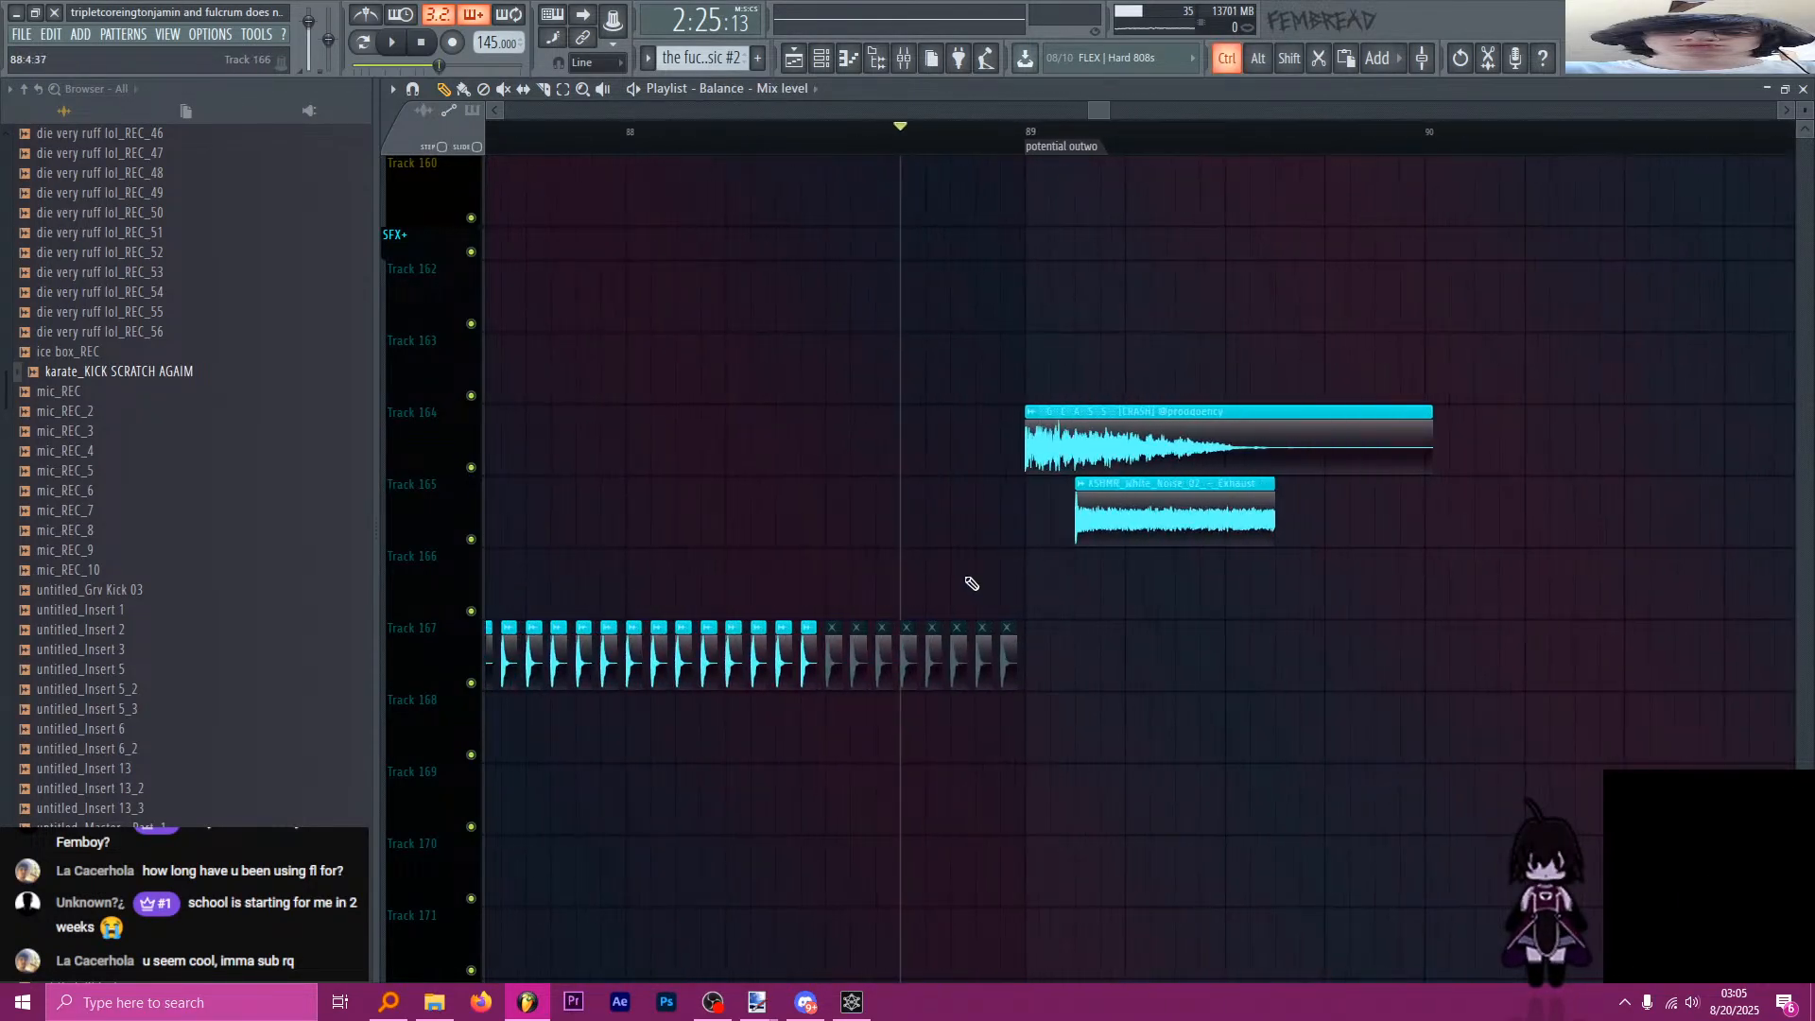
pyautogui.click(1051, 583)
pyautogui.scroll(2, 1144, 538)
pyautogui.moveTo(1161, 521); pyautogui.dragTo(1094, 518)
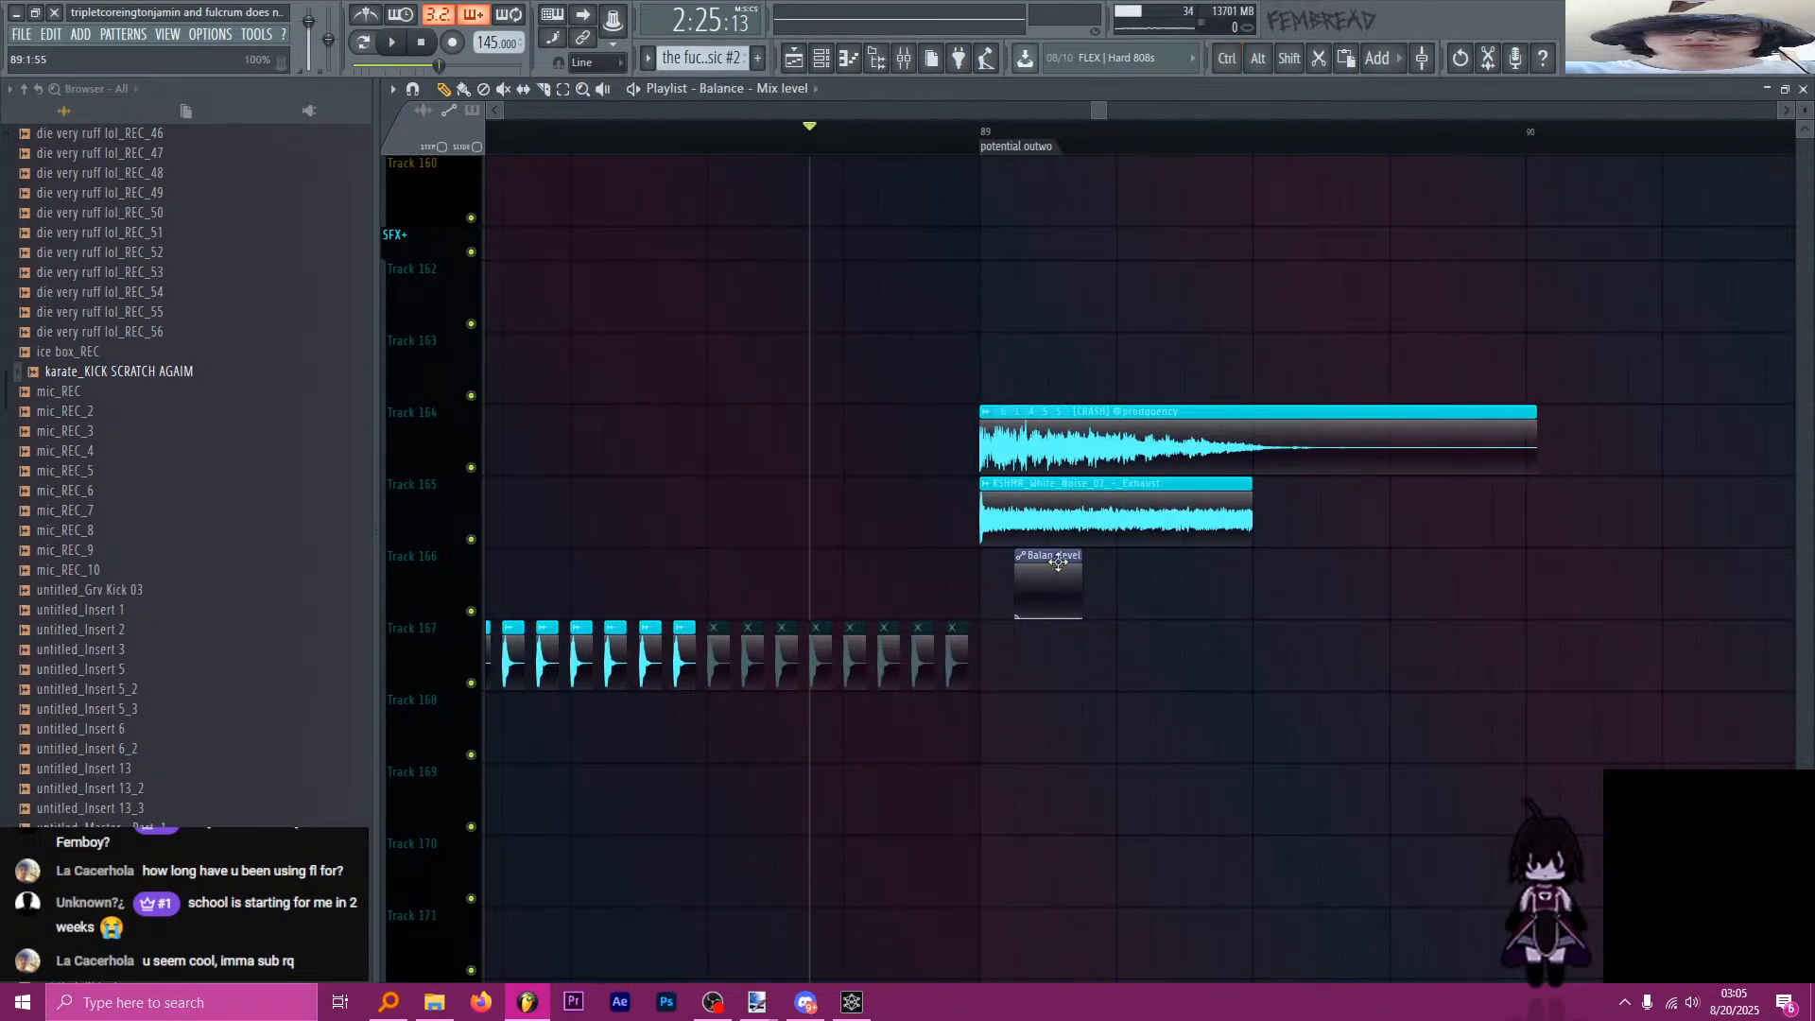
pyautogui.press('space')
pyautogui.press('space')
pyautogui.scroll(-5, 1049, 509)
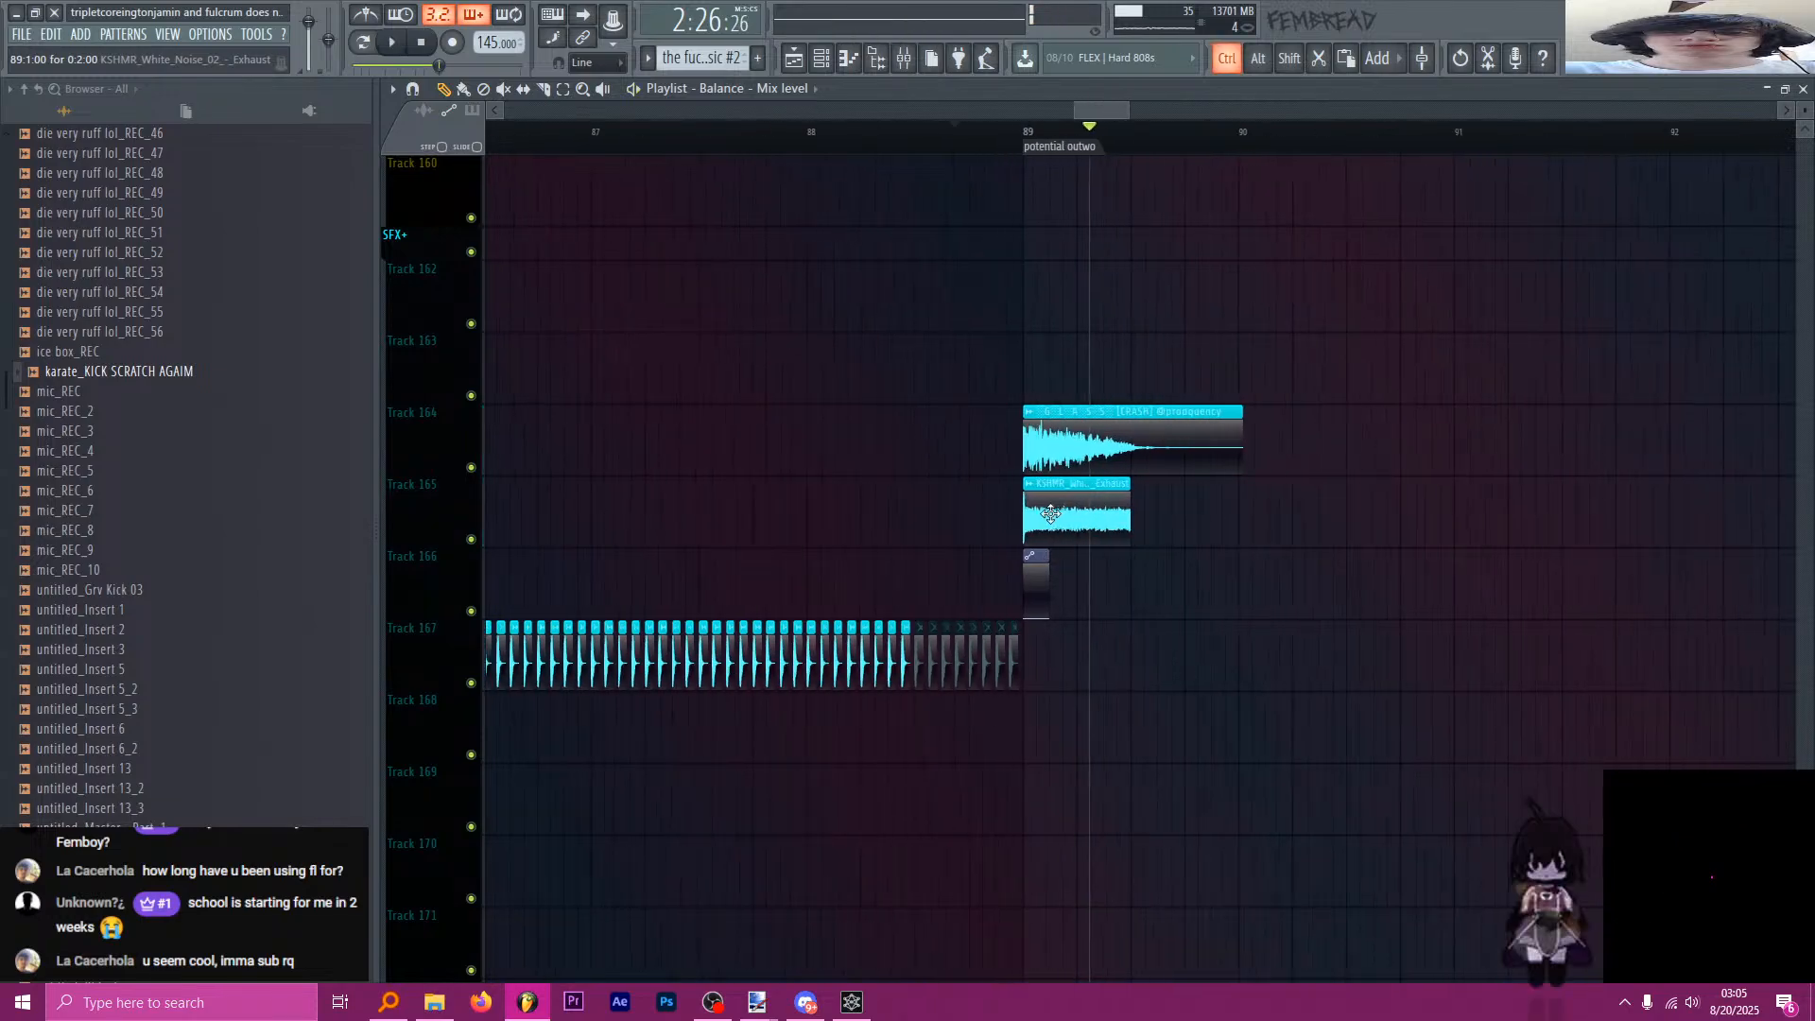
# Lengthen the KSHMR_White_Noise_02_-_Exhaust clip at bar 89 to about bar 94 and play it back.
pyautogui.moveTo(1084, 512); pyautogui.dragTo(1592, 512)
pyautogui.hotkey('ctrl', 'z')
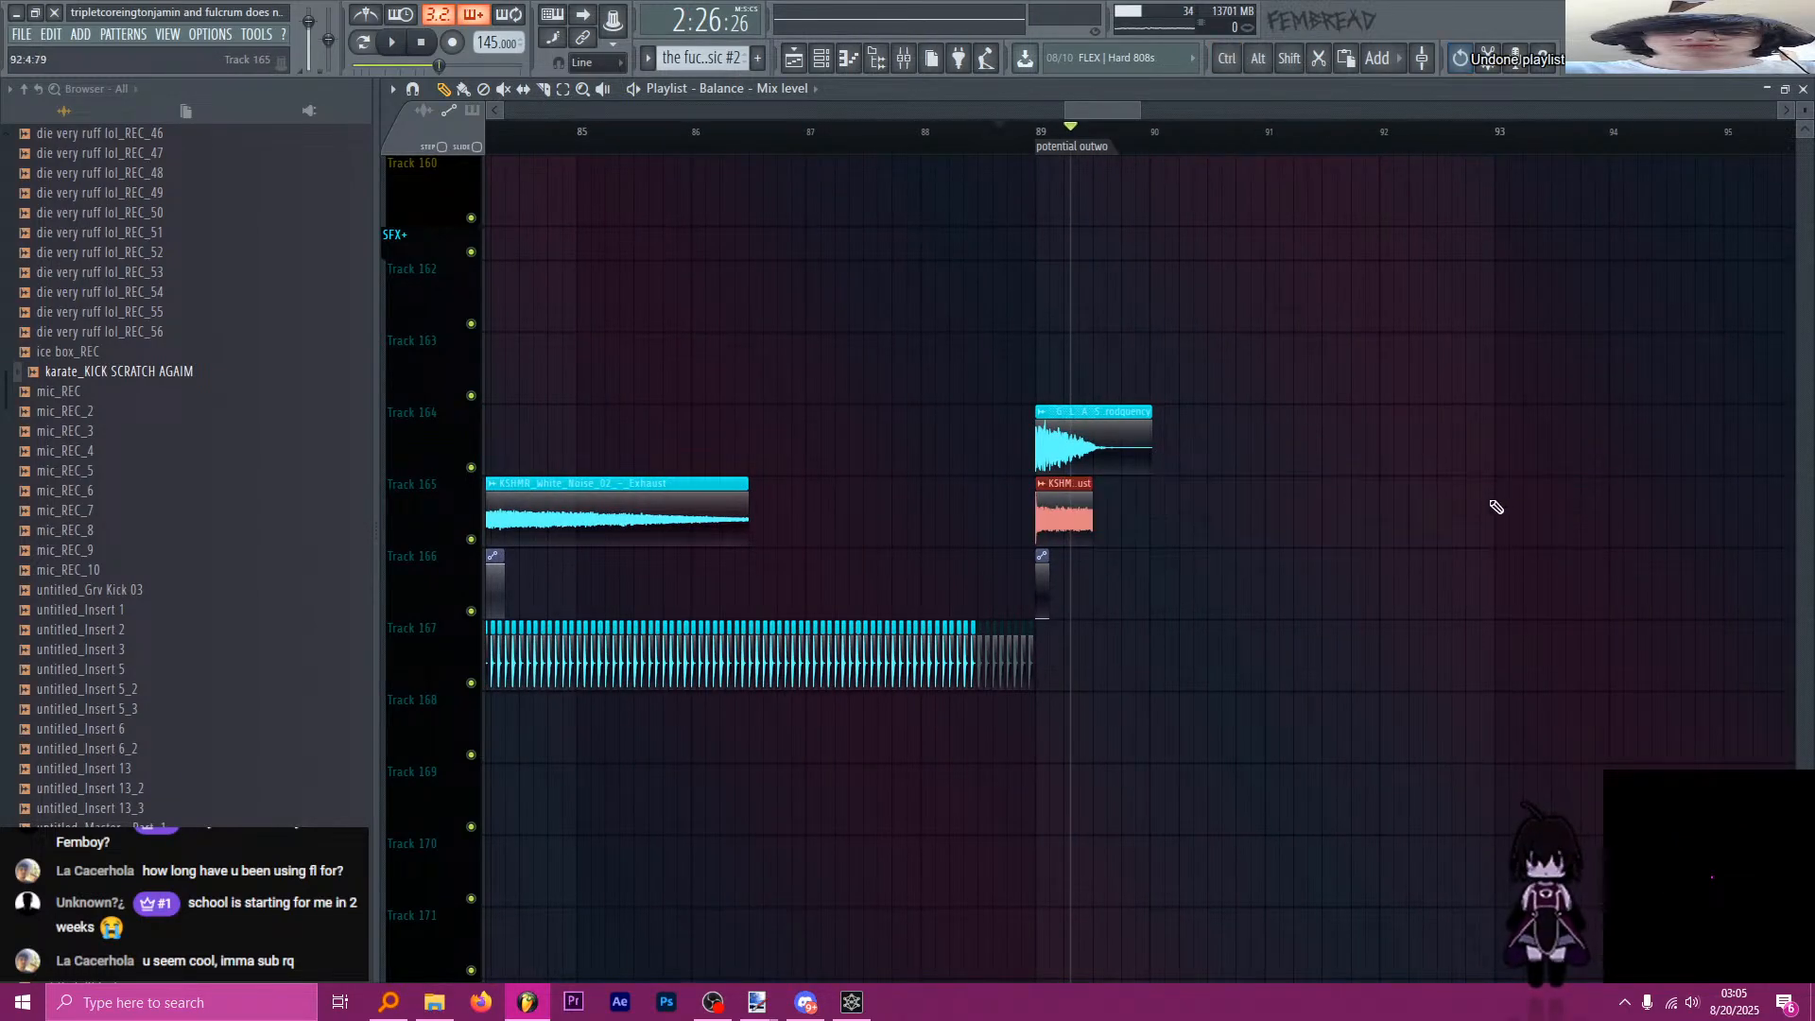
pyautogui.moveTo(1086, 519); pyautogui.dragTo(1632, 519)
pyautogui.scroll(-5, 1238, 366)
pyautogui.press('space')
pyautogui.press('space')
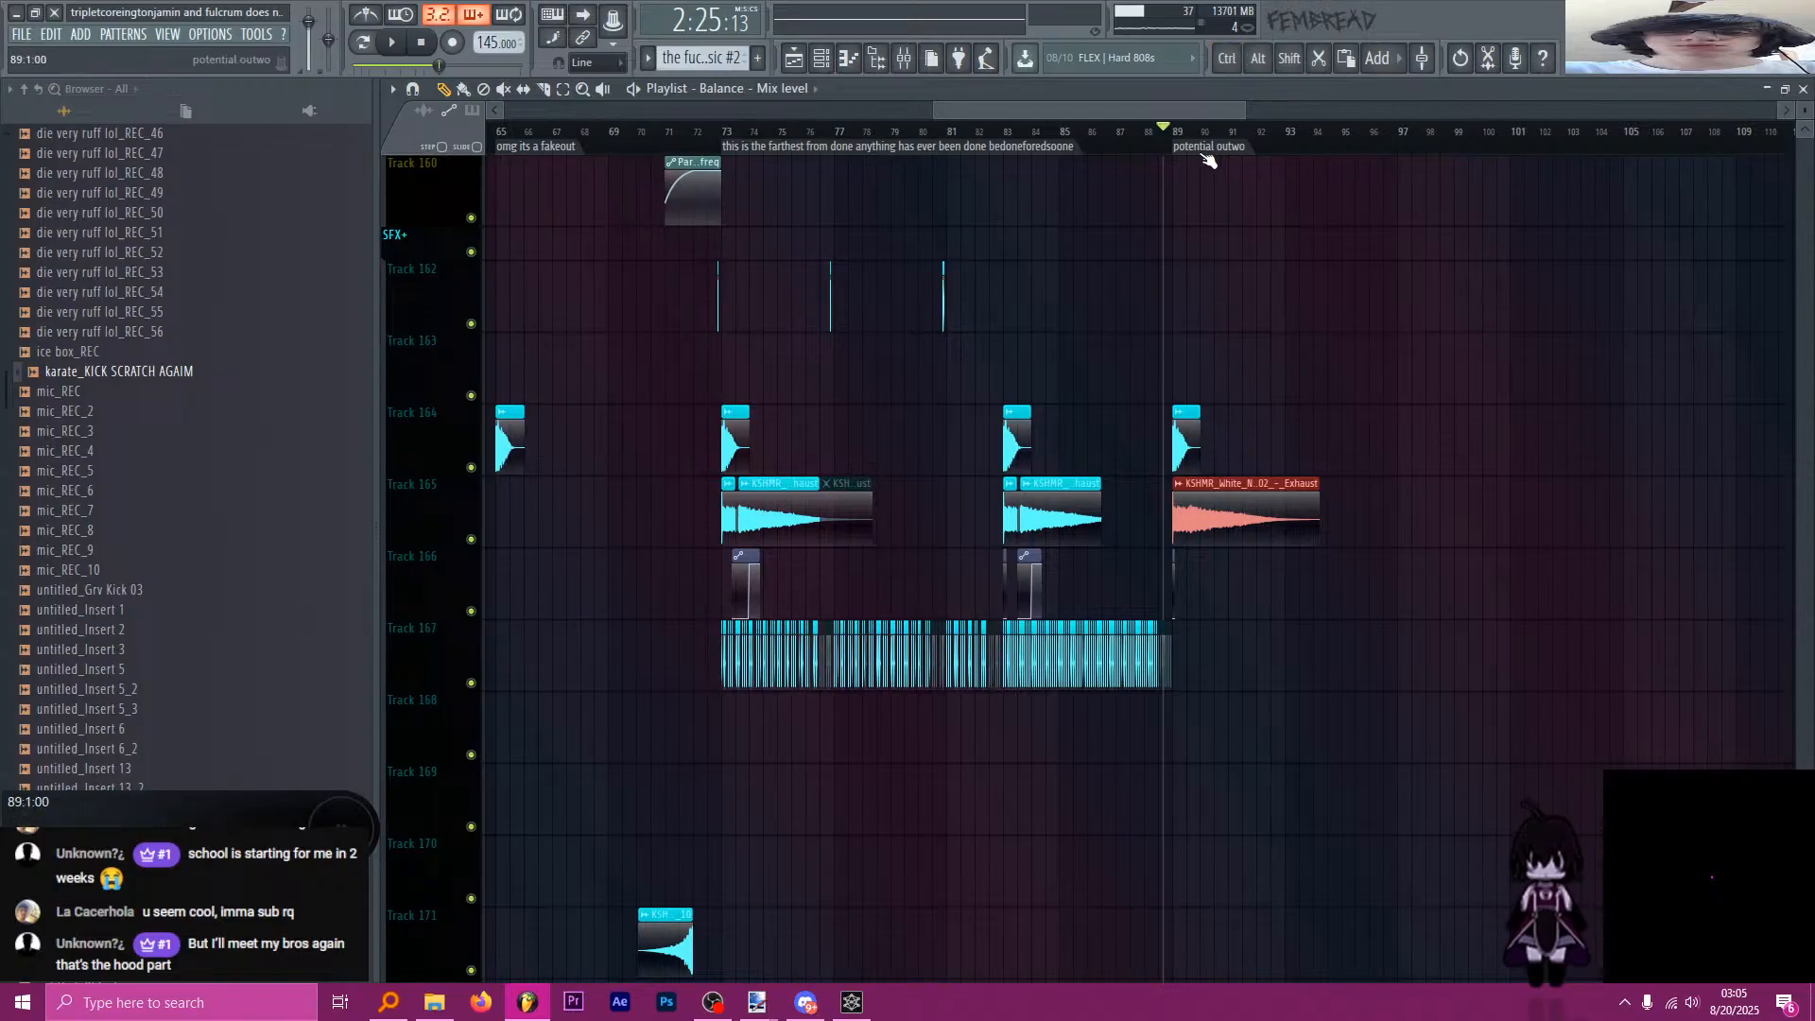
# Switch playback to pattern mode, browse through the patterns and select the weeseeeeeee pattern.
pyautogui.click(701, 57)
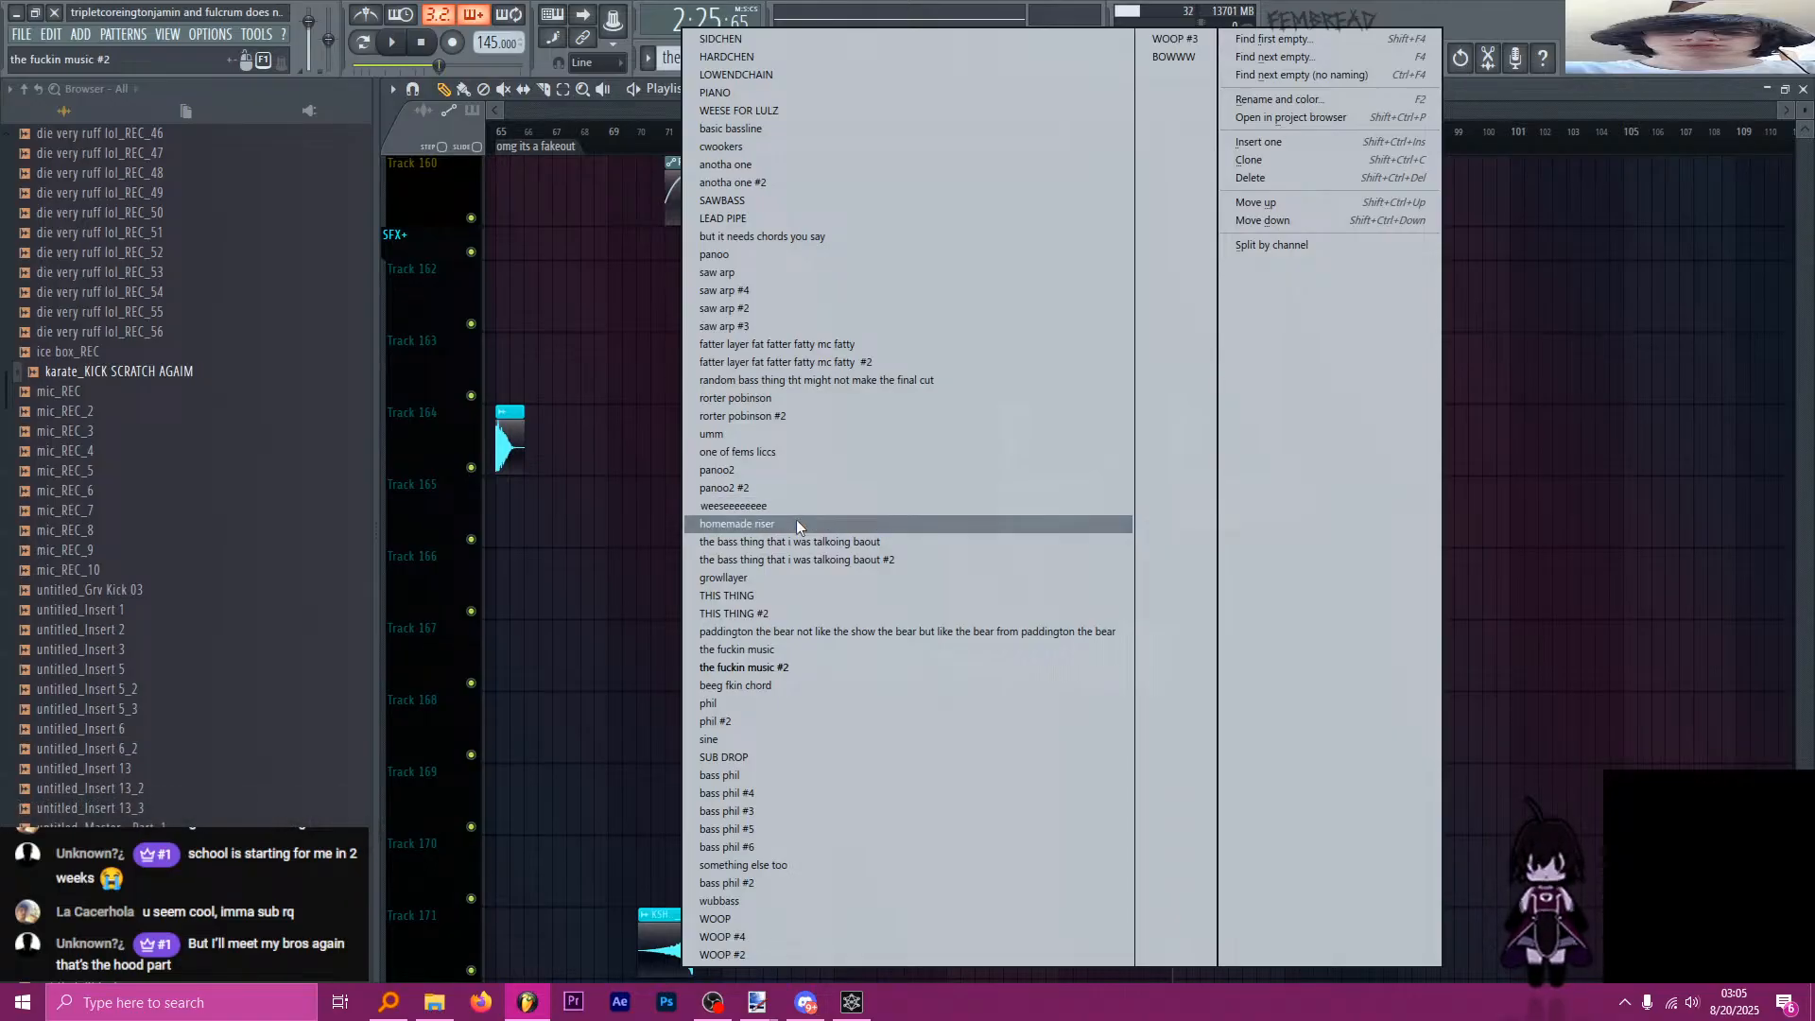
pyautogui.click(814, 867)
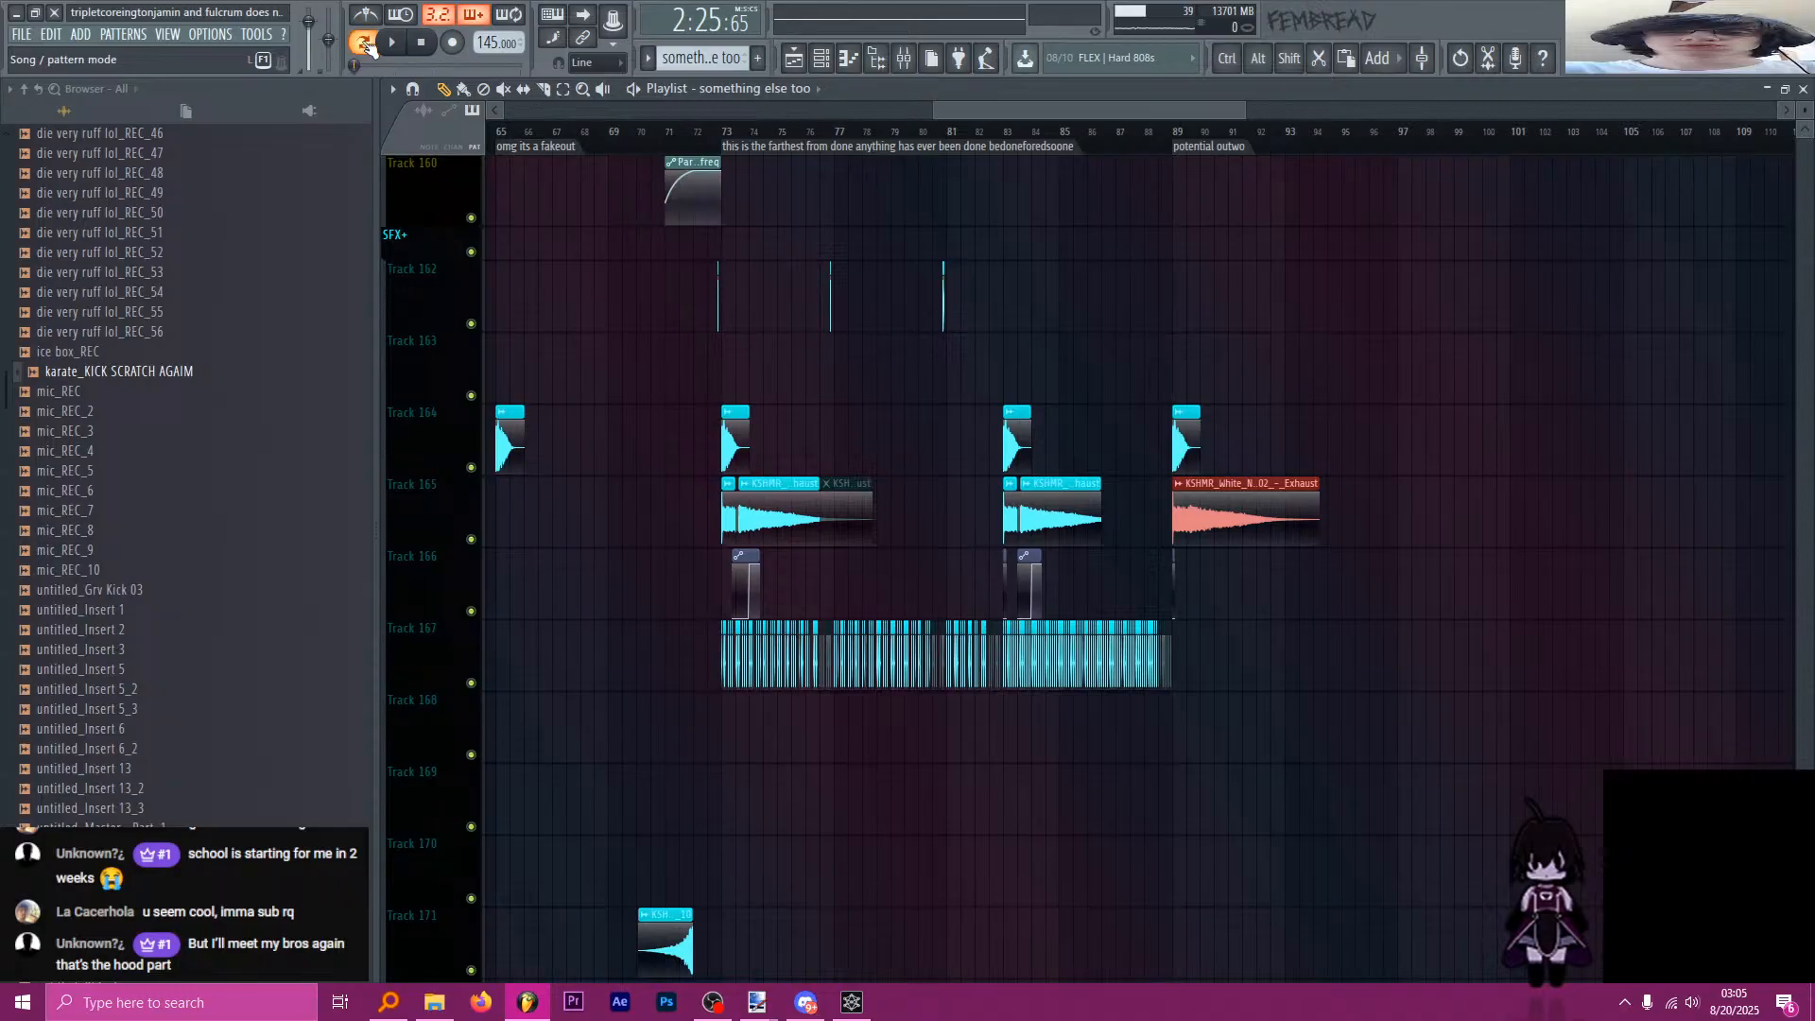
pyautogui.scroll(-5, 695, 60)
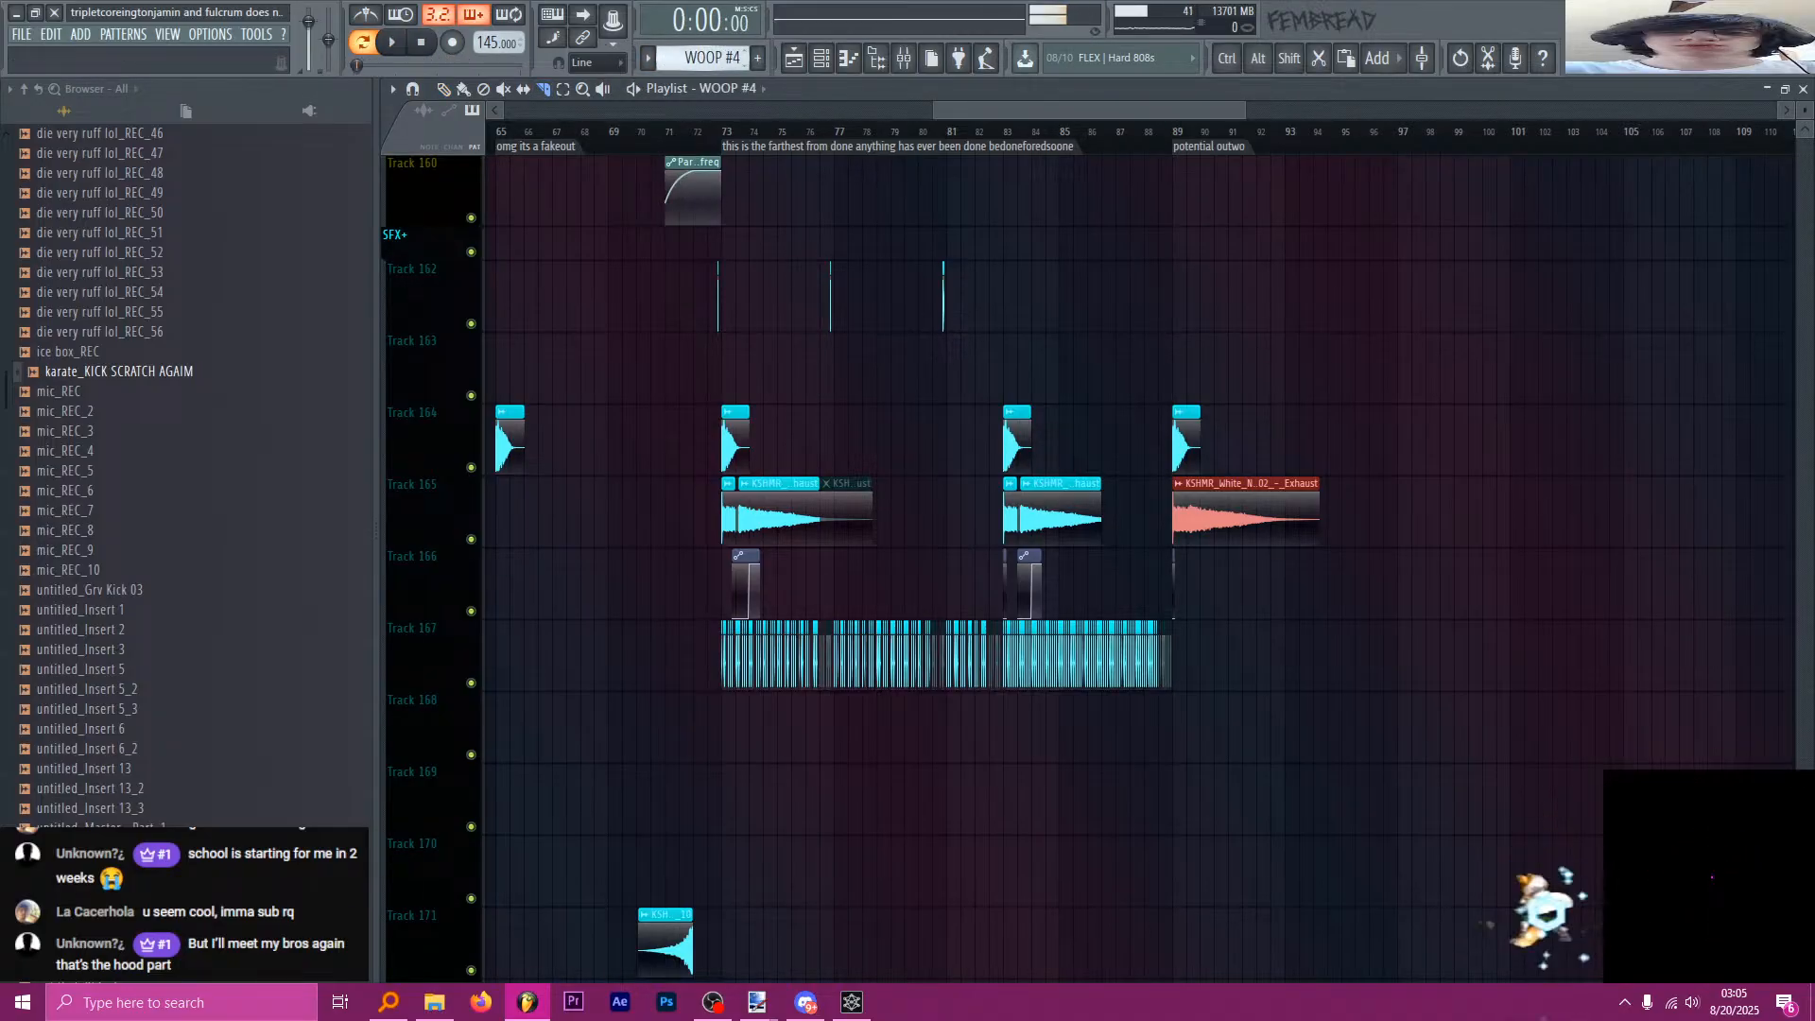
pyautogui.click(700, 58)
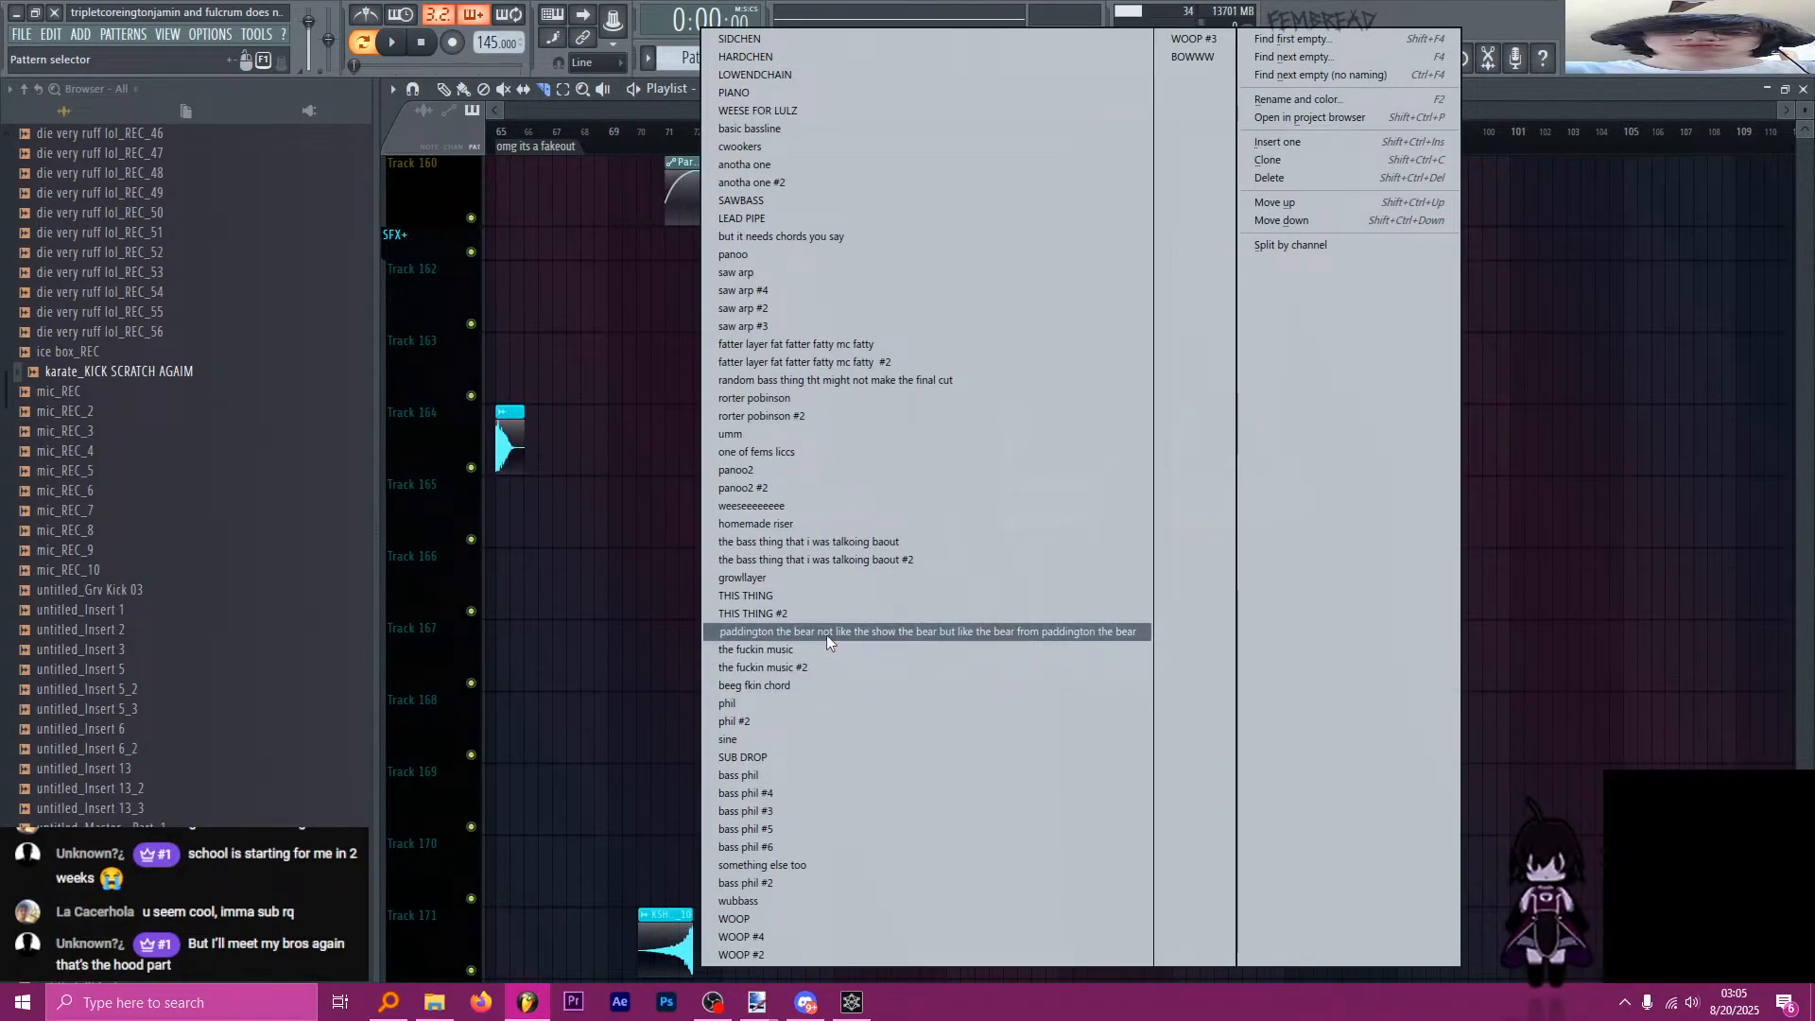
pyautogui.click(809, 506)
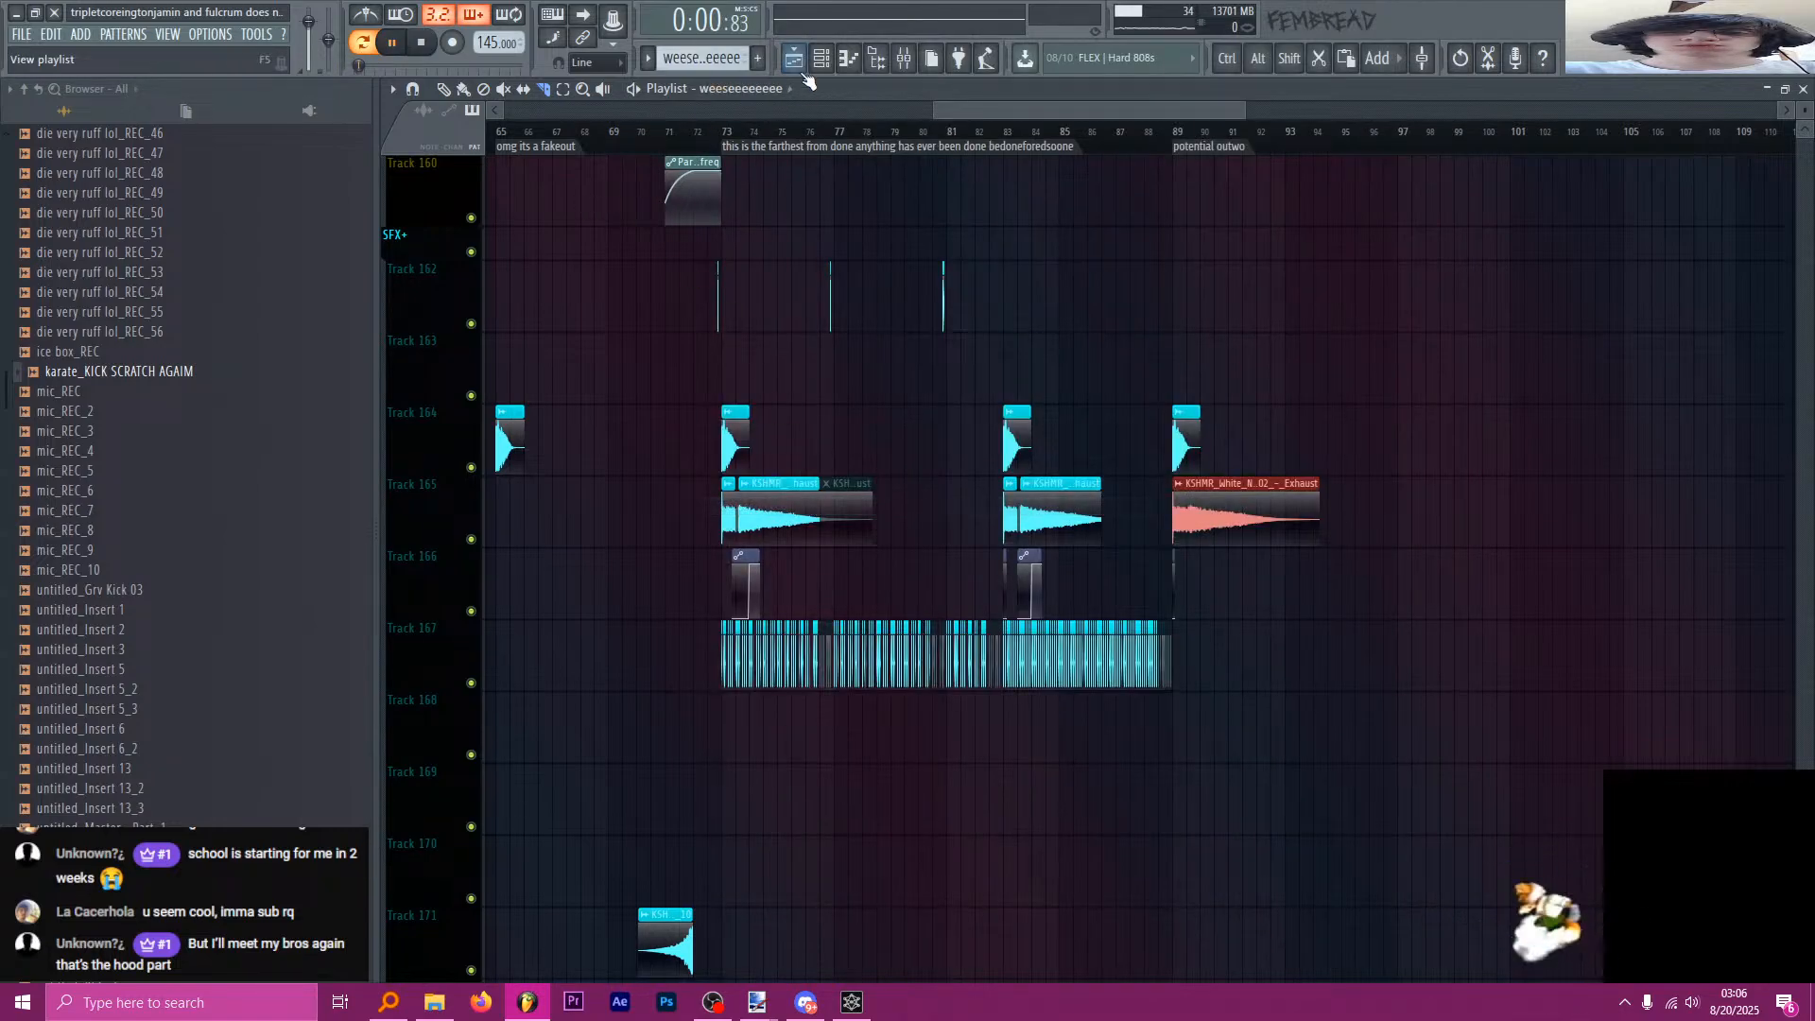
# Play the weeseeeeeee pattern on its own and open the Serum instrument of its channel.
pyautogui.press('space')
pyautogui.click(824, 59)
pyautogui.scroll(-3, 790, 368)
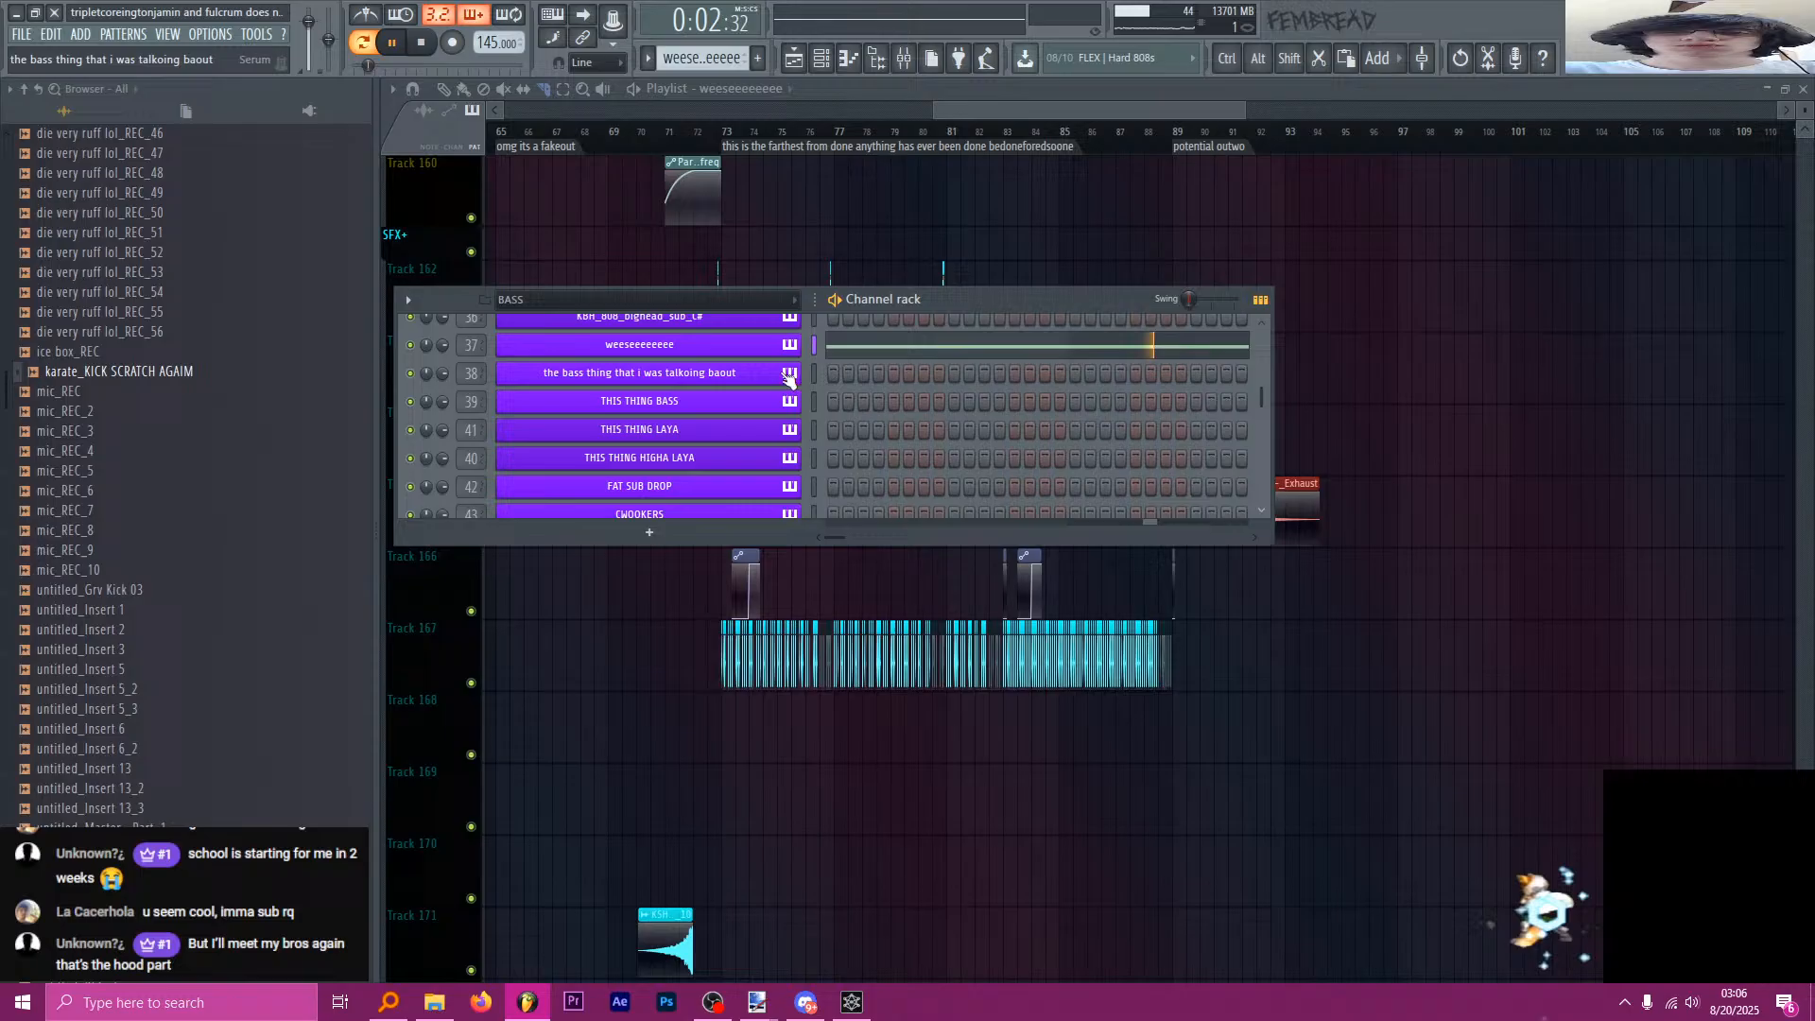
pyautogui.click(902, 61)
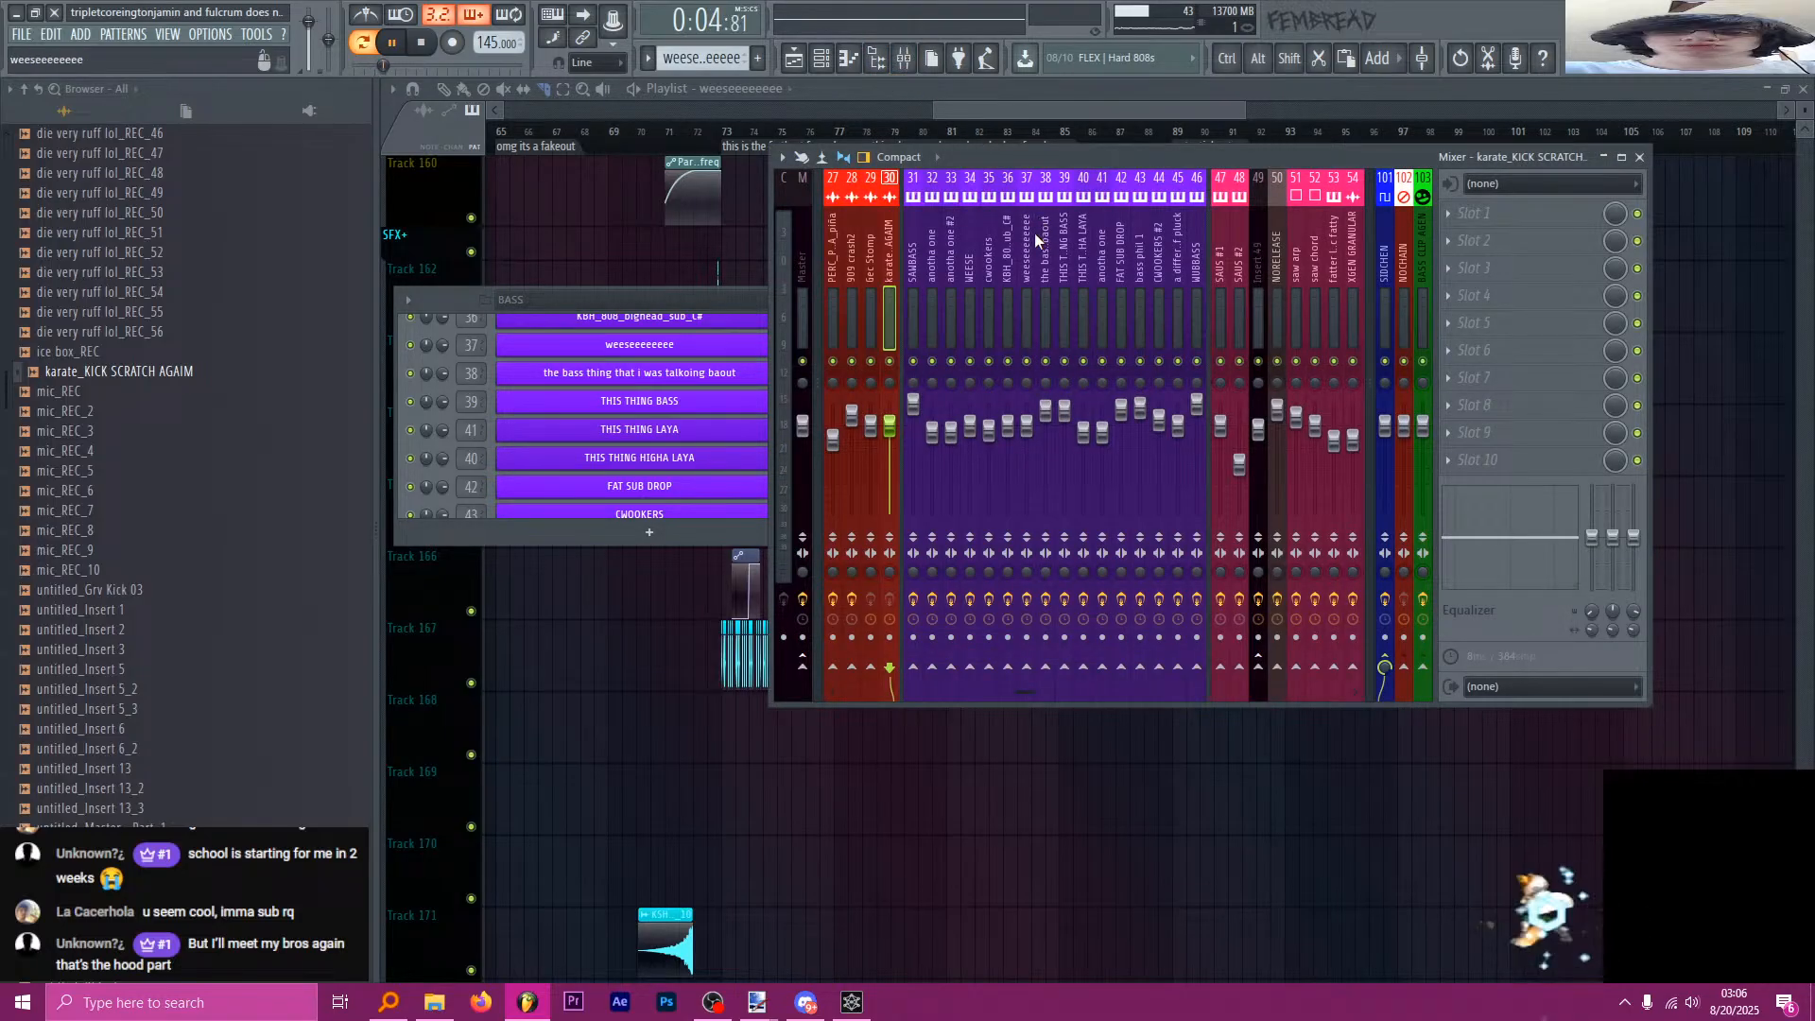
pyautogui.click(868, 133)
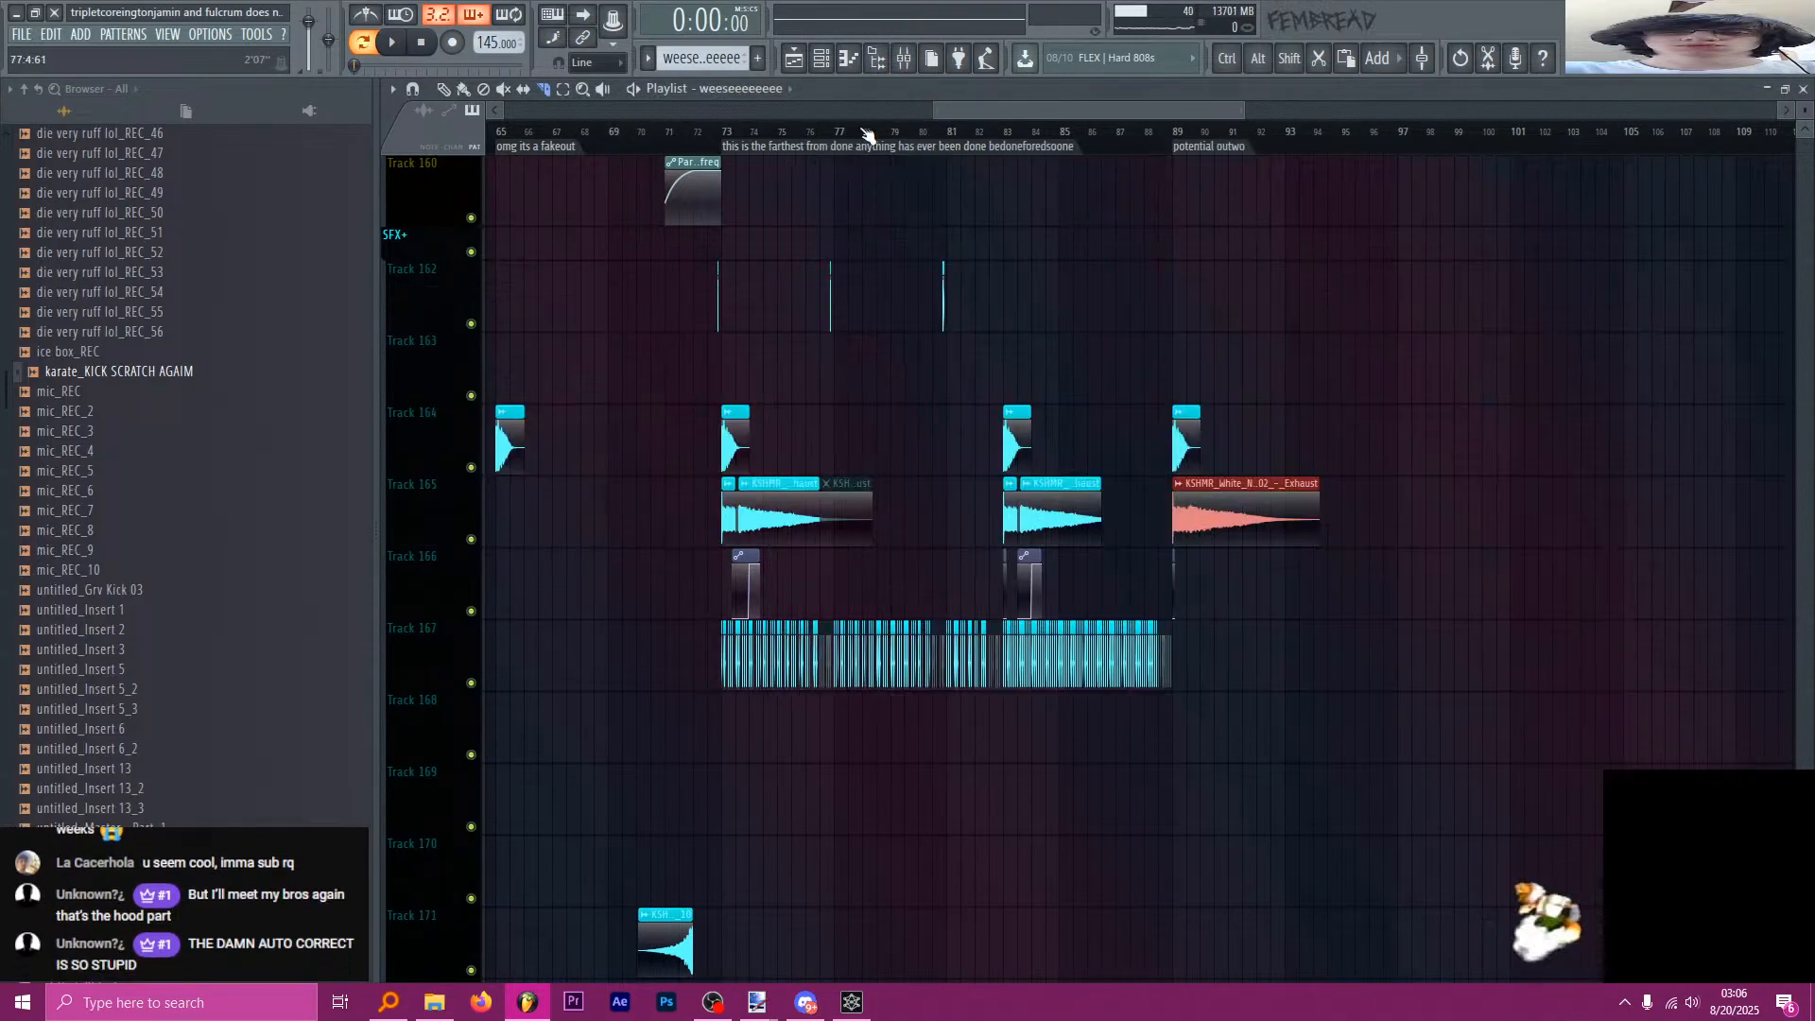
pyautogui.press('space')
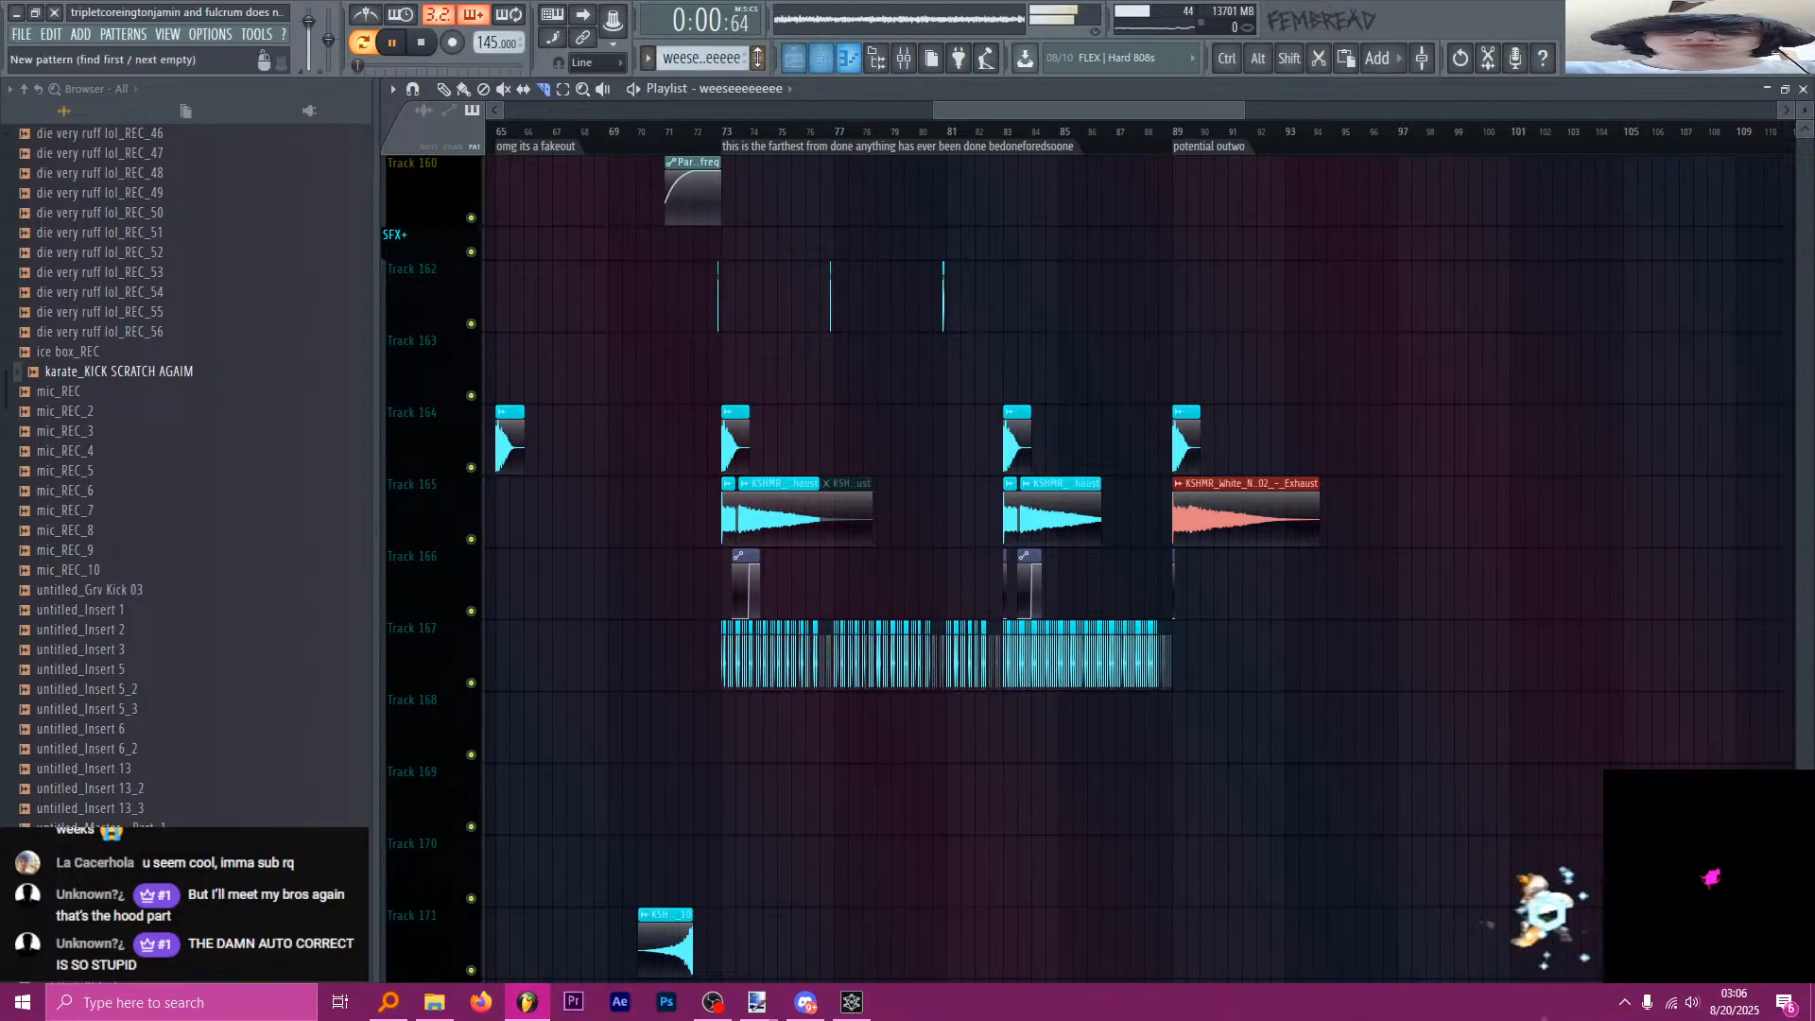
pyautogui.click(821, 59)
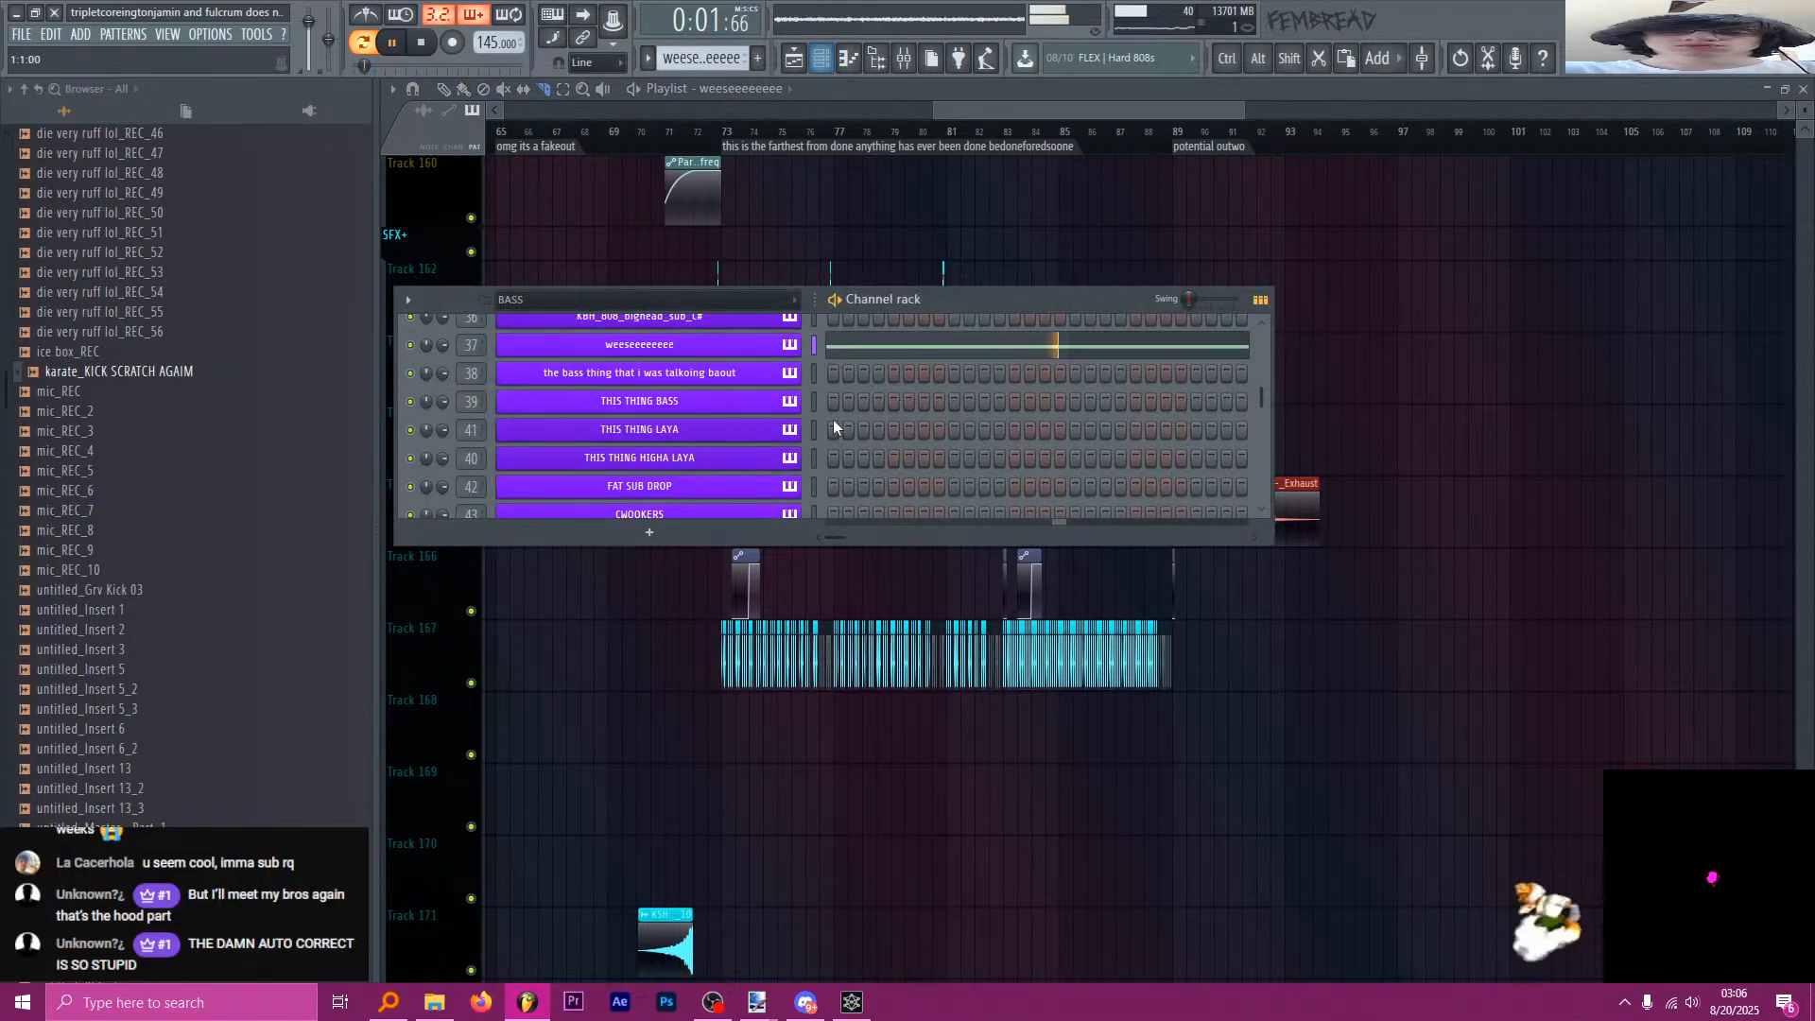
pyautogui.click(781, 347)
pyautogui.press('space')
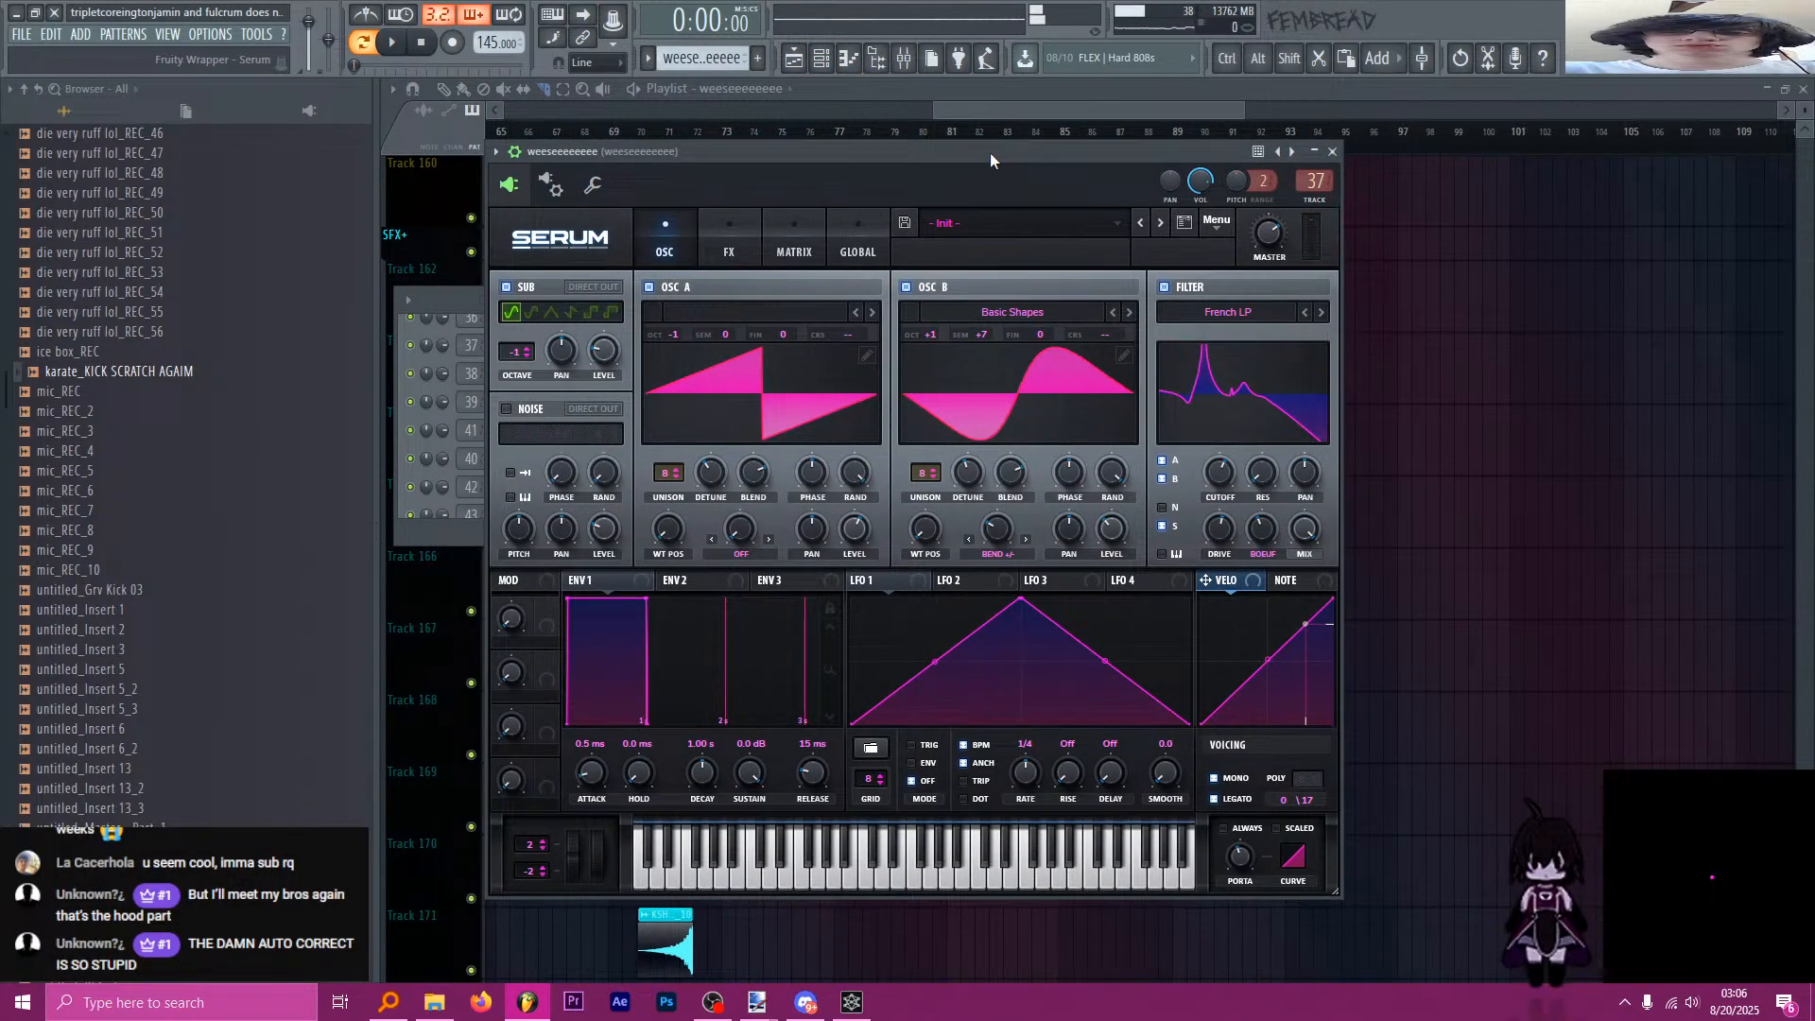
# Enable the typing keyboard as piano and audition several notes on the weeseeeeeee Serum instrument.
pyautogui.hotkey('ctrl', 't')
pyautogui.press('z')
pyautogui.press('c')
pyautogui.press('b')
pyautogui.press('r')
pyautogui.press('y')
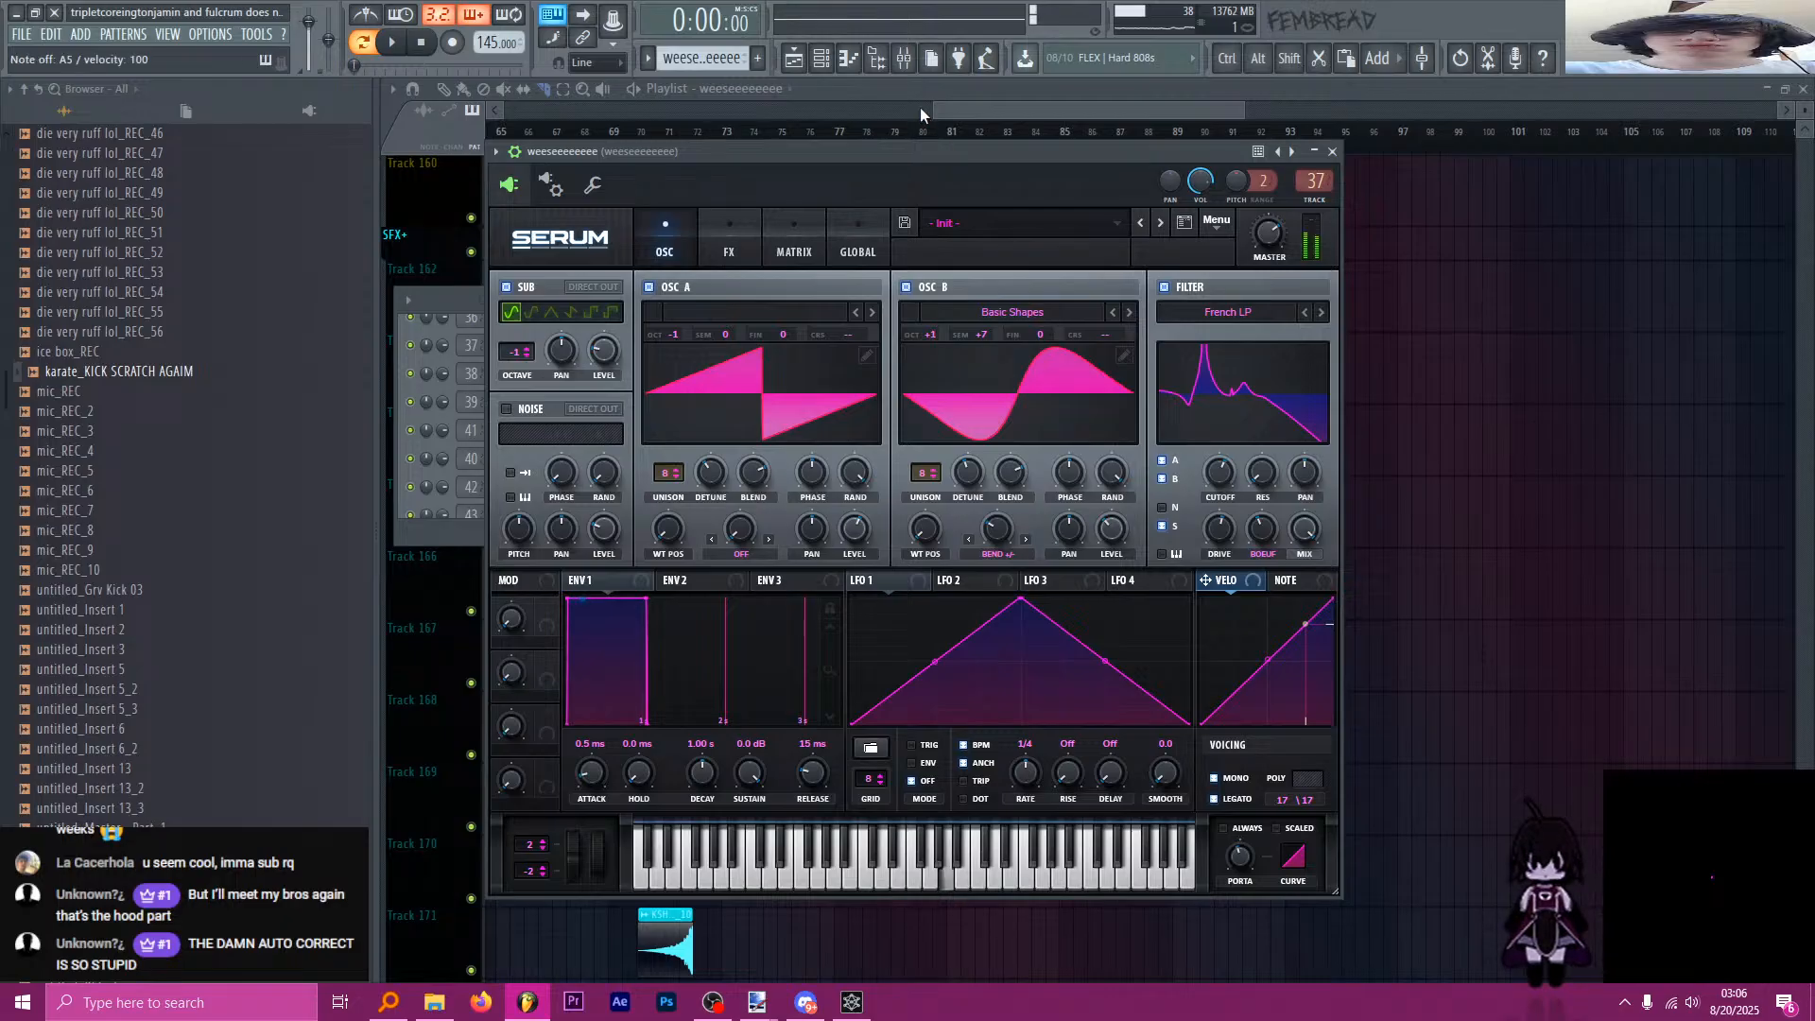
# Examine the effects on the weeseeeeeee mixer track and the automation tracks in the playlist.
pyautogui.click(917, 66)
pyautogui.press('r')
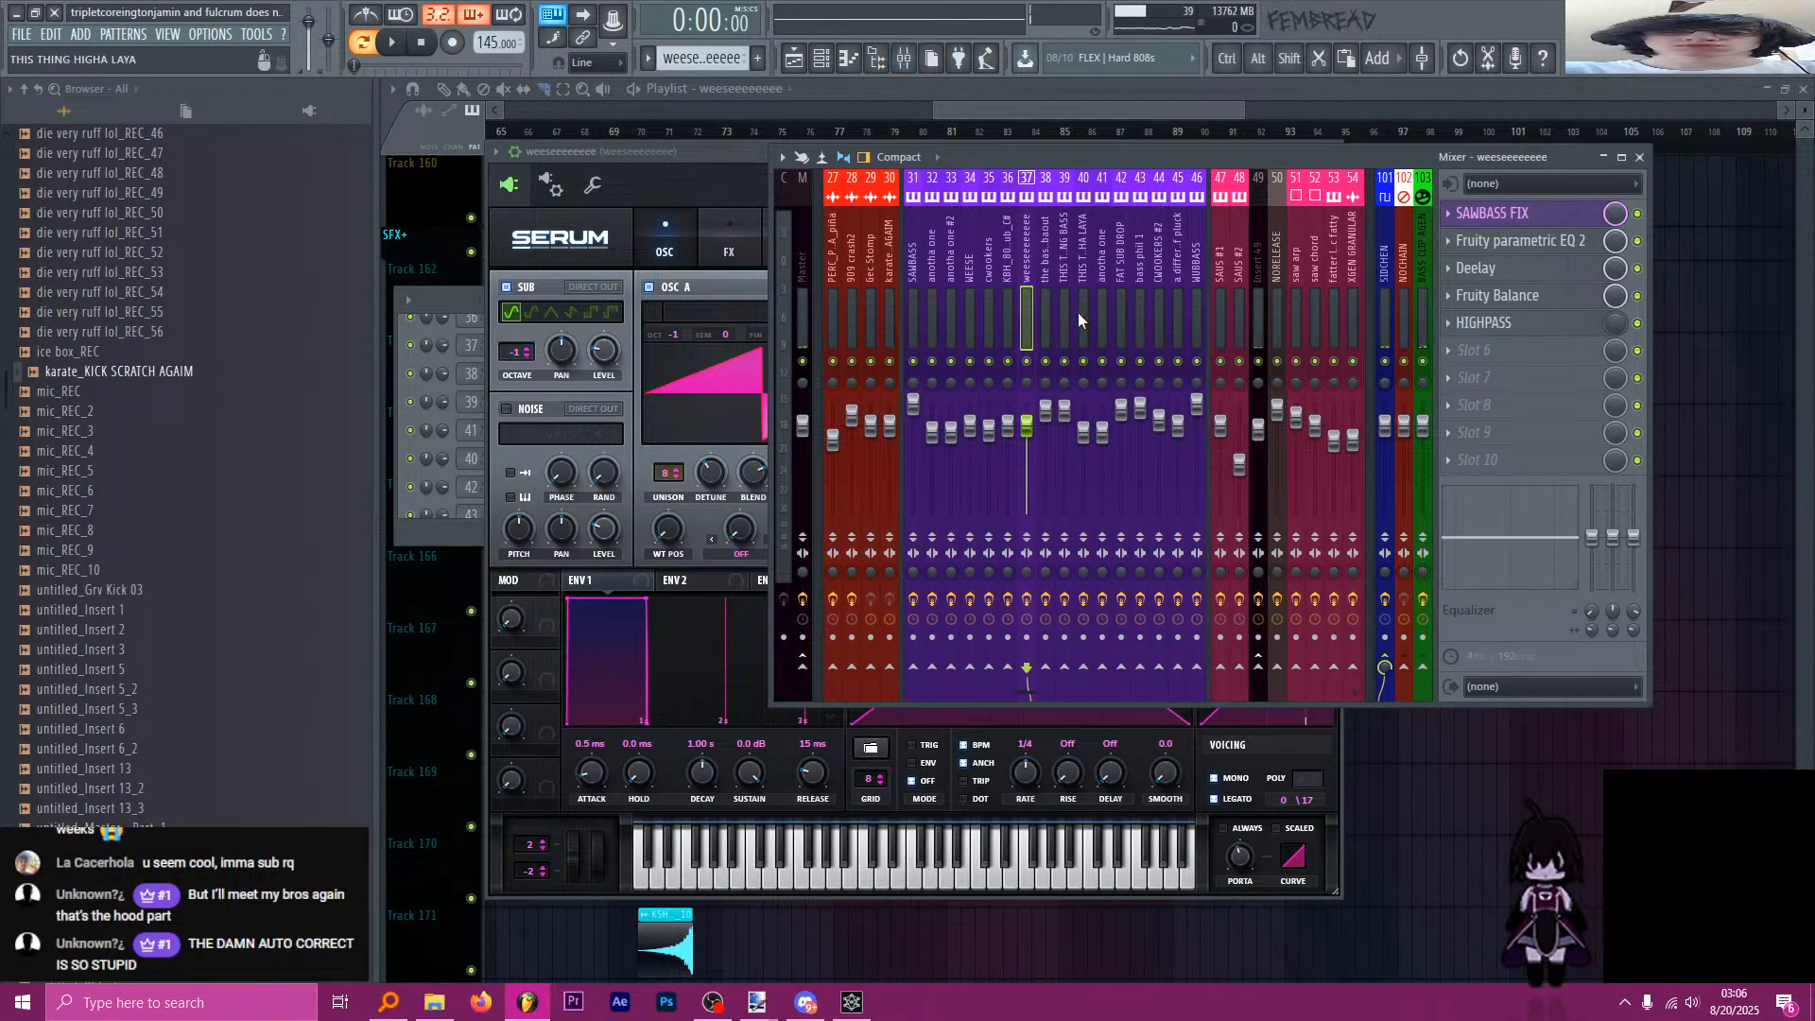
pyautogui.click(1538, 303)
pyautogui.click(1538, 301)
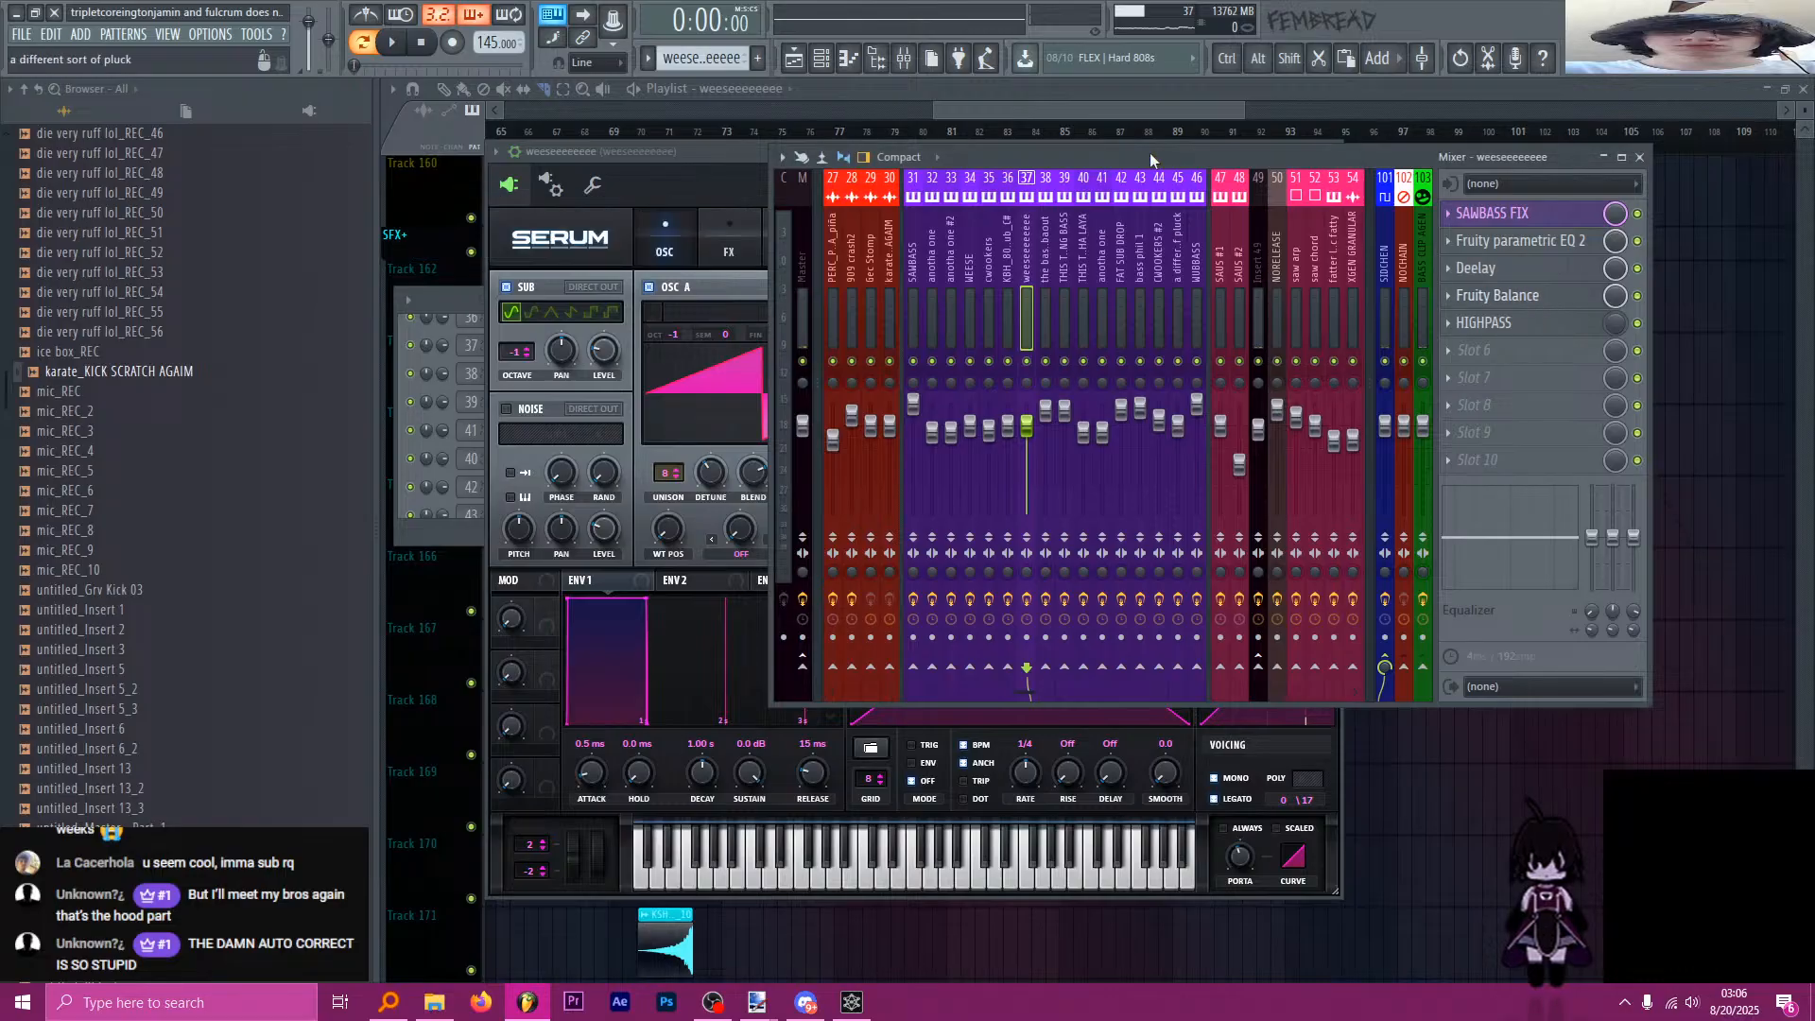
pyautogui.click(1106, 135)
pyautogui.scroll(2, 805, 217)
pyautogui.scroll(9, 856, 248)
pyautogui.scroll(-8, 885, 296)
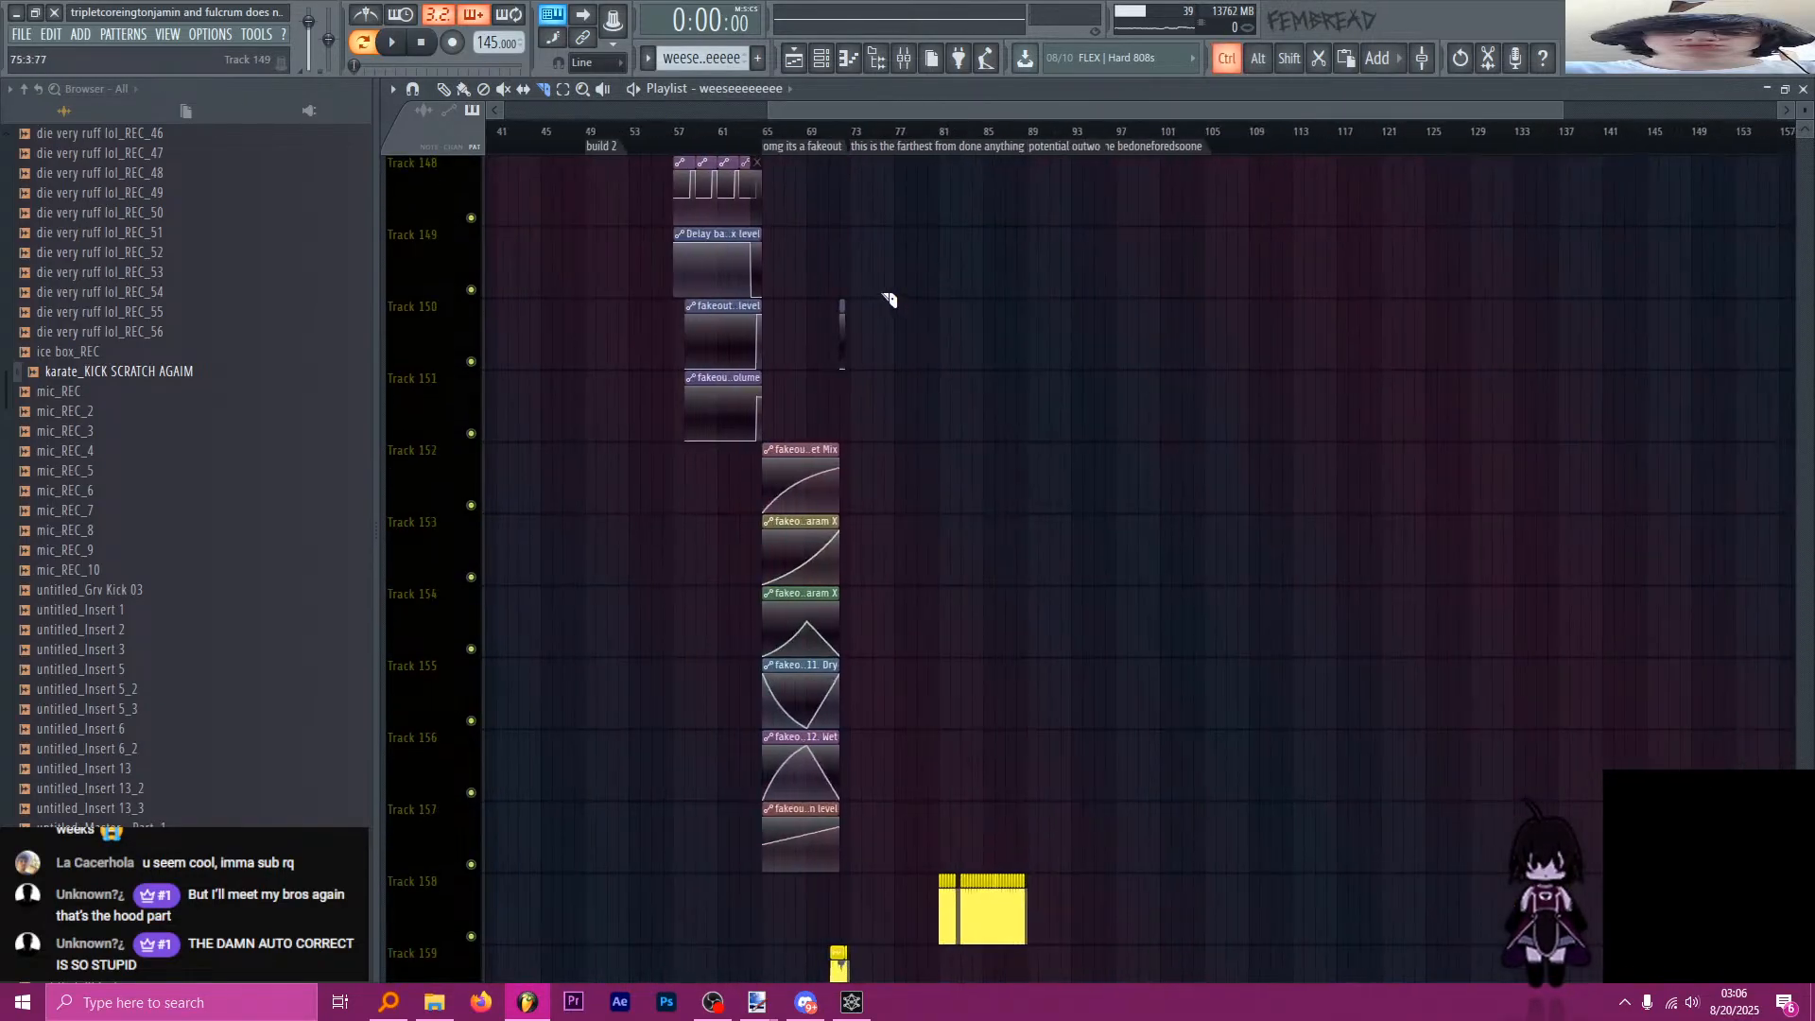
pyautogui.scroll(13, 863, 292)
pyautogui.click(906, 61)
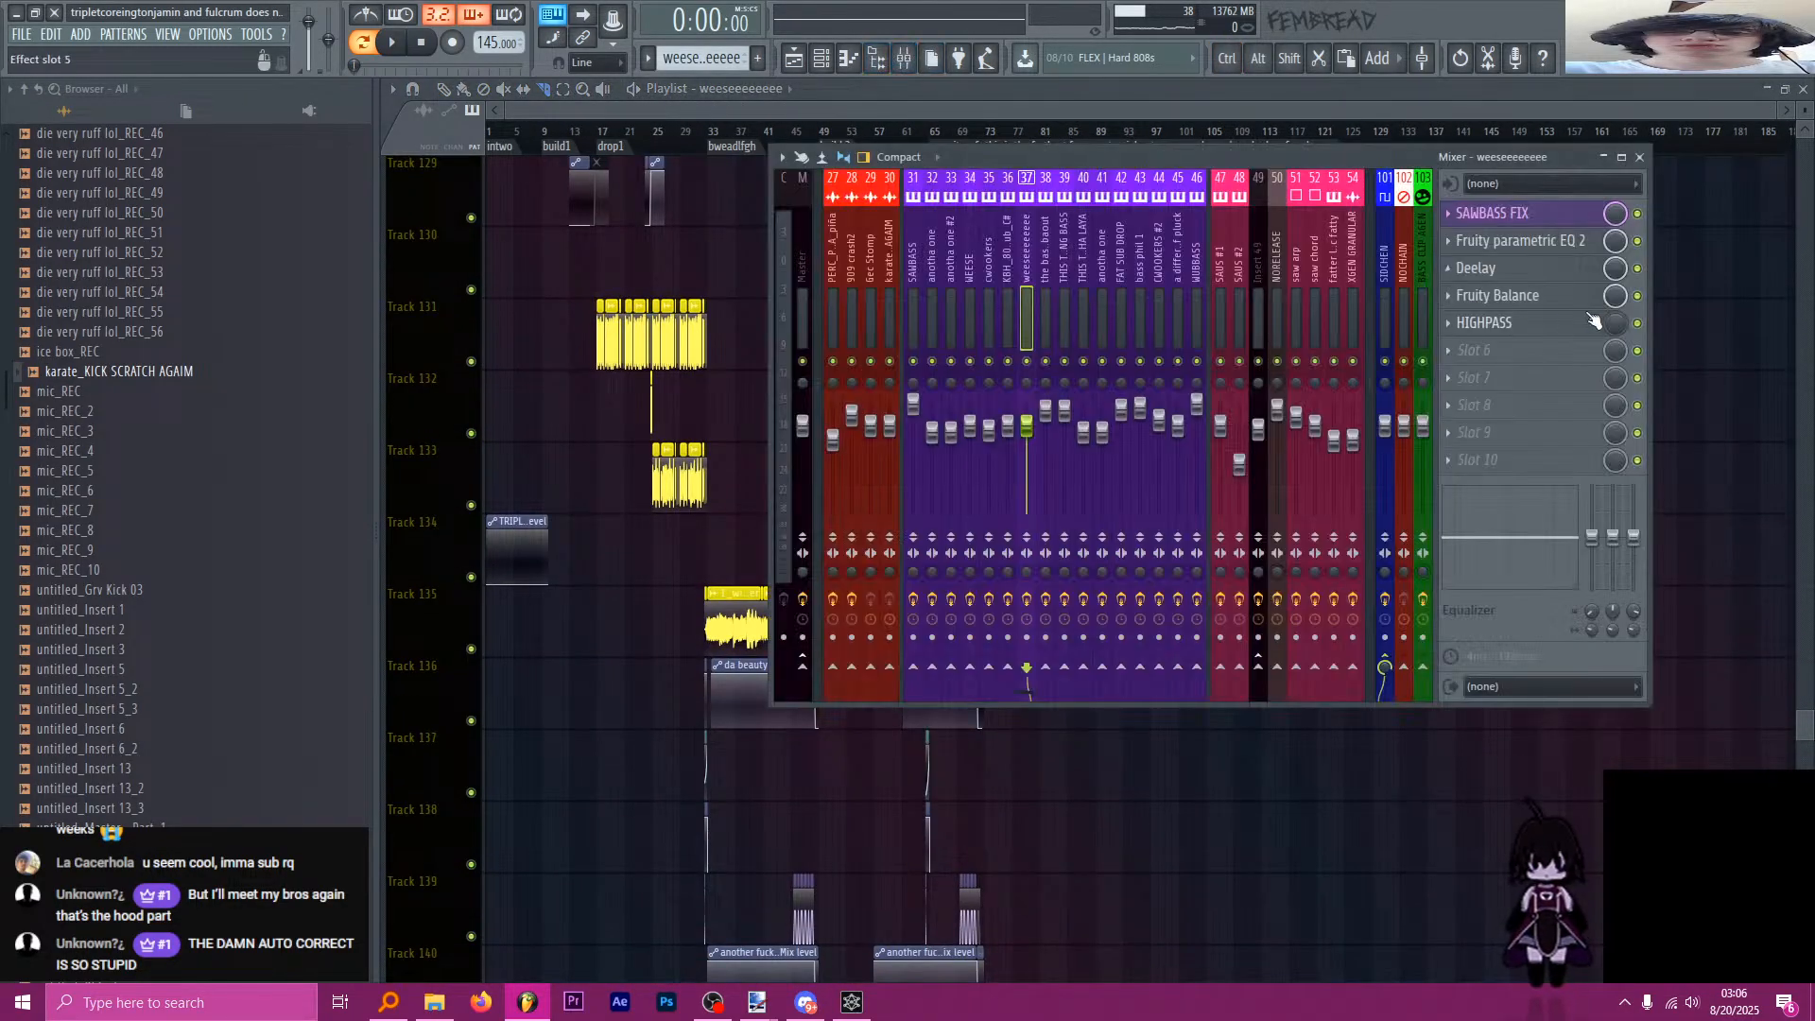
# Try the weeseeeeeee mixer track with the Fruity Balance mix level fully down, audition a note, and restore the level.
pyautogui.keyDown('alt'); pyautogui.click(1625, 300); pyautogui.keyUp('alt')
pyautogui.press('x')
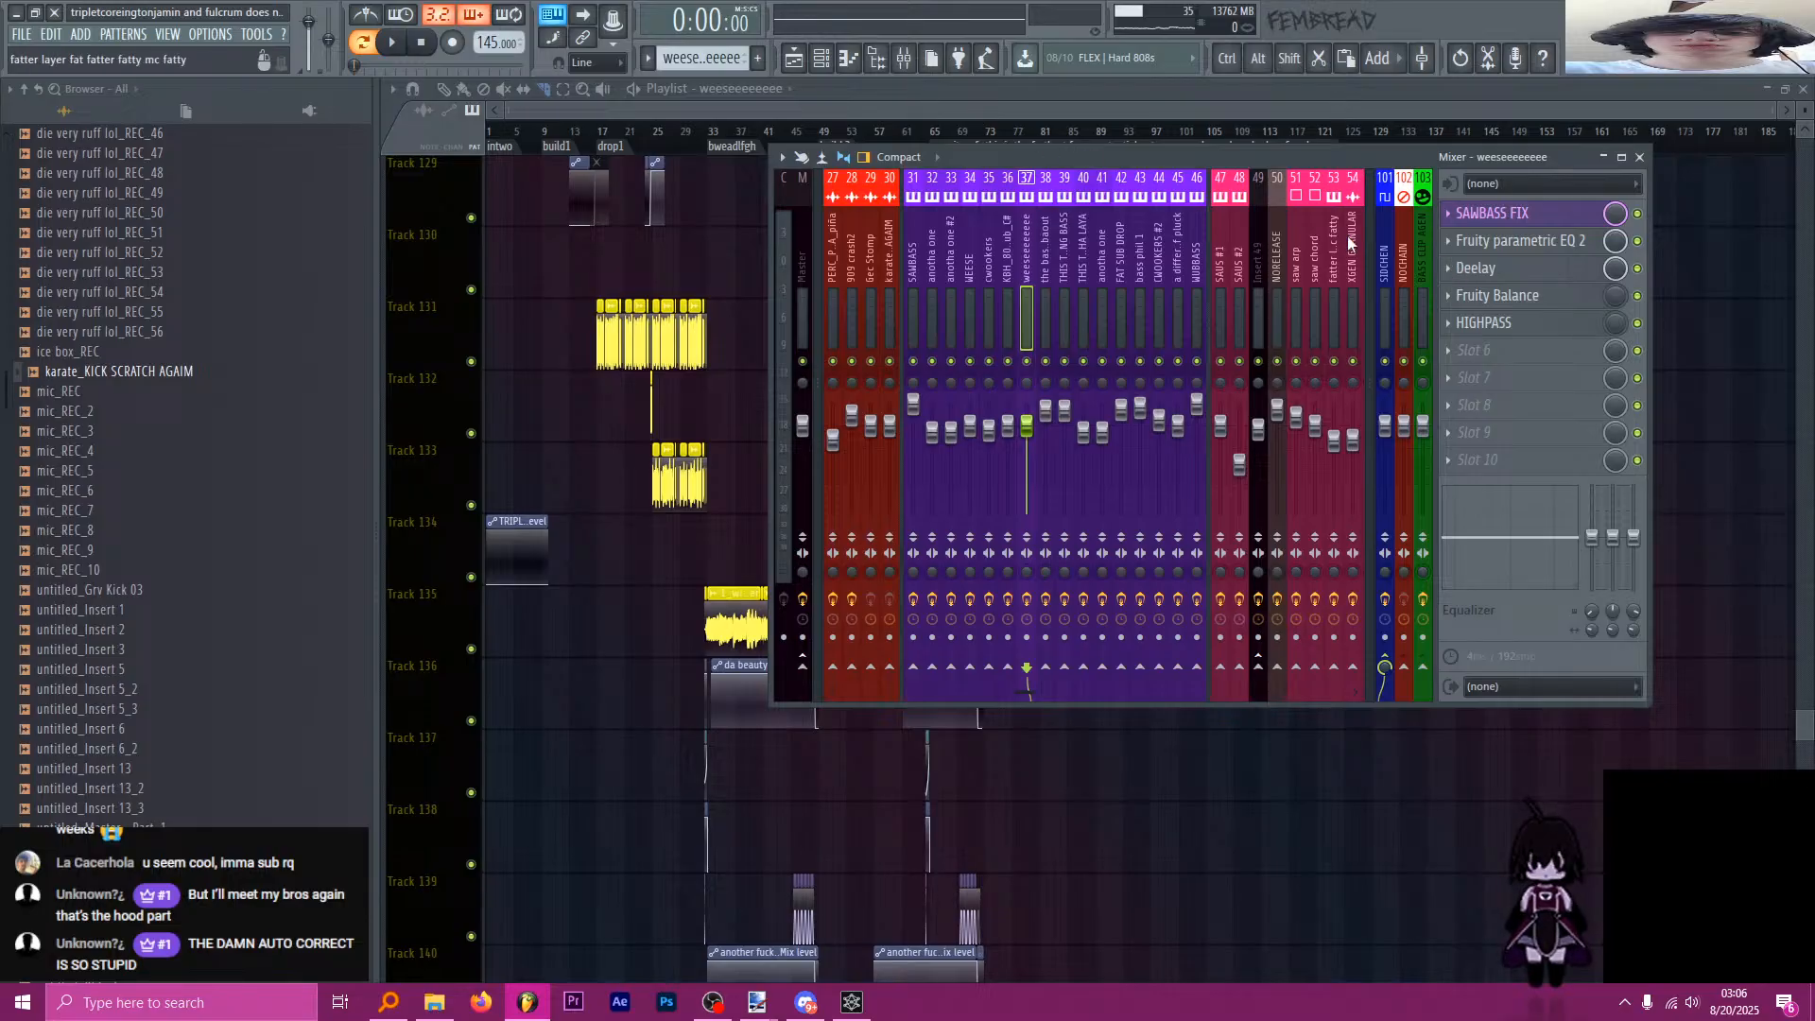
pyautogui.rightClick(1614, 298)
pyautogui.click(1637, 310)
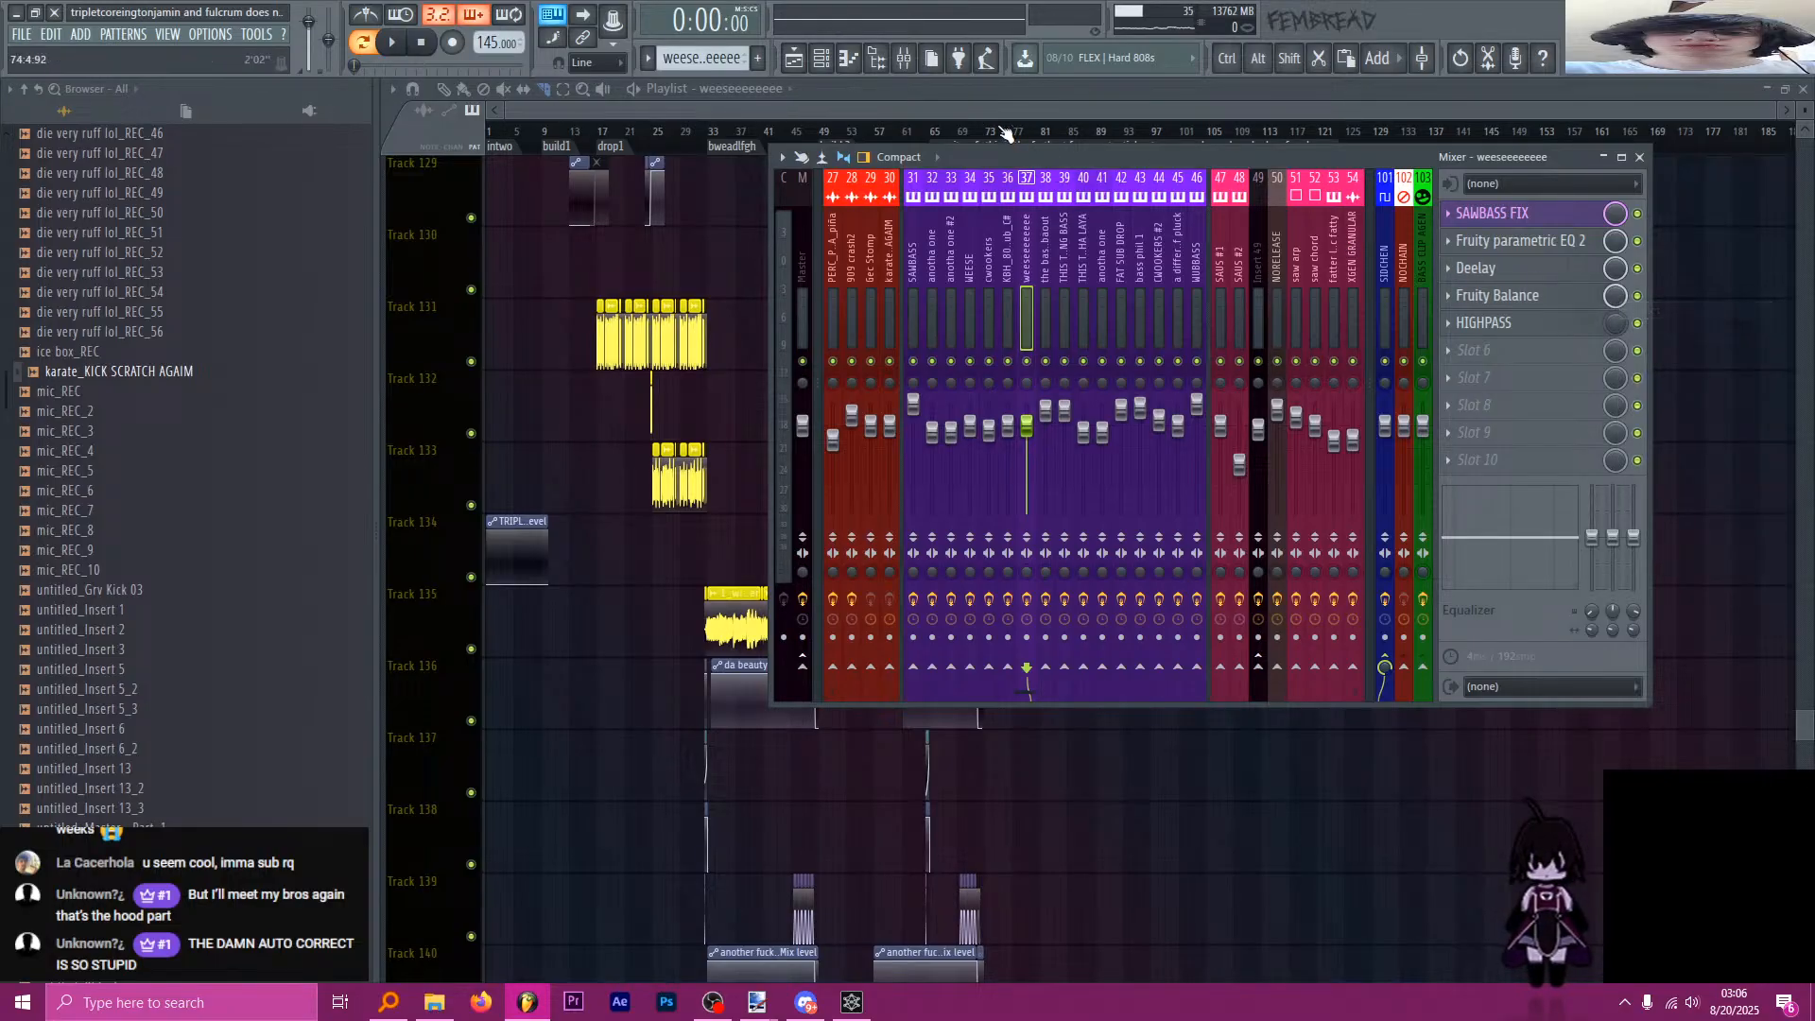
# Save the project and play the song from bar 73.
pyautogui.click(662, 92)
pyautogui.hotkey('ctrl', 's')
pyautogui.keyDown('ctrl'); pyautogui.scroll(3, 958, 230); pyautogui.keyUp('ctrl')
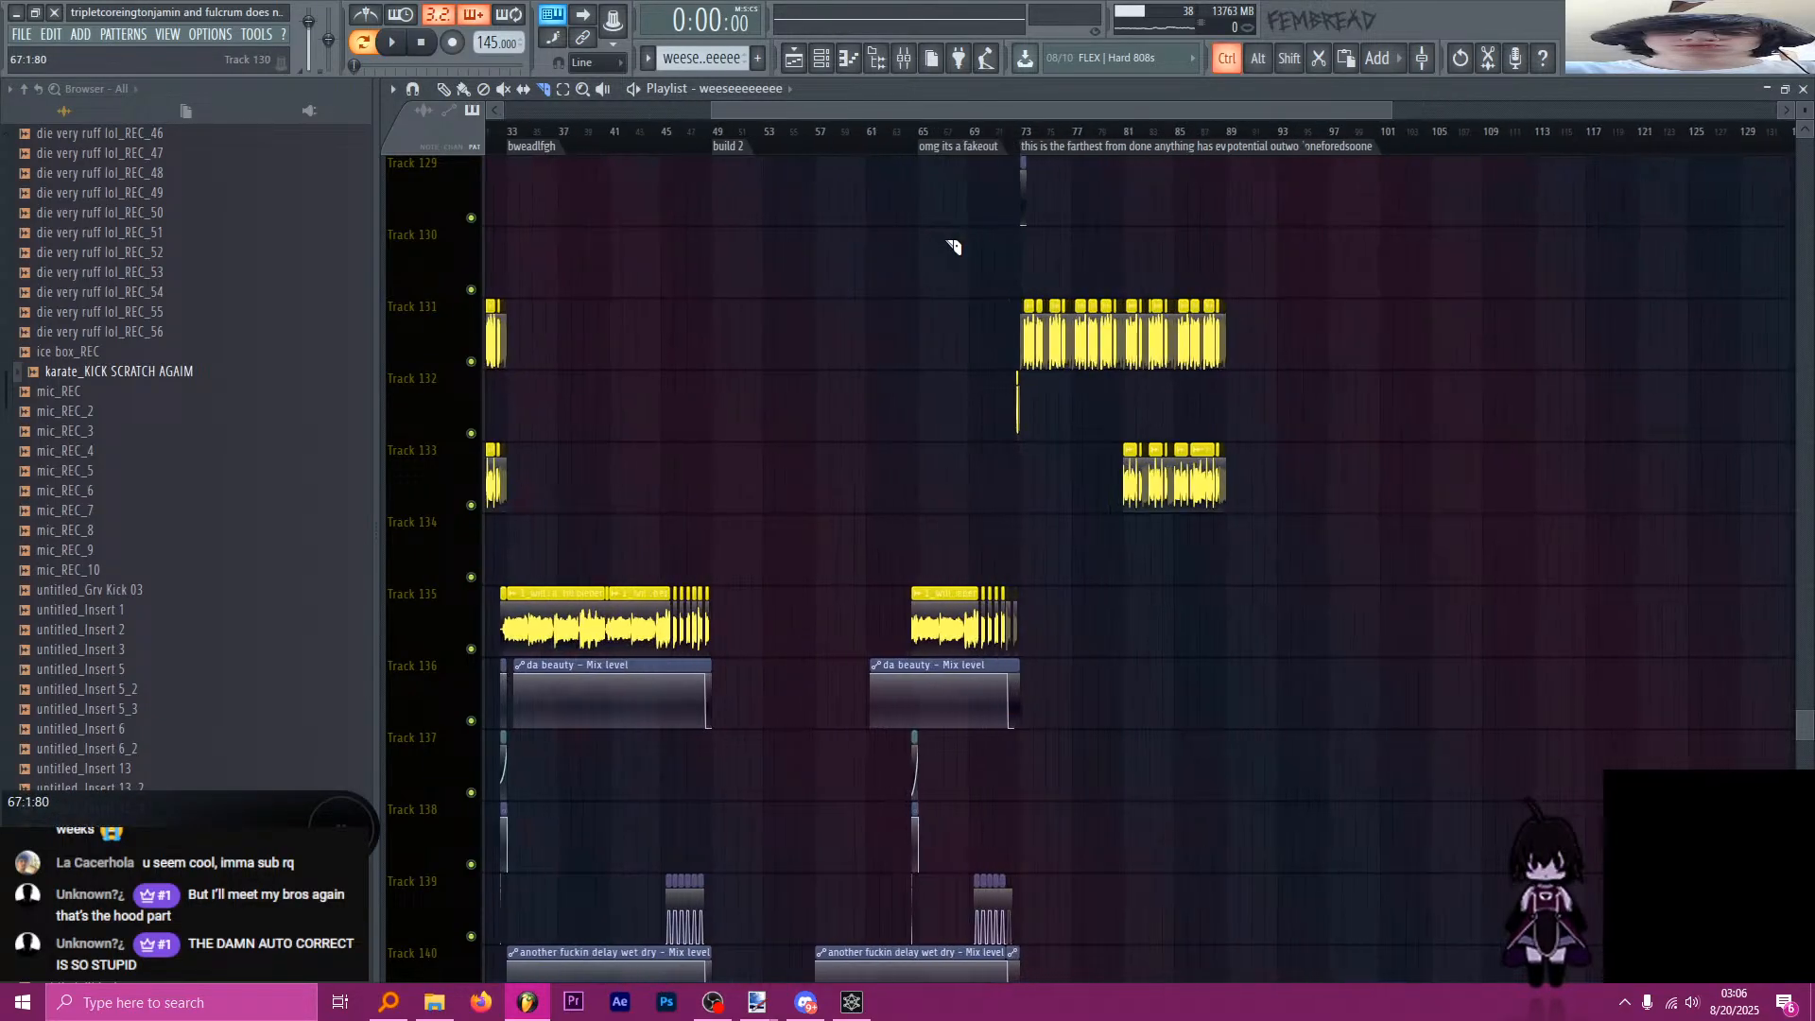
pyautogui.press('space')
pyautogui.click(1021, 133)
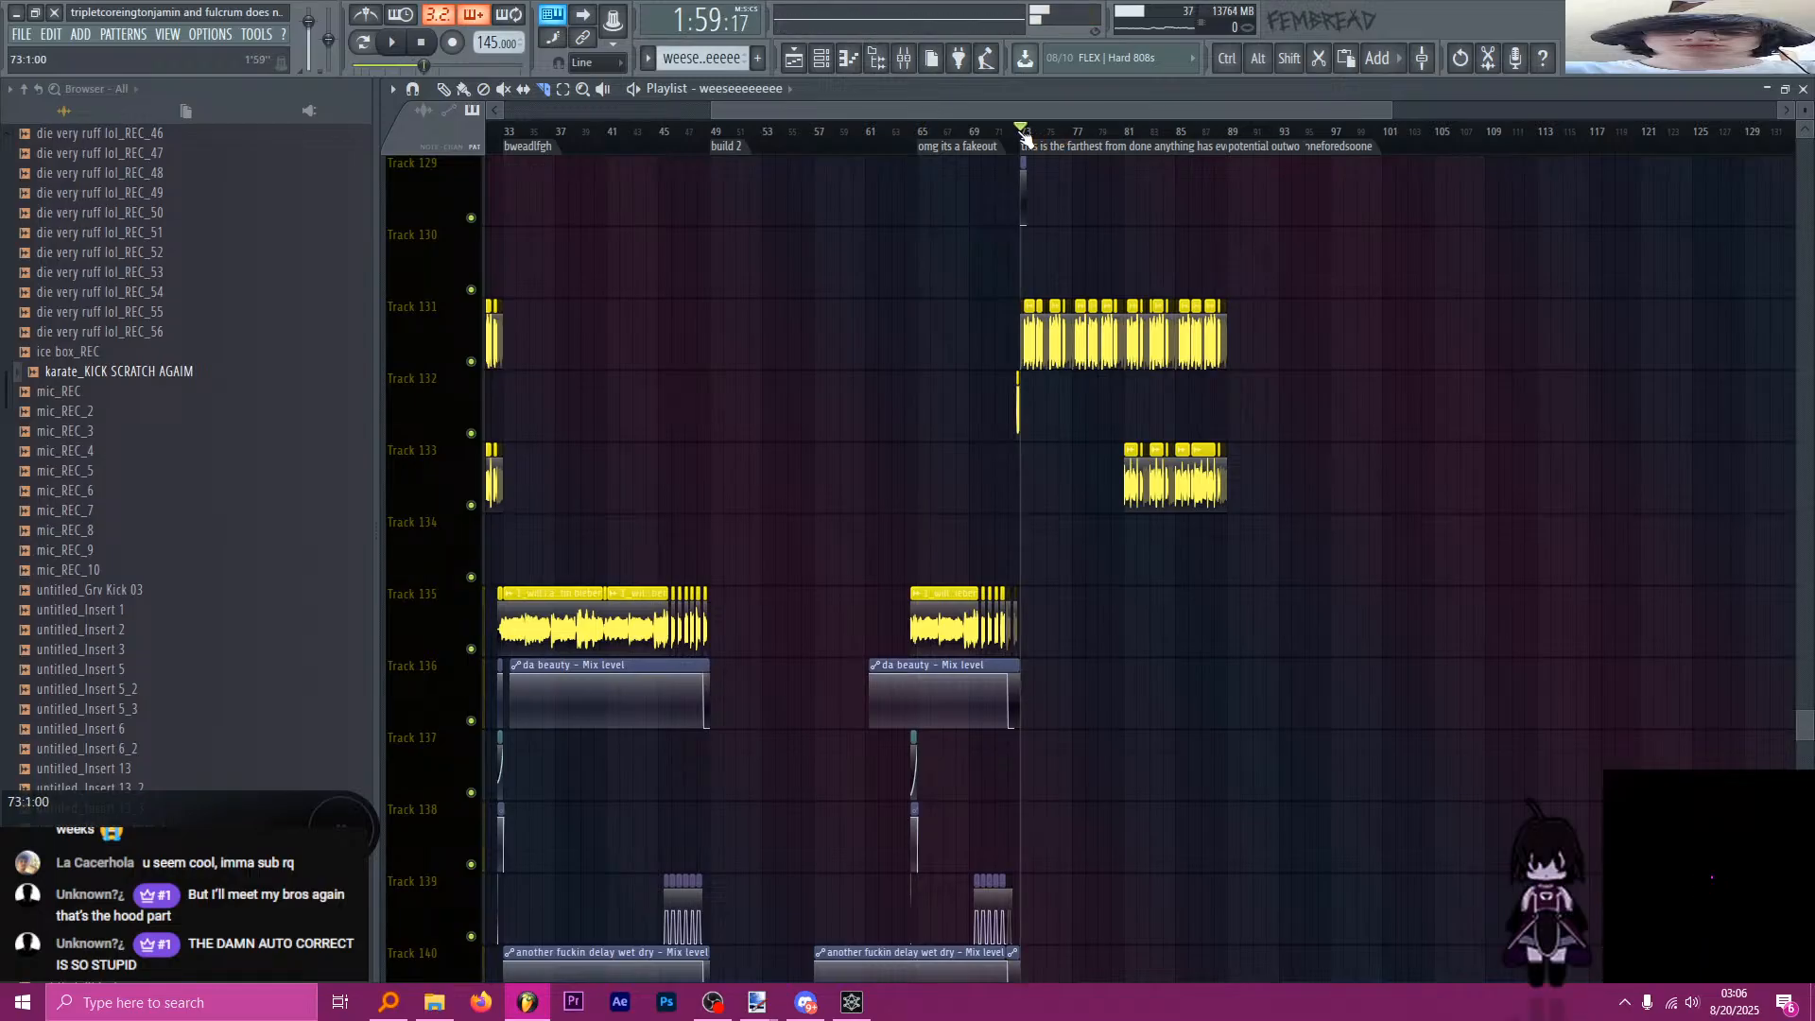
pyautogui.keyDown('ctrl'); pyautogui.scroll(-3, 1043, 220); pyautogui.keyUp('ctrl')
pyautogui.scroll(15, 1035, 283)
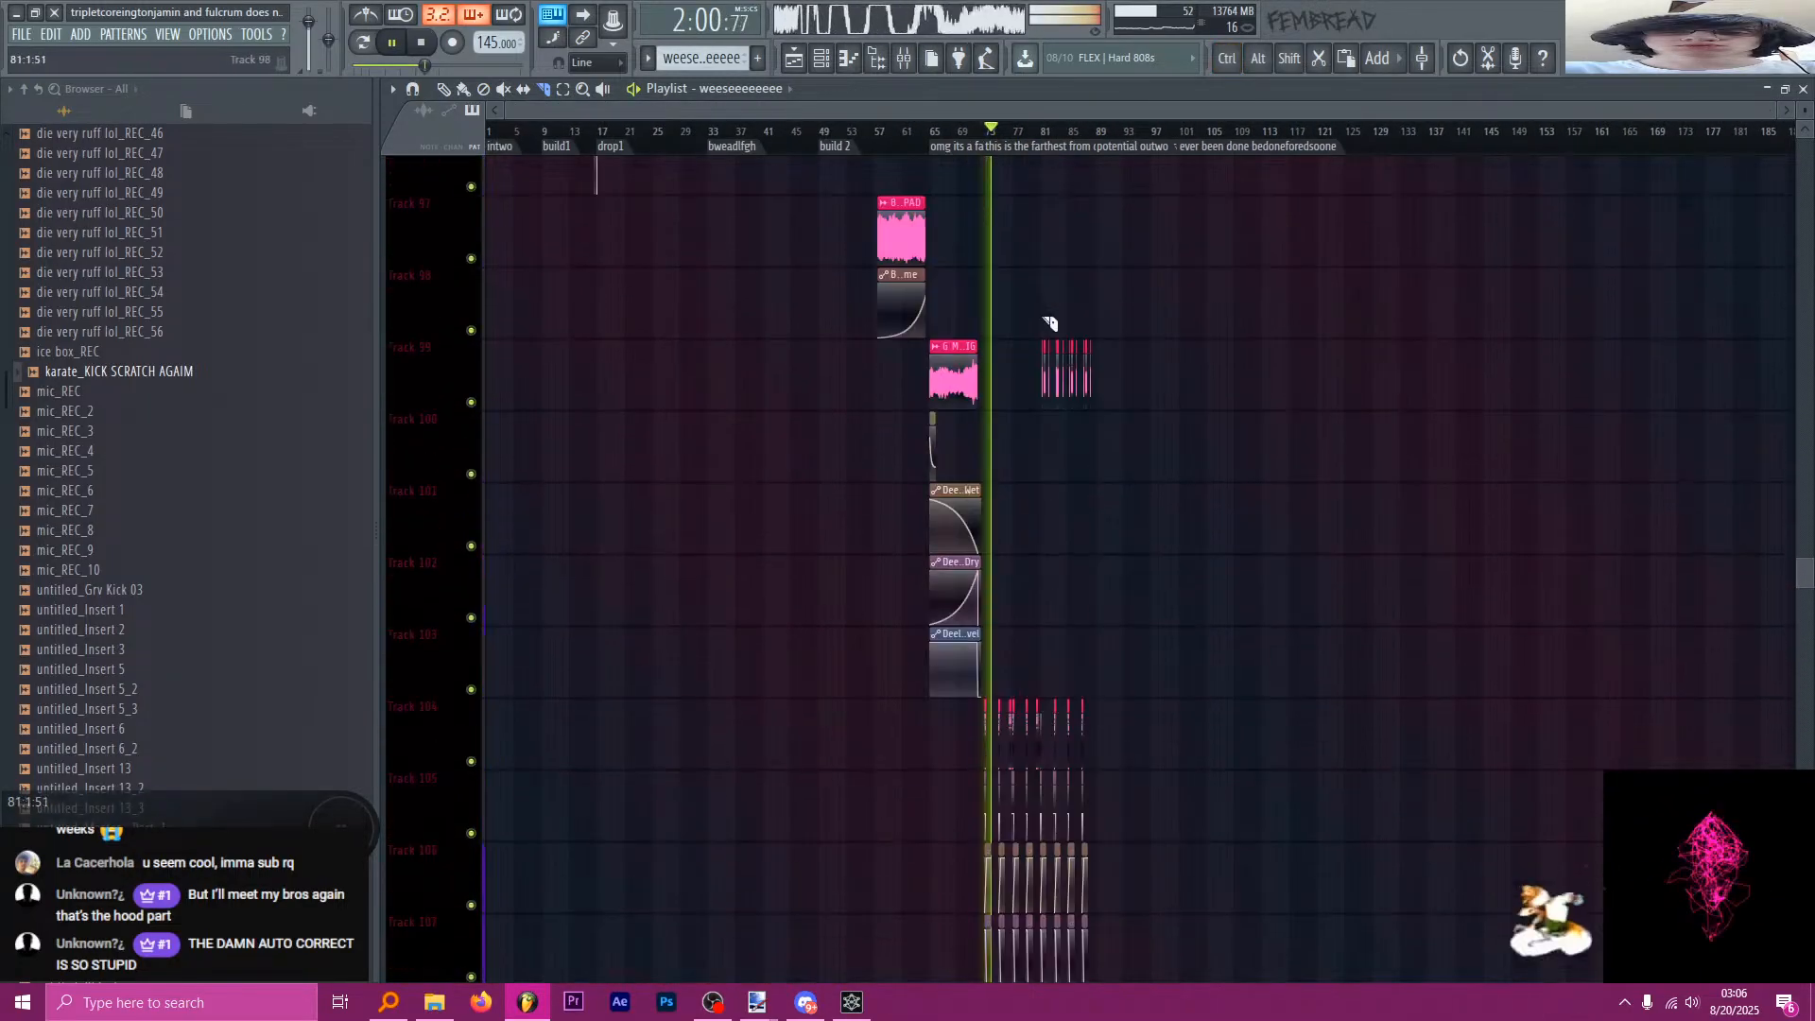
# Examine the bass and synth tracks during playback, comparing the weeseeeeeee clip at bar 33 with the drop's bass clips.
pyautogui.keyDown('alt'); pyautogui.scroll(-5, 1031, 336); pyautogui.keyUp('alt')
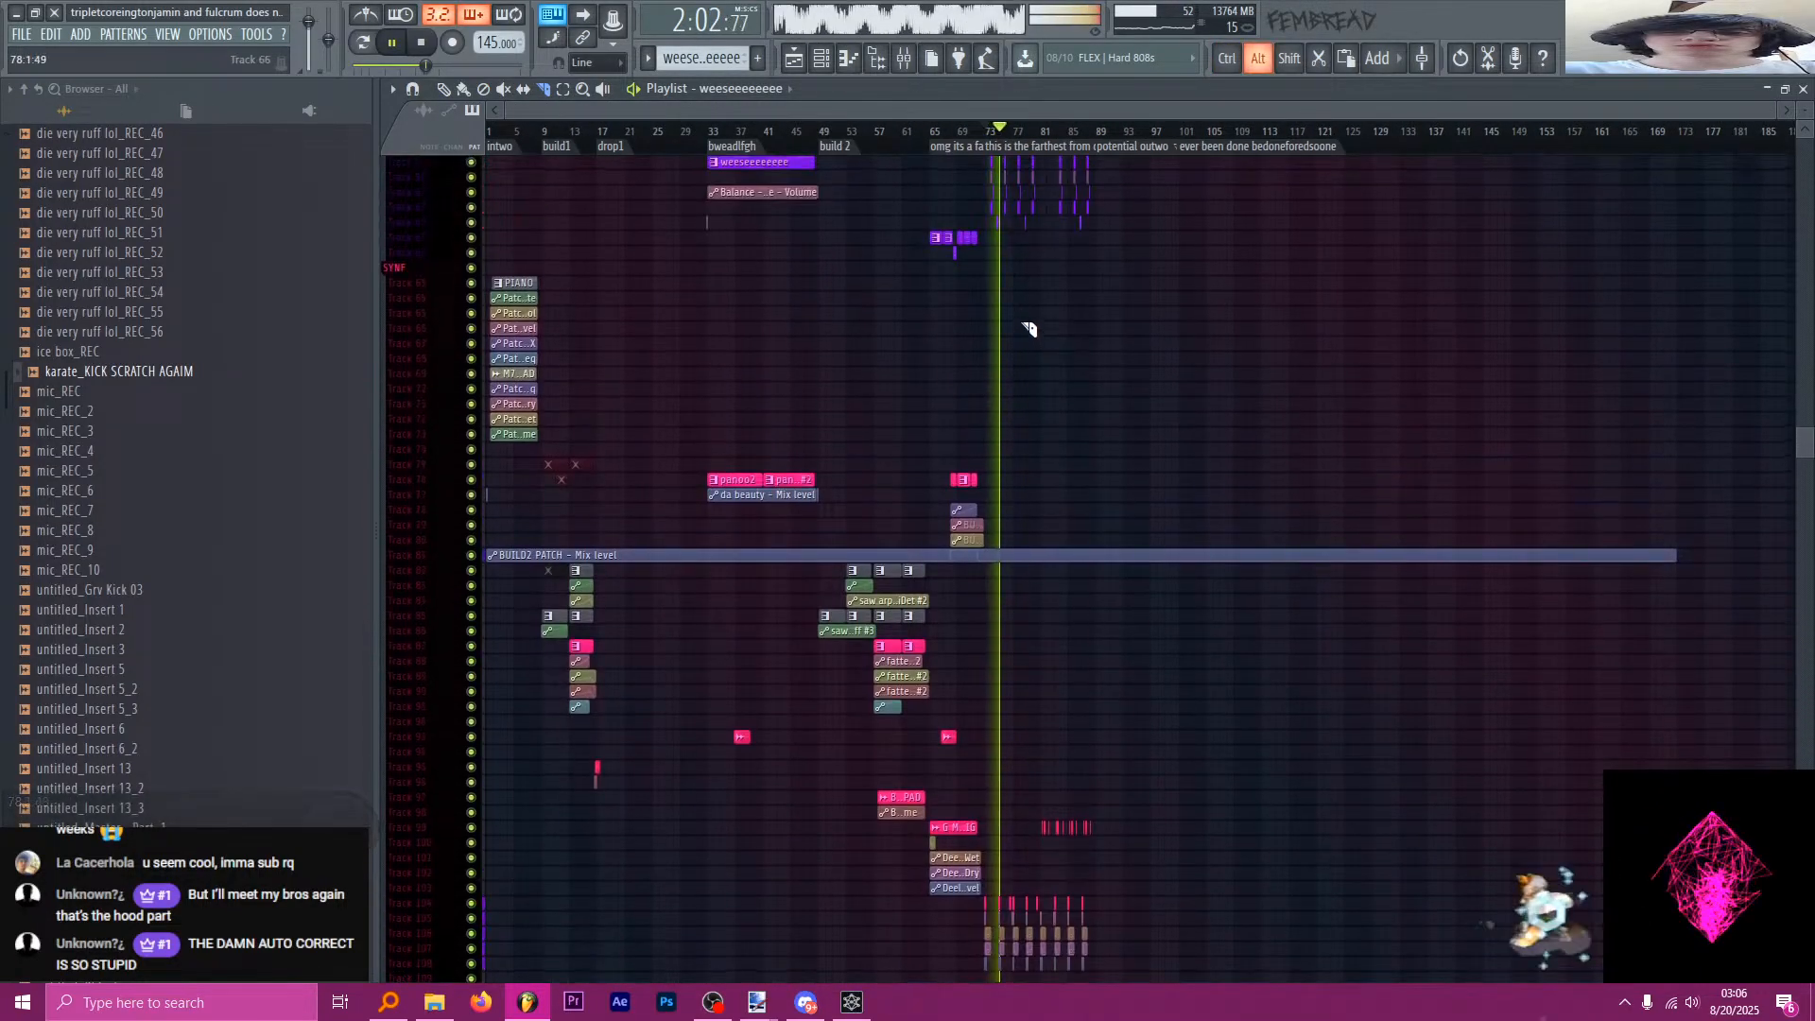
pyautogui.keyDown('ctrl'); pyautogui.scroll(2, 871, 295); pyautogui.keyUp('ctrl')
pyautogui.keyDown('ctrl'); pyautogui.scroll(2, 872, 295); pyautogui.keyUp('ctrl')
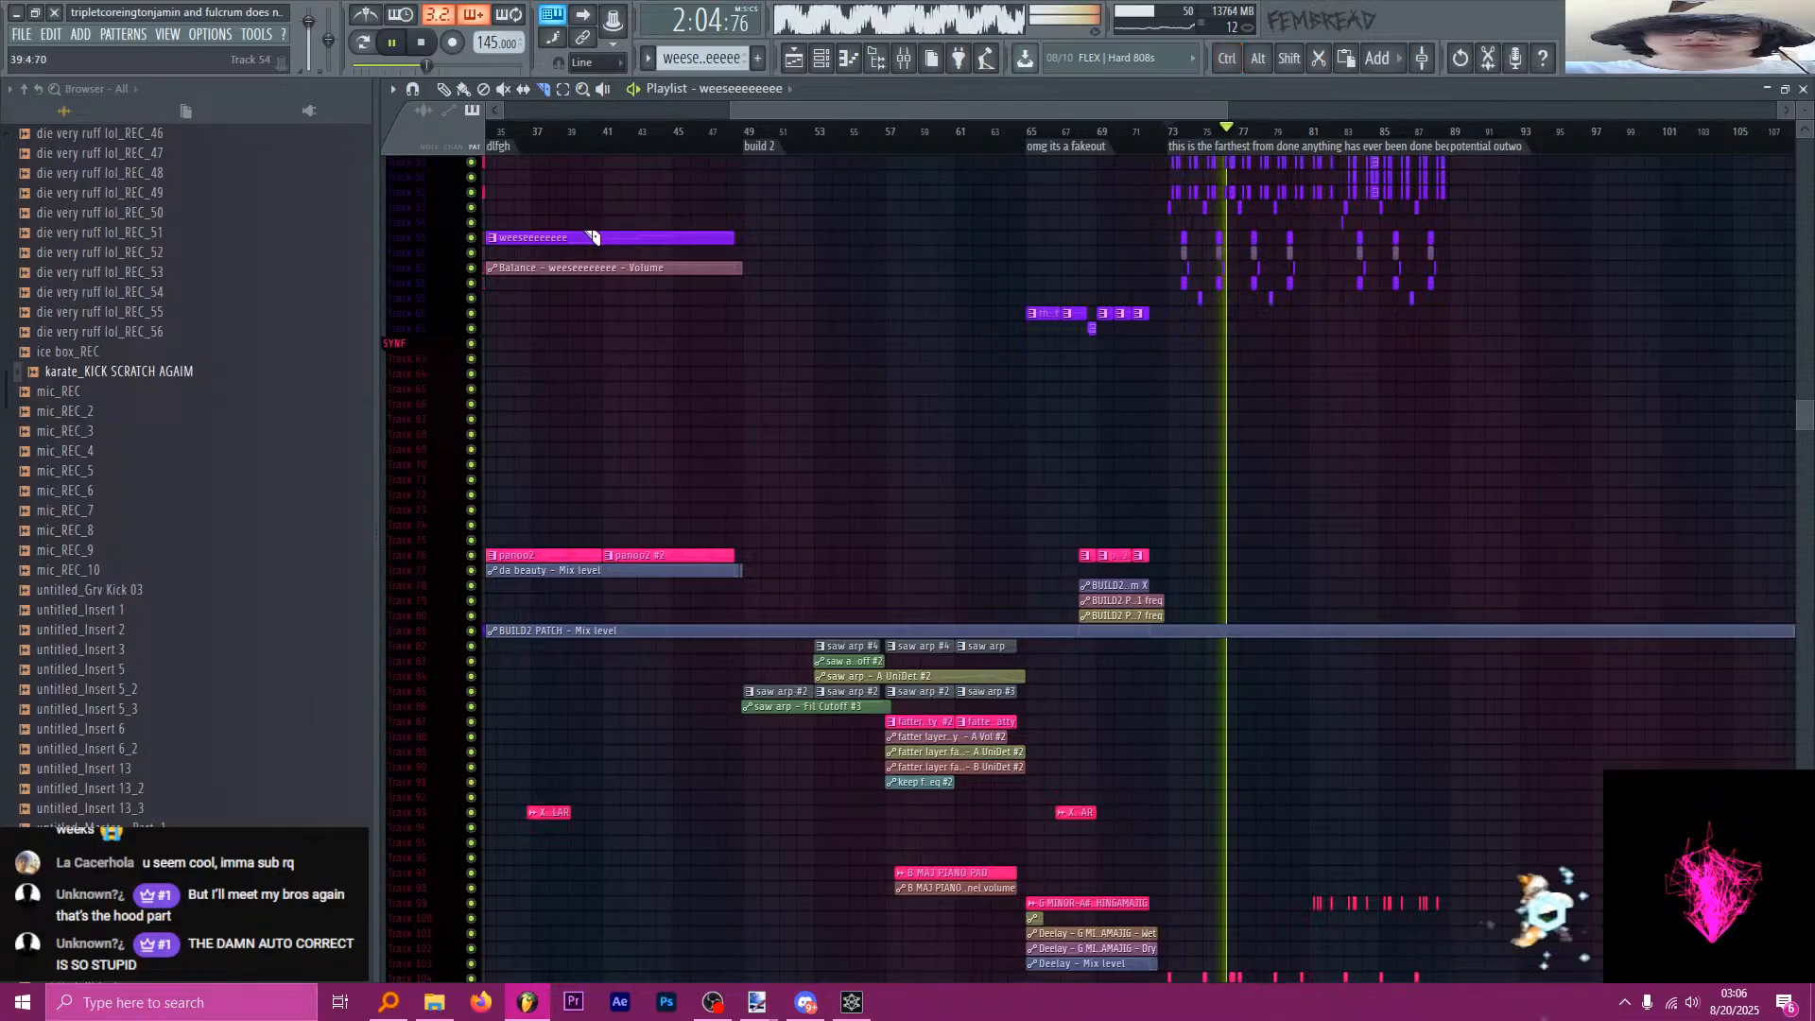
pyautogui.keyDown('ctrl'); pyautogui.scroll(6, 1316, 293); pyautogui.keyUp('ctrl')
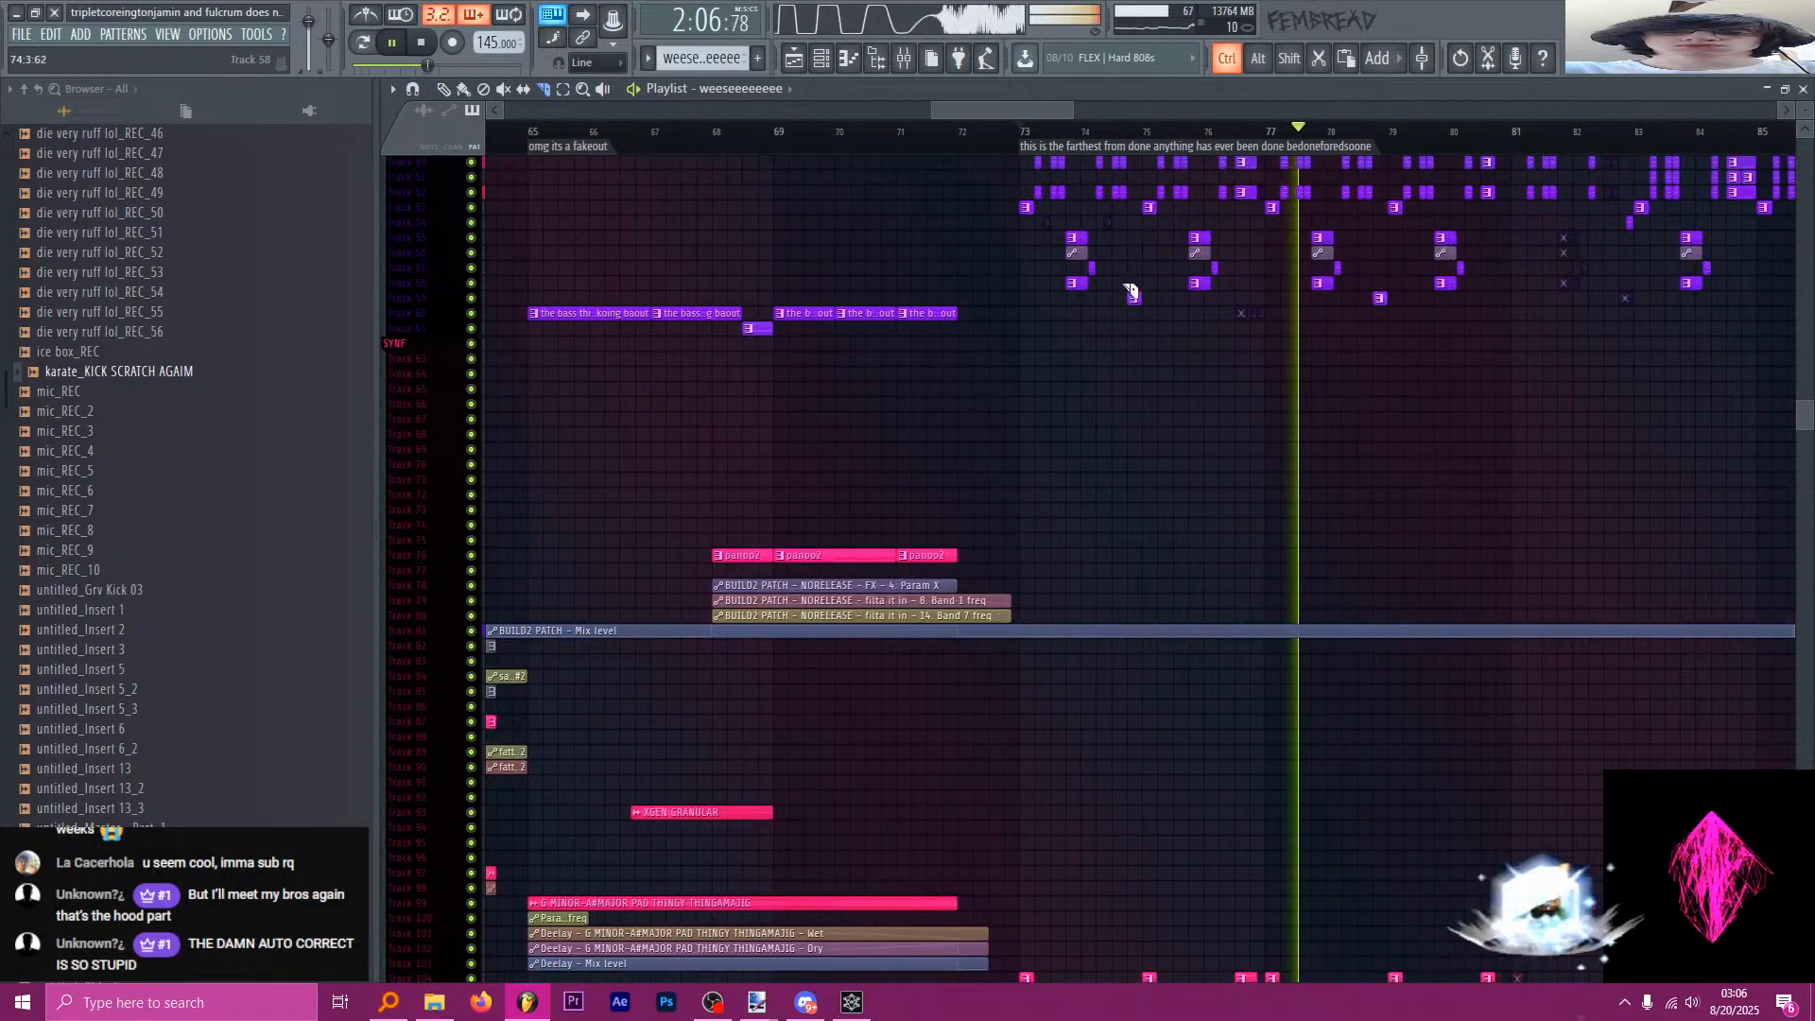
pyautogui.keyDown('alt'); pyautogui.scroll(4, 1137, 310); pyautogui.keyUp('alt')
pyautogui.scroll(3, 1137, 310)
pyautogui.keyDown('ctrl'); pyautogui.scroll(-4, 1138, 312); pyautogui.keyUp('ctrl')
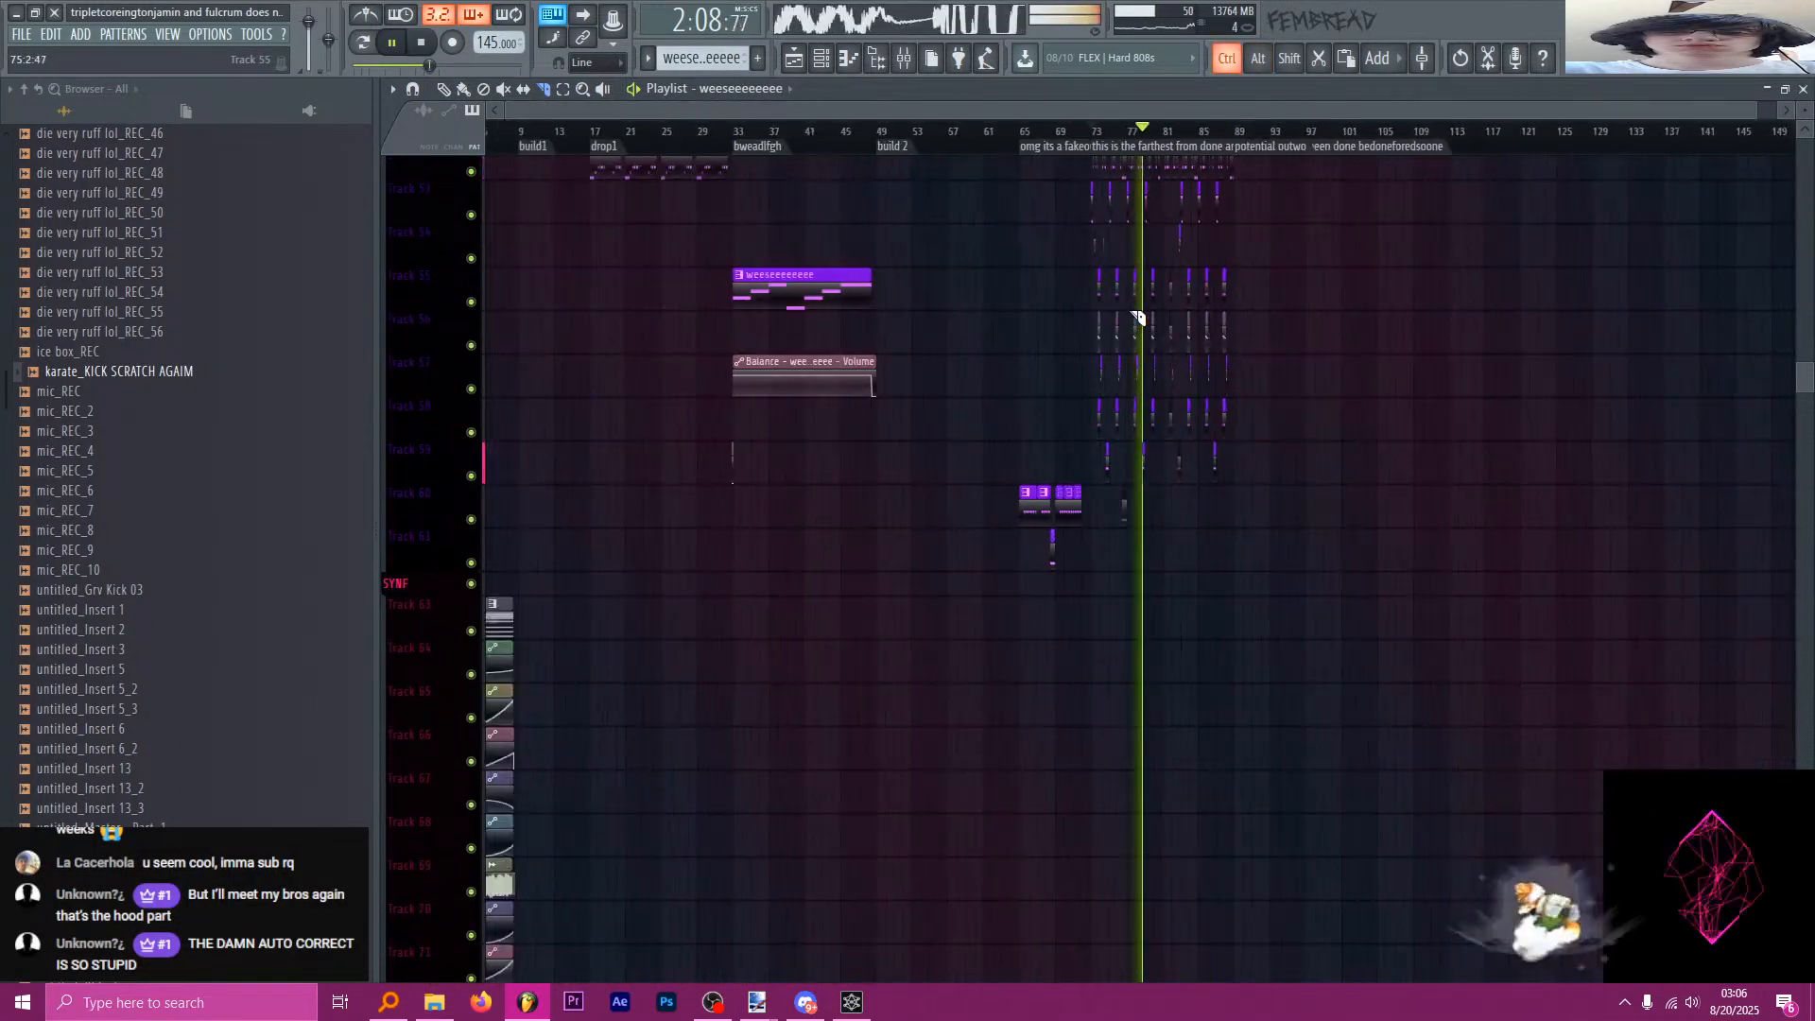
pyautogui.keyDown('ctrl'); pyautogui.scroll(6, 1039, 318); pyautogui.keyUp('ctrl')
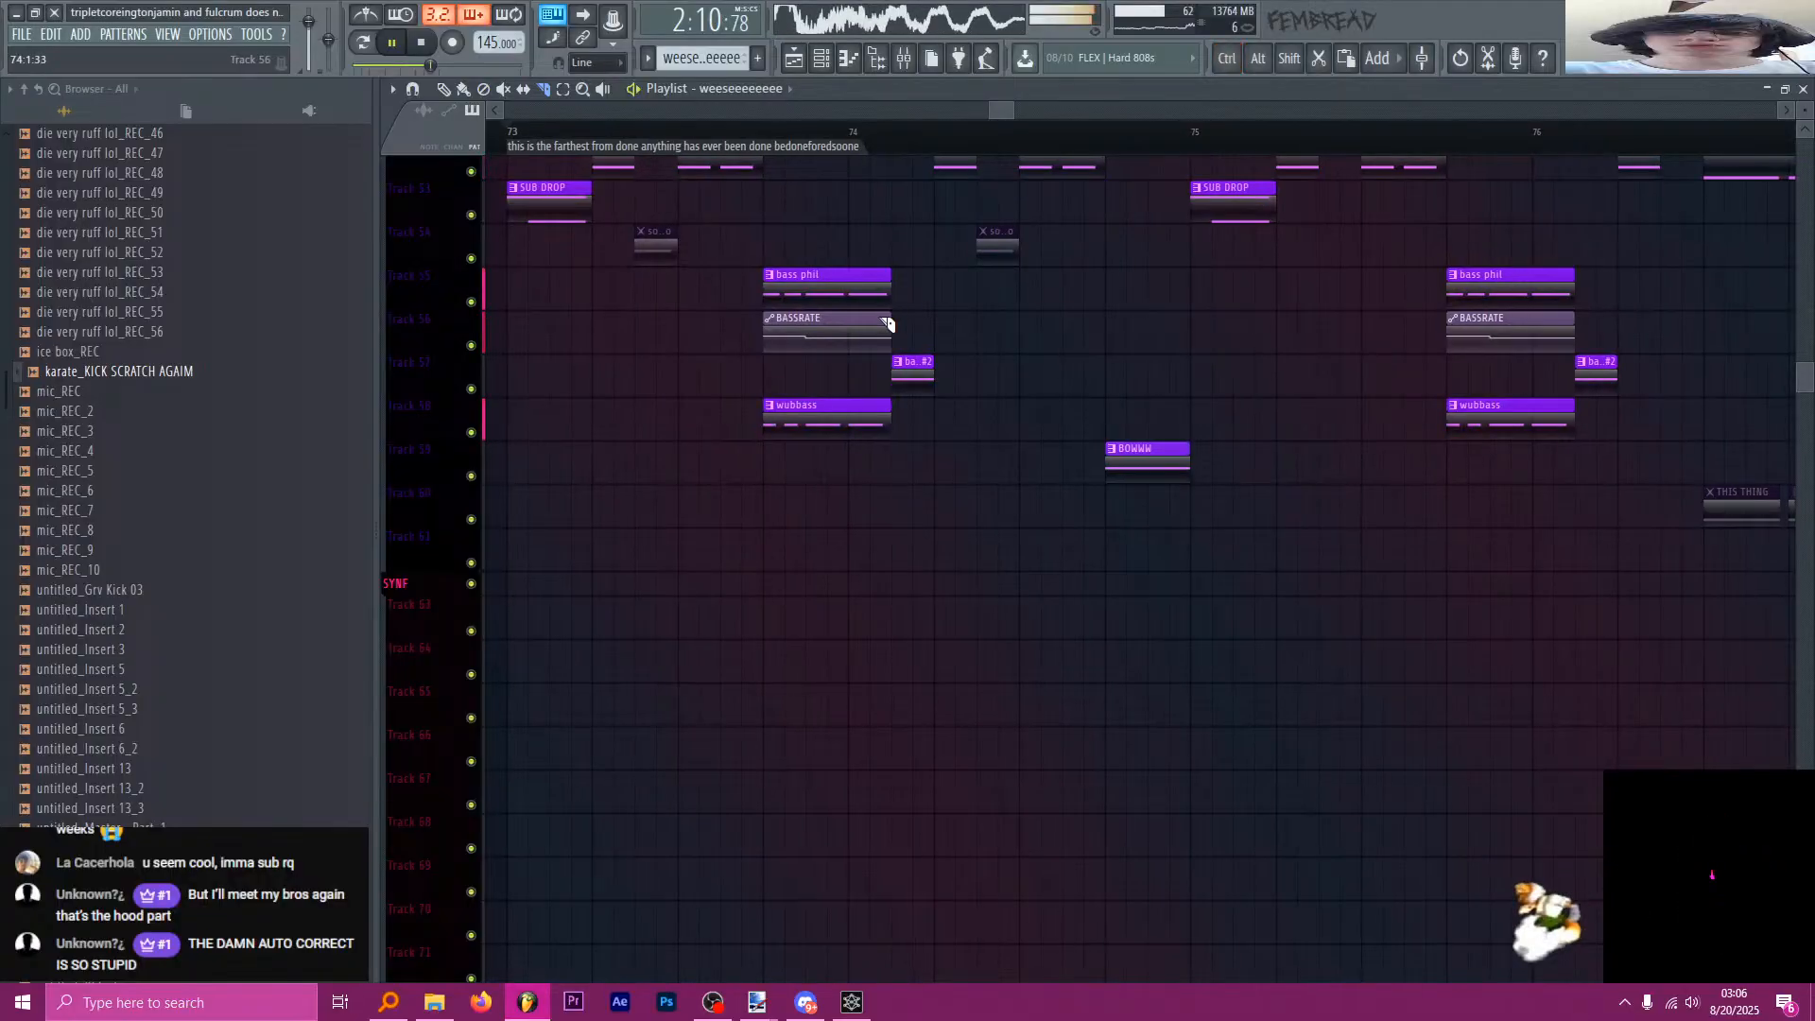
pyautogui.keyDown('ctrl'); pyautogui.scroll(-10, 893, 351); pyautogui.keyUp('ctrl')
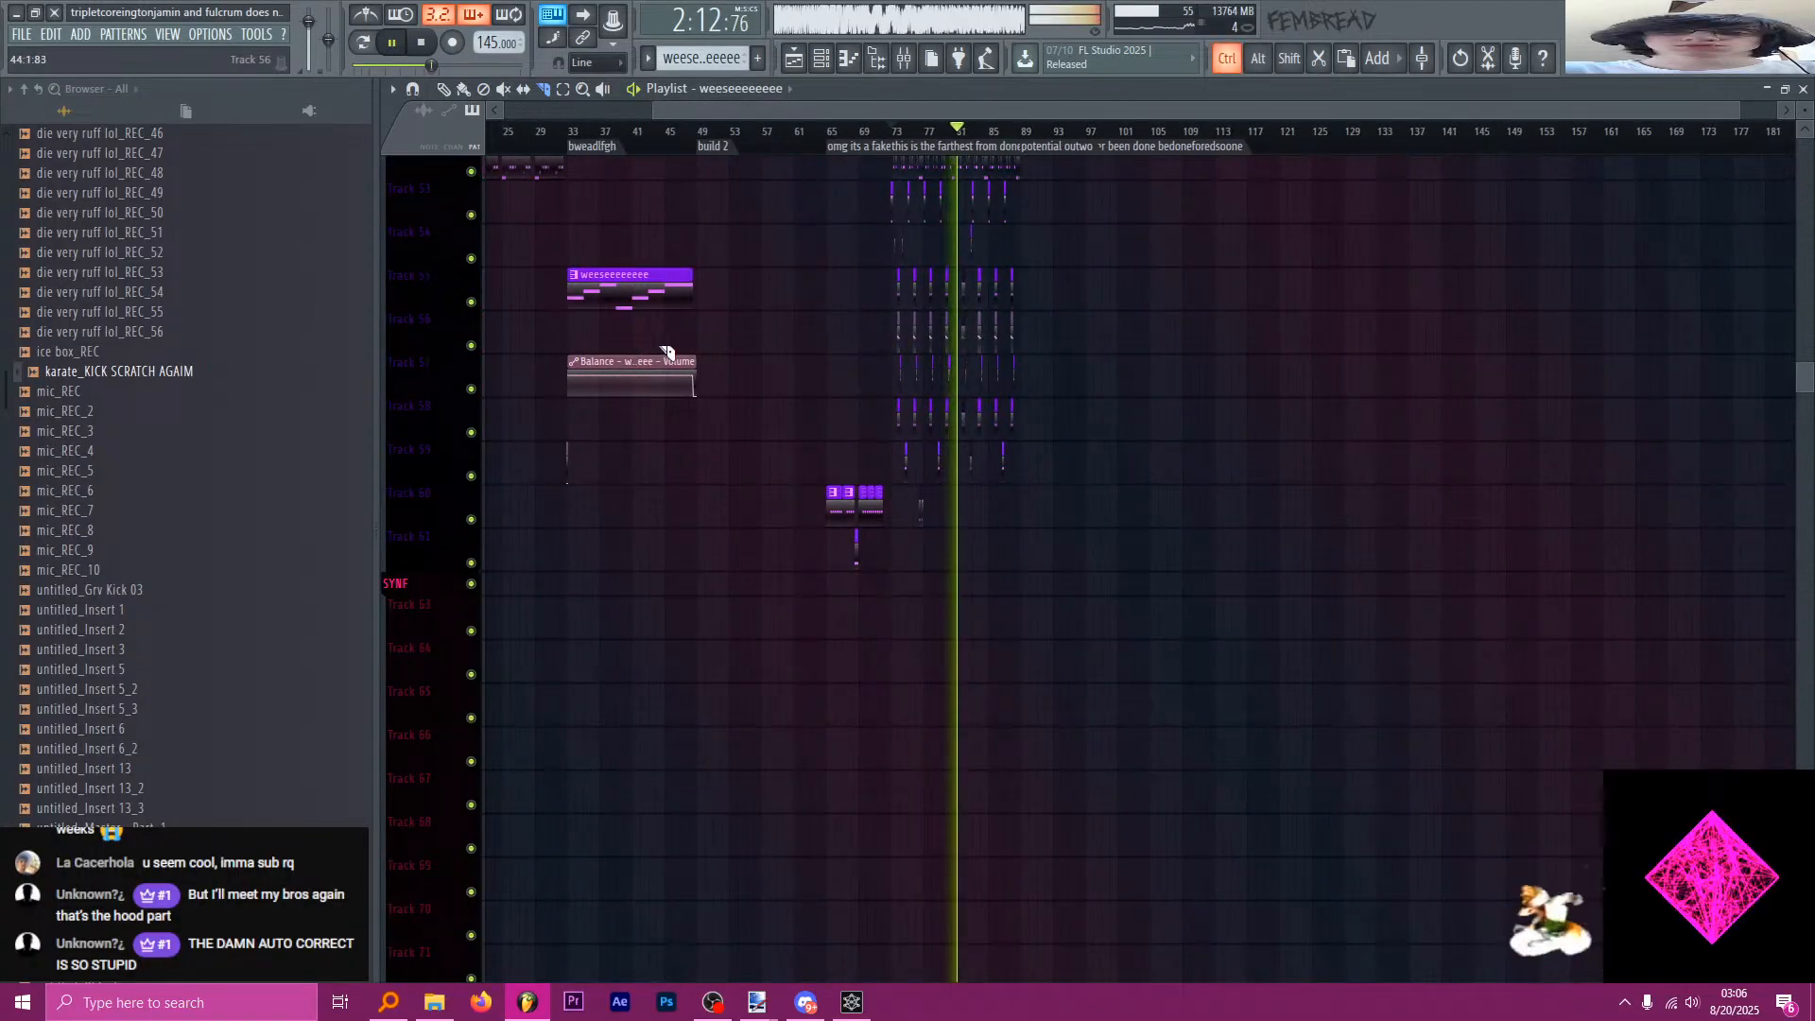
pyautogui.keyDown('ctrl'); pyautogui.scroll(3, 474, 318); pyautogui.keyUp('ctrl')
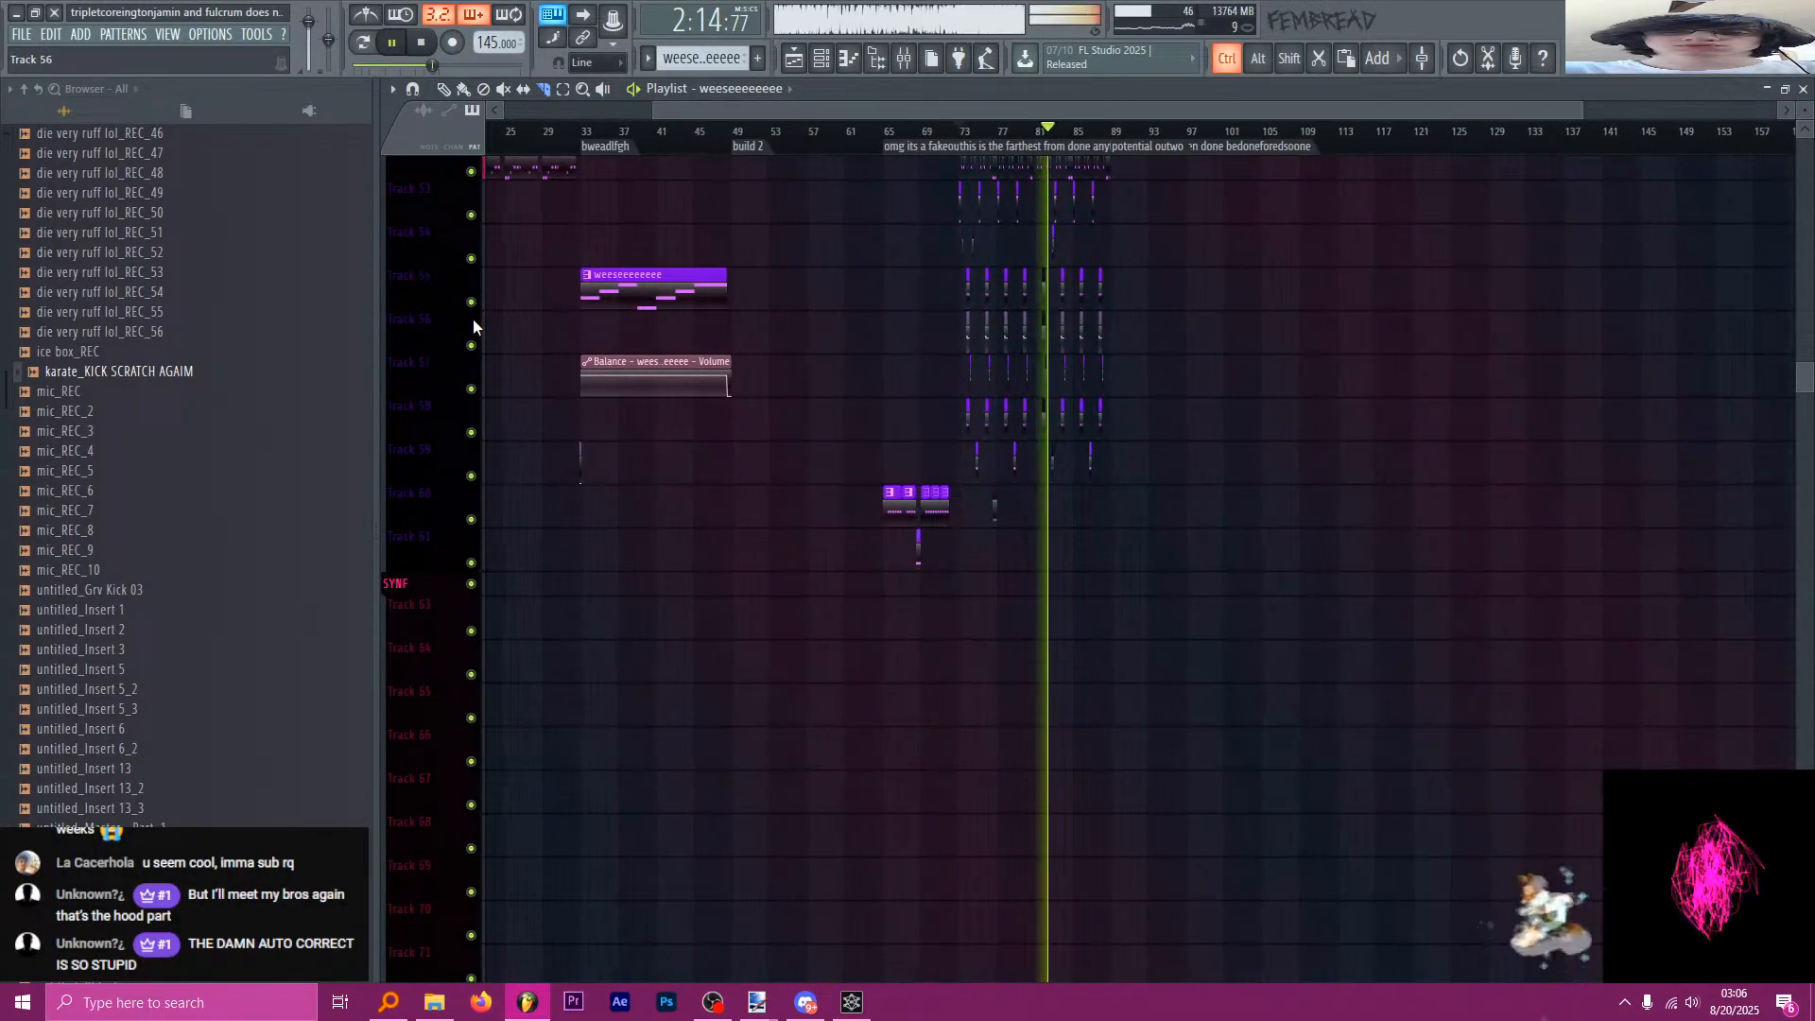
pyautogui.press('space')
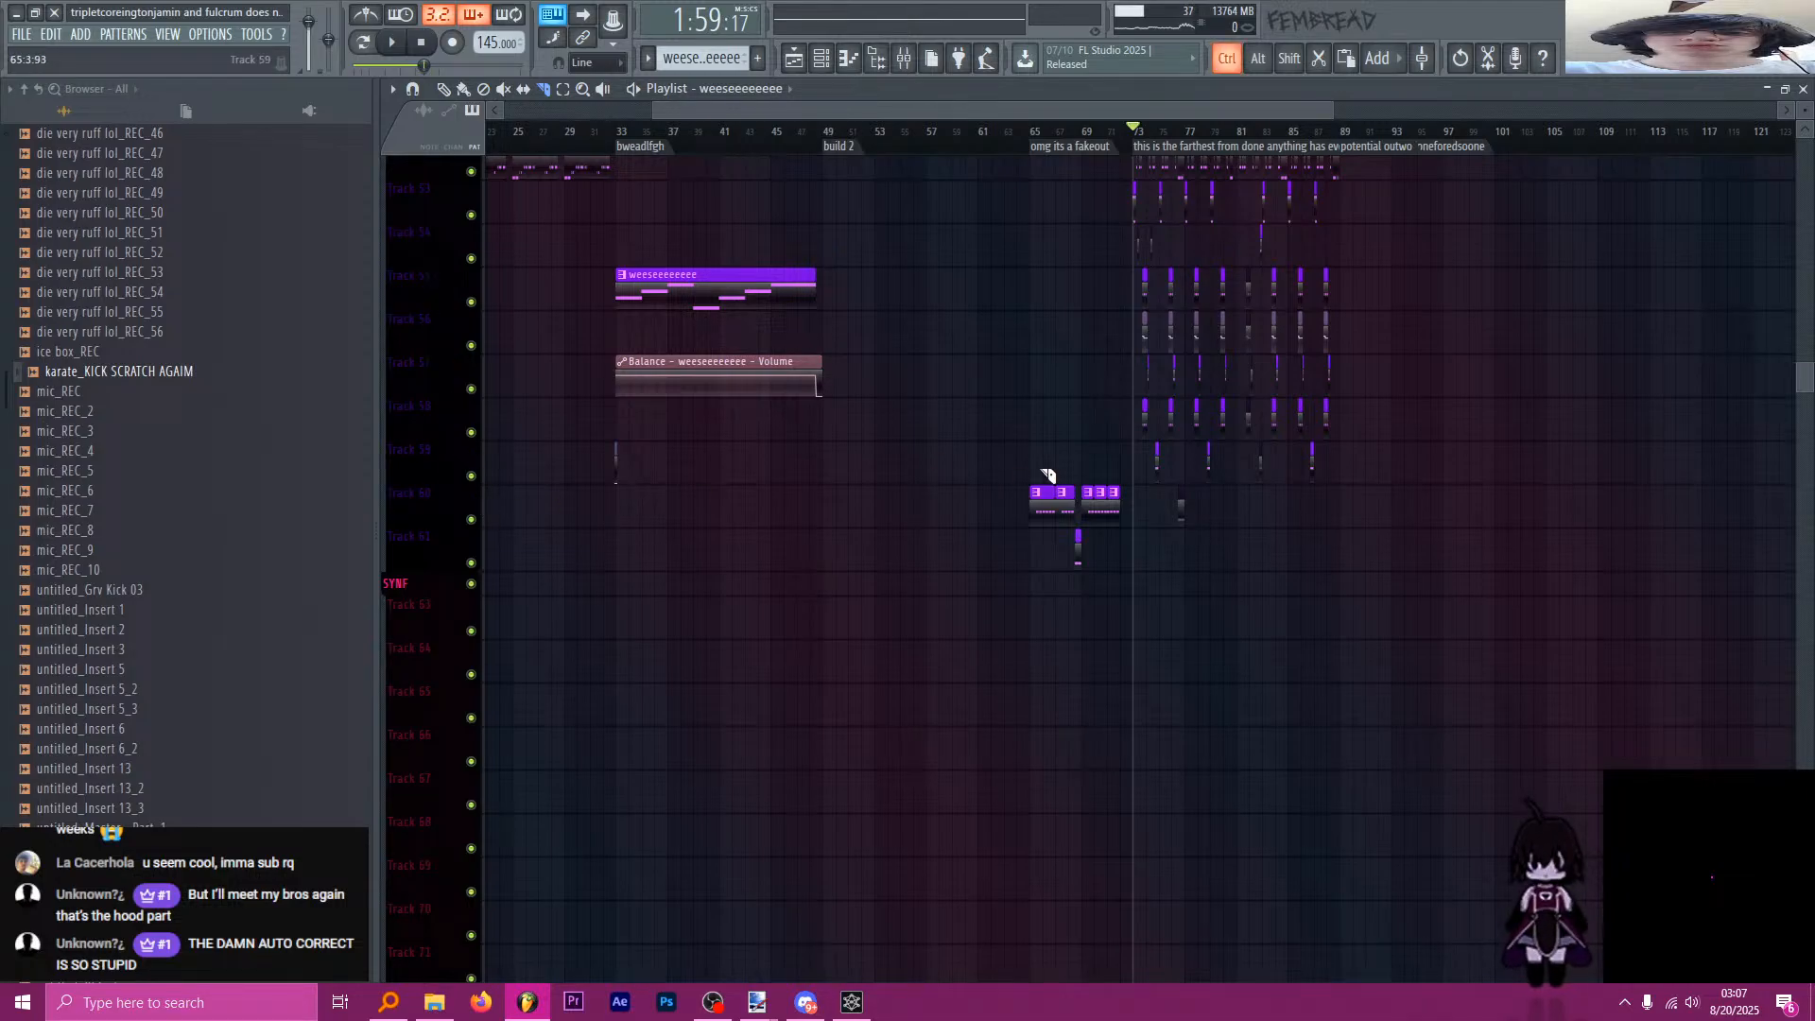
# Move the playback position to bar 89 at the potential outwo marker and check the bass tracks around it.
pyautogui.keyDown('ctrl'); pyautogui.scroll(8, 1048, 474); pyautogui.keyUp('ctrl')
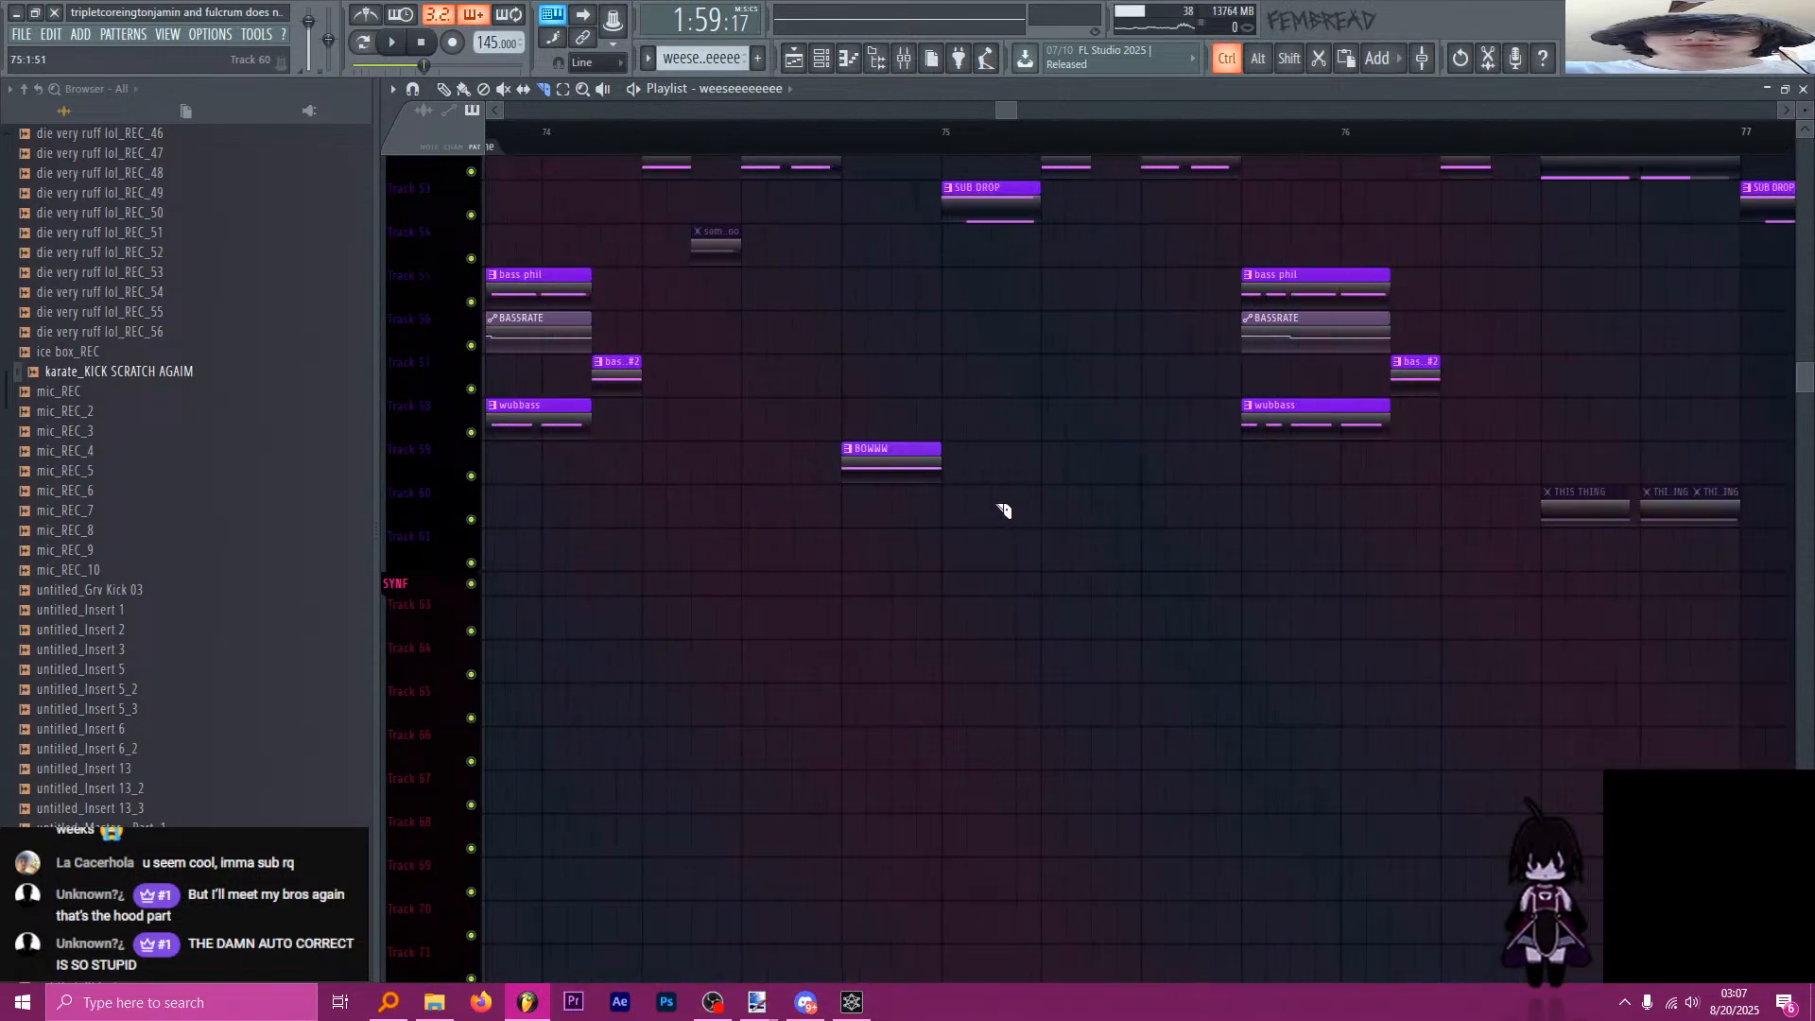
pyautogui.keyDown('ctrl'); pyautogui.scroll(-8, 912, 494); pyautogui.keyUp('ctrl')
pyautogui.keyDown('ctrl'); pyautogui.scroll(2, 1087, 378); pyautogui.keyUp('ctrl')
pyautogui.click(1016, 146)
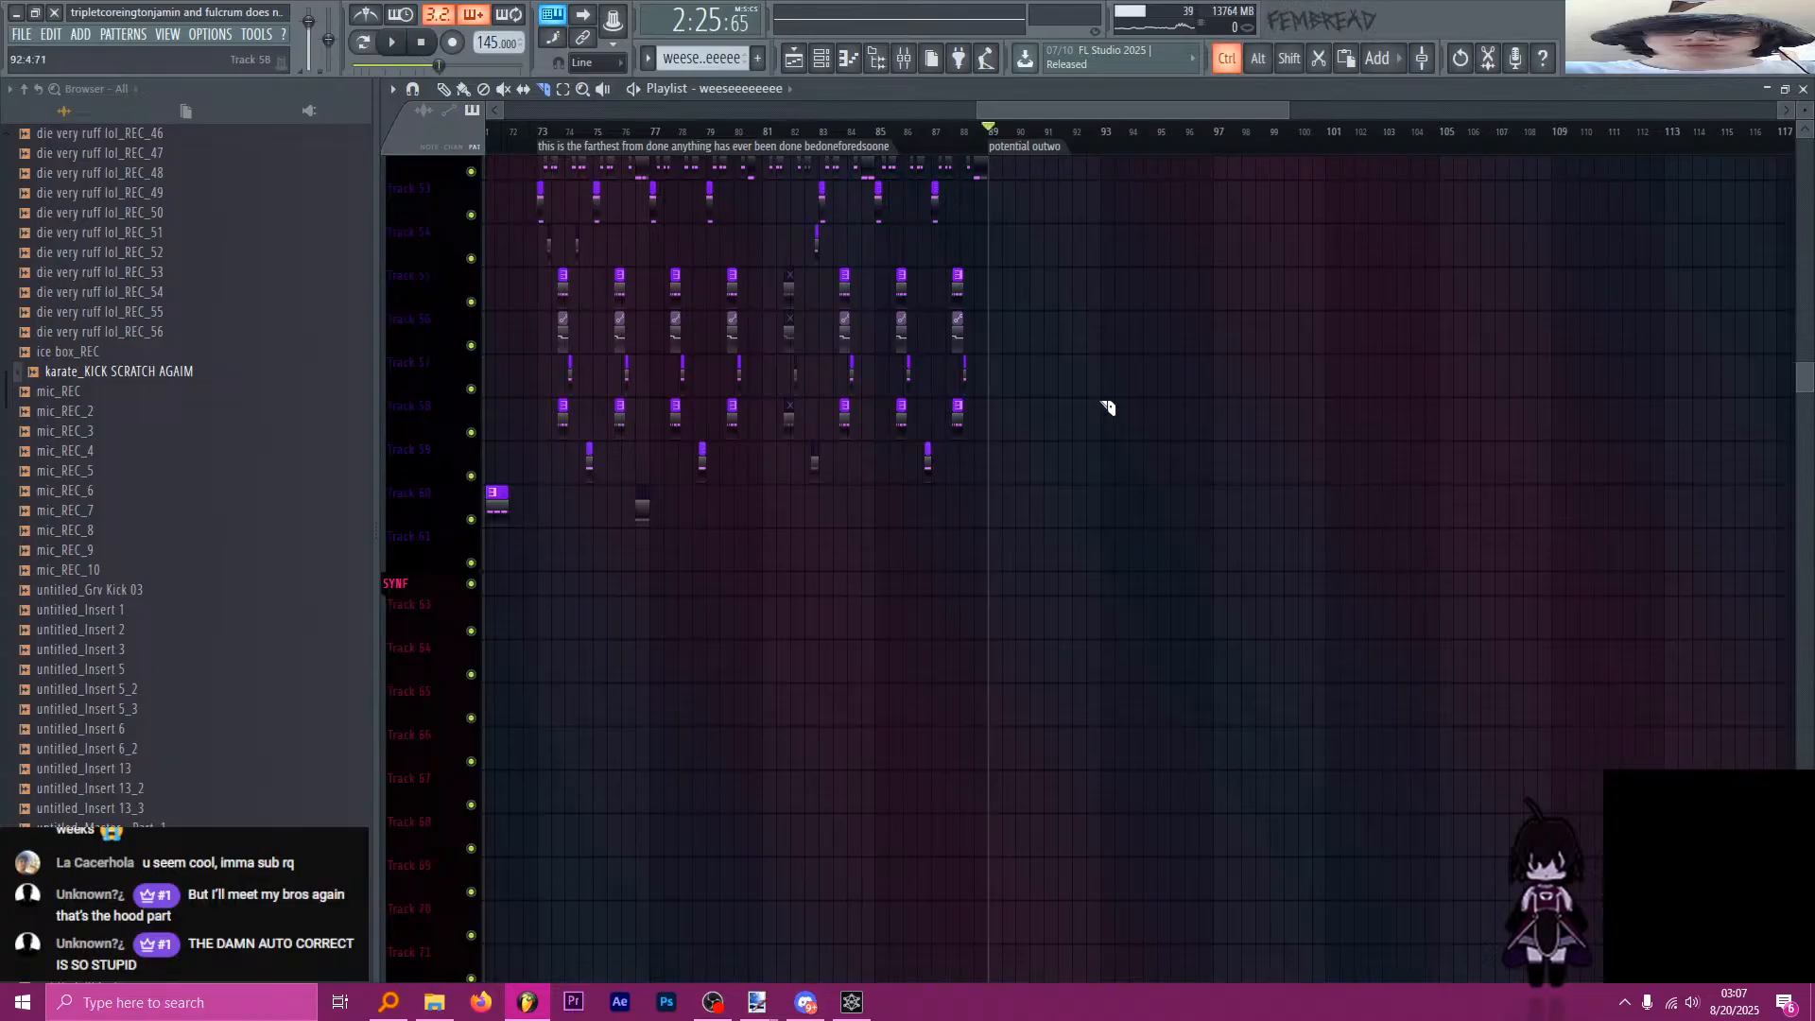
pyautogui.keyDown('ctrl'); pyautogui.scroll(-5, 1108, 408); pyautogui.keyUp('ctrl')
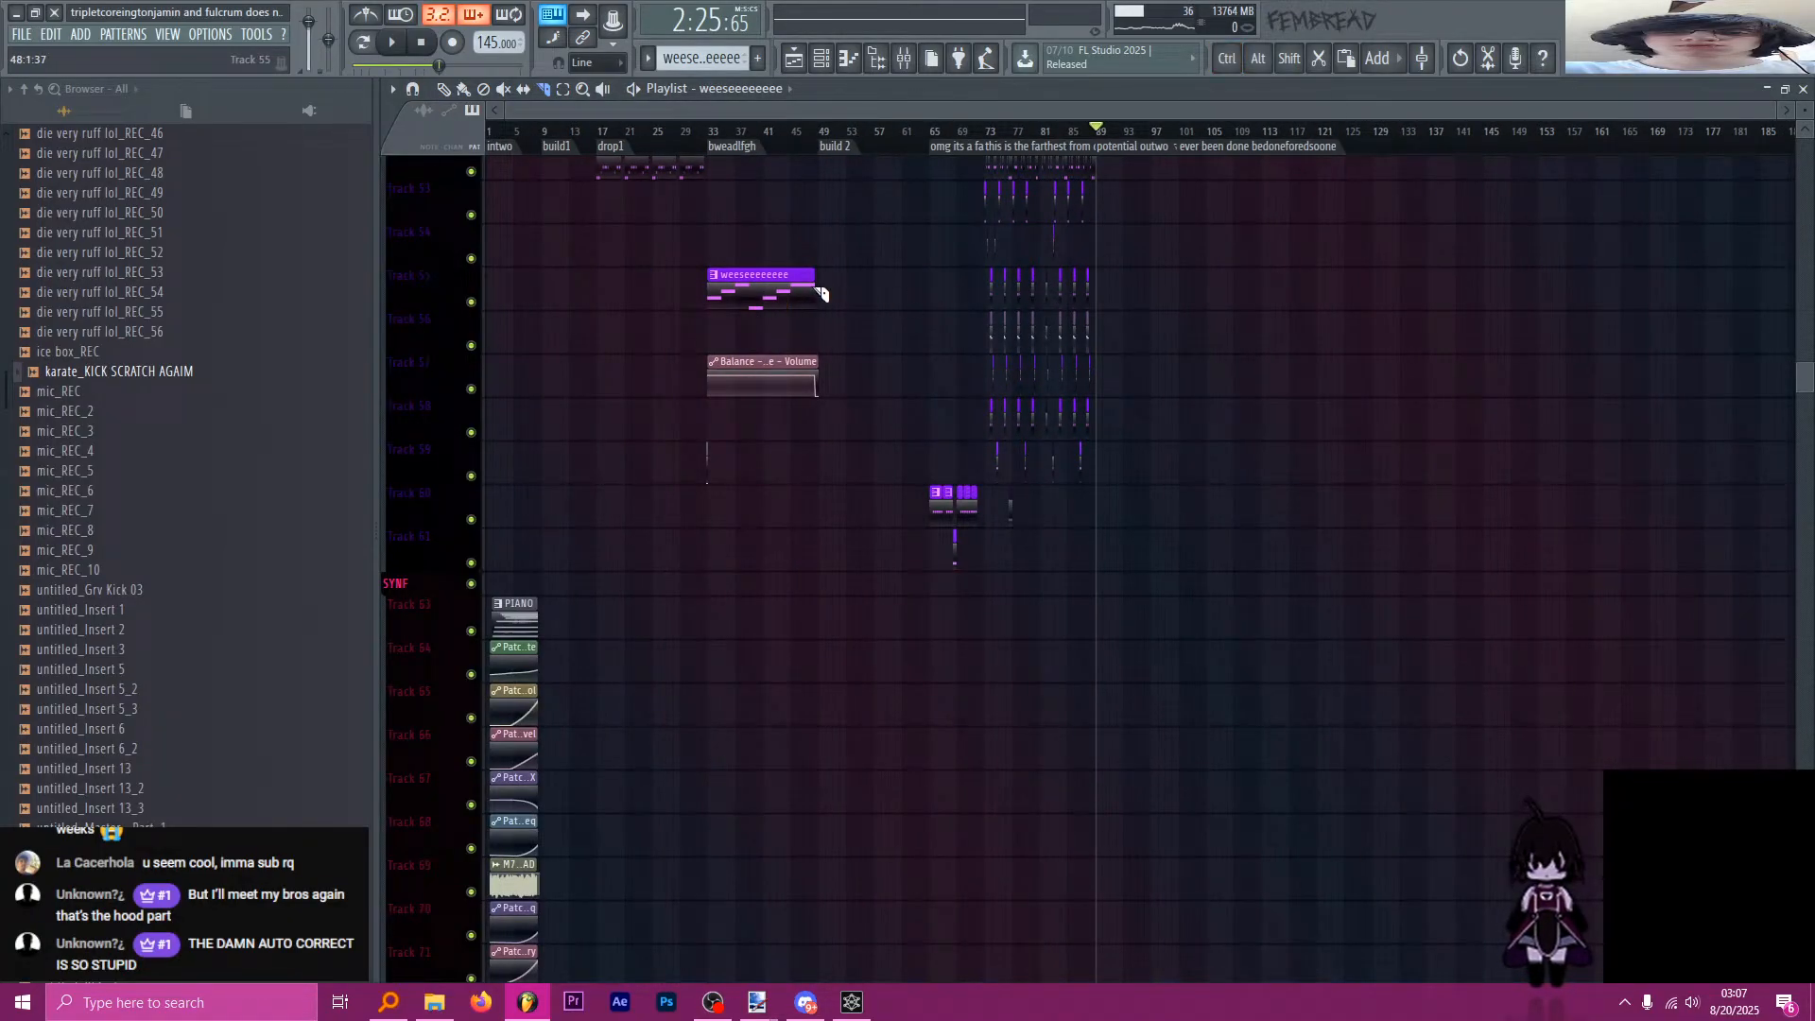
# Place the weeseeeeeee pattern on Track 55 at bar 89, slice it near bar 102 and delete the part before the cut.
pyautogui.keyDown('ctrl'); pyautogui.scroll(3, 1153, 286); pyautogui.keyUp('ctrl')
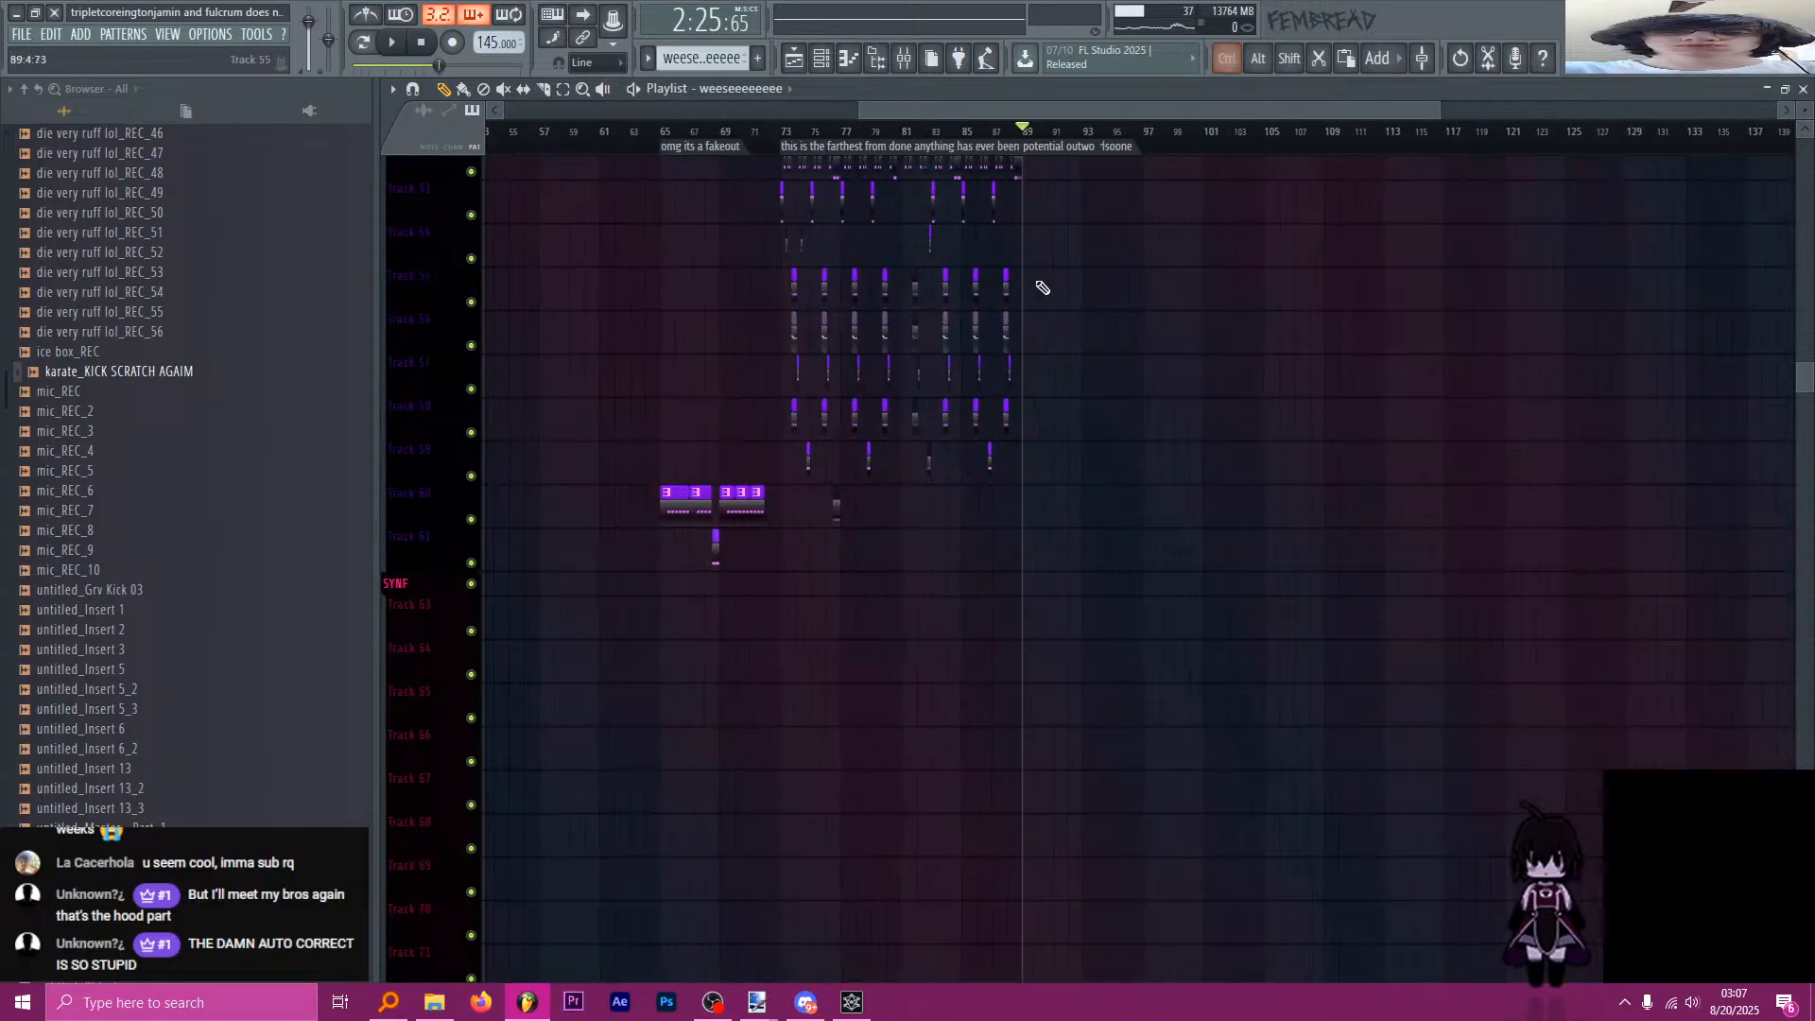
pyautogui.click(1040, 287)
pyautogui.keyDown('ctrl'); pyautogui.scroll(3, 1107, 291); pyautogui.keyUp('ctrl')
pyautogui.hotkey('ctrl', 'z')
pyautogui.keyDown('ctrl'); pyautogui.scroll(3, 1319, 305); pyautogui.keyUp('ctrl')
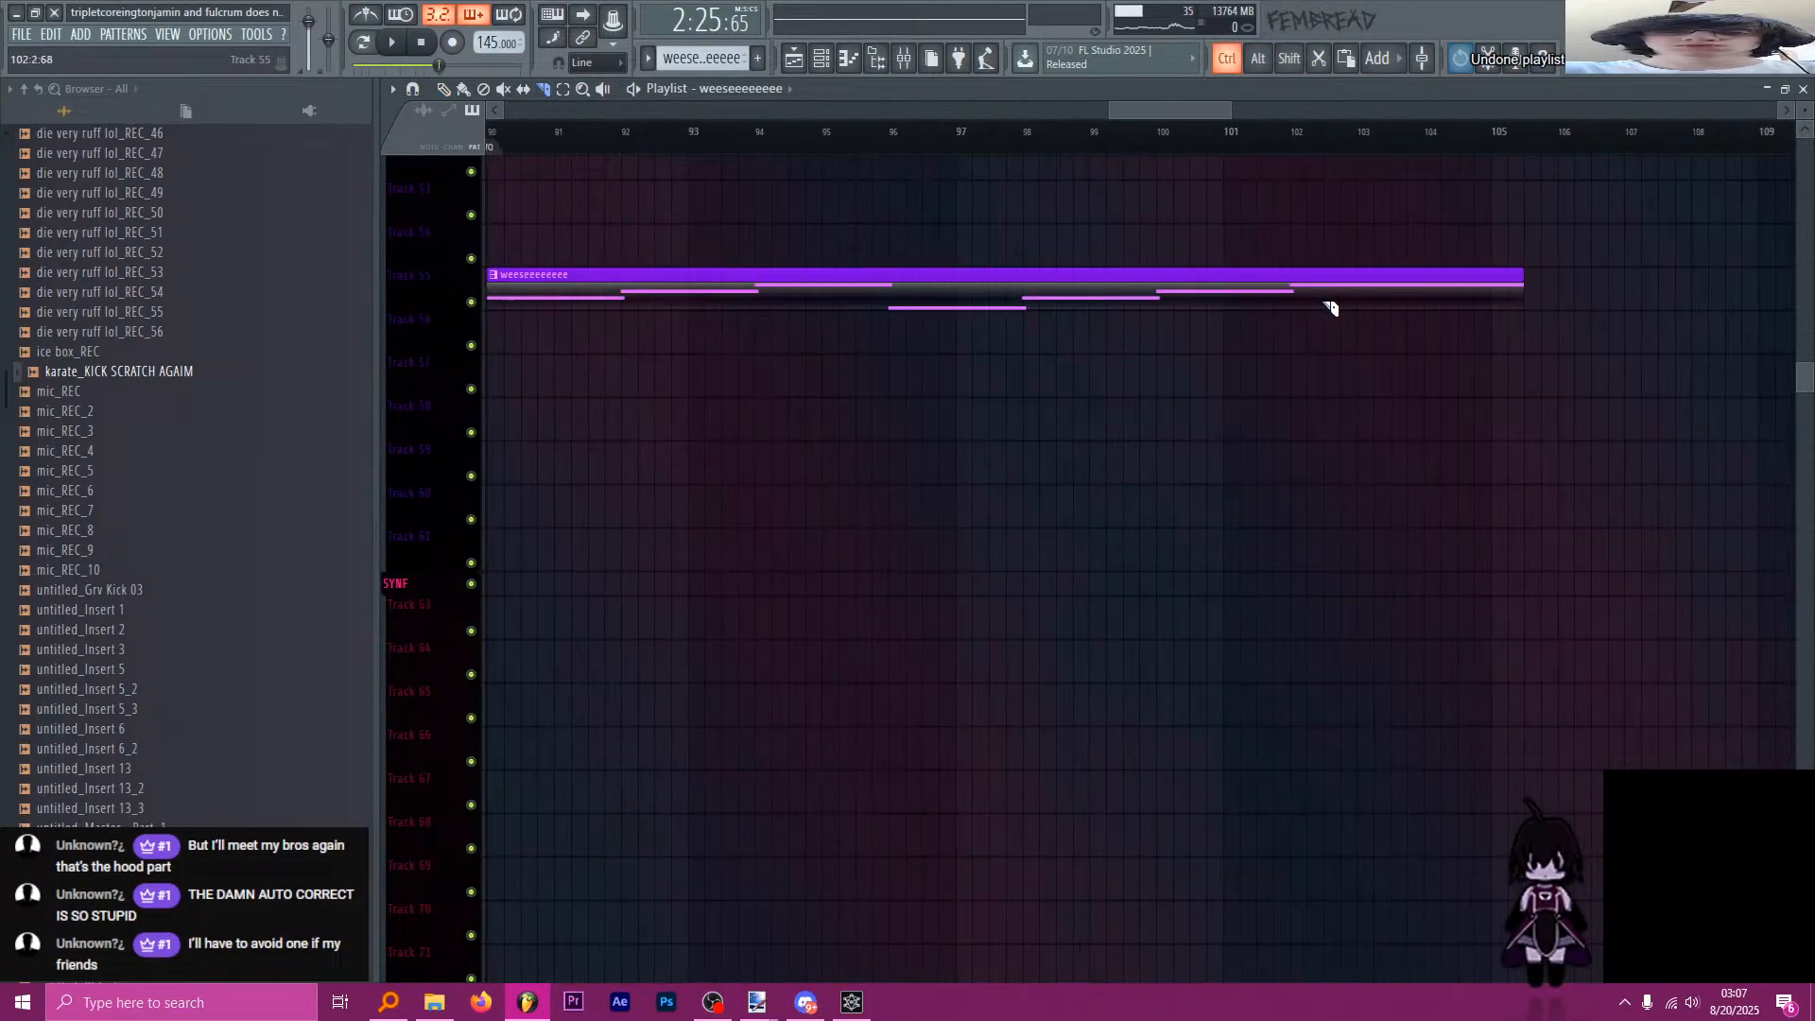
pyautogui.rightClick(1214, 302)
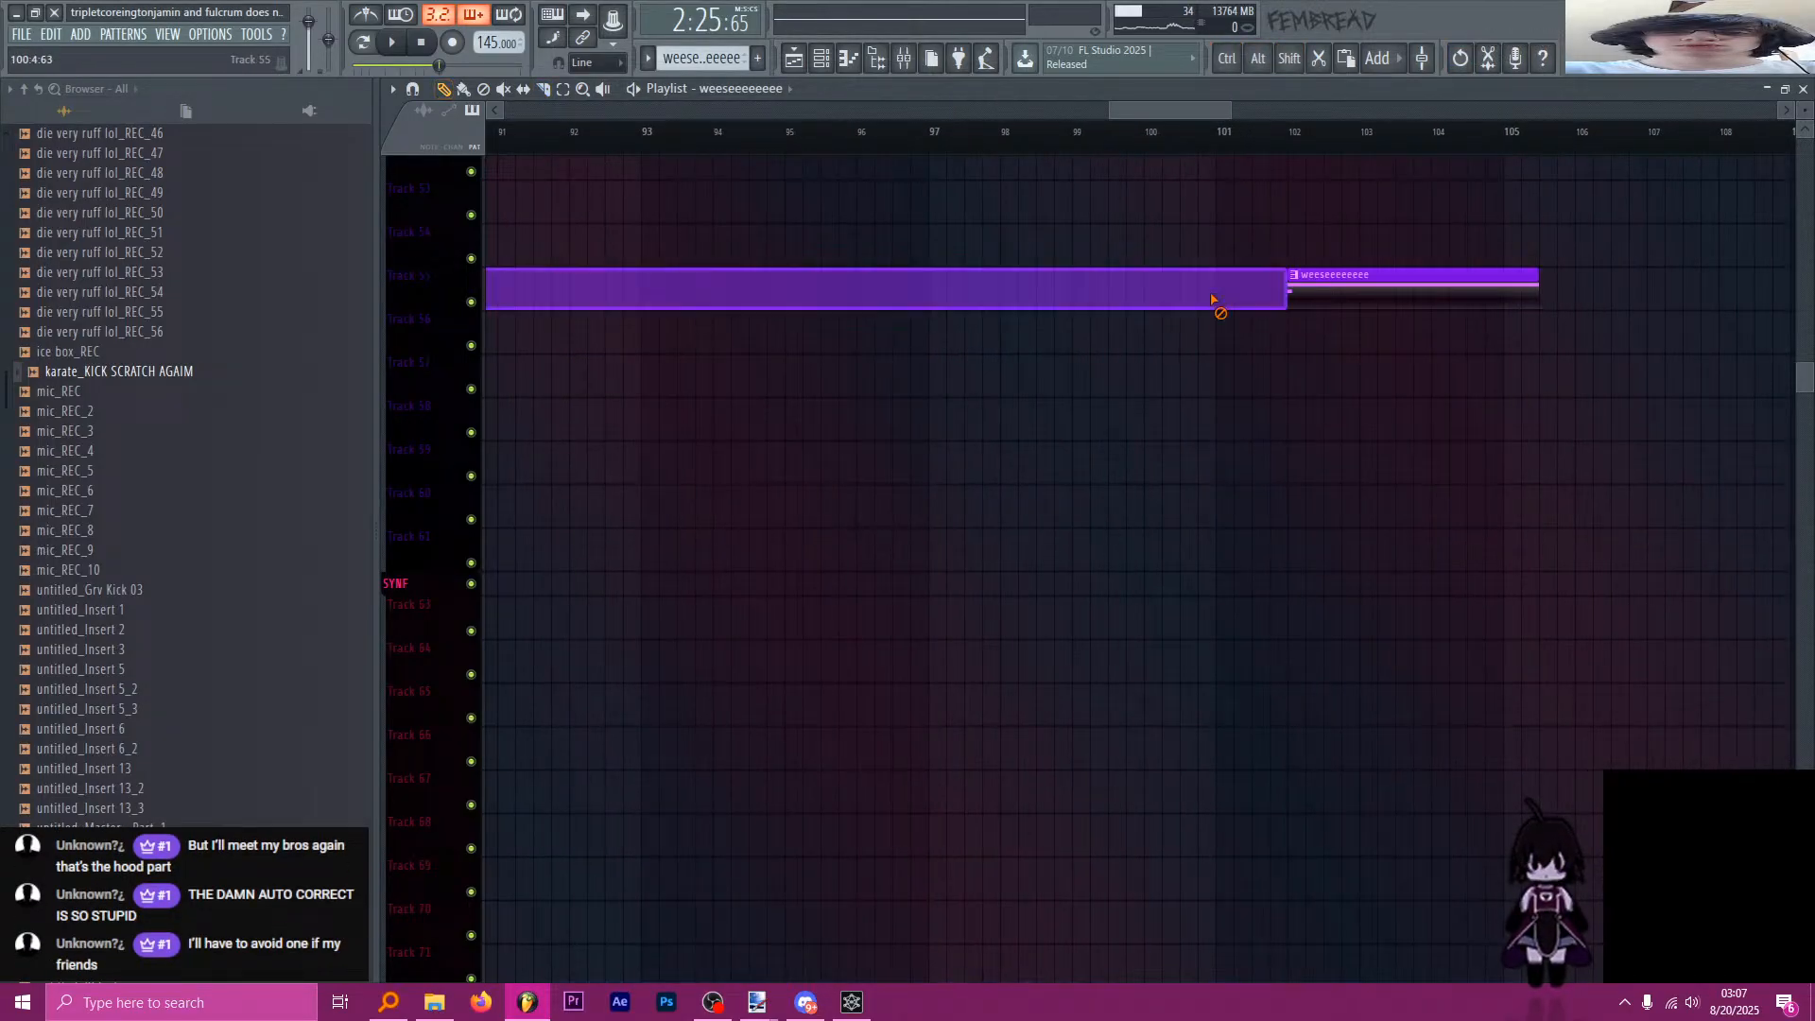
# Move the remaining weeseeeeeee slice to bar 89 and place the Balance - weeseeeeeee - Volume automation on Track 57 at bar 89.
pyautogui.keyDown('ctrl'); pyautogui.scroll(-3, 1261, 303); pyautogui.keyUp('ctrl')
pyautogui.moveTo(1310, 301); pyautogui.dragTo(1023, 281)
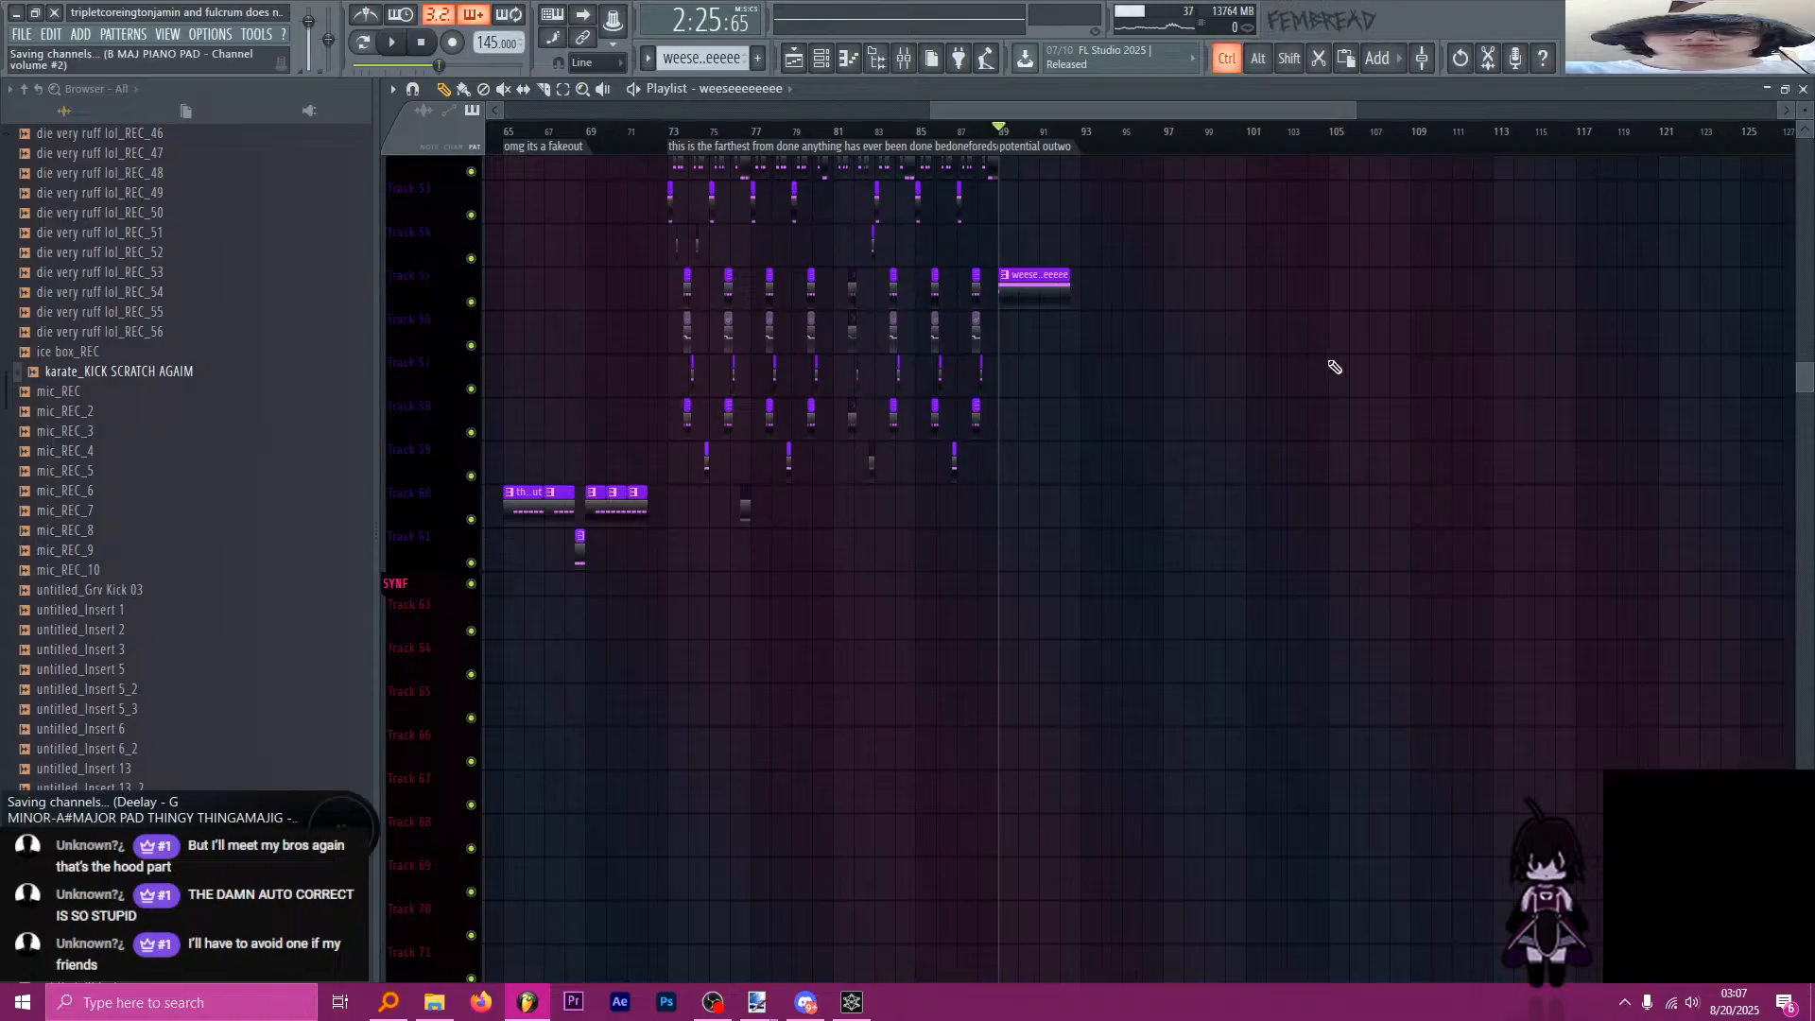
pyautogui.keyDown('ctrl'); pyautogui.scroll(-4, 1304, 368); pyautogui.keyUp('ctrl')
pyautogui.keyDown('ctrl'); pyautogui.scroll(4, 1257, 379); pyautogui.keyUp('ctrl')
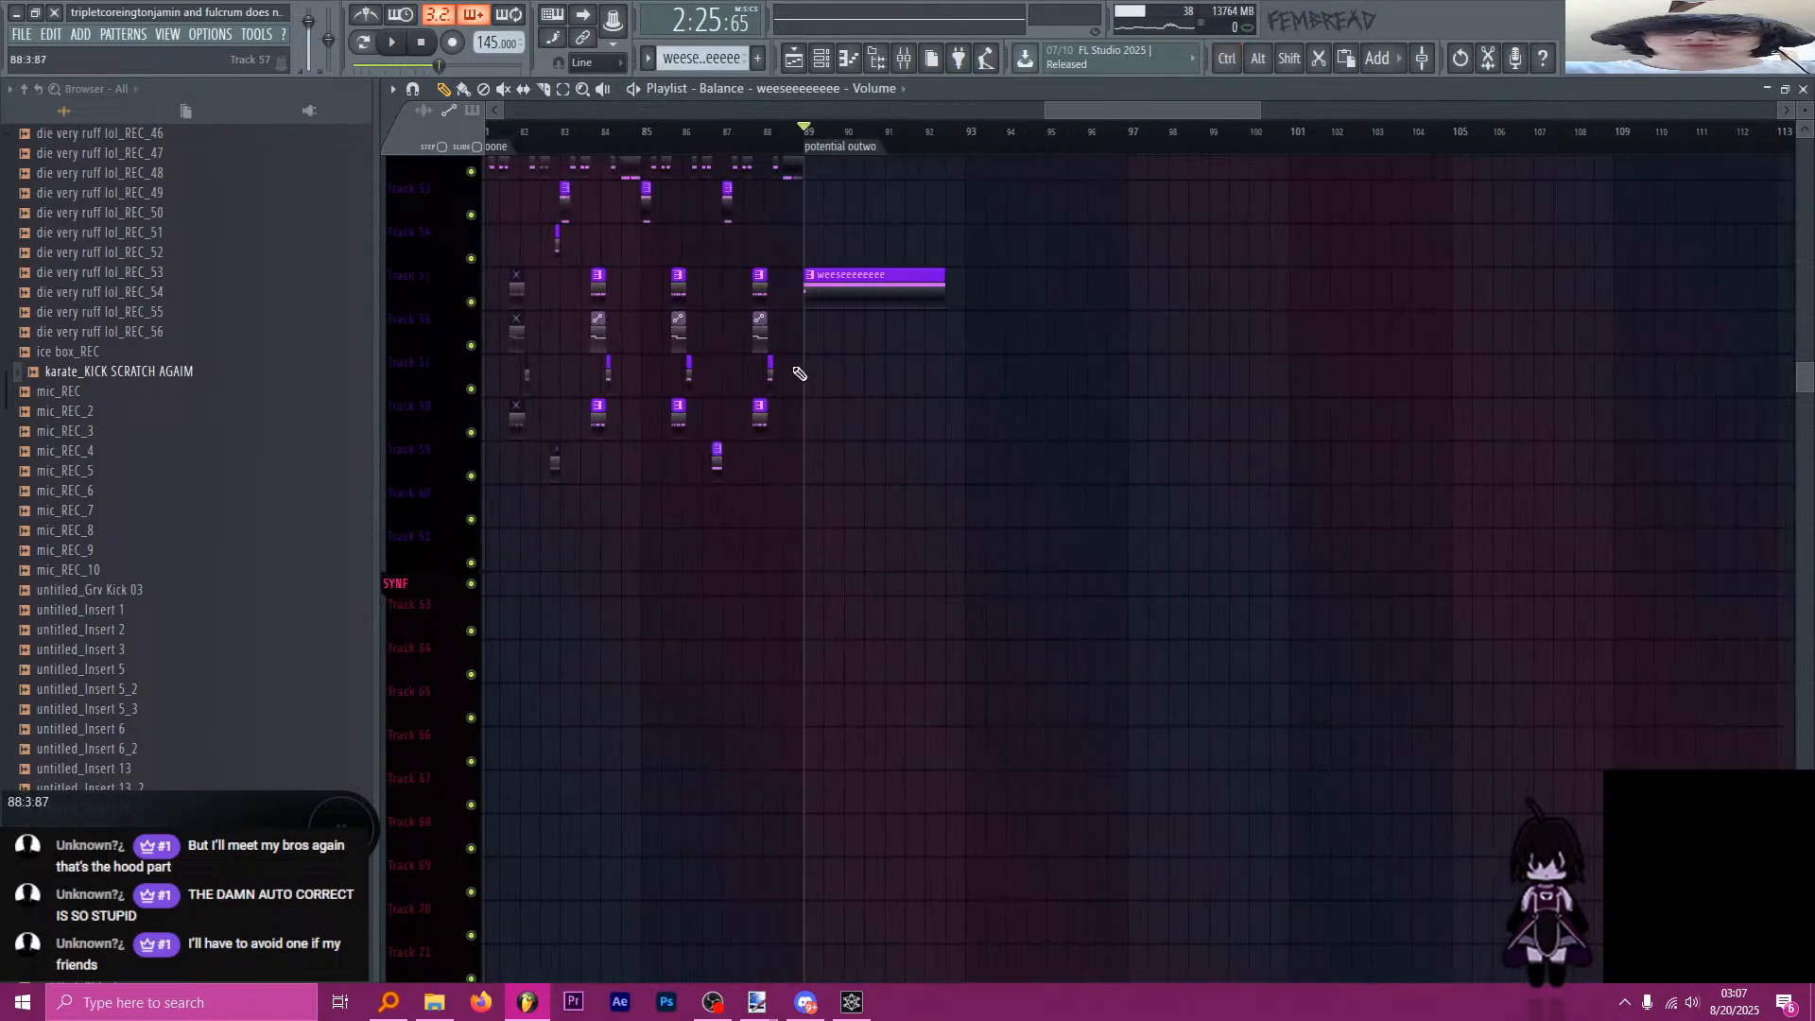
pyautogui.click(832, 369)
# Play the song from bar 89 and resize the weeseeeeeee clip on Track 55 to 3 bars and 3 beats.
pyautogui.press('space')
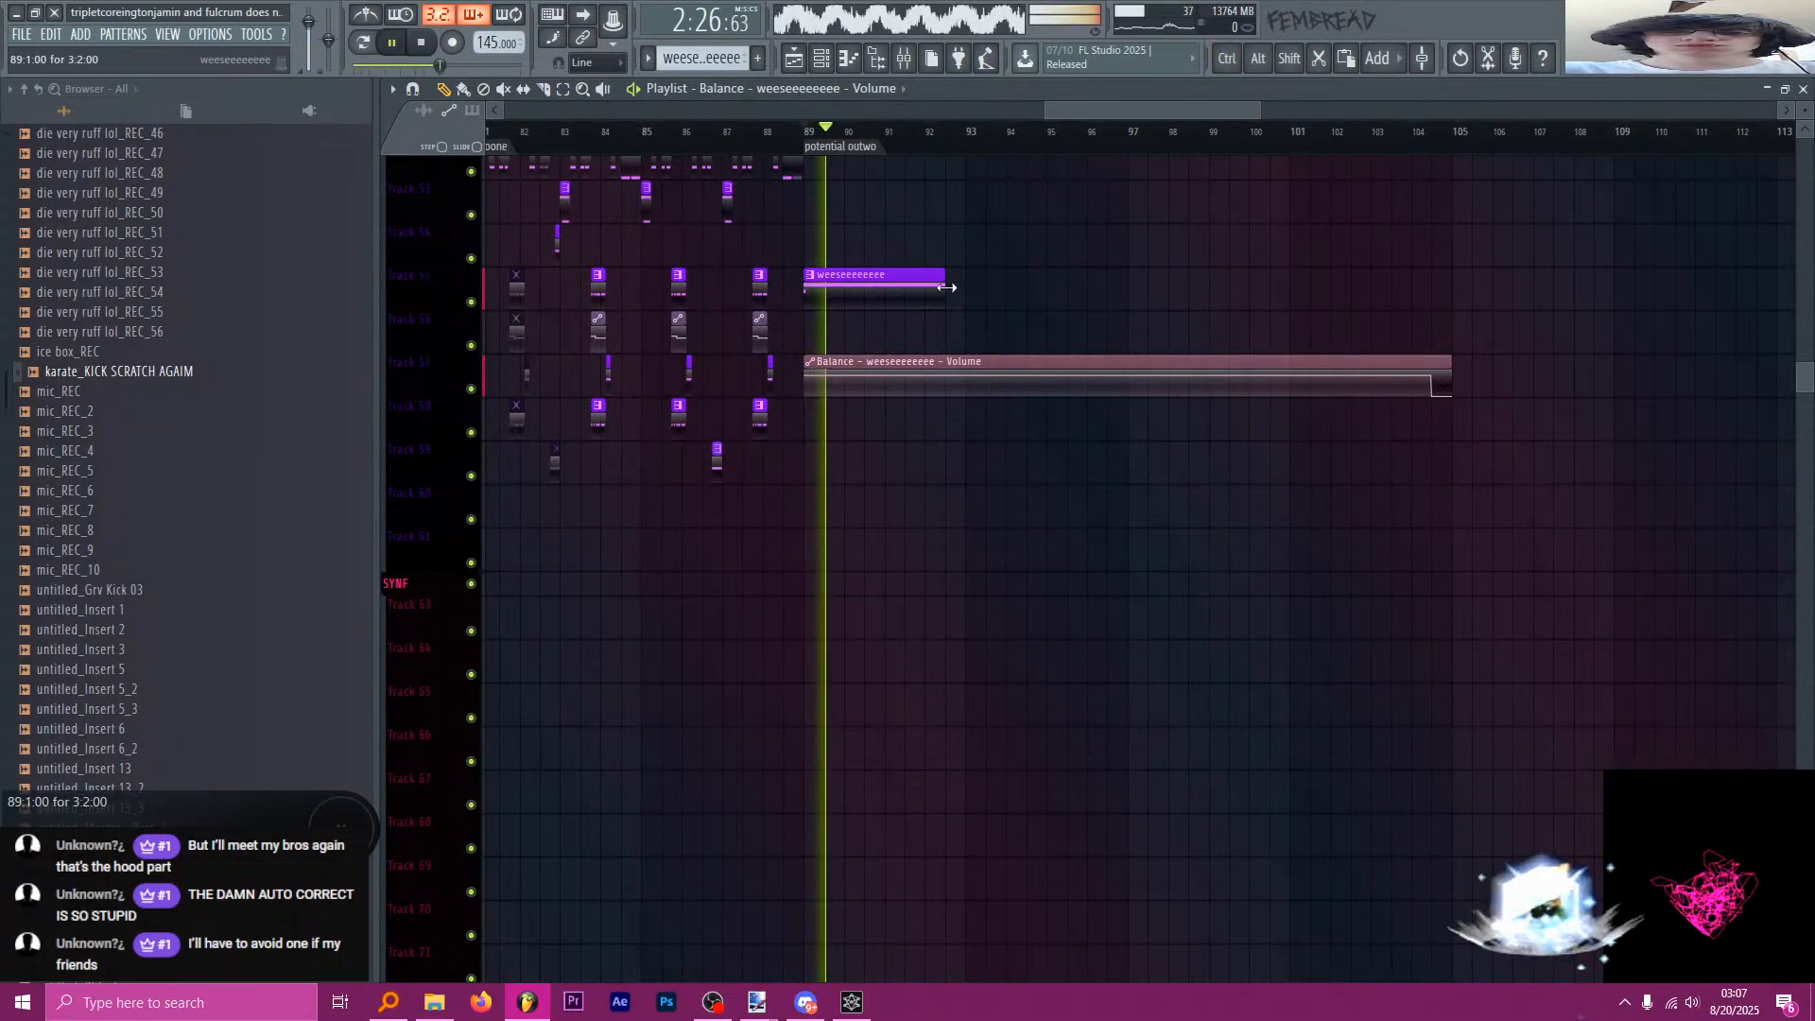
pyautogui.moveTo(943, 295)
pyautogui.mouseDown()
pyautogui.moveTo(1216, 309)
pyautogui.moveTo(970, 308)
pyautogui.mouseUp()
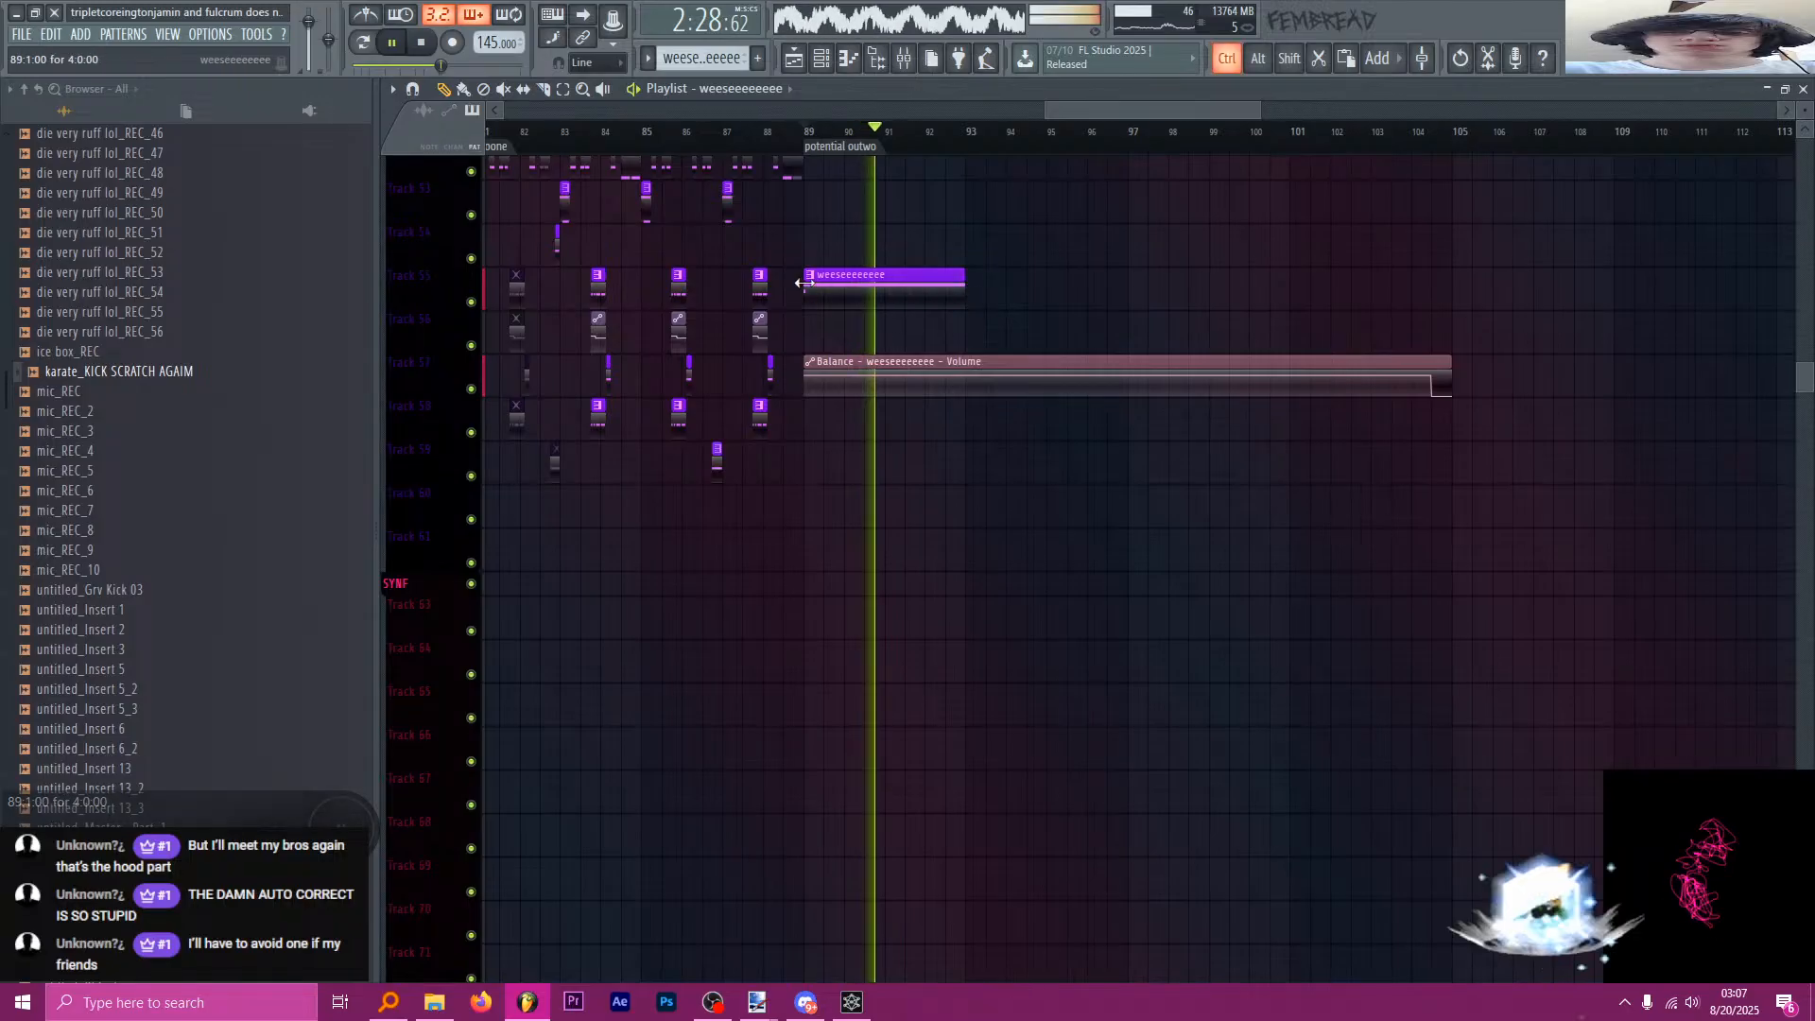
pyautogui.keyDown('ctrl'); pyautogui.scroll(3, 883, 325); pyautogui.keyUp('ctrl')
pyautogui.press('space')
pyautogui.keyDown('ctrl'); pyautogui.scroll(-1, 983, 289); pyautogui.keyUp('ctrl')
pyautogui.keyDown('ctrl'); pyautogui.scroll(2, 973, 287); pyautogui.keyUp('ctrl')
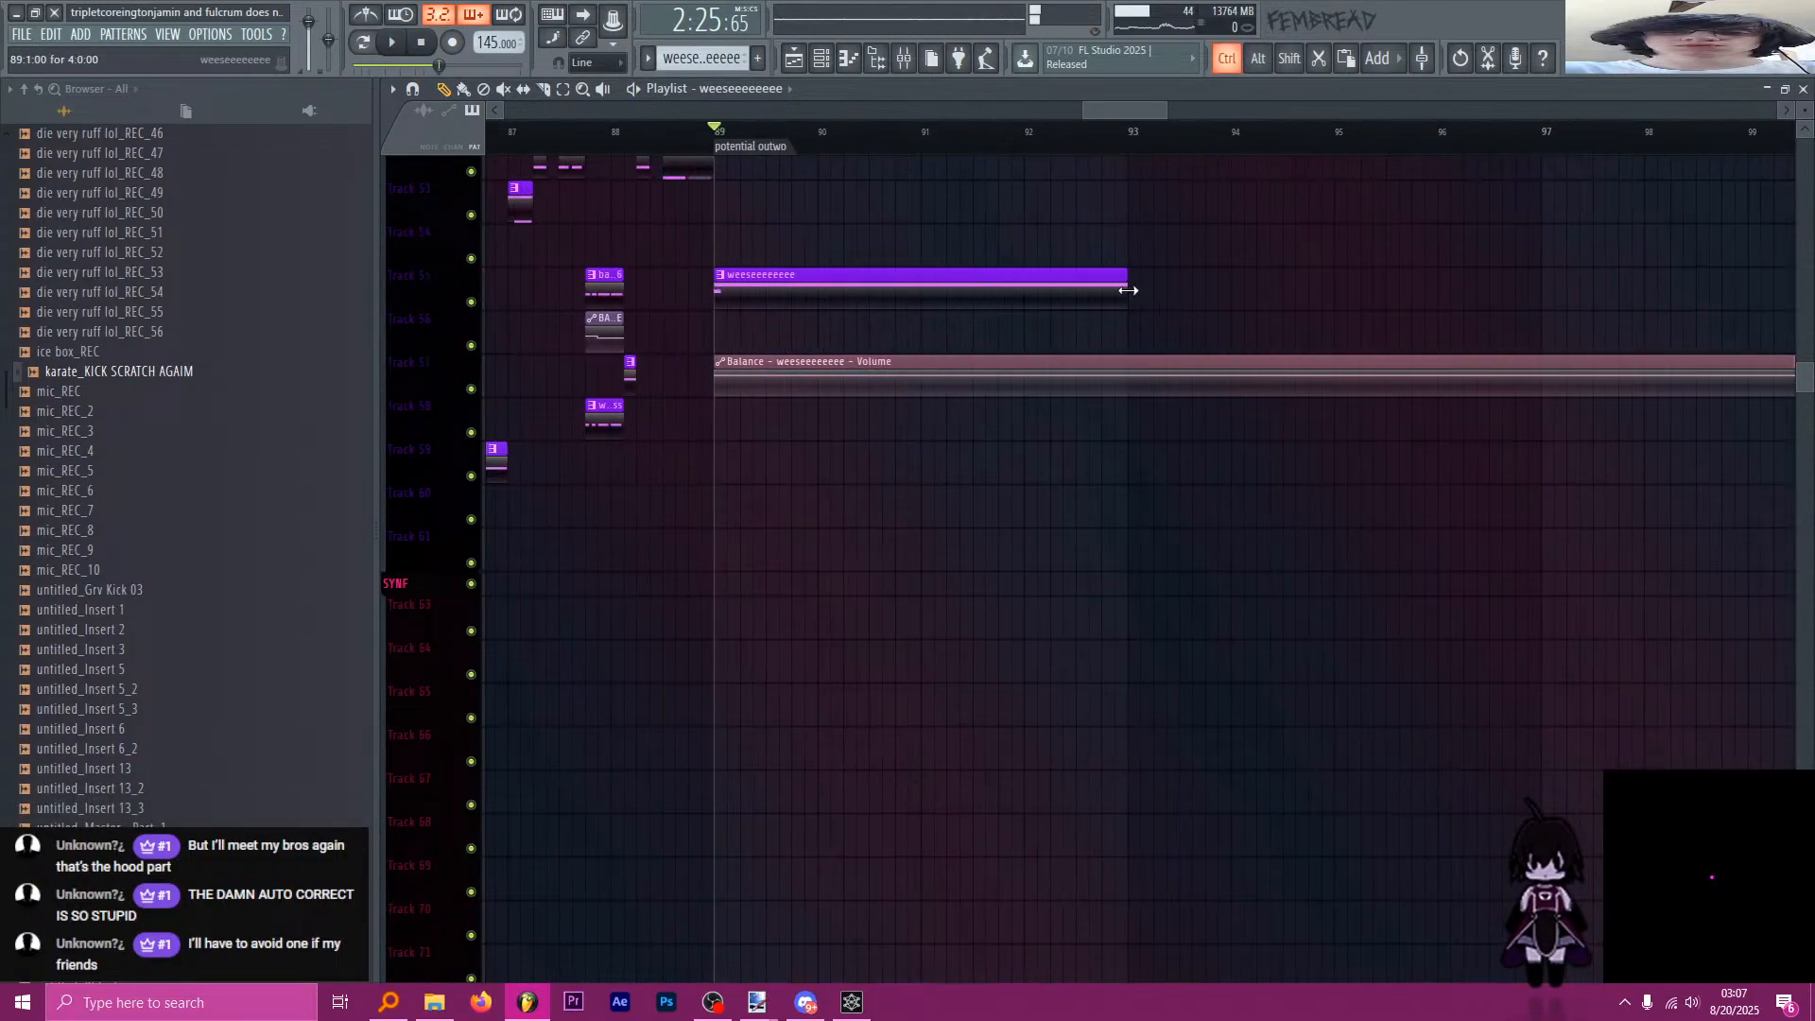
pyautogui.keyDown('ctrl'); pyautogui.scroll(-2, 1108, 289); pyautogui.keyUp('ctrl')
pyautogui.moveTo(1111, 291)
pyautogui.mouseDown()
pyautogui.moveTo(1306, 300)
pyautogui.moveTo(1116, 292)
pyautogui.mouseUp()
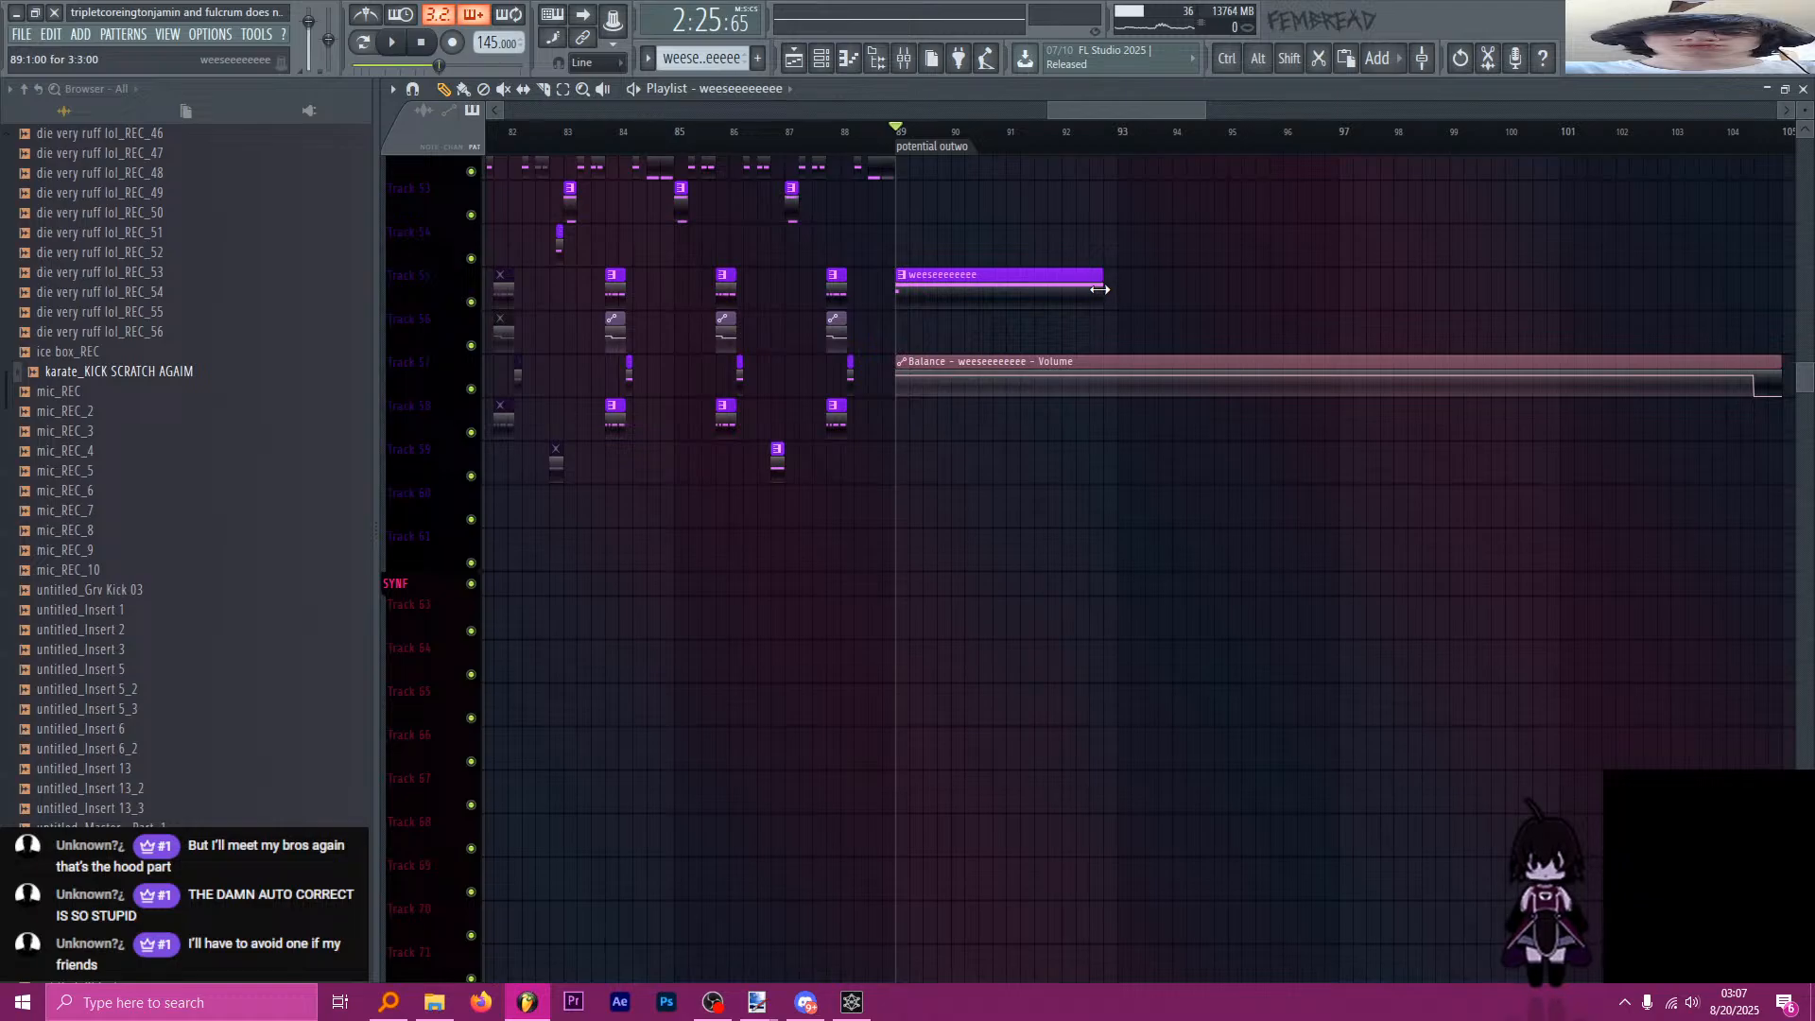
# Slice the Balance volume automation on Track 57 at bar 93, delete the part after the cut and save the project.
pyautogui.keyDown('ctrl'); pyautogui.scroll(-2, 1092, 333); pyautogui.keyUp('ctrl')
pyautogui.keyDown('ctrl'); pyautogui.scroll(2, 1080, 382); pyautogui.keyUp('ctrl')
pyautogui.press('c')
pyautogui.keyDown('shift'); pyautogui.click(1062, 385); pyautogui.keyUp('shift')
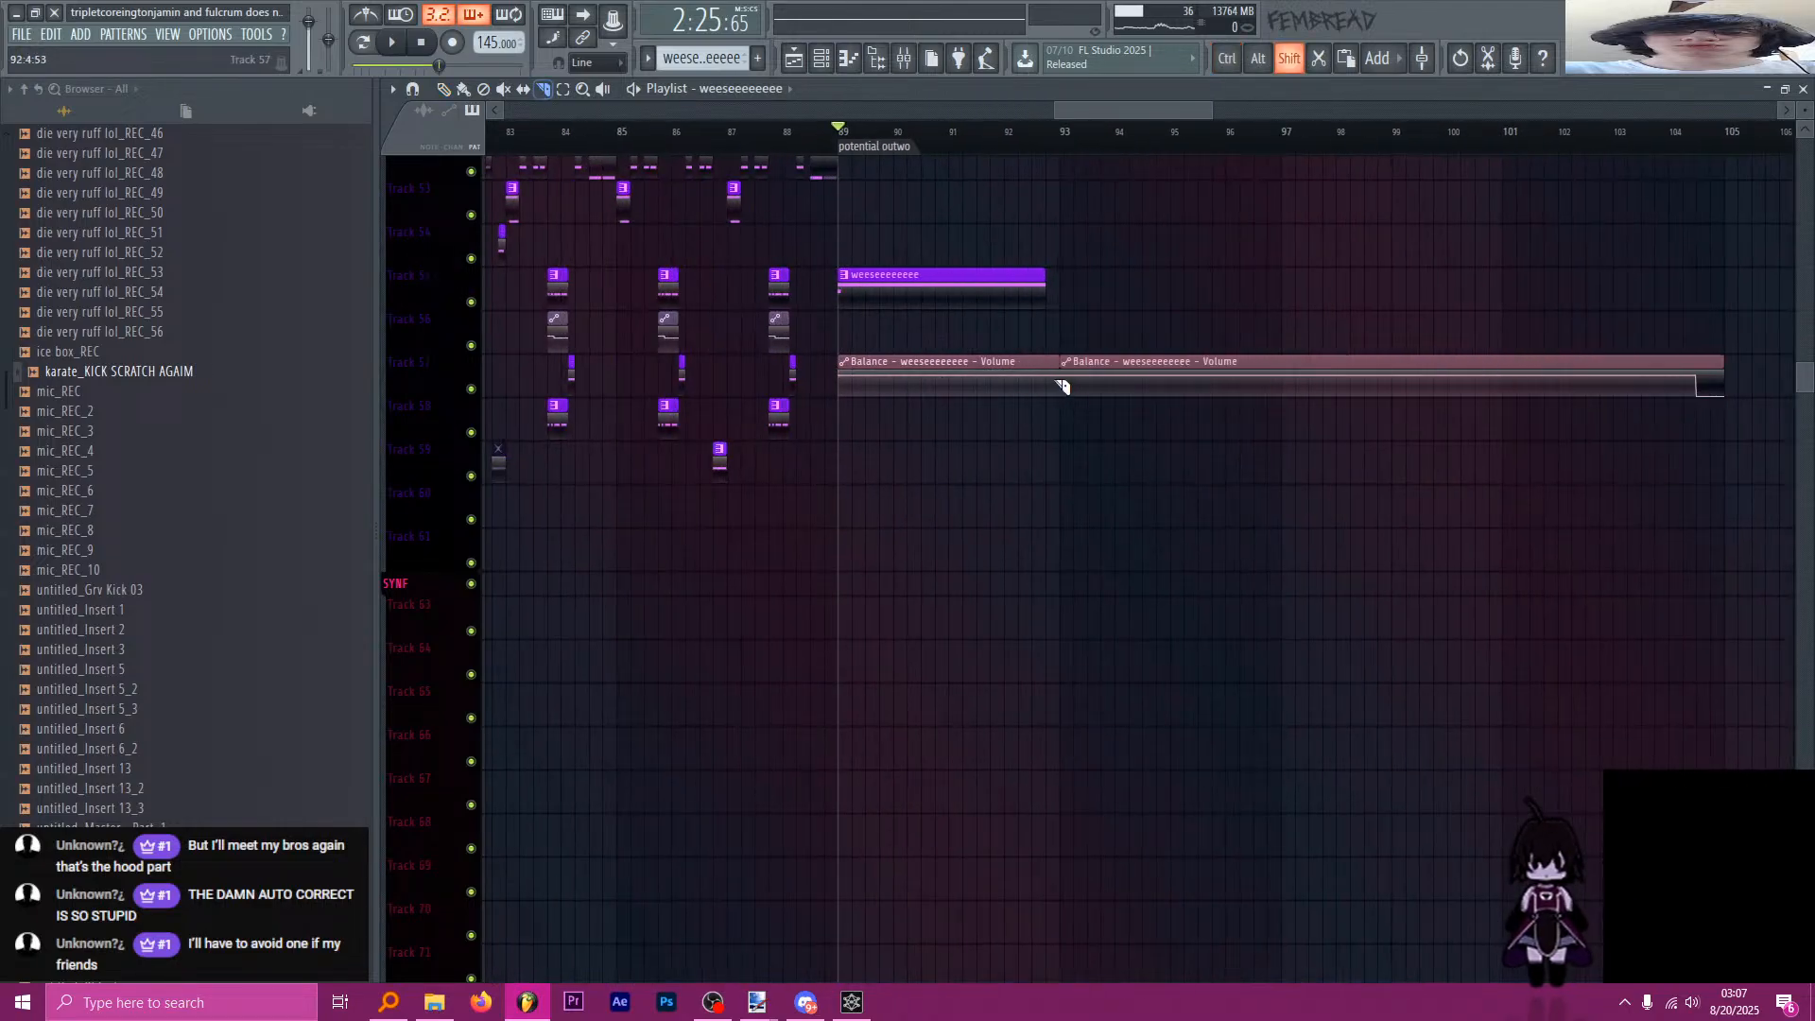
pyautogui.press('p')
pyautogui.rightClick(1183, 374)
pyautogui.keyDown('ctrl'); pyautogui.scroll(-3, 1172, 402); pyautogui.keyUp('ctrl')
pyautogui.hotkey('ctrl', 's')
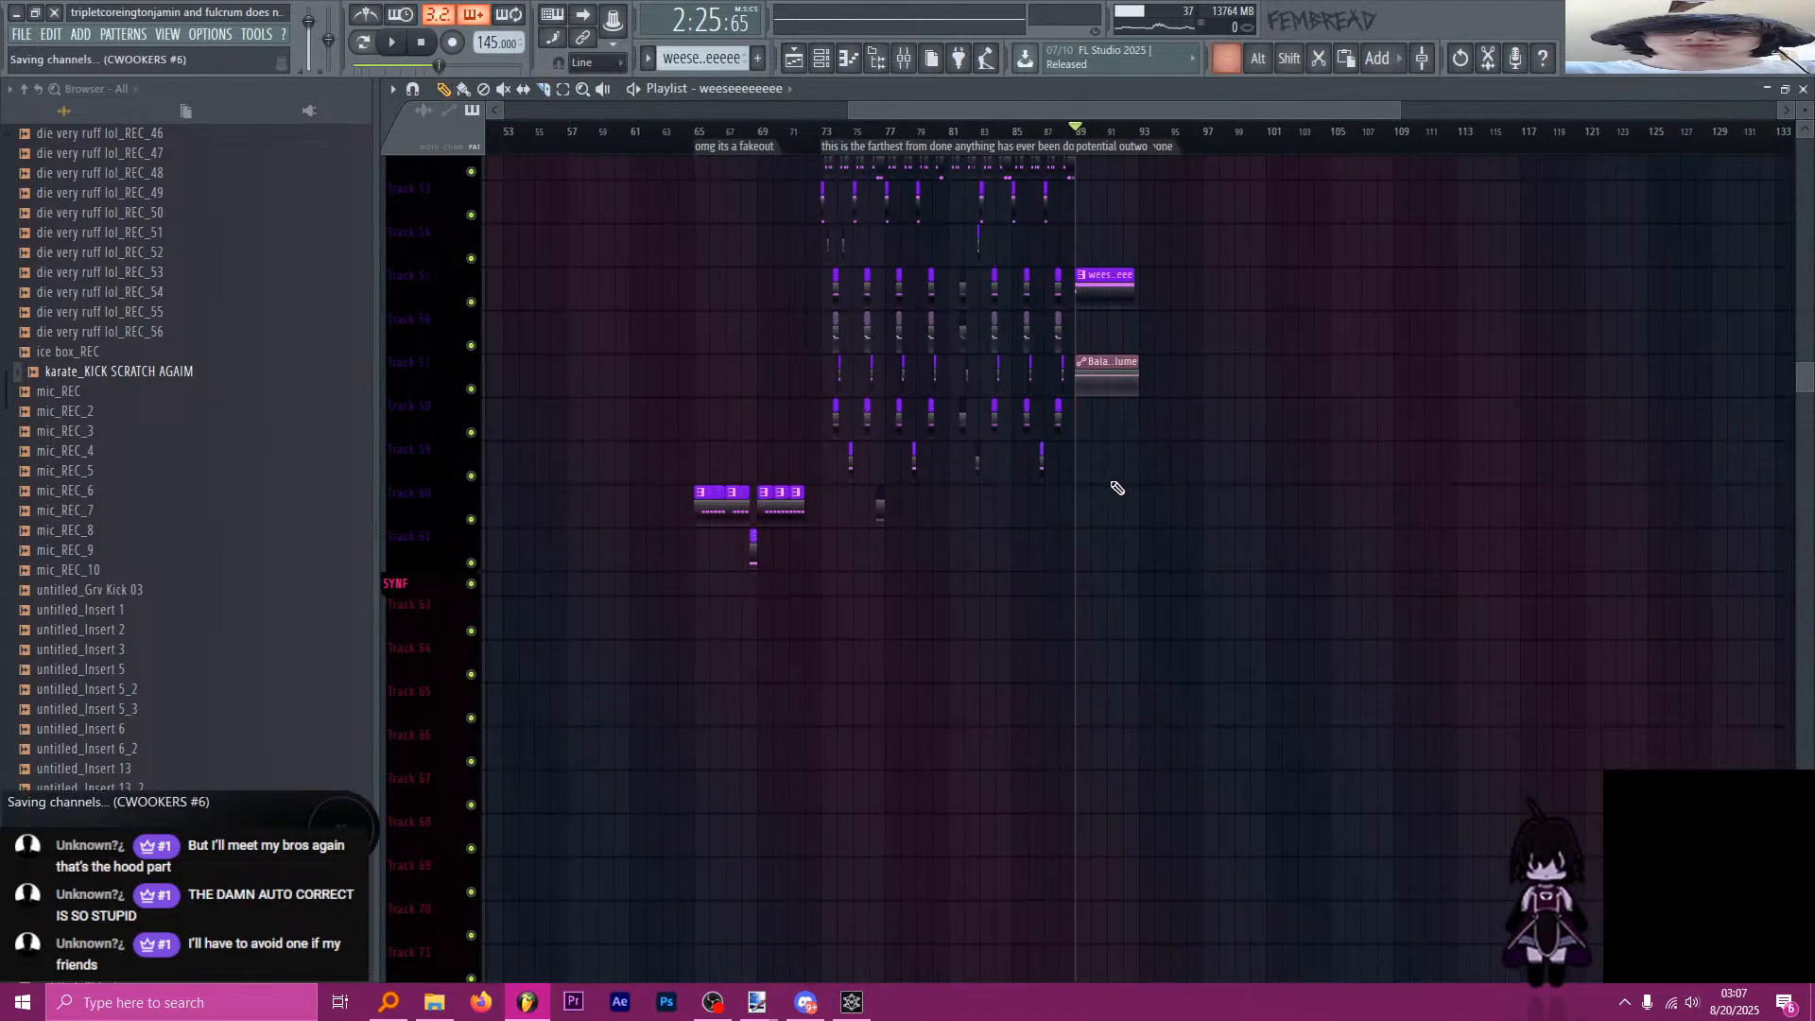
# Extend the weeseeeeeee clip on Track 55 to end at bar 93, level with its volume automation.
pyautogui.keyDown('ctrl'); pyautogui.scroll(-2, 1115, 486); pyautogui.keyUp('ctrl')
pyautogui.scroll(-3, 1110, 471)
pyautogui.scroll(-6, 1087, 454)
pyautogui.scroll(10, 1134, 452)
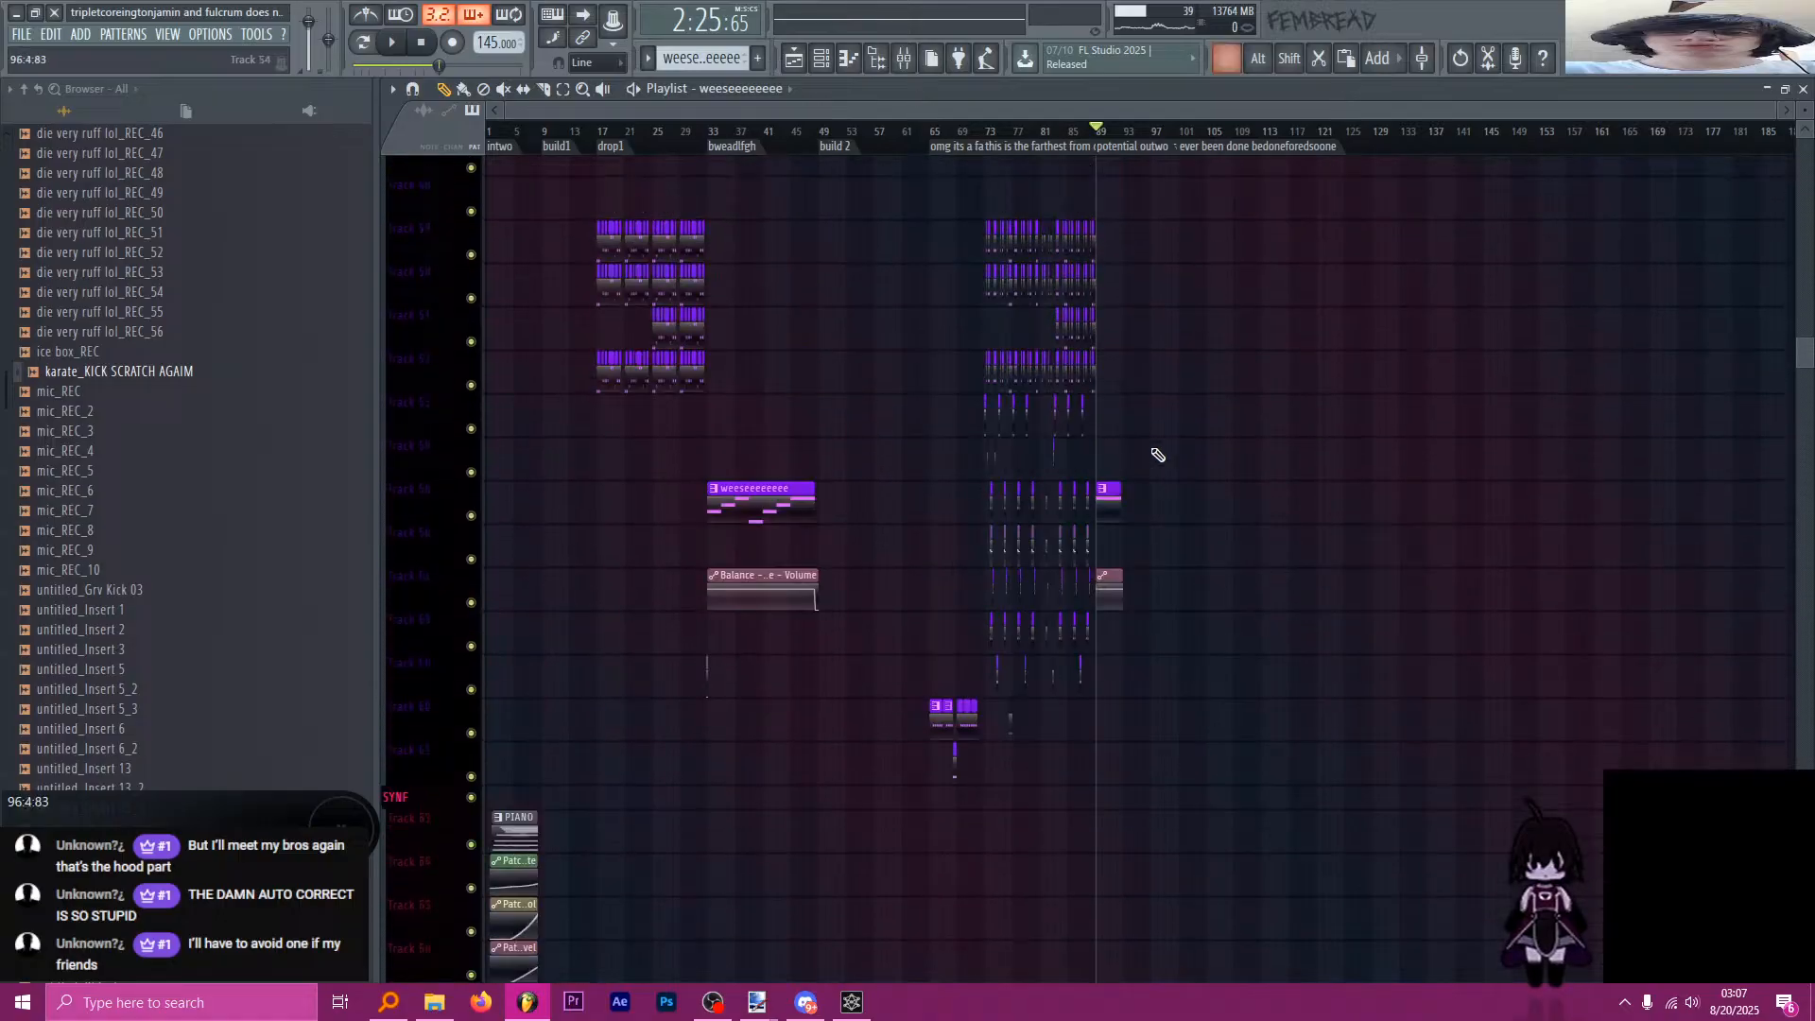
pyautogui.keyDown('ctrl'); pyautogui.scroll(4, 1105, 485); pyautogui.keyUp('ctrl')
pyautogui.keyDown('ctrl'); pyautogui.scroll(3, 1105, 486); pyautogui.keyUp('ctrl')
pyautogui.keyDown('ctrl'); pyautogui.click(988, 497); pyautogui.keyUp('ctrl')
pyautogui.keyDown('ctrl'); pyautogui.scroll(-5, 1039, 515); pyautogui.keyUp('ctrl')
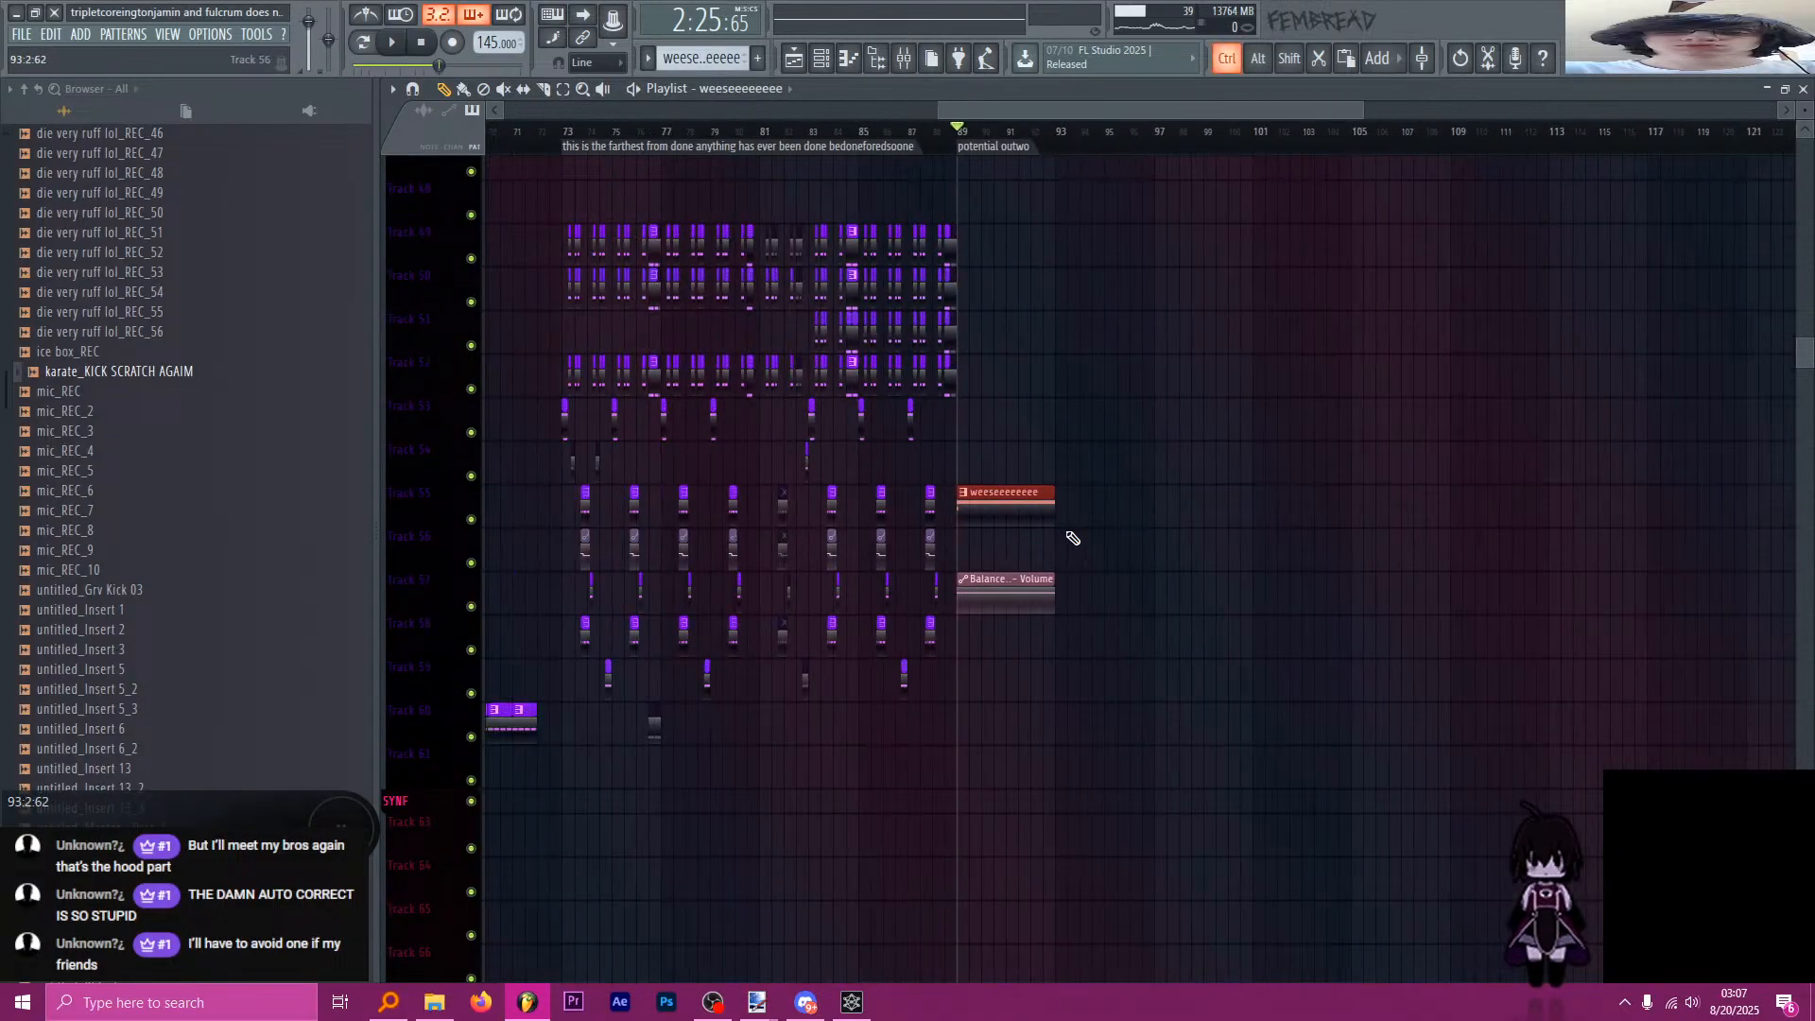
# Place the G MINOR-A#MAJOR PAD THINGY THINGAMAJIG clip on Track 99 at bar 89 and play it back.
pyautogui.scroll(-8, 1063, 524)
pyautogui.scroll(-2, 907, 397)
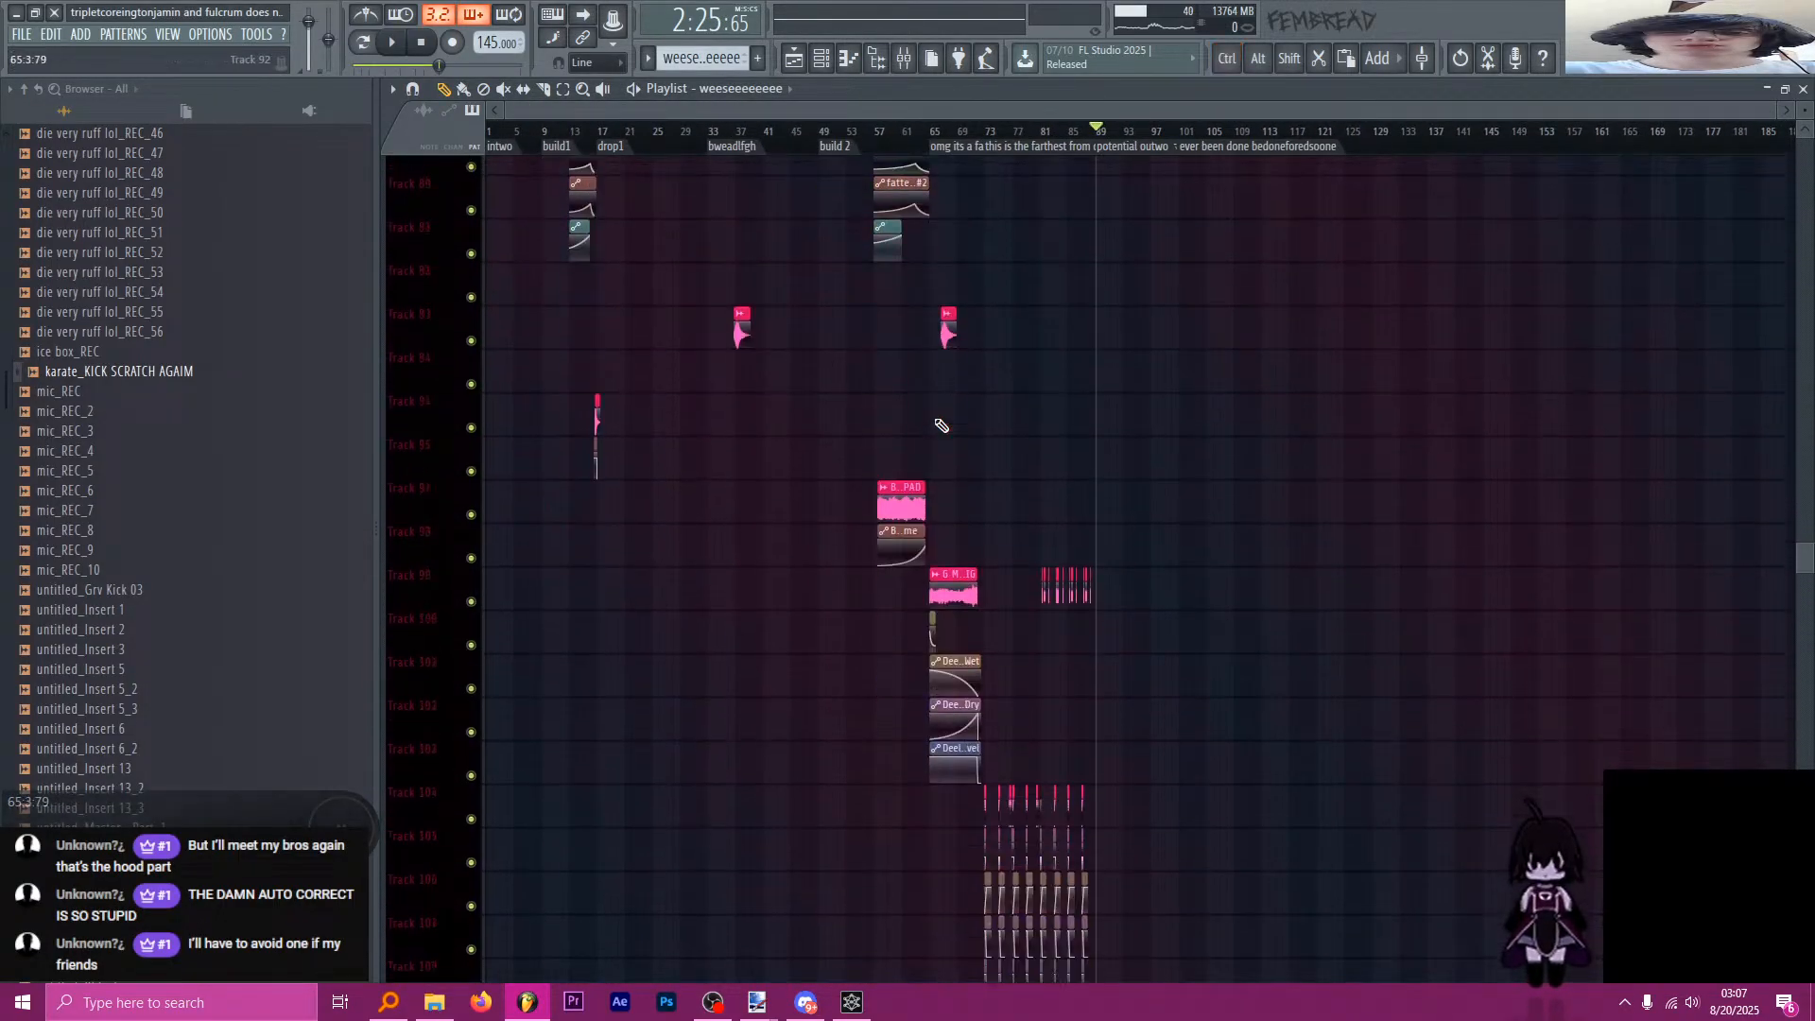
pyautogui.keyDown('ctrl'); pyautogui.scroll(3, 964, 510); pyautogui.keyUp('ctrl')
pyautogui.click(1123, 583)
pyautogui.keyDown('ctrl'); pyautogui.scroll(3, 1248, 580); pyautogui.keyUp('ctrl')
pyautogui.click(1193, 576)
pyautogui.press('space')
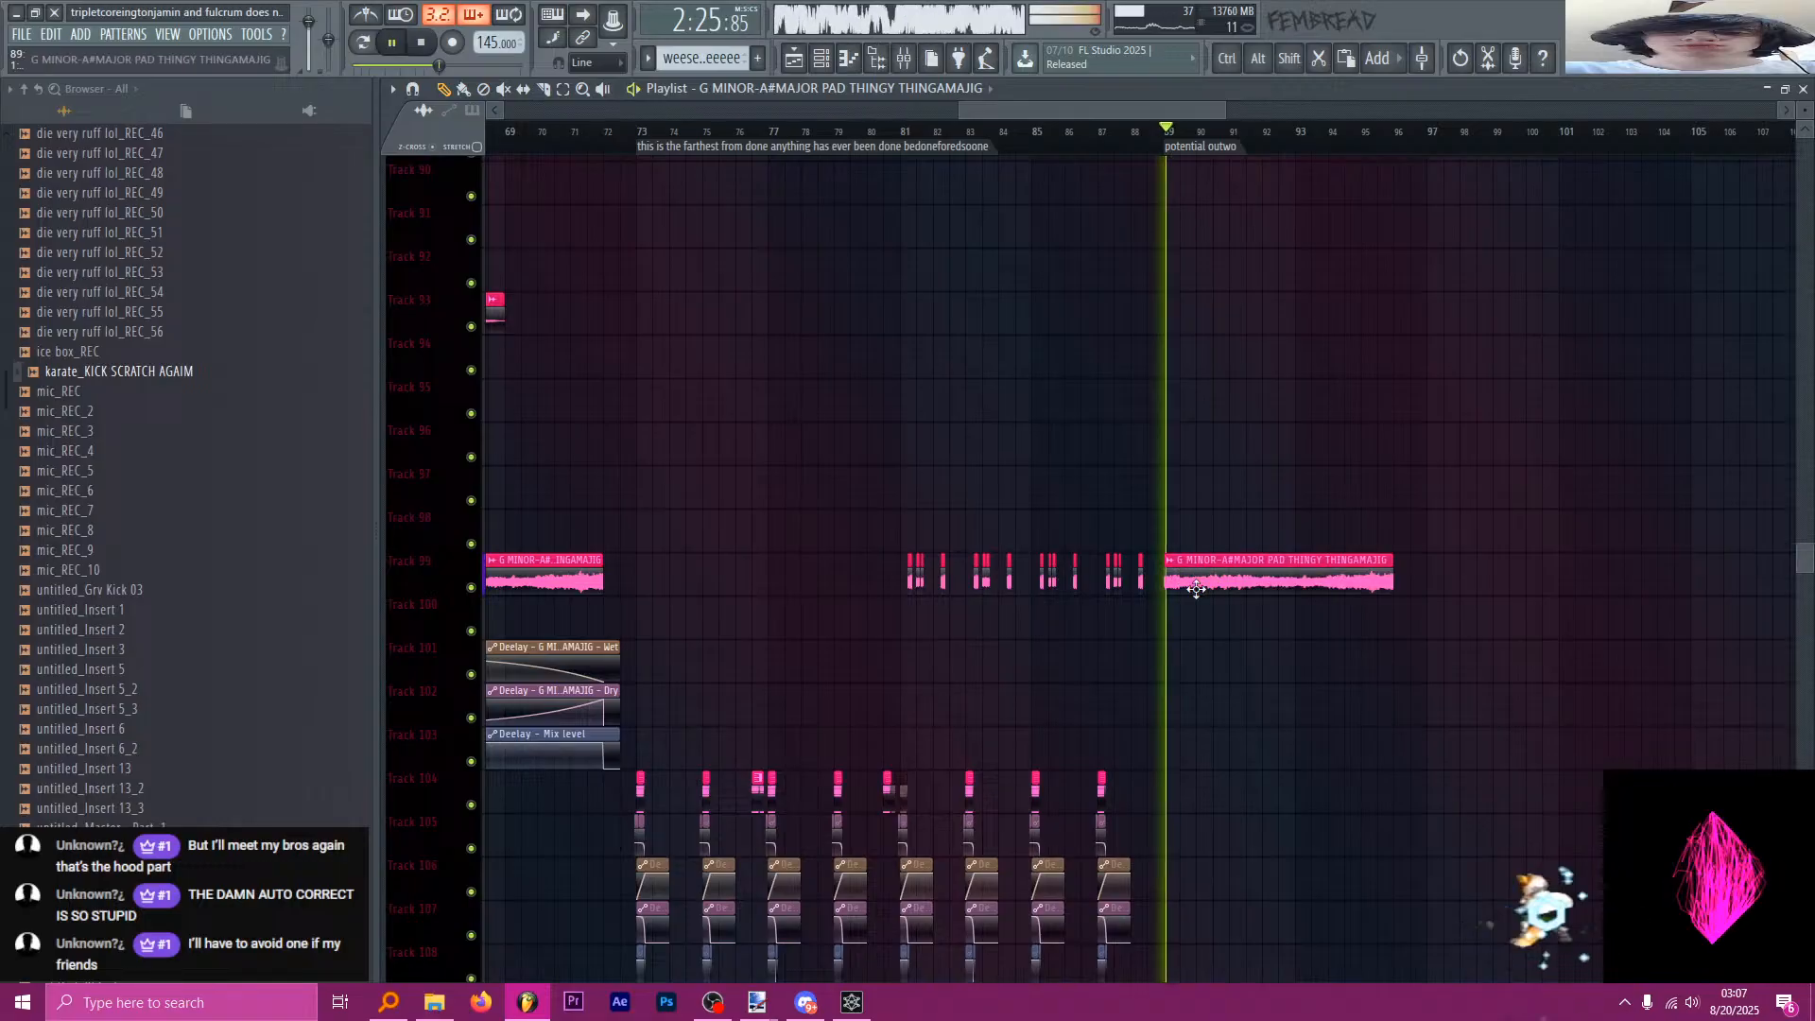
pyautogui.scroll(-2, 946, 595)
pyautogui.keyDown('ctrl'); pyautogui.scroll(-2, 883, 616); pyautogui.keyUp('ctrl')
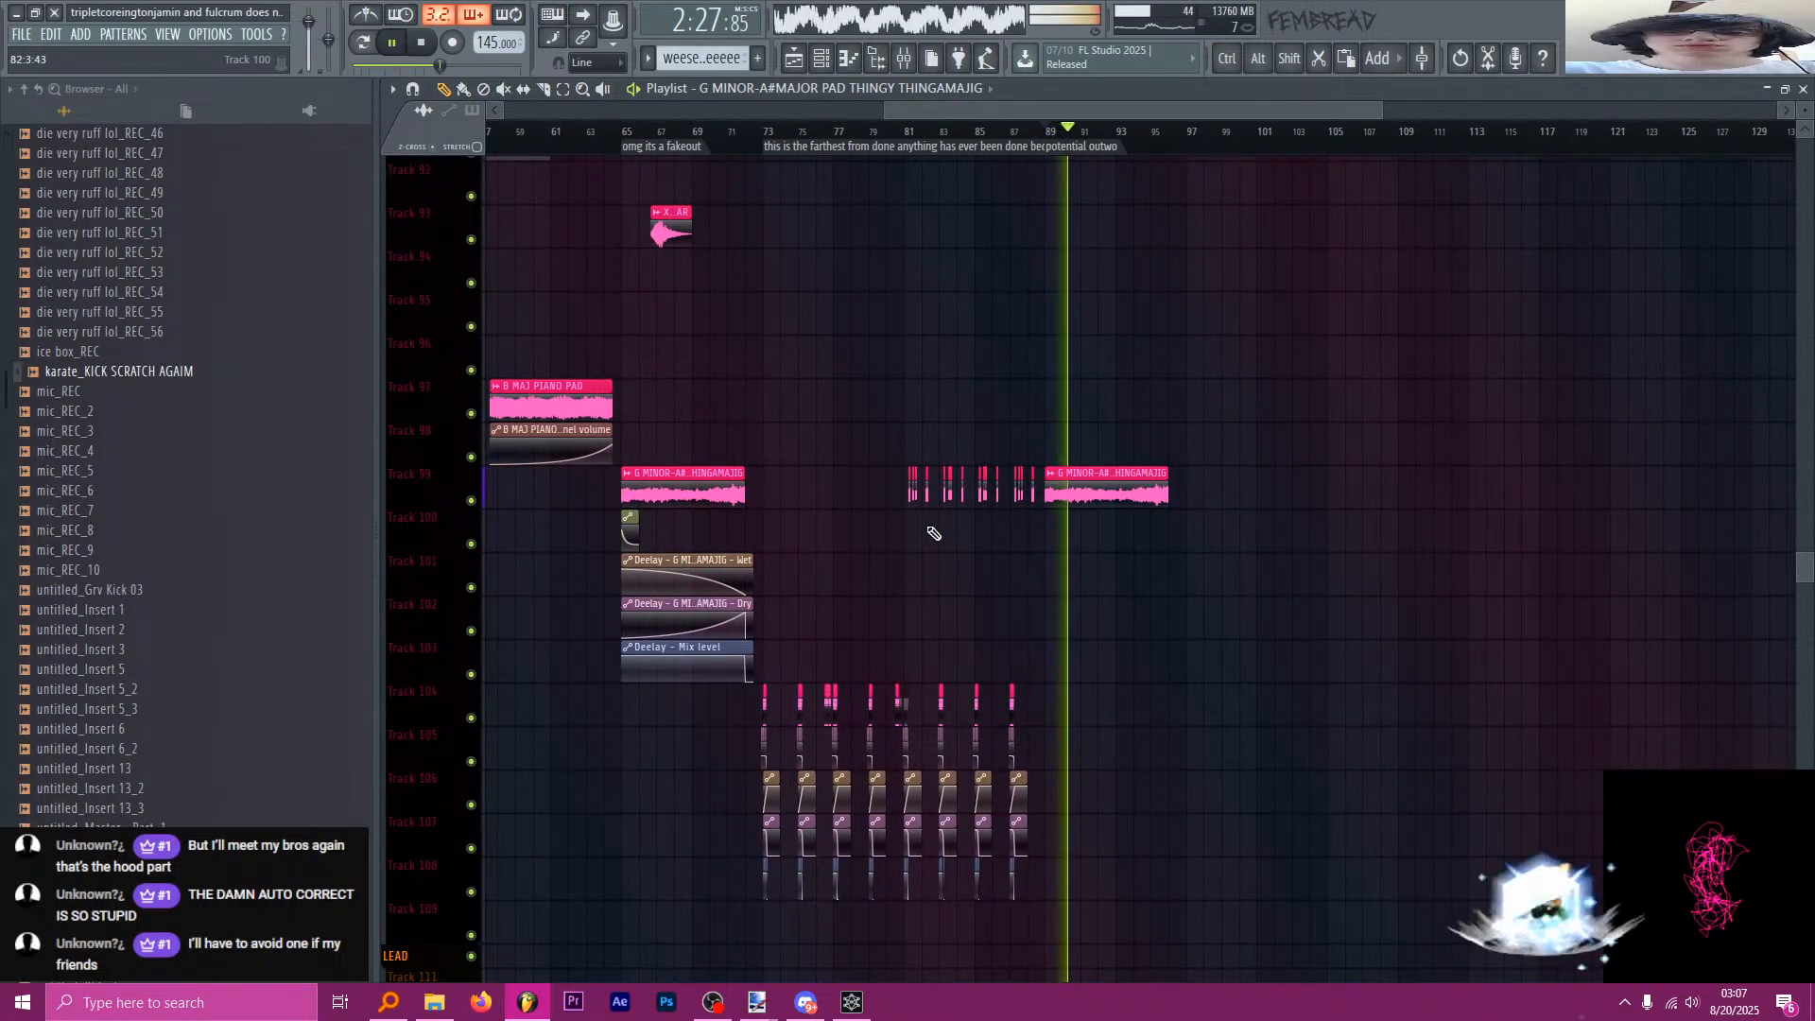
pyautogui.press('space')
pyautogui.keyDown('ctrl'); pyautogui.scroll(-2, 640, 399); pyautogui.keyUp('ctrl')
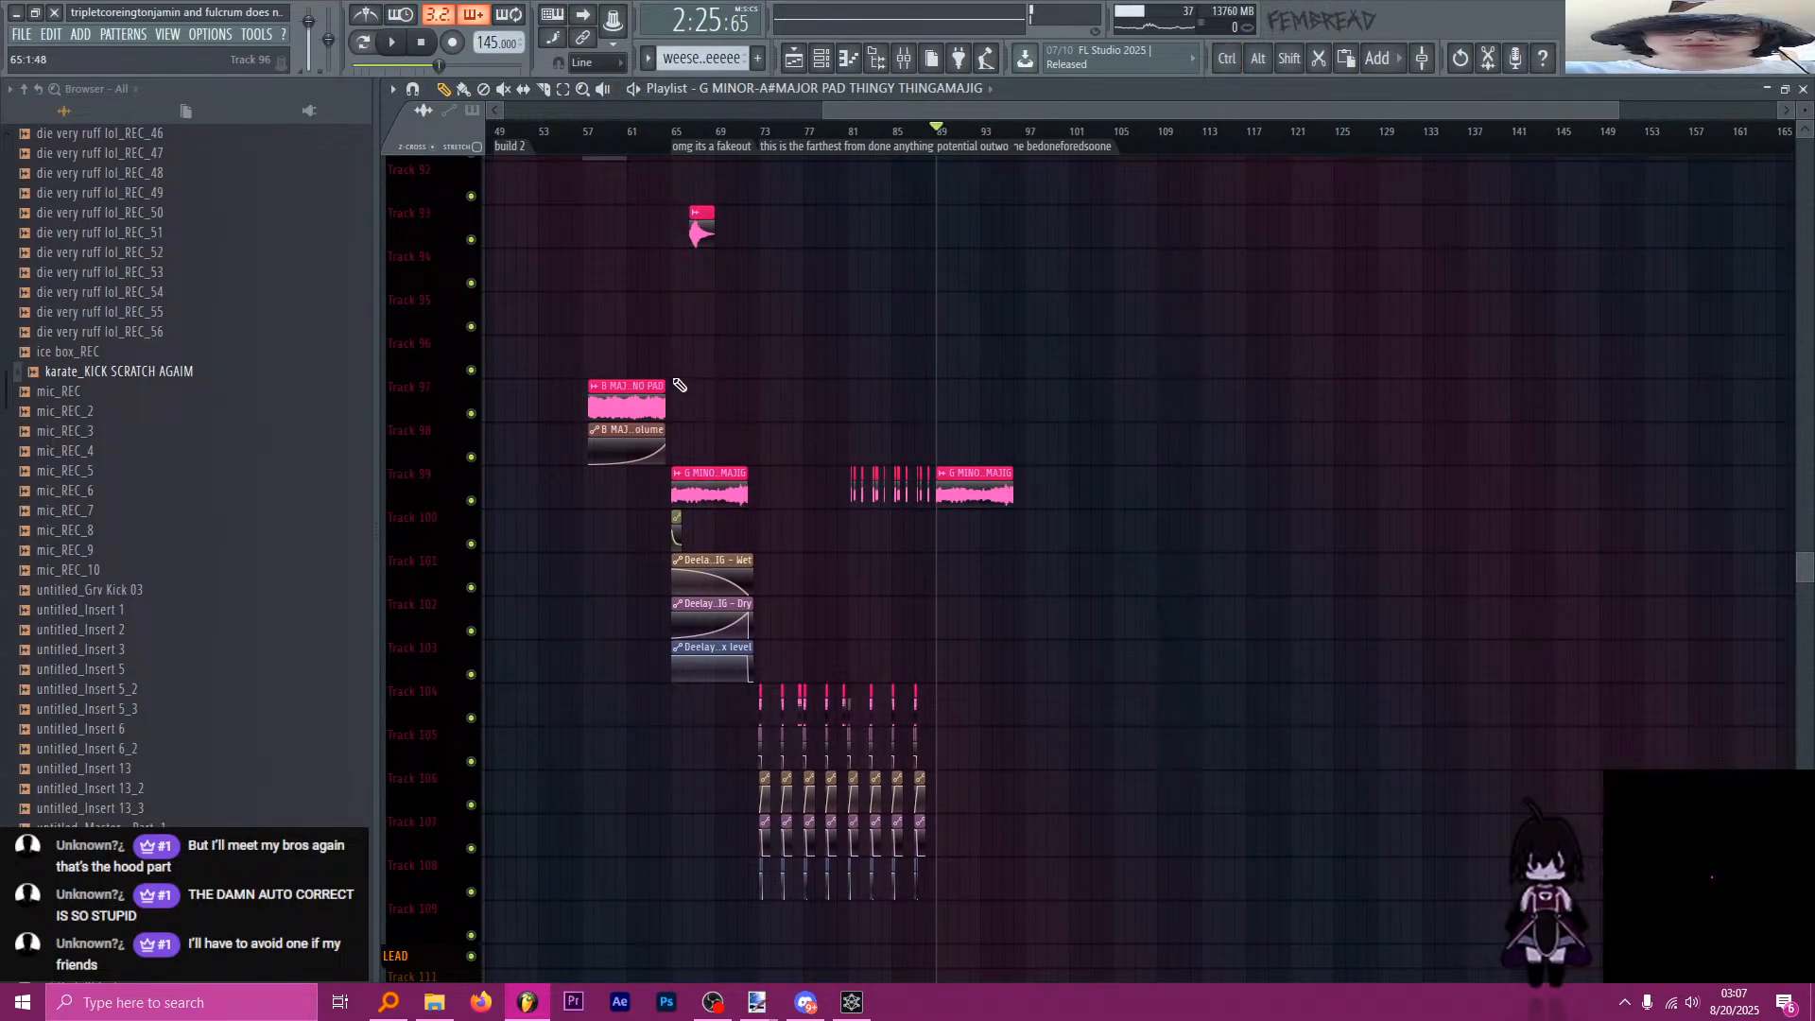
# Copy the B MAJ PIANO PAD clip and its channel volume automation to just after bar 89 and listen to the result.
pyautogui.keyDown('ctrl'); pyautogui.scroll(3, 679, 385); pyautogui.keyUp('ctrl')
pyautogui.moveTo(650, 405); pyautogui.dragTo(1233, 405)
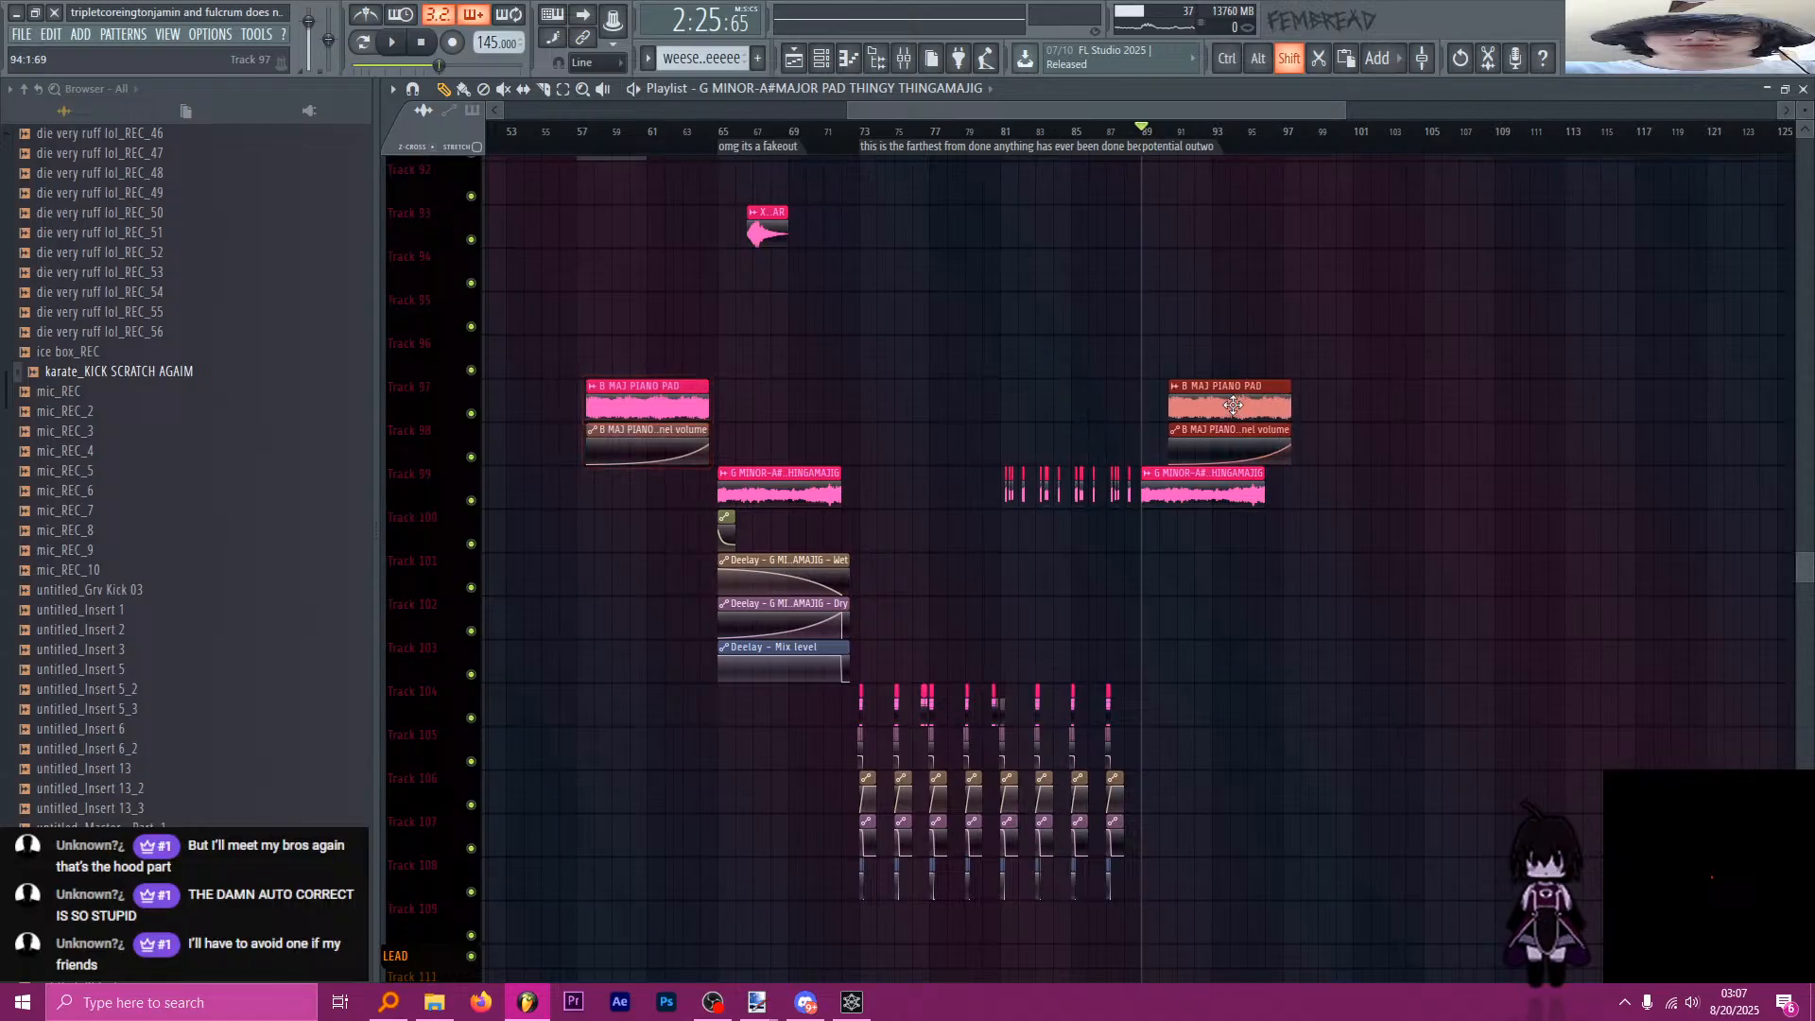
pyautogui.scroll(6, 1323, 482)
pyautogui.press('space')
pyautogui.keyDown('ctrl'); pyautogui.scroll(3, 1257, 558); pyautogui.keyUp('ctrl')
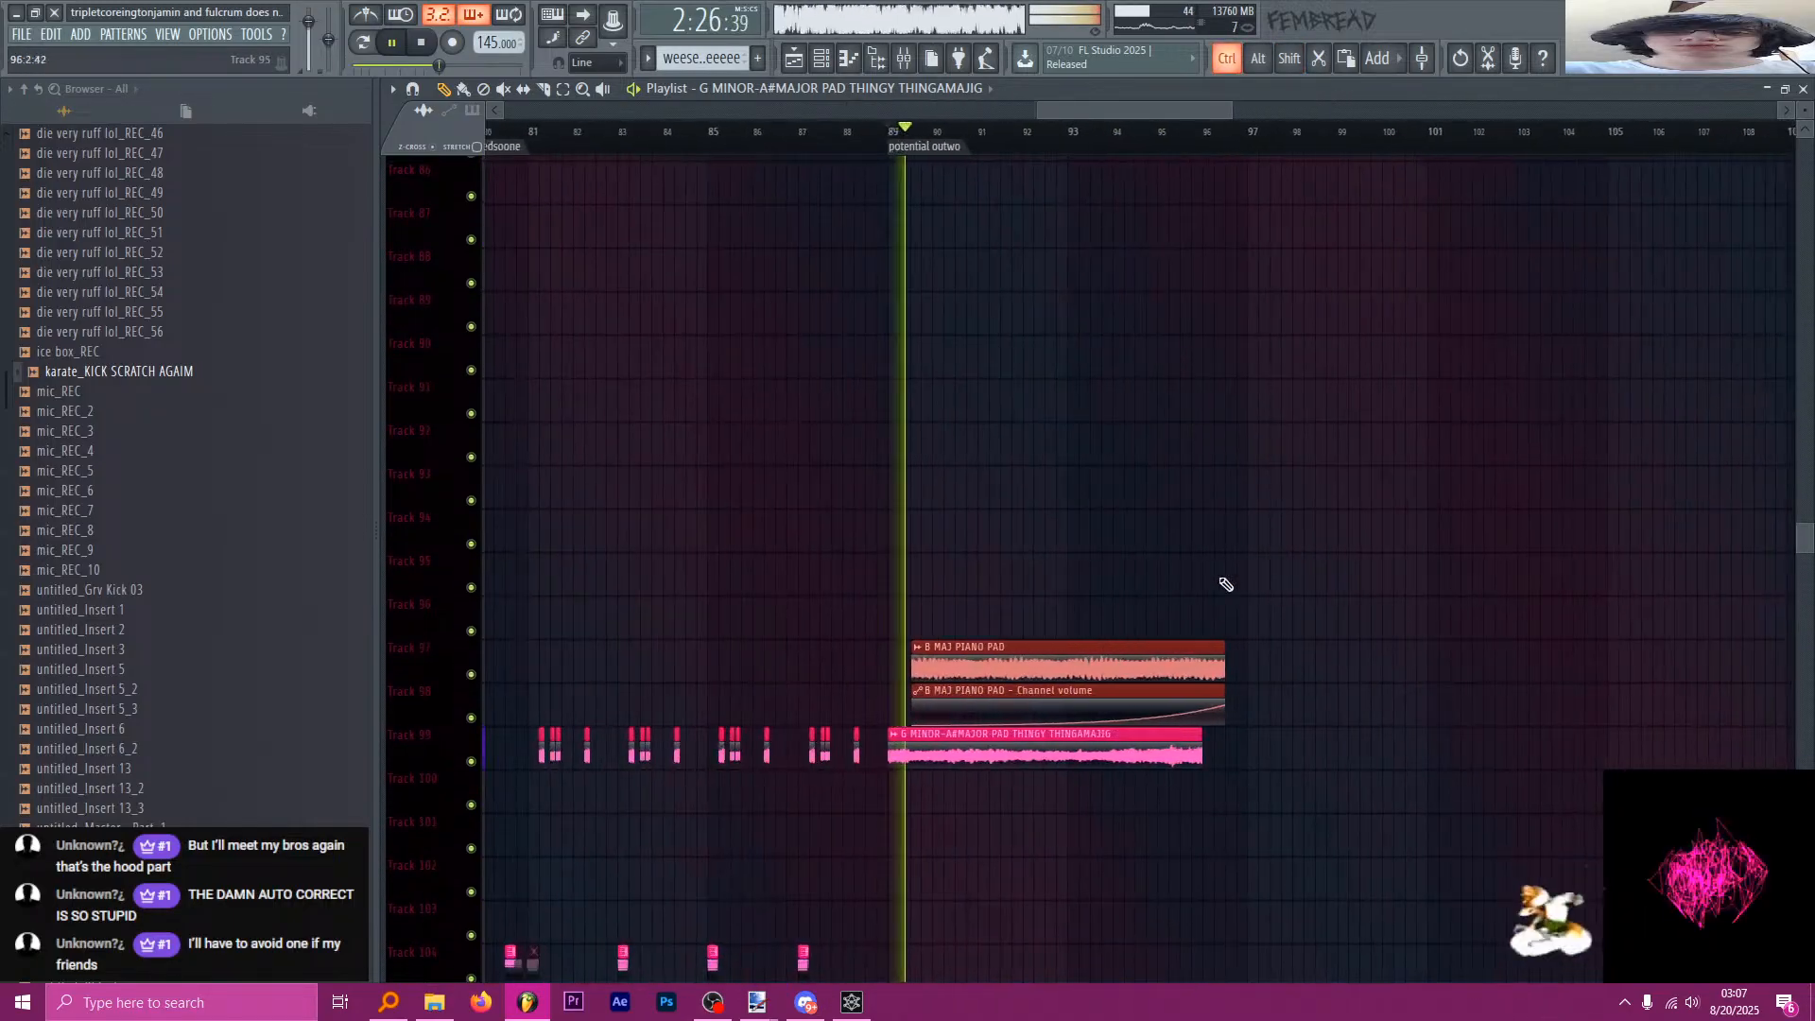
pyautogui.scroll(20, 1219, 652)
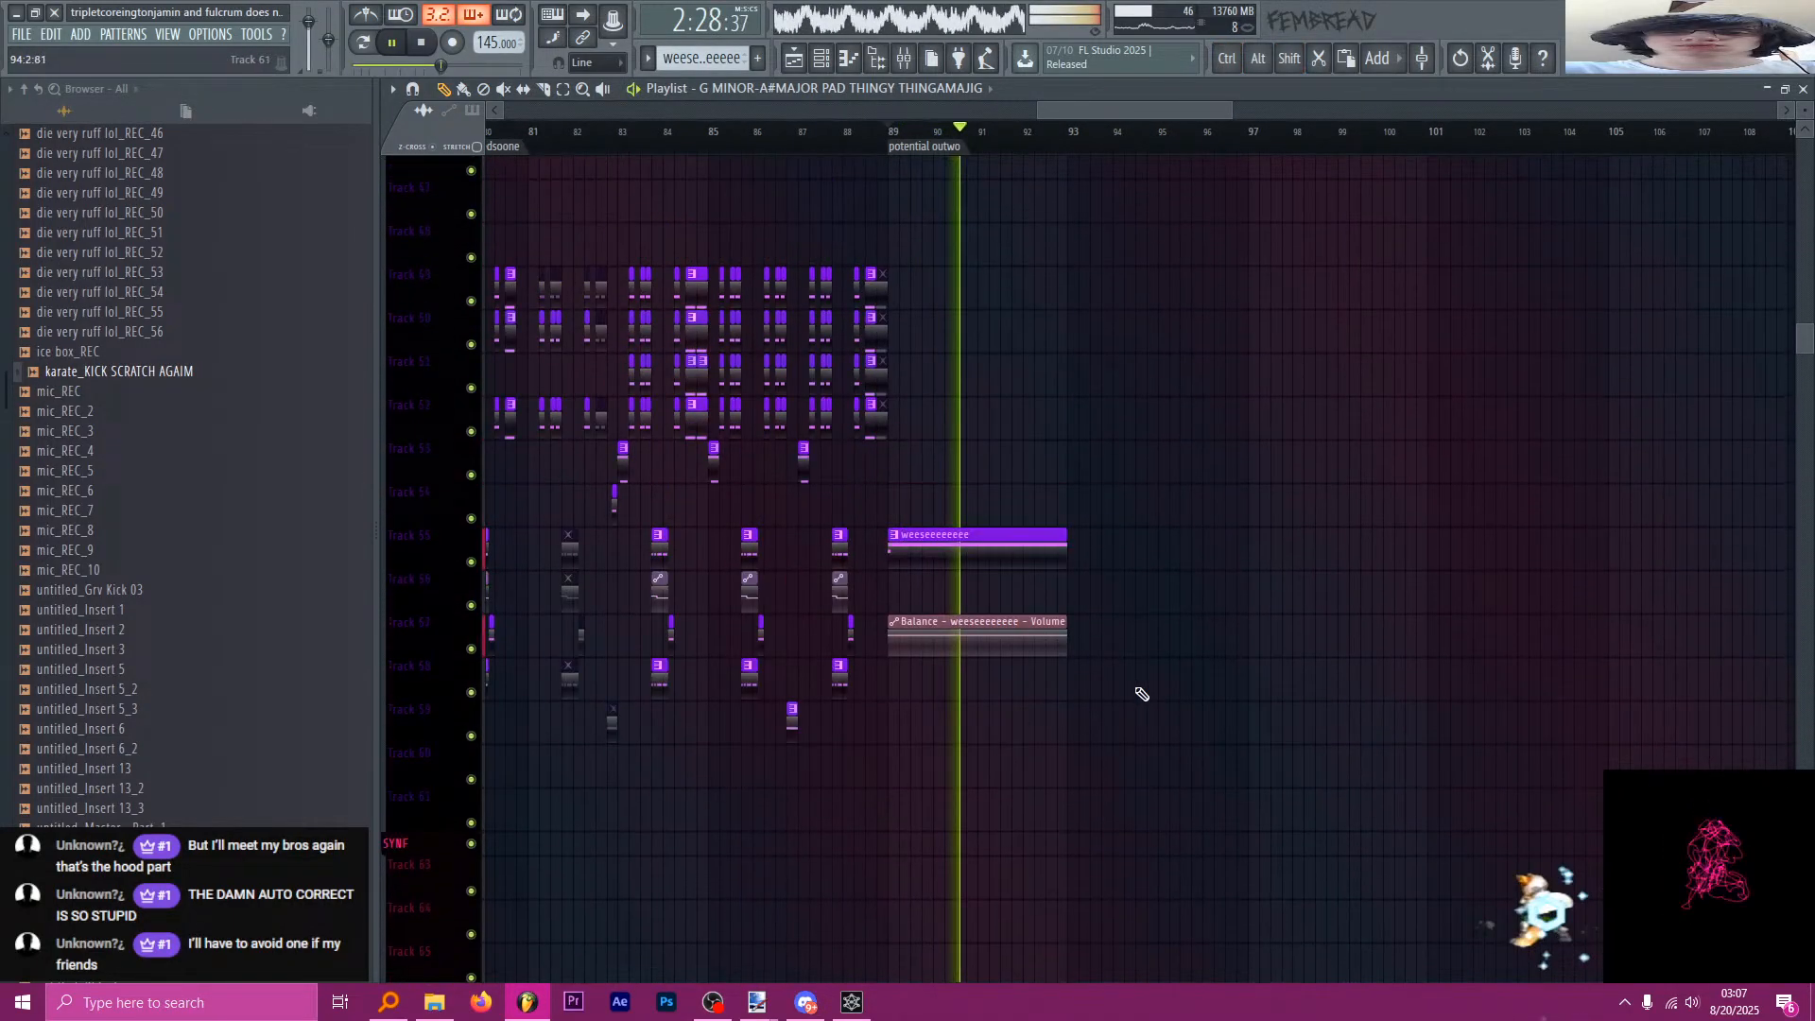
pyautogui.press('space')
# Extend the weeseeeeeee clip on Track 55 to bar 97 and make it a unique pattern.
pyautogui.keyDown('ctrl'); pyautogui.scroll(2, 1062, 426); pyautogui.keyUp('ctrl')
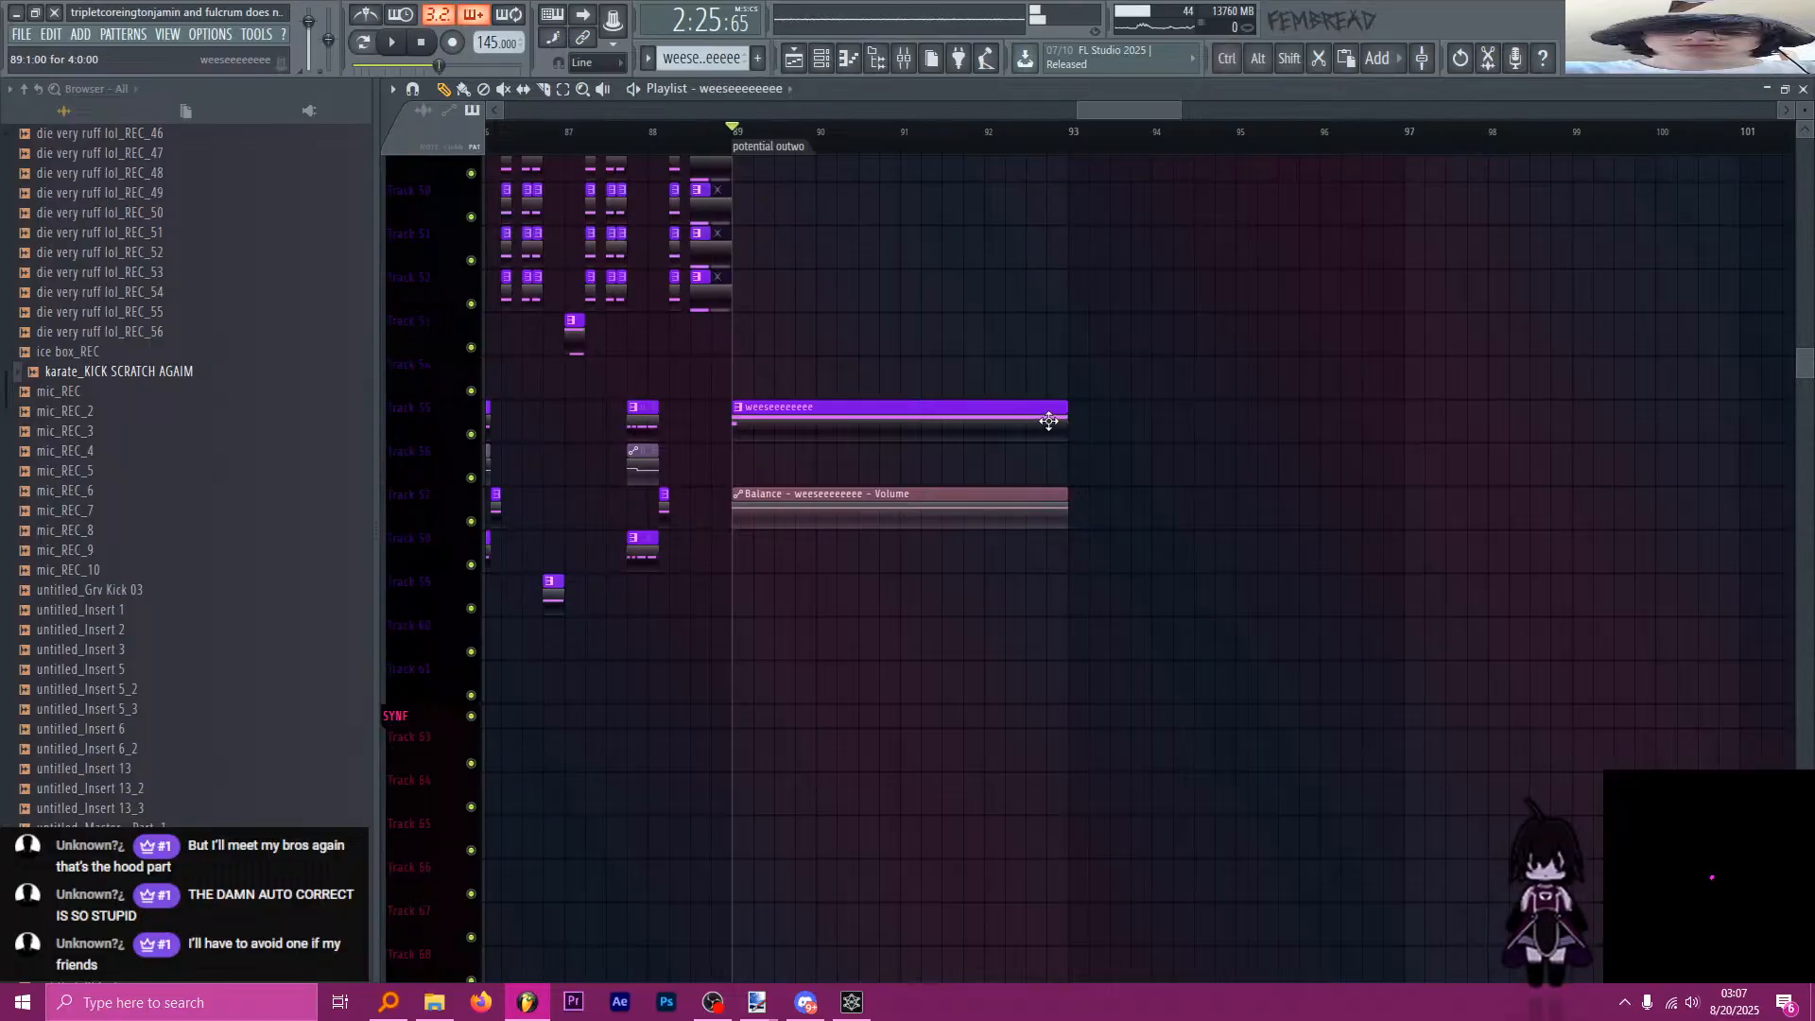
pyautogui.moveTo(1063, 420); pyautogui.dragTo(1405, 432)
pyautogui.press('u')
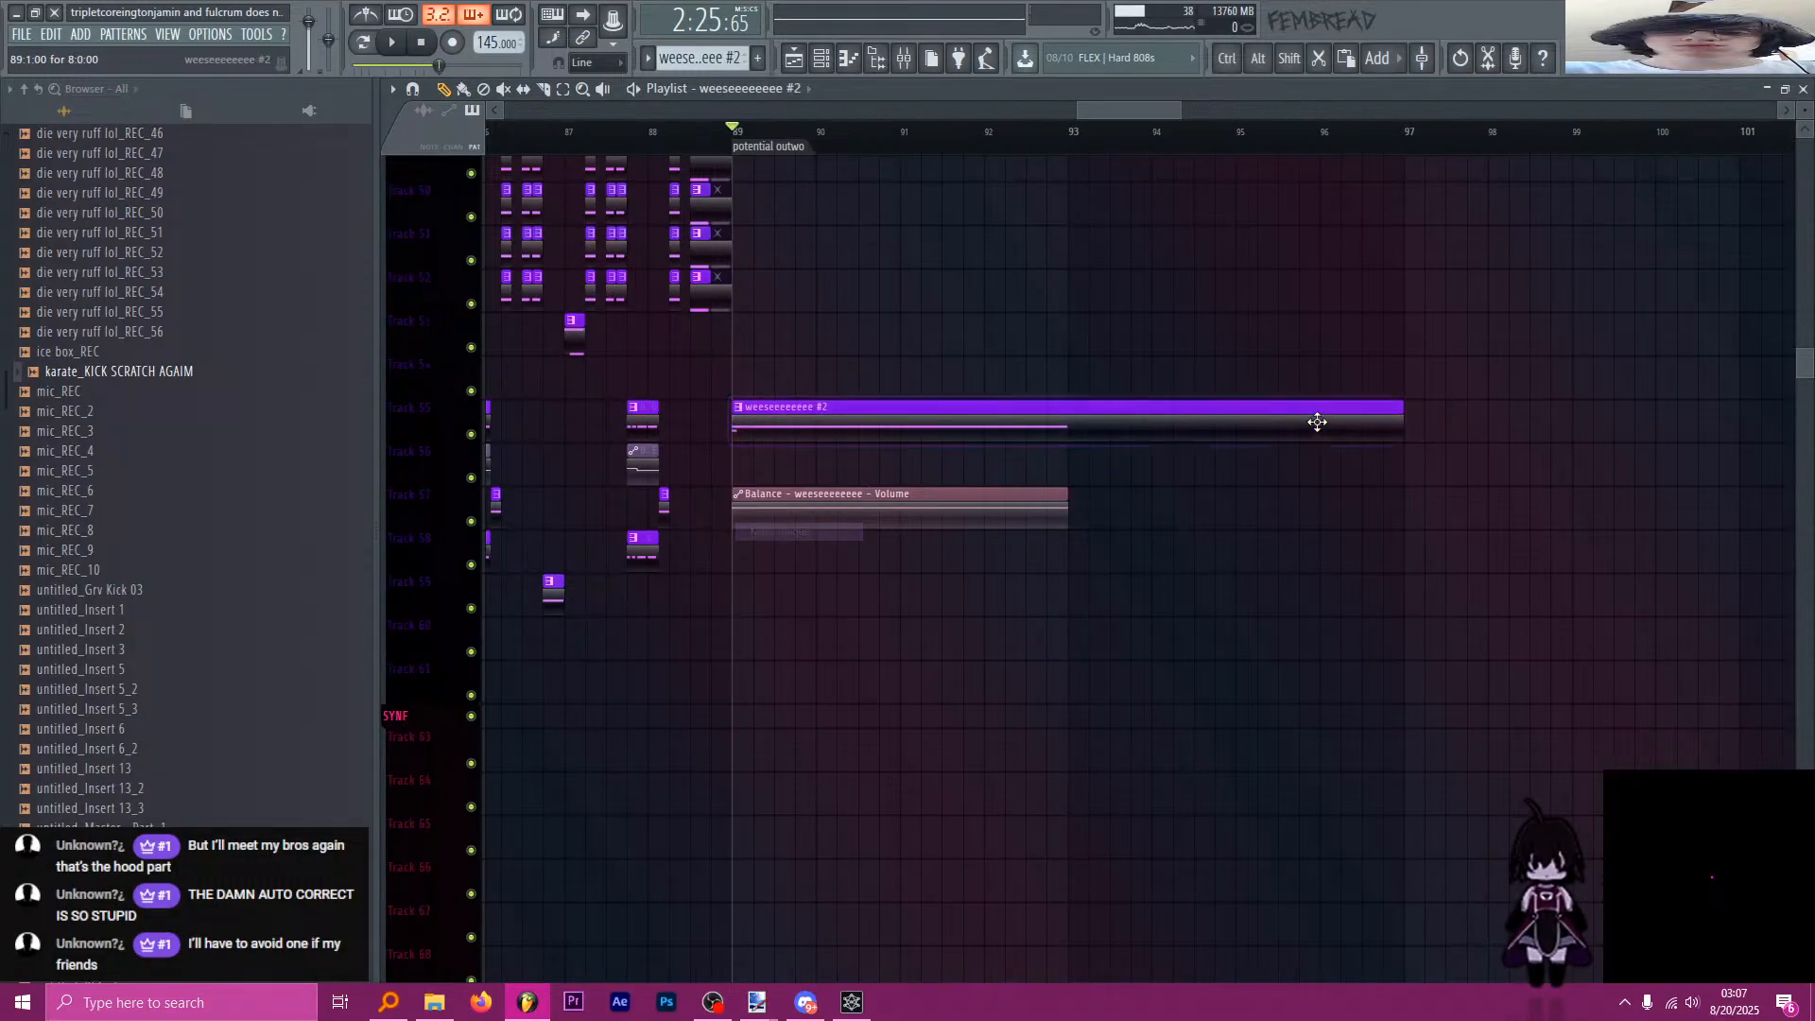
# Lengthen the long G3 note of the weeseeeeeee #2 pattern to 8 bars in the piano roll.
pyautogui.keyDown('ctrl'); pyautogui.scroll(-1, 1040, 434); pyautogui.keyUp('ctrl')
pyautogui.doubleClick(1064, 415)
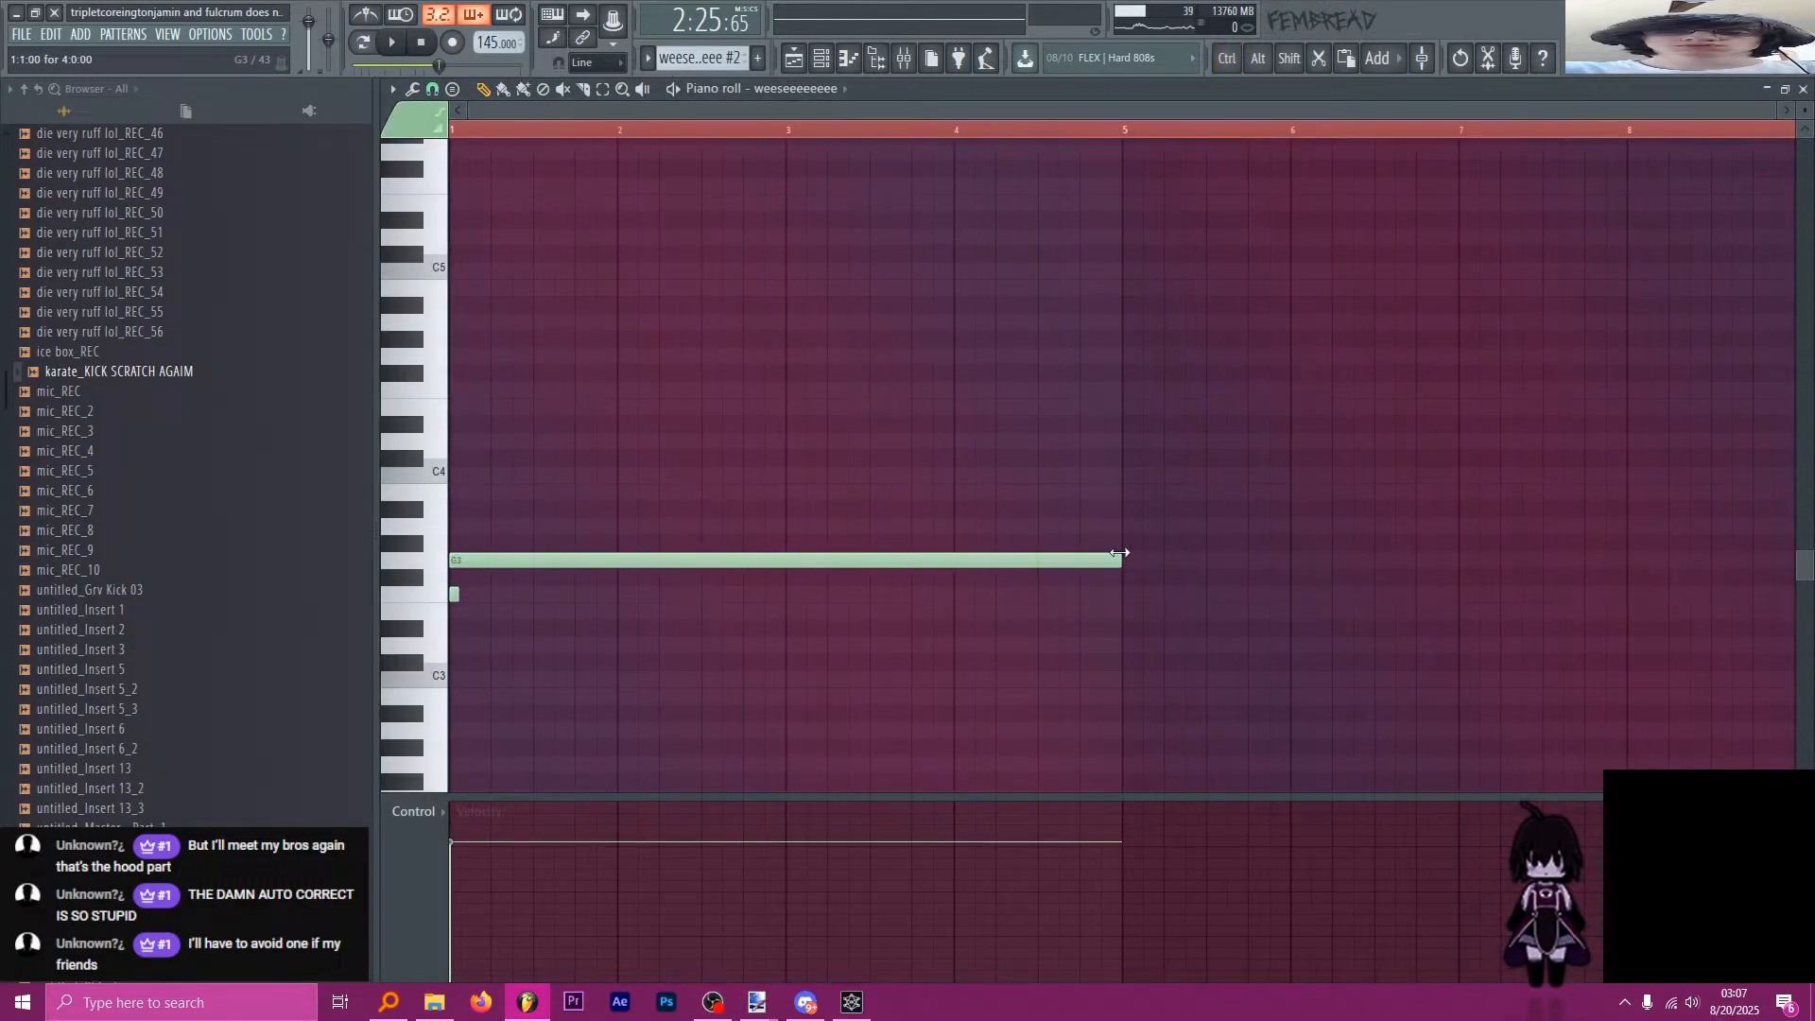
pyautogui.moveTo(1119, 553); pyautogui.dragTo(1699, 555)
# Play the song, return to the playlist and extend the Balance volume automation on Track 57 to just past bar 97.
pyautogui.press('space')
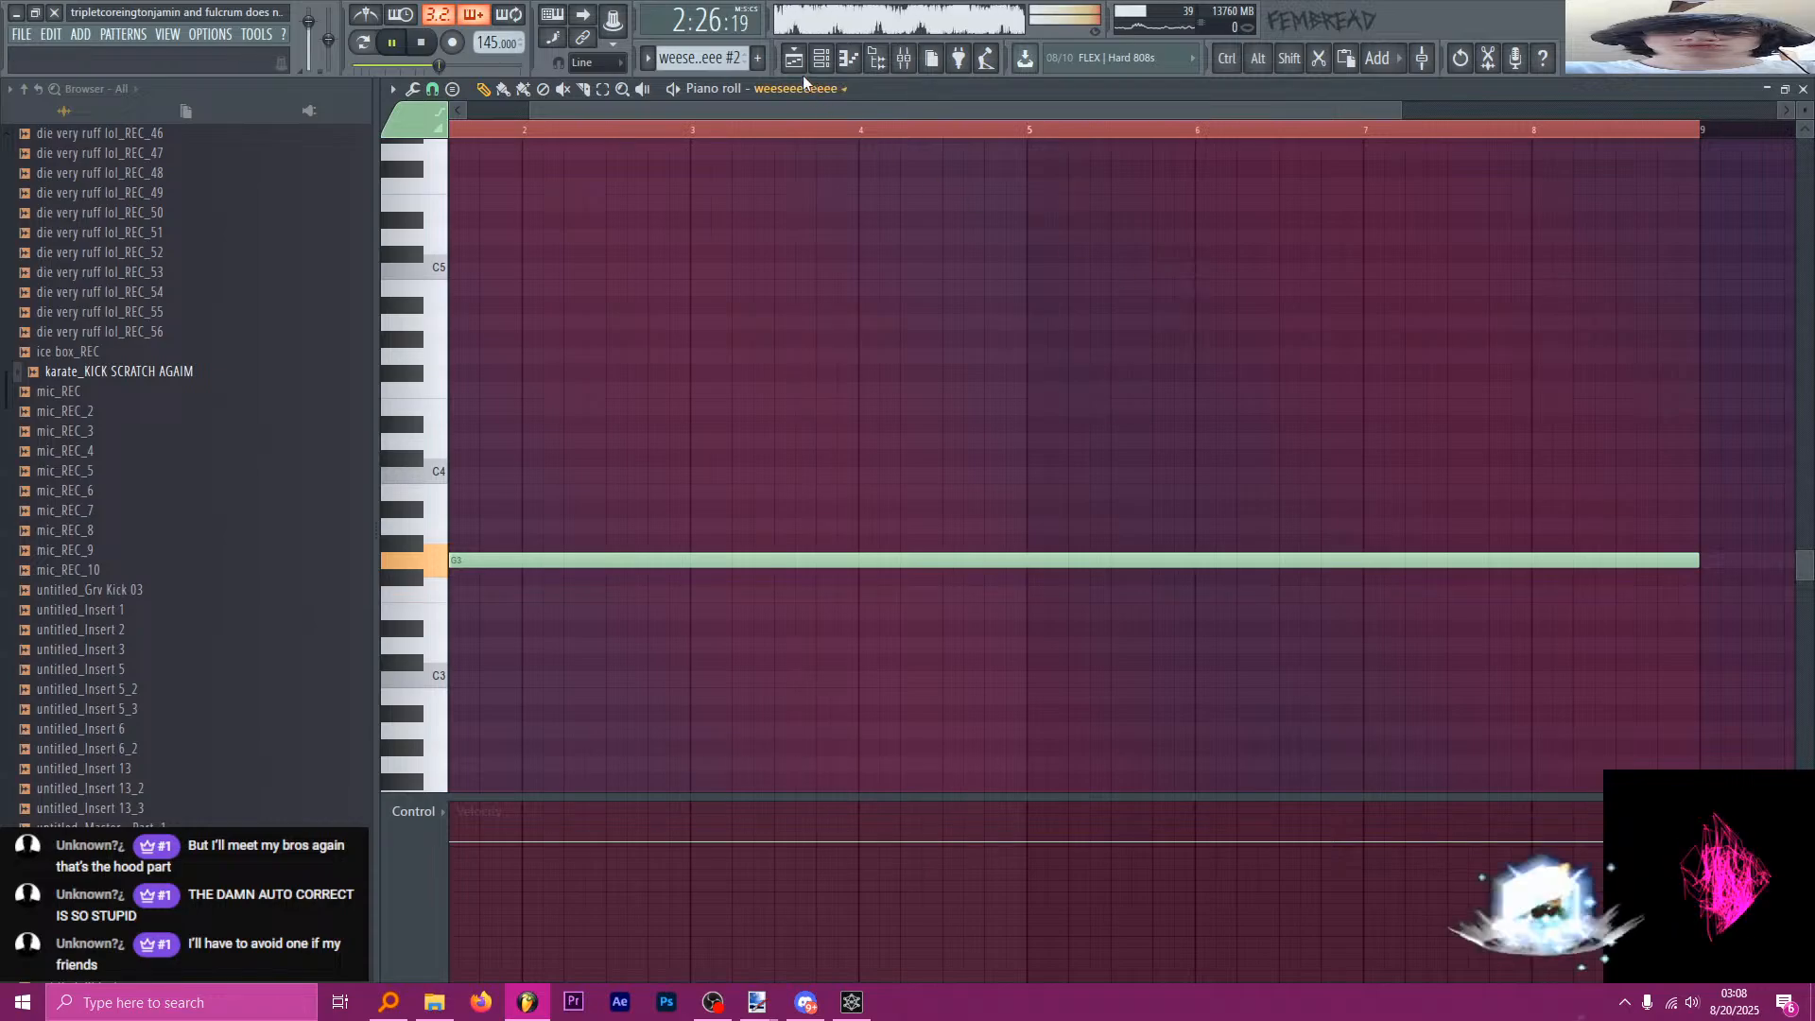
pyautogui.click(796, 62)
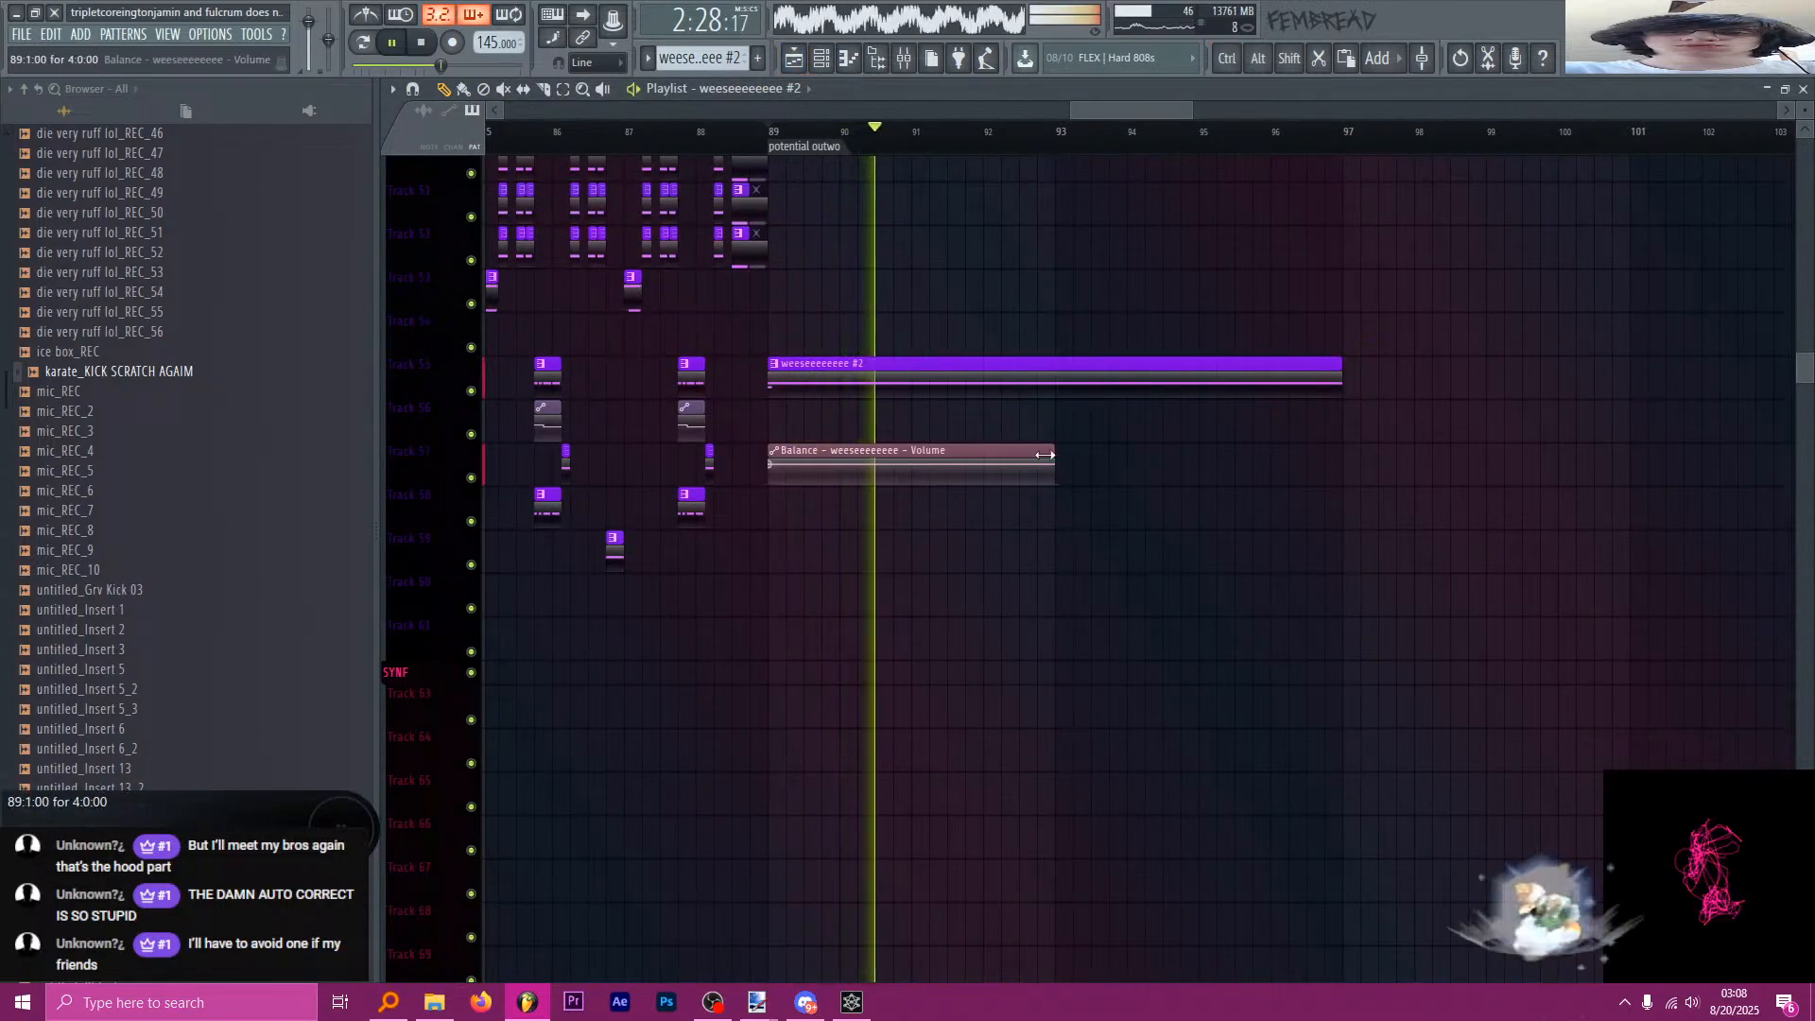
pyautogui.moveTo(1054, 451); pyautogui.dragTo(1355, 451)
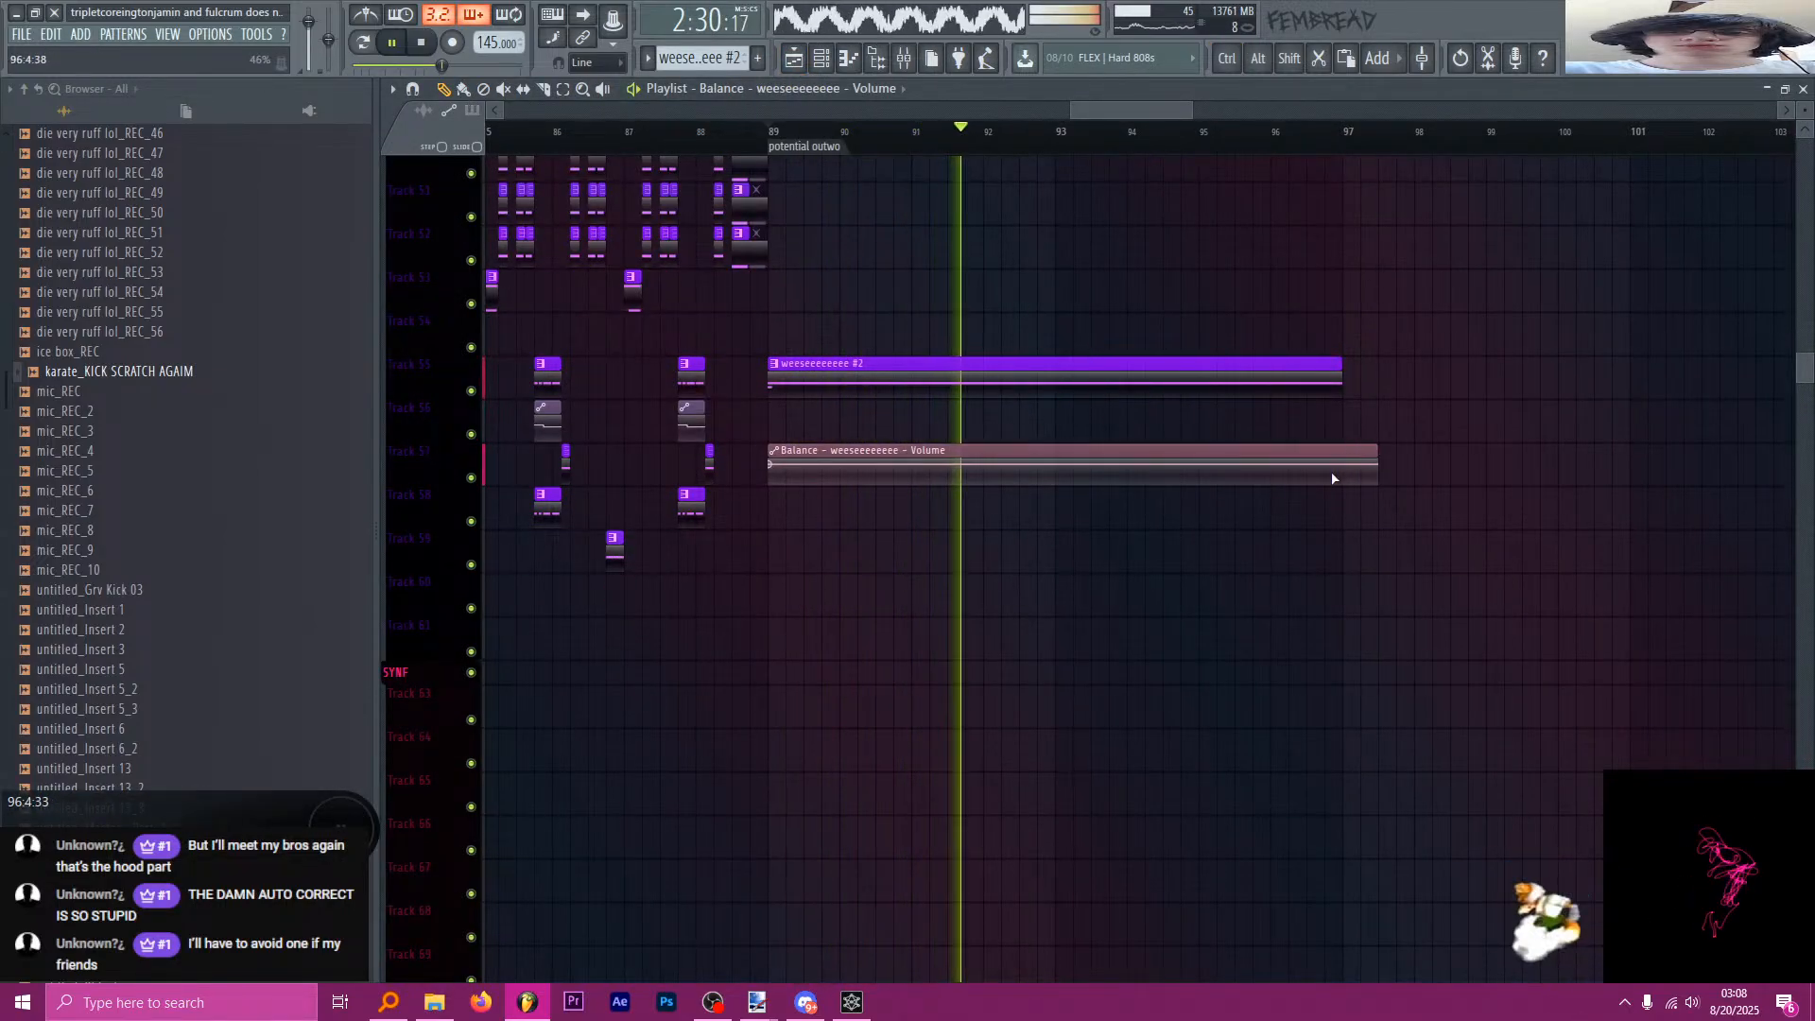
# Shift the B MAJ PIANO PAD clip and its automation to end at bar 97, and extend the G MINOR pad clip to bar 97.
pyautogui.scroll(-15, 1061, 519)
pyautogui.scroll(1, 1163, 452)
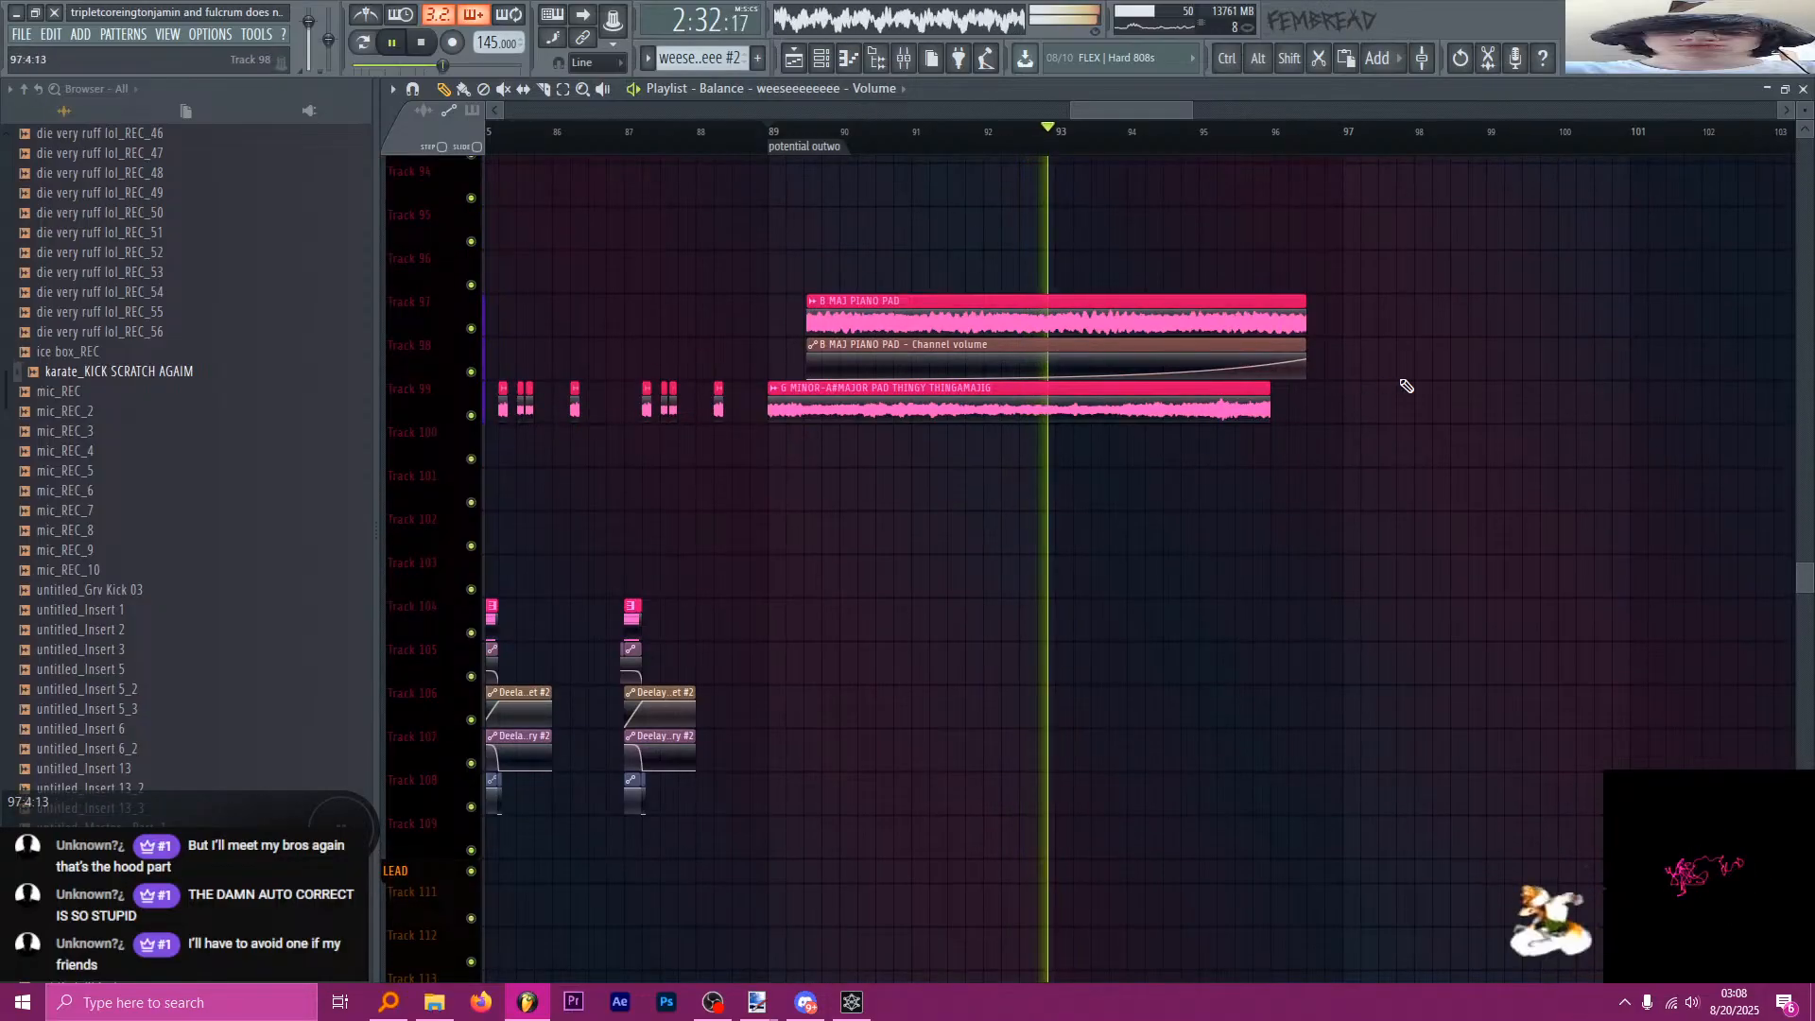
pyautogui.moveTo(1260, 314); pyautogui.dragTo(1296, 315)
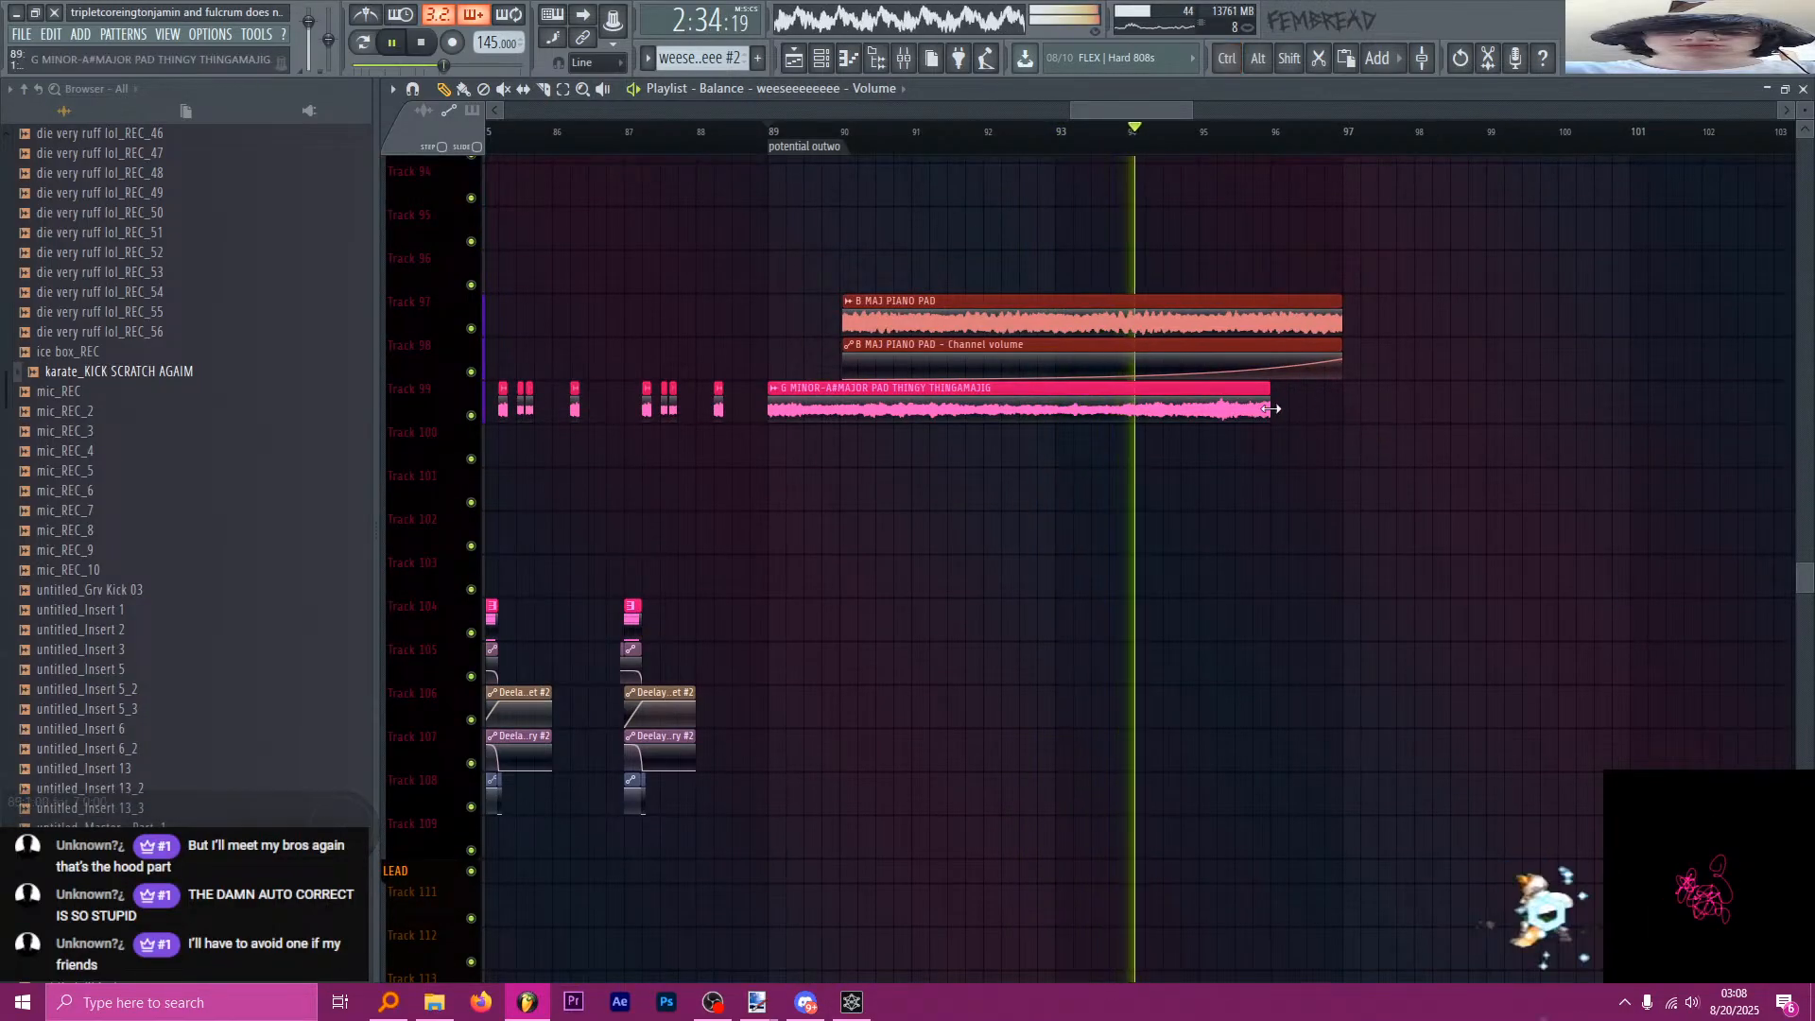
pyautogui.moveTo(1270, 408); pyautogui.dragTo(1342, 408)
pyautogui.scroll(2, 1405, 425)
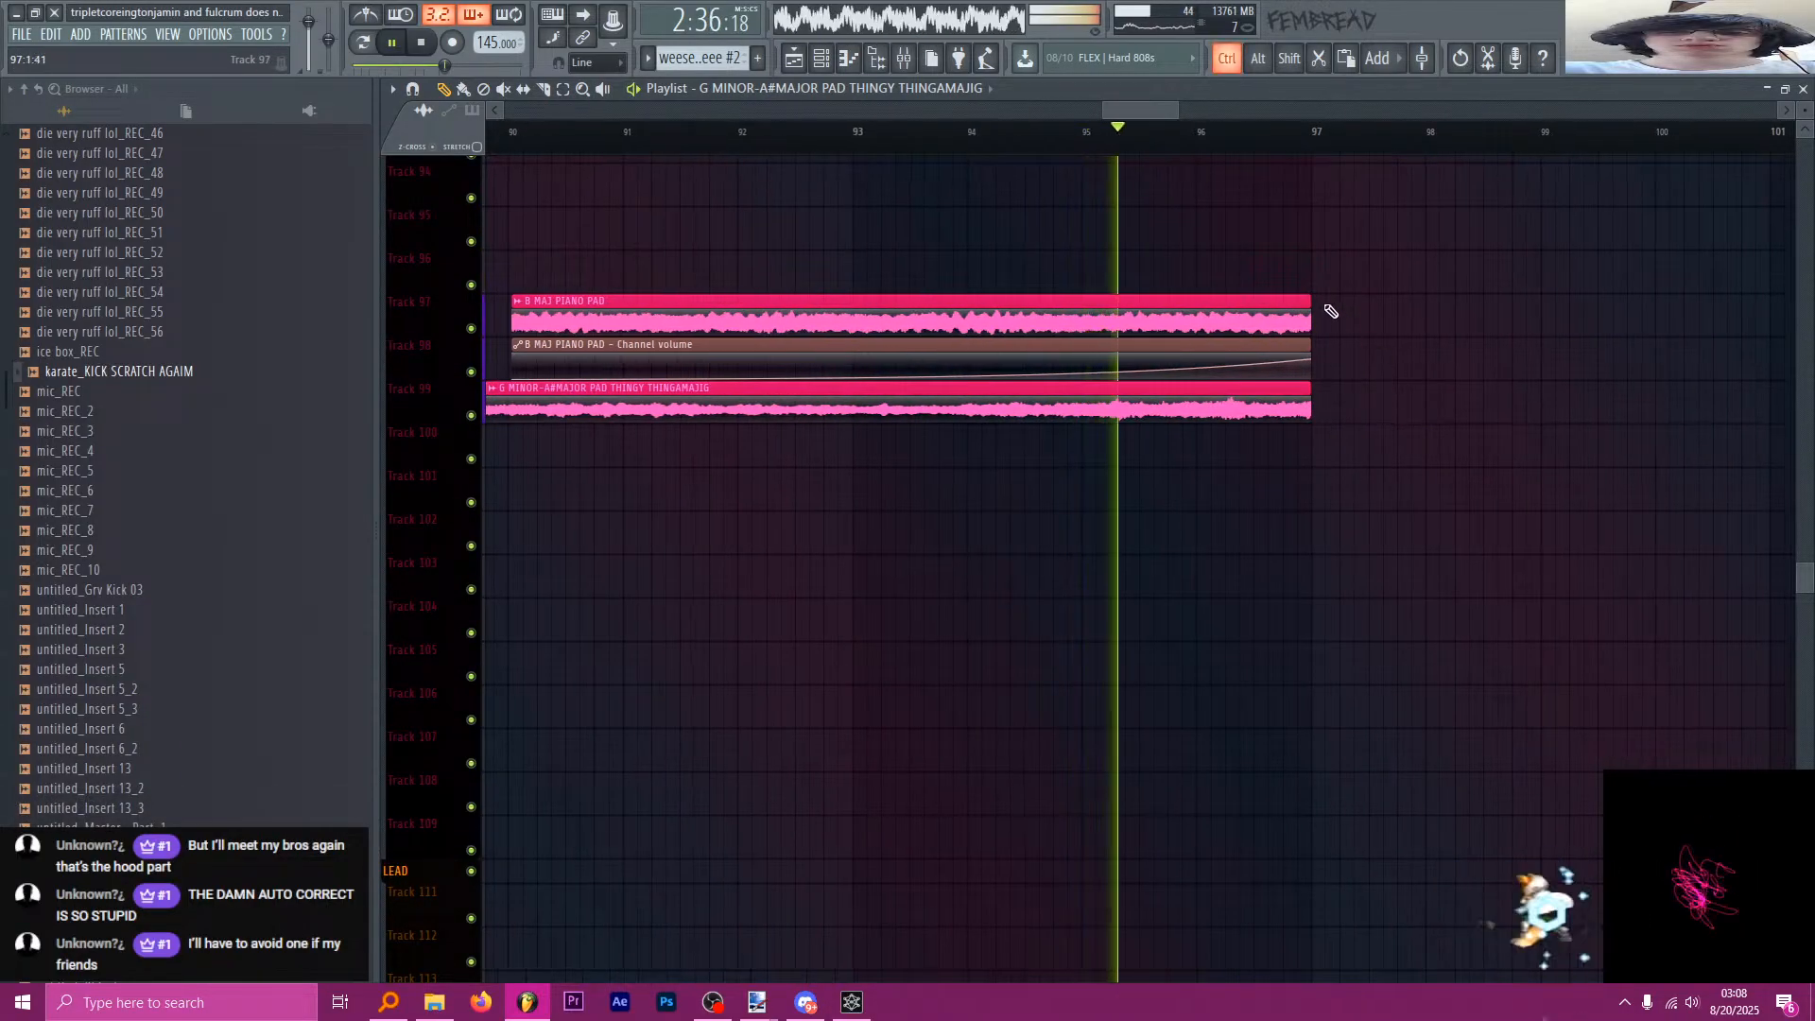
pyautogui.scroll(-2, 1113, 158)
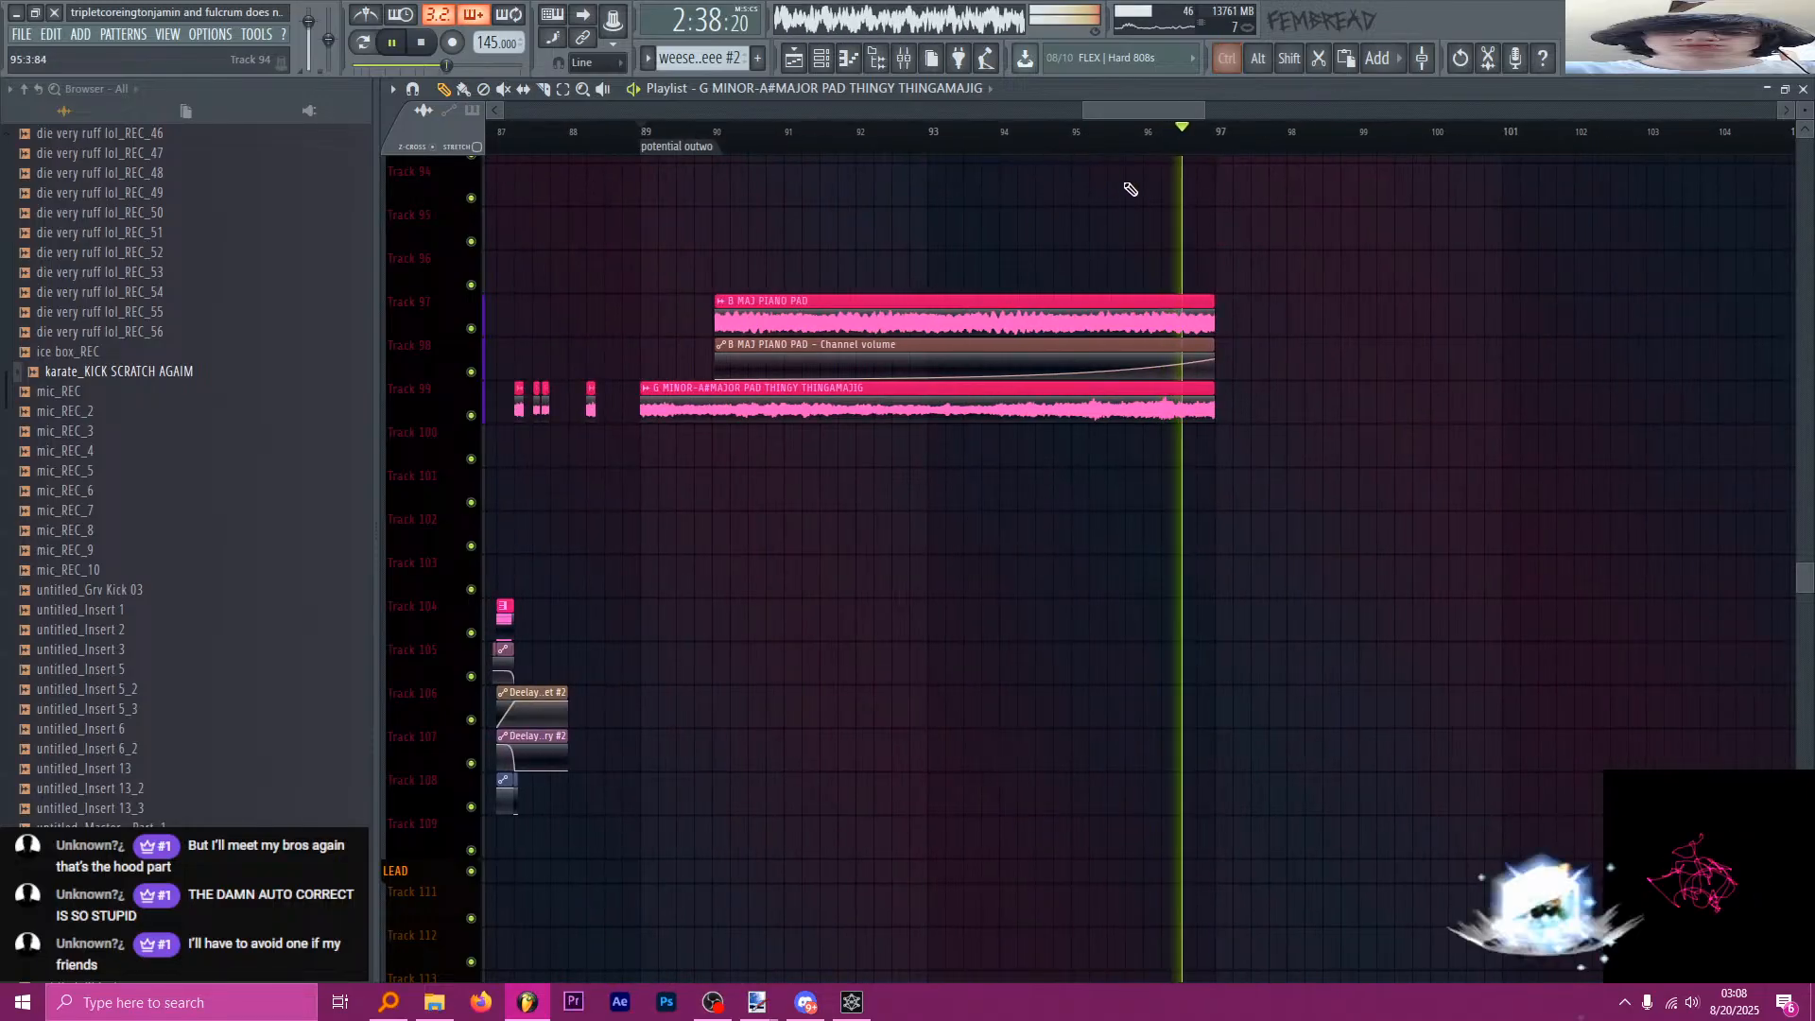
pyautogui.press('space')
# Extend the Balance volume automation on Track 57 to about bar 98.5.
pyautogui.scroll(-3, 898, 251)
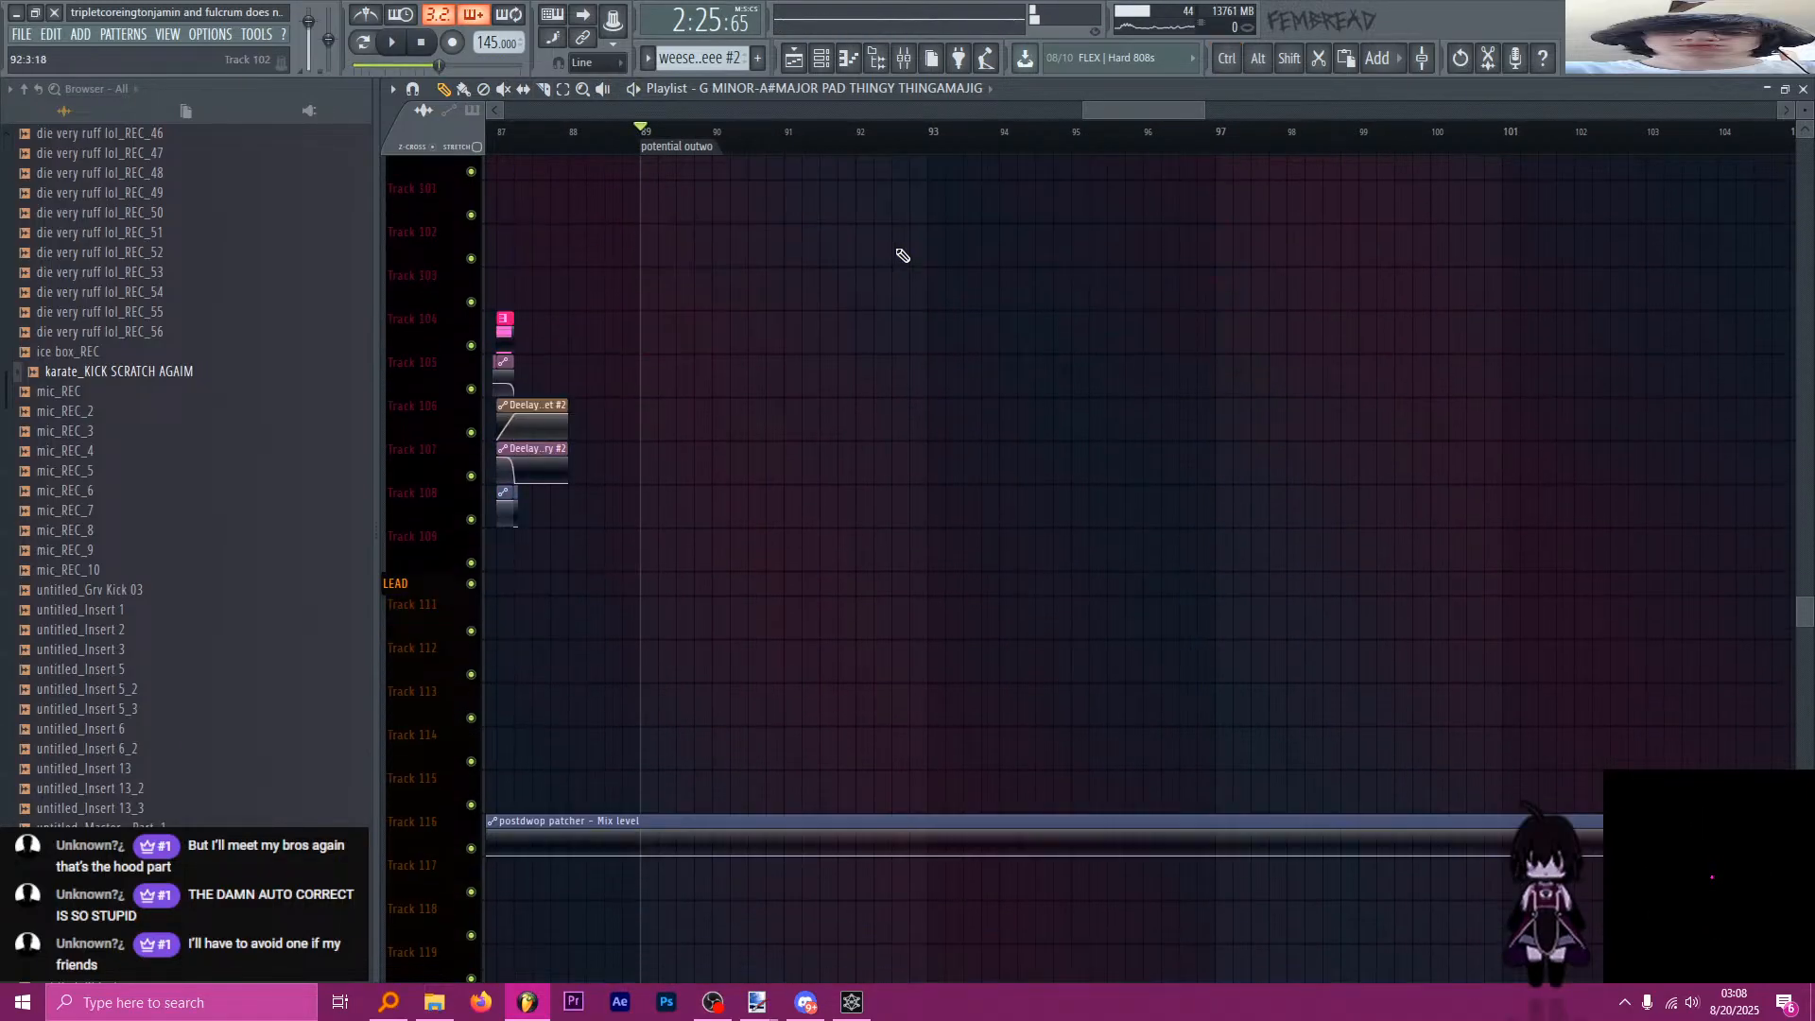
pyautogui.scroll(-3, 906, 267)
pyautogui.scroll(8, 909, 272)
pyautogui.scroll(10, 960, 283)
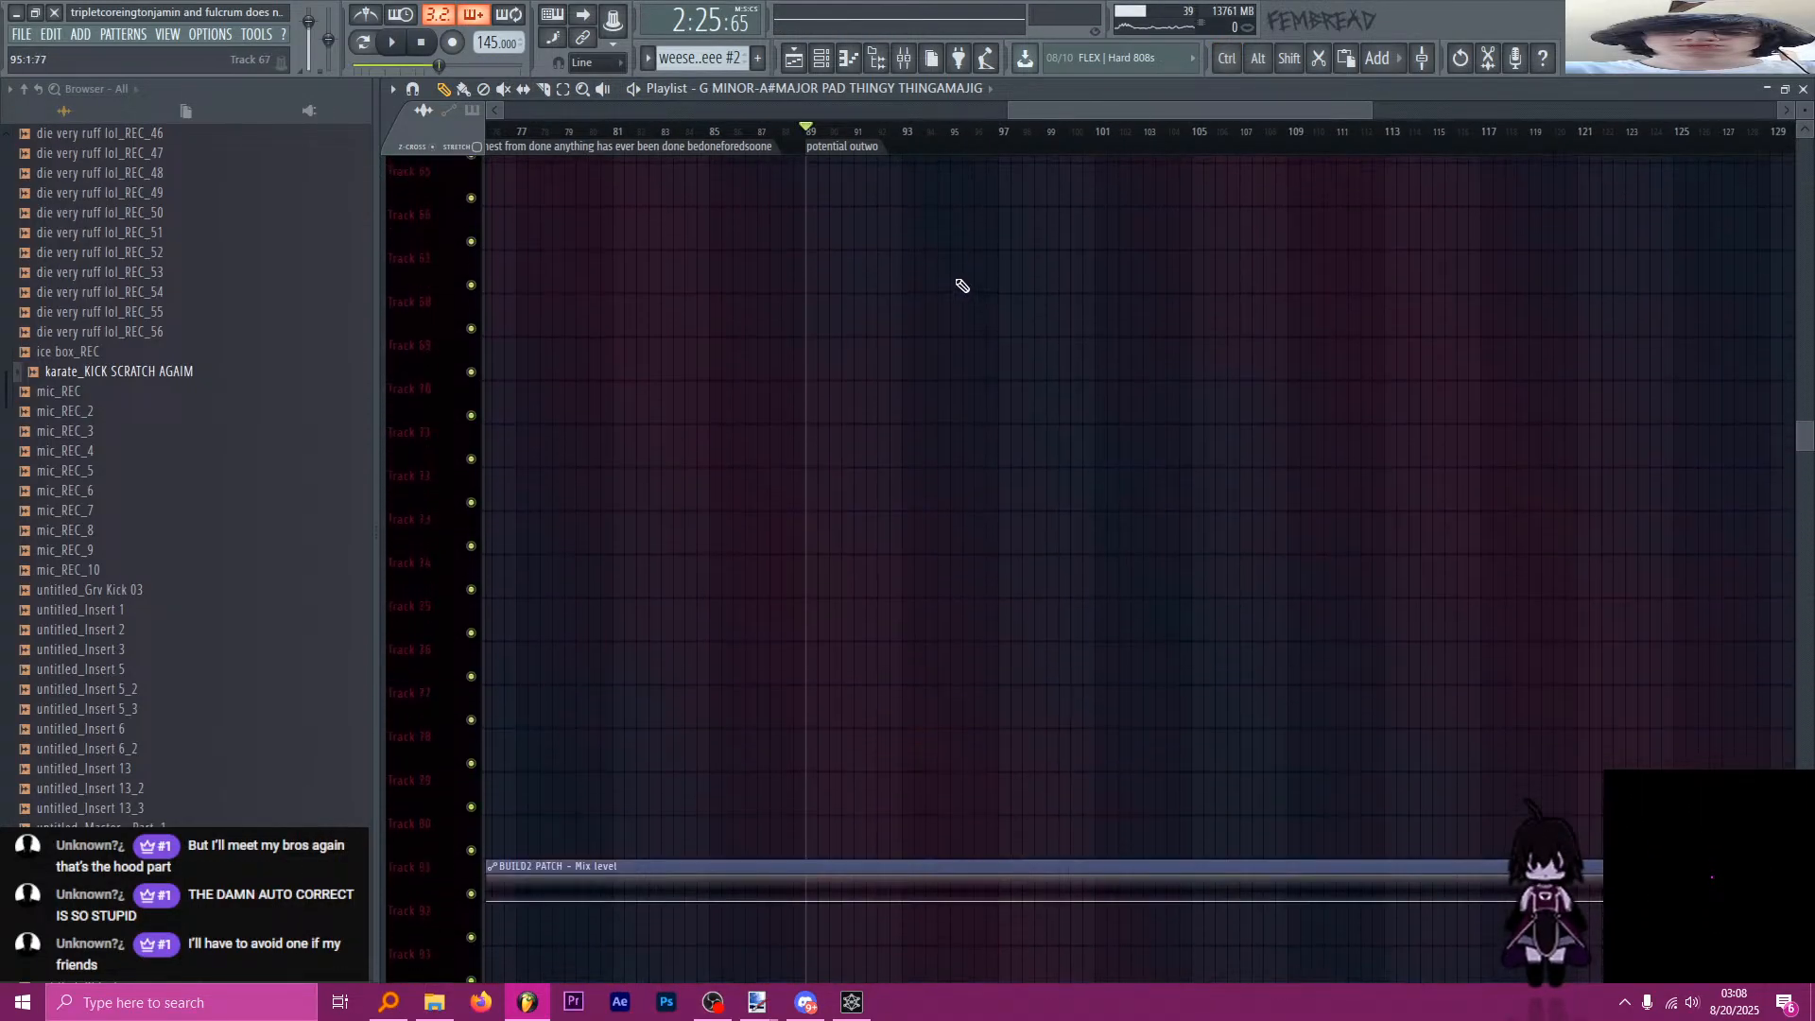
pyautogui.keyDown('ctrl'); pyautogui.scroll(6, 1025, 470); pyautogui.keyUp('ctrl')
pyautogui.keyDown('ctrl'); pyautogui.scroll(2, 980, 719); pyautogui.keyUp('ctrl')
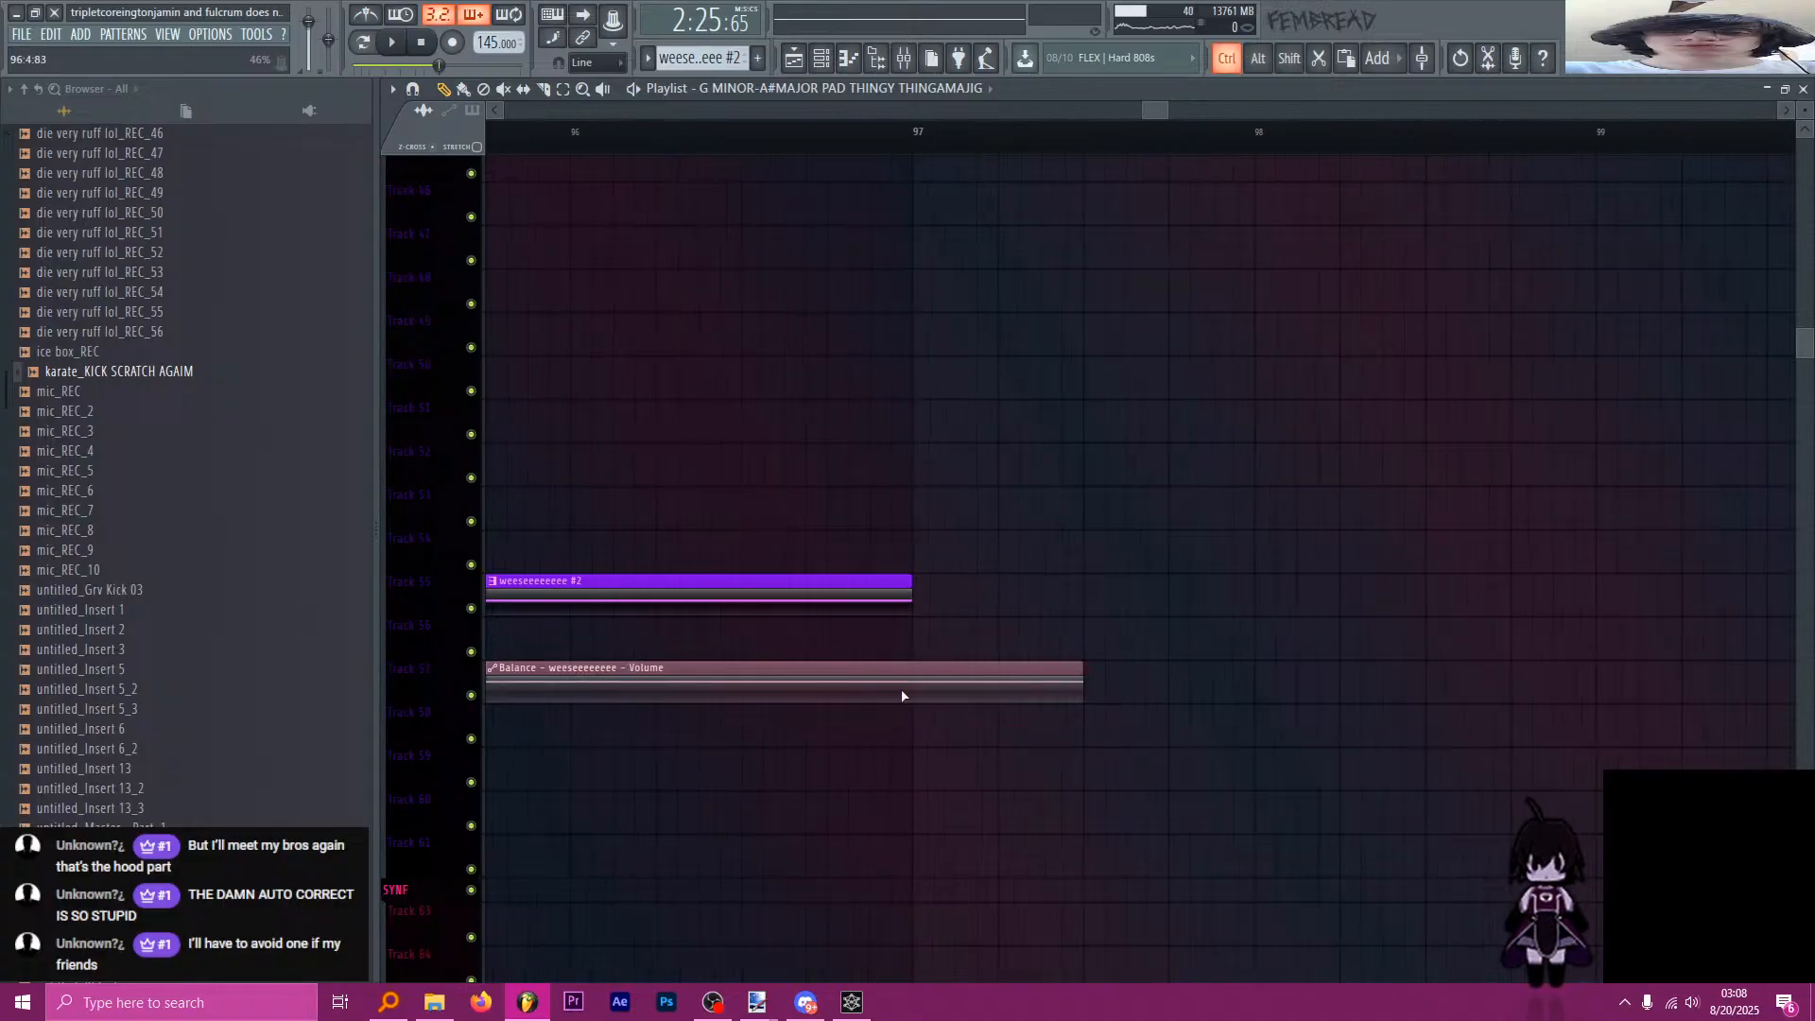
pyautogui.moveTo(1063, 665); pyautogui.dragTo(1291, 662)
pyautogui.keyDown('ctrl'); pyautogui.scroll(-6, 945, 666); pyautogui.keyUp('ctrl')
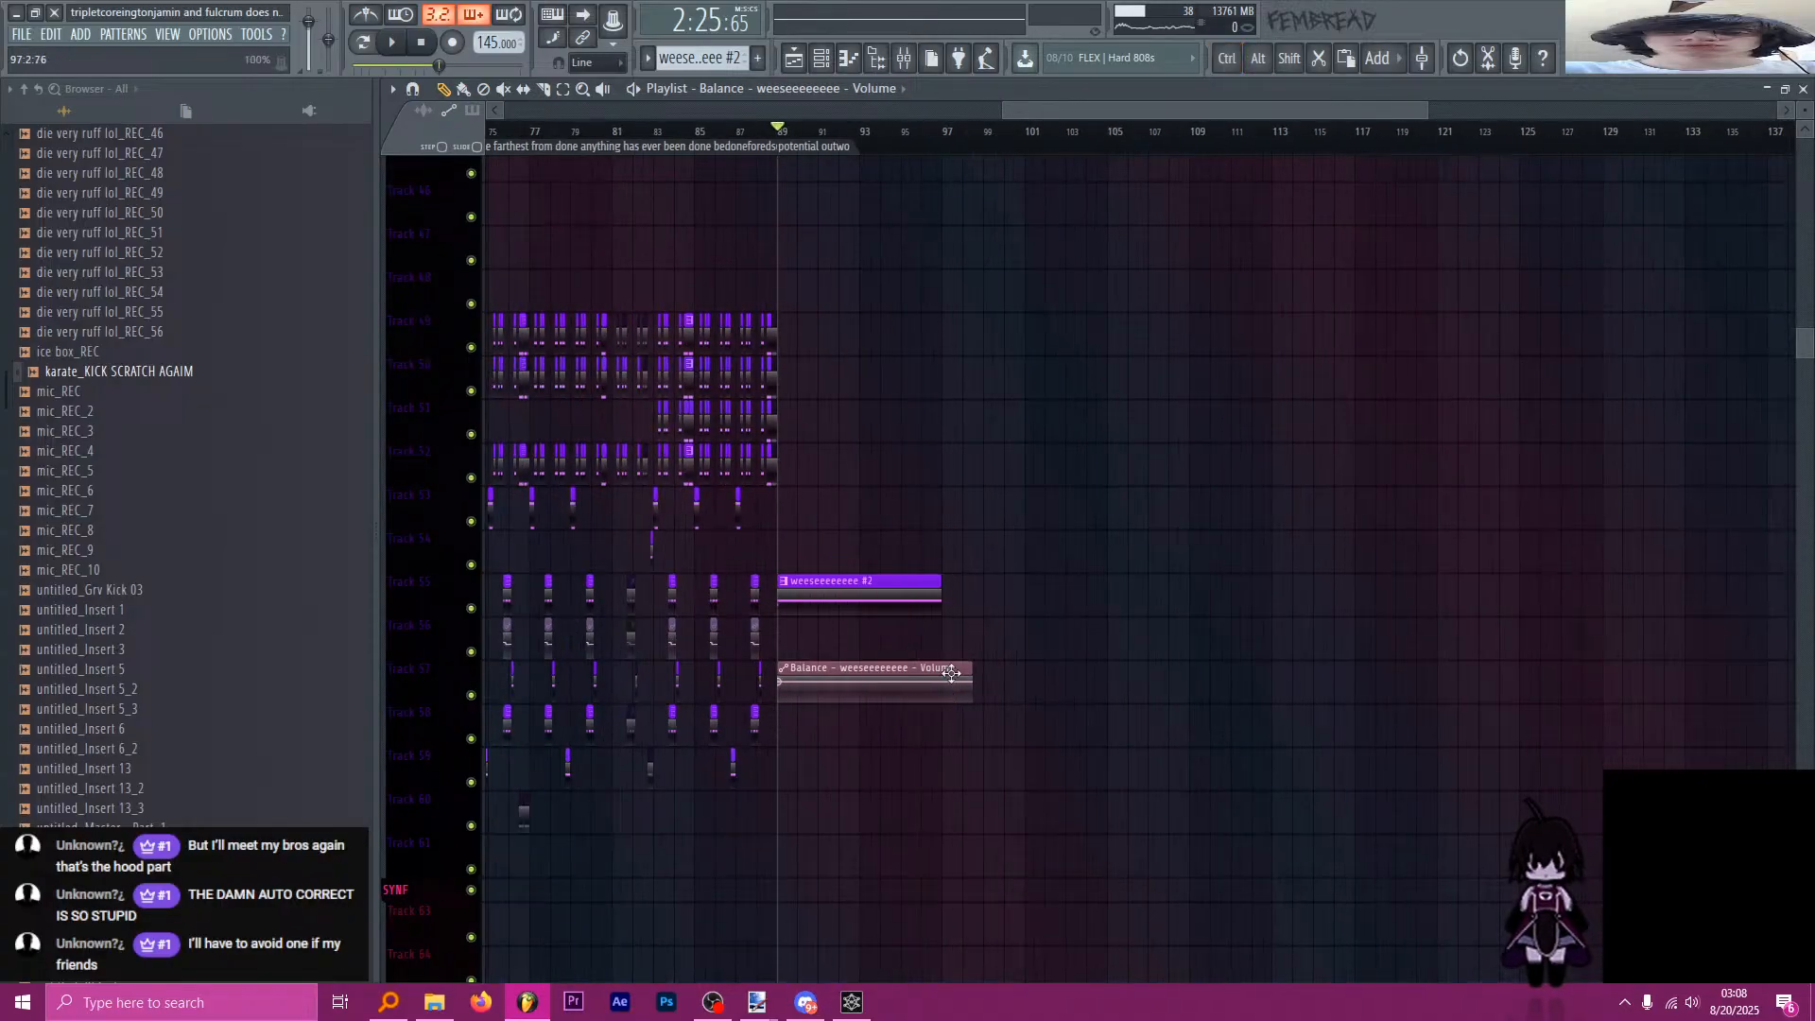
# Slice the Balance volume automation on Track 57 at bar 96 and delete the part after the cut.
pyautogui.keyDown('ctrl'); pyautogui.scroll(4, 921, 668); pyautogui.keyUp('ctrl')
pyautogui.keyDown('ctrl'); pyautogui.scroll(3, 915, 668); pyautogui.keyUp('ctrl')
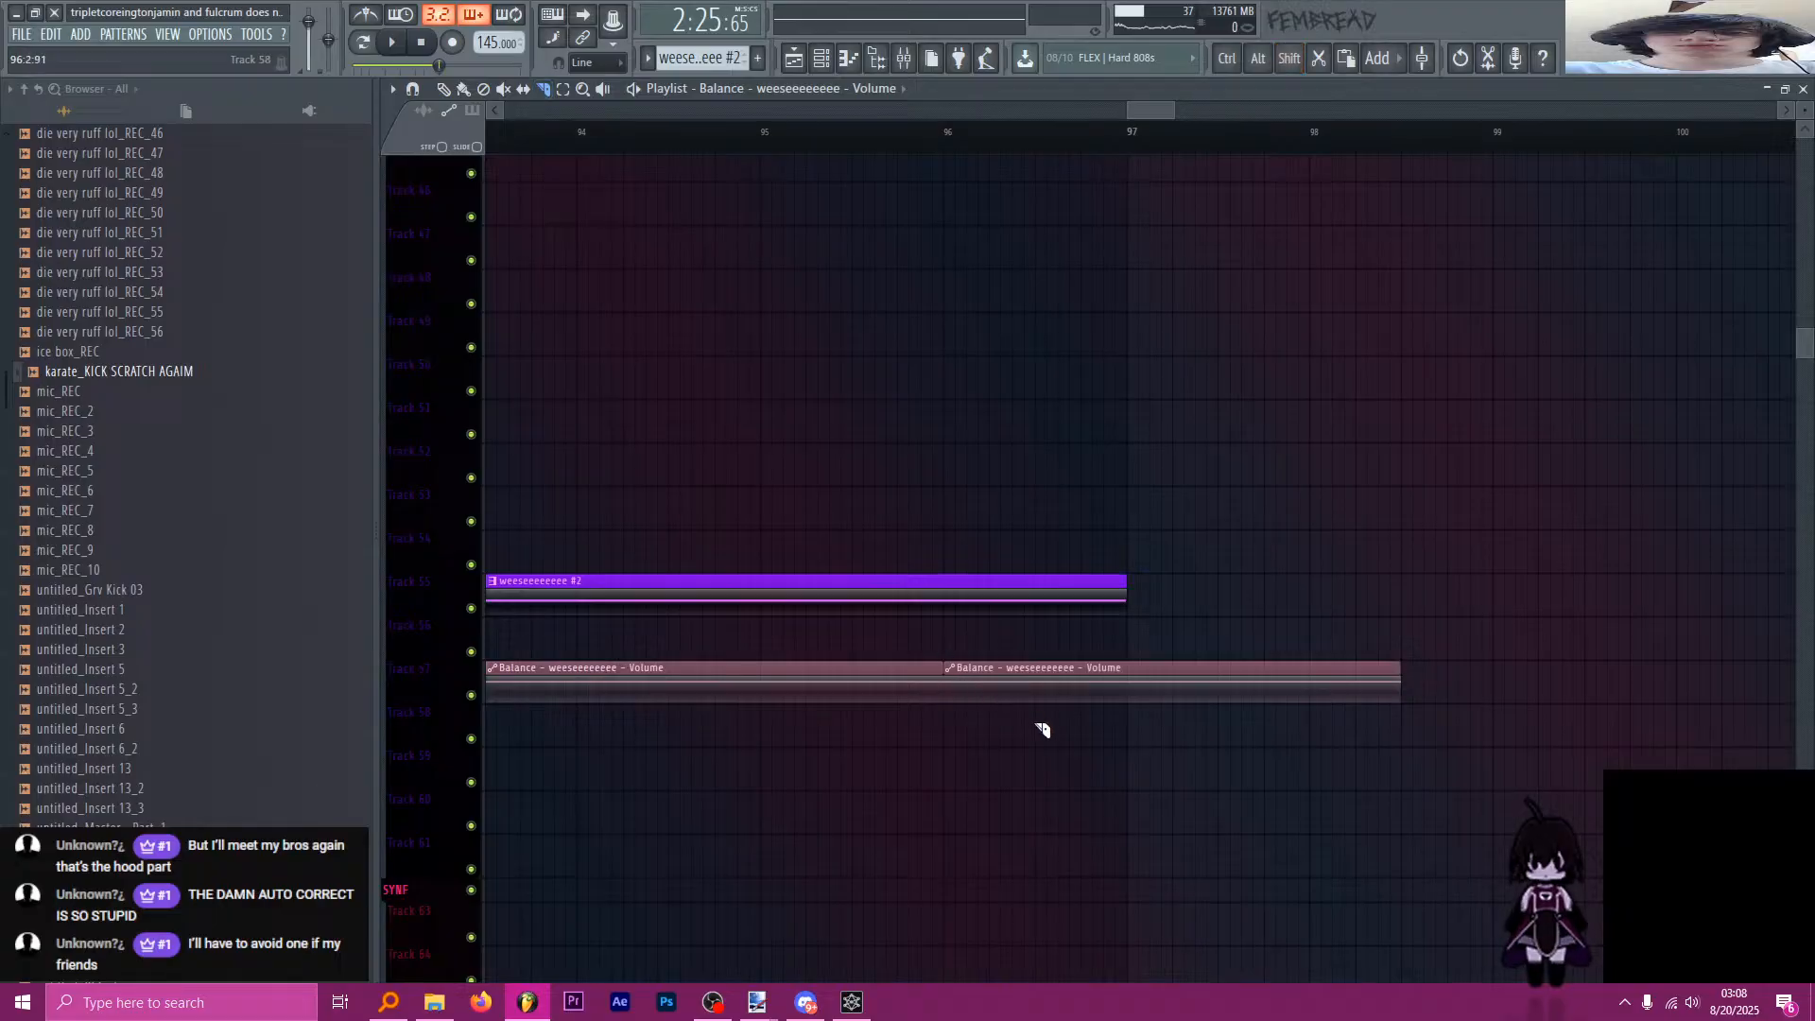
pyautogui.rightClick(1093, 693)
pyautogui.keyDown('ctrl'); pyautogui.scroll(-6, 1101, 691); pyautogui.keyUp('ctrl')
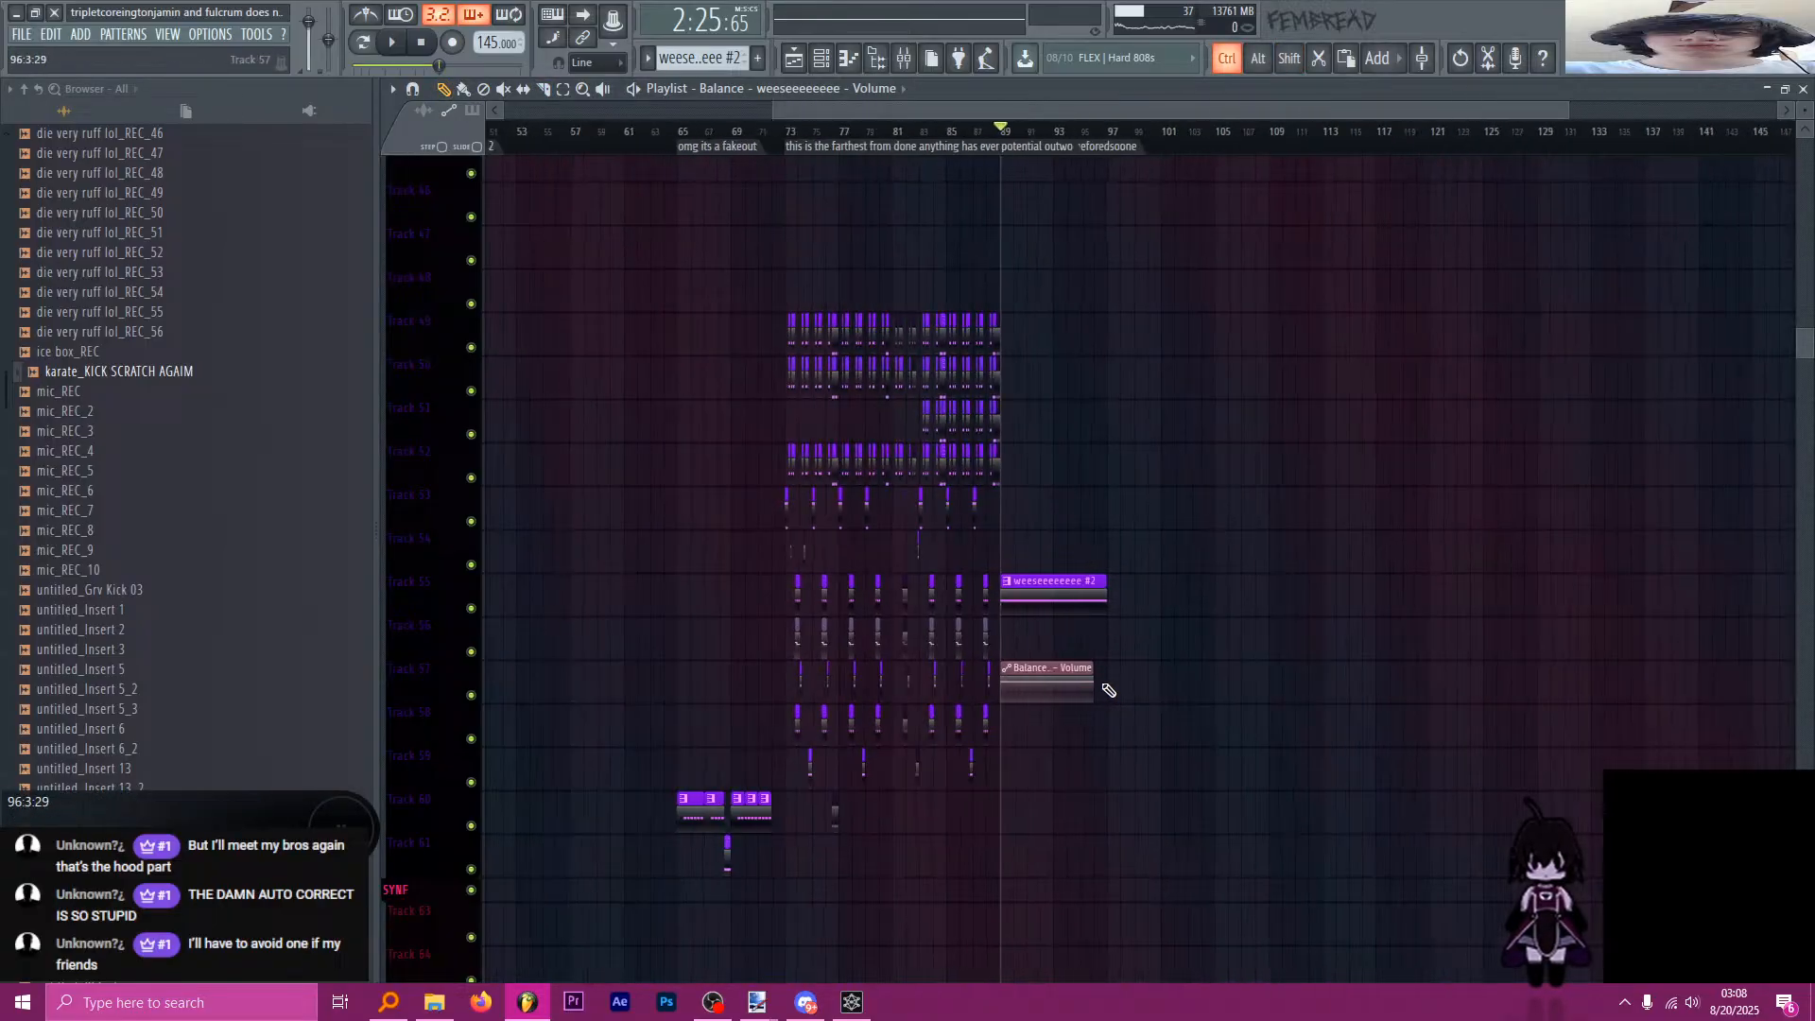
# Place a copy of the bar 33 Balance volume automation on Track 58 and slice away everything before its closing drop.
pyautogui.keyDown('ctrl'); pyautogui.scroll(6, 858, 716); pyautogui.keyUp('ctrl')
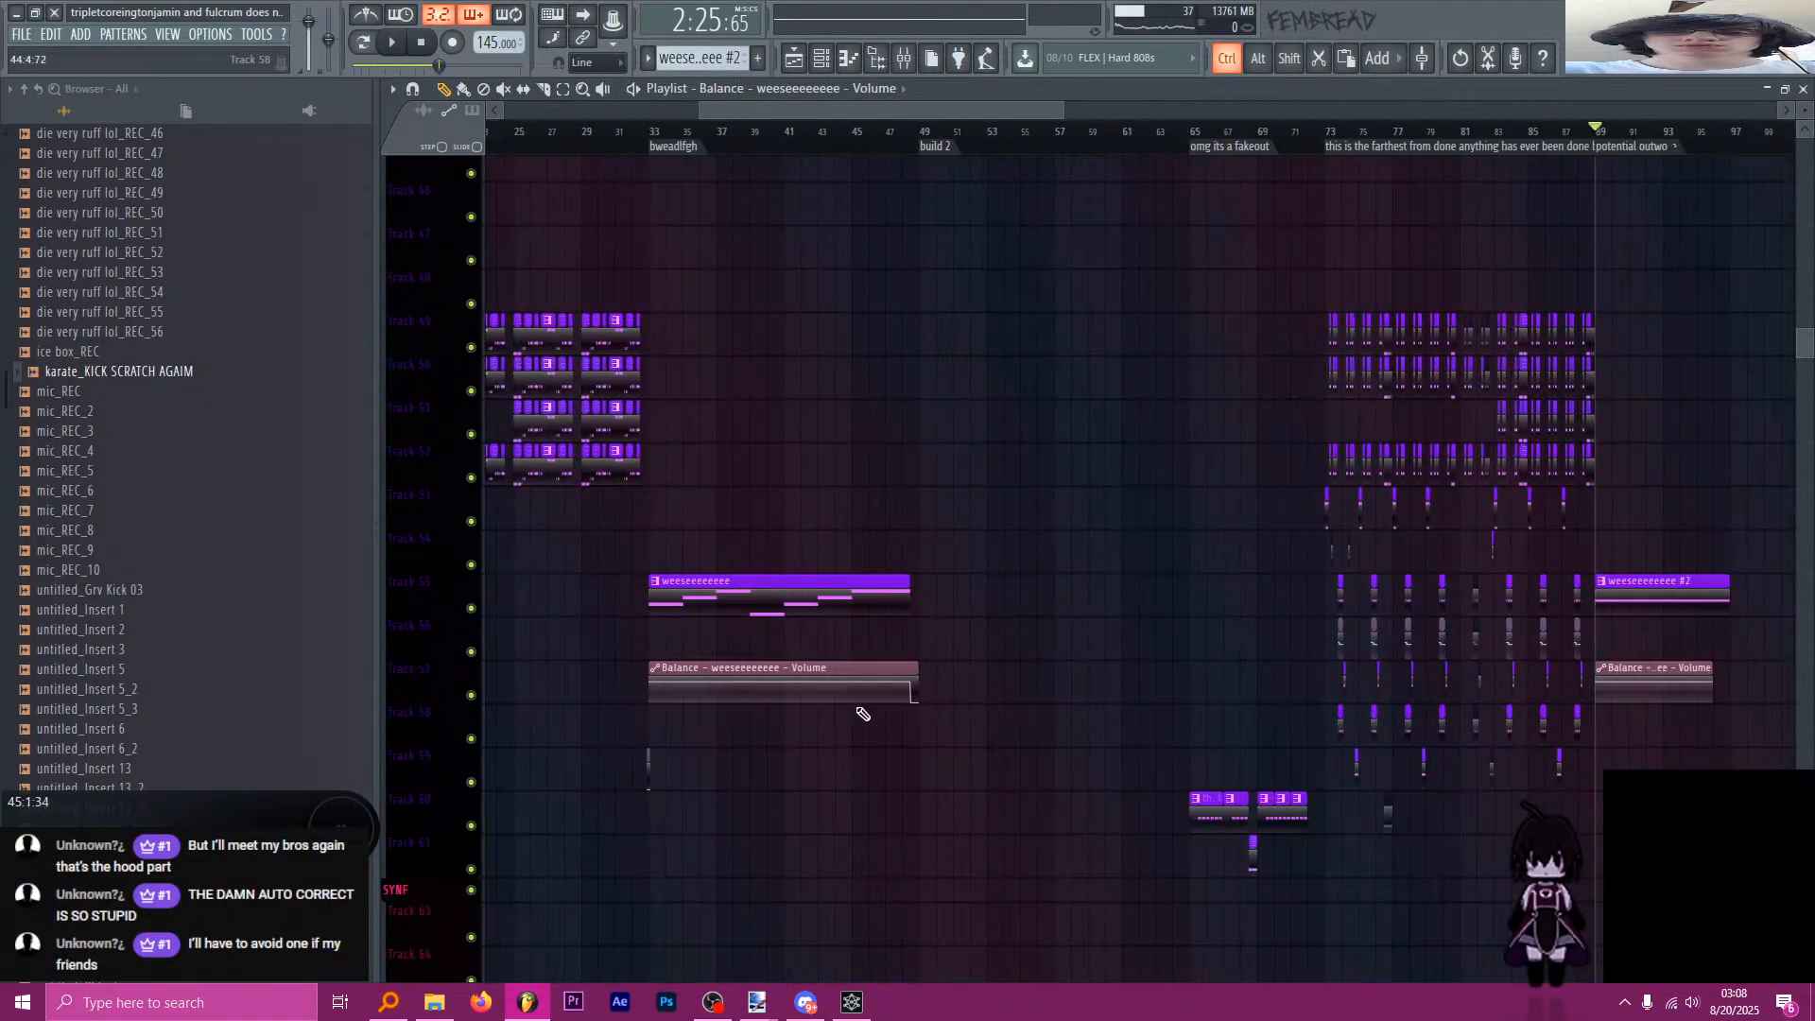
pyautogui.click(1011, 667)
pyautogui.keyDown('ctrl'); pyautogui.scroll(-6, 652, 748); pyautogui.keyUp('ctrl')
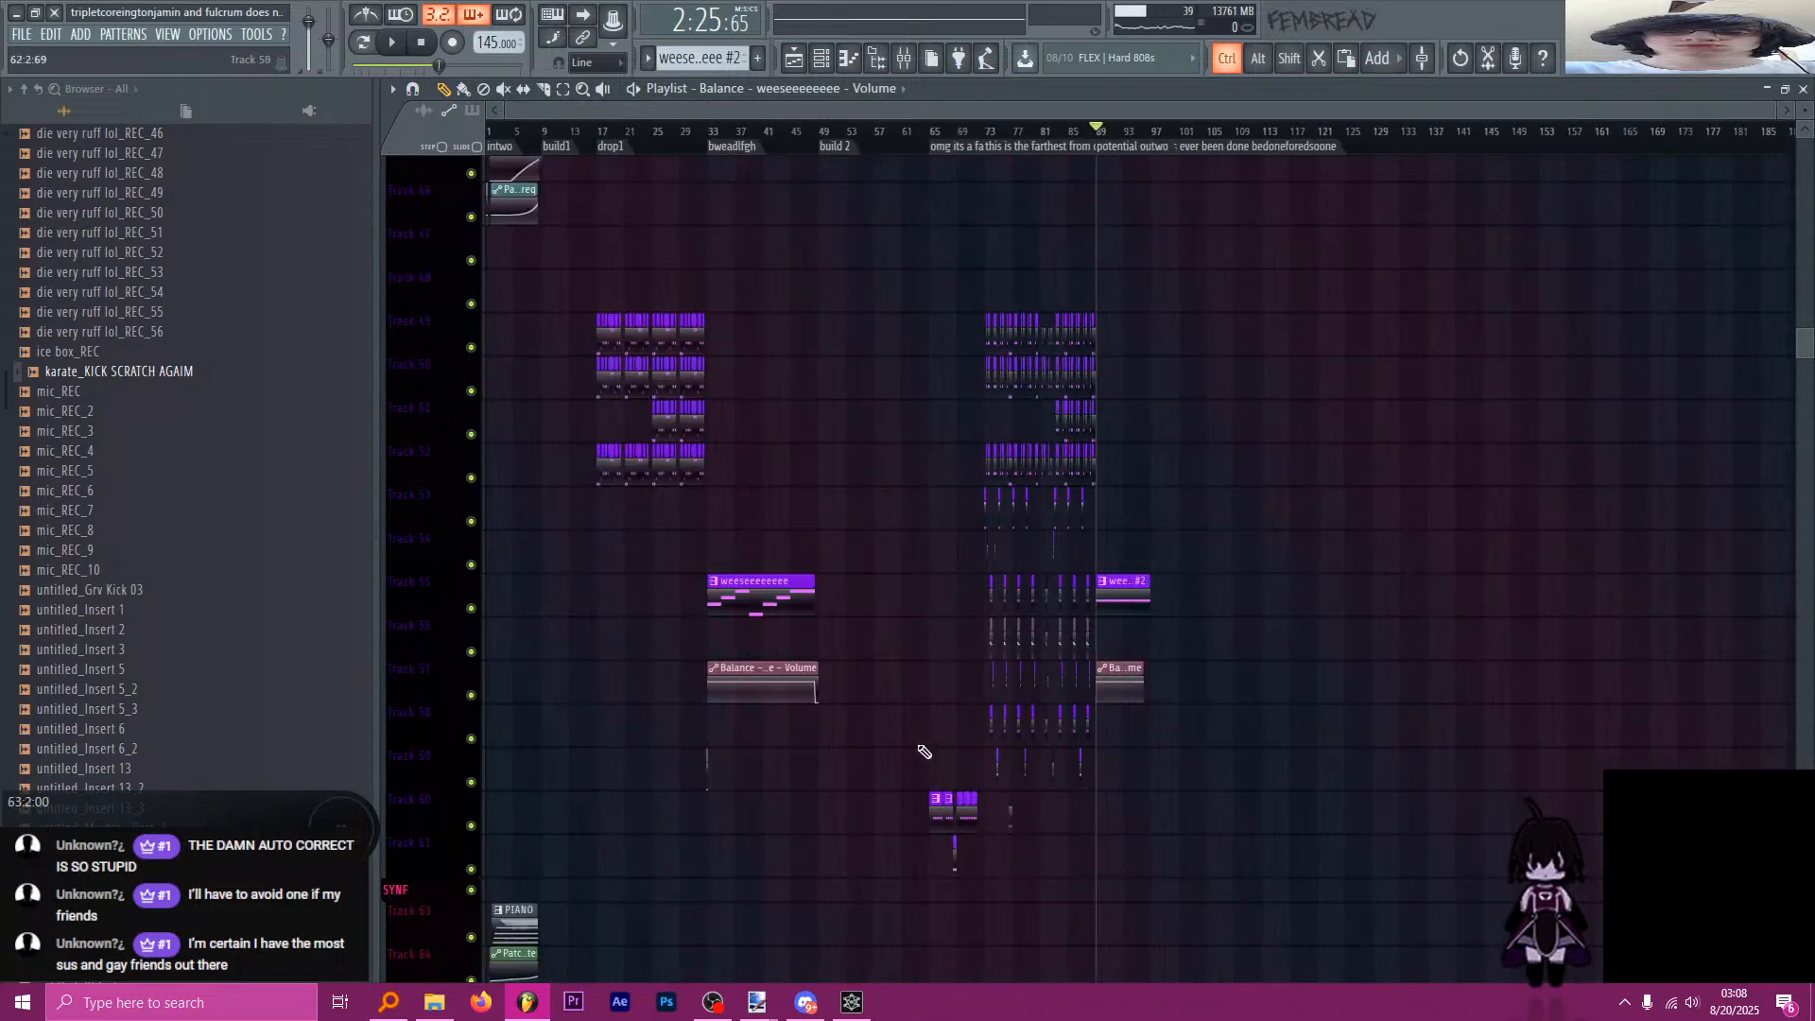
pyautogui.keyDown('ctrl'); pyautogui.scroll(3, 1120, 753); pyautogui.keyUp('ctrl')
pyautogui.click(1151, 742)
pyautogui.keyDown('ctrl'); pyautogui.scroll(-1, 1150, 742); pyautogui.keyUp('ctrl')
pyautogui.keyDown('ctrl'); pyautogui.scroll(4, 1150, 742); pyautogui.keyUp('ctrl')
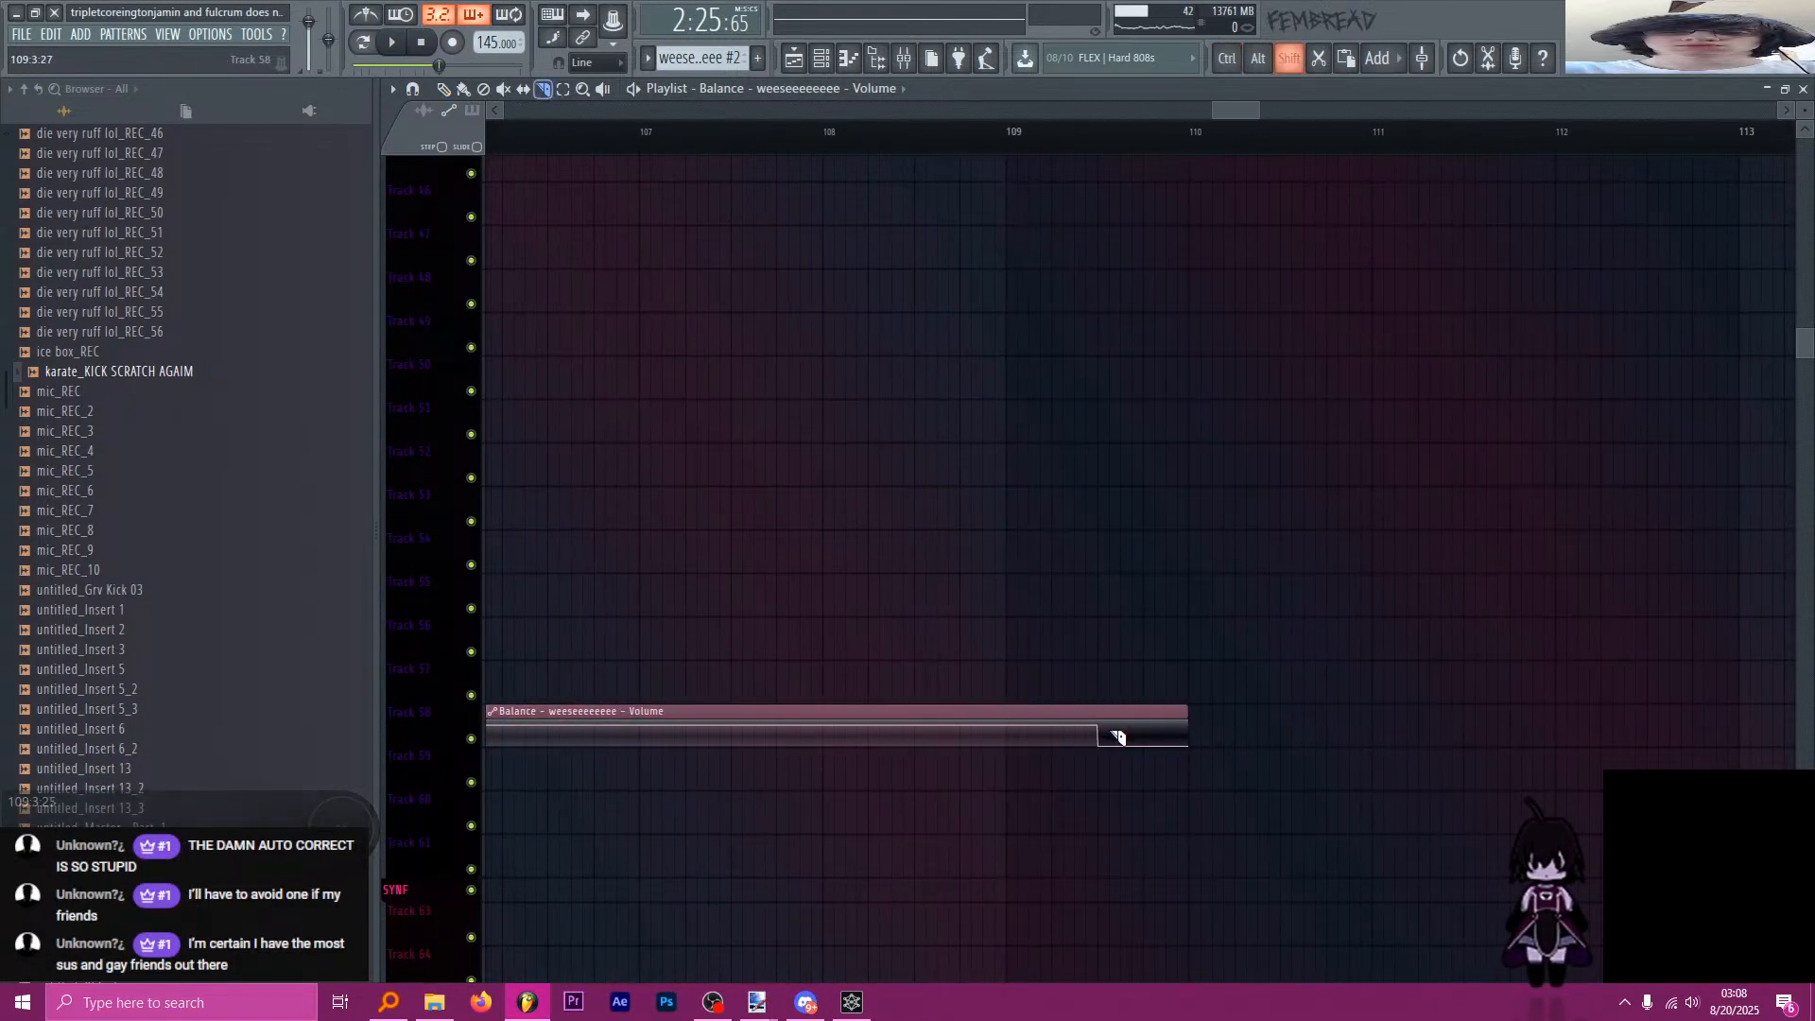
pyautogui.rightClick(1016, 744)
pyautogui.keyDown('ctrl'); pyautogui.scroll(-4, 1264, 797); pyautogui.keyUp('ctrl')
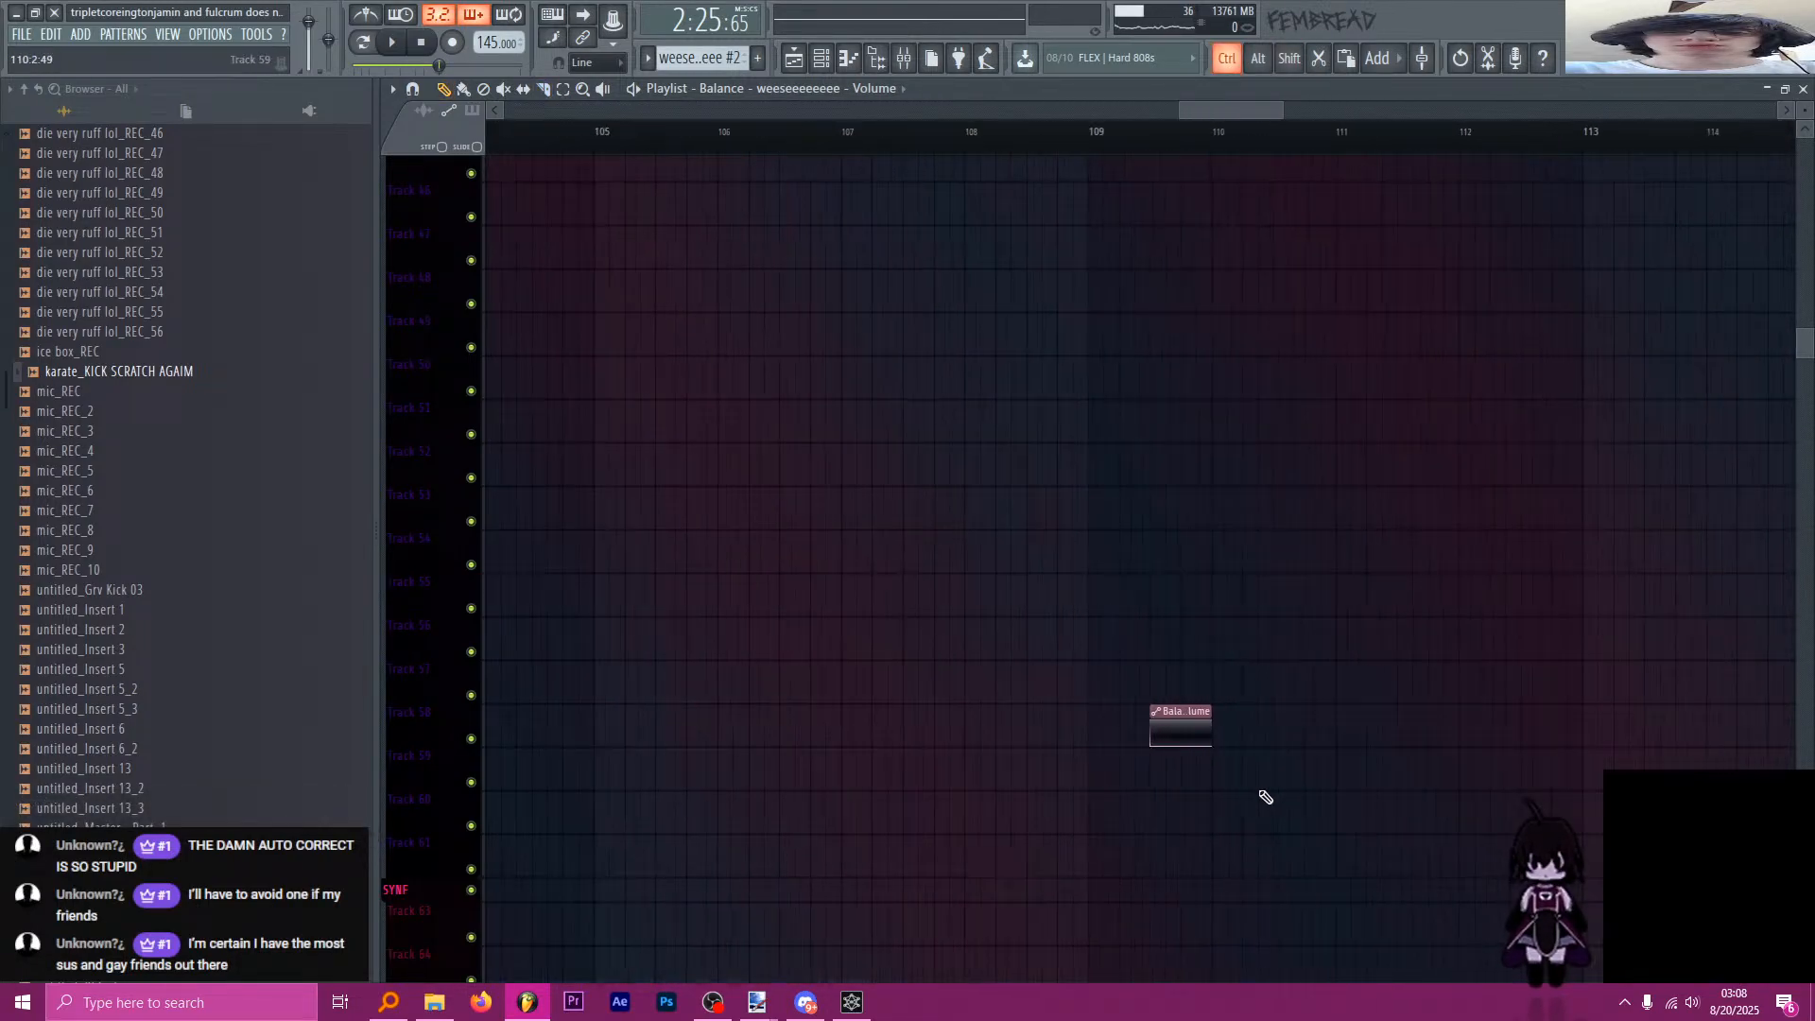
# Move the short Balance volume drop clip to bar 97 on Track 57, save the project and play the ending near bar 97.
pyautogui.keyDown('ctrl'); pyautogui.scroll(4, 822, 720); pyautogui.keyUp('ctrl')
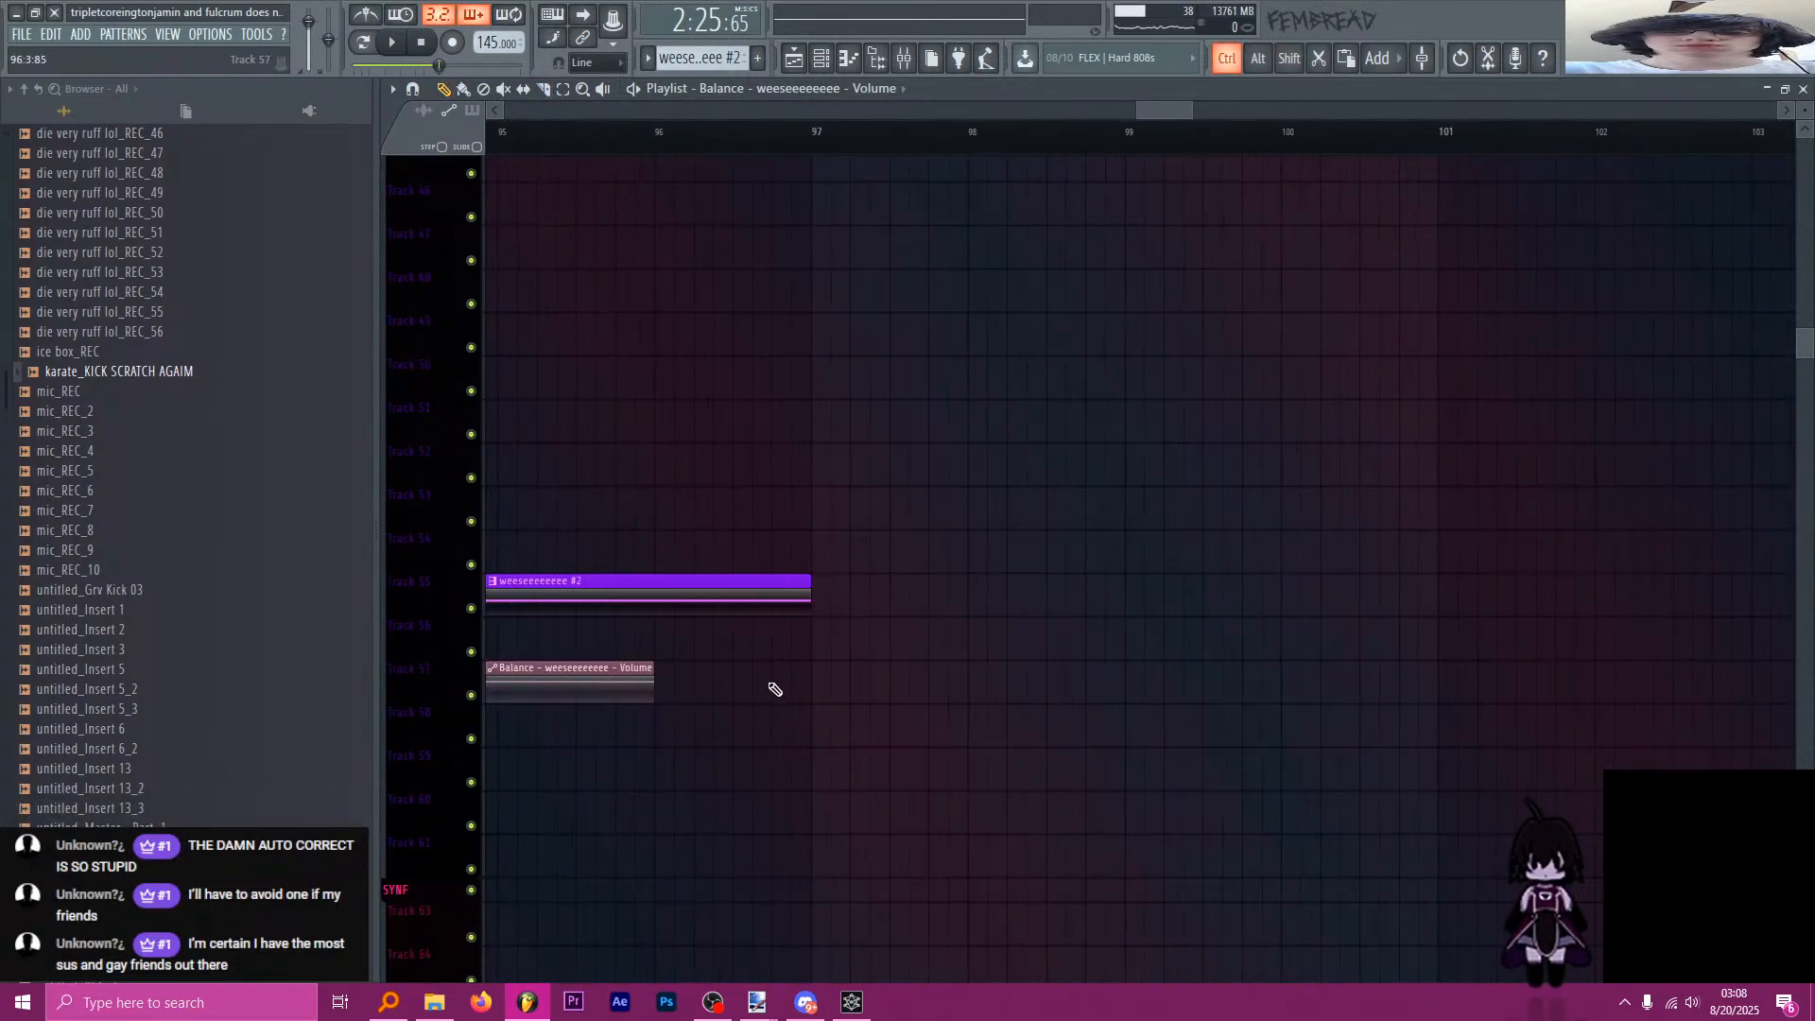
pyautogui.click(758, 148)
pyautogui.hotkey('ctrl', 's')
pyautogui.press('space')
pyautogui.scroll(1, 877, 331)
pyautogui.press('space')
pyautogui.scroll(-9, 888, 351)
pyautogui.keyDown('ctrl'); pyautogui.scroll(-1, 891, 359); pyautogui.keyUp('ctrl')
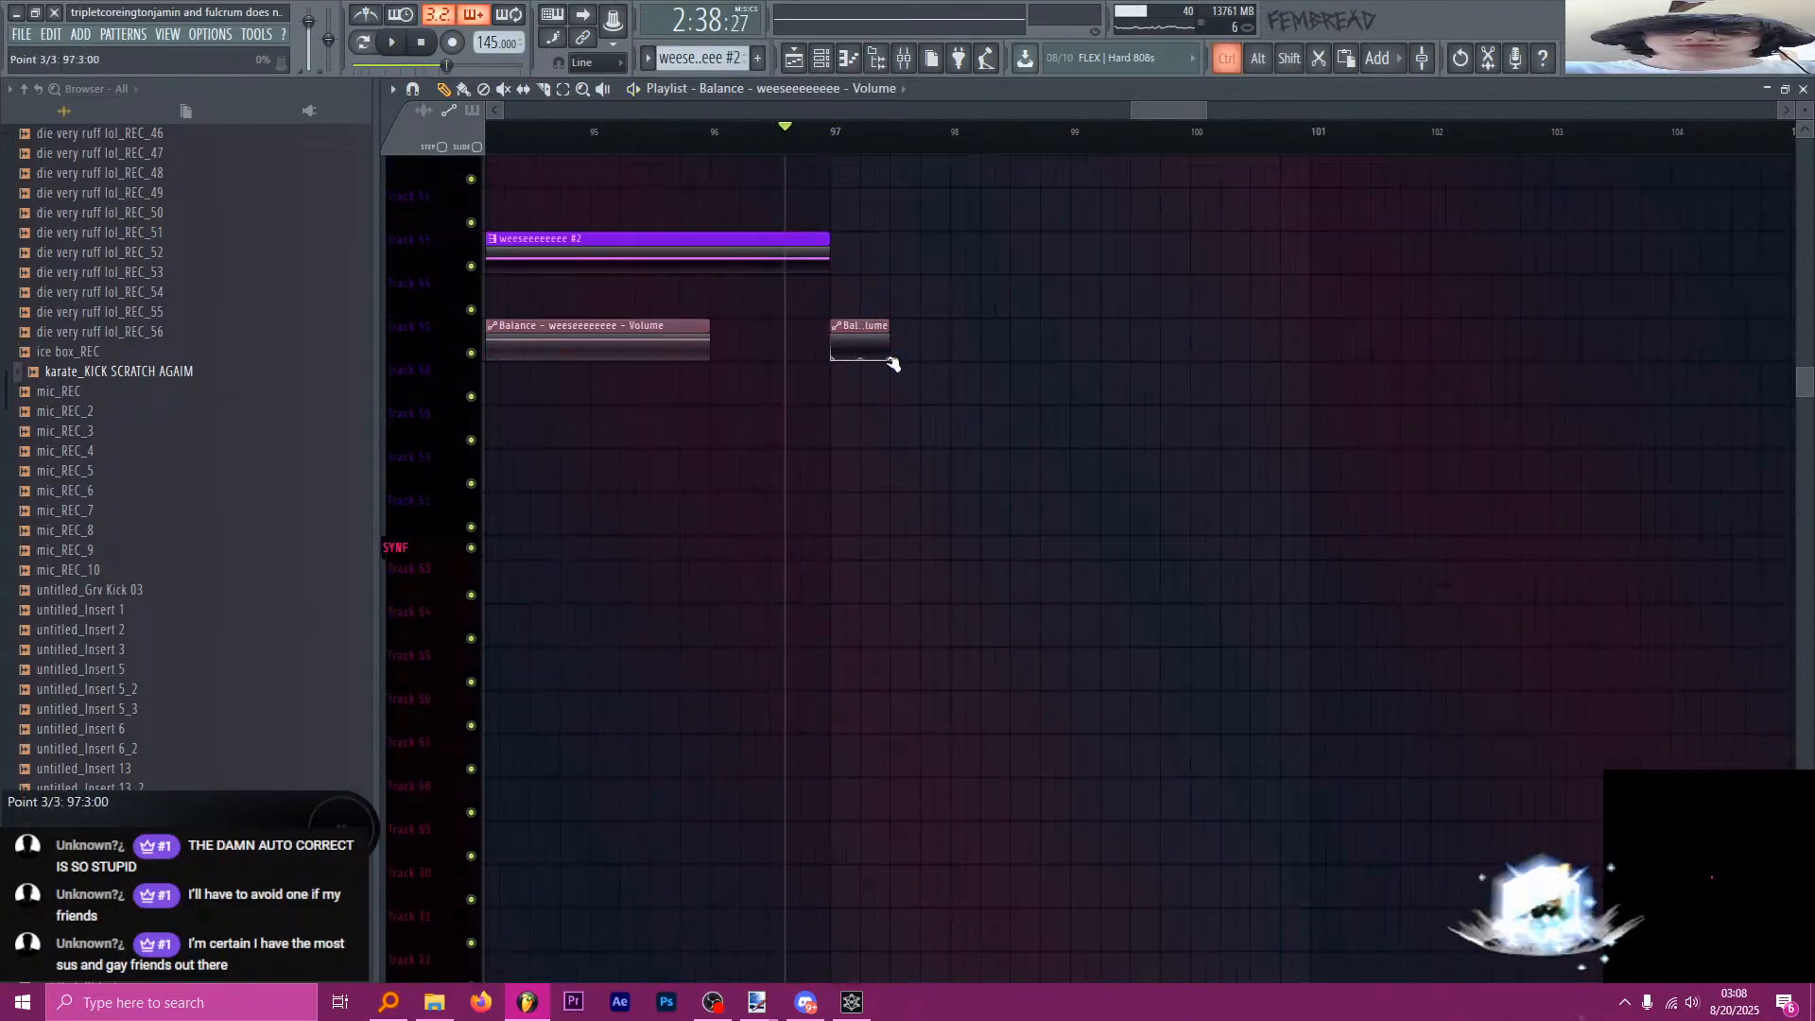
# Review the SFX tracks and play the song from about bar 69.
pyautogui.keyDown('ctrl'); pyautogui.scroll(-6, 892, 363); pyautogui.keyUp('ctrl')
pyautogui.scroll(-10, 818, 370)
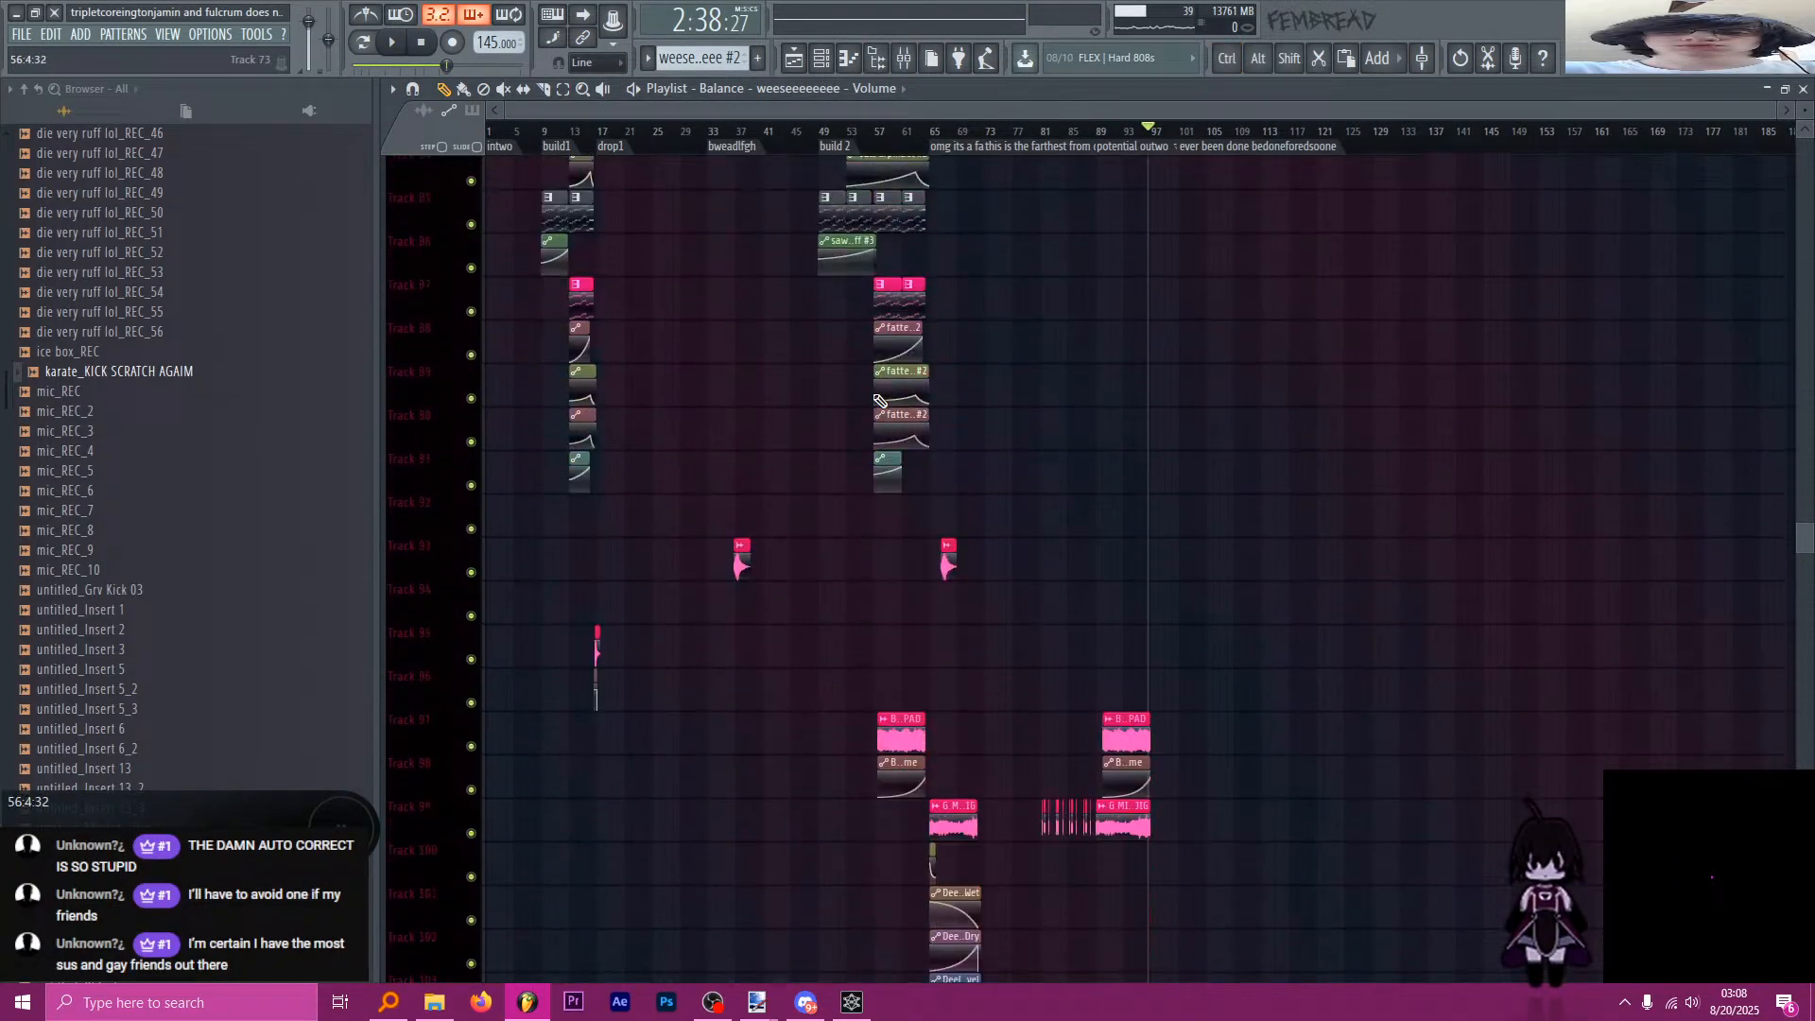
pyautogui.scroll(-20, 879, 401)
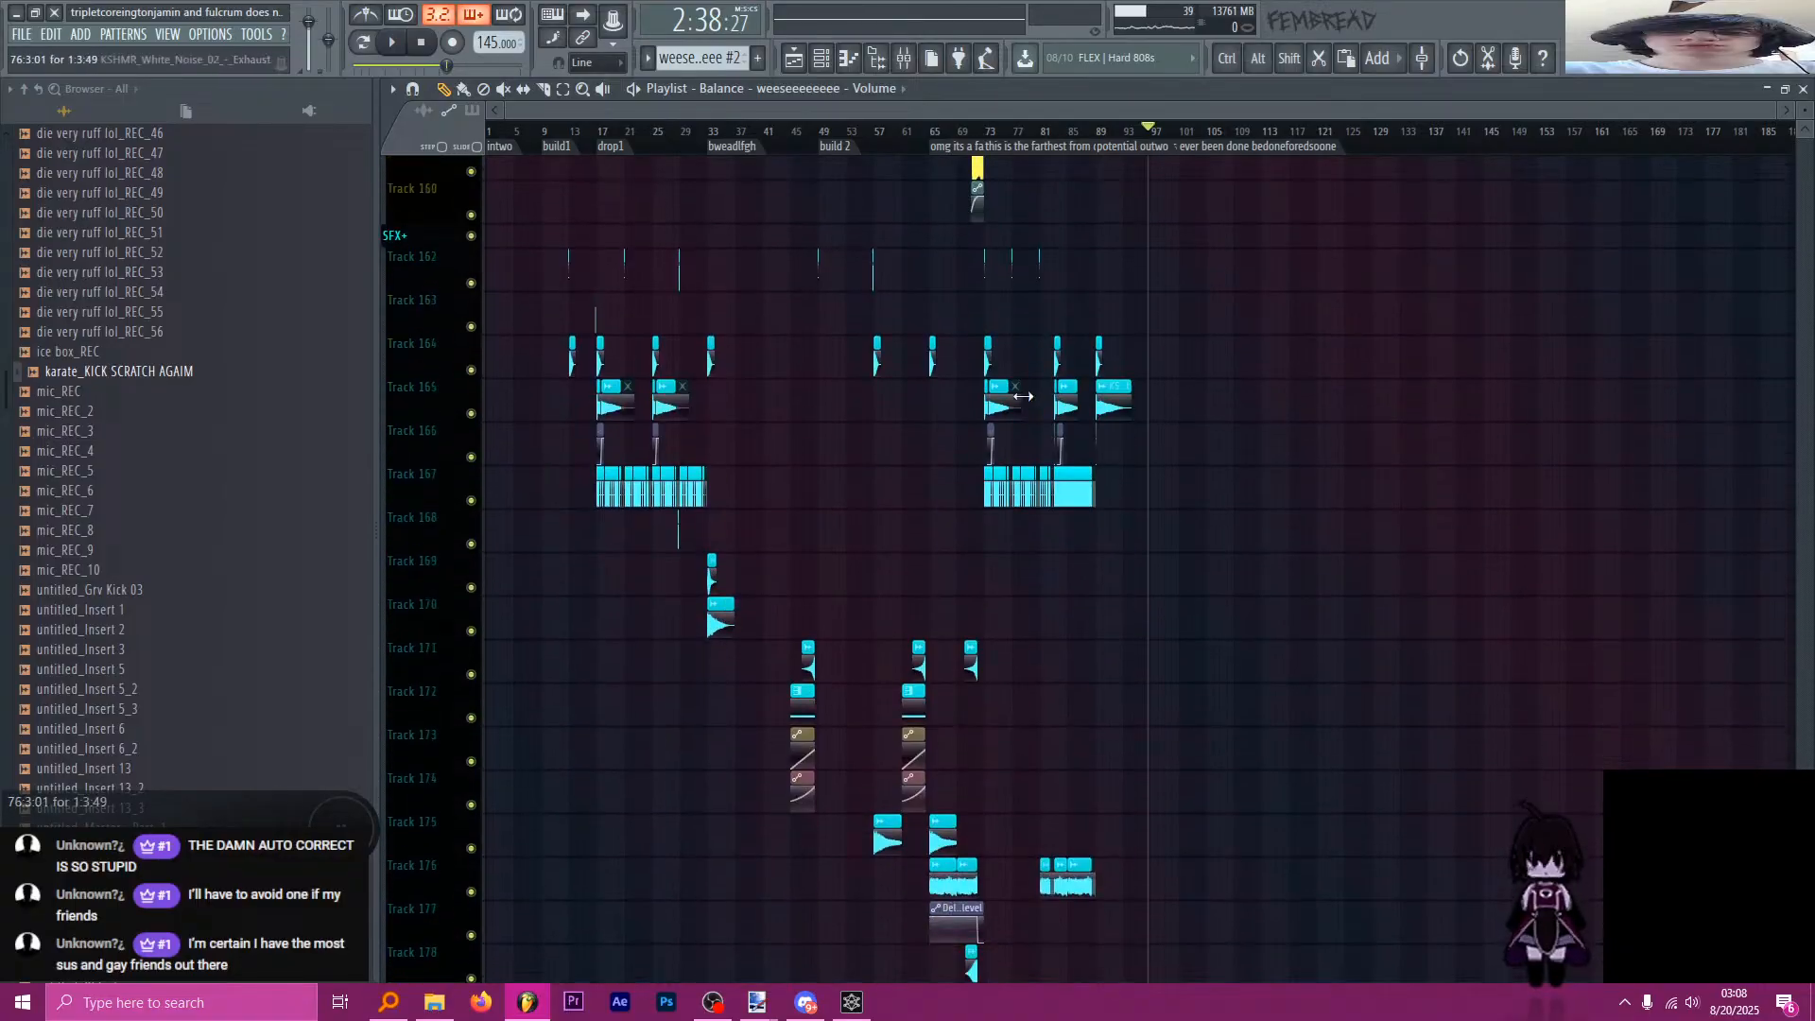
pyautogui.scroll(-3, 1033, 404)
pyautogui.keyDown('ctrl'); pyautogui.scroll(5, 1012, 453); pyautogui.keyUp('ctrl')
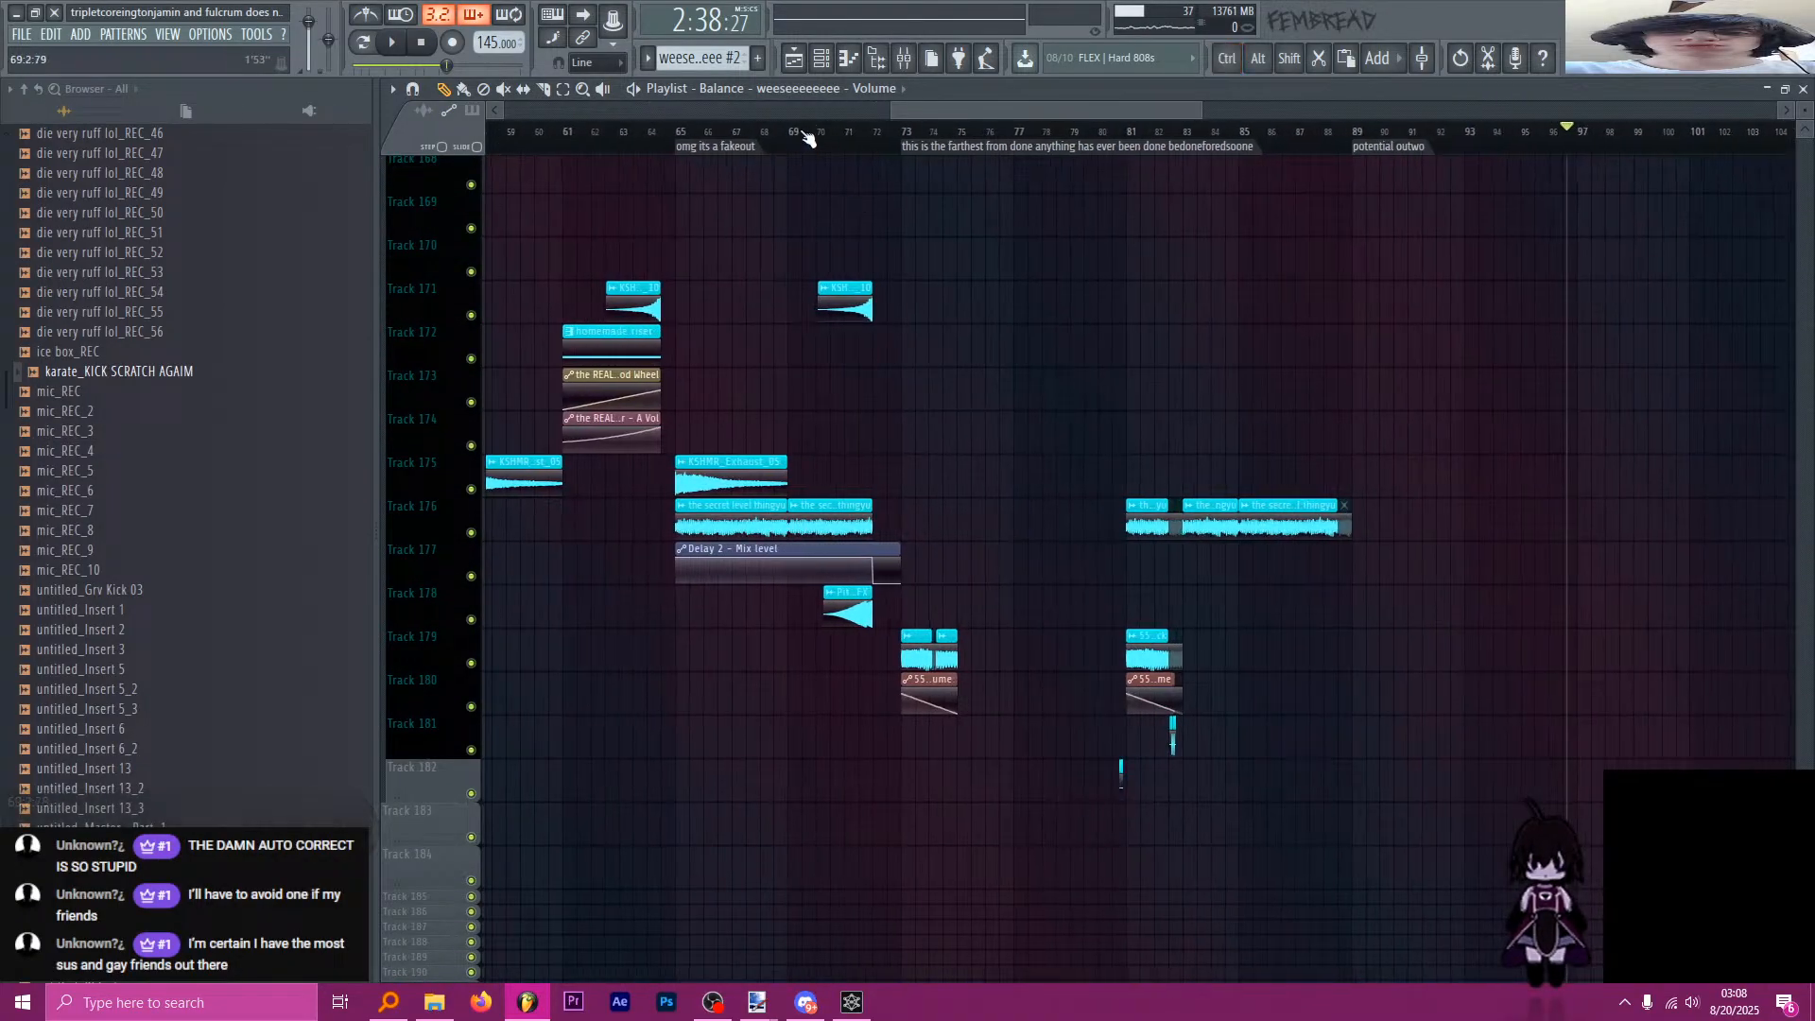
pyautogui.click(803, 133)
pyautogui.press('space')
pyautogui.keyDown('ctrl'); pyautogui.scroll(3, 879, 662); pyautogui.keyUp('ctrl')
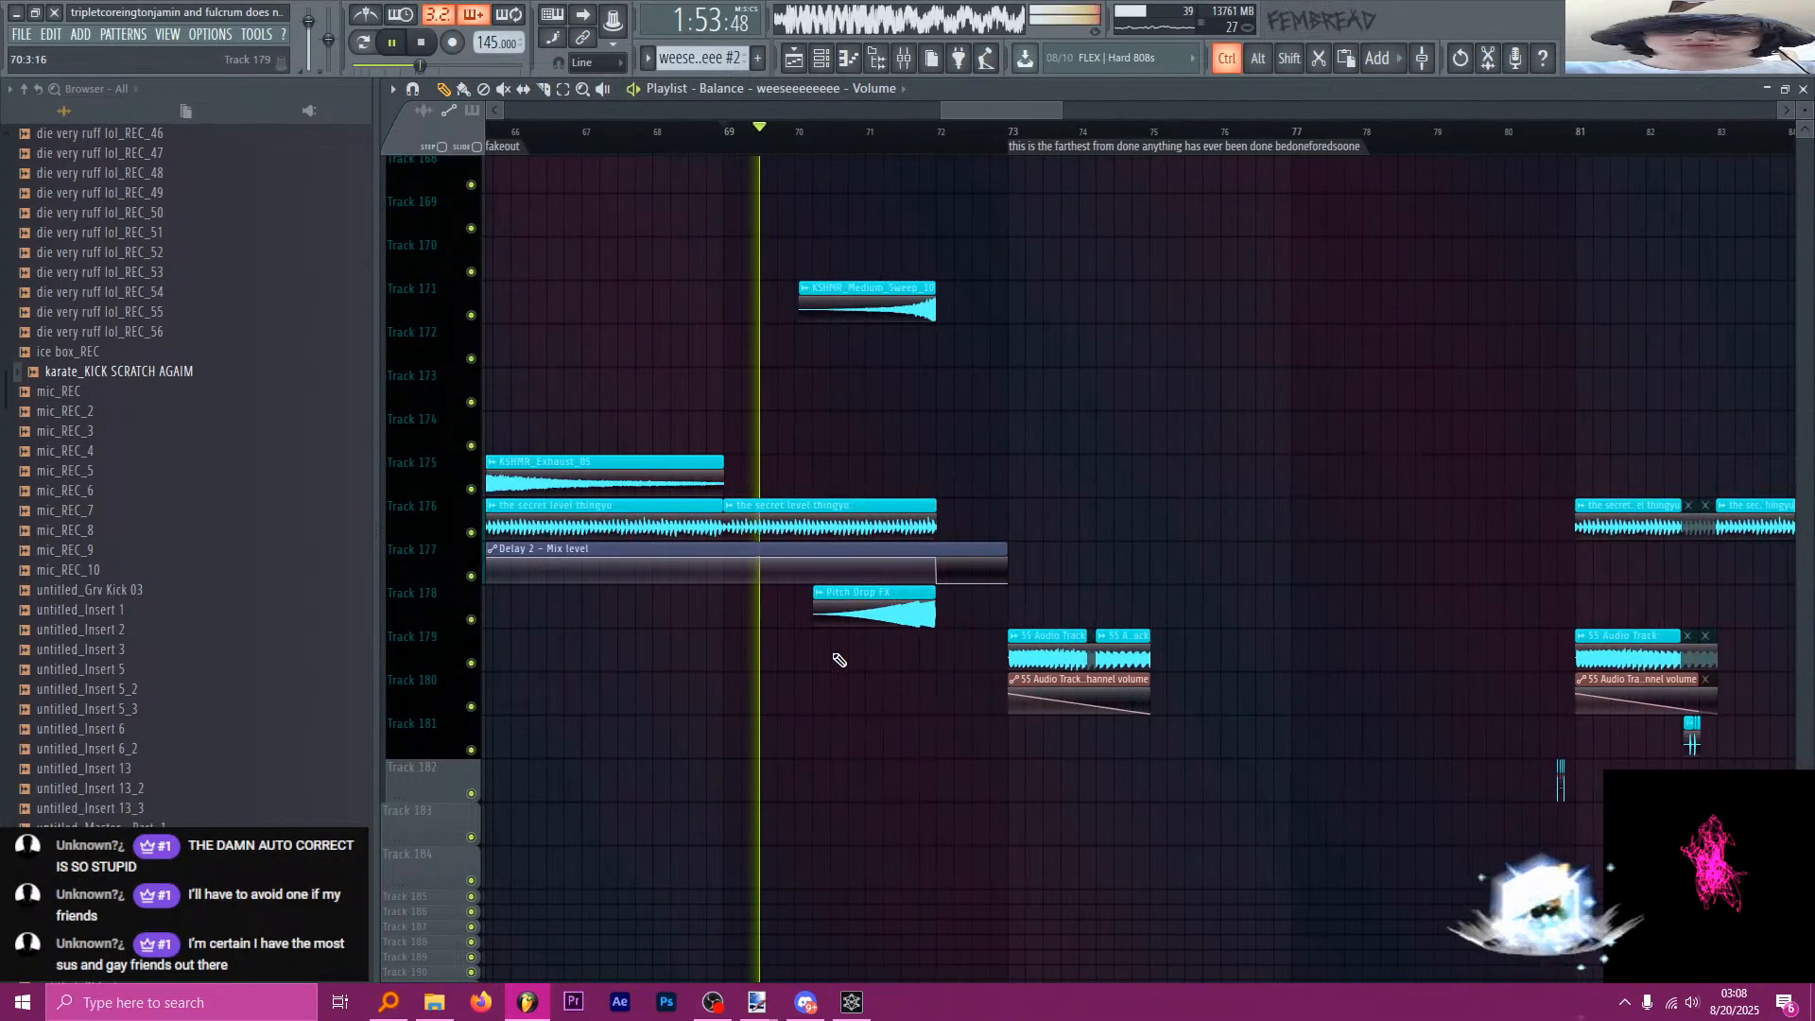
# Play the song from about bar 61 to hear the homemade riser before the fakeout.
pyautogui.scroll(2, 896, 643)
pyautogui.scroll(3, 898, 644)
pyautogui.keyDown('ctrl'); pyautogui.scroll(-5, 945, 671); pyautogui.keyUp('ctrl')
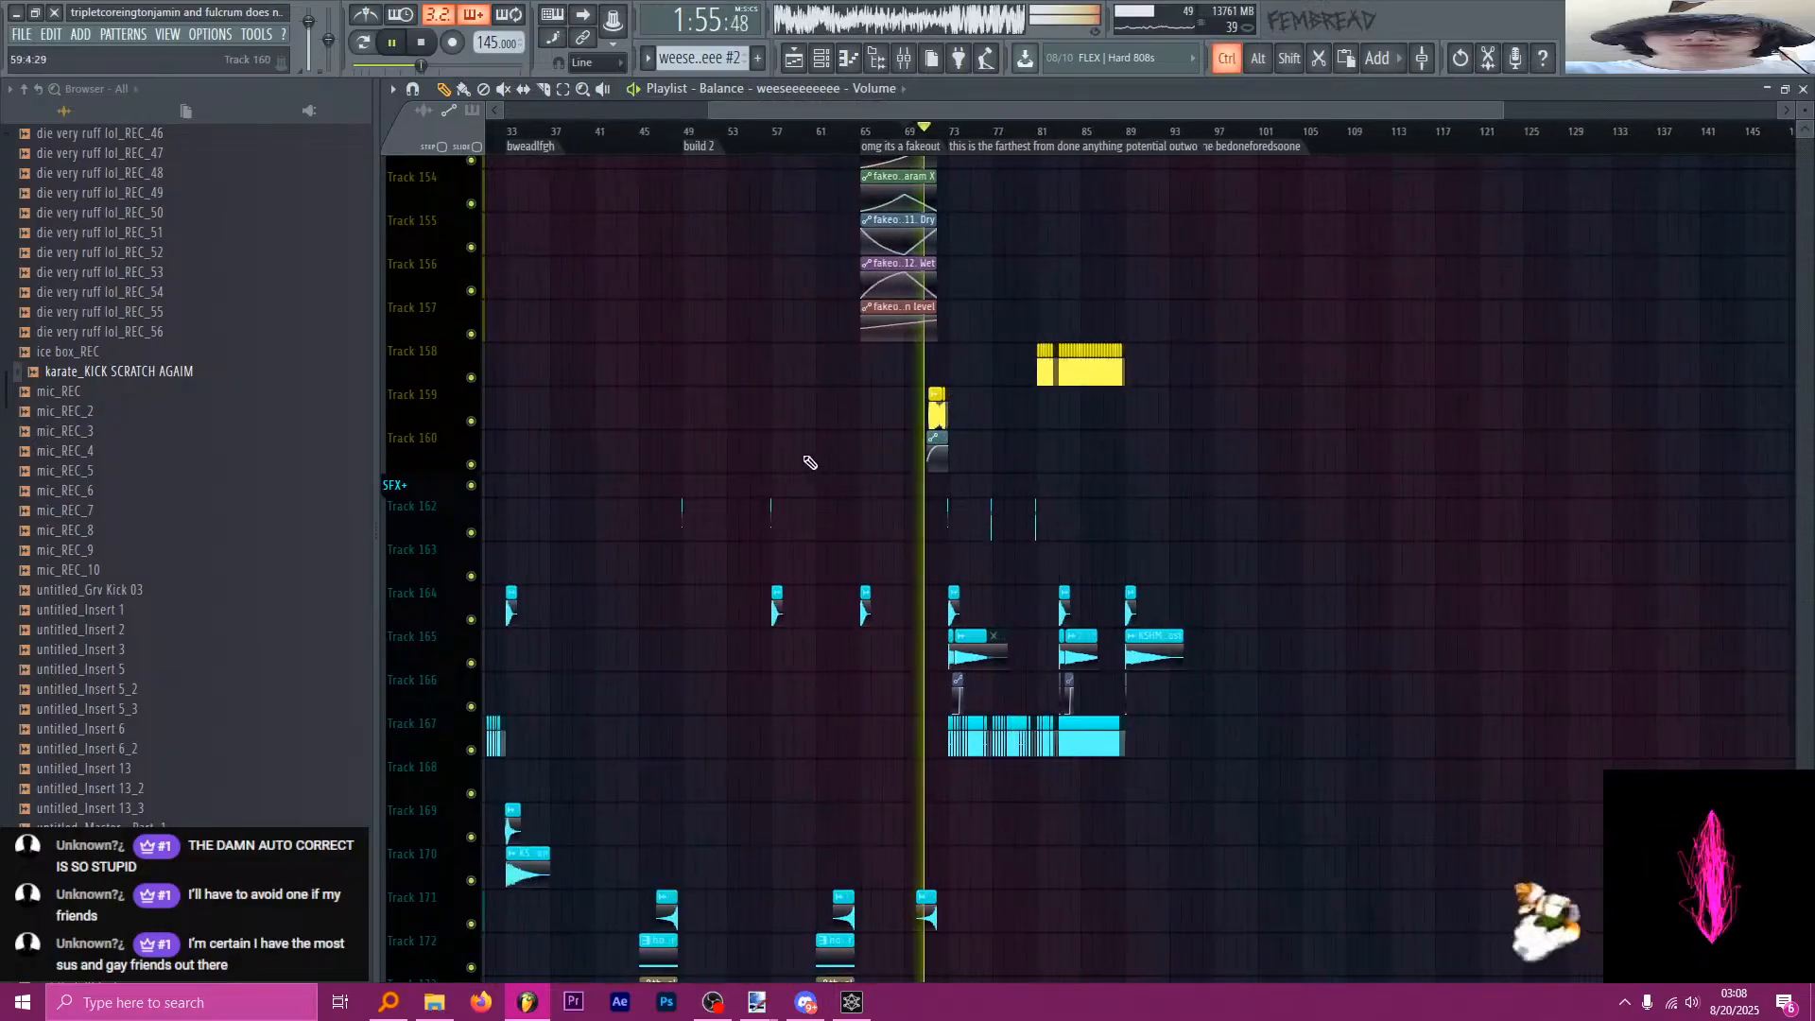
pyautogui.scroll(-2, 810, 467)
pyautogui.press('space')
pyautogui.click(819, 149)
pyautogui.press('space')
pyautogui.keyDown('ctrl'); pyautogui.scroll(-3, 868, 536); pyautogui.keyUp('ctrl')
pyautogui.scroll(-1, 907, 586)
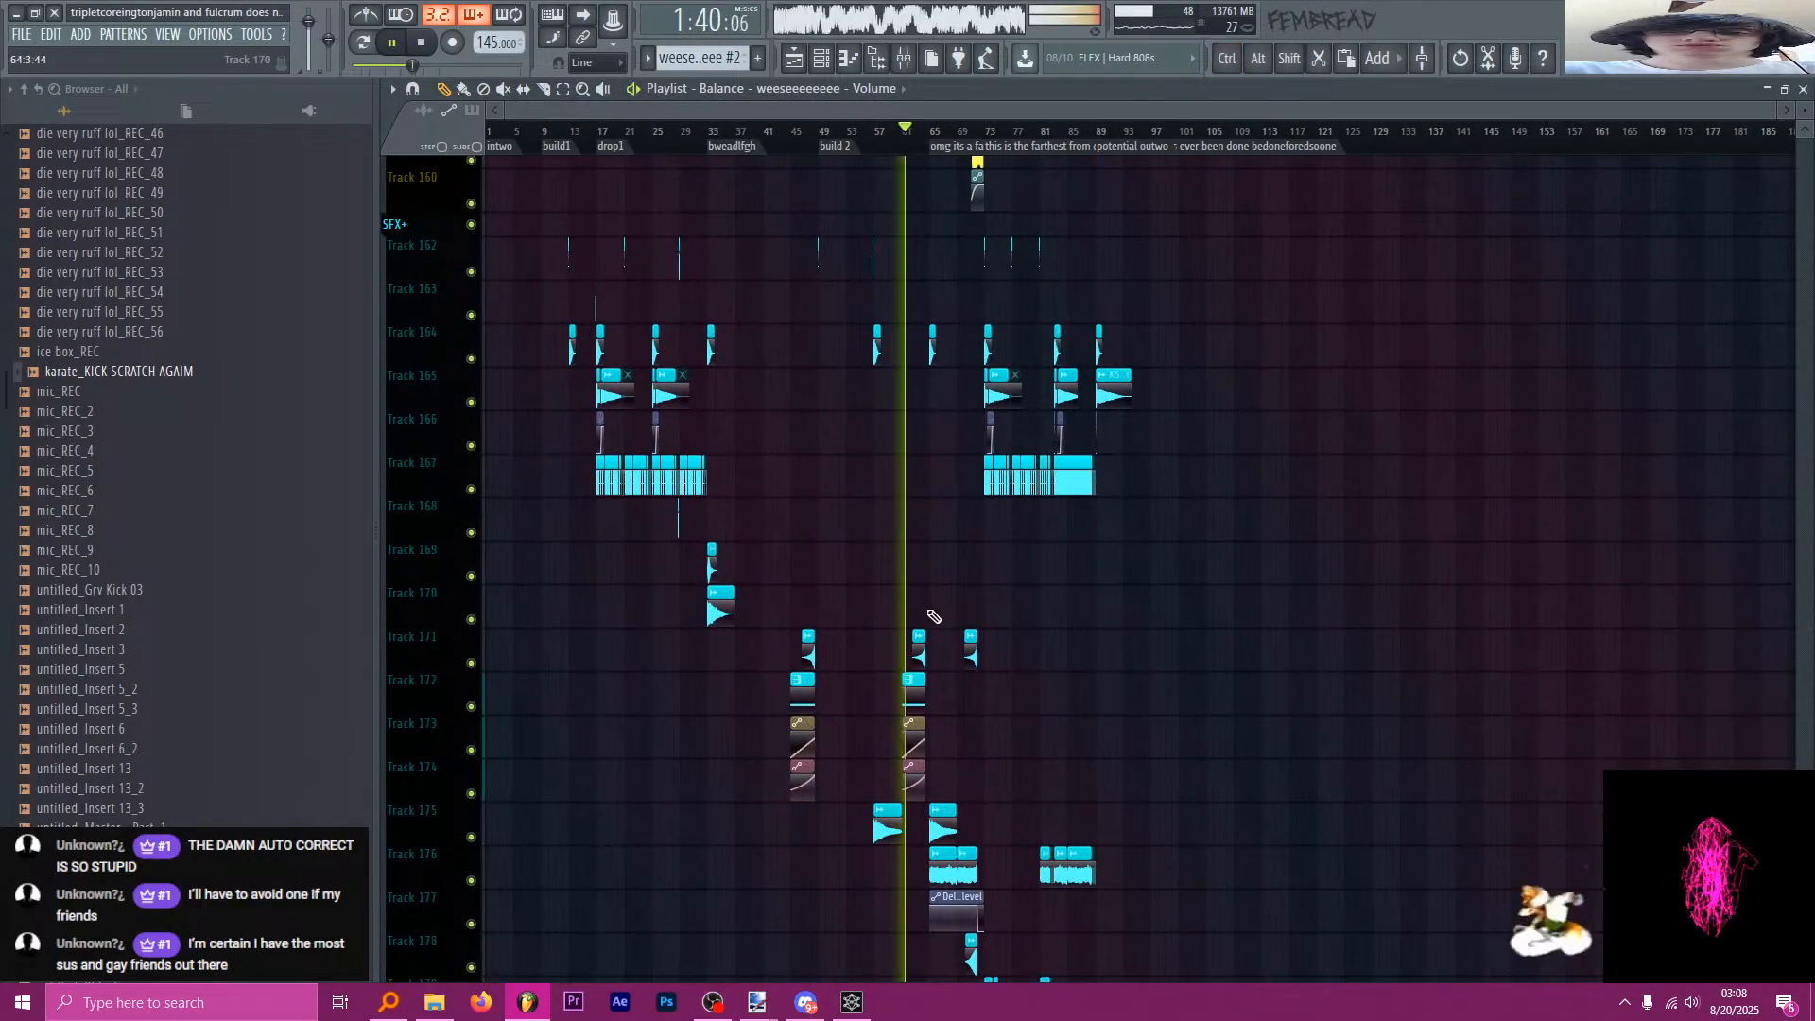
pyautogui.press('space')
# Copy the homemade riser and its two automation clips on Tracks 172 to 174 to bar 93, and play the outro's start.
pyautogui.moveTo(998, 780)
pyautogui.keyDown('ctrl'); pyautogui.mouseDown()
pyautogui.moveTo(906, 746)
pyautogui.moveTo(909, 701)
pyautogui.moveTo(1217, 702)
pyautogui.moveTo(987, 692)
pyautogui.mouseUp(); pyautogui.keyUp('ctrl')
pyautogui.keyDown('ctrl'); pyautogui.scroll(3, 1195, 572); pyautogui.keyUp('ctrl')
pyautogui.keyDown('ctrl'); pyautogui.scroll(3, 901, 310); pyautogui.keyUp('ctrl')
pyautogui.click(734, 131)
pyautogui.press('space')
pyautogui.keyDown('ctrl'); pyautogui.scroll(-3, 930, 499); pyautogui.keyUp('ctrl')
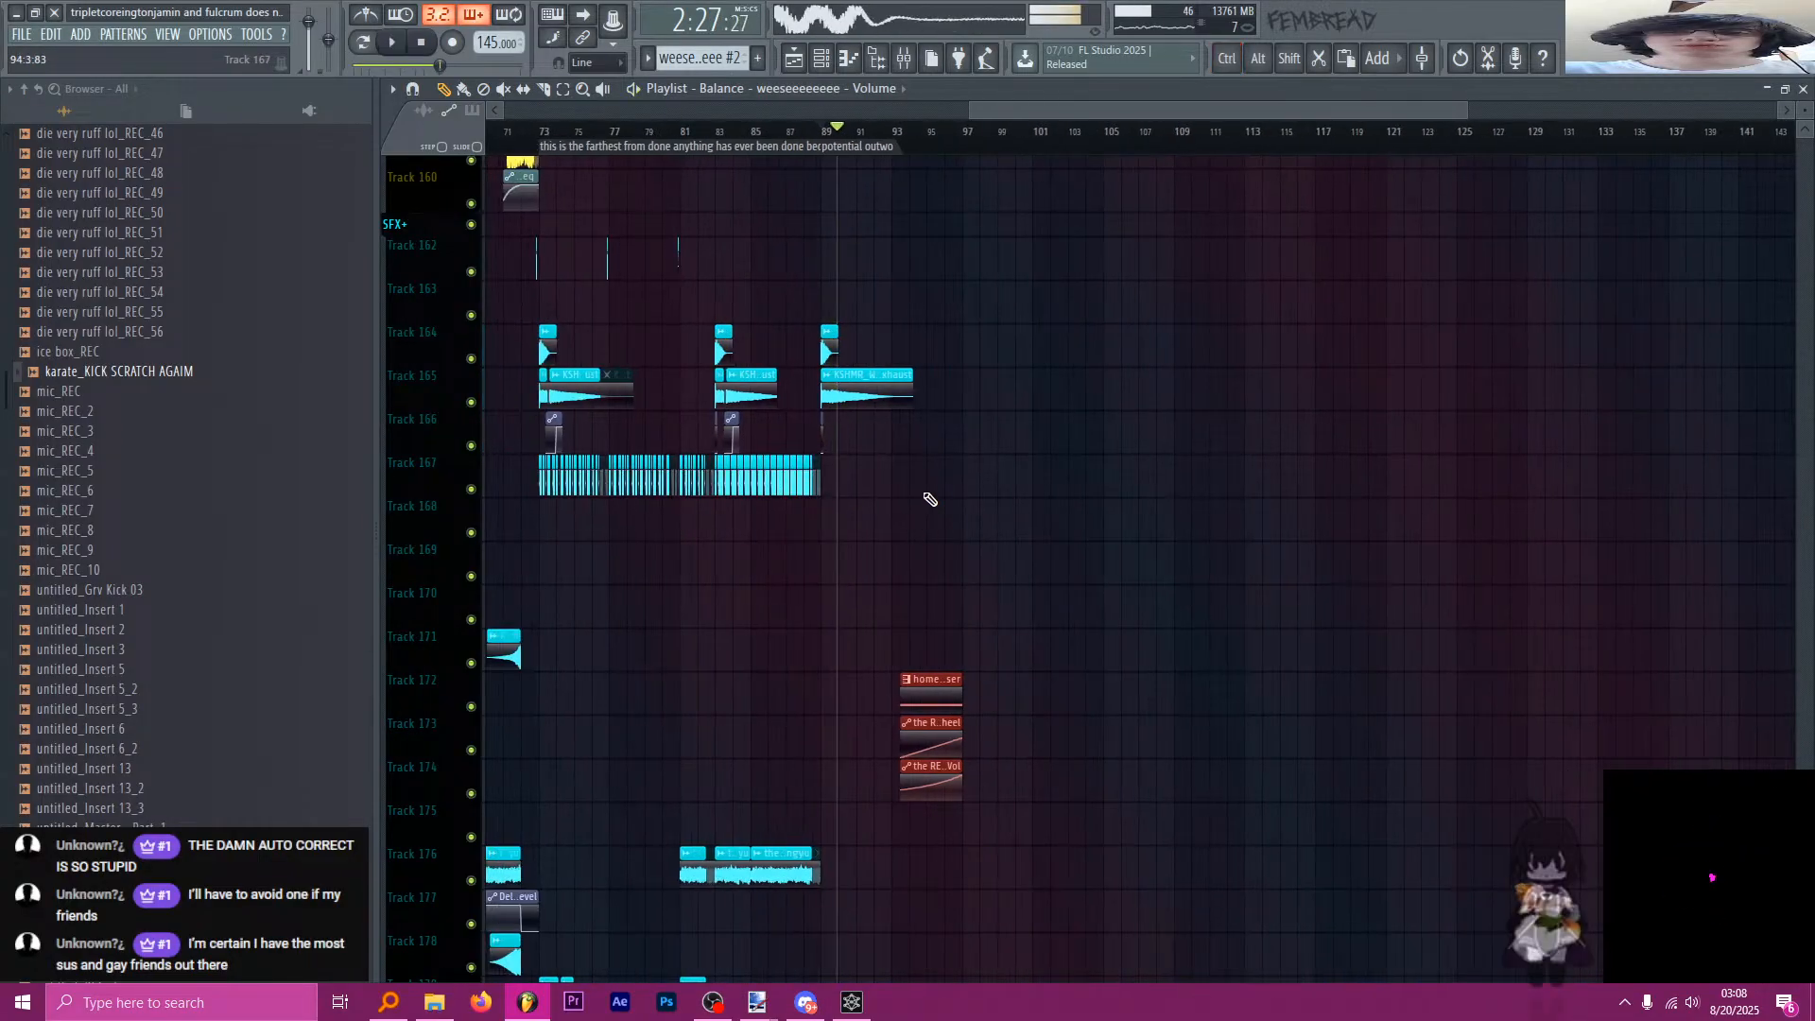
# Look through the vocal, lead, synth and bass tracks for earlier material that could suit the outro.
pyautogui.scroll(10, 956, 491)
pyautogui.keyDown('ctrl'); pyautogui.scroll(-4, 895, 490); pyautogui.keyUp('ctrl')
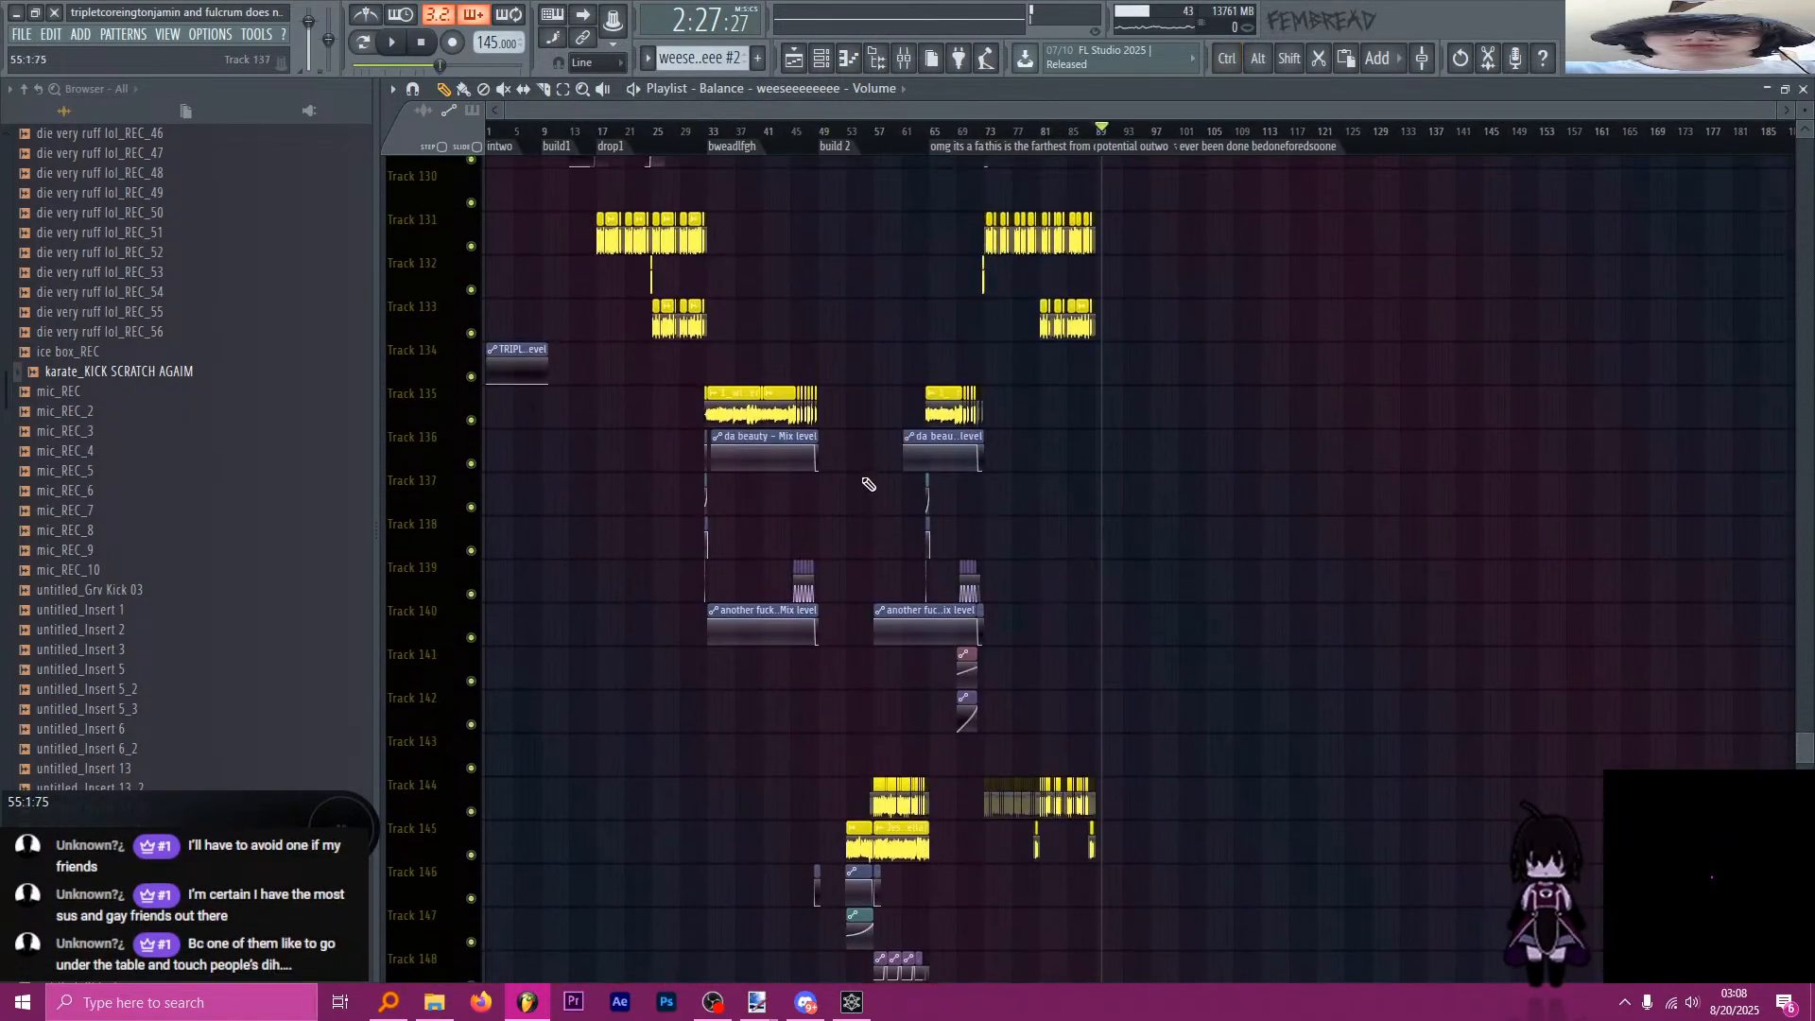
pyautogui.scroll(3, 875, 478)
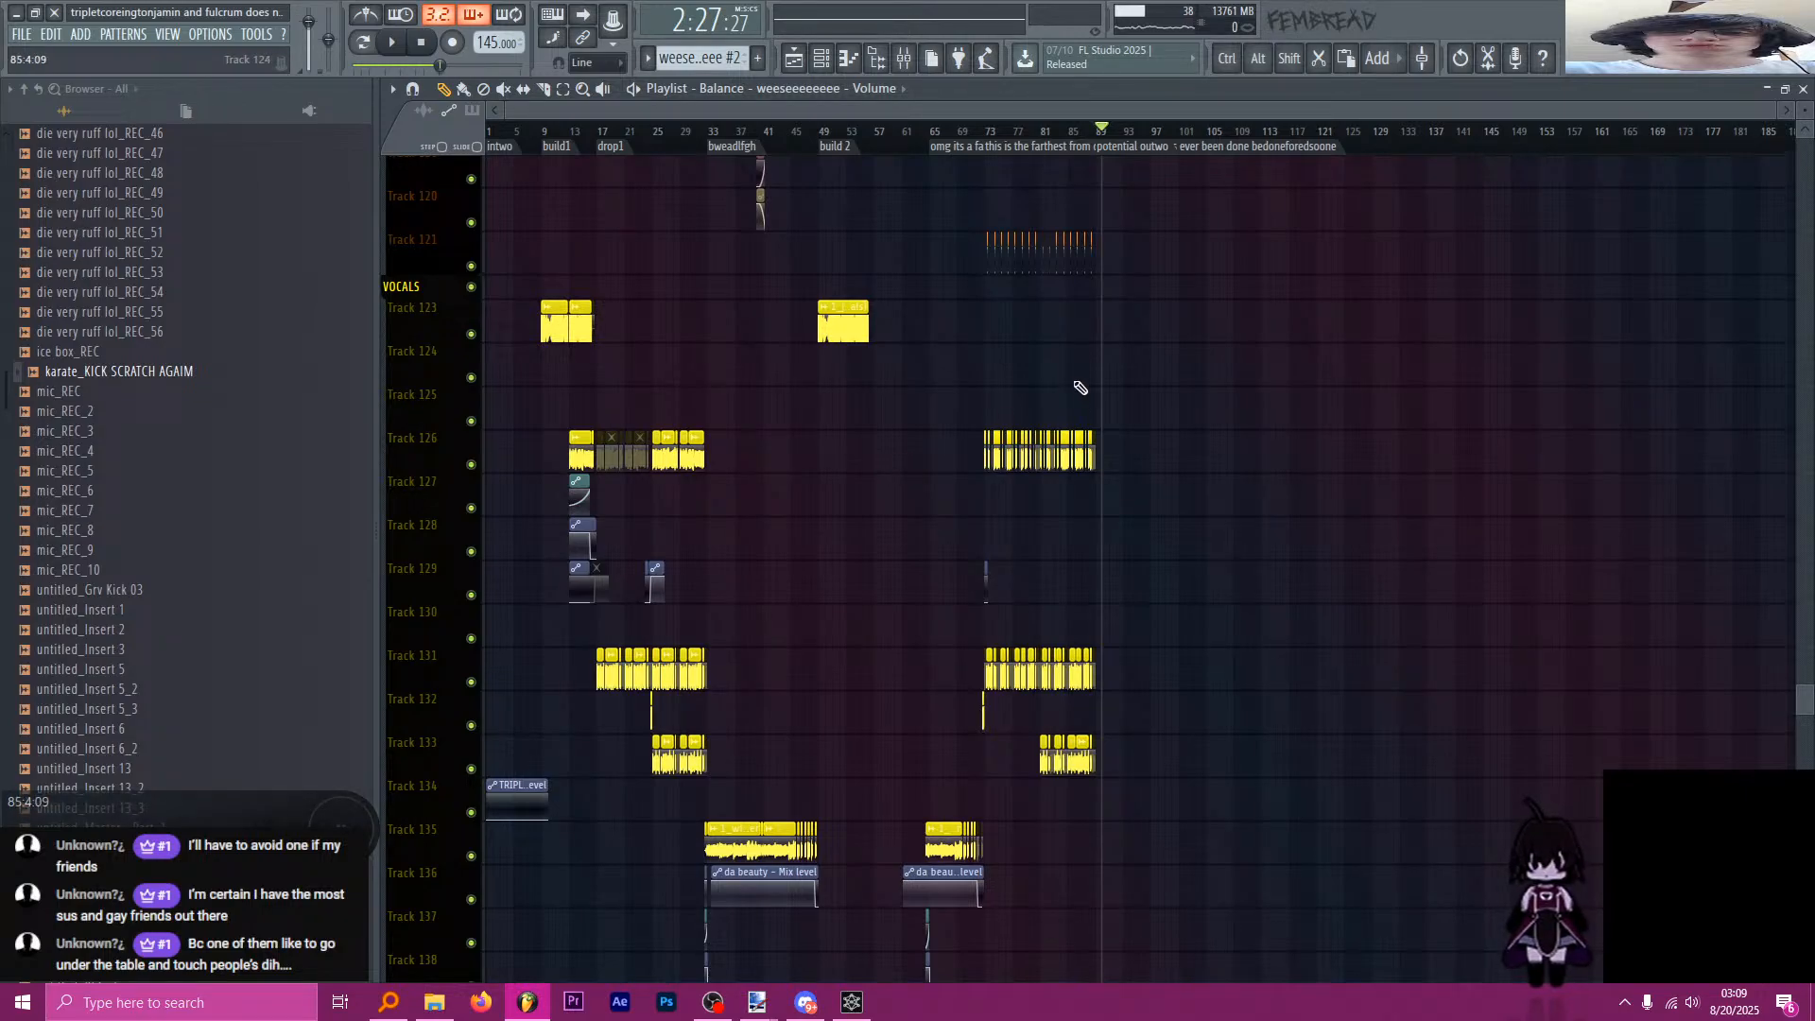
pyautogui.scroll(8, 1126, 430)
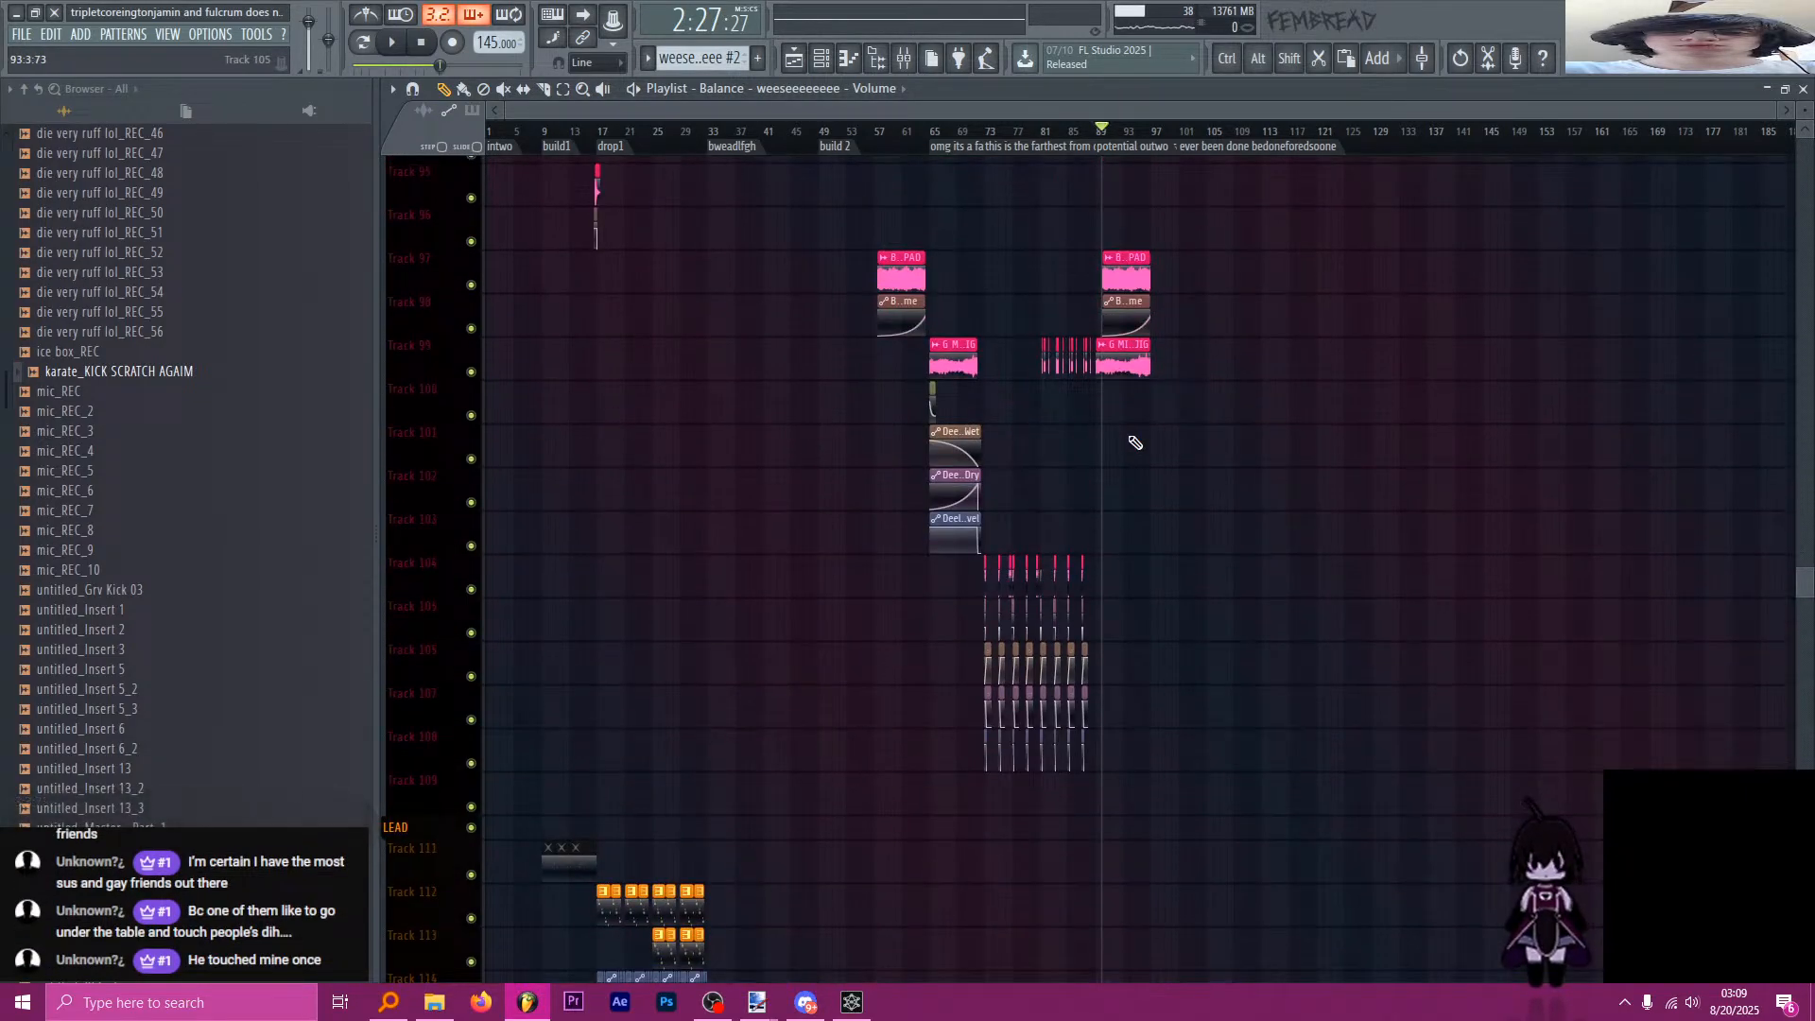
pyautogui.scroll(7, 1134, 443)
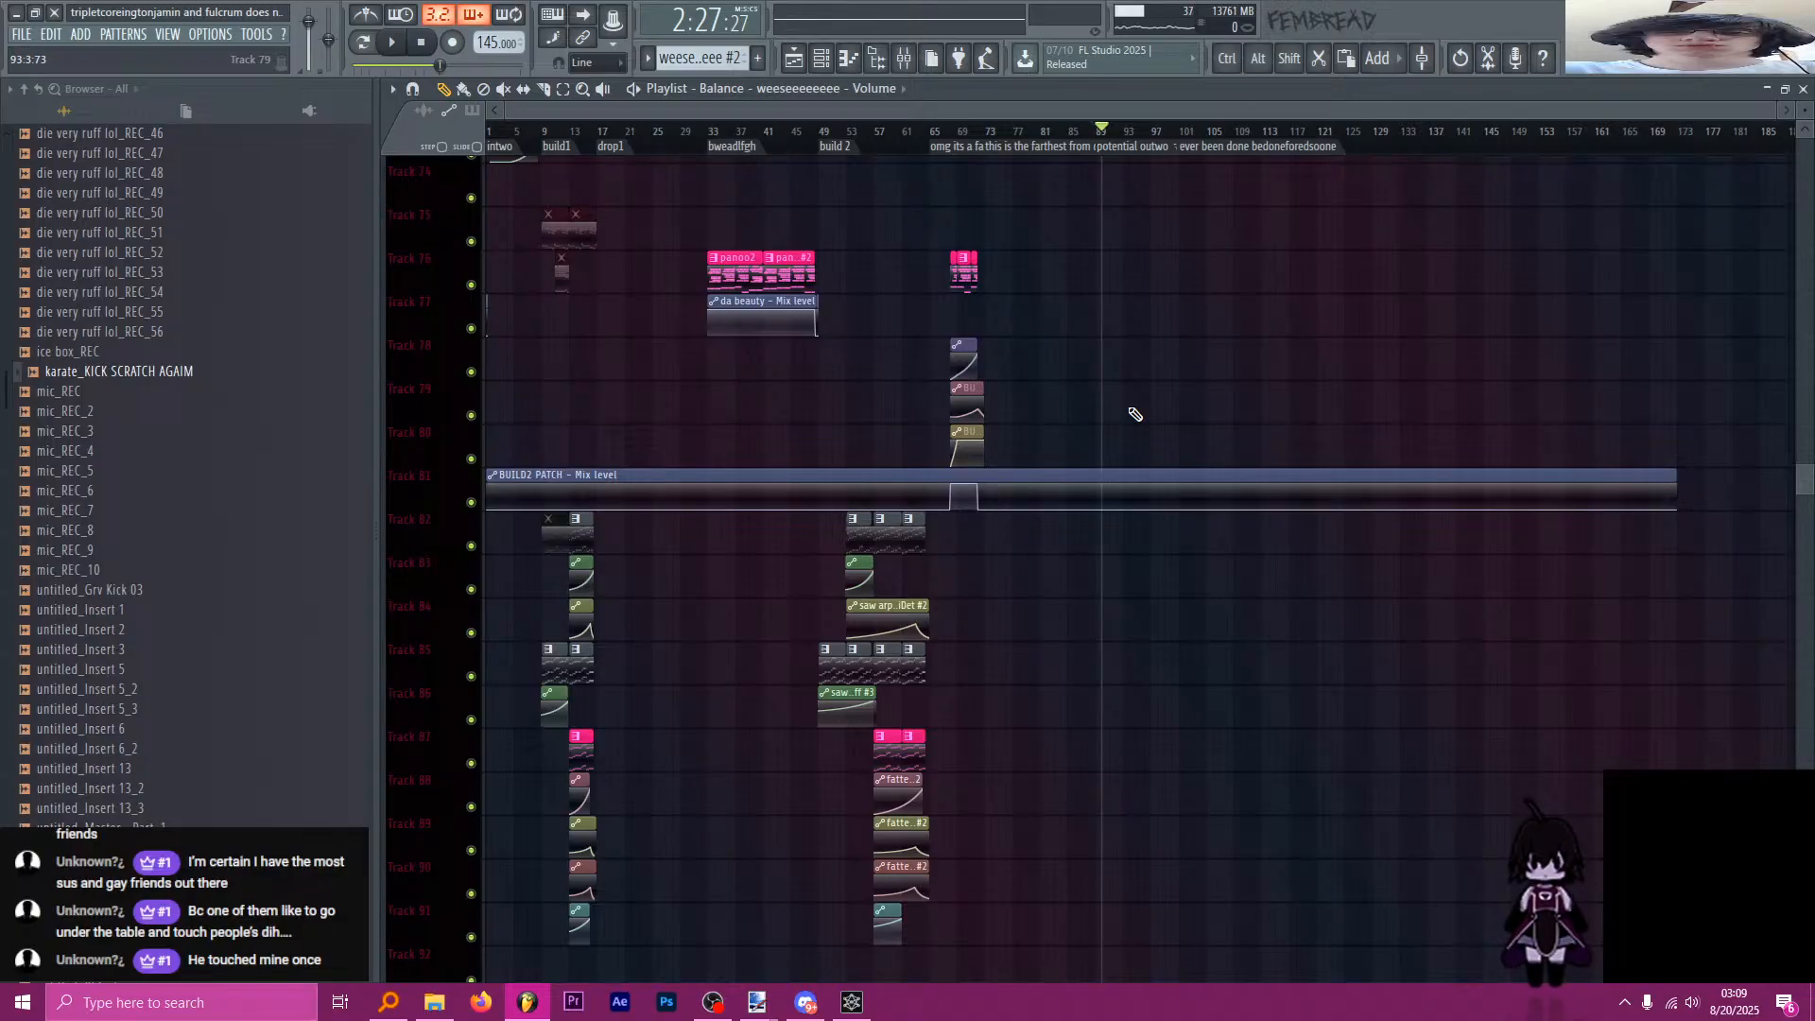
pyautogui.scroll(4, 1134, 414)
pyautogui.keyDown('ctrl'); pyautogui.scroll(4, 493, 624); pyautogui.keyUp('ctrl')
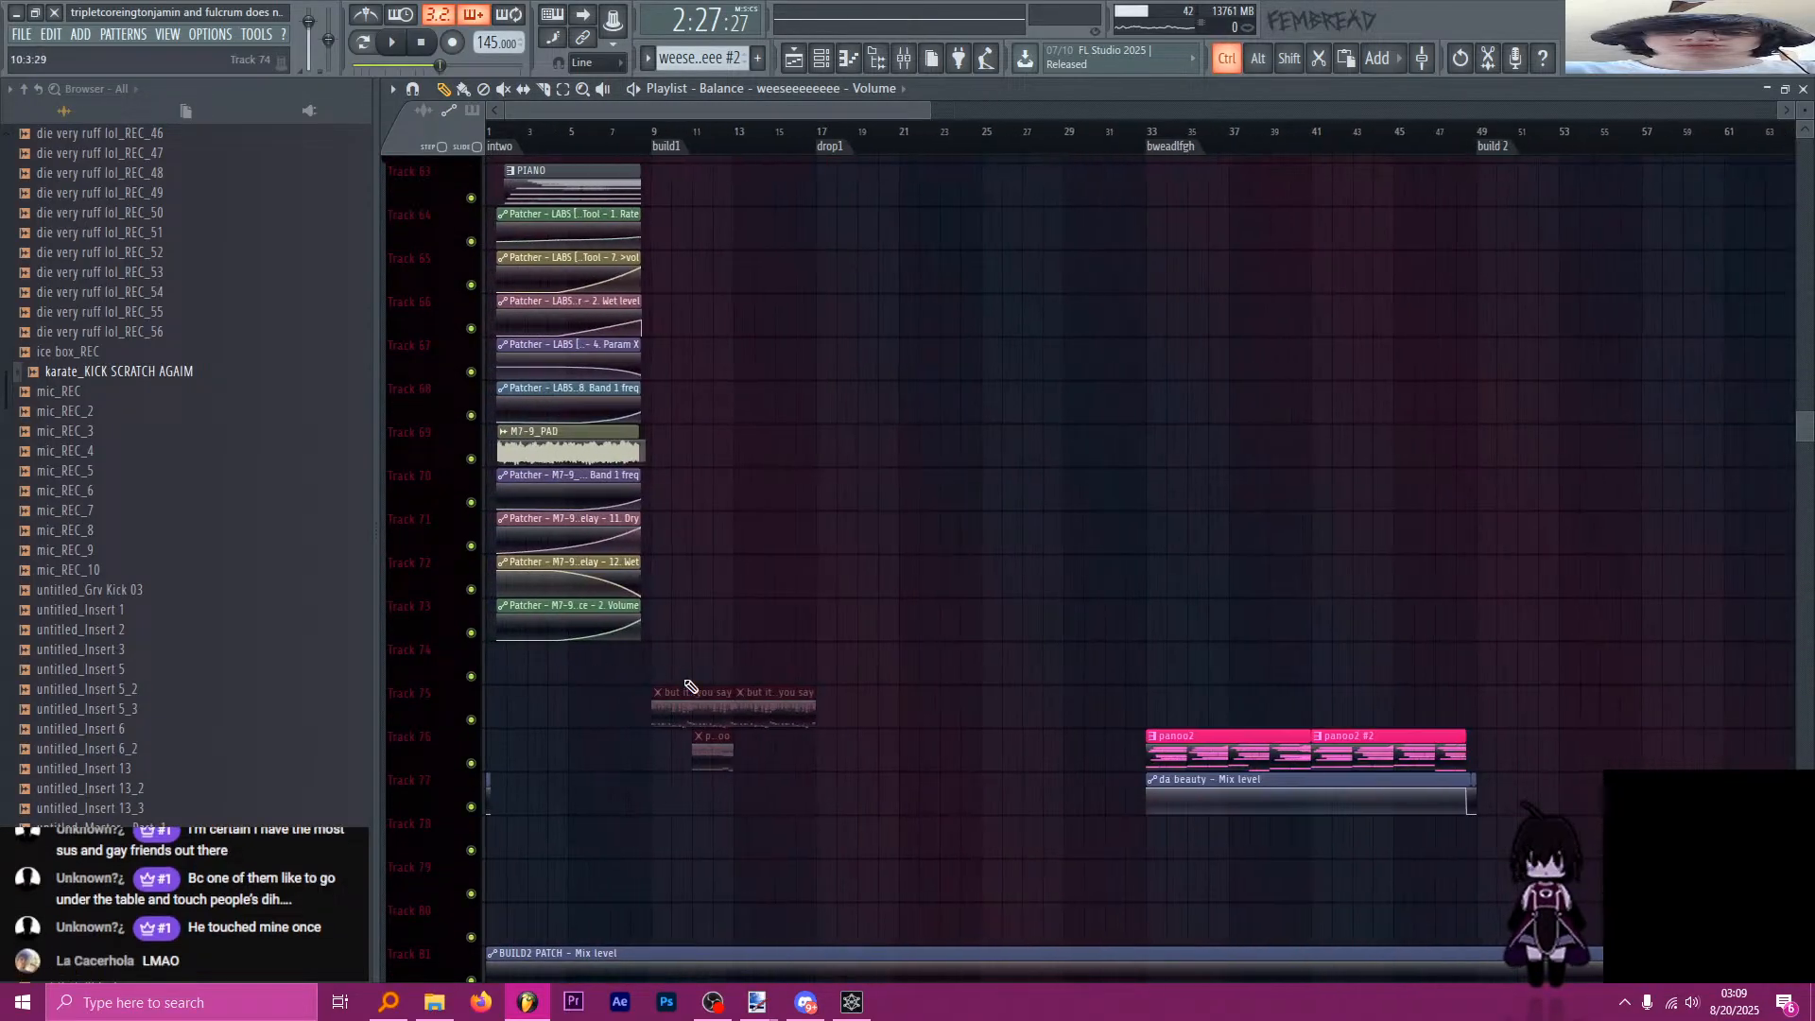
pyautogui.keyDown('ctrl'); pyautogui.scroll(-4, 681, 640); pyautogui.keyUp('ctrl')
pyautogui.scroll(6, 1146, 547)
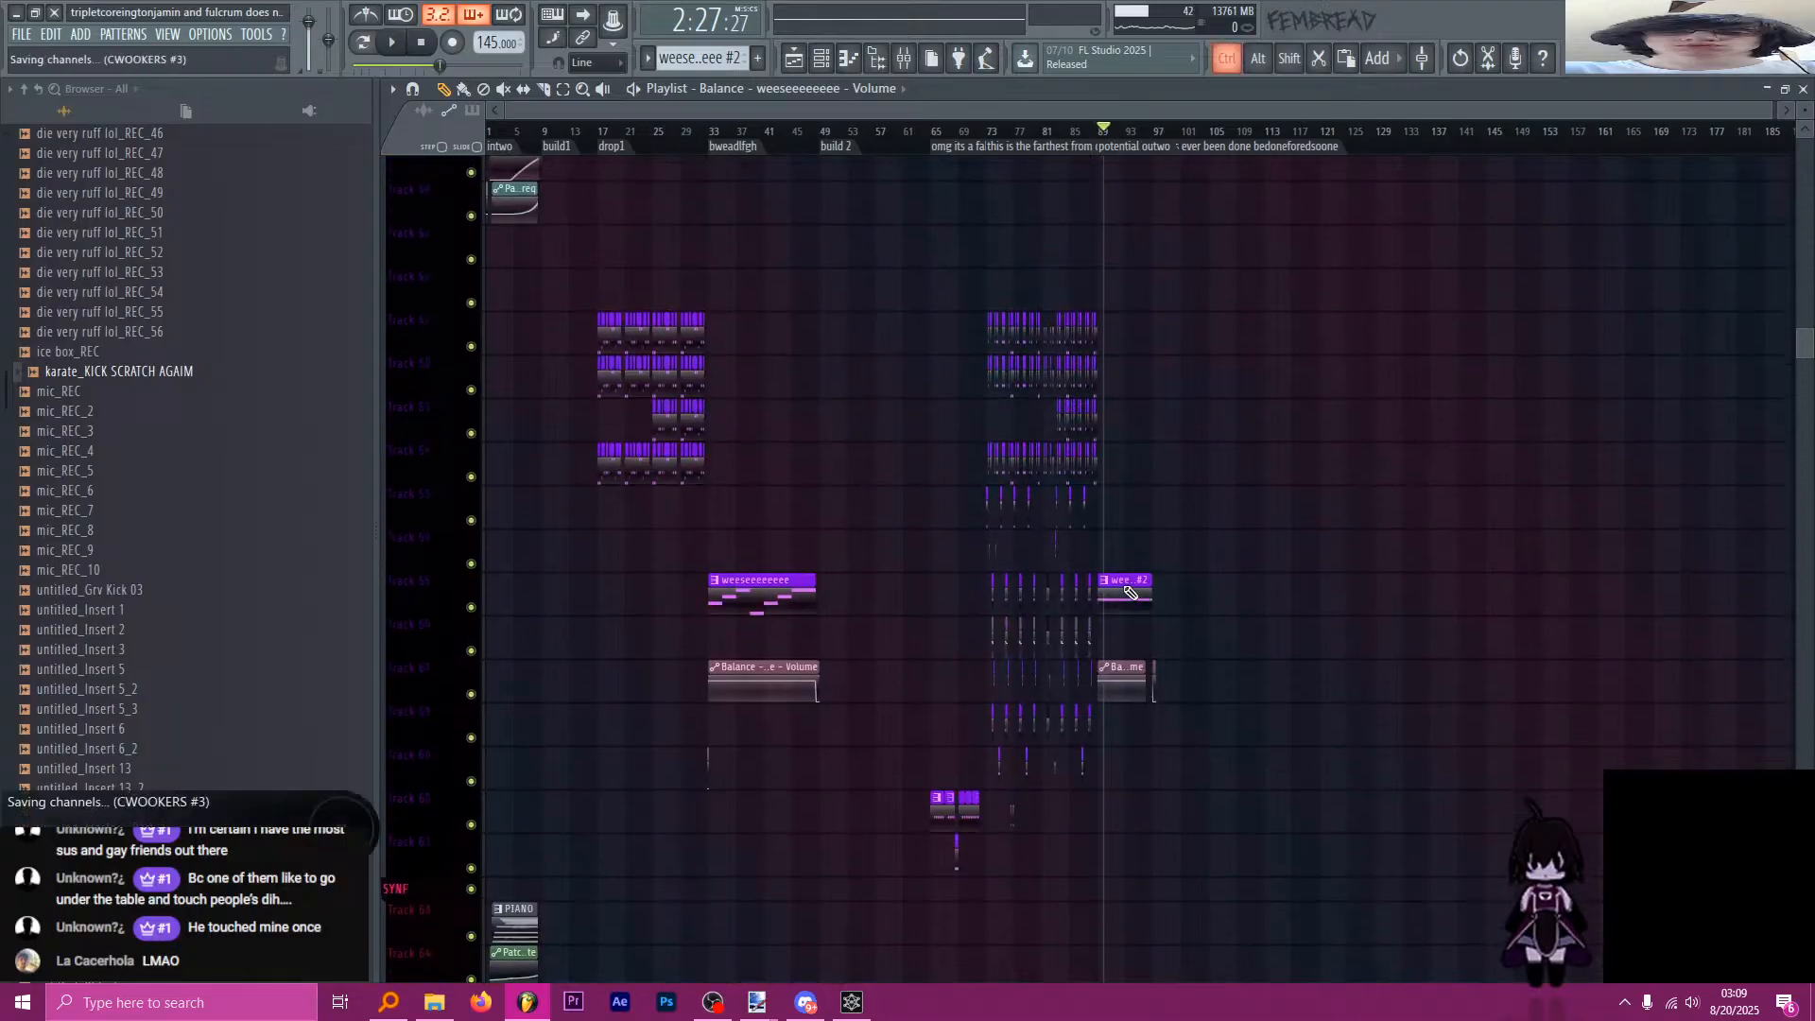
pyautogui.keyDown('ctrl'); pyautogui.scroll(2, 1148, 503); pyautogui.keyUp('ctrl')
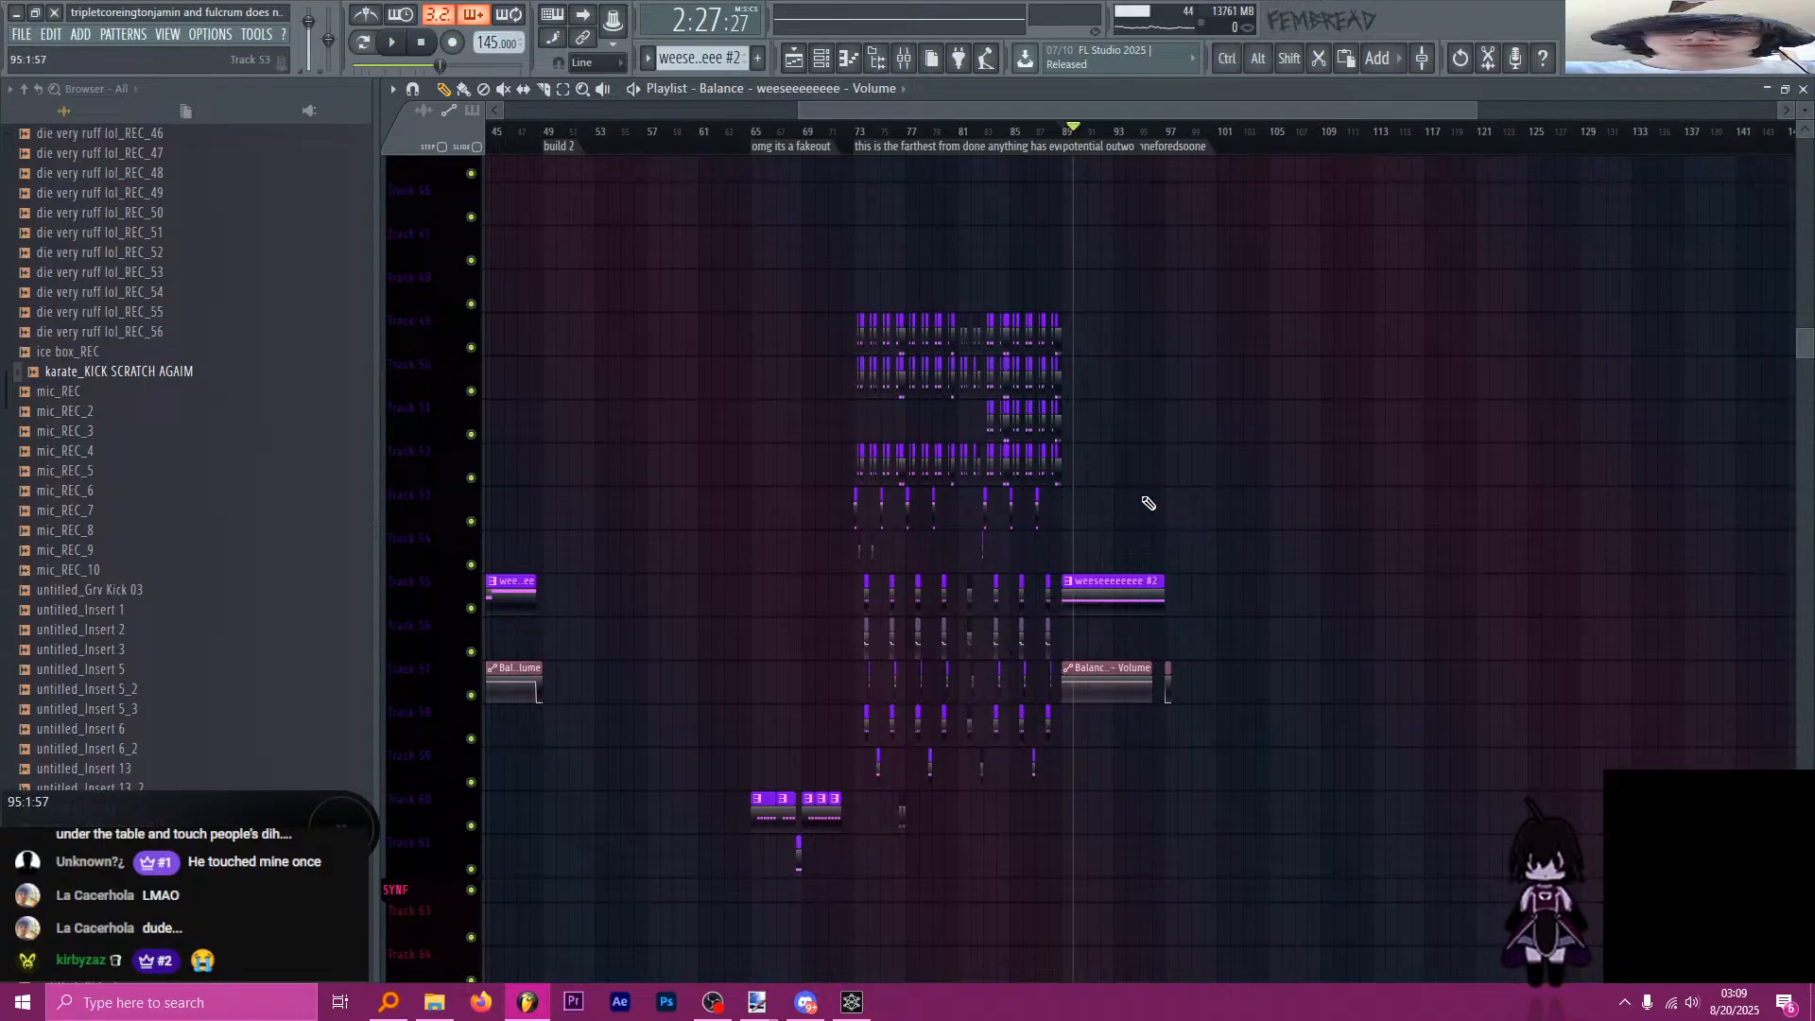
pyautogui.scroll(-1, 1185, 510)
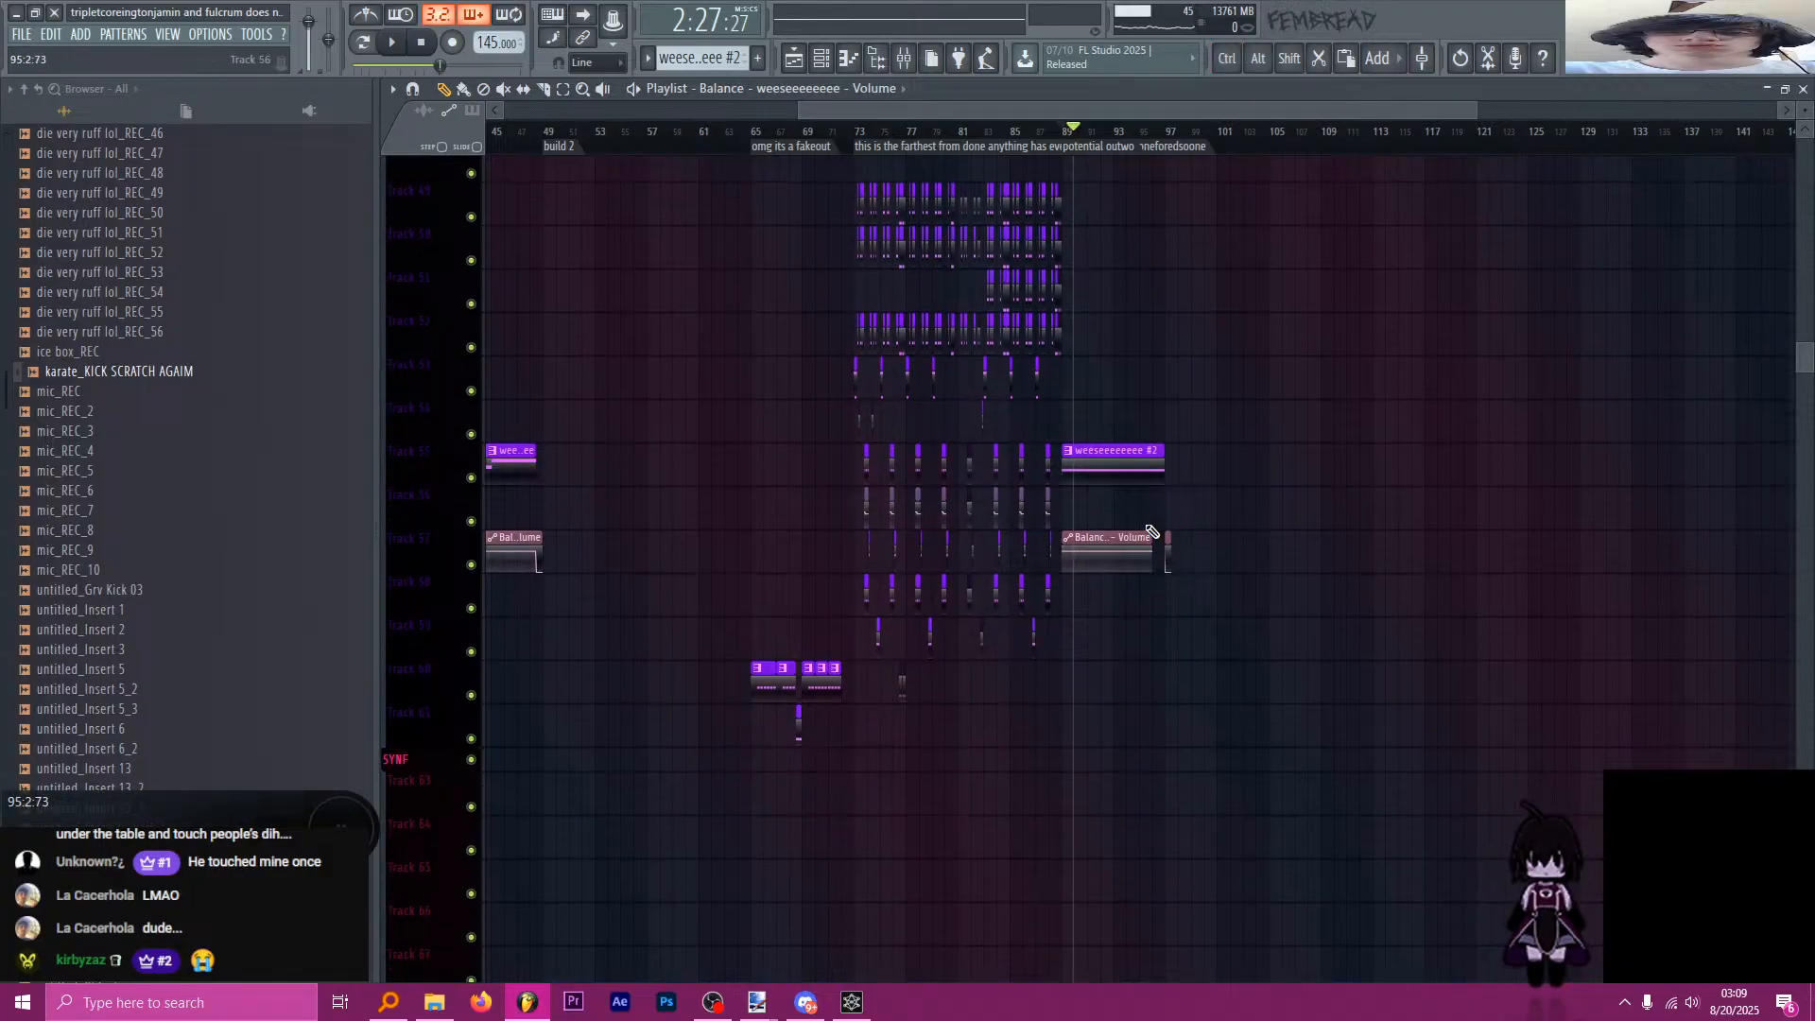
pyautogui.scroll(4, 1118, 517)
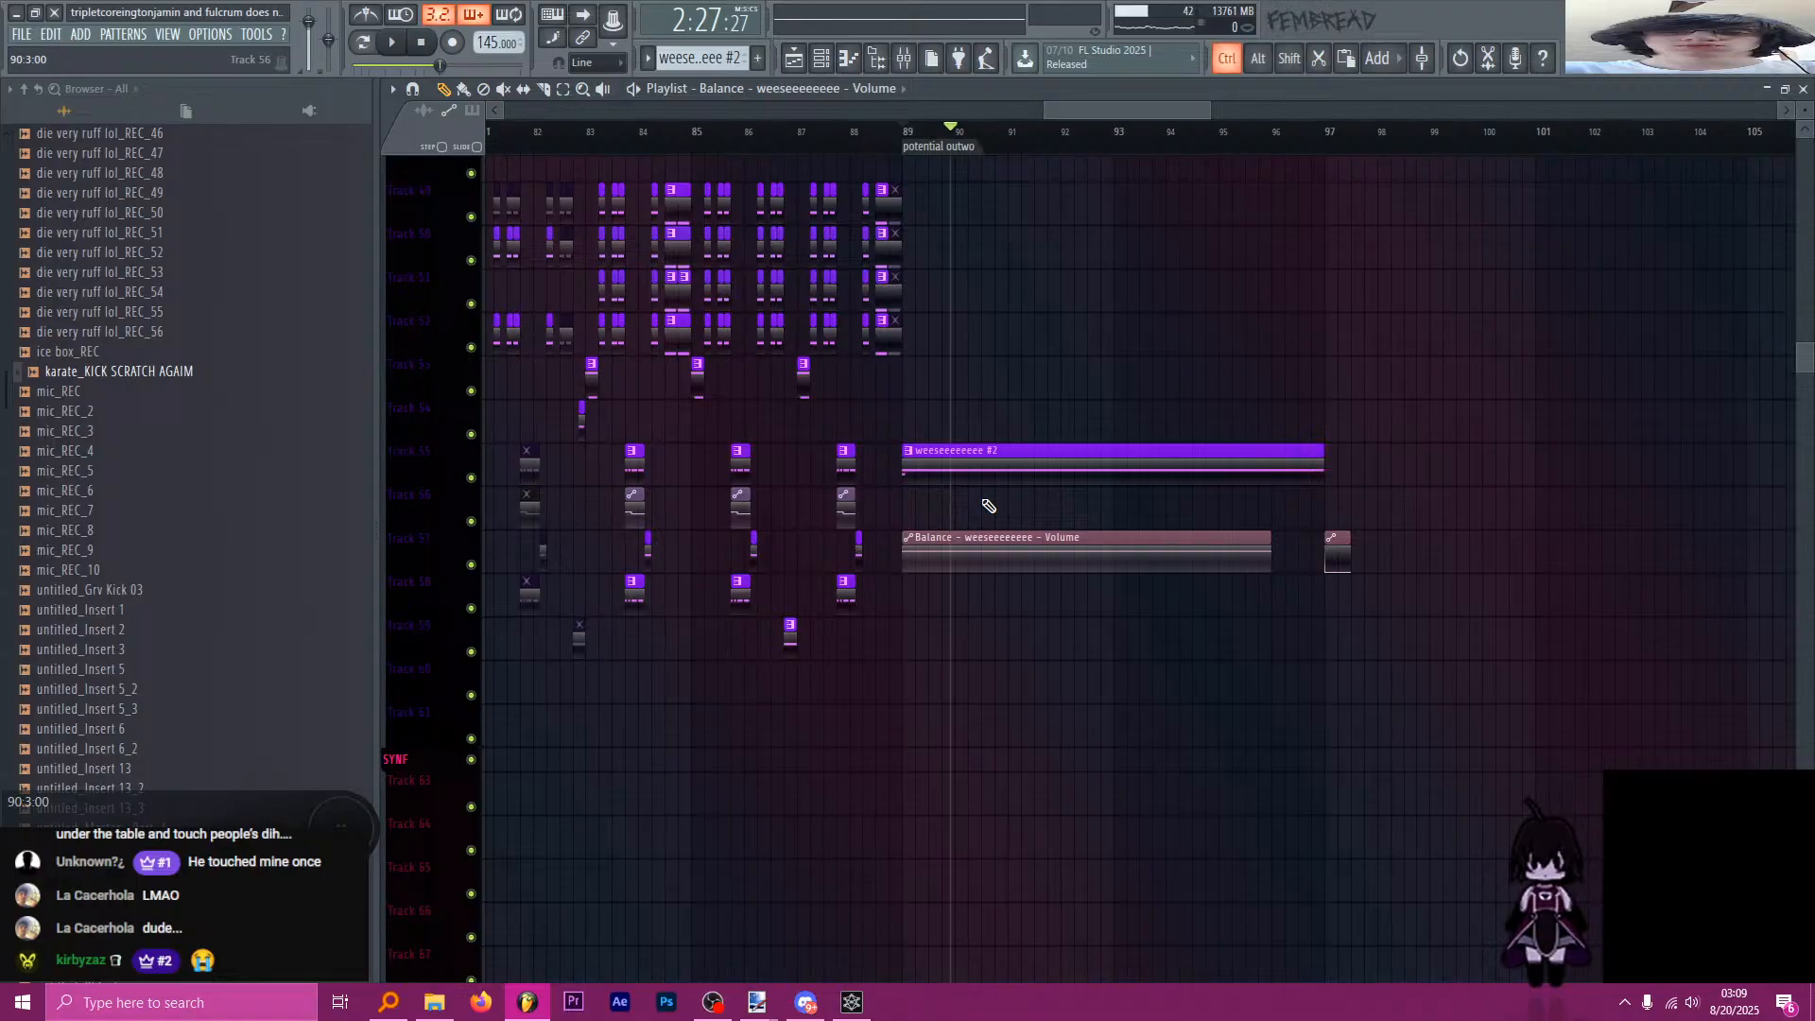
pyautogui.scroll(-4, 988, 510)
pyautogui.scroll(-1, 988, 529)
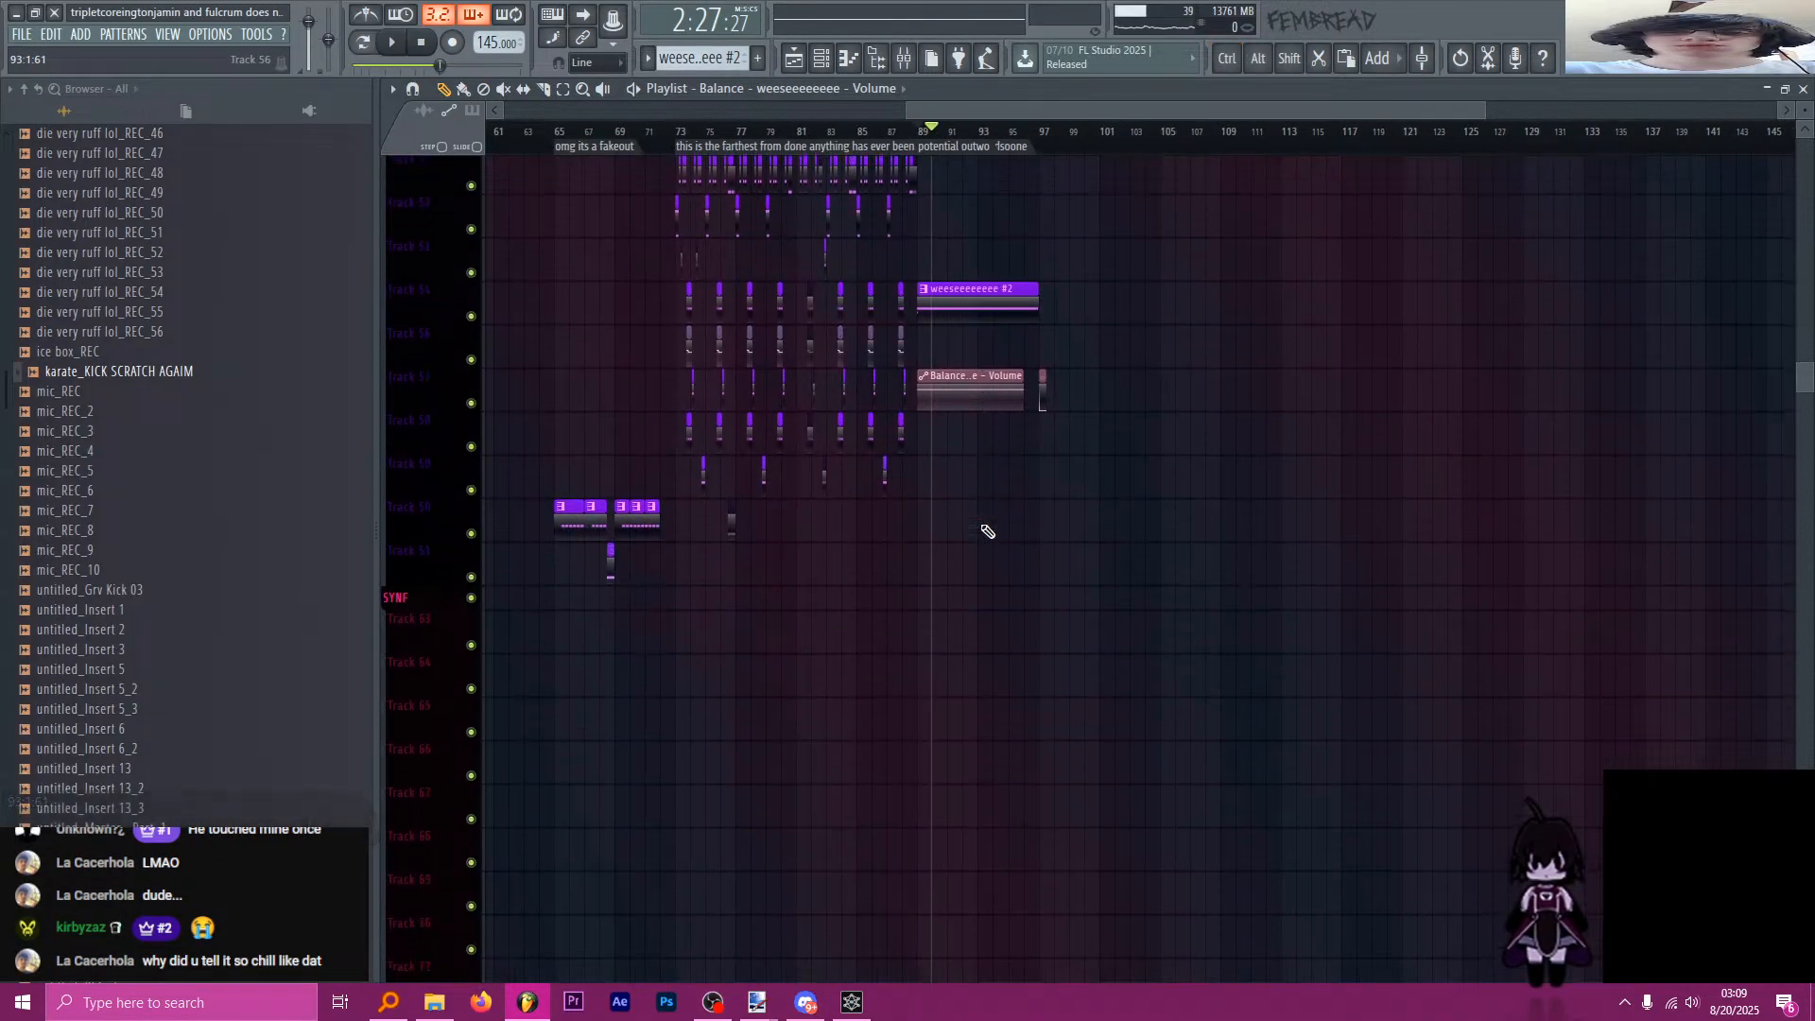
pyautogui.scroll(-1, 988, 532)
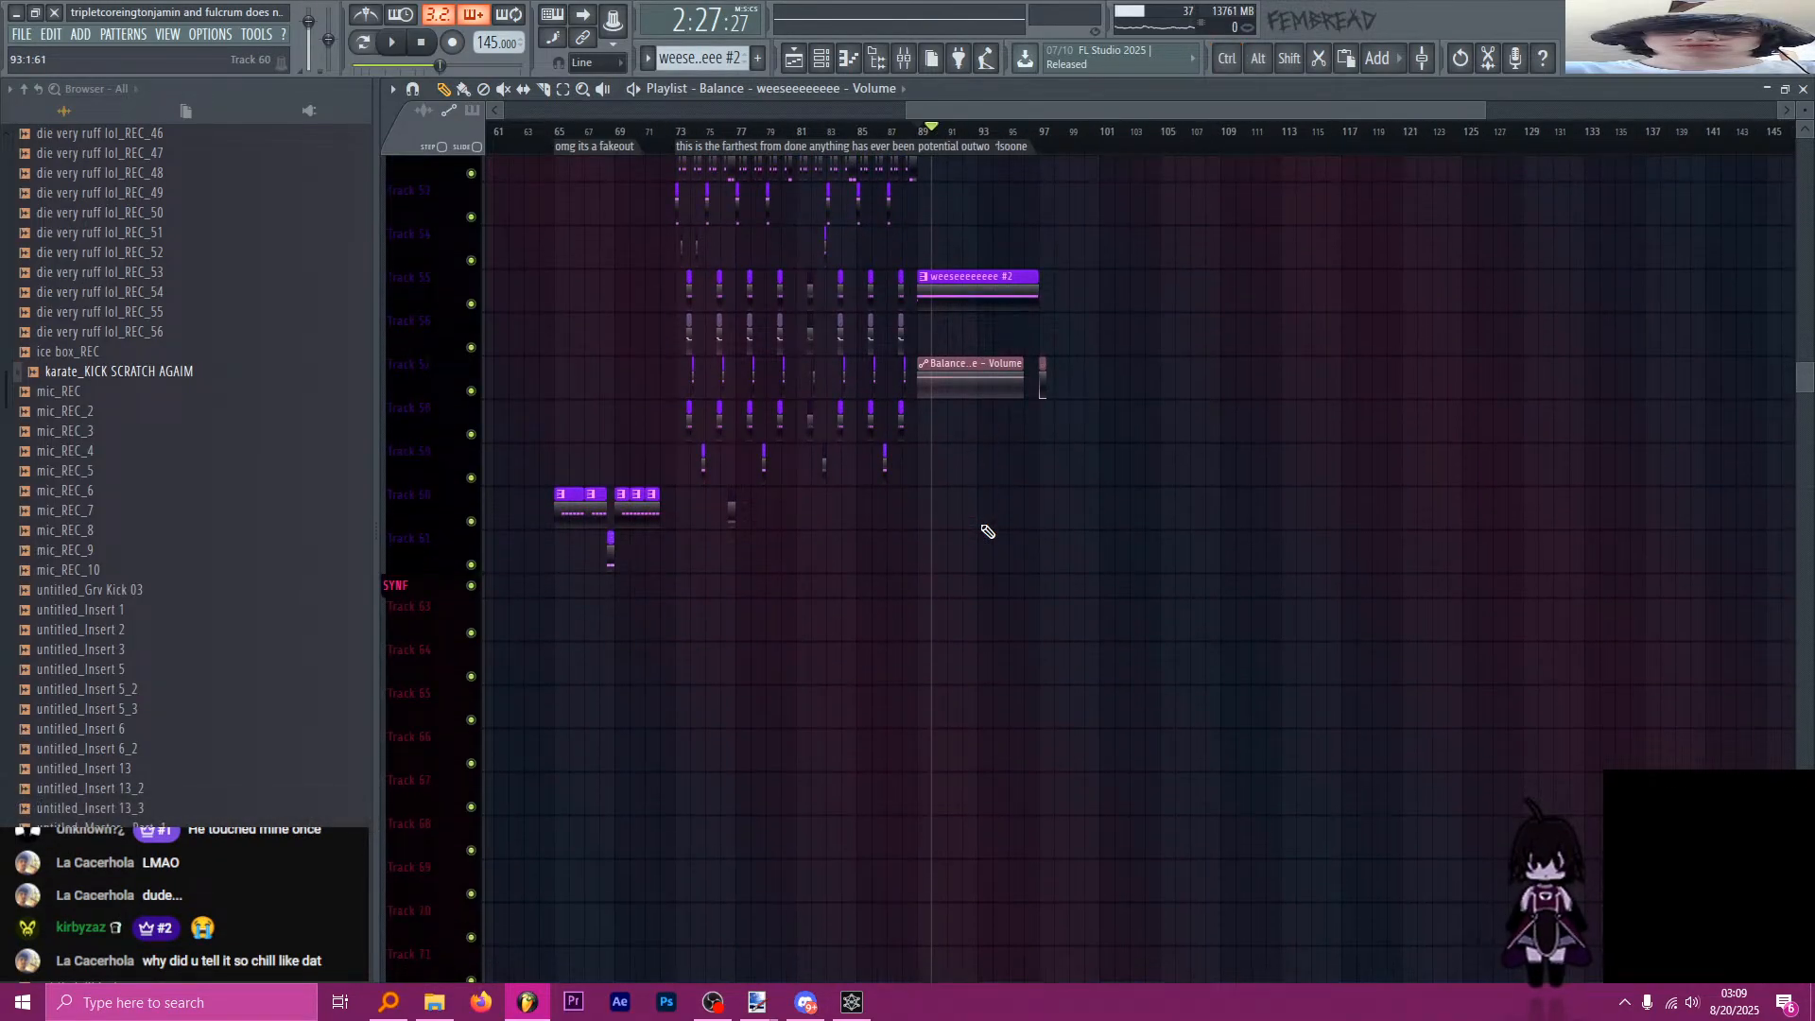
pyautogui.scroll(1, 987, 532)
pyautogui.scroll(4, 960, 532)
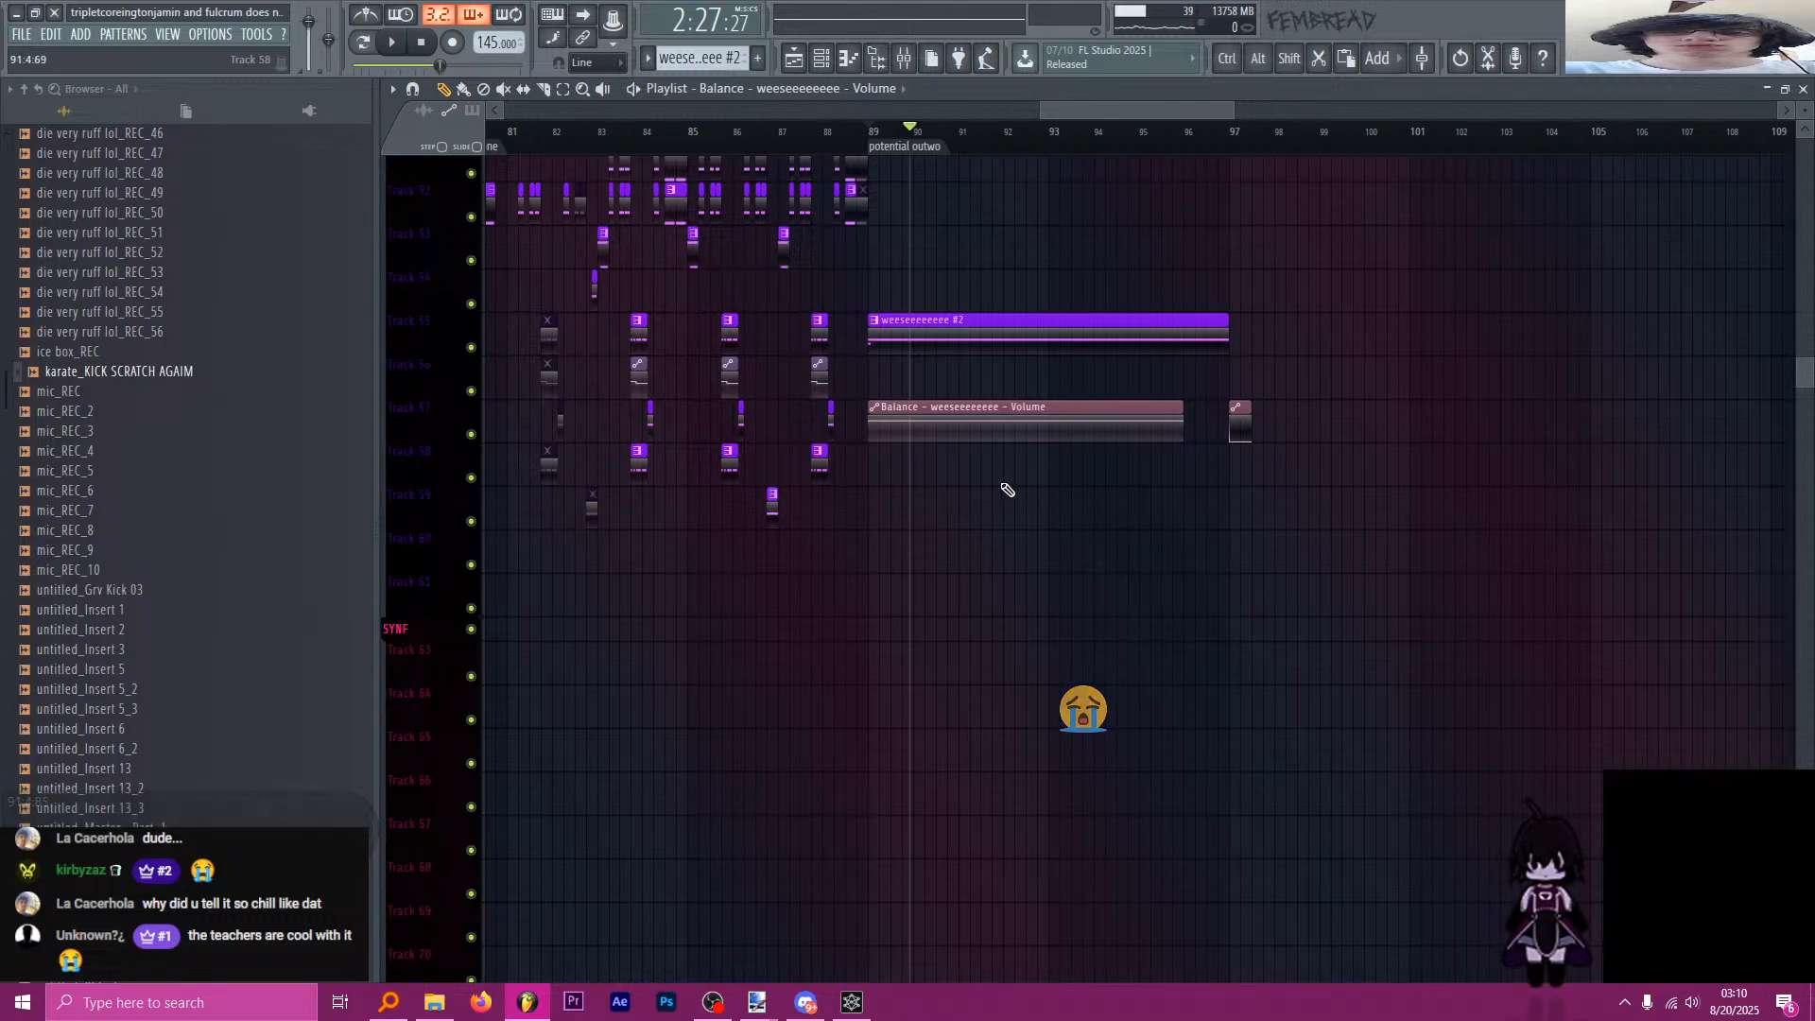
pyautogui.scroll(-5, 1007, 490)
pyautogui.scroll(-2, 1012, 519)
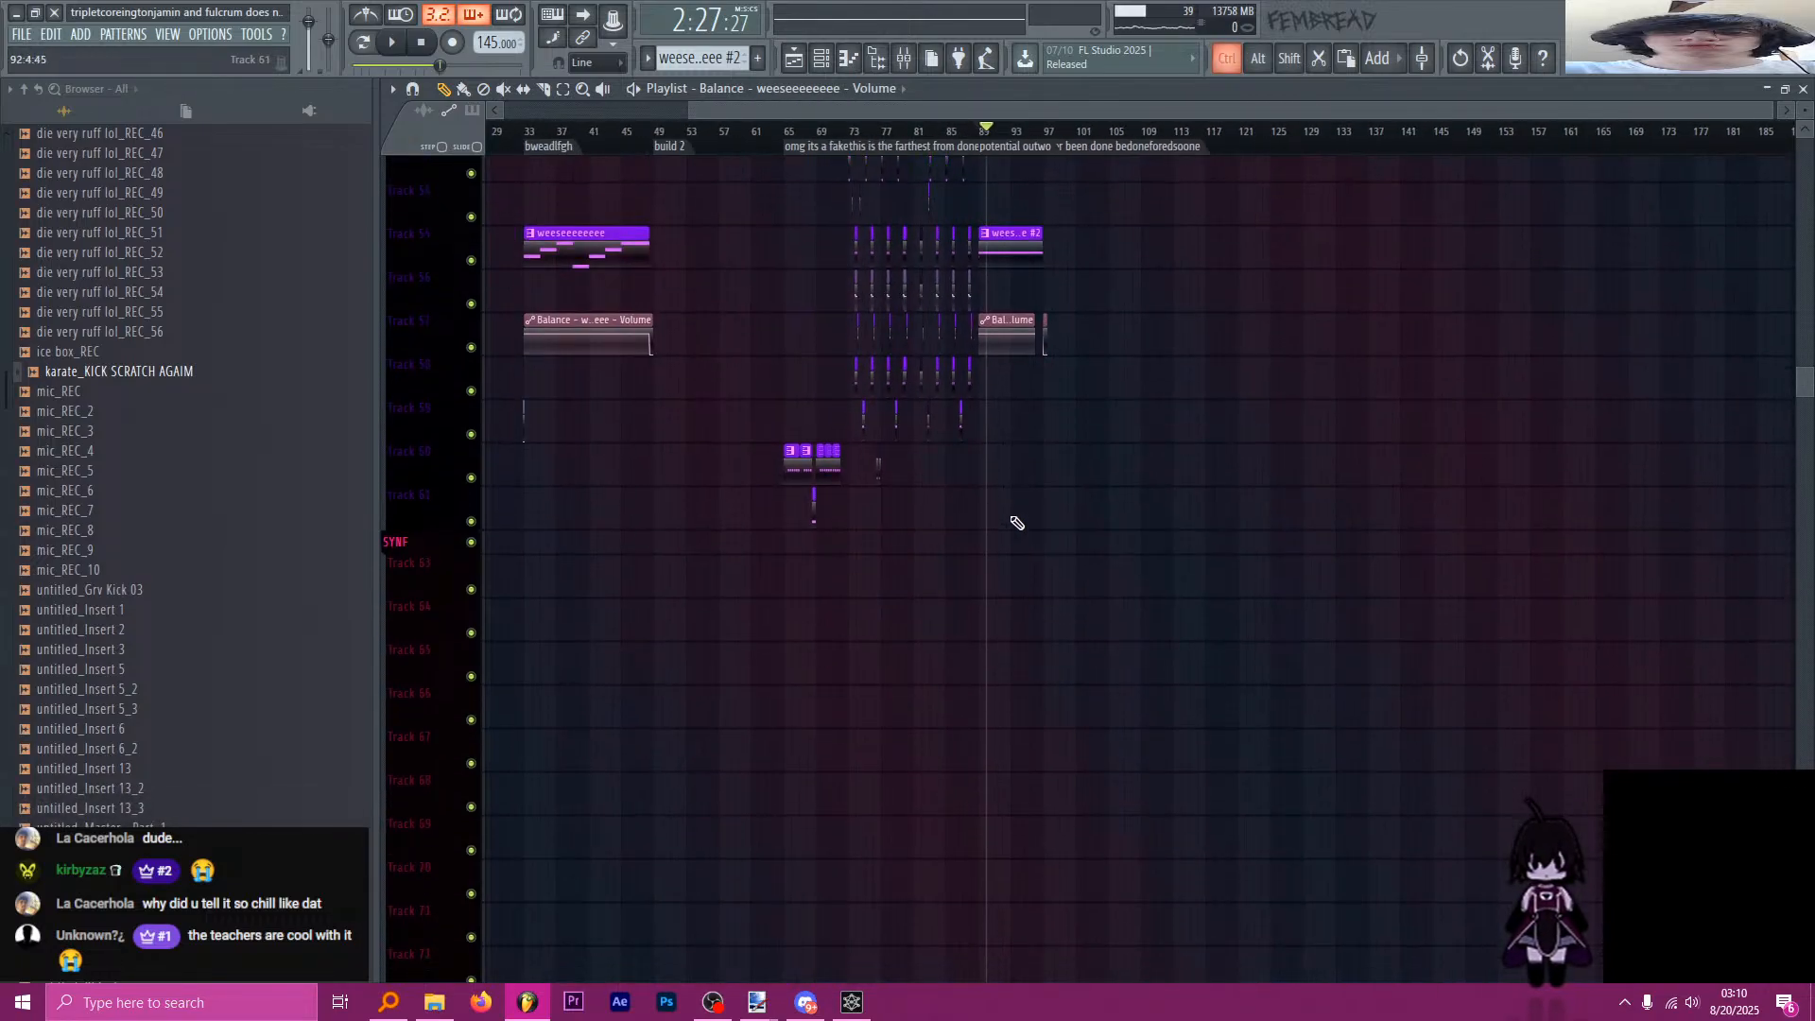
# Copy the G MINOR pad's Param. EQ 2 Band 1 freq automation from bar 65 to bar 89 on Track 100, audition it and save.
pyautogui.scroll(4, 1006, 492)
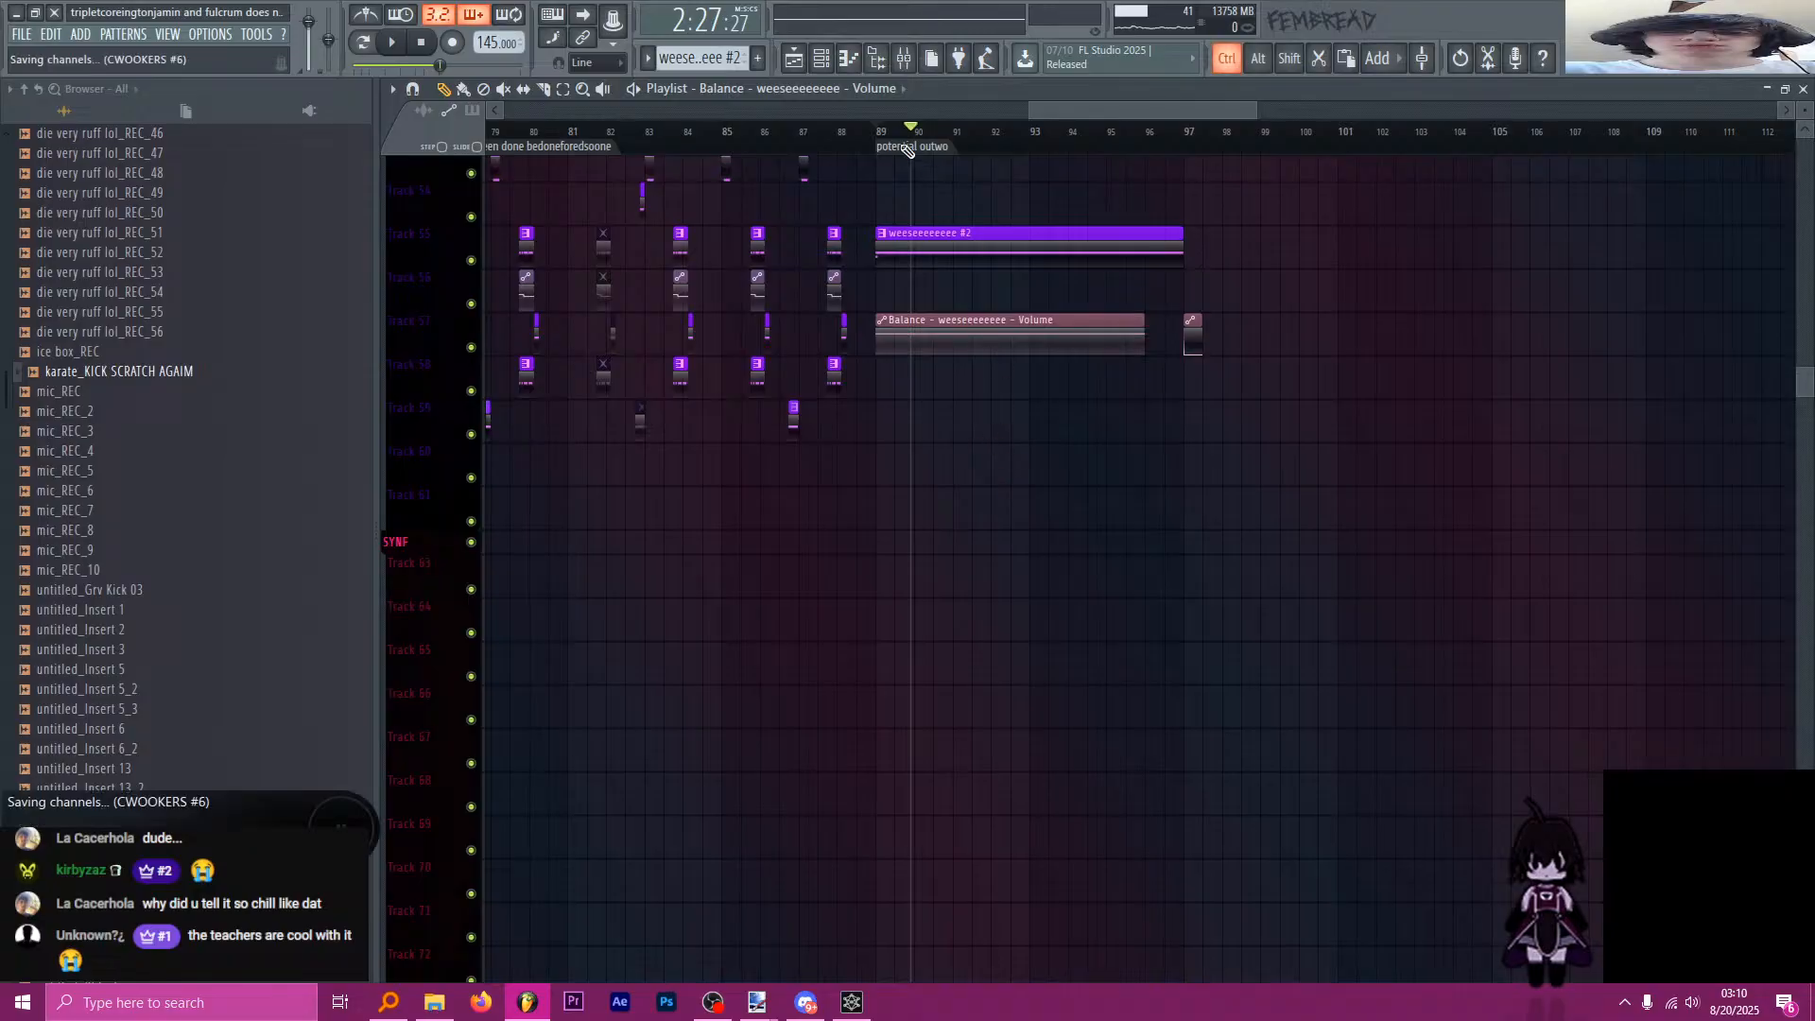
pyautogui.scroll(-8, 952, 479)
pyautogui.scroll(-5, 988, 477)
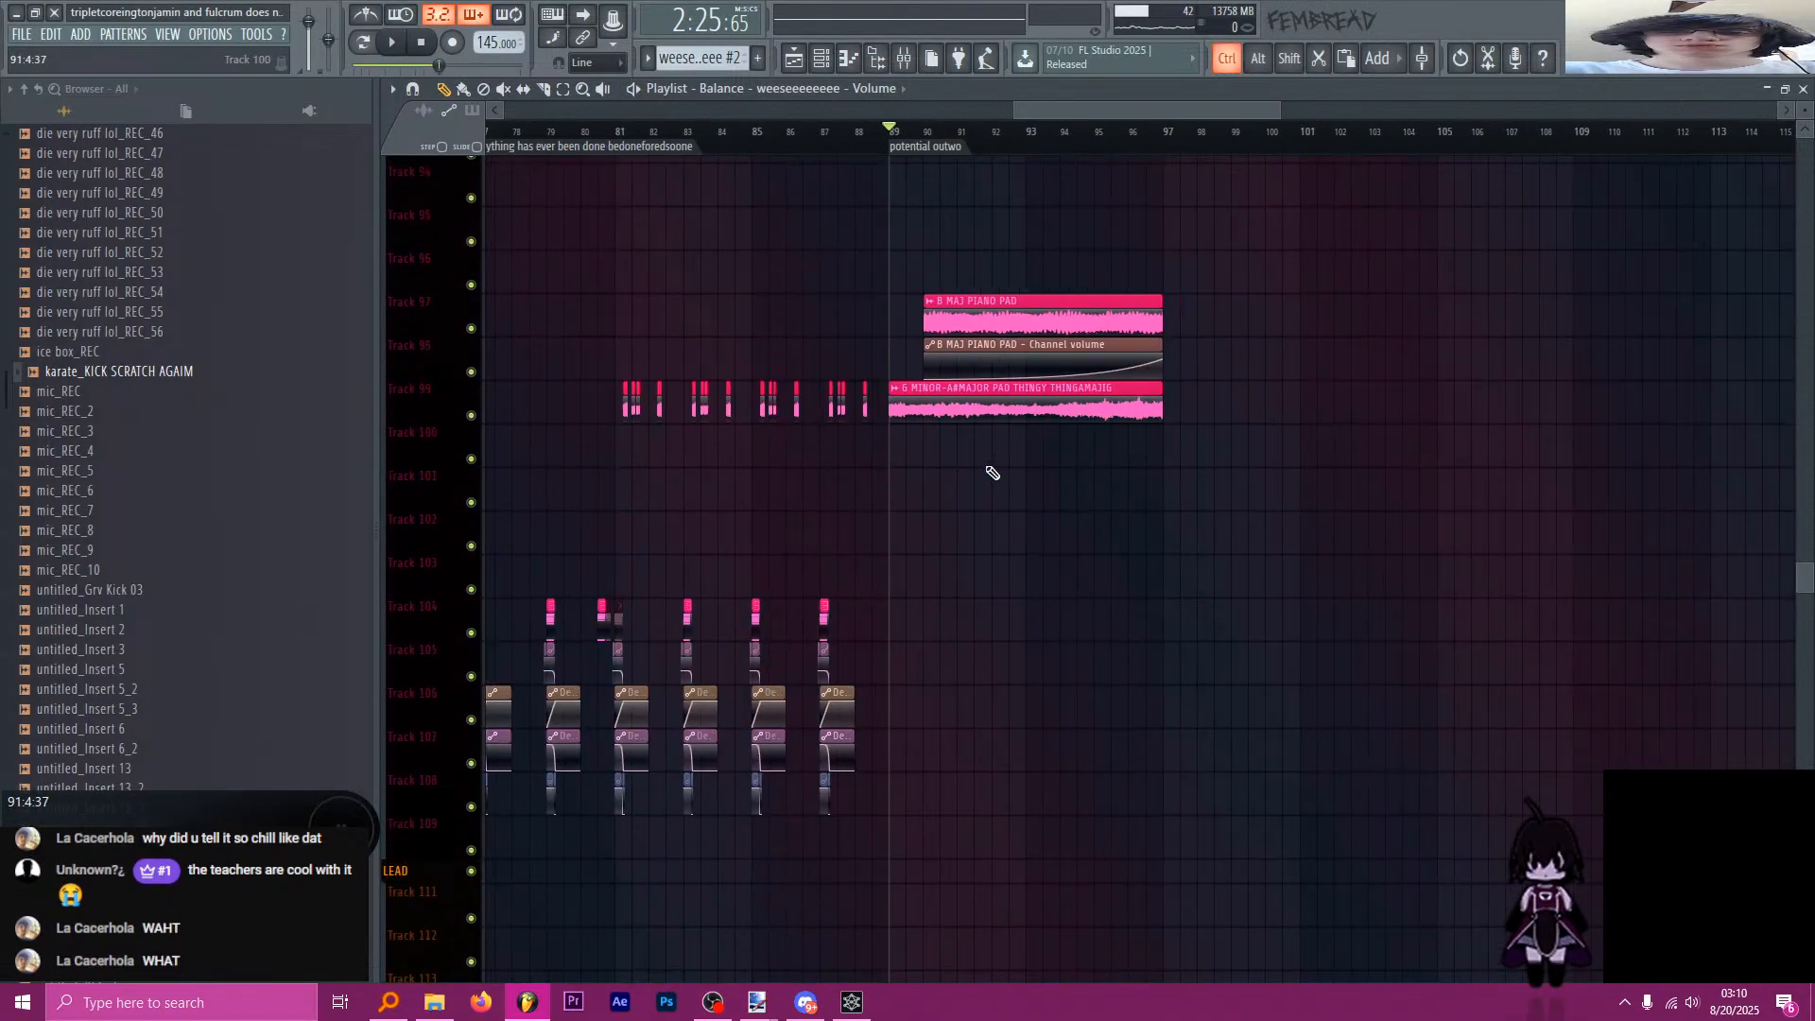
pyautogui.scroll(-6, 993, 475)
pyautogui.scroll(9, 943, 474)
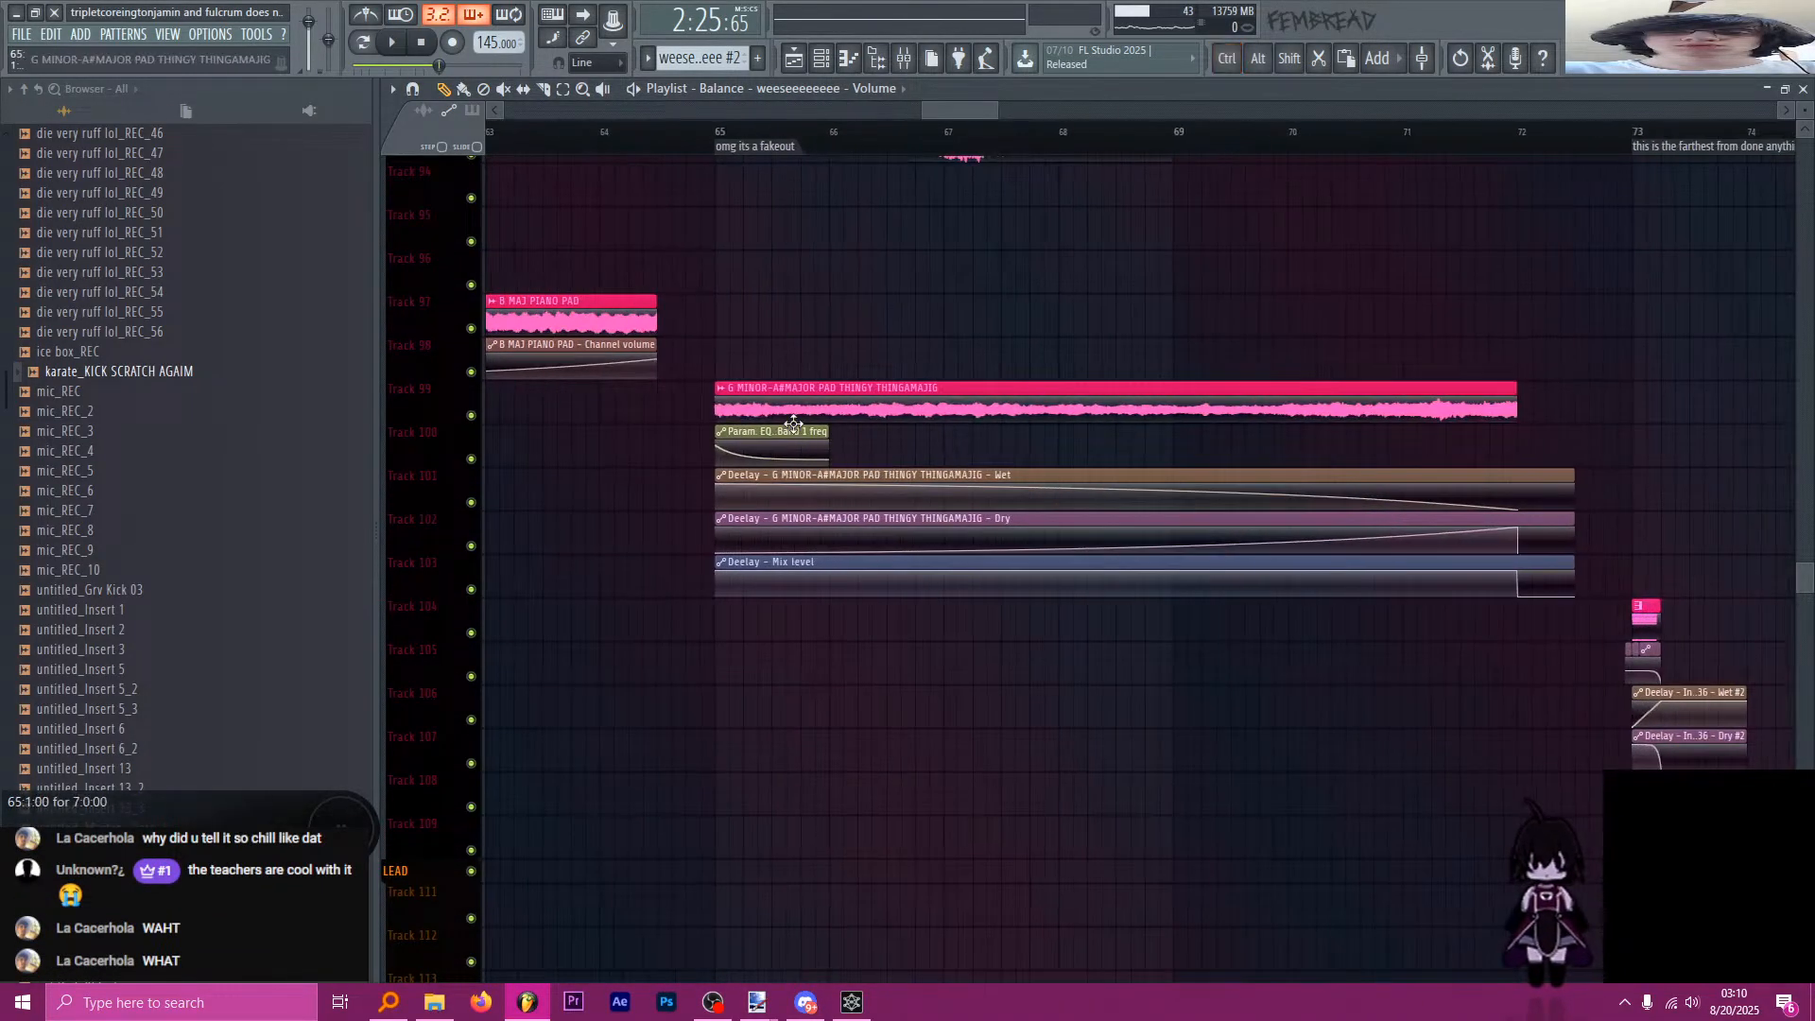
pyautogui.scroll(-5, 1171, 454)
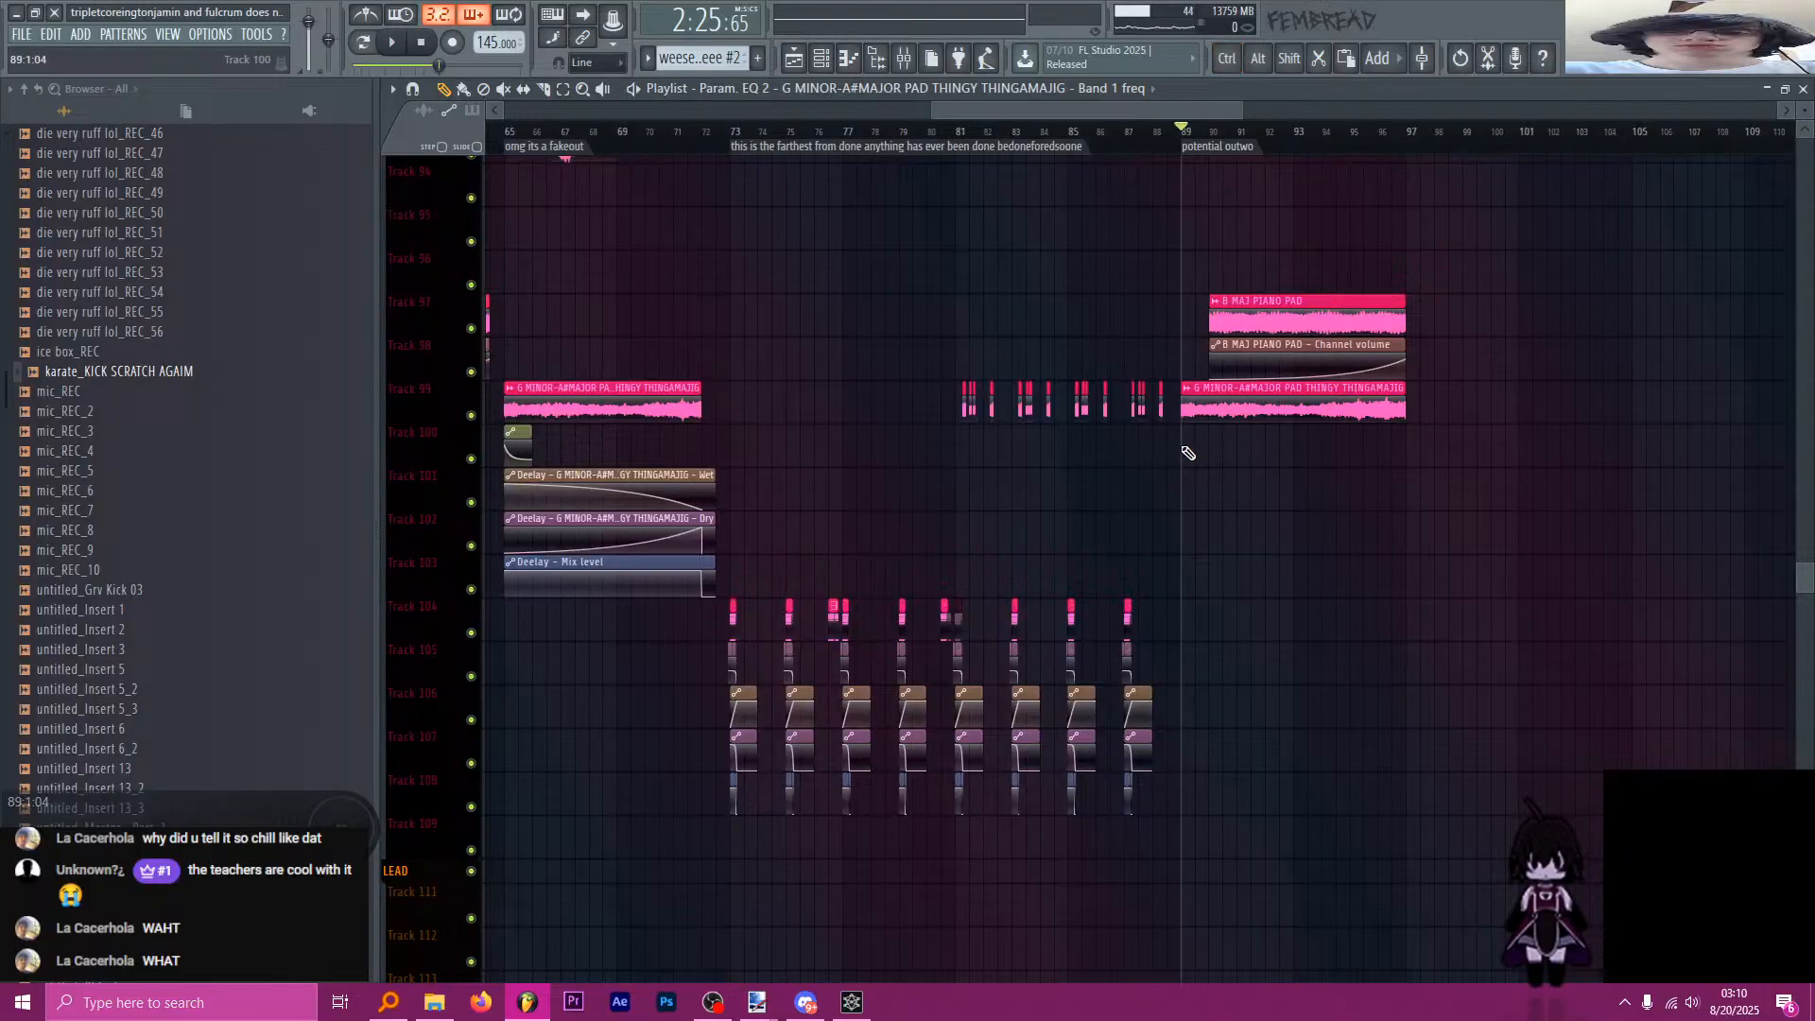
pyautogui.press('space')
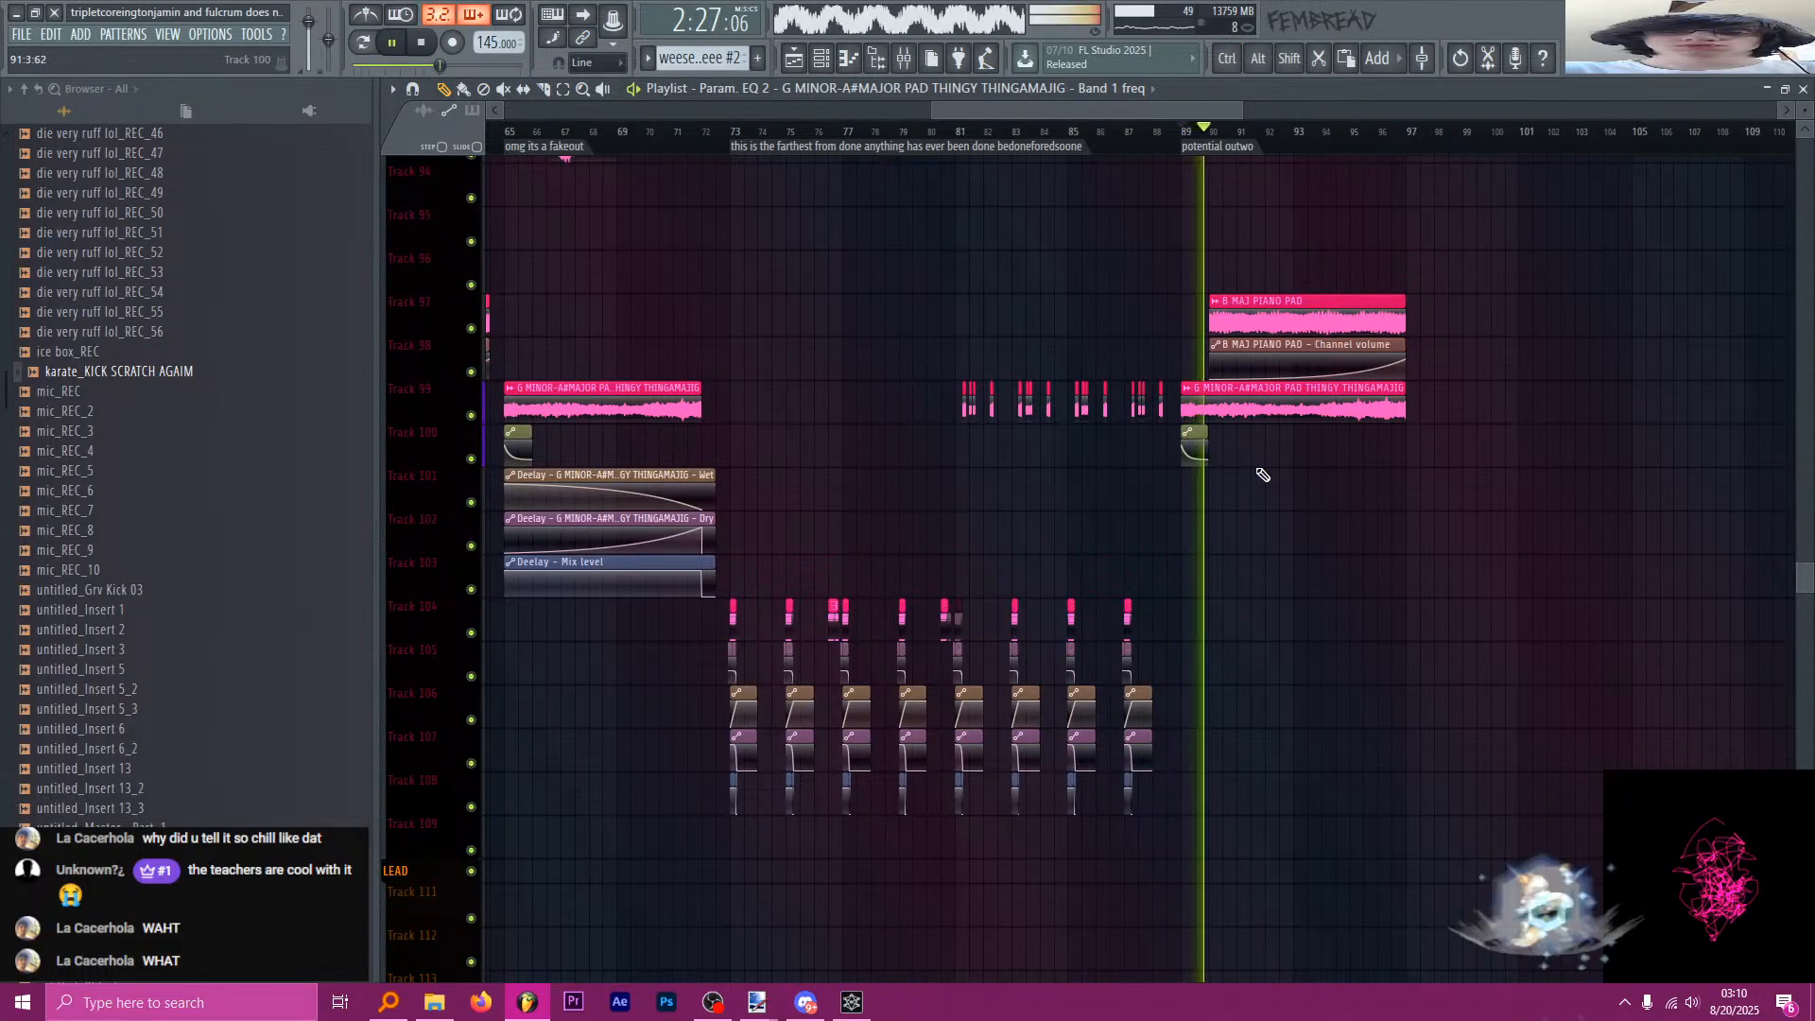
pyautogui.press('space')
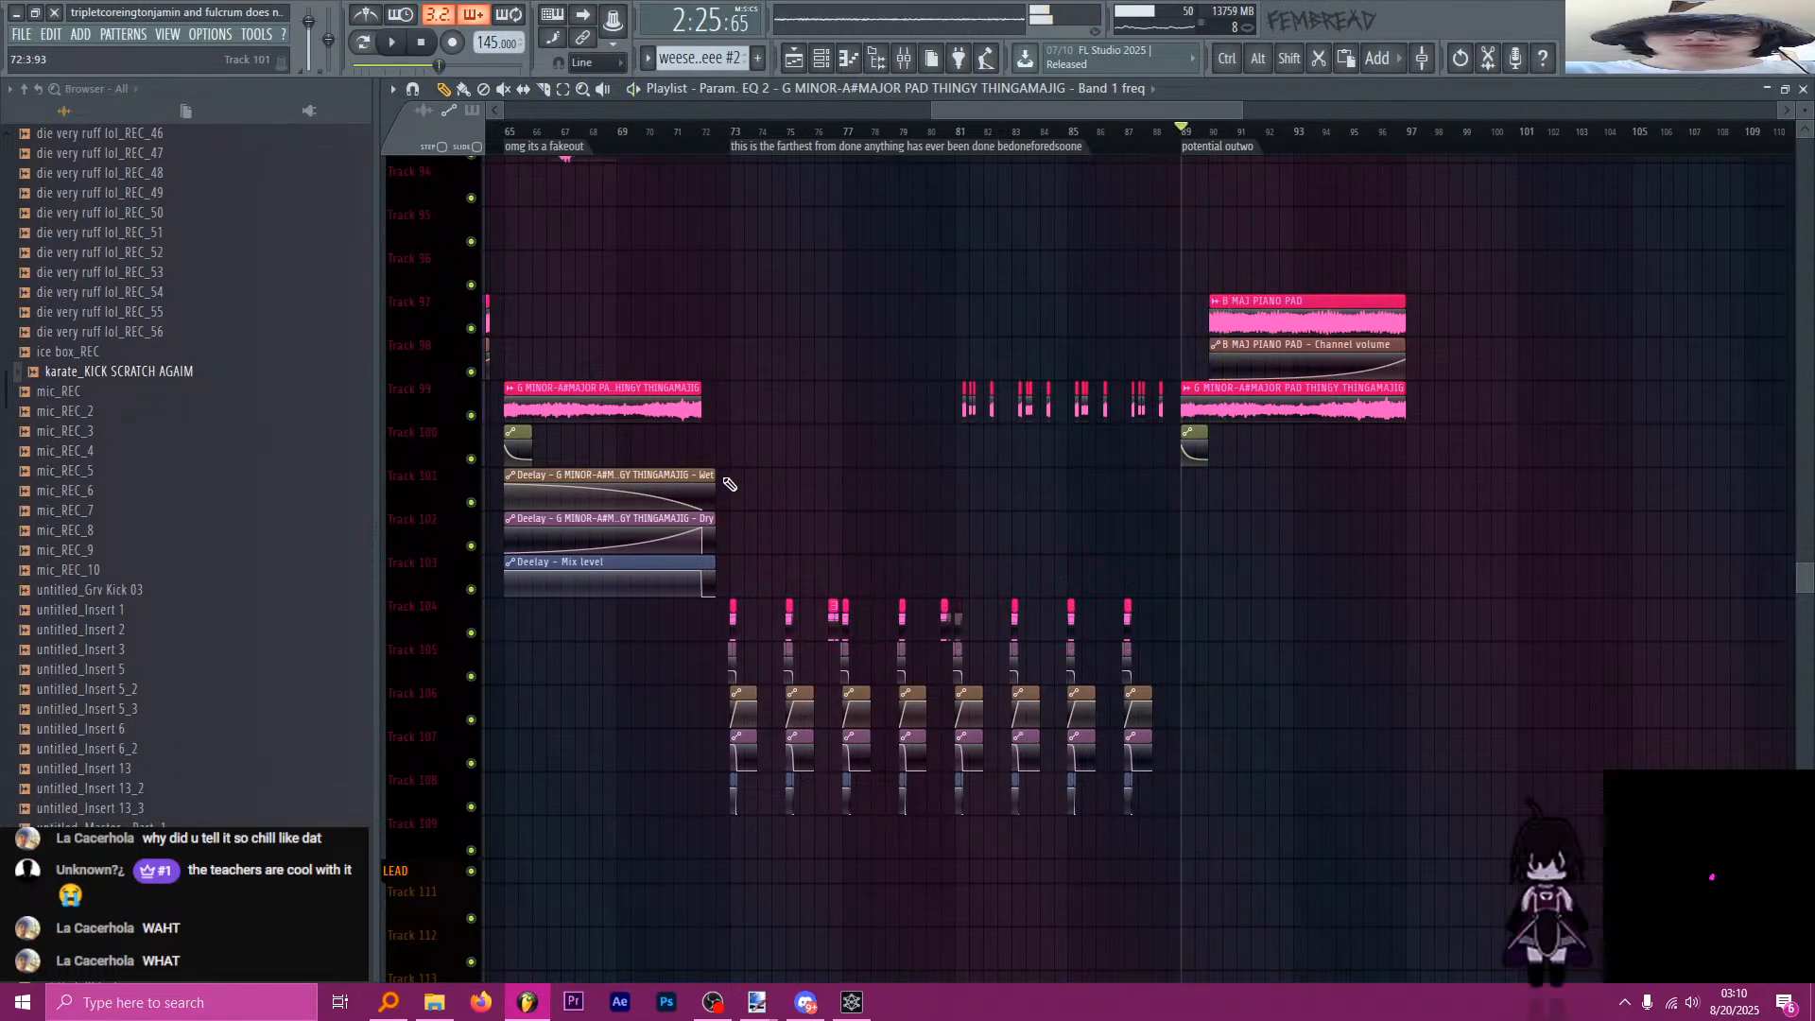
pyautogui.scroll(-4, 840, 514)
pyautogui.hotkey('ctrl', 's')
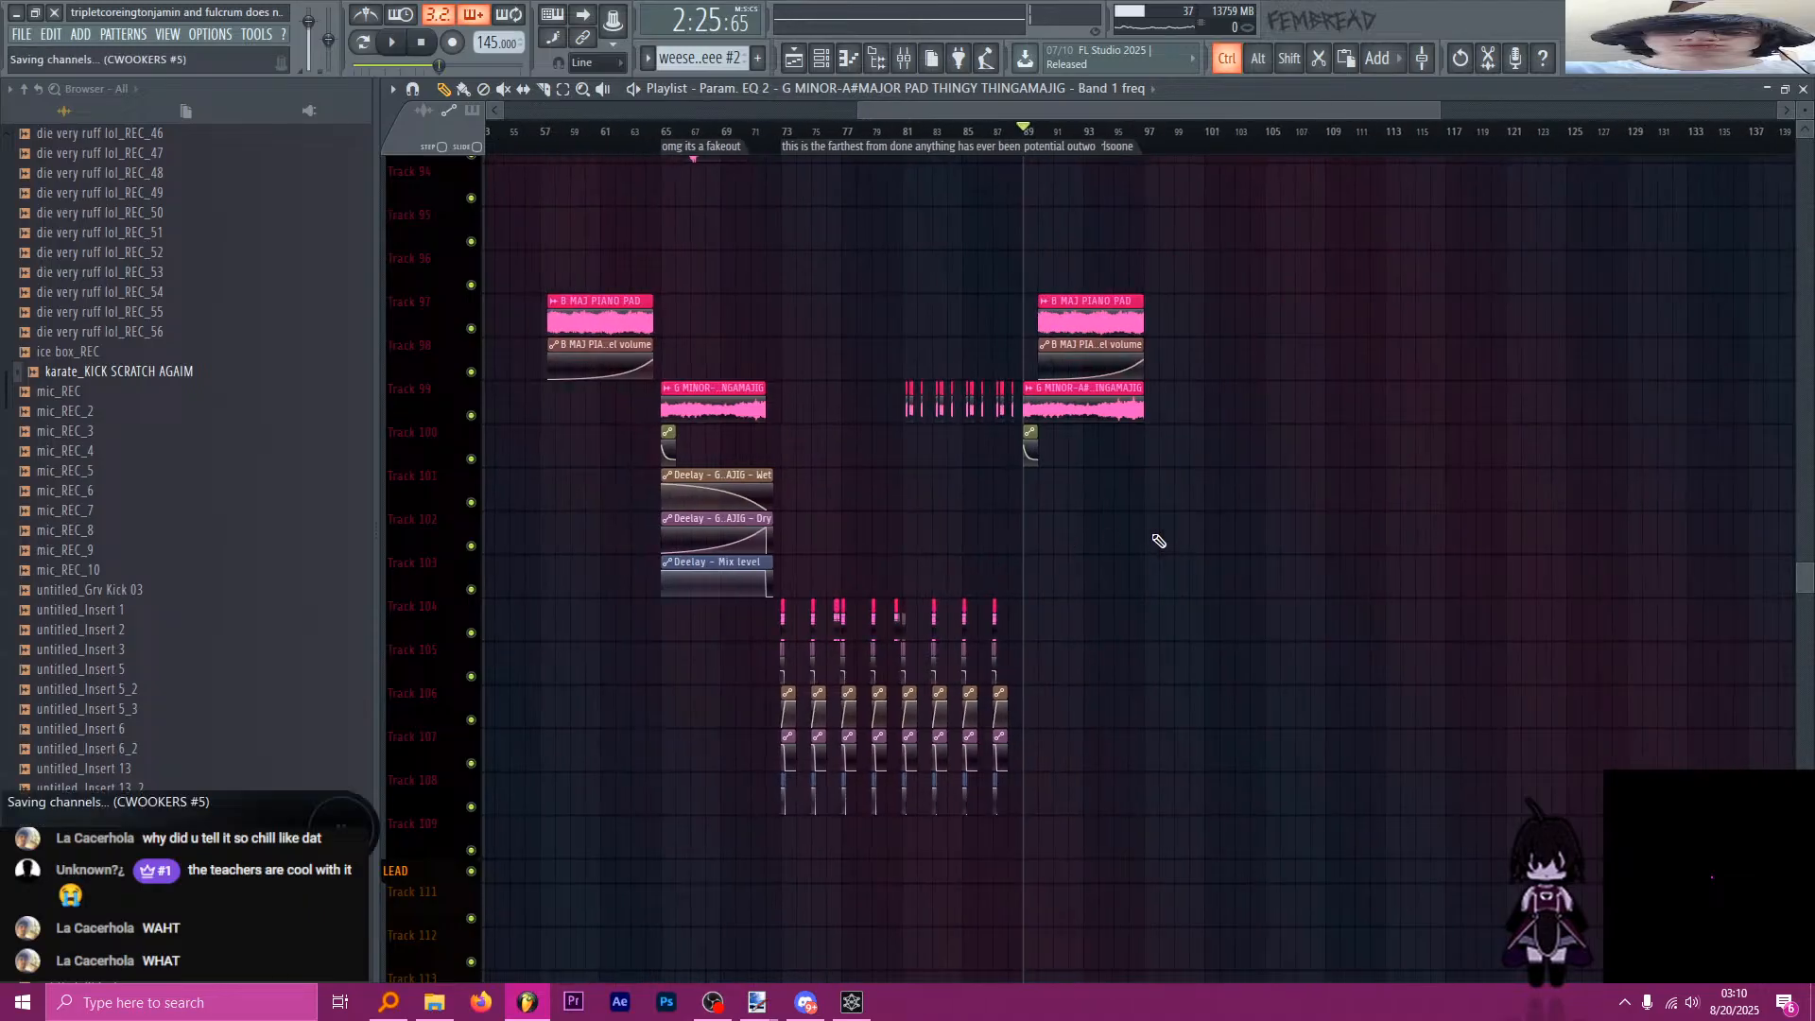
pyautogui.scroll(5, 1108, 529)
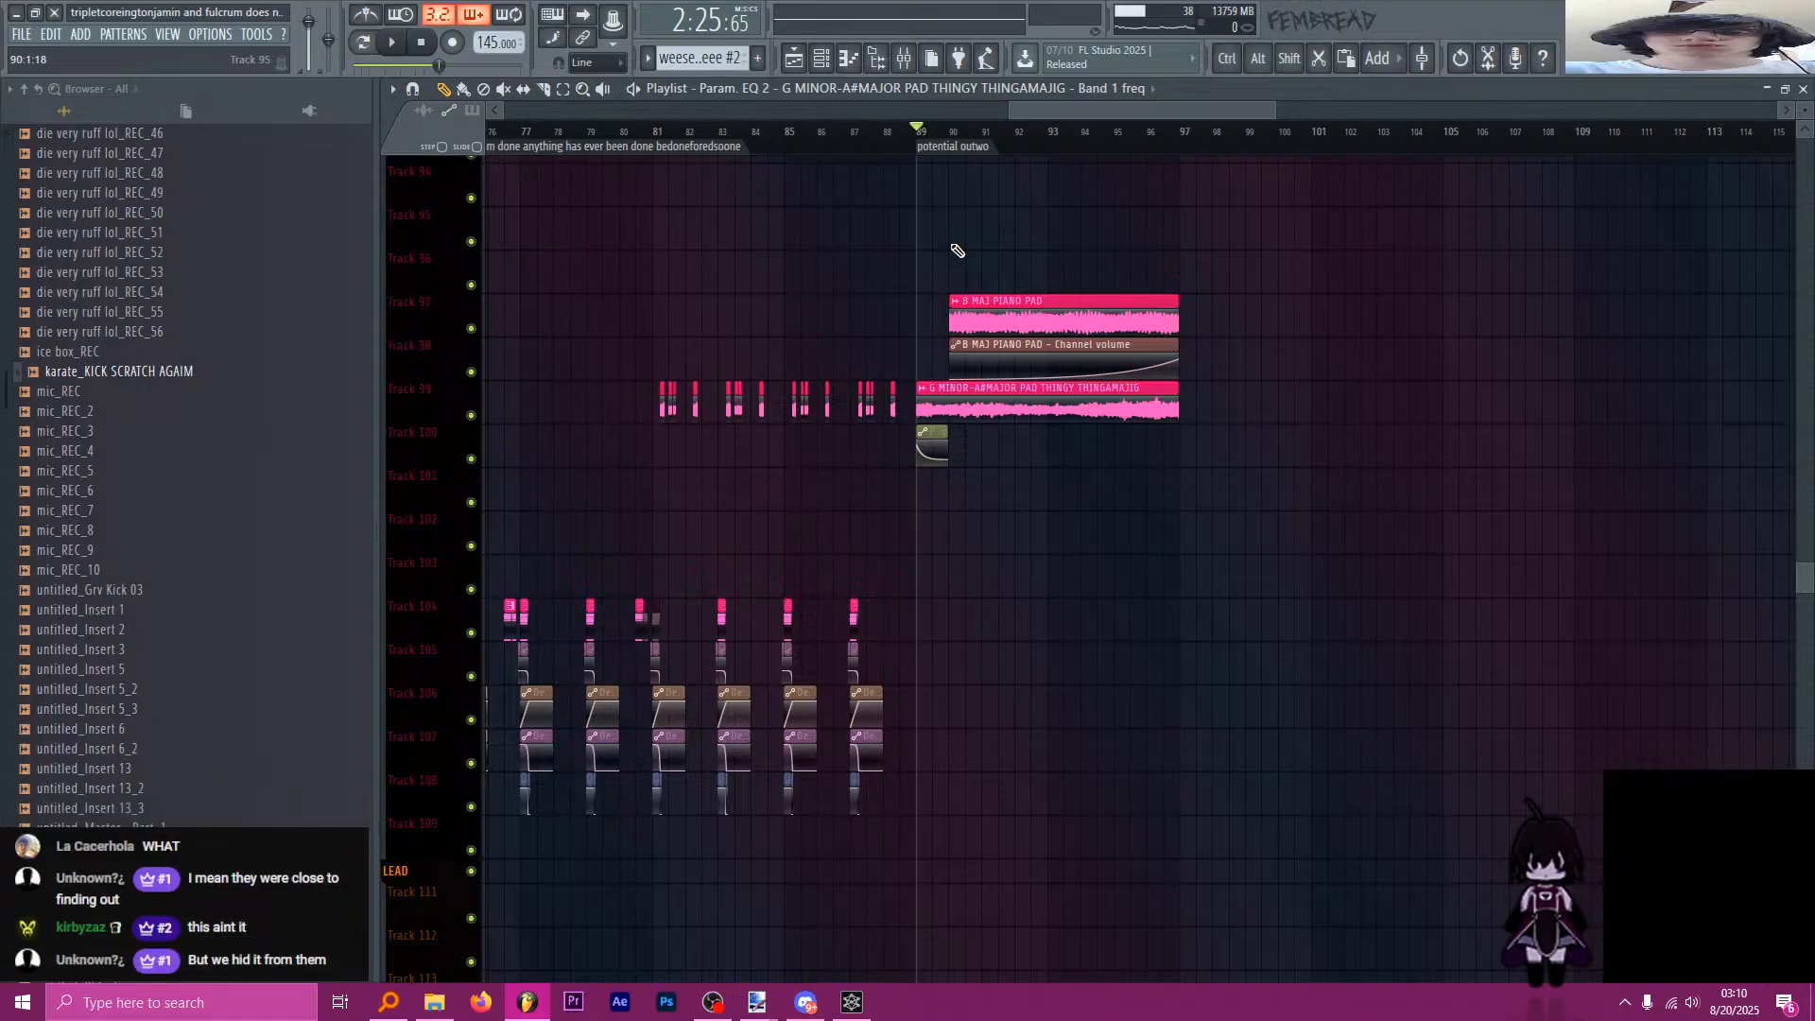
pyautogui.scroll(10, 1077, 277)
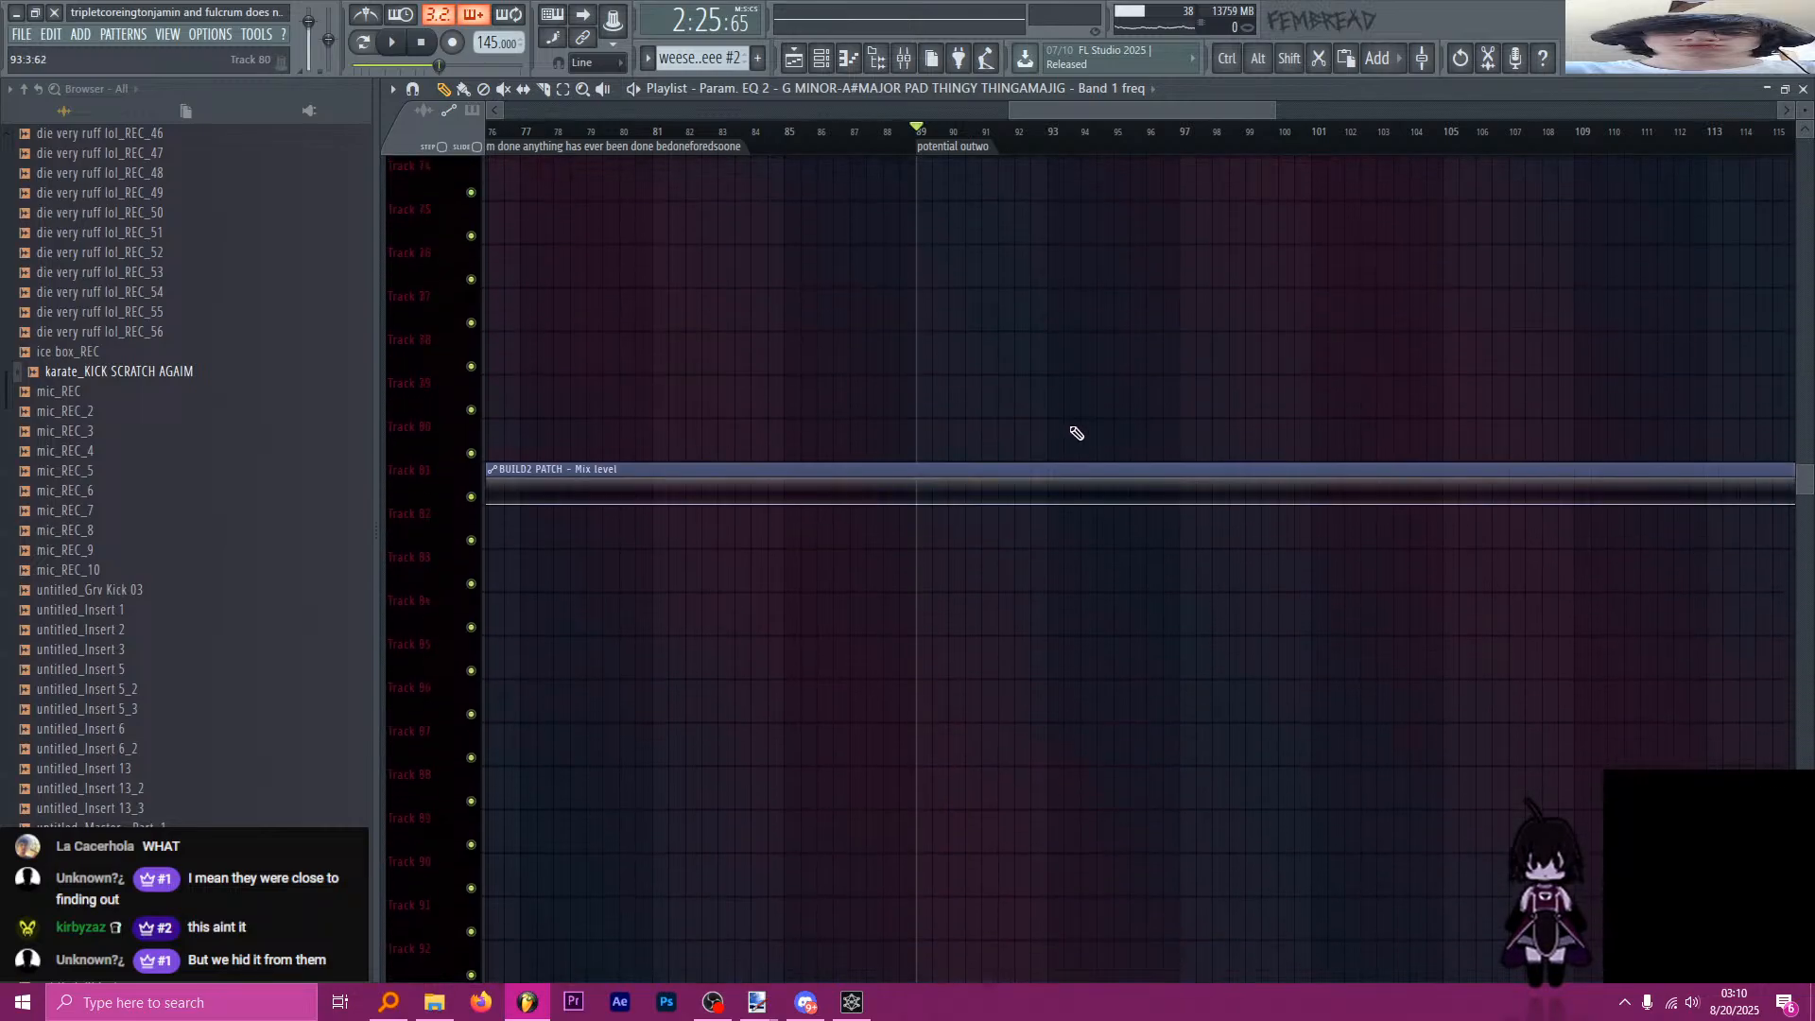
# Search the drum, bass, pad, vocal and SFX tracks for more earlier clips to reuse in the outro.
pyautogui.scroll(7, 1077, 446)
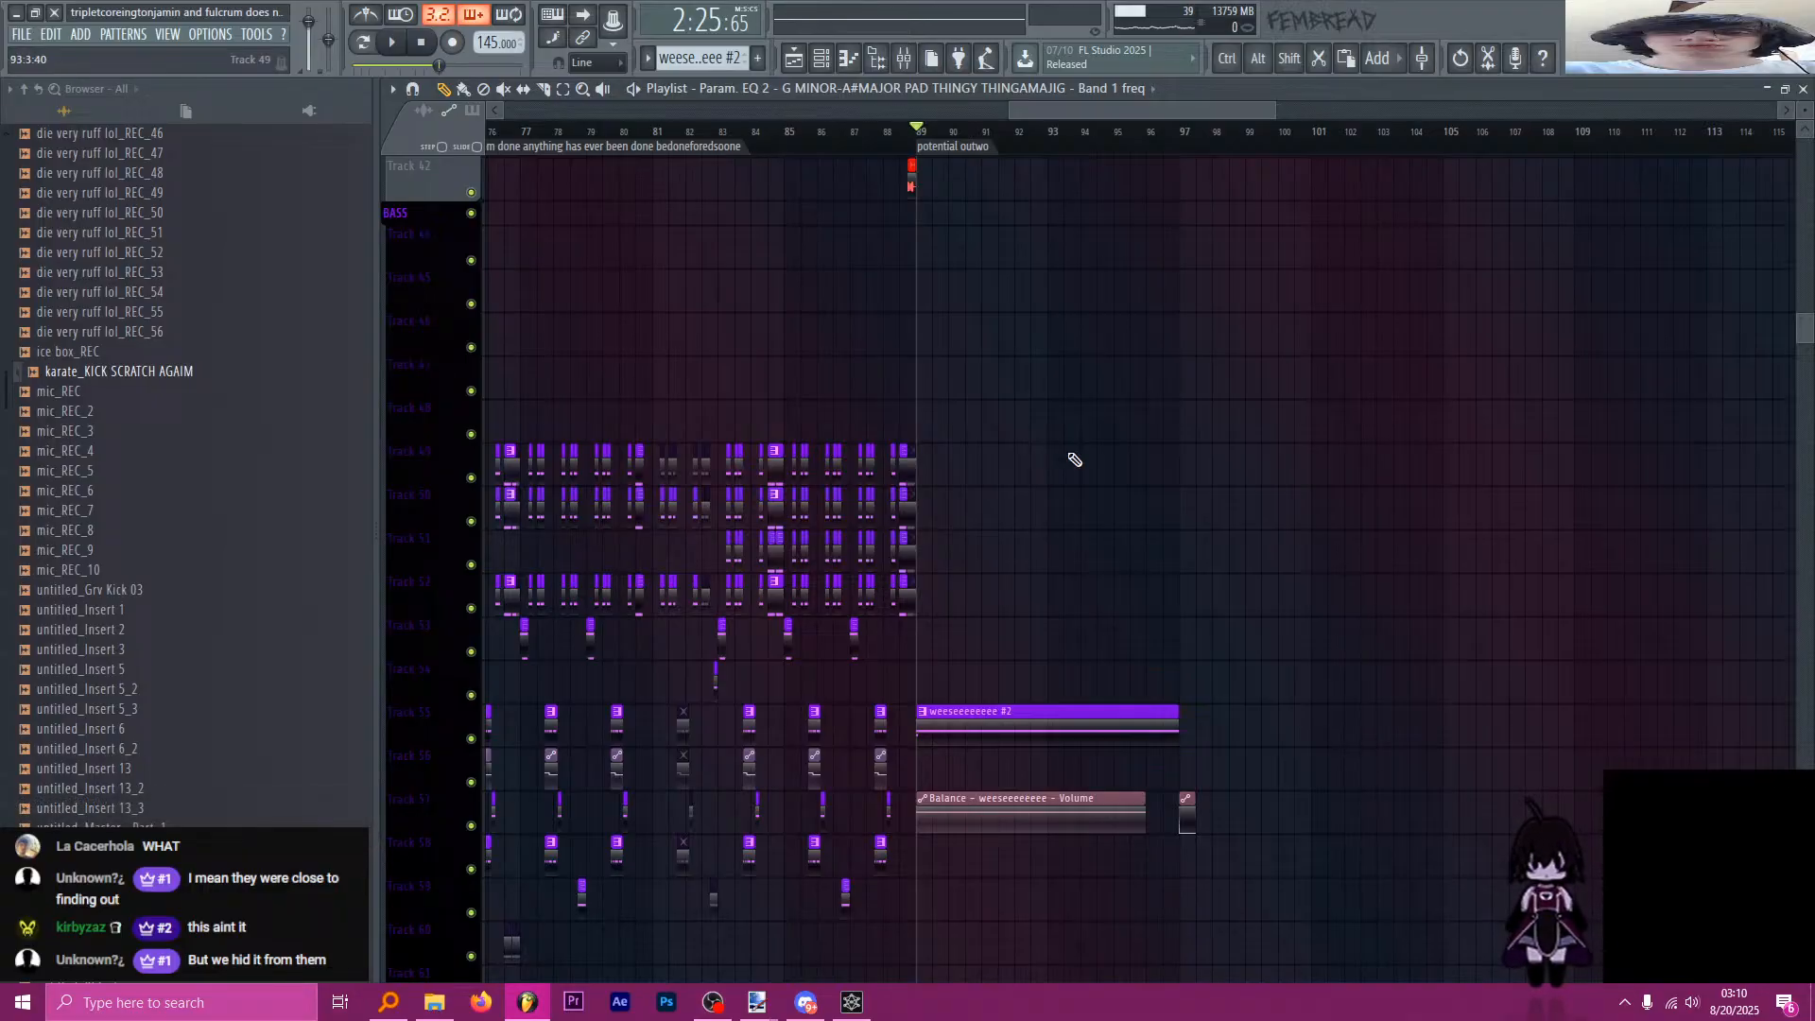
pyautogui.keyDown('ctrl'); pyautogui.scroll(-3, 1075, 468); pyautogui.keyUp('ctrl')
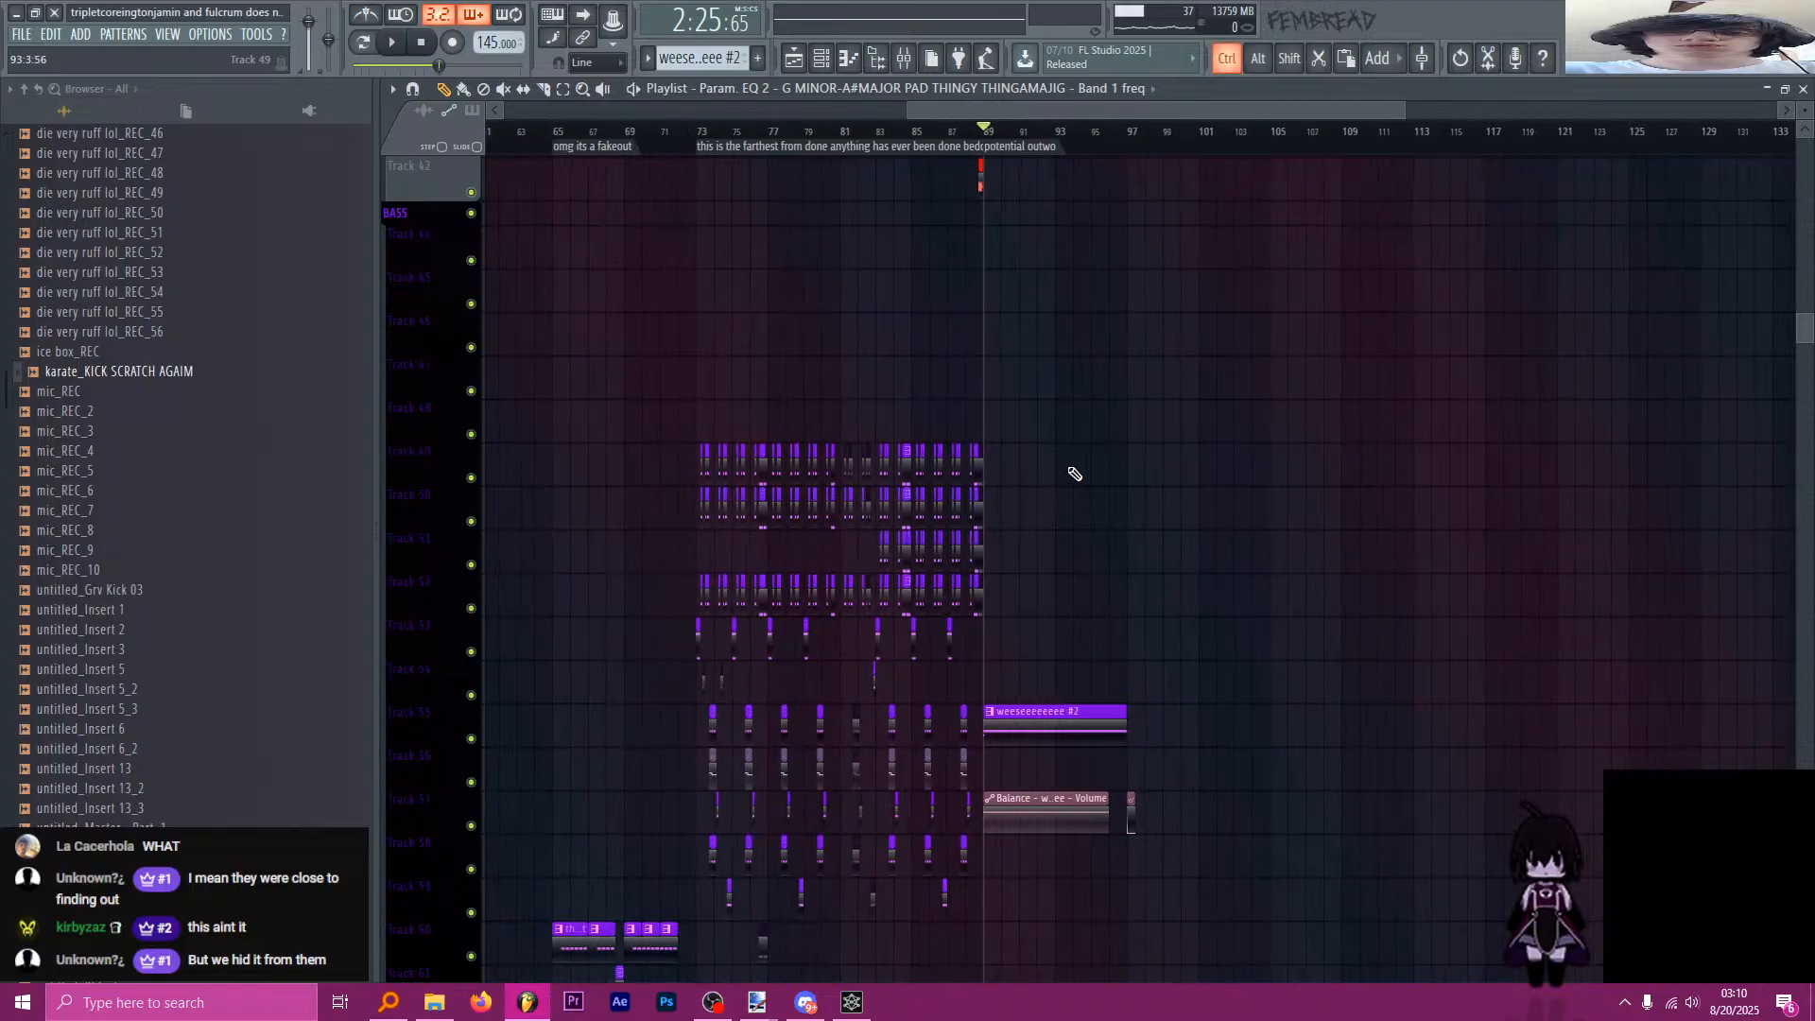
pyautogui.scroll(6, 1097, 498)
pyautogui.scroll(6, 1103, 609)
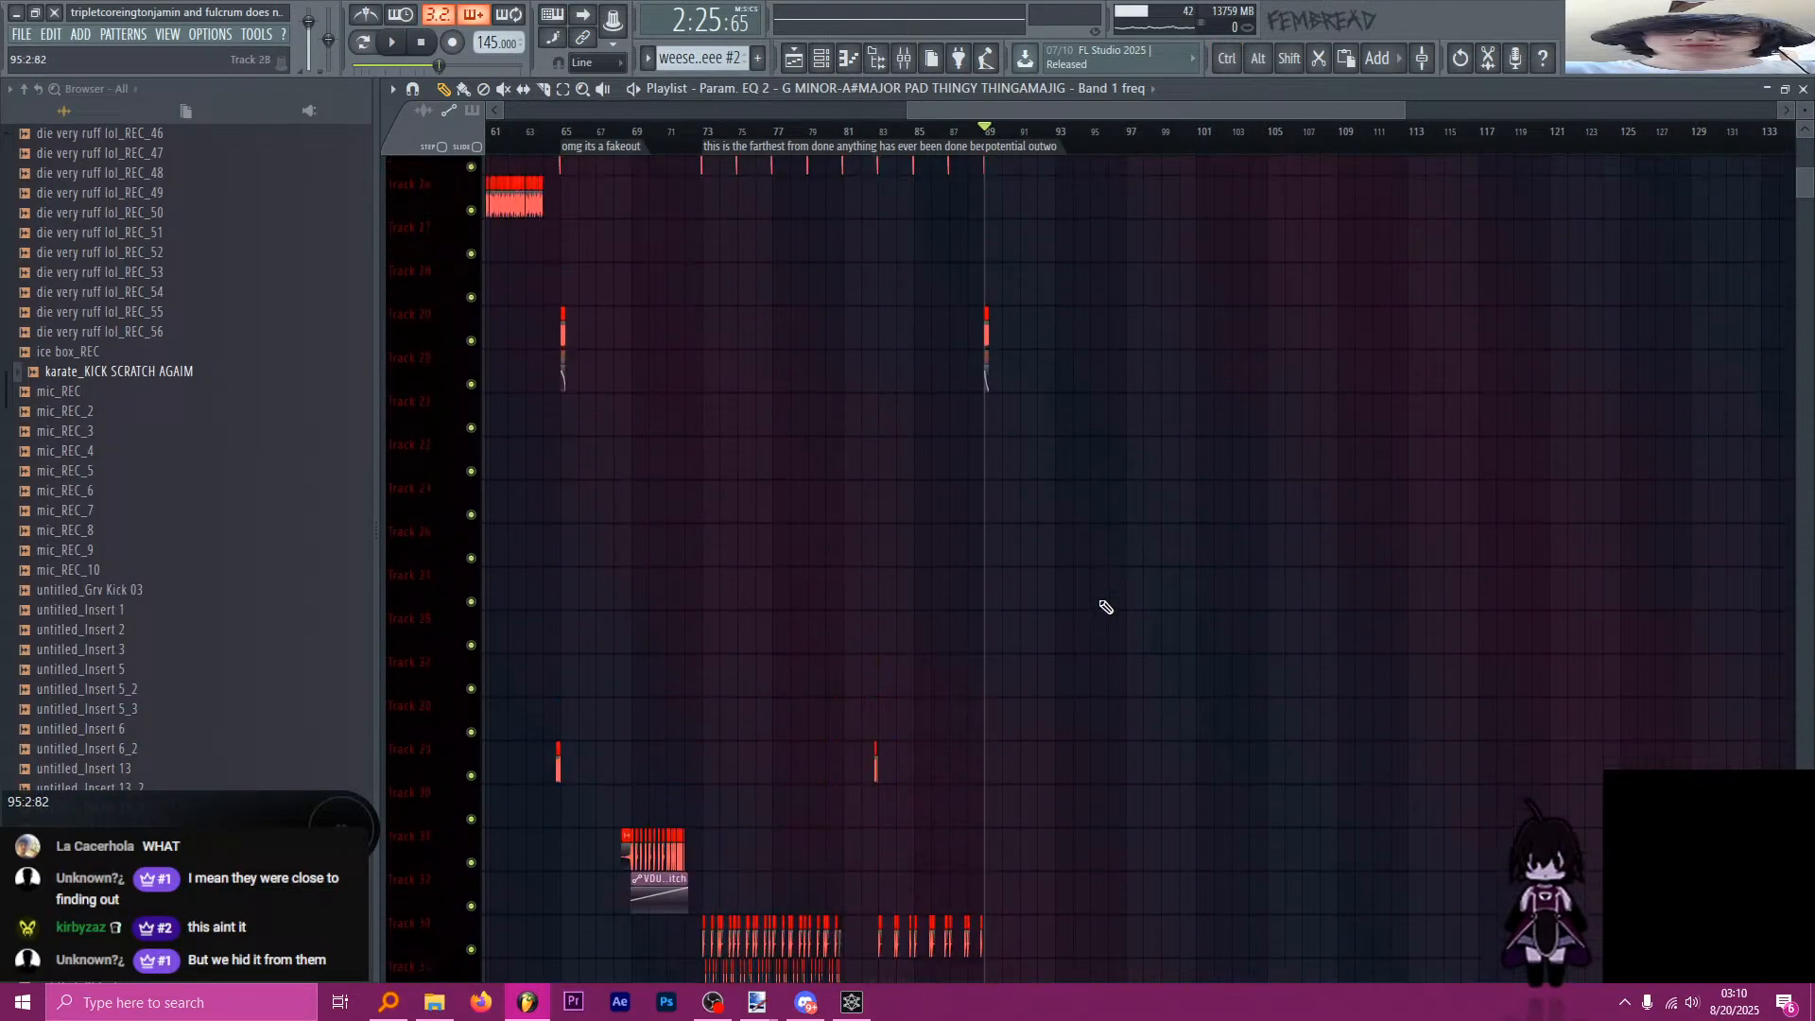
pyautogui.scroll(-8, 1114, 636)
pyautogui.scroll(-15, 1212, 632)
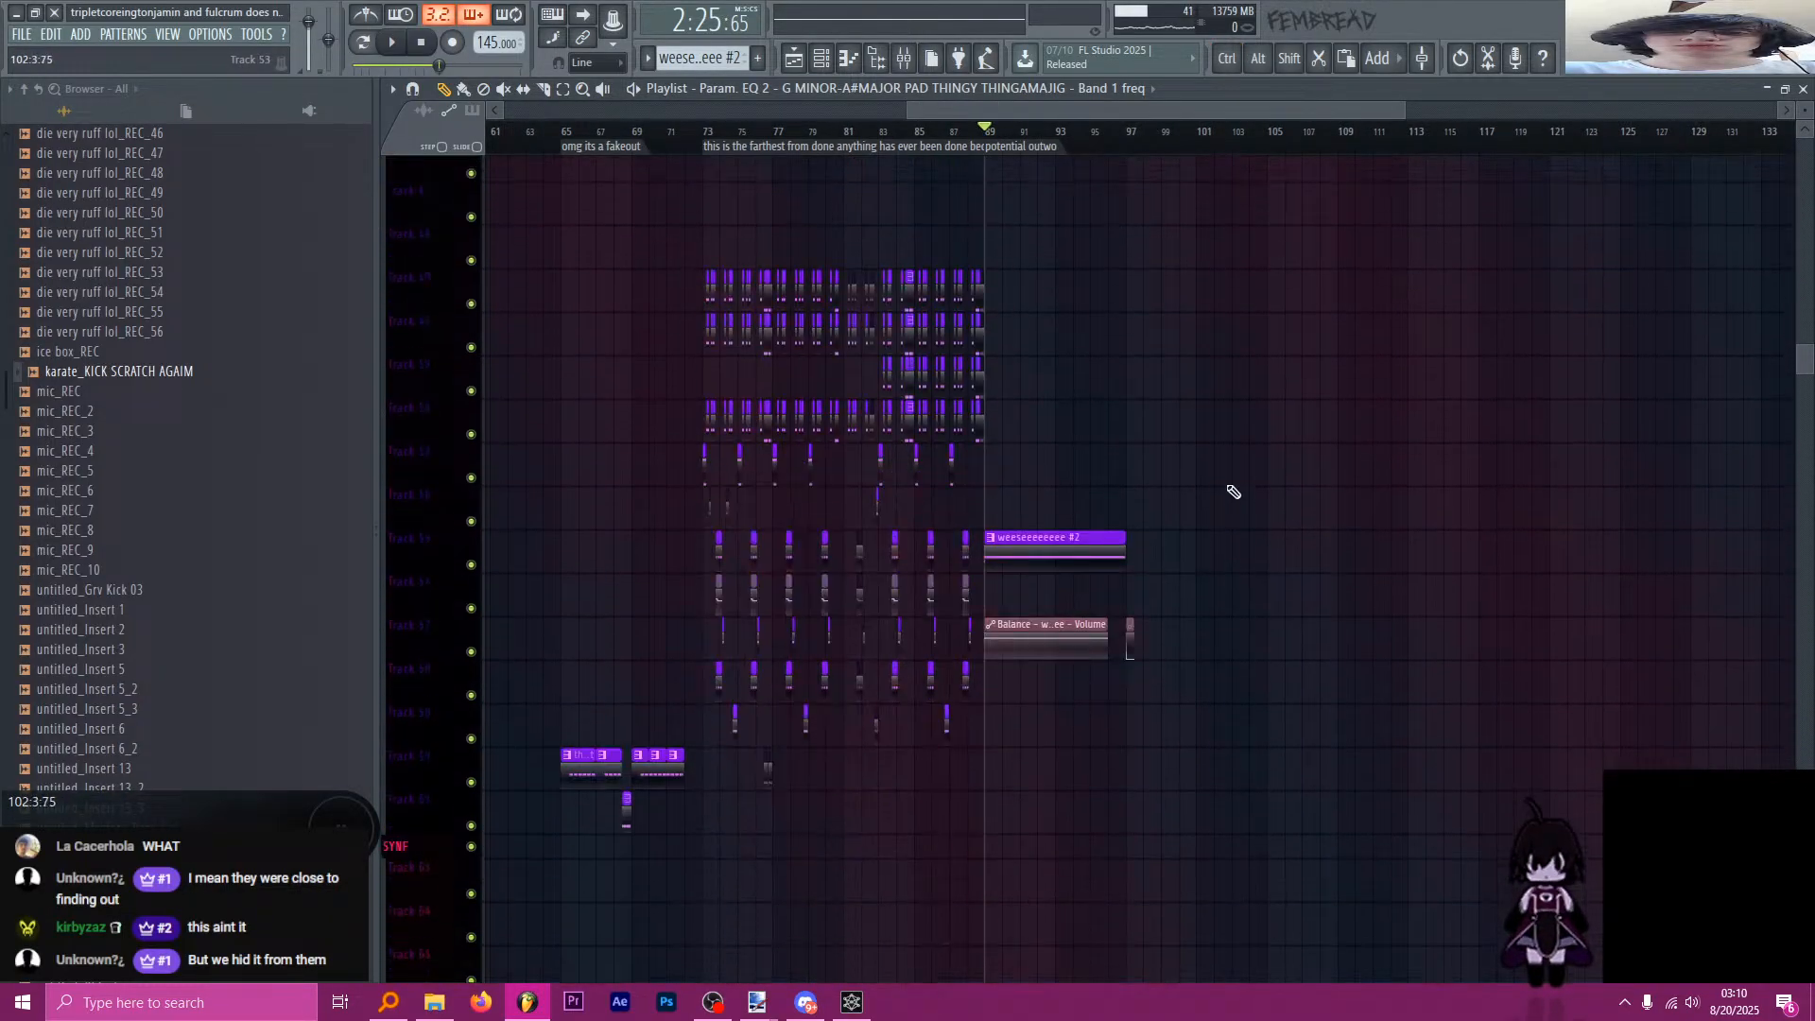
pyautogui.scroll(-6, 1133, 497)
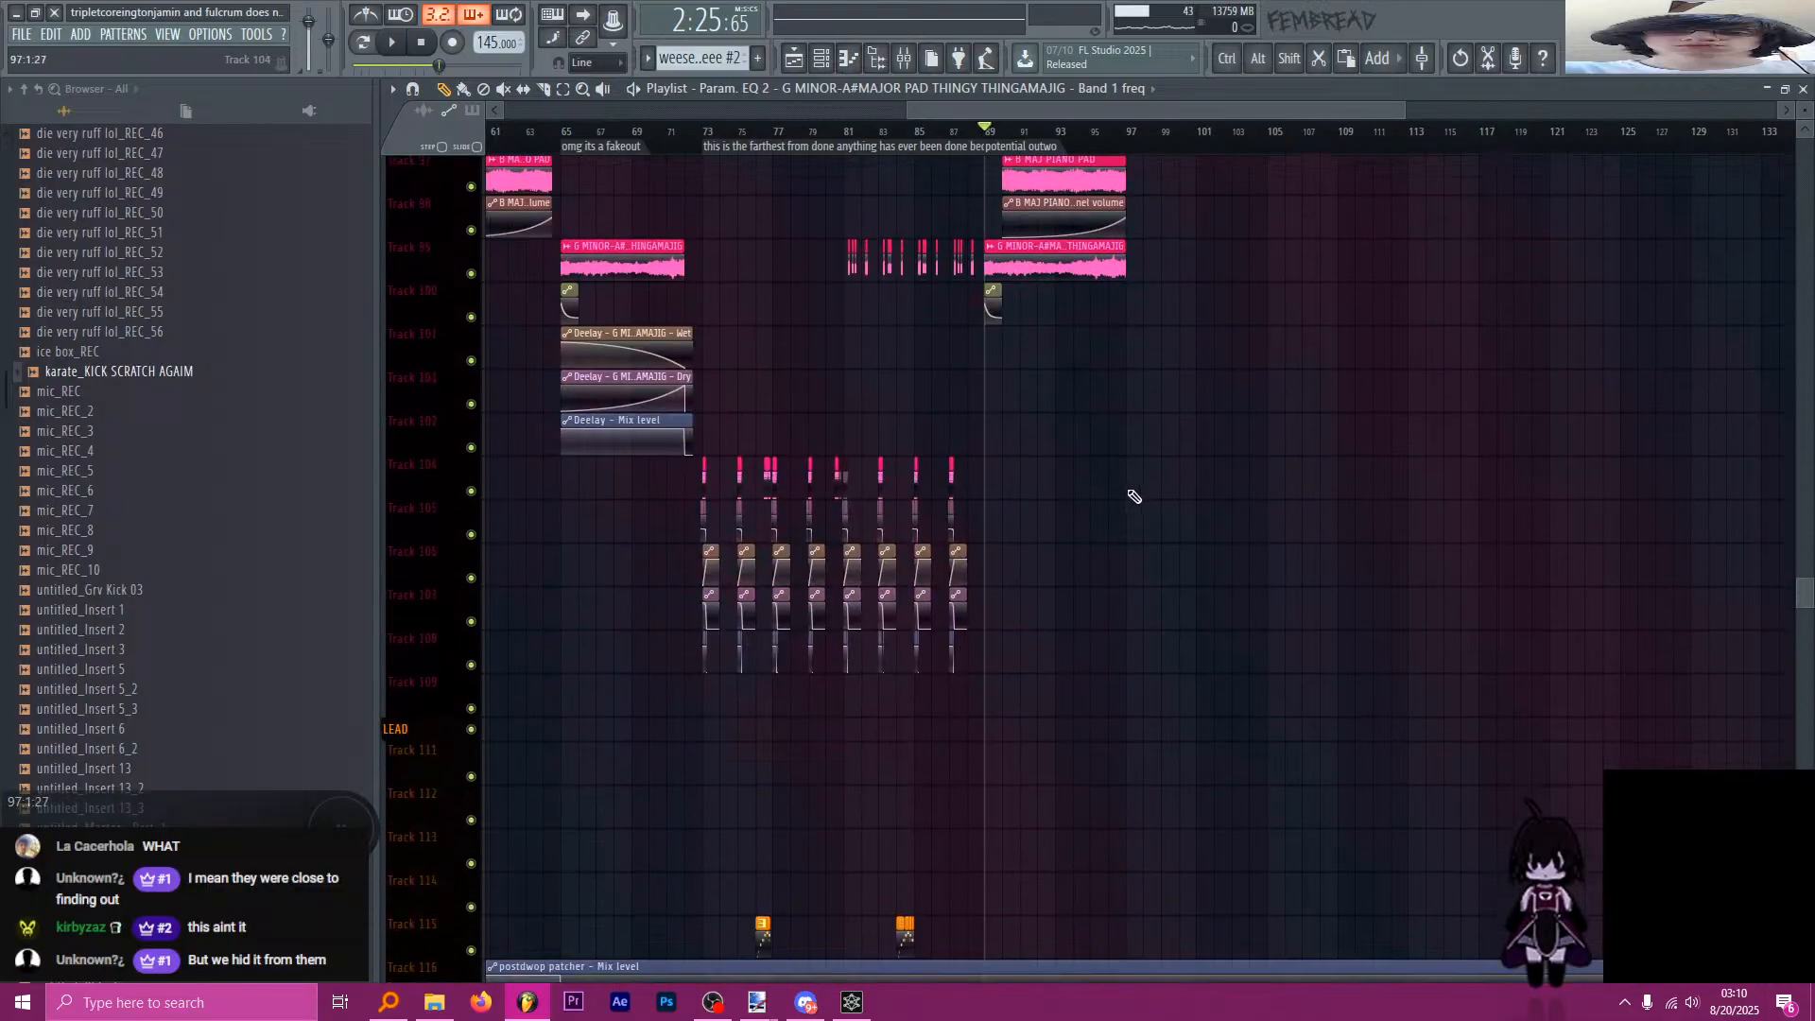
pyautogui.keyDown('ctrl'); pyautogui.scroll(-2, 1083, 480); pyautogui.keyUp('ctrl')
pyautogui.scroll(-4, 904, 478)
pyautogui.scroll(-17, 822, 482)
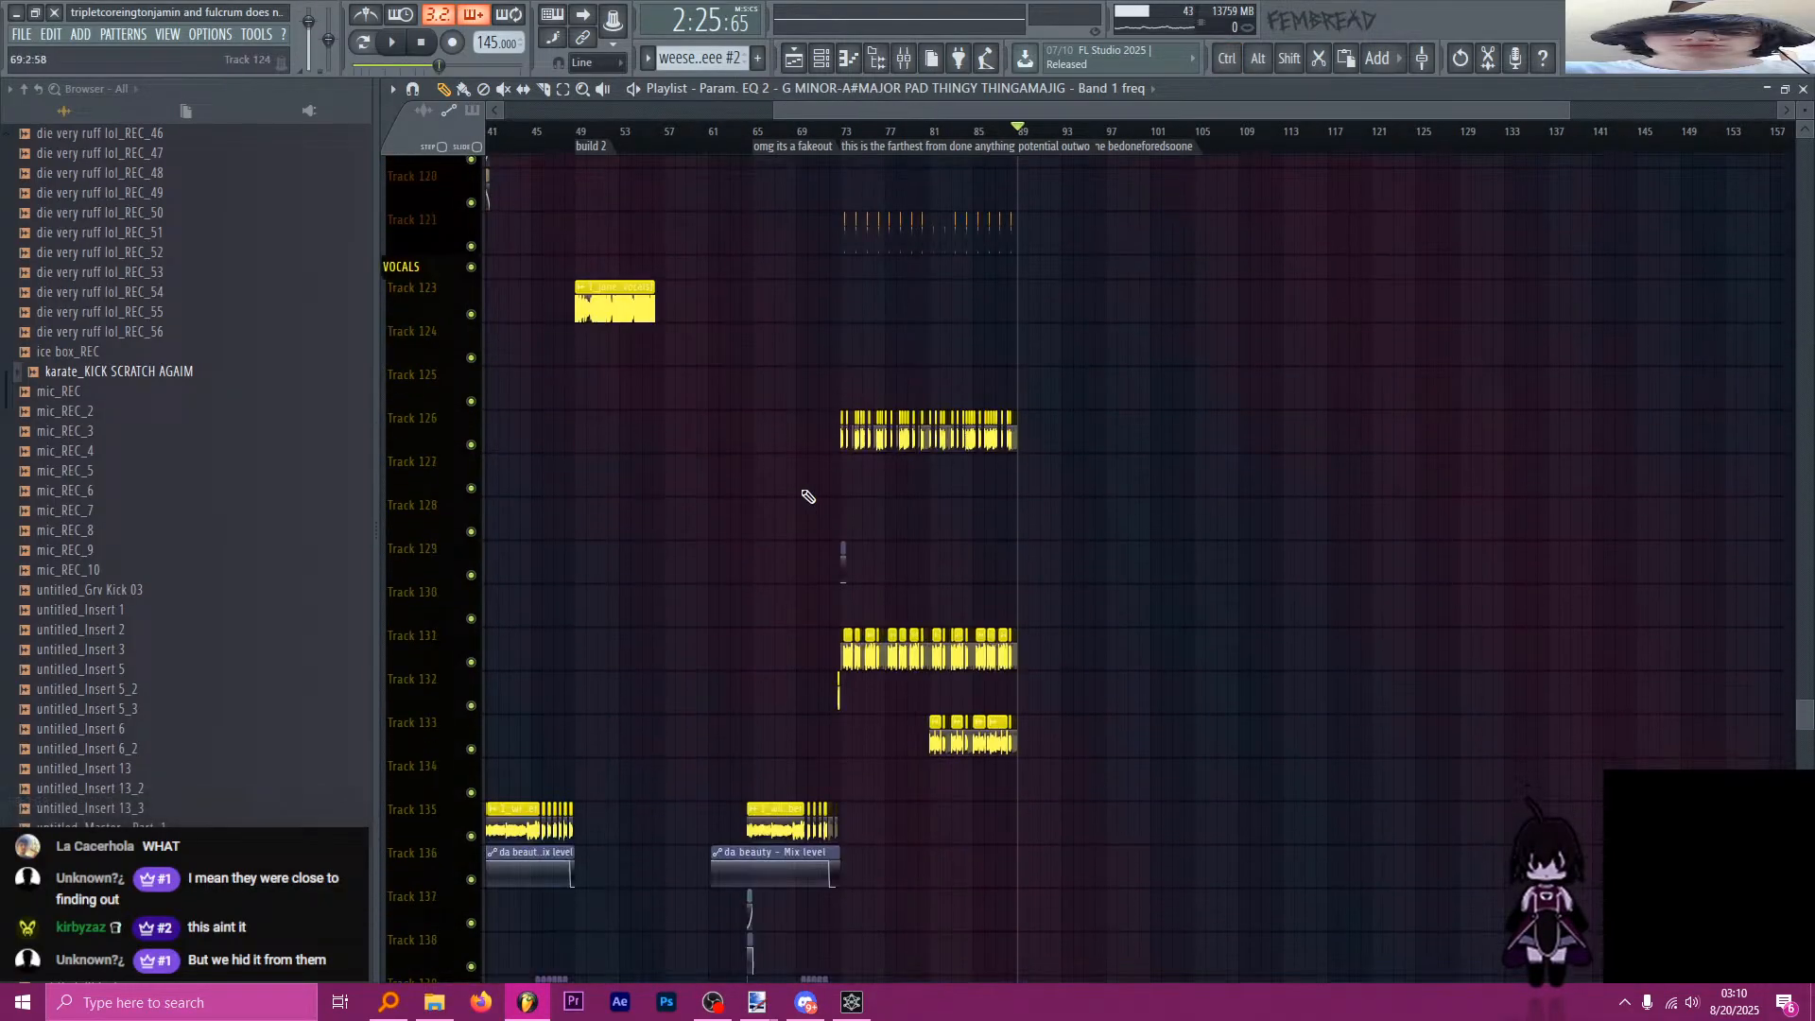
pyautogui.scroll(11, 810, 501)
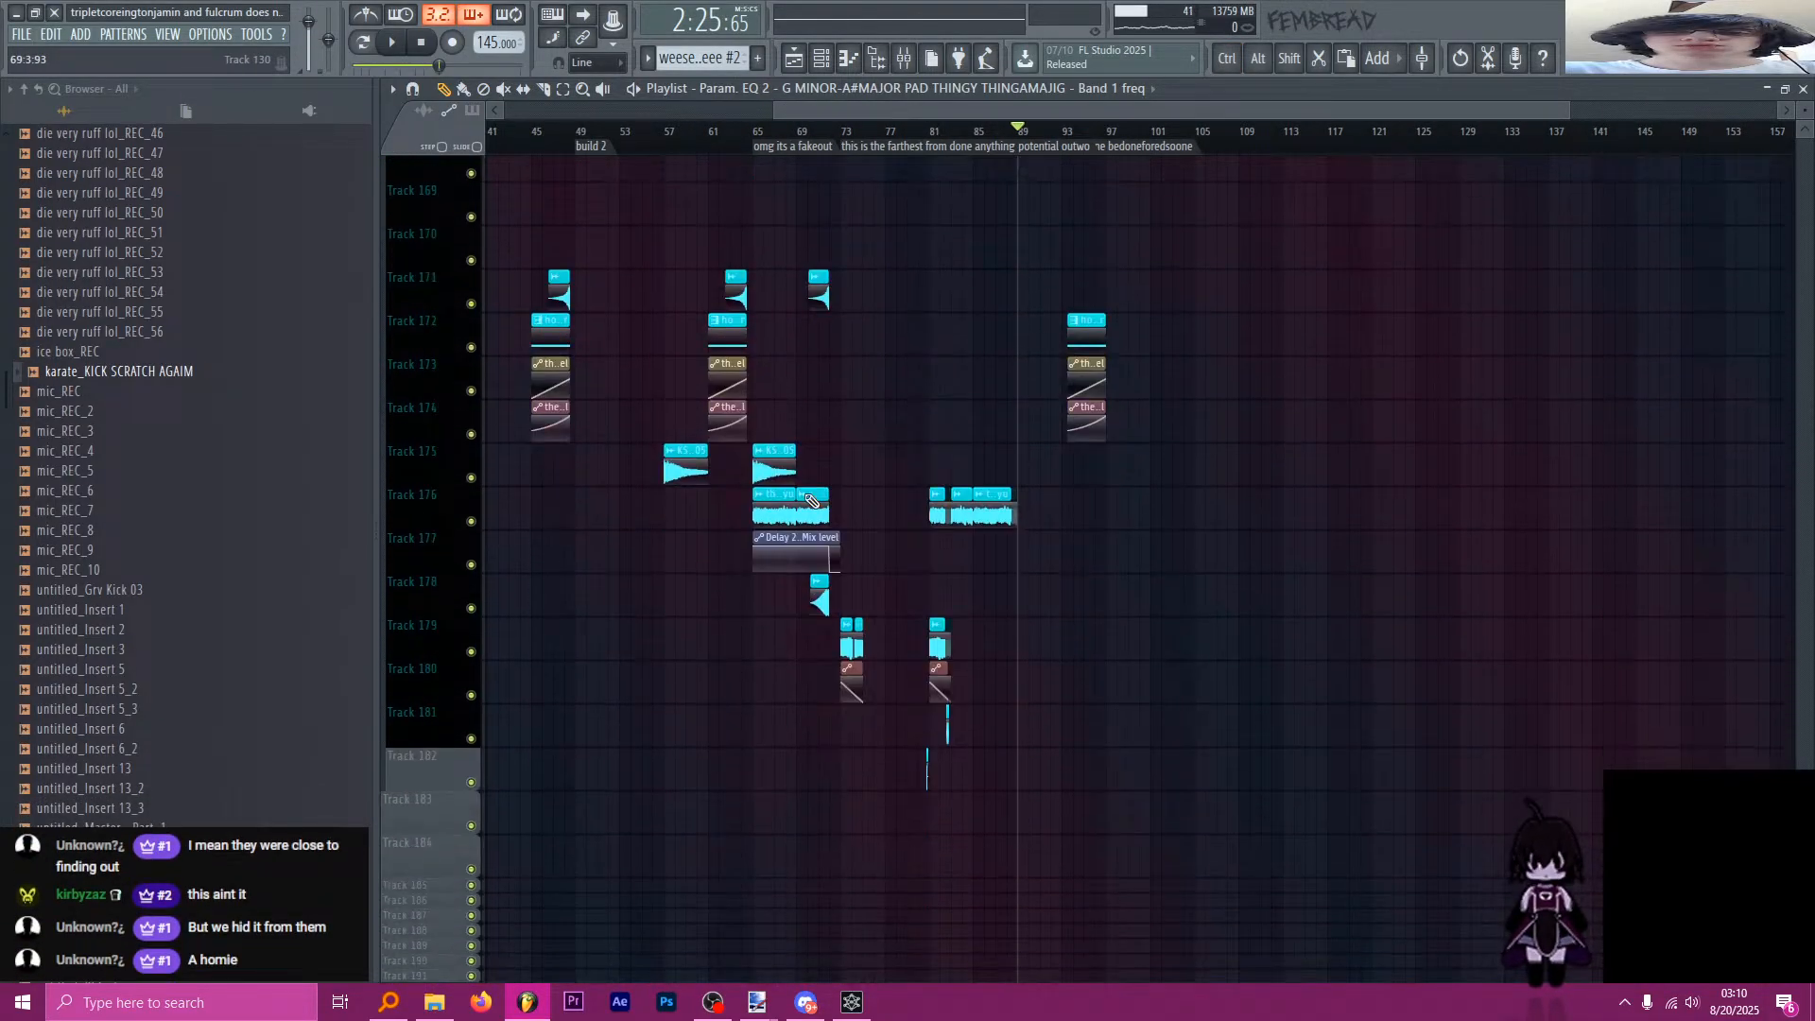
pyautogui.scroll(12, 811, 501)
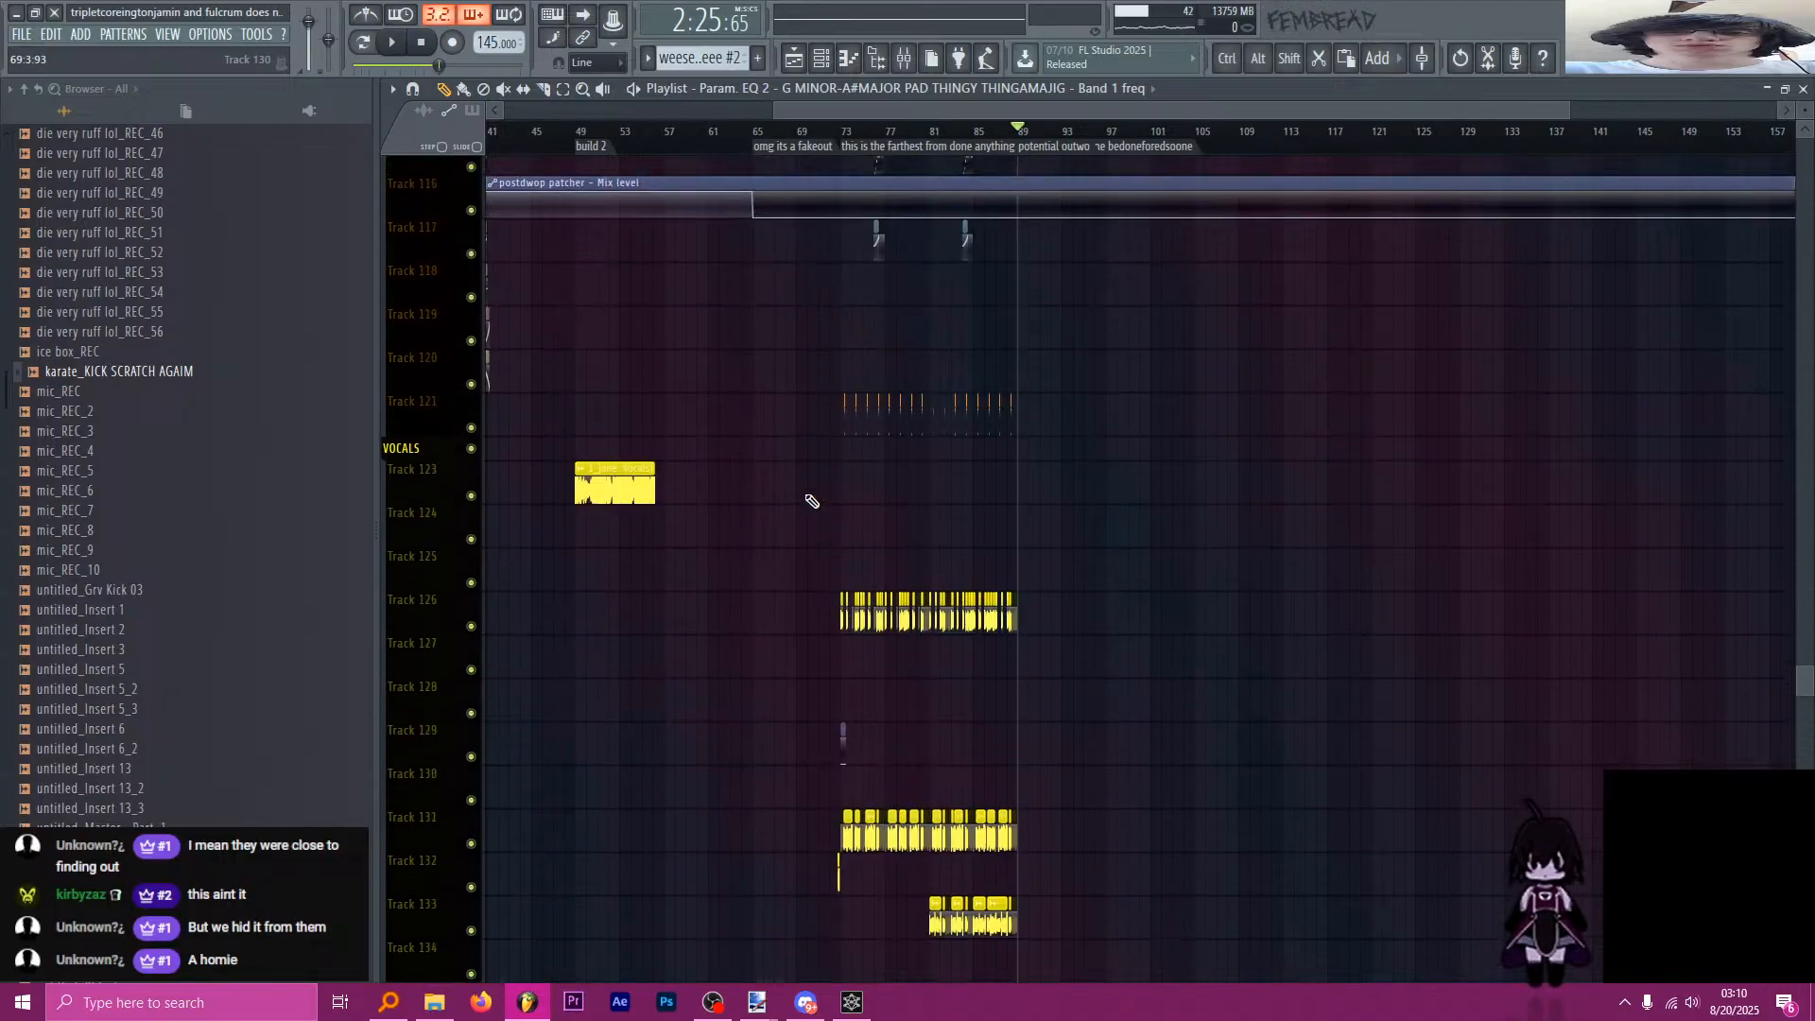
pyautogui.scroll(2, 814, 511)
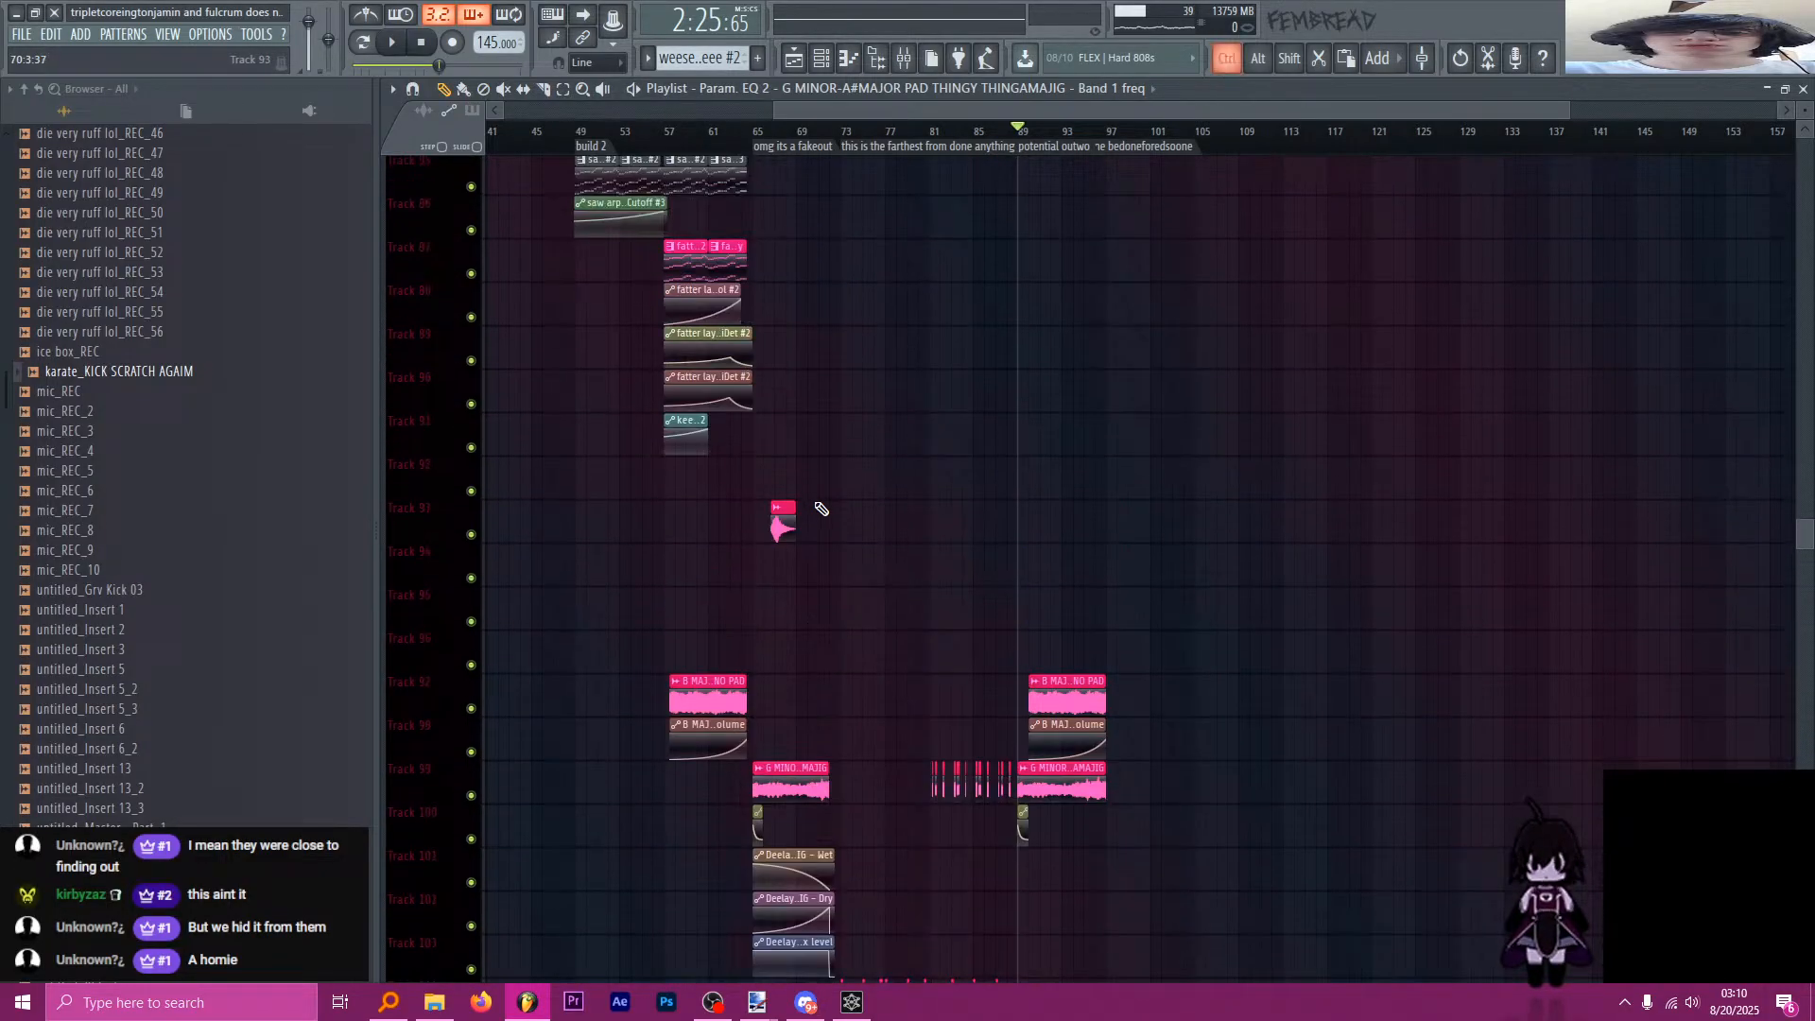
# Copy the XGEN GRANULAR clip from about bar 66 to about bar 92 on Track 93 and play the outro from bar 89.
pyautogui.scroll(3, 813, 511)
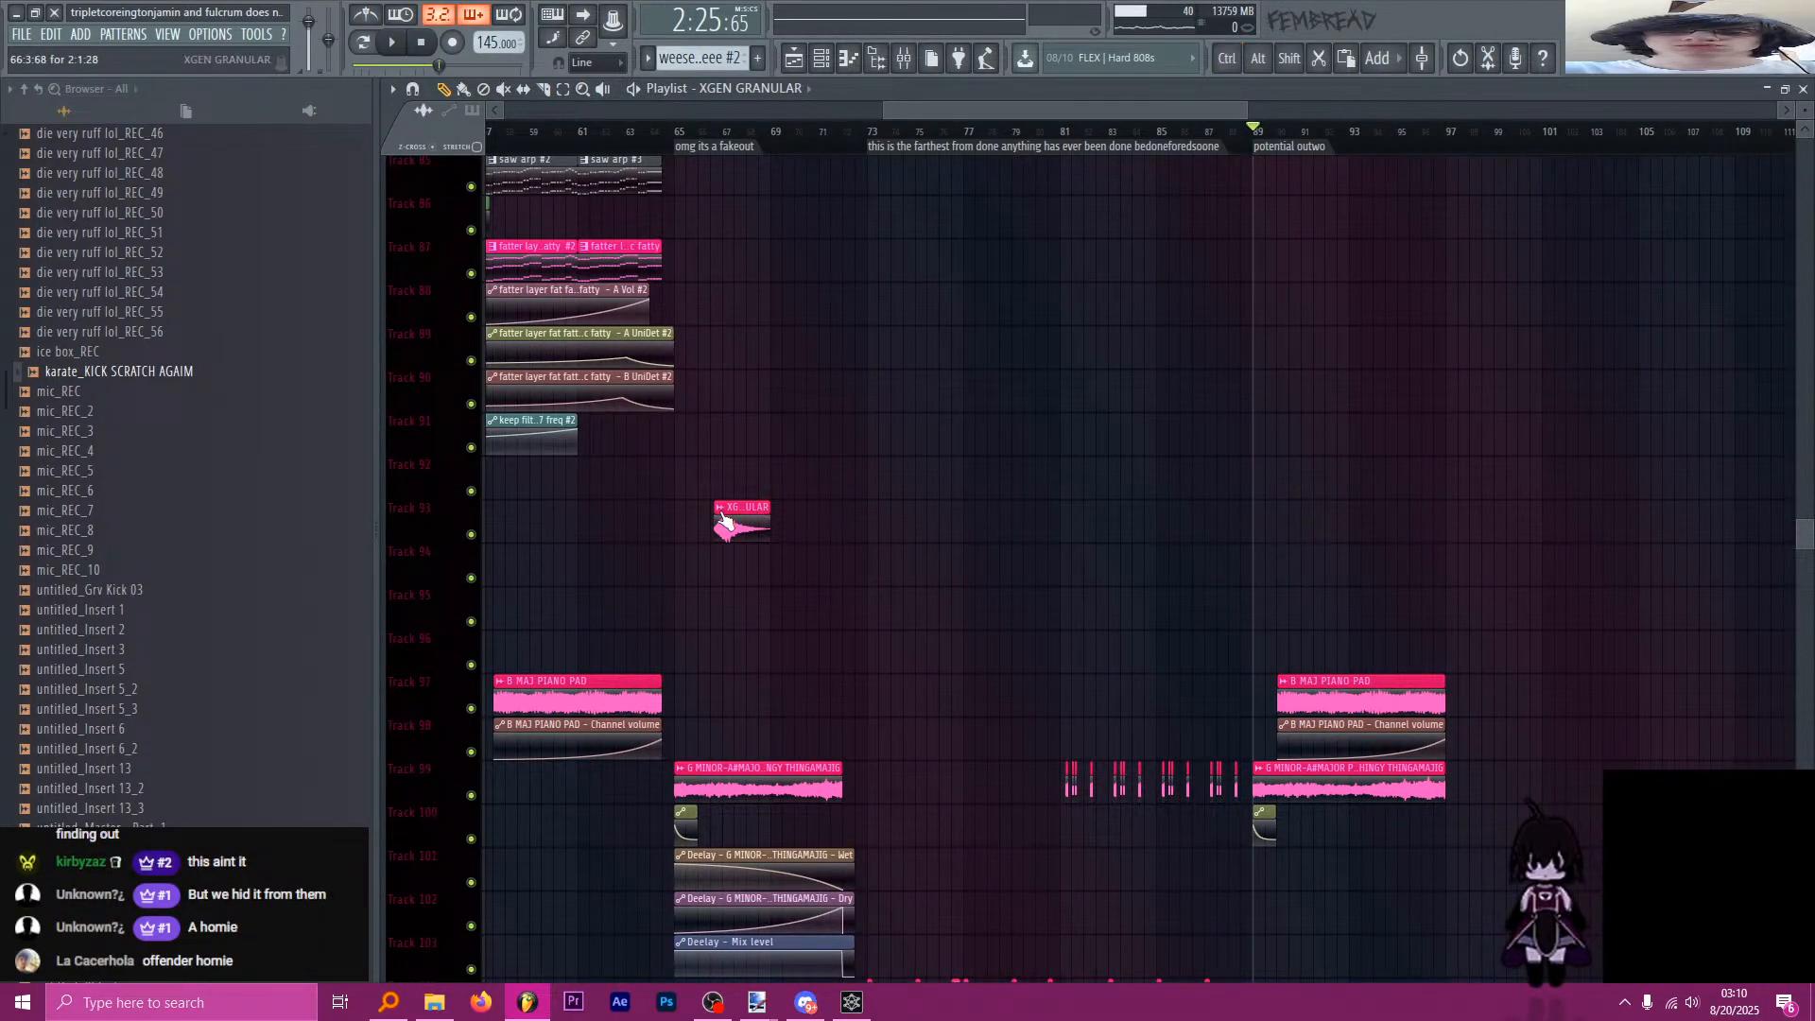
pyautogui.moveTo(743, 532); pyautogui.dragTo(1390, 547)
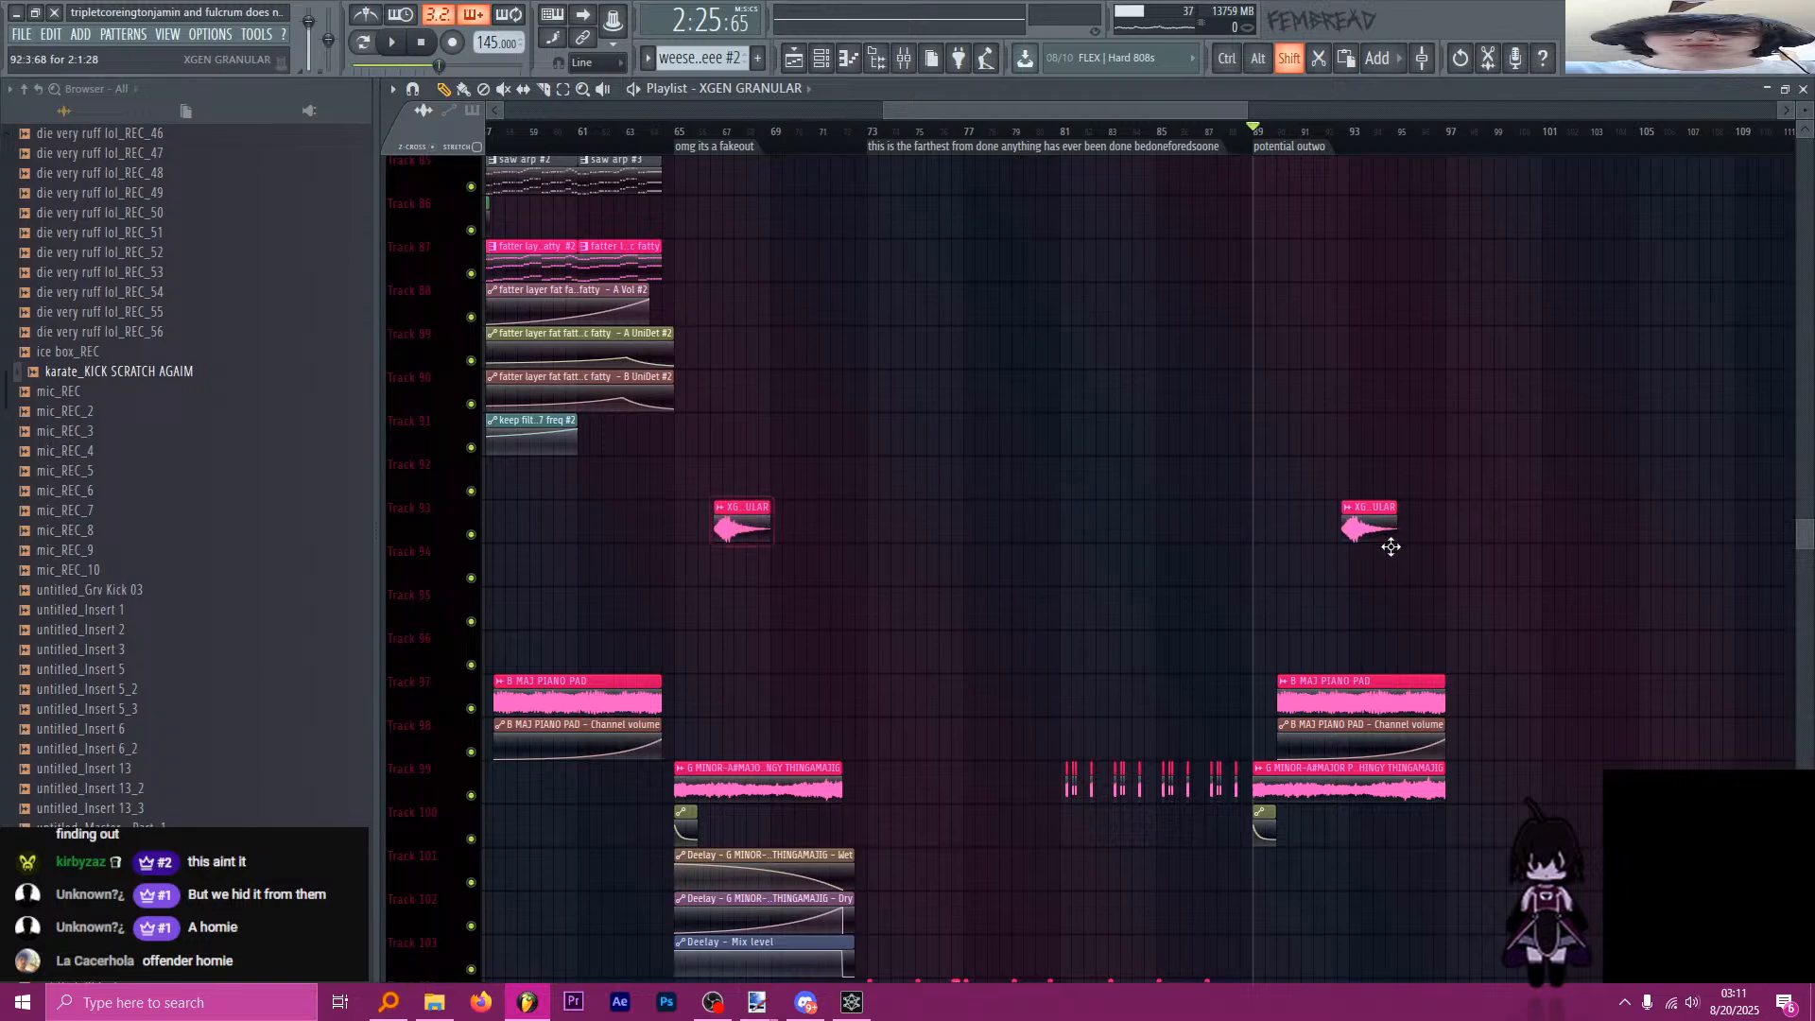
pyautogui.press('space')
pyautogui.keyDown('ctrl'); pyautogui.scroll(3, 1384, 533); pyautogui.keyUp('ctrl')
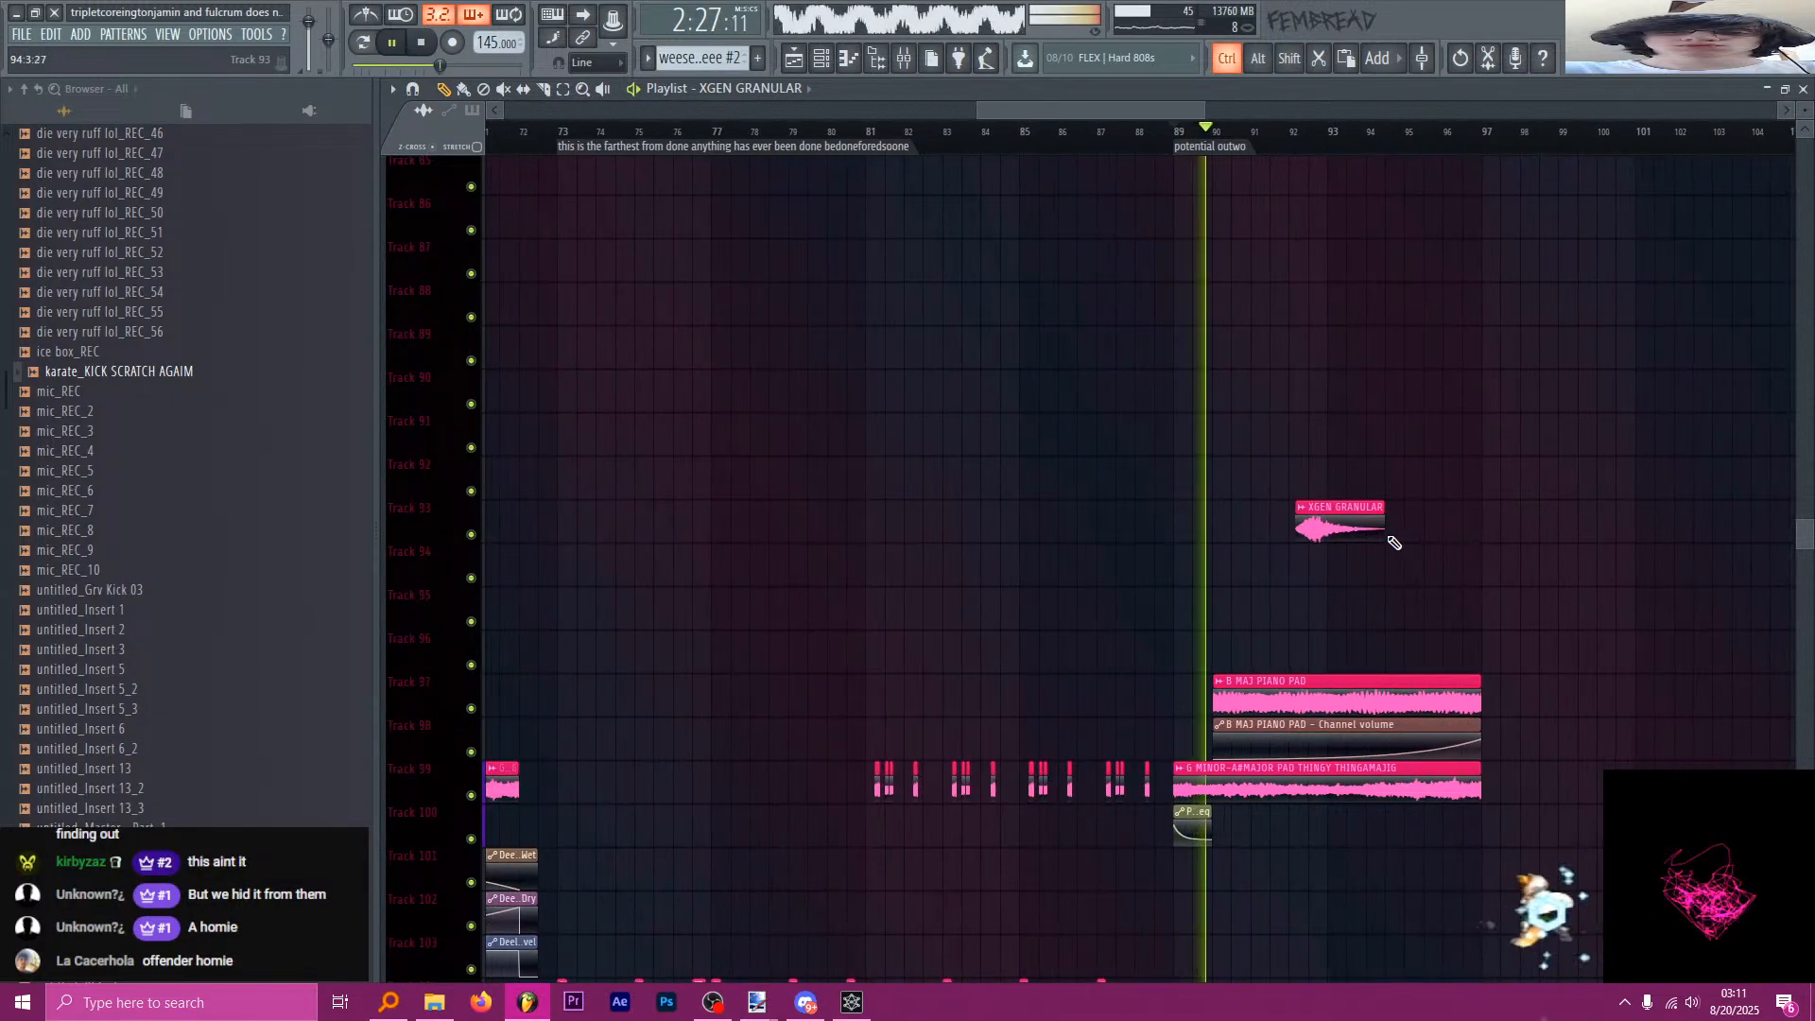
pyautogui.keyDown('ctrl'); pyautogui.scroll(-4, 1247, 656); pyautogui.keyUp('ctrl')
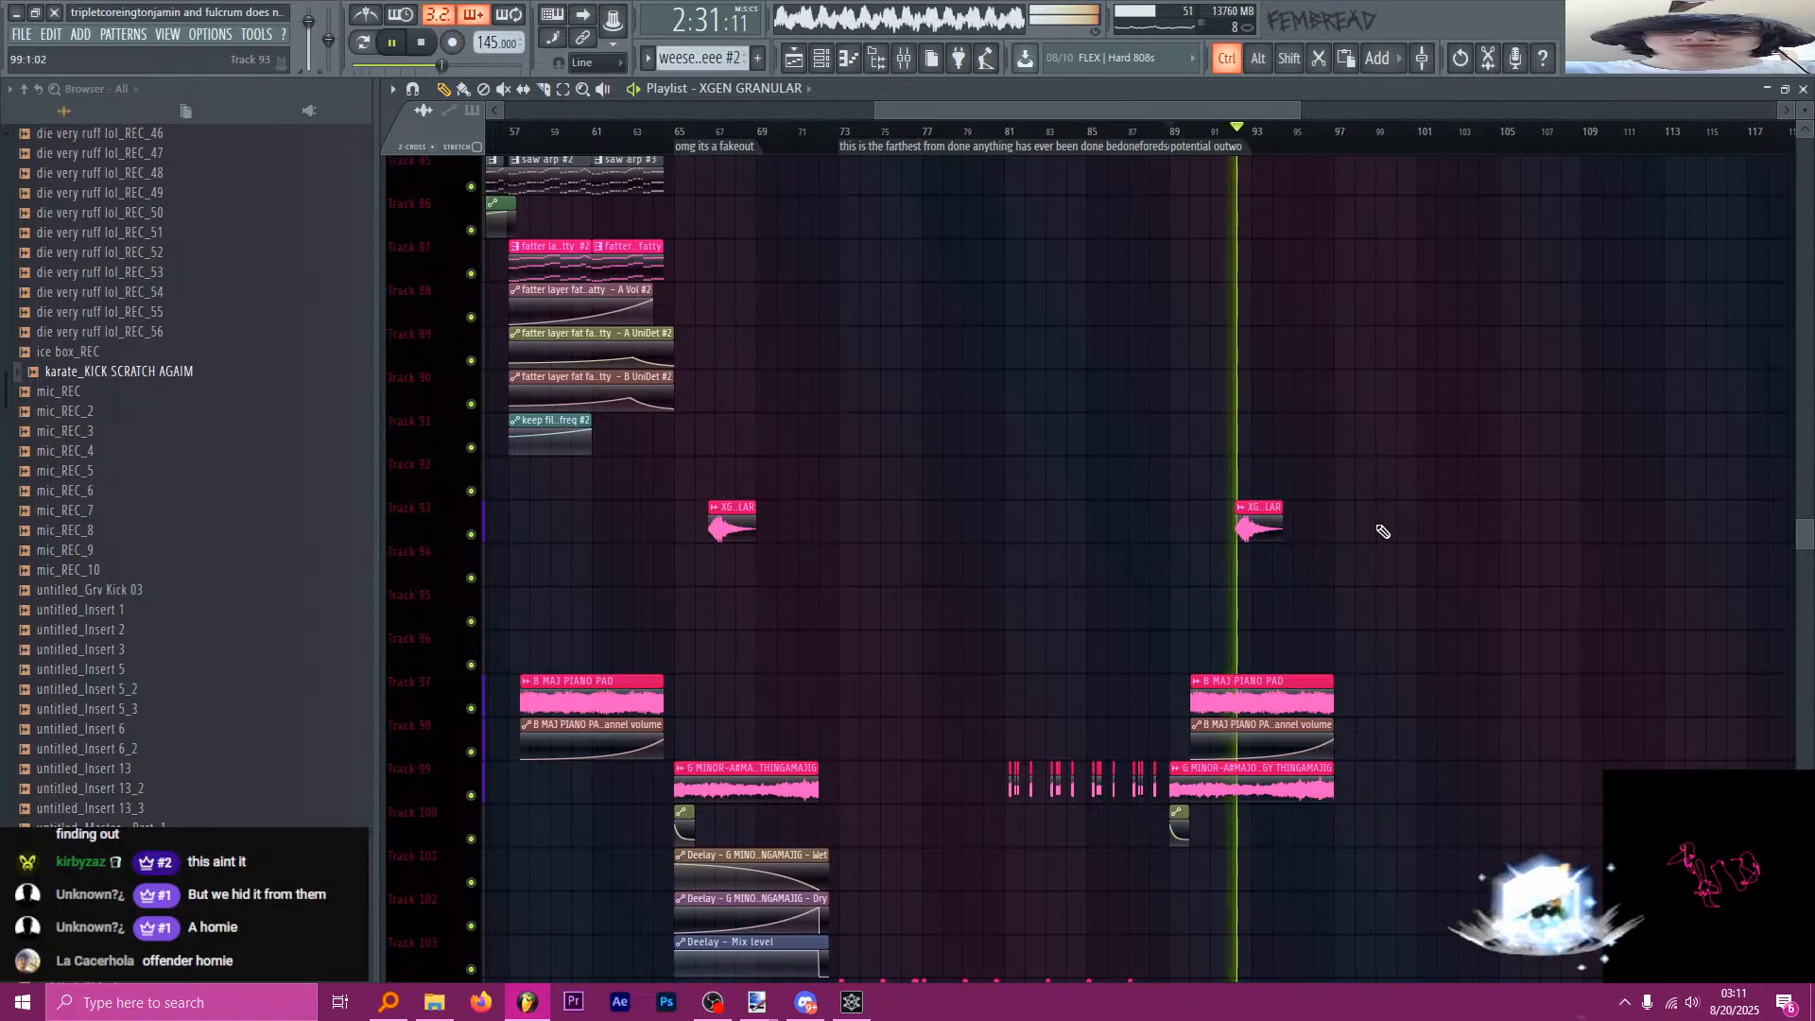
pyautogui.keyDown('ctrl'); pyautogui.scroll(1, 1380, 526); pyautogui.keyUp('ctrl')
pyautogui.keyDown('ctrl'); pyautogui.scroll(4, 1219, 529); pyautogui.keyUp('ctrl')
pyautogui.press('space')
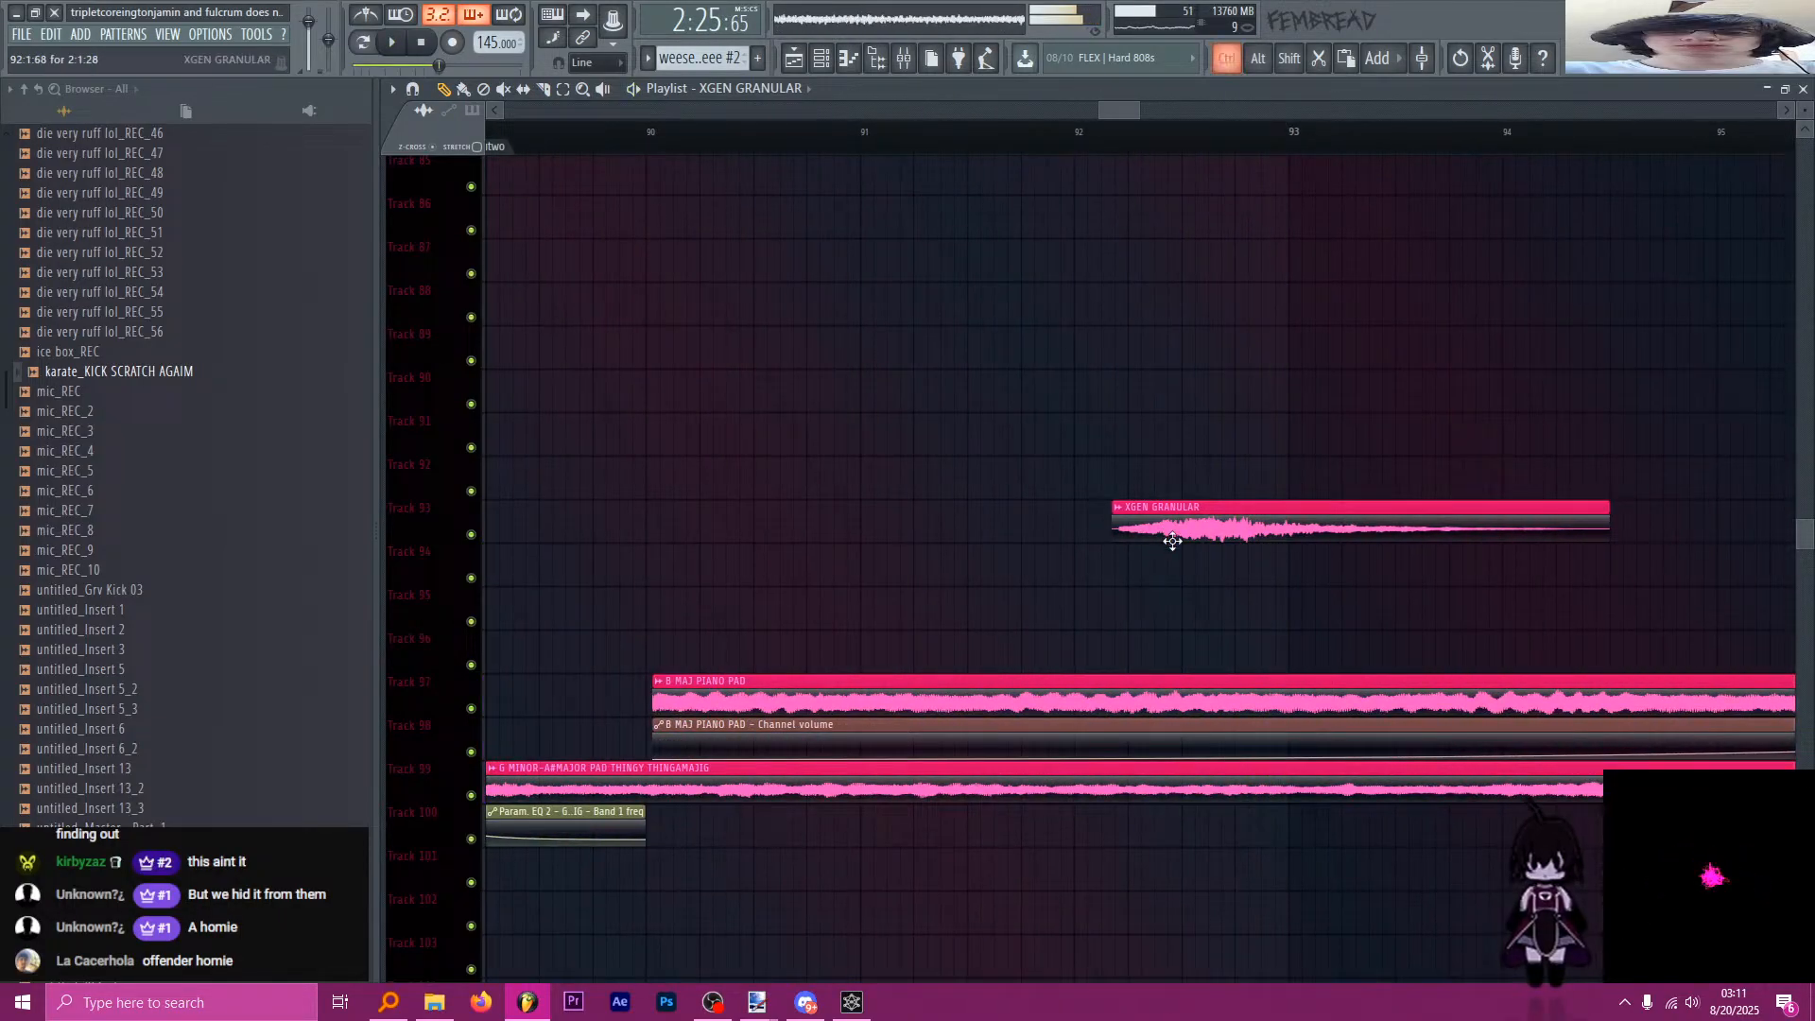
# Make the copied XGEN GRANULAR clip at bar 92 unique and play the outro from there.
pyautogui.keyDown('ctrl'); pyautogui.scroll(-4, 1172, 540); pyautogui.keyUp('ctrl')
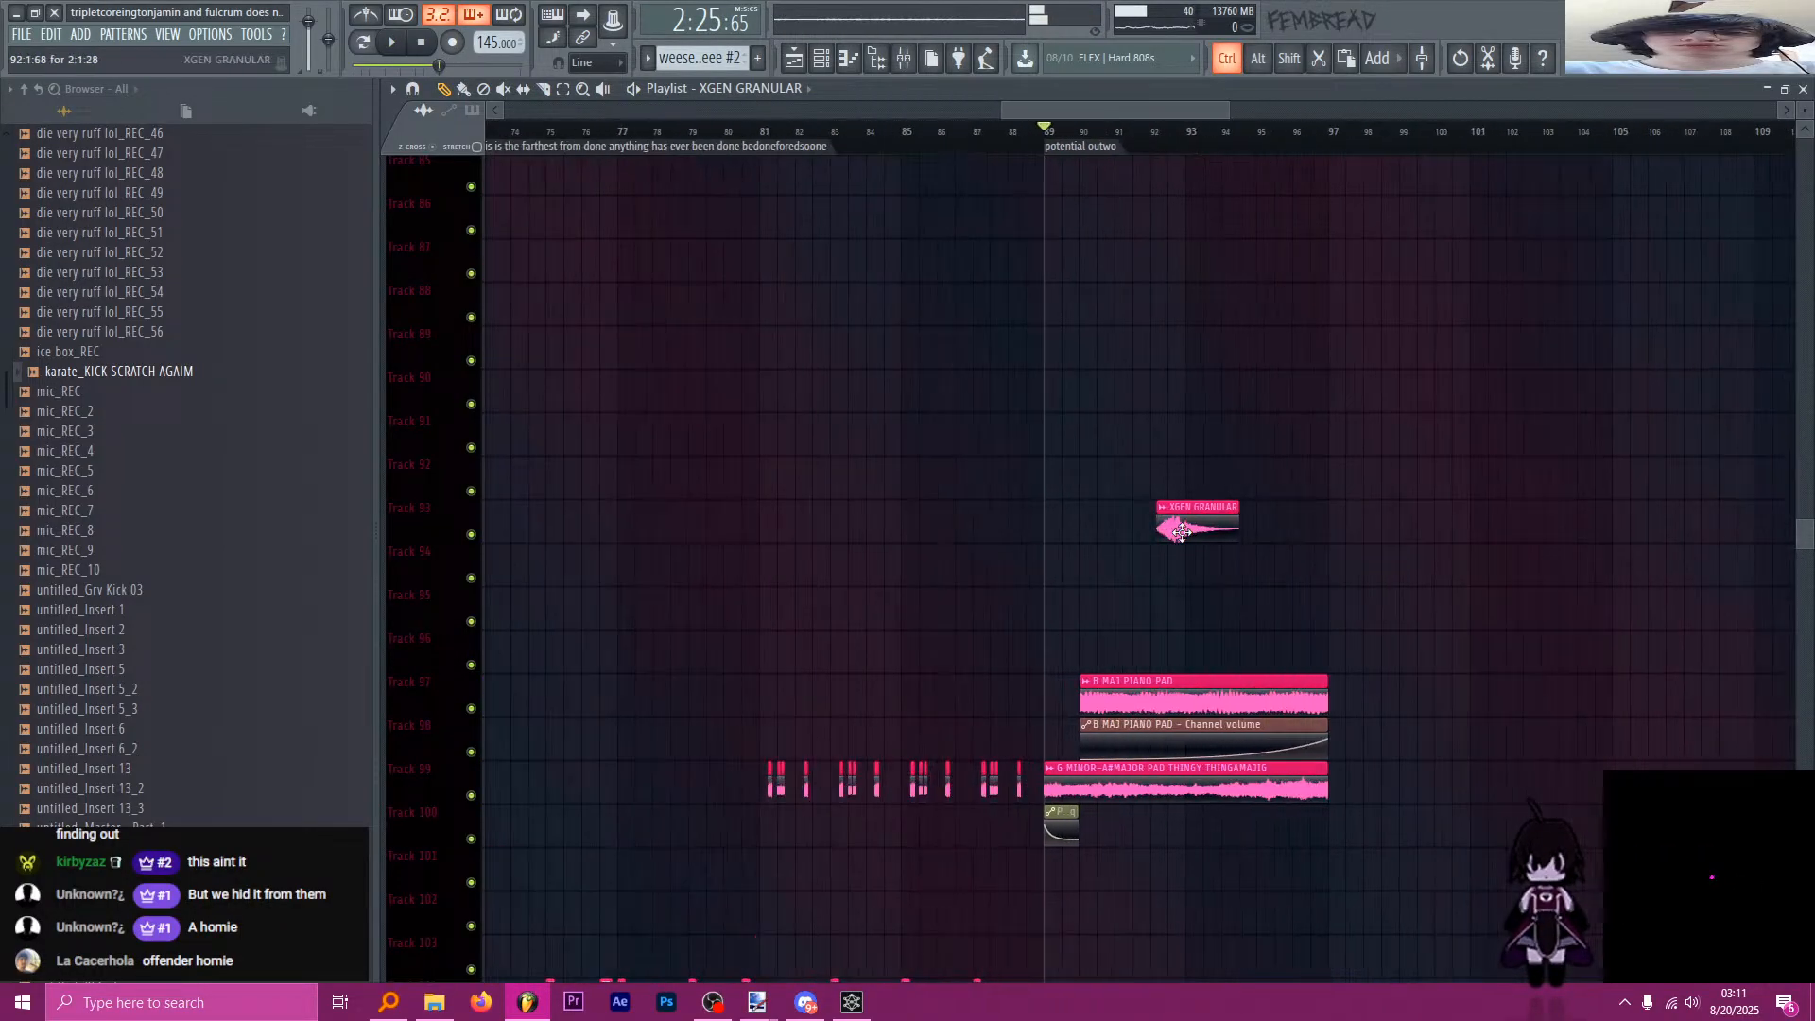
pyautogui.keyDown('ctrl'); pyautogui.scroll(2, 1185, 532); pyautogui.keyUp('ctrl')
pyautogui.click(1123, 508)
pyautogui.click(1178, 650)
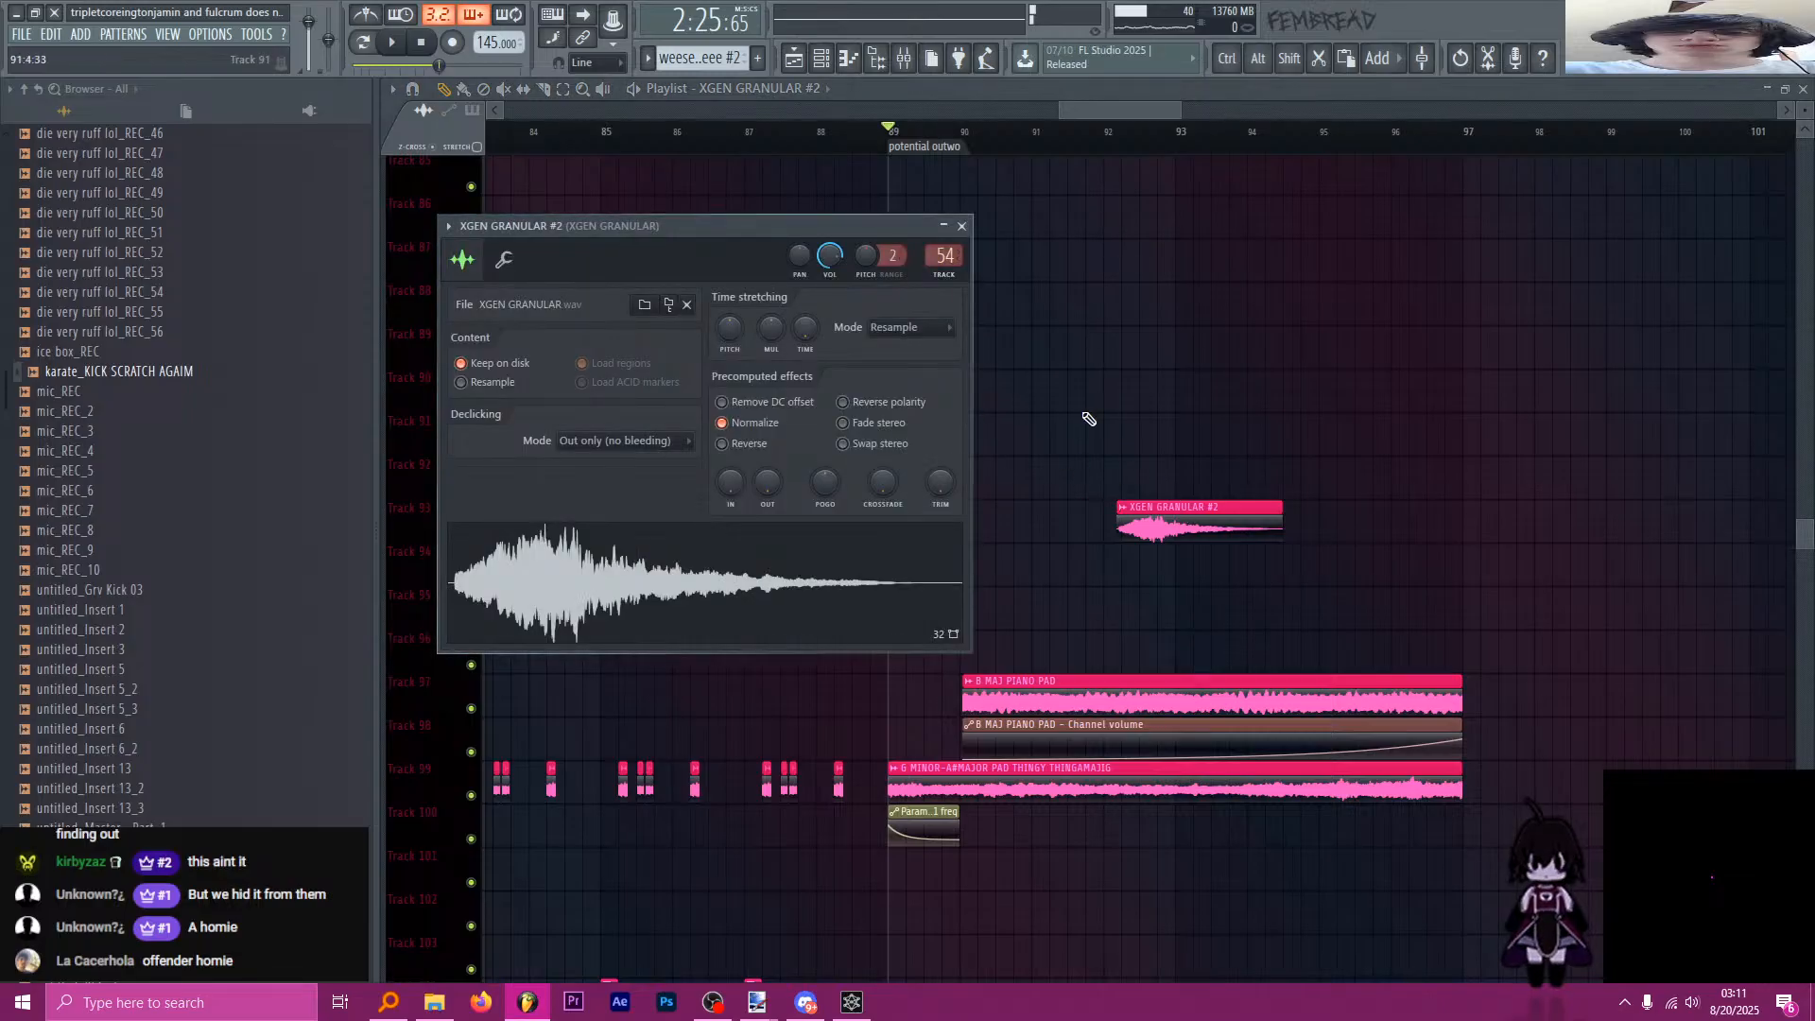
pyautogui.click(1115, 149)
pyautogui.press('space')
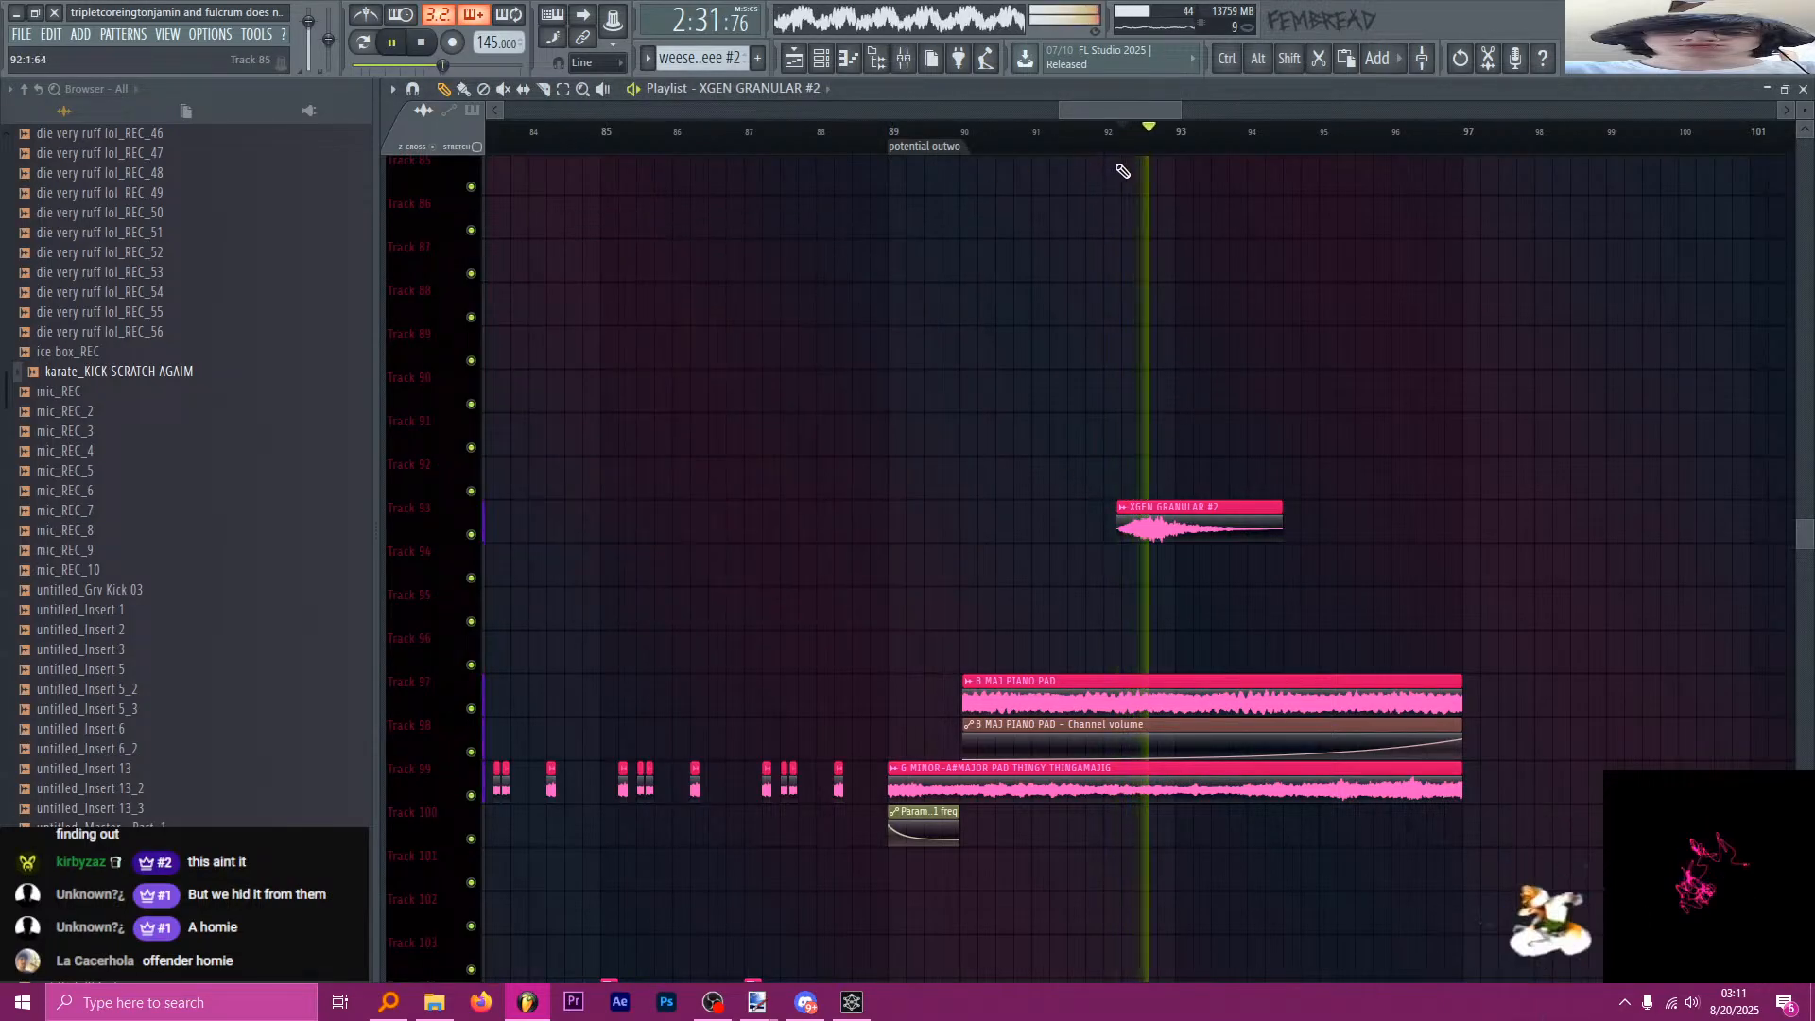
# Copy the KSHMR_Medium_Sweep_10 clip on Track 171 from about bar 63 to bar 93, above the homemade riser.
pyautogui.keyDown('ctrl'); pyautogui.scroll(-3, 1077, 369); pyautogui.keyUp('ctrl')
pyautogui.keyDown('ctrl'); pyautogui.scroll(-3, 1074, 374); pyautogui.keyUp('ctrl')
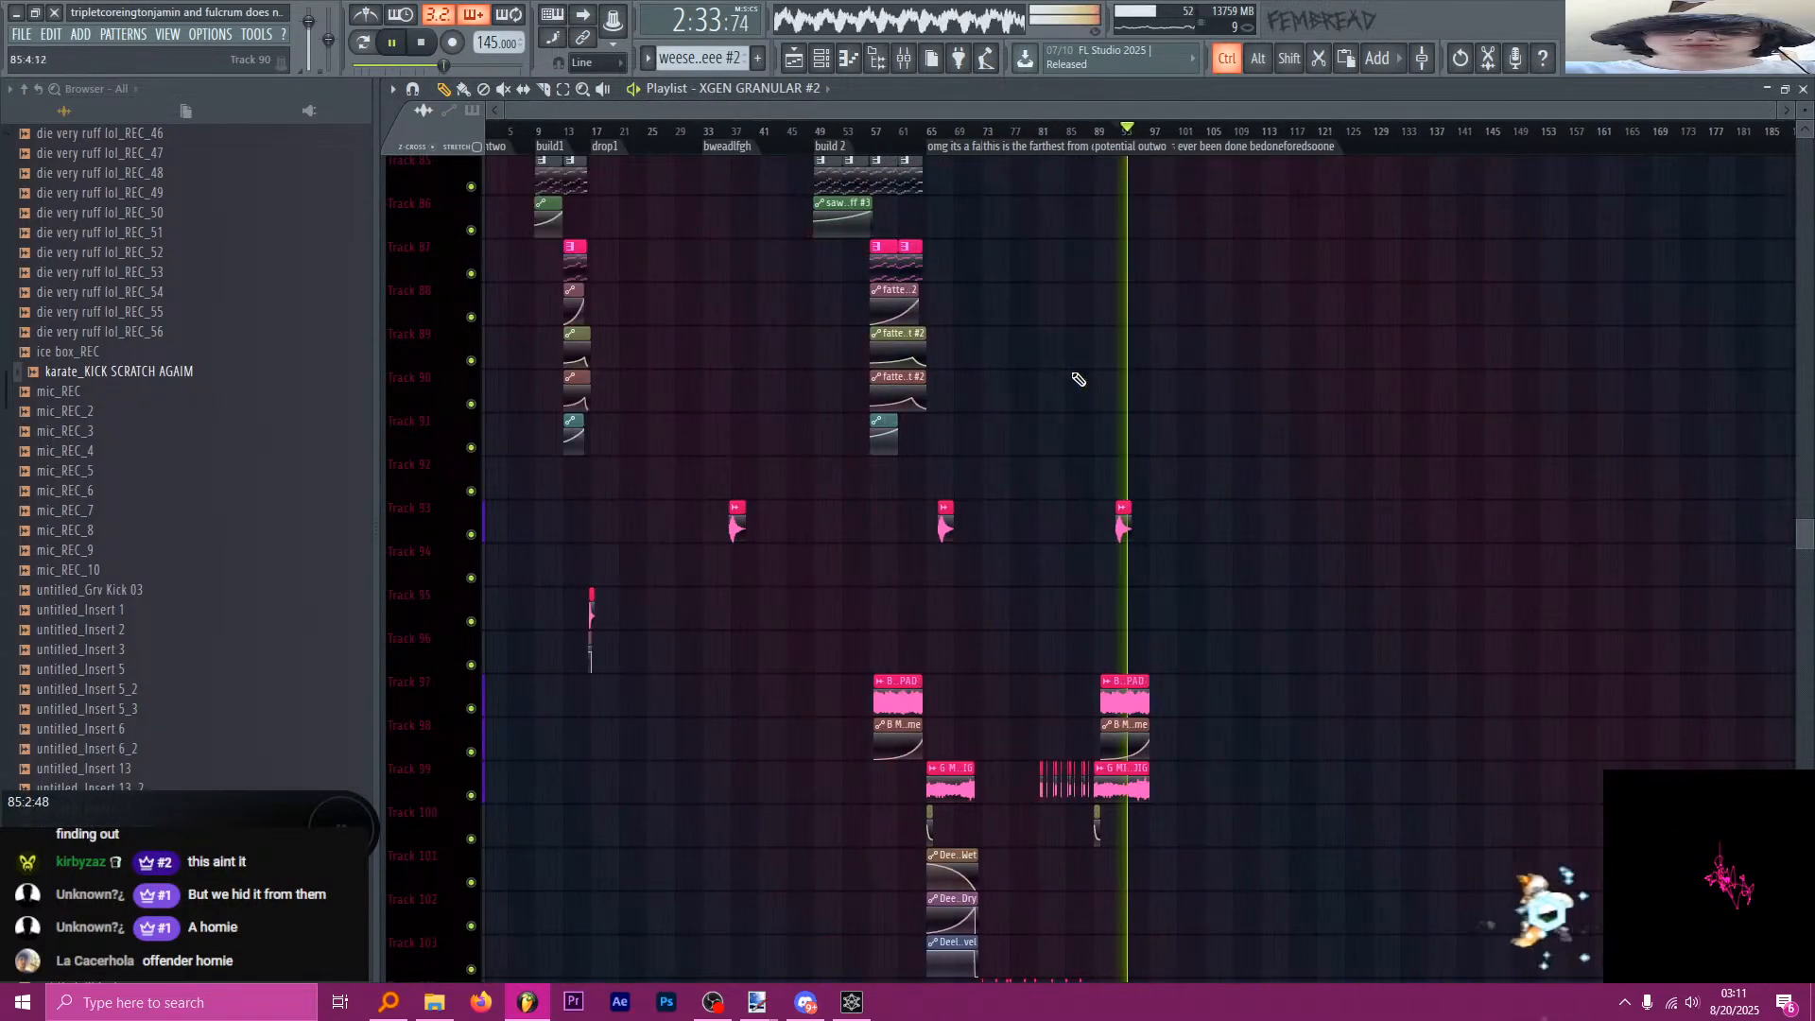
pyautogui.scroll(-3, 1145, 387)
pyautogui.scroll(-15, 1134, 453)
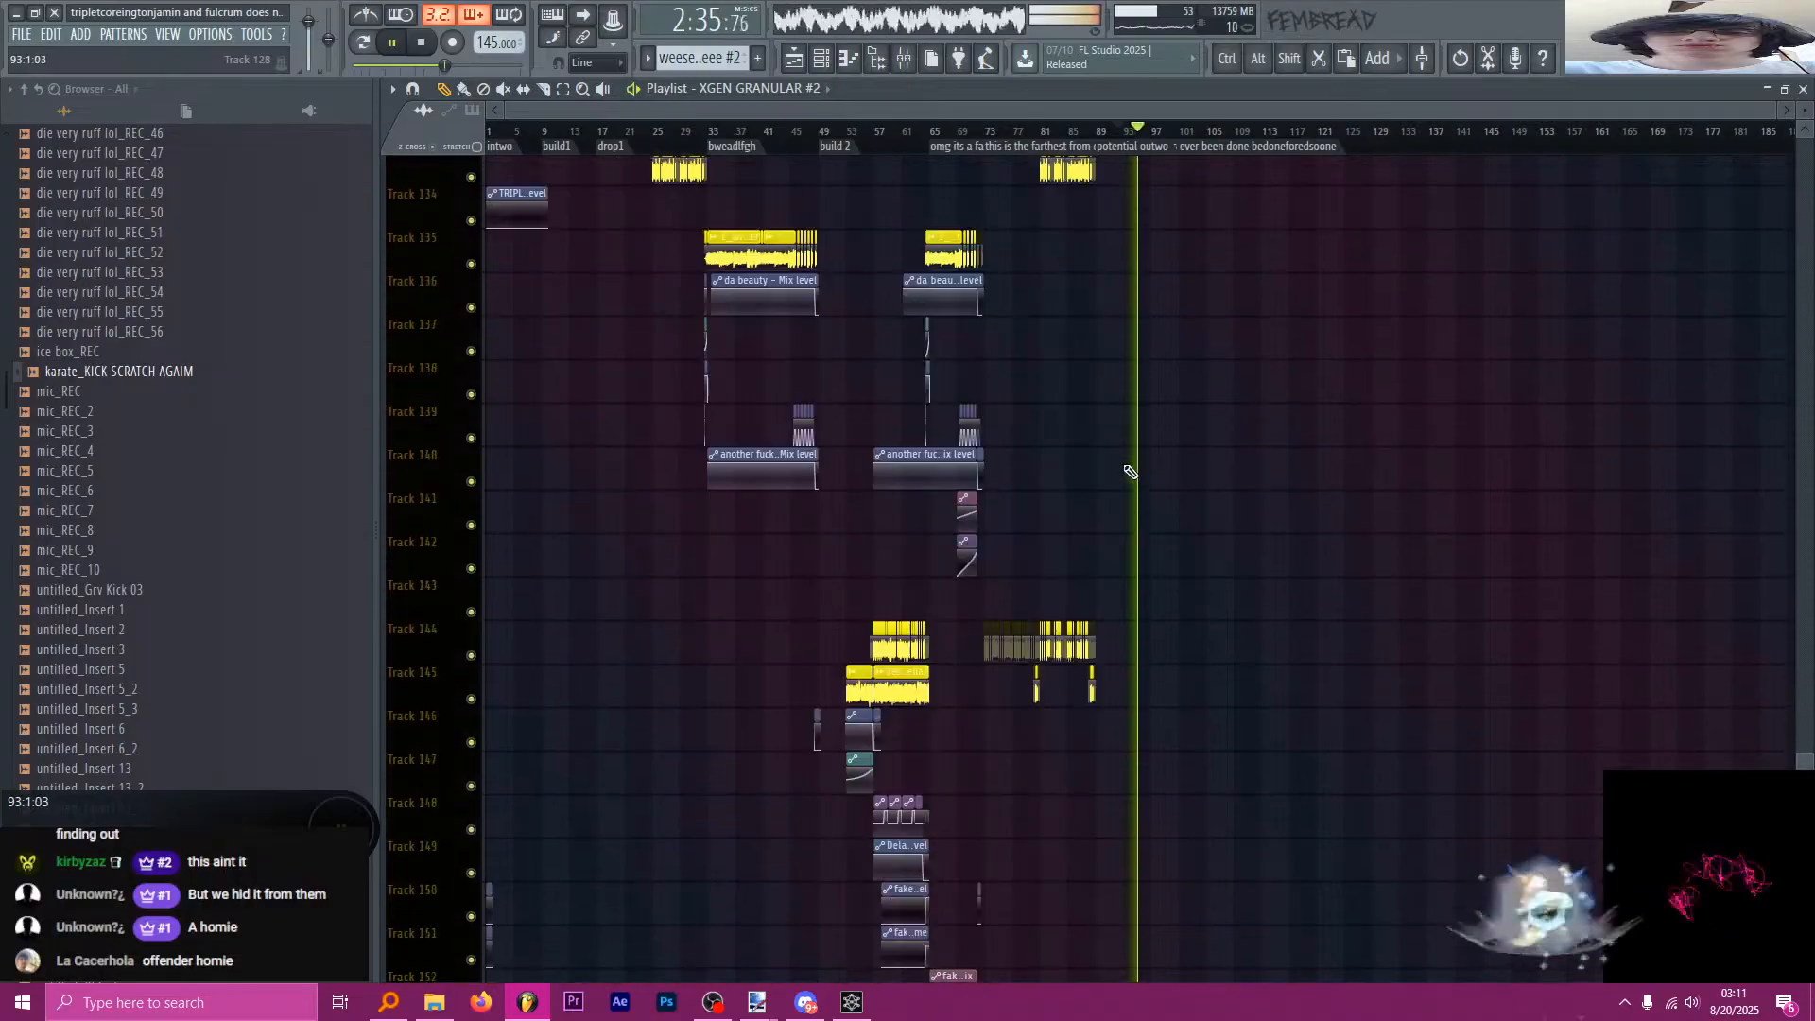
pyautogui.keyDown('ctrl'); pyautogui.scroll(5, 1117, 441); pyautogui.keyUp('ctrl')
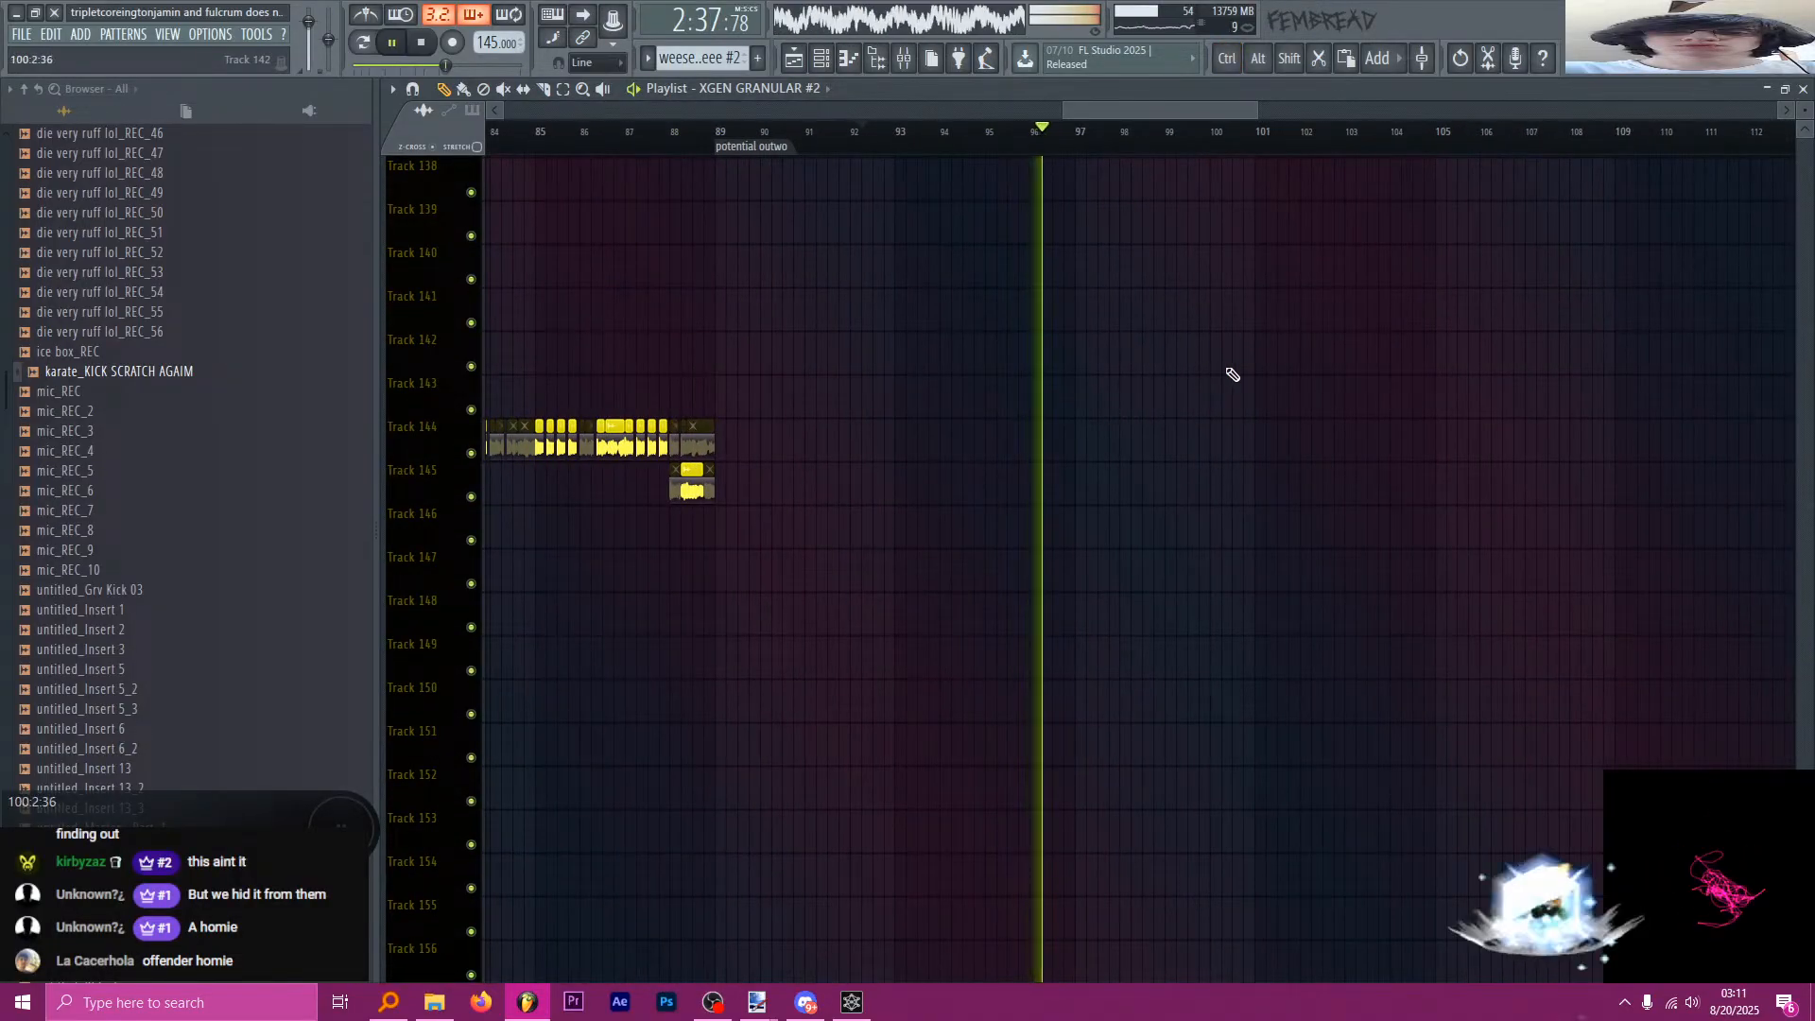
pyautogui.scroll(-10, 1087, 425)
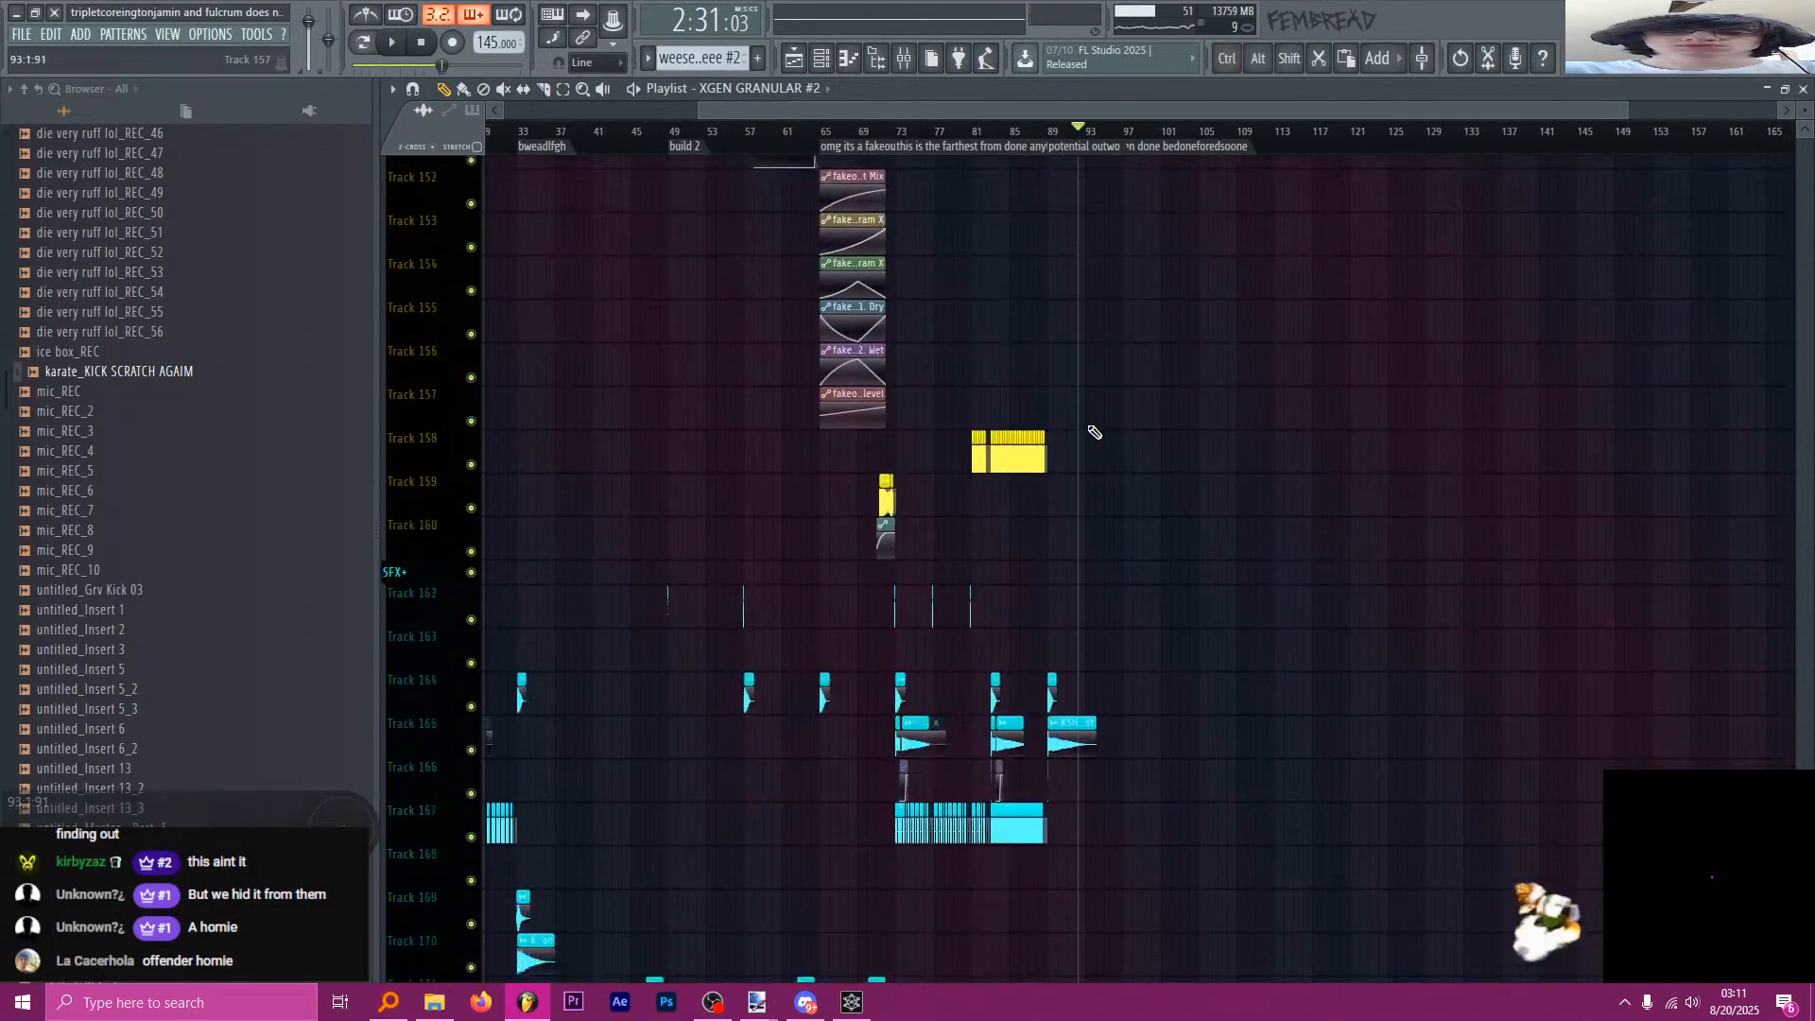
pyautogui.scroll(3, 1172, 345)
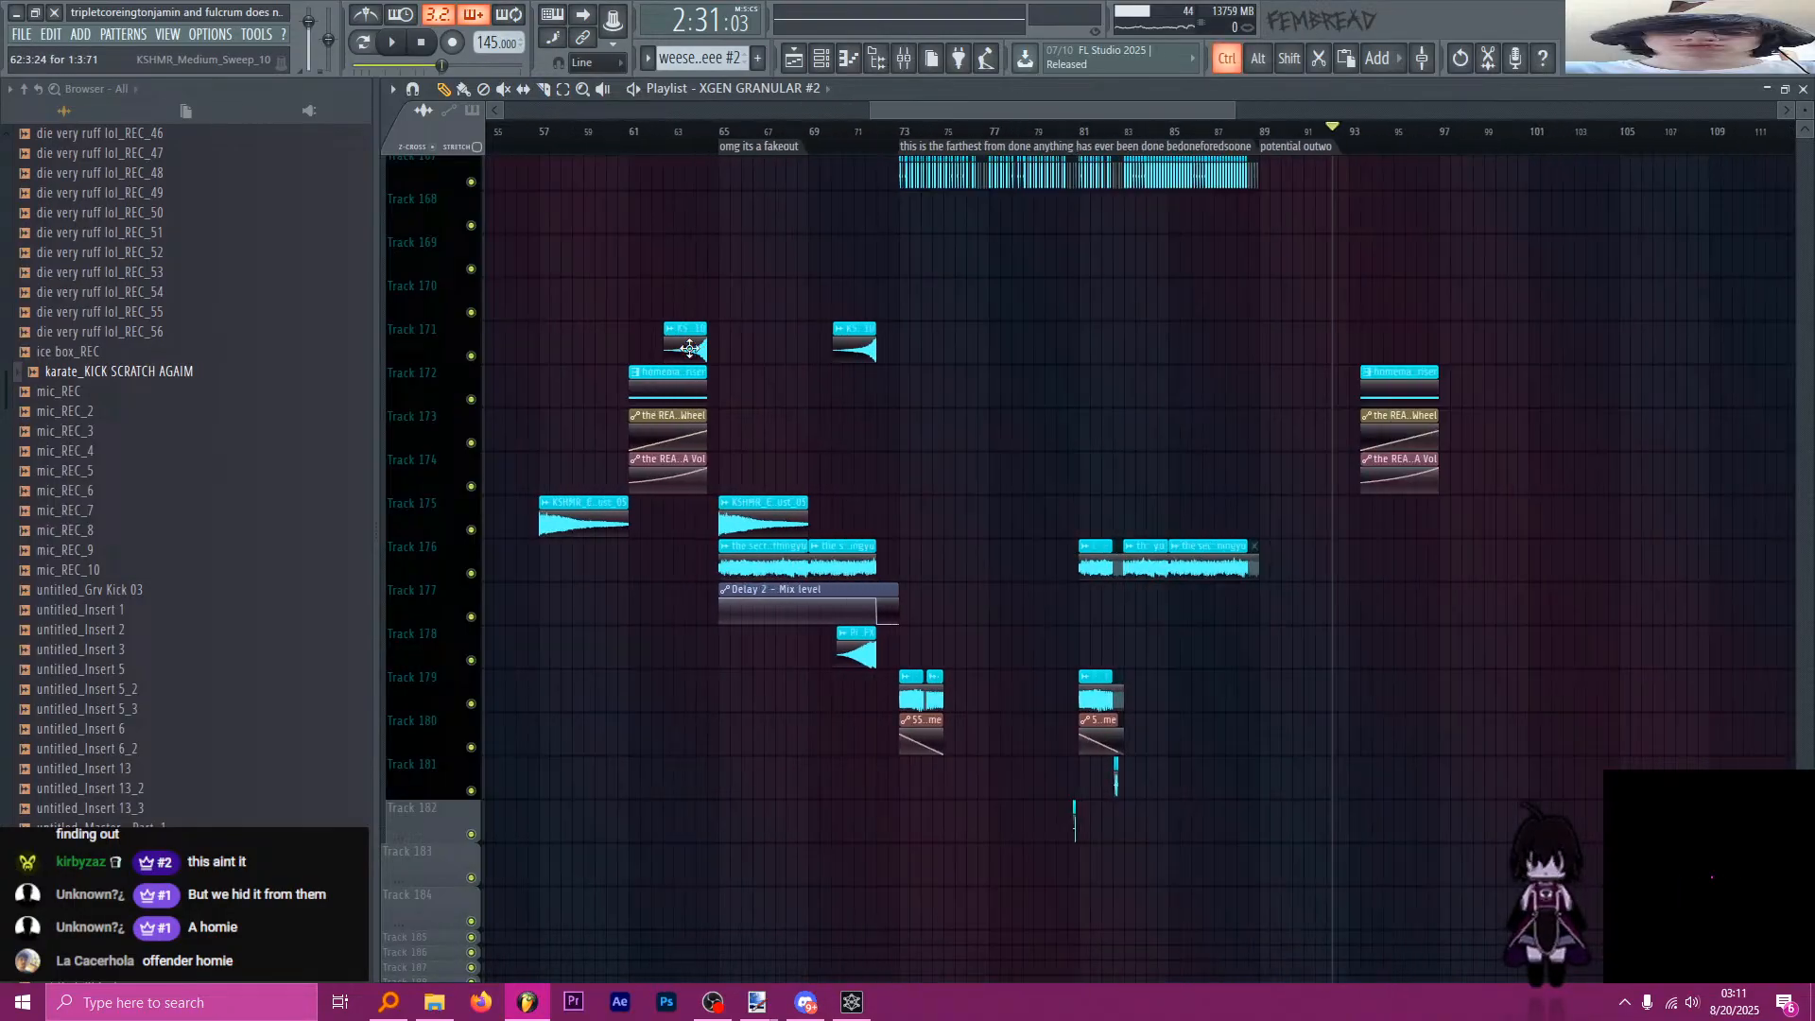
pyautogui.scroll(4, 1540, 391)
pyautogui.click(1266, 338)
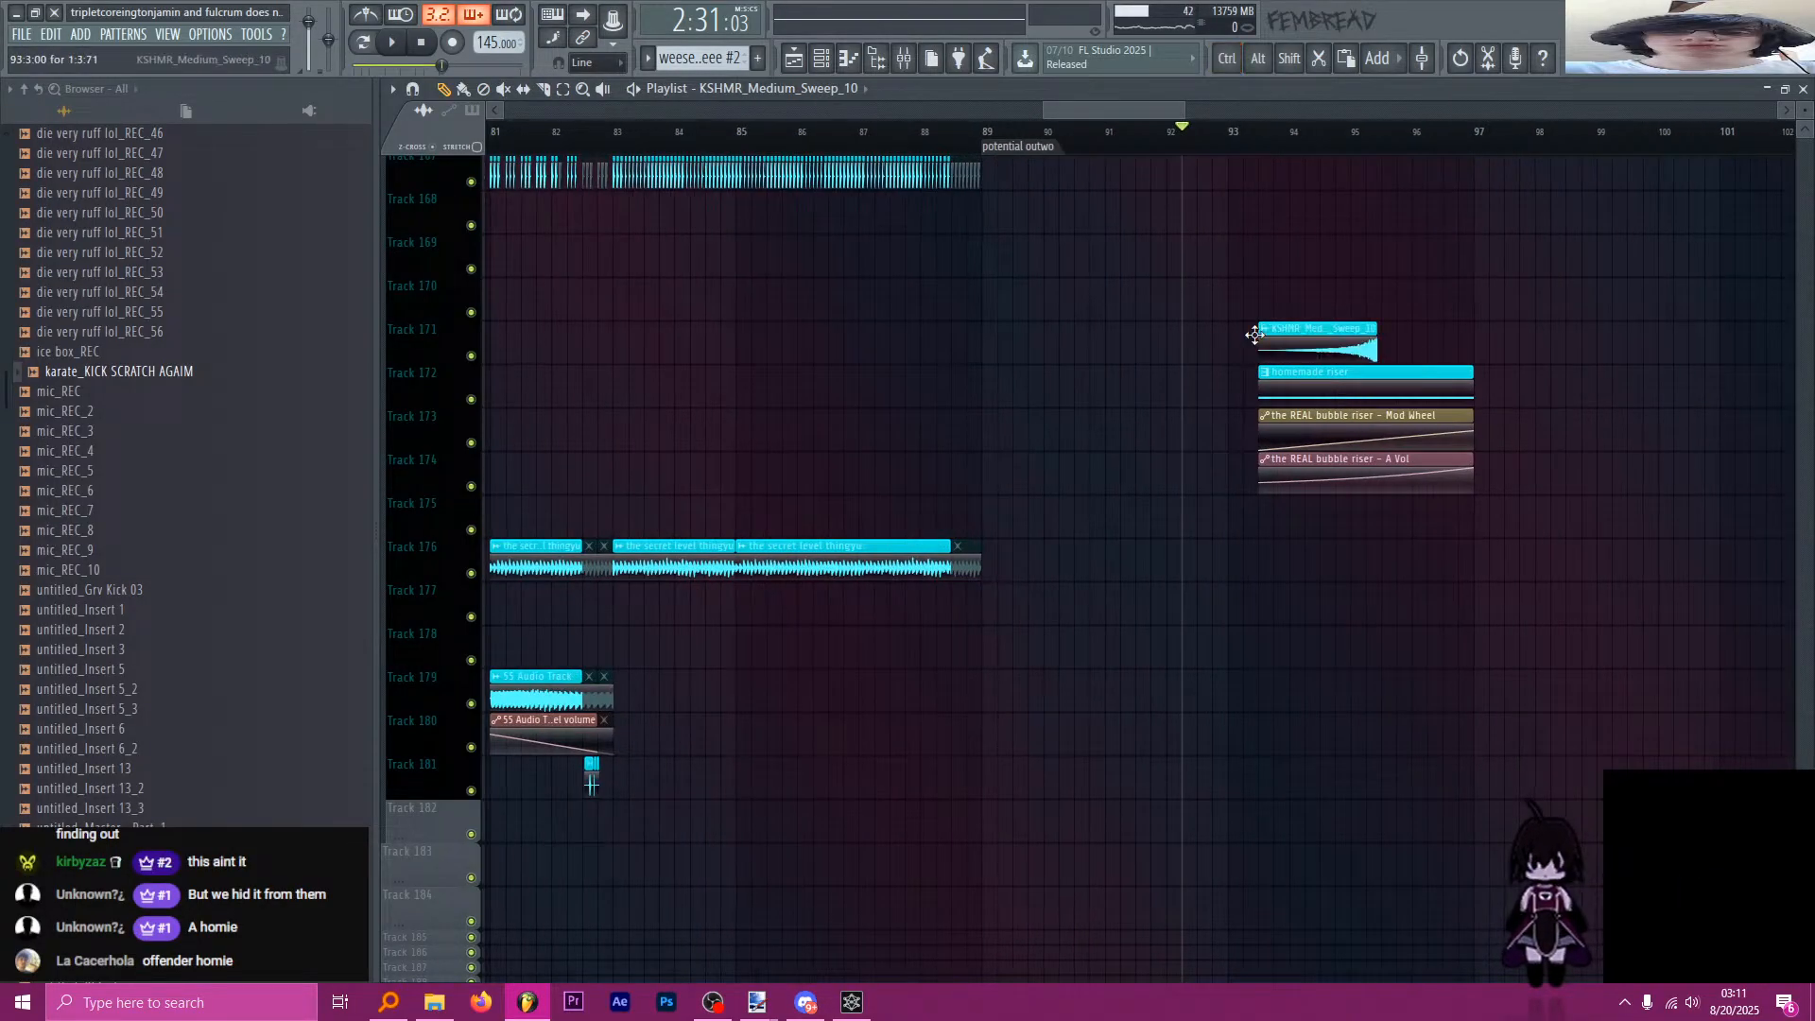
# Move the copied KSHMR_Medium_Sweep_10 clip so it ends with the homemade riser at bar 97, and save the project.
pyautogui.scroll(2, 1290, 481)
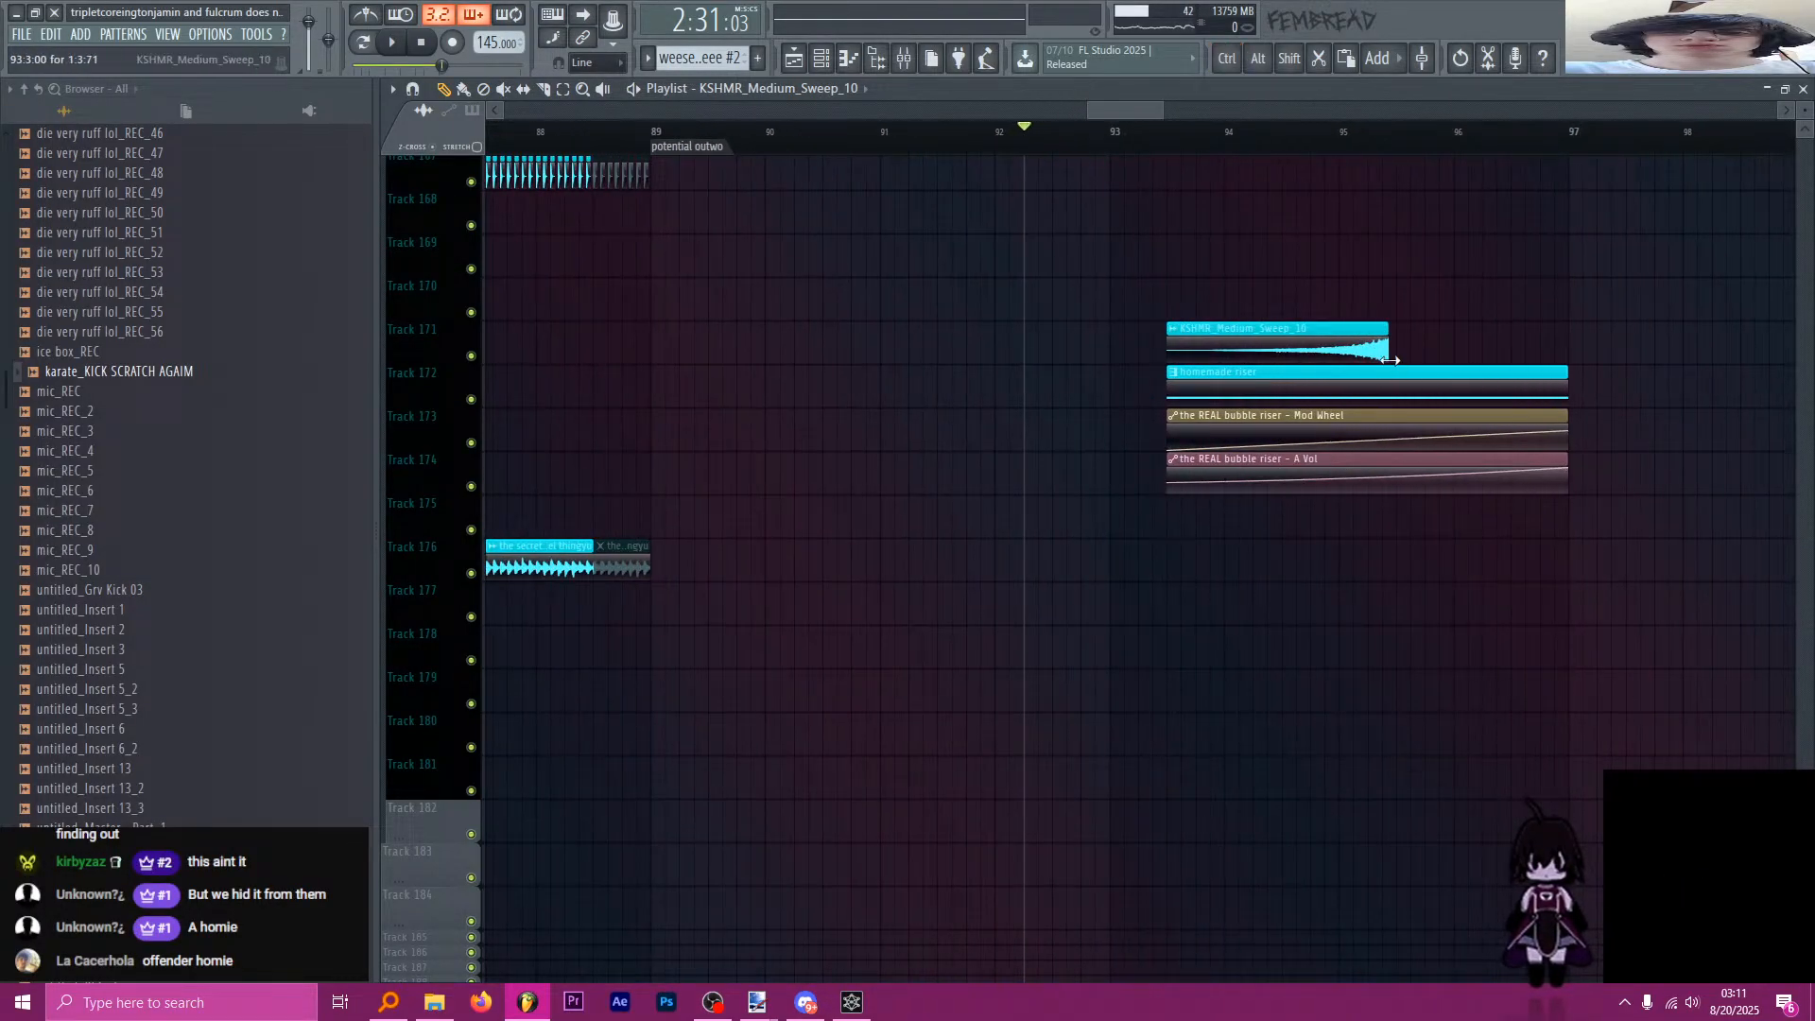
pyautogui.moveTo(1310, 353); pyautogui.dragTo(1482, 352)
pyautogui.scroll(5, 1503, 350)
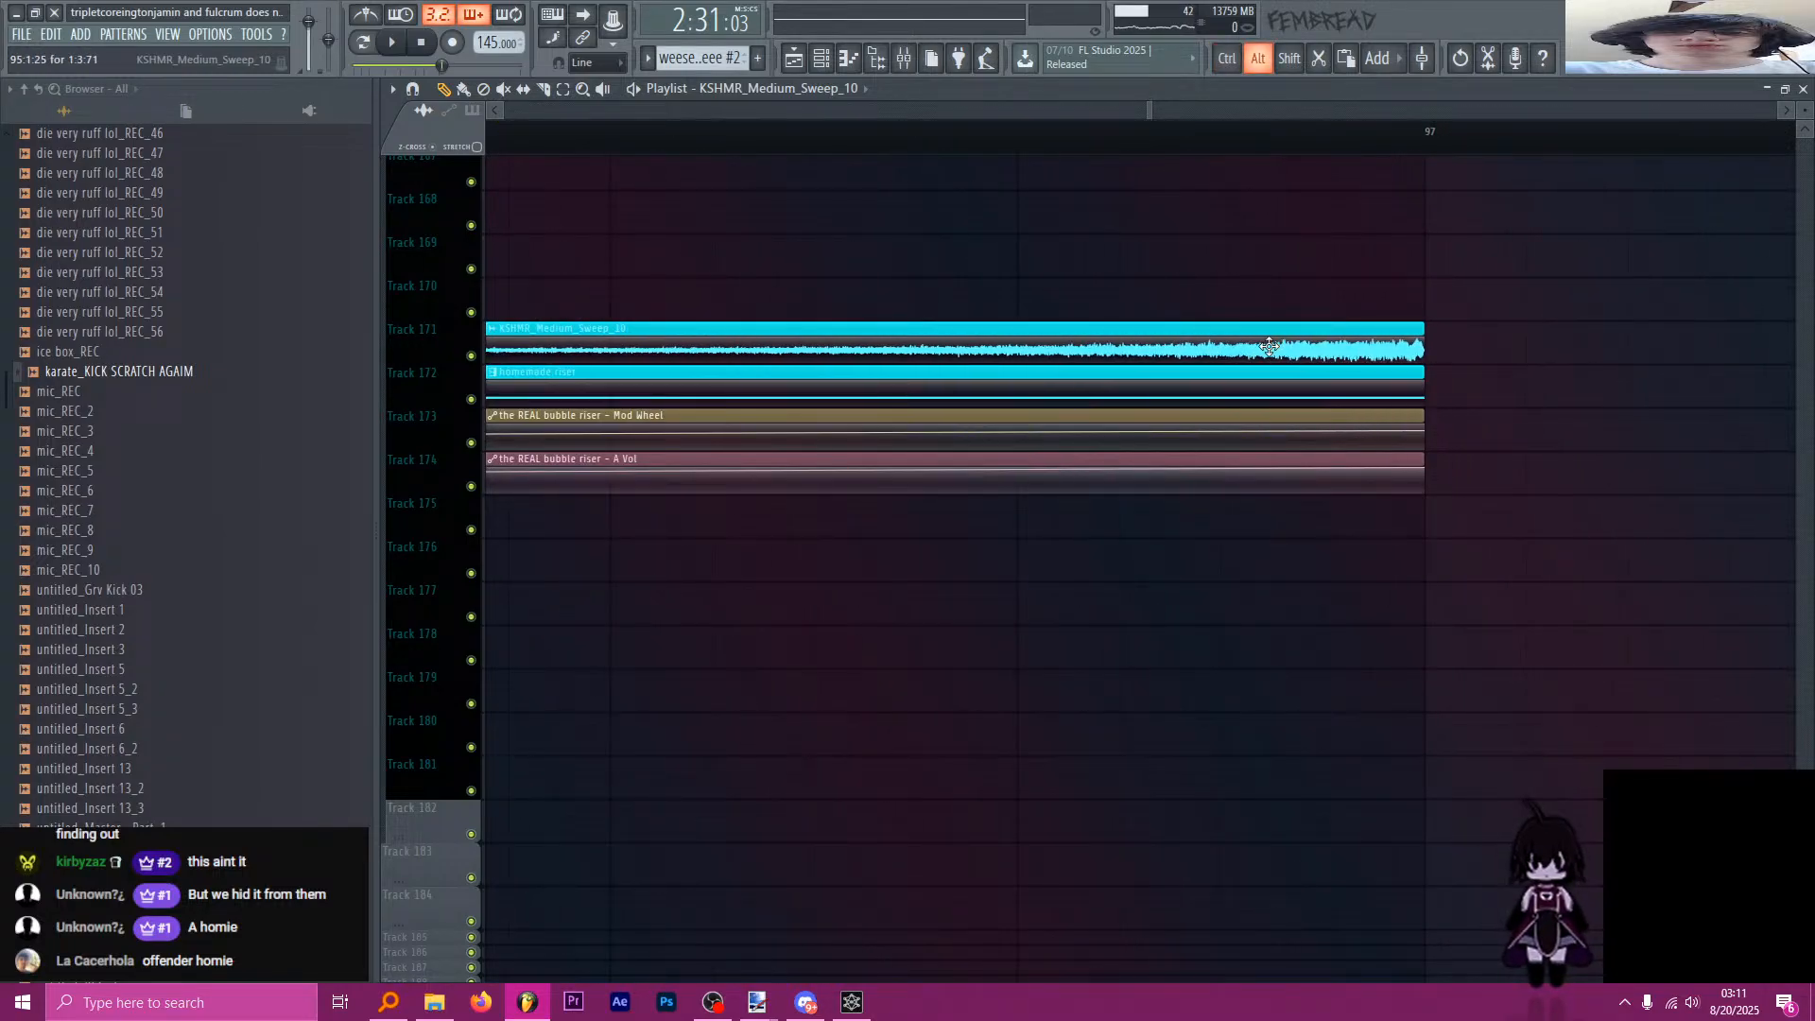
pyautogui.hotkey('ctrl', 's')
# Examine the earlier vocal clips around drop1, including the California Gurls acapella at bar 25 on Track 126.
pyautogui.scroll(-8, 1224, 447)
pyautogui.scroll(14, 1182, 468)
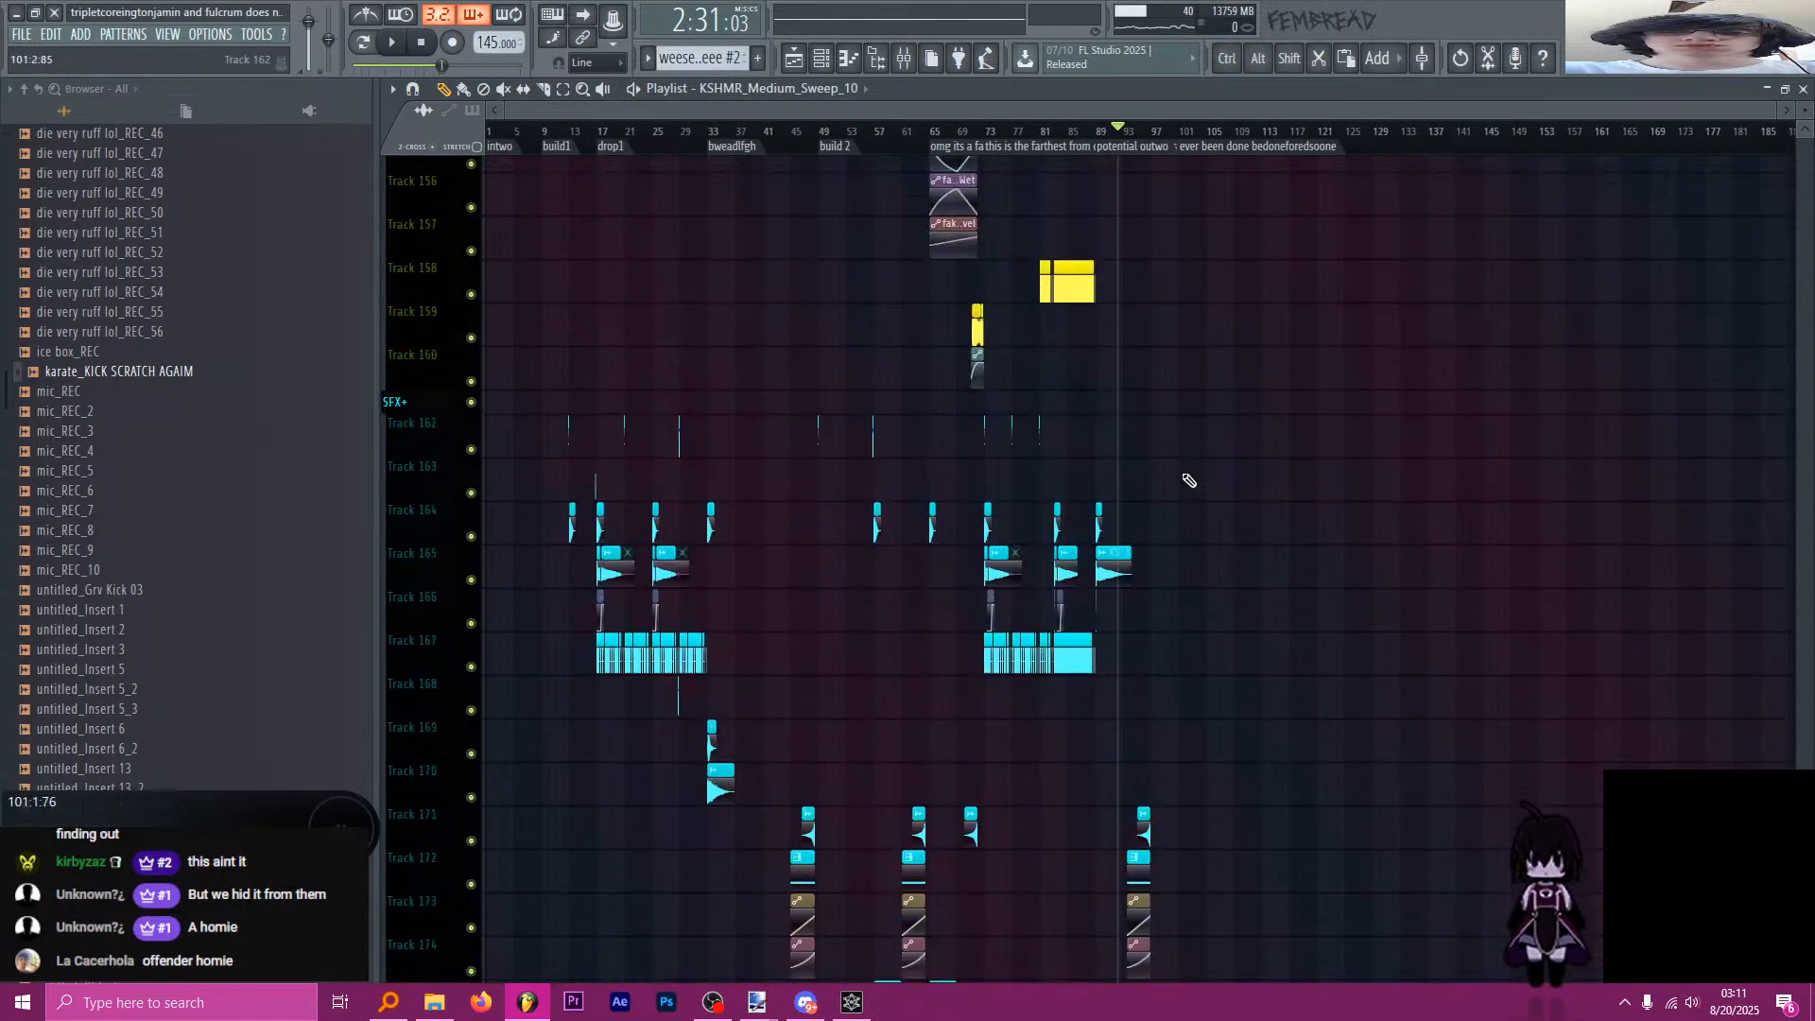
pyautogui.scroll(4, 813, 460)
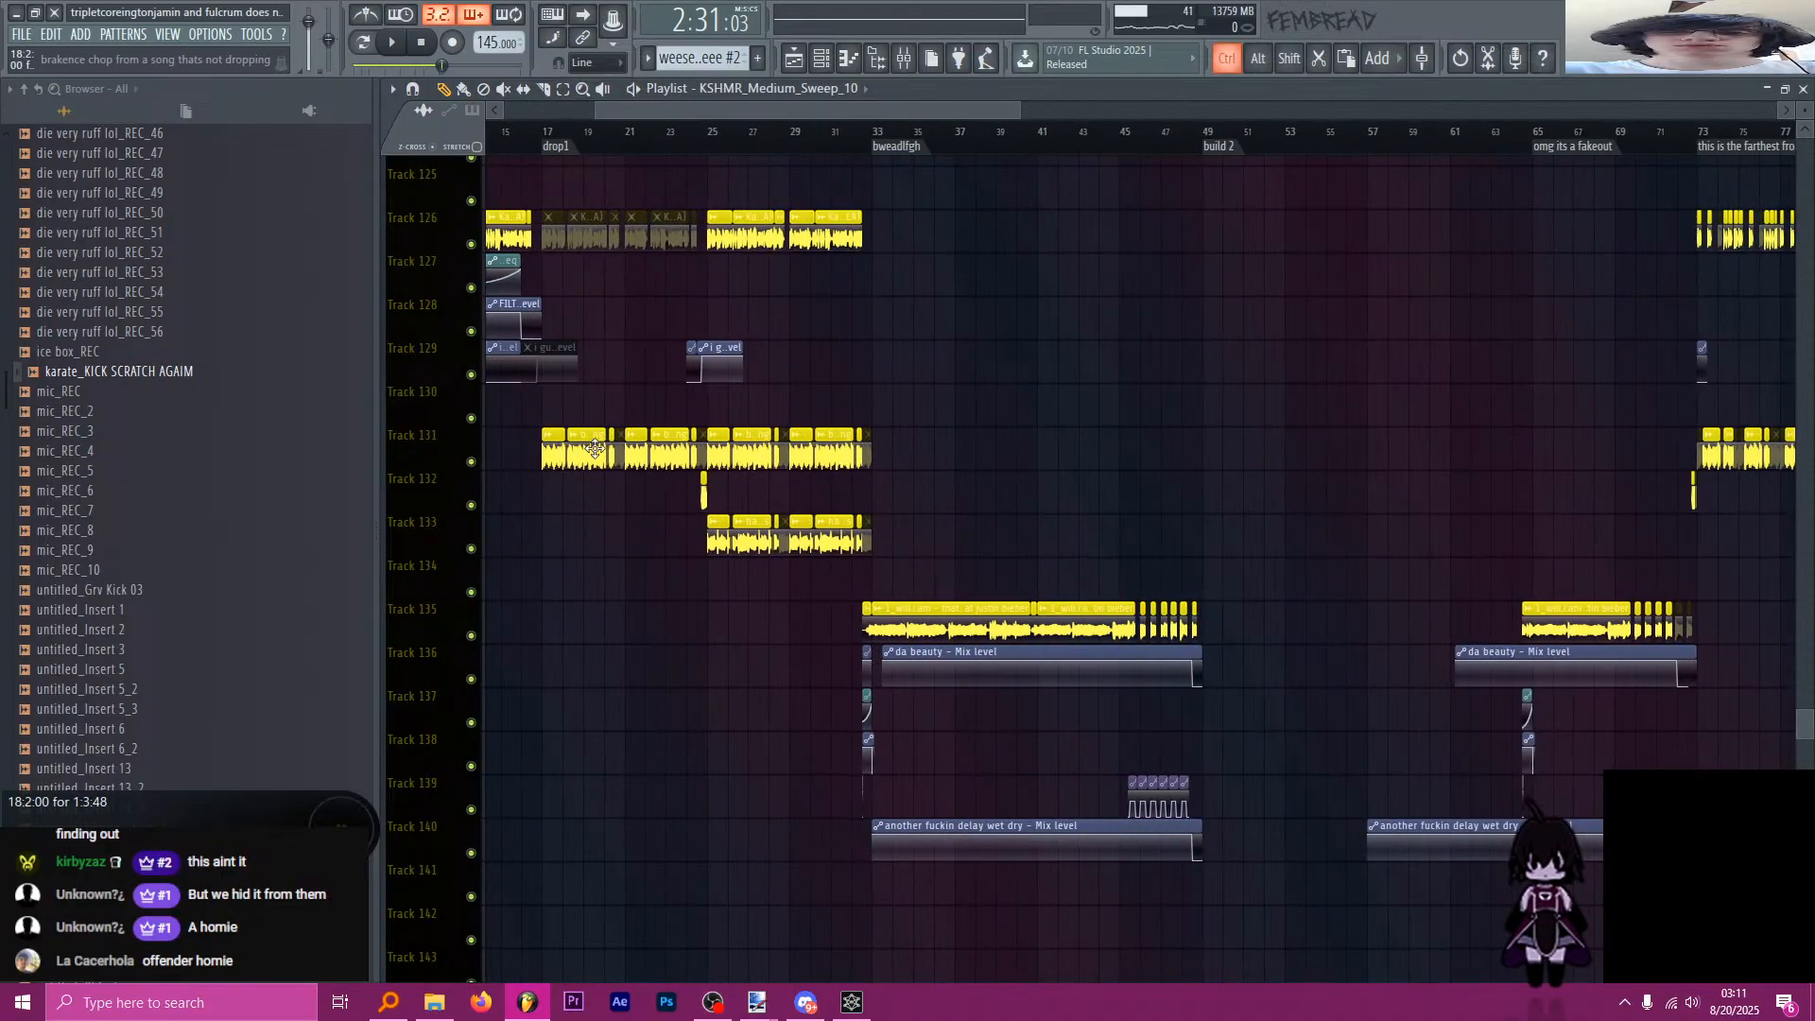
pyautogui.click(710, 130)
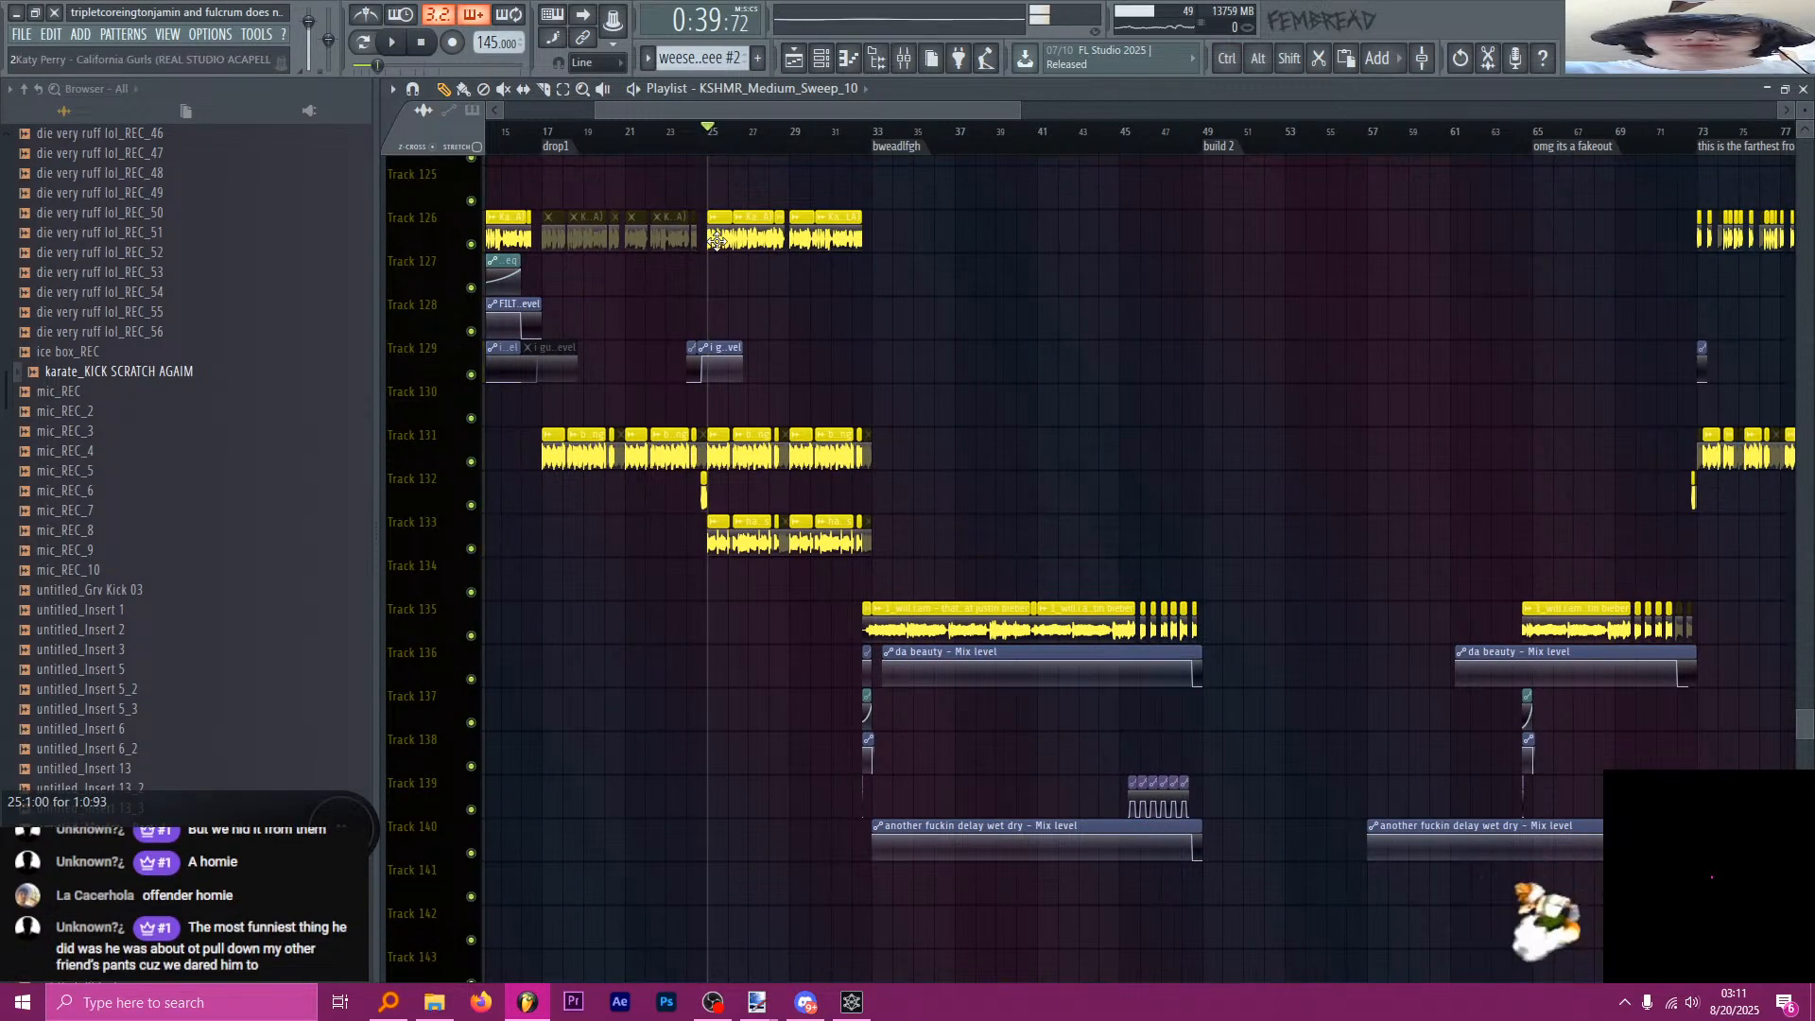
pyautogui.scroll(-4, 883, 243)
pyautogui.press('ctrl')
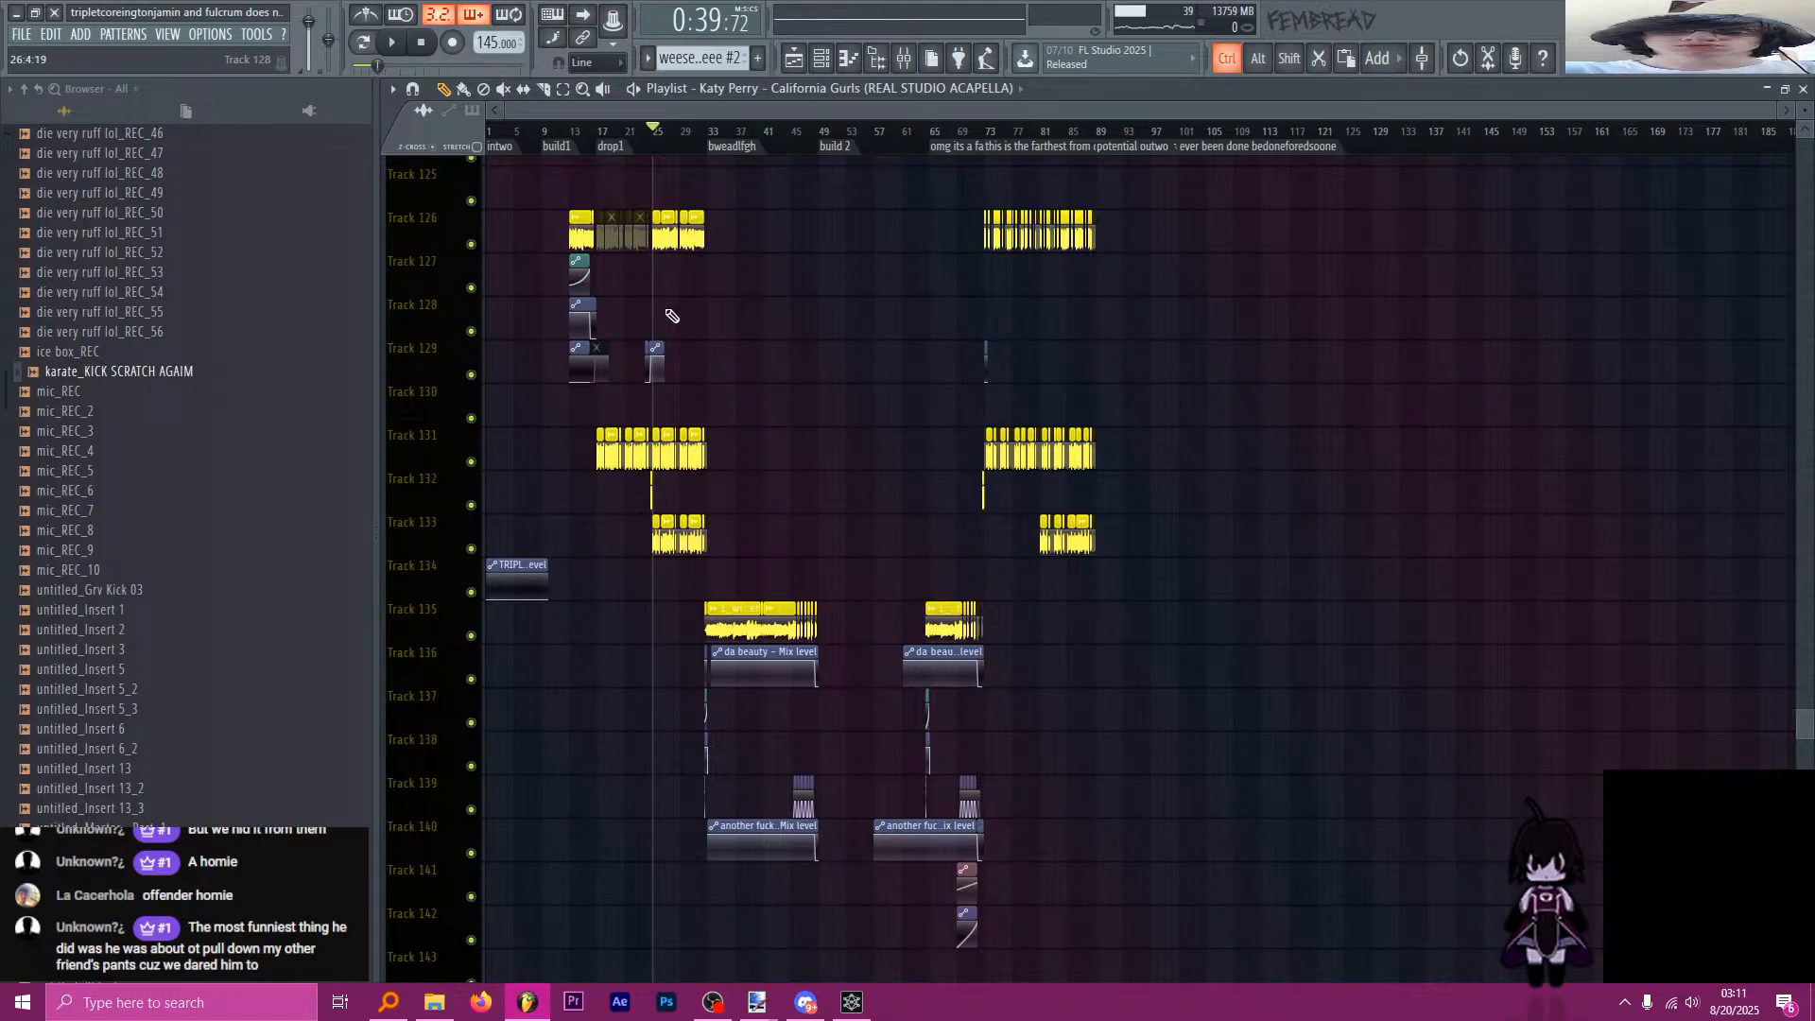
pyautogui.scroll(4, 665, 289)
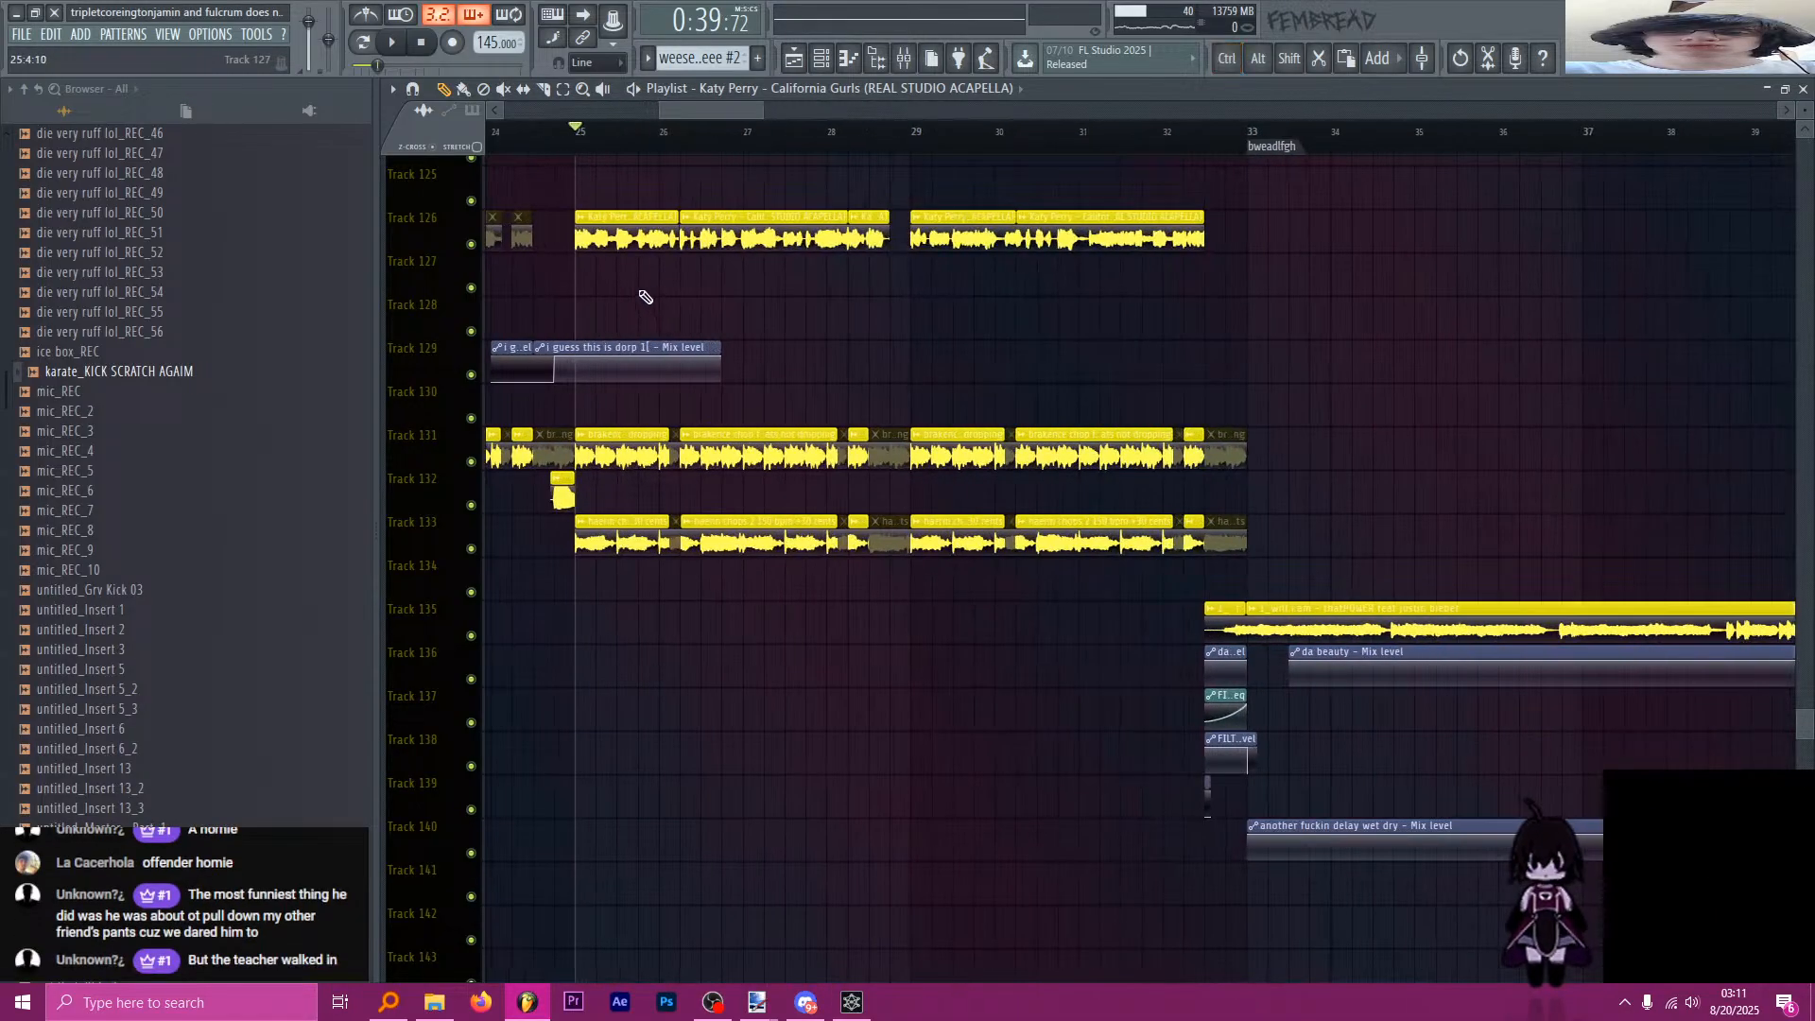
pyautogui.scroll(-3, 626, 296)
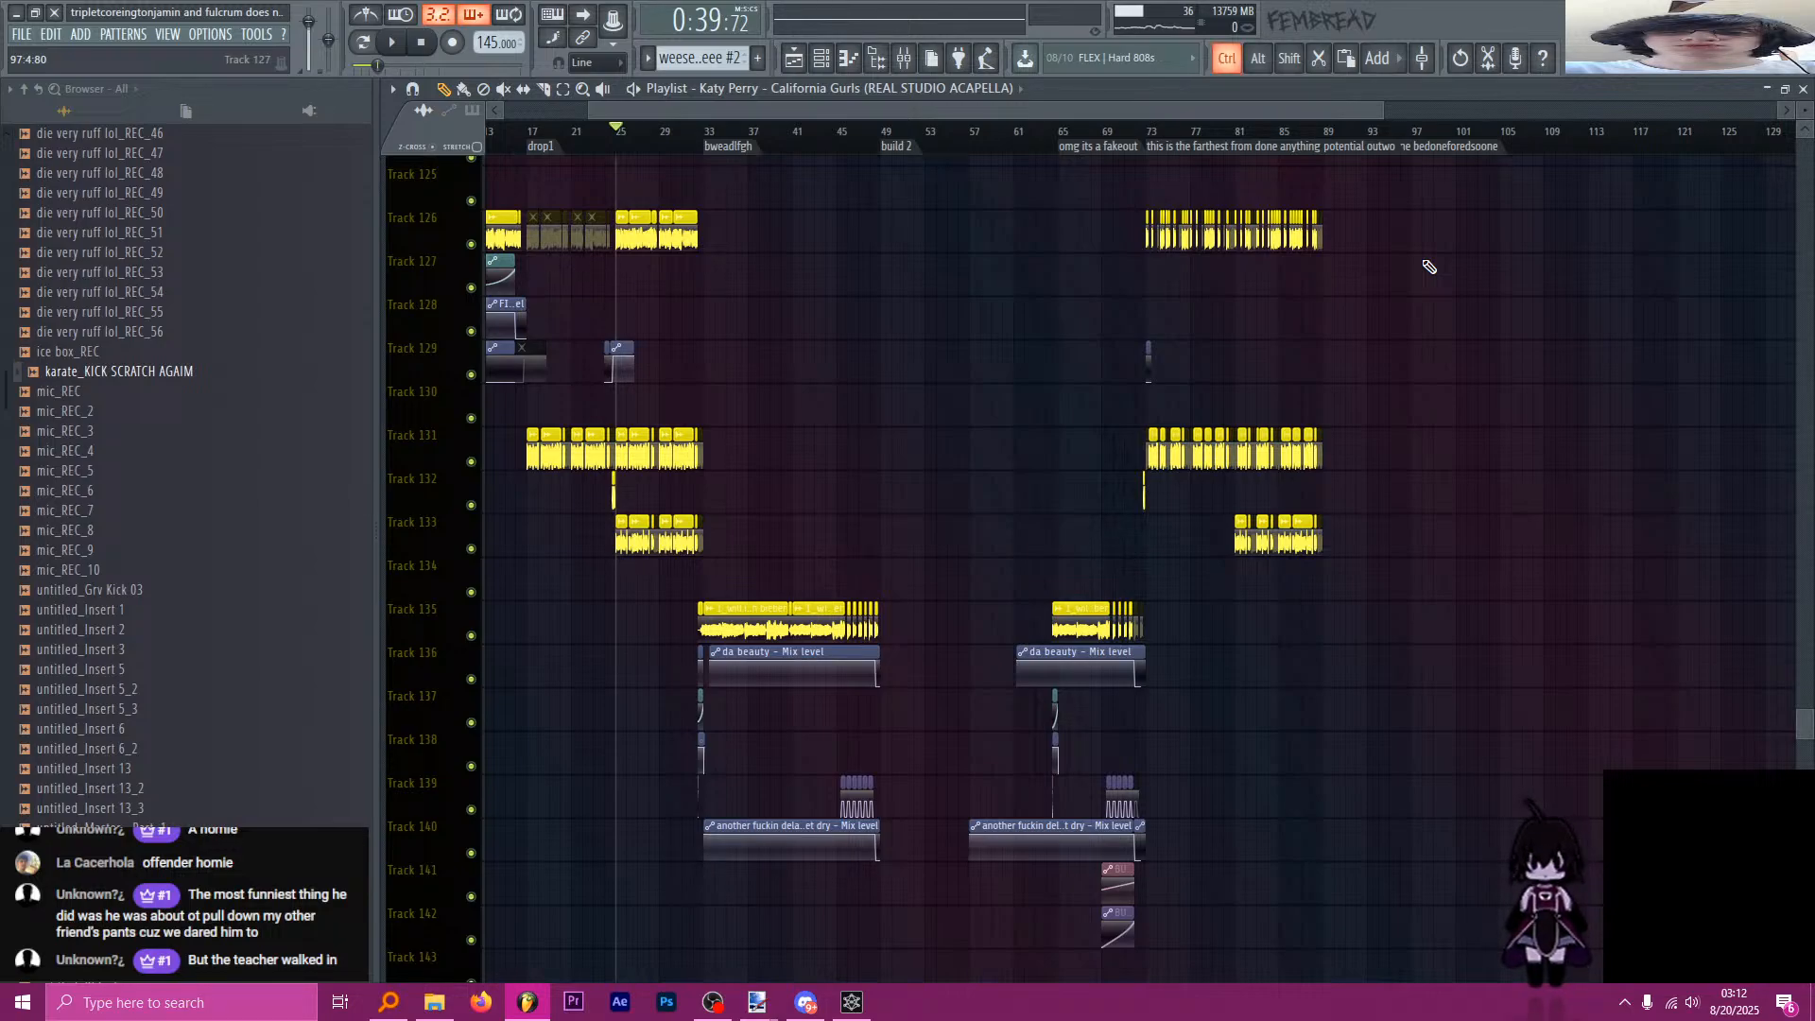
# Try placing the Katy Perry California Gurls acapella on Track 126 from bar 89 to bar 97.
pyautogui.scroll(5, 1429, 268)
pyautogui.click(922, 140)
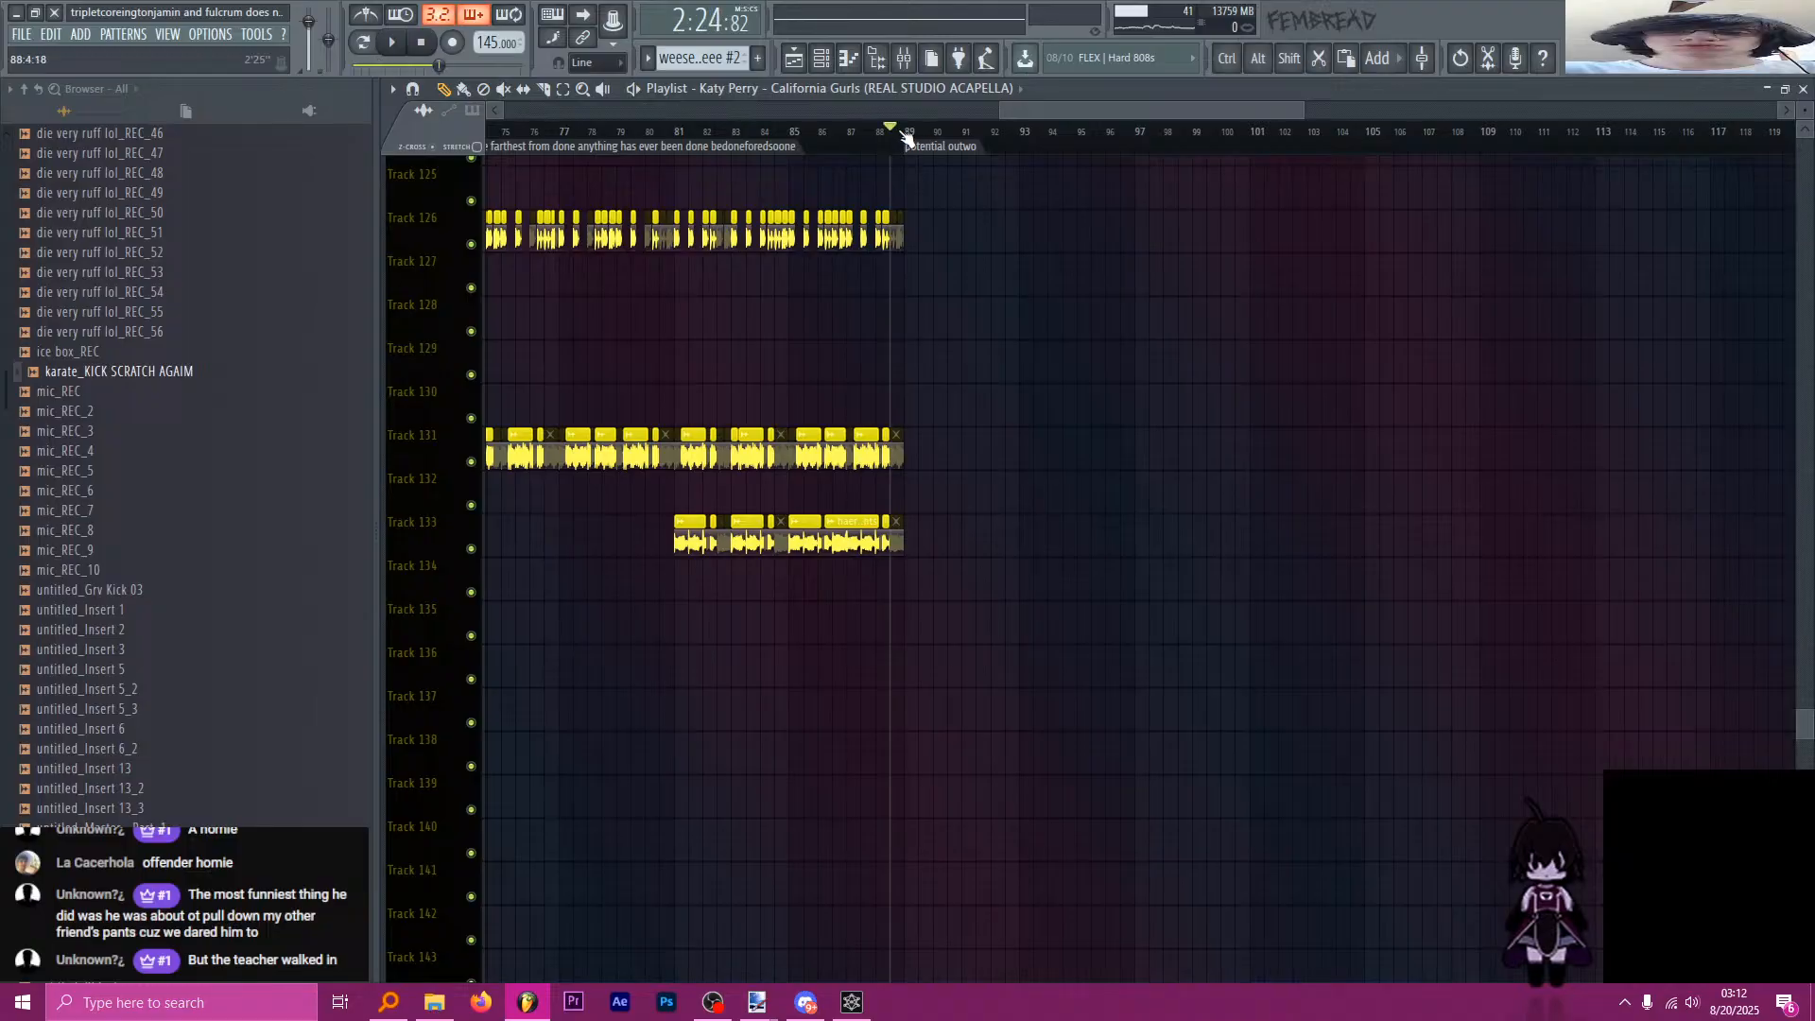
pyautogui.scroll(-3, 905, 166)
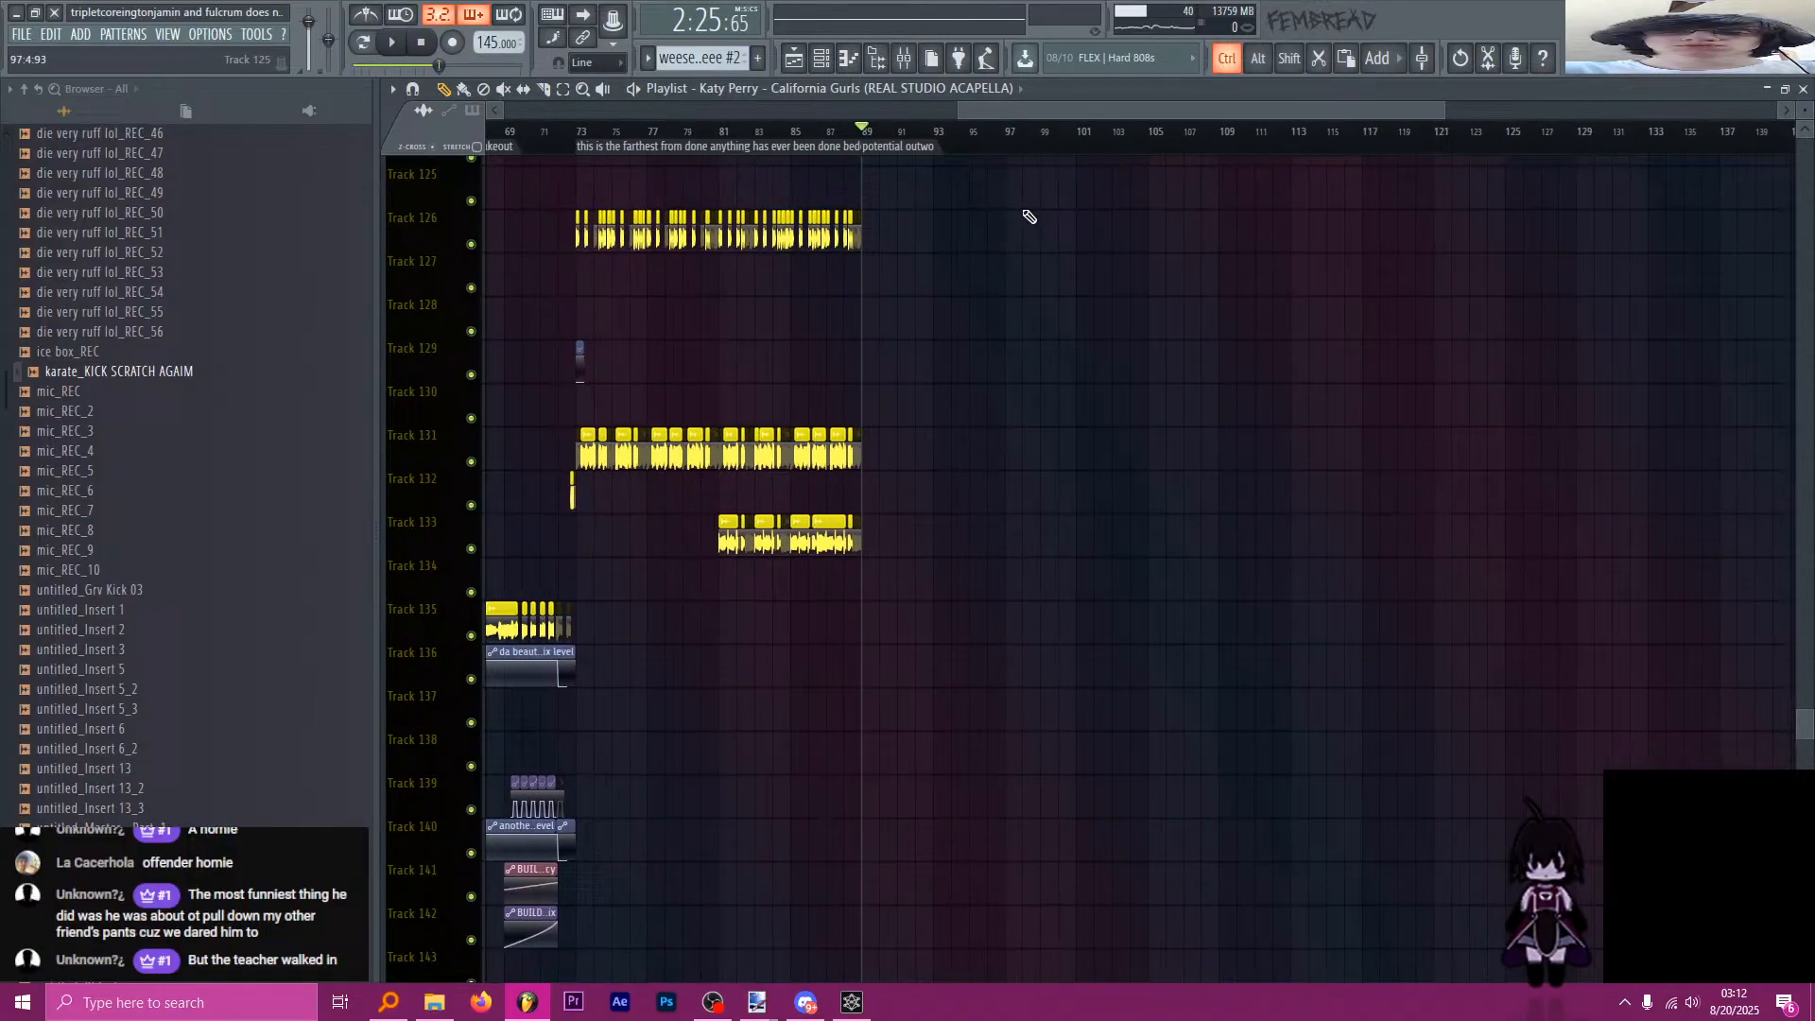
pyautogui.scroll(-5, 1029, 217)
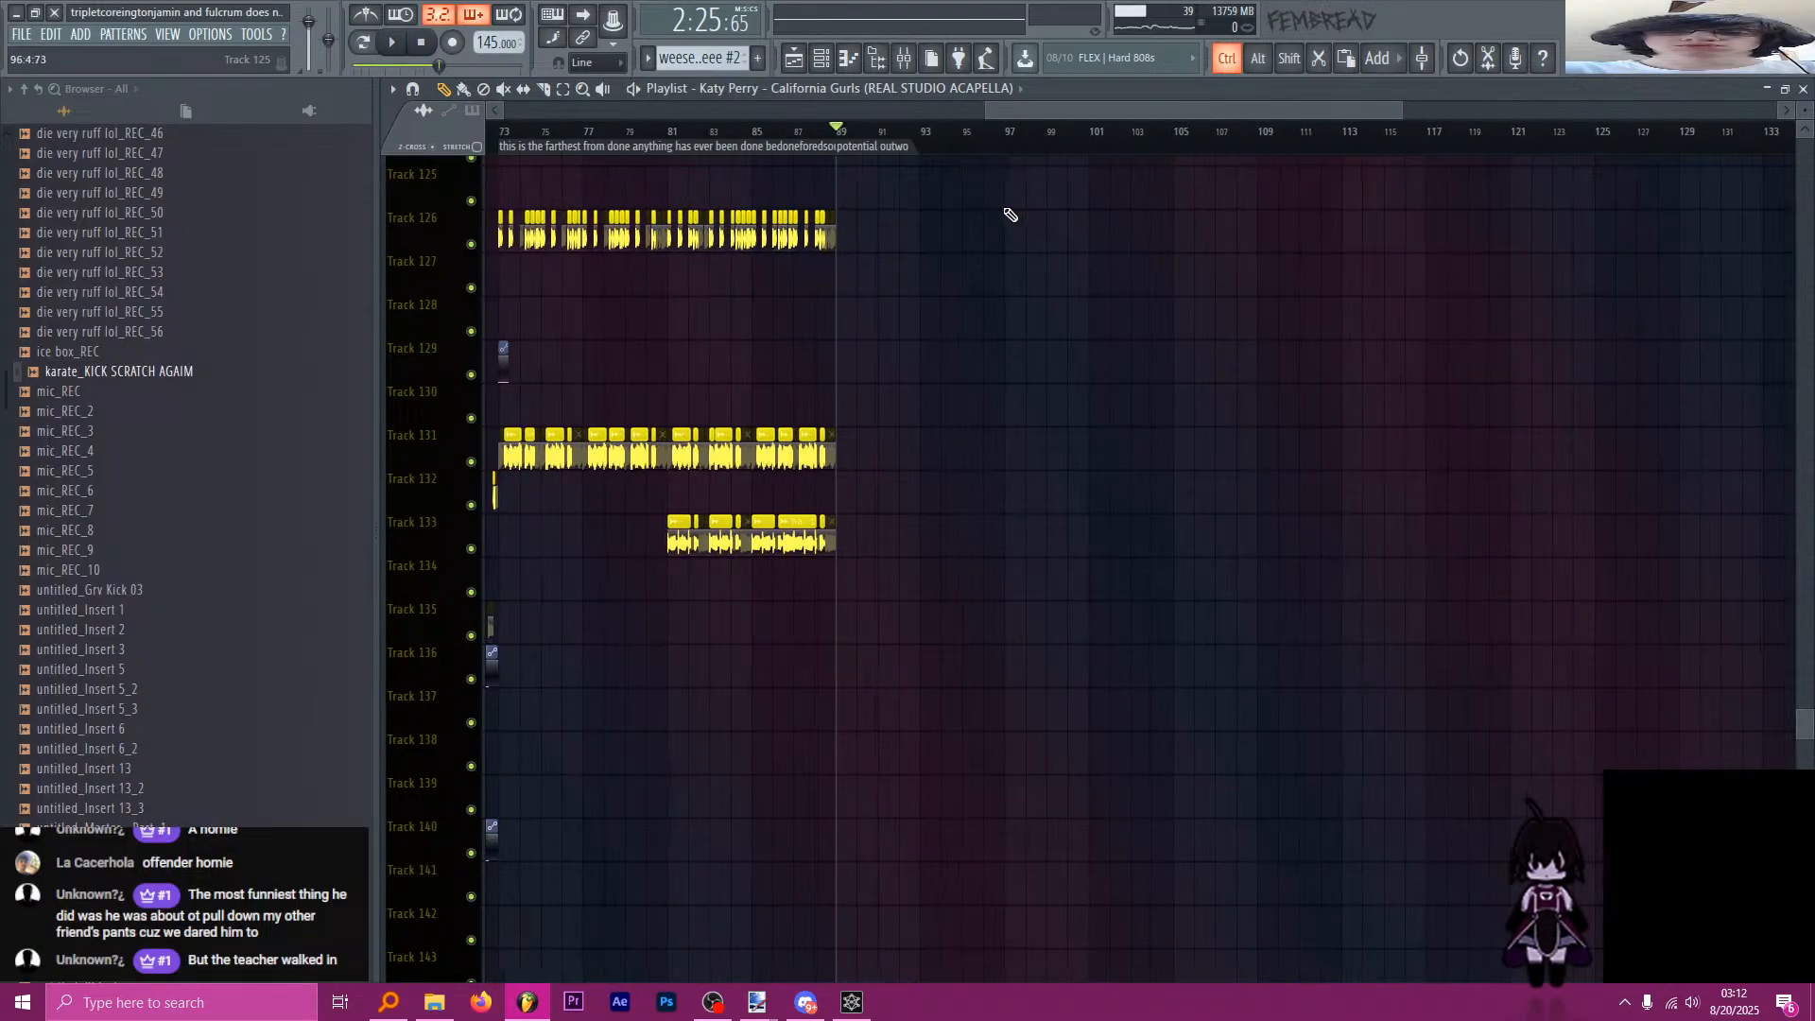
pyautogui.scroll(3, 1054, 247)
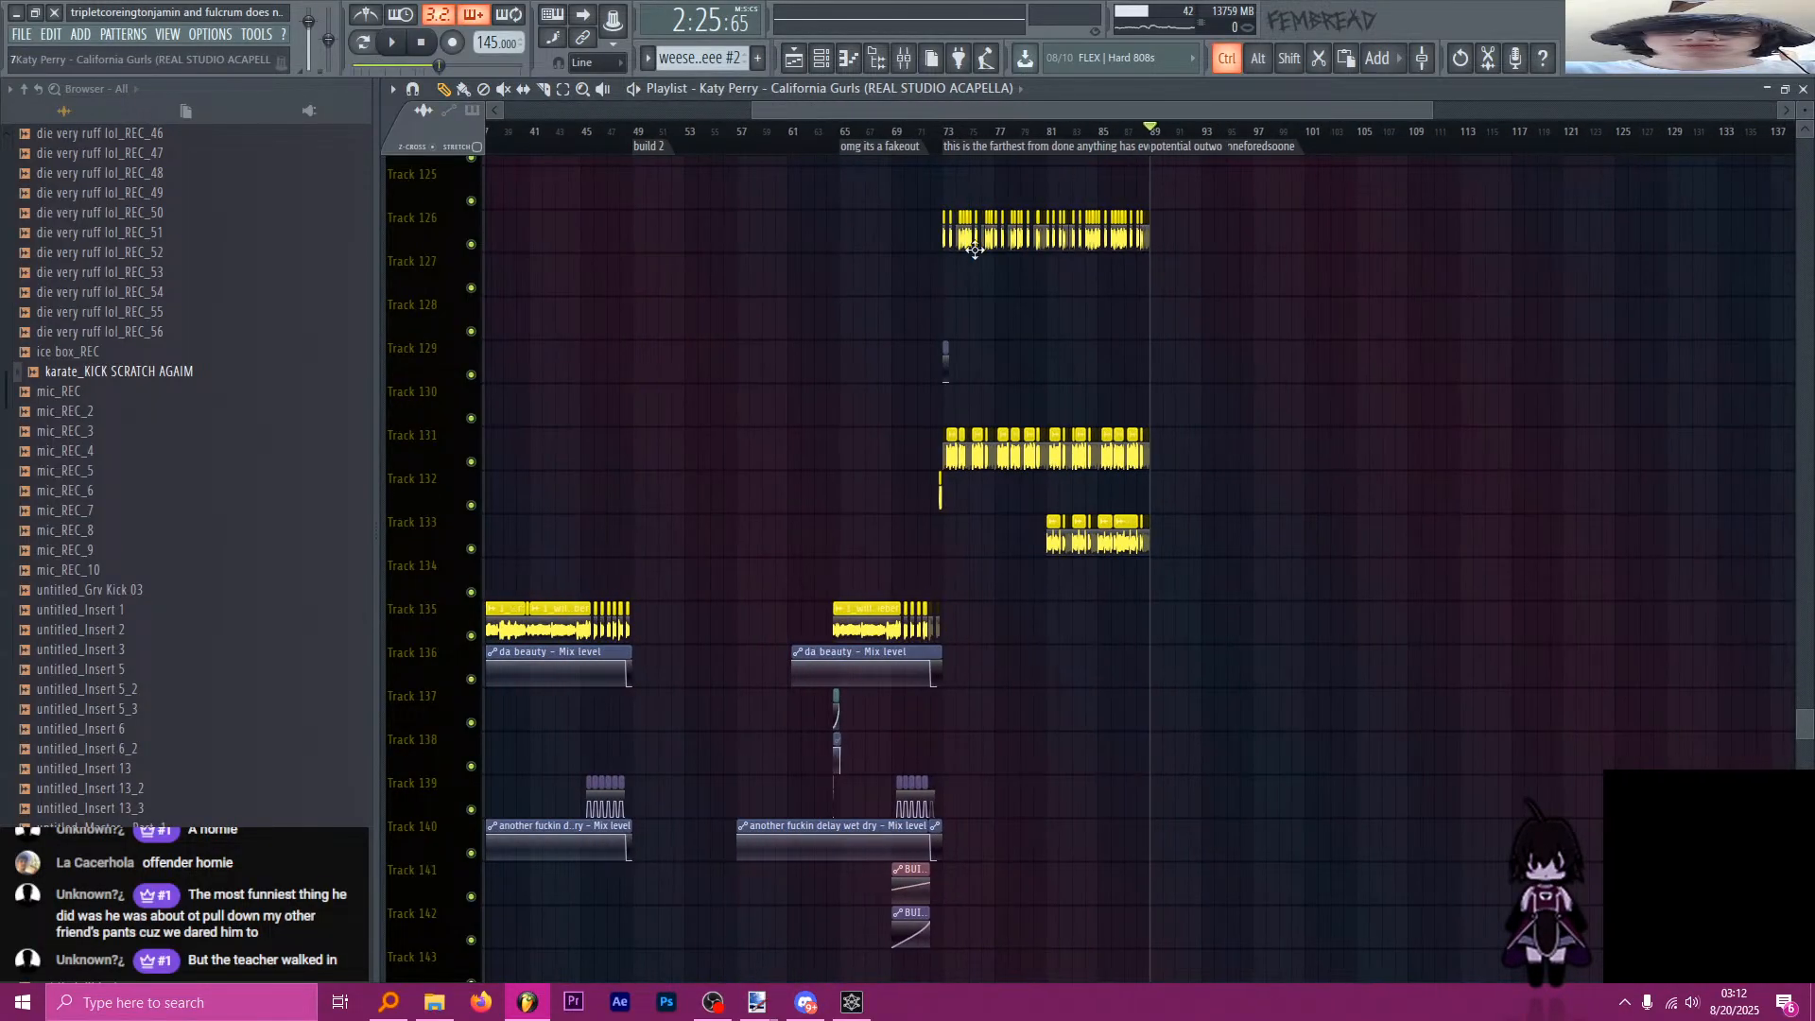
pyautogui.scroll(5, 1069, 184)
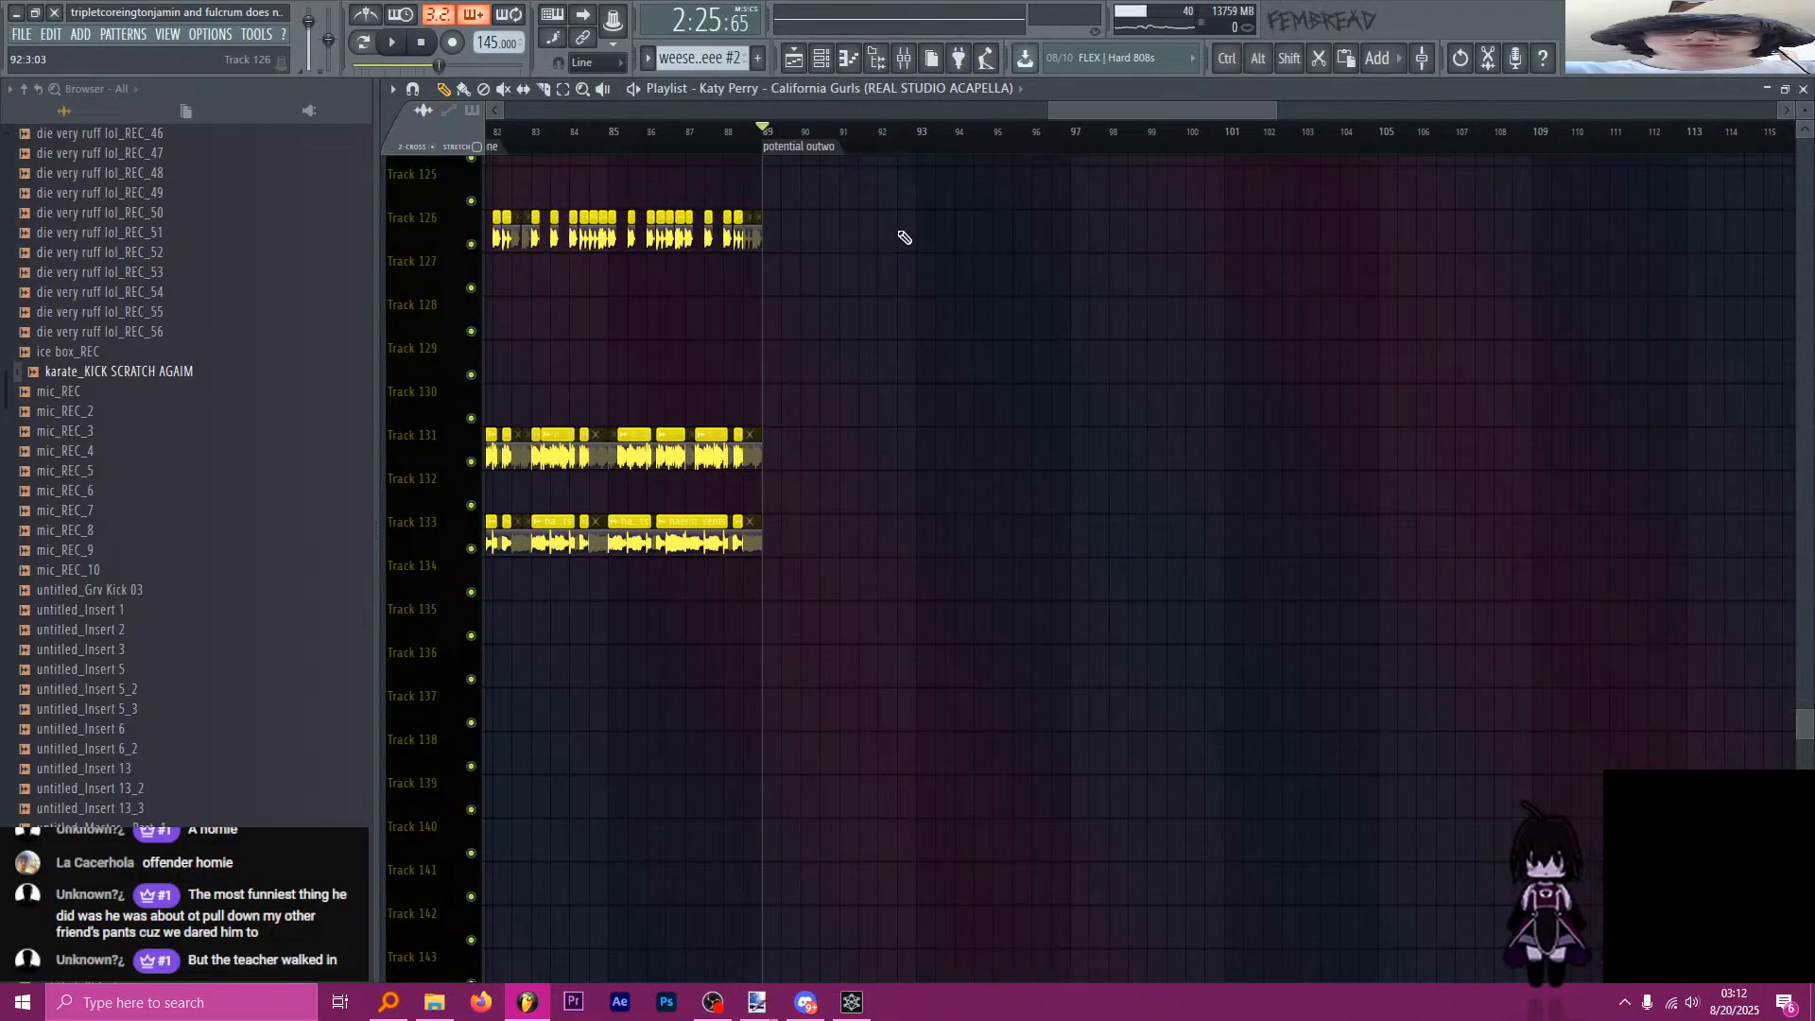
pyautogui.scroll(1, 775, 244)
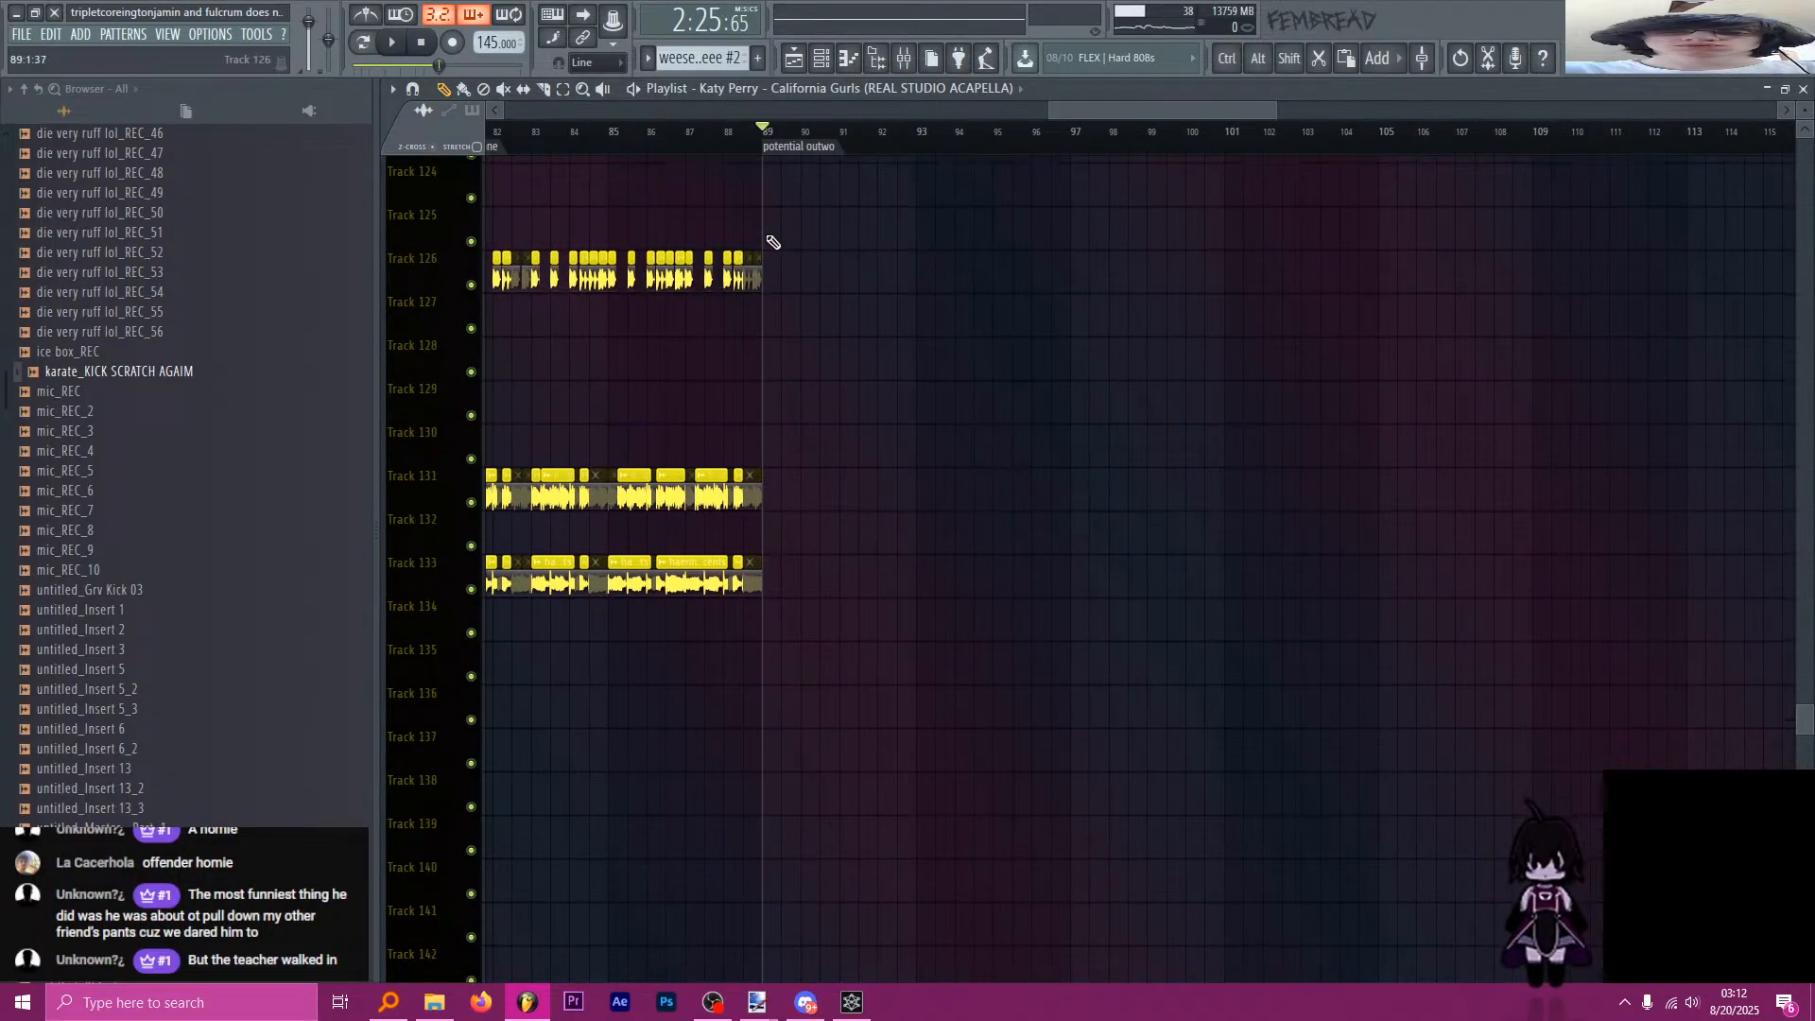
pyautogui.moveTo(775, 275)
pyautogui.mouseDown()
pyautogui.moveTo(1058, 284)
pyautogui.moveTo(1019, 286)
pyautogui.mouseUp()
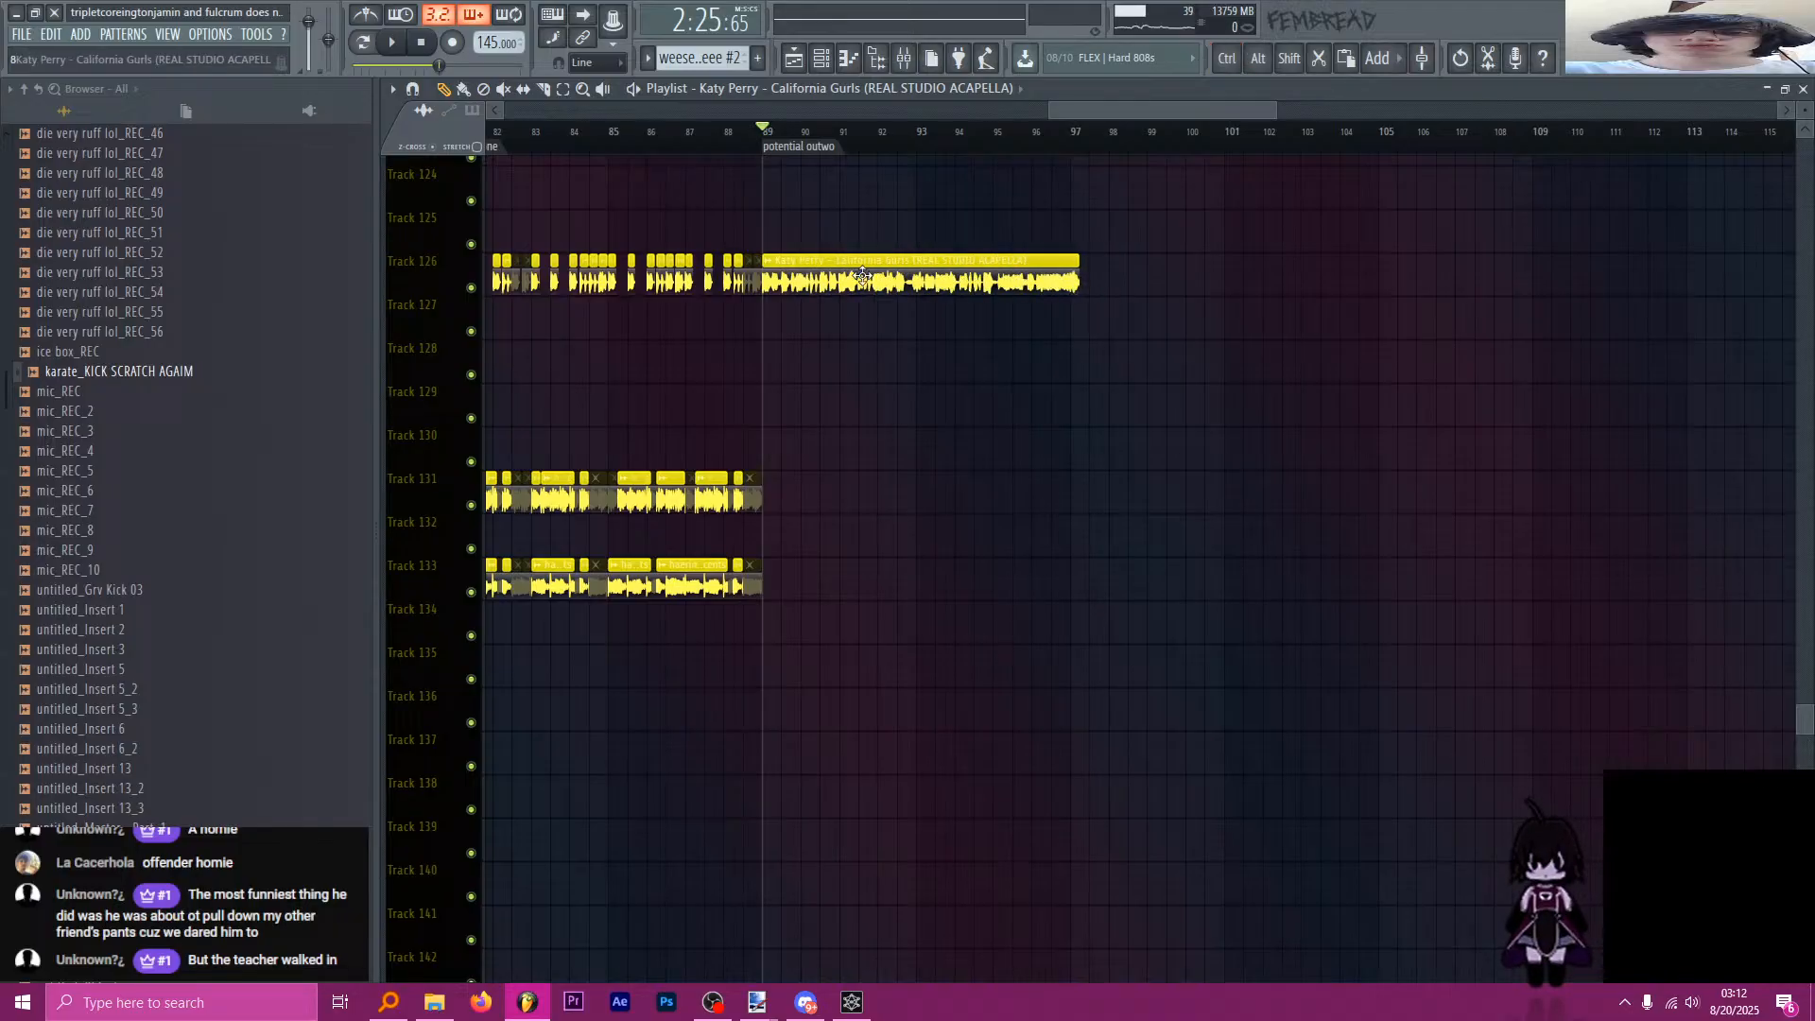
pyautogui.moveTo(862, 275); pyautogui.dragTo(1009, 282)
pyautogui.rightClick(1079, 287)
# Save the project.
pyautogui.scroll(-6, 1000, 336)
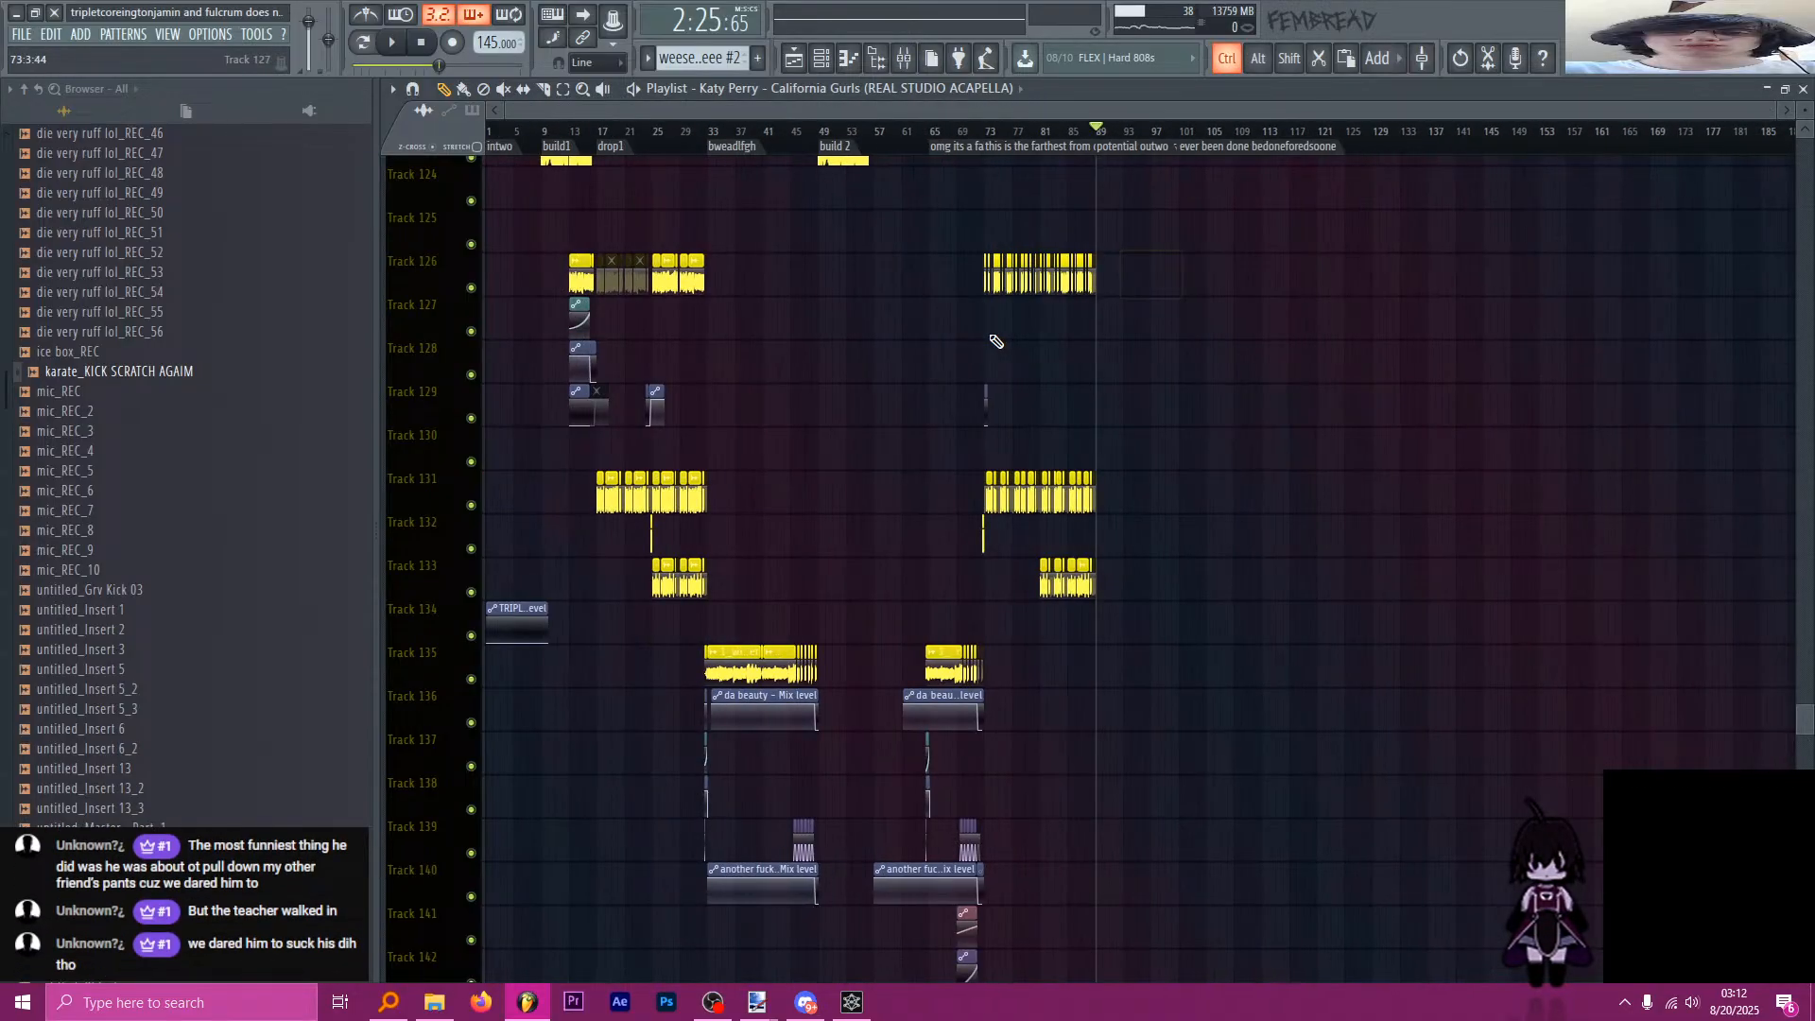
pyautogui.scroll(-5, 1003, 342)
pyautogui.hotkey('ctrl', 's')
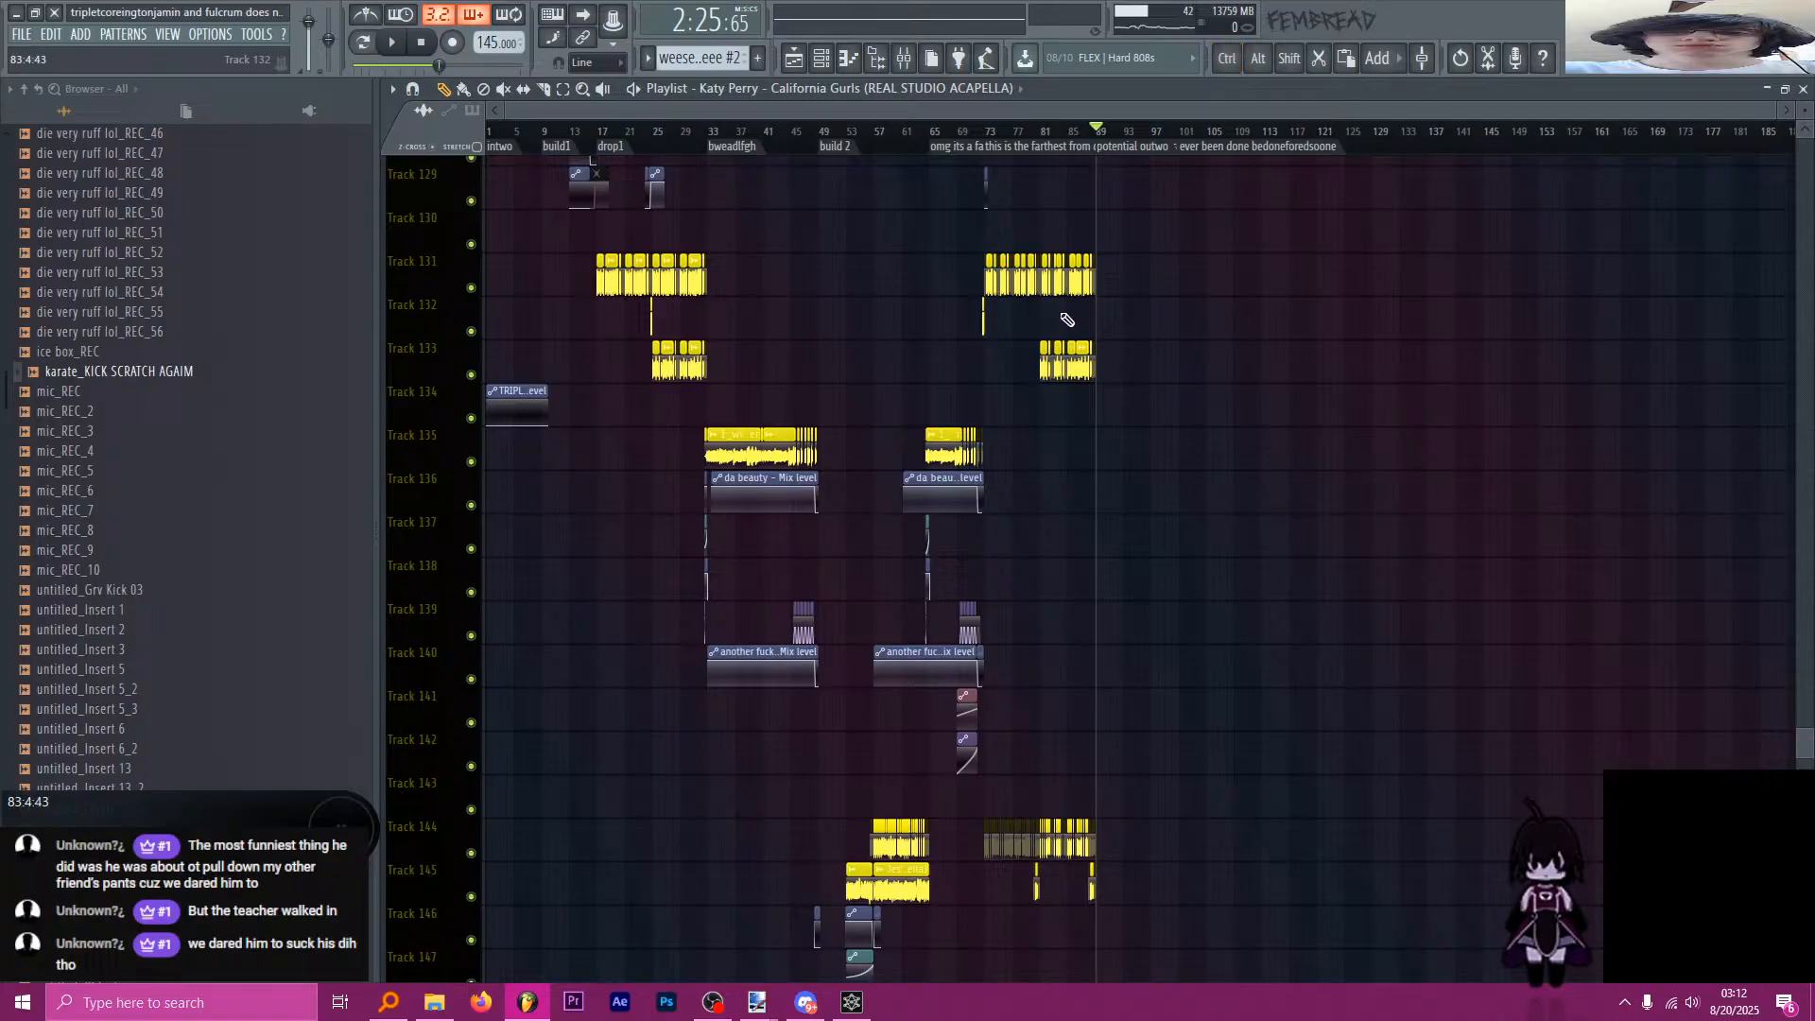
# Examine the Ke$ha acapella chops on Tracks 144 and 145 around bar 81, and briefly play the arrangement from bar 81.
pyautogui.scroll(-5, 1063, 321)
pyautogui.scroll(3, 1063, 416)
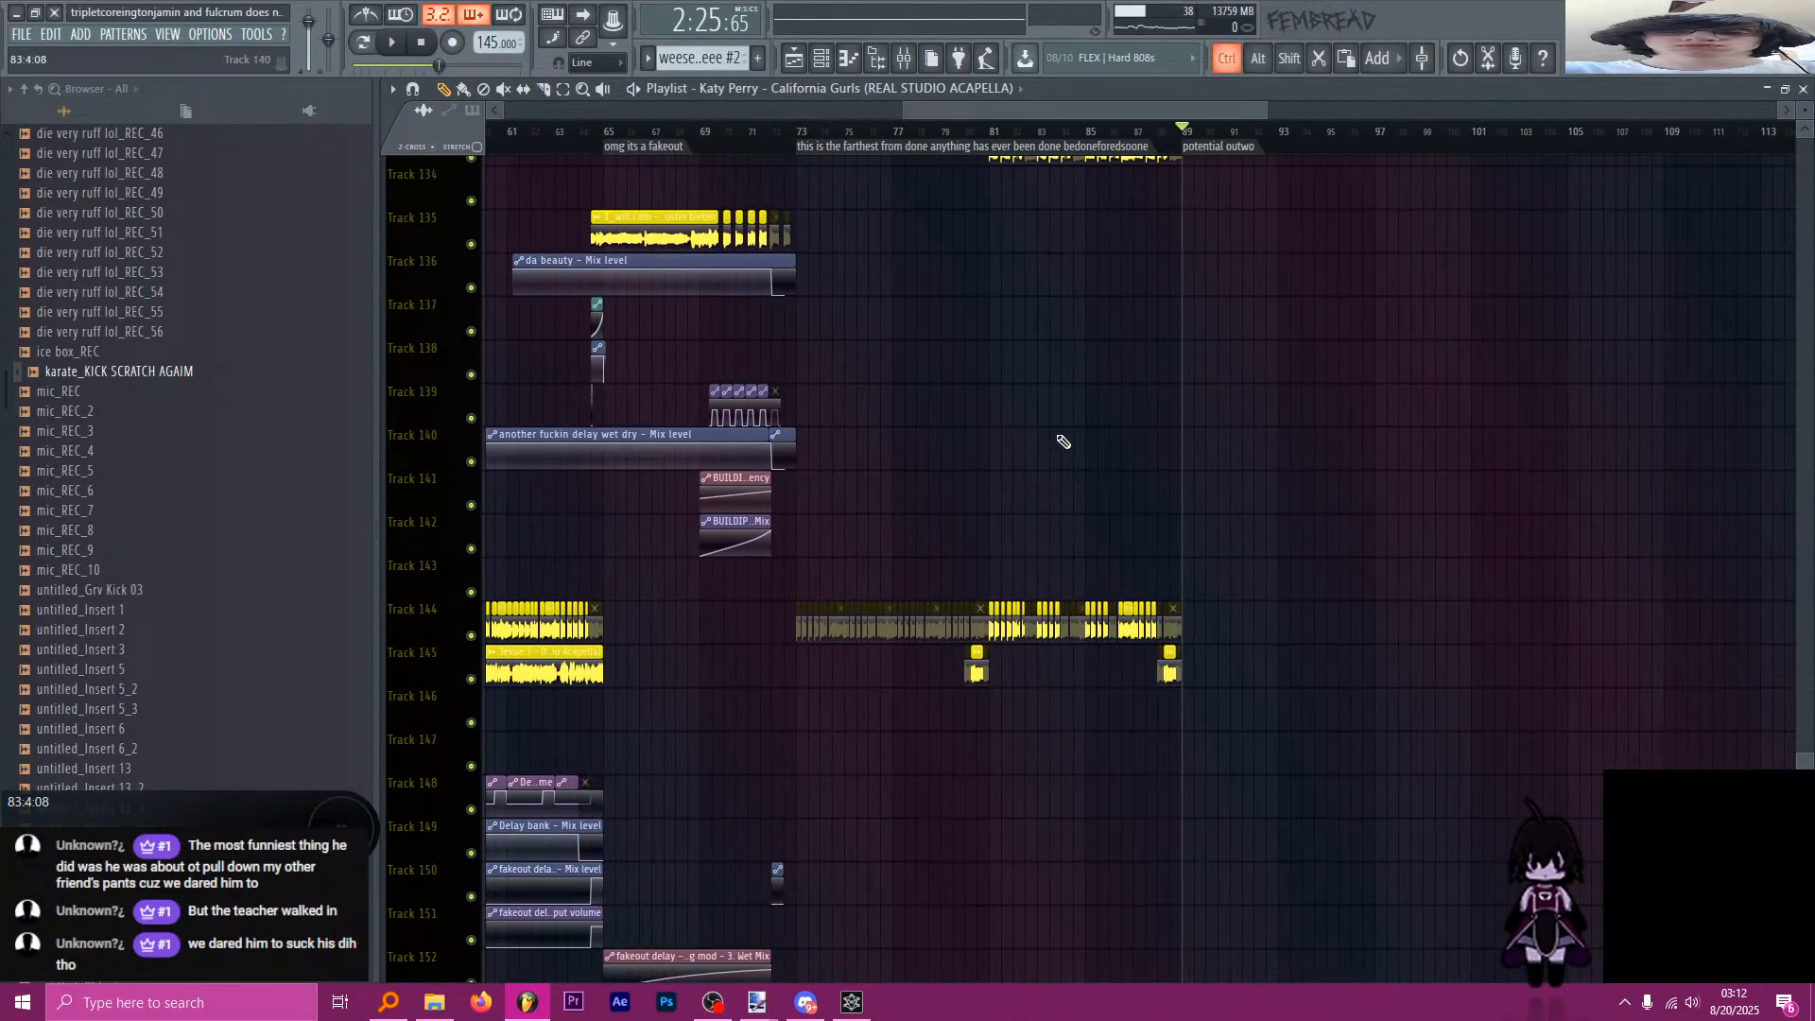
pyautogui.scroll(2, 1010, 556)
pyautogui.scroll(4, 1011, 557)
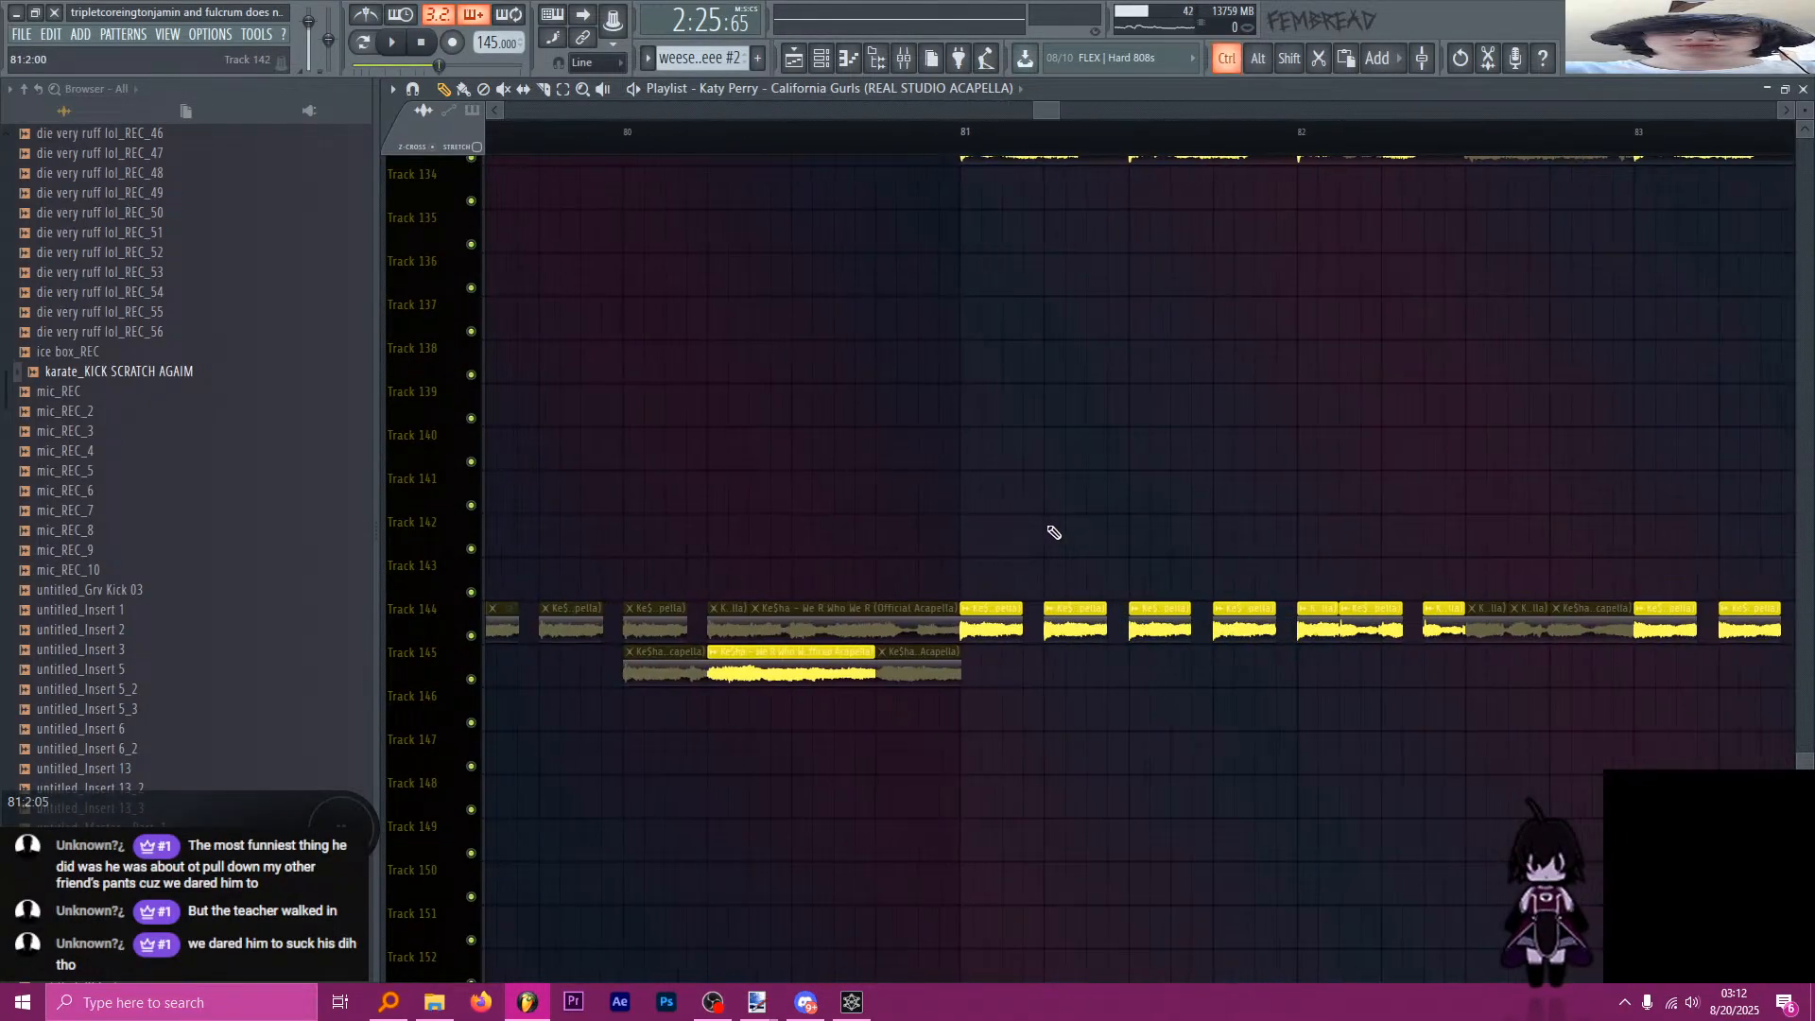
pyautogui.click(961, 132)
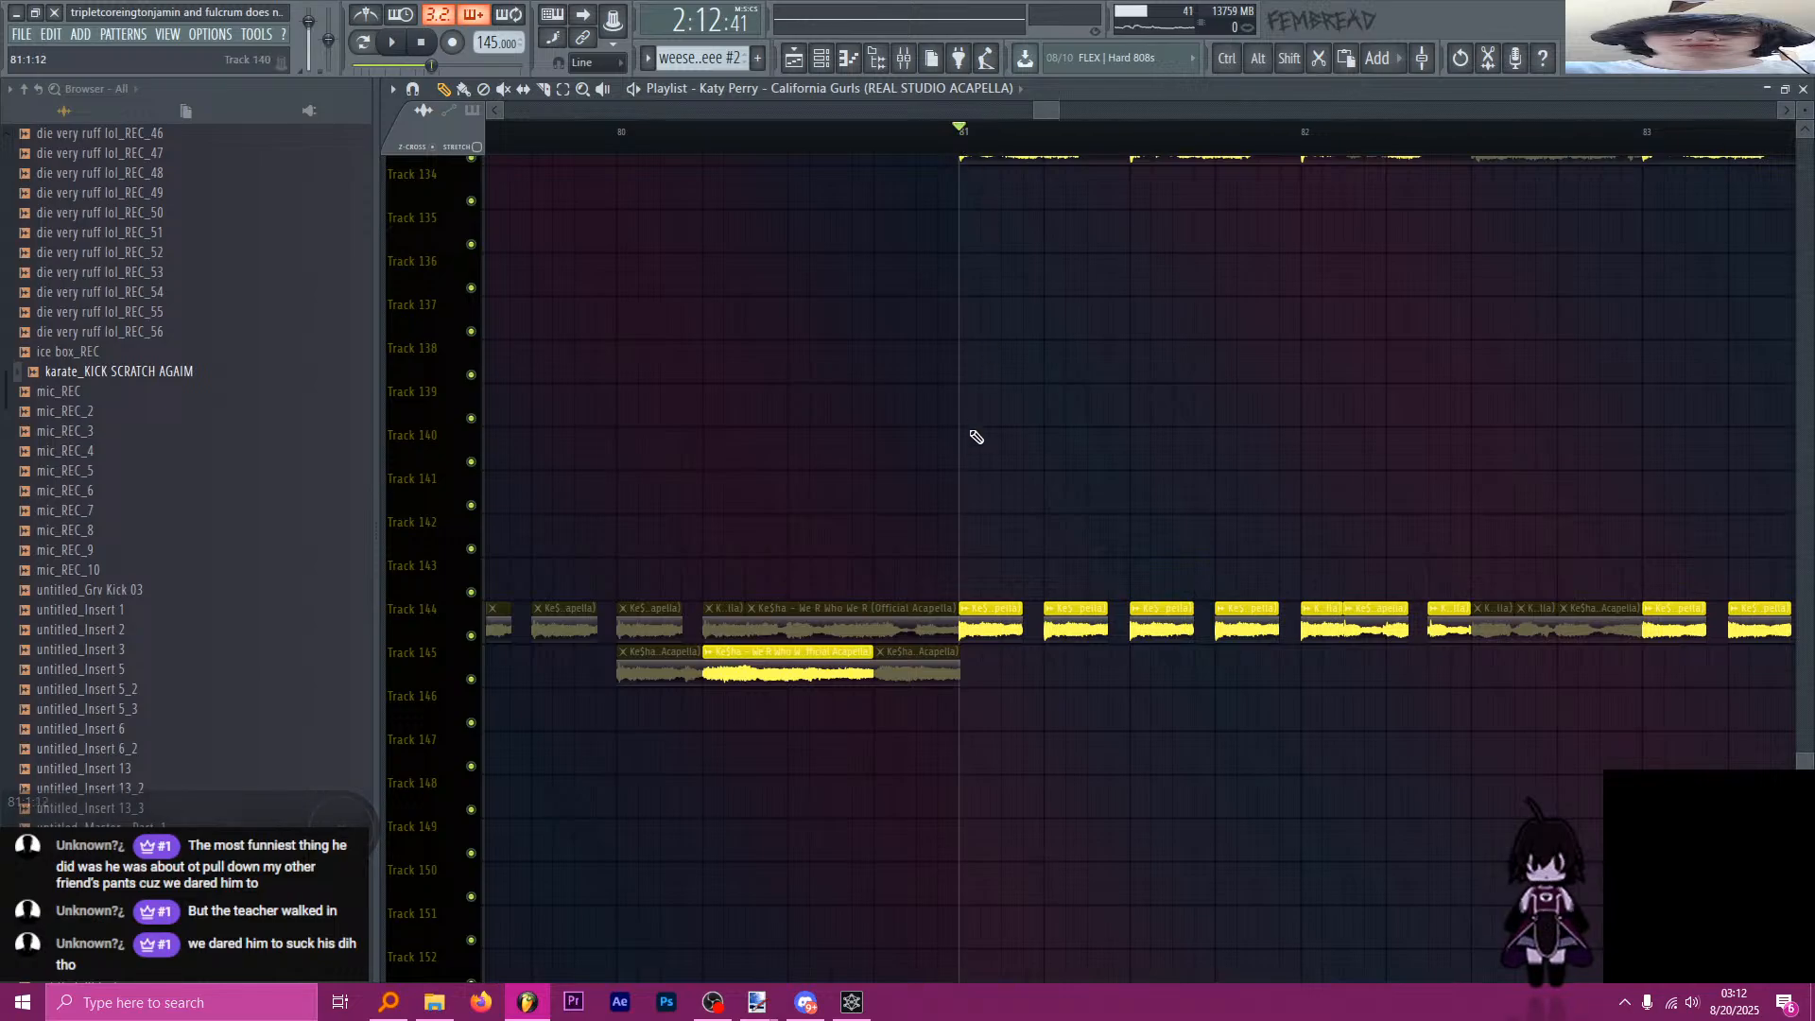
pyautogui.scroll(-4, 977, 474)
pyautogui.scroll(4, 995, 512)
pyautogui.scroll(-2, 1040, 557)
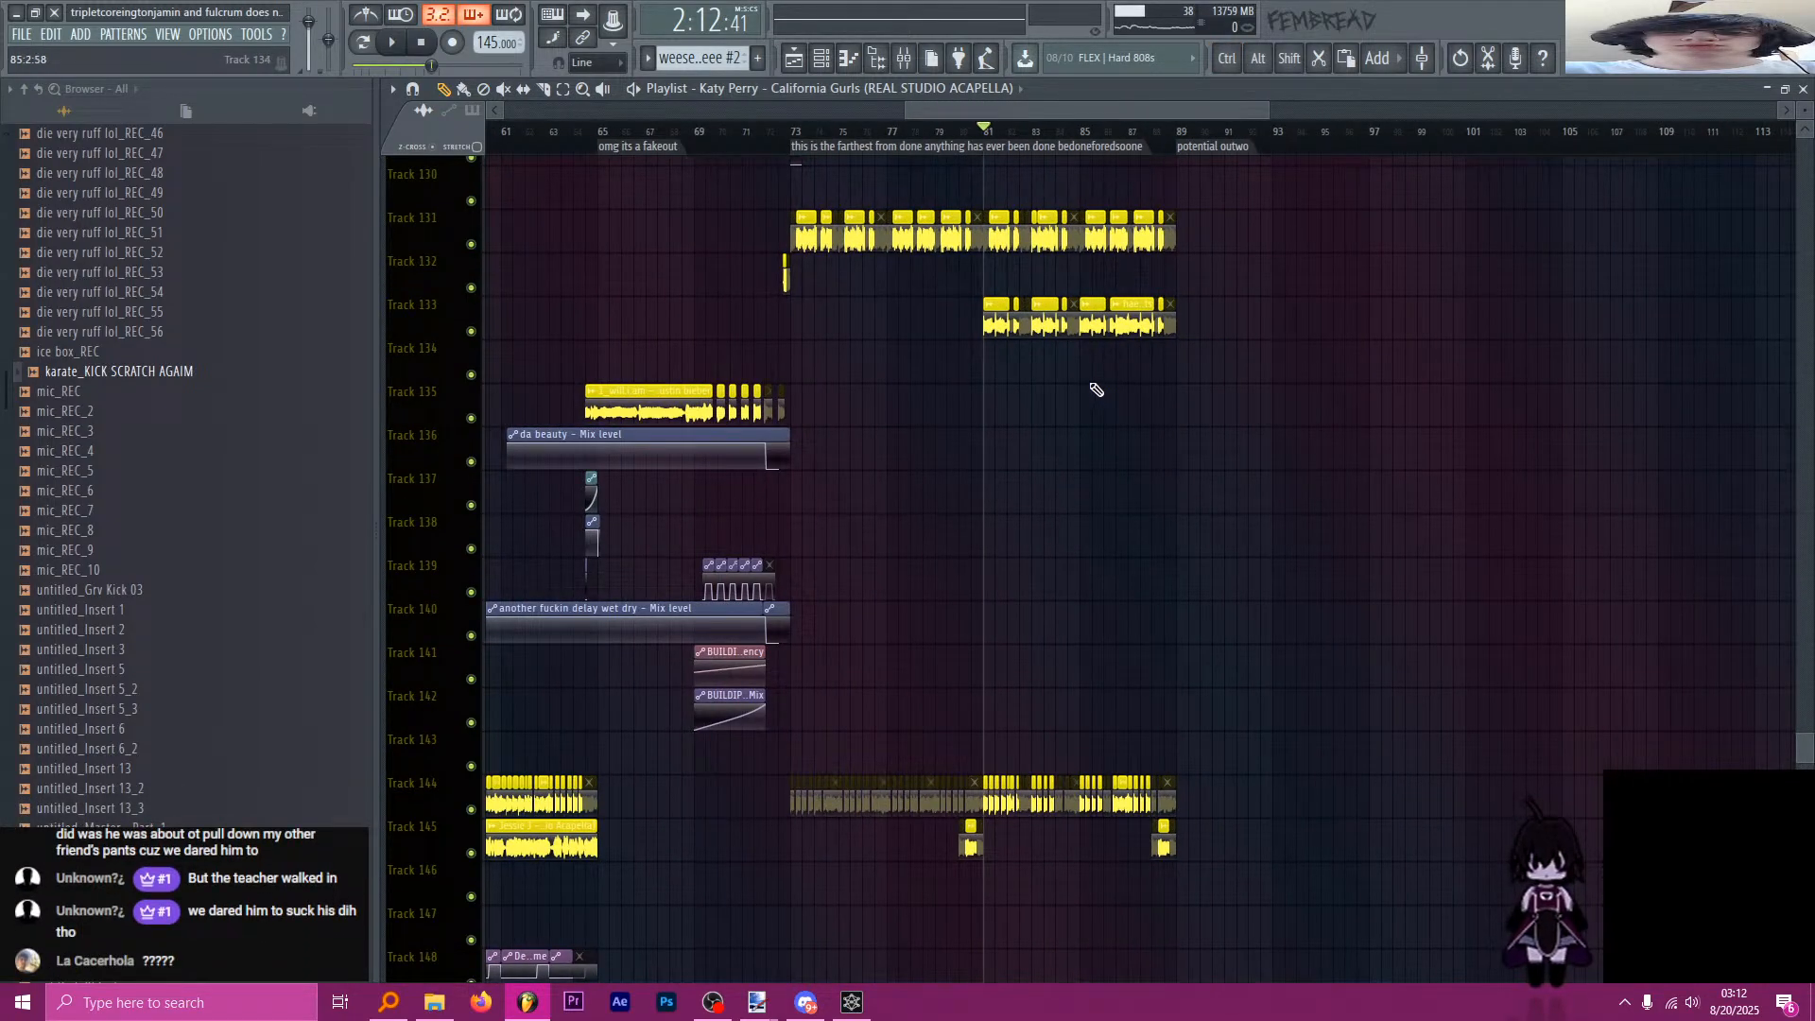
pyautogui.scroll(2, 1049, 390)
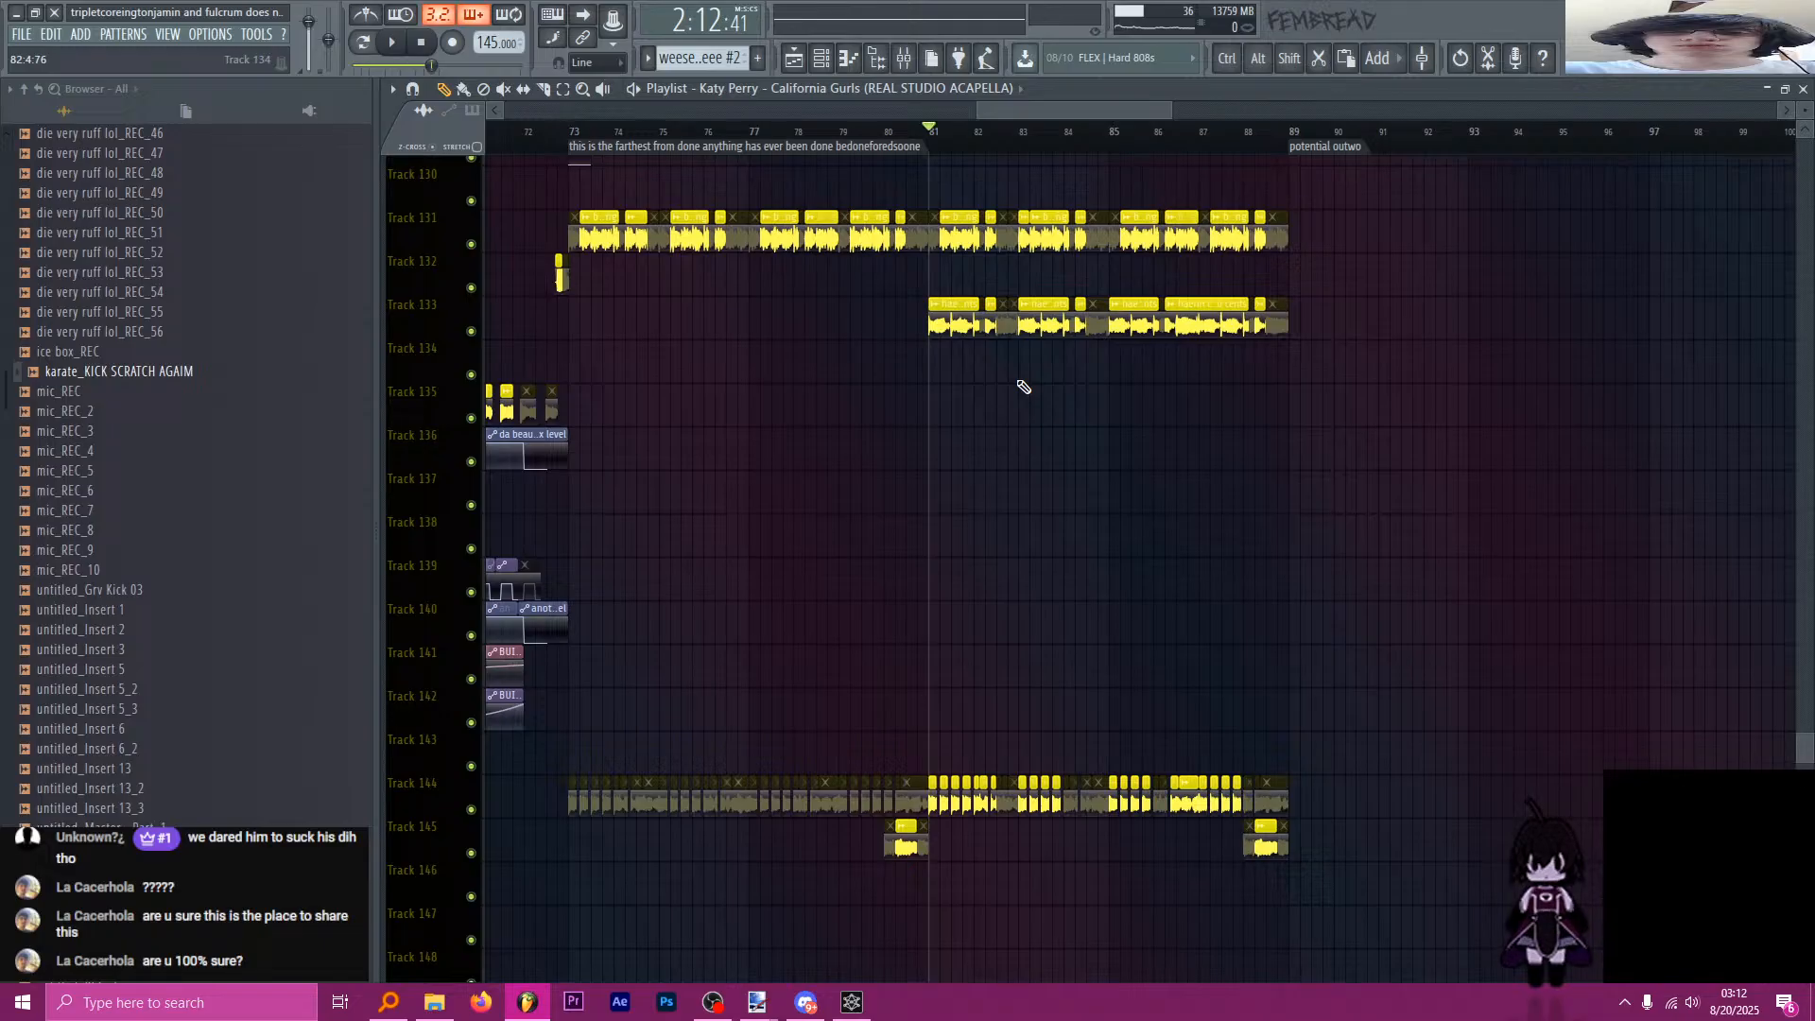
pyautogui.press('space')
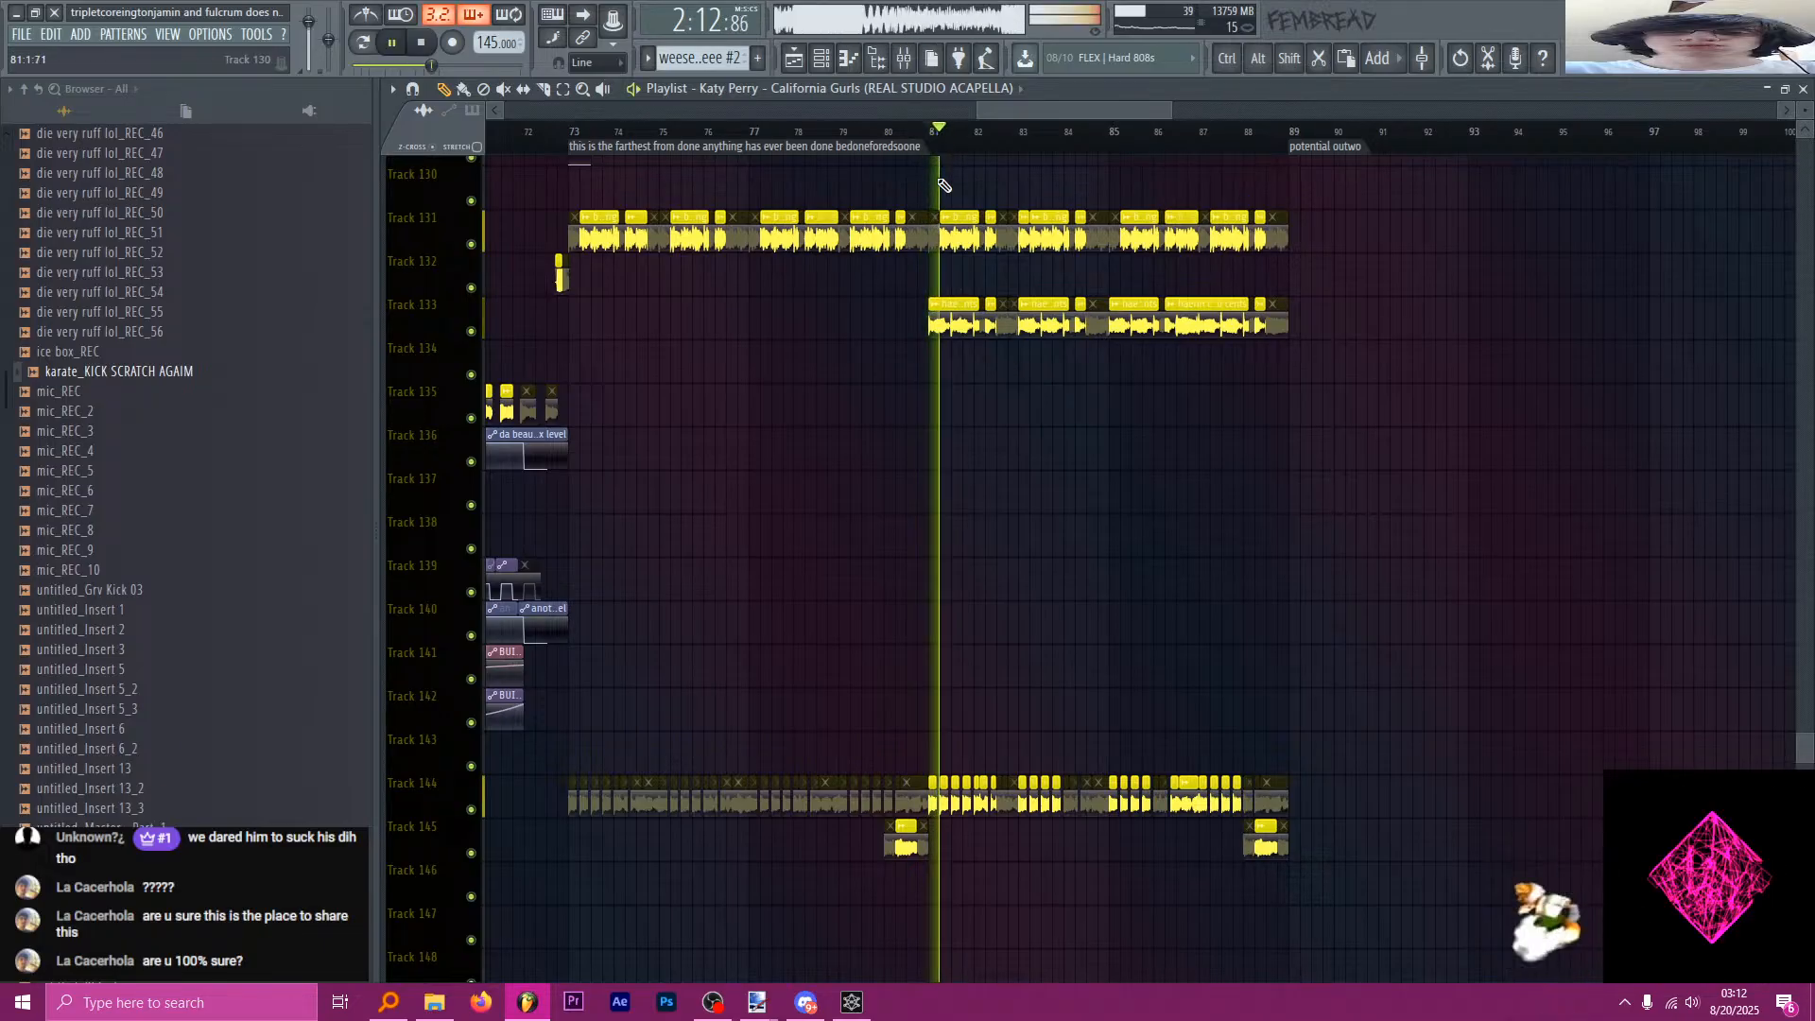
pyautogui.press('space')
# Play the outro from bar 89 while examining the earlier vocal clips on Tracks 131 to 145, including the Domino acapella at bar 53.
pyautogui.scroll(-2, 955, 180)
pyautogui.click(1172, 136)
pyautogui.press('space')
pyautogui.scroll(2, 1232, 261)
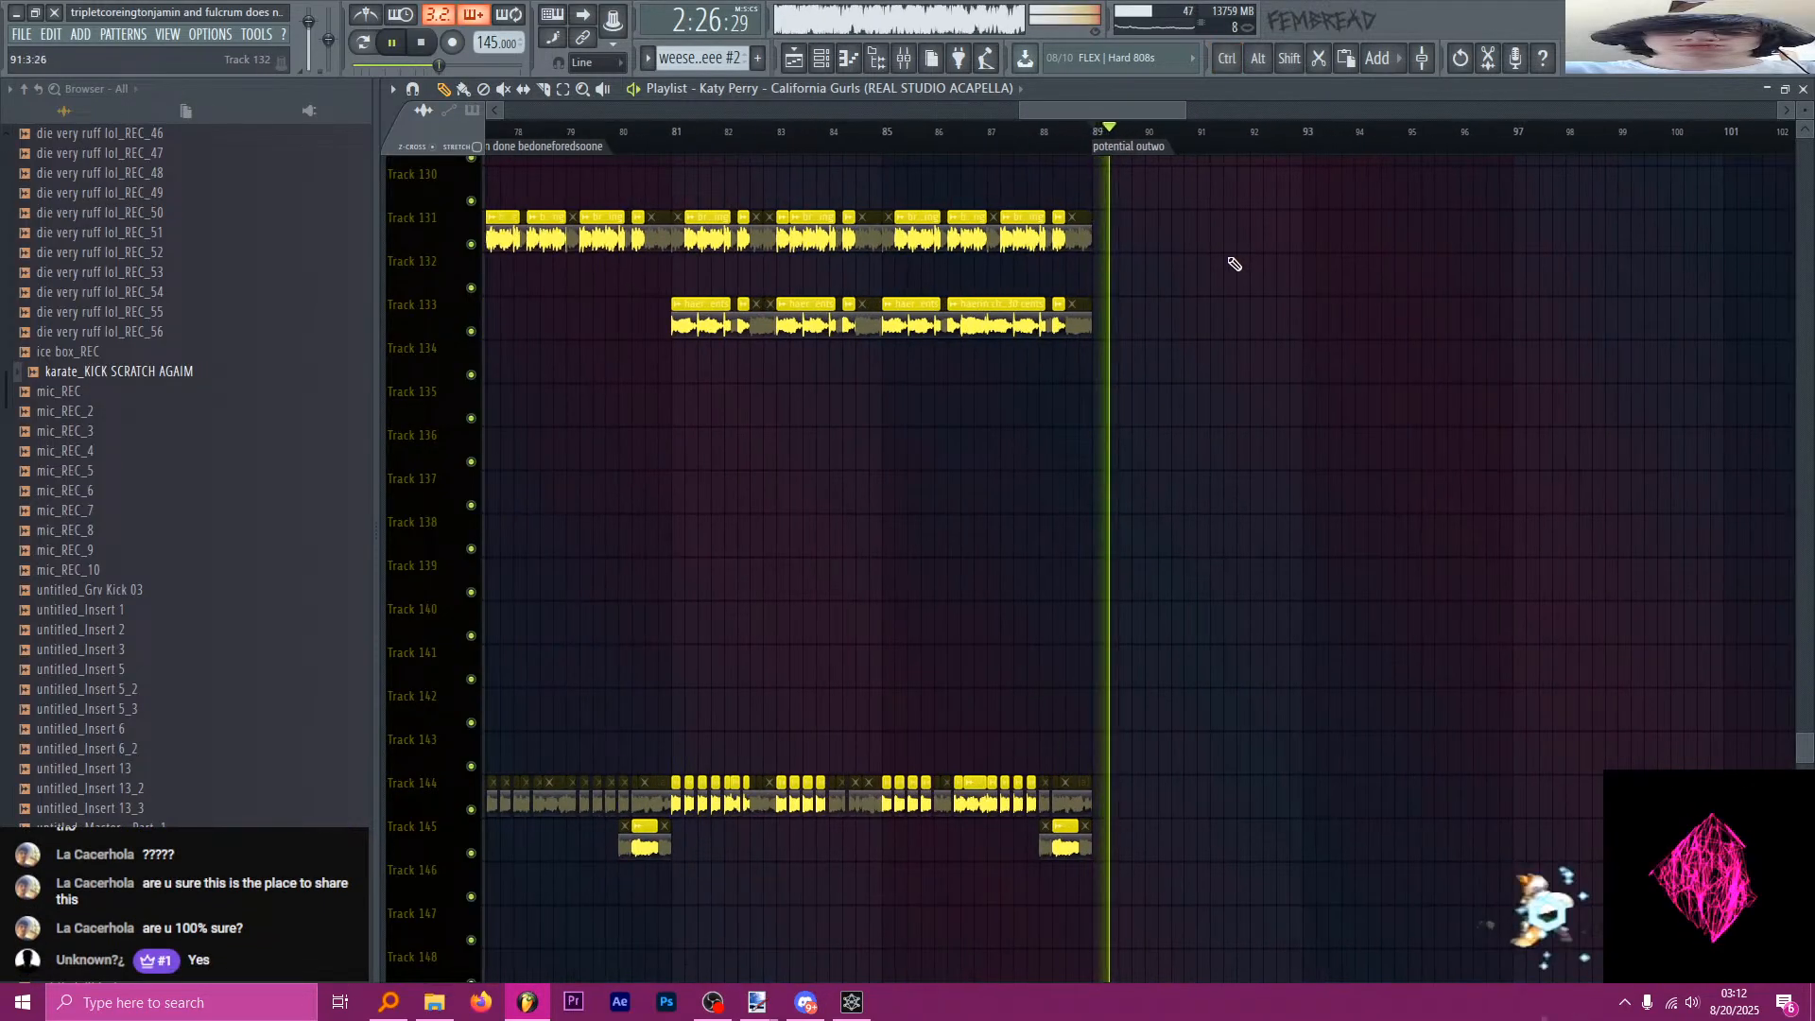
pyautogui.scroll(-3, 1072, 447)
pyautogui.scroll(-2, 1039, 449)
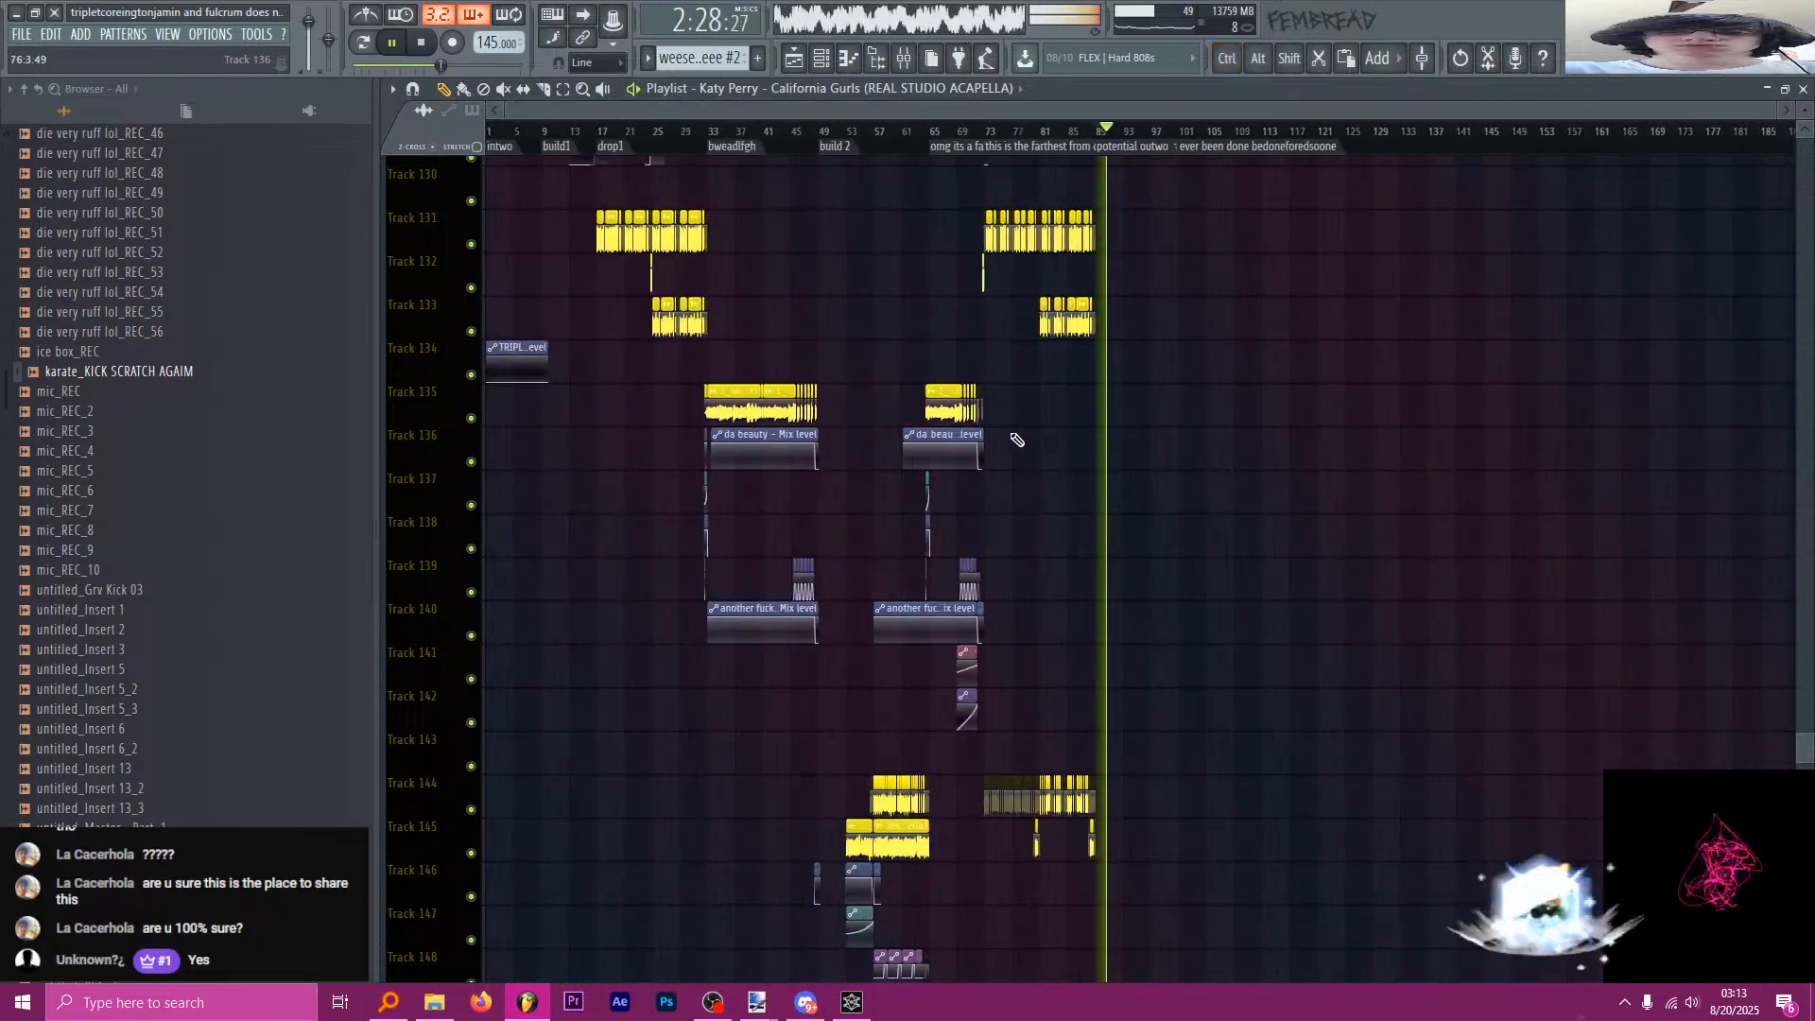
pyautogui.scroll(-3, 992, 425)
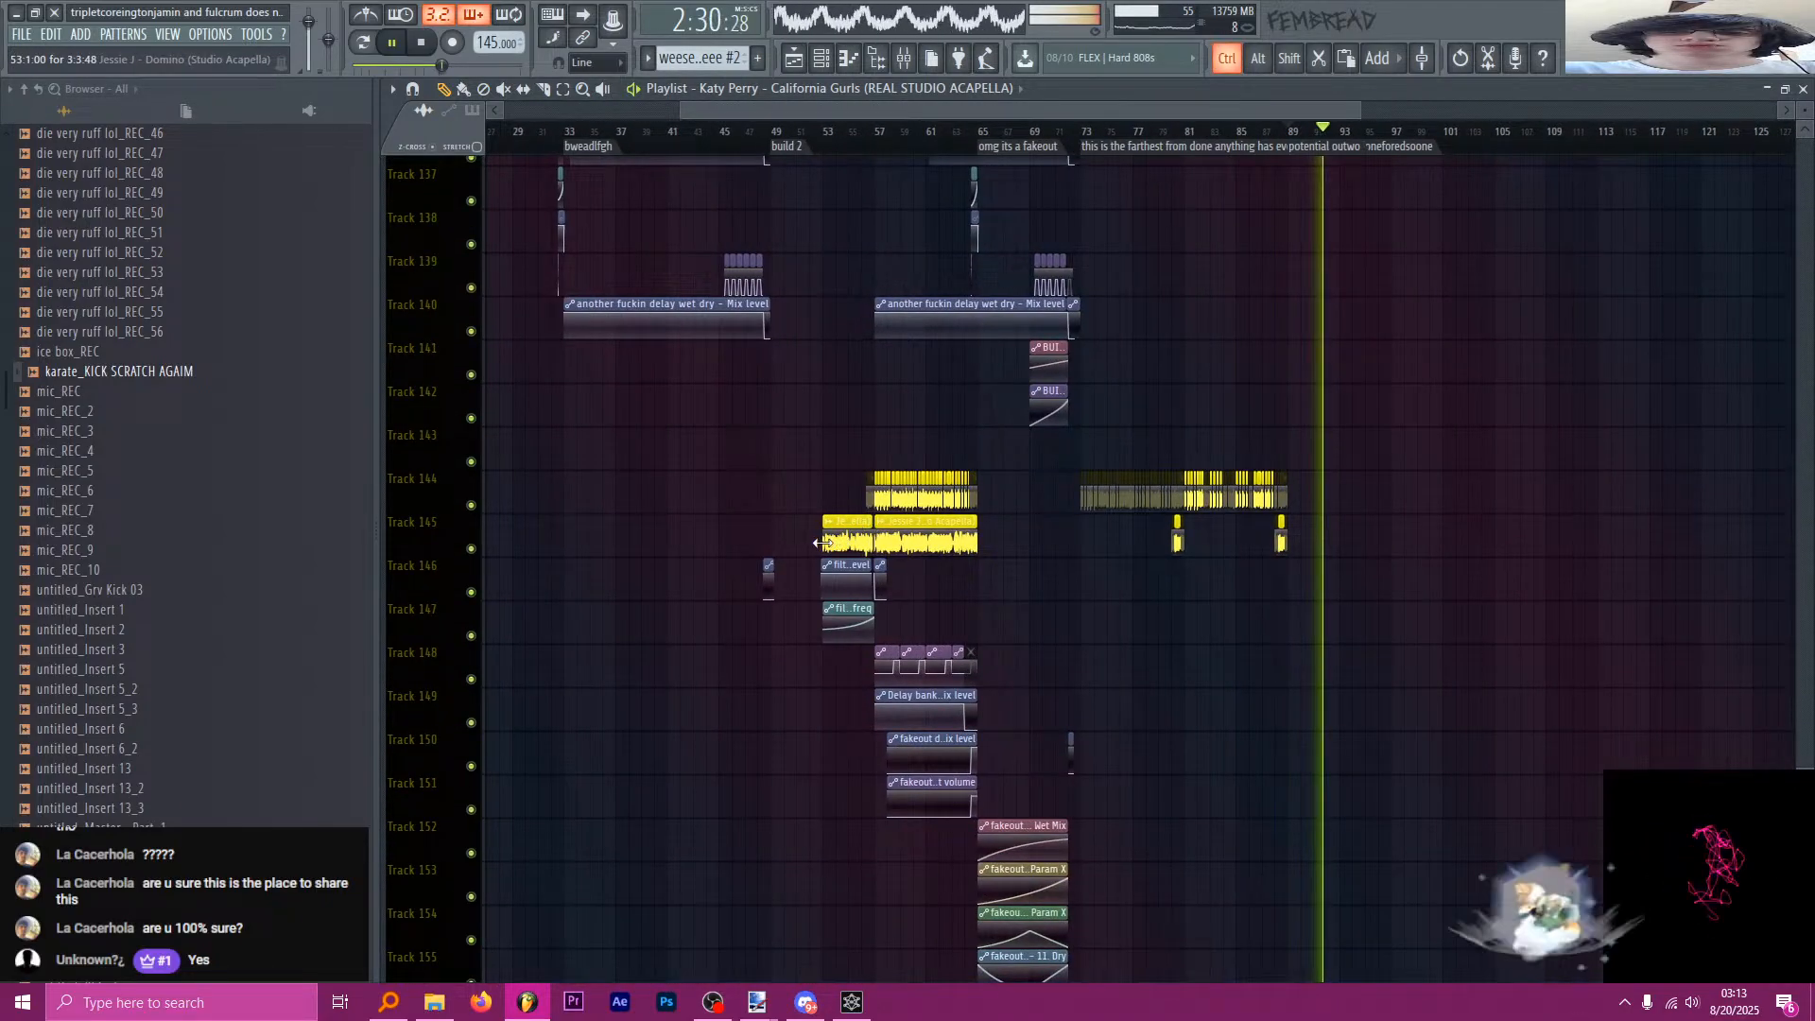
pyautogui.scroll(-3, 756, 408)
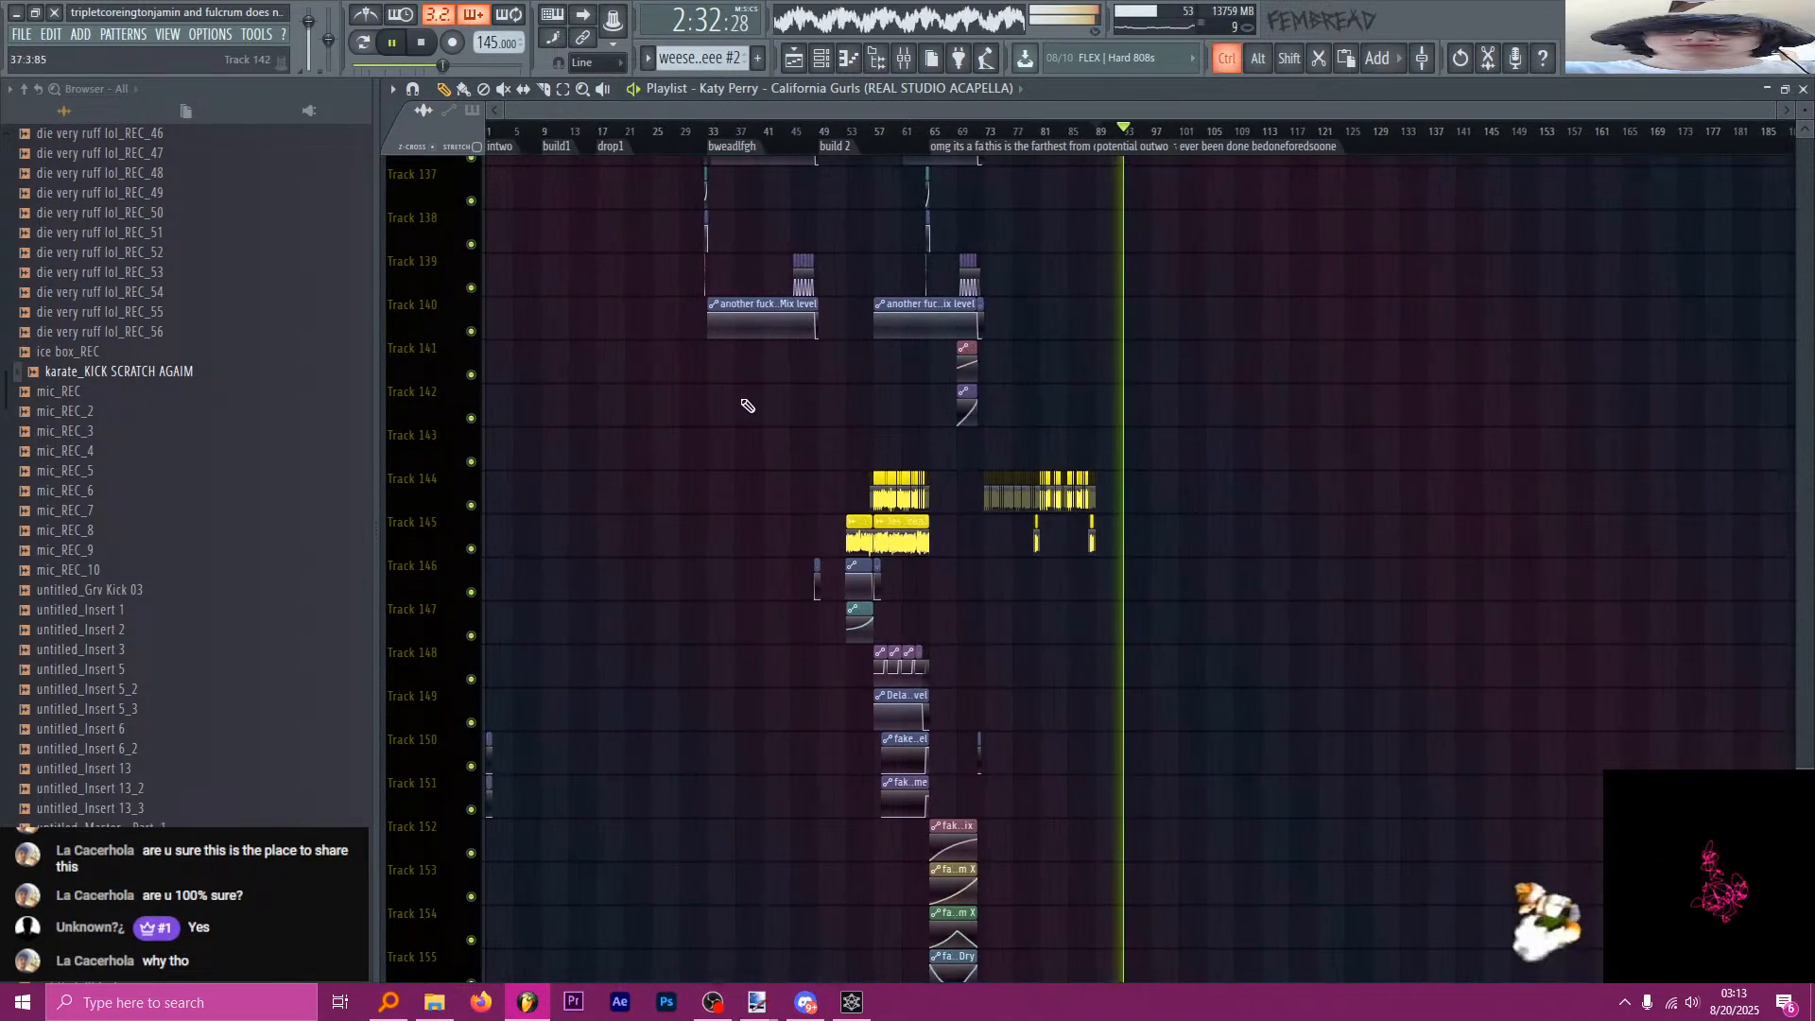
# Examine the playlist's vocal tracks, focusing on the Katy Perry acapella around build1 and drop1.
pyautogui.scroll(10, 624, 468)
pyautogui.scroll(2, 551, 500)
pyautogui.scroll(1, 551, 500)
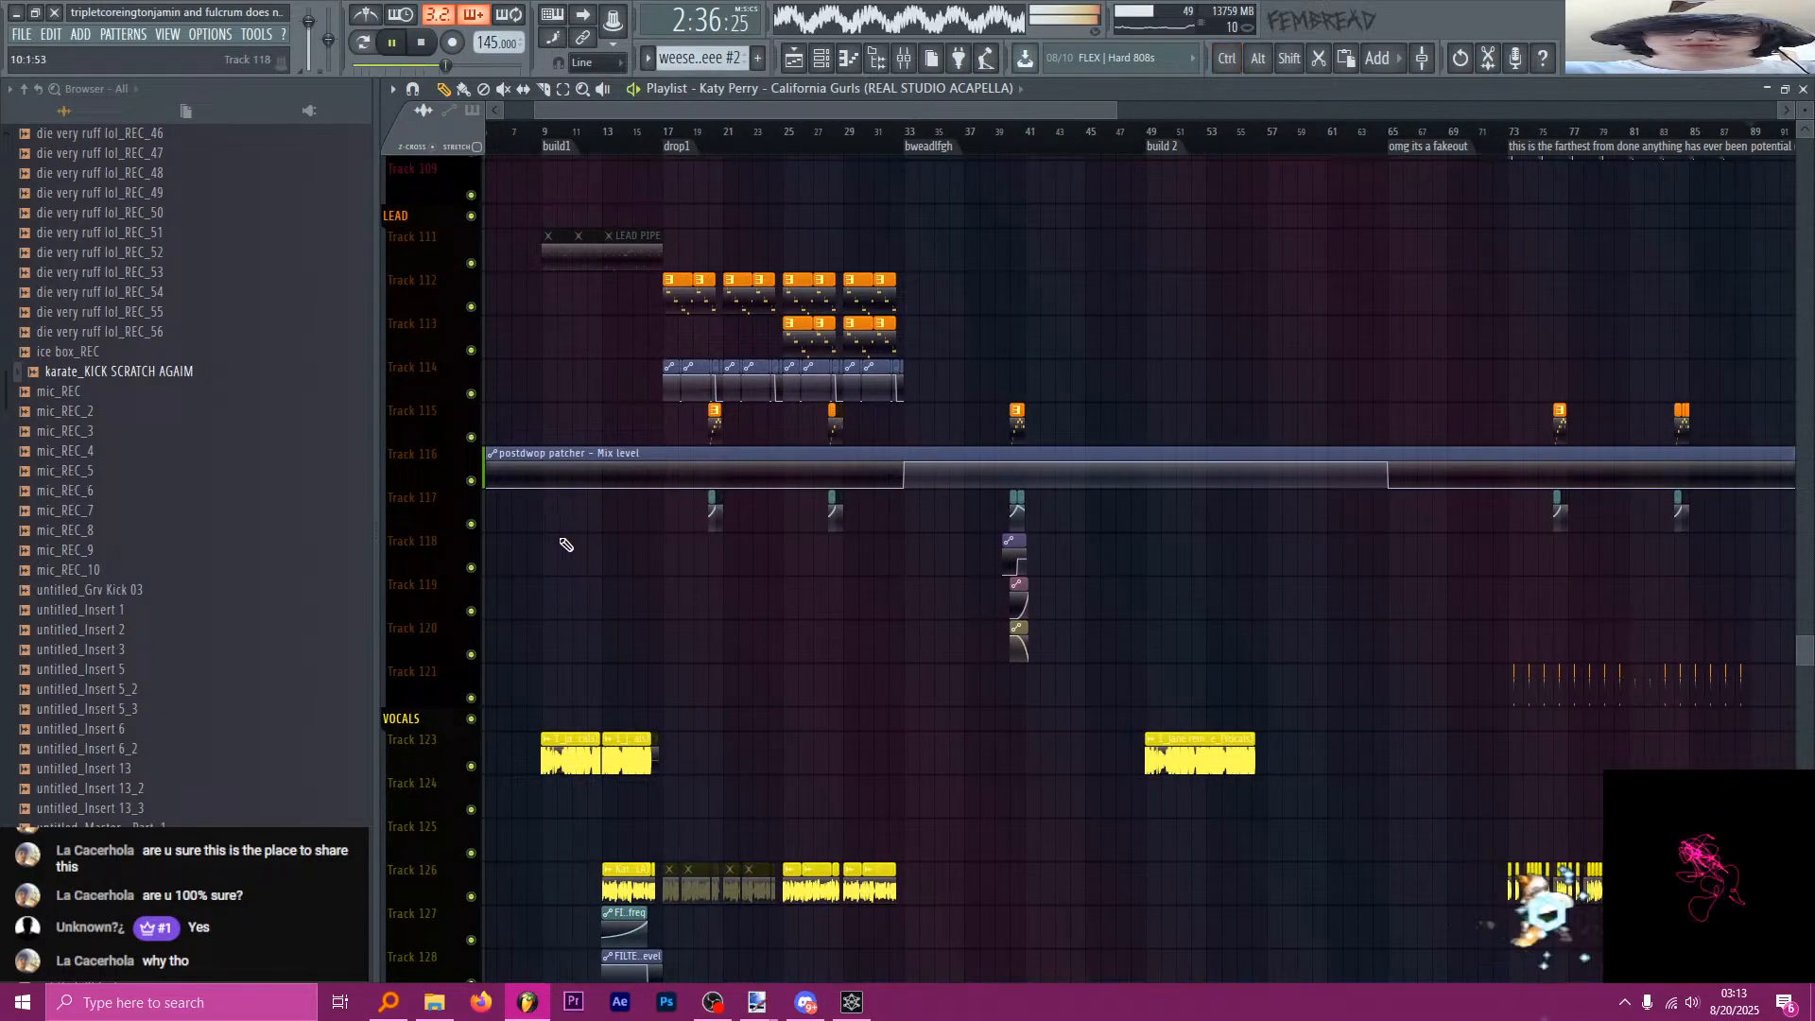
pyautogui.scroll(-3, 567, 538)
pyautogui.scroll(10, 659, 537)
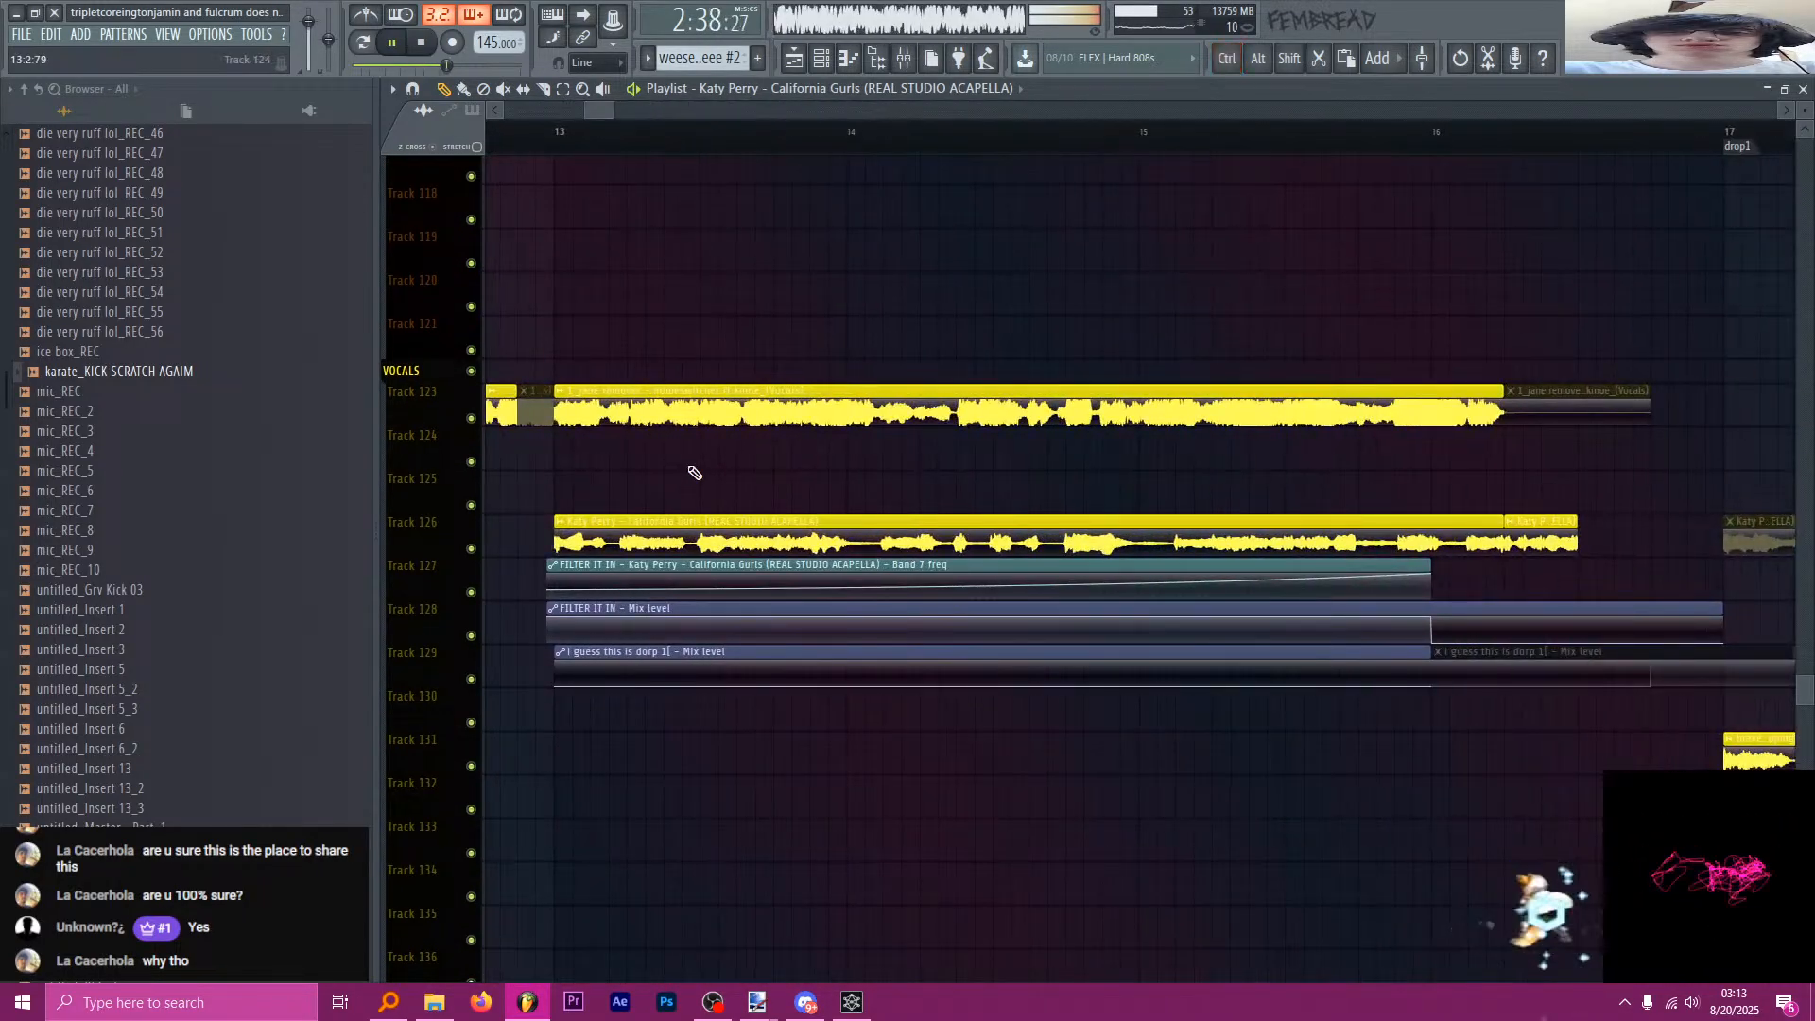
pyautogui.press('space')
pyautogui.scroll(-3, 660, 515)
pyautogui.scroll(-4, 659, 515)
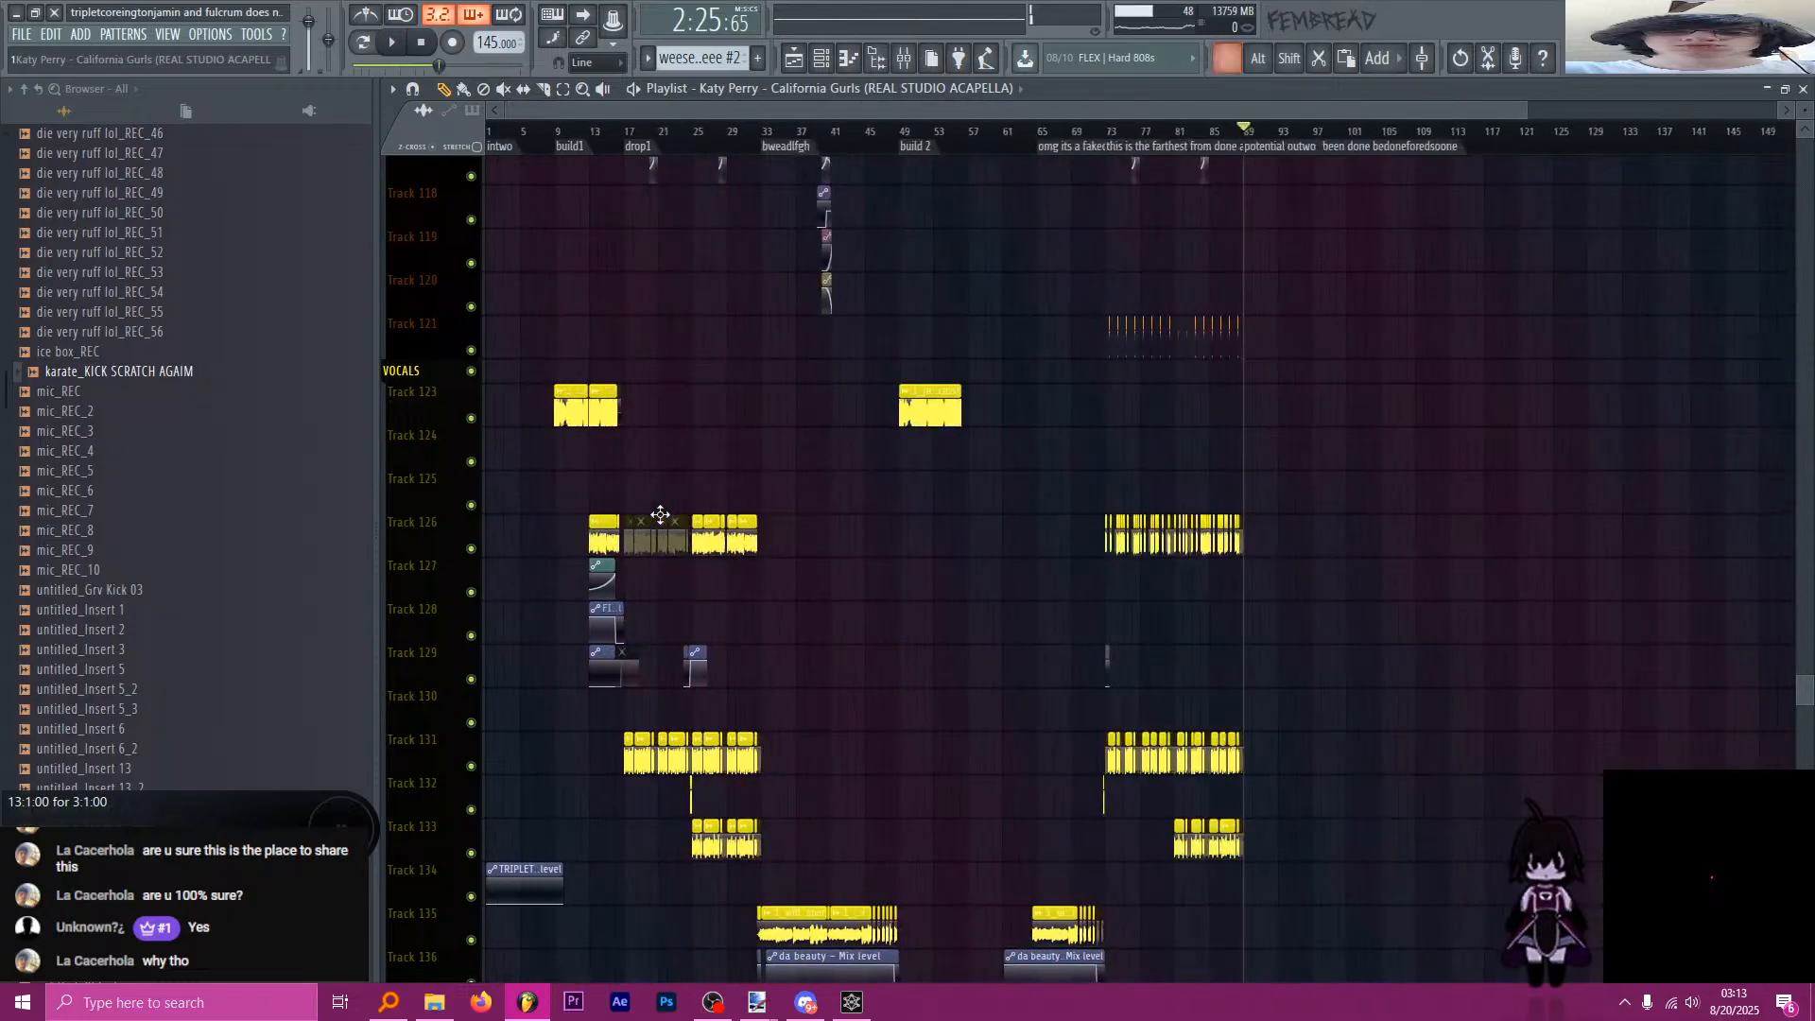
# Audition the arrangement with the acapella clips from bars 13, 17 and 25.
pyautogui.click(599, 139)
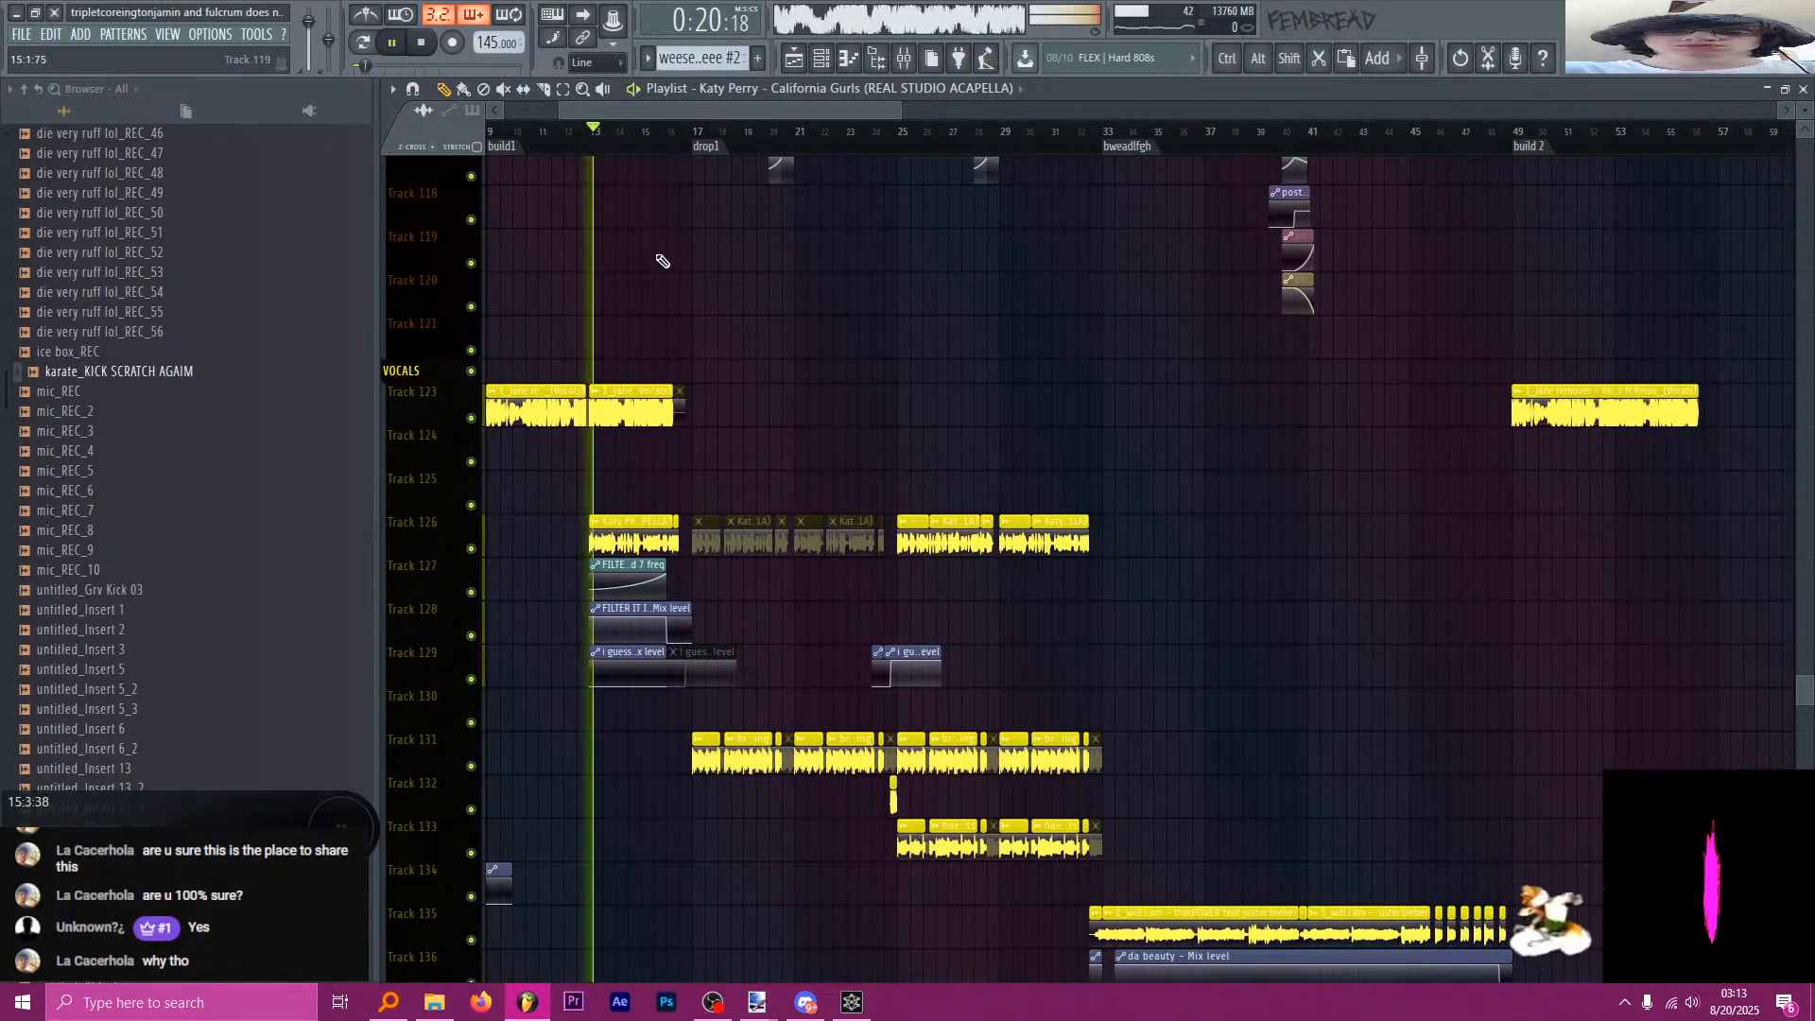
pyautogui.click(689, 139)
pyautogui.press('space')
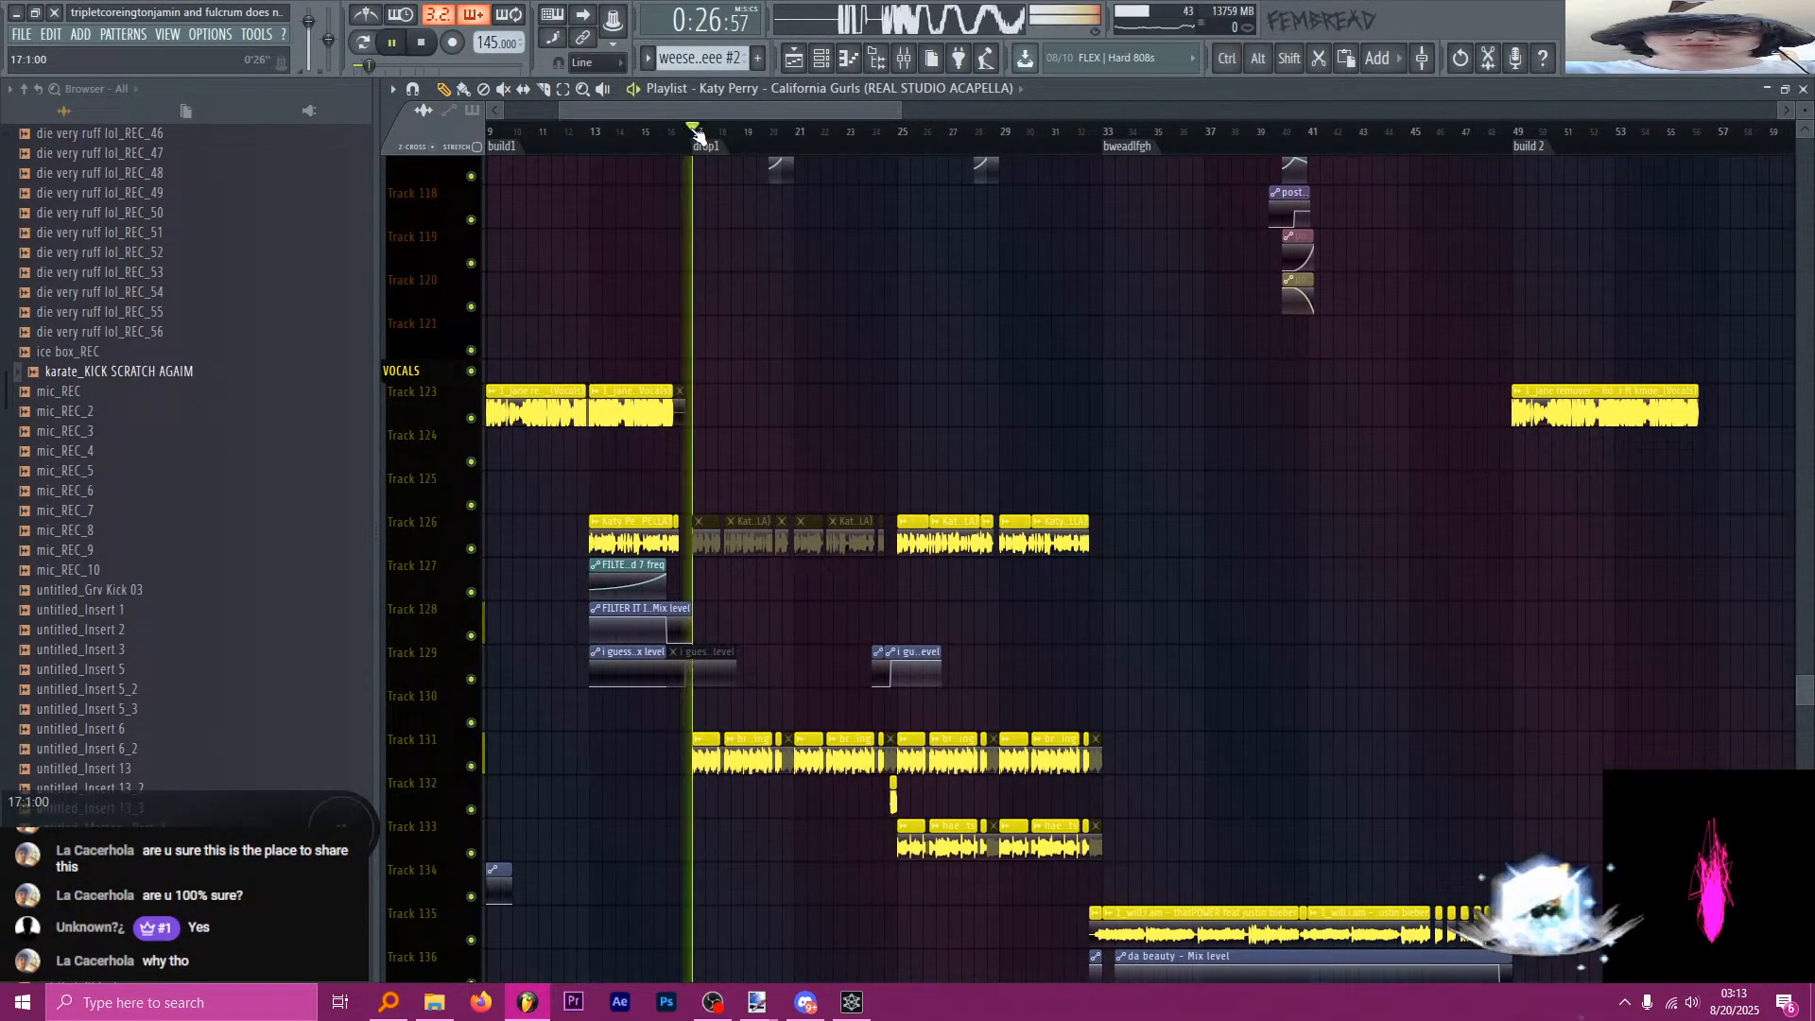
pyautogui.click(605, 139)
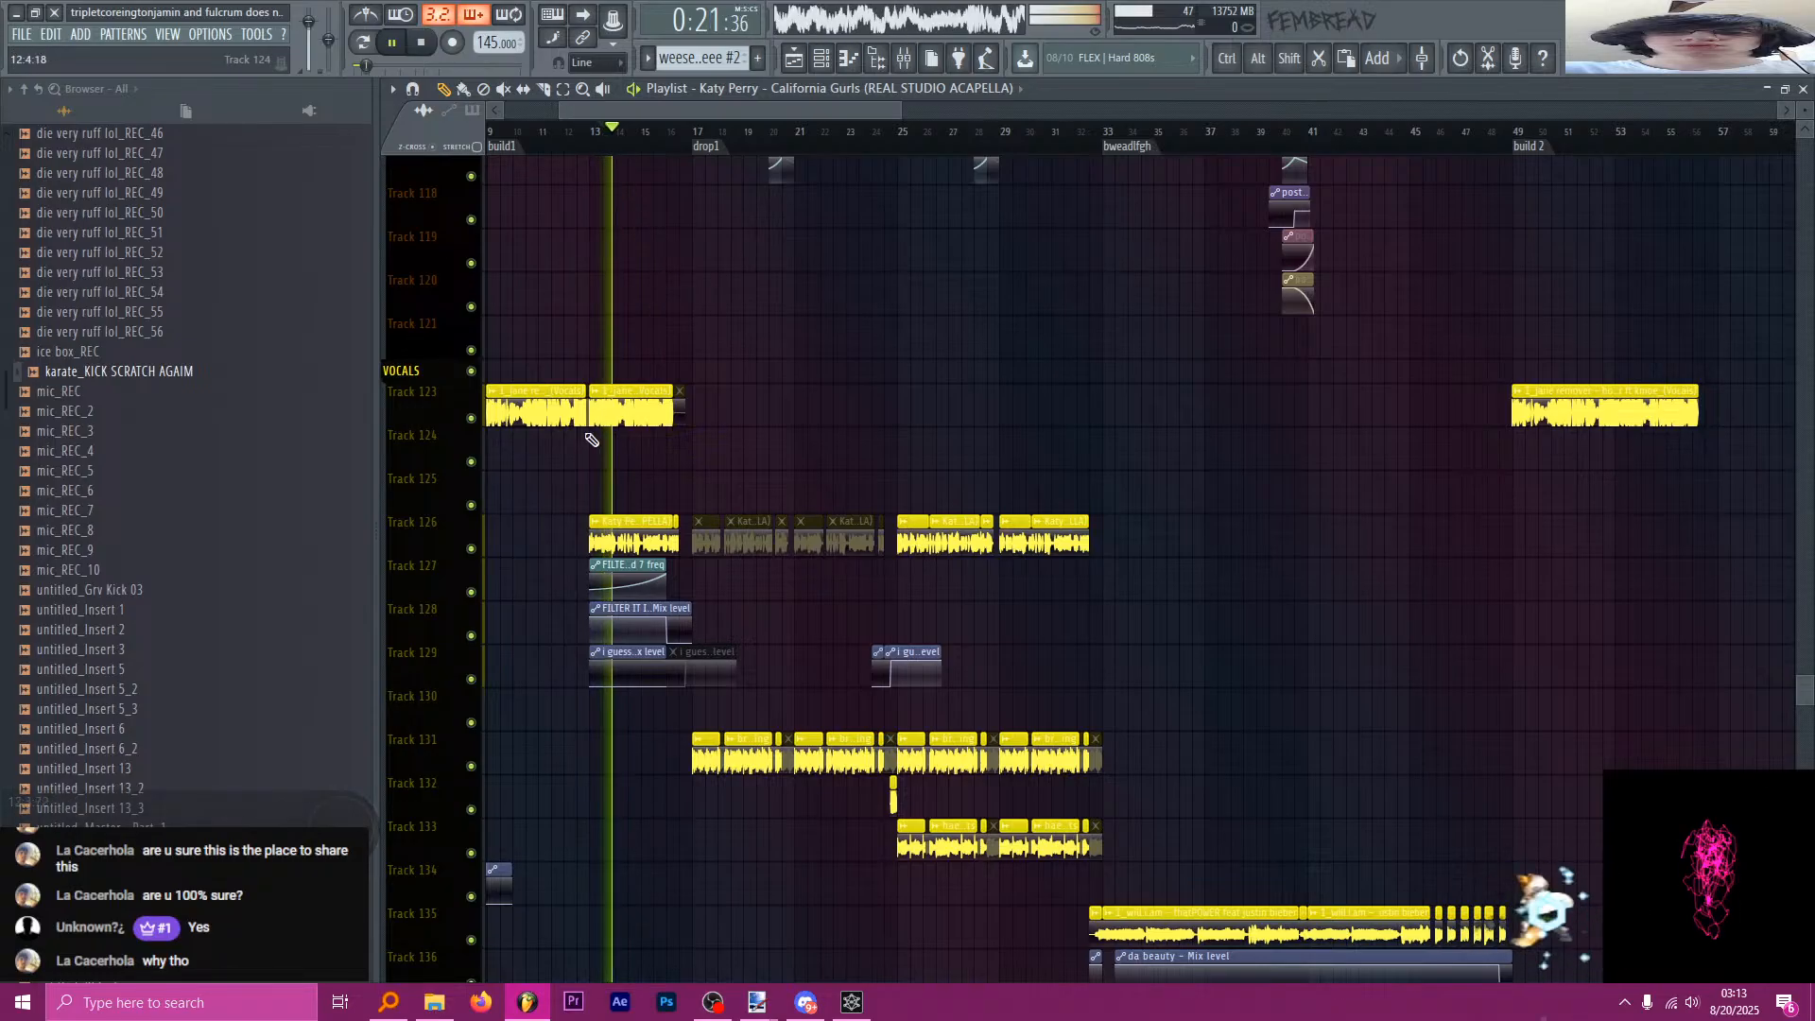
pyautogui.scroll(4, 605, 539)
pyautogui.press('space')
pyautogui.scroll(-2, 714, 539)
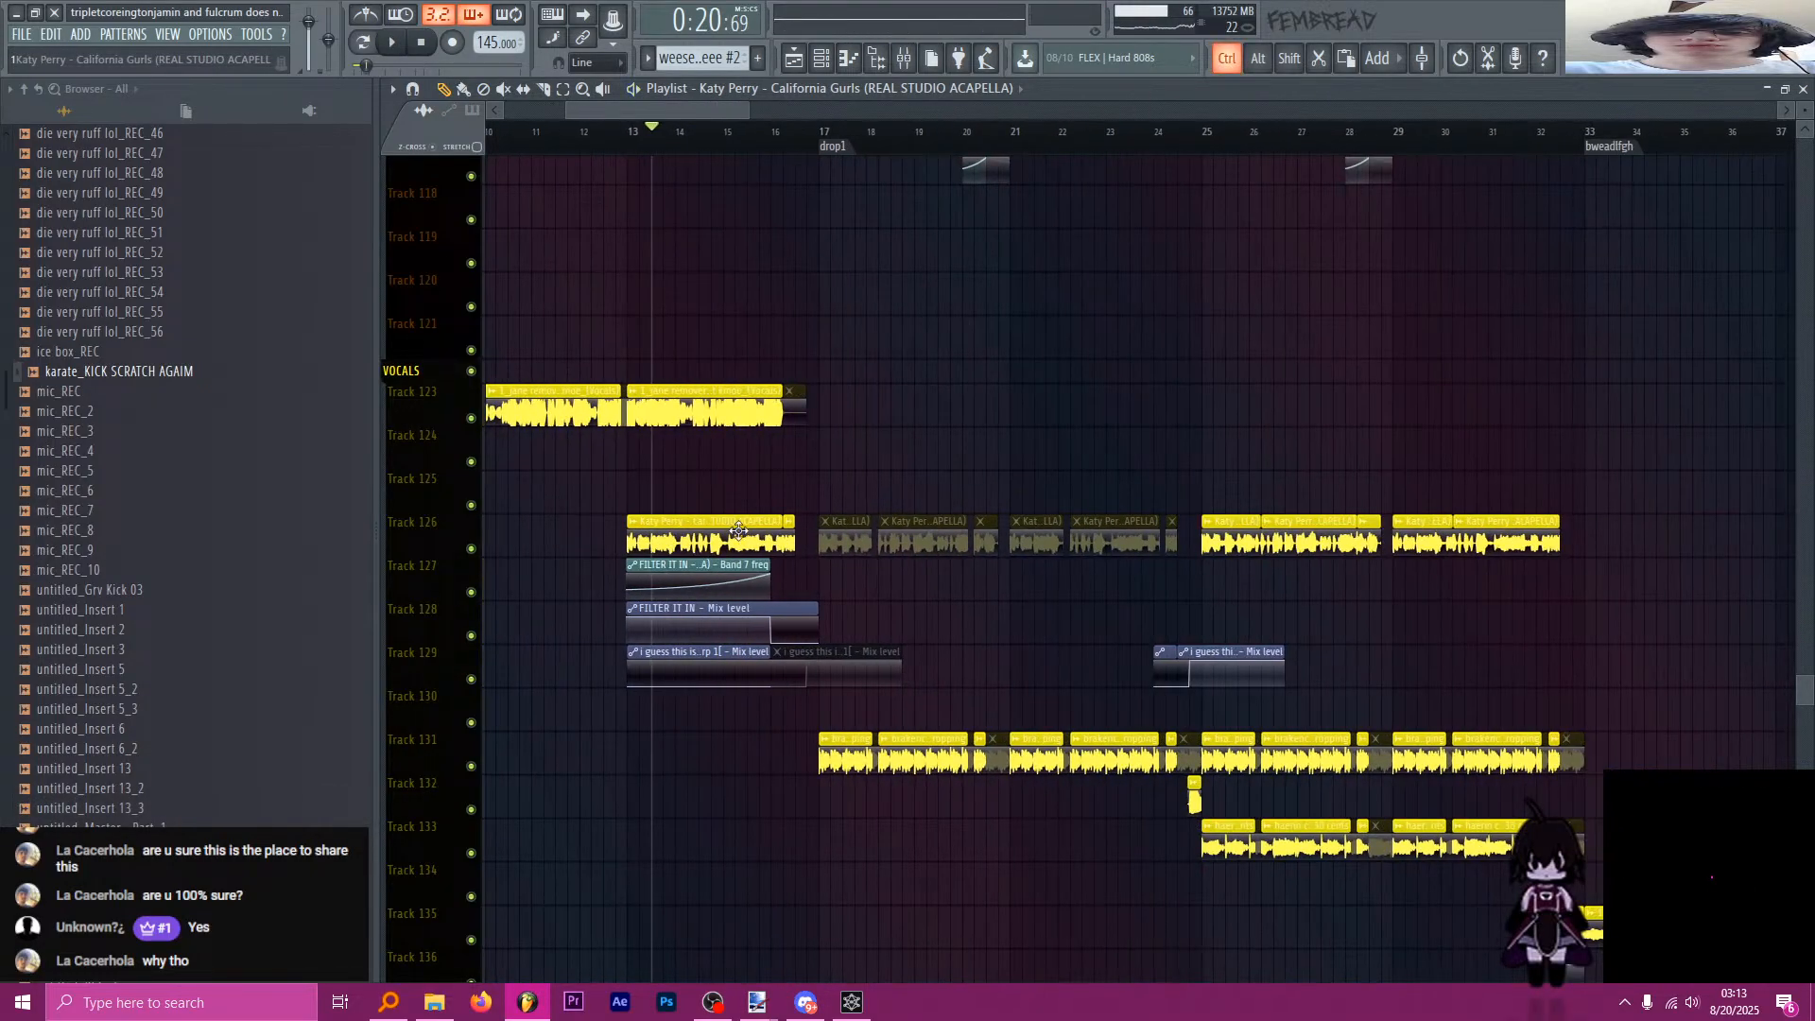
pyautogui.click(1204, 135)
pyautogui.scroll(-2, 1134, 283)
pyautogui.scroll(-2, 1175, 473)
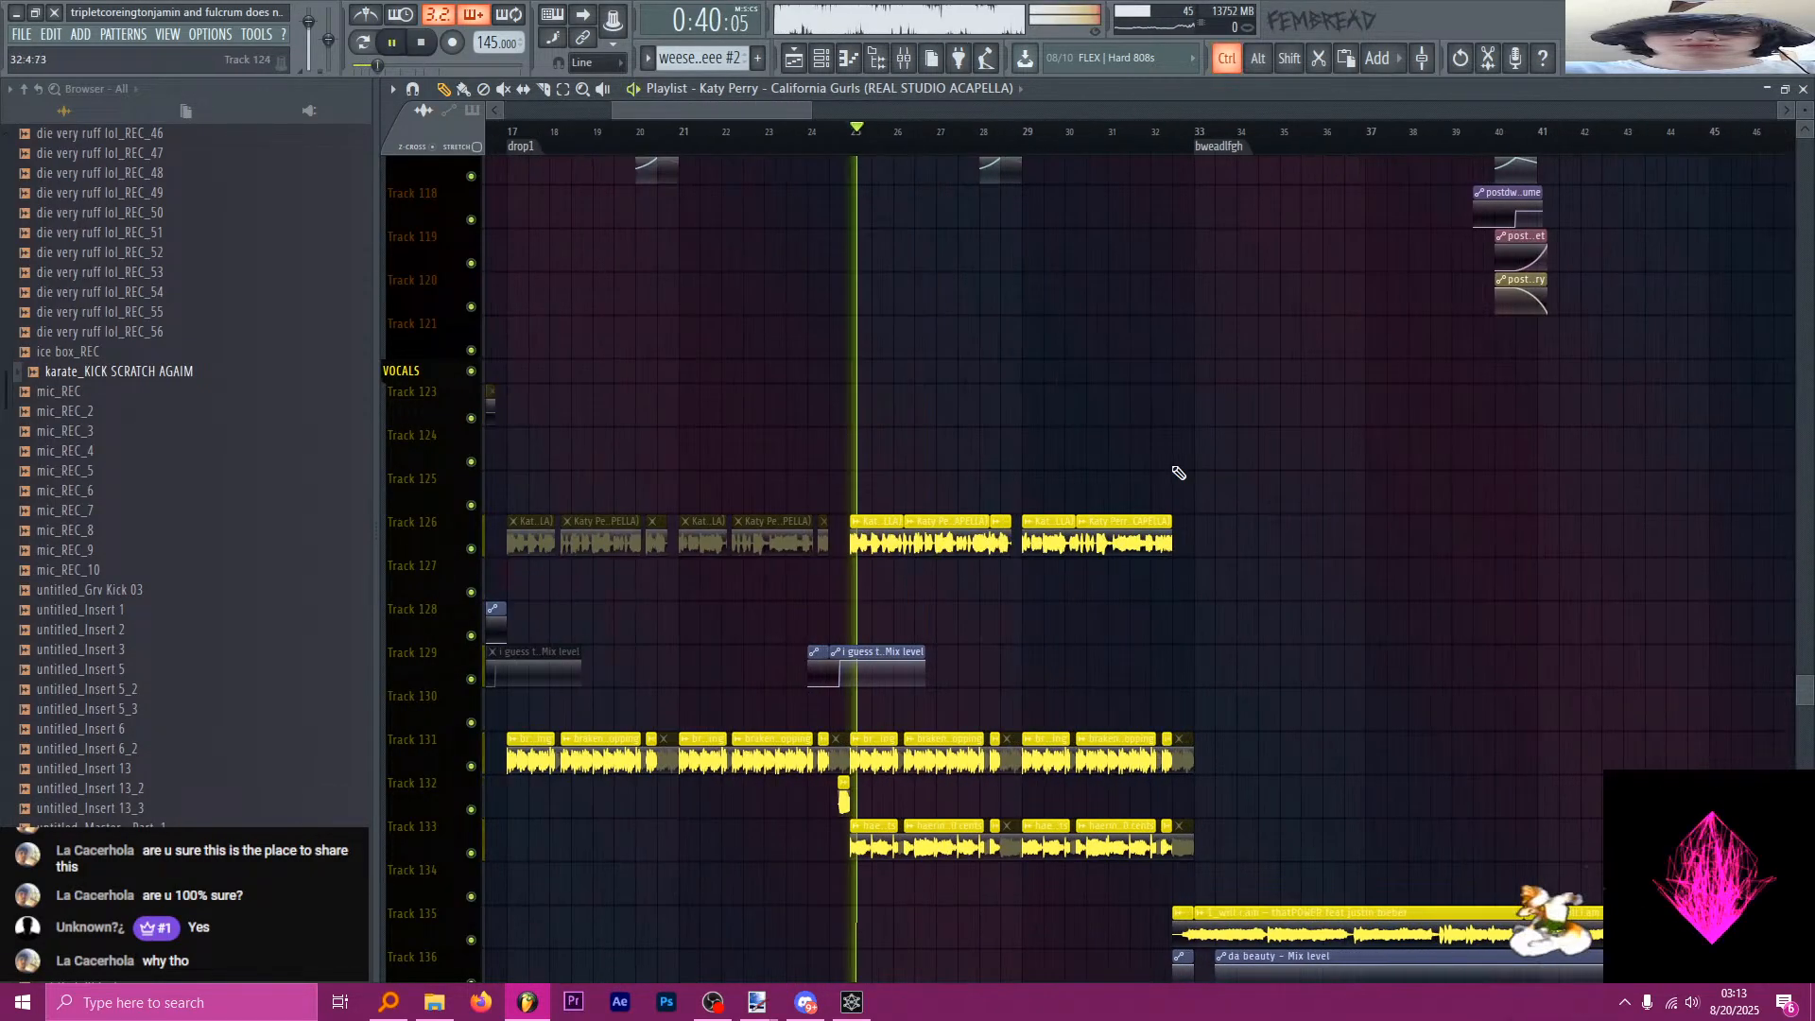
# Place a Katy Perry - California Gurls acapella clip on Track 126 at bar 89, the potential outwo marker.
pyautogui.scroll(-3, 774, 530)
pyautogui.scroll(4, 1129, 563)
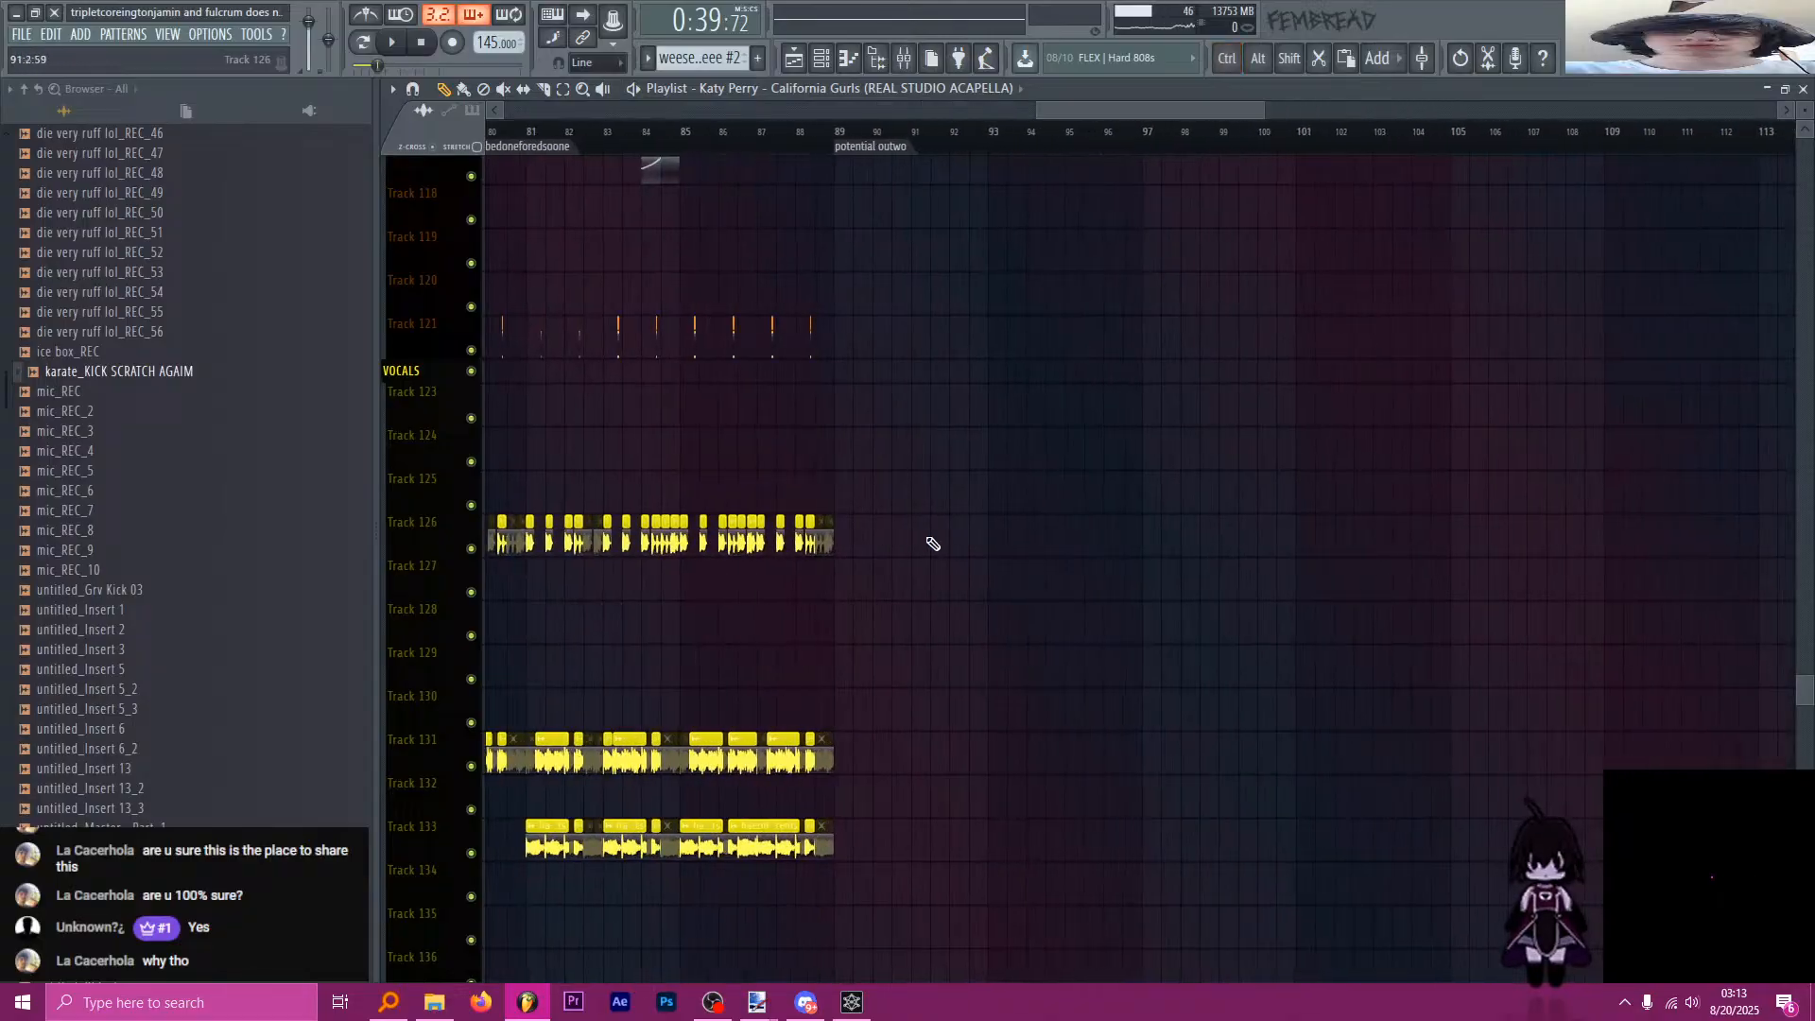
pyautogui.click(857, 542)
pyautogui.moveTo(871, 545); pyautogui.dragTo(854, 546)
pyautogui.scroll(-5, 955, 578)
pyautogui.scroll(-2, 976, 590)
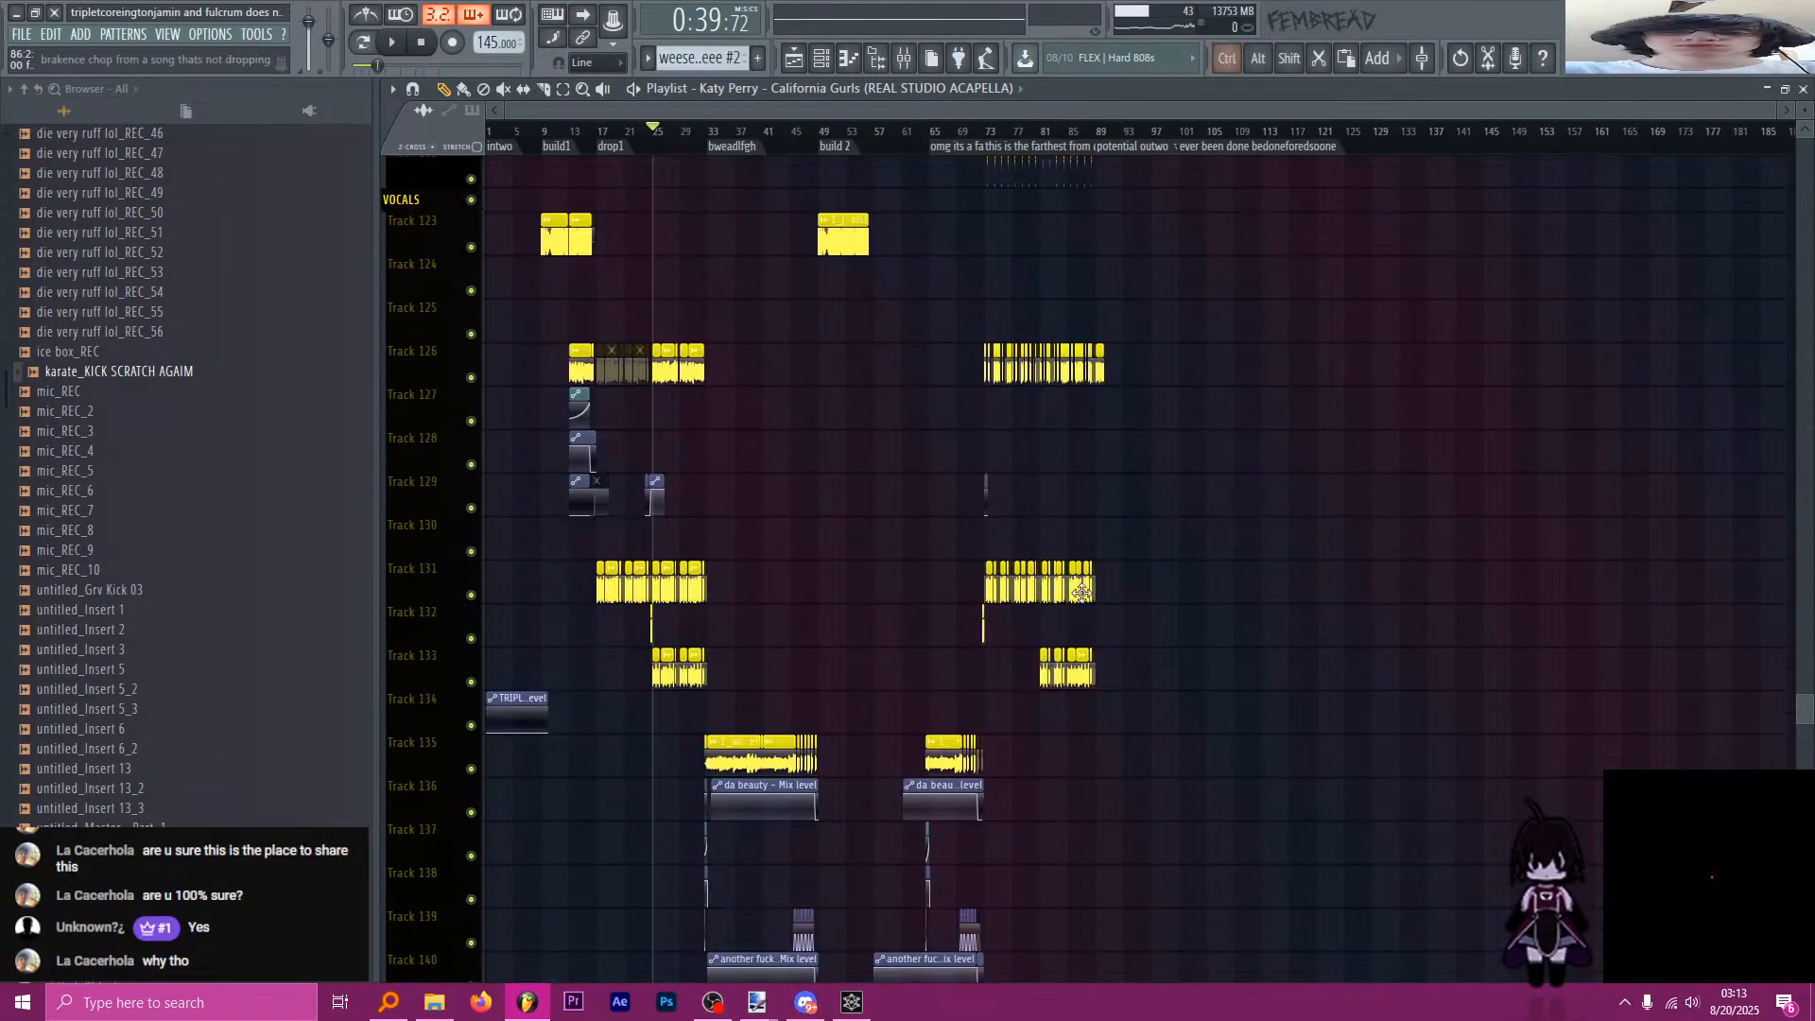
# Extend the new acapella clip to bar 97 and set the playback position to bar 89.
pyautogui.scroll(5, 1134, 510)
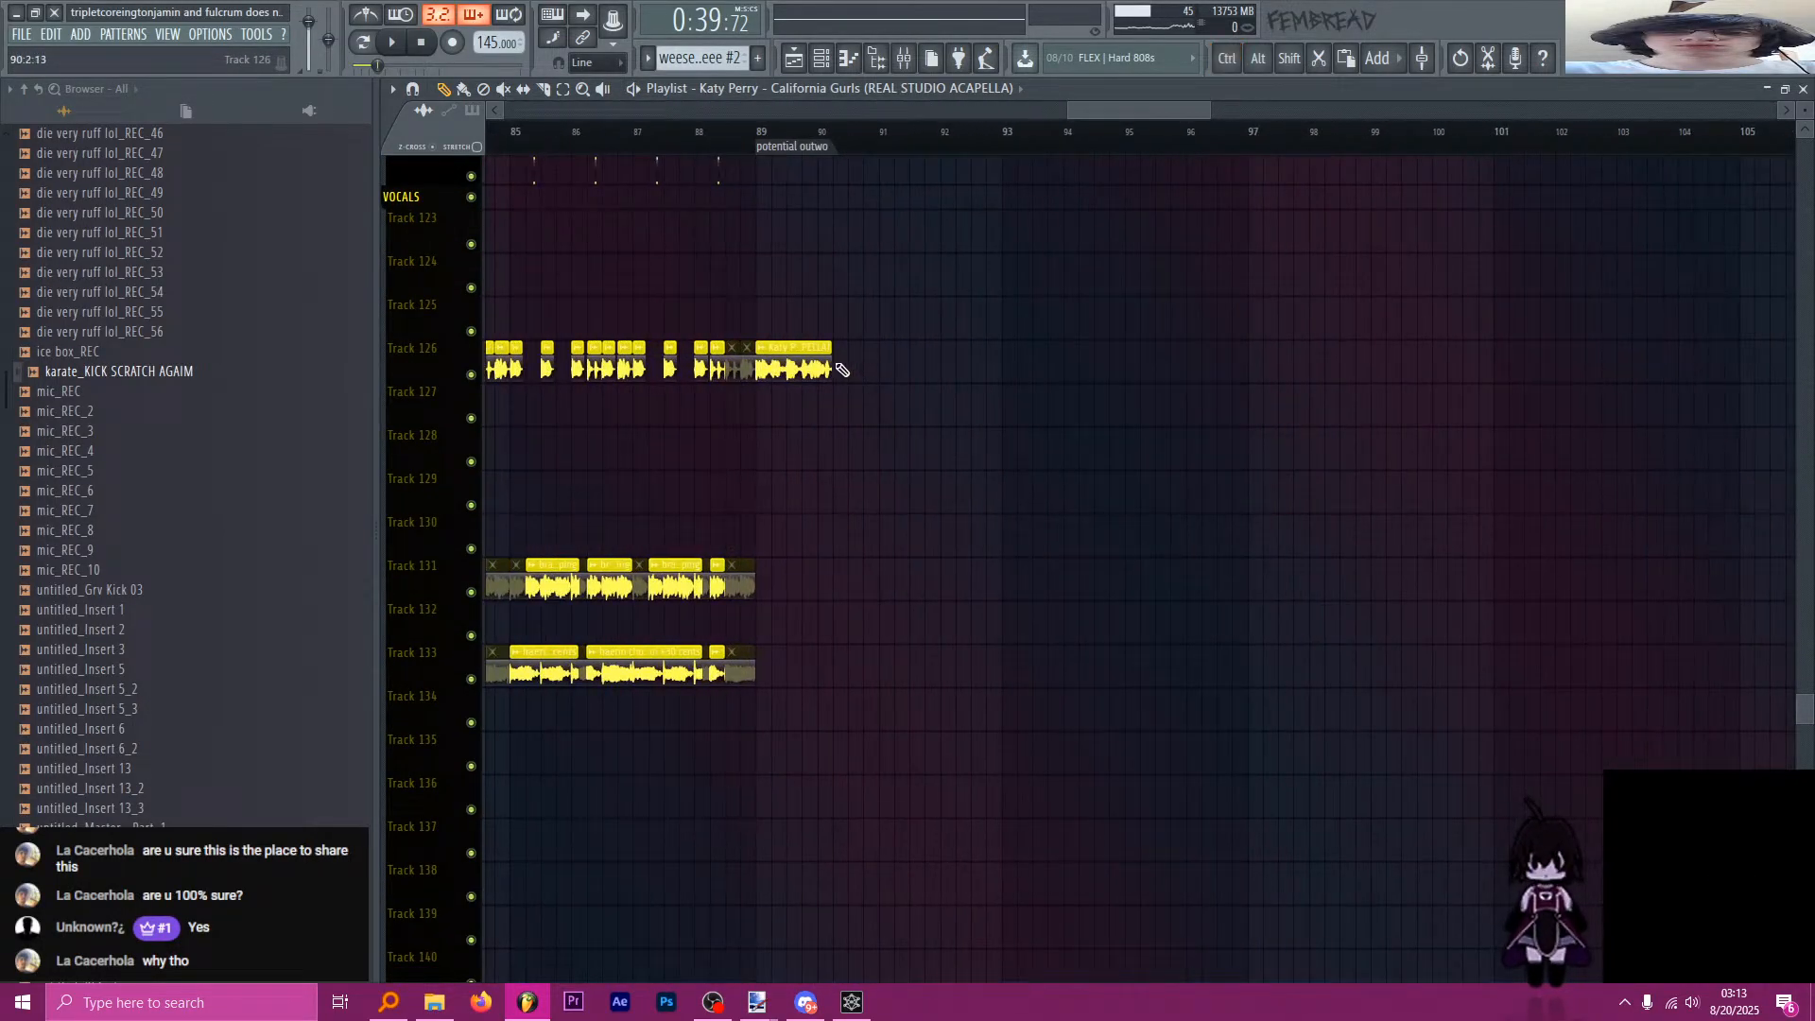
pyautogui.moveTo(841, 369); pyautogui.dragTo(1267, 362)
pyautogui.scroll(2, 1257, 387)
pyautogui.scroll(5, 1229, 395)
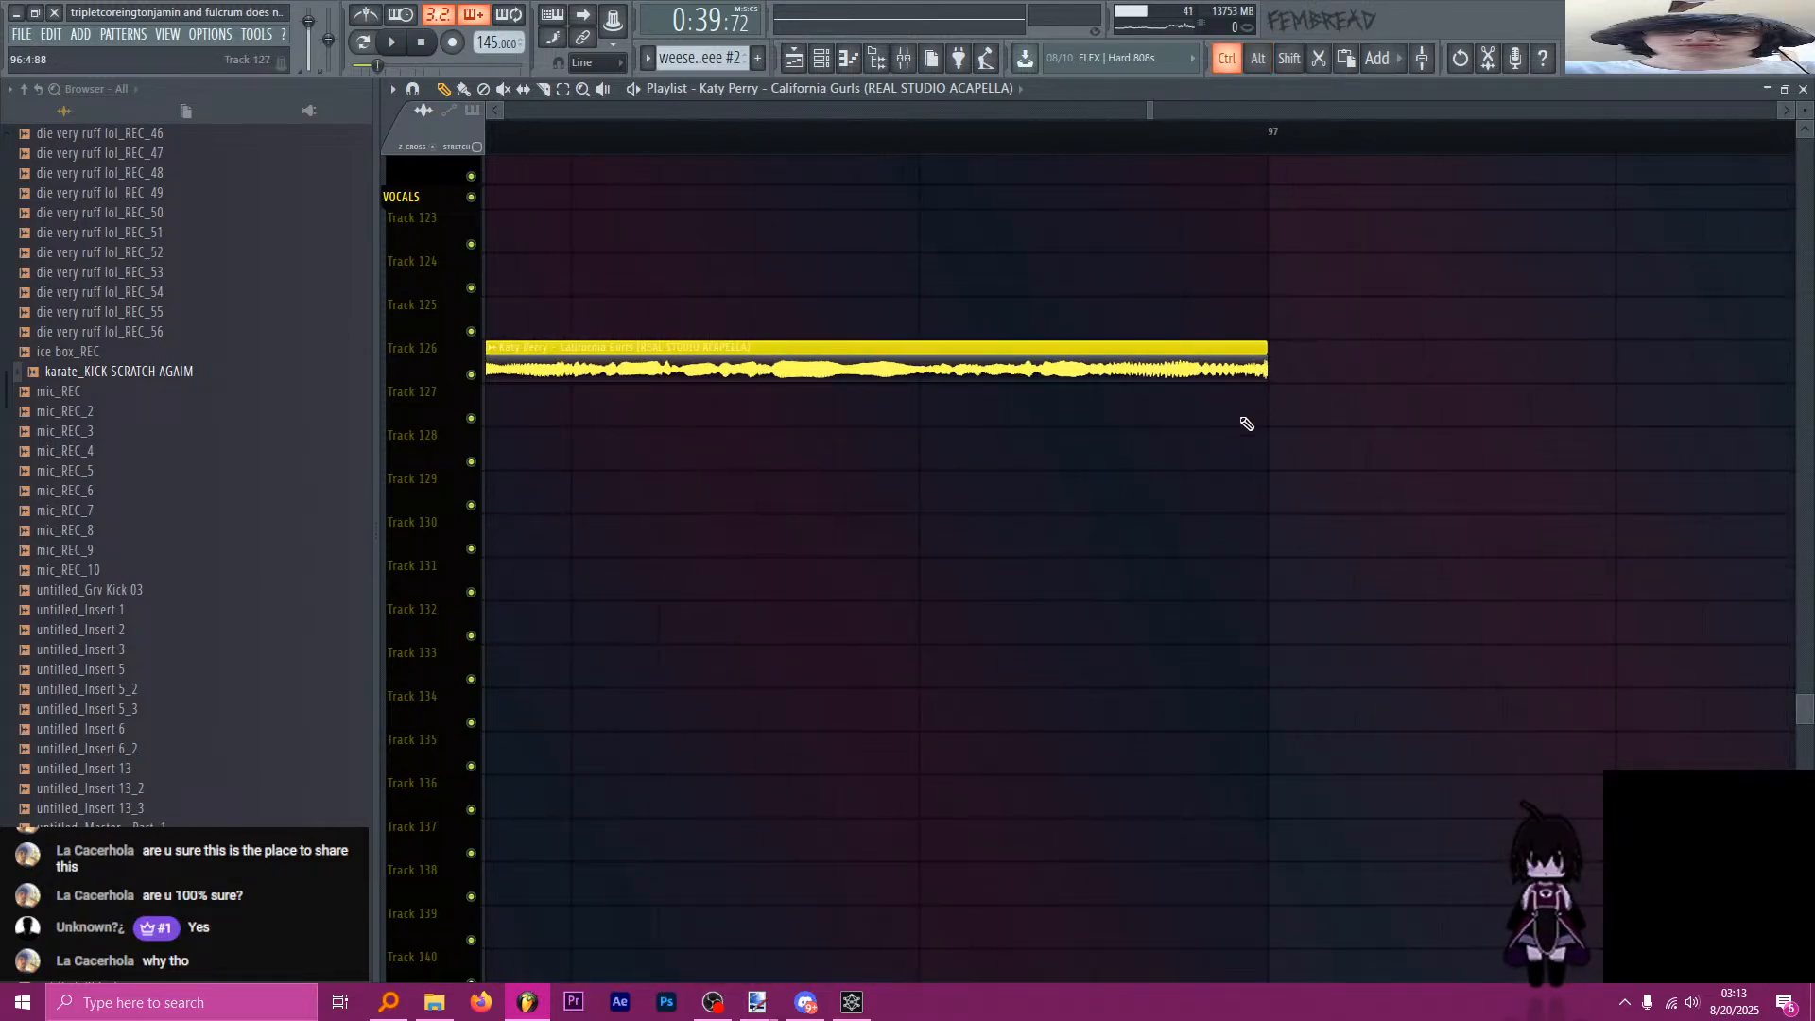
pyautogui.scroll(-6, 1229, 425)
pyautogui.click(871, 132)
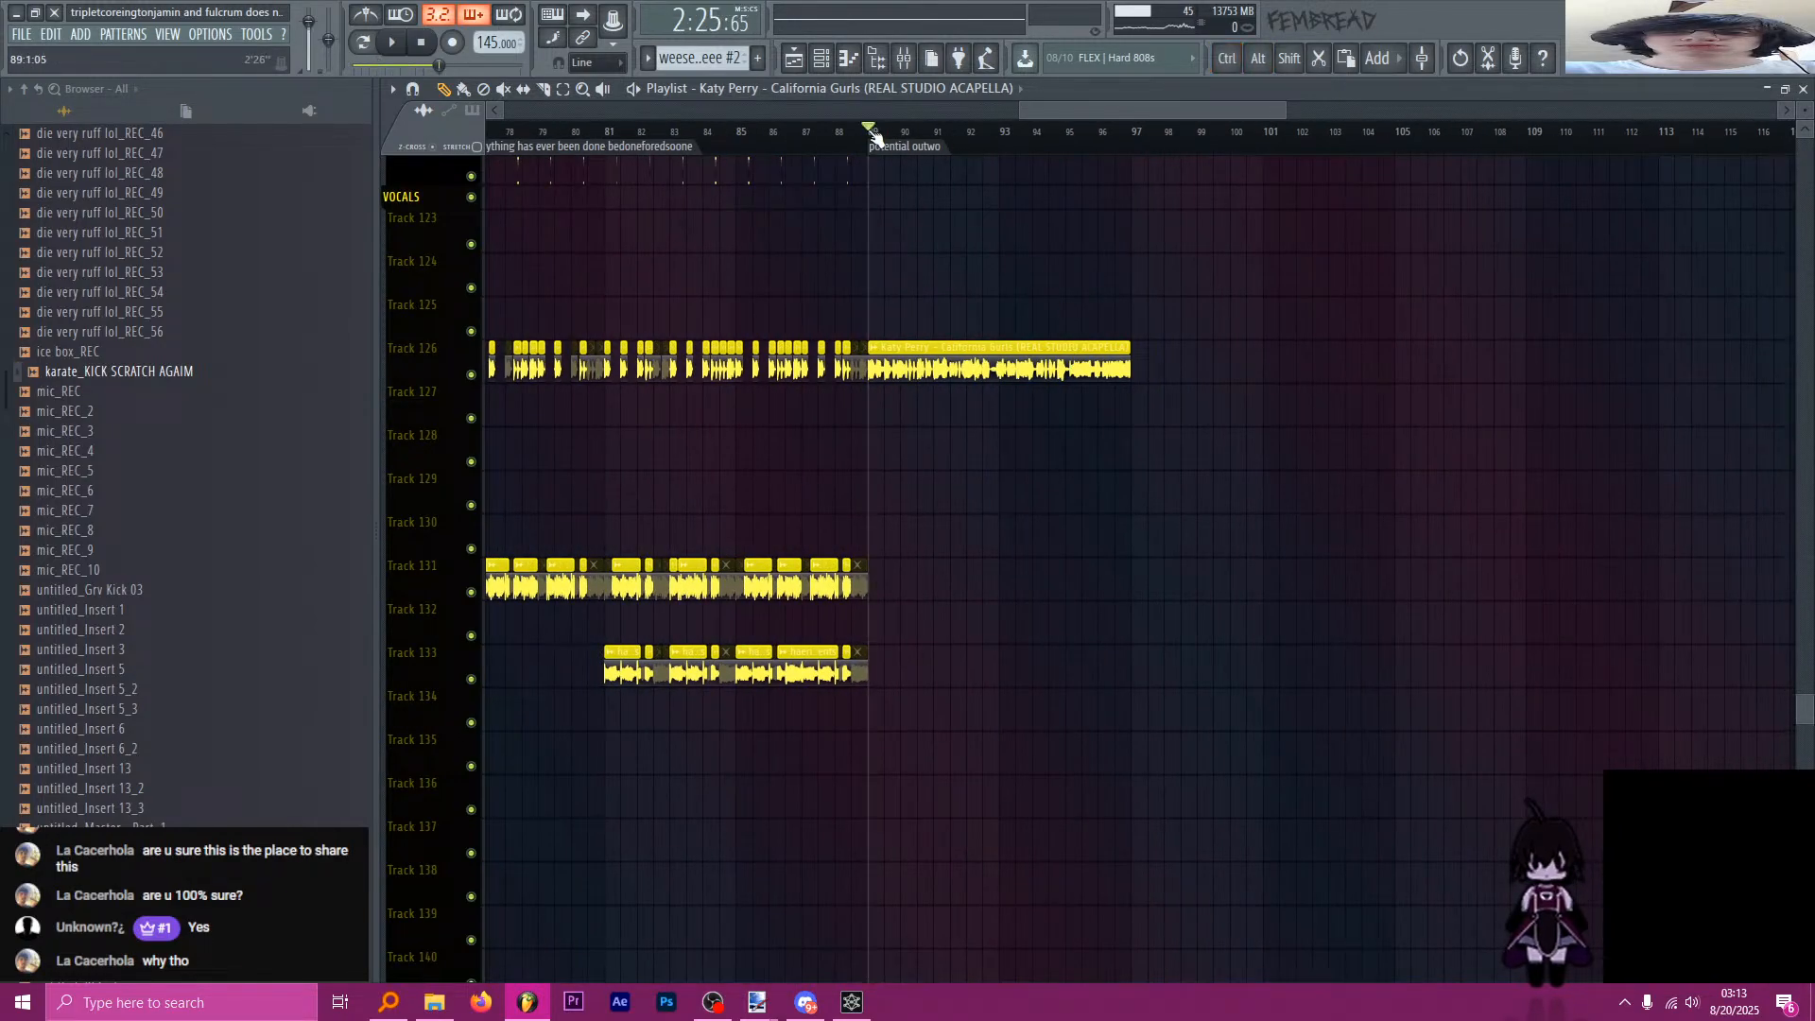
# Show the mixer, select the Katy Perry acapella's insert and load Patcher into effect slot 5.
pyautogui.click(903, 58)
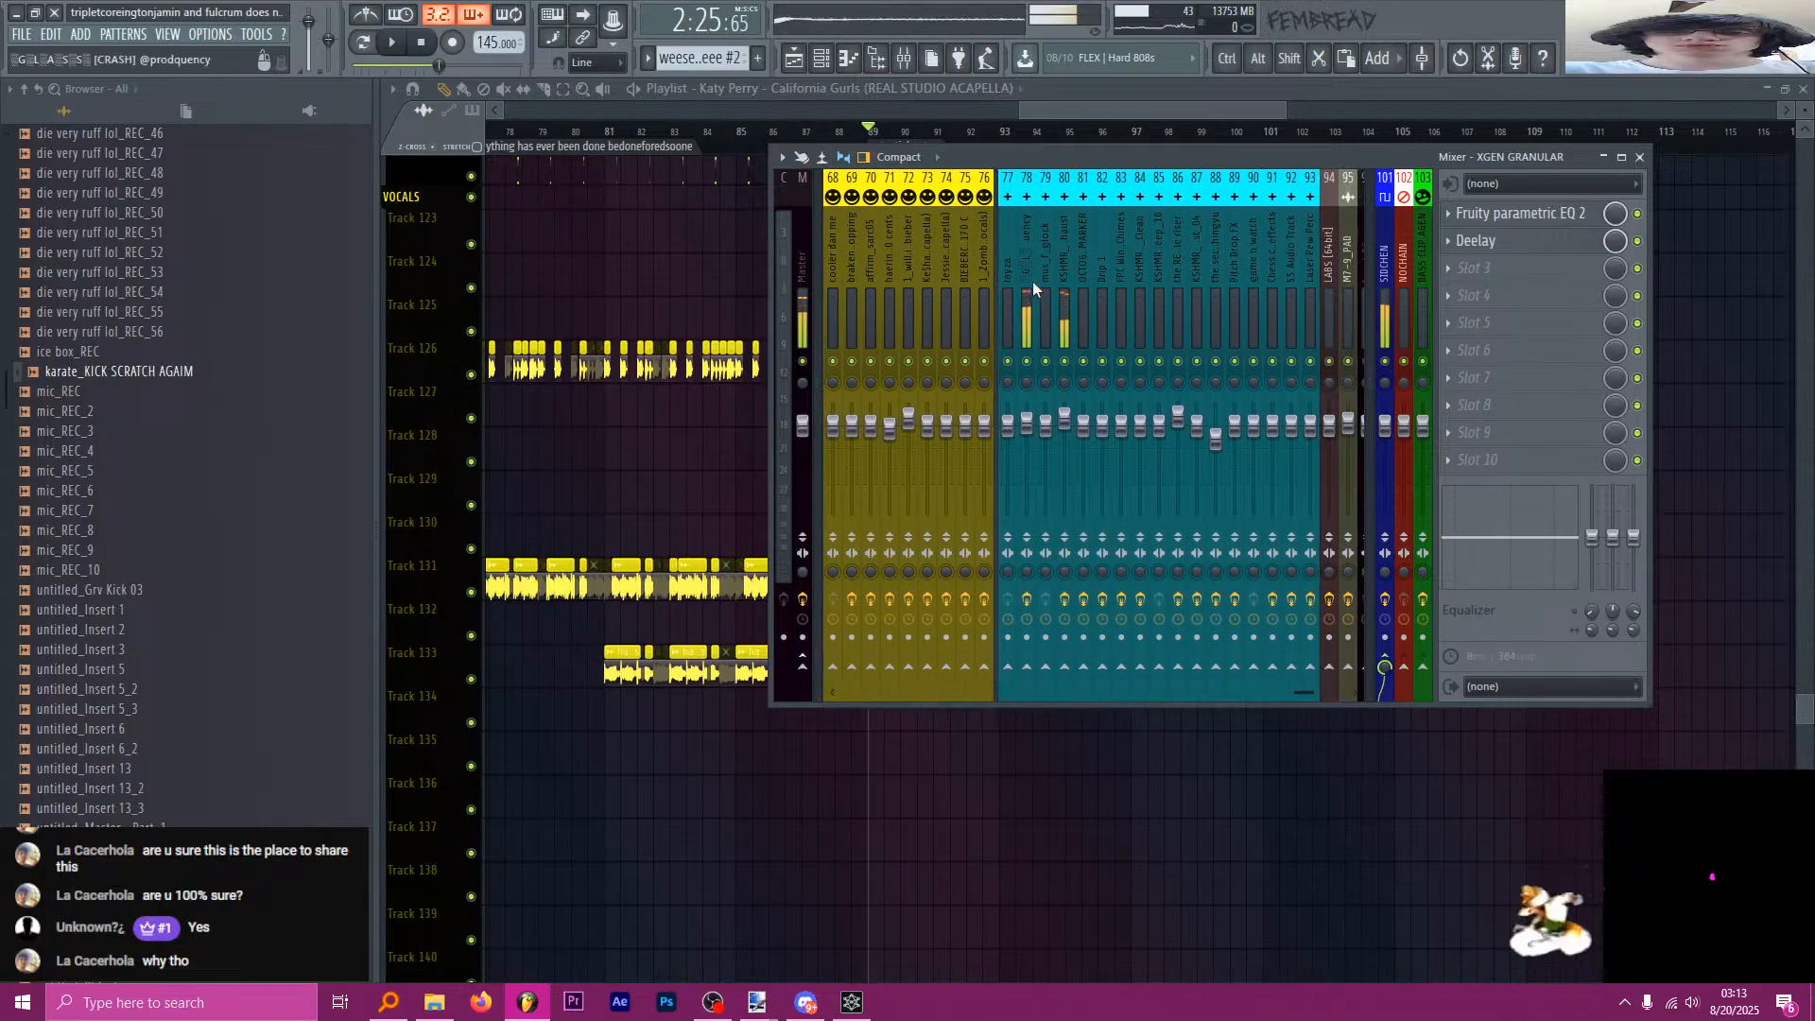
pyautogui.scroll(3, 1032, 281)
pyautogui.click(1045, 281)
pyautogui.press('s')
pyautogui.click(1484, 324)
pyautogui.click(1351, 192)
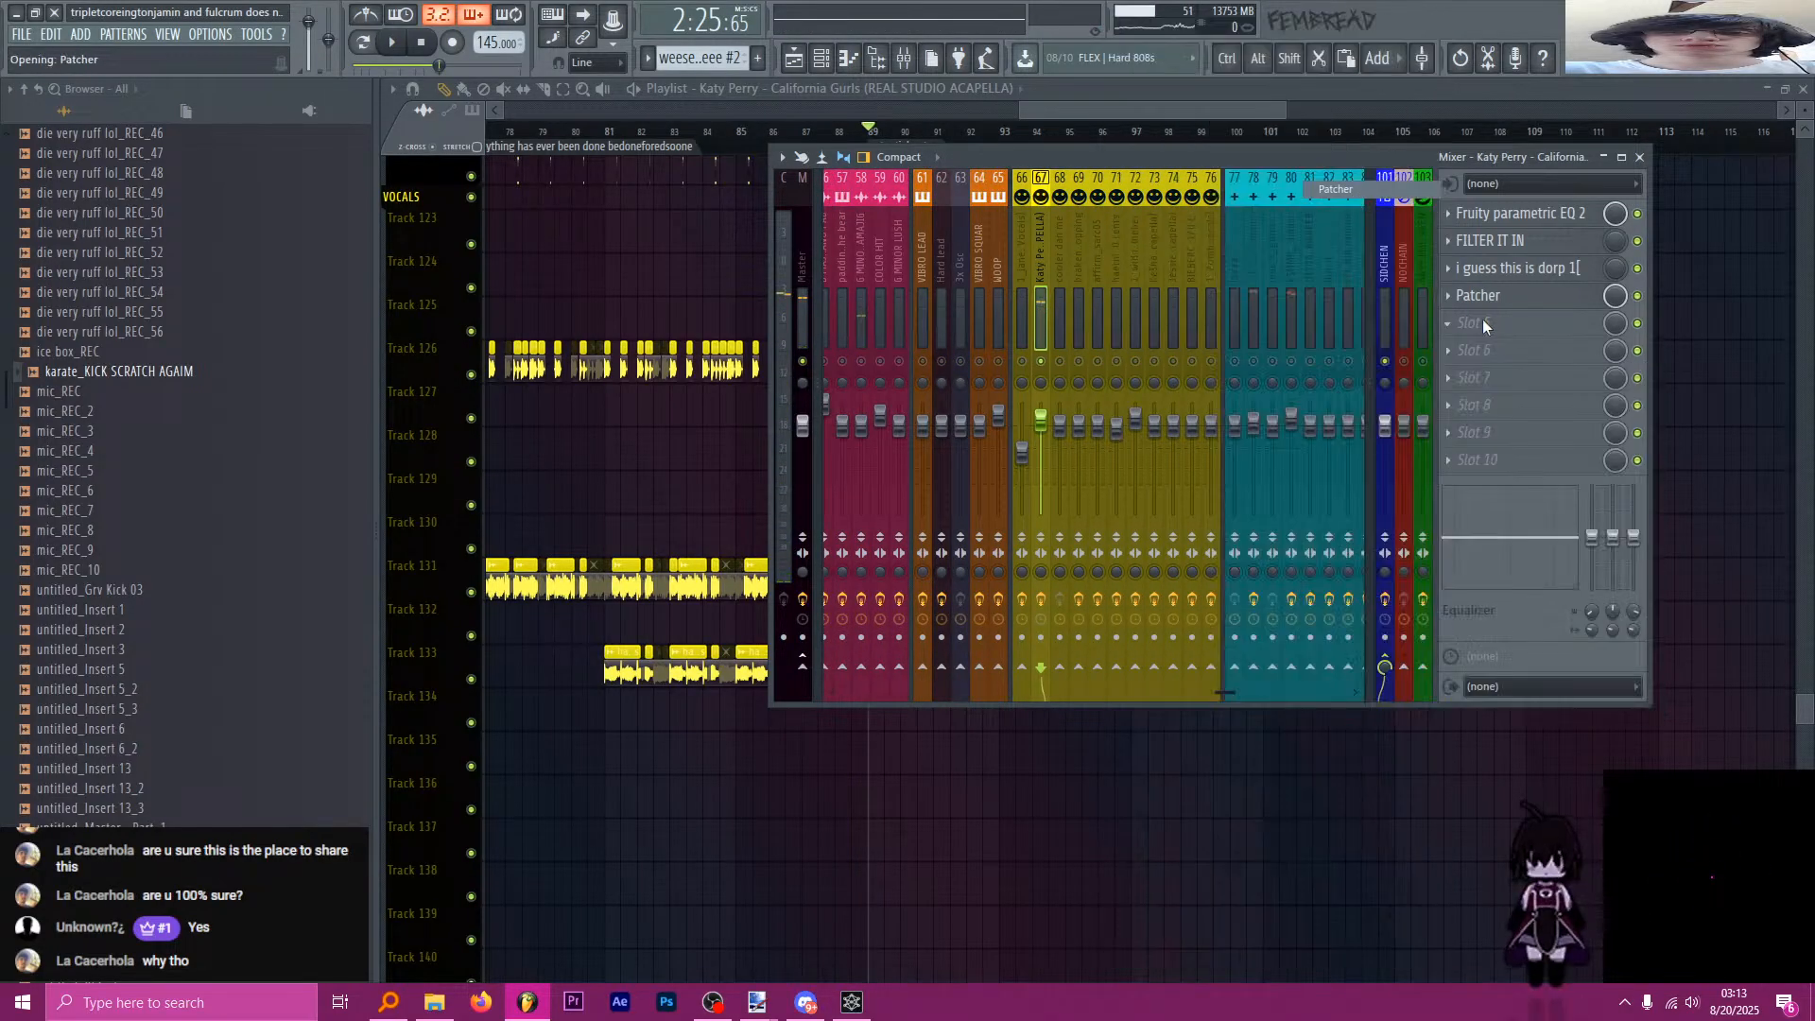
# Rename the new Patcher effect in slot 5 to "outro patcher".
pyautogui.rightClick(1450, 326)
pyautogui.click(1463, 349)
pyautogui.write('outro p')
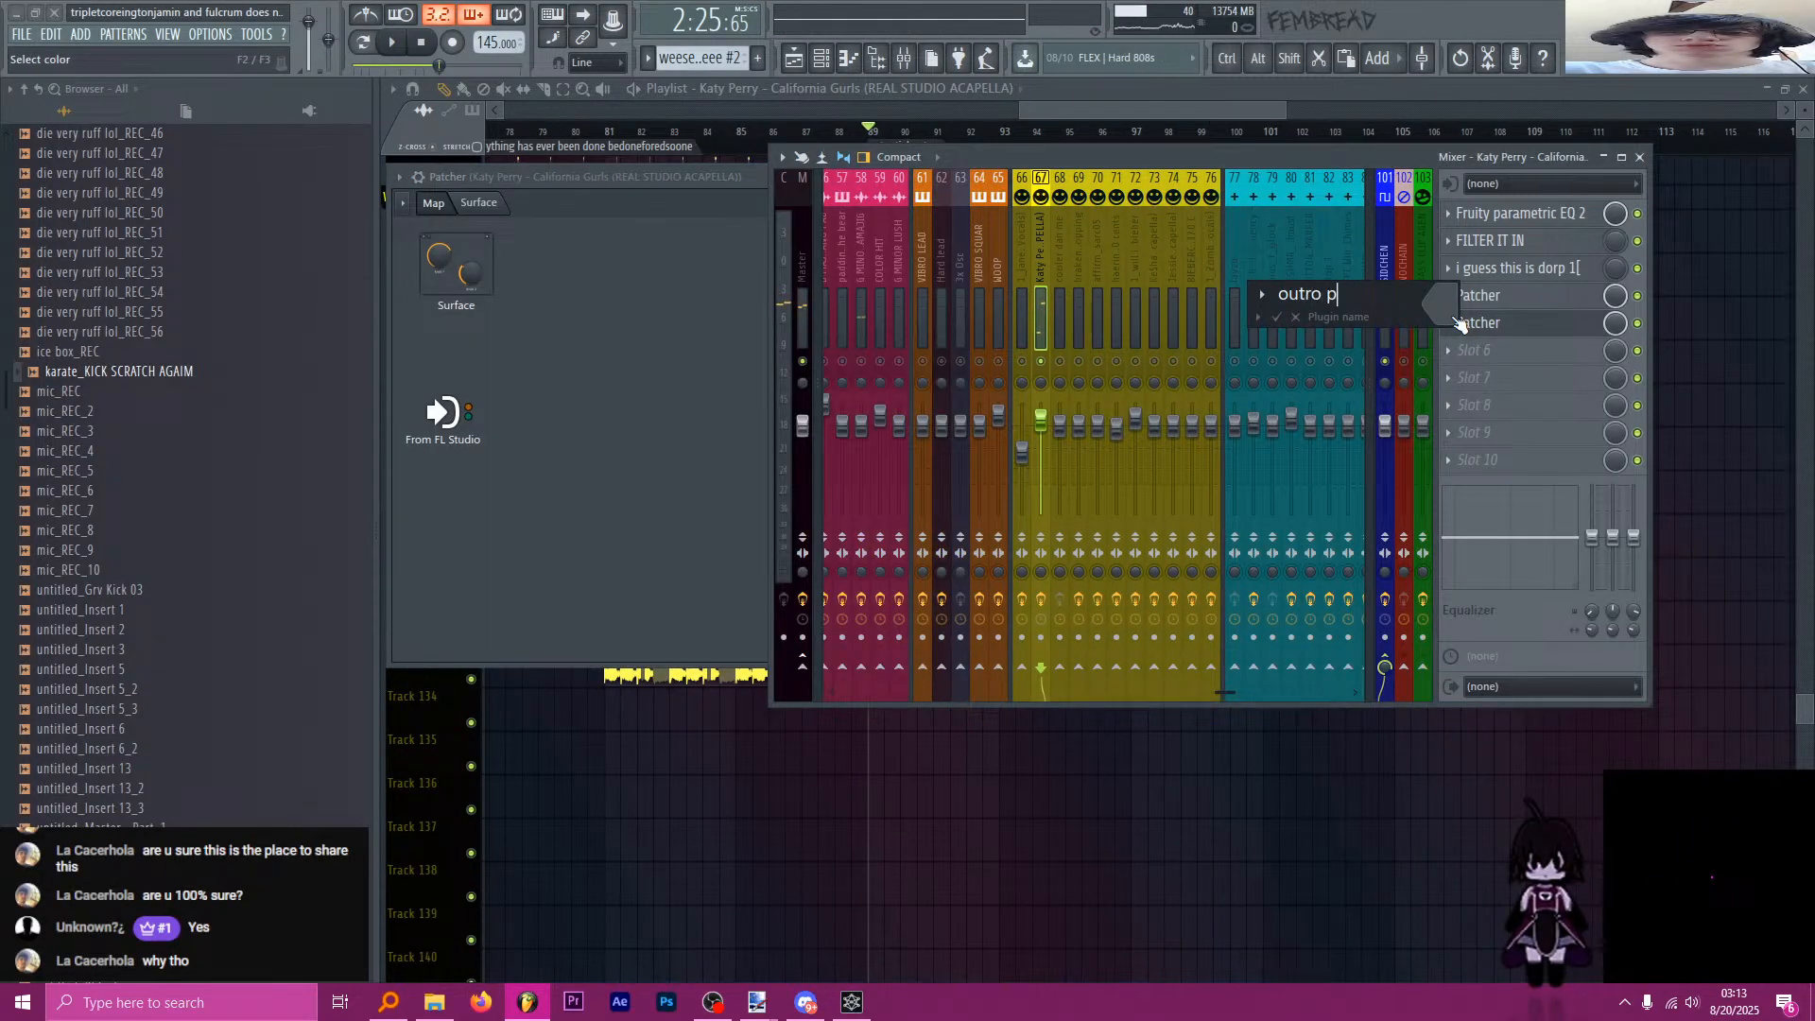
pyautogui.write('atcher')
pyautogui.press('Return')
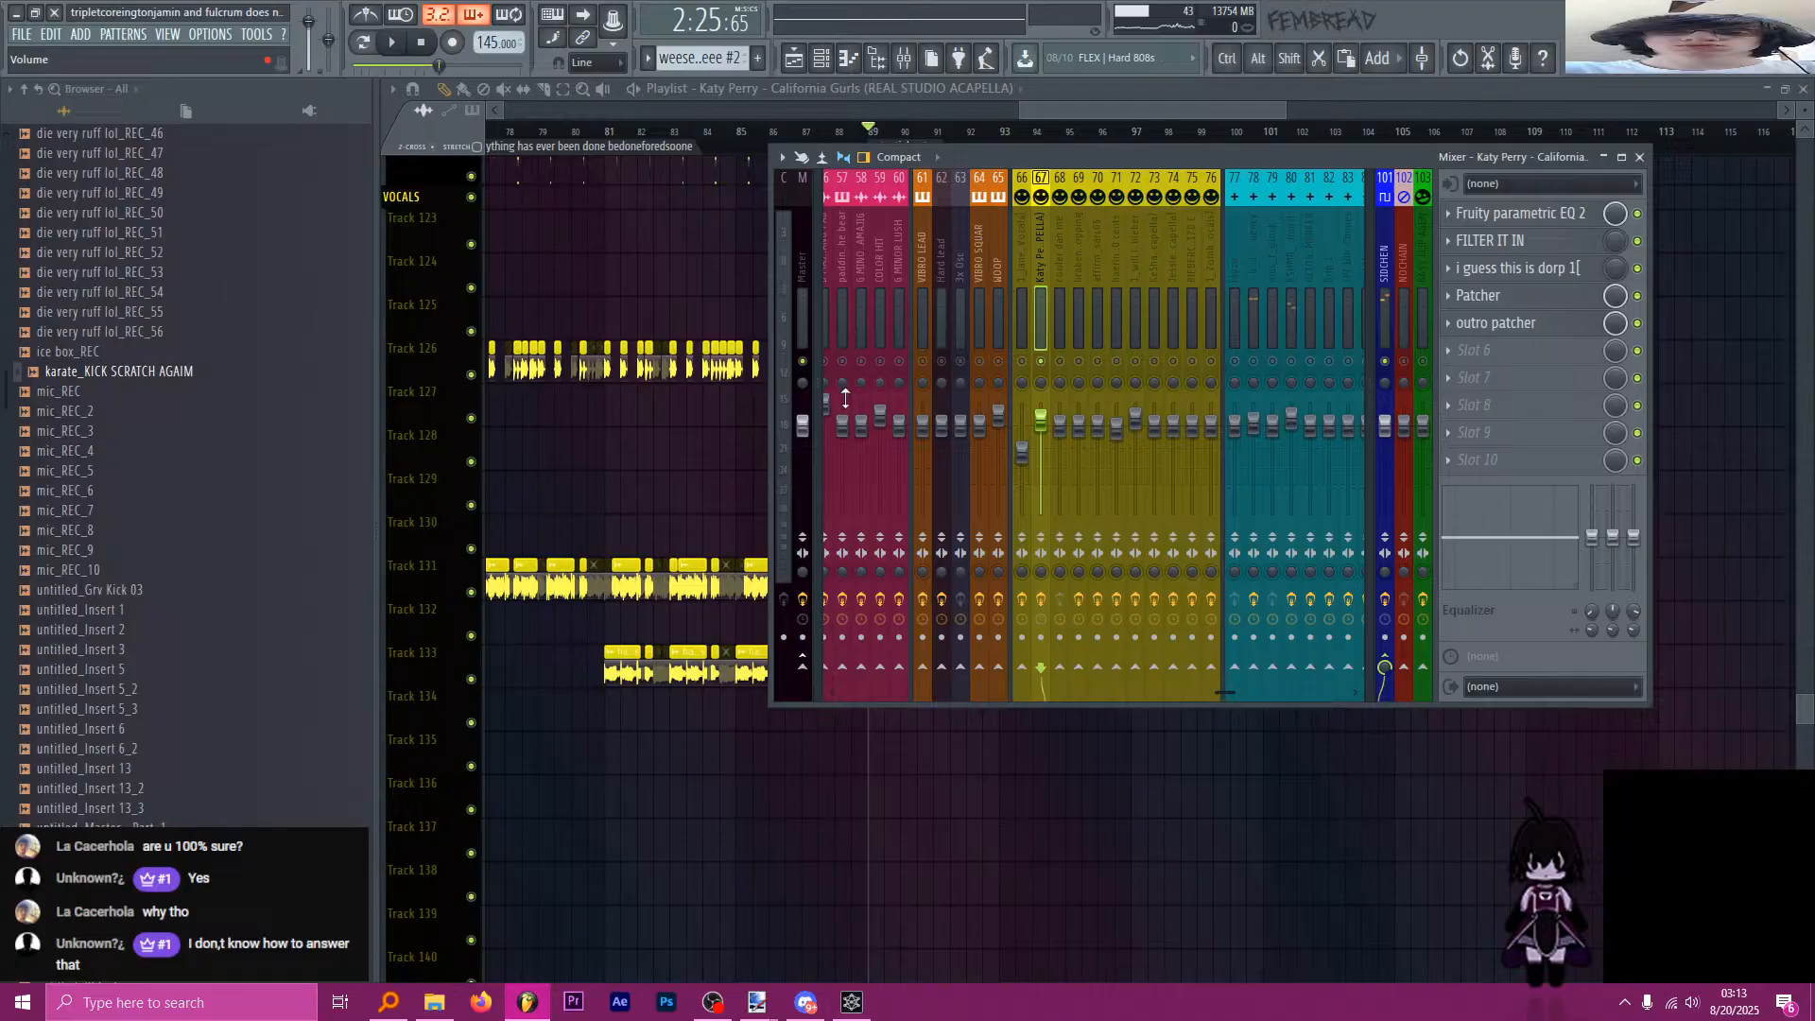
# Open the outro patcher, search the browser for "deelay" and add Deelay between its input and output.
pyautogui.click(1498, 331)
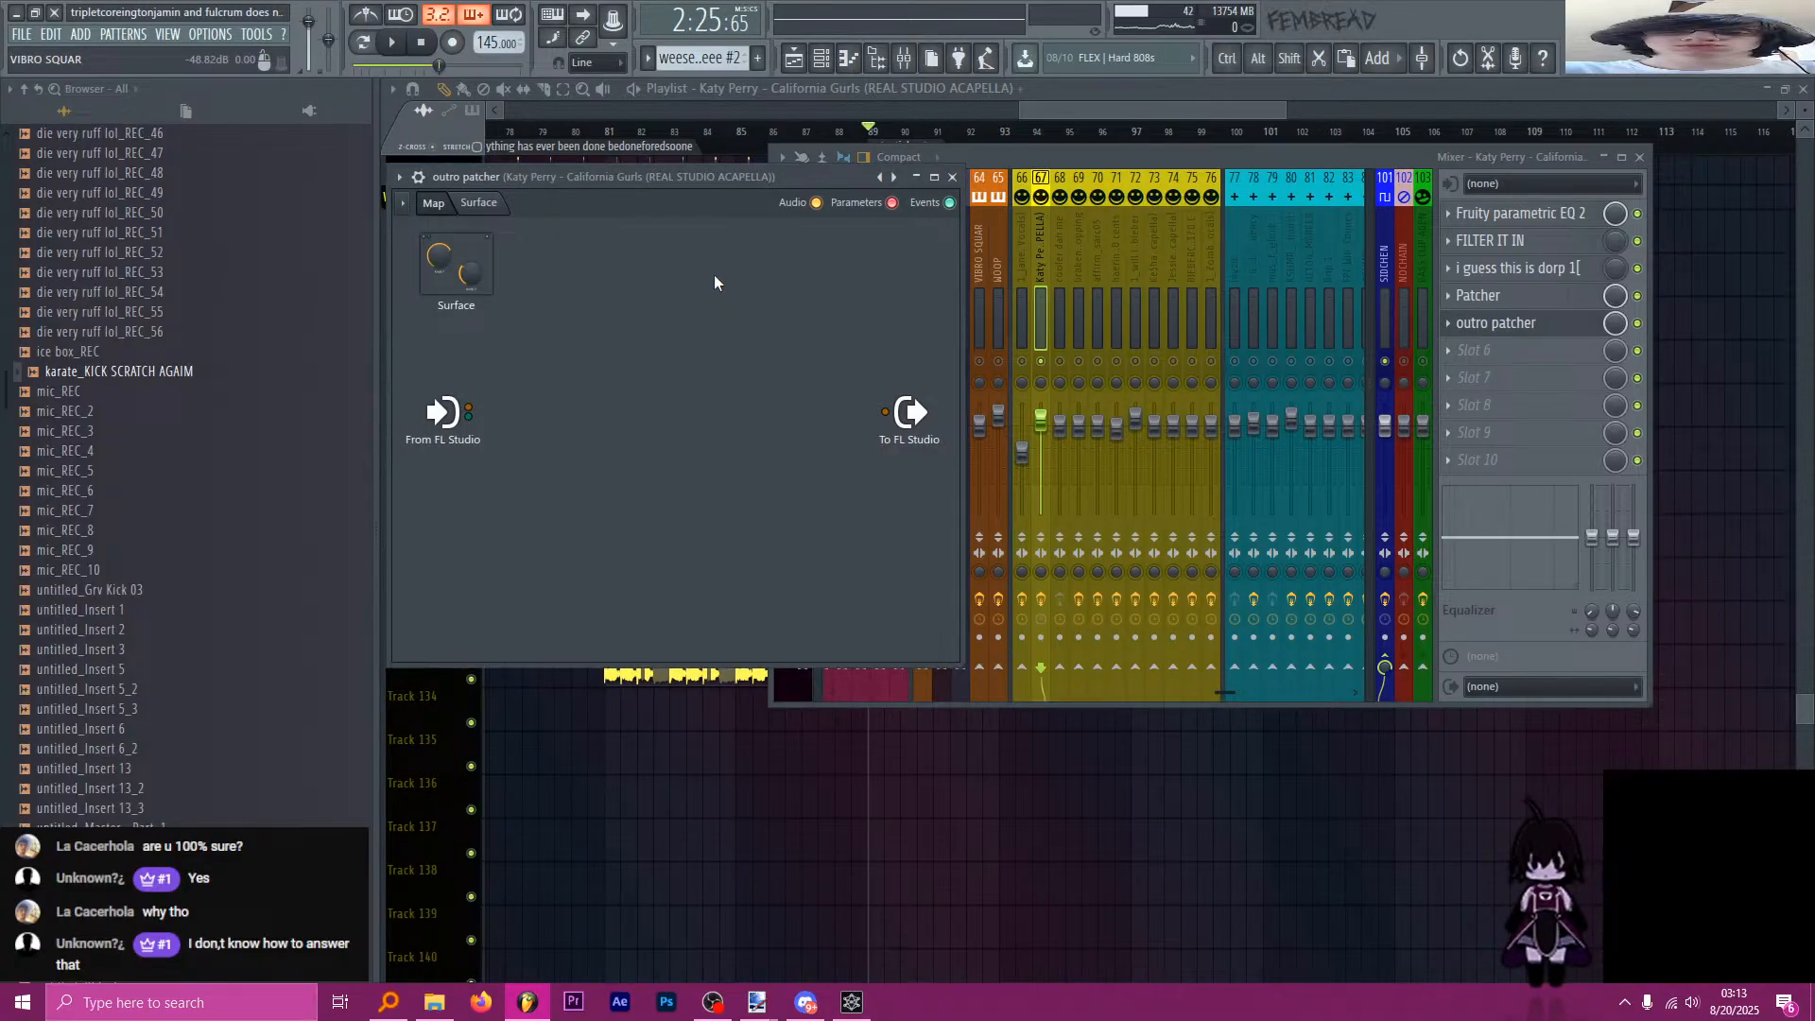
pyautogui.moveTo(637, 177); pyautogui.dragTo(819, 180)
pyautogui.hotkey('ctrl', 'f')
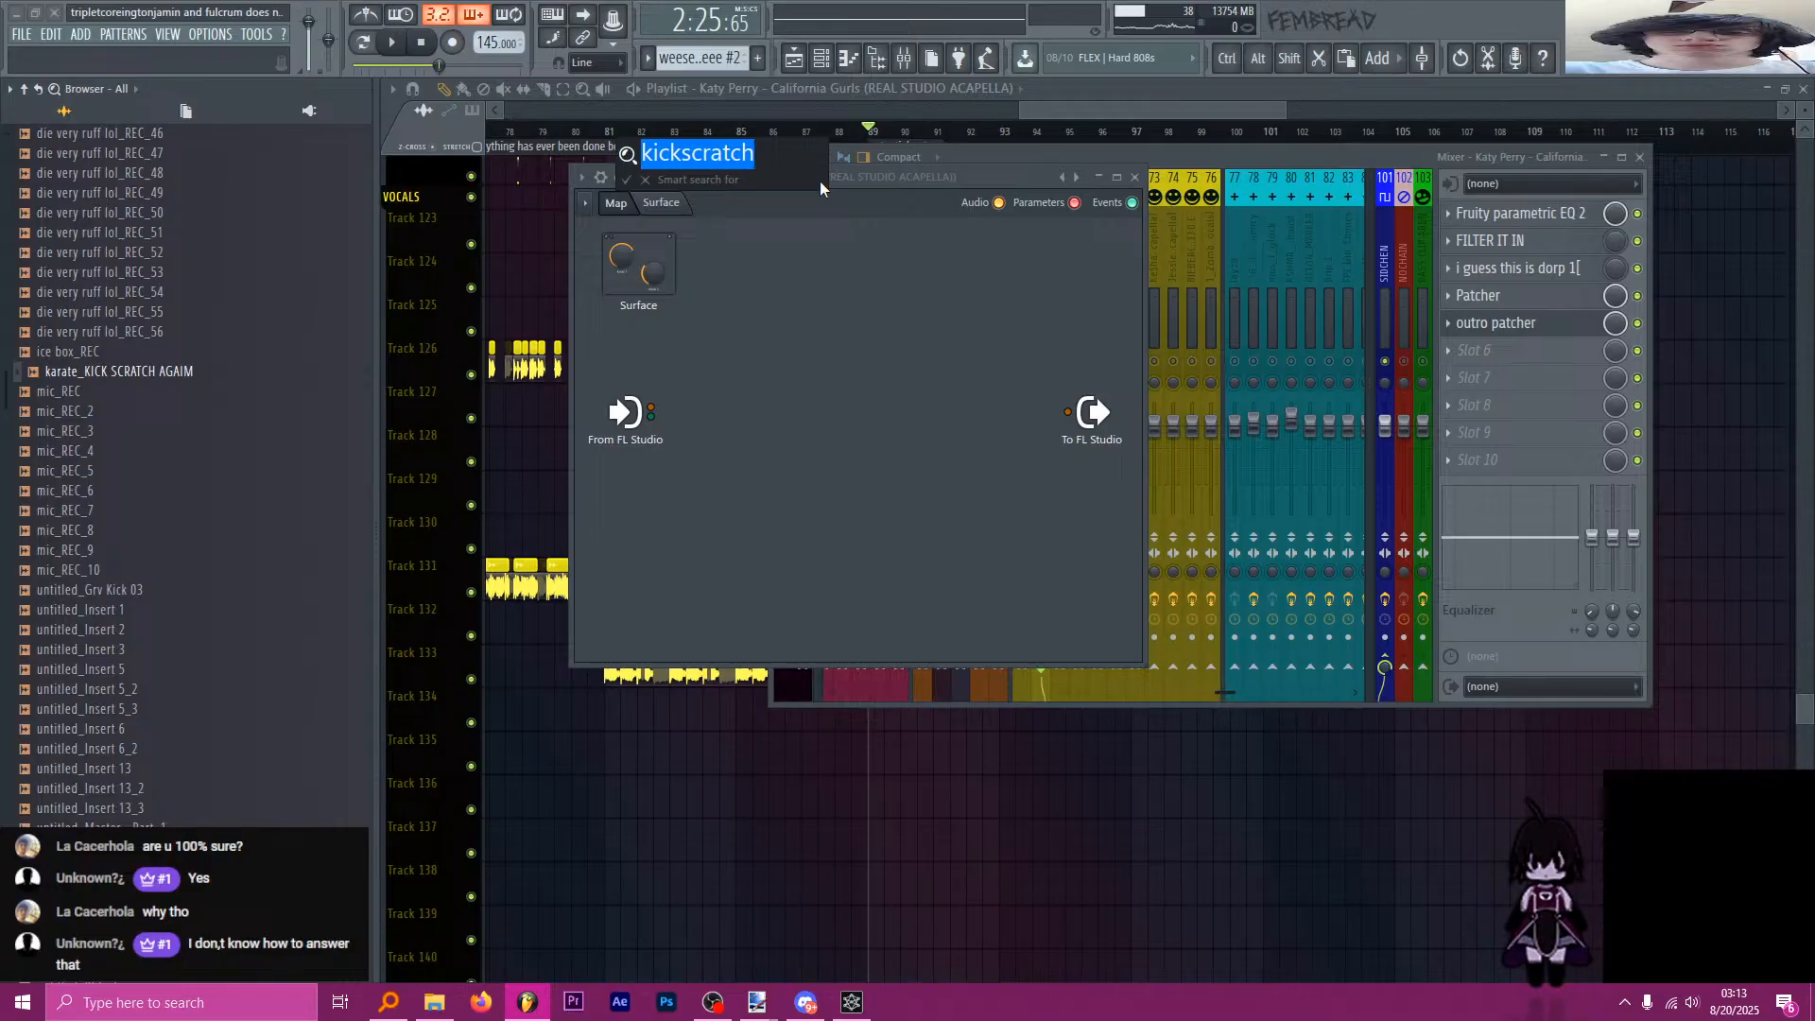
pyautogui.write('deelay')
pyautogui.press('Return')
pyautogui.scroll(3, 142, 284)
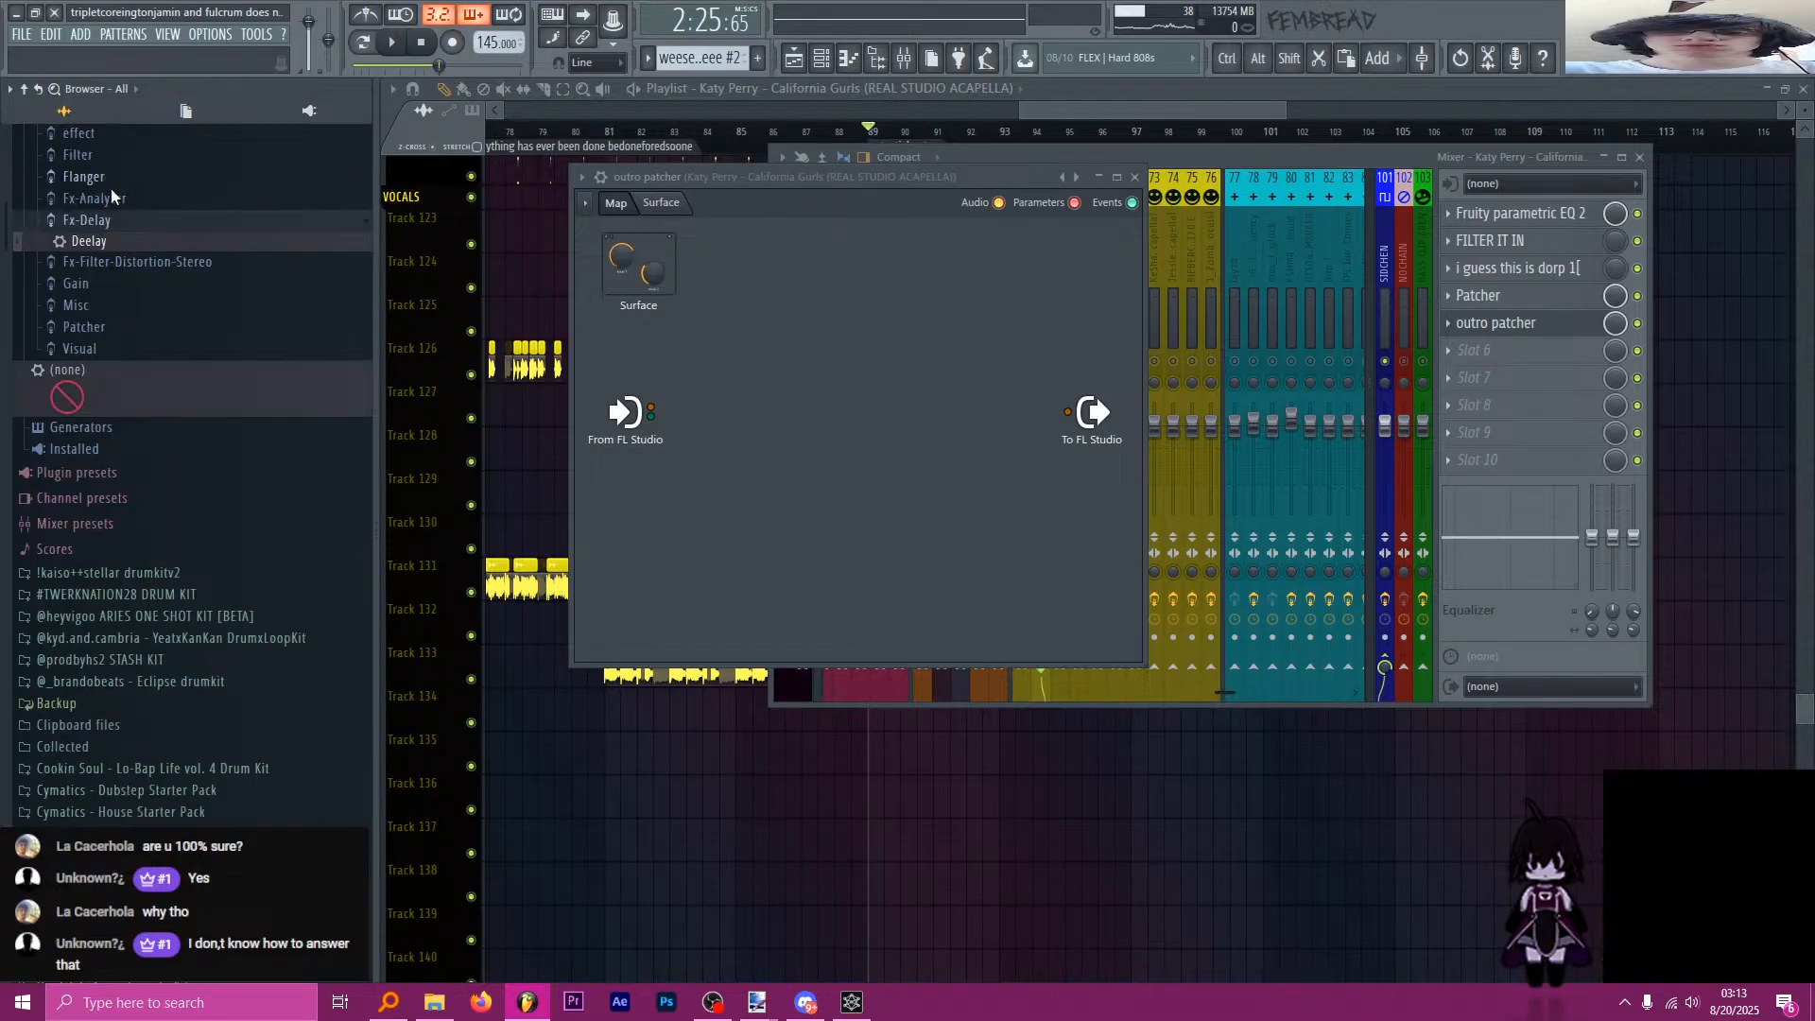
pyautogui.moveTo(103, 370); pyautogui.dragTo(750, 407)
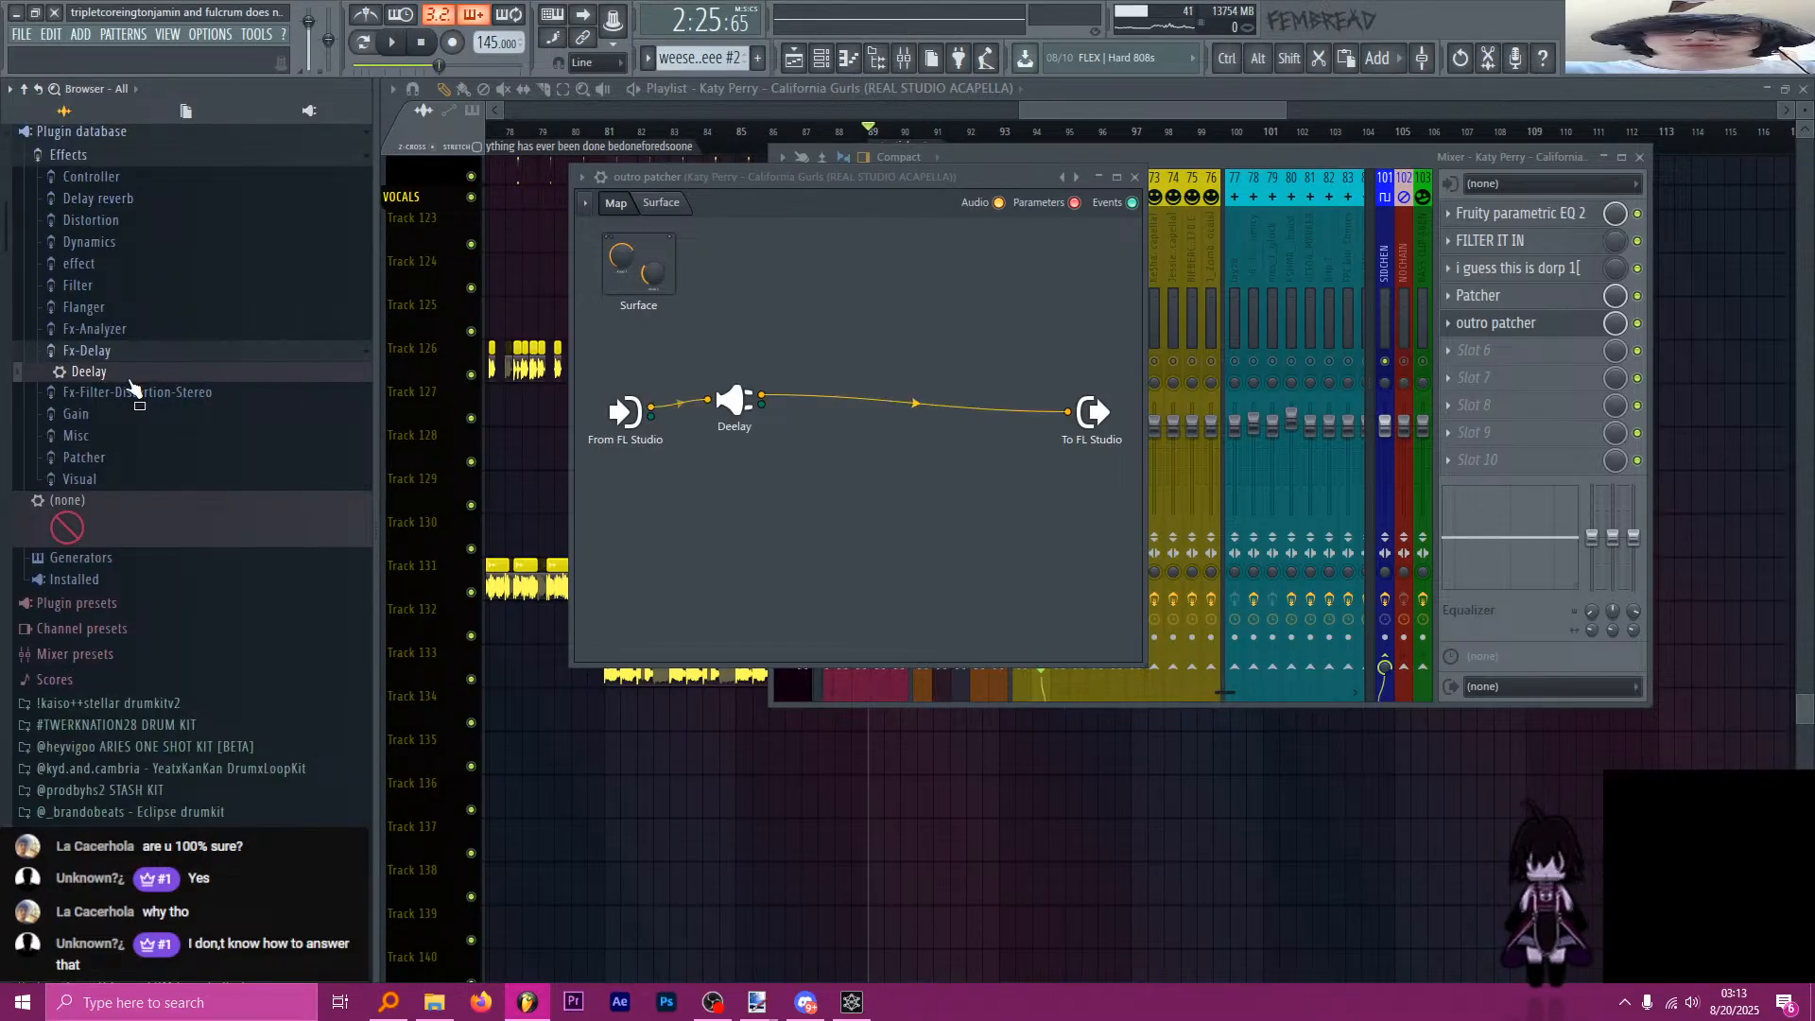
pyautogui.moveTo(130, 375); pyautogui.dragTo(858, 372)
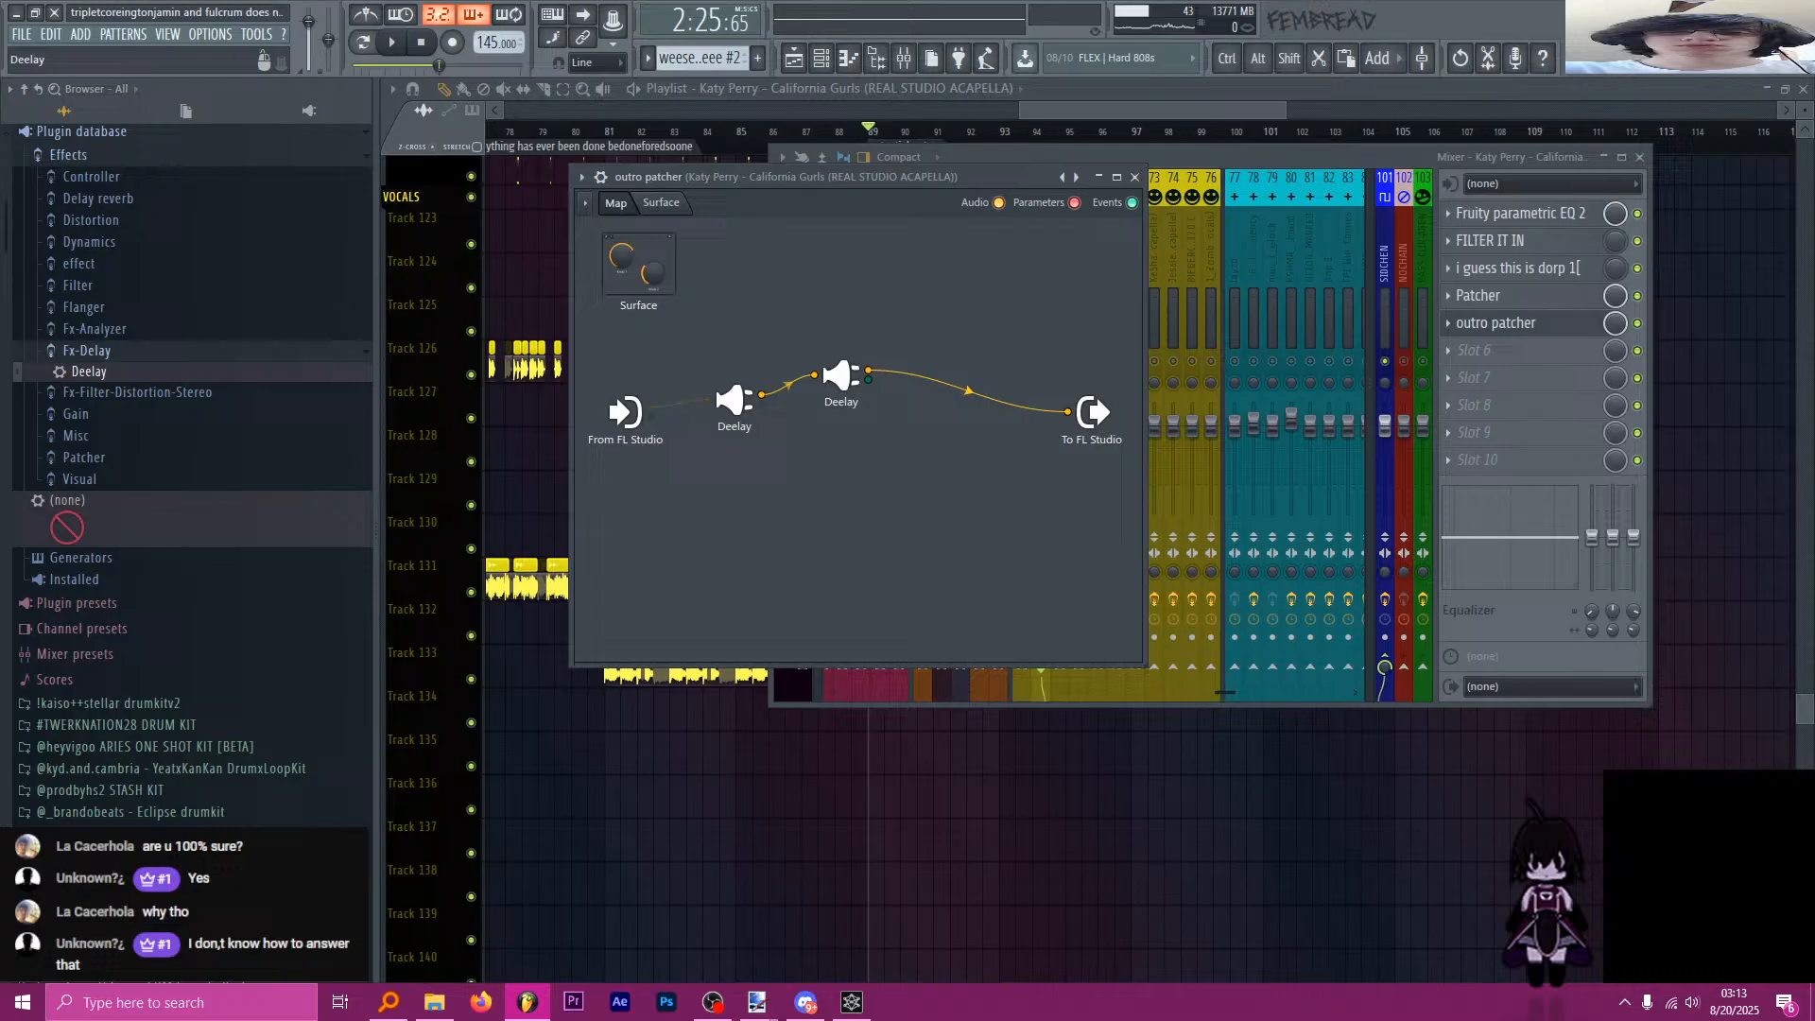
pyautogui.rightClick(865, 378)
pyautogui.click(904, 452)
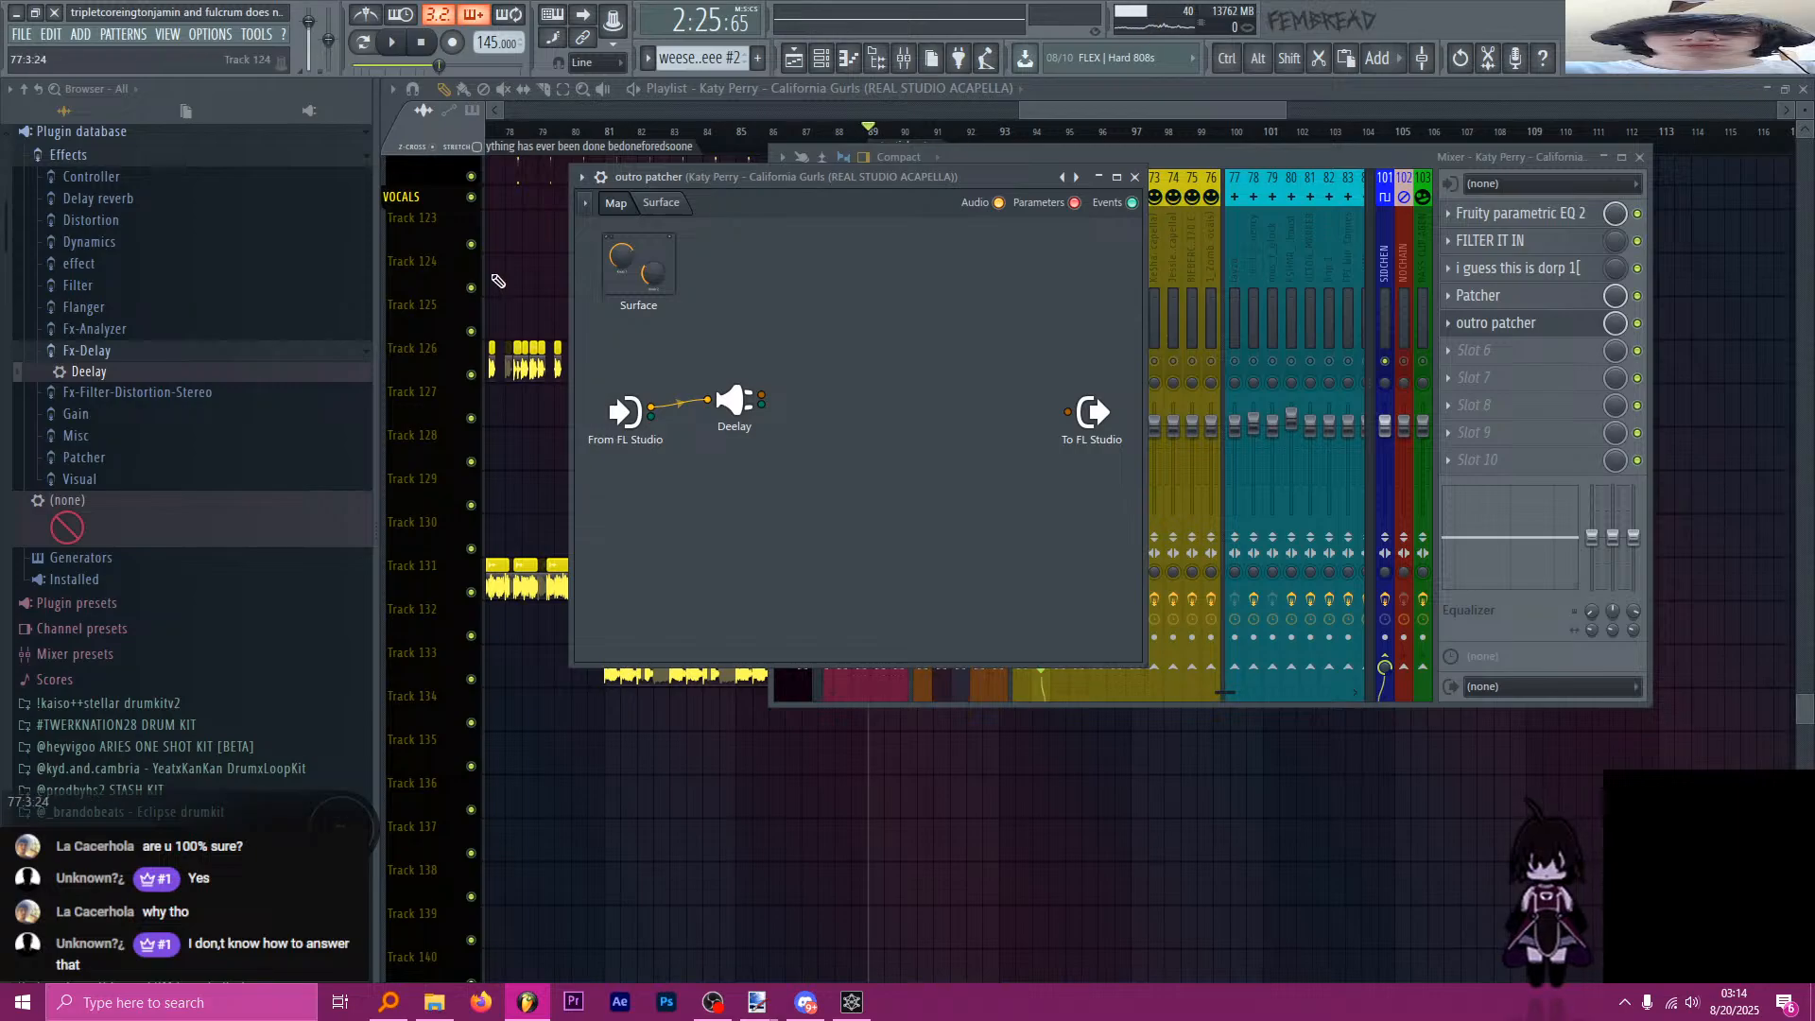
# Search the plugin database for "effect" and add the Effector FX module after Deelay in the outro patcher.
pyautogui.scroll(2, 189, 378)
pyautogui.click(123, 187)
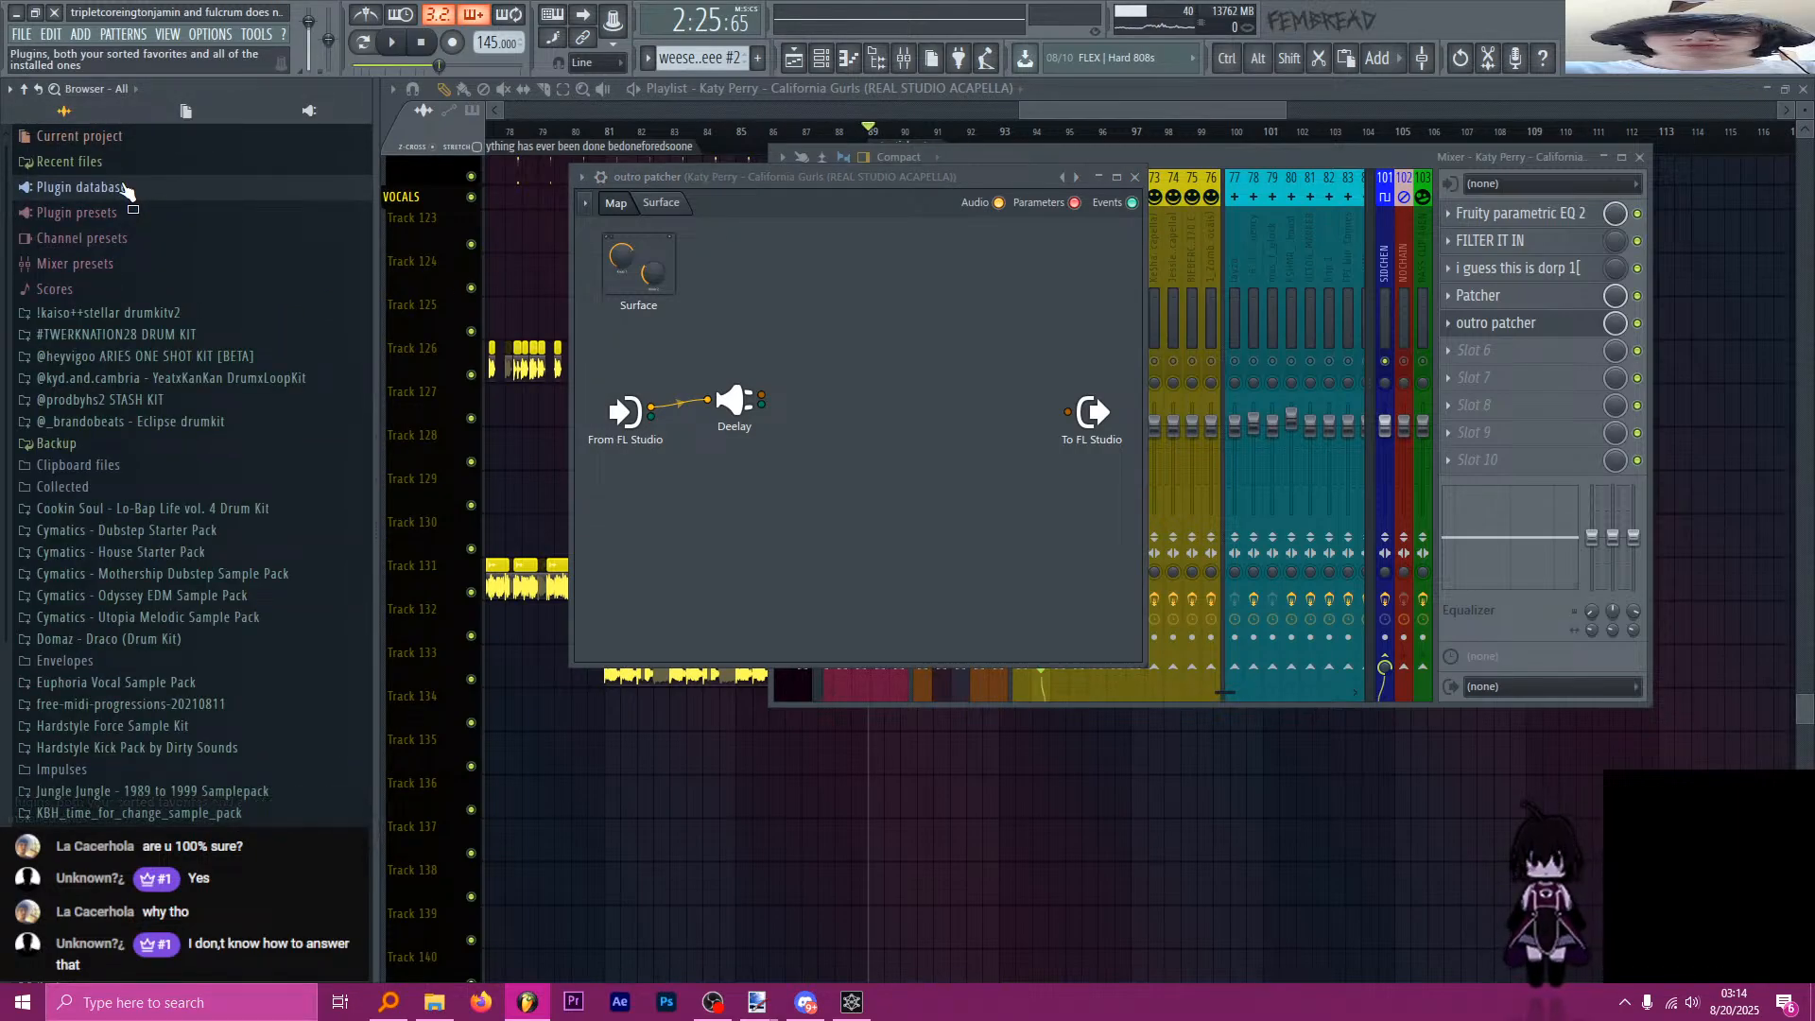
pyautogui.write('effect')
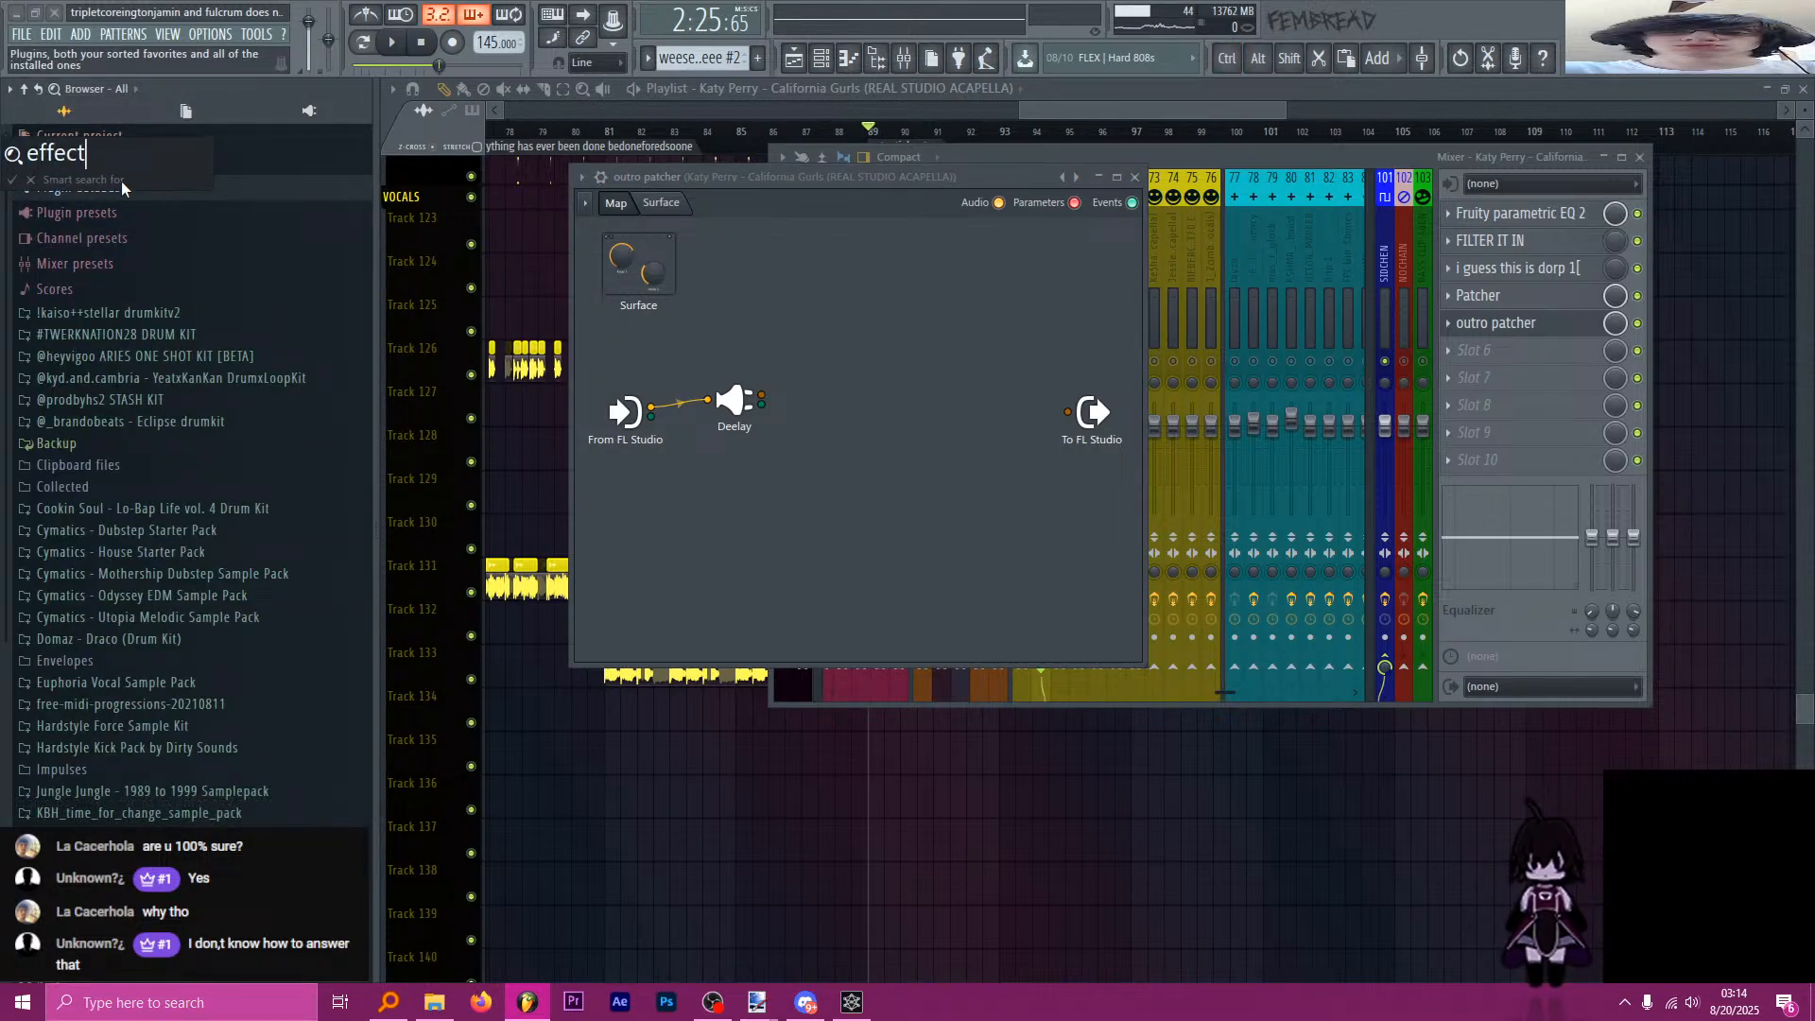
pyautogui.press('Return')
pyautogui.moveTo(149, 830); pyautogui.dragTo(836, 336)
pyautogui.scroll(-3, 303, 378)
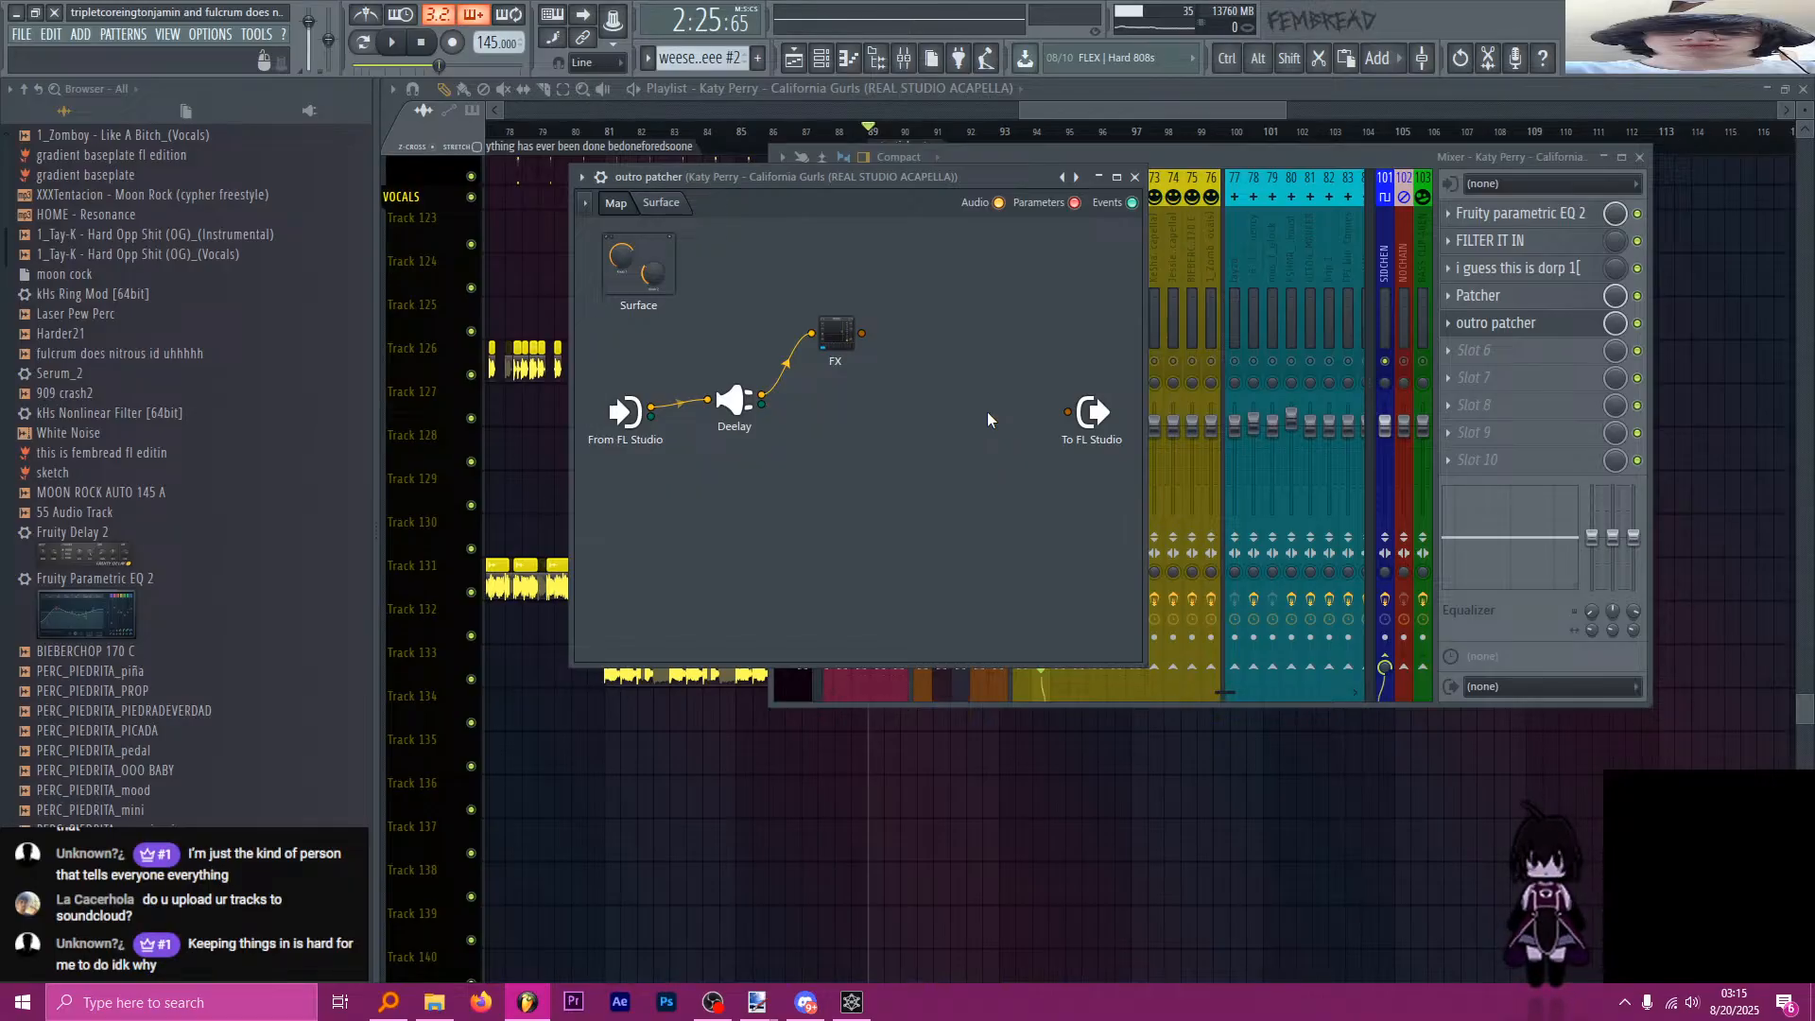
# Switch the Effector module to its Lo-Fi effect and close its window.
pyautogui.click(836, 333)
pyautogui.click(461, 763)
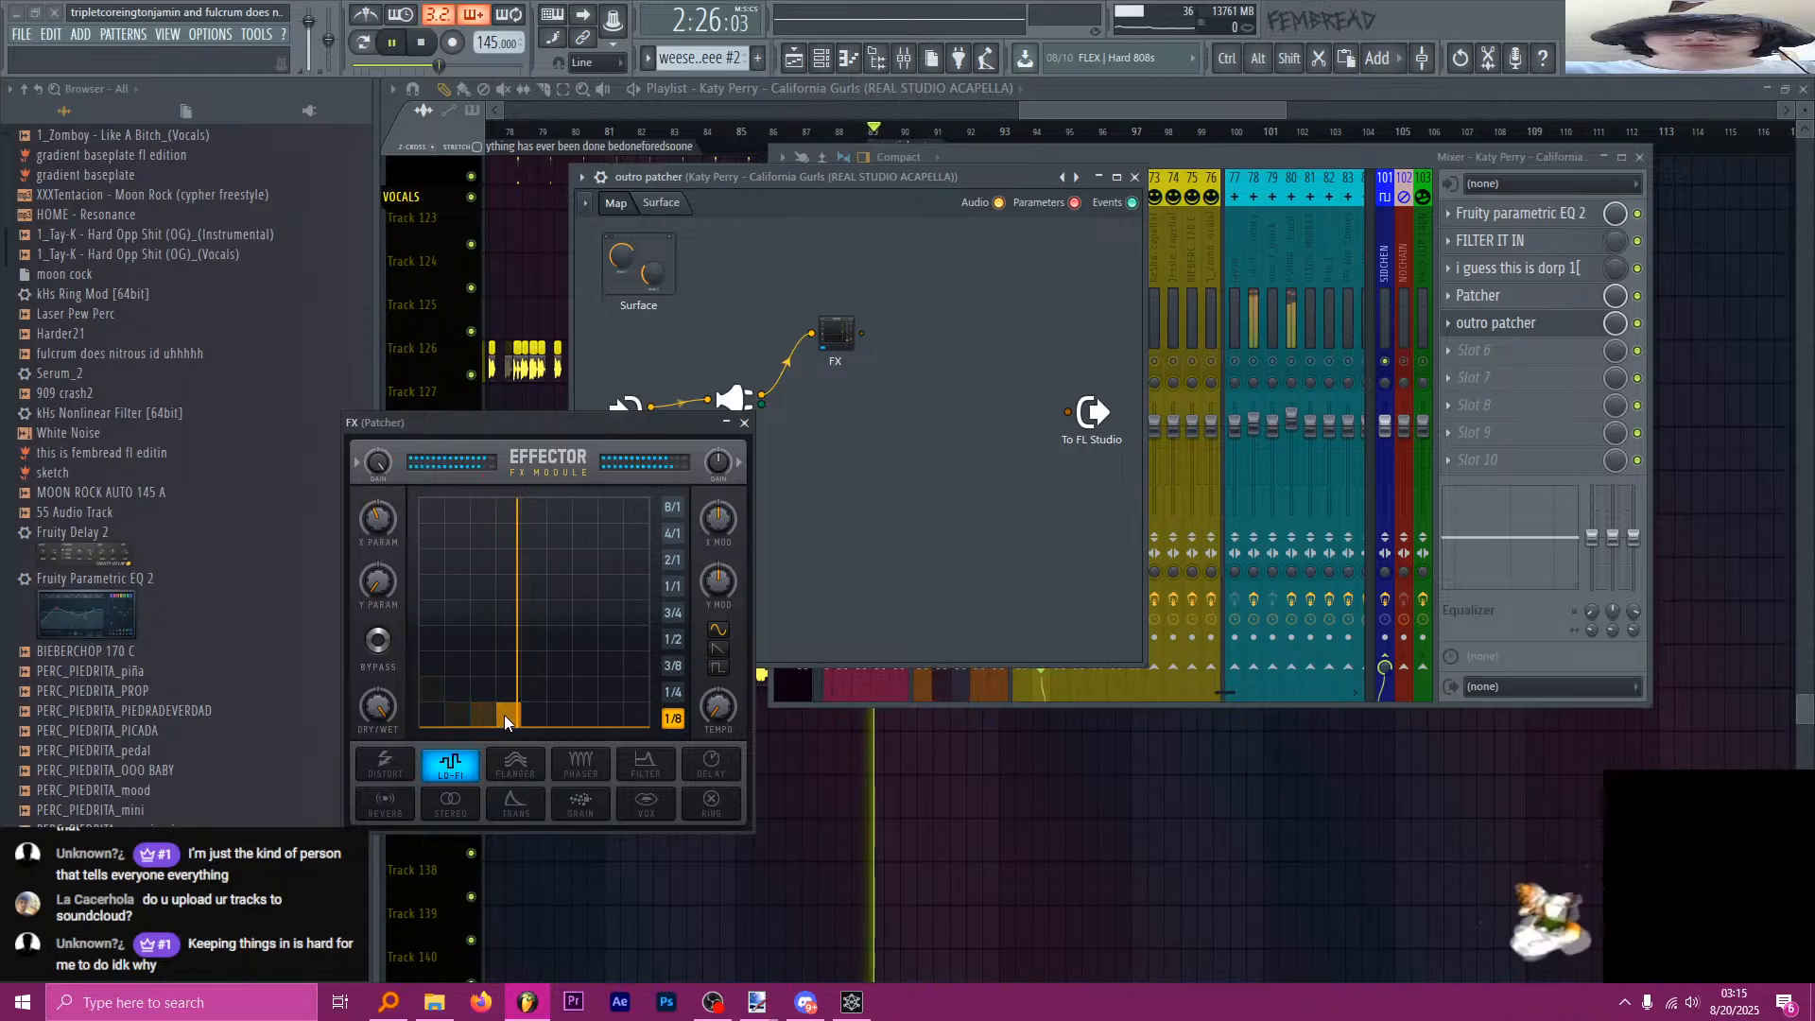
pyautogui.click(745, 423)
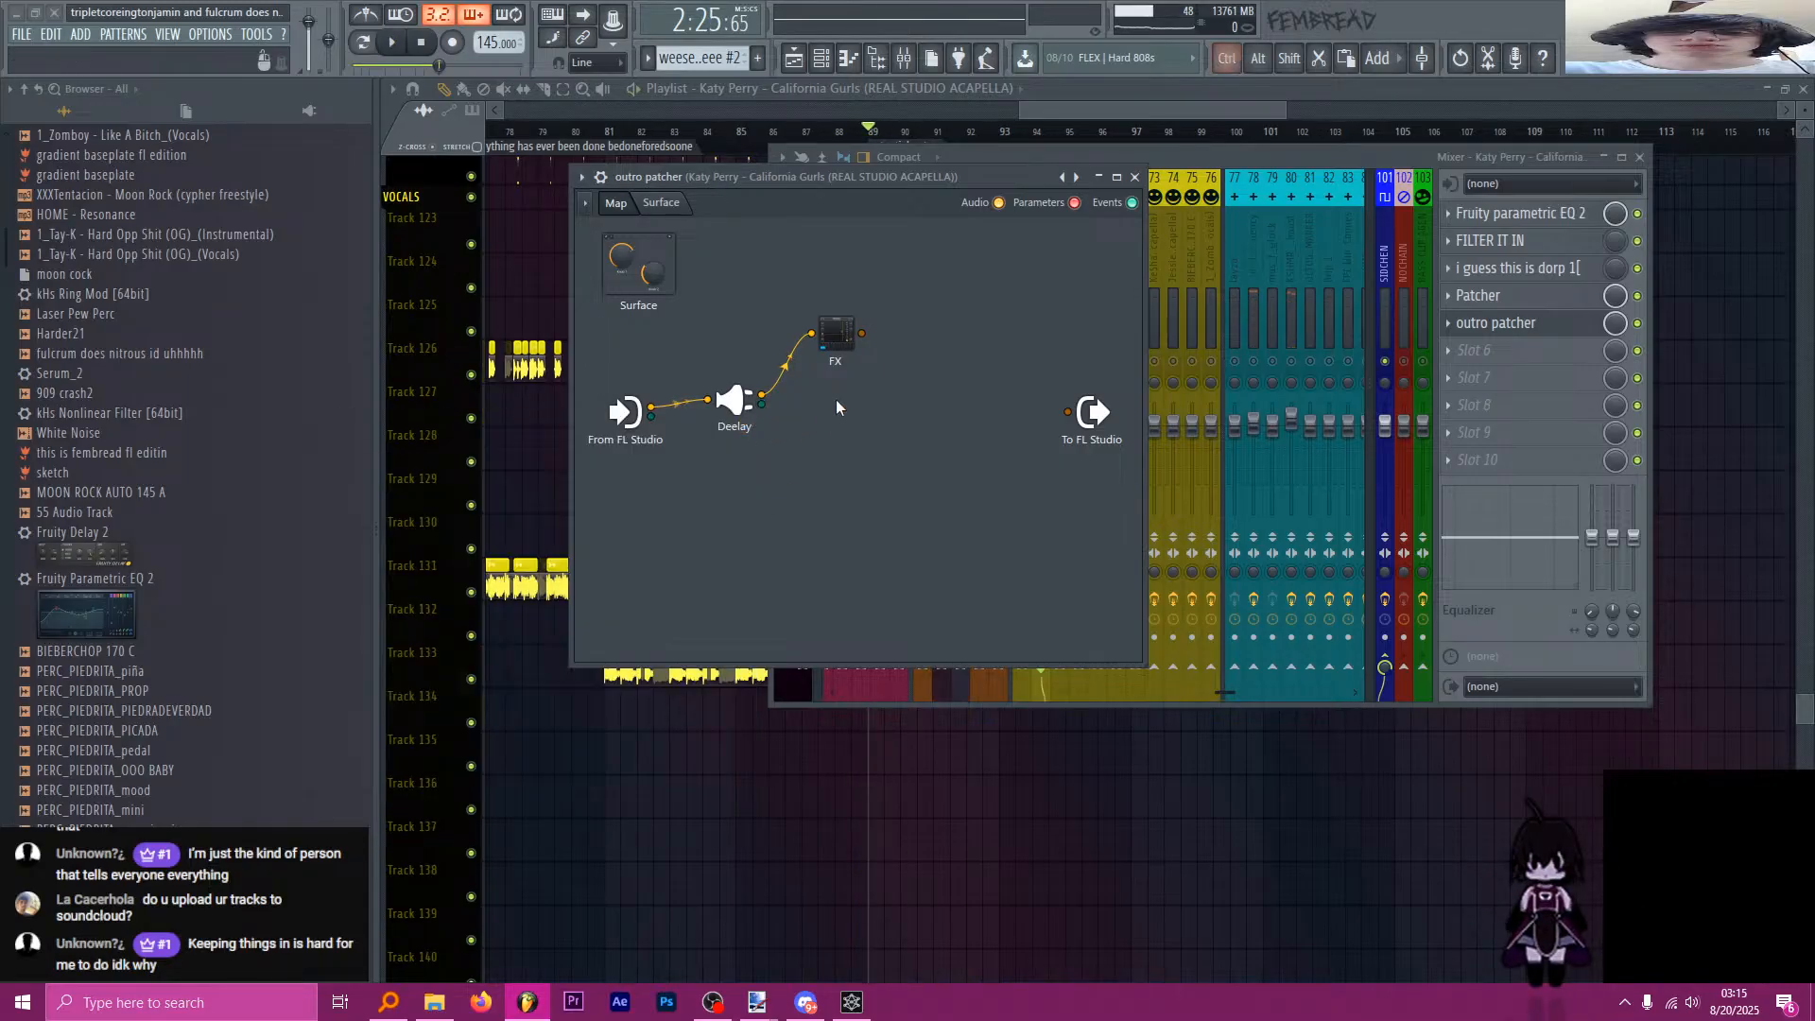
# Search for "eq 2" and add Fruity Parametric EQ 2 after the FX module in the outro patcher.
pyautogui.write('eq 2')
pyautogui.press('Return')
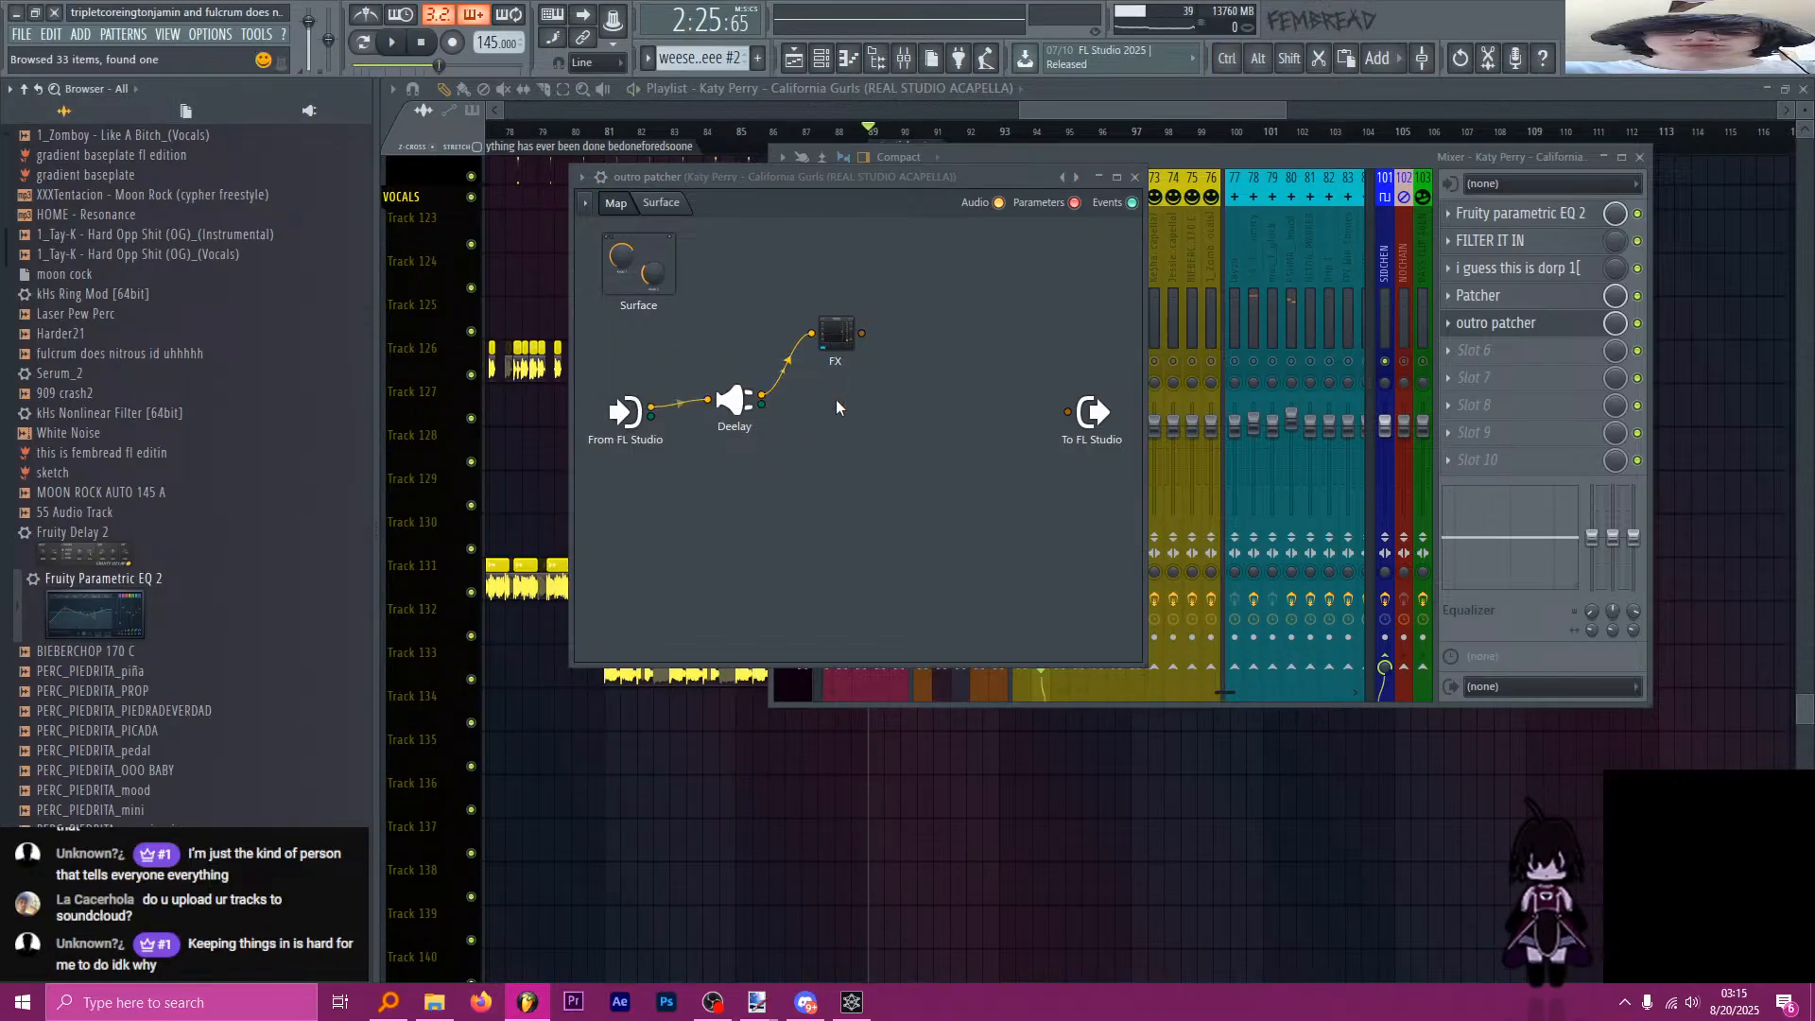
pyautogui.moveTo(241, 587); pyautogui.dragTo(935, 337)
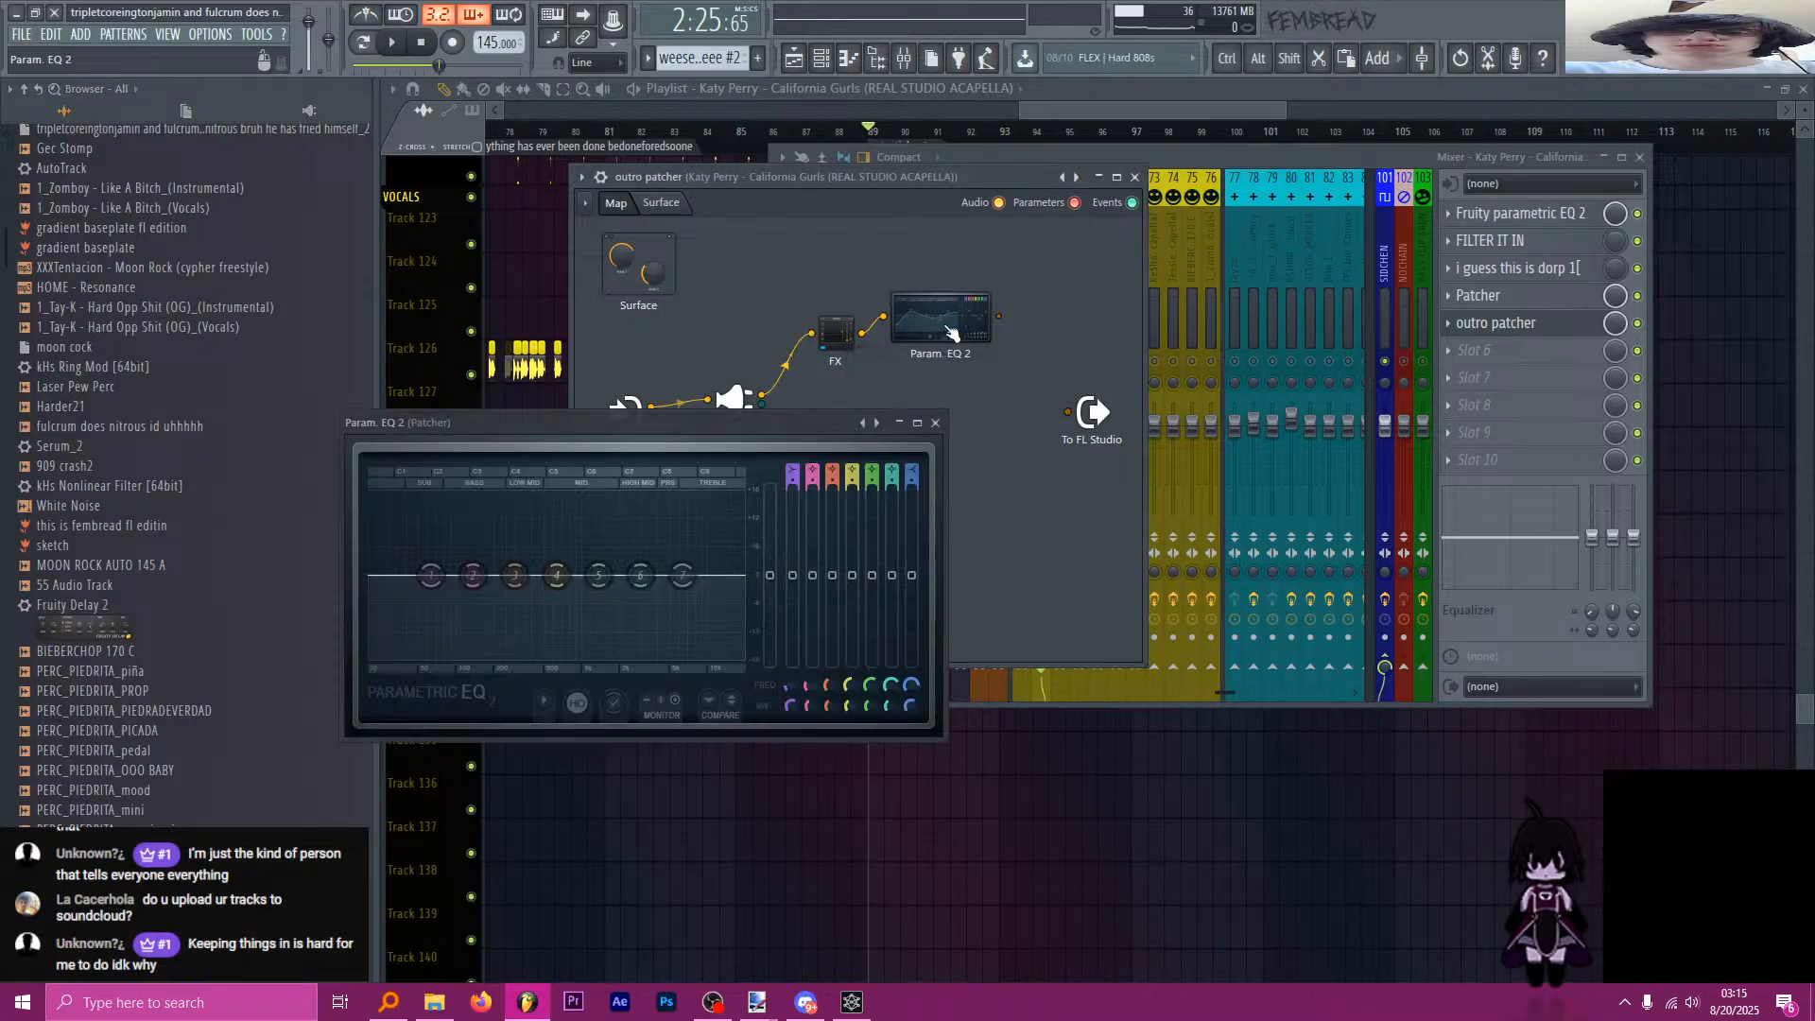
# Shape the EQ into a band-pass, with band 1 as a high-pass and band 7 as a low-pass filter.
pyautogui.moveTo(431, 575); pyautogui.dragTo(487, 575)
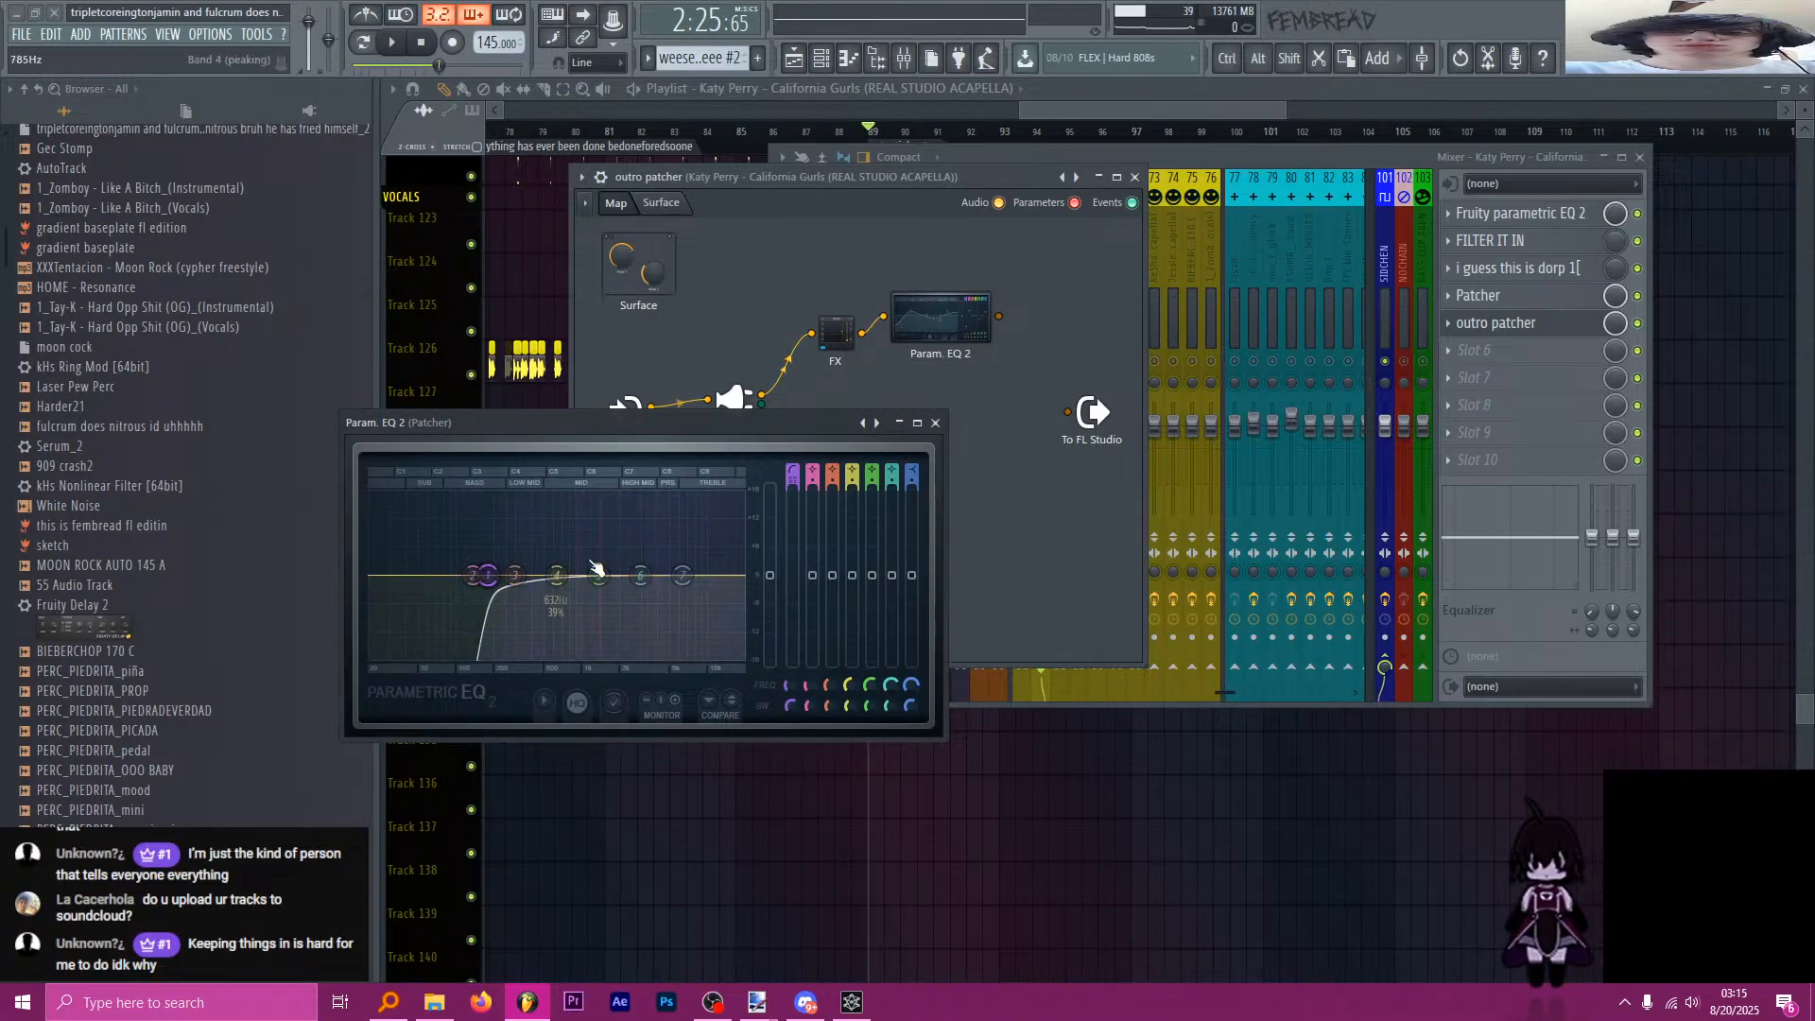
pyautogui.scroll(-6, 916, 466)
pyautogui.scroll(5, 913, 480)
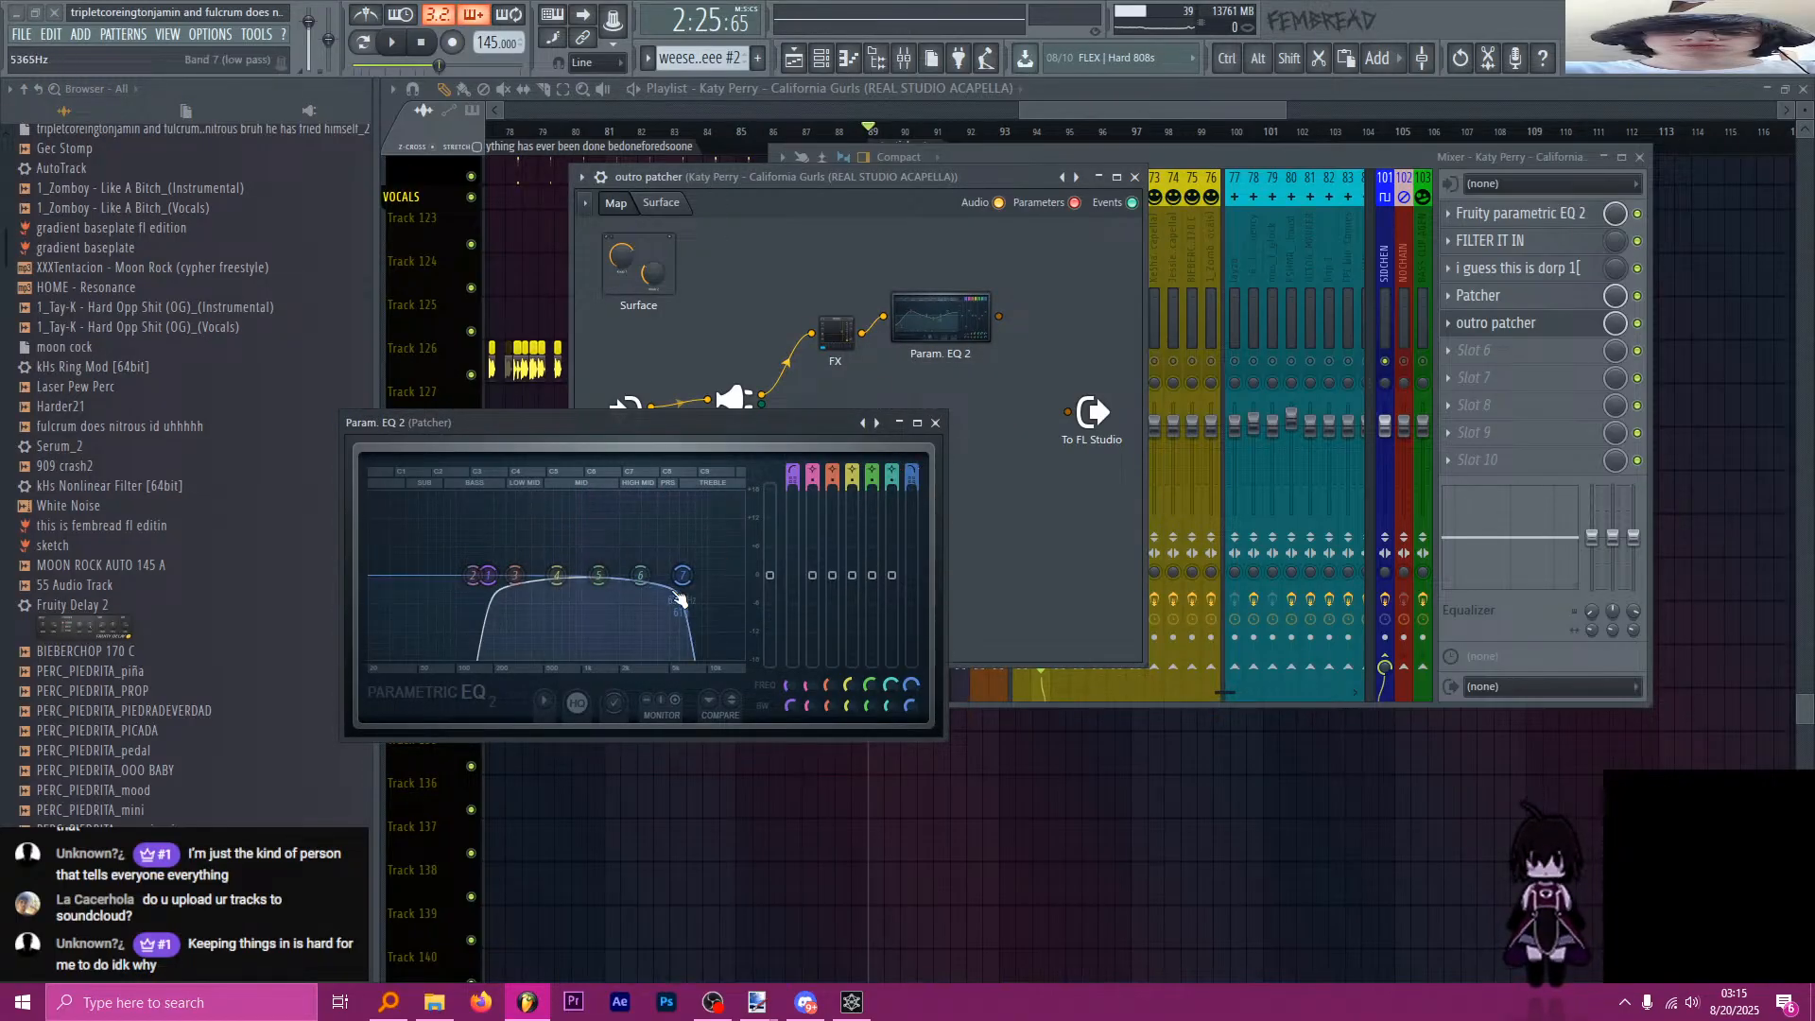
pyautogui.moveTo(681, 576); pyautogui.dragTo(654, 577)
# Connect the EQ's output to To FL Studio, audition the chain and raise the low-cut frequency.
pyautogui.moveTo(998, 317); pyautogui.dragTo(1068, 412)
pyautogui.press('space')
pyautogui.press('space')
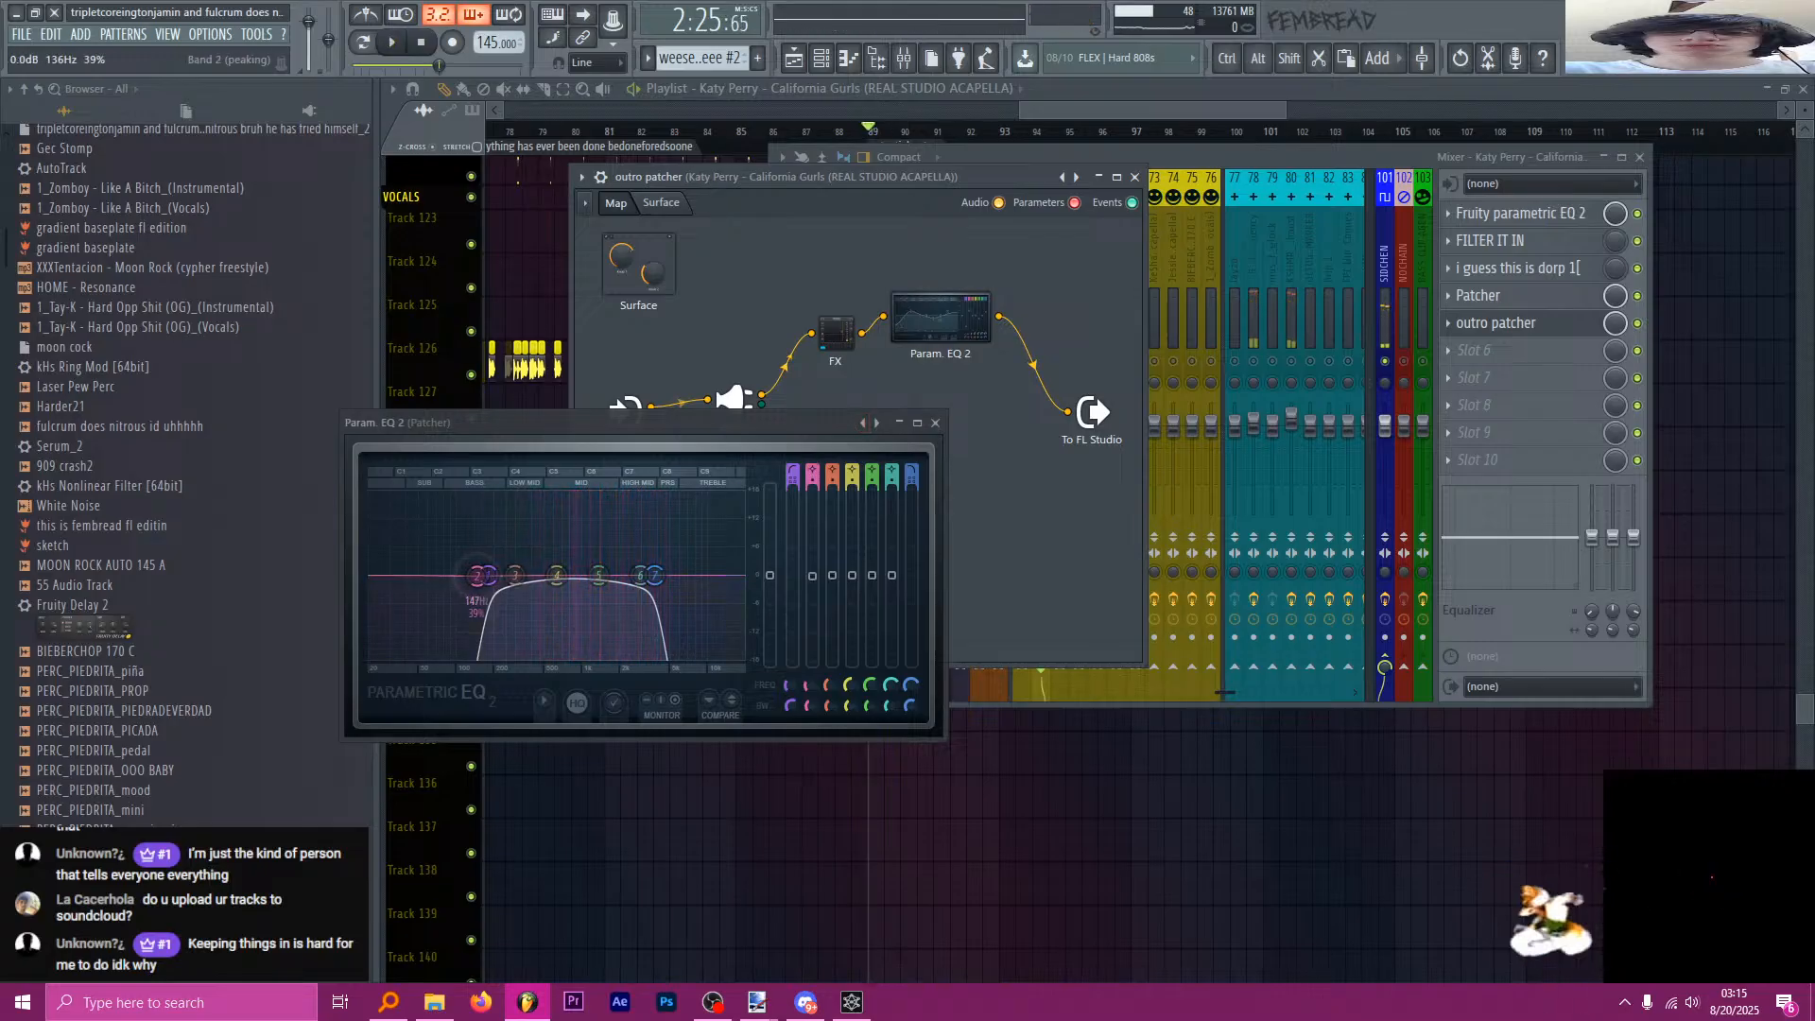
pyautogui.moveTo(473, 575); pyautogui.dragTo(522, 574)
pyautogui.middleClick(1052, 135)
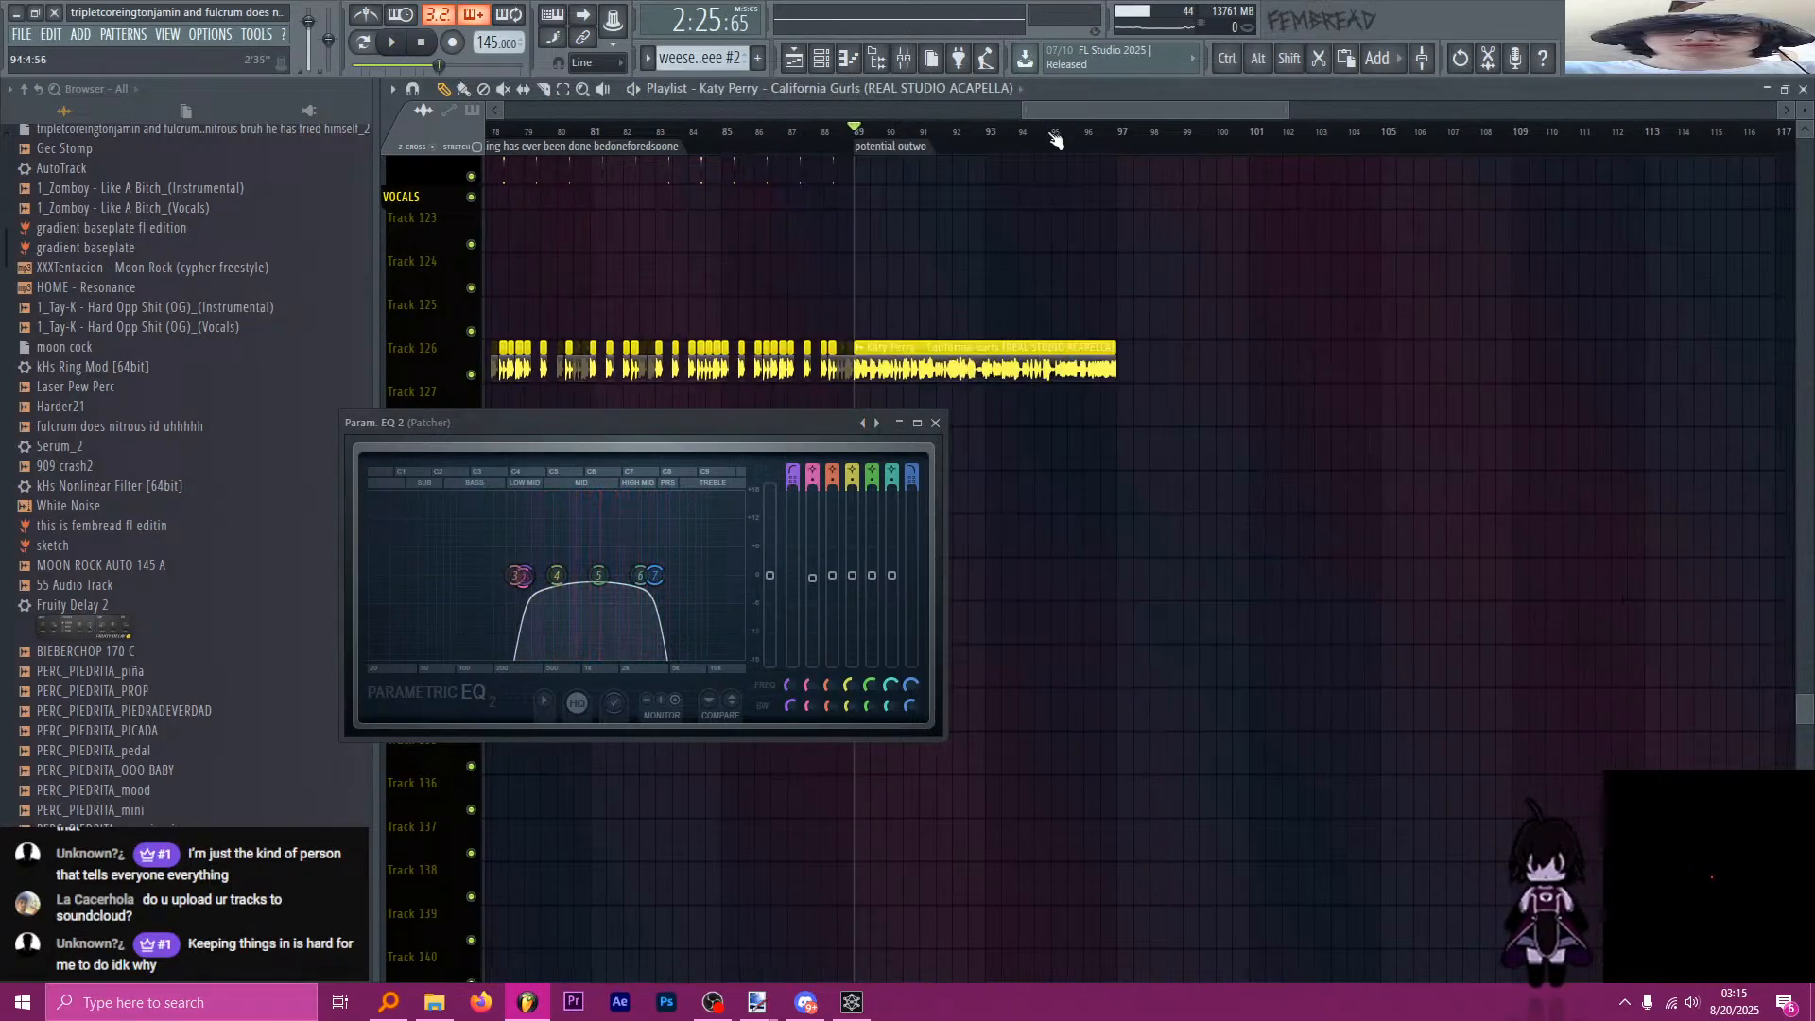
pyautogui.scroll(-6, 903, 322)
pyautogui.scroll(4, 899, 359)
pyautogui.scroll(8, 907, 368)
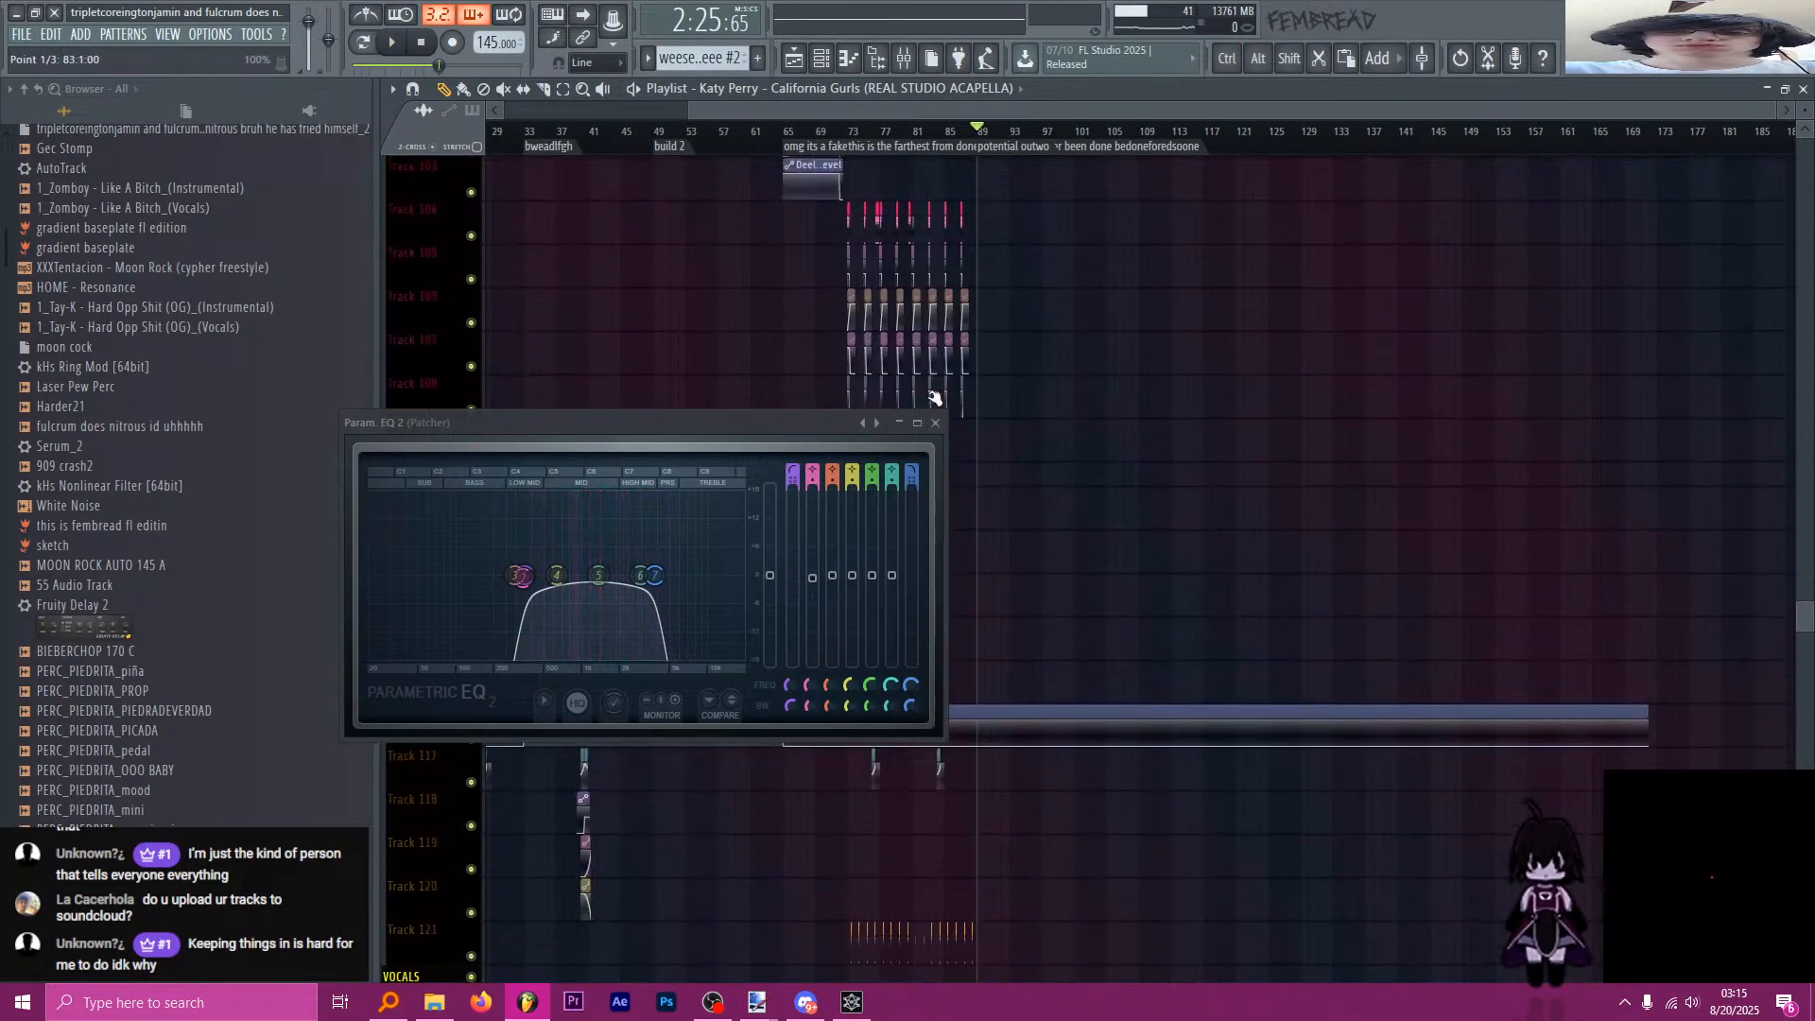
# Select the "i guess this is dorp 1[ - Mix level" automation clip on Track 129 and play the arrangement around bar 25.
pyautogui.scroll(-10, 964, 354)
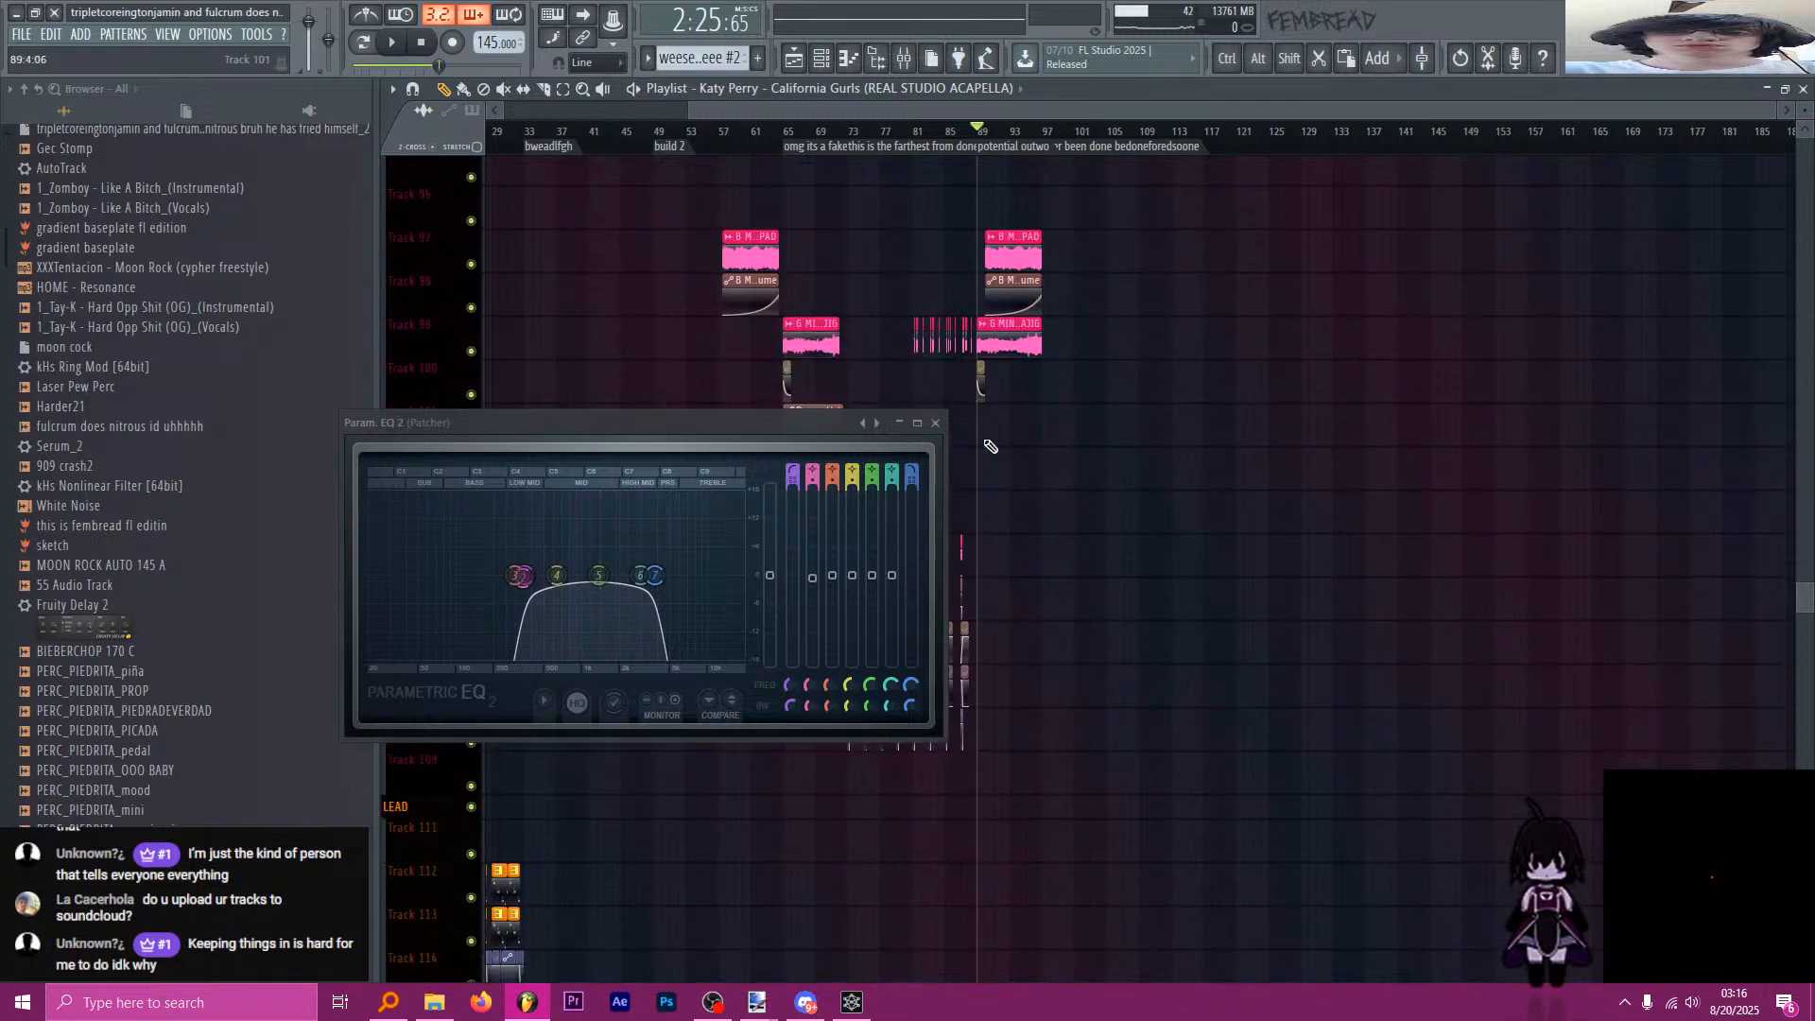
pyautogui.keyDown('ctrl'); pyautogui.scroll(-1, 971, 367); pyautogui.keyUp('ctrl')
pyautogui.keyDown('ctrl'); pyautogui.scroll(8, 945, 350); pyautogui.keyUp('ctrl')
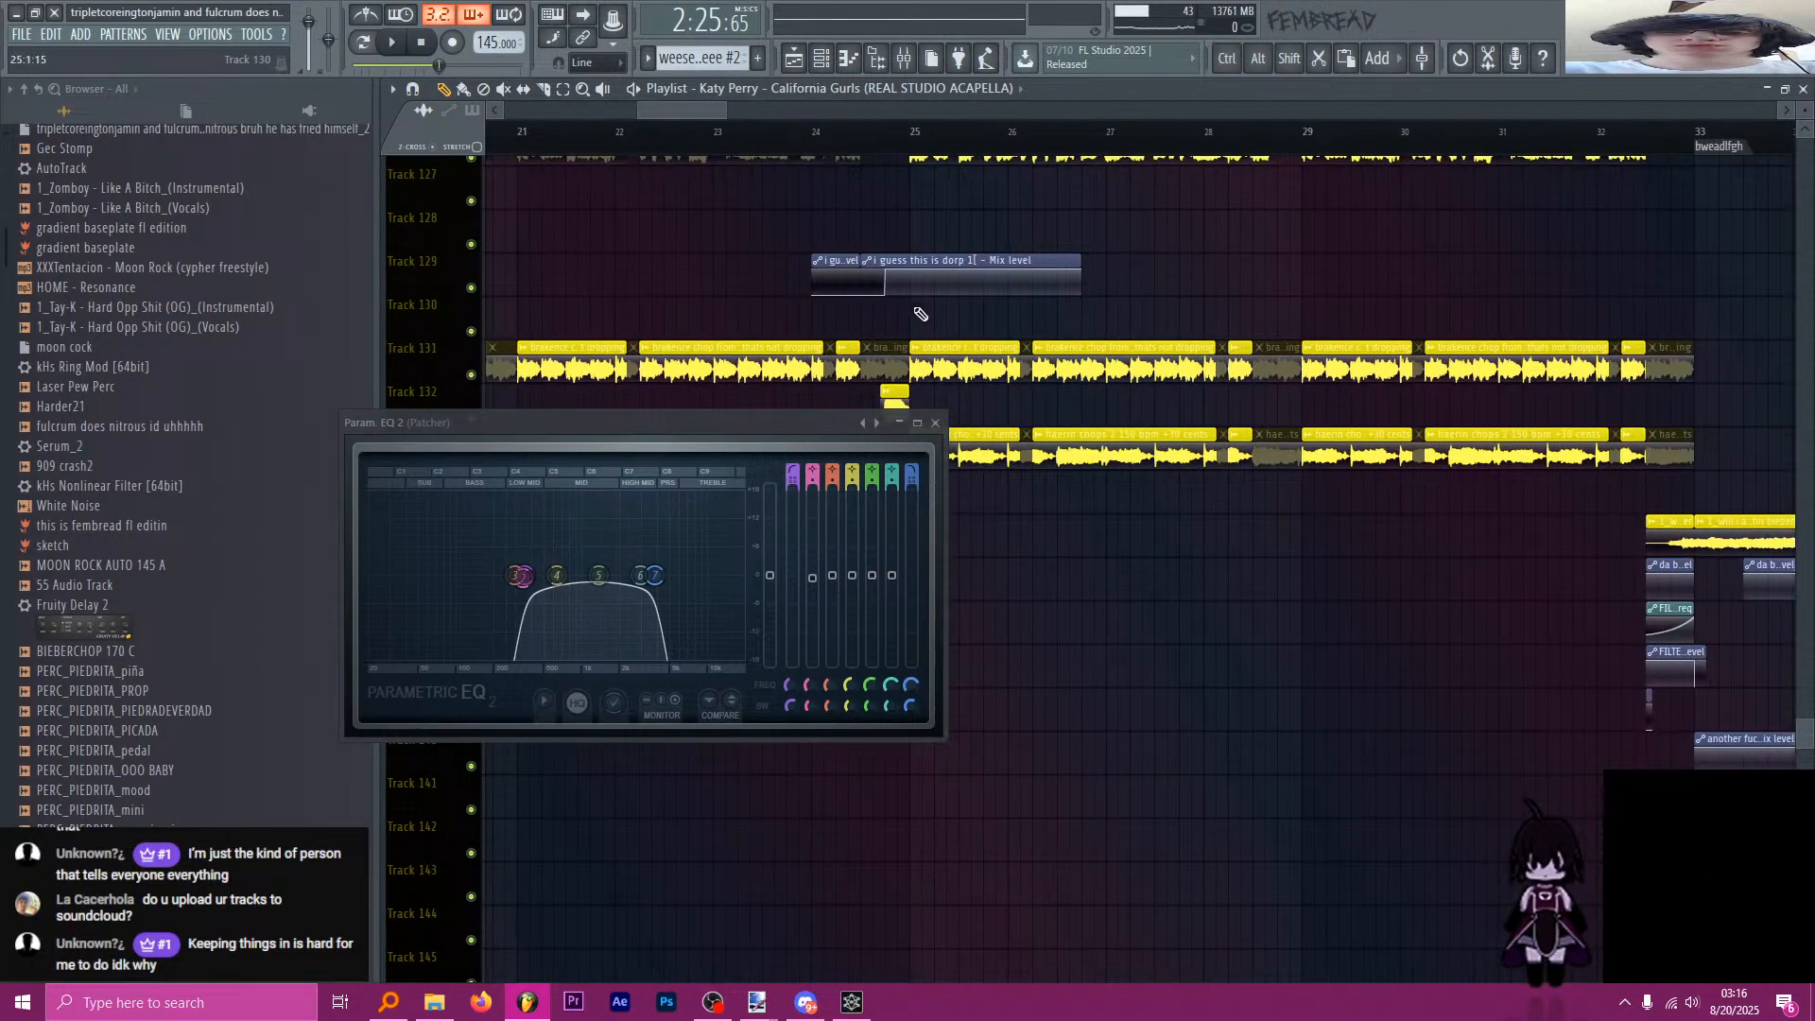
pyautogui.click(827, 263)
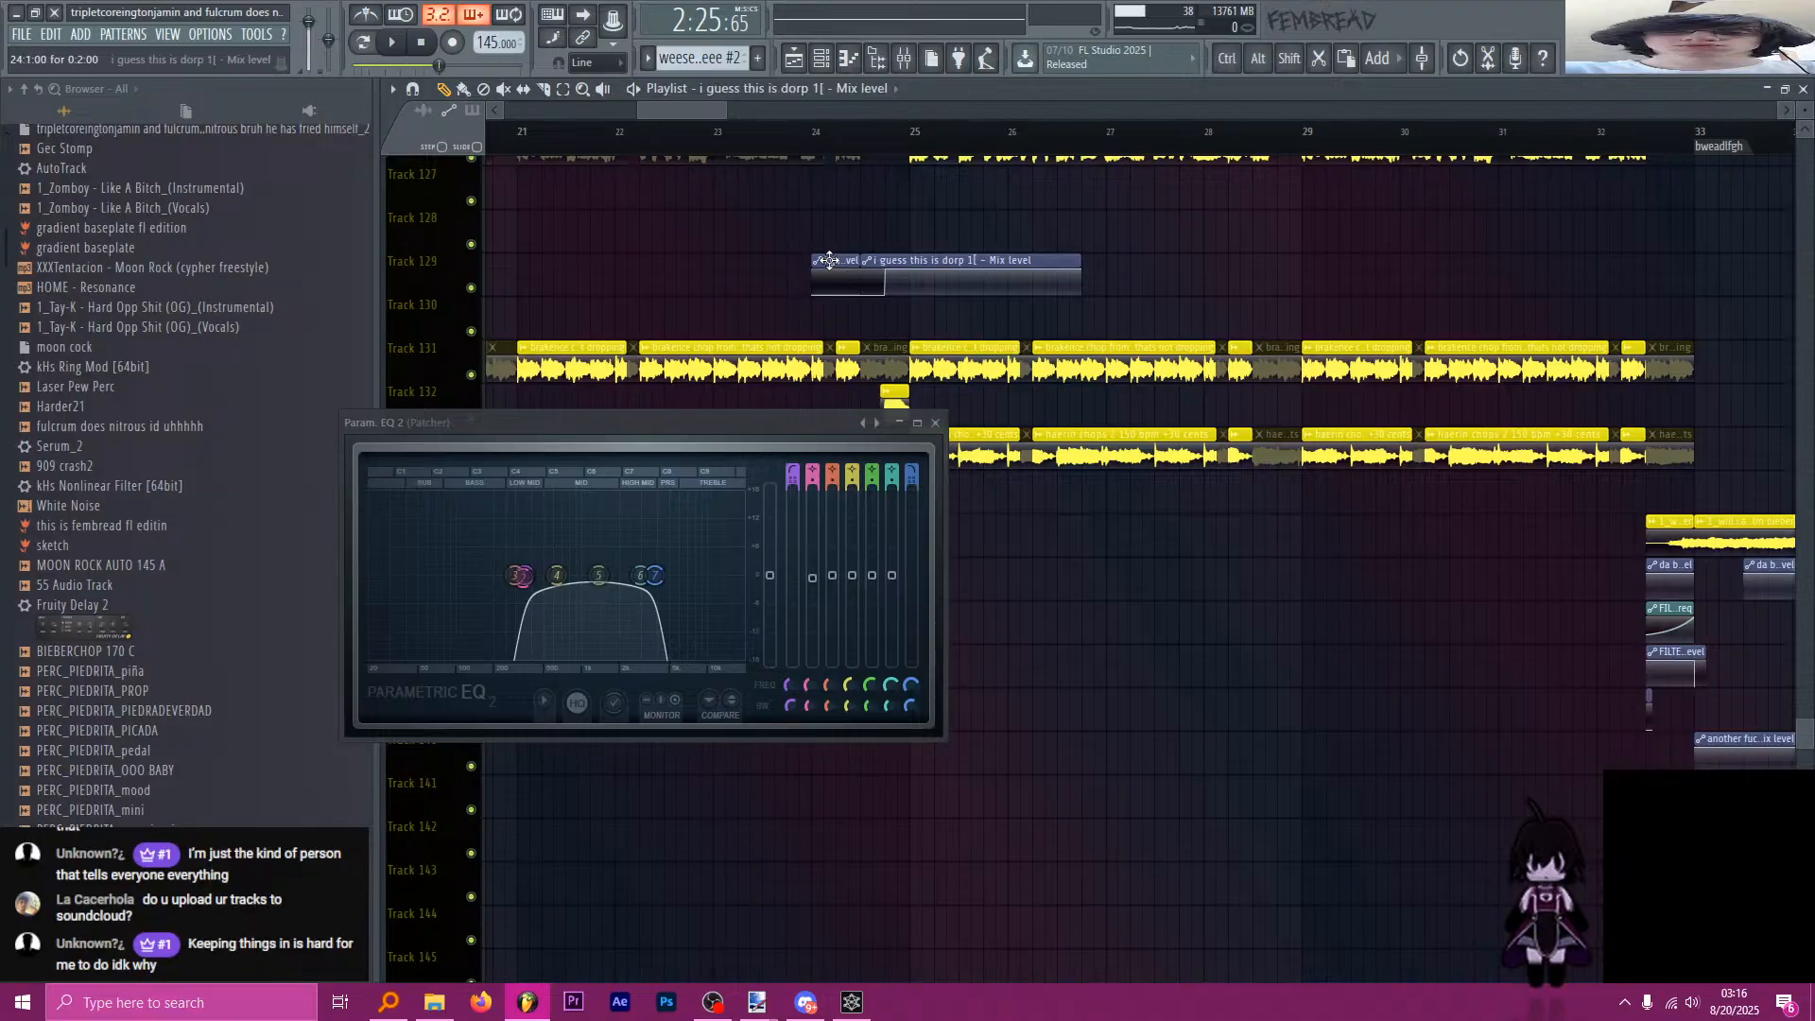
pyautogui.keyDown('ctrl'); pyautogui.scroll(-4, 756, 283); pyautogui.keyUp('ctrl')
pyautogui.click(782, 130)
pyautogui.press('space')
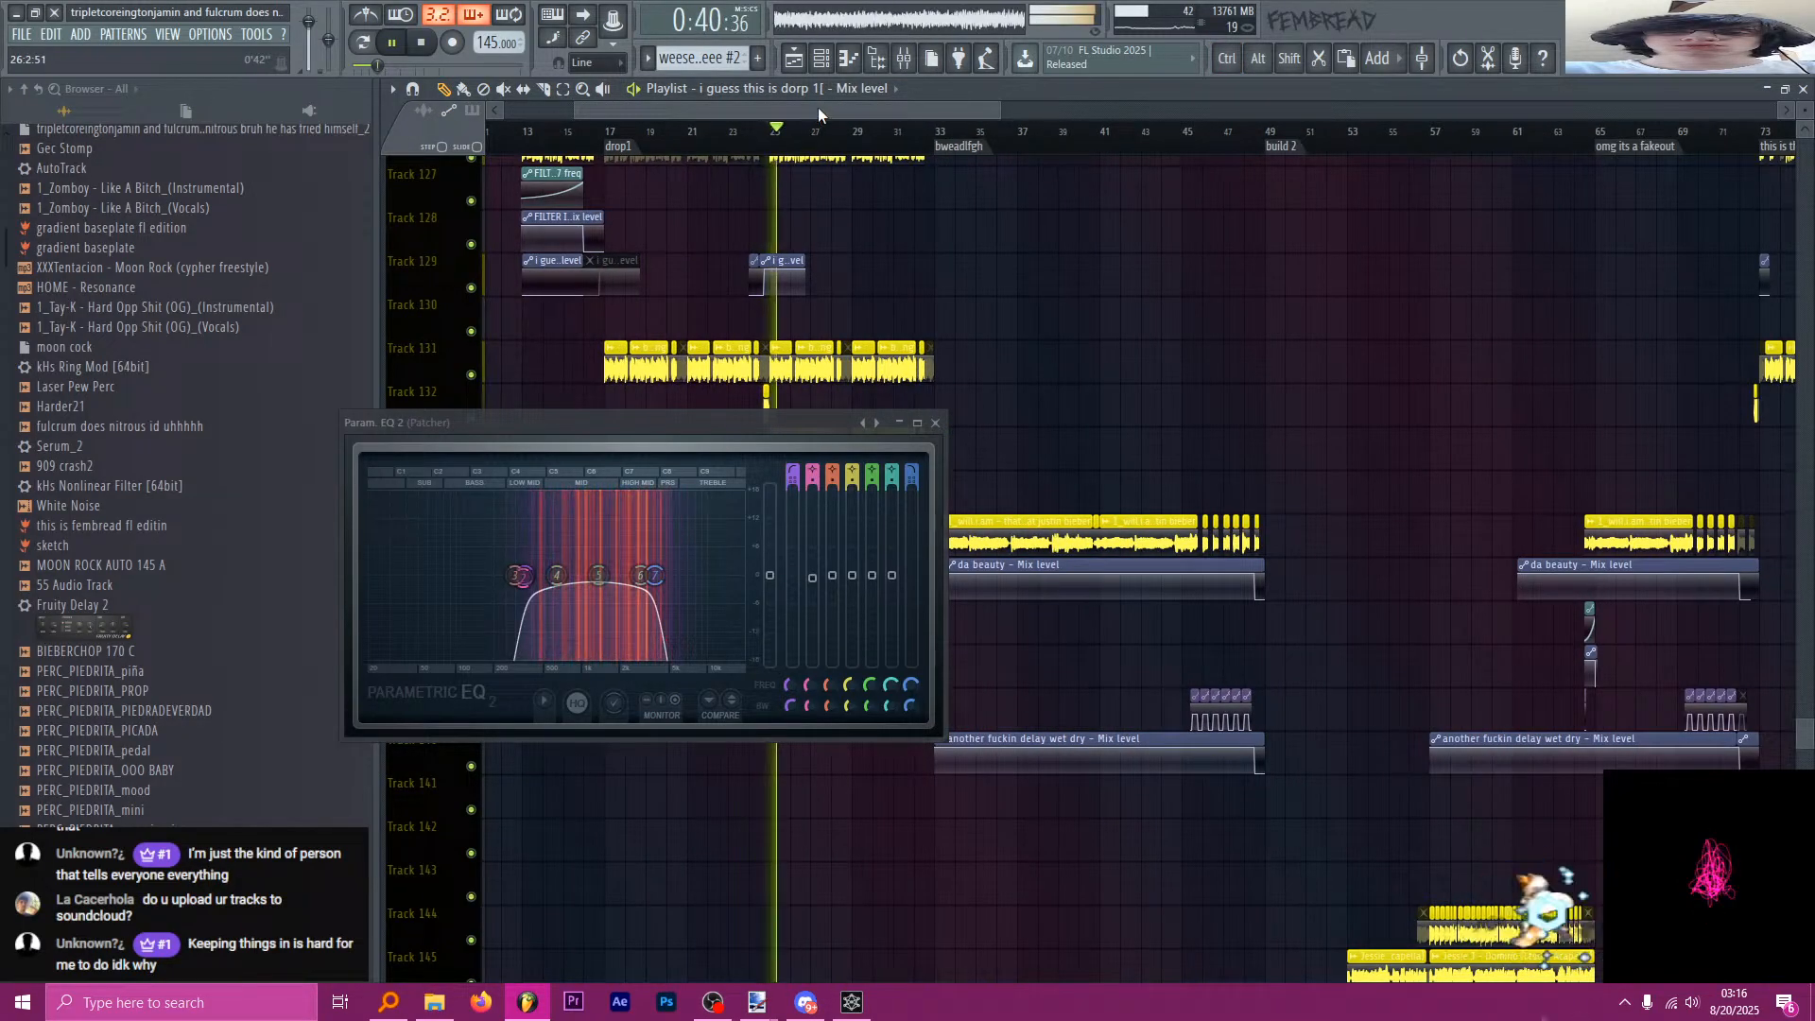
pyautogui.press('space')
# Open Deelay in the Katy Perry channel's outro patcher and raise its low cut, diffusion amount and diffusion size to maximum.
pyautogui.press('F9')
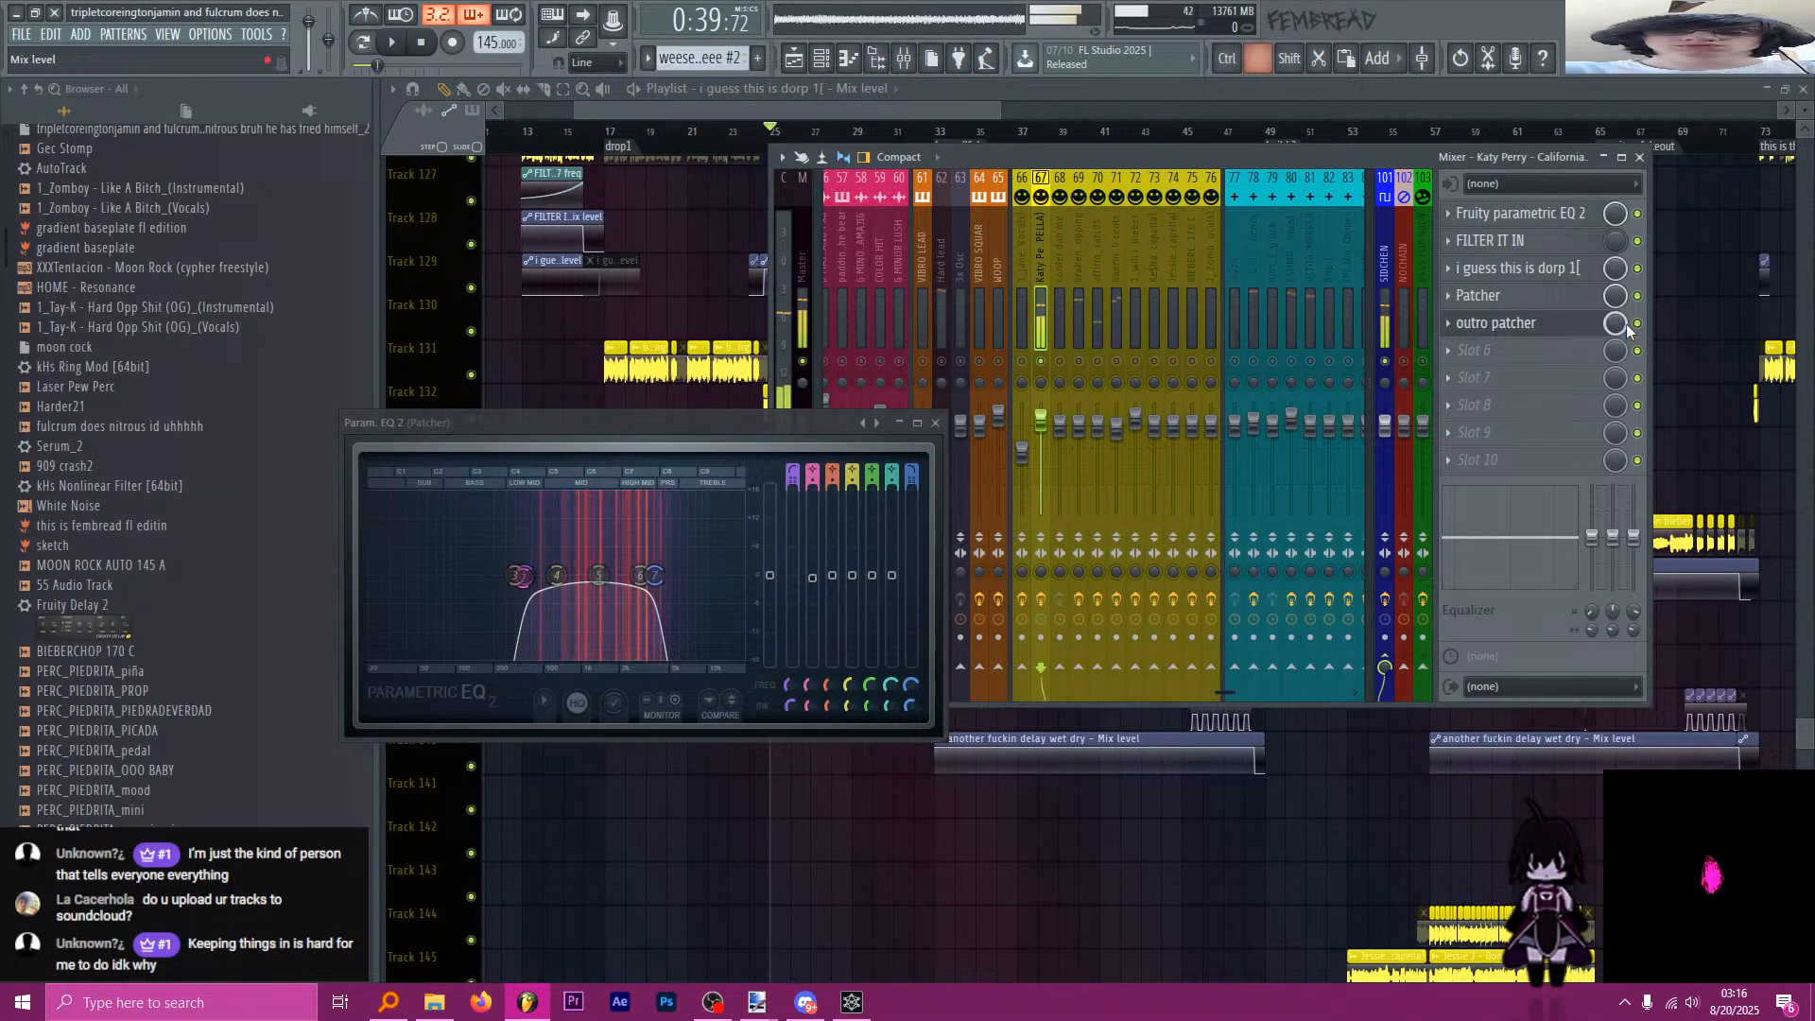
pyautogui.click(1560, 324)
pyautogui.click(1557, 324)
pyautogui.click(1557, 323)
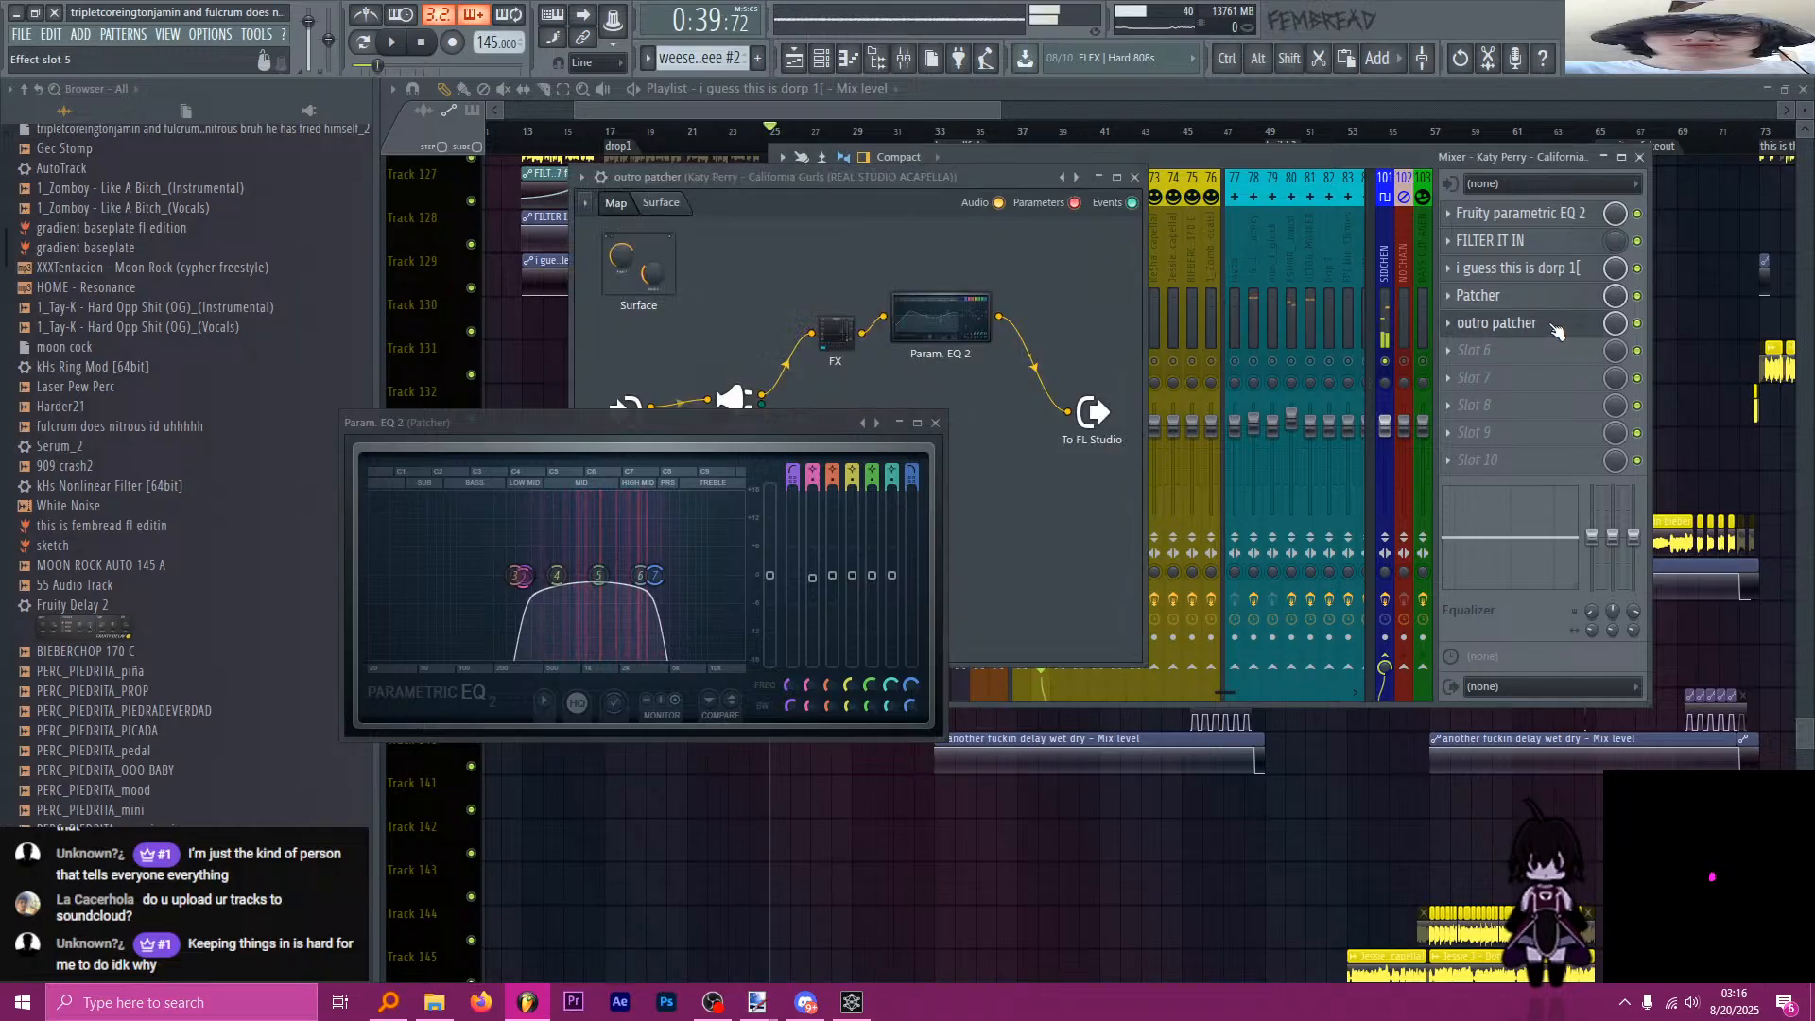
pyautogui.doubleClick(735, 397)
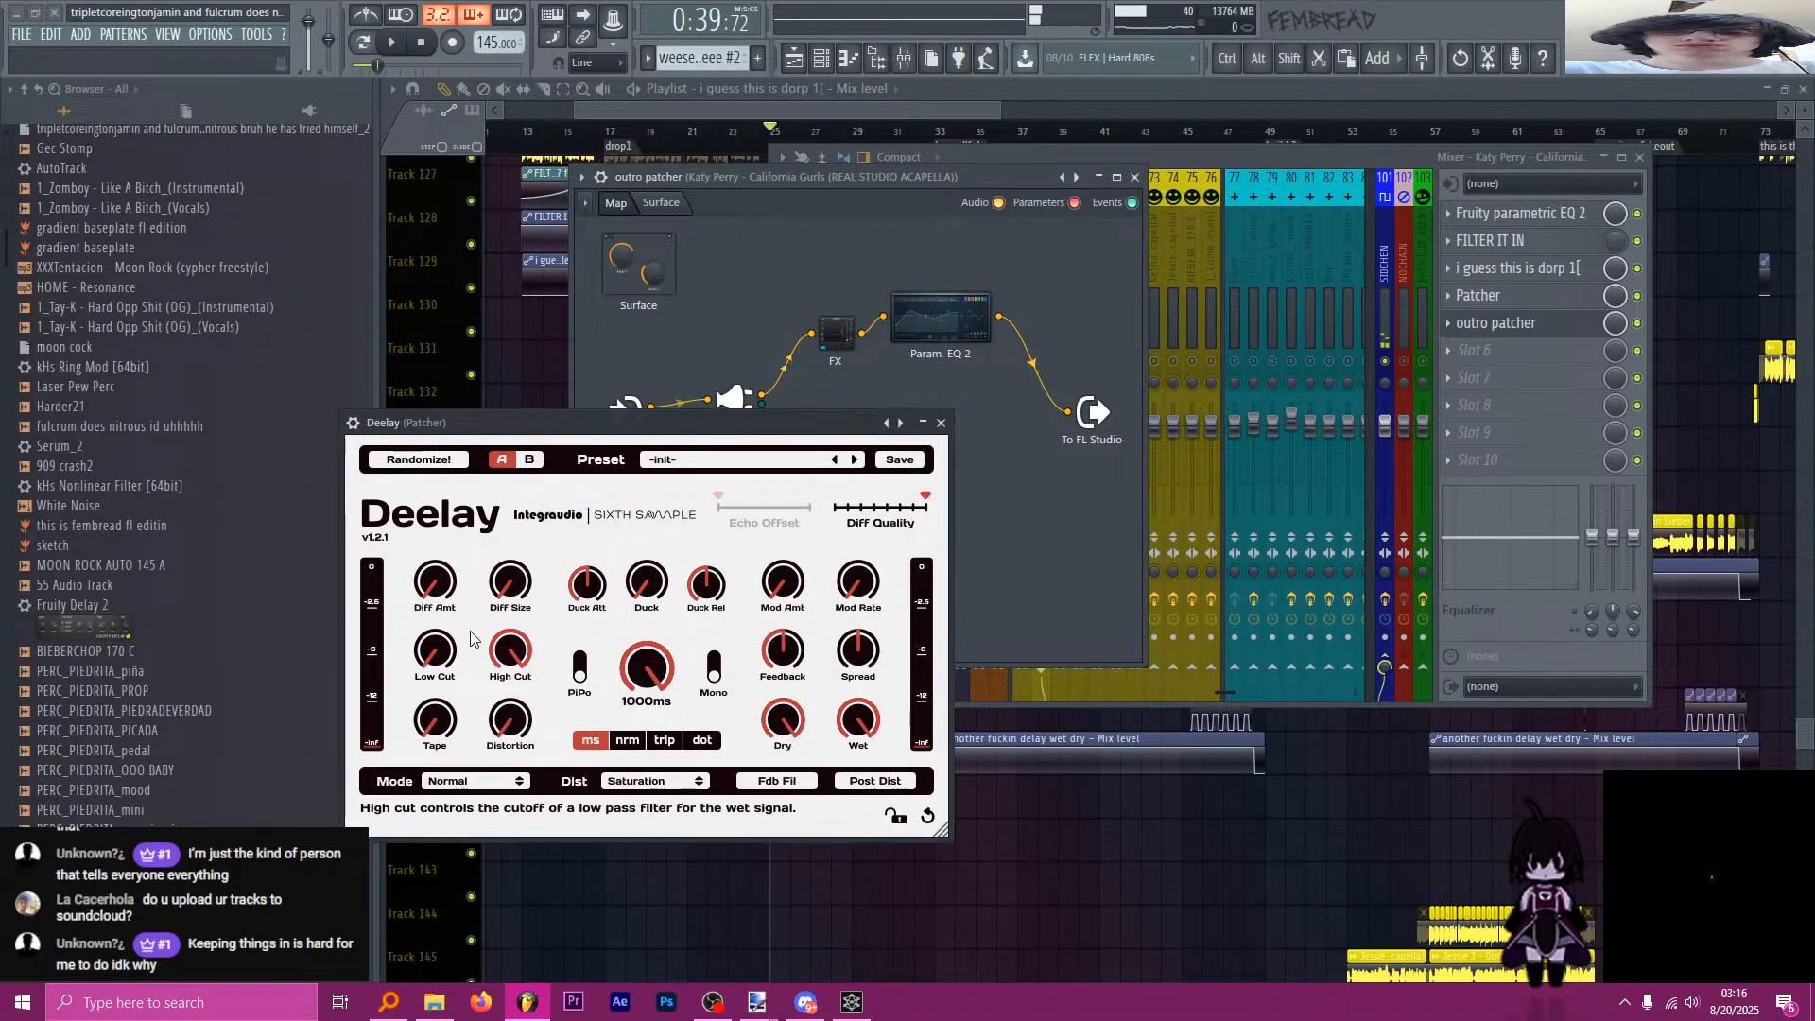
pyautogui.moveTo(437, 652); pyautogui.dragTo(479, 392)
pyautogui.moveTo(437, 584); pyautogui.dragTo(457, 373)
pyautogui.moveTo(512, 583); pyautogui.dragTo(590, 378)
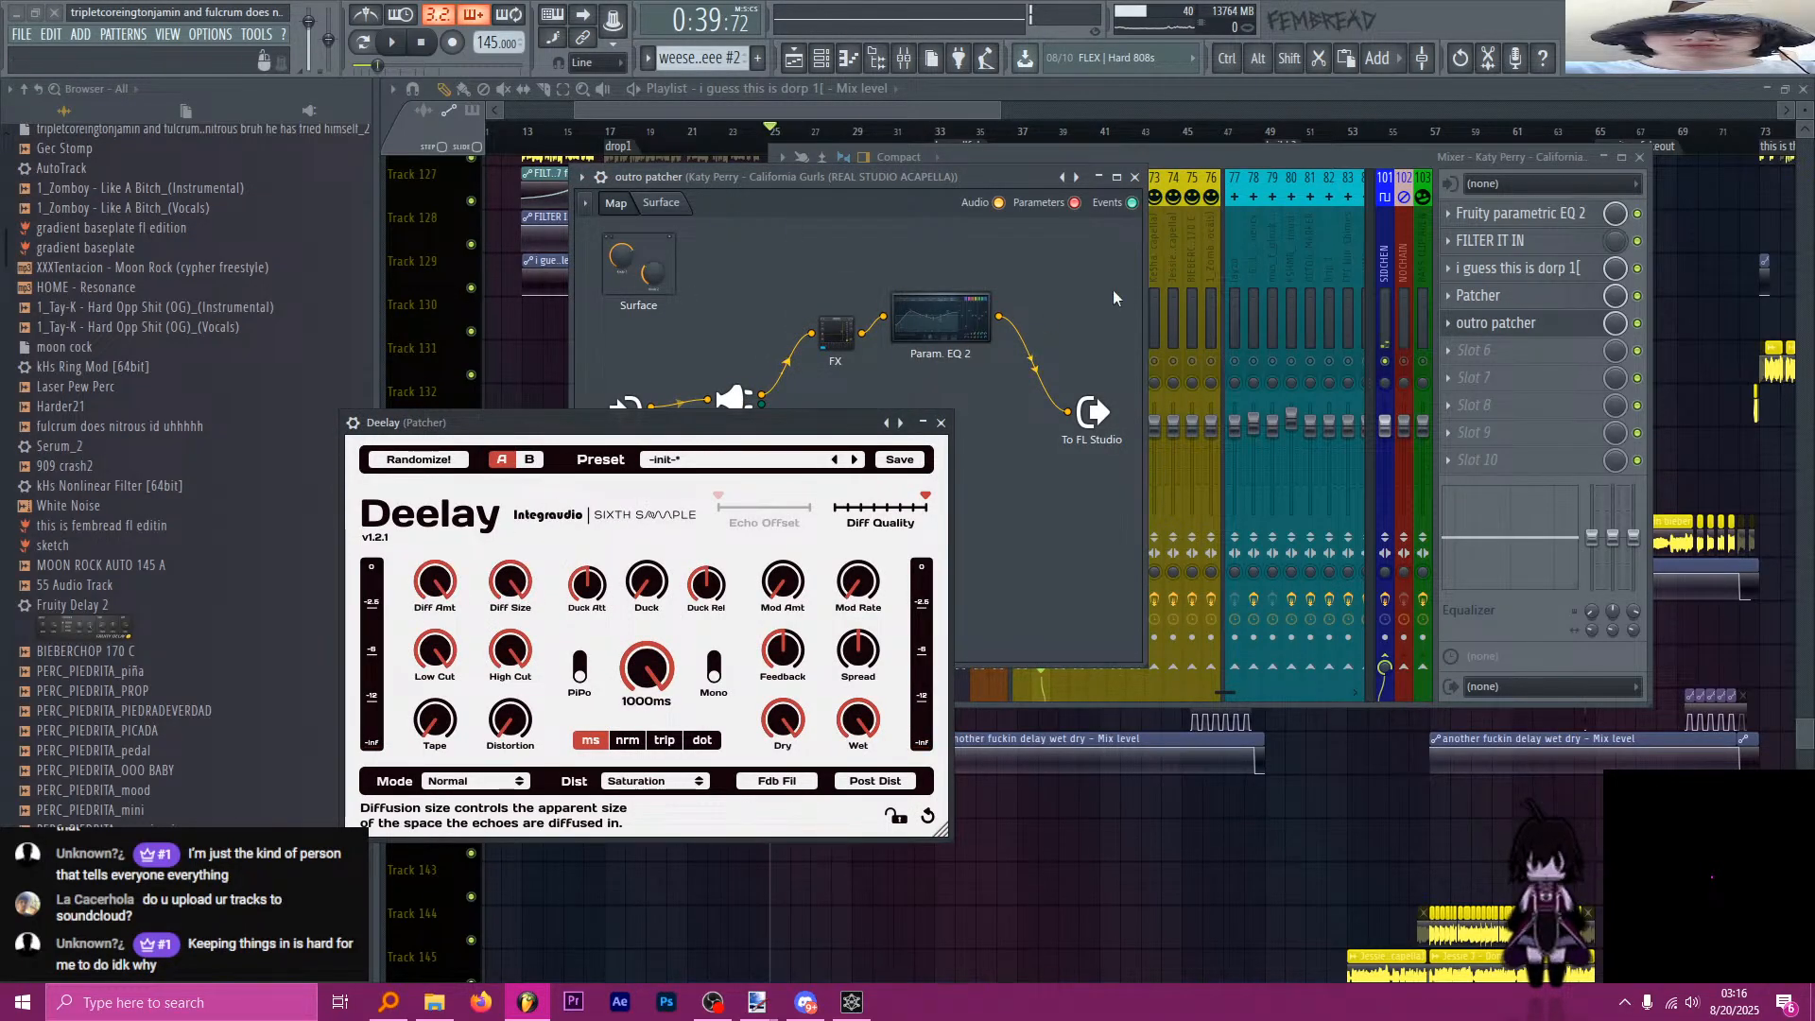
# Play the outro from bar 89 to hear the acapella through the Deelay settings.
pyautogui.click(1150, 99)
pyautogui.scroll(-3, 1427, 219)
pyautogui.scroll(3, 1454, 231)
pyautogui.scroll(-3, 1225, 169)
pyautogui.scroll(3, 1409, 183)
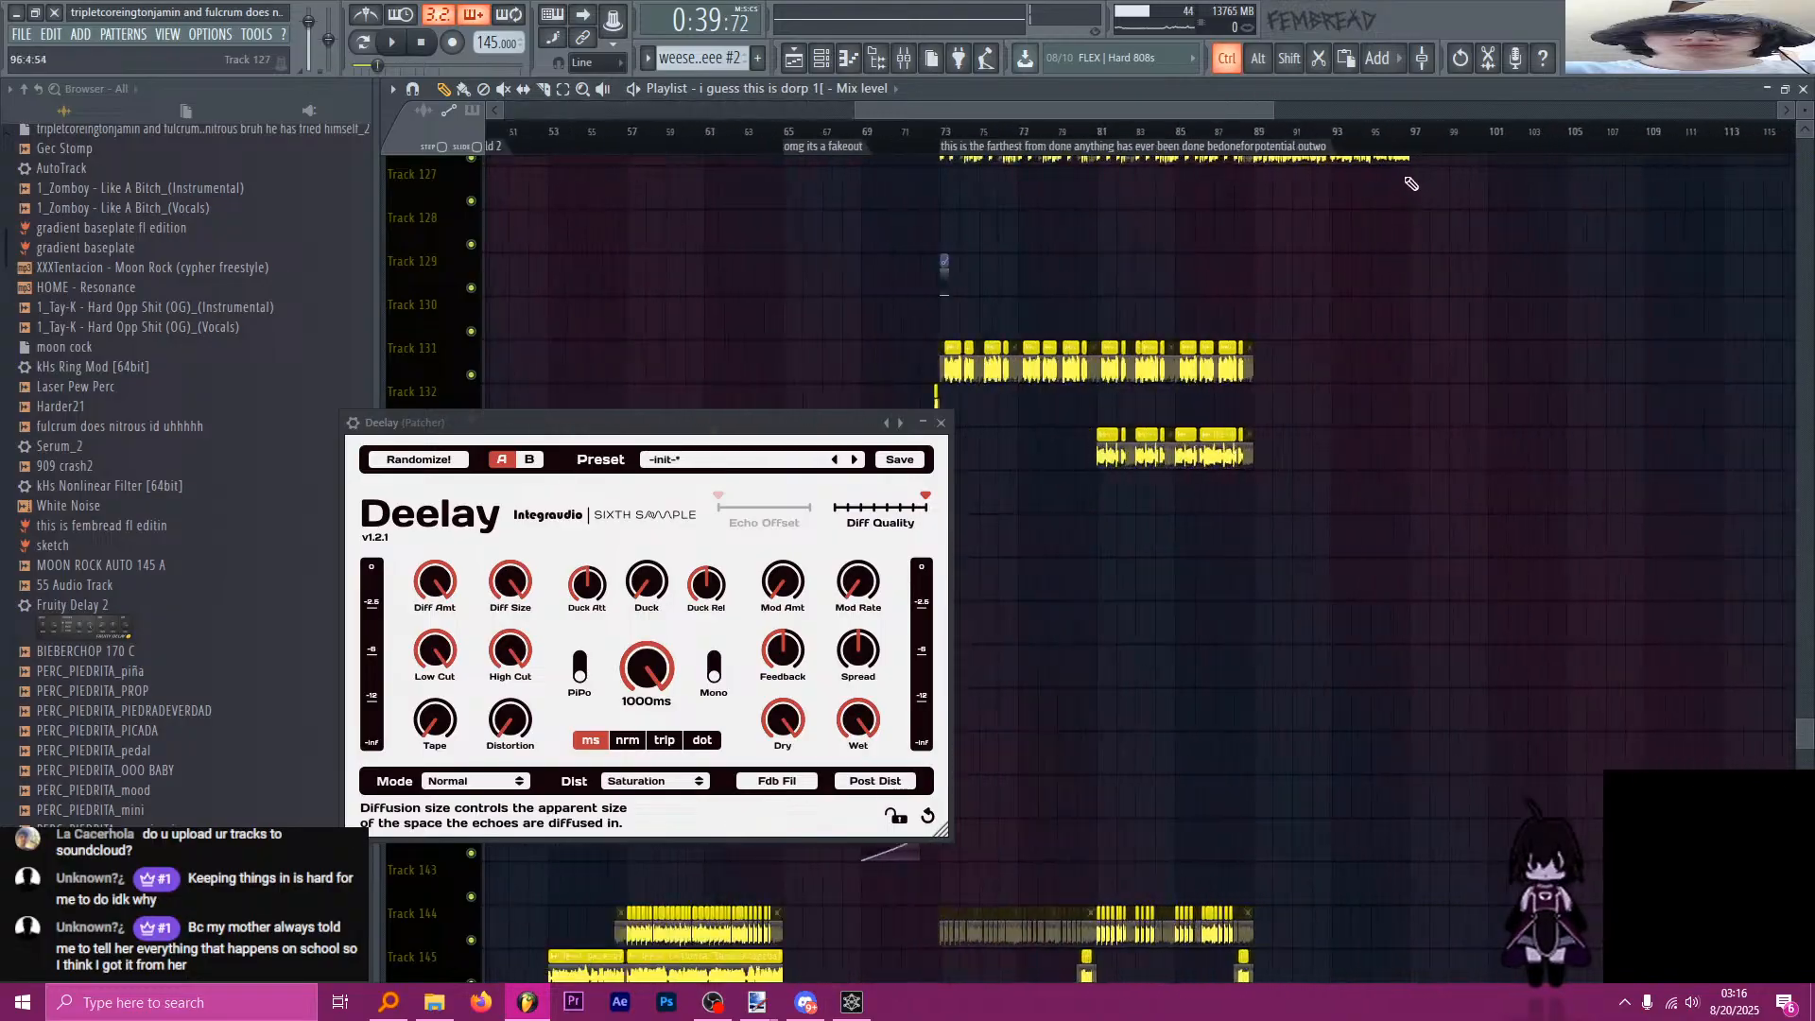
pyautogui.click(1245, 133)
pyautogui.press('space')
pyautogui.press('space')
pyautogui.scroll(2, 1283, 170)
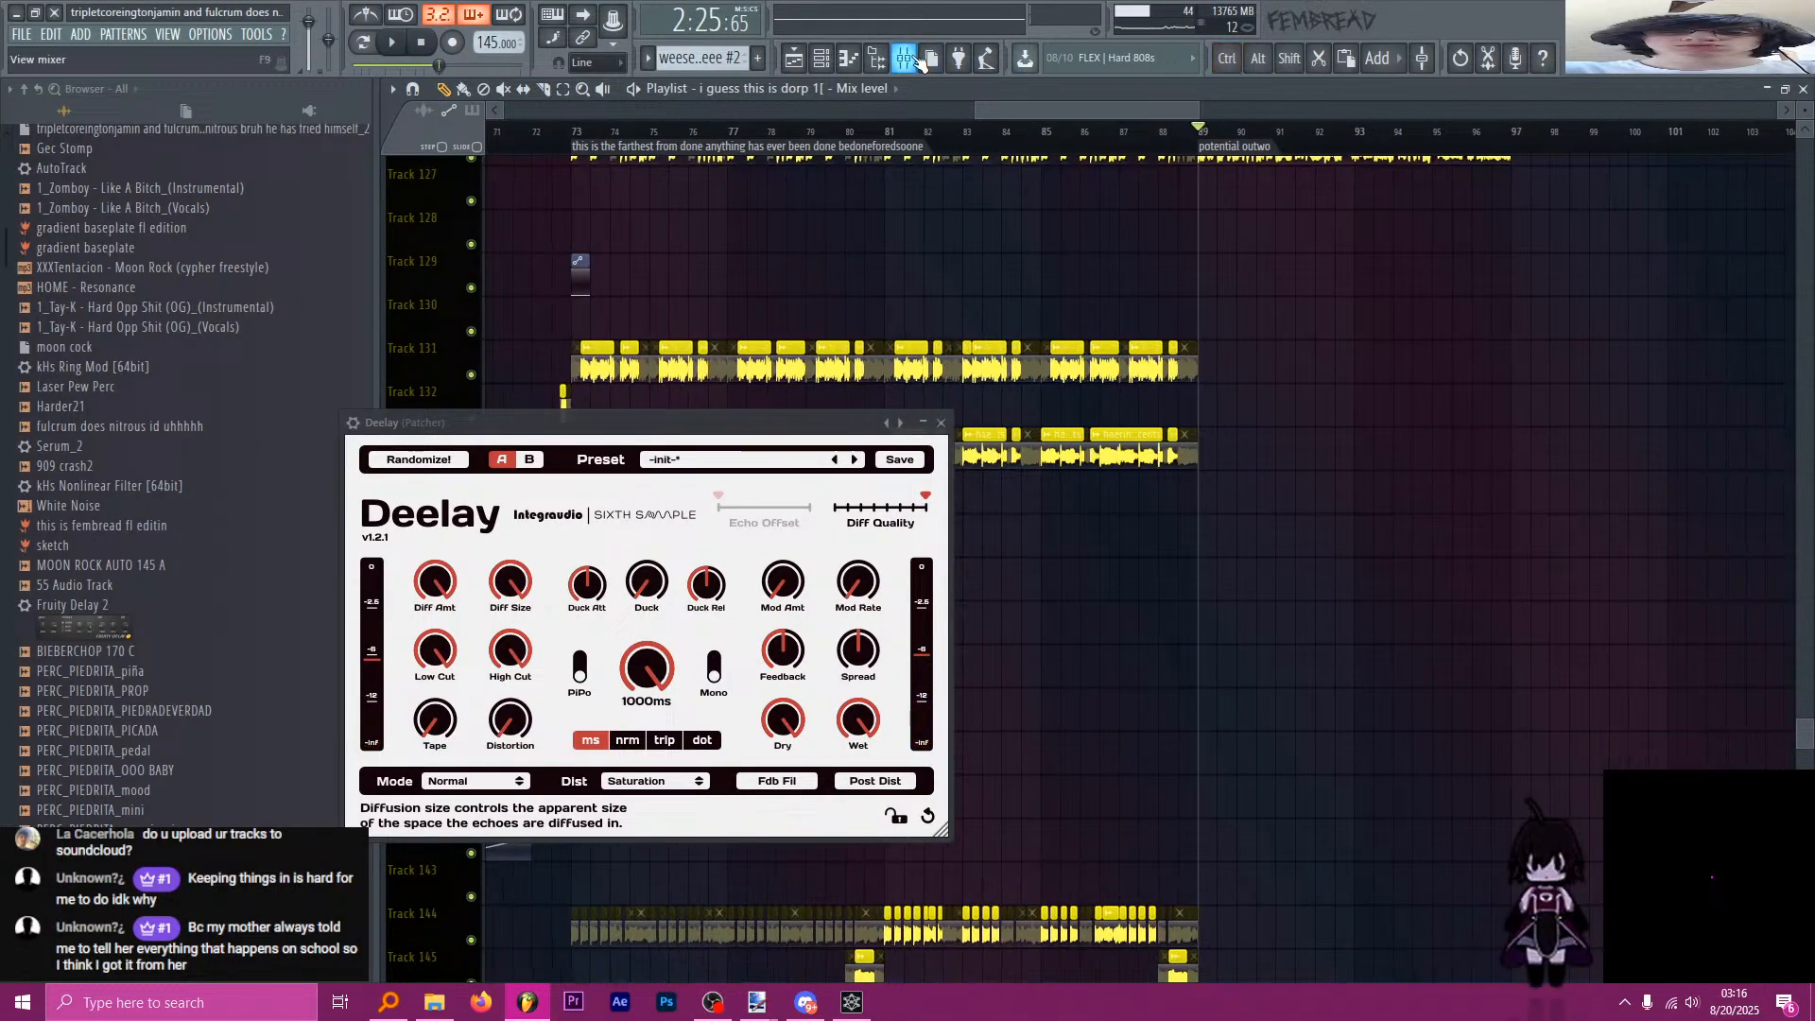
pyautogui.press('space')
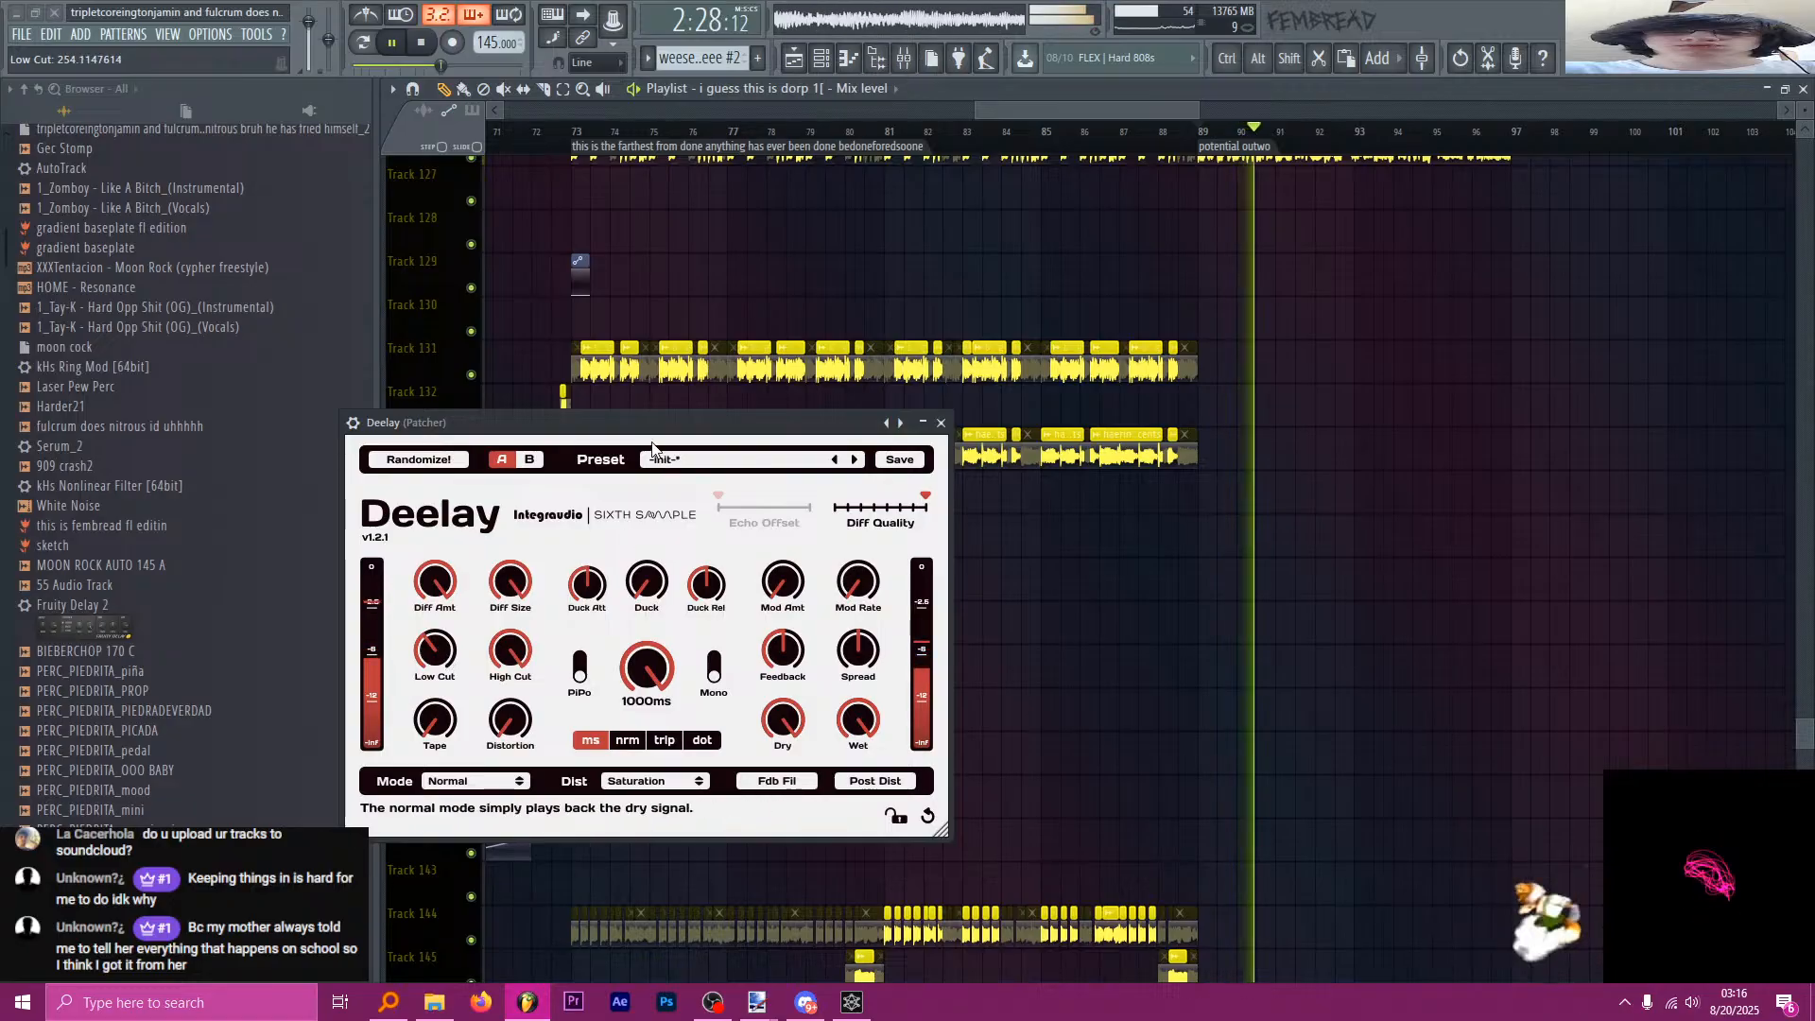
pyautogui.moveTo(747, 422); pyautogui.dragTo(766, 416)
# Stop playback, raise Deelay's wet level to 1.0 and shorten its delay time to 282 ms.
pyautogui.click(903, 58)
pyautogui.press('space')
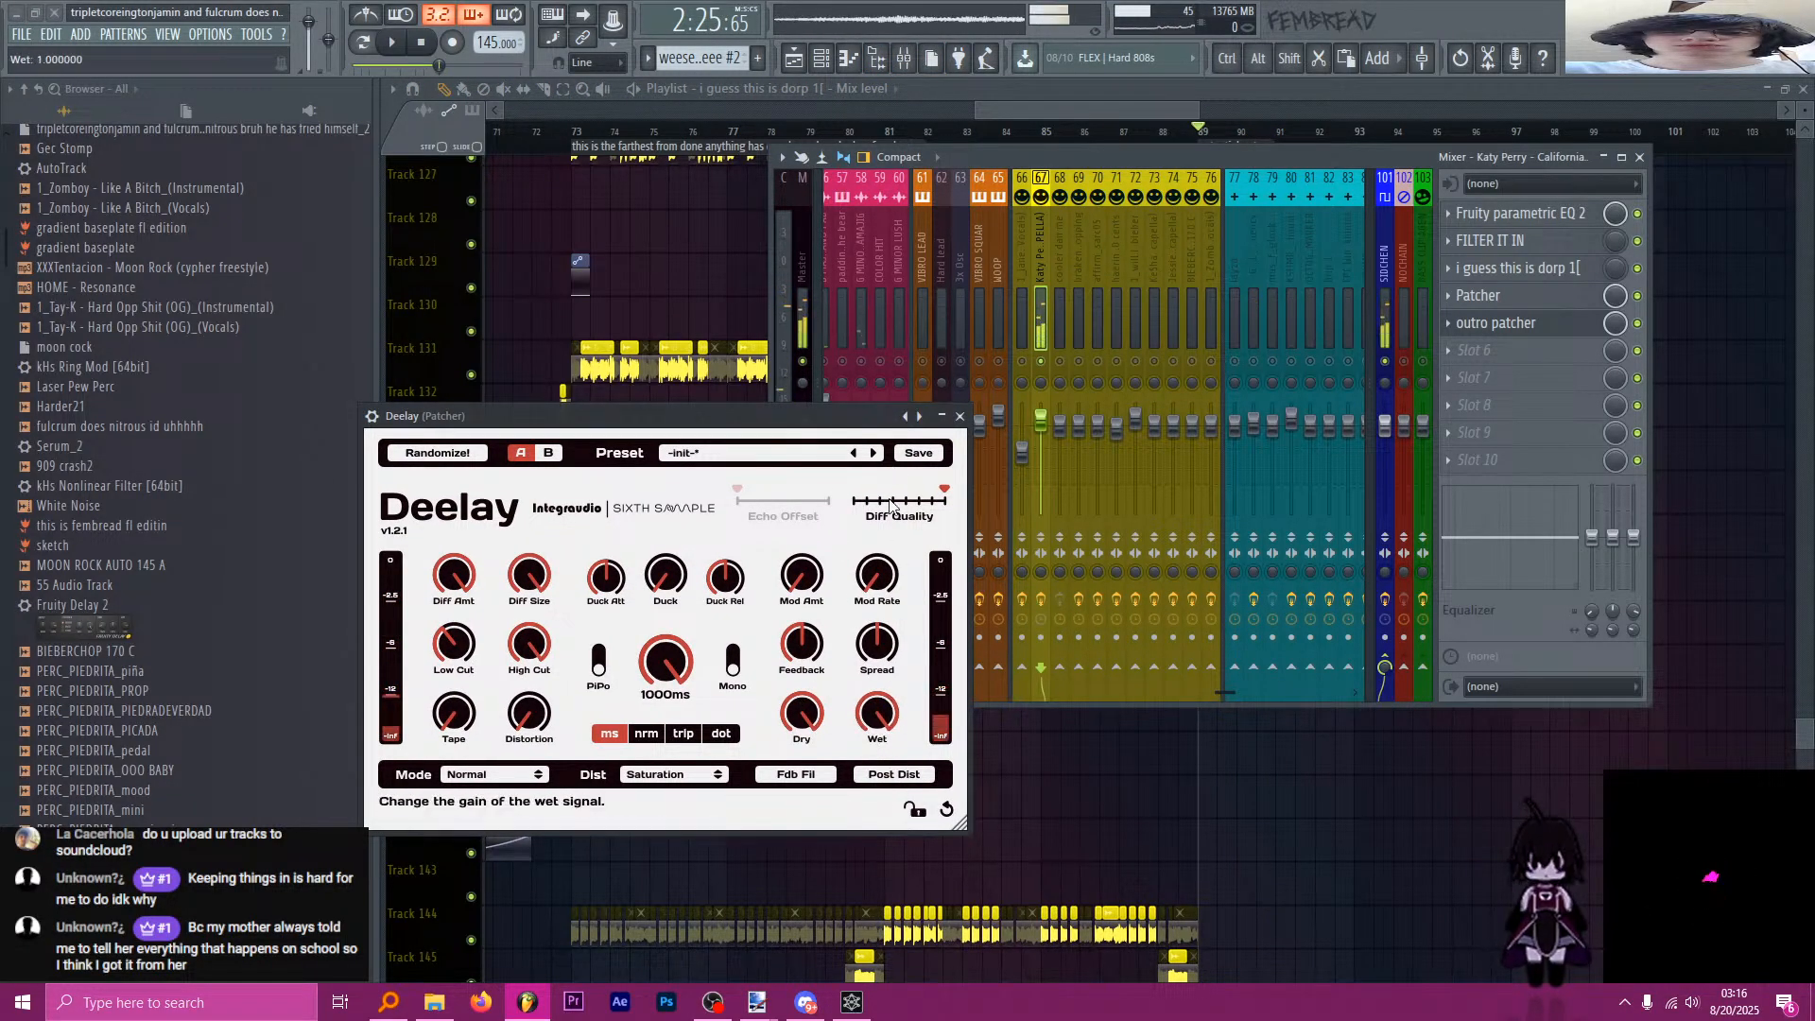
pyautogui.moveTo(877, 713); pyautogui.dragTo(837, 350)
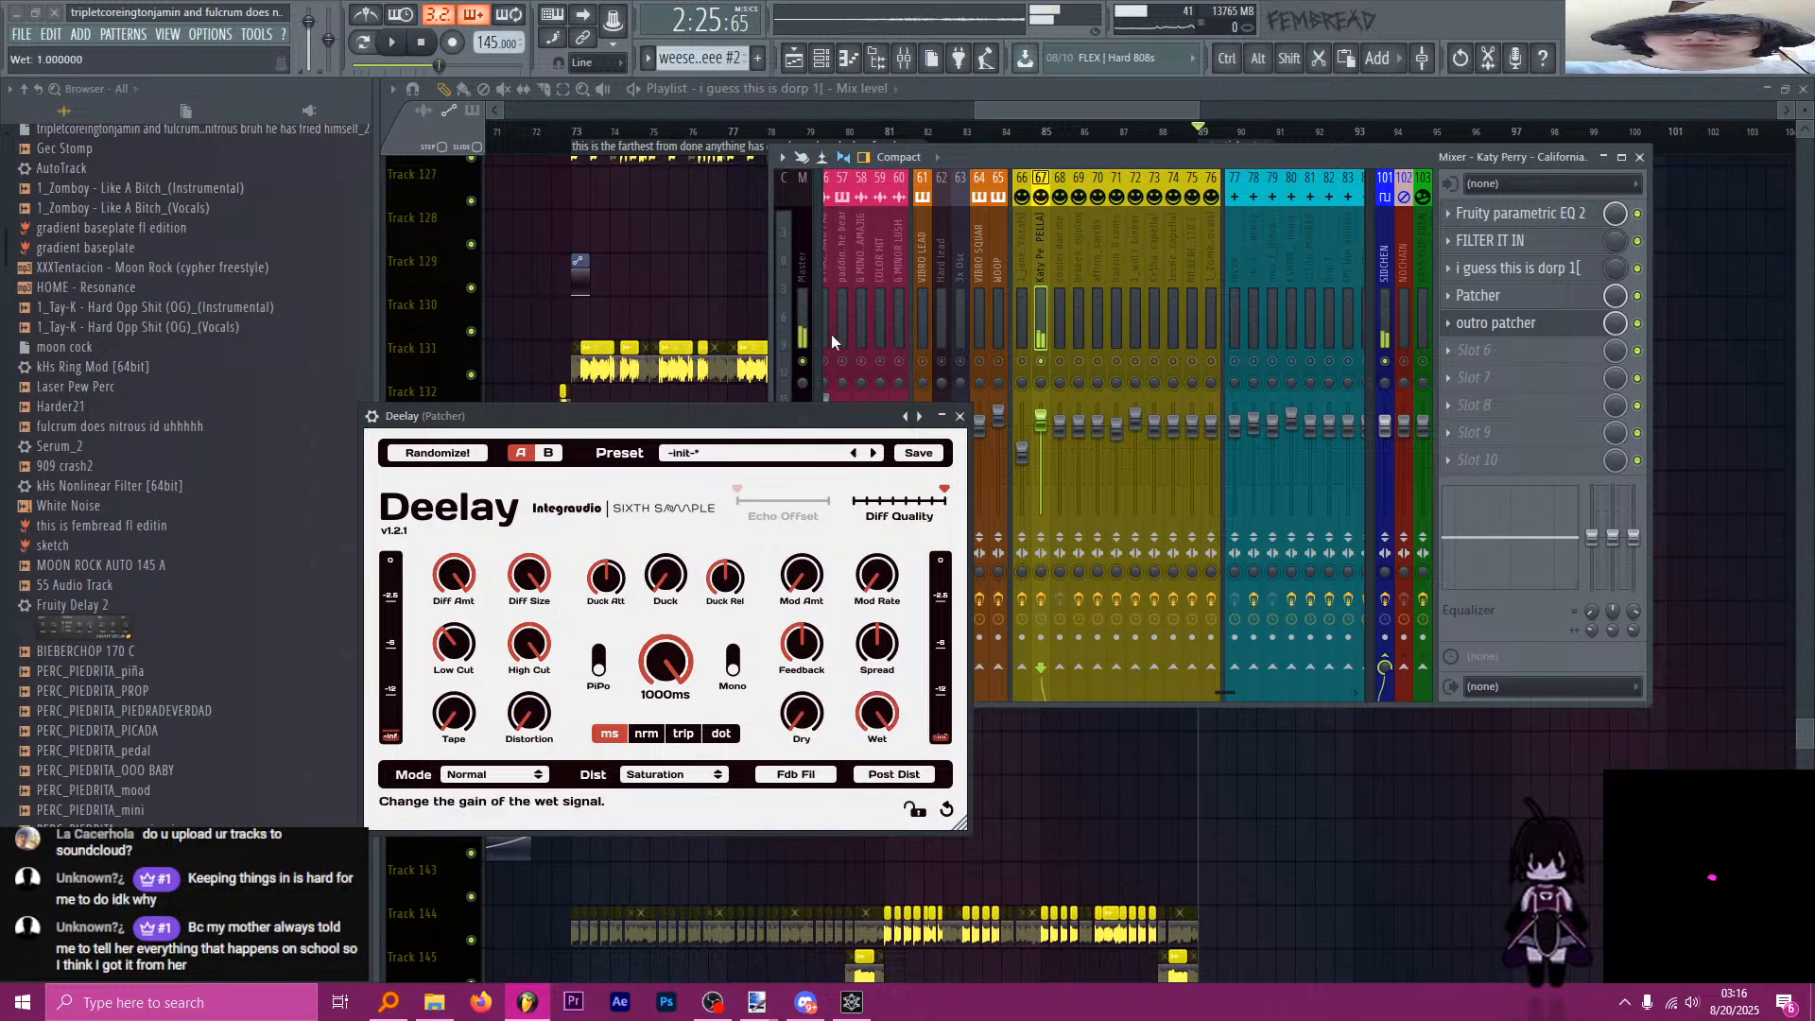
pyautogui.moveTo(666, 661); pyautogui.dragTo(666, 759)
# Close Deelay, disconnect it from the start of the outro patcher chain and shift the FX and EQ modules forward.
pyautogui.click(1491, 323)
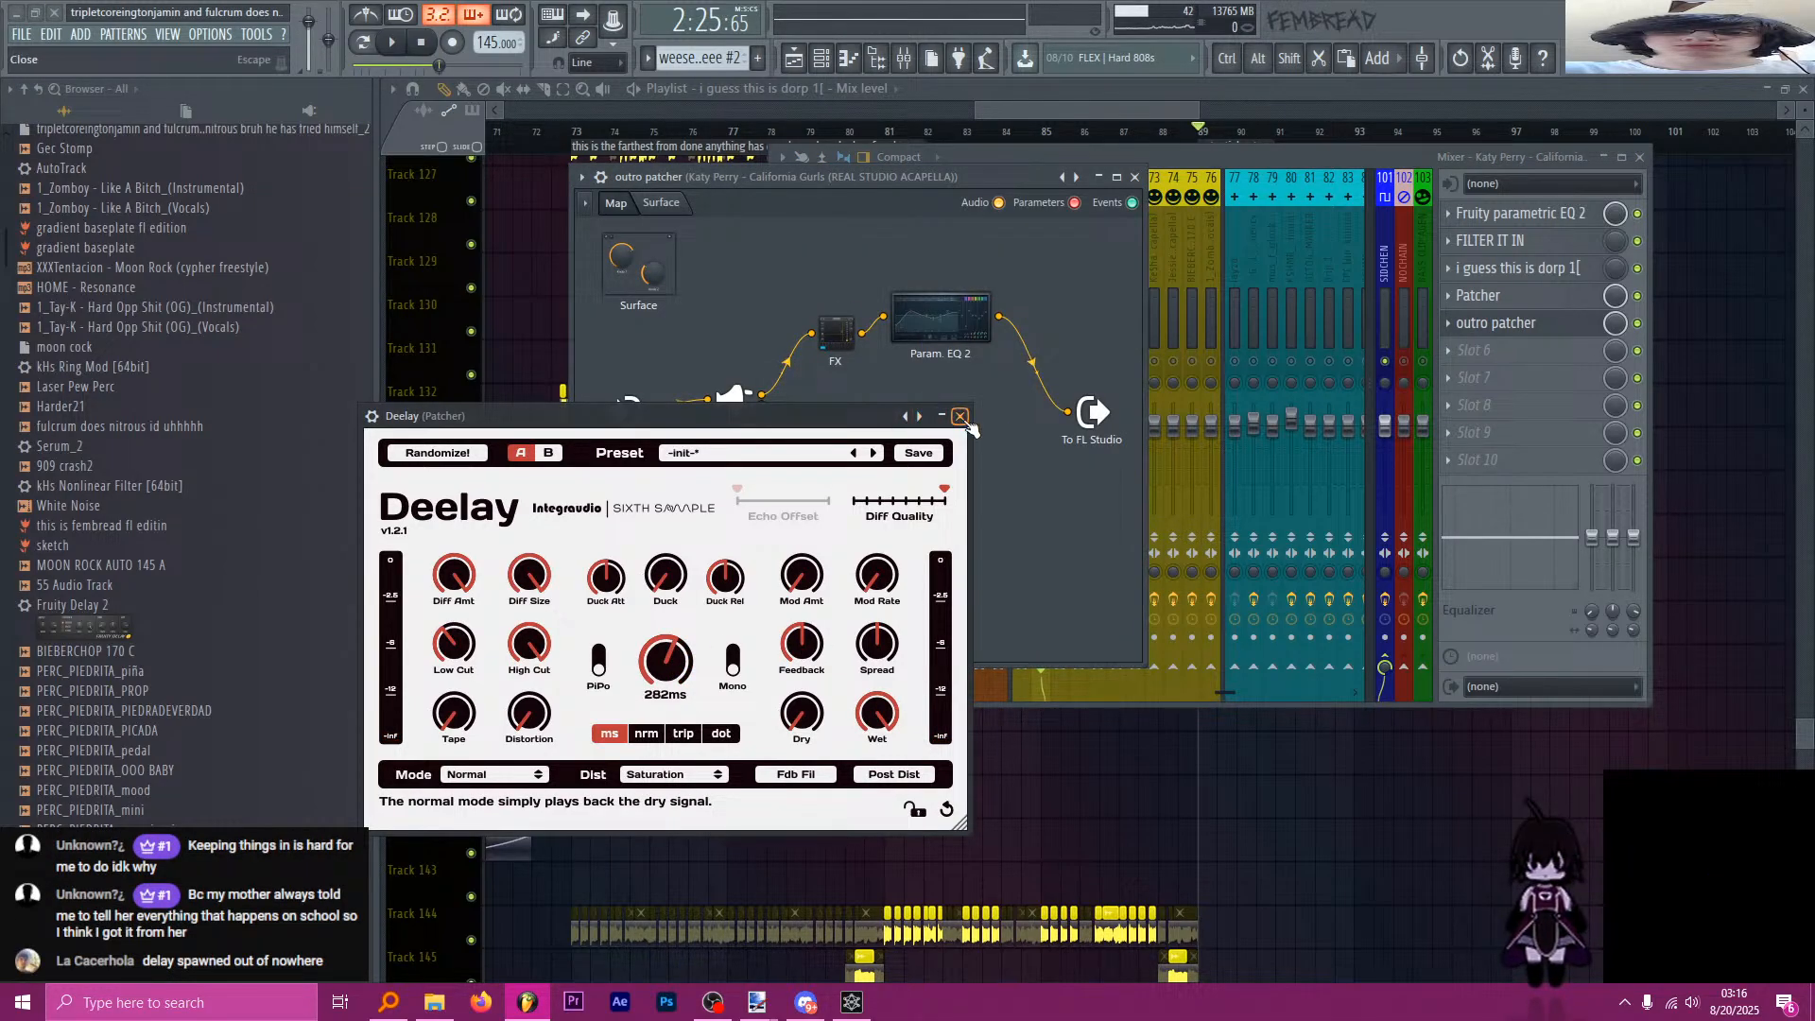
pyautogui.click(960, 416)
pyautogui.moveTo(732, 395); pyautogui.dragTo(810, 334)
pyautogui.click(741, 329)
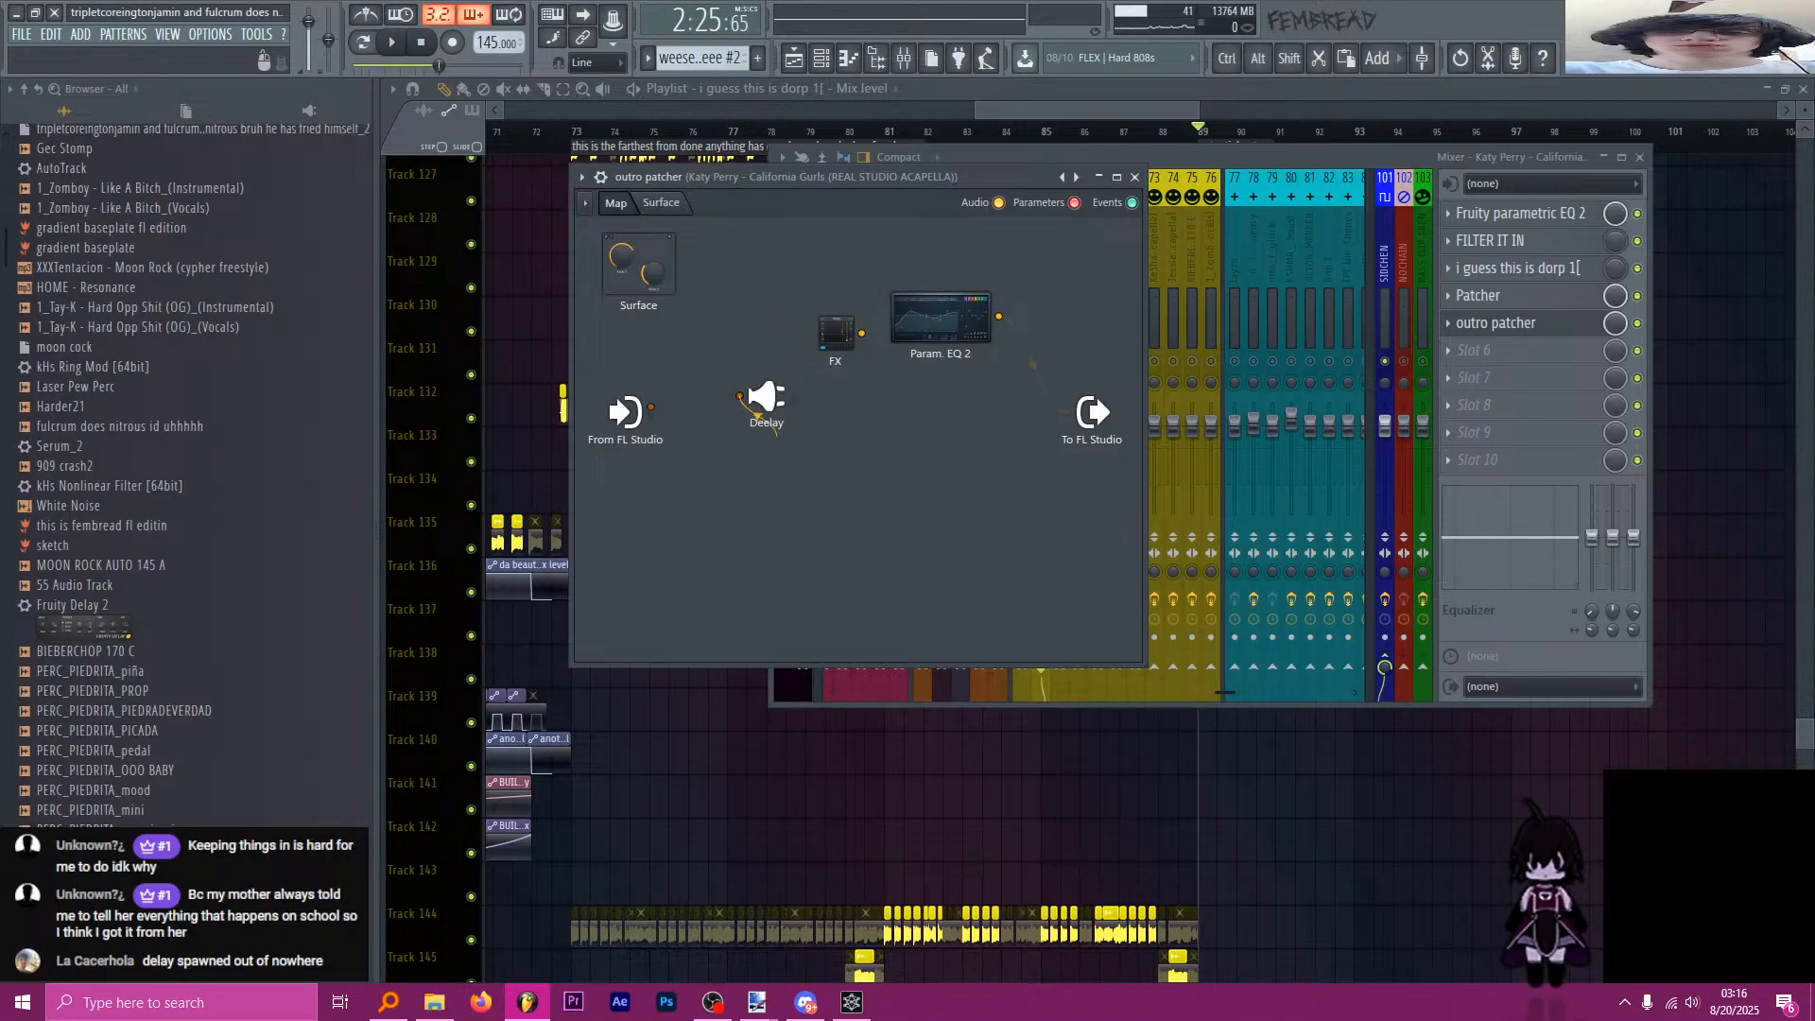
pyautogui.moveTo(767, 408); pyautogui.dragTo(826, 490)
pyautogui.moveTo(836, 335); pyautogui.dragTo(682, 342)
pyautogui.moveTo(915, 326); pyautogui.dragTo(778, 326)
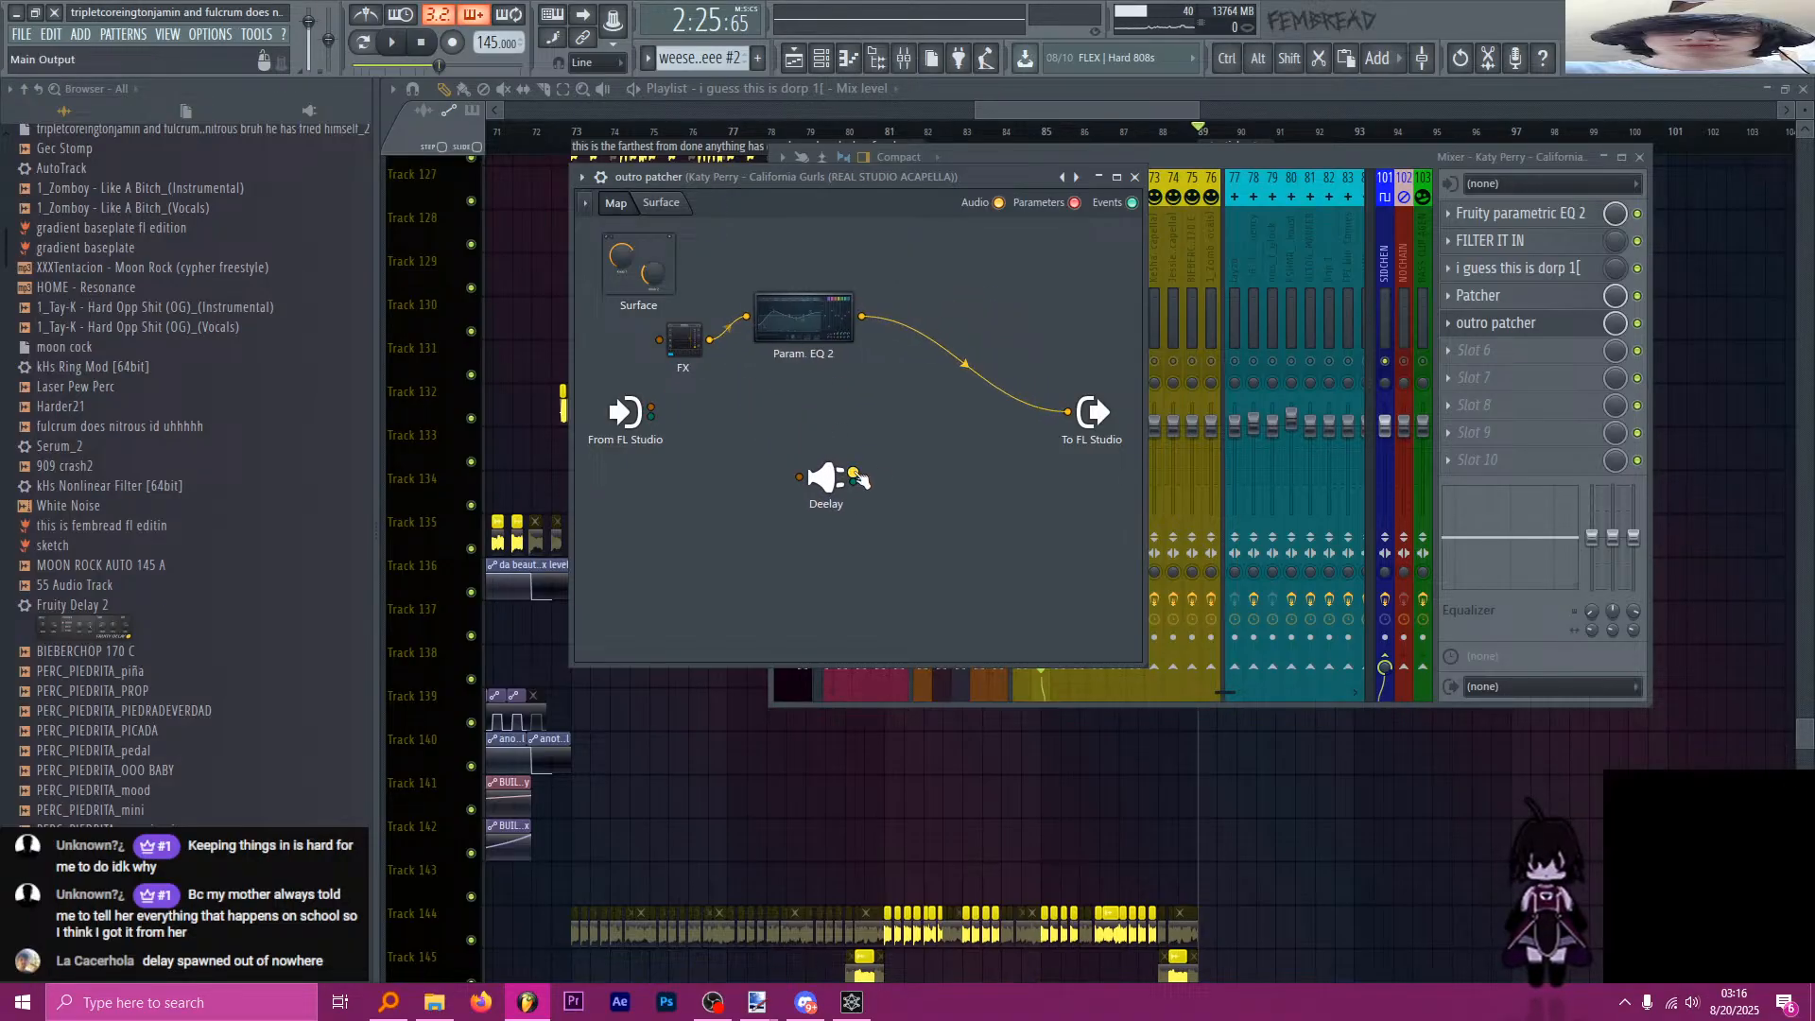
# Route the EQ through Deelay into To FL Studio, and connect From FL Studio to the FX module's input.
pyautogui.moveTo(832, 480); pyautogui.dragTo(883, 480)
pyautogui.moveTo(1067, 413); pyautogui.dragTo(850, 478)
pyautogui.moveTo(905, 473); pyautogui.dragTo(1078, 402)
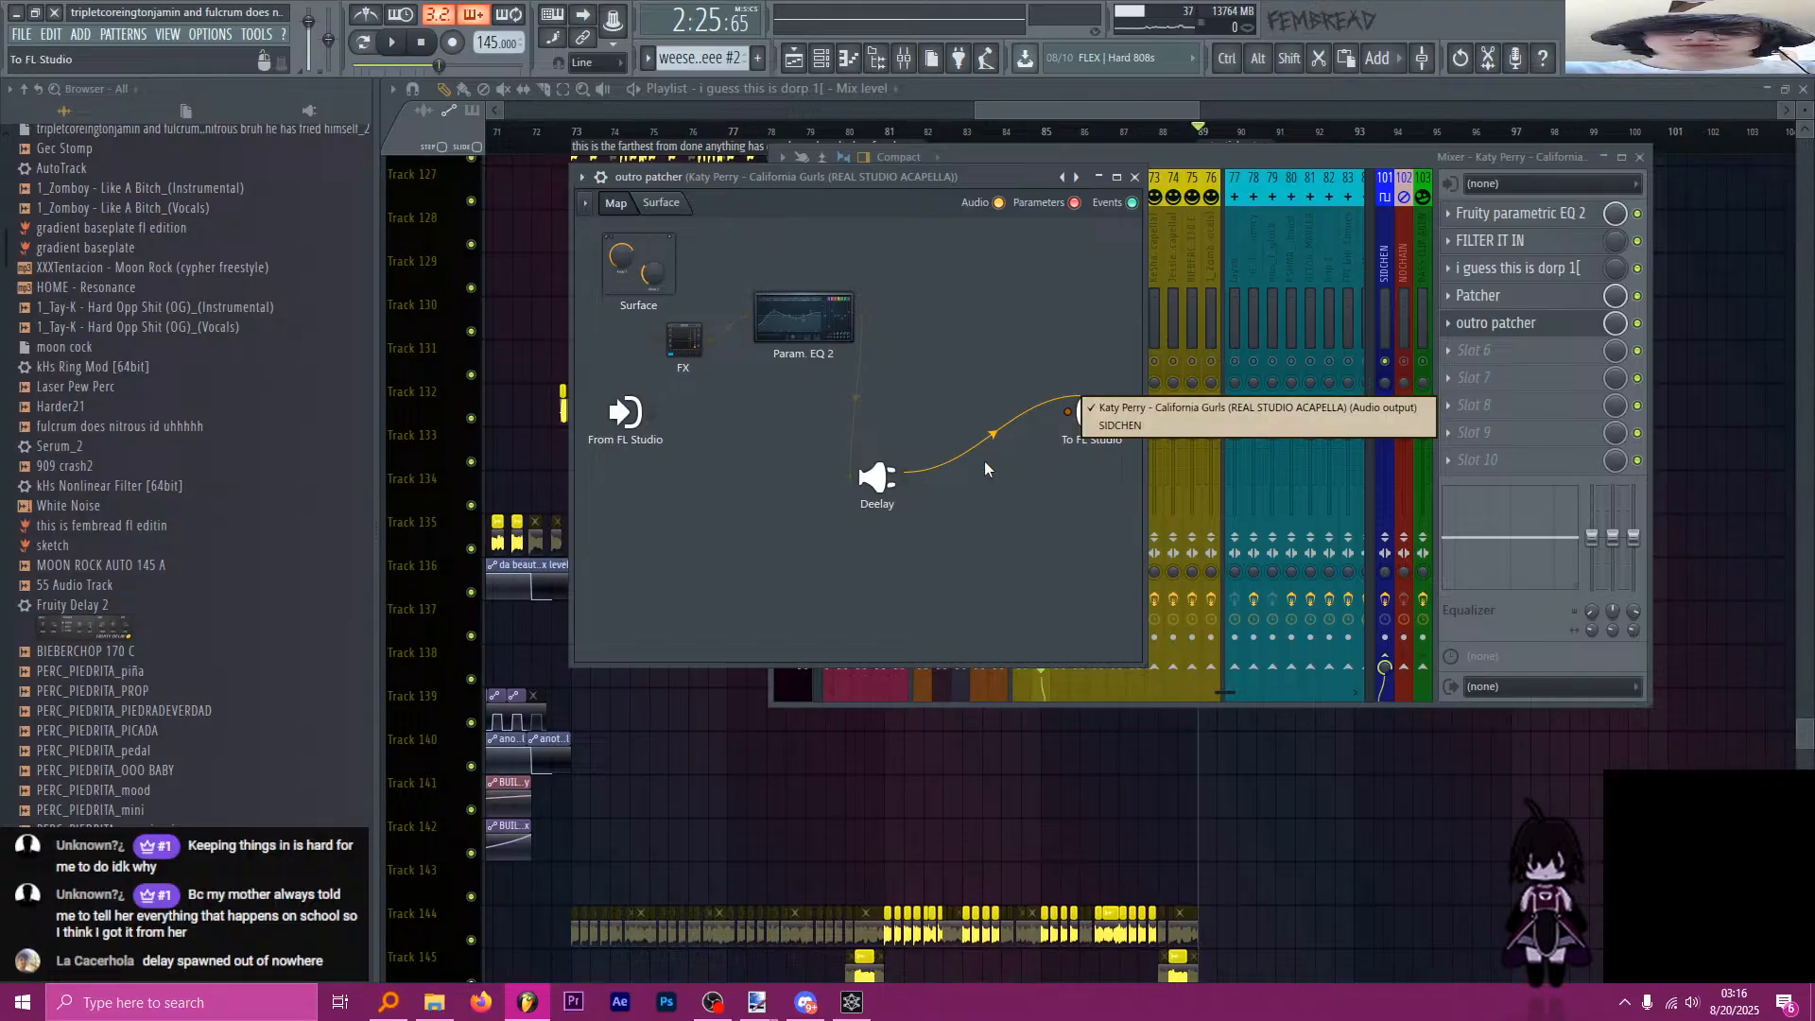
pyautogui.moveTo(883, 485); pyautogui.dragTo(986, 438)
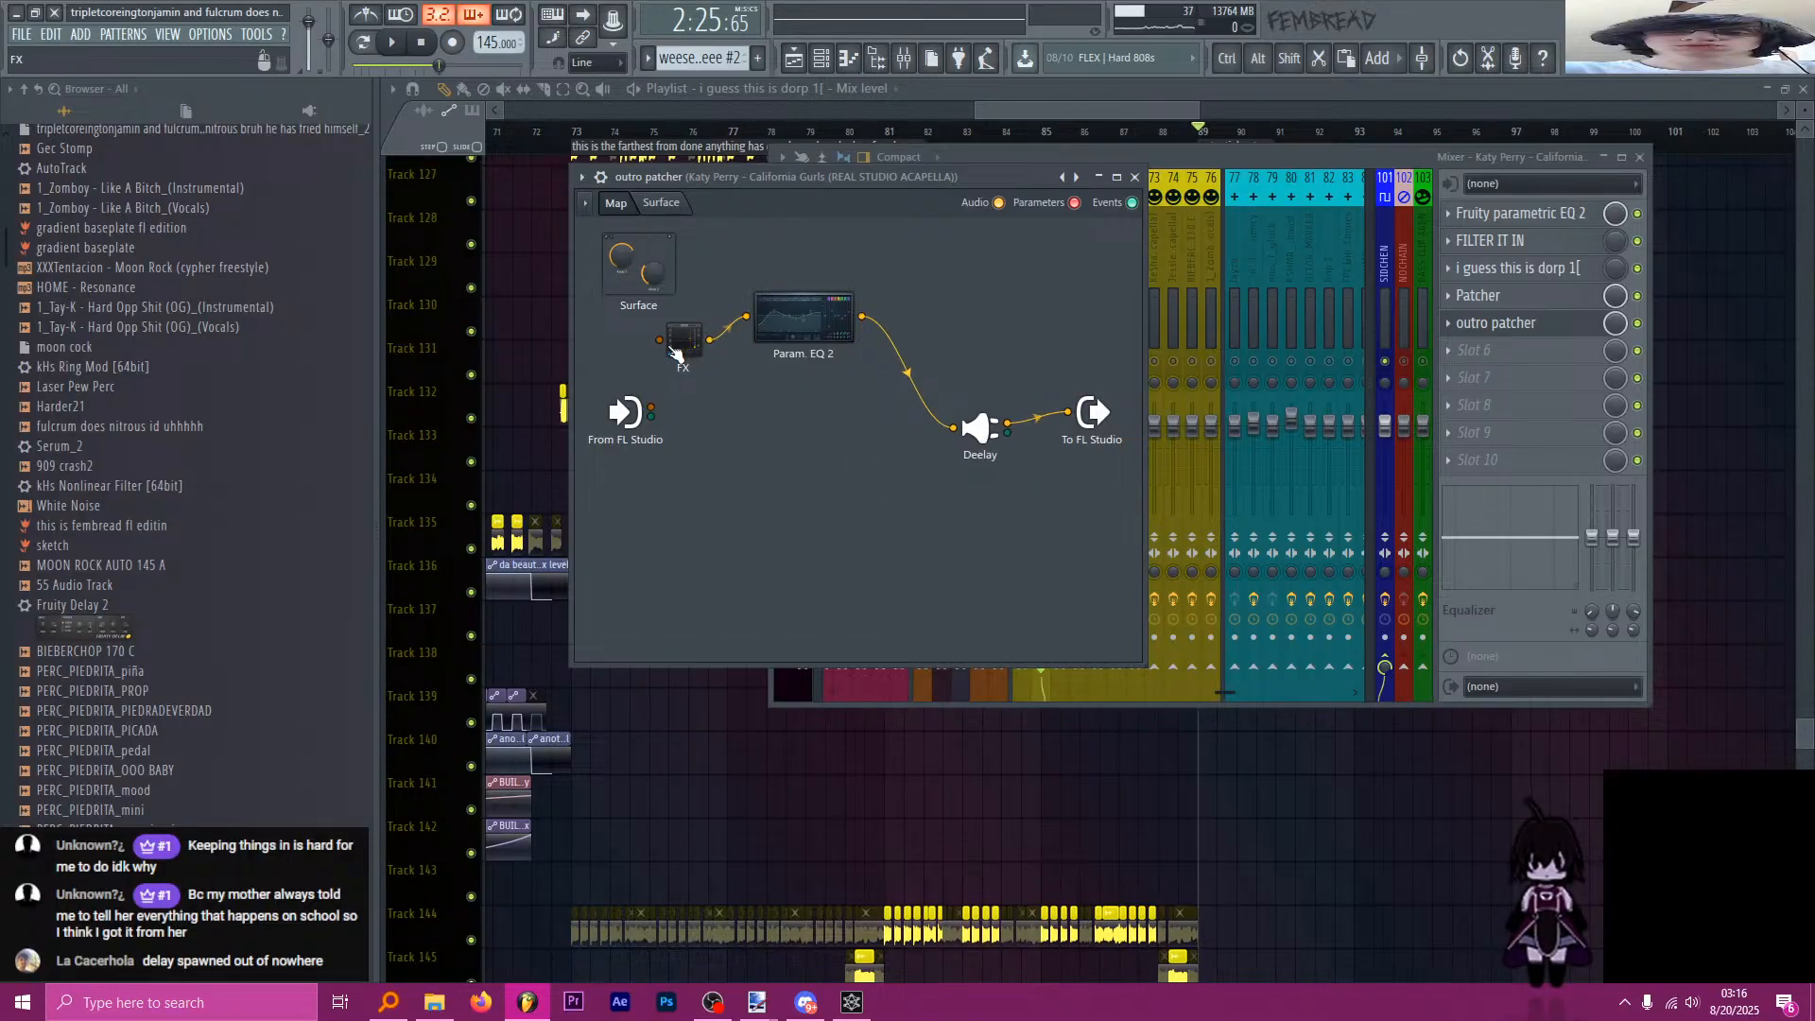
pyautogui.moveTo(675, 354); pyautogui.dragTo(702, 301)
pyautogui.moveTo(650, 414); pyautogui.dragTo(677, 296)
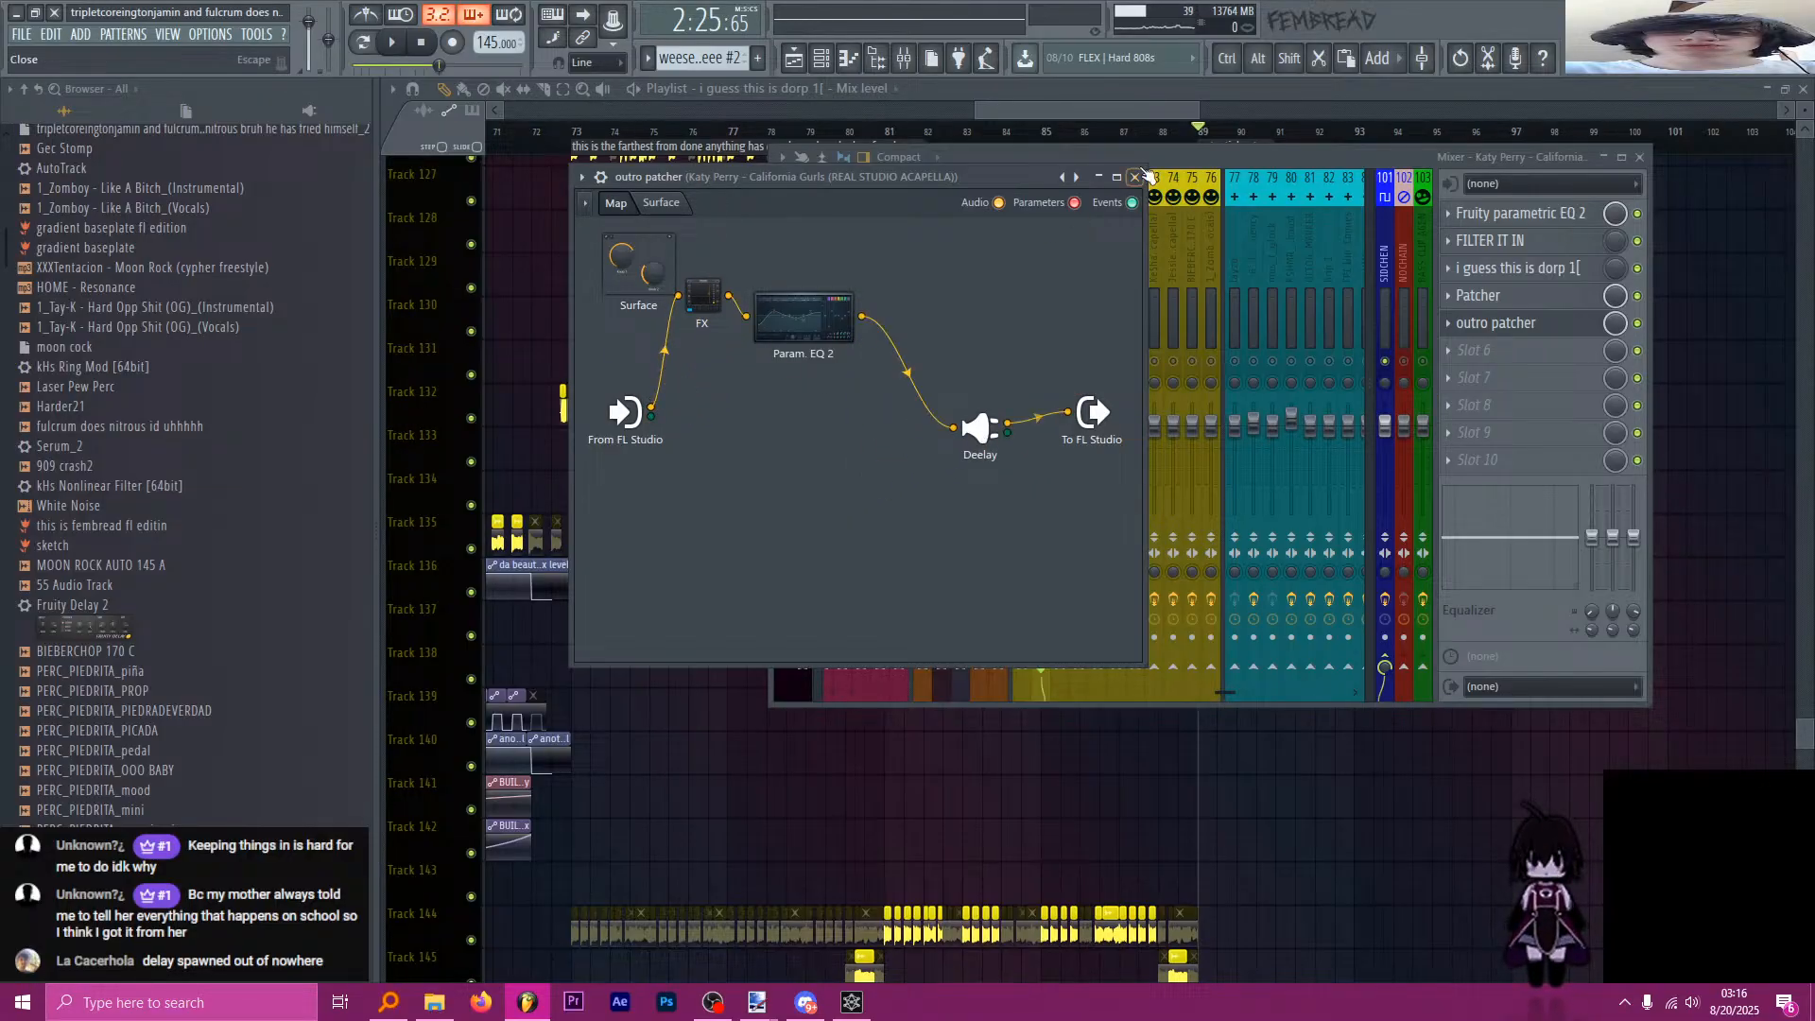
# Reopen Deelay from the outro patcher, set its delay time to 425 ms and lower its wet level.
pyautogui.click(1120, 112)
pyautogui.scroll(-4, 1029, 186)
pyautogui.scroll(5, 1223, 324)
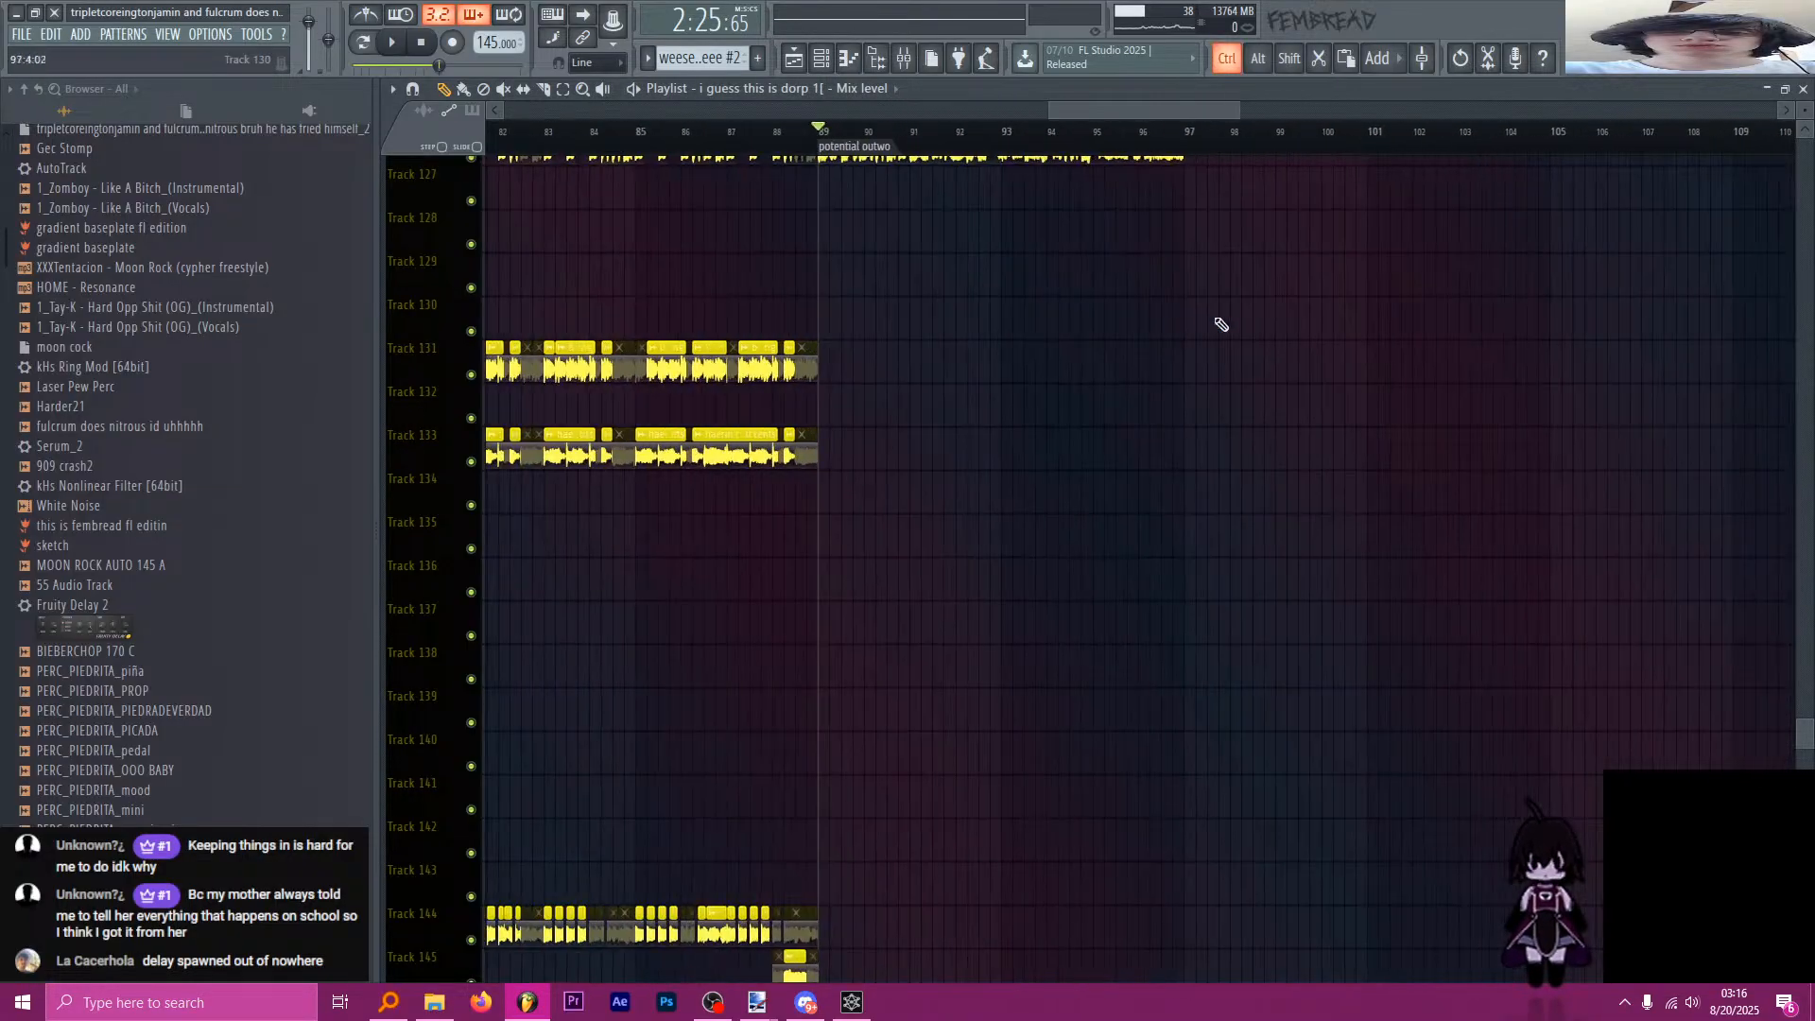
pyautogui.click(903, 57)
pyautogui.click(1495, 322)
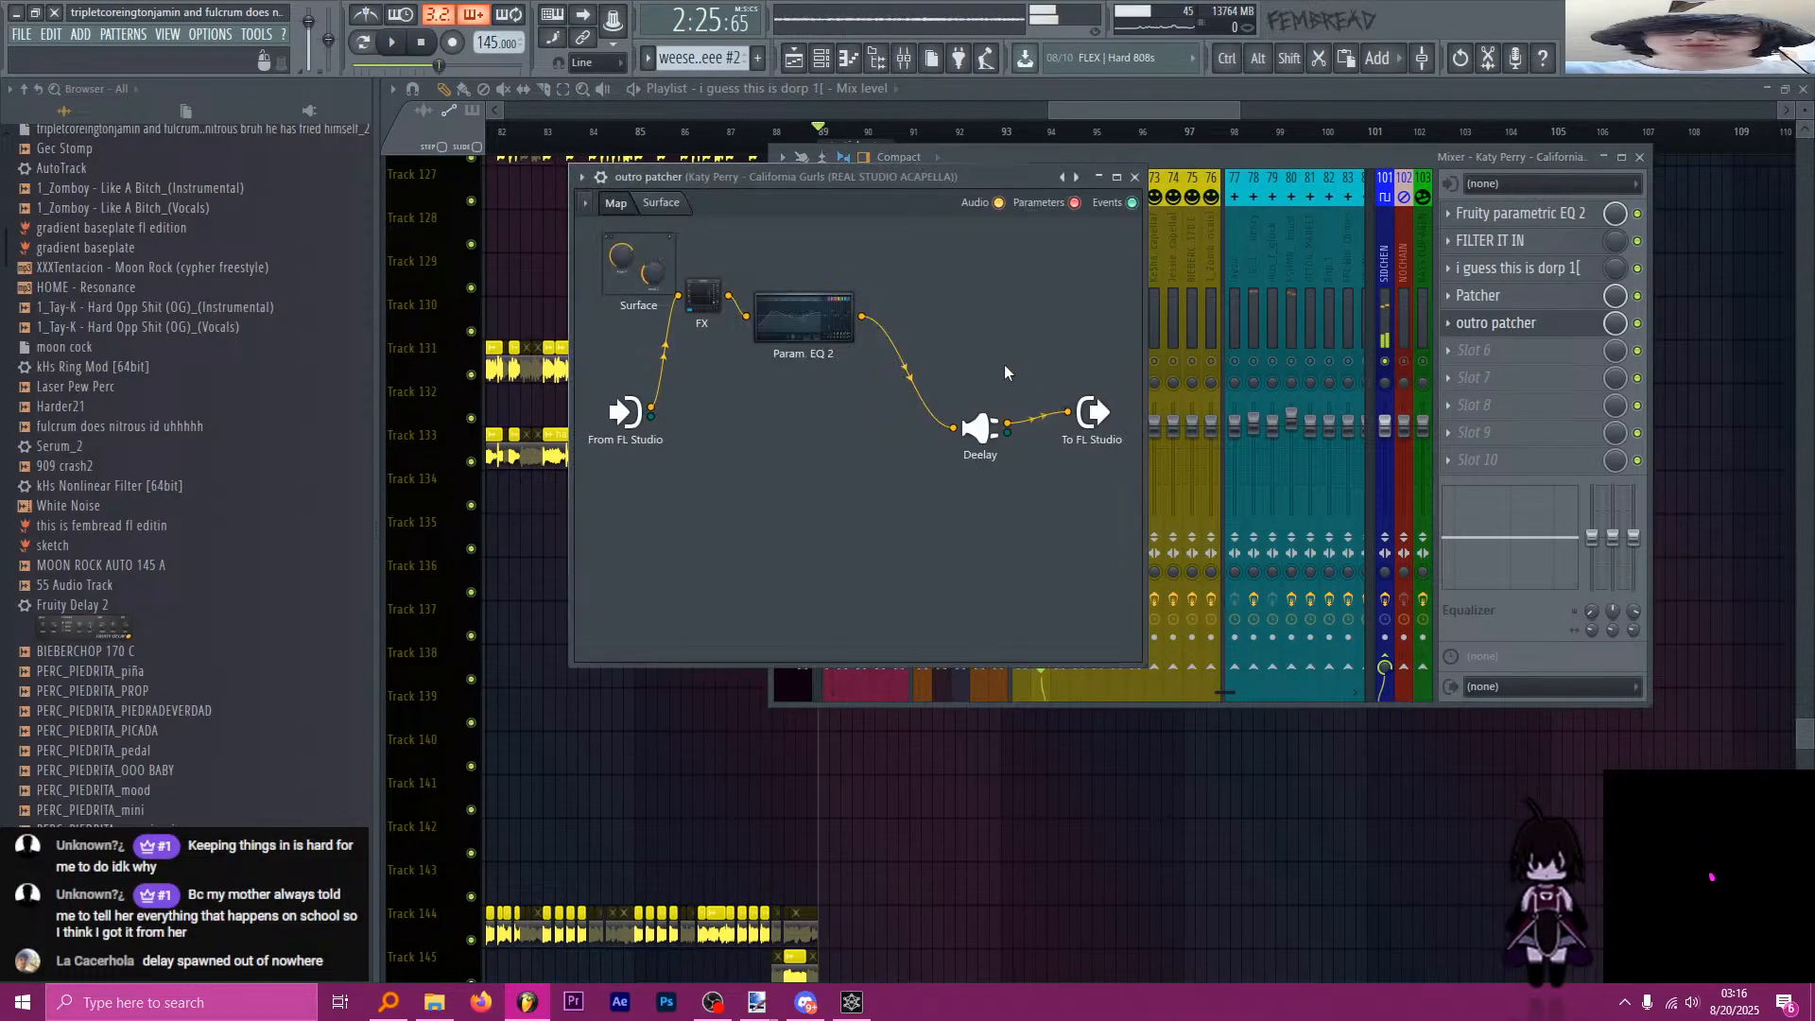
pyautogui.doubleClick(980, 428)
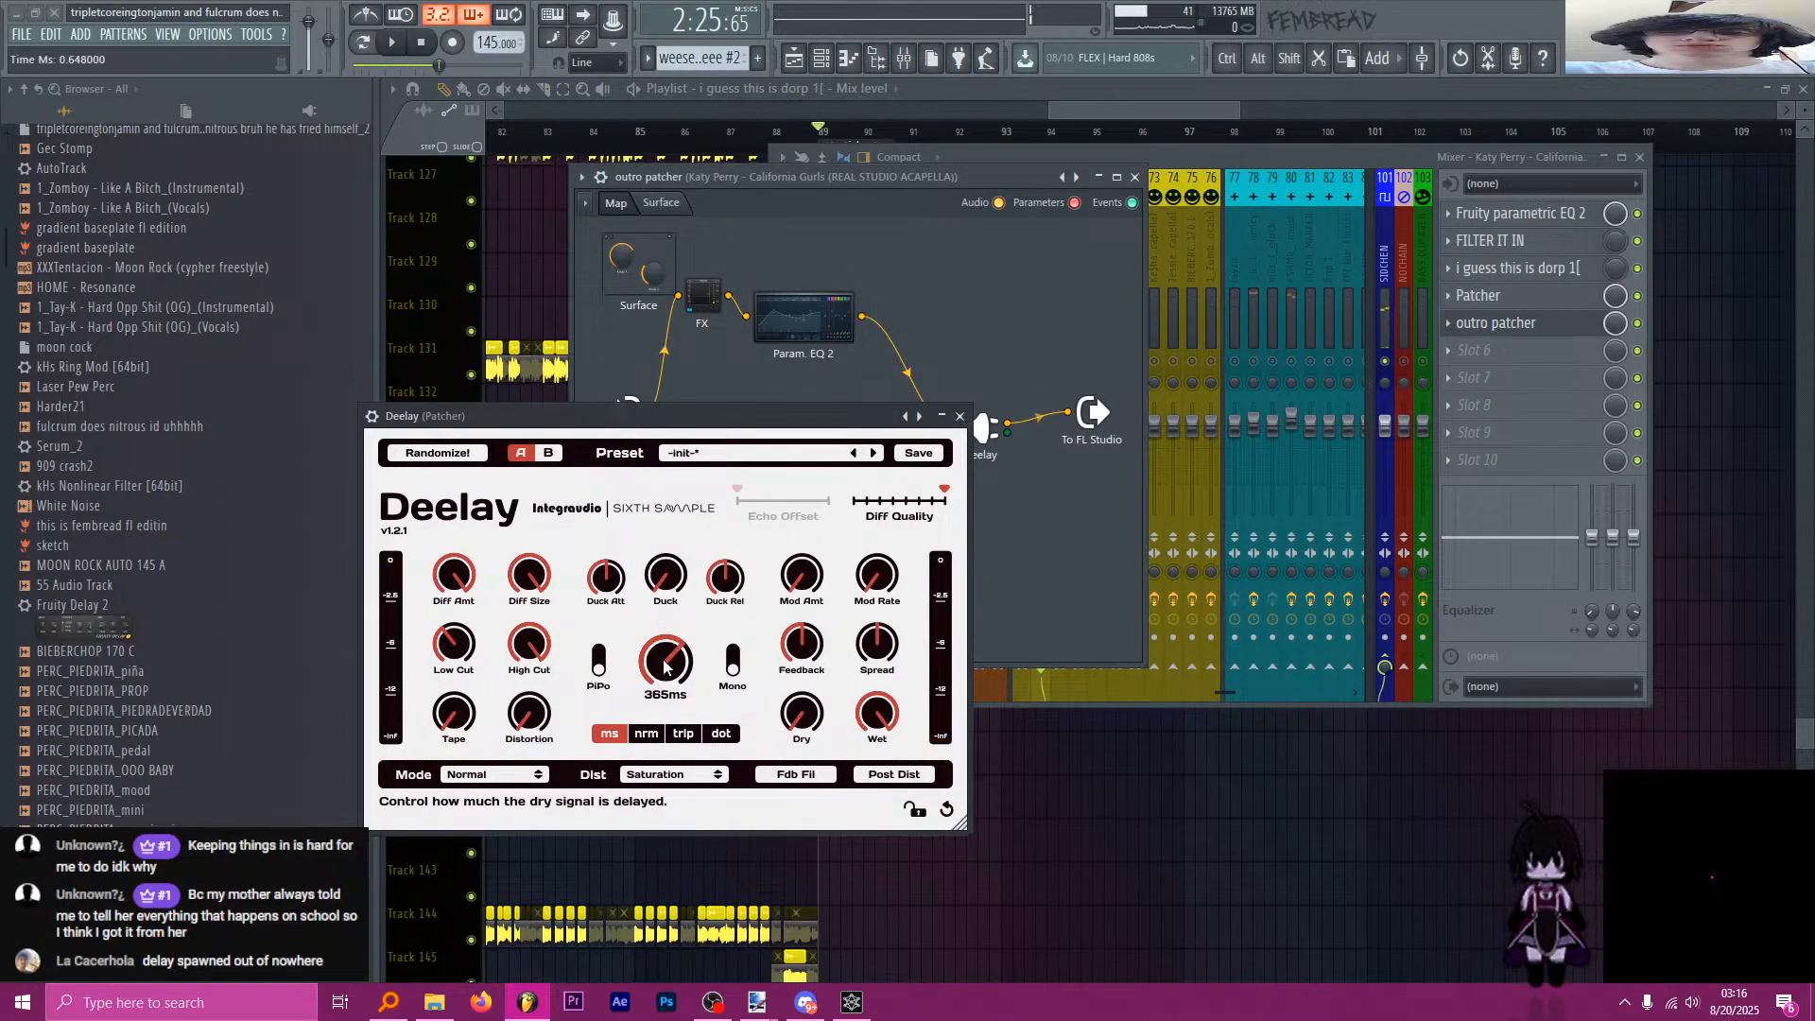
pyautogui.moveTo(667, 673); pyautogui.dragTo(669, 658)
pyautogui.moveTo(877, 714); pyautogui.dragTo(883, 775)
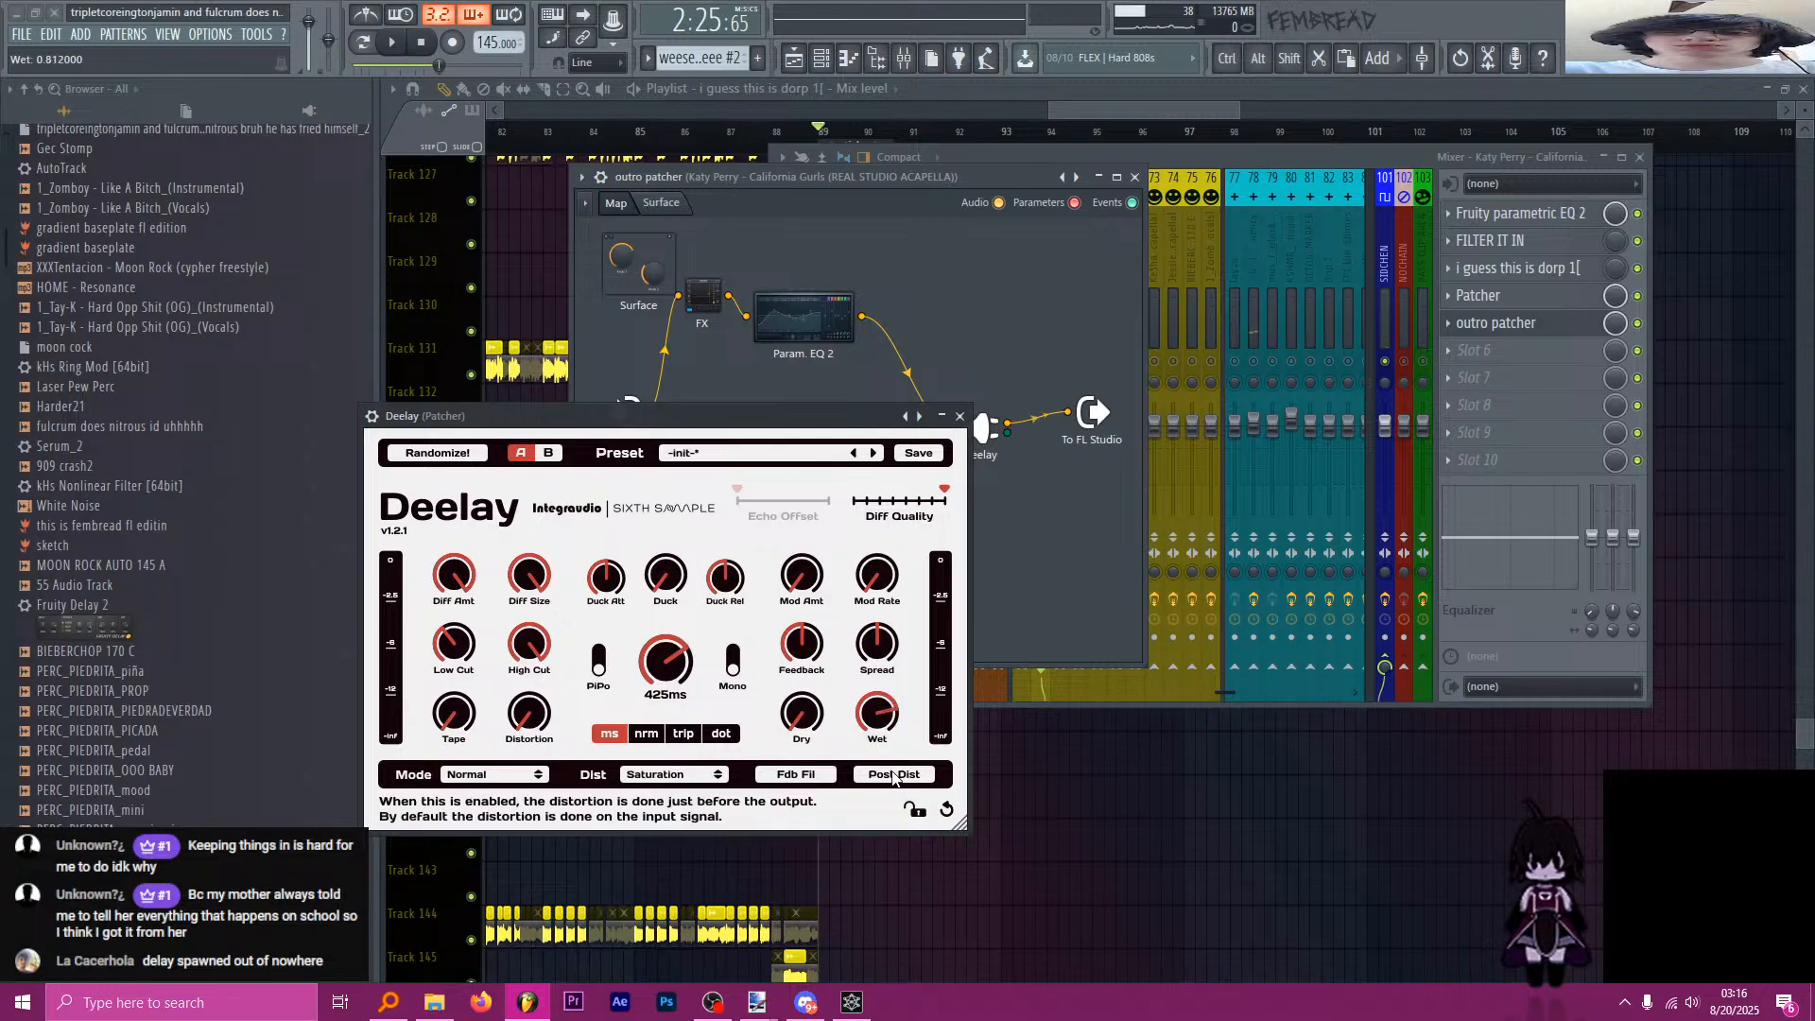
# Audition the rerouted chain from bar 89 and close the Deelay window.
pyautogui.moveTo(813, 417); pyautogui.dragTo(827, 417)
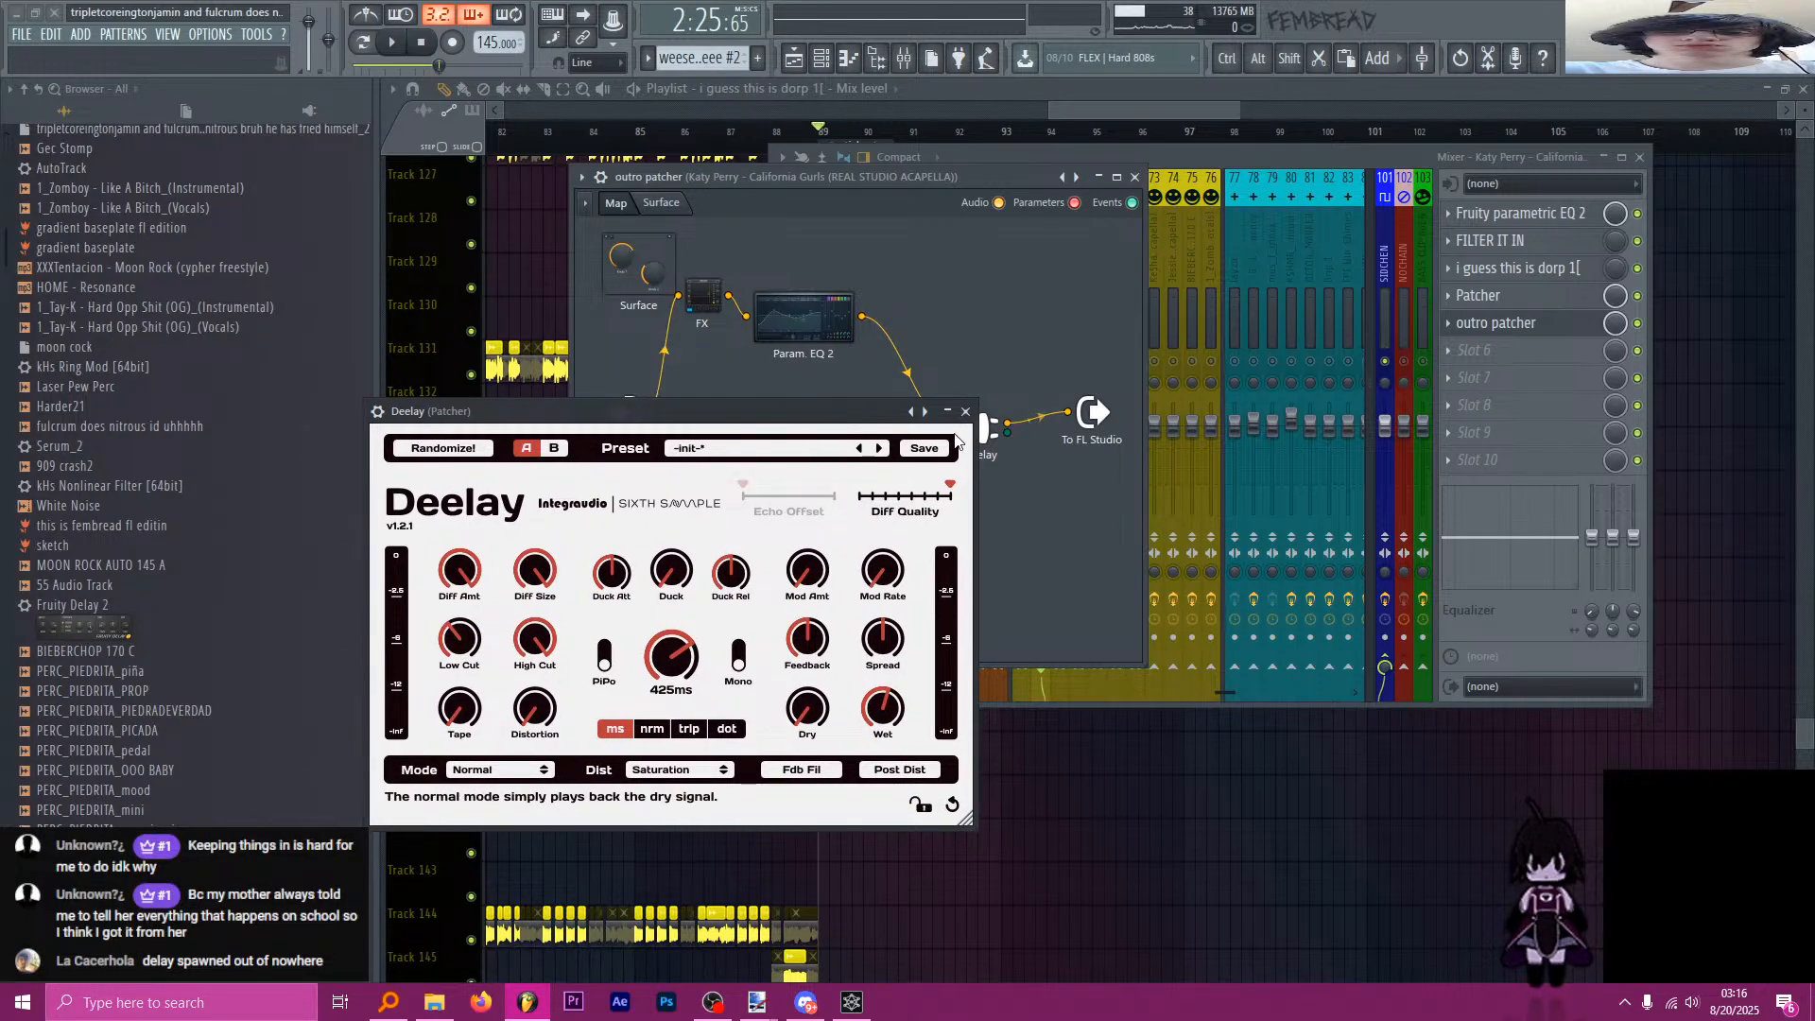
pyautogui.click(956, 415)
pyautogui.click(953, 412)
pyautogui.press('space')
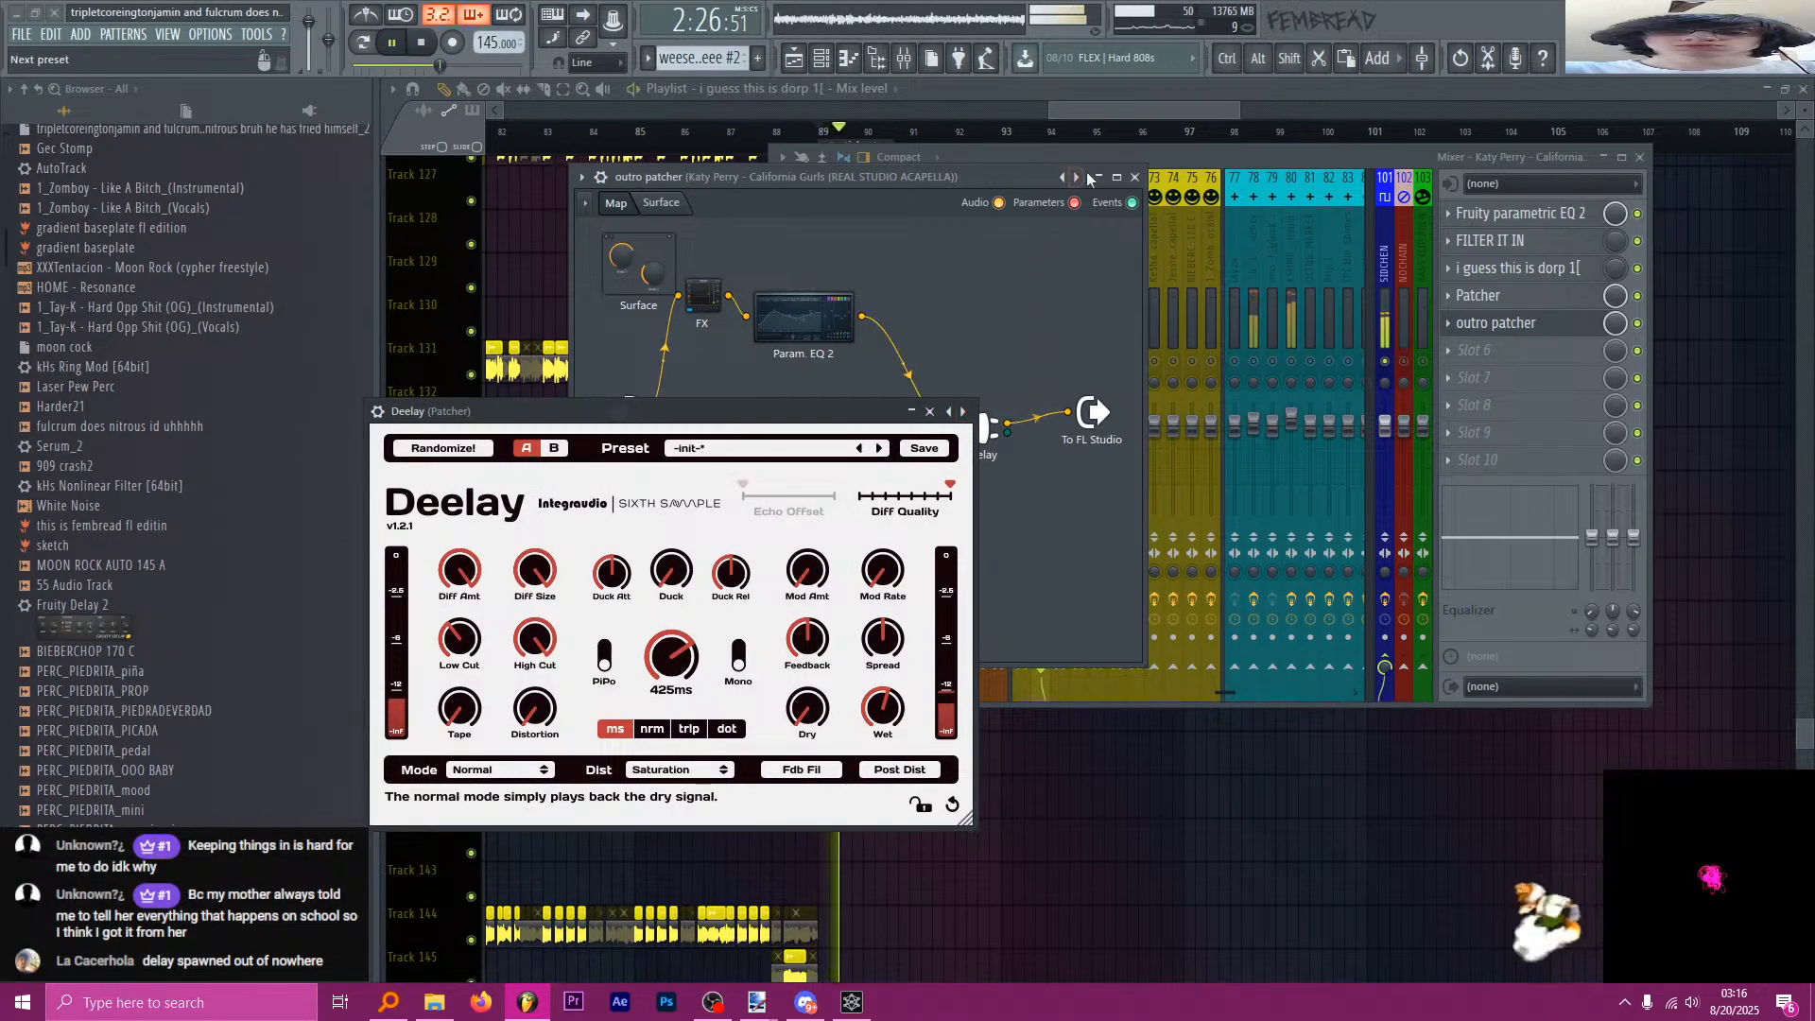
pyautogui.press('space')
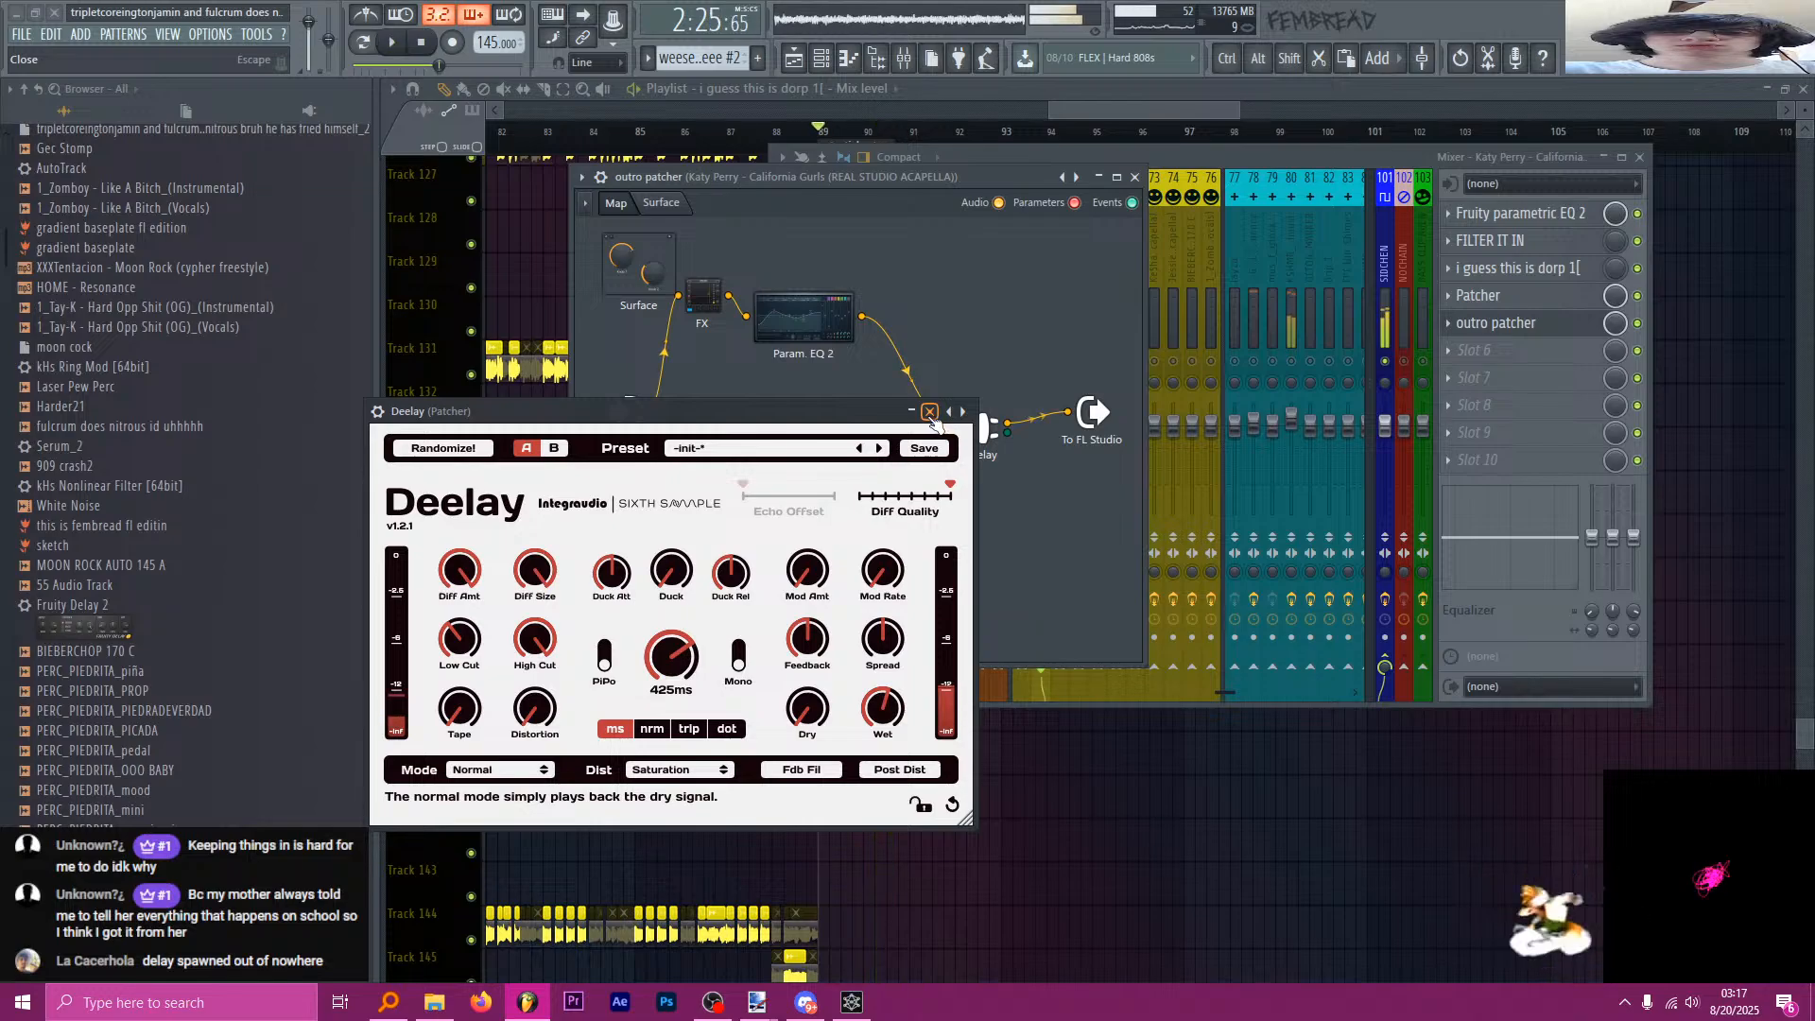
pyautogui.click(929, 411)
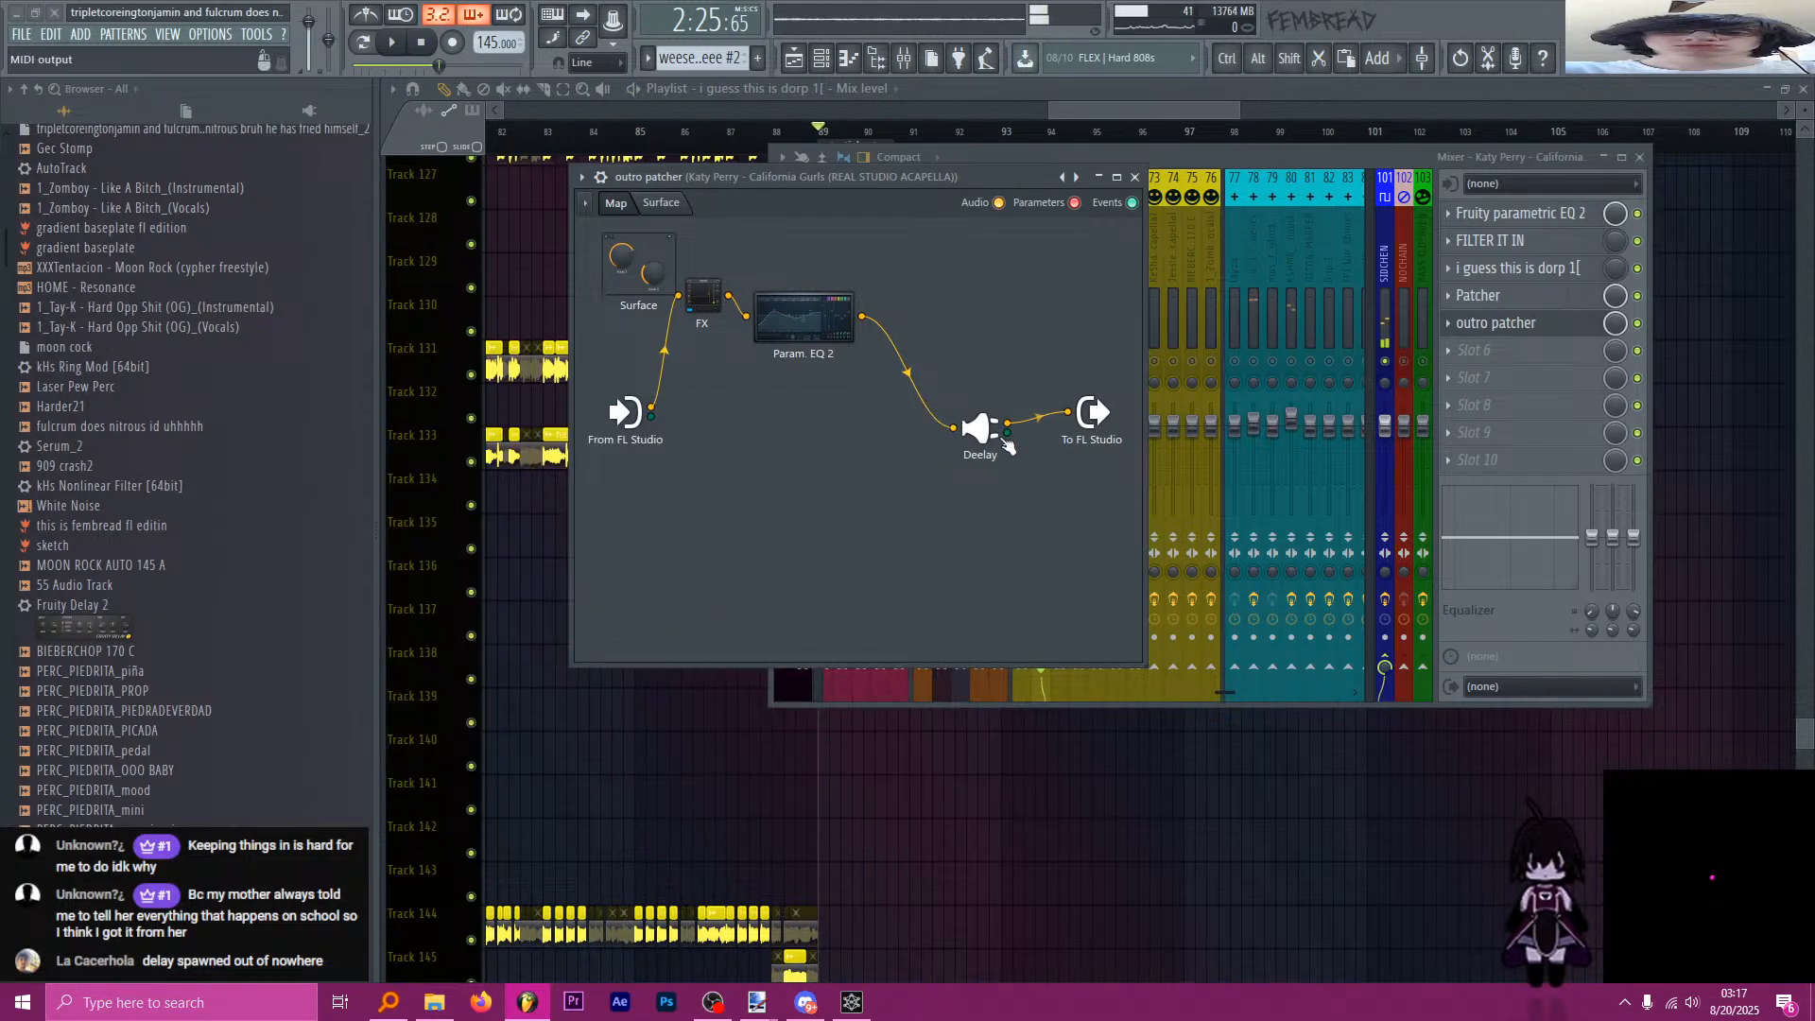
# Search the browser for "effect", add a second Effector to the outro patcher and place it between FX and the EQ.
pyautogui.hotkey('ctrl', 'f')
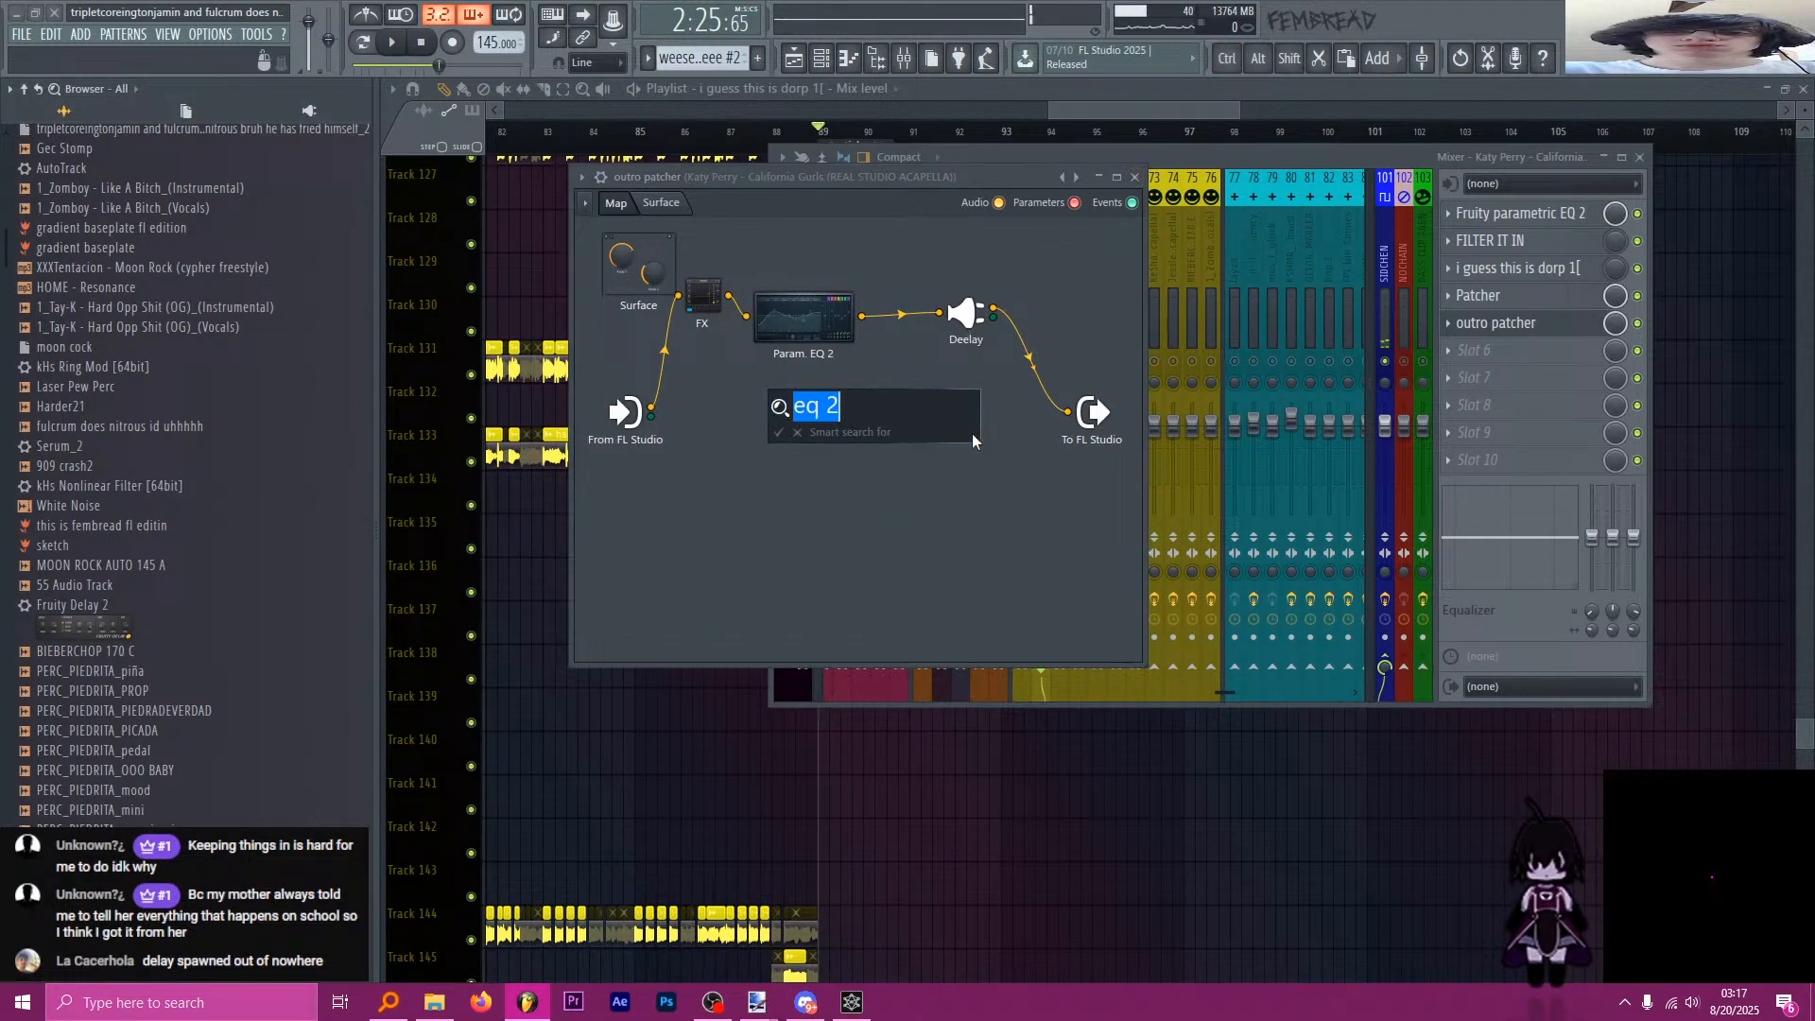
pyautogui.write('effect')
pyautogui.press('Return')
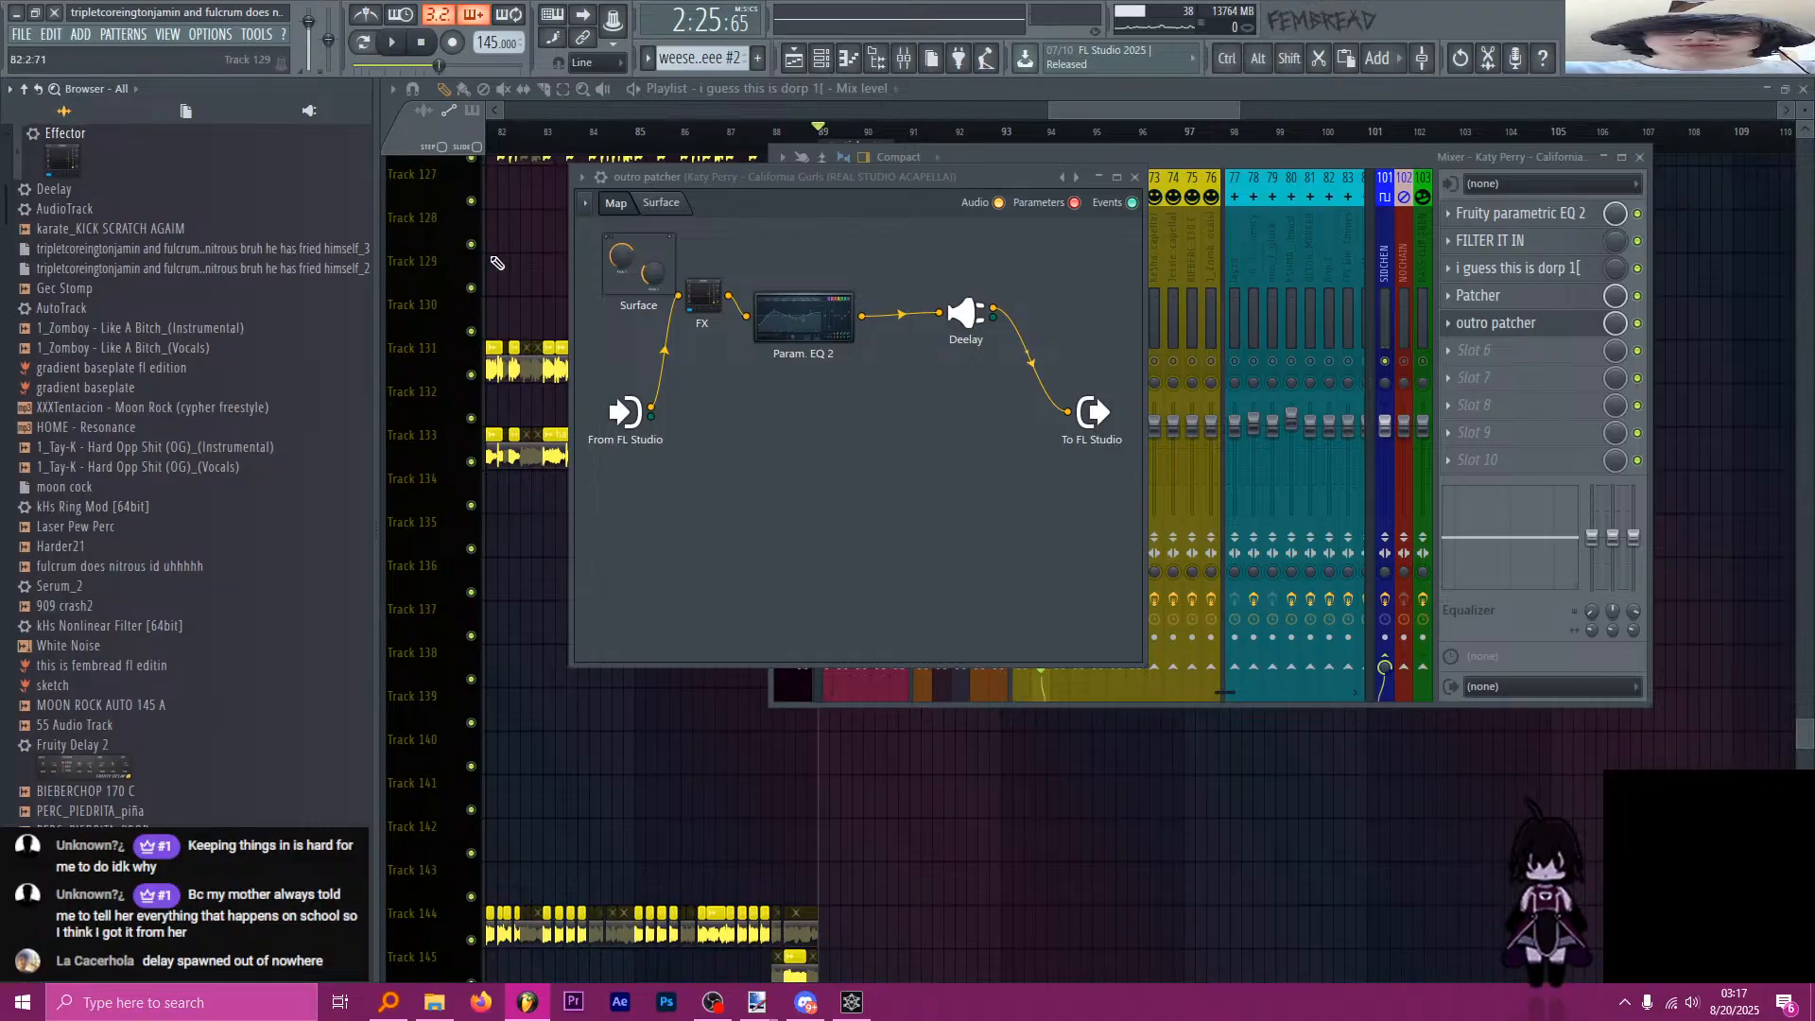
pyautogui.moveTo(142, 158); pyautogui.dragTo(752, 321)
pyautogui.moveTo(808, 331); pyautogui.dragTo(917, 346)
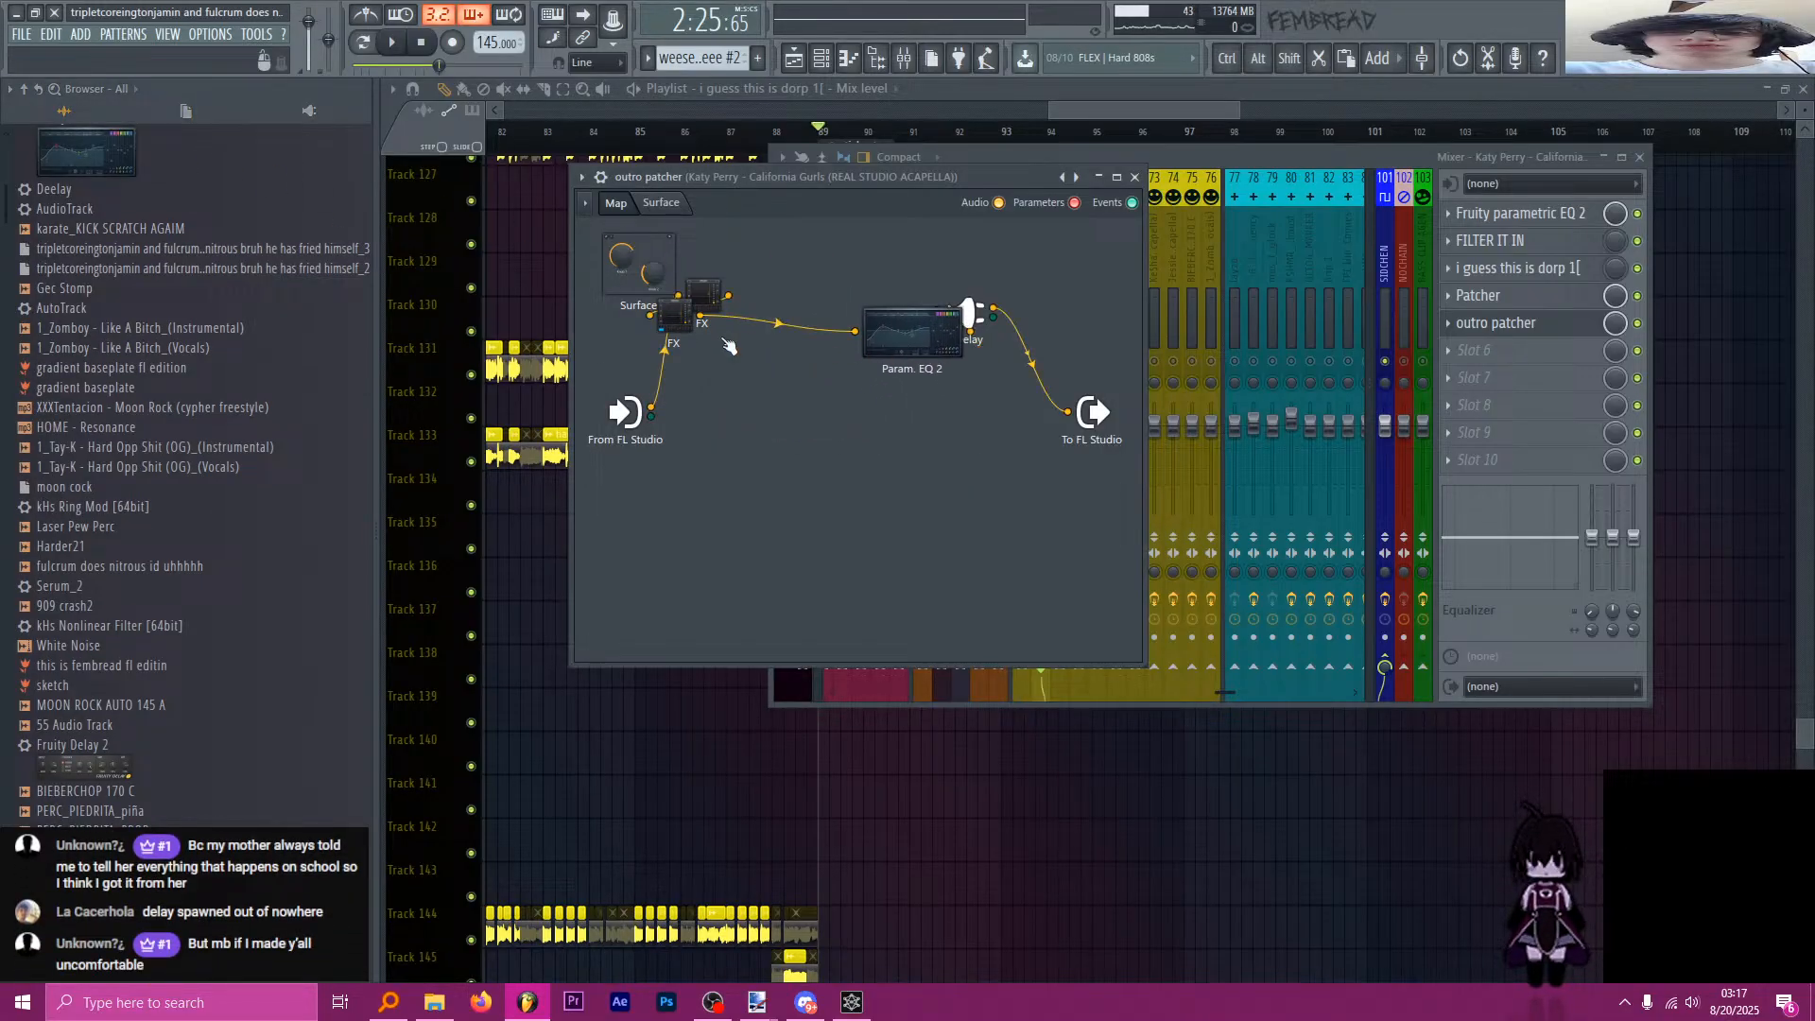
pyautogui.moveTo(692, 326); pyautogui.dragTo(827, 270)
# Select the playlist time range from bar 89 to bar 97, covering the Katy Perry acapella on Track 126.
pyautogui.click(1105, 131)
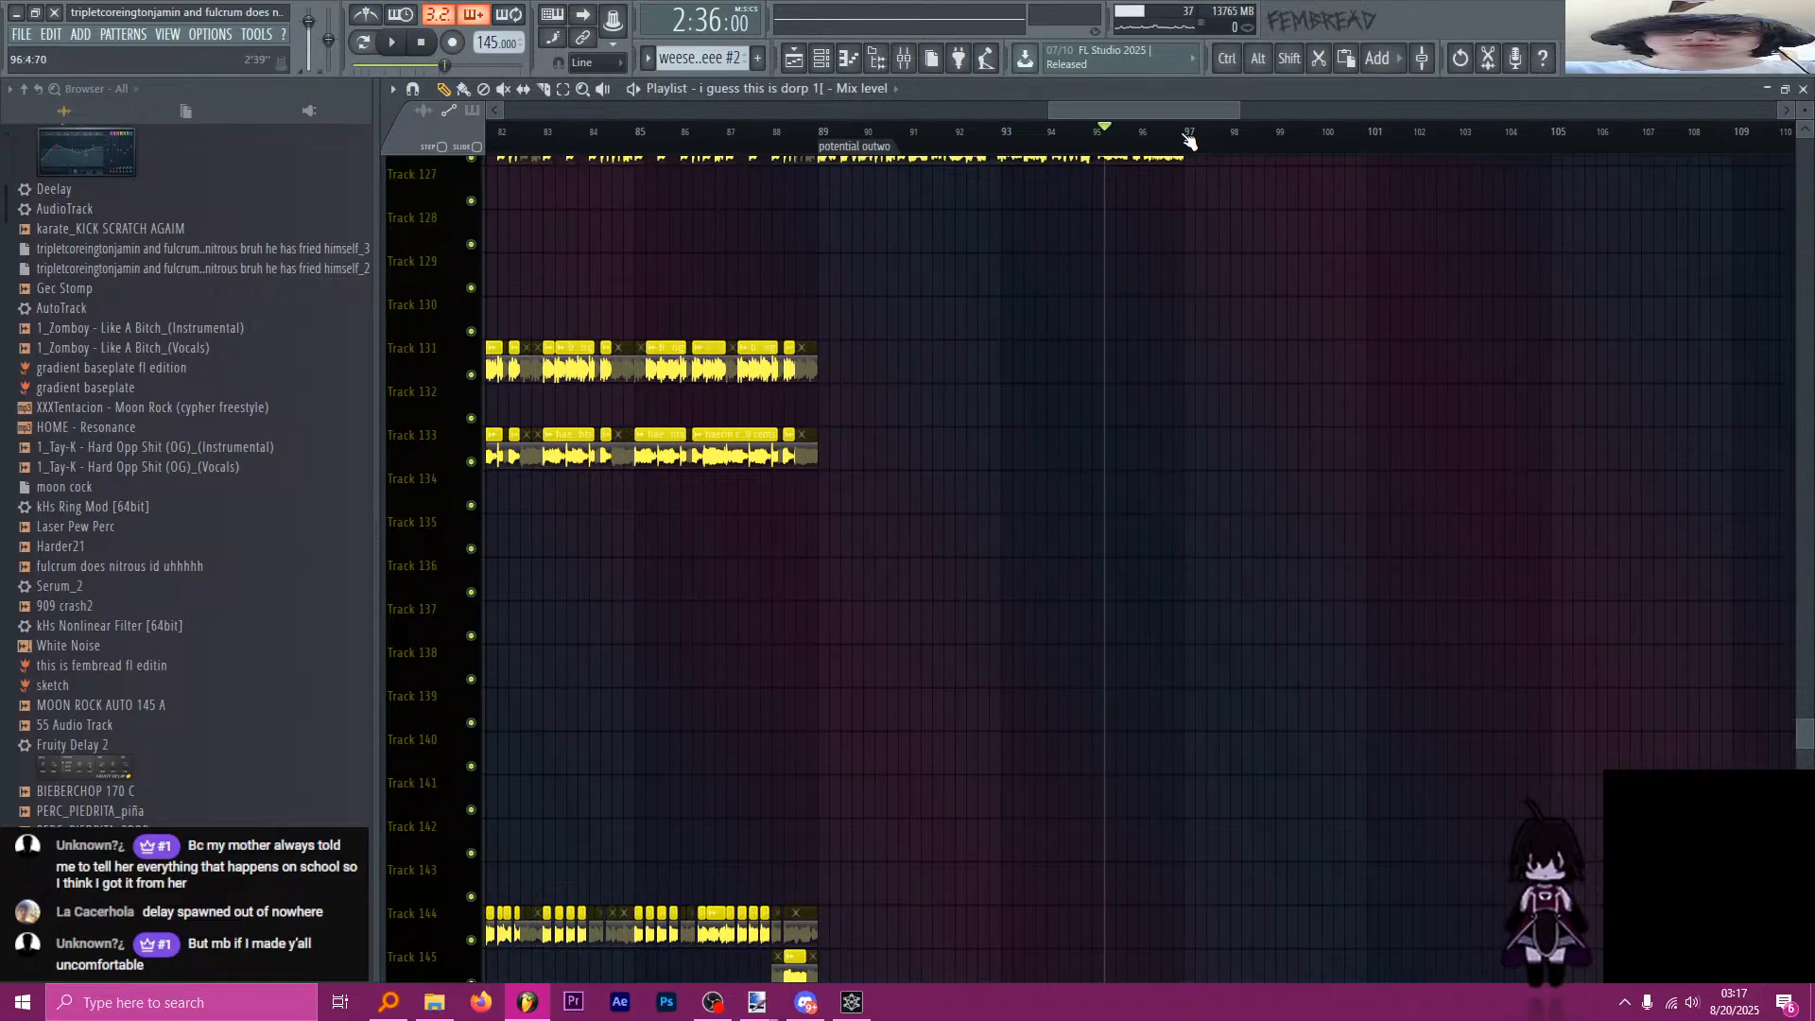
pyautogui.moveTo(1187, 138); pyautogui.dragTo(825, 146)
pyautogui.scroll(3, 972, 326)
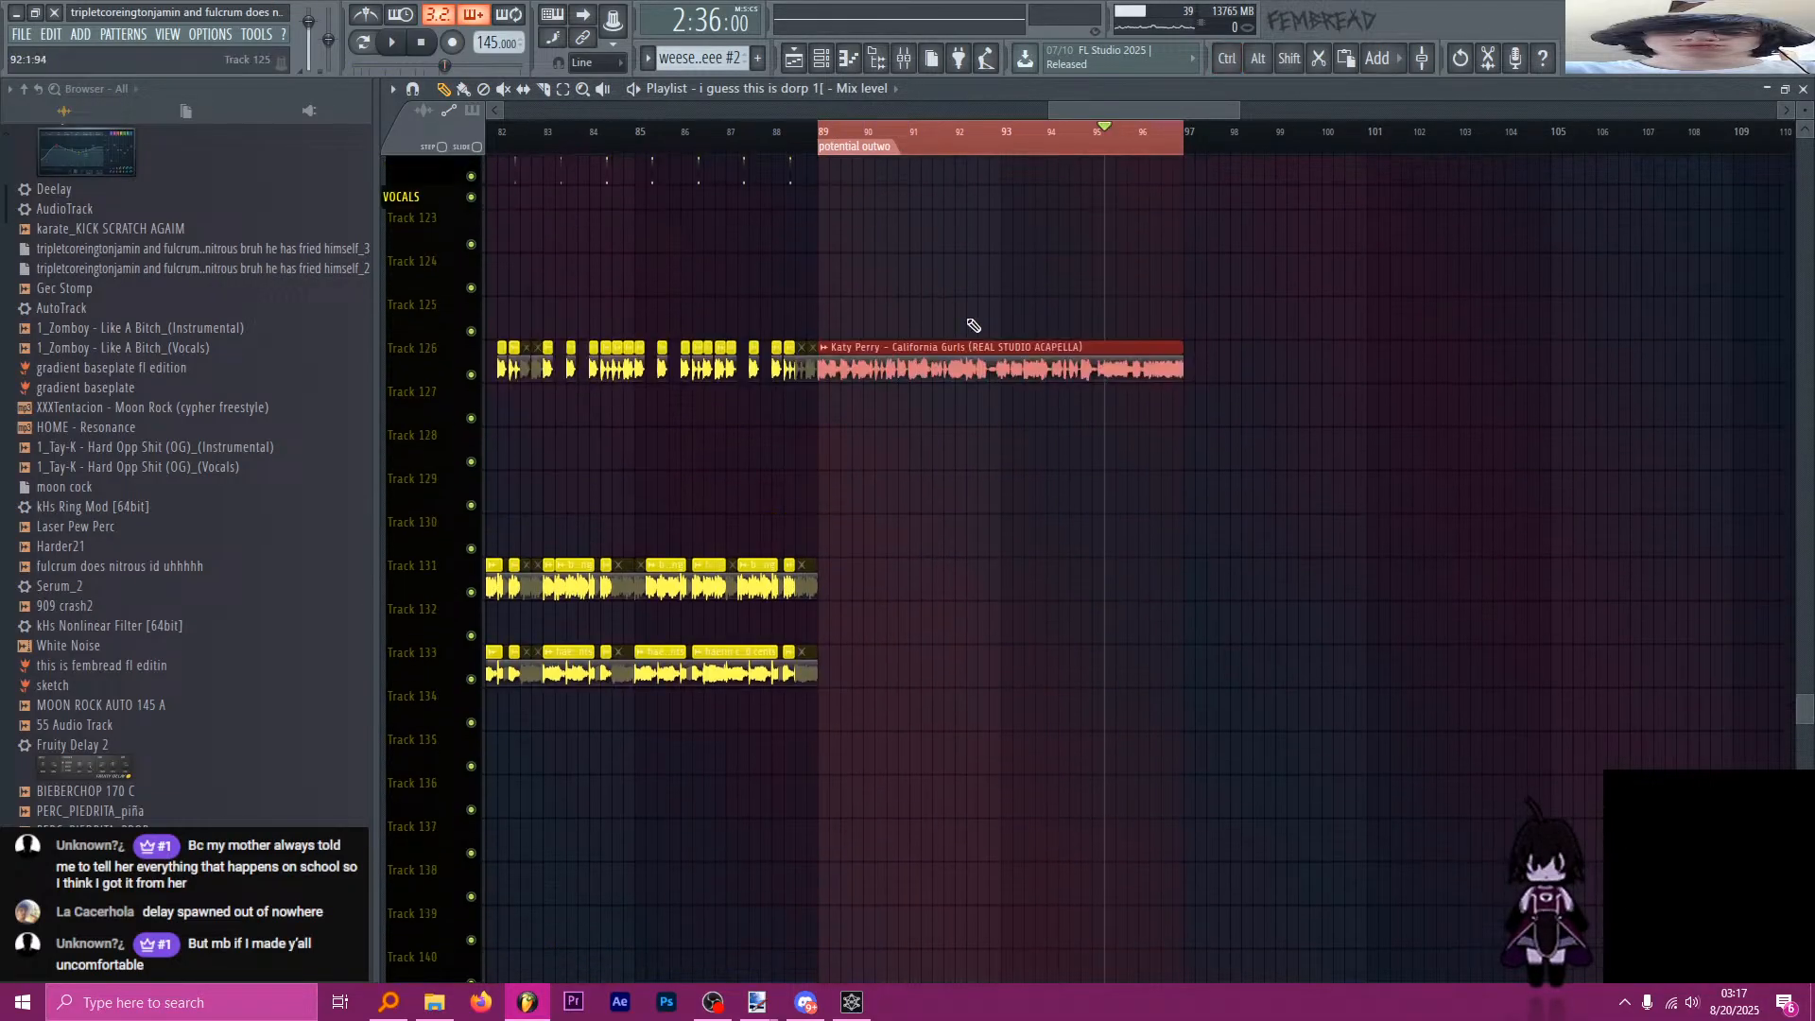
pyautogui.scroll(-3, 973, 351)
pyautogui.scroll(-3, 972, 351)
pyautogui.scroll(-3, 1044, 402)
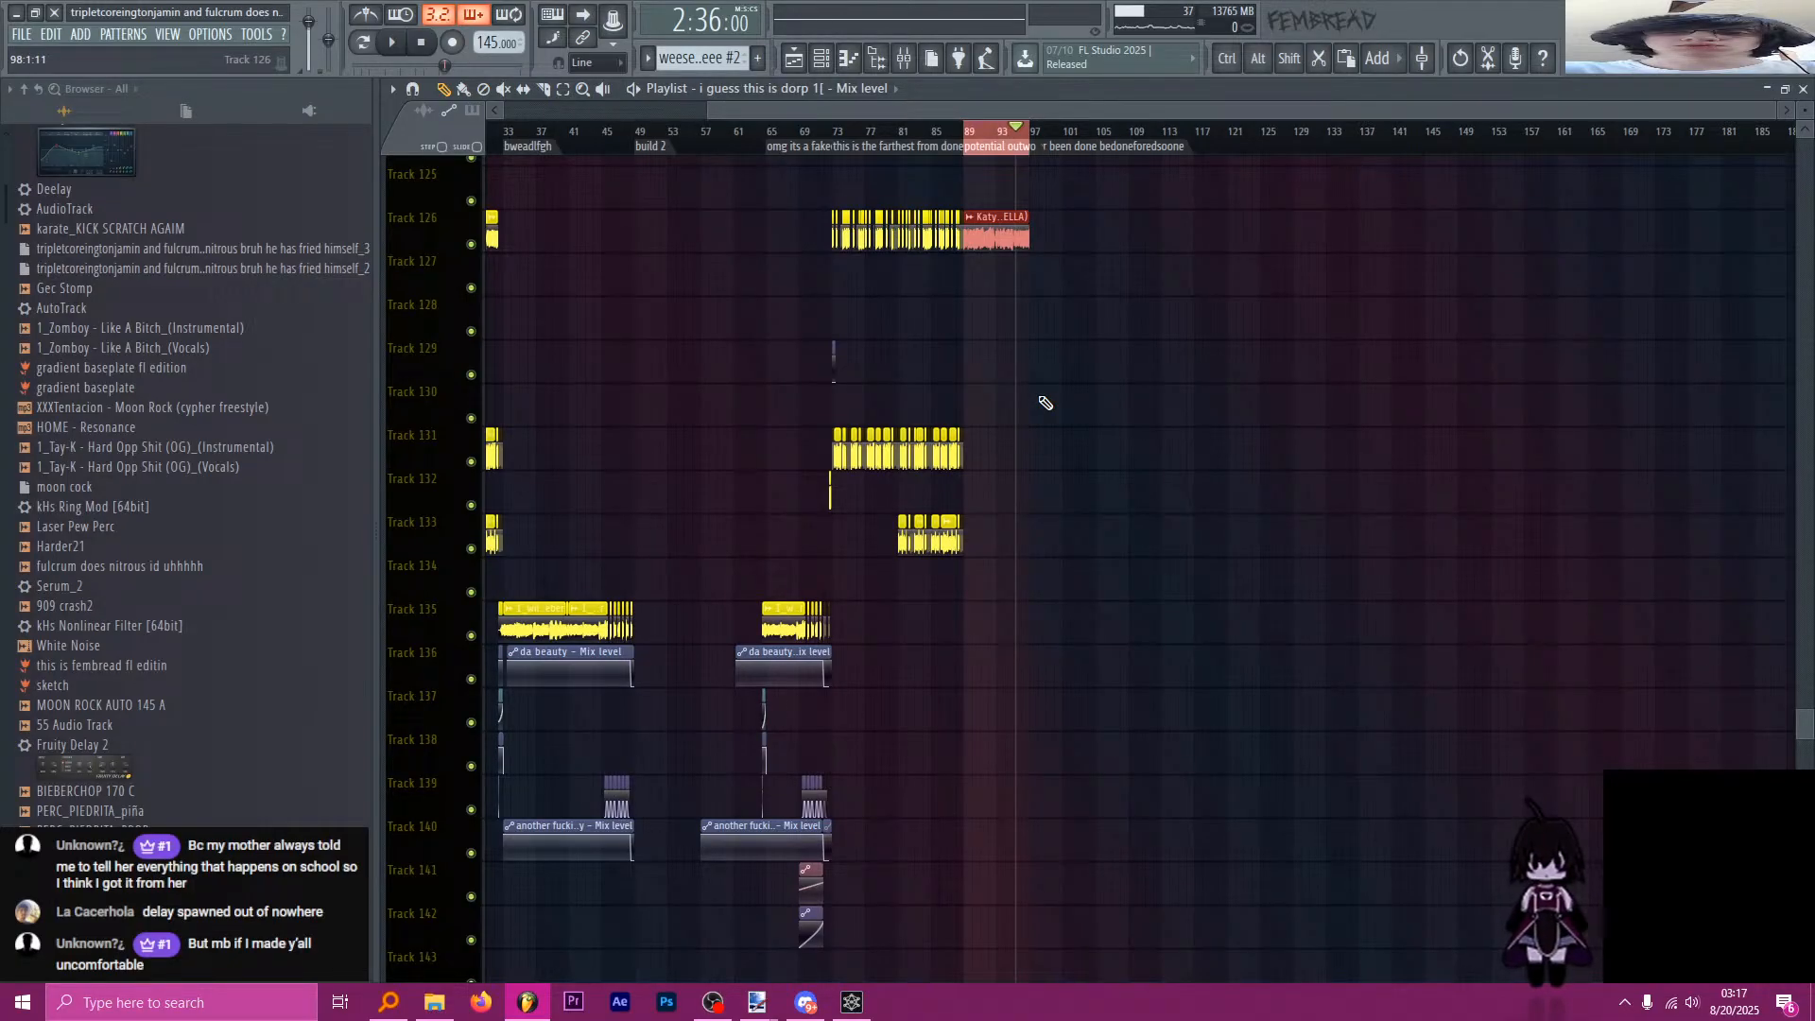
pyautogui.scroll(3, 1068, 359)
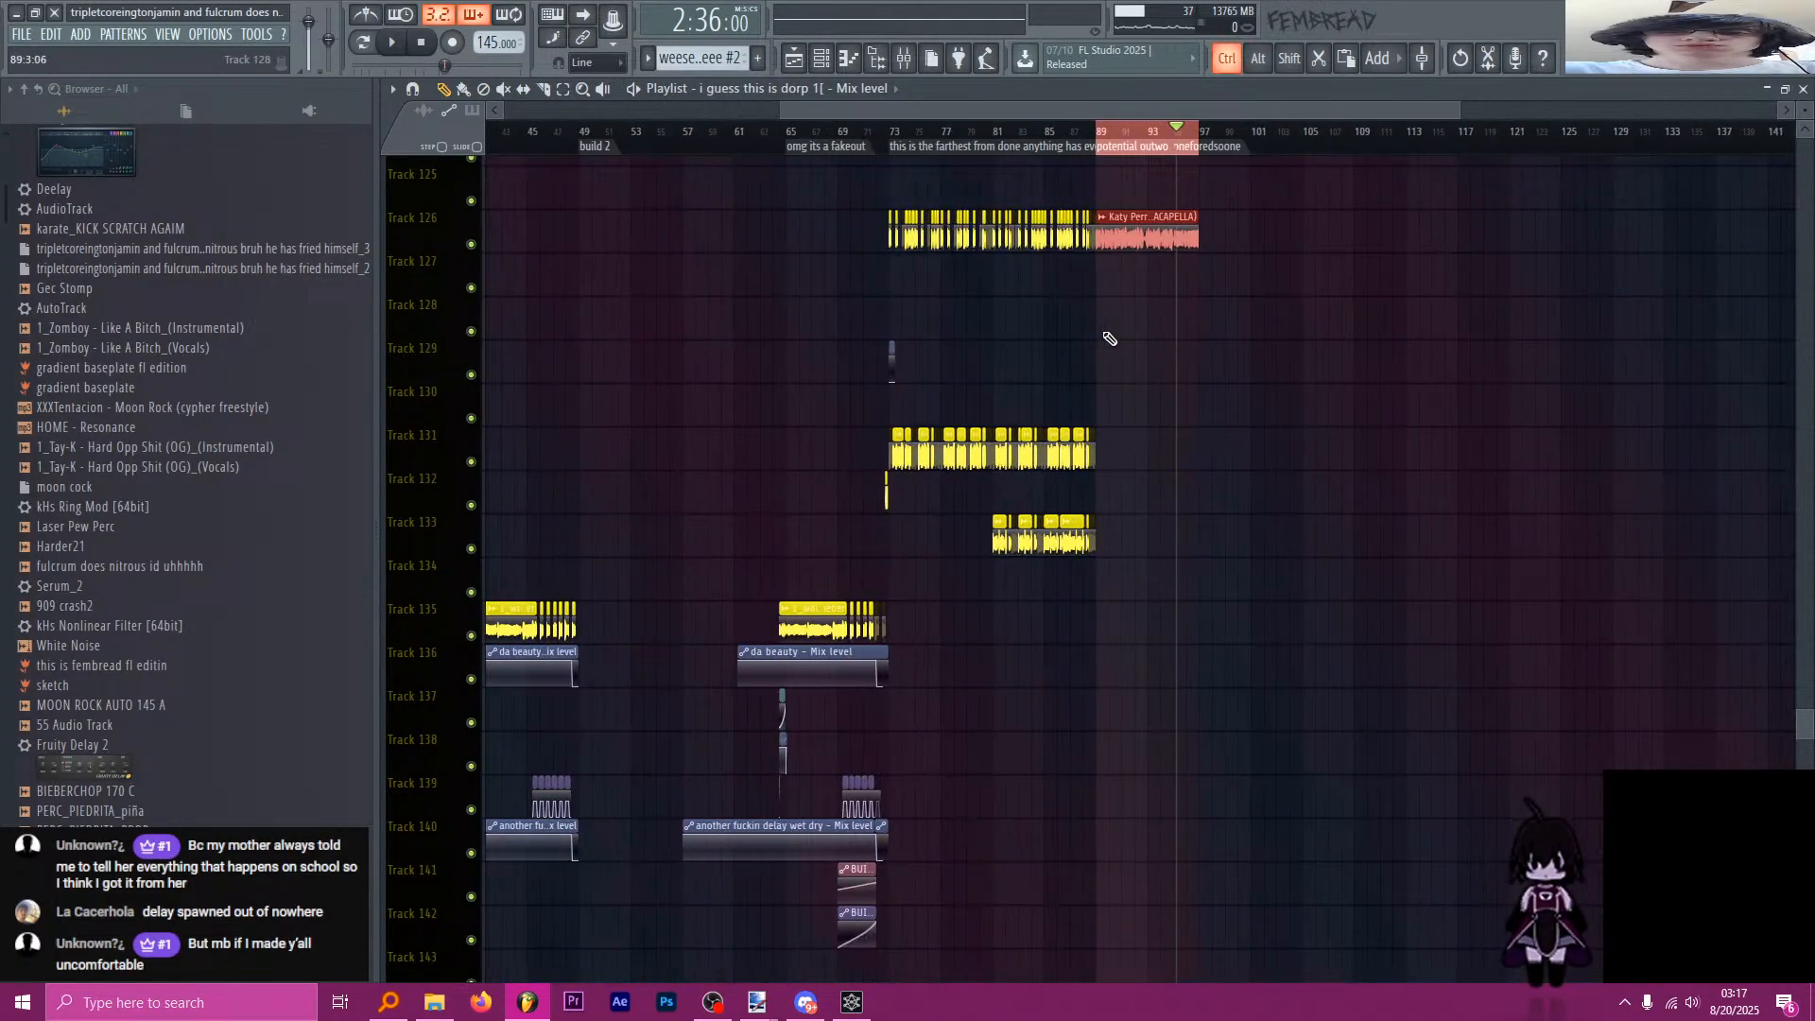
pyautogui.scroll(3, 1108, 338)
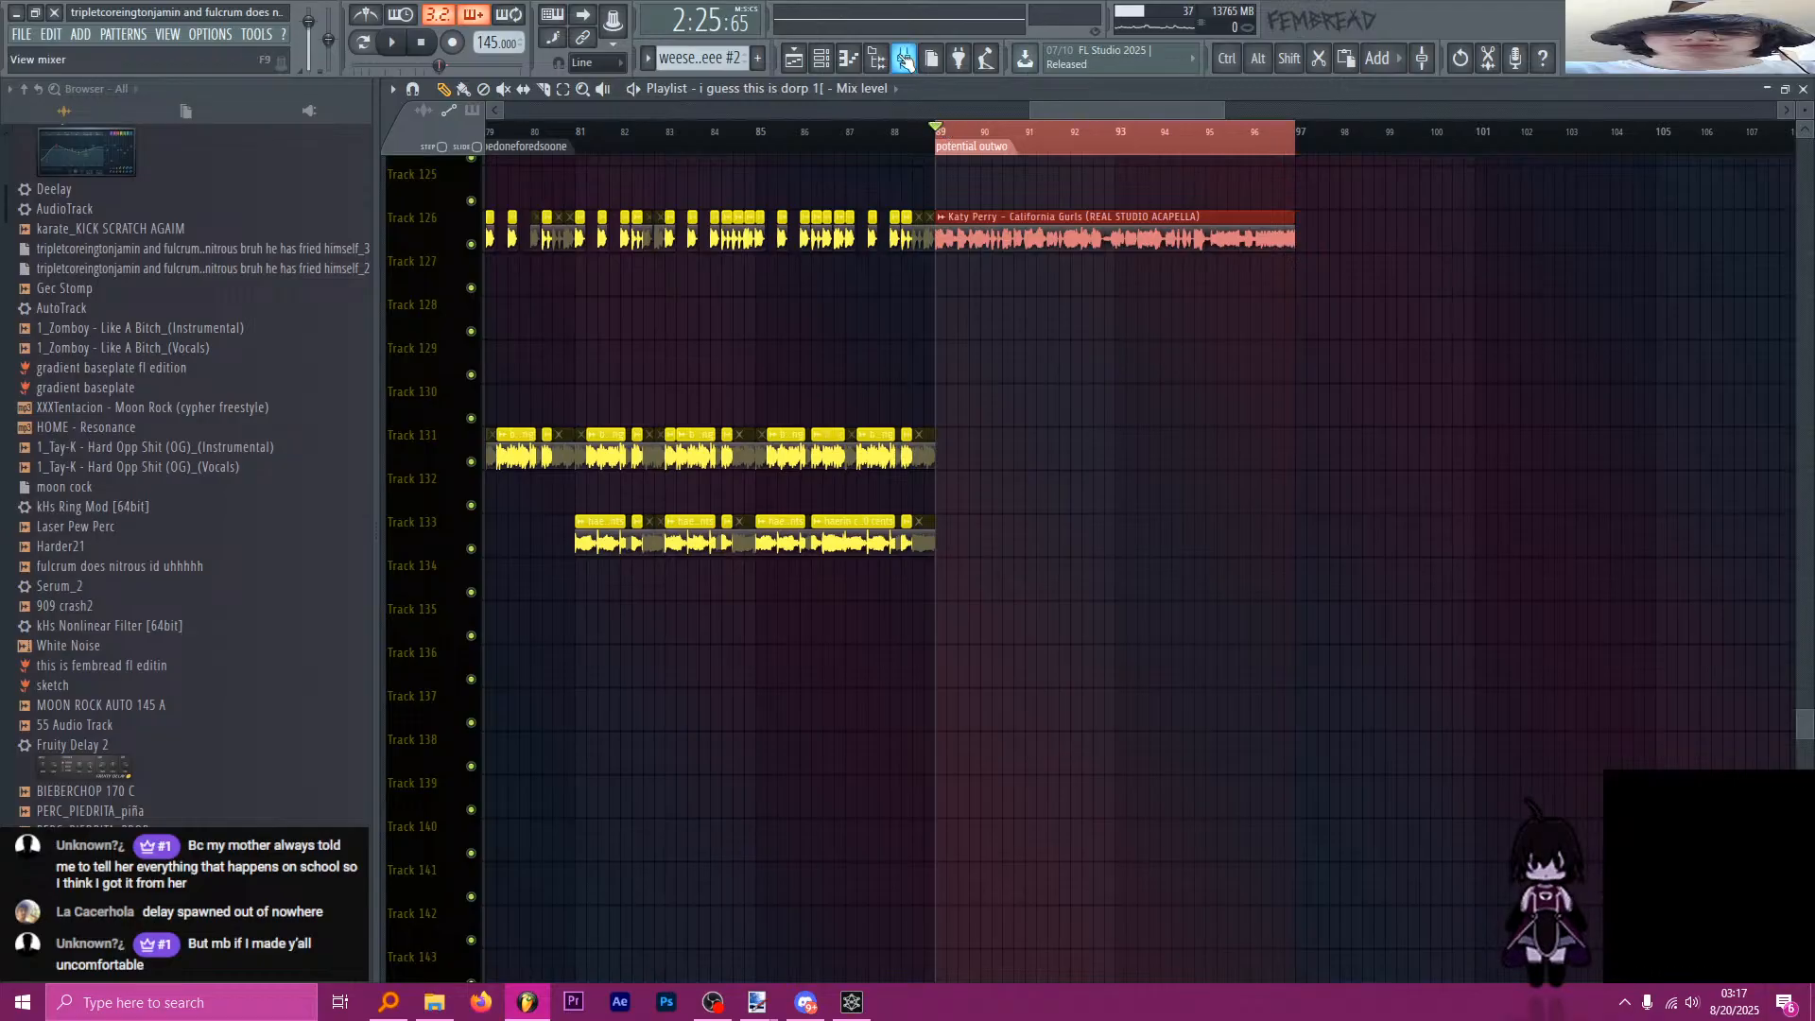
# Insert two empty playlist tracks at Track 130, above the yellow vocal chops.
pyautogui.scroll(1, 473, 416)
pyautogui.rightClick(427, 448)
pyautogui.press('i')
pyautogui.rightClick(427, 449)
pyautogui.press('i')
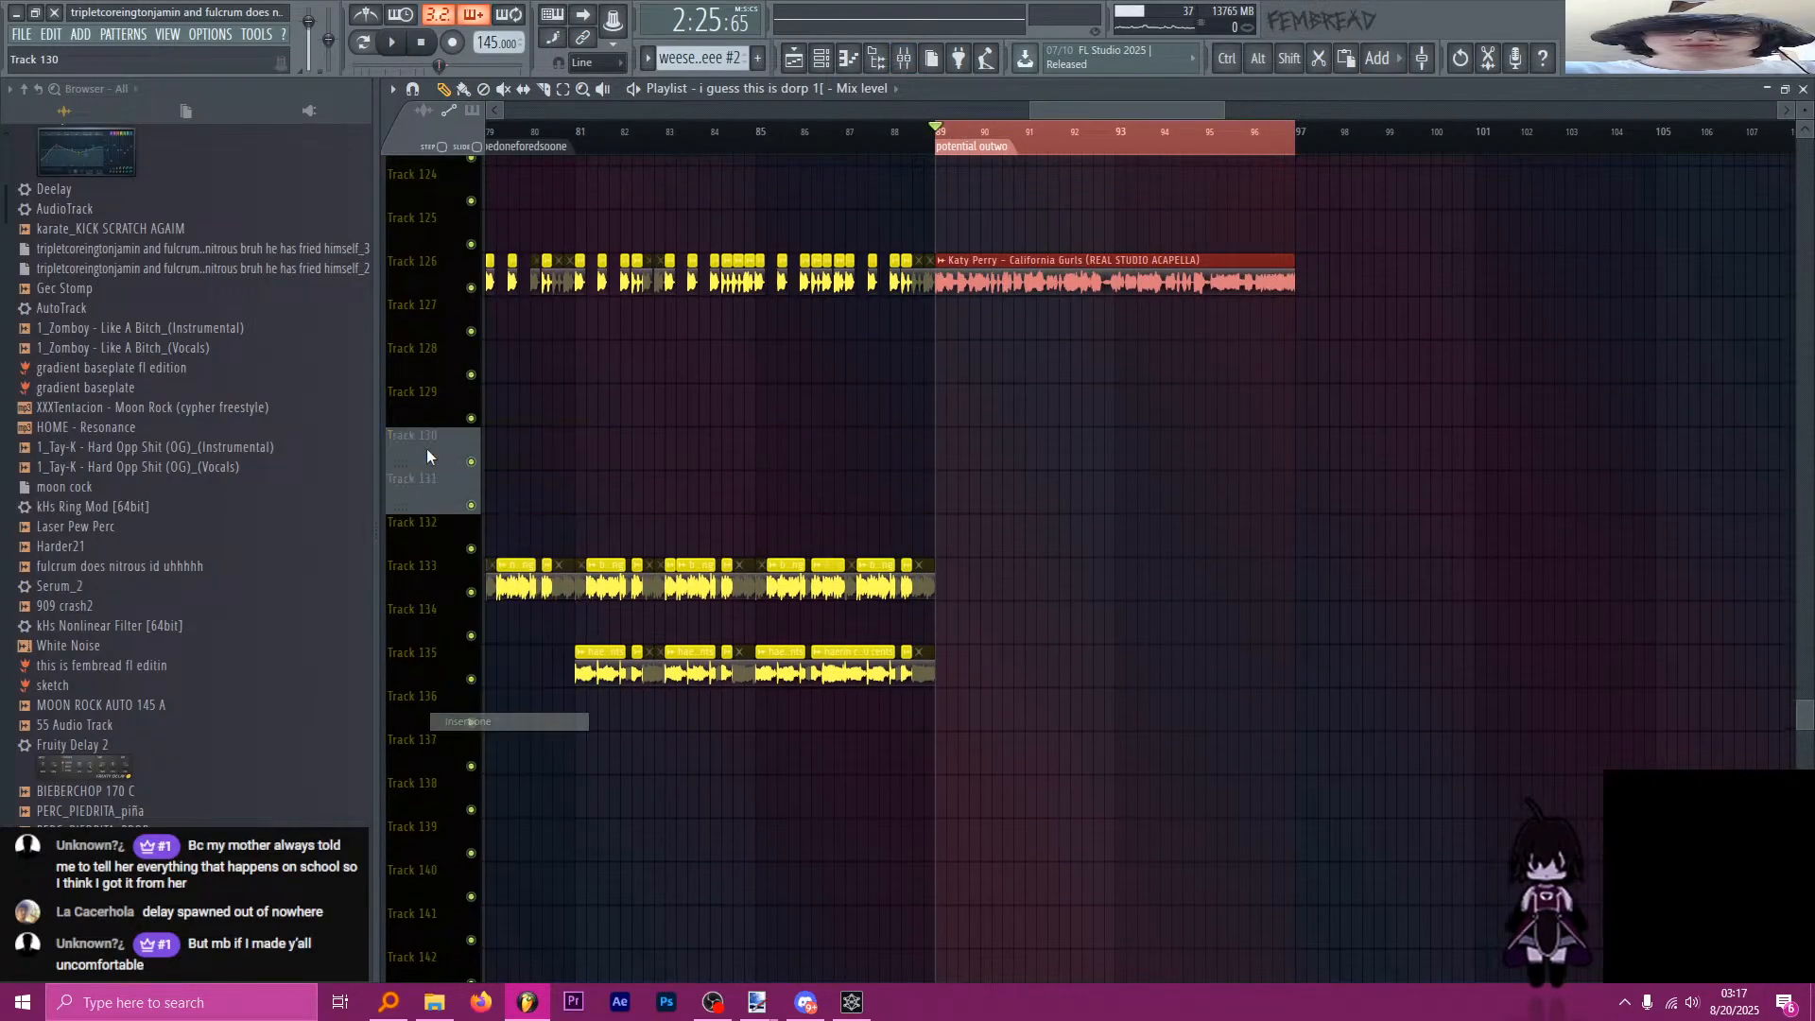
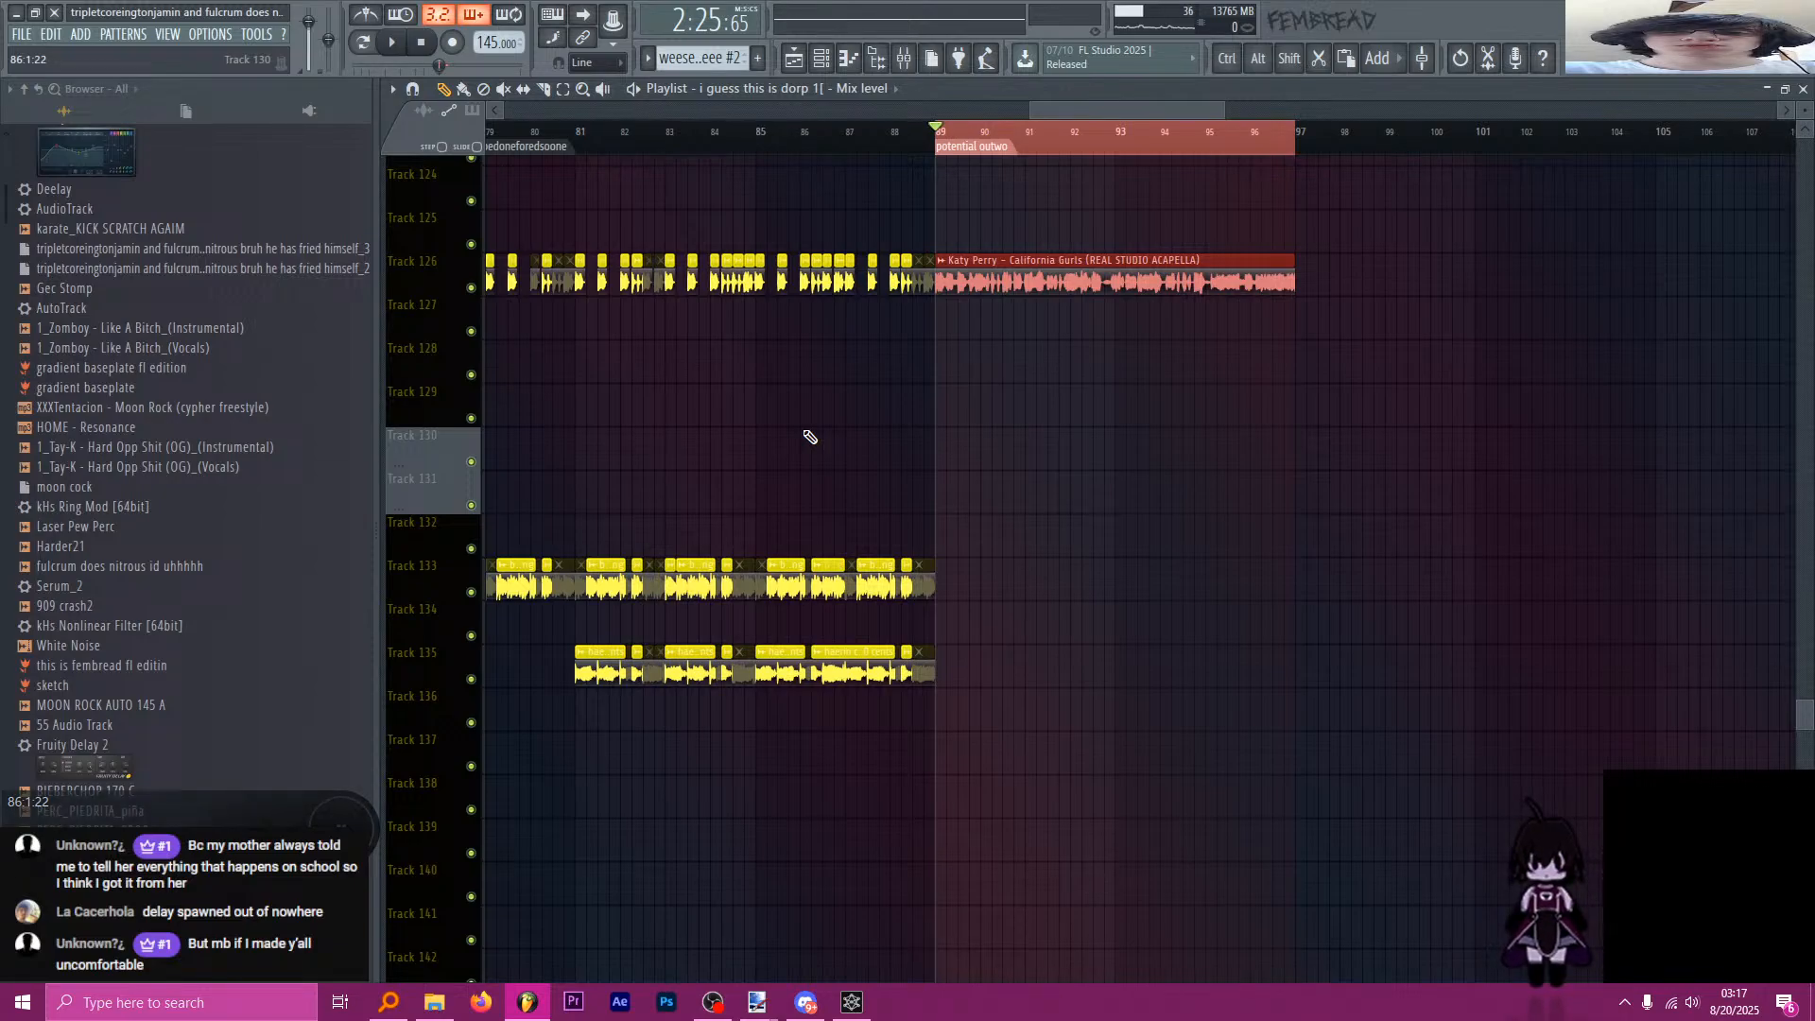
# Open the outro patcher from the Katy Perry acapella's mixer effect slots.
pyautogui.click(821, 58)
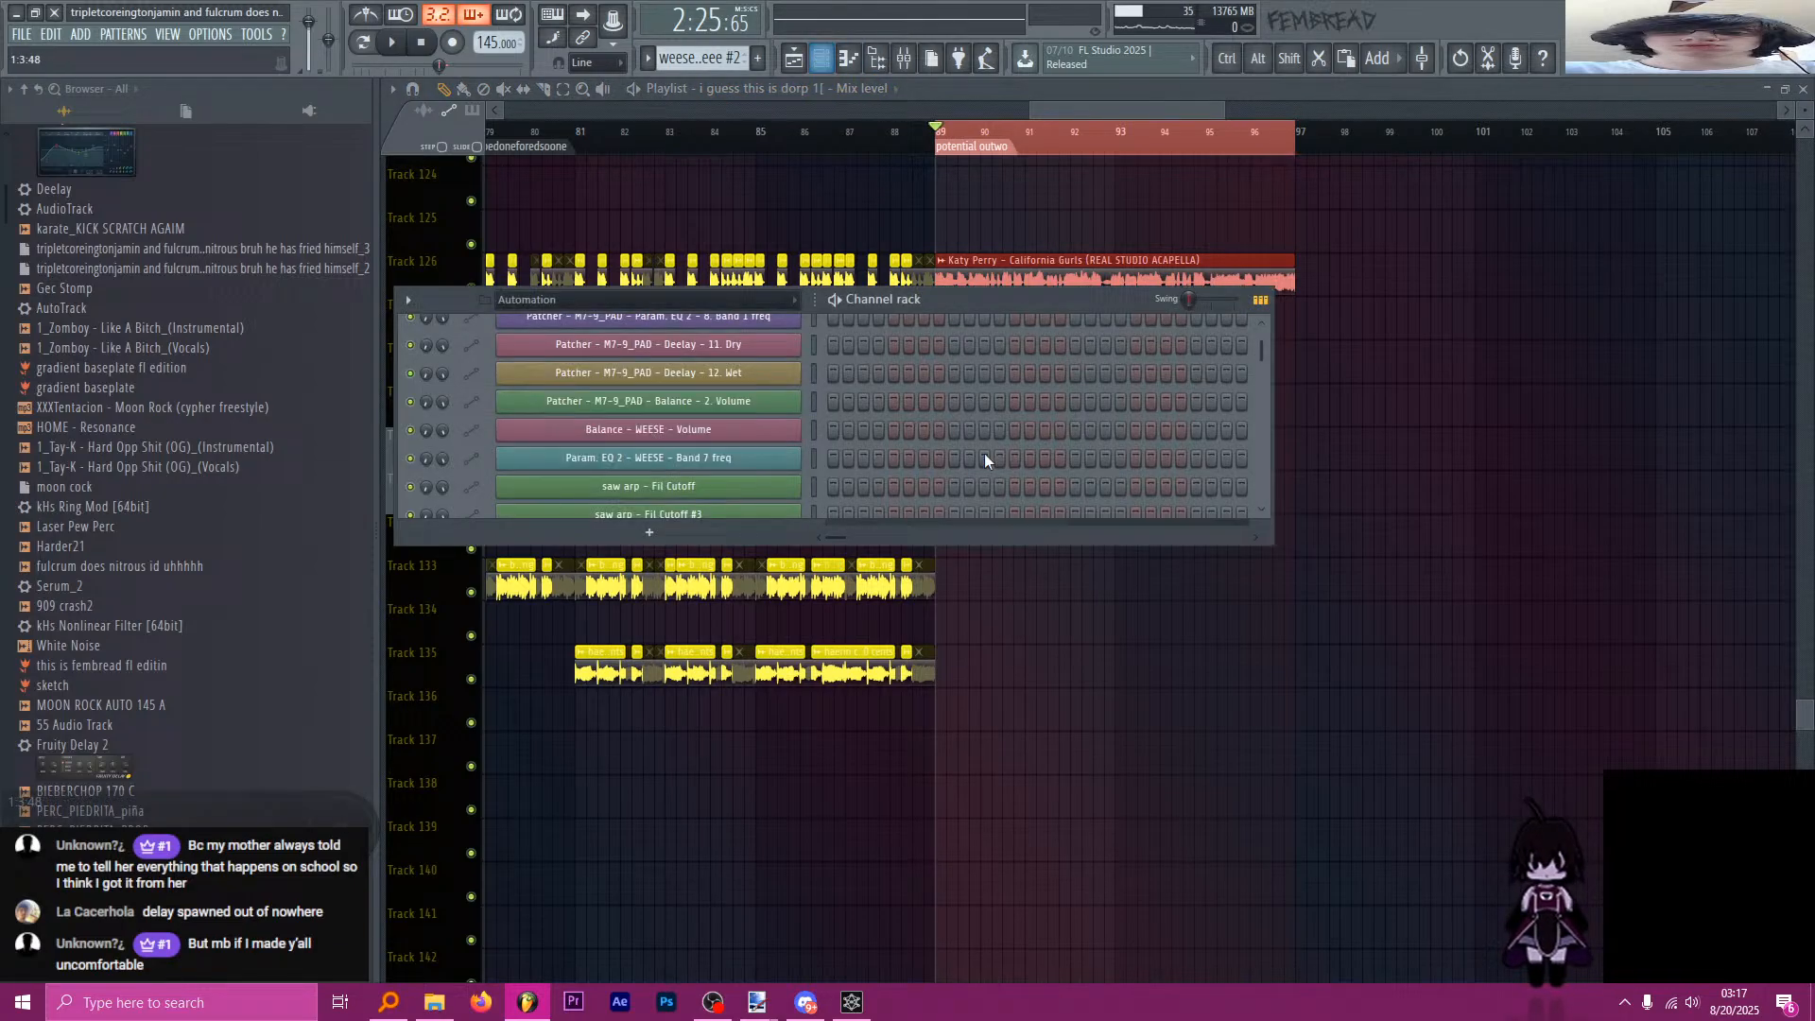
pyautogui.click(695, 301)
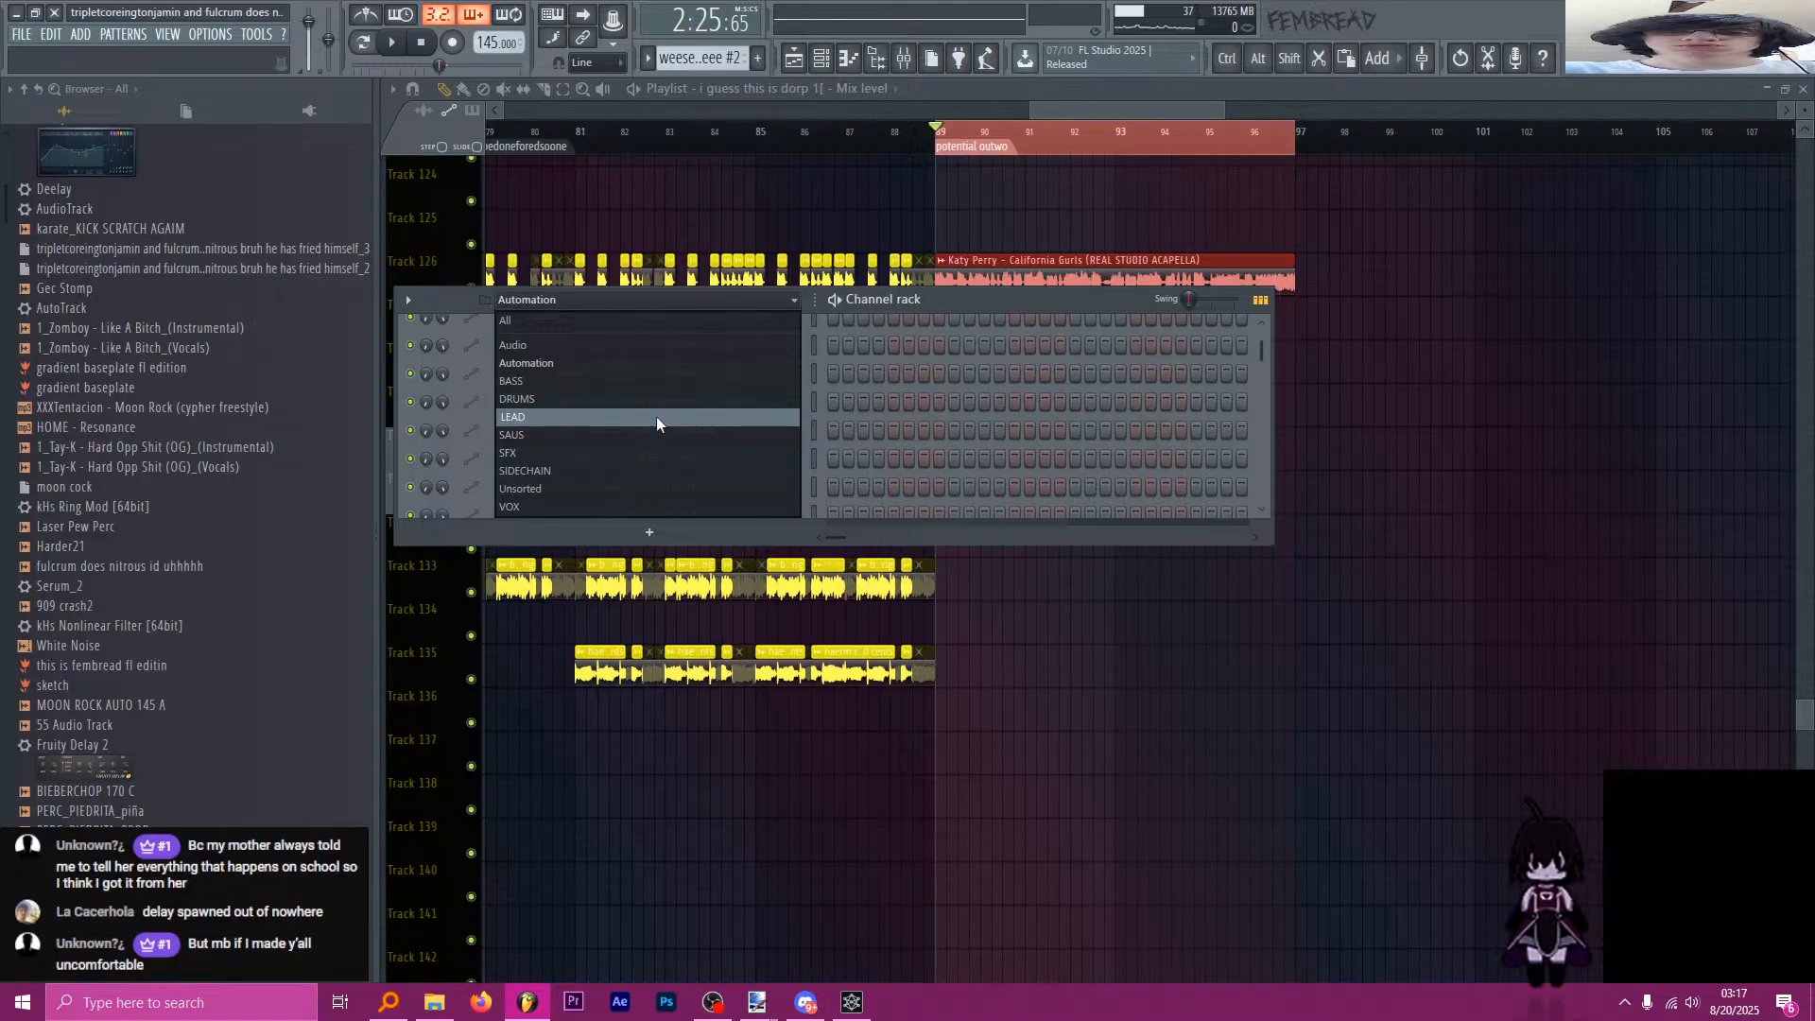
pyautogui.click(906, 62)
pyautogui.click(907, 63)
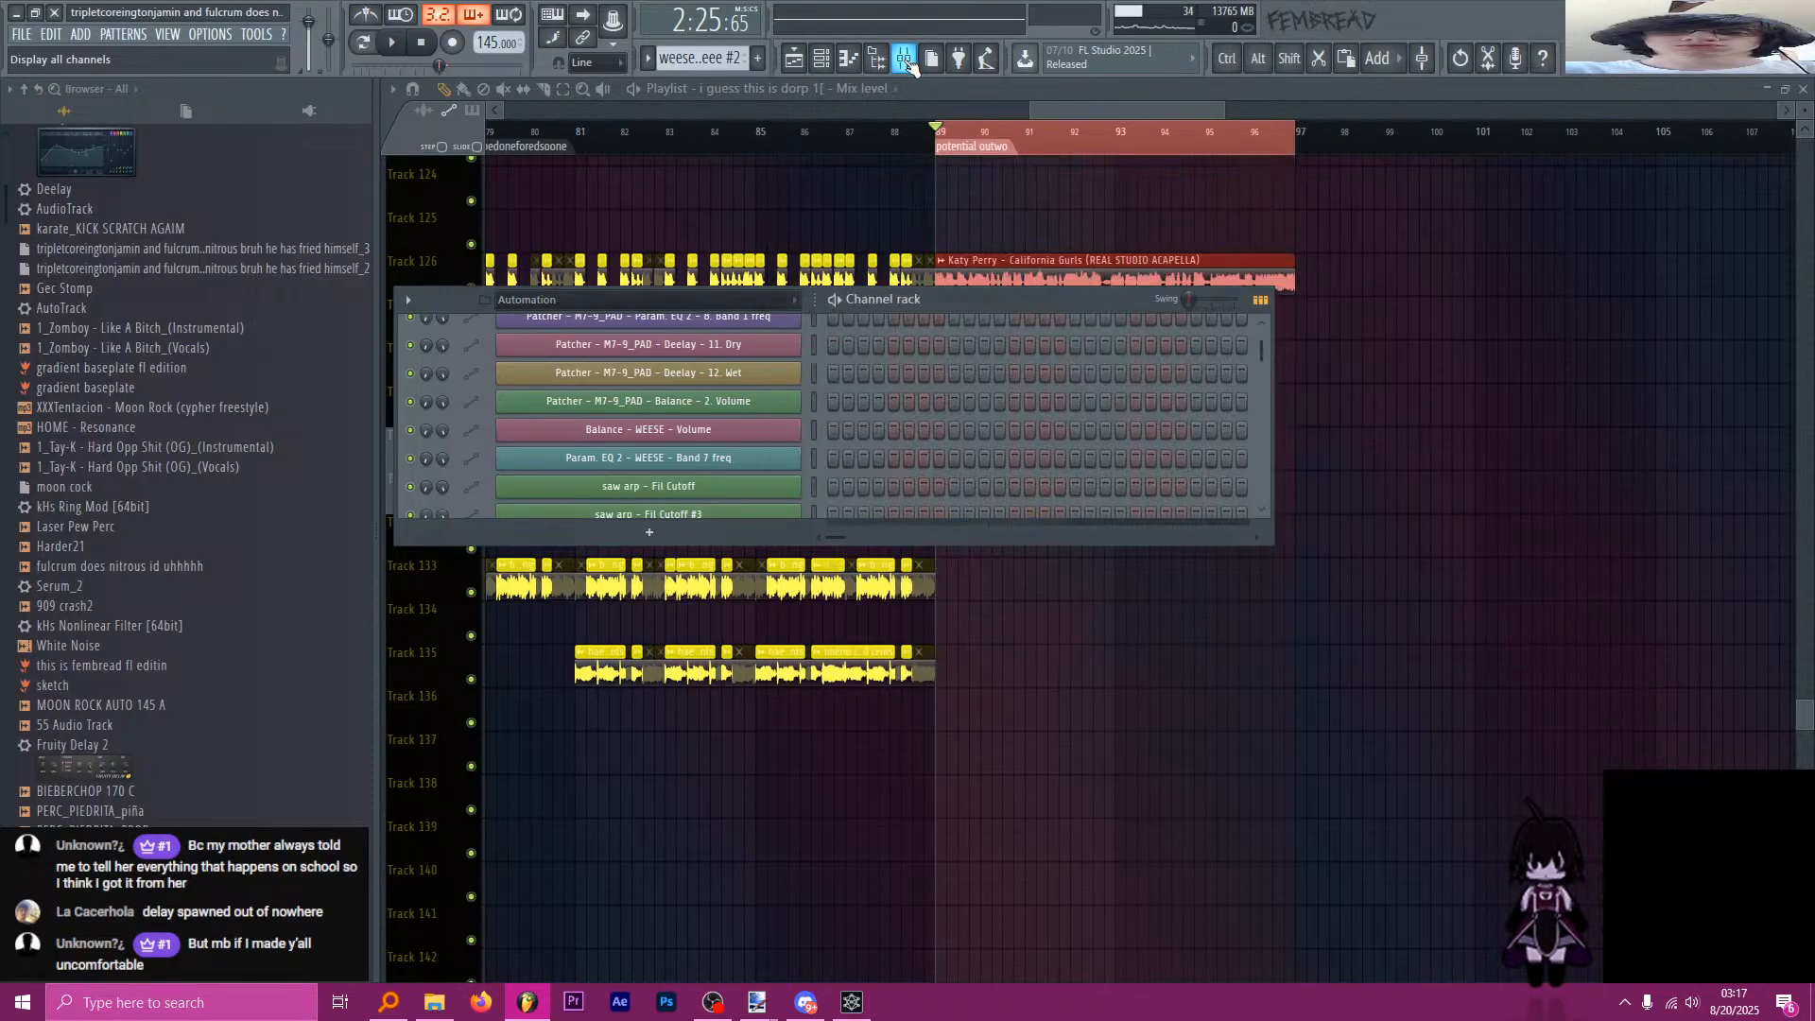
pyautogui.click(909, 66)
pyautogui.click(1543, 324)
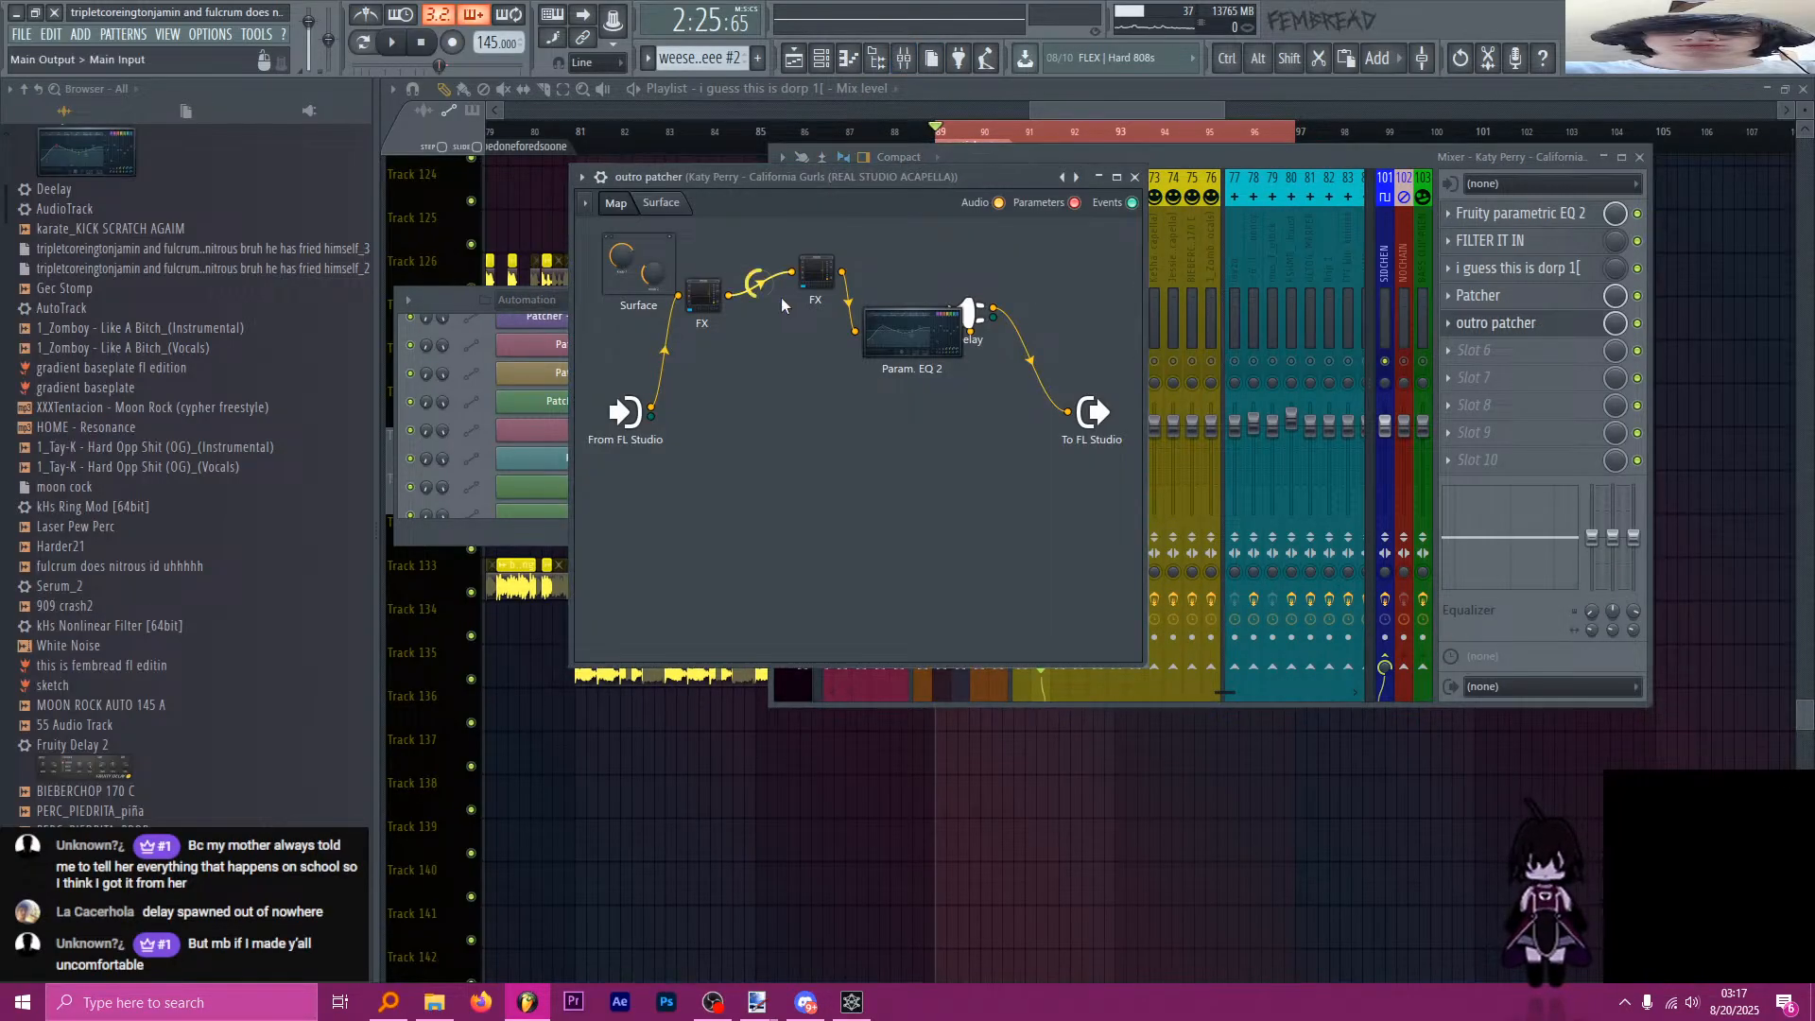
# Activate Param X on the first FX Effector in the patcher and create an automation clip for it.
pyautogui.rightClick(709, 294)
pyautogui.moveTo(772, 382)
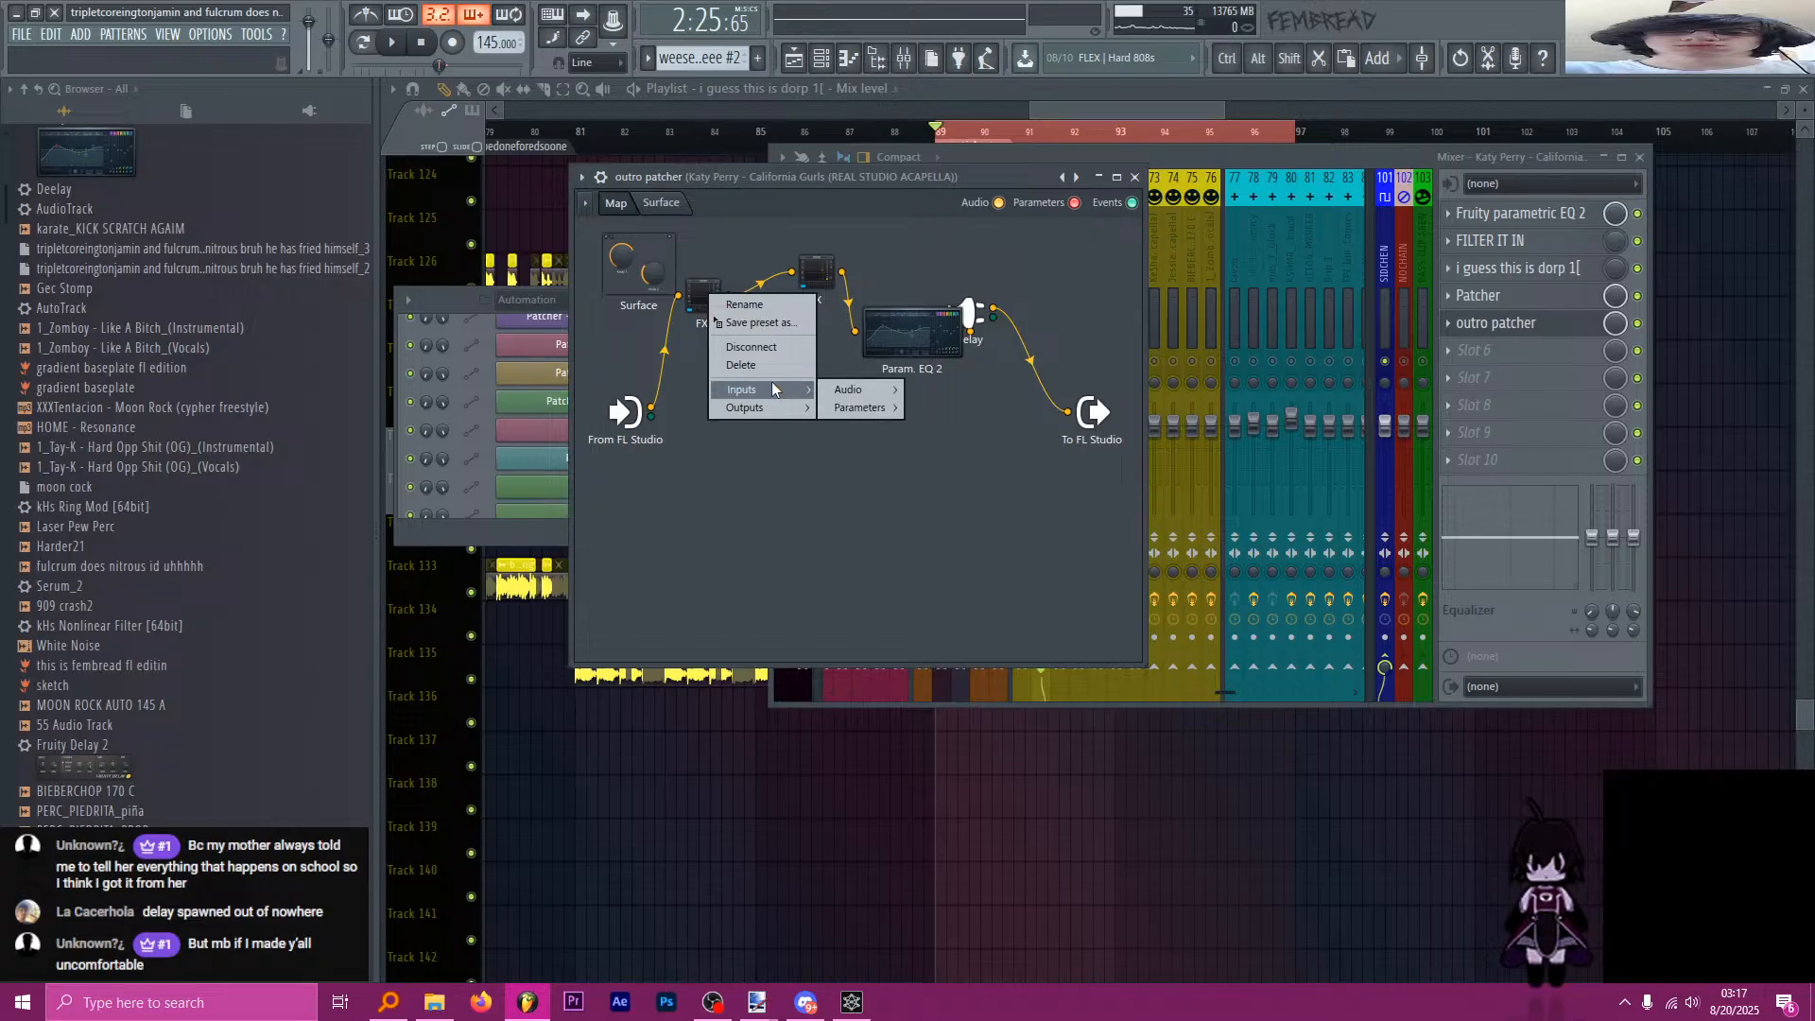
pyautogui.moveTo(889, 408)
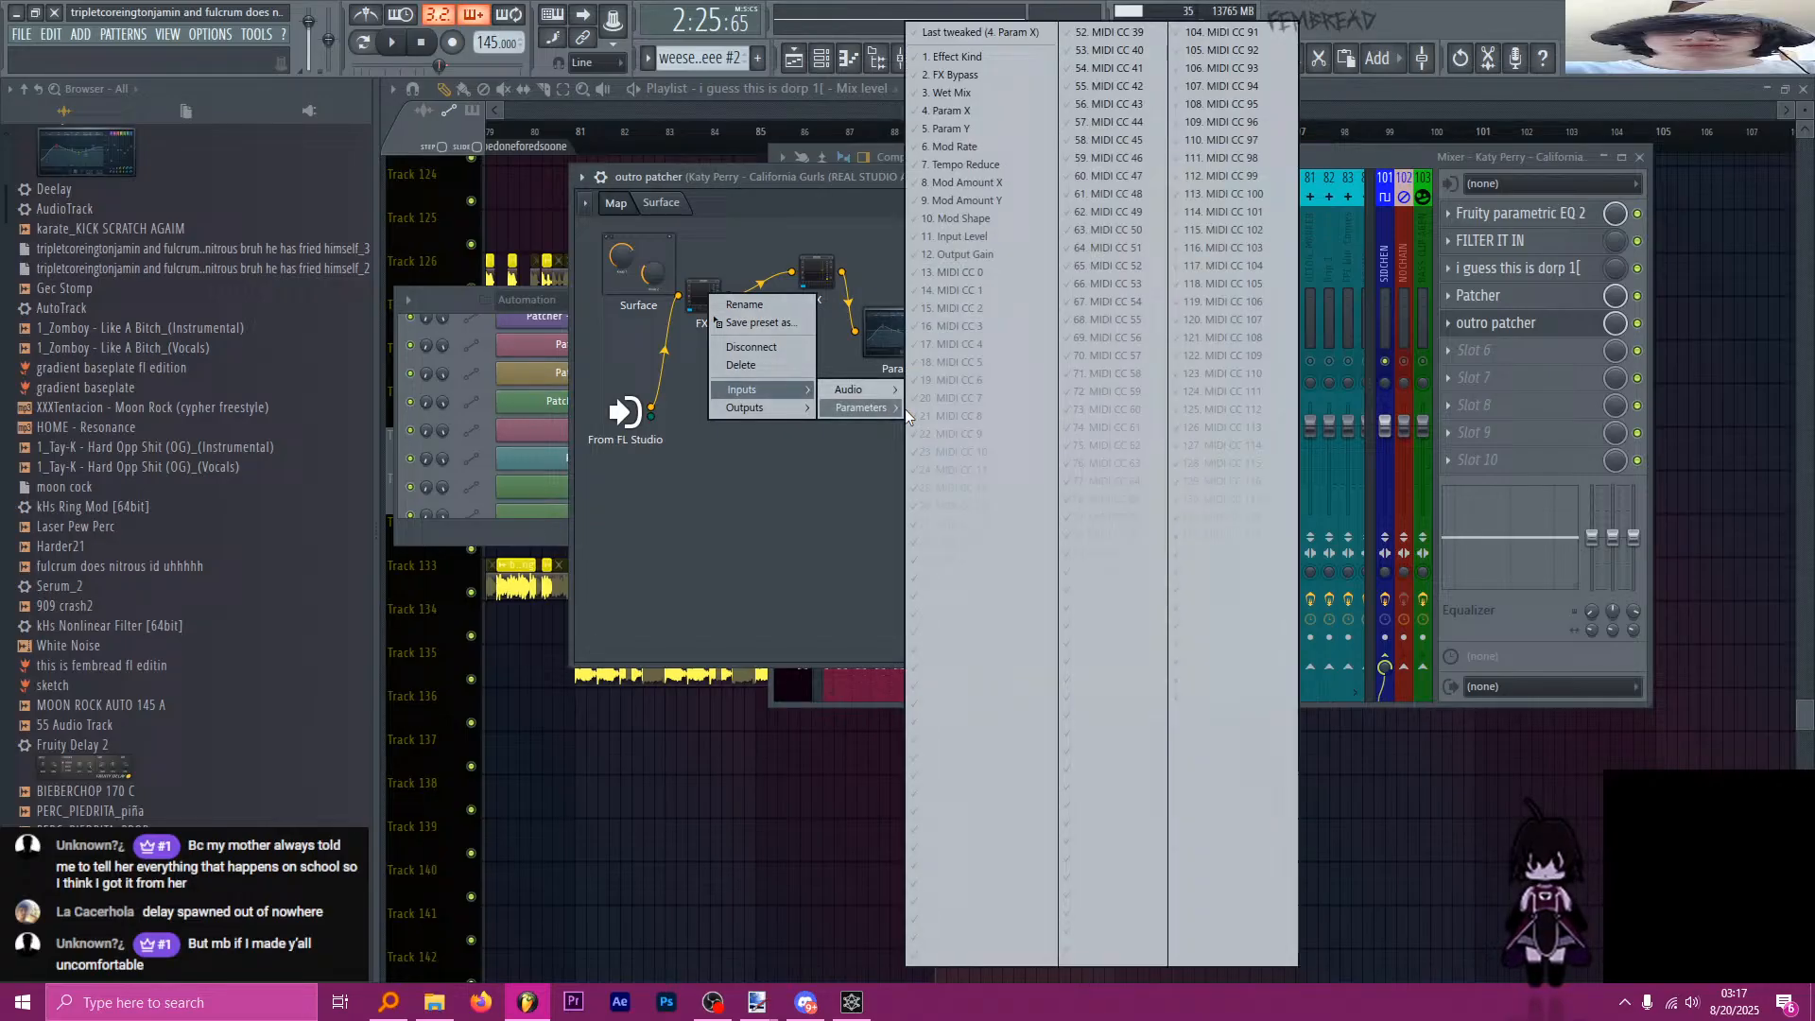
pyautogui.click(977, 60)
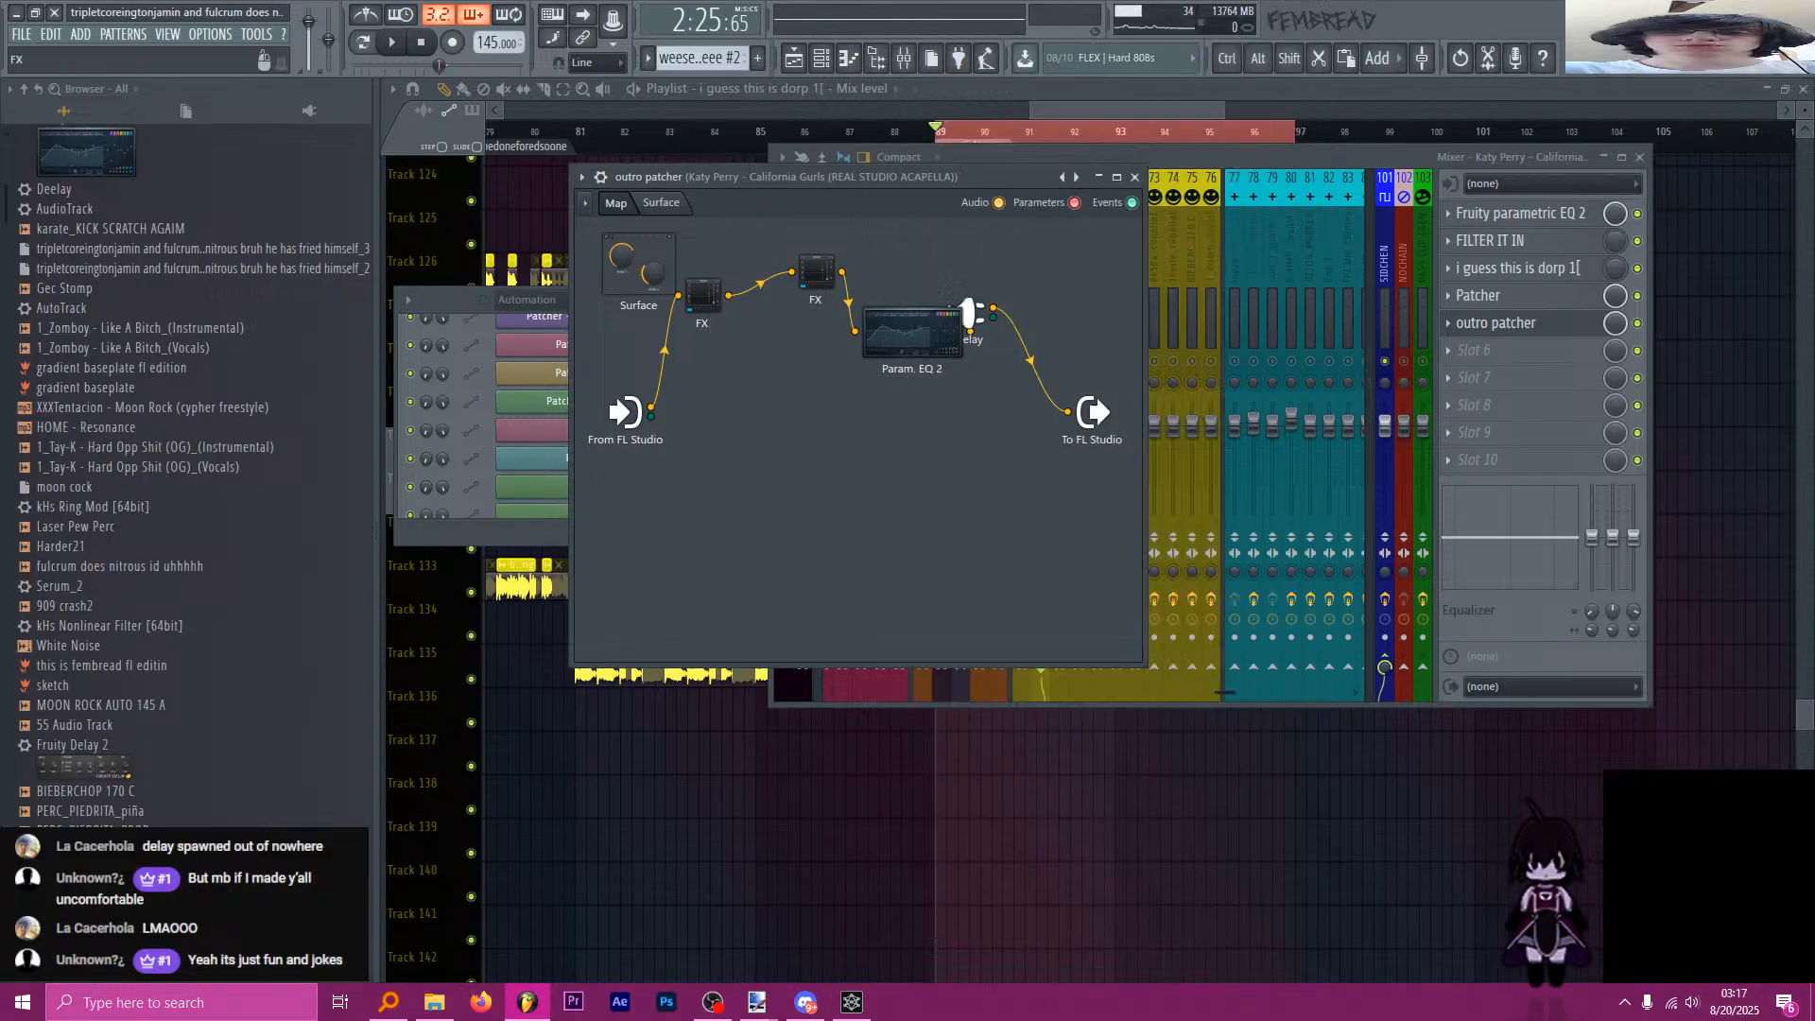
pyautogui.click(704, 301)
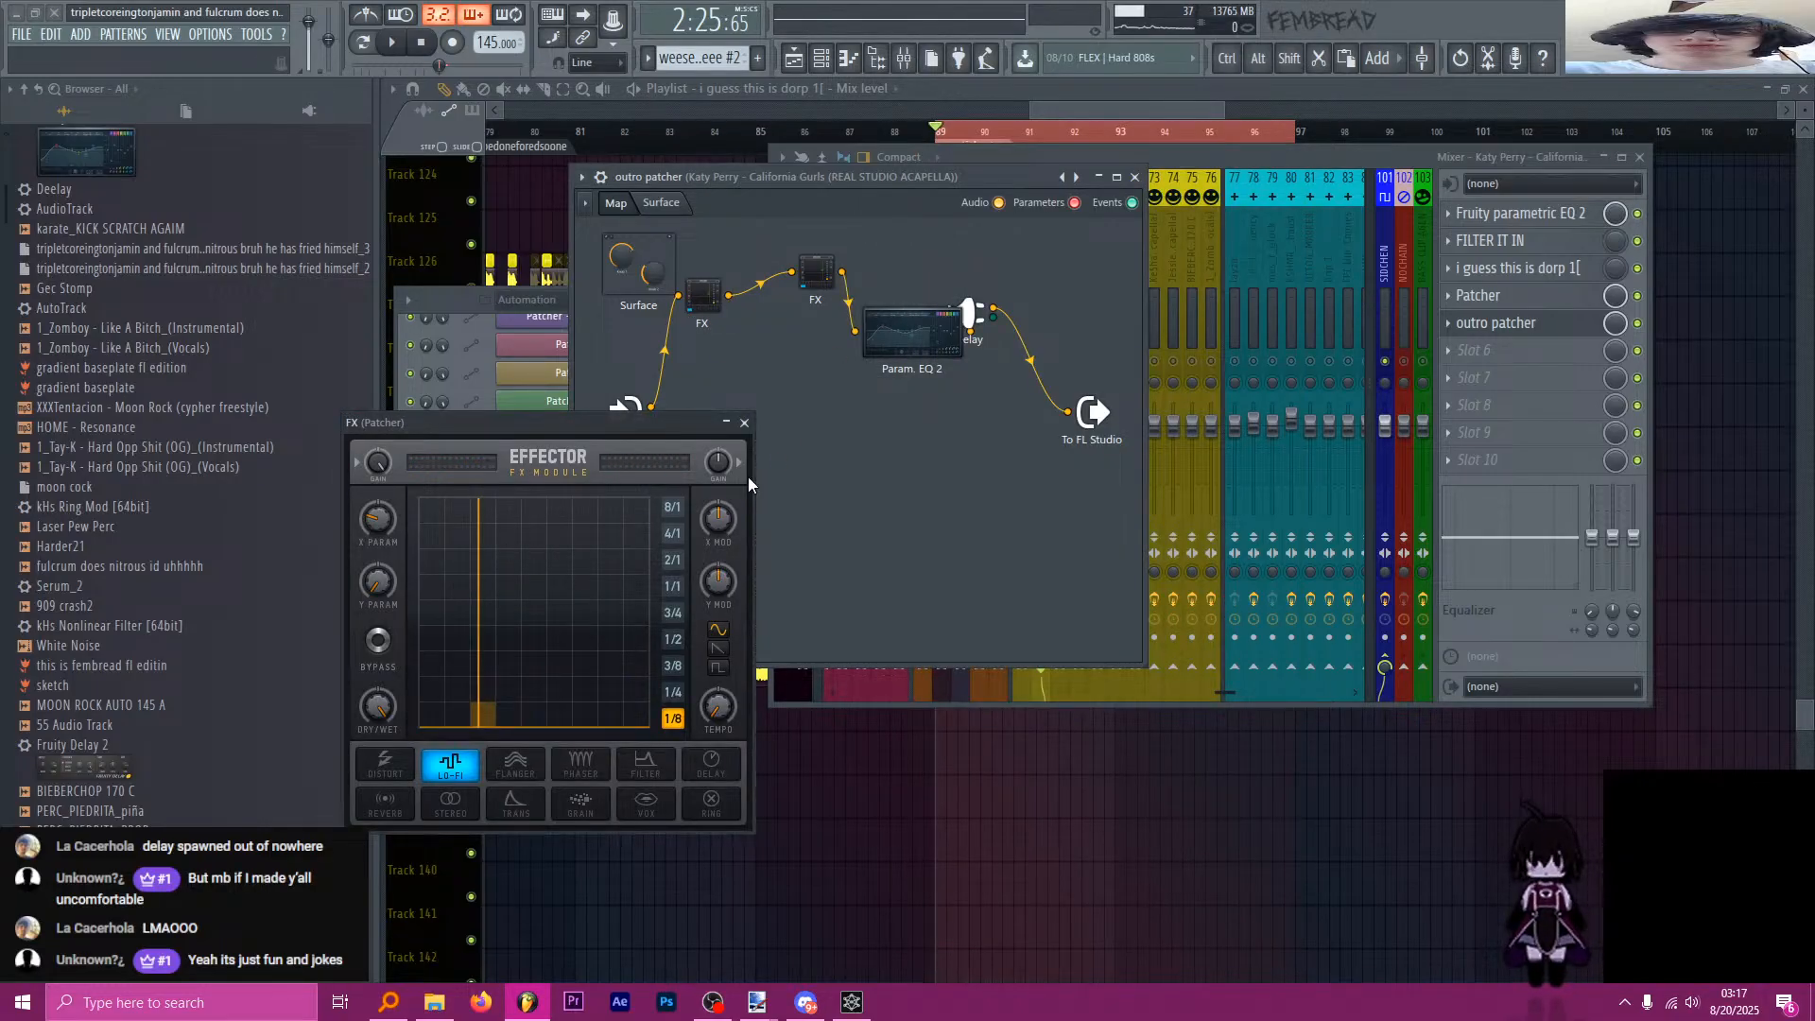
pyautogui.rightClick(388, 520)
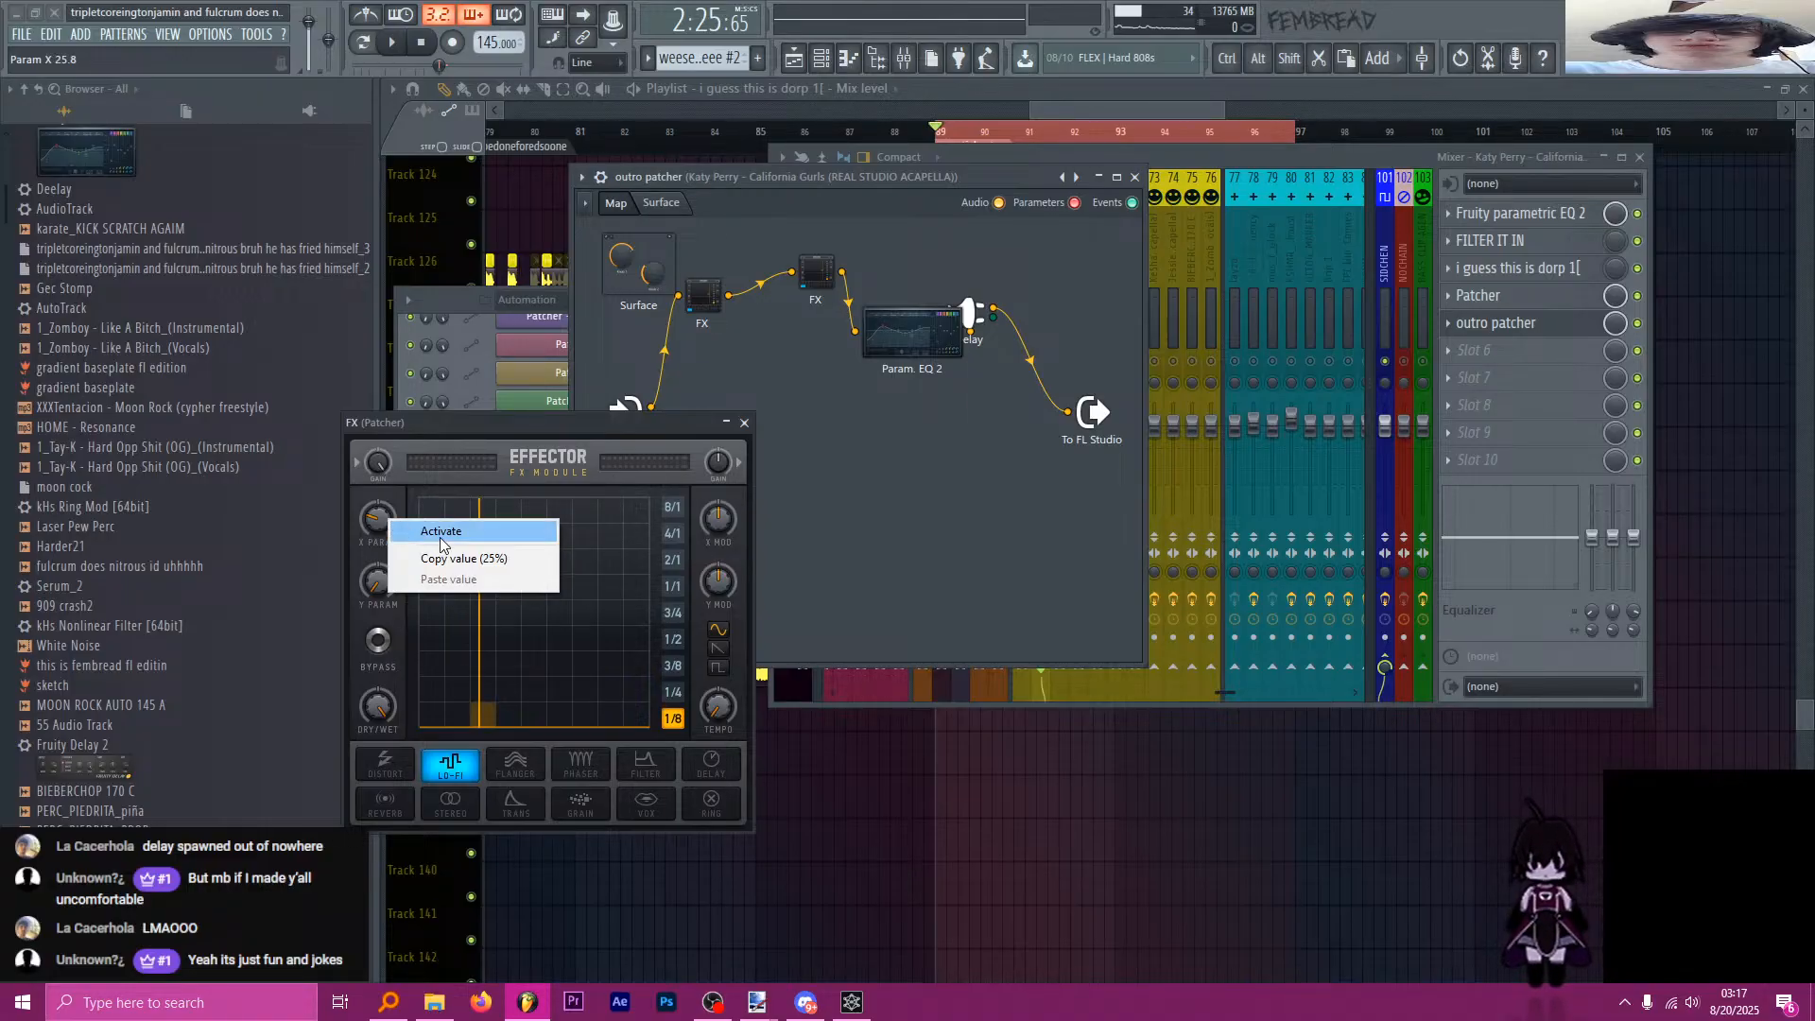
pyautogui.click(440, 534)
pyautogui.rightClick(378, 515)
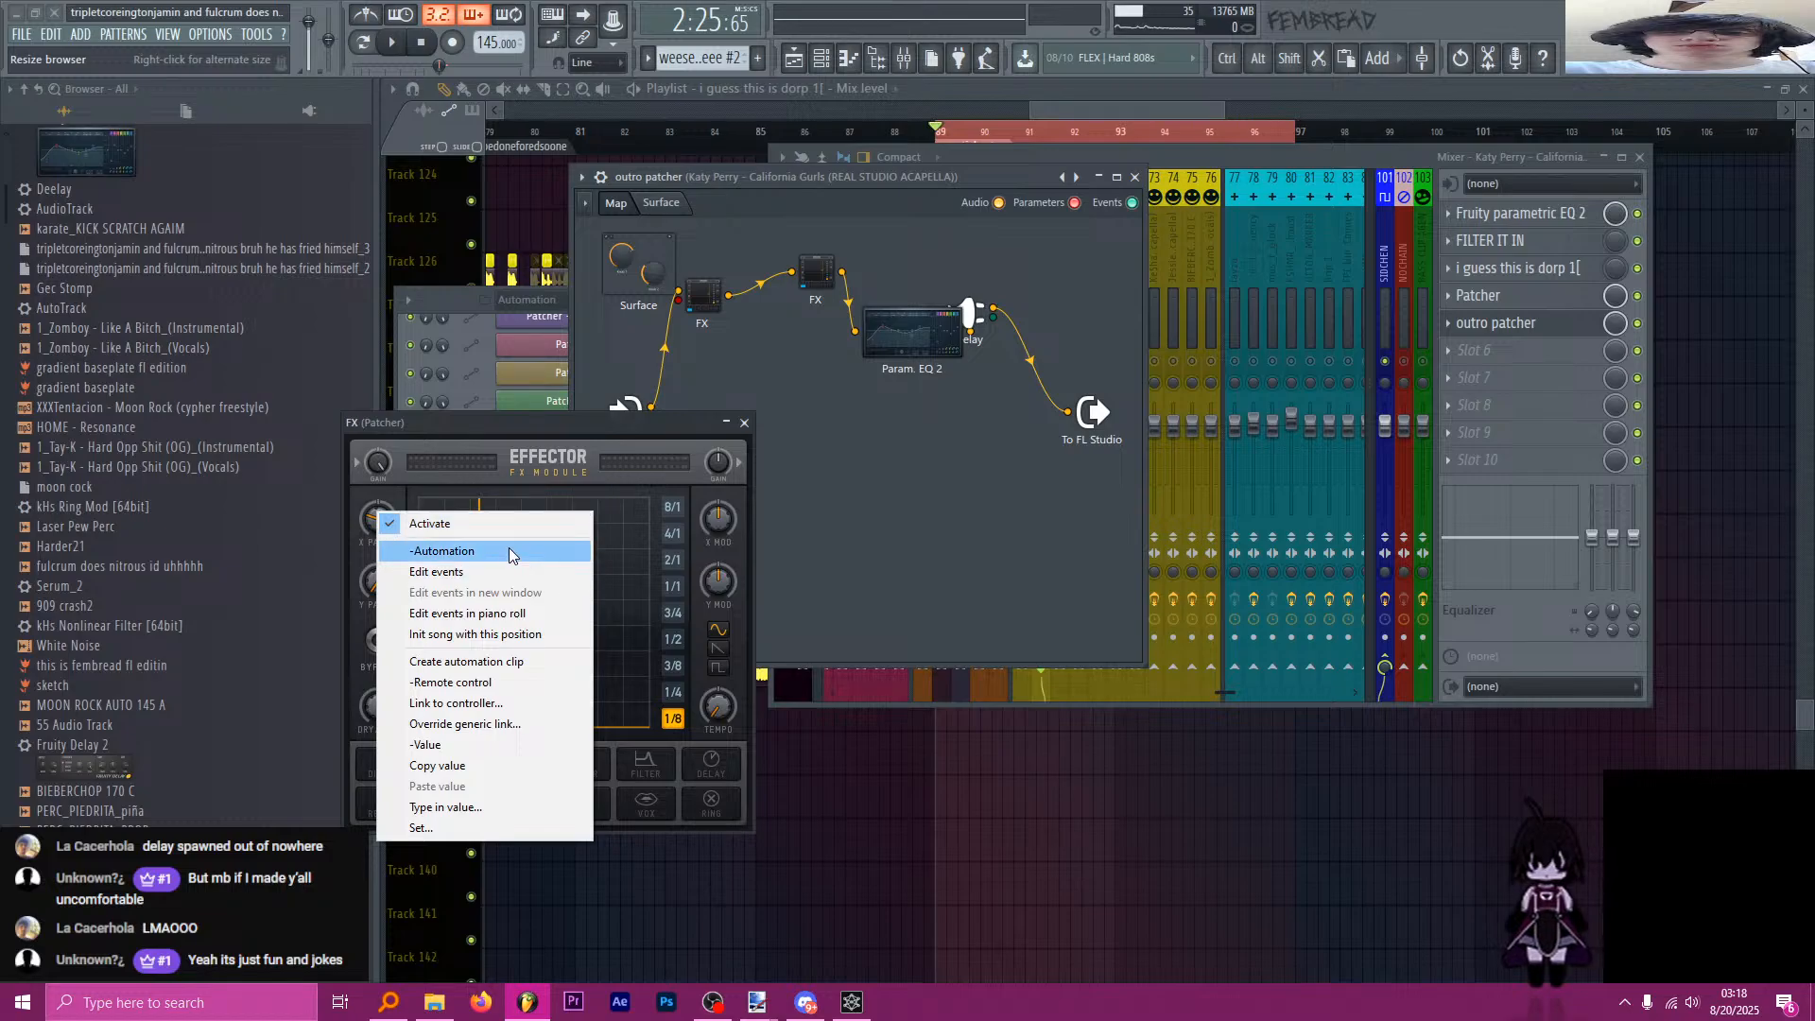
pyautogui.press('Return')
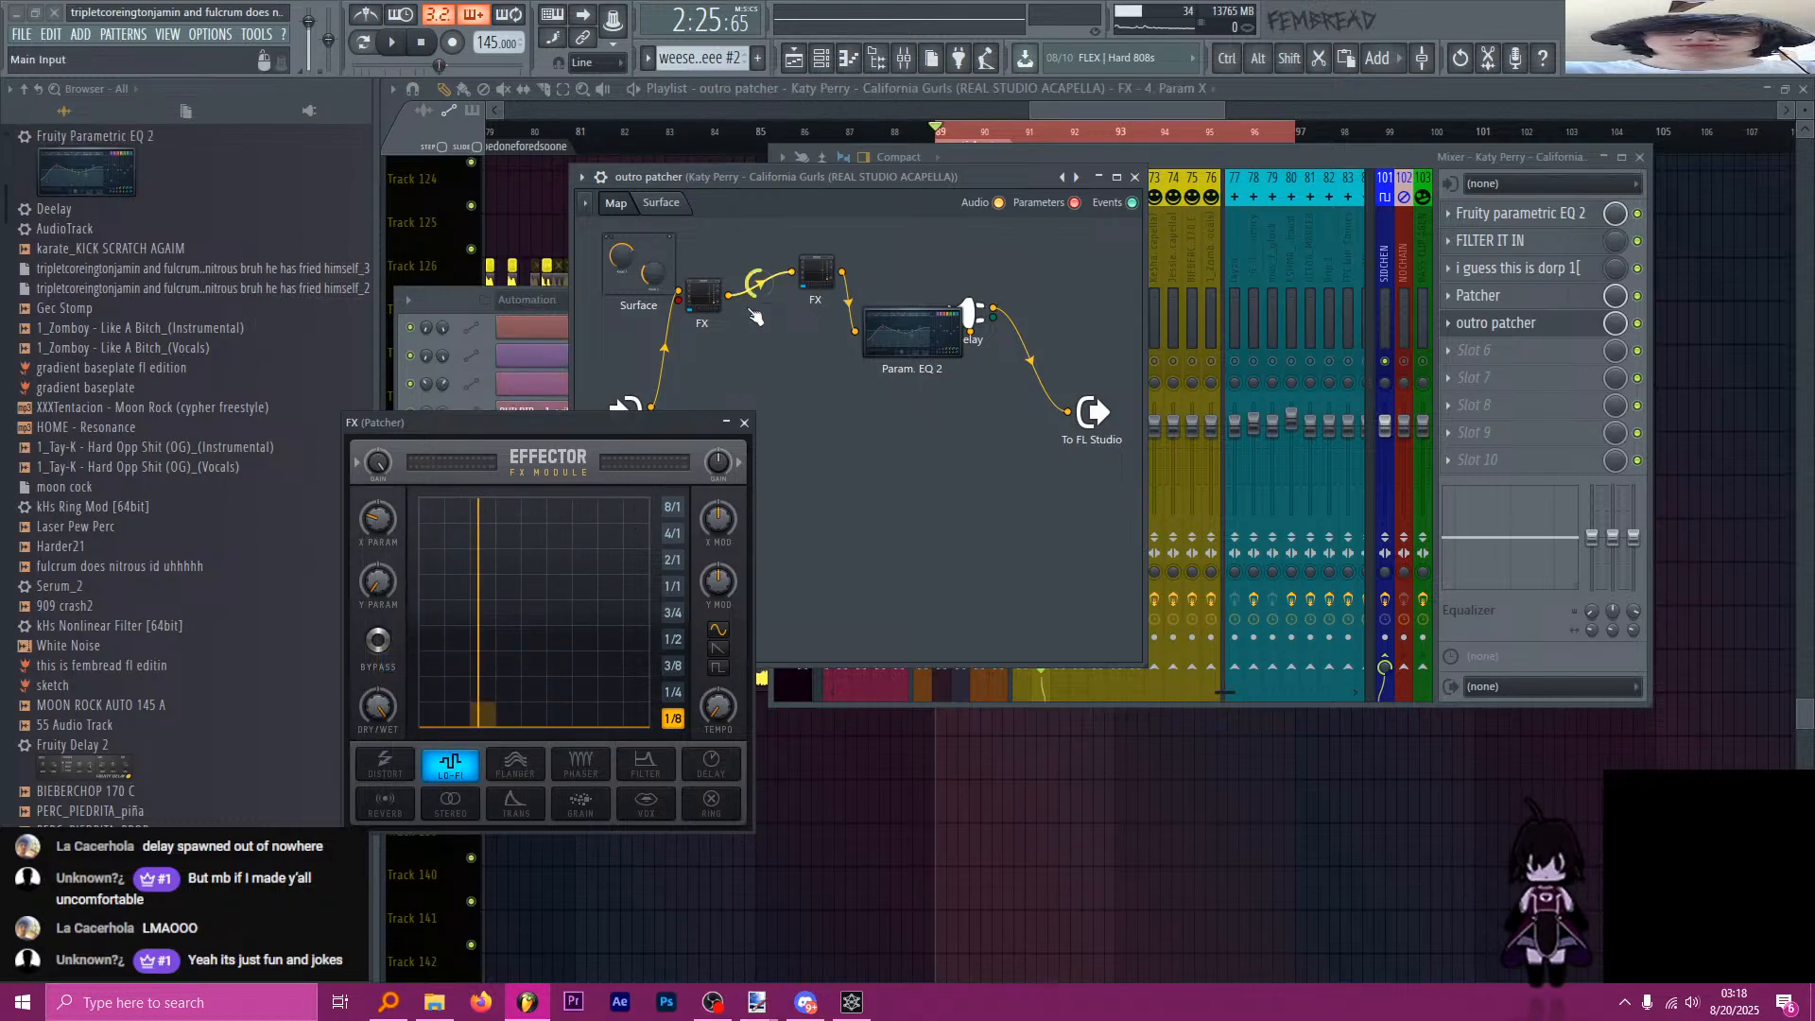
# Rename the second FX module in the outro patcher as "wing mod".
pyautogui.rightClick(820, 276)
pyautogui.press('Escape')
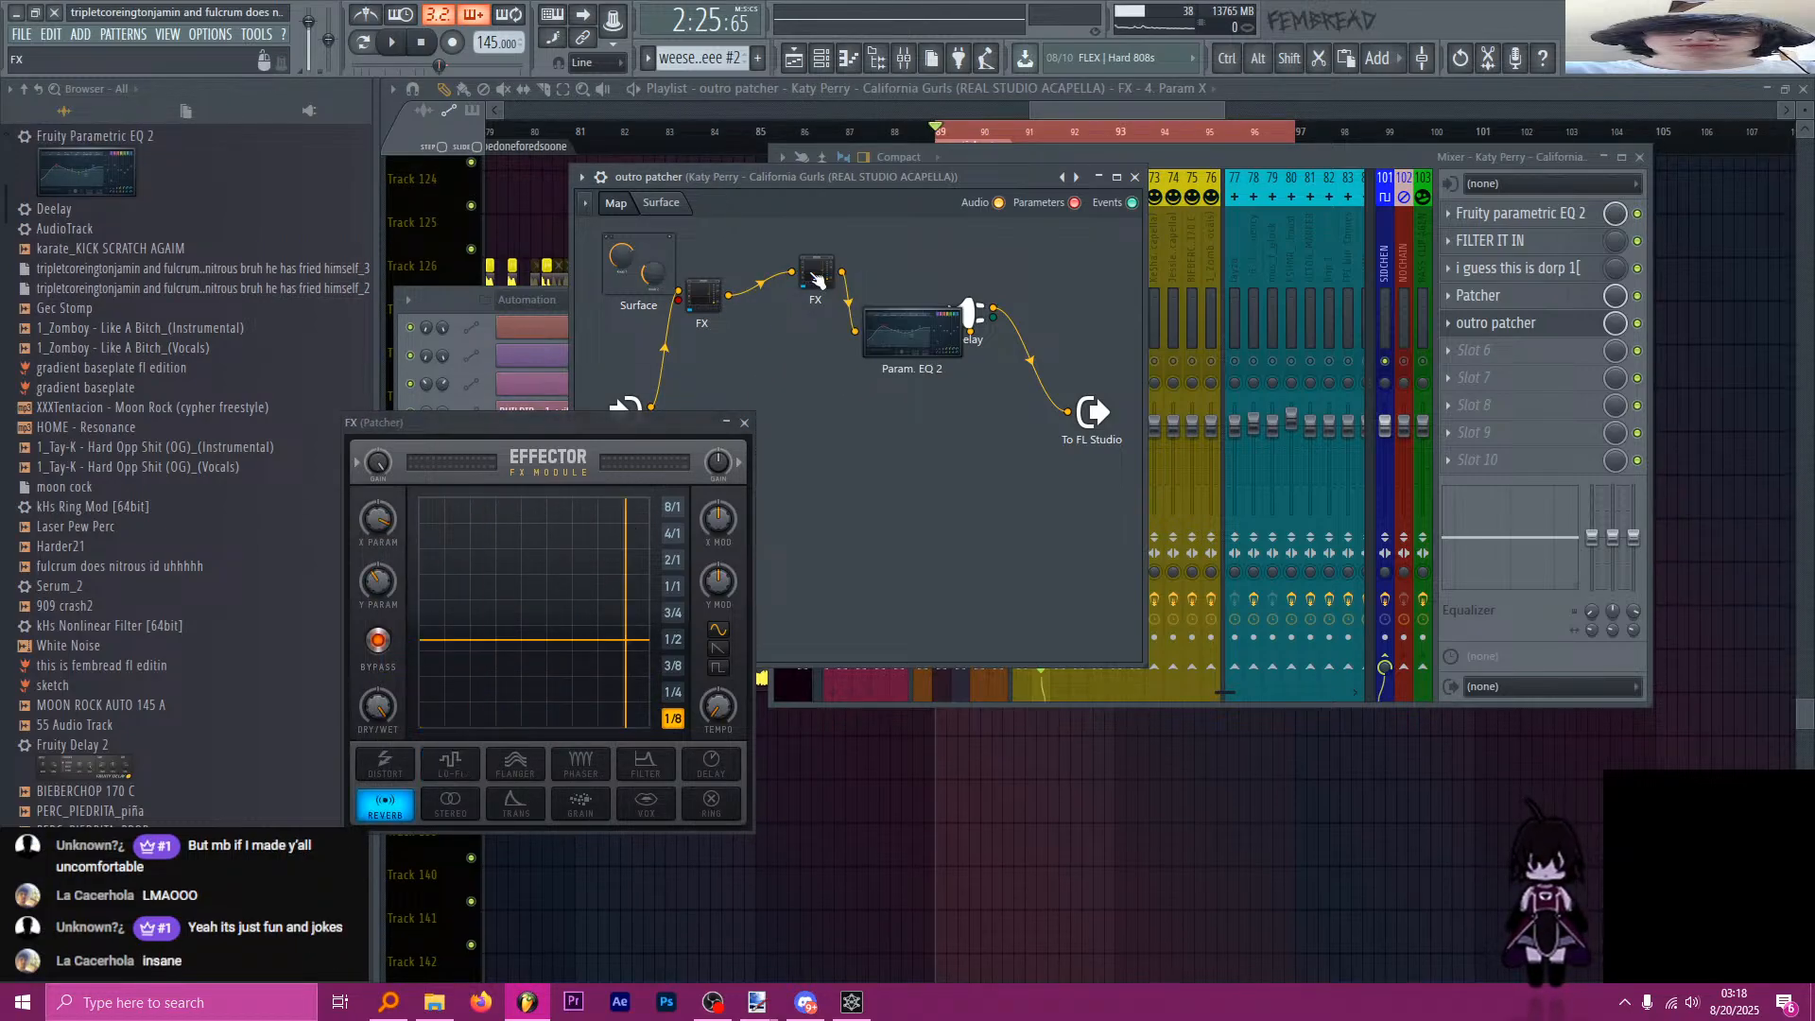
pyautogui.click(744, 422)
pyautogui.press('F2')
pyautogui.write('wing ')
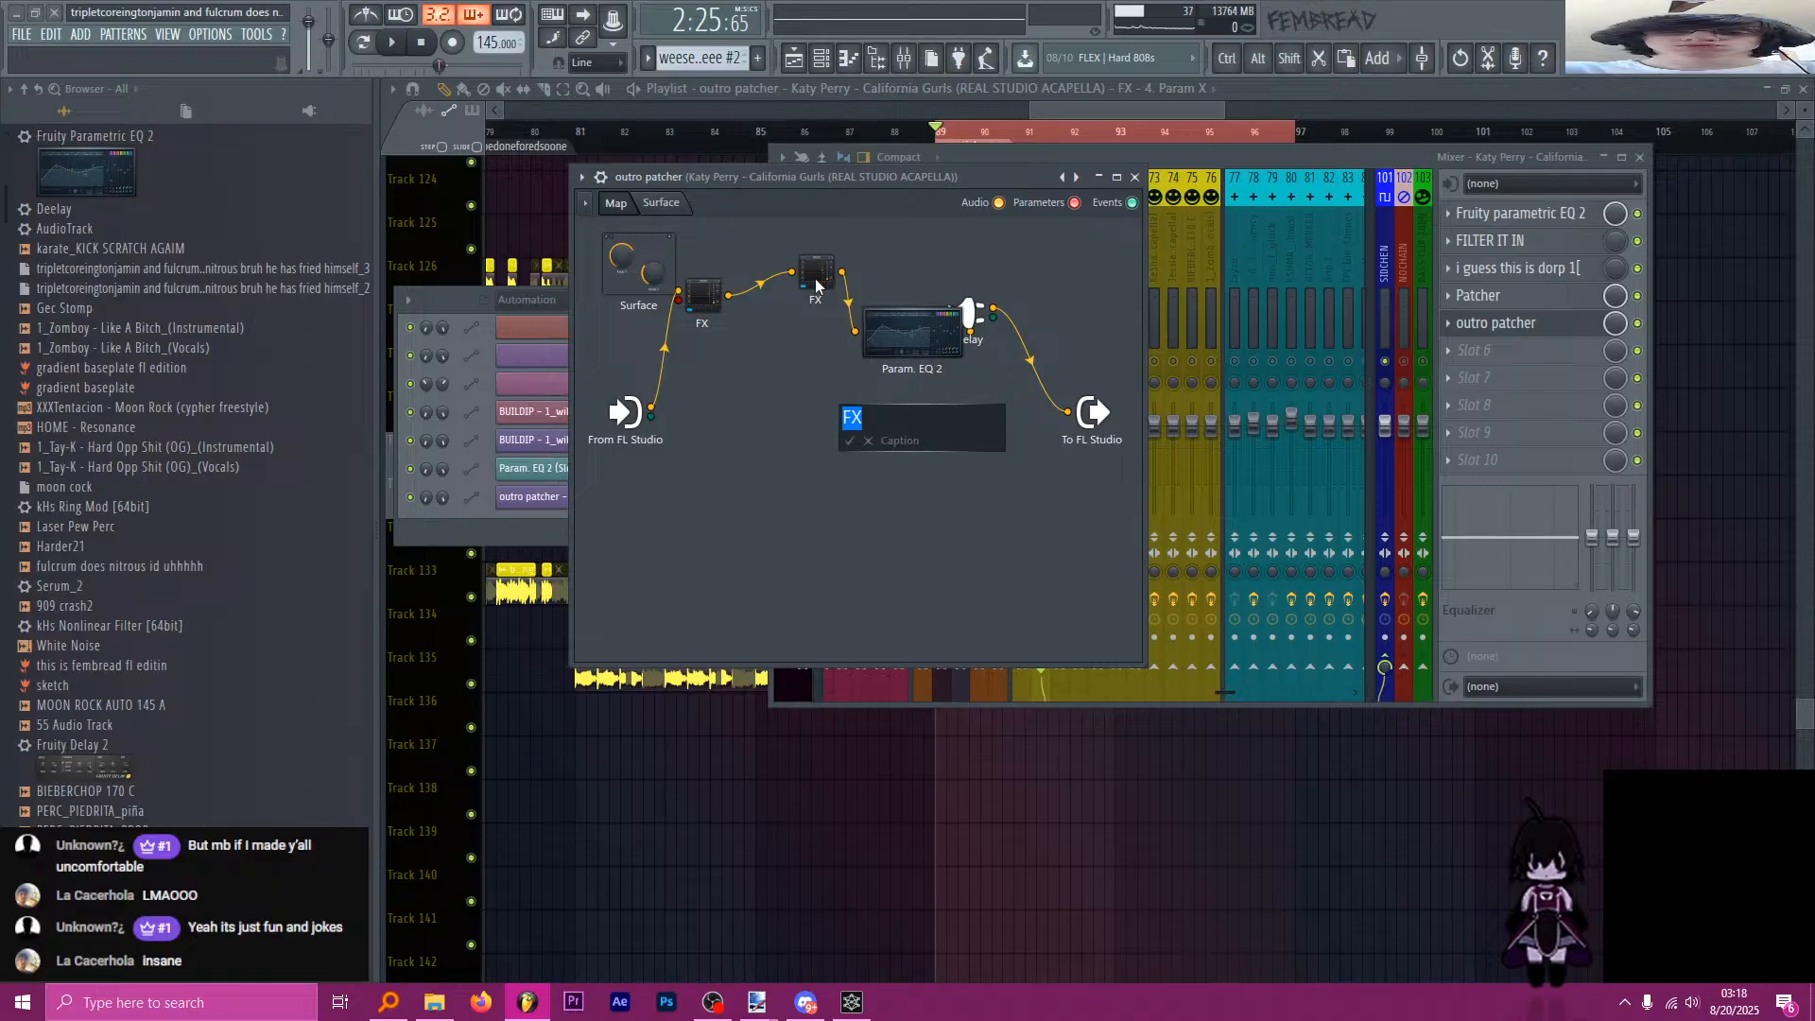
pyautogui.write('mod')
pyautogui.press('Return')
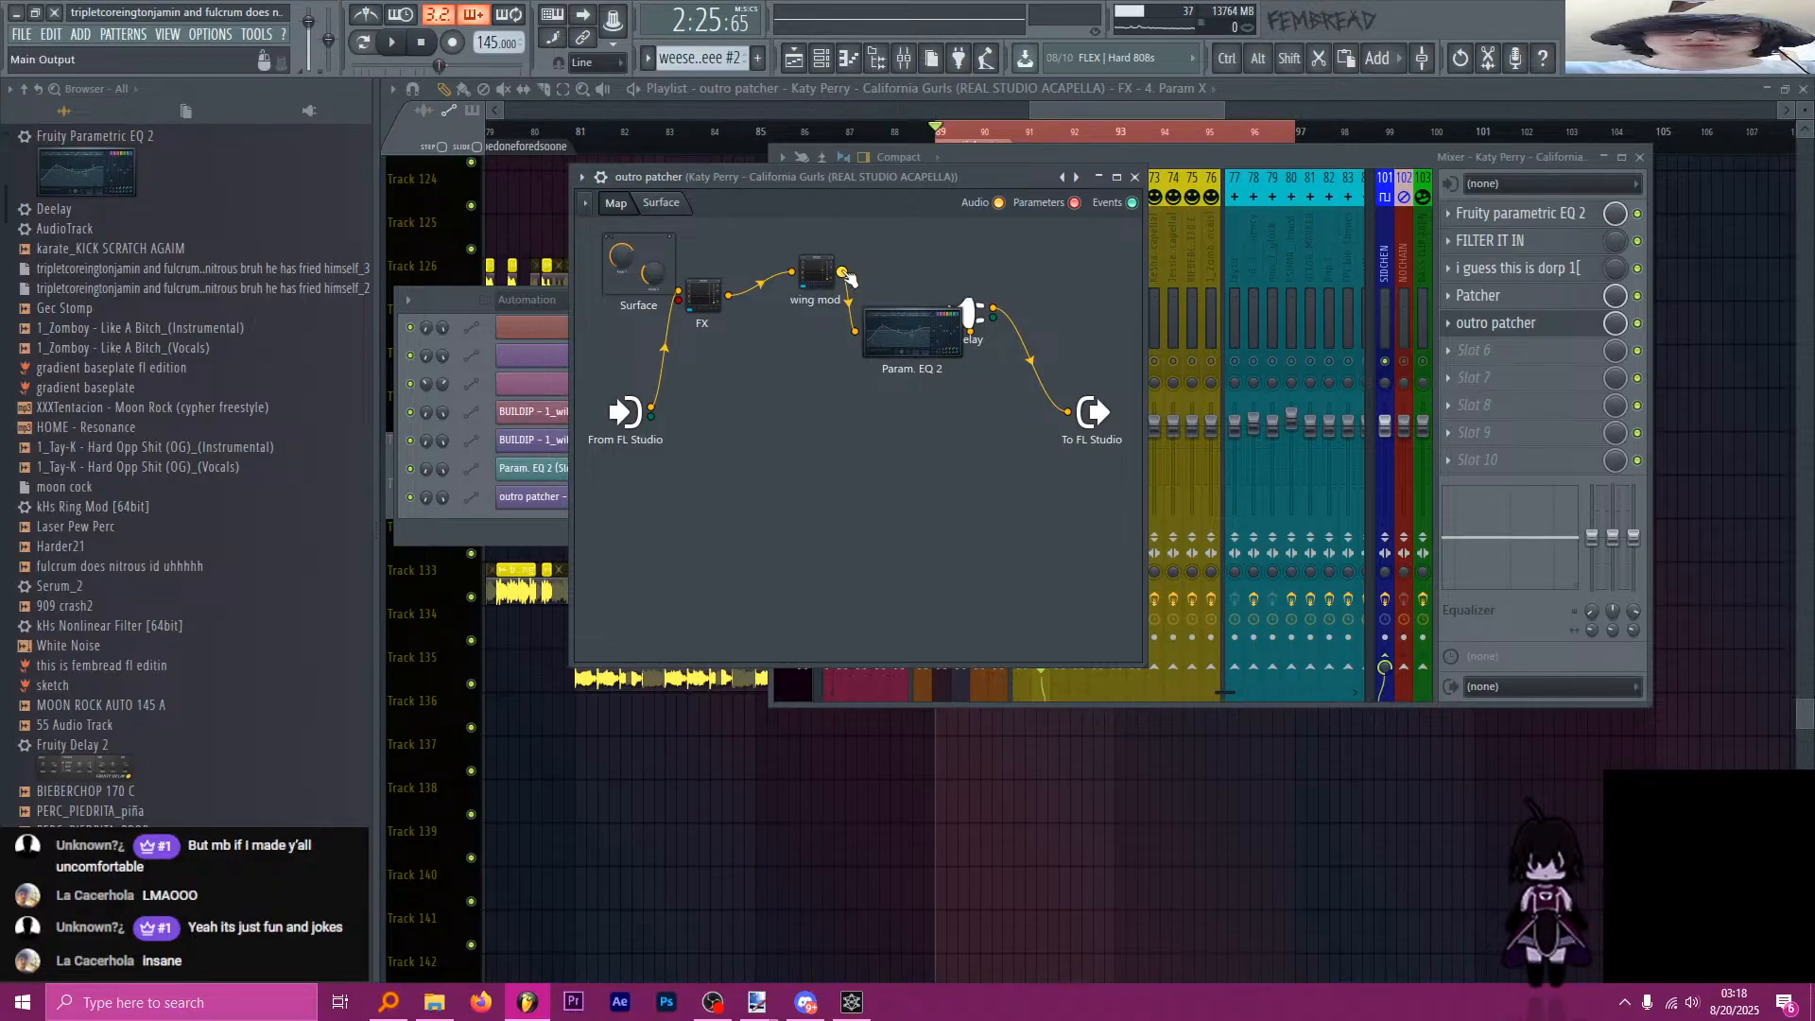
# Switch wing mod to the Ring effect, turn off its bypass and bring its X and Y parameters to minimum.
pyautogui.click(818, 276)
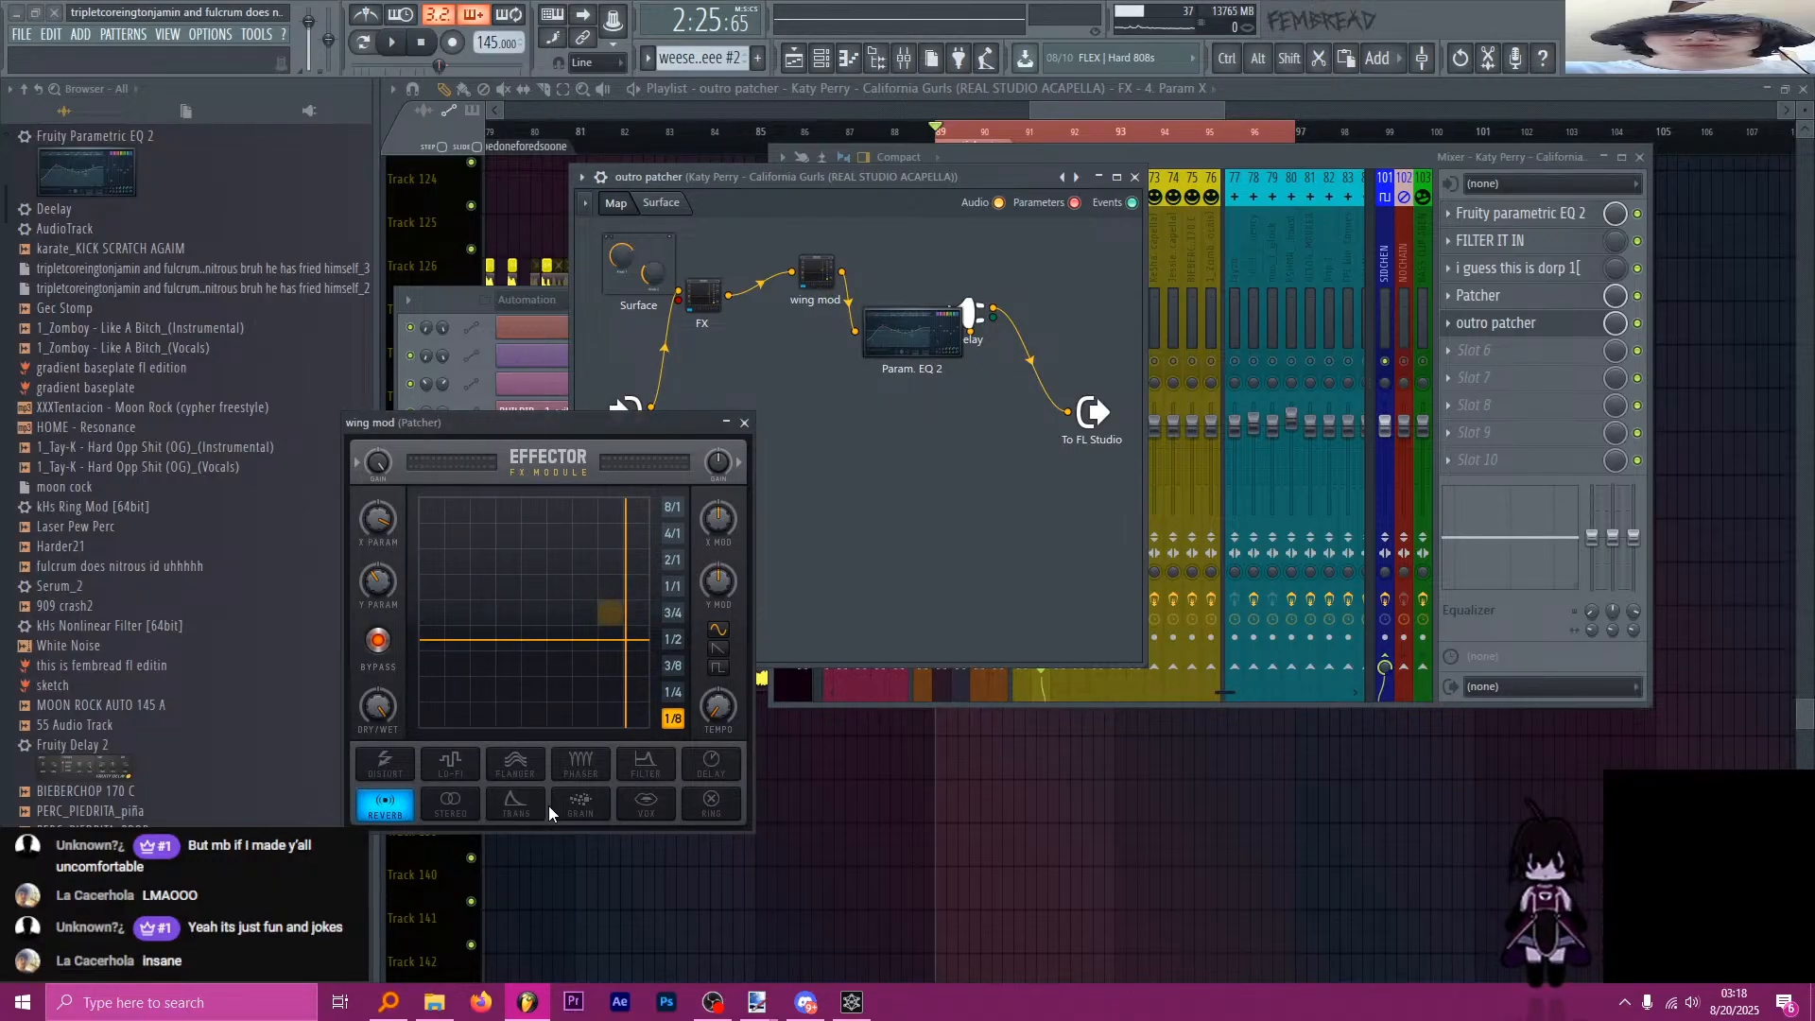
pyautogui.scroll(-5, 548, 810)
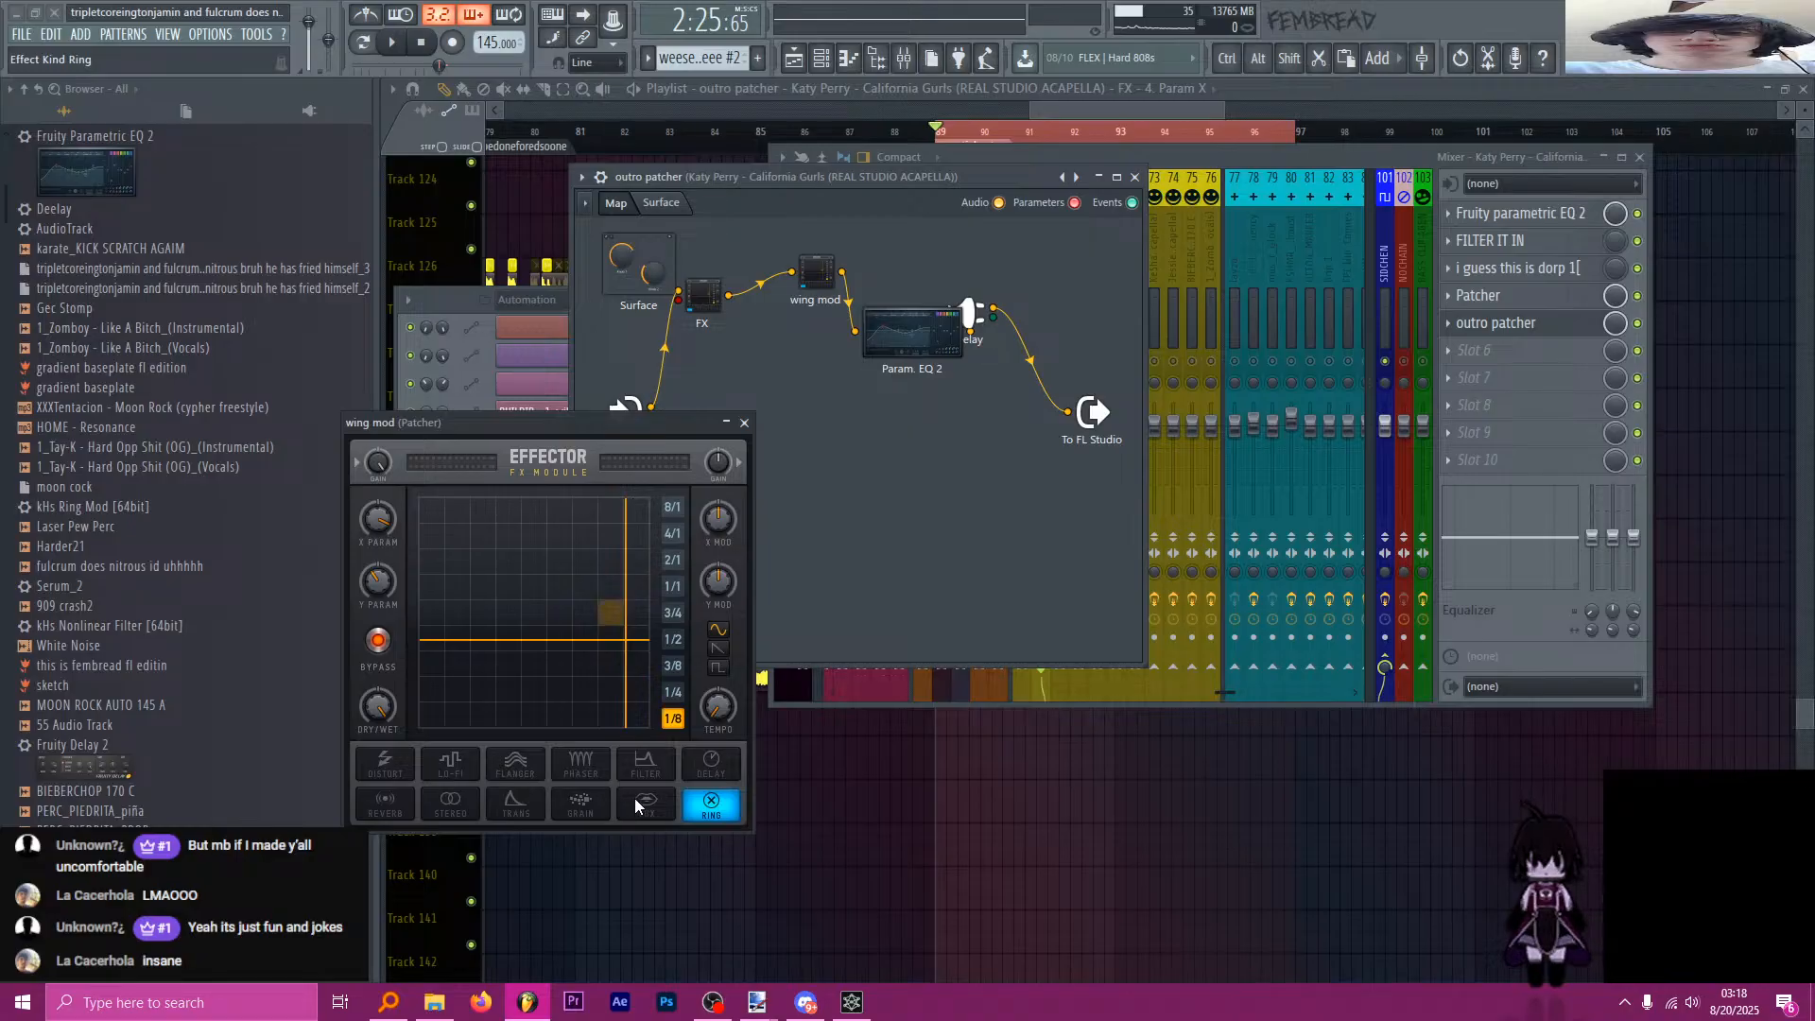
pyautogui.click(378, 642)
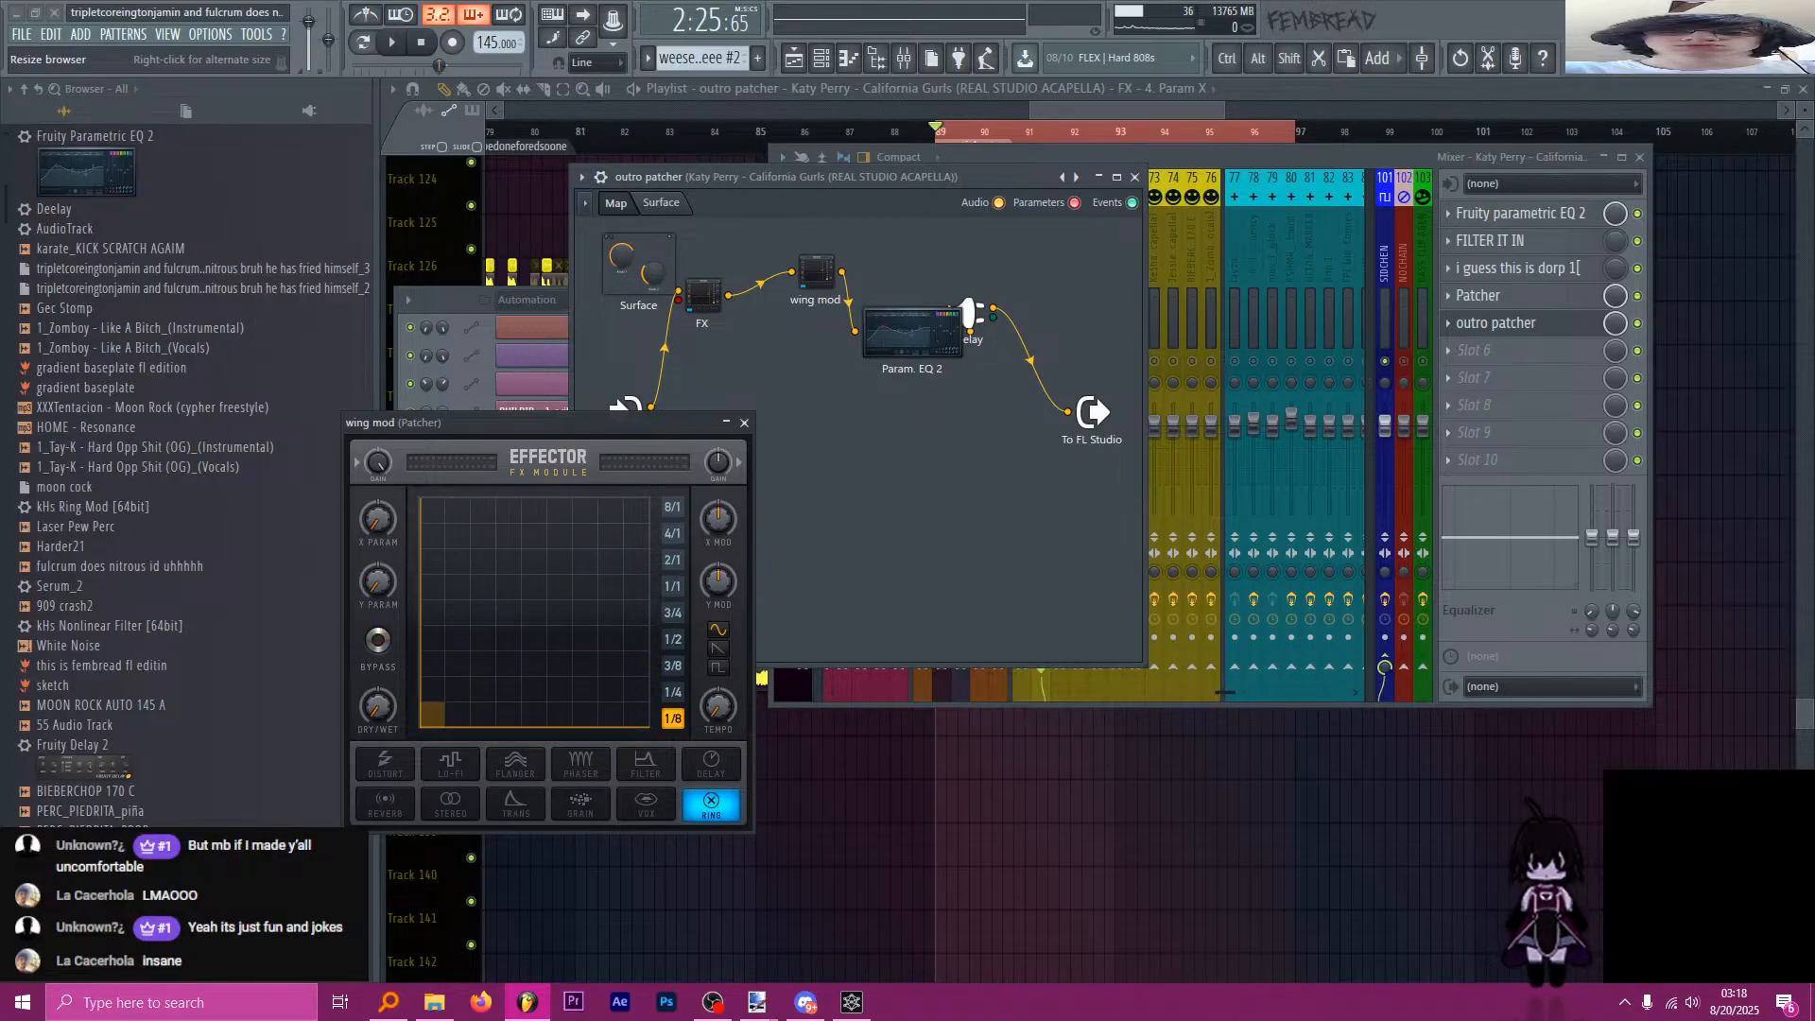
# Expose wing mod's Wet Mix and Param X as patcher inputs and create automation clips for both over the outro.
pyautogui.rightClick(820, 278)
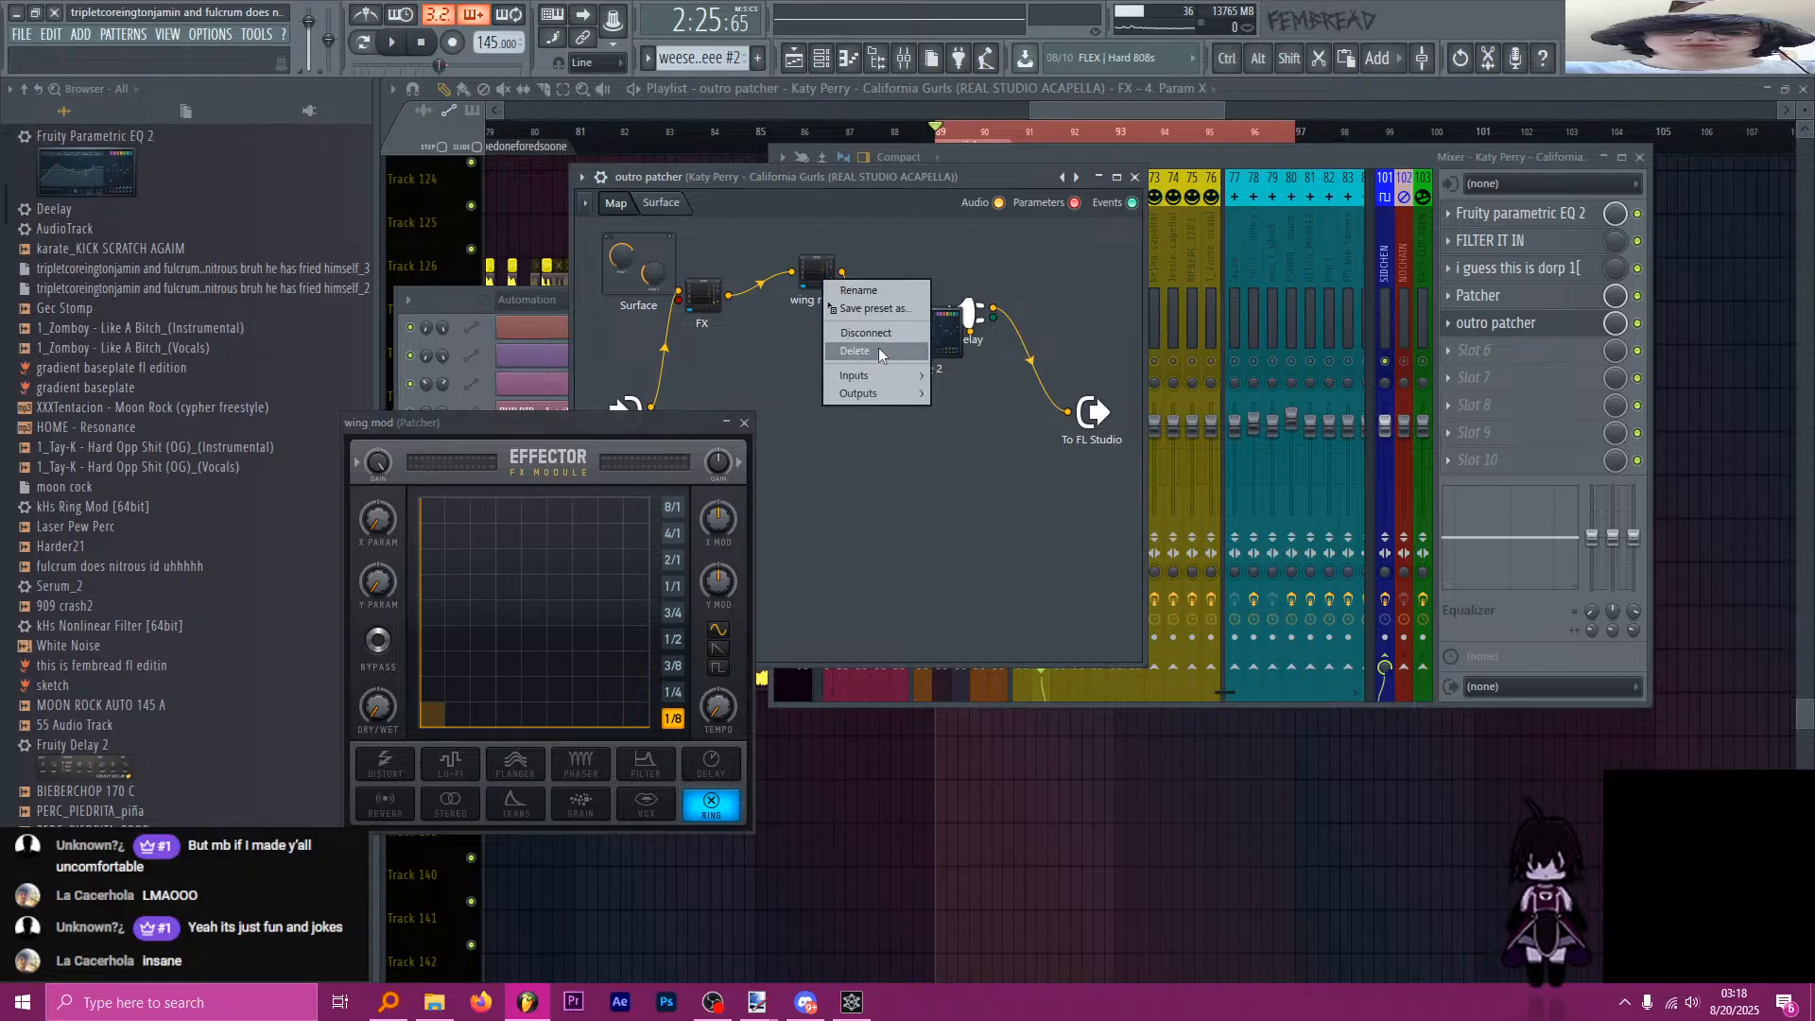
pyautogui.moveTo(870, 375)
pyautogui.moveTo(978, 393)
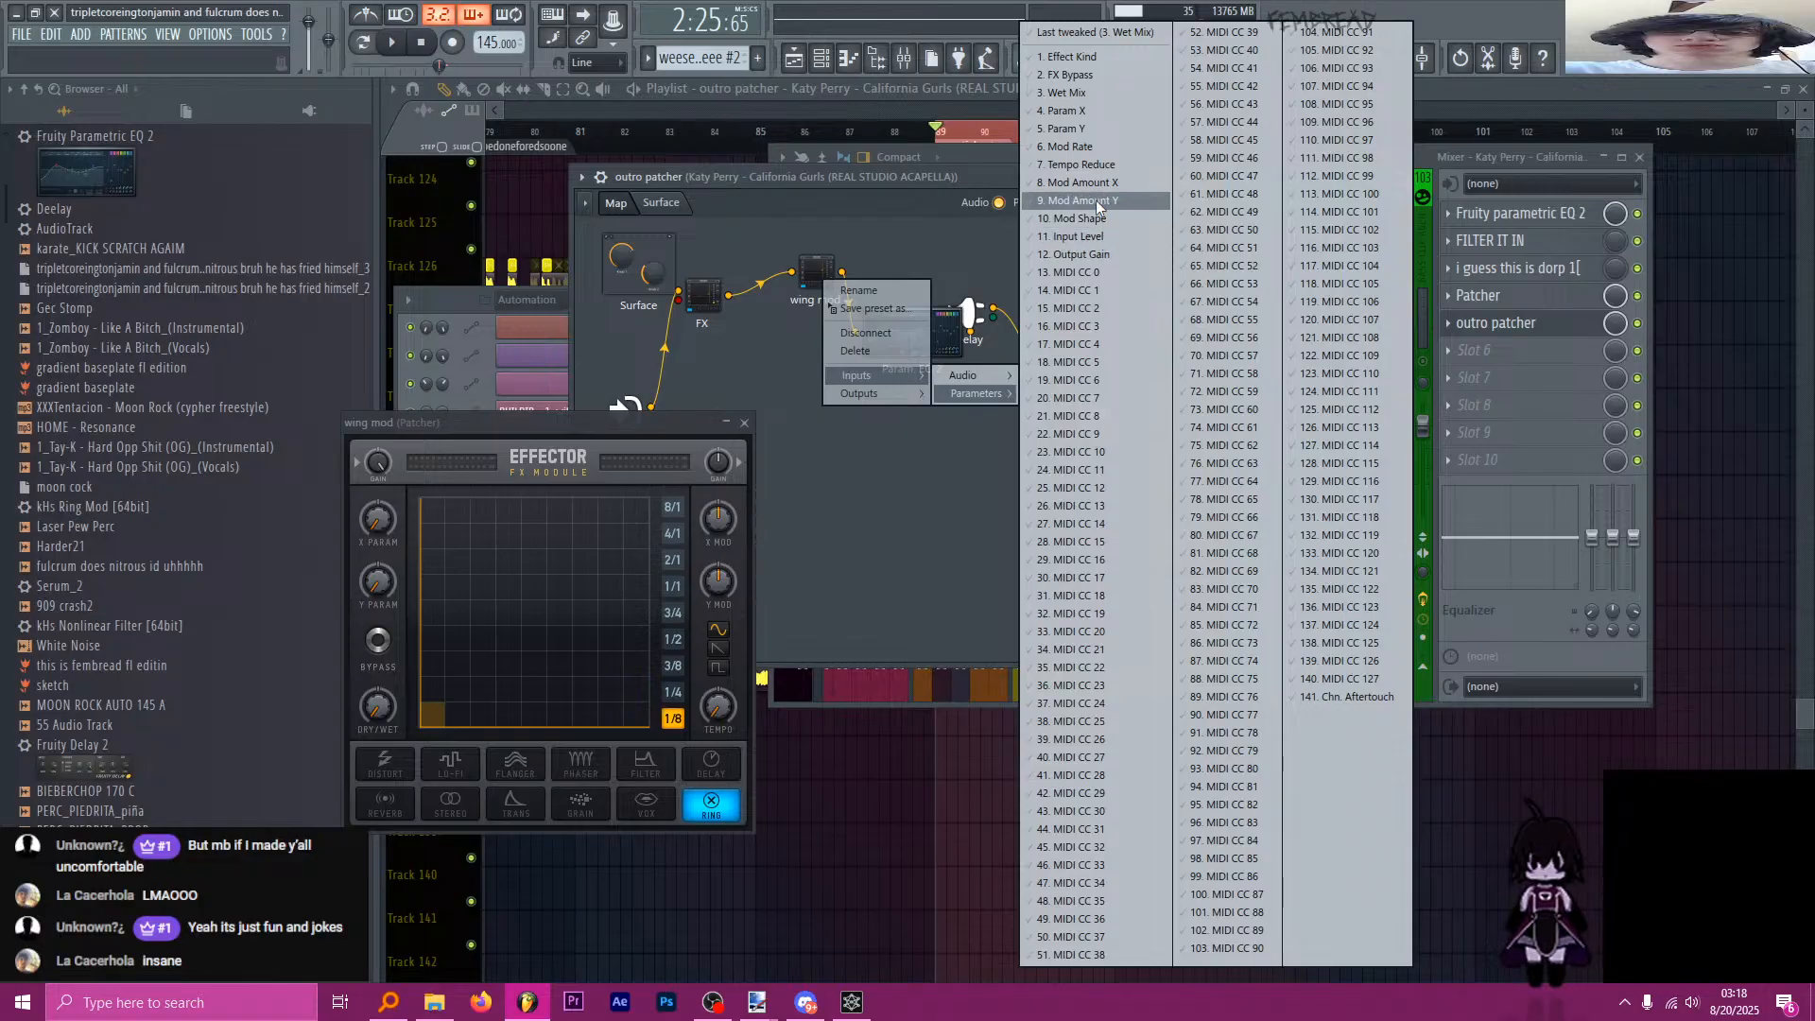
pyautogui.click(1077, 108)
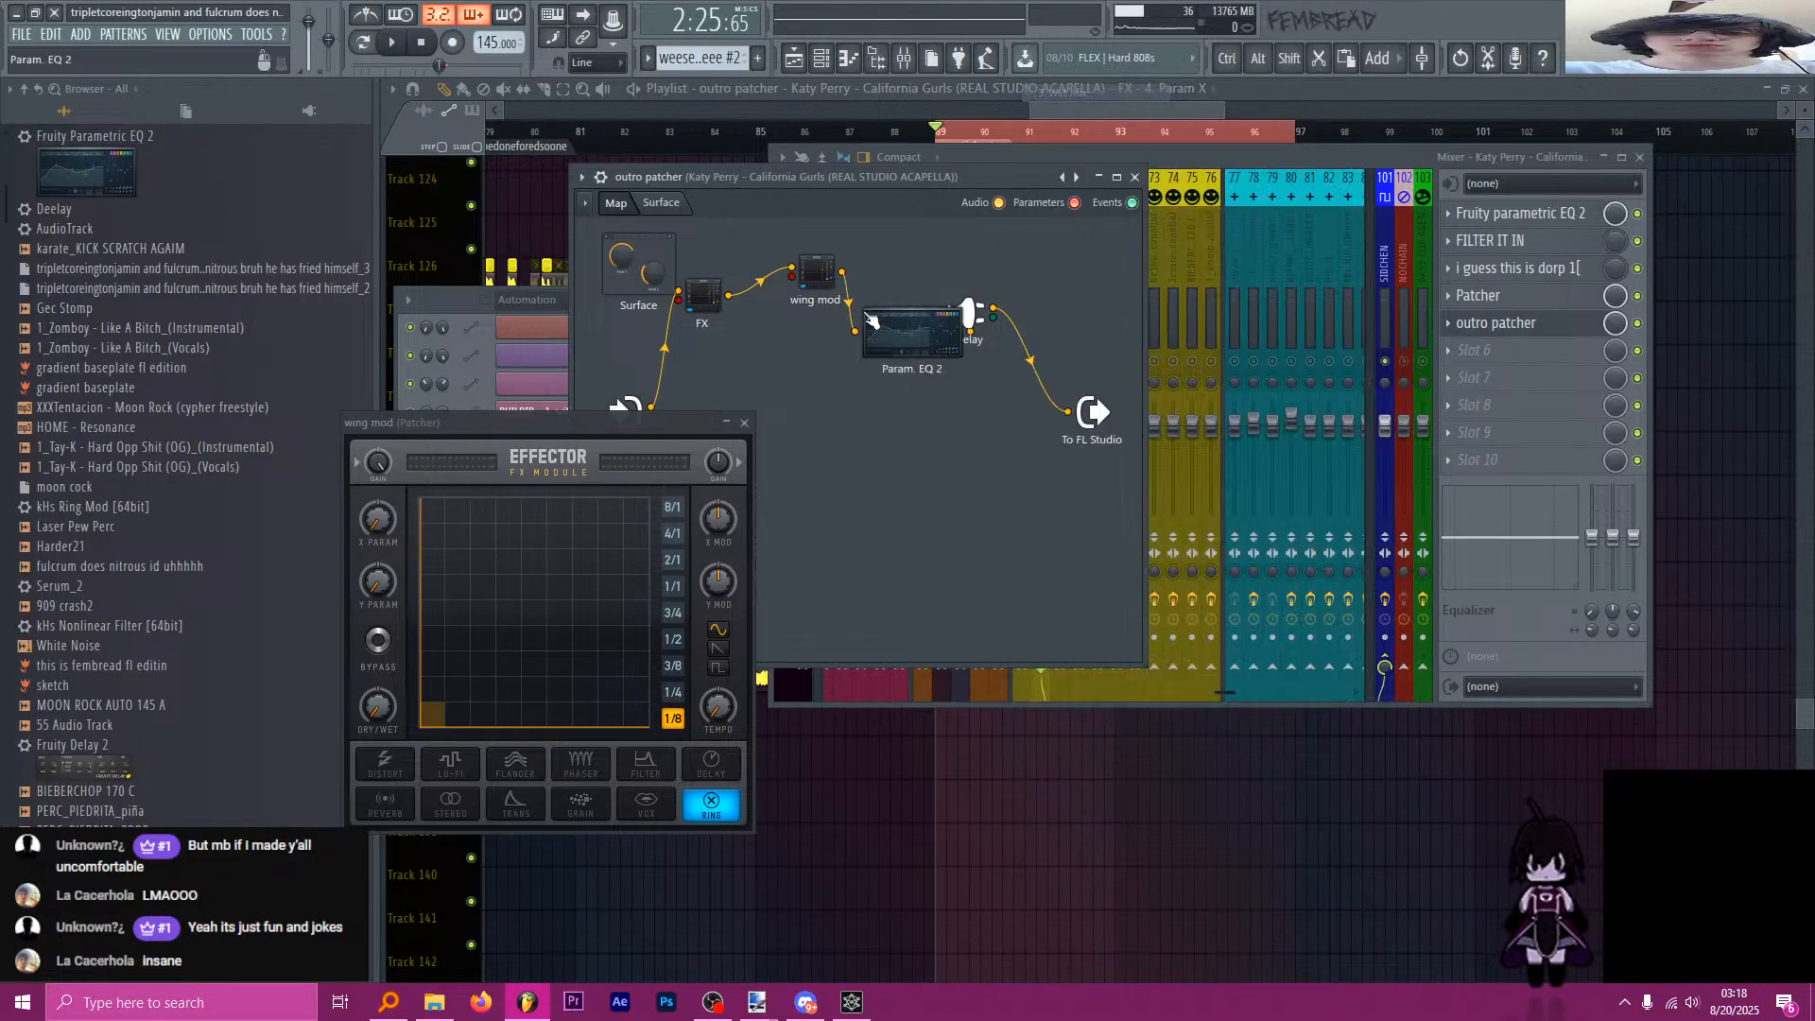
pyautogui.rightClick(807, 272)
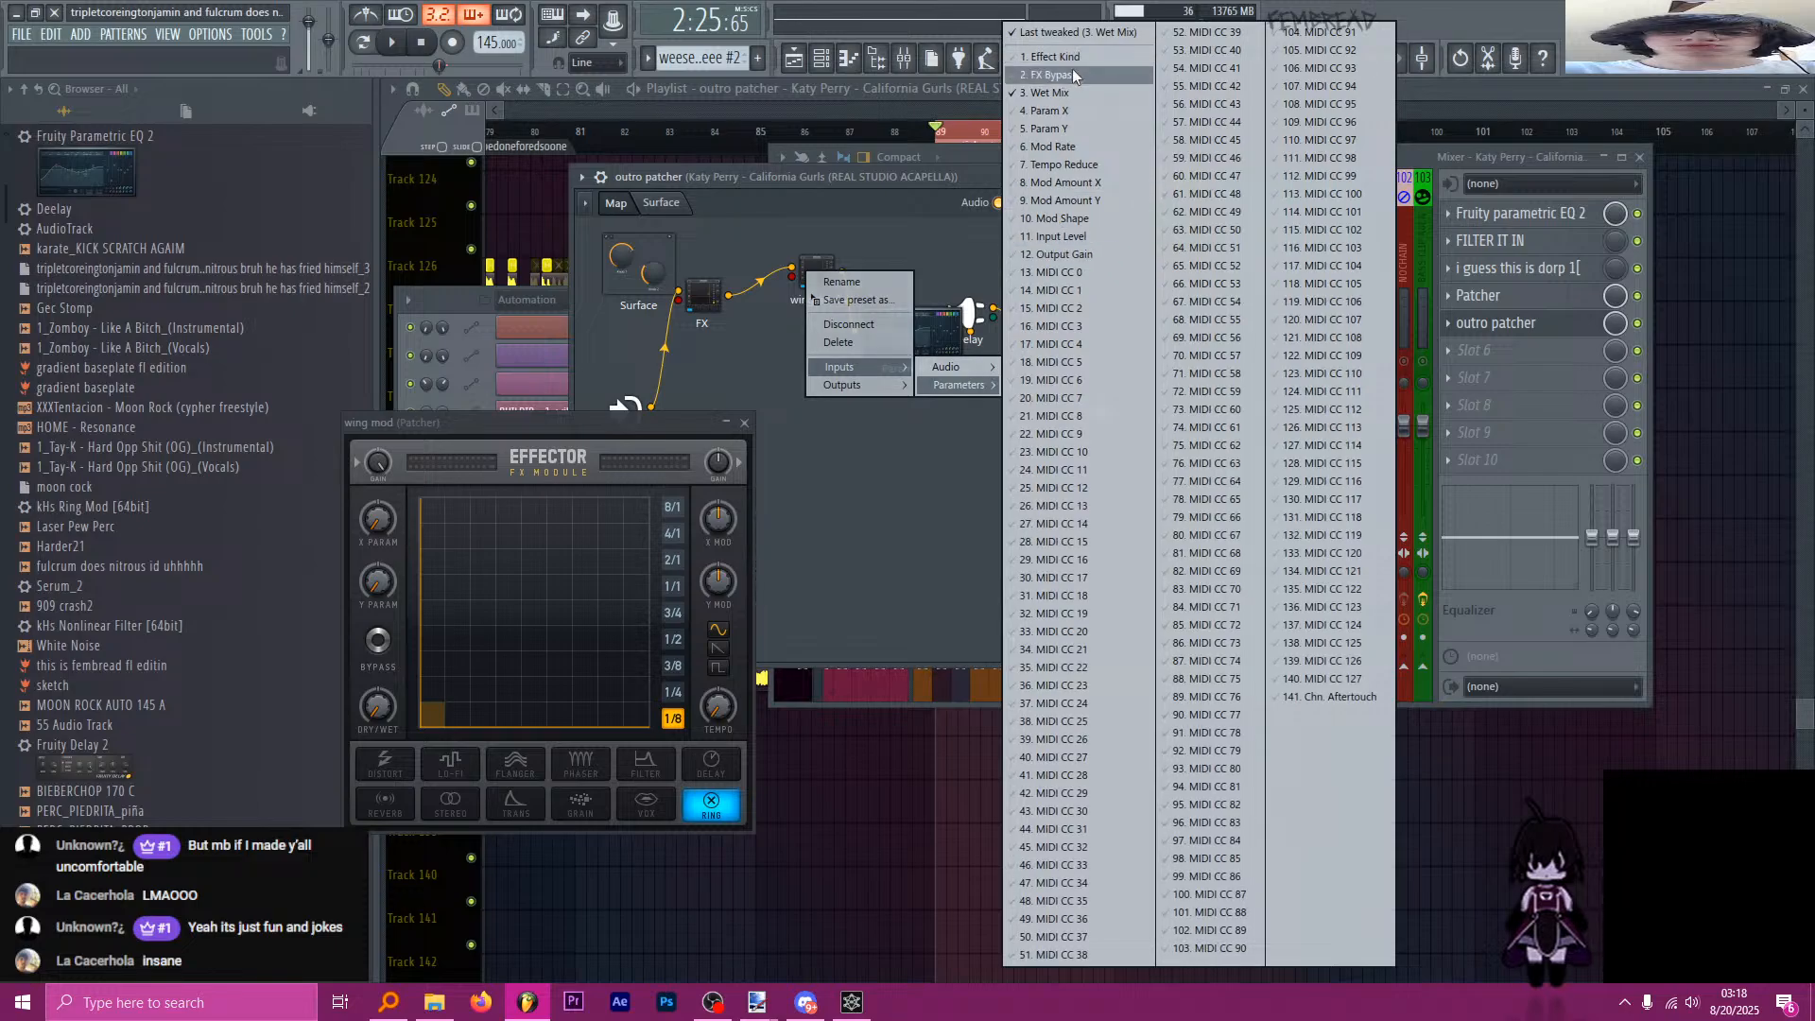
pyautogui.click(1073, 111)
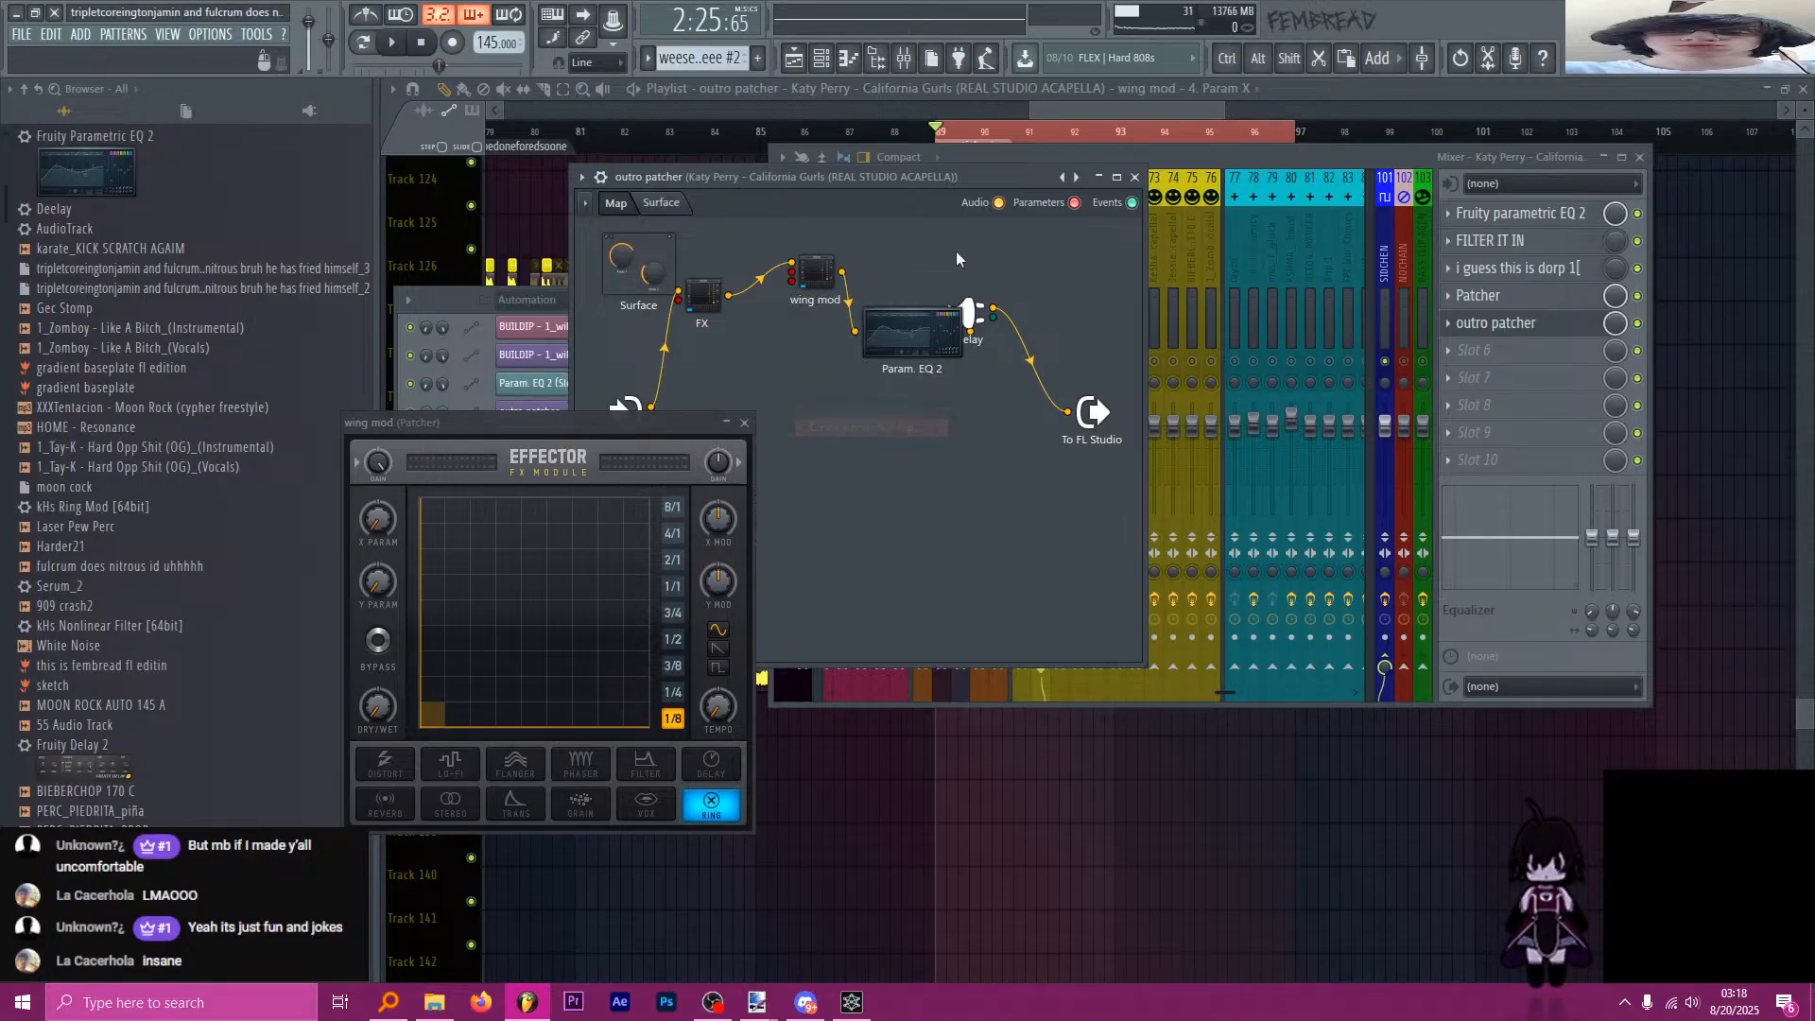
pyautogui.click(1115, 113)
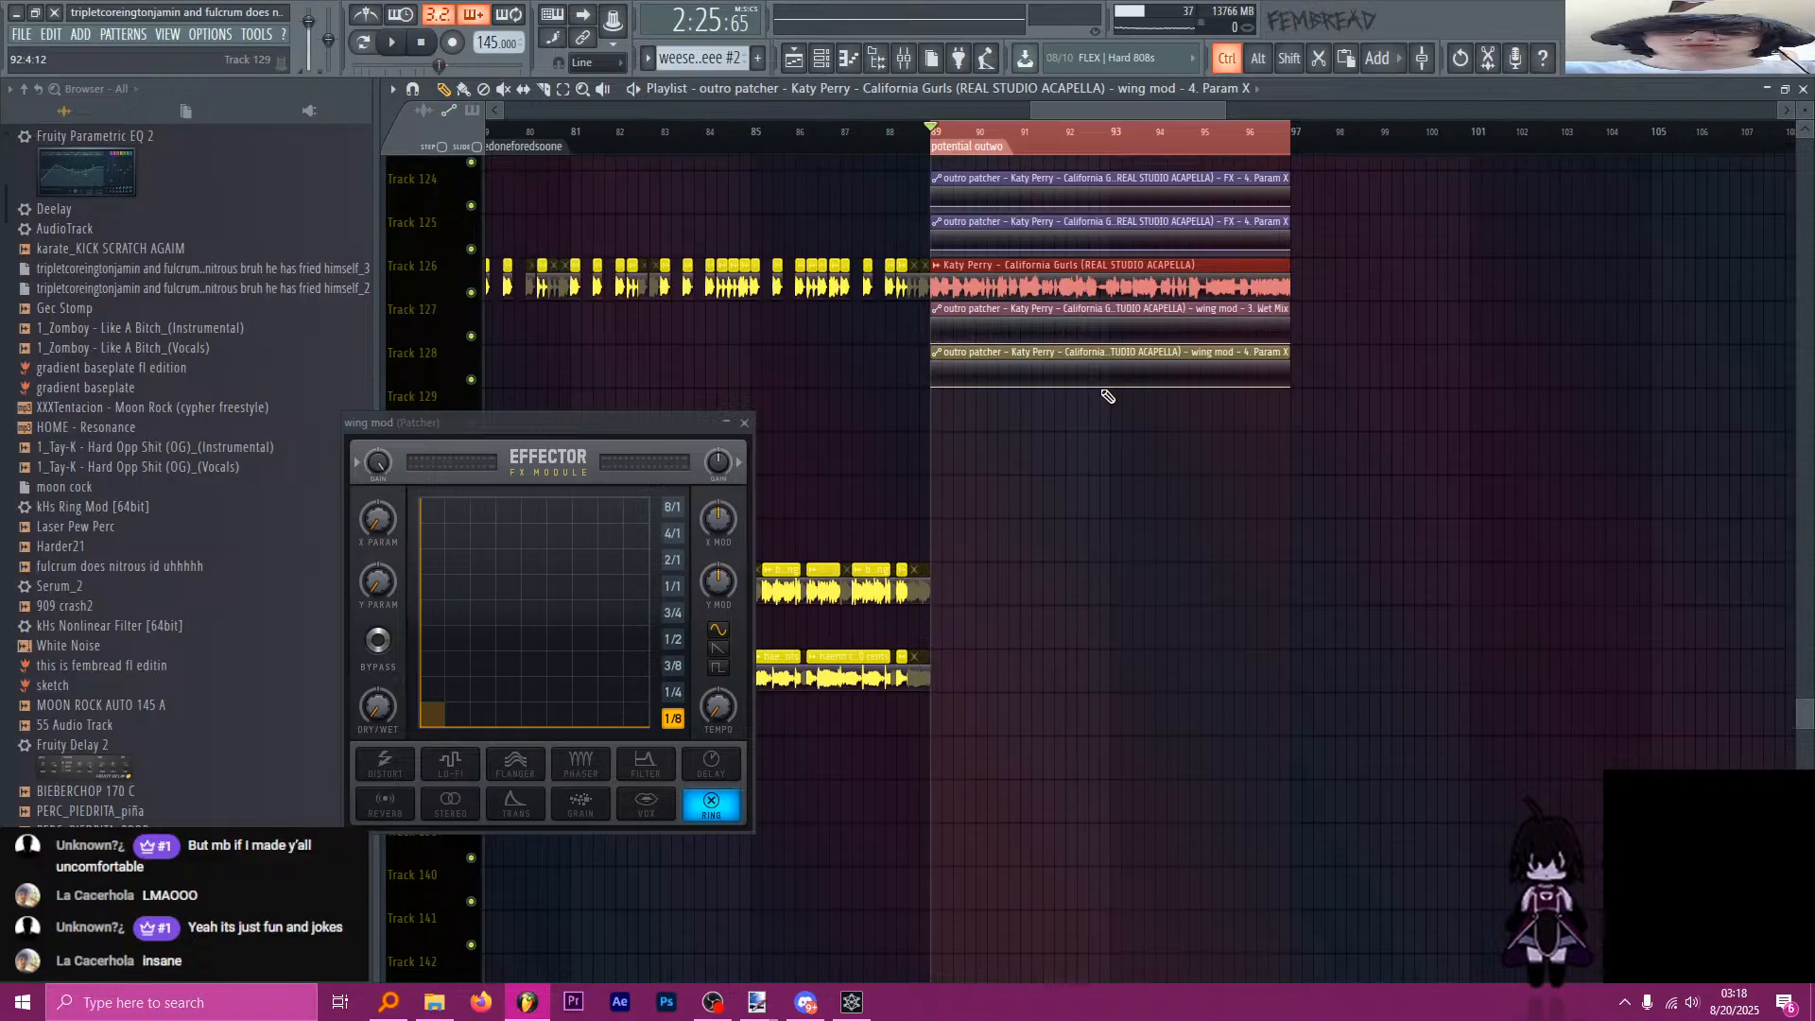
# Remove the duplicate FX Param X automation clip from Track 125 and close the wing mod window.
pyautogui.scroll(3, 1107, 396)
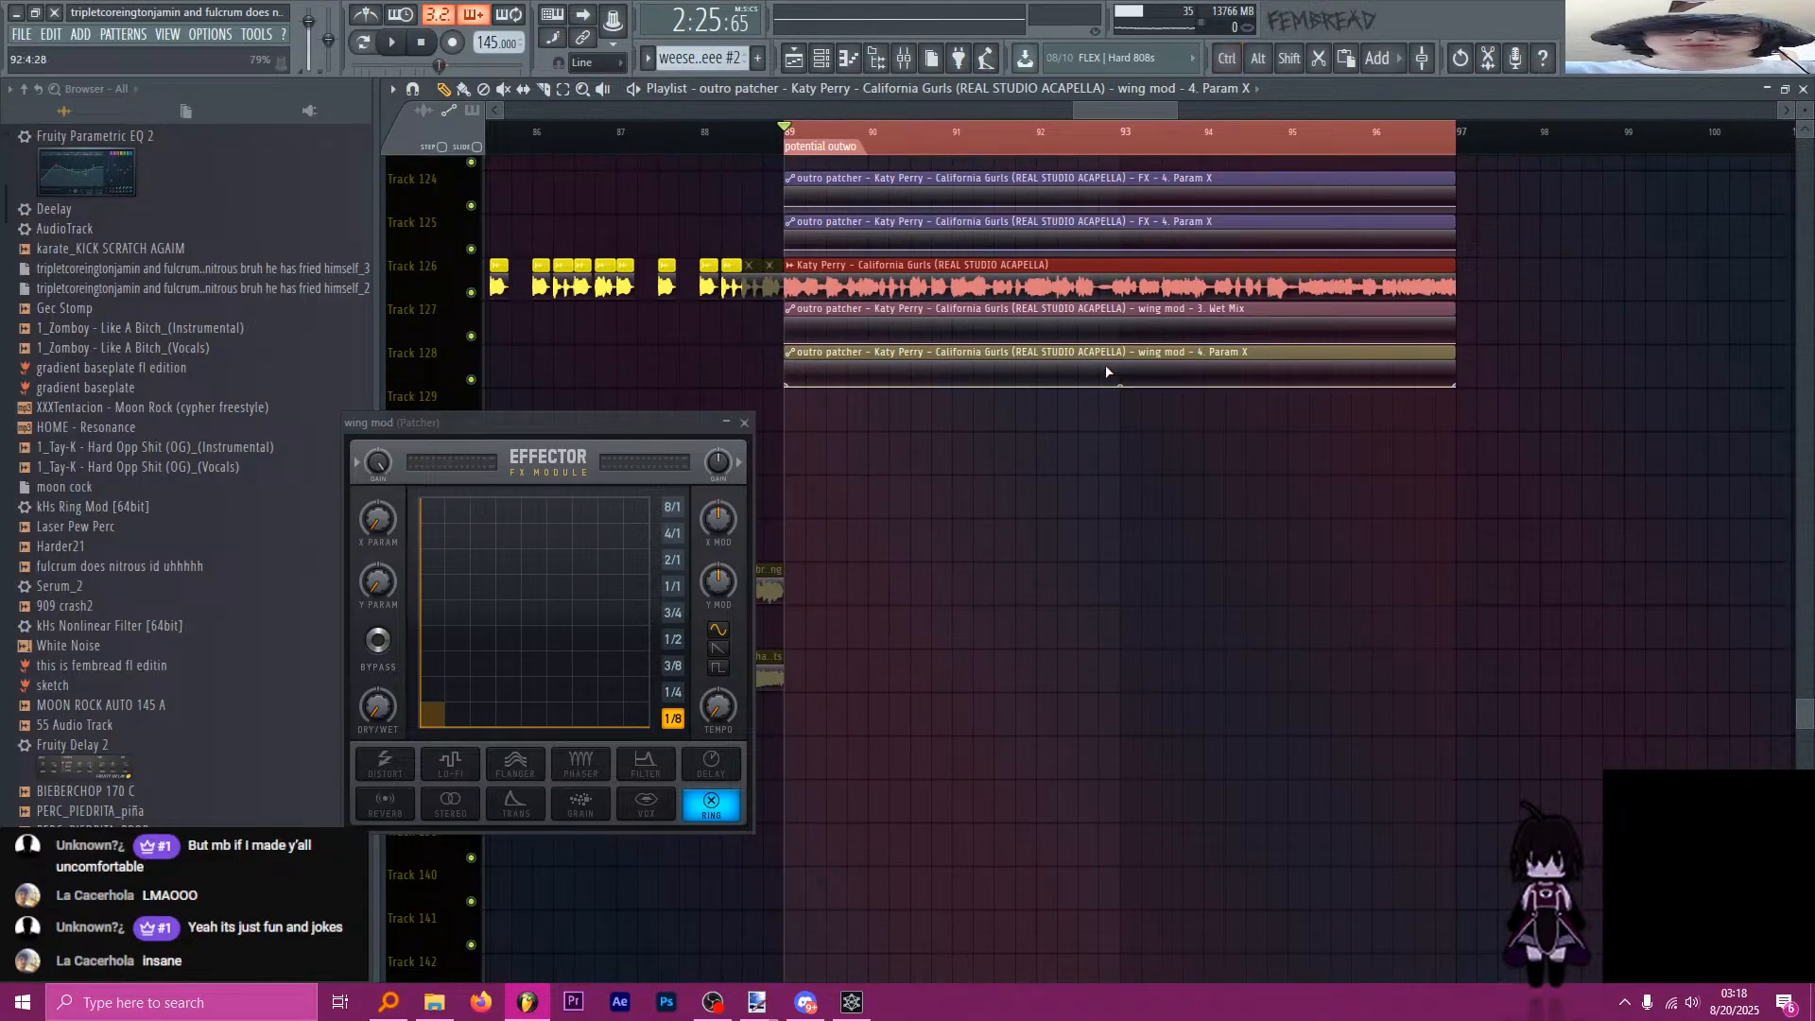
pyautogui.scroll(-5, 1104, 372)
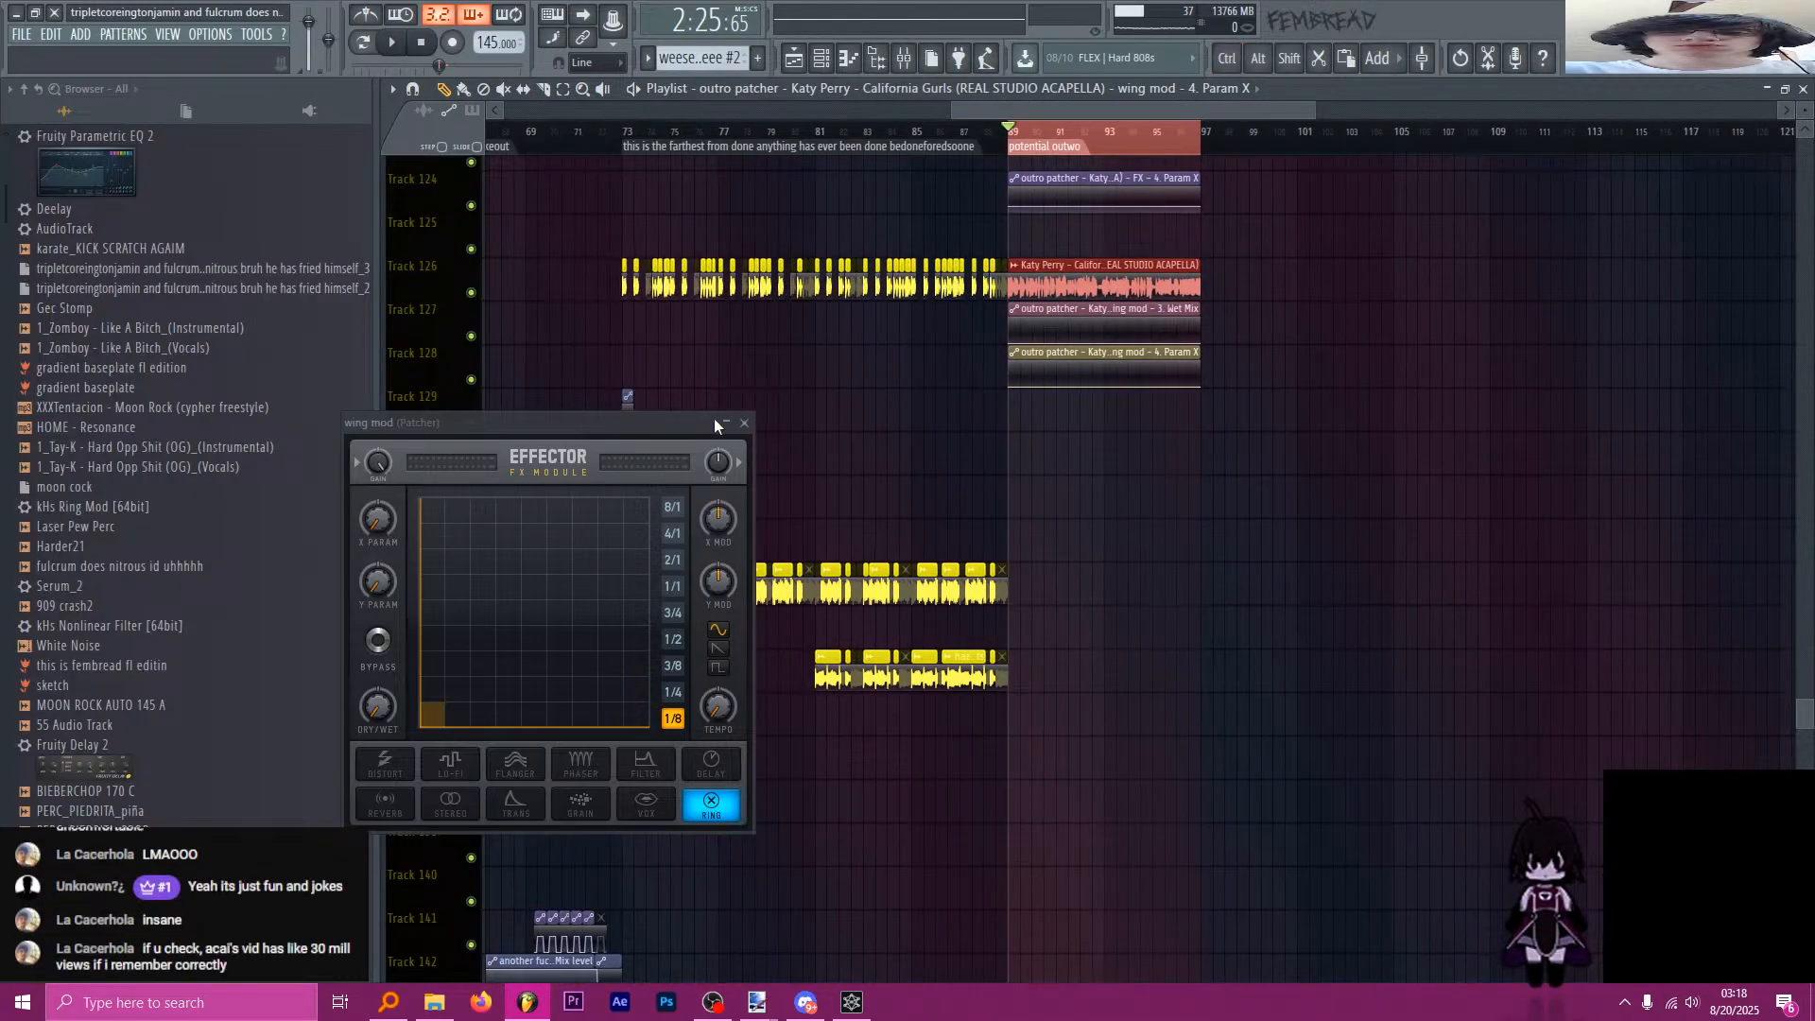
pyautogui.click(743, 422)
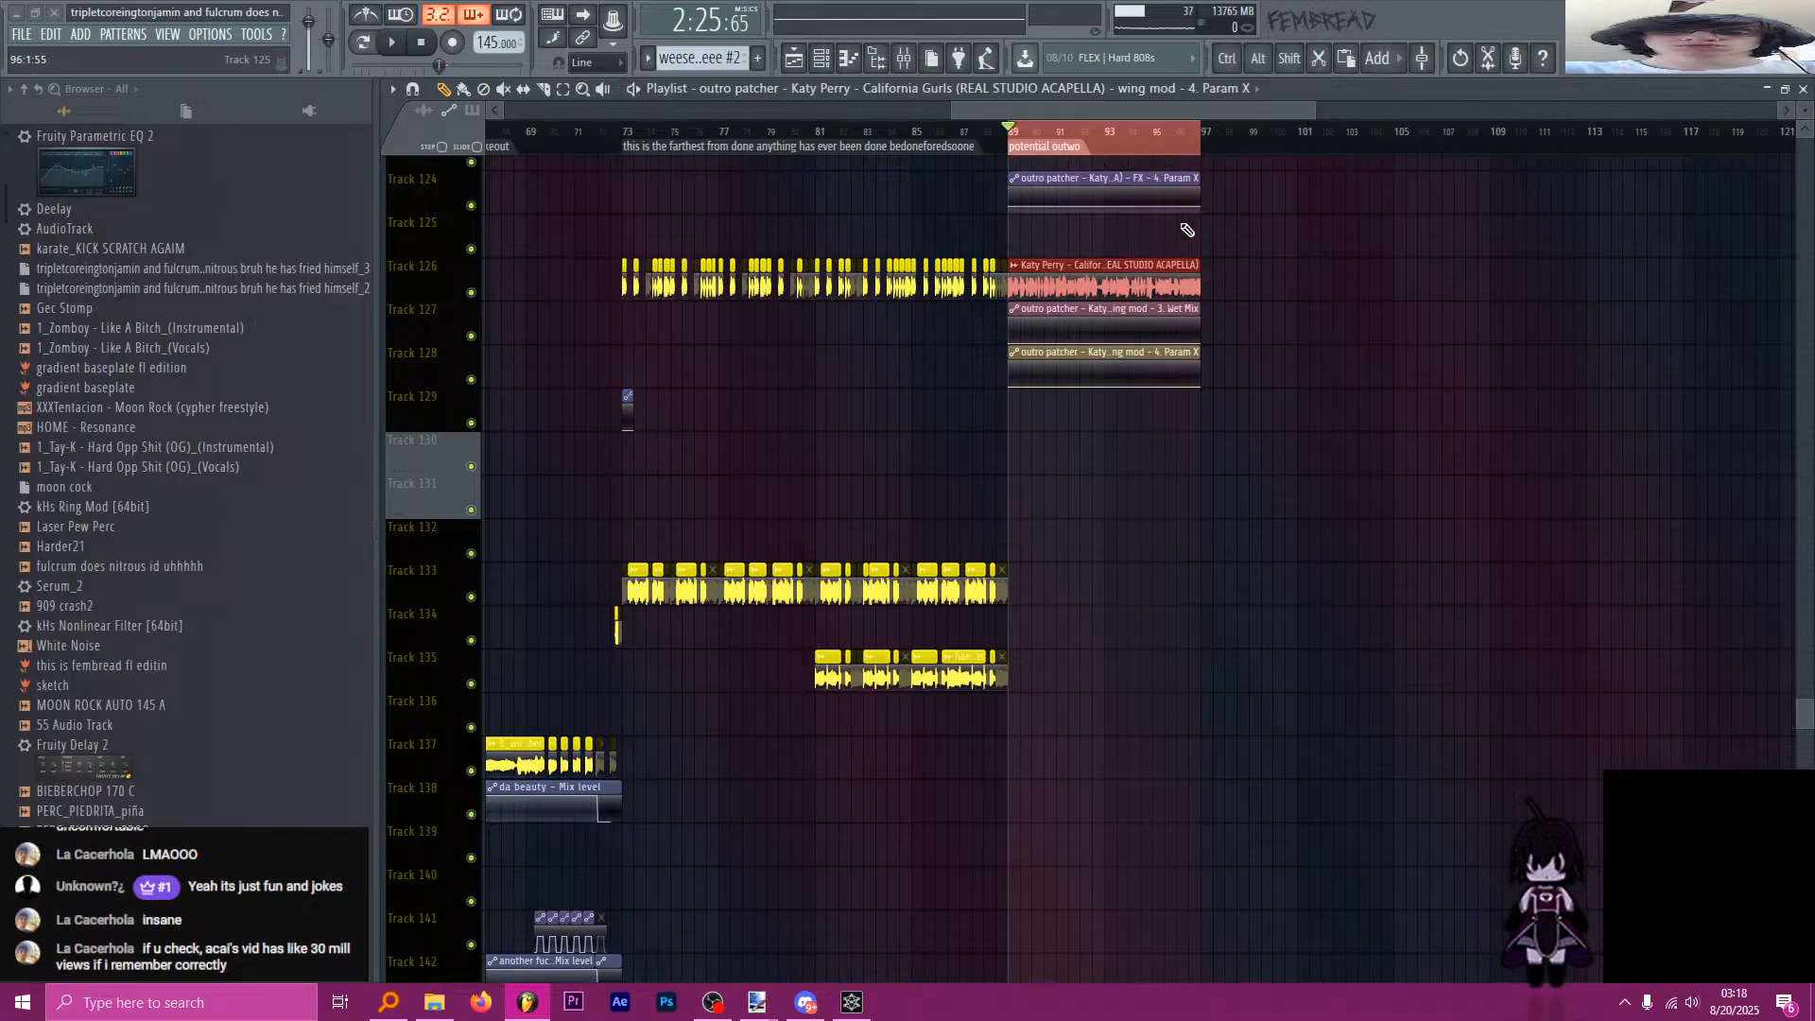
# Move the FX Param X automation clip from Track 124 down to Track 129 and save the project.
pyautogui.scroll(2, 1214, 224)
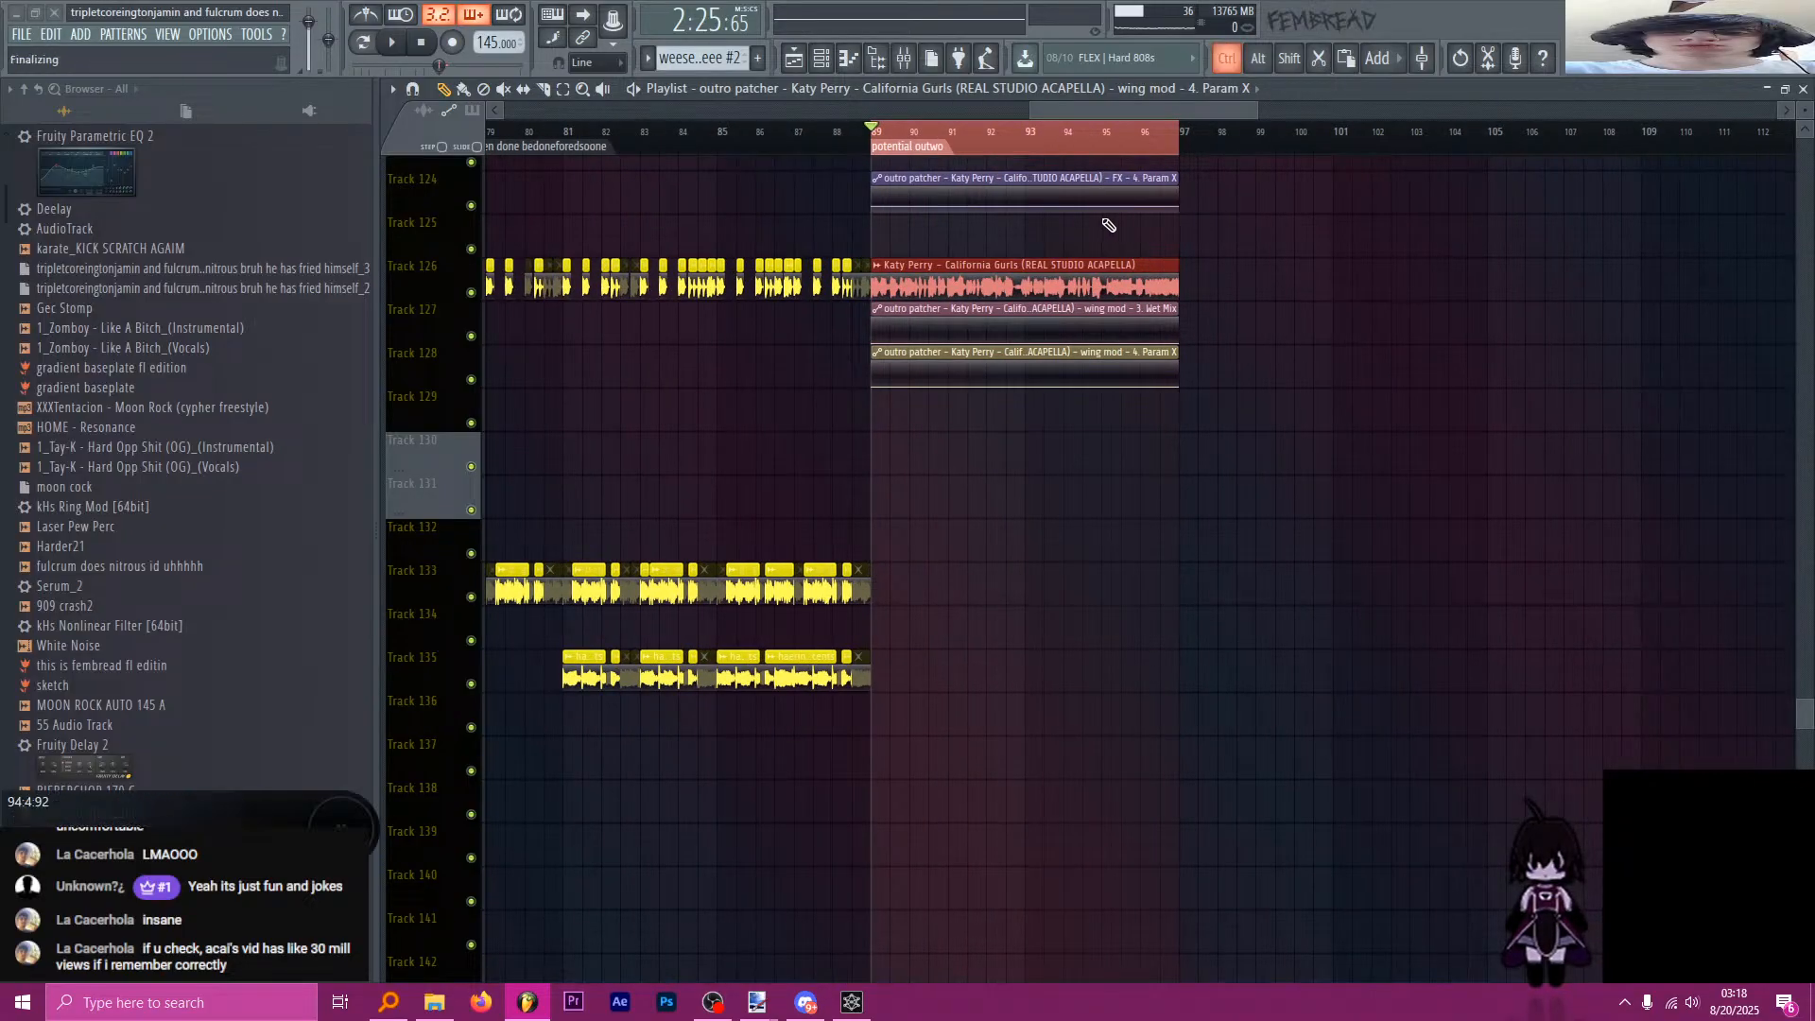
pyautogui.moveTo(1148, 236); pyautogui.dragTo(1082, 182)
pyautogui.hotkey('shift', 'Down')
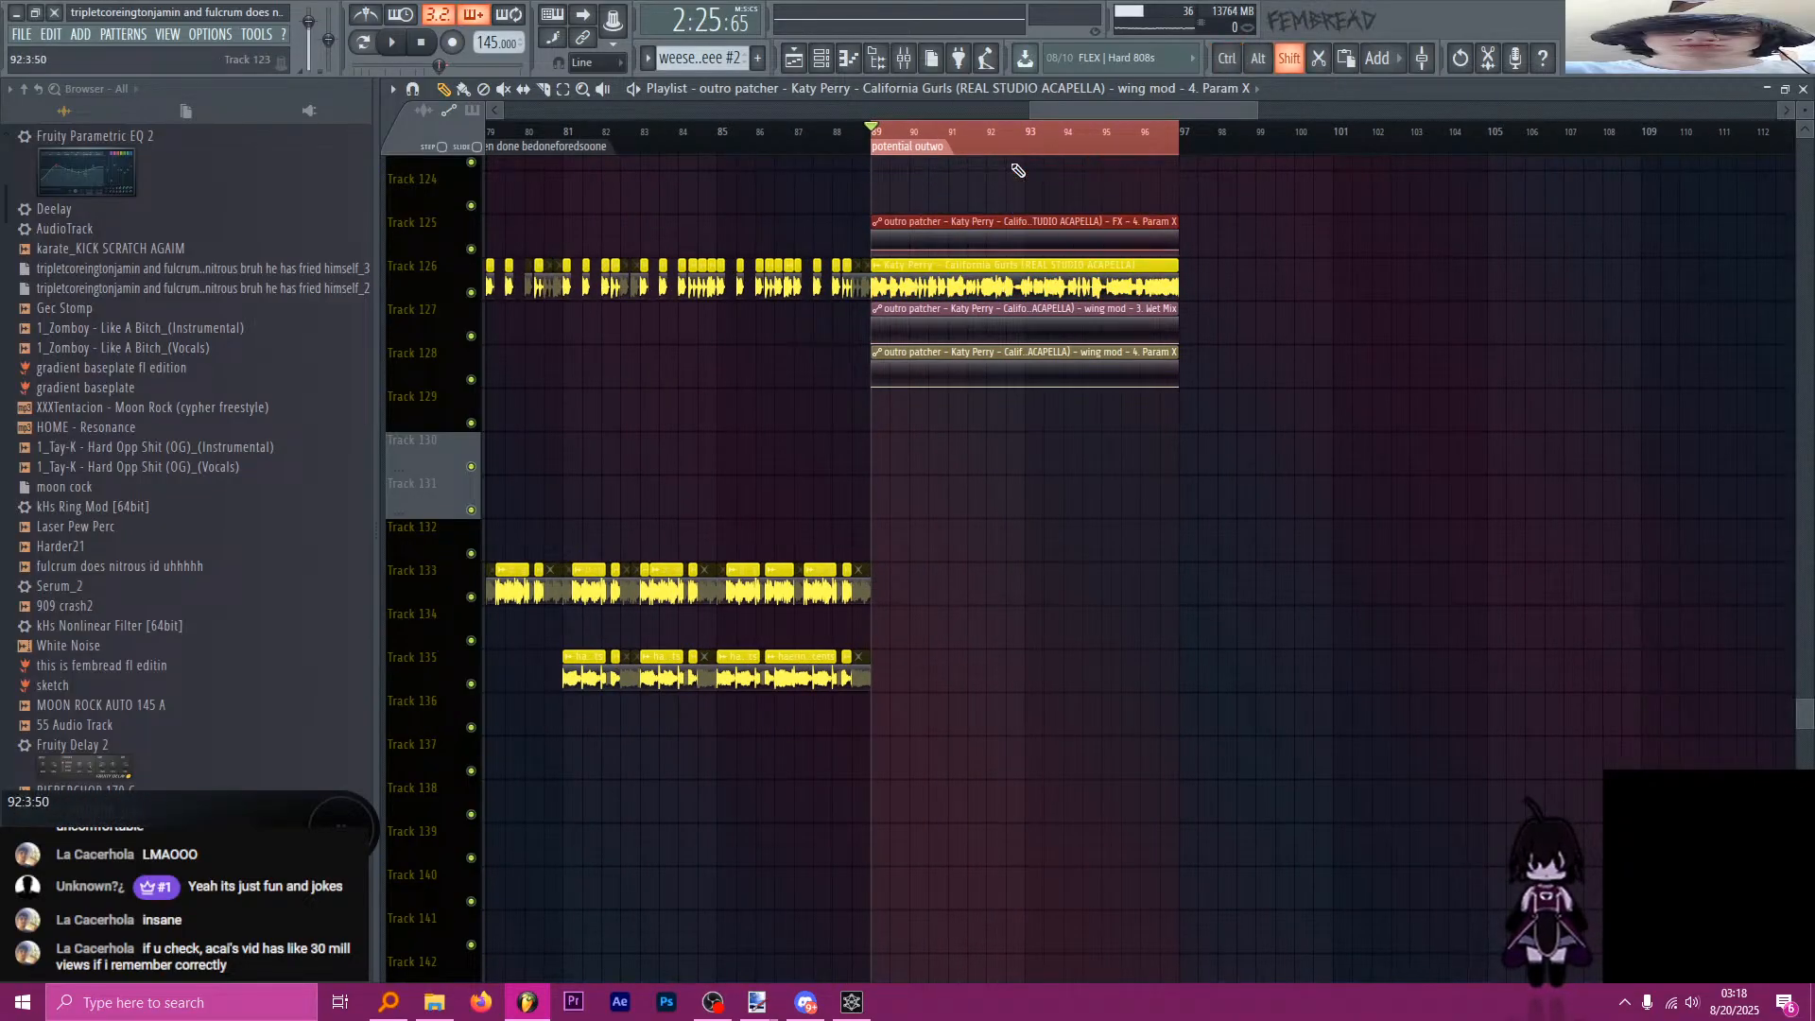
pyautogui.hotkey('shift', 'Down')
pyautogui.hotkey('shift', 'Down')
pyautogui.hotkey('shift', 'Down')
pyautogui.hotkey('shift', 'Down')
pyautogui.hotkey('shift', 'Down')
pyautogui.hotkey('shift', 'Up')
pyautogui.hotkey('ctrl', 's')
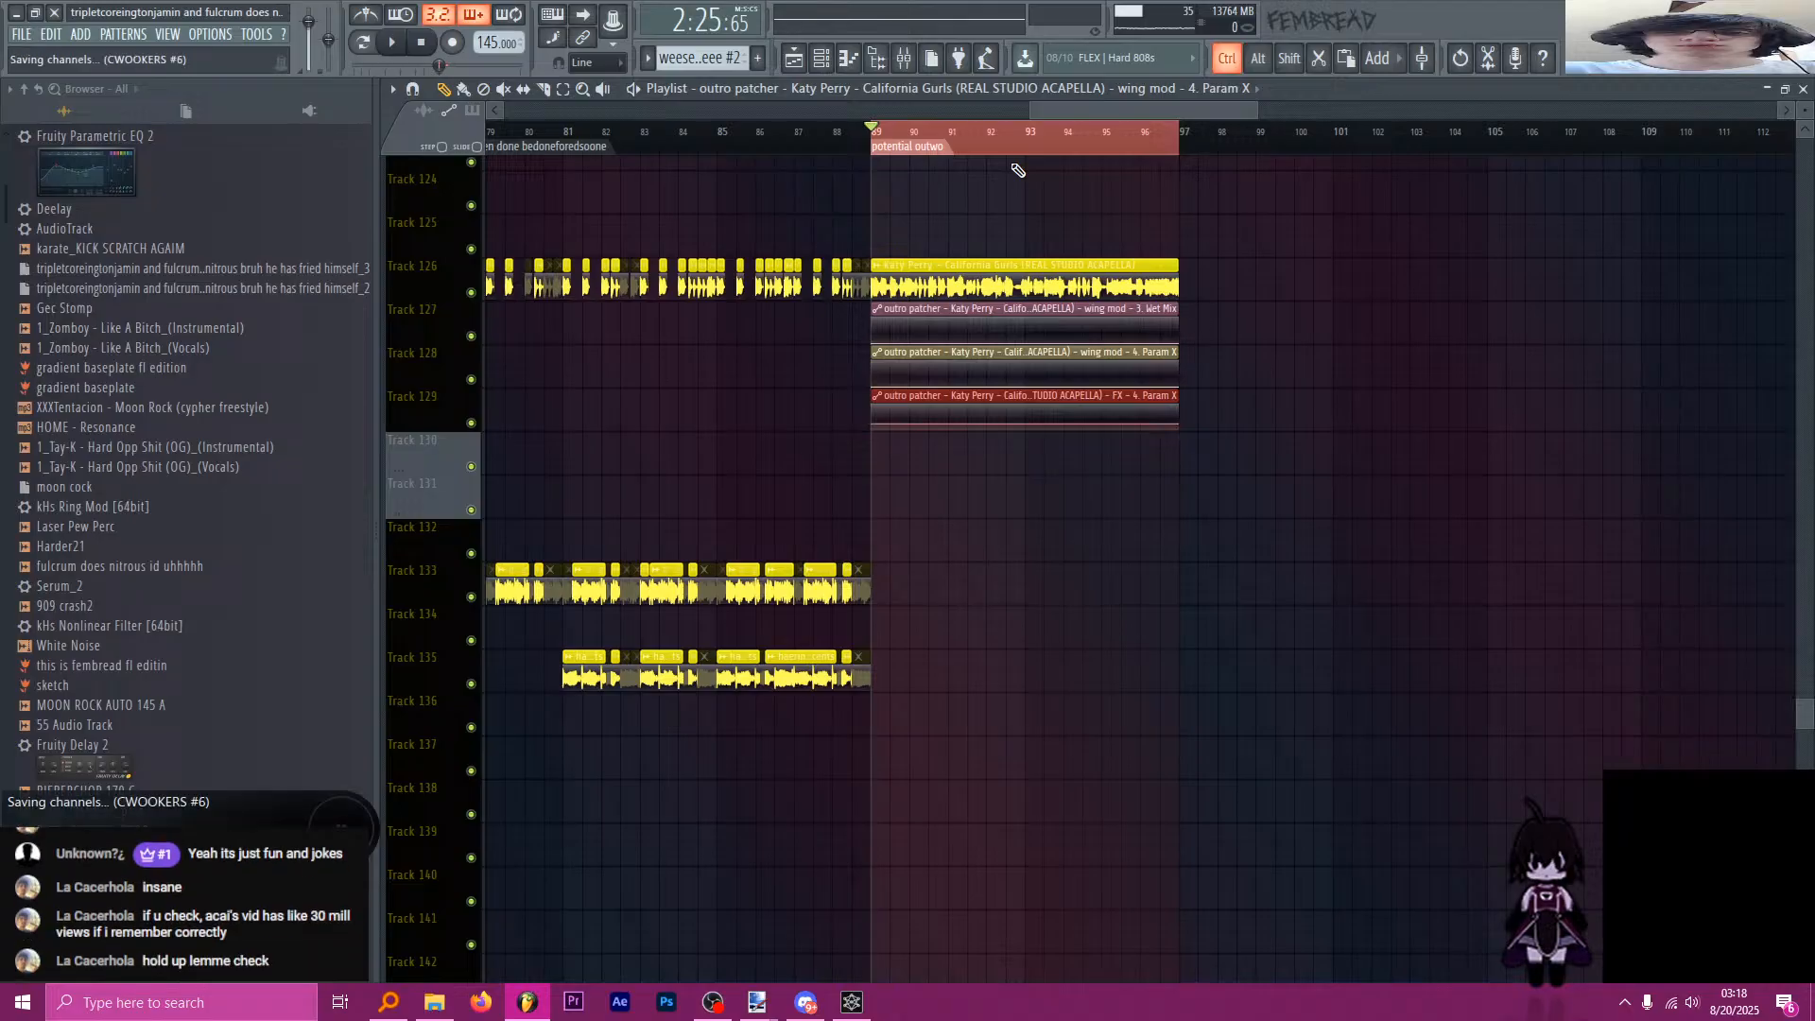
# Insert another playlist track at Track 131 and move the three outro automation clips down to Tracks 130 to 132.
pyautogui.keyDown('ctrl'); pyautogui.scroll(-5, 1182, 369); pyautogui.keyUp('ctrl')
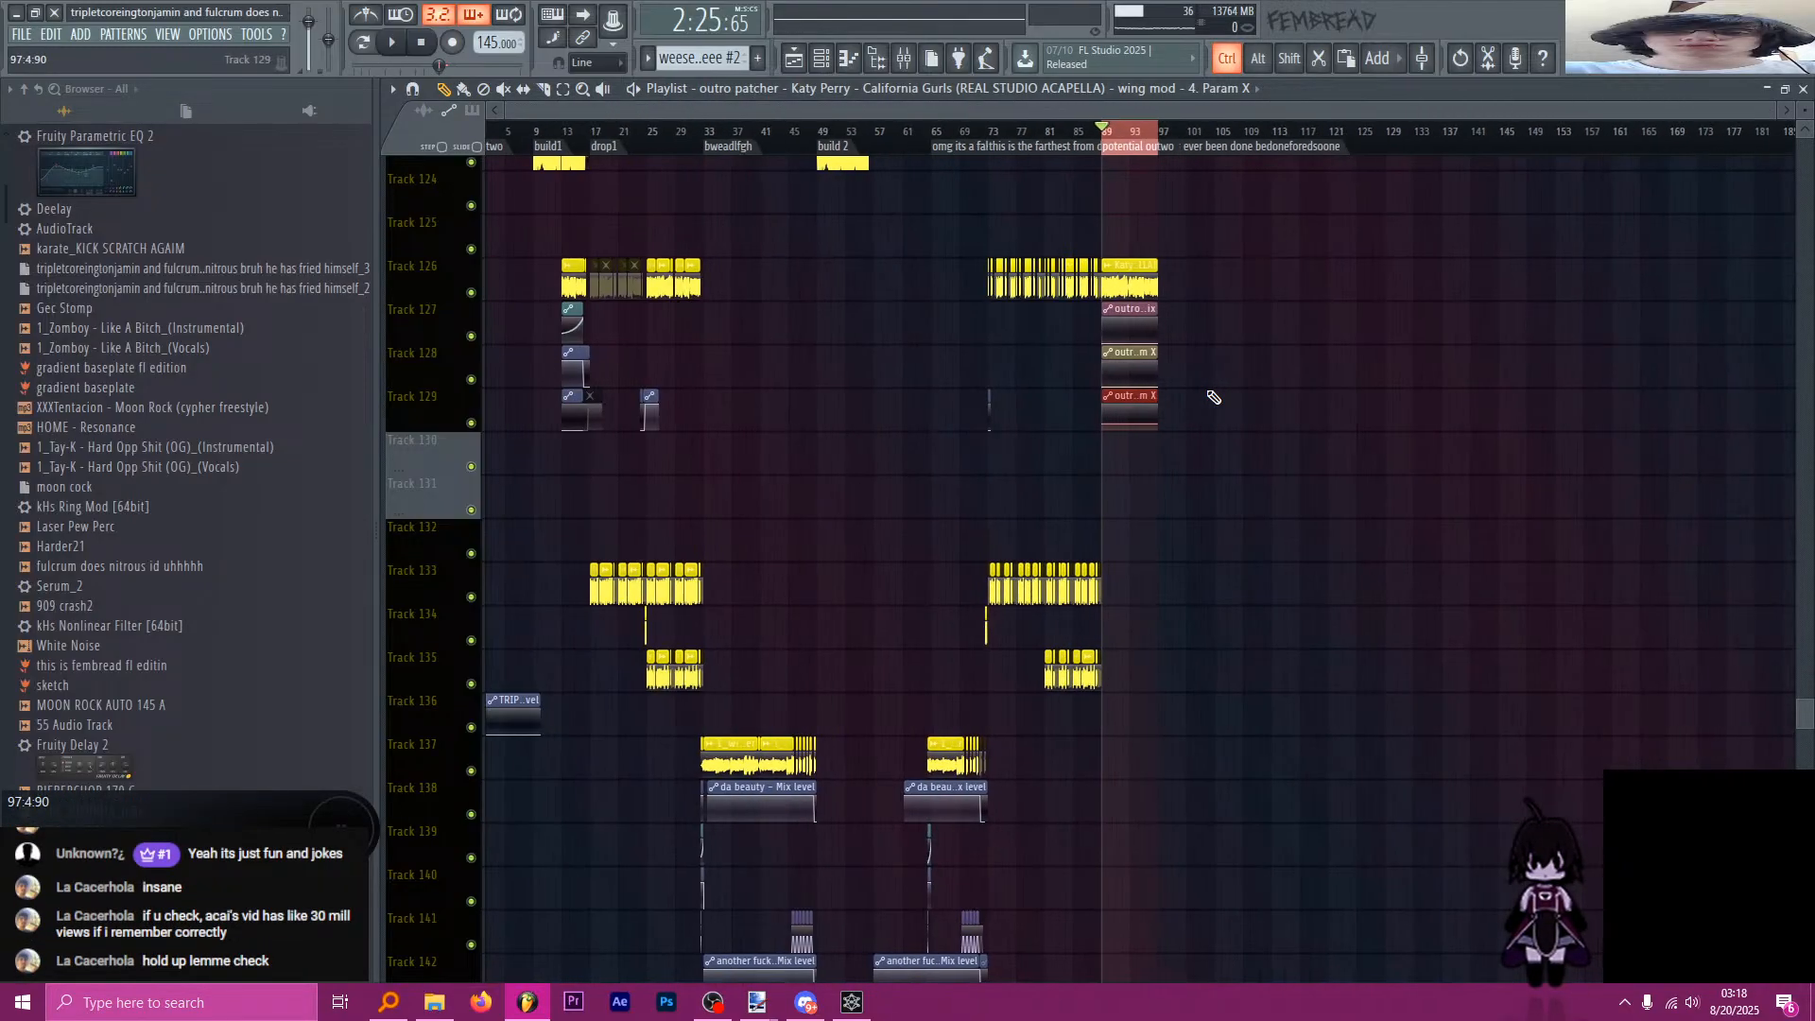
pyautogui.rightClick(427, 482)
pyautogui.press('i')
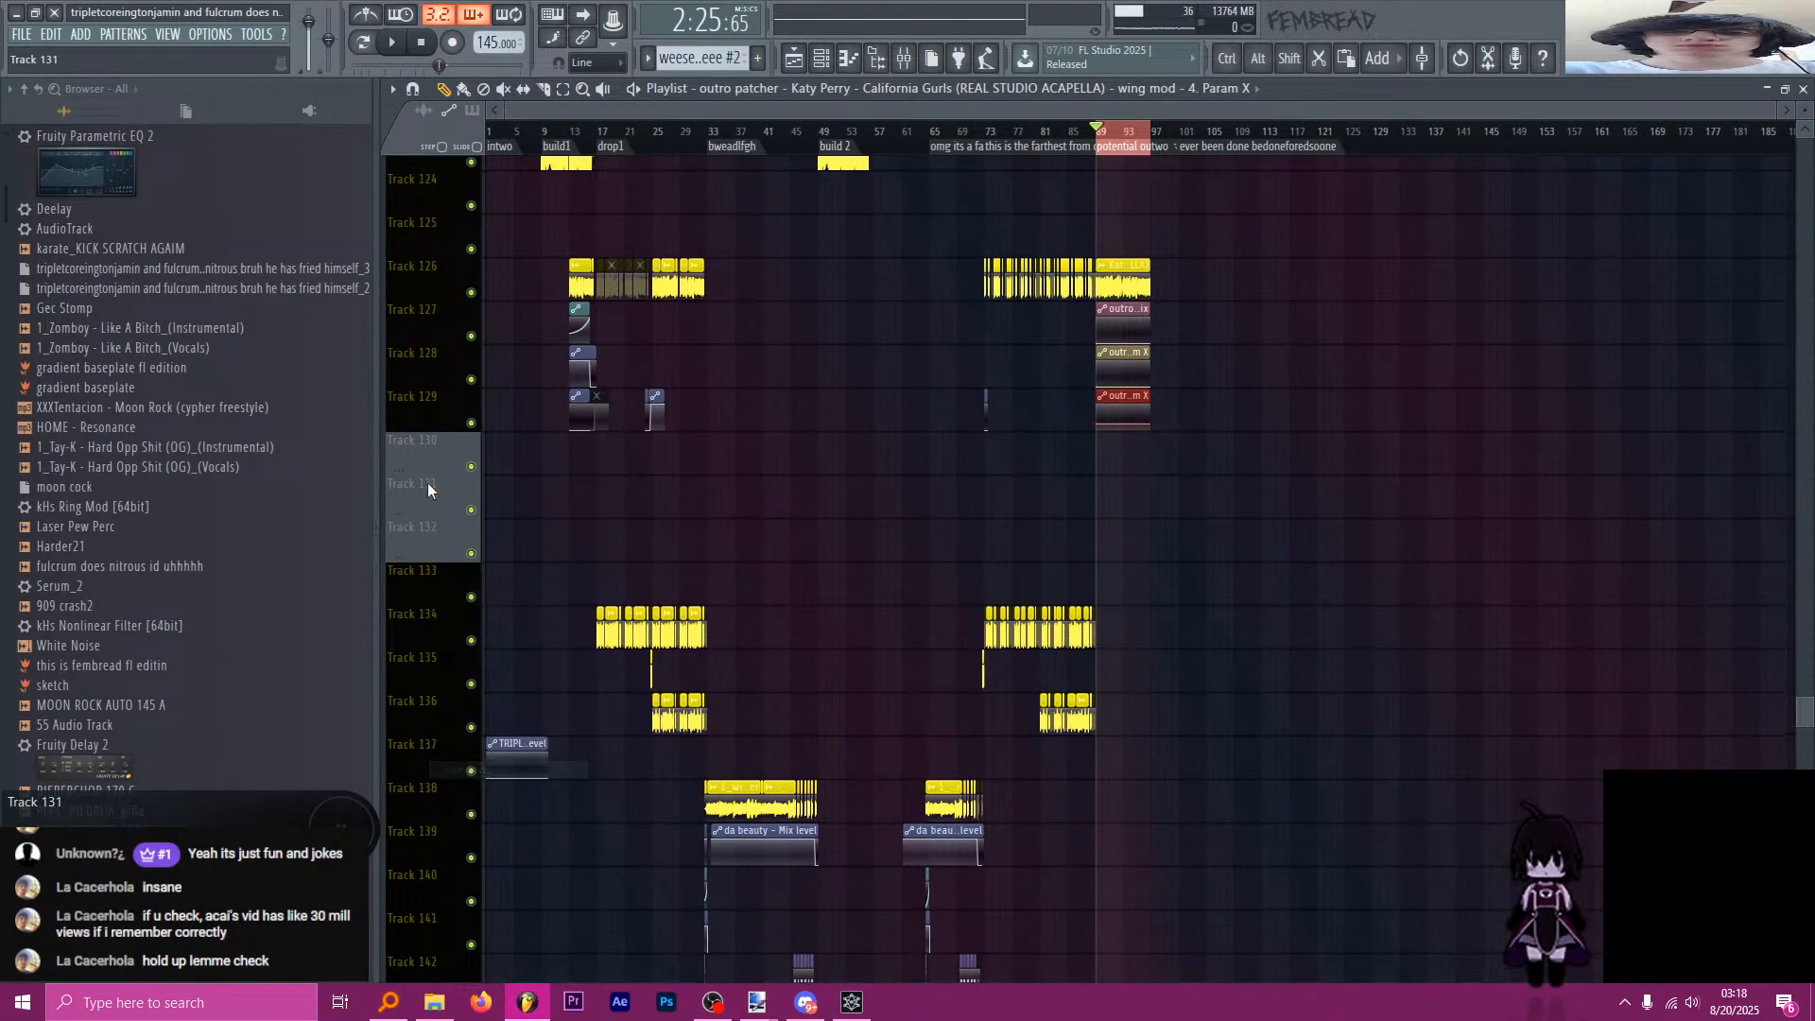
pyautogui.keyDown('ctrl'); pyautogui.moveTo(1282, 471); pyautogui.dragTo(1122, 329); pyautogui.keyUp('ctrl')
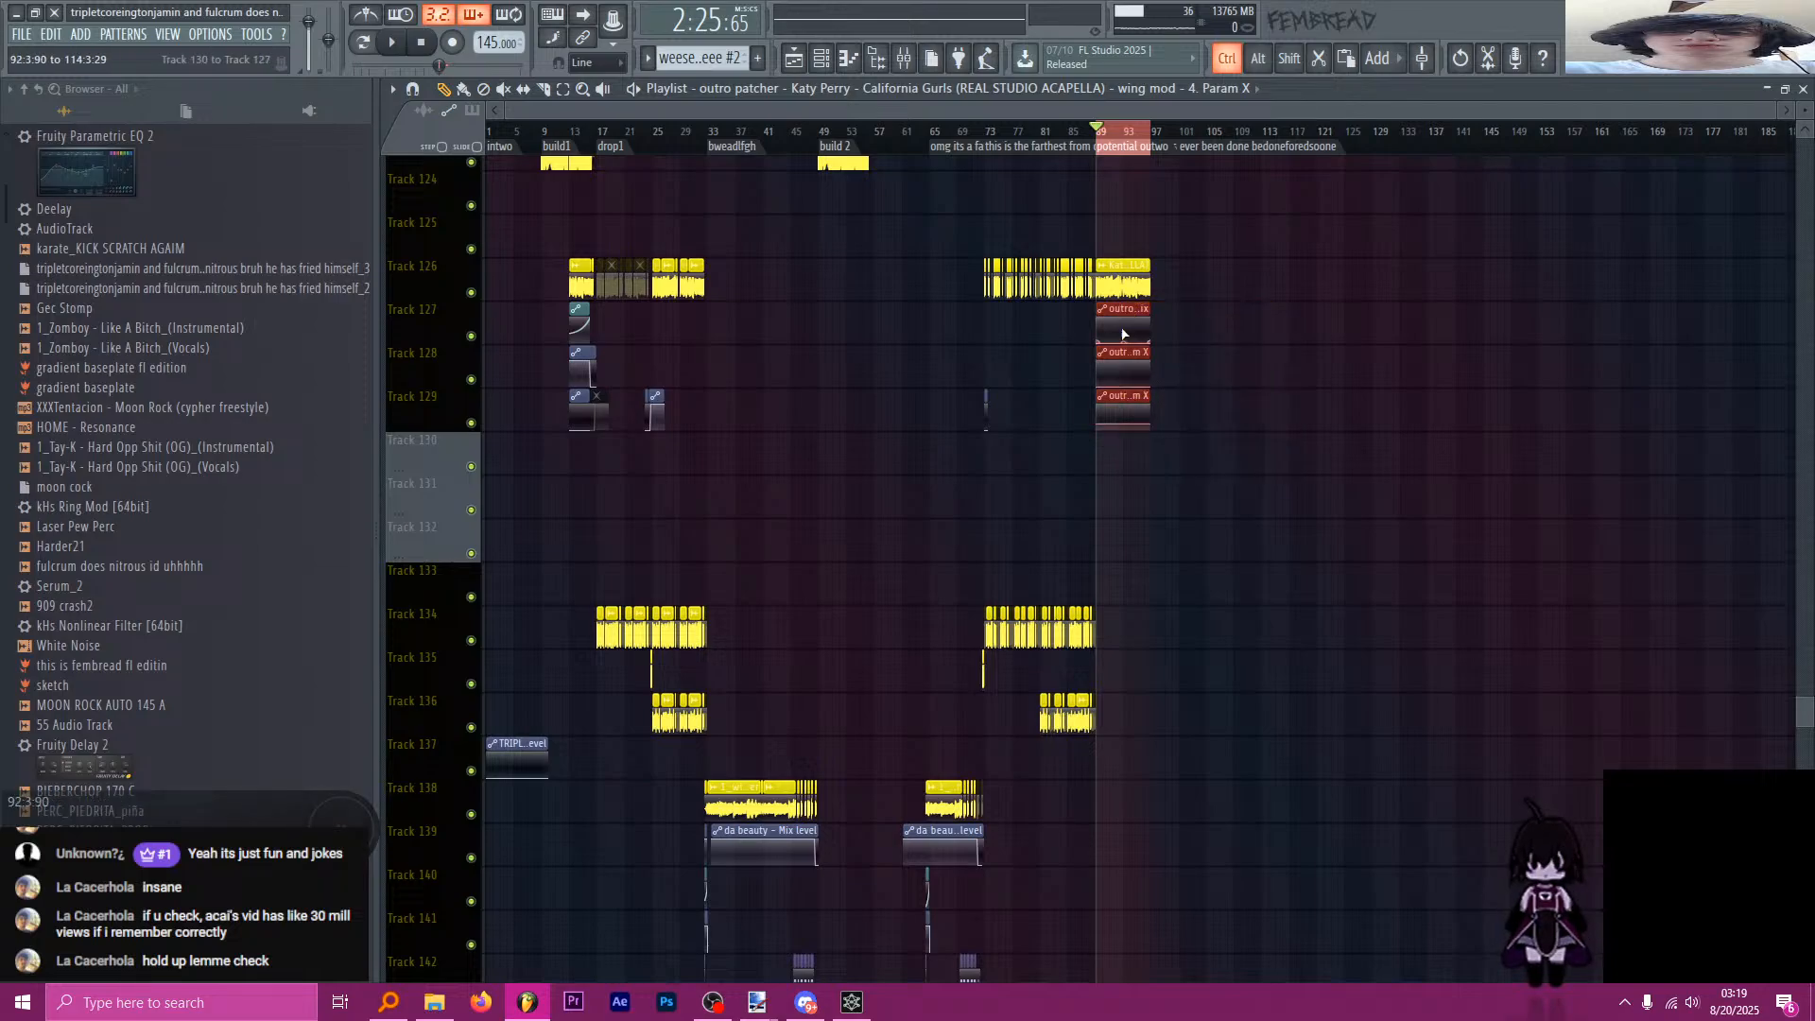
pyautogui.hotkey('shift', 'Down')
pyautogui.hotkey('shift', 'Down')
pyautogui.hotkey('shift', 'Down')
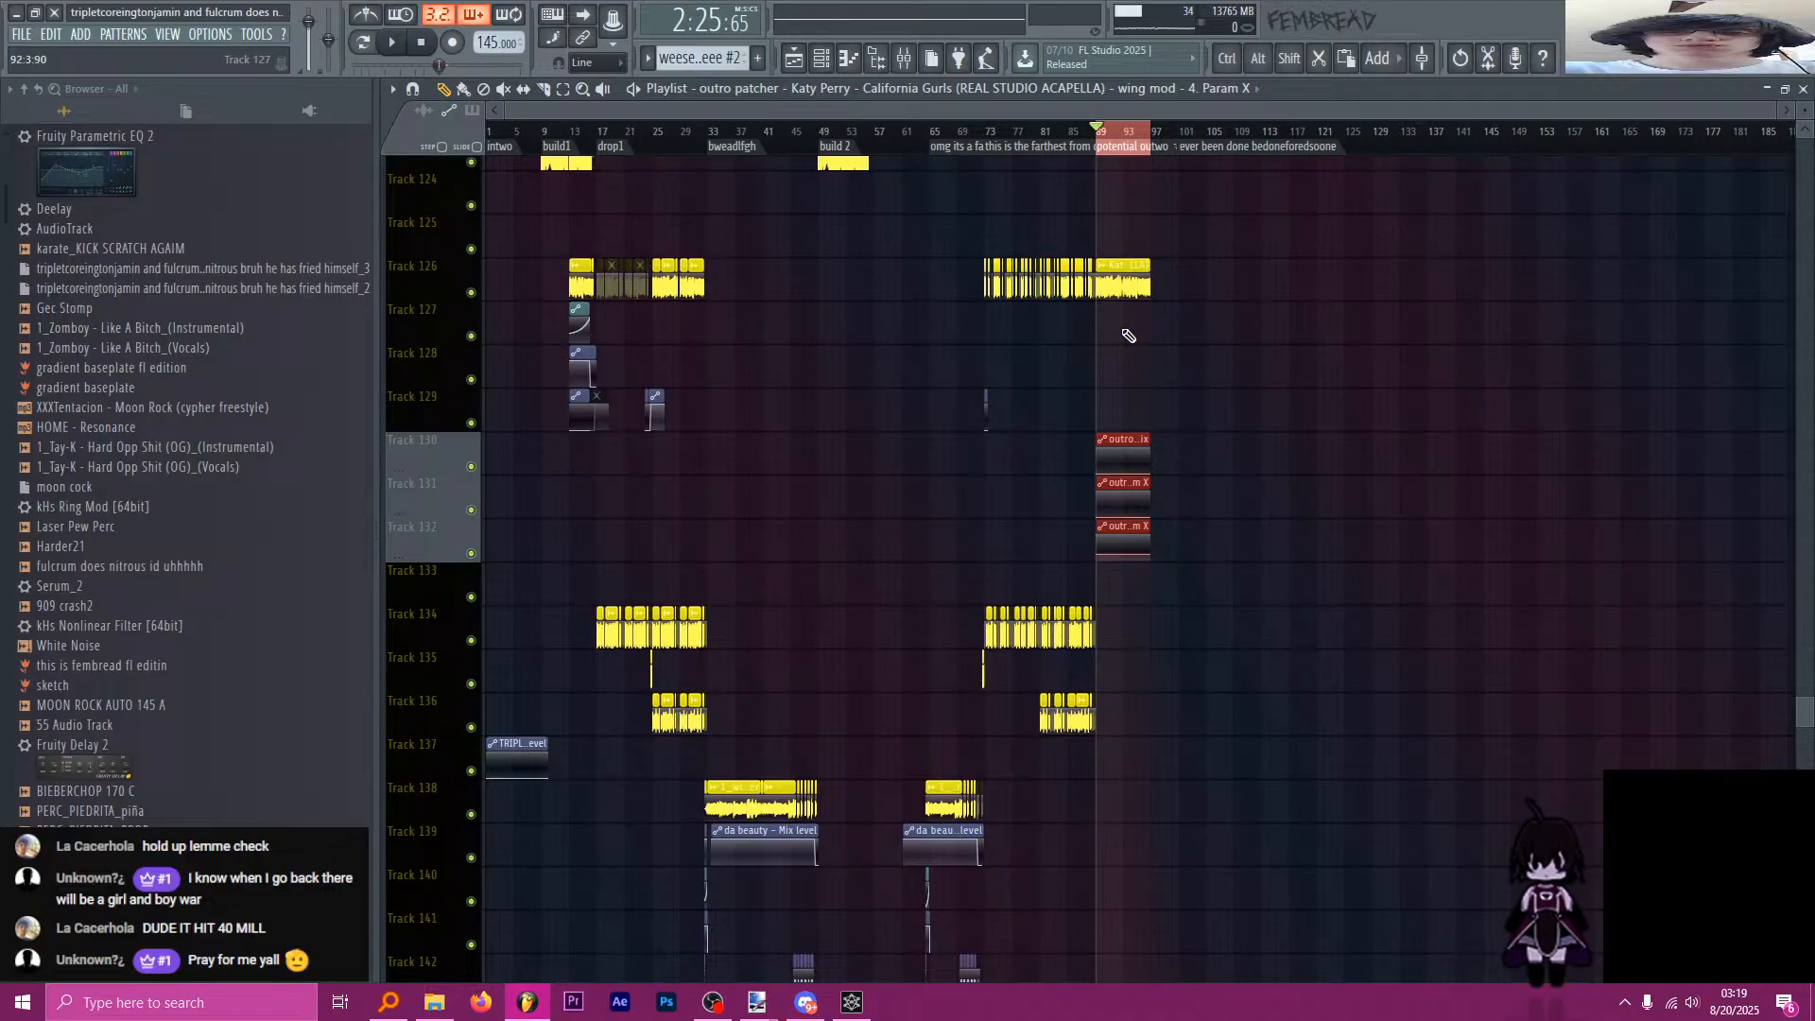
# Shape the wing mod Wet Mix automation clip on Track 130 into a gently curved rise across the outro.
pyautogui.scroll(8, 1128, 336)
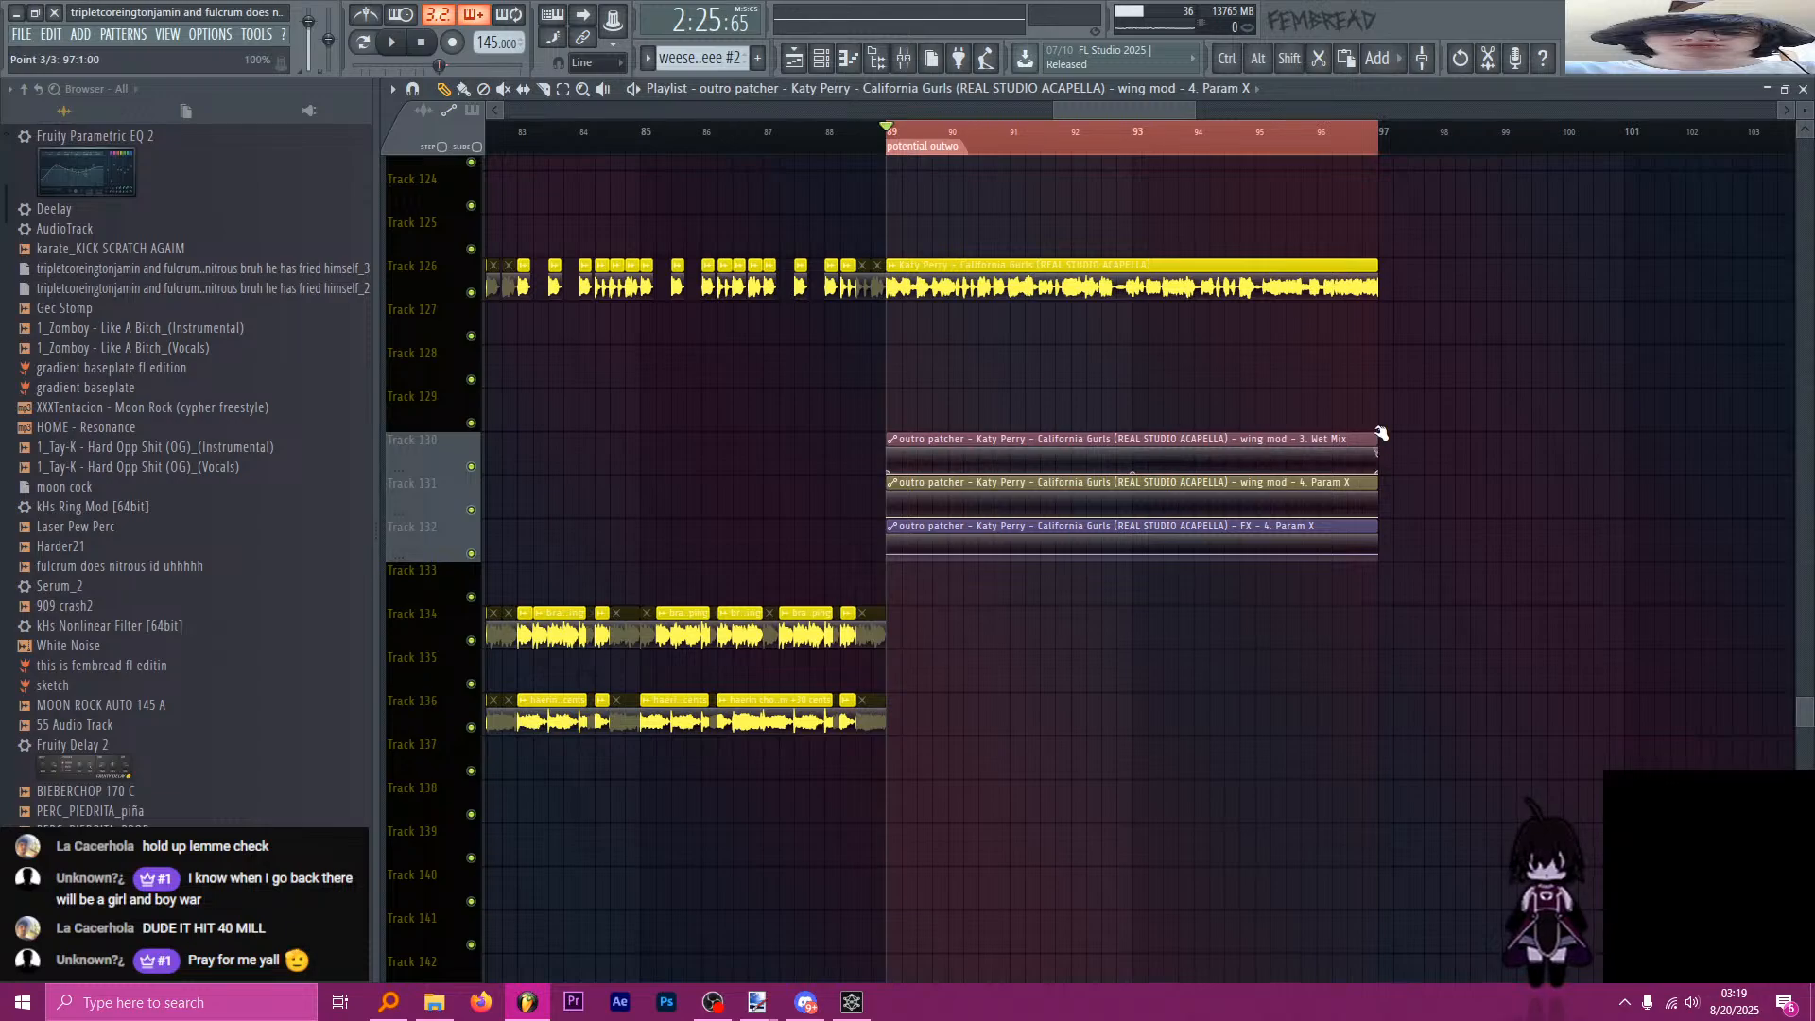
pyautogui.rightClick(1375, 454)
pyautogui.click(1309, 484)
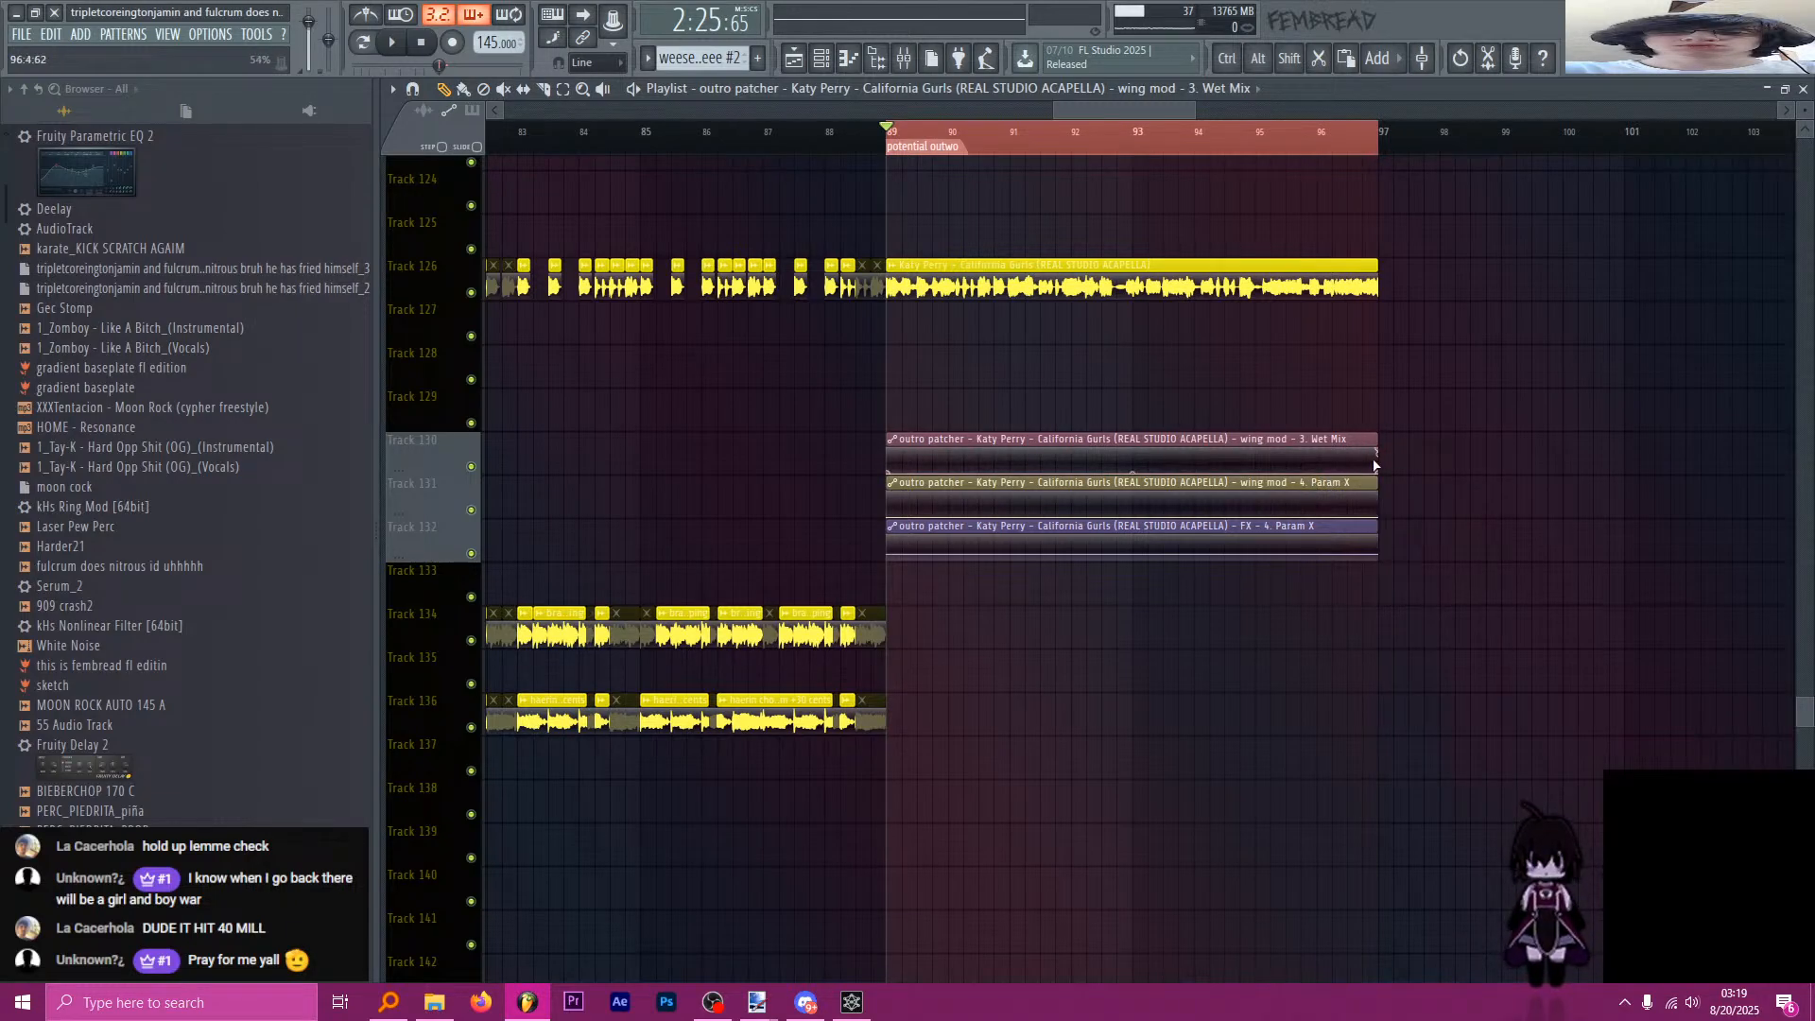
pyautogui.rightClick(1379, 452)
pyautogui.click(1399, 477)
pyautogui.moveTo(1375, 473); pyautogui.dragTo(1375, 446)
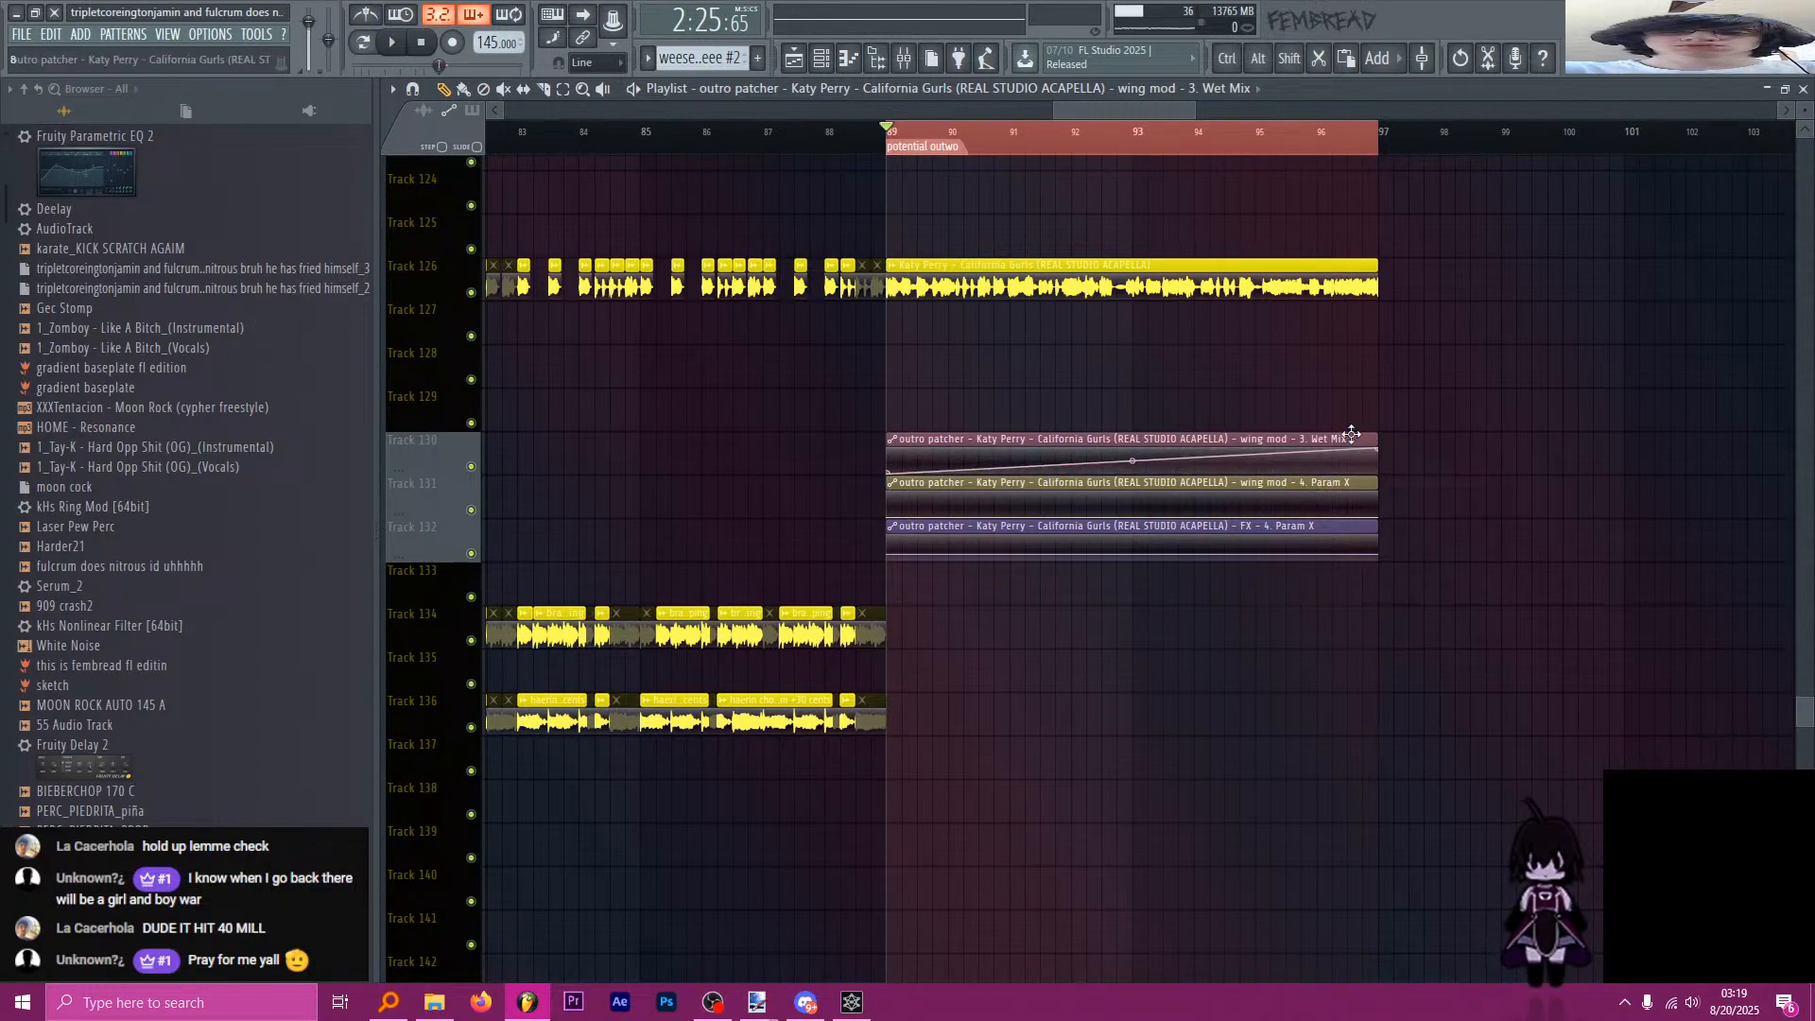
pyautogui.moveTo(1133, 461); pyautogui.dragTo(1132, 465)
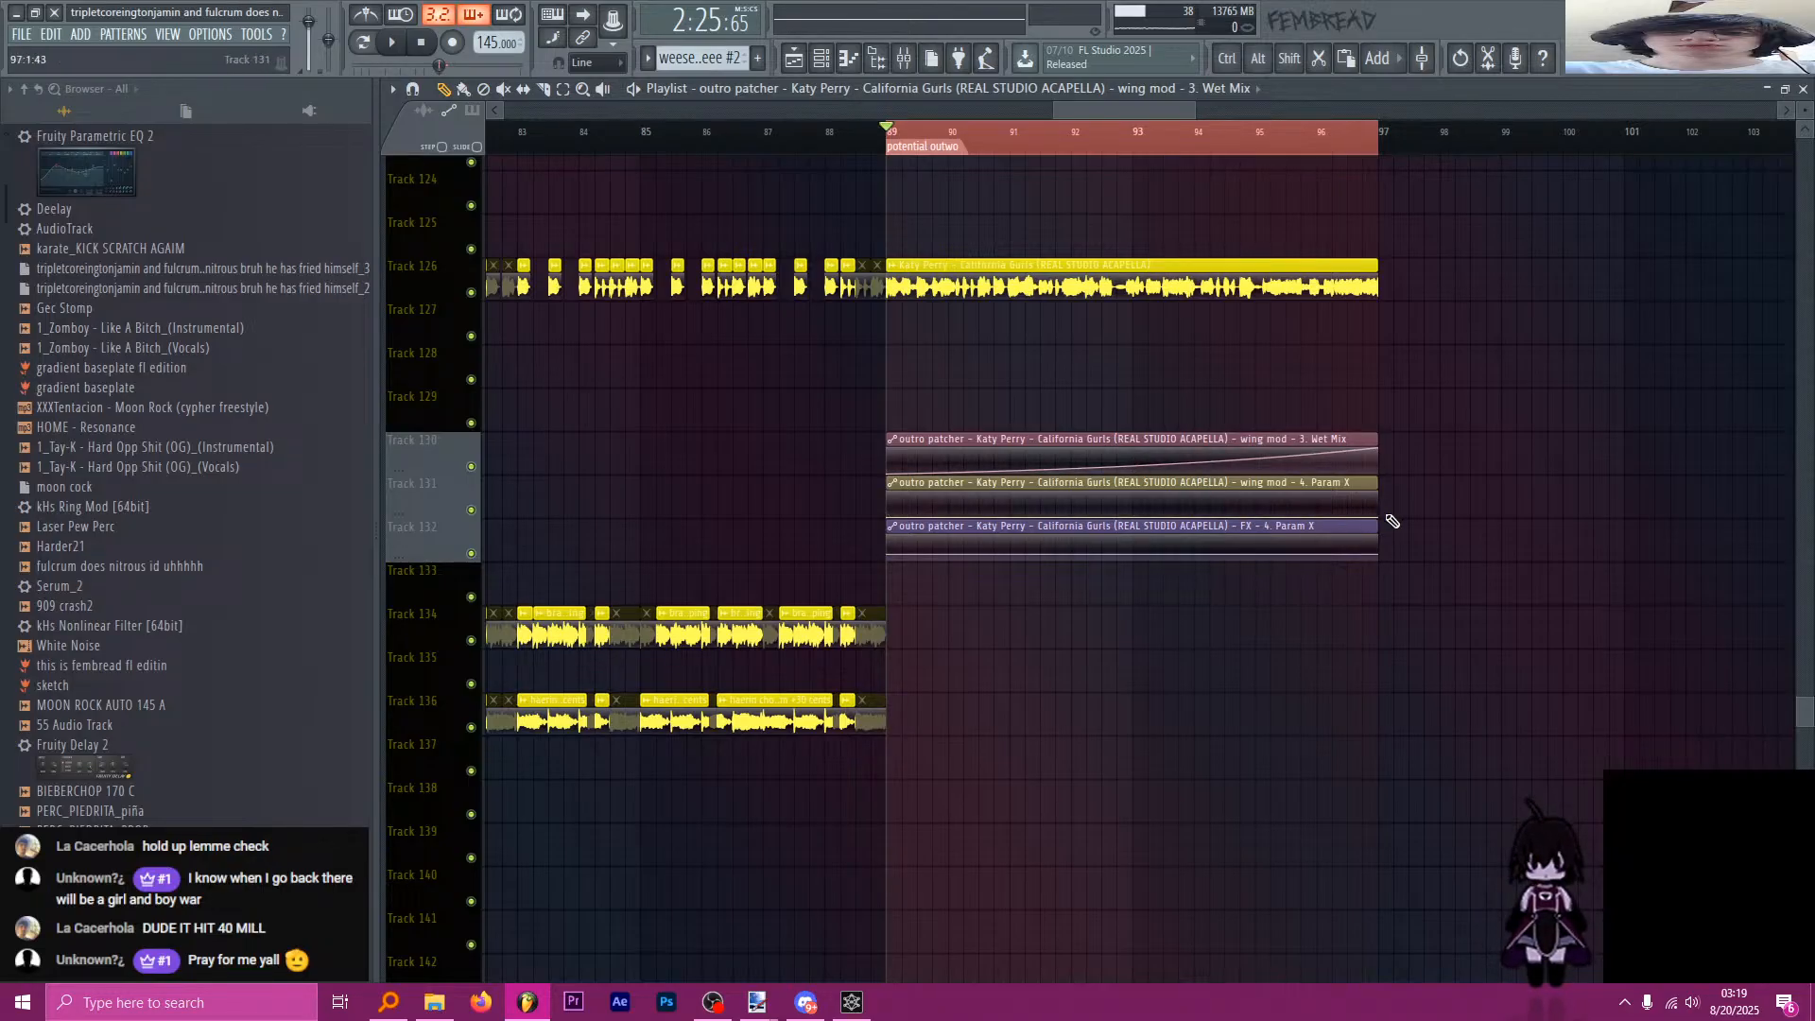
# Shape the wing mod Param X and FX Param X automation clips into rising curves across the outro.
pyautogui.moveTo(1380, 518); pyautogui.dragTo(1379, 489)
pyautogui.moveTo(1132, 505); pyautogui.dragTo(1133, 509)
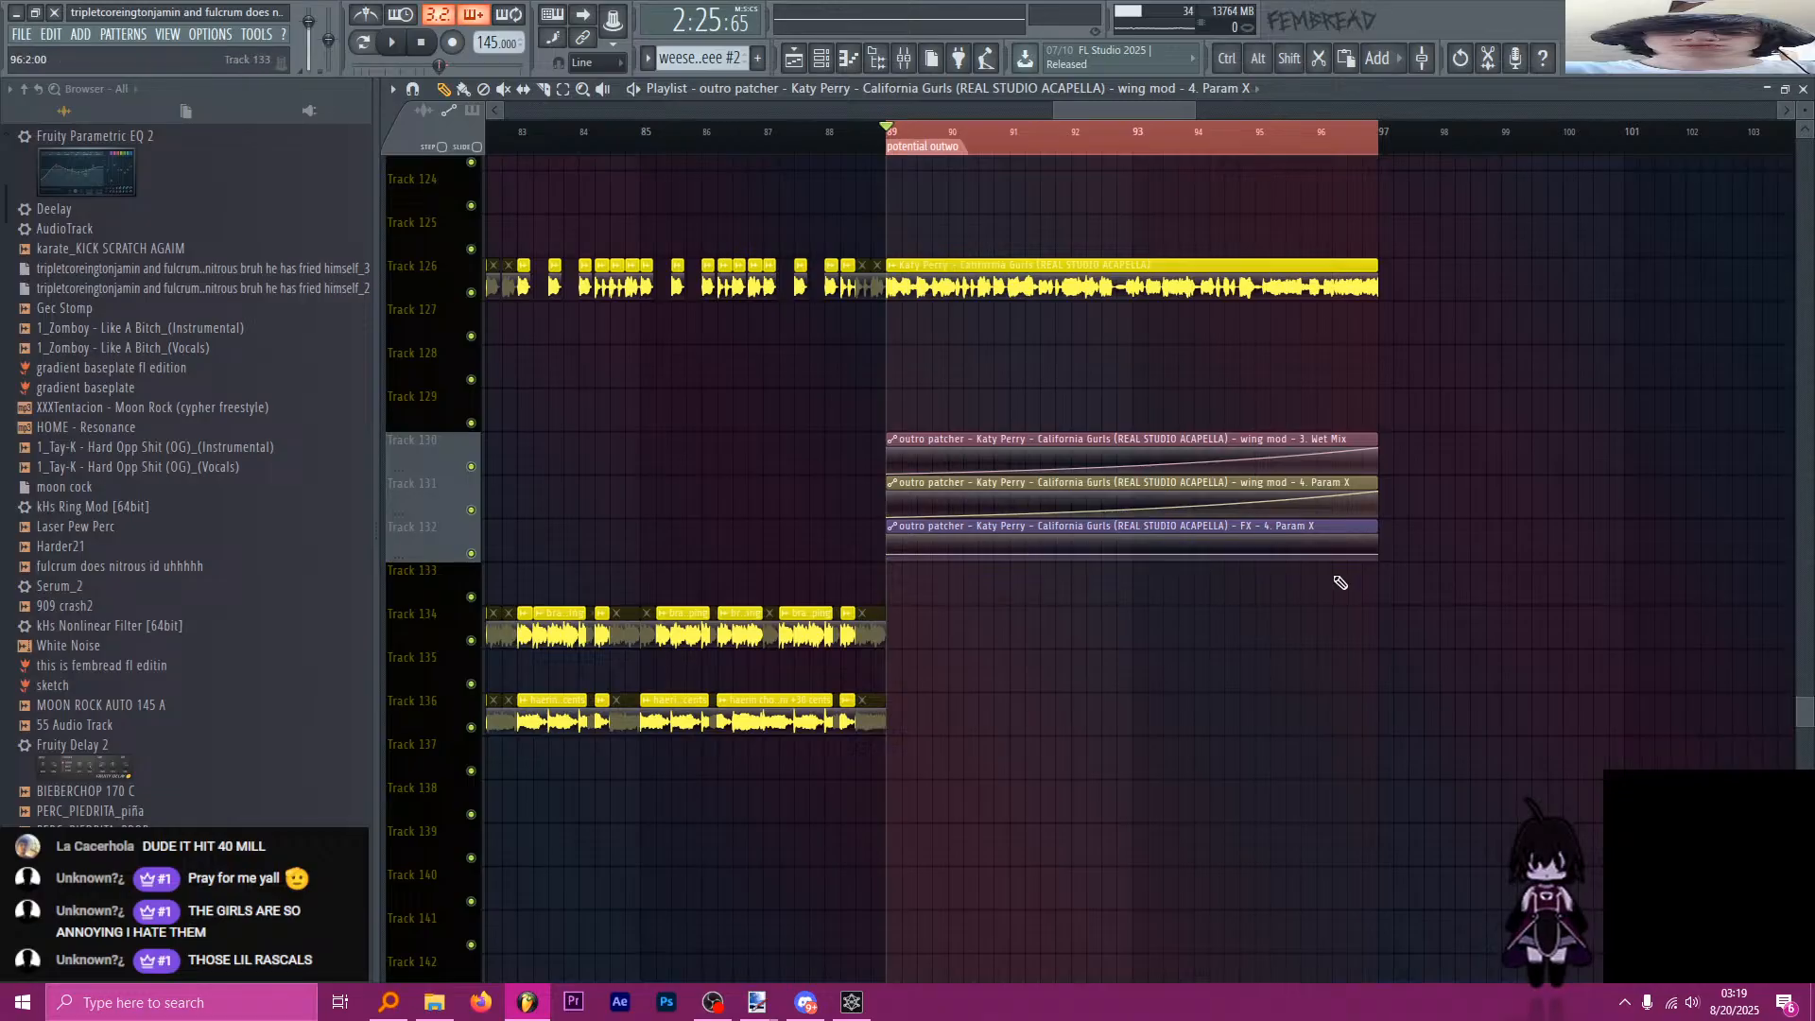
pyautogui.press('space')
pyautogui.moveTo(1381, 555); pyautogui.dragTo(1379, 536)
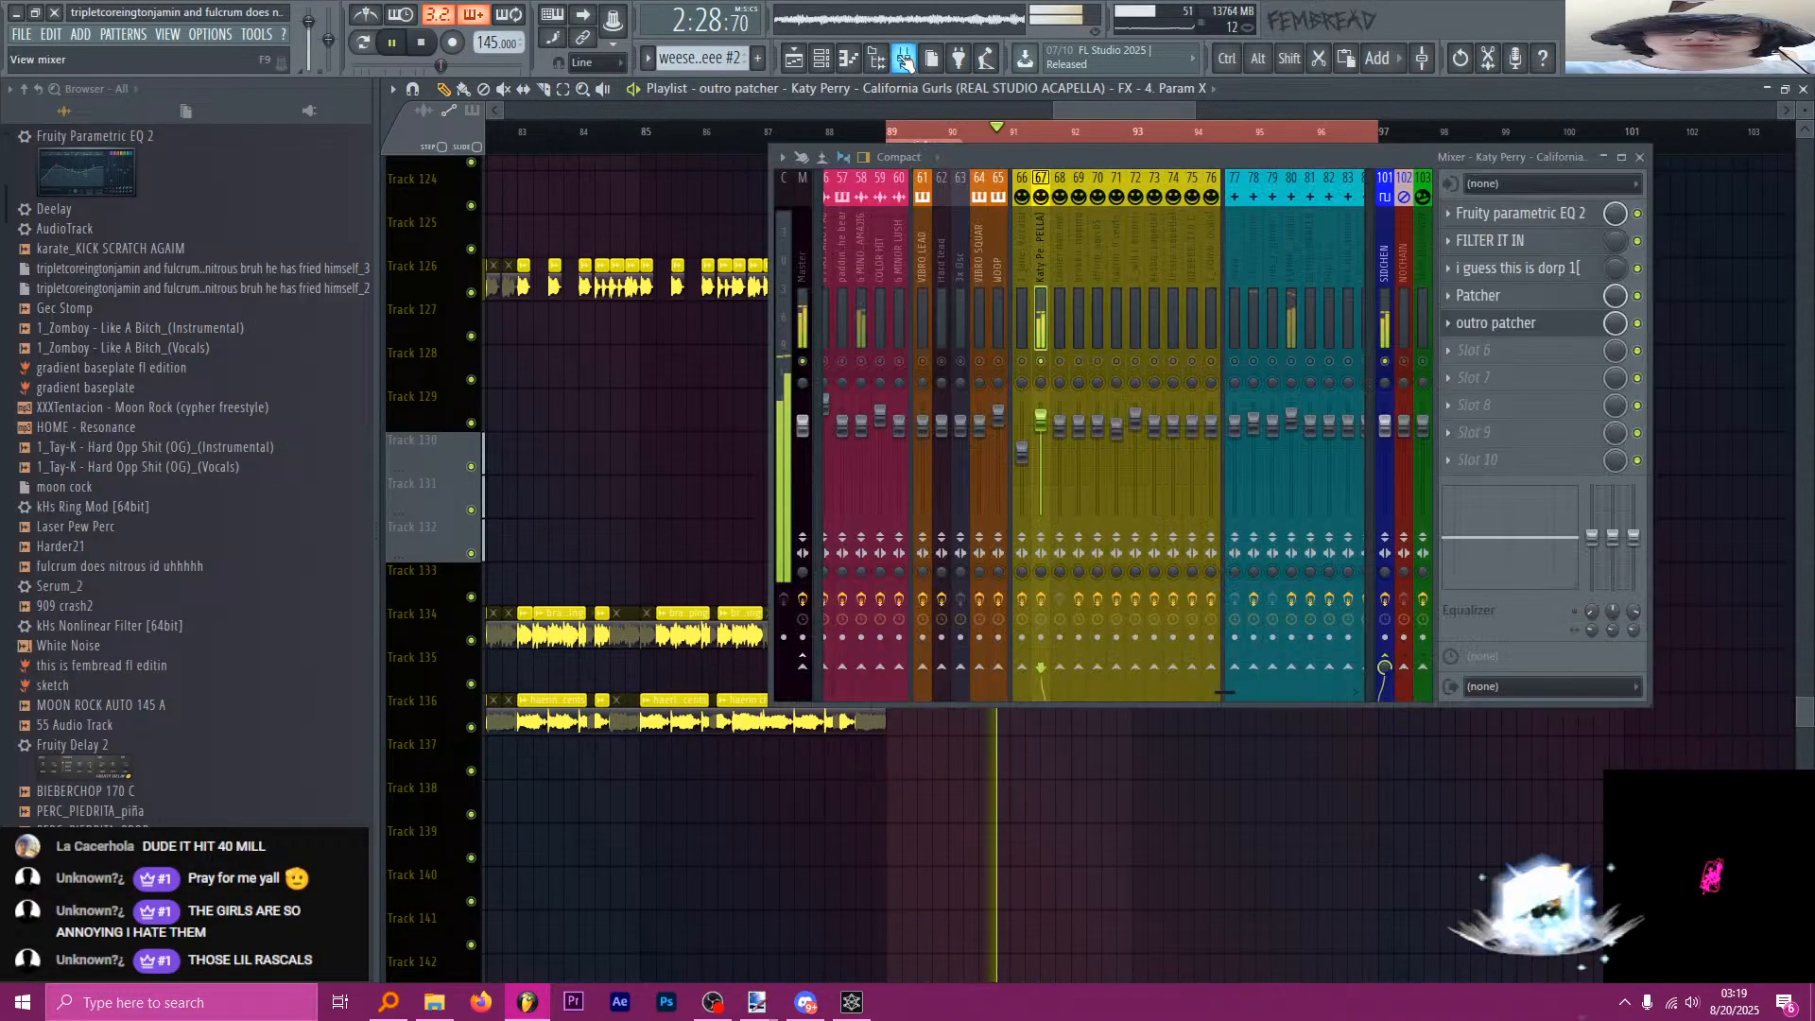
# Open the outro patcher, move the Deelay node clear of Param. EQ 2 and open Deelay's settings.
pyautogui.press('F9')
pyautogui.click(1496, 322)
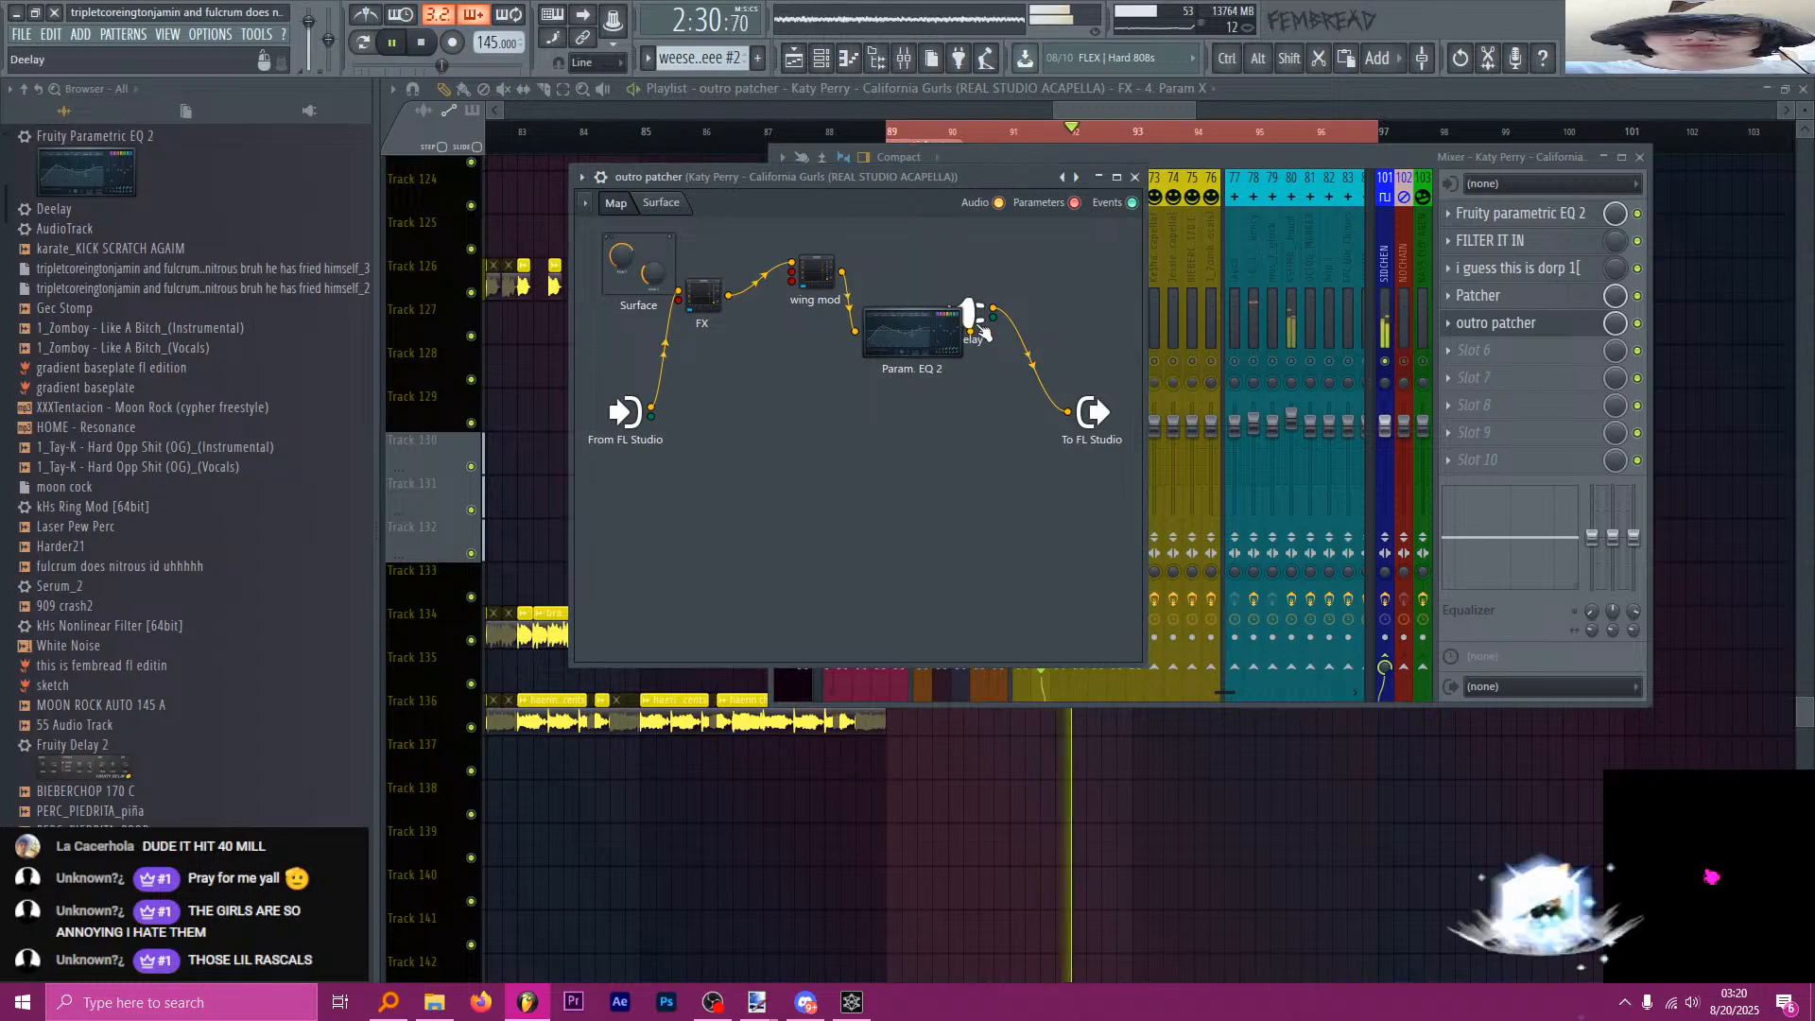
pyautogui.moveTo(971, 315); pyautogui.dragTo(1055, 300)
pyautogui.press('space')
pyautogui.click(1057, 307)
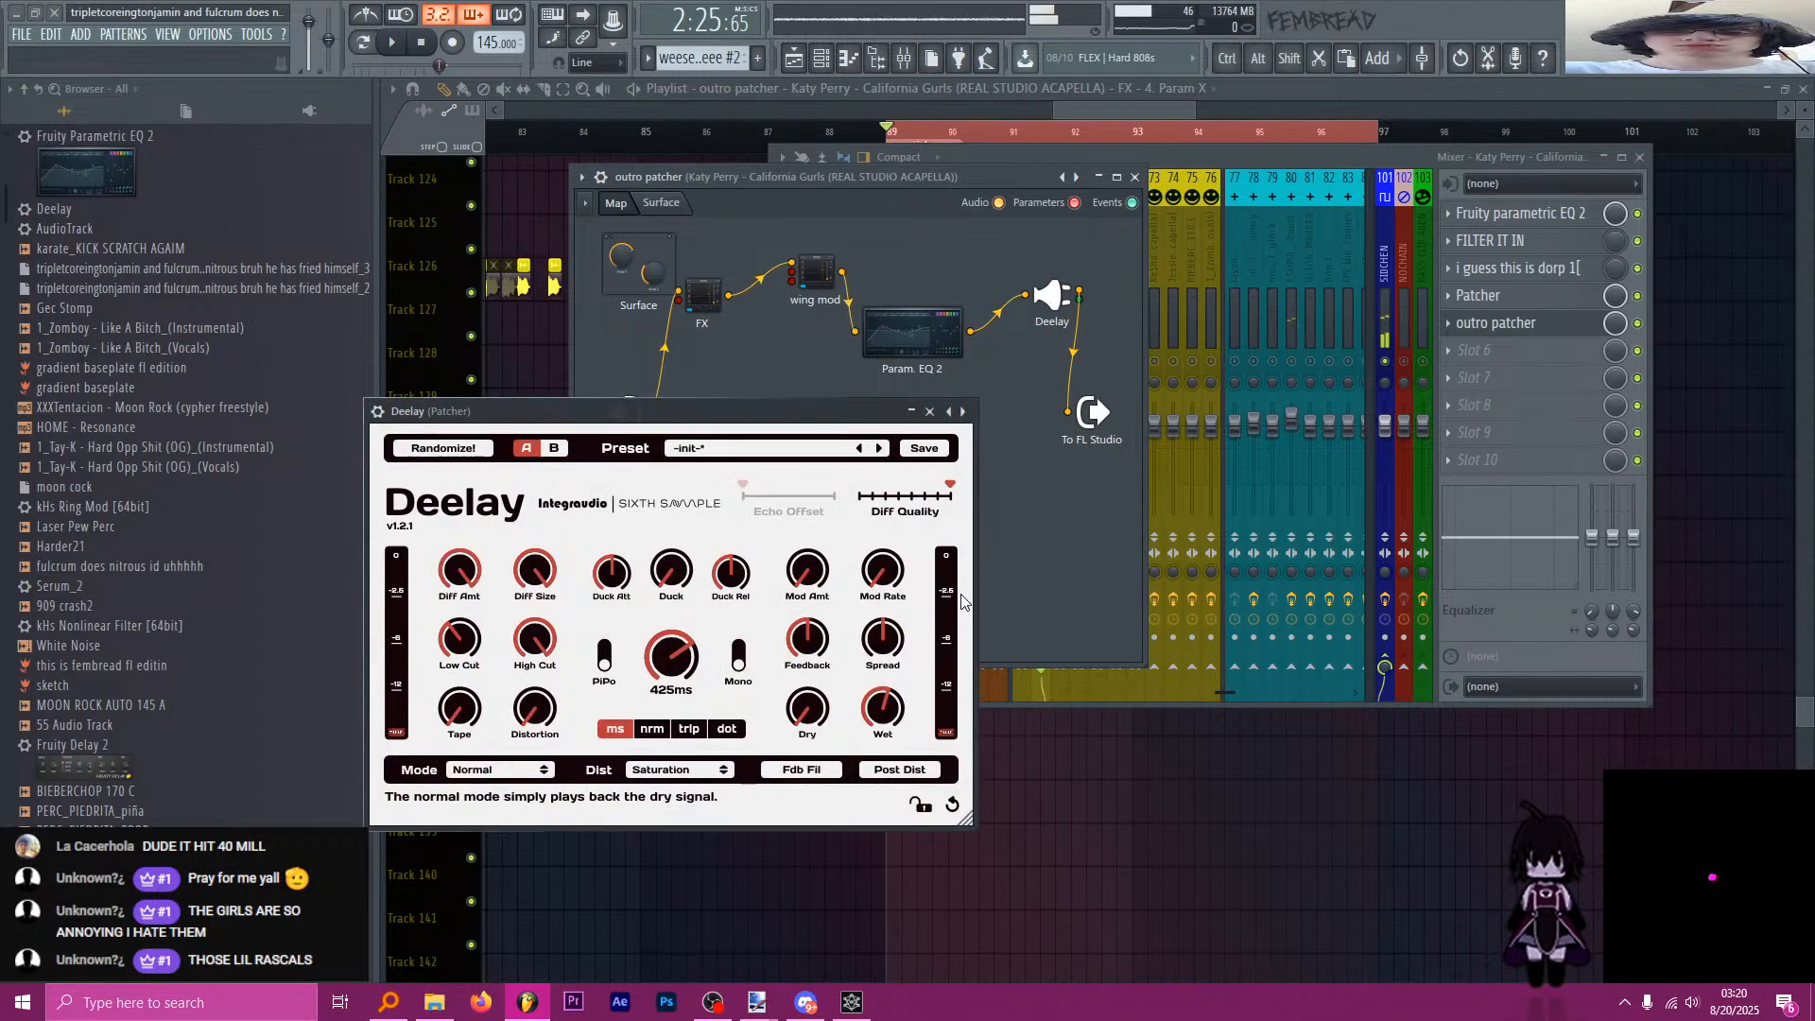
# Raise Deelay's Dry level to about 0.536, rebalance its Wet level during playback, and close the plugin, patcher and mixer windows.
pyautogui.moveTo(802, 692); pyautogui.dragTo(804, 633)
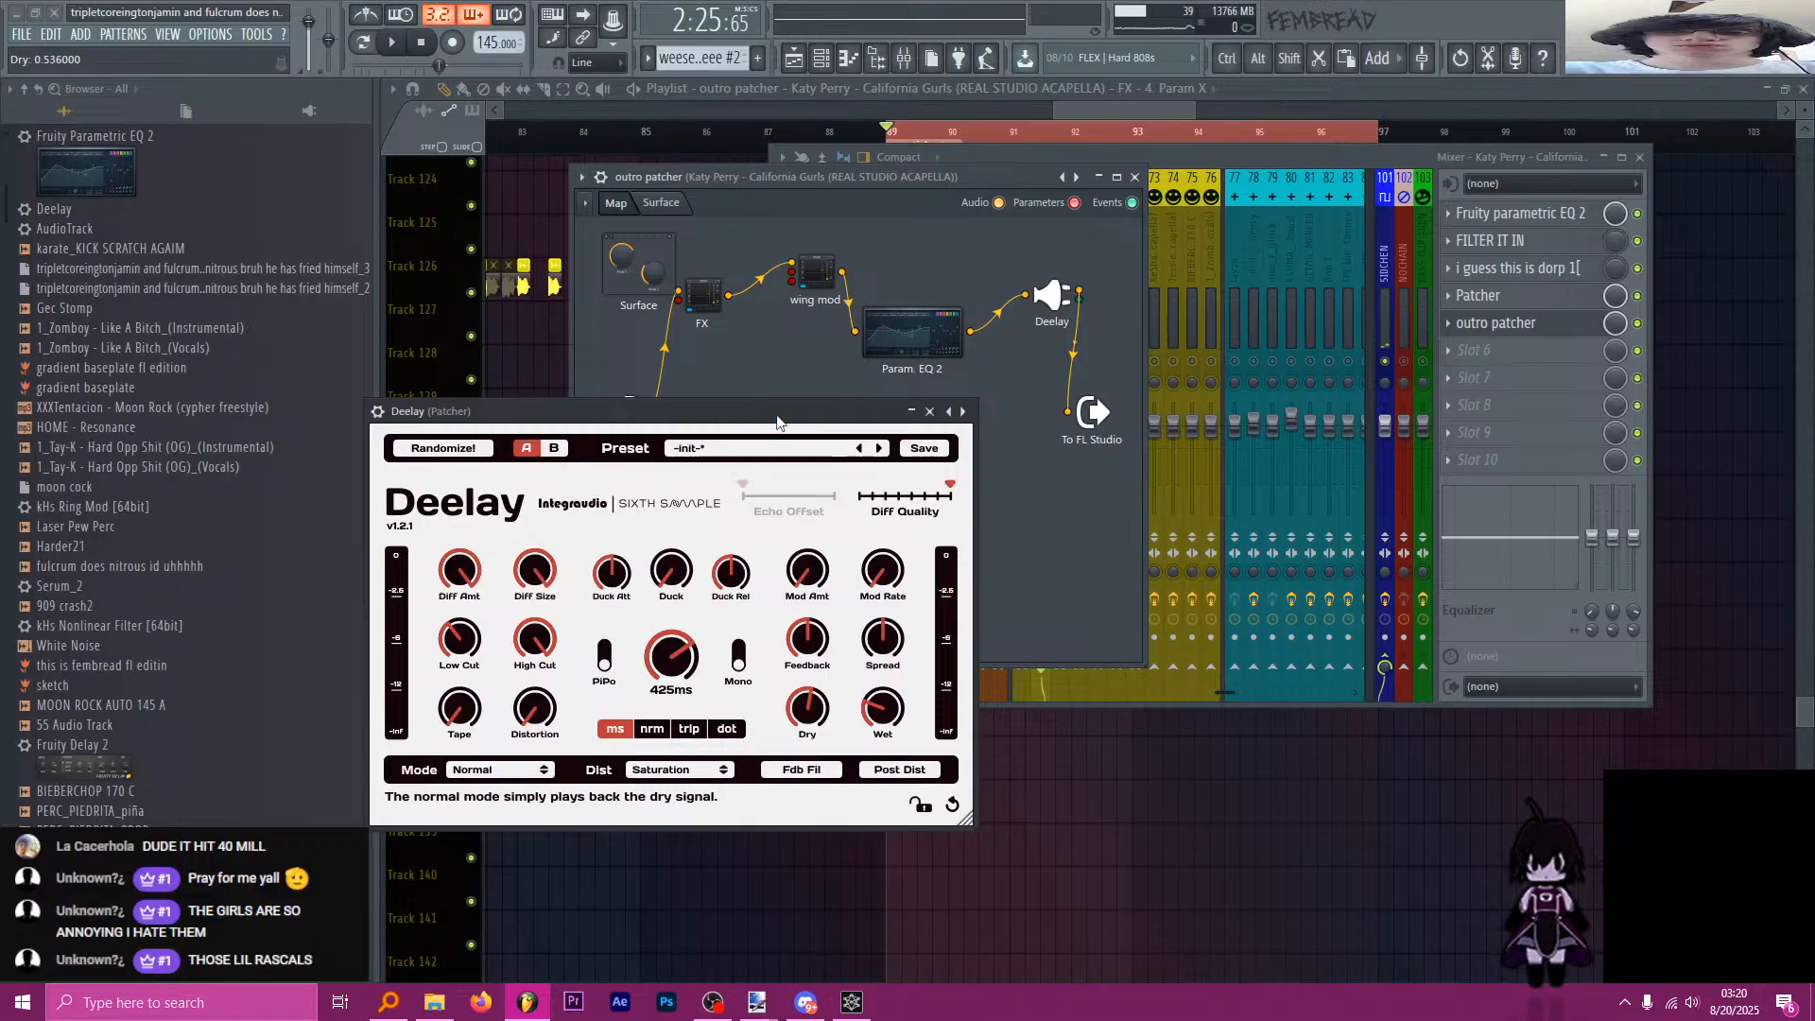
pyautogui.moveTo(781, 416); pyautogui.dragTo(776, 413)
pyautogui.click(401, 48)
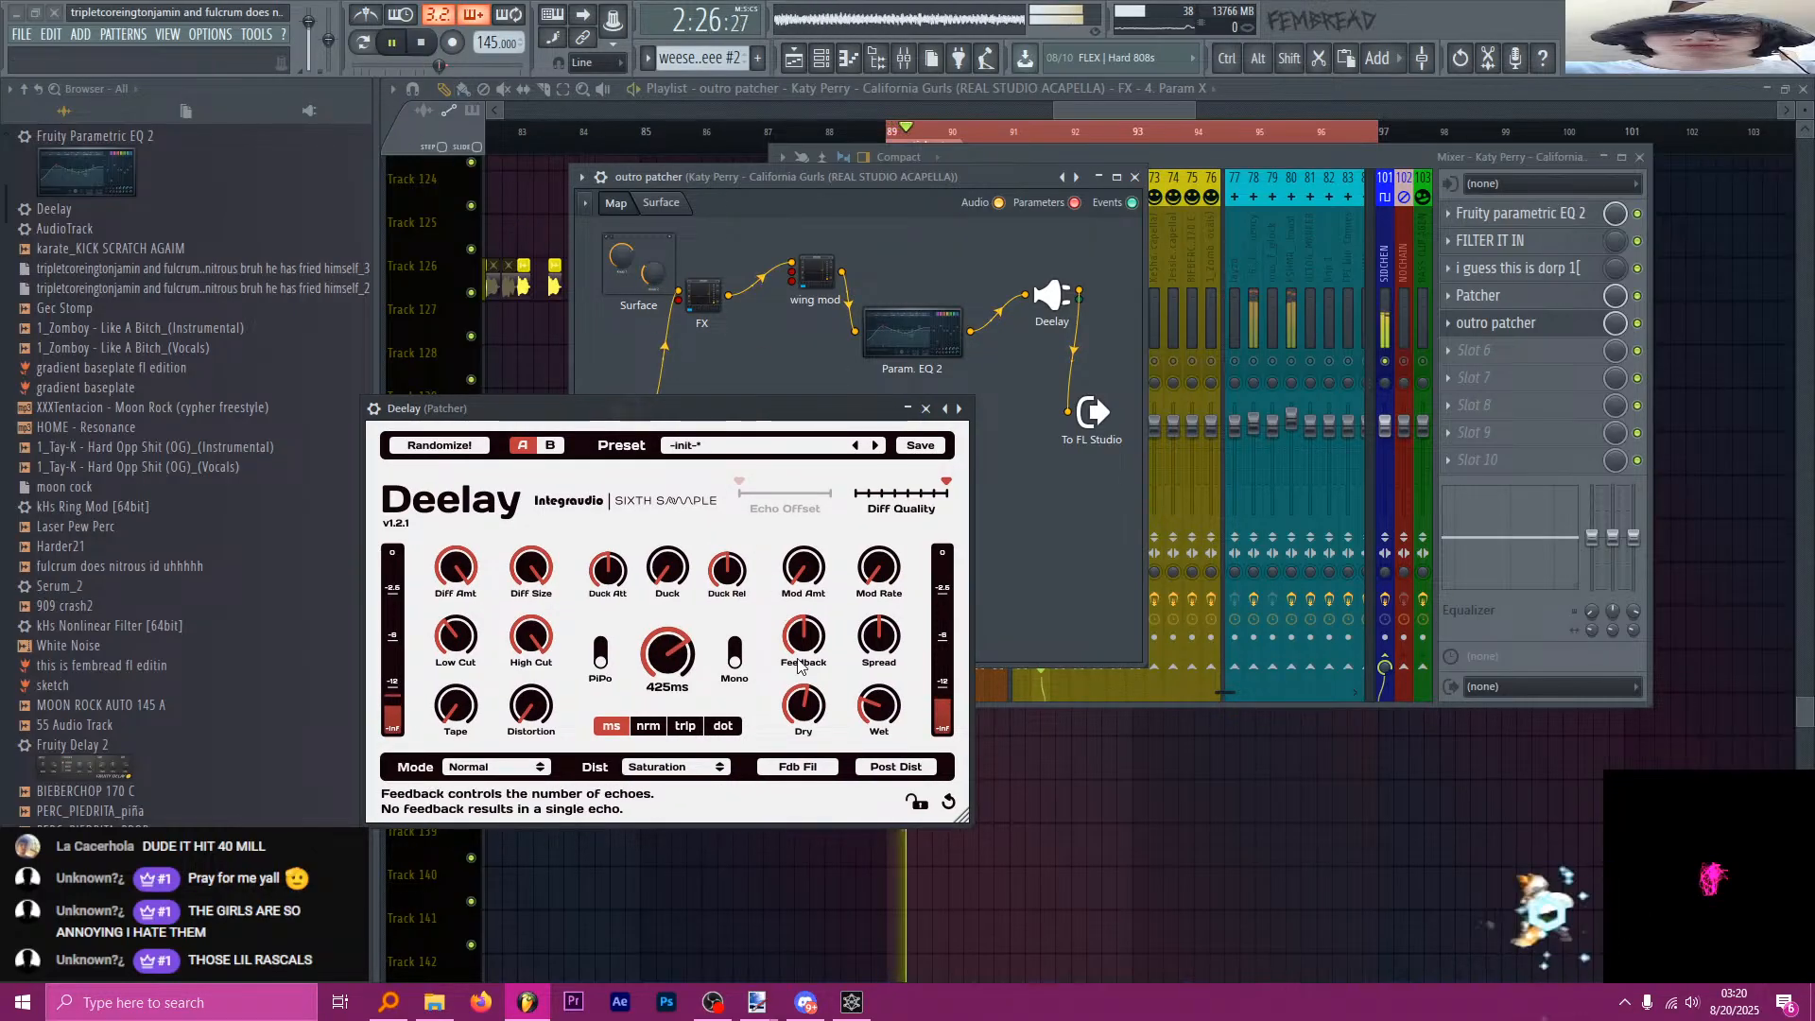
pyautogui.moveTo(880, 712)
pyautogui.mouseDown()
pyautogui.moveTo(806, 714)
pyautogui.moveTo(878, 702)
pyautogui.mouseUp()
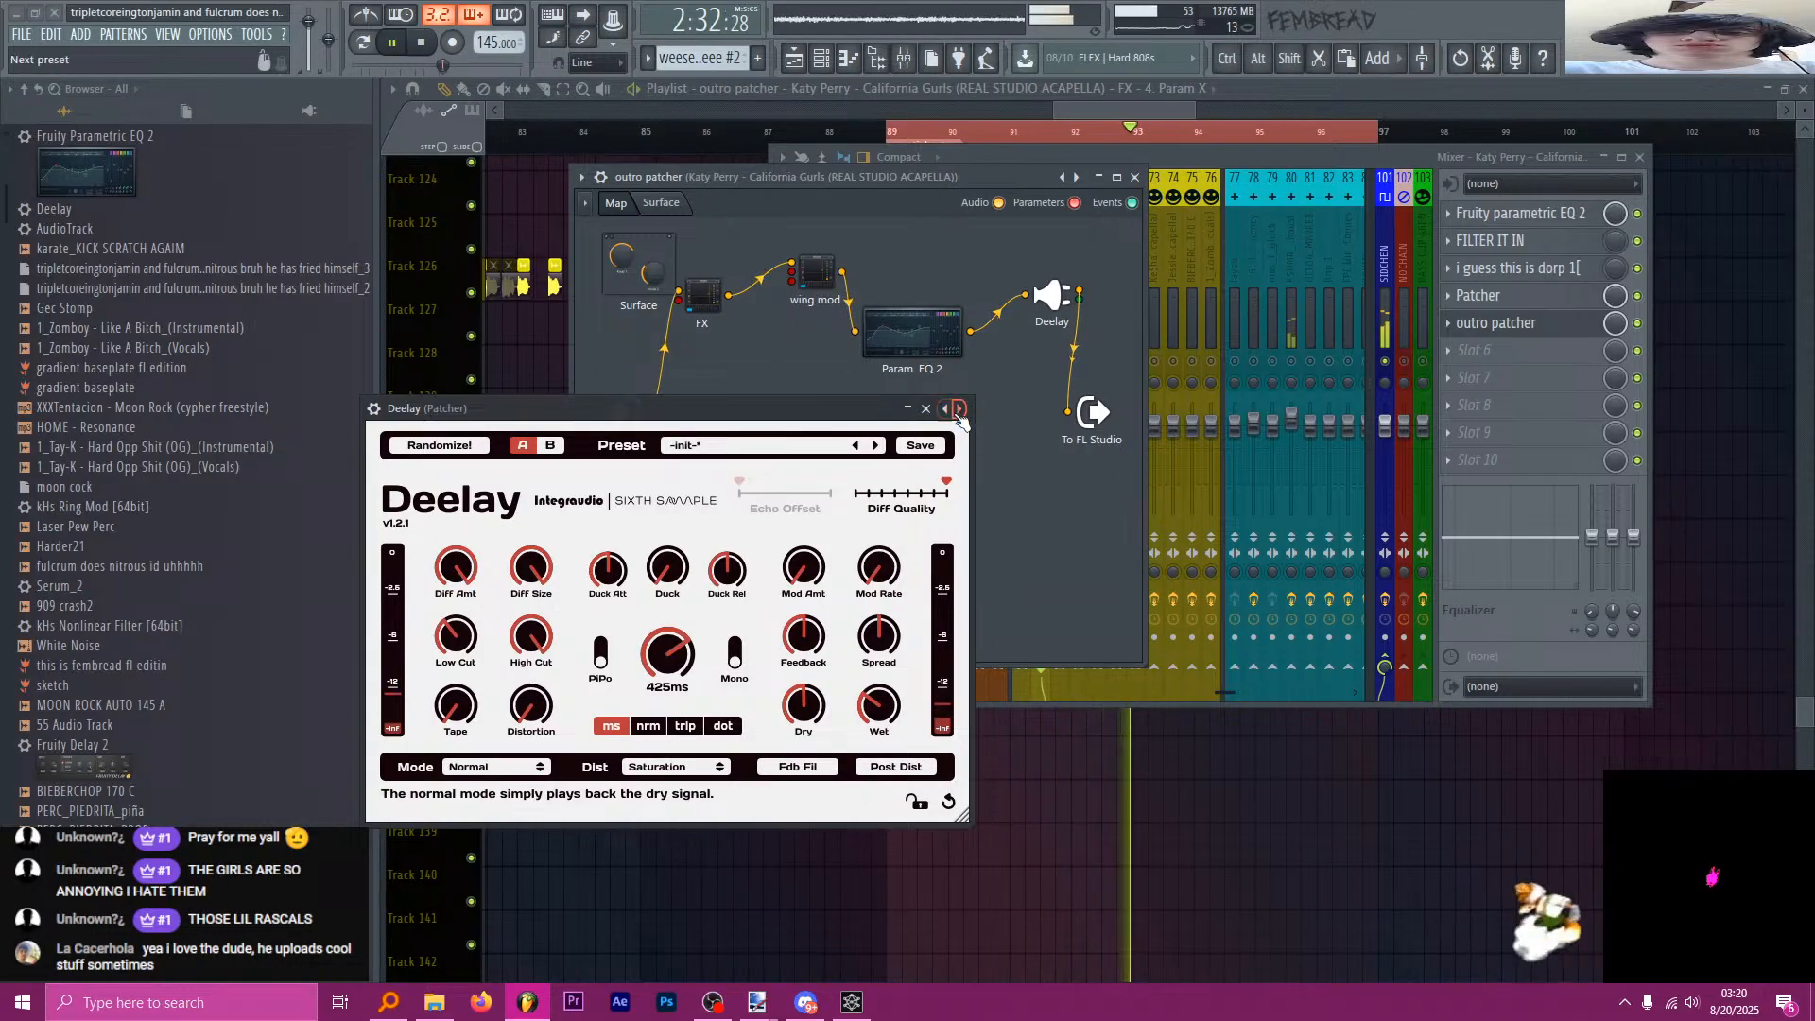
pyautogui.click(926, 409)
pyautogui.click(1134, 177)
pyautogui.press('F9')
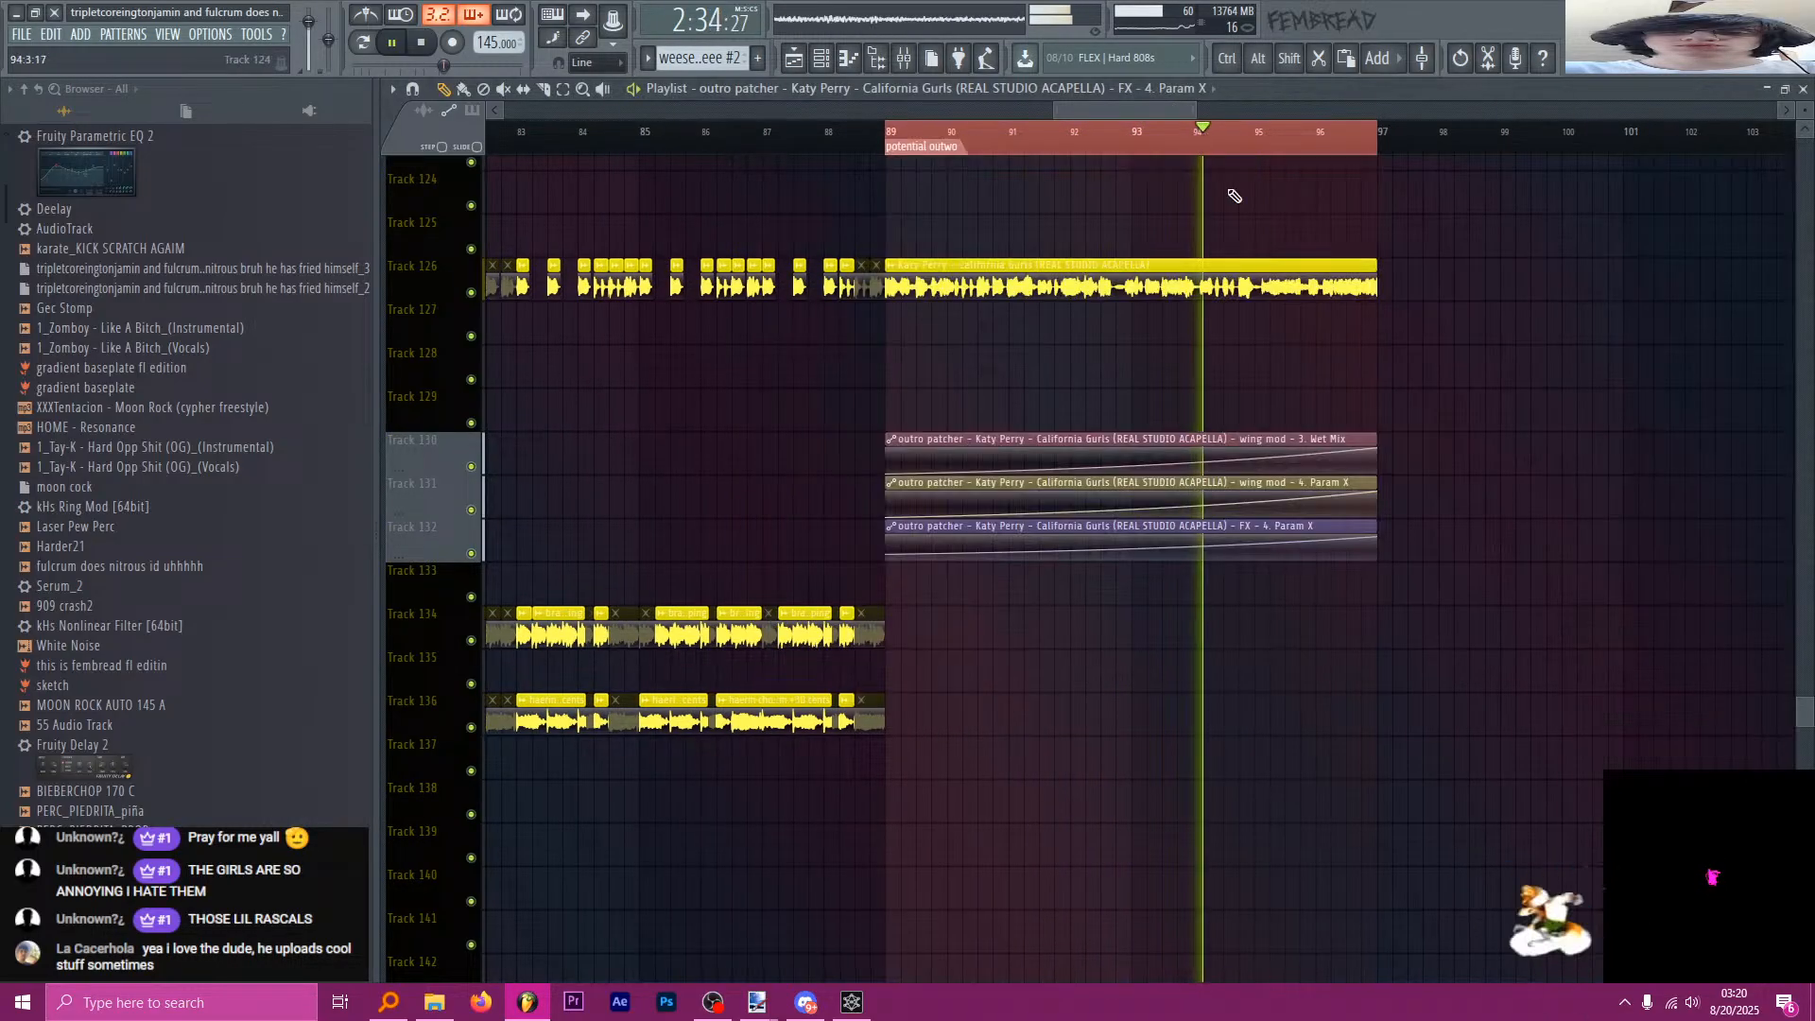
pyautogui.scroll(2, 1326, 368)
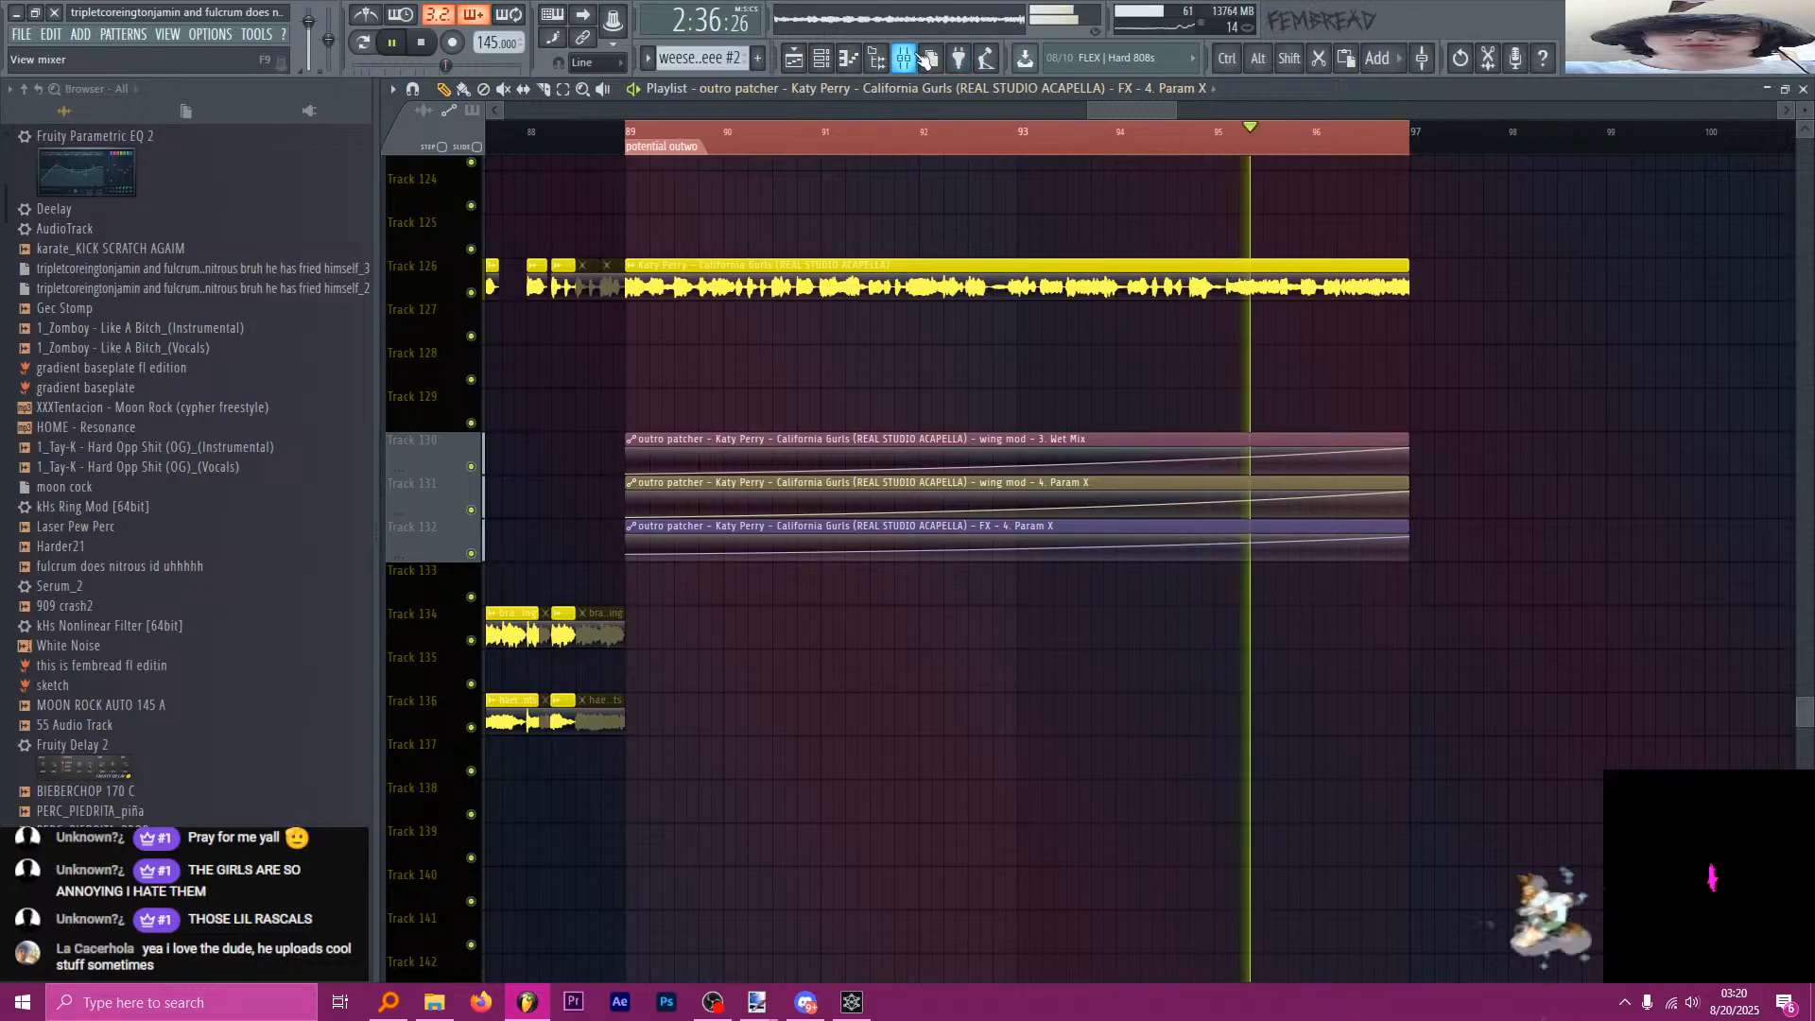
pyautogui.click(904, 57)
pyautogui.press('space')
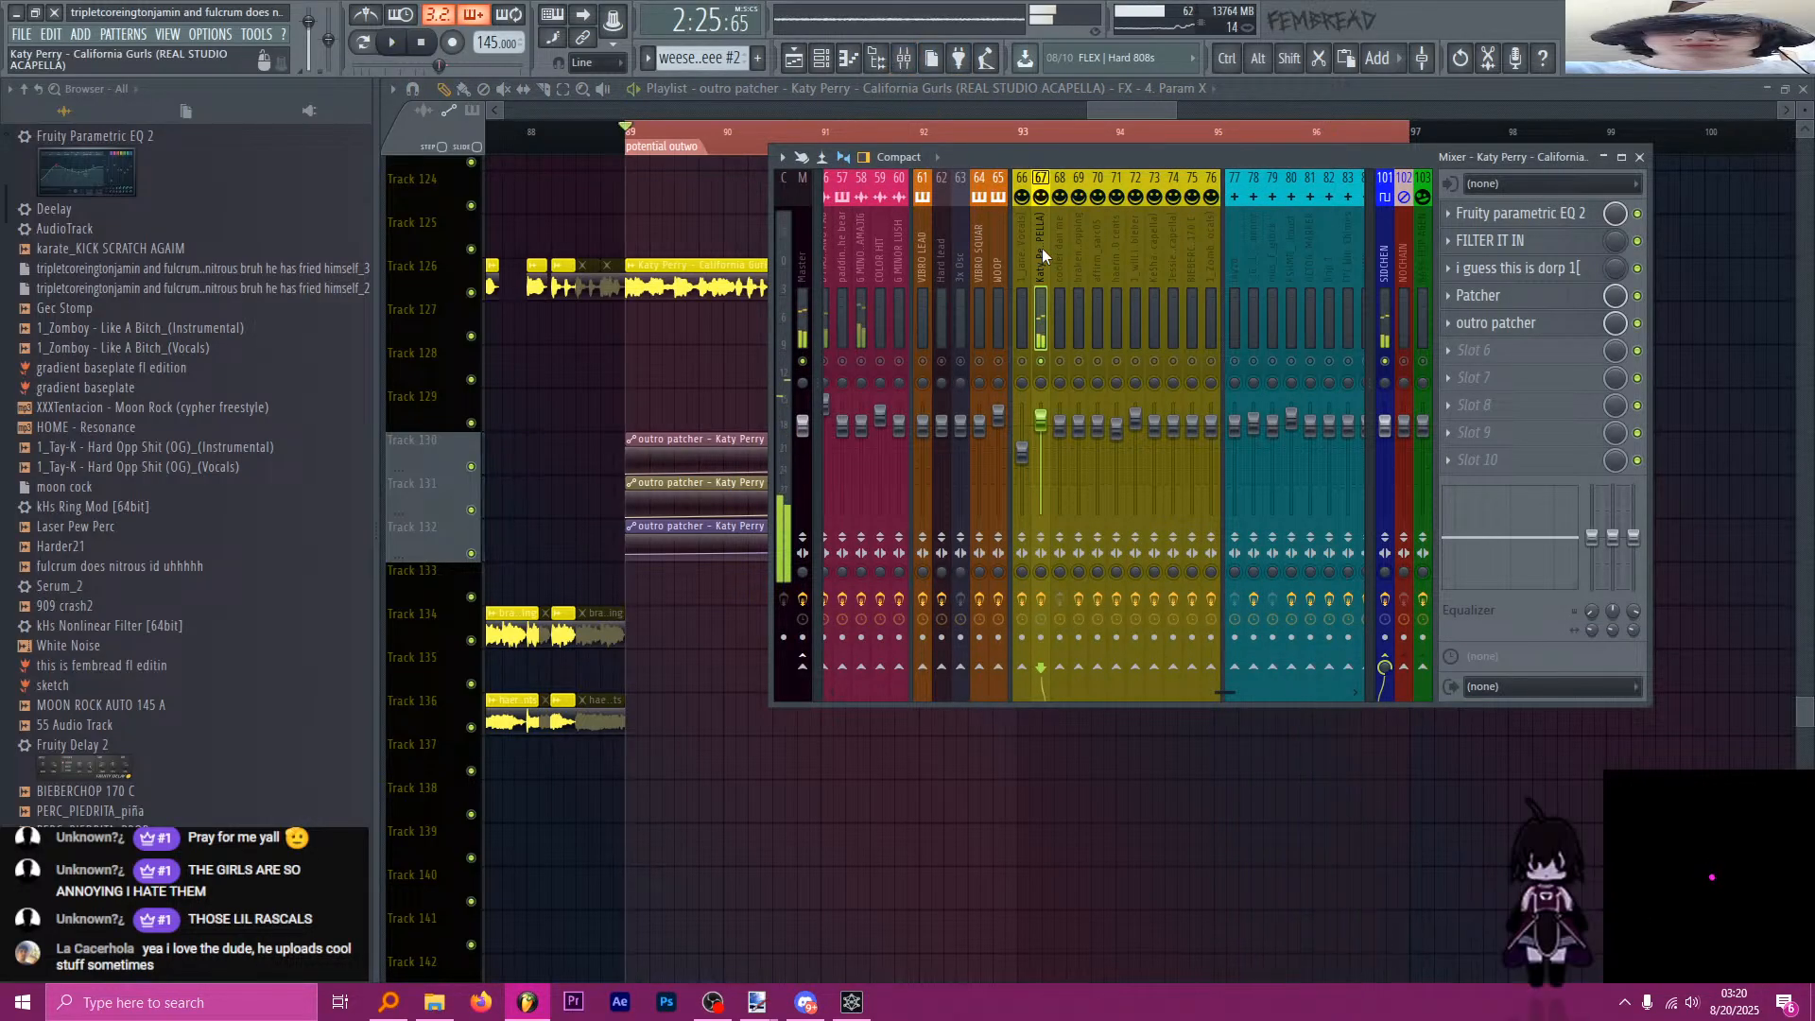
pyautogui.press('F9')
pyautogui.scroll(2, 1422, 236)
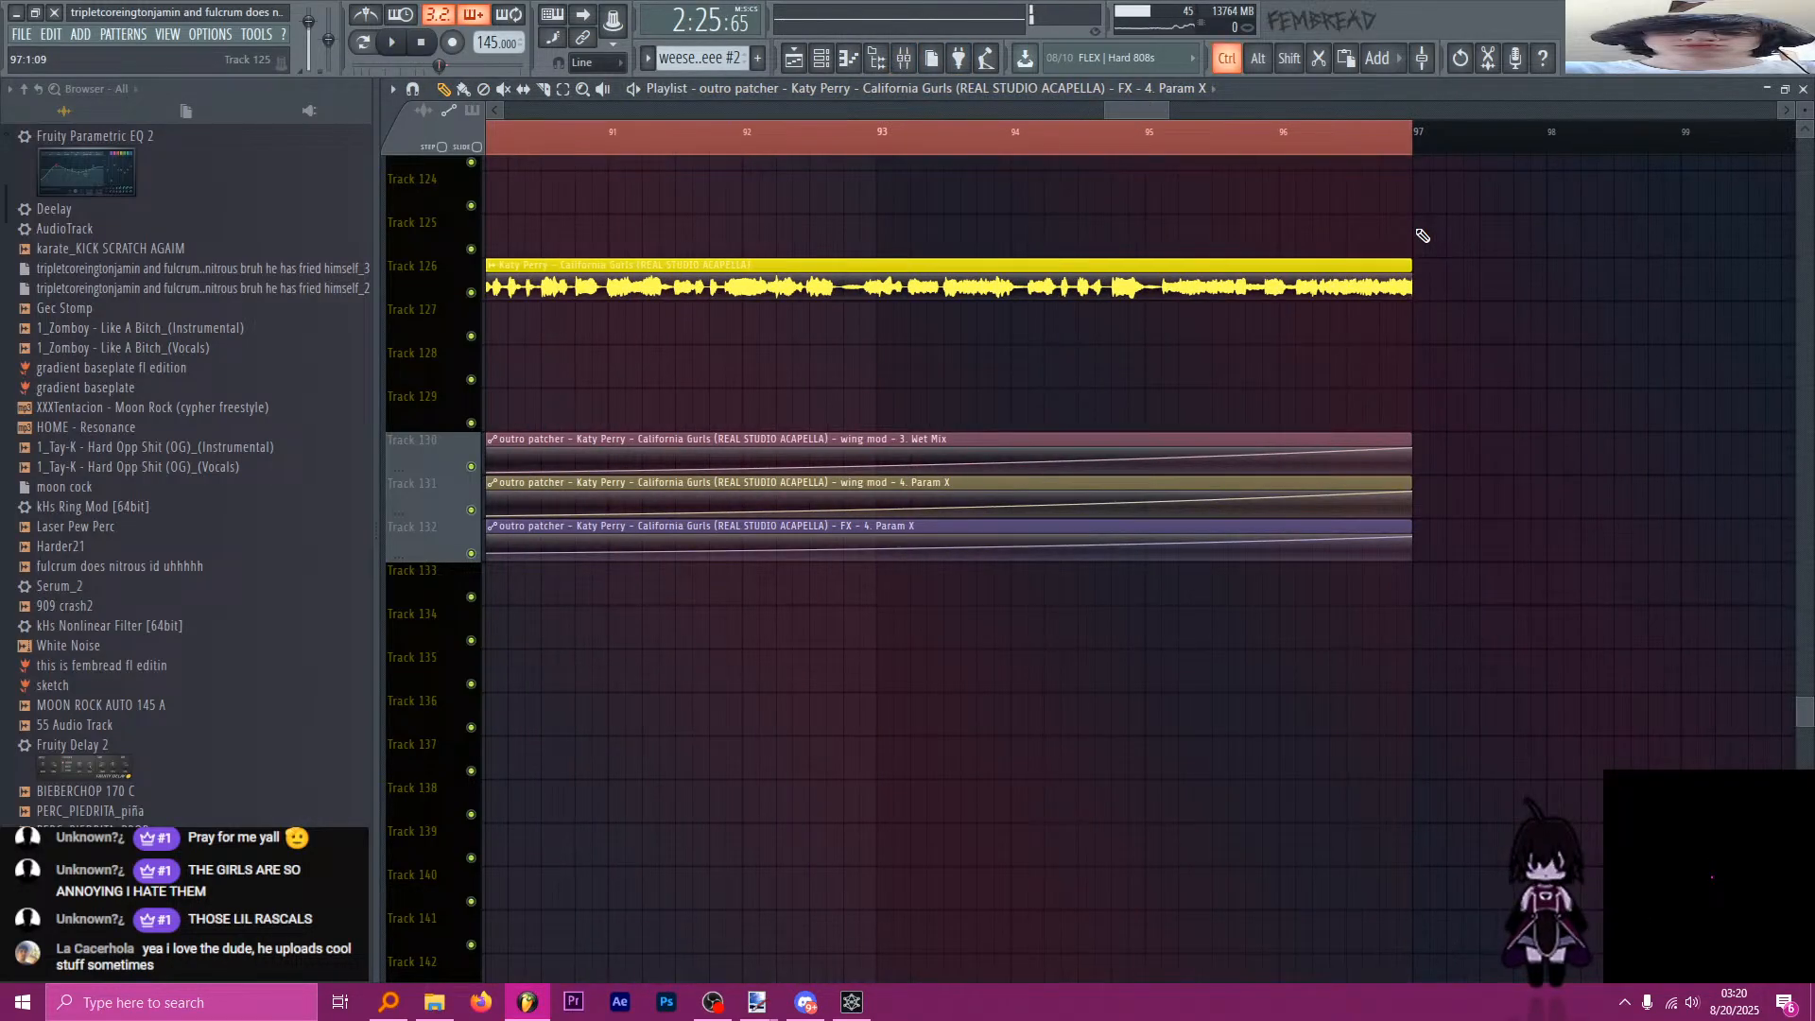
pyautogui.scroll(-2, 1422, 235)
pyautogui.press('F9')
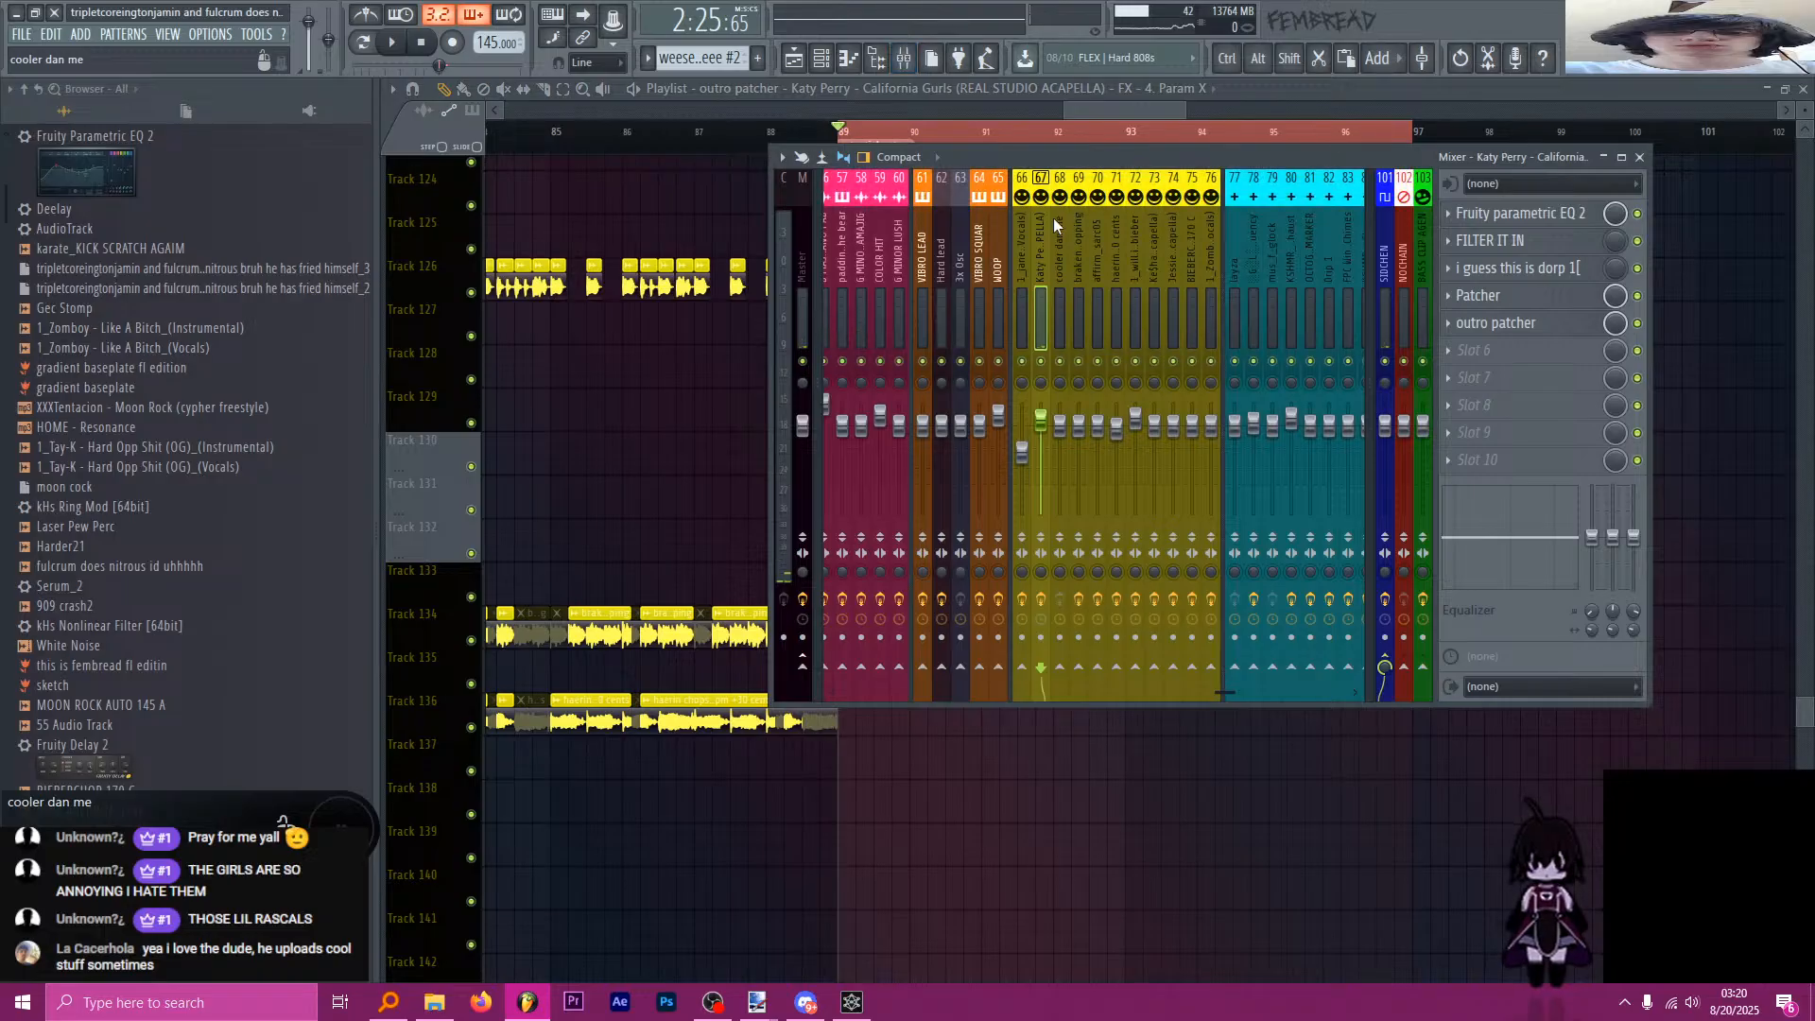
pyautogui.click(1638, 157)
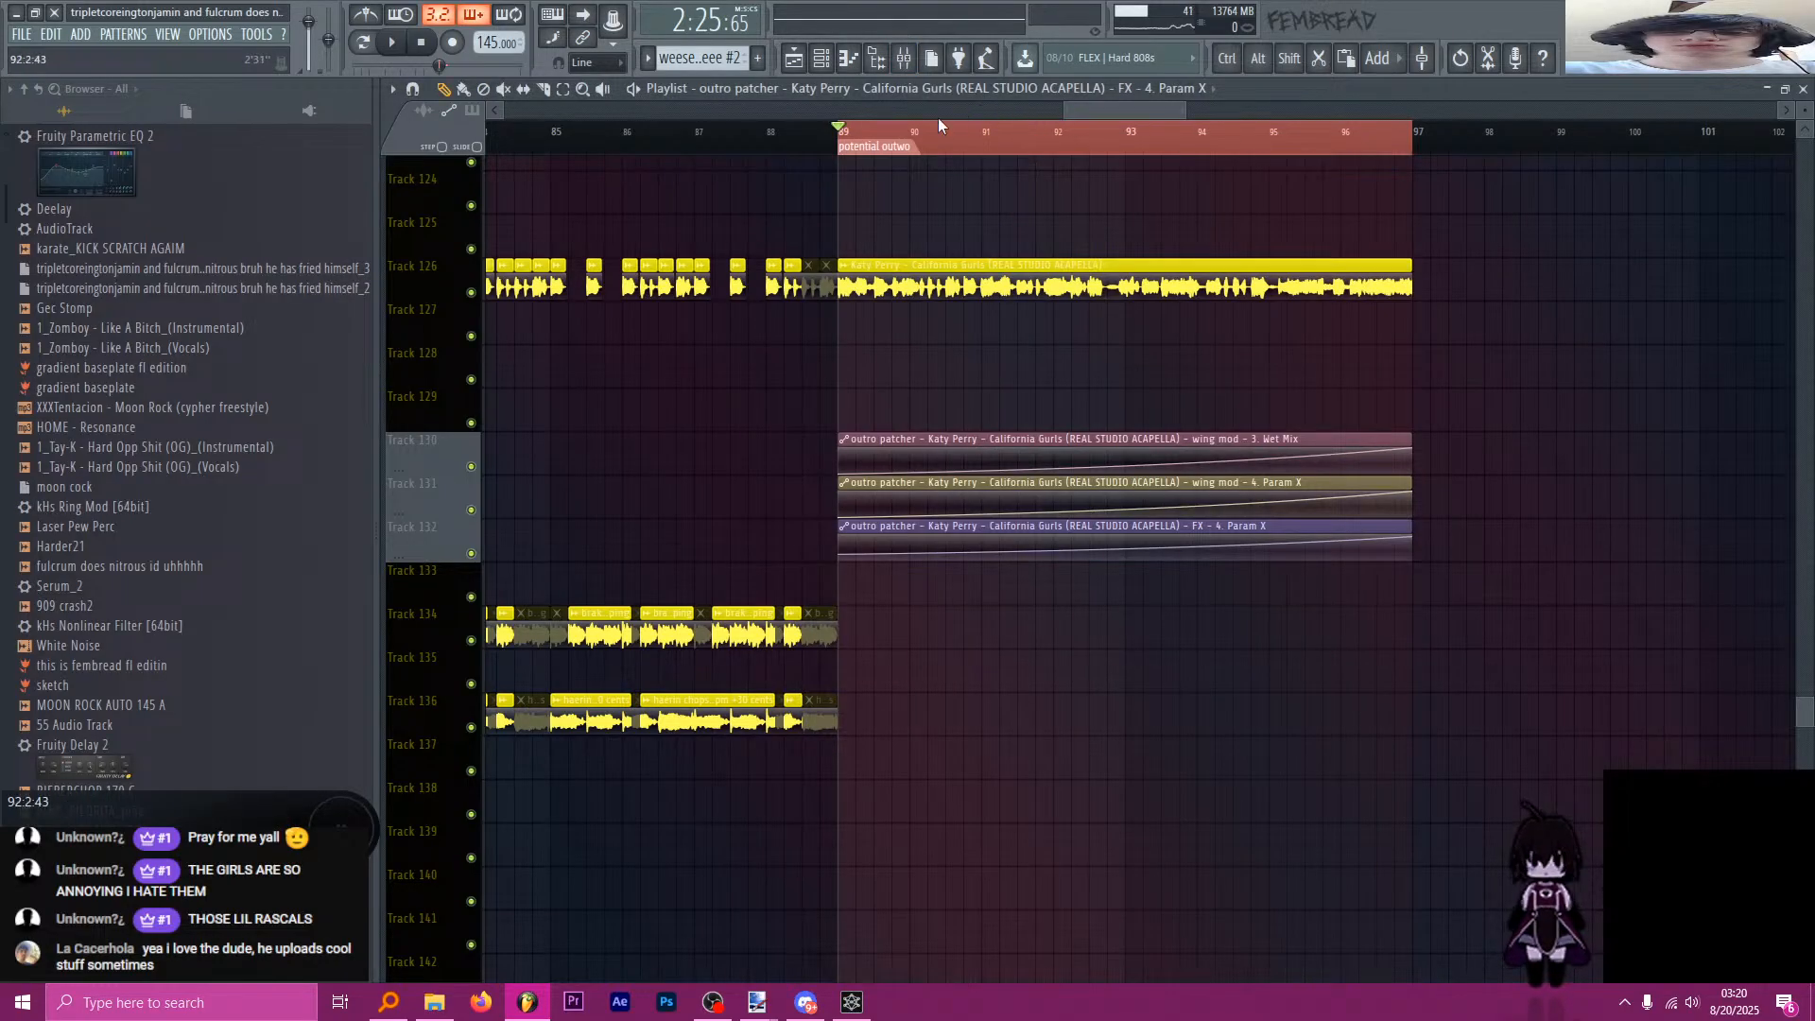
# Clear the outro time selection and play the arrangement from bar 87 to check the lead-in to the outro.
pyautogui.moveTo(937, 125); pyautogui.dragTo(697, 139)
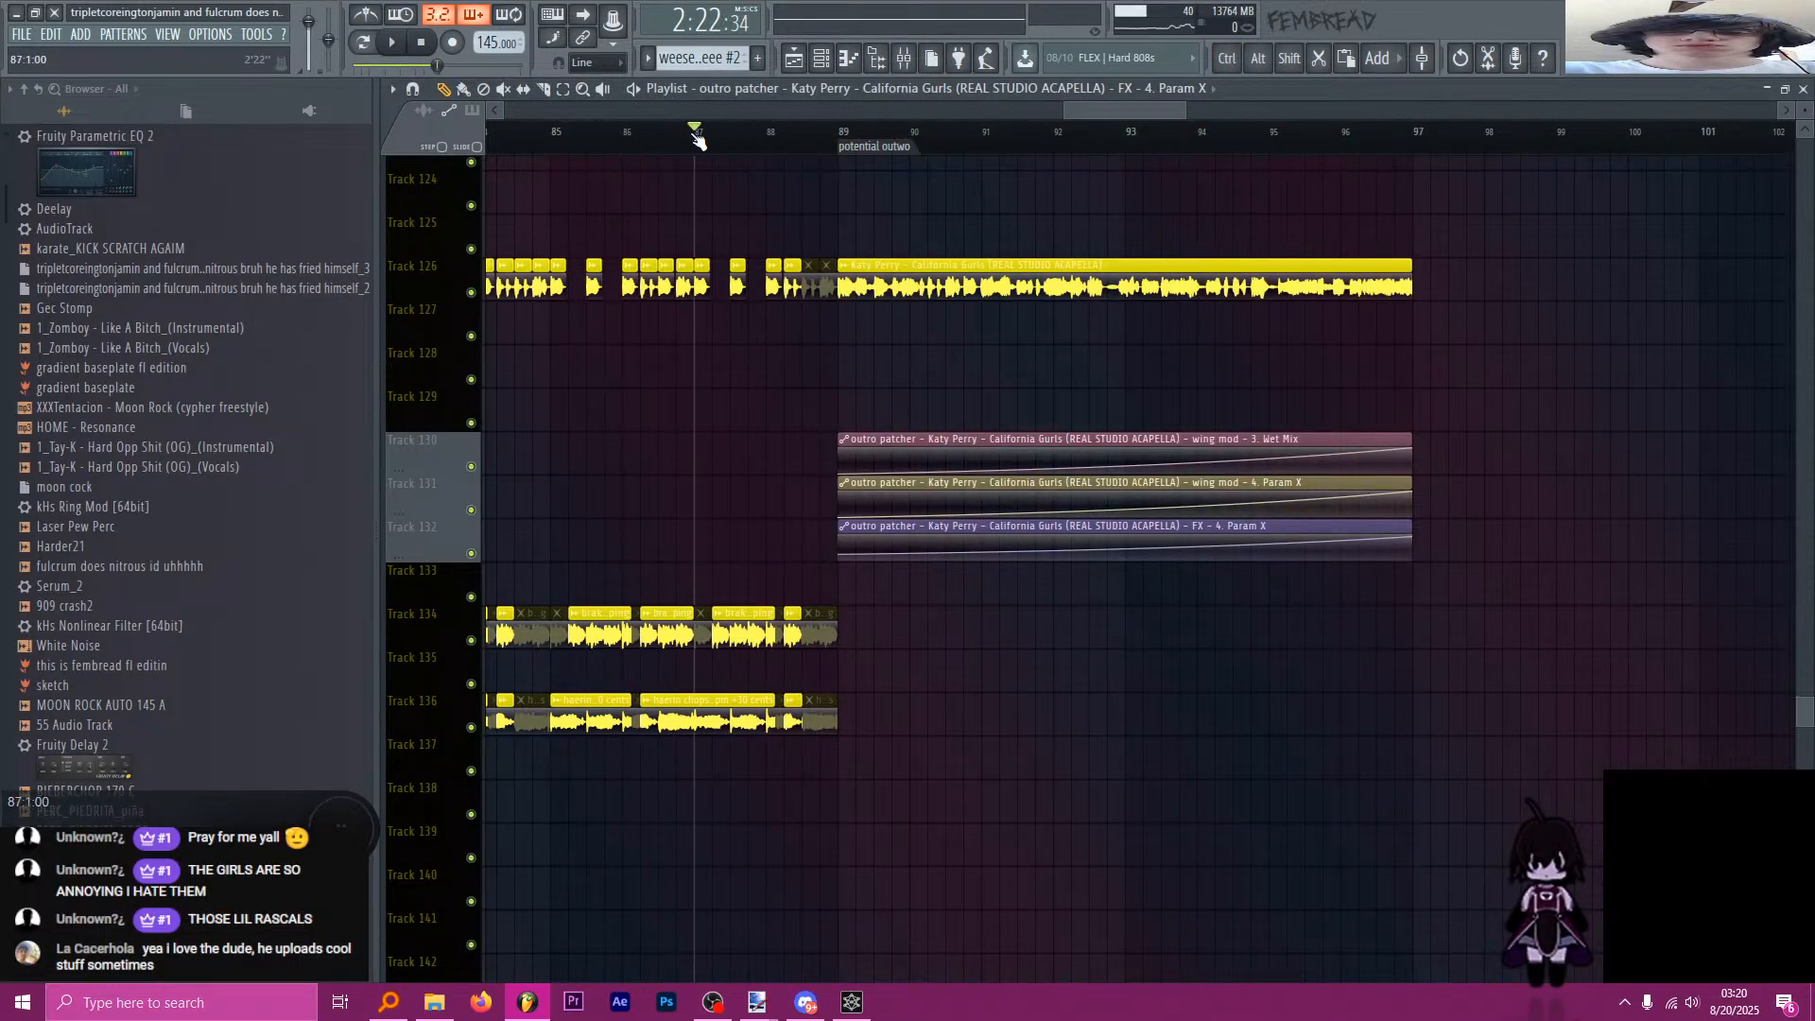
pyautogui.press('space')
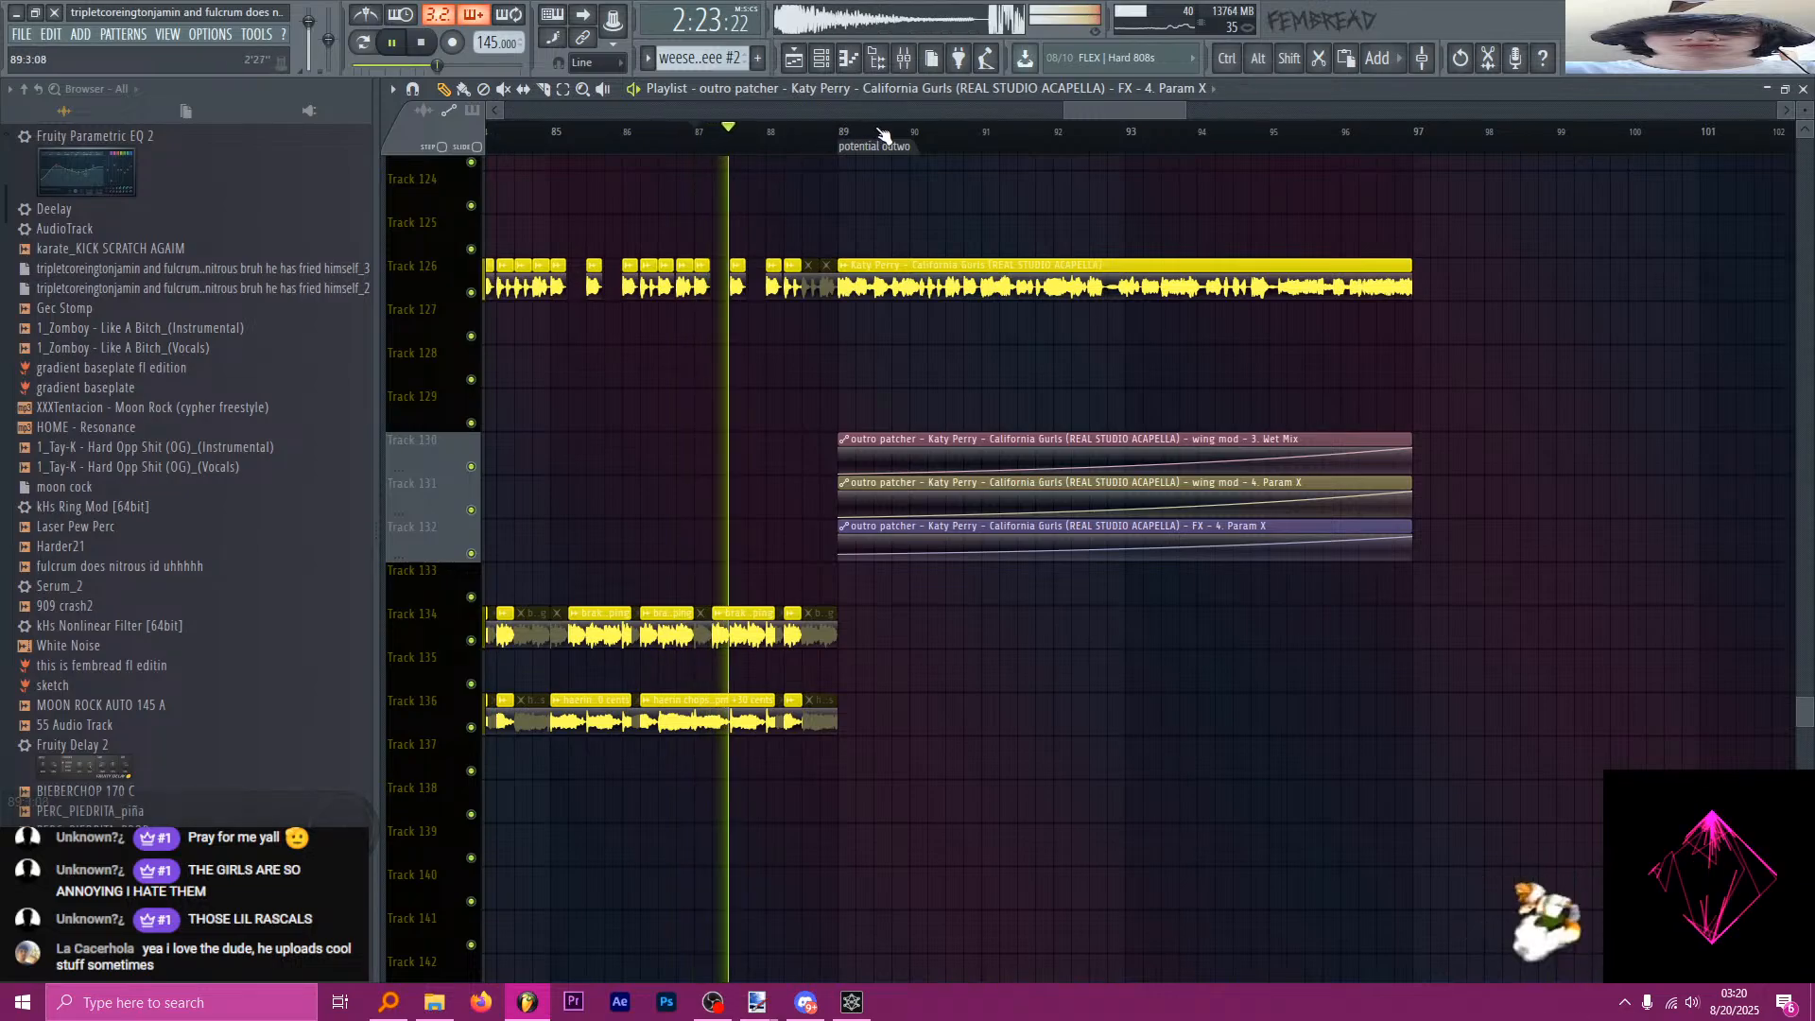
pyautogui.scroll(2, 879, 154)
pyautogui.press('space')
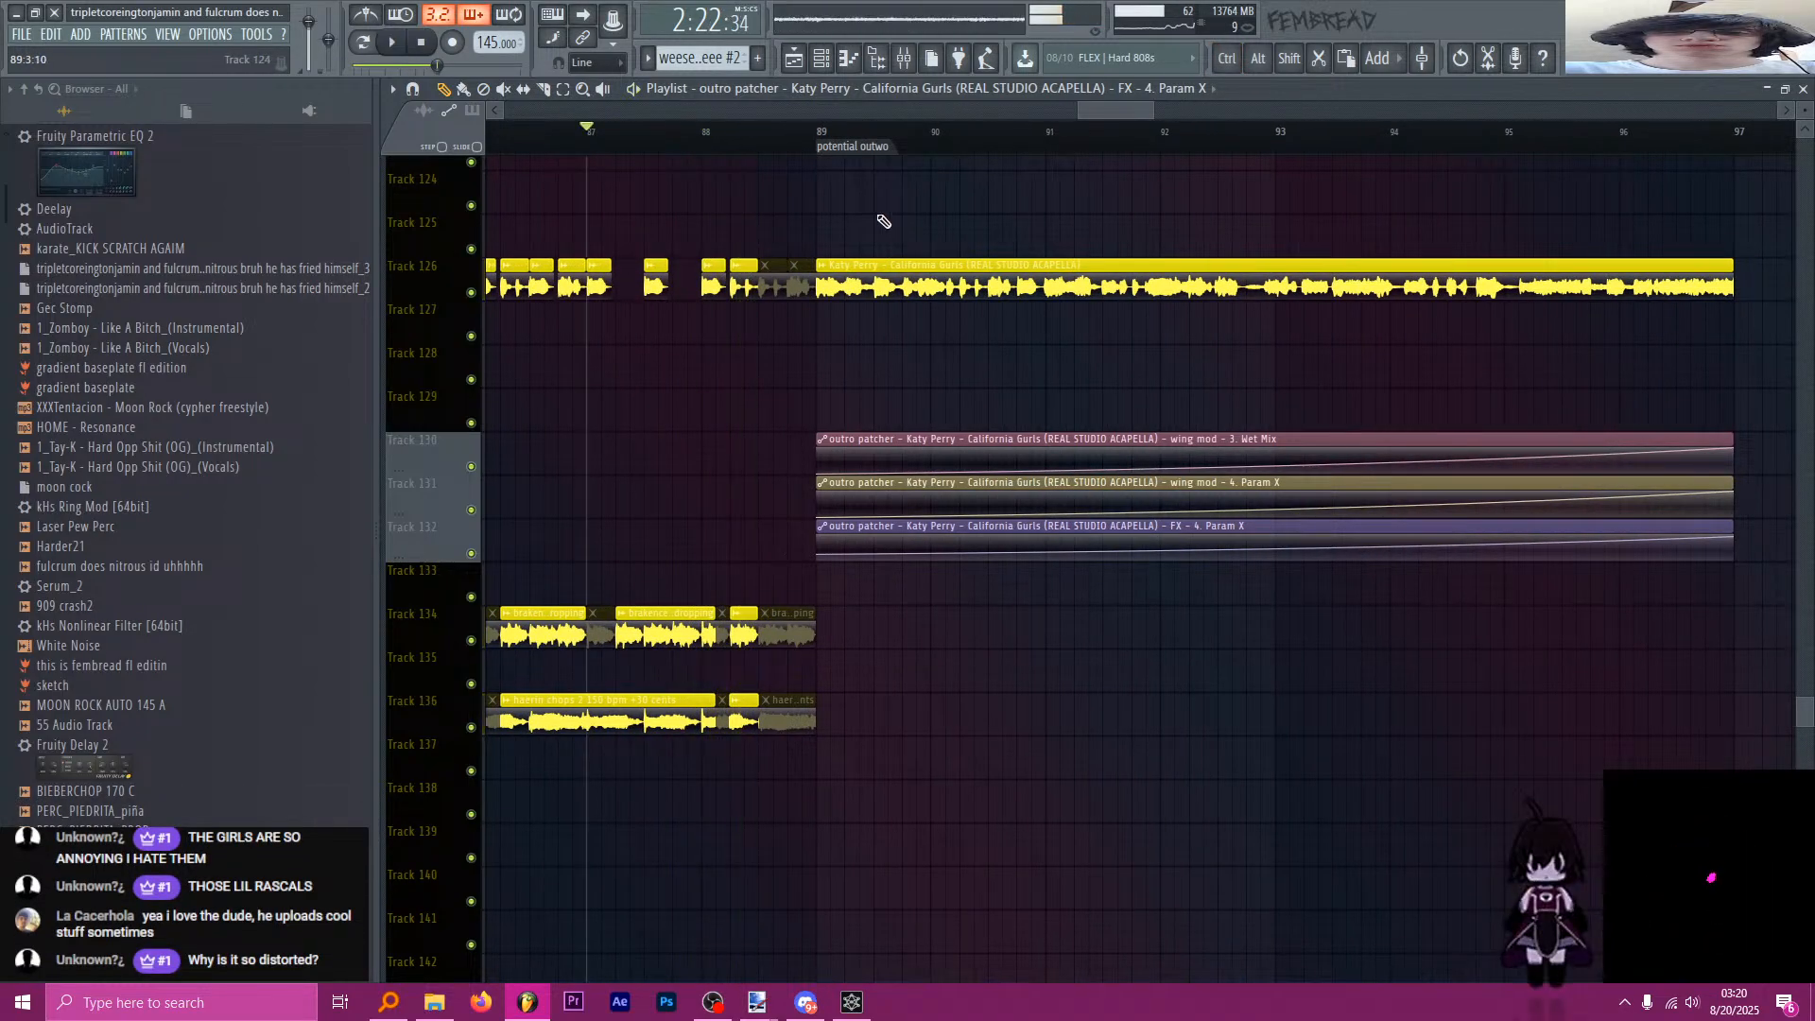
pyautogui.click(427, 47)
# Insert another empty playlist track below the outro automation clips on Tracks 130 to 132.
pyautogui.scroll(-6, 908, 321)
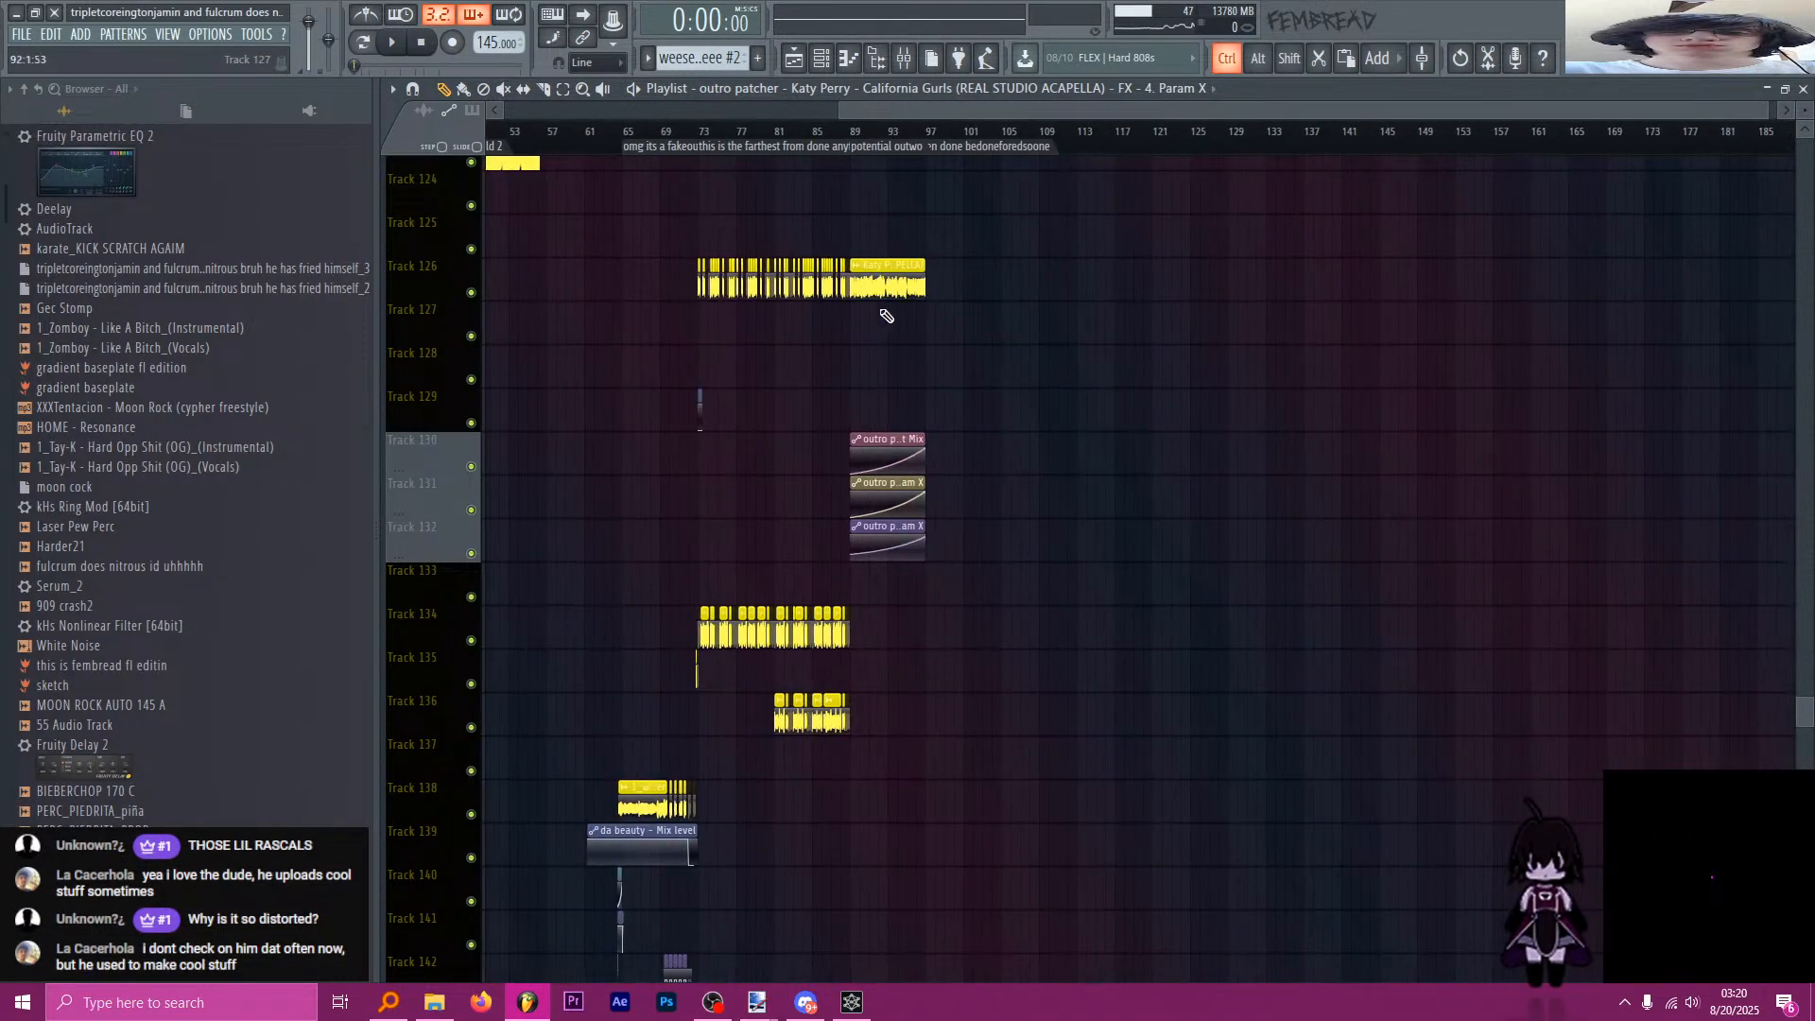
pyautogui.scroll(-2, 803, 412)
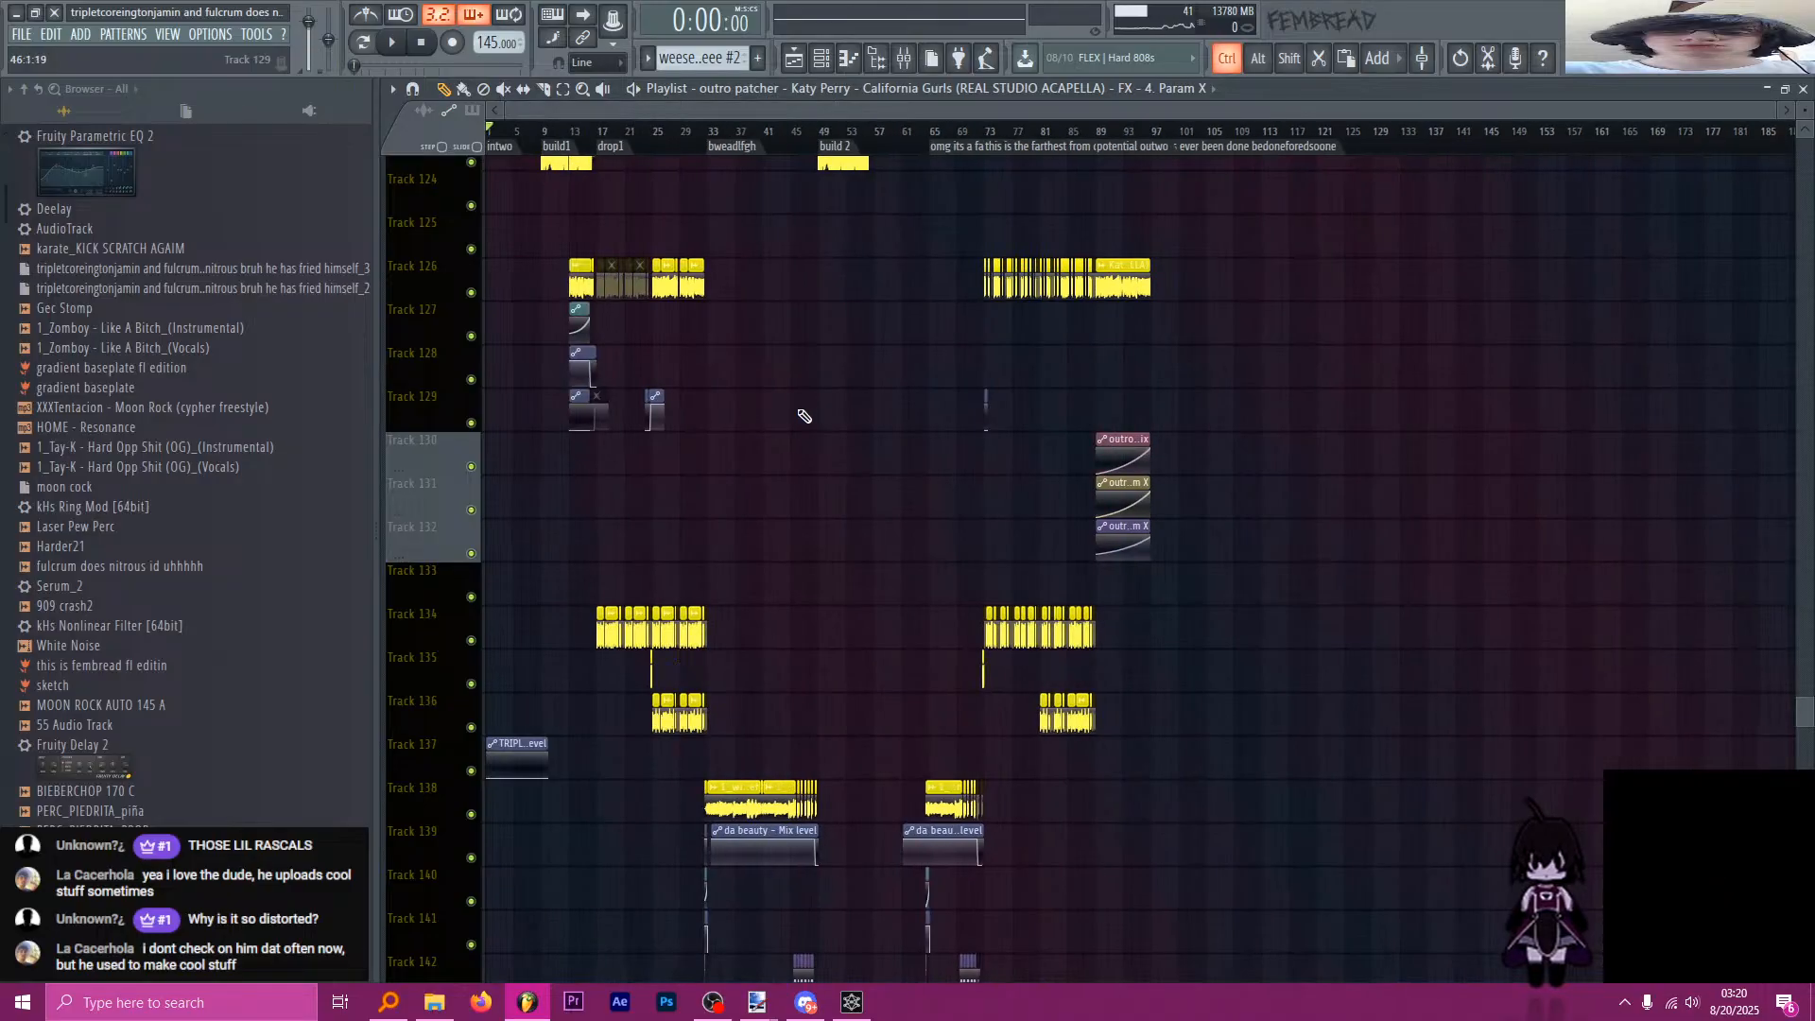
pyautogui.rightClick(418, 531)
pyautogui.press('i')
pyautogui.scroll(-1, 422, 533)
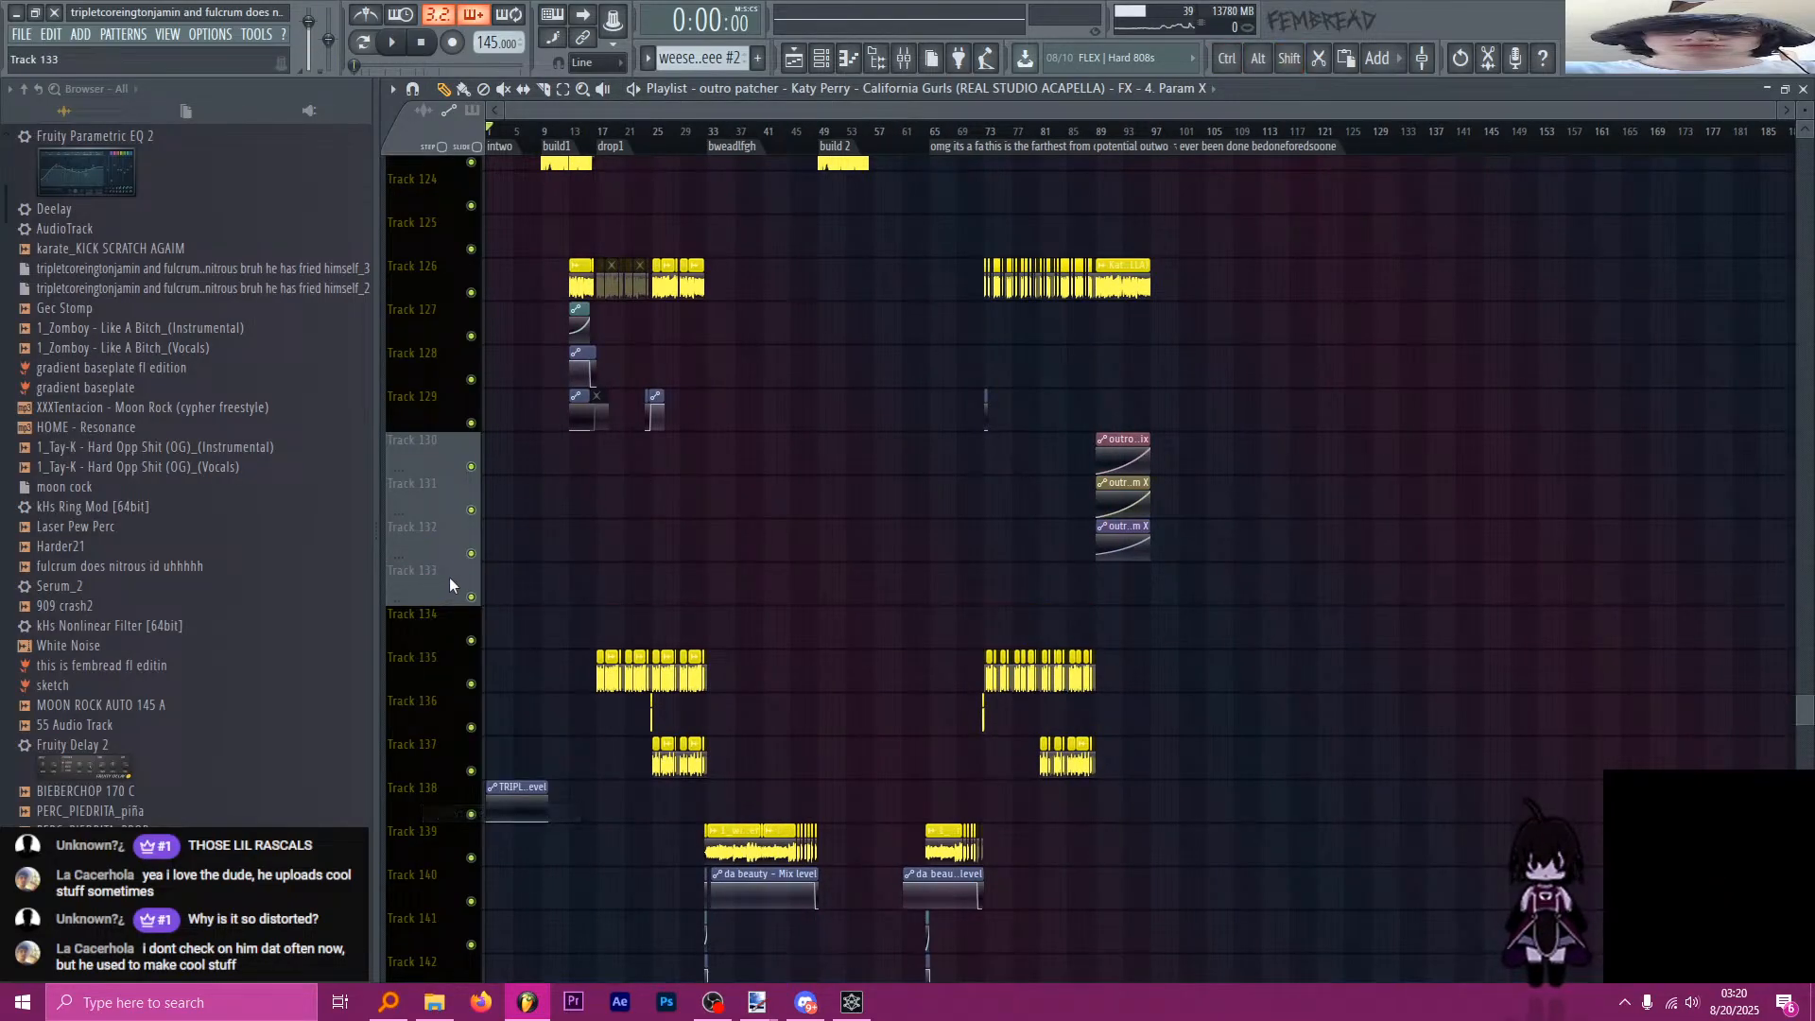
pyautogui.scroll(2, 433, 518)
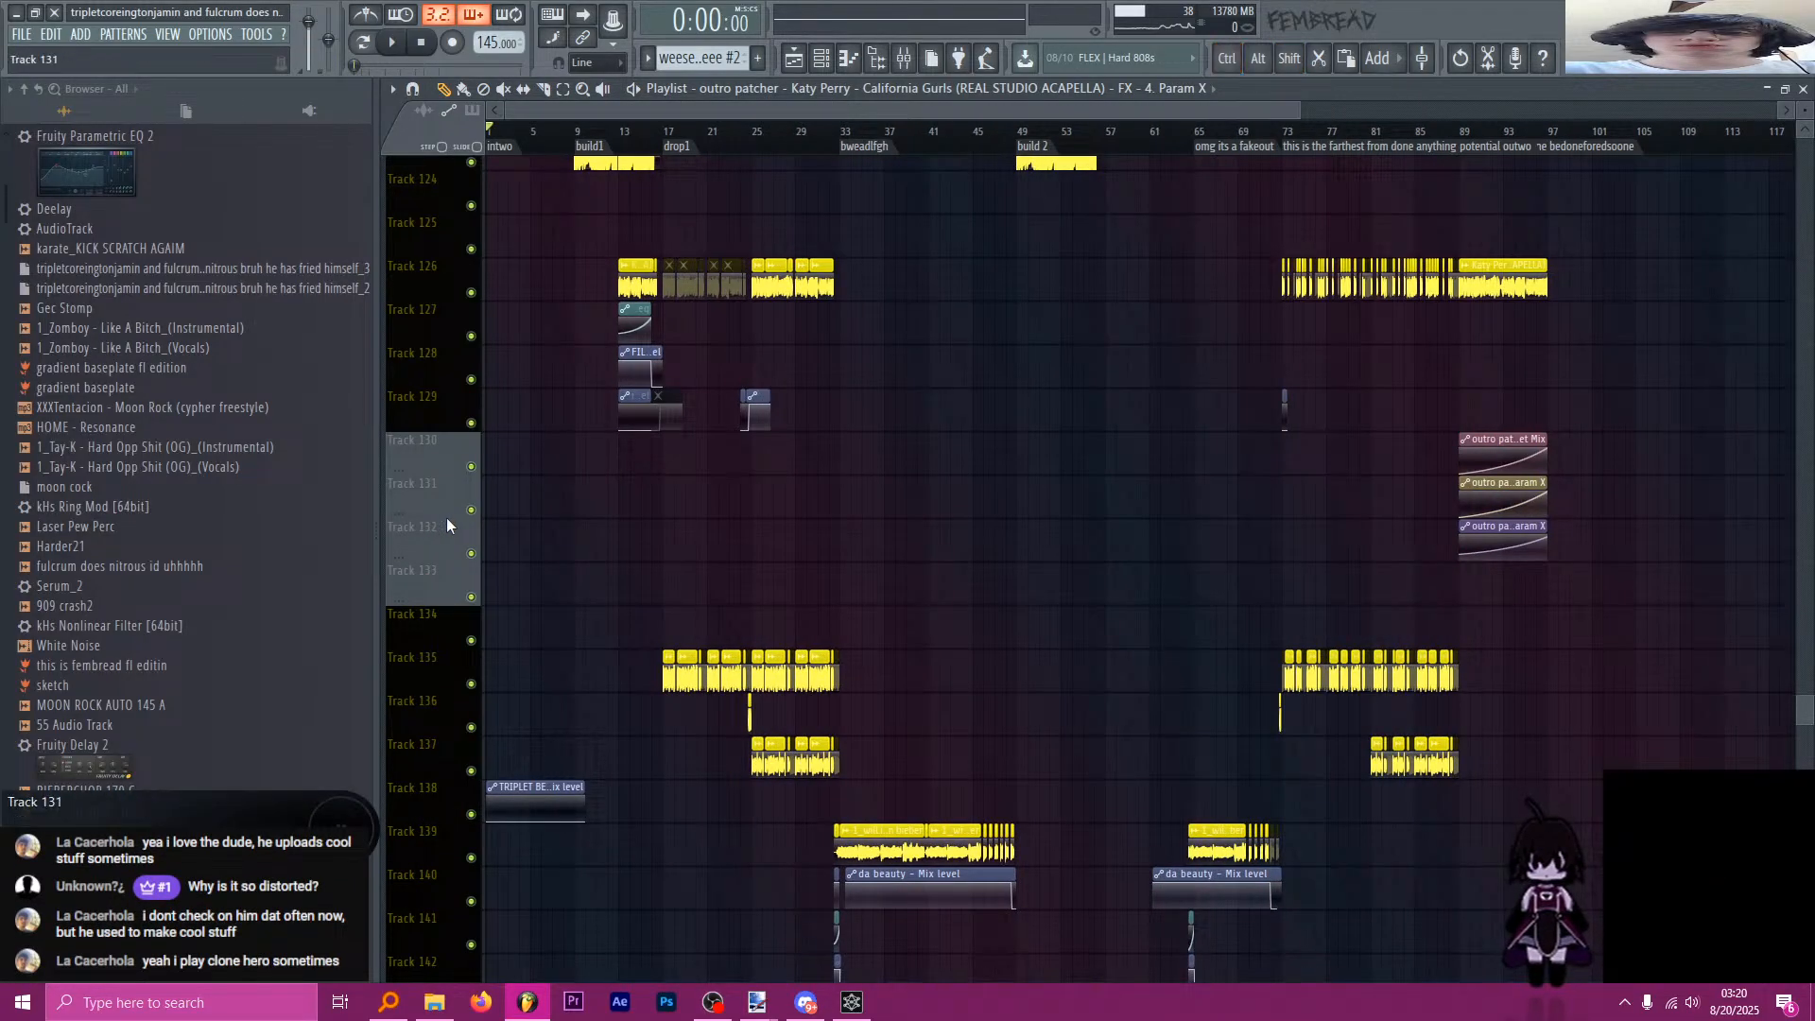
pyautogui.click(581, 138)
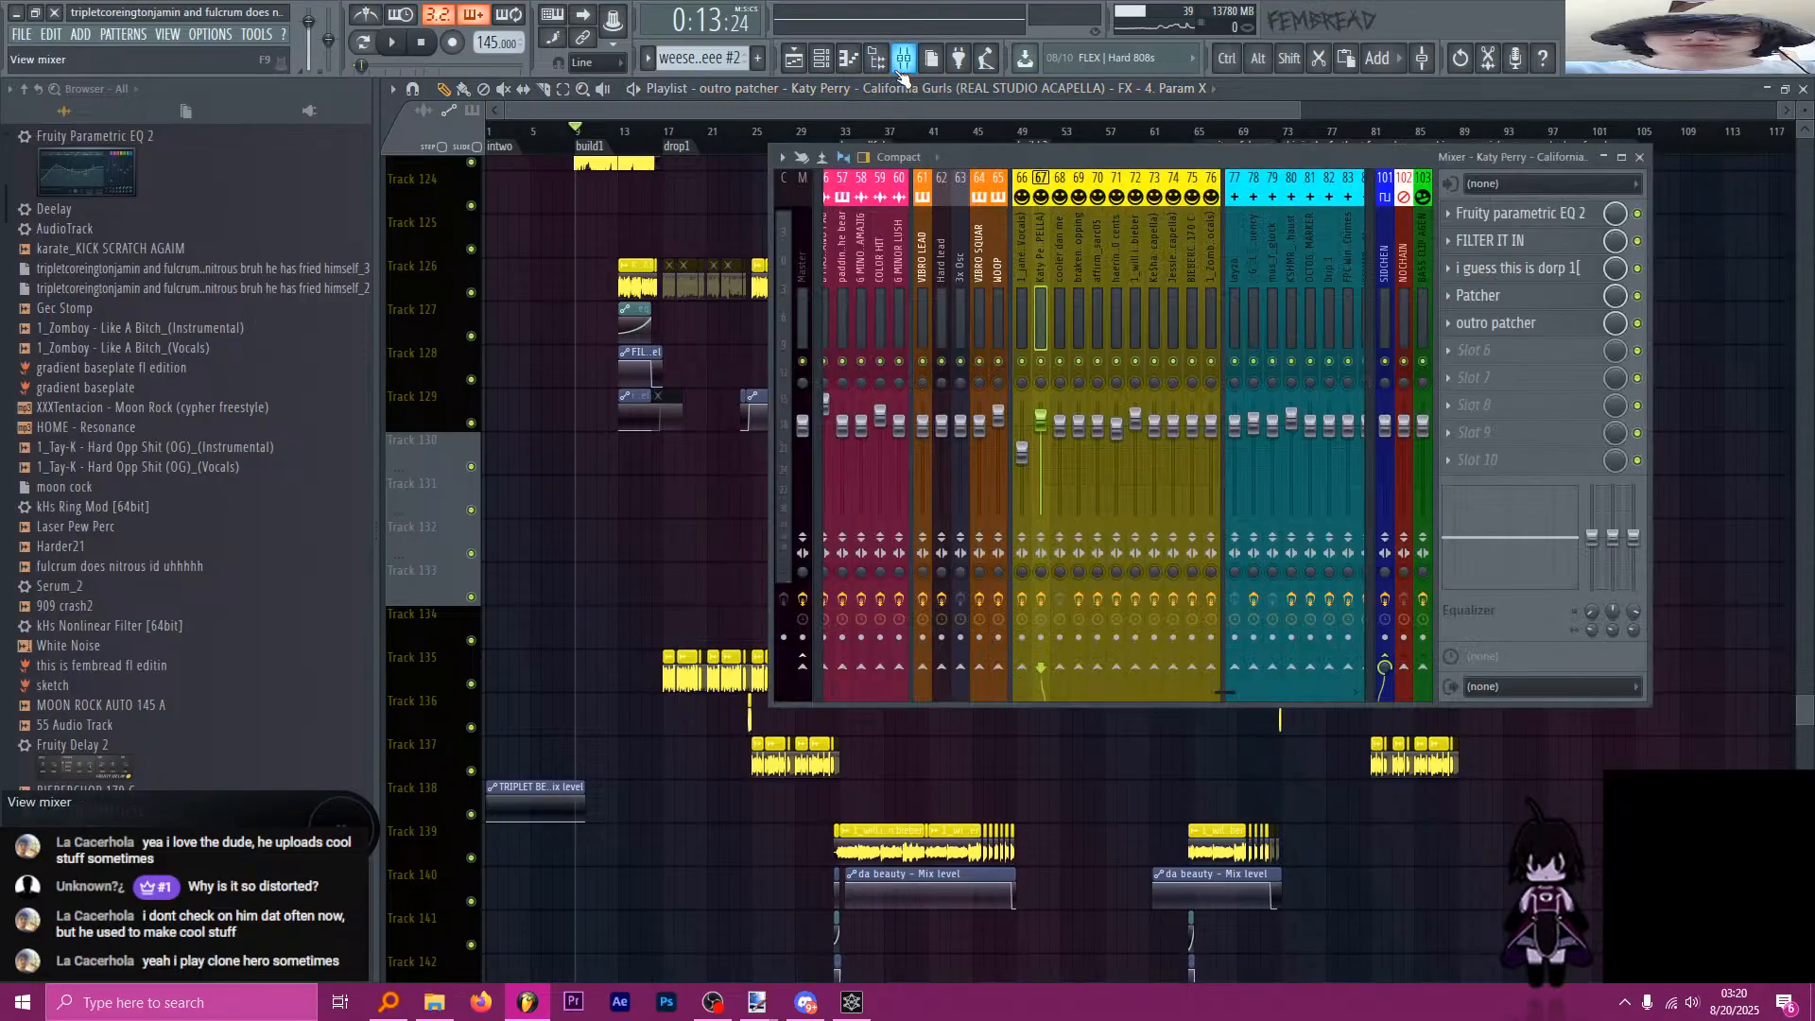
pyautogui.click(903, 58)
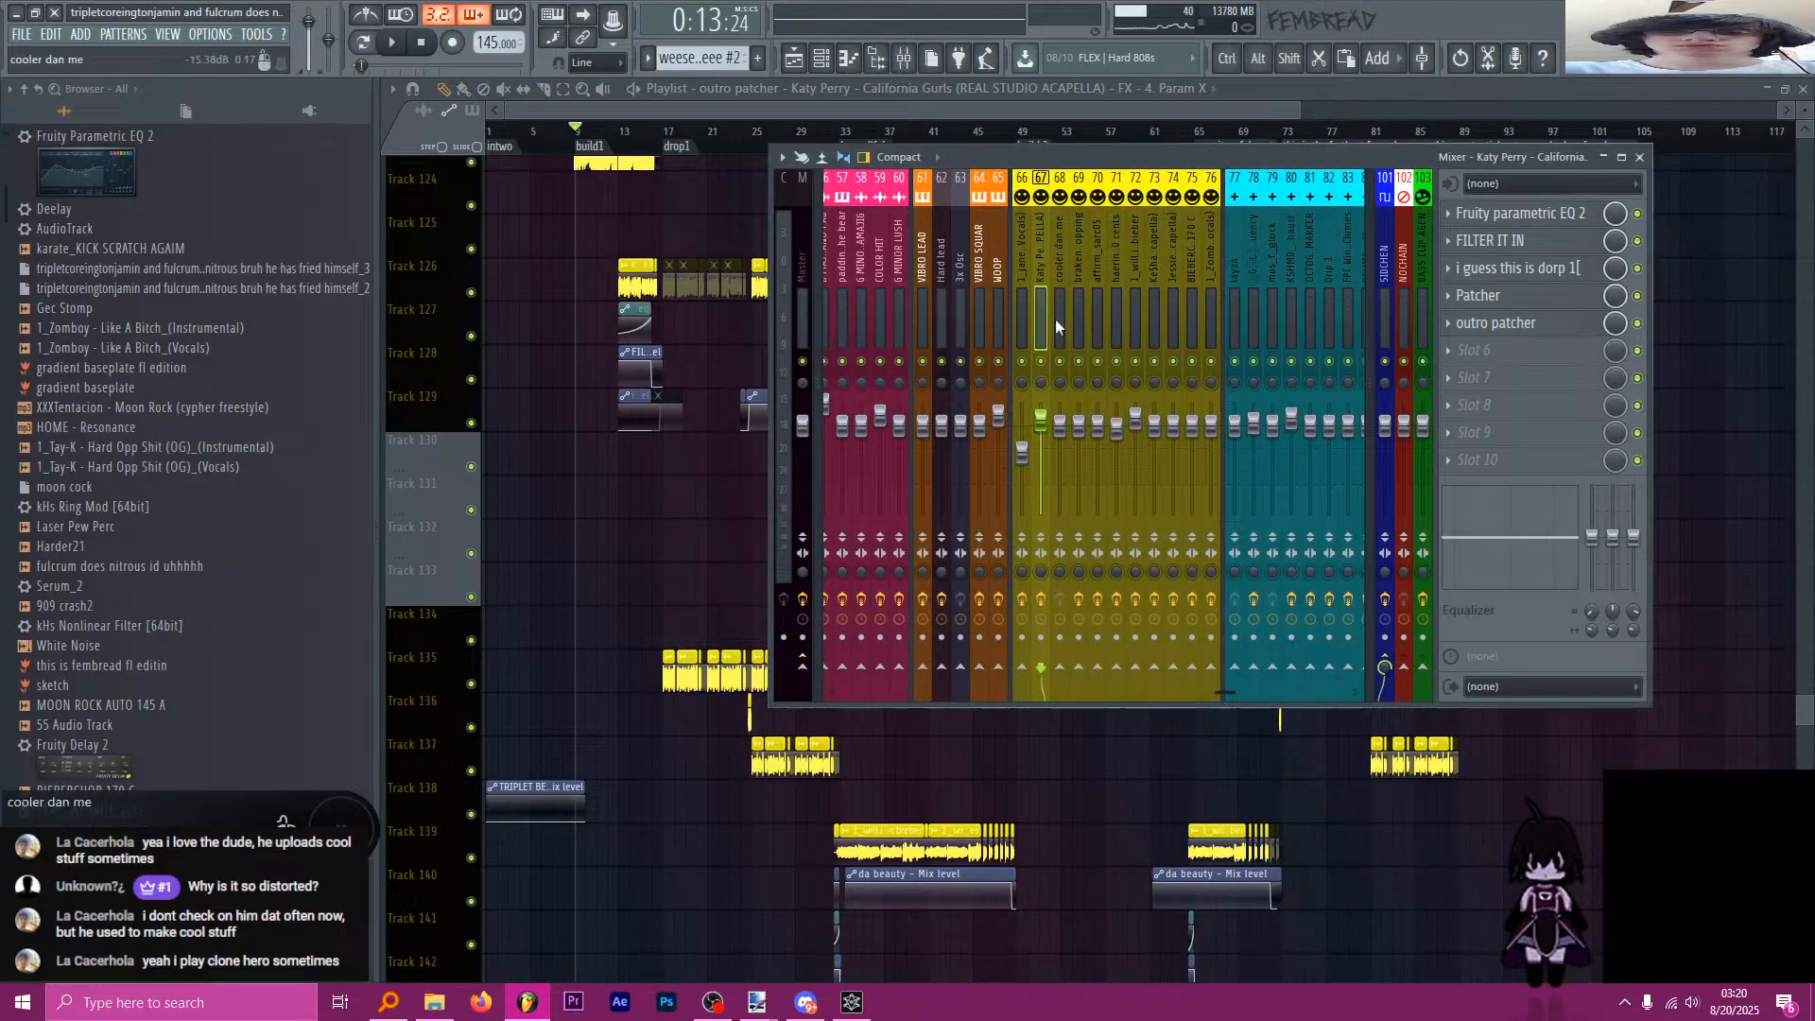
pyautogui.click(1509, 324)
pyautogui.click(1516, 329)
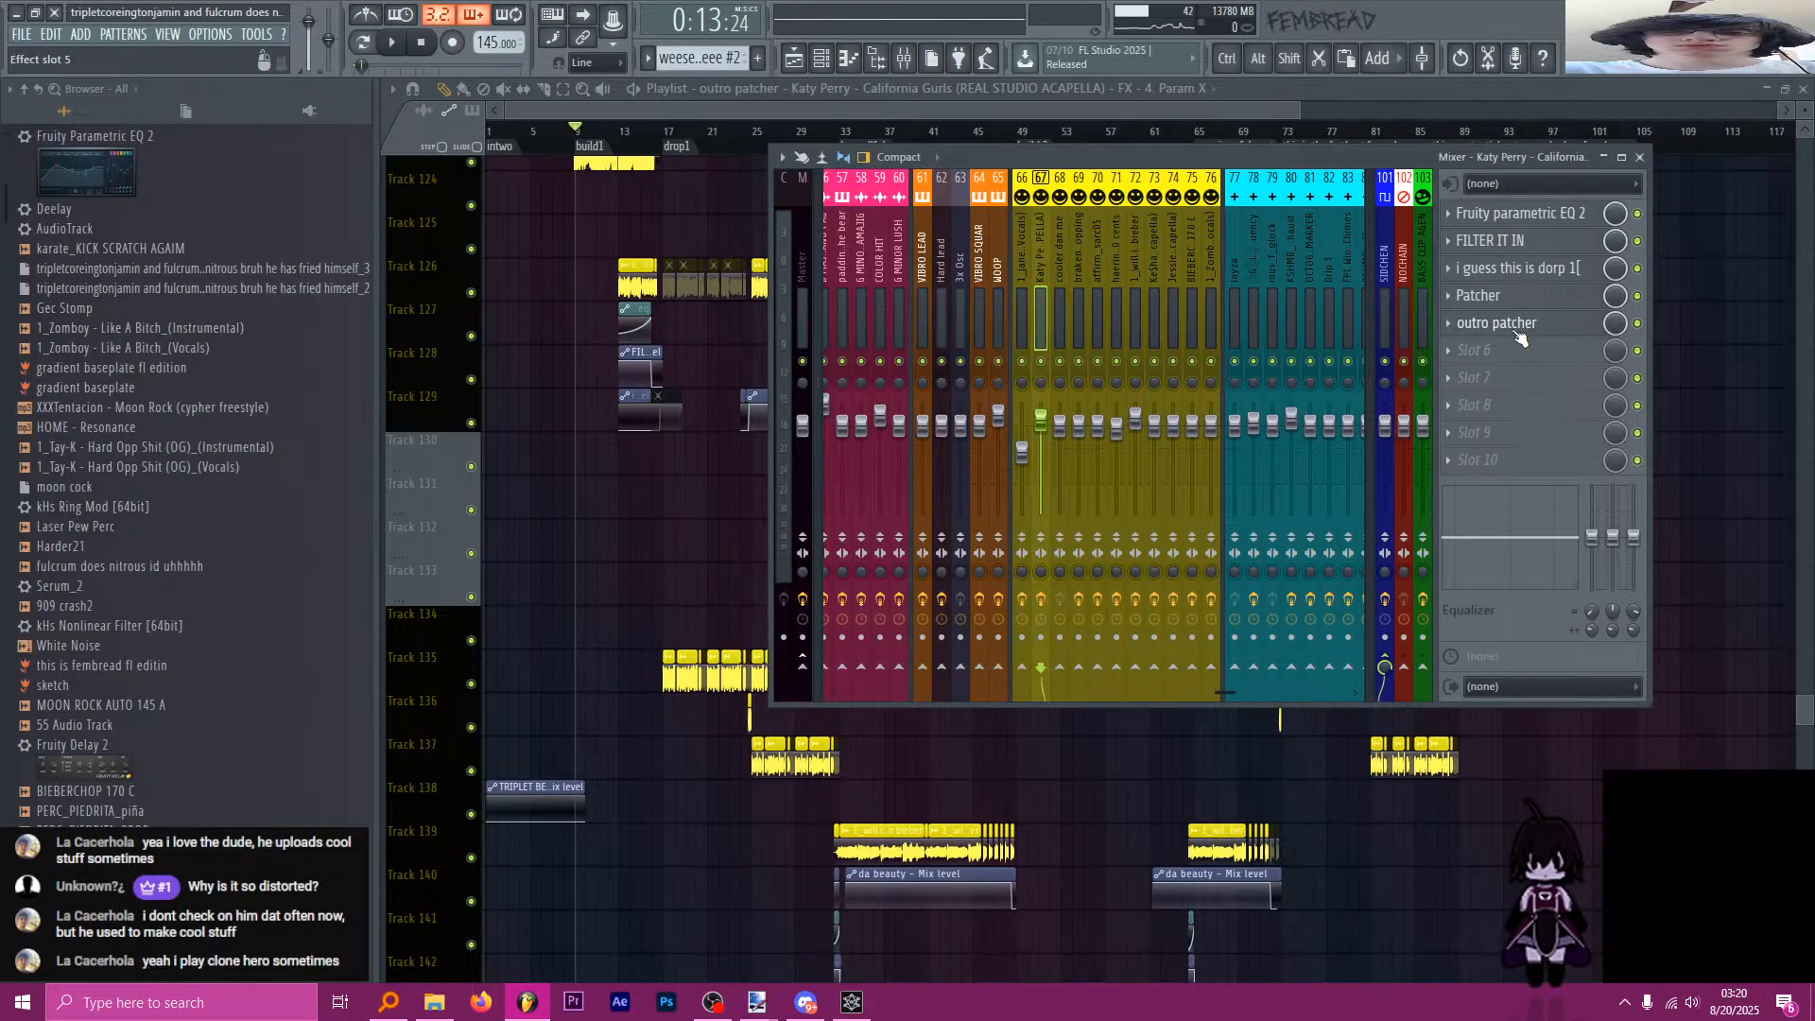
pyautogui.click(904, 57)
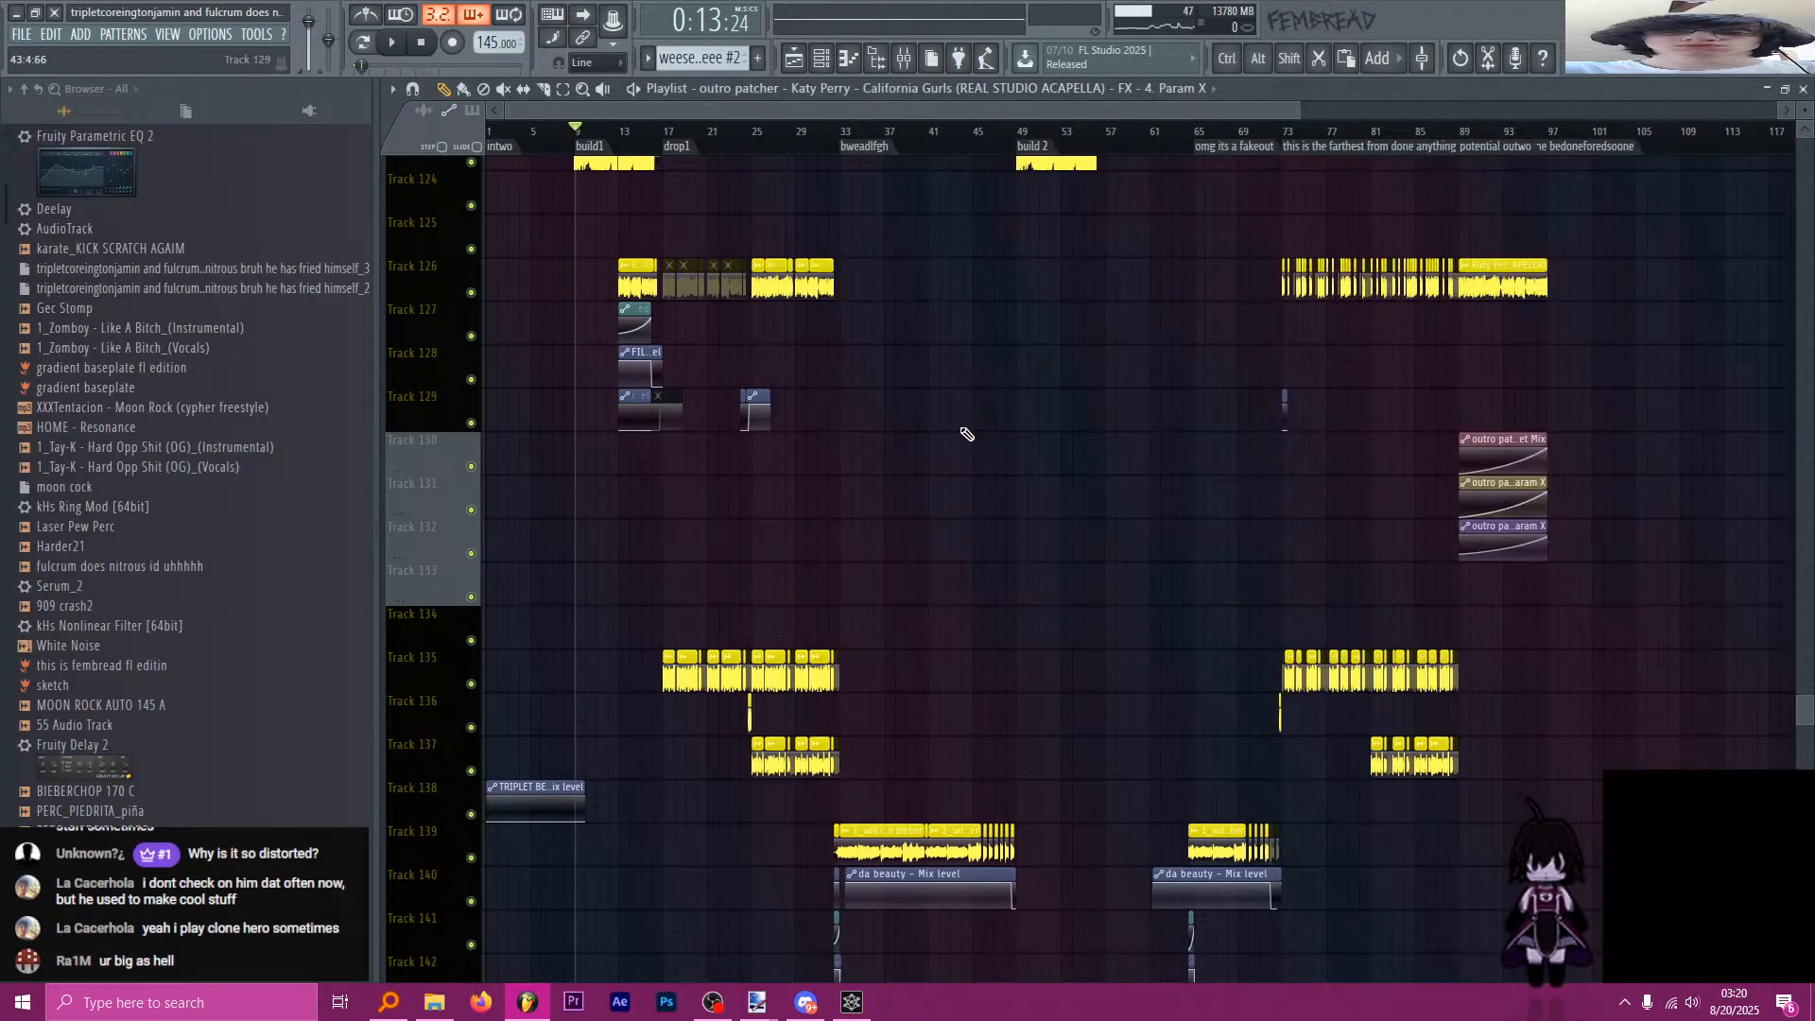
pyautogui.scroll(-1, 940, 418)
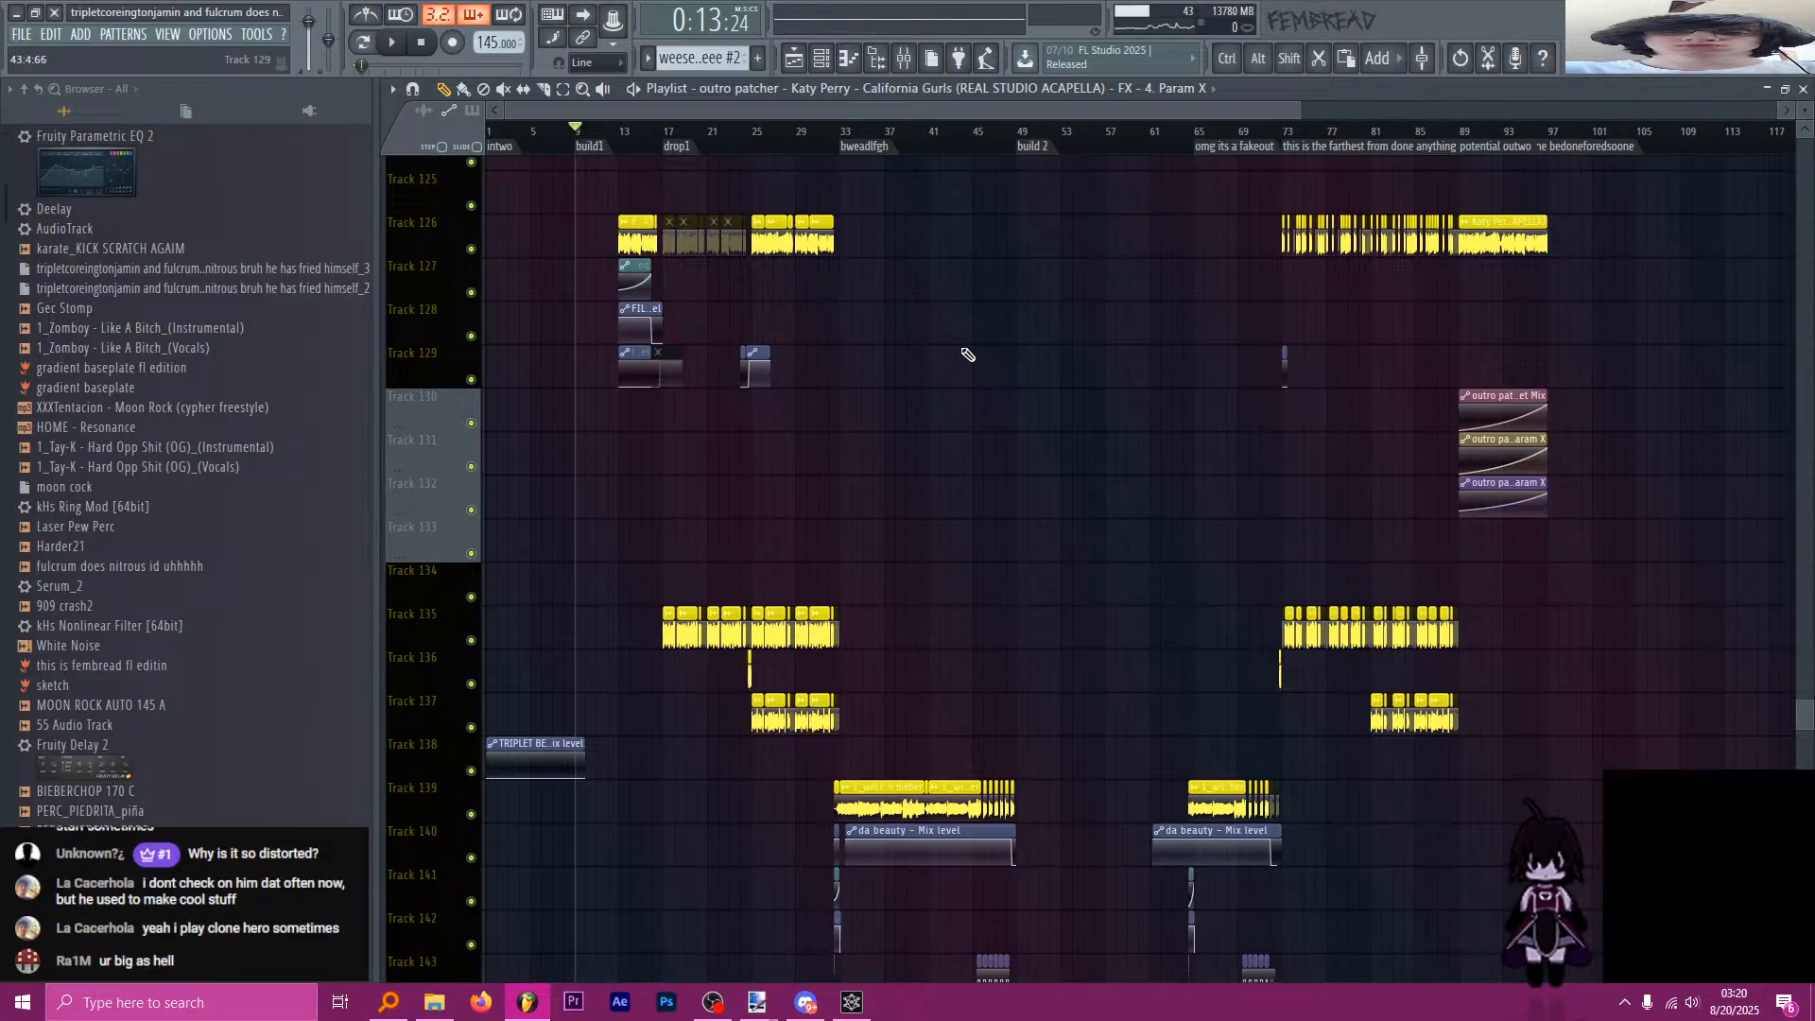
pyautogui.scroll(-1, 968, 354)
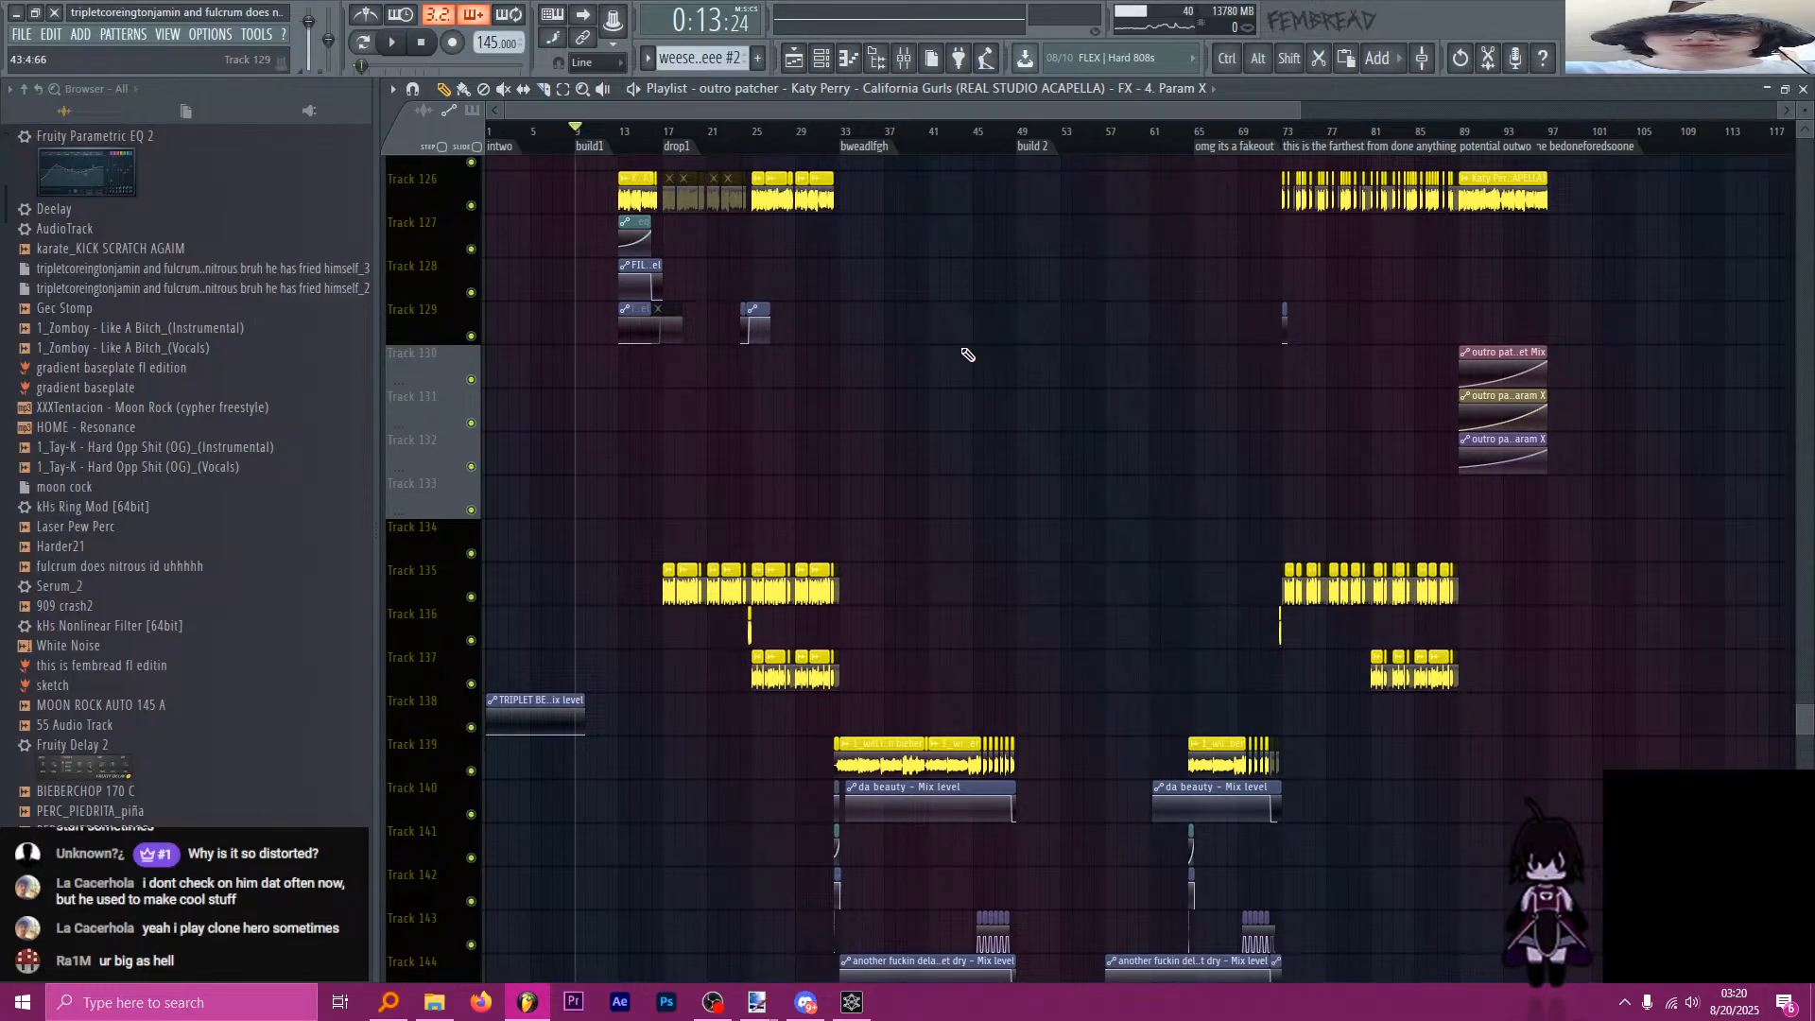
# Create an automation clip for the outro patcher's Mix level from its slot in the Katy Perry mixer track.
pyautogui.click(905, 58)
pyautogui.click(1544, 326)
pyautogui.click(1544, 326)
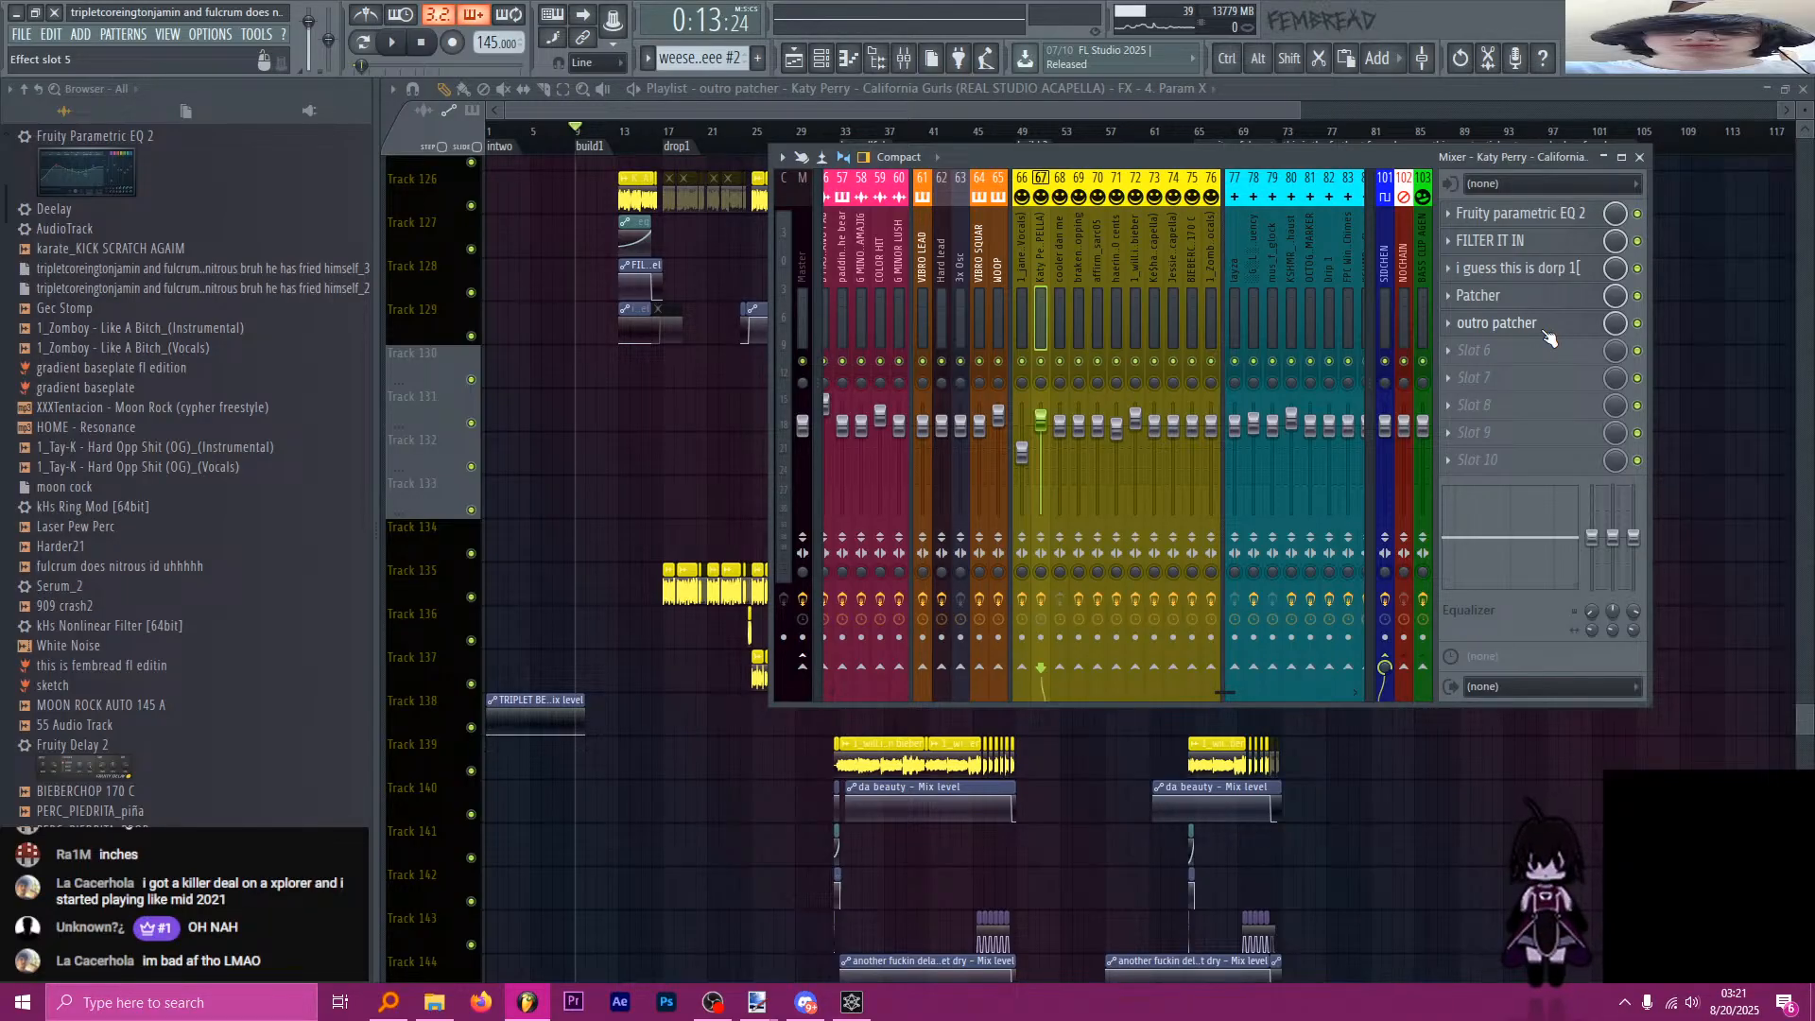
pyautogui.click(1546, 333)
pyautogui.click(1546, 331)
pyautogui.rightClick(1617, 325)
pyautogui.click(1677, 404)
pyautogui.press('F9')
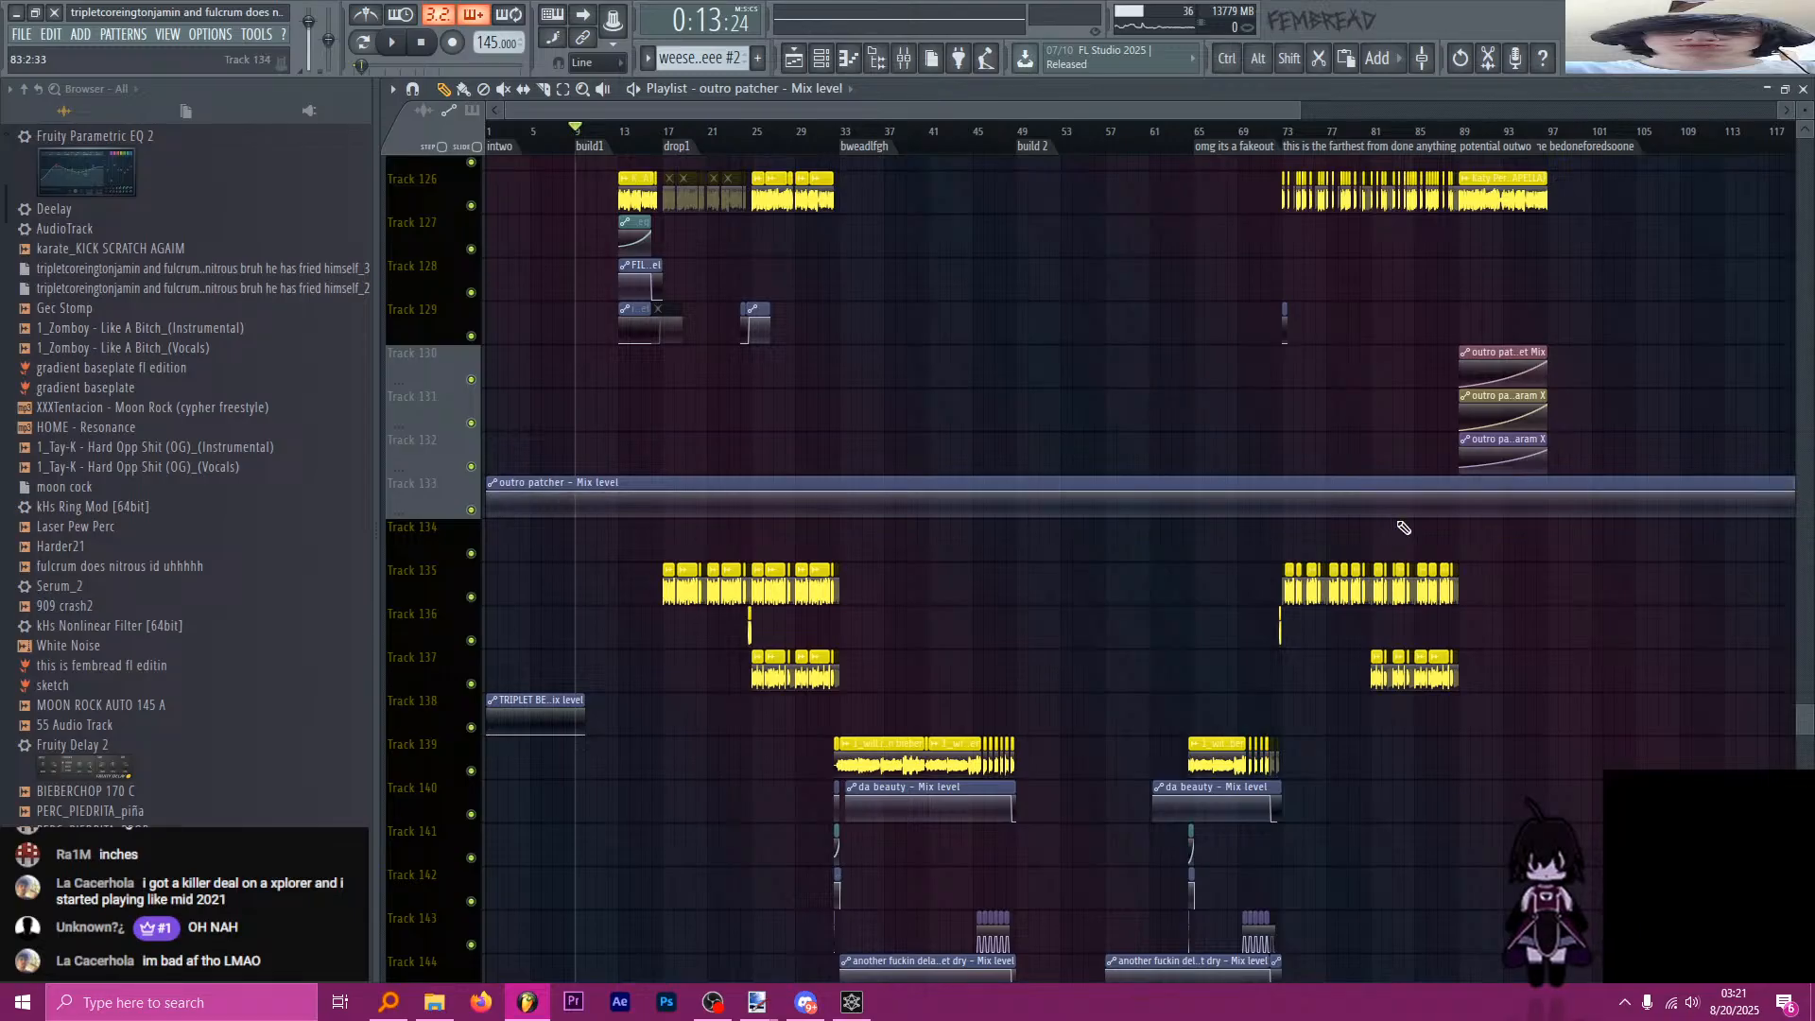
# Add a point at bar 73 in the outro patcher's Mix level clip and drop the level before it to zero.
pyautogui.scroll(3, 1114, 508)
pyautogui.scroll(3, 1113, 507)
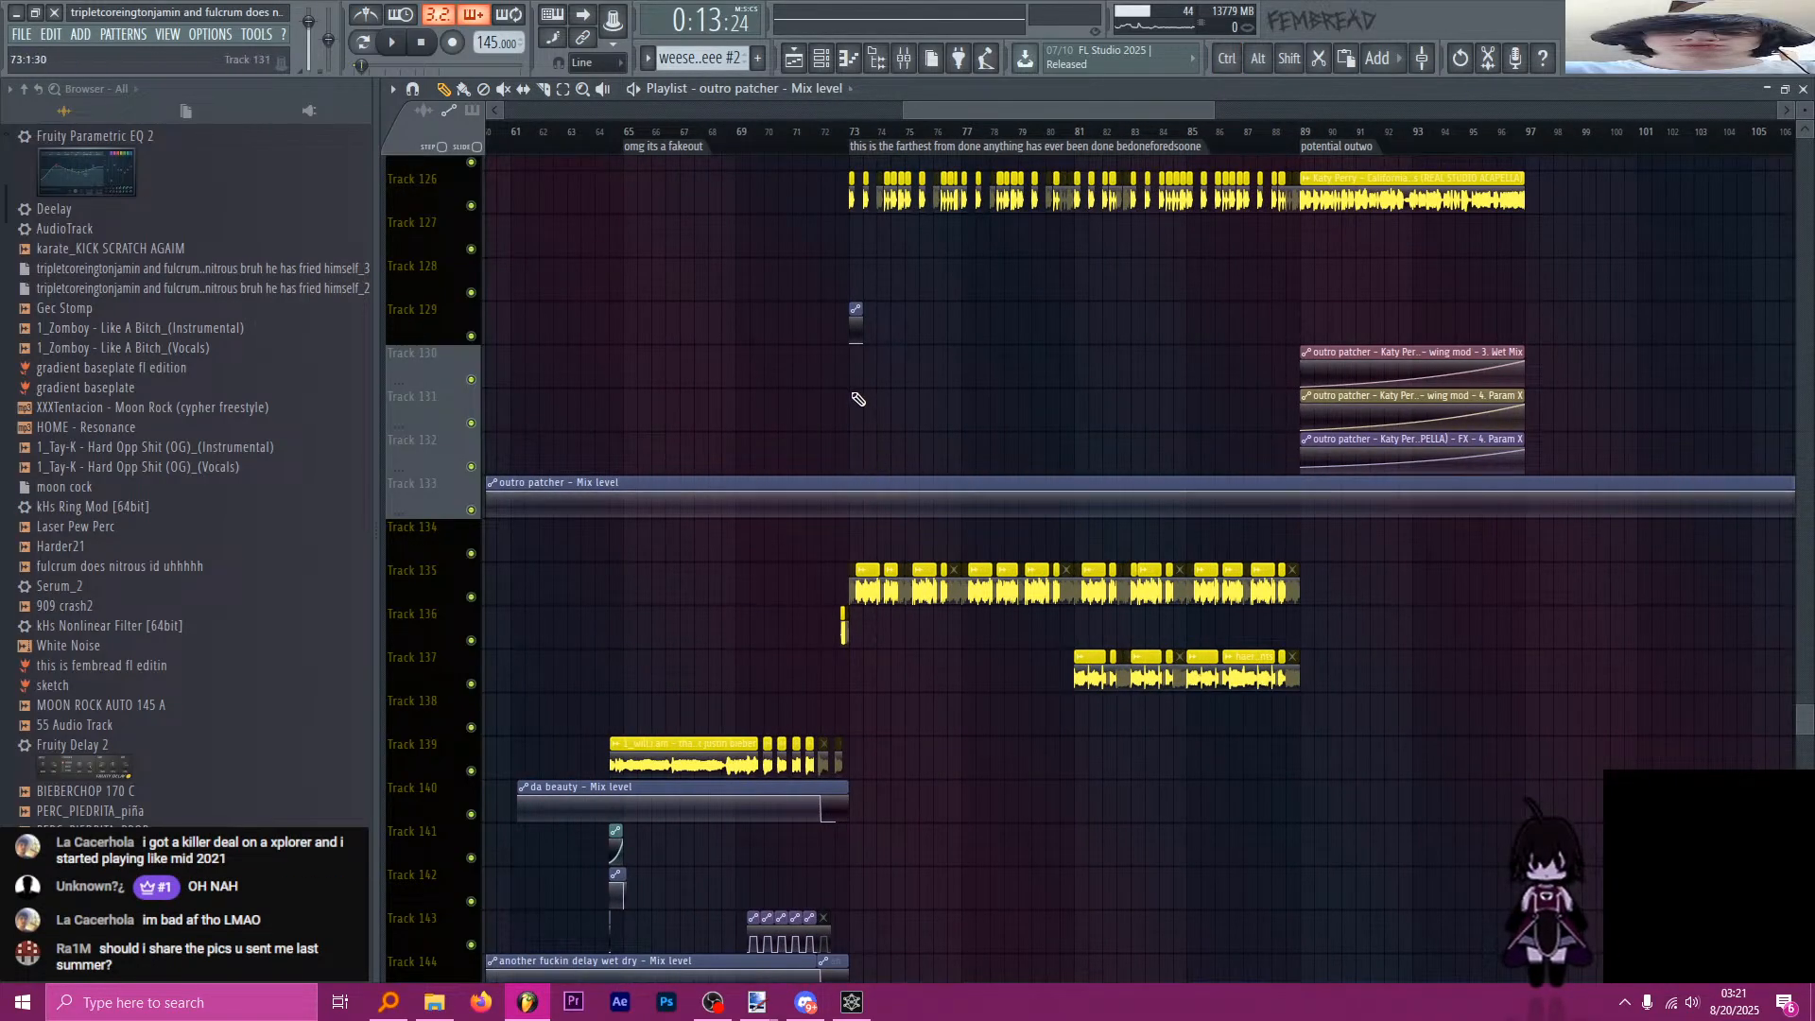
pyautogui.scroll(2, 811, 368)
pyautogui.scroll(-4, 818, 387)
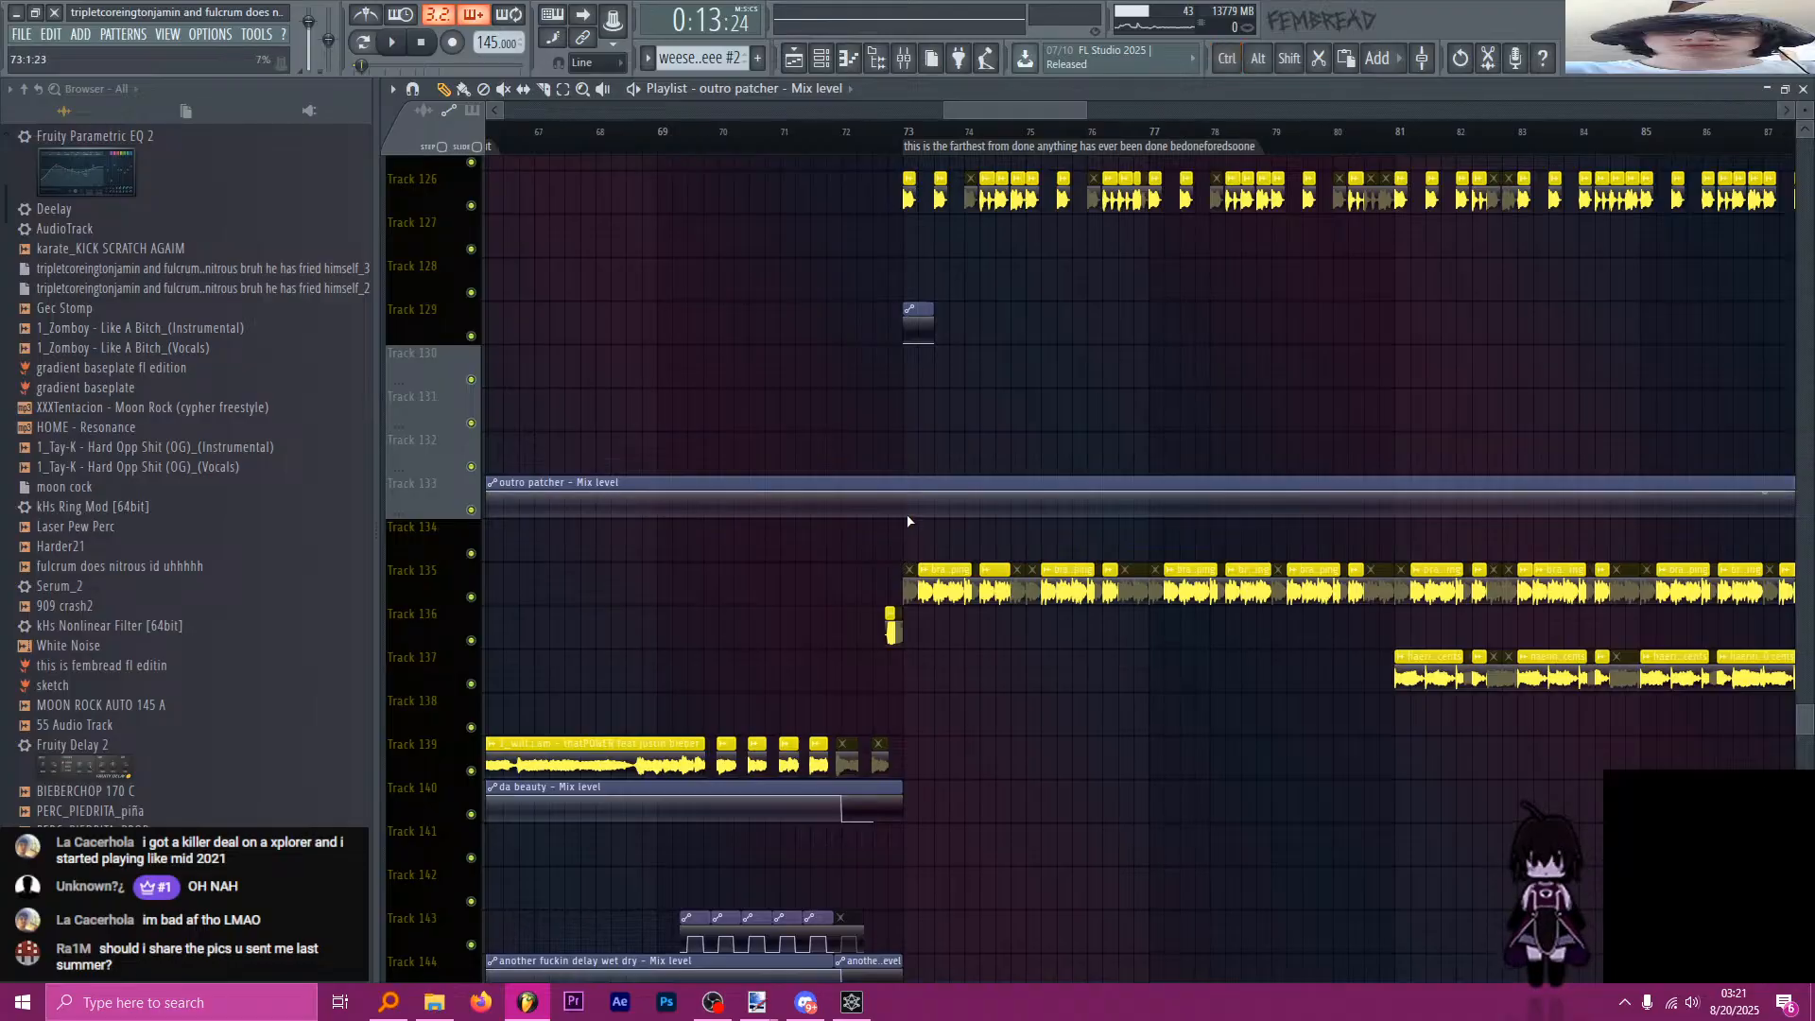
pyautogui.scroll(-3, 903, 534)
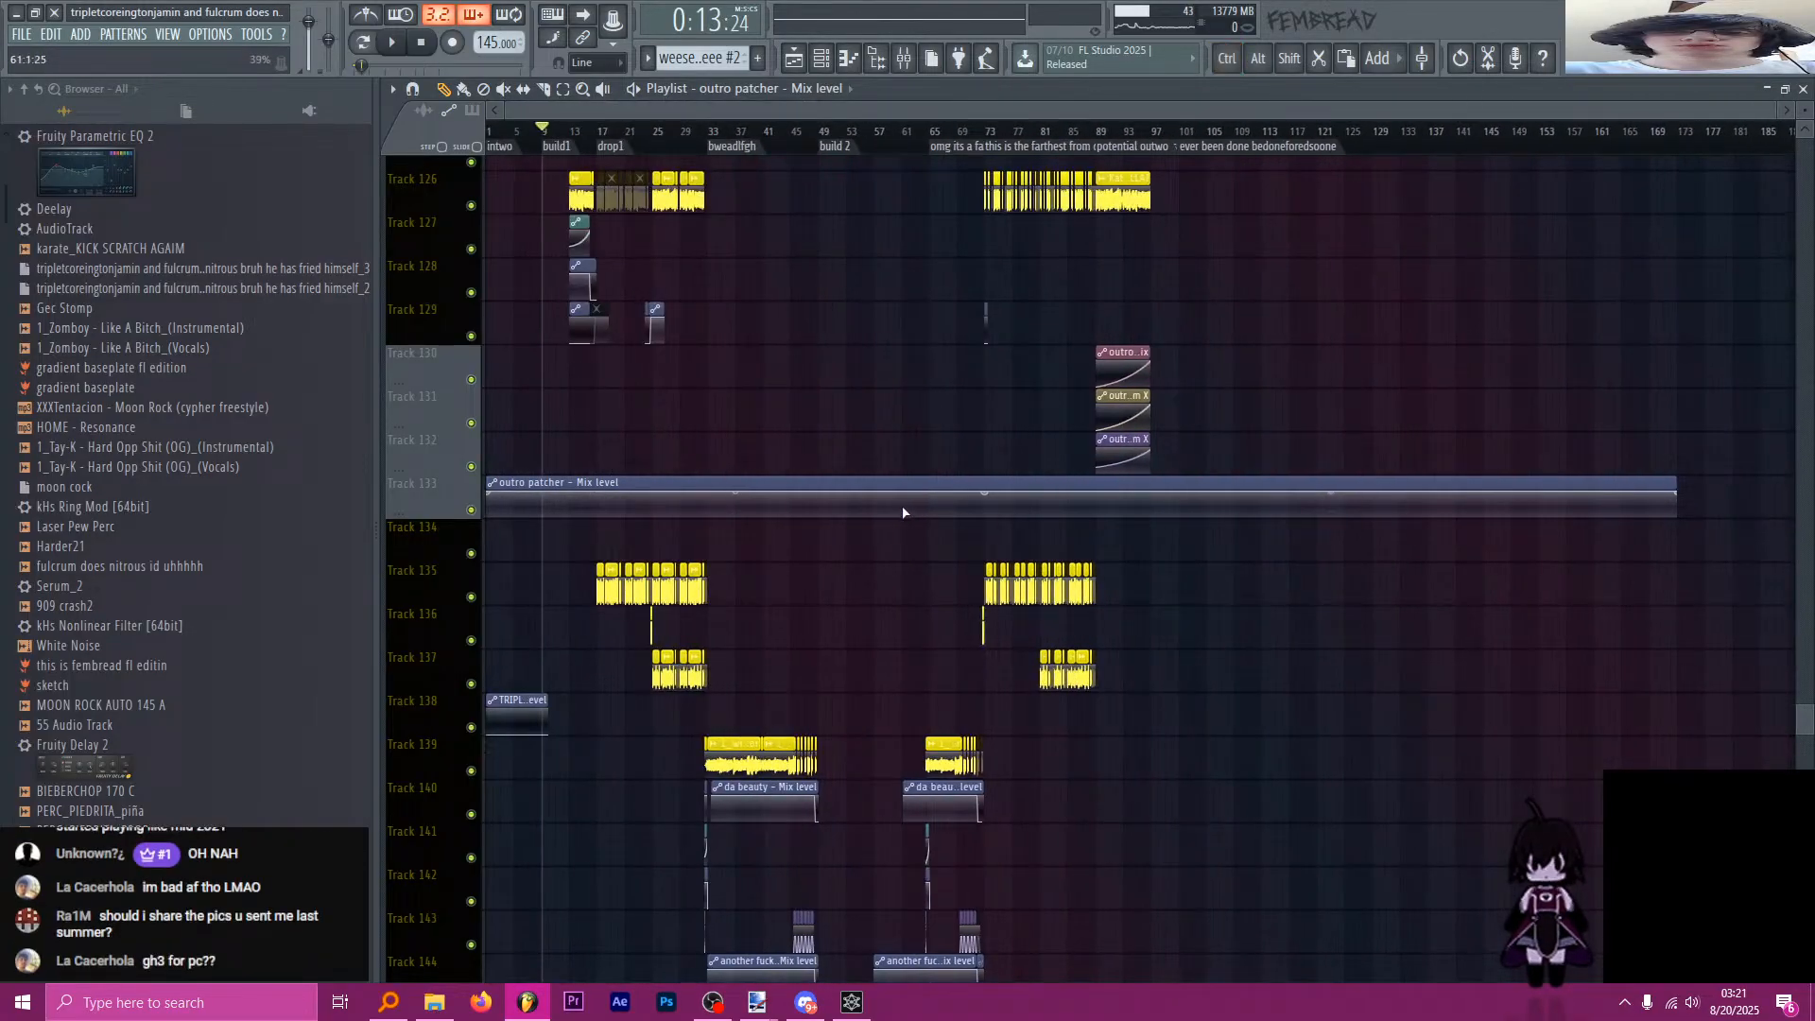
pyautogui.rightClick(987, 495)
pyautogui.click(1069, 572)
pyautogui.moveTo(495, 499); pyautogui.dragTo(489, 571)
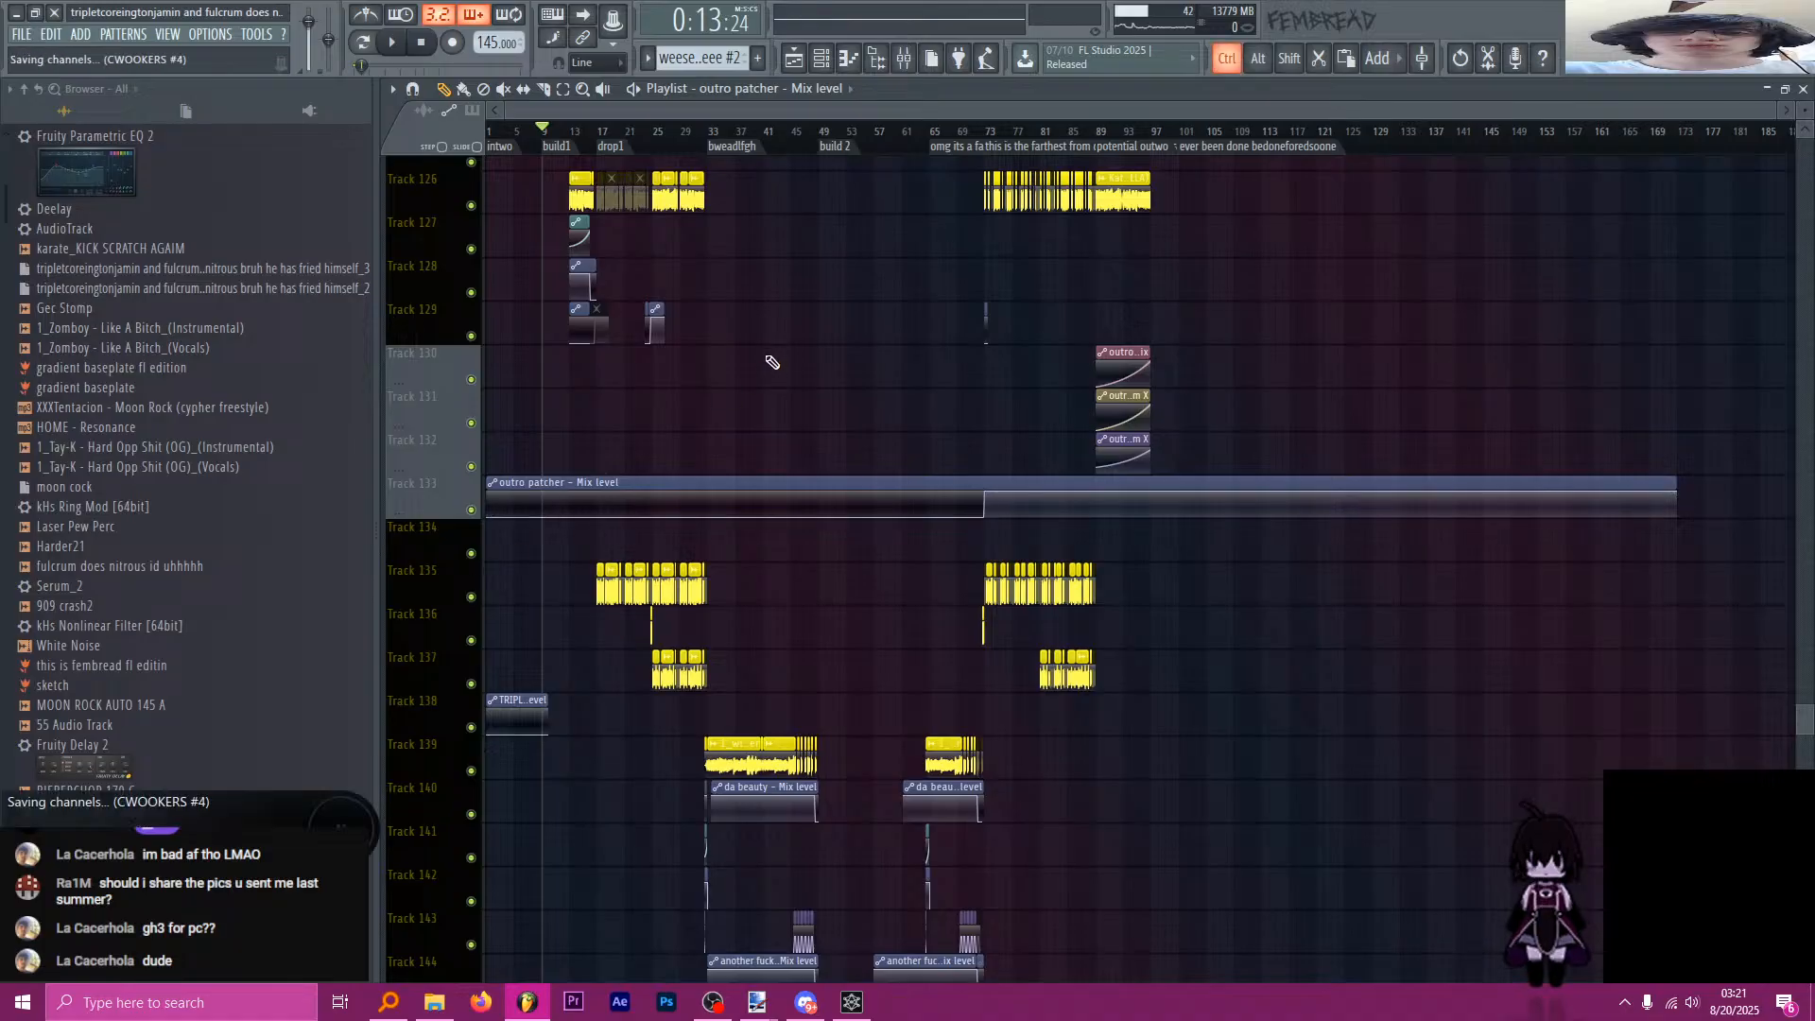
# Set the playhead at bar 89, where the outro begins, and save the project.
pyautogui.scroll(3, 1180, 329)
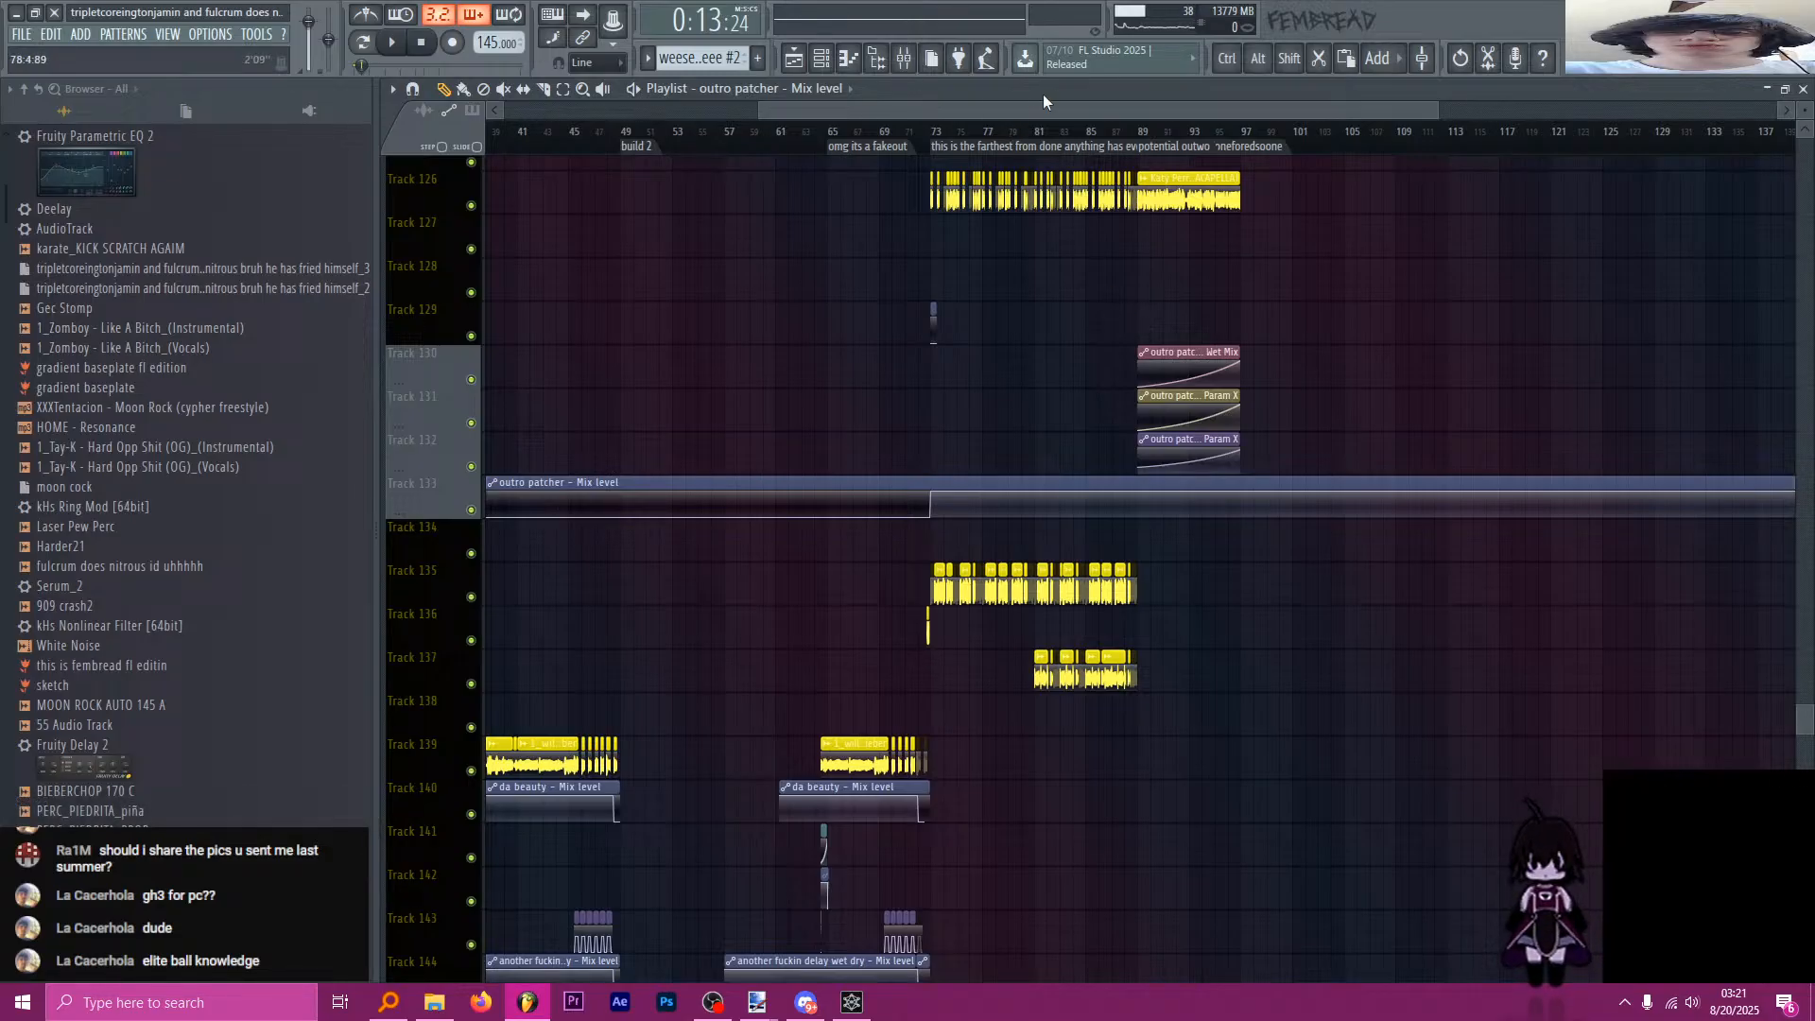
pyautogui.click(1139, 132)
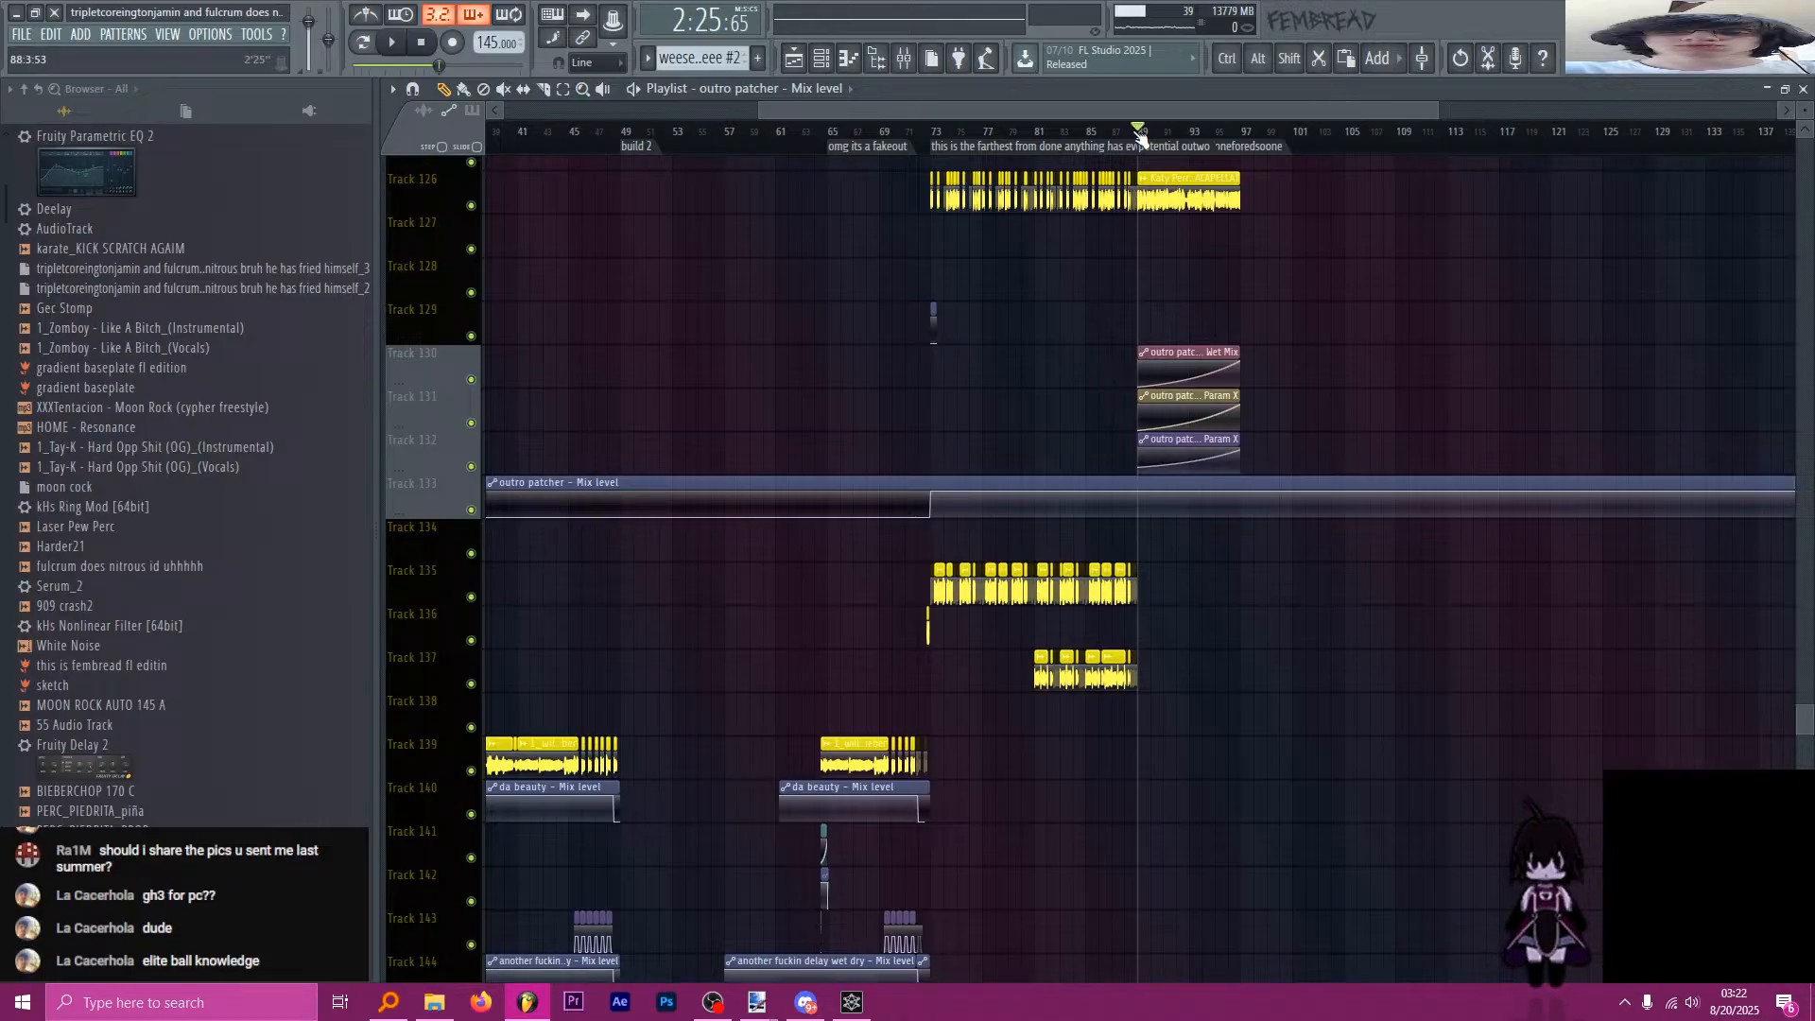
pyautogui.moveTo(877, 112); pyautogui.dragTo(632, 174)
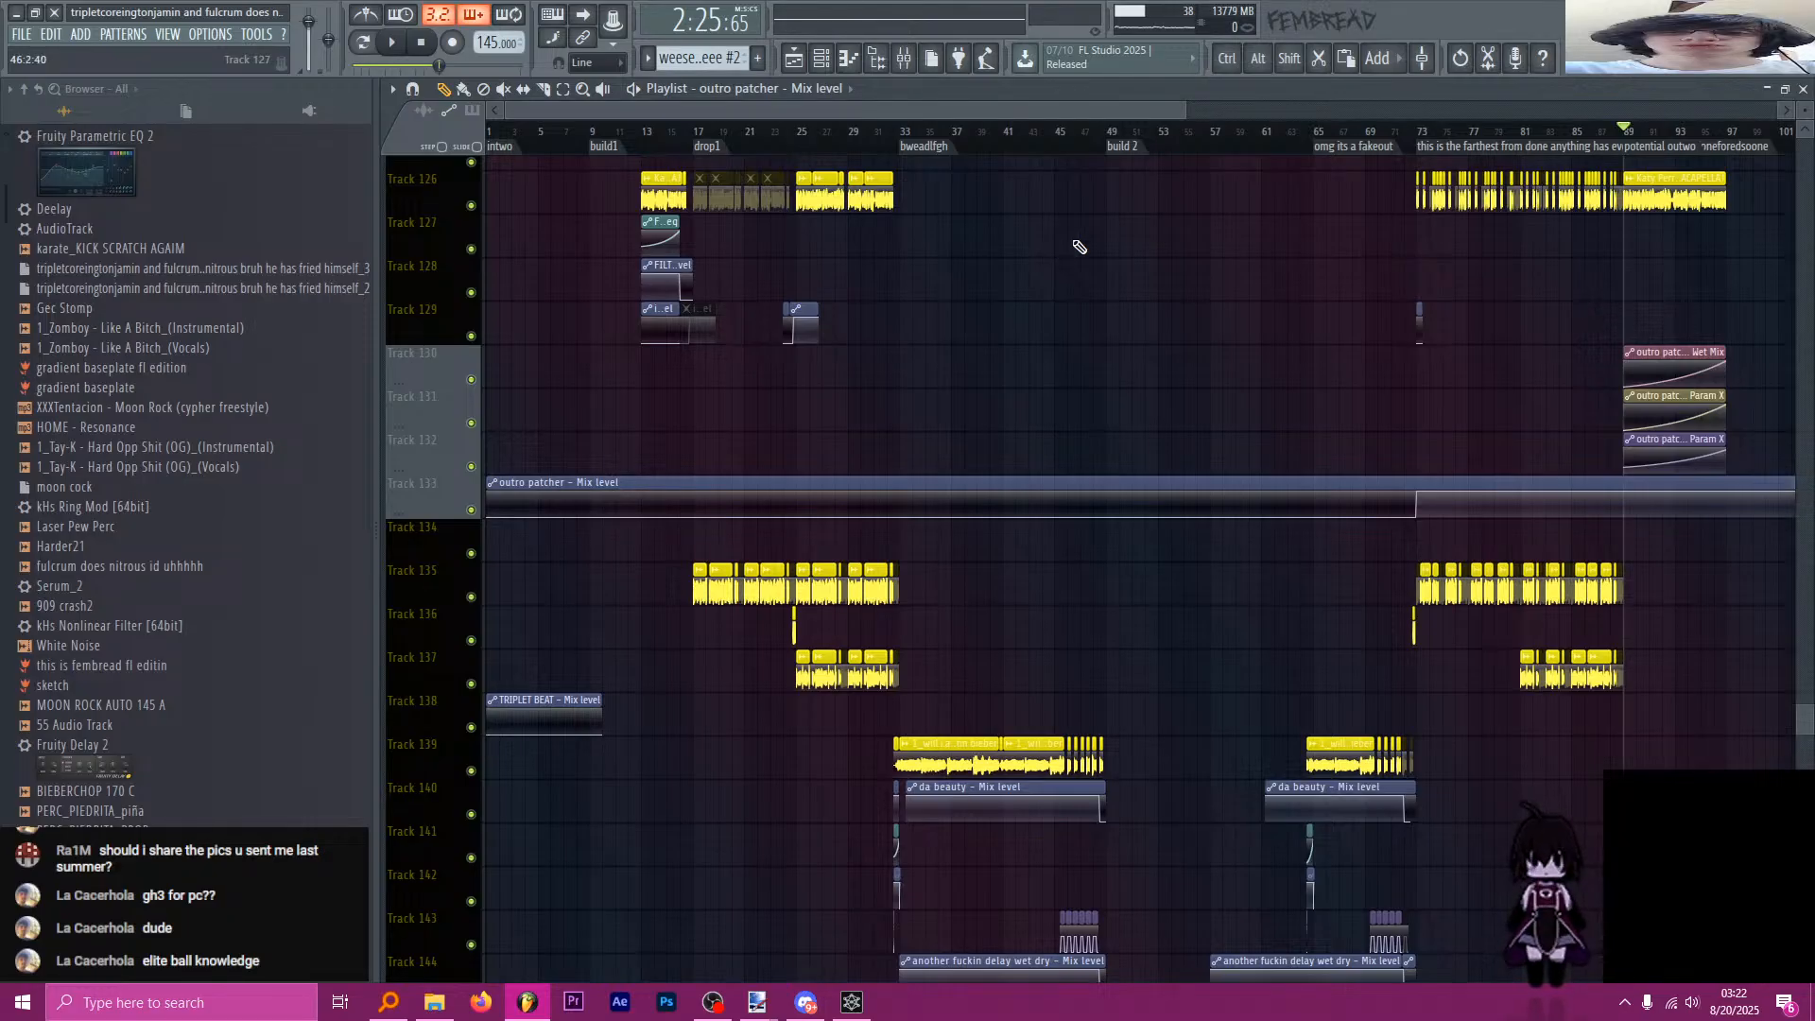
pyautogui.scroll(-2, 1166, 300)
pyautogui.hotkey('ctrl', 's')
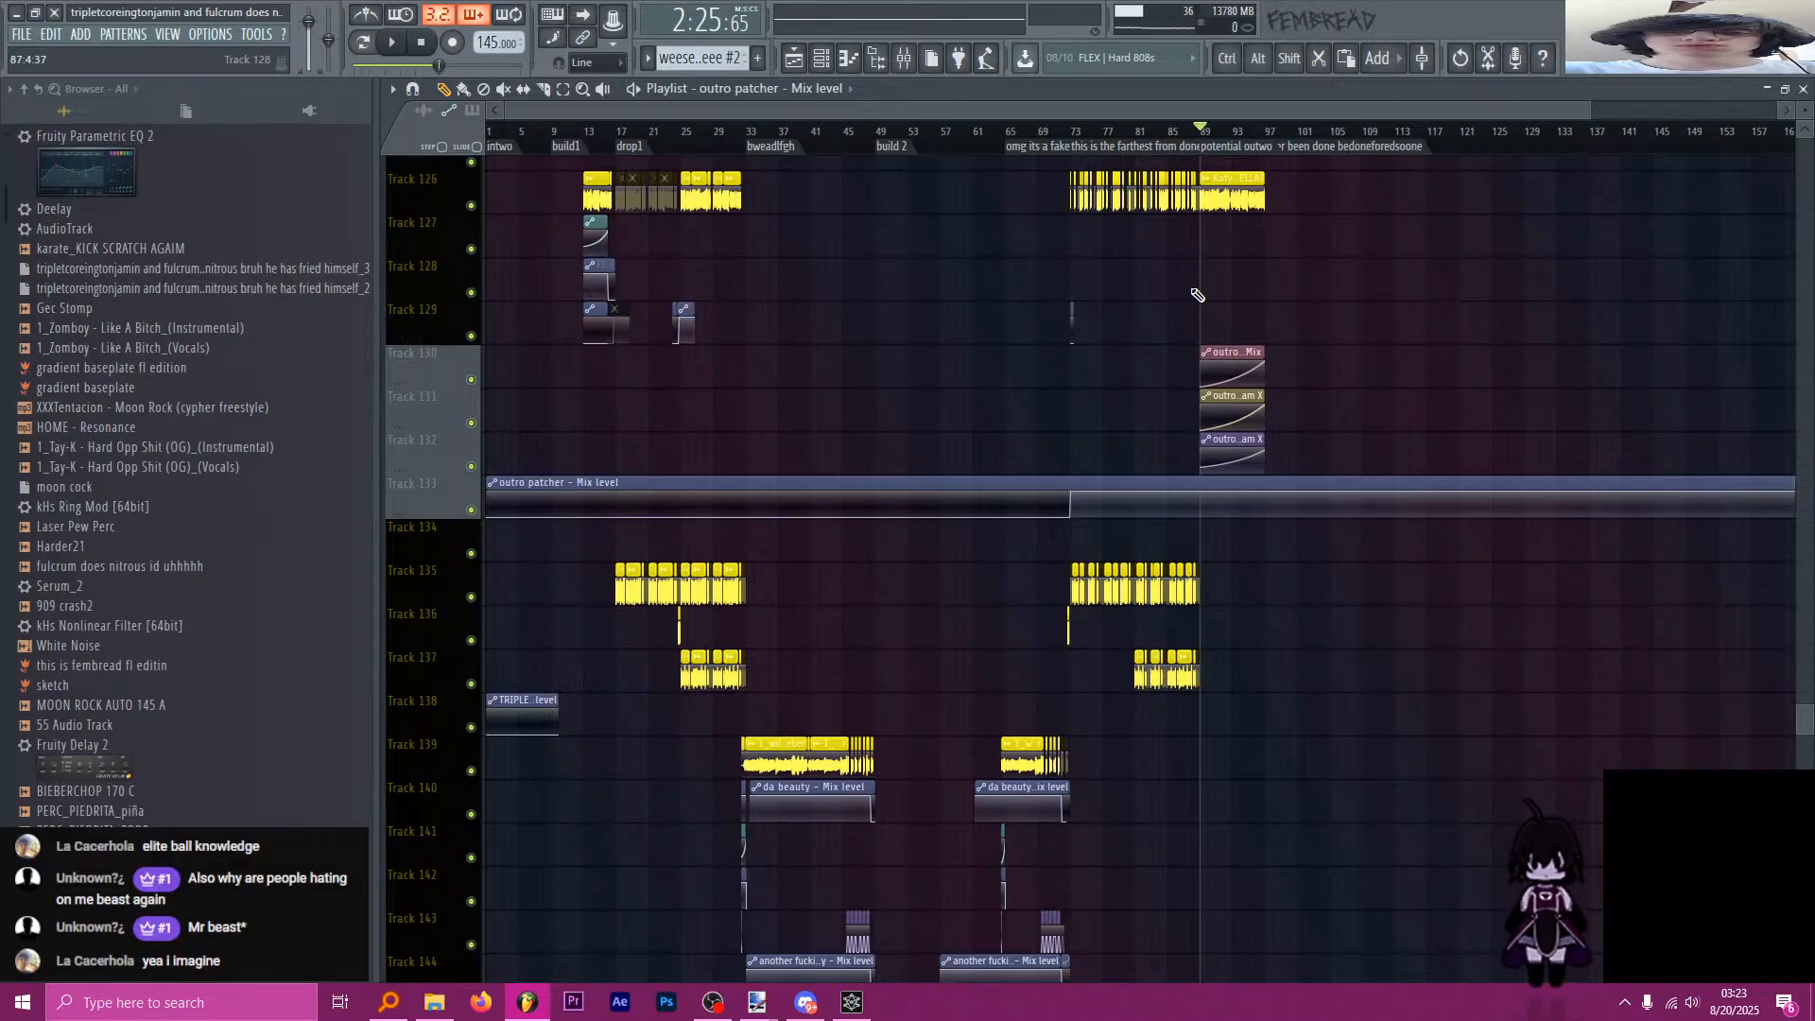
pyautogui.scroll(8, 1197, 295)
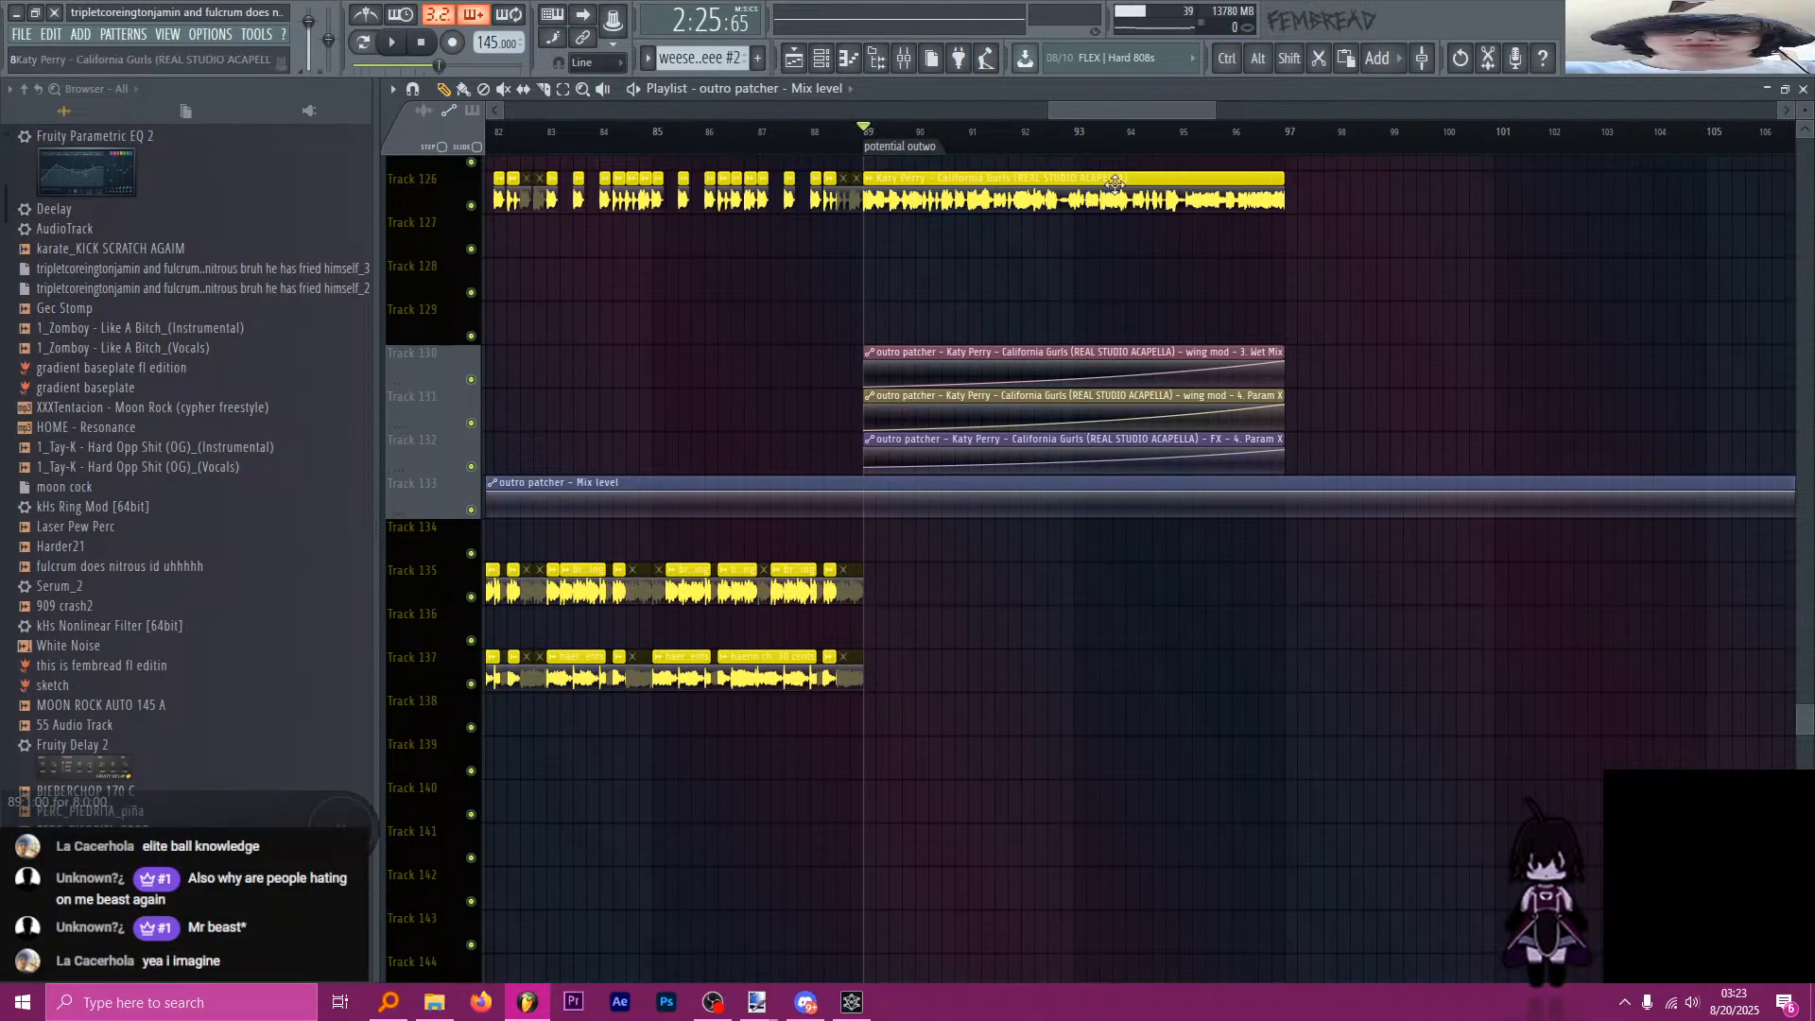
pyautogui.click(851, 132)
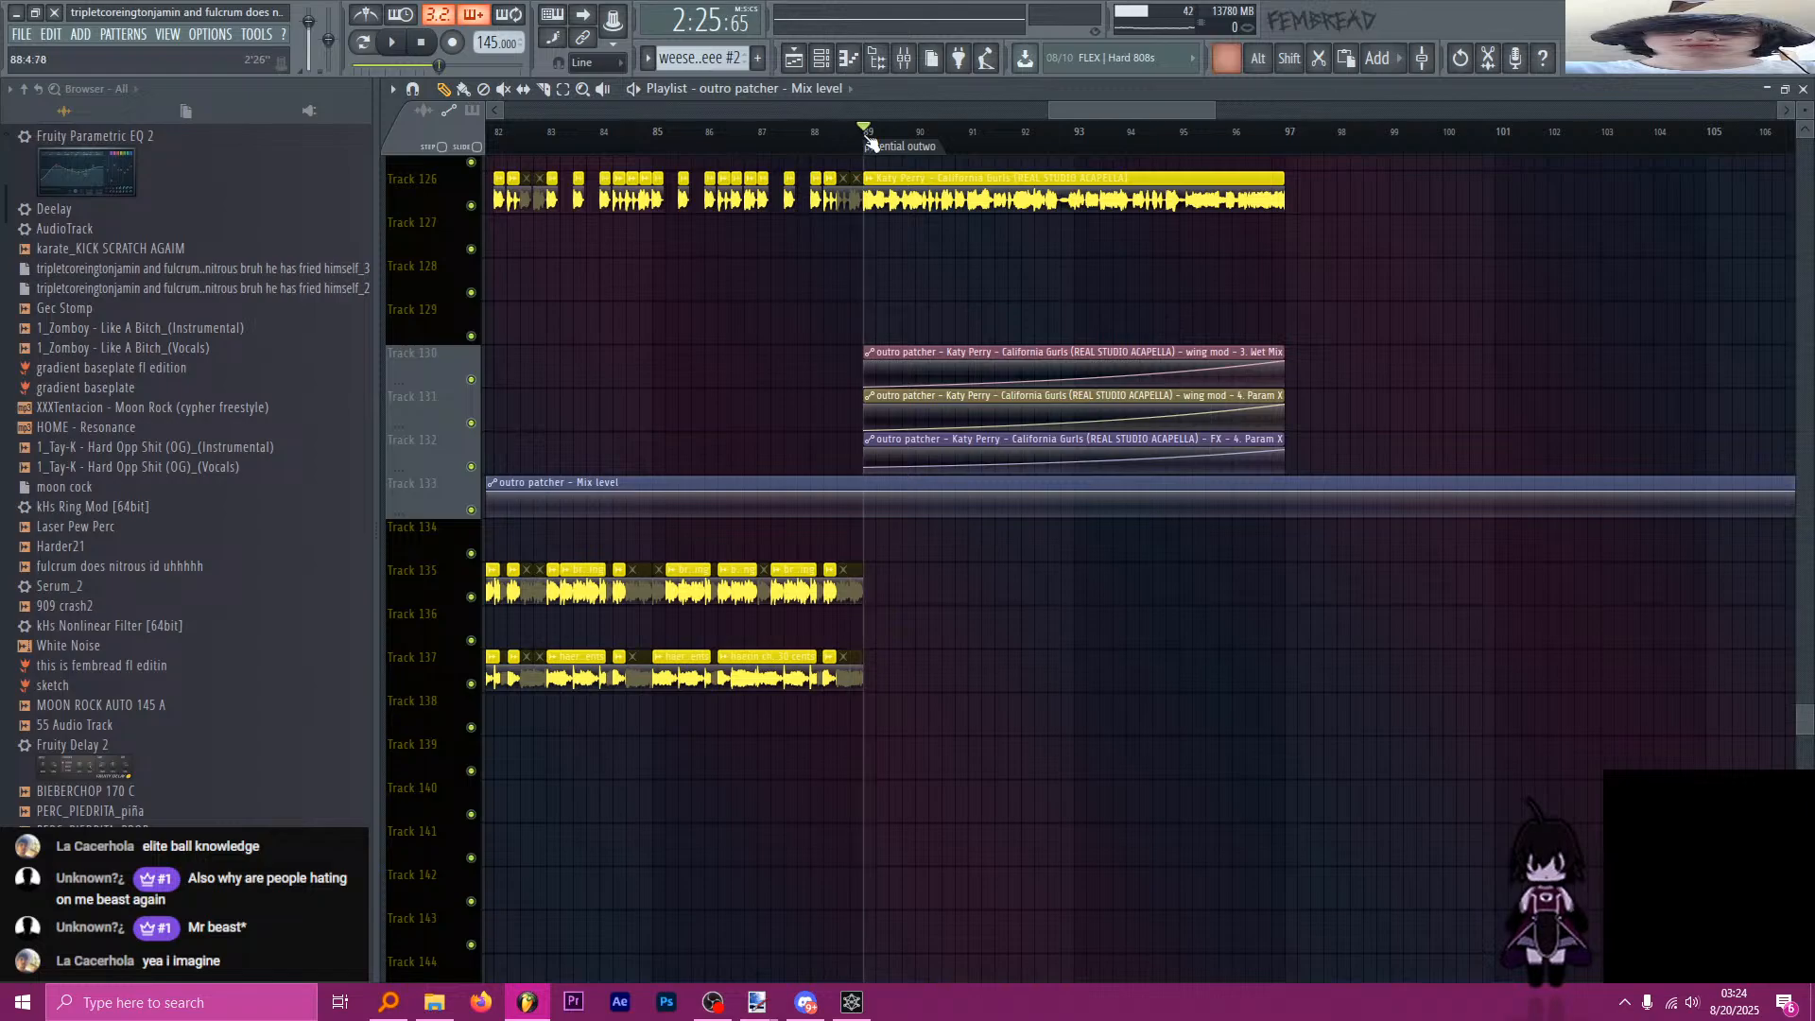
pyautogui.scroll(-6, 1181, 313)
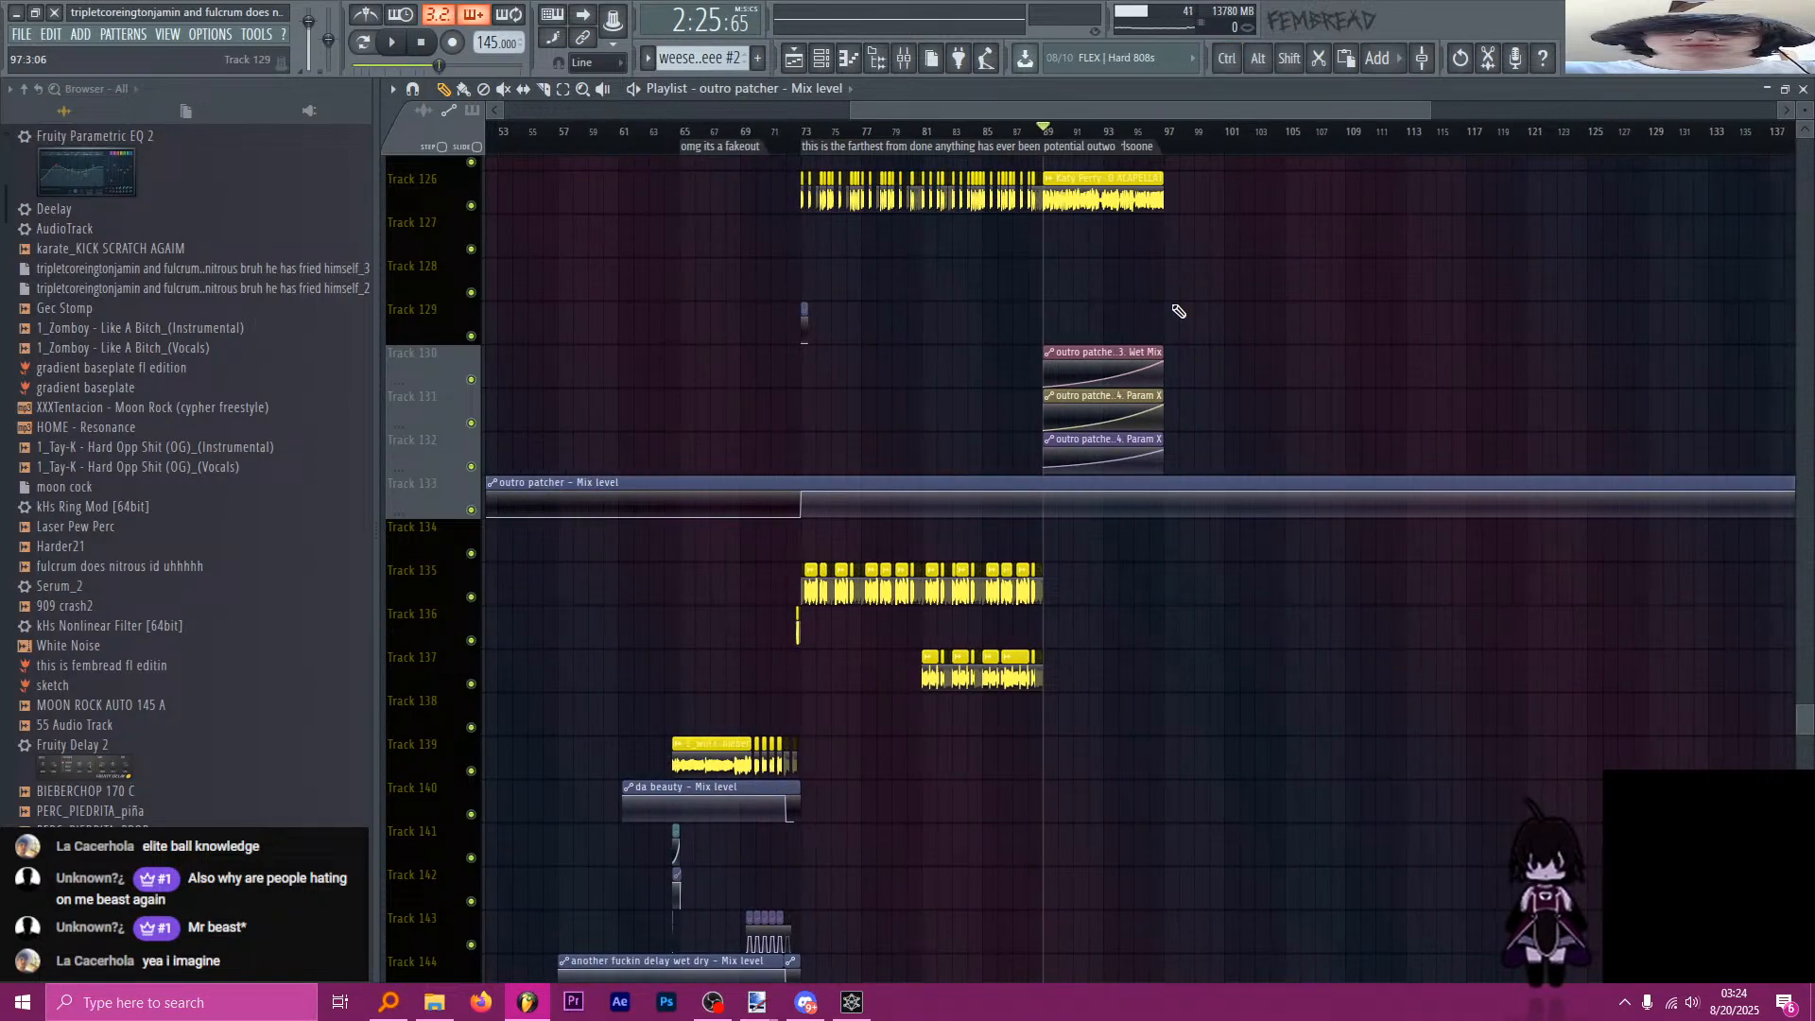
pyautogui.scroll(6, 1178, 311)
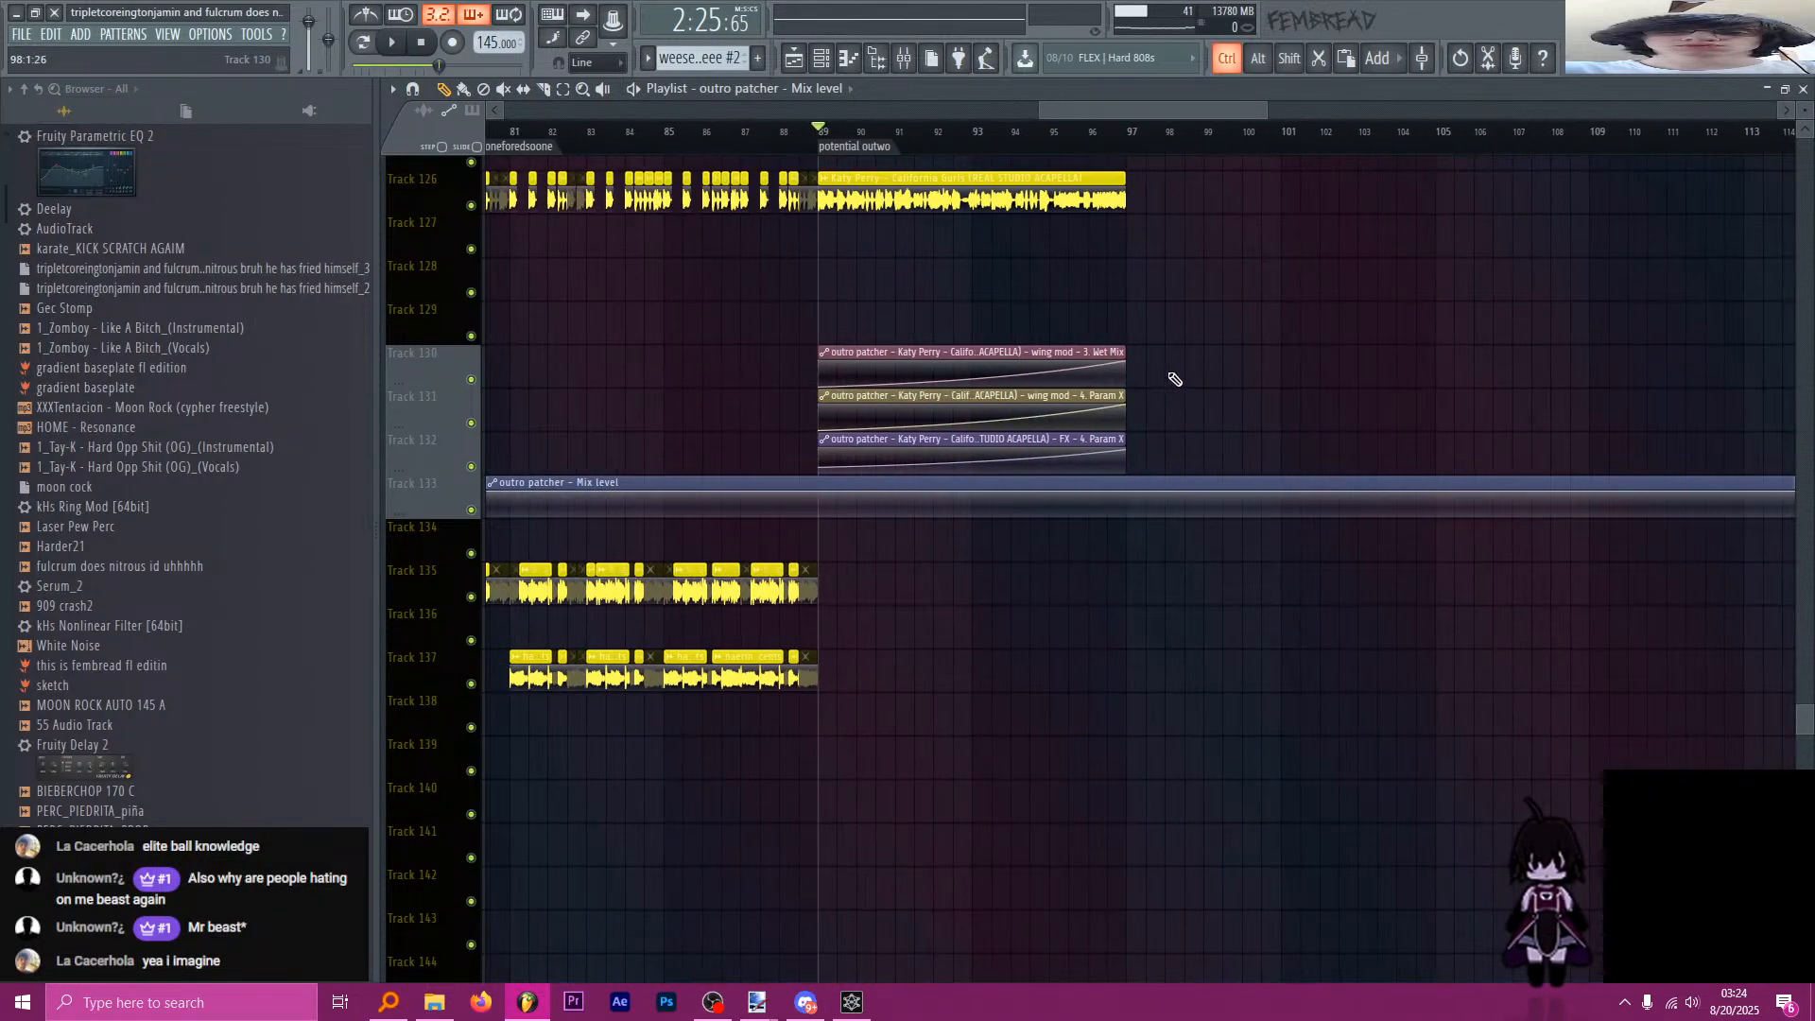
pyautogui.scroll(-2, 1172, 387)
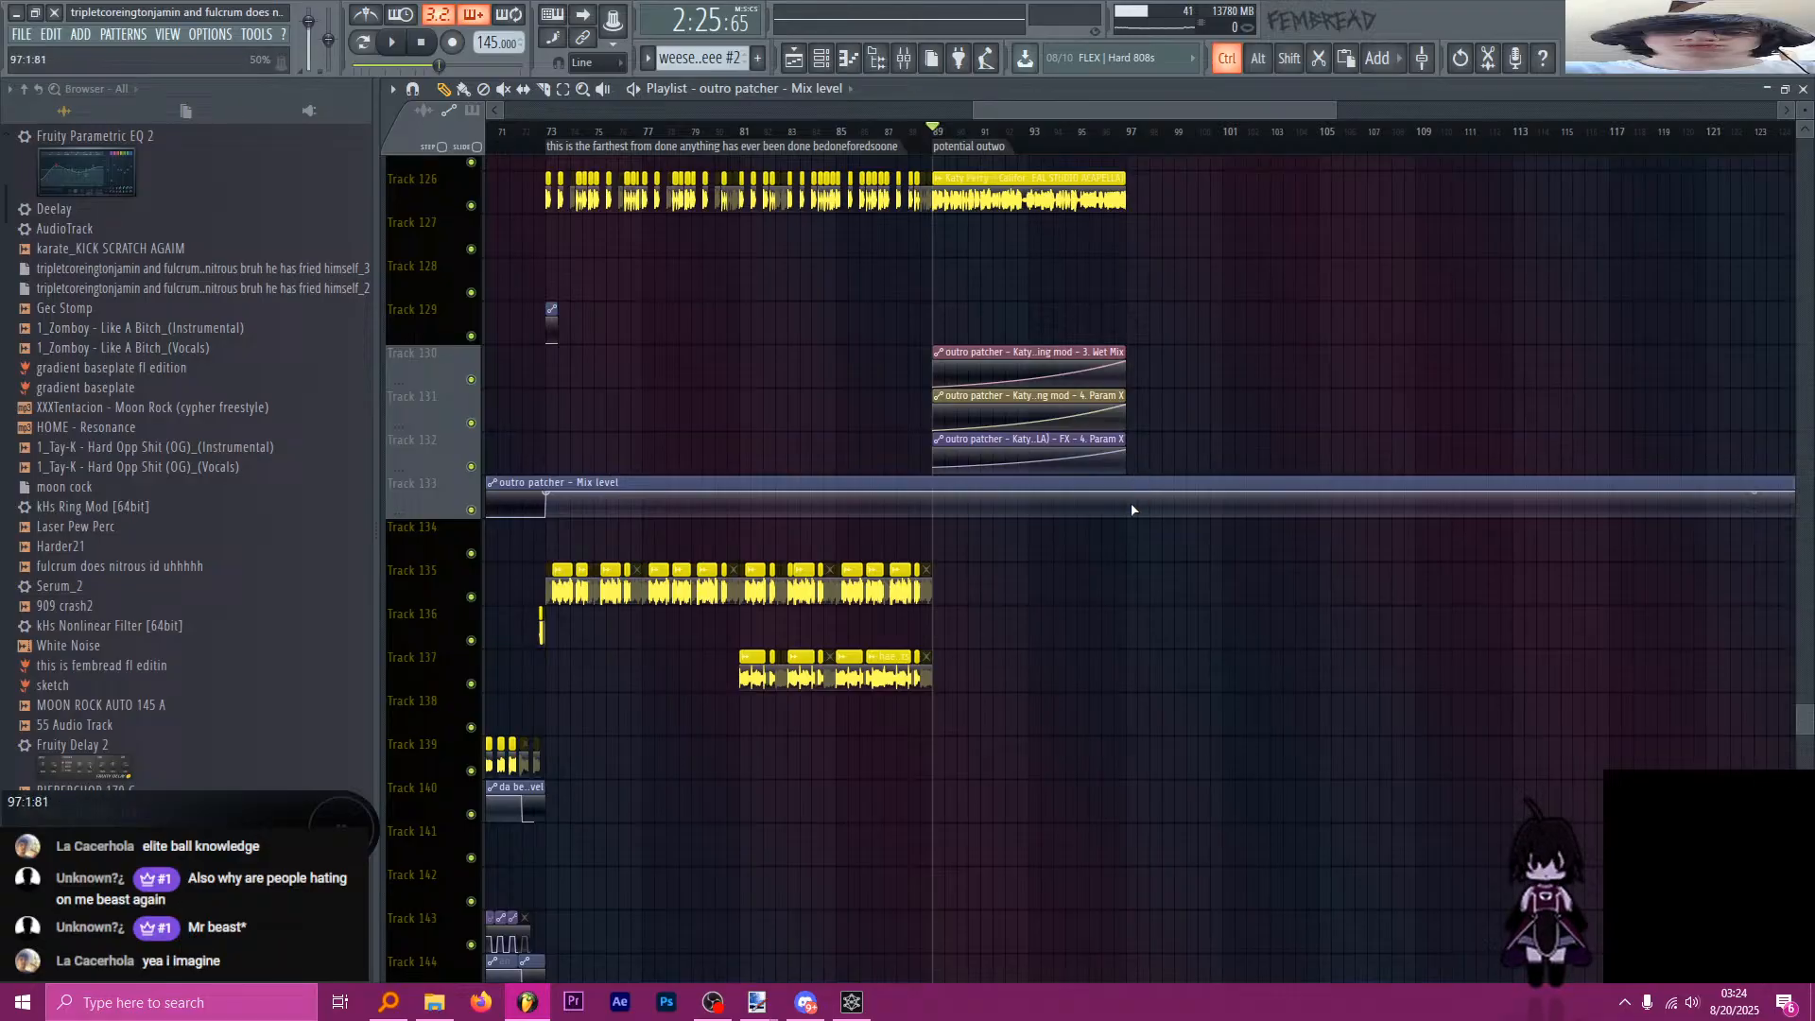
pyautogui.scroll(6, 1132, 510)
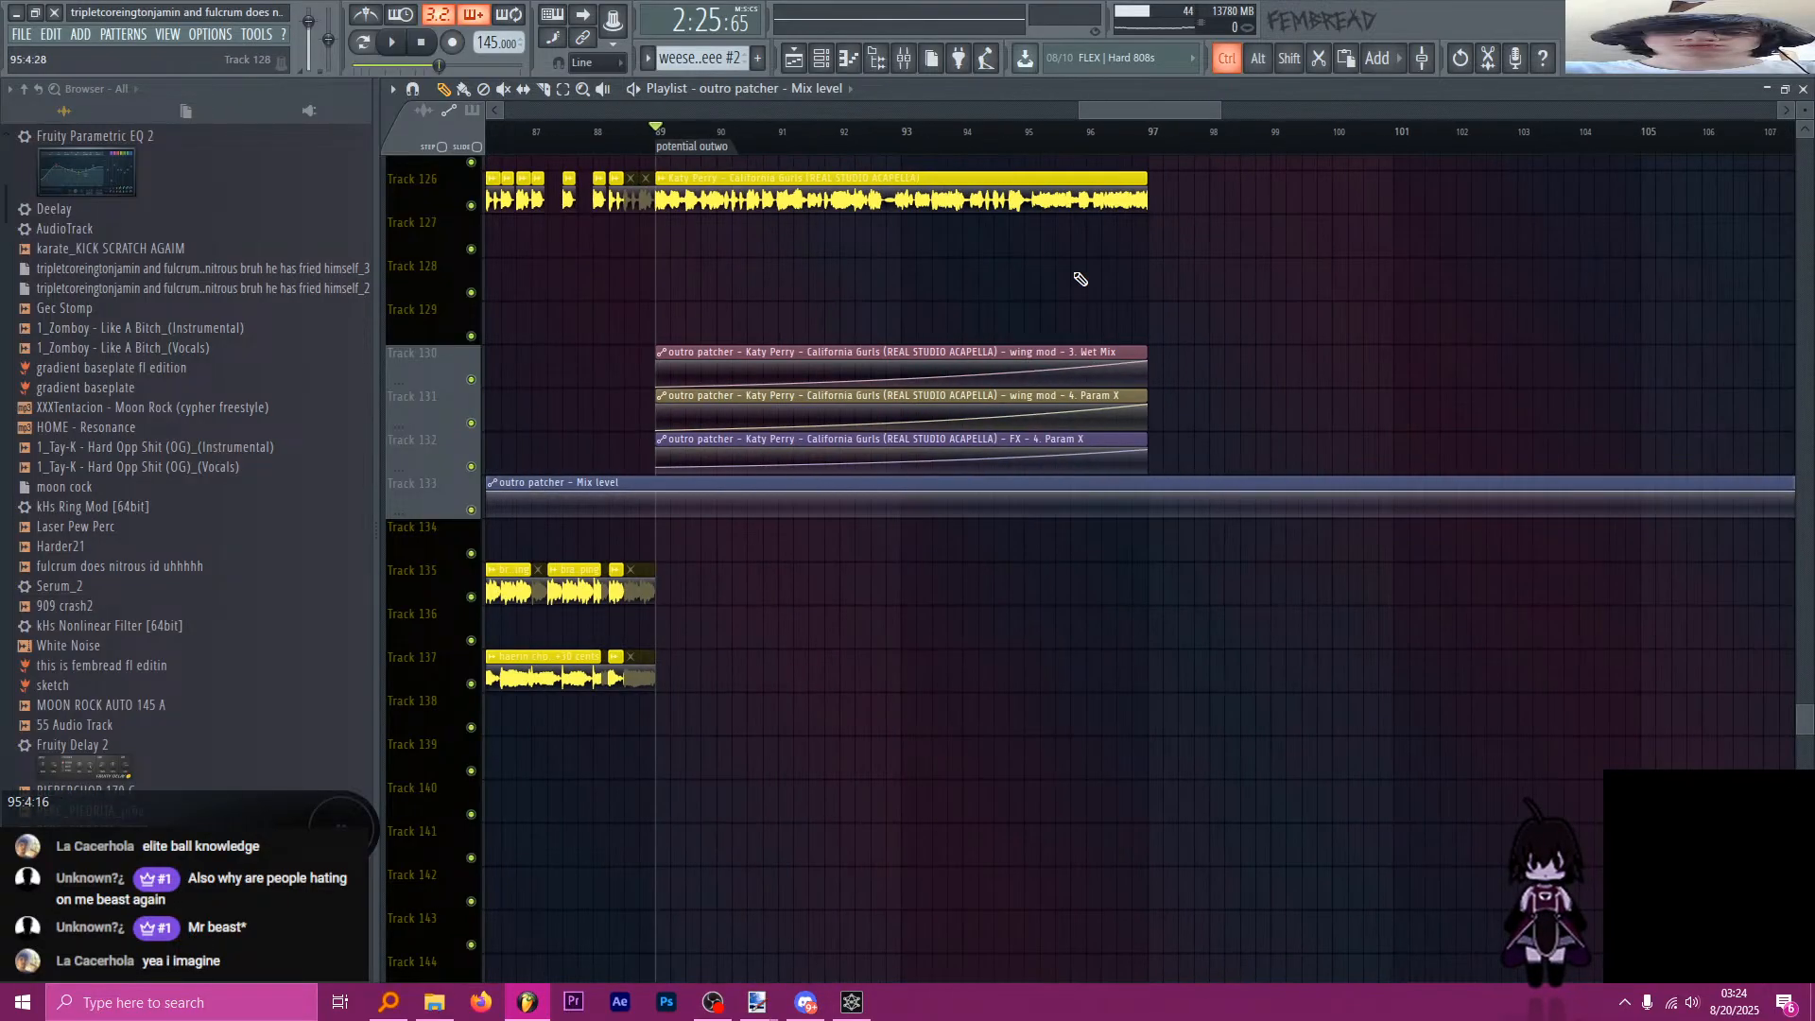
pyautogui.scroll(-5, 907, 132)
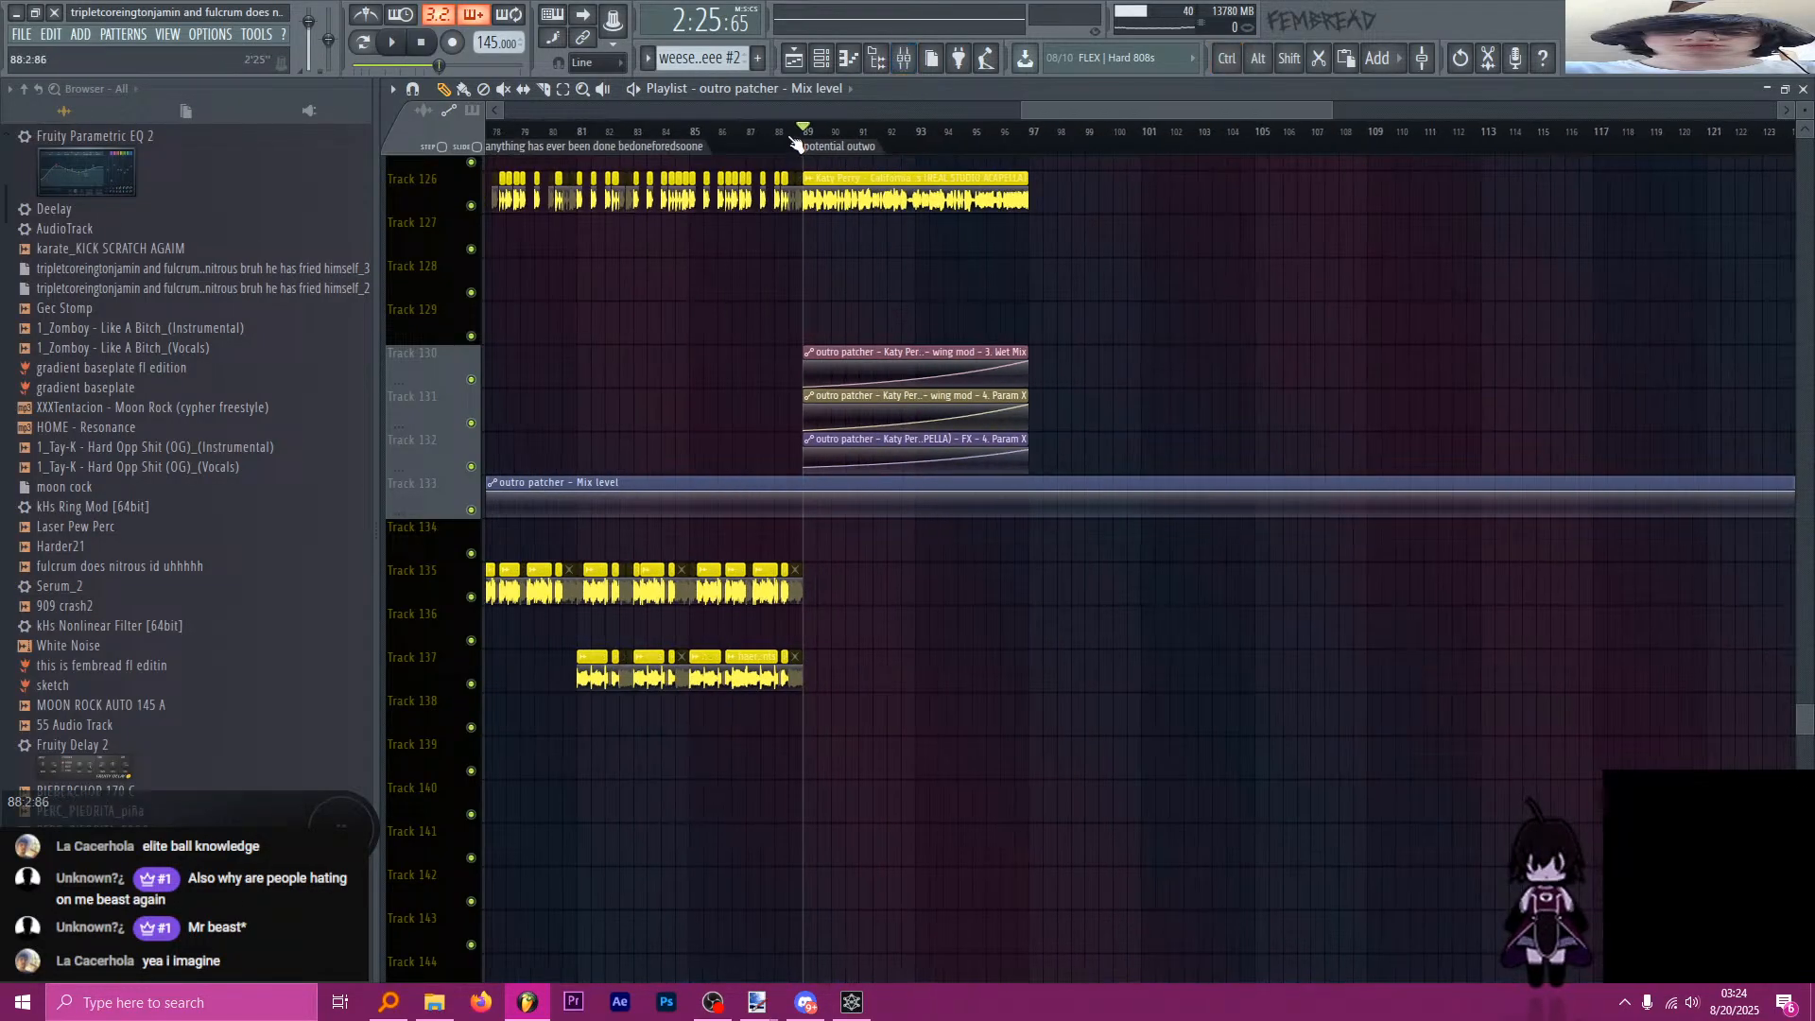
# Play the arrangement briefly from bar 88 to check the transition into the outro.
pyautogui.moveTo(794, 142)
pyautogui.mouseDown()
pyautogui.moveTo(584, 137)
pyautogui.moveTo(798, 140)
pyautogui.mouseUp()
pyautogui.scroll(-4, 693, 133)
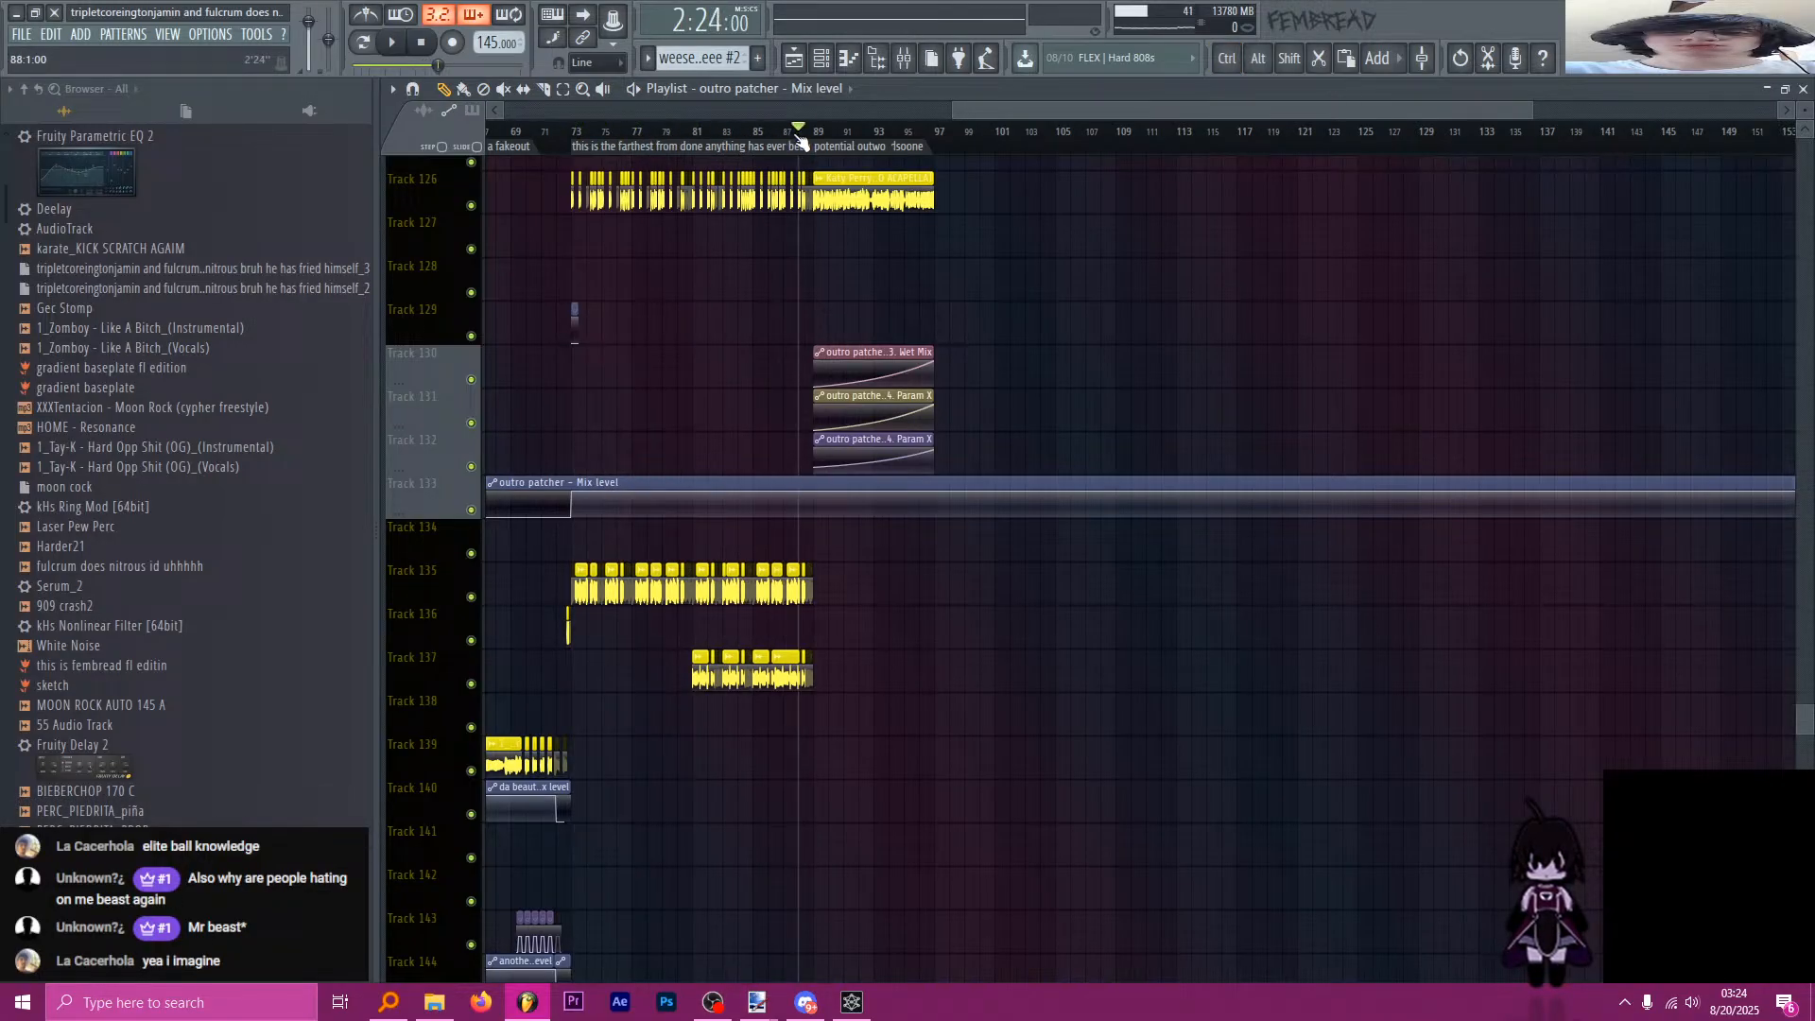
pyautogui.scroll(2, 839, 202)
pyautogui.press('space')
pyautogui.scroll(4, 823, 232)
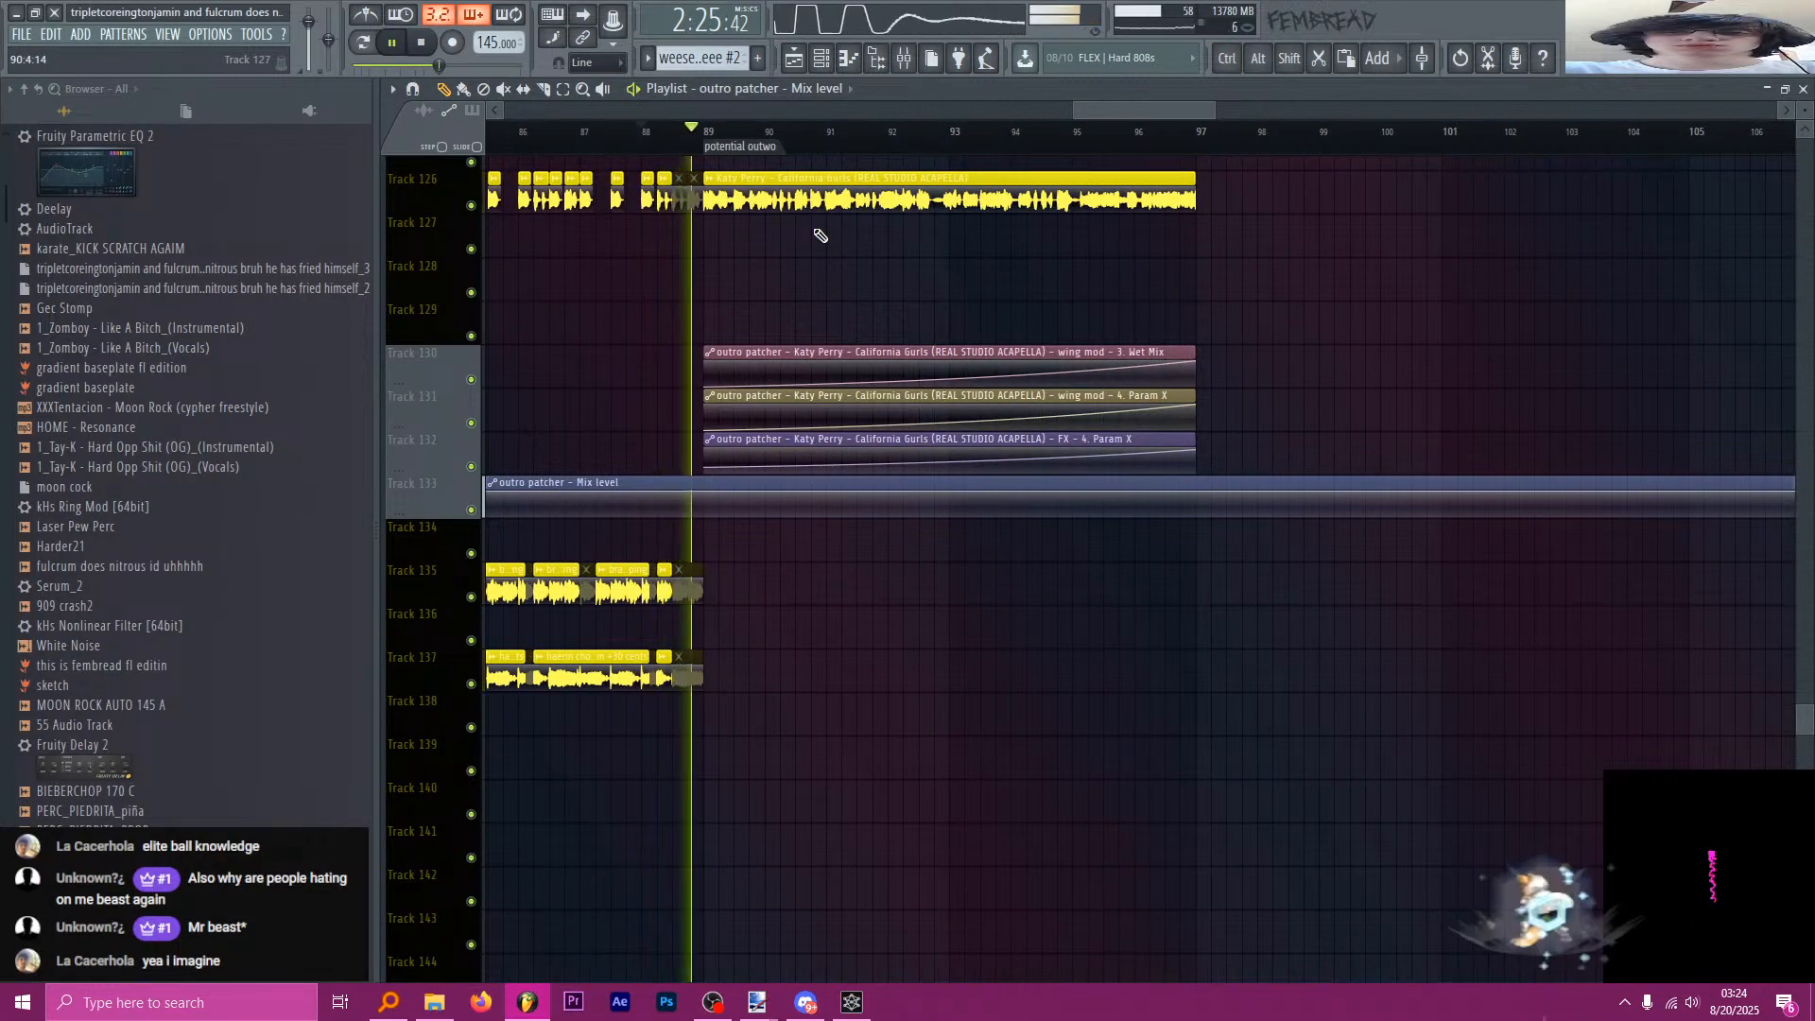
pyautogui.press('space')
pyautogui.scroll(-5, 817, 284)
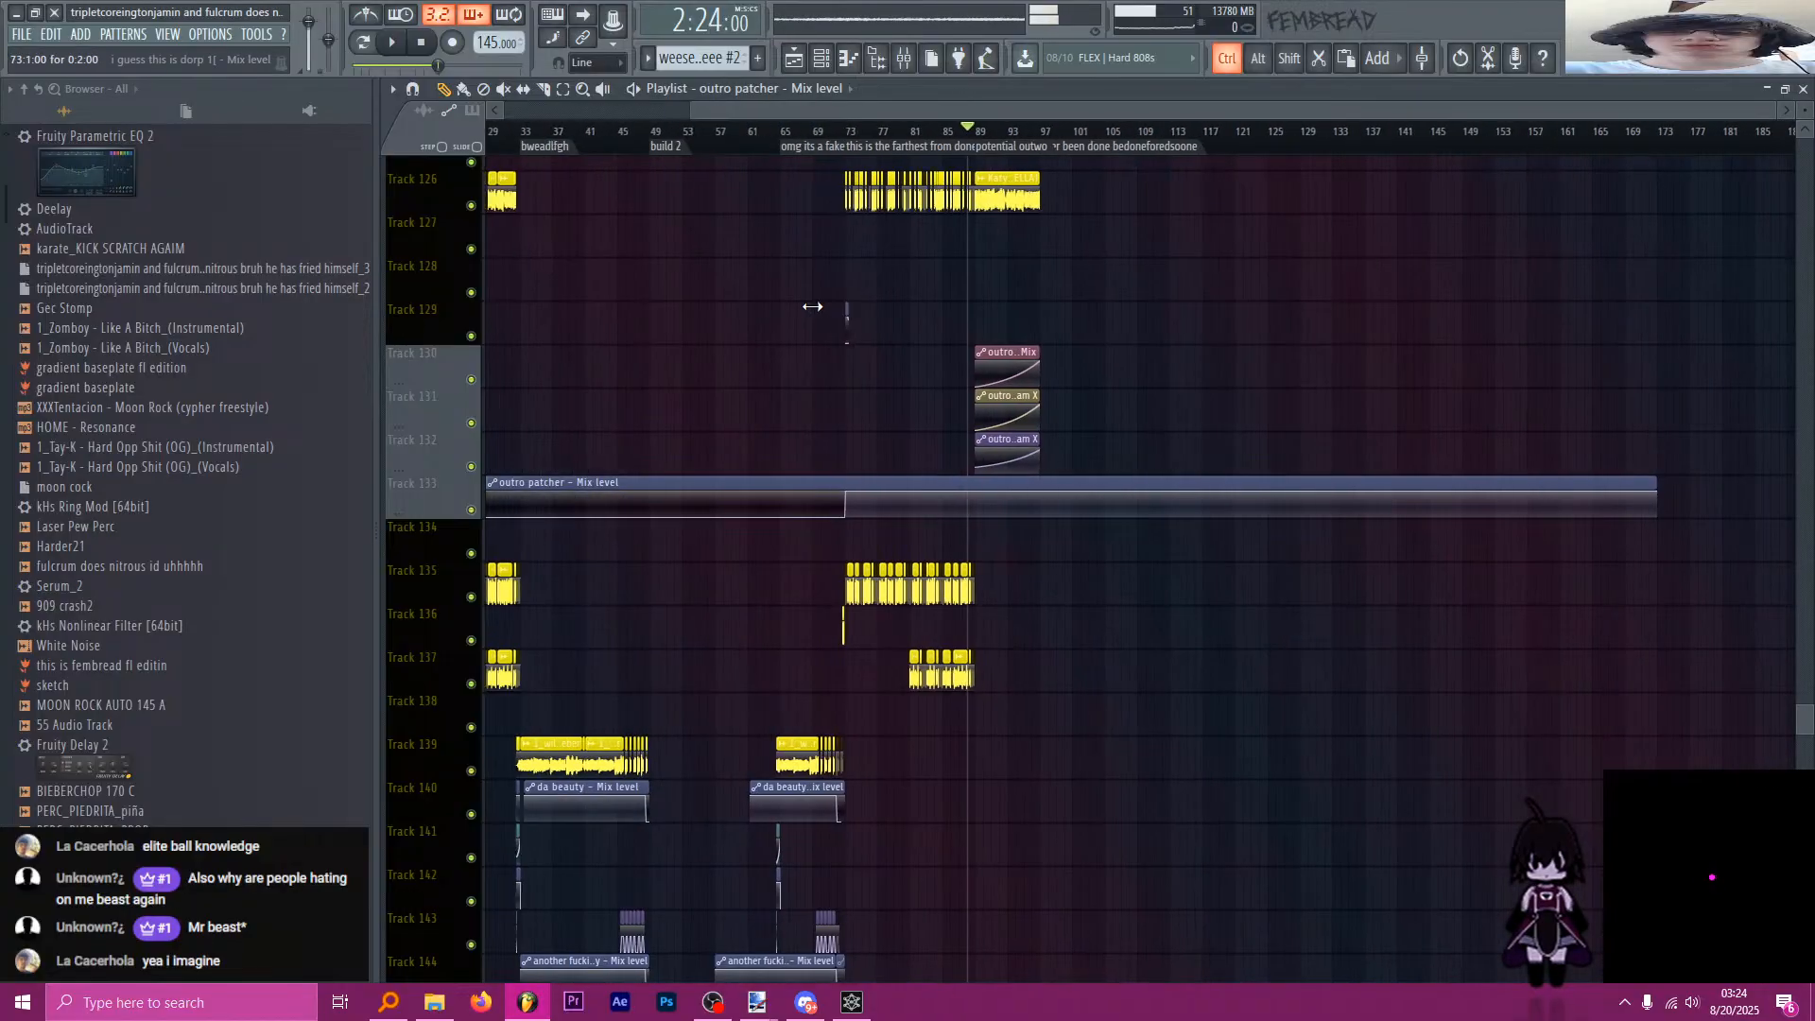
# Move the Mix level clip's switch-on step to bar 89, in line with the outro clips, and play from bar 88.
pyautogui.moveTo(846, 494); pyautogui.dragTo(974, 492)
pyautogui.press('space')
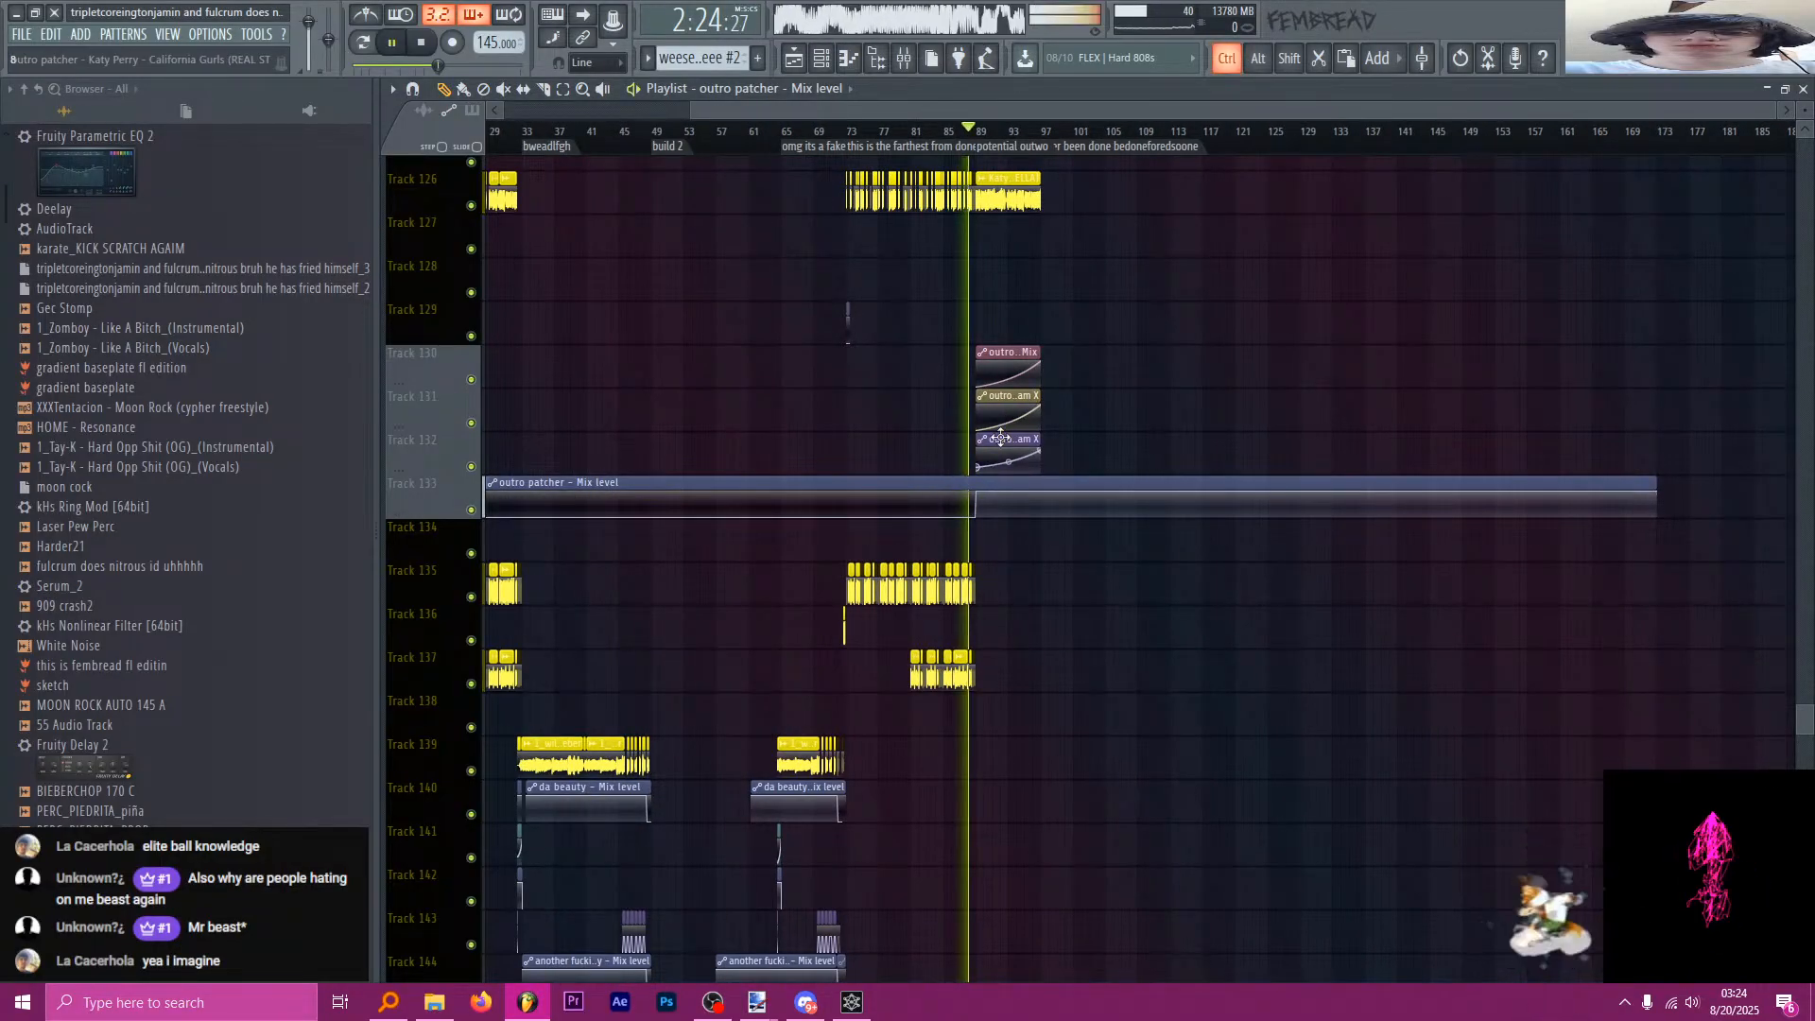
pyautogui.scroll(5, 1000, 530)
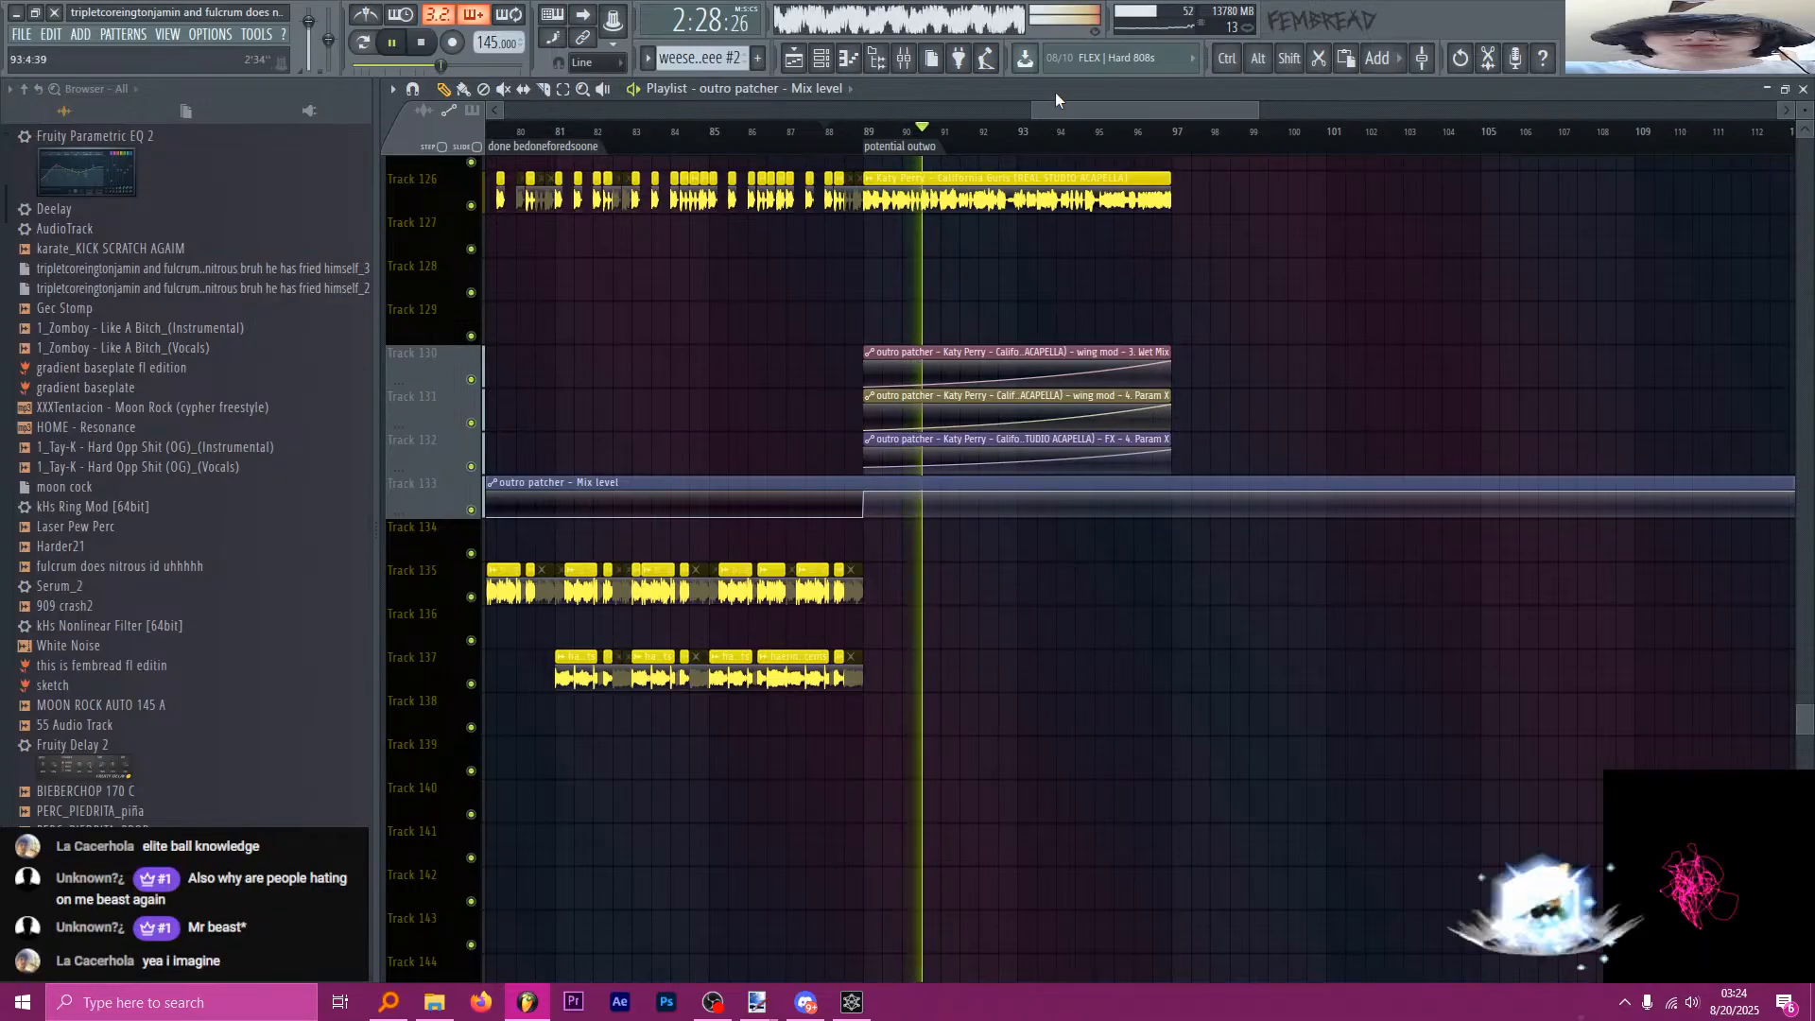
# Add a drop to zero at bar 97 in the Mix level clip and keep the level at zero through its end.
pyautogui.scroll(3, 1042, 194)
pyautogui.scroll(-3, 997, 232)
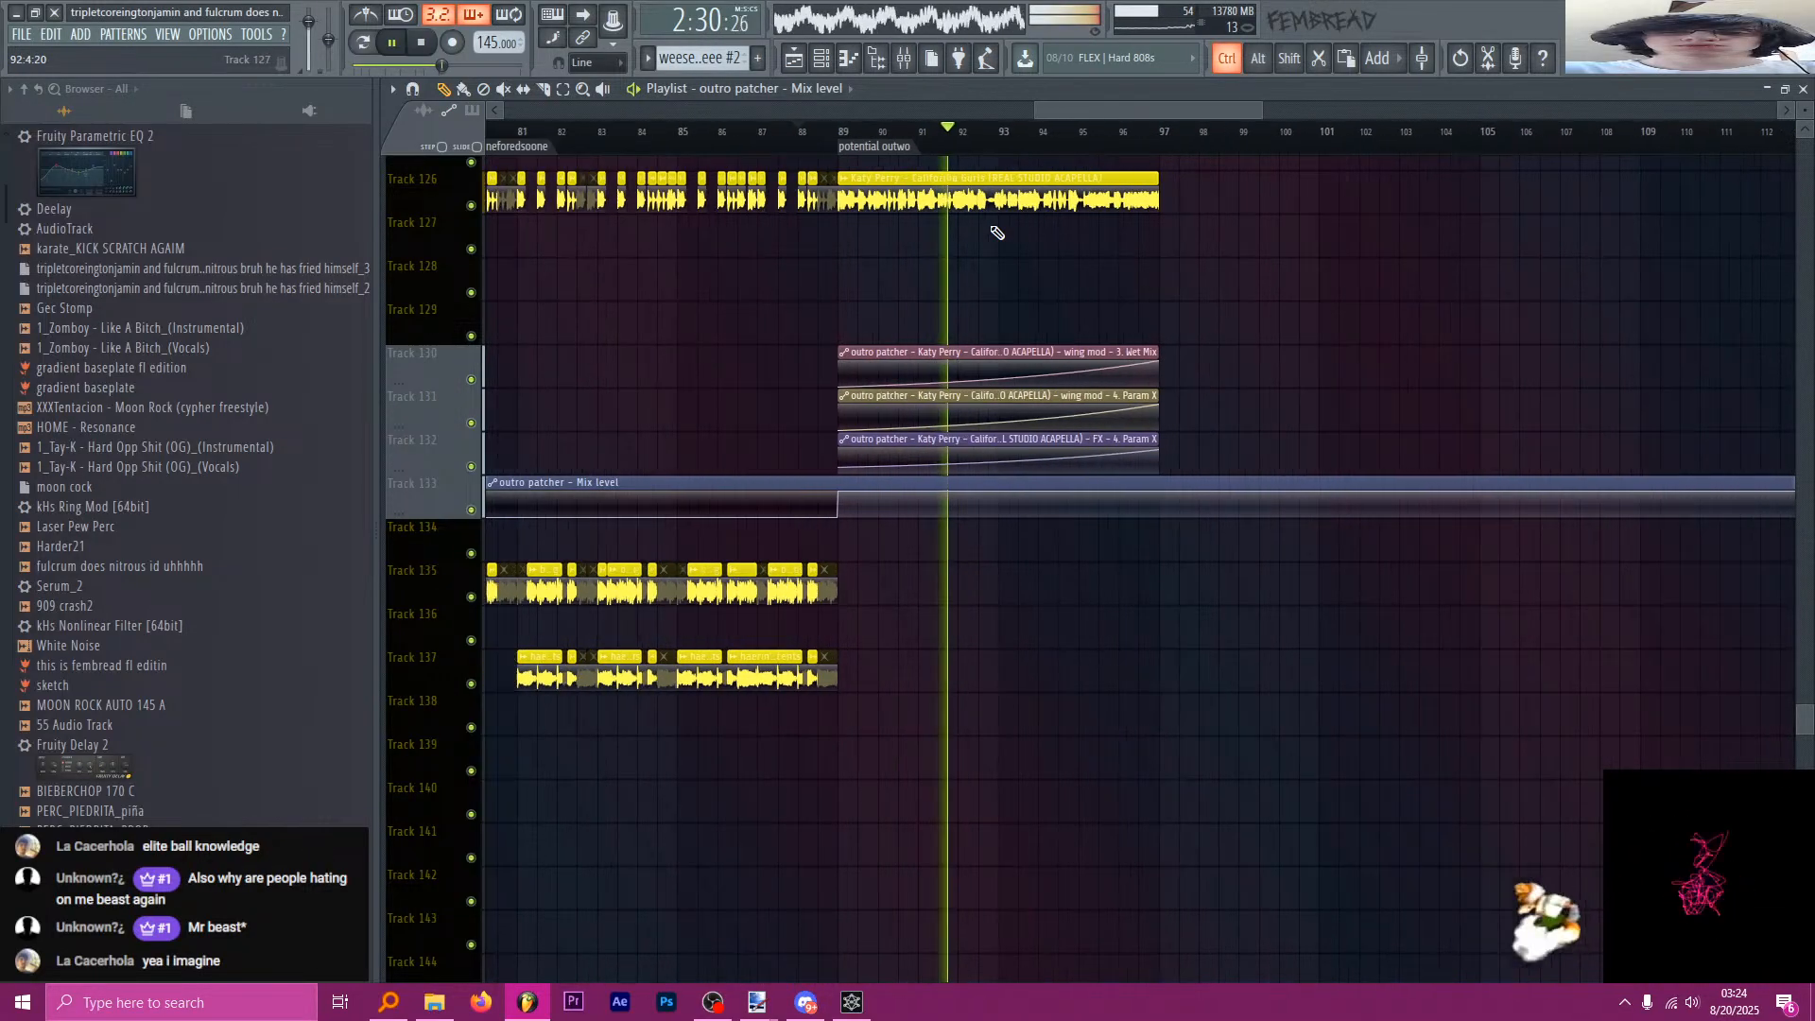
pyautogui.scroll(2, 997, 232)
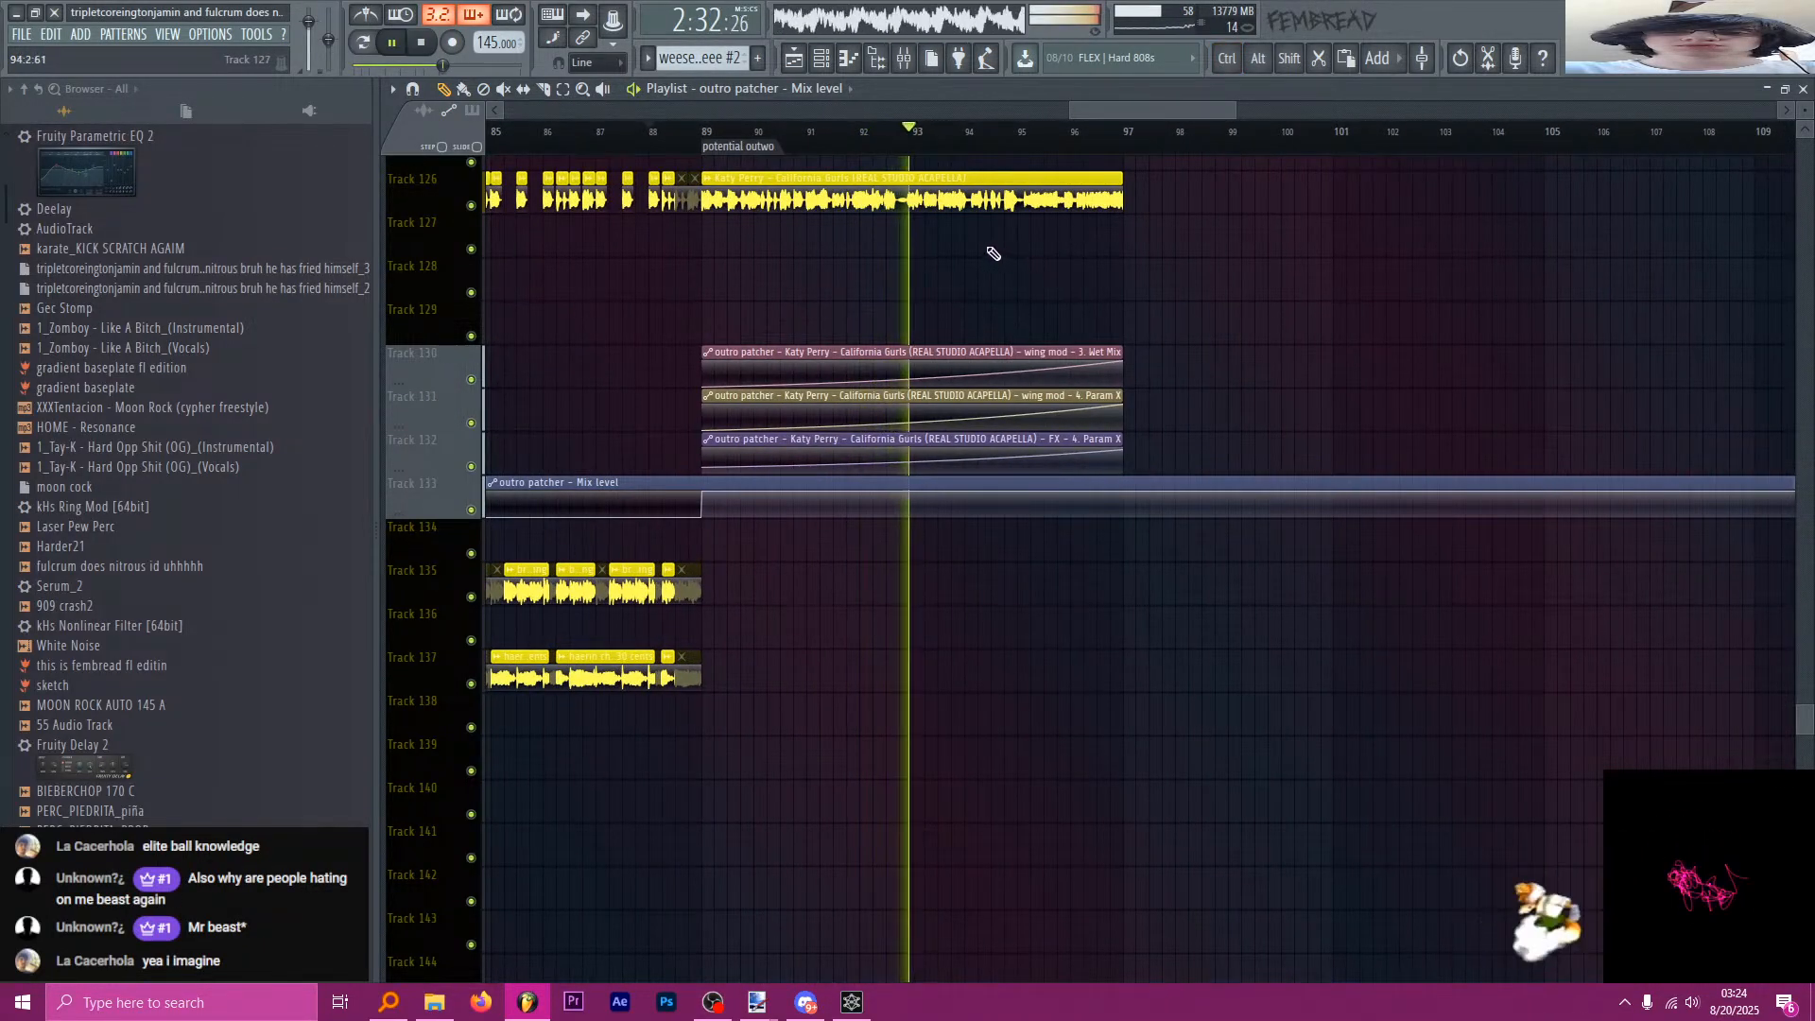
pyautogui.scroll(-4, 1000, 252)
pyautogui.scroll(4, 1091, 270)
pyautogui.scroll(3, 1001, 496)
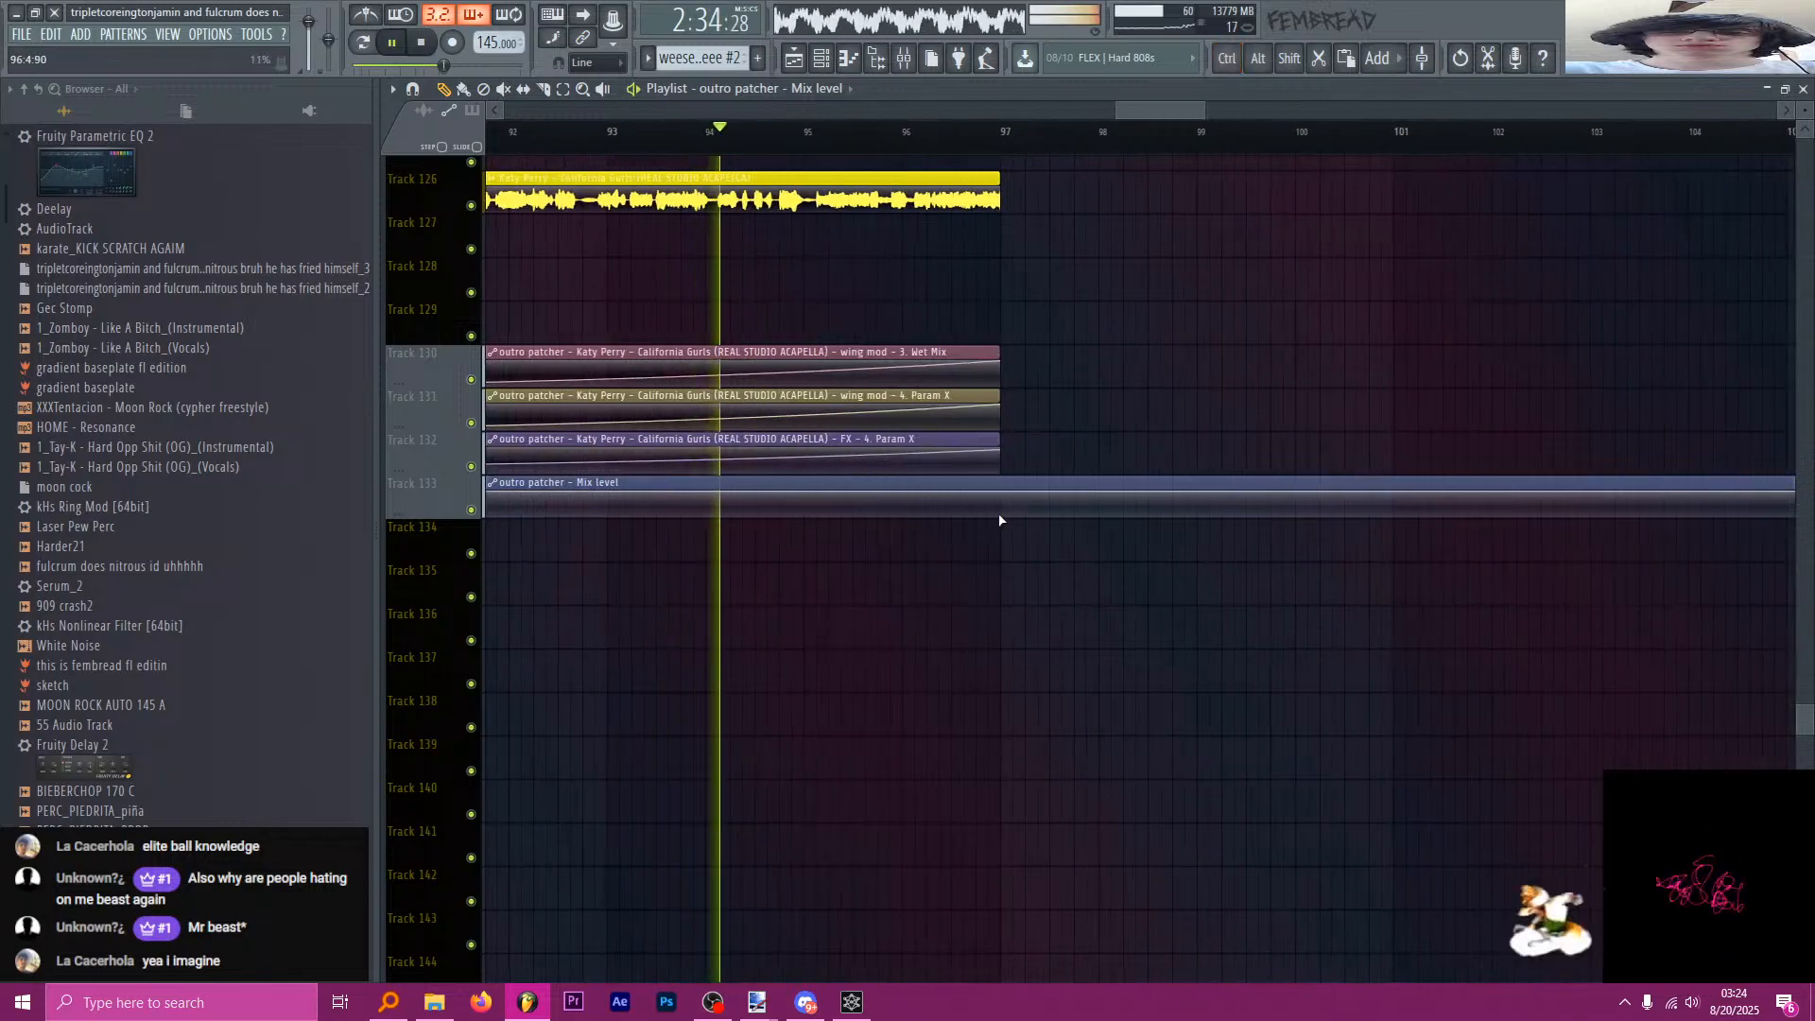
pyautogui.scroll(-6, 1013, 510)
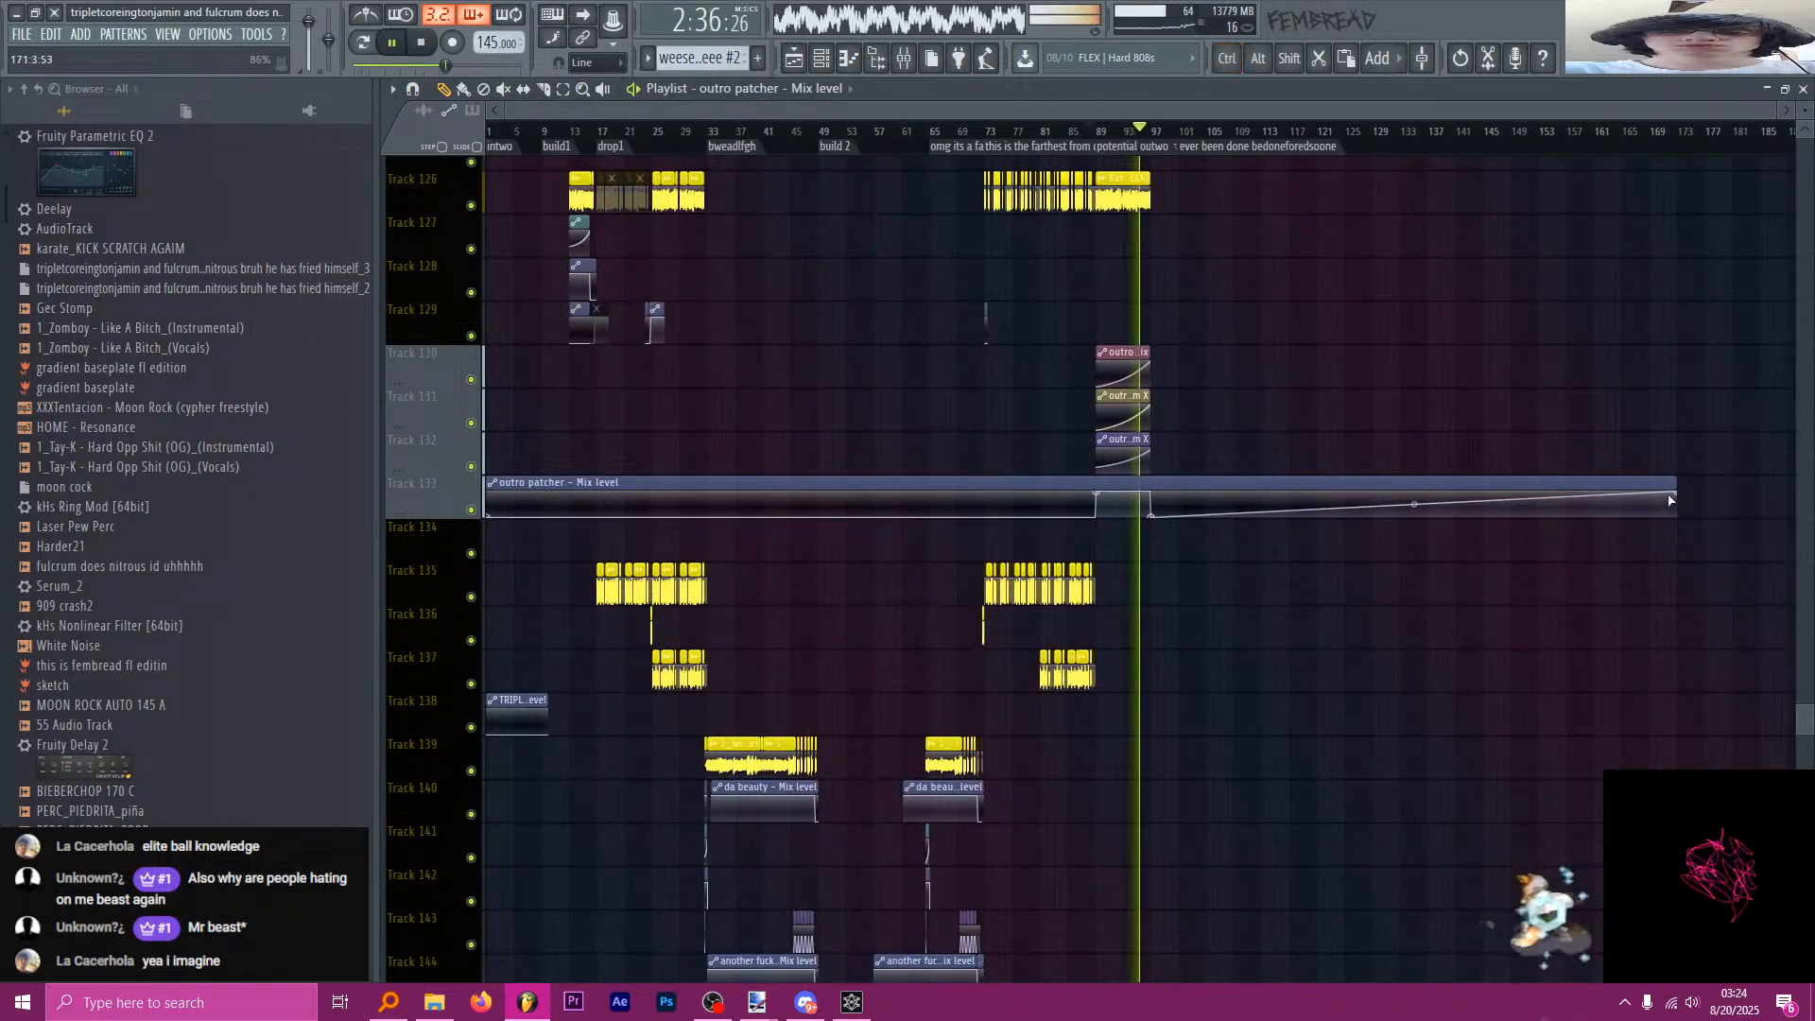
pyautogui.moveTo(1676, 492); pyautogui.dragTo(1675, 520)
# Play the outro to its end near bar 97, stop playback and save the project.
pyautogui.scroll(4, 1124, 338)
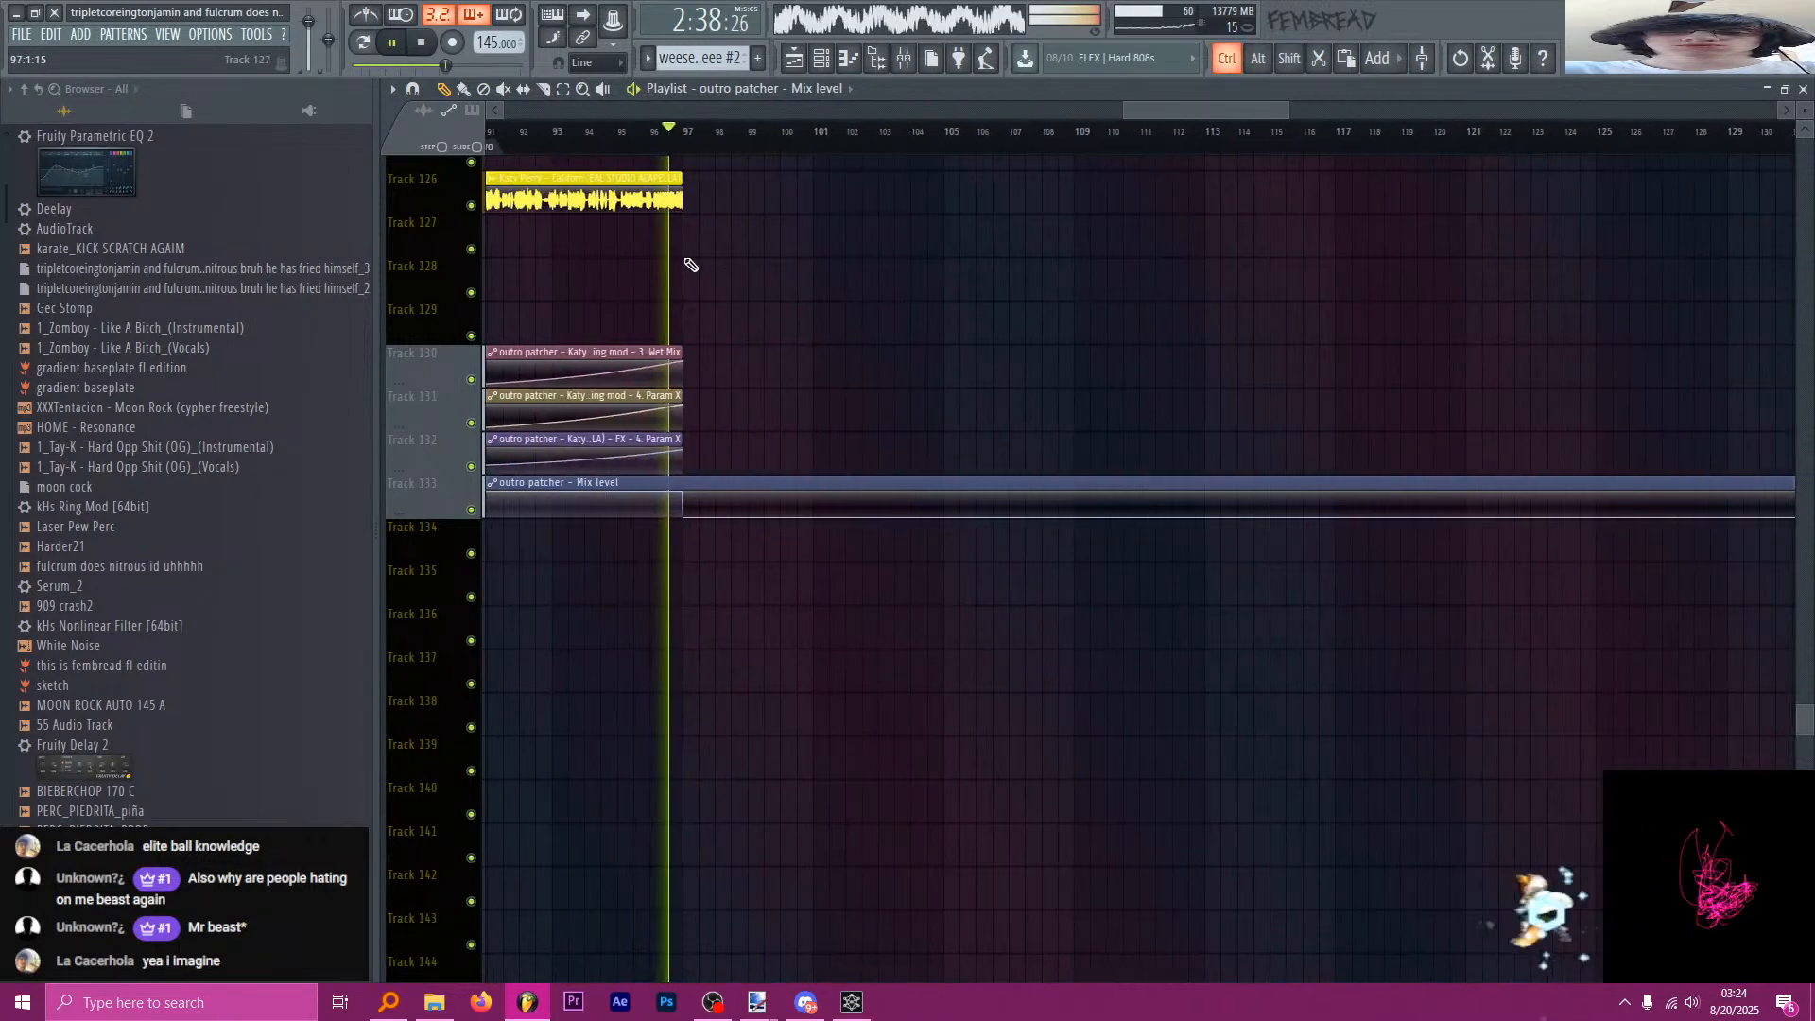
pyautogui.scroll(2, 689, 180)
pyautogui.hotkey('ctrl', 's')
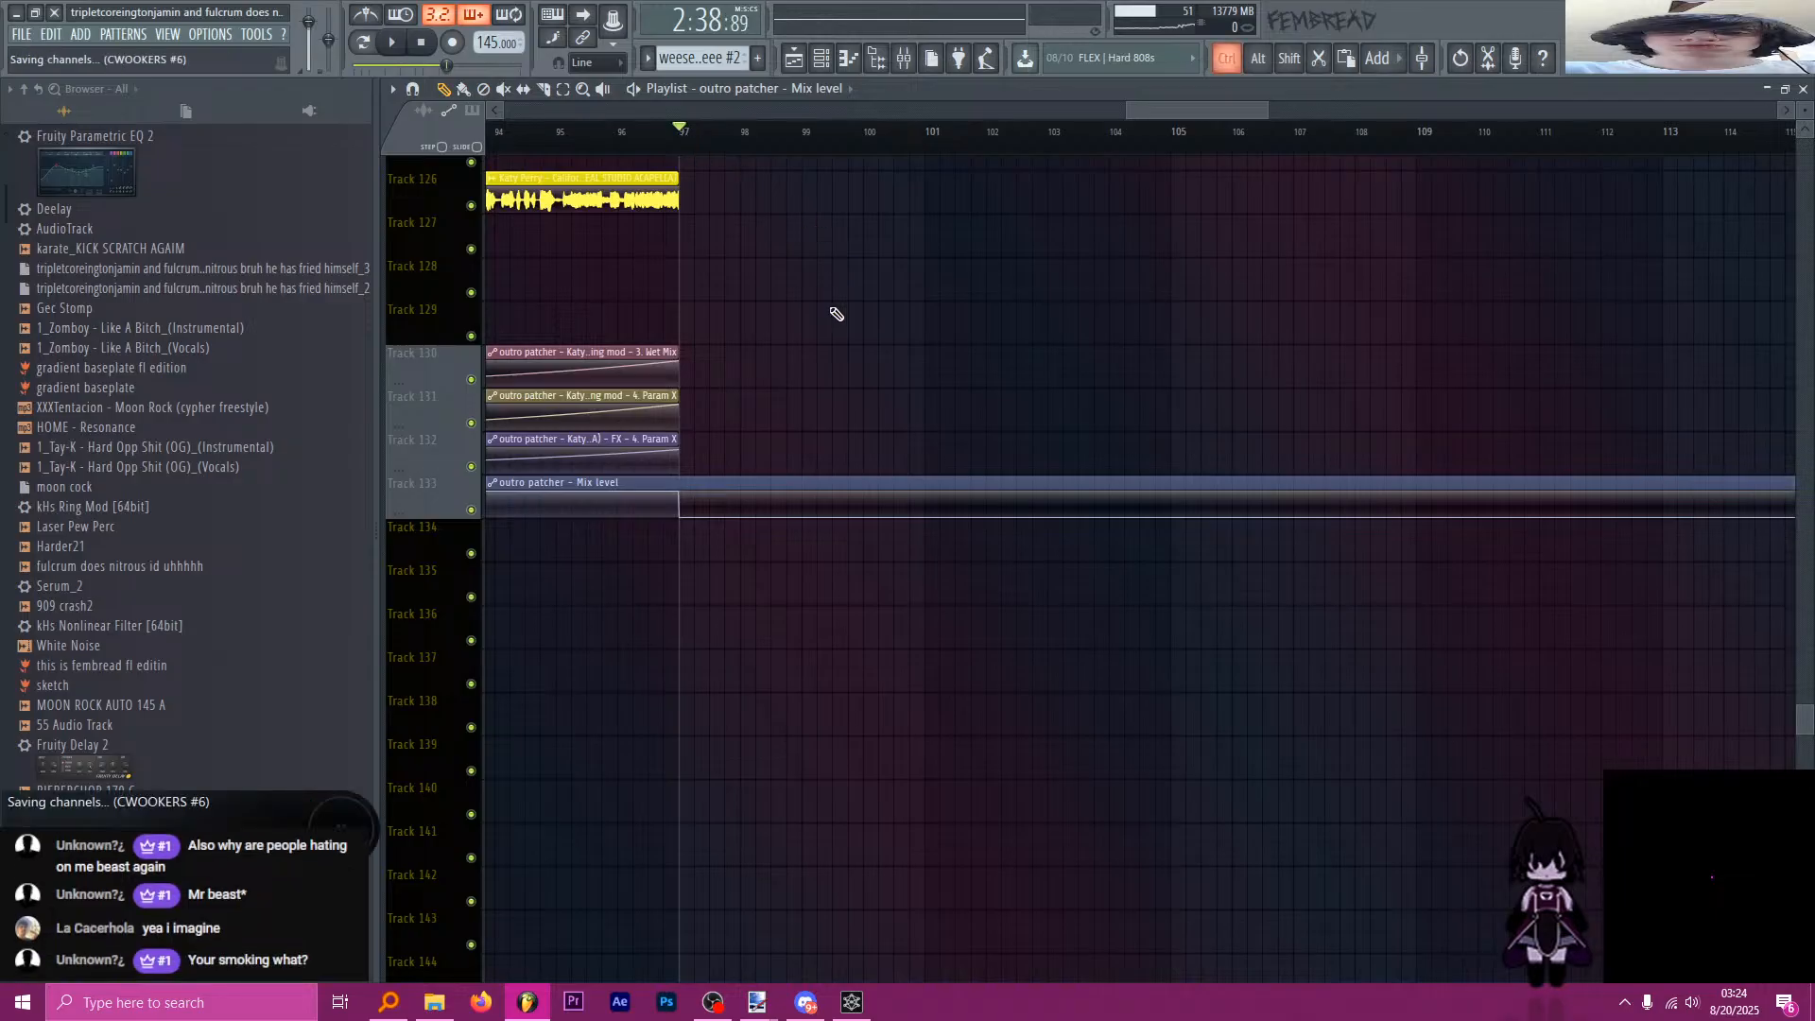
# Set the playhead at the build1 marker, bar 9, look over the whole arrangement and save the project again.
pyautogui.scroll(-5, 860, 312)
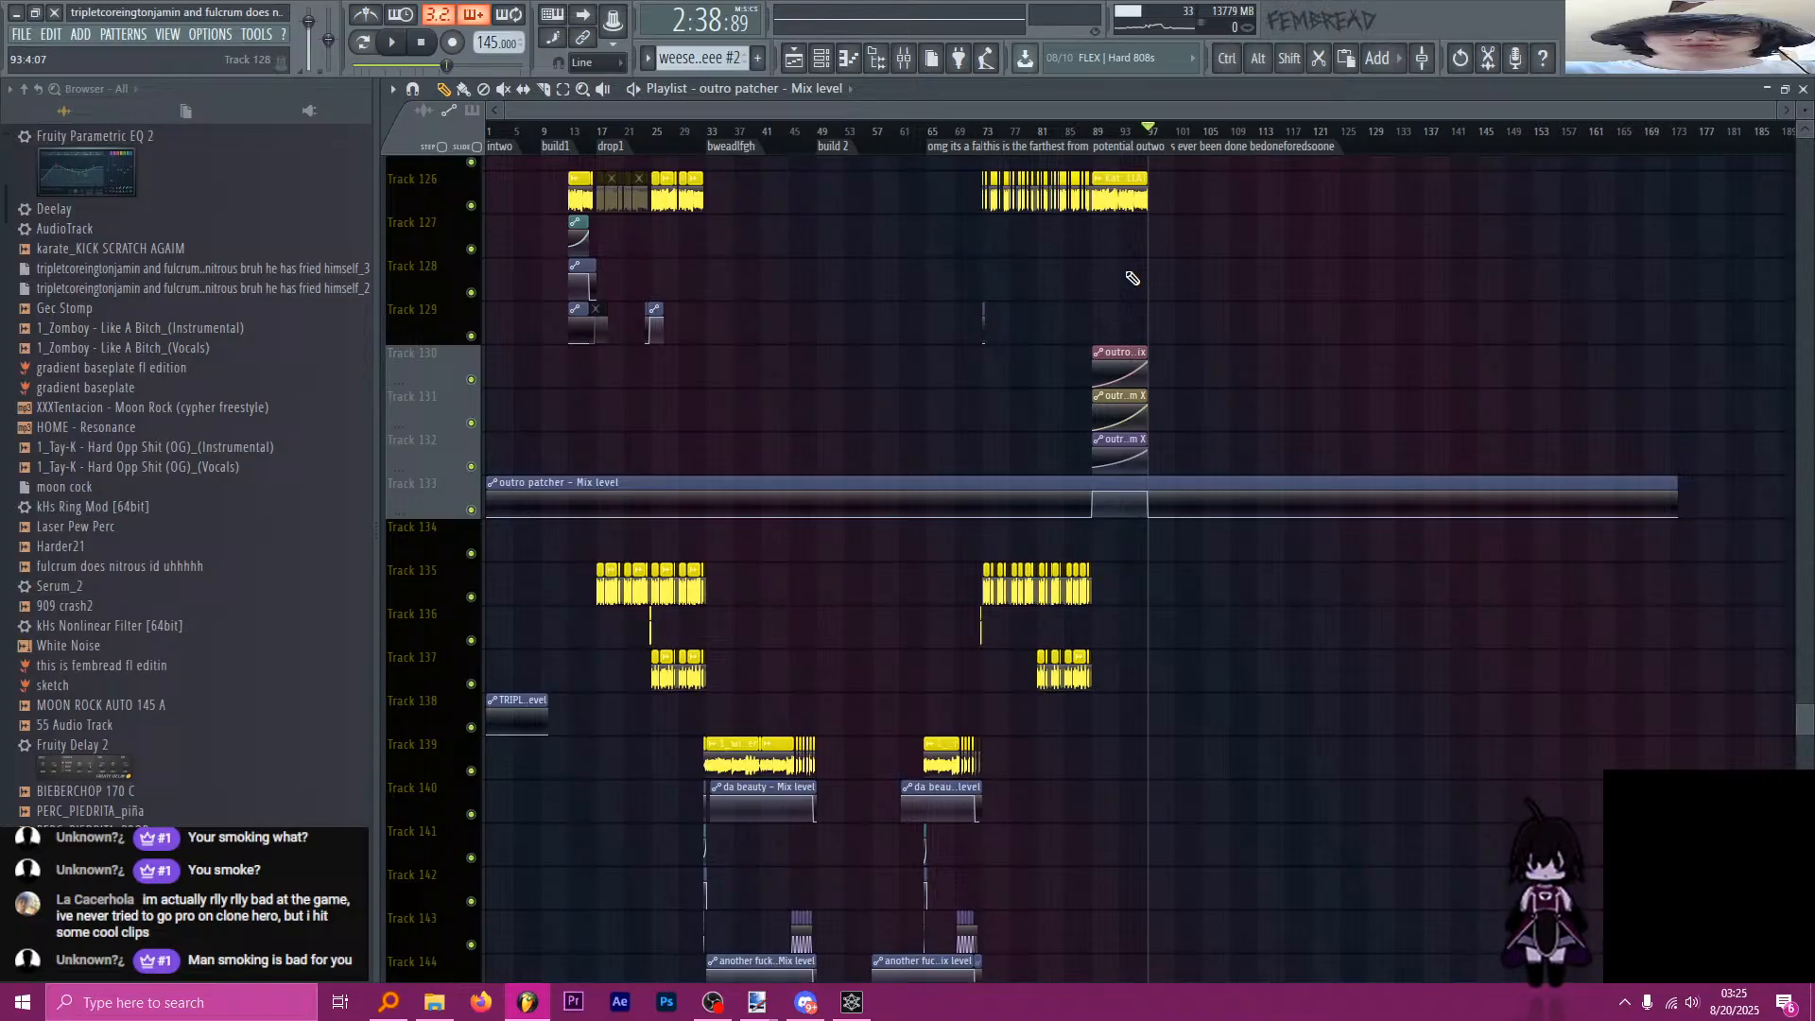
pyautogui.scroll(-3, 1163, 280)
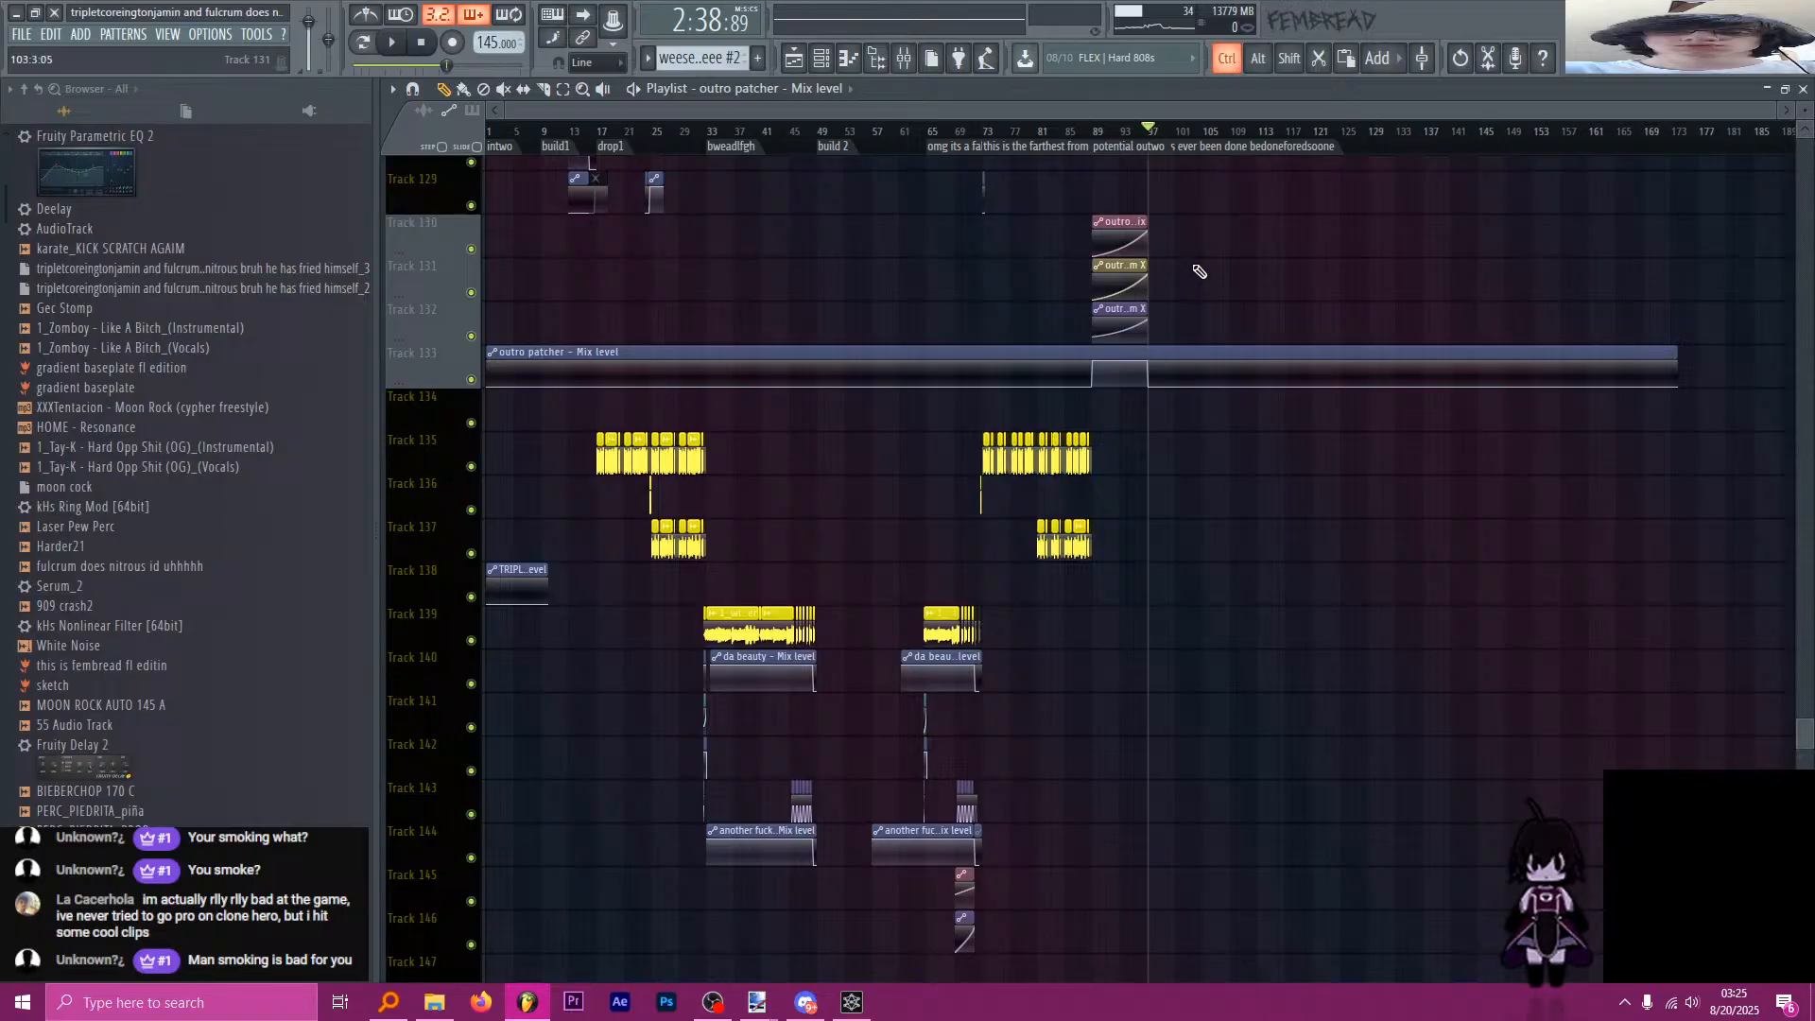
pyautogui.scroll(4, 1199, 272)
pyautogui.scroll(6, 668, 291)
pyautogui.scroll(4, 514, 291)
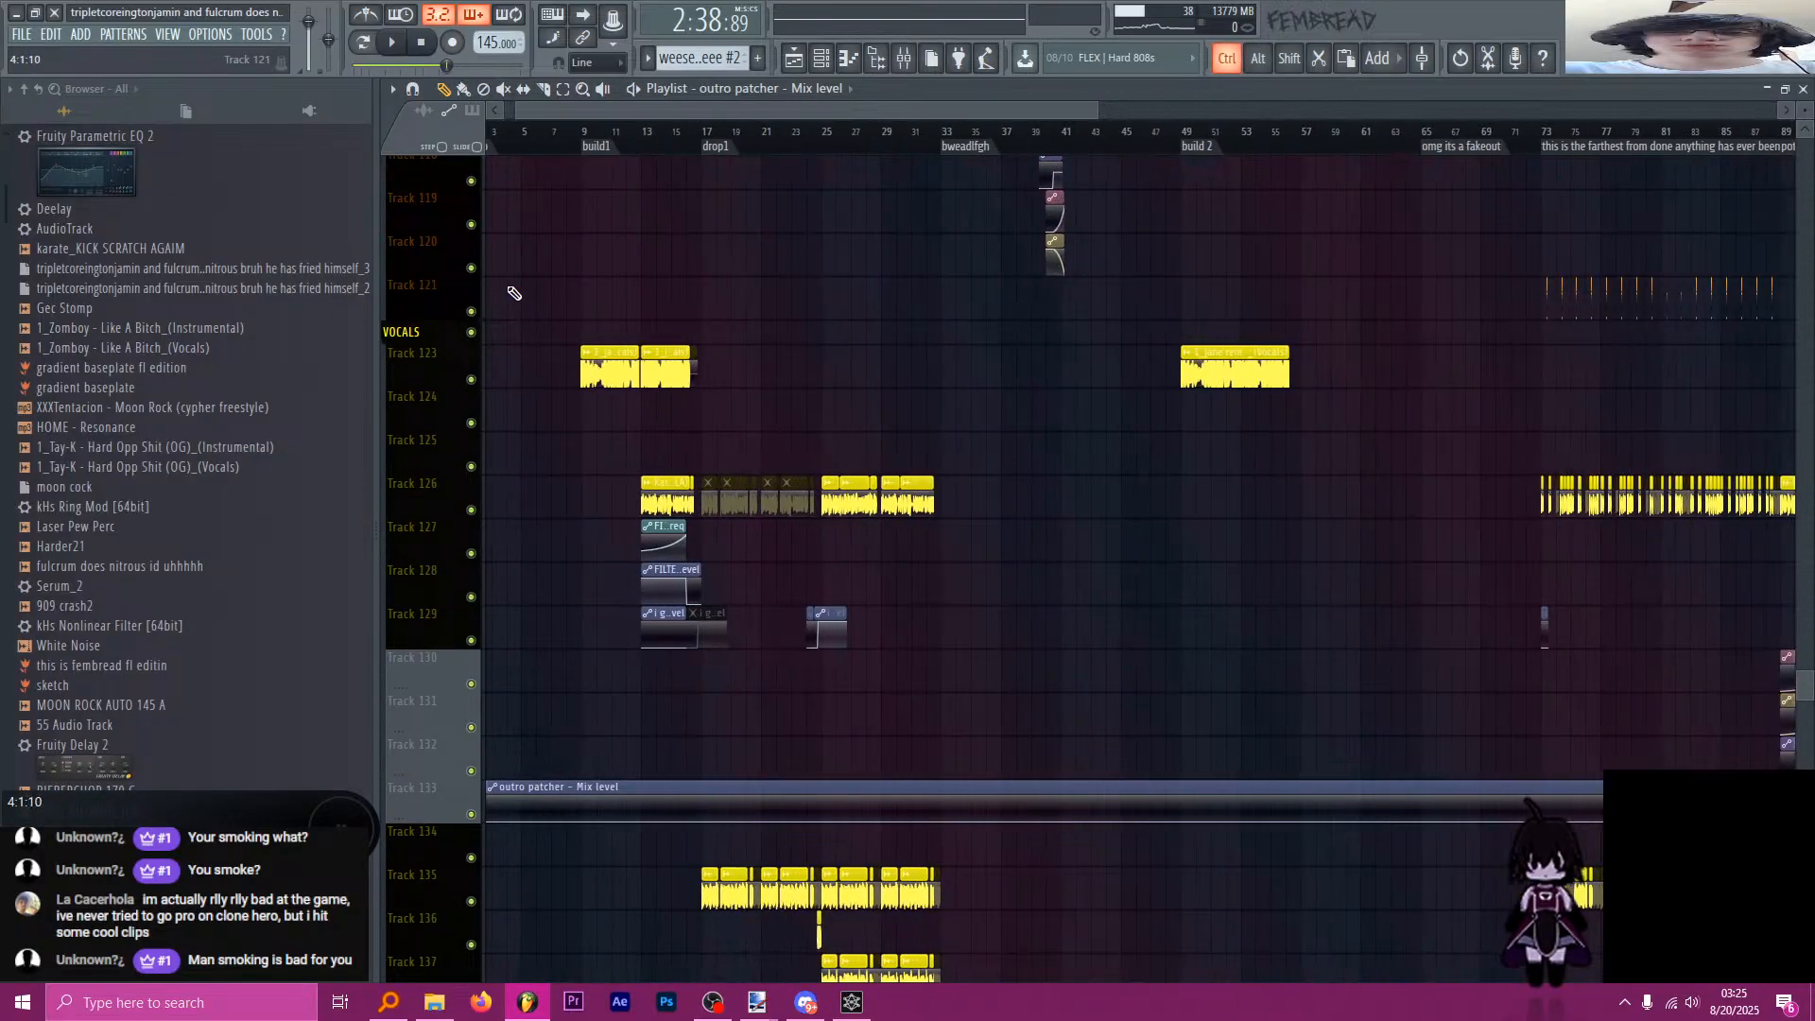
pyautogui.hscroll(-1, 637, 125)
pyautogui.click(651, 129)
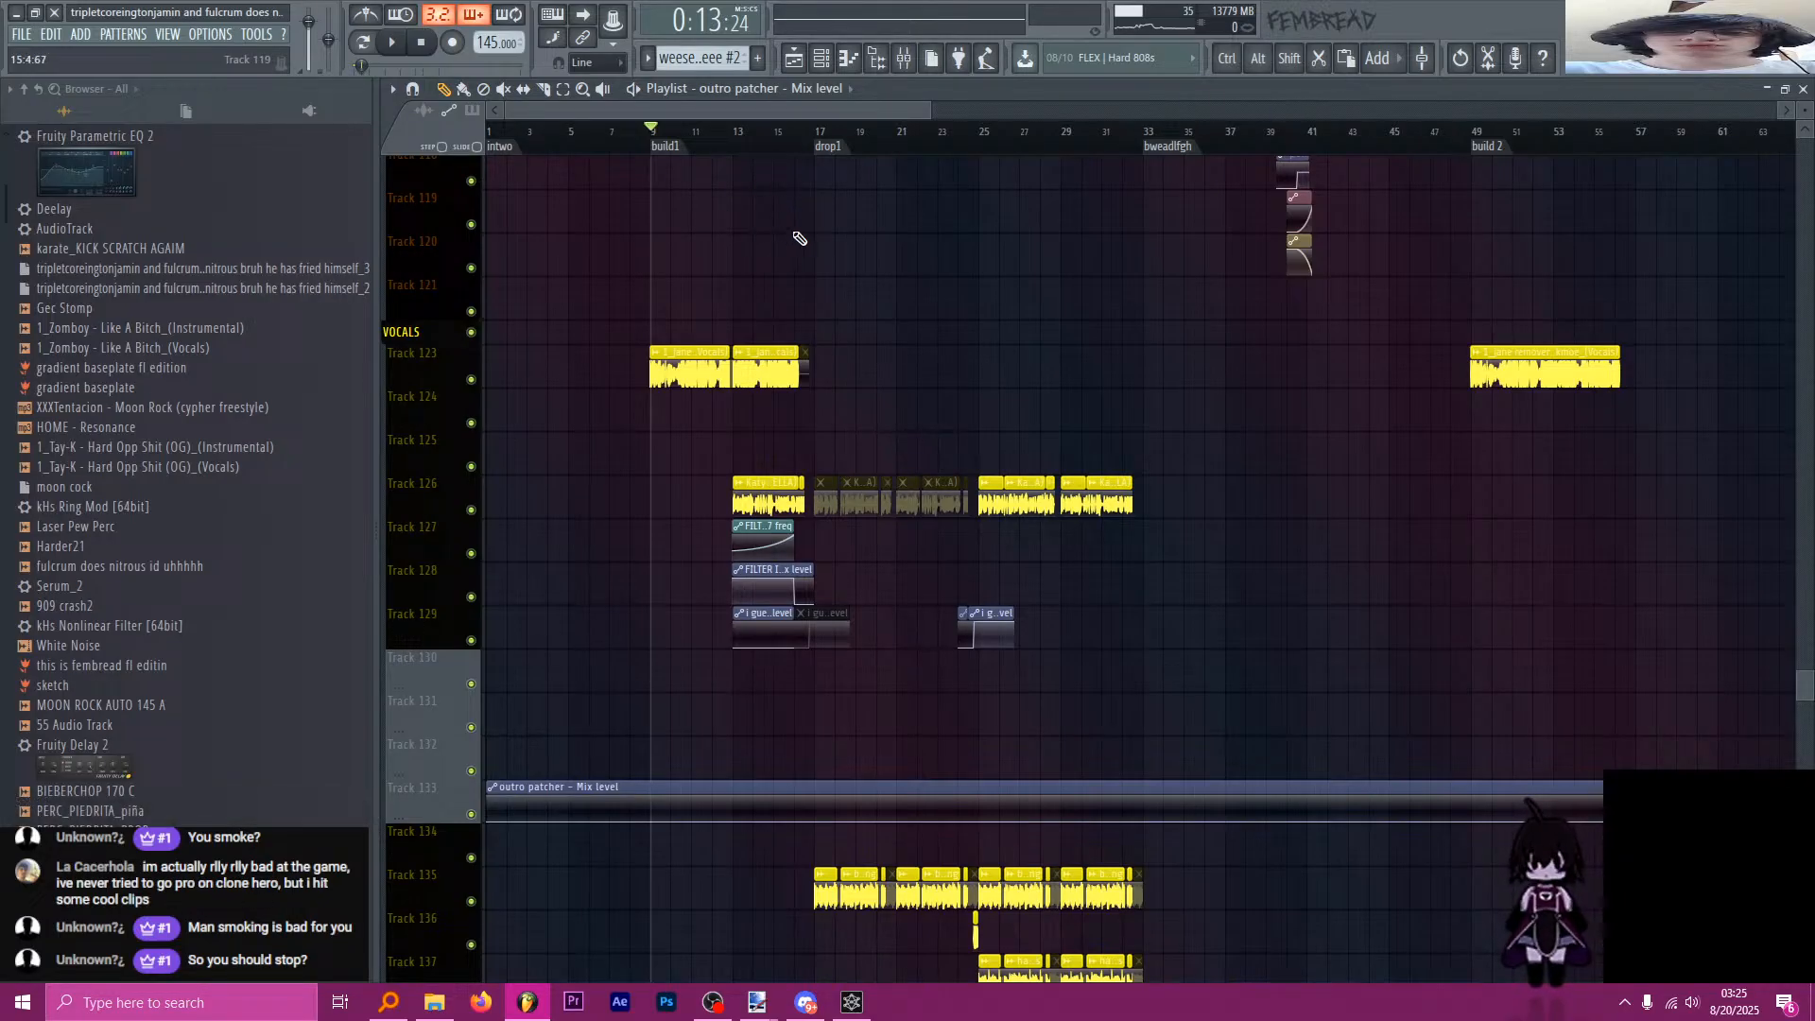
pyautogui.moveTo(929, 112); pyautogui.dragTo(1393, 201)
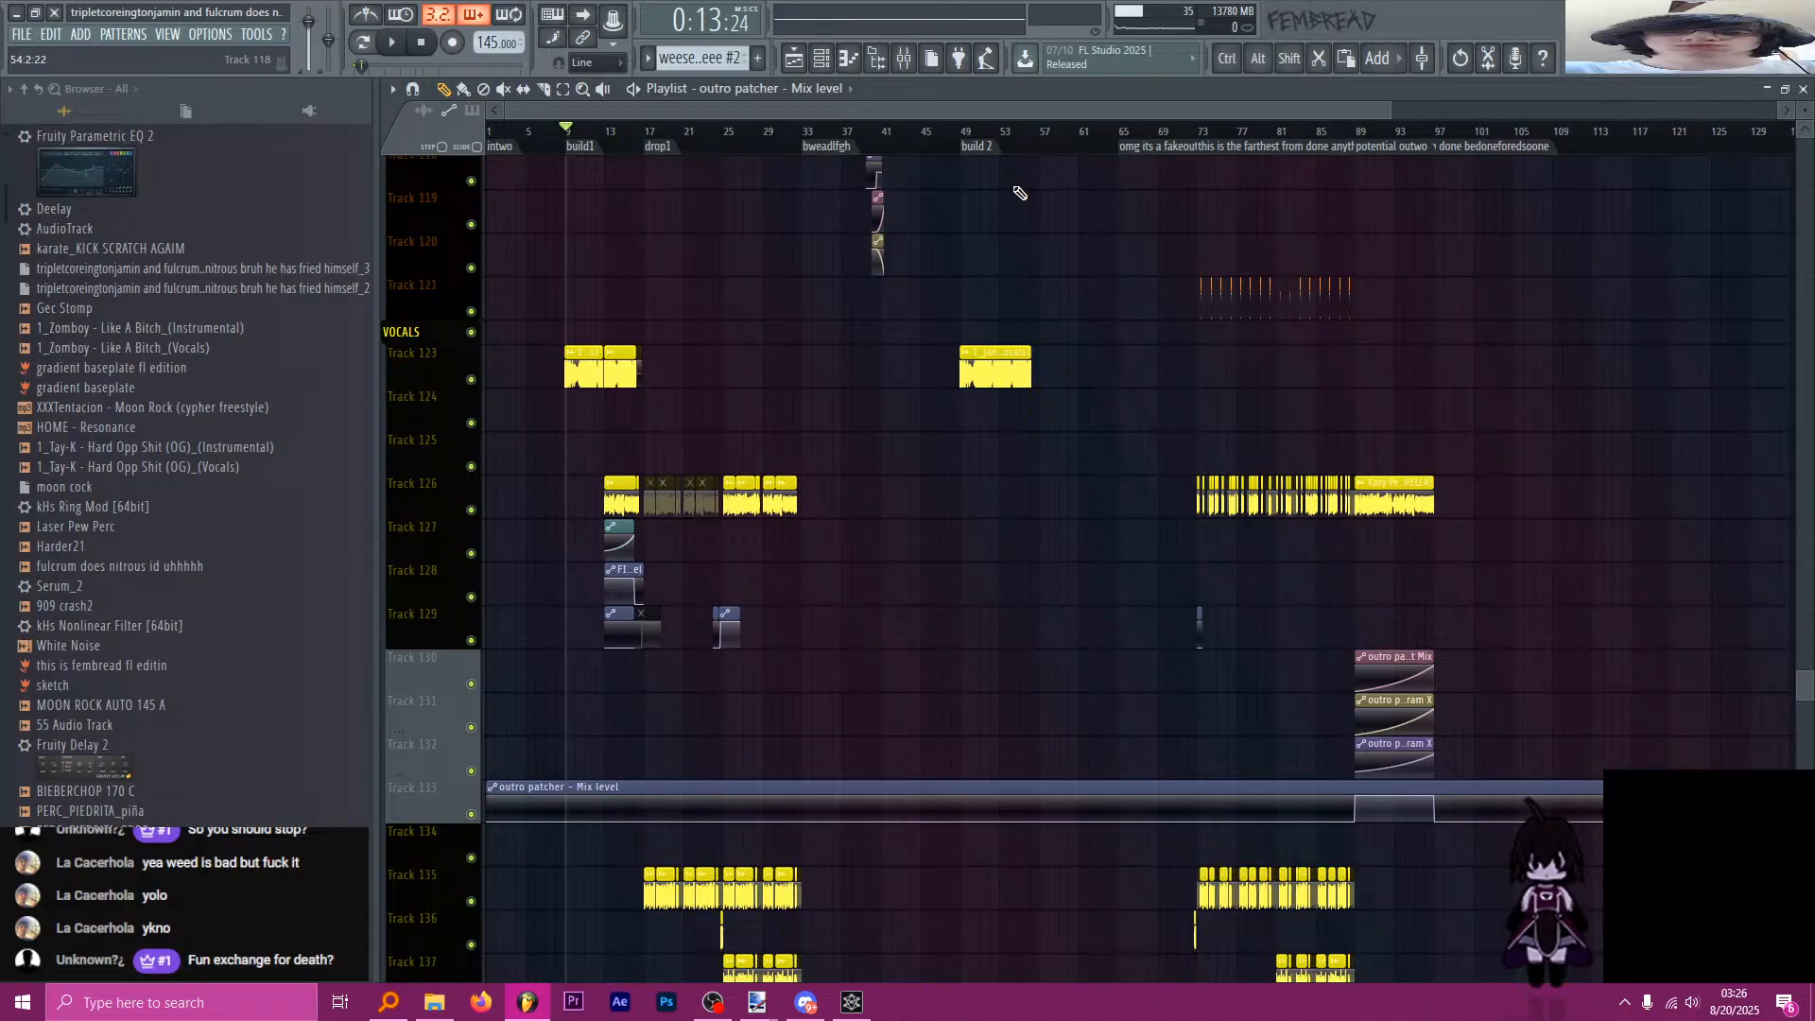
pyautogui.scroll(-2, 1129, 312)
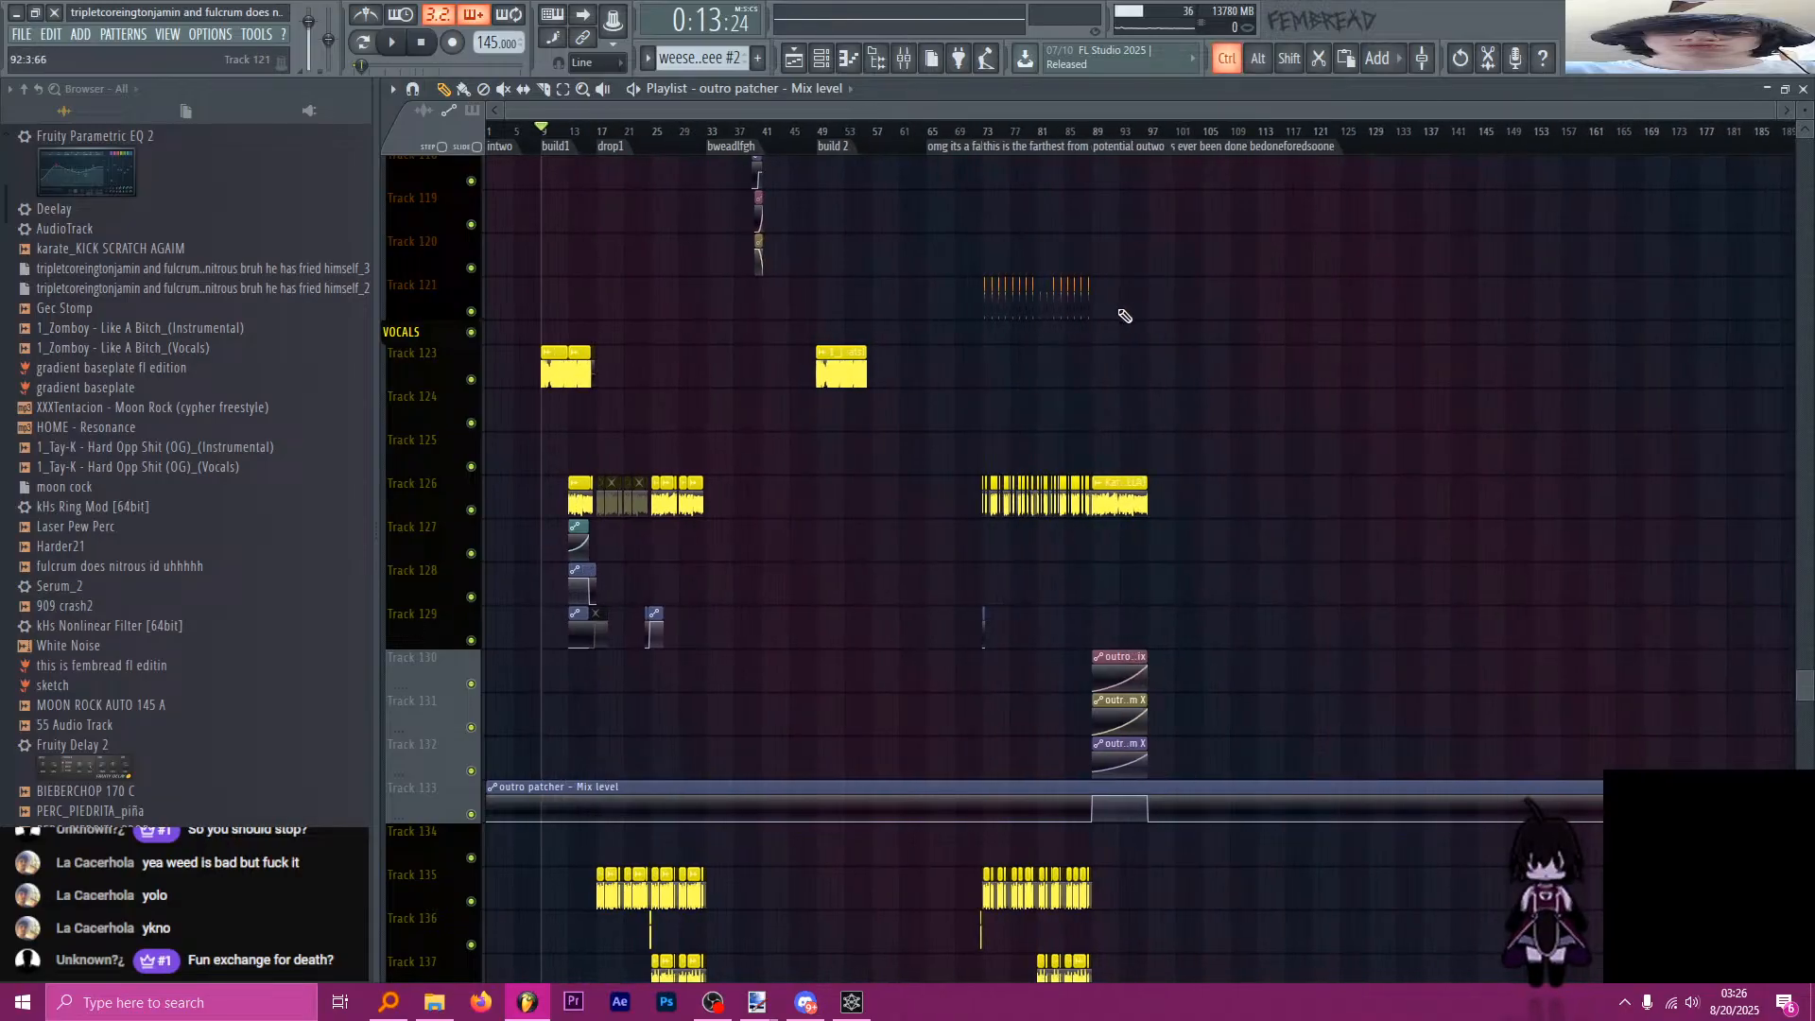
pyautogui.hotkey('ctrl', 's')
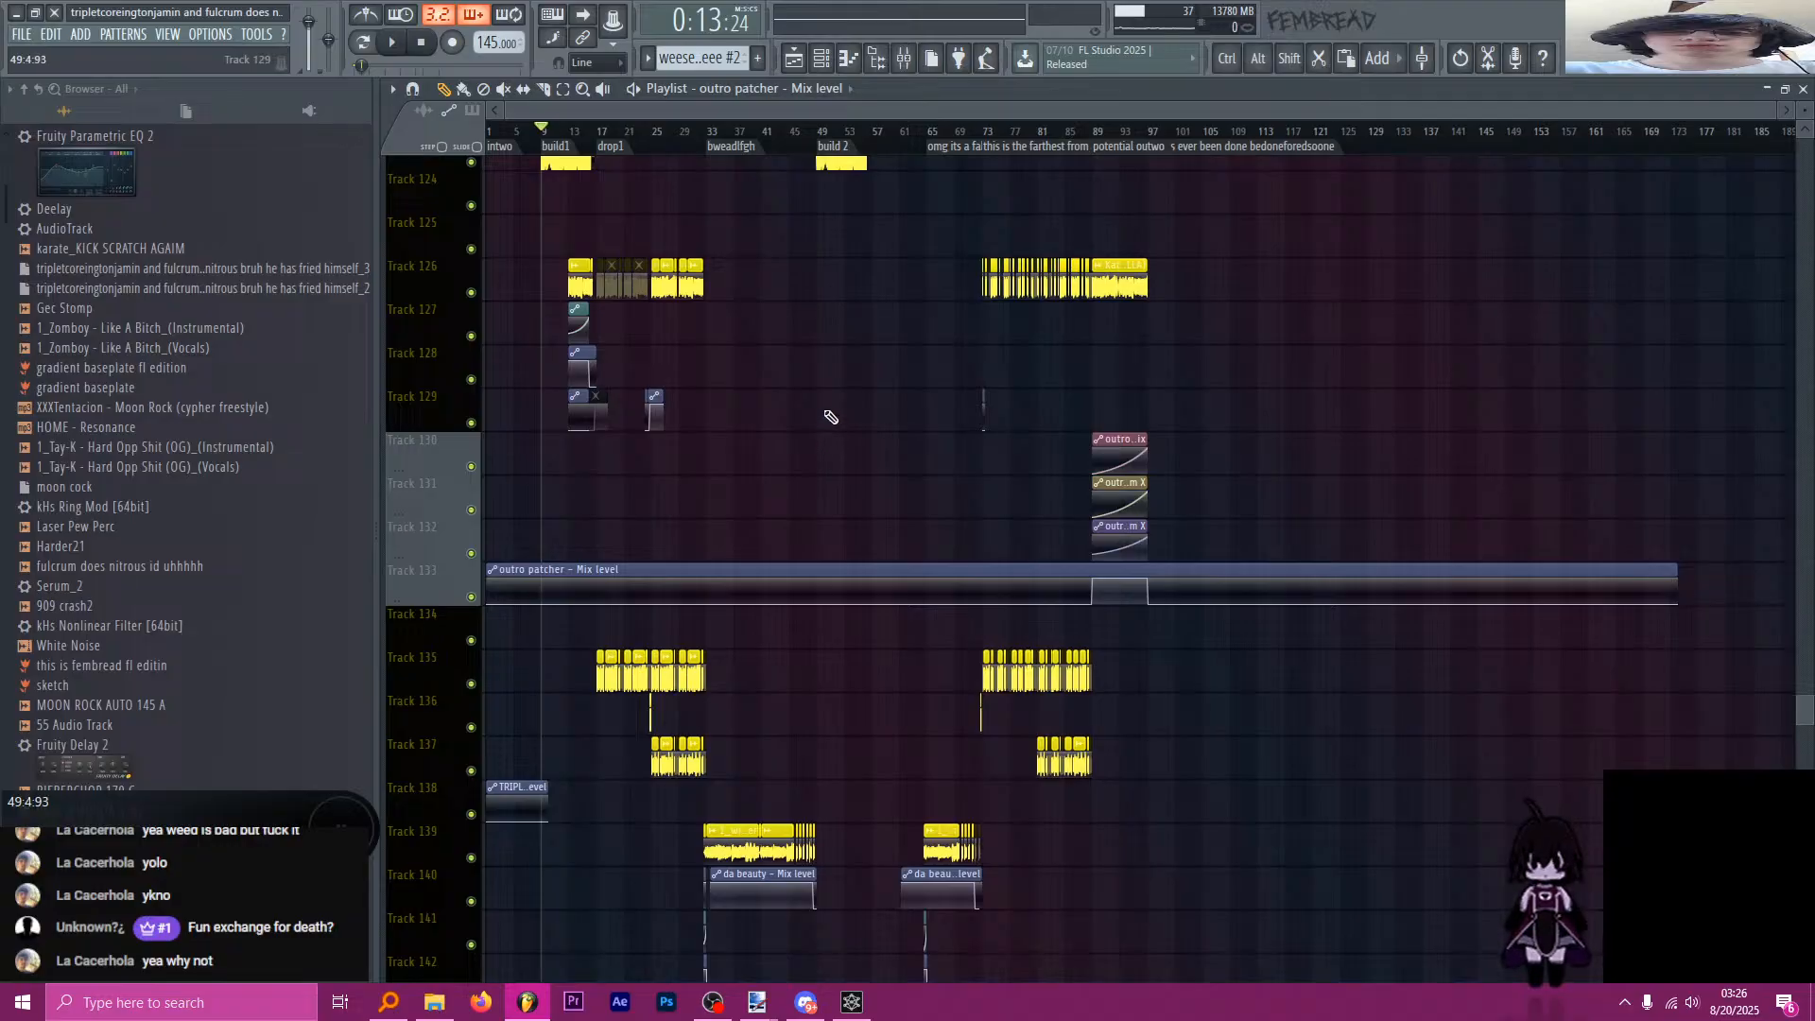
# Set the playhead at bar 73 and look over the clips on the lower tracks down to about Track 162.
pyautogui.scroll(2, 866, 382)
pyautogui.click(983, 134)
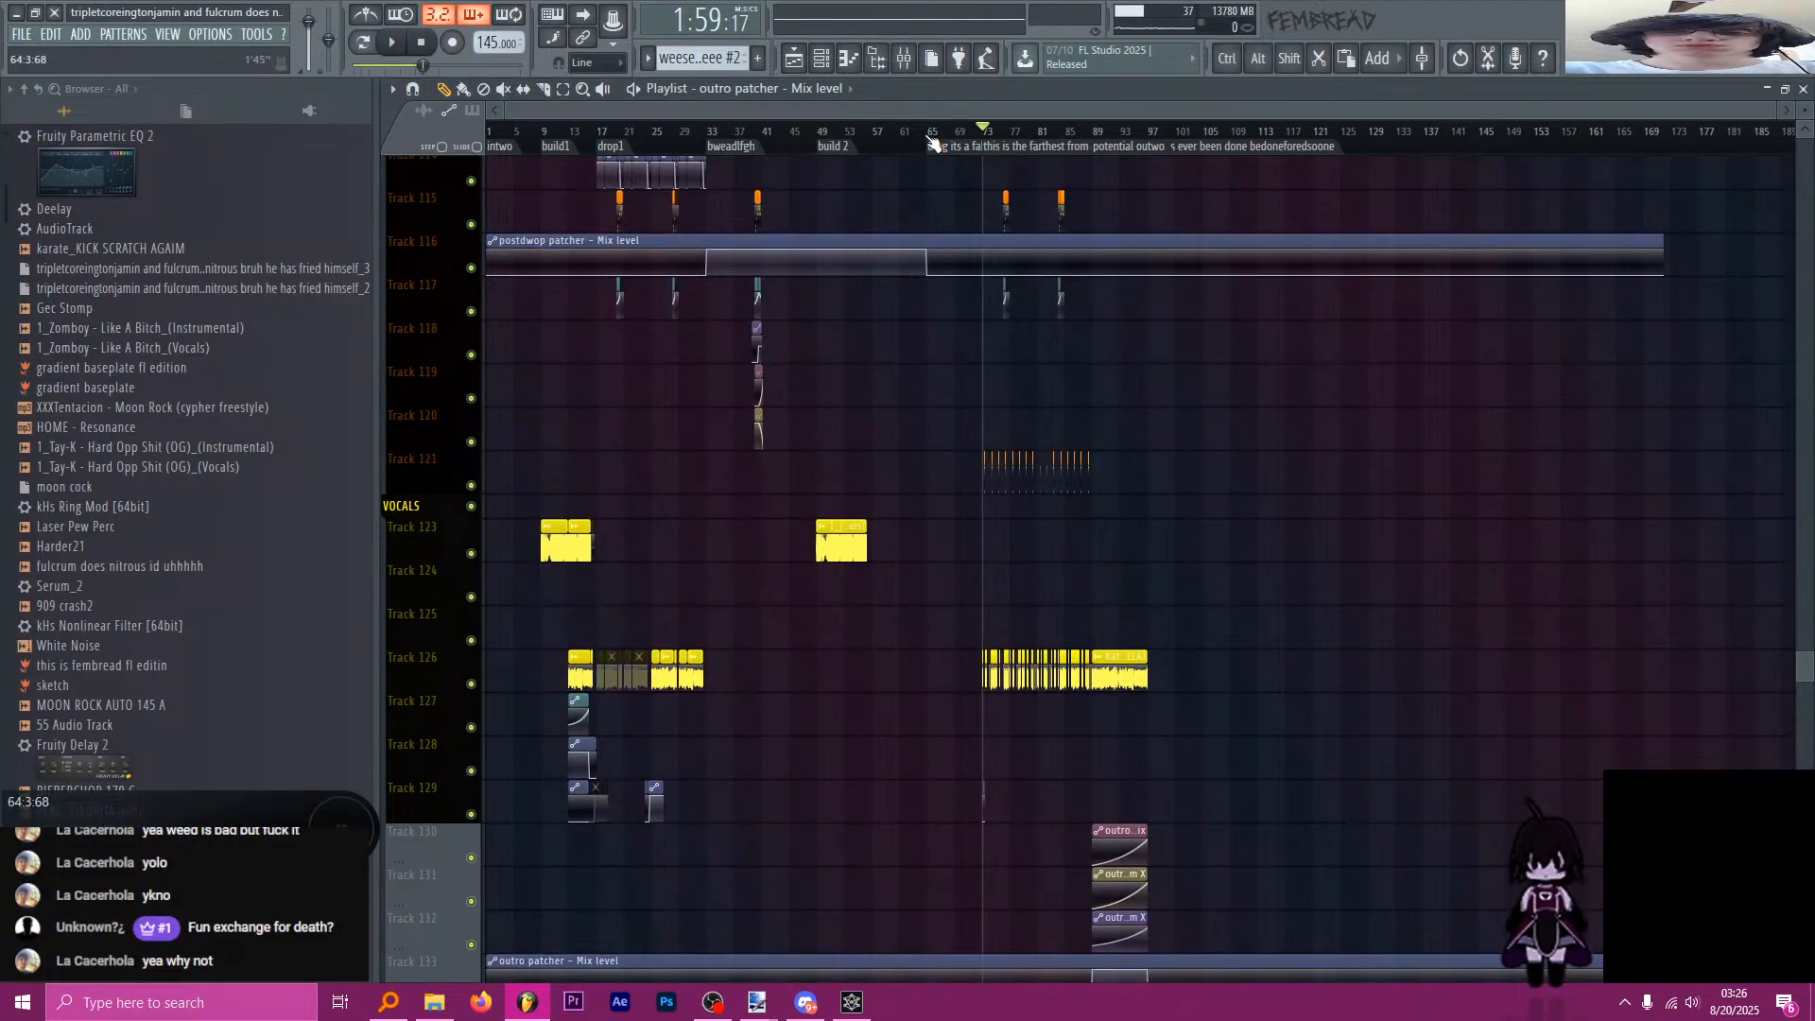
pyautogui.scroll(-15, 1138, 295)
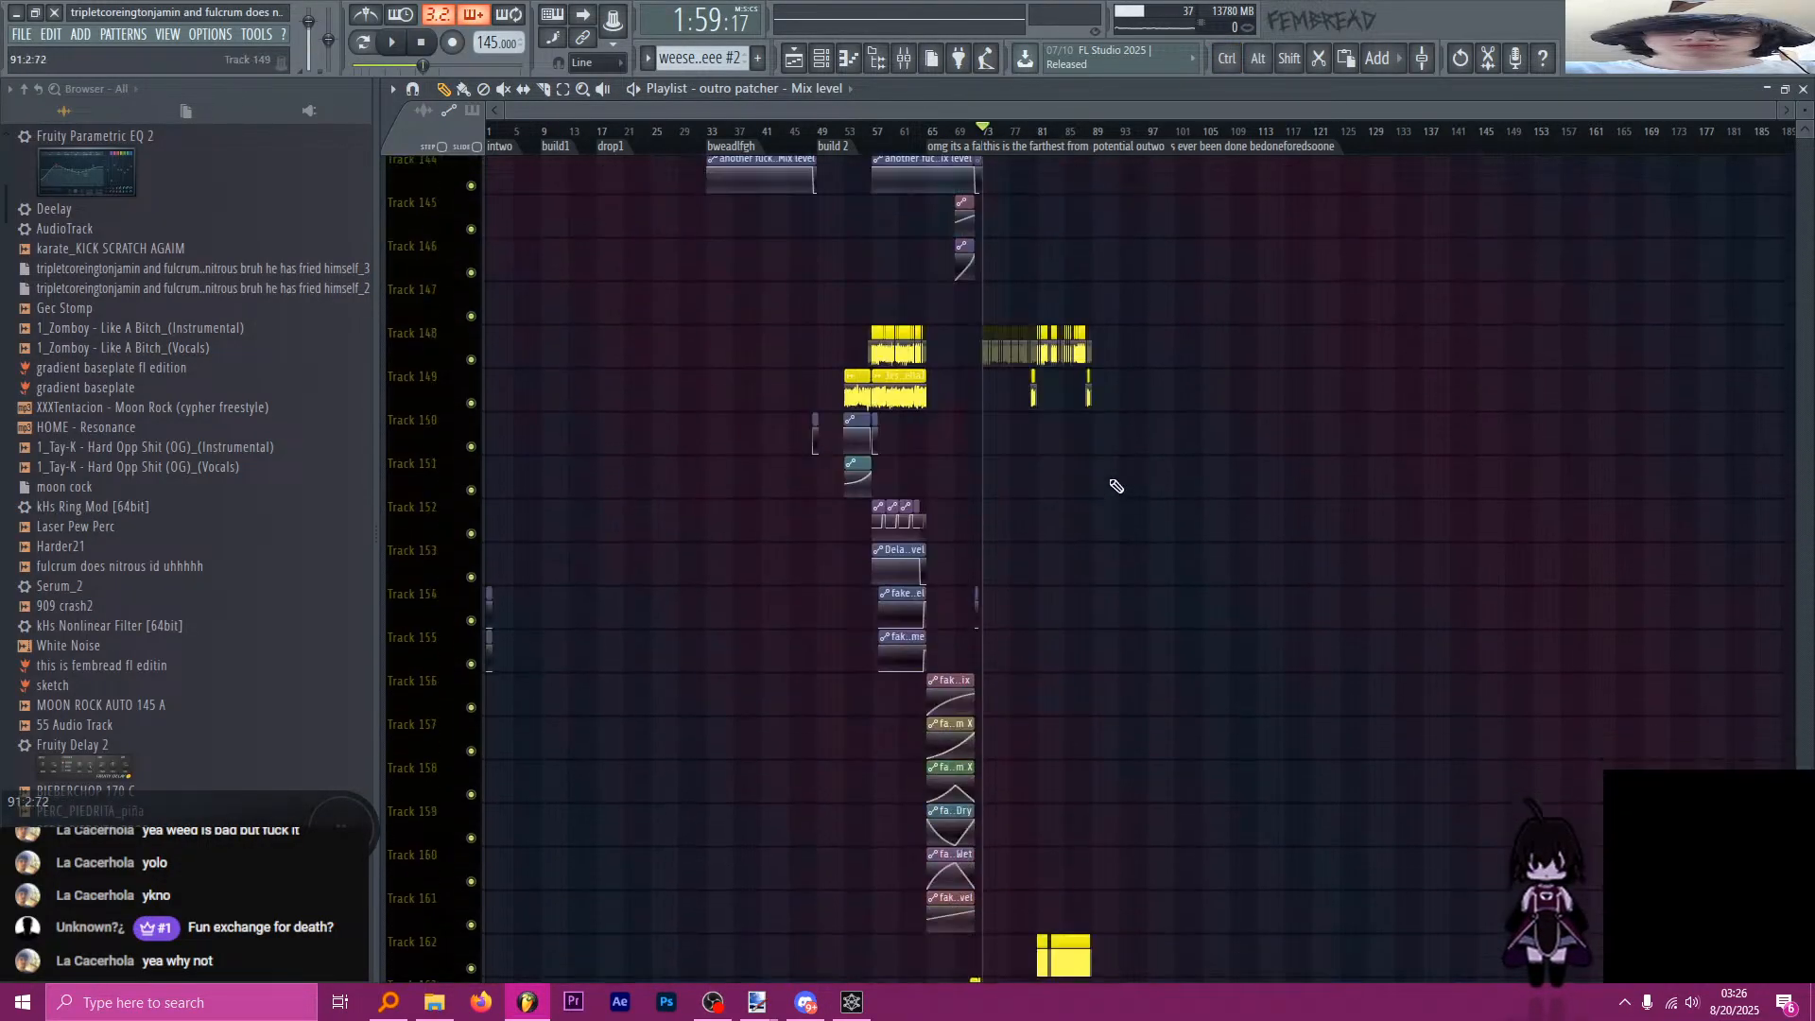
# Browse the Sliced beats folder for the "feels good to be a gangster" sample and preview it.
pyautogui.scroll(10, 127, 221)
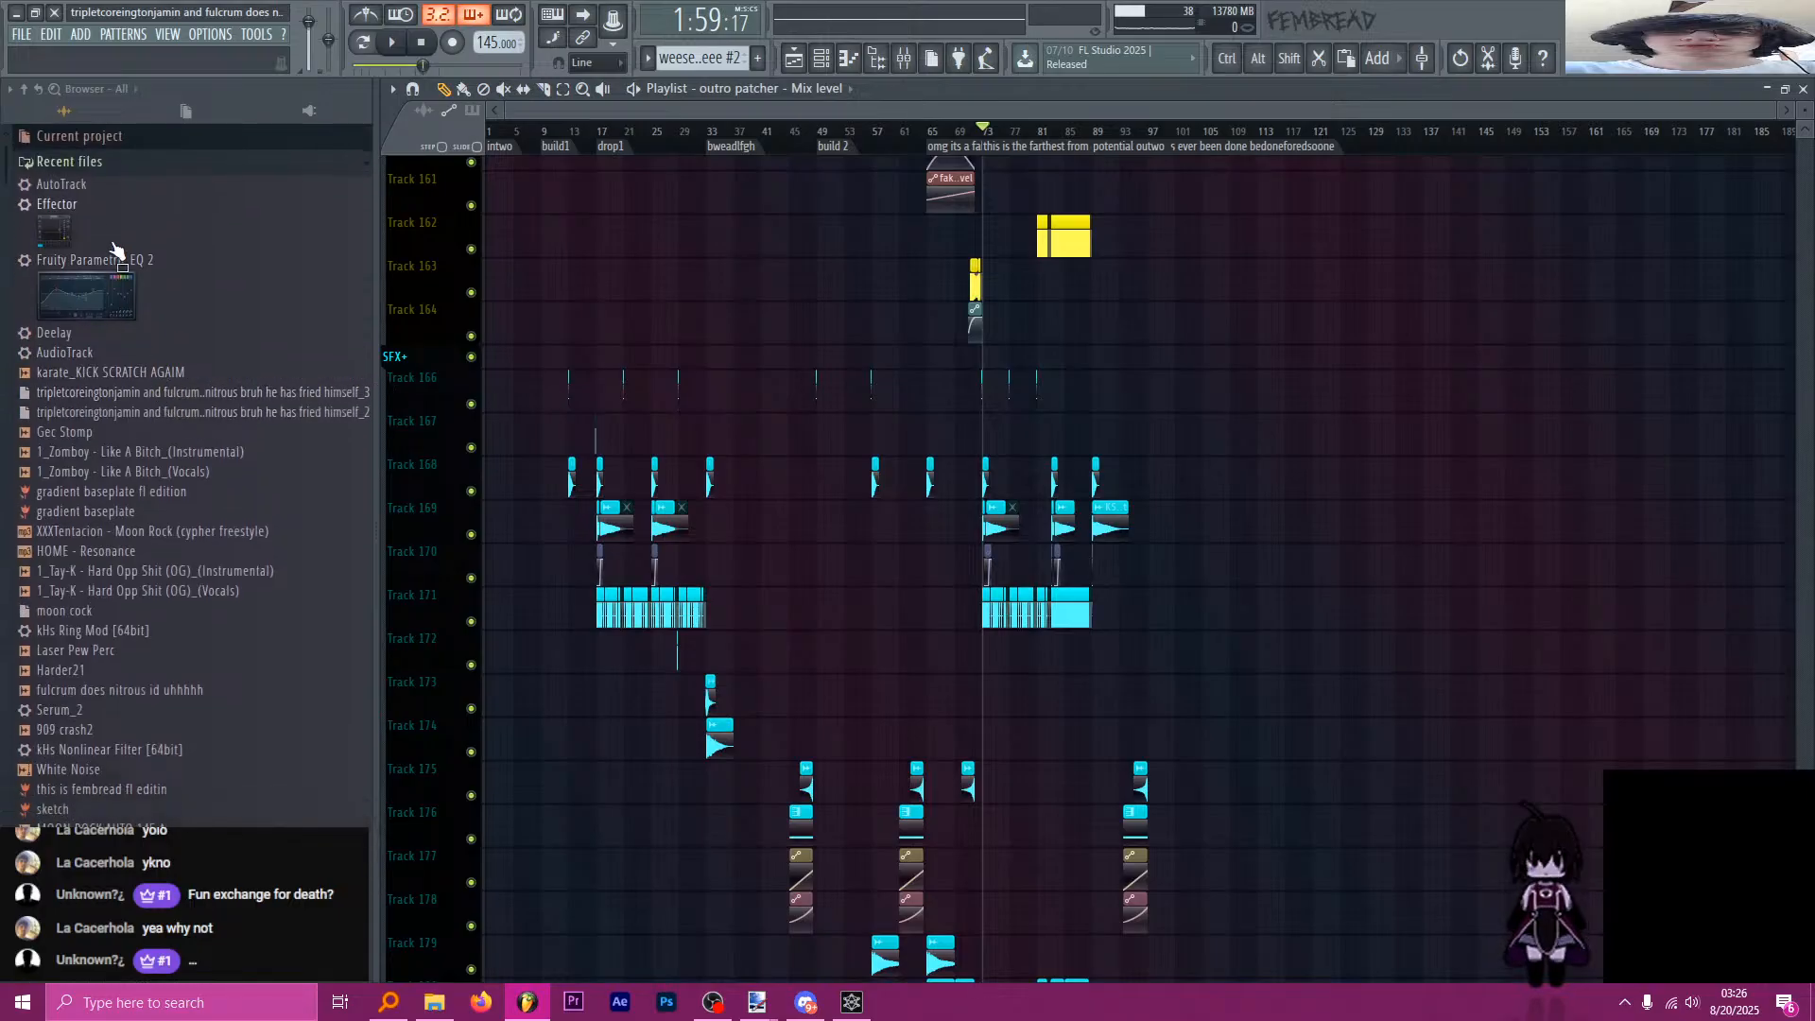
pyautogui.scroll(-5, 117, 178)
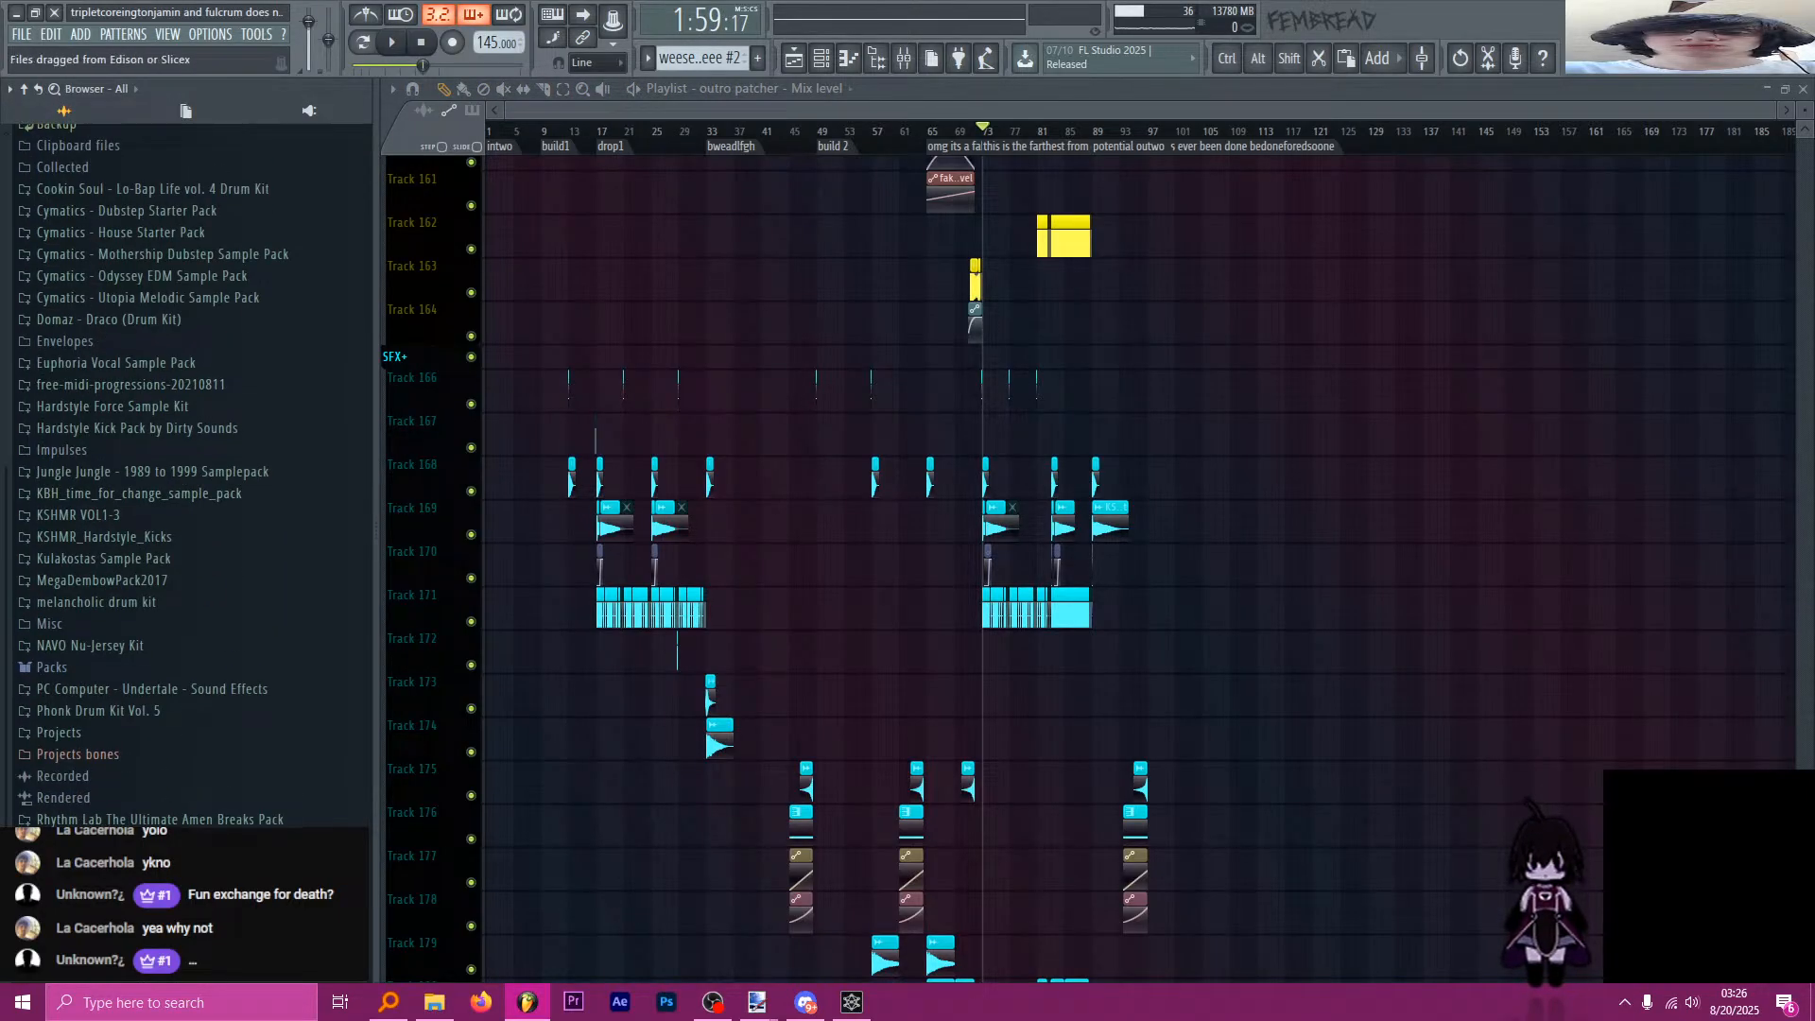
pyautogui.scroll(-10, 231, 661)
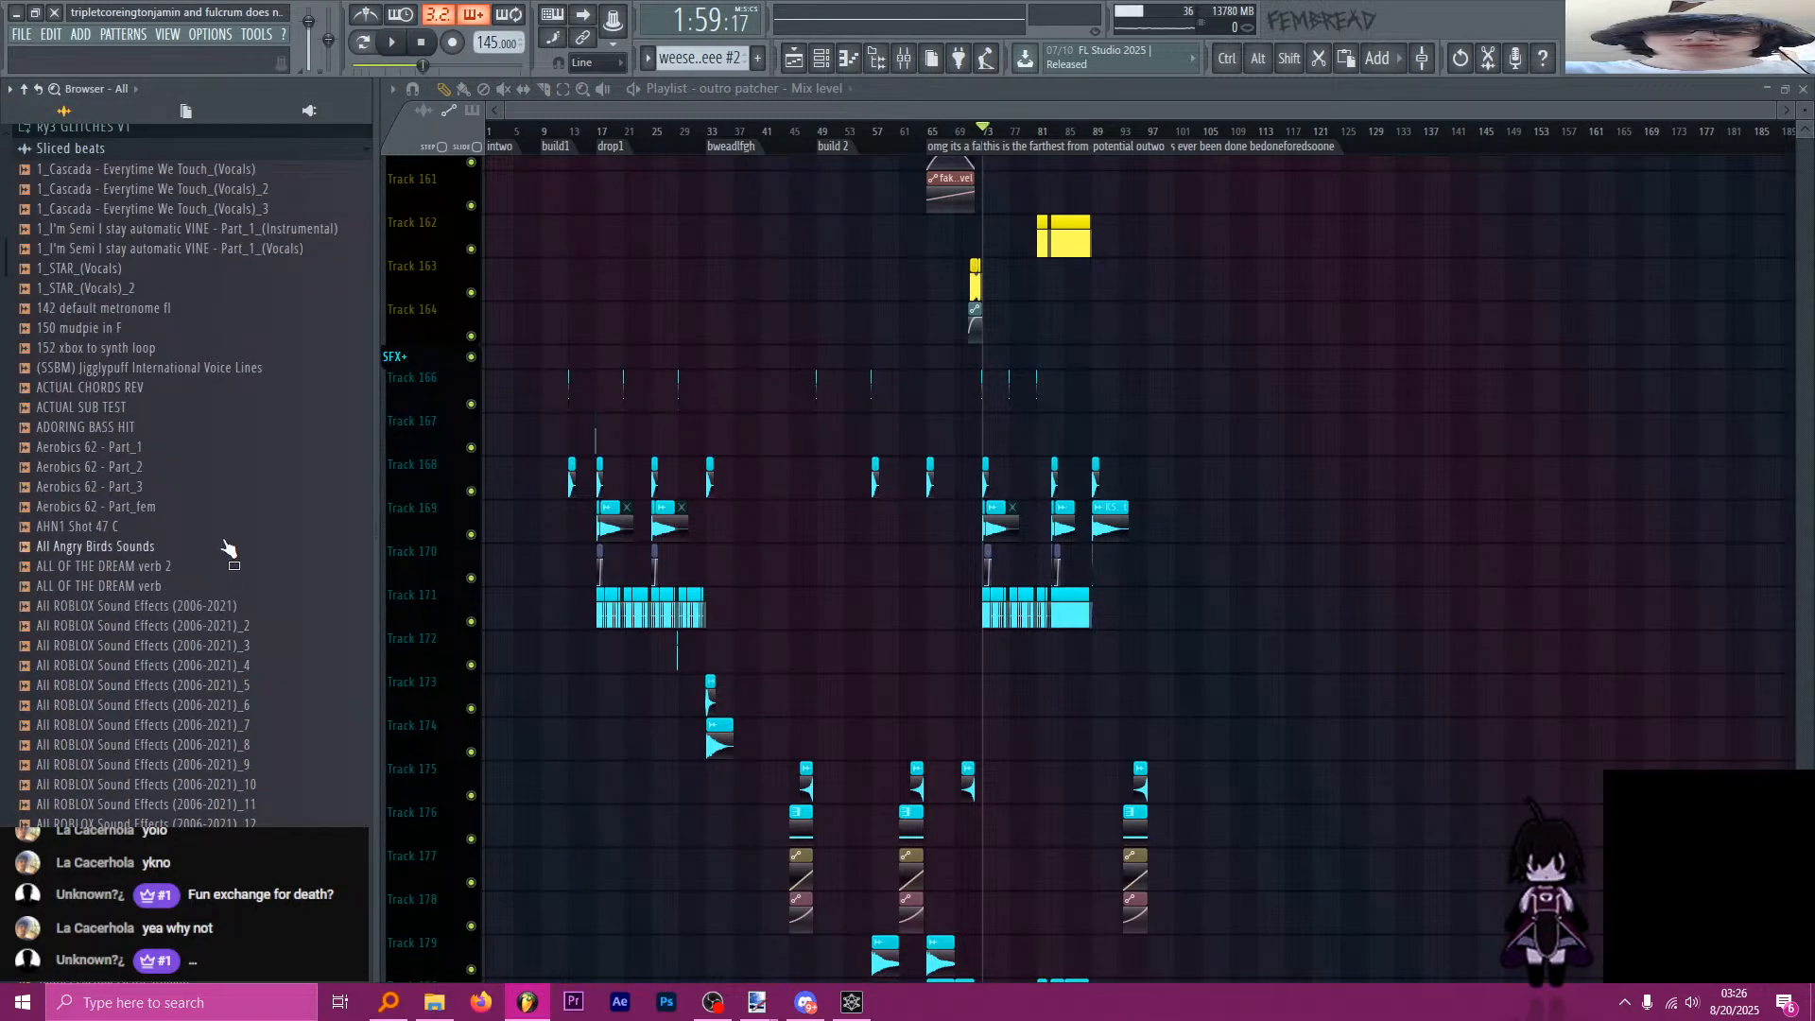
pyautogui.scroll(-20, 237, 666)
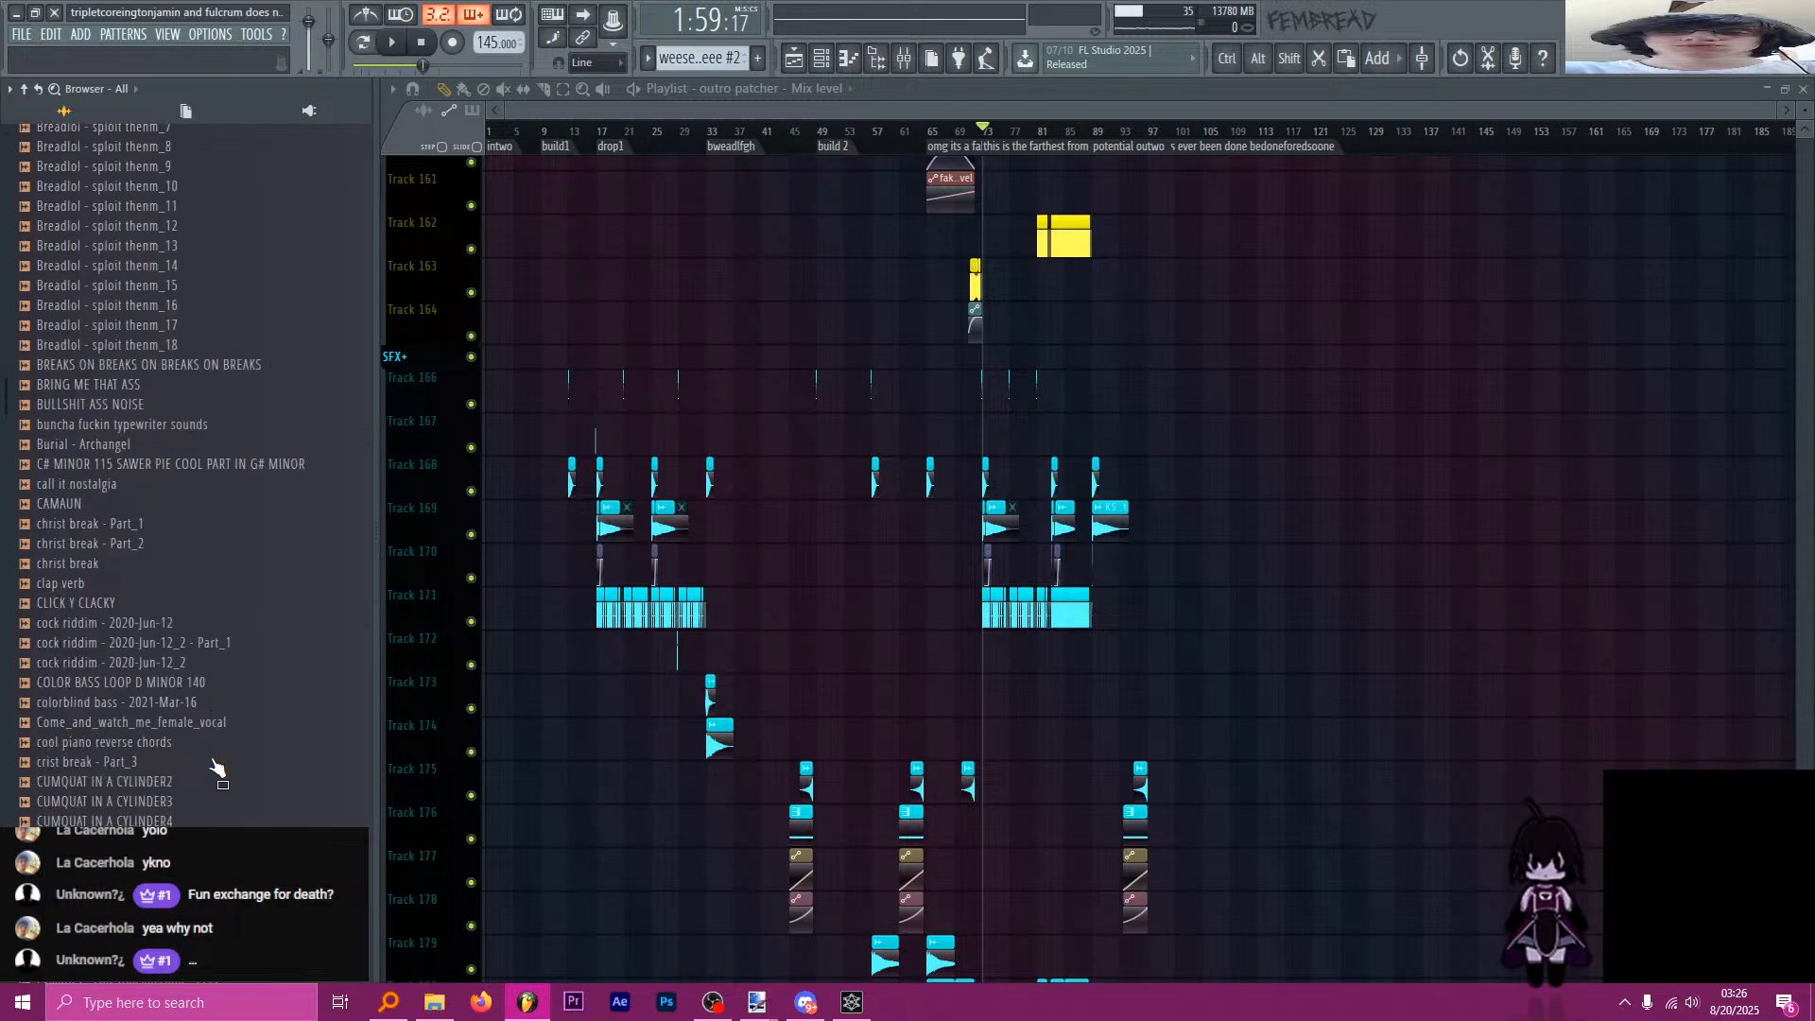
pyautogui.scroll(-15, 216, 743)
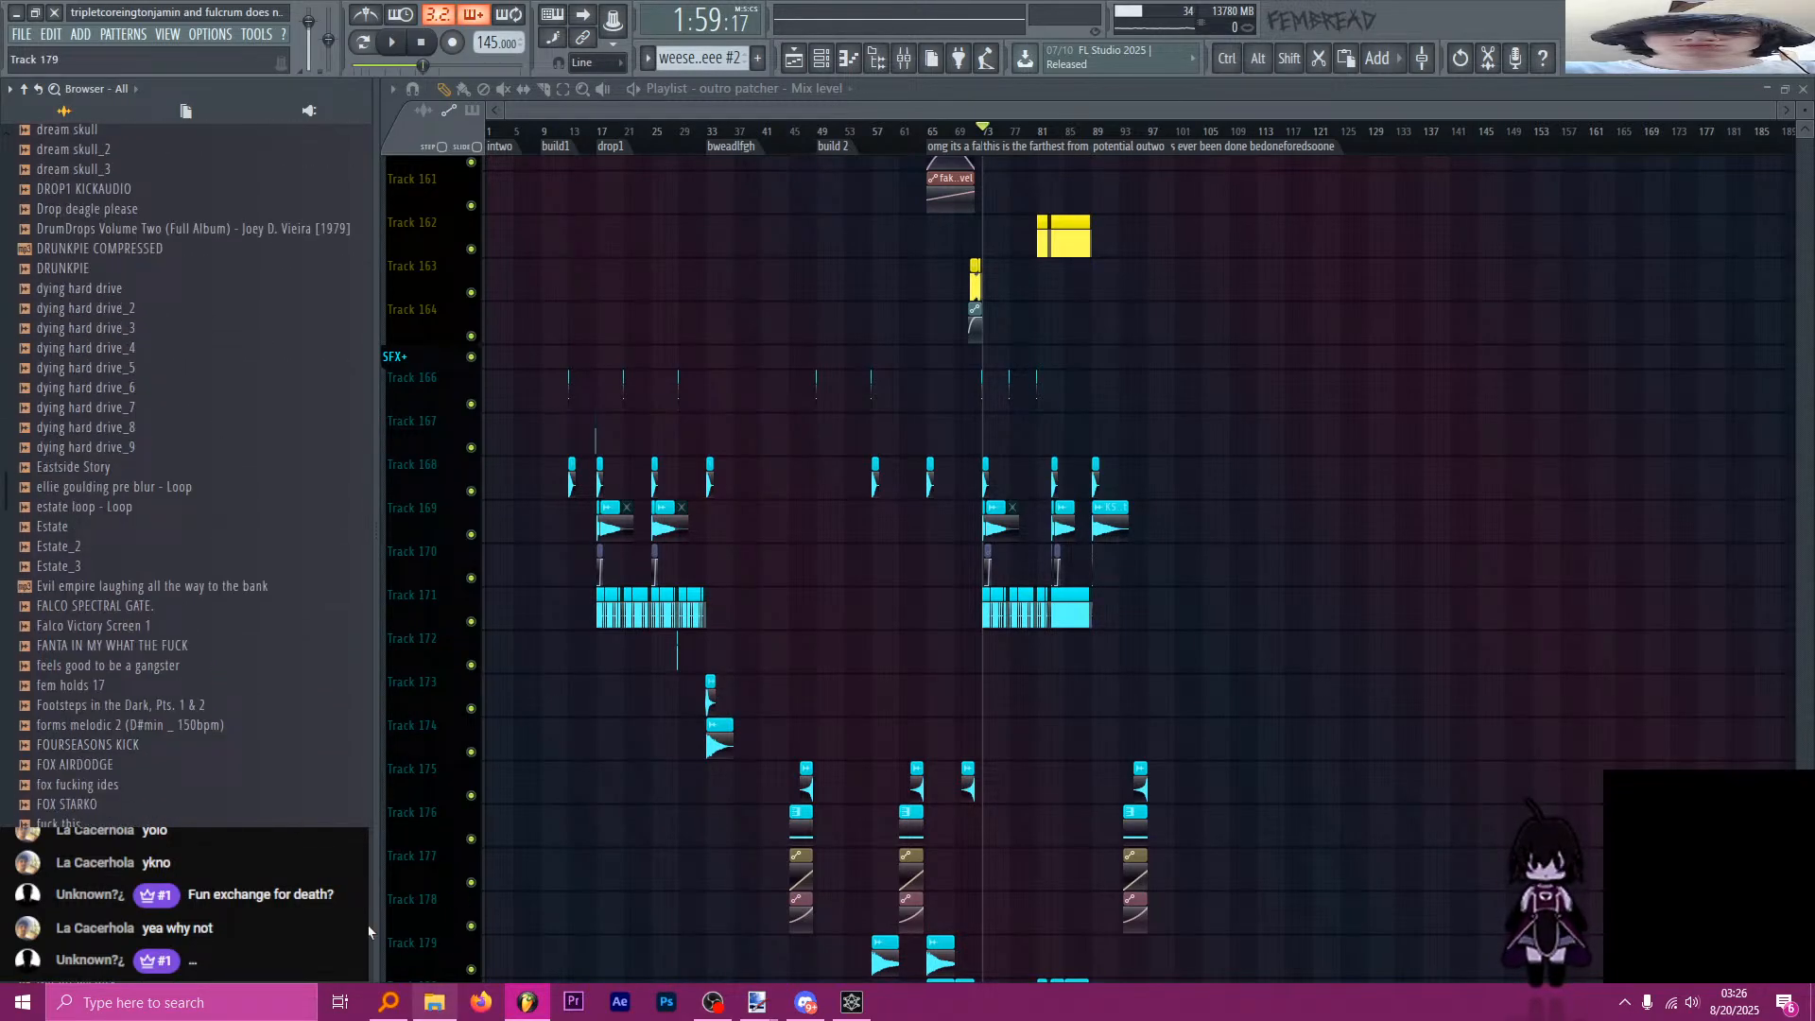
pyautogui.scroll(-18, 180, 680)
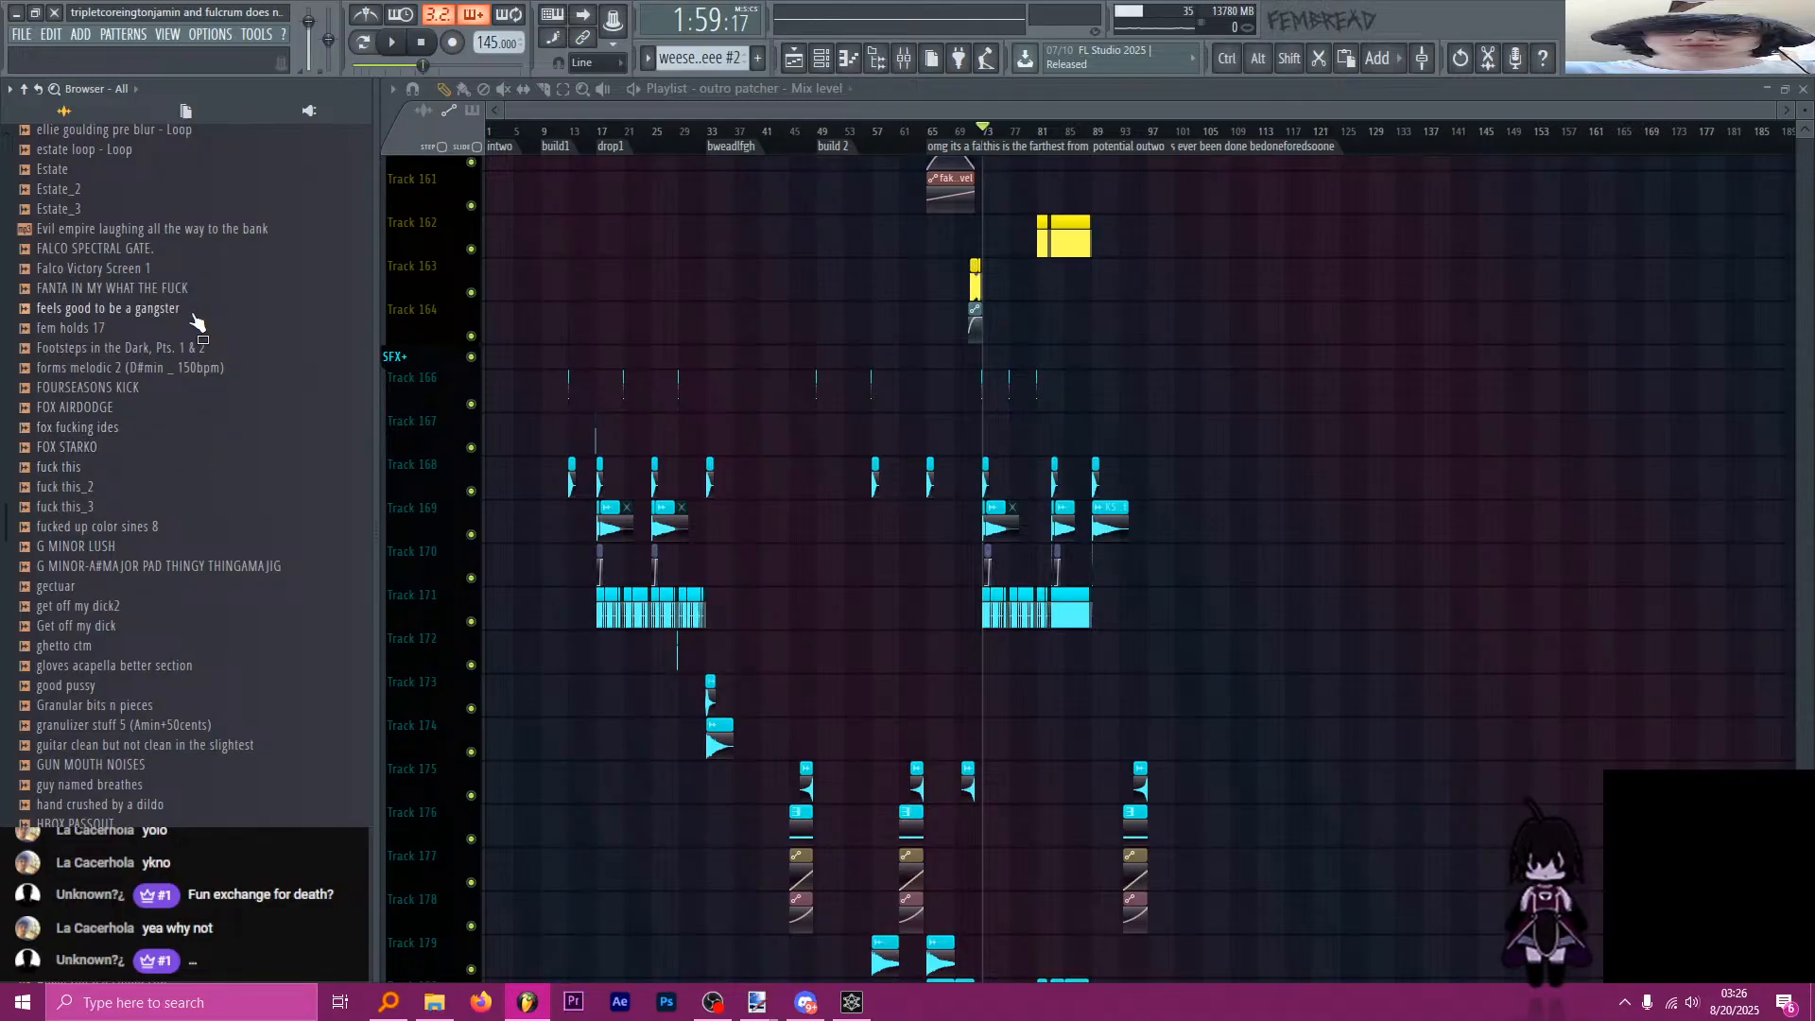
pyautogui.scroll(-4, 1195, 441)
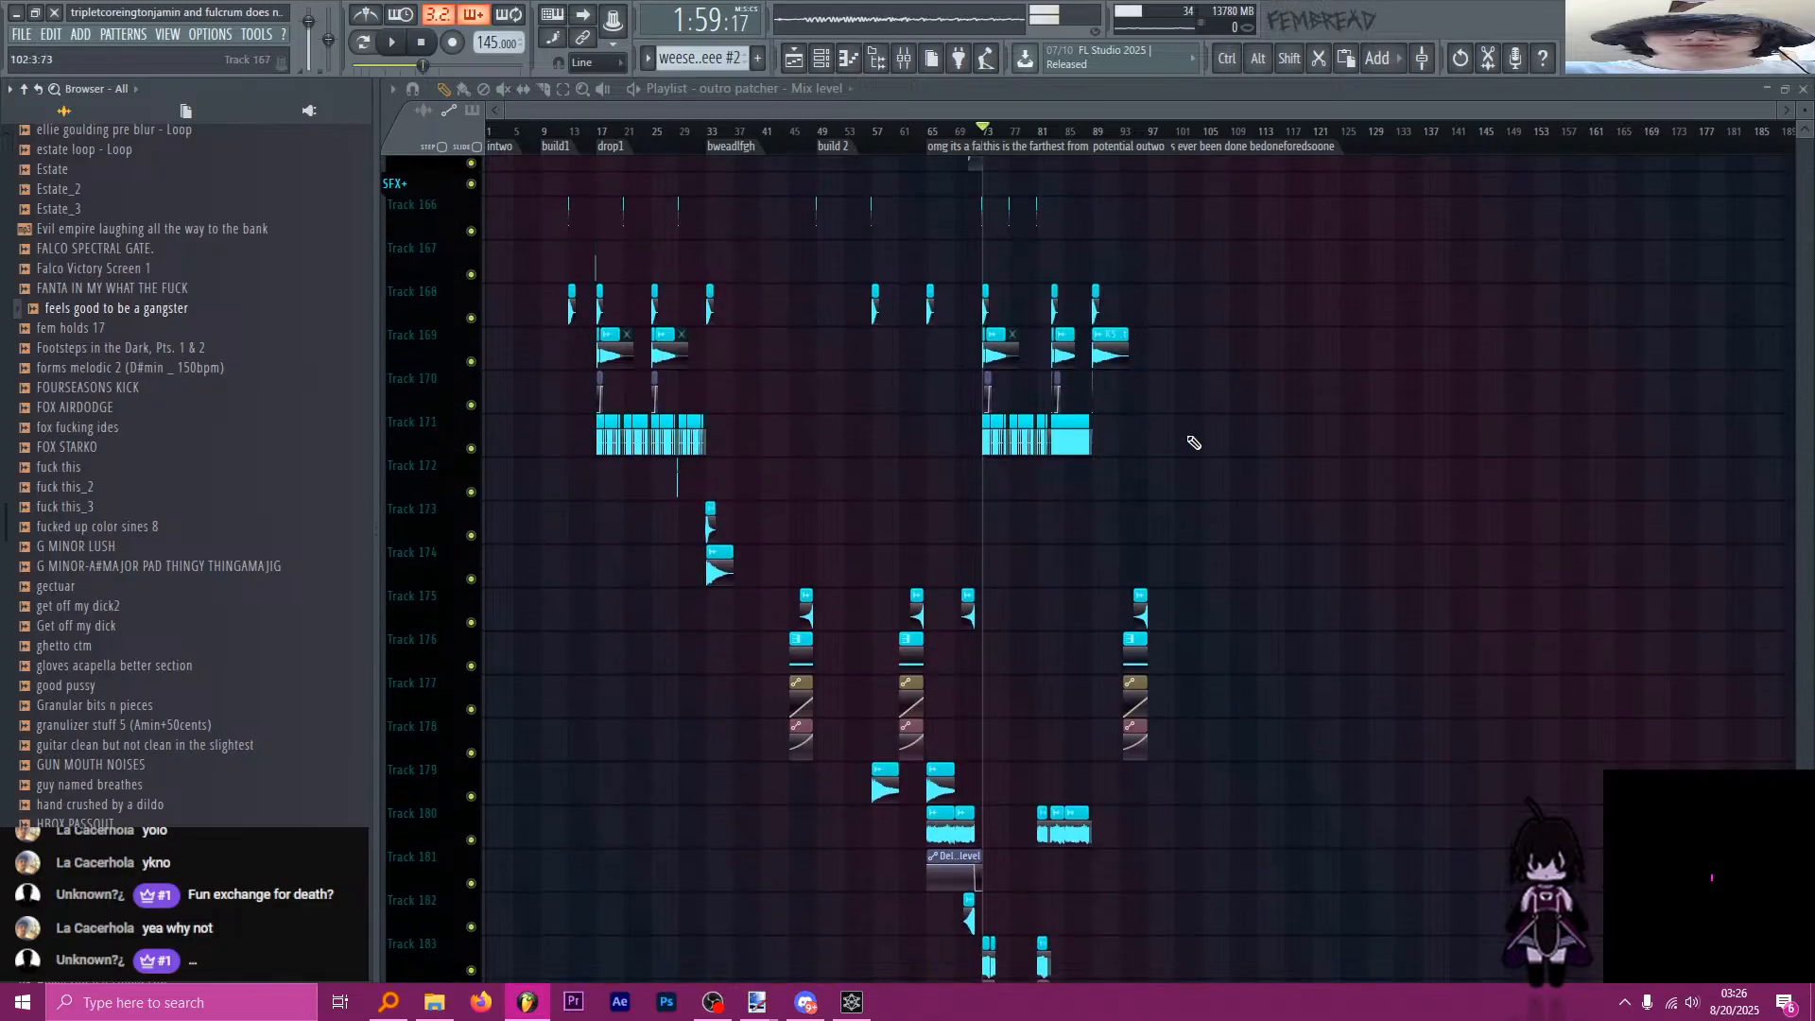
# Insert an empty playlist track as Track 165, just above the SFX+ group.
pyautogui.scroll(6, 1187, 434)
pyautogui.scroll(1, 1116, 421)
pyautogui.scroll(6, 1119, 427)
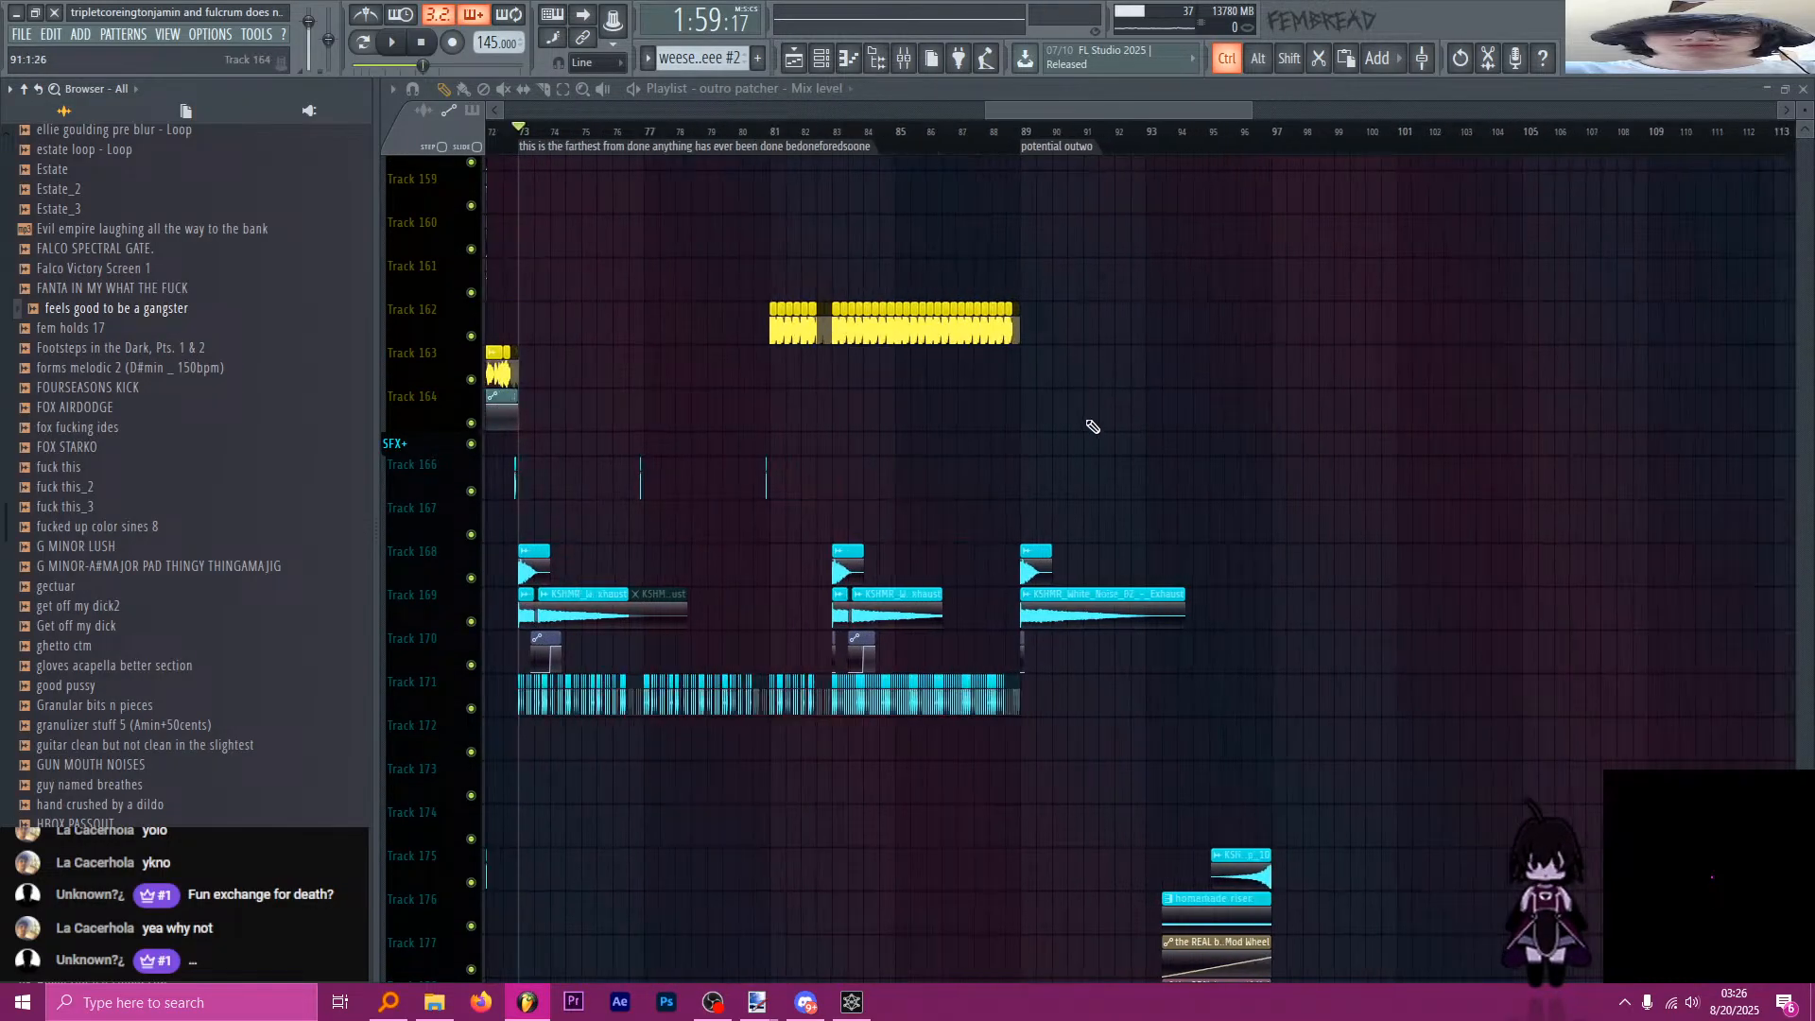
pyautogui.rightClick(436, 408)
pyautogui.press('i')
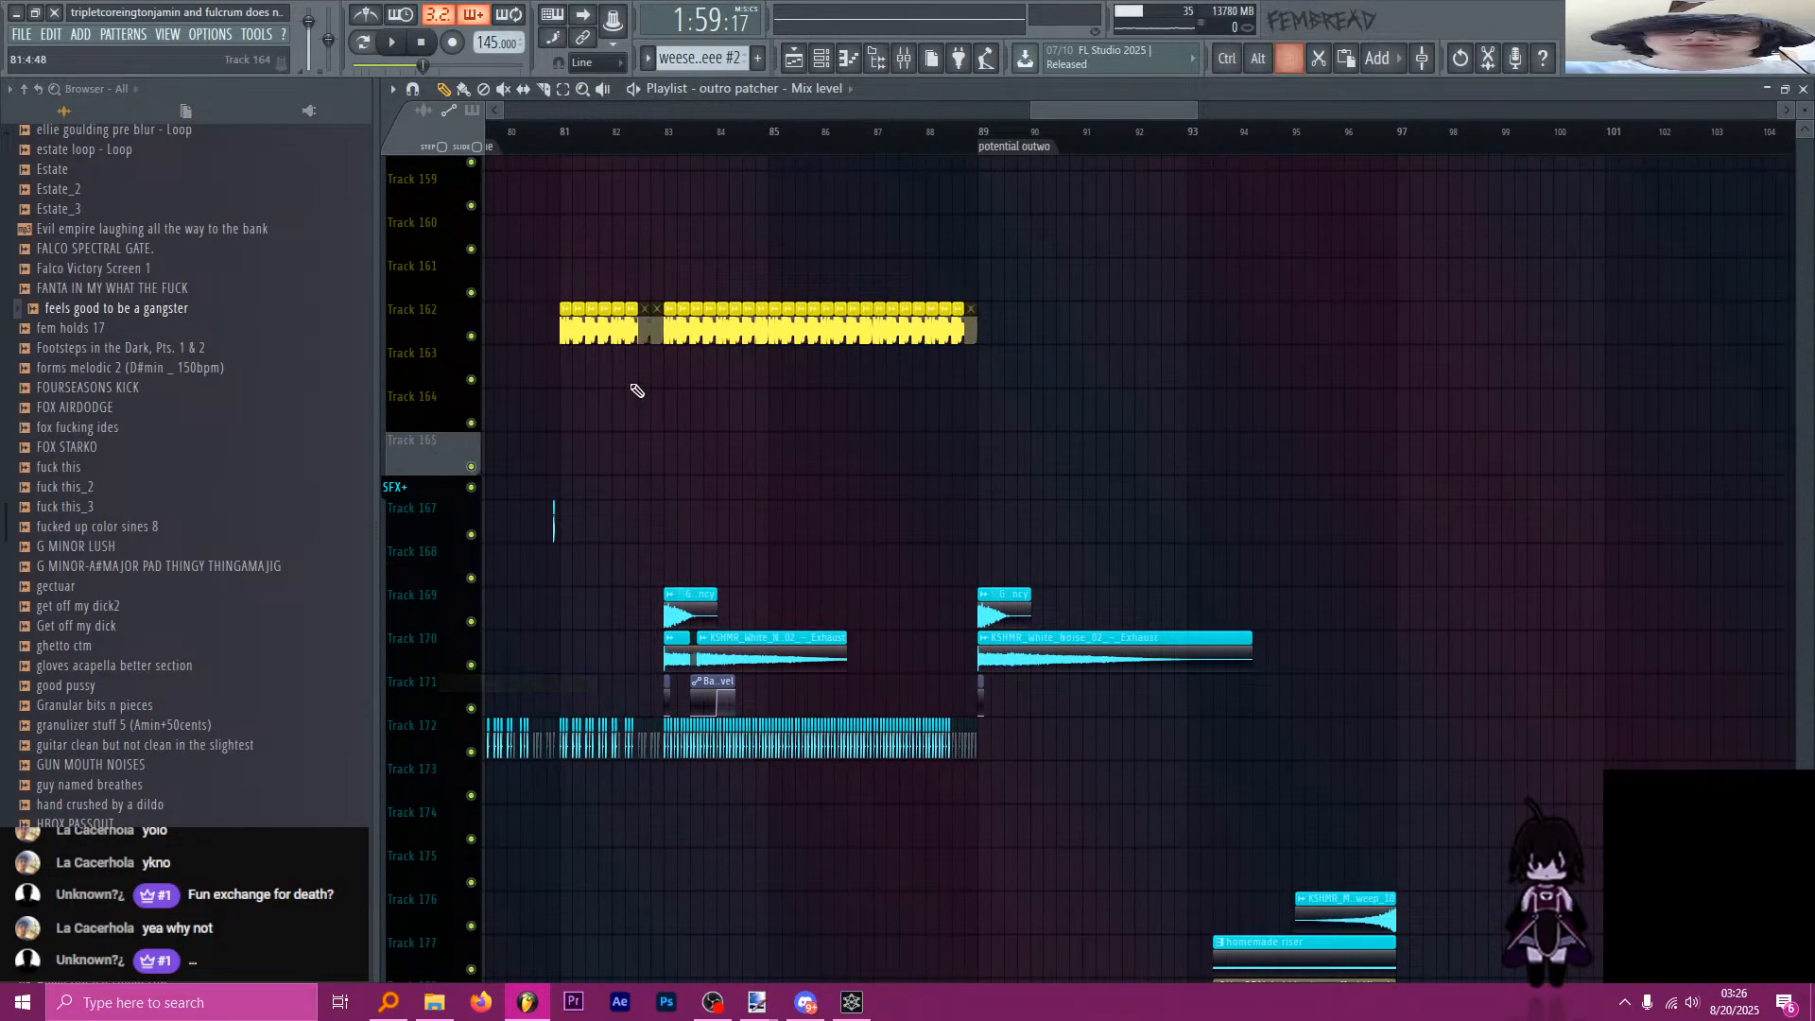
# Add the "feels good to be a gangster" sample to the VOX channel group as an audio clip and normalize it.
pyautogui.click(821, 59)
pyautogui.click(567, 299)
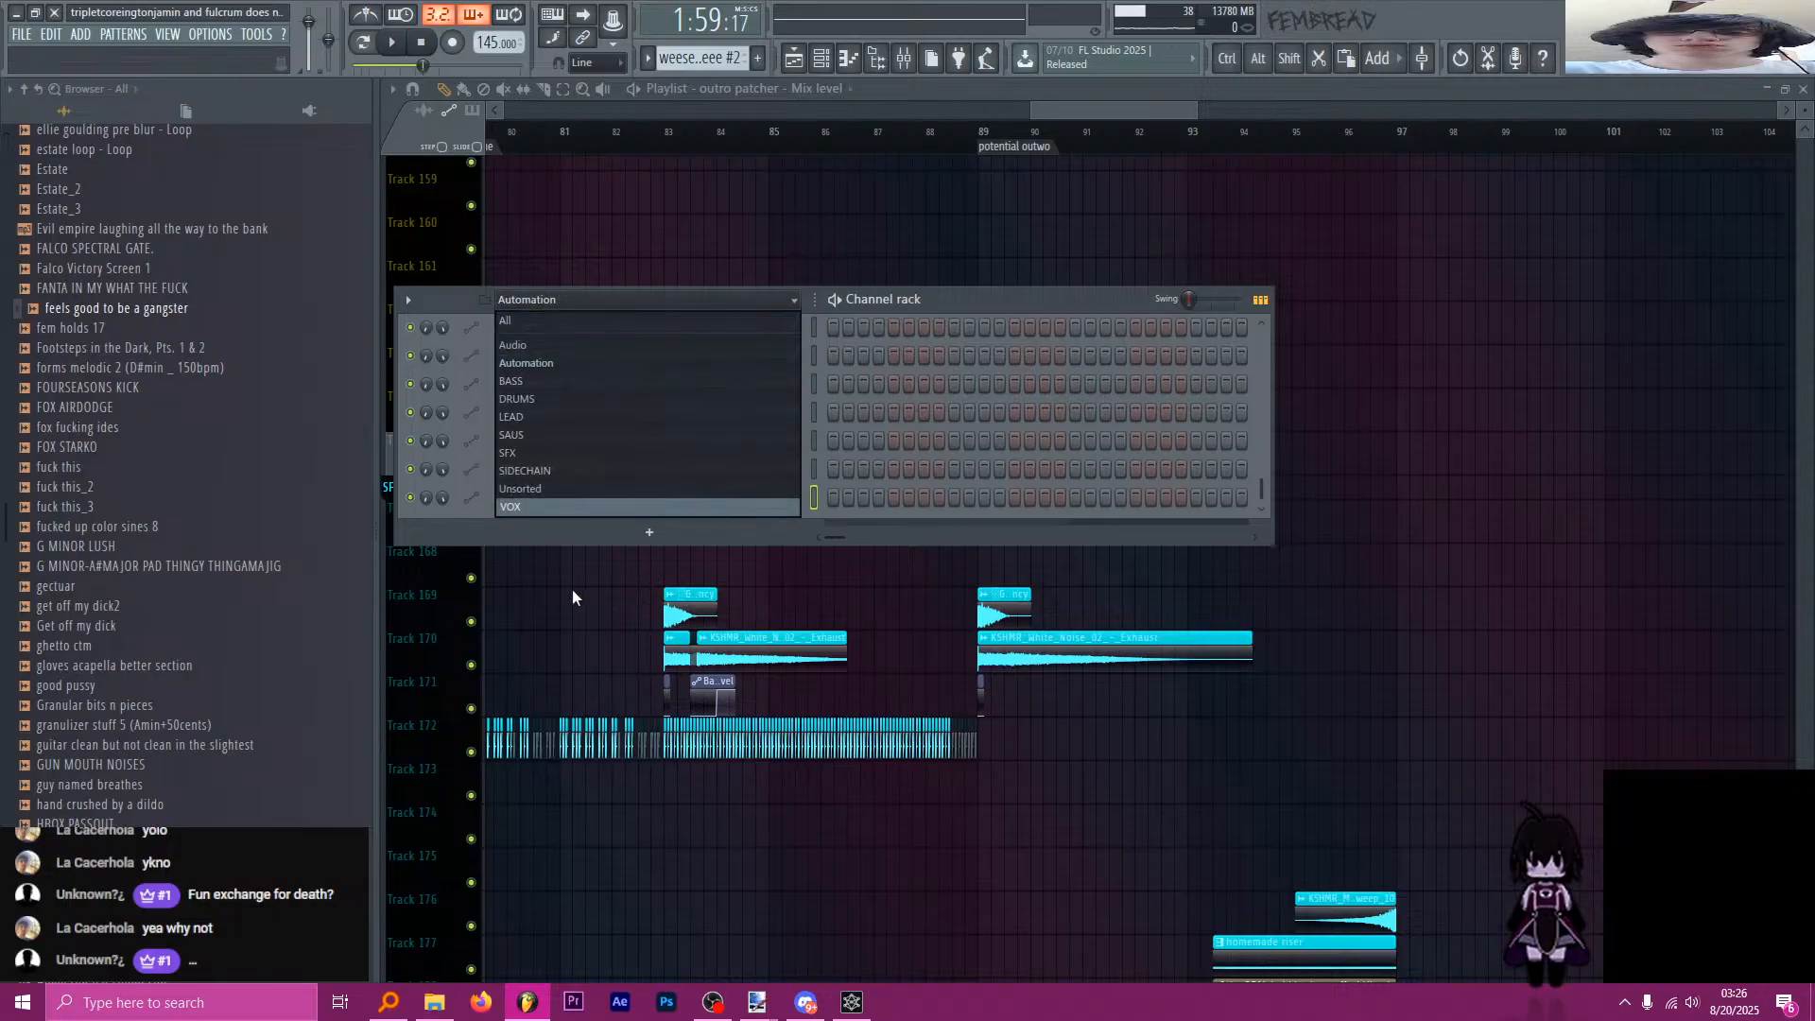
pyautogui.click(557, 456)
pyautogui.click(572, 299)
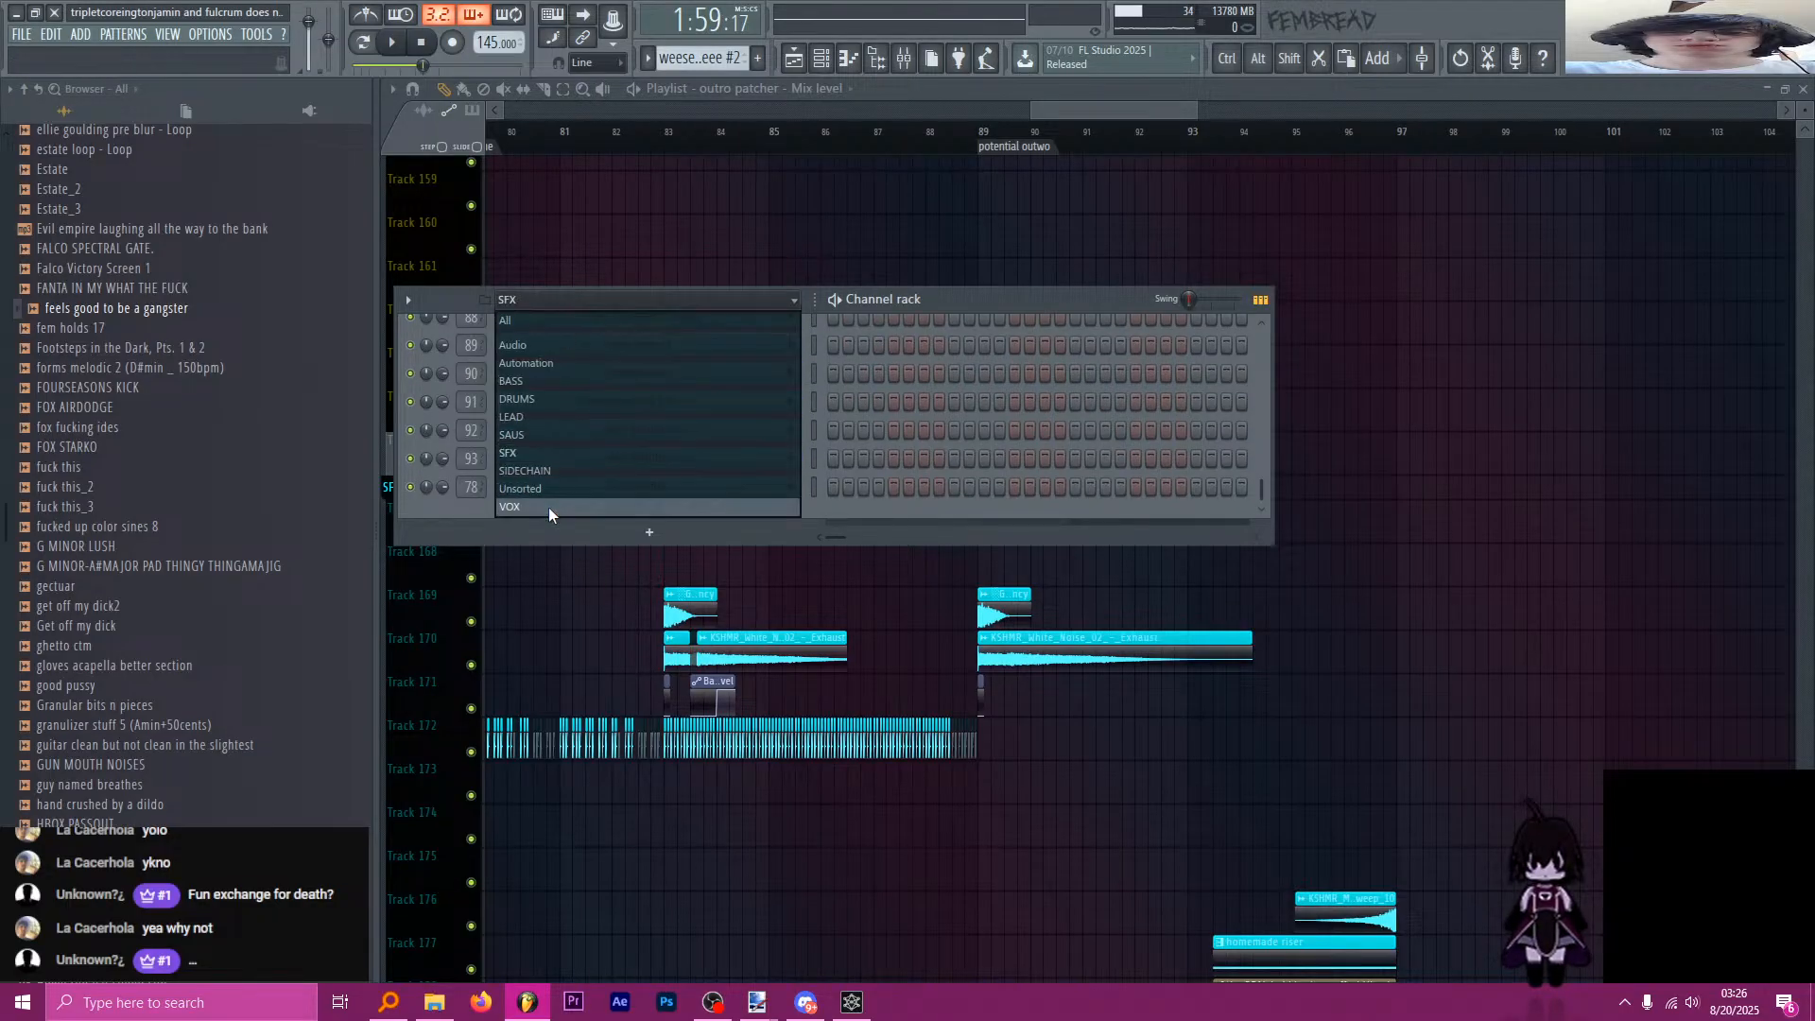
pyautogui.click(550, 507)
pyautogui.moveTo(213, 311); pyautogui.dragTo(642, 458)
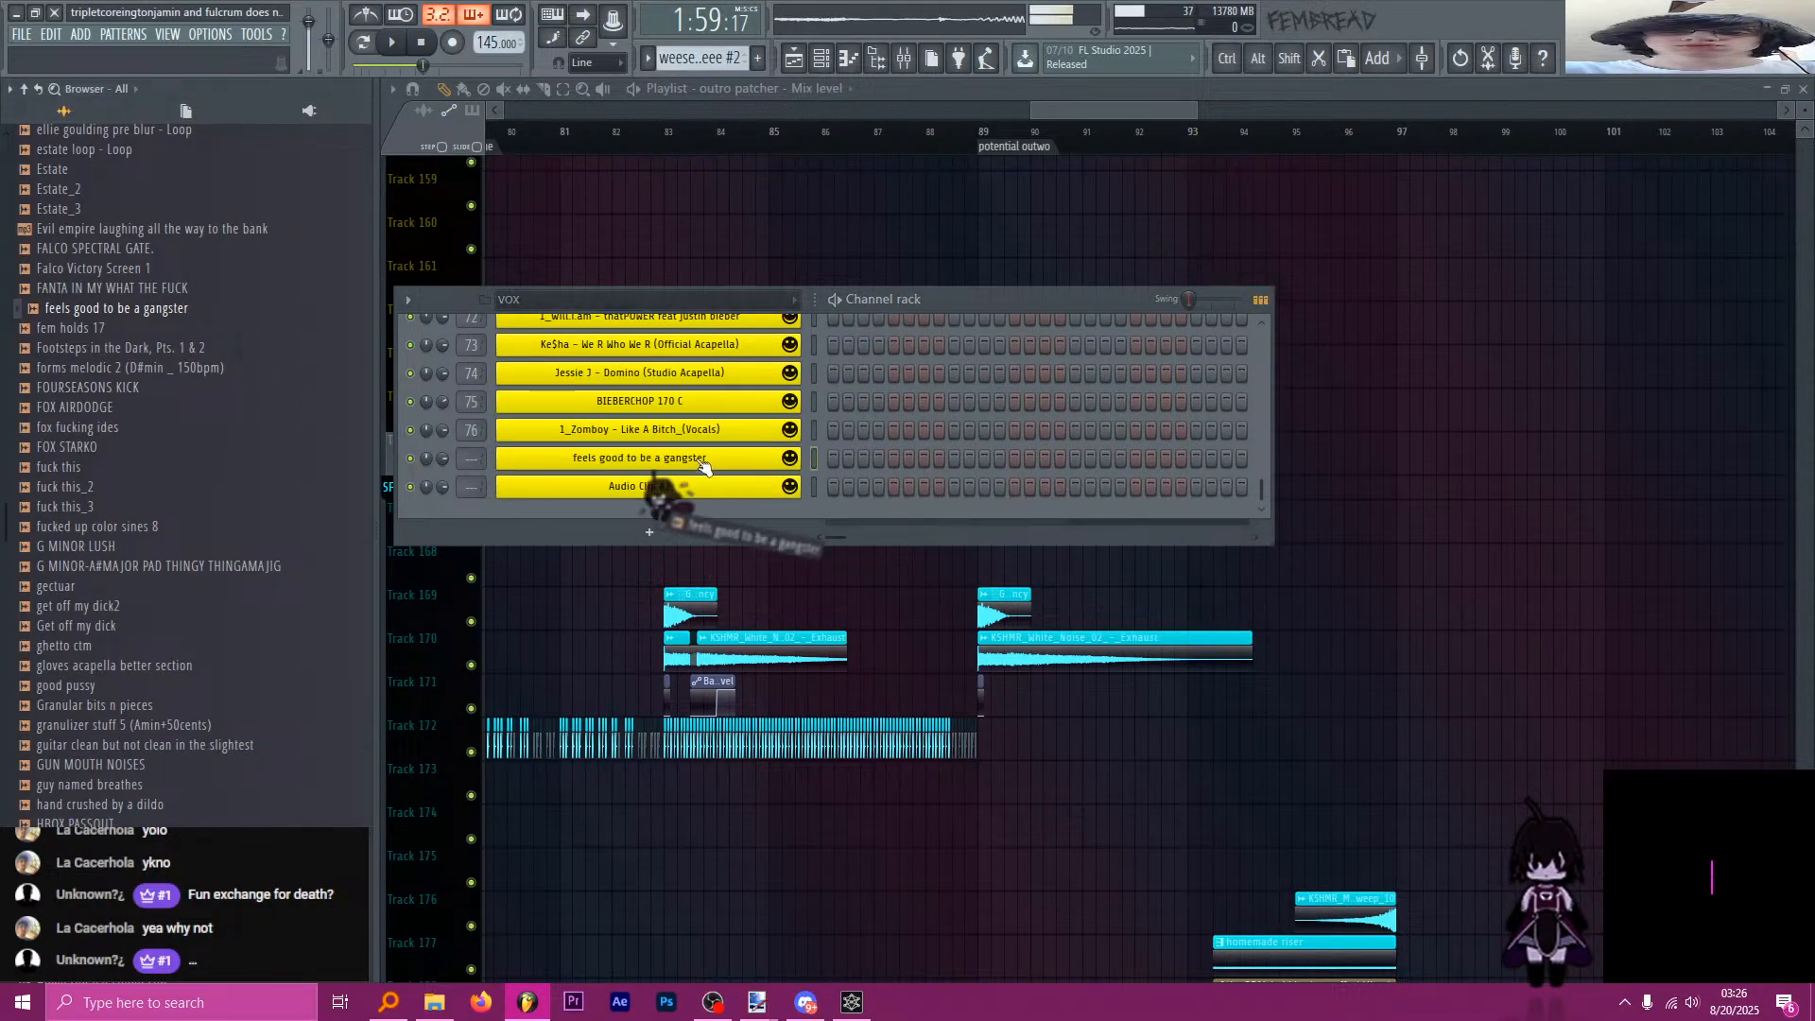
pyautogui.click(1018, 717)
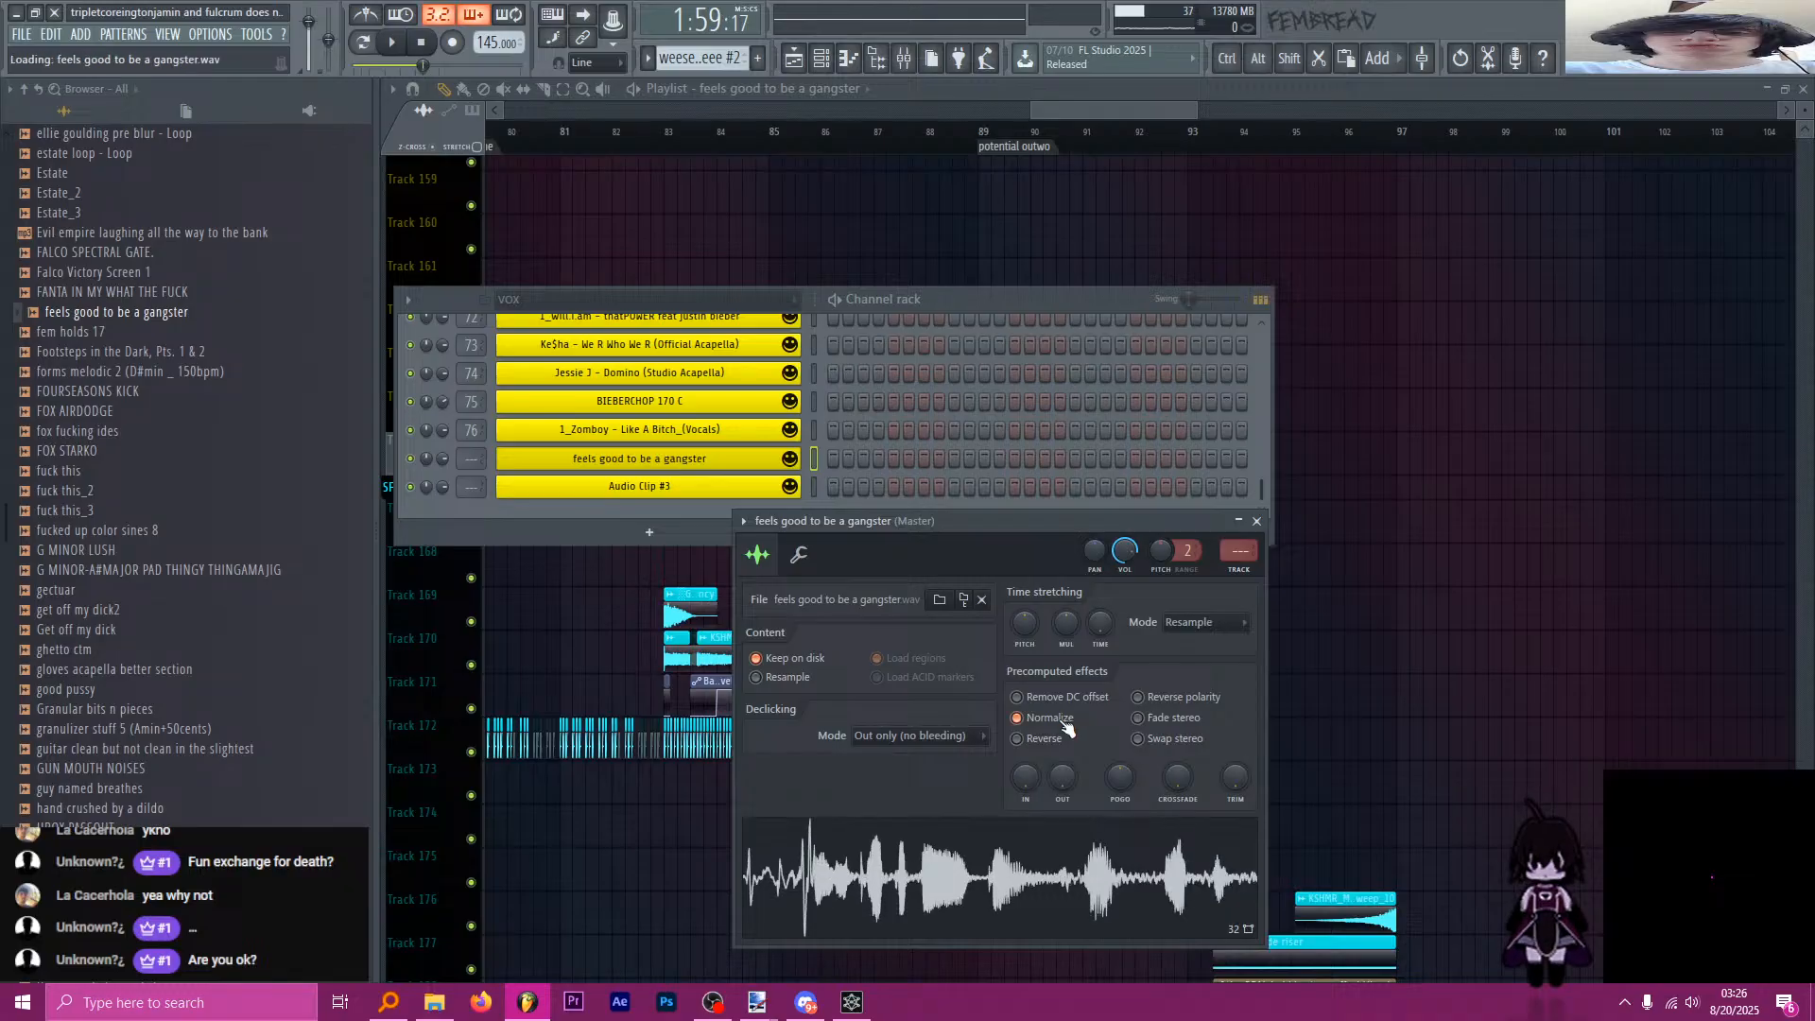
pyautogui.click(1256, 521)
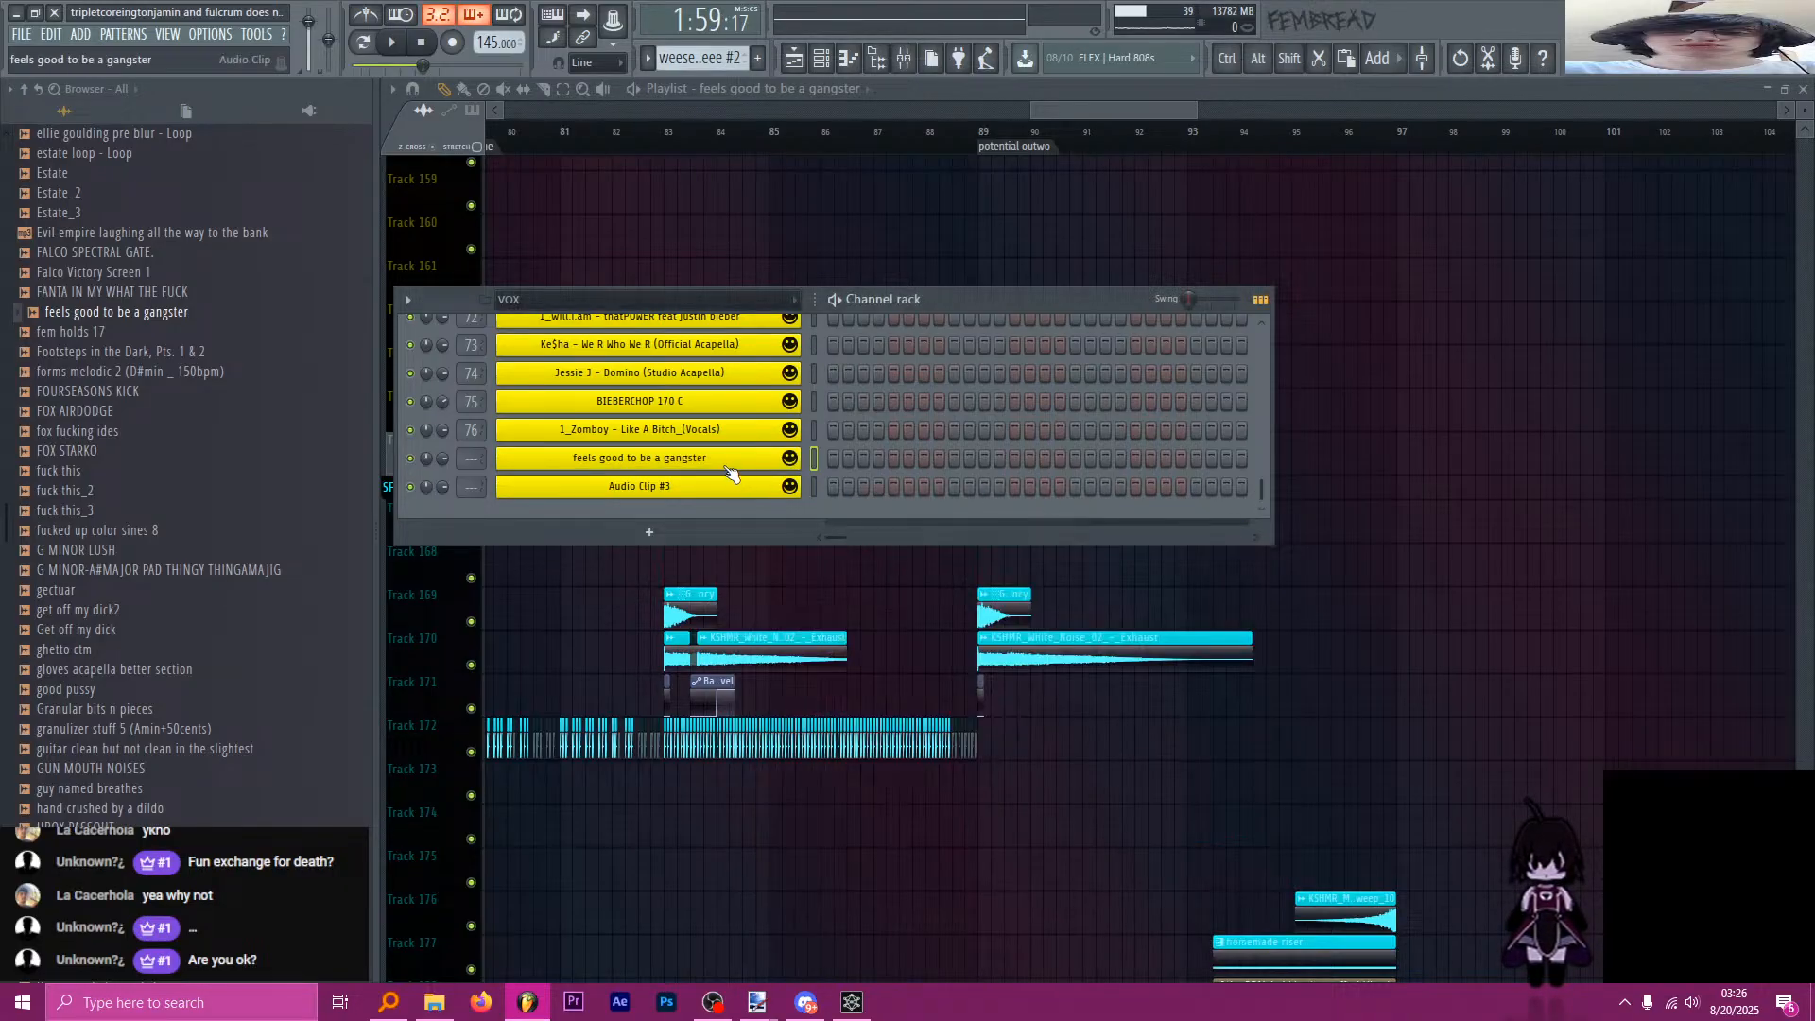
# Route the "feels good to be a gangster" channel to a free mixer track and move that track beside the vocals as track 77.
pyautogui.click(728, 461)
pyautogui.hotkey('ctrl', 'l')
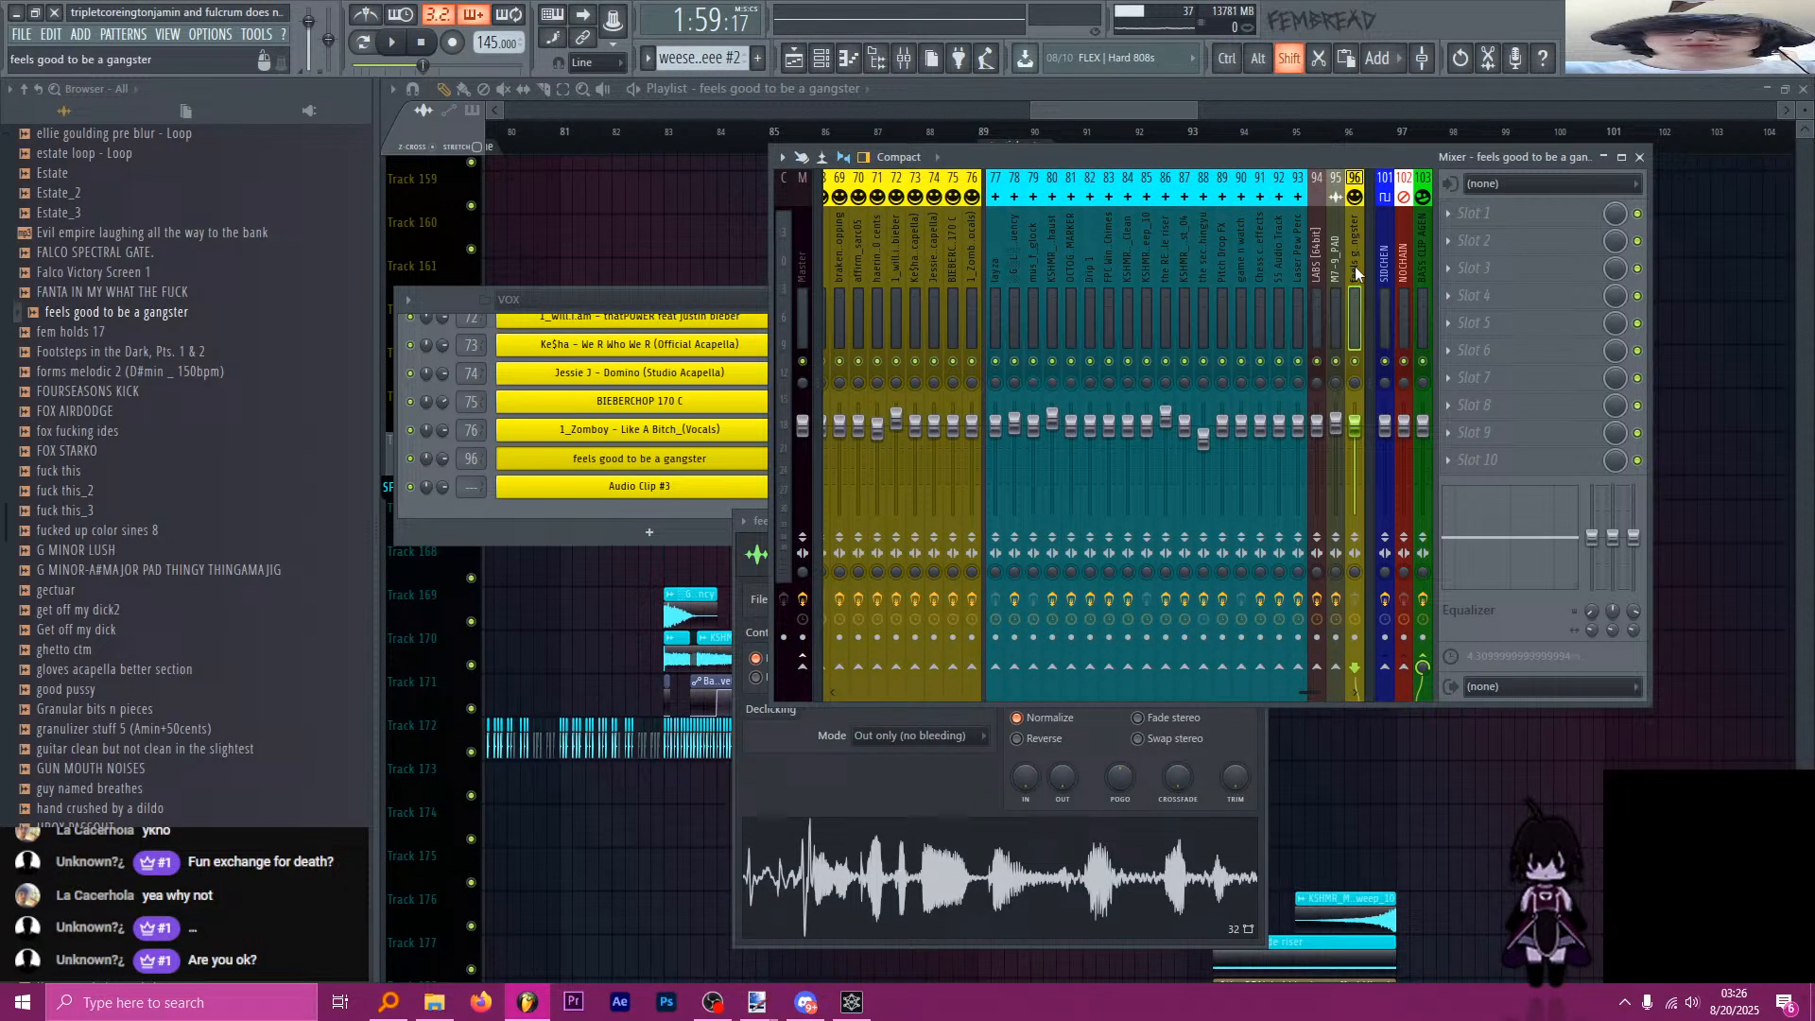
pyautogui.moveTo(1357, 274); pyautogui.dragTo(990, 265)
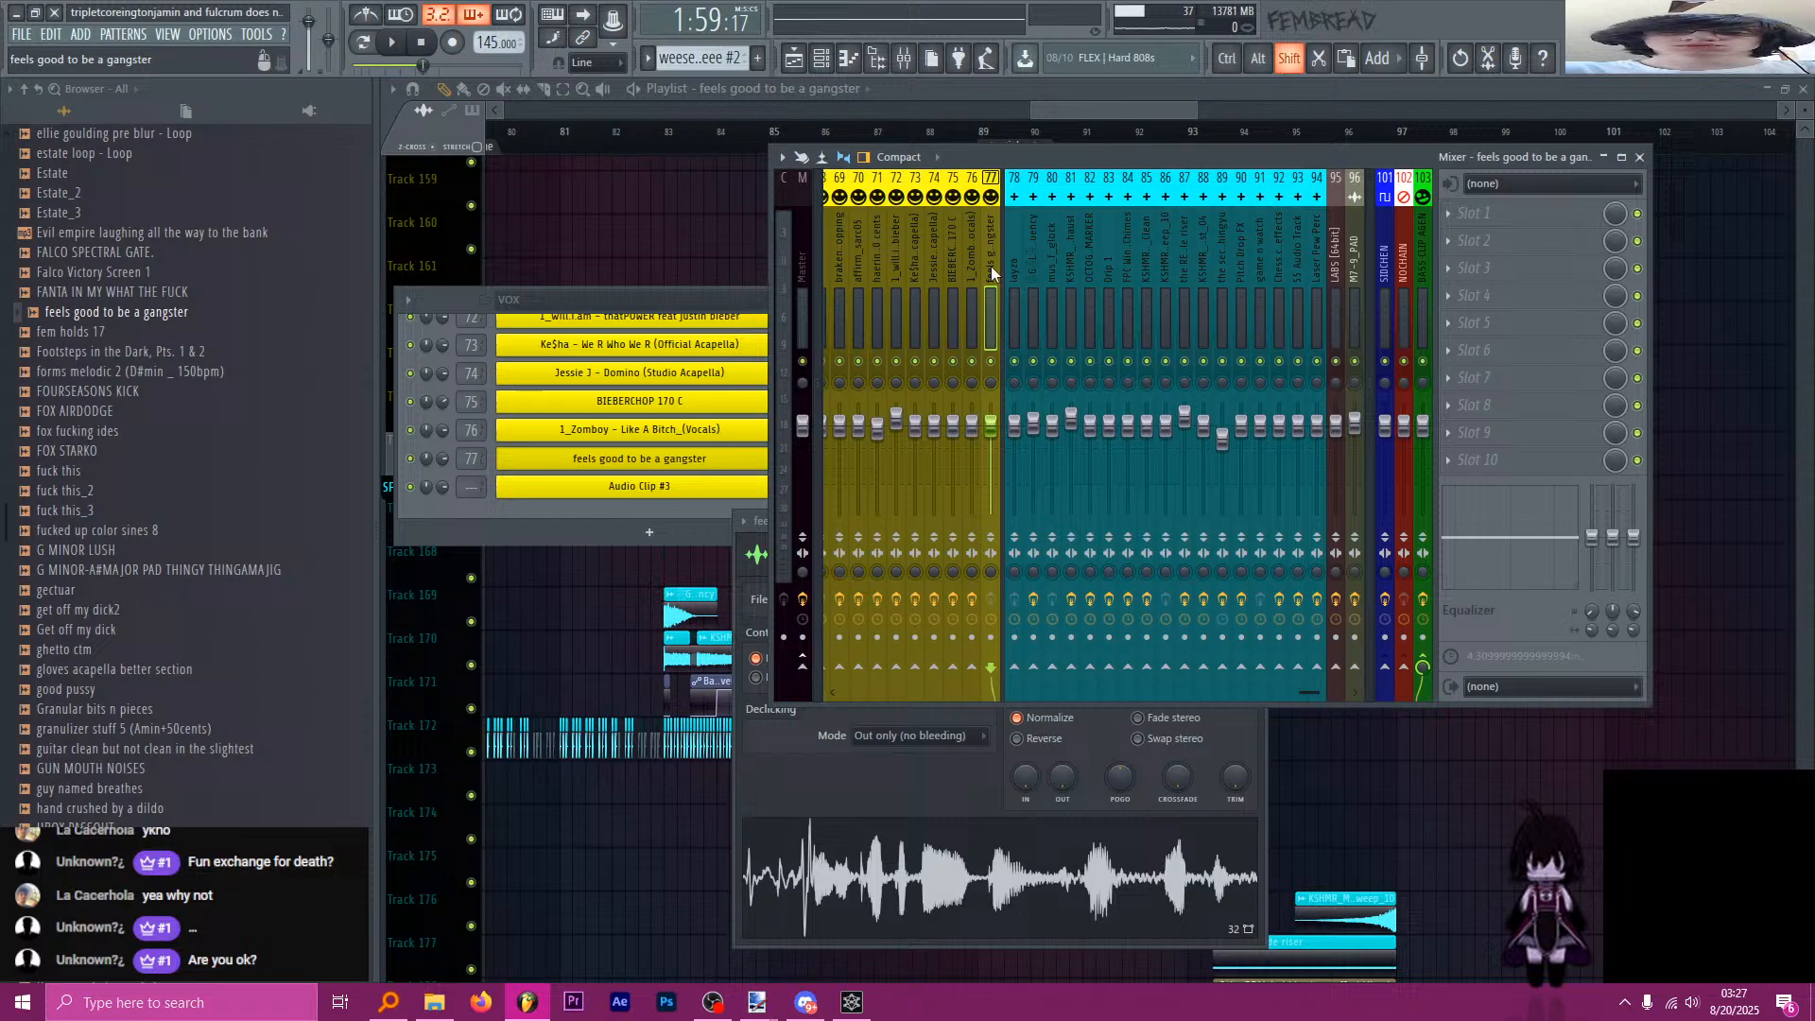
# Load Fruity Parametric EQ 2 in slot 1 of the "feels good to be a gangster" mixer track and choose a preset.
pyautogui.click(1498, 215)
pyautogui.click(1181, 648)
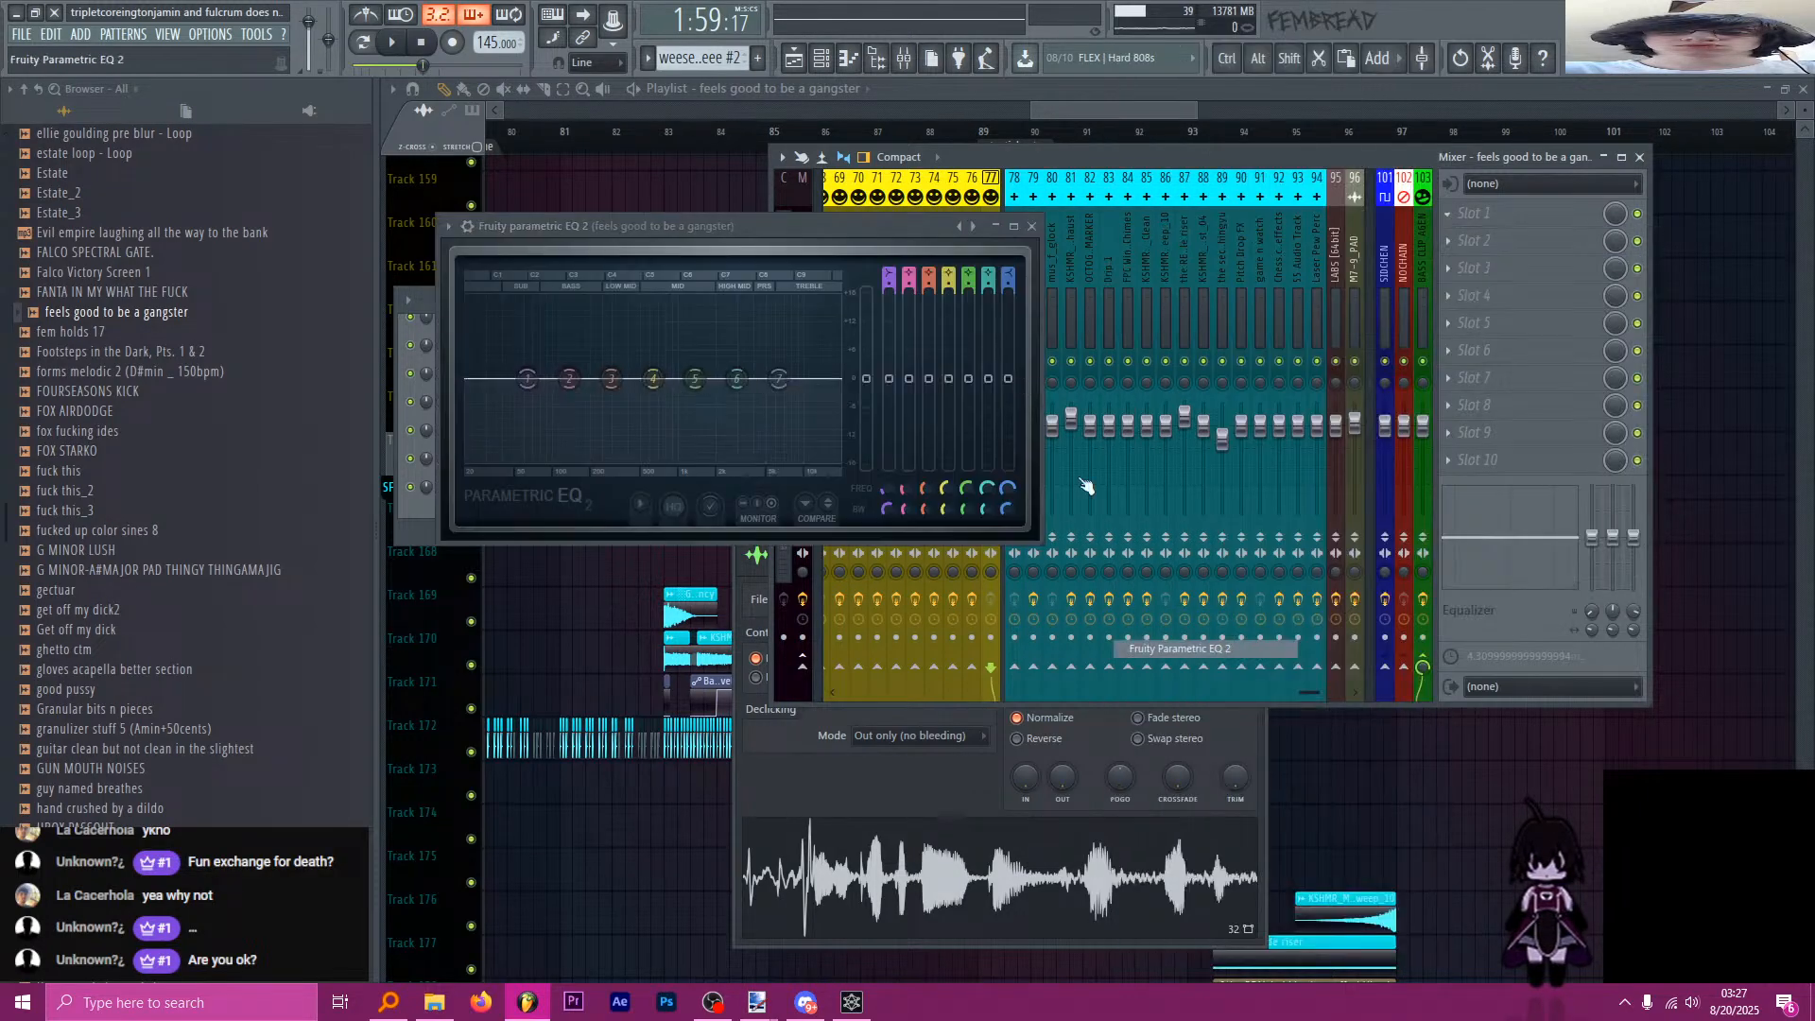
pyautogui.rightClick(976, 226)
pyautogui.click(1035, 248)
# Place the "feels good to be a gangster" clip on Track 165, starting slightly before bar 89.
pyautogui.click(1117, 106)
pyautogui.scroll(2, 1008, 397)
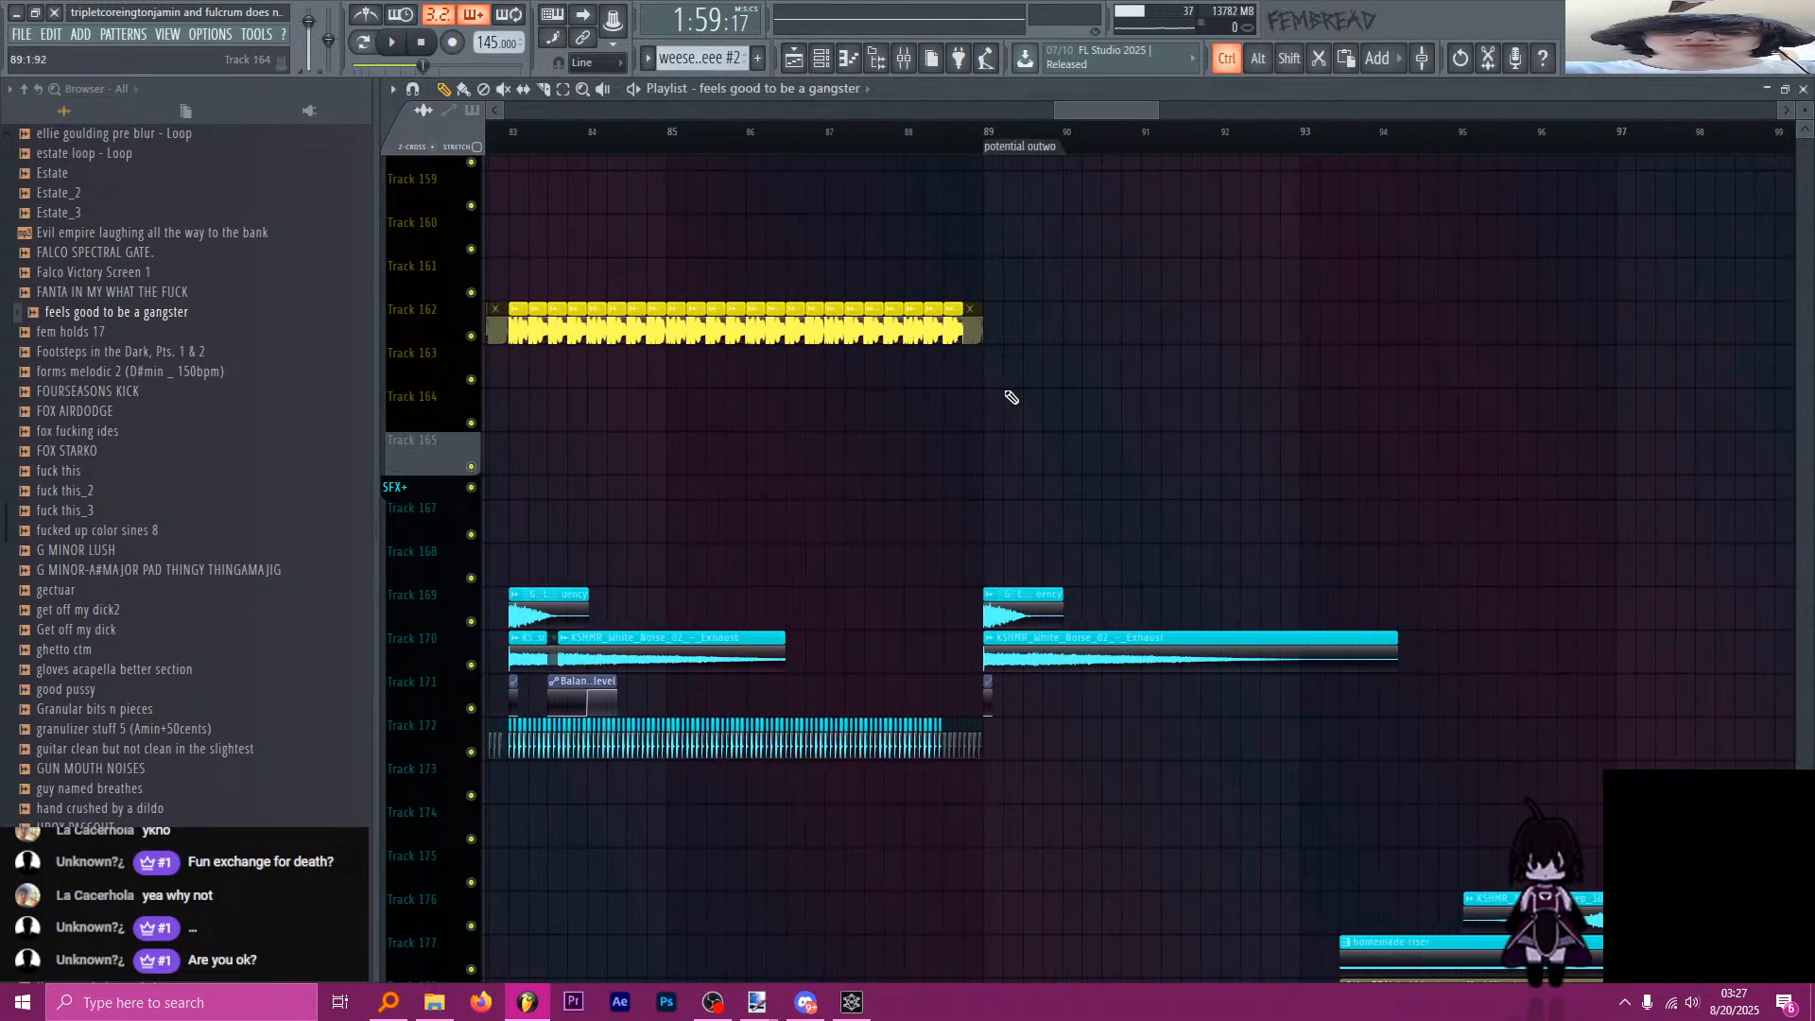
pyautogui.click(993, 456)
pyautogui.scroll(4, 1008, 462)
pyautogui.scroll(2, 1008, 462)
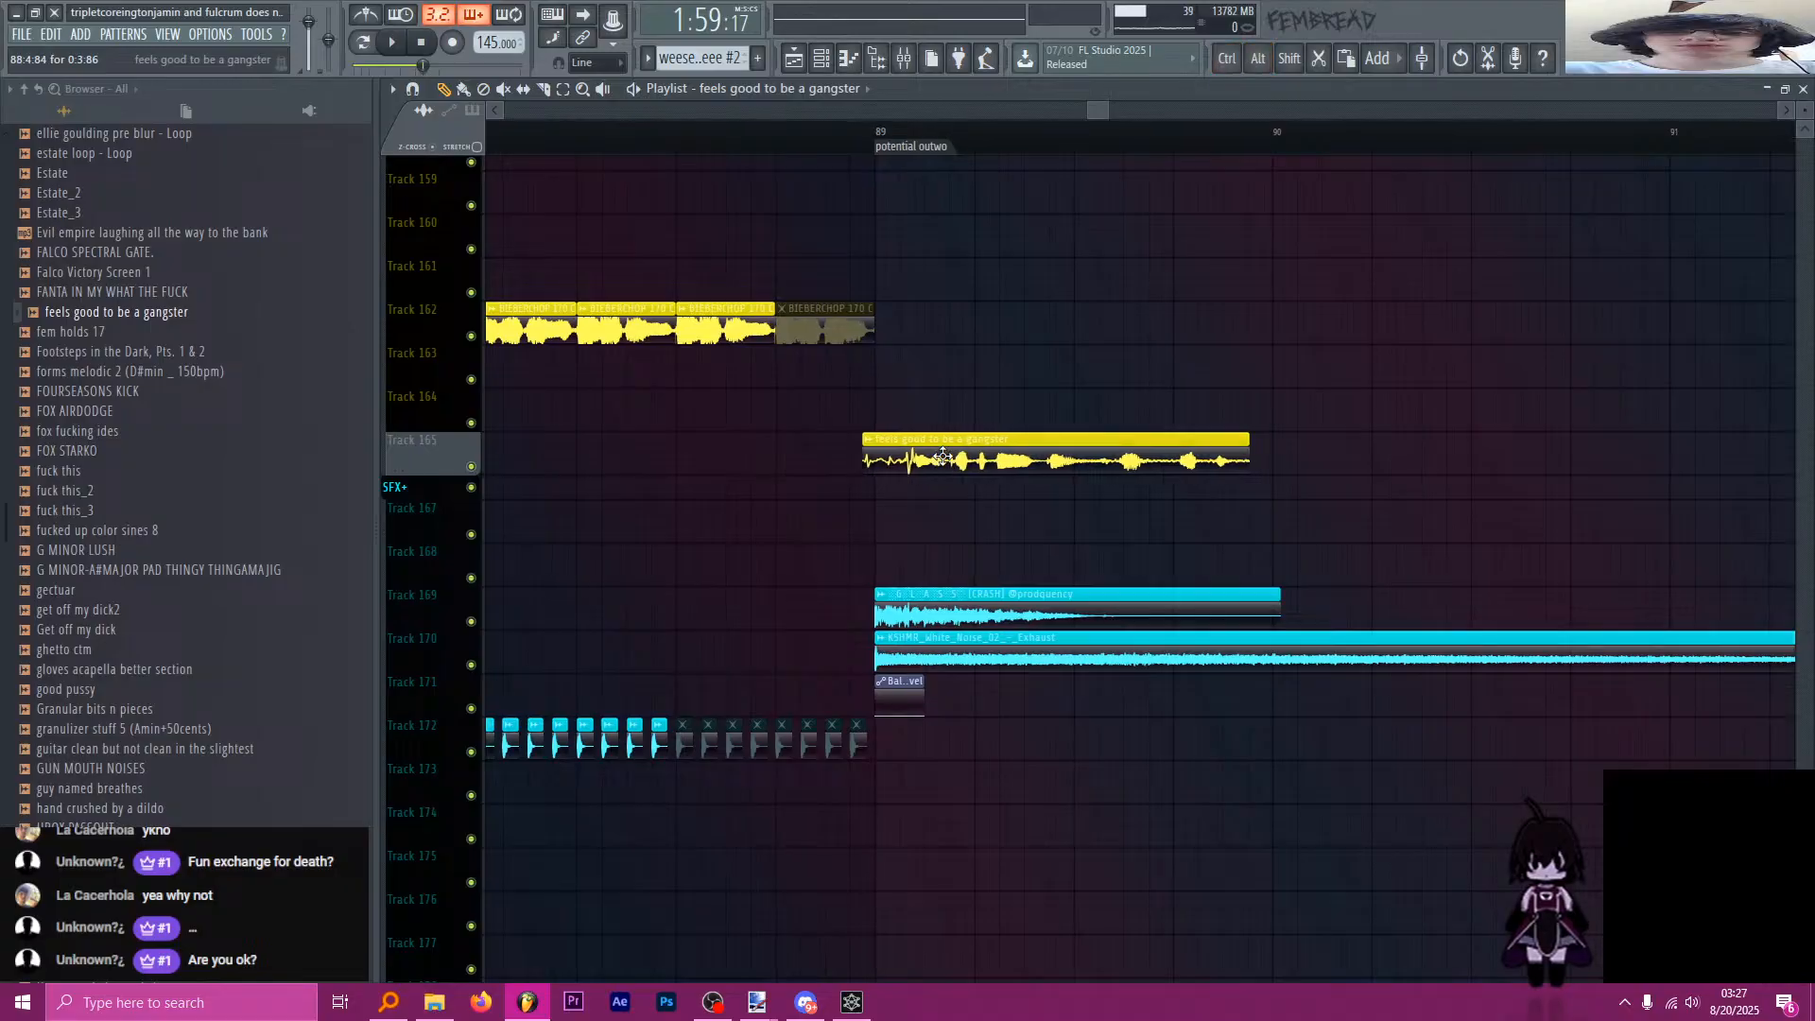
# Pitch and shorten the "feels good to be a gangster" sample by setting its root note to G4.
pyautogui.doubleClick(1008, 462)
pyautogui.click(796, 556)
pyautogui.rightClick(964, 903)
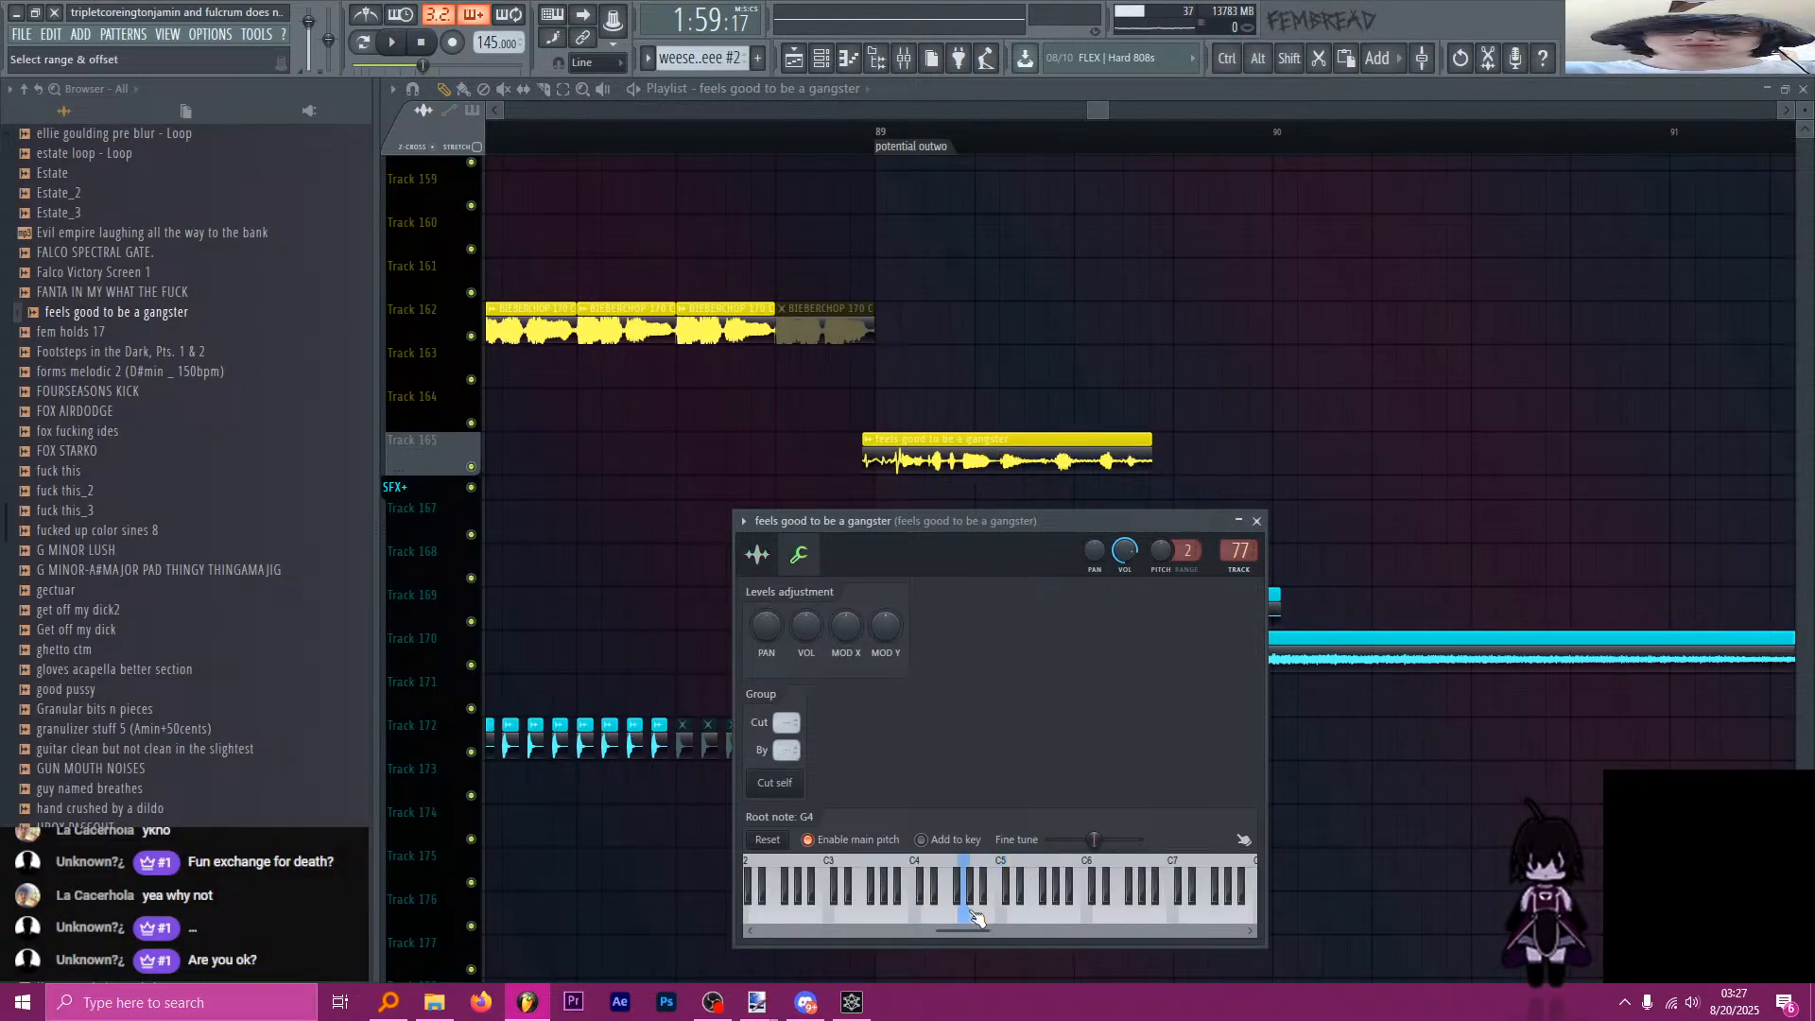
pyautogui.click(1256, 521)
# Nudge the "feels good to be a gangster" clip slightly earlier and play it across the transition into bar 89.
pyautogui.scroll(2, 955, 473)
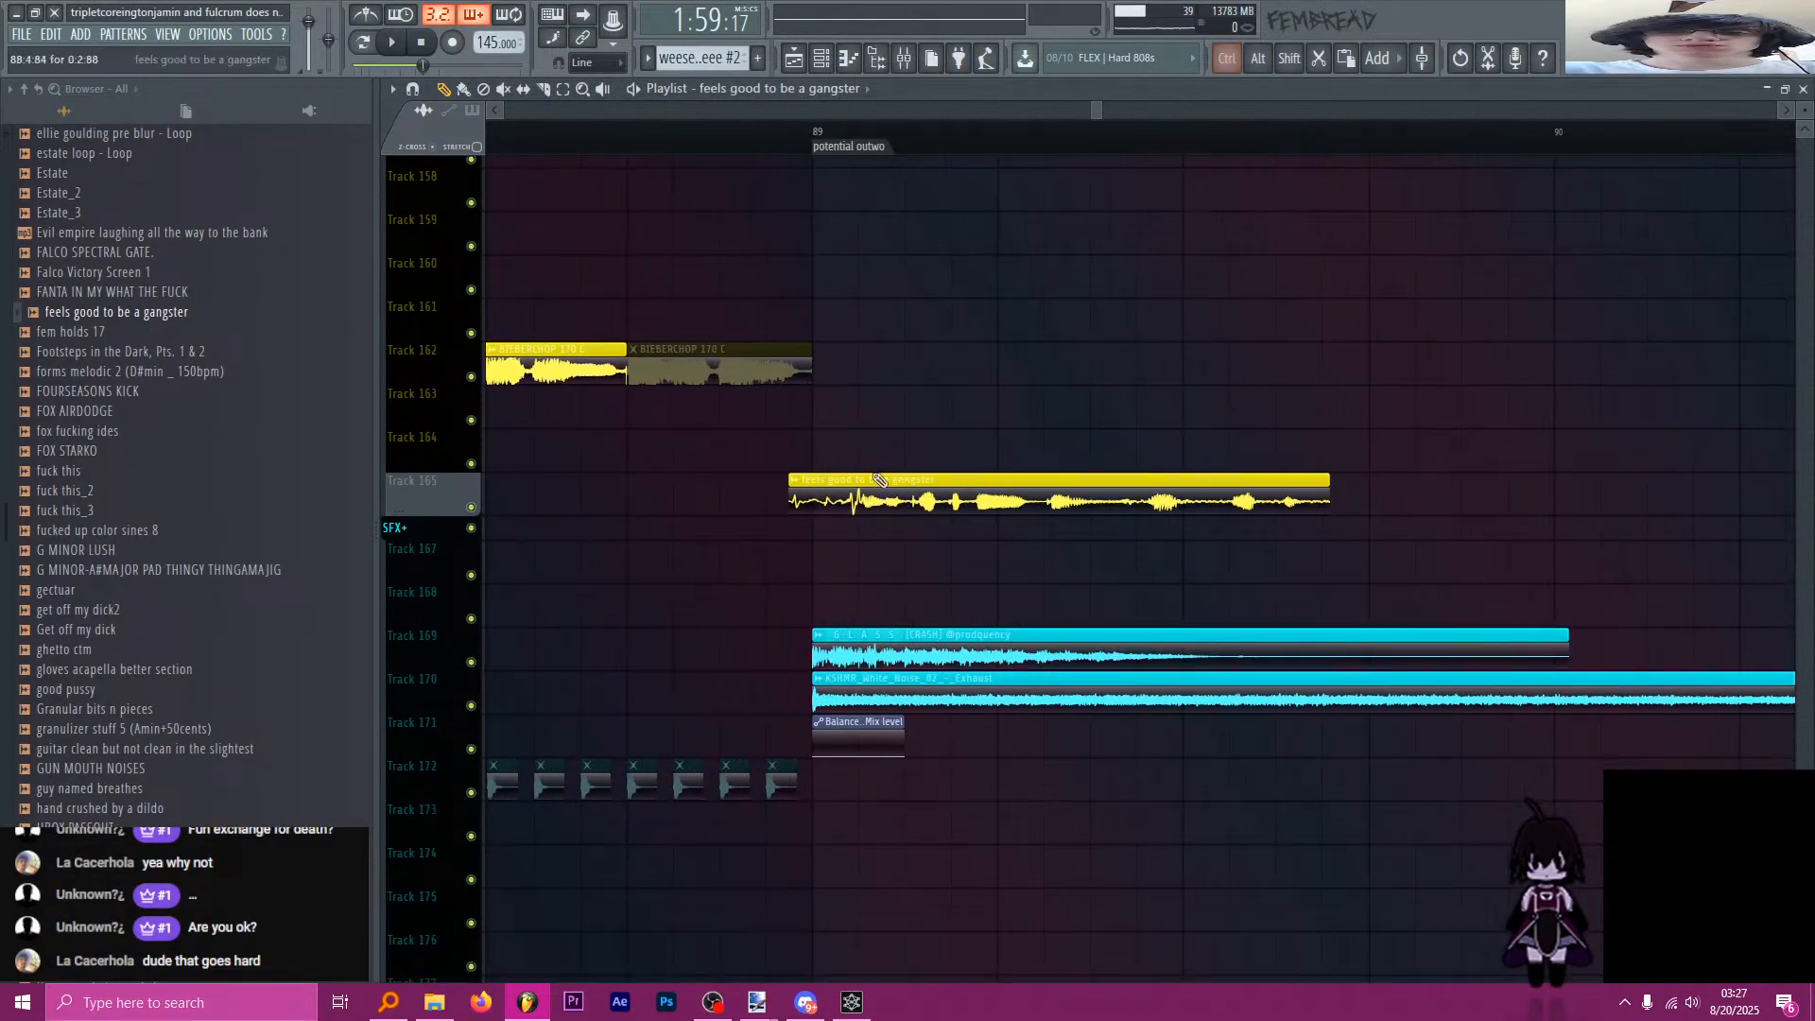
pyautogui.click(693, 131)
pyautogui.press('space')
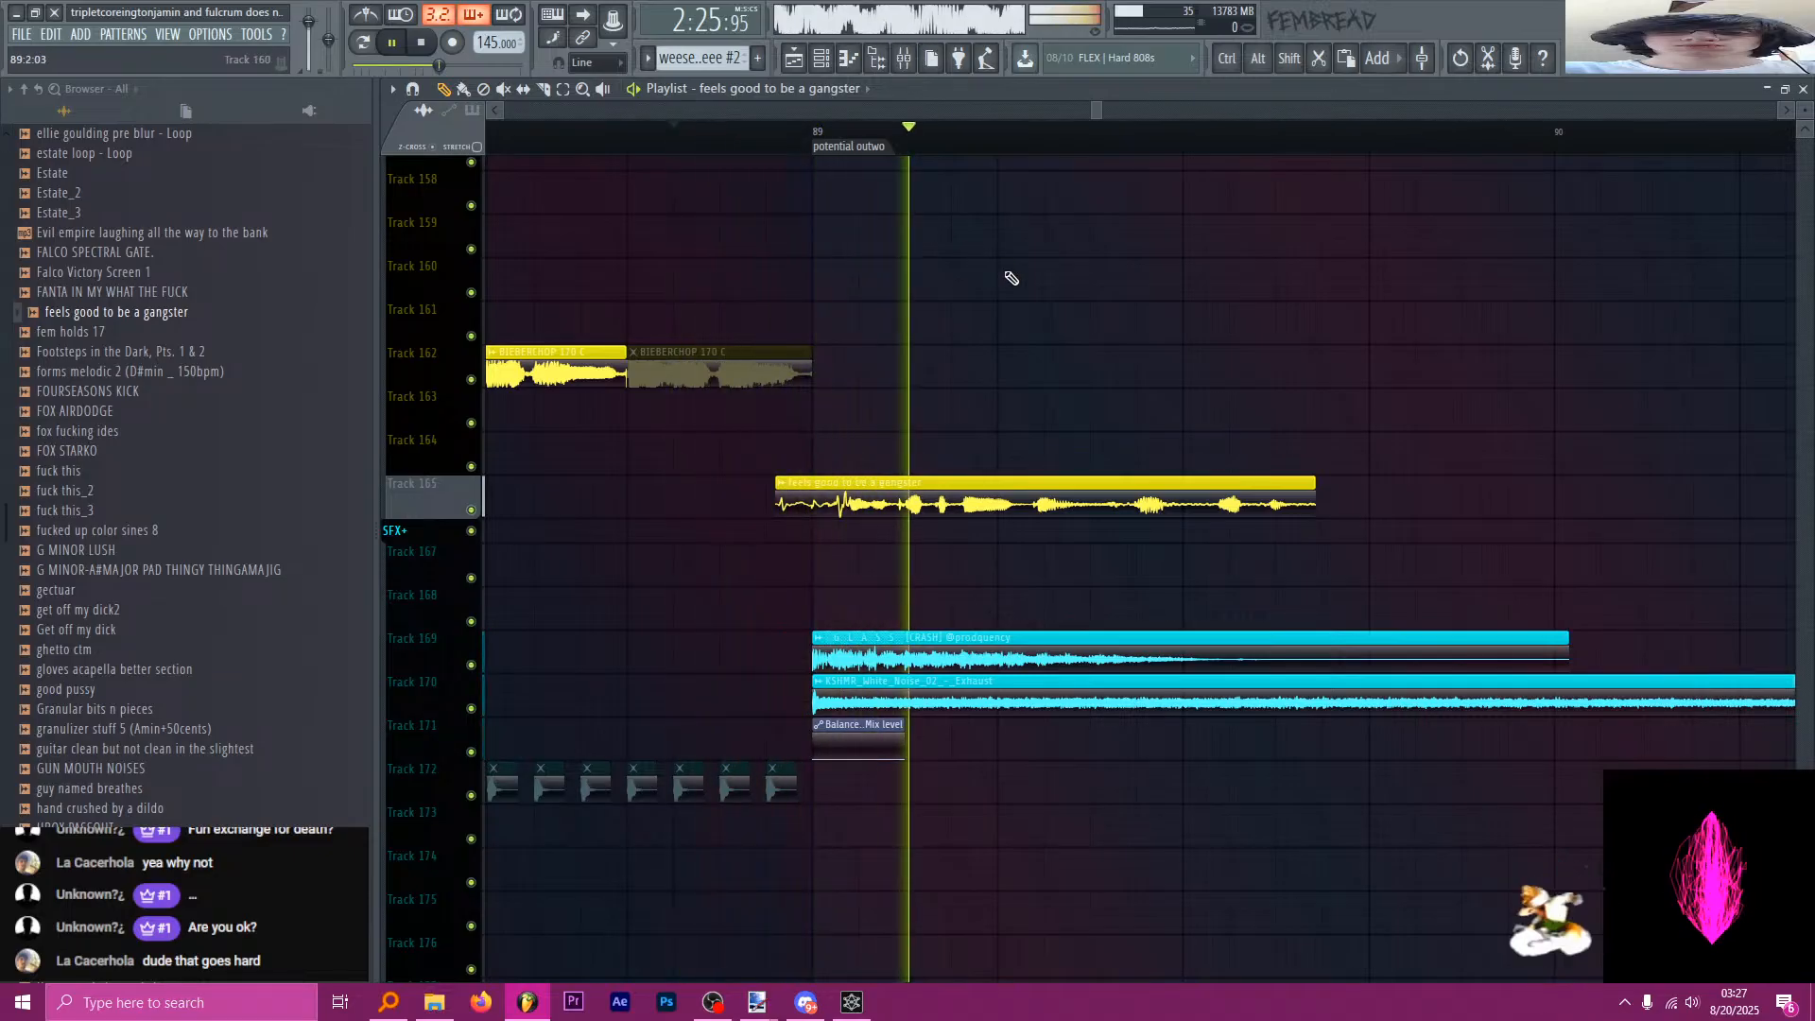
pyautogui.press('space')
# Move the "feels good to be a gangster" clip along Track 165 to start just before bar 97.
pyautogui.scroll(-5, 843, 482)
pyautogui.moveTo(844, 506); pyautogui.dragTo(1467, 510)
pyautogui.scroll(2, 1486, 510)
# Play the end of the outro from just before bar 97 several times to hear the moved vocal clip.
pyautogui.moveTo(1390, 134); pyautogui.dragTo(1371, 135)
pyautogui.press('space')
pyautogui.scroll(2, 1446, 472)
pyautogui.press('space')
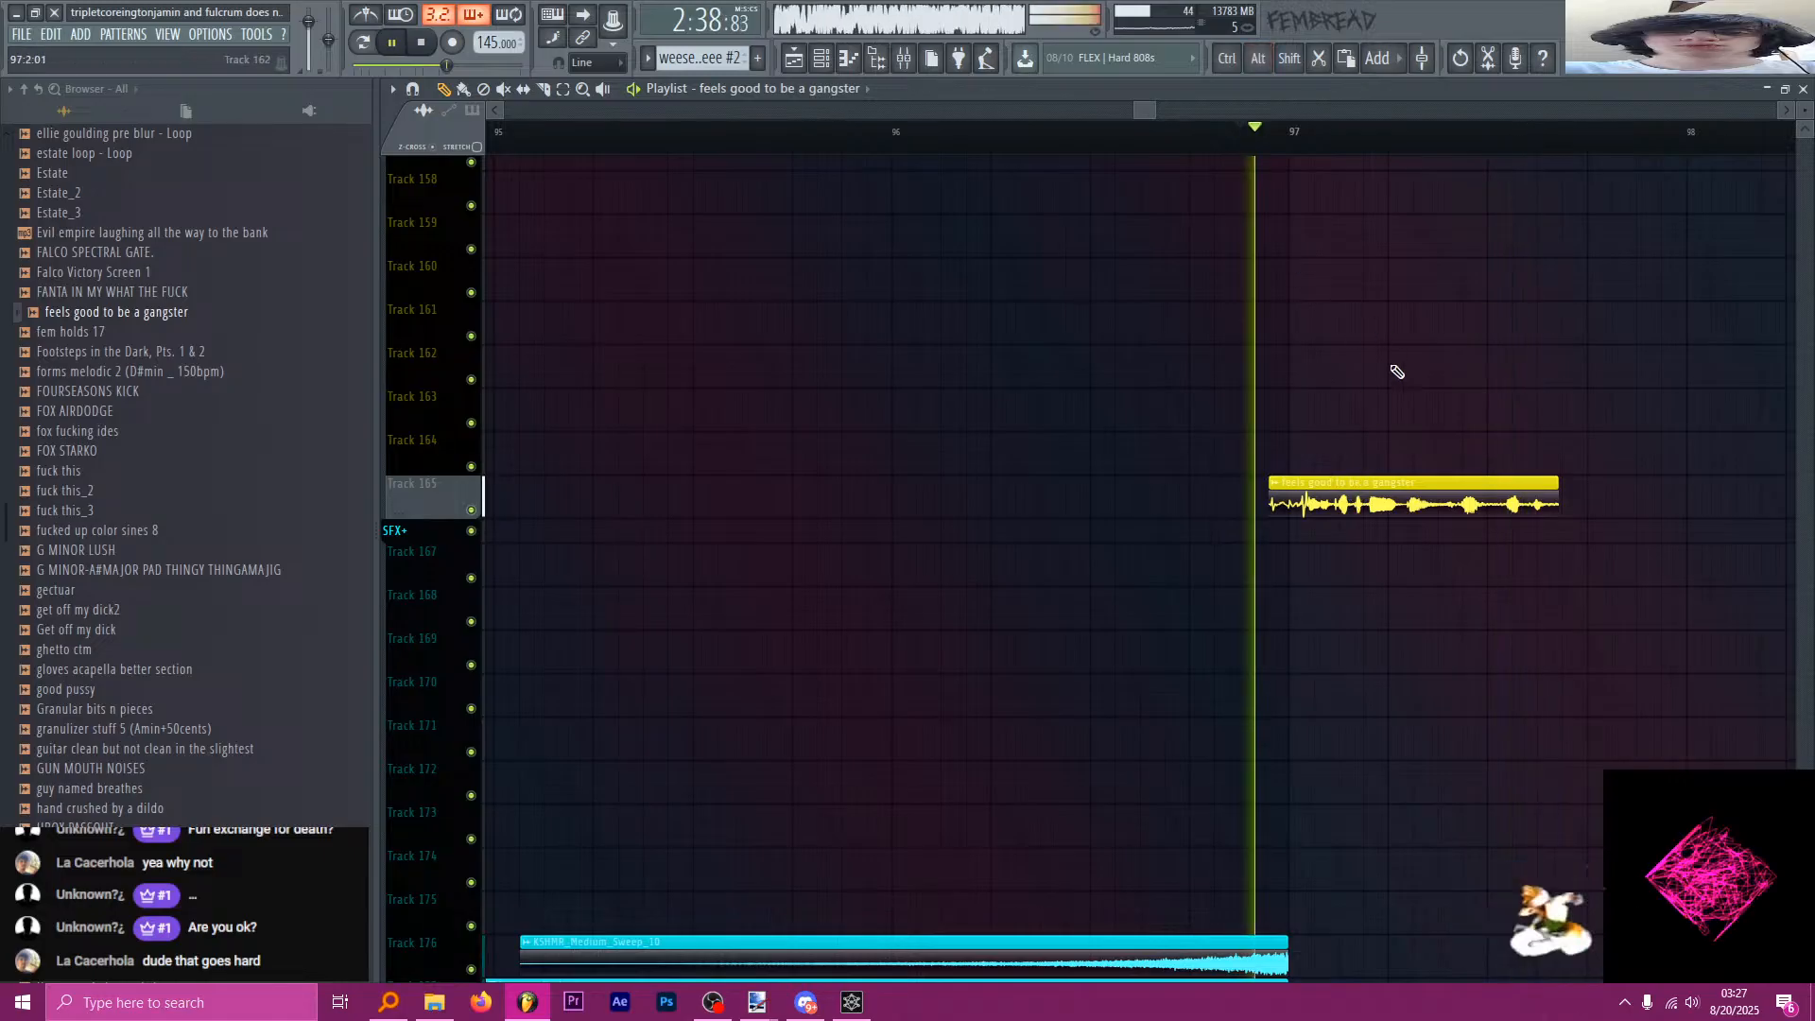
pyautogui.scroll(2, 1417, 421)
pyautogui.scroll(-1, 1385, 416)
pyautogui.scroll(1, 1308, 441)
pyautogui.press('space')
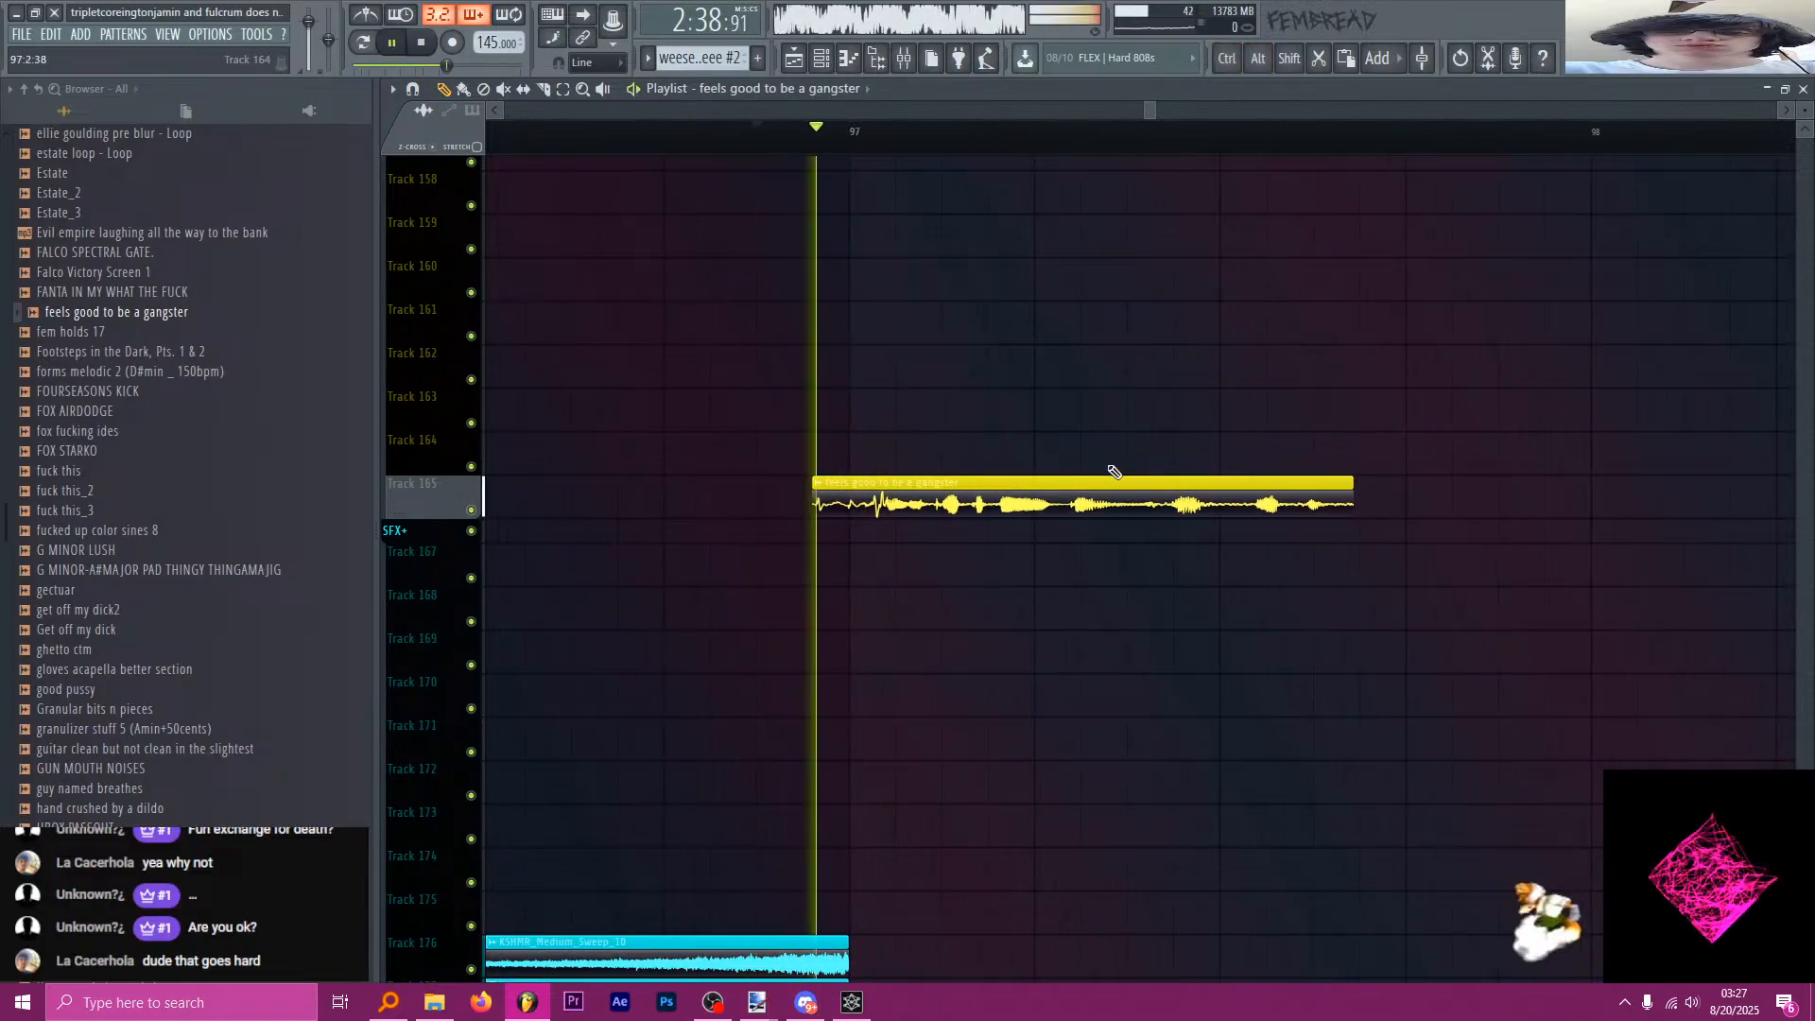
pyautogui.scroll(2, 1114, 472)
pyautogui.press('space')
# Slice the "feels good to be a gangster" clip after its loud middle phrase, about a beat past bar 97, and delete the tail.
pyautogui.press('c')
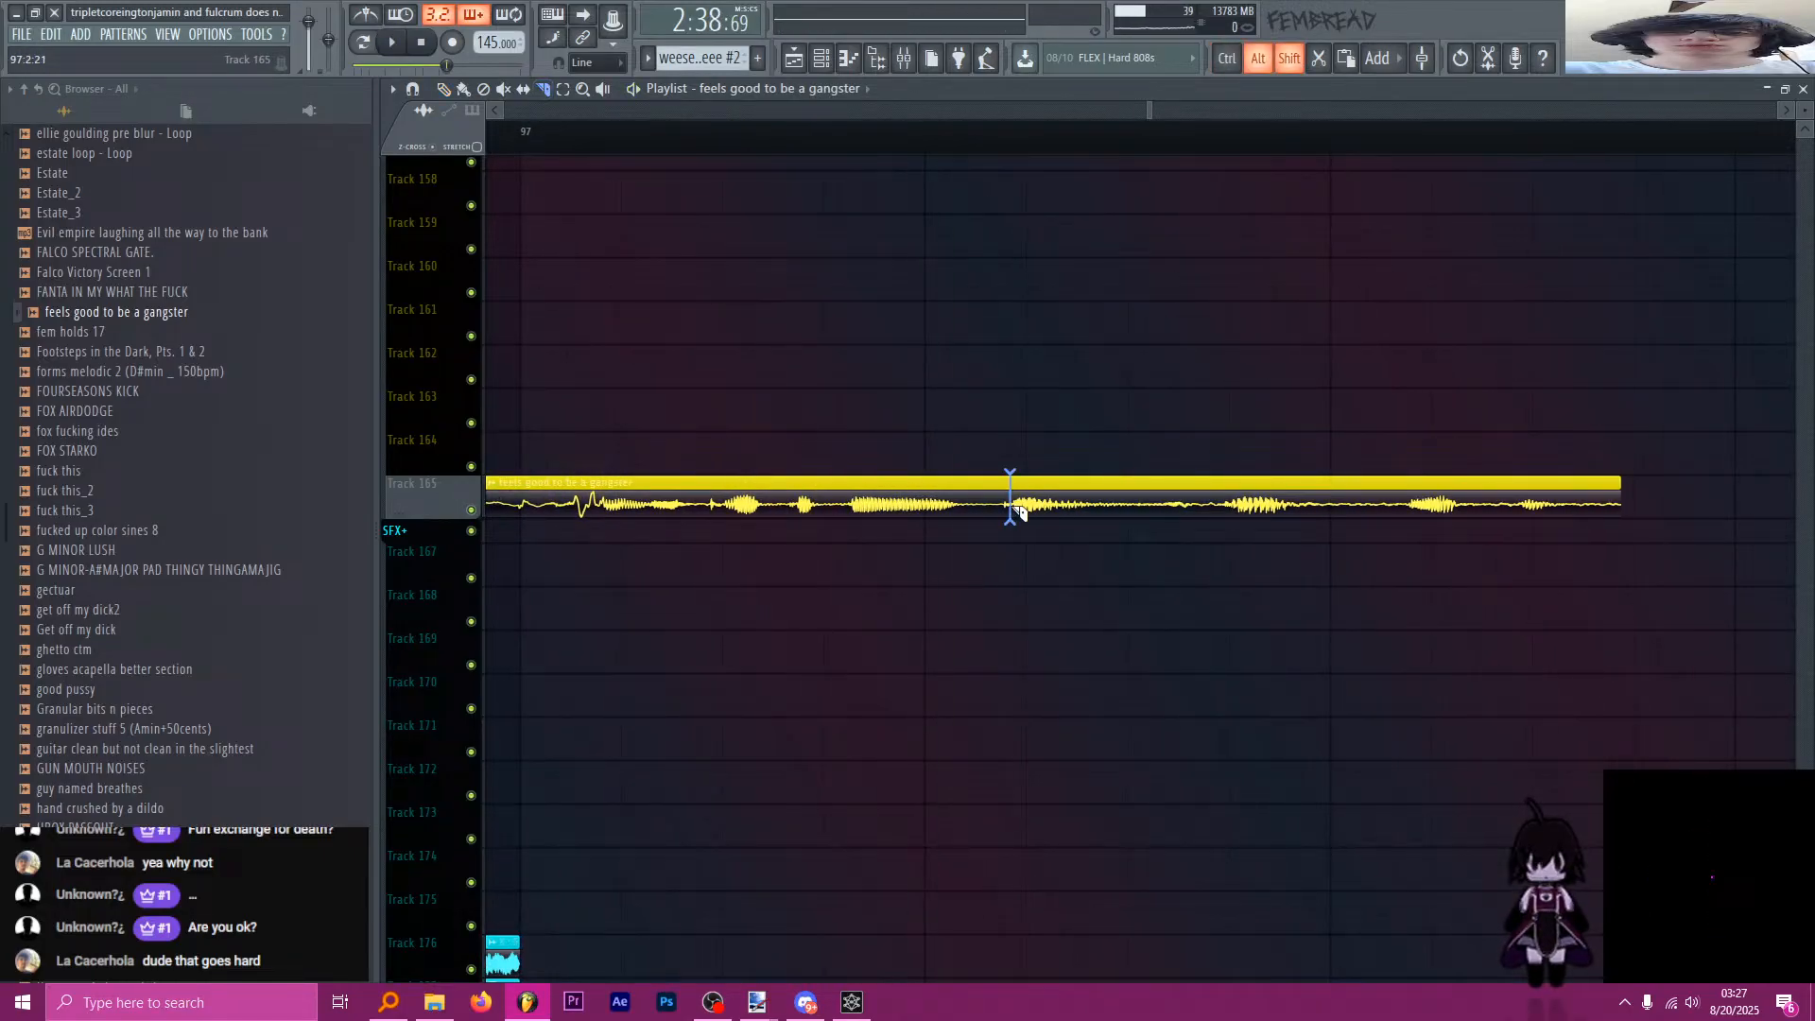
pyautogui.keyDown('alt'); pyautogui.keyDown('shift'); pyautogui.click(1011, 506); pyautogui.keyUp('shift'); pyautogui.keyUp('alt')
pyautogui.press('p')
pyautogui.rightClick(1045, 508)
# Insert an empty playlist track directly below the trimmed vocal clip, keeping the clip on Track 165.
pyautogui.rightClick(430, 490)
pyautogui.press('u')
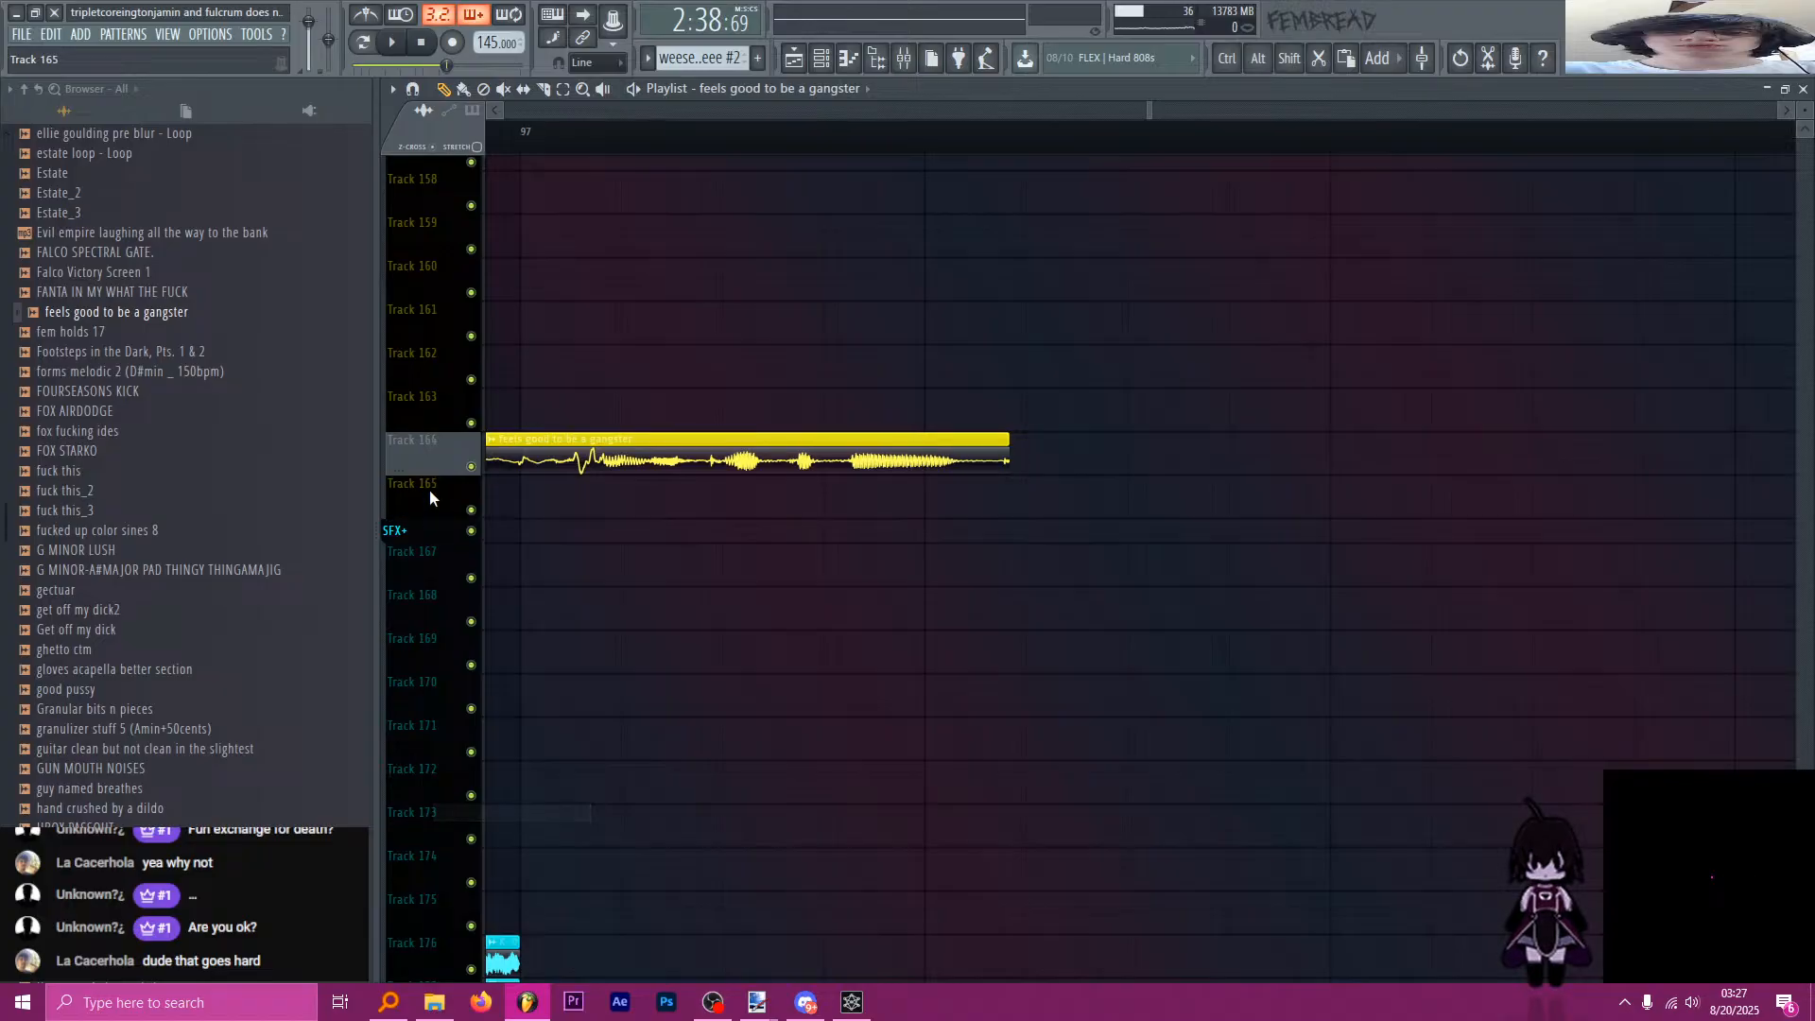
pyautogui.scroll(-1, 445, 457)
pyautogui.rightClick(445, 502)
pyautogui.press('i')
pyautogui.scroll(1, 445, 540)
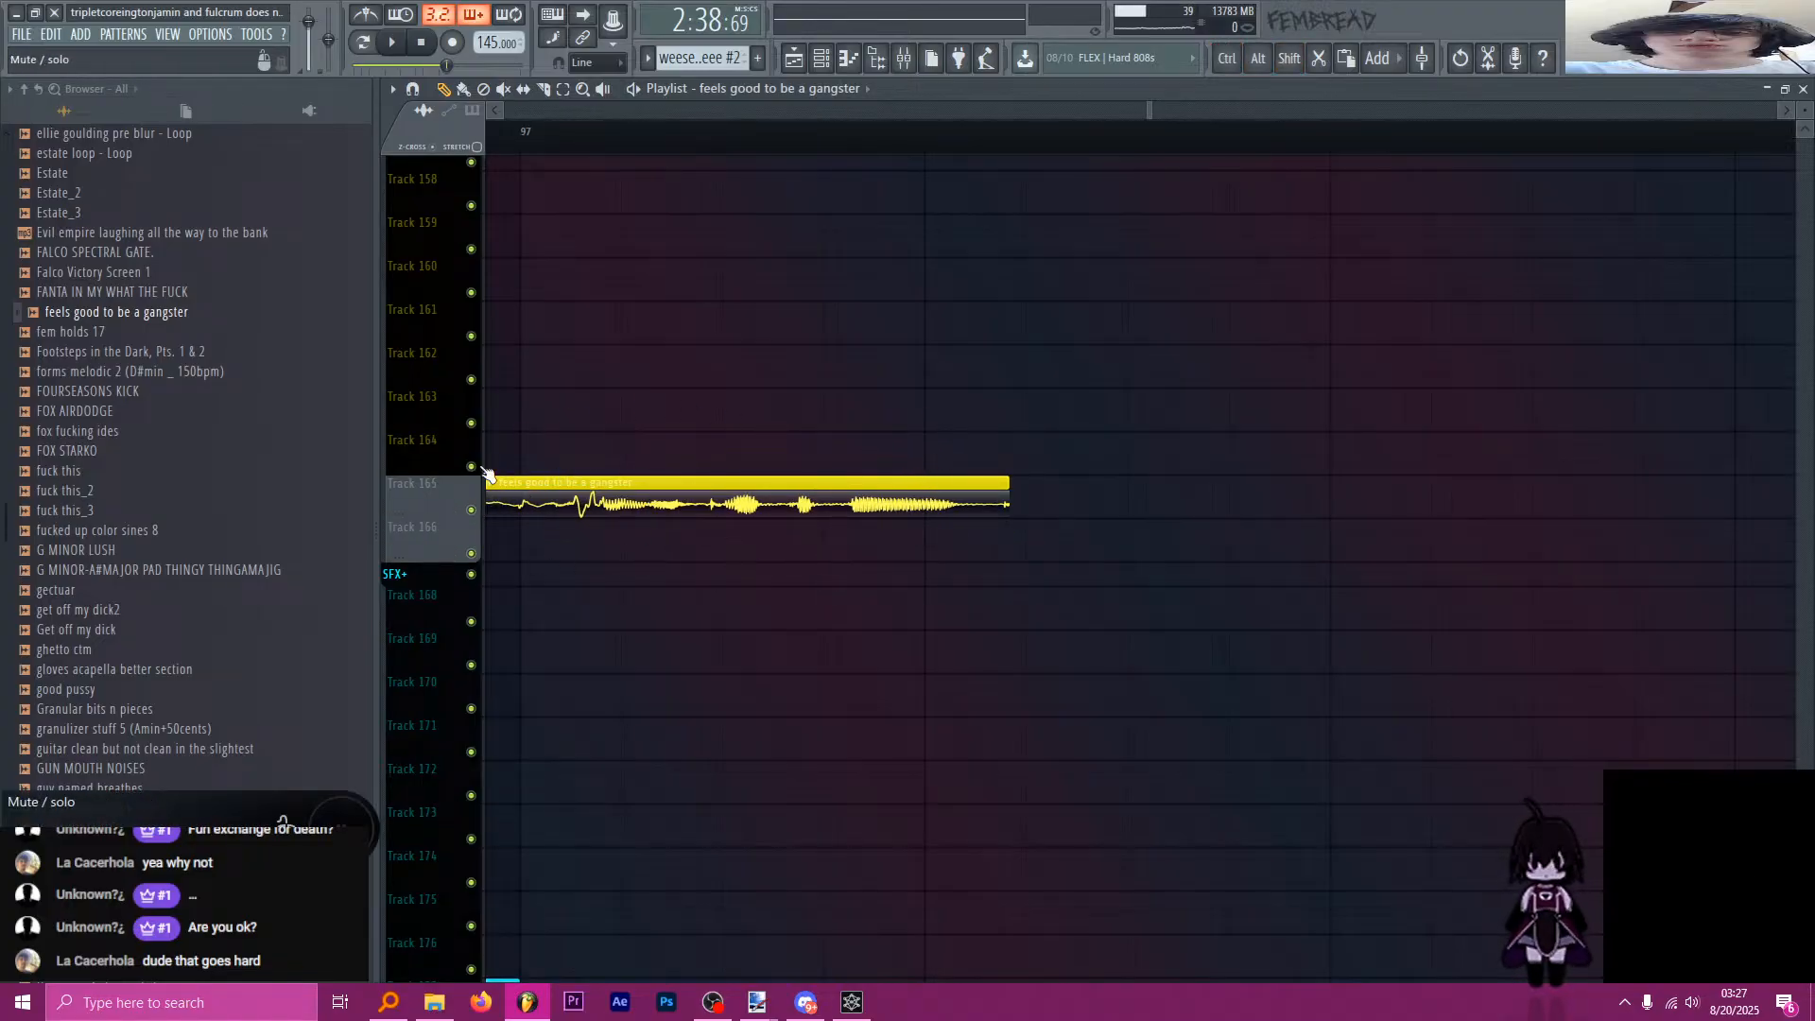
# Switch to Everything and search the computer's files for "moments before di".
pyautogui.click(389, 1002)
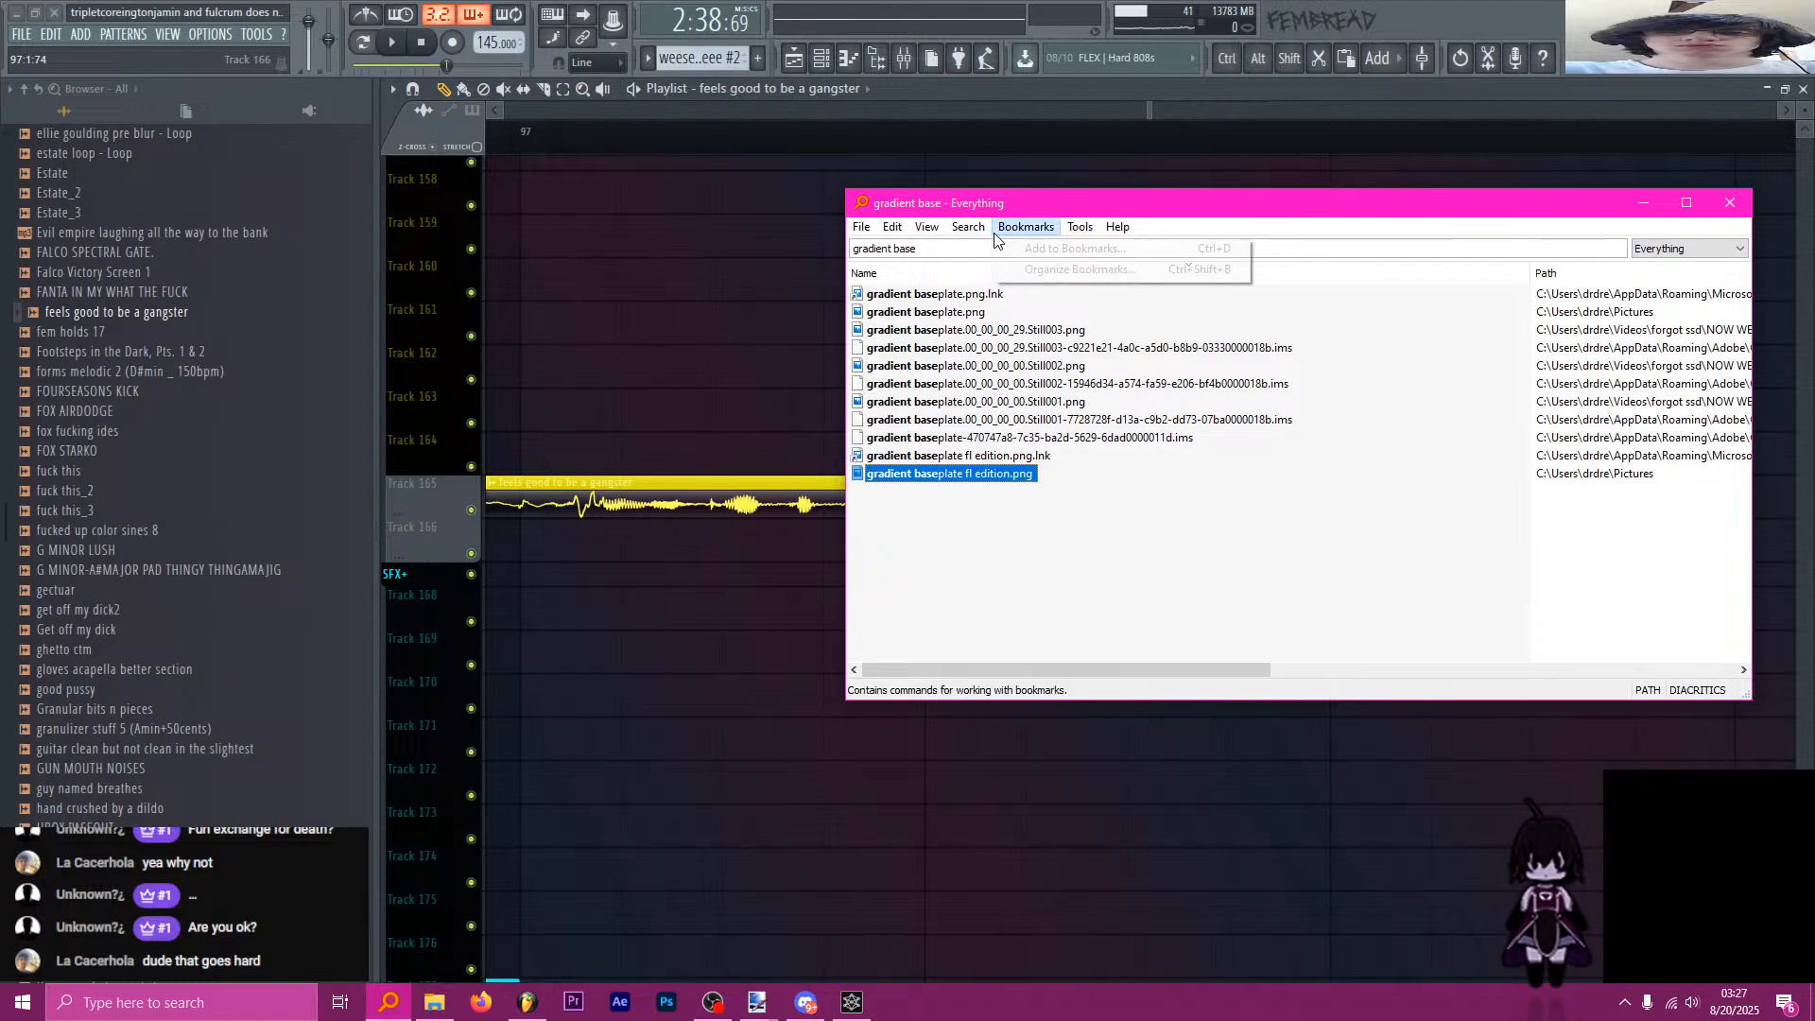
pyautogui.click(1025, 227)
pyautogui.click(970, 250)
pyautogui.write('moments before di')
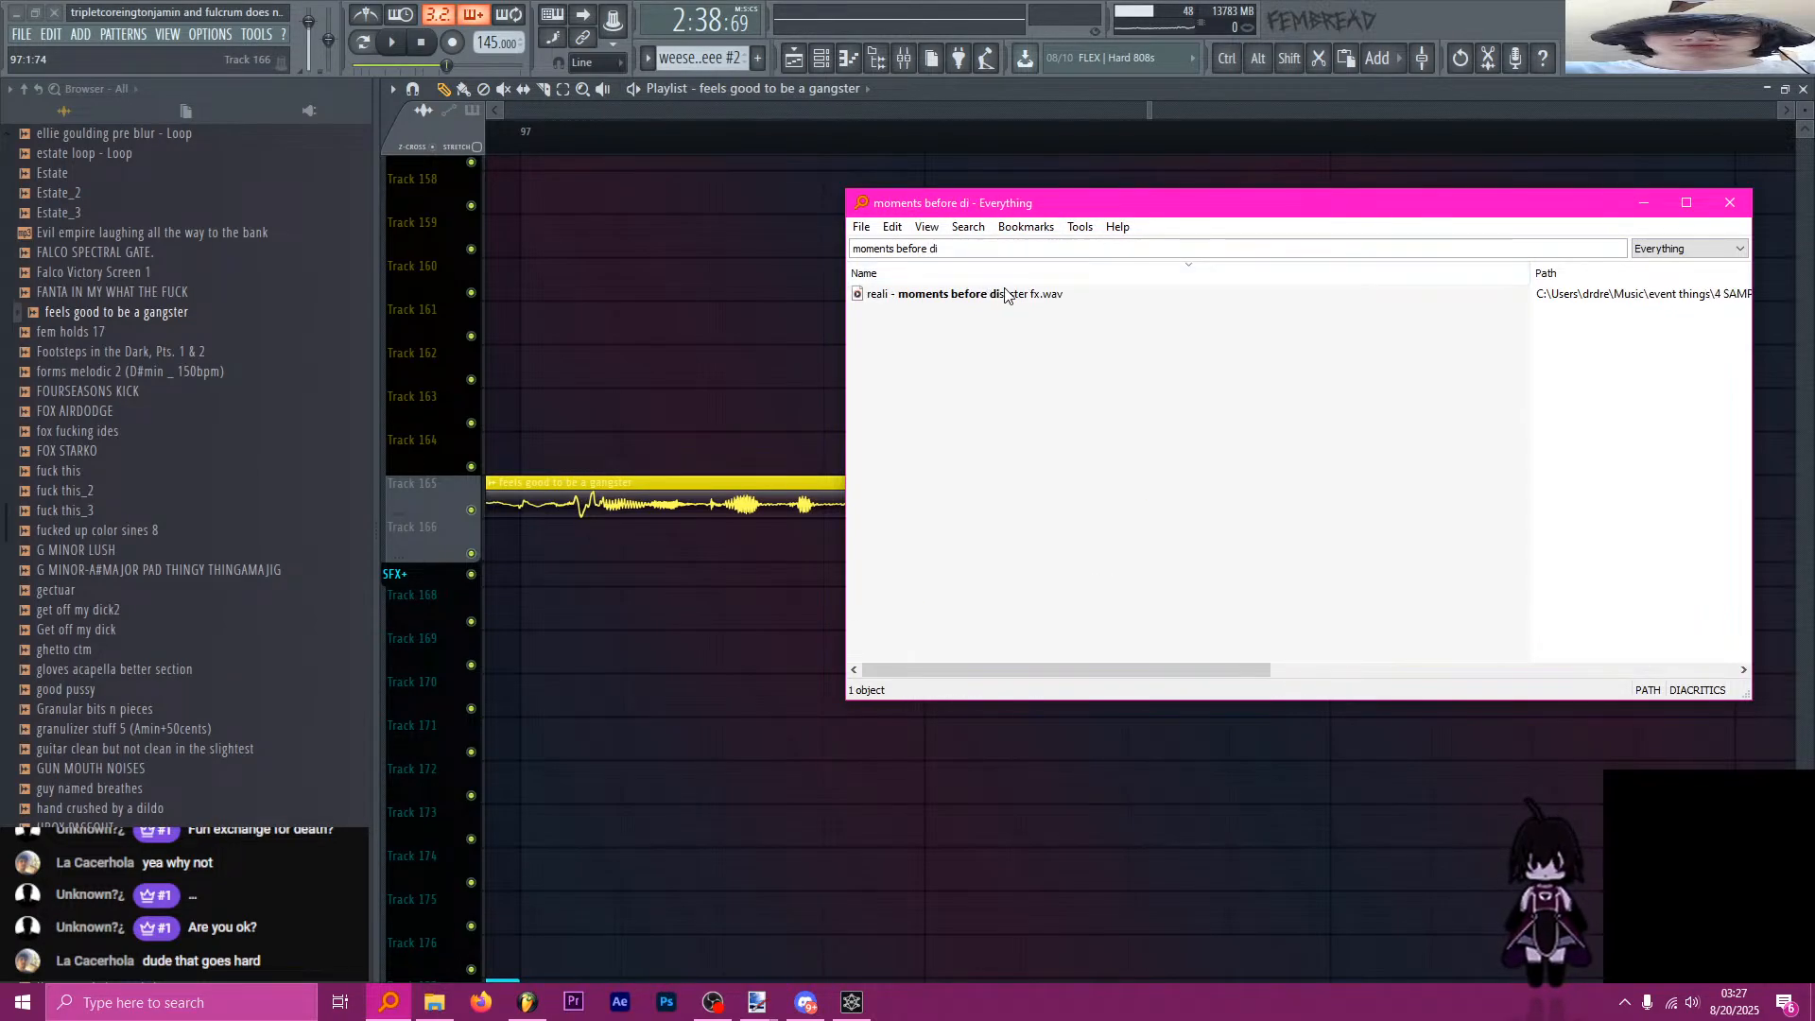
# Place "reali - moments before disaster fx.wav" on Track 166, overlapping the end of the trimmed vocal clip, and play both.
pyautogui.moveTo(1003, 295); pyautogui.dragTo(1013, 545)
pyautogui.hotkey('alt', 'Tab')
pyautogui.press('space')
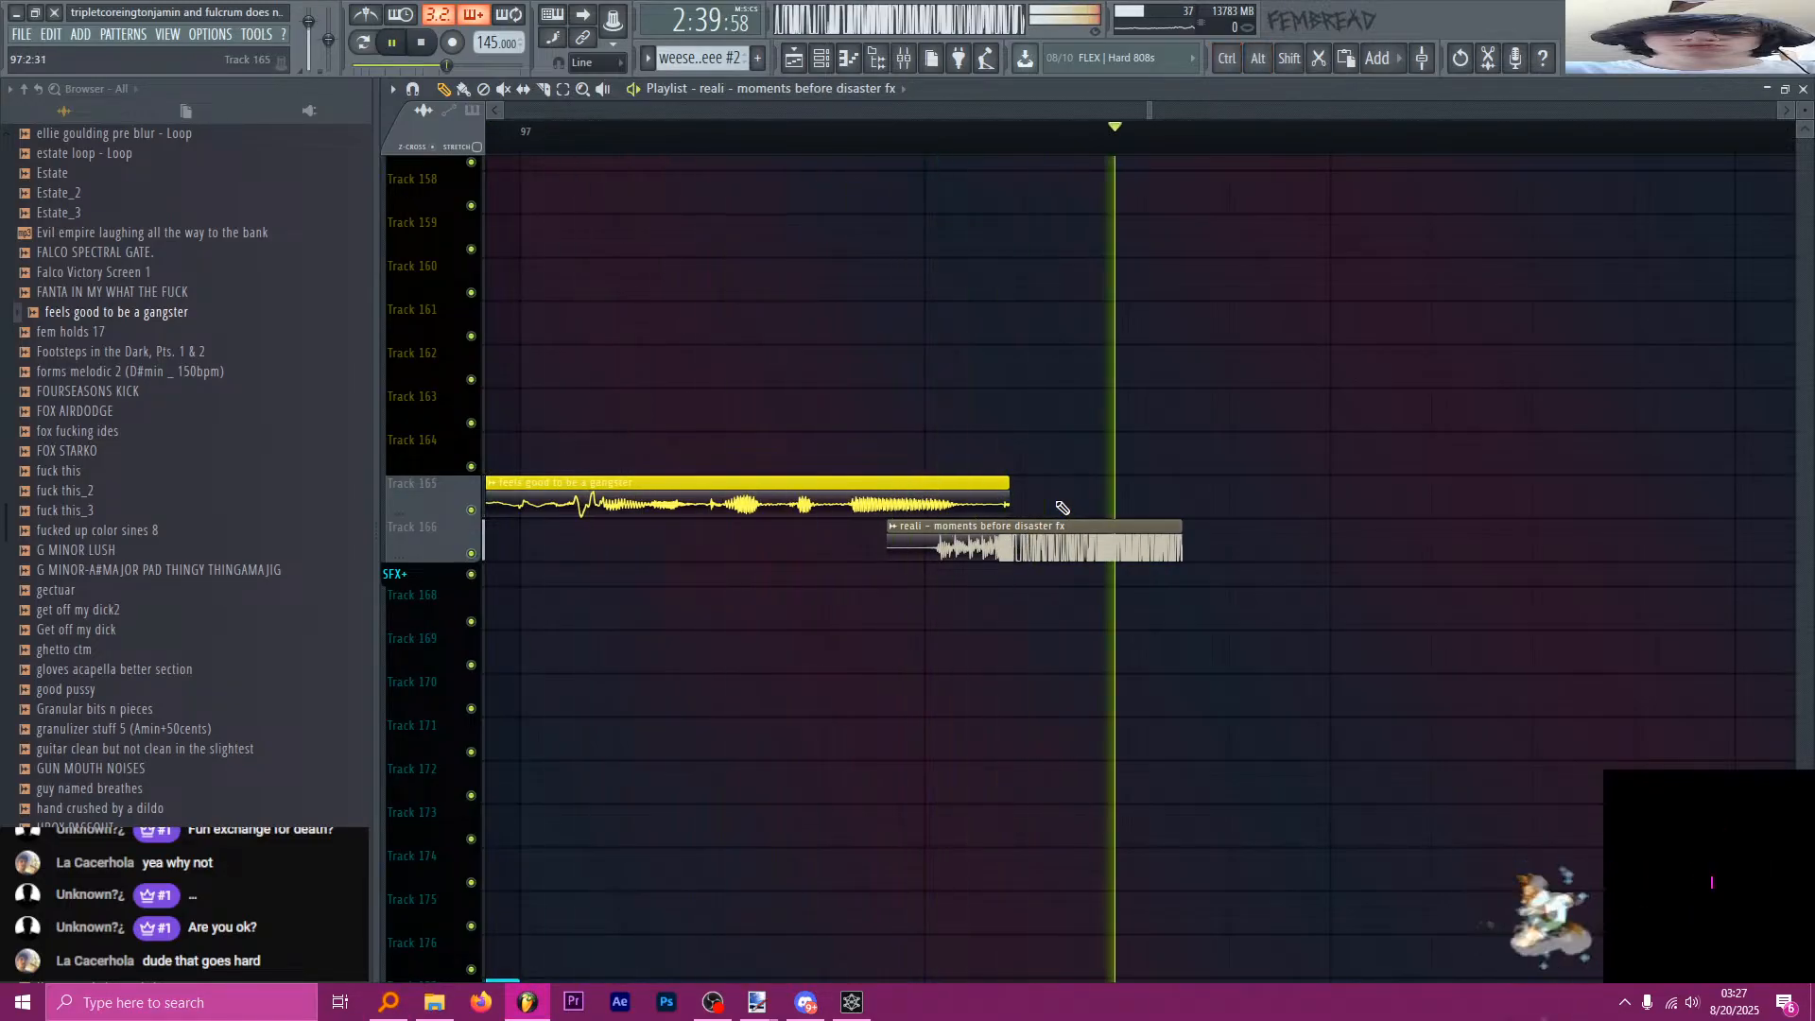
pyautogui.press('space')
# Look over the whole arrangement, save the project and set the playhead at the very start.
pyautogui.scroll(-5, 1060, 505)
pyautogui.scroll(-8, 1091, 318)
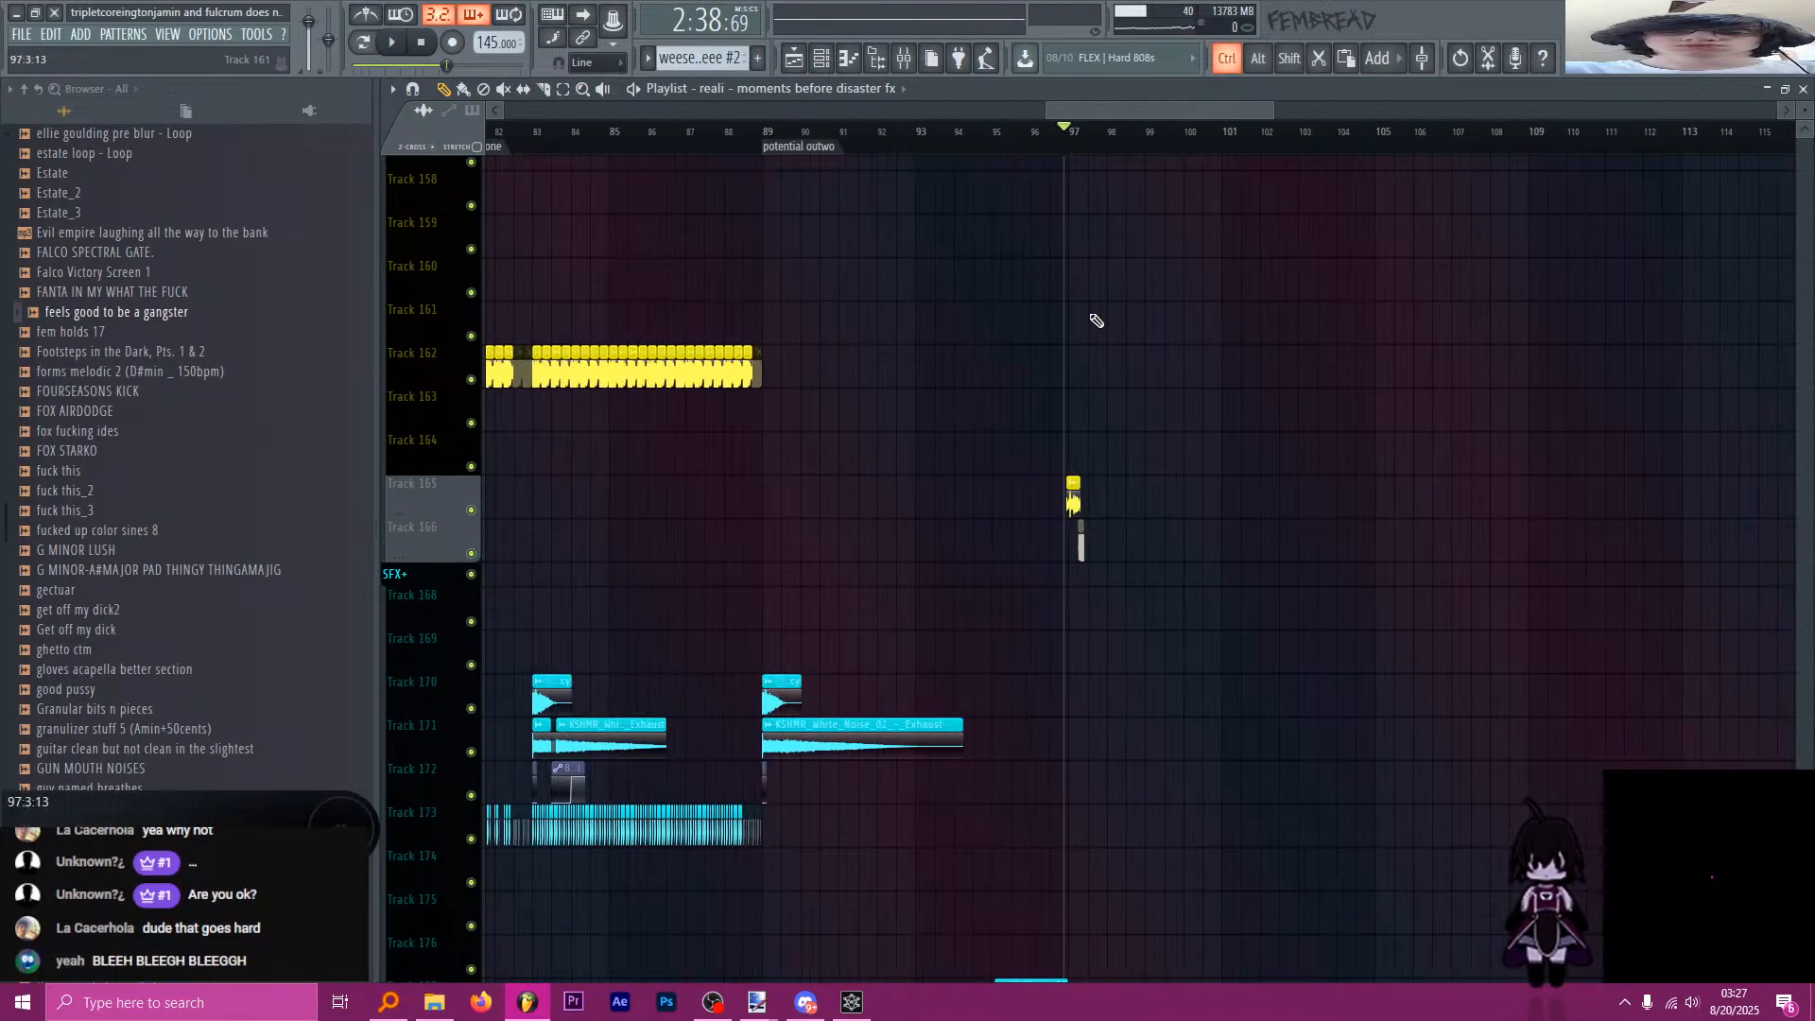
pyautogui.scroll(-6, 818, 367)
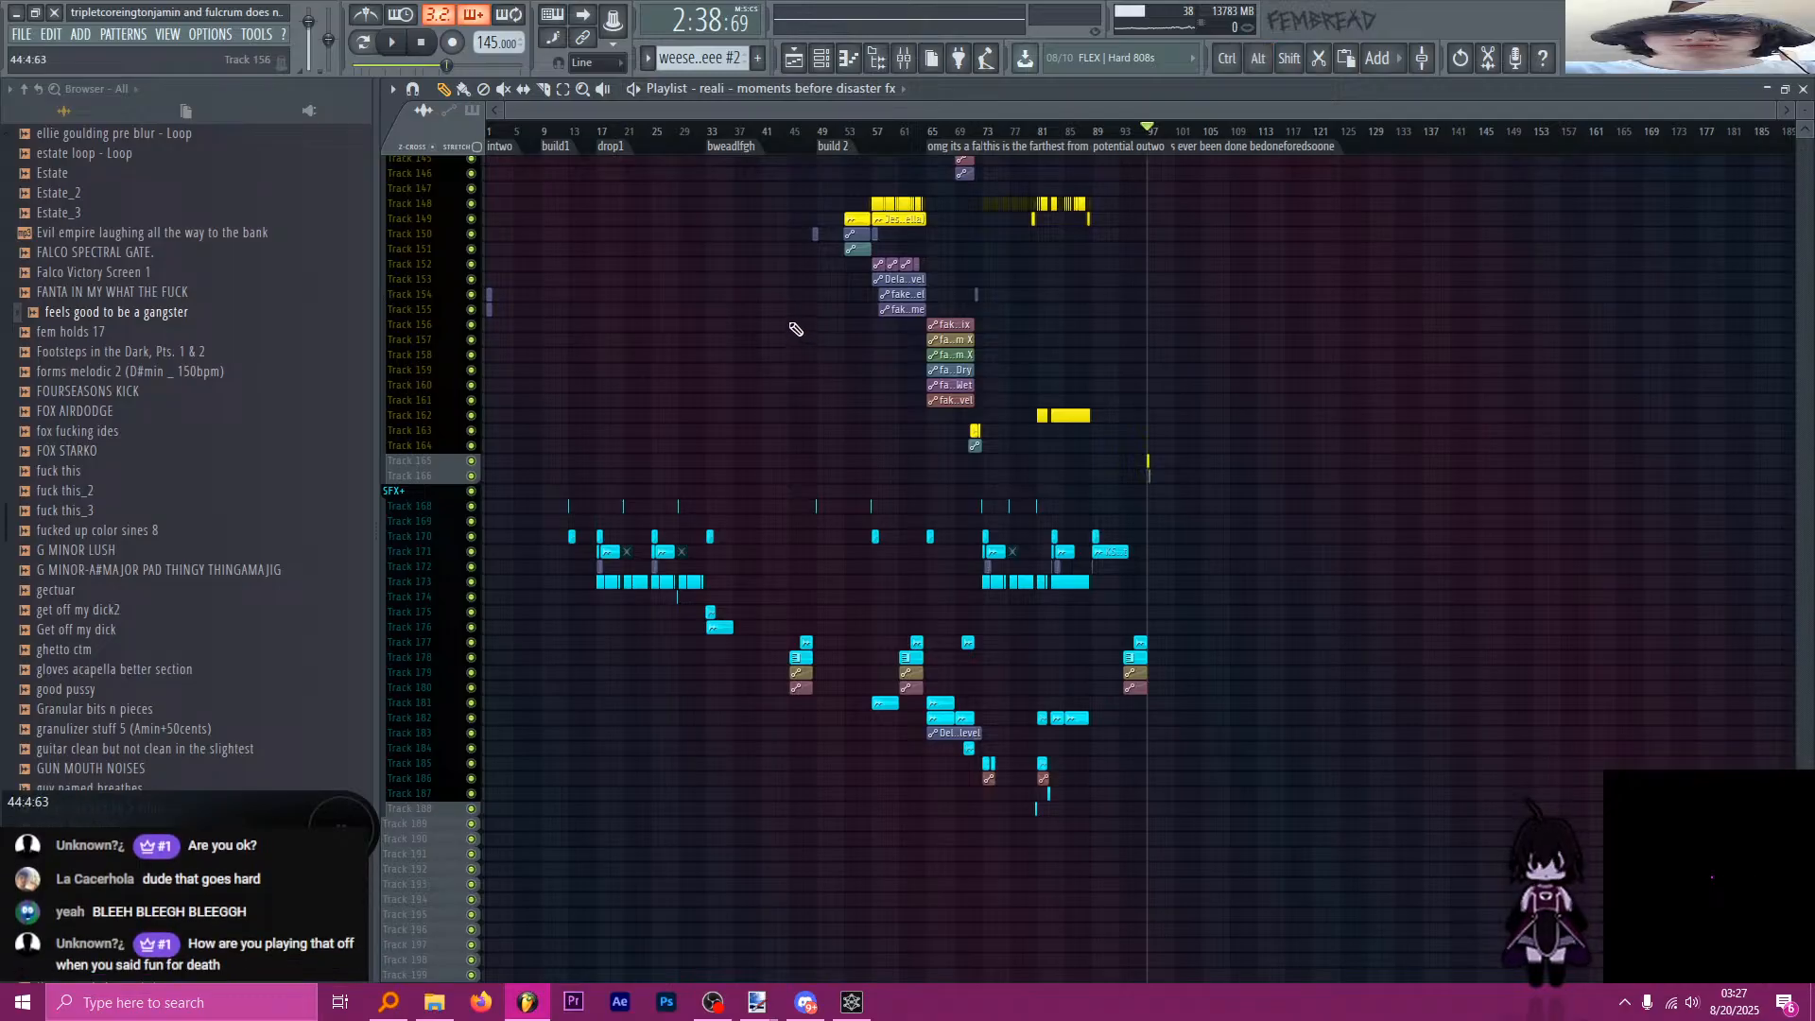
pyautogui.scroll(7, 784, 440)
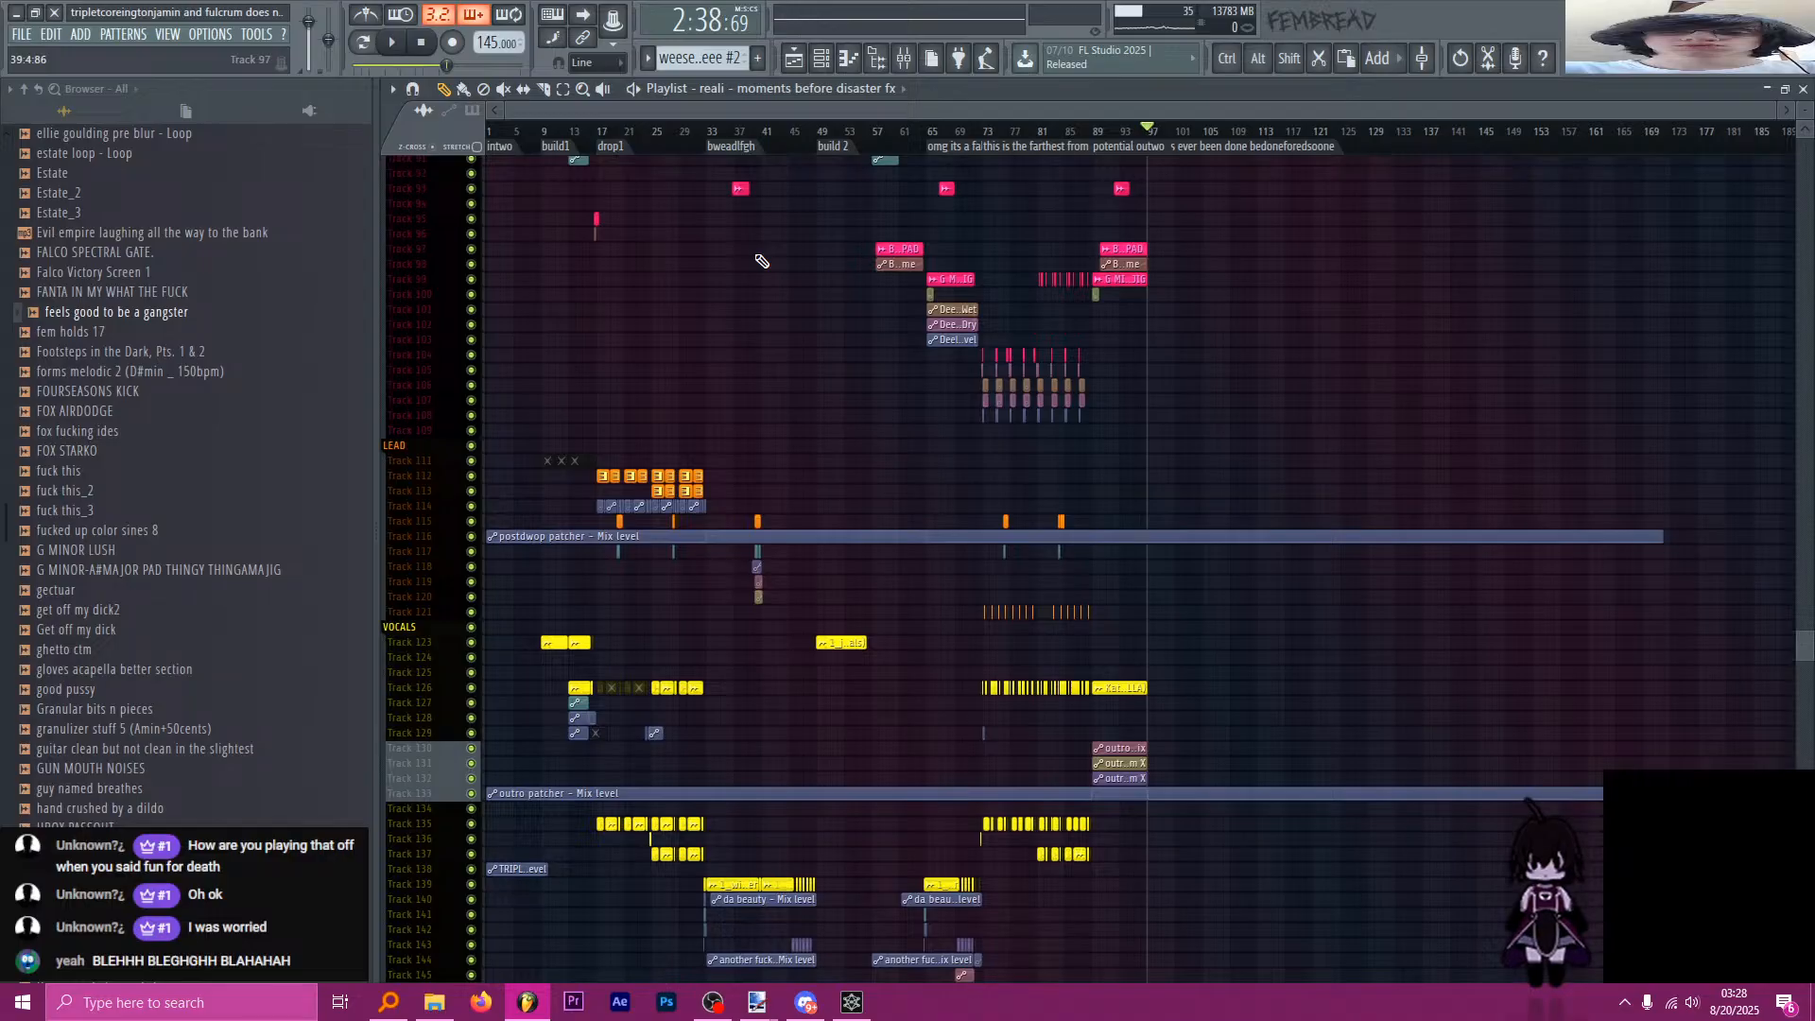
pyautogui.scroll(5, 756, 321)
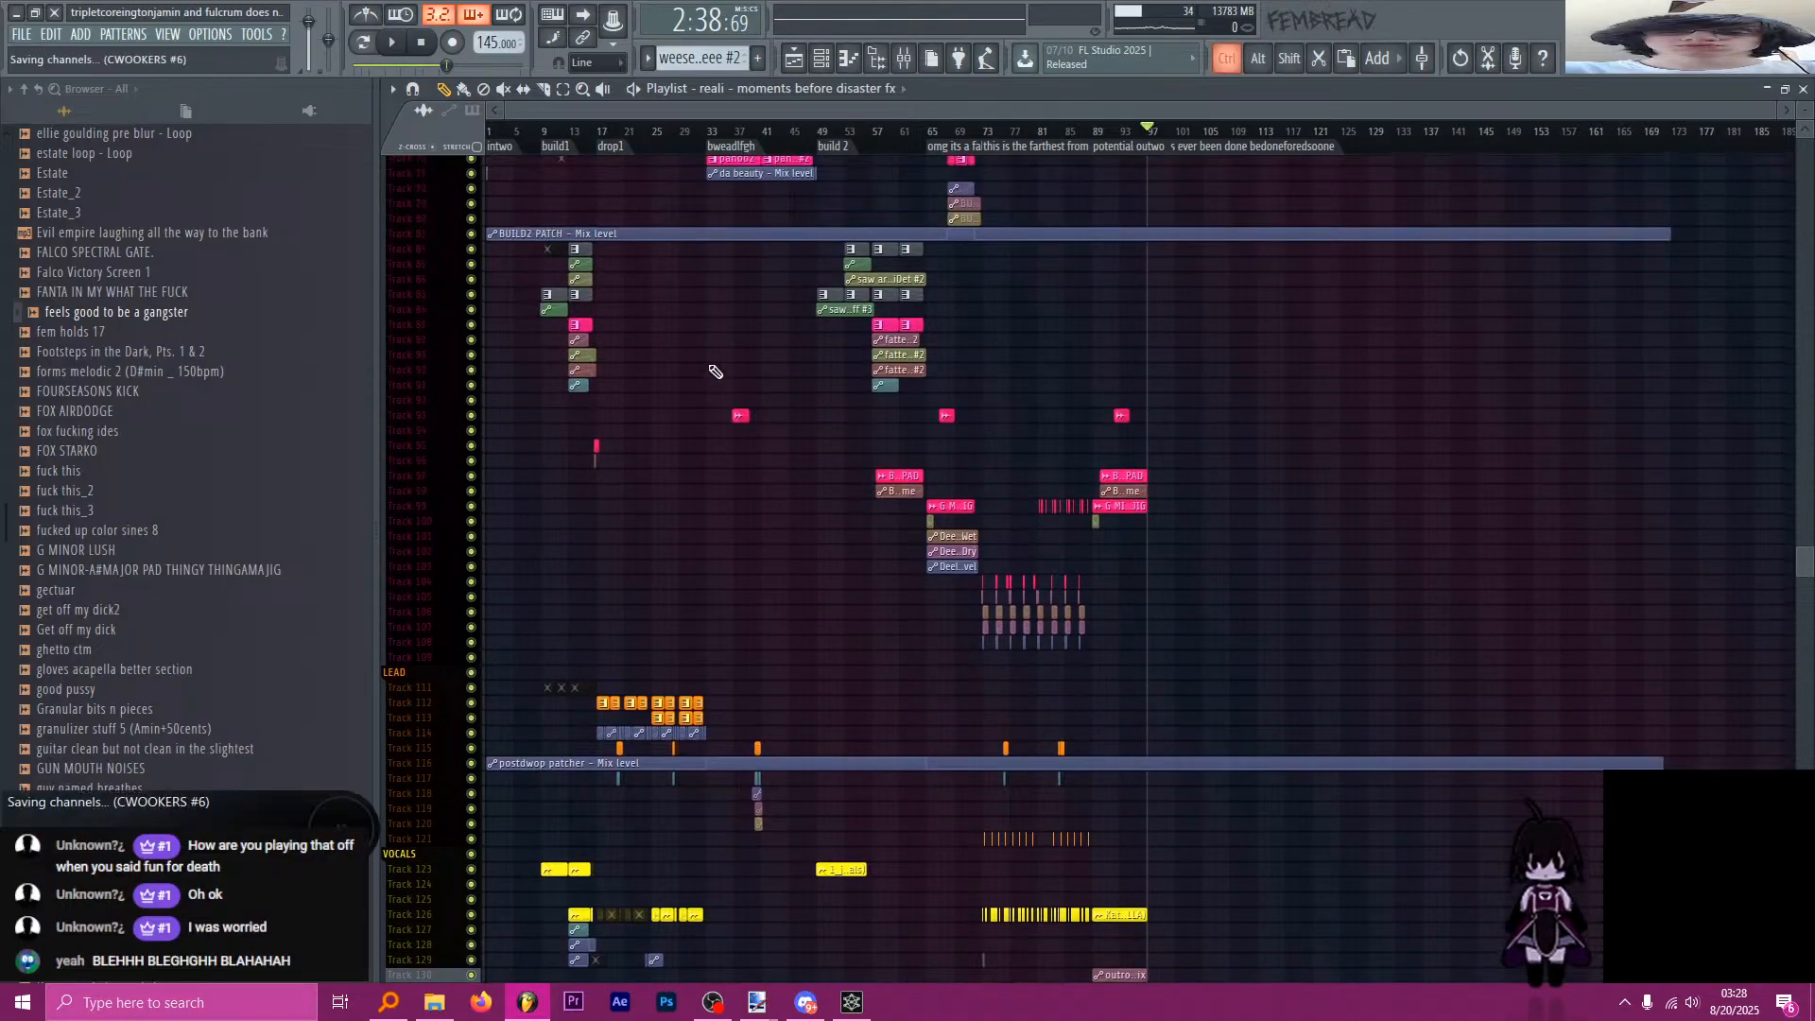
pyautogui.scroll(2, 633, 296)
pyautogui.press('space')
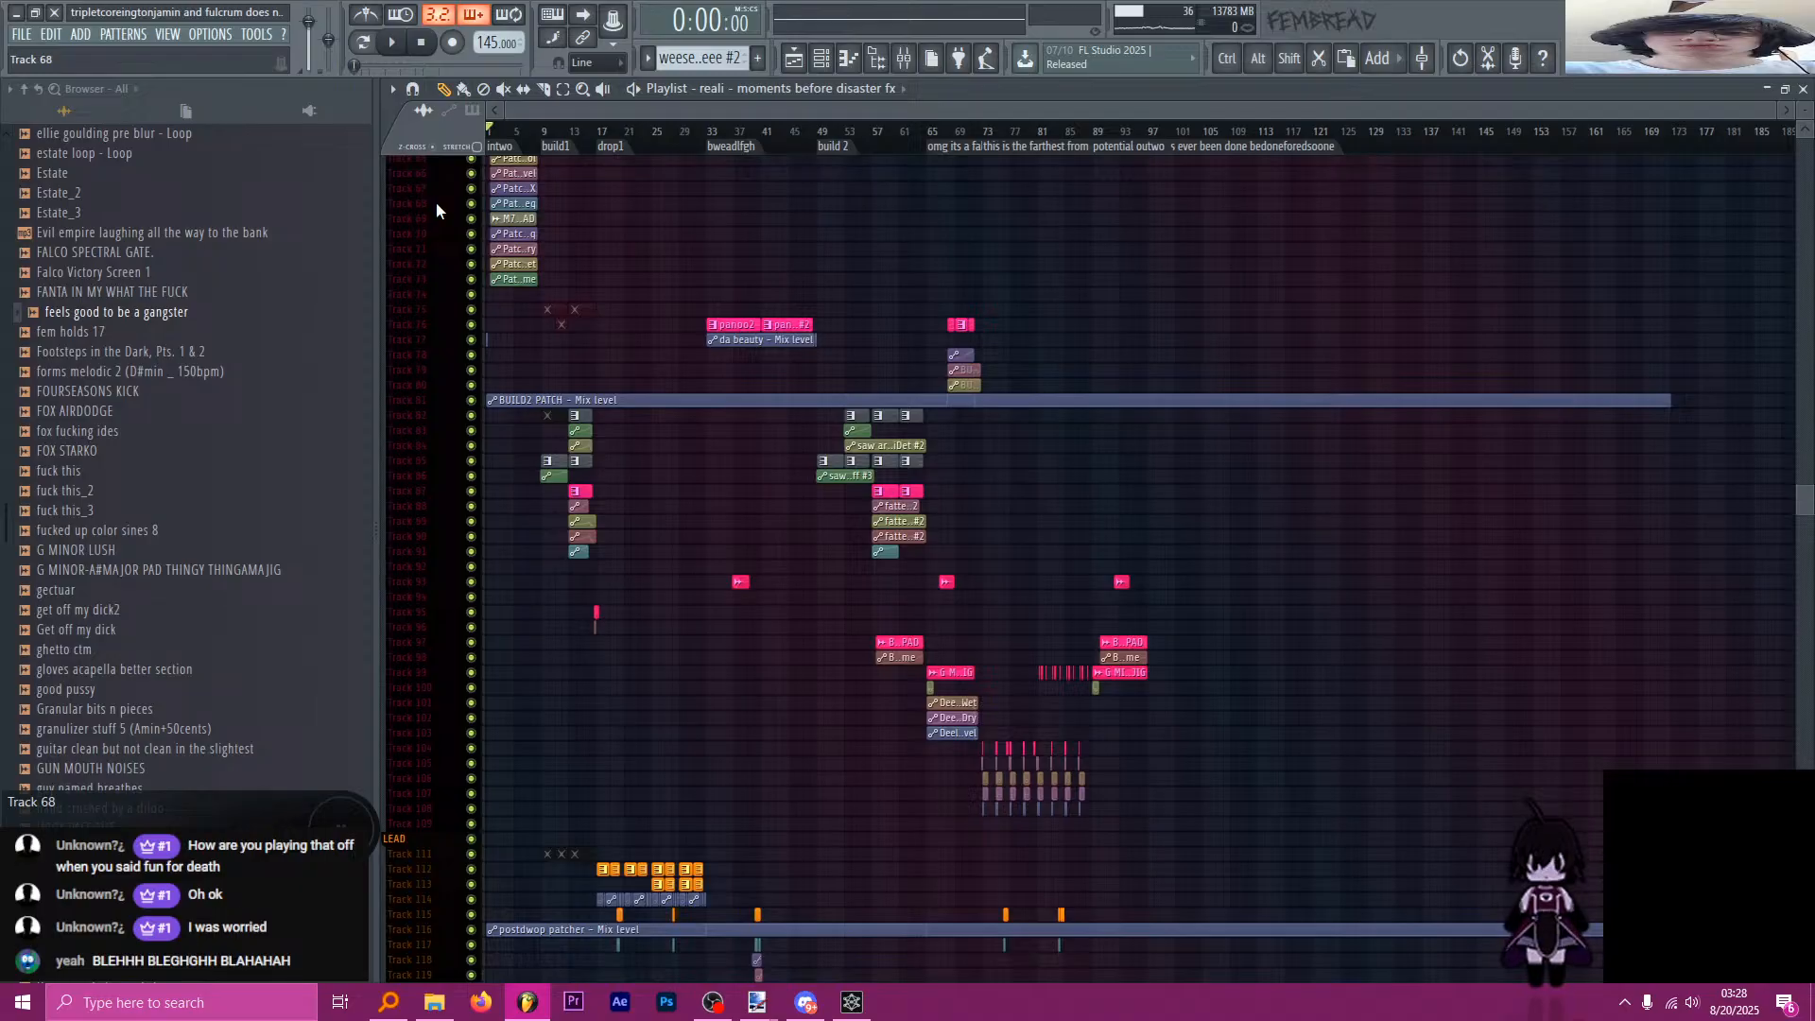
pyautogui.scroll(4, 435, 202)
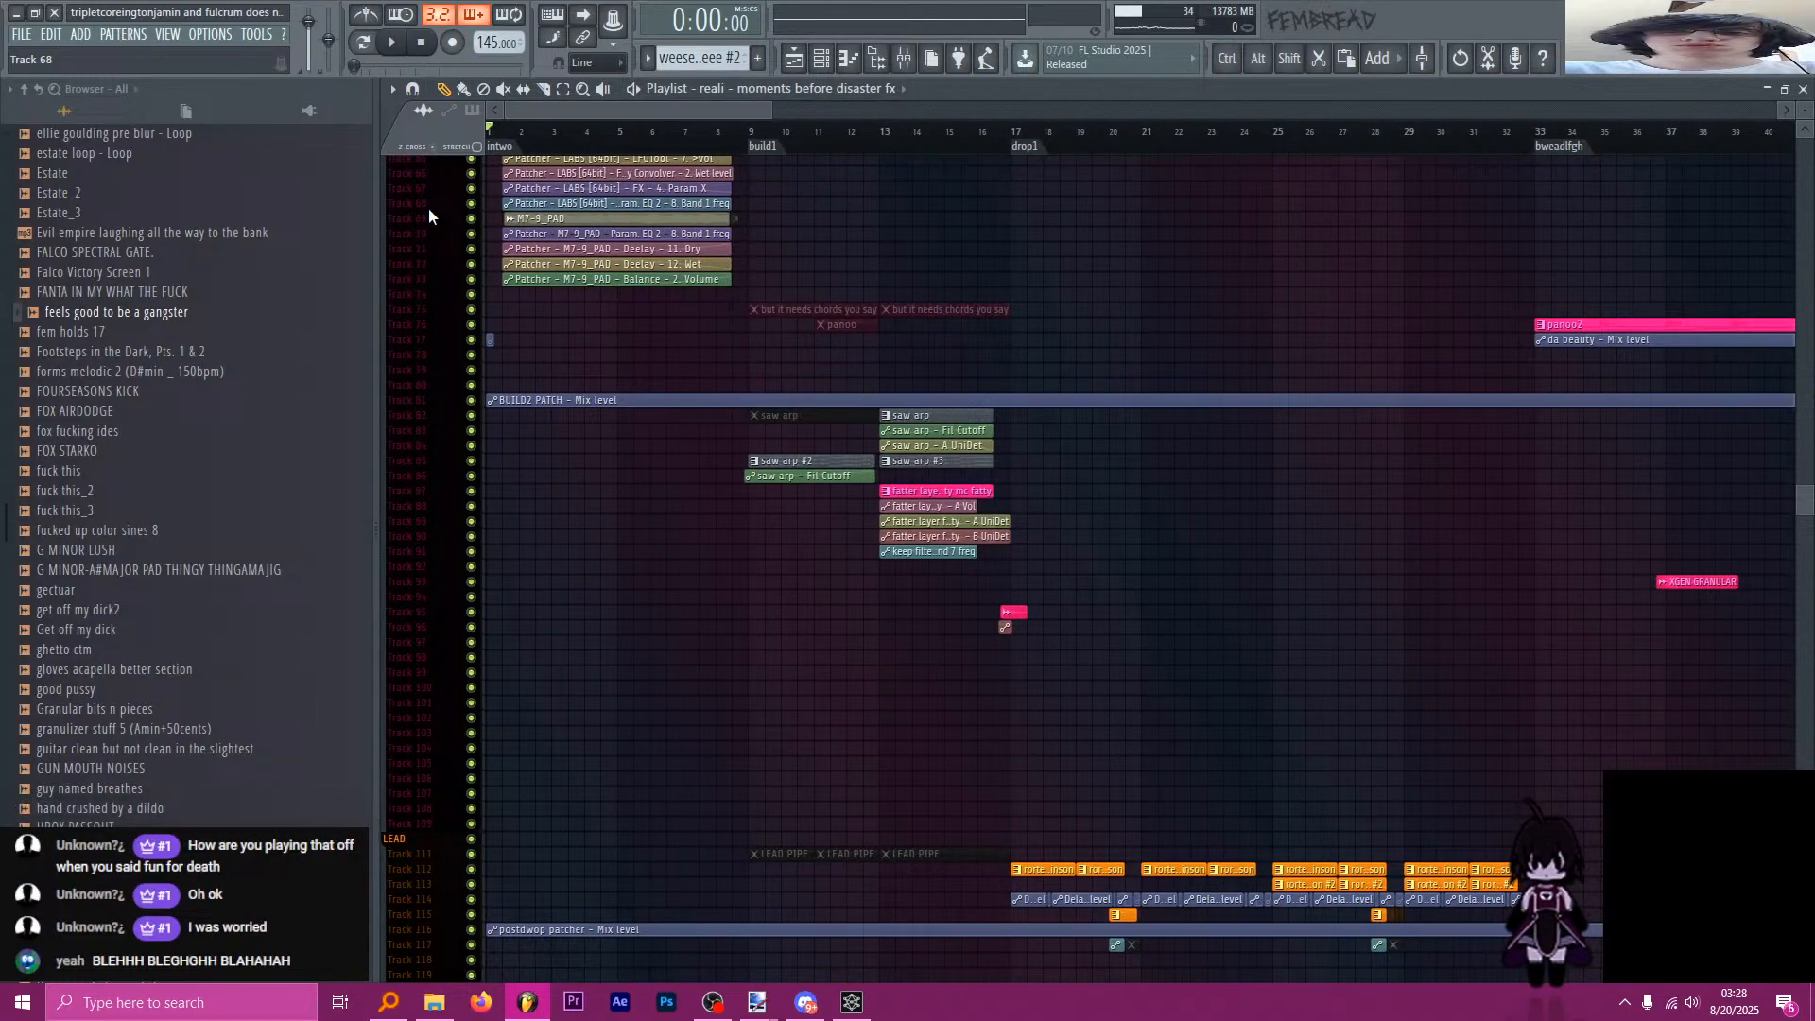
pyautogui.scroll(10, 427, 275)
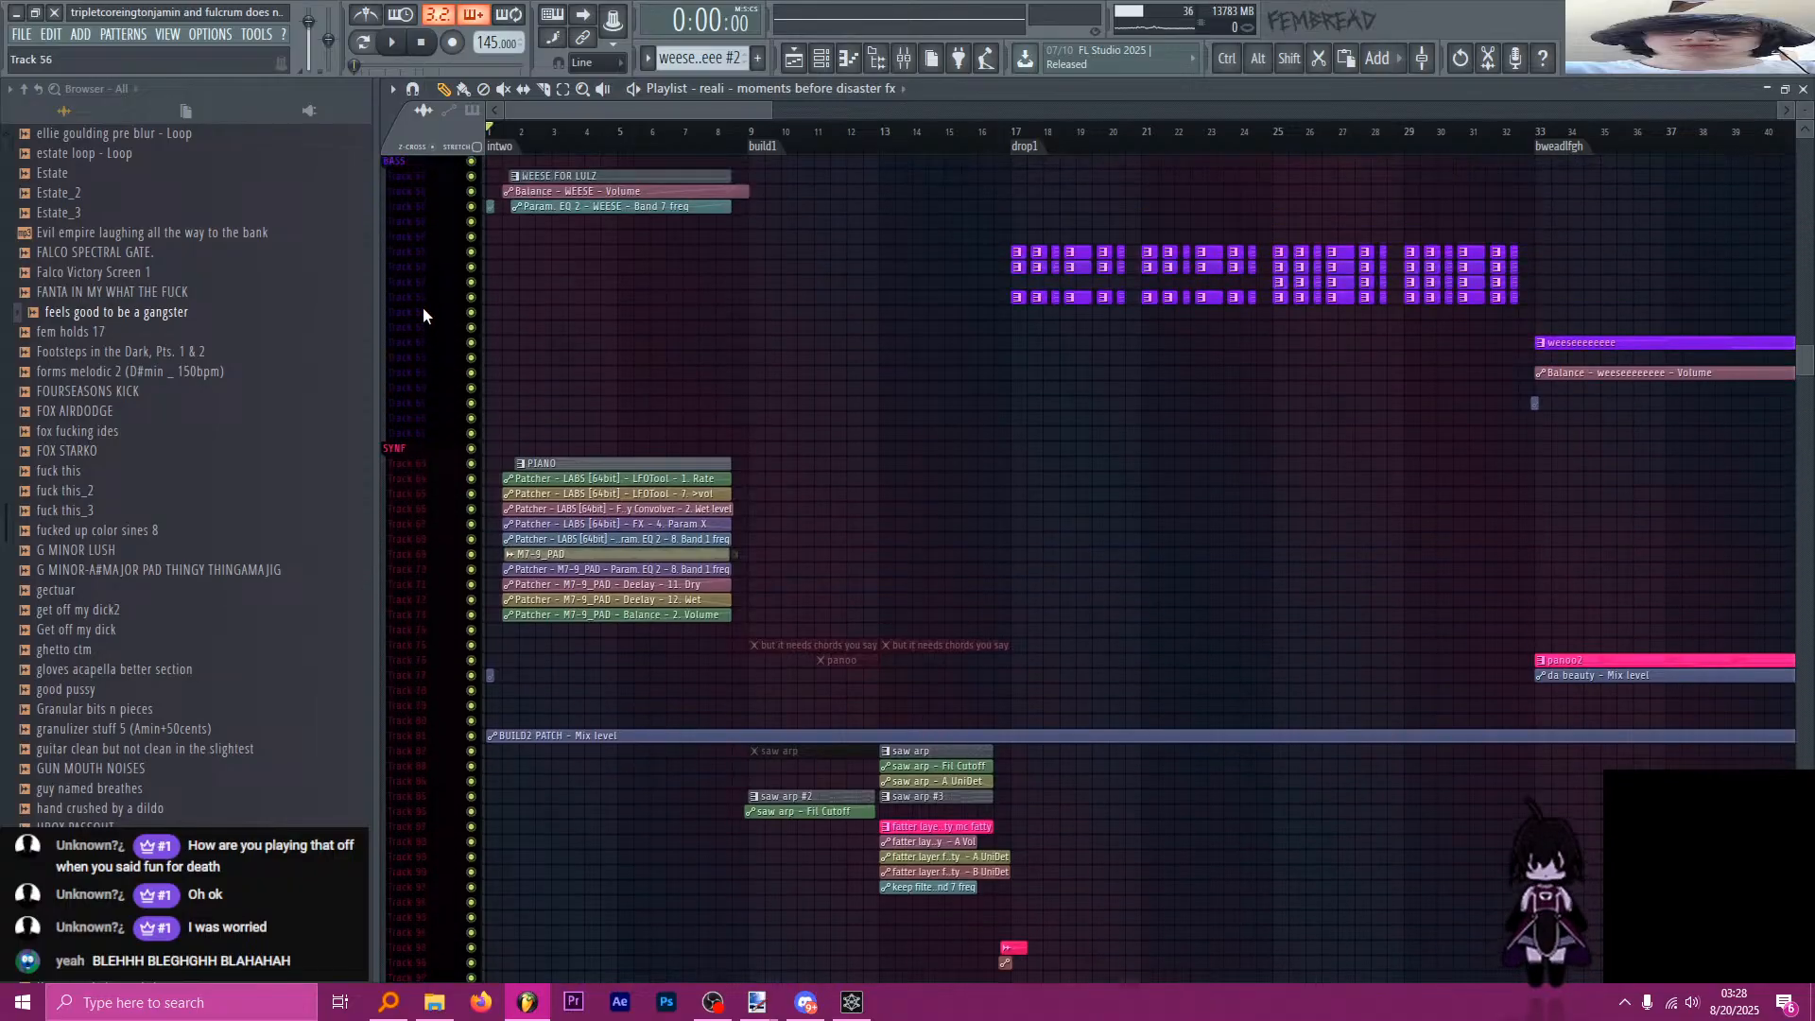
pyautogui.scroll(5, 422, 310)
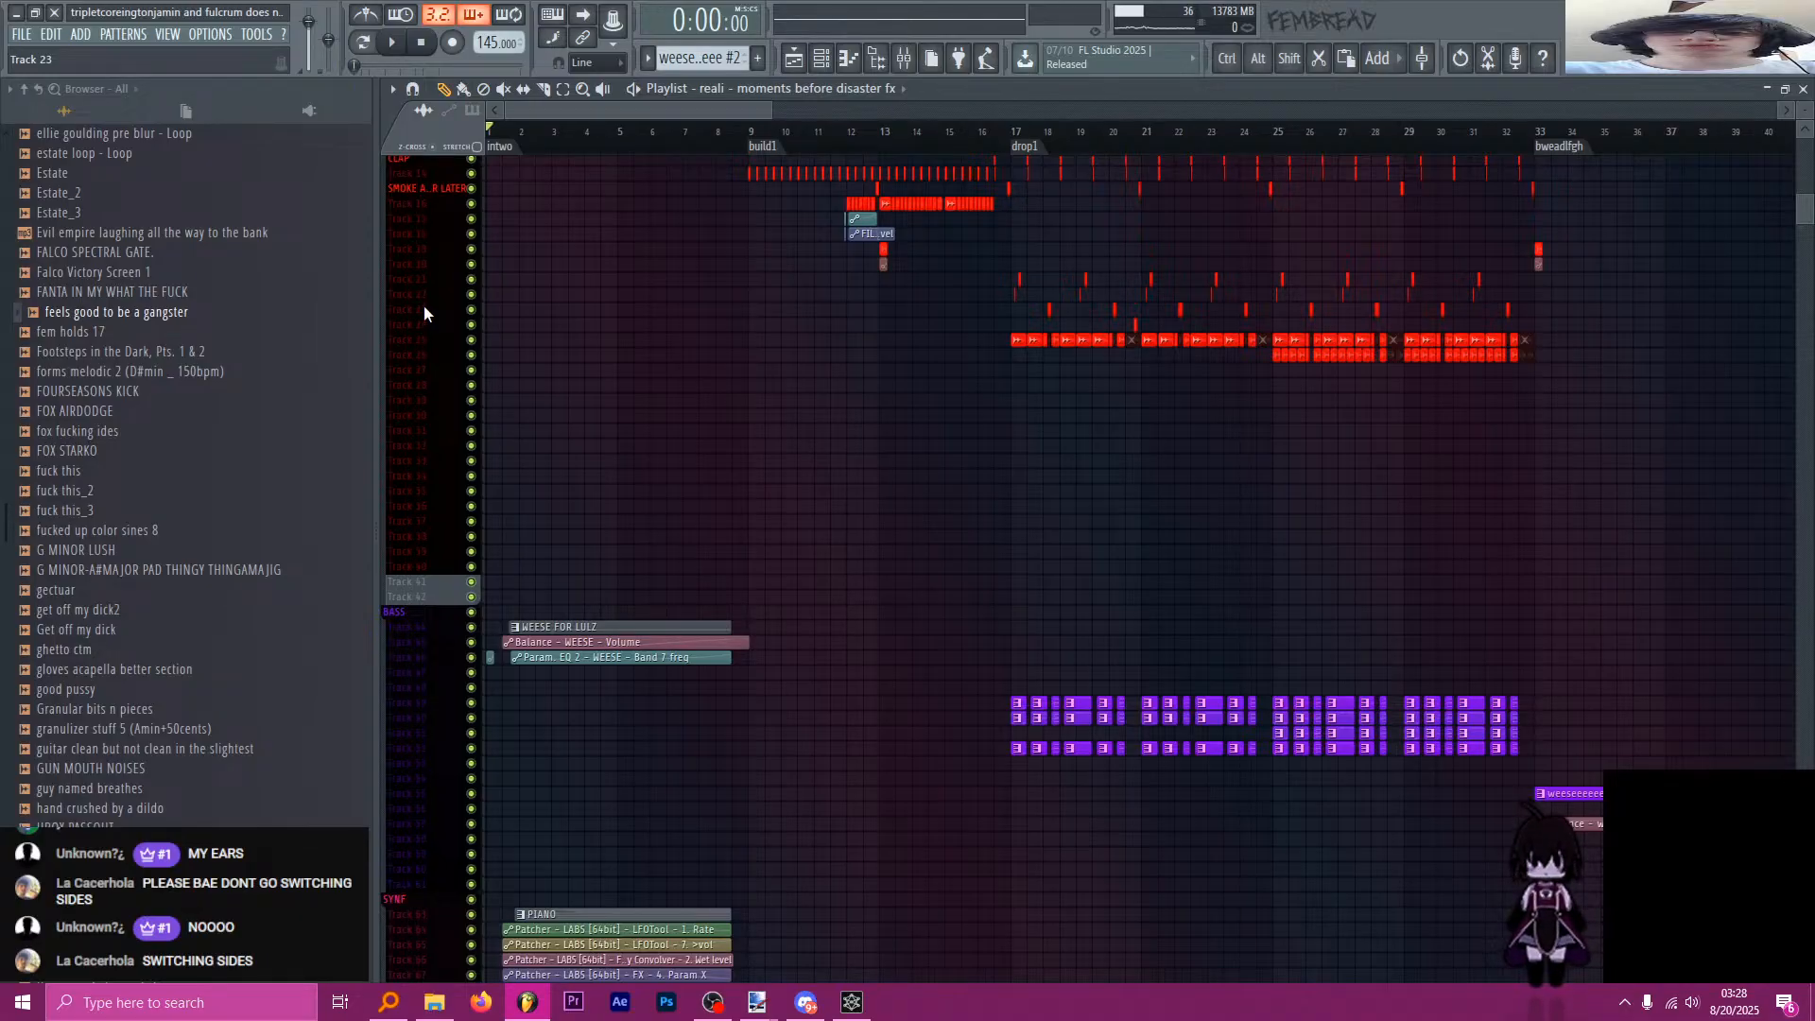
pyautogui.scroll(4, 423, 305)
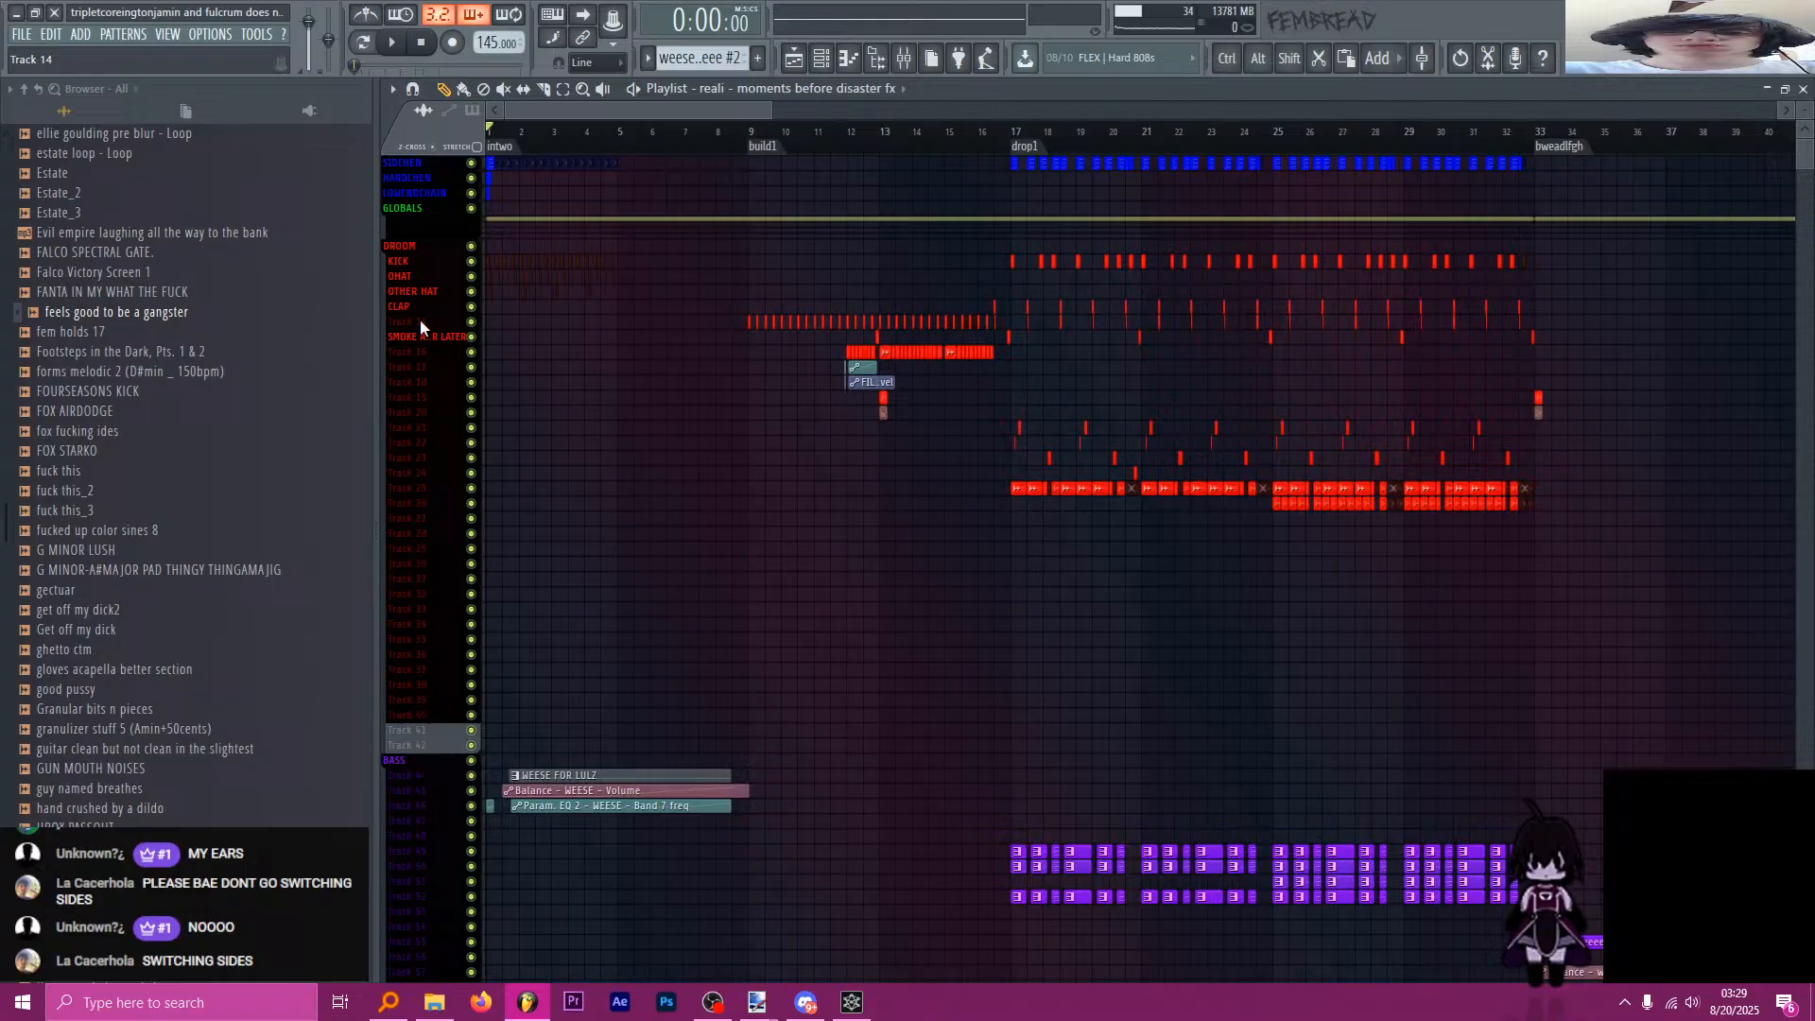
# Switch to Mullvad Browser and open the SoundCloud profile soundcloud.com/fembread.
pyautogui.press('super')
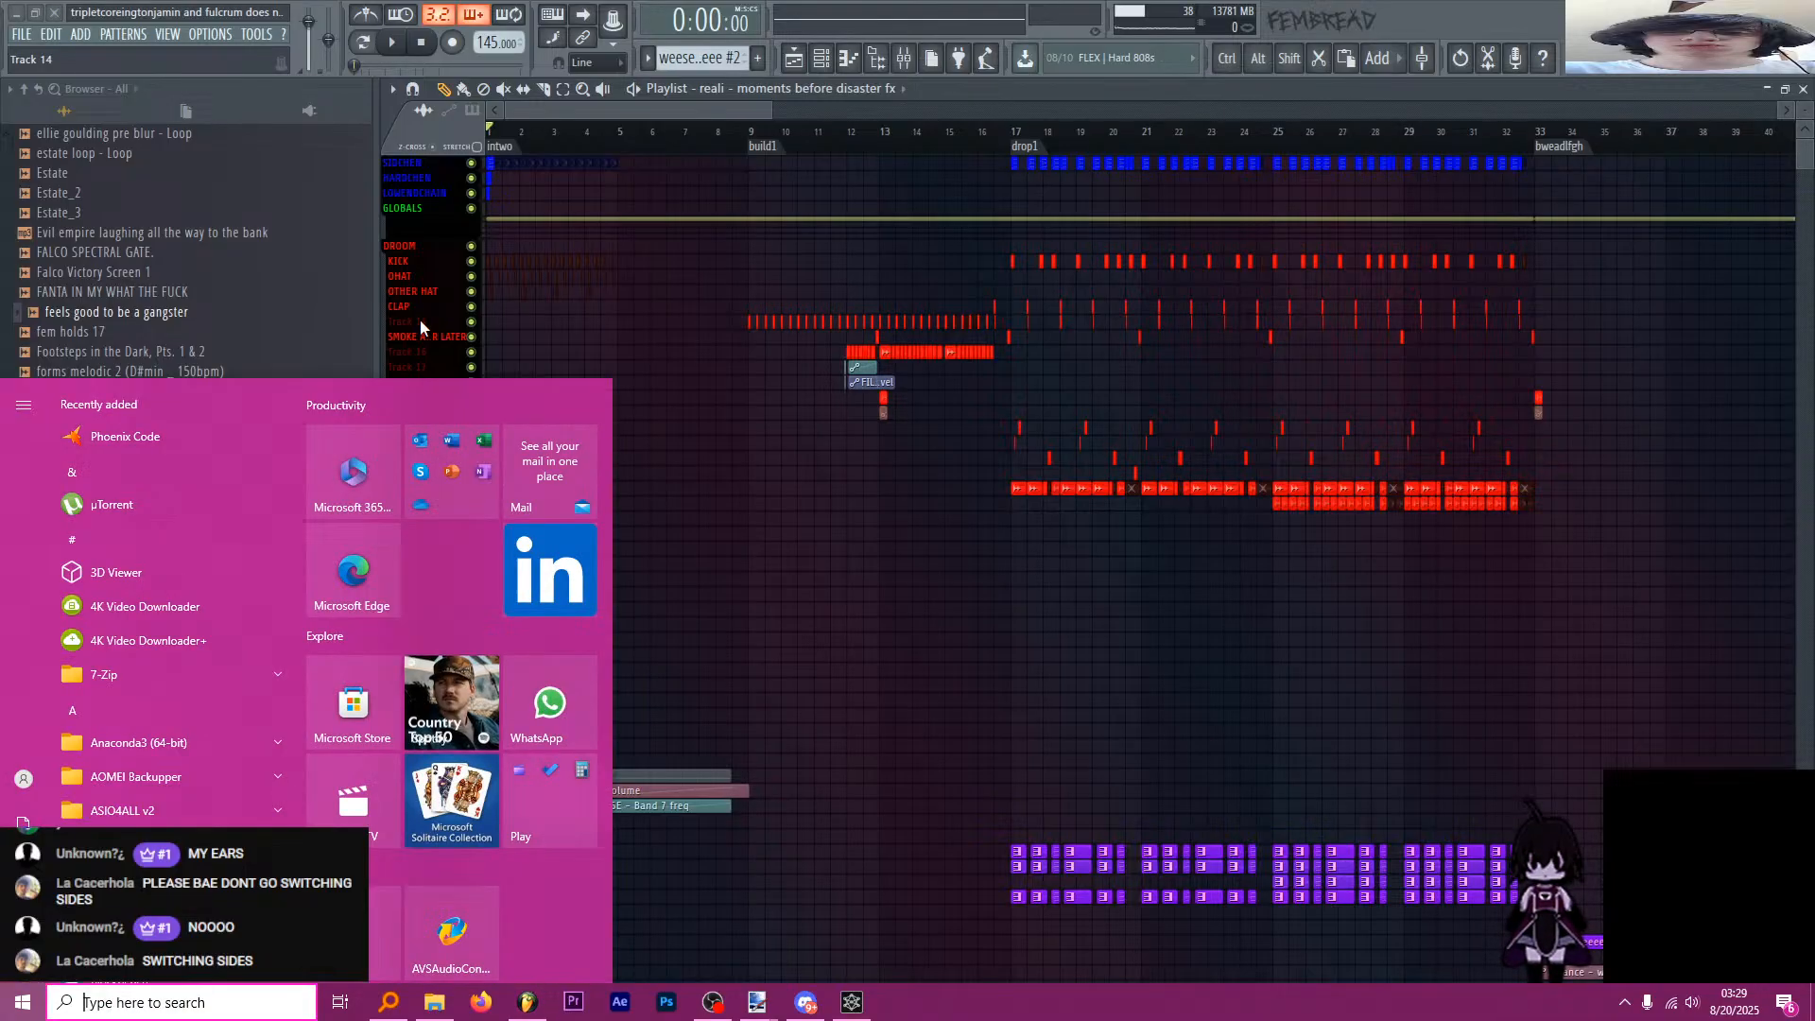
pyautogui.write('mull')
pyautogui.press('Return')
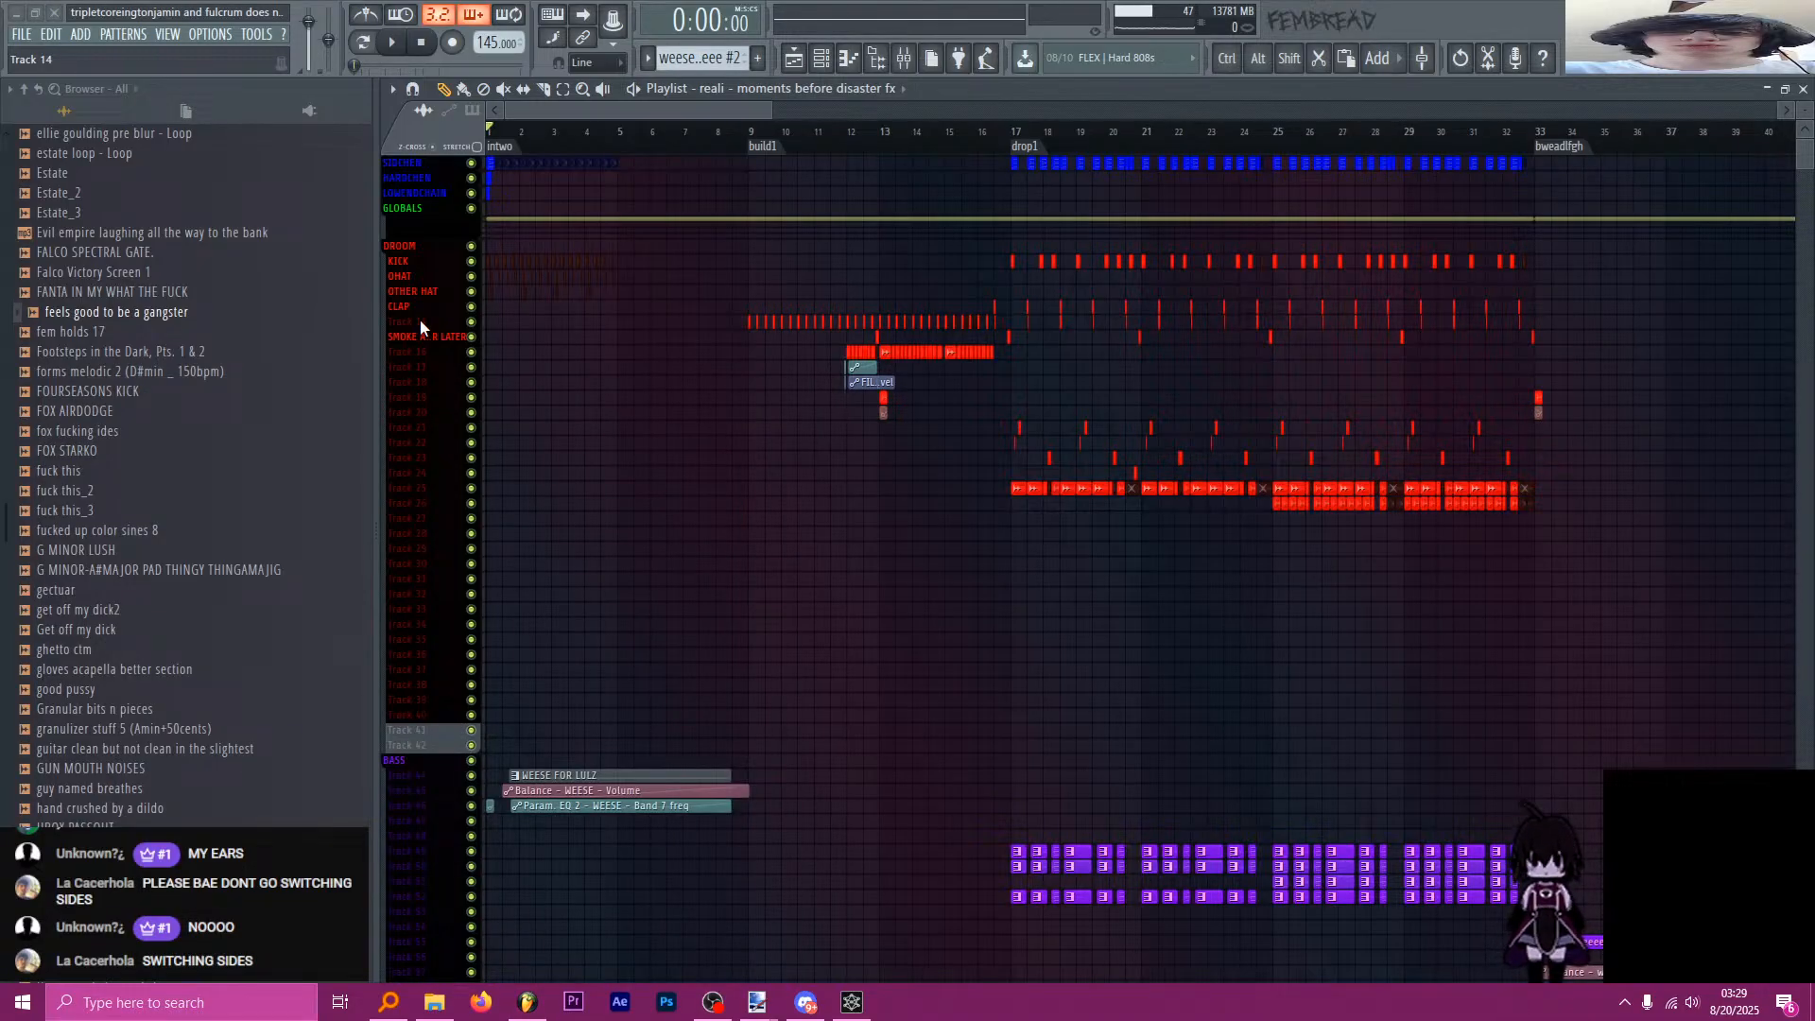
pyautogui.write('soundc.od')
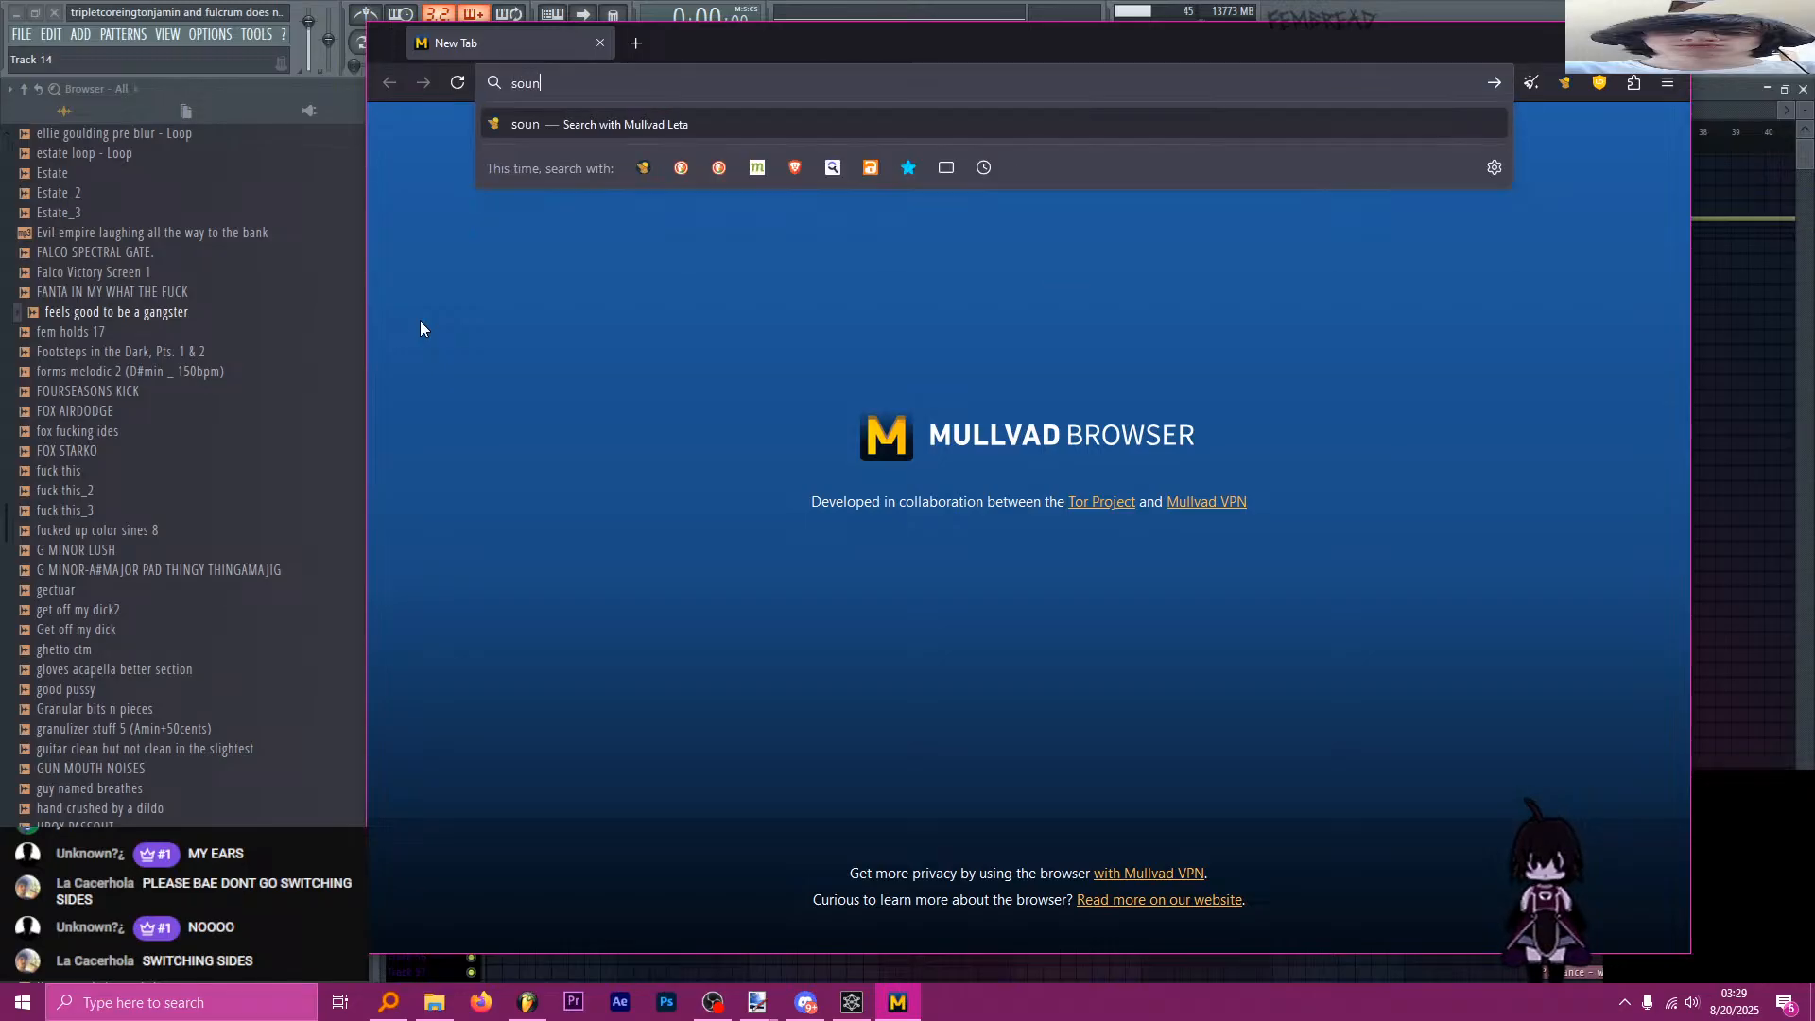
pyautogui.press('BackSpace')
pyautogui.press('BackSpace')
pyautogui.press('BackSpace')
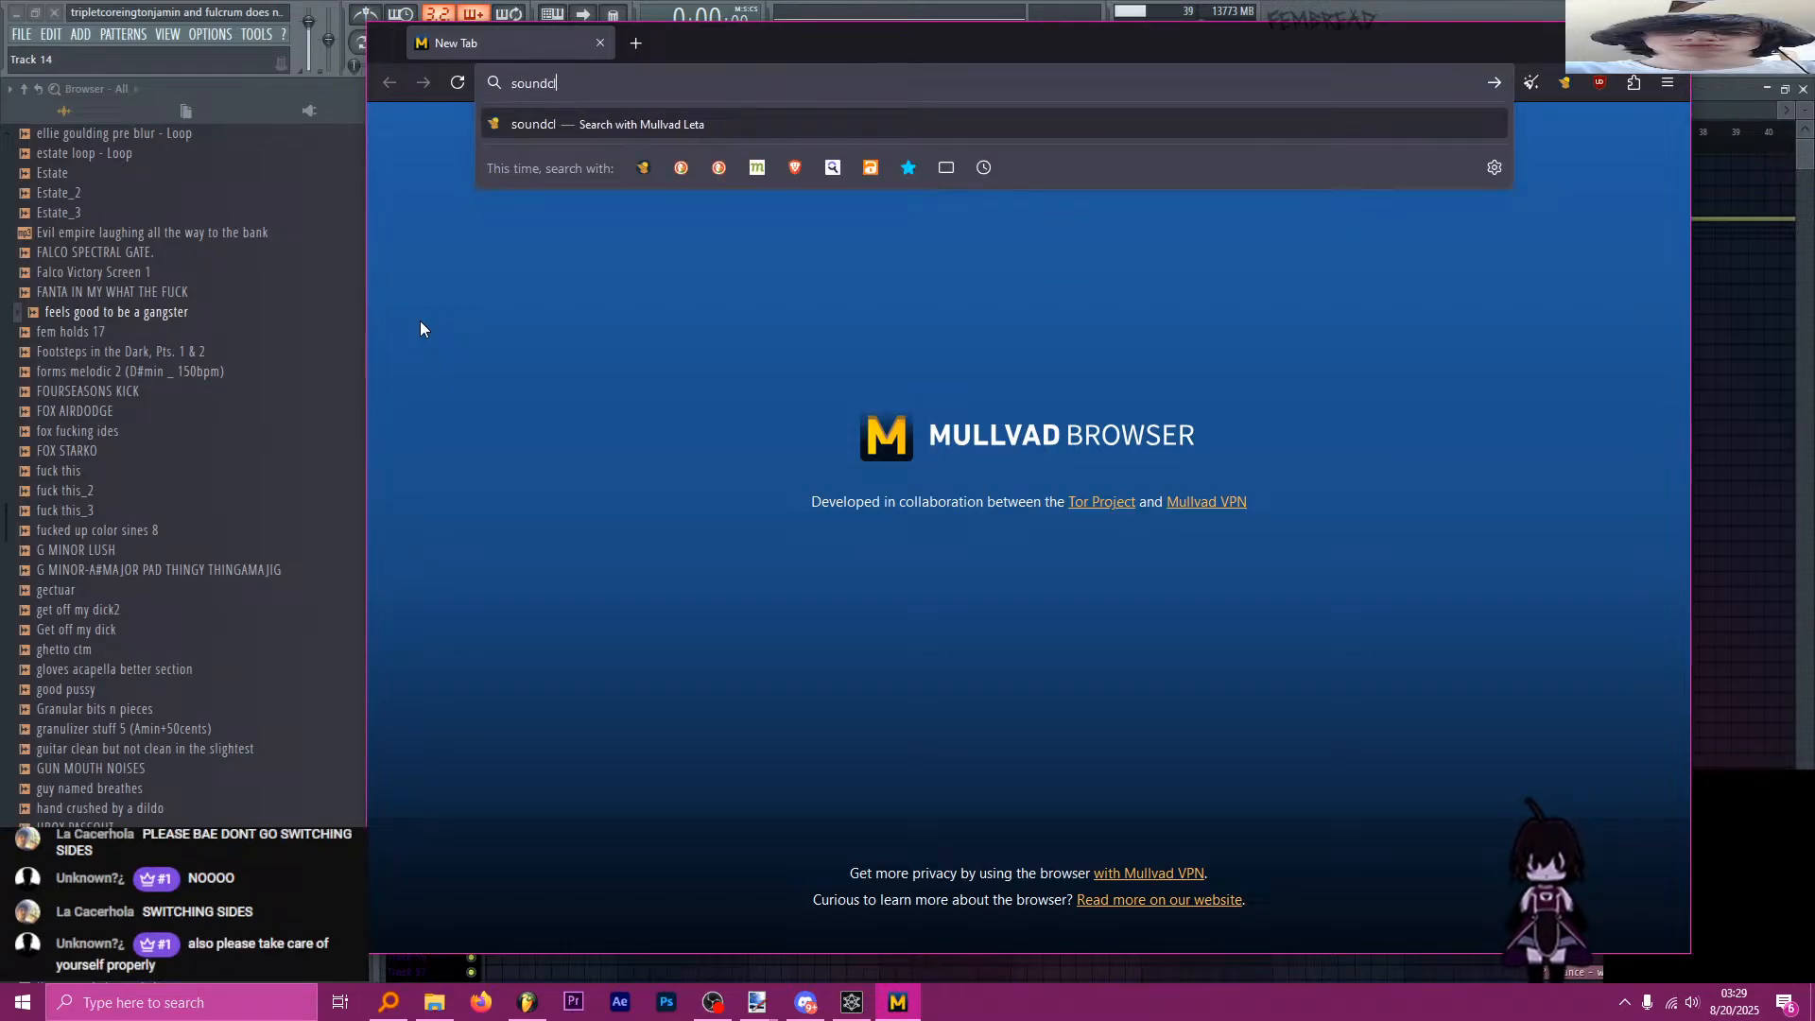
pyautogui.write('loud.com.')
pyautogui.press('BackSpace')
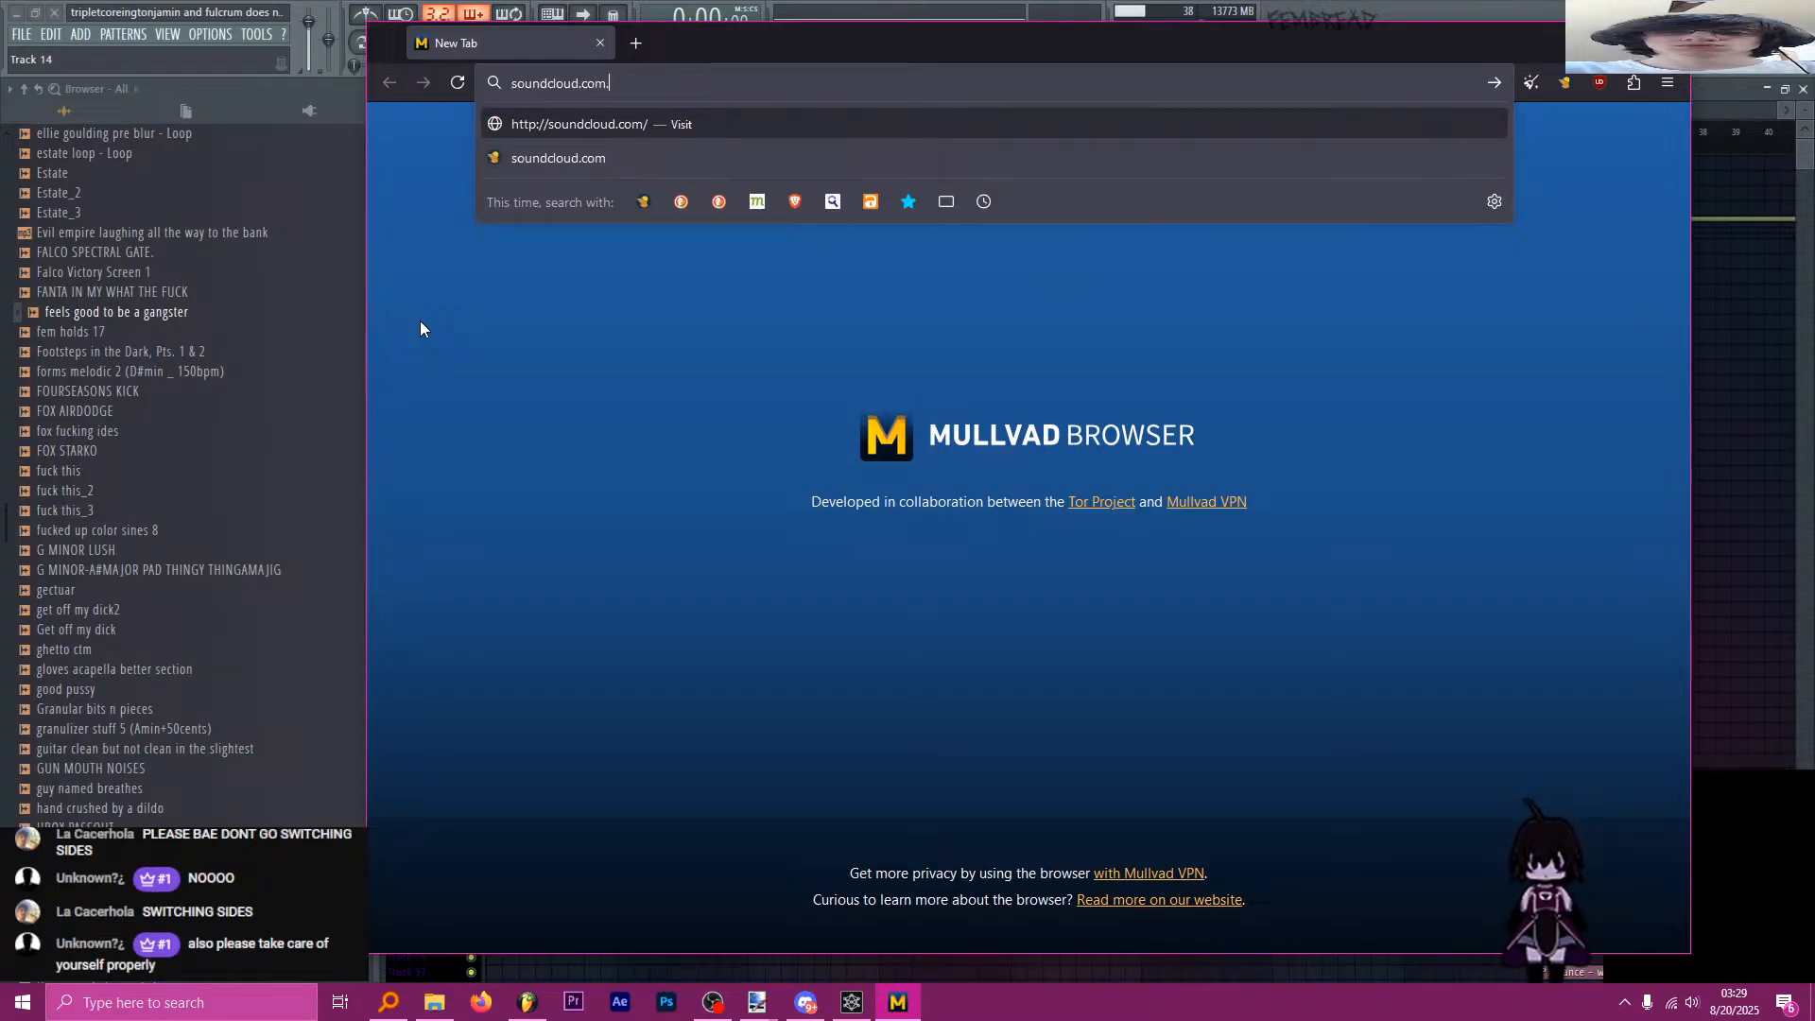
pyautogui.write('/fe')
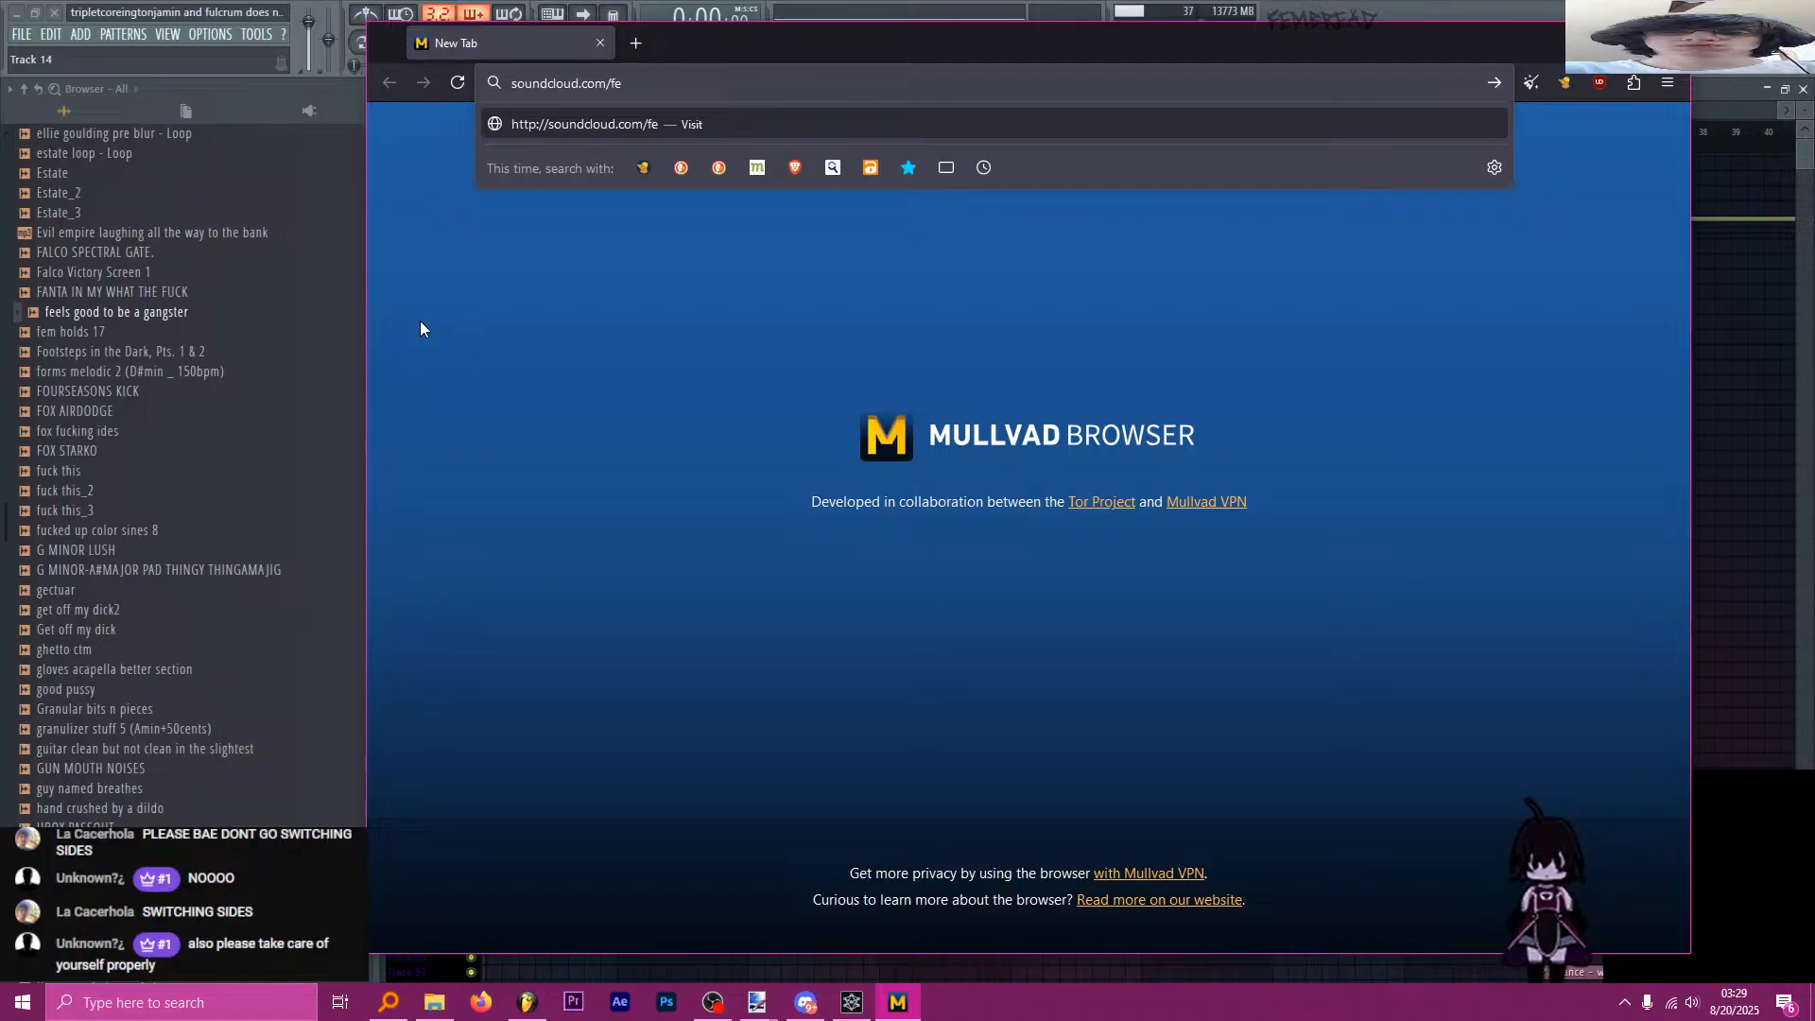
pyautogui.write('mbr')
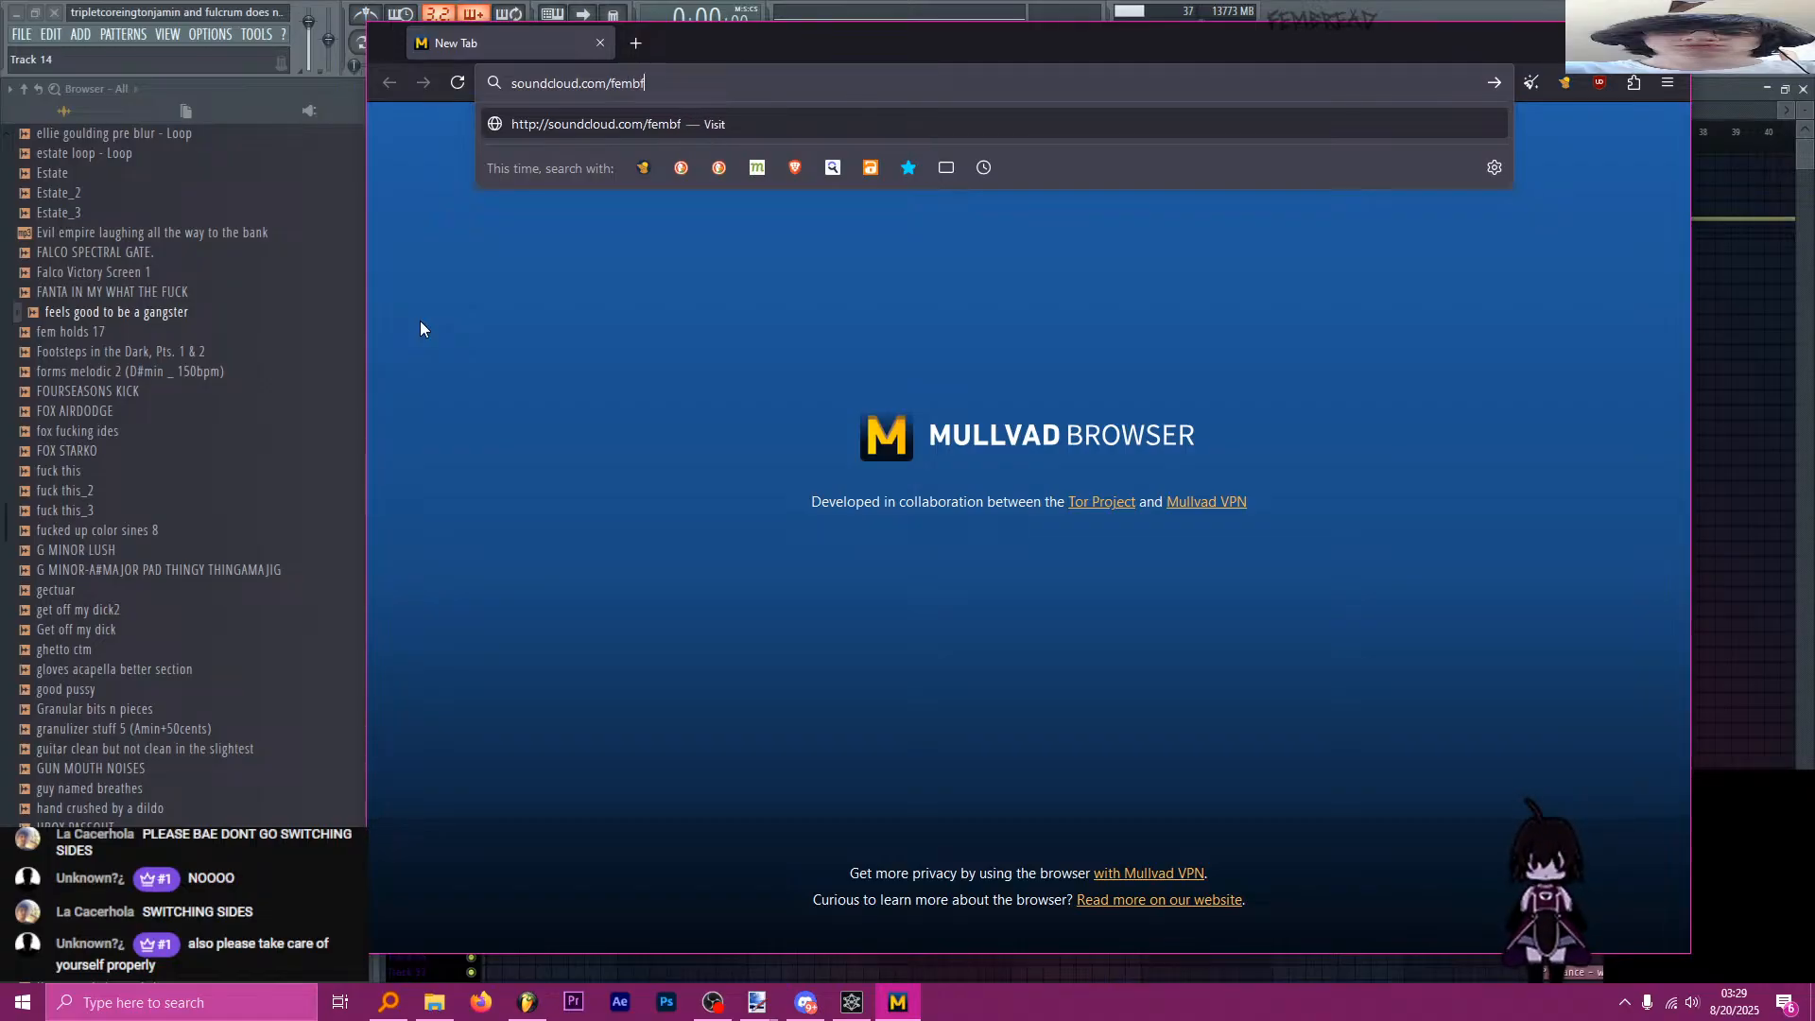
pyautogui.write('ead')
pyautogui.press('Return')
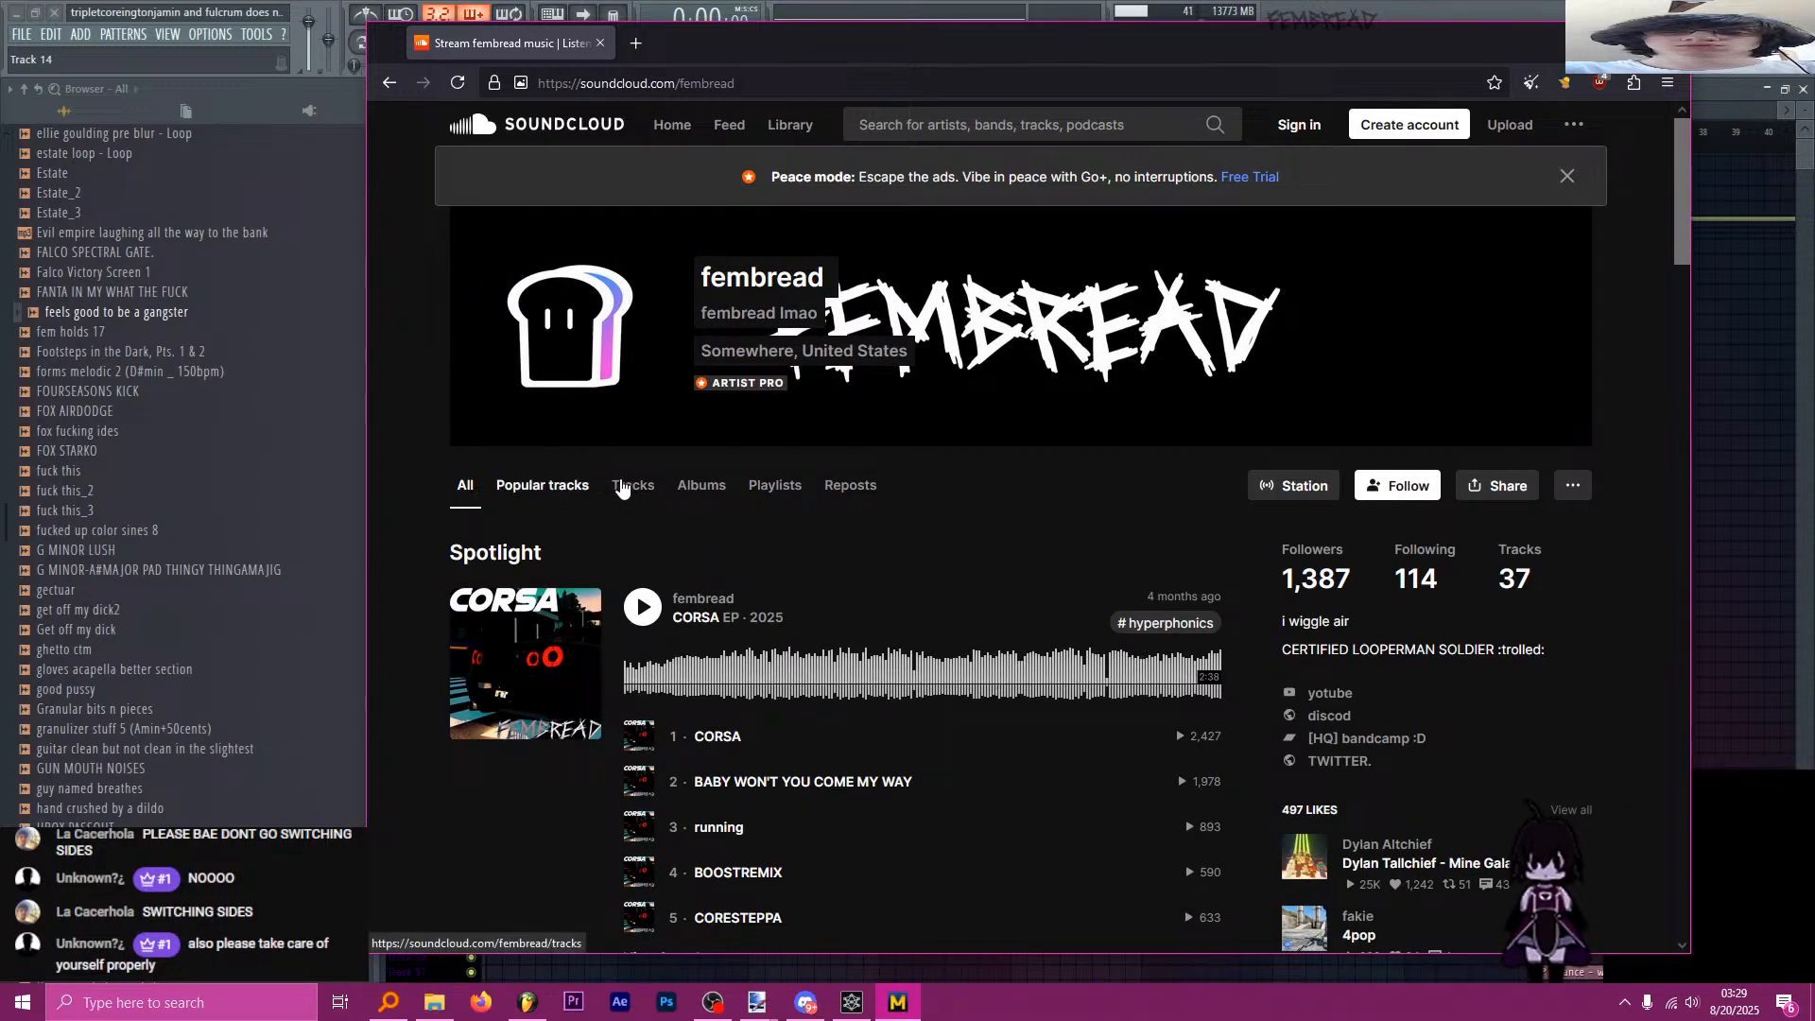
# Show only the profile's tracks and look through the list down to the oldest Lo Fi uploads.
pyautogui.click(633, 485)
pyautogui.scroll(-20, 530, 586)
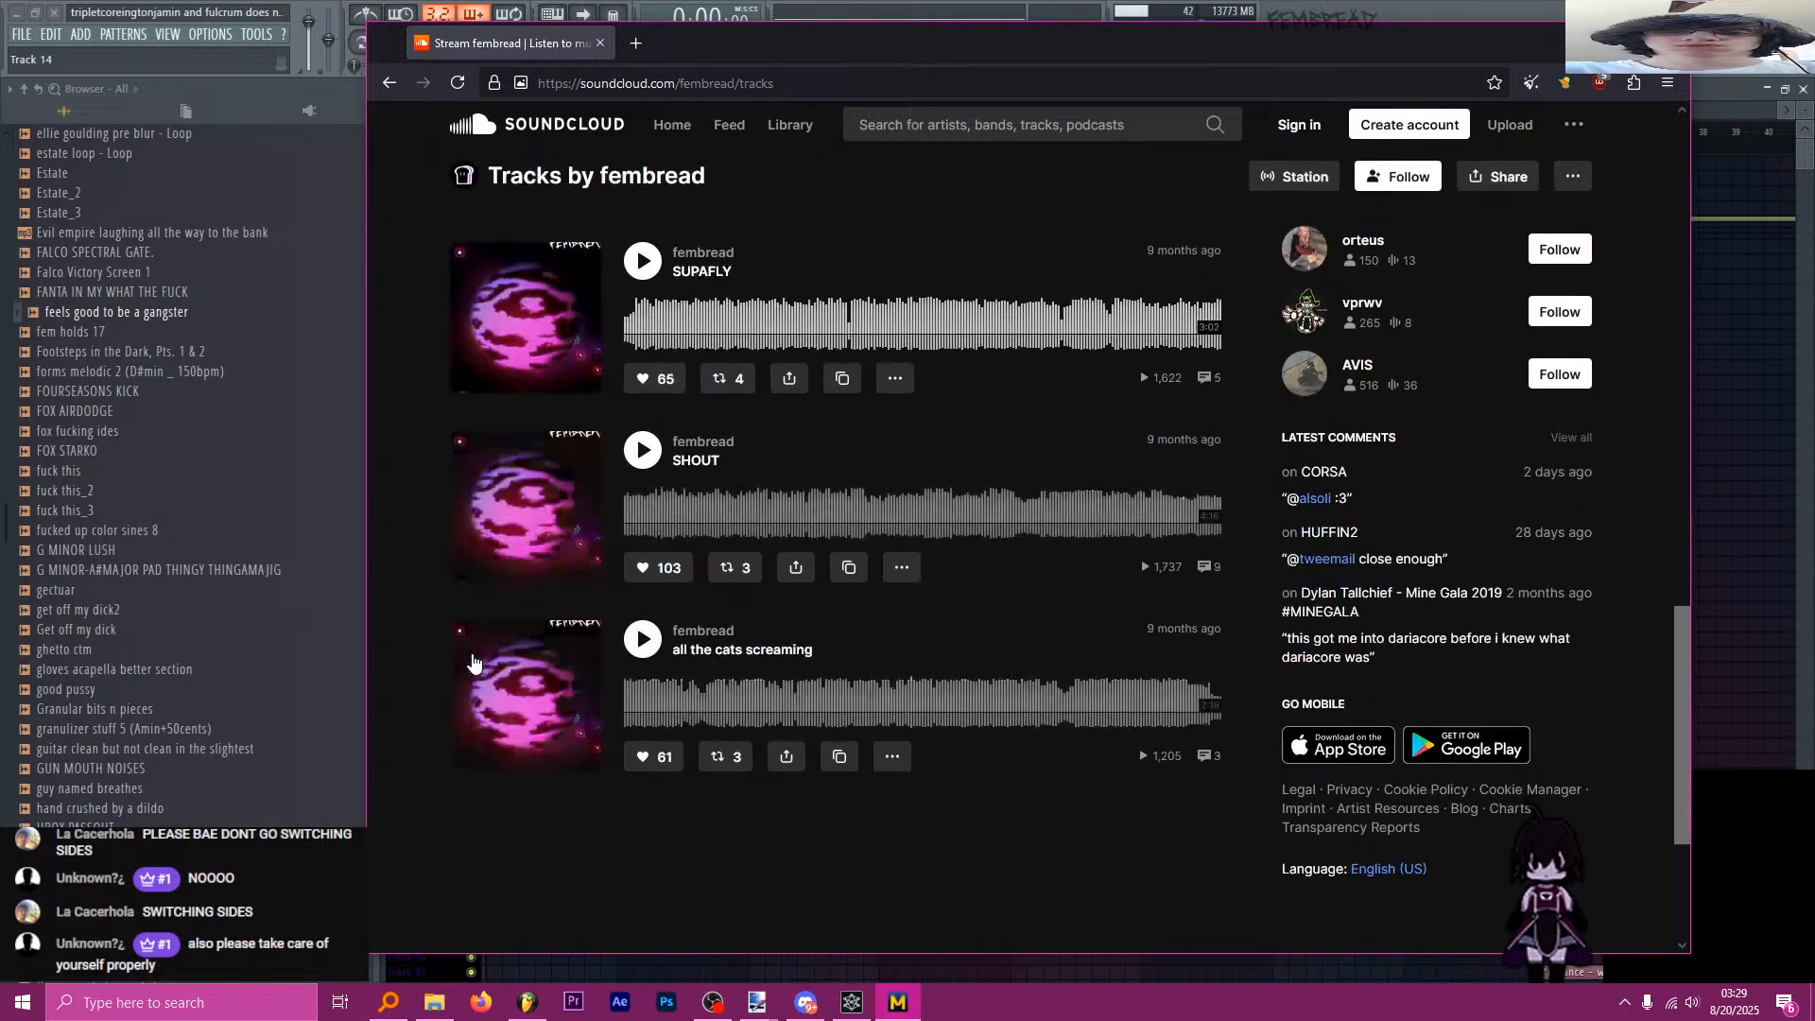
pyautogui.scroll(-20, 492, 605)
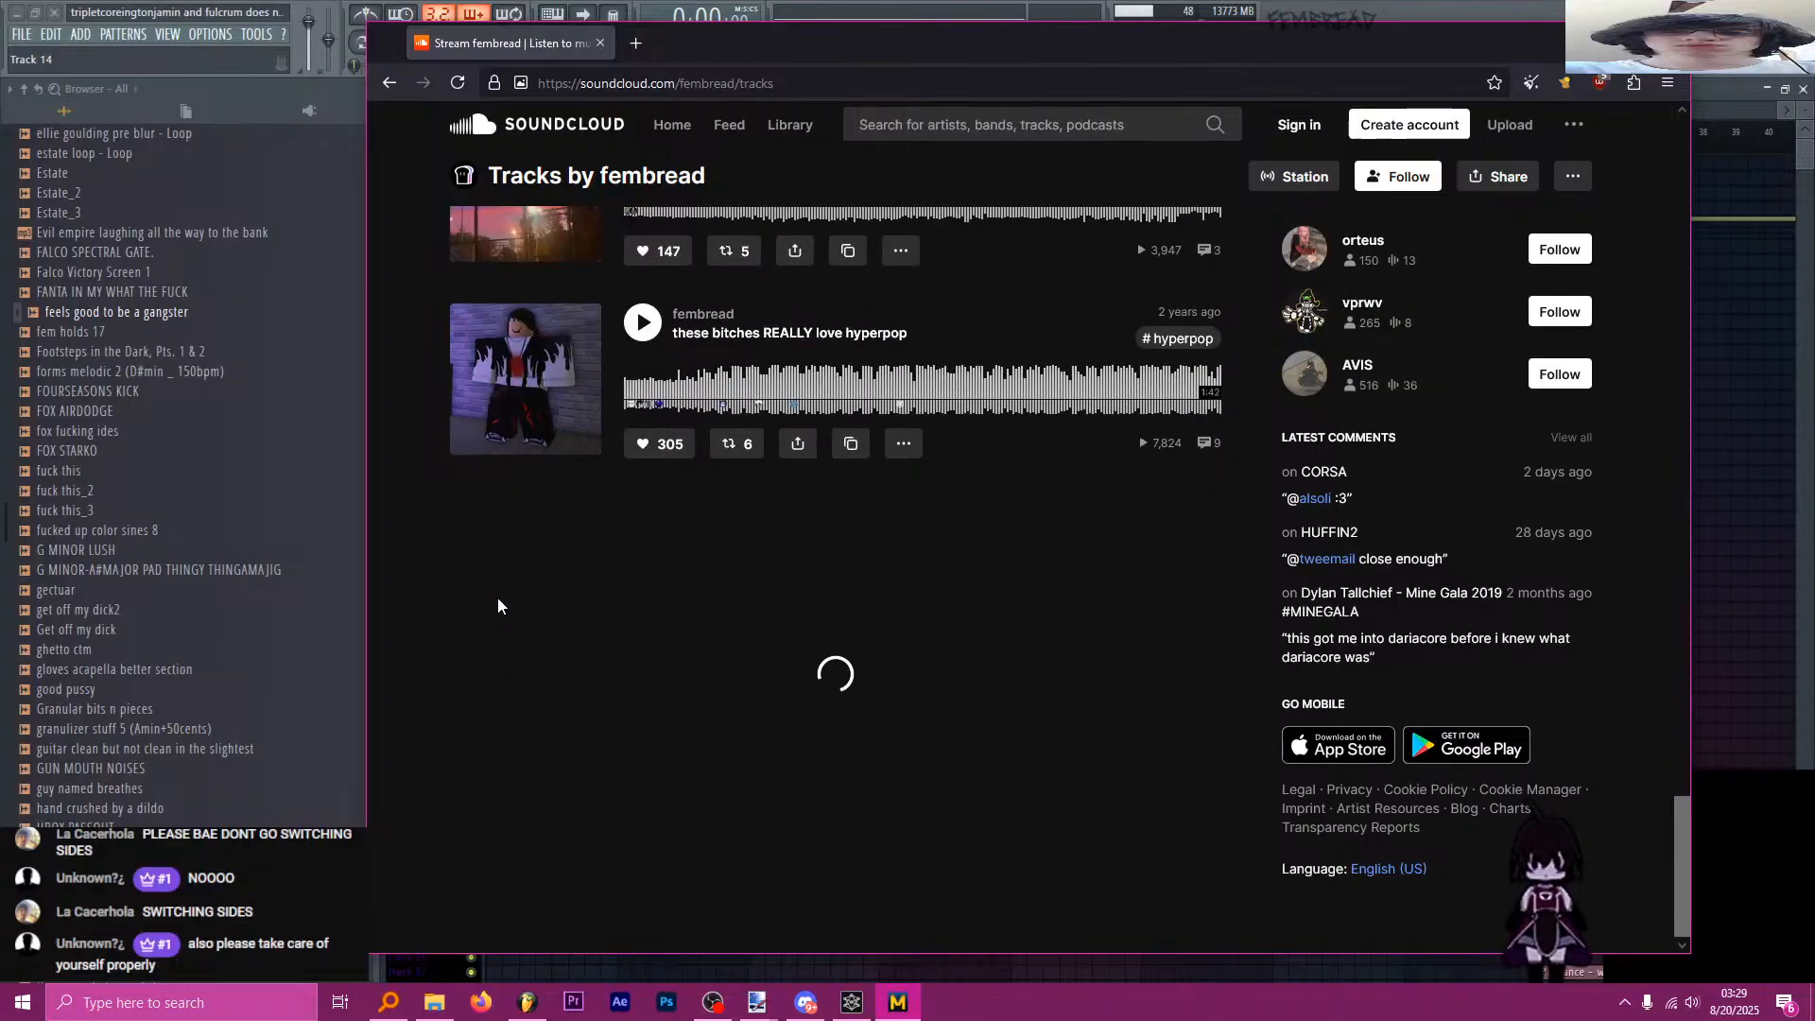
pyautogui.scroll(-3, 679, 536)
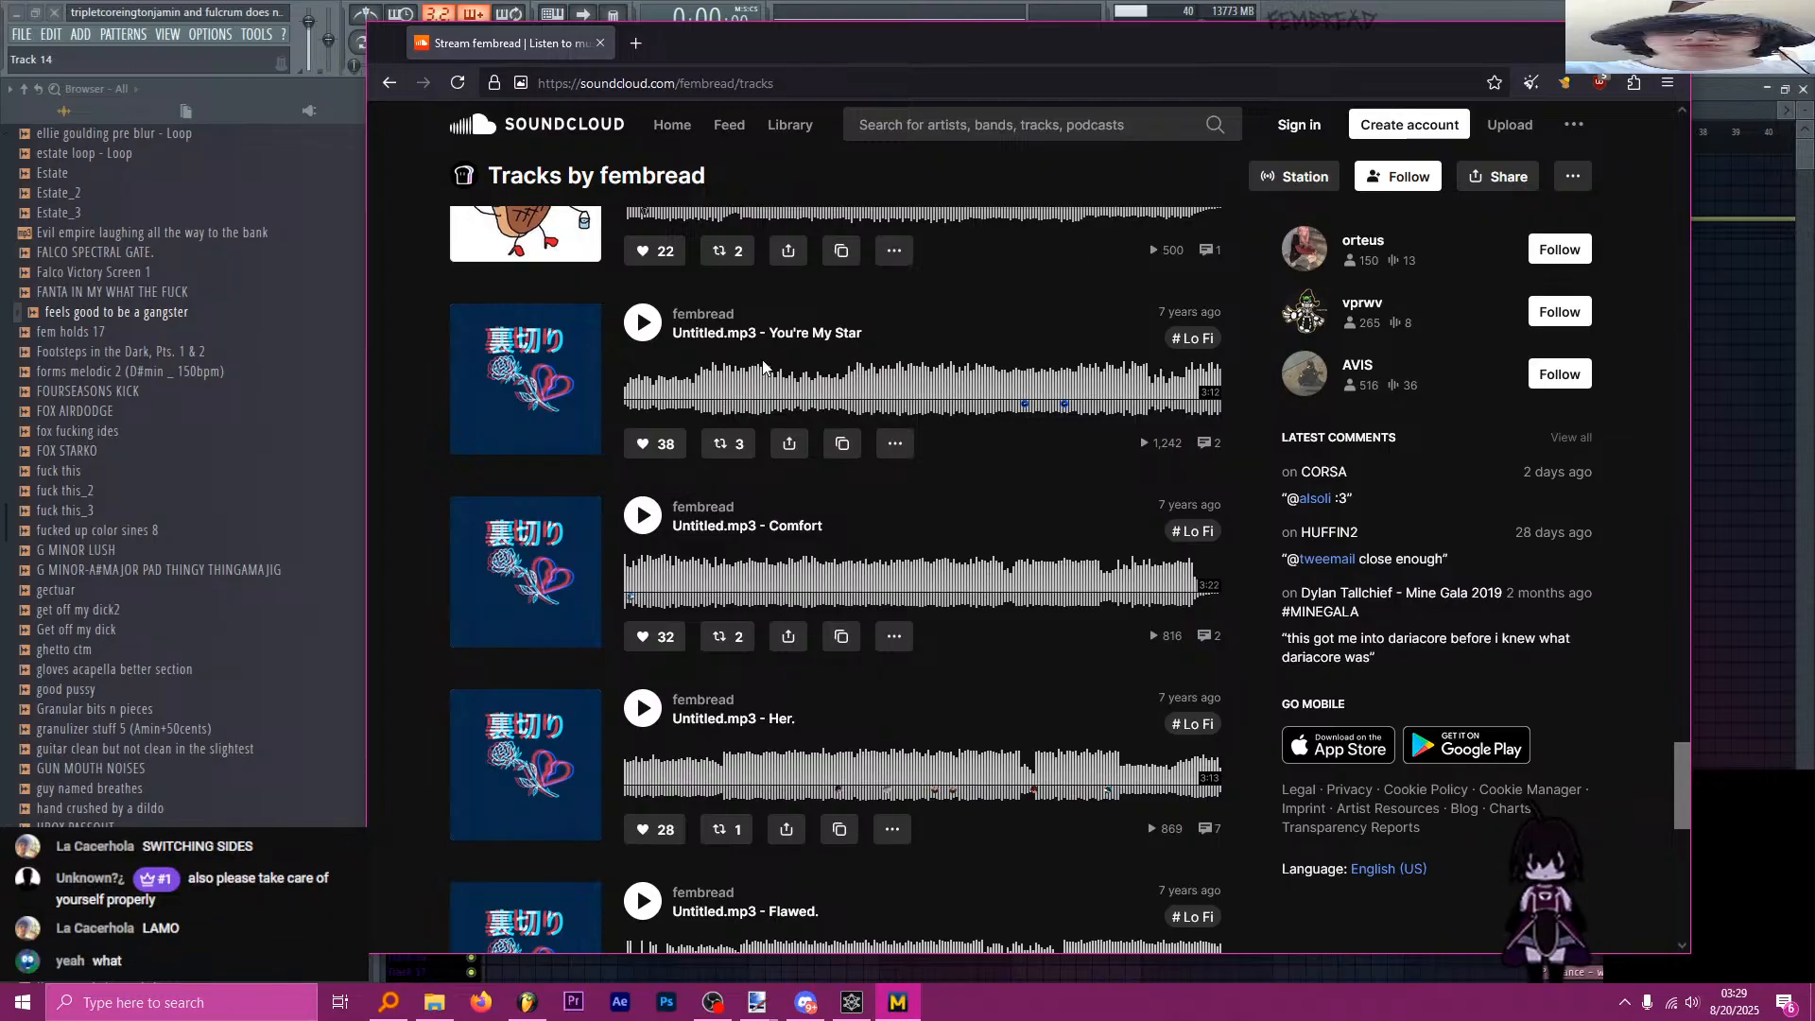
pyautogui.scroll(-5, 742, 377)
pyautogui.scroll(-5, 742, 377)
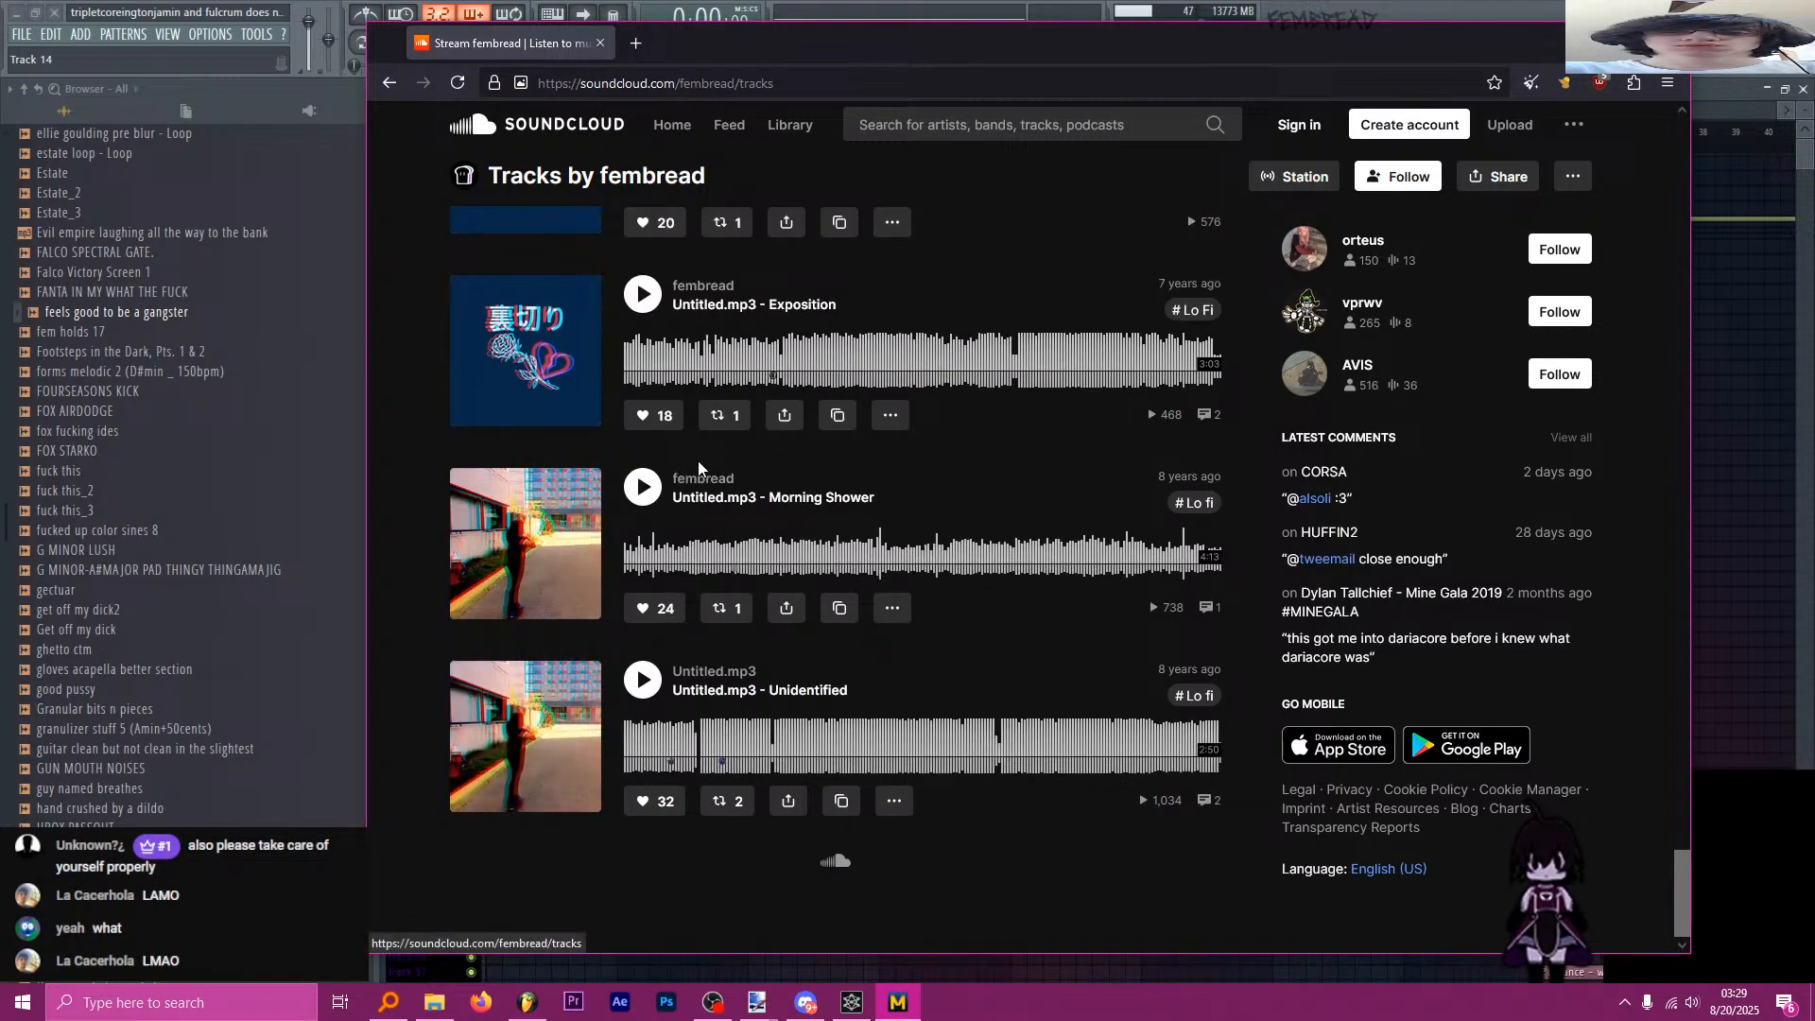
pyautogui.scroll(4, 586, 428)
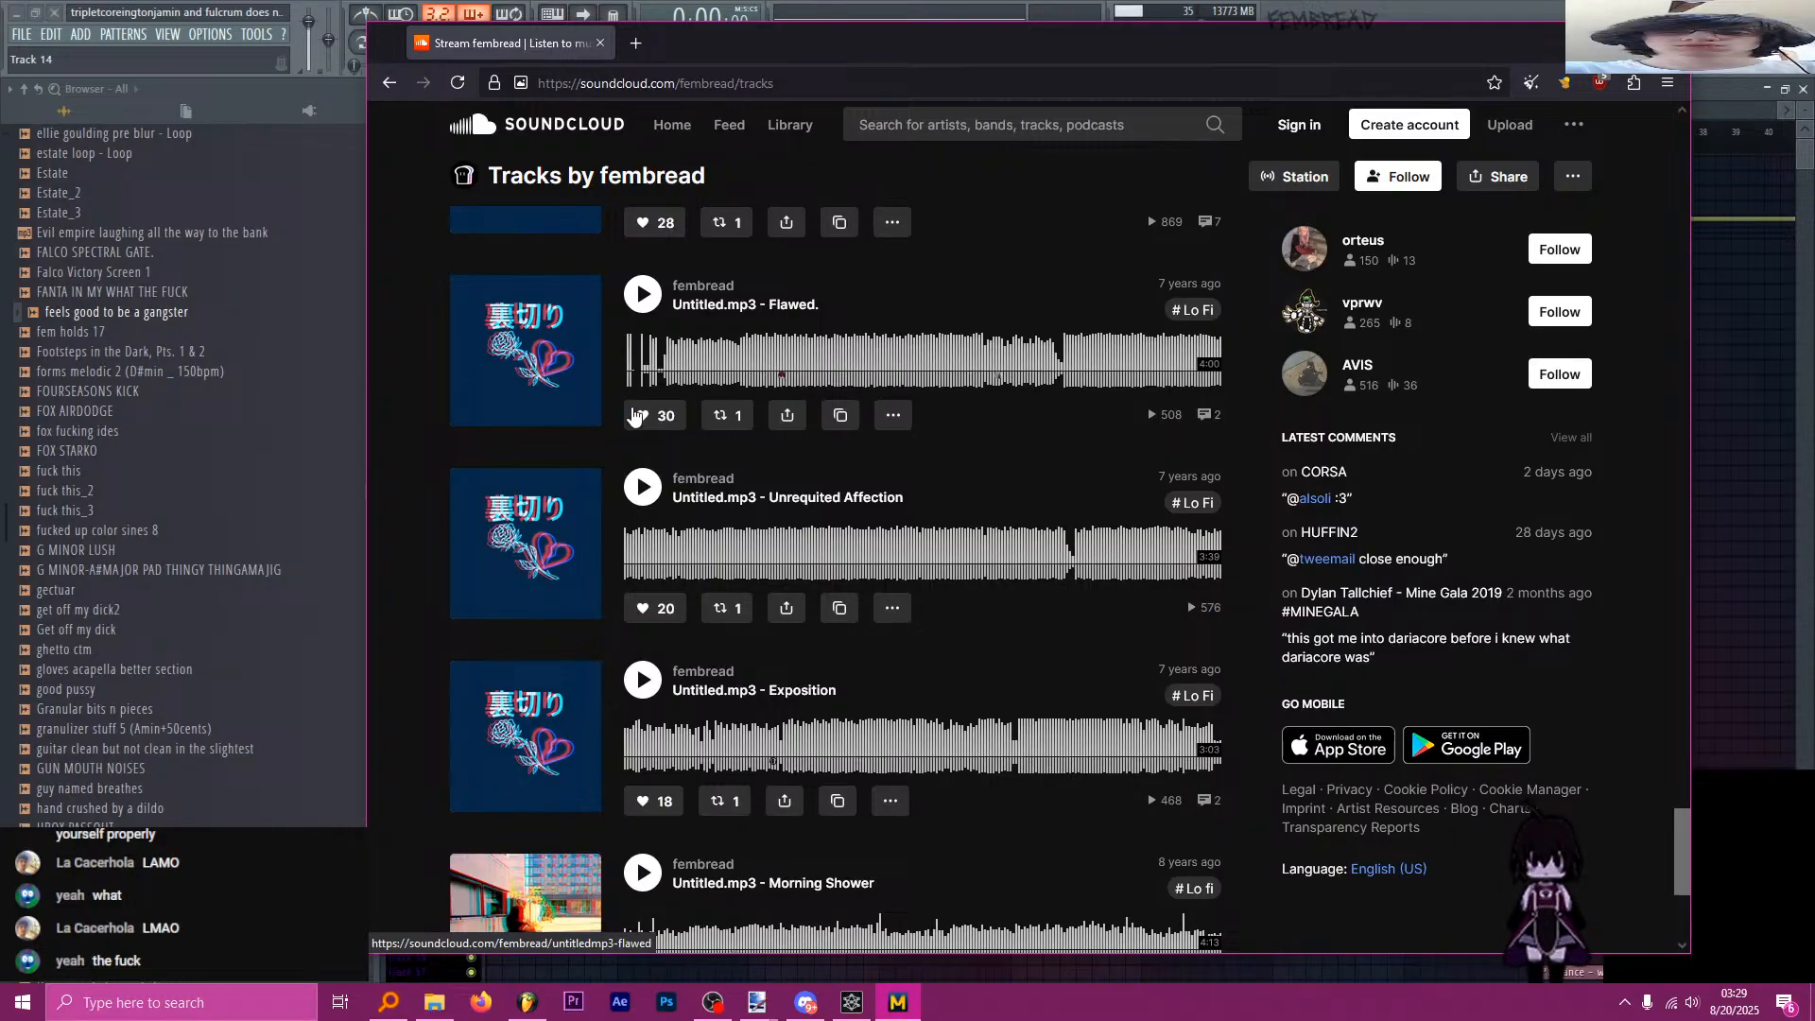
# Briefly play "Untitled.mp3 - Unrequited Affection", dismissing the sign-in prompt, and lower the player volume to below half.
pyautogui.click(641, 488)
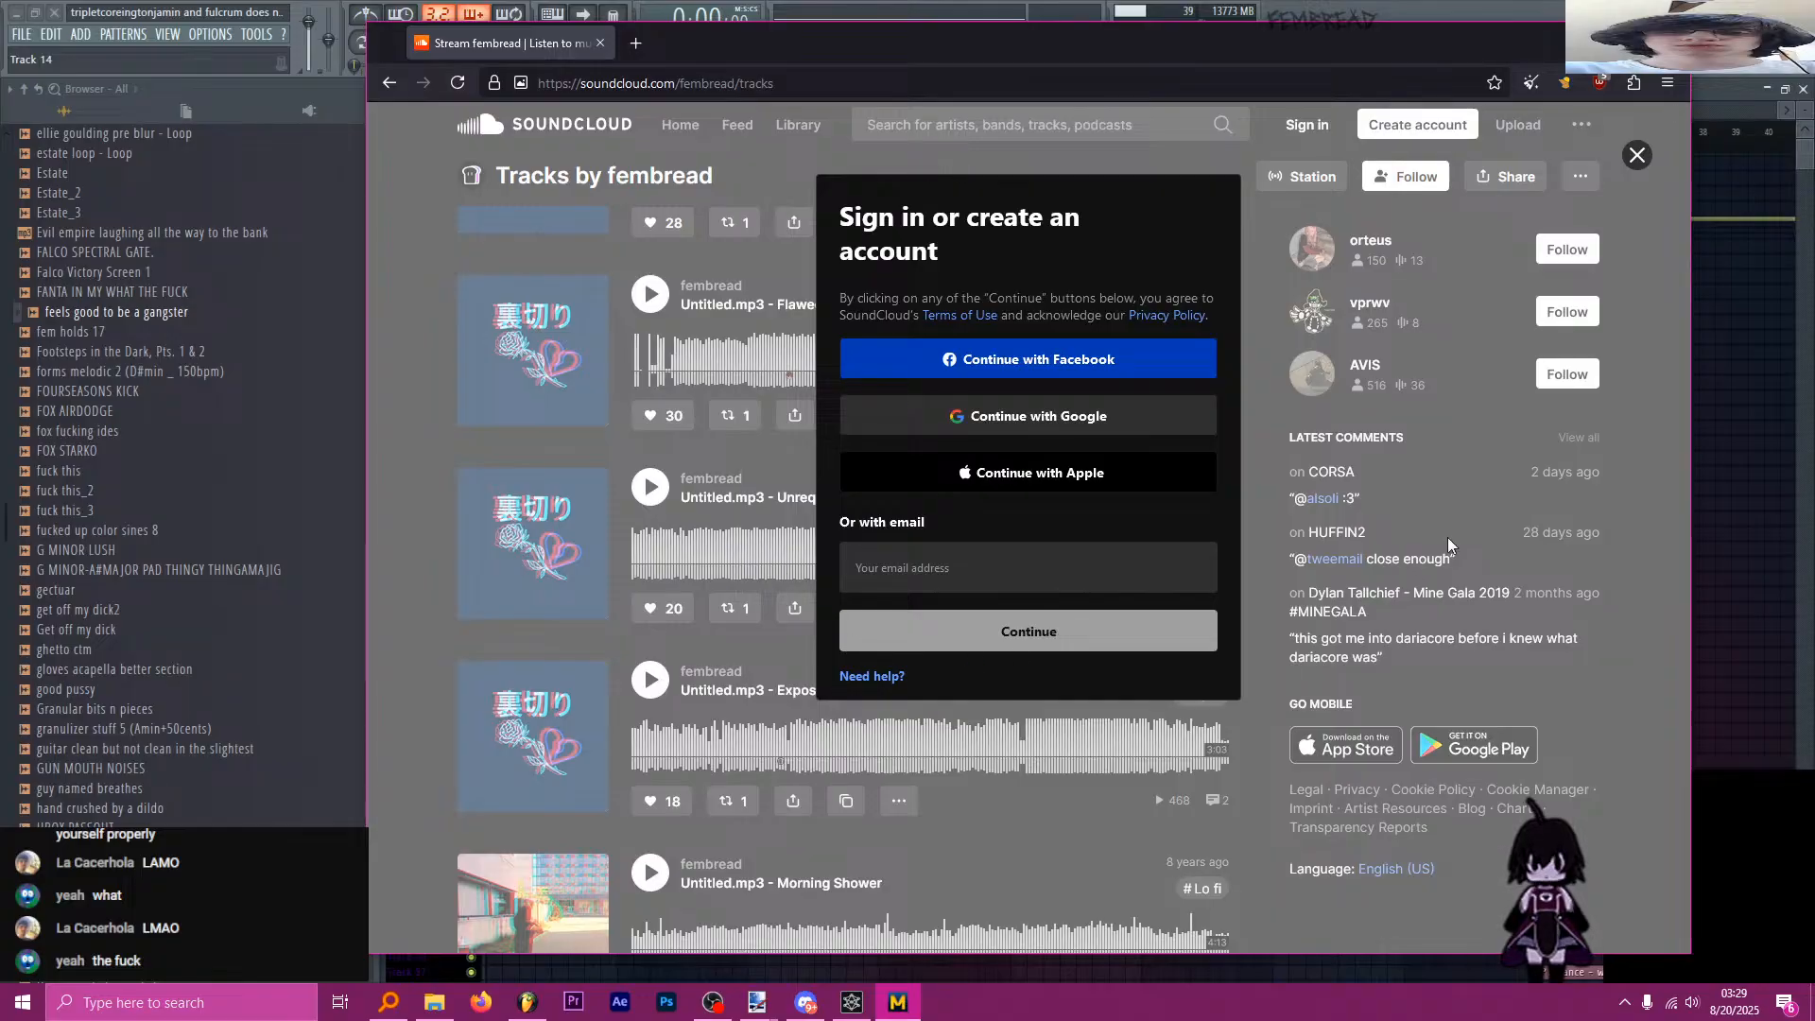
pyautogui.click(1636, 154)
pyautogui.click(643, 486)
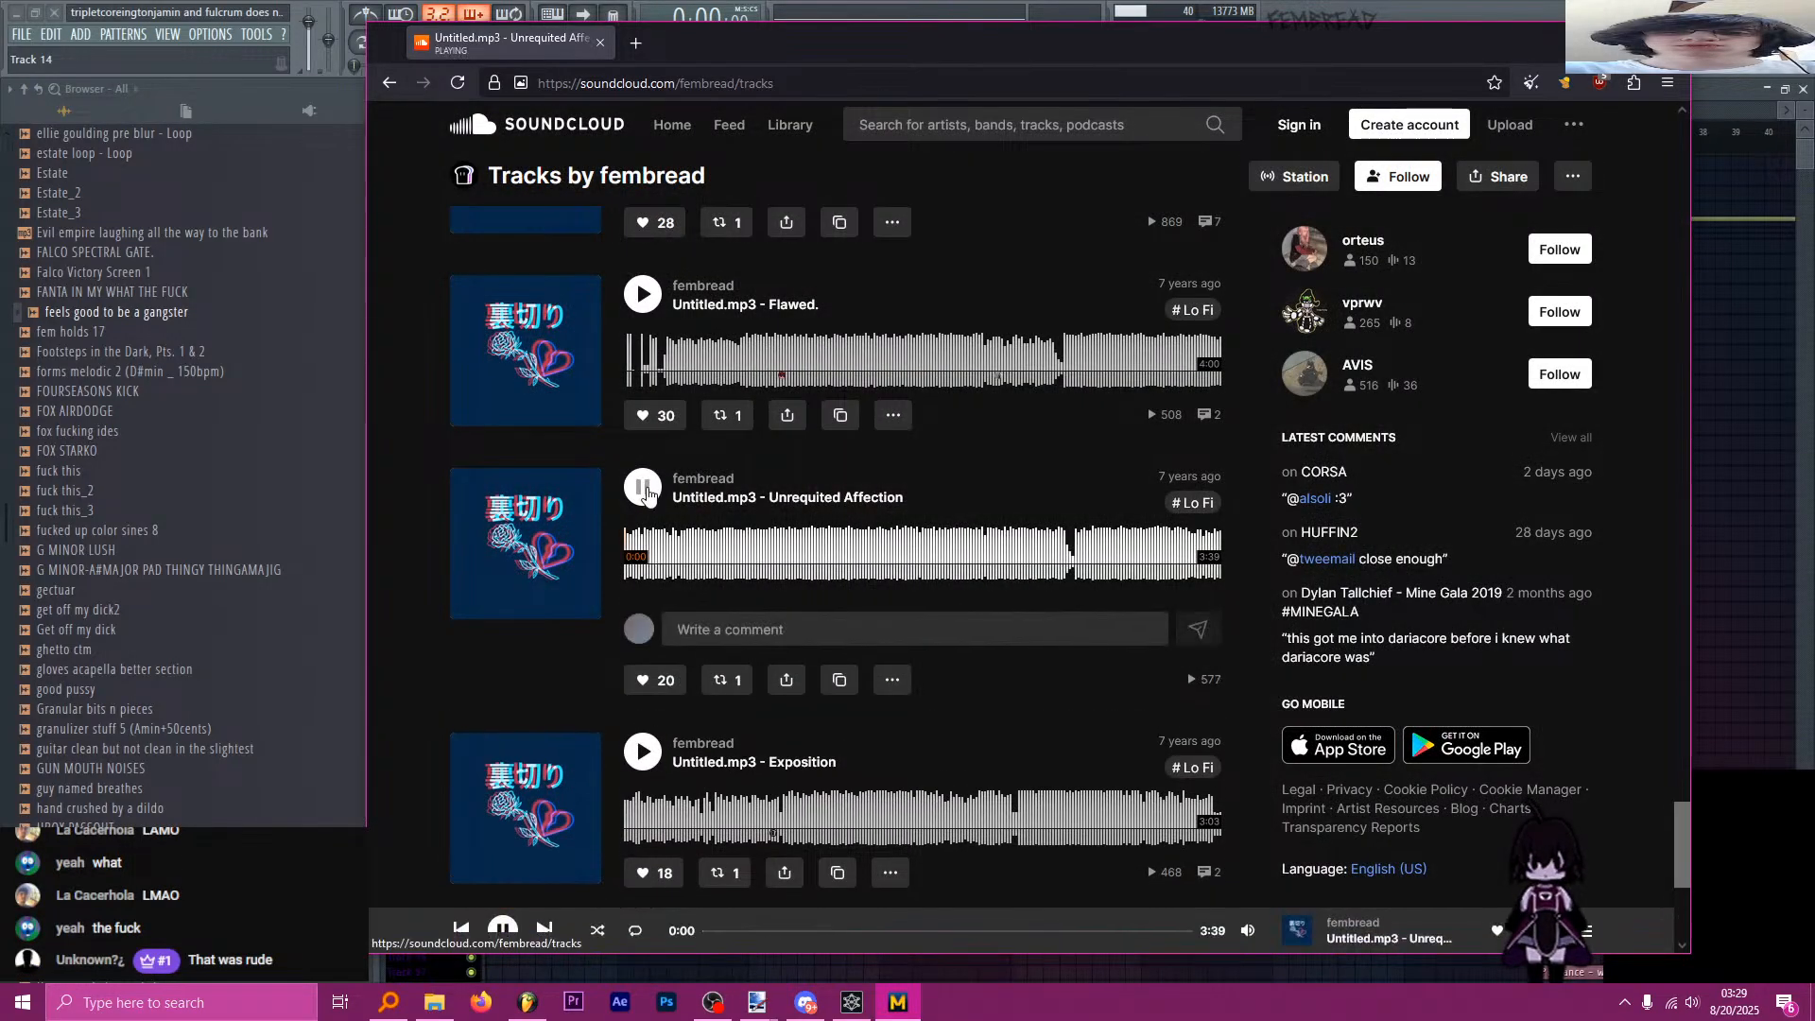
pyautogui.click(643, 487)
pyautogui.moveTo(1249, 929)
pyautogui.moveTo(1251, 832); pyautogui.dragTo(1251, 857)
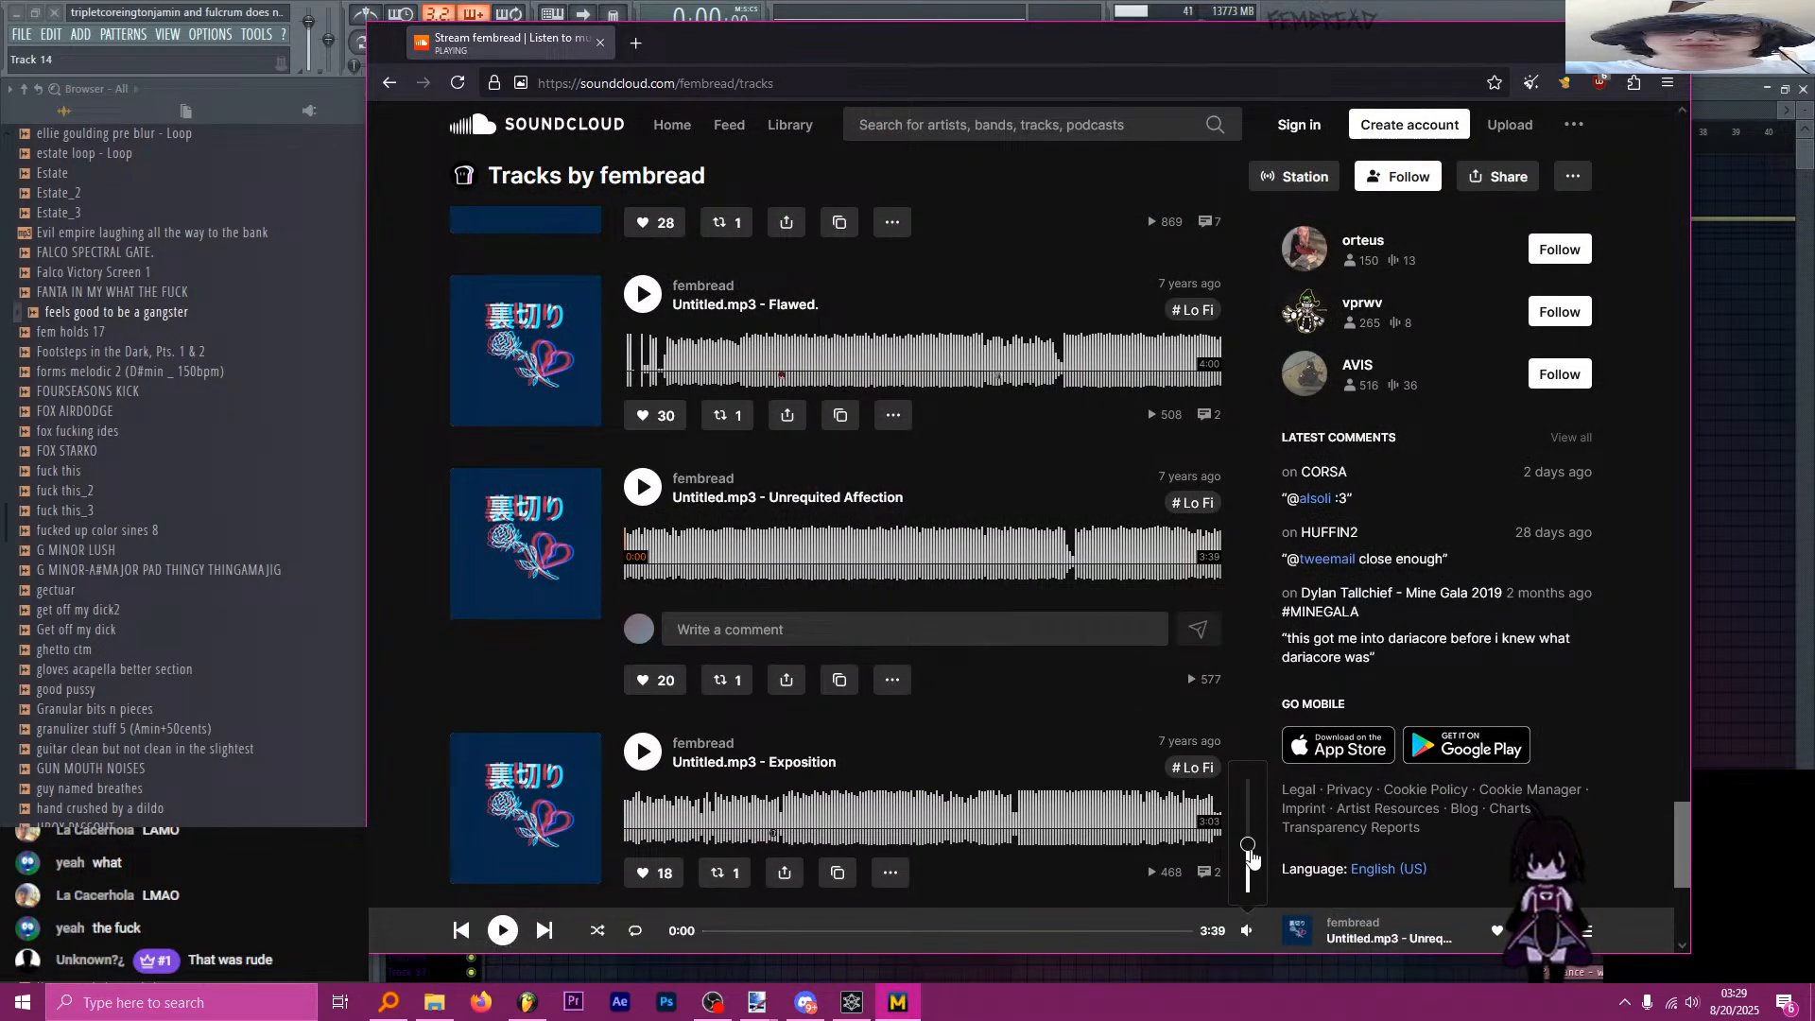
# Briefly preview the tracks "Exposition", "Her." and "Flawed." from the Untitled.mp3 uploads.
pyautogui.click(642, 751)
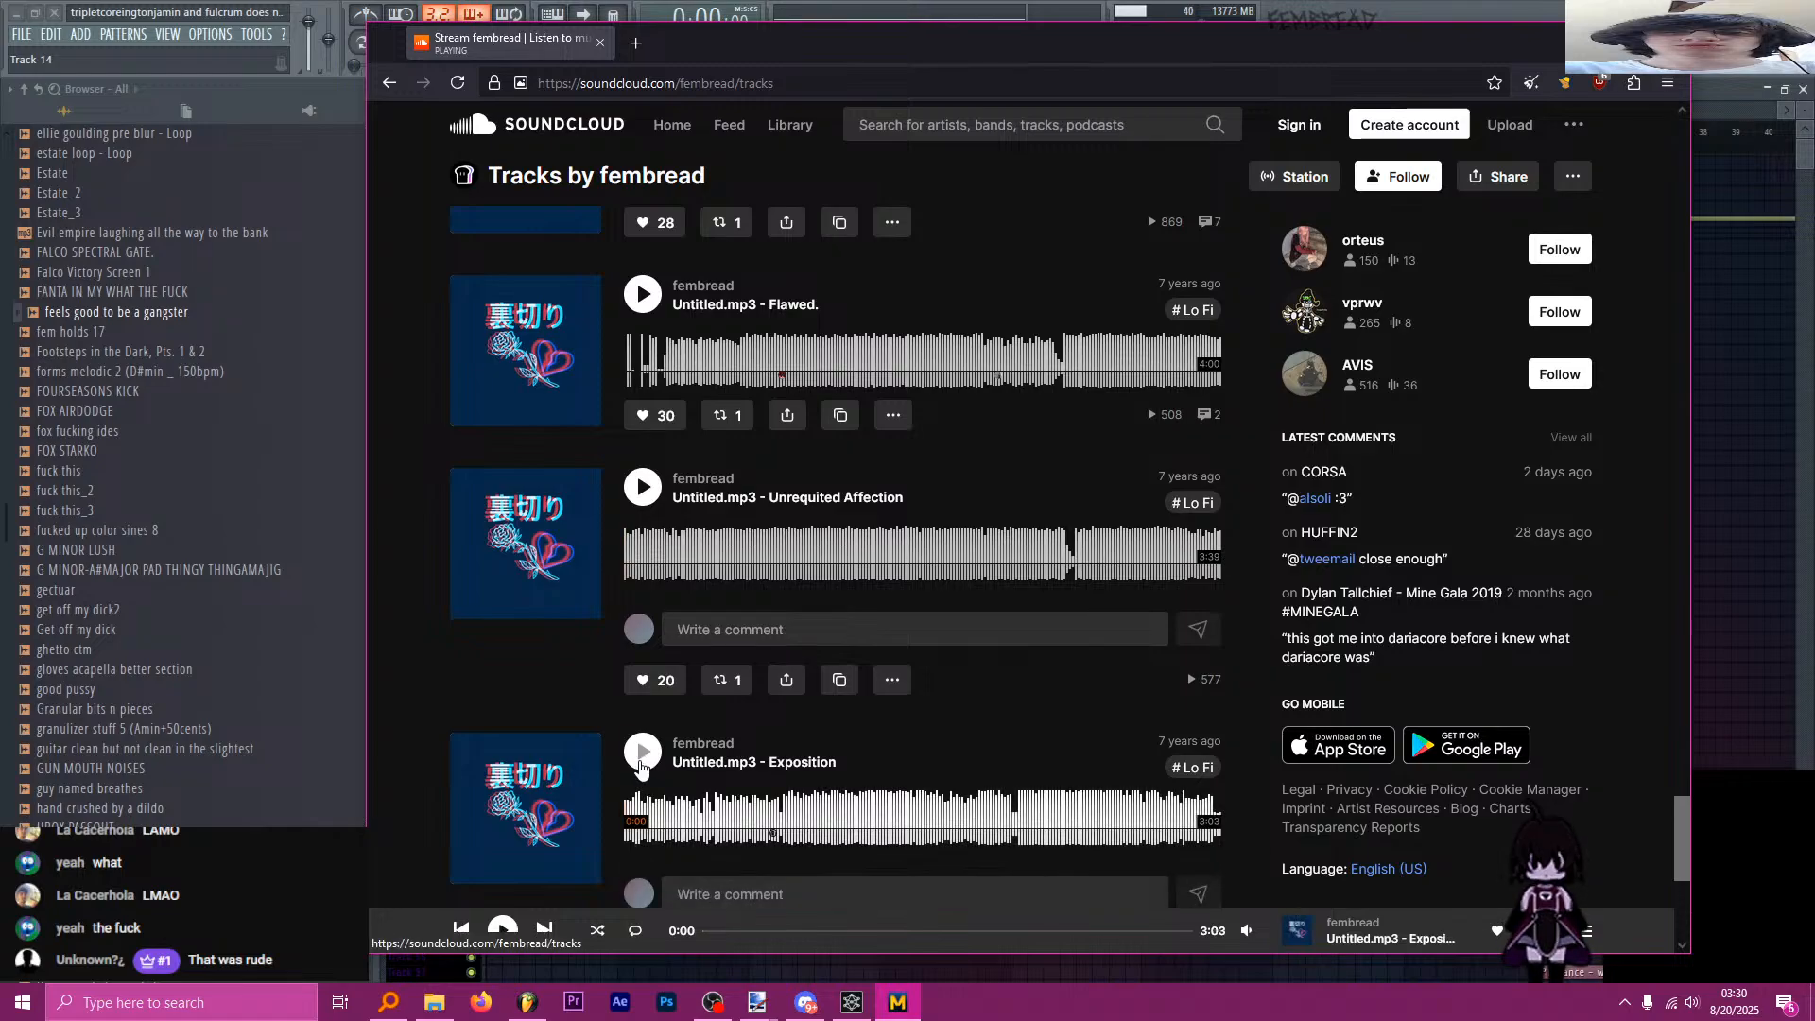
pyautogui.scroll(2, 646, 487)
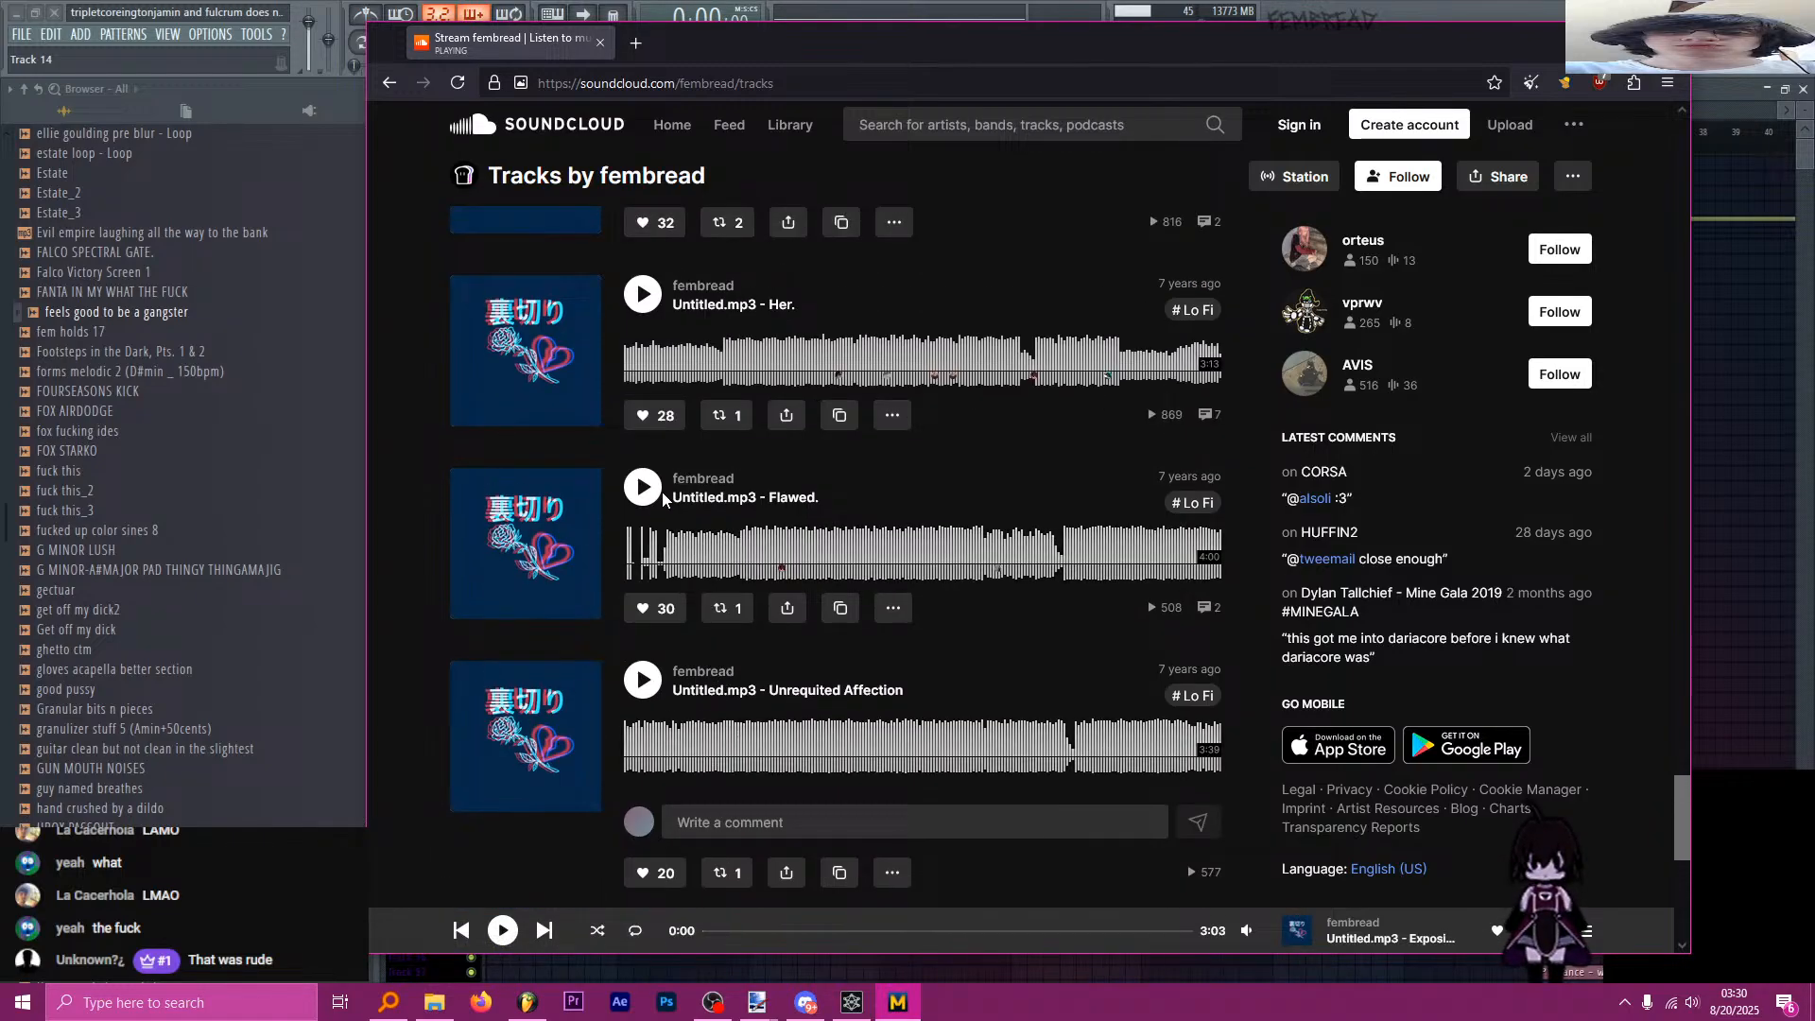
pyautogui.click(641, 298)
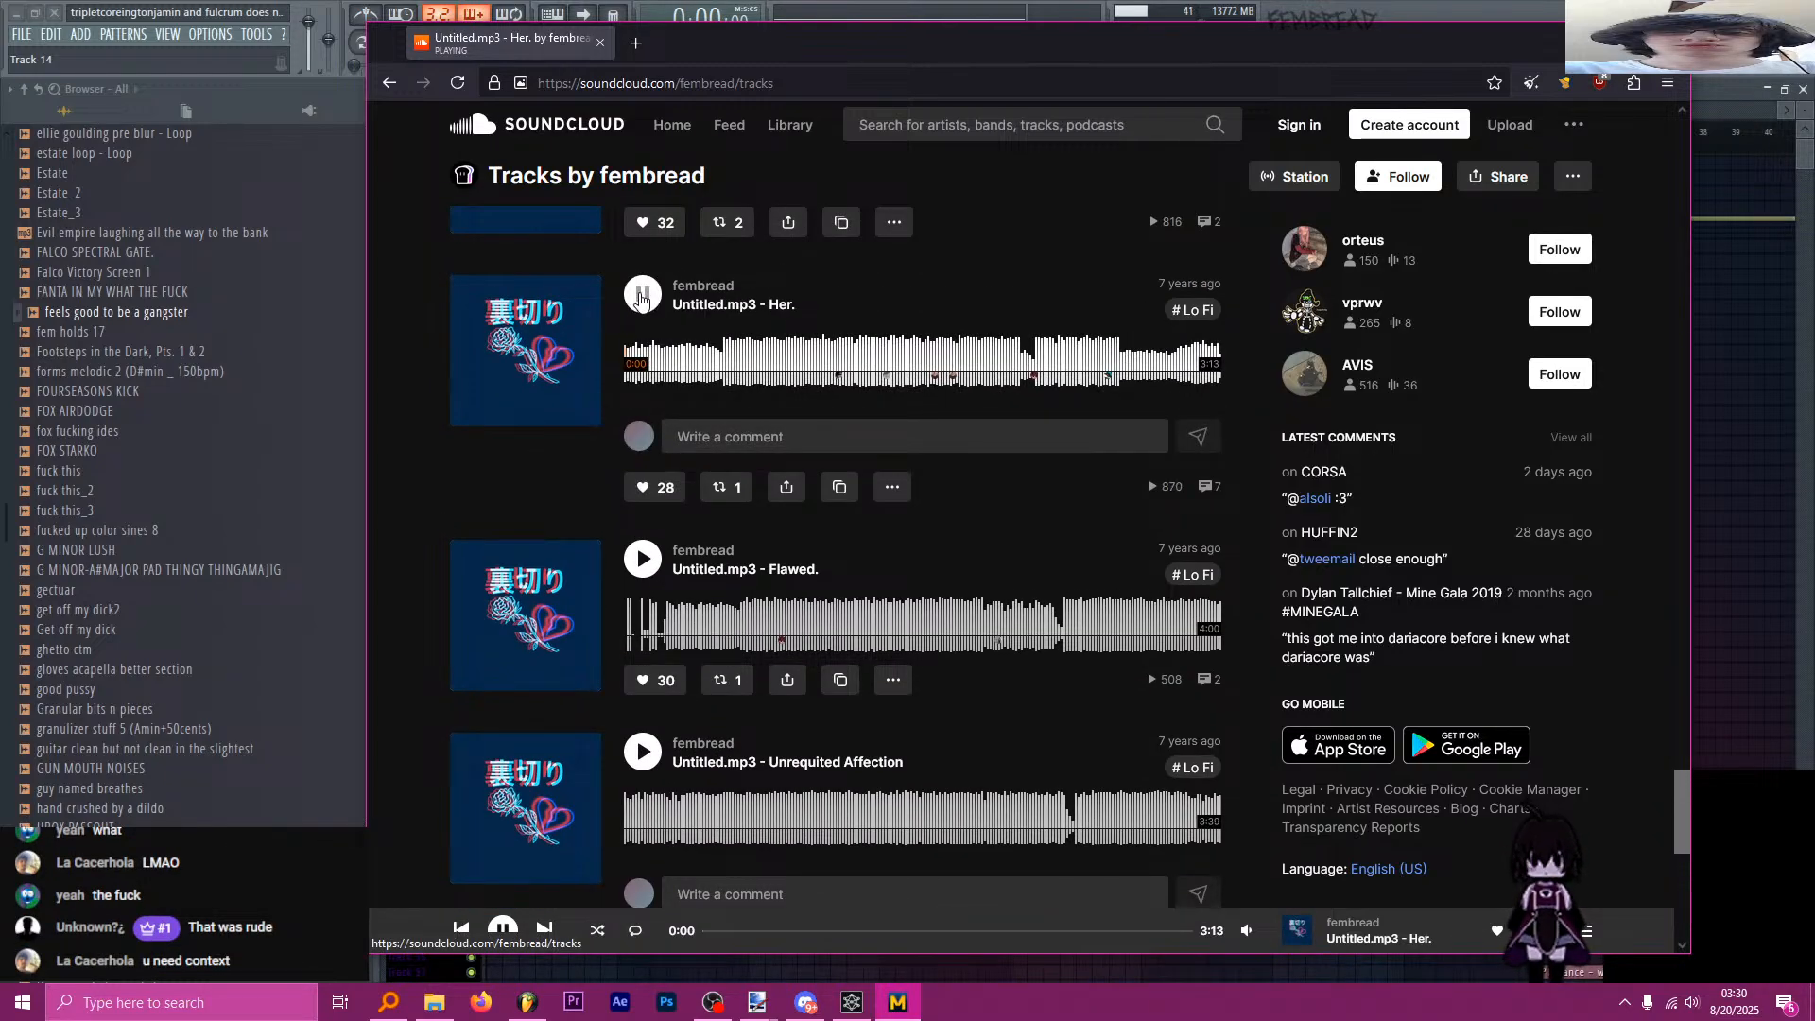
pyautogui.click(641, 299)
pyautogui.click(643, 558)
pyautogui.click(642, 558)
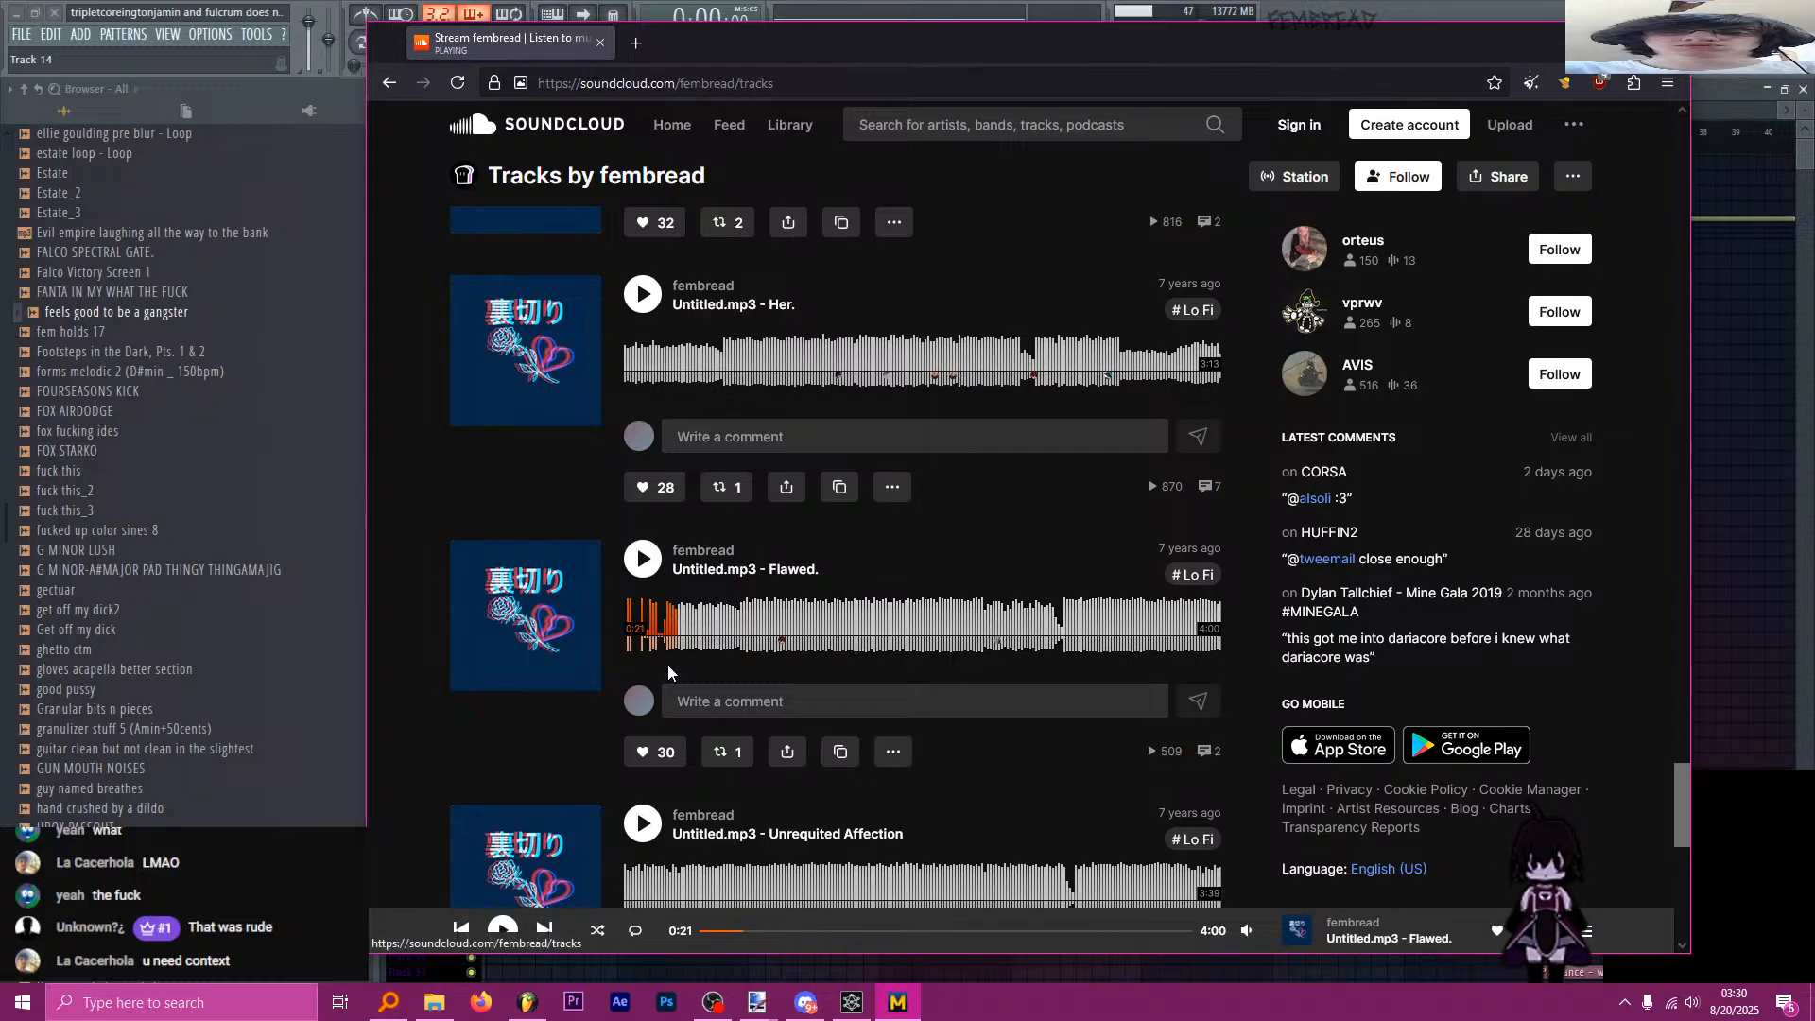
# Briefly preview "Untitled.mp3 - Comfort" and "Untitled.mp3 - You're My Star".
pyautogui.scroll(-2, 658, 626)
pyautogui.scroll(6, 658, 627)
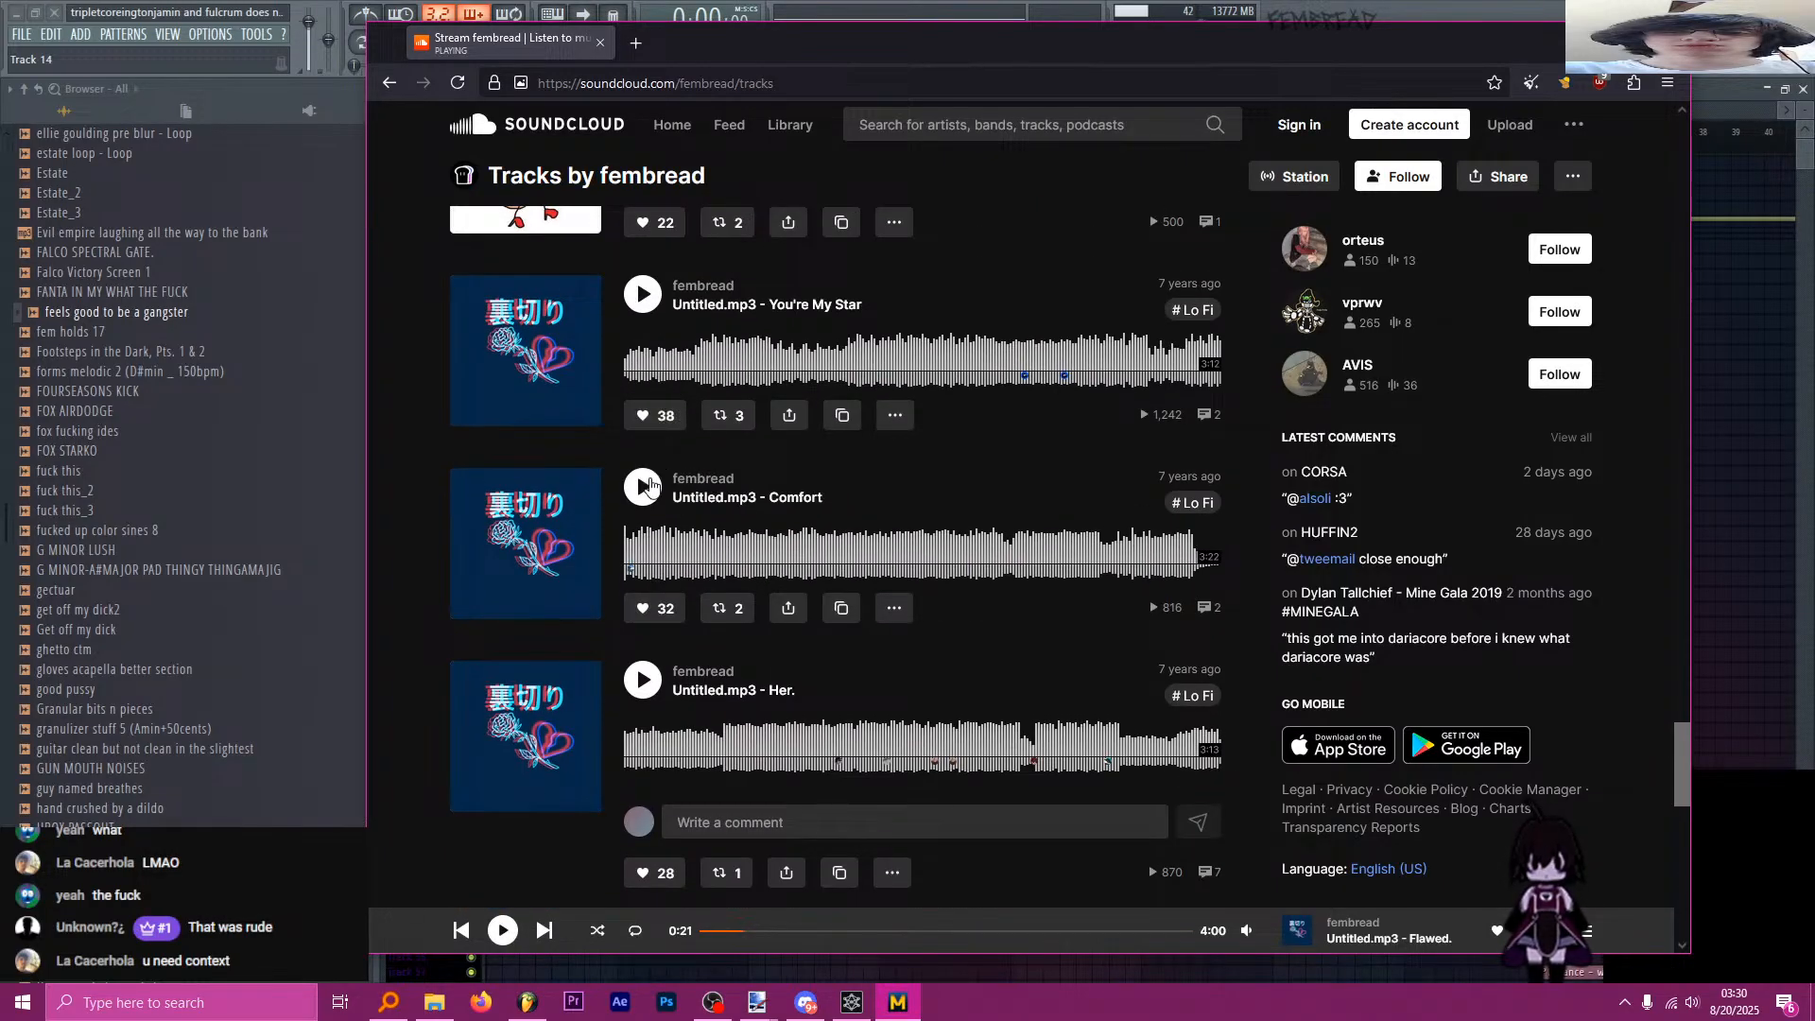
pyautogui.click(646, 487)
pyautogui.click(651, 486)
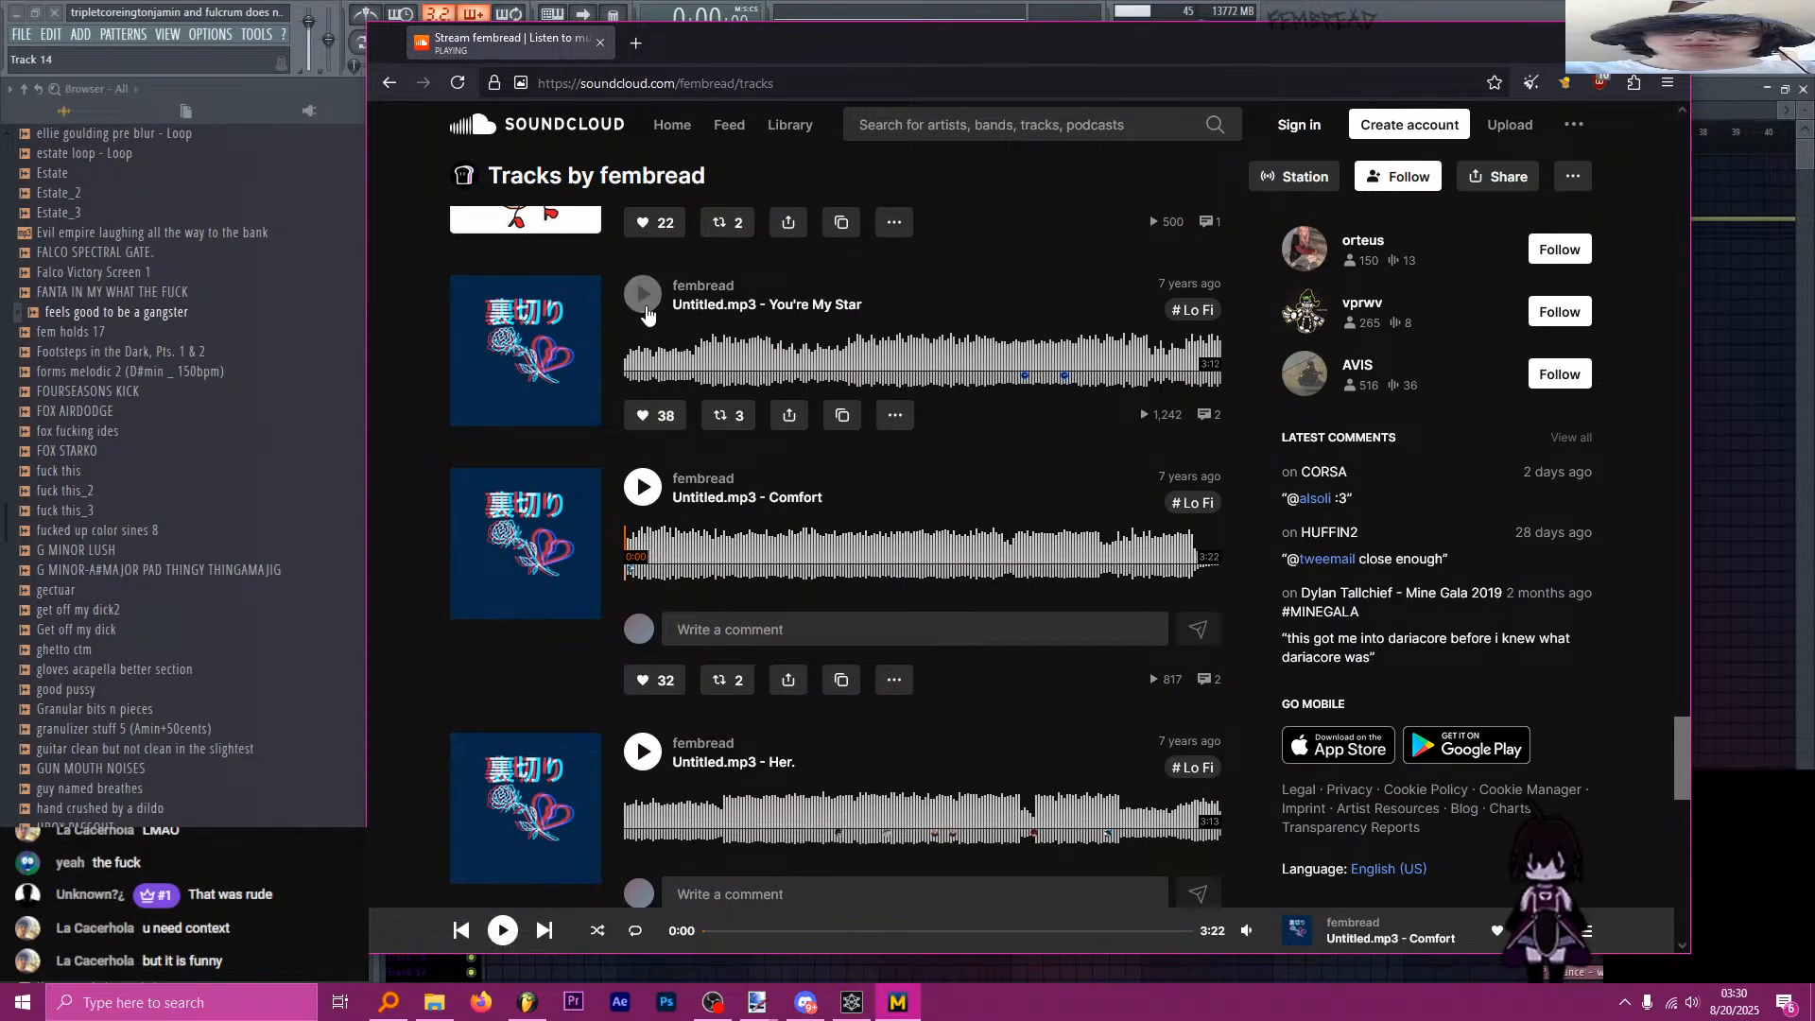
pyautogui.click(643, 301)
pyautogui.click(644, 301)
# Preview "Untitled.mp3 - Unrequited Affection" again and "Untitled.mp3 - Unidentified" at the end of the track list.
pyautogui.scroll(3, 652, 321)
pyautogui.scroll(-8, 736, 619)
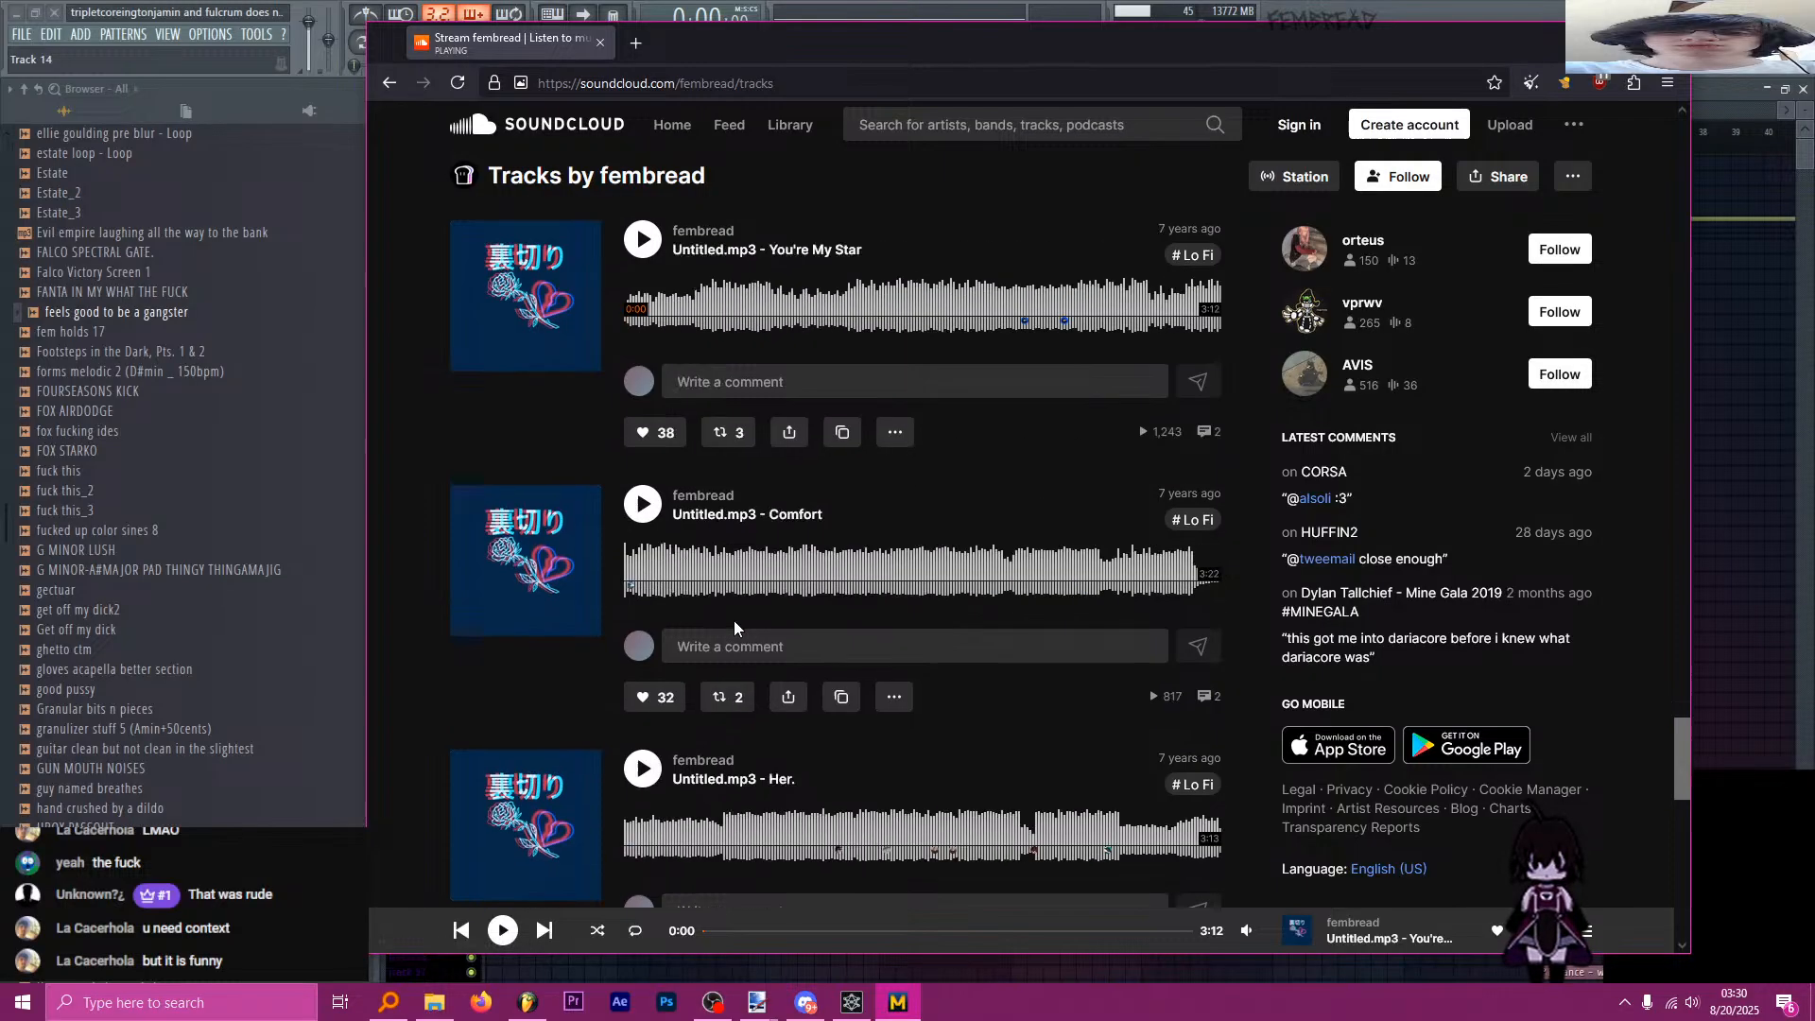
pyautogui.scroll(-2, 719, 633)
pyautogui.click(642, 680)
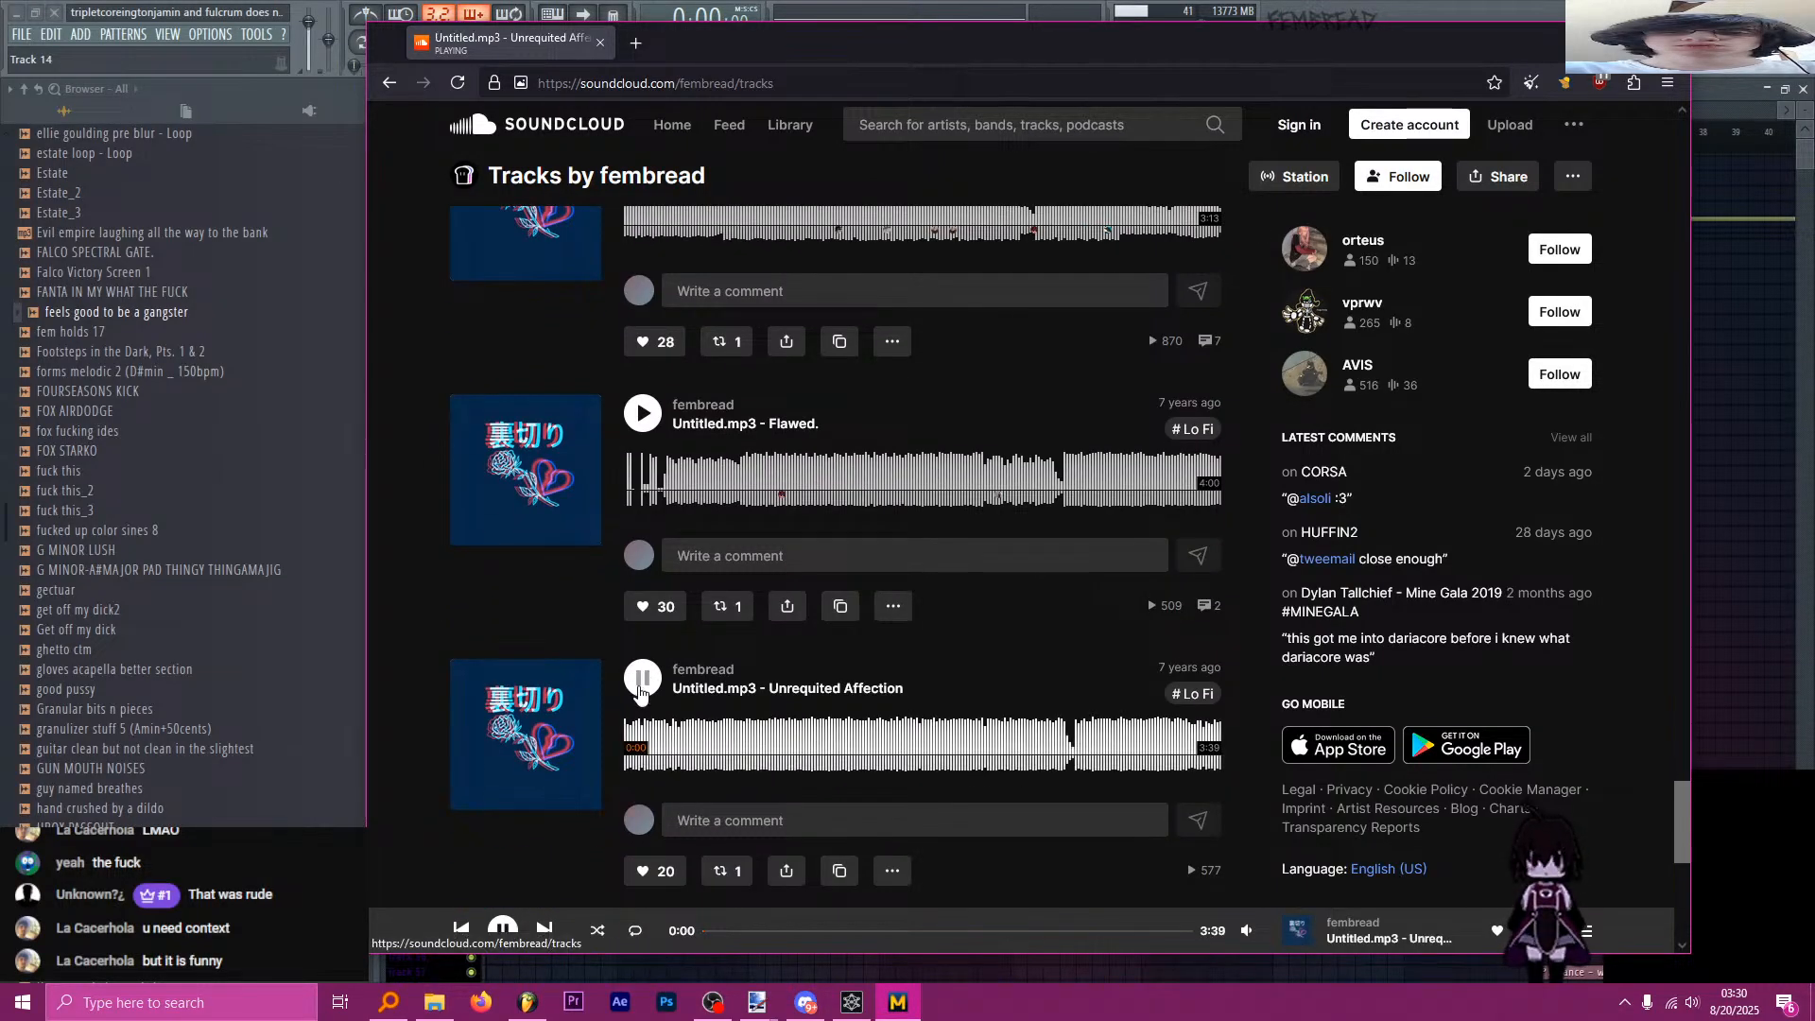
pyautogui.scroll(-4, 641, 690)
pyautogui.scroll(-3, 640, 695)
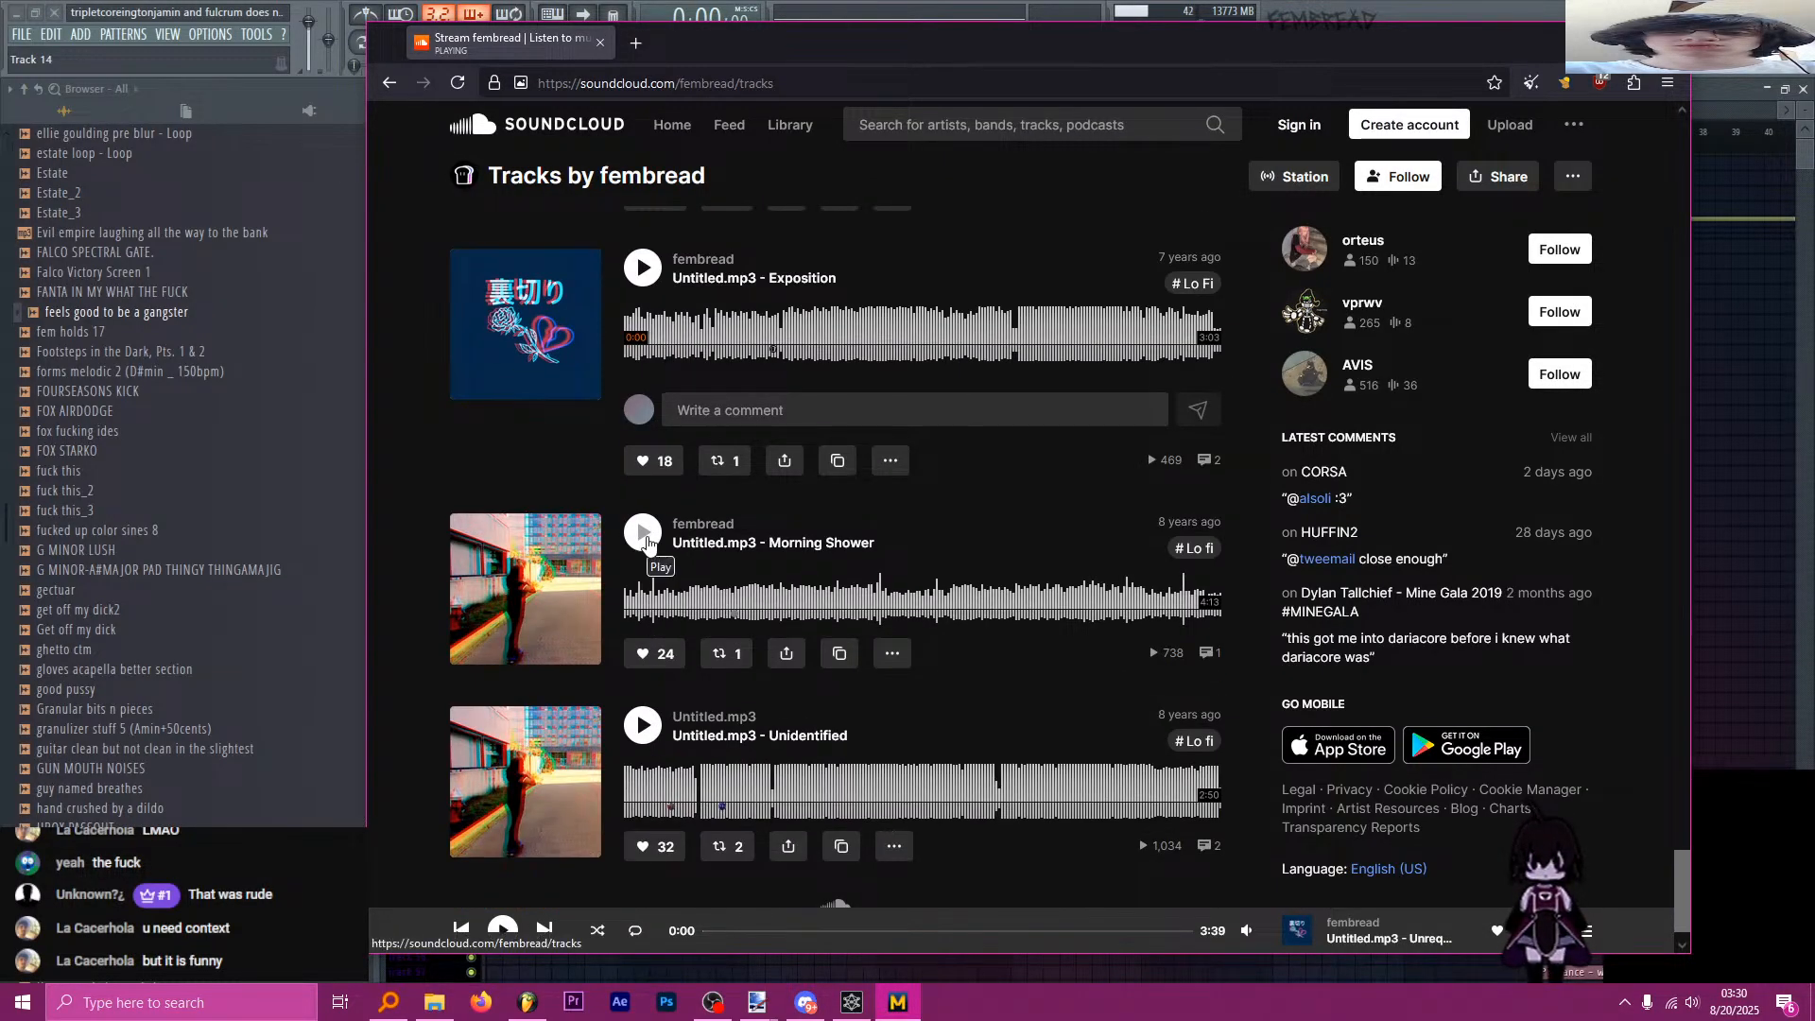
pyautogui.click(643, 724)
# Sample "Exposition" from about 0:40, "Unrequited Affection" from about 0:27 and "Flawed." from about 0:49.
pyautogui.scroll(3, 643, 614)
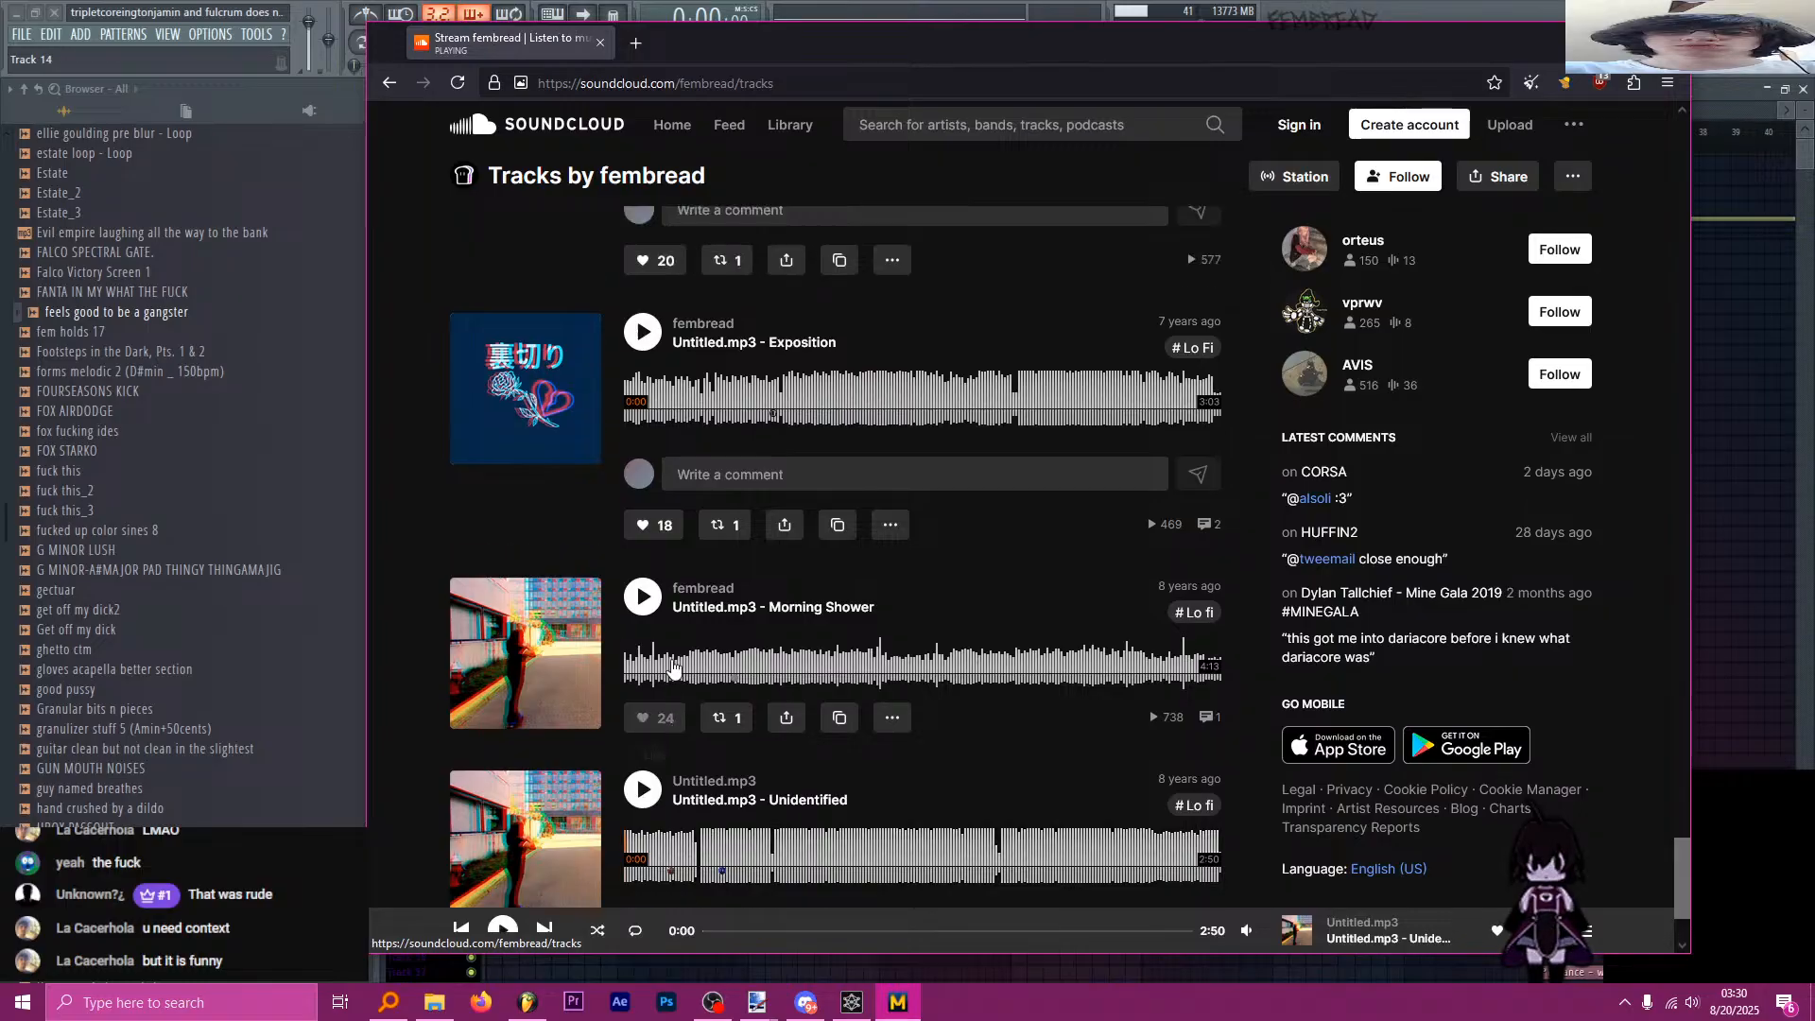
pyautogui.click(641, 557)
pyautogui.scroll(3, 646, 567)
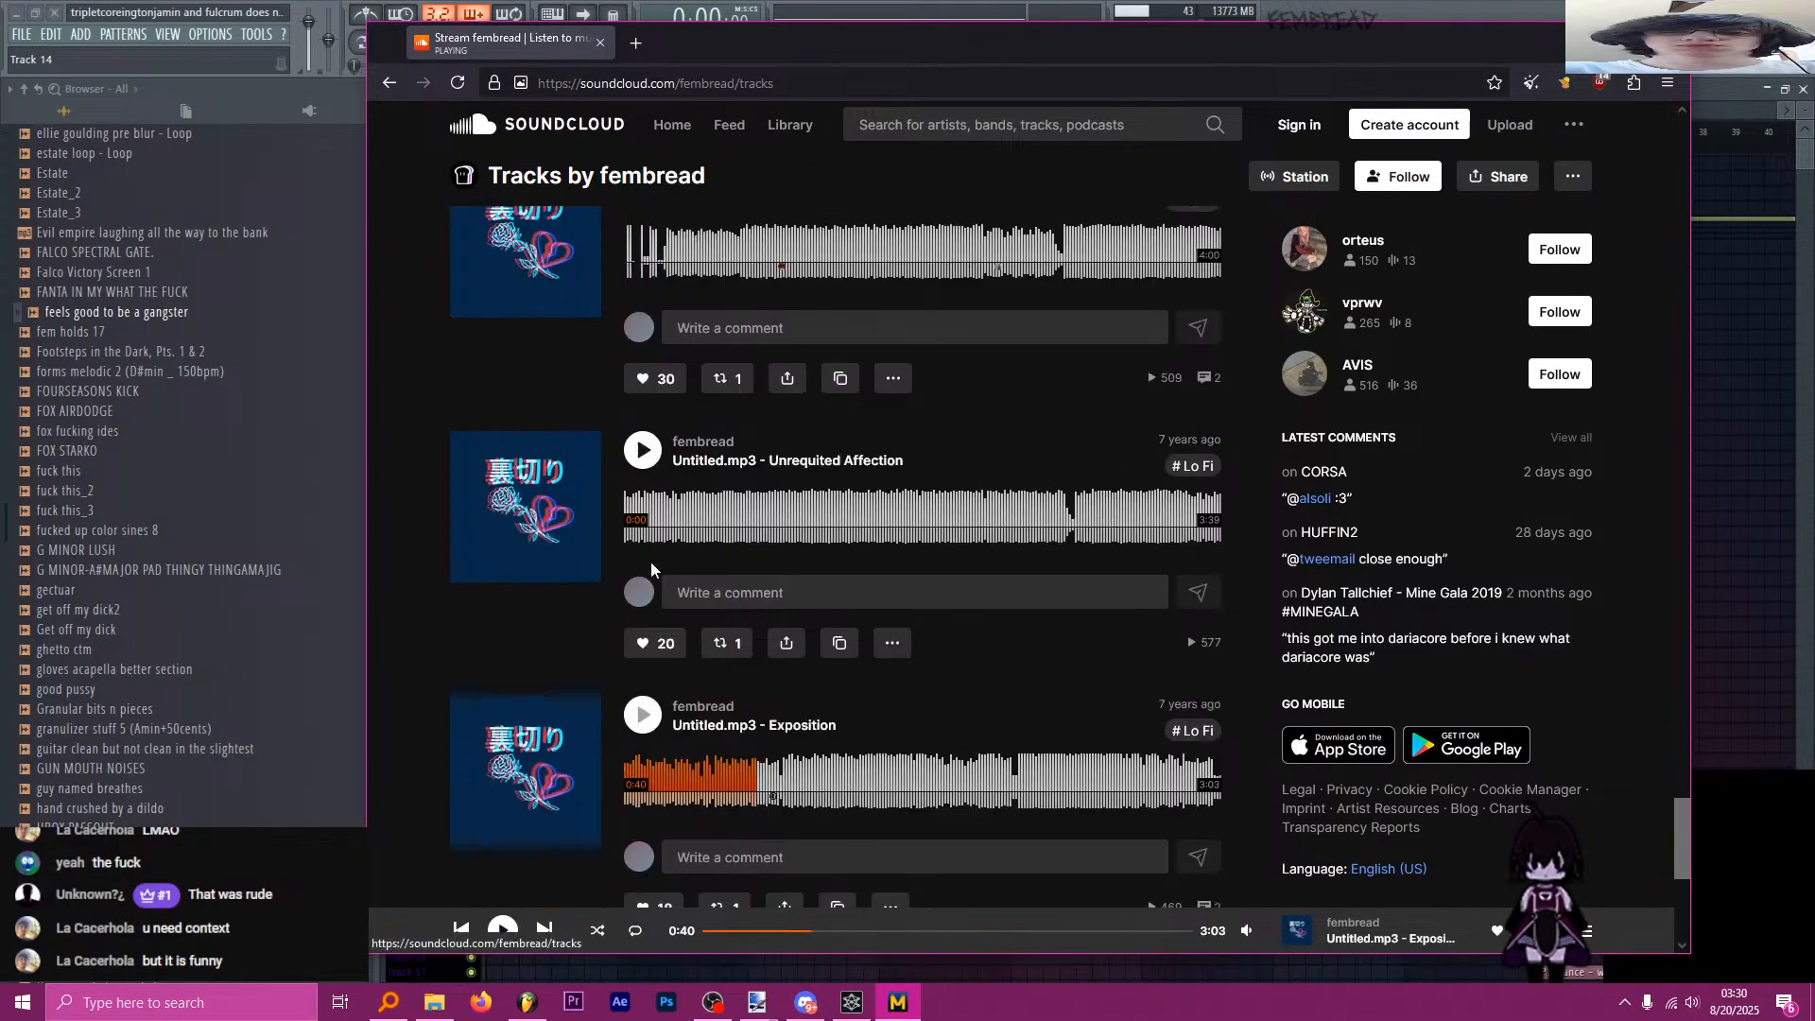
pyautogui.click(647, 569)
pyautogui.scroll(2, 649, 530)
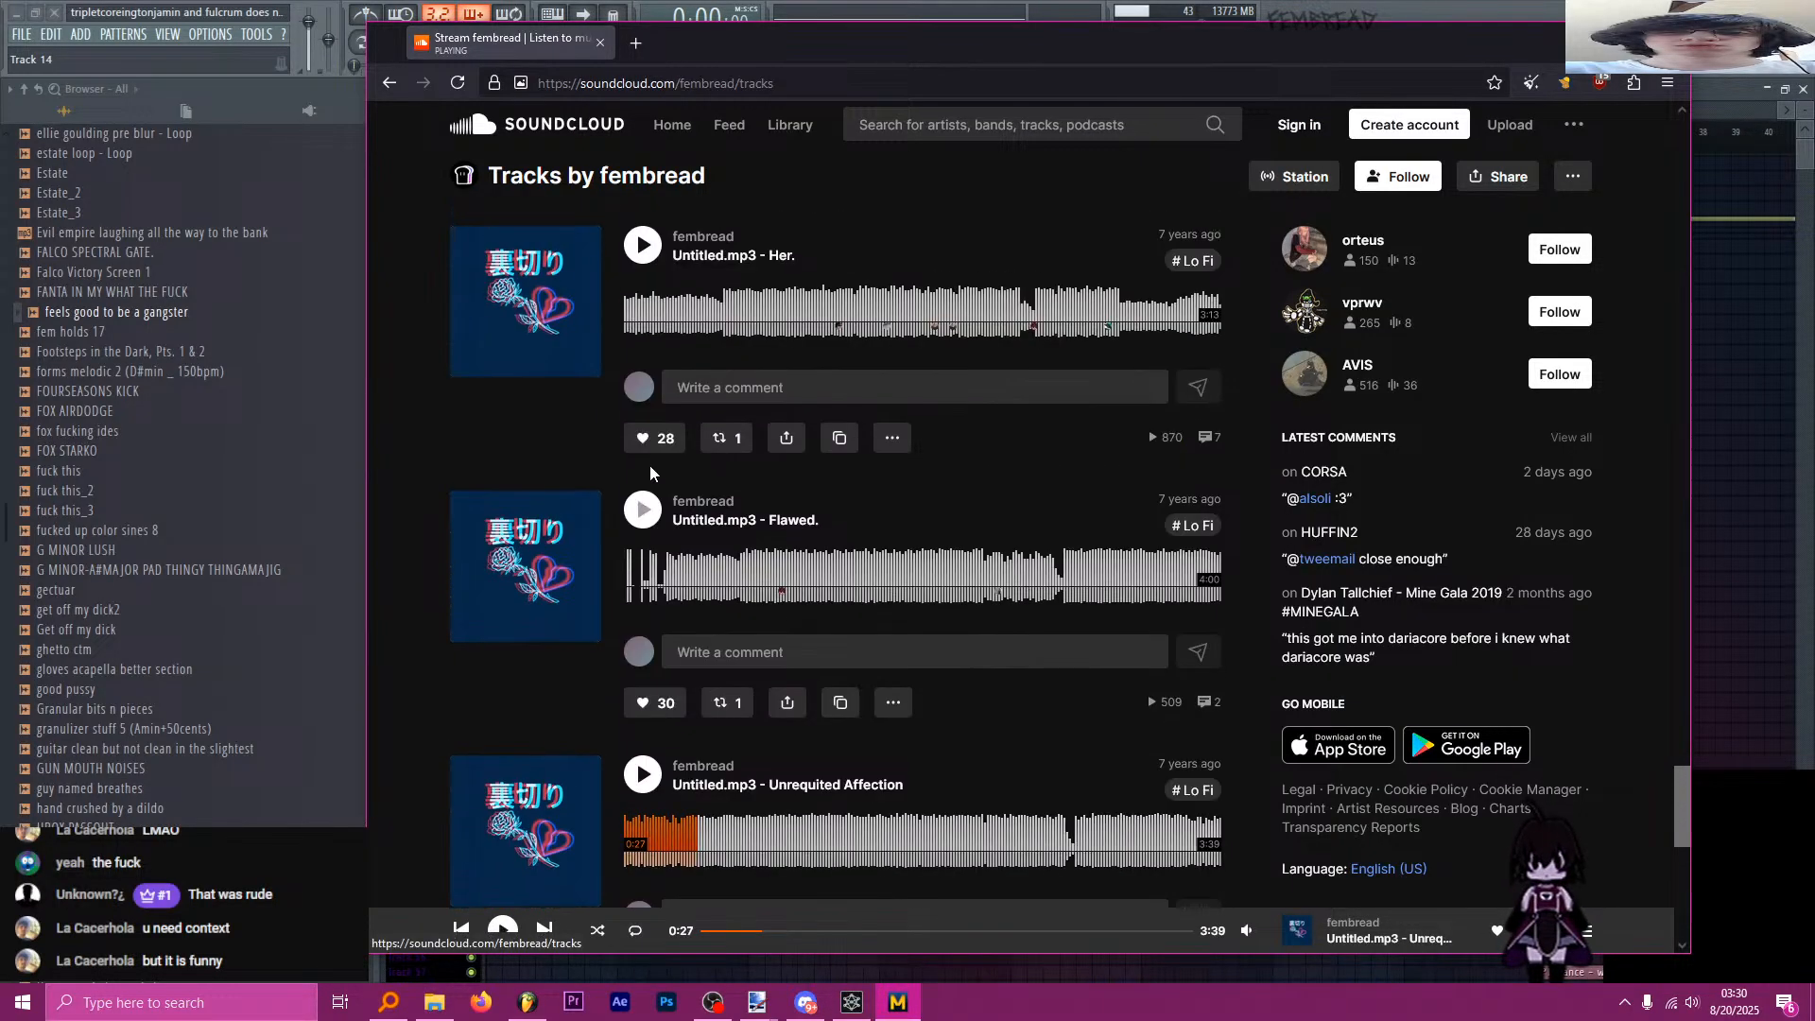
pyautogui.click(644, 509)
# Play "Deadass Forgot to Upload This too" and skip ahead to about 0:33.
pyautogui.scroll(10, 657, 567)
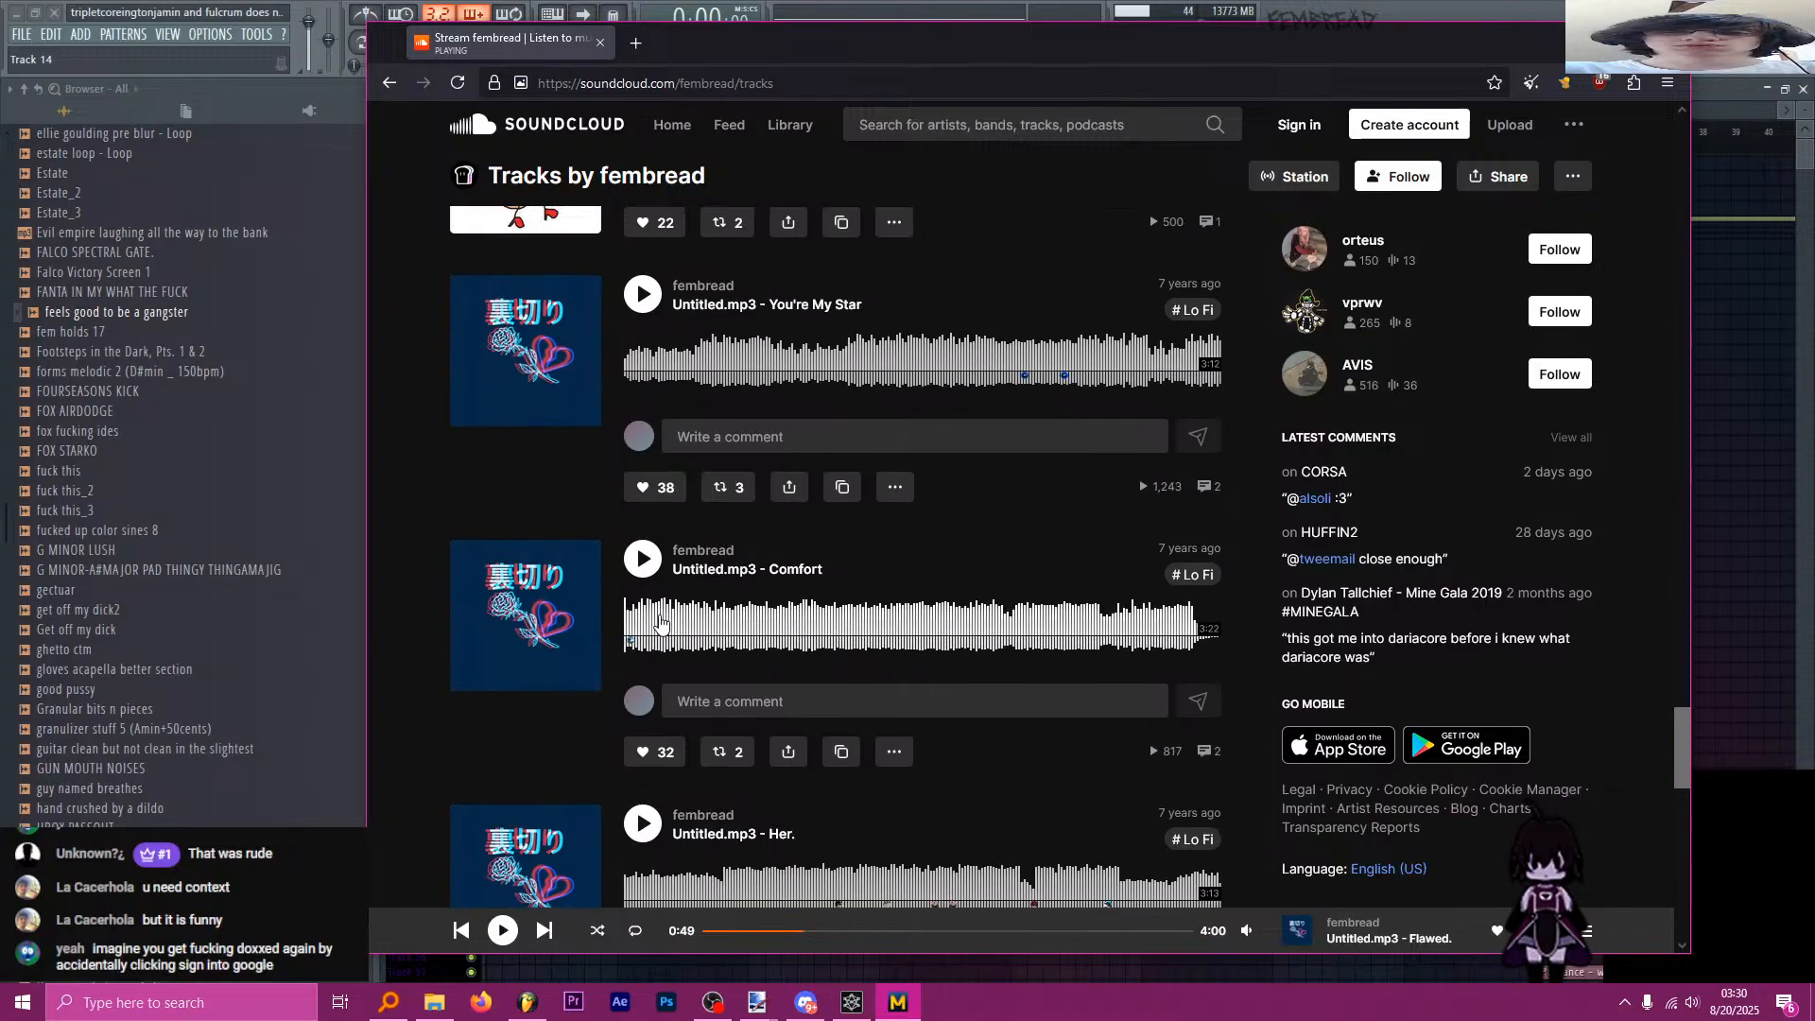
pyautogui.scroll(3, 662, 614)
pyautogui.click(646, 595)
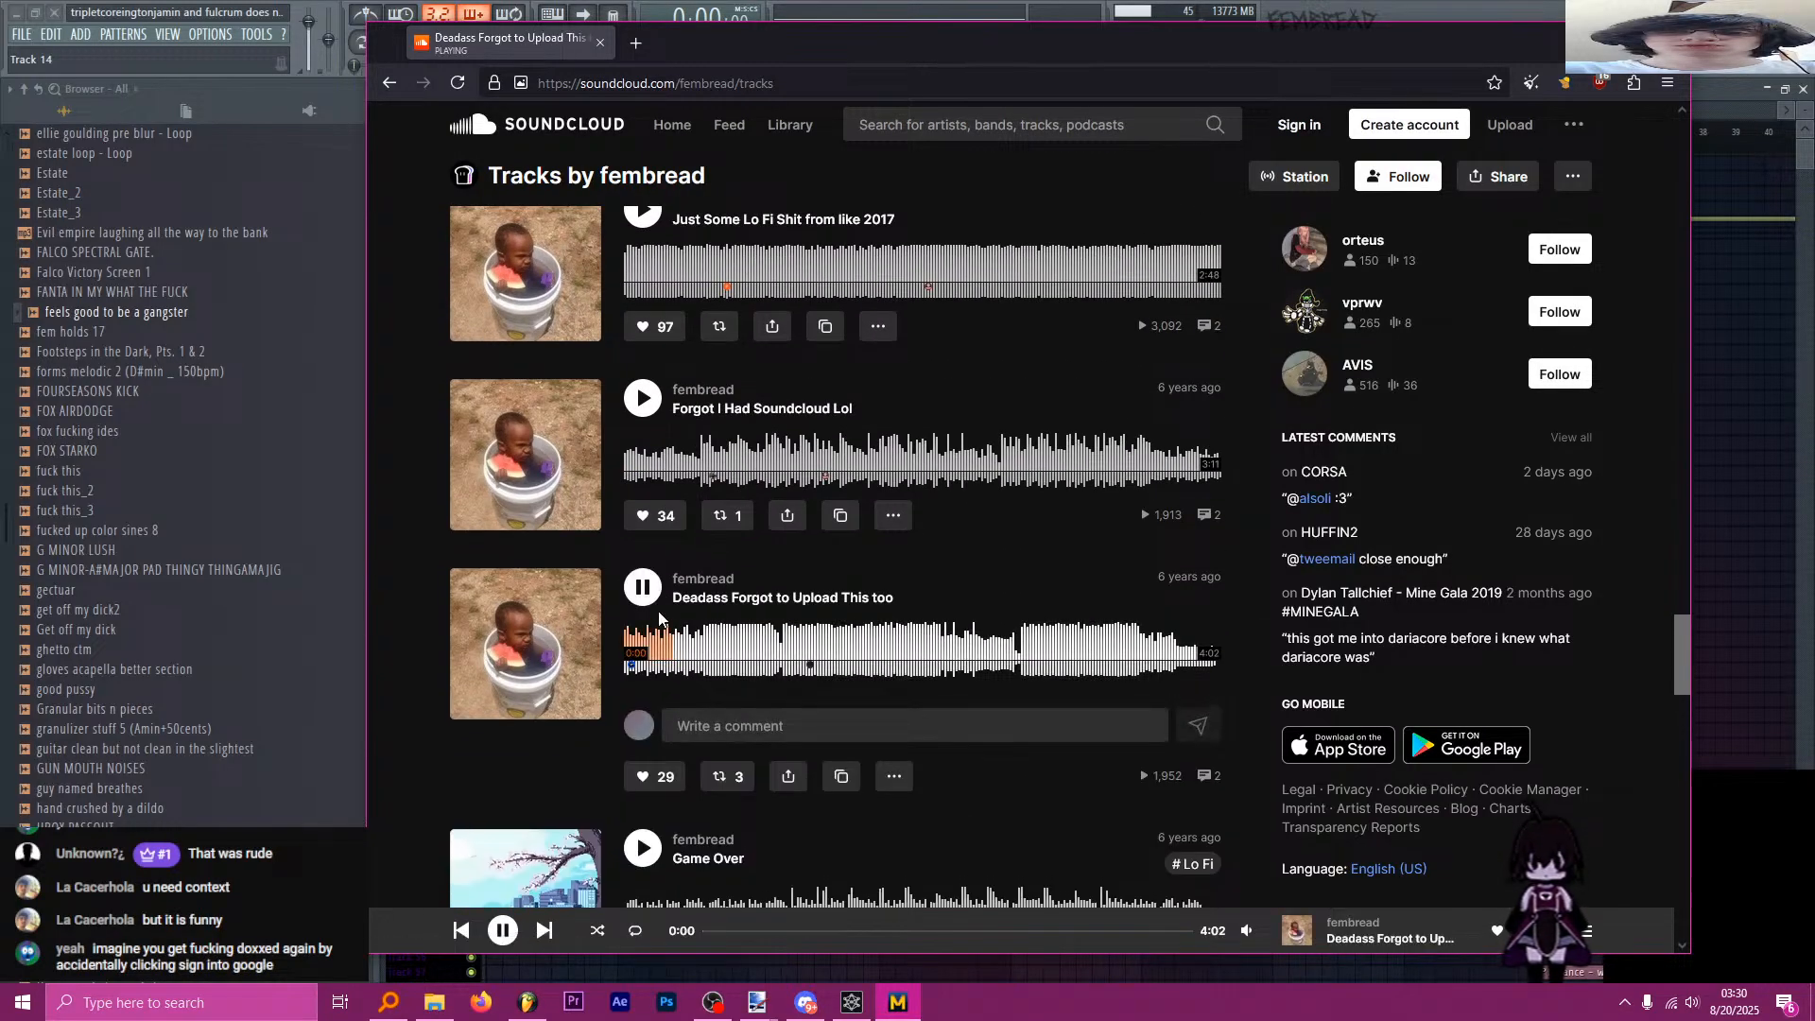
pyautogui.click(700, 656)
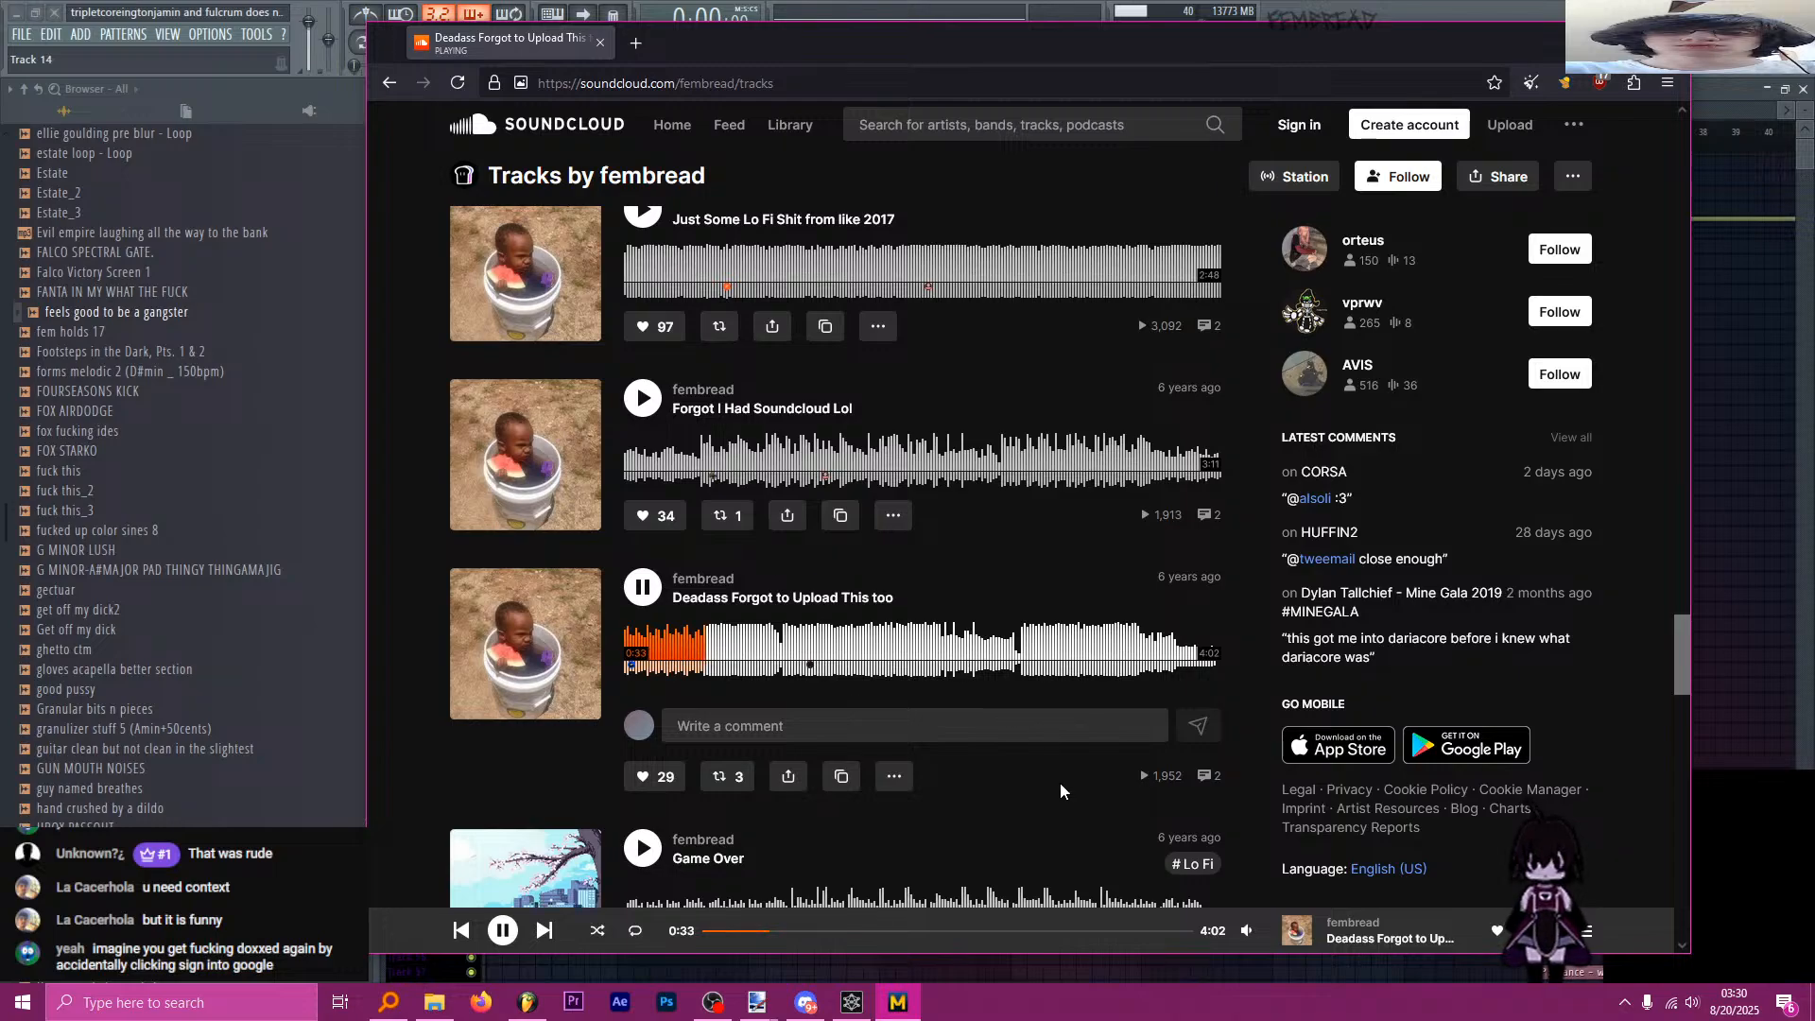
# Skip "Deadass Forgot to Upload This too" ahead to just past one minute, listen briefly and pause it.
pyautogui.moveTo(1247, 928)
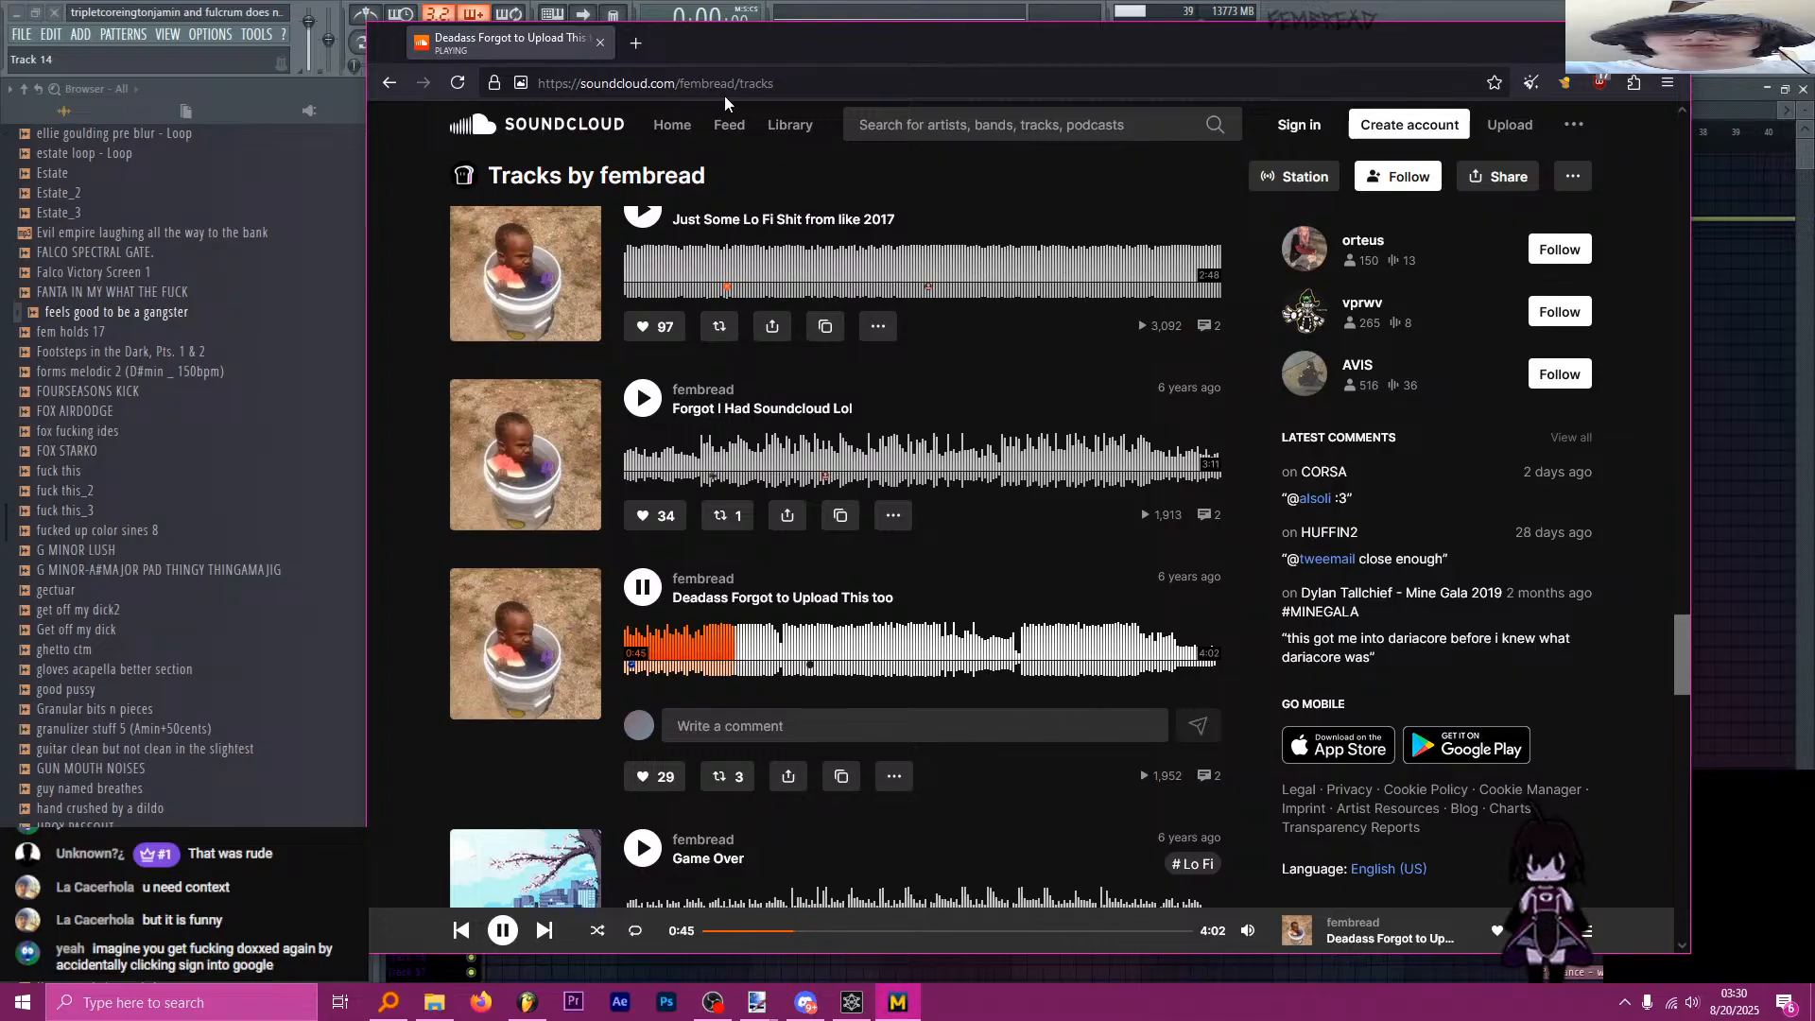
pyautogui.click(779, 652)
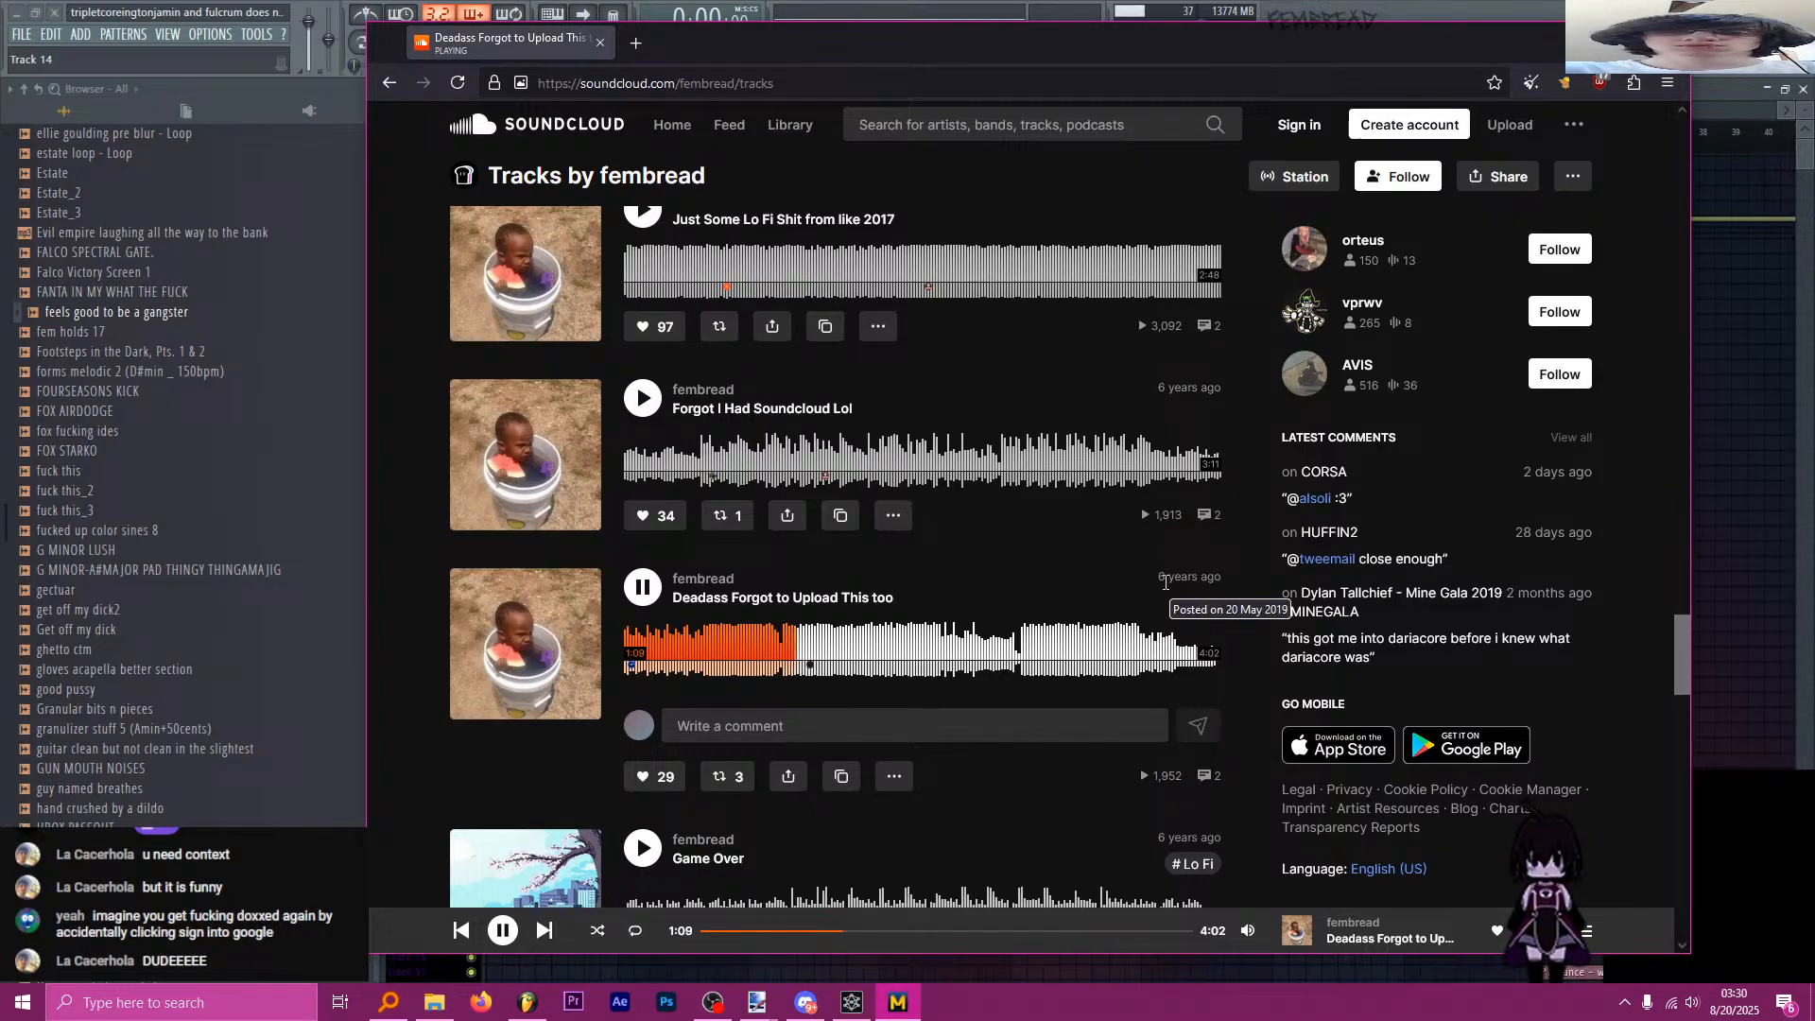
pyautogui.scroll(-5, 918, 563)
pyautogui.scroll(2, 918, 563)
pyautogui.click(643, 300)
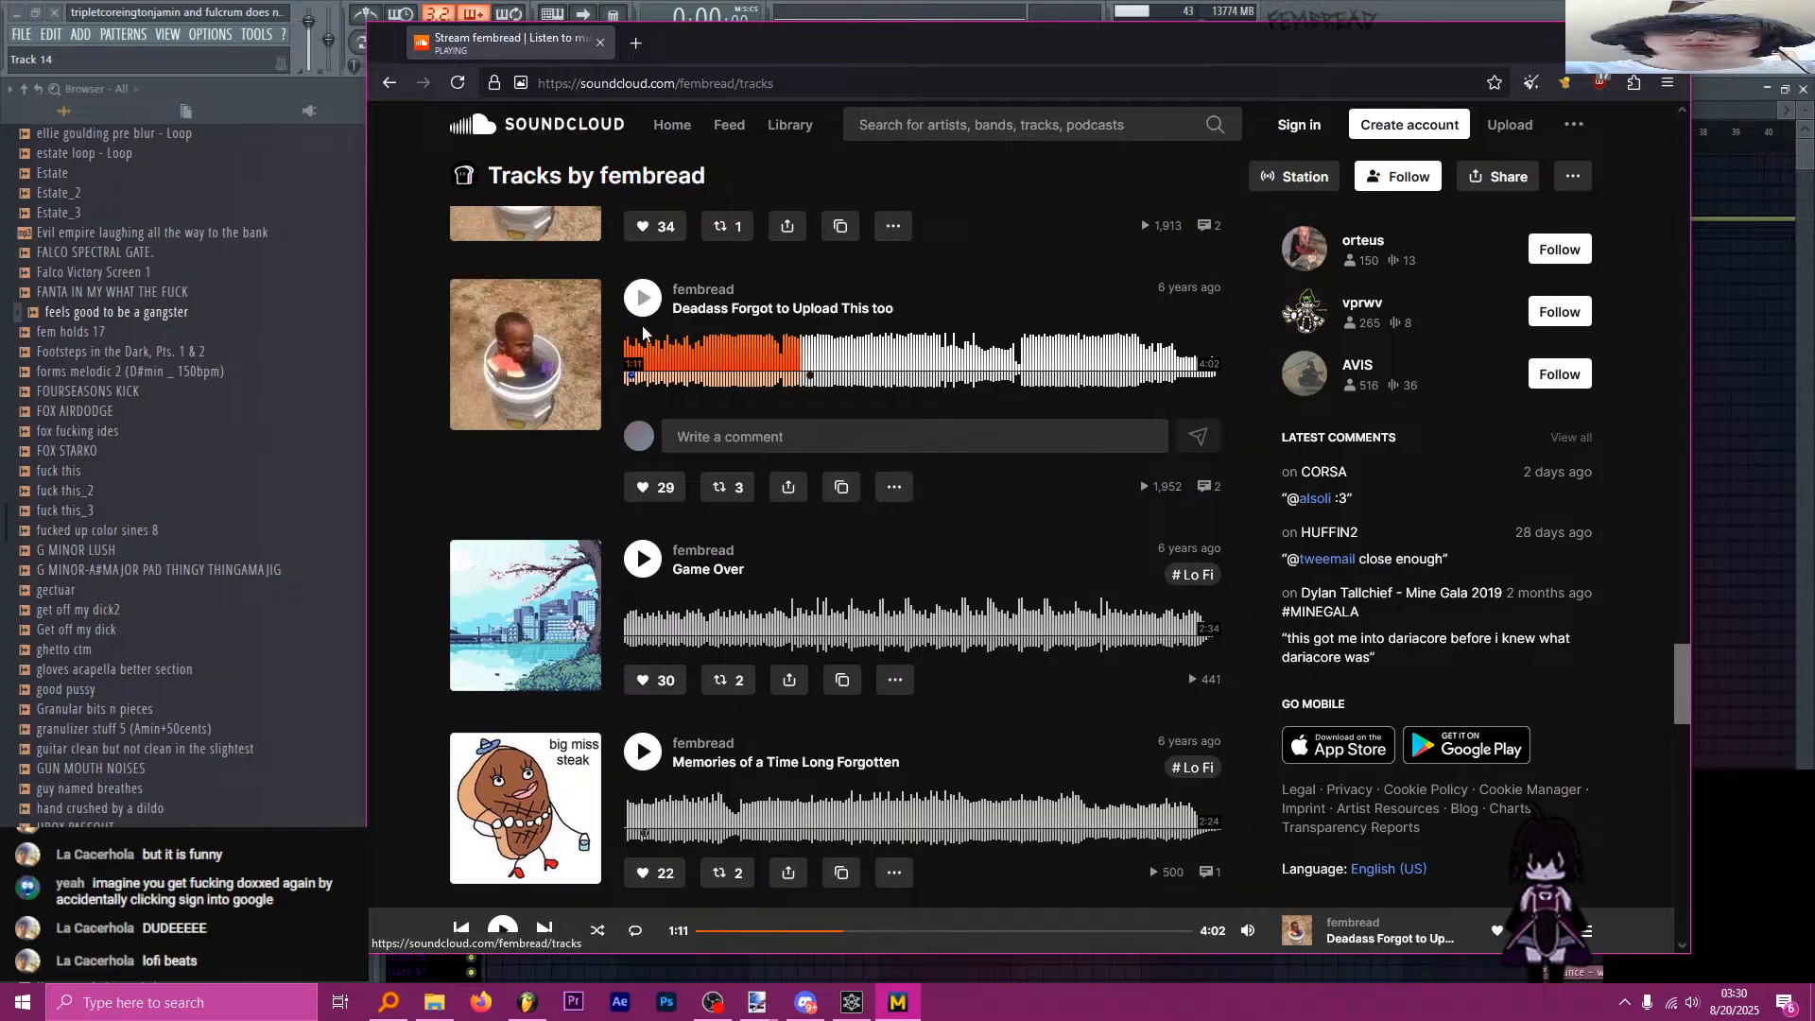
# Browse fembread's track list down through the older Untitled.mp3 uploads and back up to the newest tracks.
pyautogui.scroll(-11, 756, 605)
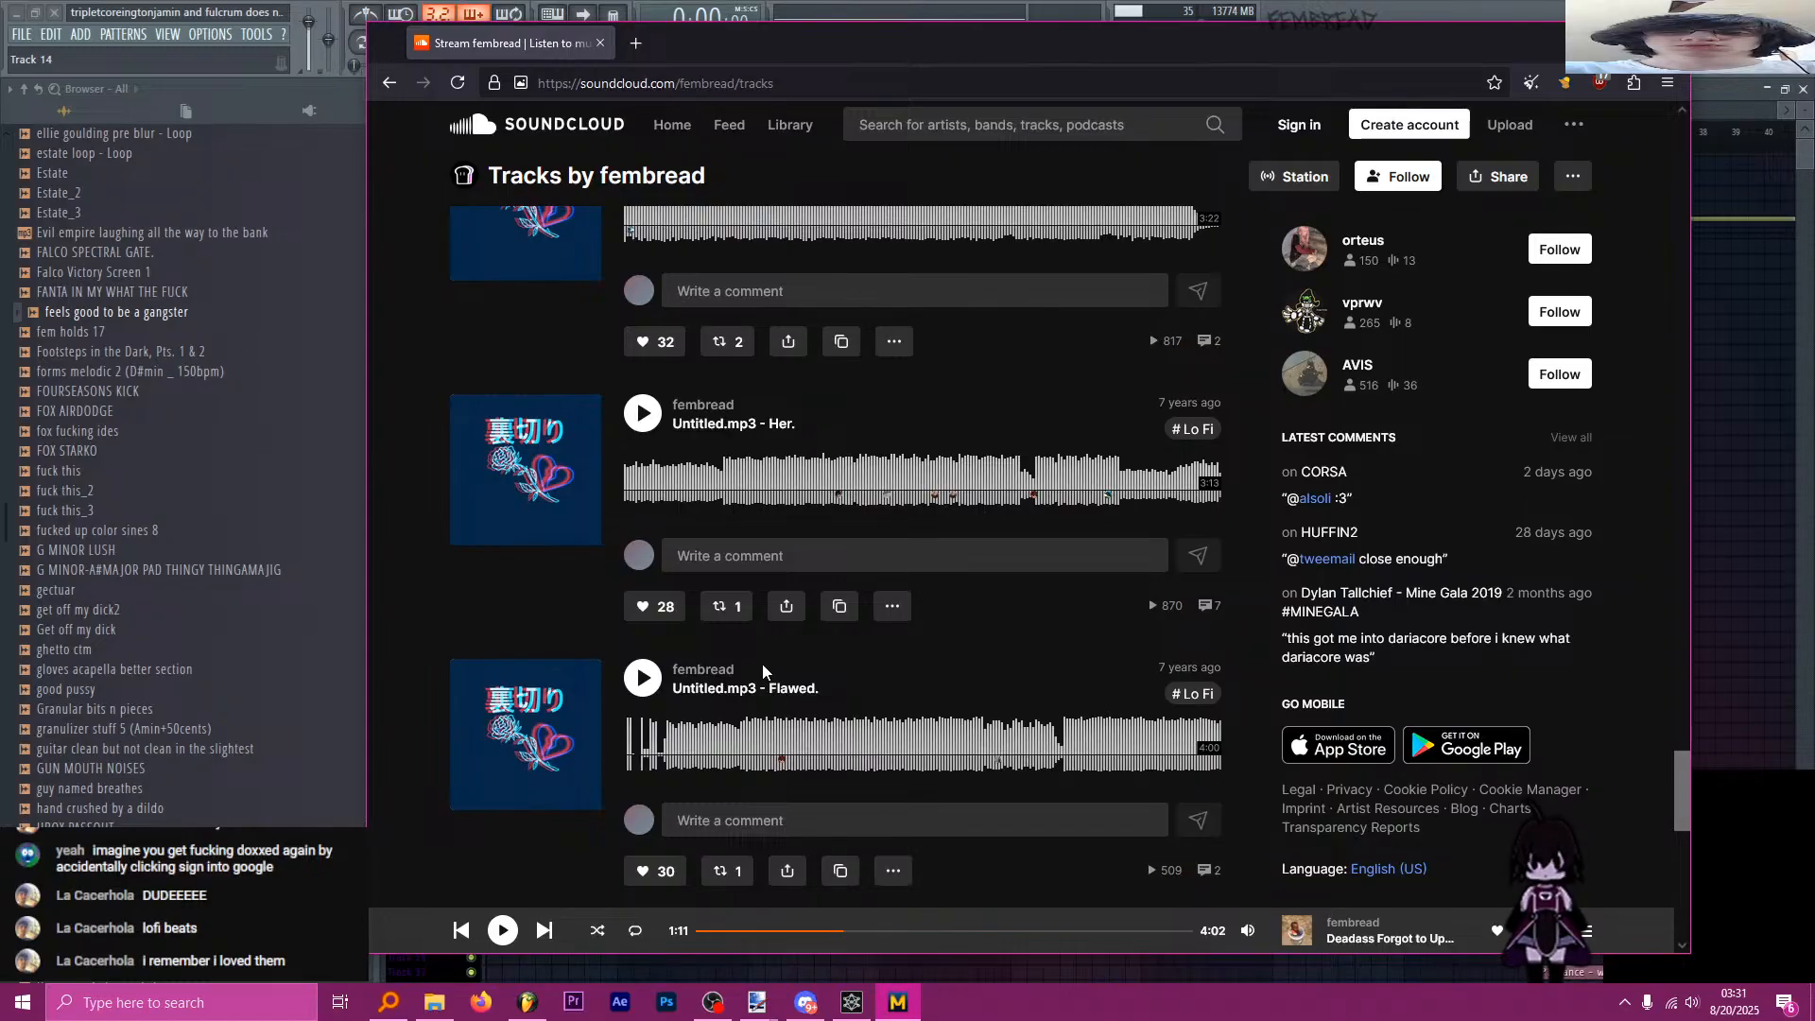
pyautogui.scroll(-10, 894, 672)
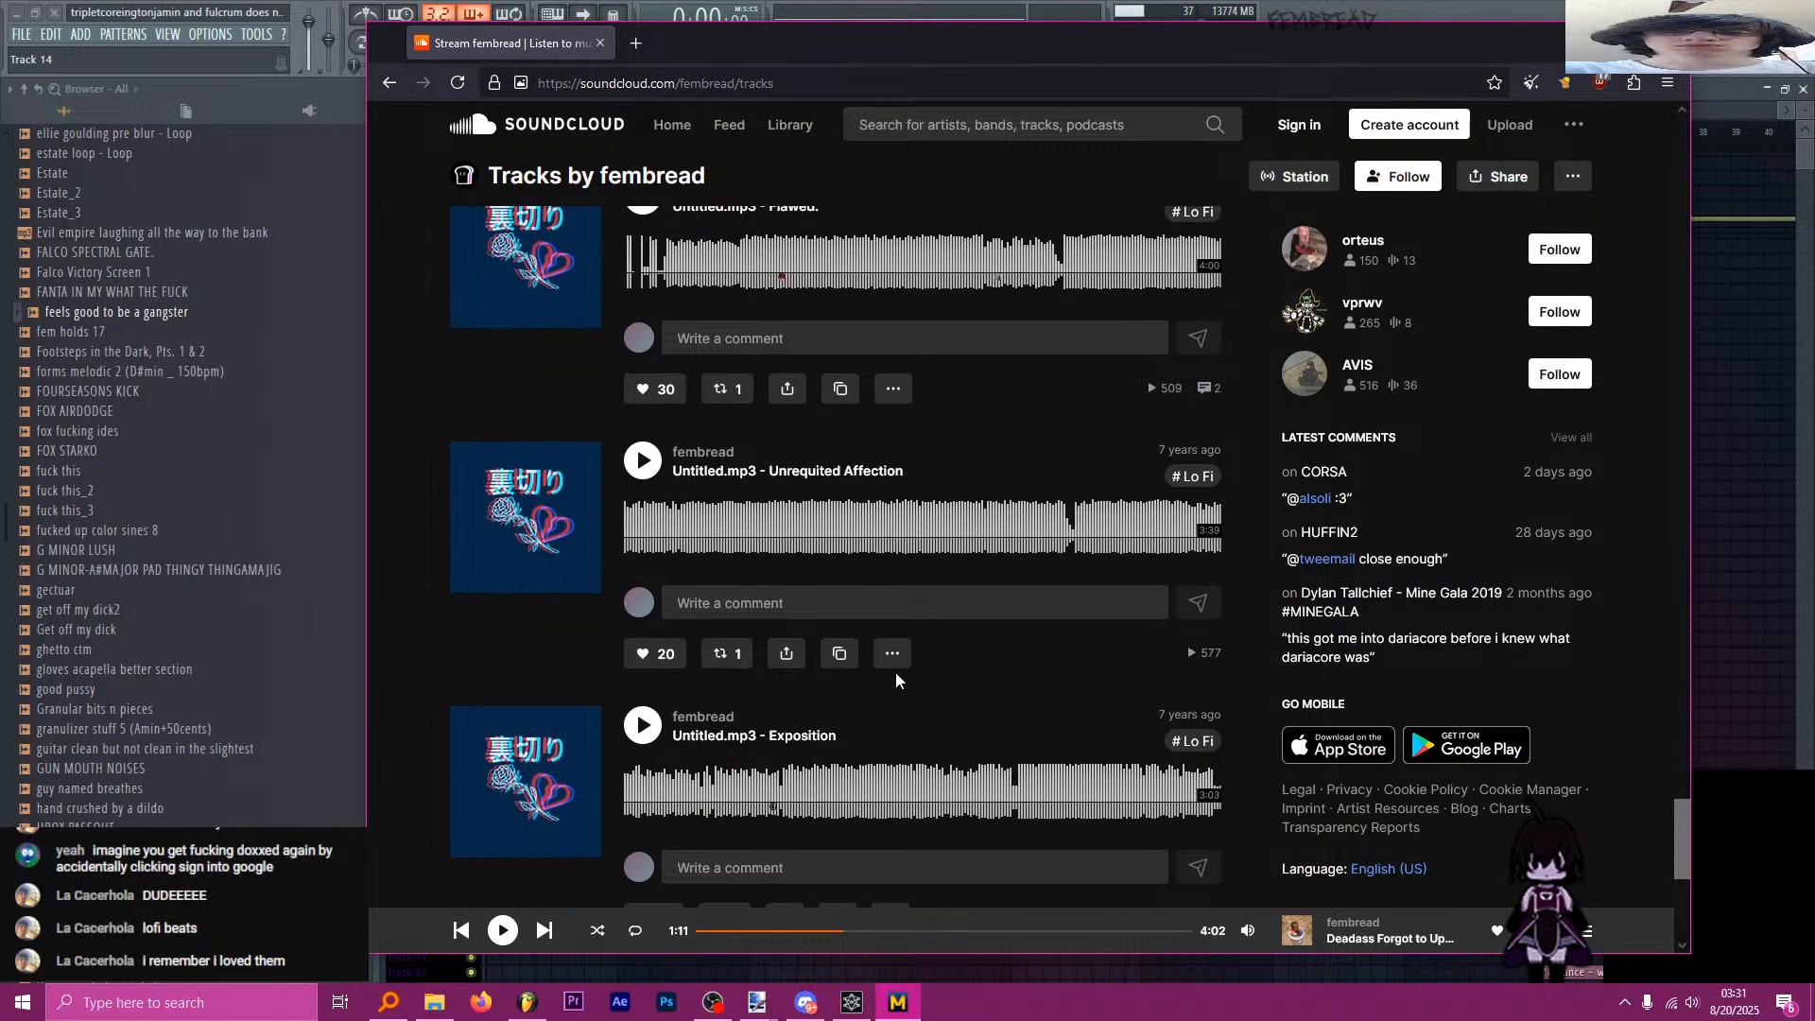
pyautogui.scroll(-10, 871, 713)
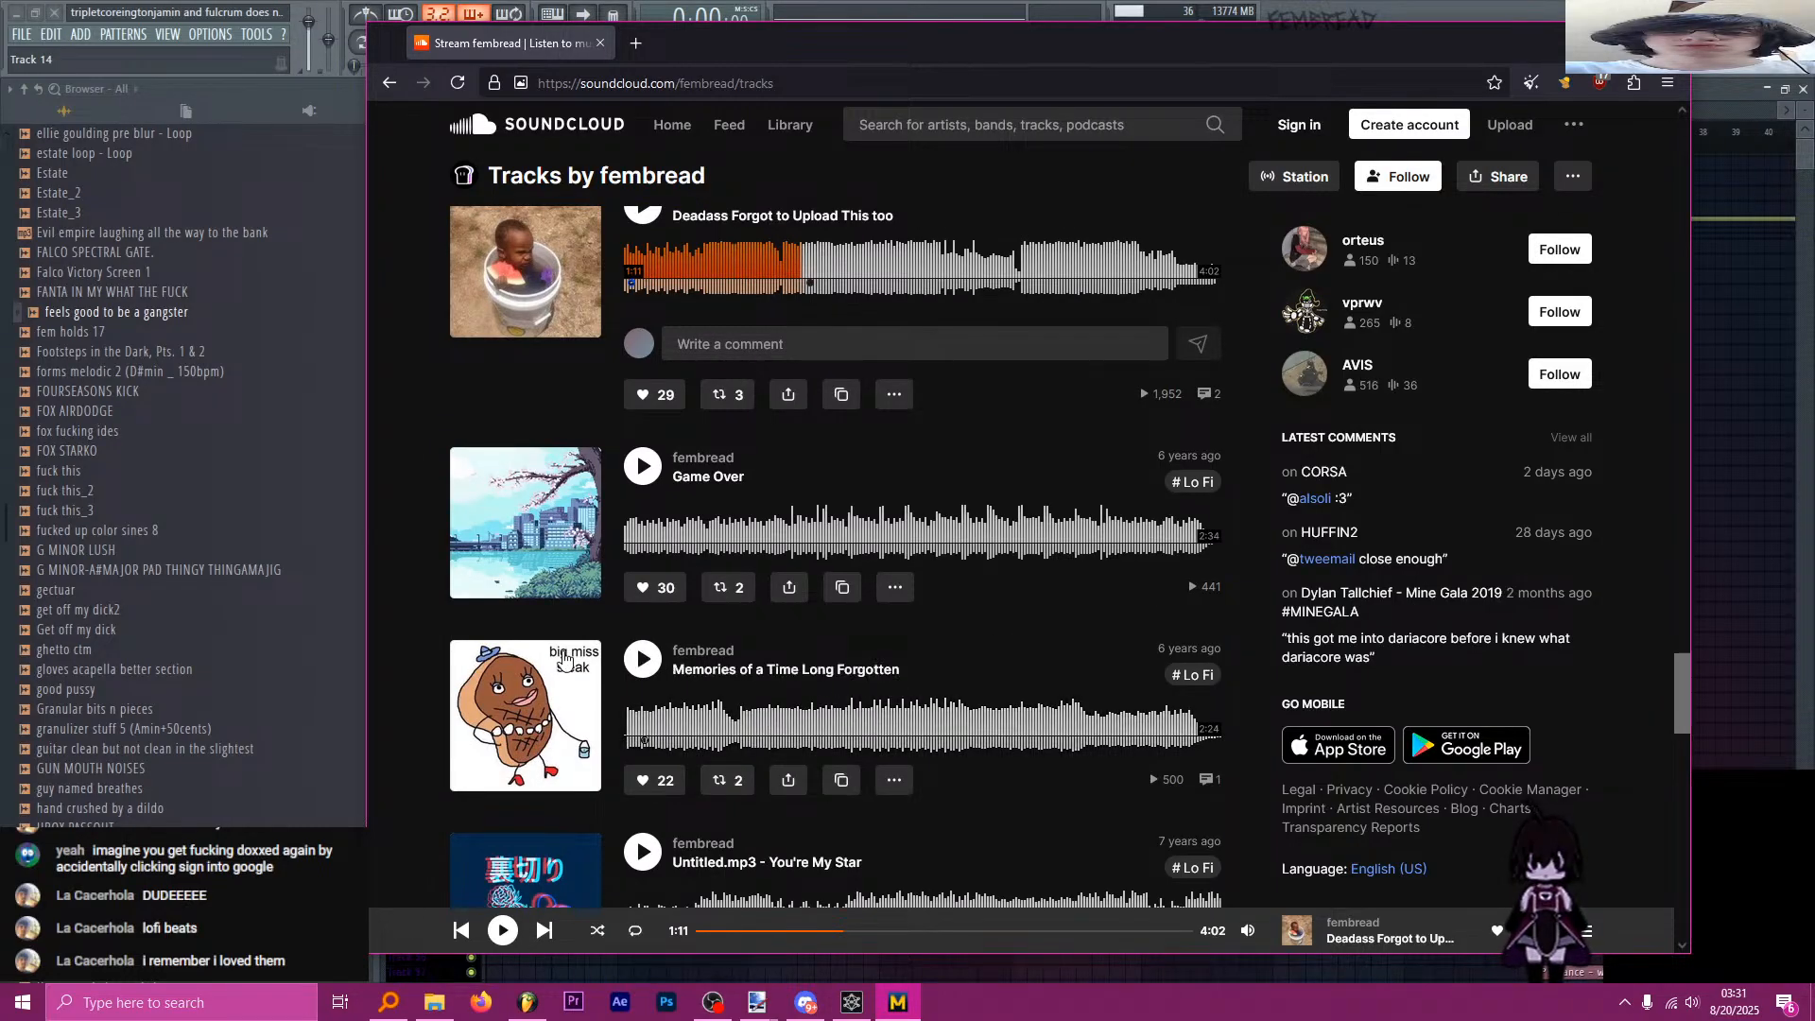
pyautogui.scroll(10, 579, 647)
pyautogui.scroll(10, 518, 633)
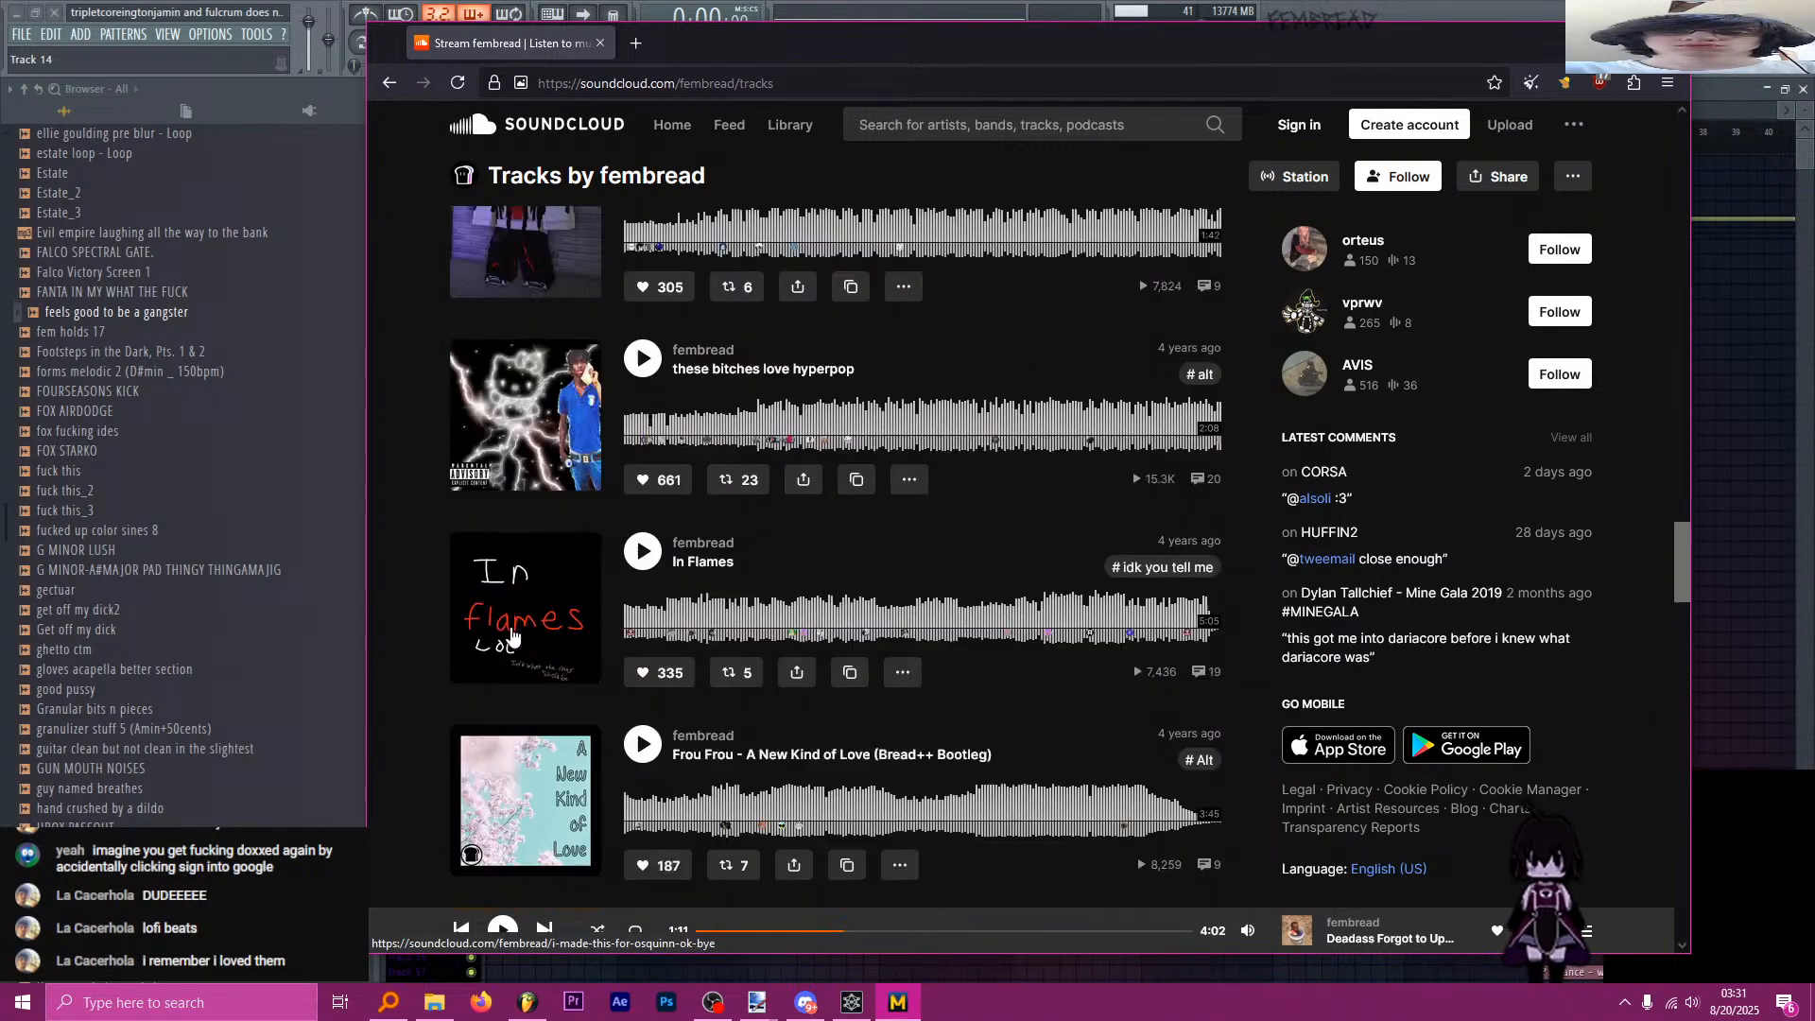
pyautogui.scroll(15, 522, 627)
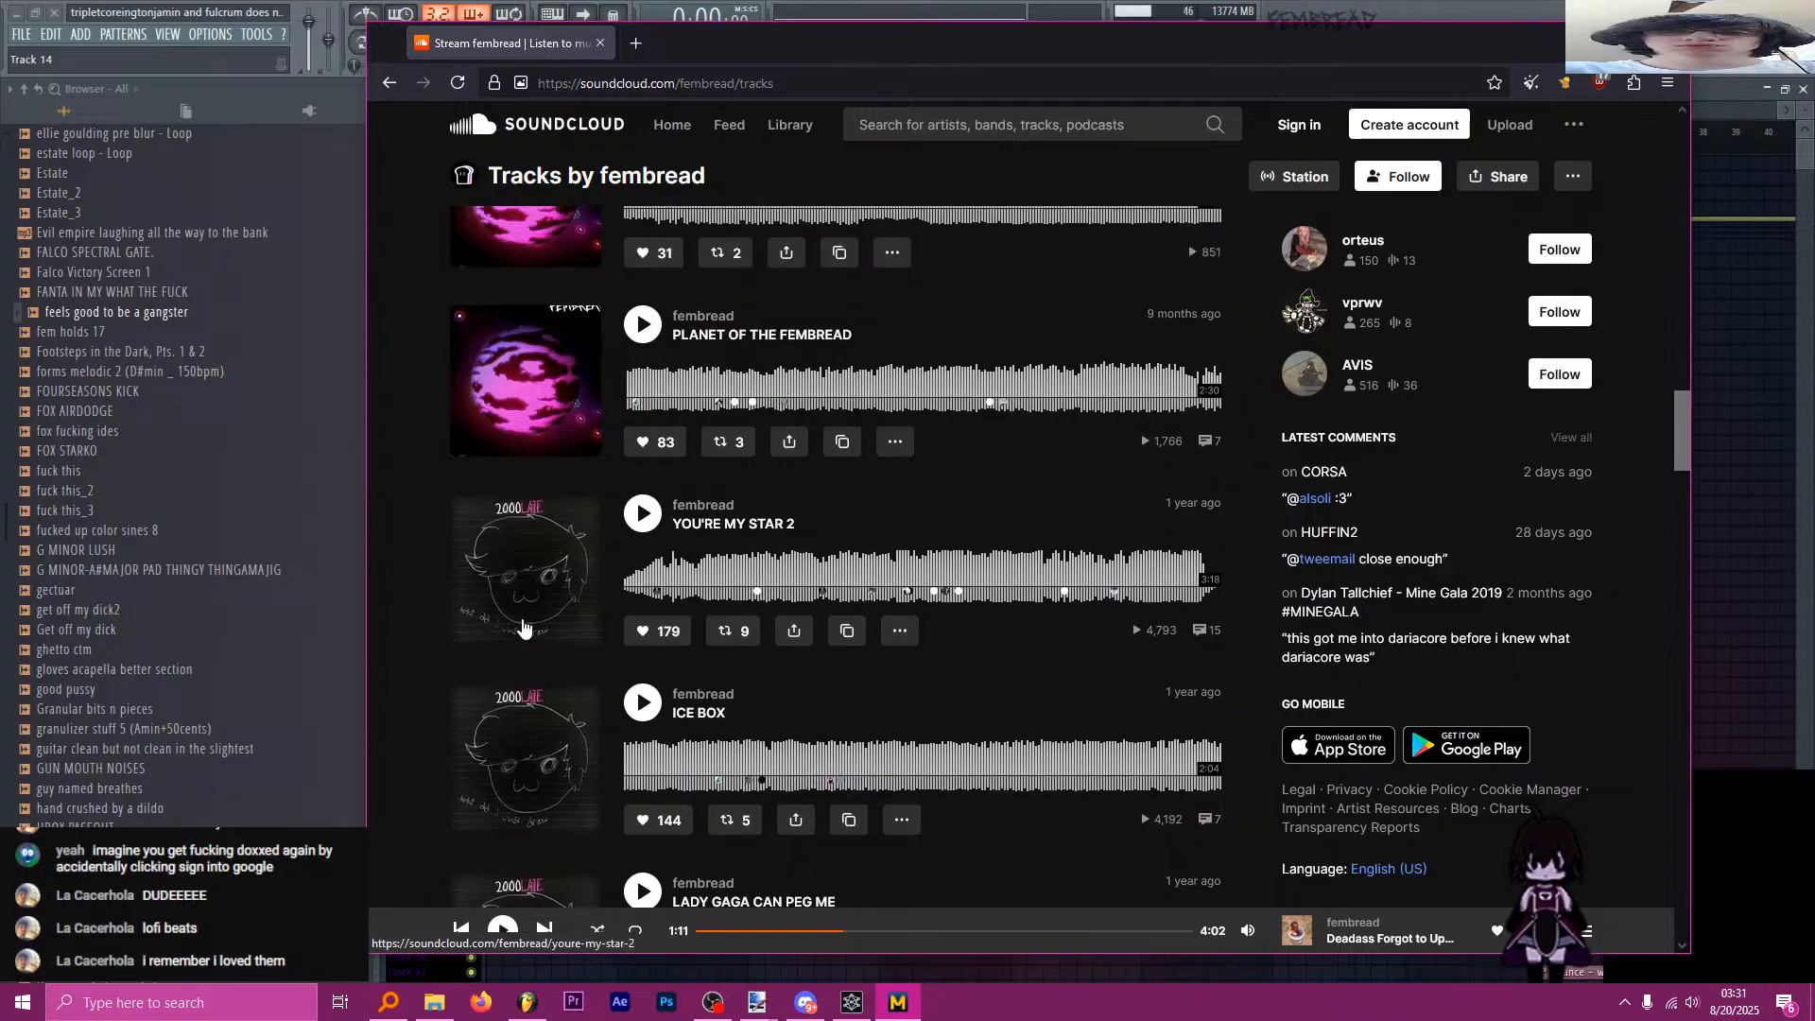
pyautogui.scroll(5, 532, 578)
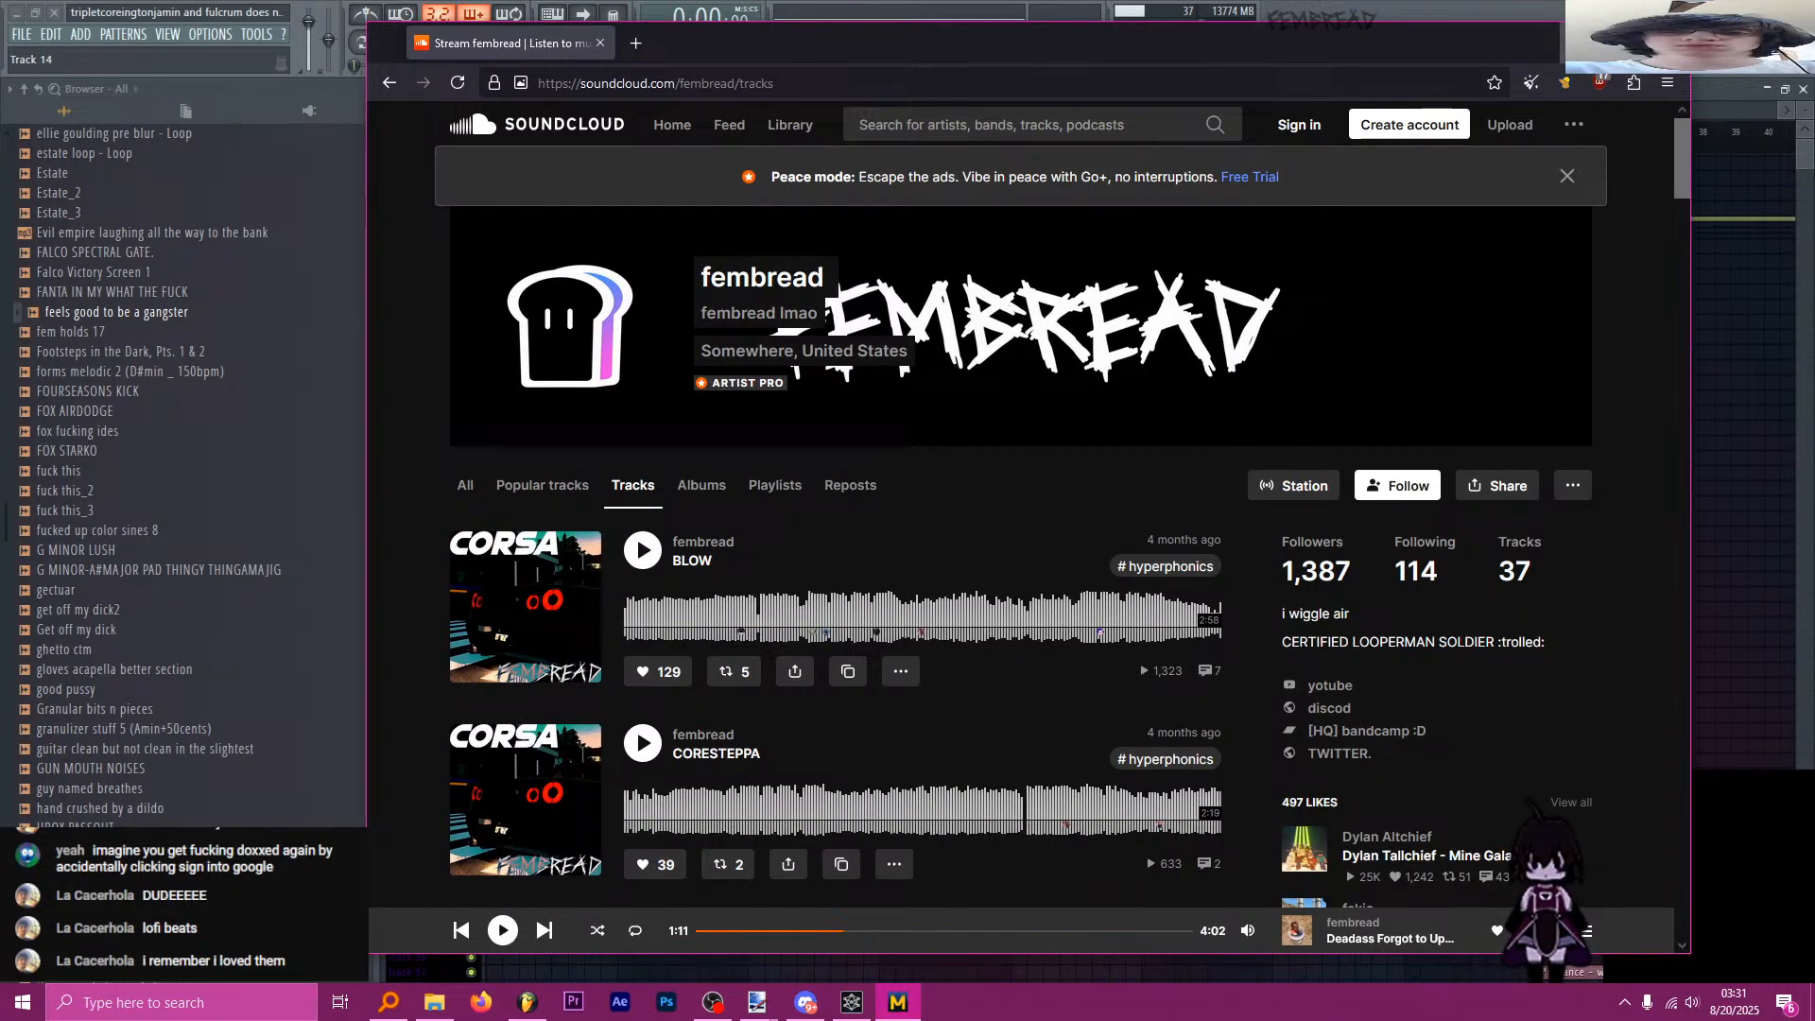
# Close the SoundCloud browser window and save the track project in FL Studio.
pyautogui.hotkey('alt', 'F4')
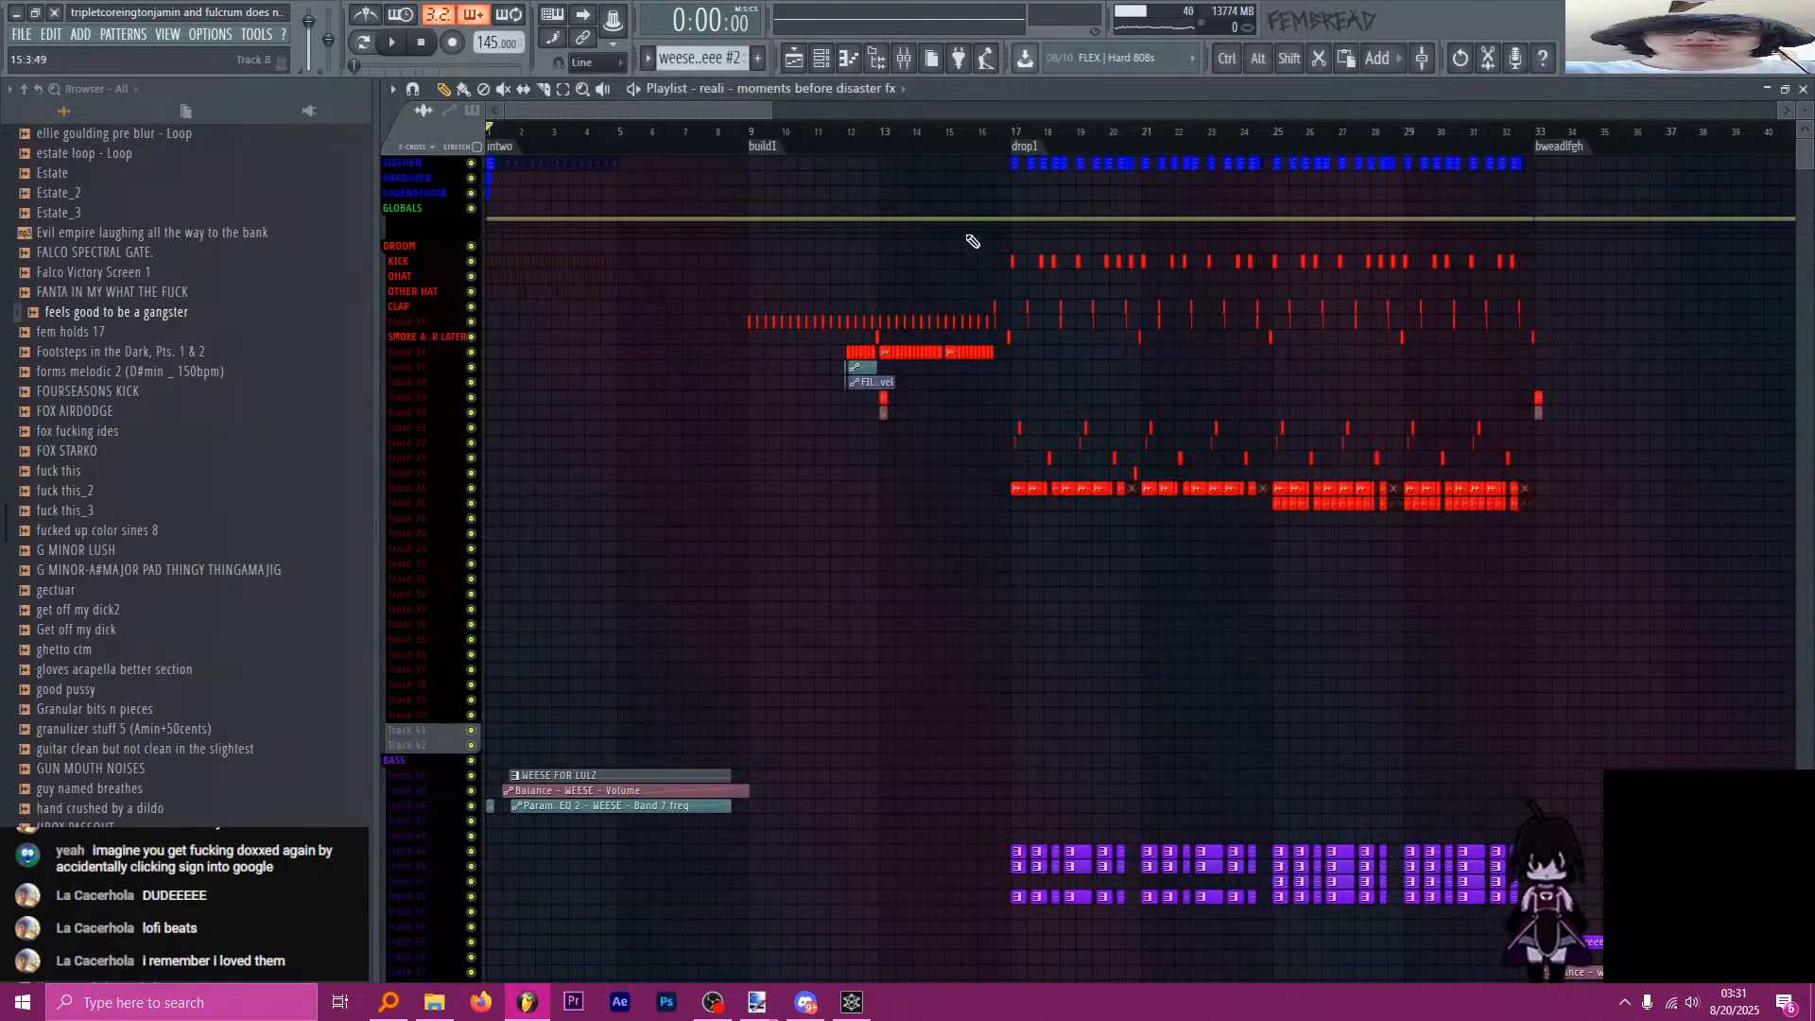
pyautogui.scroll(-5, 636, 352)
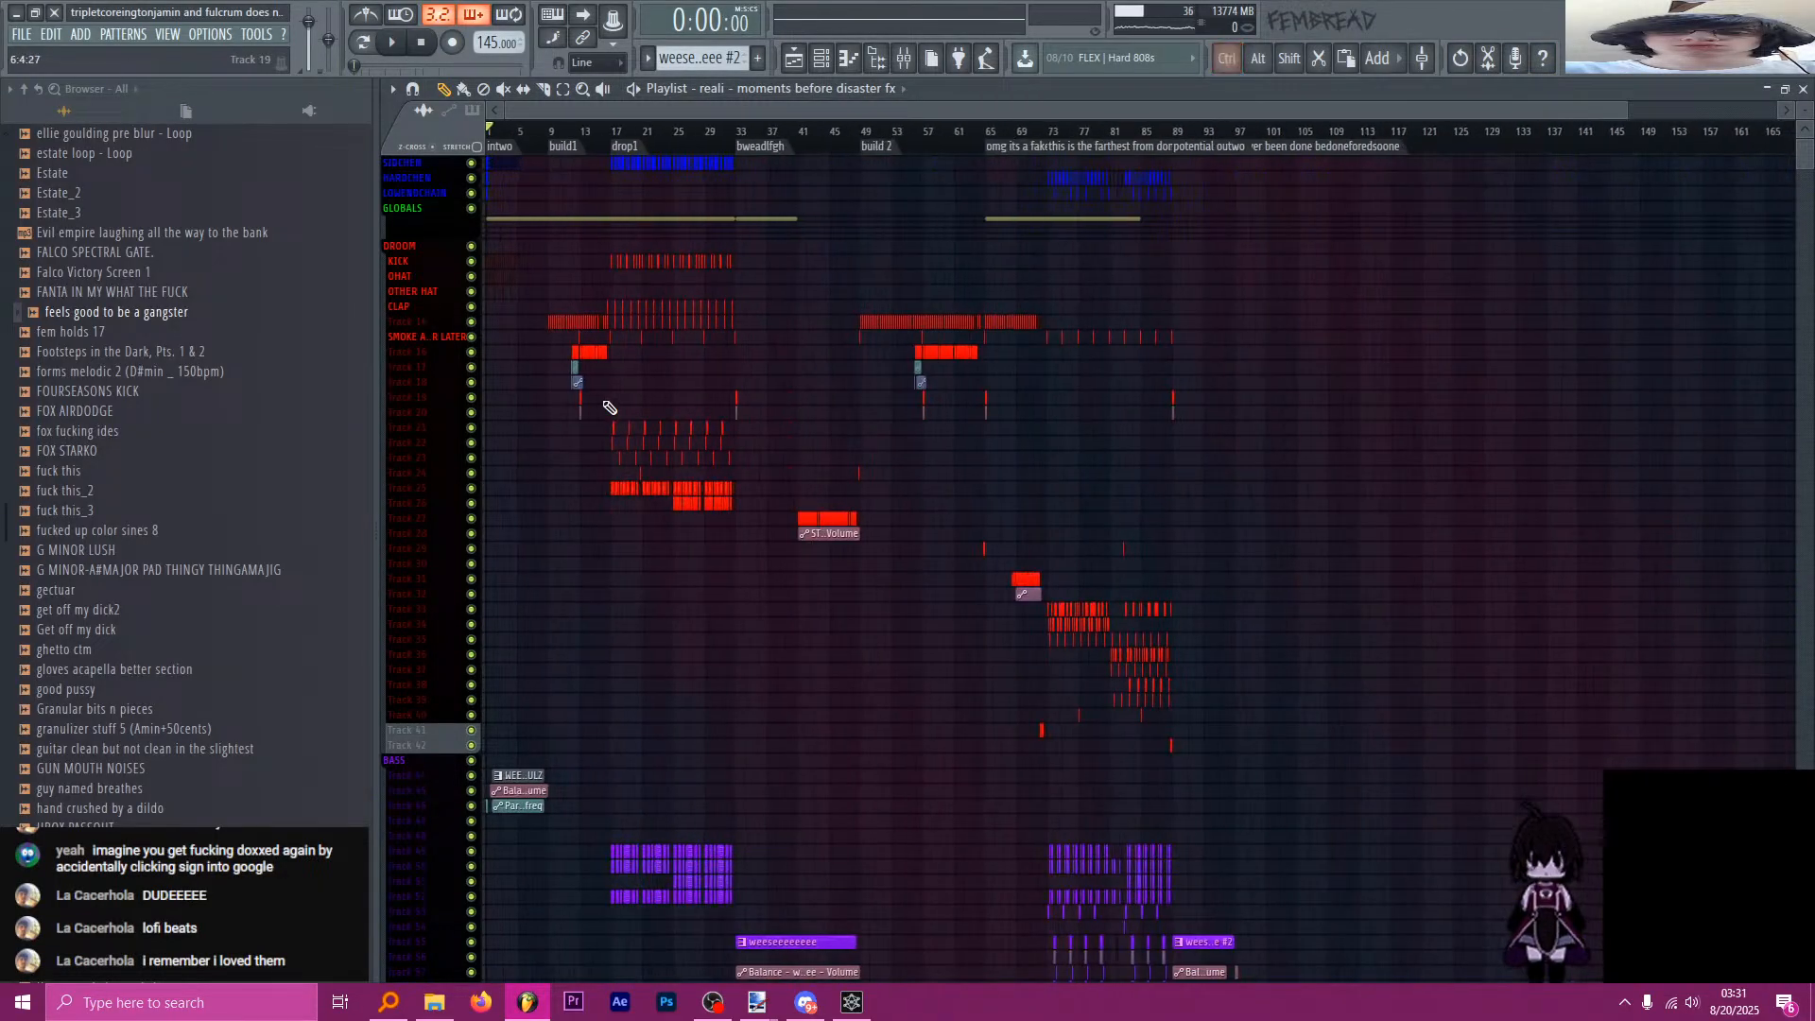
pyautogui.hotkey('ctrl', 's')
pyautogui.scroll(3, 436, 365)
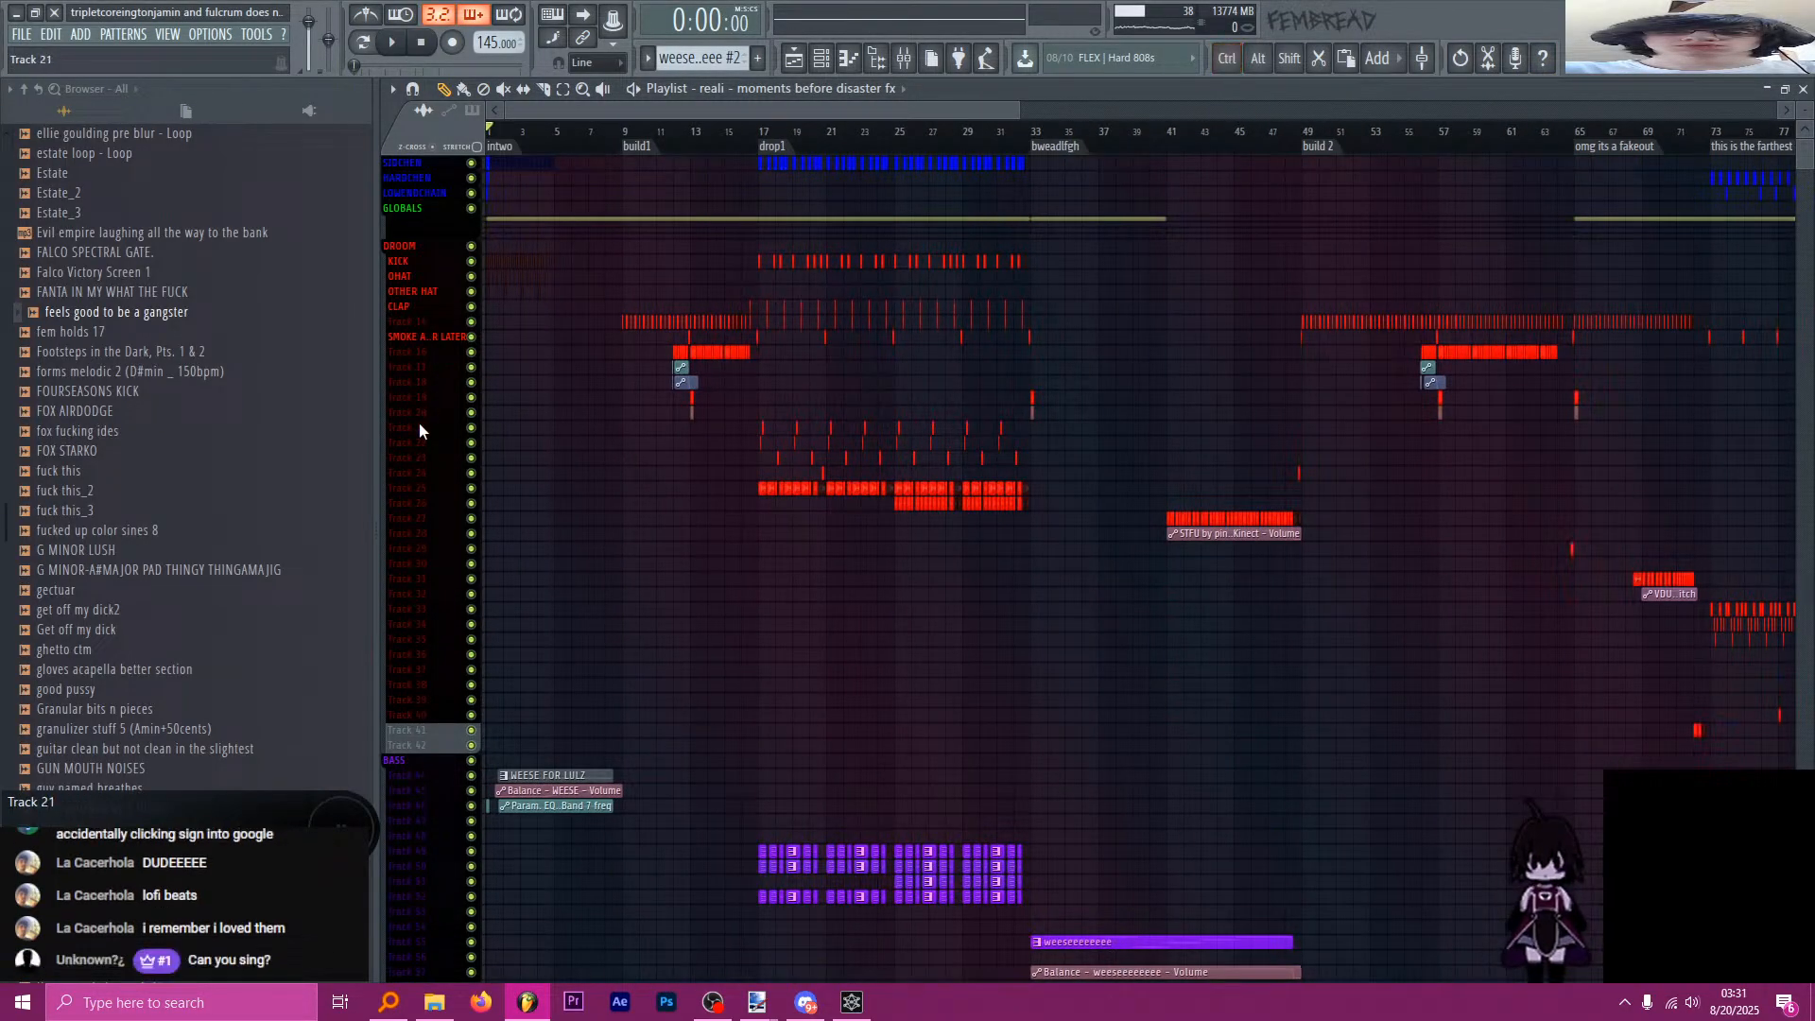
# Shrink the DROOM and BASS track groups in the playlist so their tracks take up minimal height.
pyautogui.scroll(-4, 418, 422)
pyautogui.scroll(5, 426, 407)
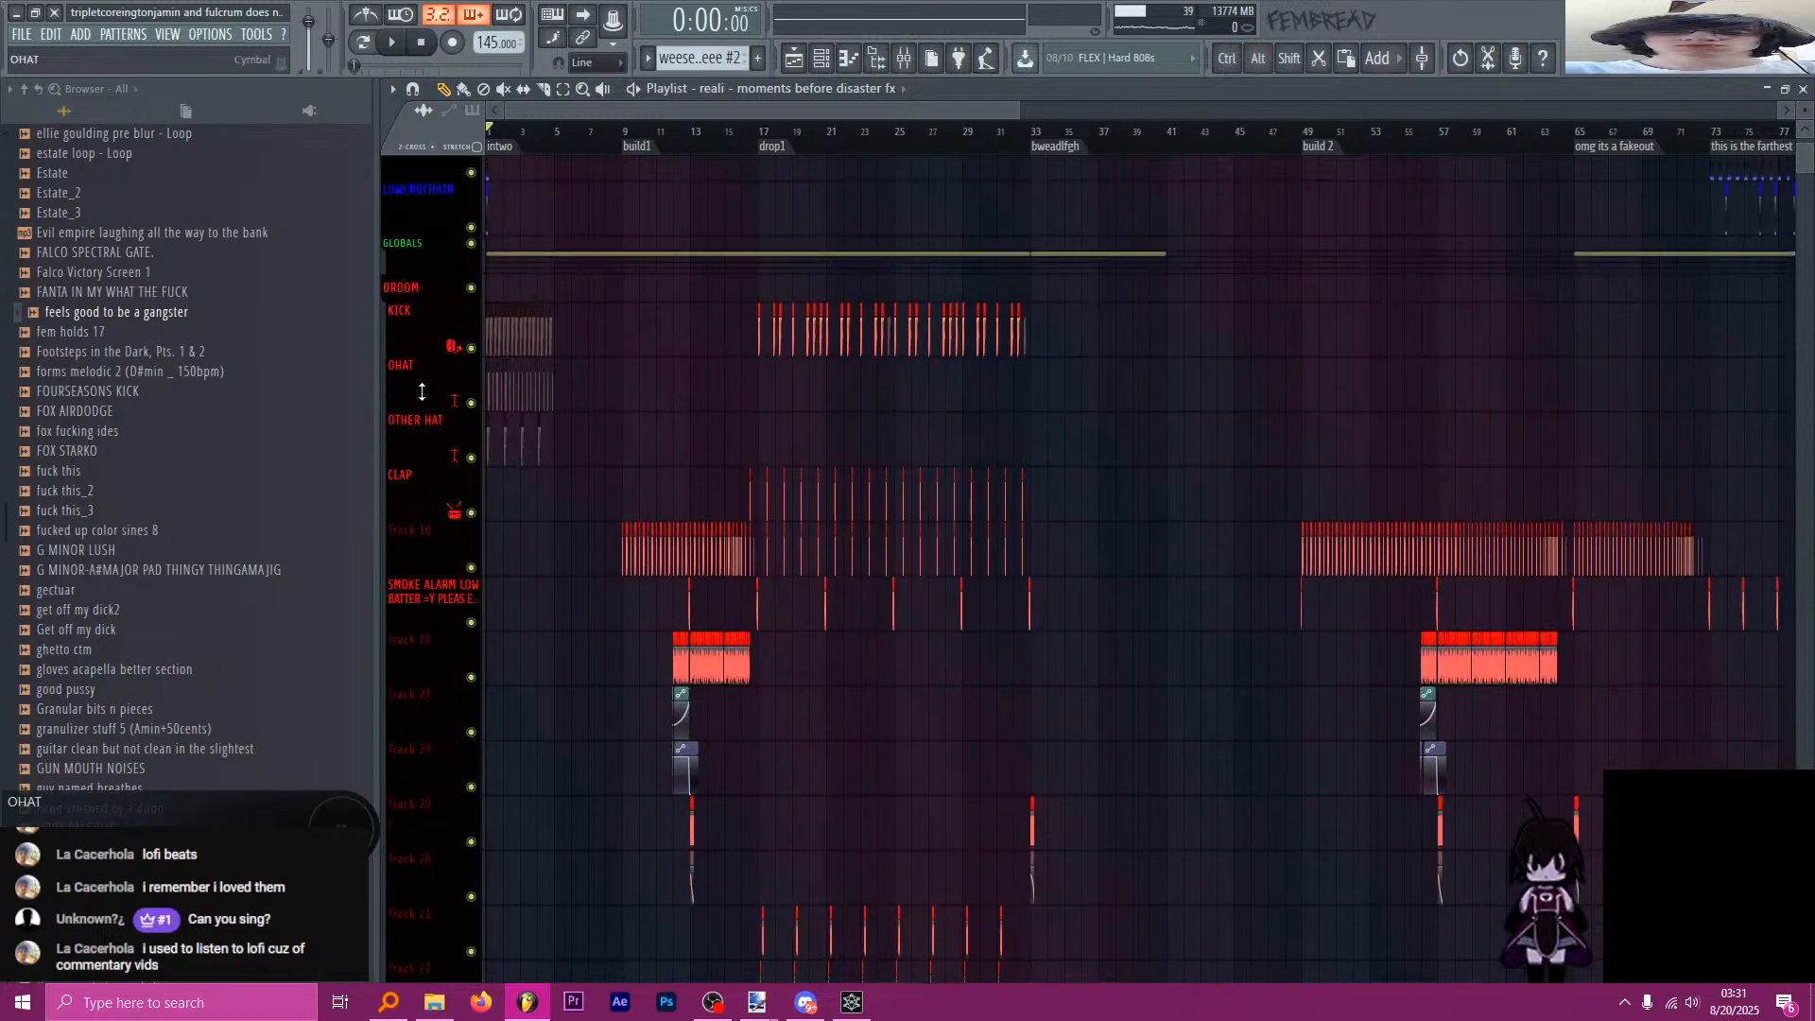
pyautogui.moveTo(425, 340); pyautogui.dragTo(467, 469)
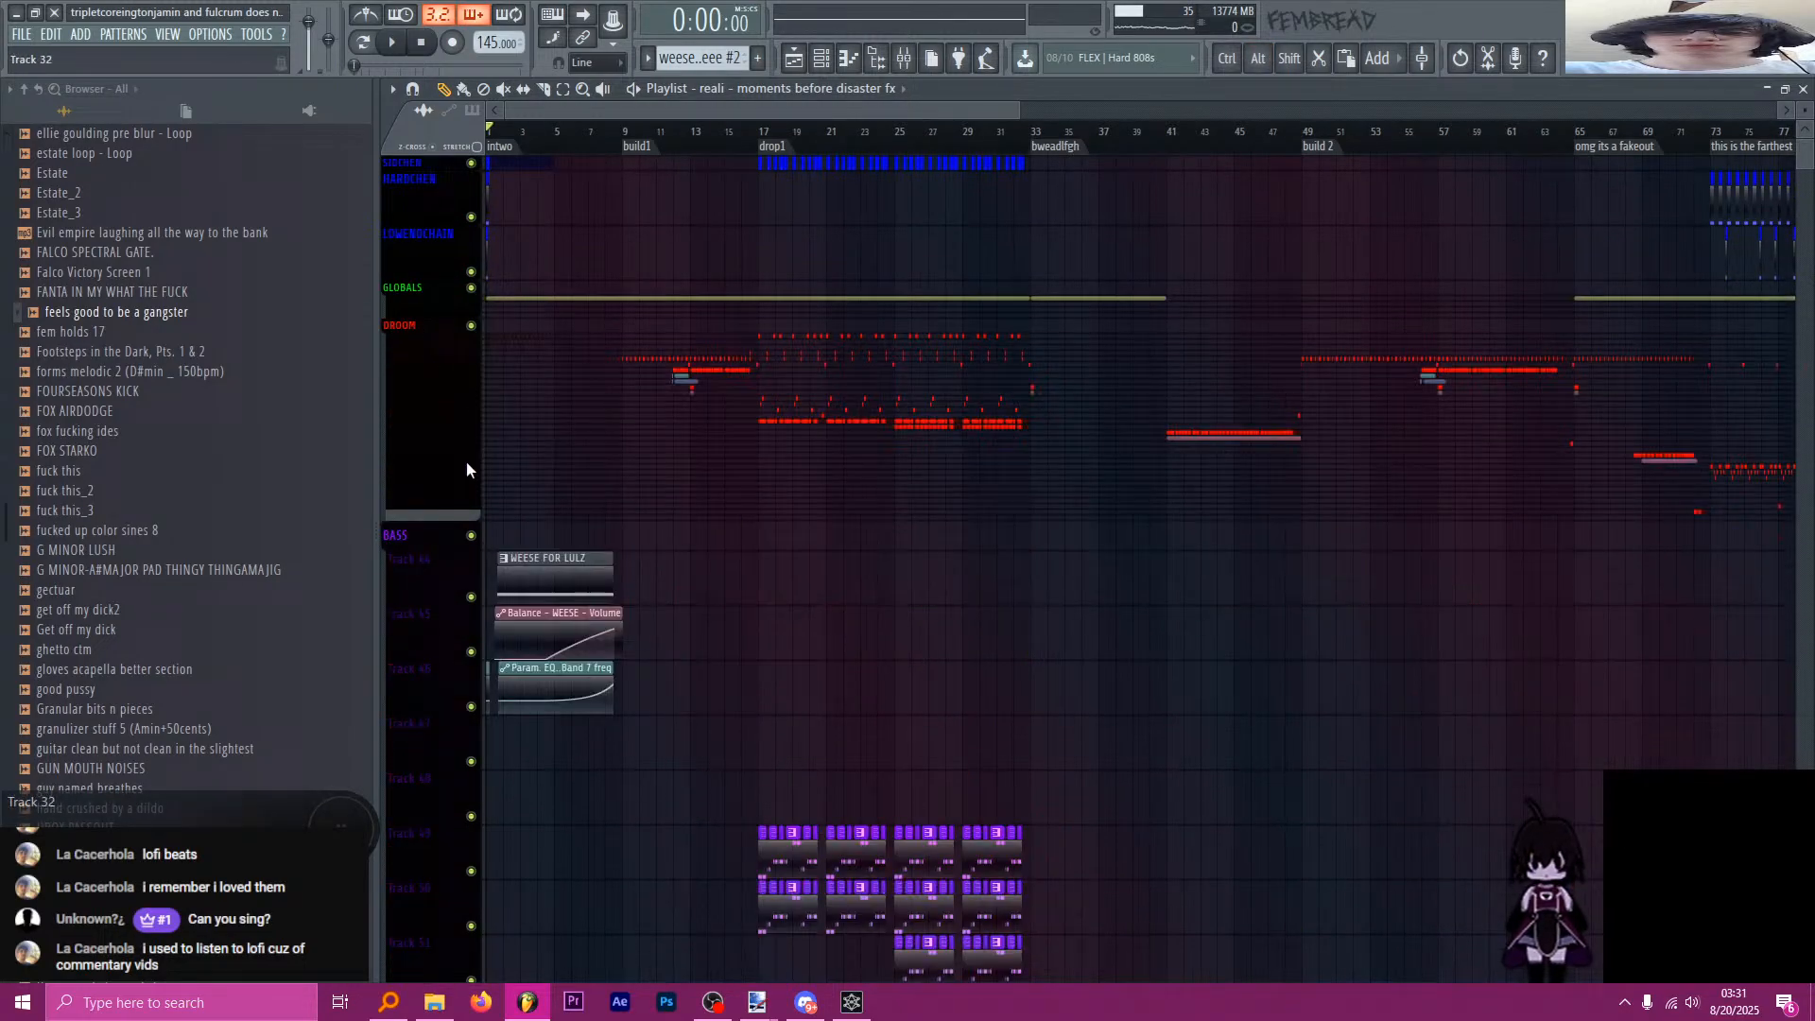
pyautogui.click(415, 550)
pyautogui.scroll(-8, 411, 547)
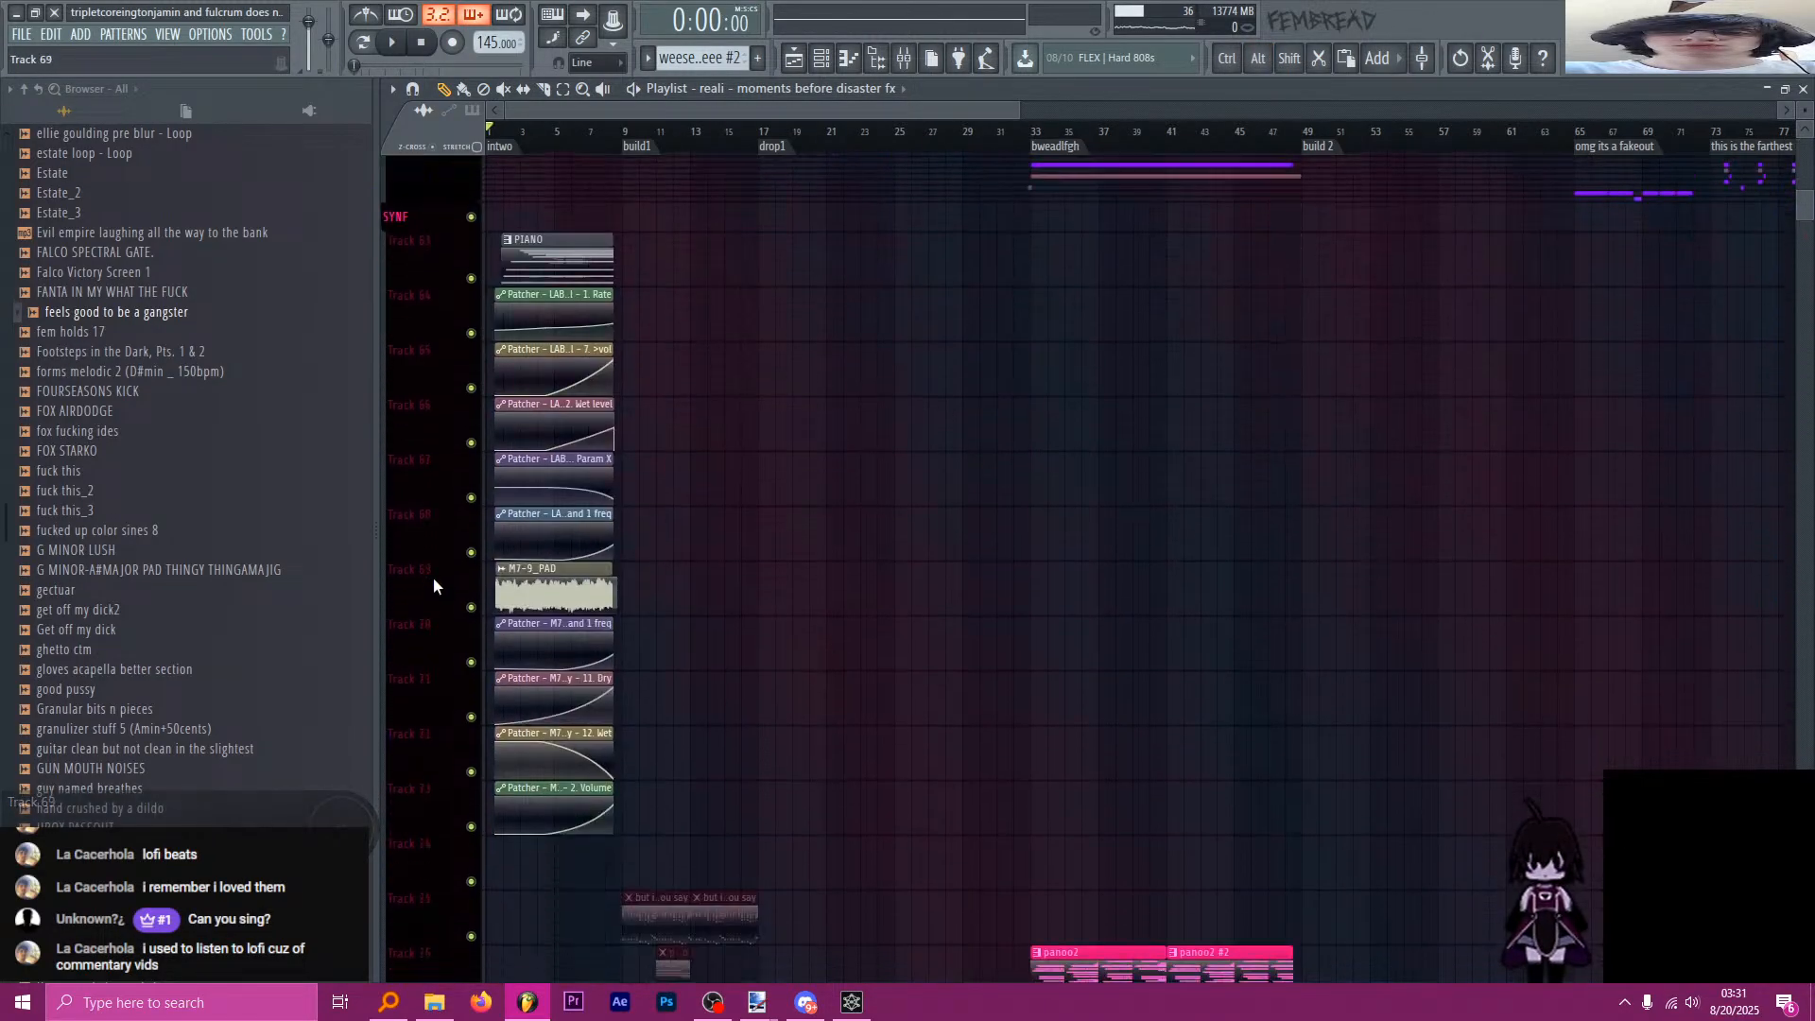
# Shrink the SYNF, LEAD and VOCALS track groups in the playlist to minimal track height.
pyautogui.click(422, 227)
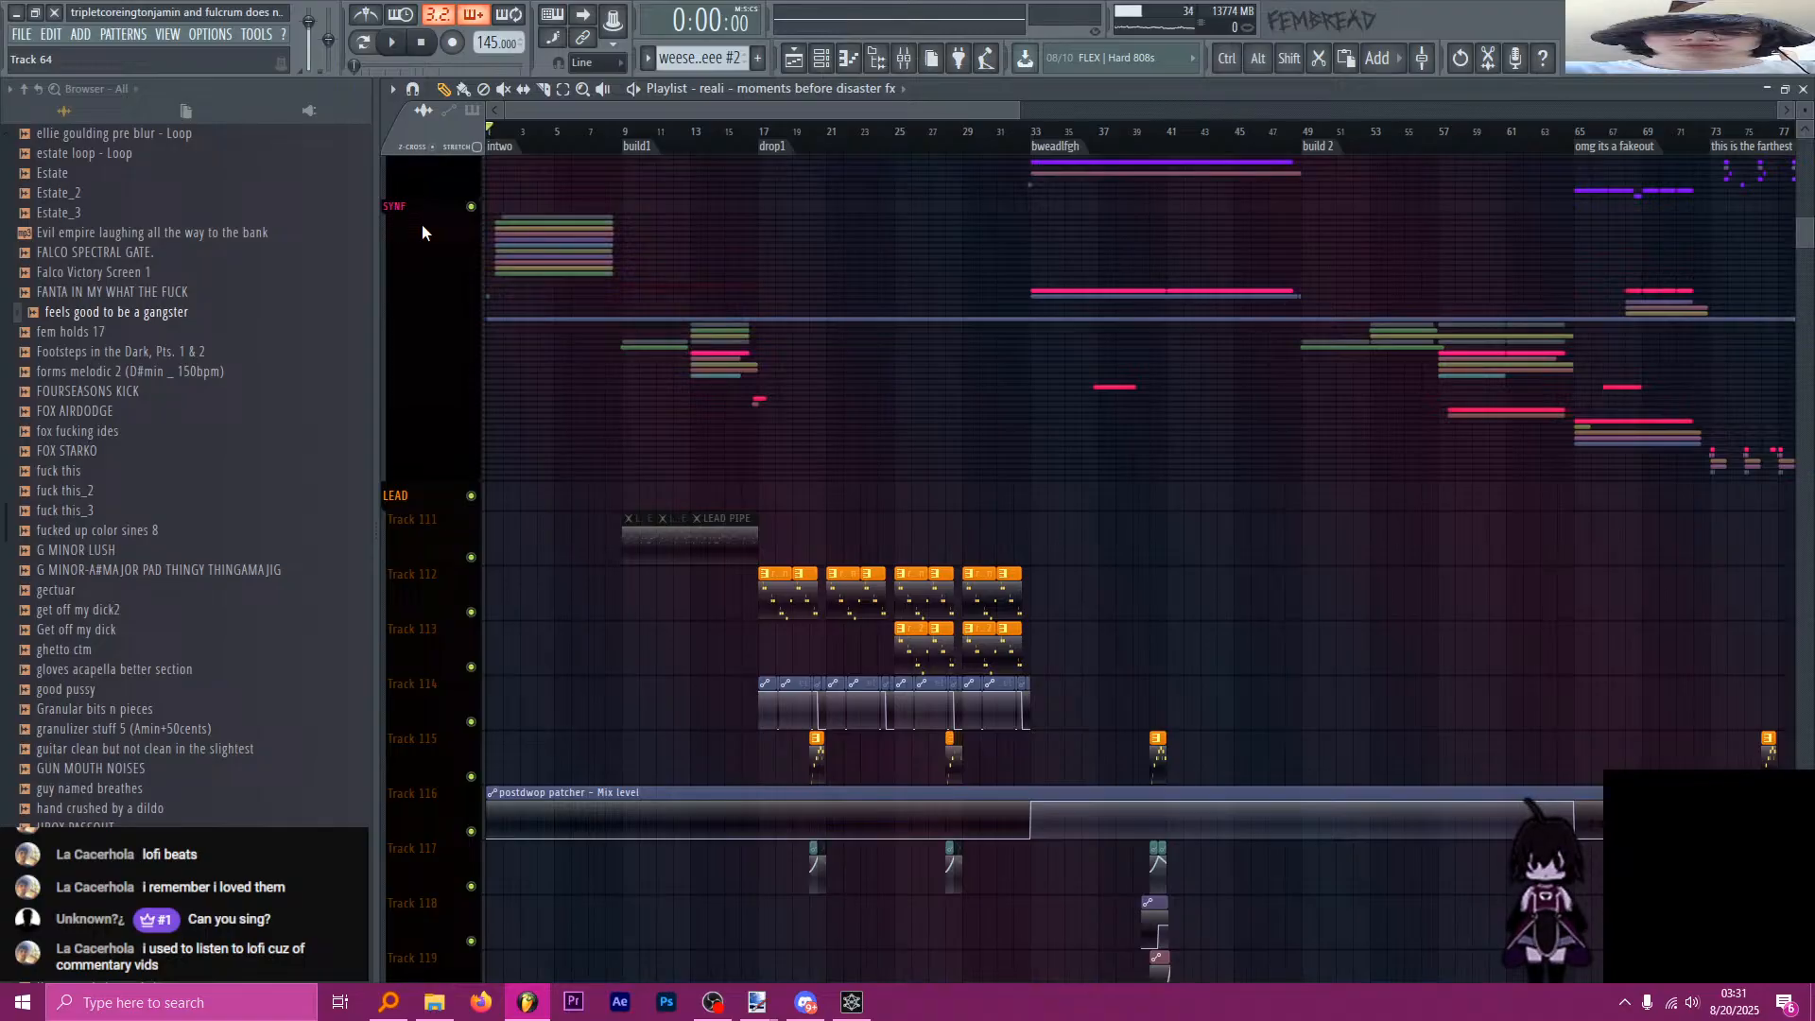
pyautogui.scroll(-3, 491, 435)
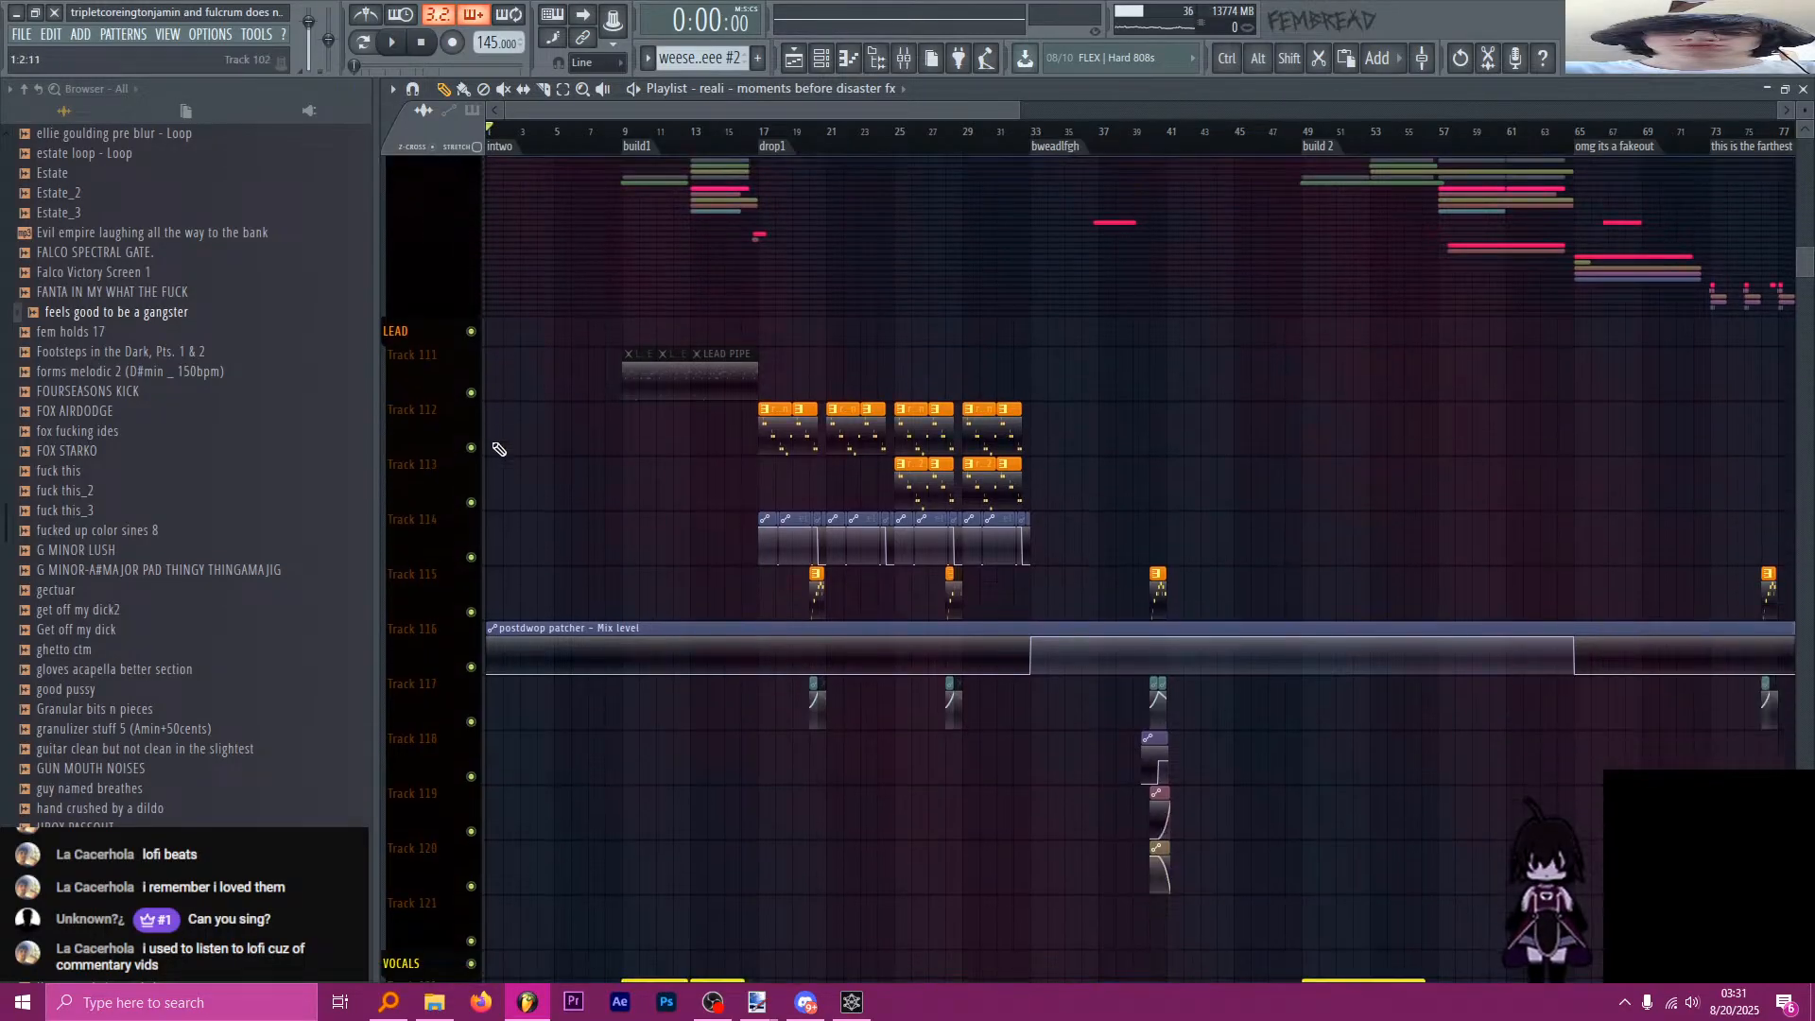
pyautogui.click(421, 332)
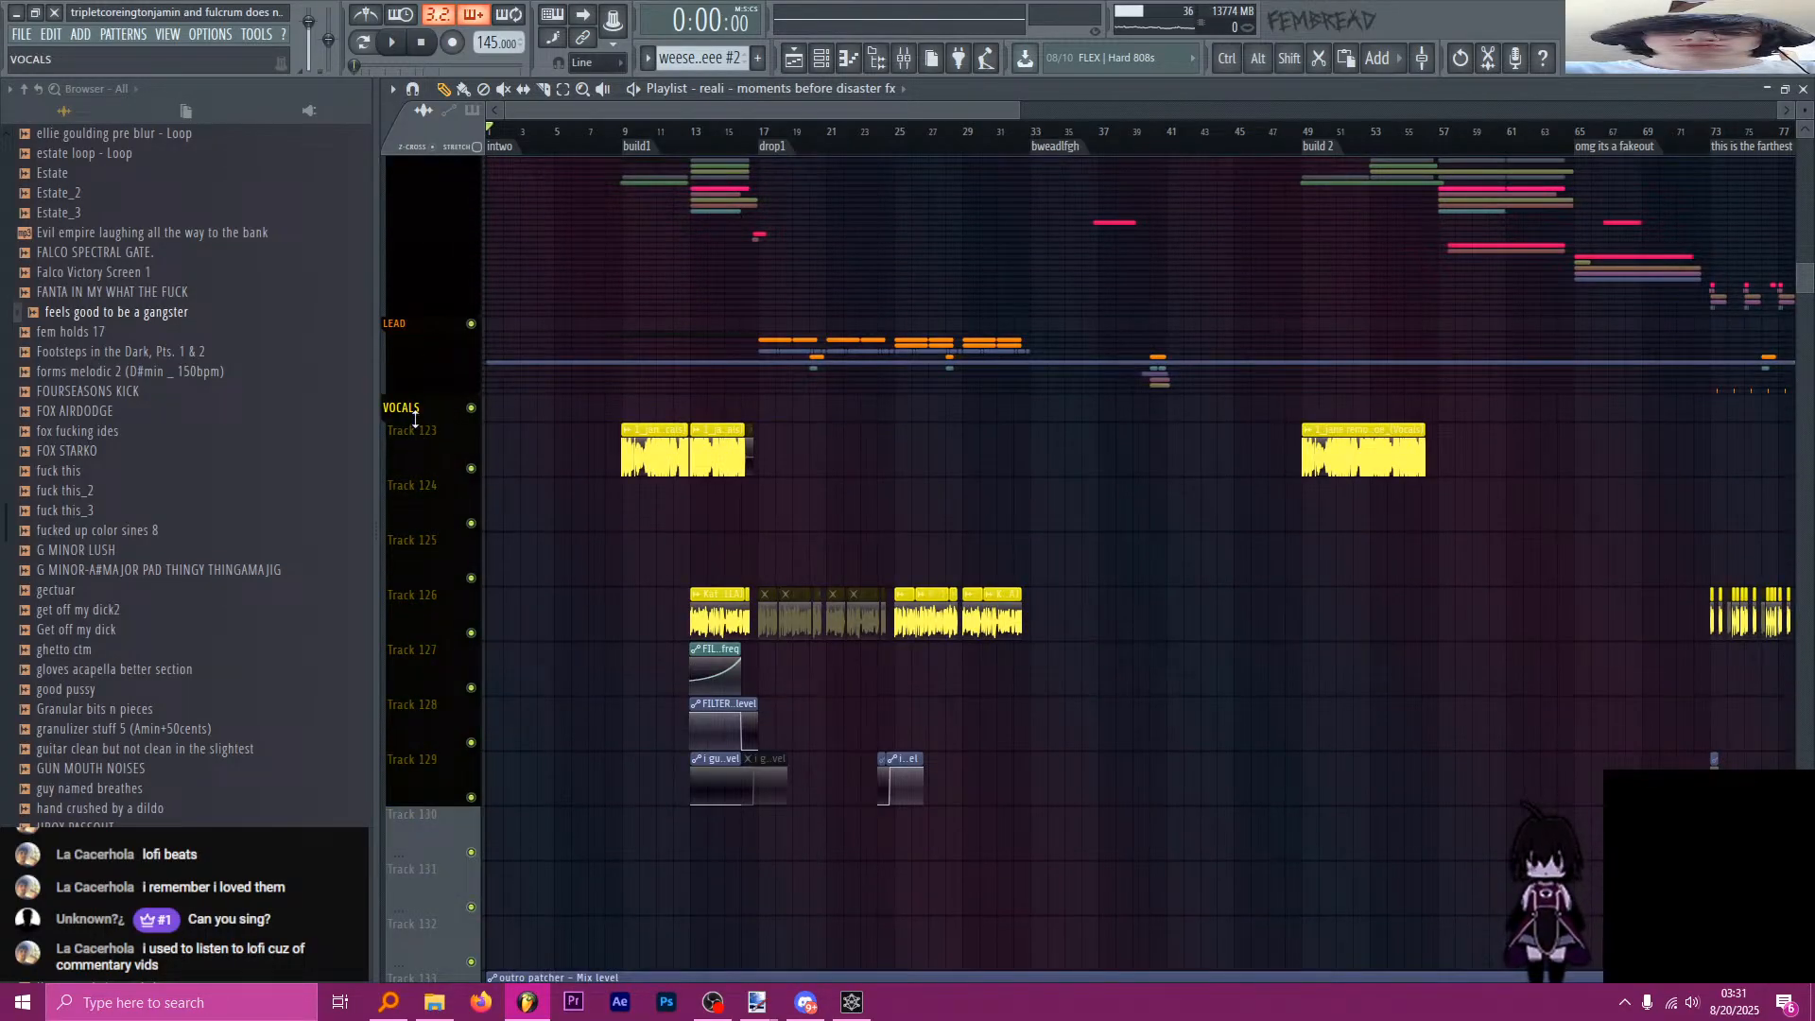
pyautogui.click(416, 417)
pyautogui.click(415, 421)
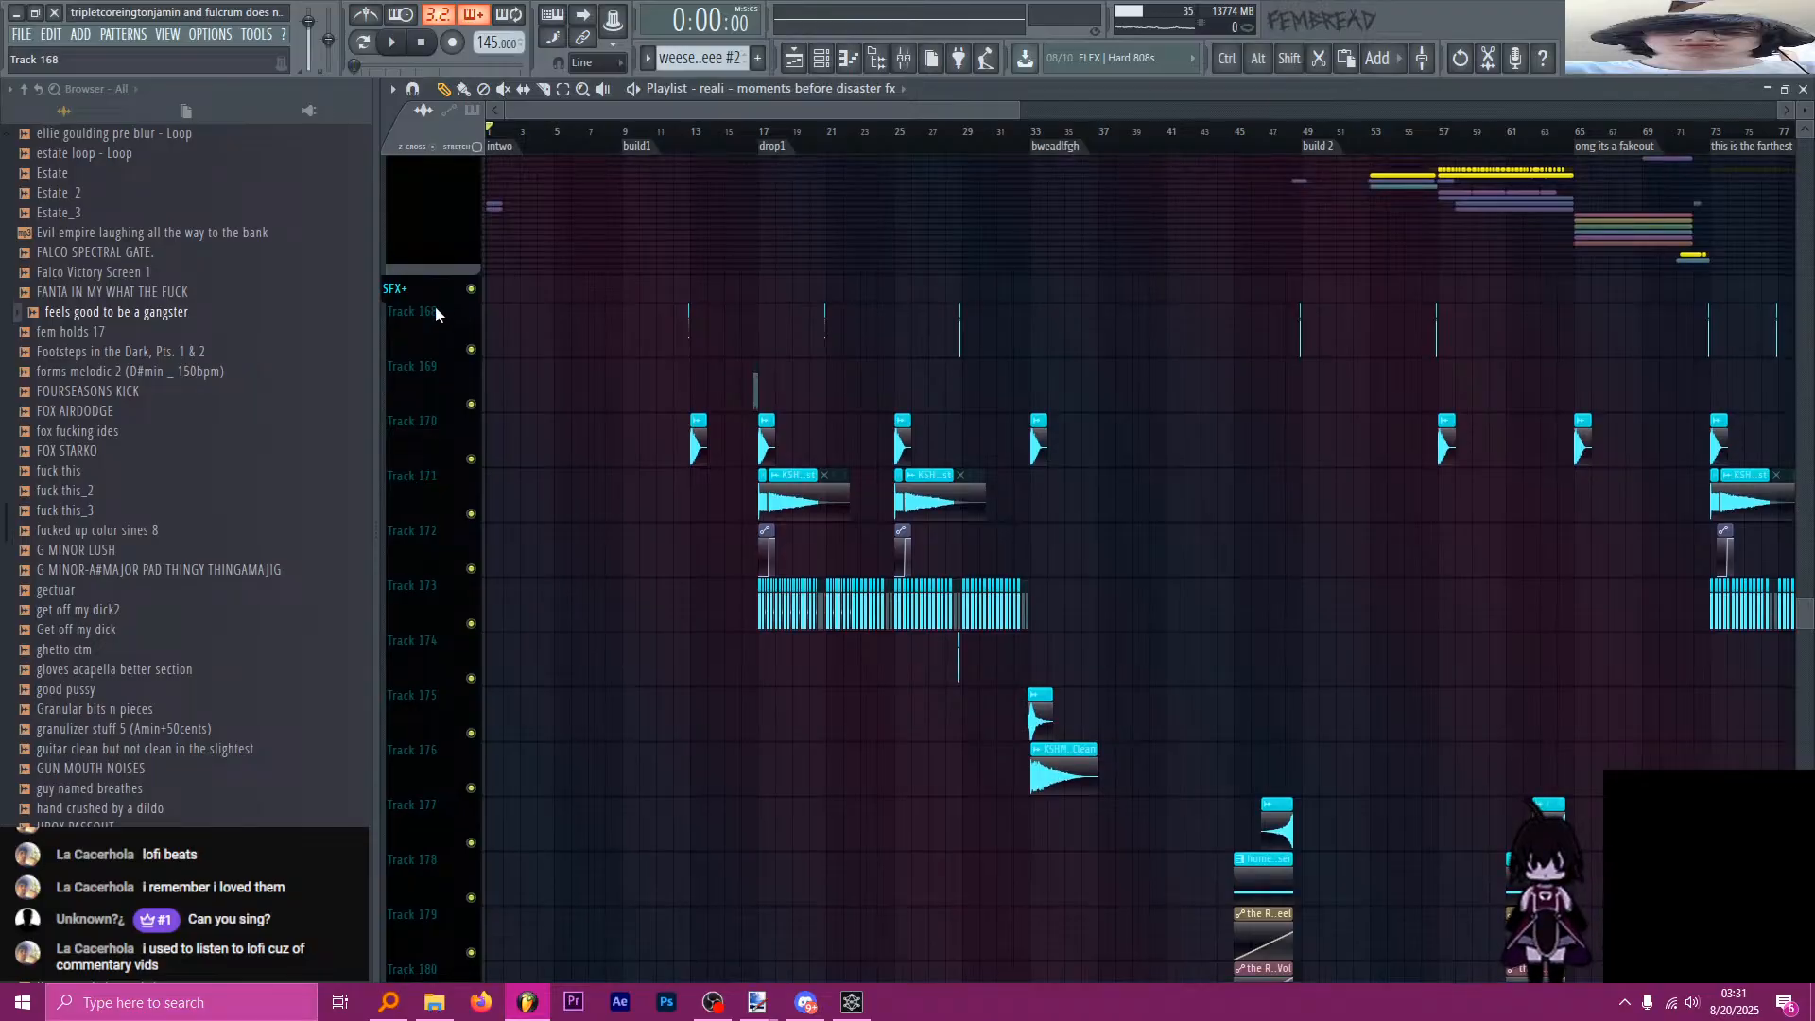
# Look over the condensed arrangement across all track groups and save the project again.
pyautogui.scroll(15, 431, 378)
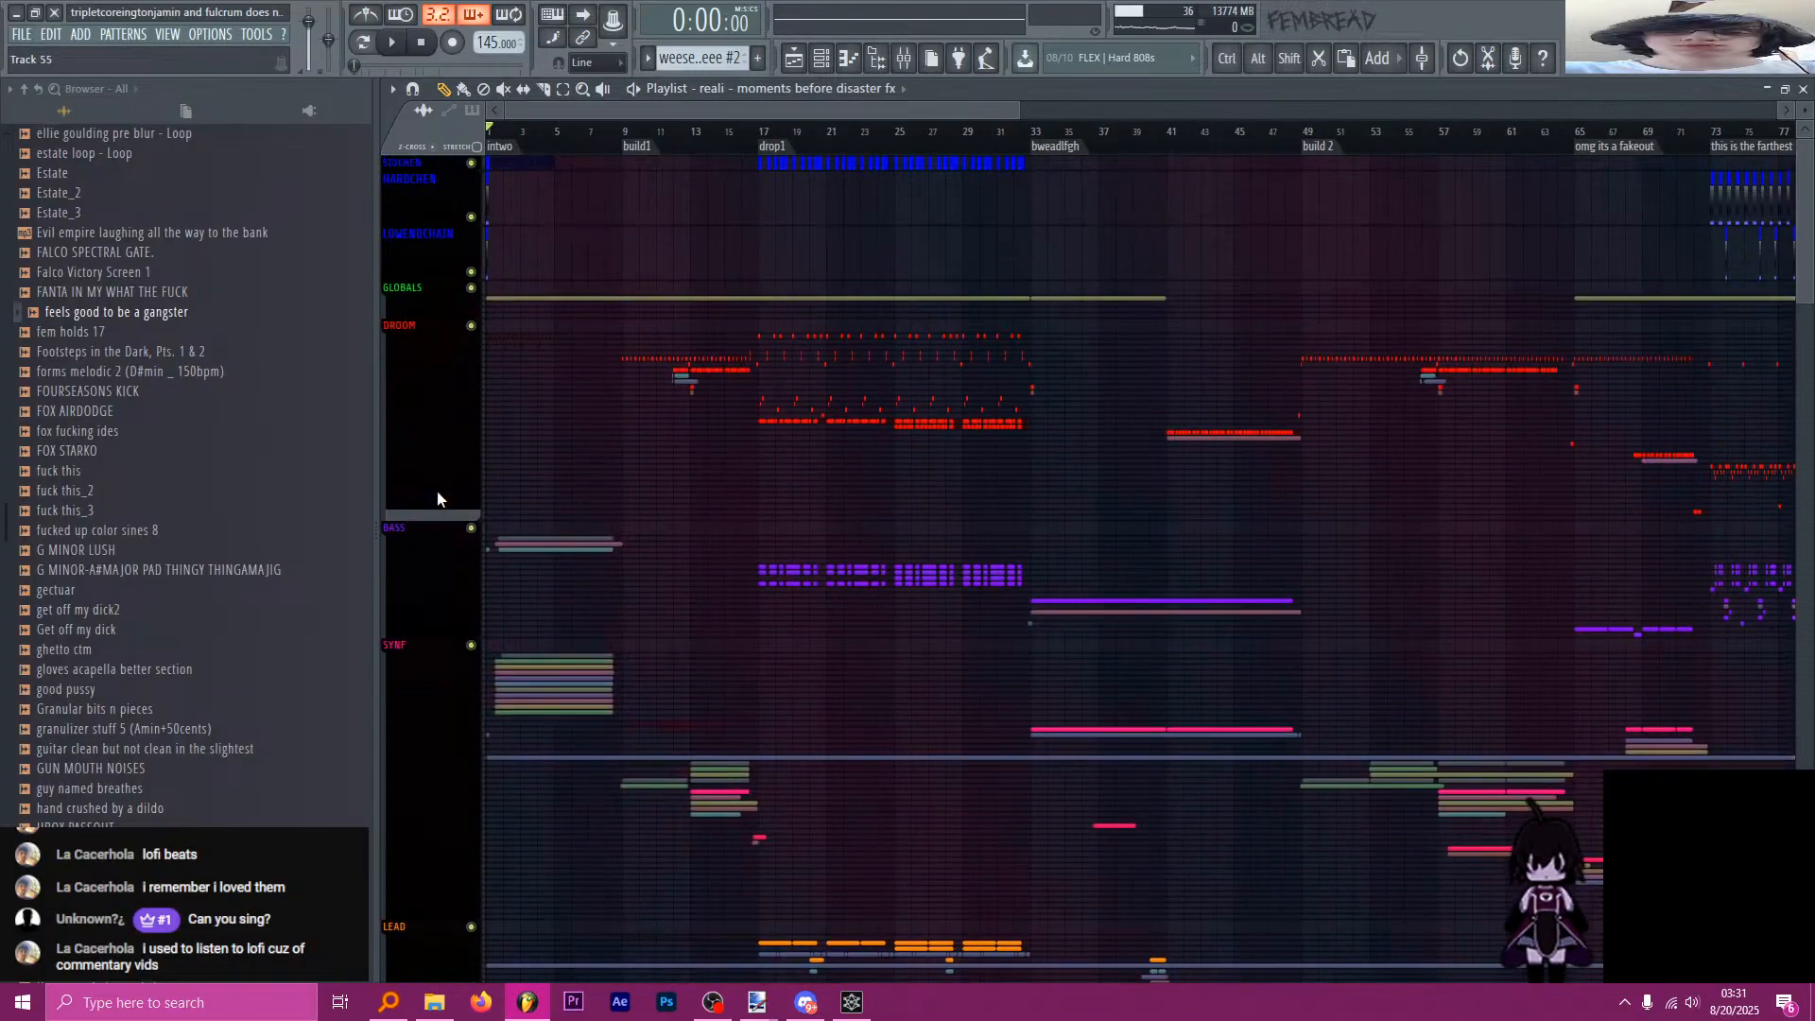
pyautogui.scroll(-7, 430, 367)
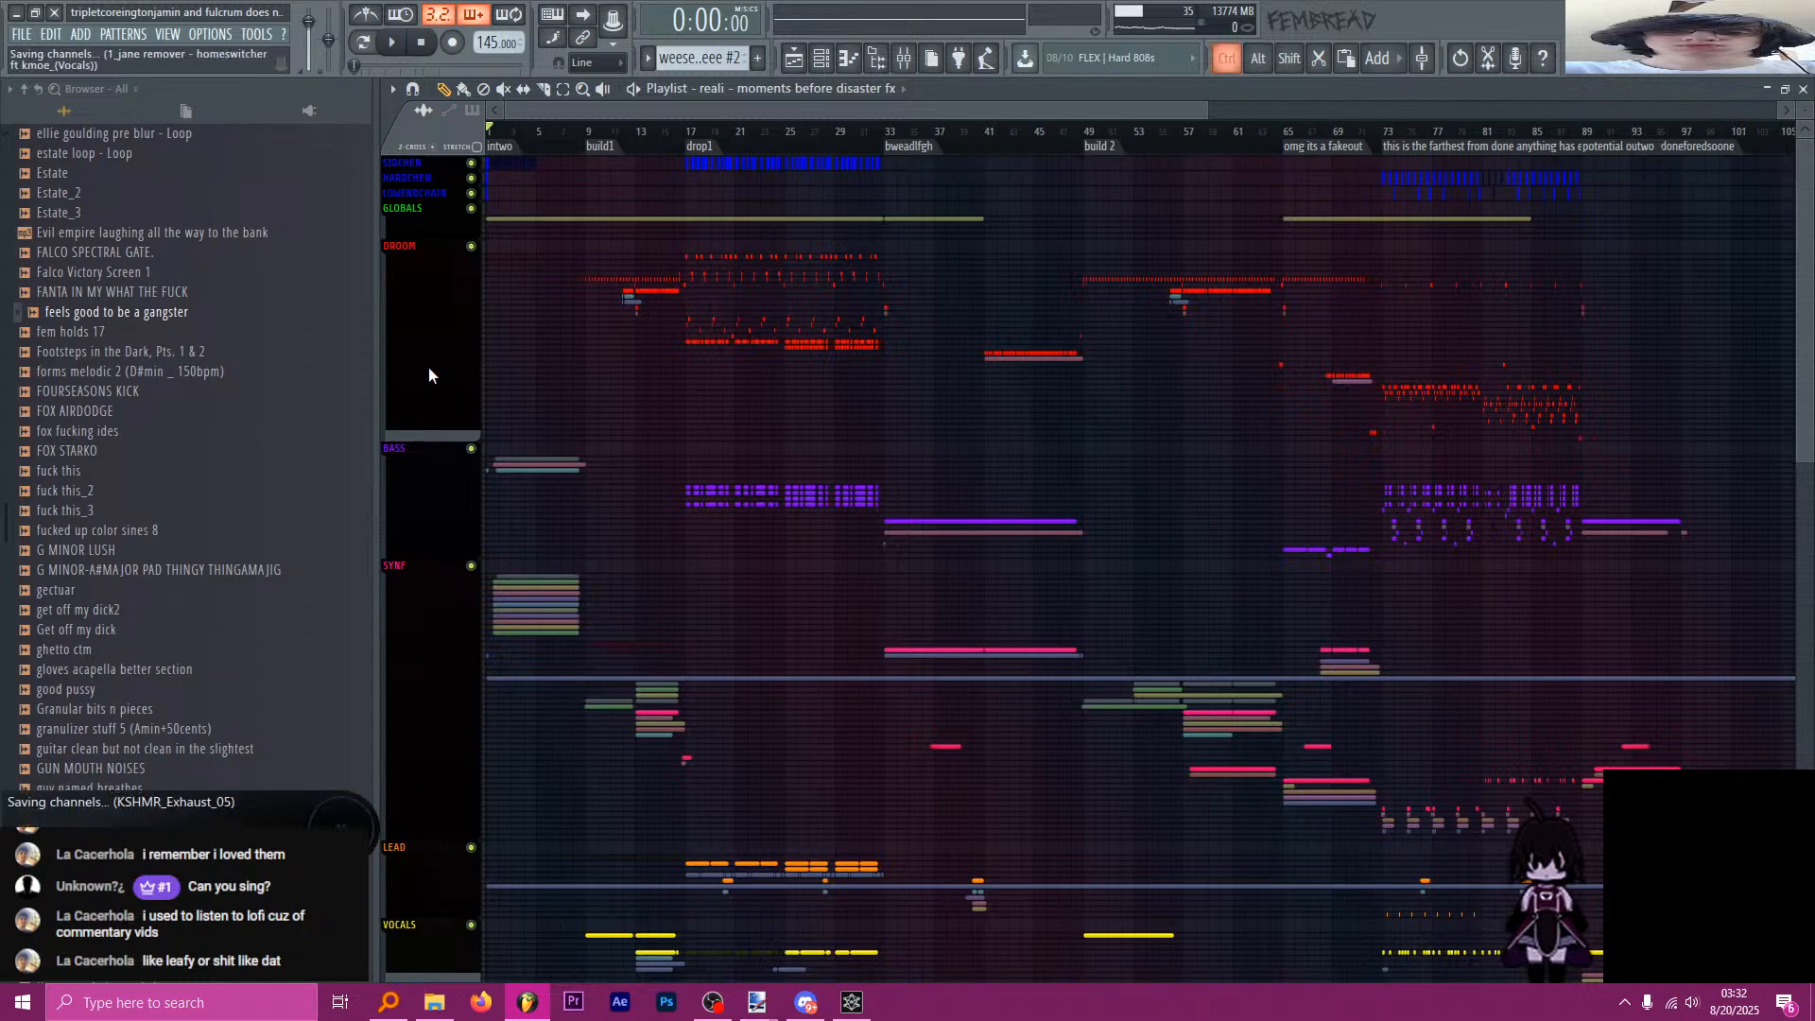
pyautogui.scroll(-4, 428, 366)
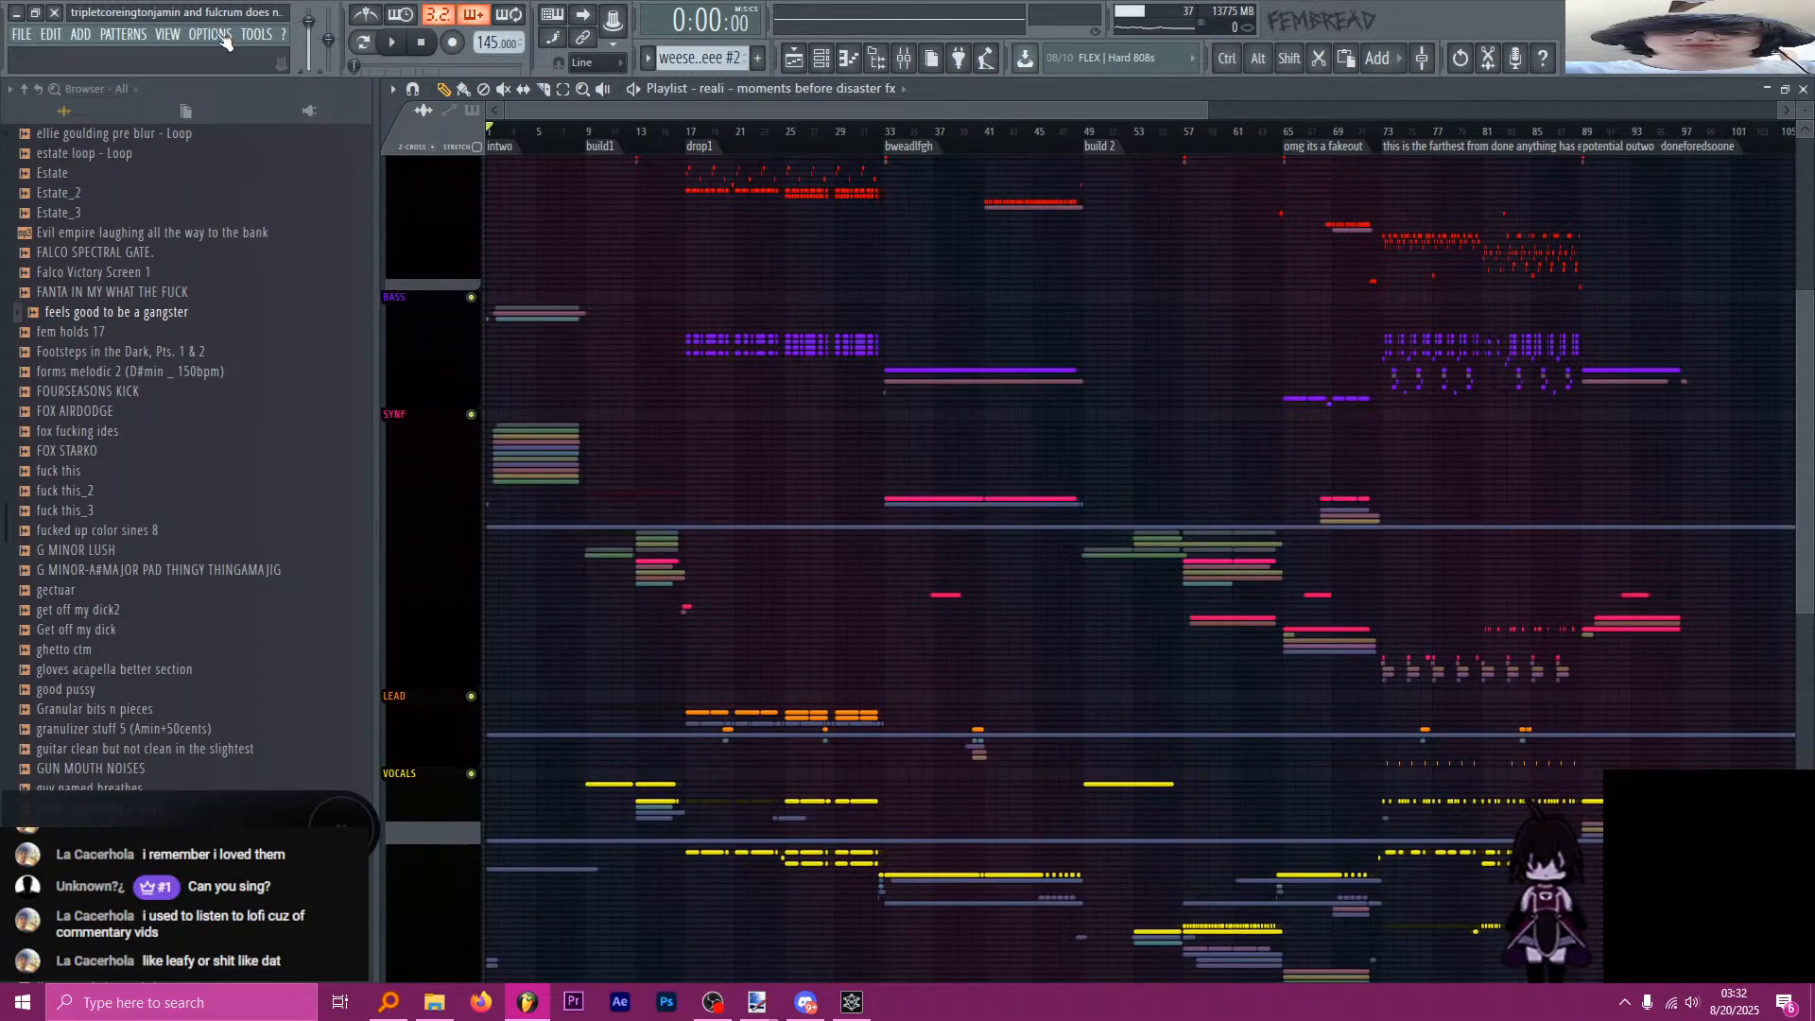
# Open the recent project "tay k song starter.flp".
pyautogui.click(21, 36)
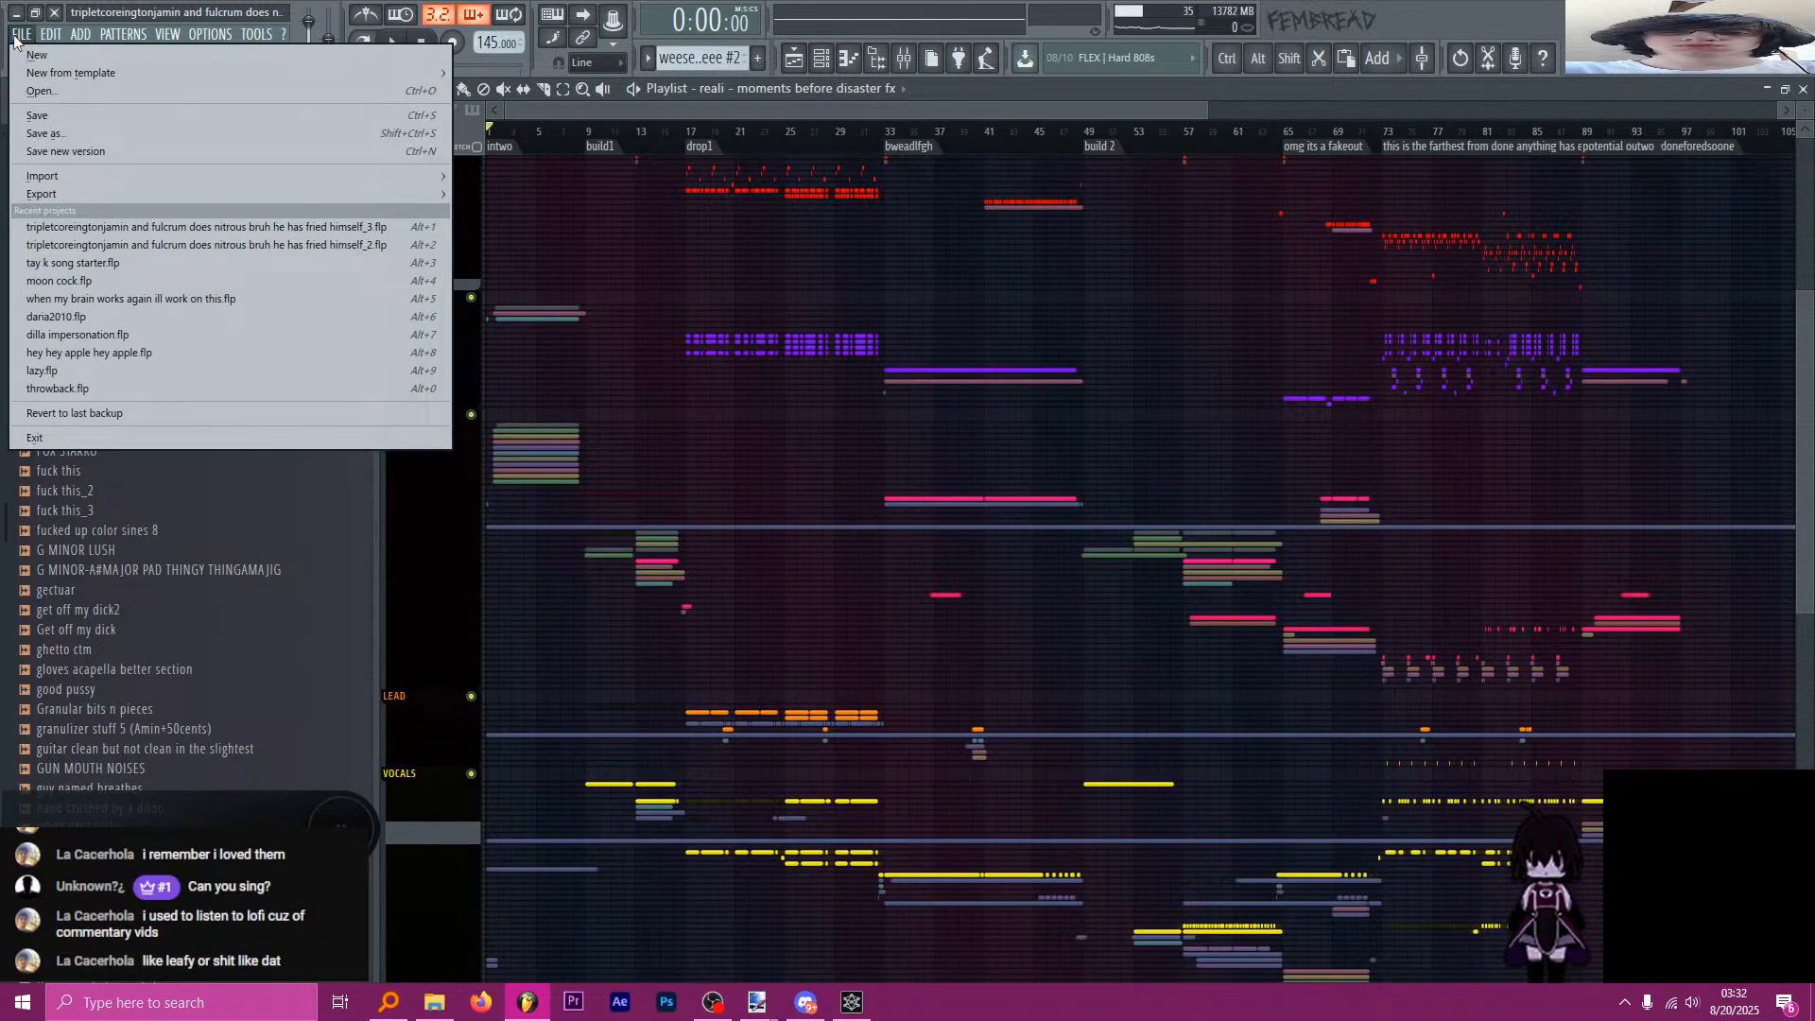
pyautogui.click(141, 264)
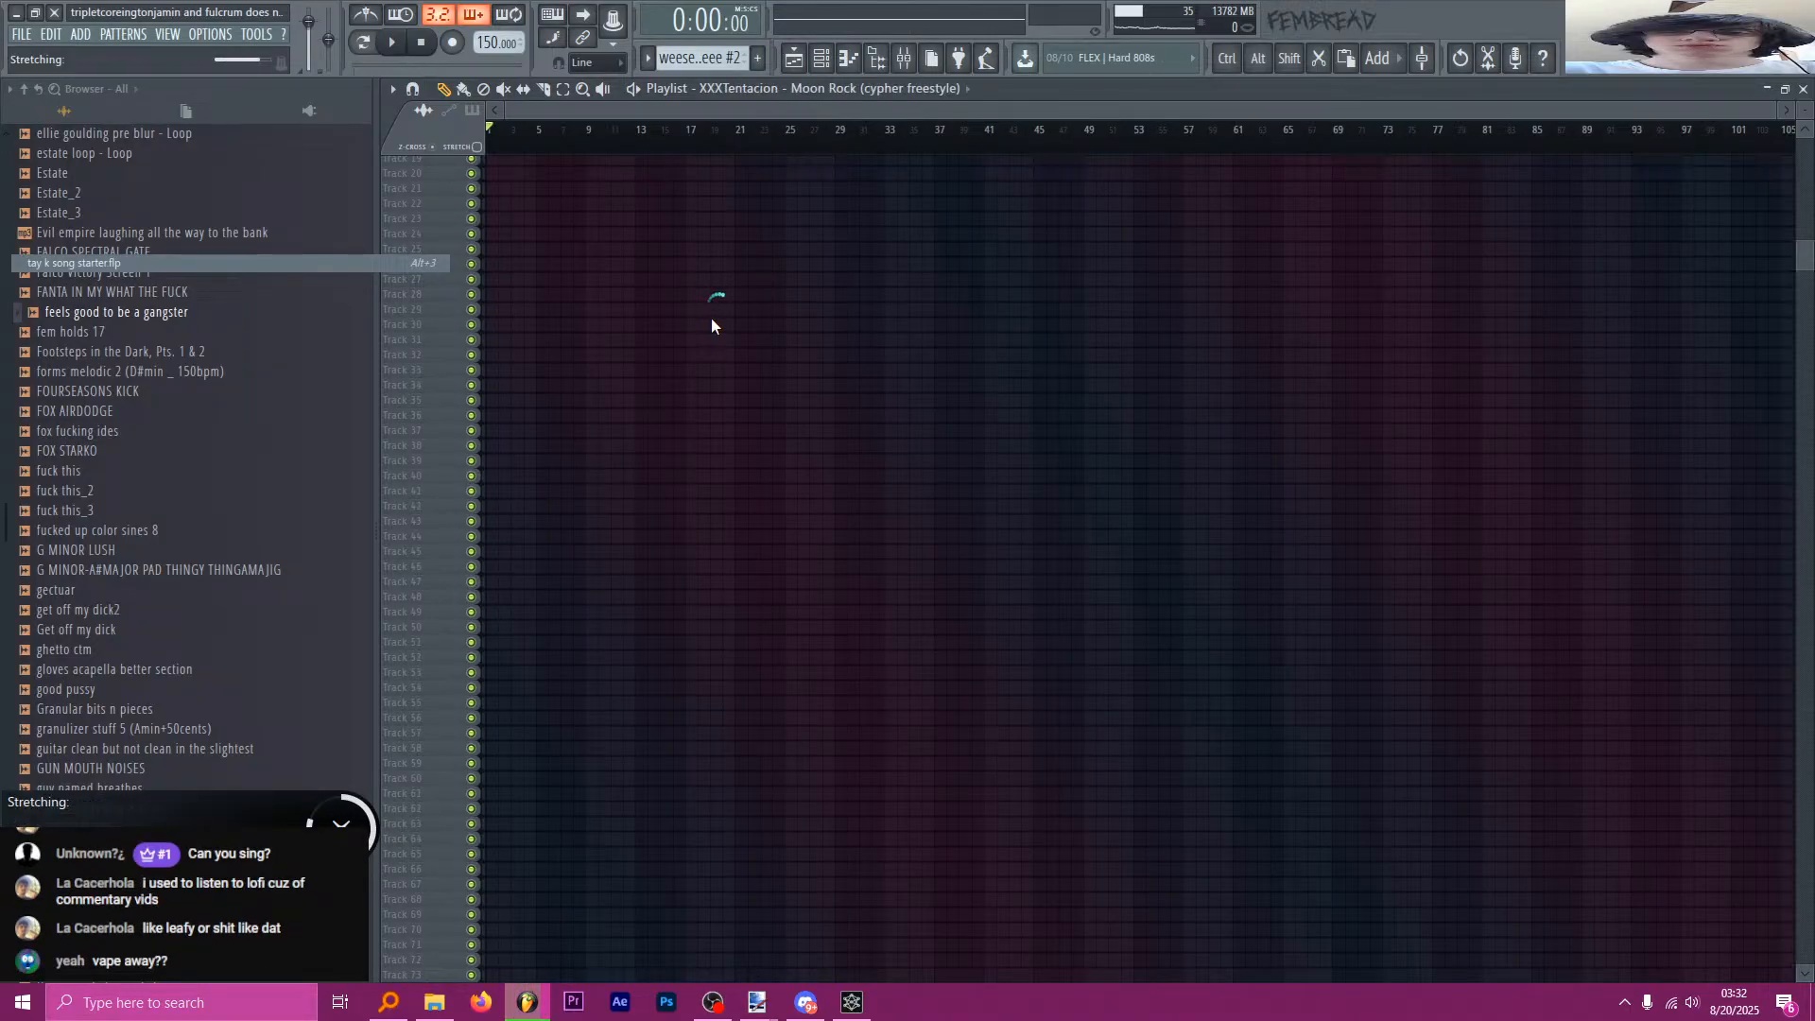
pyautogui.click(886, 105)
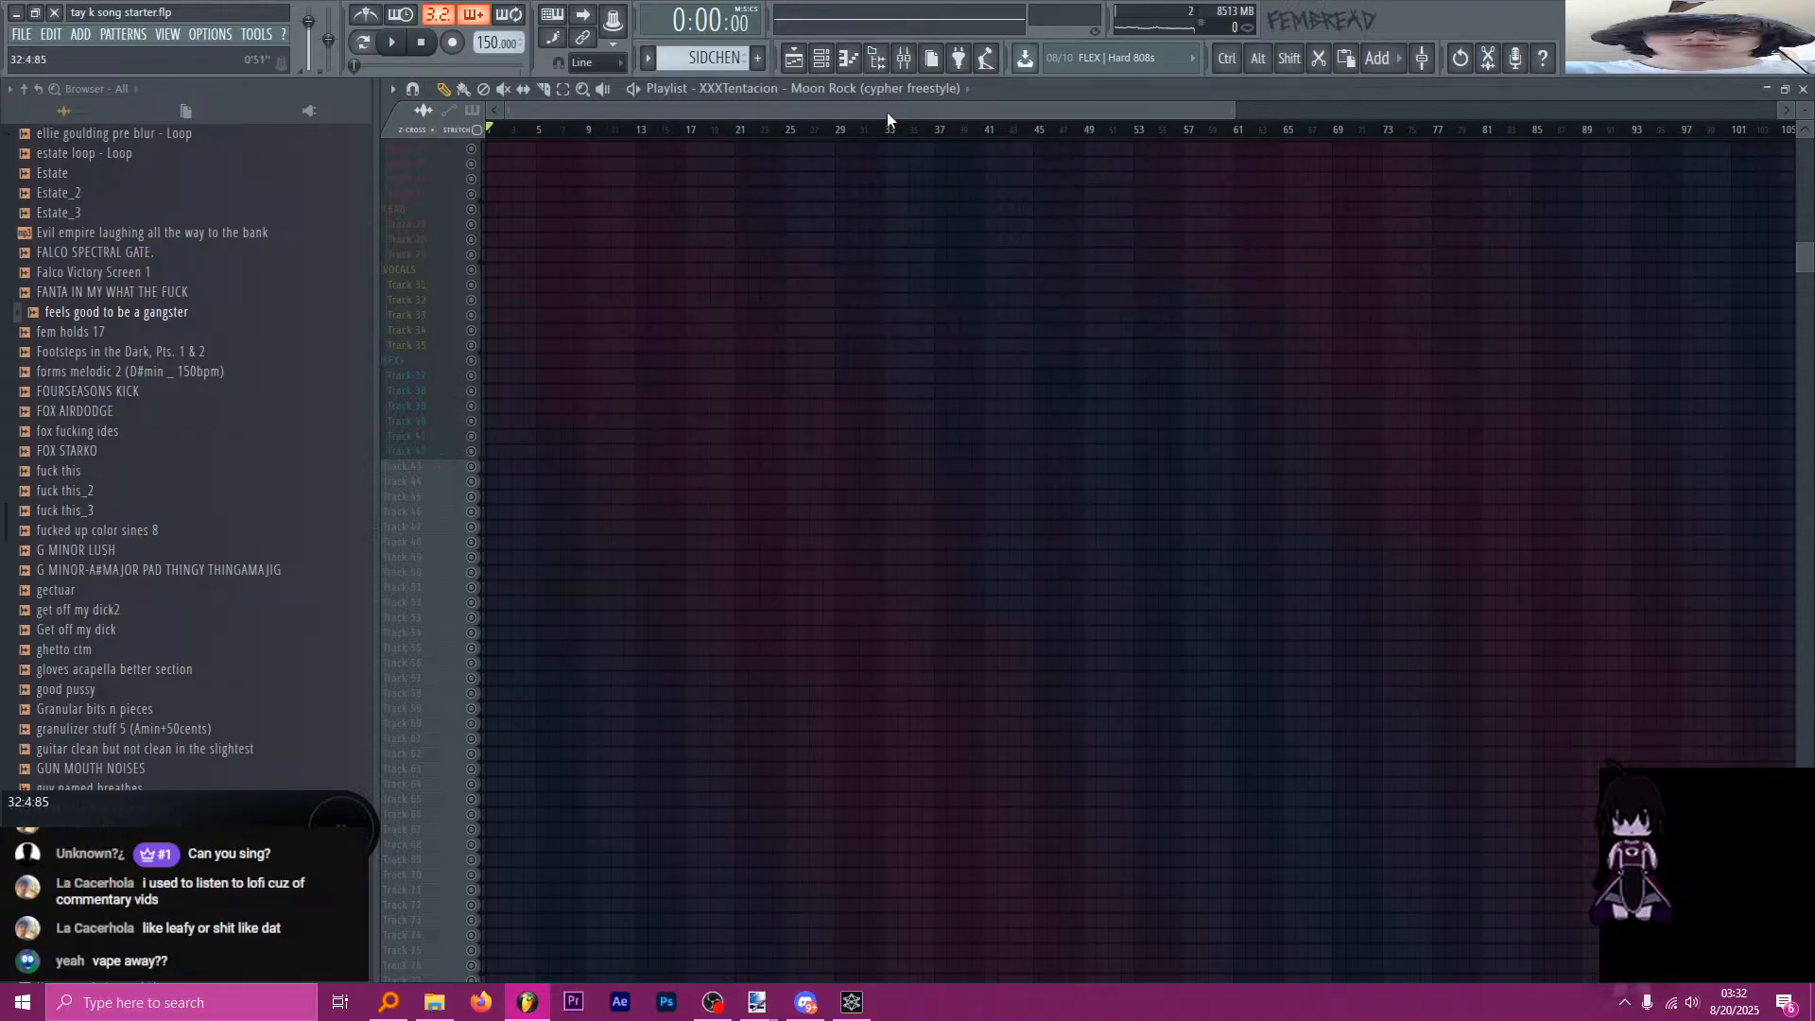
# Play the Tay-K vocals over HOME - Resonance from bar 17, then stop playback.
pyautogui.scroll(6, 804, 288)
pyautogui.scroll(6, 703, 251)
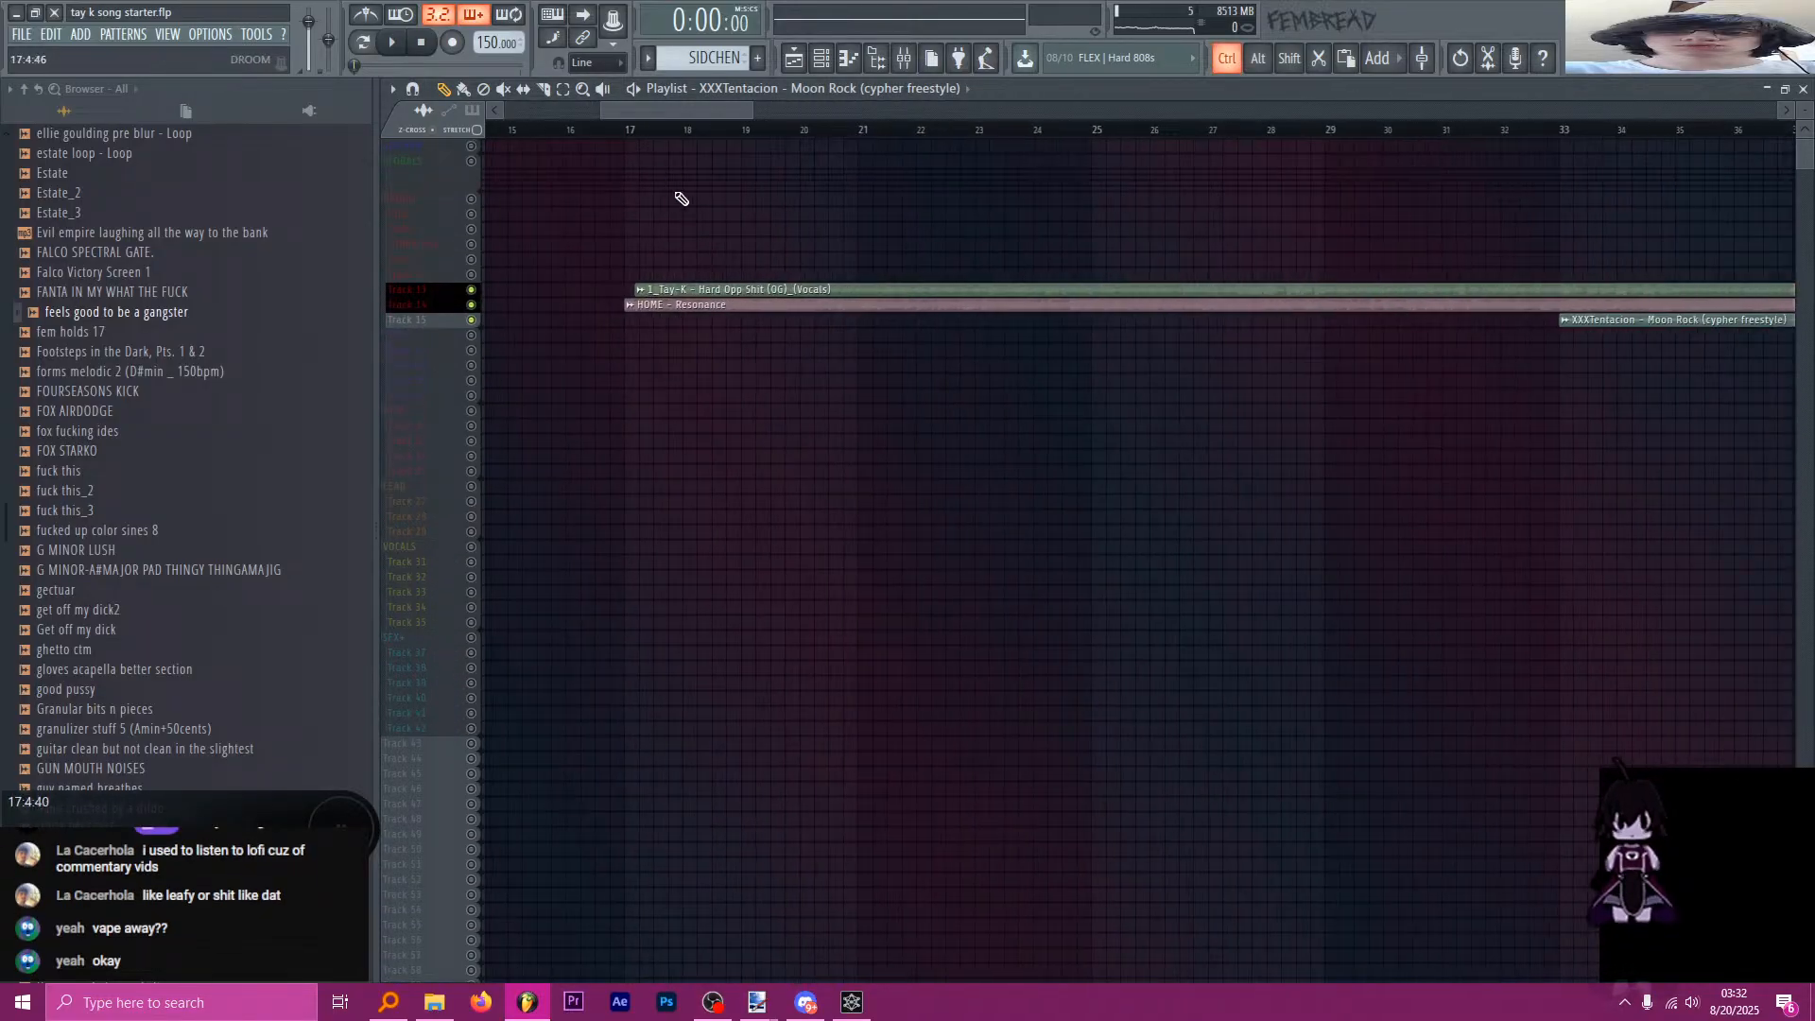
pyautogui.click(631, 133)
pyautogui.press('space')
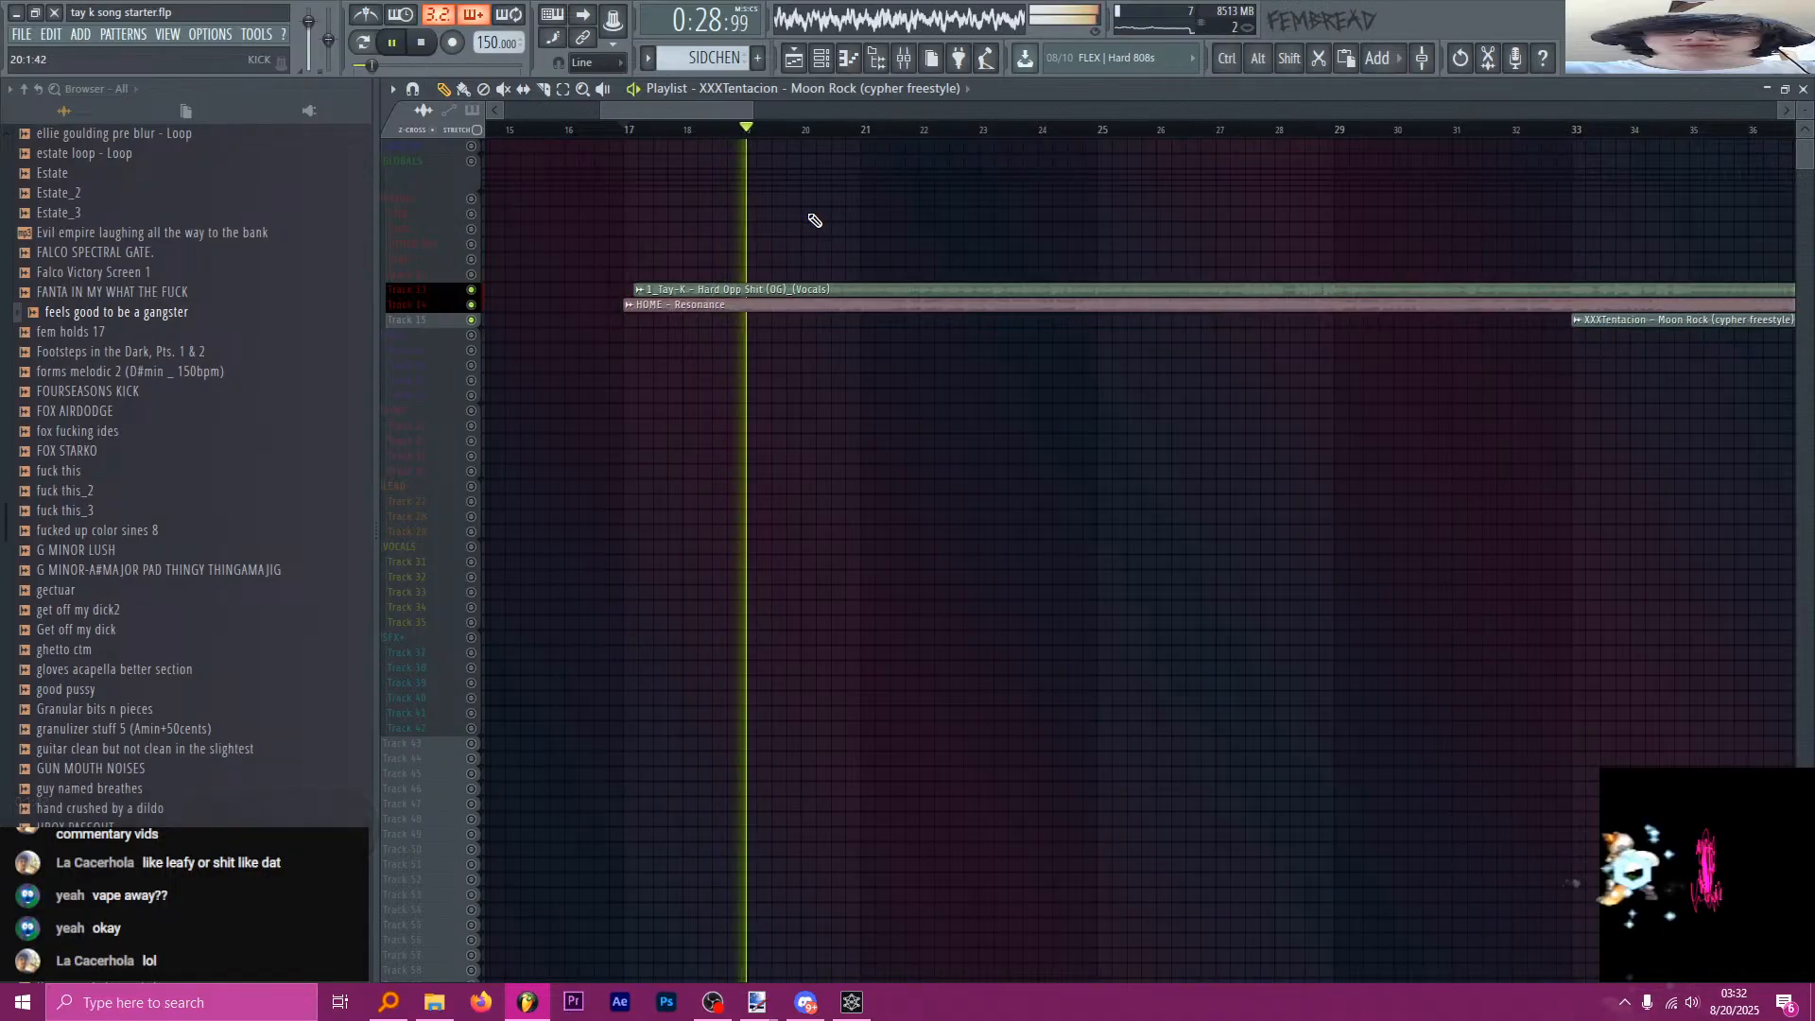
pyautogui.scroll(-3, 860, 227)
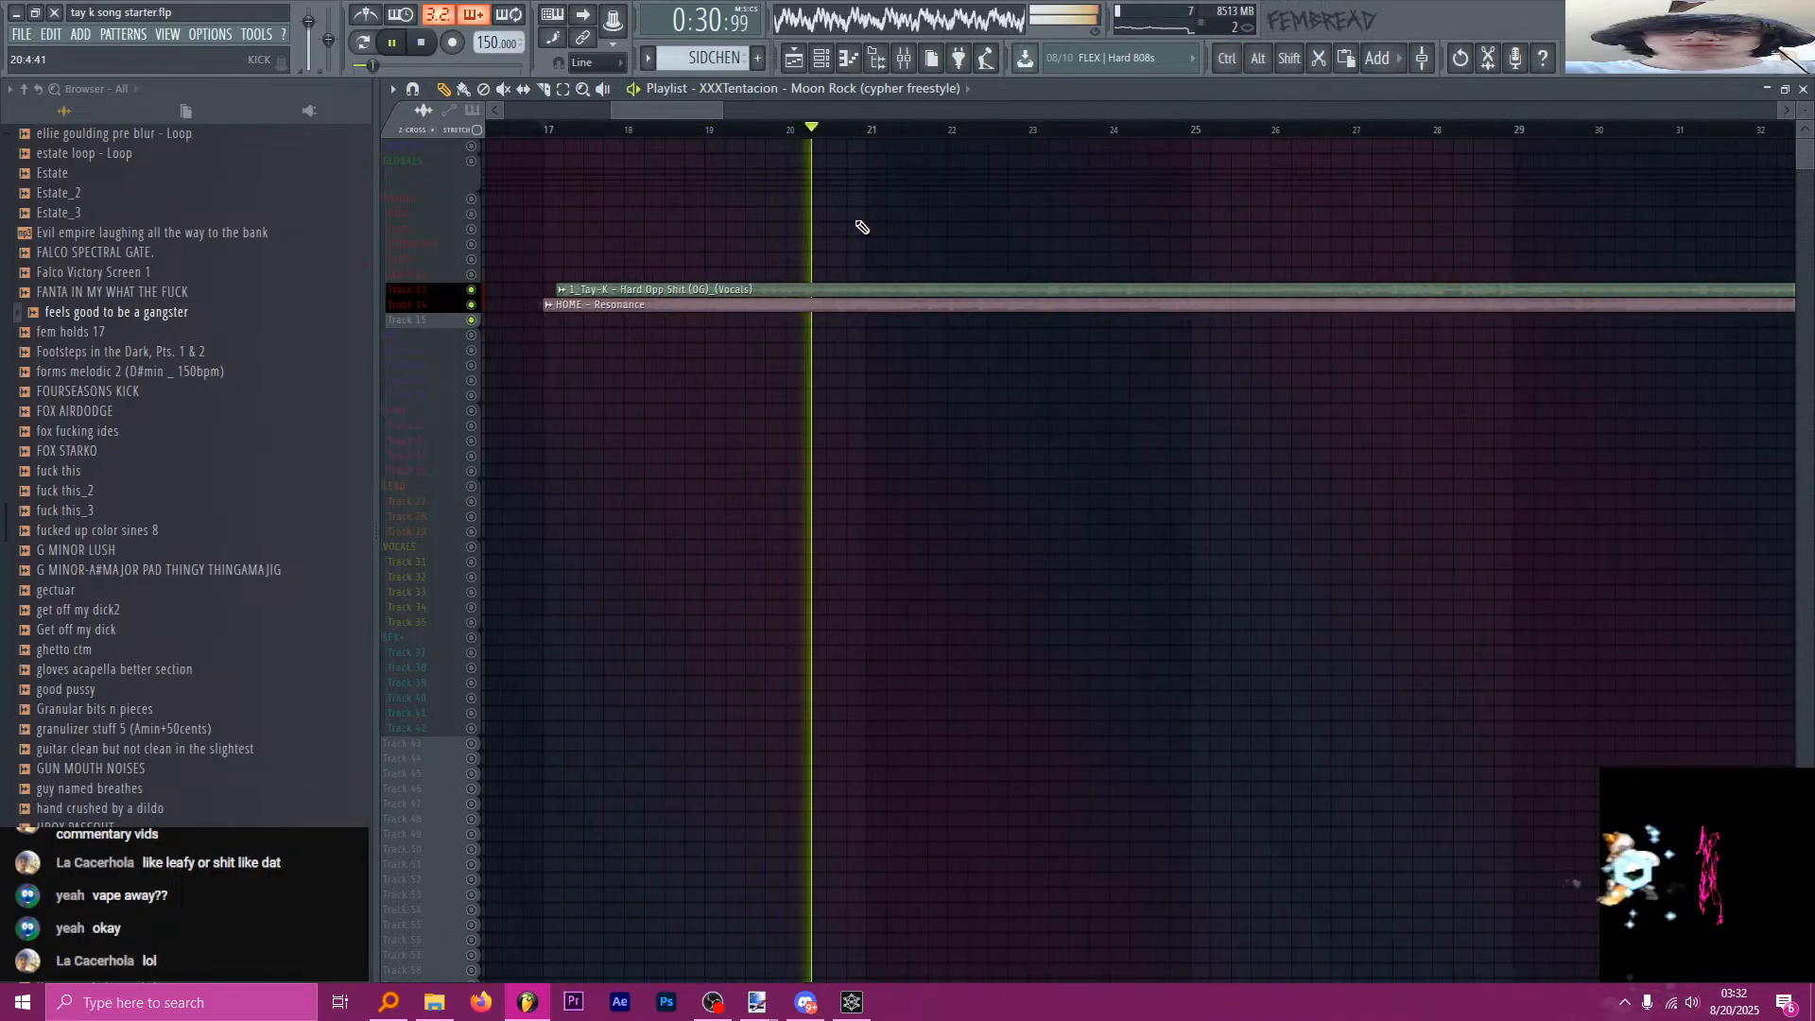
pyautogui.scroll(3, 938, 221)
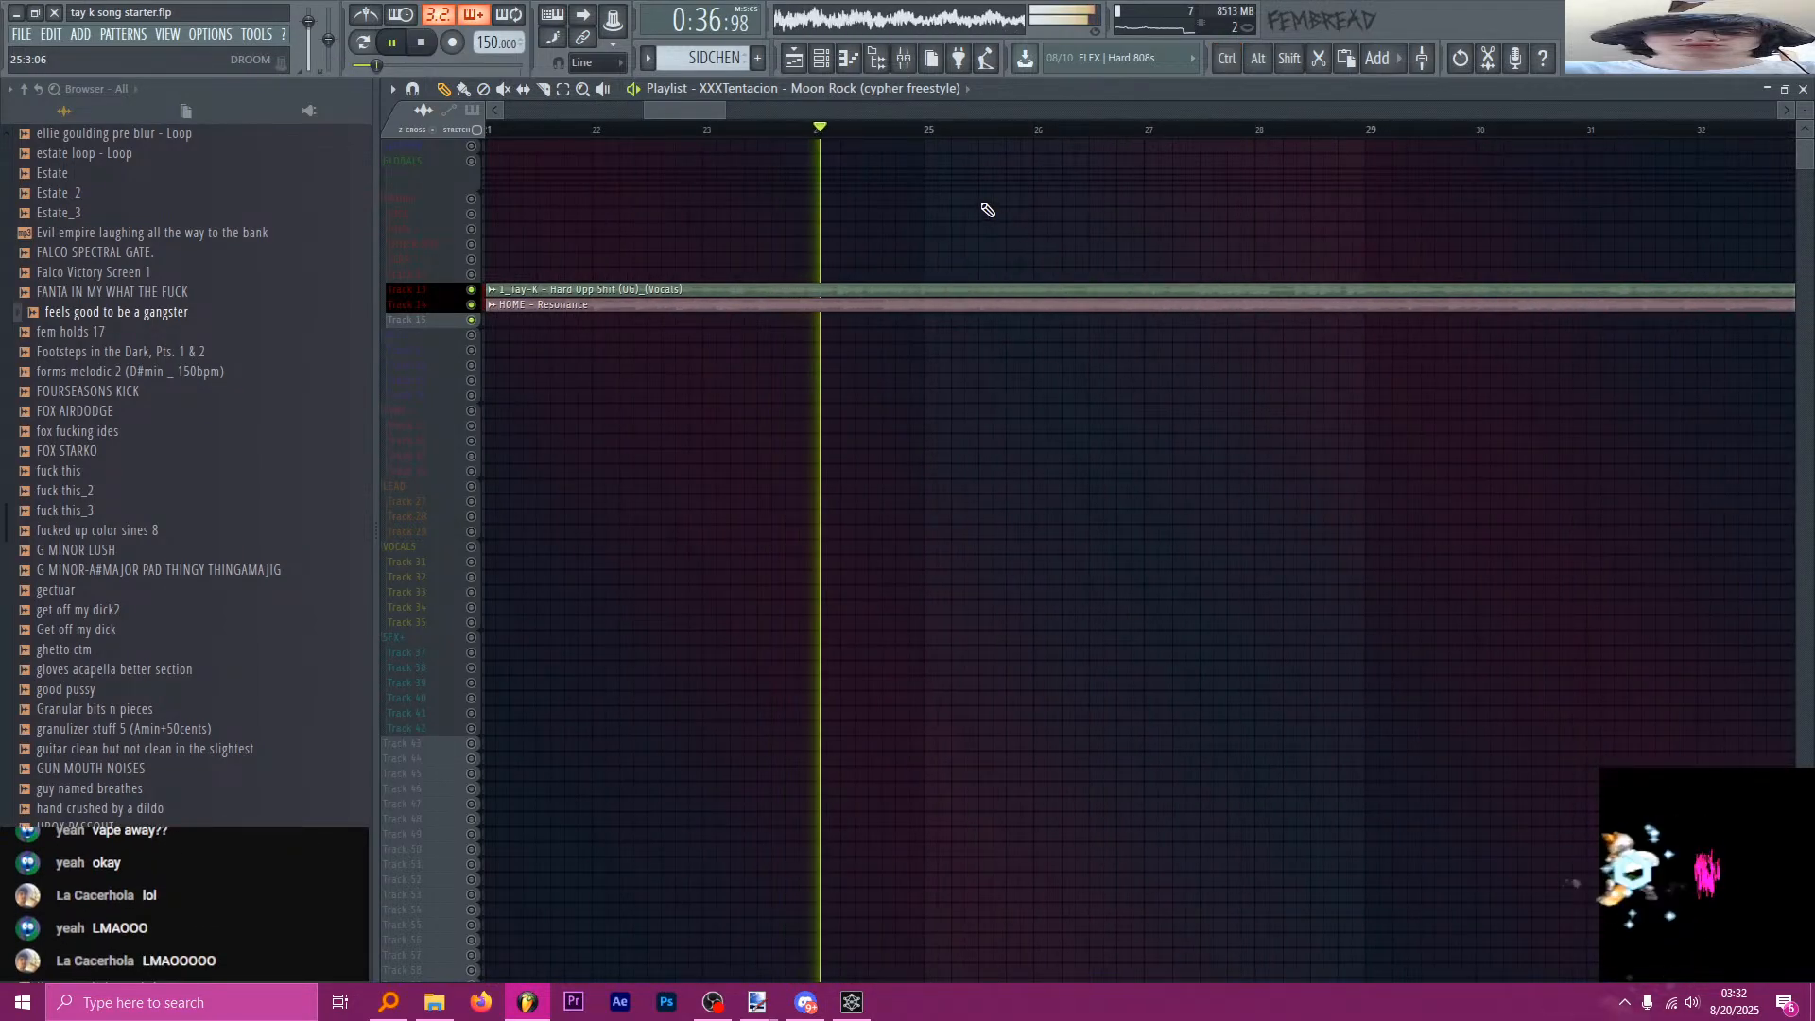
pyautogui.press('space')
pyautogui.scroll(-4, 586, 160)
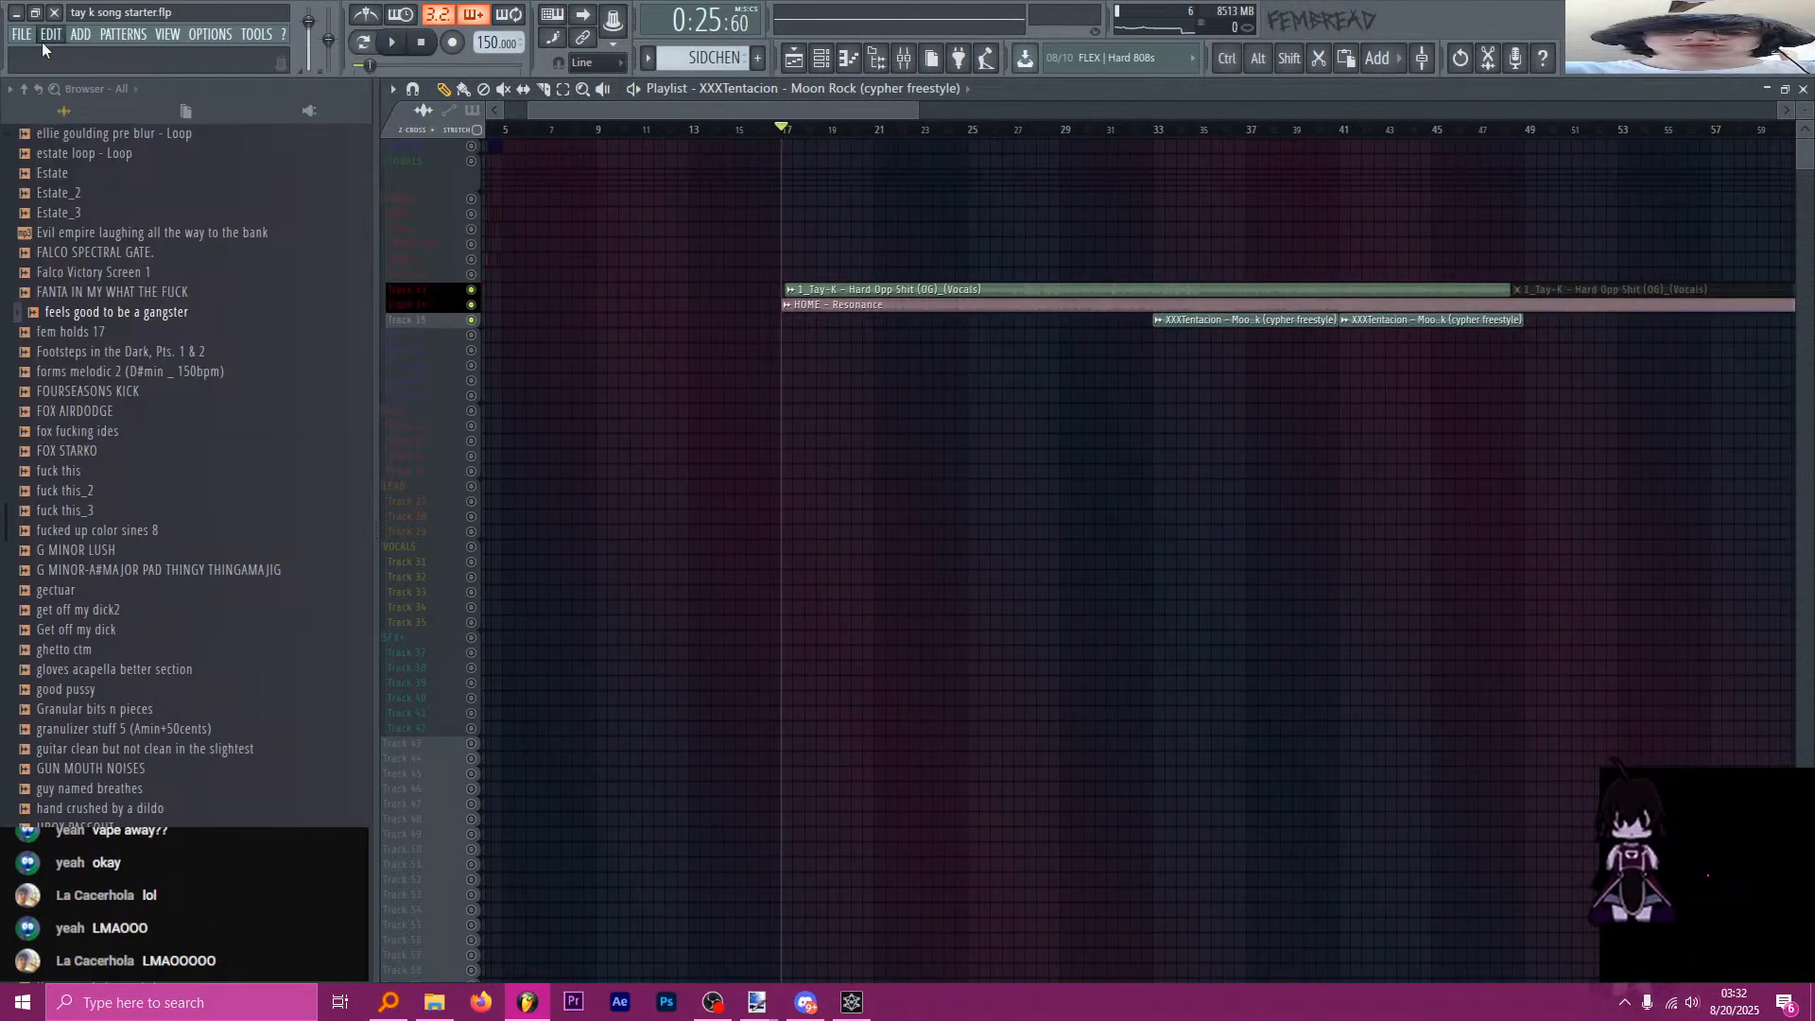
# Reopen the recent project "tripletcoreingtonjamin and fulcrum does nitrous bruh he has fried himself_3.flp" and clear the plugin windows covering its playlist.
pyautogui.click(21, 34)
pyautogui.click(210, 248)
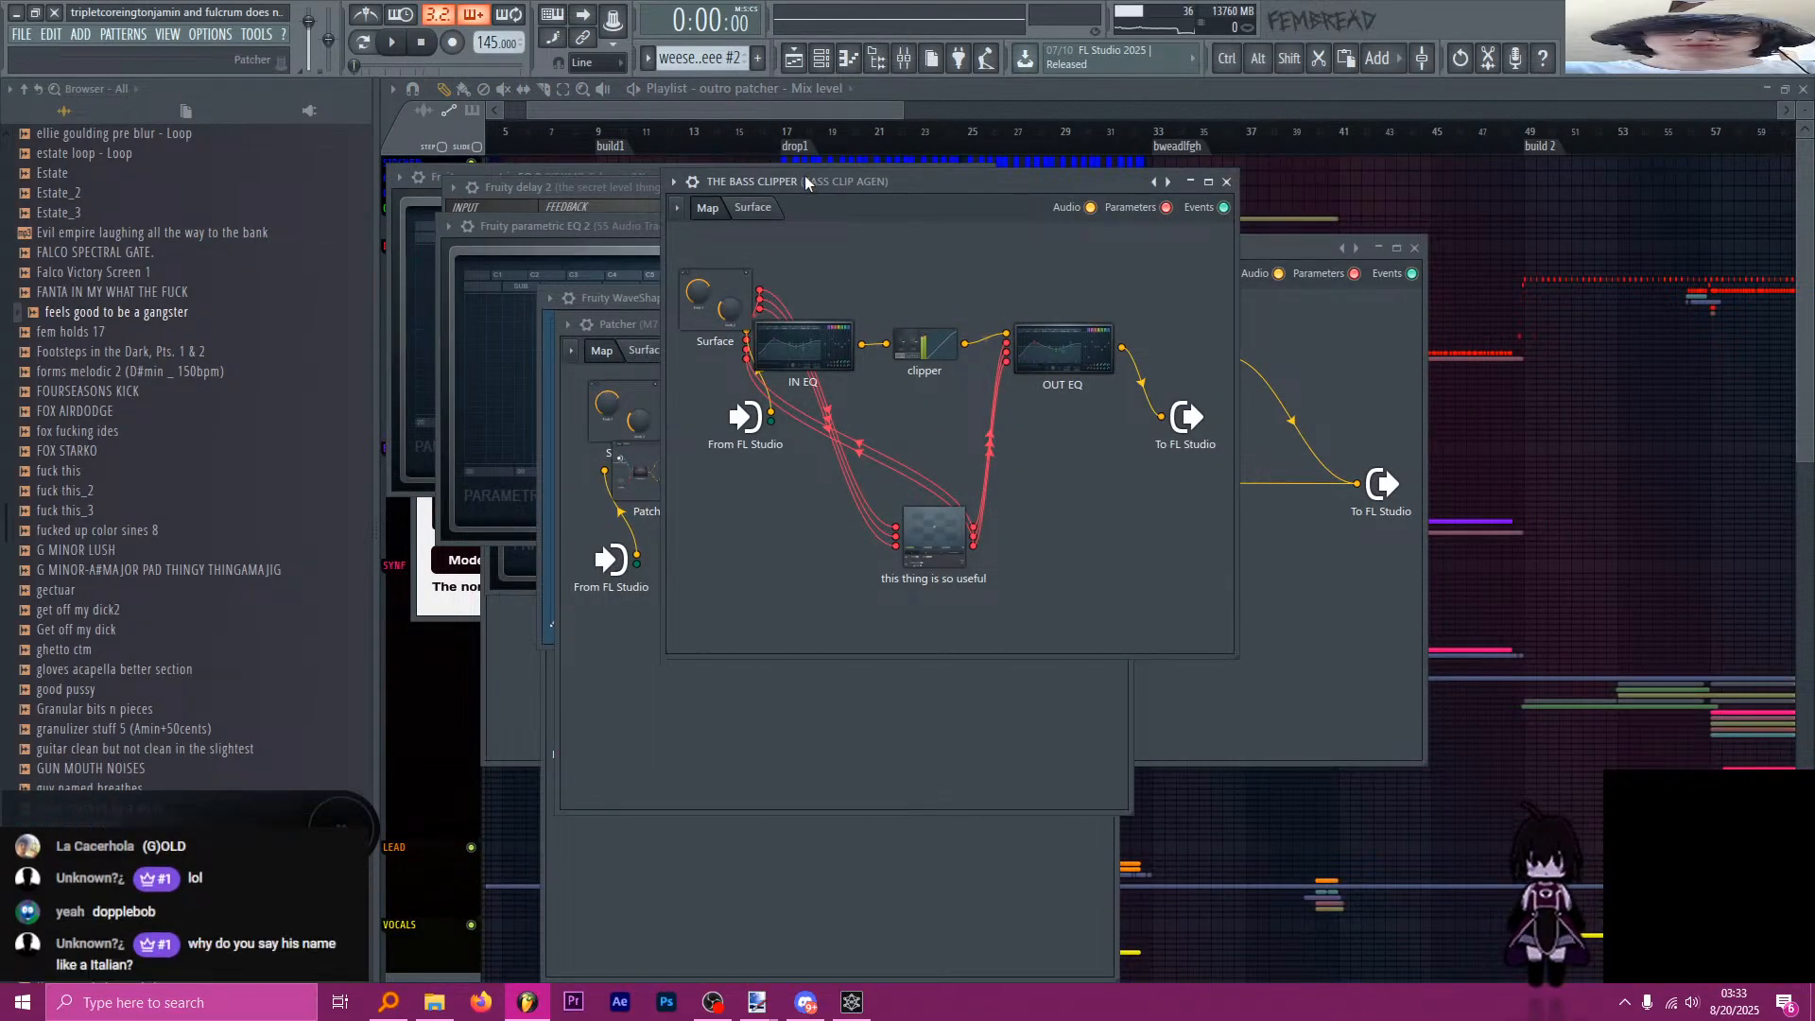
pyautogui.click(807, 105)
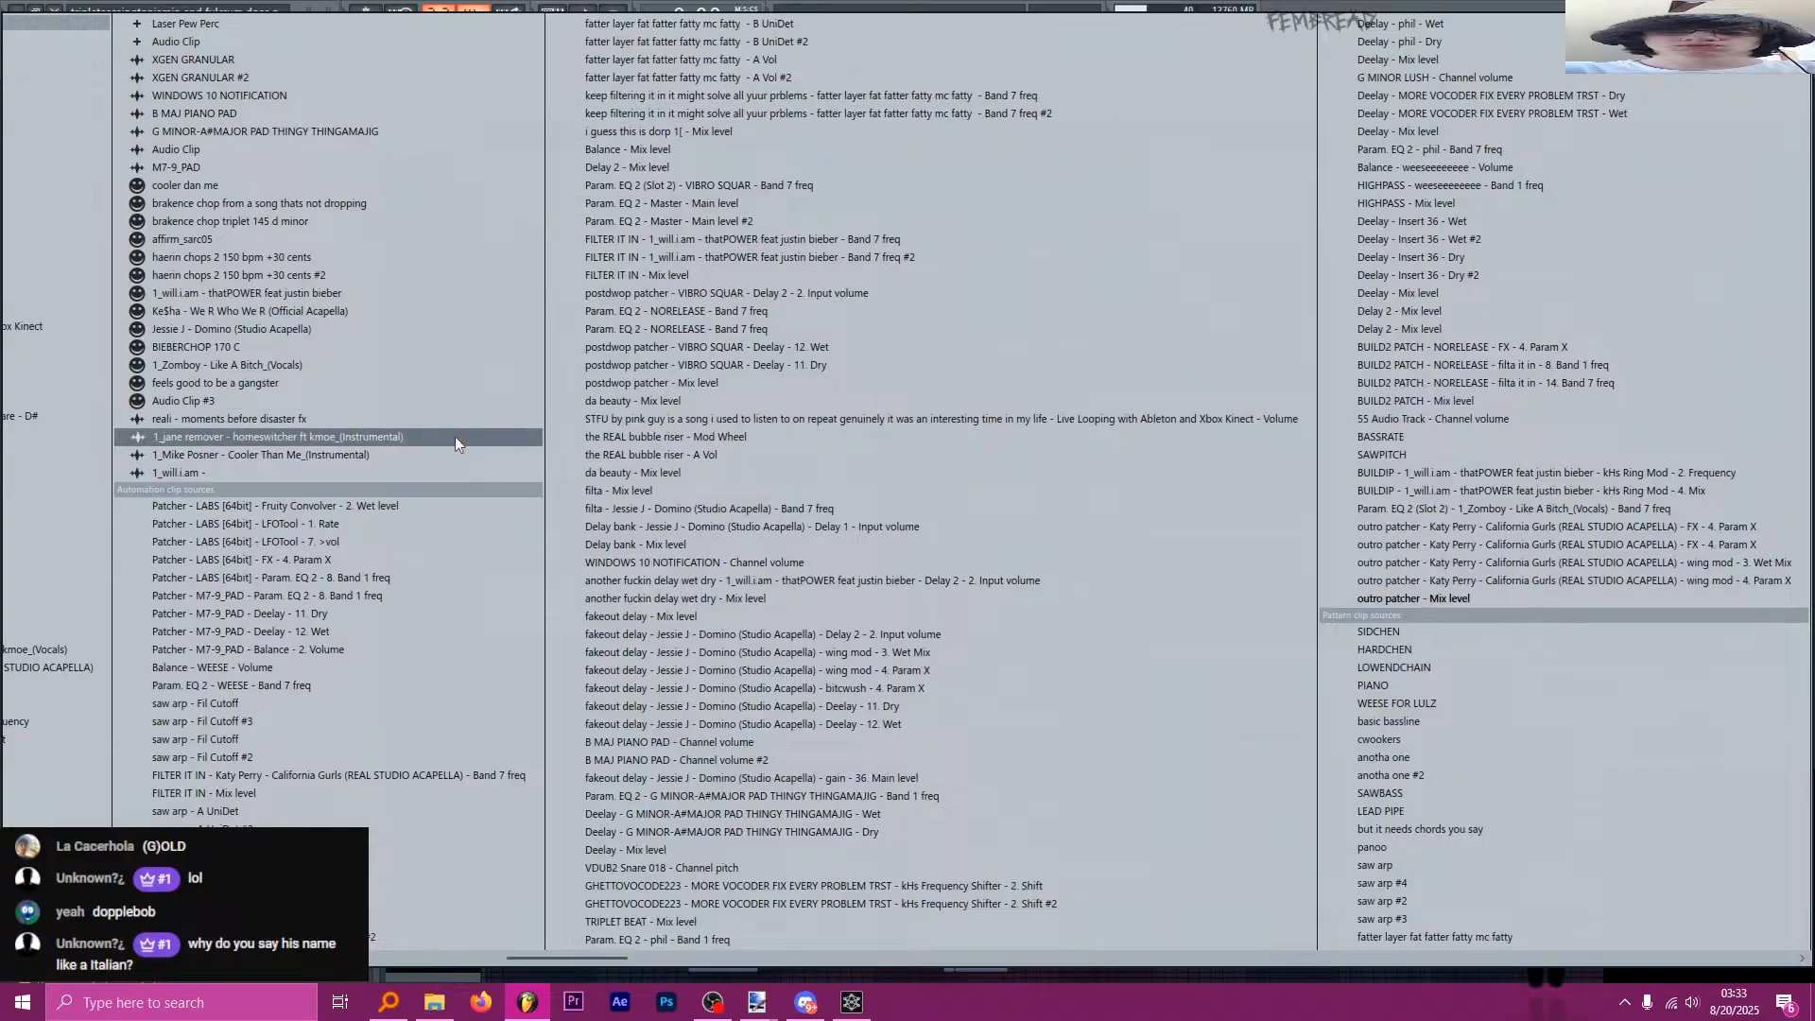
pyautogui.click(1226, 1015)
pyautogui.scroll(-2, 716, 376)
pyautogui.scroll(4, 418, 312)
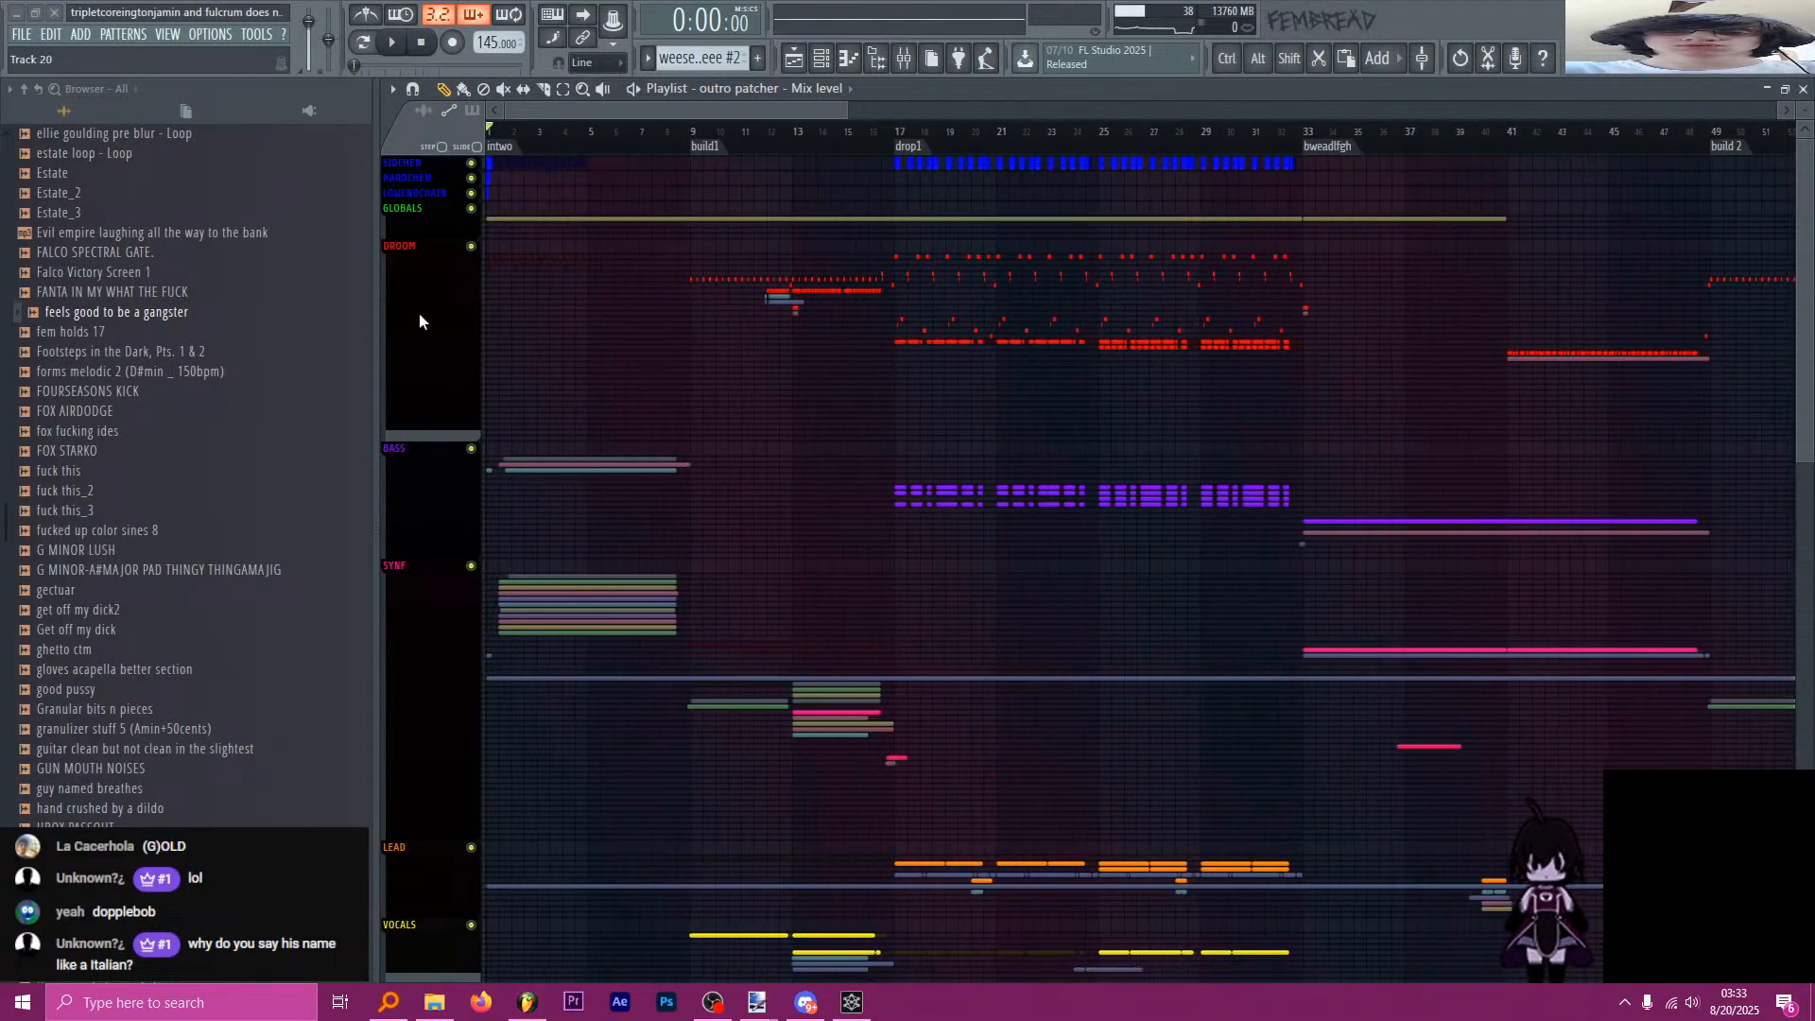
pyautogui.rightClick(418, 314)
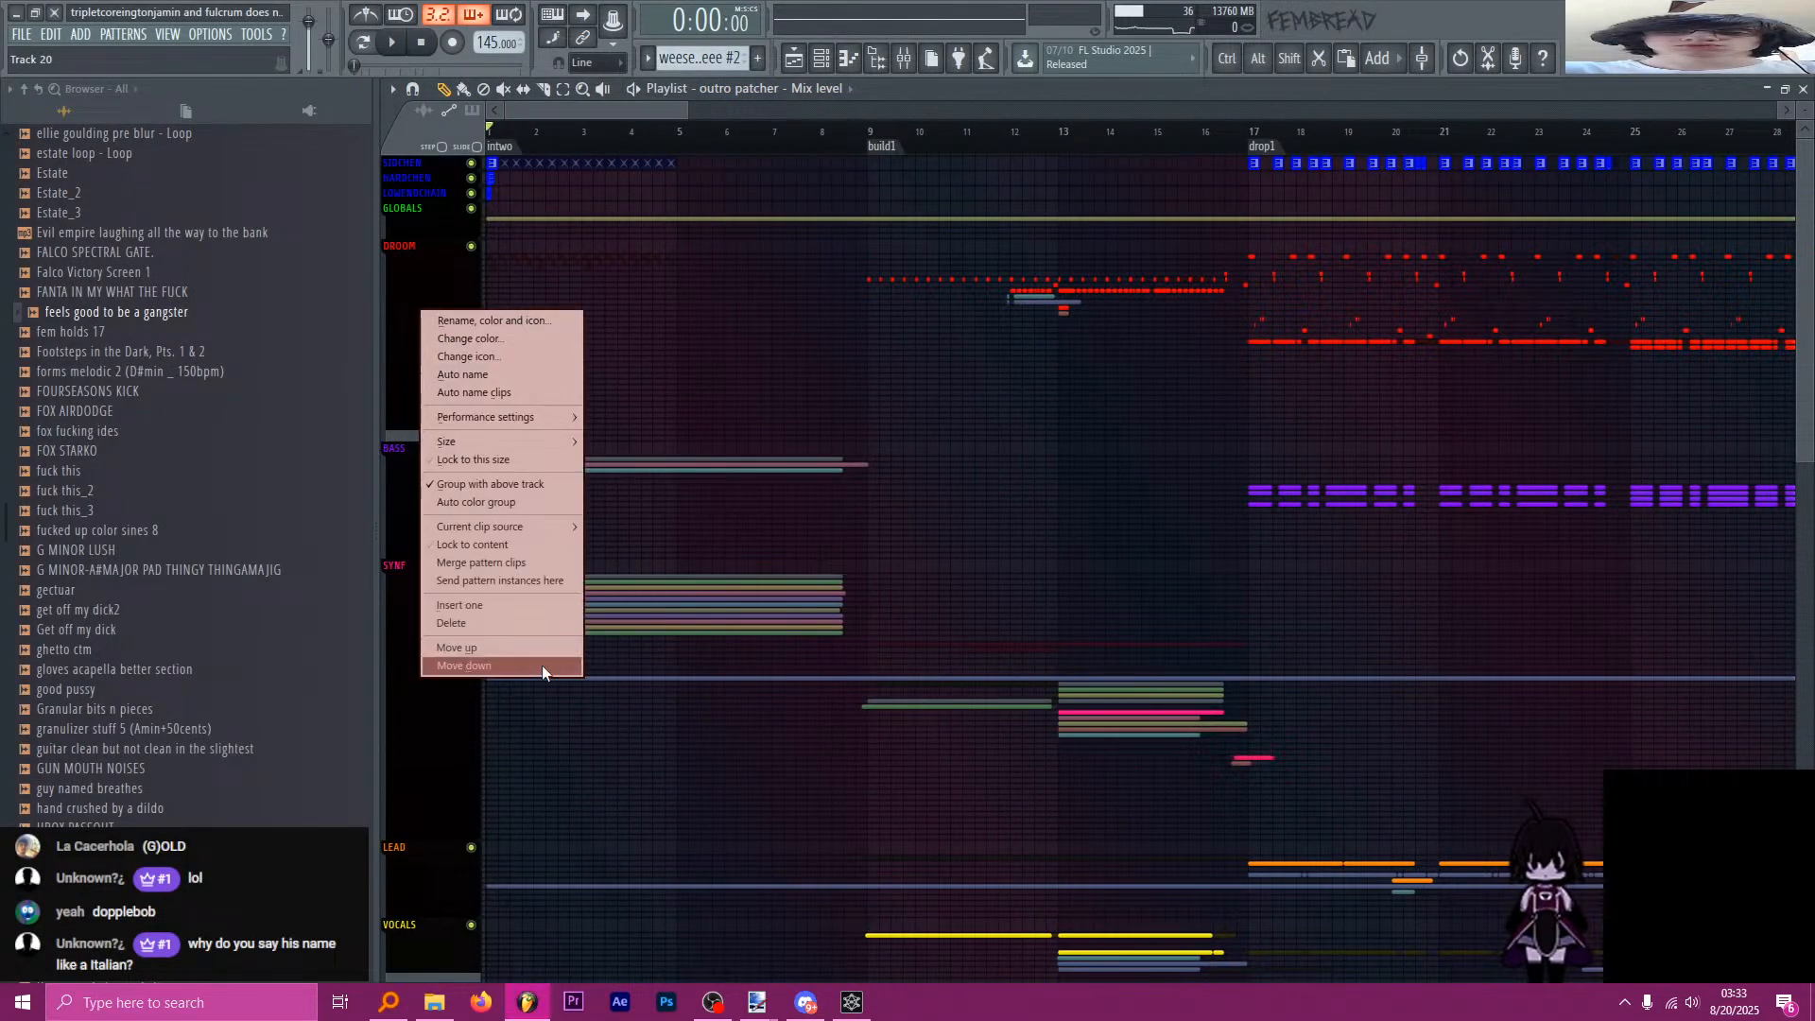
pyautogui.click(419, 271)
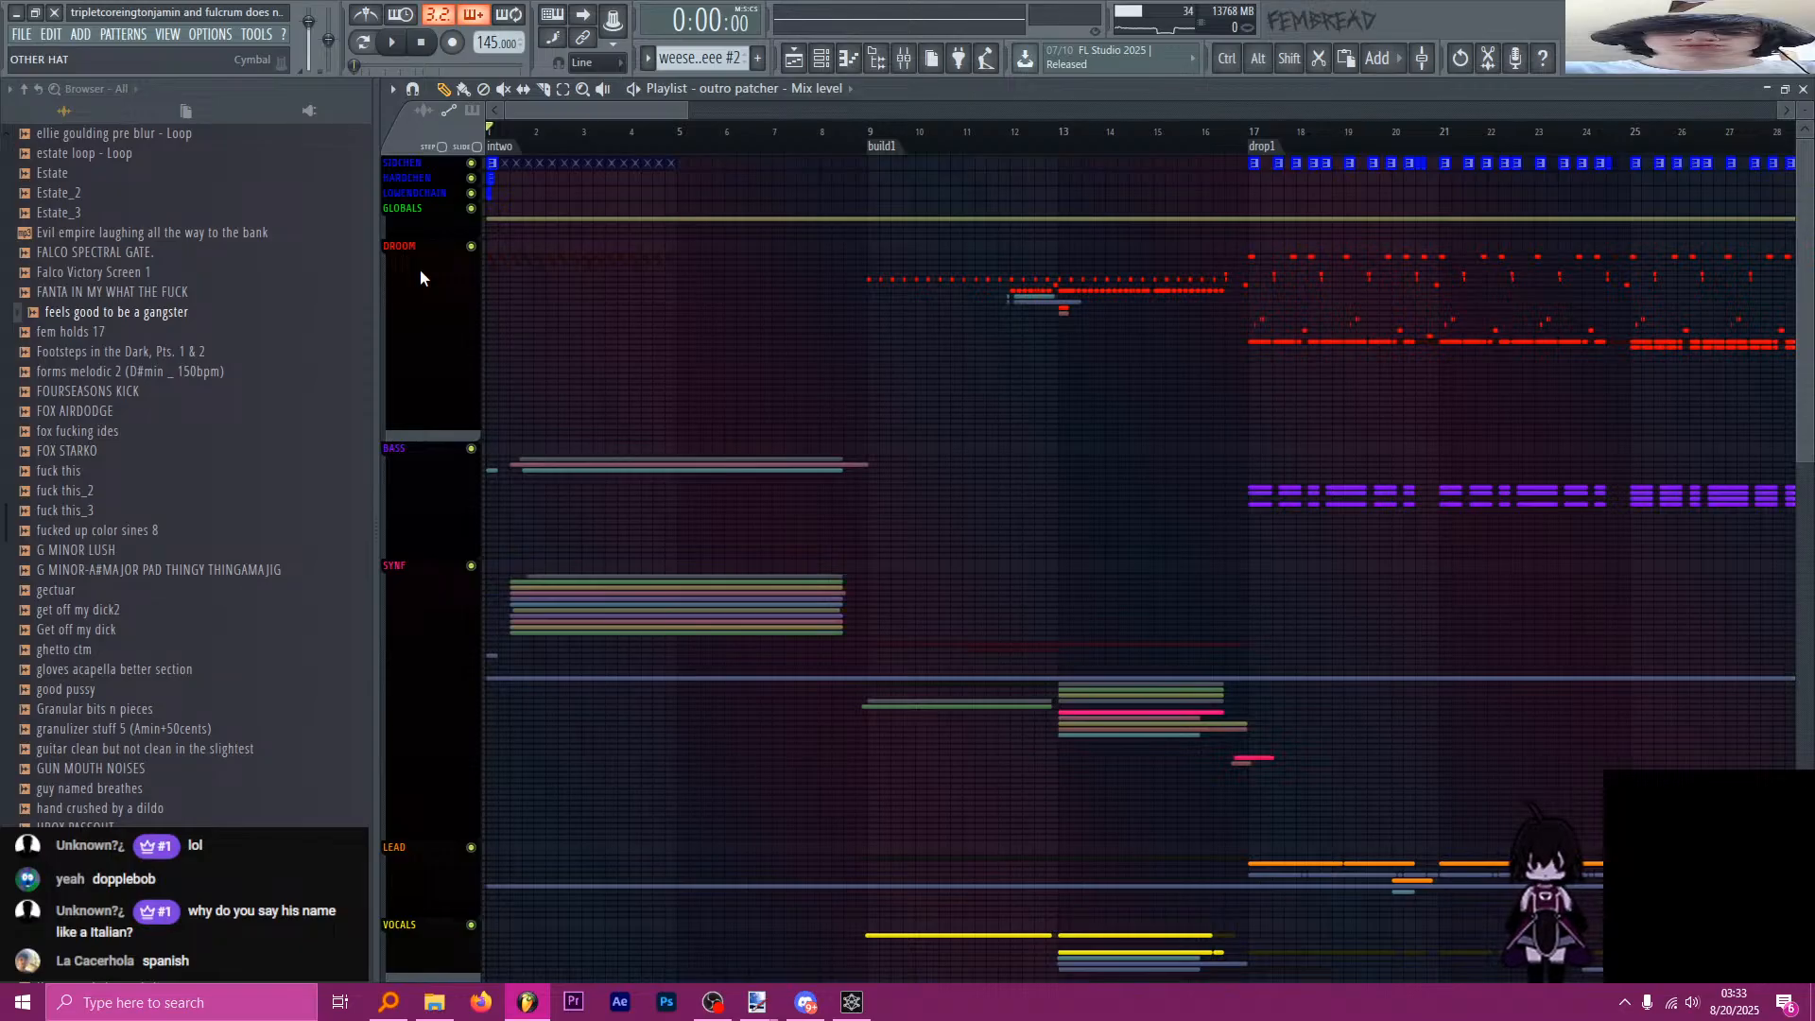
# Play the project from bar 1 while examining the SYNF group's expanded intro clips, leaving the group collapsed.
pyautogui.scroll(-3, 440, 238)
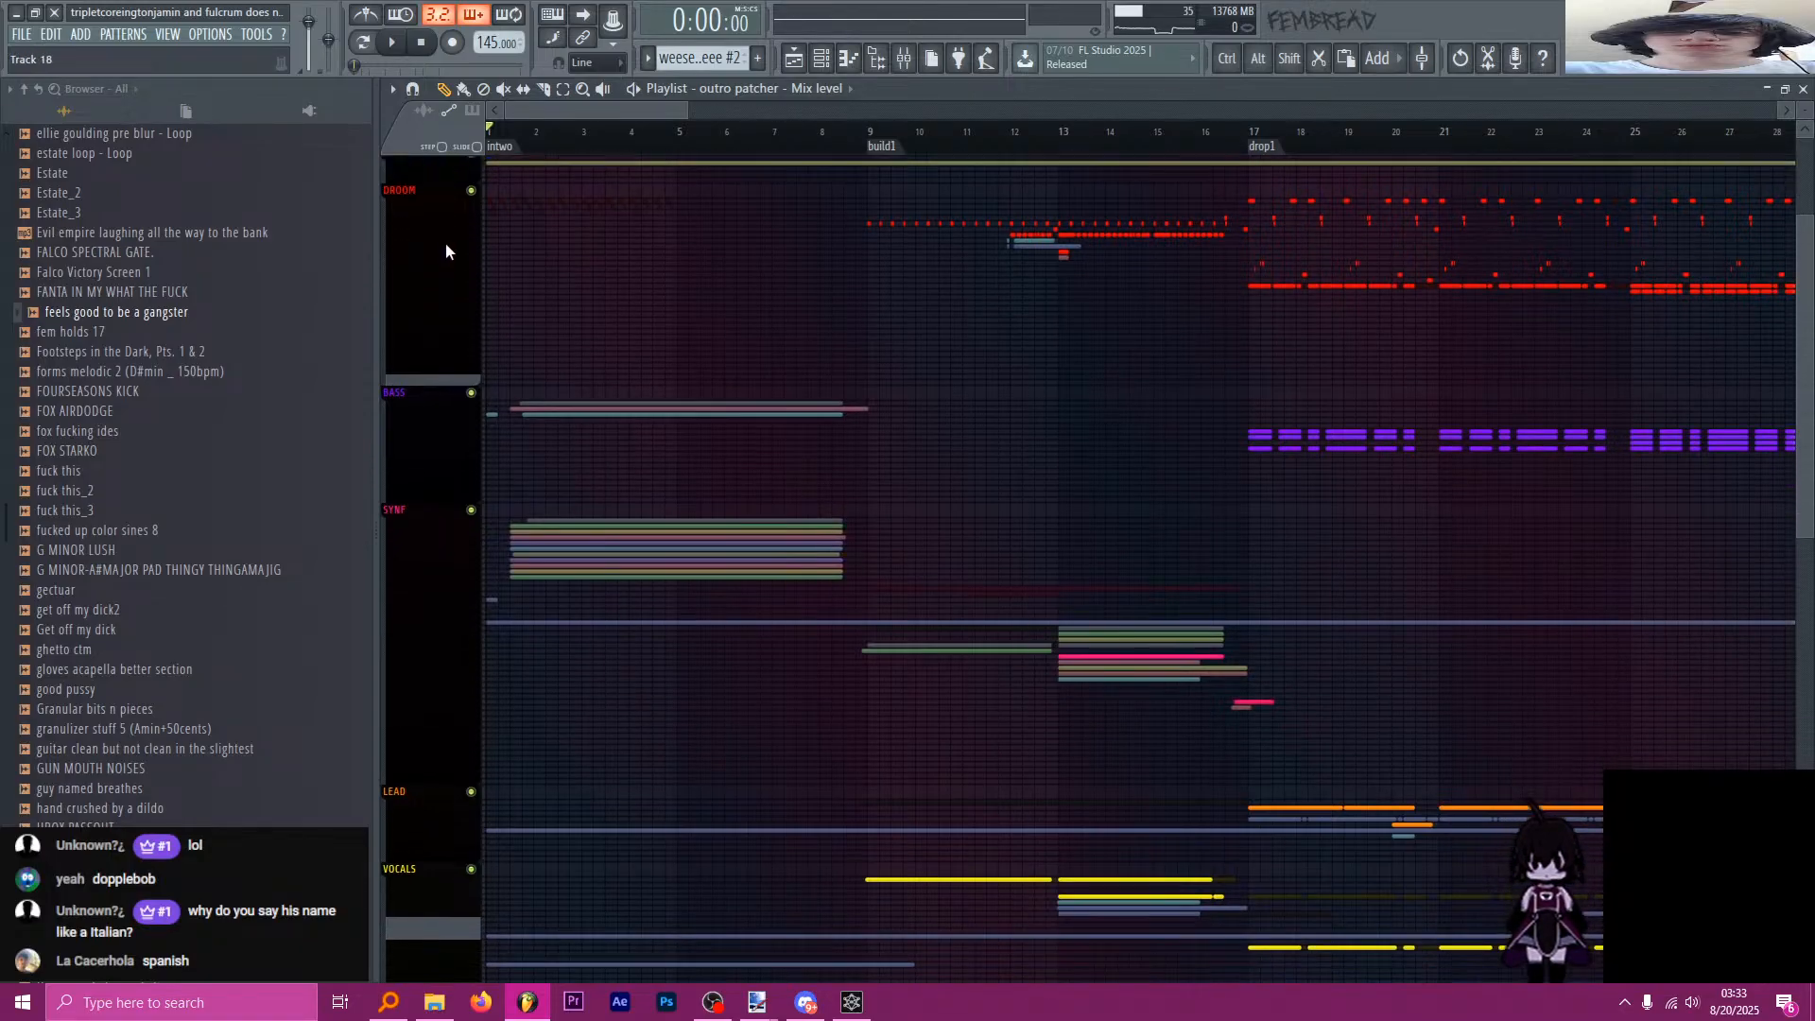
pyautogui.press('space')
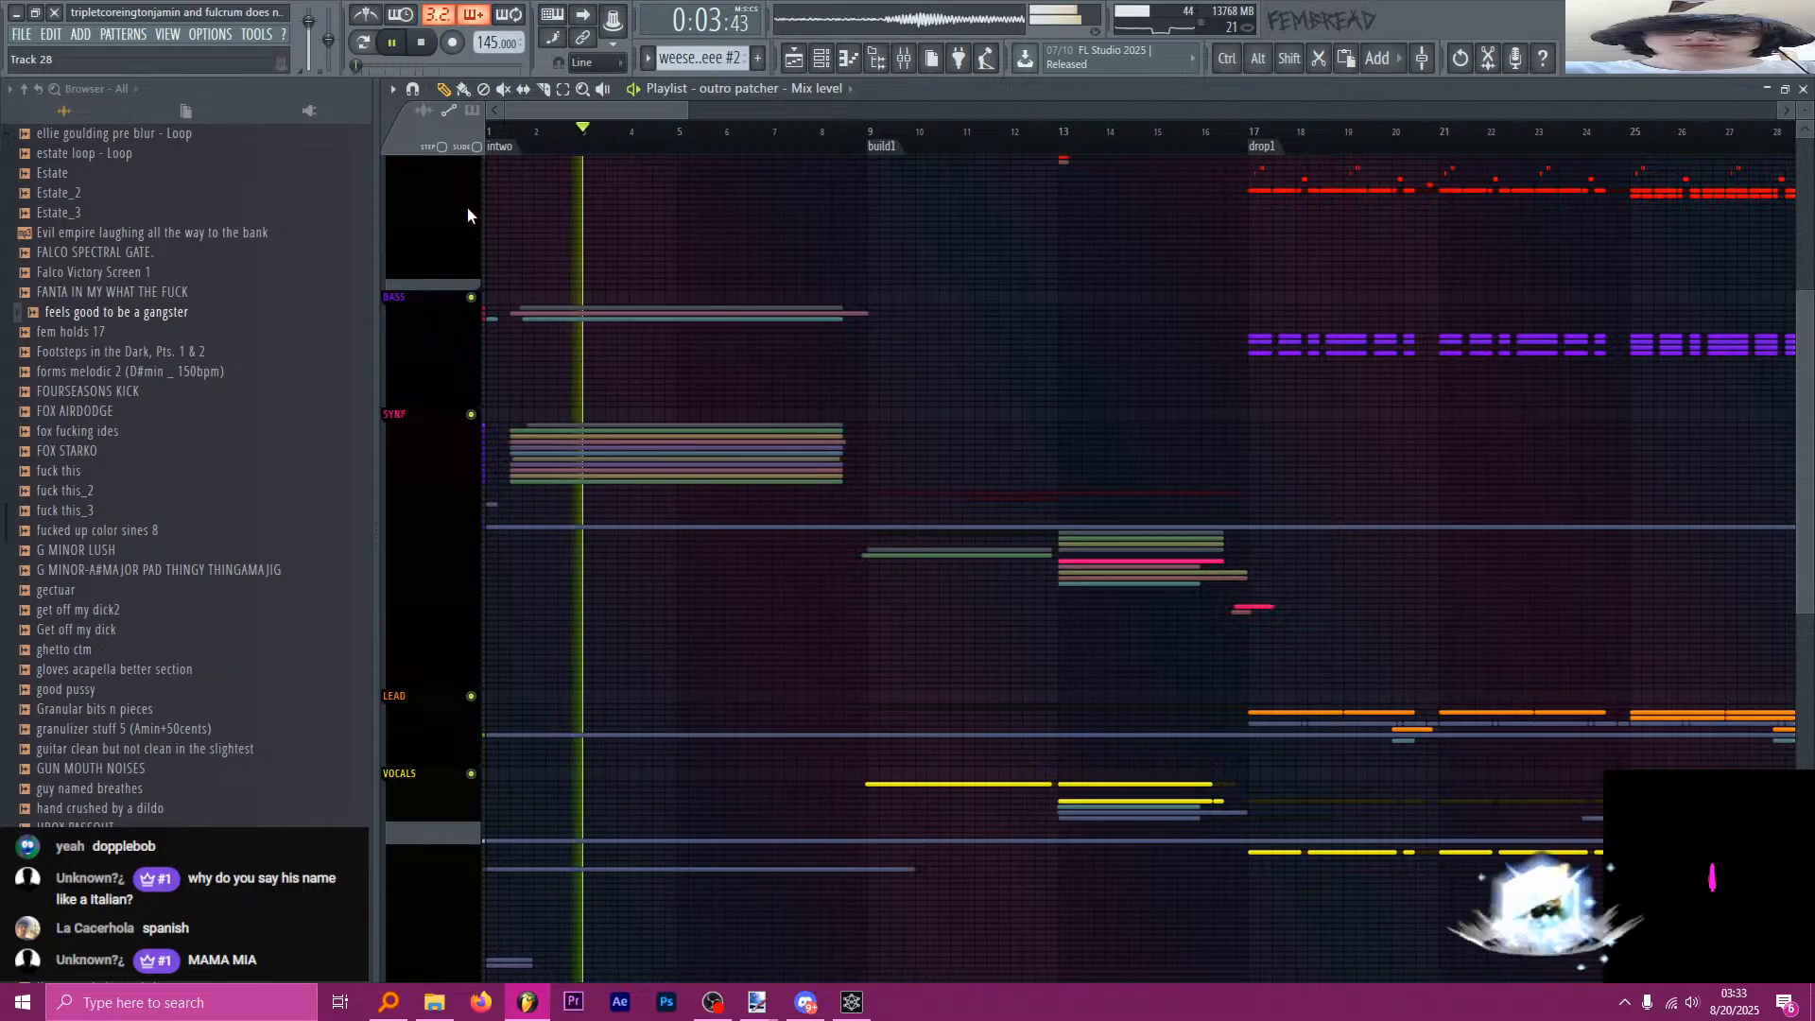
pyautogui.scroll(-1, 666, 321)
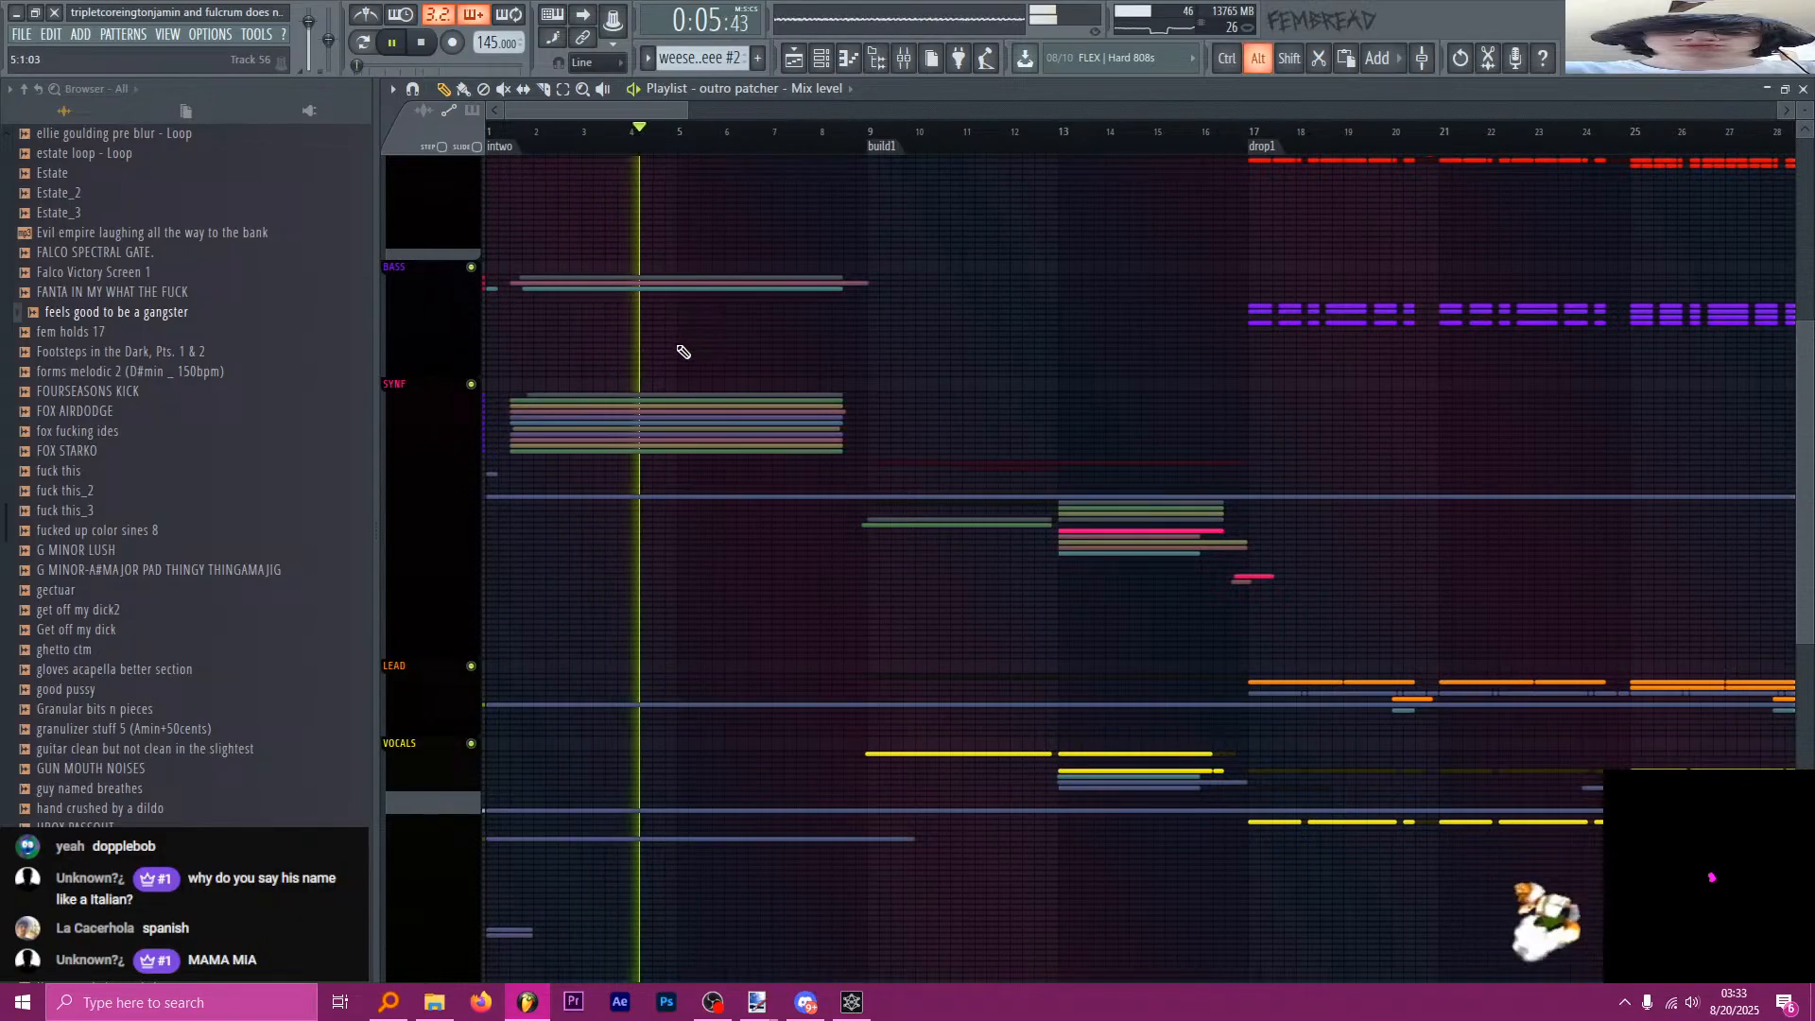
pyautogui.click(408, 395)
pyautogui.scroll(-2, 660, 332)
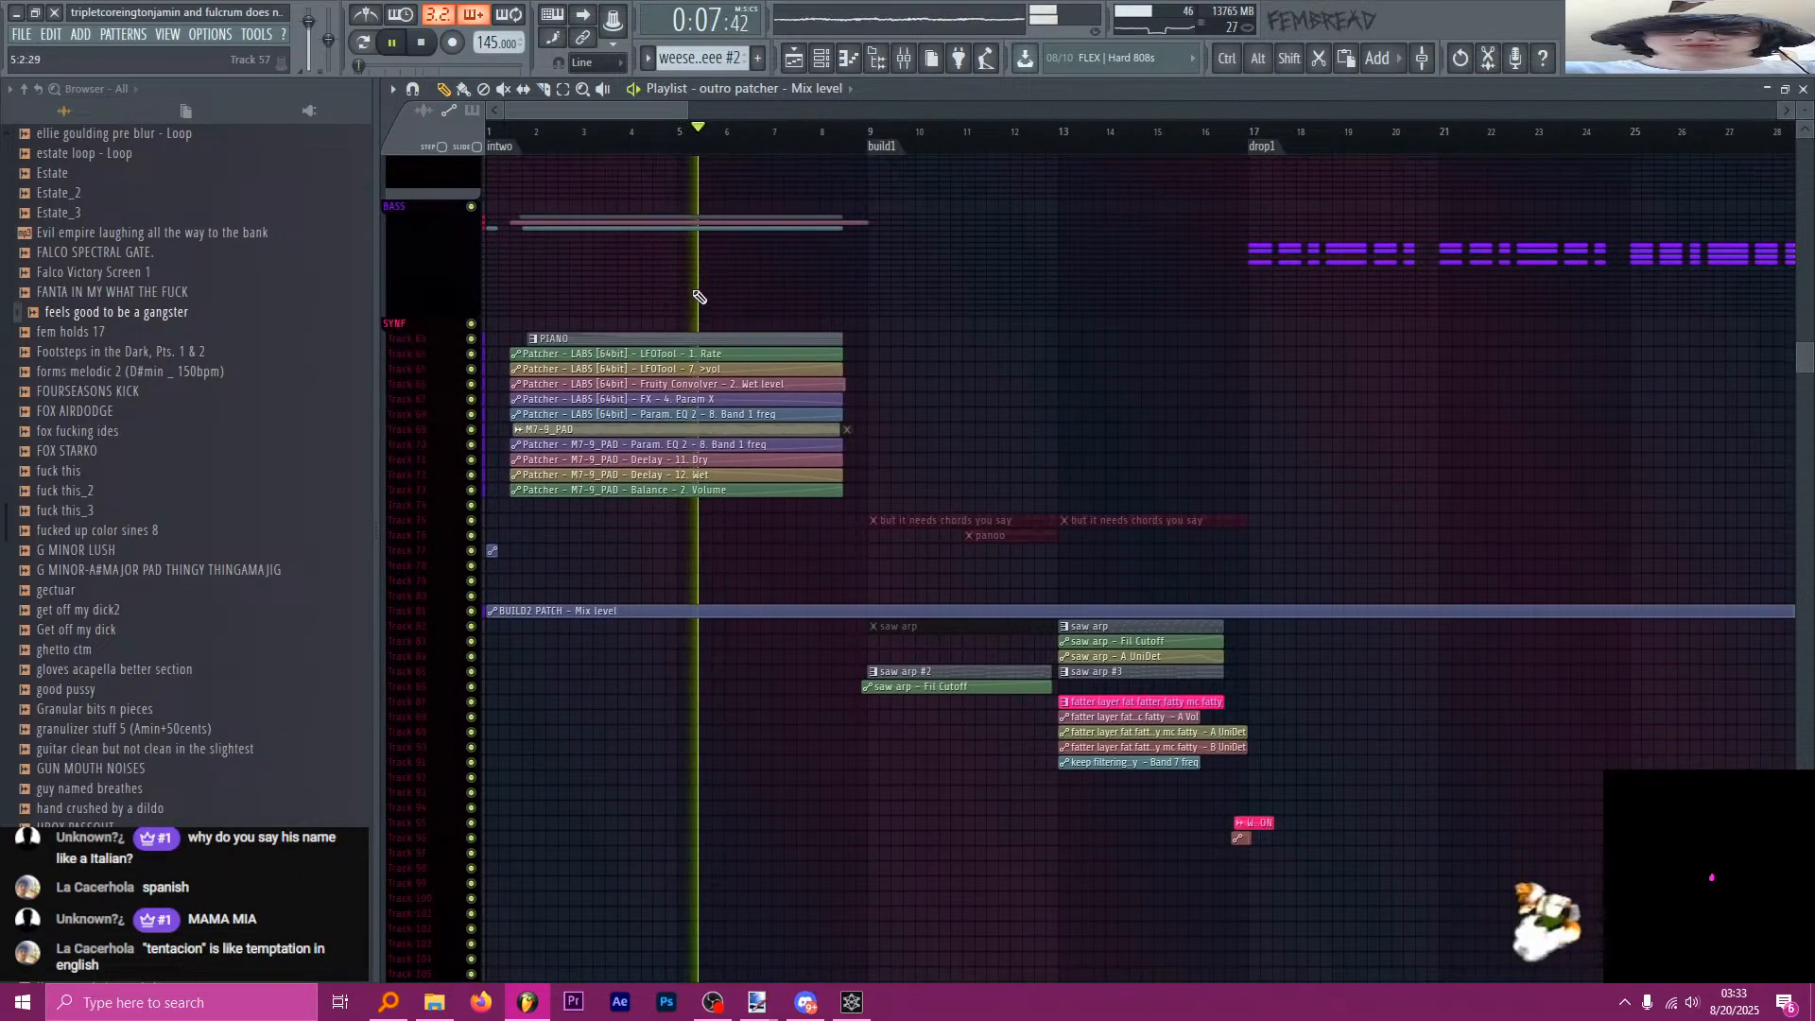
pyautogui.scroll(1, 411, 329)
pyautogui.click(412, 333)
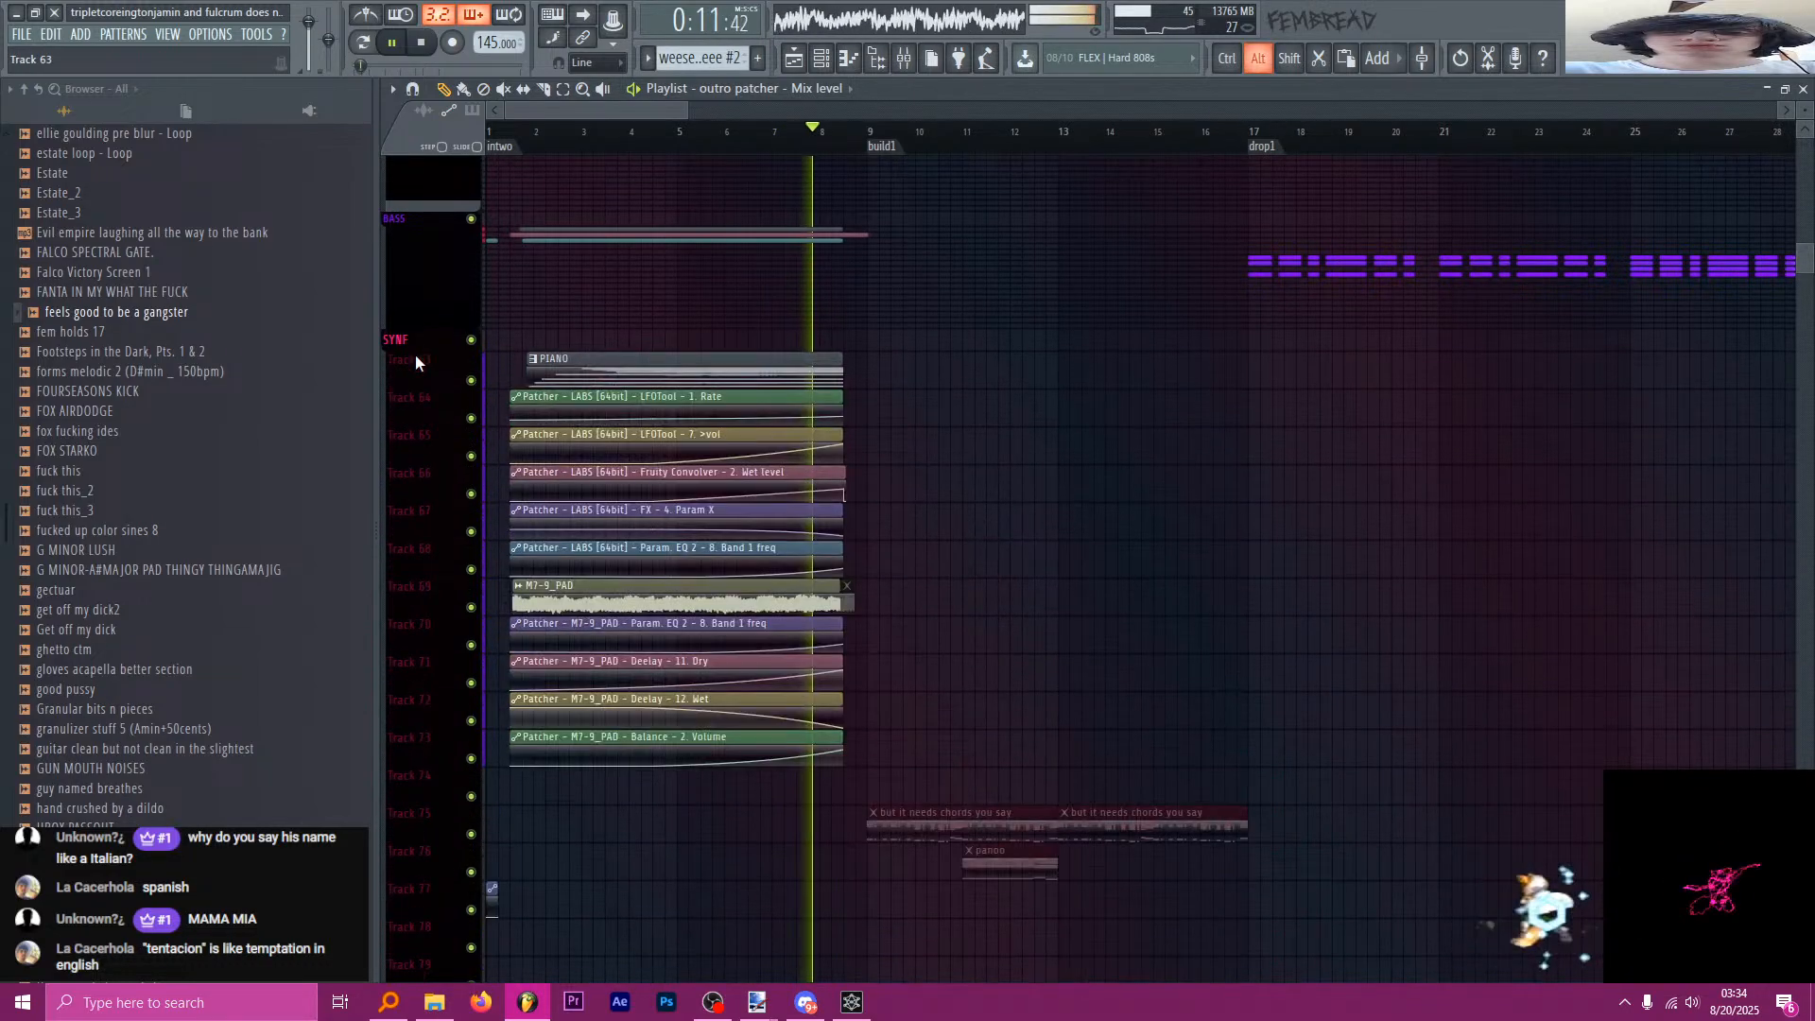
pyautogui.click(414, 339)
# Make the playlist scroll along with playback and expand the VOCALS track group.
pyautogui.click(582, 14)
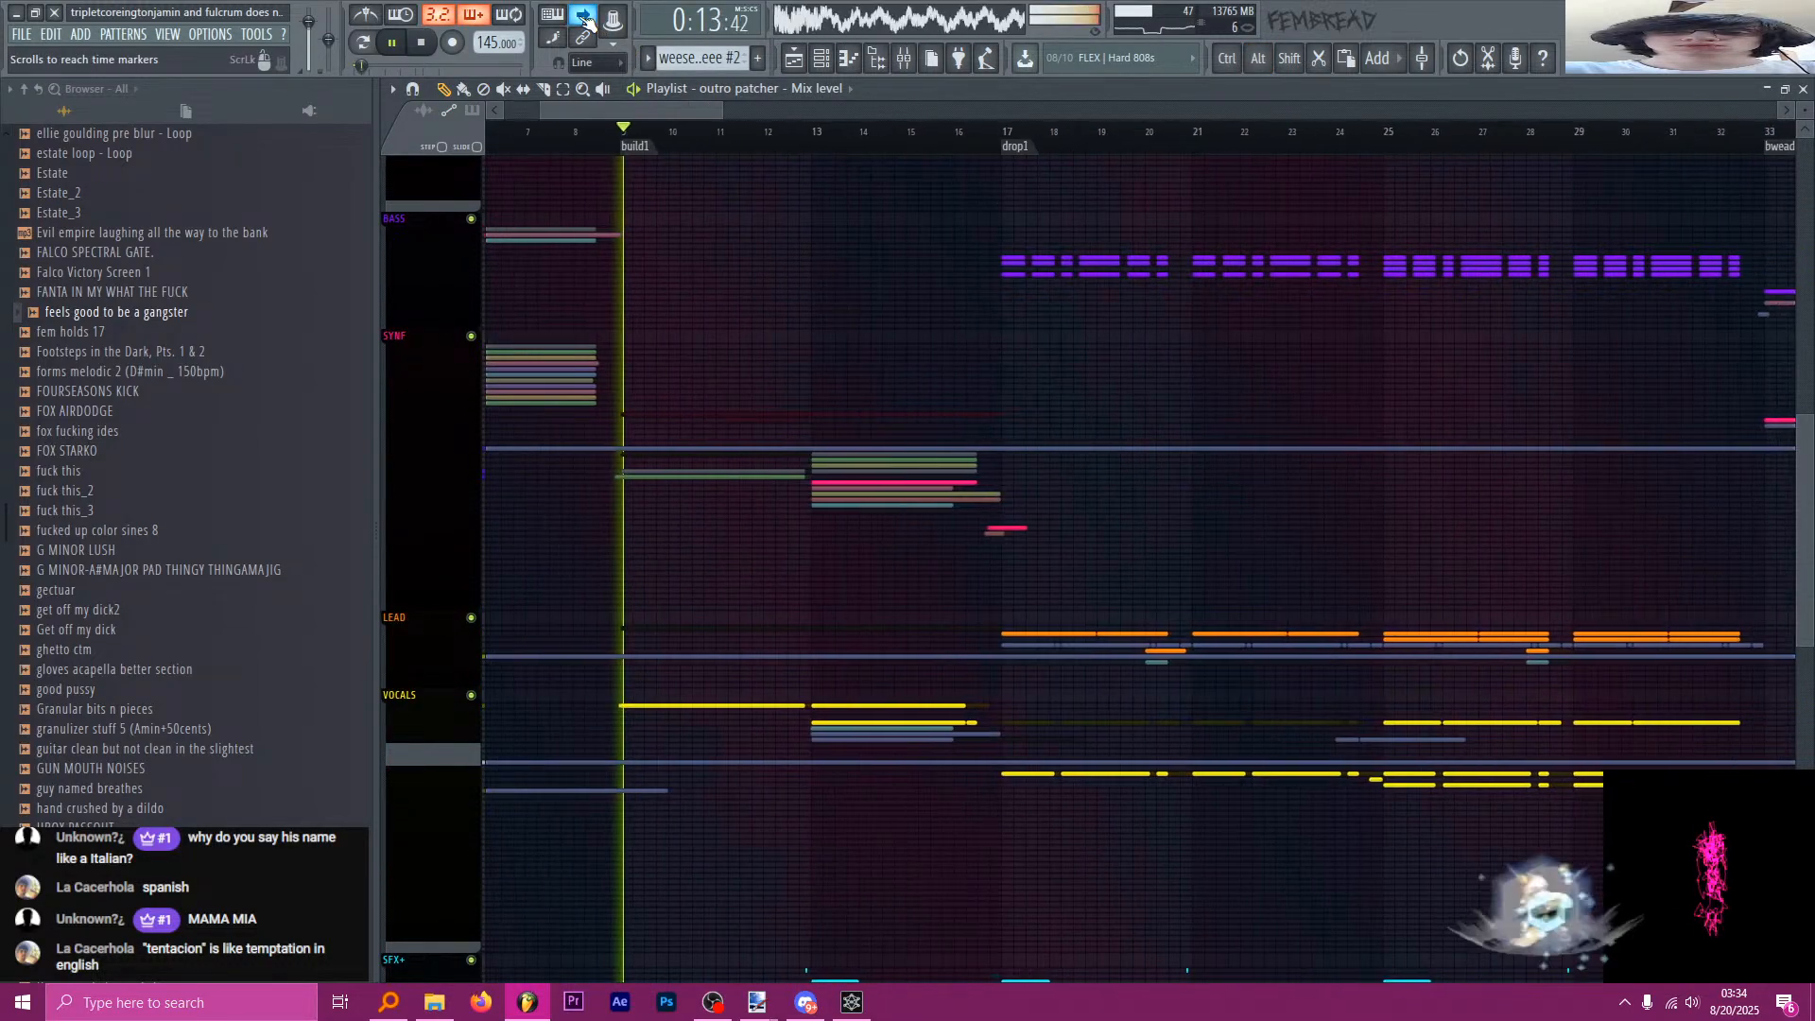
pyautogui.scroll(-7, 700, 397)
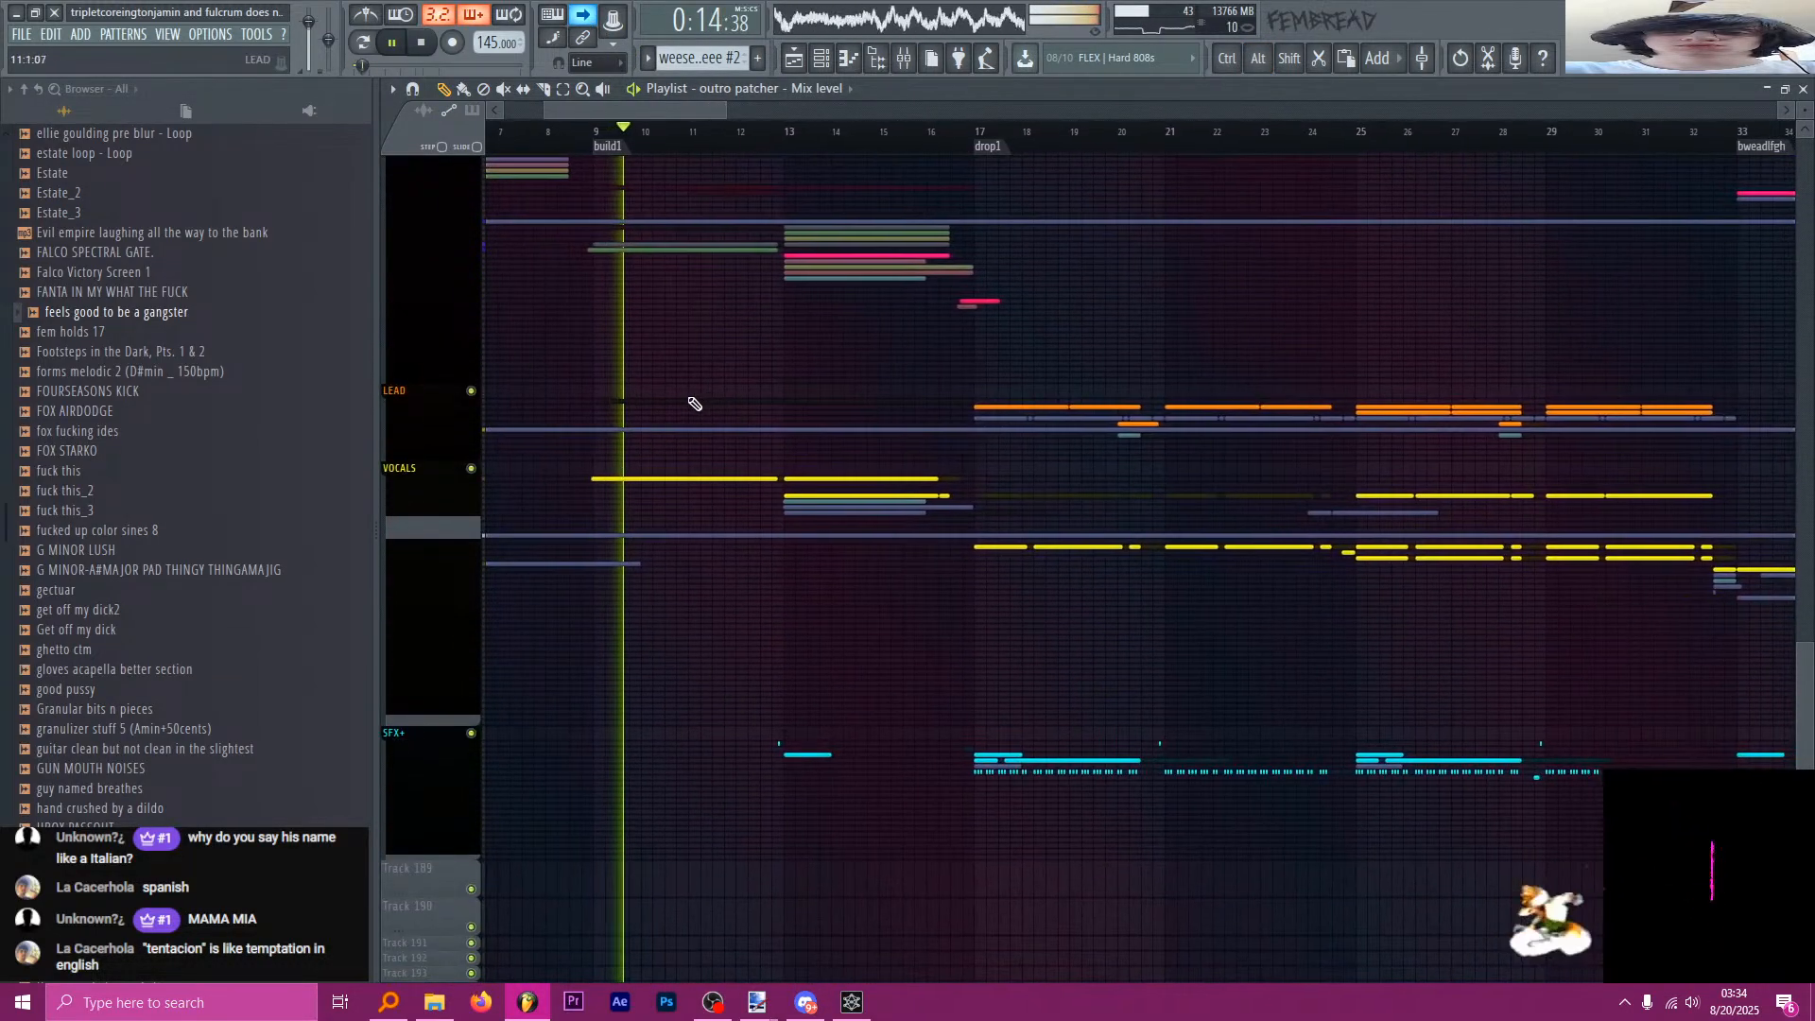
pyautogui.click(432, 476)
pyautogui.scroll(-1, 533, 573)
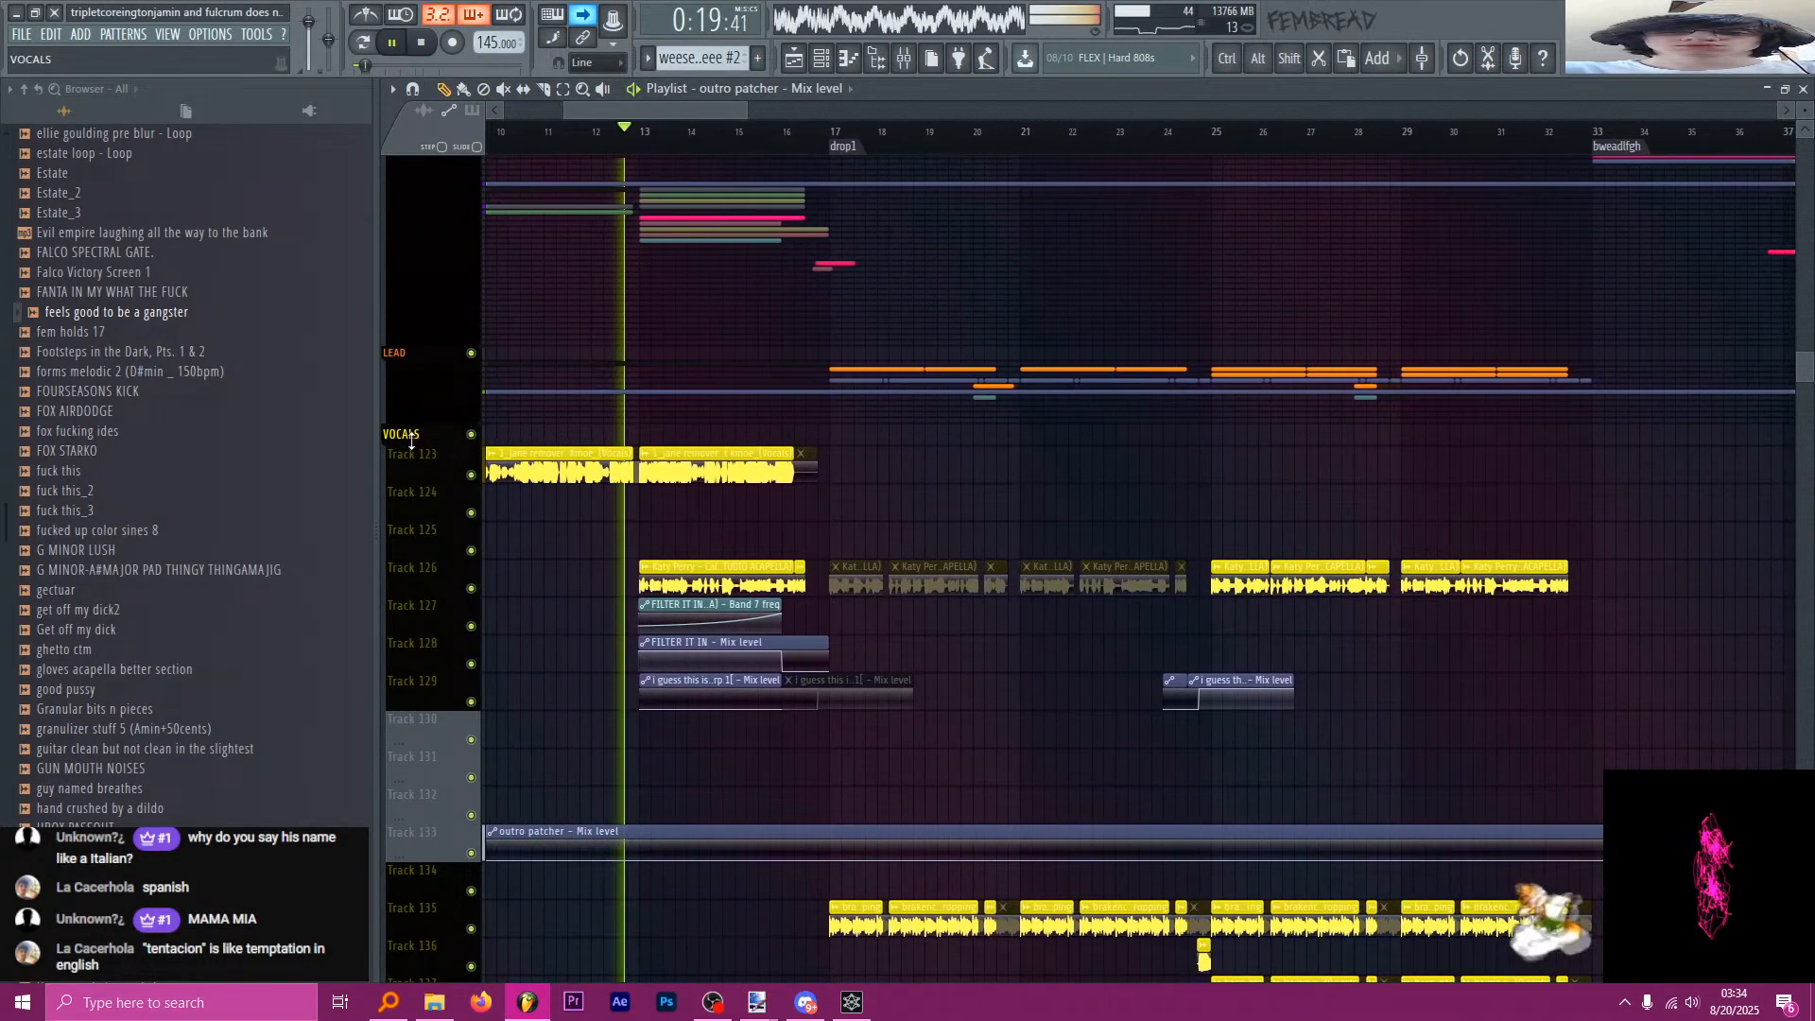
# Look through the vocal clips and automation around build1 and drop1, and collapse the VOCALS group.
pyautogui.scroll(-4, 522, 520)
pyautogui.scroll(-4, 523, 520)
pyautogui.scroll(3, 520, 452)
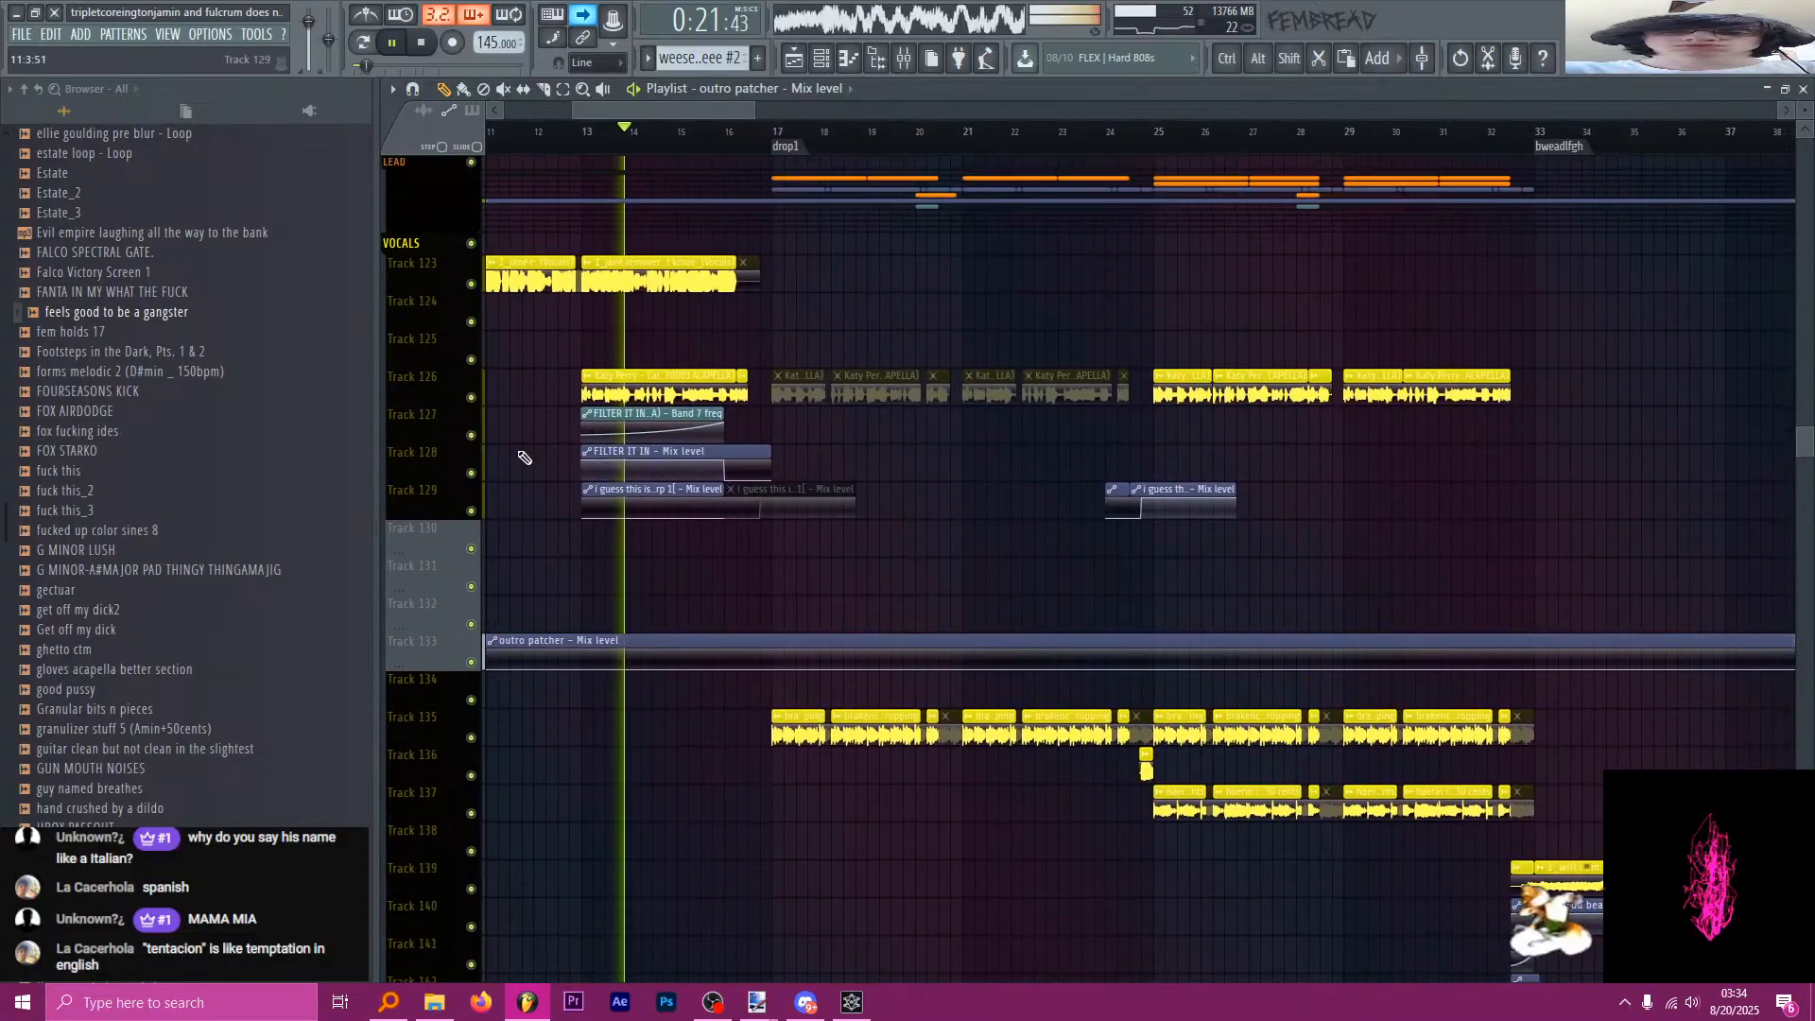
pyautogui.scroll(1, 521, 436)
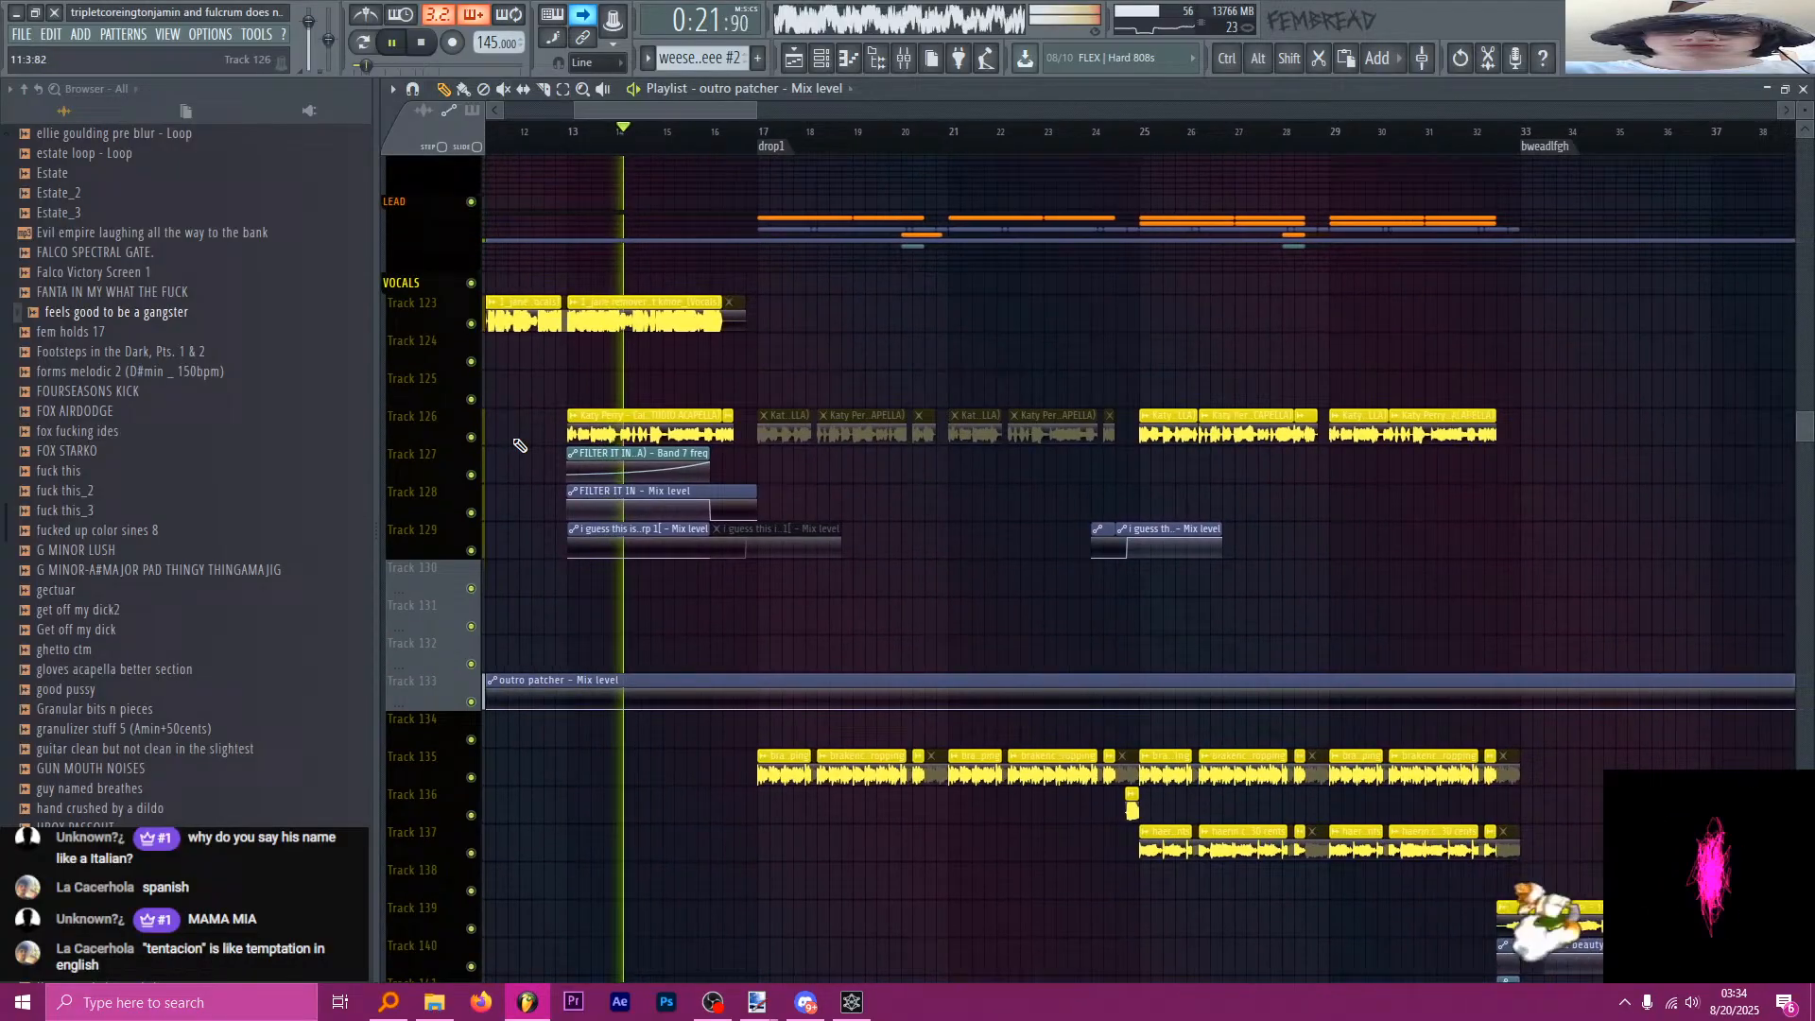
pyautogui.click(423, 291)
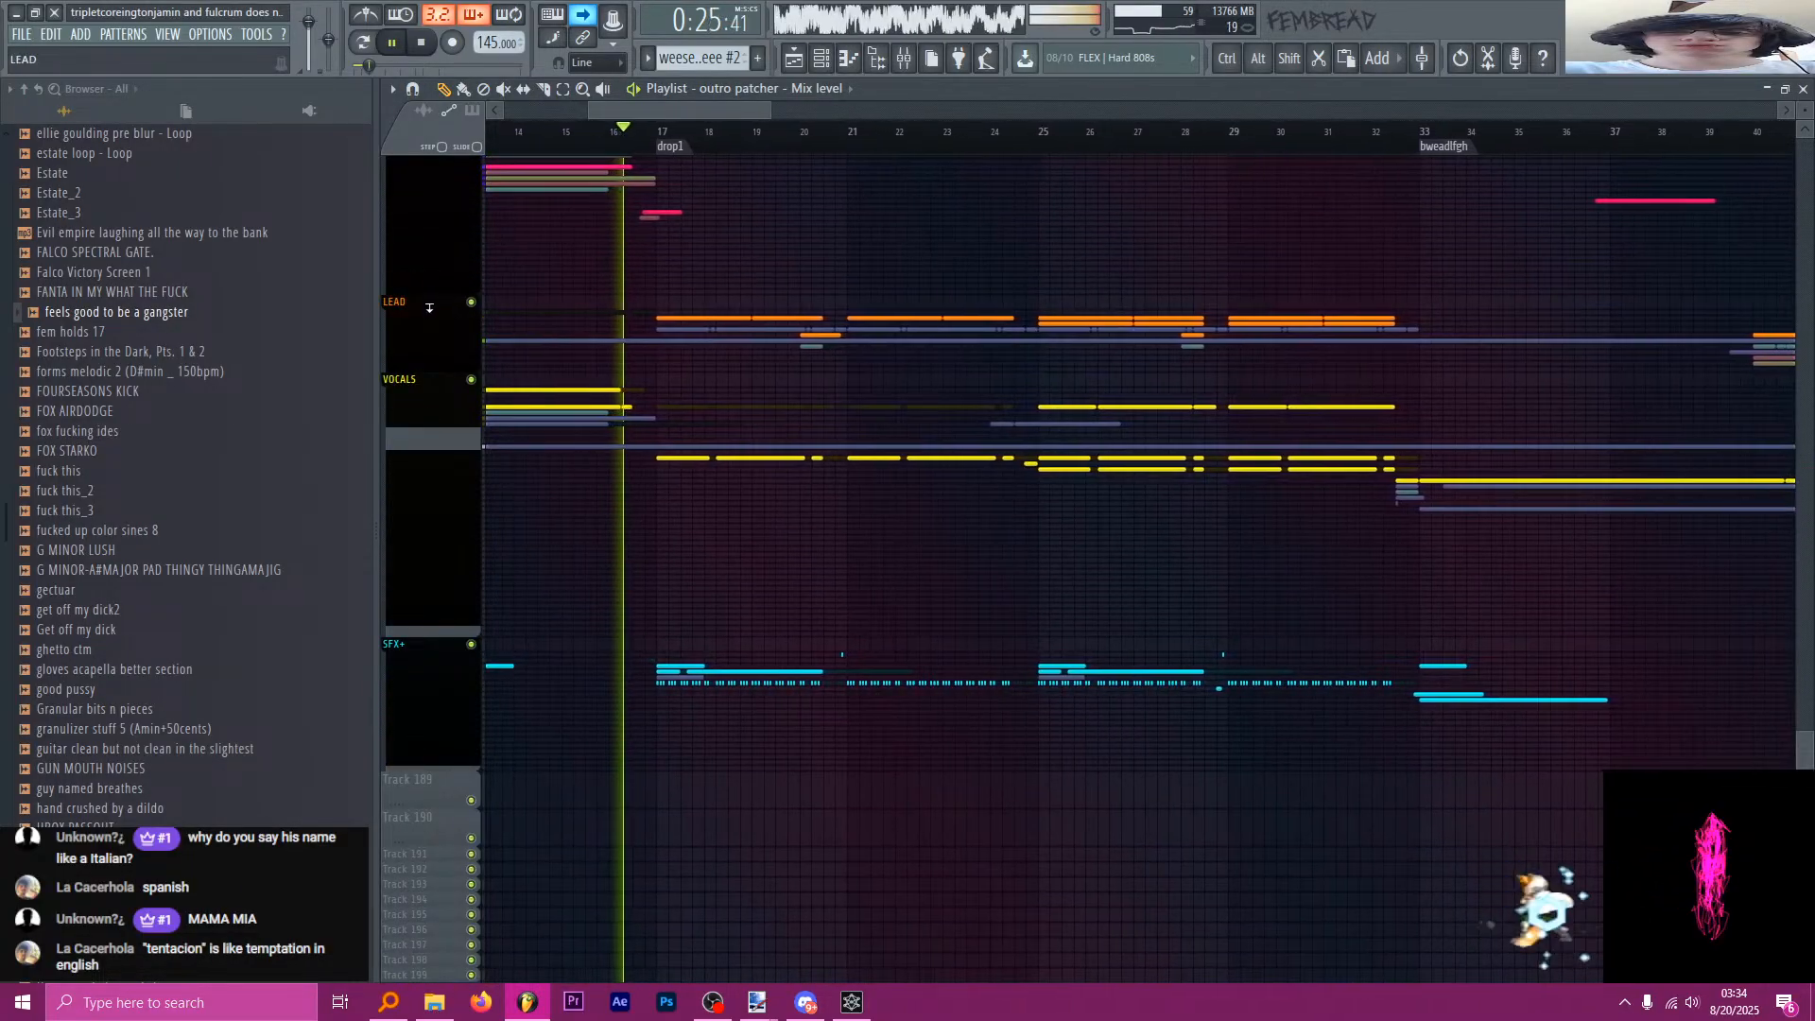
# Expand the LEAD group to examine its clips during drop1, and collapse it again.
pyautogui.scroll(3, 427, 308)
pyautogui.click(414, 420)
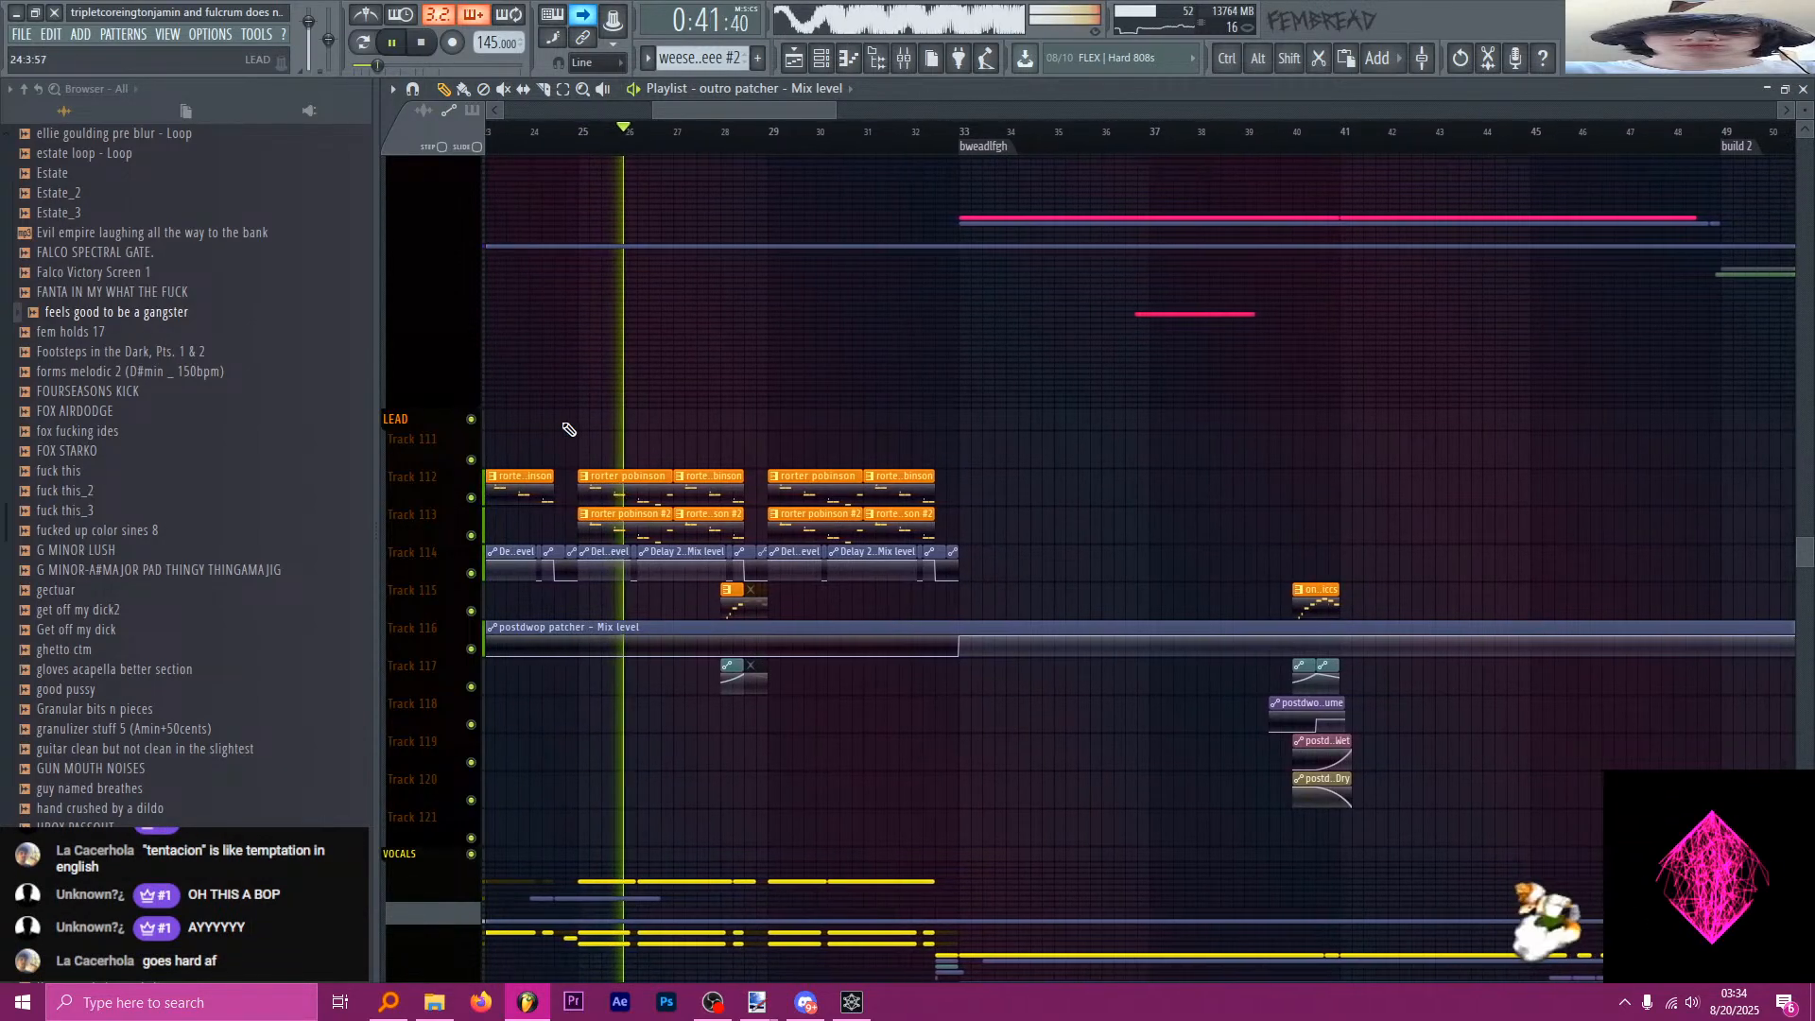
pyautogui.scroll(-3, 567, 428)
pyautogui.scroll(10, 427, 329)
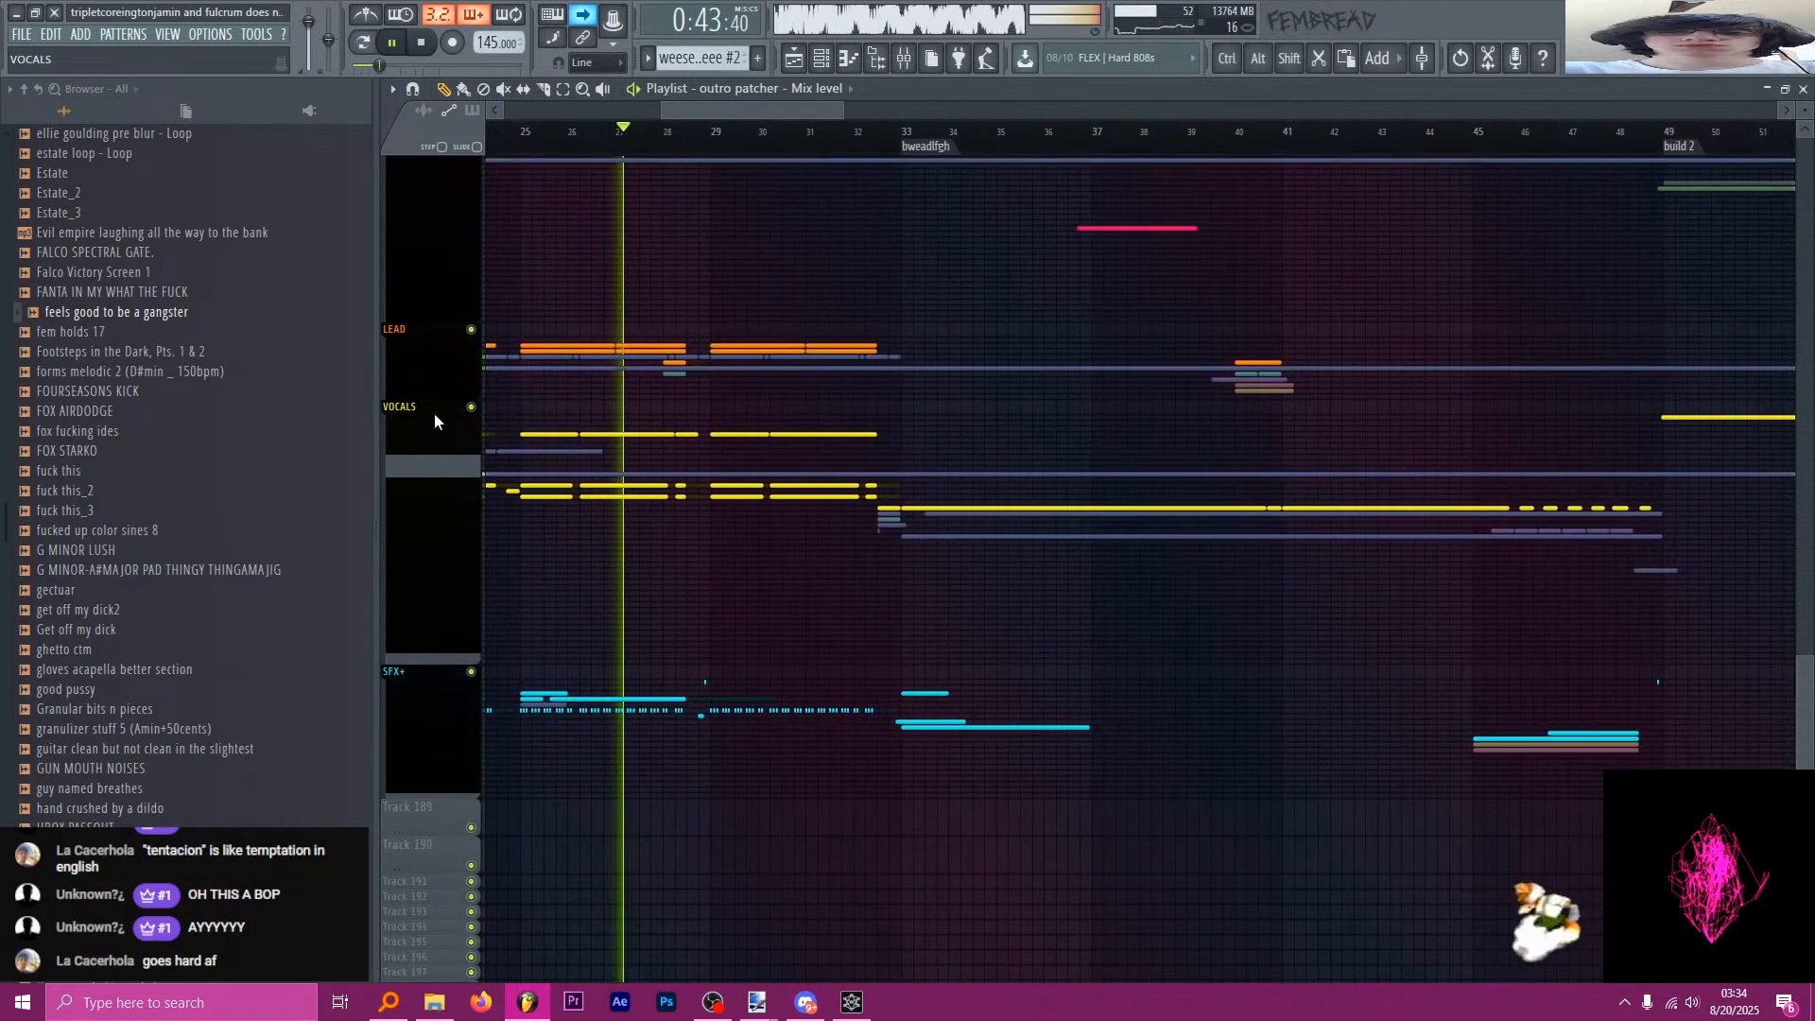
# Expand the BASS group to check its clips at the end of drop1, and collapse it.
pyautogui.click(447, 470)
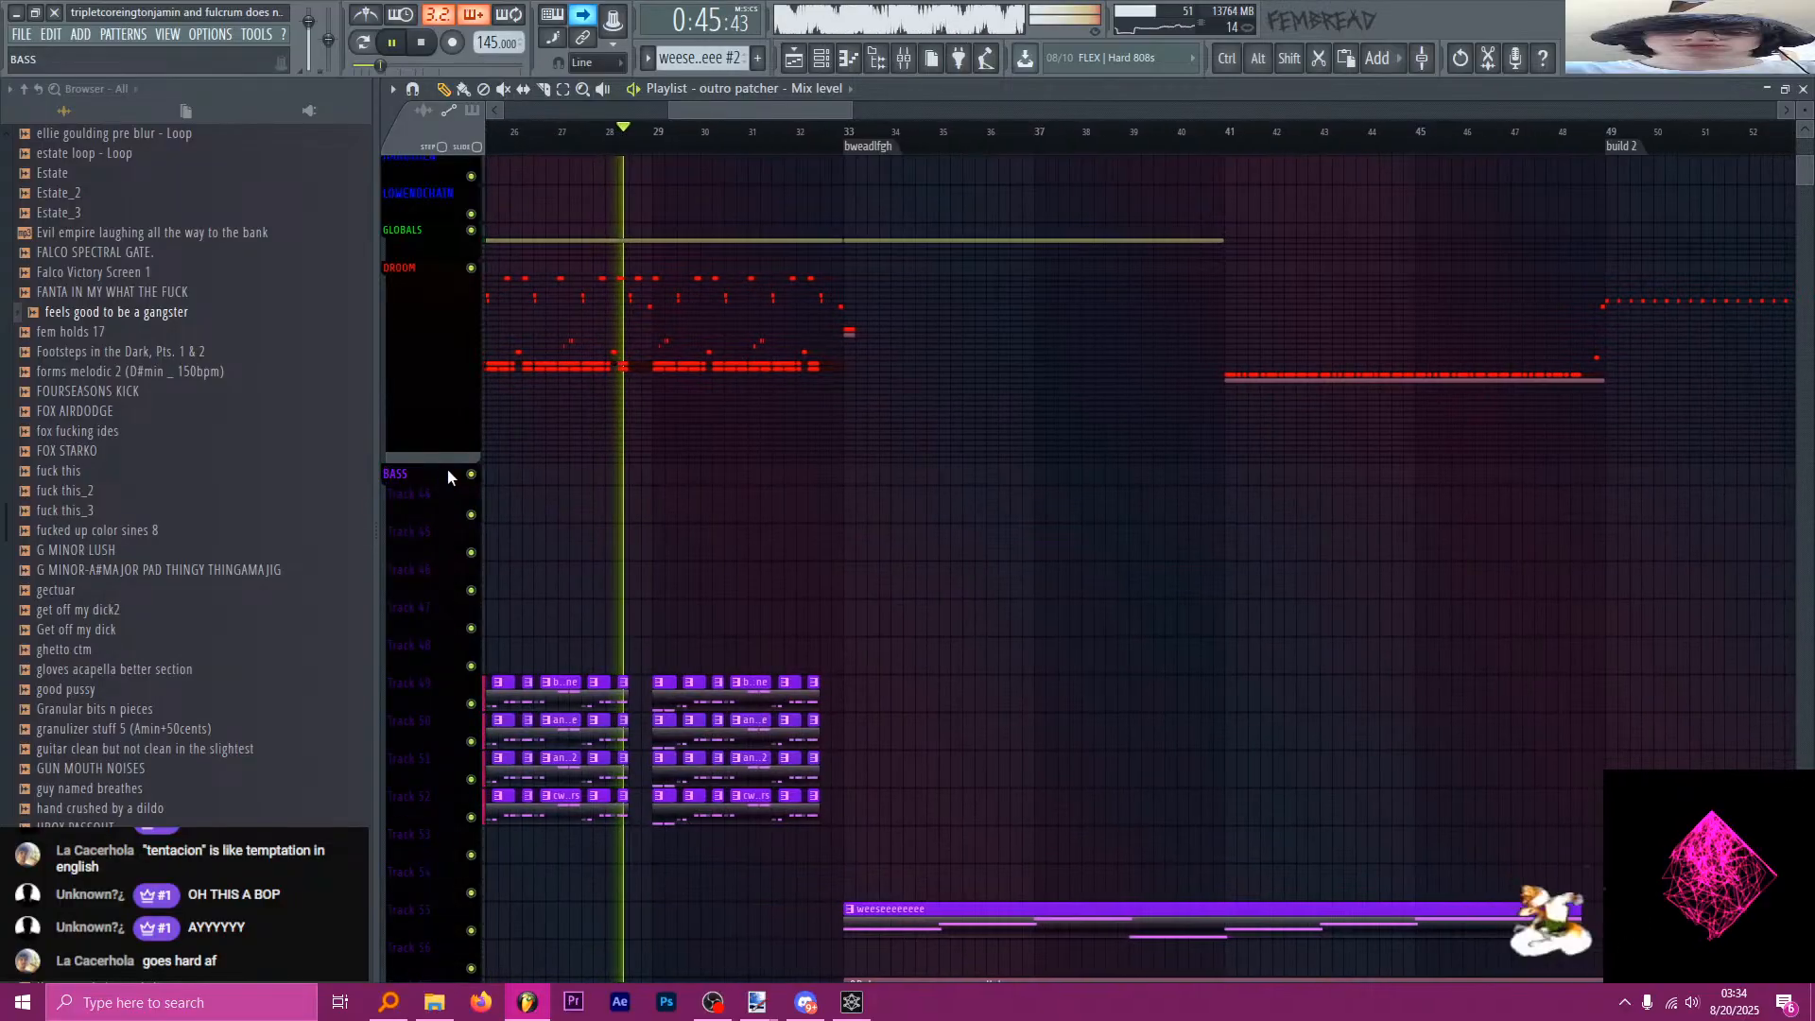
pyautogui.scroll(-3, 452, 452)
pyautogui.scroll(-1, 406, 412)
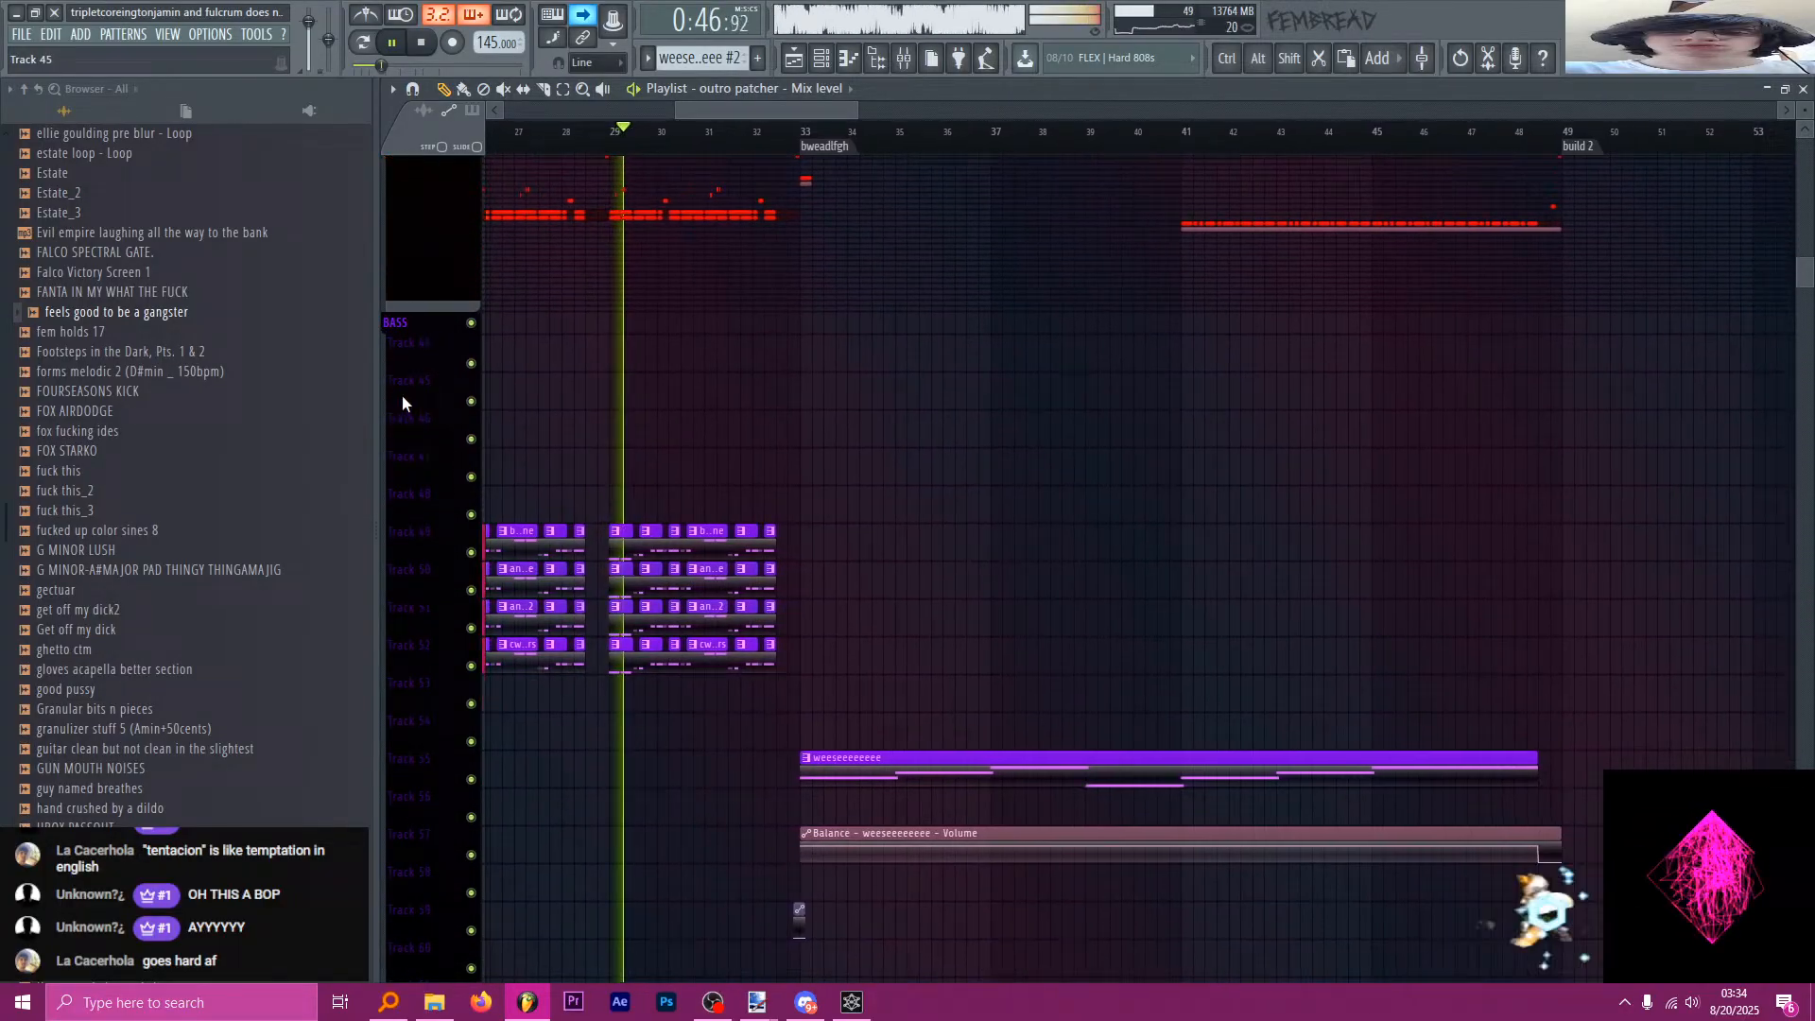
pyautogui.click(424, 329)
# Examine the SYNF group's expanded piano clips and automation during the bweadlfgh section, and collapse the group.
pyautogui.scroll(-3, 430, 378)
pyautogui.scroll(-3, 440, 529)
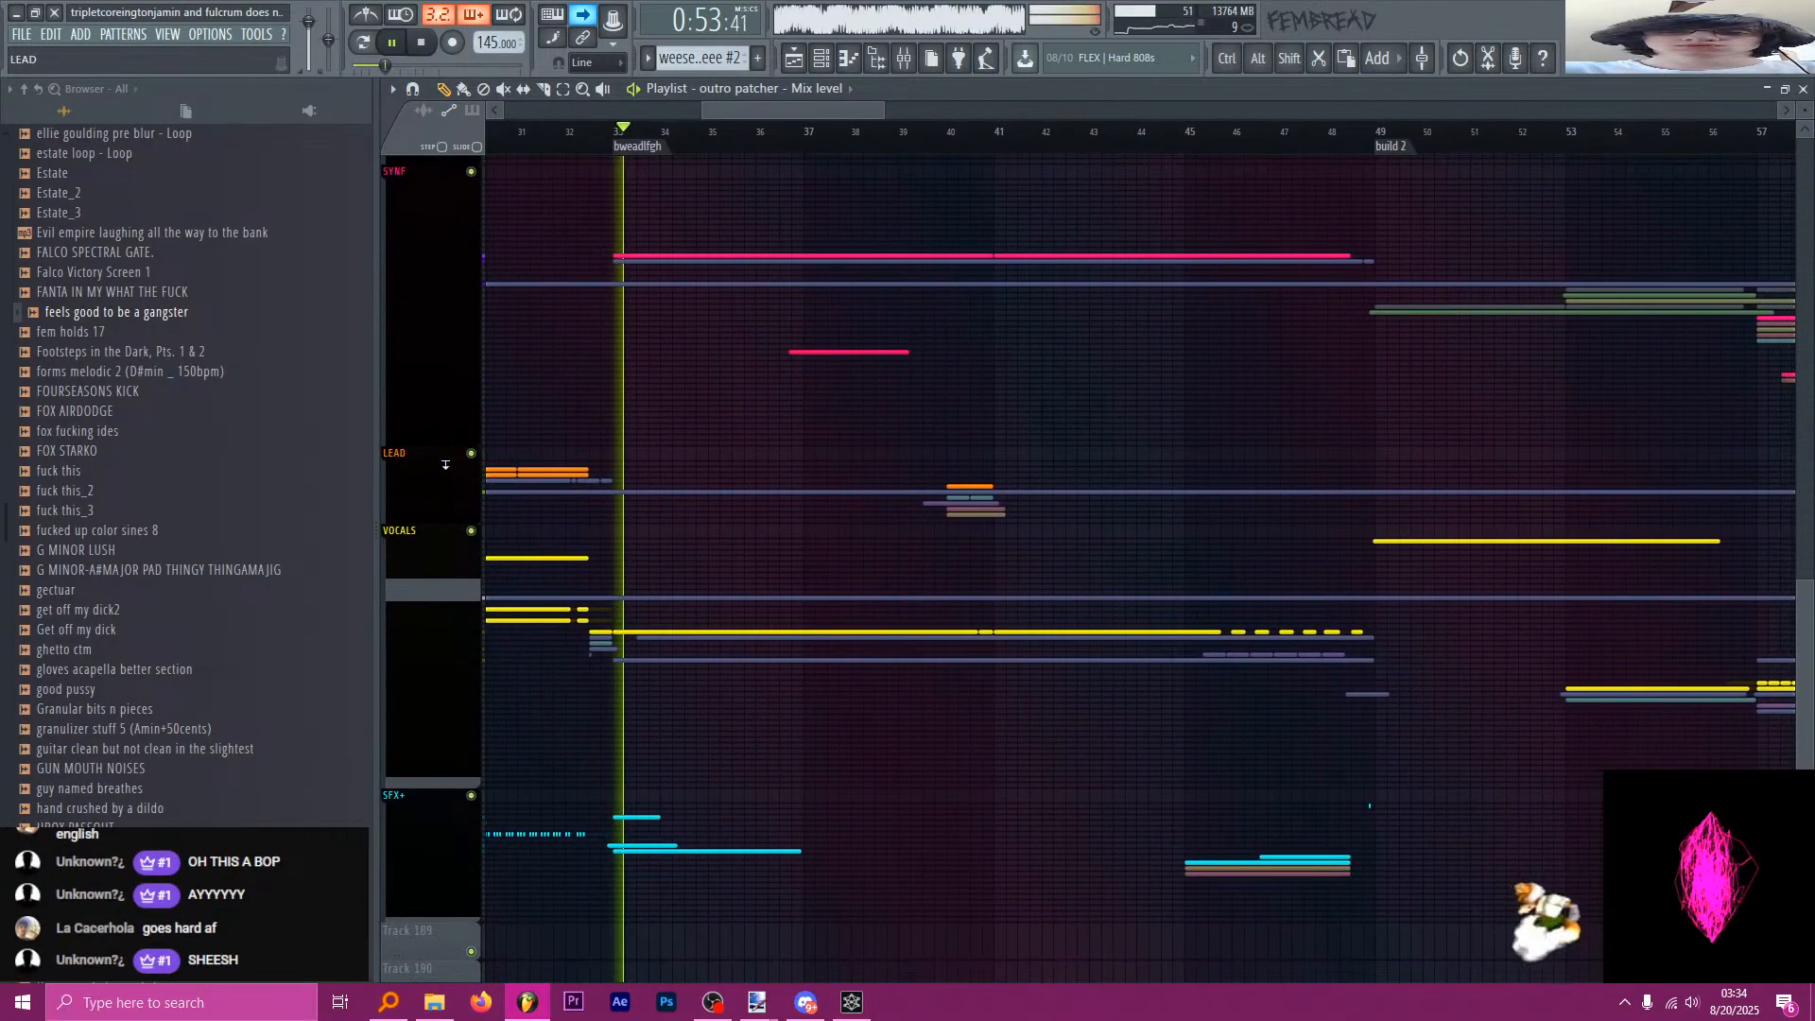
pyautogui.scroll(-10, 439, 218)
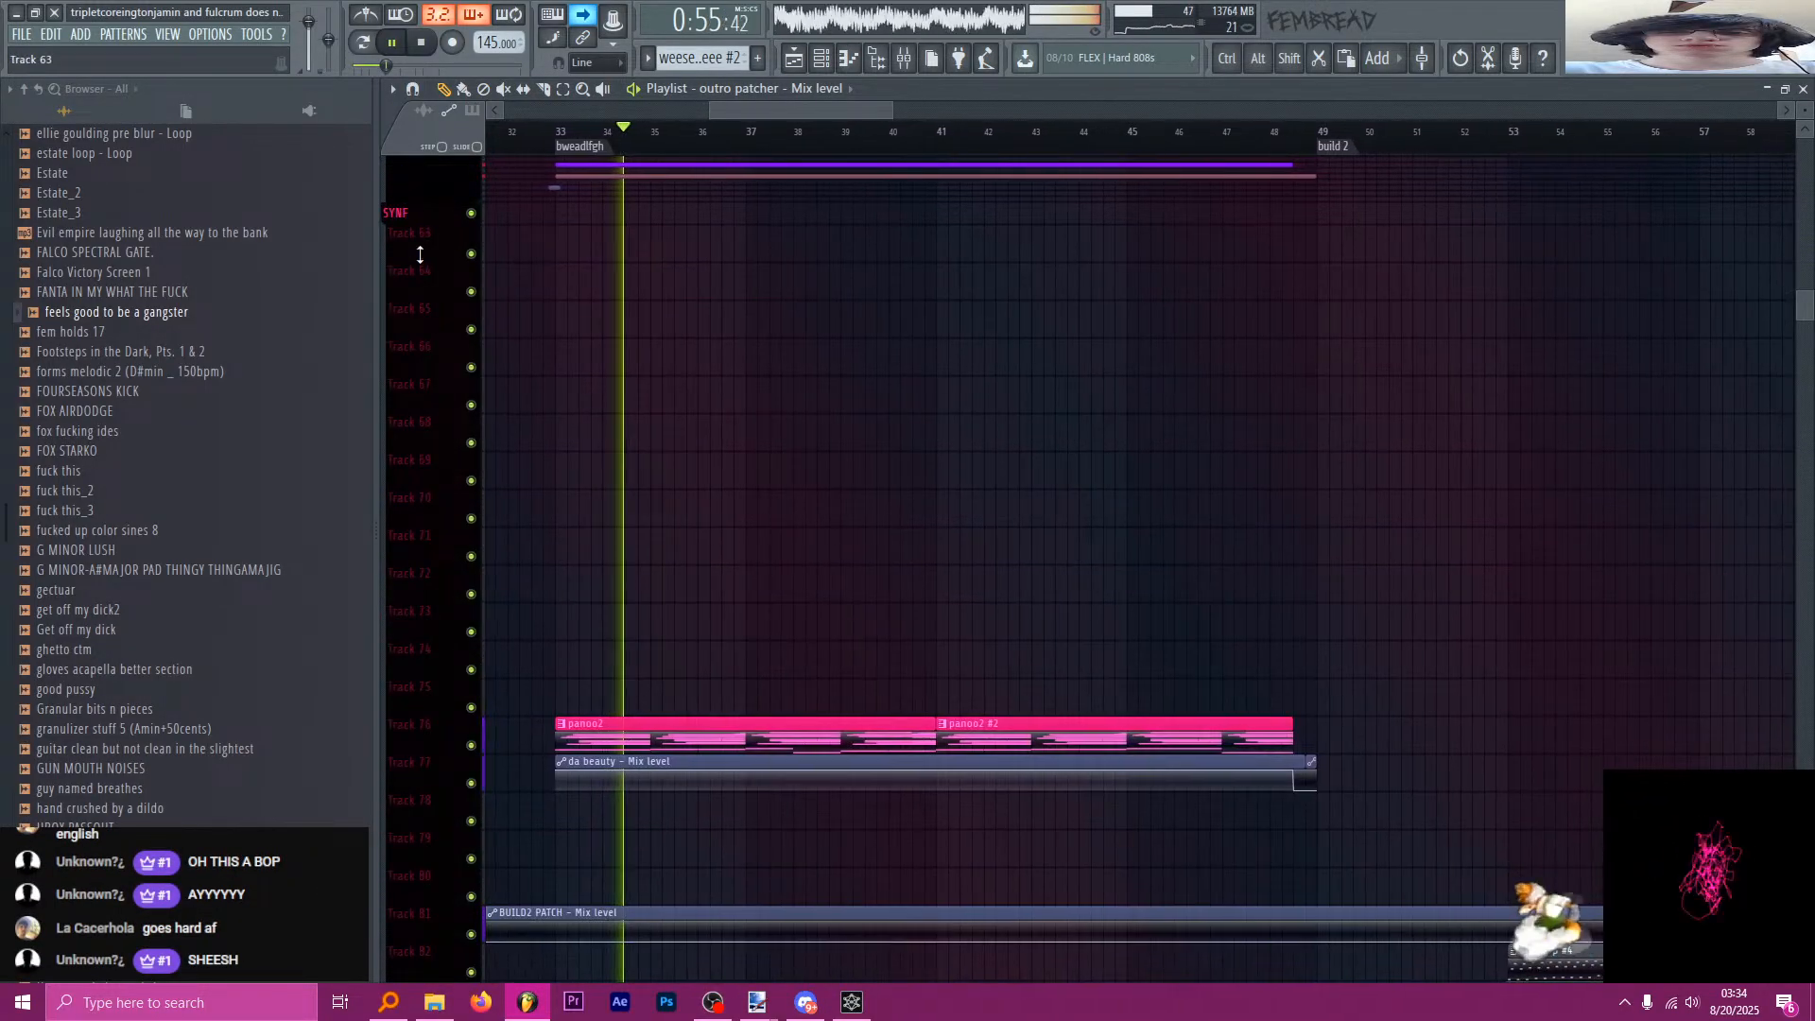
pyautogui.scroll(-2, 408, 316)
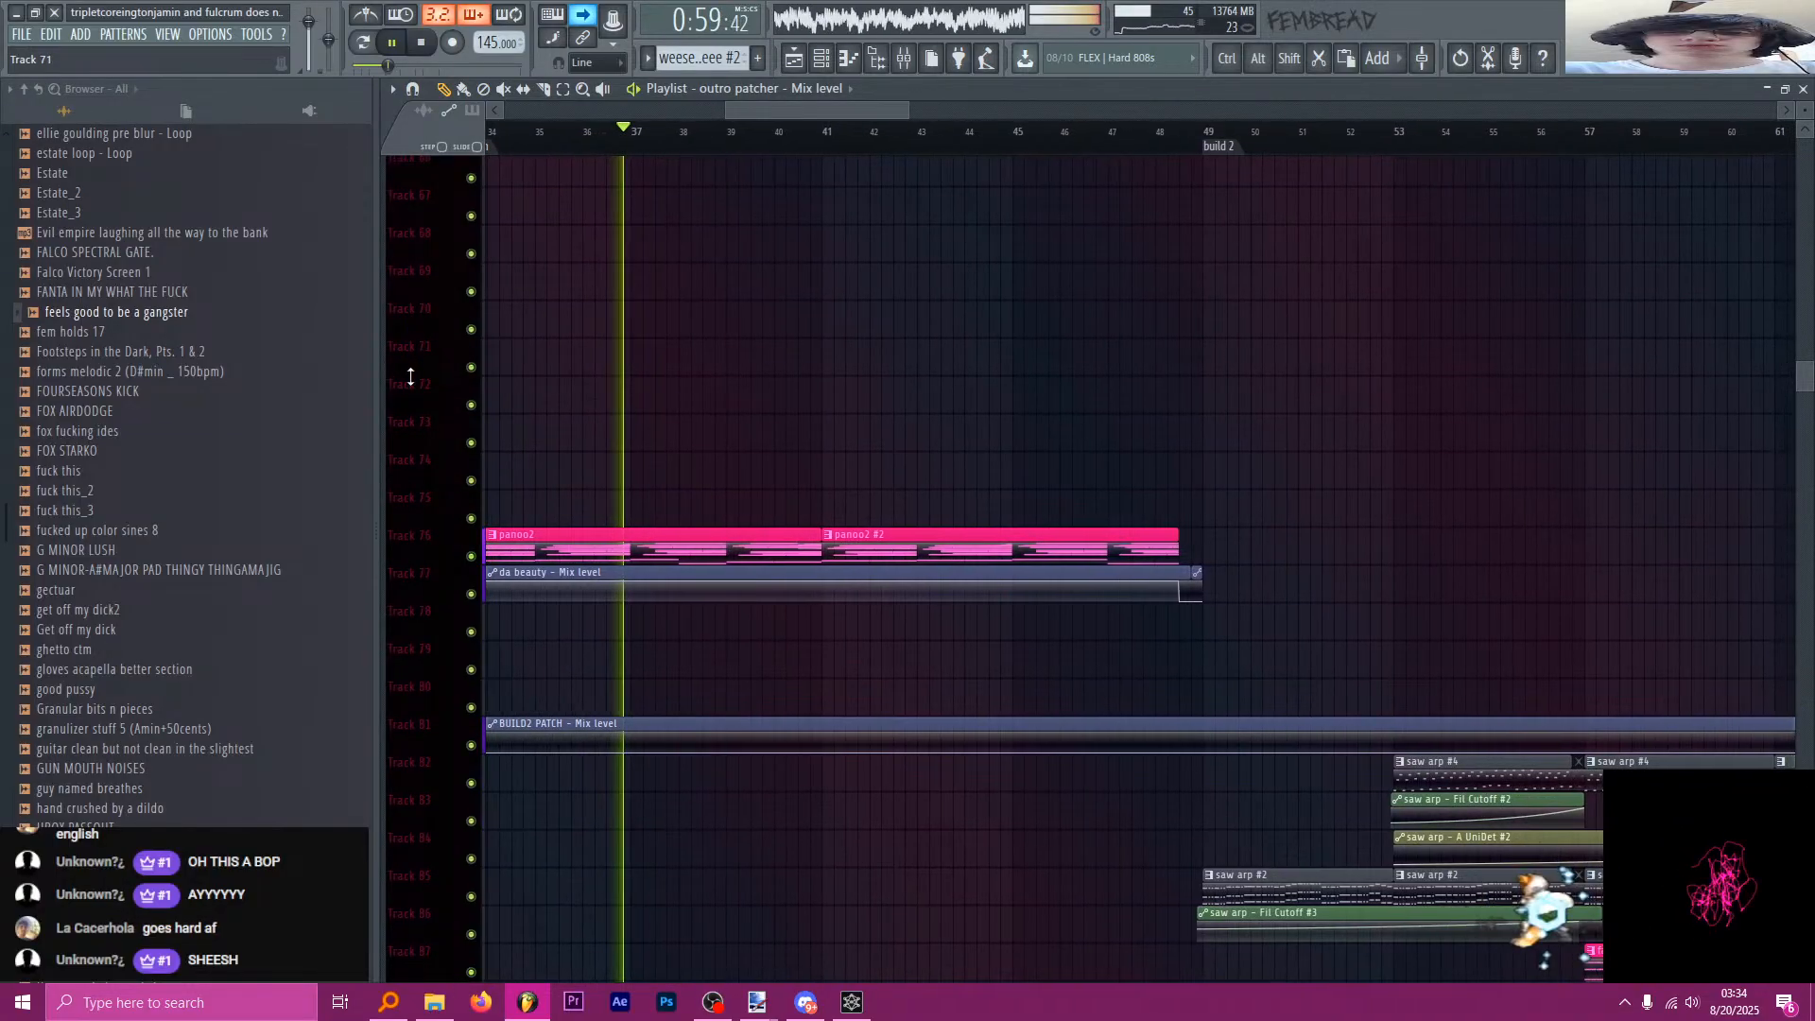
pyautogui.scroll(3, 417, 389)
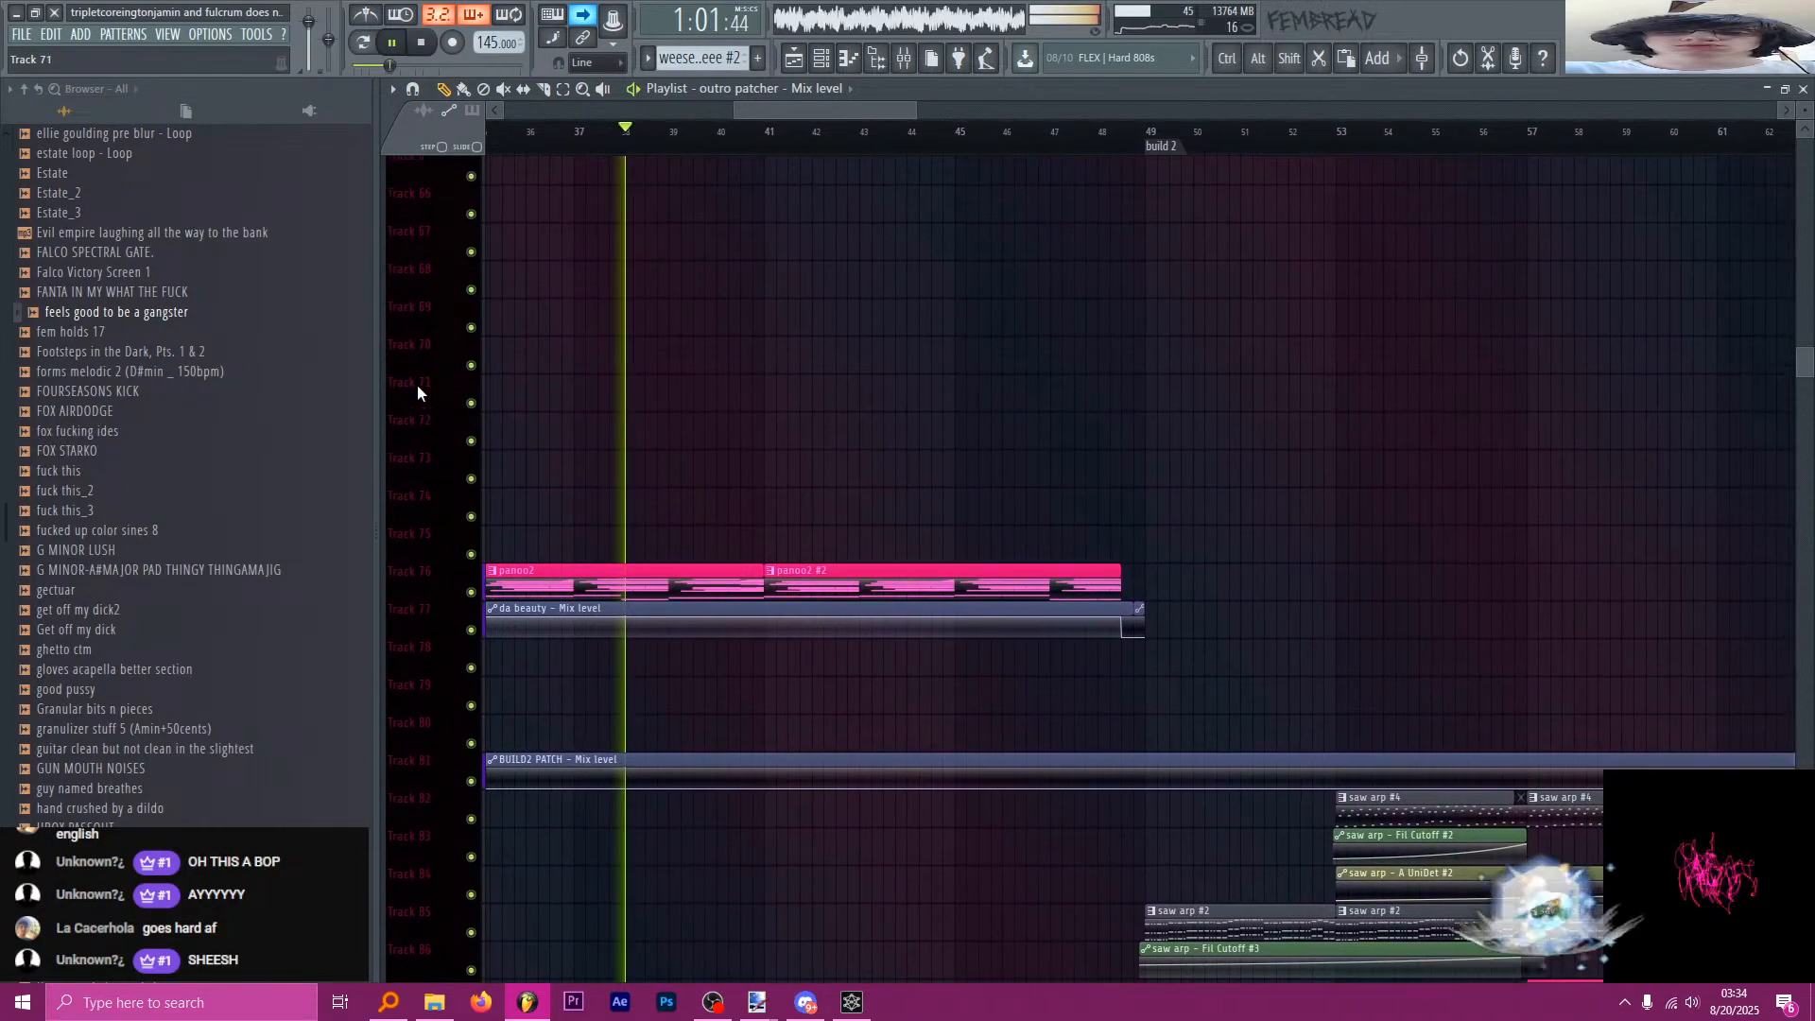
pyautogui.scroll(-5, 417, 386)
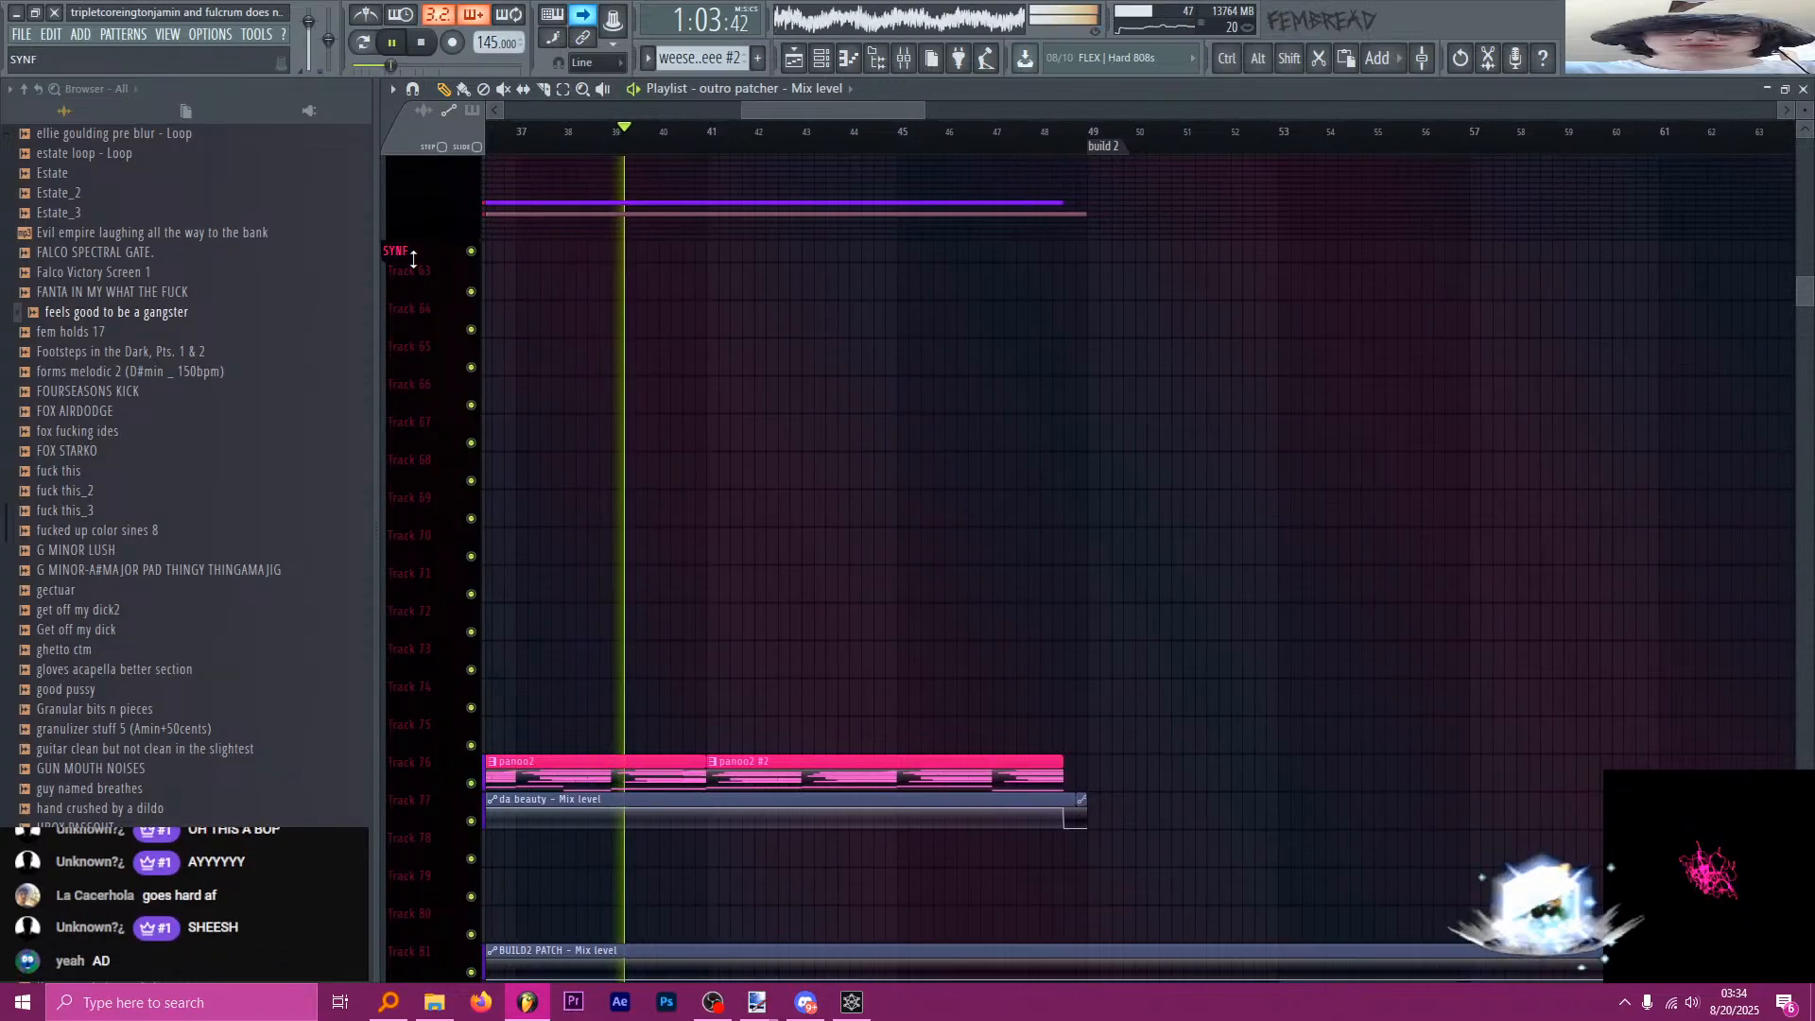
pyautogui.scroll(-4, 434, 406)
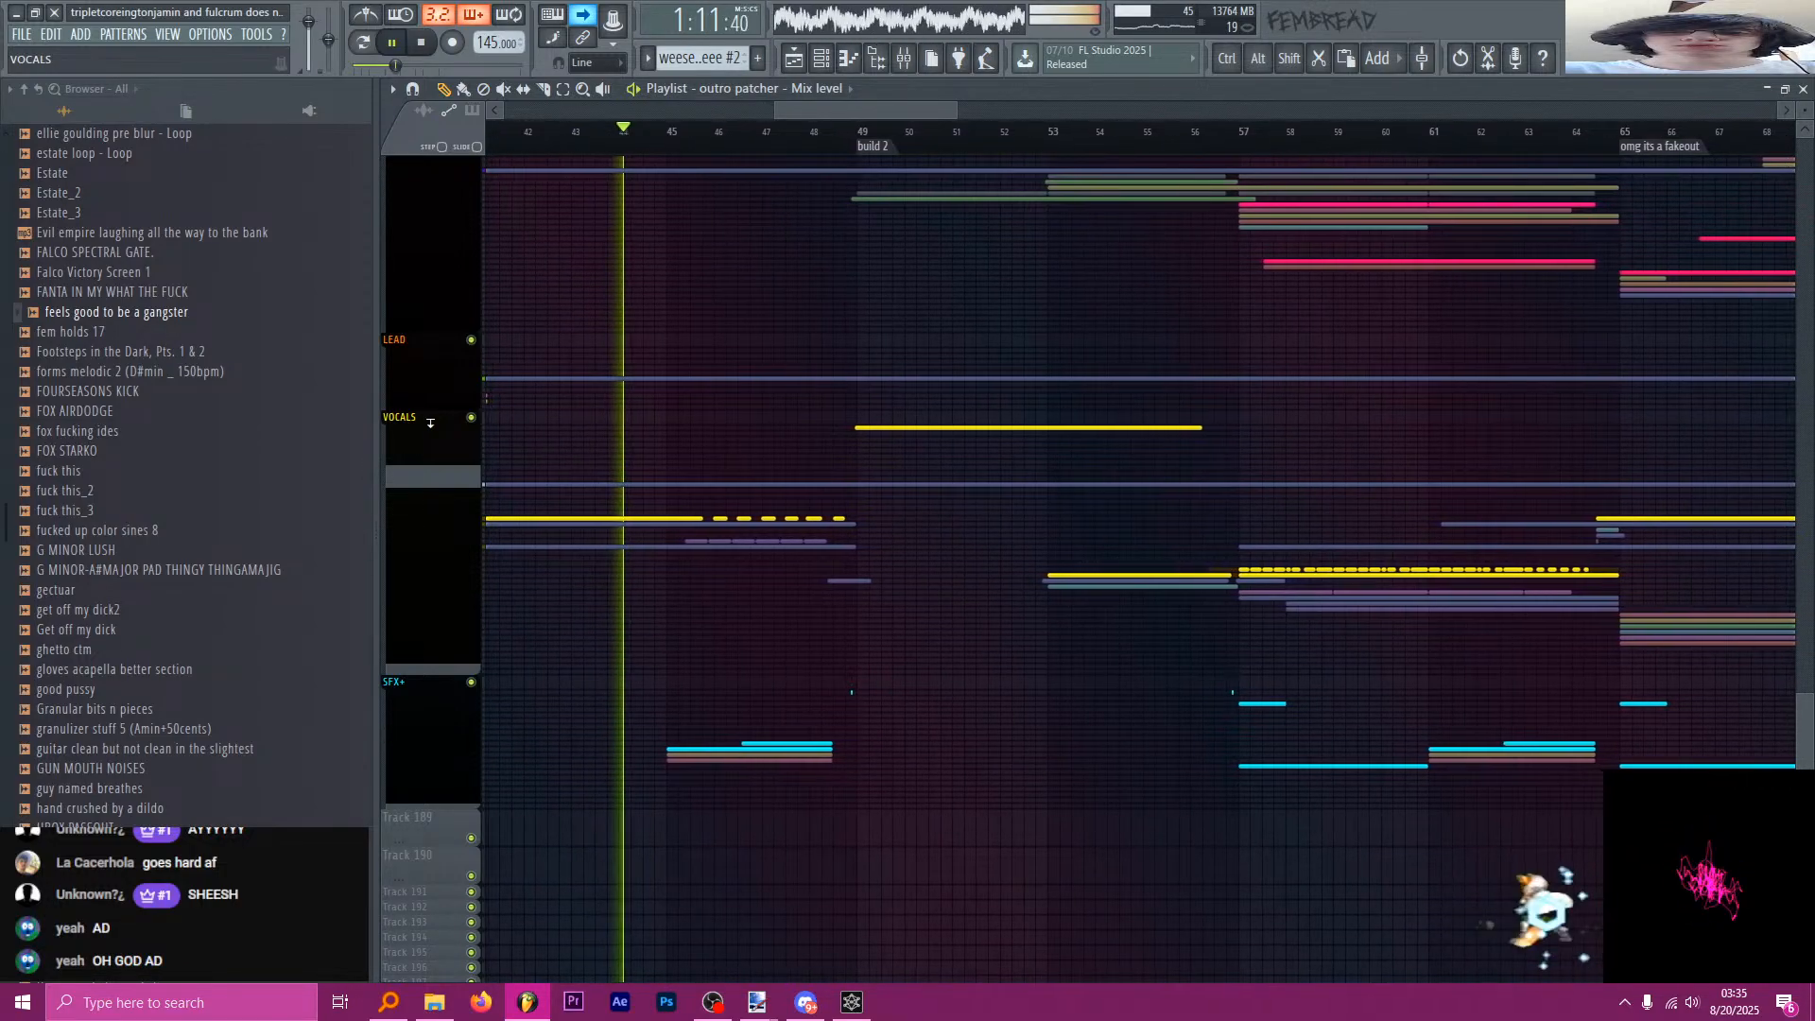
# Expand the DROOM group to inspect the drum tracks leading into build 2, and collapse it.
pyautogui.scroll(5, 430, 422)
pyautogui.scroll(6, 430, 422)
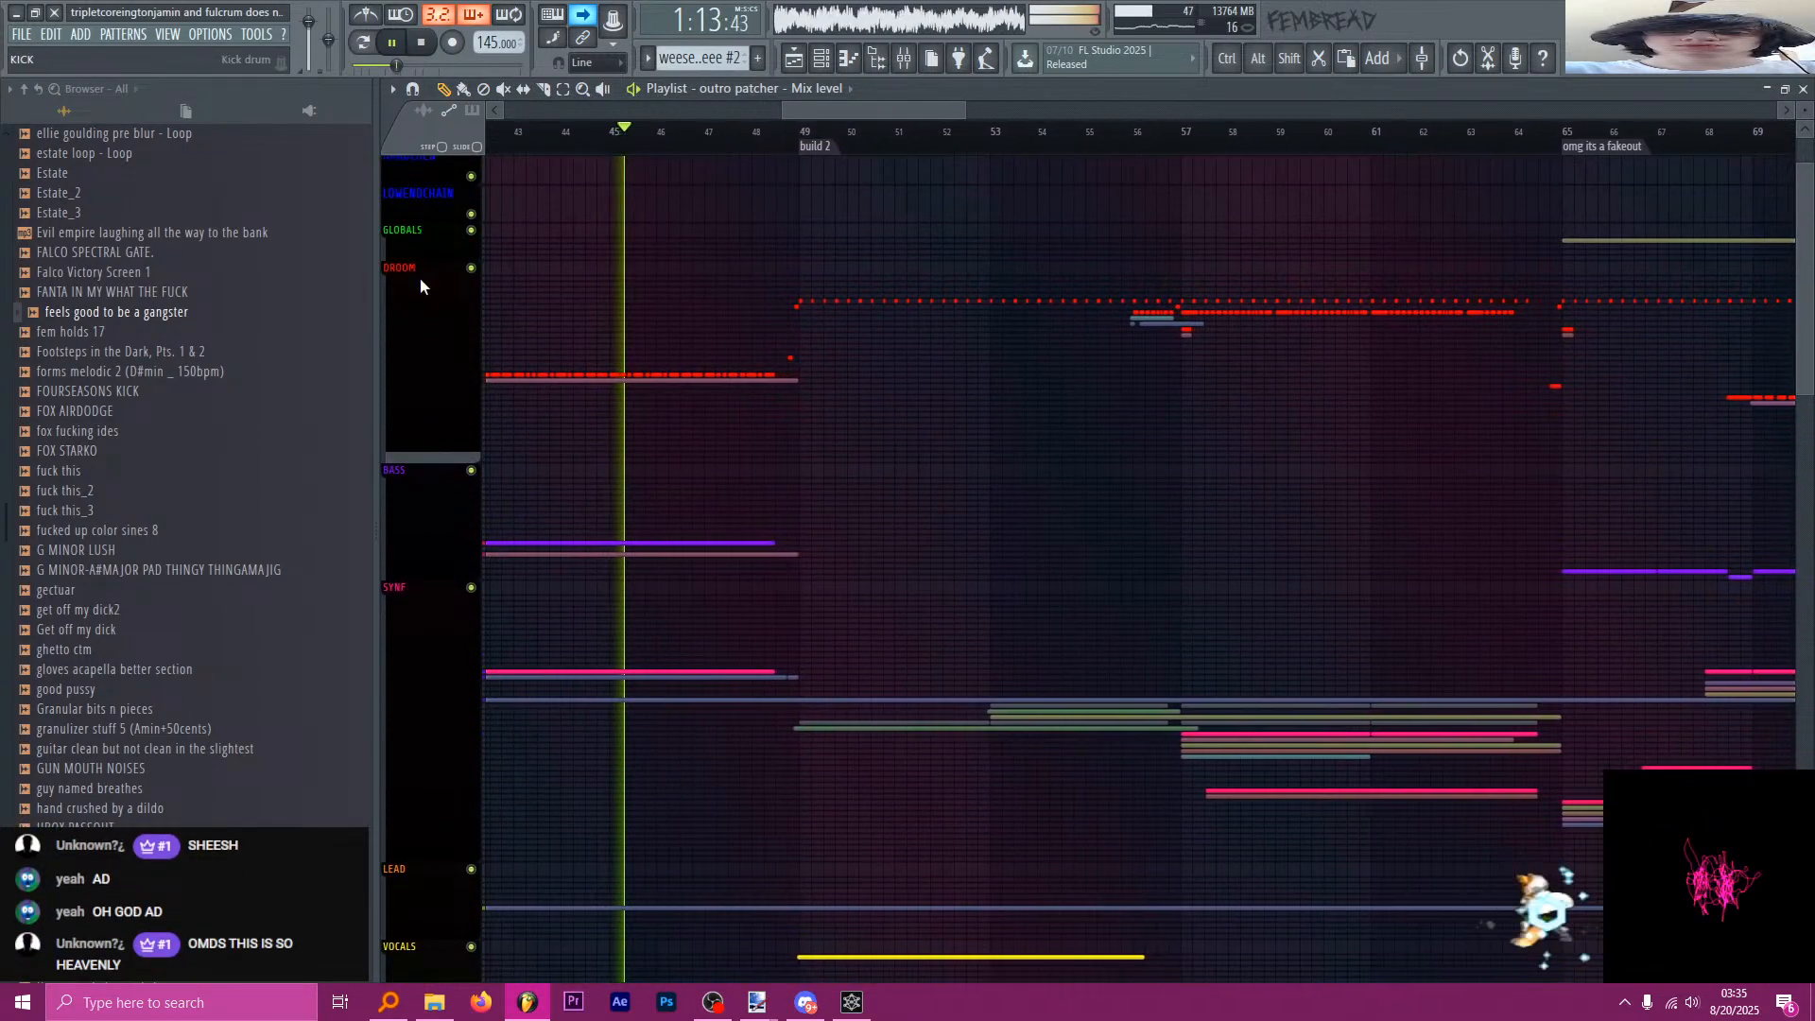
pyautogui.click(414, 271)
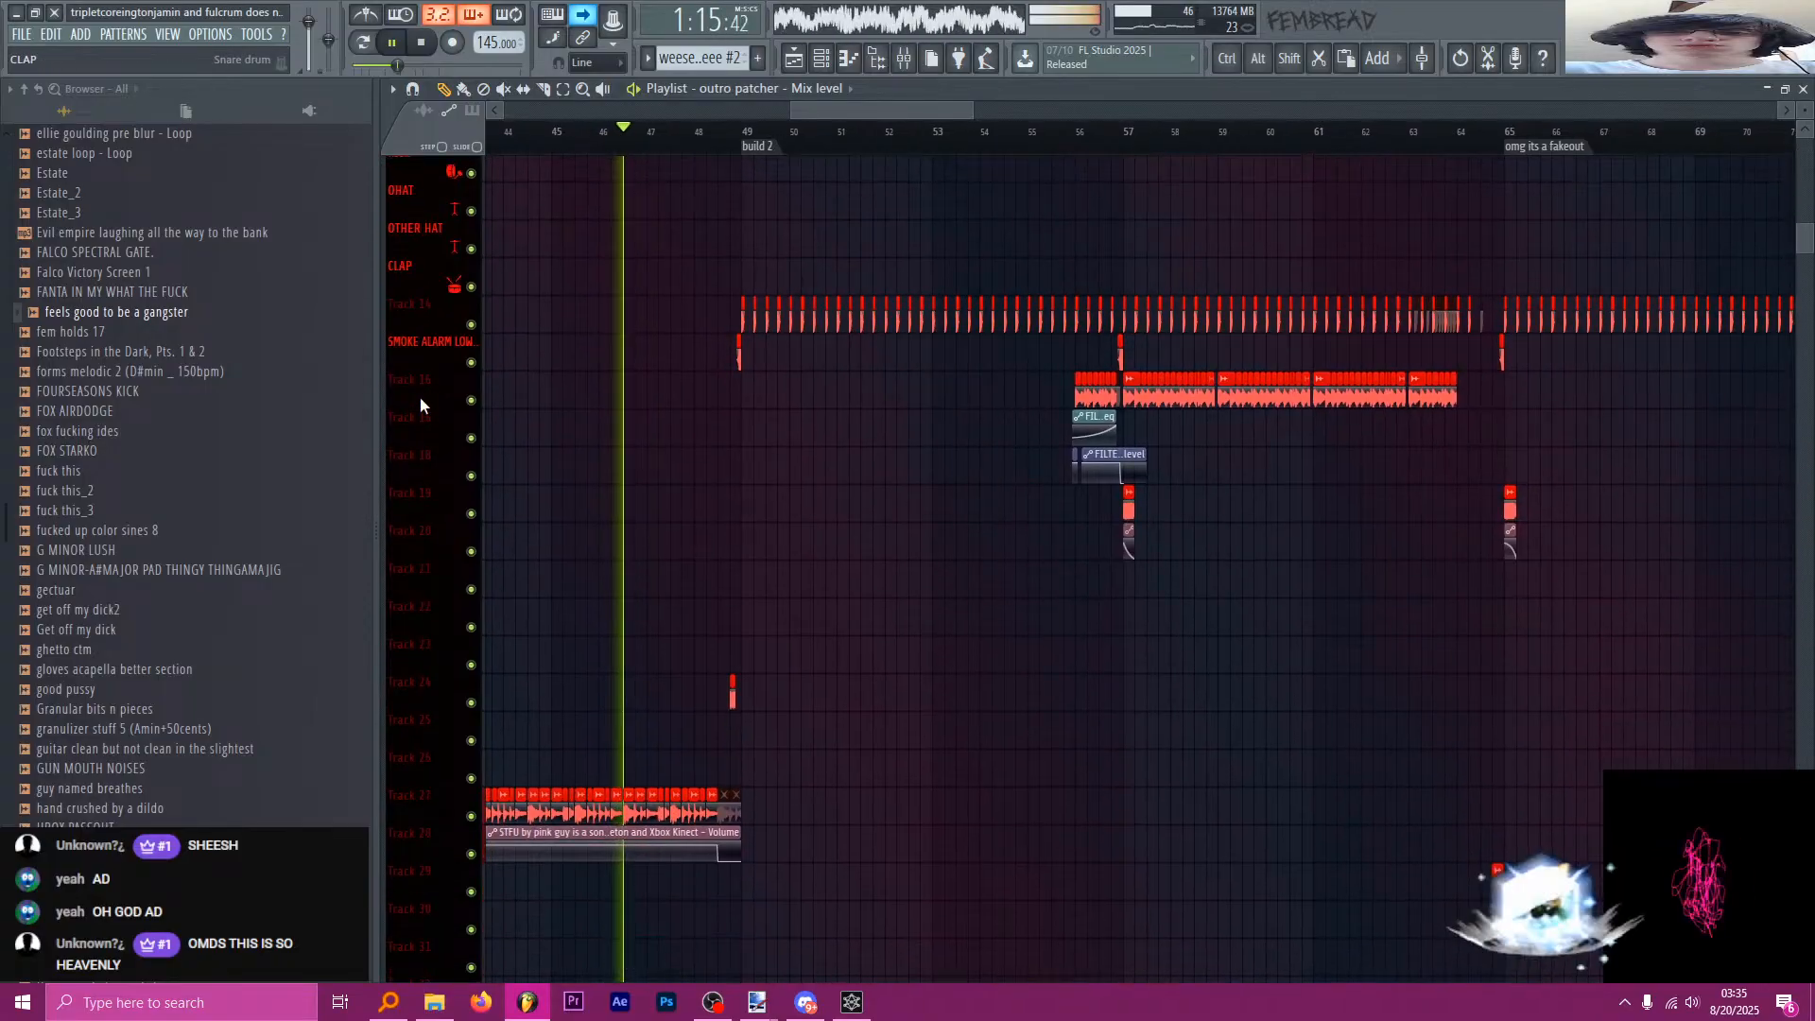
pyautogui.scroll(3, 427, 322)
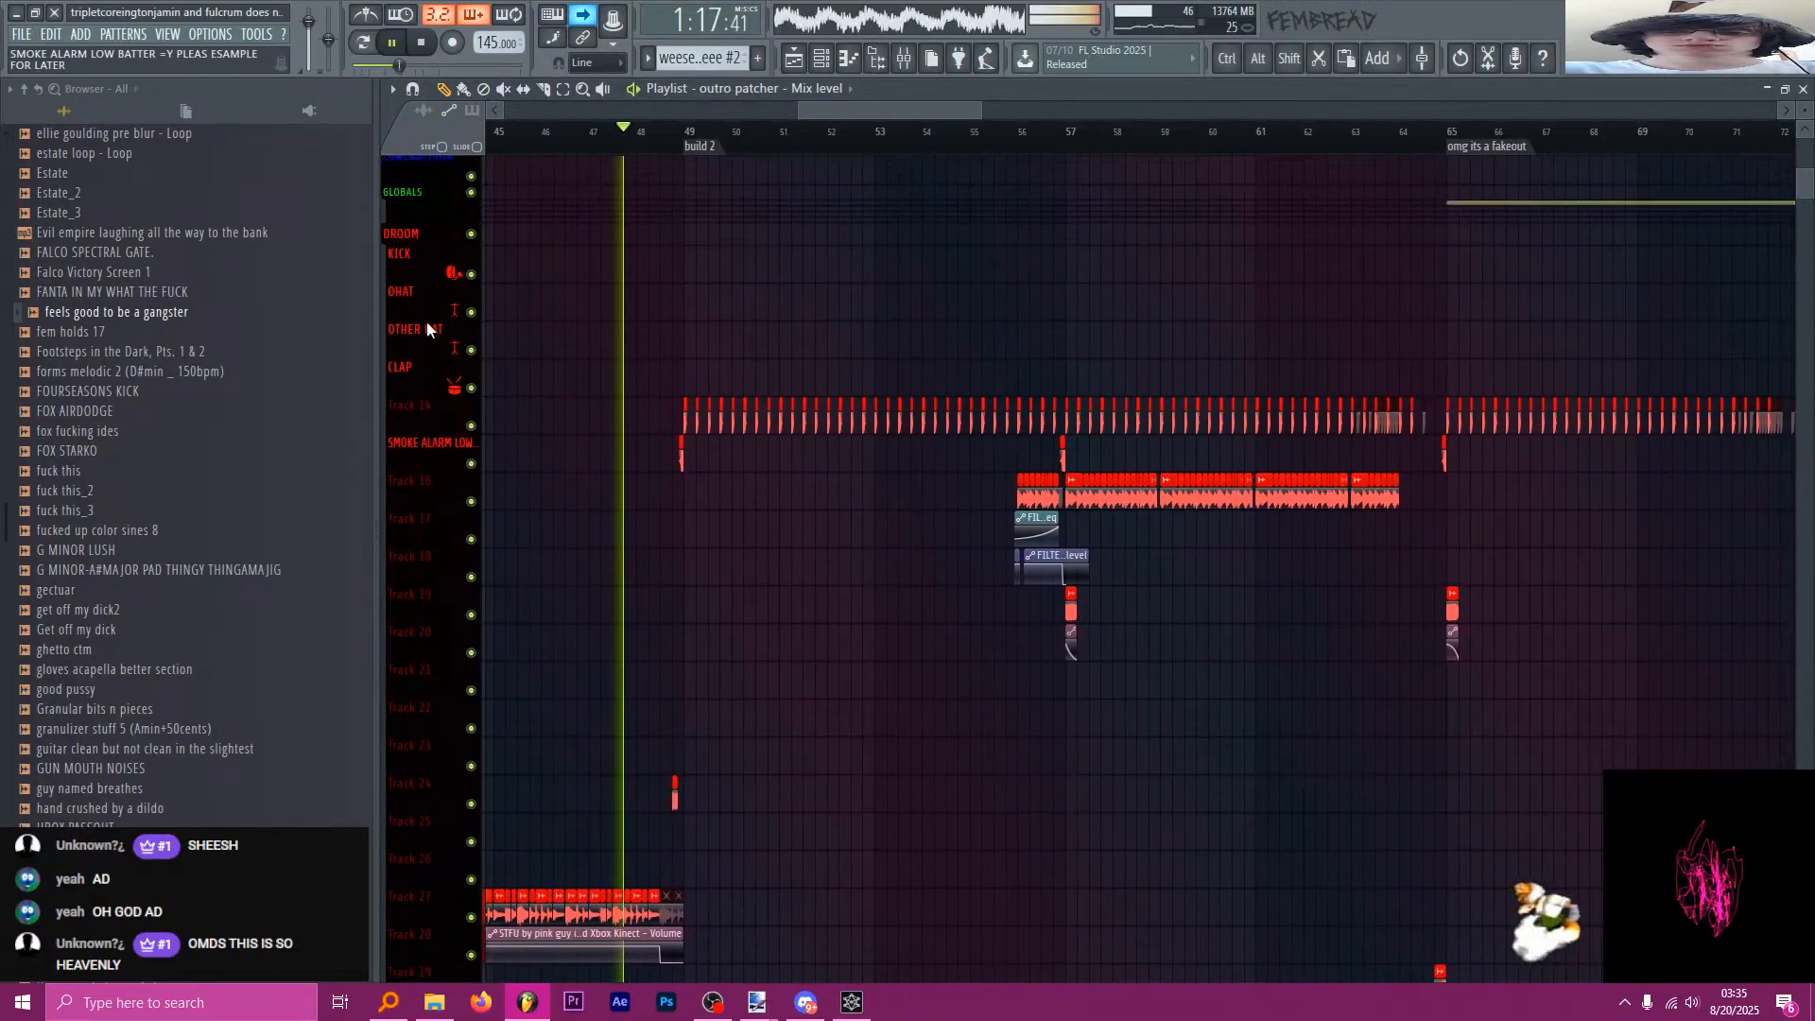
pyautogui.click(413, 238)
pyautogui.scroll(-7, 424, 373)
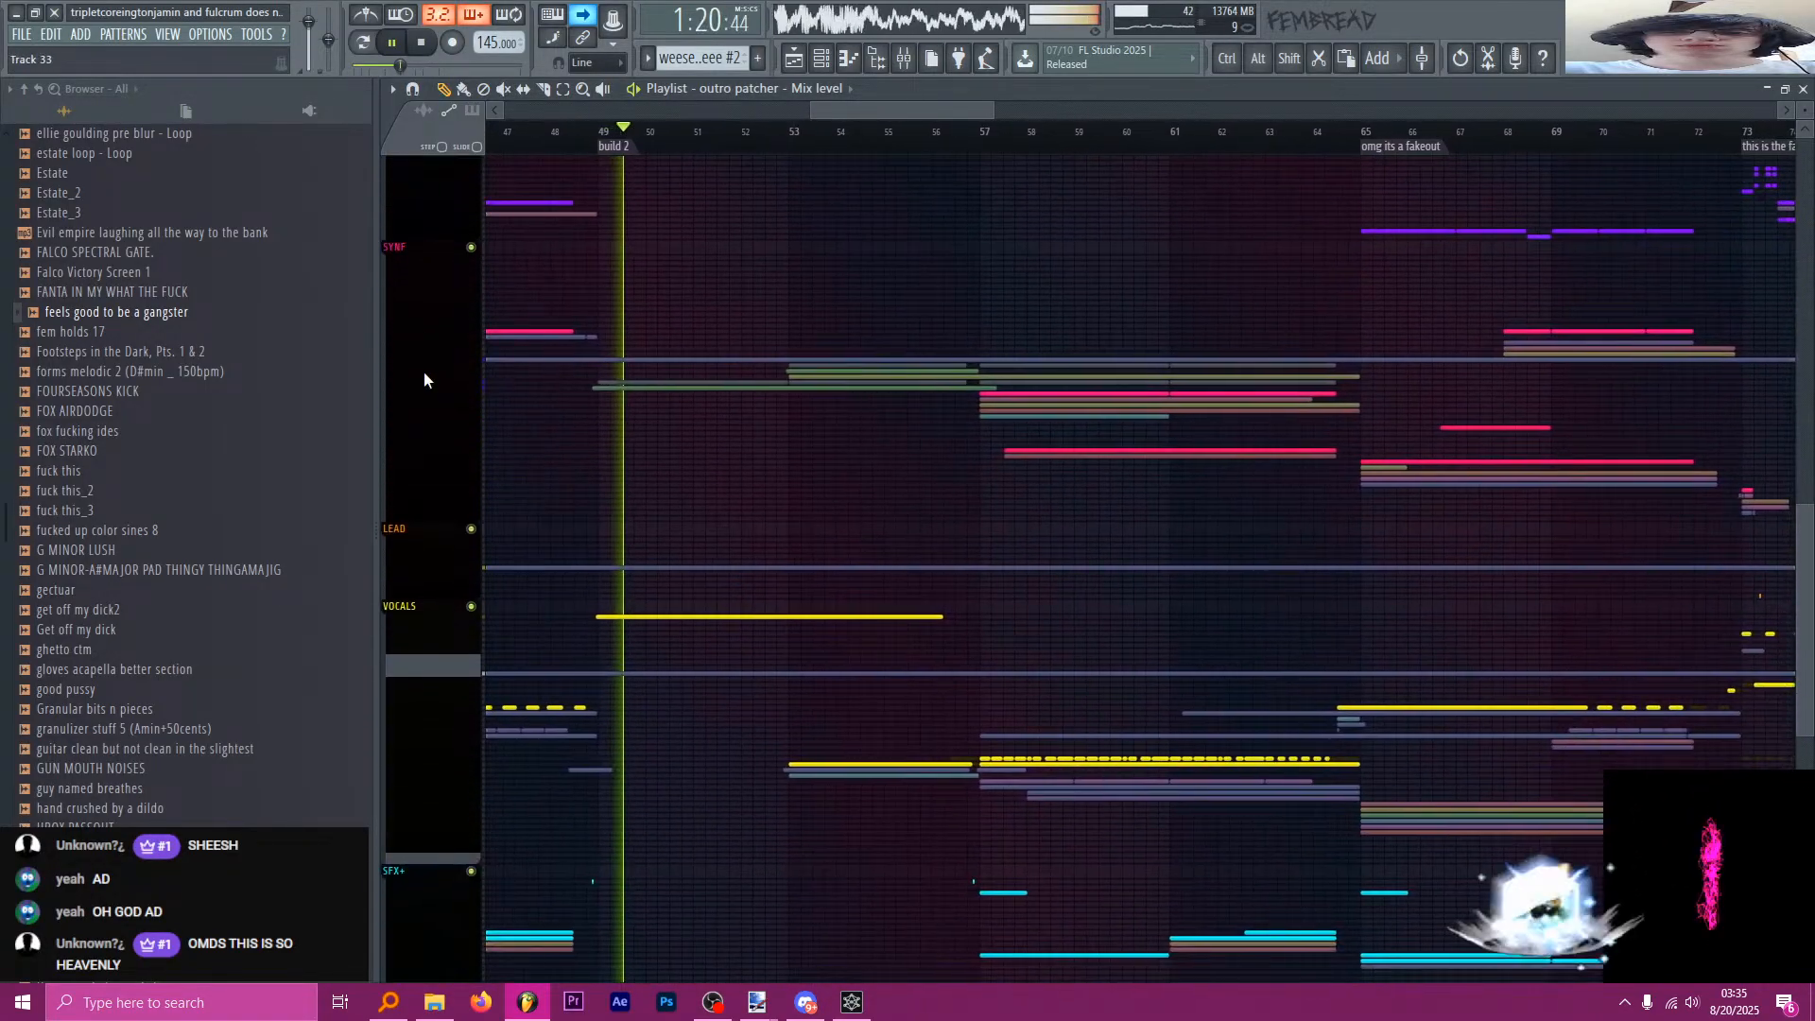
# Expand the SYNF group and follow its saw arp, fatter layer and pad clips through build 2.
pyautogui.click(413, 250)
pyautogui.scroll(-11, 440, 354)
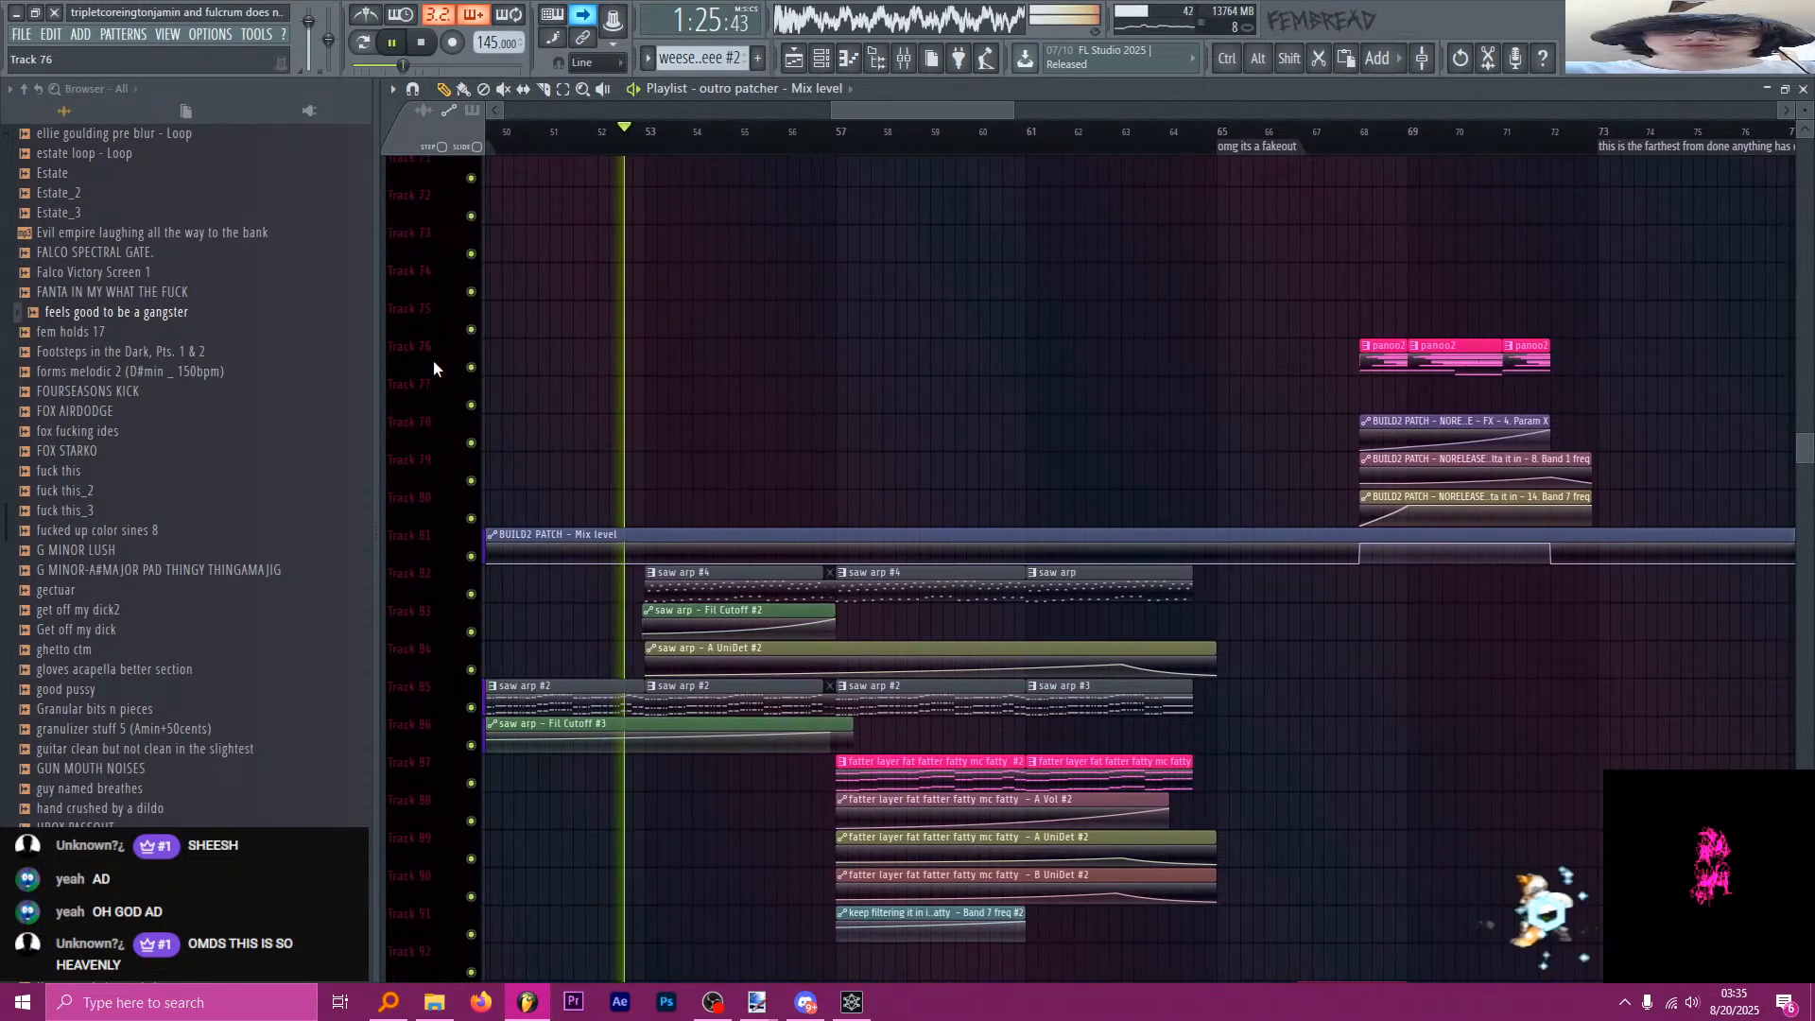
pyautogui.scroll(-2, 435, 369)
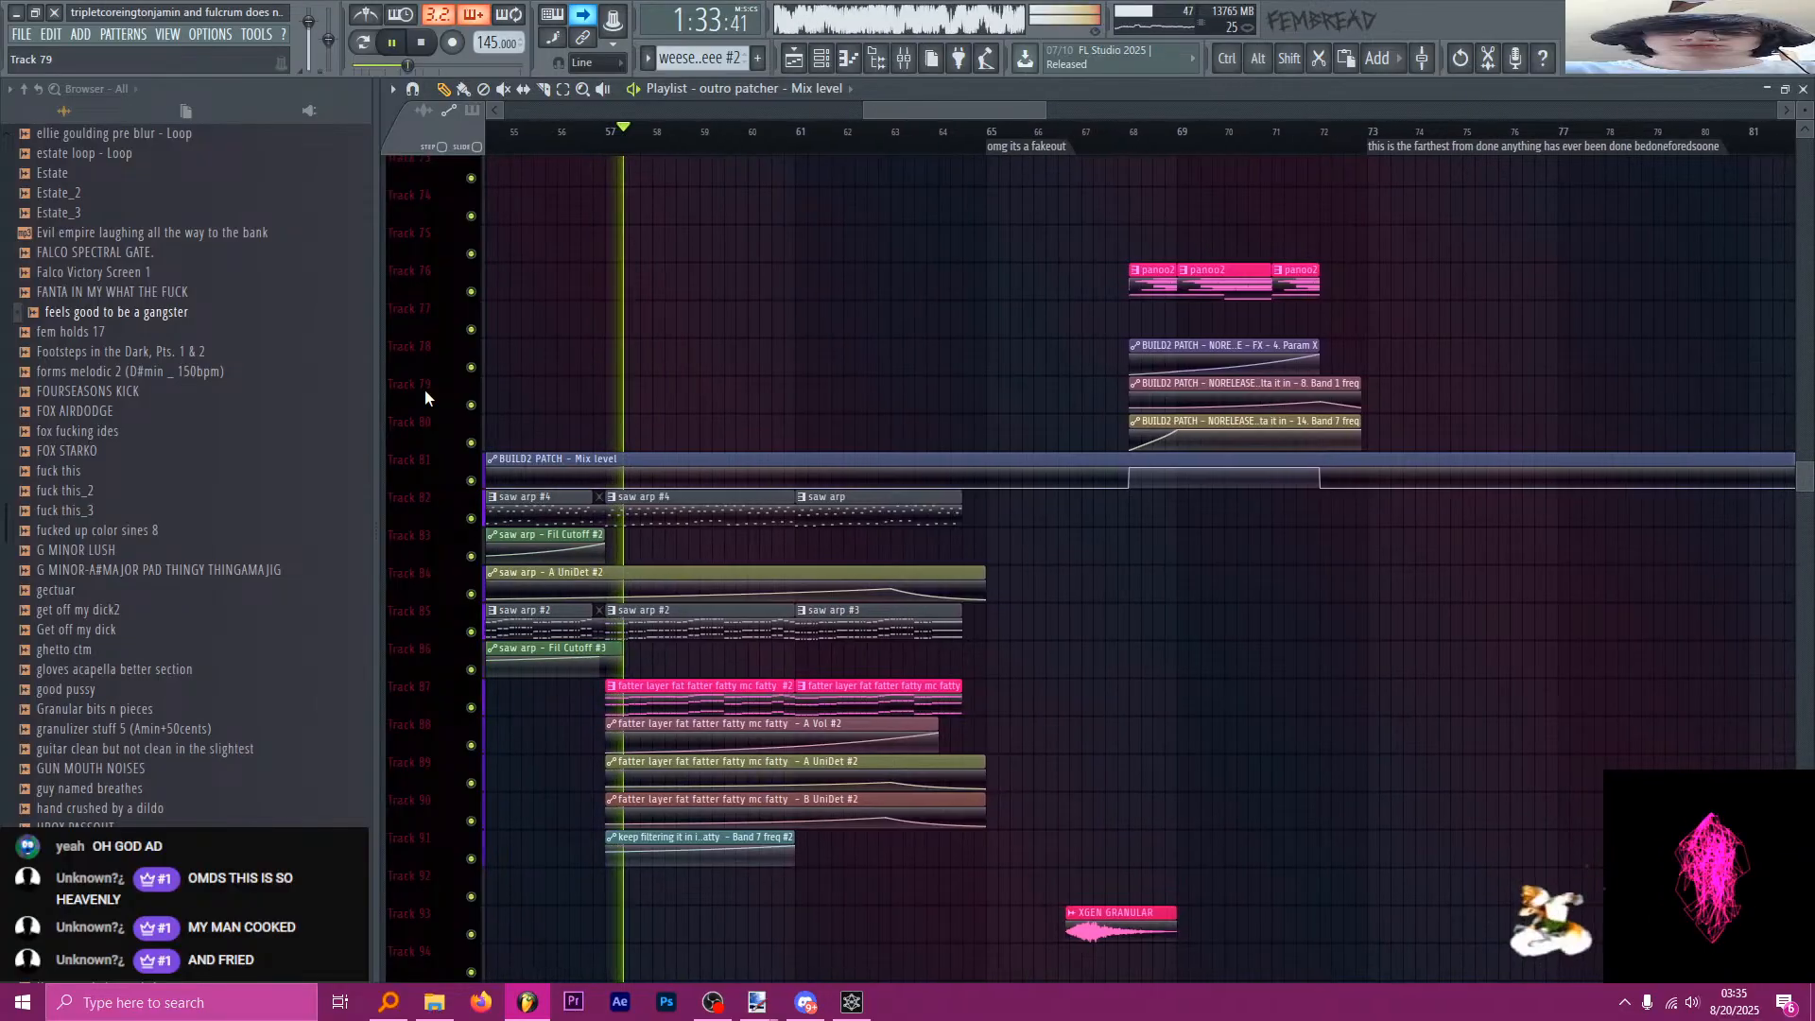
pyautogui.scroll(-1, 424, 389)
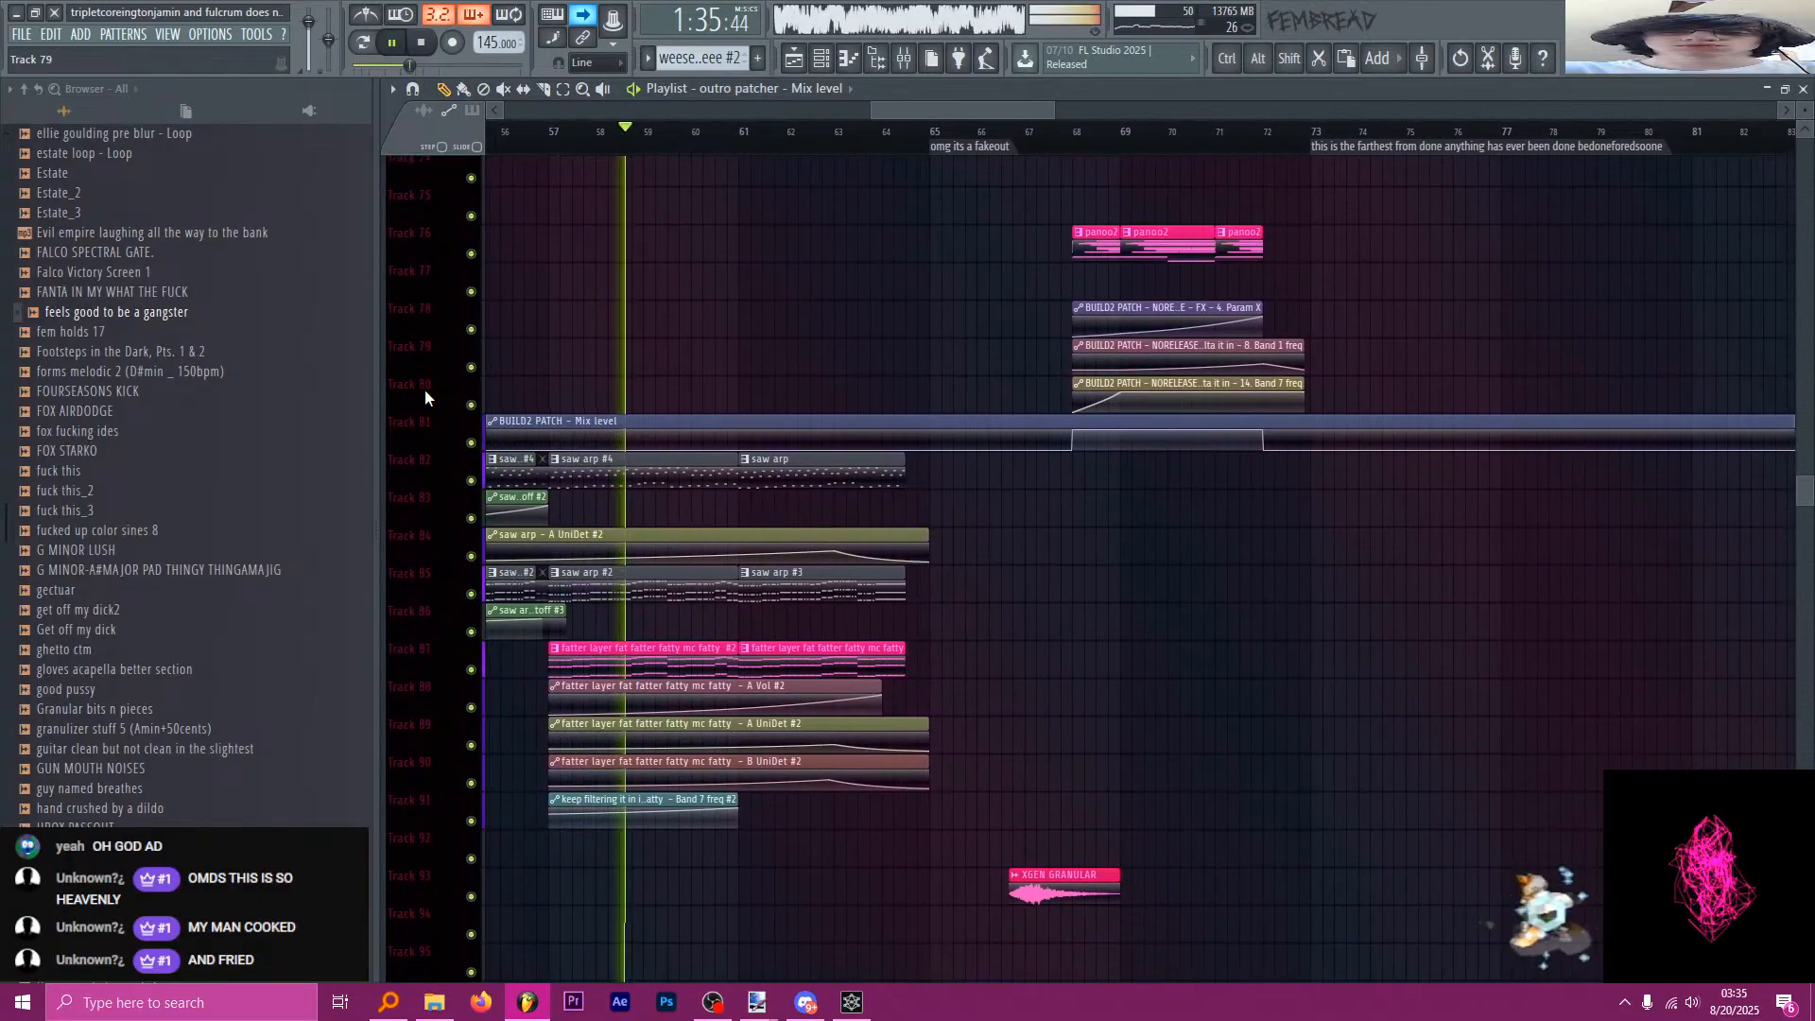
pyautogui.scroll(-3, 426, 389)
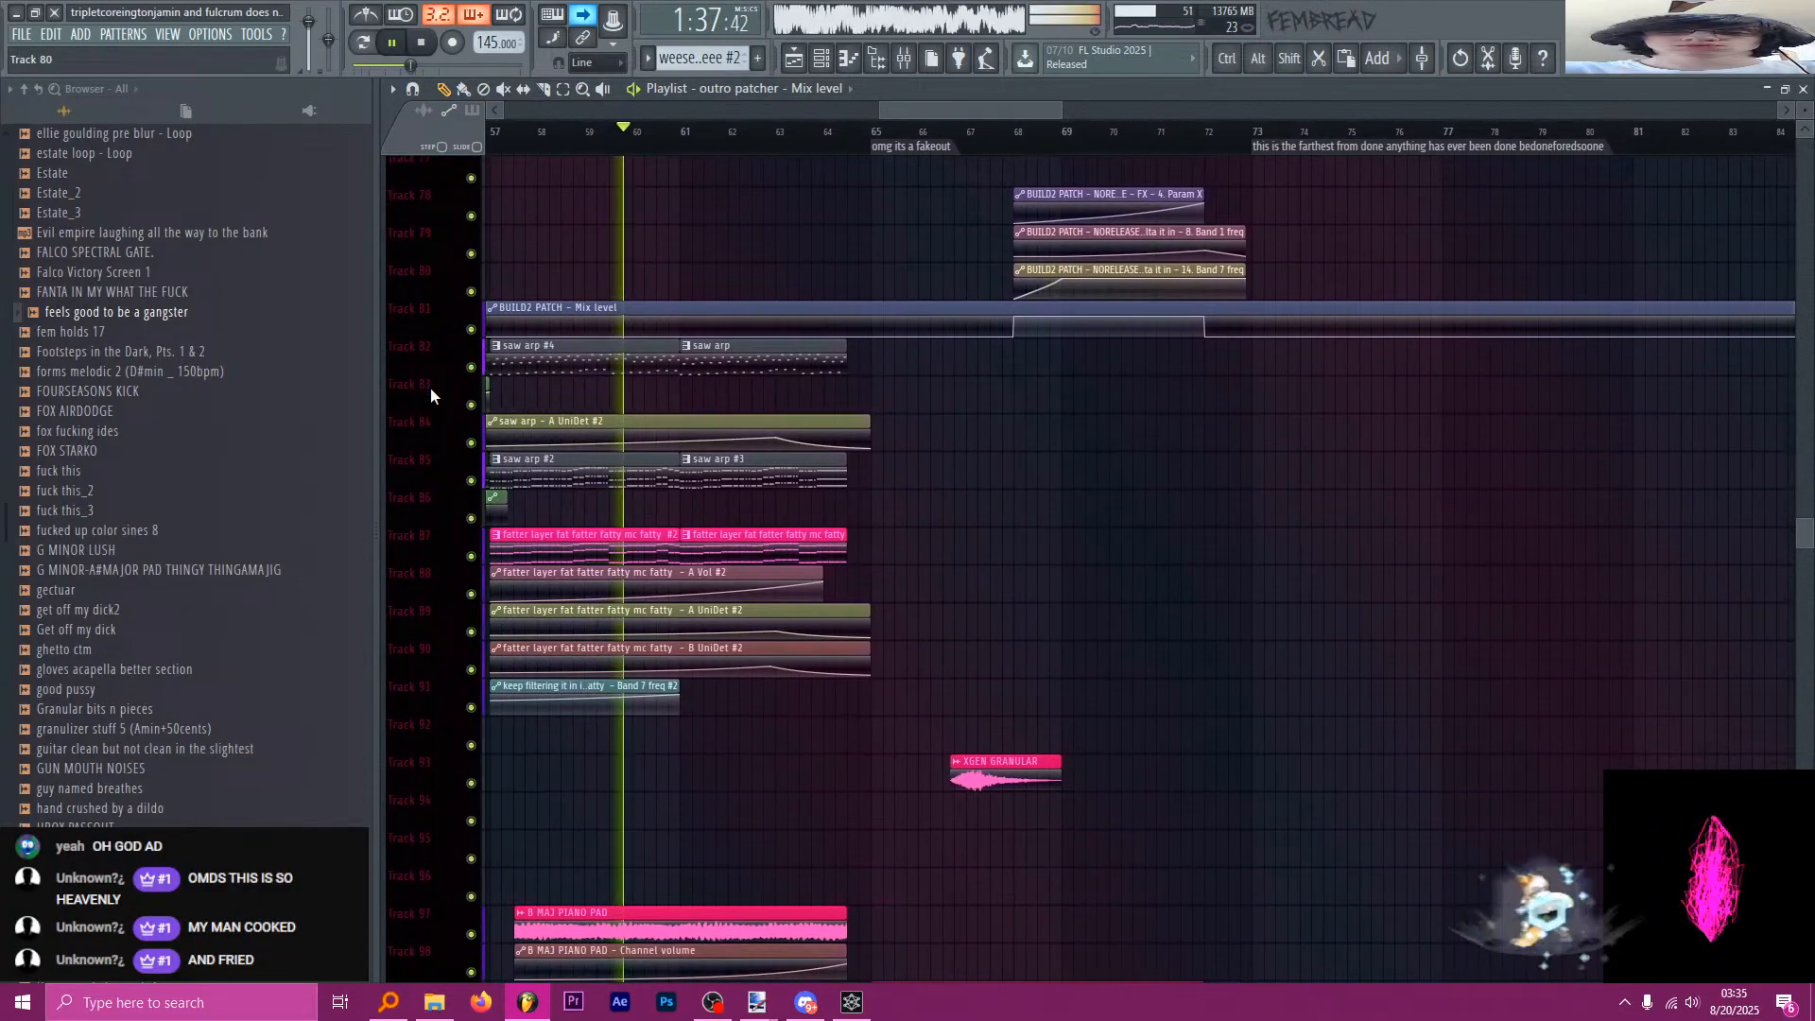
pyautogui.scroll(-1, 430, 395)
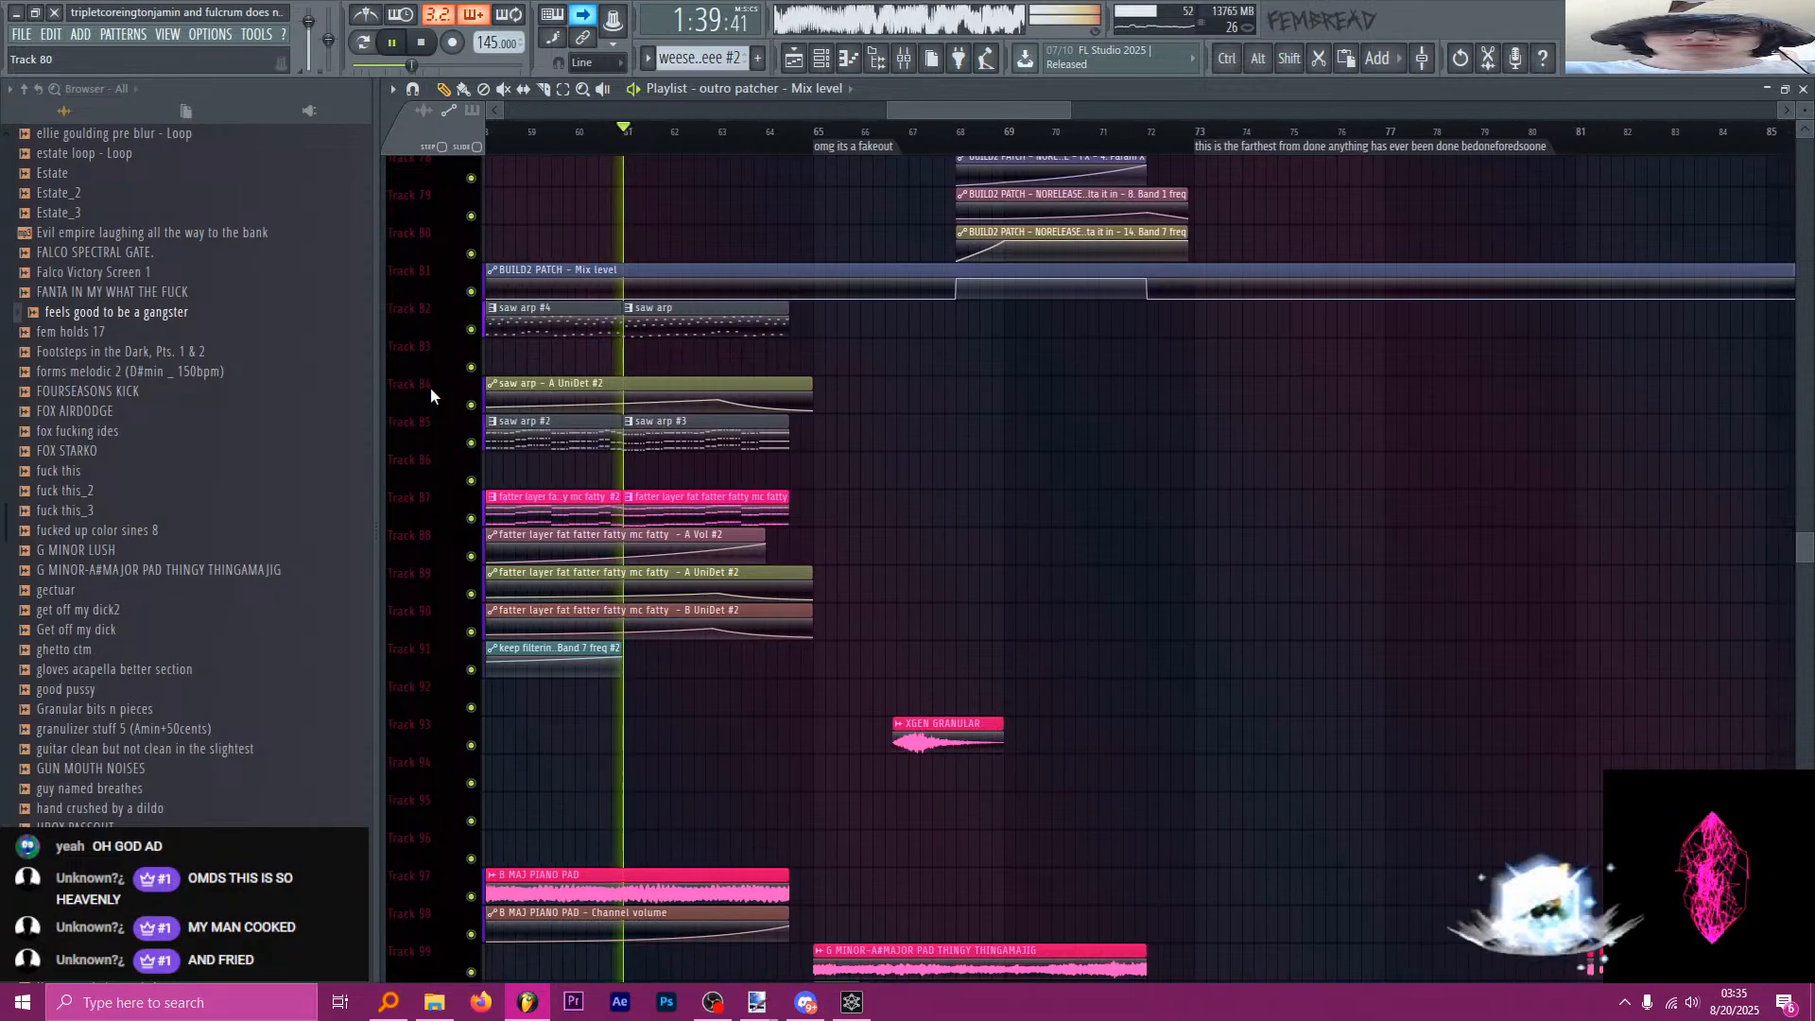
pyautogui.scroll(-7, 430, 395)
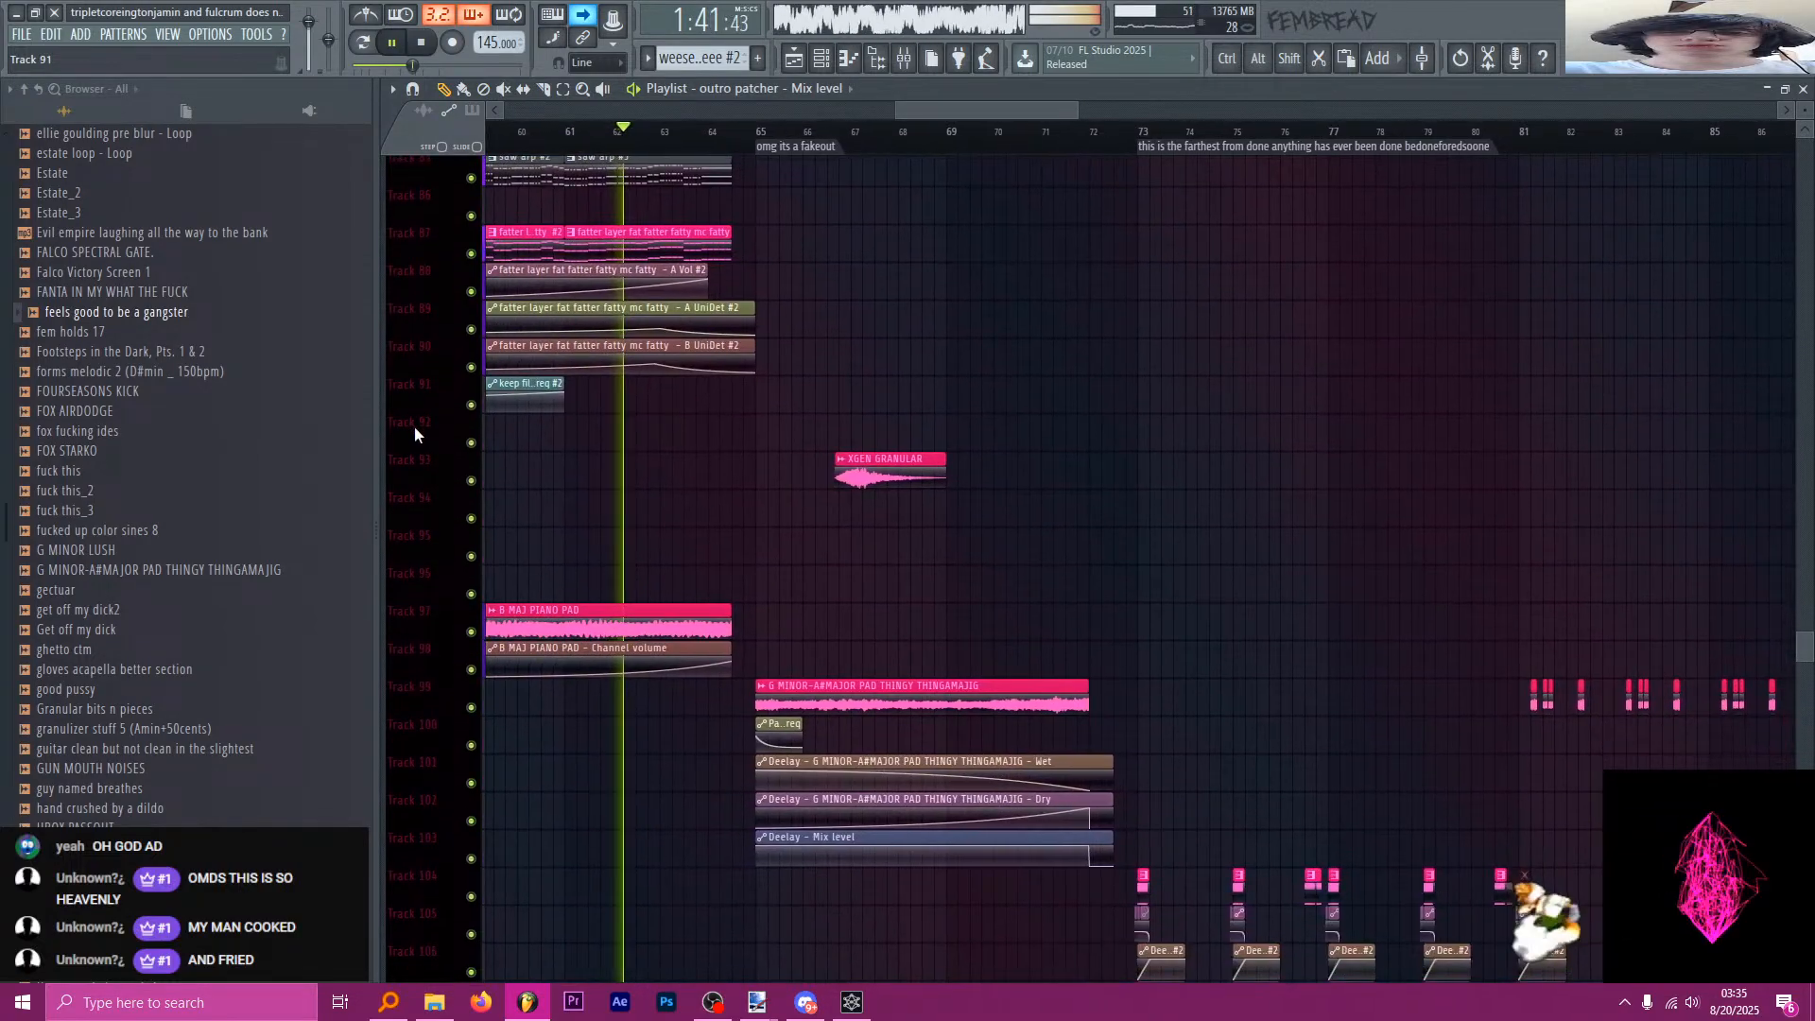
# Collapse the SYNF group and follow playback across the condensed groups through the fakeout and final drop.
pyautogui.scroll(19, 415, 428)
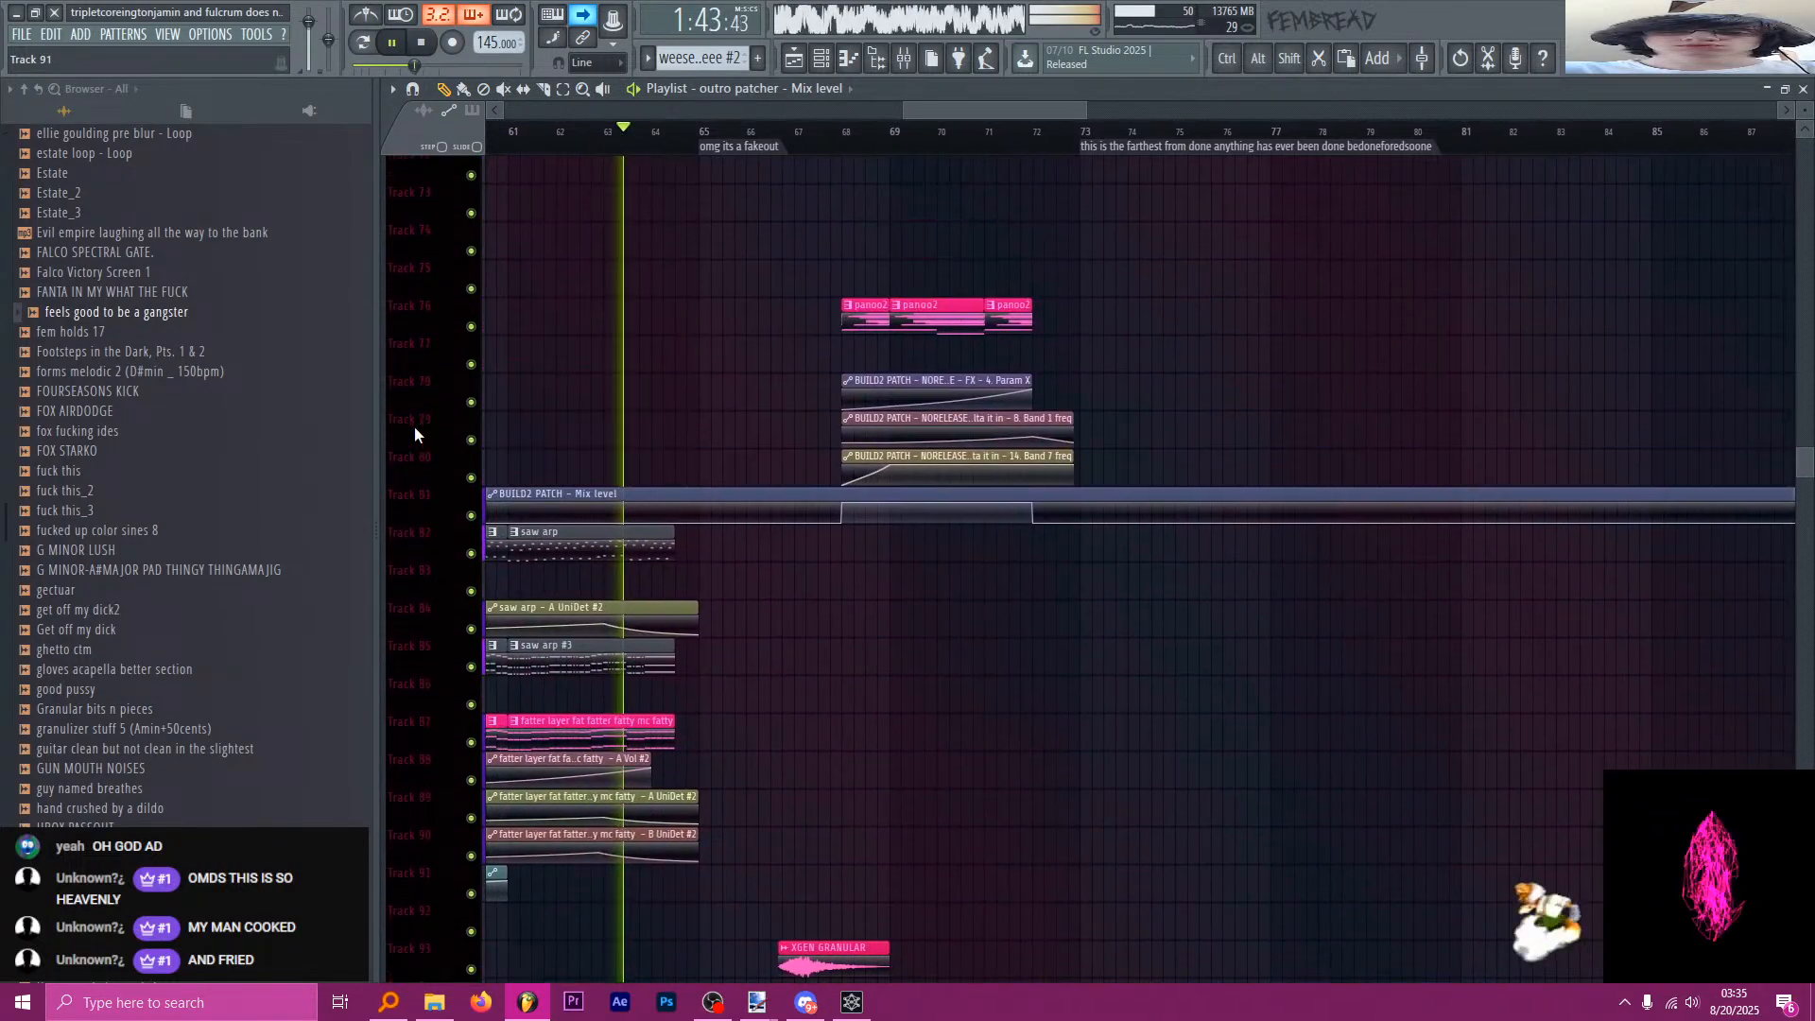
pyautogui.scroll(6, 414, 428)
pyautogui.scroll(-5, 422, 257)
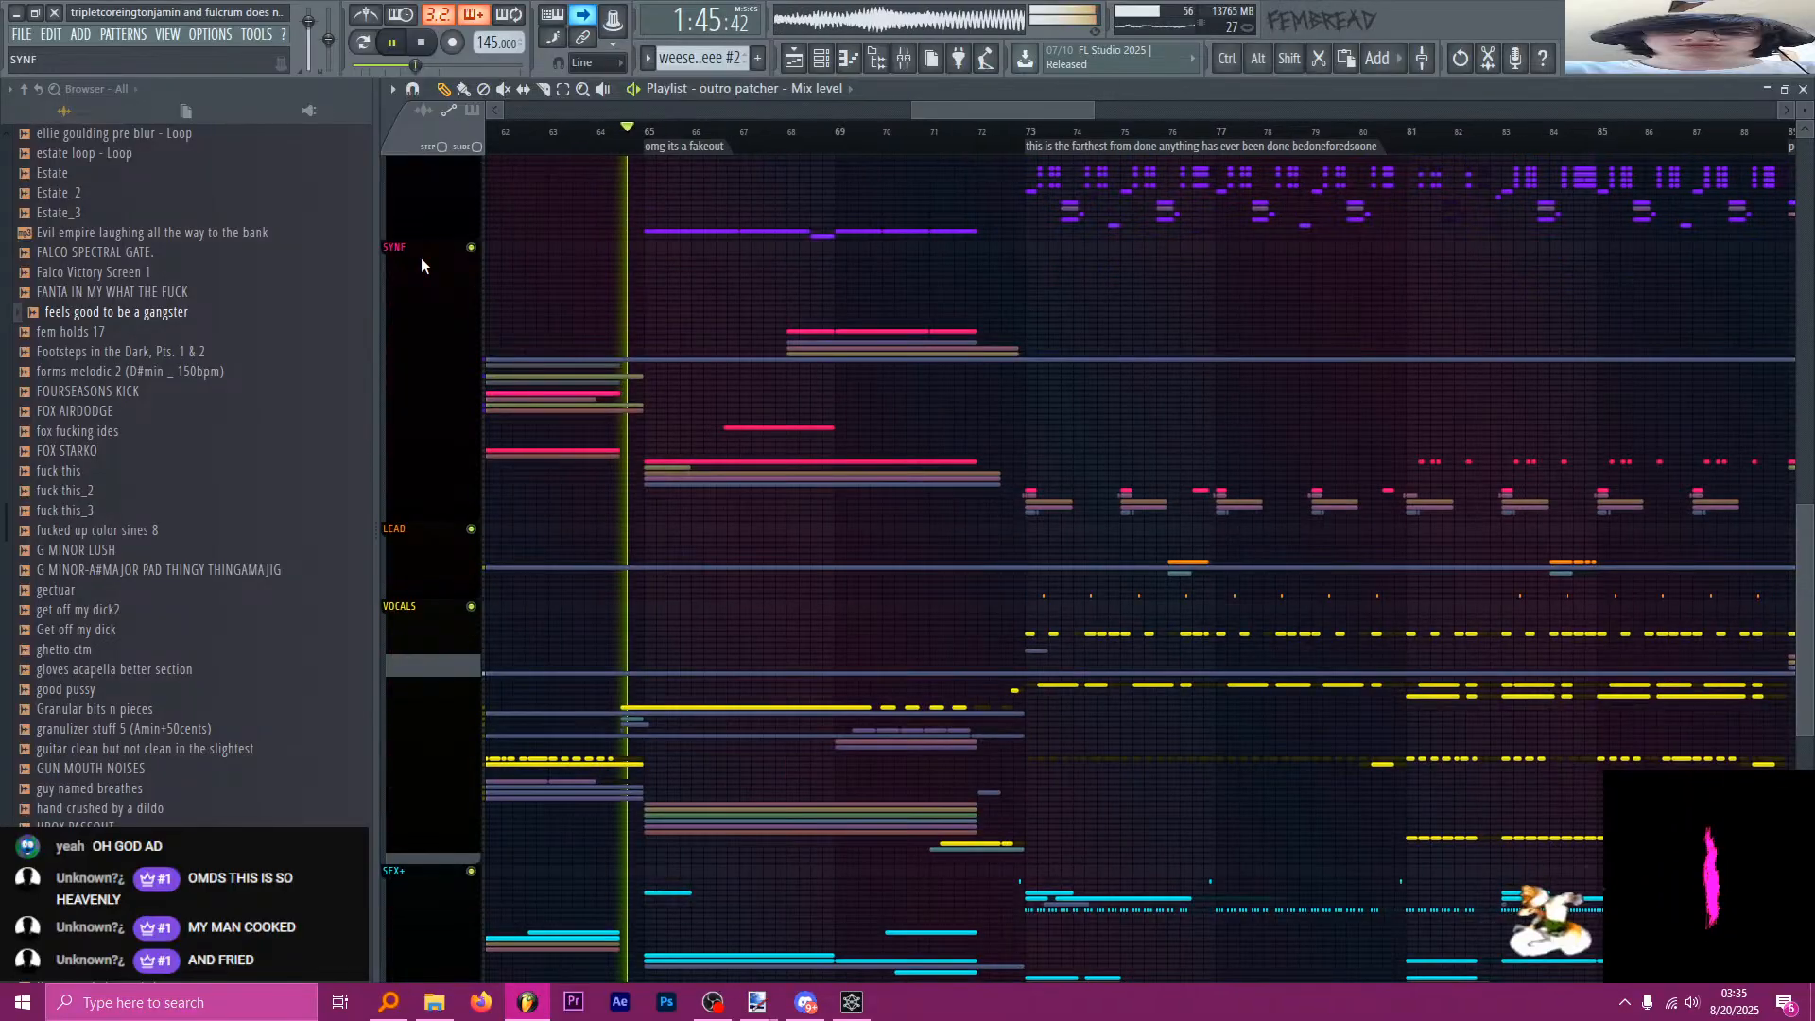
pyautogui.scroll(-4, 425, 354)
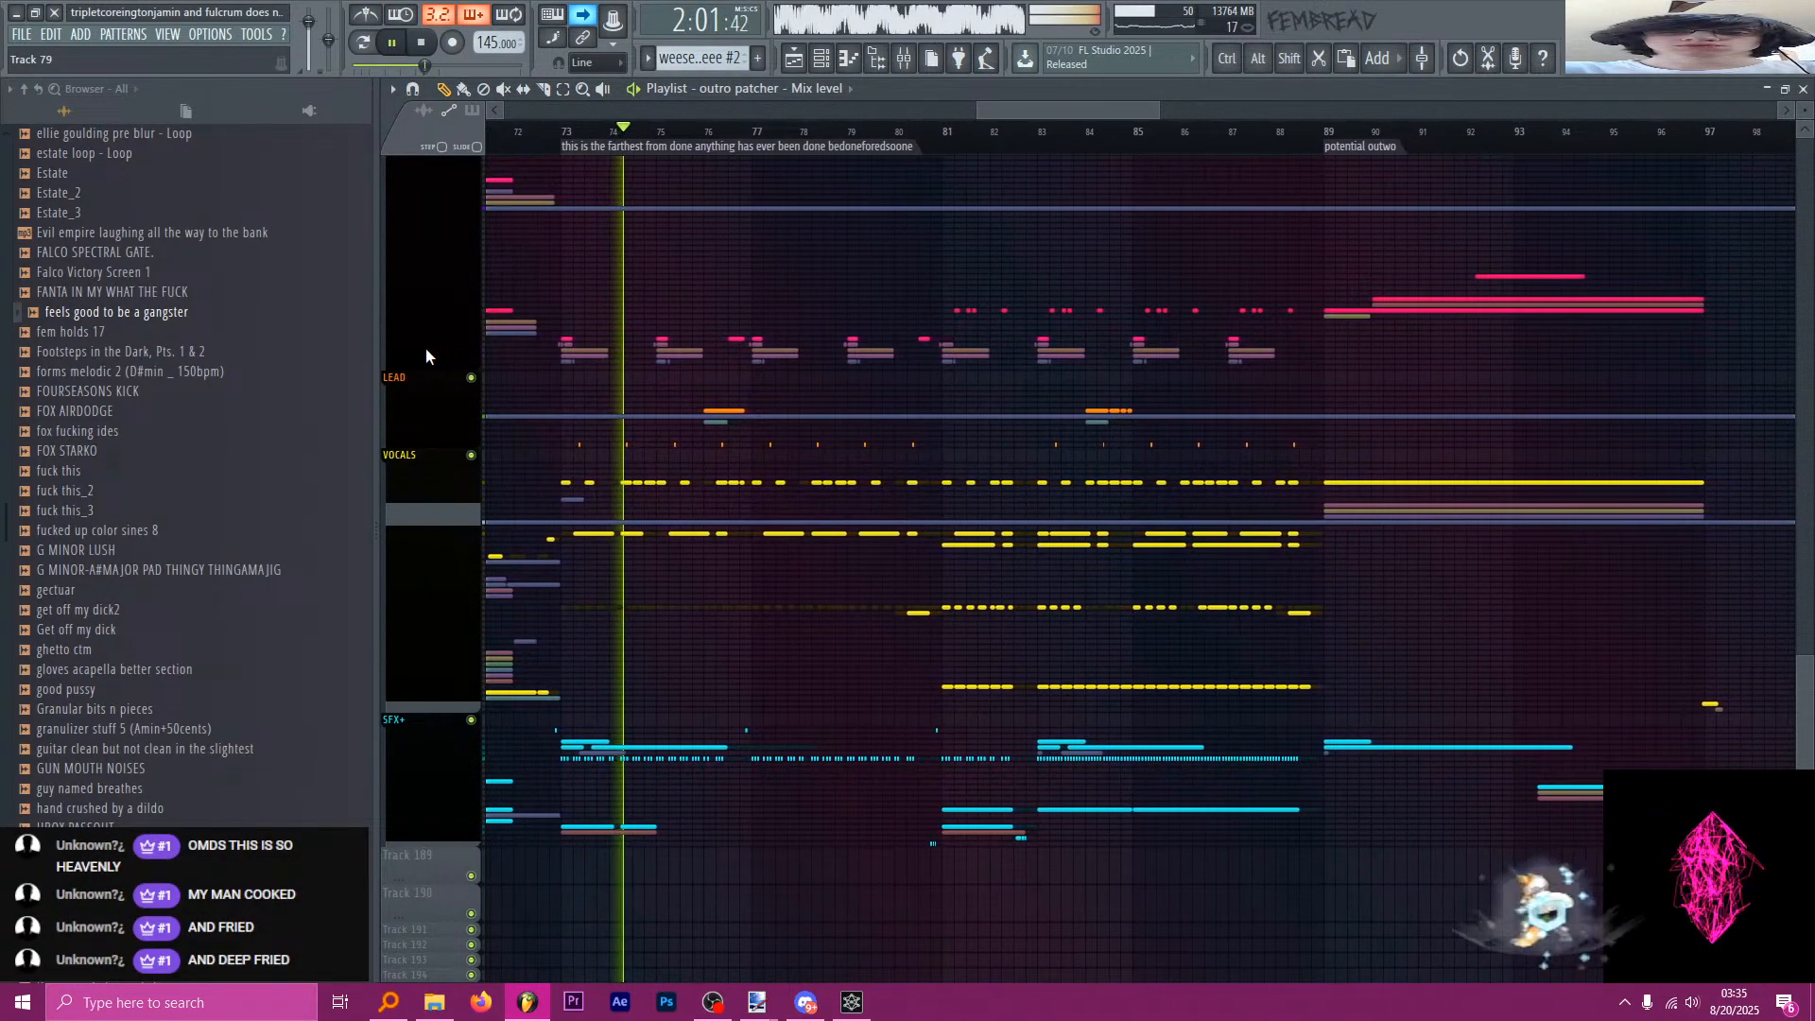
pyautogui.scroll(2, 425, 348)
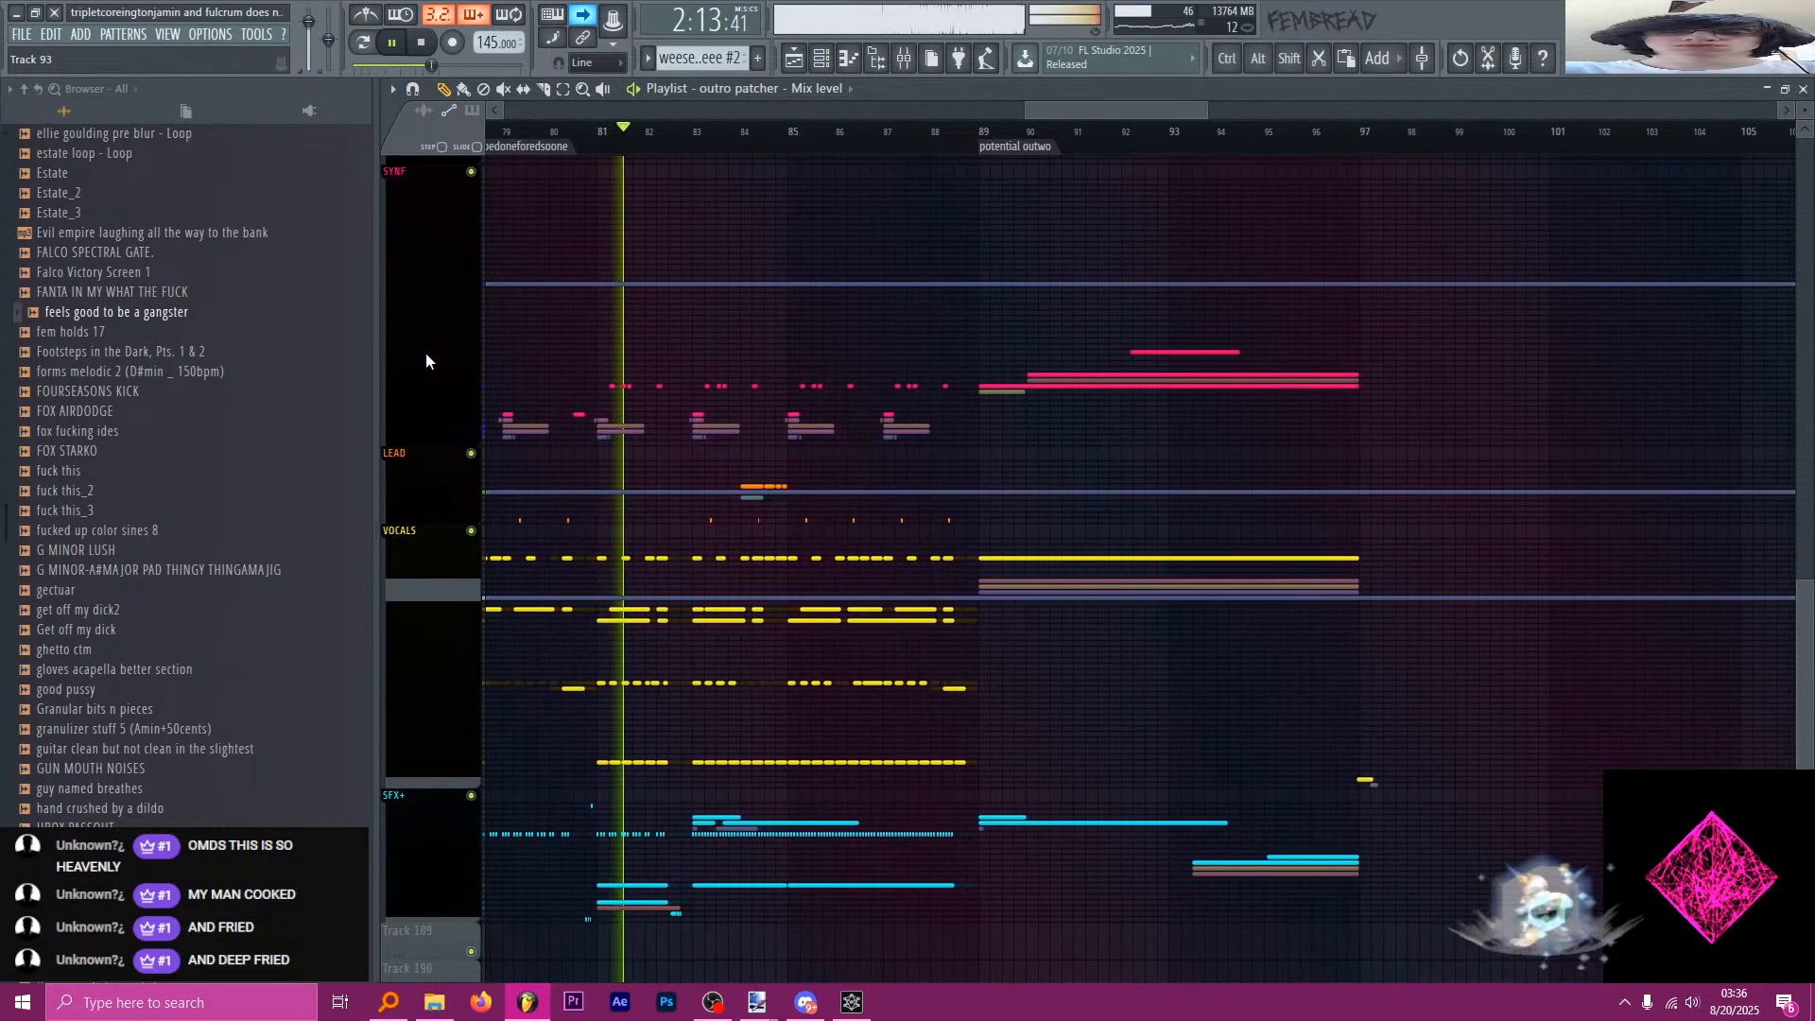
# Follow playback through the final drop and the potential outwo section across the condensed track groups, and stop it at the end.
pyautogui.scroll(8, 423, 354)
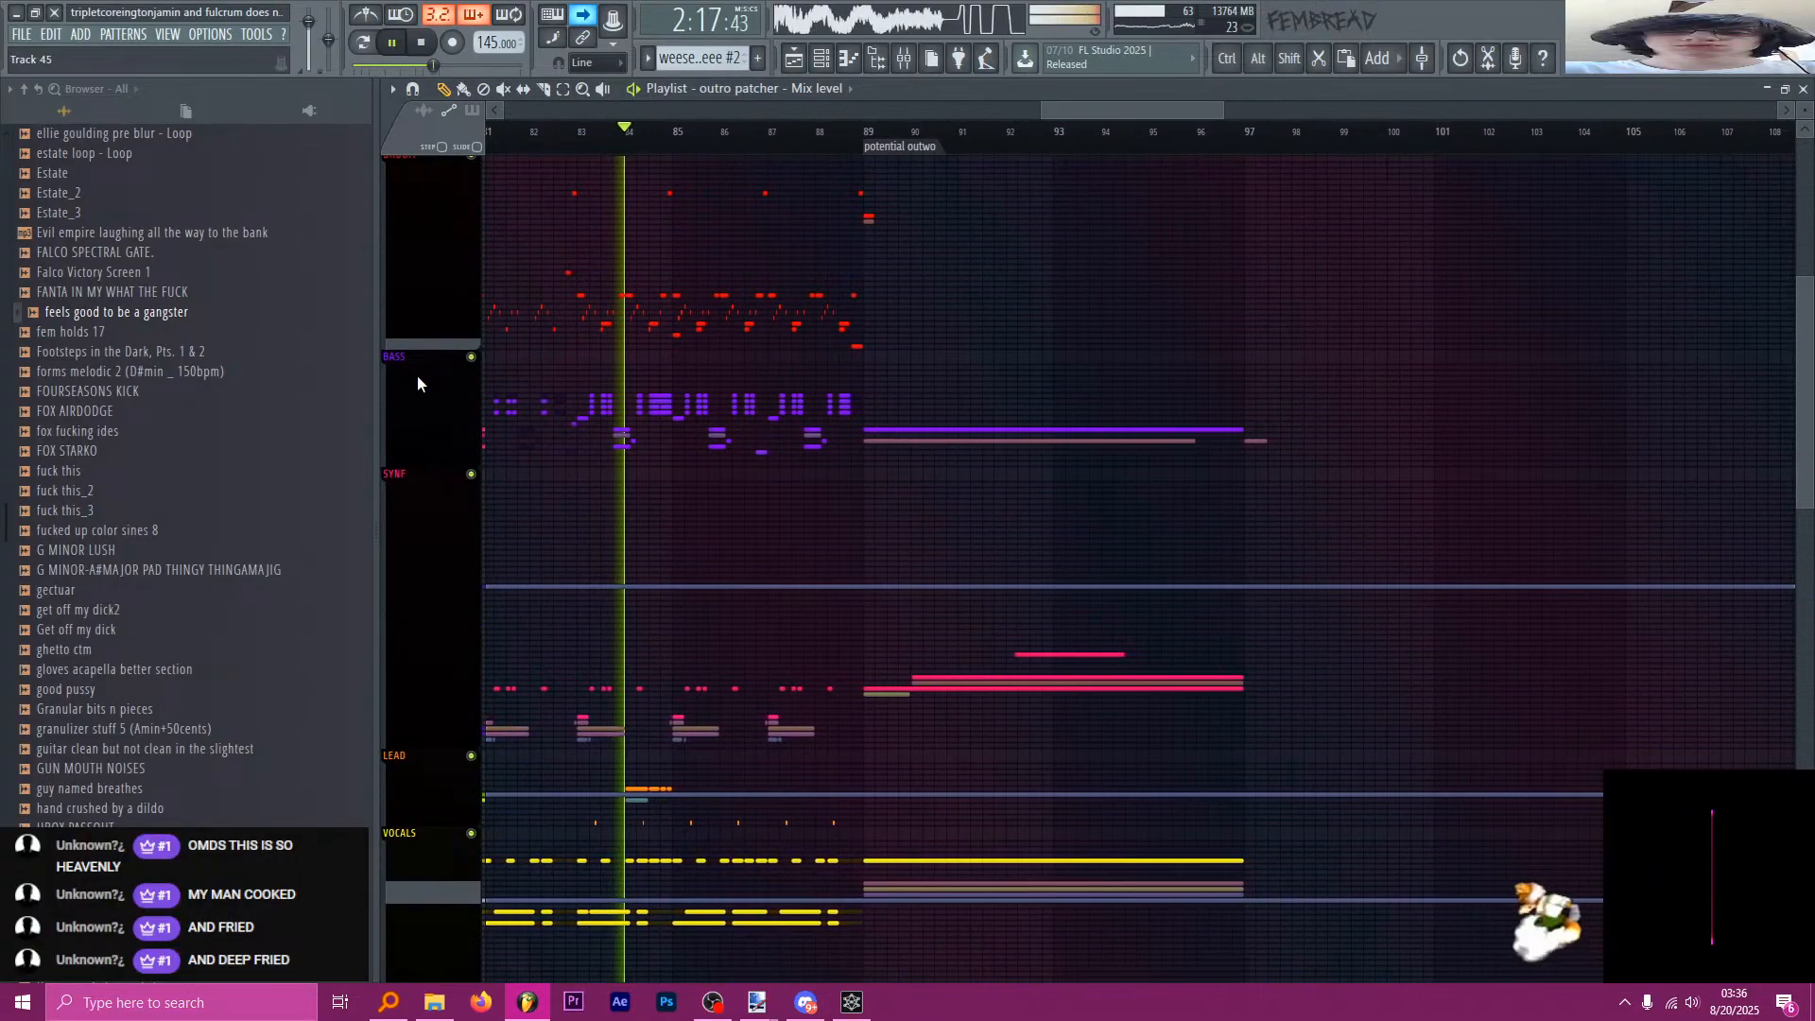
pyautogui.scroll(2, 420, 376)
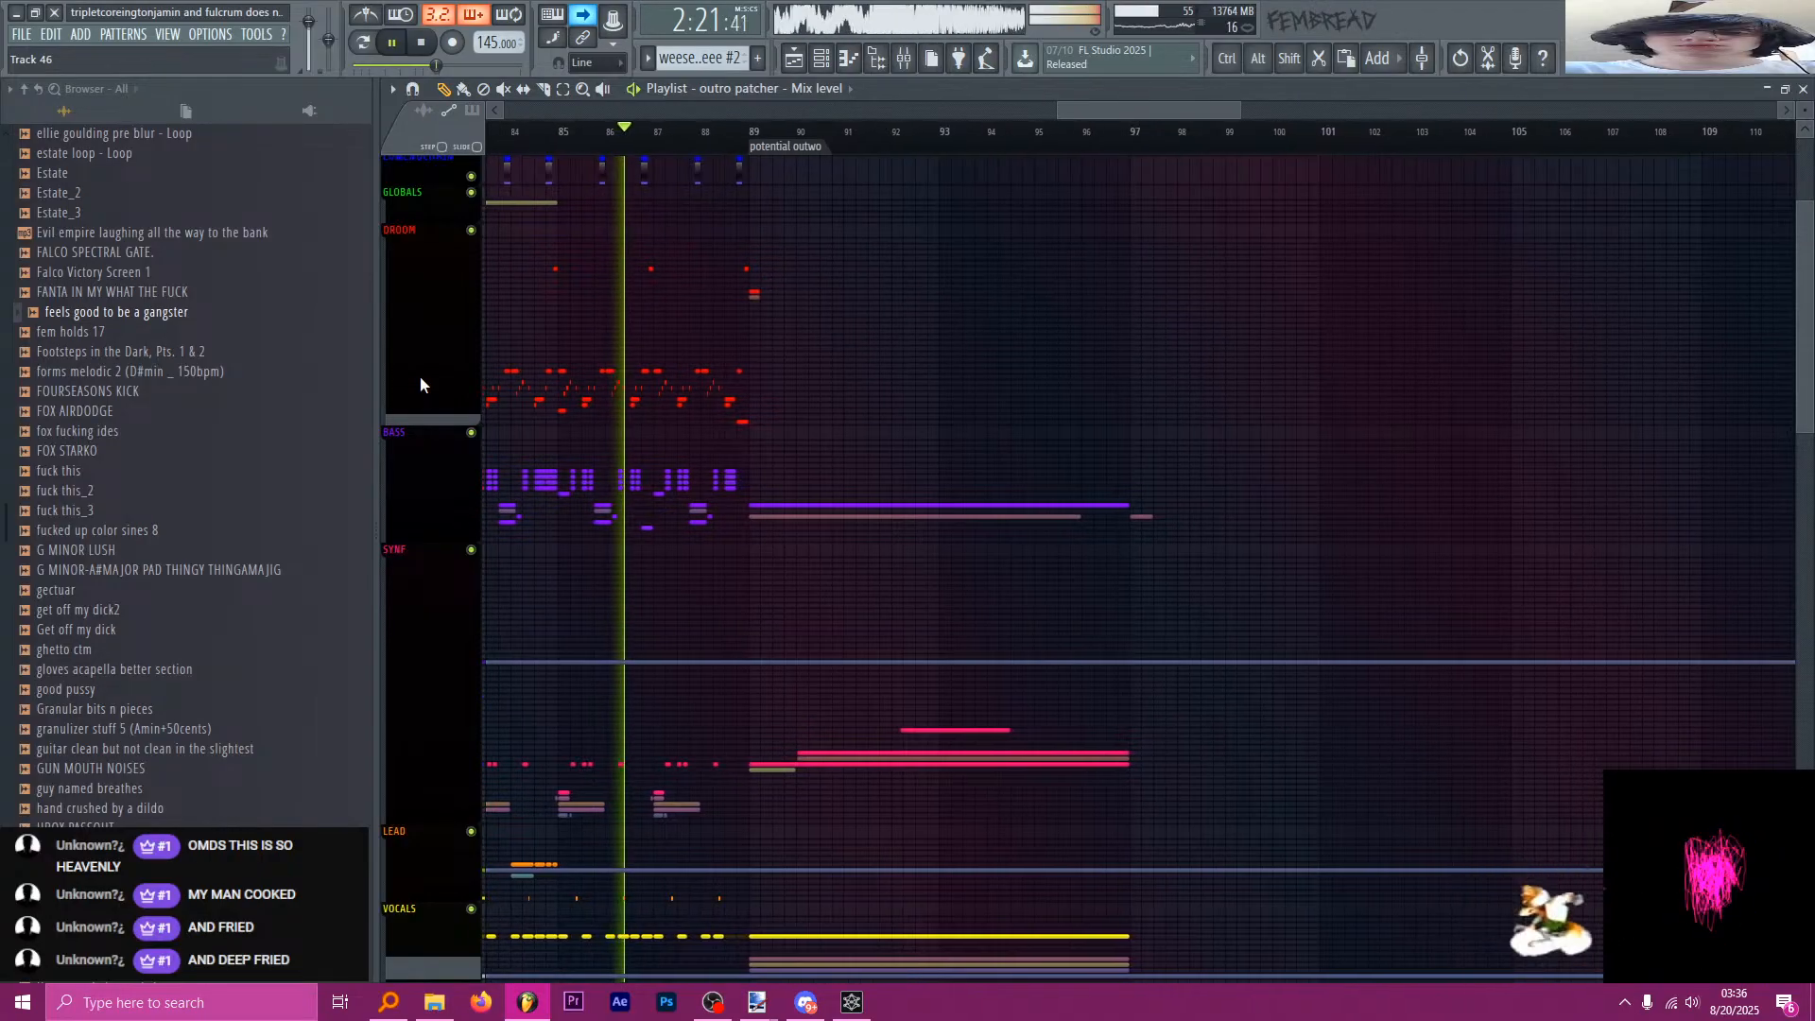
pyautogui.scroll(1, 423, 383)
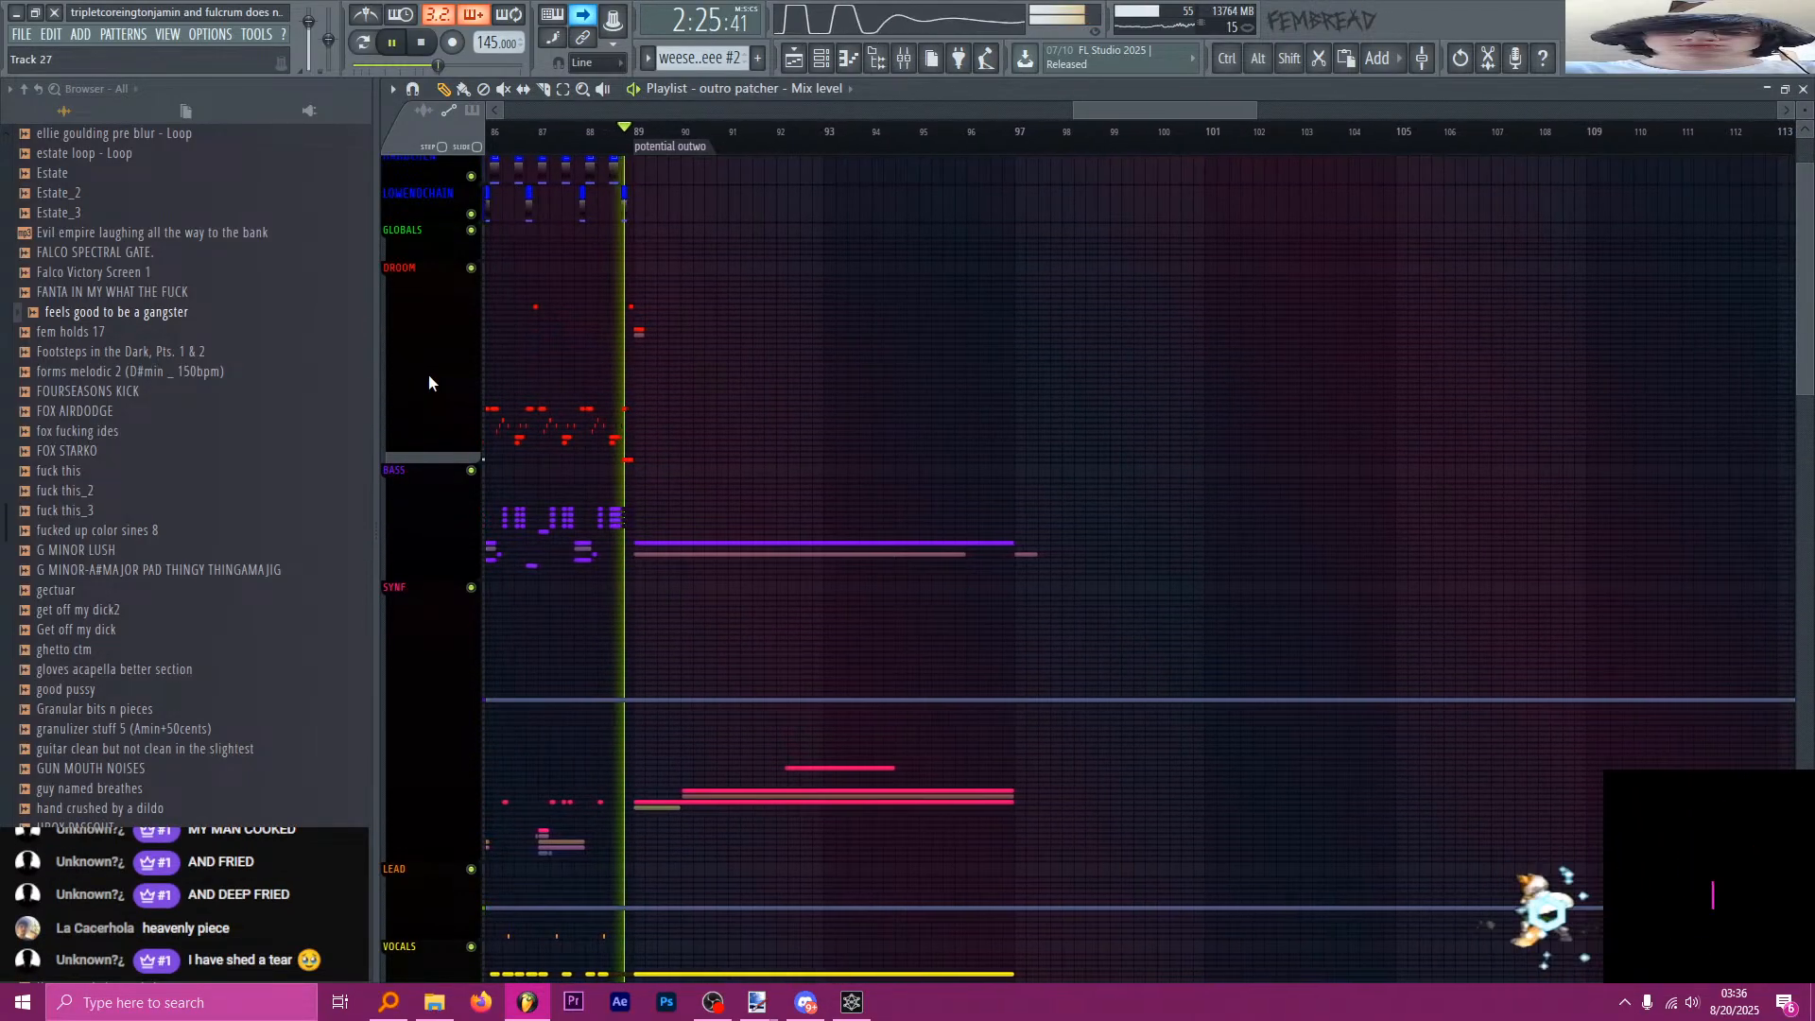
pyautogui.scroll(-6, 428, 374)
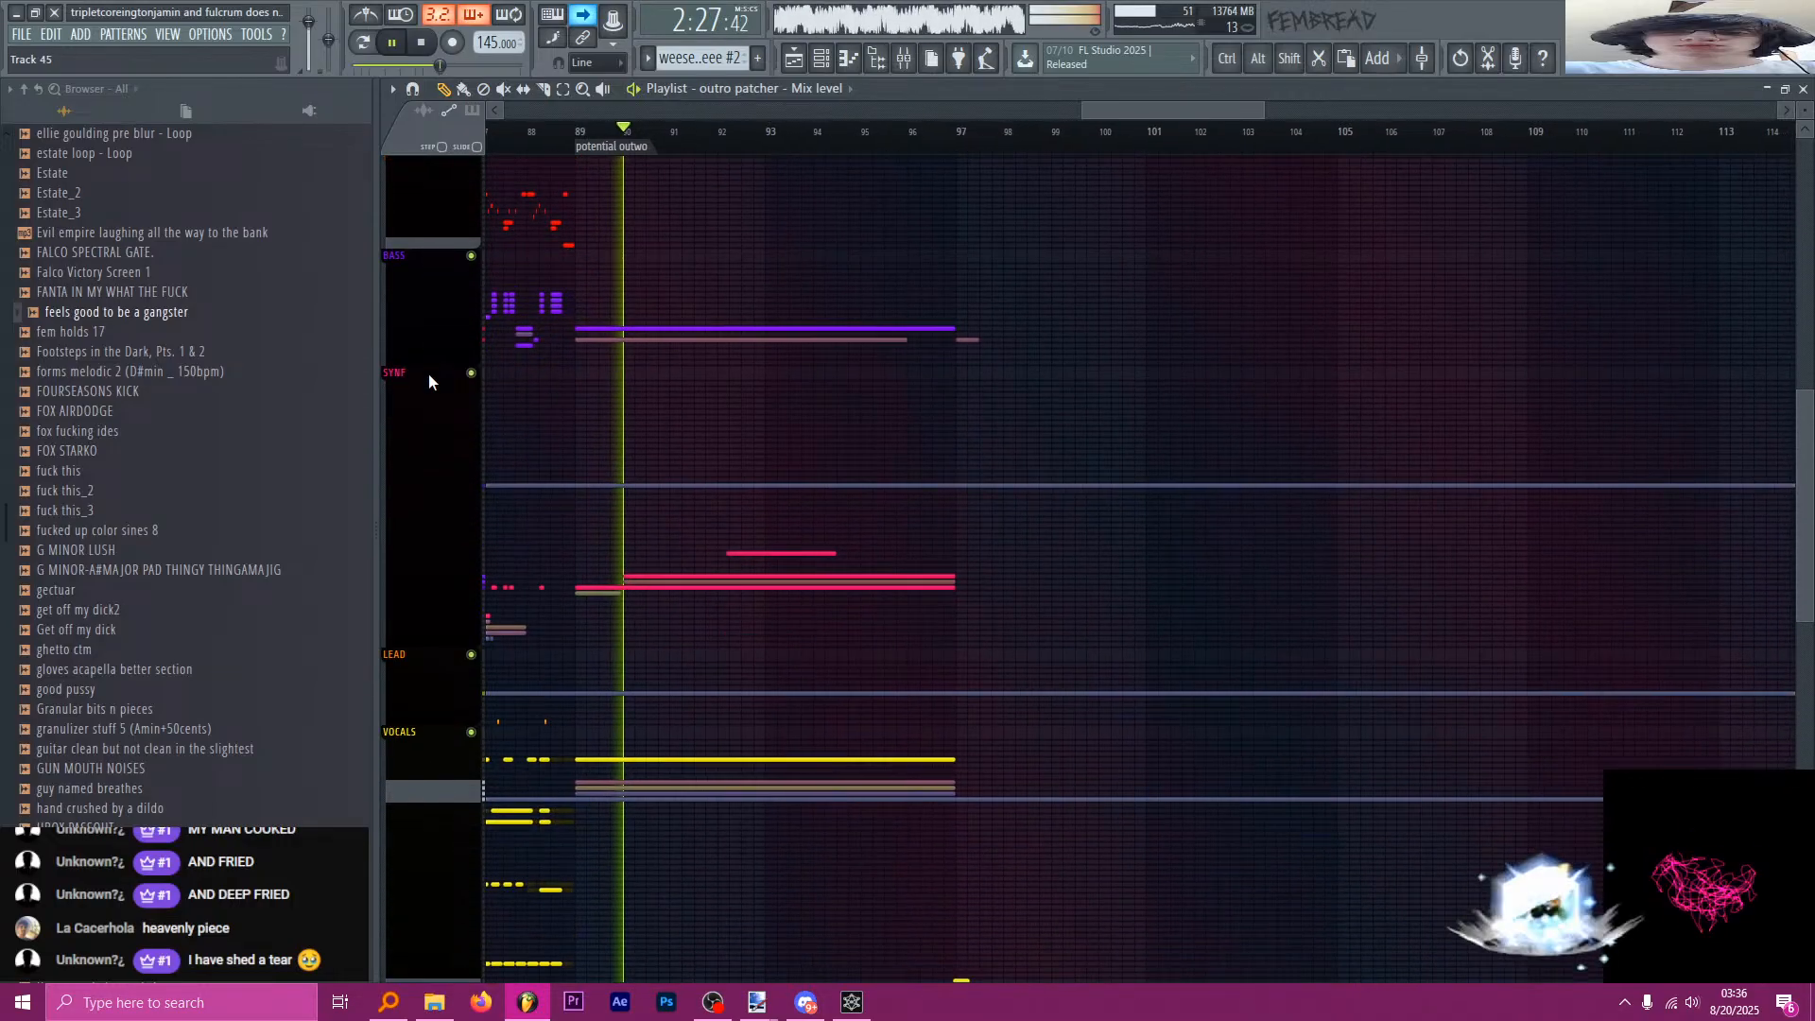
pyautogui.scroll(-3, 428, 376)
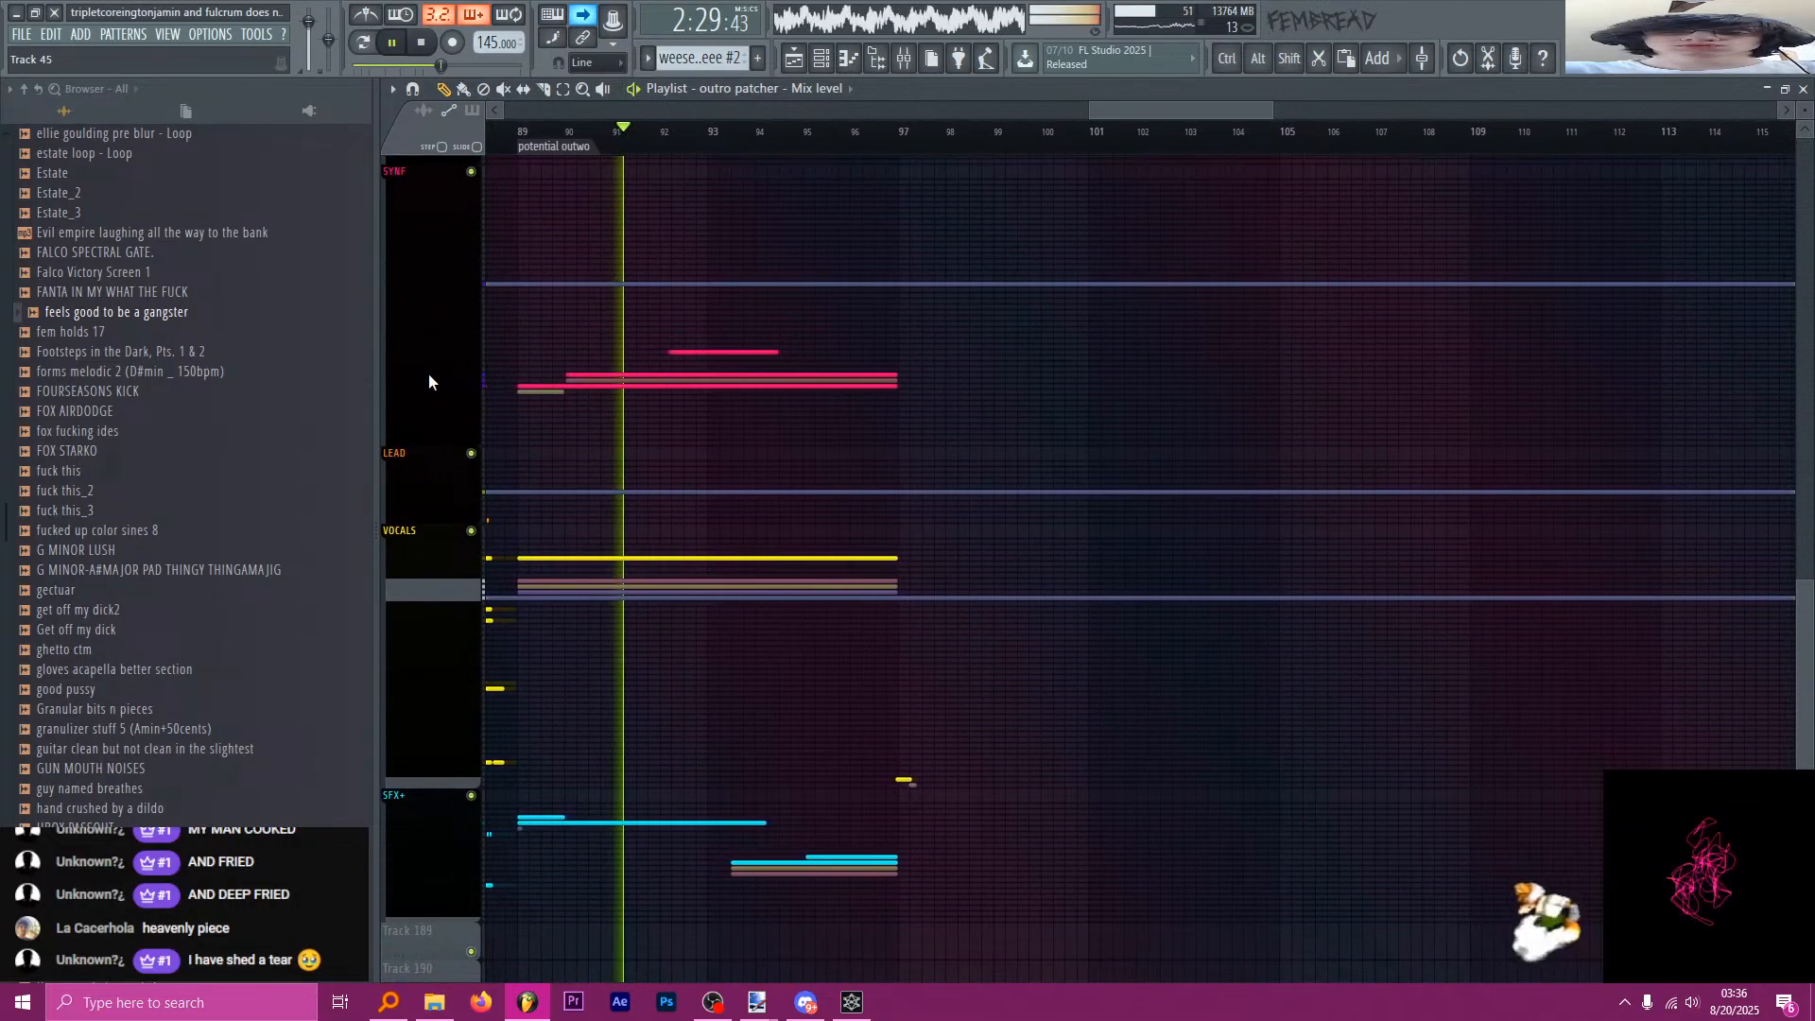
pyautogui.scroll(-1, 428, 376)
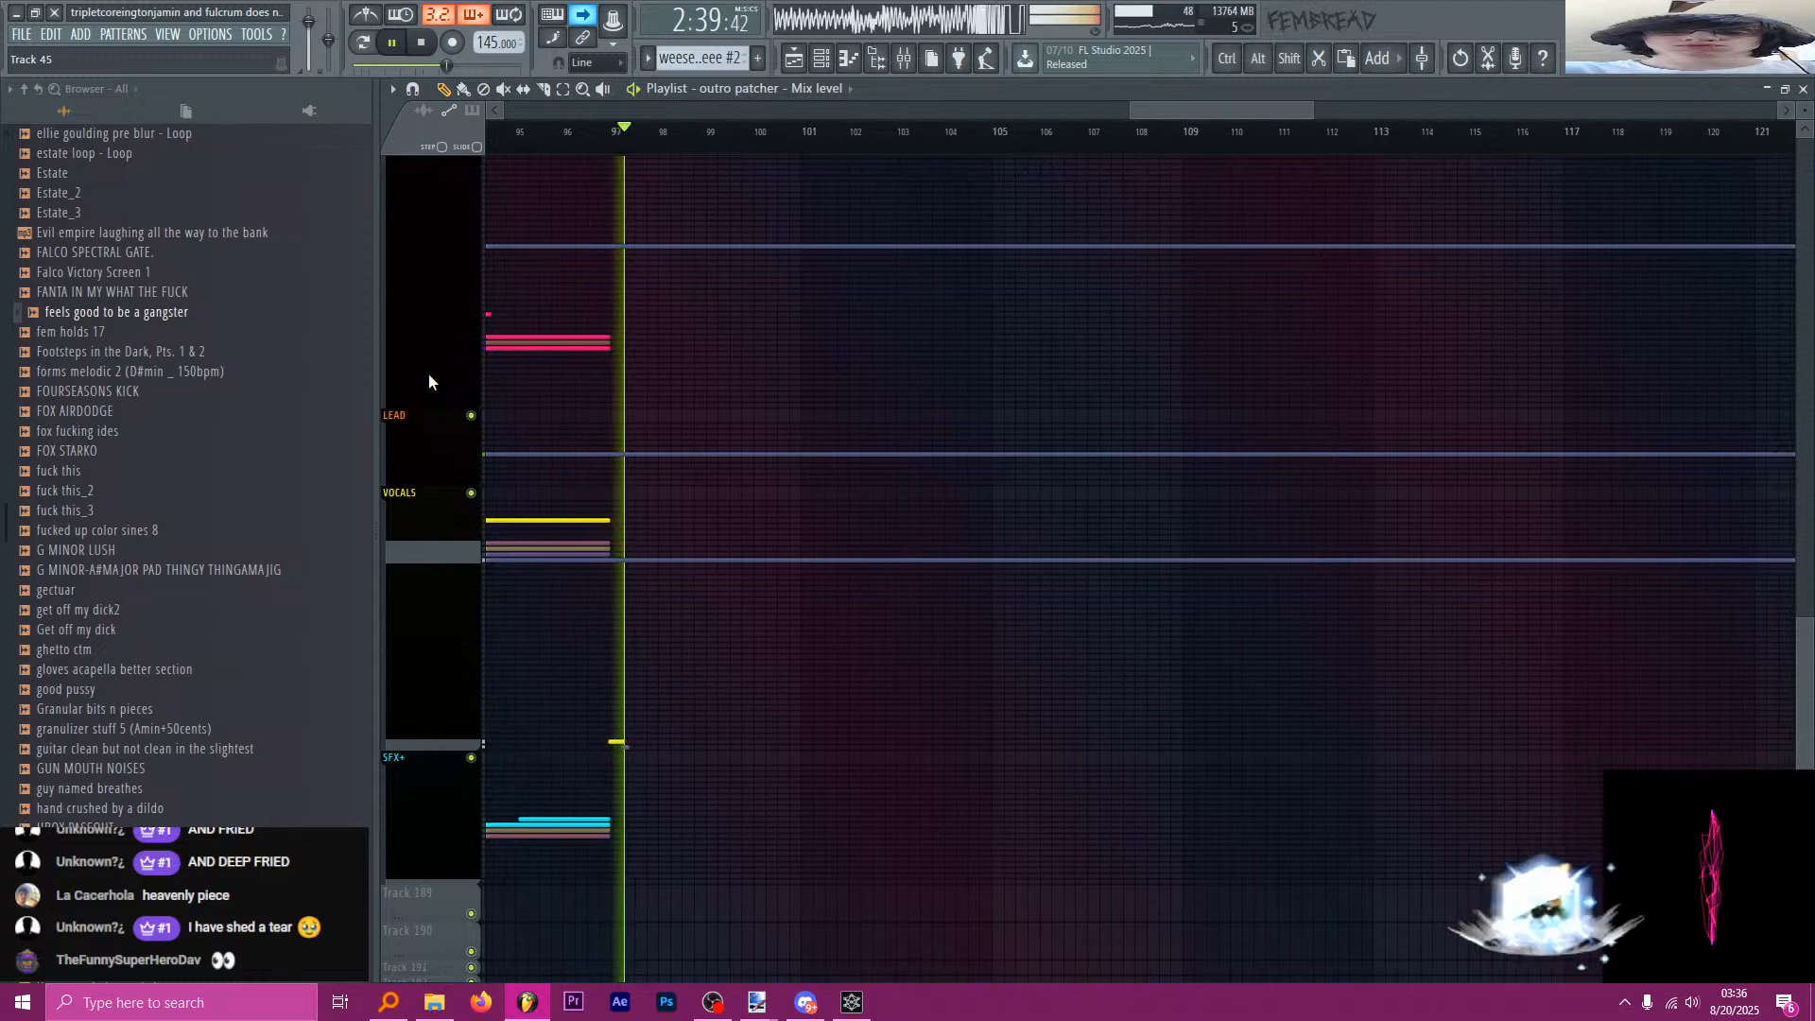
pyautogui.press('space')
# Expand the SFX+, VOCALS, LEAD, SYNF, BASS and DROOM groups with the full arrangement in view.
pyautogui.scroll(-4, 433, 361)
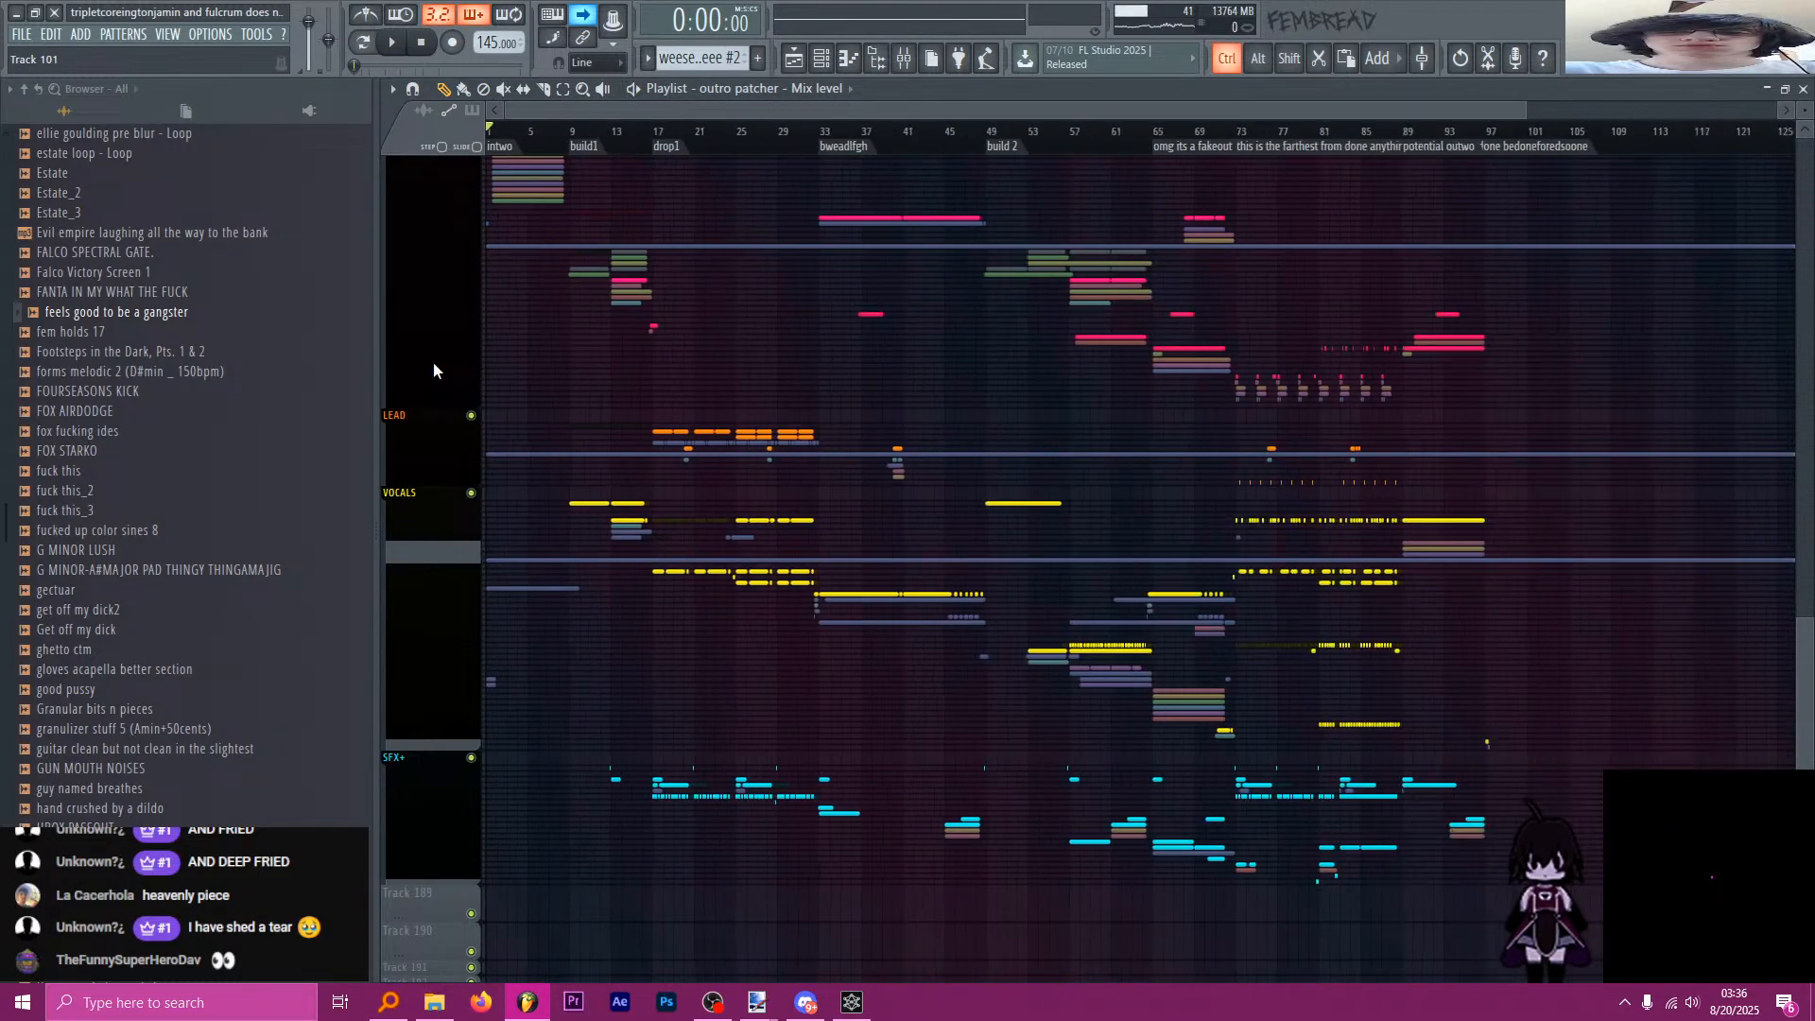
pyautogui.scroll(-2, 433, 370)
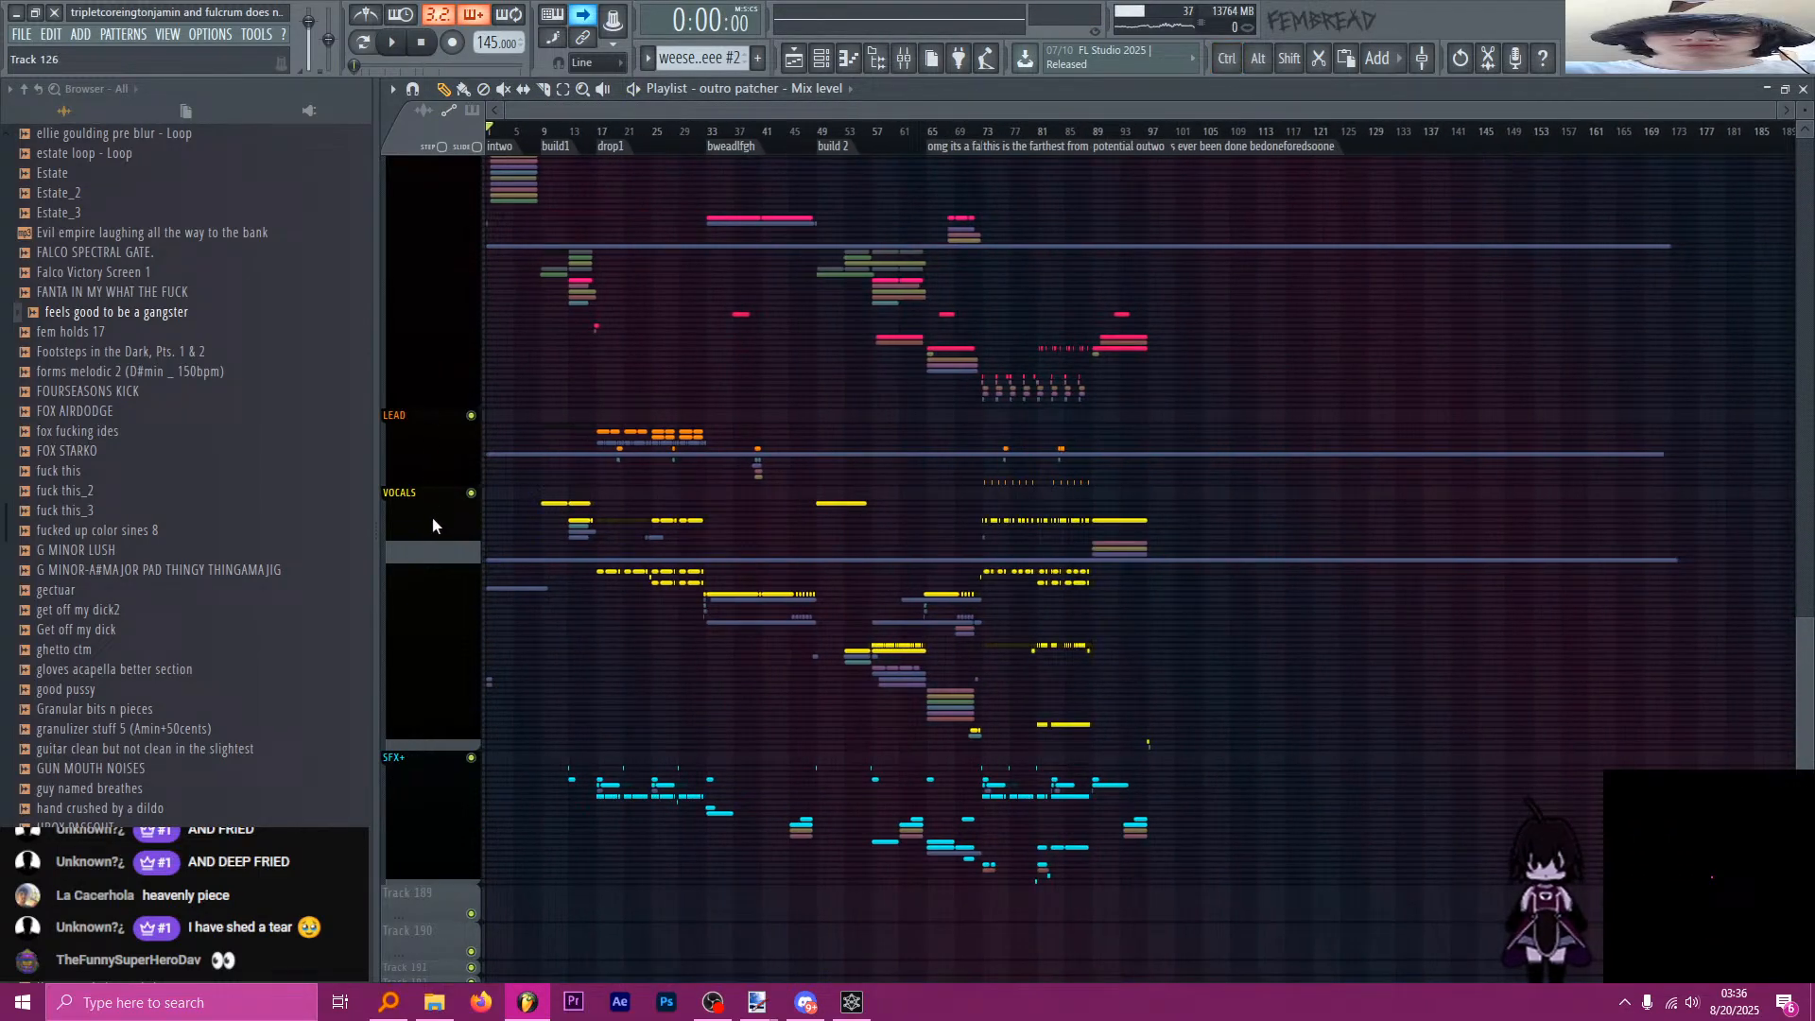
pyautogui.click(438, 762)
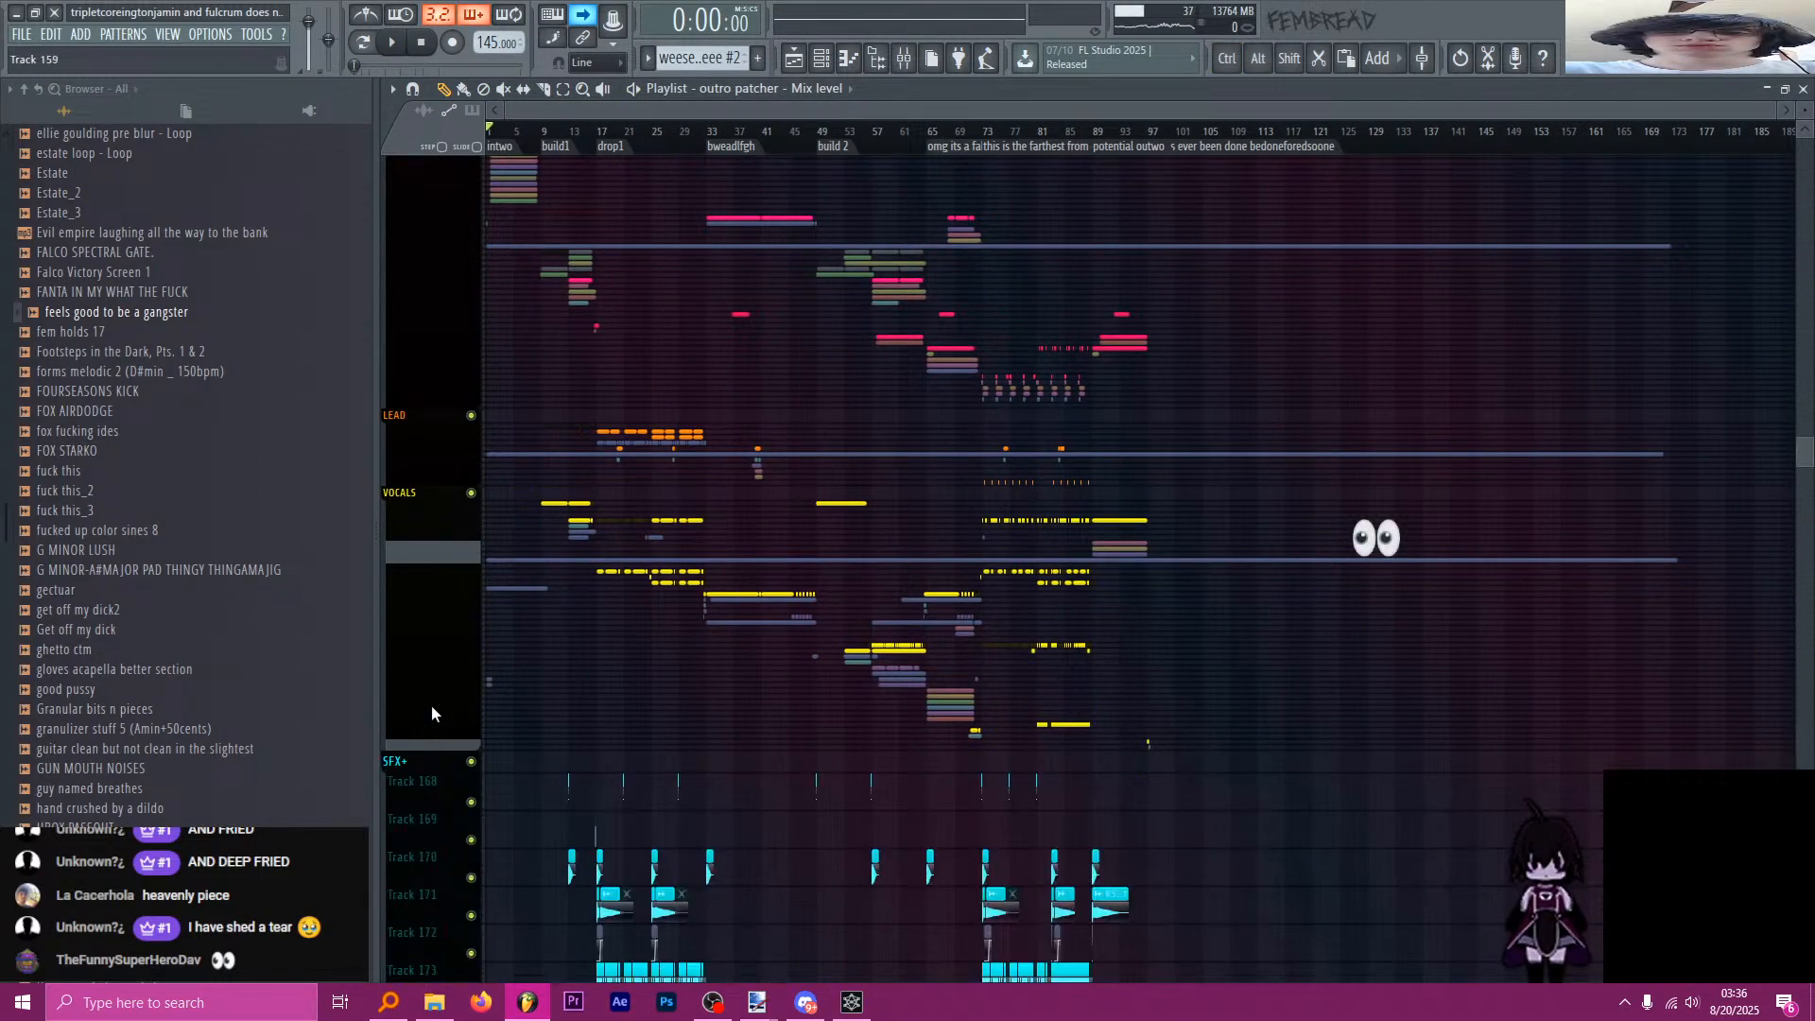
pyautogui.click(424, 495)
pyautogui.click(417, 457)
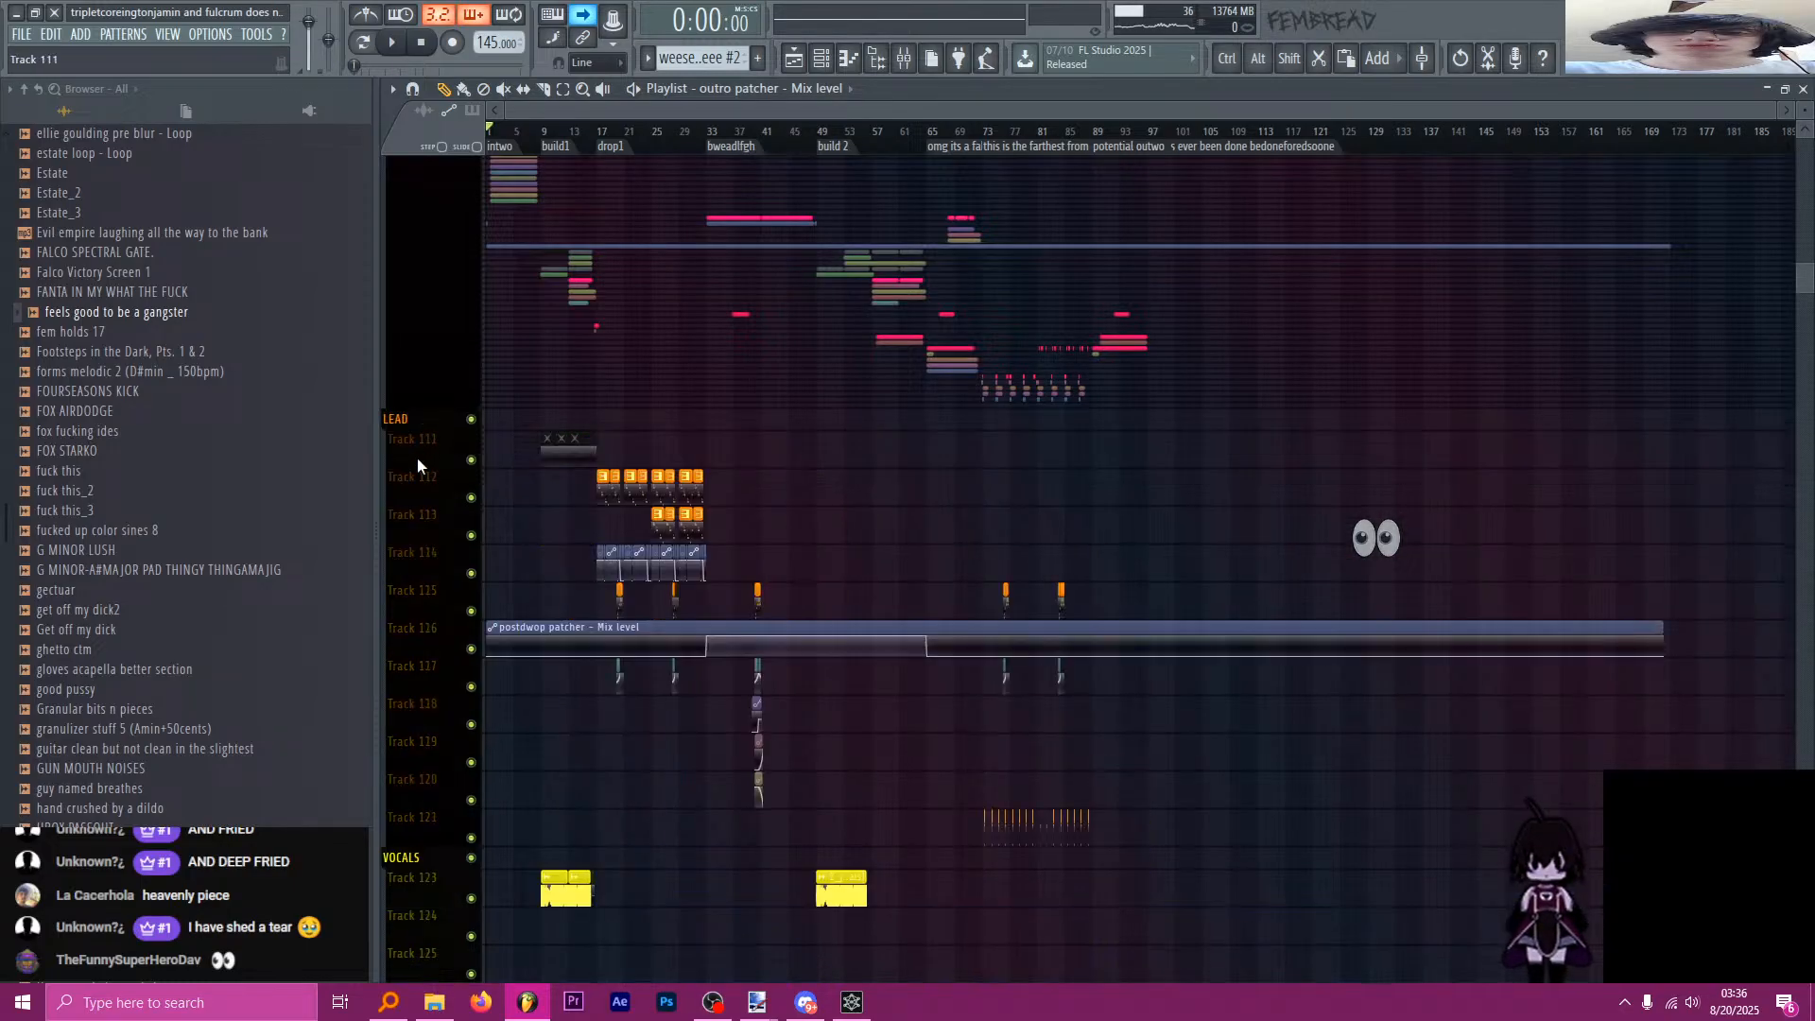
pyautogui.scroll(4, 408, 463)
pyautogui.click(410, 520)
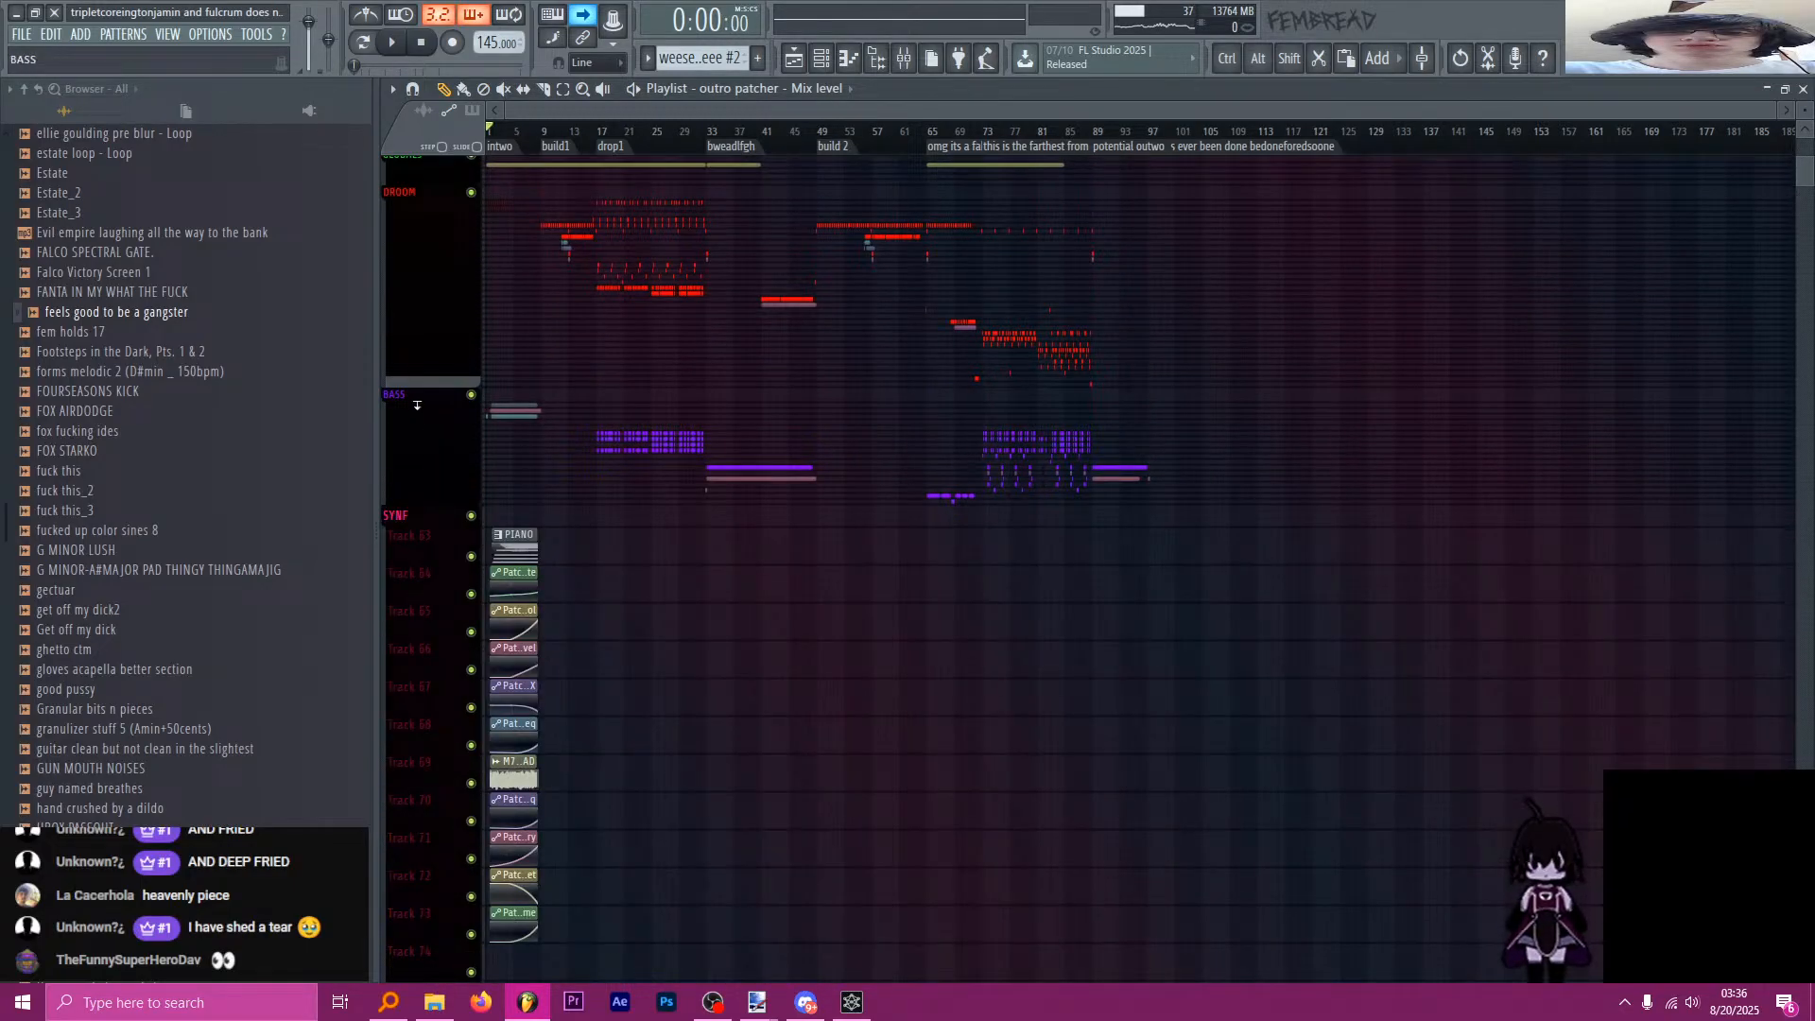
pyautogui.click(417, 405)
pyautogui.scroll(1, 458, 452)
pyautogui.click(433, 297)
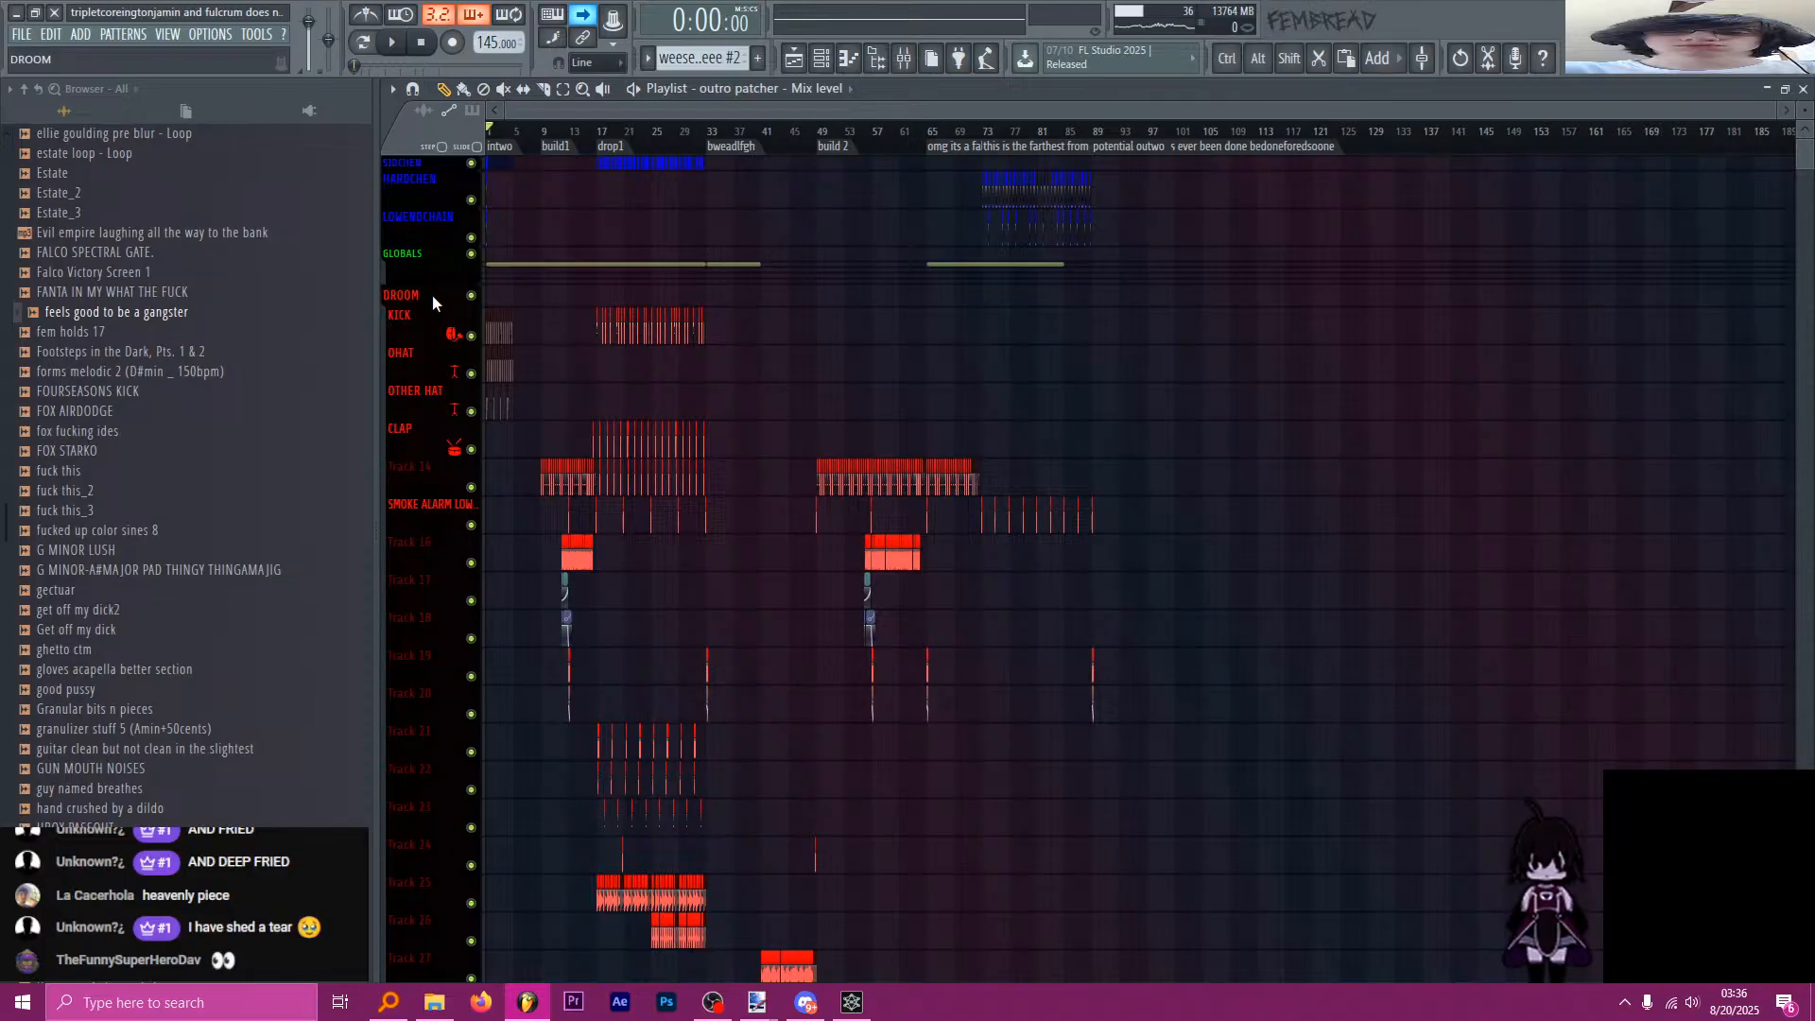
# Move the playback start to bar 71 in the fakeout section and audition the lead-in to the final drop.
pyautogui.scroll(-6, 907, 340)
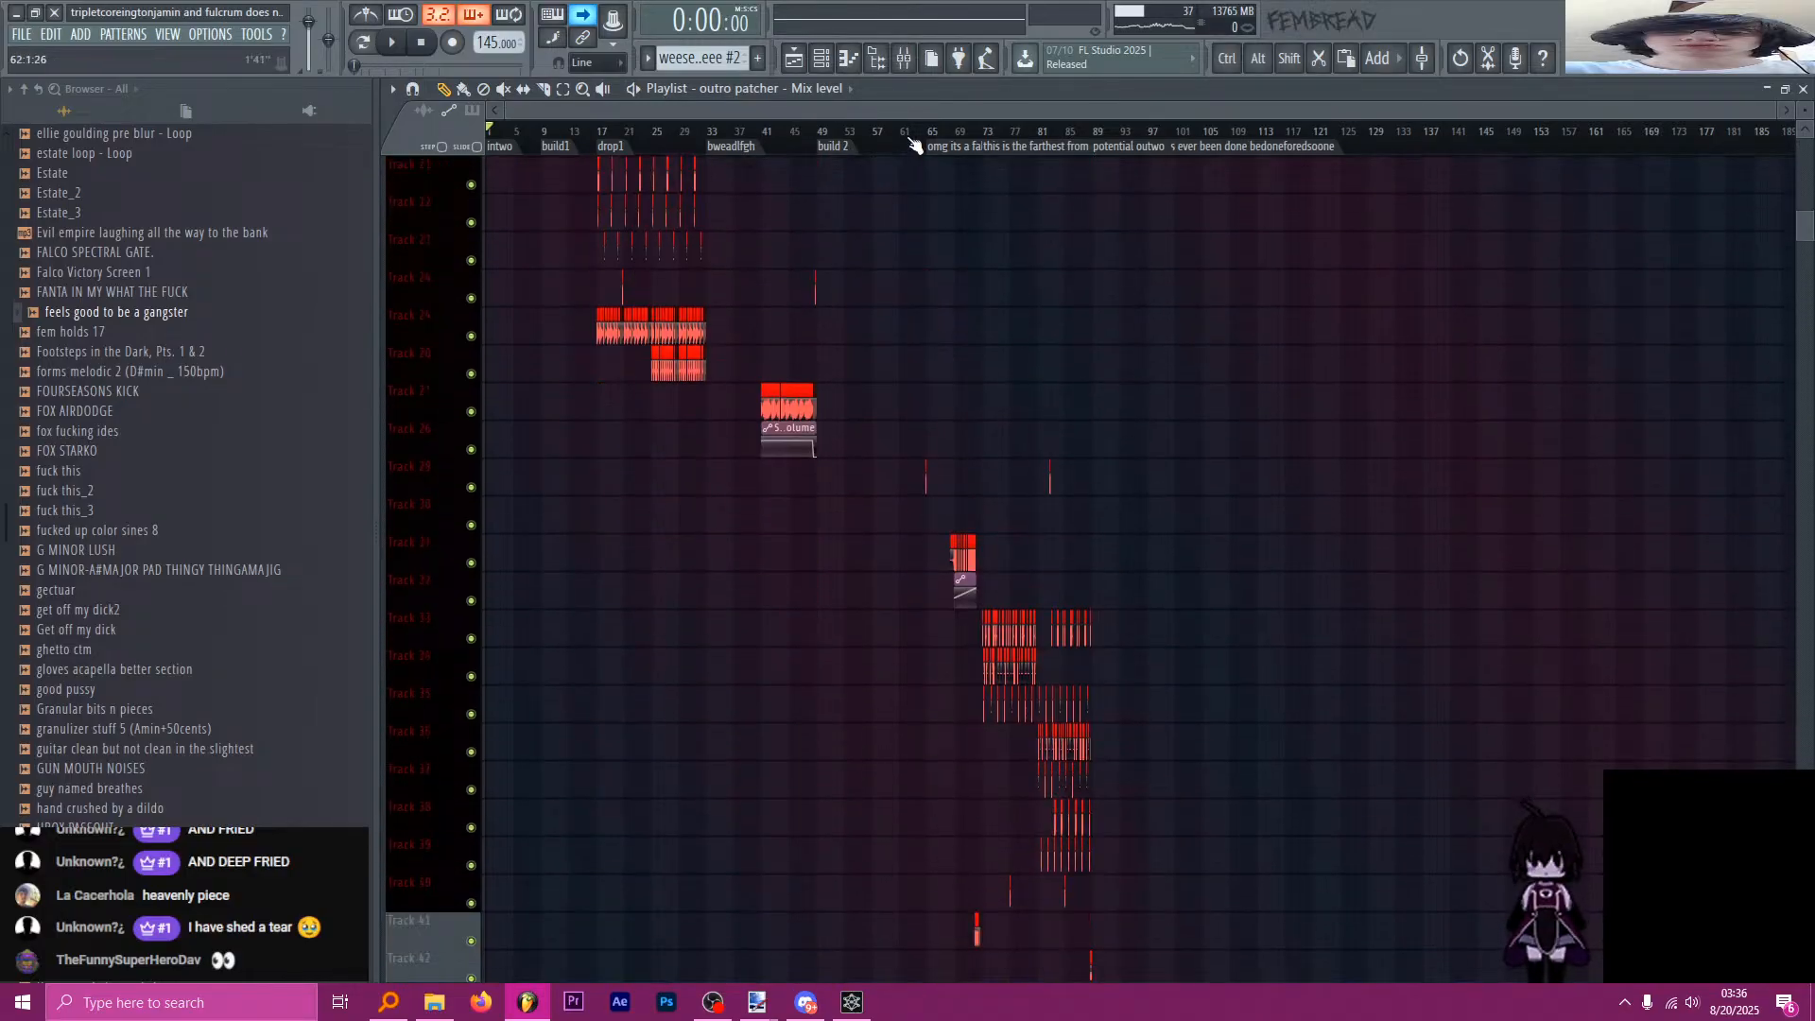
pyautogui.moveTo(914, 143); pyautogui.dragTo(996, 148)
pyautogui.scroll(5, 1040, 284)
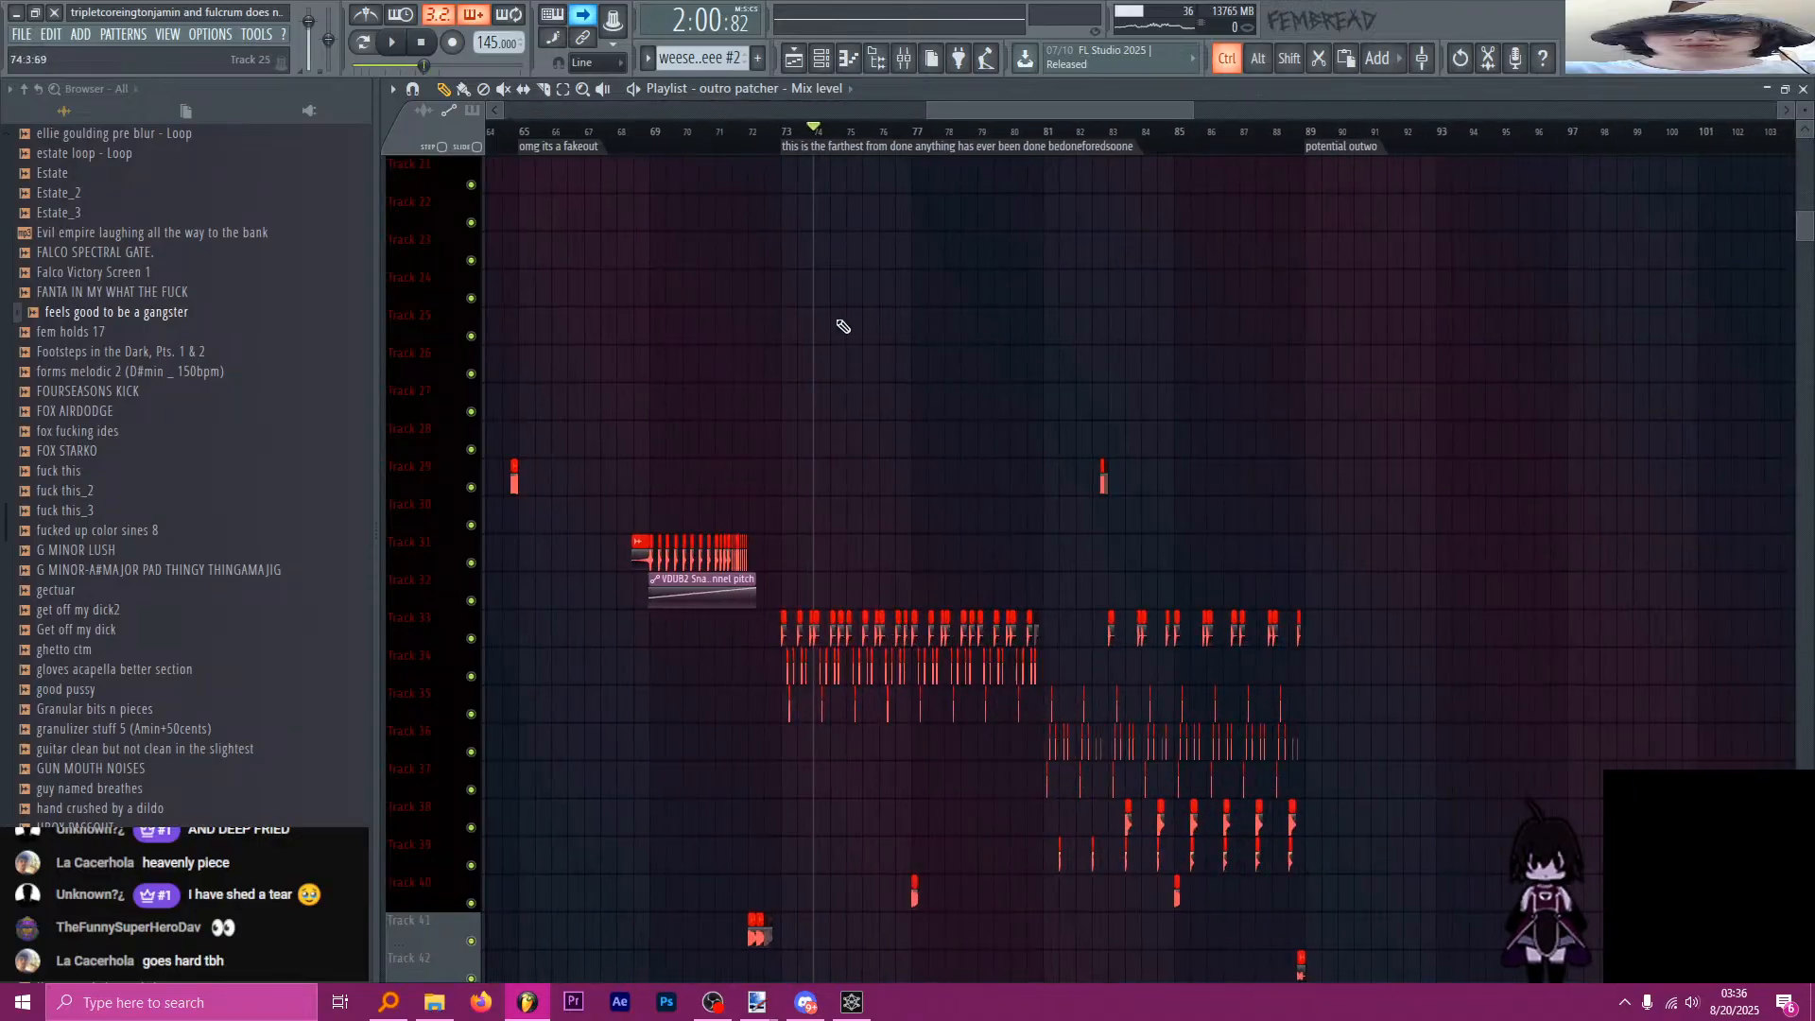
pyautogui.click(759, 146)
pyautogui.scroll(-4, 823, 378)
pyautogui.press('space')
pyautogui.scroll(3, 738, 384)
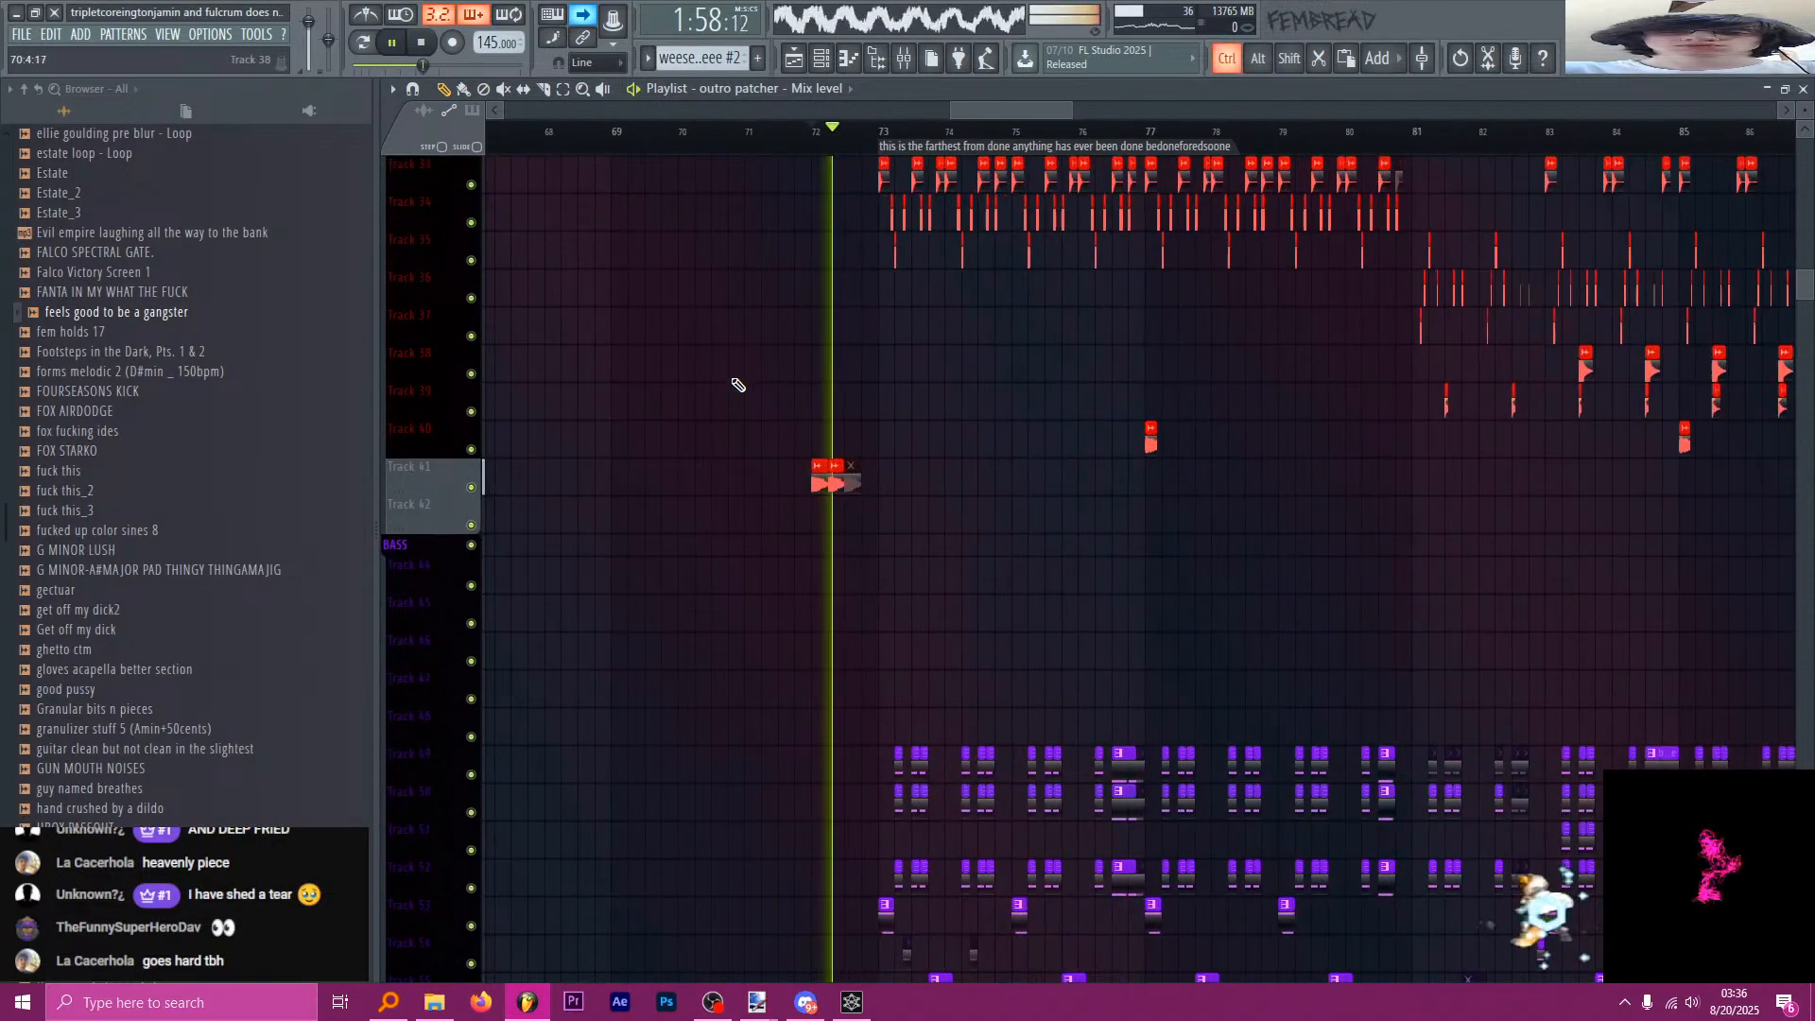
pyautogui.press('space')
pyautogui.click(691, 134)
pyautogui.press('space')
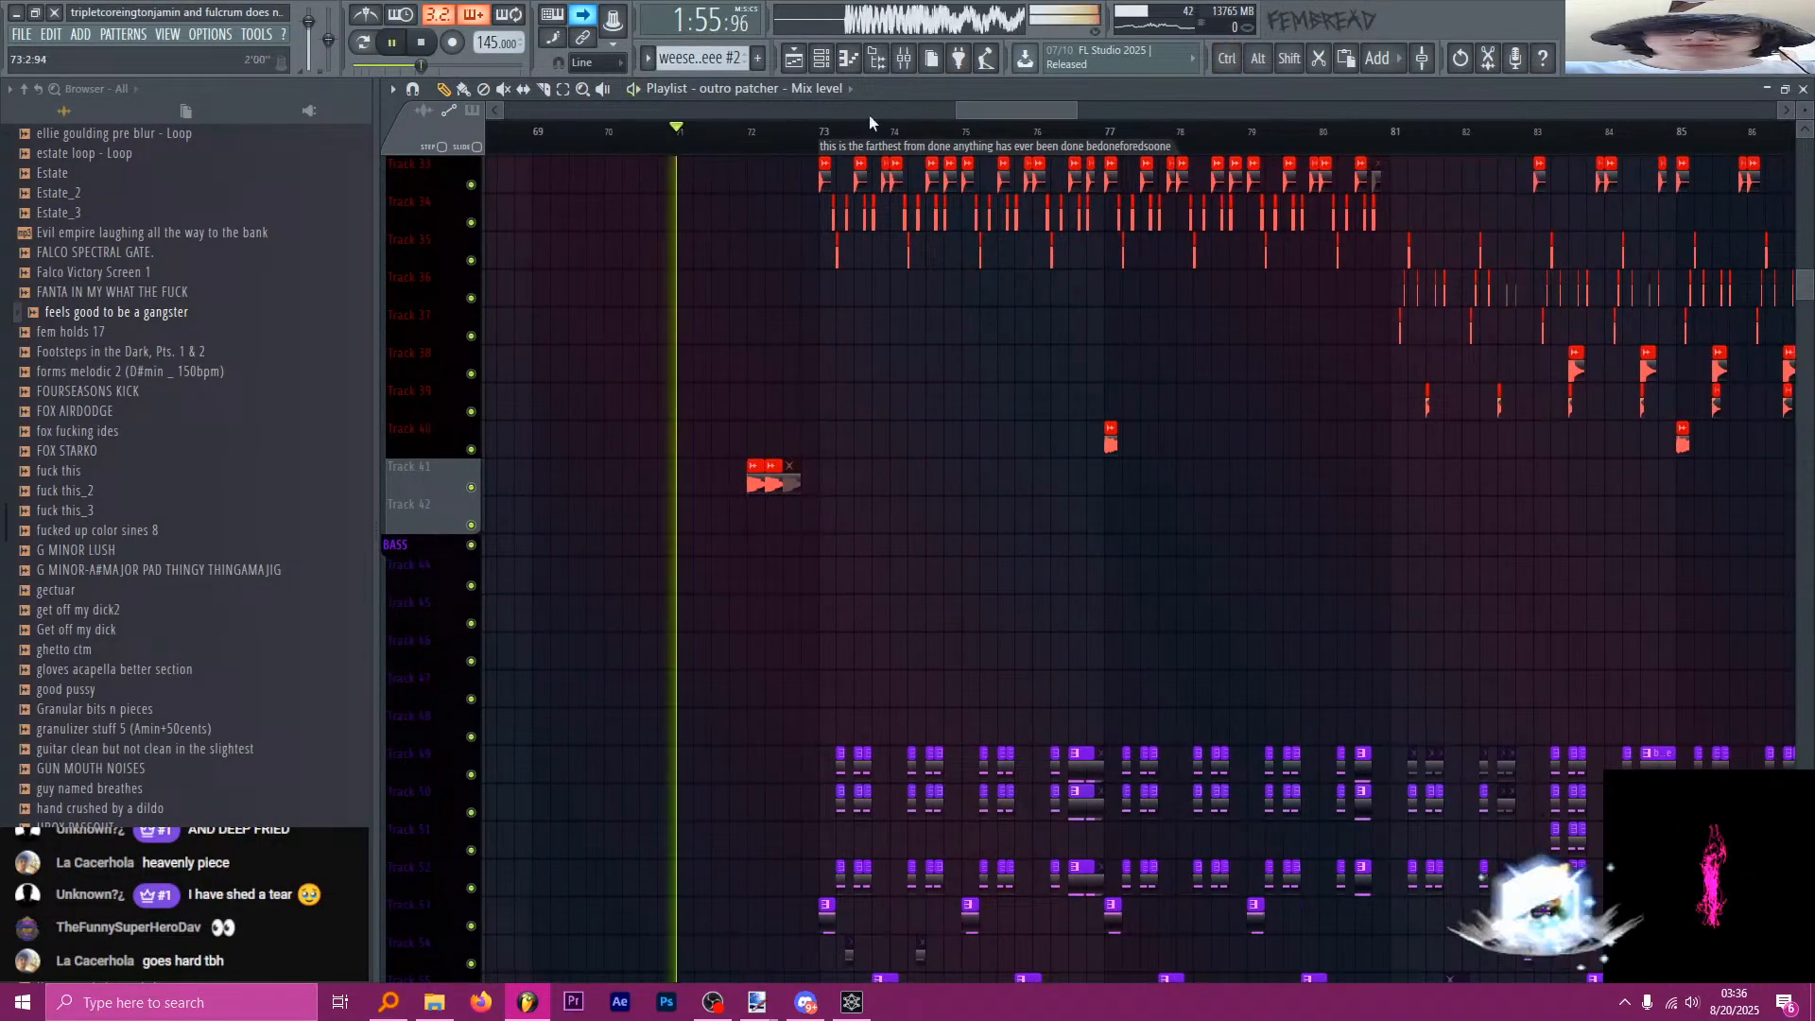
pyautogui.press('space')
# Locate the Zomboy vocal track in the mixer during playback and move its FILTA IT IN effect down to slot 5.
pyautogui.click(904, 62)
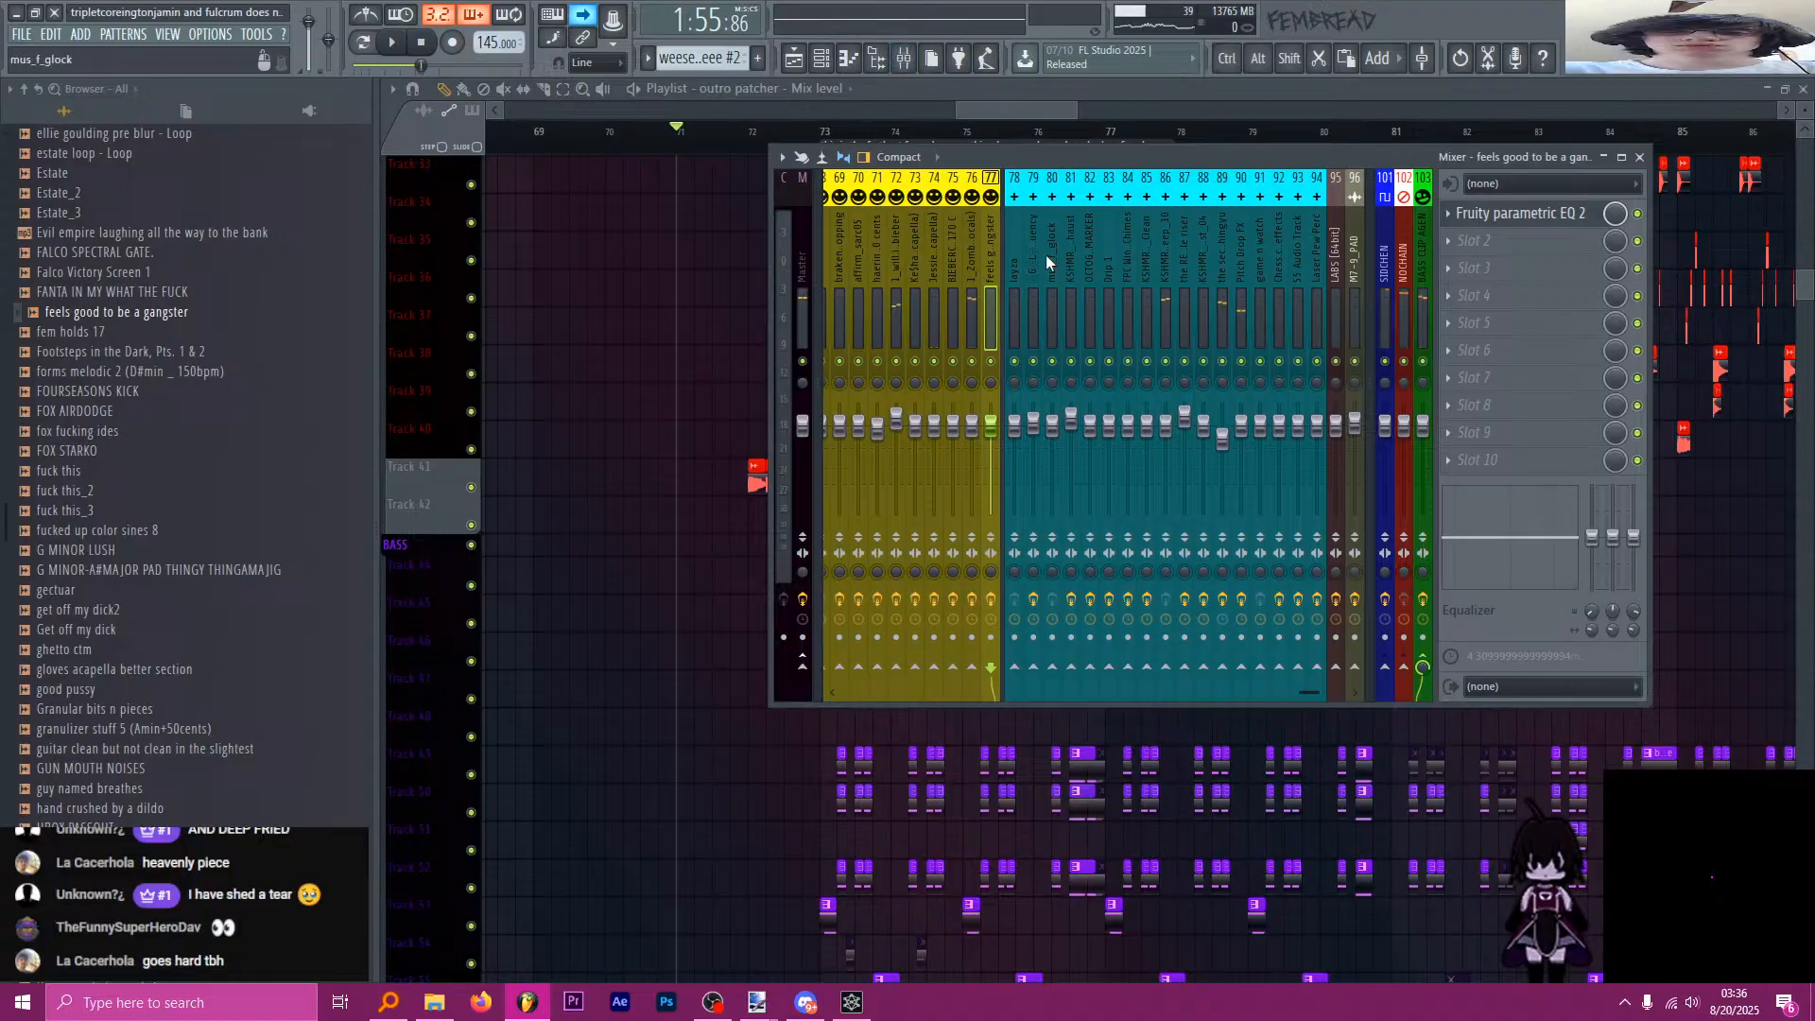
pyautogui.press('space')
pyautogui.click(972, 263)
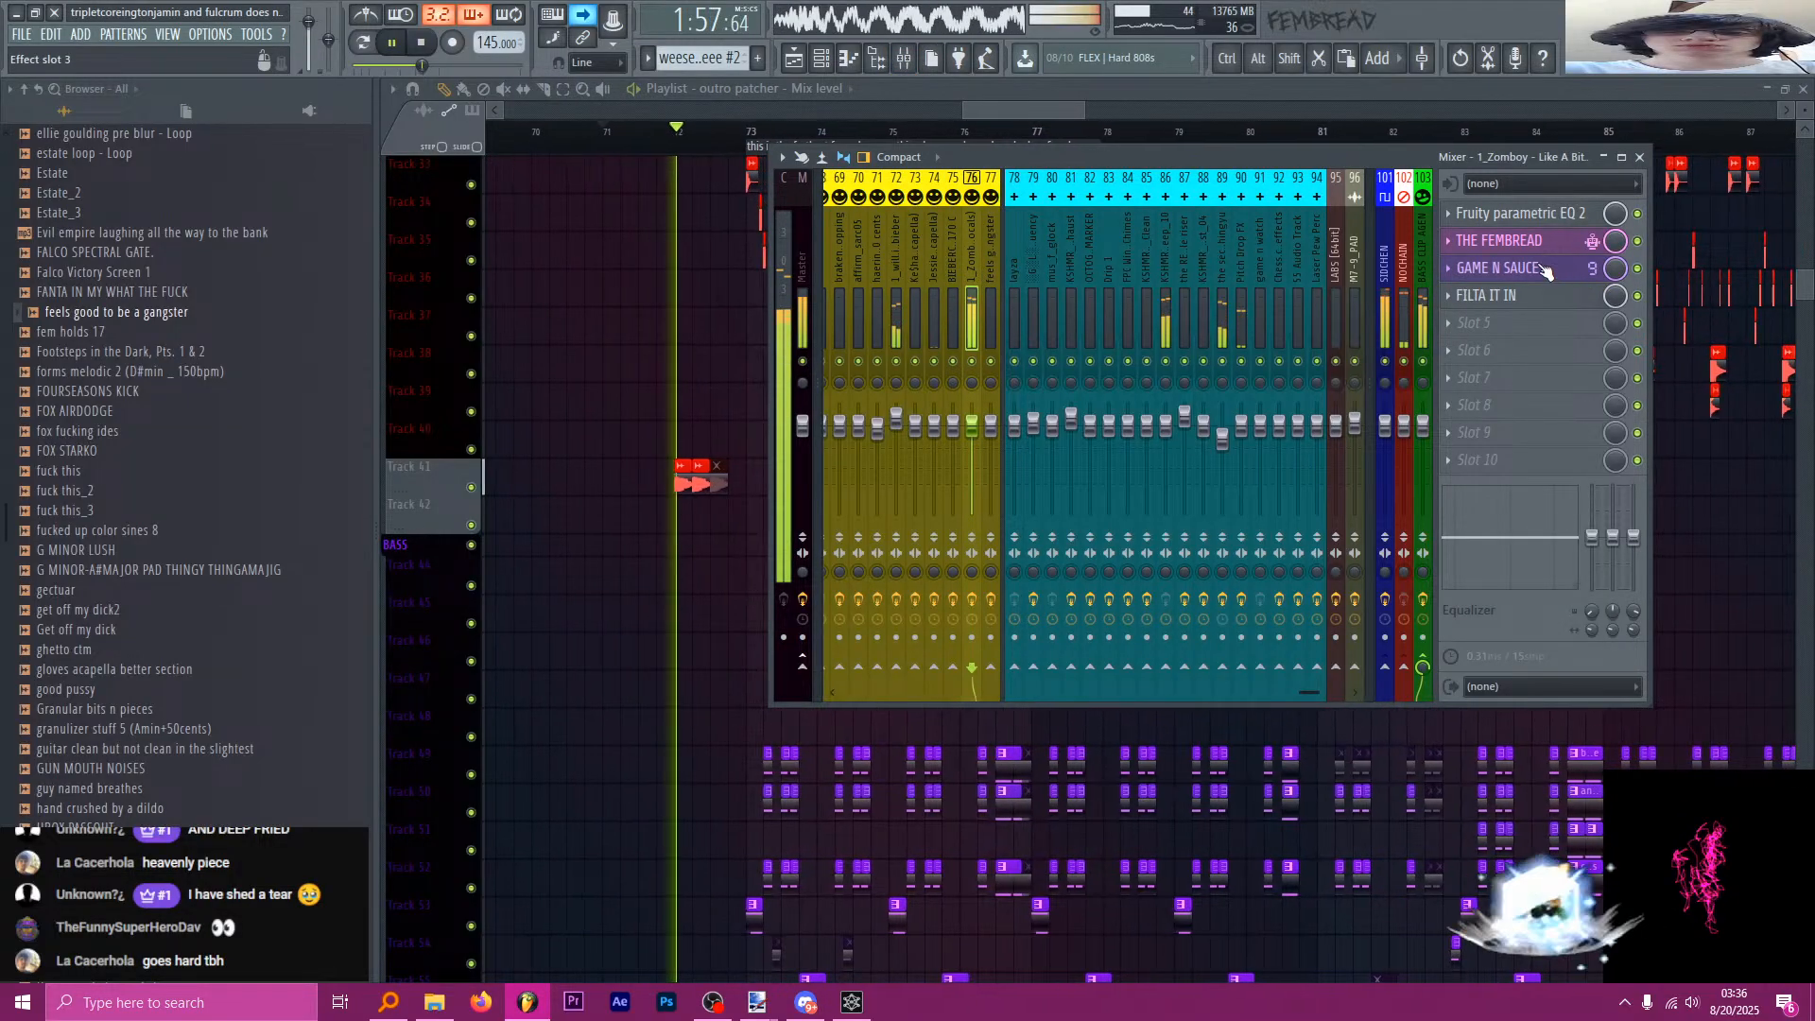
pyautogui.press('space')
pyautogui.scroll(-1, 1515, 302)
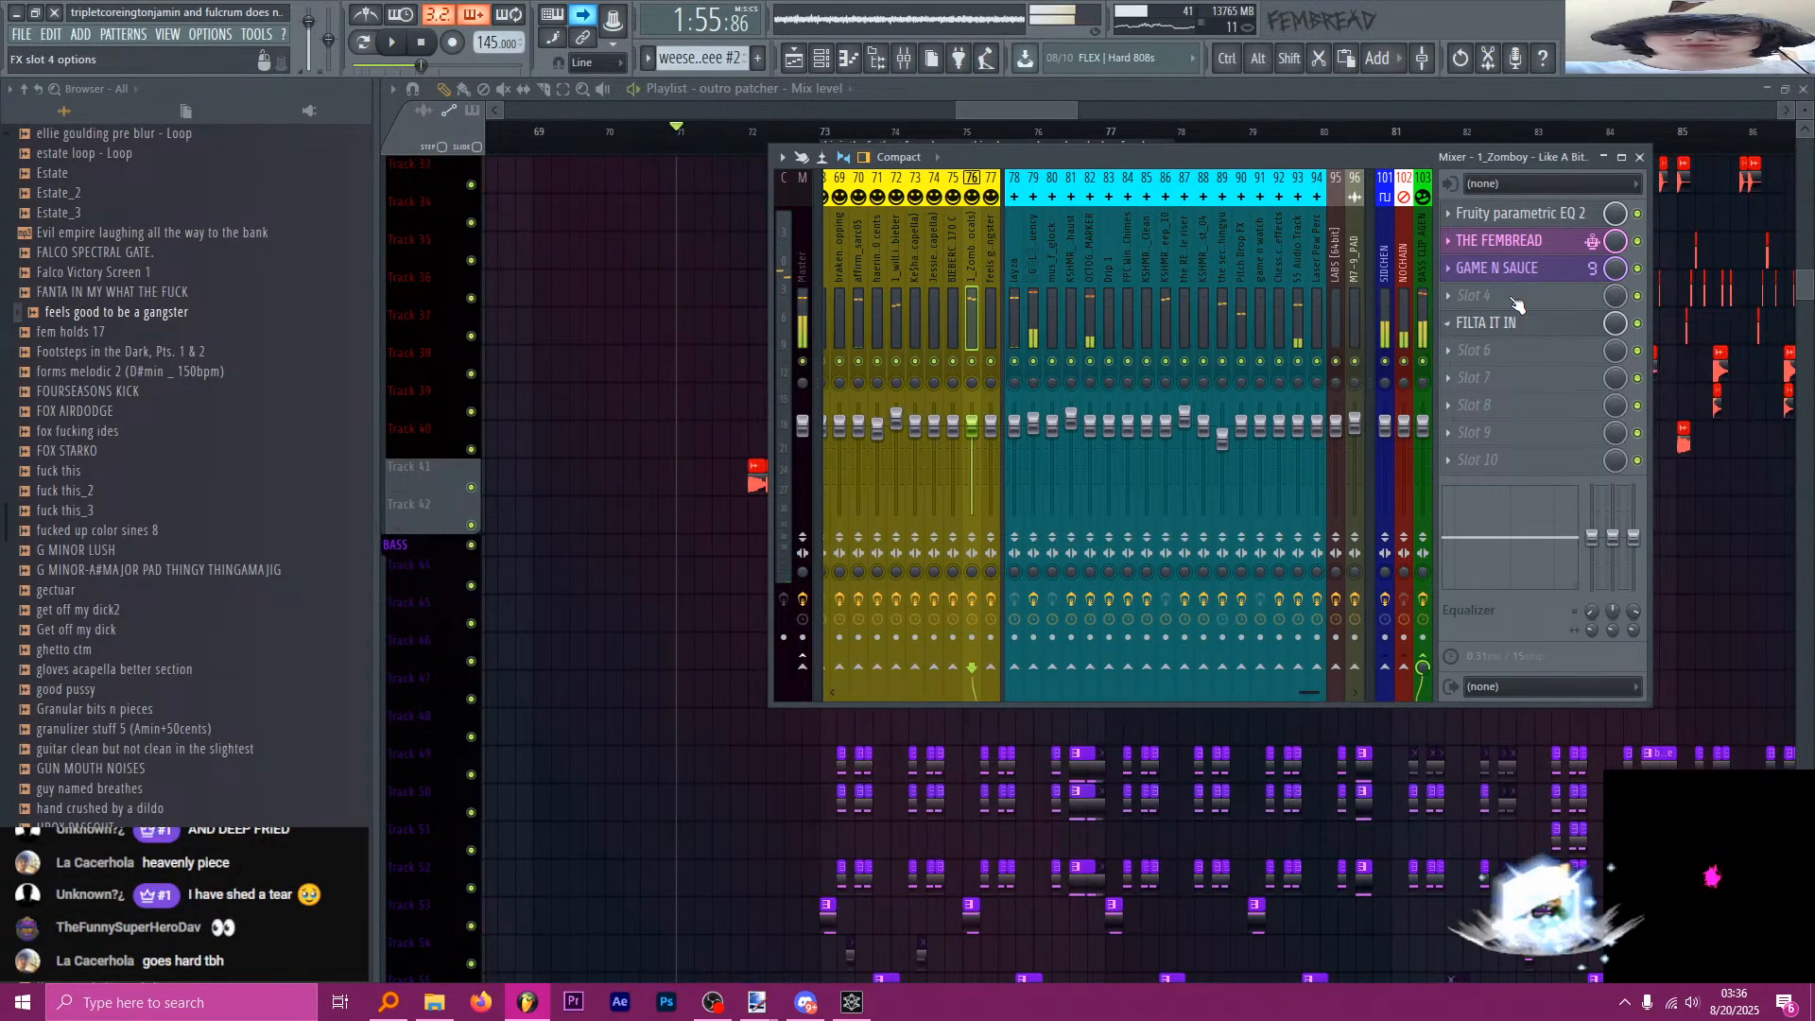
pyautogui.click(1515, 301)
pyautogui.press('Escape')
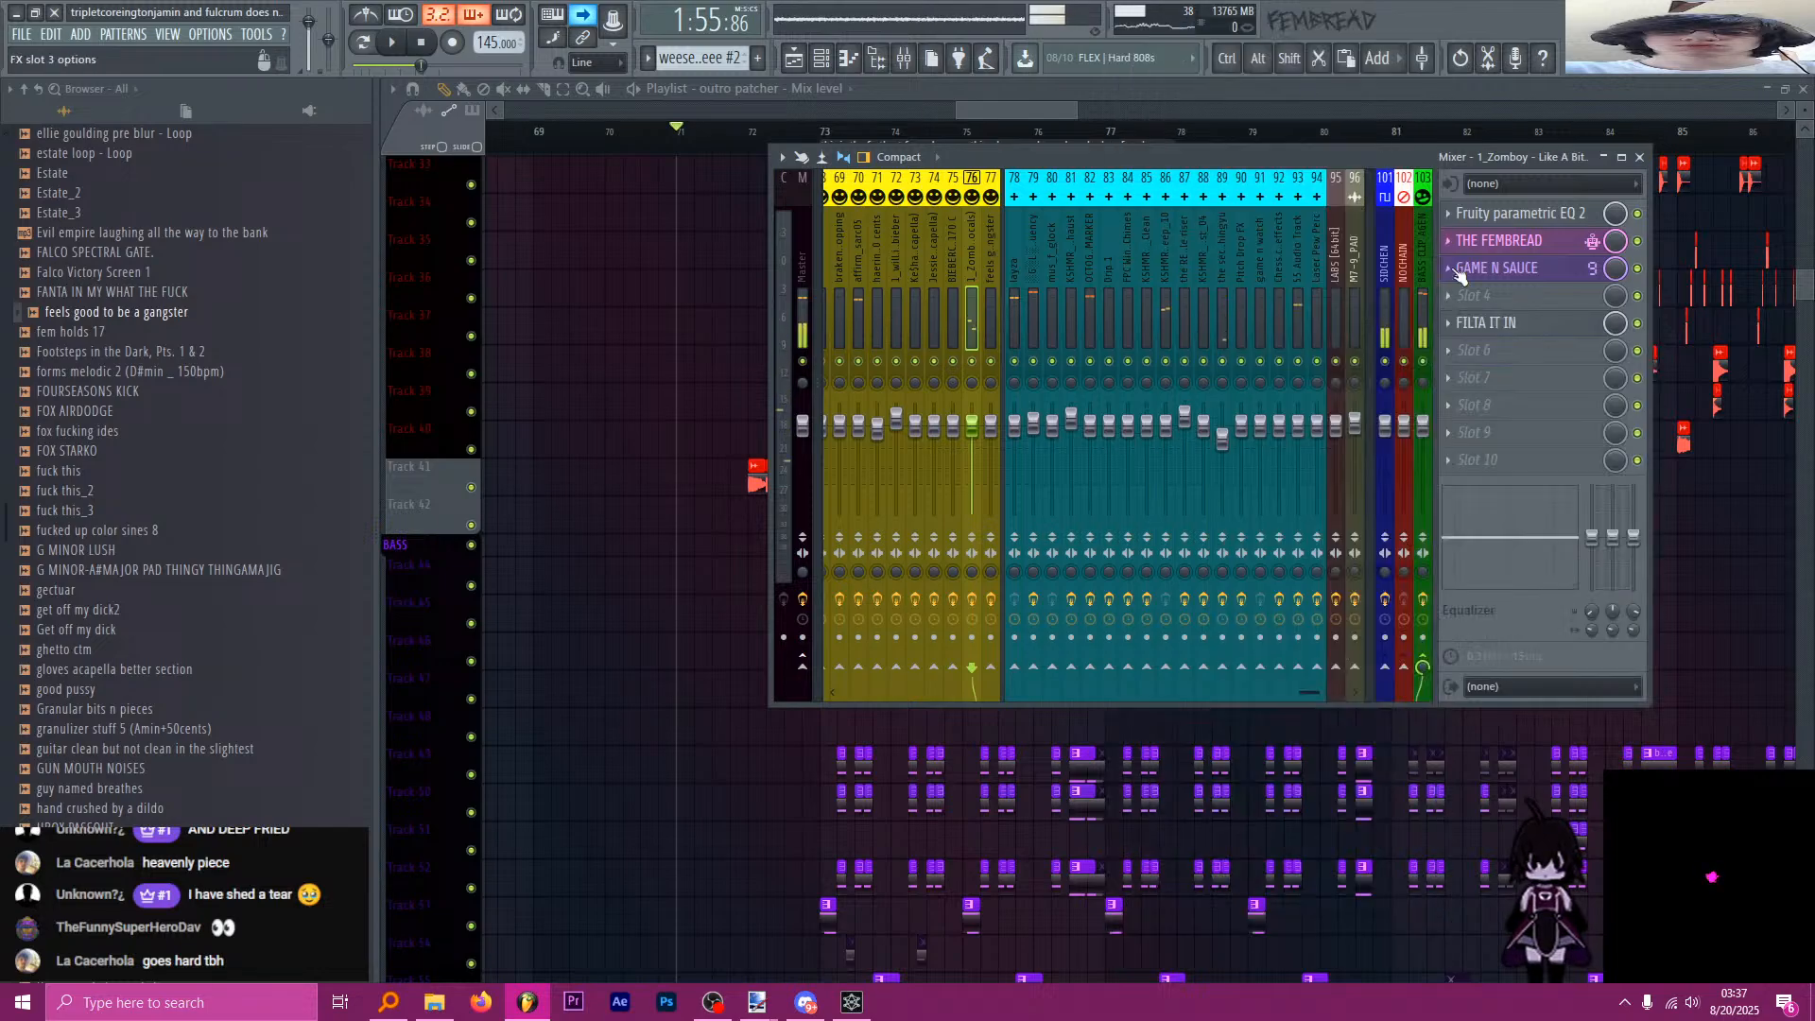
pyautogui.click(1461, 273)
pyautogui.click(1502, 295)
pyautogui.click(1199, 31)
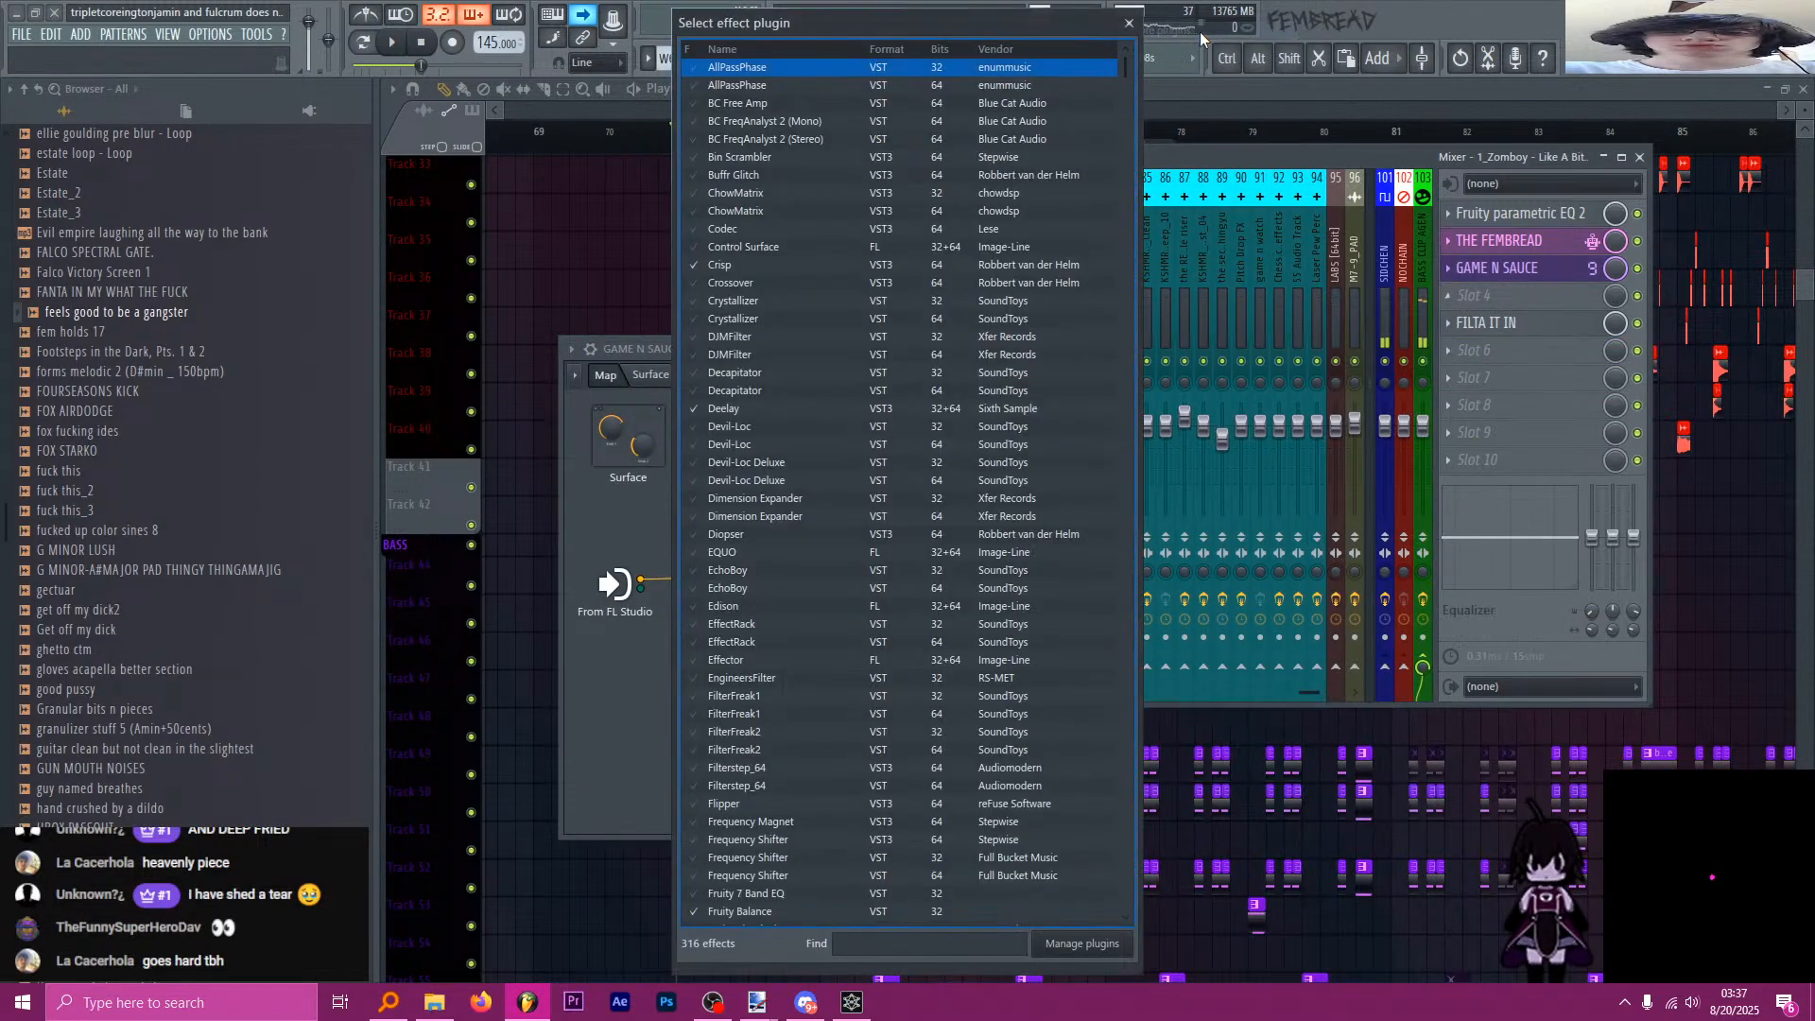
pyautogui.click(1129, 25)
# Search the browser for "ghettoc", load the GHETTOCLIP limiter preset into slot 4 of the Zomboy vocal track, and audition it.
pyautogui.write('ghettoc')
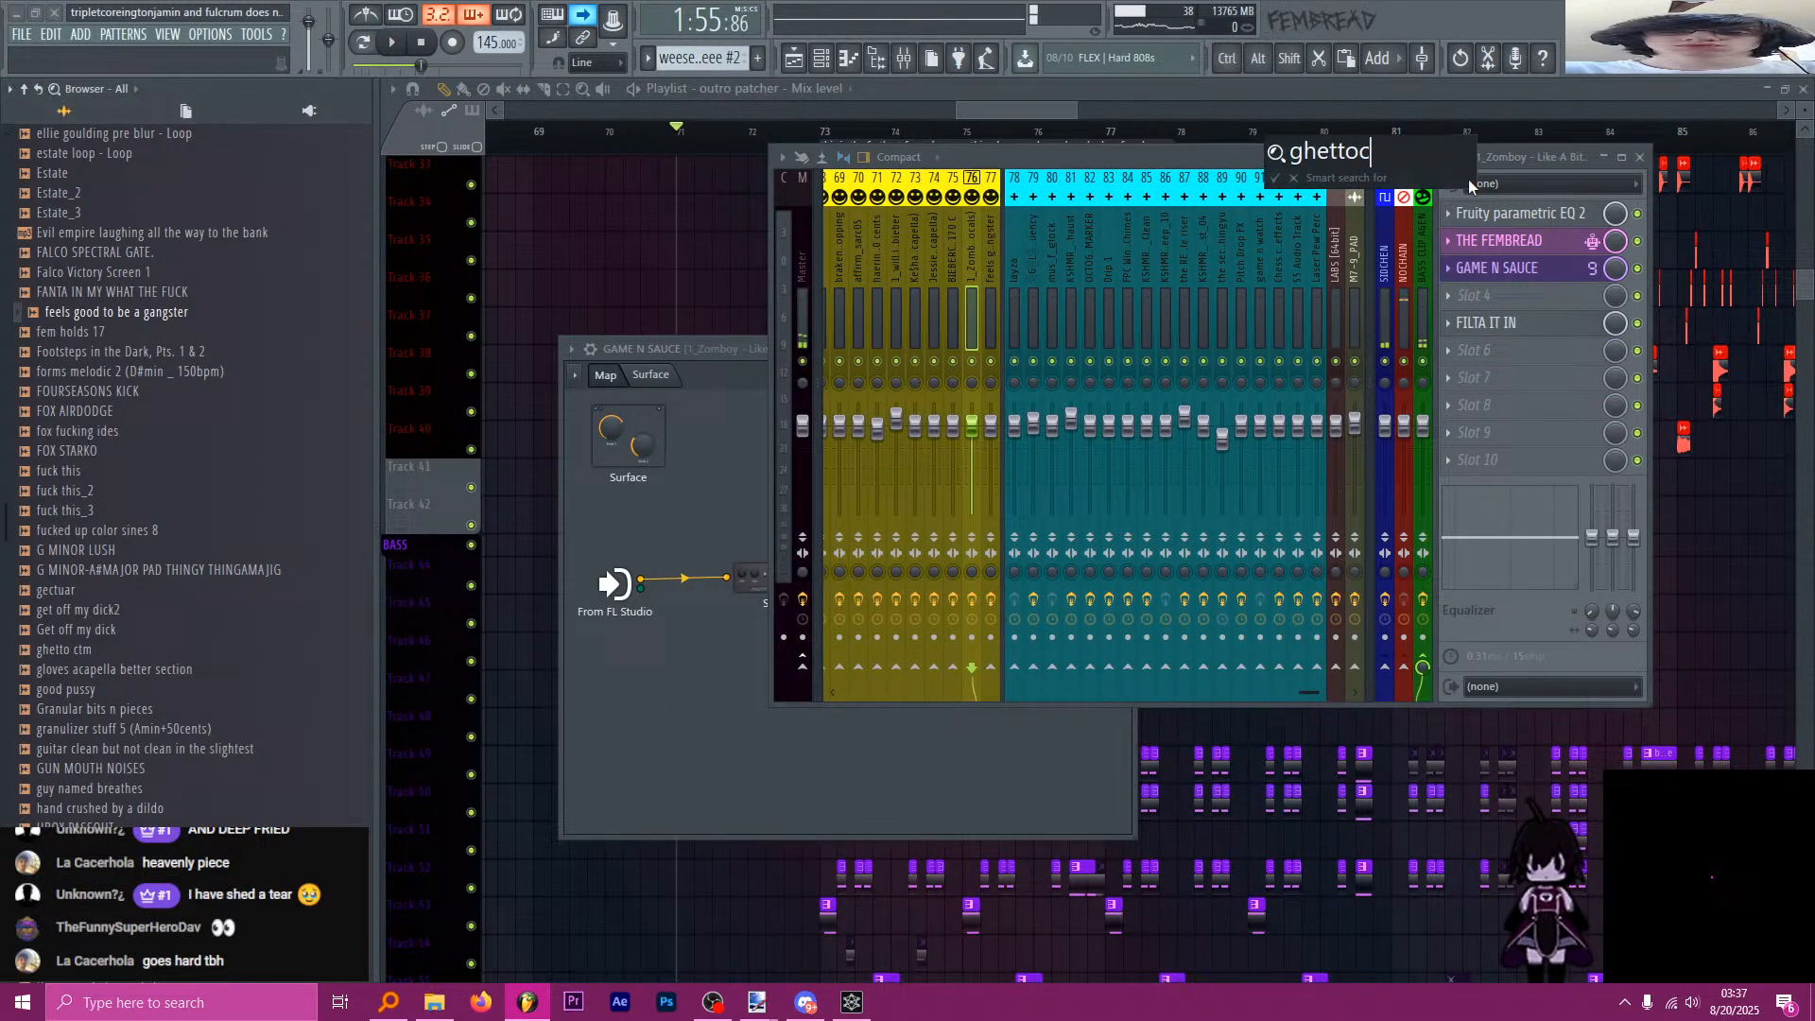
pyautogui.press('Return')
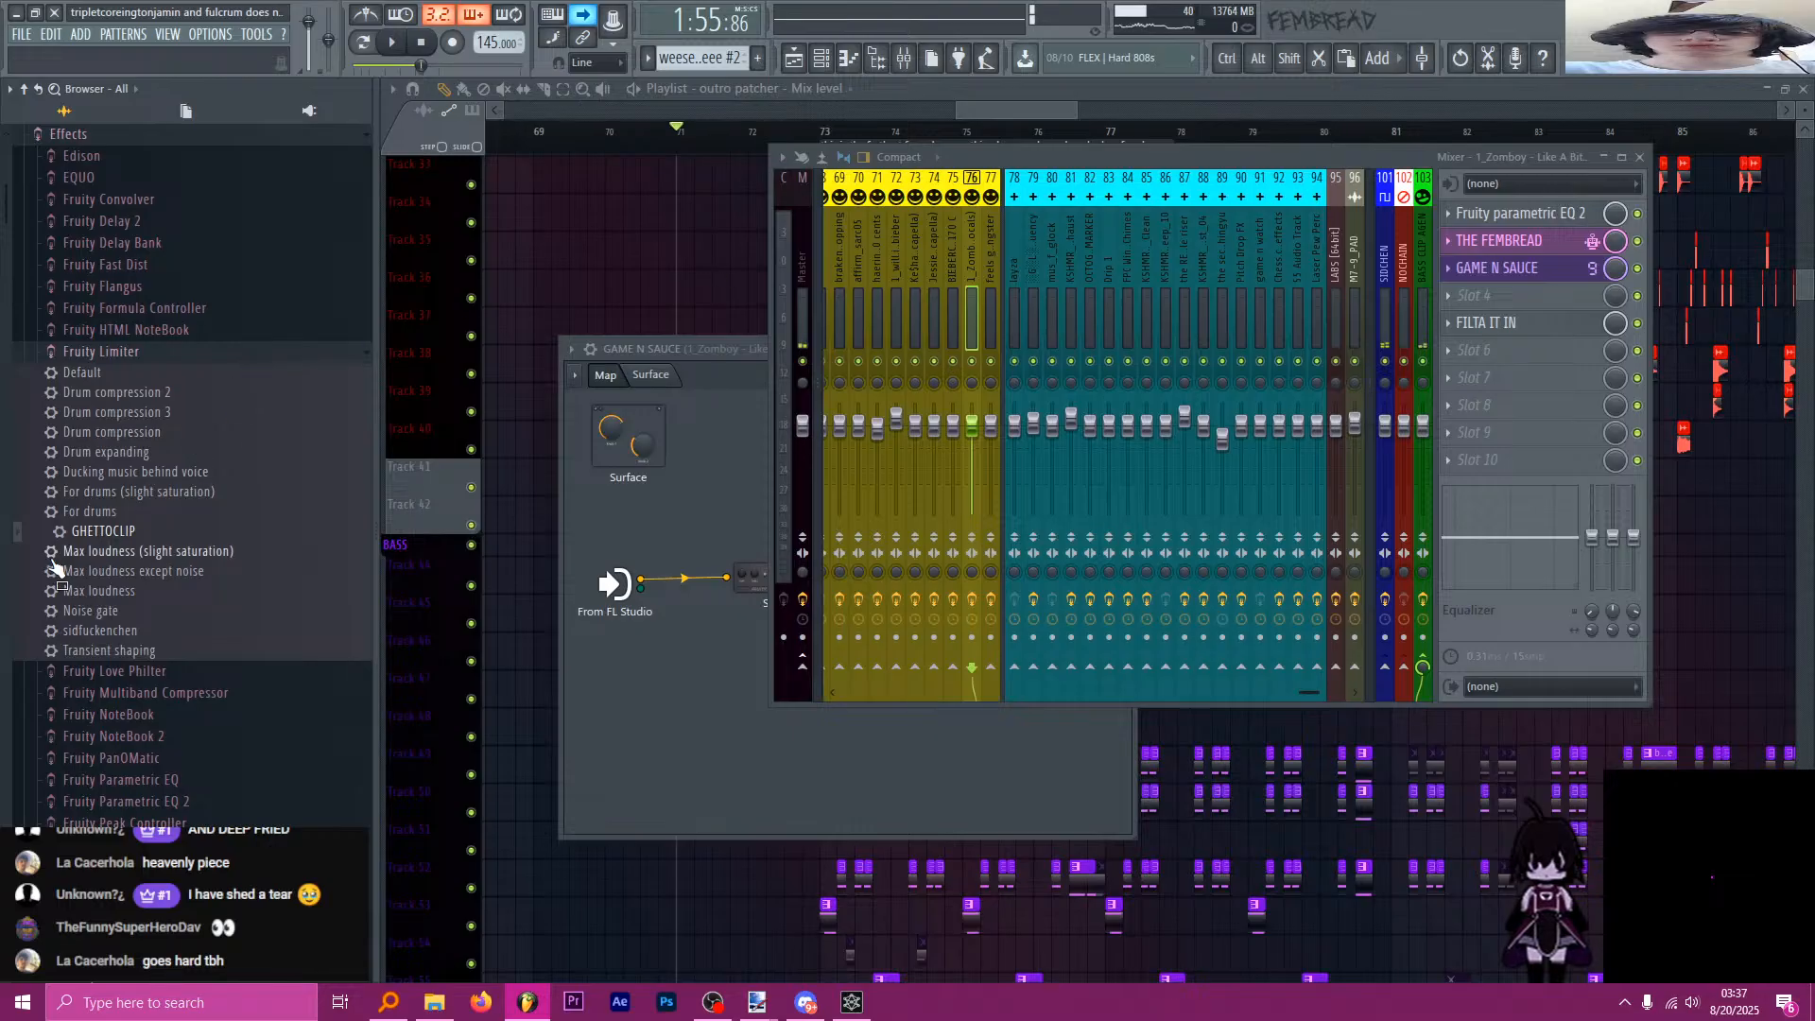
pyautogui.moveTo(1427, 345); pyautogui.dragTo(1491, 297)
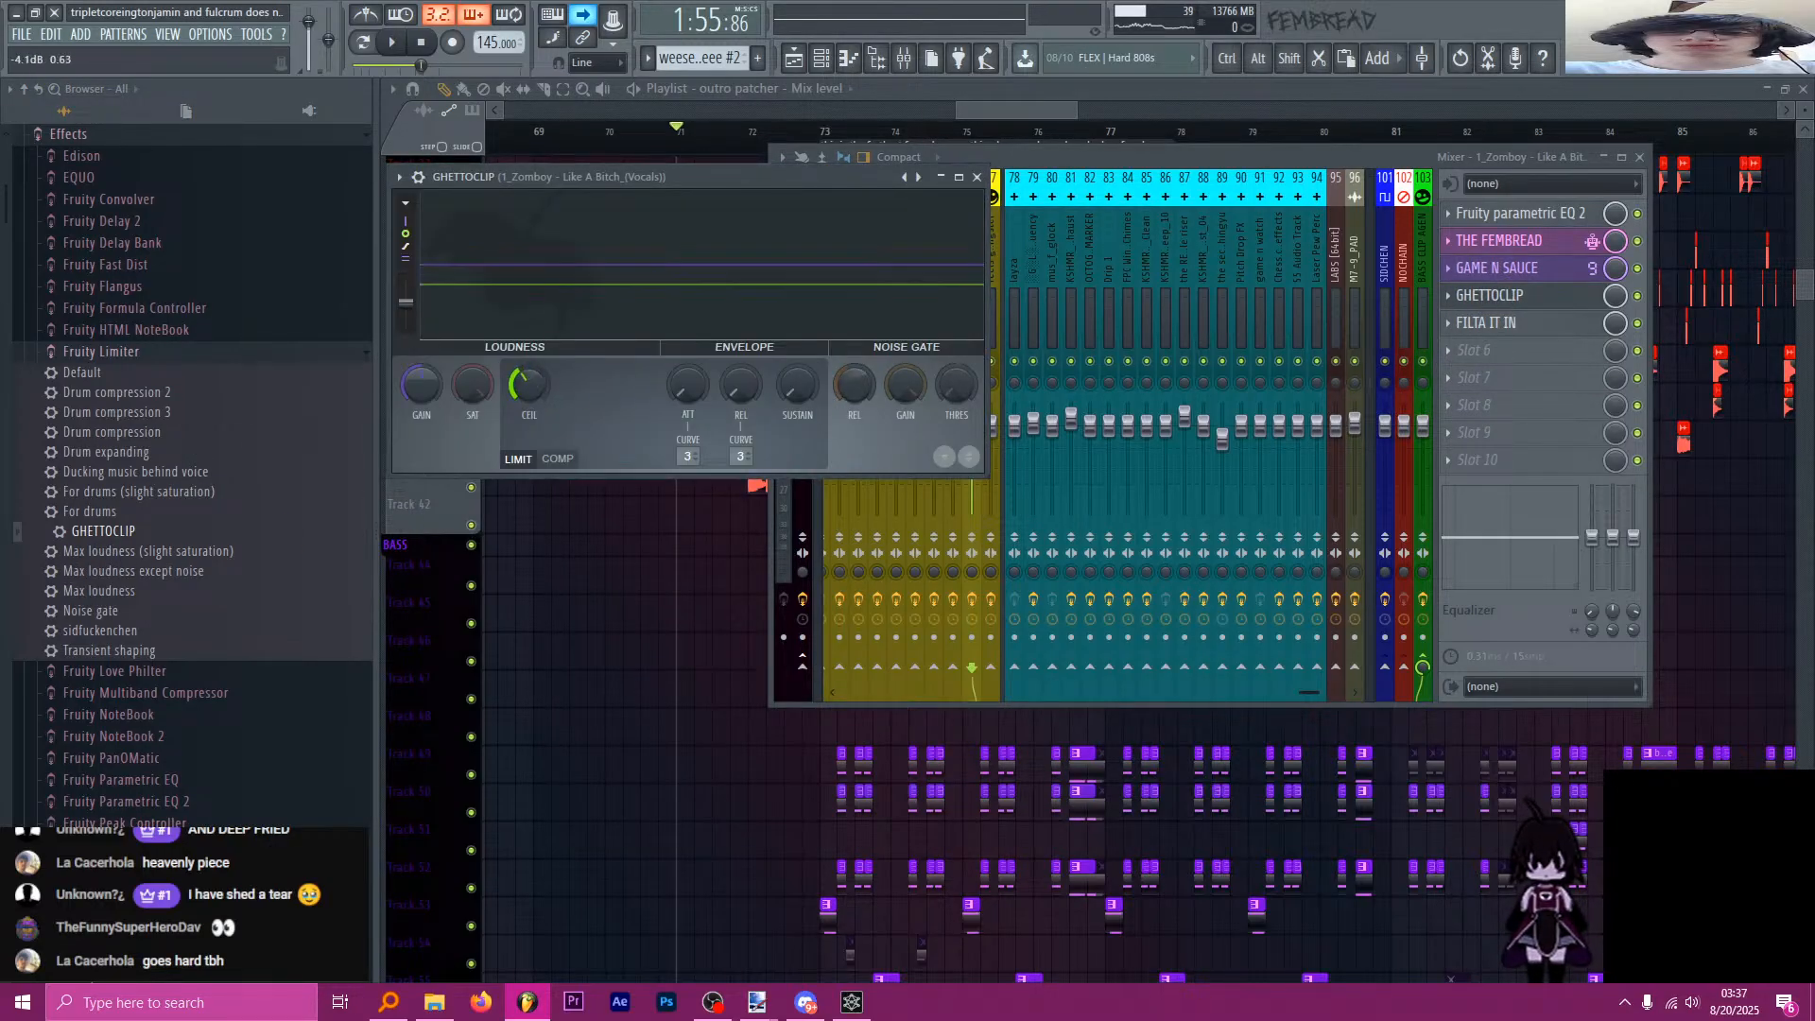
pyautogui.press('space')
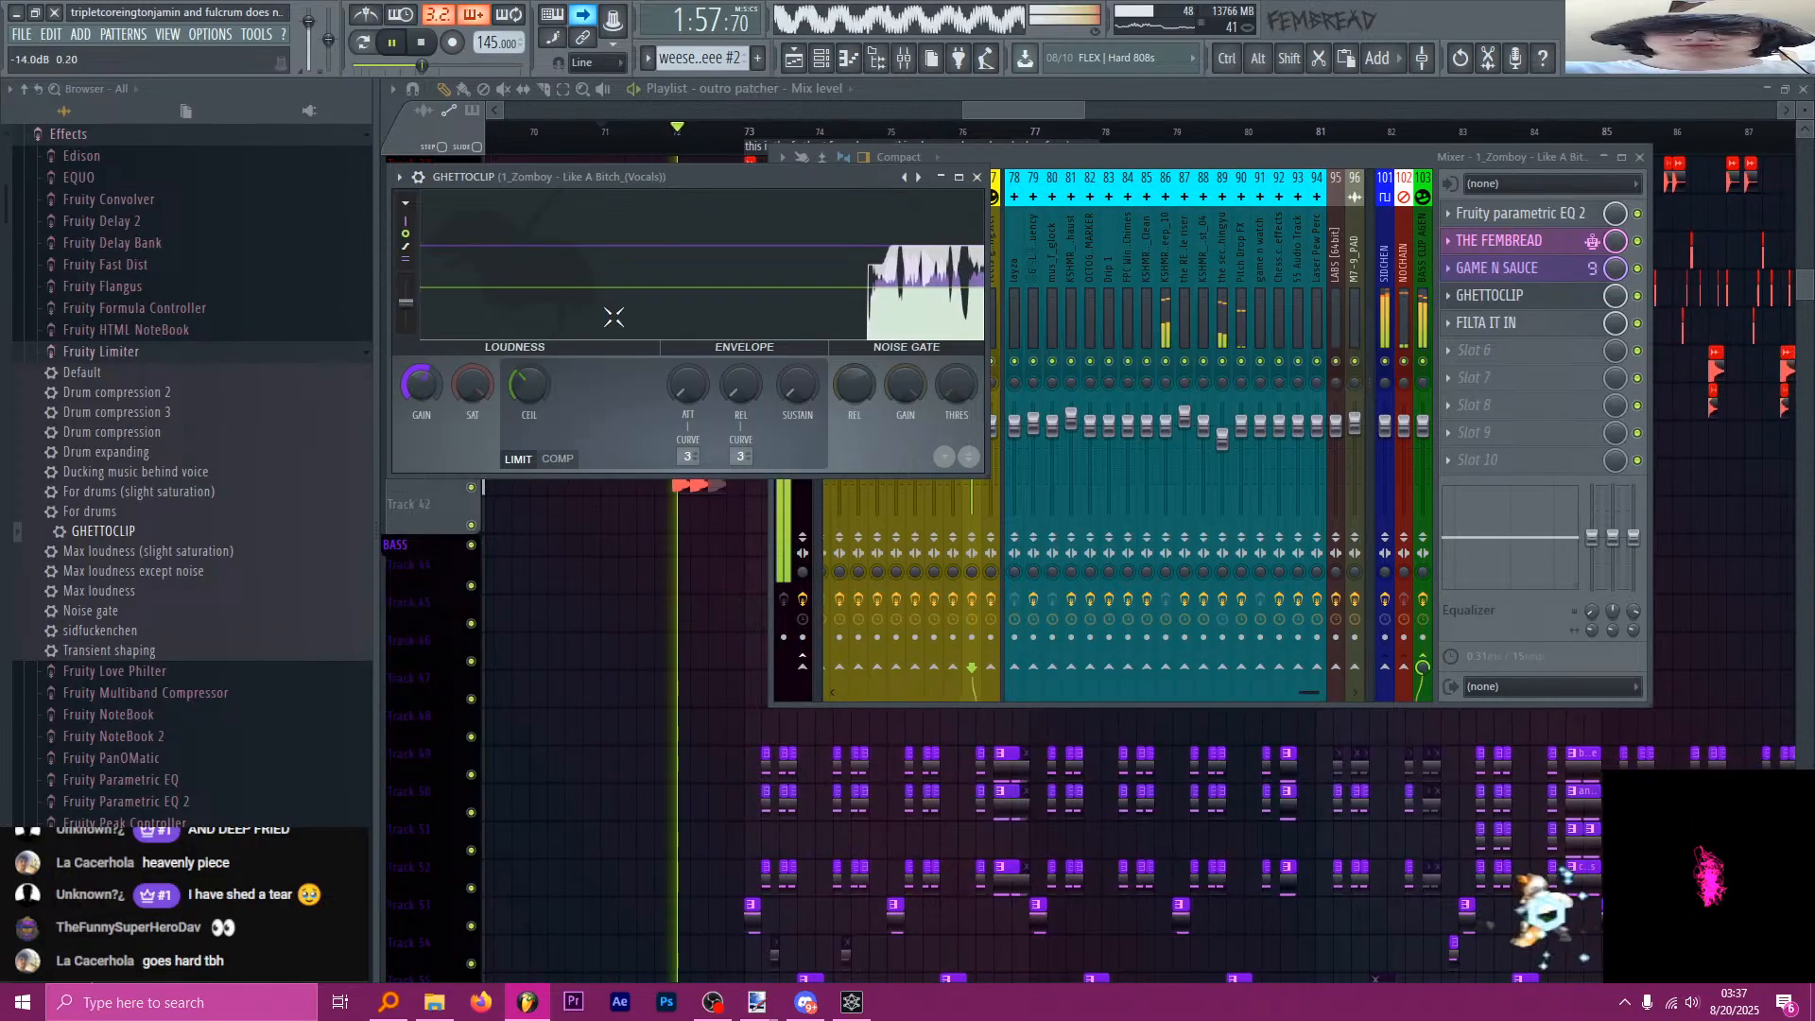
pyautogui.click(978, 177)
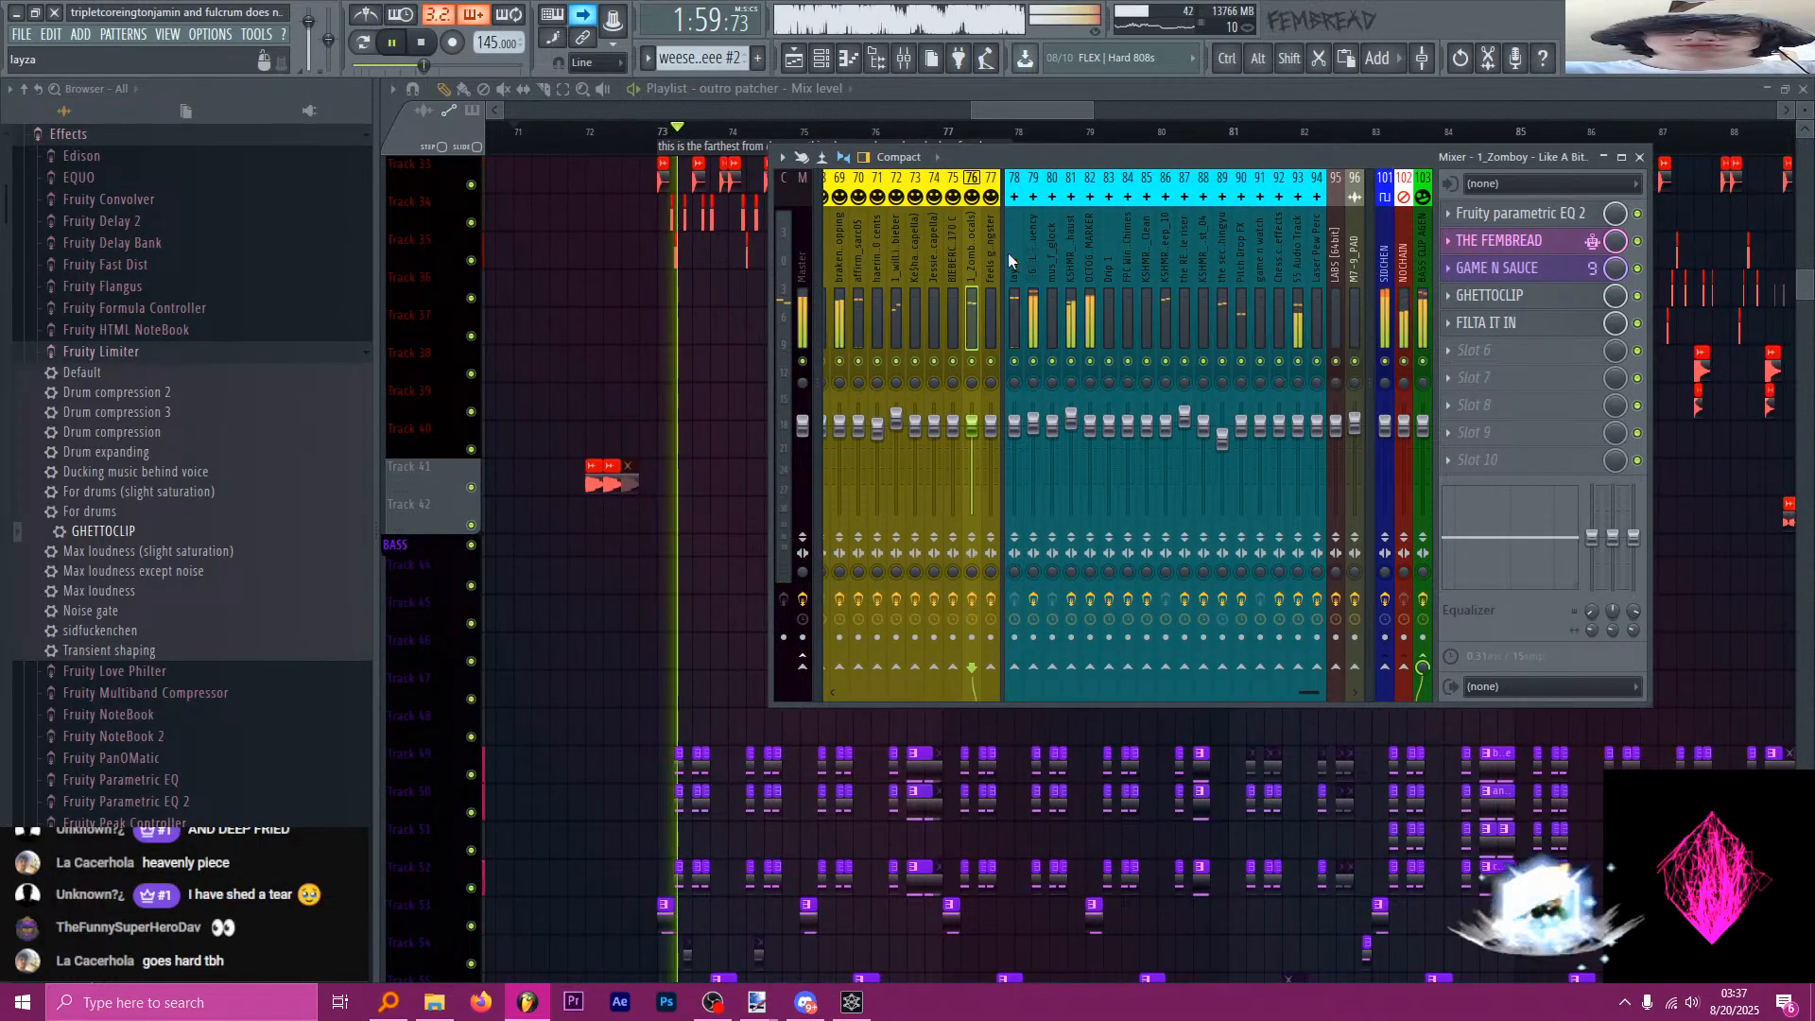
pyautogui.press('space')
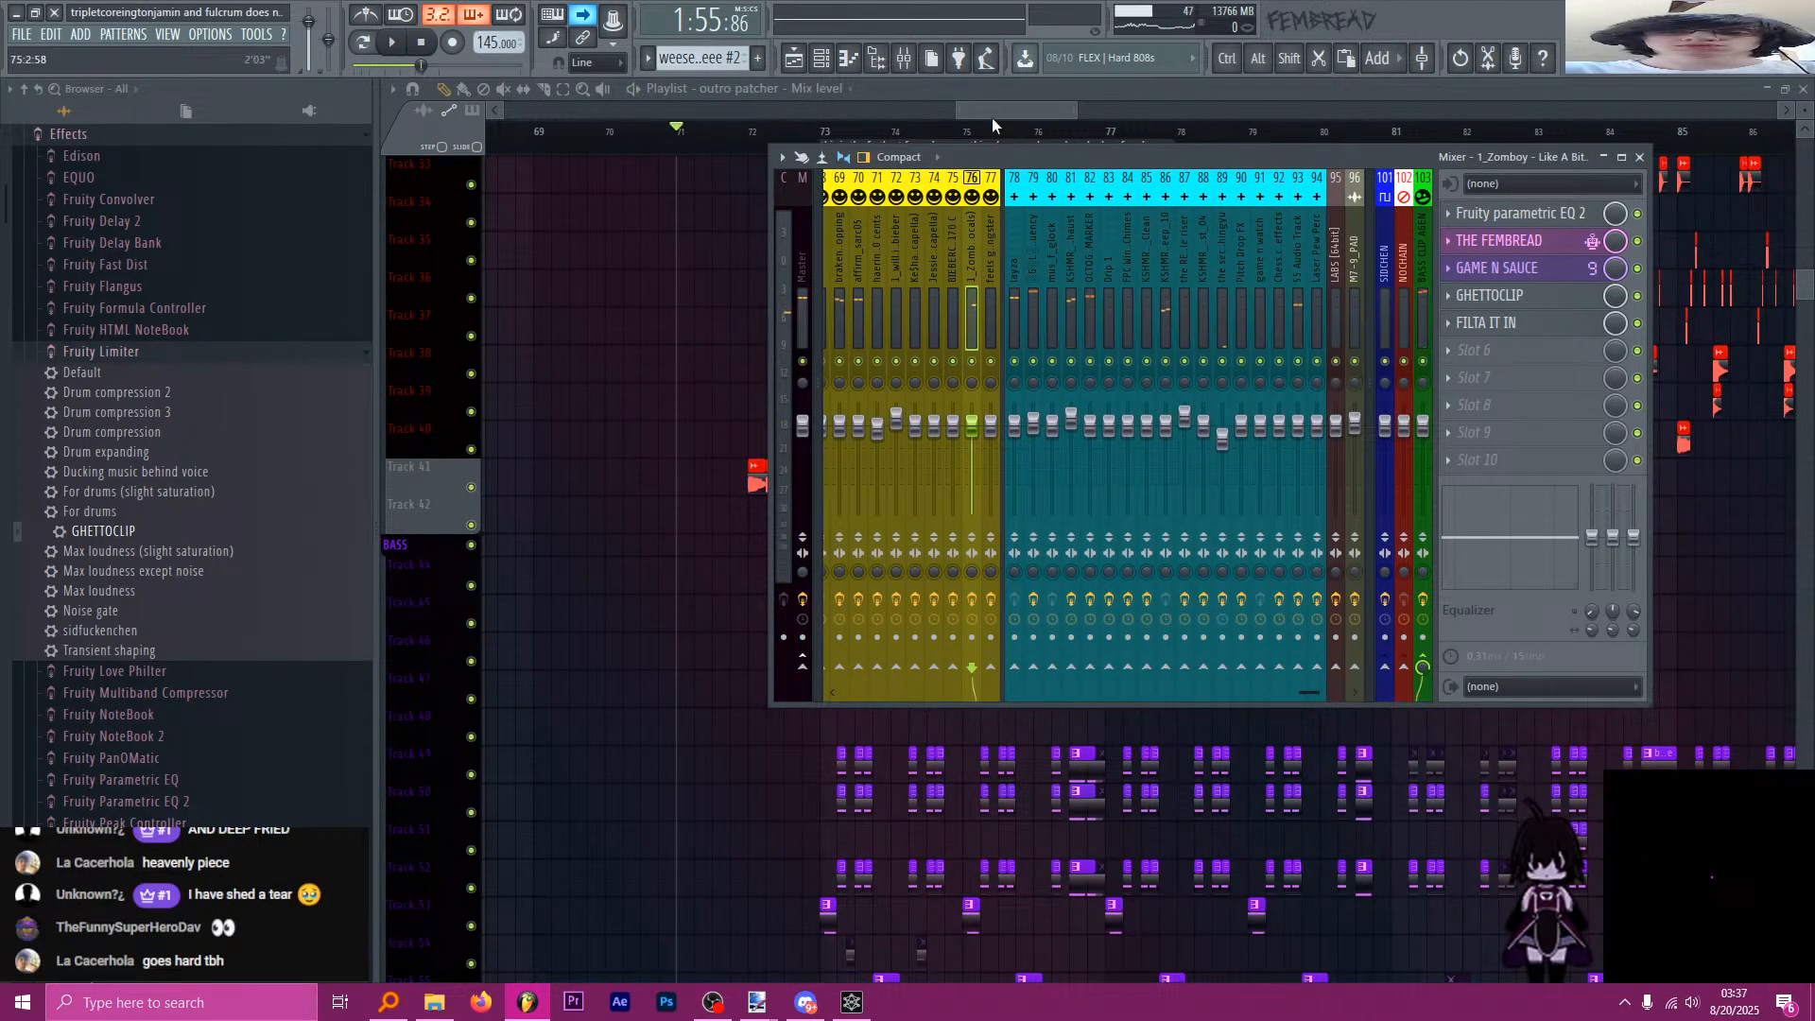
# Return to the full playlist with reduced track heights and review the expanded bass, synth, lead and vocal tracks.
pyautogui.click(991, 117)
pyautogui.scroll(-8, 790, 272)
pyautogui.scroll(-12, 1065, 316)
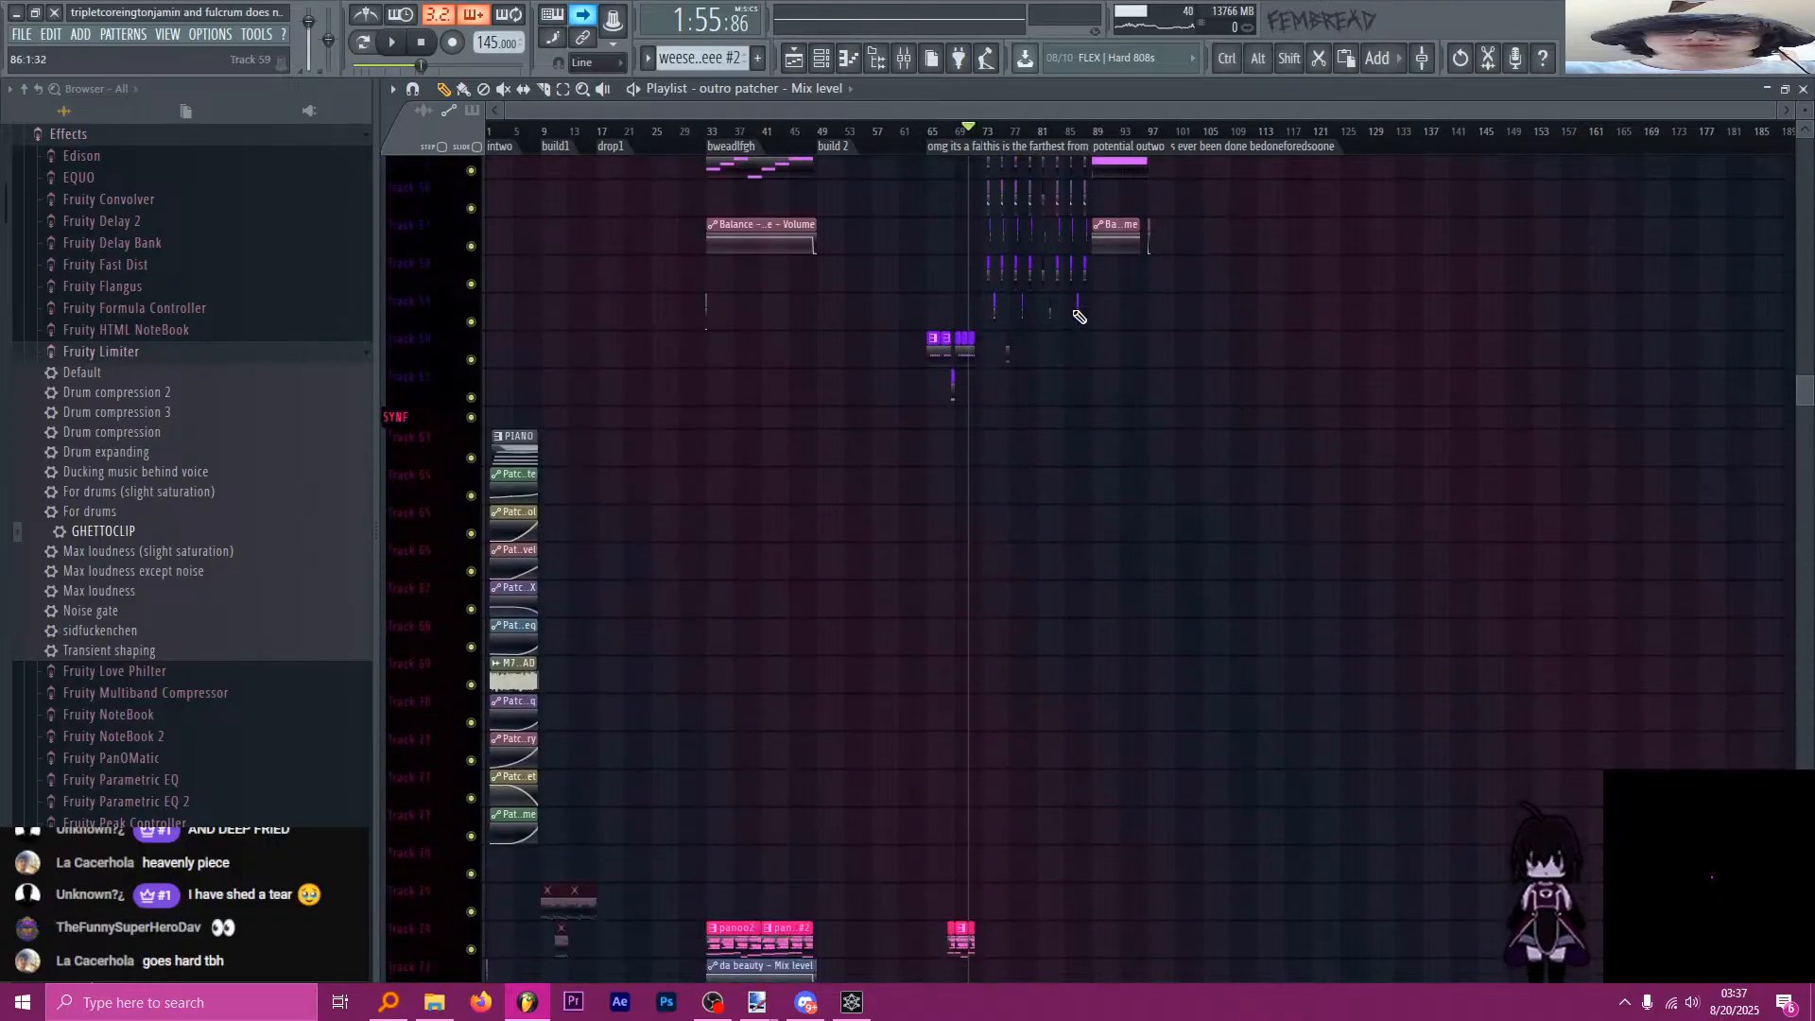
pyautogui.scroll(-10, 1069, 330)
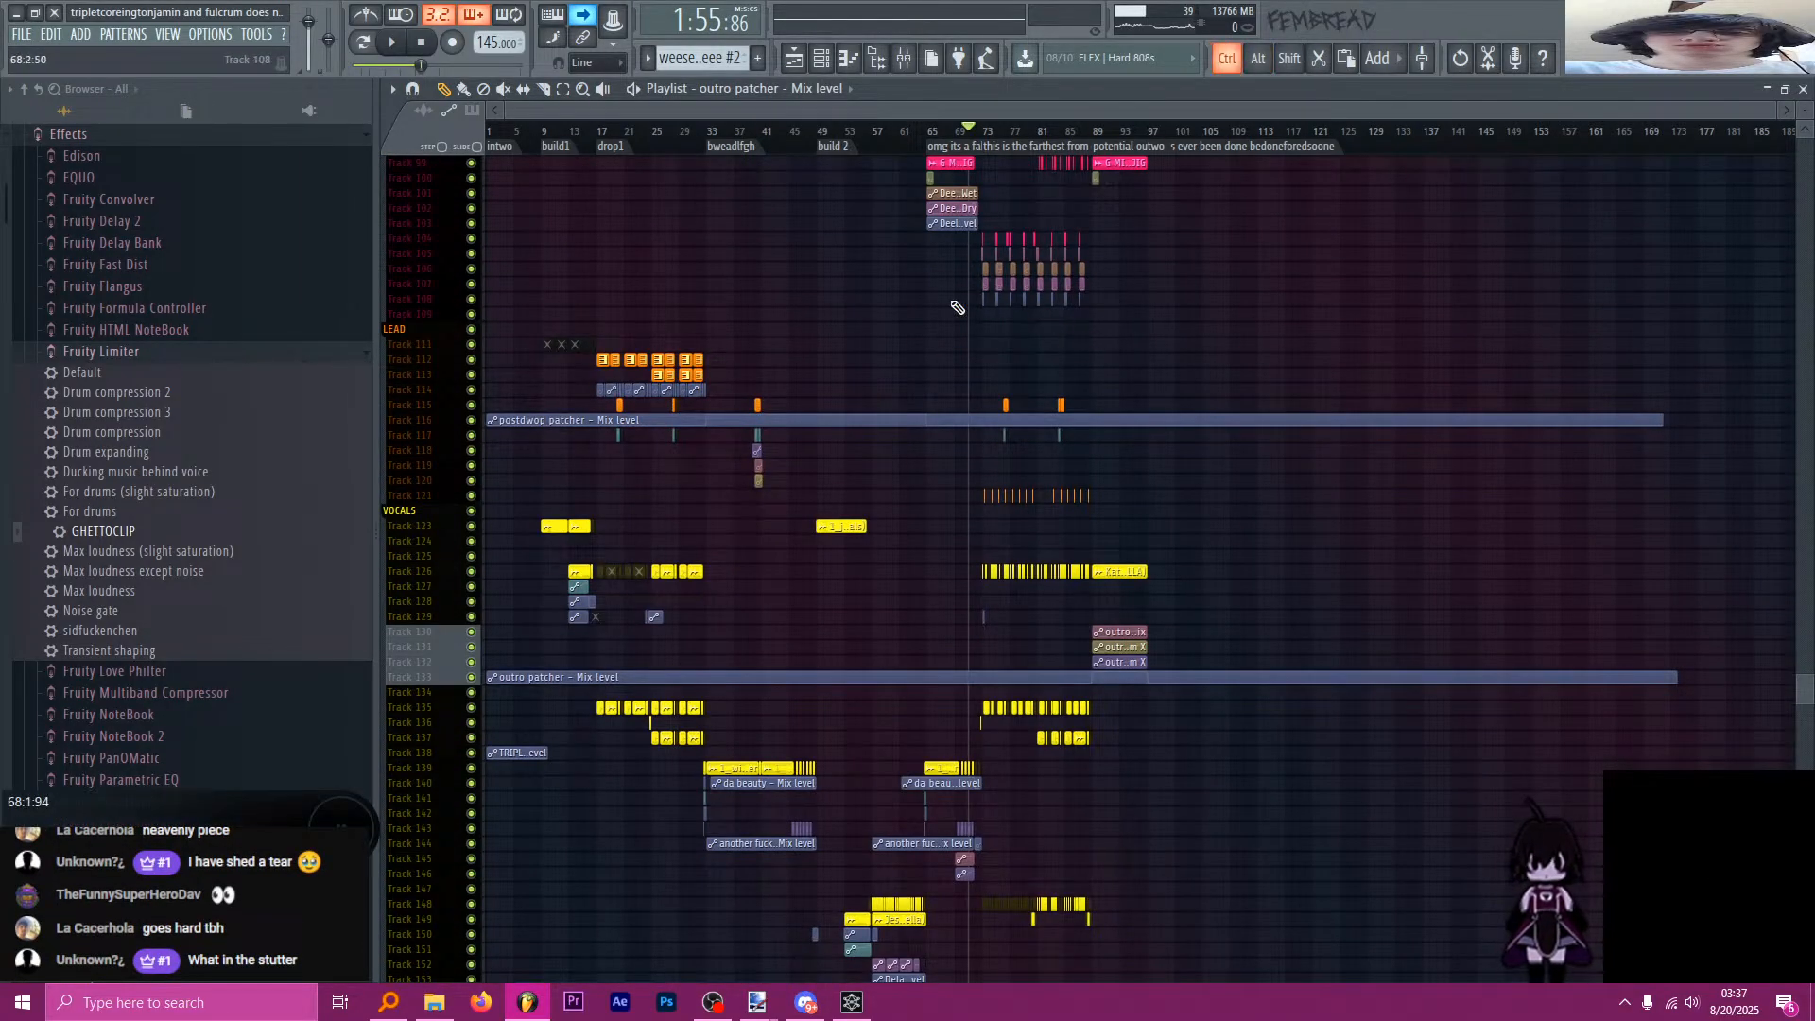
pyautogui.scroll(4, 957, 307)
pyautogui.scroll(-4, 983, 342)
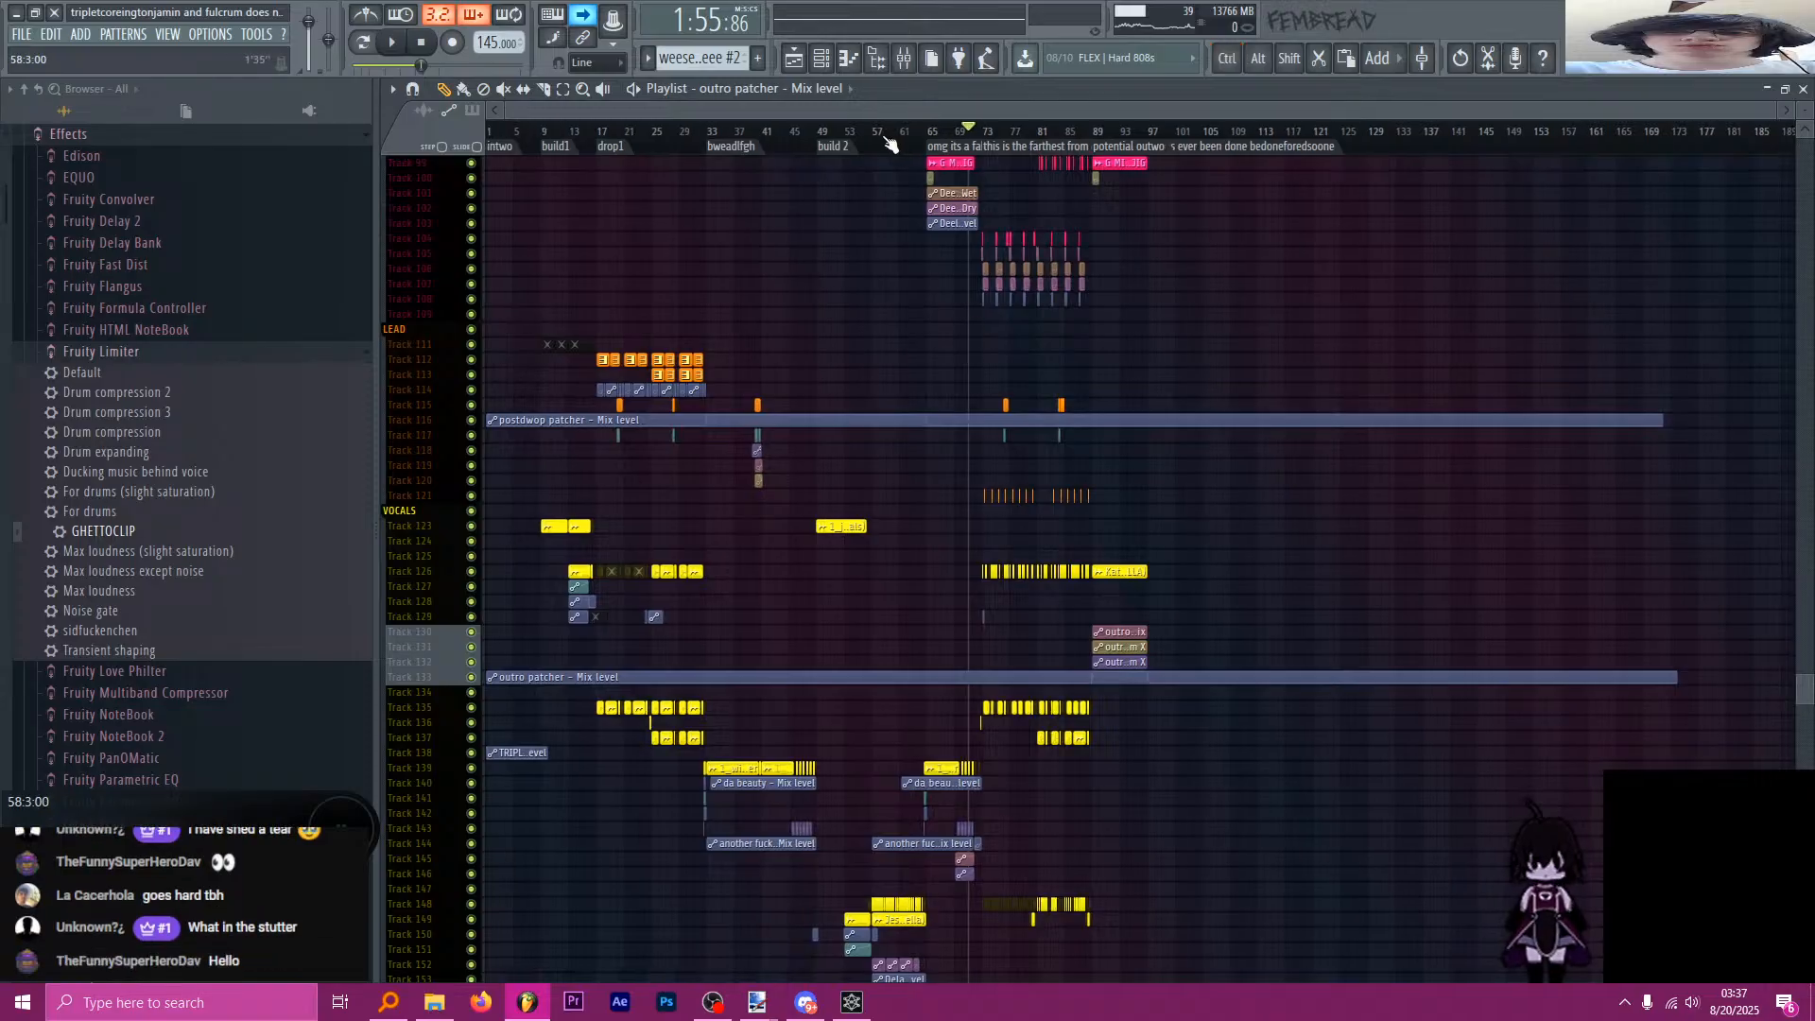
# Show all channels in an enlarged channel rack, browse through the list, and close the rack.
pyautogui.click(825, 60)
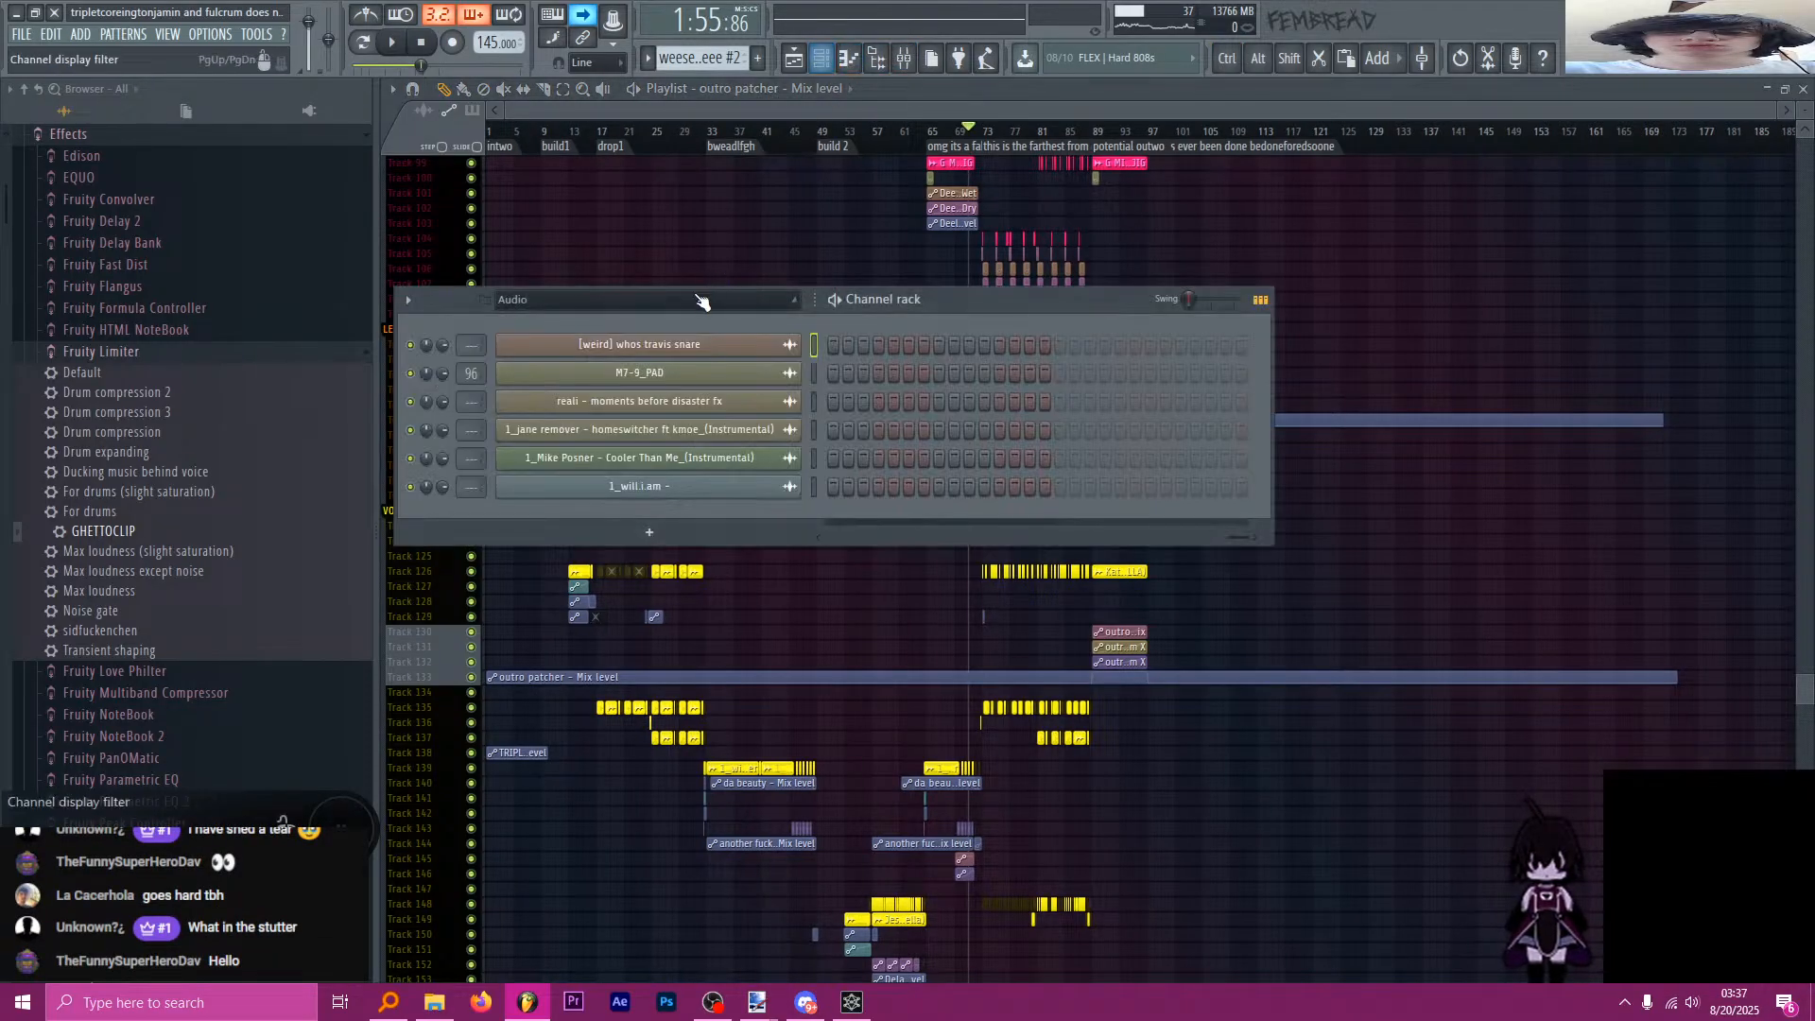
pyautogui.click(697, 300)
pyautogui.click(672, 321)
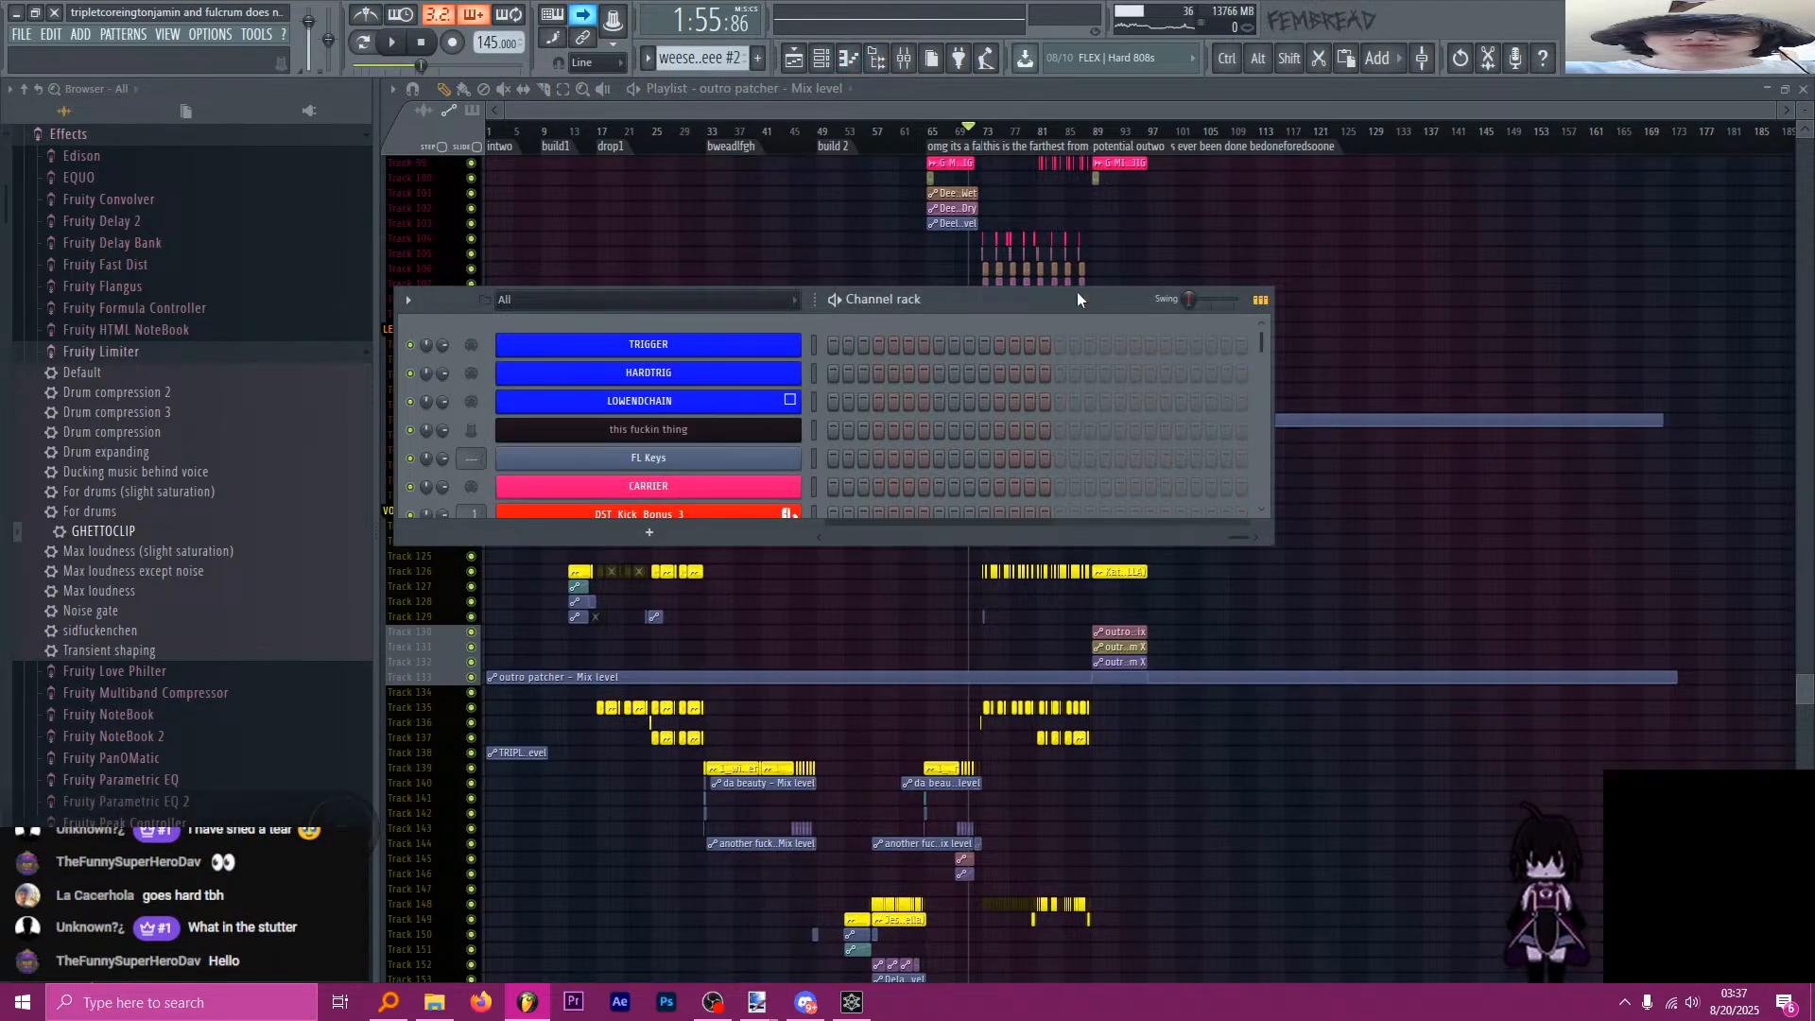
pyautogui.moveTo(1077, 300); pyautogui.dragTo(1124, 148)
pyautogui.moveTo(1131, 393); pyautogui.dragTo(1075, 984)
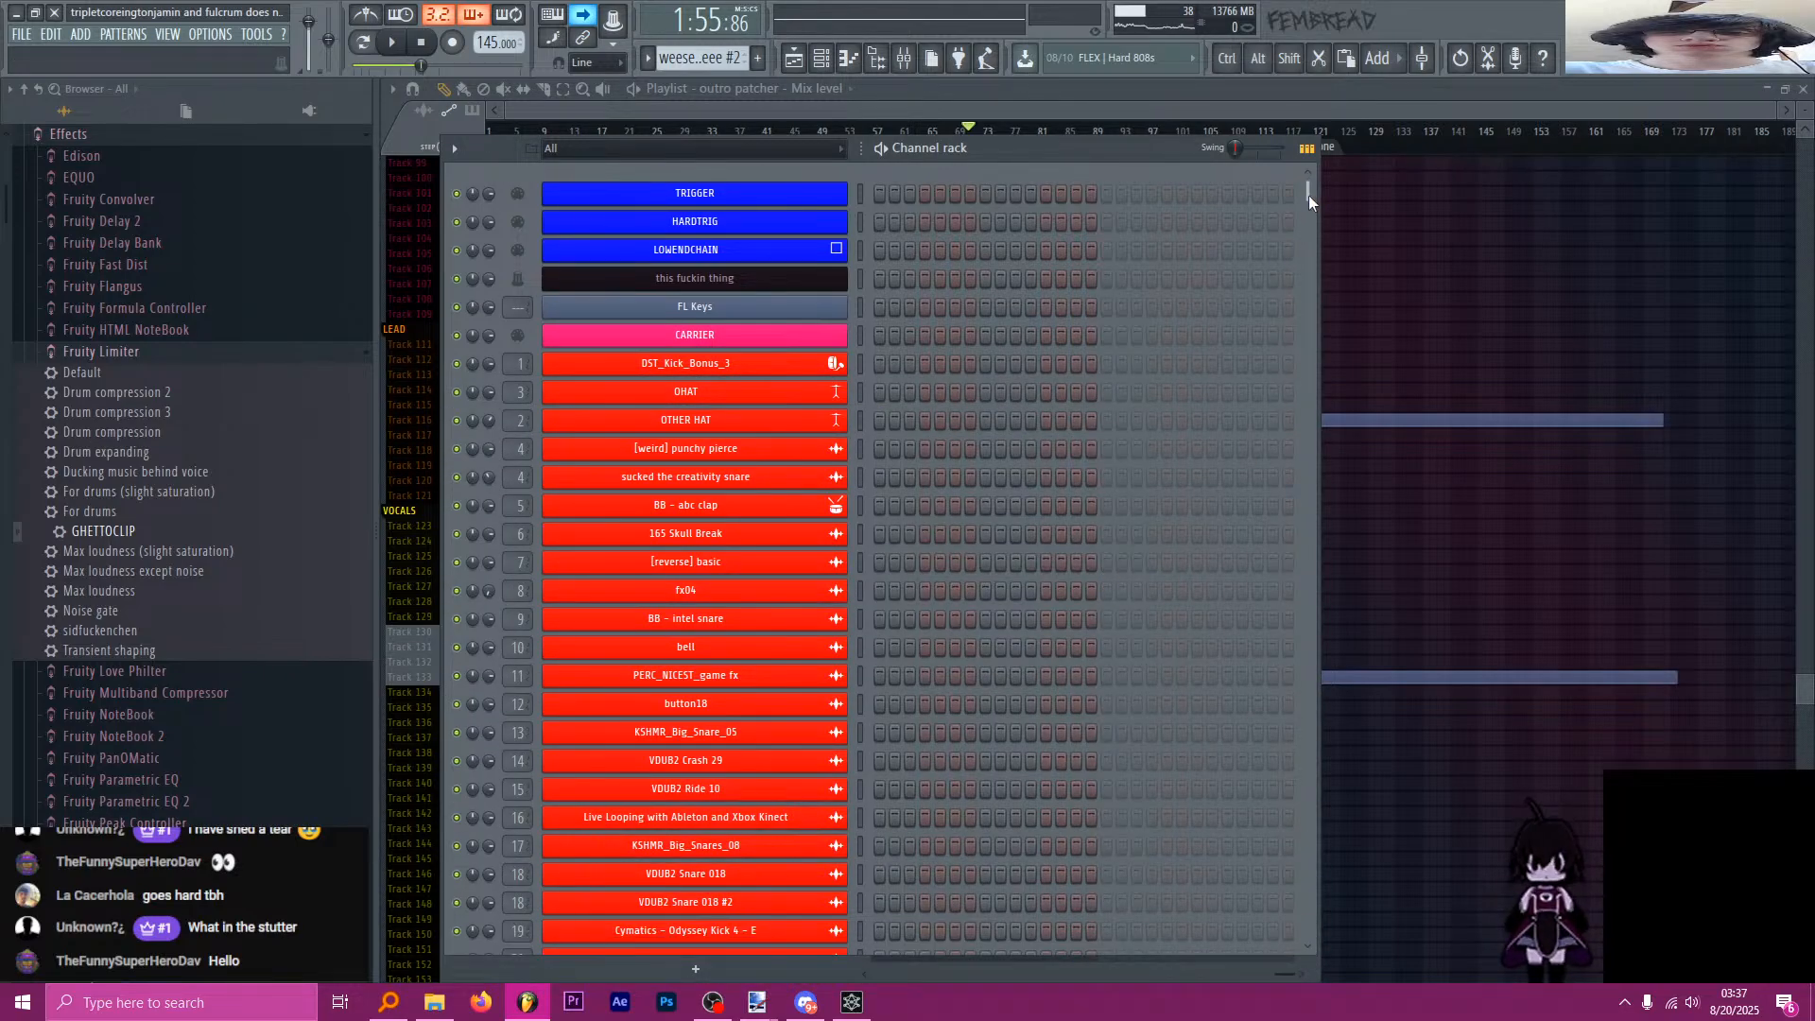
pyautogui.moveTo(1308, 194); pyautogui.dragTo(1243, 142)
pyautogui.click(1212, 106)
# Save the project.
pyautogui.hotkey('ctrl', 's')
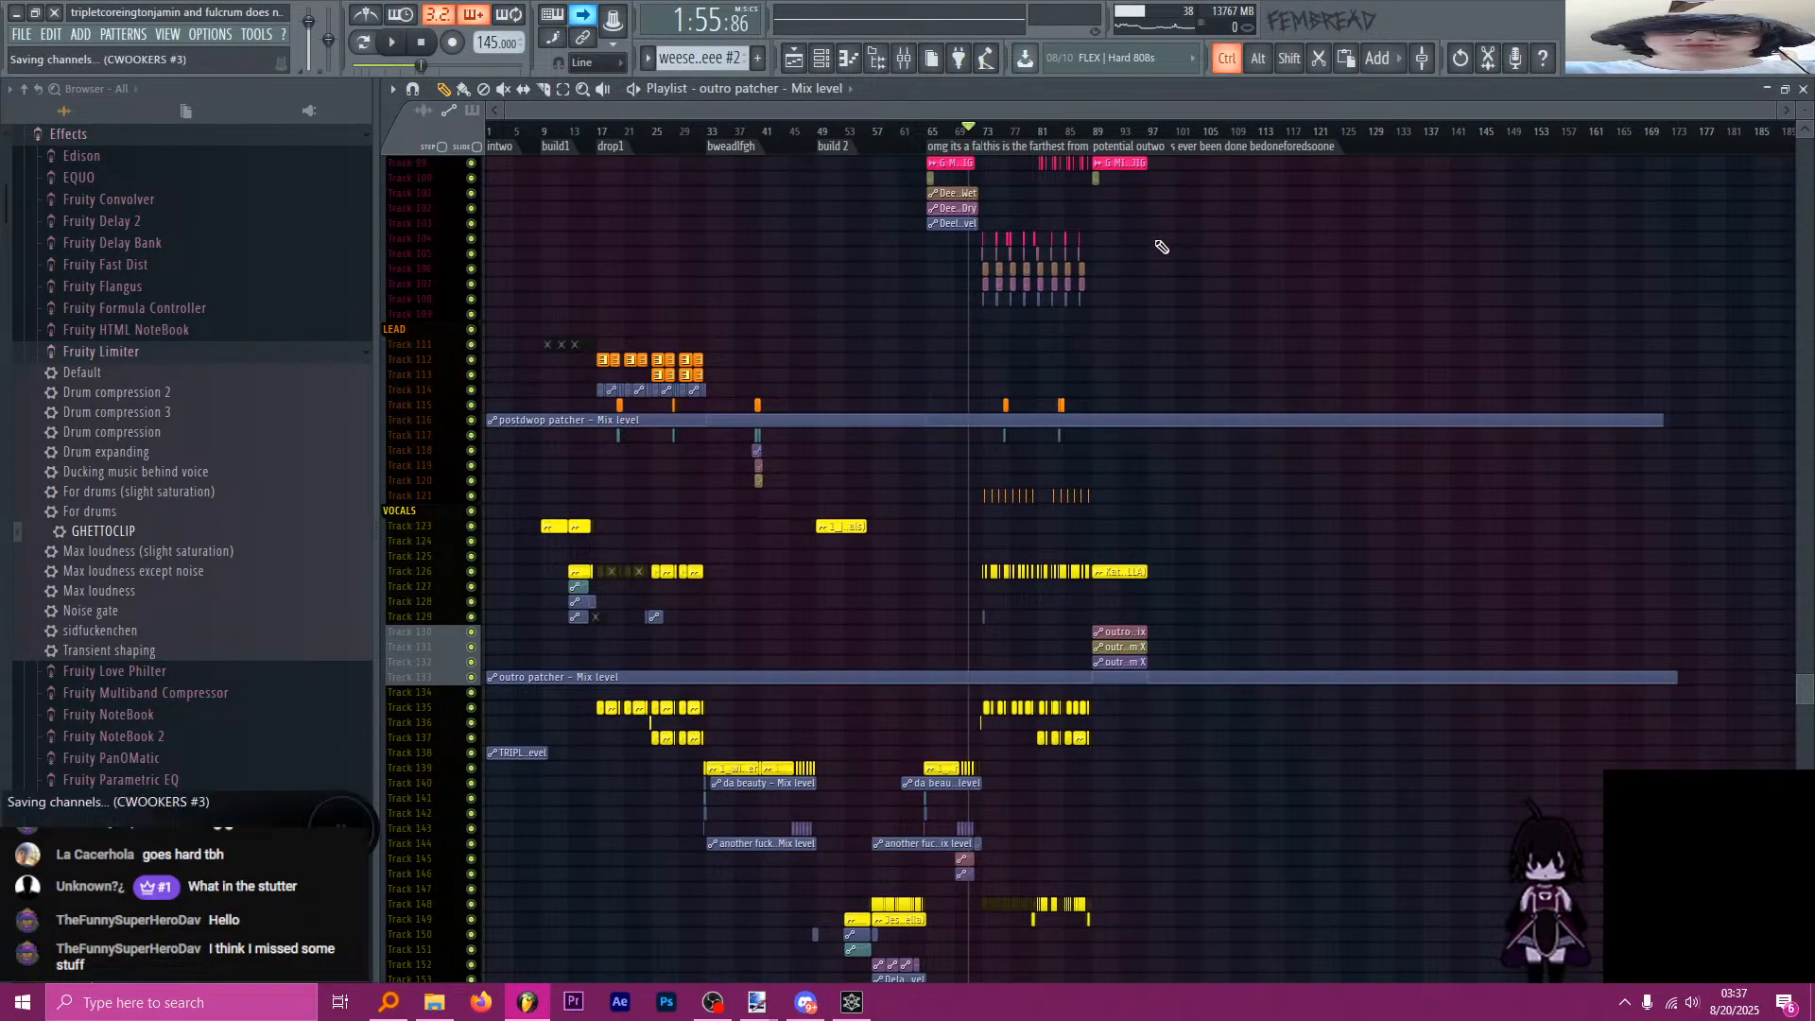
pyautogui.scroll(5, 1102, 341)
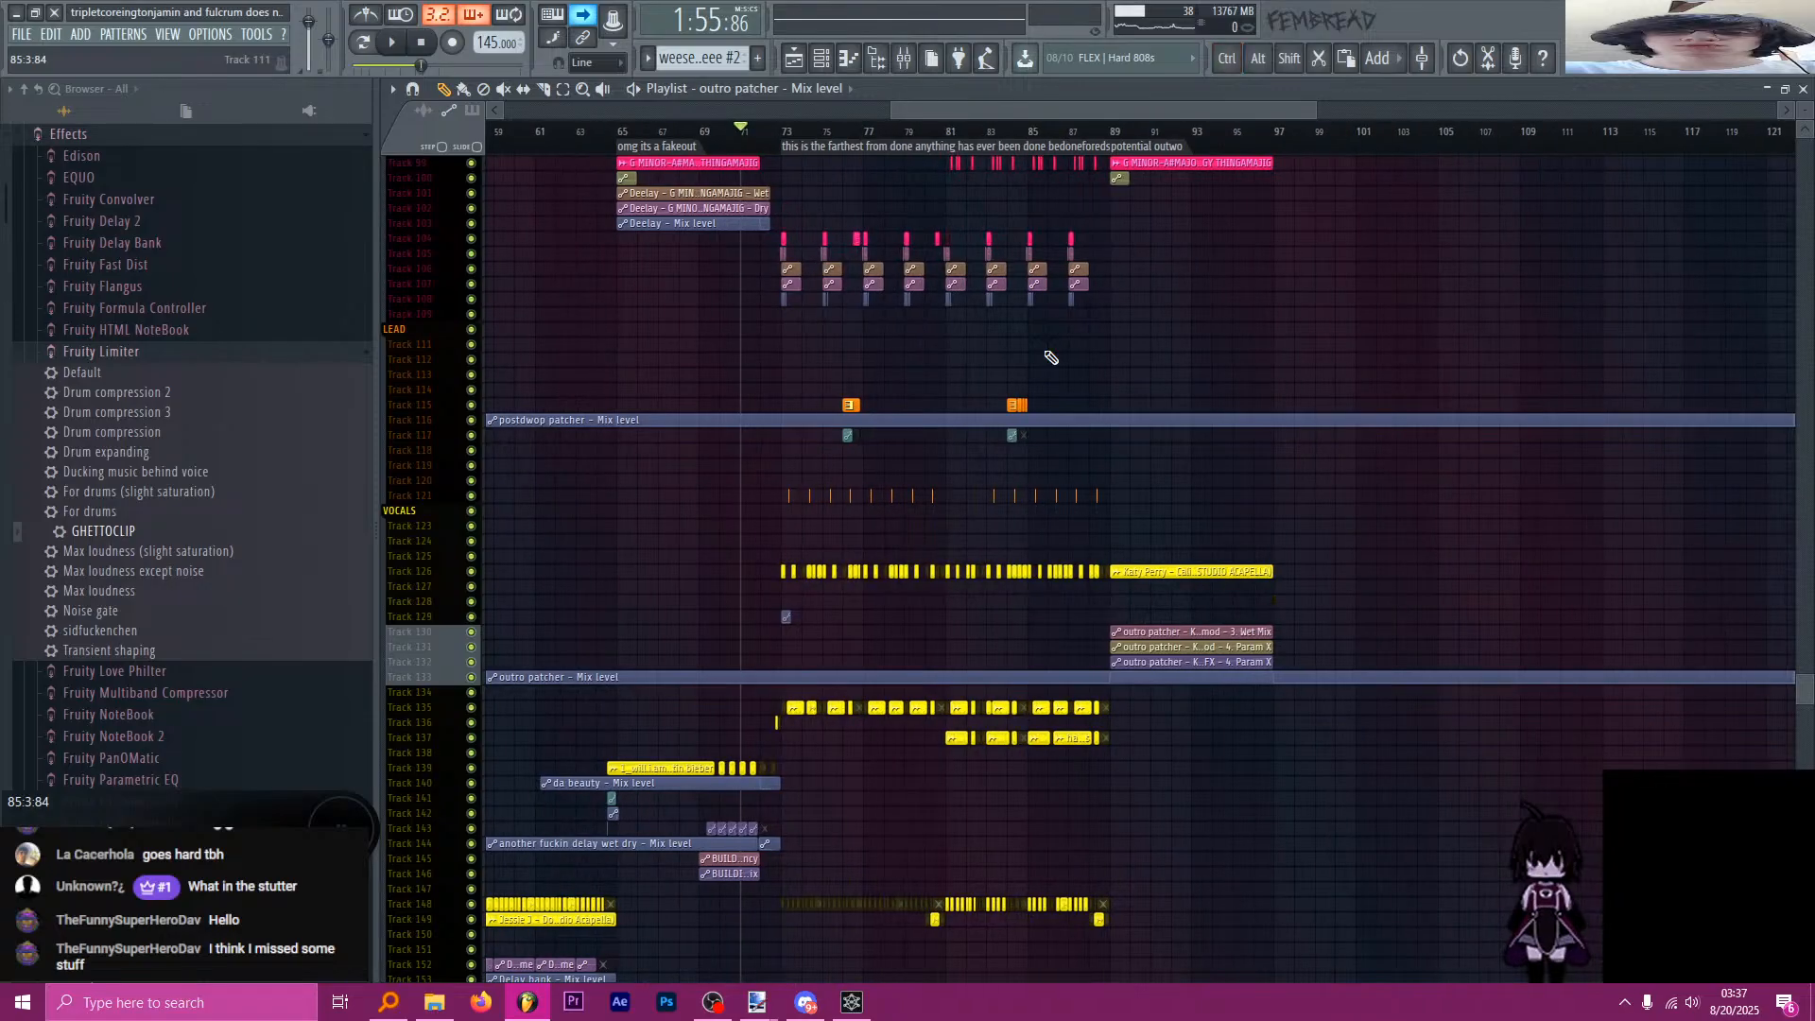
# Move the playback position to bar 73 and review the mixer from inserts 97 to 100 back through the effects, bass and synth tracks.
pyautogui.click(792, 129)
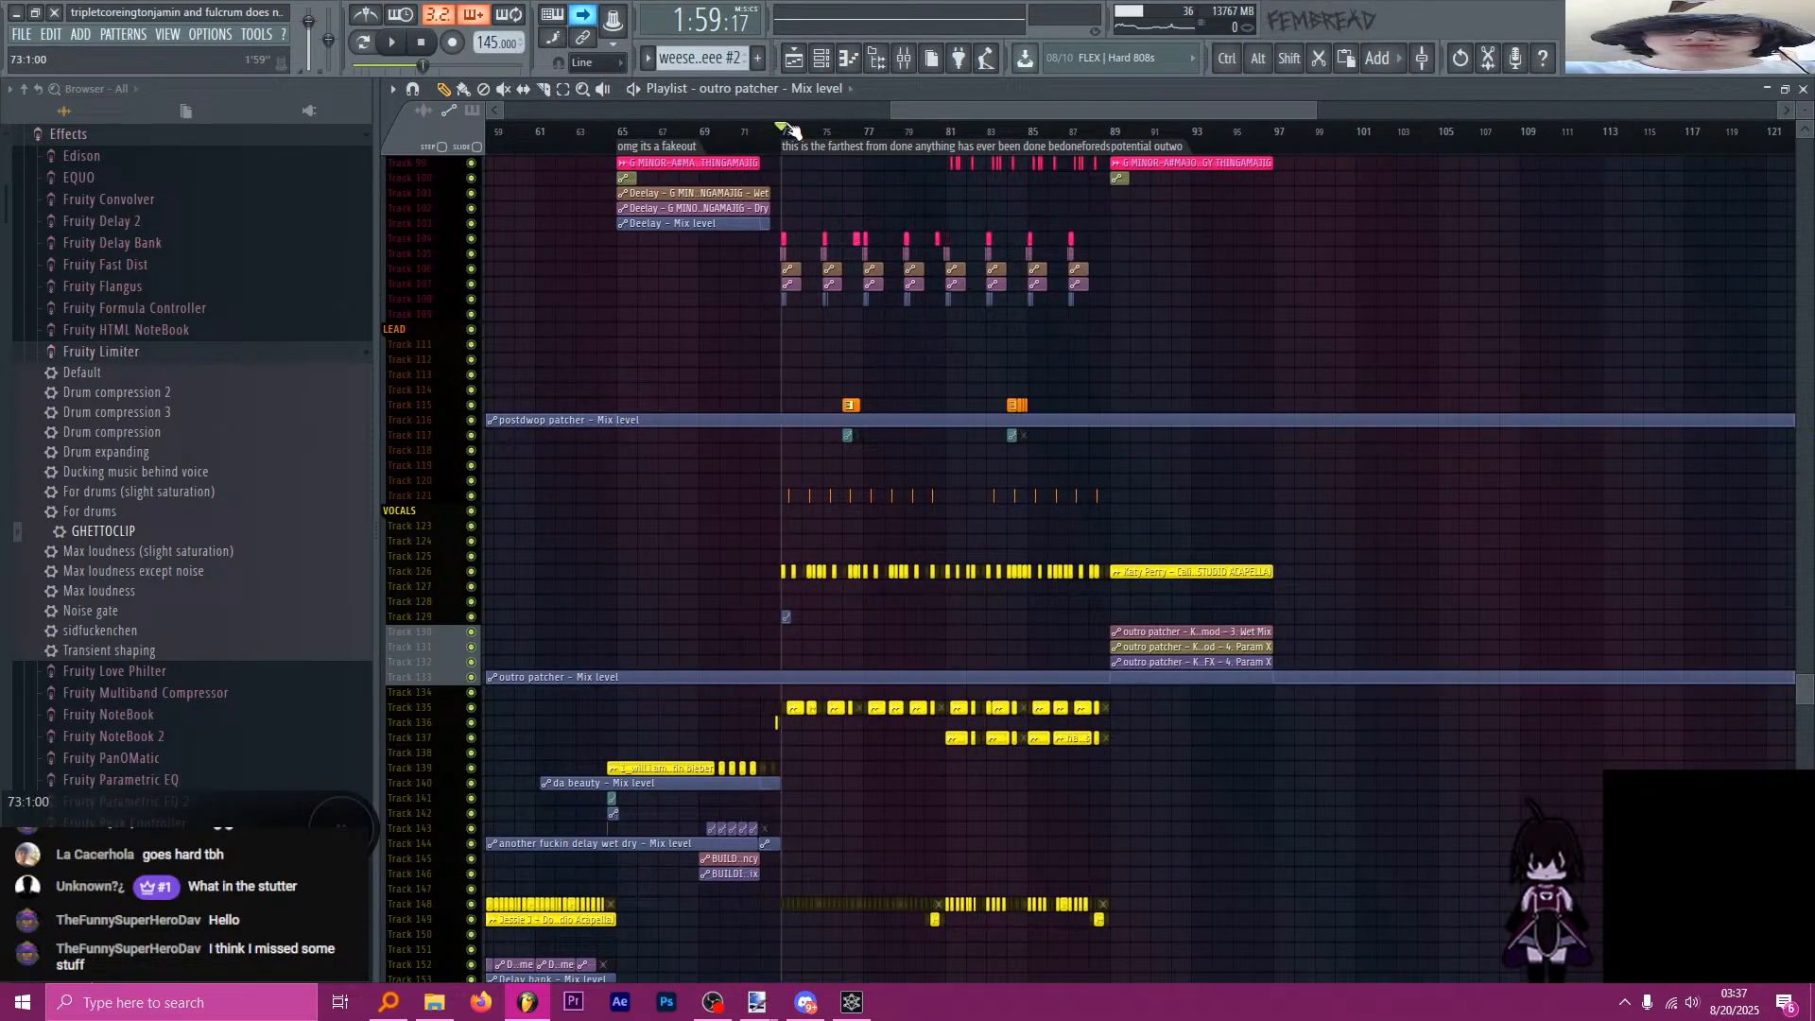
pyautogui.click(908, 60)
pyautogui.click(908, 59)
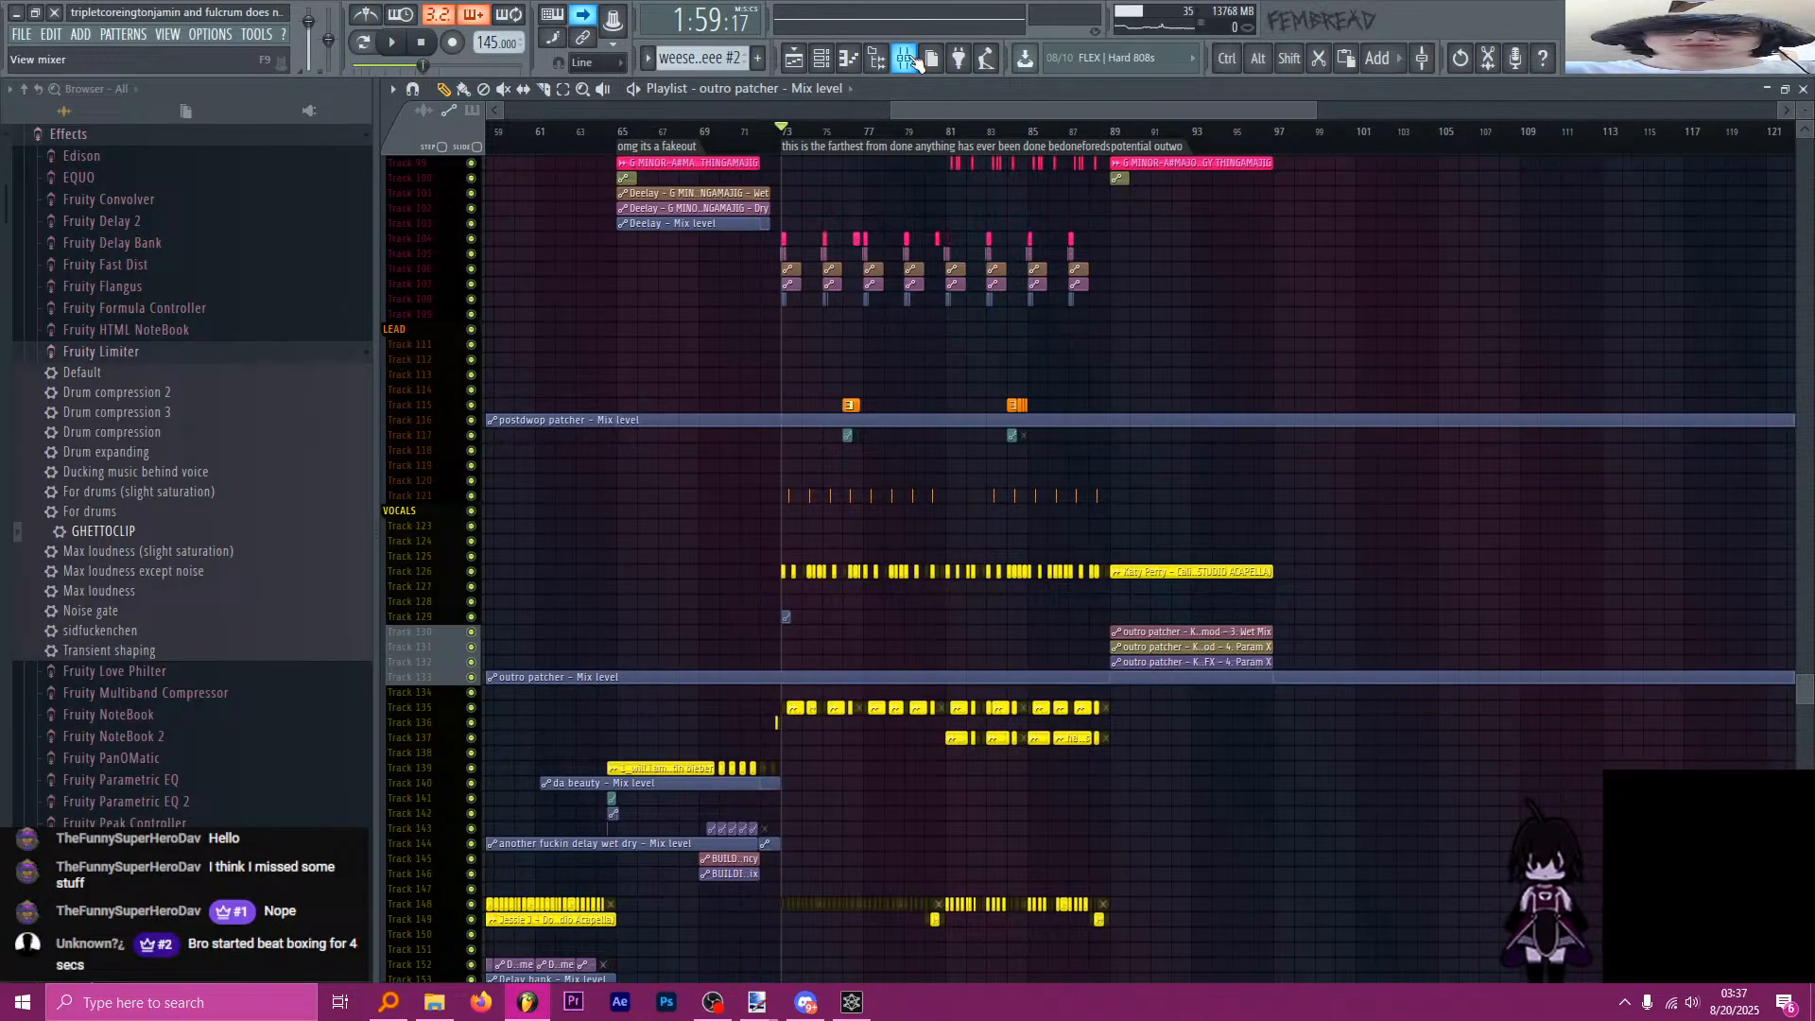
pyautogui.click(907, 59)
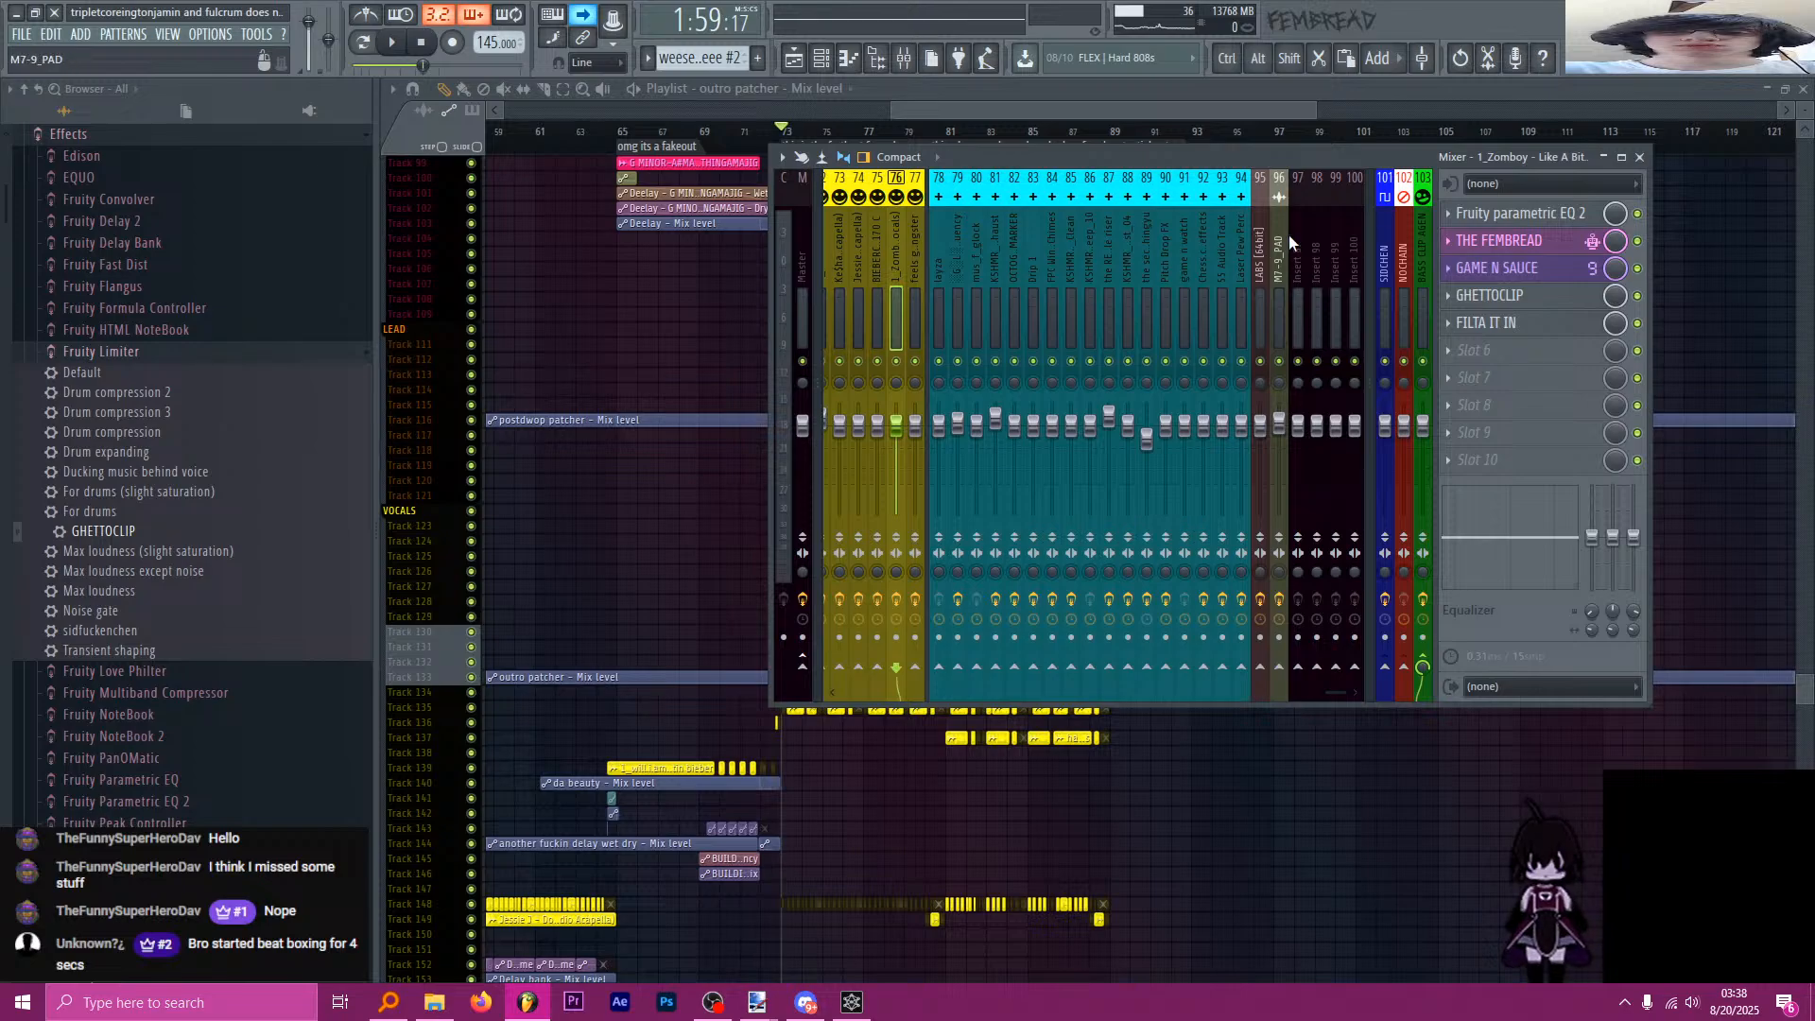
pyautogui.moveTo(1289, 234); pyautogui.dragTo(1348, 234)
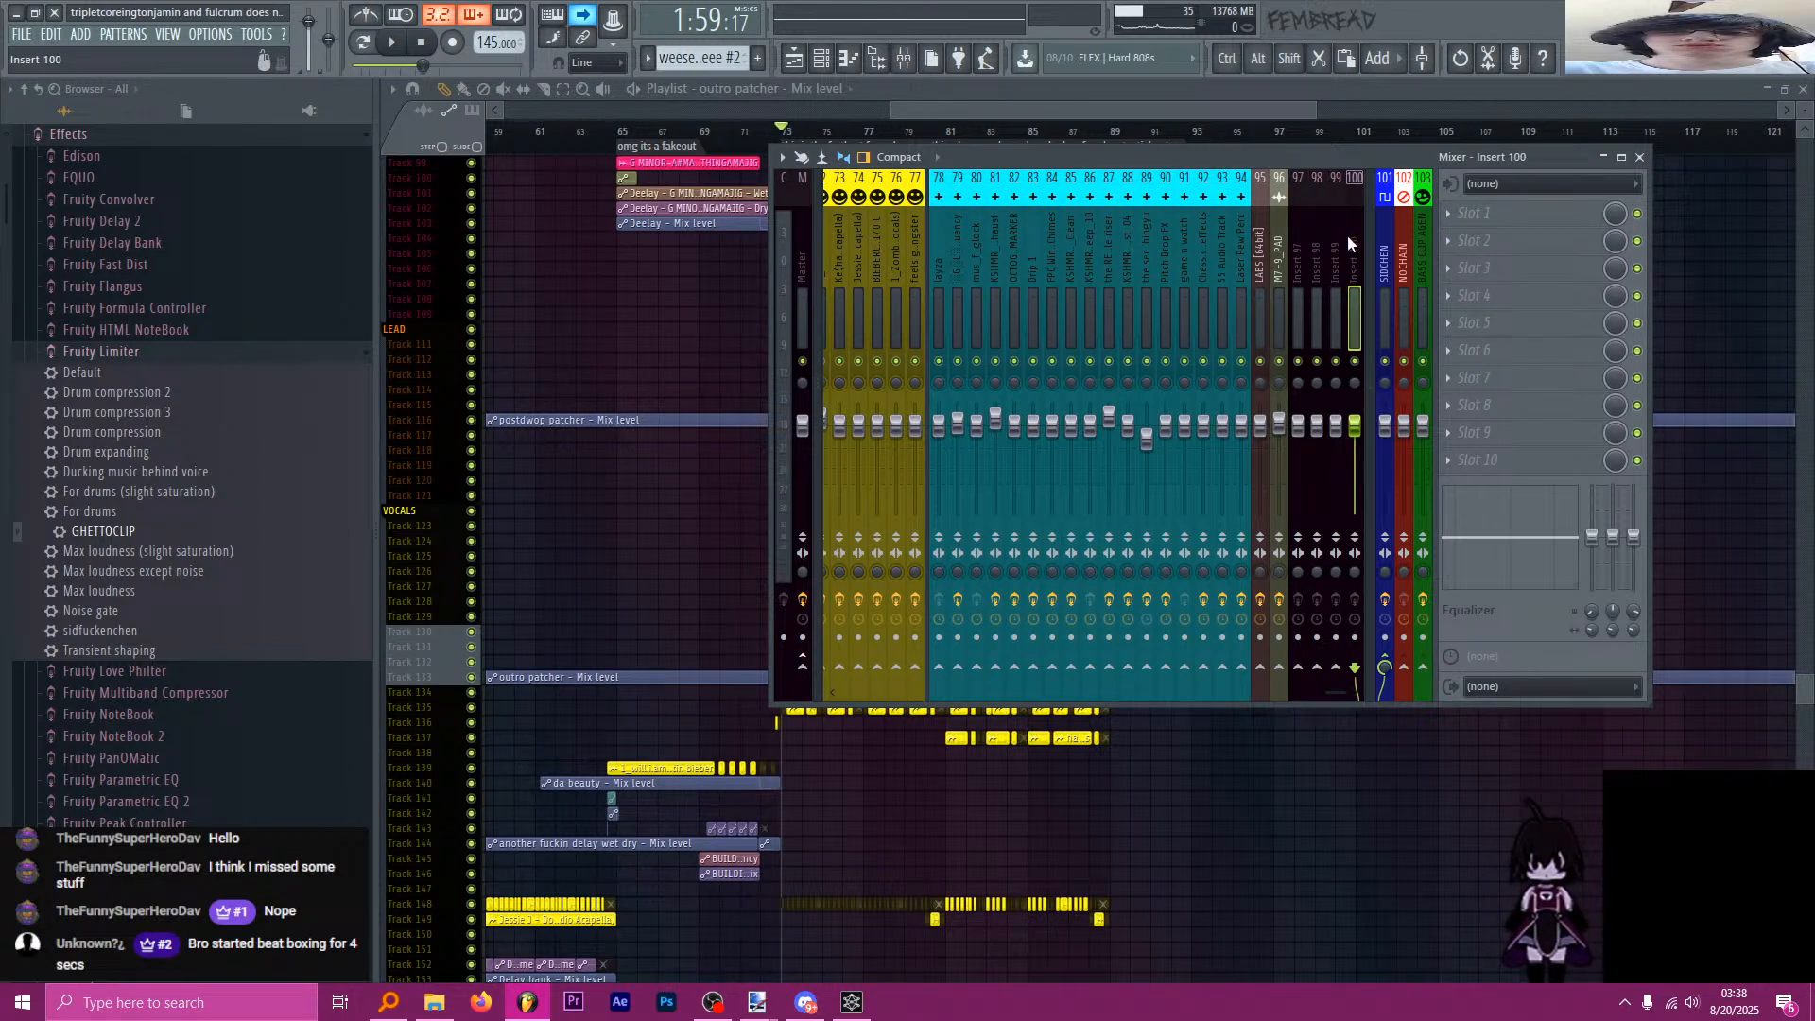
pyautogui.rightClick(1347, 236)
pyautogui.click(1325, 235)
pyautogui.click(1318, 236)
pyautogui.click(1300, 244)
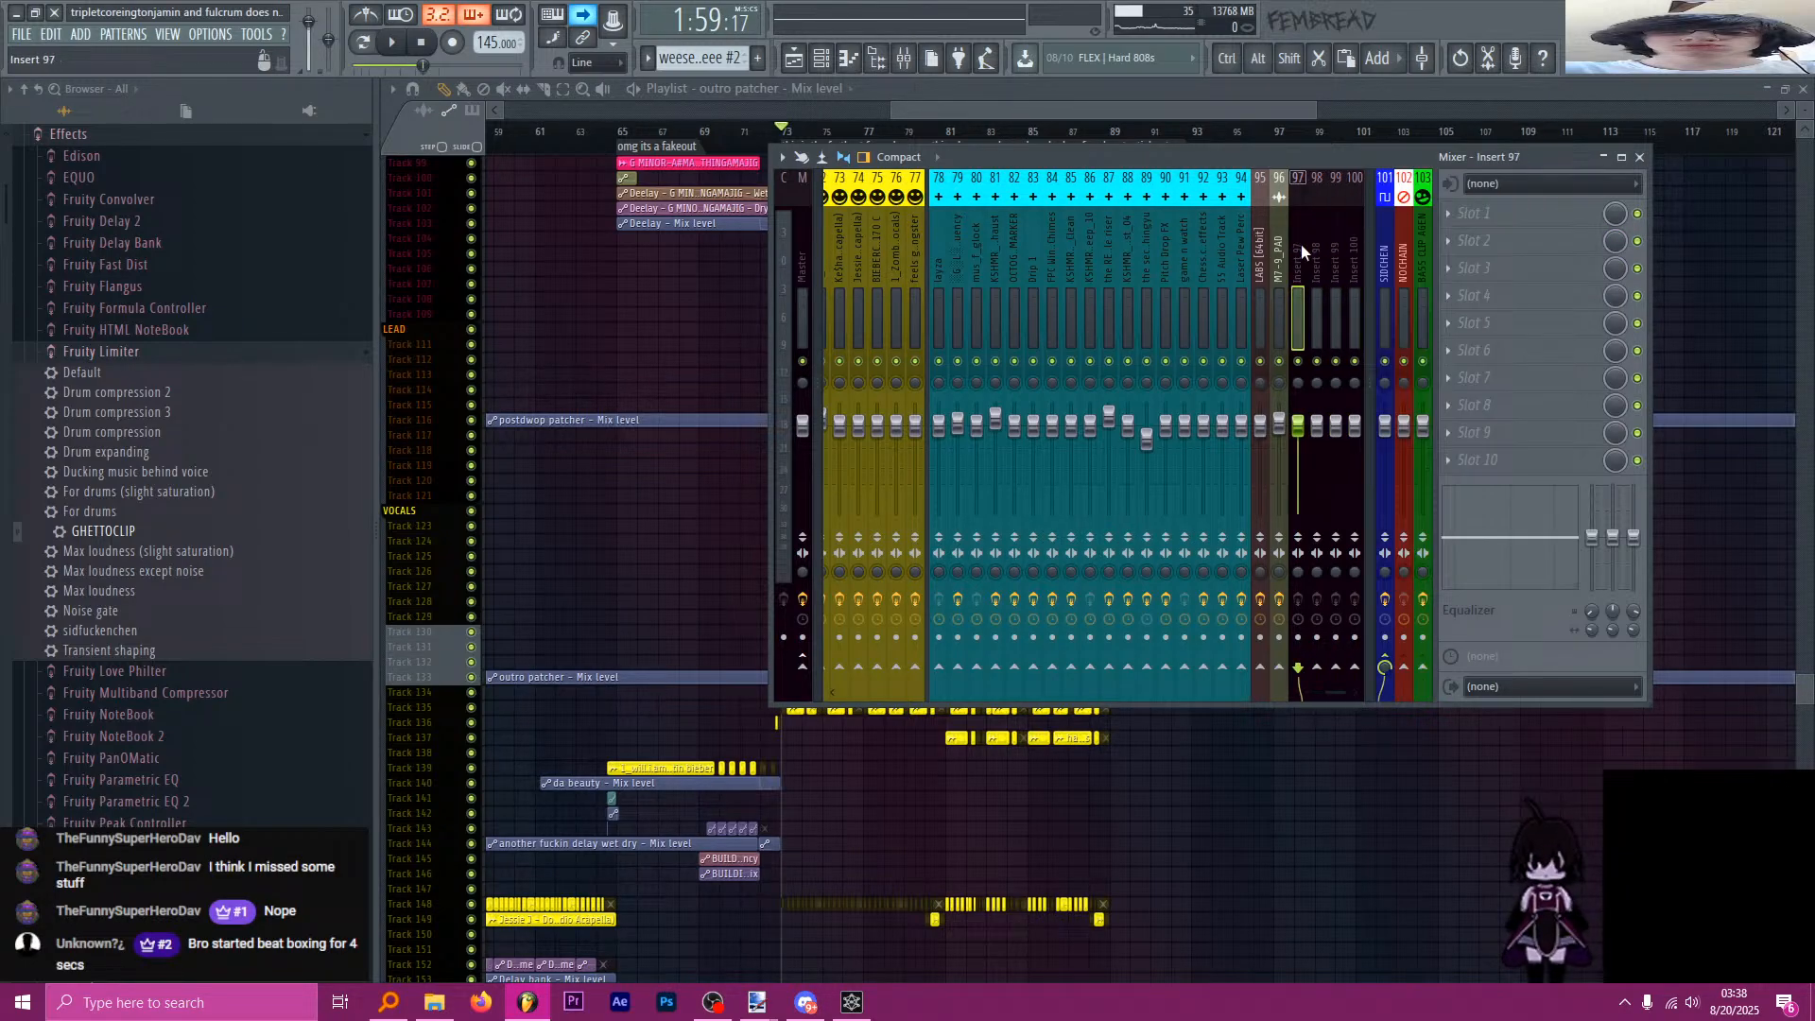
pyautogui.scroll(7, 1299, 244)
pyautogui.scroll(11, 1184, 285)
pyautogui.click(1065, 262)
pyautogui.scroll(-16, 1048, 244)
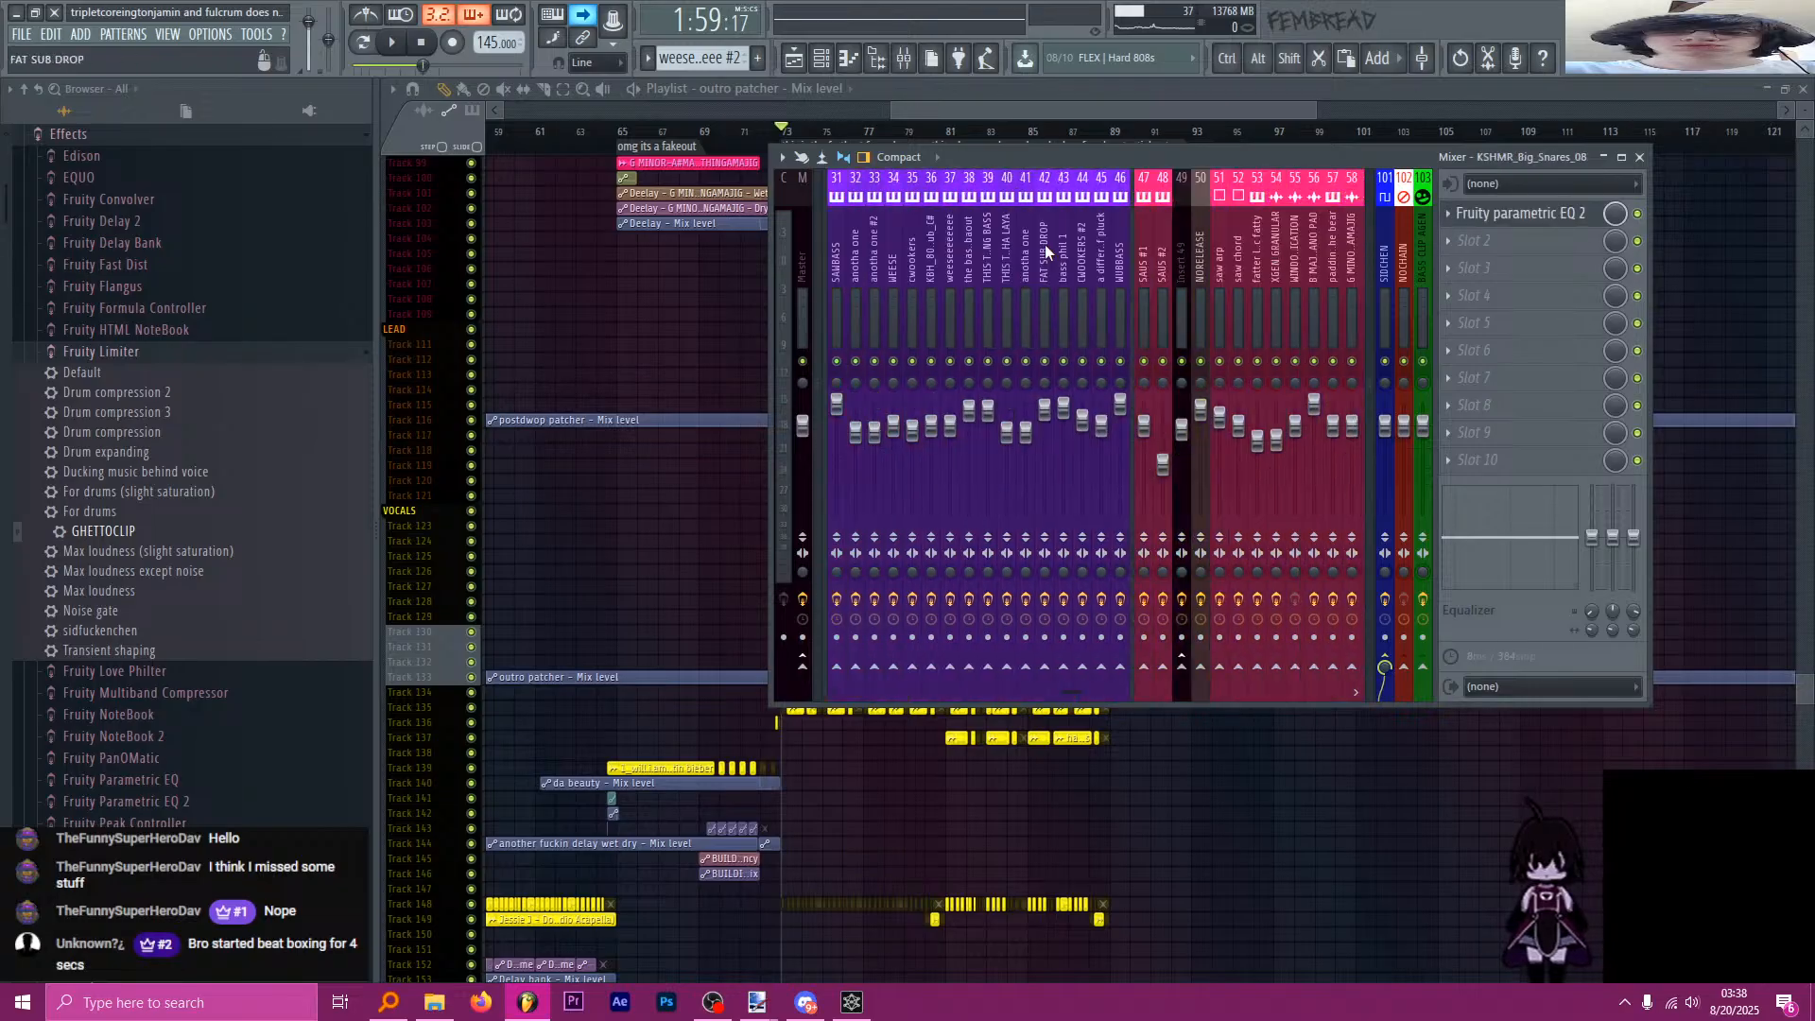
# Return from the mixer to the playlist and save the project.
pyautogui.click(1138, 114)
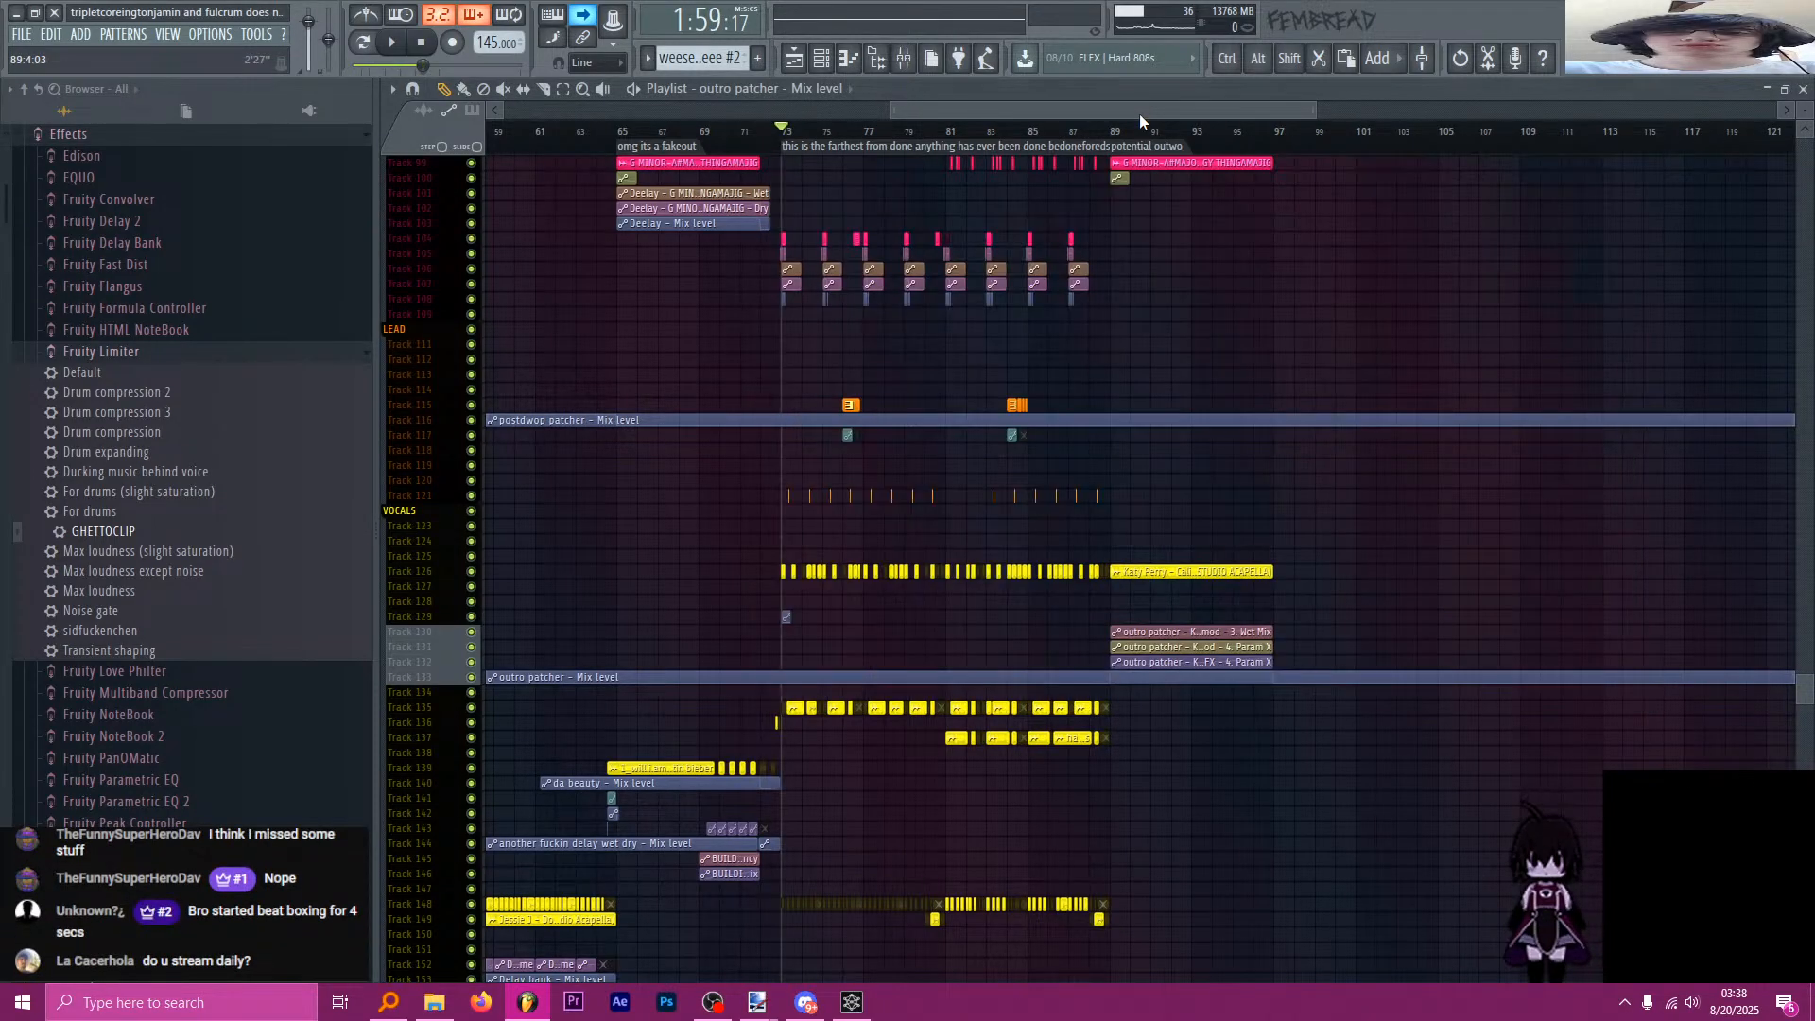
pyautogui.hotkey('ctrl', 's')
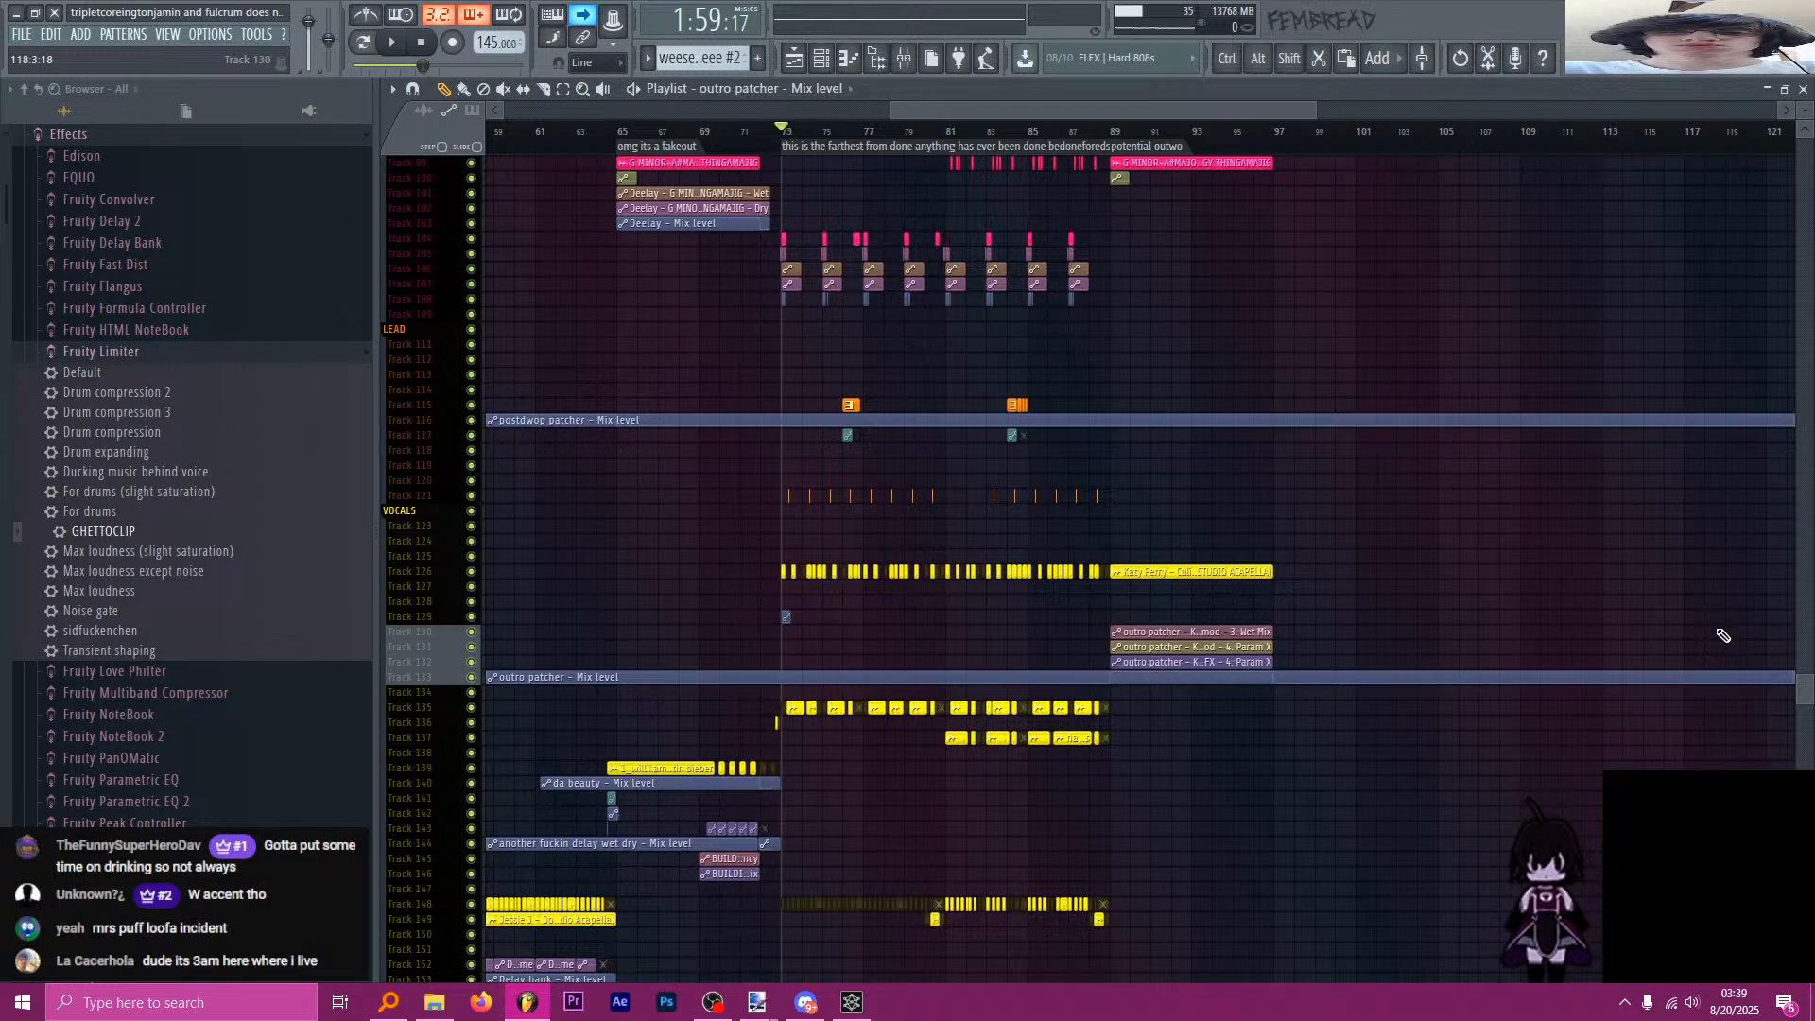
# Browse the saved projects in the flps folder and leave the file selection without opening another project.
pyautogui.click(22, 36)
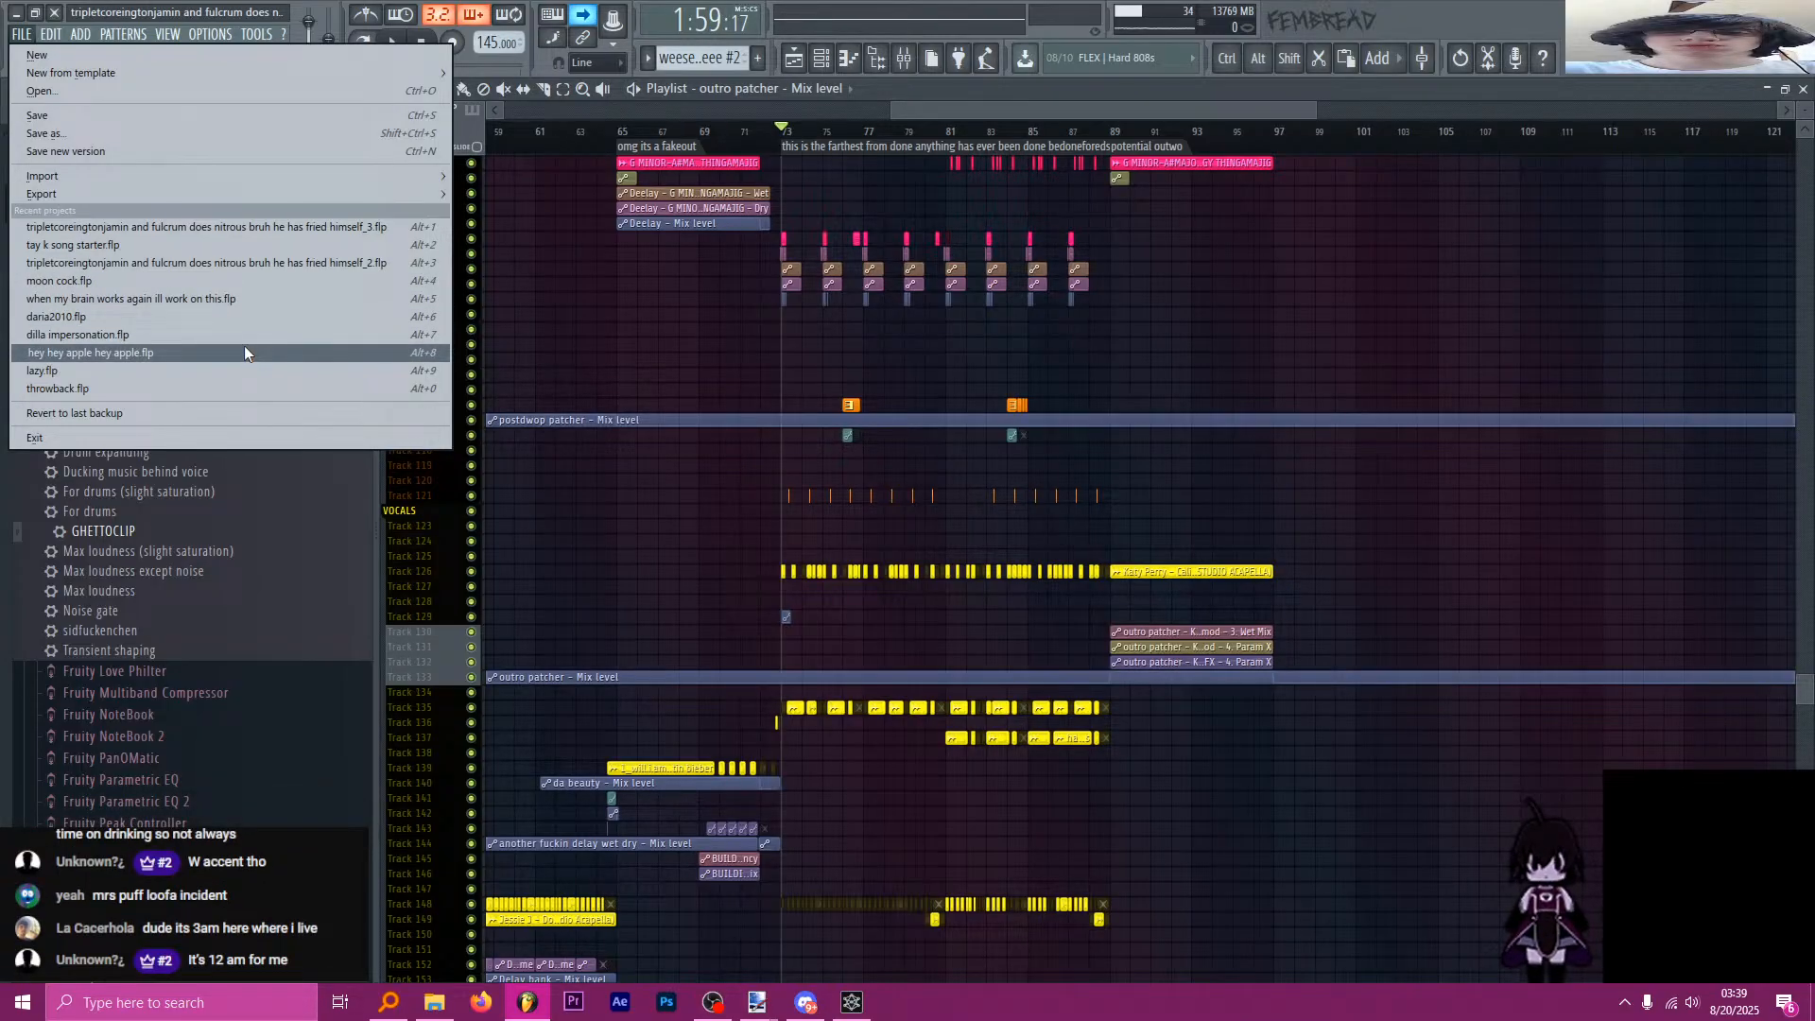
pyautogui.click(111, 91)
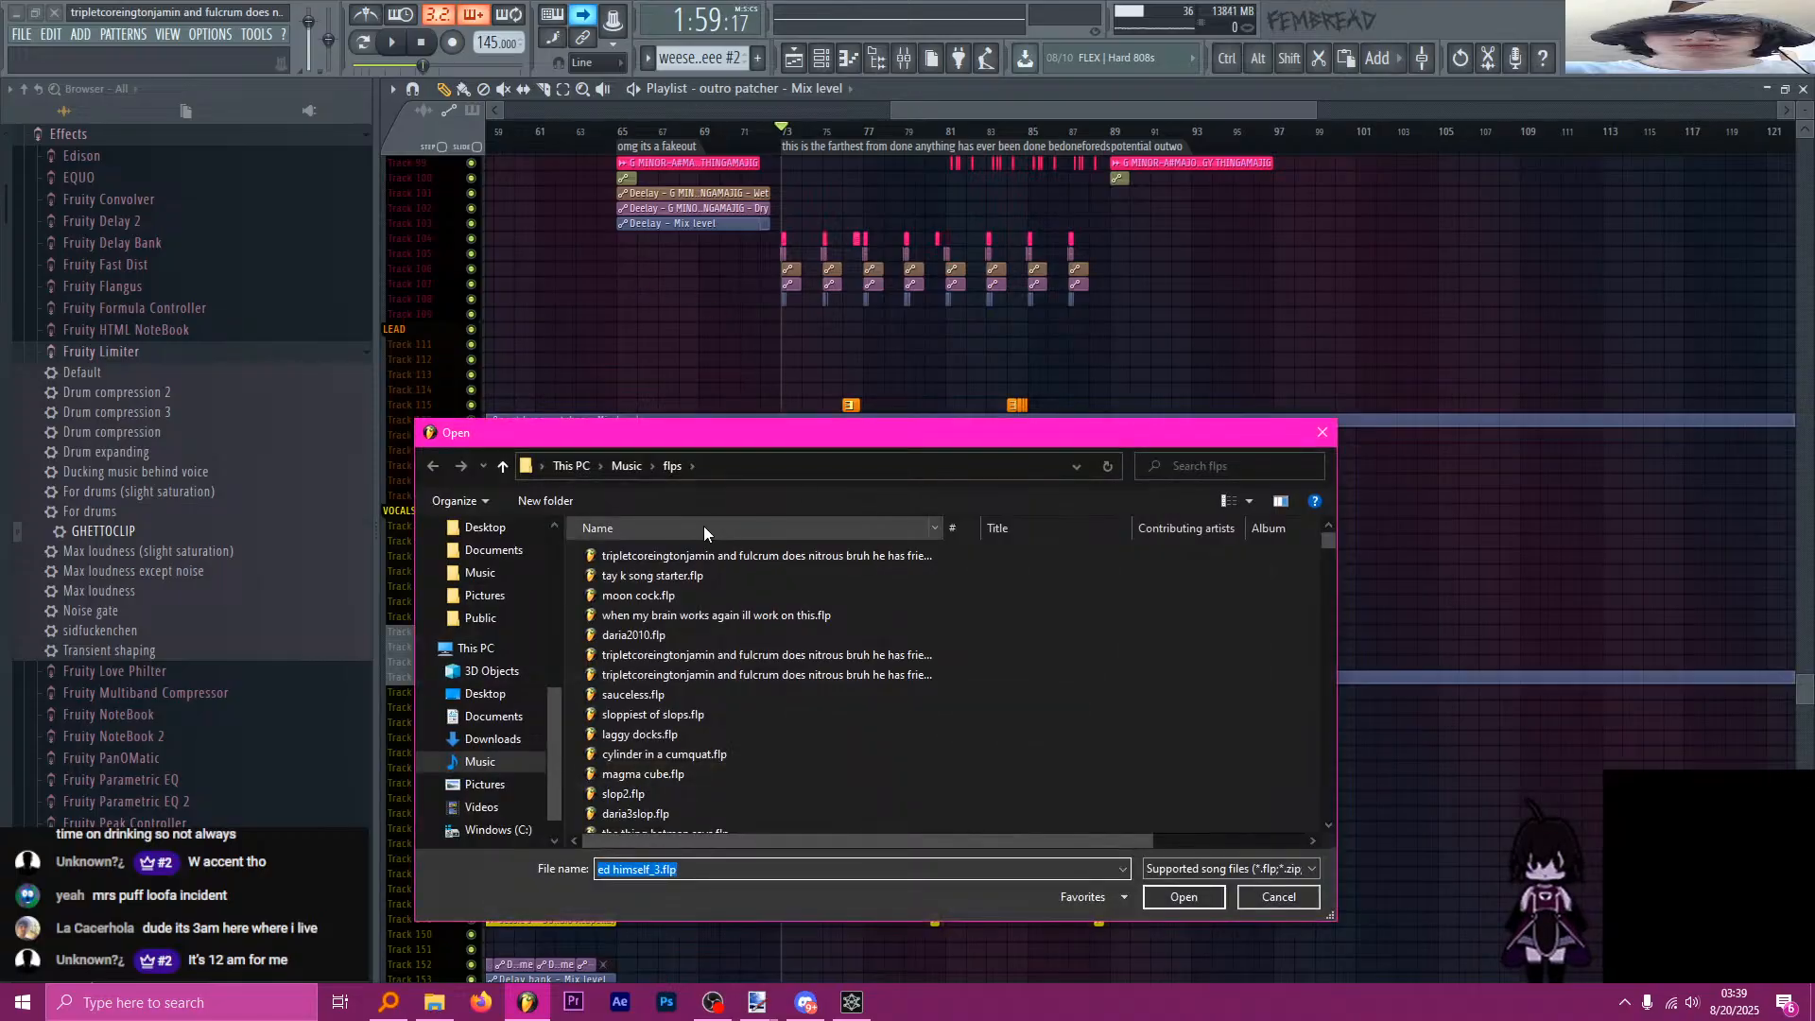
pyautogui.scroll(-1, 754, 625)
pyautogui.scroll(2, 750, 627)
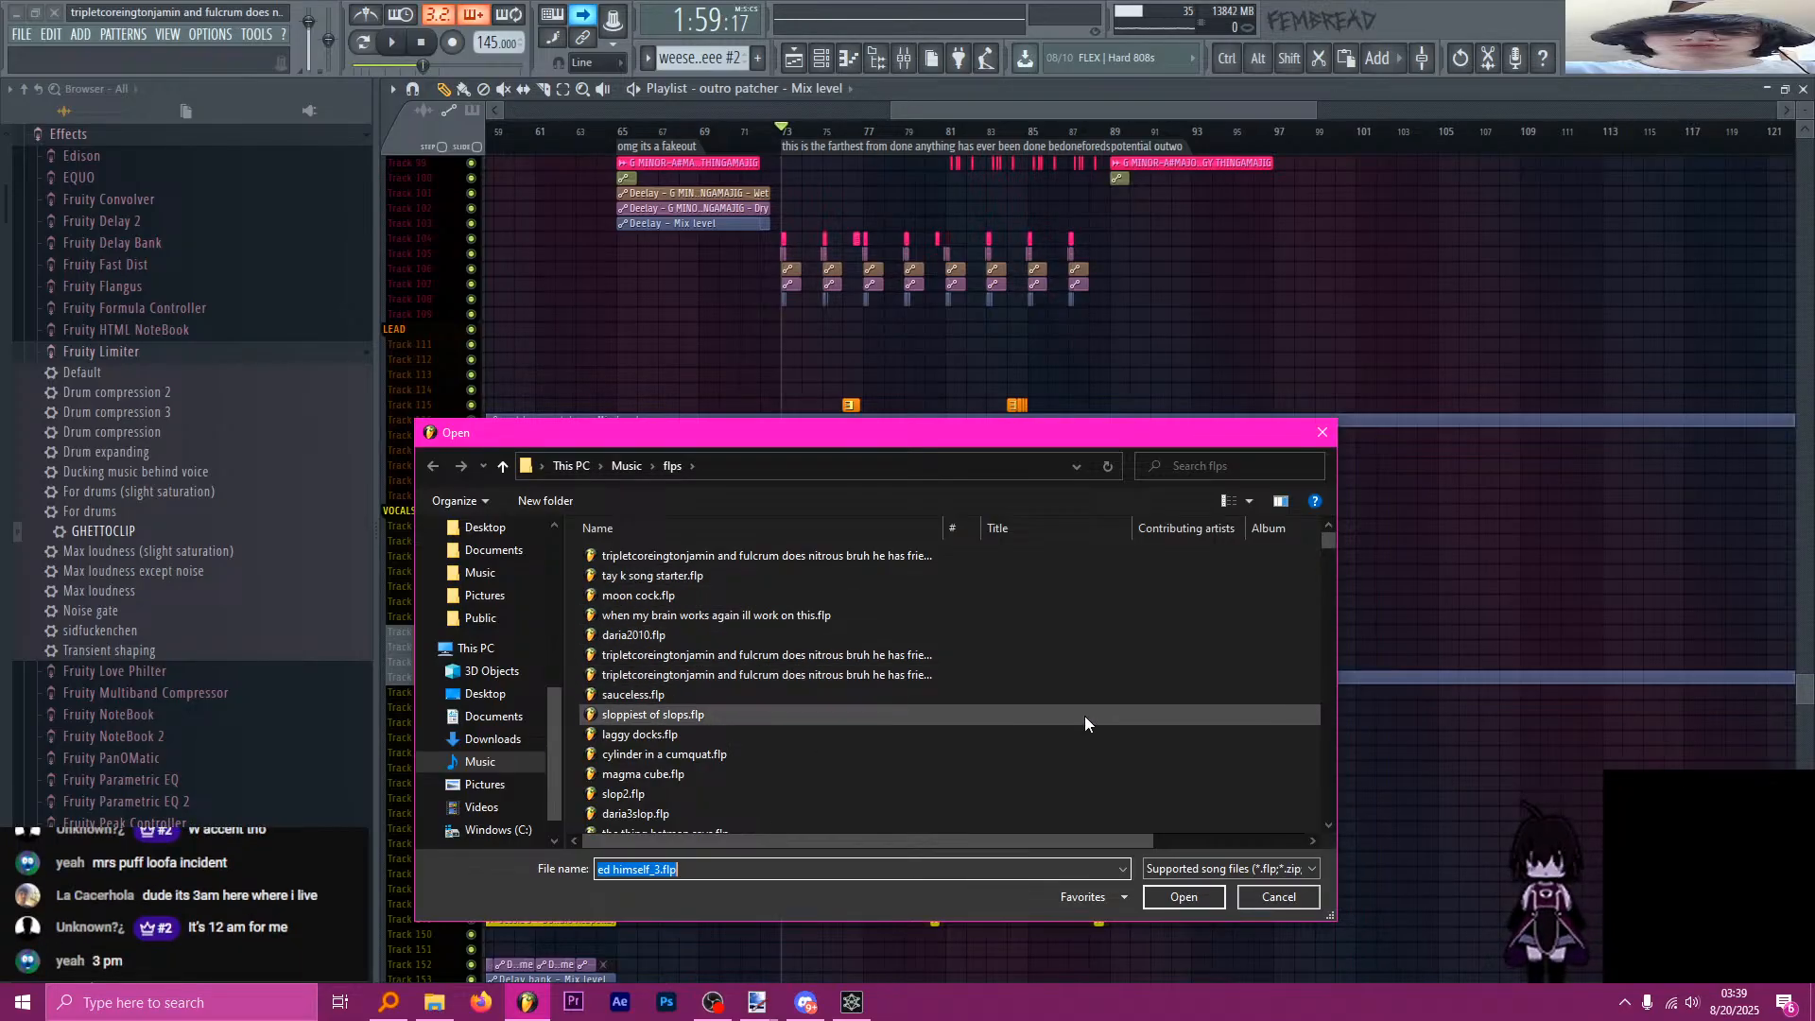
pyautogui.scroll(-1, 1098, 739)
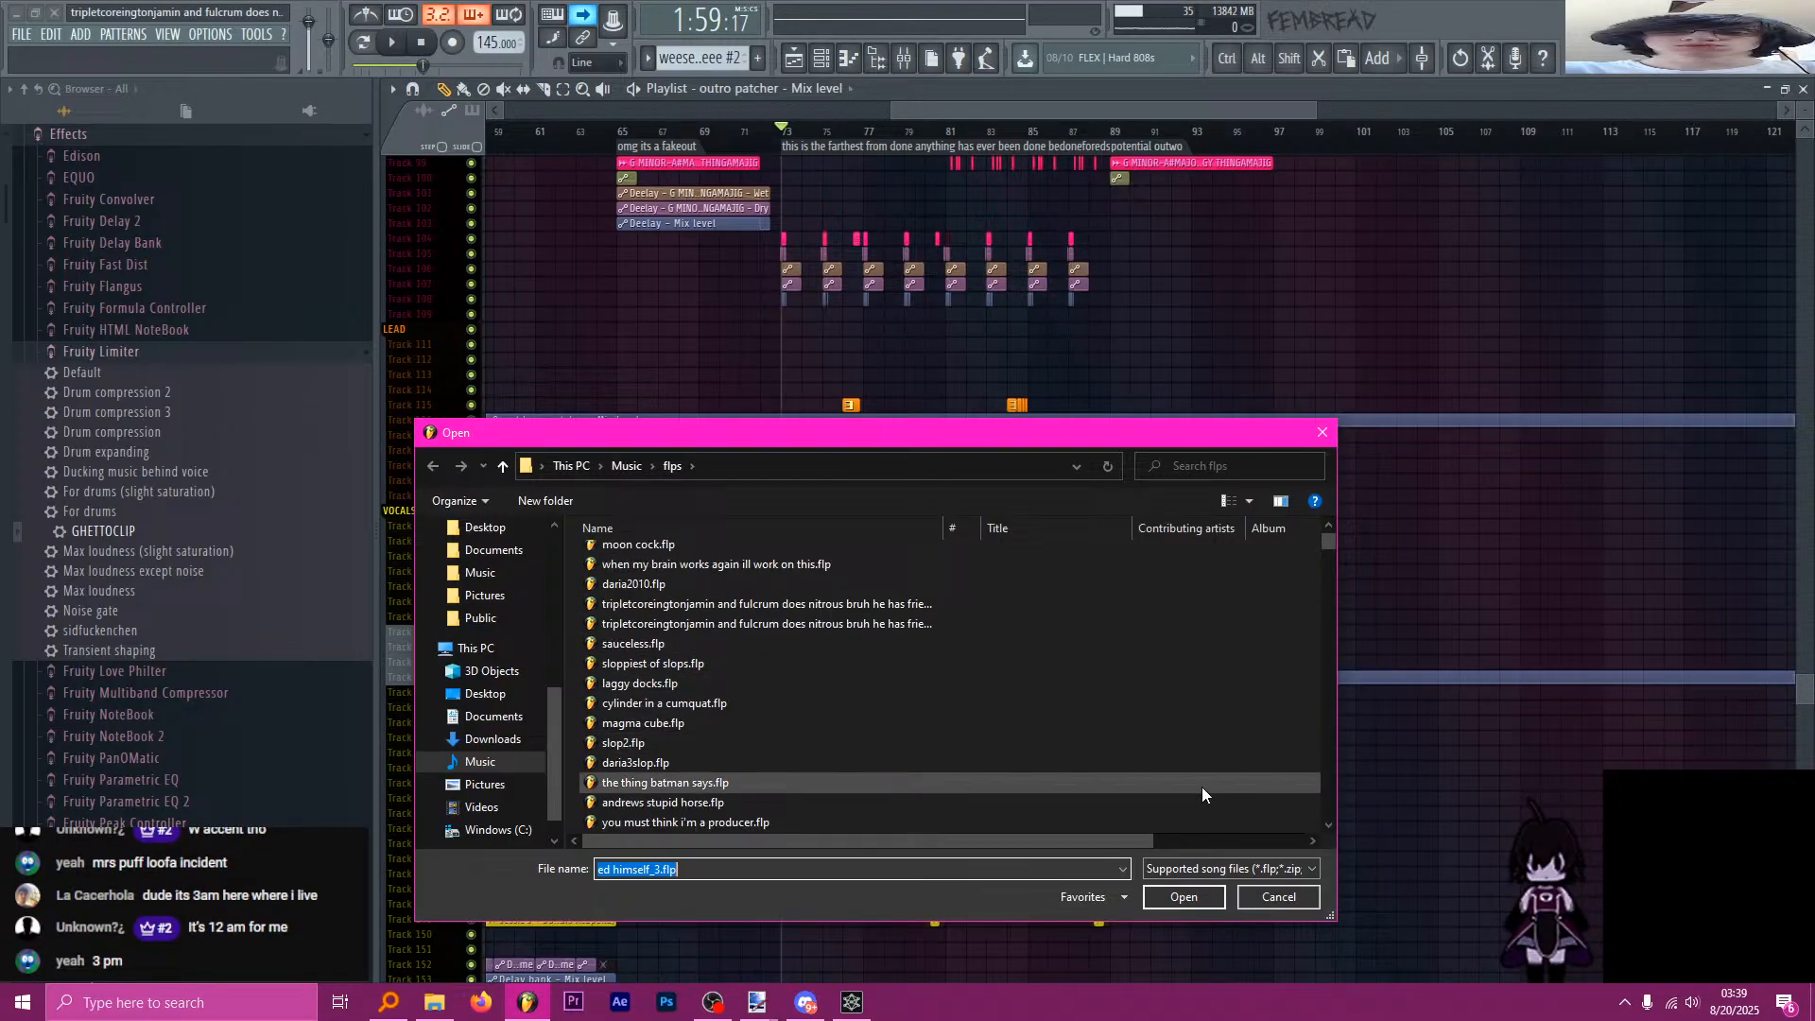
pyautogui.click(1271, 895)
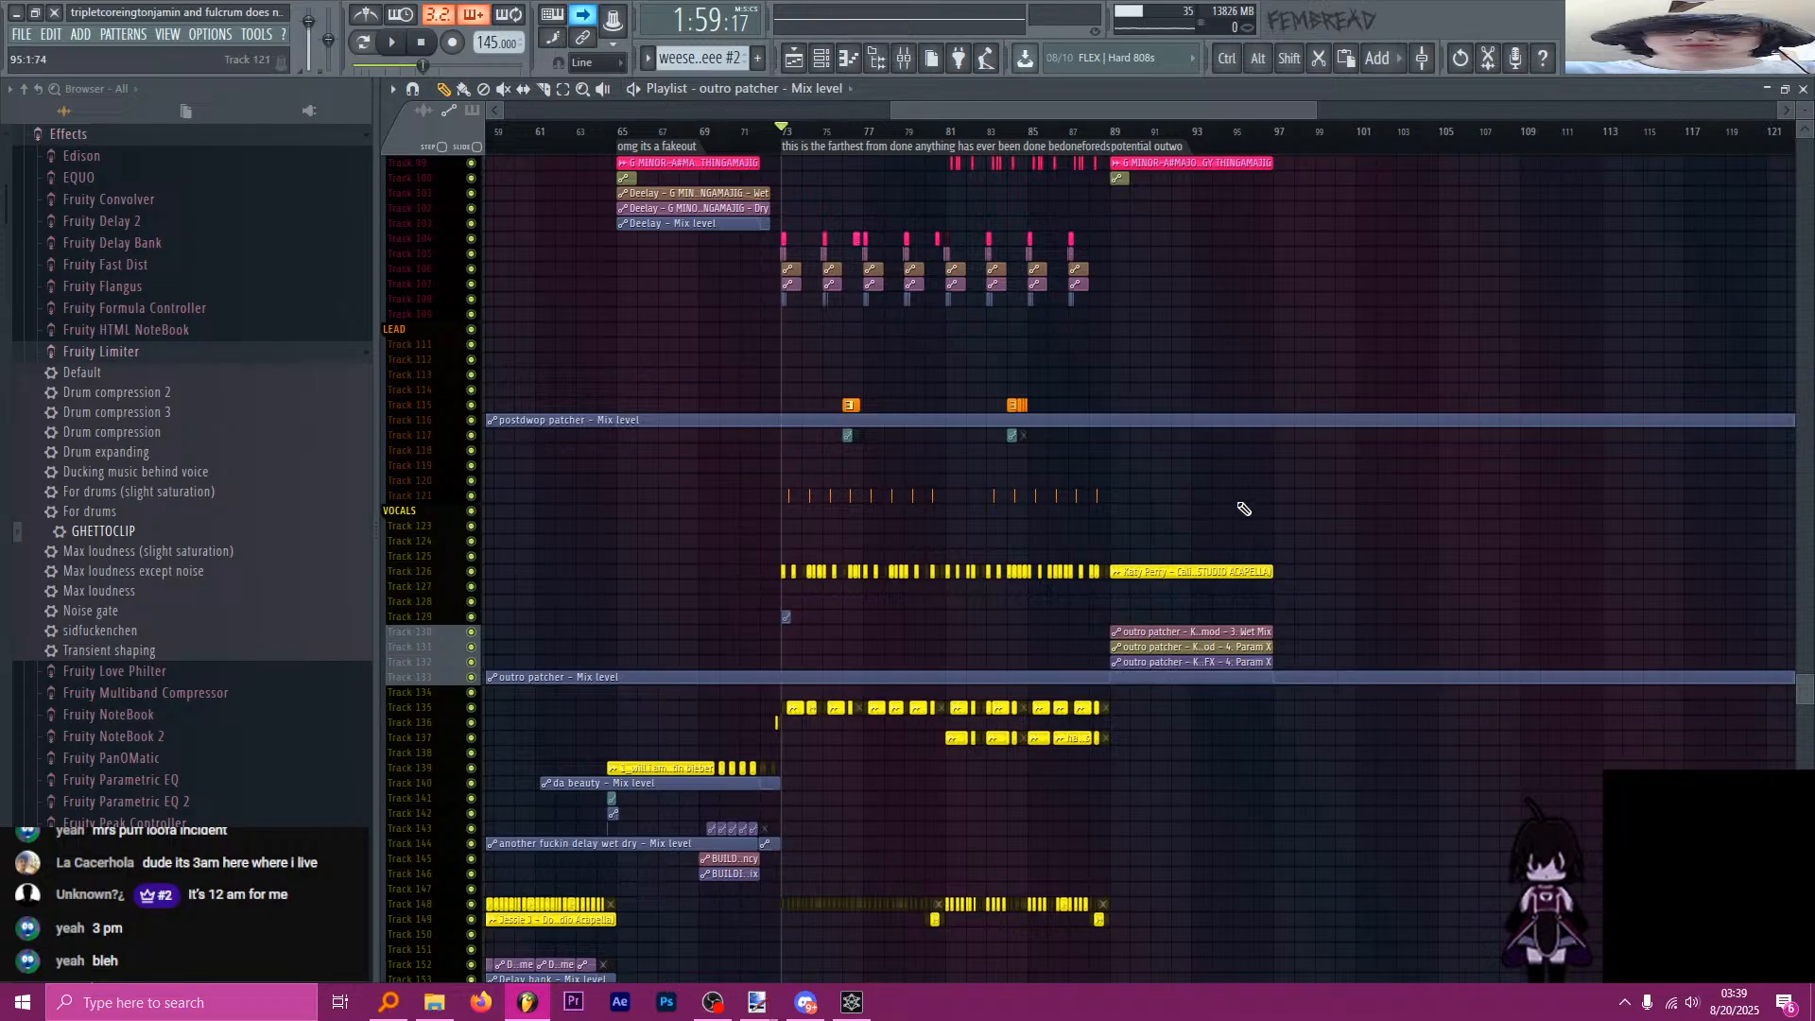